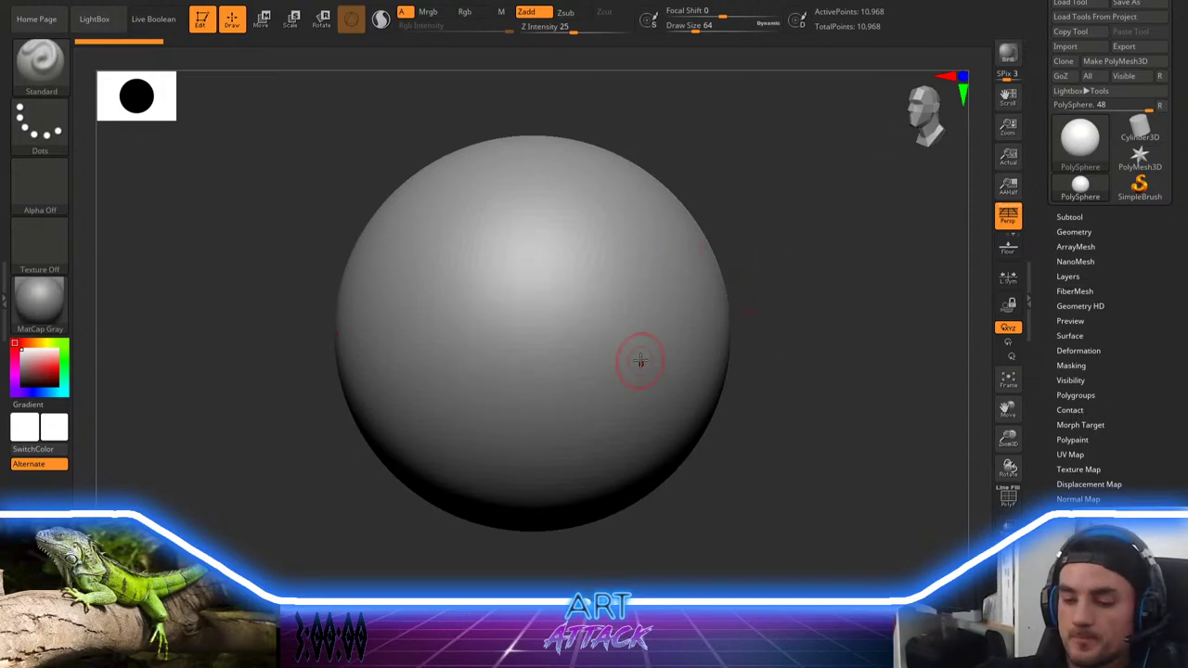
Step: Squash the sphere along the Z axis with the transform gizmo into a flattened, elongated ellipsoid
{"action": "key", "text": "b"}
{"action": "key", "text": "m"}
{"action": "key", "text": "v"}
{"action": "key", "text": "w"}
{"action": "left_click_drag", "start_coordinate": [791, 331], "coordinate": [759, 400]}
{"action": "key", "text": "r"}
{"action": "left_click_drag", "start_coordinate": [496, 317], "coordinate": [594, 387]}
{"action": "left_click_drag", "start_coordinate": [677, 374], "coordinate": [676, 297], "text": "shift"}
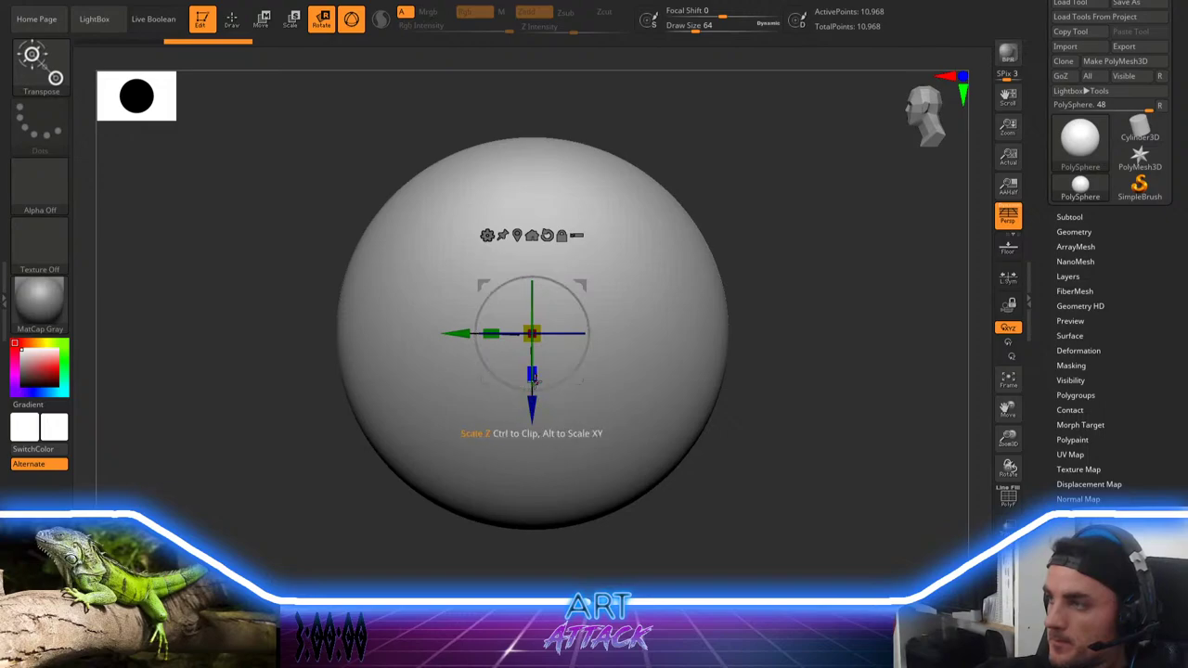
{"action": "left_click_drag", "start_coordinate": [533, 379], "coordinate": [547, 300]}
{"action": "key", "text": "q"}
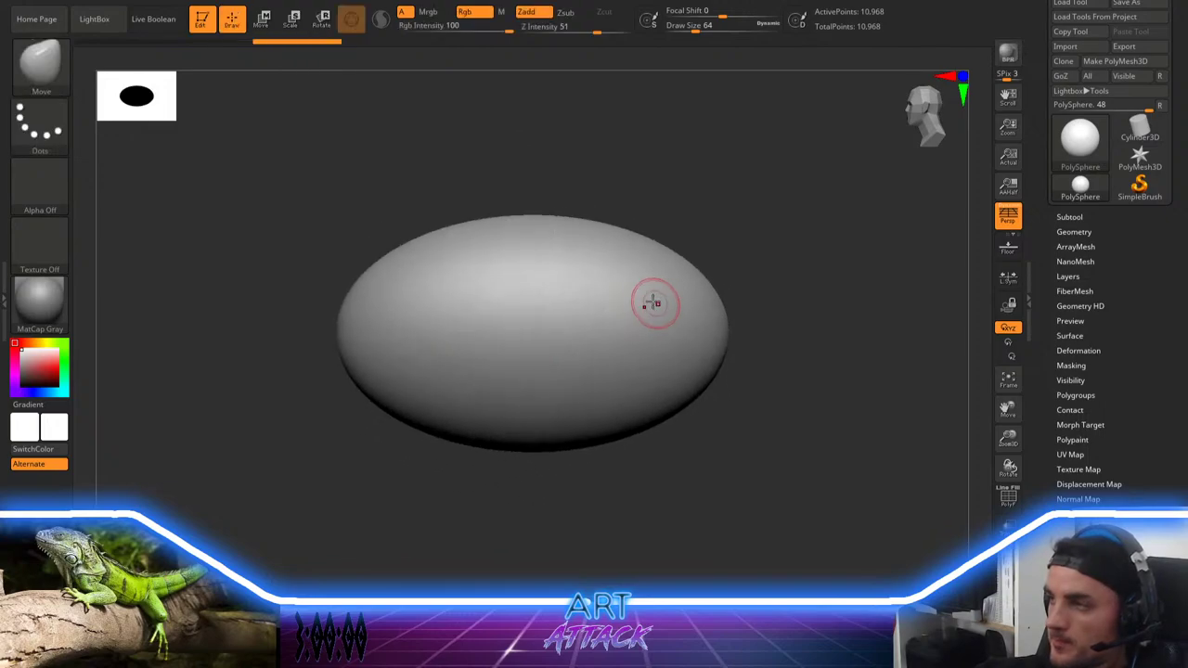
Step: Remesh the ellipsoid and pull one end out into a long taper using the Move brush at draw size 299
{"action": "key", "text": "b"}
{"action": "key", "text": "m"}
{"action": "key", "text": "v"}
{"action": "key", "text": "space"}
{"action": "left_click_drag", "start_coordinate": [660, 267], "coordinate": [700, 264]}
{"action": "left_click_drag", "start_coordinate": [624, 386], "coordinate": [667, 392]}
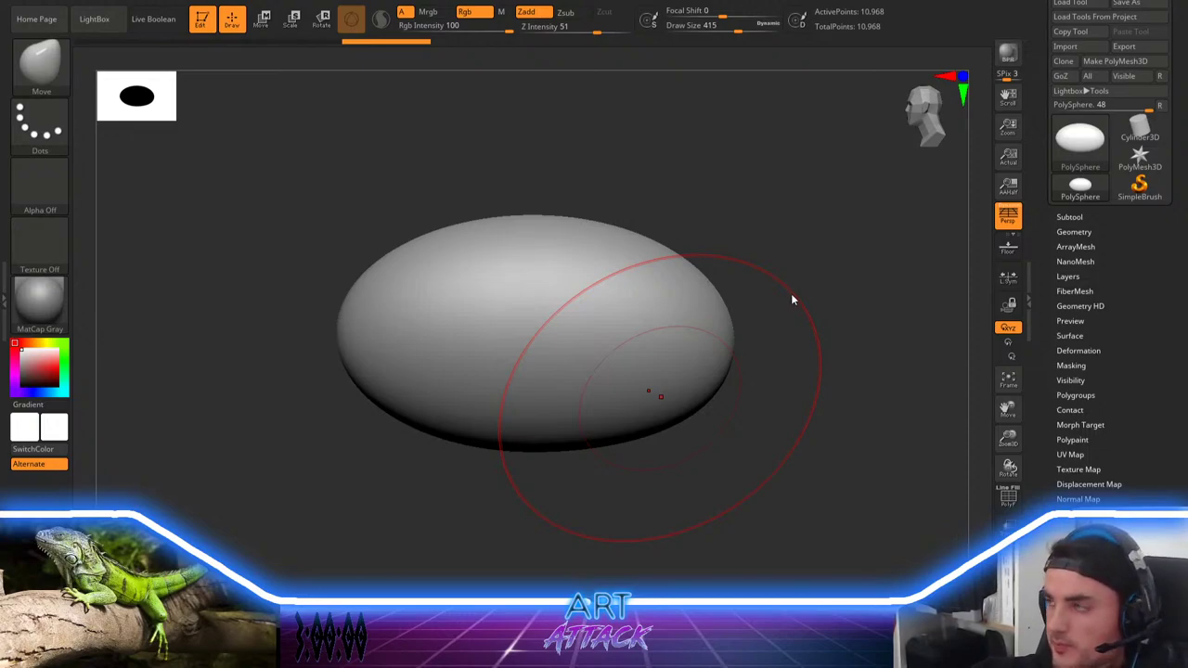
{"action": "key", "text": "space"}
{"action": "left_click_drag", "start_coordinate": [780, 321], "coordinate": [787, 320]}
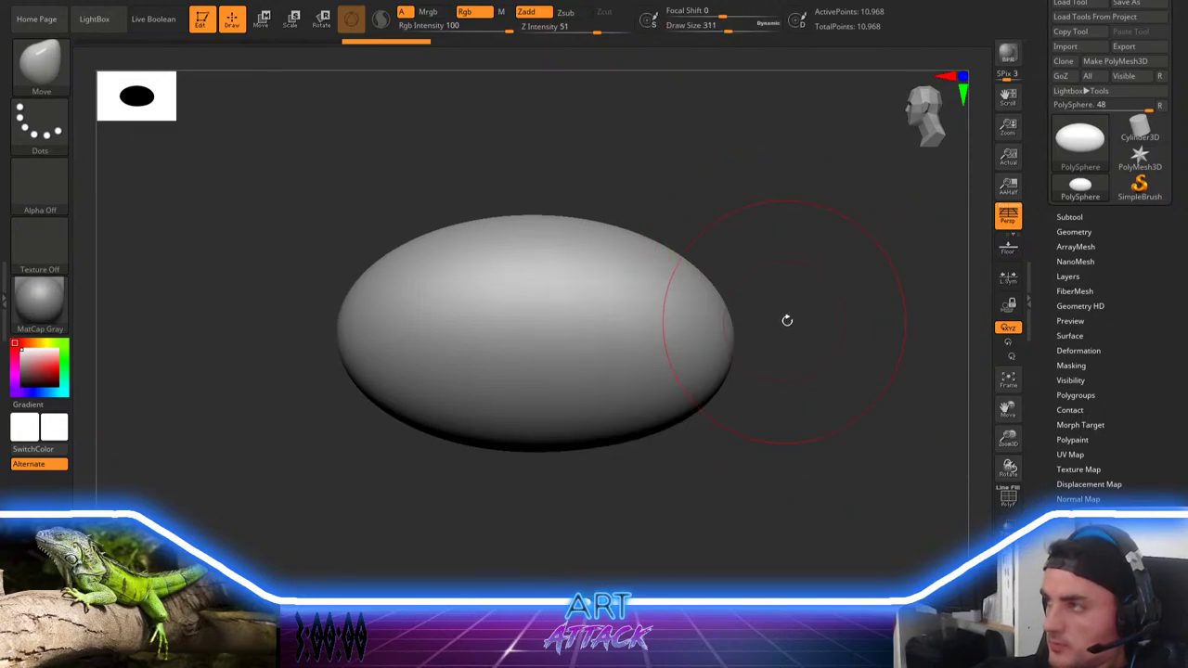
{"action": "mouse_move", "coordinate": [821, 337]}
{"action": "right_mouse_down", "text": "ctrl"}
{"action": "mouse_move", "coordinate": [812, 325]}
{"action": "mouse_move", "coordinate": [726, 326]}
{"action": "right_mouse_up", "text": "ctrl"}
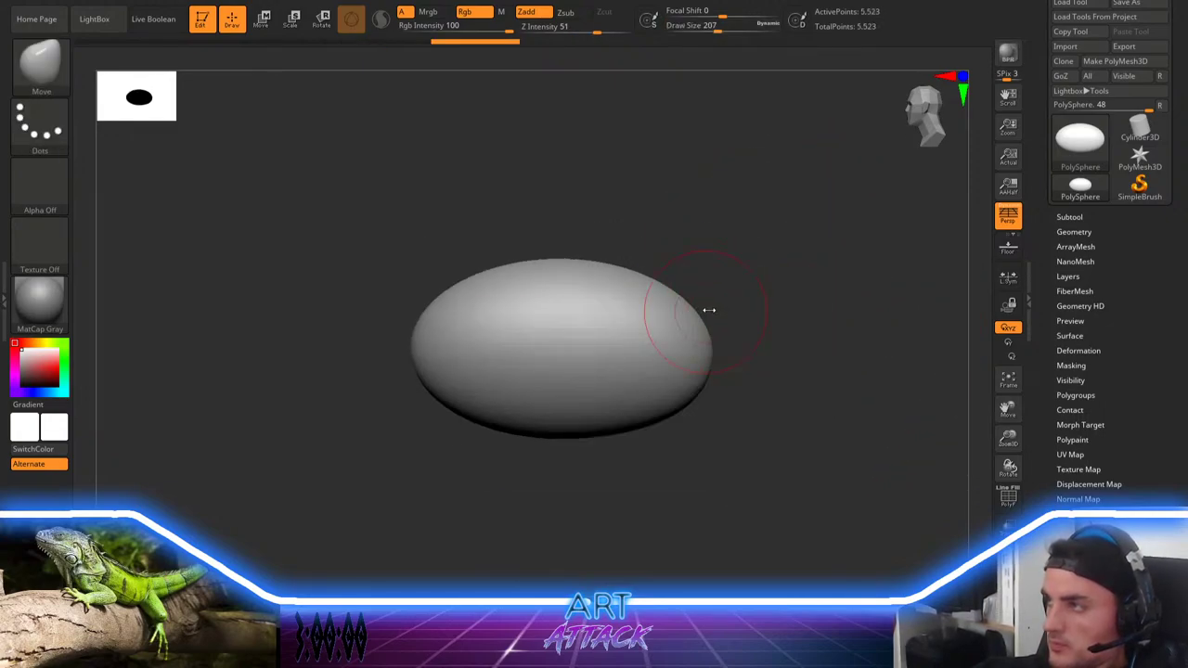
{"action": "key", "text": "space"}
{"action": "left_click_drag", "start_coordinate": [709, 310], "coordinate": [918, 313]}
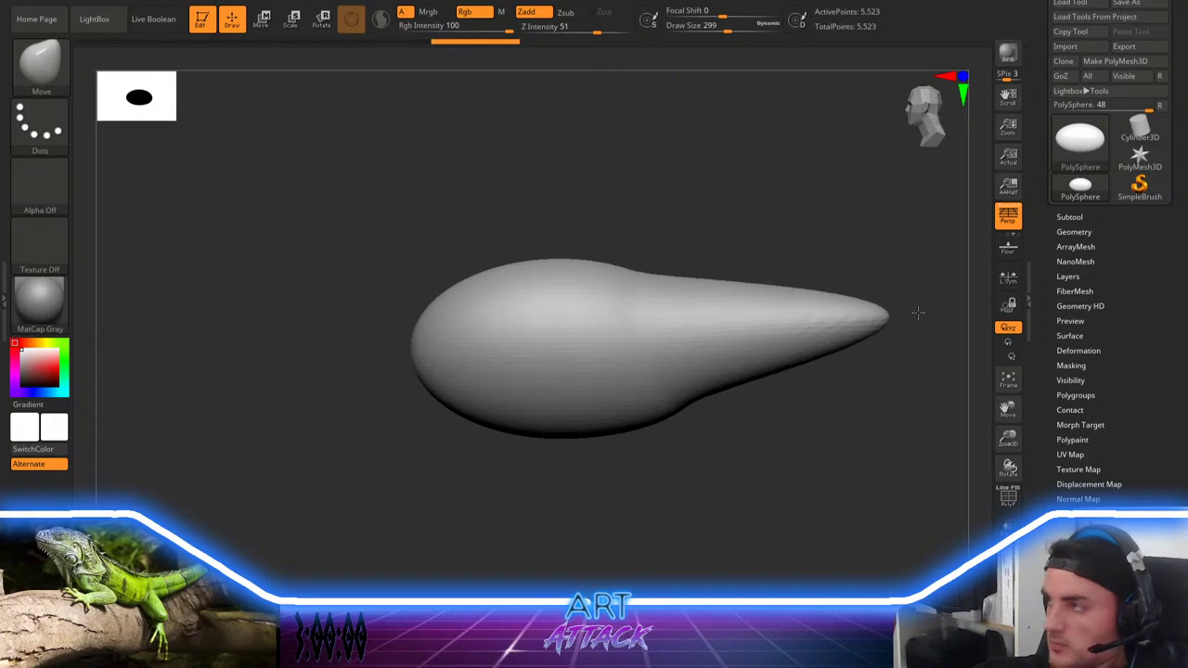
Step: Pull the end opposite the taper outward with the Move brush to form the neck and head
{"action": "right_click_drag", "start_coordinate": [451, 472], "coordinate": [562, 511], "text": "alt"}
{"action": "mouse_move", "coordinate": [544, 352]}
{"action": "left_mouse_down"}
{"action": "mouse_move", "coordinate": [414, 305]}
{"action": "mouse_move", "coordinate": [481, 322]}
{"action": "mouse_move", "coordinate": [380, 311]}
{"action": "left_mouse_up"}
{"action": "key", "text": "bracketleft"}
{"action": "key", "text": "space"}
Step: Round out the head end using the Inflat brush at draw size 239
{"action": "key", "text": "b"}
{"action": "key", "text": "i"}
{"action": "key", "text": "n"}
{"action": "key", "text": "space"}
{"action": "key", "text": "bracketleft"}
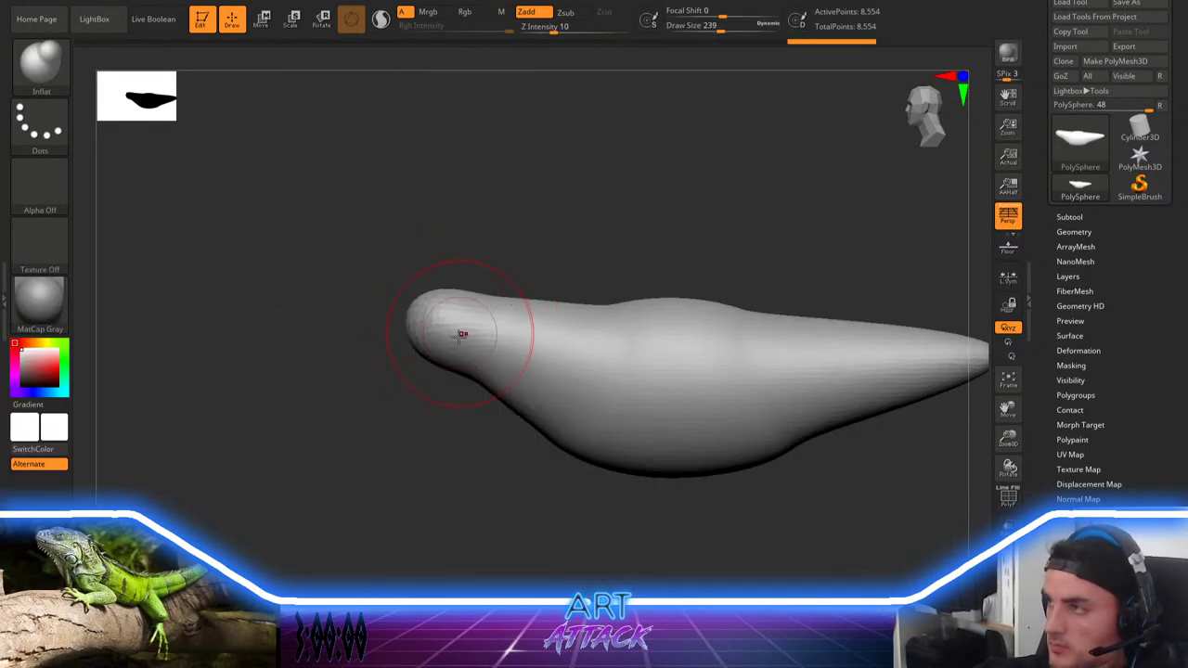
{"action": "left_click_drag", "start_coordinate": [461, 334], "coordinate": [380, 315]}
{"action": "mouse_move", "coordinate": [462, 342]}
{"action": "left_mouse_down"}
{"action": "mouse_move", "coordinate": [435, 323]}
{"action": "mouse_move", "coordinate": [438, 334]}
{"action": "mouse_move", "coordinate": [449, 321]}
{"action": "left_mouse_up"}
Step: Stretch the tapered end into a long, thin, straight tail using the SnakeHook brush at draw size 202
{"action": "left_click_drag", "start_coordinate": [540, 474], "coordinate": [317, 439], "text": "alt"}
{"action": "key", "text": "space"}
{"action": "left_click_drag", "start_coordinate": [702, 309], "coordinate": [695, 307]}
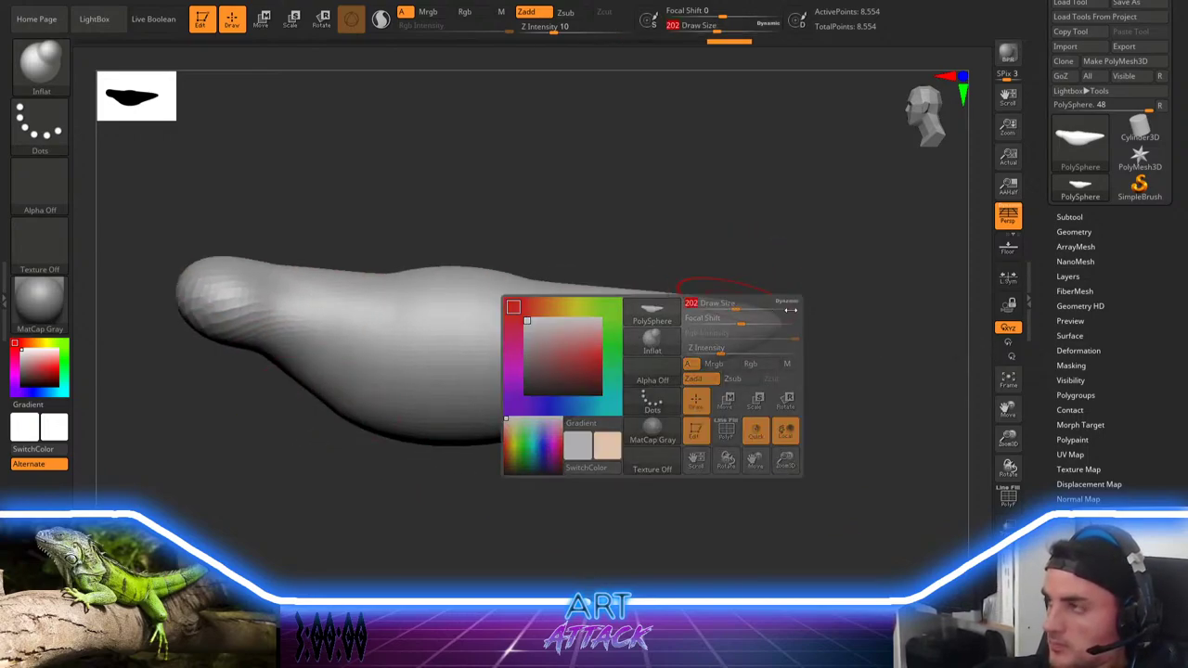
{"action": "left_click_drag", "start_coordinate": [835, 337], "coordinate": [767, 316], "text": "alt"}
{"action": "key", "text": "b"}
{"action": "key", "text": "s"}
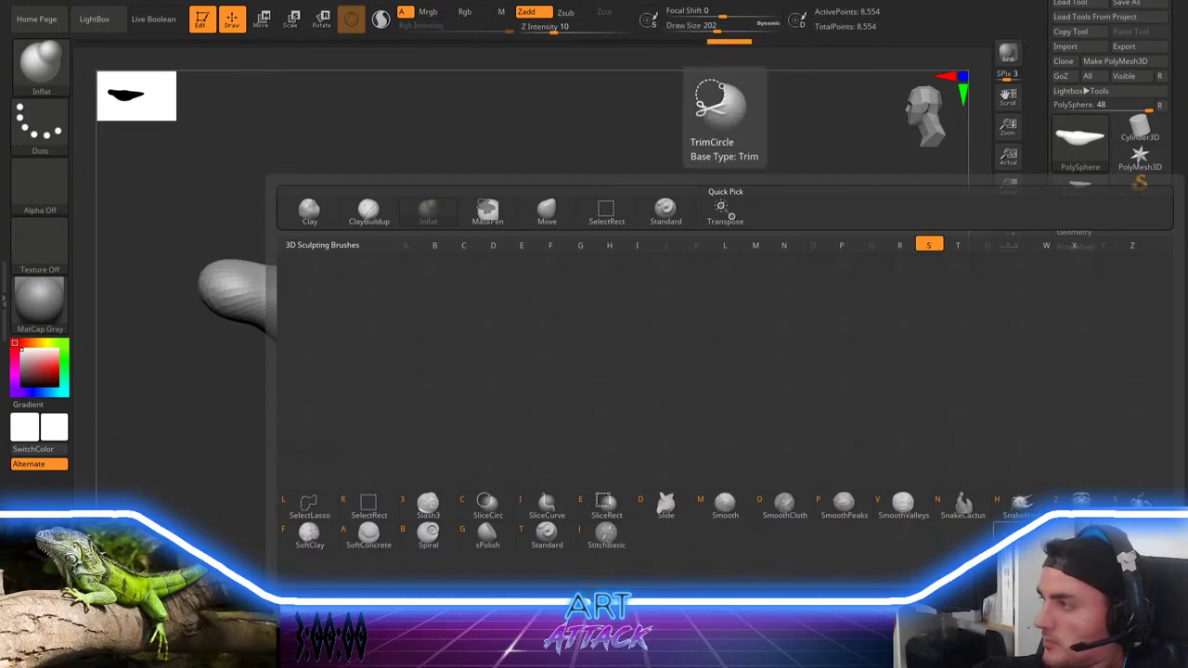
{"action": "left_click", "coordinate": [1020, 509]}
{"action": "left_click_drag", "start_coordinate": [602, 297], "coordinate": [941, 305]}
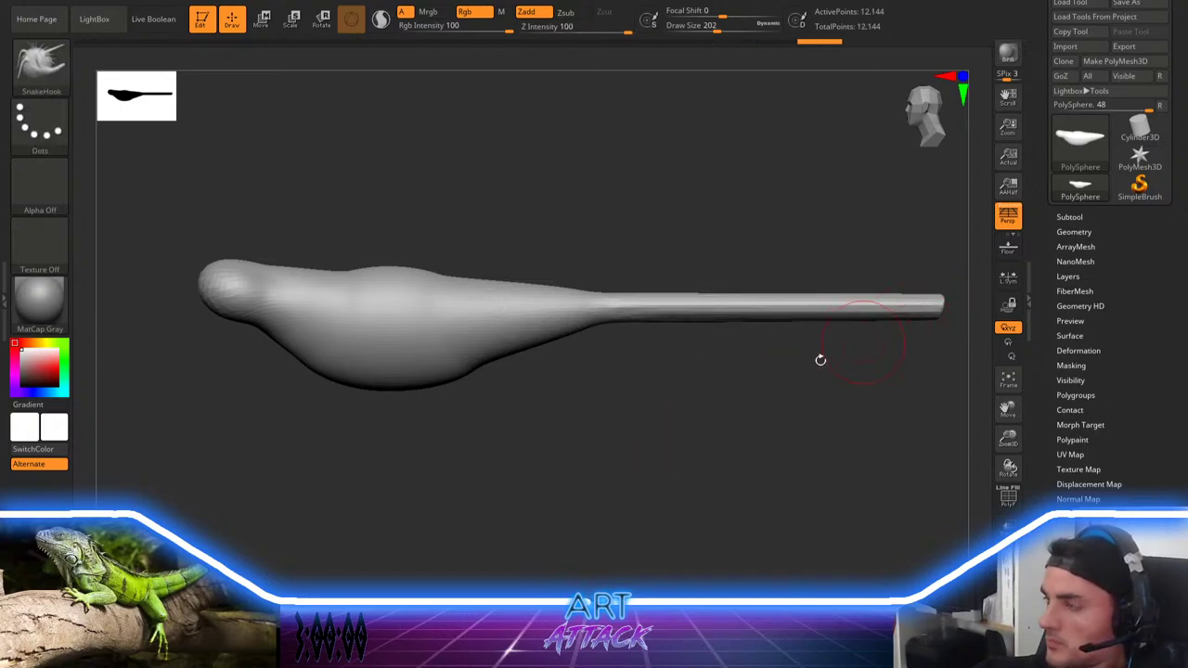
Step: Push the underside near the tail base outward using the Move brush at draw size 274
{"action": "key", "text": "b"}
{"action": "key", "text": "m"}
{"action": "key", "text": "v"}
{"action": "left_click_drag", "start_coordinate": [671, 425], "coordinate": [596, 406], "text": "alt"}
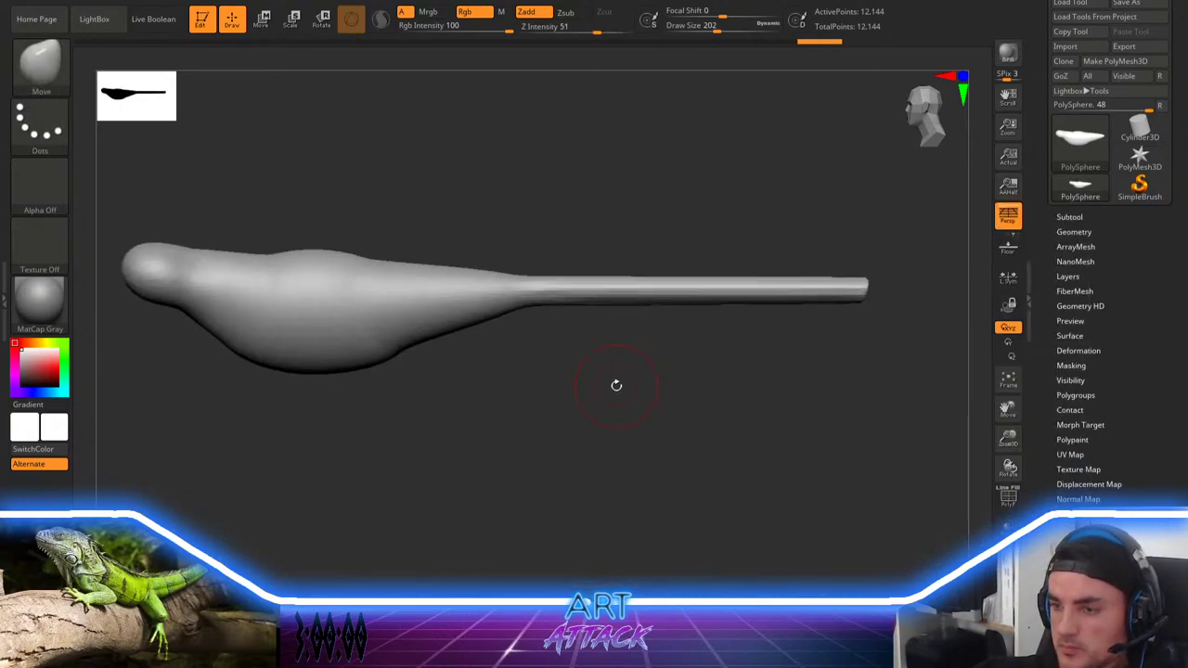
{"action": "key", "text": "space"}
{"action": "left_click_drag", "start_coordinate": [627, 364], "coordinate": [637, 383]}
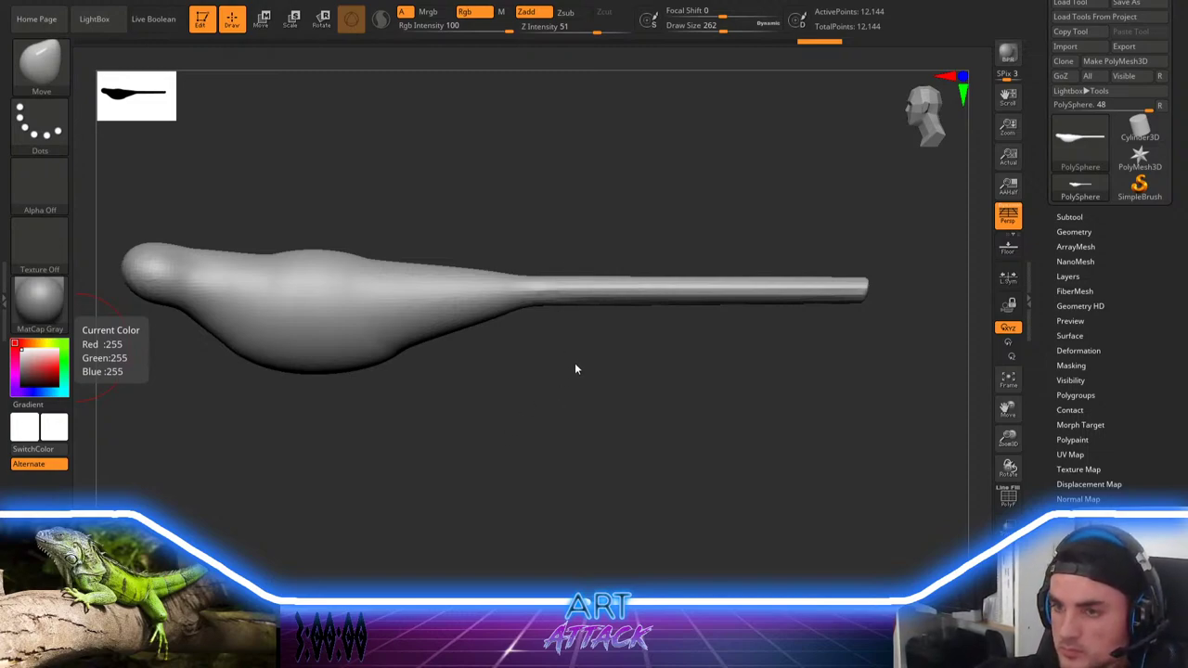
{"action": "left_click_drag", "start_coordinate": [581, 374], "coordinate": [674, 394], "text": "alt"}
{"action": "key", "text": "space"}
{"action": "left_click_drag", "start_coordinate": [657, 337], "coordinate": [661, 337]}
{"action": "key", "text": "space"}
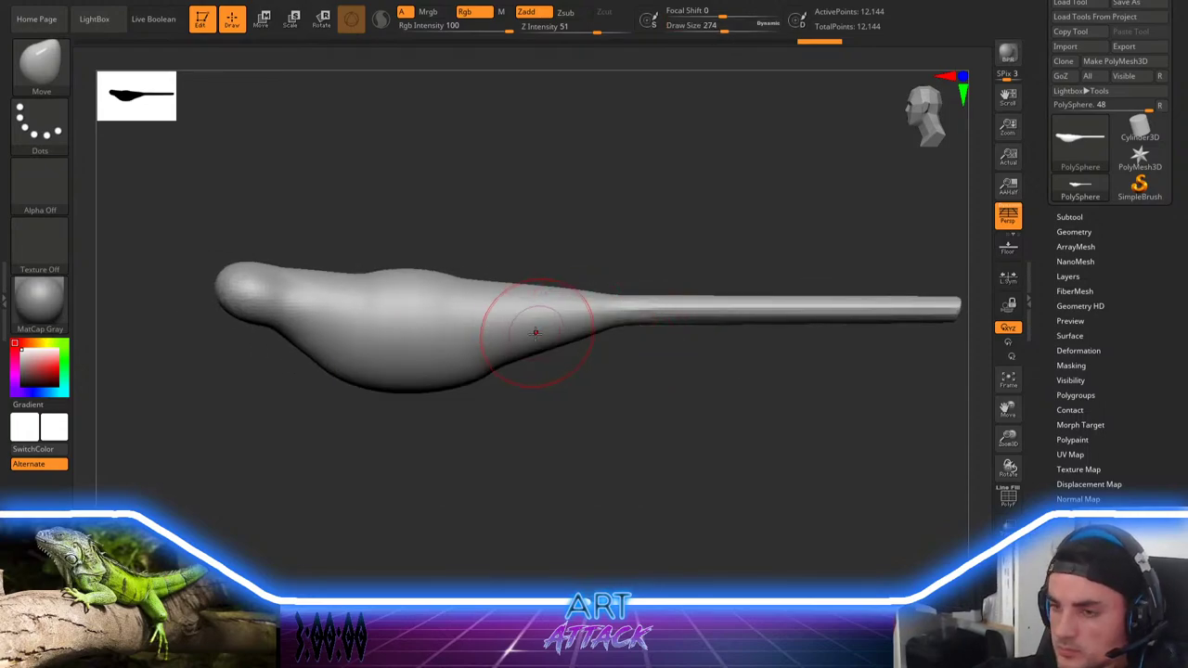
{"action": "left_click_drag", "start_coordinate": [523, 340], "coordinate": [522, 354]}
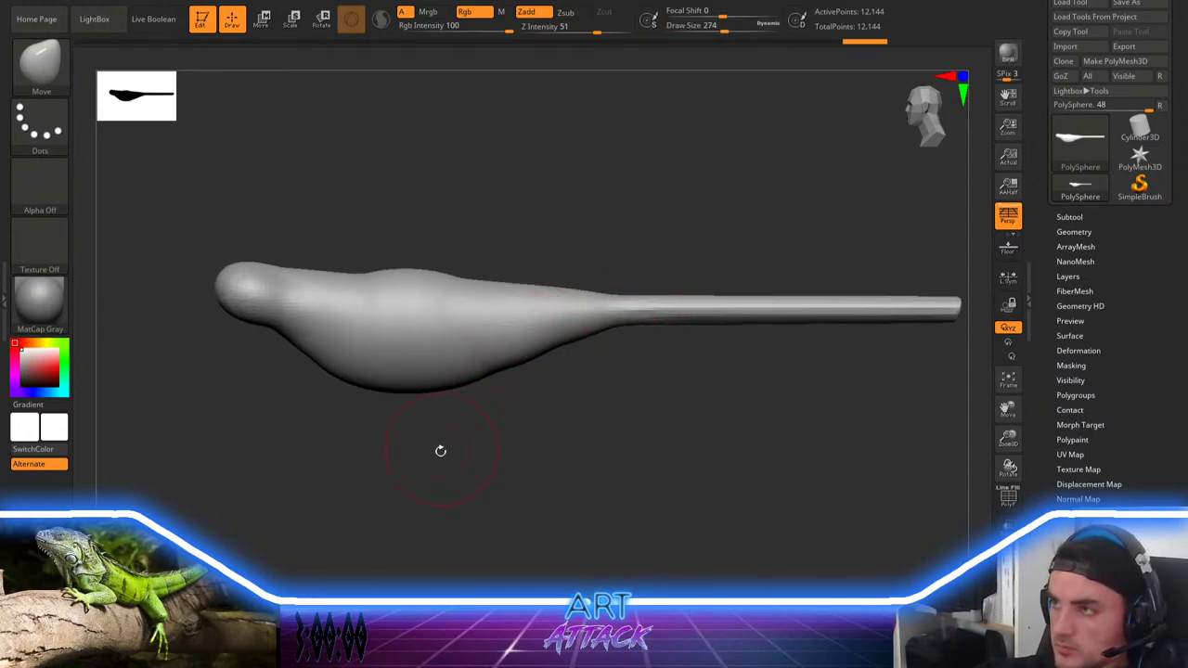
Step: Reshape the head, throat and neck with the Move brush, reducing its draw size to 197
{"action": "left_click_drag", "start_coordinate": [441, 451], "coordinate": [572, 462], "text": "alt"}
{"action": "left_click_drag", "start_coordinate": [453, 338], "coordinate": [447, 337]}
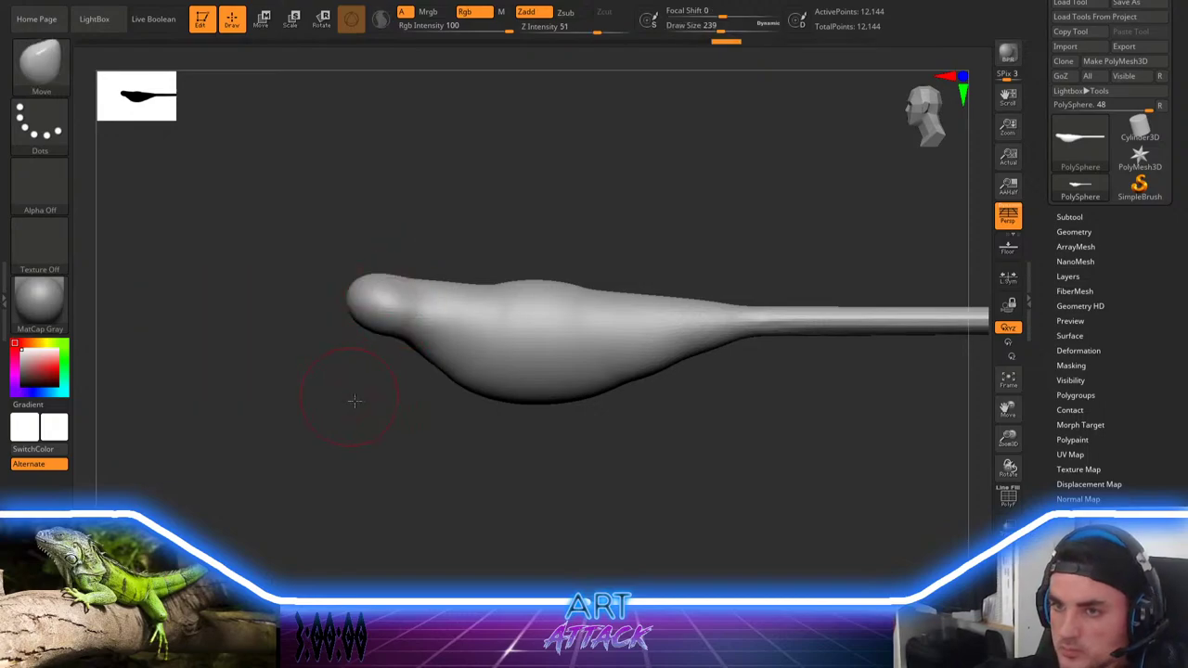
{"action": "left_click_drag", "start_coordinate": [356, 403], "coordinate": [406, 436], "text": "alt"}
{"action": "left_click_drag", "start_coordinate": [406, 437], "coordinate": [422, 427]}
{"action": "key", "text": "space"}
{"action": "key", "text": "space"}
{"action": "mouse_move", "coordinate": [357, 405]}
{"action": "left_mouse_down"}
{"action": "mouse_move", "coordinate": [341, 405]}
{"action": "mouse_move", "coordinate": [413, 438]}
{"action": "left_mouse_up"}
{"action": "key", "text": "space"}
{"action": "mouse_move", "coordinate": [430, 354]}
{"action": "left_mouse_down"}
{"action": "mouse_move", "coordinate": [448, 337]}
{"action": "mouse_move", "coordinate": [418, 294]}
{"action": "mouse_move", "coordinate": [404, 296]}
{"action": "mouse_move", "coordinate": [457, 290]}
{"action": "left_mouse_up"}
{"action": "left_click_drag", "start_coordinate": [486, 387], "coordinate": [401, 362]}
{"action": "key", "text": "space"}
{"action": "left_click_drag", "start_coordinate": [491, 277], "coordinate": [482, 278]}
{"action": "left_click_drag", "start_coordinate": [569, 265], "coordinate": [572, 247]}
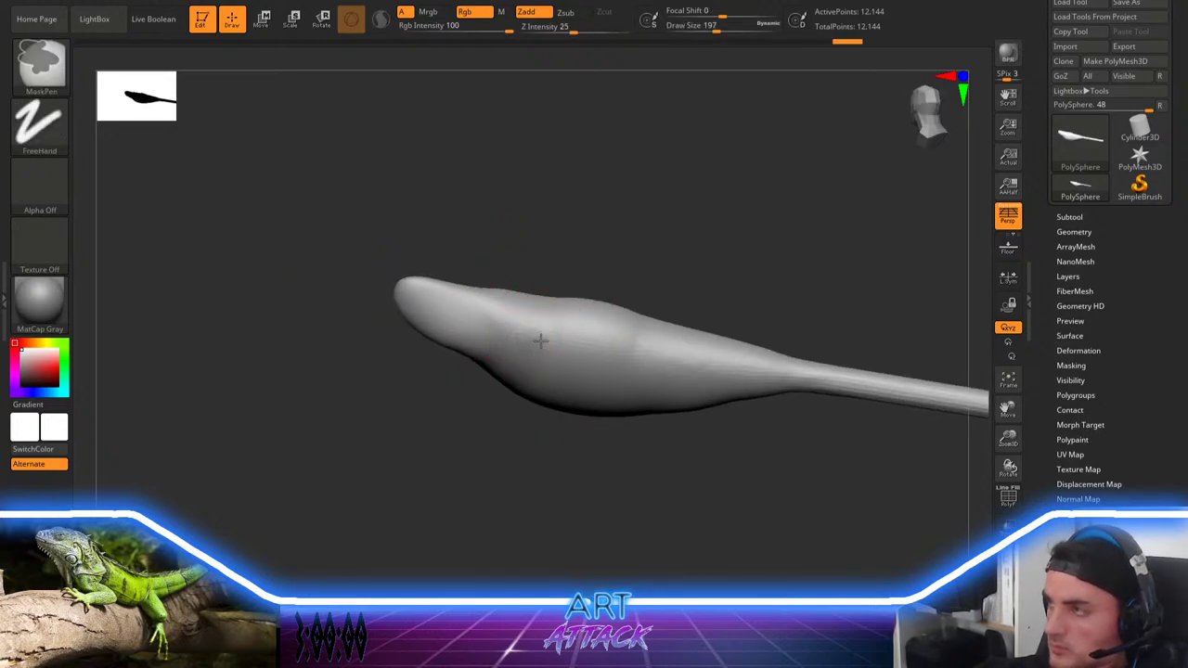
Step: Mask round front-leg and rear-leg spots on the side of the body and invert the mask
{"action": "left_click", "coordinate": [540, 344], "text": "ctrl"}
{"action": "left_click", "coordinate": [709, 375], "text": "ctrl"}
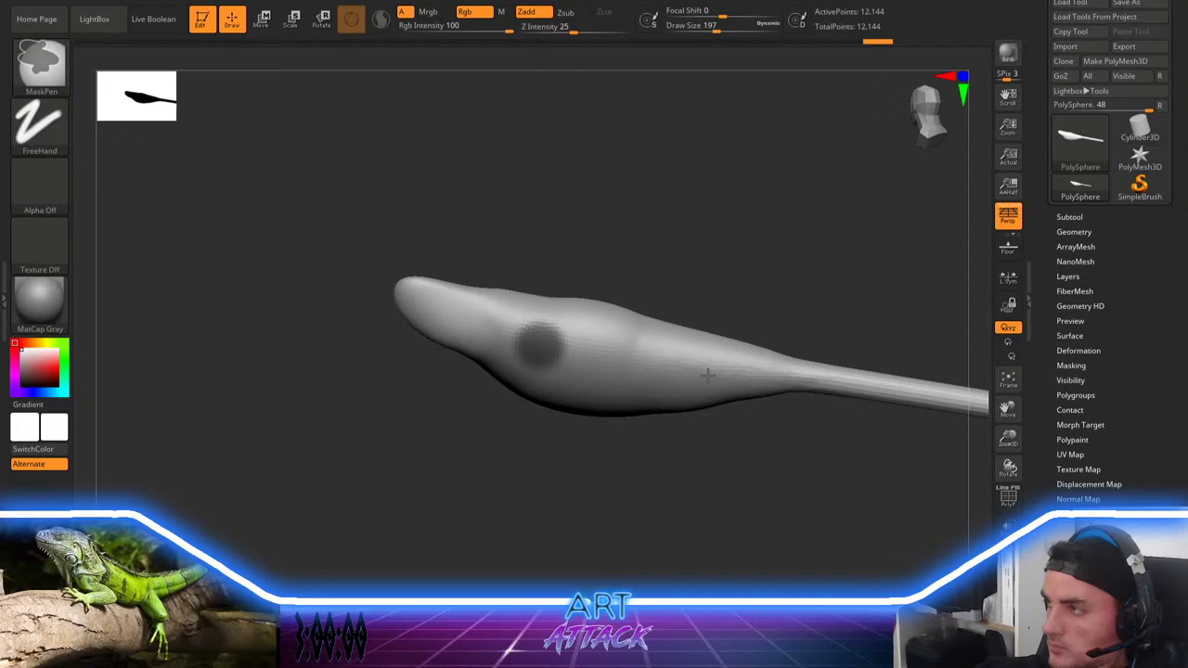
{"action": "left_click", "coordinate": [754, 278], "text": "ctrl"}
Step: Pull the unmasked spots out into short front and rear leg stubs with the Move brush, and remesh the body
{"action": "mouse_move", "coordinate": [754, 278]}
{"action": "left_mouse_down"}
{"action": "mouse_move", "coordinate": [721, 342]}
{"action": "mouse_move", "coordinate": [701, 277]}
{"action": "left_mouse_up"}
{"action": "key", "text": "space"}
{"action": "left_click_drag", "start_coordinate": [535, 304], "coordinate": [519, 258]}
{"action": "mouse_move", "coordinate": [621, 243]}
{"action": "left_mouse_down"}
{"action": "mouse_move", "coordinate": [620, 220]}
{"action": "mouse_move", "coordinate": [647, 233]}
{"action": "mouse_move", "coordinate": [648, 203]}
{"action": "left_mouse_up"}
{"action": "left_click_drag", "start_coordinate": [664, 273], "coordinate": [659, 223], "text": "ctrl"}
Step: Examine the body and leg stubs from below and from the opposite side
{"action": "key", "text": "space"}
{"action": "mouse_move", "coordinate": [657, 209]}
{"action": "left_mouse_down"}
{"action": "mouse_move", "coordinate": [667, 160]}
{"action": "mouse_move", "coordinate": [643, 223]}
{"action": "left_mouse_up"}
{"action": "key", "text": "space"}
{"action": "left_click_drag", "start_coordinate": [643, 435], "coordinate": [592, 308]}
{"action": "key", "text": "w"}
{"action": "key", "text": "q"}
{"action": "key", "text": "w"}
{"action": "mouse_move", "coordinate": [574, 388]}
{"action": "left_mouse_down"}
{"action": "mouse_move", "coordinate": [641, 364]}
{"action": "mouse_move", "coordinate": [666, 286]}
{"action": "left_mouse_up"}
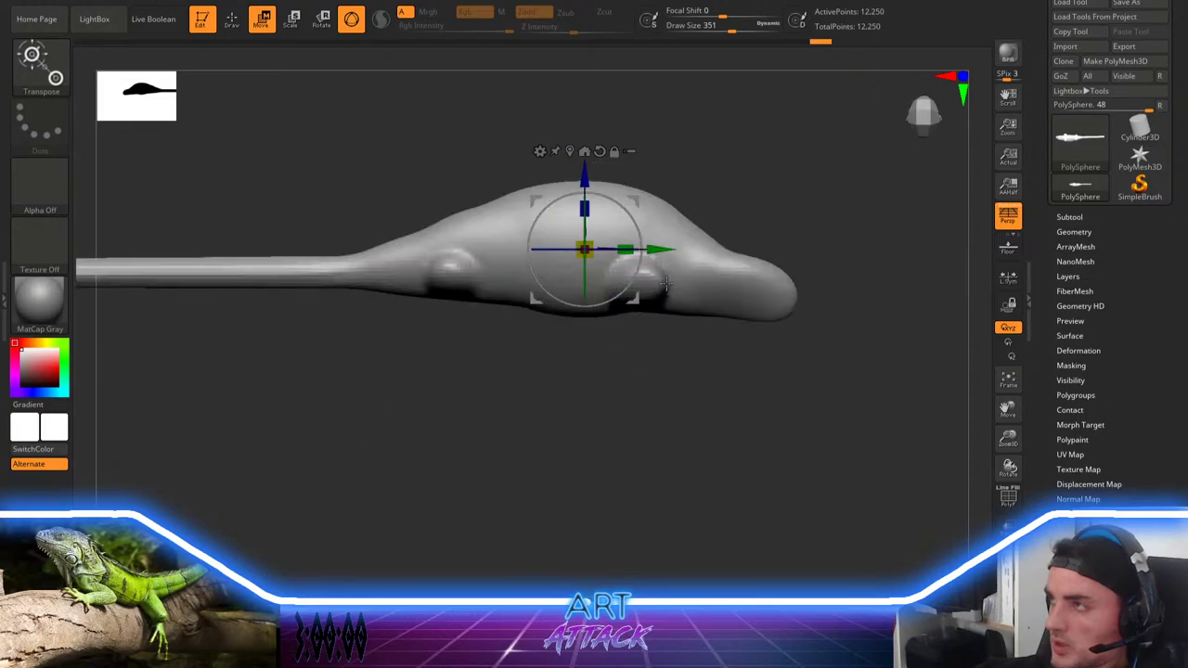
{"action": "key", "text": "q"}
{"action": "mouse_move", "coordinate": [711, 183]}
{"action": "left_mouse_down", "text": "alt"}
{"action": "mouse_move", "coordinate": [700, 260]}
{"action": "mouse_move", "coordinate": [713, 233]}
{"action": "left_mouse_up", "text": "alt"}
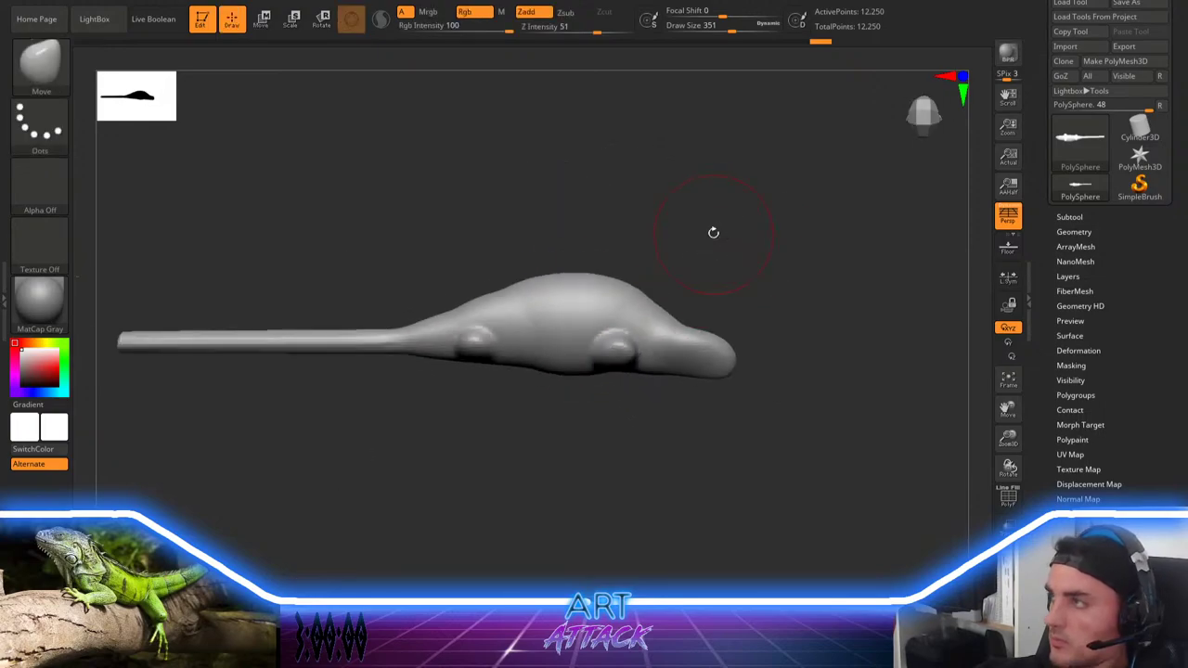
Step: Show the floor grid and rotate the whole model with the gizmo so its belly faces the floor
{"action": "left_click", "coordinate": [1010, 245]}
{"action": "left_click_drag", "start_coordinate": [846, 313], "coordinate": [715, 284]}
{"action": "key", "text": "e"}
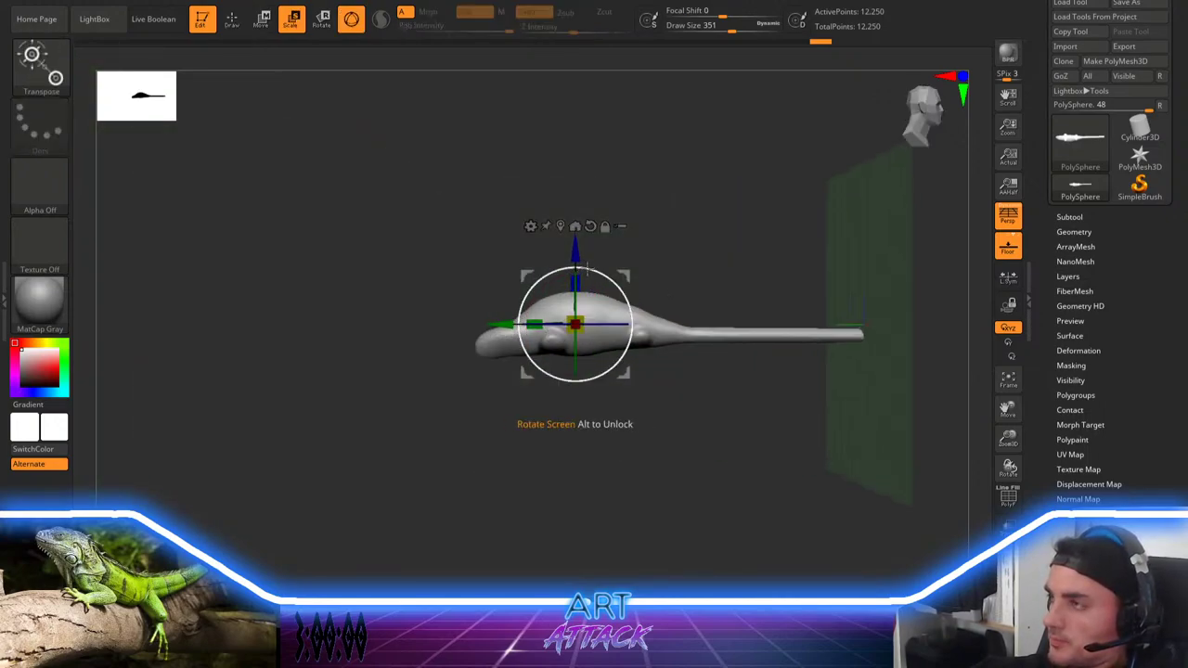
{"action": "left_click_drag", "start_coordinate": [586, 268], "coordinate": [580, 154]}
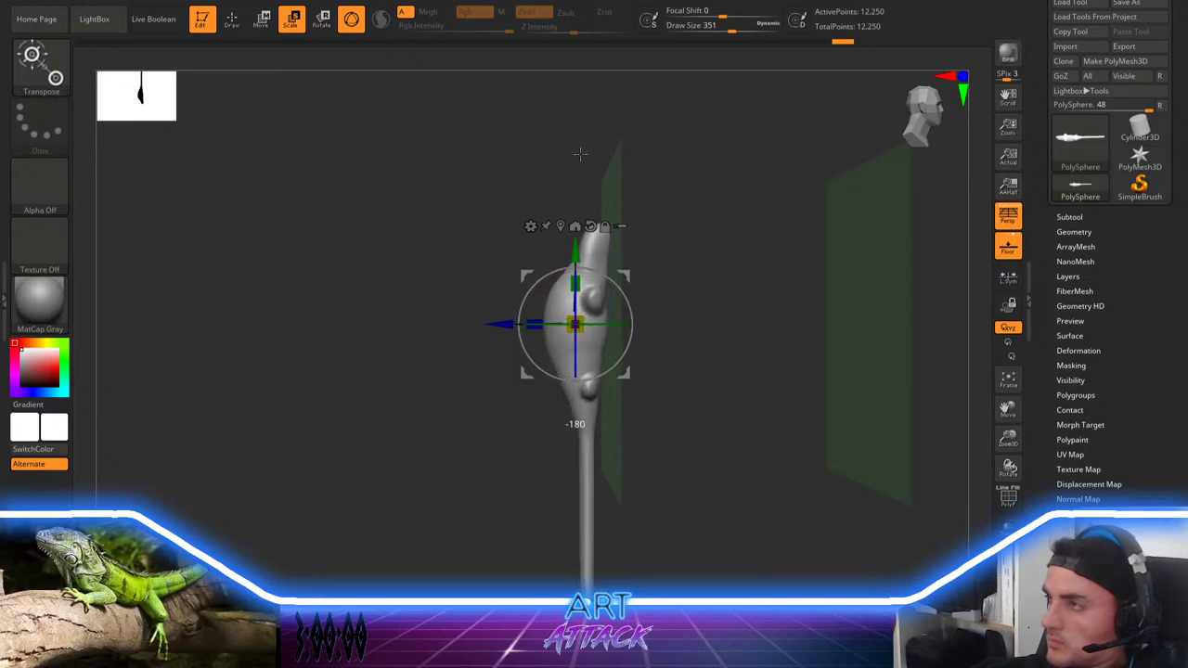
{"action": "key", "text": "q"}
Step: Check the model's side profile against the floor without perspective, and hide the floor grid with perspective restored
{"action": "mouse_move", "coordinate": [445, 384]}
{"action": "left_mouse_down"}
{"action": "mouse_move", "coordinate": [506, 389]}
{"action": "mouse_move", "coordinate": [471, 326]}
{"action": "left_mouse_up"}
{"action": "left_click_drag", "start_coordinate": [460, 262], "coordinate": [498, 214]}
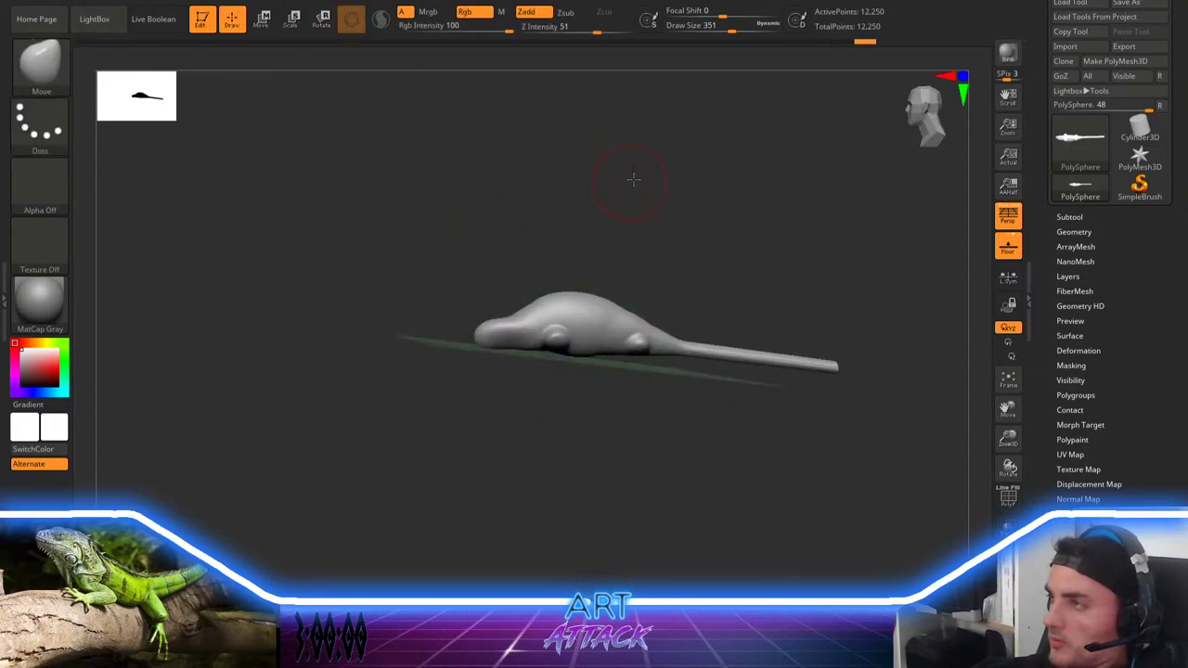
{"action": "left_click_drag", "start_coordinate": [633, 179], "coordinate": [742, 168], "text": "shift"}
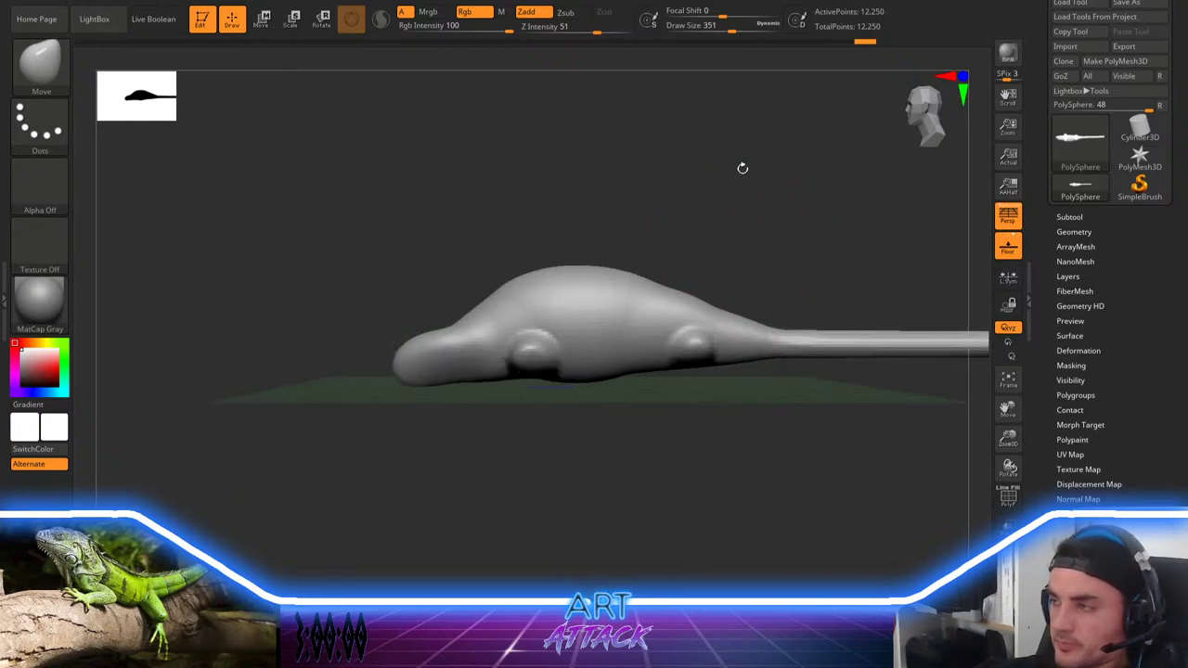
{"action": "left_click", "coordinate": [1010, 213]}
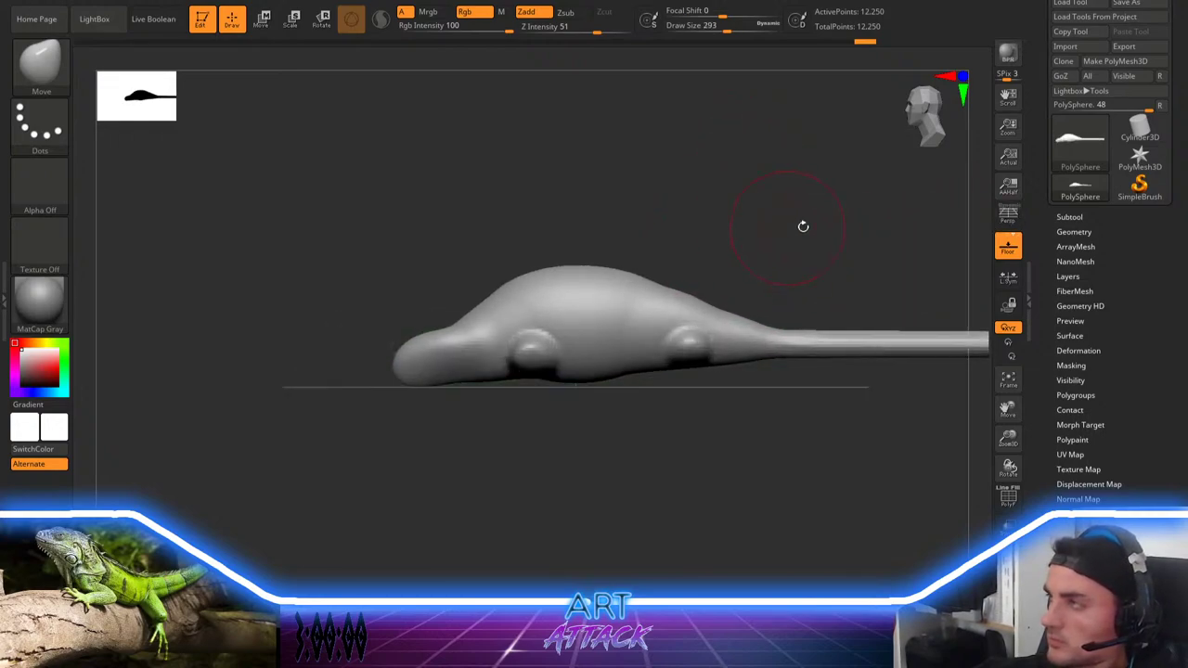
{"action": "left_click", "coordinate": [1003, 245]}
{"action": "left_click", "coordinate": [1008, 216]}
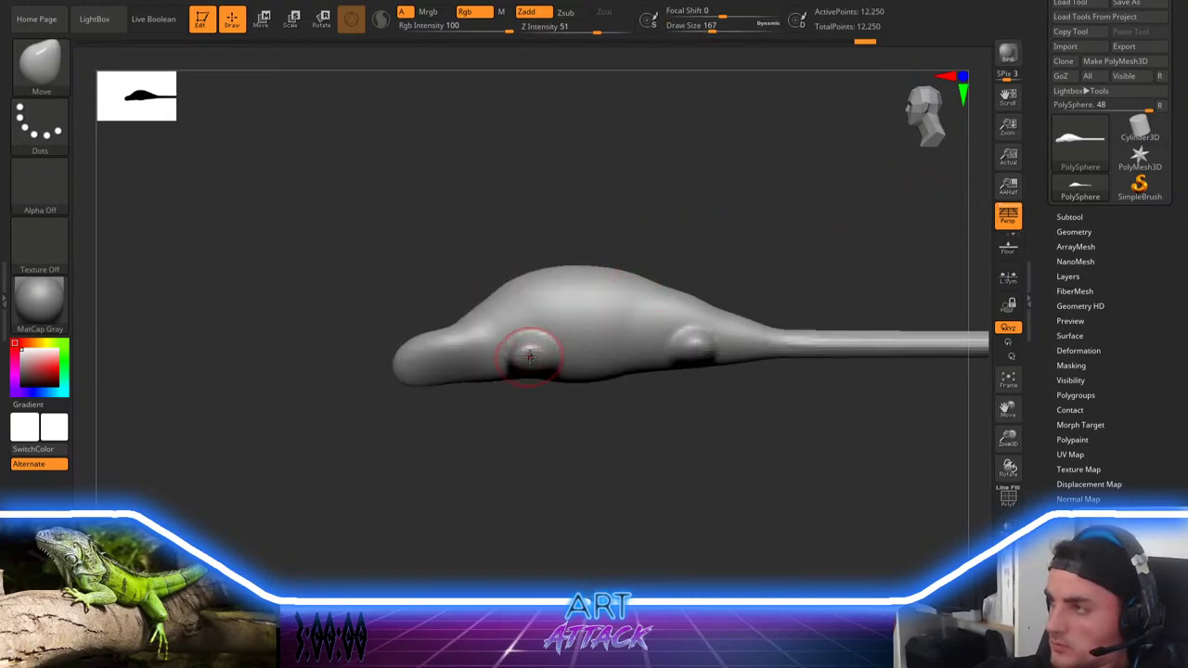
Step: Reshape the head and neck with the Move brush, filling the dip between the head and the back
{"action": "key", "text": "space"}
{"action": "left_click_drag", "start_coordinate": [499, 338], "coordinate": [506, 338]}
{"action": "left_click_drag", "start_coordinate": [465, 453], "coordinate": [506, 451], "text": "alt"}
{"action": "key", "text": "space"}
{"action": "mouse_move", "coordinate": [517, 331]}
{"action": "left_mouse_down"}
{"action": "mouse_move", "coordinate": [528, 330]}
{"action": "mouse_move", "coordinate": [484, 330]}
{"action": "mouse_move", "coordinate": [439, 352]}
{"action": "mouse_move", "coordinate": [464, 321]}
{"action": "left_mouse_up"}
{"action": "left_click_drag", "start_coordinate": [563, 415], "coordinate": [423, 370], "text": "alt"}
{"action": "mouse_move", "coordinate": [674, 390]}
{"action": "left_mouse_down", "text": "alt"}
{"action": "mouse_move", "coordinate": [637, 369]}
{"action": "mouse_move", "coordinate": [640, 354]}
{"action": "left_mouse_up", "text": "alt"}
Step: Smooth the tail toward its end into a tapered tip
{"action": "key", "text": "space"}
{"action": "left_click_drag", "start_coordinate": [653, 350], "coordinate": [654, 388]}
{"action": "left_click_drag", "start_coordinate": [653, 303], "coordinate": [891, 294], "text": "shift"}
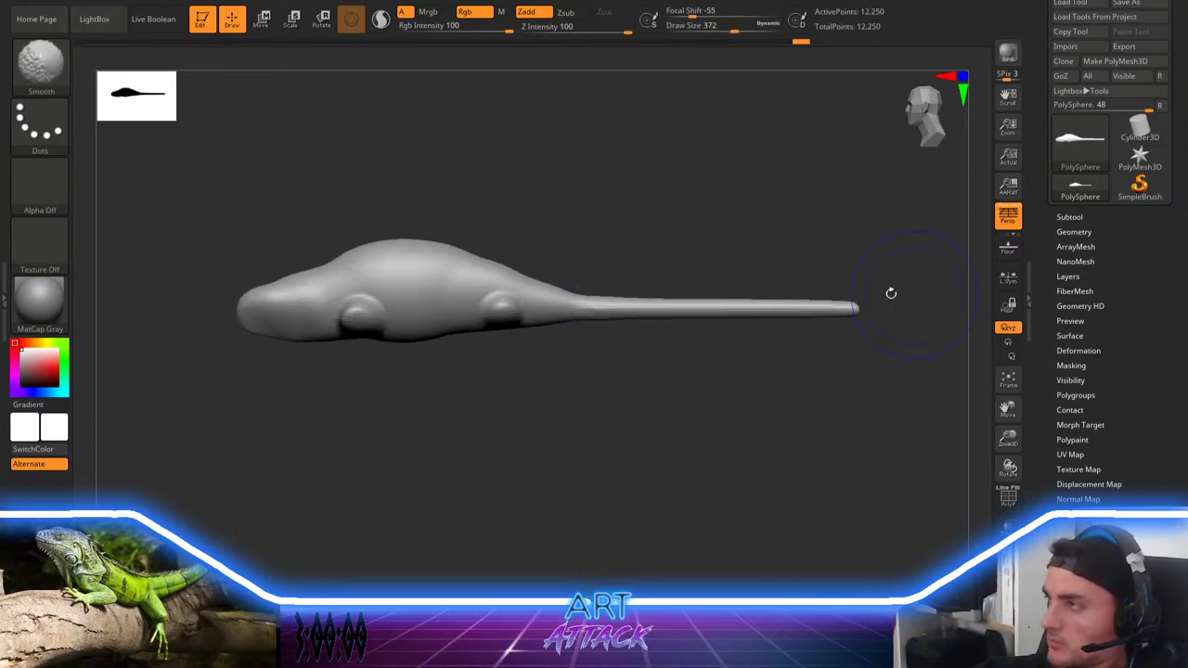
{"action": "left_click_drag", "start_coordinate": [790, 307], "coordinate": [836, 306], "text": "shift"}
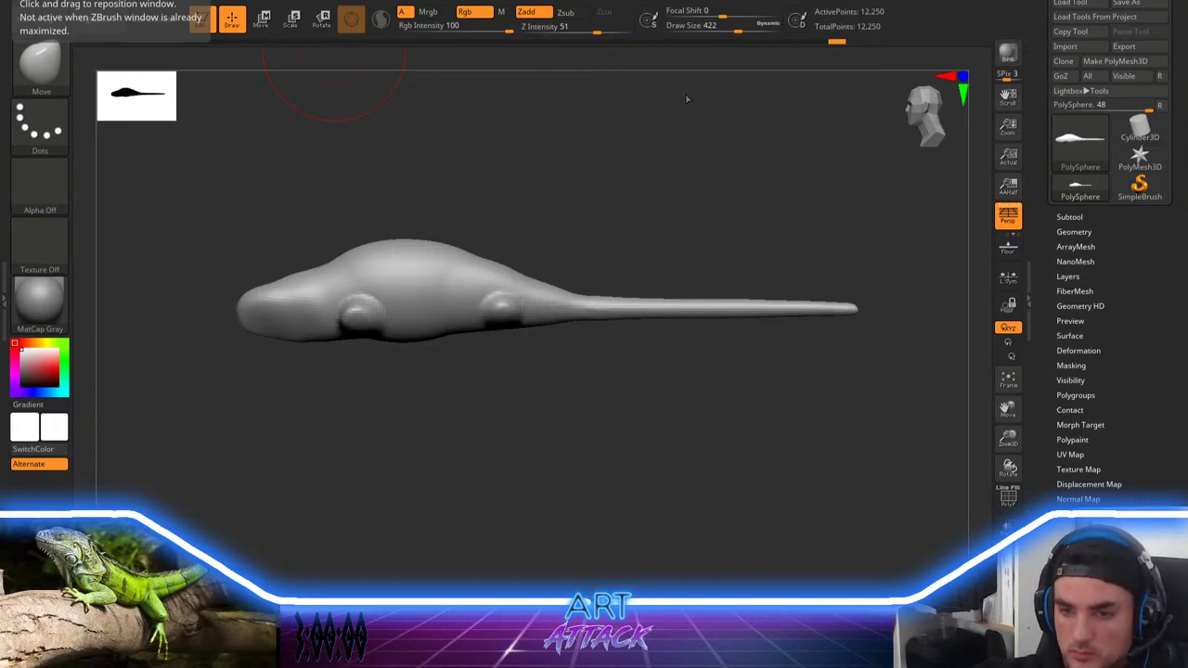
Step: Thicken the tail from its base toward the tip using the Inflat brush at draw size 239
{"action": "mouse_move", "coordinate": [548, 396]}
{"action": "left_mouse_down"}
{"action": "mouse_move", "coordinate": [522, 403]}
{"action": "mouse_move", "coordinate": [540, 345]}
{"action": "mouse_move", "coordinate": [535, 398]}
{"action": "left_mouse_up"}
{"action": "key", "text": "bracketleft"}
{"action": "key", "text": "b"}
{"action": "key", "text": "i"}
{"action": "key", "text": "n"}
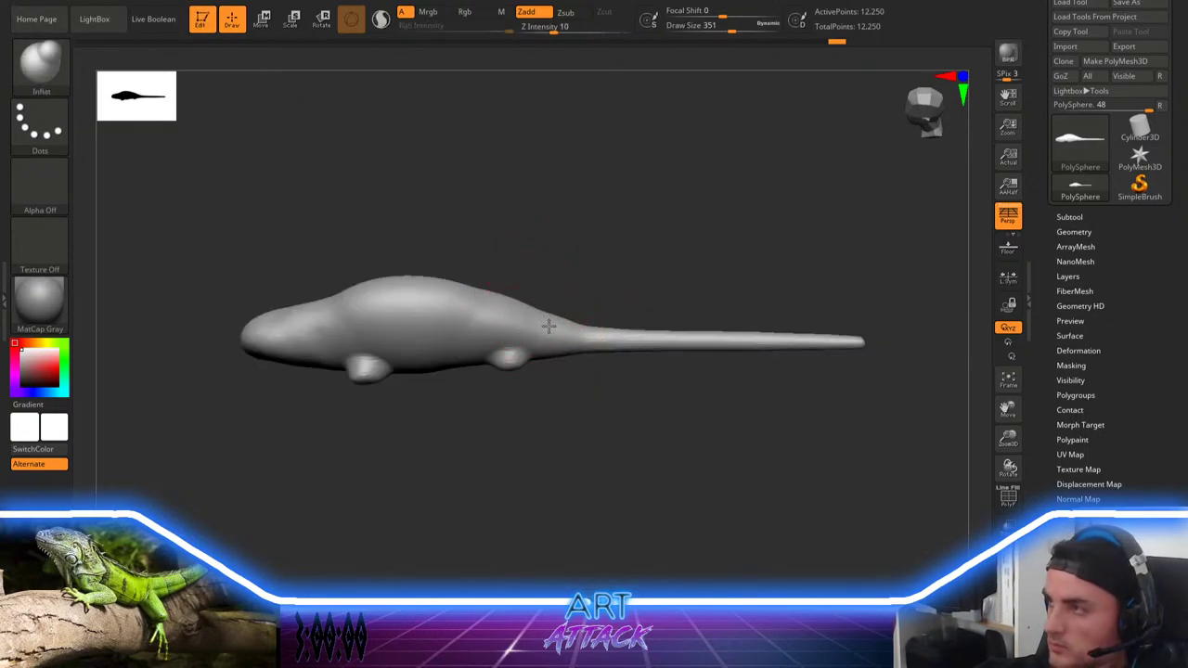
{"action": "mouse_move", "coordinate": [549, 327]}
{"action": "left_mouse_down"}
{"action": "mouse_move", "coordinate": [597, 329]}
{"action": "mouse_move", "coordinate": [607, 351]}
{"action": "left_mouse_up"}
{"action": "key", "text": "space"}
{"action": "left_click_drag", "start_coordinate": [566, 307], "coordinate": [653, 309]}
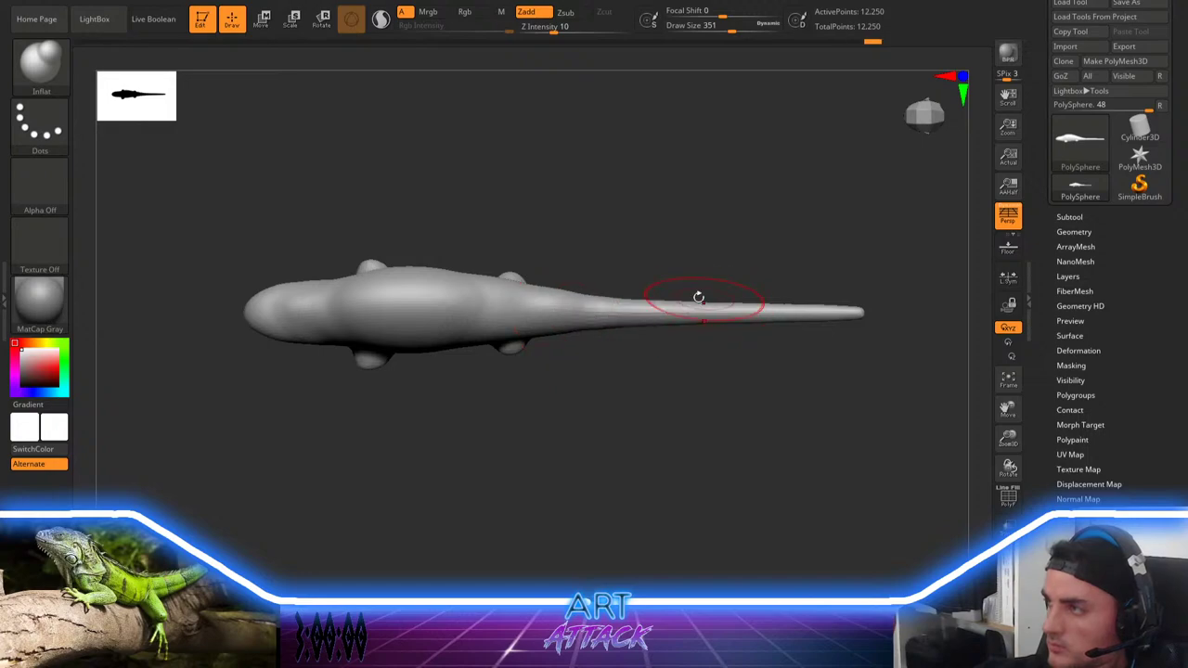
{"action": "key", "text": "bracketleft"}
{"action": "key", "text": "bracketleft"}
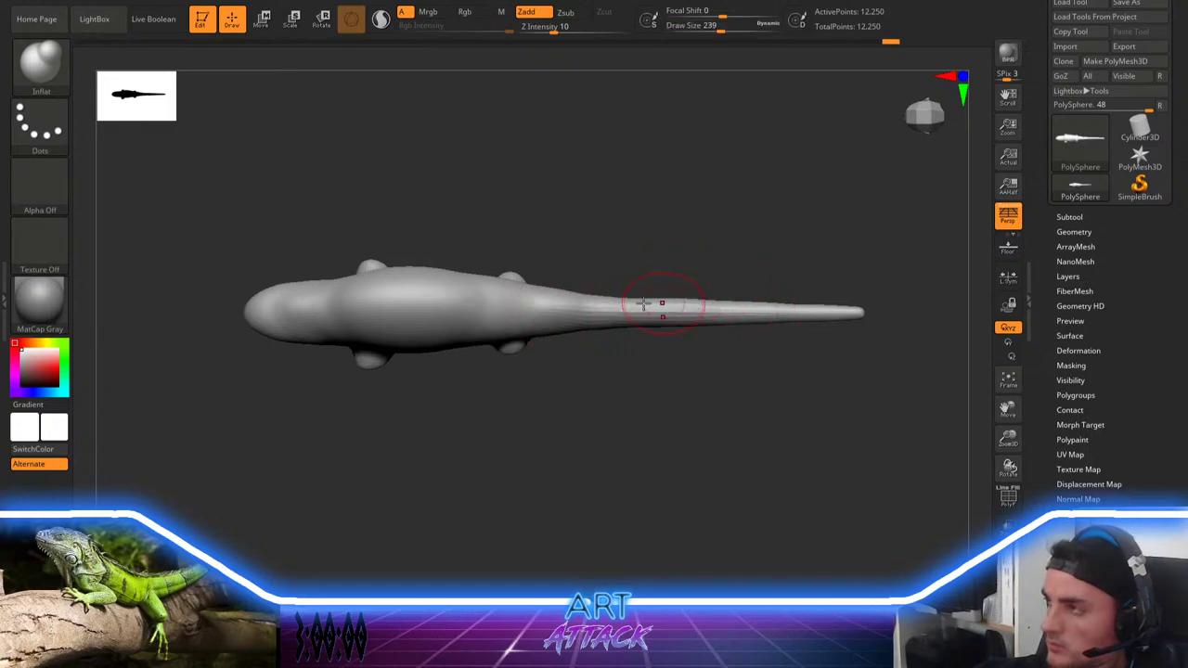
{"action": "left_click_drag", "start_coordinate": [582, 309], "coordinate": [814, 305]}
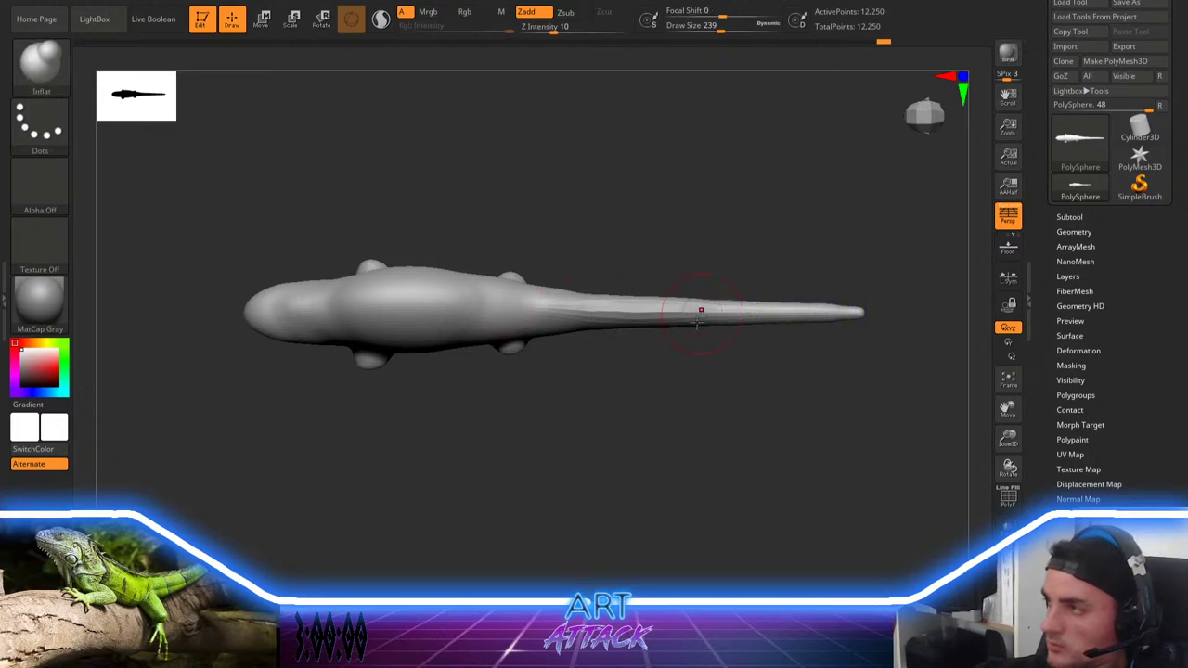
{"action": "left_click_drag", "start_coordinate": [615, 385], "coordinate": [598, 181]}
{"action": "mouse_move", "coordinate": [557, 354]}
{"action": "left_mouse_down"}
{"action": "mouse_move", "coordinate": [690, 321]}
{"action": "mouse_move", "coordinate": [421, 383]}
{"action": "mouse_move", "coordinate": [471, 349]}
{"action": "mouse_move", "coordinate": [733, 299]}
{"action": "left_mouse_up"}
{"action": "left_click_drag", "start_coordinate": [641, 257], "coordinate": [655, 308]}
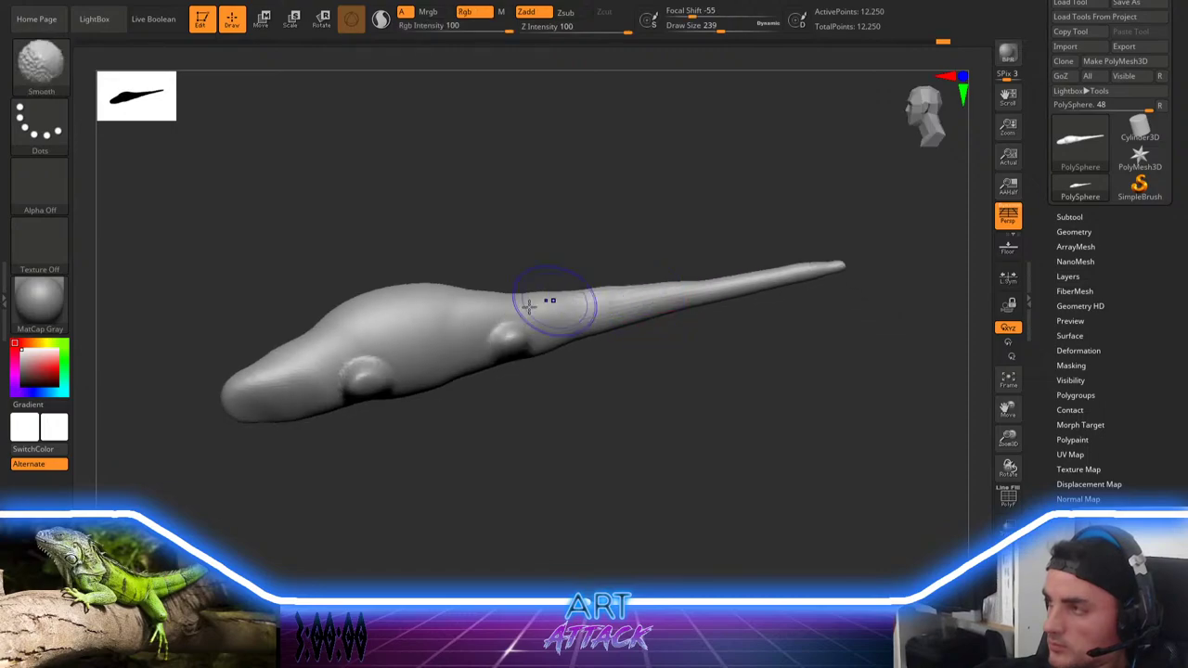
Step: Smooth the tail and its transition into the hips, and remesh the body
{"action": "left_click_drag", "start_coordinate": [529, 306], "coordinate": [661, 302], "text": "shift"}
{"action": "left_click_drag", "start_coordinate": [631, 361], "coordinate": [674, 348], "text": "alt"}
{"action": "left_click_drag", "start_coordinate": [655, 394], "coordinate": [638, 478], "text": "ctrl"}
{"action": "left_click_drag", "start_coordinate": [563, 297], "coordinate": [775, 273], "text": "shift"}
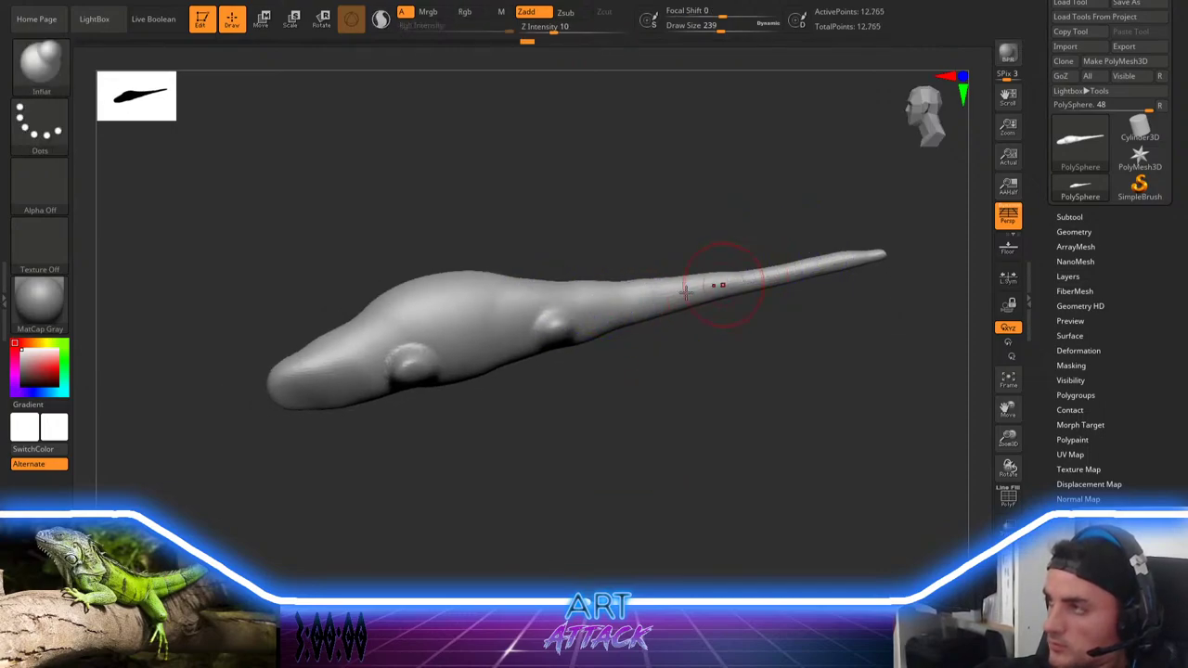
Step: Carve the top of the head and the throat using the DamStandard brush at draw size 158, smoothing the snout
{"action": "left_click_drag", "start_coordinate": [572, 408], "coordinate": [613, 337], "text": "alt"}
{"action": "key", "text": "space"}
{"action": "mouse_move", "coordinate": [536, 391]}
{"action": "left_mouse_down"}
{"action": "mouse_move", "coordinate": [525, 389]}
{"action": "mouse_move", "coordinate": [588, 326]}
{"action": "left_mouse_up"}
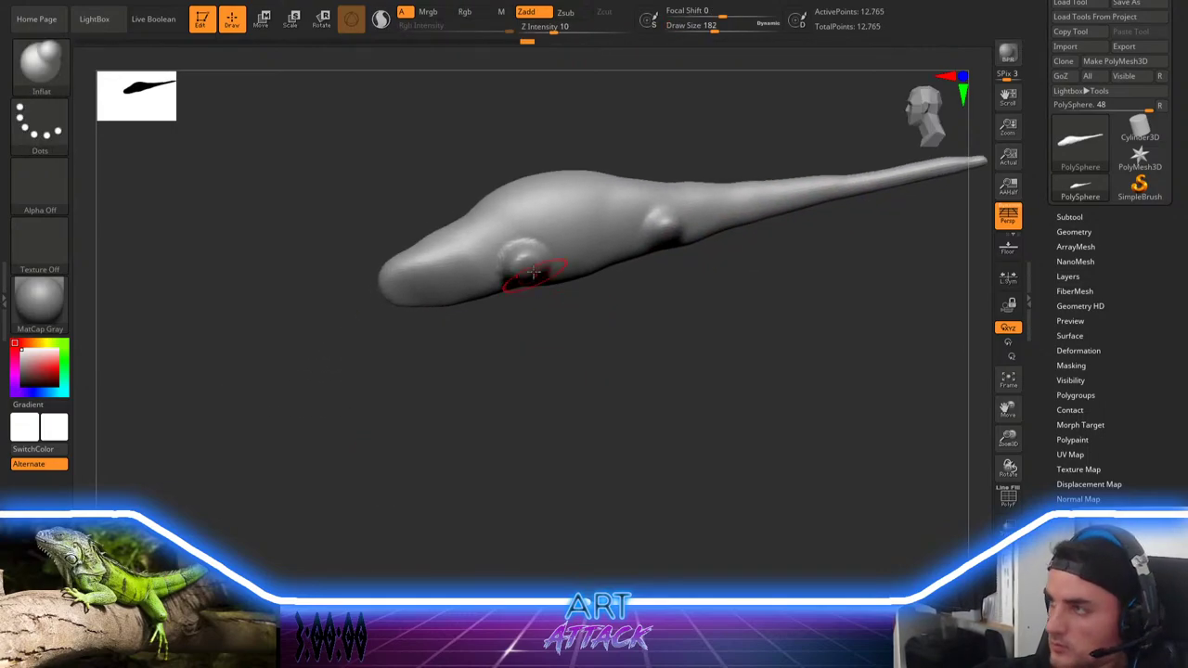
{"action": "key", "text": "space"}
{"action": "mouse_move", "coordinate": [456, 343]}
{"action": "left_mouse_down", "text": "alt"}
{"action": "mouse_move", "coordinate": [488, 350]}
{"action": "mouse_move", "coordinate": [478, 382]}
{"action": "mouse_move", "coordinate": [488, 417]}
{"action": "left_mouse_up", "text": "alt"}
{"action": "left_click_drag", "start_coordinate": [420, 383], "coordinate": [424, 395]}
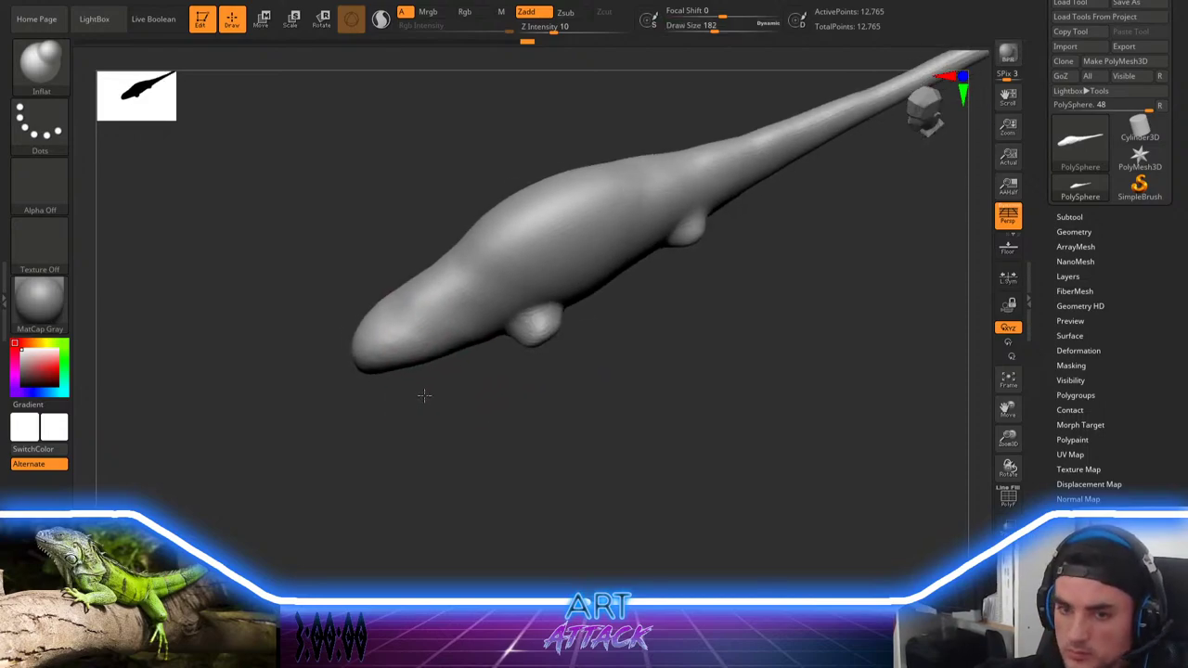
{"action": "key", "text": "b"}
{"action": "key", "text": "d"}
{"action": "key", "text": "s"}
{"action": "mouse_move", "coordinate": [416, 291]}
{"action": "left_mouse_down"}
{"action": "mouse_move", "coordinate": [451, 340]}
{"action": "mouse_move", "coordinate": [433, 287]}
{"action": "mouse_move", "coordinate": [421, 347]}
{"action": "left_mouse_up"}
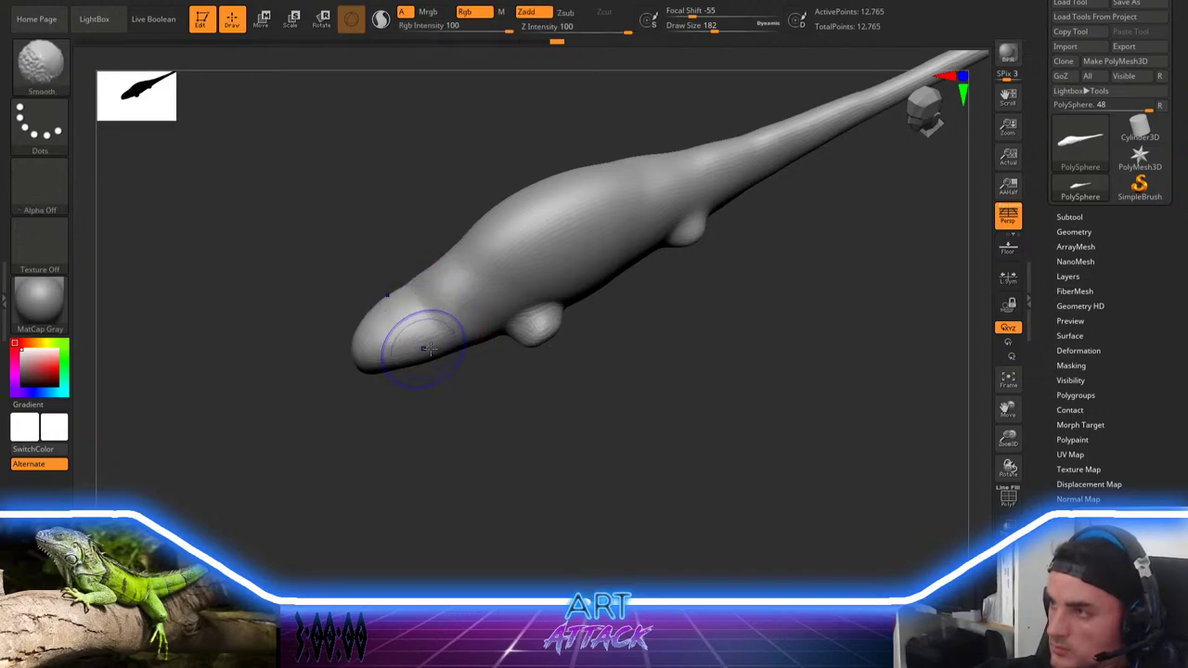
{"action": "left_click_drag", "start_coordinate": [446, 424], "coordinate": [424, 346]}
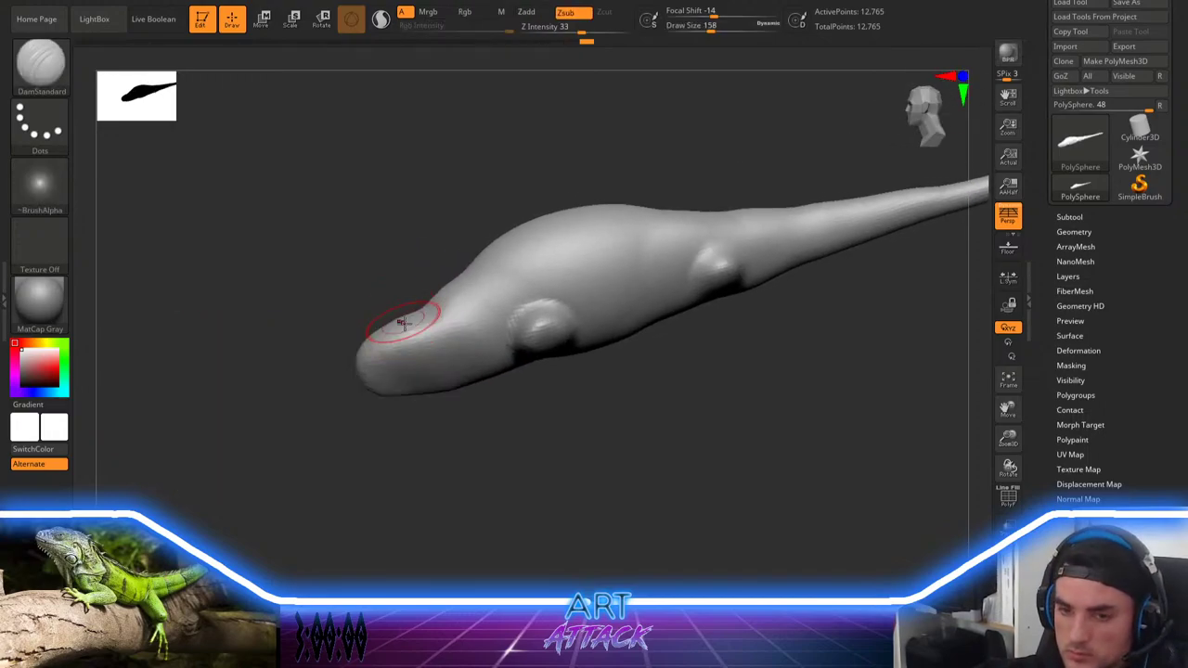
{"action": "key", "text": "shift"}
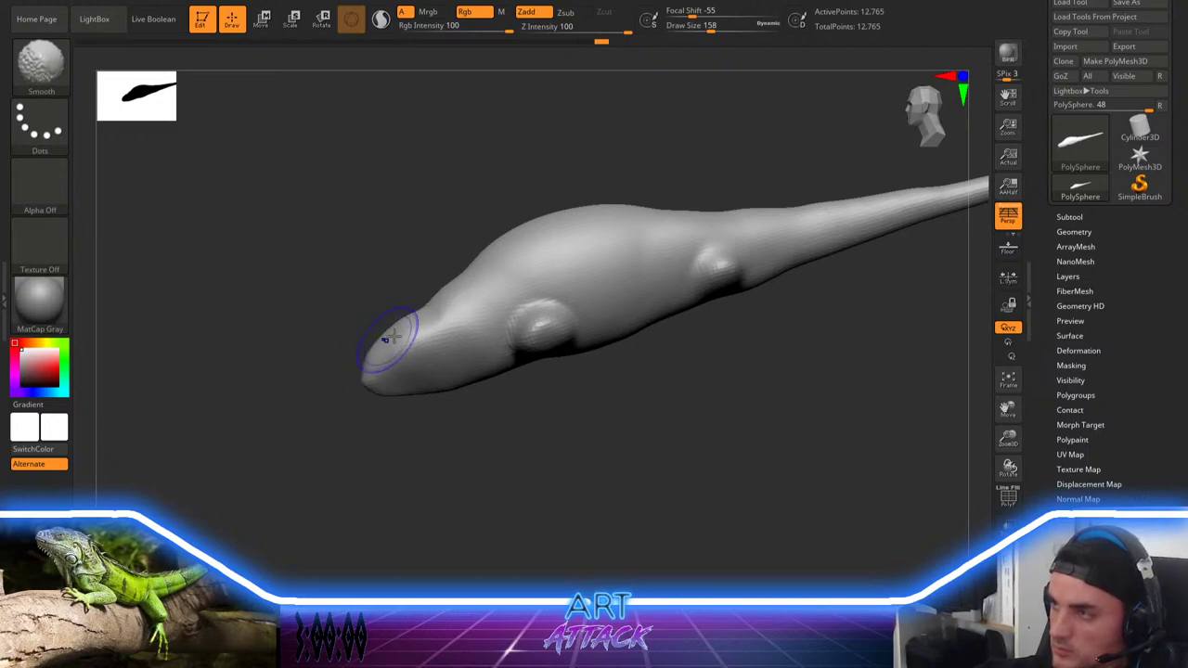
{"action": "left_click_drag", "start_coordinate": [356, 399], "coordinate": [362, 403], "text": "shift"}
{"action": "mouse_move", "coordinate": [432, 418]}
{"action": "left_mouse_down"}
{"action": "mouse_move", "coordinate": [472, 359]}
{"action": "mouse_move", "coordinate": [467, 384]}
{"action": "mouse_move", "coordinate": [468, 369]}
{"action": "mouse_move", "coordinate": [446, 386]}
{"action": "left_mouse_up"}
{"action": "mouse_move", "coordinate": [409, 423]}
{"action": "left_mouse_down"}
{"action": "mouse_move", "coordinate": [411, 367]}
{"action": "mouse_move", "coordinate": [422, 392]}
{"action": "mouse_move", "coordinate": [470, 383]}
{"action": "mouse_move", "coordinate": [478, 351]}
{"action": "mouse_move", "coordinate": [470, 372]}
{"action": "mouse_move", "coordinate": [440, 386]}
{"action": "left_mouse_up"}
Step: Isolate the four leg stubs with an inverted mask, pull them downward into longer legs with the gizmo, and remesh
{"action": "left_click_drag", "start_coordinate": [443, 472], "coordinate": [449, 532]}
{"action": "left_click_drag", "start_coordinate": [516, 339], "coordinate": [523, 346], "text": "ctrl"}
{"action": "left_click_drag", "start_coordinate": [684, 334], "coordinate": [683, 341], "text": "ctrl"}
{"action": "key", "text": "b"}
{"action": "key", "text": "m"}
{"action": "key", "text": "v"}
{"action": "left_click_drag", "start_coordinate": [597, 418], "coordinate": [603, 492]}
{"action": "key", "text": "w"}
{"action": "left_click", "coordinate": [610, 229], "text": "ctrl"}
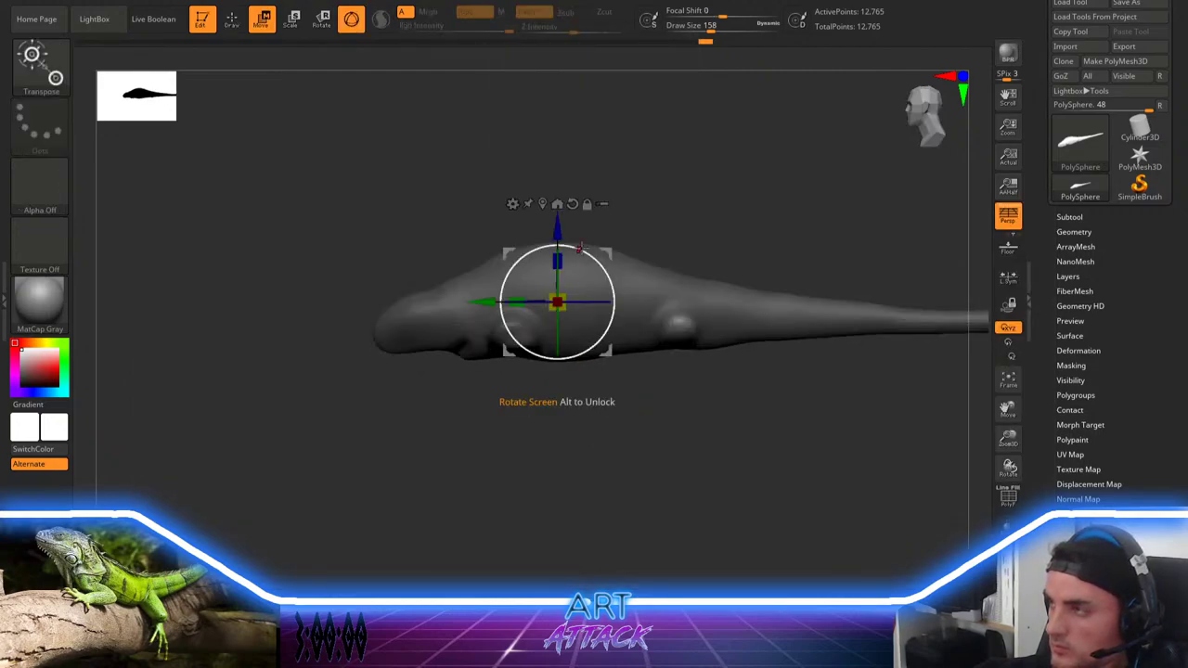
{"action": "left_click_drag", "start_coordinate": [605, 249], "coordinate": [625, 301]}
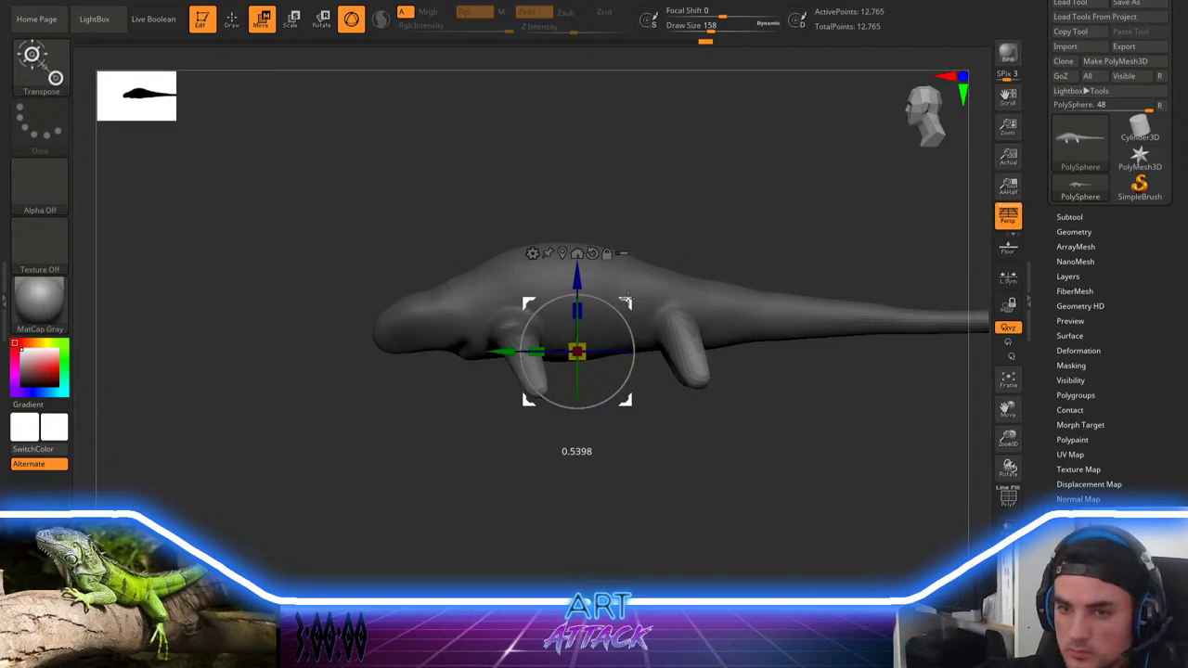
{"action": "key", "text": "q"}
{"action": "left_click_drag", "start_coordinate": [325, 478], "coordinate": [371, 520], "text": "ctrl"}
Step: Try to bend the front legs by isolating their ends with a mask and moving them with the gizmo
{"action": "key", "text": "space"}
{"action": "left_click_drag", "start_coordinate": [464, 396], "coordinate": [458, 395]}
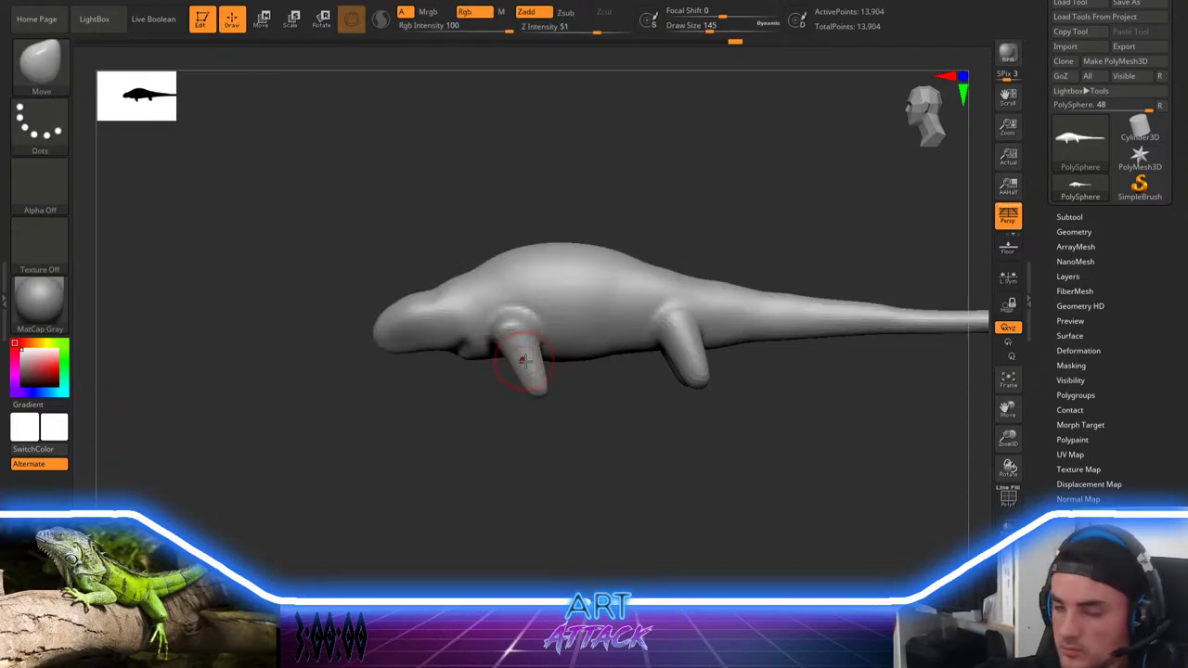
{"action": "key", "text": "space"}
{"action": "left_click_drag", "start_coordinate": [536, 376], "coordinate": [531, 379]}
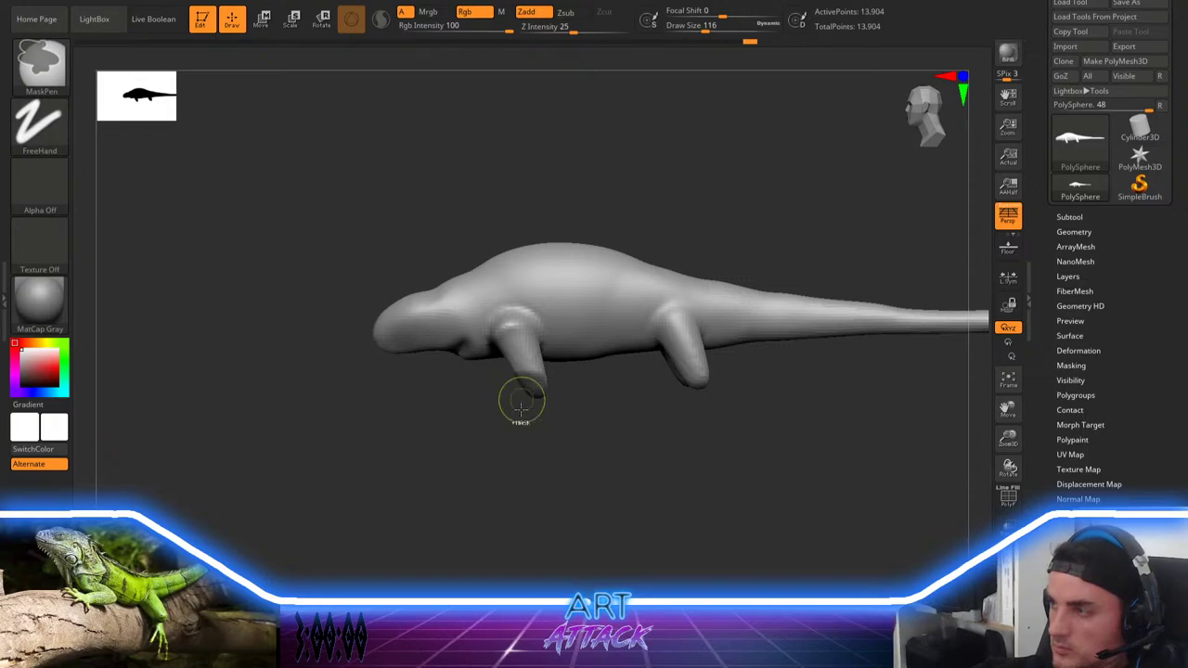
{"action": "left_click", "coordinate": [521, 414], "text": "ctrl"}
{"action": "key", "text": "w"}
{"action": "left_click_drag", "start_coordinate": [623, 302], "coordinate": [576, 331]}
{"action": "key", "text": "ctrl+z"}
{"action": "key", "text": "q"}
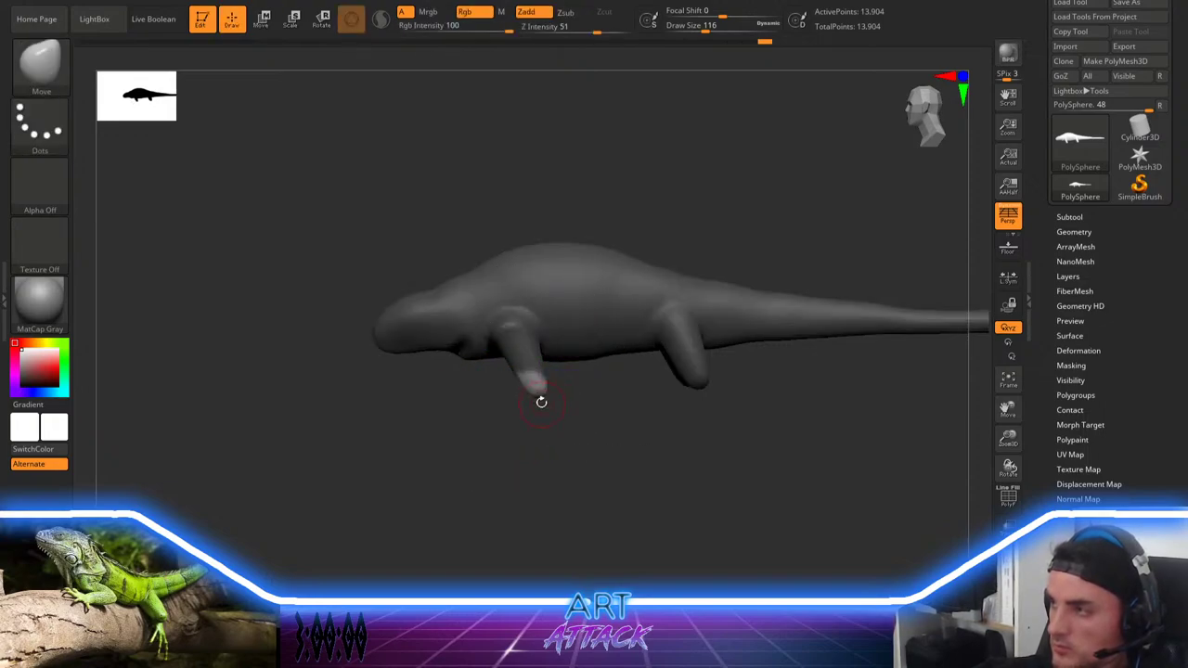
Step: Isolate the front leg ends at draw size 77, pull them down and forward into lower legs, and remesh
{"action": "mouse_move", "coordinate": [482, 424]}
{"action": "left_mouse_down", "text": "ctrl"}
{"action": "mouse_move", "coordinate": [490, 450]}
{"action": "mouse_move", "coordinate": [475, 479]}
{"action": "mouse_move", "coordinate": [668, 350]}
{"action": "left_mouse_up", "text": "ctrl"}
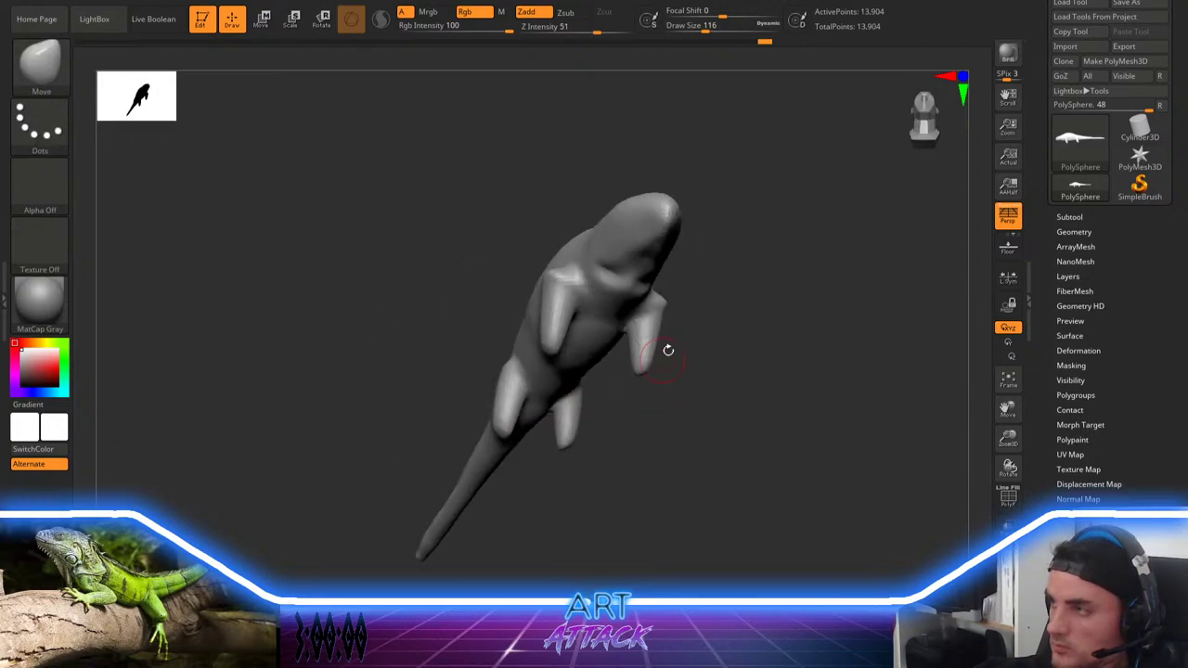
{"action": "left_click_drag", "start_coordinate": [649, 415], "coordinate": [647, 469], "text": "alt"}
{"action": "left_click_drag", "start_coordinate": [534, 337], "coordinate": [545, 332], "text": "ctrl"}
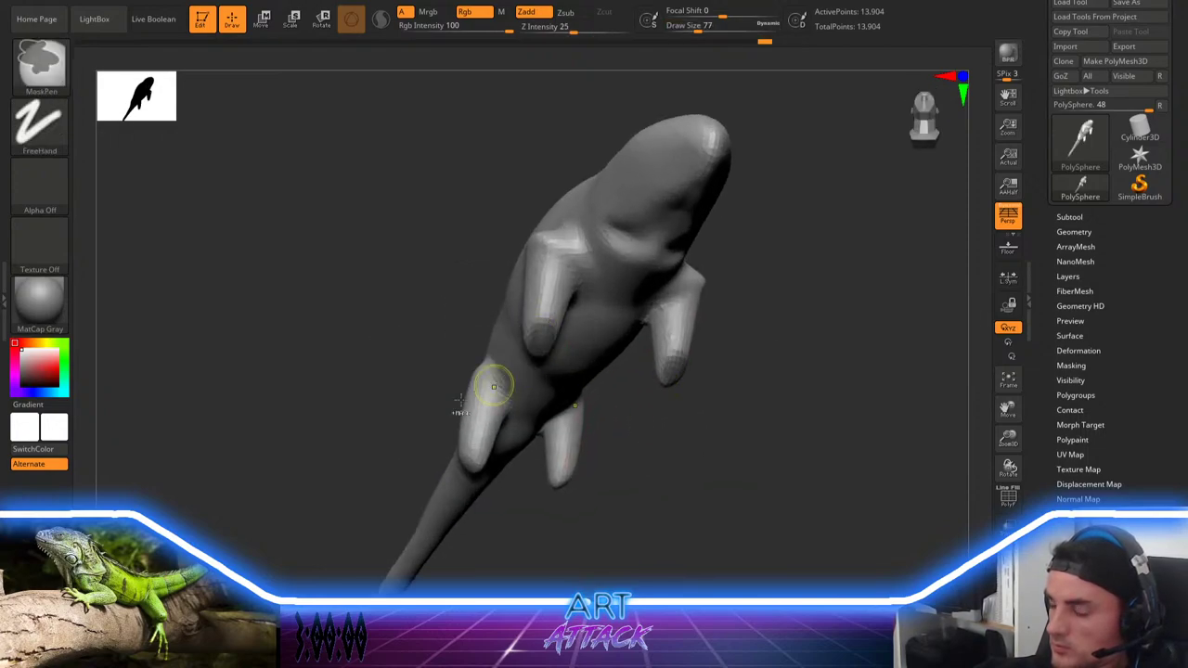
{"action": "left_click_drag", "start_coordinate": [390, 401], "coordinate": [360, 374], "text": "alt"}
{"action": "left_click", "coordinate": [402, 371], "text": "ctrl"}
{"action": "key", "text": "w"}
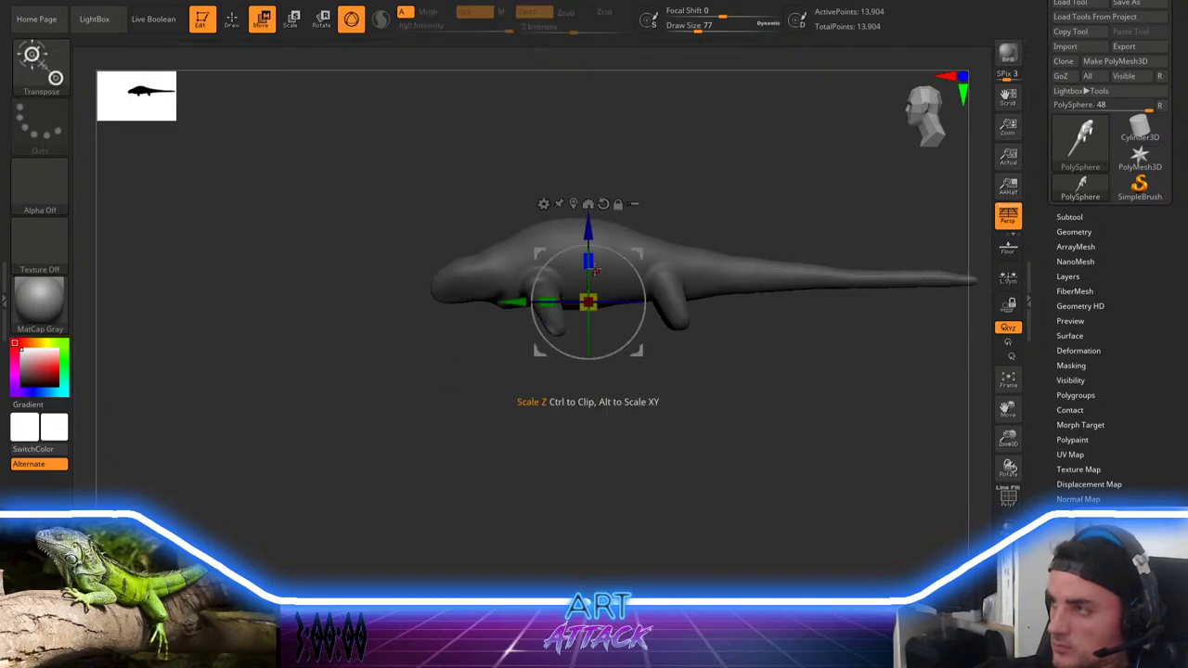
{"action": "left_click_drag", "start_coordinate": [637, 254], "coordinate": [613, 281]}
{"action": "key", "text": "q"}
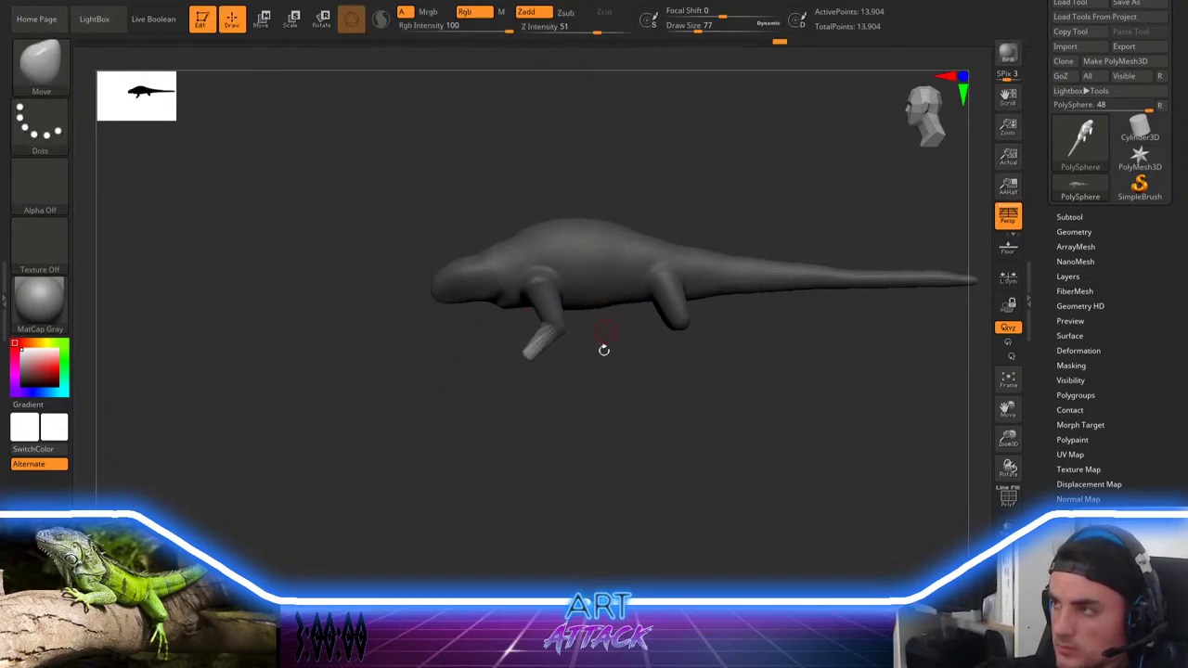
{"action": "left_click_drag", "start_coordinate": [604, 351], "coordinate": [586, 415], "text": "alt"}
{"action": "left_click_drag", "start_coordinate": [634, 374], "coordinate": [654, 424], "text": "ctrl"}
Step: Isolate the ends of the hind legs with an inverted mask, pull them backward with the gizmo, and remesh
{"action": "mouse_move", "coordinate": [520, 385]}
{"action": "left_mouse_down"}
{"action": "mouse_move", "coordinate": [563, 420]}
{"action": "mouse_move", "coordinate": [621, 424]}
{"action": "mouse_move", "coordinate": [602, 456]}
{"action": "mouse_move", "coordinate": [592, 379]}
{"action": "left_mouse_up"}
{"action": "left_click", "coordinate": [656, 399], "text": "ctrl"}
{"action": "left_click_drag", "start_coordinate": [657, 400], "coordinate": [697, 387]}
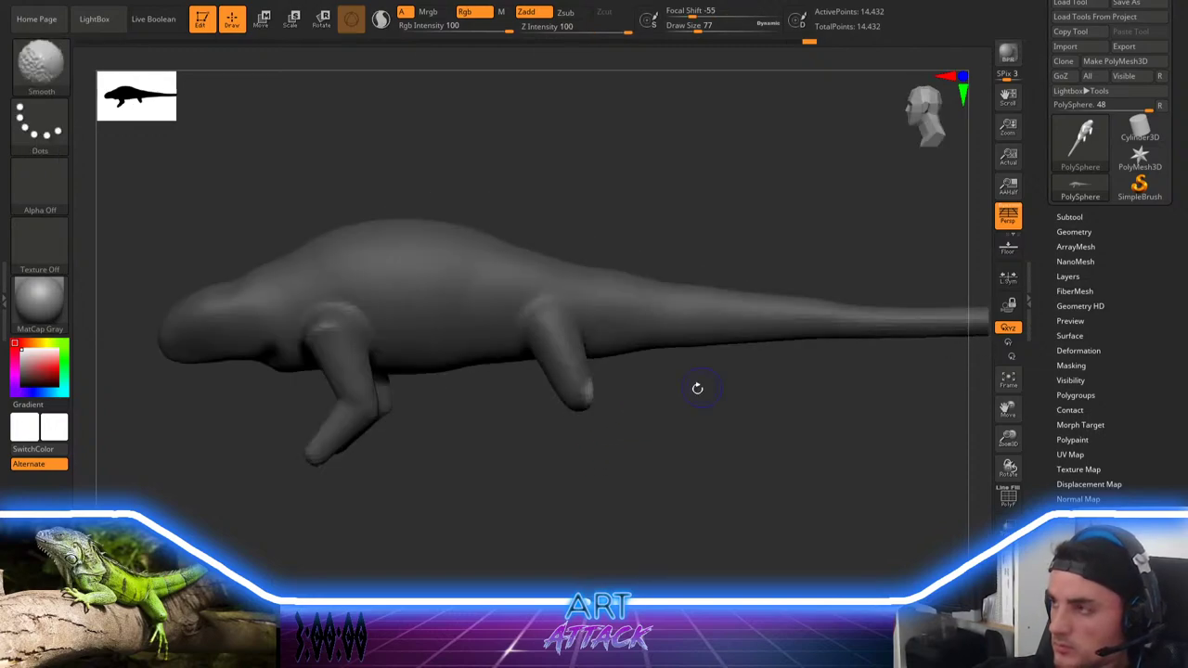
{"action": "key", "text": "w"}
{"action": "left_click_drag", "start_coordinate": [434, 356], "coordinate": [481, 363]}
{"action": "left_click_drag", "start_coordinate": [641, 483], "coordinate": [663, 507], "text": "ctrl"}
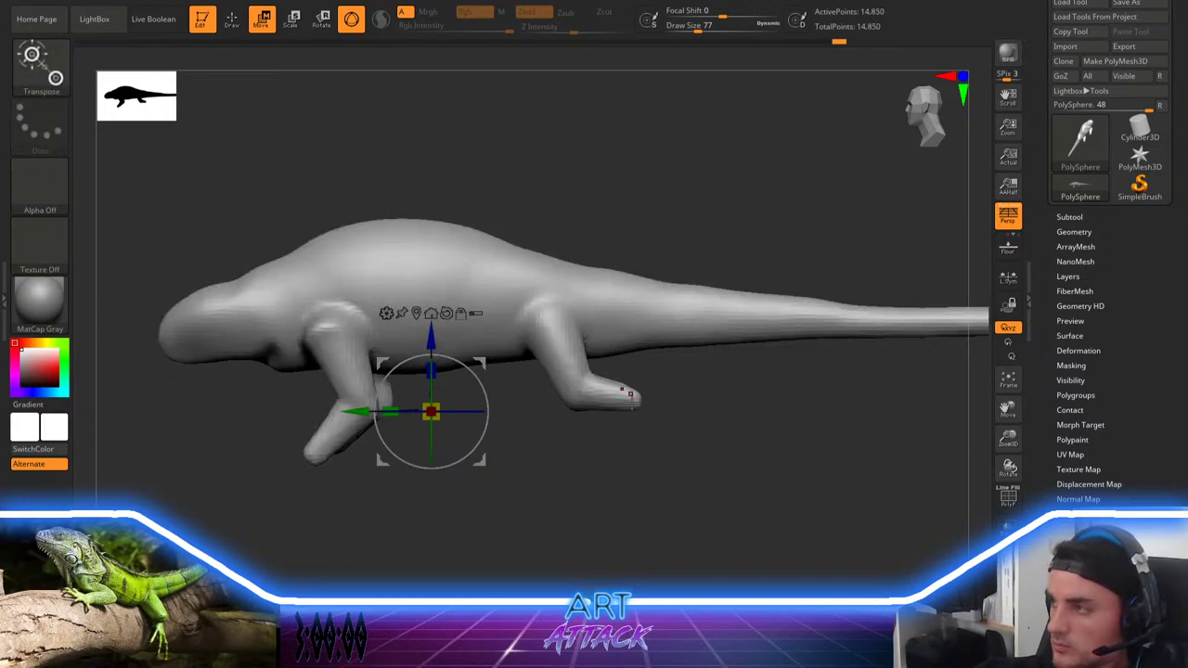
Step: Isolate the tips of the bent hind legs, pull them straight down into another leg segment, and remesh
{"action": "left_click_drag", "start_coordinate": [631, 401], "coordinate": [644, 368]}
{"action": "key", "text": "q"}
{"action": "left_click", "coordinate": [638, 439], "text": "ctrl"}
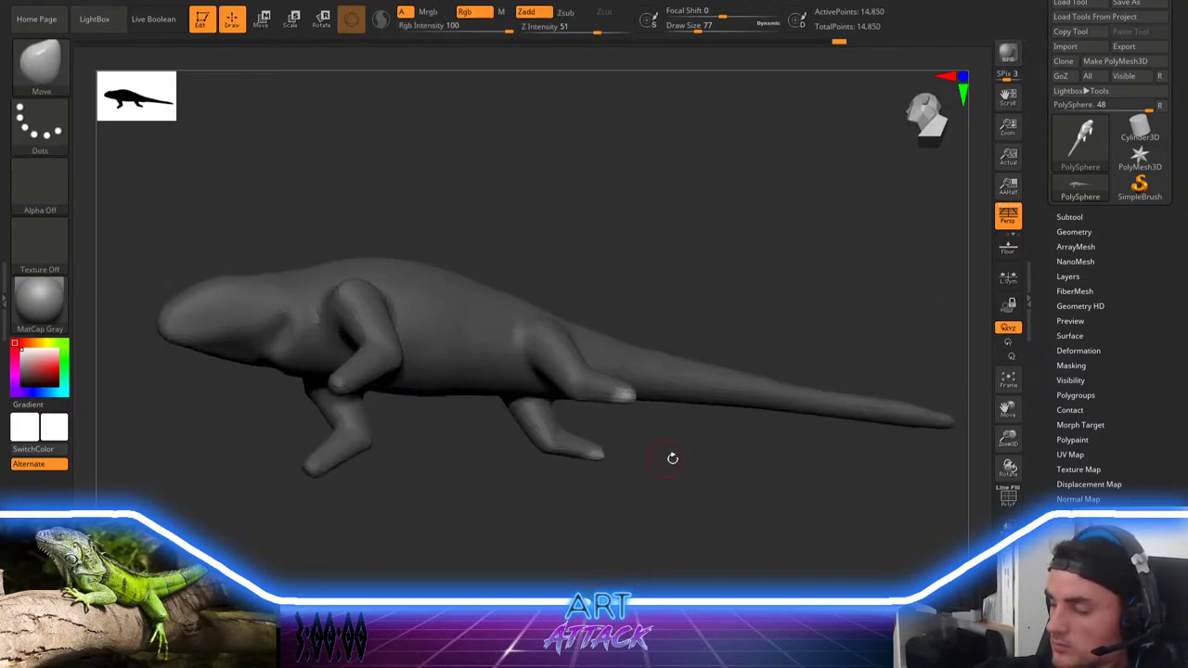
{"action": "left_click_drag", "start_coordinate": [671, 459], "coordinate": [660, 461], "text": "shift"}
{"action": "key", "text": "w"}
{"action": "left_click_drag", "start_coordinate": [491, 344], "coordinate": [484, 403]}
{"action": "mouse_move", "coordinate": [581, 432]}
{"action": "left_mouse_down"}
{"action": "mouse_move", "coordinate": [605, 414]}
{"action": "mouse_move", "coordinate": [570, 435]}
{"action": "left_mouse_up"}
{"action": "left_click_drag", "start_coordinate": [559, 490], "coordinate": [564, 534], "text": "ctrl"}
{"action": "left_click_drag", "start_coordinate": [587, 553], "coordinate": [545, 532], "text": "ctrl"}
{"action": "key", "text": "q"}
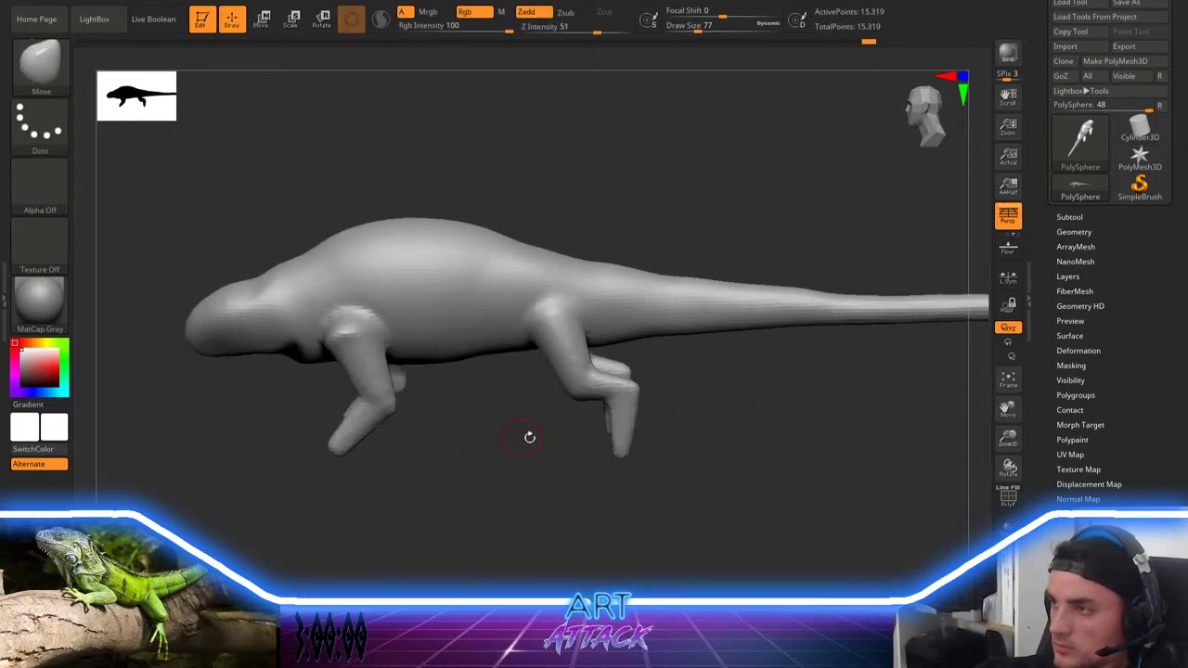
Step: Flatten the hump of the back and adjust the body profile using the Move brush at draw sizes 299 to 408
{"action": "mouse_move", "coordinate": [528, 437]}
{"action": "left_mouse_down", "text": "alt"}
{"action": "mouse_move", "coordinate": [568, 408]}
{"action": "mouse_move", "coordinate": [567, 432]}
{"action": "mouse_move", "coordinate": [539, 400]}
{"action": "mouse_move", "coordinate": [570, 452]}
{"action": "left_mouse_up", "text": "alt"}
{"action": "key", "text": "space"}
{"action": "left_click_drag", "start_coordinate": [564, 399], "coordinate": [577, 397]}
{"action": "mouse_move", "coordinate": [592, 154]}
{"action": "left_mouse_down", "text": "alt"}
{"action": "mouse_move", "coordinate": [602, 223]}
{"action": "mouse_move", "coordinate": [590, 241]}
{"action": "left_mouse_up", "text": "alt"}
{"action": "key", "text": "space"}
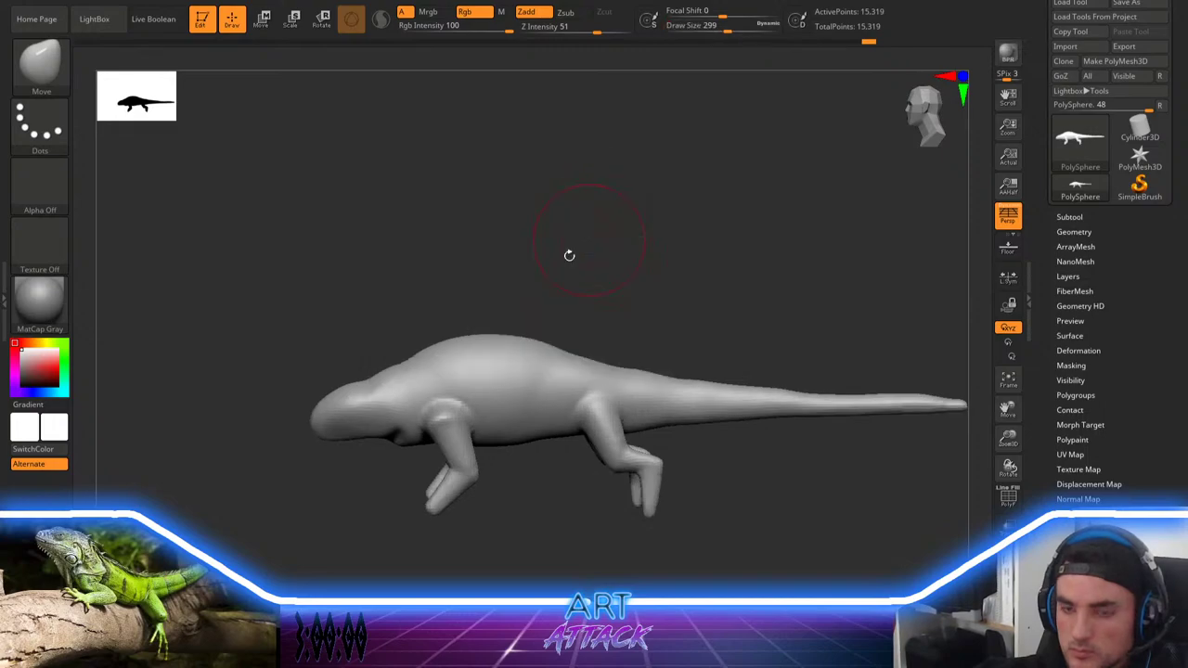
{"action": "key", "text": "space"}
{"action": "mouse_move", "coordinate": [443, 341]}
{"action": "left_mouse_down"}
{"action": "mouse_move", "coordinate": [527, 343]}
{"action": "mouse_move", "coordinate": [462, 349]}
{"action": "mouse_move", "coordinate": [466, 331]}
{"action": "left_mouse_up"}
{"action": "key", "text": "space"}
{"action": "left_click_drag", "start_coordinate": [456, 429], "coordinate": [450, 427]}
{"action": "key", "text": "space"}
{"action": "mouse_move", "coordinate": [465, 409]}
{"action": "left_mouse_down"}
{"action": "mouse_move", "coordinate": [452, 410]}
{"action": "mouse_move", "coordinate": [522, 394]}
{"action": "left_mouse_up"}
{"action": "key", "text": "space"}
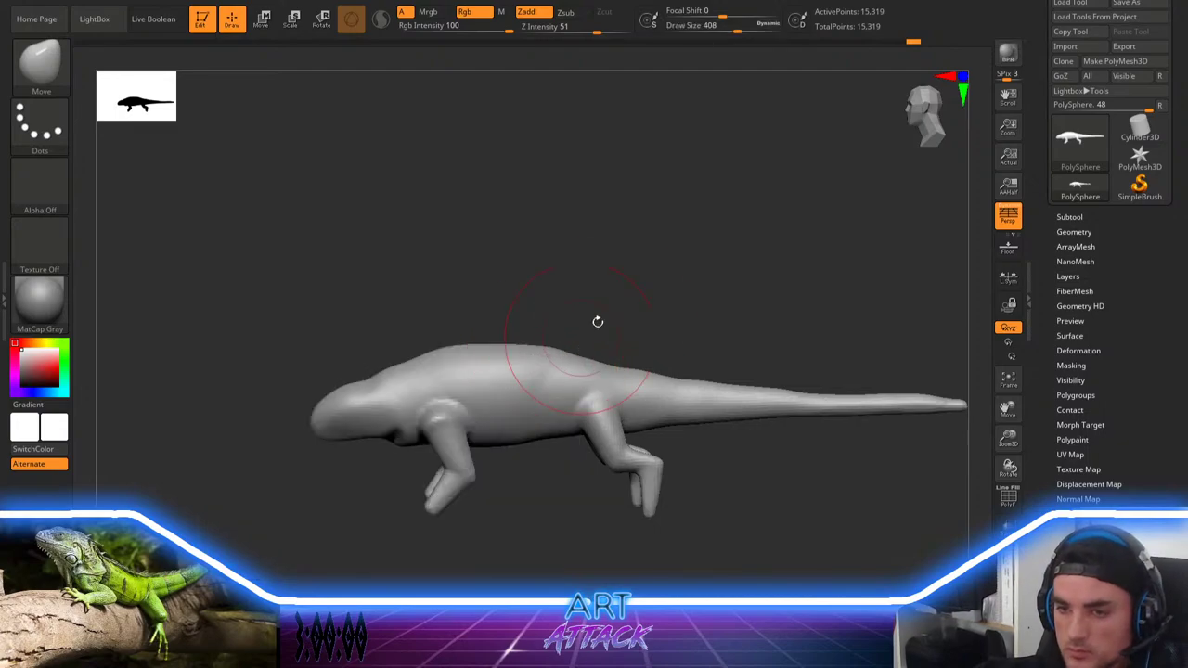
Step: Lengthen the torso by isolating the head and front legs with a mask, moving them forward, and remeshing
{"action": "left_click_drag", "start_coordinate": [596, 321], "coordinate": [602, 295], "text": "alt"}
{"action": "mouse_move", "coordinate": [289, 293]}
{"action": "left_mouse_down", "text": "shift"}
{"action": "mouse_move", "coordinate": [313, 270]}
{"action": "mouse_move", "coordinate": [516, 526]}
{"action": "left_mouse_up", "text": "shift"}
{"action": "left_click", "coordinate": [594, 314], "text": "ctrl"}
{"action": "key", "text": "w"}
{"action": "left_click_drag", "start_coordinate": [422, 508], "coordinate": [390, 508]}
{"action": "left_click_drag", "start_coordinate": [532, 294], "coordinate": [594, 339], "text": "ctrl"}
{"action": "left_click_drag", "start_coordinate": [561, 313], "coordinate": [605, 348], "text": "ctrl"}
{"action": "key", "text": "q"}
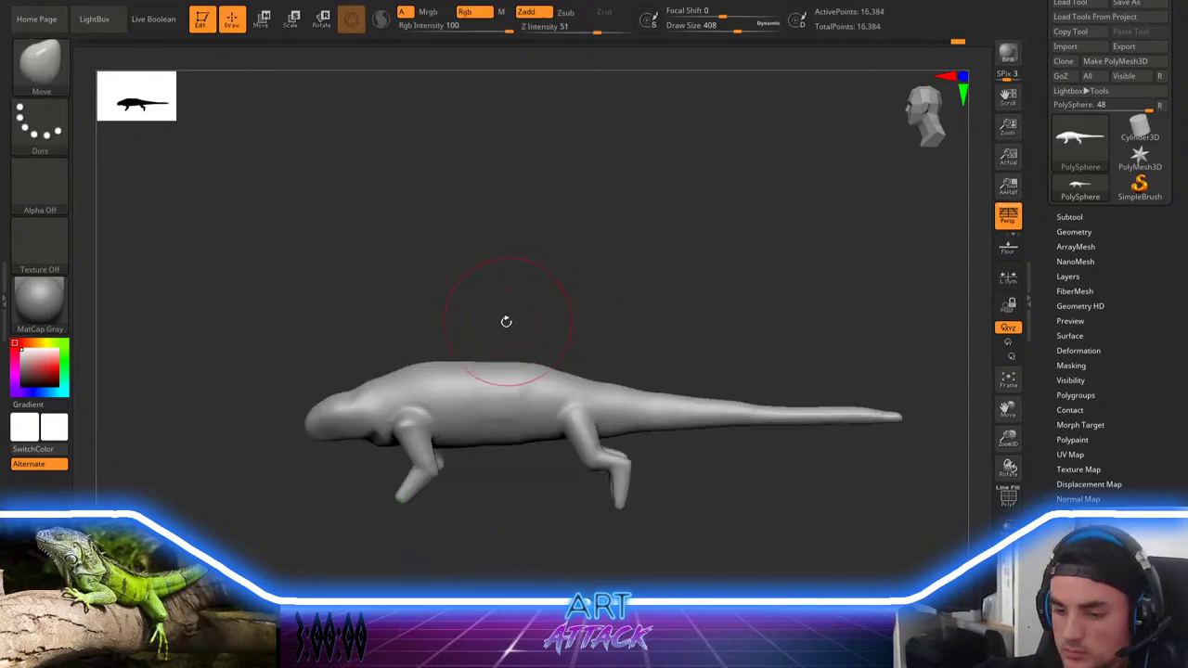
Step: Fill out the flanks and belly using the Inflat brush at draw sizes 299 and 286, and remesh the body
{"action": "key", "text": "b"}
{"action": "key", "text": "i"}
{"action": "key", "text": "n"}
{"action": "mouse_move", "coordinate": [516, 422]}
{"action": "left_mouse_down"}
{"action": "mouse_move", "coordinate": [514, 408]}
{"action": "mouse_move", "coordinate": [534, 423]}
{"action": "mouse_move", "coordinate": [510, 398]}
{"action": "mouse_move", "coordinate": [482, 400]}
{"action": "left_mouse_up"}
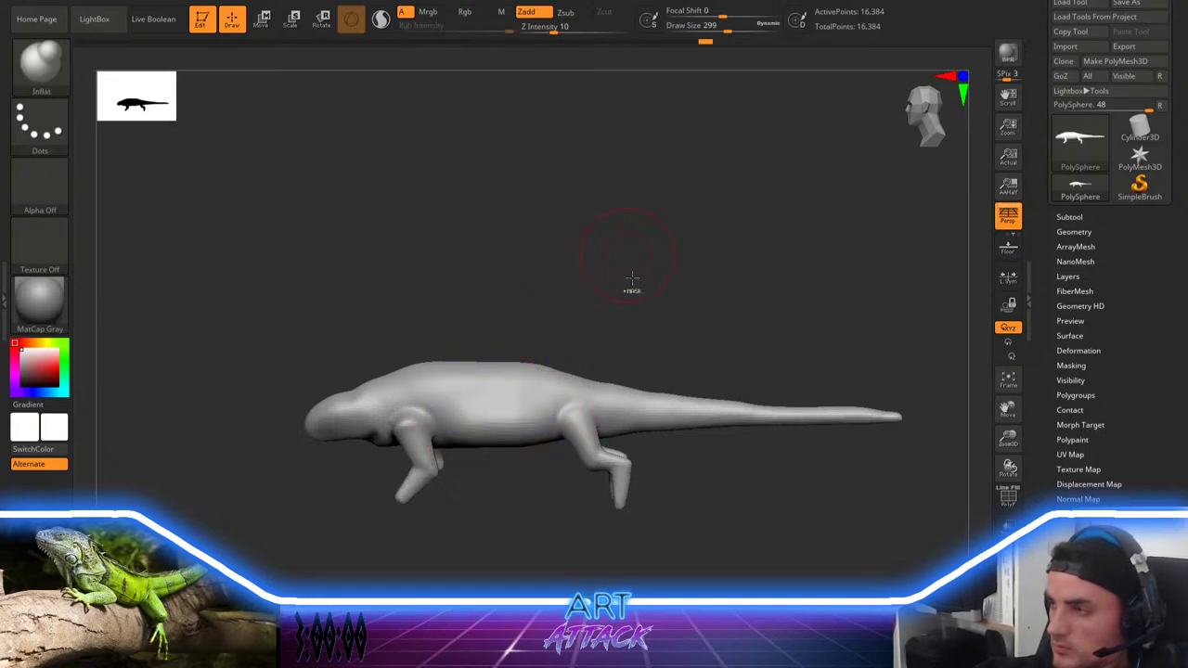
{"action": "key", "text": "space"}
{"action": "left_click_drag", "start_coordinate": [568, 272], "coordinate": [657, 234], "text": "alt"}
{"action": "mouse_move", "coordinate": [697, 272]}
{"action": "left_mouse_down", "text": "alt"}
{"action": "mouse_move", "coordinate": [608, 285]}
{"action": "mouse_move", "coordinate": [573, 364]}
{"action": "mouse_move", "coordinate": [594, 349]}
{"action": "left_mouse_up", "text": "alt"}
{"action": "left_click_drag", "start_coordinate": [575, 349], "coordinate": [547, 345], "text": "shift"}
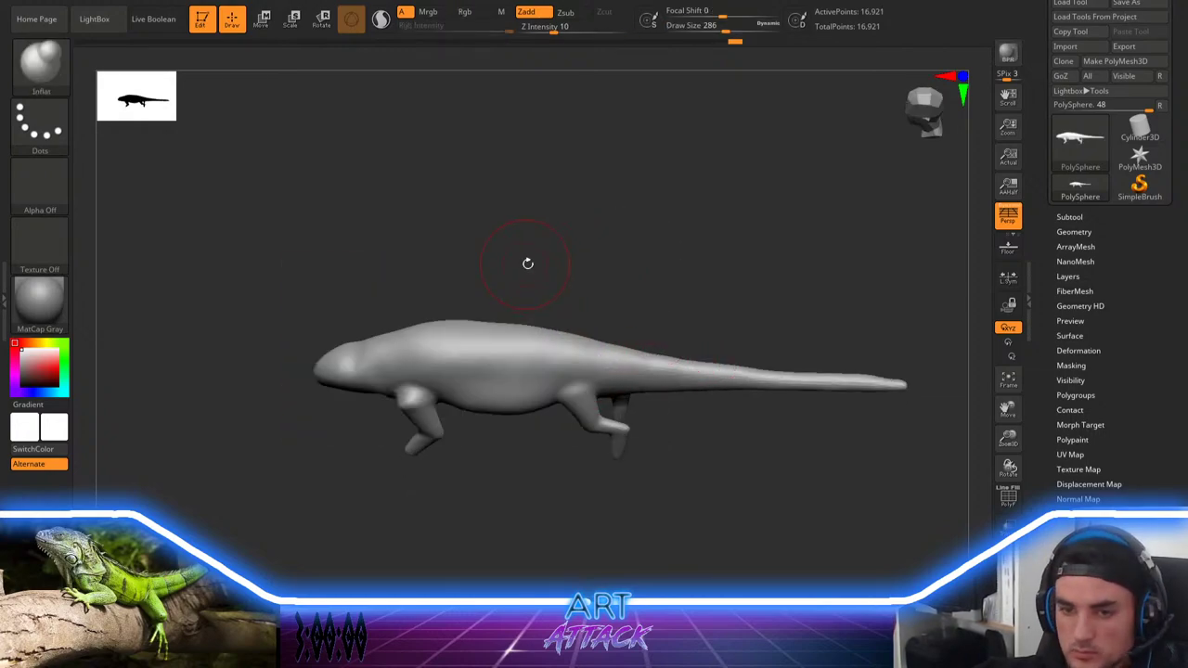
{"action": "left_click_drag", "start_coordinate": [525, 260], "coordinate": [549, 277]}
{"action": "left_click_drag", "start_coordinate": [507, 233], "coordinate": [605, 277], "text": "alt"}
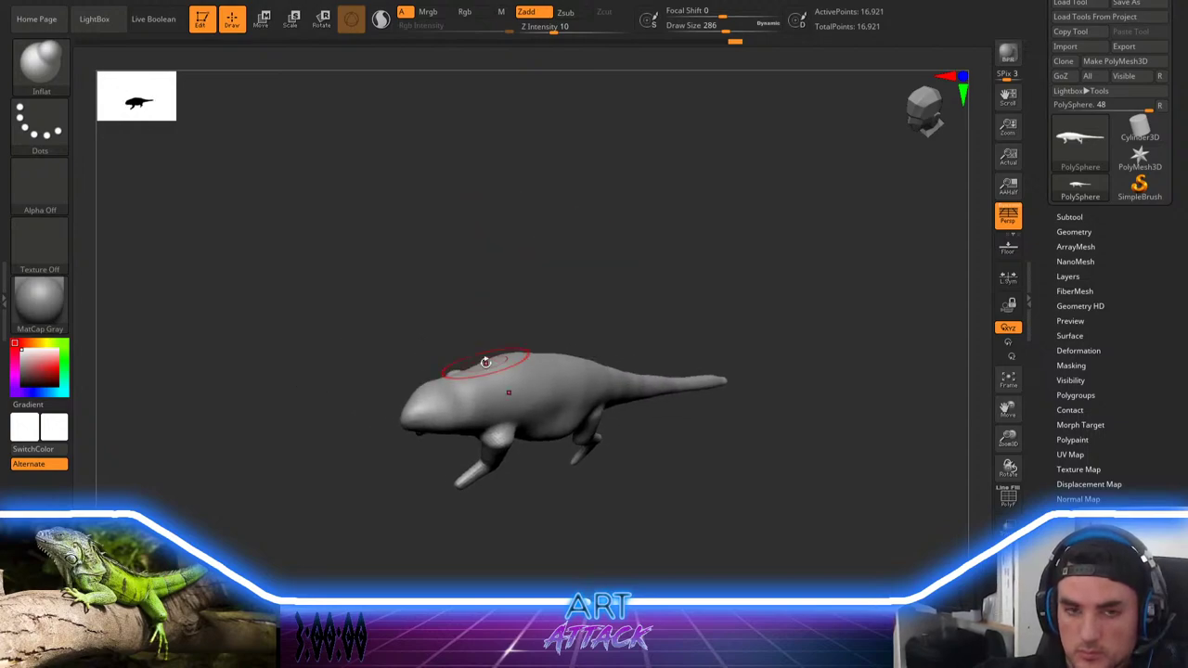
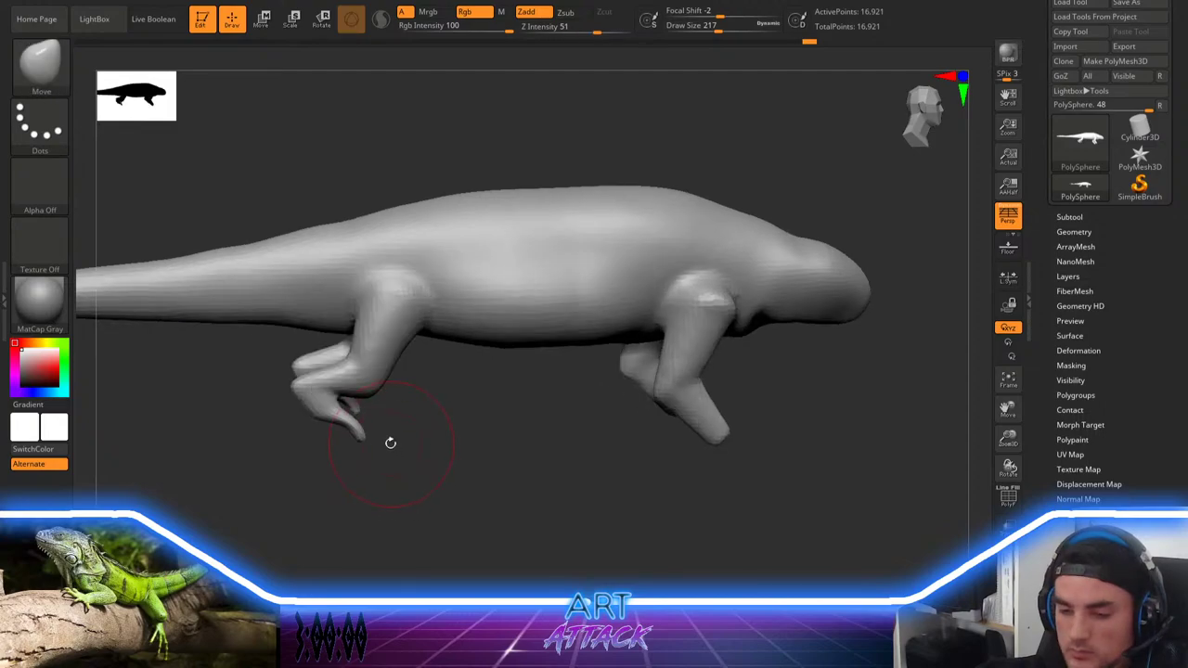
Step: Mask both hind legs up to the hips at draw size 182 and invert the mask to isolate them
{"action": "key", "text": "b"}
{"action": "key", "text": "m"}
{"action": "left_click", "coordinate": [386, 444]}
{"action": "left_click", "coordinate": [345, 466]}
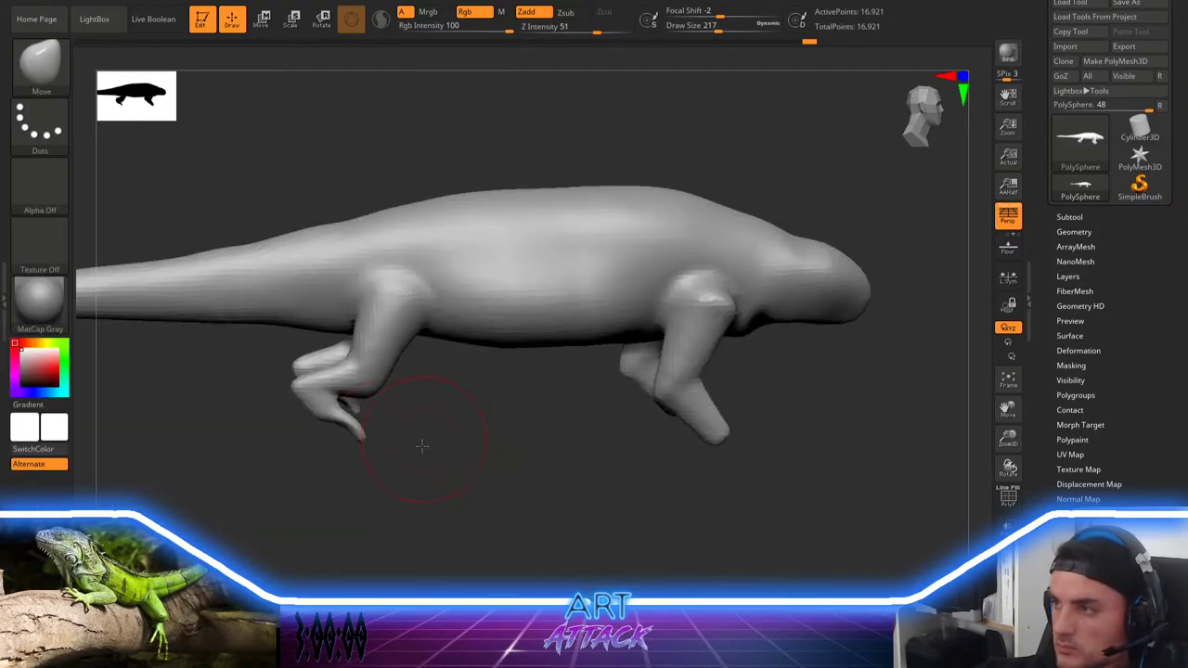
{"action": "left_click_drag", "start_coordinate": [385, 321], "coordinate": [354, 385], "text": "ctrl"}
{"action": "key", "text": "space"}
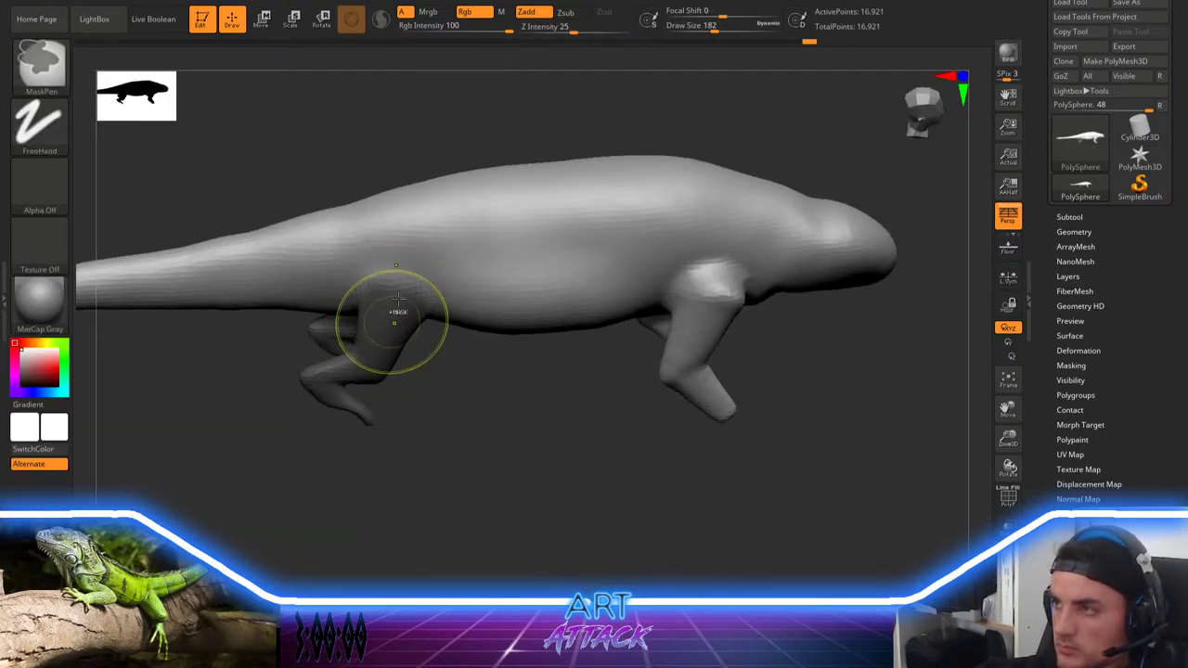
{"action": "mouse_move", "coordinate": [396, 316]}
{"action": "left_mouse_down", "text": "ctrl"}
{"action": "mouse_move", "coordinate": [366, 404]}
{"action": "mouse_move", "coordinate": [479, 449]}
{"action": "left_mouse_up", "text": "ctrl"}
{"action": "key", "text": "ctrl+z"}
{"action": "left_click", "coordinate": [458, 390], "text": "ctrl"}
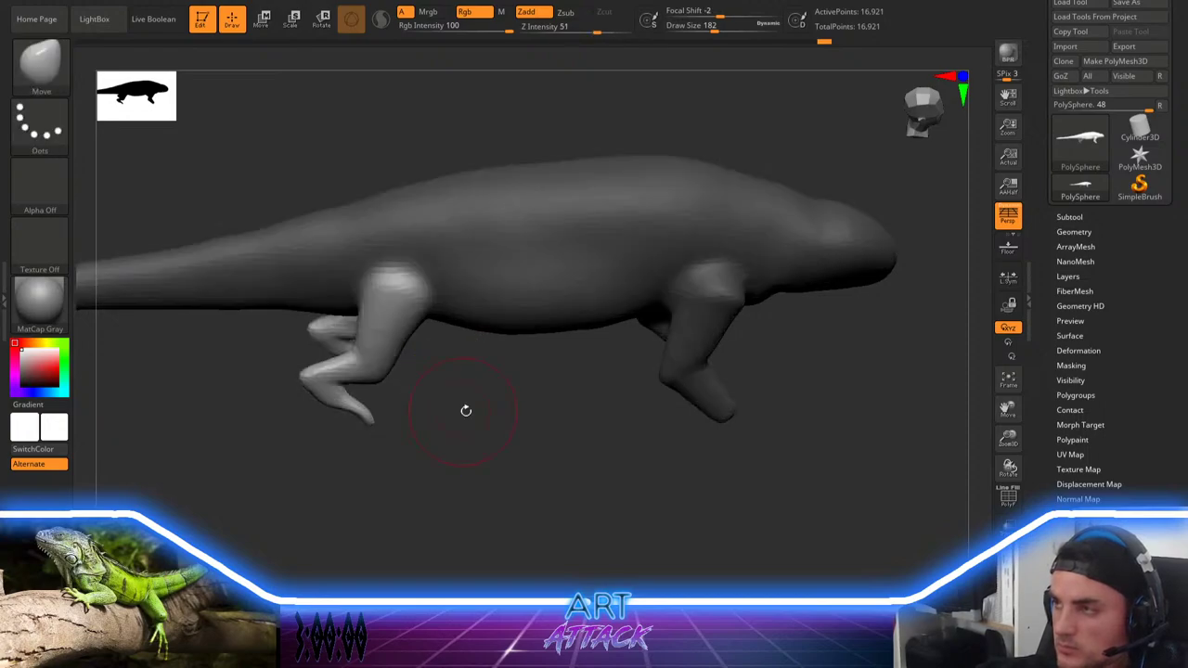
Step: Rotate the isolated hind legs around the hips with the gizmo until the feet point forward
{"action": "key", "text": "e"}
{"action": "left_click", "coordinate": [585, 312]}
{"action": "left_click_drag", "start_coordinate": [462, 355], "coordinate": [474, 422], "text": "alt"}
{"action": "left_click_drag", "start_coordinate": [437, 337], "coordinate": [404, 260], "text": "alt"}
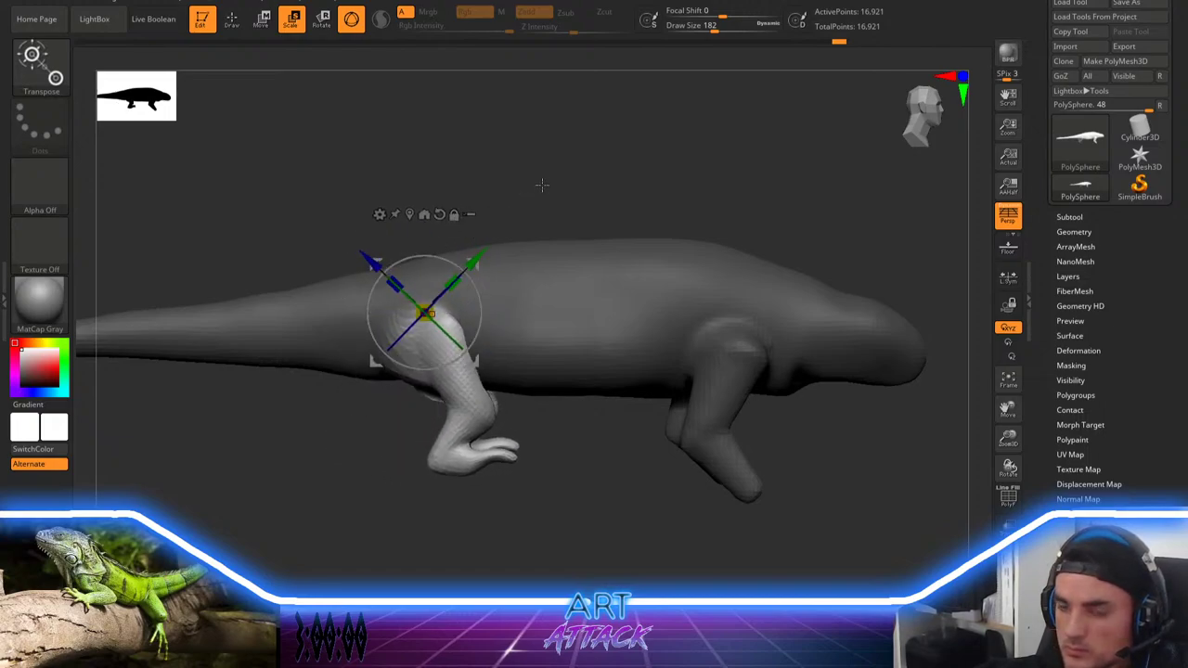
{"action": "left_click_drag", "start_coordinate": [542, 185], "coordinate": [533, 243]}
{"action": "left_click_drag", "start_coordinate": [449, 345], "coordinate": [465, 361]}
{"action": "mouse_move", "coordinate": [321, 451]}
{"action": "left_mouse_down"}
{"action": "mouse_move", "coordinate": [269, 406]}
{"action": "mouse_move", "coordinate": [263, 349]}
{"action": "mouse_move", "coordinate": [278, 320]}
{"action": "left_mouse_up"}
{"action": "key", "text": "q"}
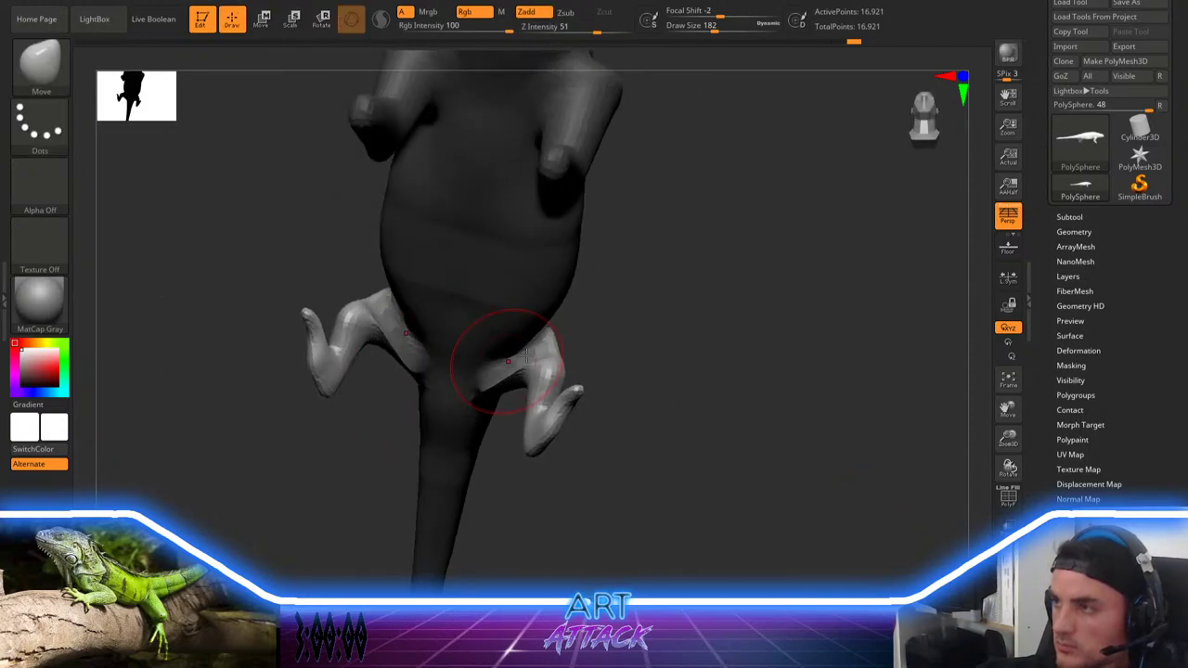
Step: Clear the mask, remesh the body, and smooth the joints where the hind legs meet the hips
{"action": "mouse_move", "coordinate": [687, 311]}
{"action": "left_mouse_down"}
{"action": "mouse_move", "coordinate": [676, 262]}
{"action": "mouse_move", "coordinate": [691, 283]}
{"action": "left_mouse_up"}
{"action": "left_click_drag", "start_coordinate": [528, 341], "coordinate": [520, 339], "text": "shift"}
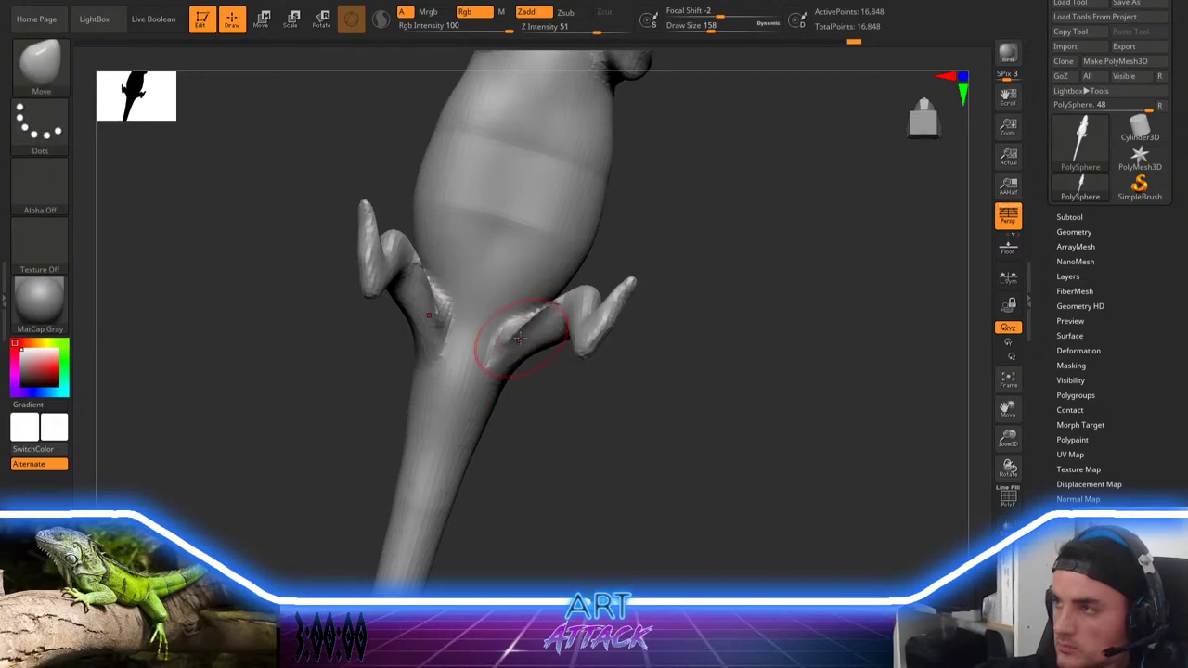
{"action": "left_click_drag", "start_coordinate": [670, 289], "coordinate": [658, 305]}
Step: Thicken the upper hind legs around the hip joints using the Inflat brush at draw size 108, and remesh
{"action": "key", "text": "b"}
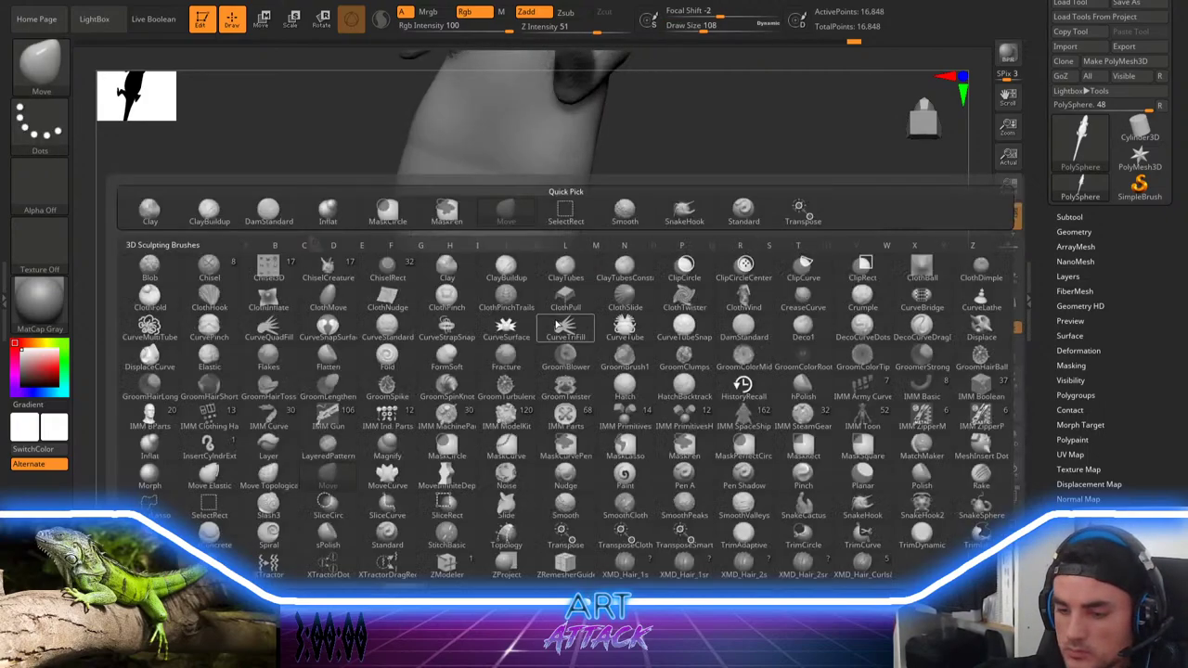
{"action": "key", "text": "i"}
{"action": "key", "text": "b"}
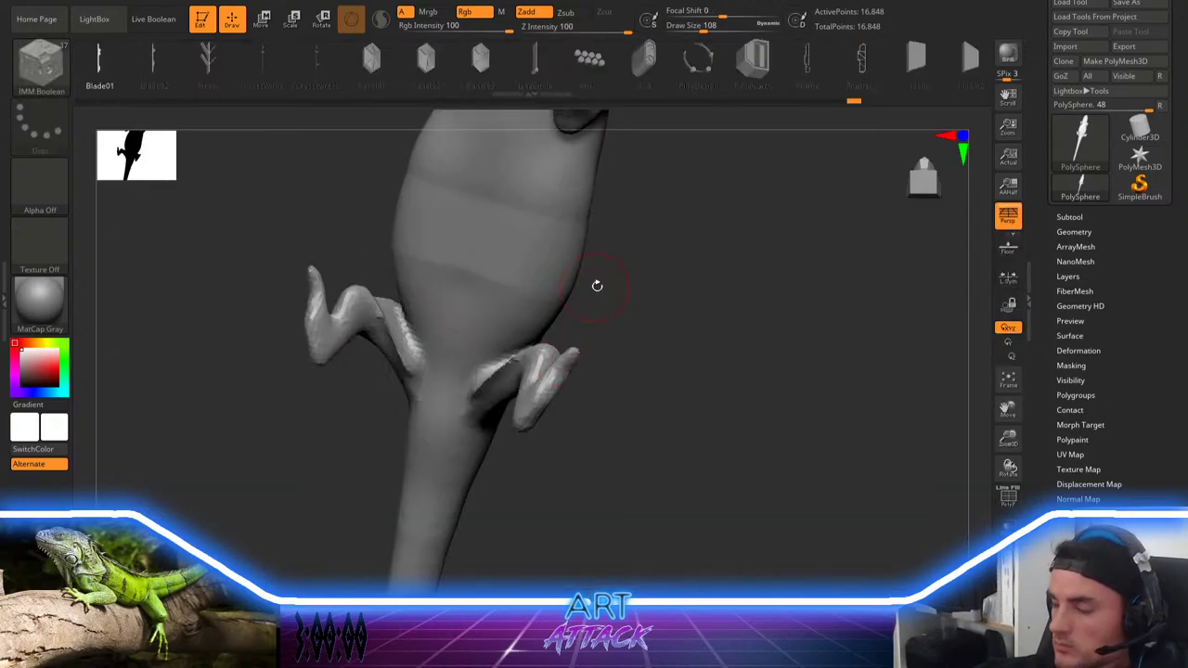
{"action": "key", "text": "b"}
{"action": "key", "text": "i"}
{"action": "key", "text": "n"}
{"action": "mouse_move", "coordinate": [395, 321]}
{"action": "left_mouse_down"}
{"action": "mouse_move", "coordinate": [408, 334]}
{"action": "mouse_move", "coordinate": [418, 305]}
{"action": "left_mouse_up"}
{"action": "mouse_move", "coordinate": [682, 290]}
{"action": "left_mouse_down"}
{"action": "mouse_move", "coordinate": [708, 294]}
{"action": "mouse_move", "coordinate": [655, 248]}
{"action": "left_mouse_up"}
{"action": "mouse_move", "coordinate": [490, 304]}
{"action": "left_mouse_down"}
{"action": "mouse_move", "coordinate": [477, 319]}
{"action": "mouse_move", "coordinate": [516, 310]}
{"action": "left_mouse_up"}
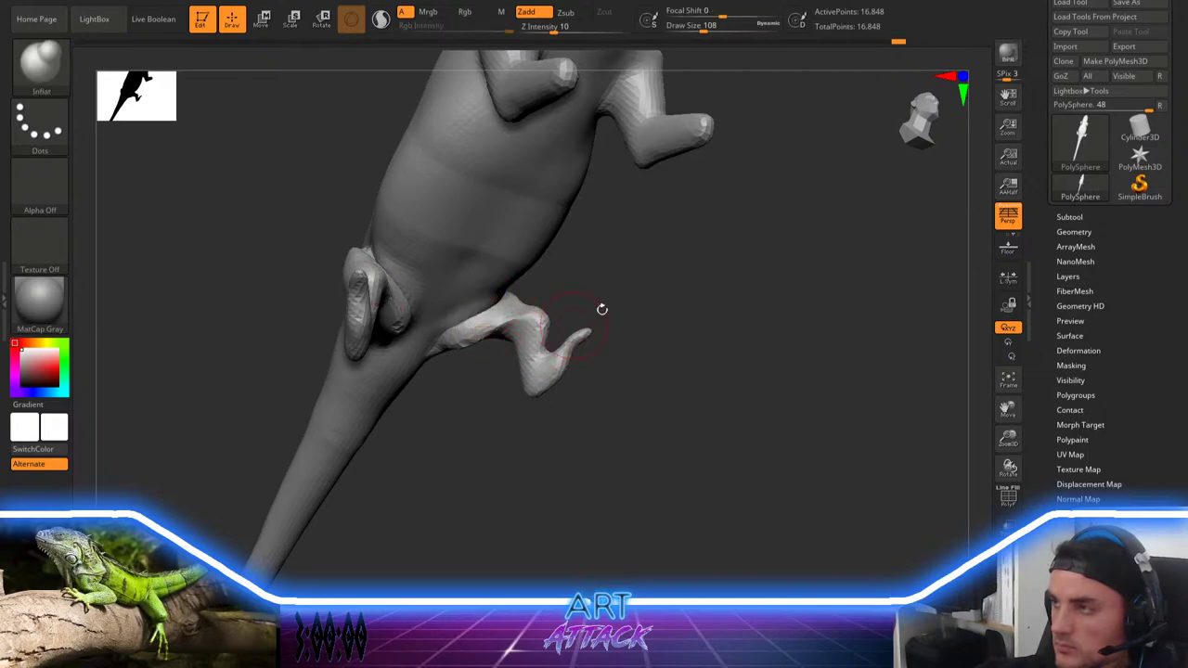
{"action": "left_click_drag", "start_coordinate": [602, 309], "coordinate": [640, 248]}
{"action": "left_click_drag", "start_coordinate": [644, 278], "coordinate": [637, 317], "text": "ctrl"}
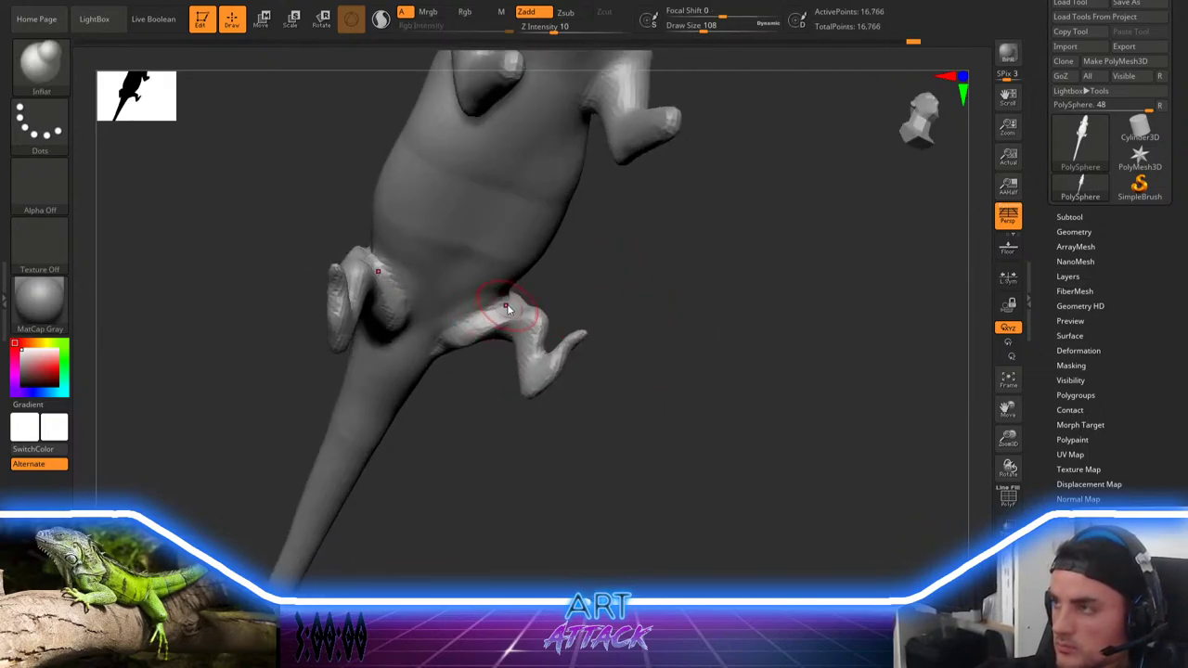
Step: Build up the upper hind legs using the ClayBuildup brush at focal shift -2, Z intensity 50 and draw size 83, and remesh
{"action": "left_click_drag", "start_coordinate": [506, 332], "coordinate": [484, 337]}
{"action": "mouse_move", "coordinate": [484, 376]}
{"action": "left_mouse_down"}
{"action": "mouse_move", "coordinate": [599, 316]}
{"action": "mouse_move", "coordinate": [594, 362]}
{"action": "left_mouse_up"}
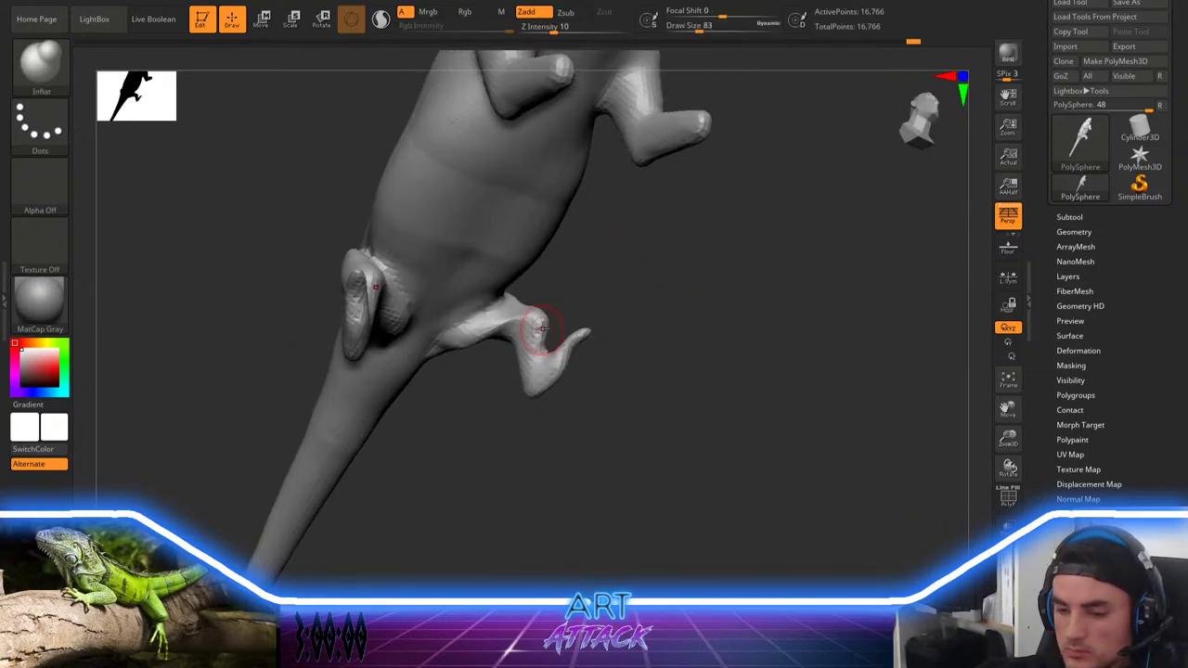
{"action": "key", "text": "b"}
{"action": "key", "text": "c"}
{"action": "key", "text": "b"}
{"action": "mouse_move", "coordinate": [502, 312]}
{"action": "left_mouse_down"}
{"action": "mouse_move", "coordinate": [492, 305]}
{"action": "mouse_move", "coordinate": [516, 318]}
{"action": "left_mouse_up"}
{"action": "key", "text": "space"}
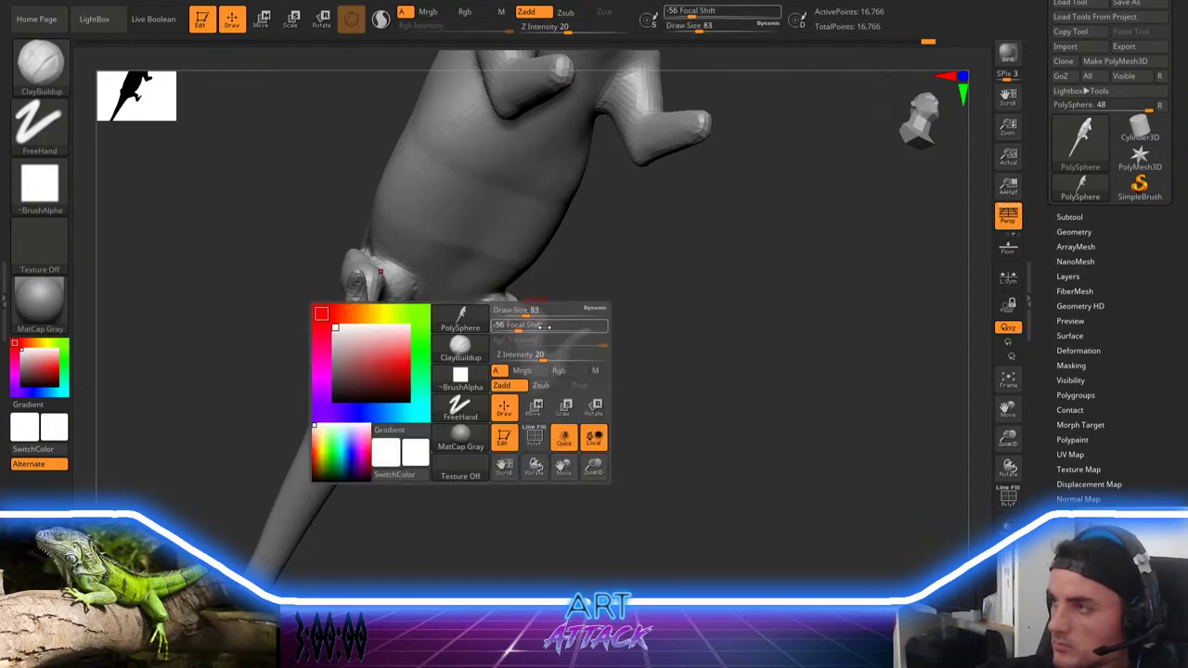
{"action": "left_click", "coordinate": [546, 325]}
{"action": "left_click", "coordinate": [570, 356]}
{"action": "left_click_drag", "start_coordinate": [627, 357], "coordinate": [566, 347]}
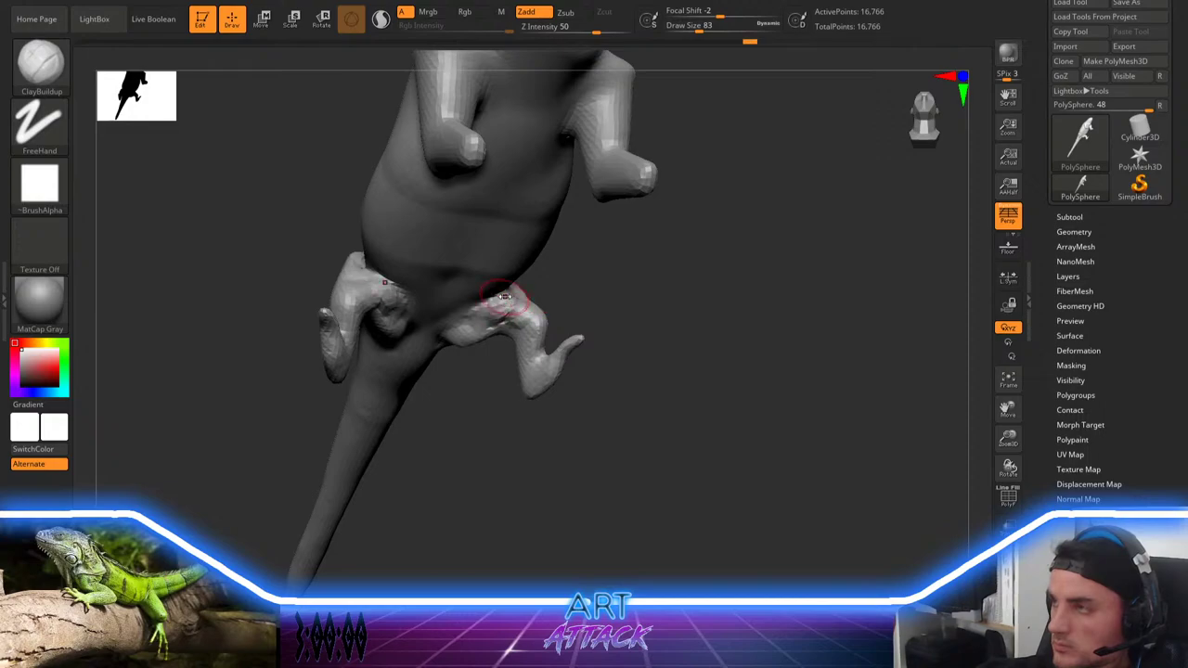
{"action": "mouse_move", "coordinate": [591, 282]}
{"action": "left_mouse_down", "text": "ctrl"}
{"action": "mouse_move", "coordinate": [563, 310]}
{"action": "mouse_move", "coordinate": [483, 309]}
{"action": "mouse_move", "coordinate": [501, 327]}
{"action": "left_mouse_up", "text": "ctrl"}
Step: Add more clay to the thighs and hip joints of the hind legs, smooth them, and remesh the body
{"action": "left_click_drag", "start_coordinate": [480, 406], "coordinate": [531, 373]}
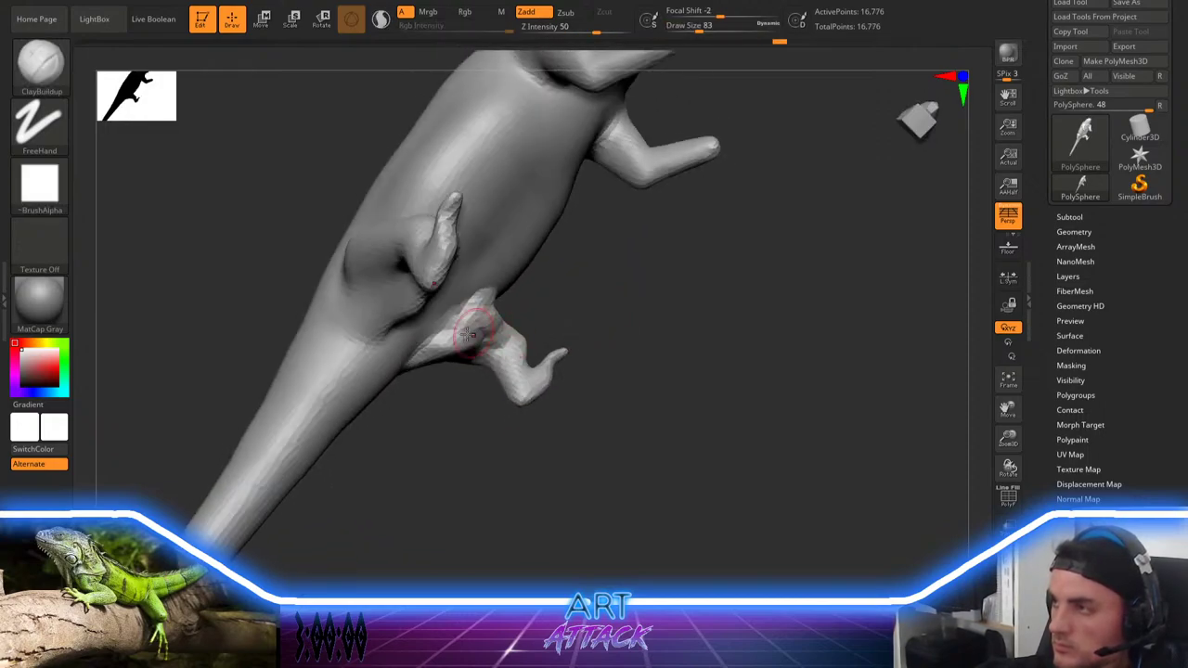
{"action": "mouse_move", "coordinate": [481, 335]}
{"action": "left_mouse_down"}
{"action": "mouse_move", "coordinate": [462, 368]}
{"action": "mouse_move", "coordinate": [474, 343]}
{"action": "left_mouse_up"}
{"action": "mouse_move", "coordinate": [464, 347]}
{"action": "left_mouse_down"}
{"action": "mouse_move", "coordinate": [461, 358]}
{"action": "mouse_move", "coordinate": [495, 362]}
{"action": "left_mouse_up"}
{"action": "mouse_move", "coordinate": [586, 337]}
{"action": "left_mouse_down"}
{"action": "mouse_move", "coordinate": [506, 348]}
{"action": "mouse_move", "coordinate": [490, 321]}
{"action": "mouse_move", "coordinate": [502, 327]}
{"action": "left_mouse_up"}
{"action": "mouse_move", "coordinate": [533, 321]}
{"action": "left_mouse_down"}
{"action": "mouse_move", "coordinate": [512, 349]}
{"action": "mouse_move", "coordinate": [487, 335]}
{"action": "left_mouse_up"}
{"action": "mouse_move", "coordinate": [428, 380]}
{"action": "left_mouse_down", "text": "ctrl"}
{"action": "mouse_move", "coordinate": [409, 499]}
{"action": "mouse_move", "coordinate": [411, 411]}
{"action": "mouse_move", "coordinate": [397, 424]}
{"action": "mouse_move", "coordinate": [424, 430]}
{"action": "mouse_move", "coordinate": [427, 464]}
{"action": "mouse_move", "coordinate": [407, 420]}
{"action": "mouse_move", "coordinate": [443, 401]}
{"action": "mouse_move", "coordinate": [347, 403]}
{"action": "mouse_move", "coordinate": [399, 337]}
{"action": "left_mouse_up", "text": "ctrl"}
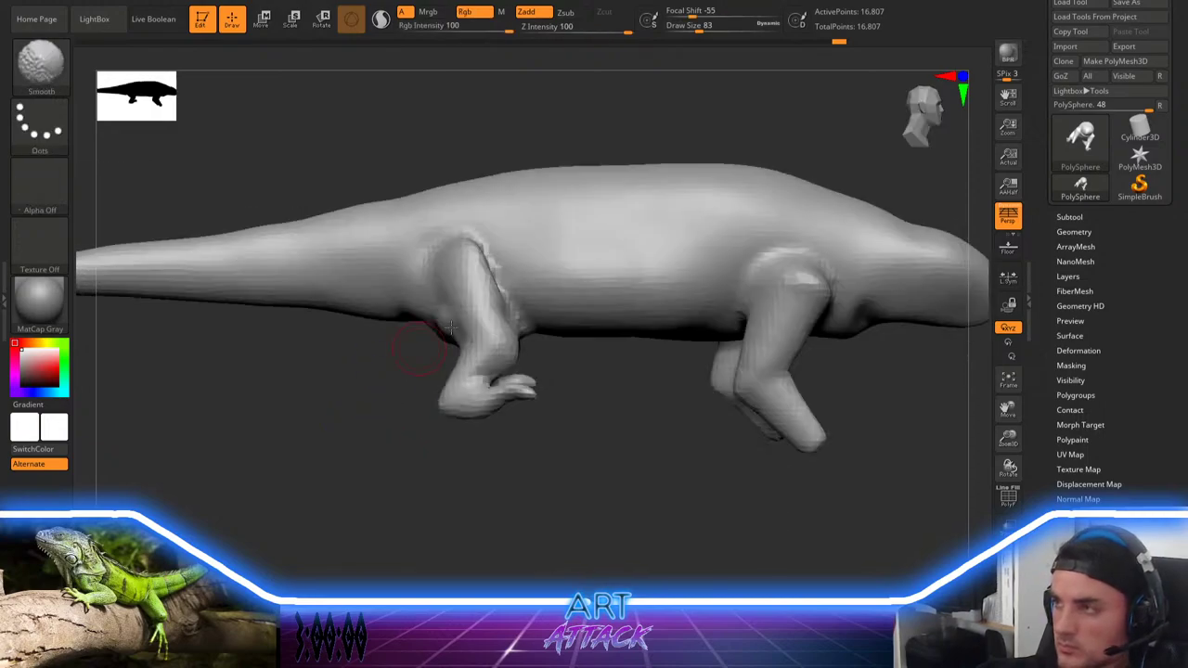
Step: Reshape the tops of the hind legs at the hips using the Move brush at draw size 192
{"action": "key", "text": "b"}
{"action": "key", "text": "m"}
{"action": "key", "text": "v"}
{"action": "key", "text": "s"}
{"action": "left_click", "coordinate": [462, 249]}
{"action": "left_click_drag", "start_coordinate": [460, 245], "coordinate": [461, 292]}
{"action": "key", "text": "space"}
{"action": "left_click", "coordinate": [472, 269]}
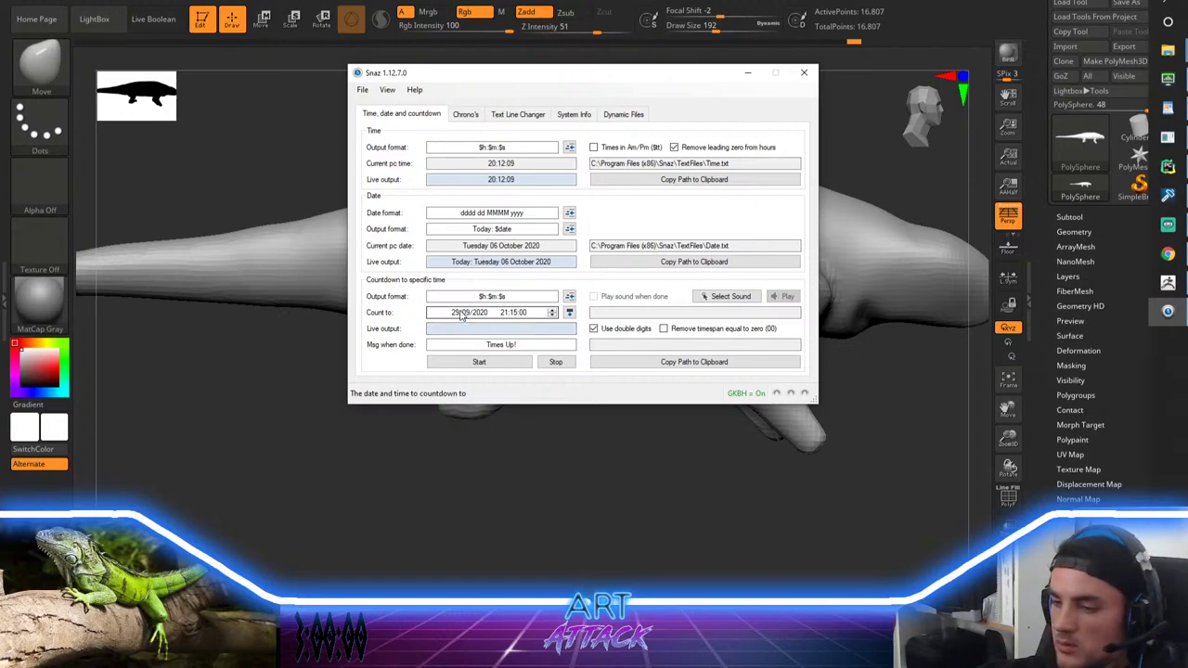
Step: In the Snaz window, set the countdown date to 06/10/2020 and start the countdown
{"action": "left_click", "coordinate": [458, 311]}
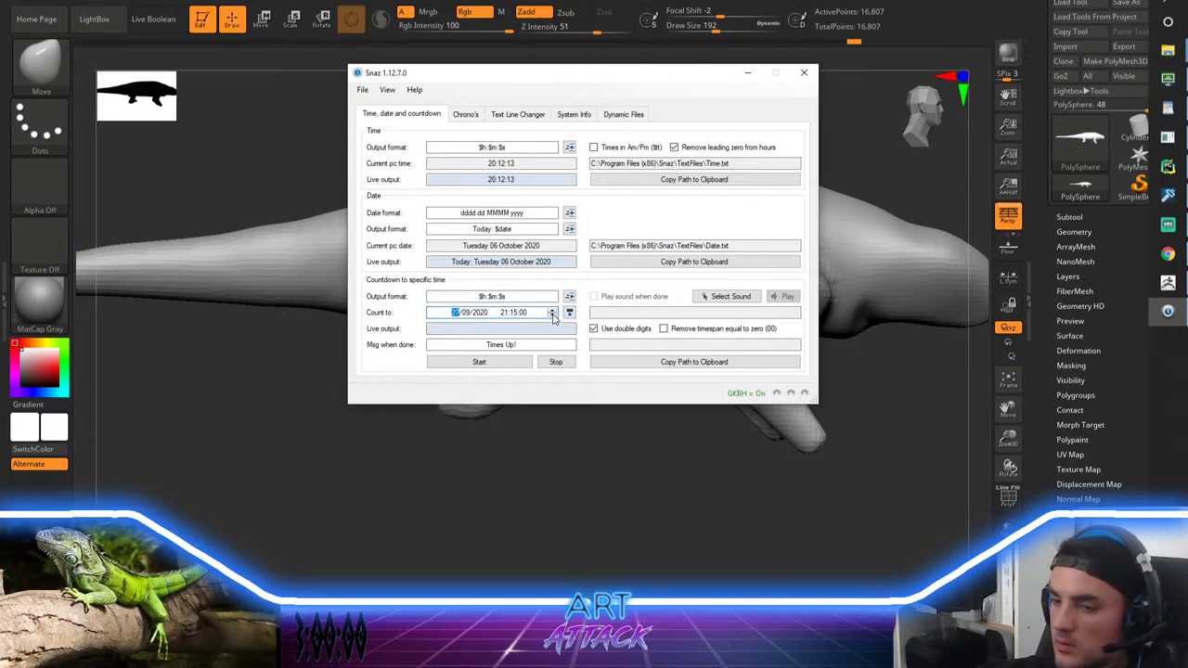
{"action": "left_click", "coordinate": [554, 317]}
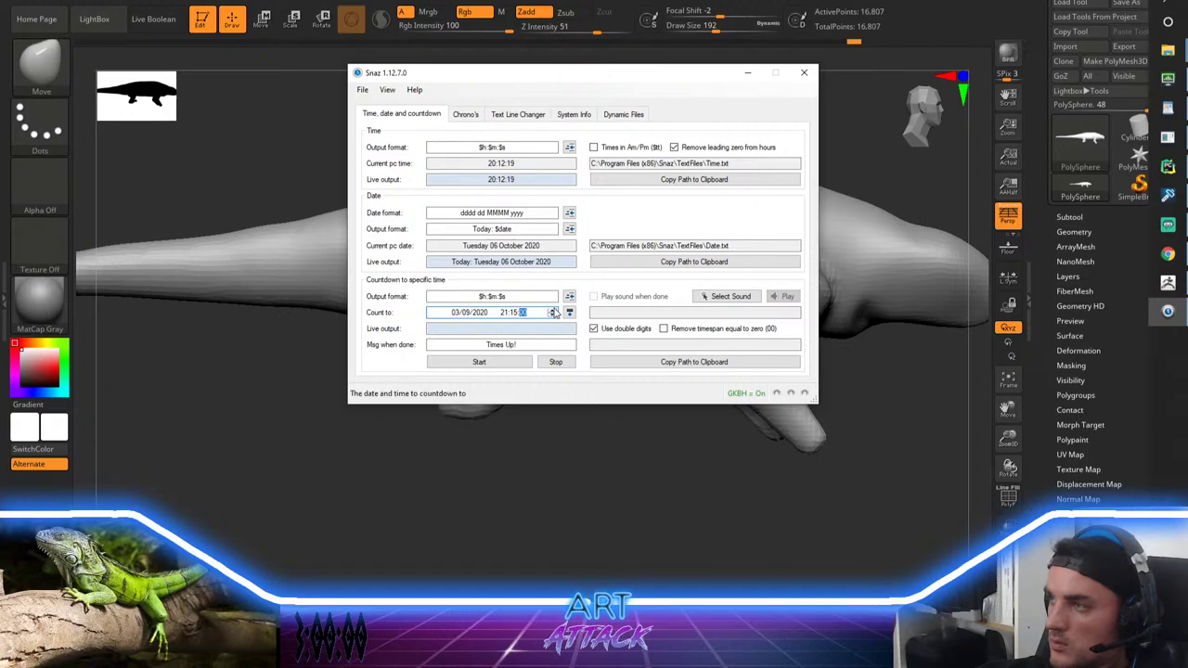
{"action": "left_click", "coordinate": [452, 313]}
{"action": "left_click", "coordinate": [480, 362]}
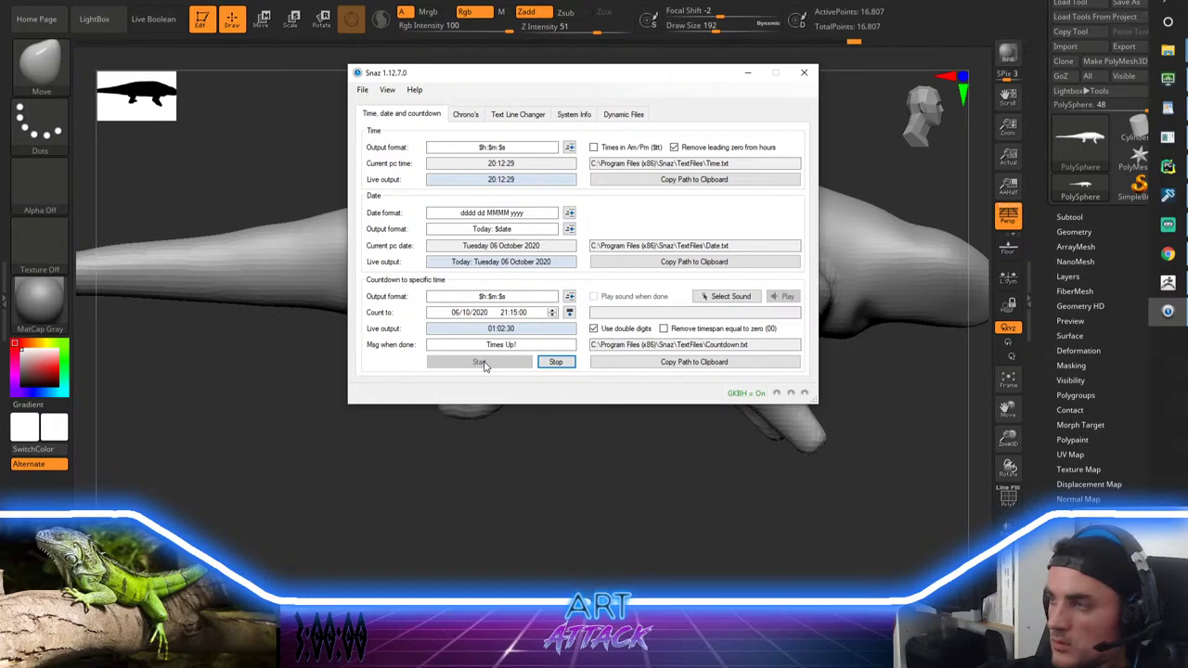
Step: Set the countdown's target time to 23:00:00 and minimize Snaz to return to ZBrush
{"action": "left_click", "coordinate": [504, 313]}
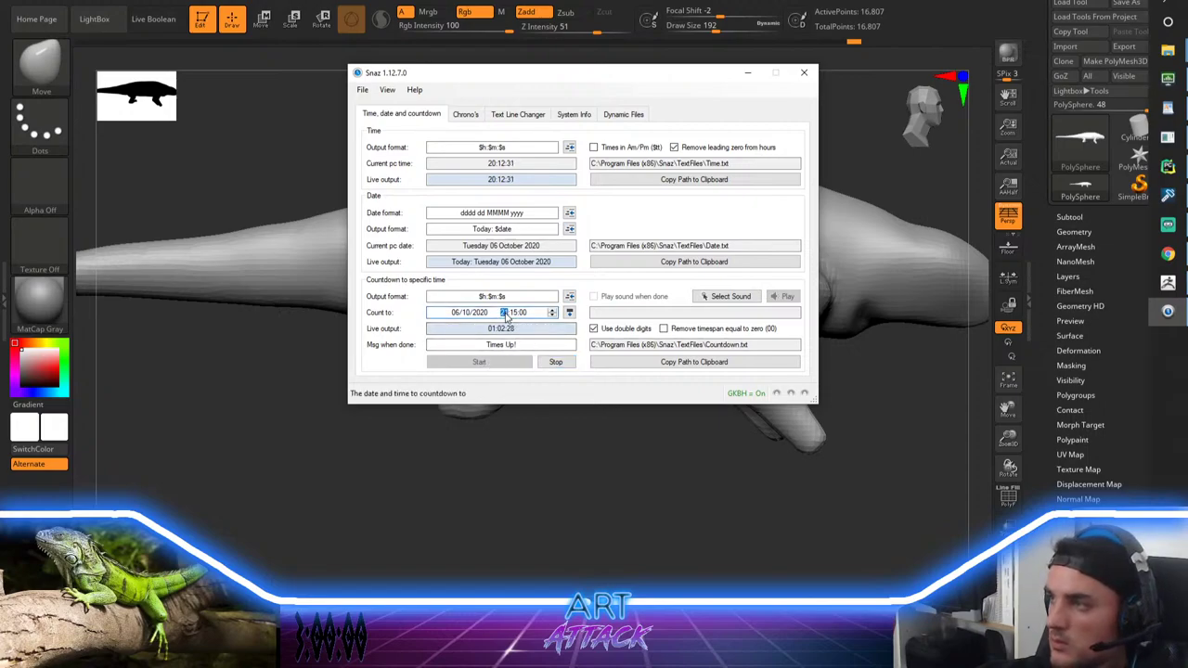
{"action": "left_click", "coordinate": [550, 310]}
{"action": "left_click", "coordinate": [552, 307]}
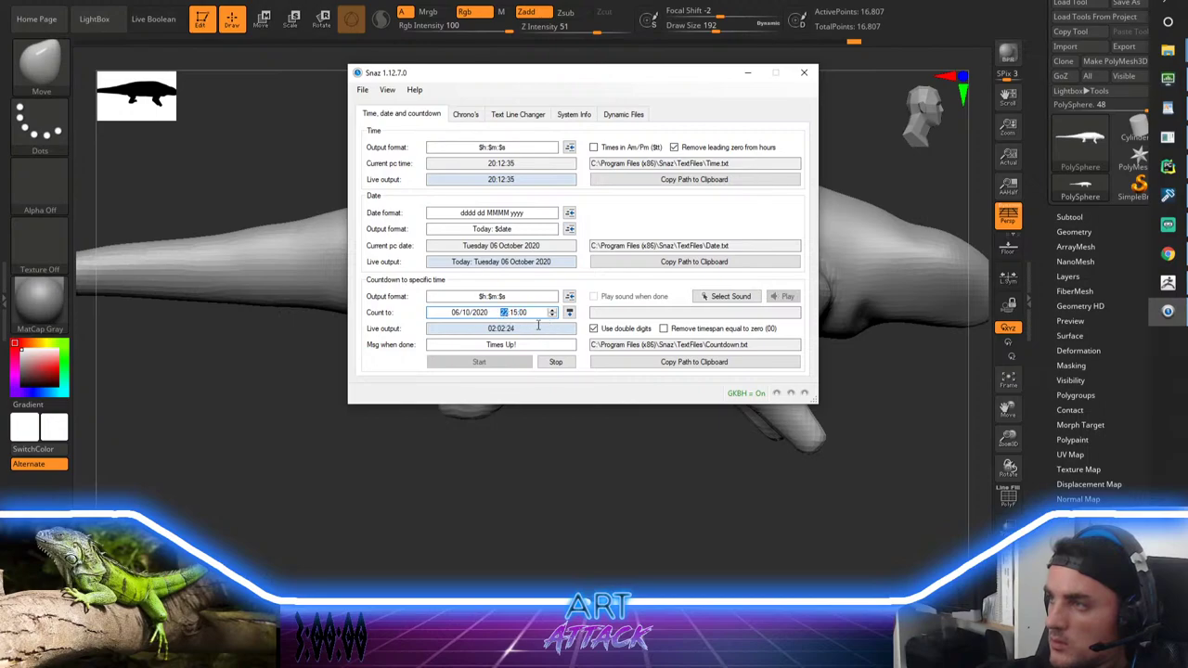
{"action": "left_click", "coordinate": [554, 363]}
{"action": "left_click", "coordinate": [509, 362]}
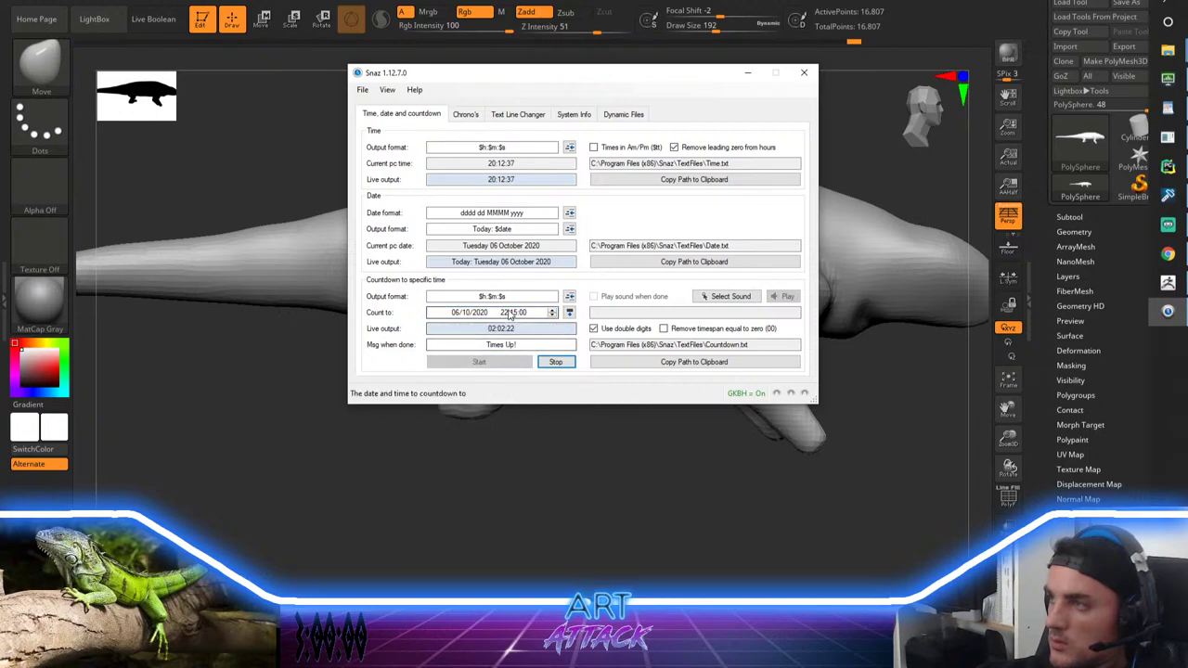
{"action": "left_click", "coordinate": [507, 313]}
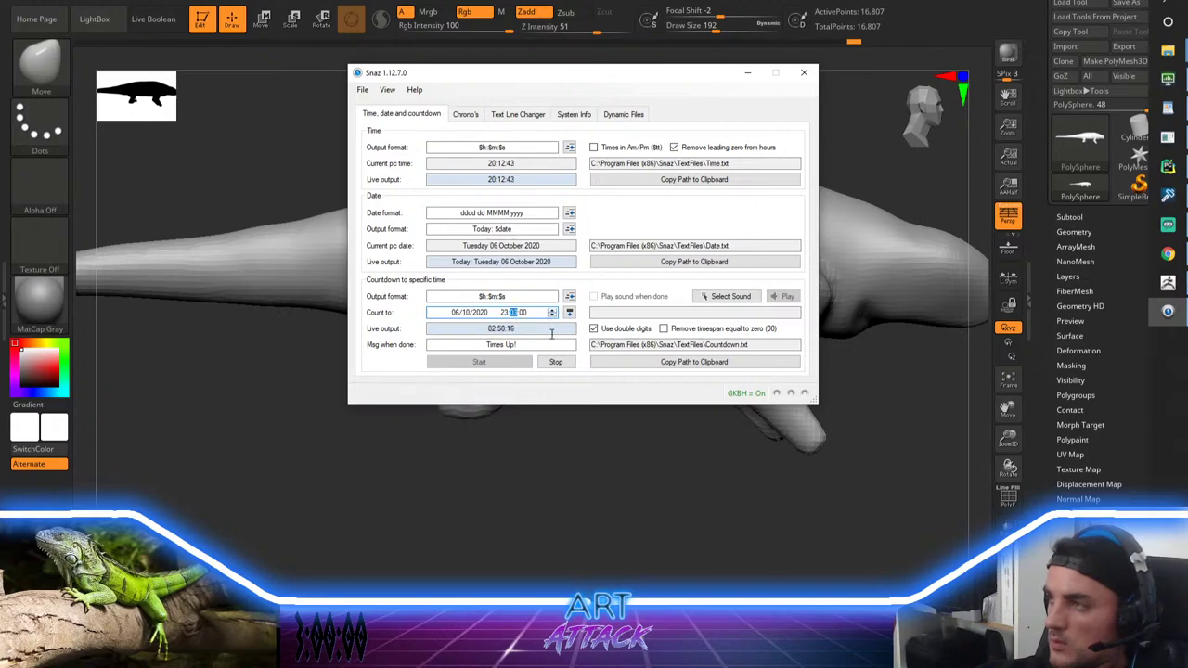
{"action": "left_click", "coordinate": [749, 72]}
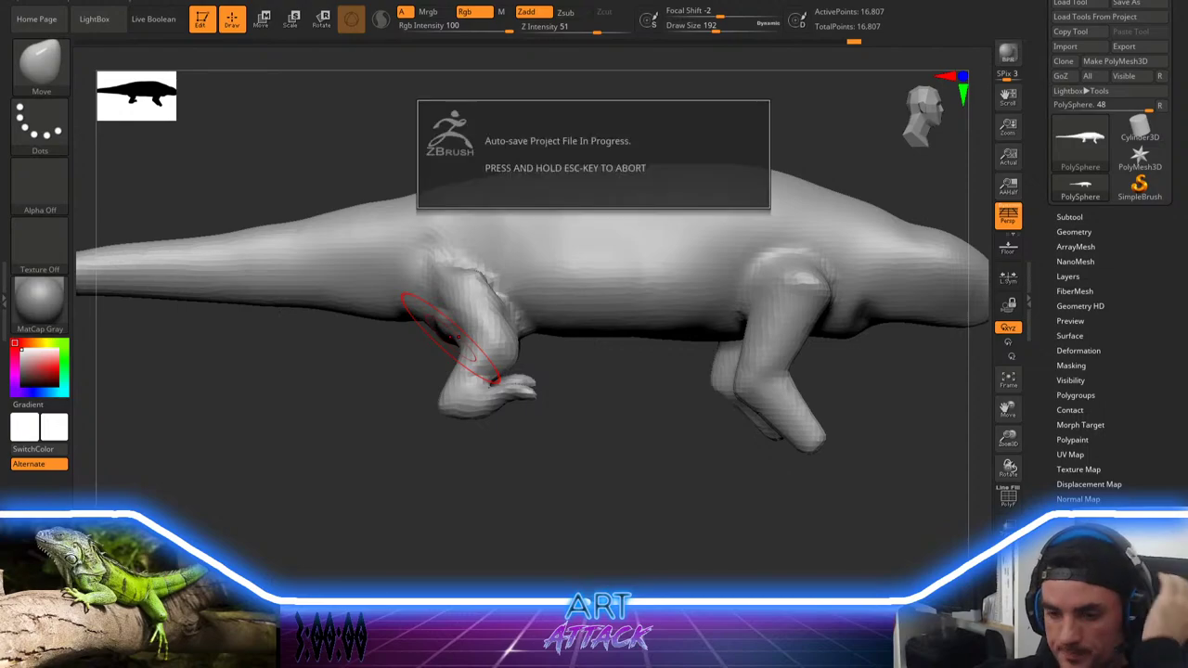
{"action": "left_click", "coordinate": [1168, 312]}
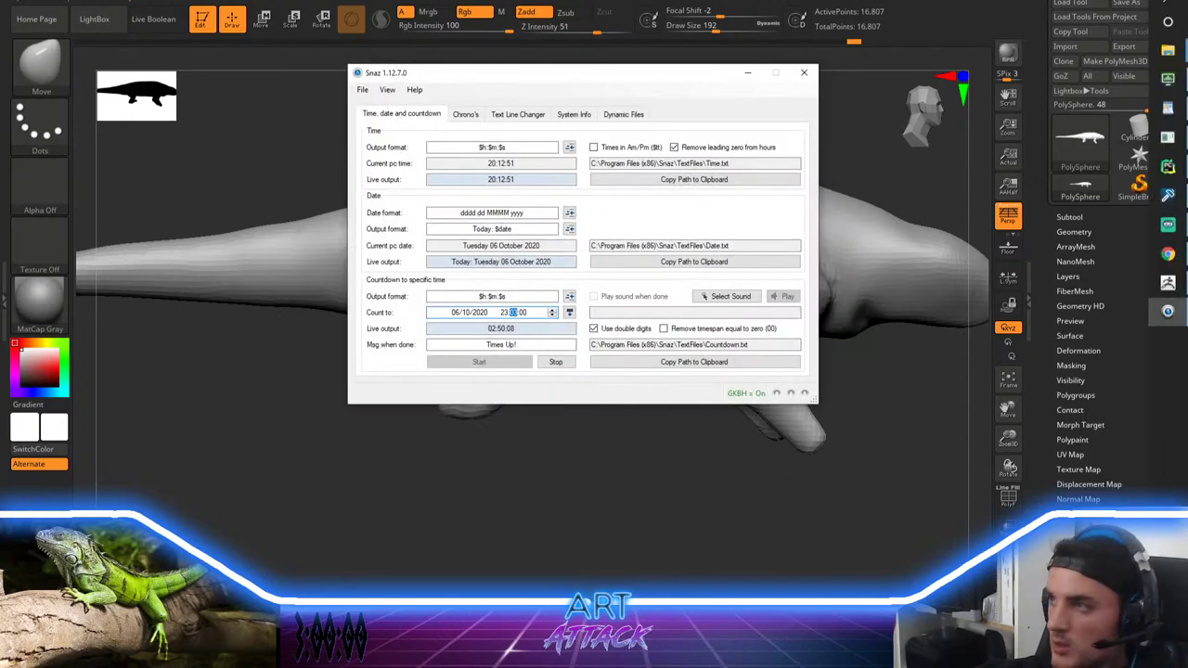
{"action": "left_click", "coordinate": [748, 72]}
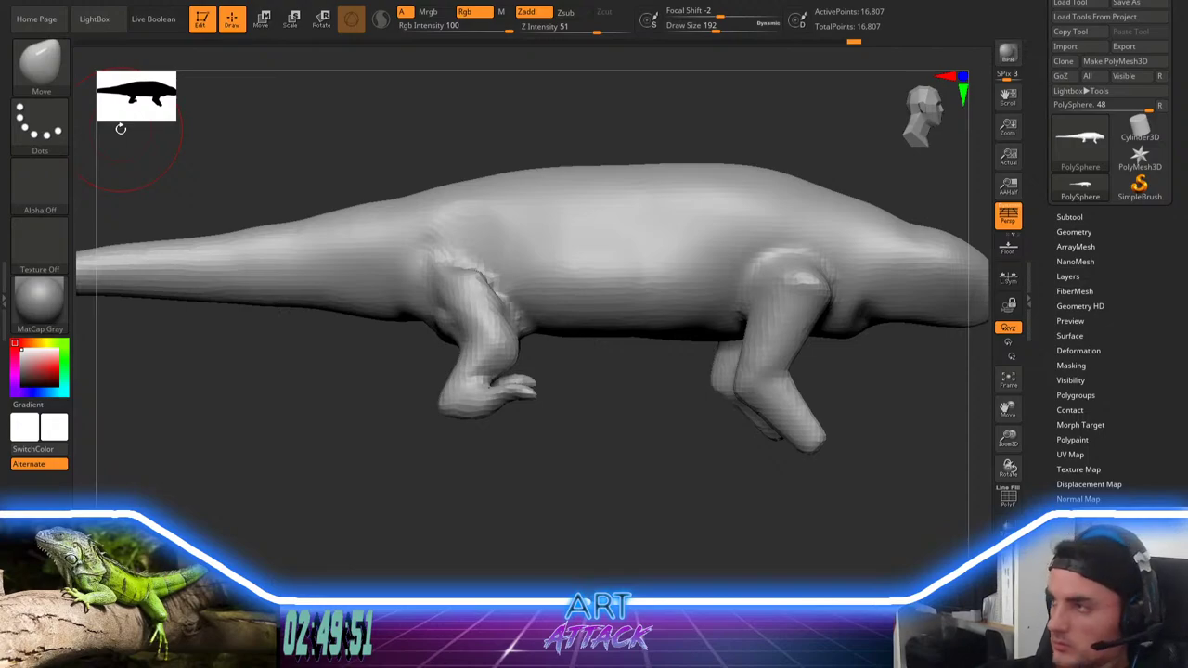
Step: Mask the front legs and invert the mask to isolate them from the body
{"action": "mouse_move", "coordinate": [370, 500]}
{"action": "left_mouse_down"}
{"action": "mouse_move", "coordinate": [372, 512]}
{"action": "mouse_move", "coordinate": [512, 488]}
{"action": "mouse_move", "coordinate": [573, 415]}
{"action": "mouse_move", "coordinate": [563, 419]}
{"action": "mouse_move", "coordinate": [647, 384]}
{"action": "mouse_move", "coordinate": [600, 416]}
{"action": "left_mouse_up"}
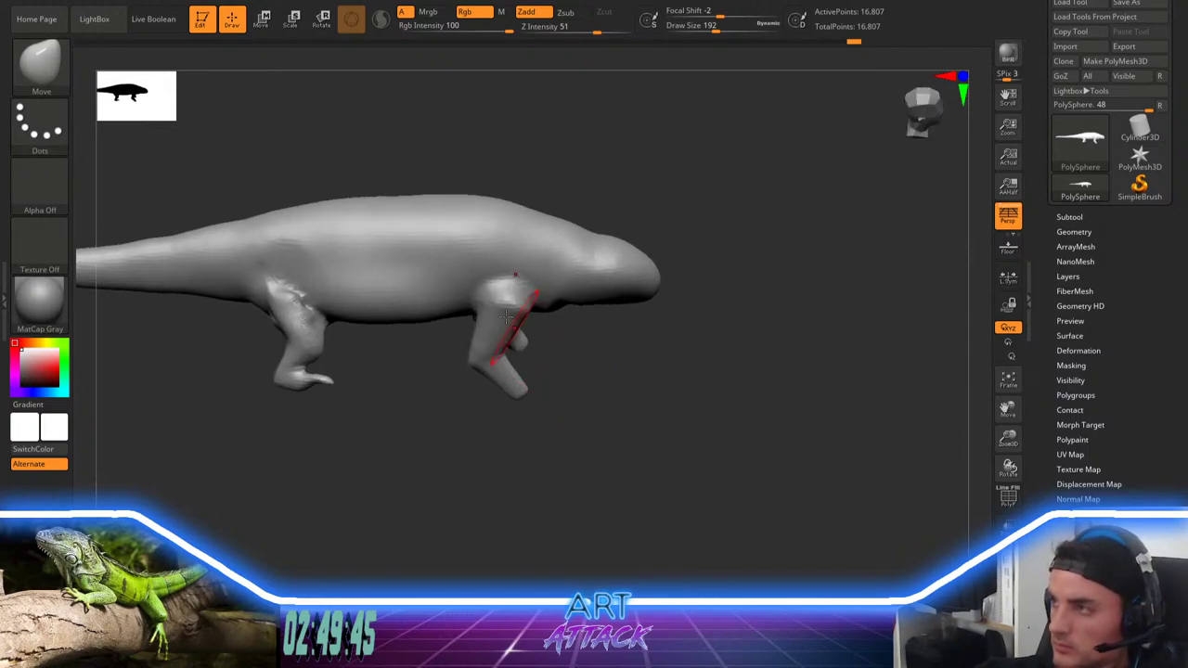
{"action": "mouse_move", "coordinate": [506, 314]}
{"action": "left_mouse_down", "text": "ctrl"}
{"action": "mouse_move", "coordinate": [497, 357]}
{"action": "mouse_move", "coordinate": [530, 418]}
{"action": "left_mouse_up", "text": "ctrl"}
{"action": "left_click", "coordinate": [588, 405], "text": "ctrl"}
Step: Try to rotate the isolated front legs outward around the shoulders with the gizmo
{"action": "left_click_drag", "start_coordinate": [628, 393], "coordinate": [599, 369]}
{"action": "key", "text": "e"}
{"action": "left_click_drag", "start_coordinate": [516, 449], "coordinate": [464, 447]}
{"action": "left_click_drag", "start_coordinate": [465, 448], "coordinate": [600, 486], "text": "alt"}
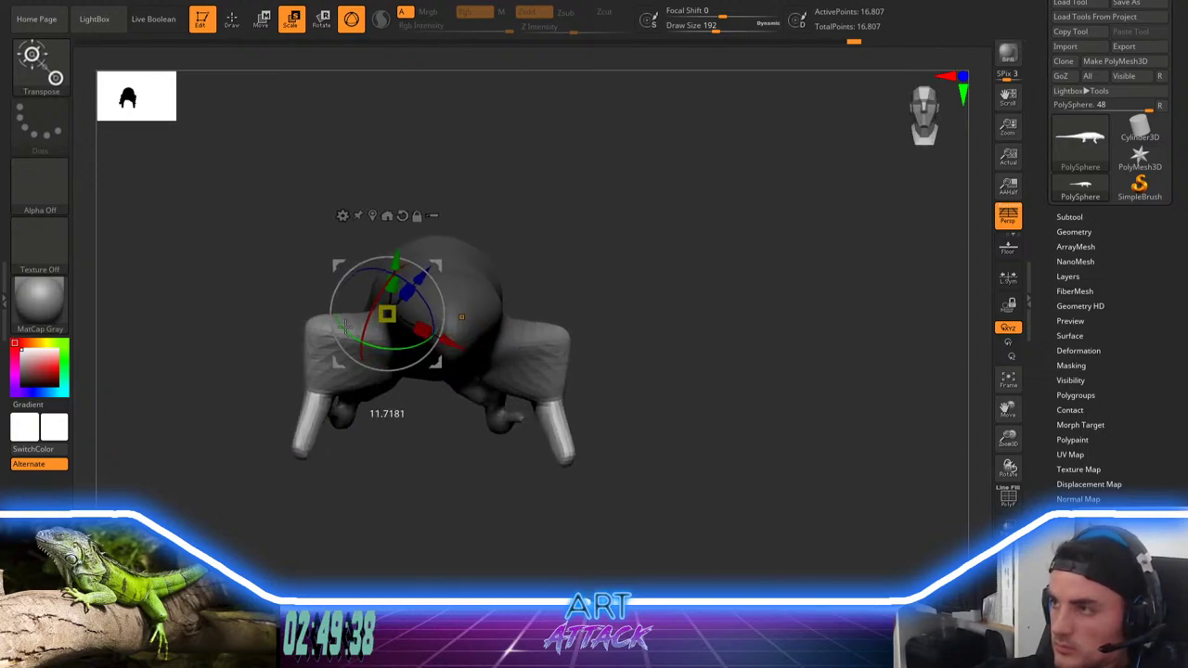
{"action": "key", "text": "ctrl+z"}
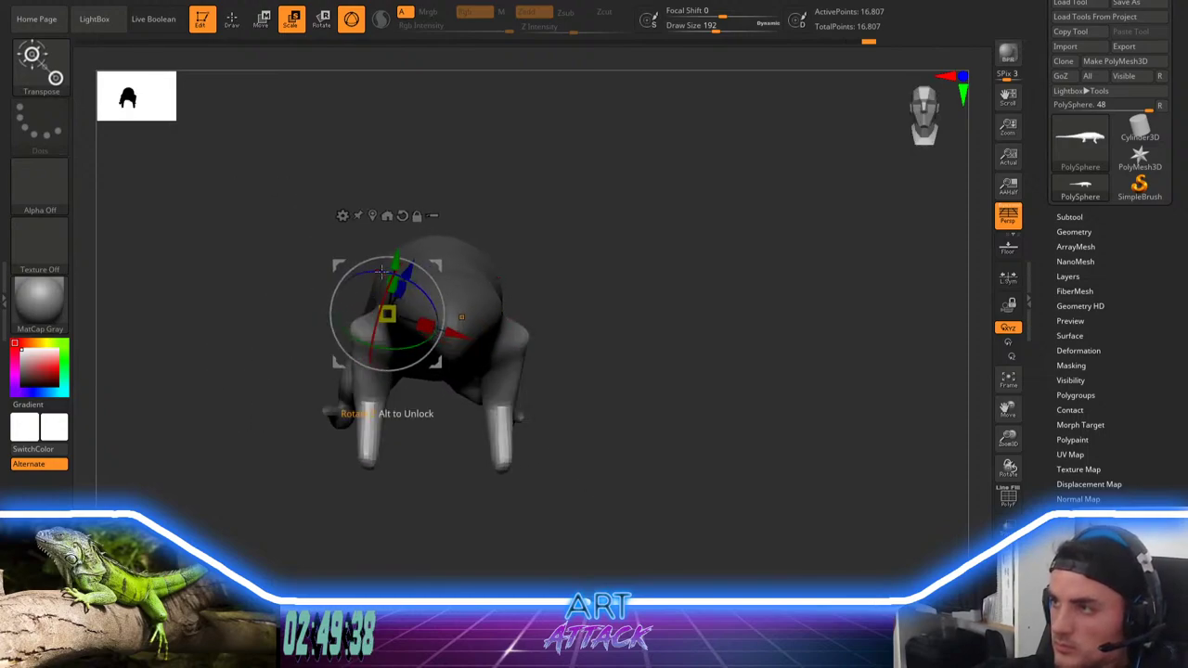
{"action": "left_click_drag", "start_coordinate": [420, 263], "coordinate": [446, 300]}
{"action": "key", "text": "ctrl+z"}
Step: Unmask the rest of the front legs up to the shoulders with the mask brush at draw size 158
{"action": "mouse_move", "coordinate": [424, 425]}
{"action": "left_mouse_down"}
{"action": "mouse_move", "coordinate": [375, 397]}
{"action": "mouse_move", "coordinate": [389, 465]}
{"action": "left_mouse_up"}
{"action": "key", "text": "q"}
{"action": "key", "text": "bracketleft"}
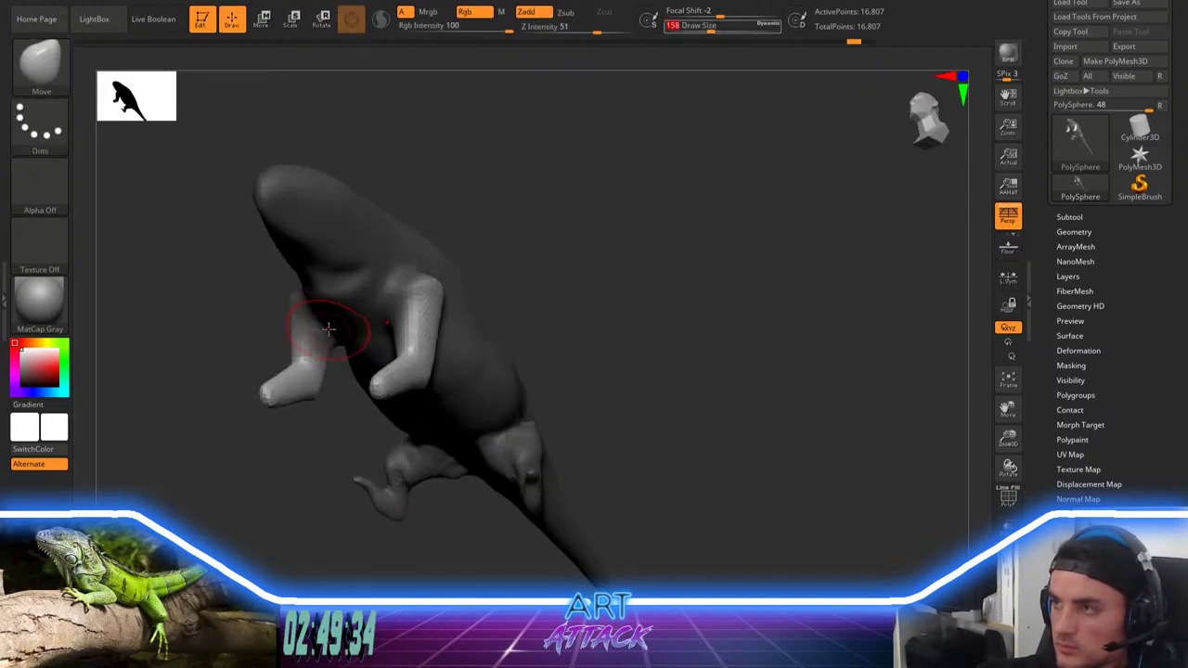
{"action": "mouse_move", "coordinate": [323, 322]}
{"action": "left_mouse_down", "text": "ctrl+alt"}
{"action": "mouse_move", "coordinate": [313, 340]}
{"action": "mouse_move", "coordinate": [315, 311]}
{"action": "left_mouse_up", "text": "ctrl+alt"}
Step: Place the gizmo at the shoulder and rotate the isolated front legs outward by about 52 degrees
{"action": "mouse_move", "coordinate": [617, 266]}
{"action": "left_mouse_down"}
{"action": "mouse_move", "coordinate": [637, 267]}
{"action": "mouse_move", "coordinate": [603, 315]}
{"action": "mouse_move", "coordinate": [612, 323]}
{"action": "left_mouse_up"}
{"action": "key", "text": "e"}
{"action": "left_click", "coordinate": [209, 321]}
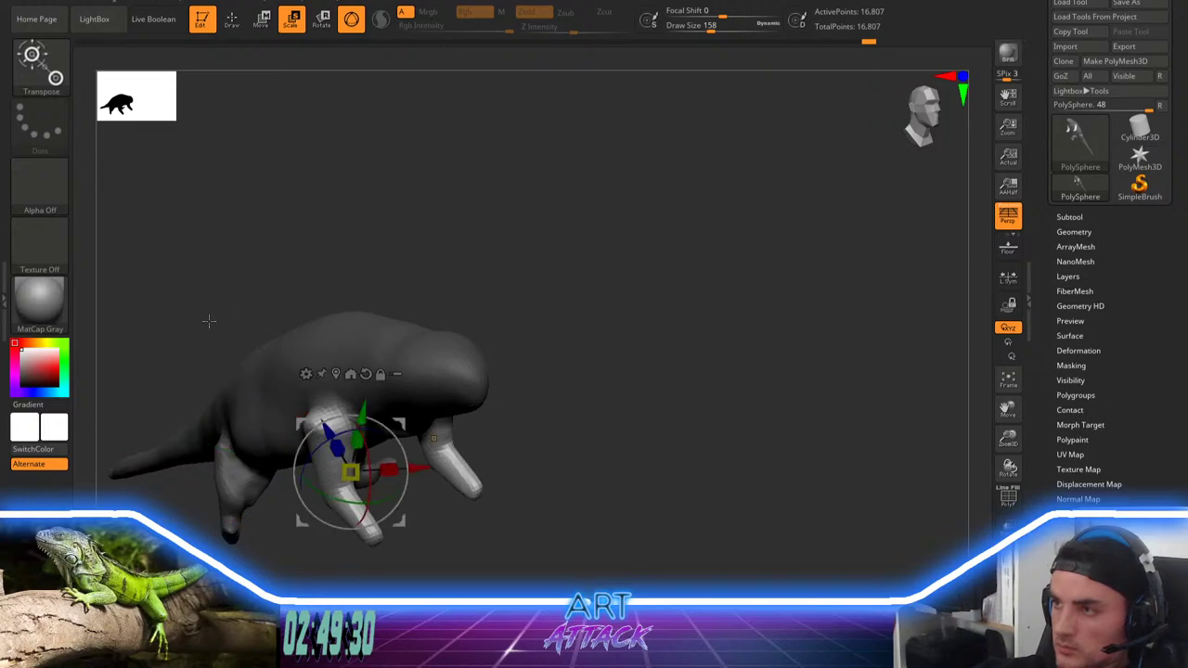
{"action": "left_click_drag", "start_coordinate": [546, 244], "coordinate": [589, 256]}
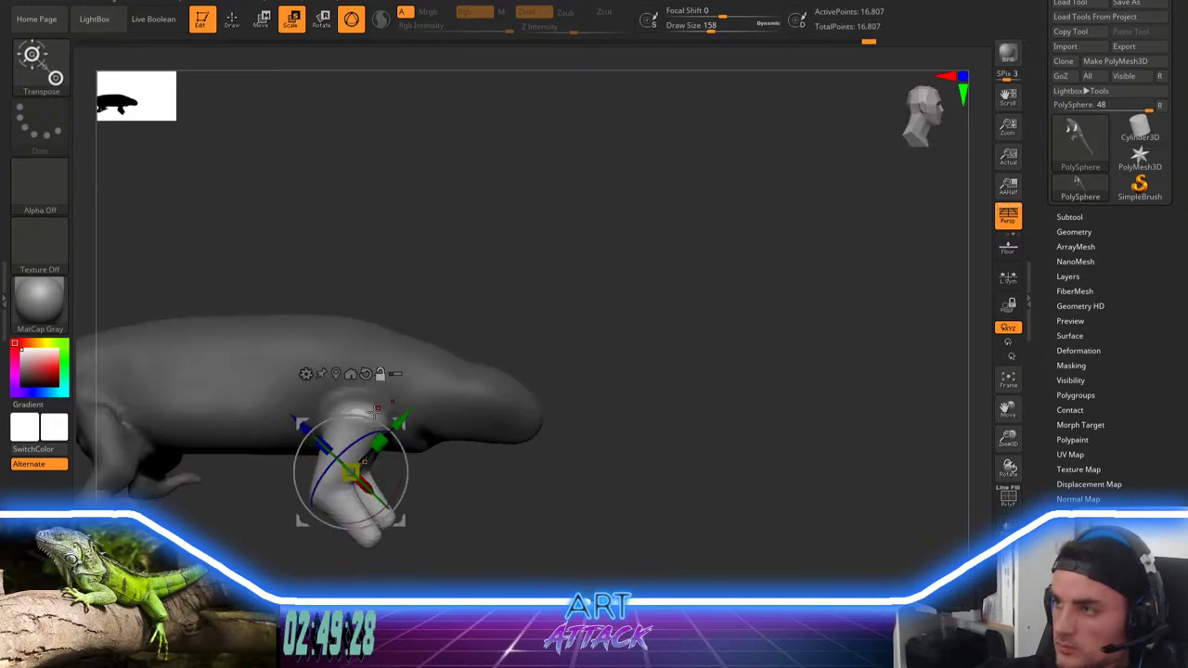
{"action": "left_click_drag", "start_coordinate": [304, 418], "coordinate": [314, 353], "text": "alt"}
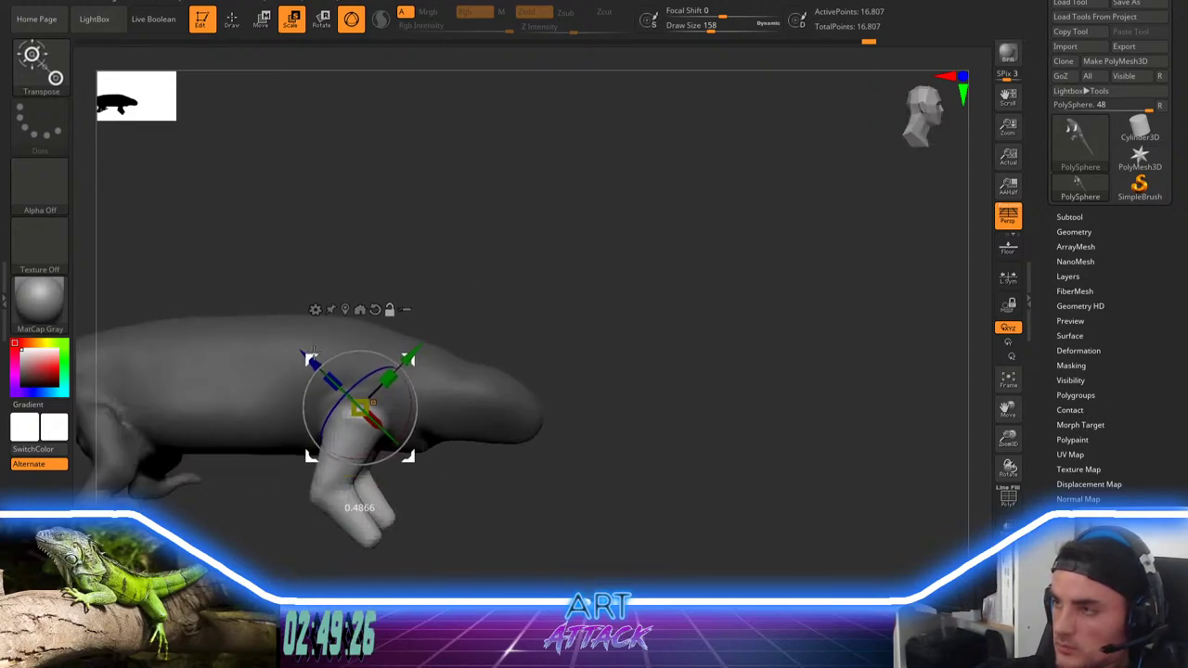
{"action": "left_click_drag", "start_coordinate": [497, 279], "coordinate": [449, 288], "text": "shift"}
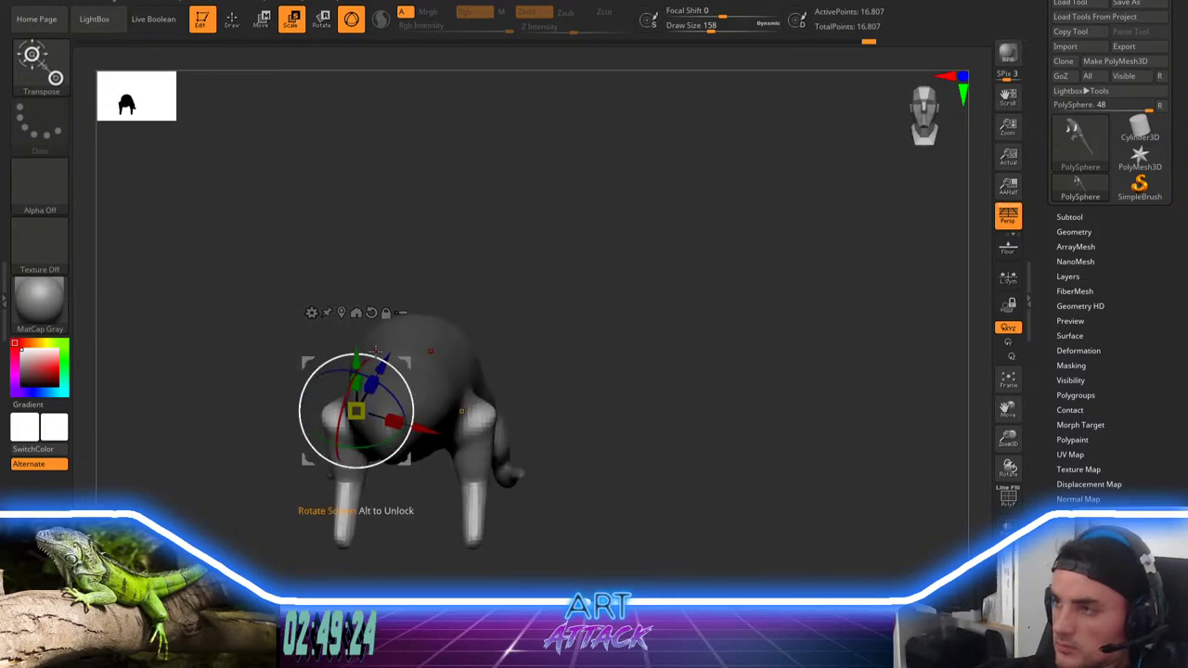
{"action": "left_click_drag", "start_coordinate": [374, 358], "coordinate": [401, 396]}
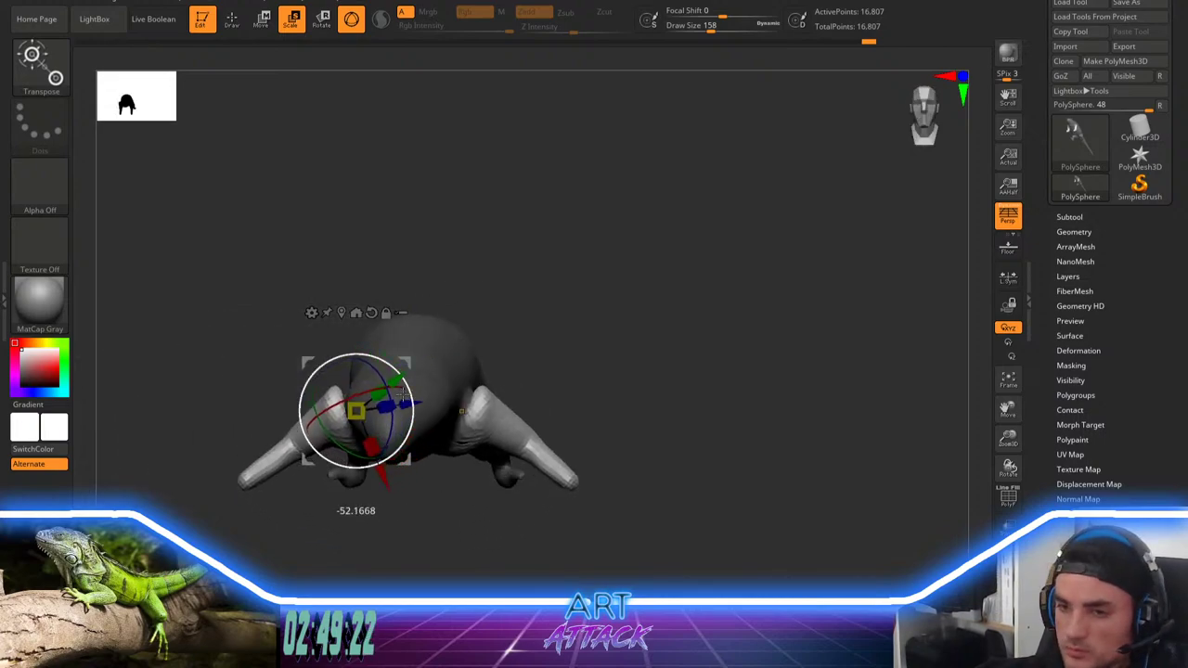
Step: Isolate the lower front legs with an inverted mask and rotate them around the elbows to point downward
{"action": "left_click_drag", "start_coordinate": [234, 488], "coordinate": [358, 356], "text": "ctrl"}
{"action": "left_click", "coordinate": [310, 345], "text": "ctrl"}
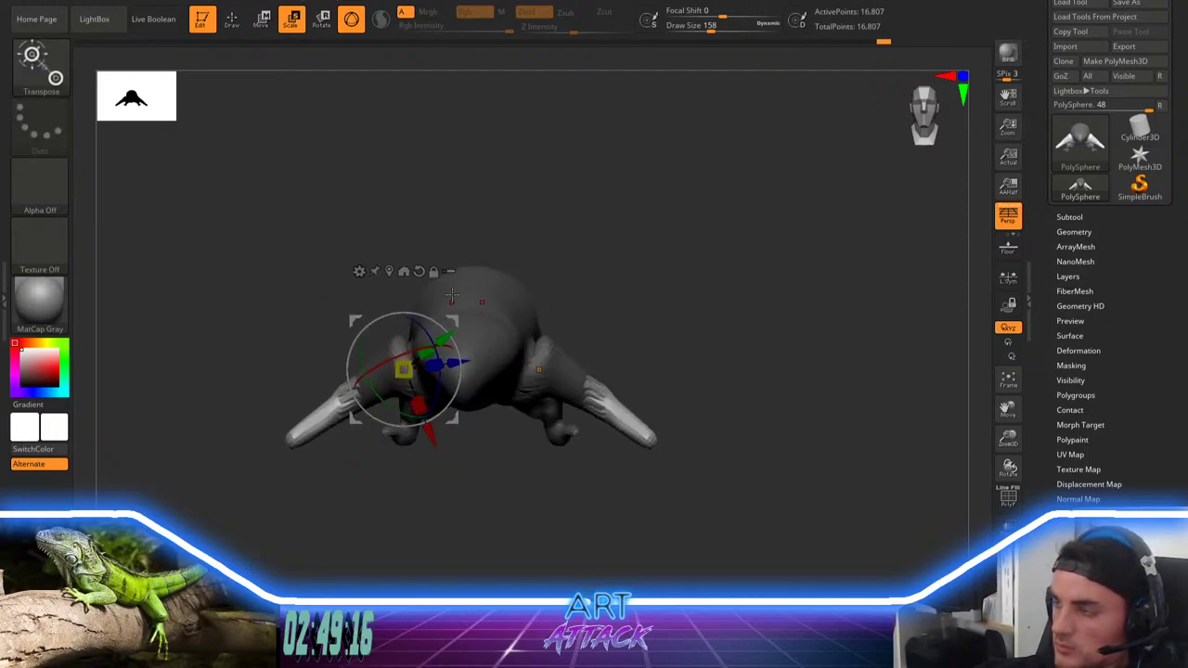
{"action": "left_click_drag", "start_coordinate": [461, 310], "coordinate": [318, 336]}
{"action": "left_click", "coordinate": [397, 287]}
{"action": "key", "text": "q"}
{"action": "right_click_drag", "start_coordinate": [473, 328], "coordinate": [607, 279]}
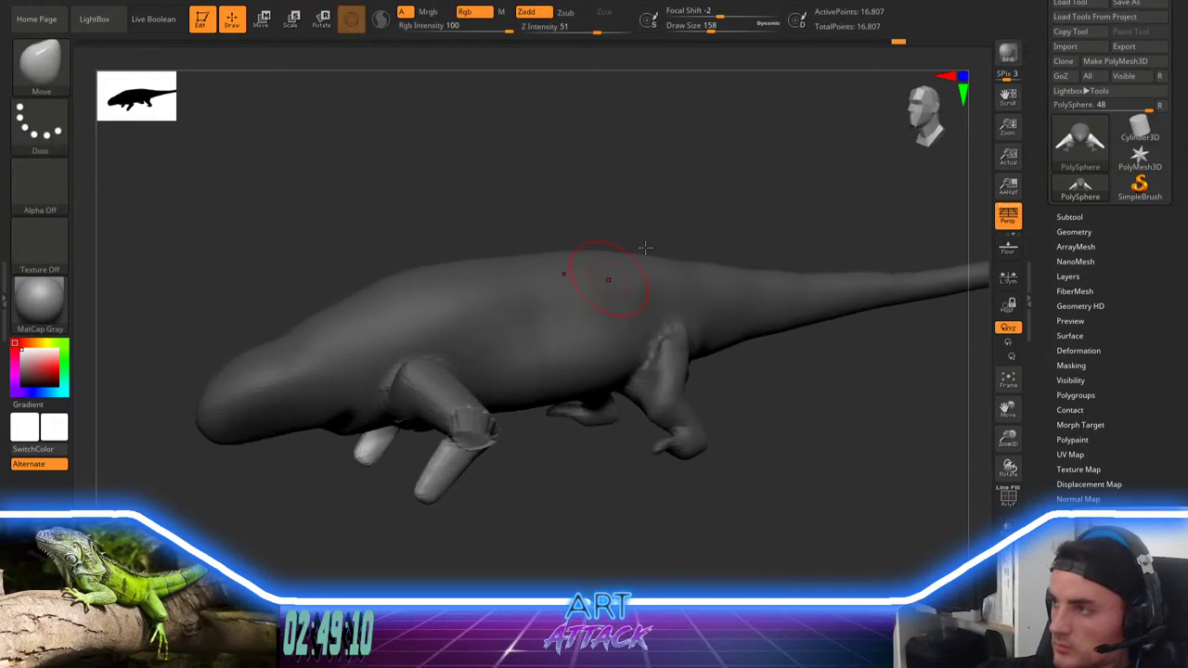
Step: Clear the mask, smooth the elbows and shoulders of the front legs, and remesh the body
{"action": "left_click_drag", "start_coordinate": [644, 213], "coordinate": [634, 221], "text": "ctrl"}
{"action": "left_click_drag", "start_coordinate": [456, 403], "coordinate": [477, 437], "text": "shift"}
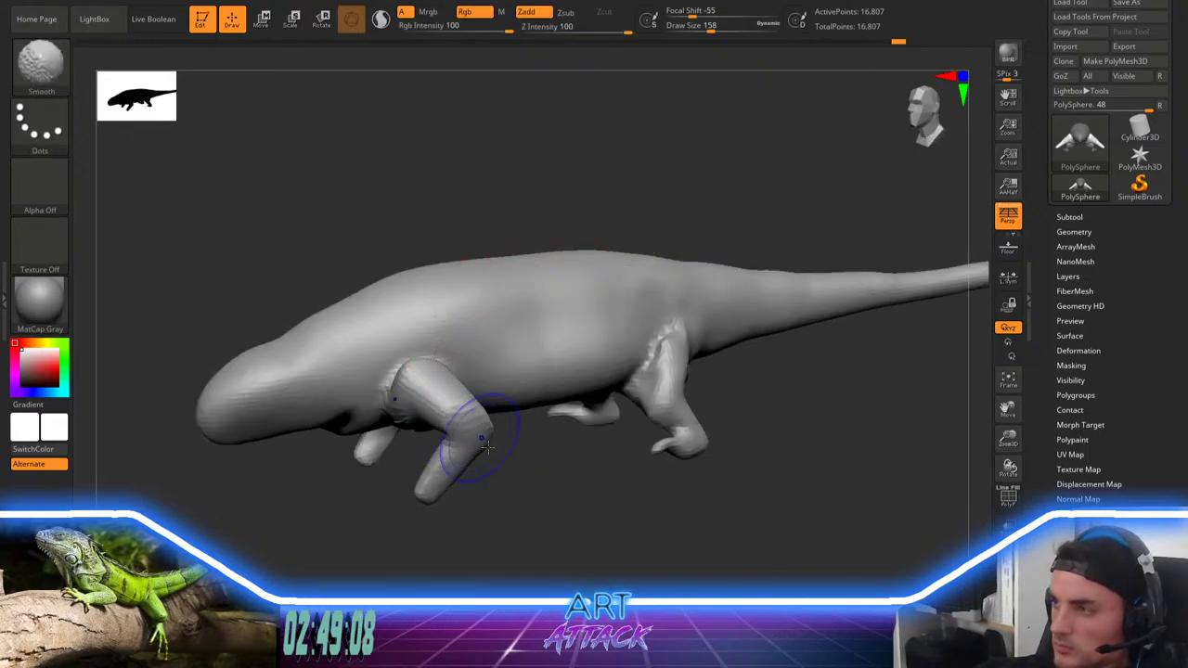
{"action": "left_click_drag", "start_coordinate": [507, 477], "coordinate": [495, 466], "text": "ctrl"}
{"action": "right_click_drag", "start_coordinate": [493, 465], "coordinate": [552, 428]}
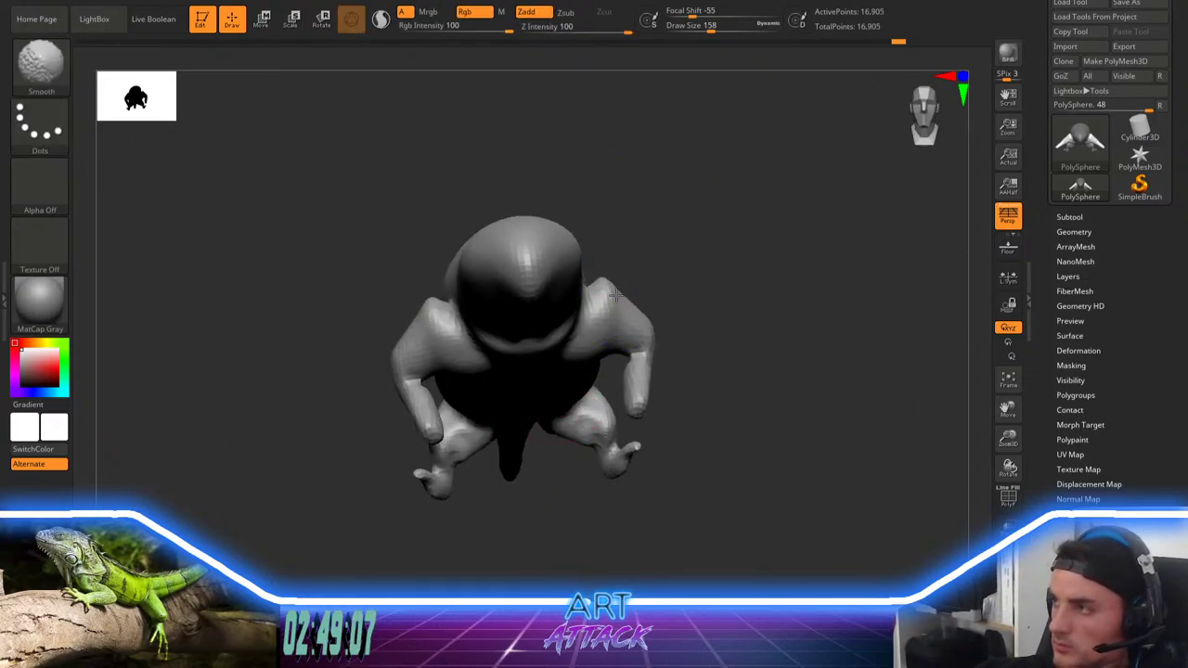
{"action": "left_click_drag", "start_coordinate": [608, 302], "coordinate": [620, 295], "text": "shift"}
{"action": "mouse_move", "coordinate": [626, 294]}
{"action": "right_mouse_down"}
{"action": "mouse_move", "coordinate": [717, 250]}
{"action": "mouse_move", "coordinate": [705, 257]}
{"action": "right_mouse_up"}
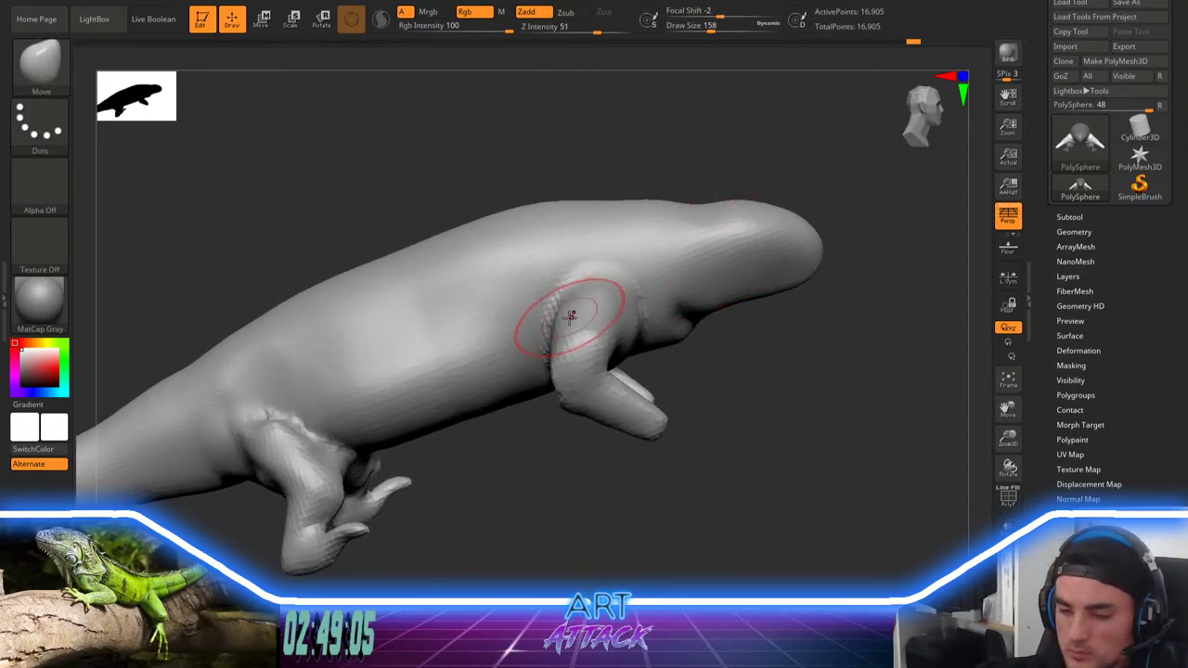
Step: Reshape the shoulders and upper front legs using the Move brush at draw size 207
{"action": "key", "text": "b"}
{"action": "key", "text": "m"}
{"action": "key", "text": "v"}
{"action": "key", "text": "space"}
{"action": "mouse_move", "coordinate": [583, 281]}
{"action": "left_mouse_down"}
{"action": "mouse_move", "coordinate": [593, 281]}
{"action": "mouse_move", "coordinate": [588, 337]}
{"action": "mouse_move", "coordinate": [581, 282]}
{"action": "mouse_move", "coordinate": [583, 310]}
{"action": "mouse_move", "coordinate": [570, 314]}
{"action": "left_mouse_up"}
{"action": "key", "text": "space"}
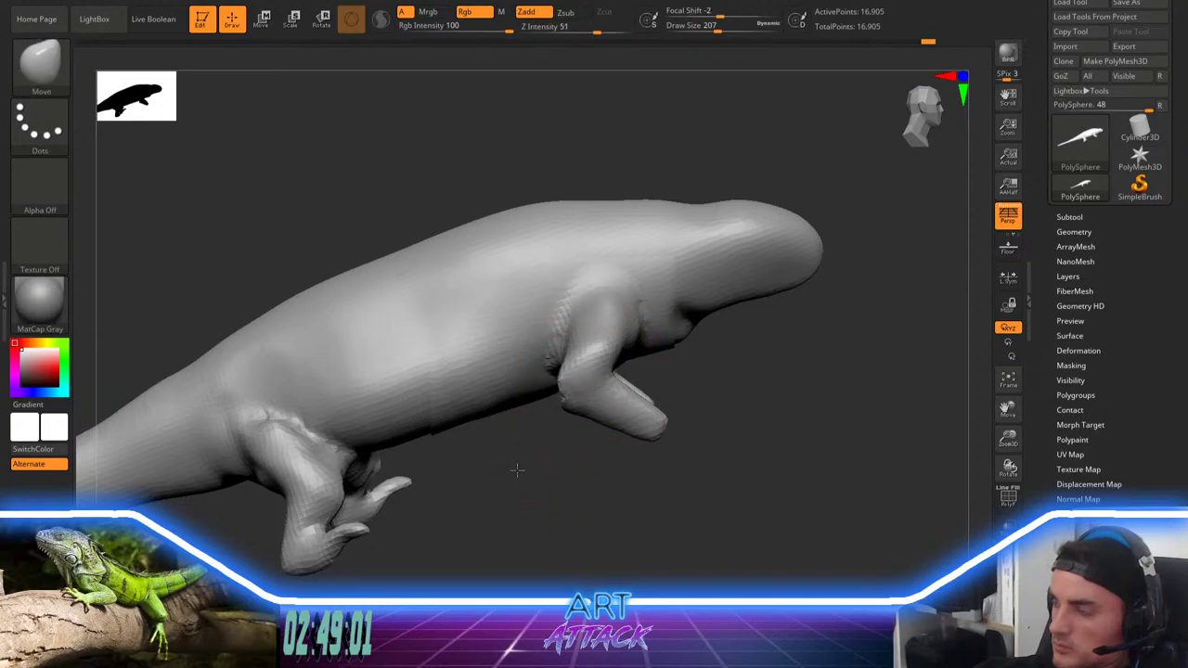
{"action": "mouse_move", "coordinate": [517, 470]}
{"action": "left_mouse_down", "text": "shift"}
{"action": "mouse_move", "coordinate": [467, 450]}
{"action": "mouse_move", "coordinate": [483, 453]}
{"action": "left_mouse_up", "text": "shift"}
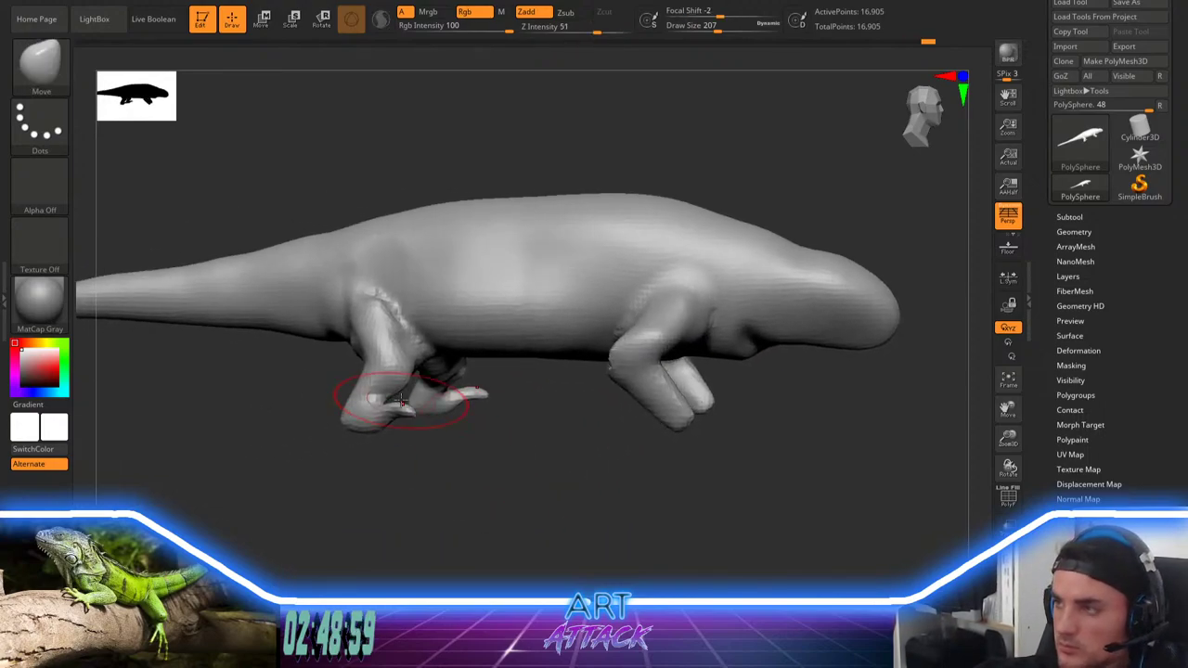
Step: Switch to the DamStandard brush at draw size 108 and smooth the inner sides of the hind legs
{"action": "key", "text": "space"}
{"action": "mouse_move", "coordinate": [391, 436]}
{"action": "left_mouse_down"}
{"action": "mouse_move", "coordinate": [419, 484]}
{"action": "mouse_move", "coordinate": [432, 471]}
{"action": "left_mouse_up"}
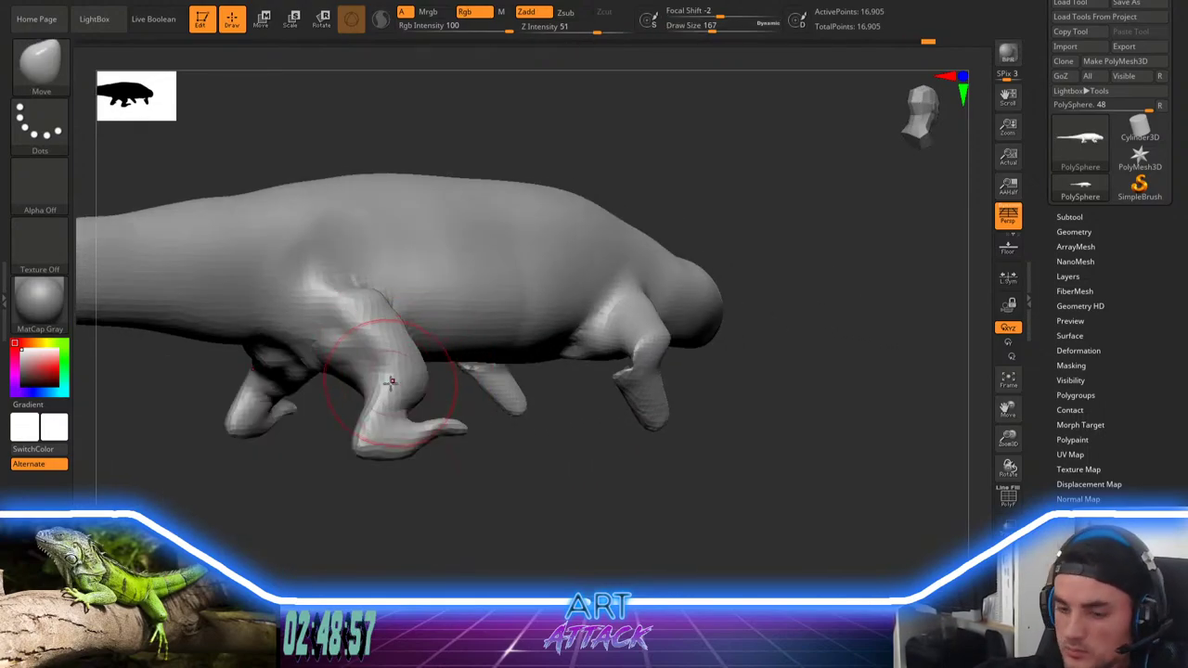
{"action": "key", "text": "b"}
{"action": "key", "text": "d"}
{"action": "key", "text": "s"}
{"action": "left_click_drag", "start_coordinate": [347, 438], "coordinate": [452, 361]}
{"action": "left_click_drag", "start_coordinate": [554, 362], "coordinate": [512, 390]}
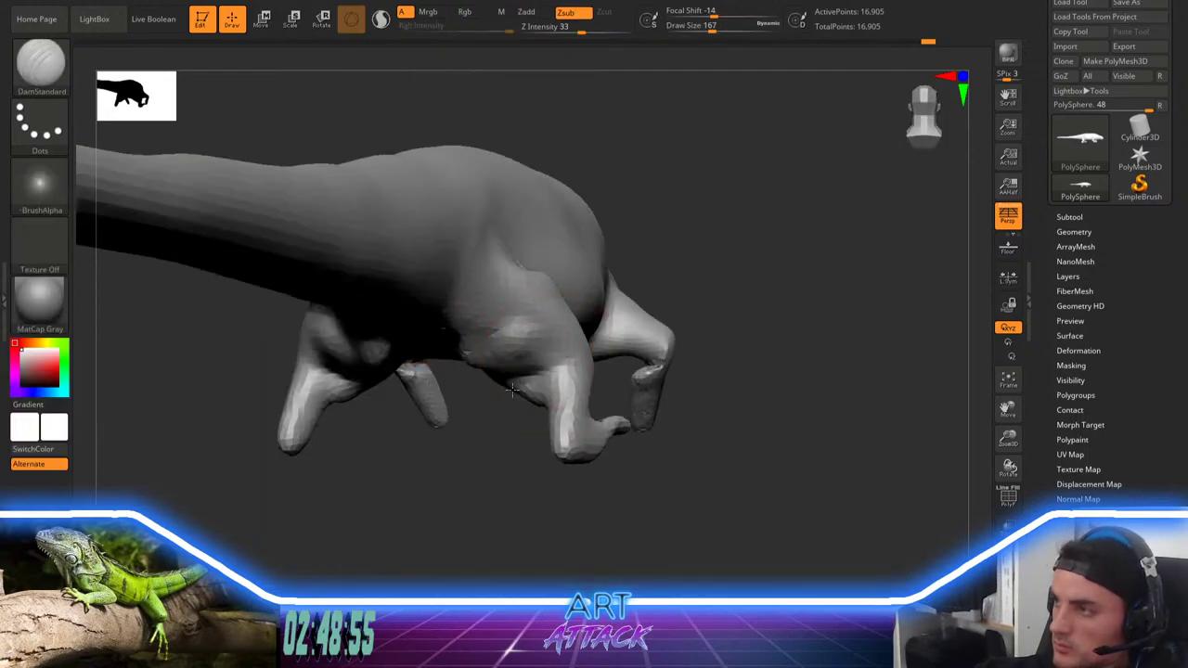
{"action": "left_click_drag", "start_coordinate": [494, 437], "coordinate": [543, 394]}
{"action": "key", "text": "space"}
{"action": "left_click", "coordinate": [531, 377]}
{"action": "mouse_move", "coordinate": [504, 316]}
{"action": "left_mouse_down", "text": "shift"}
{"action": "mouse_move", "coordinate": [502, 342]}
{"action": "mouse_move", "coordinate": [527, 349]}
{"action": "left_mouse_up", "text": "shift"}
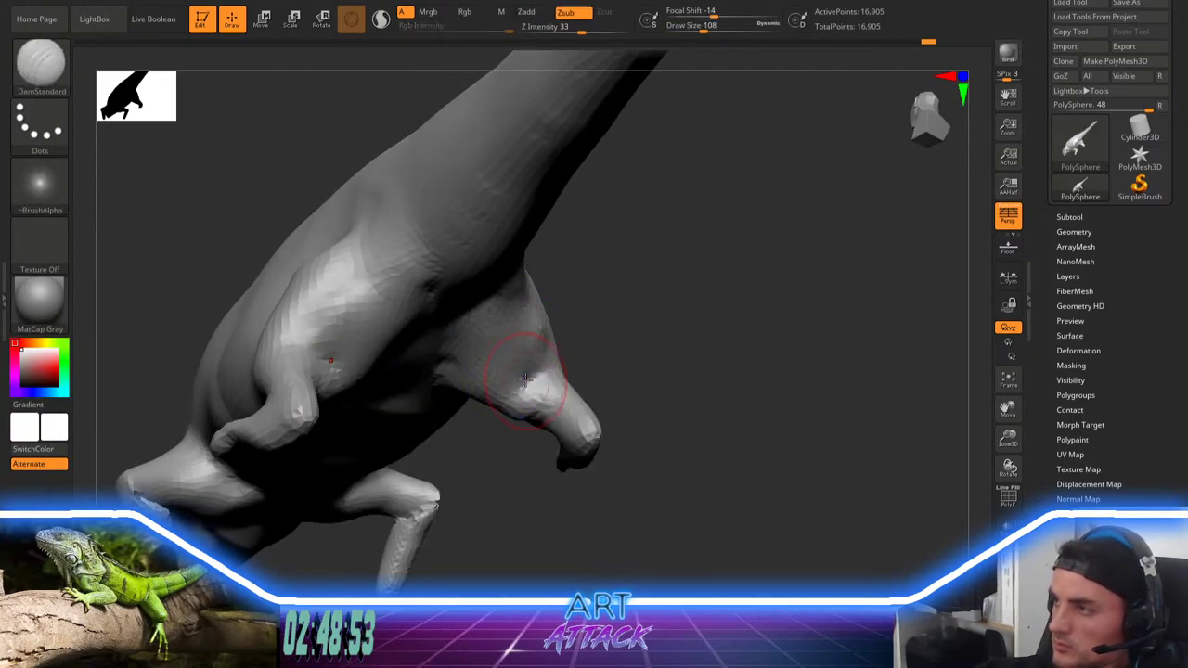
{"action": "left_click_drag", "start_coordinate": [661, 375], "coordinate": [589, 371]}
{"action": "mouse_move", "coordinate": [520, 375]}
{"action": "left_mouse_down"}
{"action": "mouse_move", "coordinate": [502, 369]}
{"action": "mouse_move", "coordinate": [477, 390]}
{"action": "mouse_move", "coordinate": [492, 372]}
{"action": "left_mouse_up"}
{"action": "left_click_drag", "start_coordinate": [496, 506], "coordinate": [371, 492]}
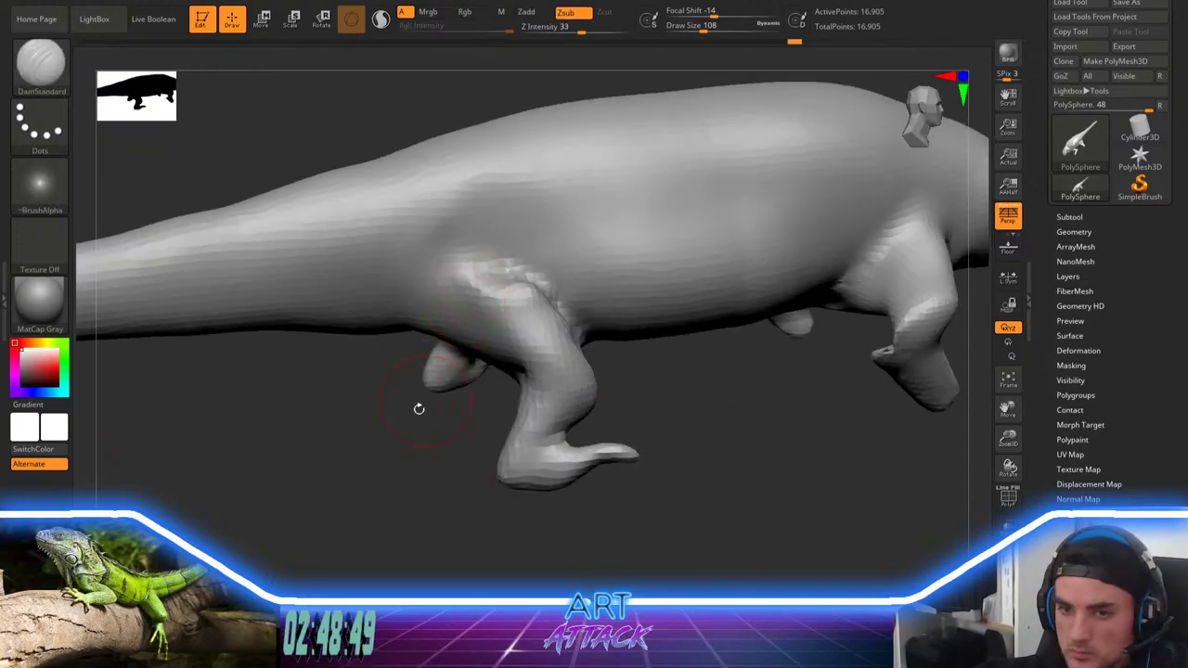
Step: Smooth the hips where the hind legs join the body, and remesh the model
{"action": "mouse_move", "coordinate": [419, 408]}
{"action": "left_mouse_down"}
{"action": "mouse_move", "coordinate": [485, 292]}
{"action": "mouse_move", "coordinate": [582, 341]}
{"action": "left_mouse_up"}
{"action": "left_click_drag", "start_coordinate": [652, 371], "coordinate": [643, 423]}
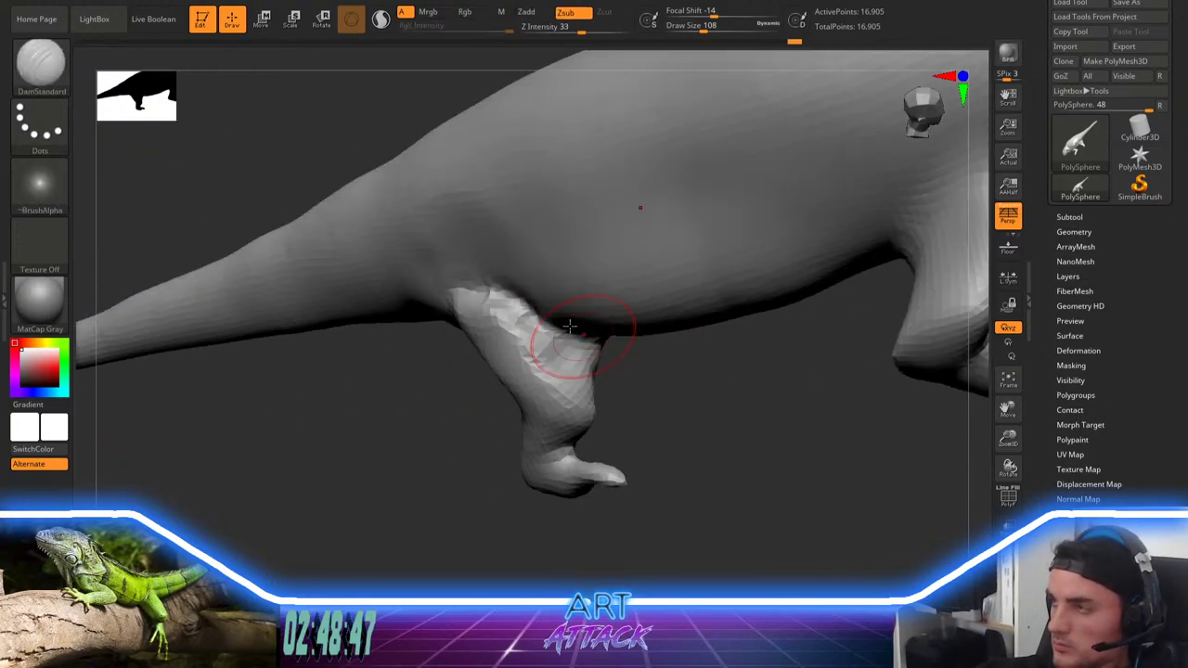
{"action": "mouse_move", "coordinate": [455, 299]}
{"action": "left_mouse_down"}
{"action": "mouse_move", "coordinate": [491, 291]}
{"action": "mouse_move", "coordinate": [544, 310]}
{"action": "left_mouse_up"}
{"action": "left_click_drag", "start_coordinate": [436, 399], "coordinate": [428, 453], "text": "alt"}
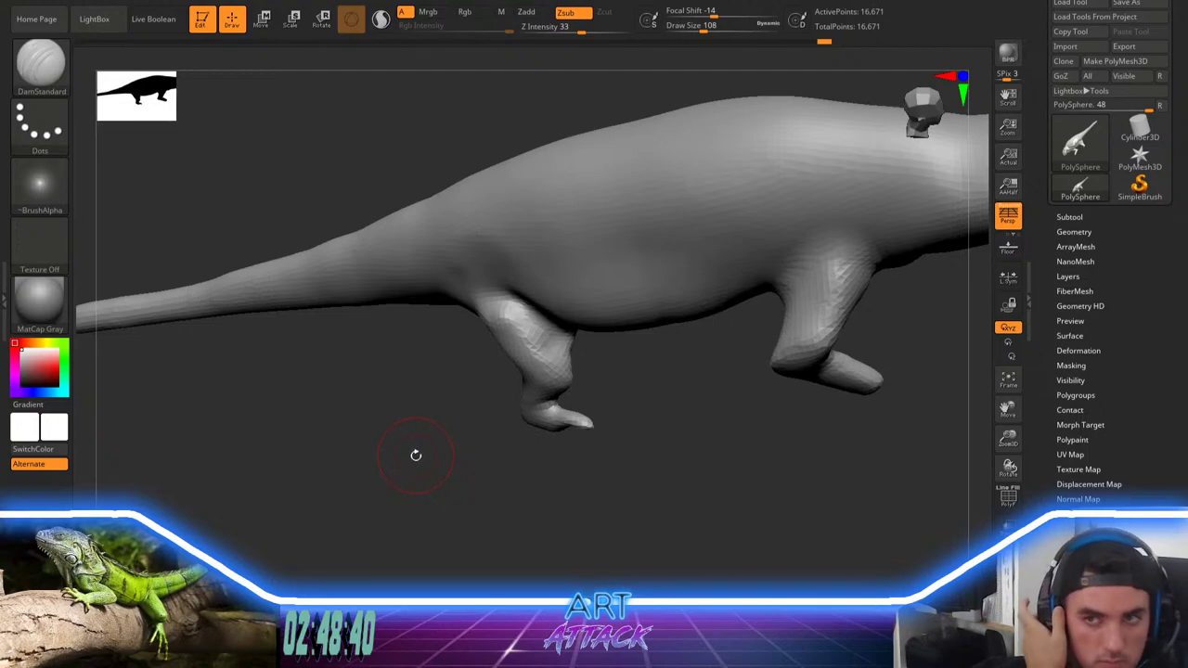
Step: Select the Move brush and set the draw size to 468
{"action": "mouse_move", "coordinate": [436, 450]}
{"action": "left_mouse_down"}
{"action": "mouse_move", "coordinate": [442, 425]}
{"action": "mouse_move", "coordinate": [483, 470]}
{"action": "mouse_move", "coordinate": [485, 433]}
{"action": "left_mouse_up"}
{"action": "key", "text": "space"}
{"action": "mouse_move", "coordinate": [528, 343]}
{"action": "left_mouse_down"}
{"action": "mouse_move", "coordinate": [552, 335]}
{"action": "mouse_move", "coordinate": [574, 297]}
{"action": "left_mouse_up"}
{"action": "key", "text": "space"}
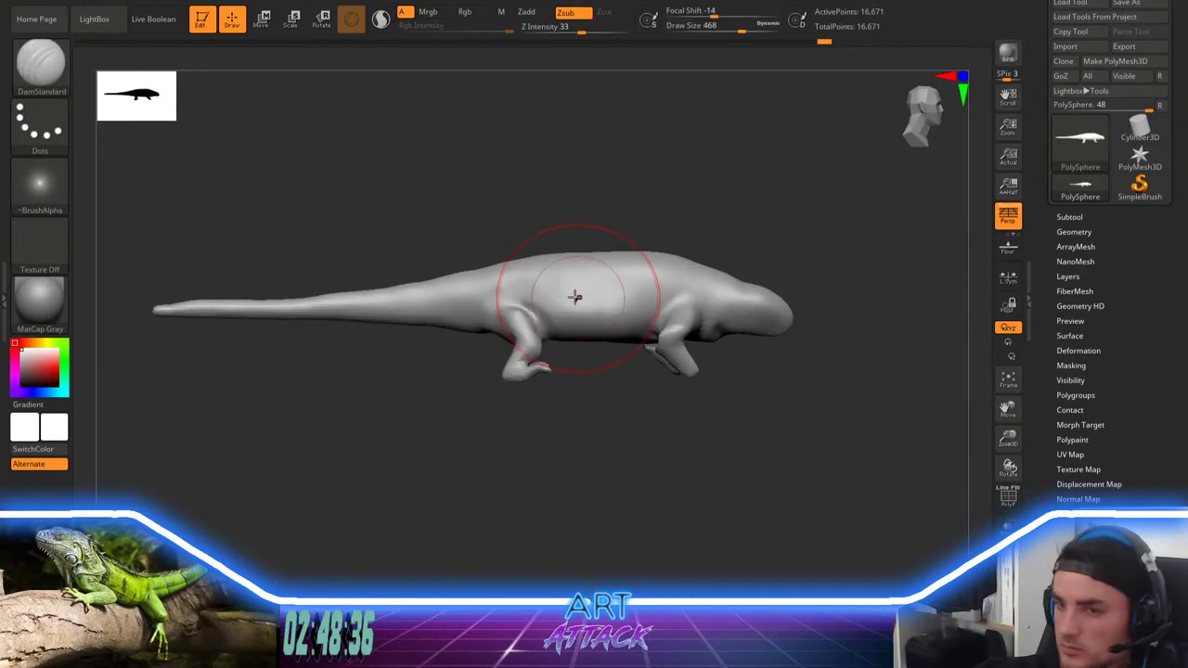
{"action": "key", "text": "b"}
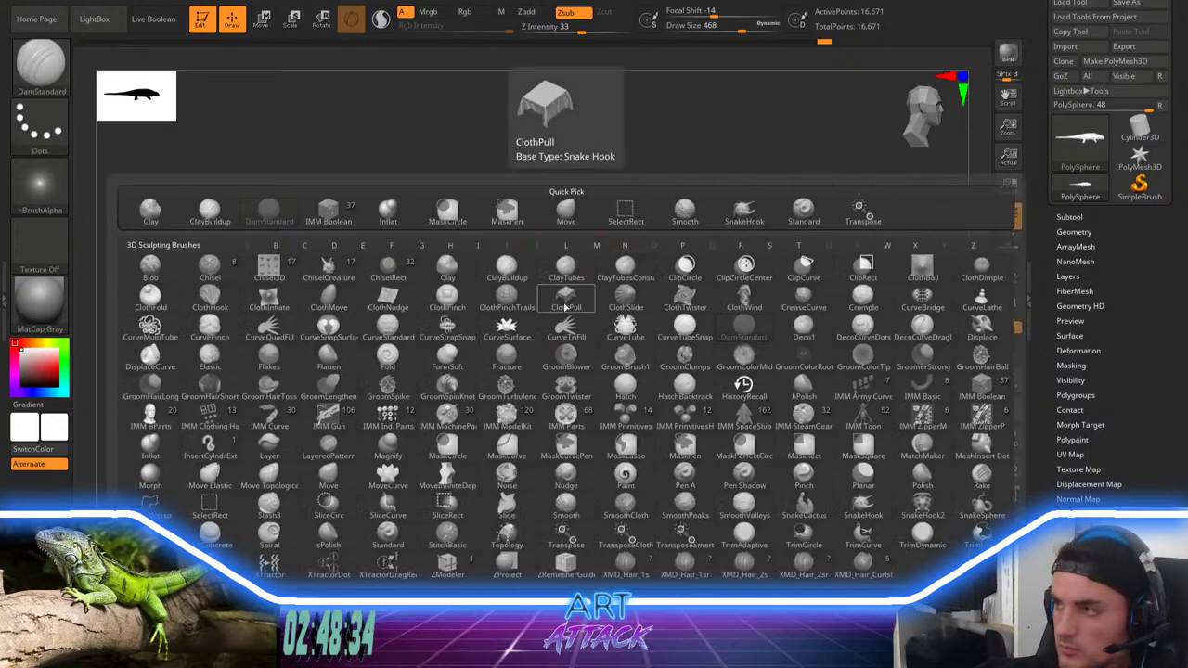
{"action": "key", "text": "Escape"}
{"action": "key", "text": "b"}
{"action": "key", "text": "m"}
{"action": "key", "text": "v"}
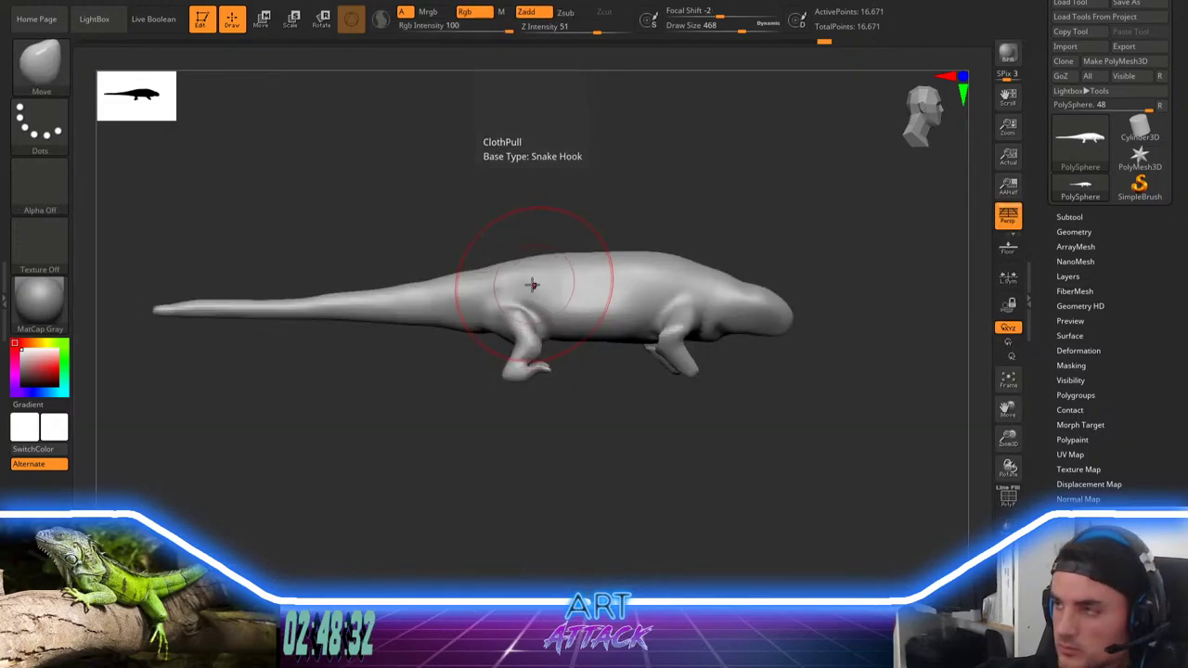
Step: Mask the hind legs, invert the mask, remove the legs, and remesh and smooth the closed hip area
{"action": "left_click_drag", "start_coordinate": [516, 457], "coordinate": [516, 408]}
{"action": "key", "text": "ctrl"}
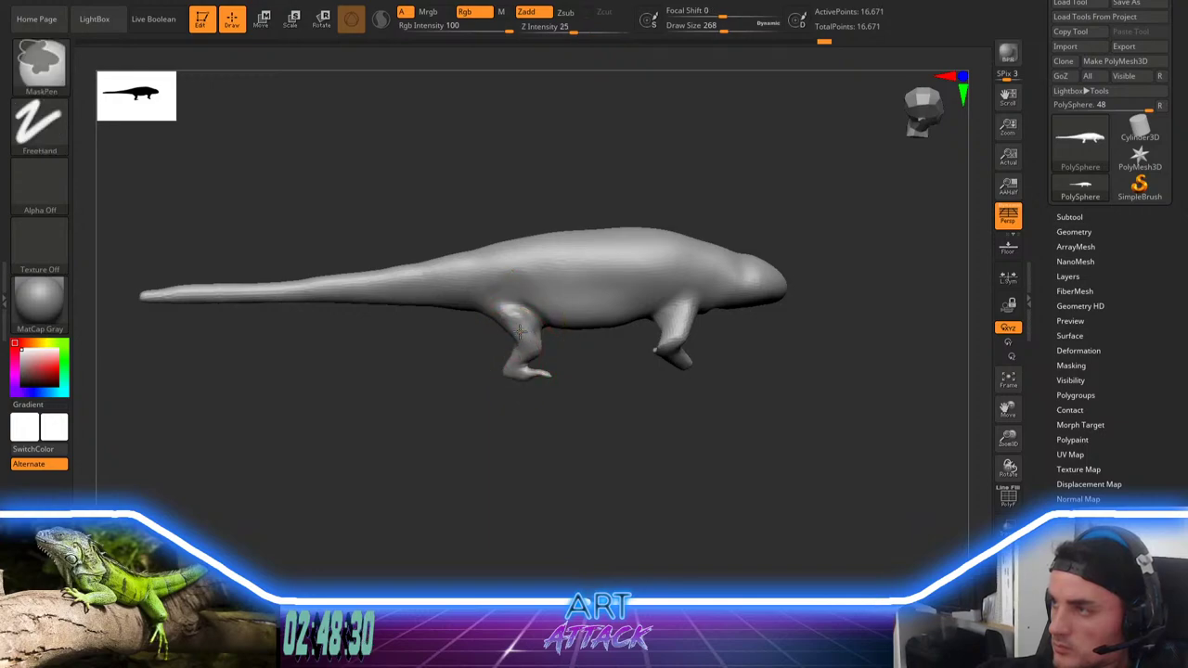
{"action": "left_click", "coordinate": [535, 421], "text": "ctrl"}
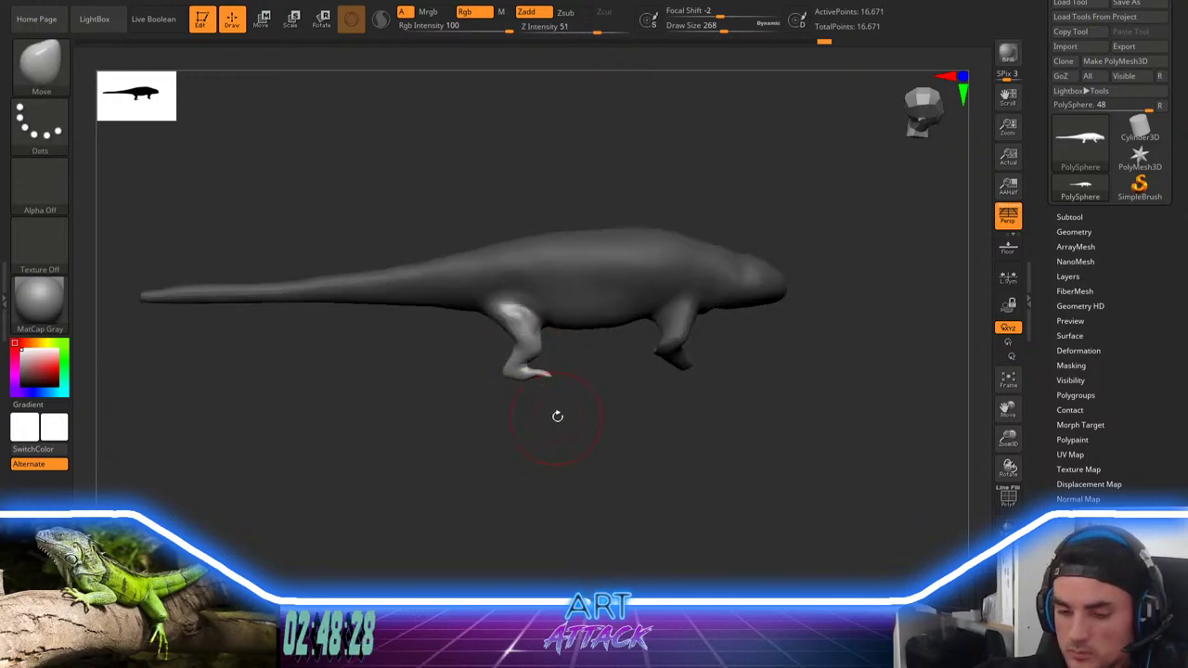
{"action": "left_click_drag", "start_coordinate": [558, 416], "coordinate": [557, 468], "text": "alt"}
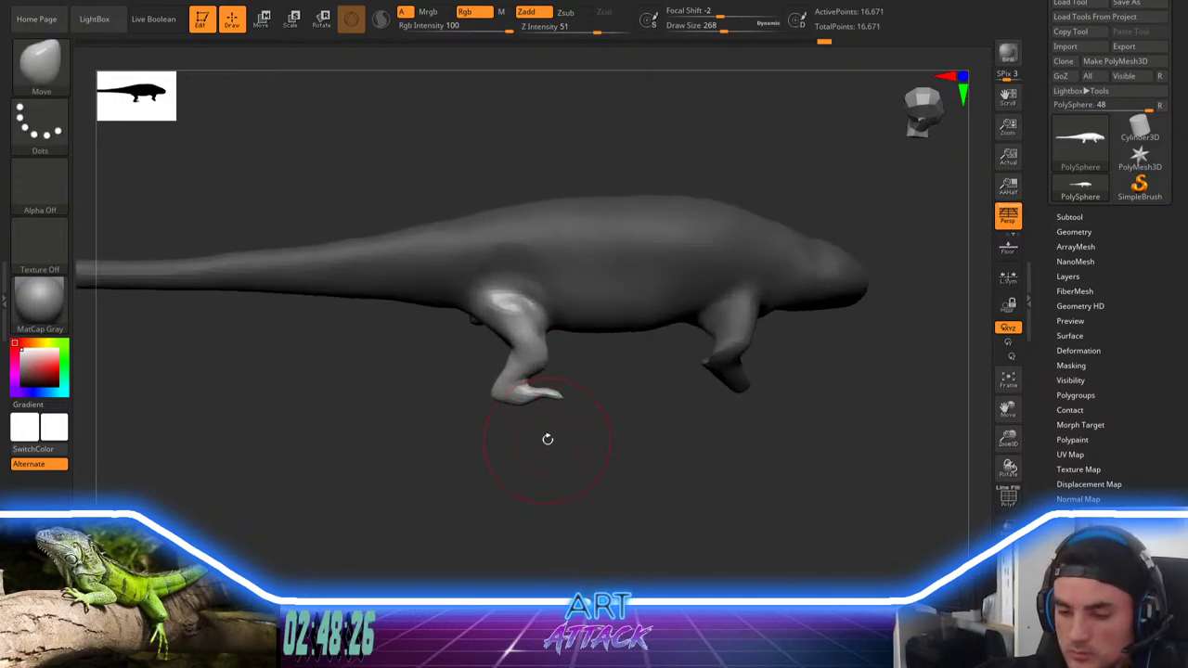
{"action": "left_click", "coordinate": [547, 439], "text": "ctrl+shift"}
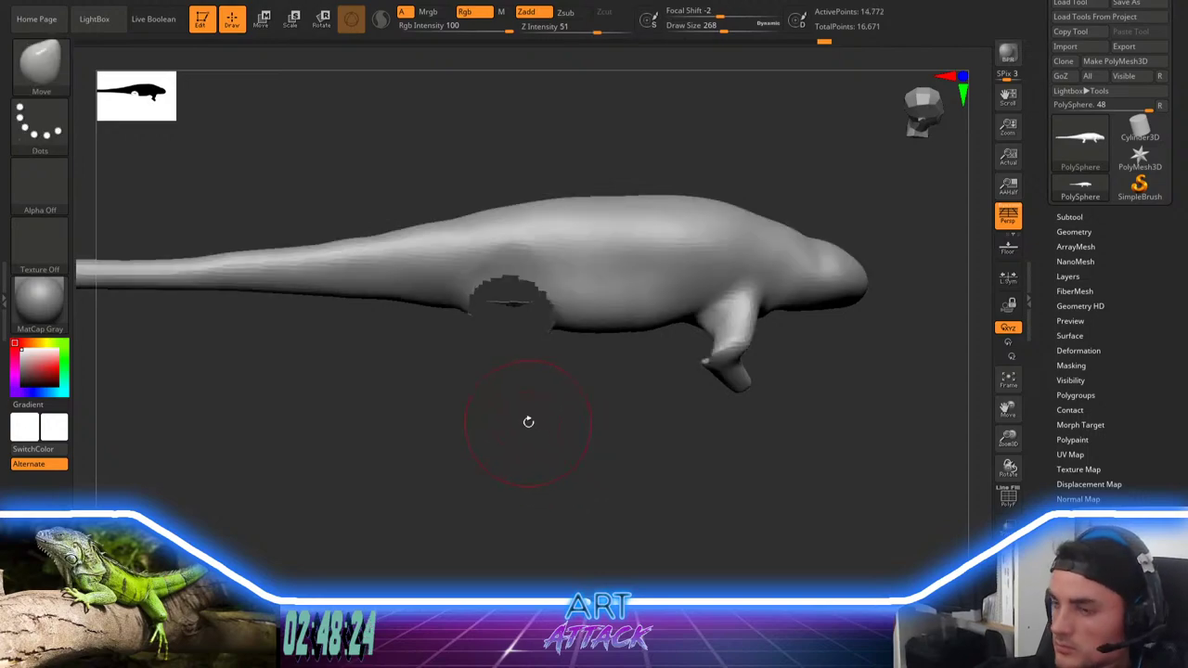
{"action": "mouse_move", "coordinate": [528, 423]}
{"action": "left_mouse_down", "text": "ctrl"}
{"action": "mouse_move", "coordinate": [538, 432]}
{"action": "mouse_move", "coordinate": [520, 390]}
{"action": "mouse_move", "coordinate": [541, 366]}
{"action": "left_mouse_up", "text": "ctrl"}
{"action": "key", "text": "shift"}
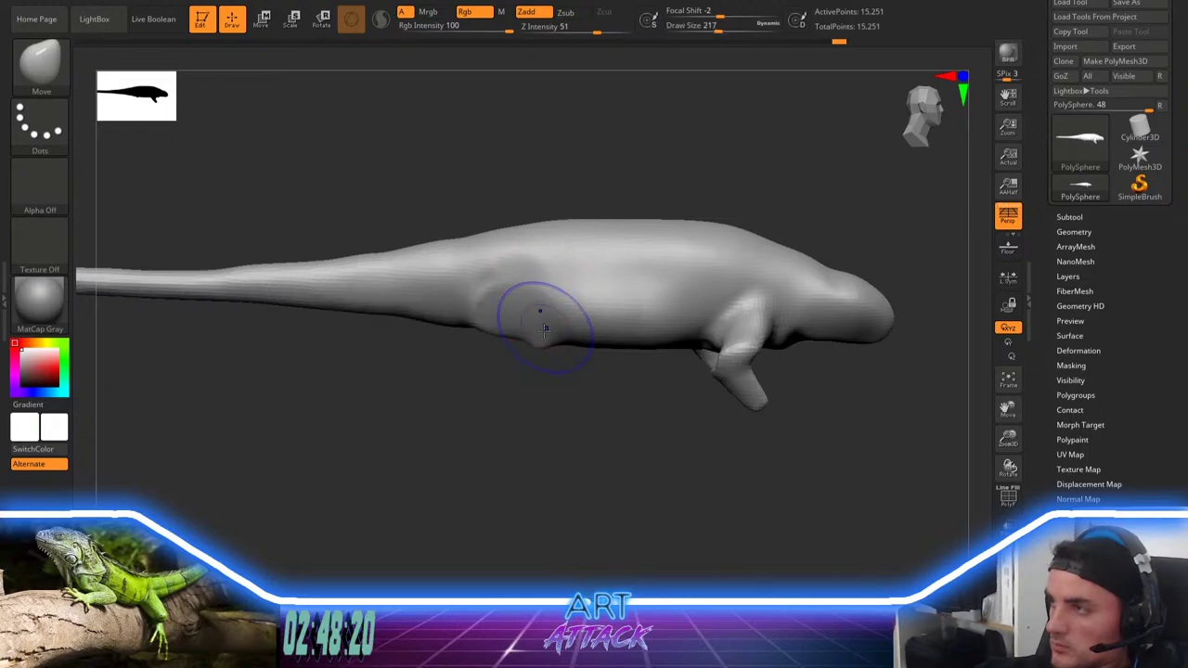
{"action": "left_click_drag", "start_coordinate": [542, 318], "coordinate": [535, 314], "text": "shift"}
Step: Try pulling the underside of the hips down with the Move brush at an enlarged draw size, and undo the stroke
{"action": "key", "text": "space"}
{"action": "left_click_drag", "start_coordinate": [562, 238], "coordinate": [574, 237]}
{"action": "left_click_drag", "start_coordinate": [623, 154], "coordinate": [612, 185]}
{"action": "key", "text": "space"}
{"action": "left_click_drag", "start_coordinate": [627, 147], "coordinate": [648, 147]}
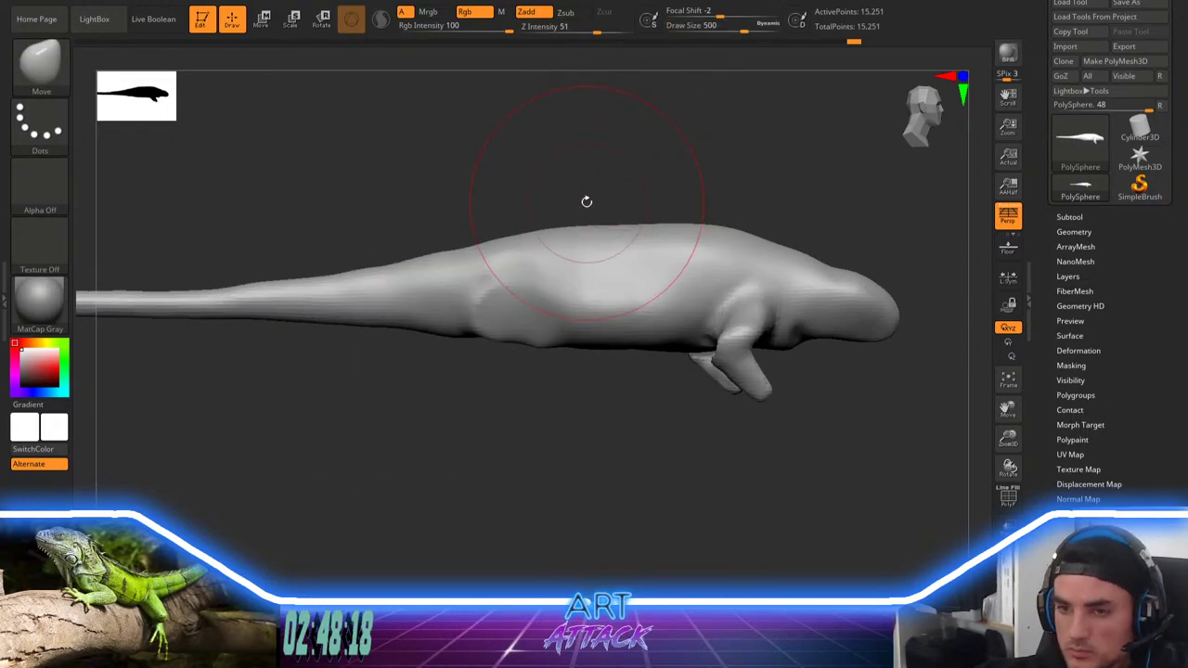
{"action": "key", "text": "space"}
{"action": "left_click_drag", "start_coordinate": [559, 277], "coordinate": [567, 276]}
{"action": "left_click_drag", "start_coordinate": [544, 296], "coordinate": [541, 315]}
{"action": "key", "text": "ctrl+z"}
Step: Show the floor grid, isolate the rear body and tail with an inverted mask, and lower them using the gizmo
{"action": "left_click_drag", "start_coordinate": [499, 418], "coordinate": [506, 370], "text": "alt"}
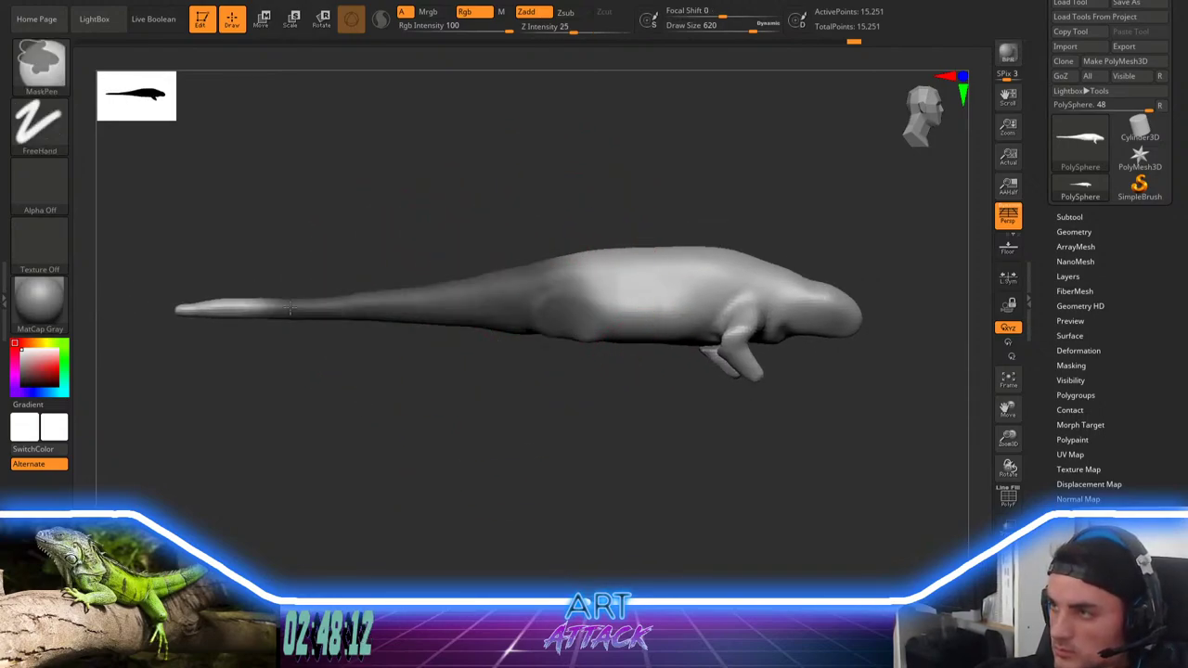
{"action": "left_click", "coordinate": [1006, 247]}
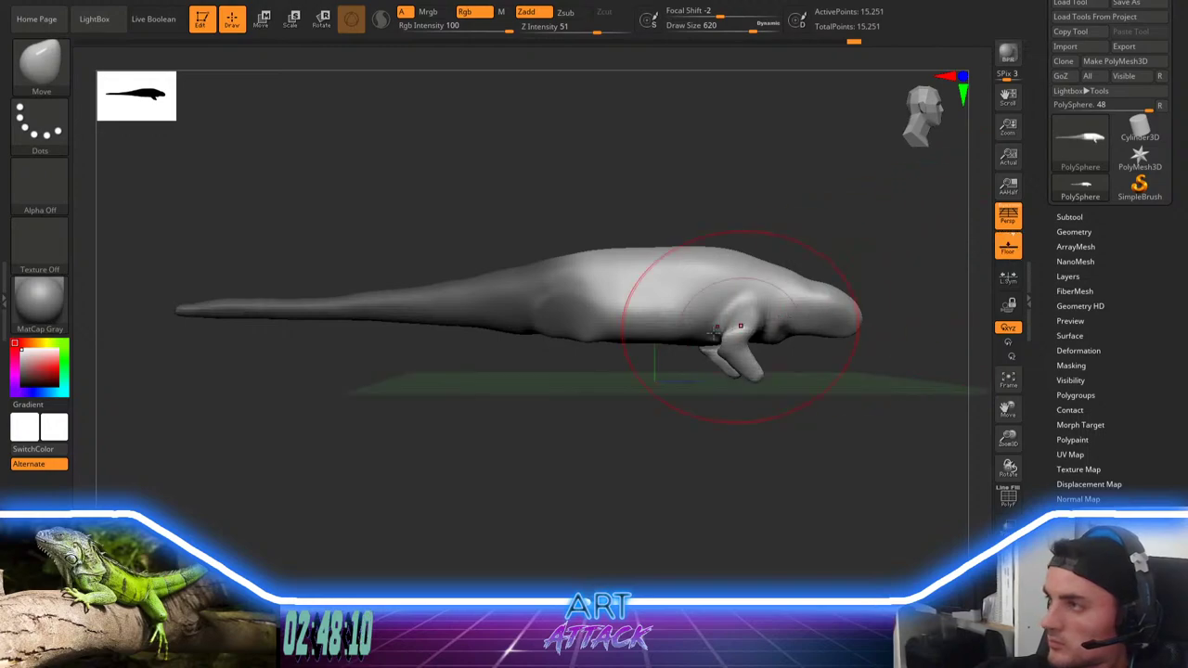
{"action": "key", "text": "w"}
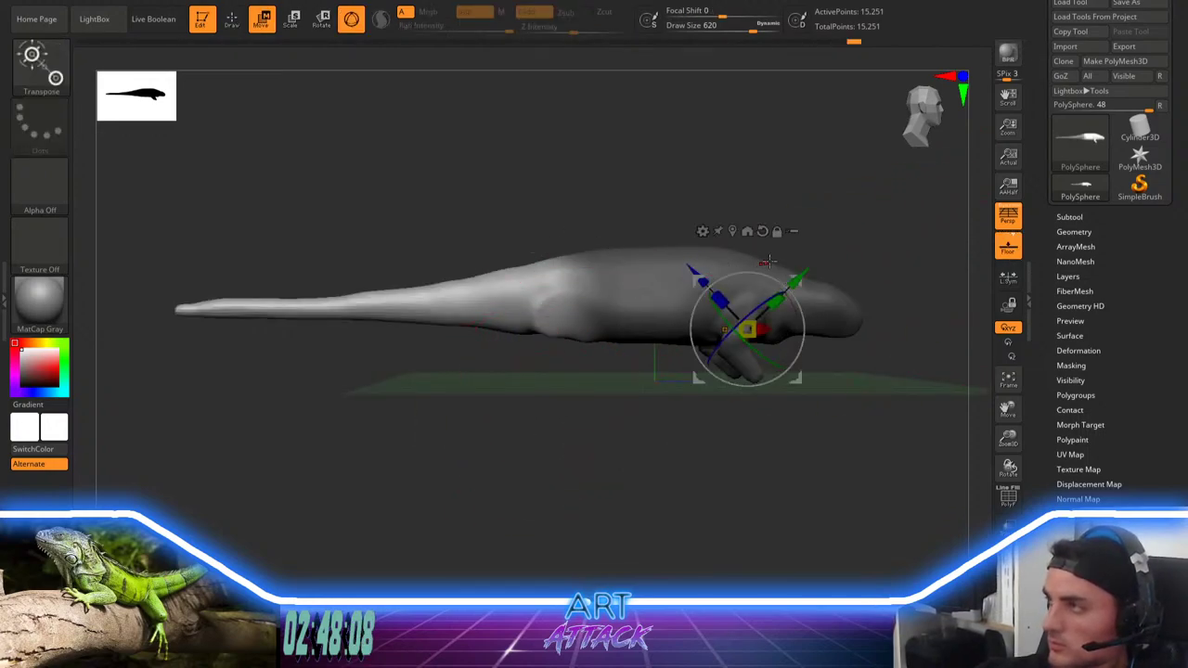
{"action": "left_click_drag", "start_coordinate": [792, 272], "coordinate": [777, 327]}
{"action": "key", "text": "q"}
Step: Smooth the transition between the lowered hips and the body at draw size 305, and clear the mask
{"action": "left_click_drag", "start_coordinate": [522, 398], "coordinate": [556, 371], "text": "alt"}
{"action": "key", "text": "space"}
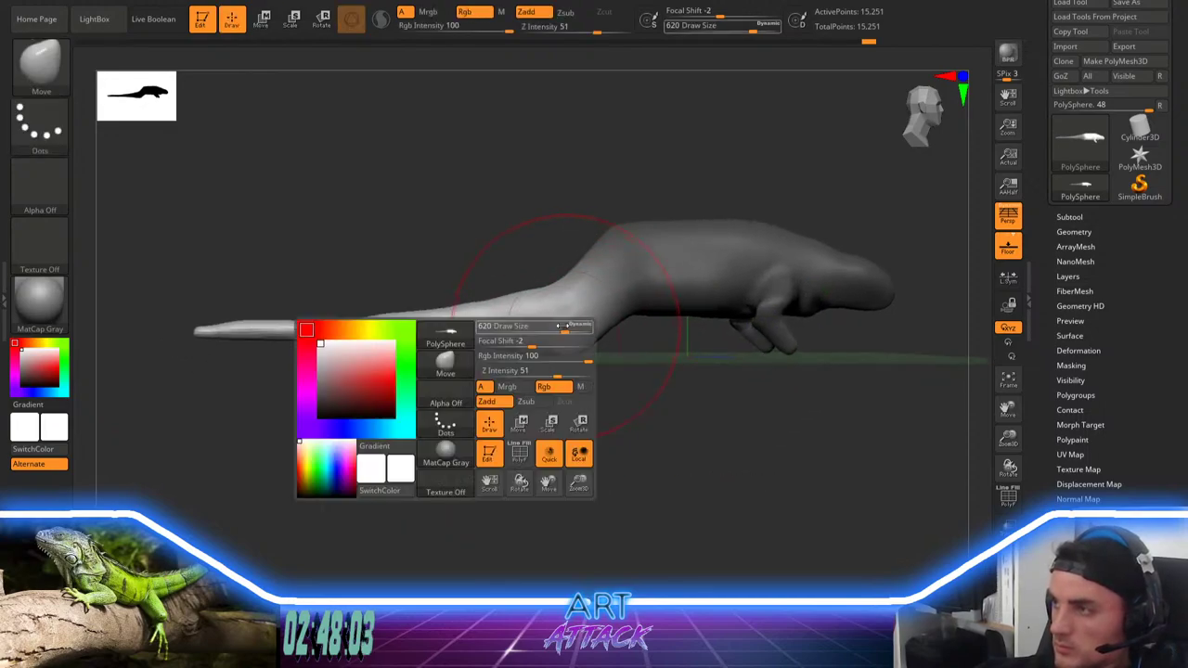
{"action": "key", "text": "space"}
{"action": "mouse_move", "coordinate": [573, 326]}
{"action": "left_mouse_down"}
{"action": "mouse_move", "coordinate": [547, 326]}
{"action": "mouse_move", "coordinate": [564, 345]}
{"action": "mouse_move", "coordinate": [548, 360]}
{"action": "left_mouse_up"}
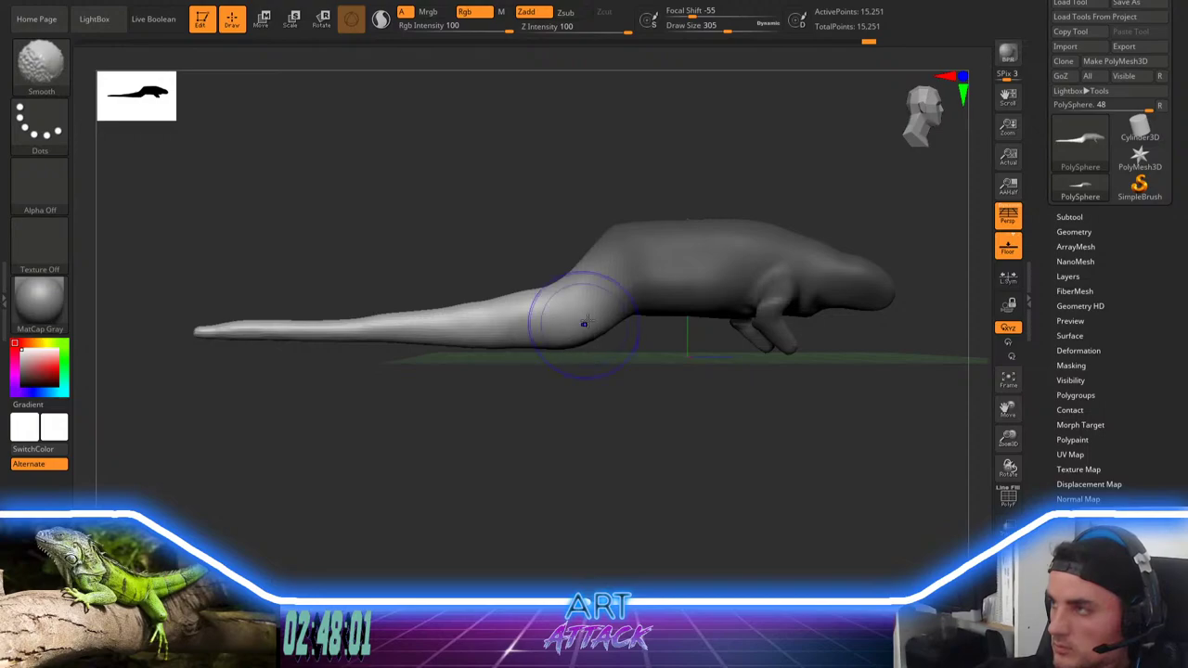
{"action": "left_click_drag", "start_coordinate": [863, 167], "coordinate": [928, 121], "text": "ctrl"}
Step: Reshape the back and belly into a gradual slope with the Move brush at draw size 393, and smooth the back
{"action": "key", "text": "space"}
{"action": "left_click_drag", "start_coordinate": [637, 259], "coordinate": [648, 260]}
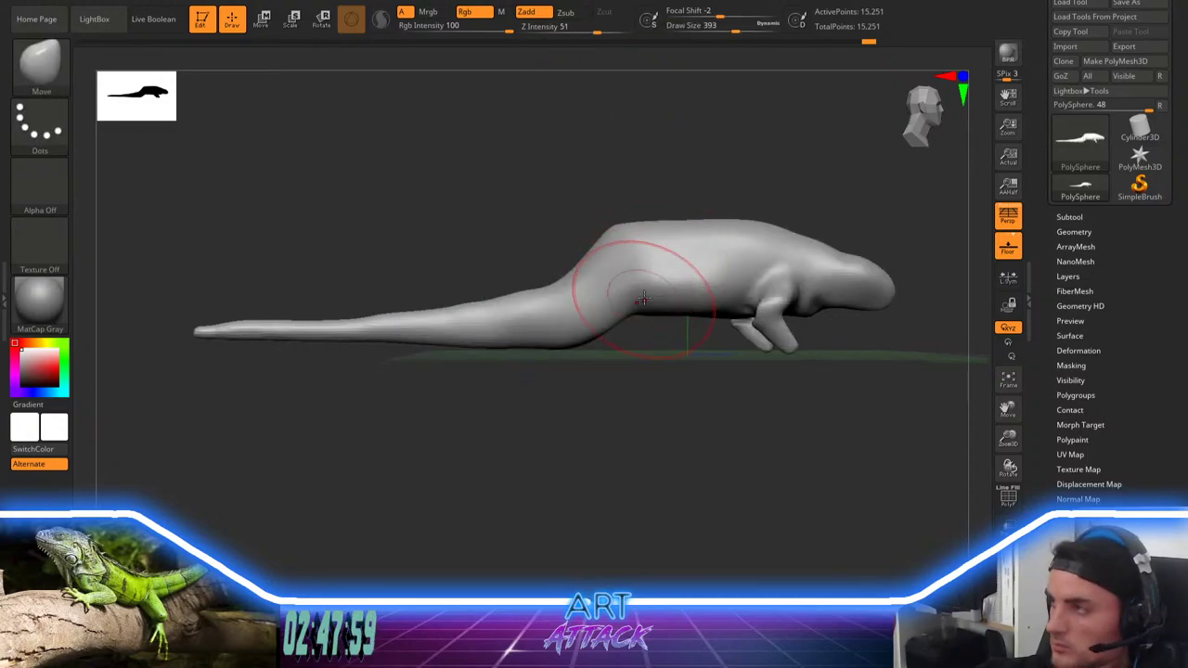
{"action": "left_click_drag", "start_coordinate": [642, 309], "coordinate": [639, 341]}
{"action": "left_click_drag", "start_coordinate": [625, 230], "coordinate": [629, 266]}
{"action": "left_click_drag", "start_coordinate": [706, 298], "coordinate": [701, 320]}
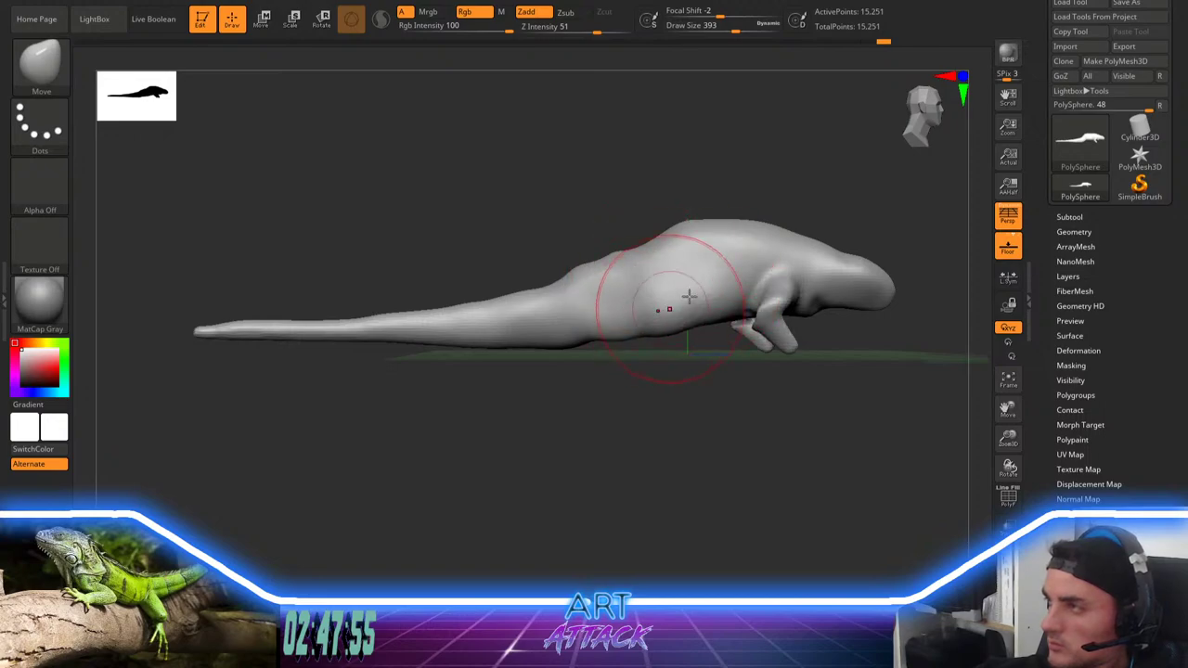
{"action": "left_click_drag", "start_coordinate": [698, 239], "coordinate": [668, 238], "text": "shift"}
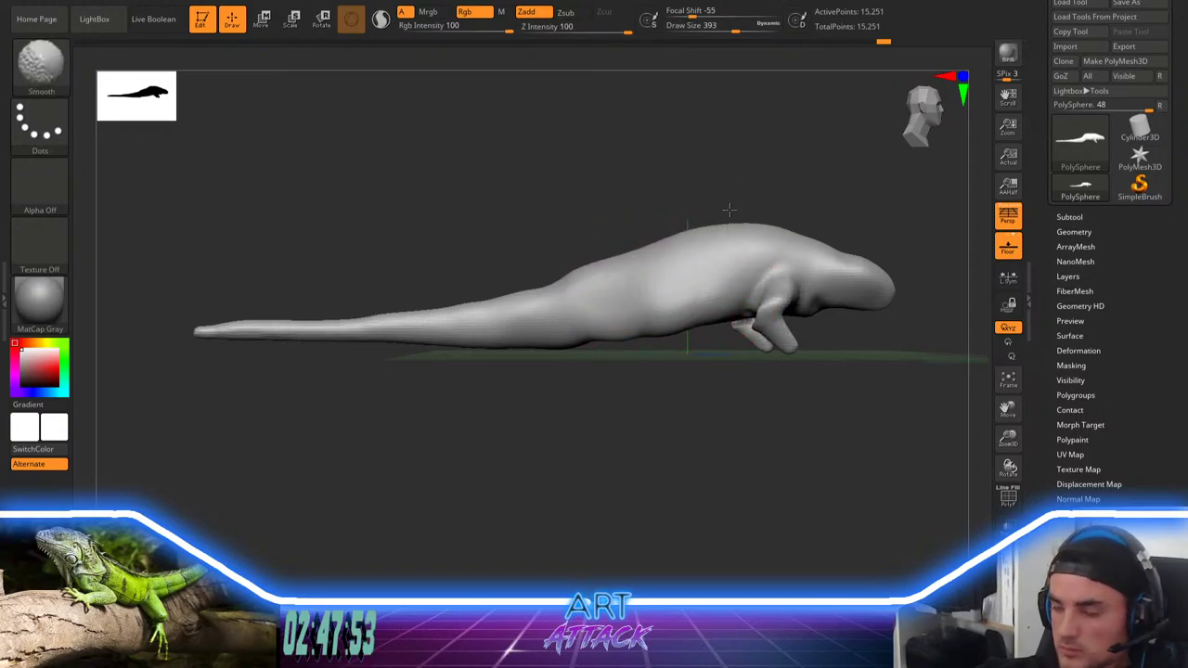
Step: Refine the contour of the back and hips using the Move brush at draw size 228
{"action": "key", "text": "space"}
{"action": "left_click", "coordinate": [751, 176]}
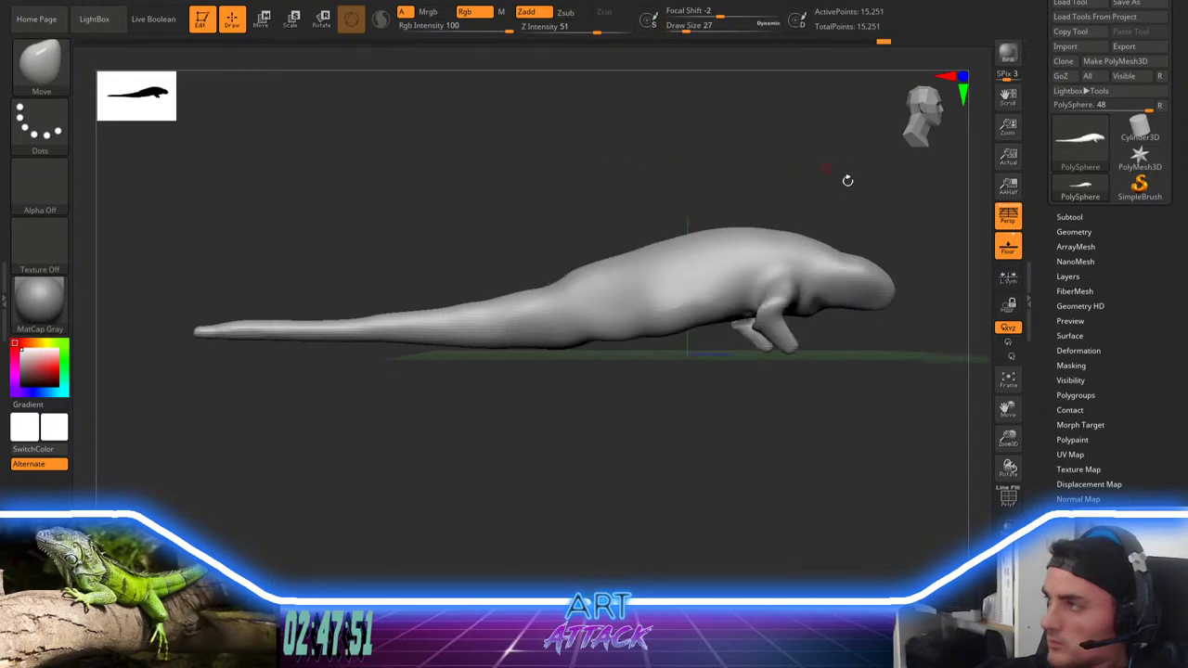
{"action": "mouse_move", "coordinate": [846, 181]}
{"action": "left_mouse_down", "text": "alt"}
{"action": "mouse_move", "coordinate": [729, 228]}
{"action": "mouse_move", "coordinate": [754, 214]}
{"action": "left_mouse_up", "text": "alt"}
{"action": "key", "text": "space"}
{"action": "mouse_move", "coordinate": [758, 214]}
{"action": "left_mouse_down", "text": "alt"}
{"action": "mouse_move", "coordinate": [870, 204]}
{"action": "mouse_move", "coordinate": [826, 203]}
{"action": "left_mouse_up", "text": "alt"}
{"action": "key", "text": "space"}
{"action": "left_click_drag", "start_coordinate": [577, 286], "coordinate": [573, 309]}
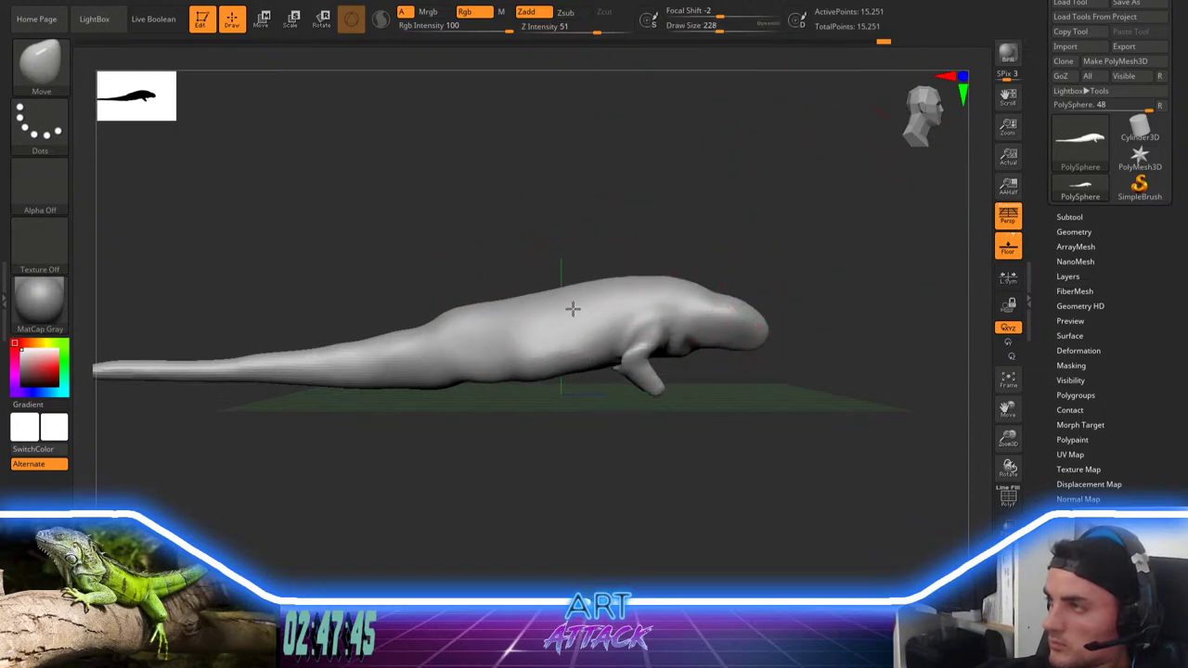
{"action": "left_click_drag", "start_coordinate": [494, 324], "coordinate": [493, 333]}
Step: Isolate the head with an inverted mask at draw size 83 and raise it about 0.17 with the gizmo
{"action": "mouse_move", "coordinate": [794, 229]}
{"action": "left_mouse_down", "text": "alt"}
{"action": "mouse_move", "coordinate": [713, 229]}
{"action": "mouse_move", "coordinate": [717, 269]}
{"action": "mouse_move", "coordinate": [700, 268]}
{"action": "left_mouse_up", "text": "alt"}
{"action": "key", "text": "space"}
{"action": "mouse_move", "coordinate": [682, 297]}
{"action": "left_mouse_down"}
{"action": "mouse_move", "coordinate": [639, 339]}
{"action": "mouse_move", "coordinate": [636, 327]}
{"action": "left_mouse_up"}
{"action": "left_click", "coordinate": [715, 305], "text": "ctrl"}
{"action": "key", "text": "e"}
{"action": "left_click_drag", "start_coordinate": [683, 289], "coordinate": [684, 300]}
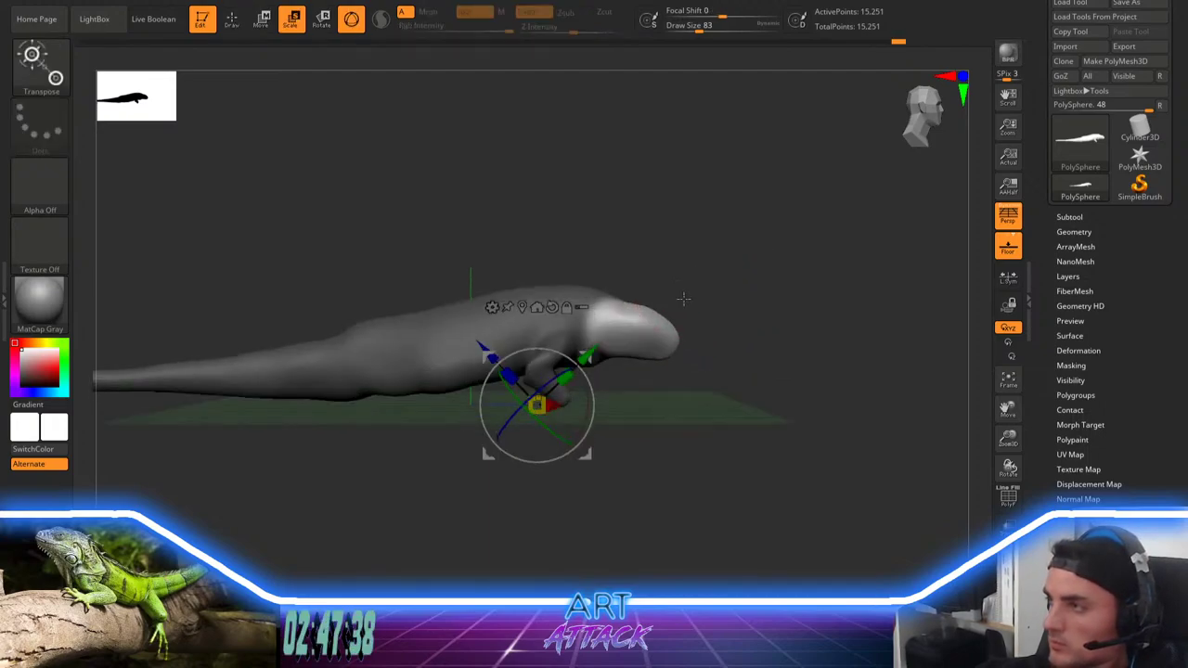
{"action": "mouse_move", "coordinate": [577, 347]}
{"action": "left_mouse_down"}
{"action": "mouse_move", "coordinate": [583, 317]}
{"action": "mouse_move", "coordinate": [559, 319]}
{"action": "mouse_move", "coordinate": [603, 343]}
{"action": "left_mouse_up"}
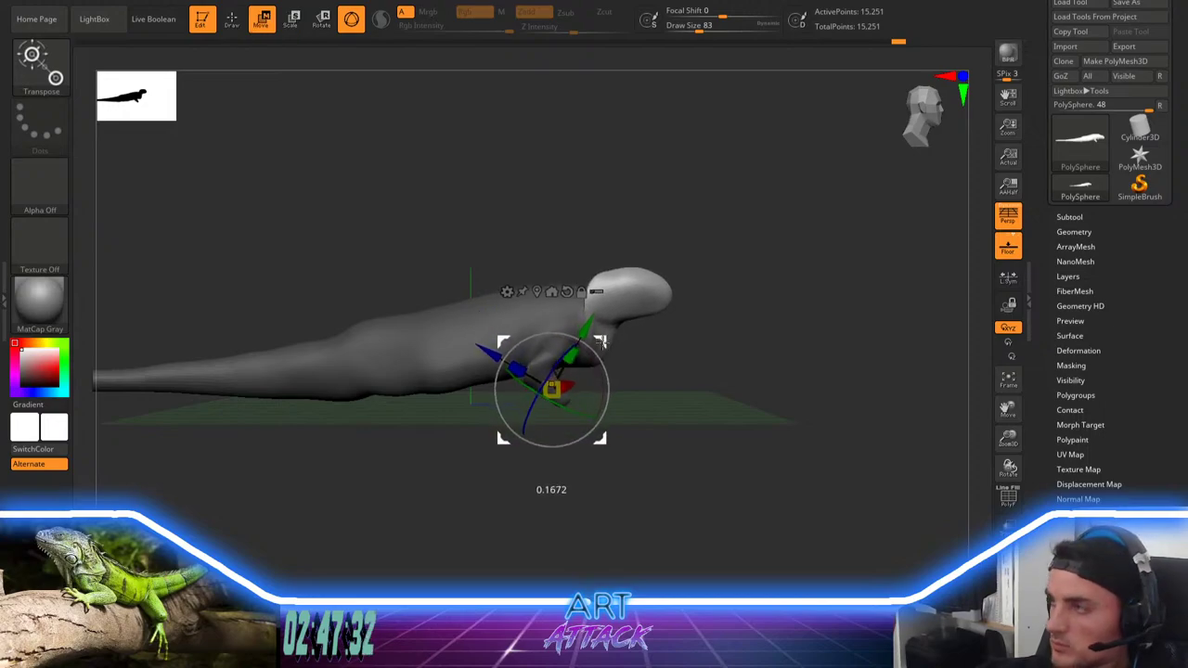
Step: Fill the crease behind the head with the Inflat brush at draw size 35, remesh the body, and smooth the neck
{"action": "key", "text": "q"}
{"action": "key", "text": "space"}
{"action": "mouse_move", "coordinate": [690, 267]}
{"action": "left_mouse_down"}
{"action": "mouse_move", "coordinate": [678, 266]}
{"action": "mouse_move", "coordinate": [708, 273]}
{"action": "mouse_move", "coordinate": [678, 288]}
{"action": "mouse_move", "coordinate": [664, 322]}
{"action": "left_mouse_up"}
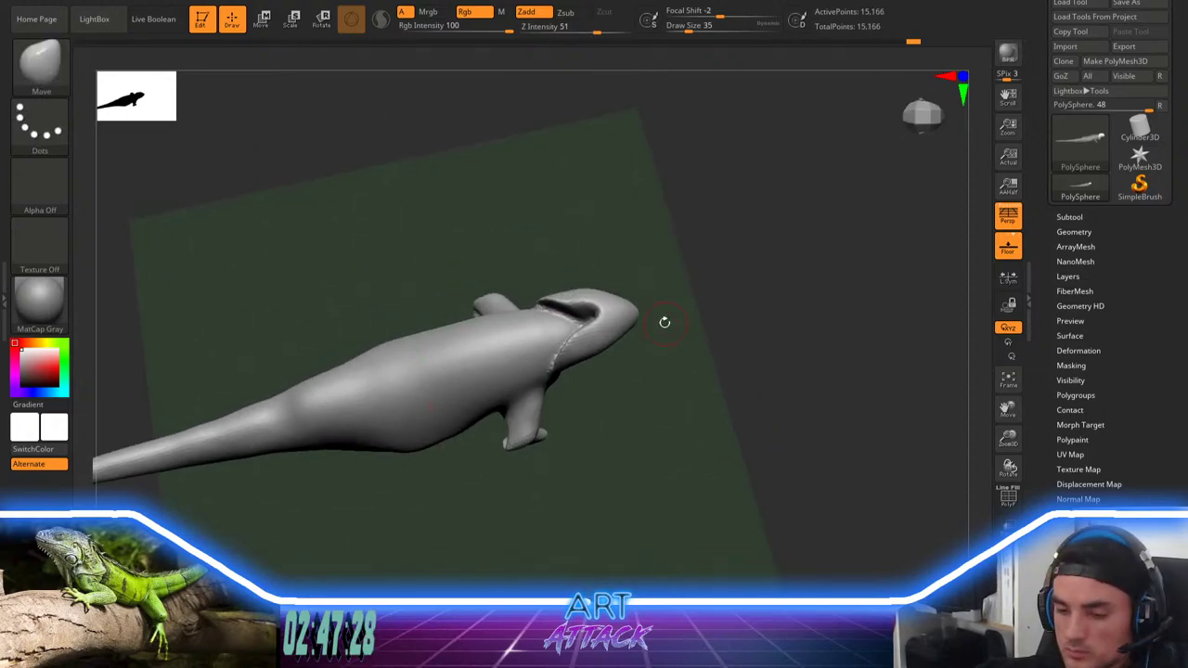
{"action": "key", "text": "b"}
{"action": "key", "text": "i"}
{"action": "key", "text": "n"}
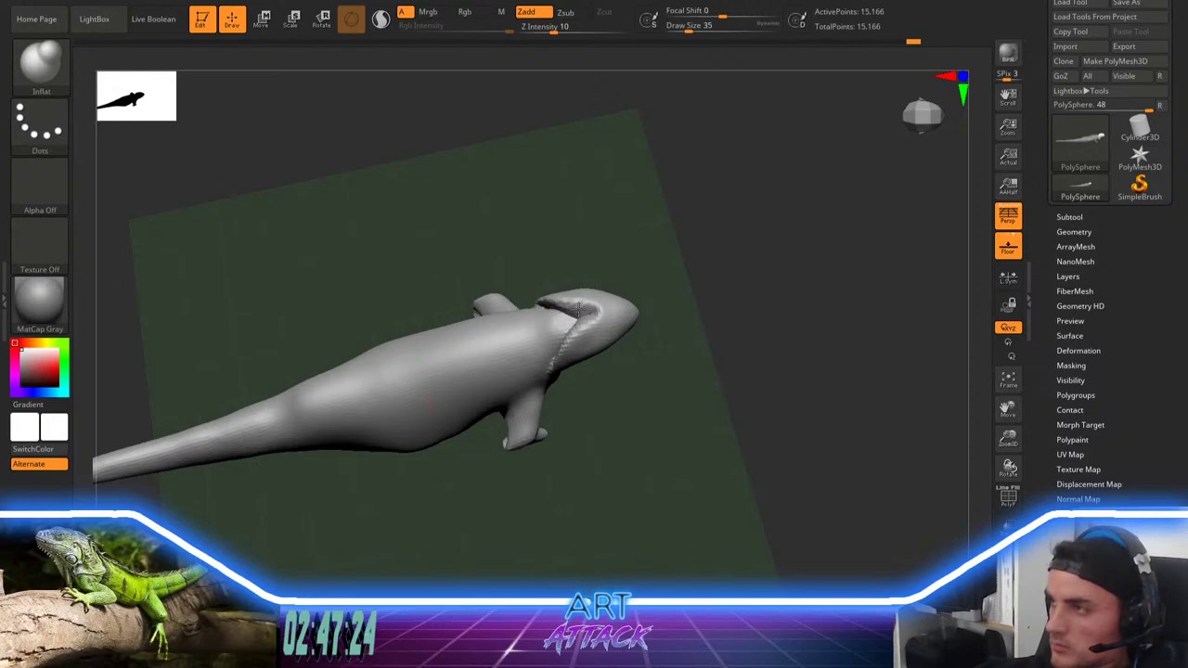
{"action": "left_click_drag", "start_coordinate": [699, 246], "coordinate": [684, 331], "text": "ctrl"}
{"action": "left_click_drag", "start_coordinate": [594, 314], "coordinate": [564, 312], "text": "shift"}
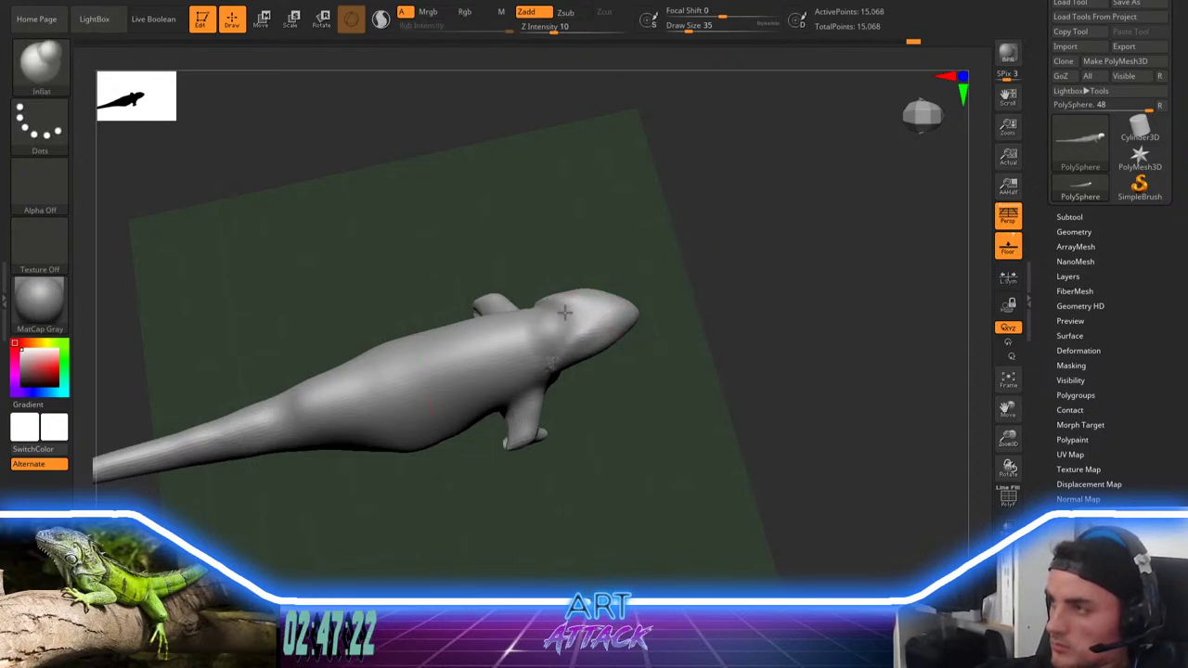
Step: Isolate the front feet with an inverted mask at draw size 44, move them forward with the gizmo, and clear the mask
{"action": "mouse_move", "coordinate": [692, 257]}
{"action": "left_mouse_down"}
{"action": "mouse_move", "coordinate": [690, 286]}
{"action": "mouse_move", "coordinate": [727, 232]}
{"action": "left_mouse_up"}
{"action": "key", "text": "space"}
{"action": "left_click_drag", "start_coordinate": [719, 238], "coordinate": [727, 229], "text": "alt"}
{"action": "key", "text": "space"}
{"action": "left_click_drag", "start_coordinate": [599, 389], "coordinate": [592, 389]}
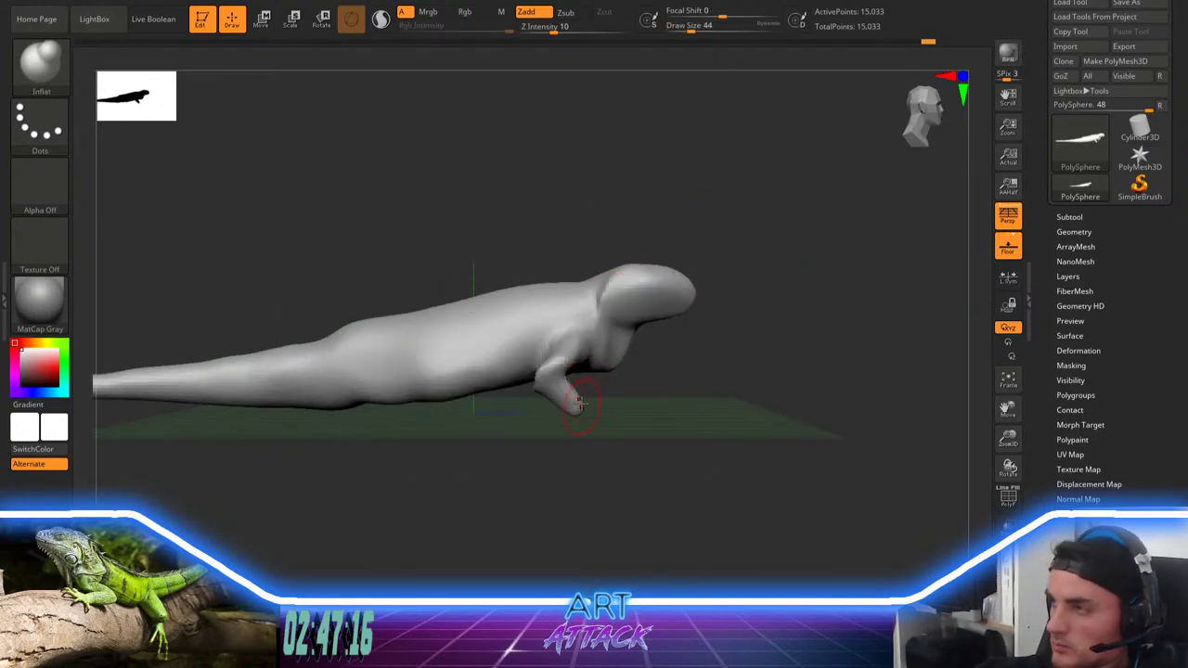
{"action": "key", "text": "ctrl"}
{"action": "left_click", "coordinate": [674, 397], "text": "ctrl"}
{"action": "key", "text": "w"}
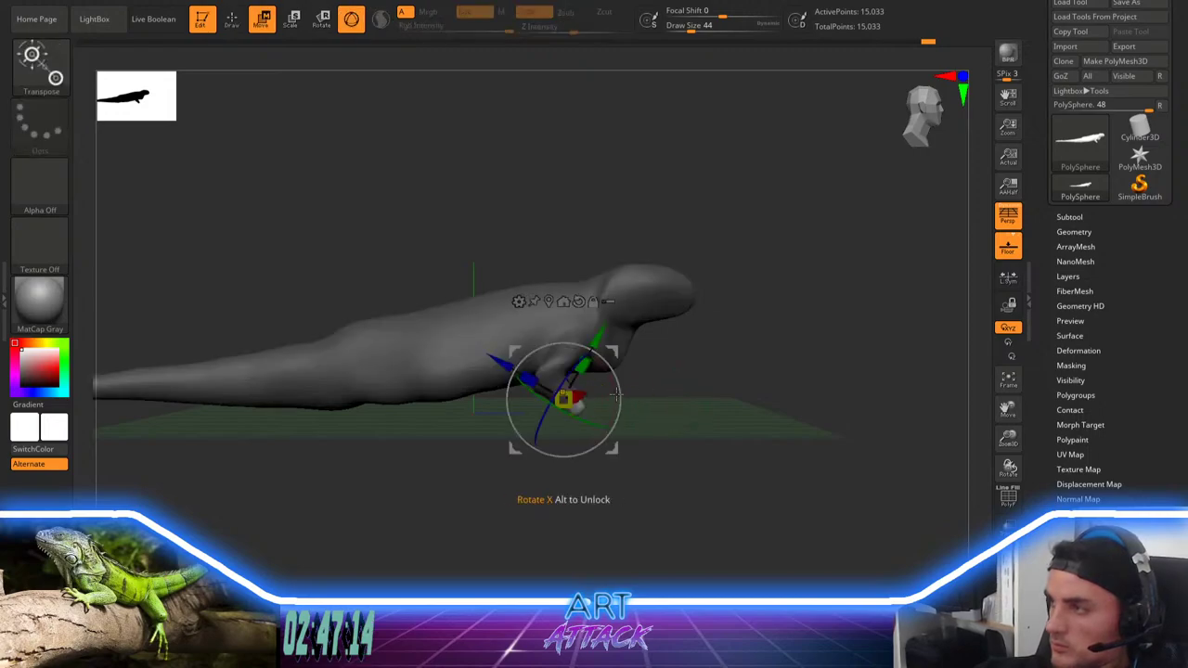
{"action": "left_click_drag", "start_coordinate": [624, 349], "coordinate": [665, 348]}
{"action": "right_click_drag", "start_coordinate": [756, 320], "coordinate": [764, 344], "text": "ctrl"}
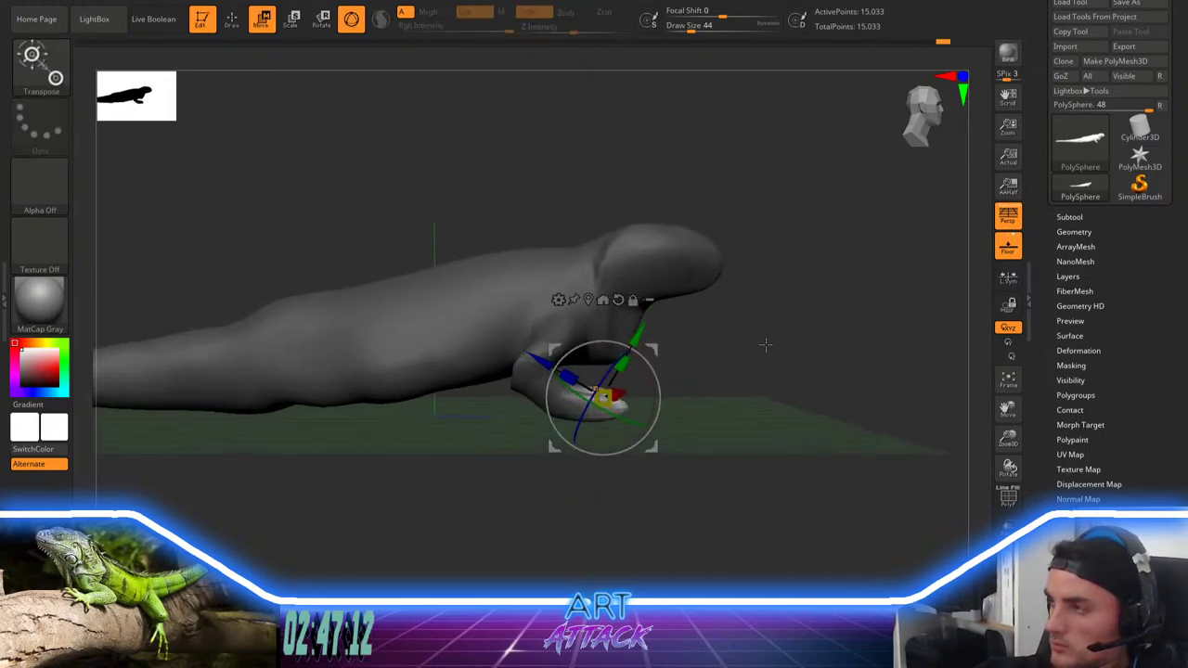
{"action": "left_click_drag", "start_coordinate": [763, 345], "coordinate": [720, 360], "text": "ctrl"}
Step: Reshape the front feet to lie flatter using the Move brush at draw size 44
{"action": "key", "text": "b"}
{"action": "key", "text": "m"}
{"action": "key", "text": "v"}
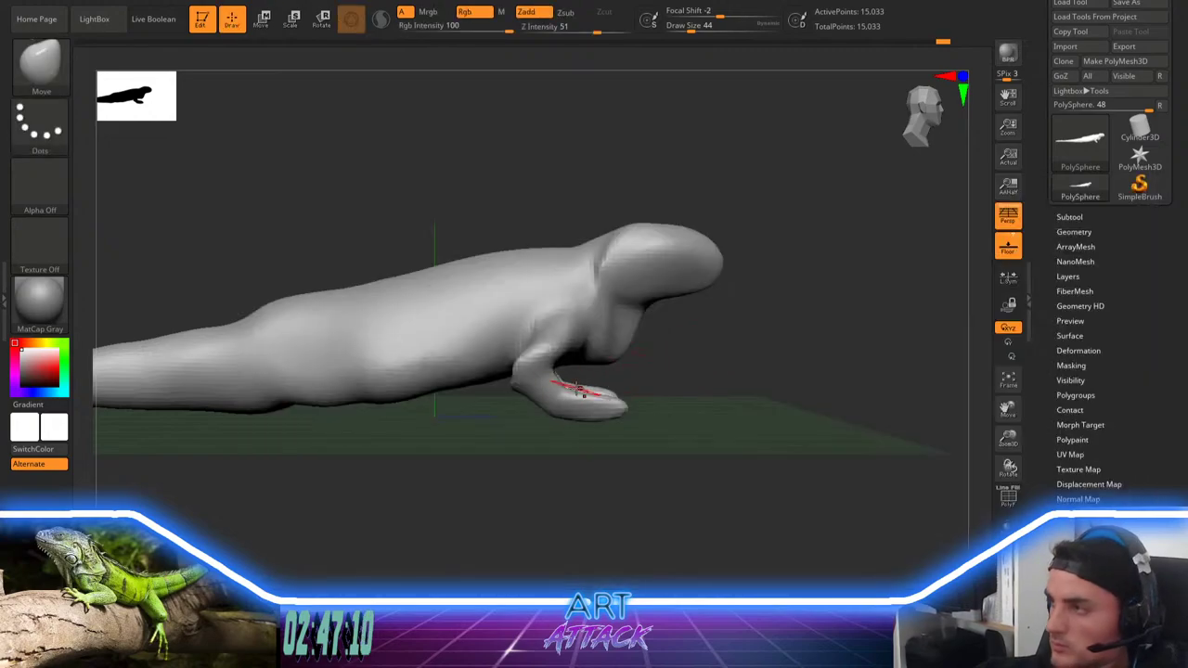
{"action": "left_click_drag", "start_coordinate": [571, 409], "coordinate": [601, 413]}
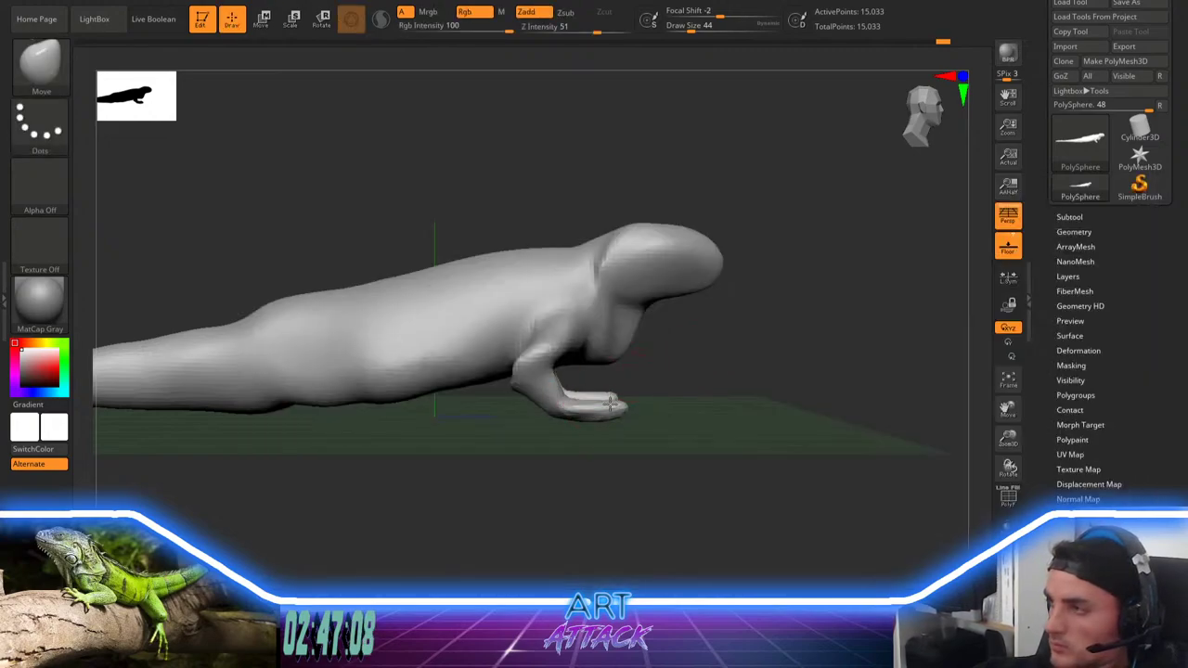
Step: Pull the belly down towards the floor using the Move brush at draw size 108
{"action": "mouse_move", "coordinate": [715, 348]}
{"action": "right_mouse_down"}
{"action": "mouse_move", "coordinate": [726, 368]}
{"action": "mouse_move", "coordinate": [701, 341]}
{"action": "right_mouse_up"}
{"action": "right_click_drag", "start_coordinate": [701, 341], "coordinate": [745, 347], "text": "alt"}
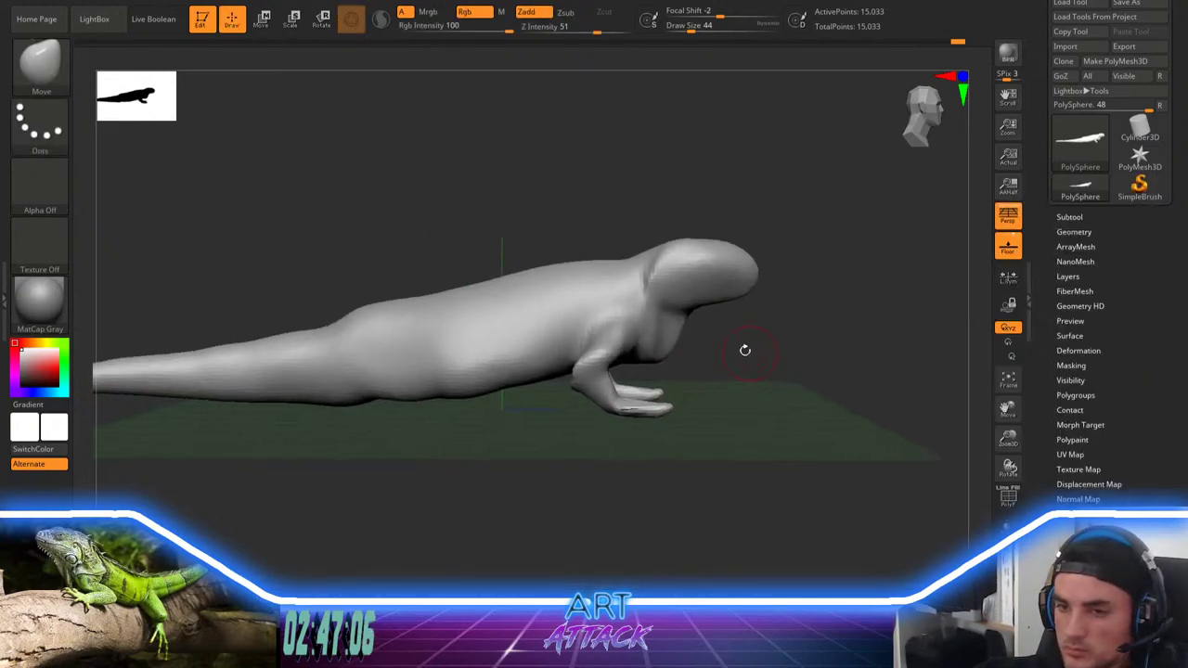
{"action": "key", "text": "space"}
{"action": "left_click_drag", "start_coordinate": [654, 394], "coordinate": [668, 393]}
{"action": "left_click_drag", "start_coordinate": [466, 381], "coordinate": [523, 391]}
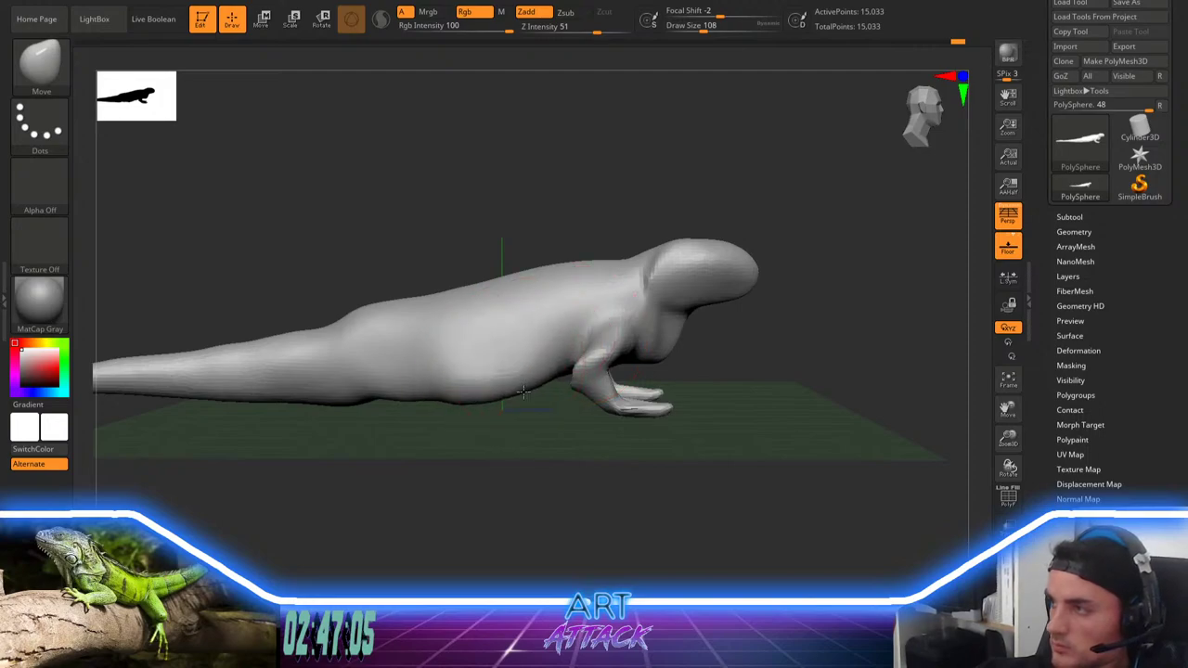
{"action": "left_click_drag", "start_coordinate": [427, 356], "coordinate": [440, 377]}
Step: Reshape the torso and hip contours using the Move brush at draw size 87
{"action": "key", "text": "space"}
{"action": "mouse_move", "coordinate": [450, 345]}
{"action": "left_mouse_down"}
{"action": "mouse_move", "coordinate": [550, 349]}
{"action": "mouse_move", "coordinate": [538, 355]}
{"action": "left_mouse_up"}
{"action": "key", "text": "space"}
{"action": "mouse_move", "coordinate": [531, 331]}
{"action": "left_mouse_down"}
{"action": "mouse_move", "coordinate": [531, 371]}
{"action": "mouse_move", "coordinate": [510, 349]}
{"action": "left_mouse_up"}
{"action": "left_click_drag", "start_coordinate": [437, 244], "coordinate": [536, 269], "text": "alt"}
{"action": "key", "text": "space"}
{"action": "mouse_move", "coordinate": [507, 300]}
{"action": "left_mouse_down"}
{"action": "mouse_move", "coordinate": [429, 358]}
{"action": "mouse_move", "coordinate": [233, 392]}
{"action": "mouse_move", "coordinate": [529, 345]}
{"action": "left_mouse_up"}
{"action": "left_click_drag", "start_coordinate": [440, 289], "coordinate": [600, 283], "text": "alt"}
{"action": "left_click_drag", "start_coordinate": [417, 386], "coordinate": [418, 412]}
Step: Smooth the tail at draw size 87 and adjust its thin rear section with the Move brush
{"action": "left_click_drag", "start_coordinate": [408, 391], "coordinate": [126, 409], "text": "shift"}
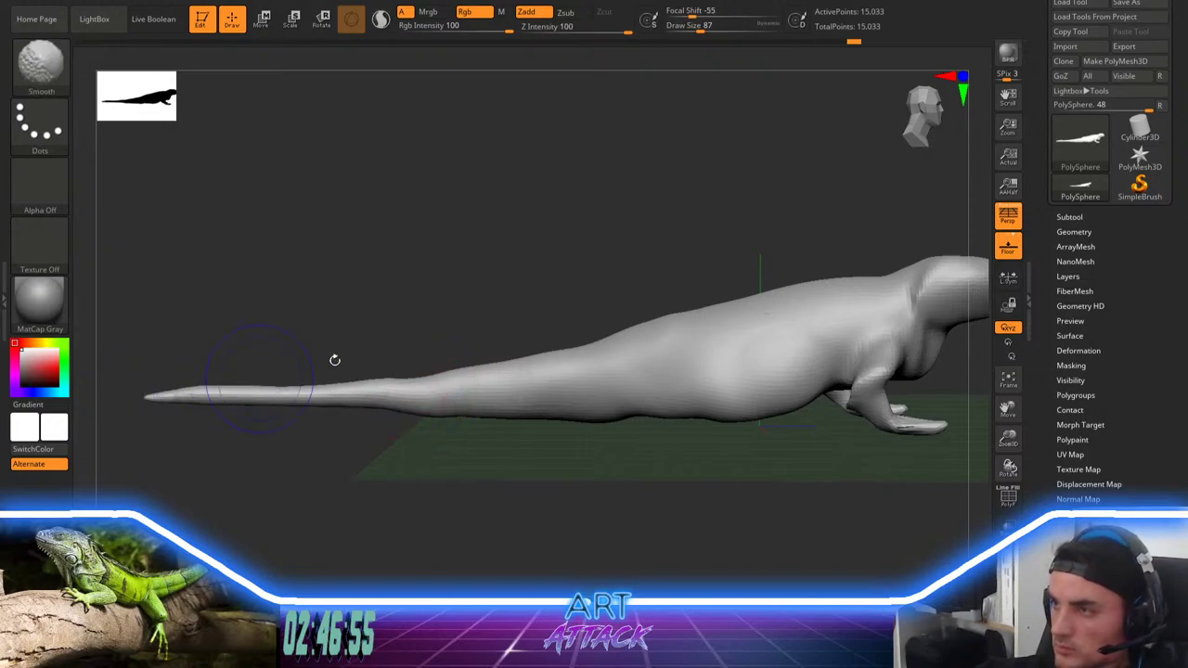
{"action": "left_click_drag", "start_coordinate": [381, 400], "coordinate": [269, 414]}
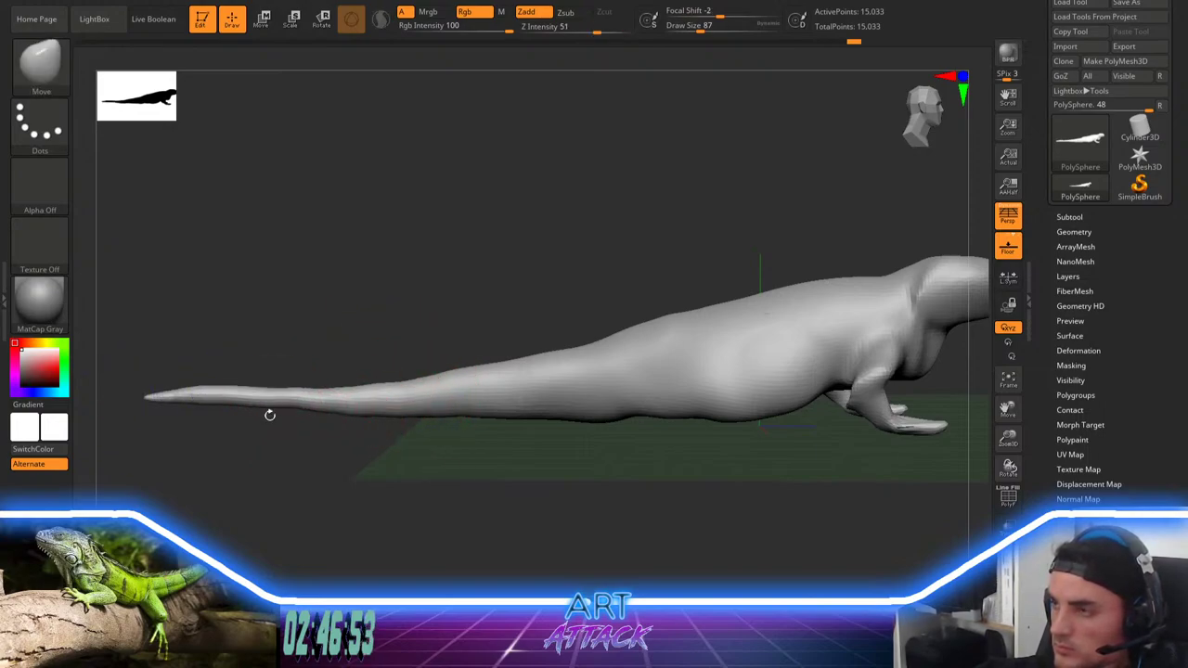
{"action": "left_click_drag", "start_coordinate": [353, 474], "coordinate": [351, 459]}
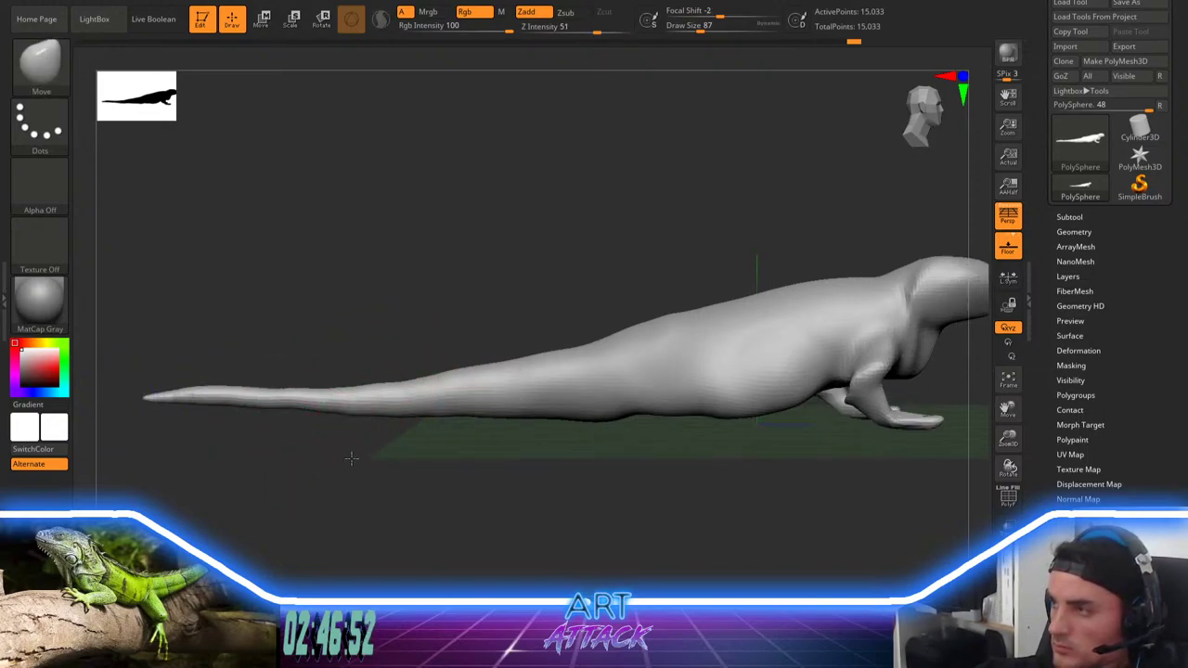
Step: Turn off perspective, lower the tail along the floor line using the Move brush at draw size 124, and smooth it
{"action": "left_click", "coordinate": [1009, 219]}
{"action": "left_click_drag", "start_coordinate": [556, 472], "coordinate": [594, 413], "text": "alt"}
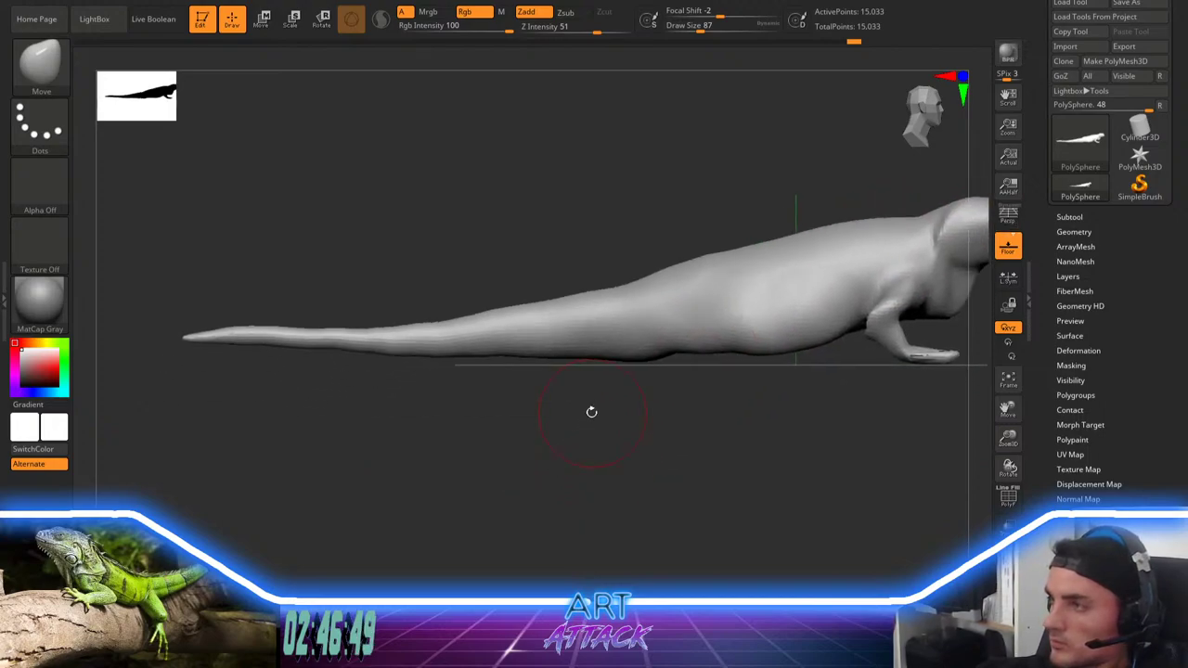
{"action": "key", "text": "space"}
{"action": "left_click_drag", "start_coordinate": [535, 323], "coordinate": [564, 321]}
{"action": "left_click_drag", "start_coordinate": [502, 349], "coordinate": [500, 356]}
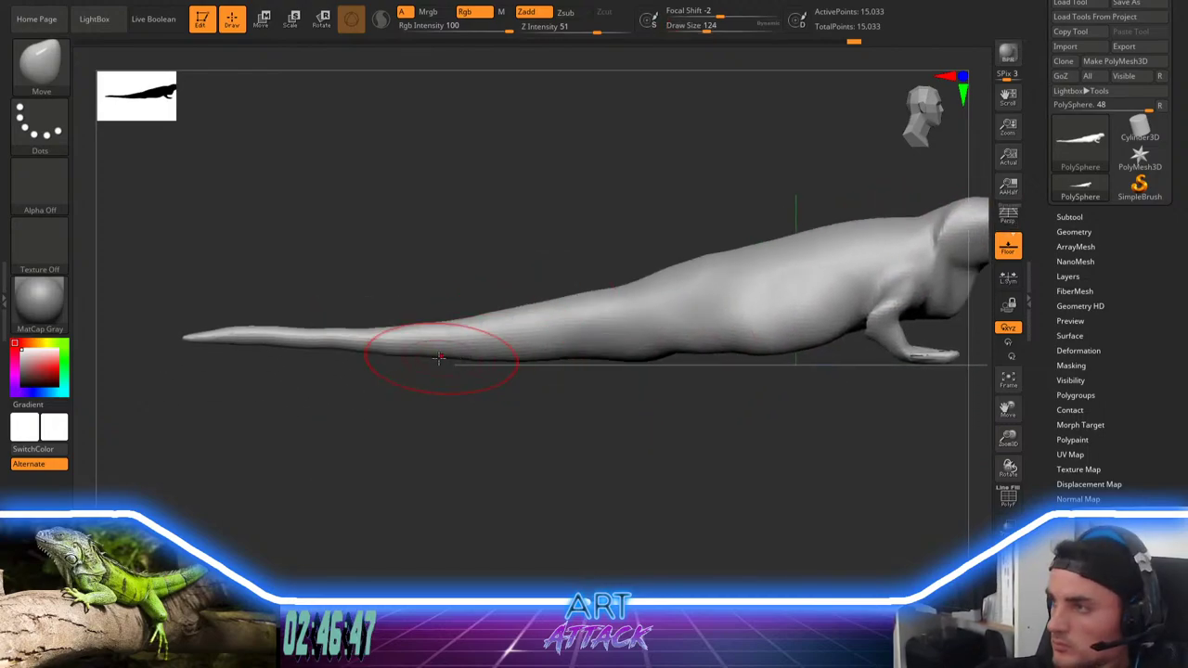
{"action": "left_click_drag", "start_coordinate": [420, 355], "coordinate": [419, 363]}
{"action": "left_click_drag", "start_coordinate": [332, 337], "coordinate": [325, 358]}
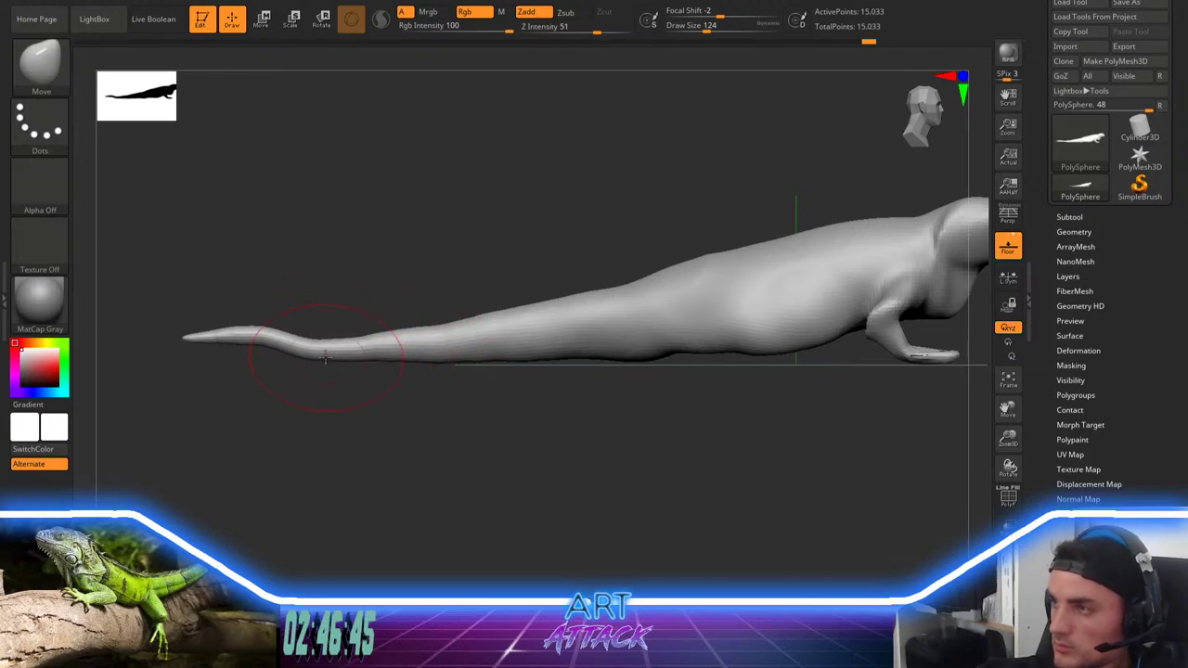
{"action": "mouse_move", "coordinate": [236, 341]}
{"action": "left_mouse_down"}
{"action": "mouse_move", "coordinate": [222, 353]}
{"action": "mouse_move", "coordinate": [149, 344]}
{"action": "left_mouse_up"}
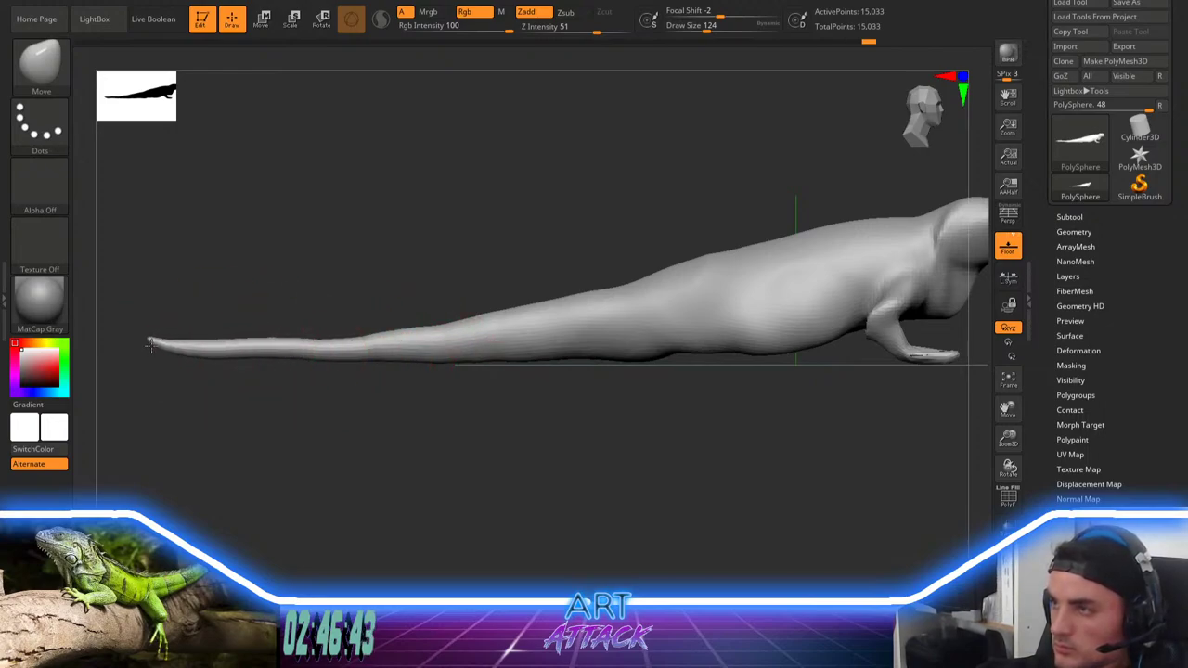
{"action": "left_click_drag", "start_coordinate": [299, 339], "coordinate": [274, 355], "text": "shift"}
Step: Refine the contour of the tail base using the Move brush at draw size 94
{"action": "key", "text": "s"}
{"action": "key", "text": "space"}
{"action": "mouse_move", "coordinate": [365, 336]}
{"action": "left_mouse_down"}
{"action": "mouse_move", "coordinate": [354, 337]}
{"action": "mouse_move", "coordinate": [591, 290]}
{"action": "left_mouse_up"}
{"action": "key", "text": "s"}
{"action": "left_click_drag", "start_coordinate": [586, 275], "coordinate": [597, 273]}
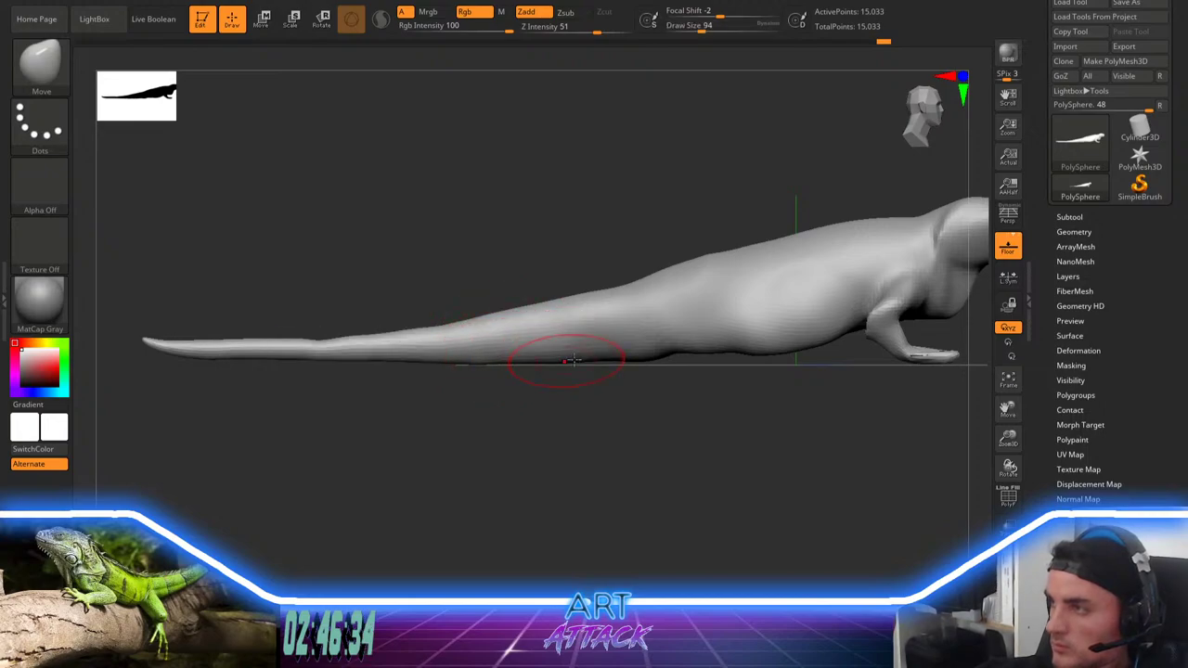
Step: Pull the lower hip and rear belly down towards the floor line using the Move brush at draw size 74
{"action": "left_click_drag", "start_coordinate": [655, 425], "coordinate": [572, 411], "text": "alt"}
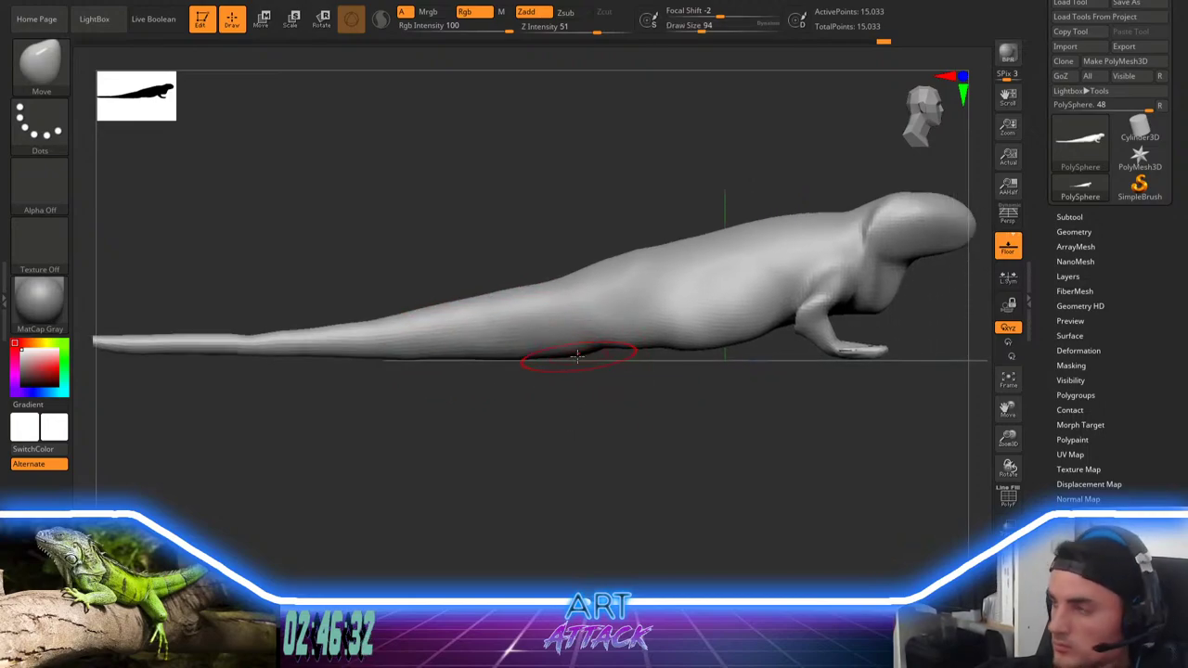
{"action": "key", "text": "space"}
{"action": "mouse_move", "coordinate": [574, 337]}
{"action": "left_mouse_down"}
{"action": "mouse_move", "coordinate": [572, 355]}
{"action": "mouse_move", "coordinate": [569, 329]}
{"action": "left_mouse_up"}
{"action": "key", "text": "space"}
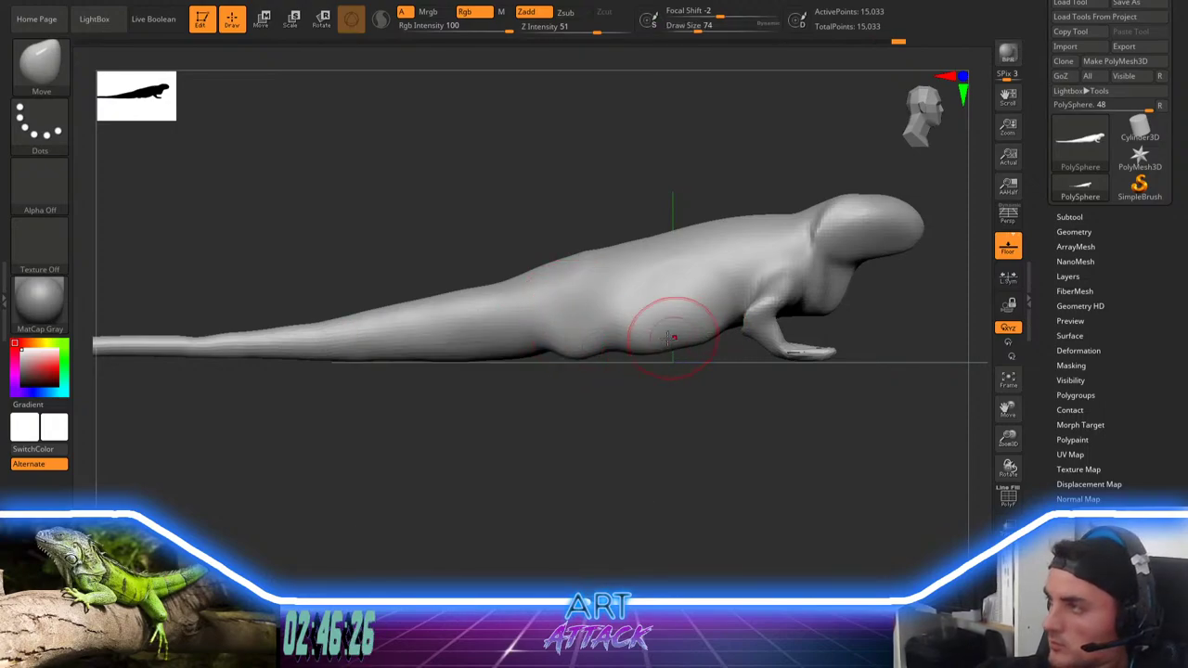
{"action": "left_click_drag", "start_coordinate": [647, 326], "coordinate": [662, 323]}
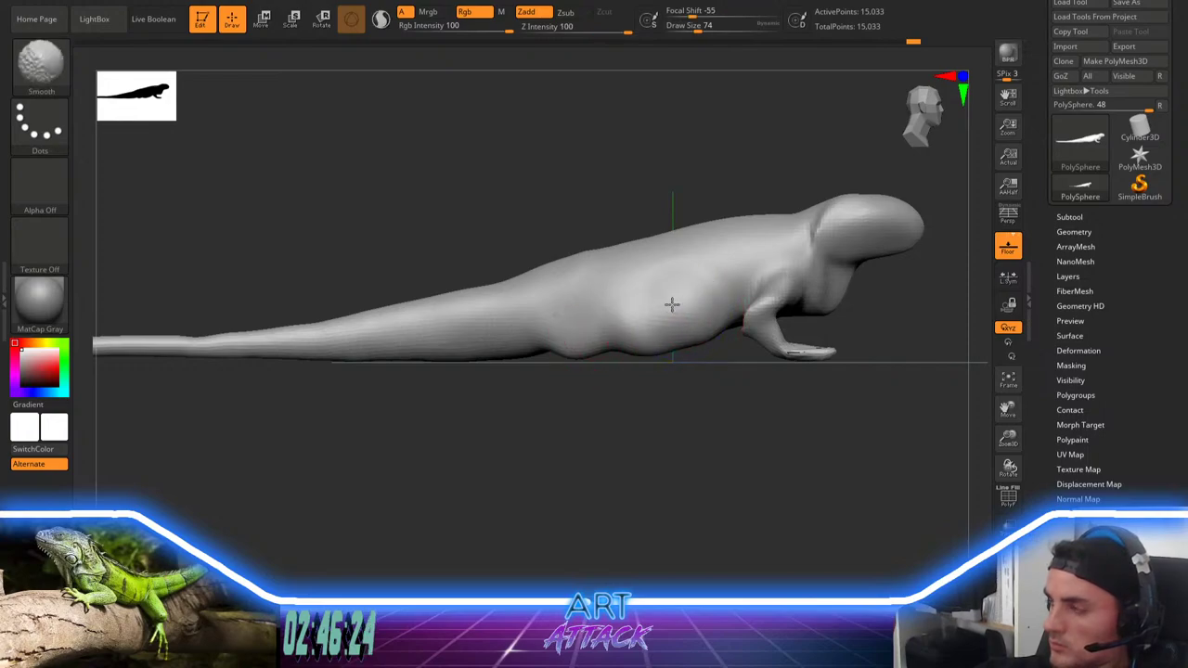
Step: Isolate the hip spots with an inverted mask at draw size 46, pull out the upper hind legs with the gizmo, and remesh the body
{"action": "left_click_drag", "start_coordinate": [565, 332], "coordinate": [580, 329], "text": "ctrl"}
{"action": "left_click", "coordinate": [599, 386], "text": "ctrl"}
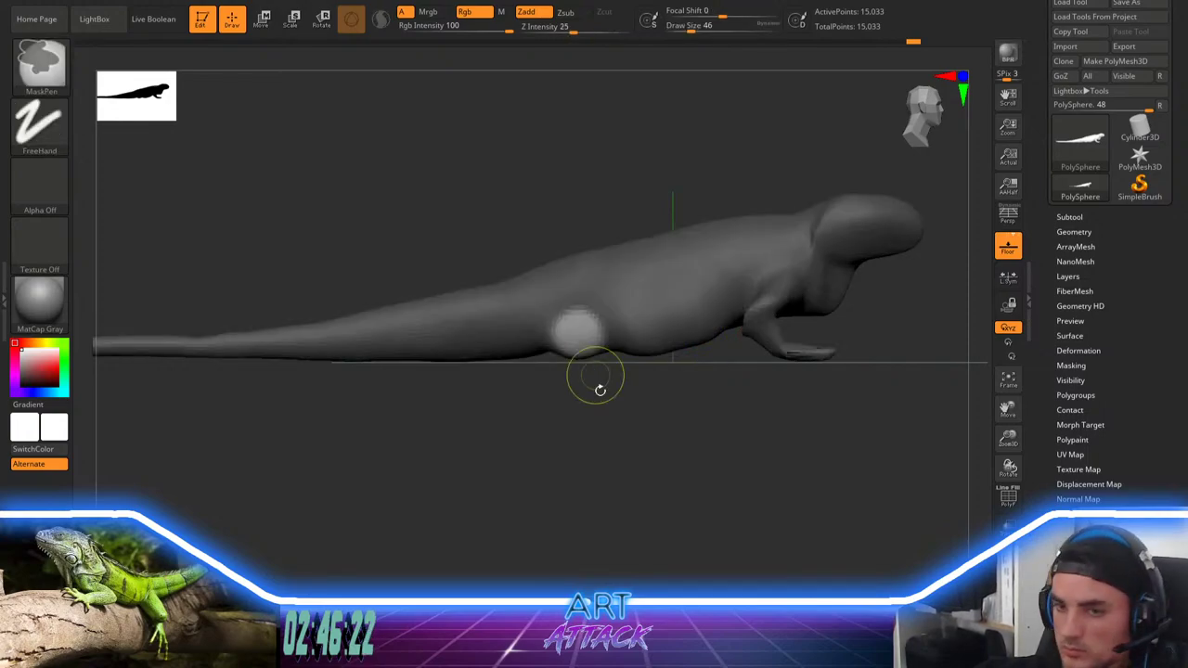
{"action": "left_click_drag", "start_coordinate": [600, 389], "coordinate": [597, 421]}
{"action": "key", "text": "w"}
{"action": "key", "text": "space"}
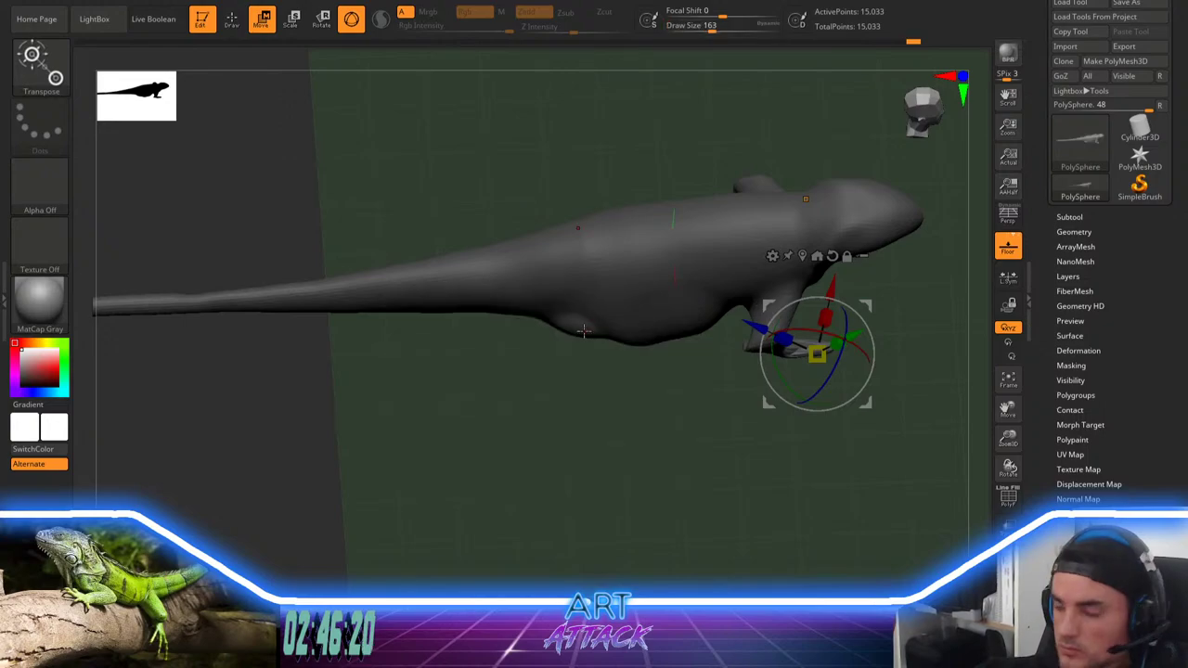
{"action": "left_click_drag", "start_coordinate": [875, 299], "coordinate": [907, 340]}
{"action": "left_click_drag", "start_coordinate": [917, 410], "coordinate": [933, 299]}
{"action": "left_click_drag", "start_coordinate": [684, 412], "coordinate": [592, 475]}
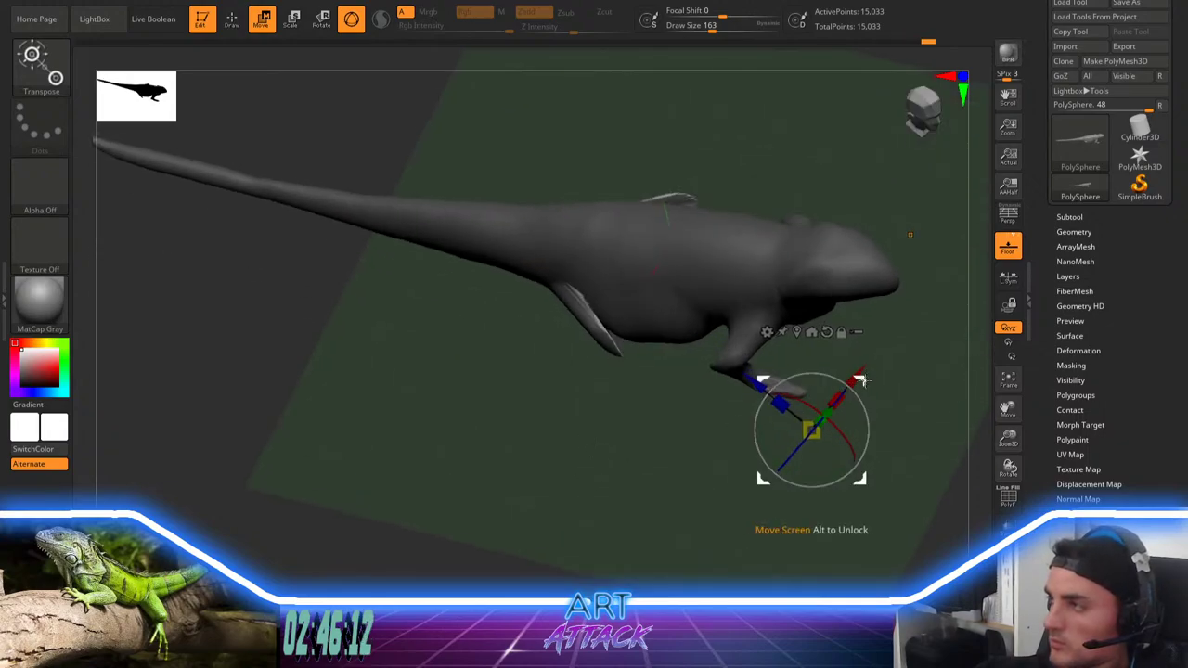
{"action": "left_click_drag", "start_coordinate": [864, 380], "coordinate": [849, 388]}
{"action": "key", "text": "q"}
{"action": "left_click_drag", "start_coordinate": [536, 423], "coordinate": [532, 516], "text": "ctrl"}
{"action": "left_click_drag", "start_coordinate": [532, 516], "coordinate": [556, 502], "text": "ctrl"}
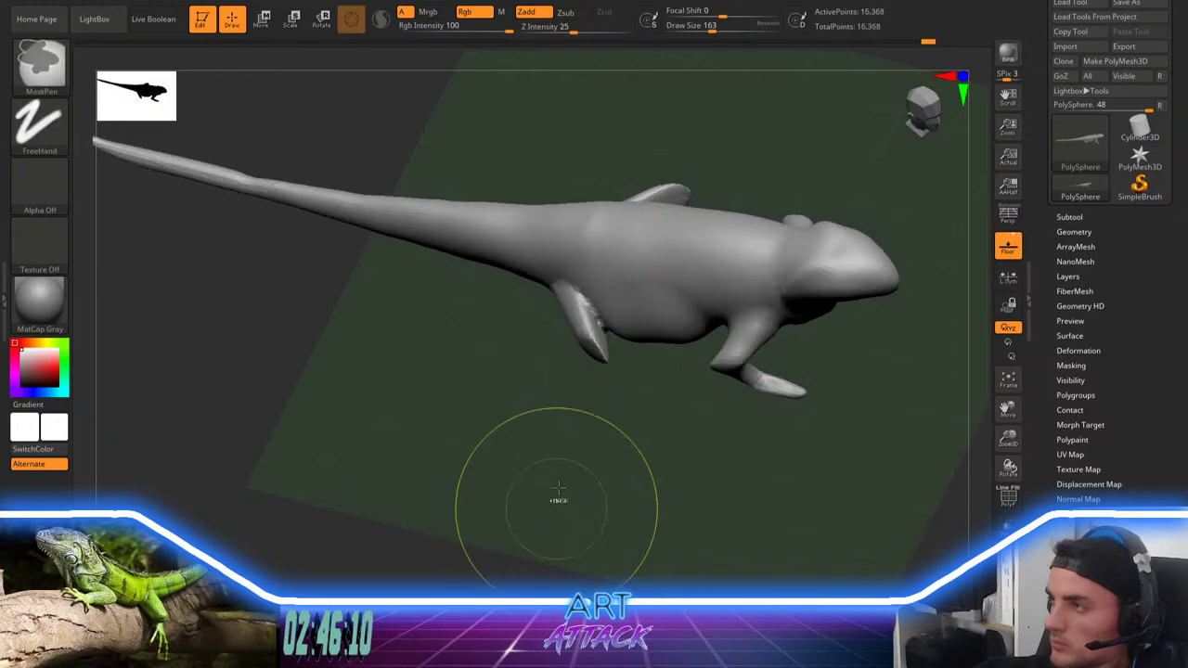
Step: Isolate the hind leg tips with an inverted mask at draw size 41 and extend the lower hind legs backwards to the floor with the gizmo
{"action": "key", "text": "space"}
{"action": "left_click_drag", "start_coordinate": [568, 363], "coordinate": [550, 363]}
{"action": "left_click_drag", "start_coordinate": [561, 420], "coordinate": [574, 288]}
{"action": "key", "text": "ctrl"}
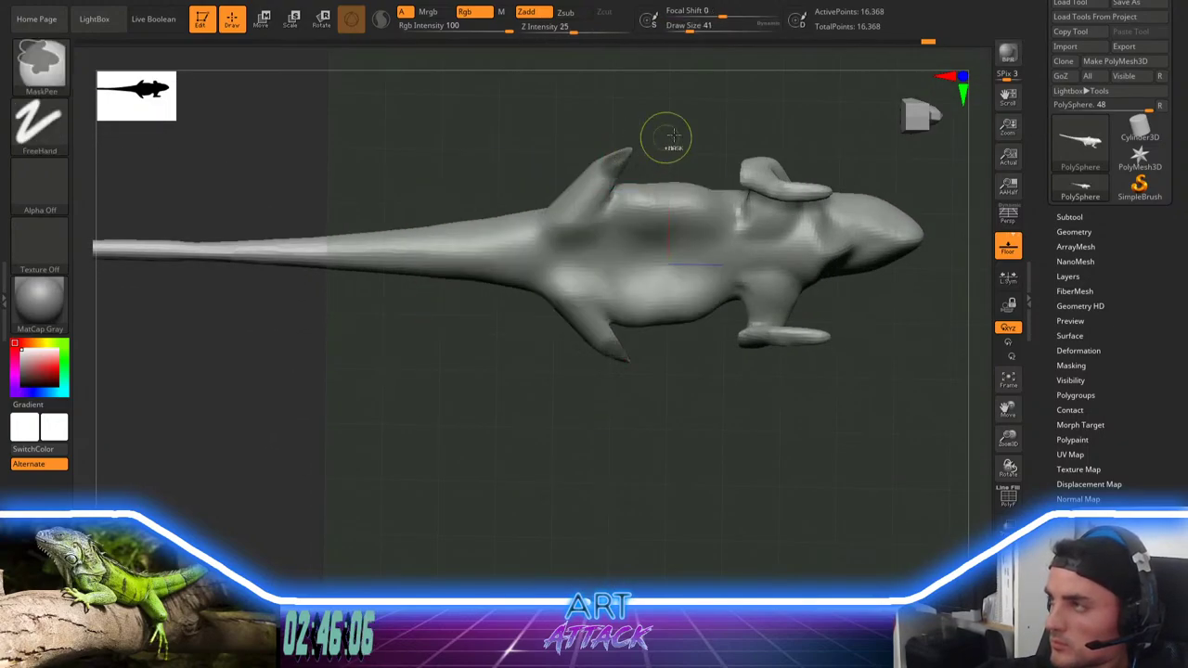
{"action": "left_click", "coordinate": [674, 136], "text": "ctrl"}
{"action": "left_click_drag", "start_coordinate": [511, 416], "coordinate": [541, 433], "text": "shift"}
{"action": "key", "text": "w"}
{"action": "left_click_drag", "start_coordinate": [655, 276], "coordinate": [602, 389], "text": "alt"}
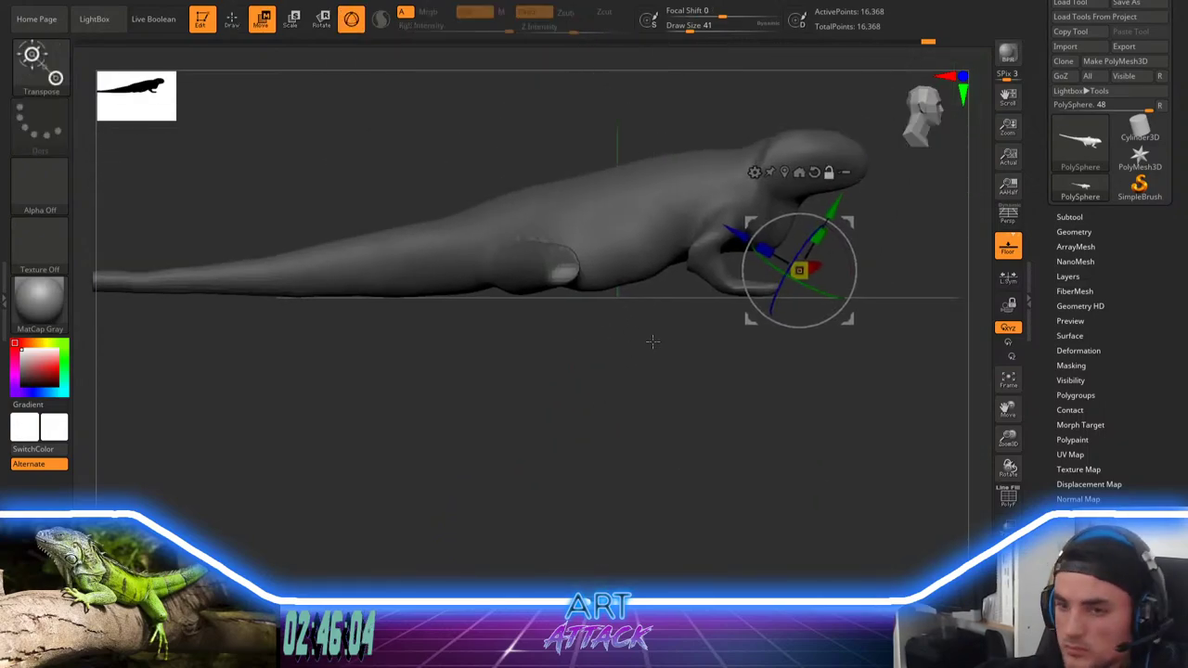
{"action": "left_click_drag", "start_coordinate": [853, 224], "coordinate": [795, 249]}
{"action": "mouse_move", "coordinate": [548, 354]}
{"action": "left_mouse_down"}
{"action": "mouse_move", "coordinate": [627, 364]}
{"action": "mouse_move", "coordinate": [603, 433]}
{"action": "mouse_move", "coordinate": [612, 418]}
{"action": "left_mouse_up"}
{"action": "key", "text": "q"}
Step: Thicken the lower hind legs with the Inflat brush at draw size 54 and remesh the body
{"action": "key", "text": "b"}
{"action": "key", "text": "m"}
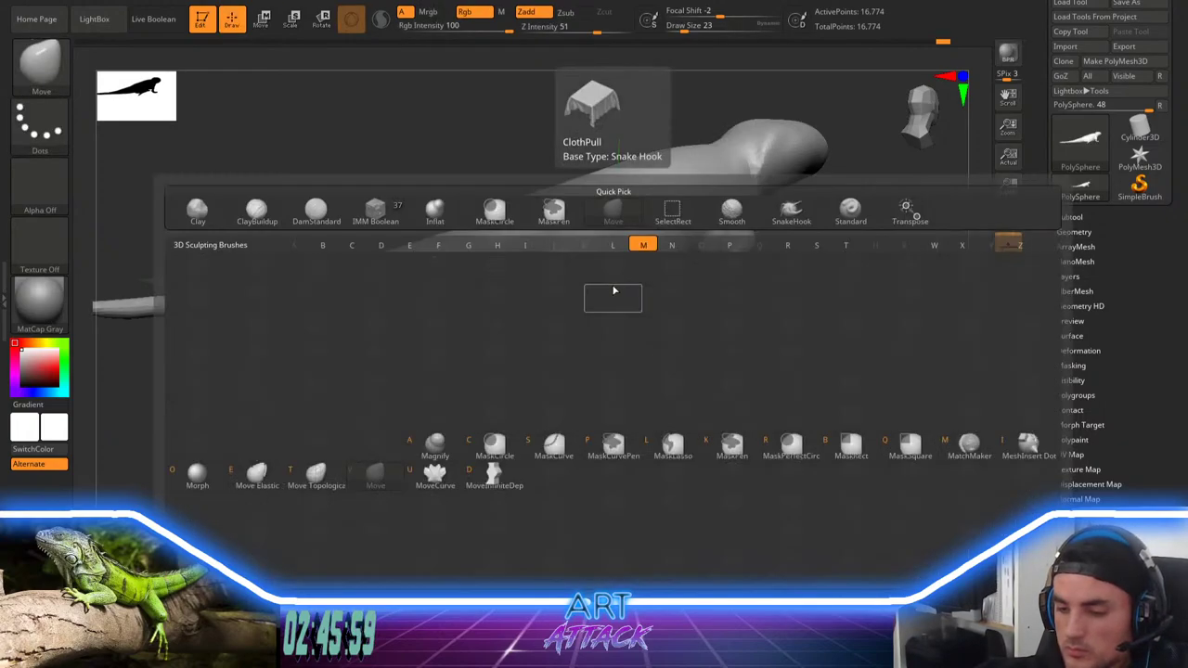
{"action": "key", "text": "v"}
{"action": "key", "text": "b"}
{"action": "key", "text": "i"}
{"action": "key", "text": "n"}
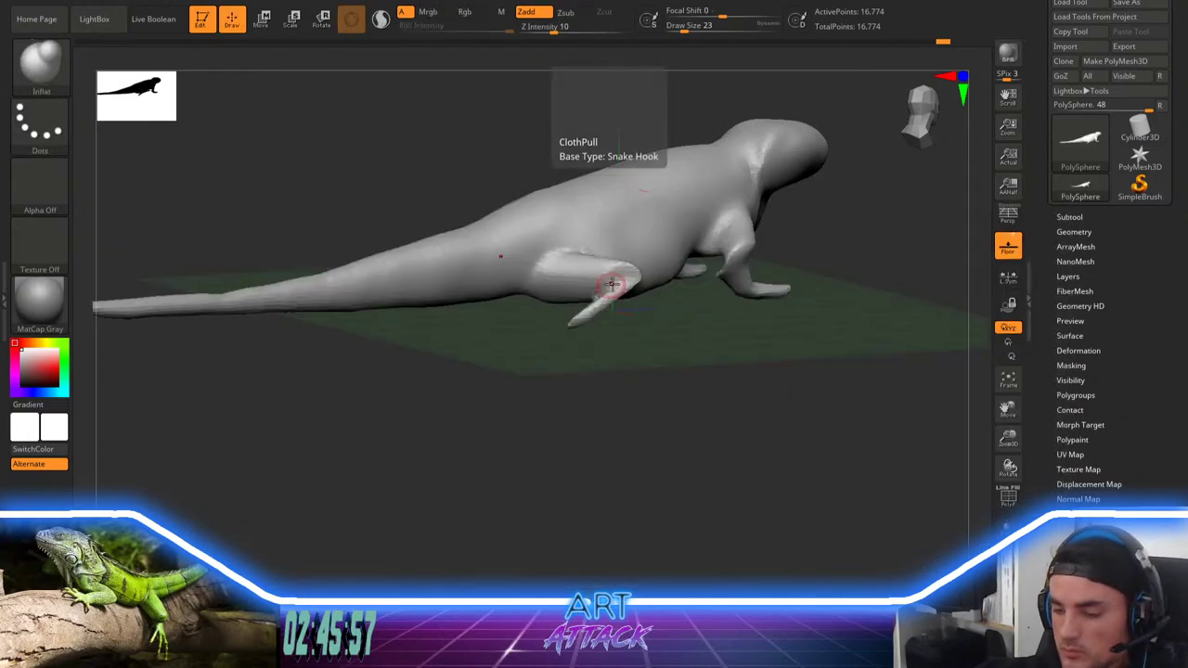
{"action": "key", "text": "space"}
{"action": "left_click", "coordinate": [608, 283]}
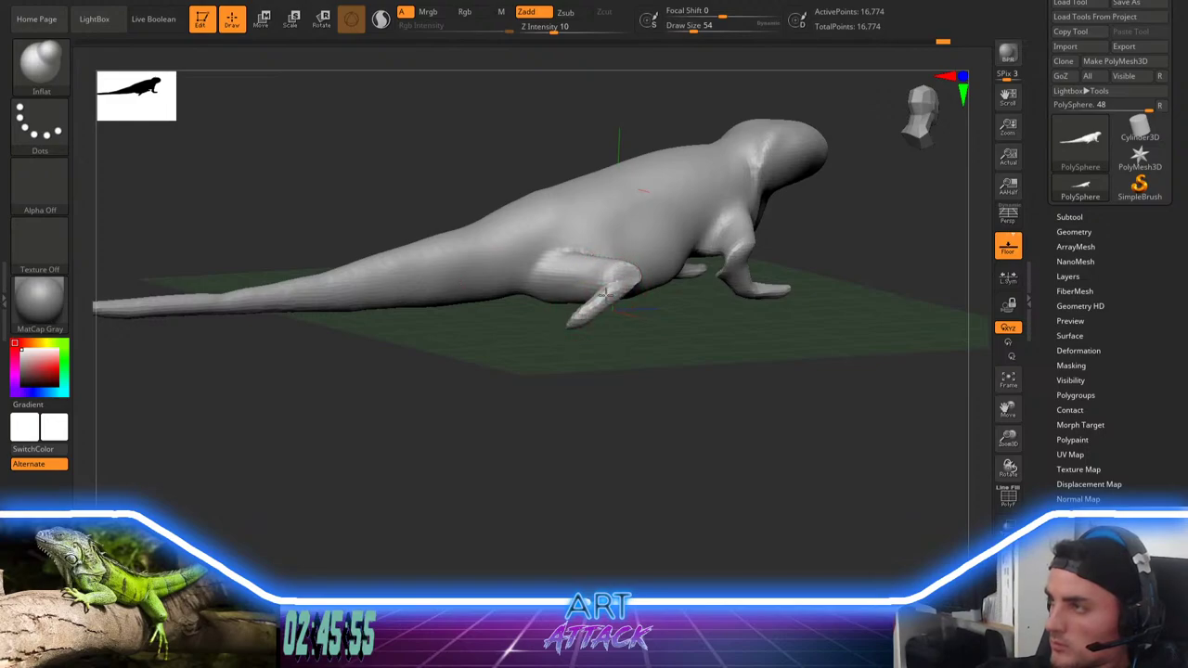
{"action": "left_click_drag", "start_coordinate": [620, 286], "coordinate": [622, 291]}
{"action": "mouse_move", "coordinate": [616, 403]}
{"action": "left_mouse_down", "text": "ctrl"}
{"action": "mouse_move", "coordinate": [551, 406]}
{"action": "mouse_move", "coordinate": [649, 362]}
{"action": "mouse_move", "coordinate": [681, 396]}
{"action": "mouse_move", "coordinate": [796, 336]}
{"action": "mouse_move", "coordinate": [671, 345]}
{"action": "left_mouse_up", "text": "ctrl"}
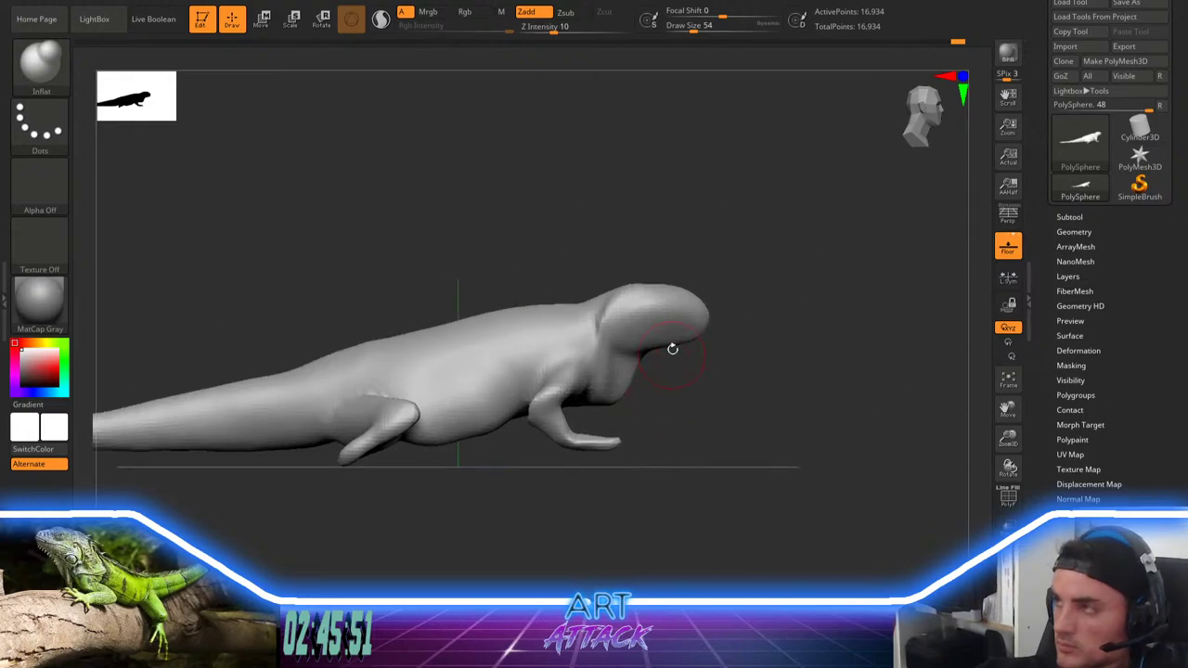
Step: Carve a mouth line along the side of the head using the DamStandard brush at draw size 23
{"action": "key", "text": "b"}
{"action": "key", "text": "d"}
{"action": "key", "text": "s"}
{"action": "key", "text": "space"}
{"action": "left_click", "coordinate": [711, 266]}
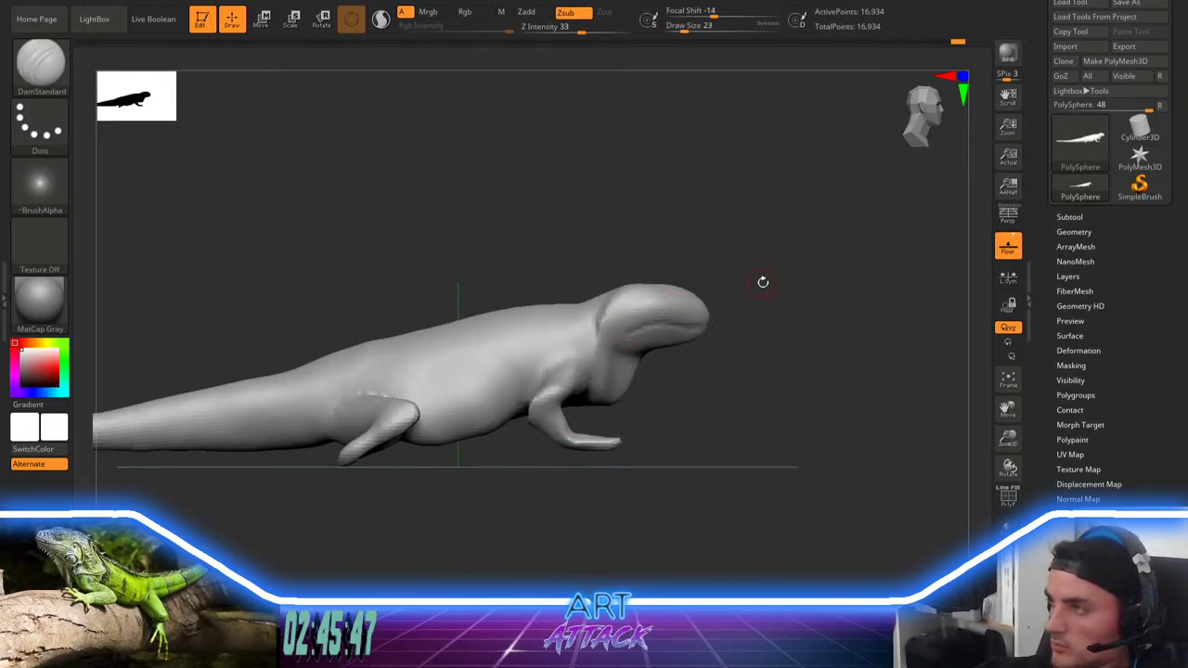
{"action": "left_click_drag", "start_coordinate": [755, 281], "coordinate": [753, 287]}
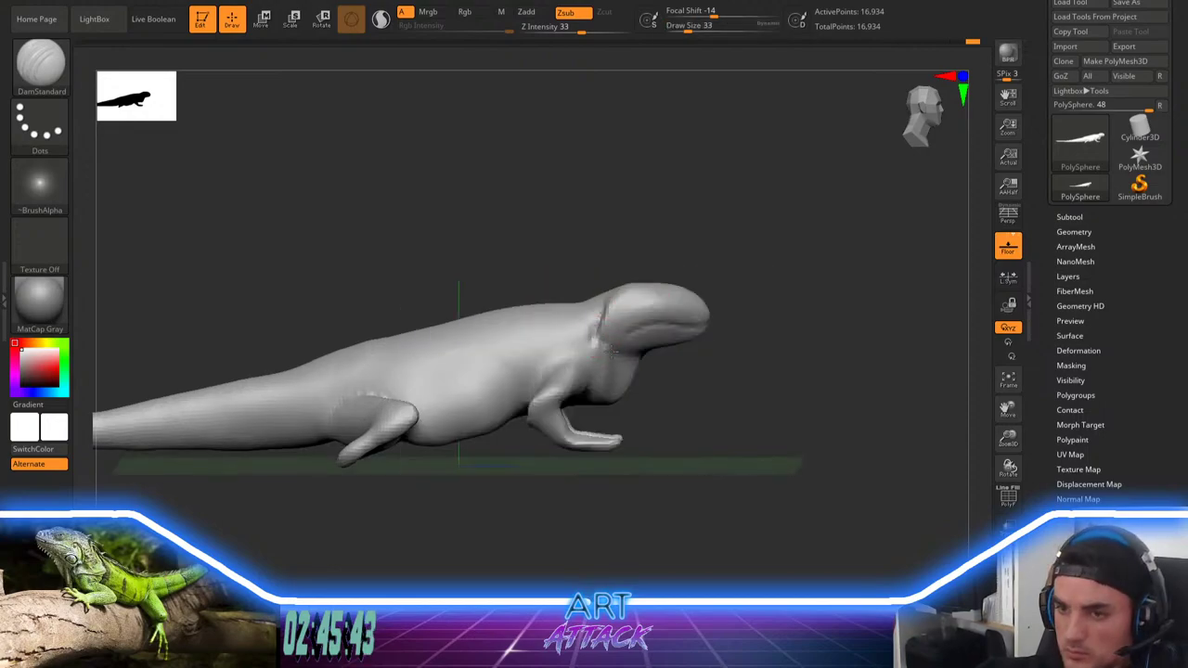
Step: Build up the neck behind the head with the Inflat brush, raising the draw size to 54, and smooth the neck
{"action": "key", "text": "b"}
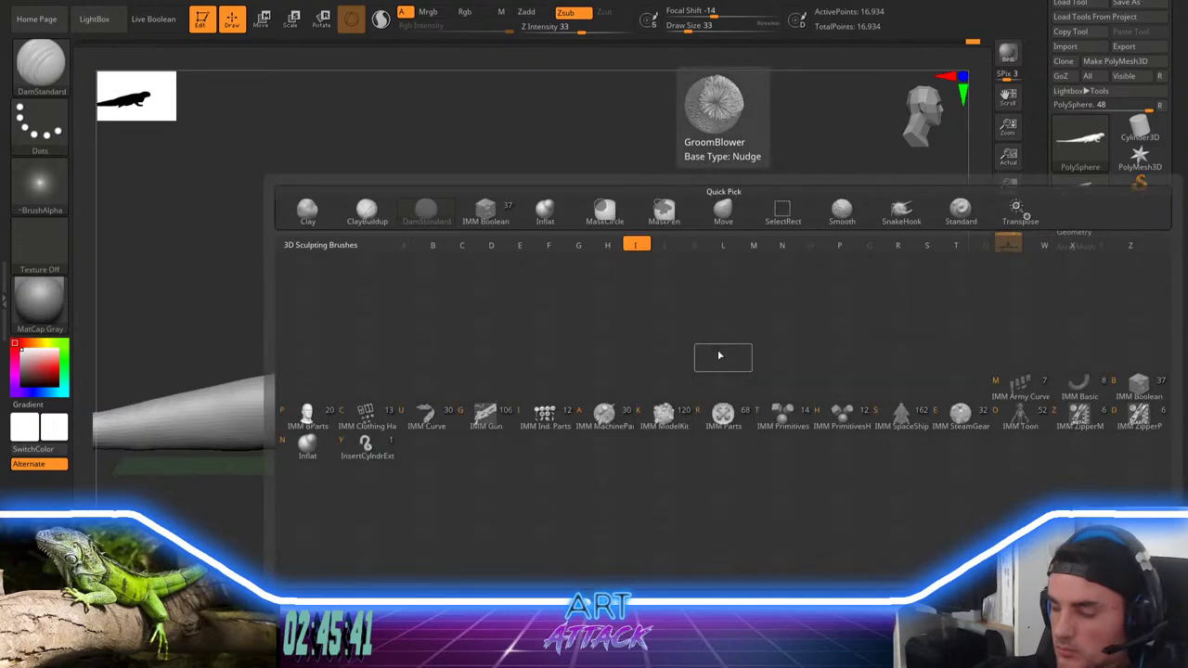
{"action": "key", "text": "i"}
{"action": "key", "text": "n"}
{"action": "left_click_drag", "start_coordinate": [733, 376], "coordinate": [732, 311]}
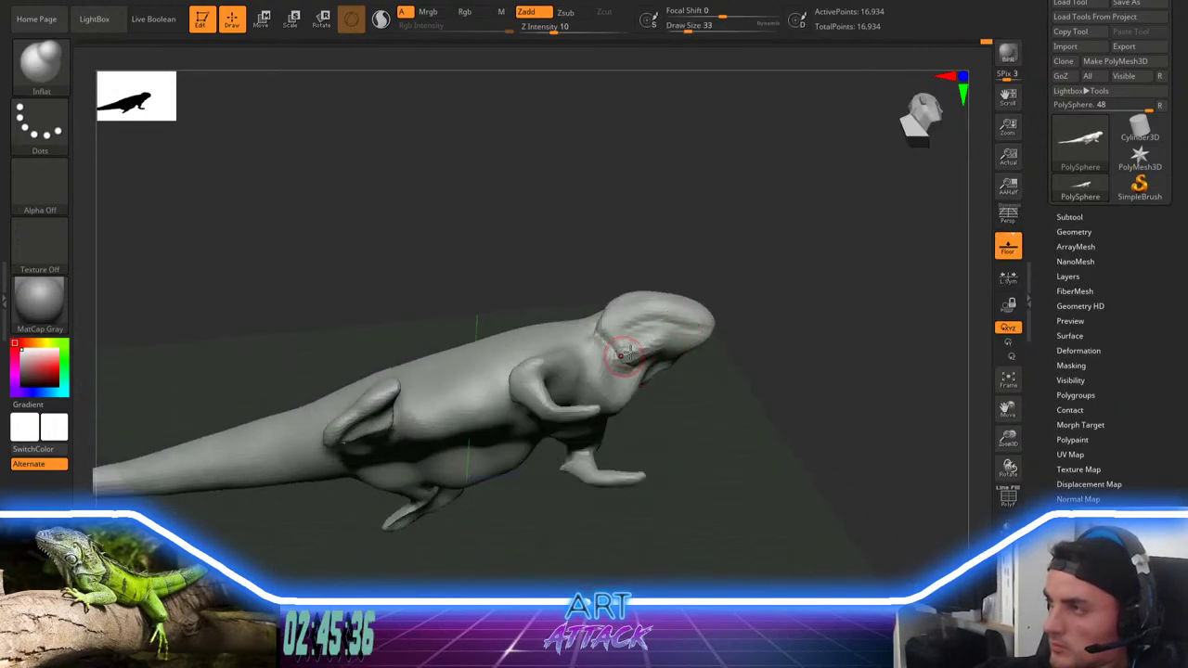
{"action": "right_click_drag", "start_coordinate": [623, 354], "coordinate": [723, 299]}
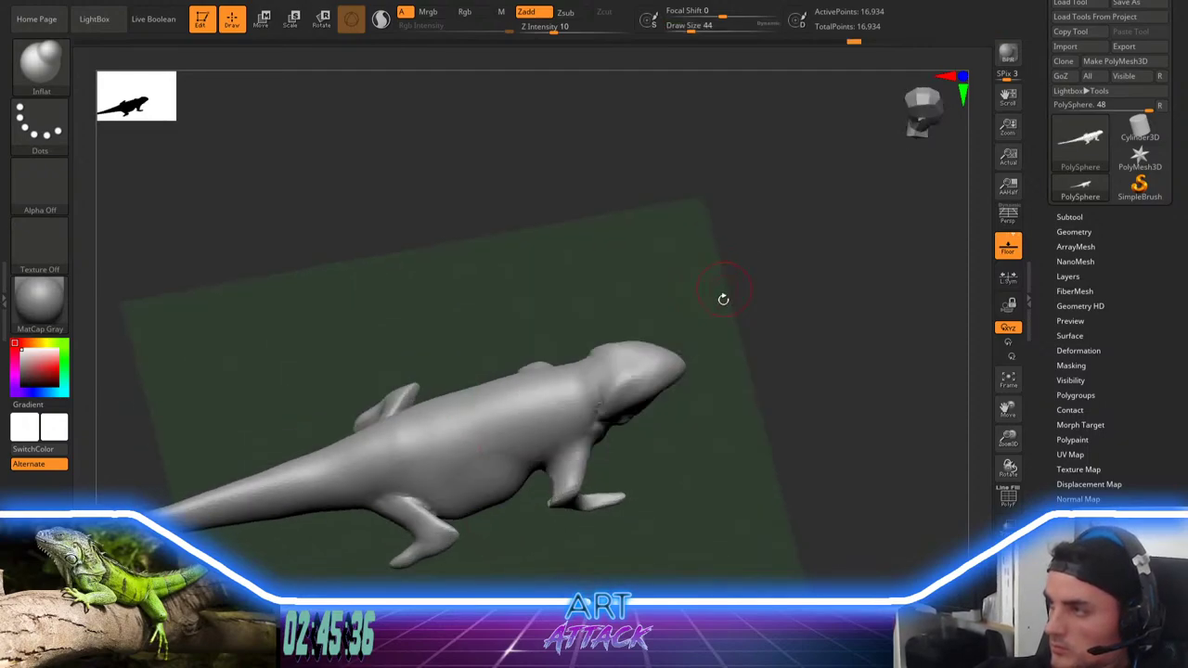
{"action": "key", "text": "space"}
{"action": "left_click_drag", "start_coordinate": [617, 369], "coordinate": [620, 367]}
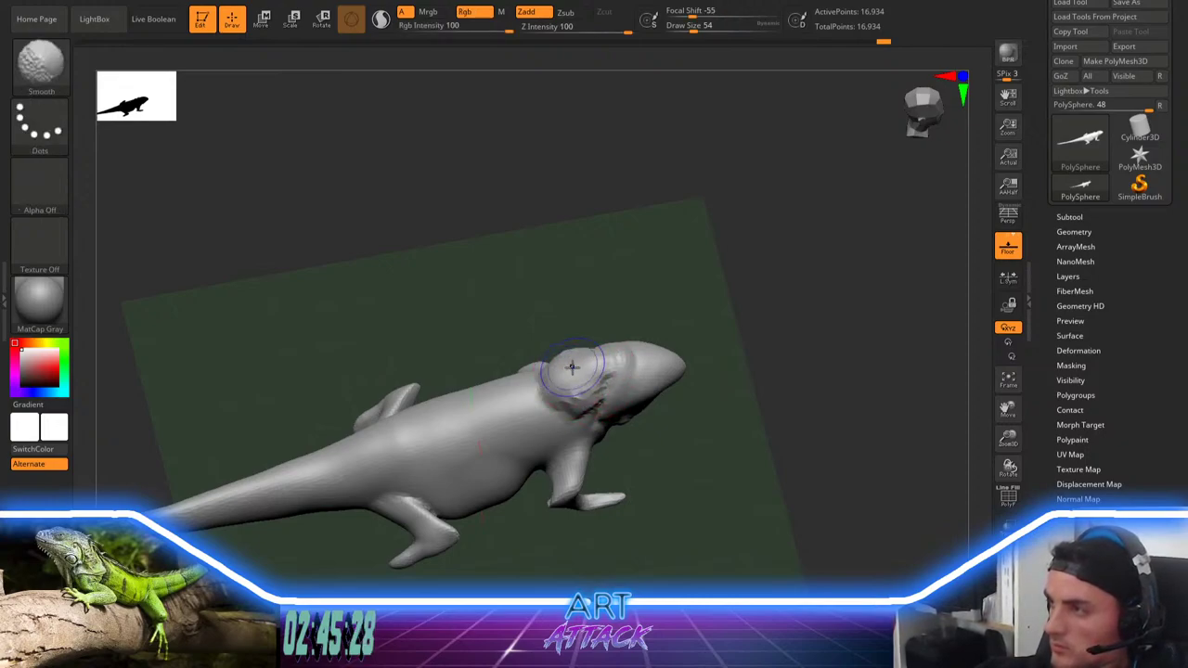
{"action": "mouse_move", "coordinate": [671, 411]}
{"action": "left_mouse_down"}
{"action": "mouse_move", "coordinate": [742, 287]}
{"action": "mouse_move", "coordinate": [712, 281]}
{"action": "mouse_move", "coordinate": [733, 299]}
{"action": "left_mouse_up"}
{"action": "left_click_drag", "start_coordinate": [737, 302], "coordinate": [749, 352]}
{"action": "left_click_drag", "start_coordinate": [597, 436], "coordinate": [608, 453], "text": "shift"}
Step: Mask the front half of the body, move the rear half backwards with the gizmo to lengthen the torso, and remesh
{"action": "left_click_drag", "start_coordinate": [788, 339], "coordinate": [790, 265], "text": "alt"}
{"action": "left_click_drag", "start_coordinate": [790, 269], "coordinate": [792, 321]}
{"action": "left_click_drag", "start_coordinate": [804, 213], "coordinate": [511, 524], "text": "ctrl"}
{"action": "key", "text": "w"}
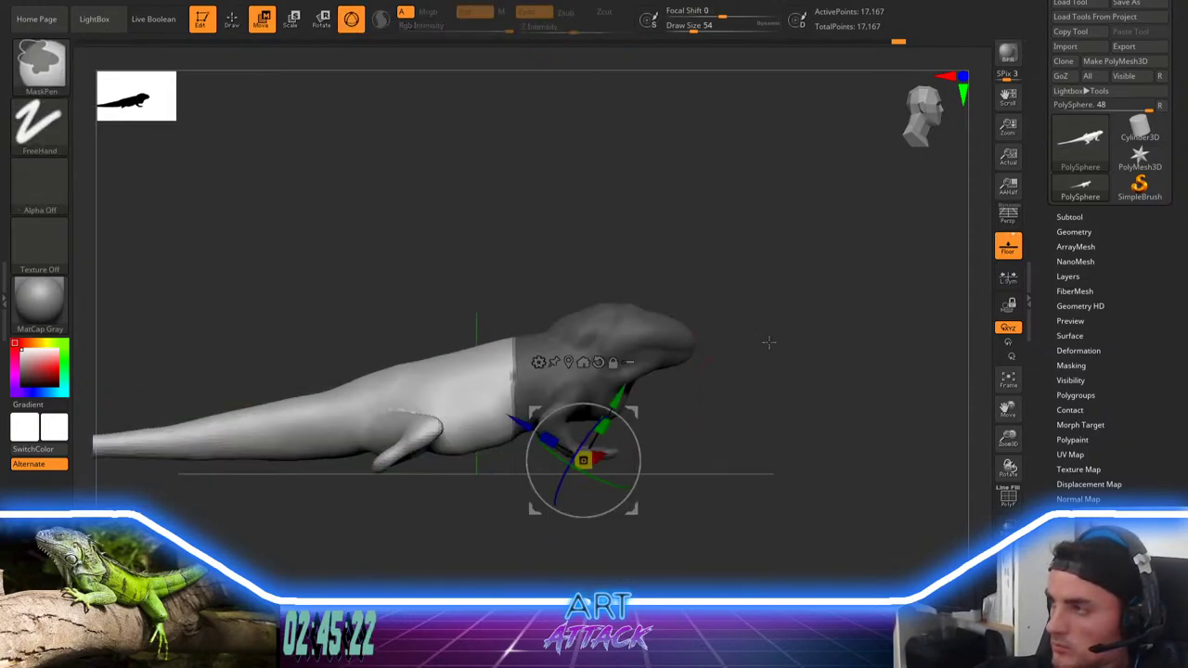
{"action": "left_click_drag", "start_coordinate": [630, 412], "coordinate": [608, 412]}
{"action": "key", "text": "q"}
{"action": "left_click_drag", "start_coordinate": [751, 356], "coordinate": [764, 311], "text": "ctrl"}
{"action": "left_click_drag", "start_coordinate": [731, 387], "coordinate": [726, 395], "text": "ctrl"}
{"action": "right_click", "coordinate": [657, 379]}
{"action": "left_click_drag", "start_coordinate": [713, 279], "coordinate": [693, 388], "text": "ctrl"}
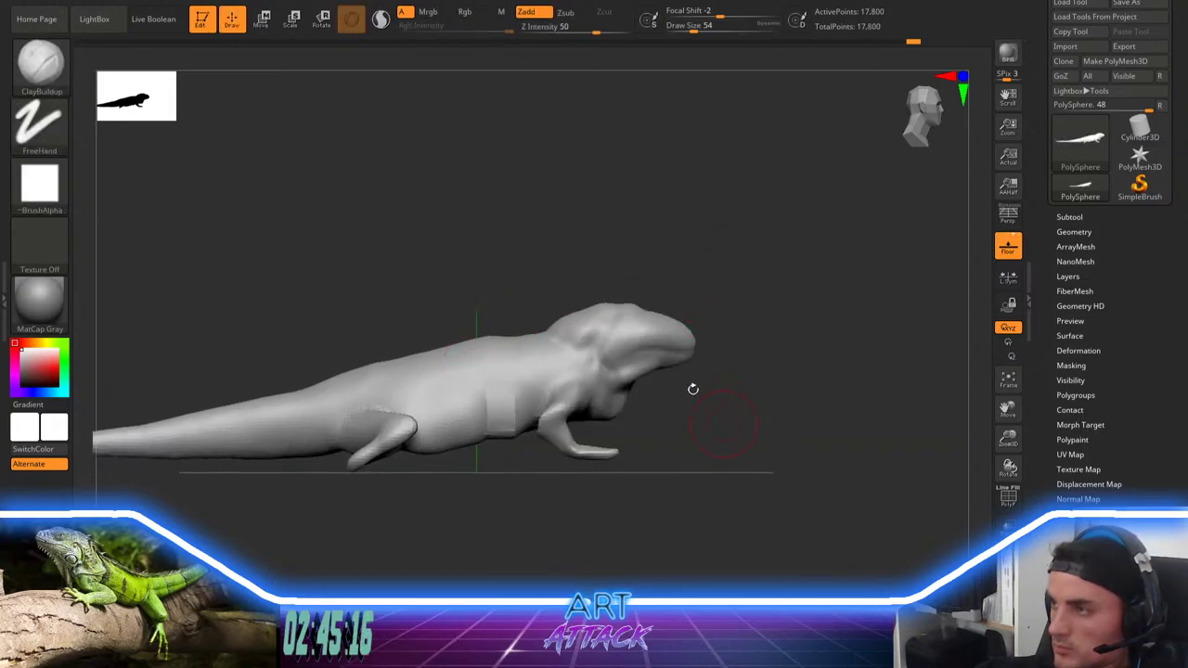
Step: Inflate the uneven seam around the middle of the torso using the Inflat brush at draw size 140
{"action": "mouse_move", "coordinate": [511, 448]}
{"action": "right_mouse_down"}
{"action": "mouse_move", "coordinate": [498, 455]}
{"action": "mouse_move", "coordinate": [489, 379]}
{"action": "right_mouse_up"}
{"action": "key", "text": "b"}
{"action": "key", "text": "i"}
{"action": "key", "text": "n"}
{"action": "right_click", "coordinate": [489, 379]}
{"action": "left_click_drag", "start_coordinate": [482, 358], "coordinate": [537, 358]}
{"action": "right_click_drag", "start_coordinate": [479, 542], "coordinate": [494, 436]}
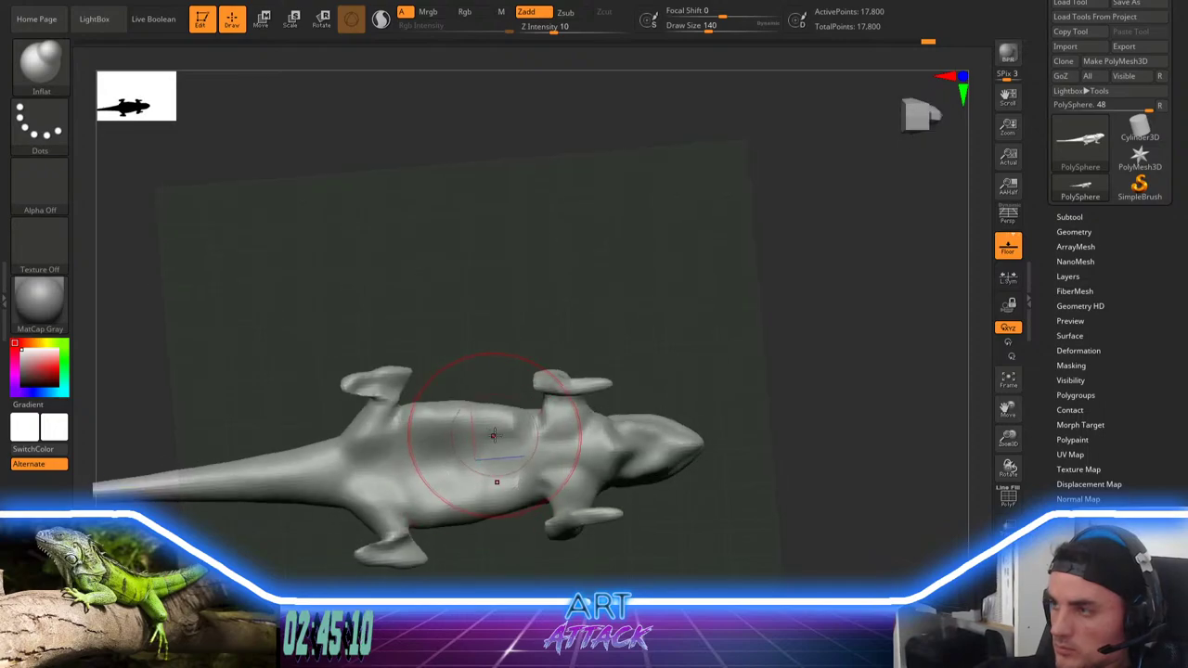
Step: Fill out the underside of the belly with the ClayBuildup brush at draw size 140 and smooth the strokes
{"action": "key", "text": "b"}
{"action": "key", "text": "c"}
{"action": "key", "text": "b"}
{"action": "key", "text": "b"}
{"action": "key", "text": "b"}
{"action": "key", "text": "b"}
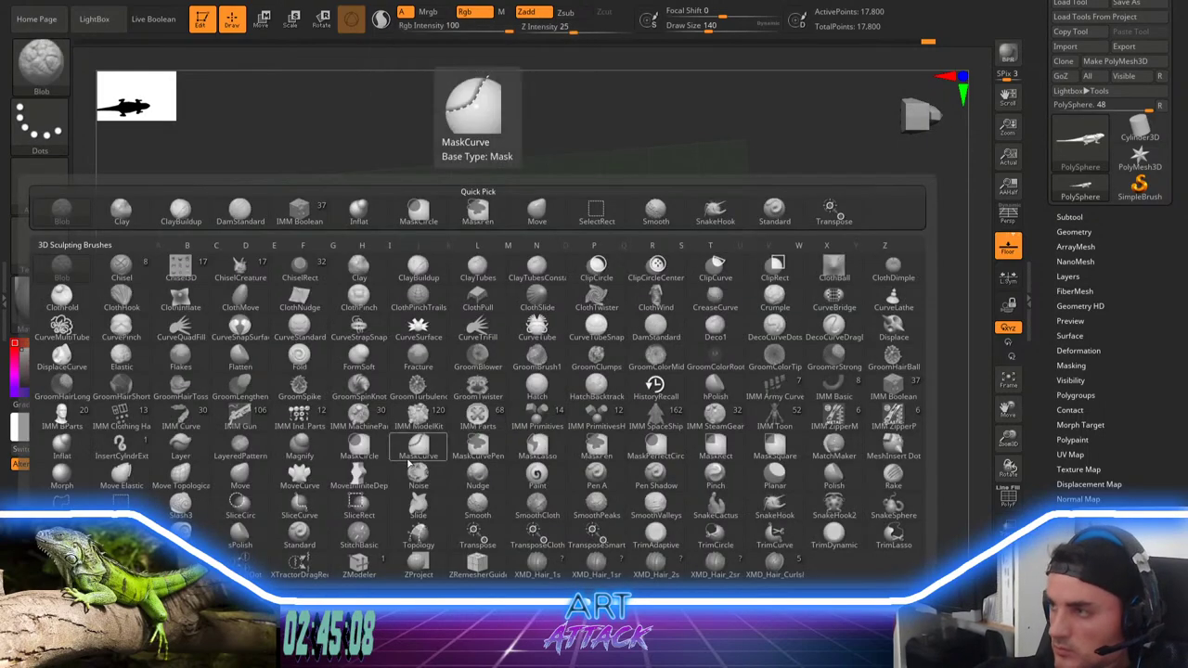
{"action": "key", "text": "b"}
{"action": "key", "text": "b"}
{"action": "key", "text": "c"}
{"action": "key", "text": "b"}
{"action": "left_click_drag", "start_coordinate": [439, 435], "coordinate": [454, 444]}
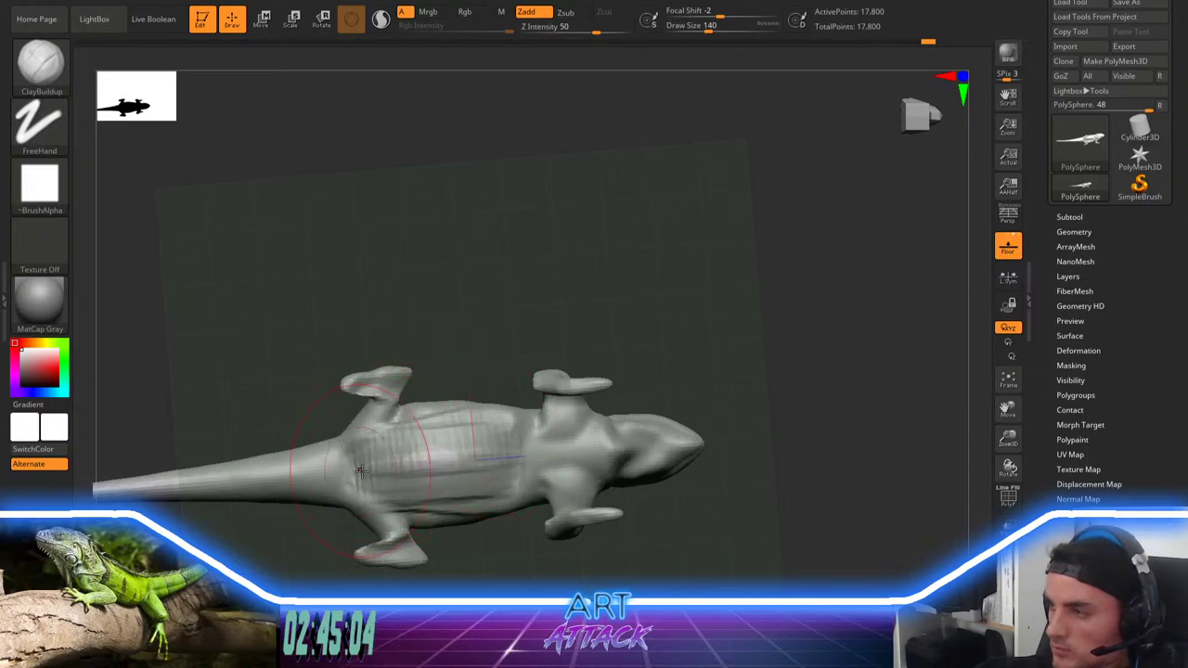
{"action": "left_click_drag", "start_coordinate": [373, 464], "coordinate": [470, 451], "text": "shift"}
Step: Smooth the belly and the area between the hind legs at draw size 77
{"action": "right_click_drag", "start_coordinate": [482, 425], "coordinate": [483, 354]}
{"action": "right_click", "coordinate": [464, 381]}
{"action": "left_click", "coordinate": [446, 383]}
{"action": "mouse_move", "coordinate": [445, 429]}
{"action": "left_mouse_down", "text": "shift"}
{"action": "mouse_move", "coordinate": [458, 449]}
{"action": "mouse_move", "coordinate": [473, 436]}
{"action": "left_mouse_up", "text": "shift"}
{"action": "left_click_drag", "start_coordinate": [373, 429], "coordinate": [349, 447], "text": "shift"}
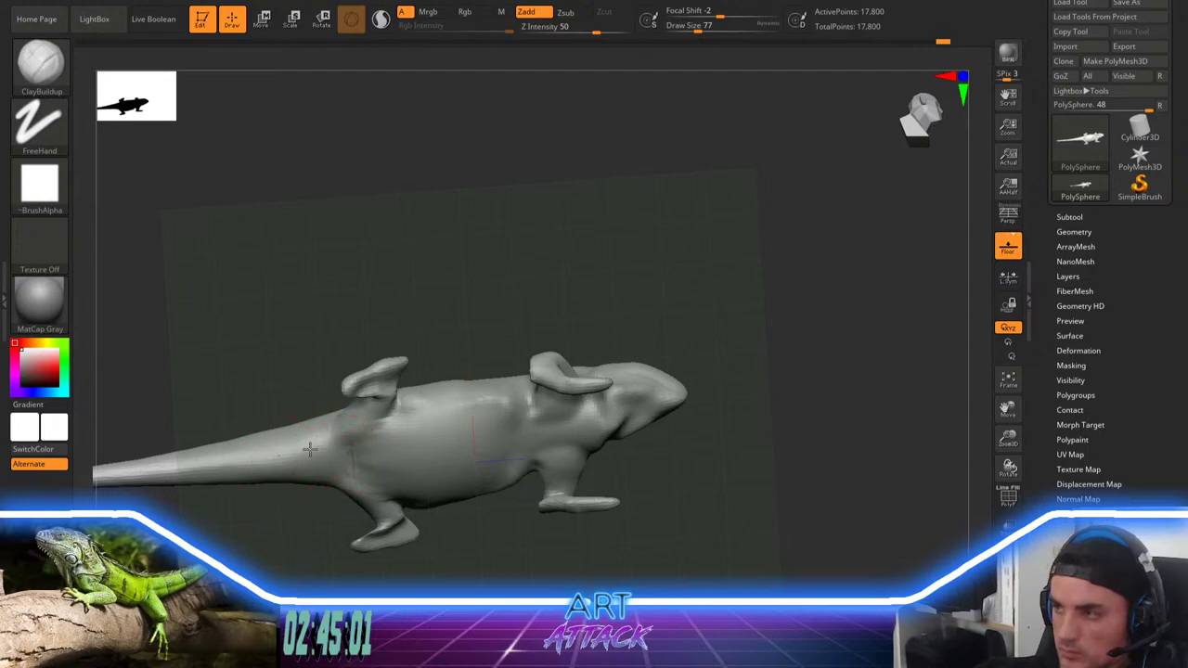
Step: Build up the underside of the tail base behind the hind legs with ClayBuildup and smooth the strokes
{"action": "right_click_drag", "start_coordinate": [438, 345], "coordinate": [443, 318]}
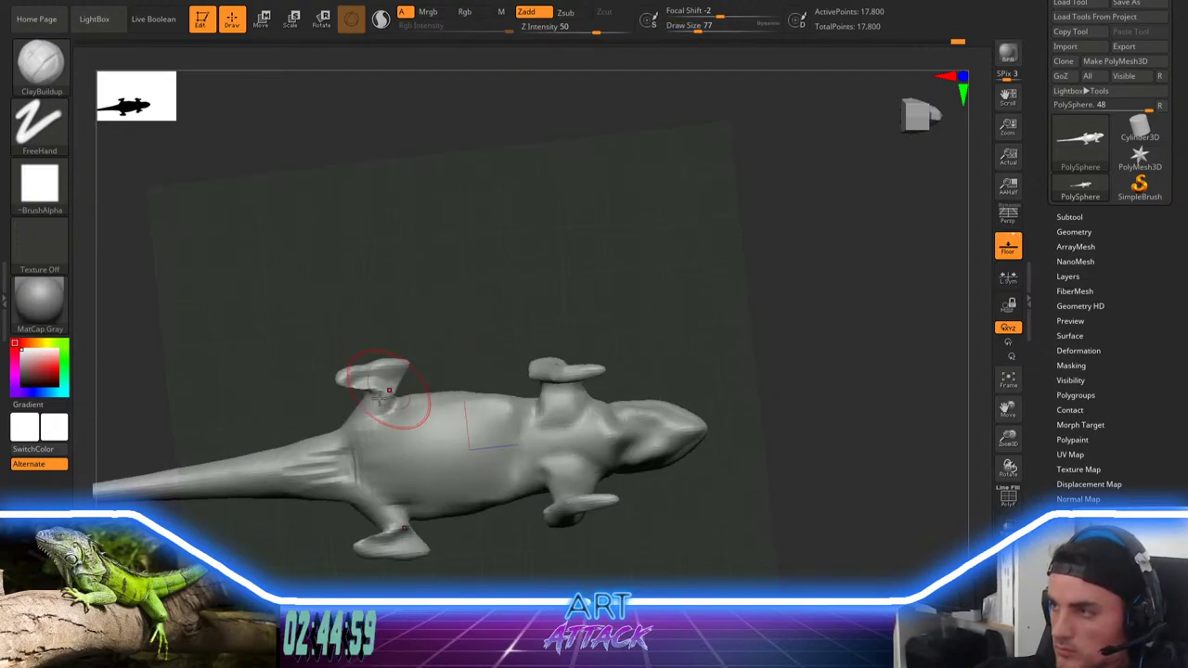
{"action": "right_click", "coordinate": [398, 393]}
{"action": "left_click", "coordinate": [376, 393]}
{"action": "mouse_move", "coordinate": [391, 417]}
{"action": "left_mouse_down"}
{"action": "mouse_move", "coordinate": [407, 391]}
{"action": "mouse_move", "coordinate": [388, 412]}
{"action": "left_mouse_up"}
{"action": "key", "text": "ctrl+z"}
{"action": "left_click_drag", "start_coordinate": [341, 461], "coordinate": [269, 469], "text": "shift"}
{"action": "right_click_drag", "start_coordinate": [529, 409], "coordinate": [508, 540]}
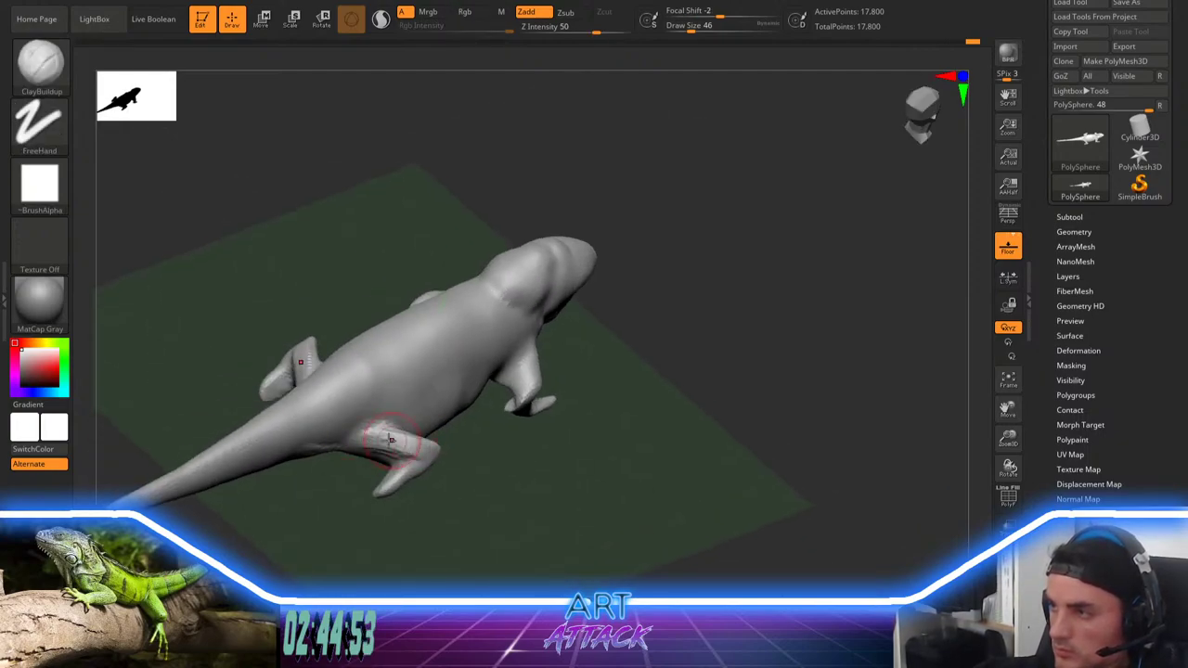
Step: Fill out the upper hind legs with the ClayBuildup brush at draw size 46 and smooth them into the body
{"action": "right_click_drag", "start_coordinate": [407, 515], "coordinate": [364, 445]}
{"action": "right_click_drag", "start_coordinate": [422, 538], "coordinate": [441, 408], "text": "alt"}
{"action": "left_click_drag", "start_coordinate": [423, 446], "coordinate": [433, 433]}
{"action": "key", "text": "ctrl+z"}
{"action": "right_click_drag", "start_coordinate": [517, 472], "coordinate": [525, 517]}
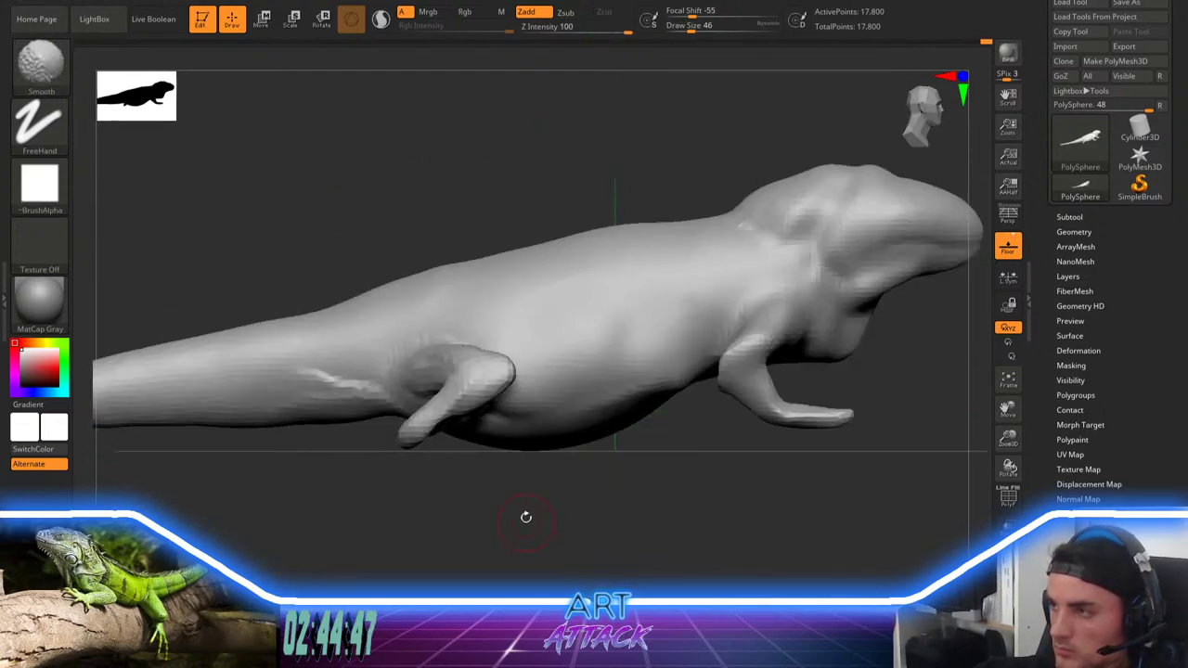
Step: Invert the mask to free the hind legs, reposition them with the gizmo, clear the mask and remesh
{"action": "key", "text": "w"}
{"action": "left_click", "coordinate": [544, 509], "text": "ctrl"}
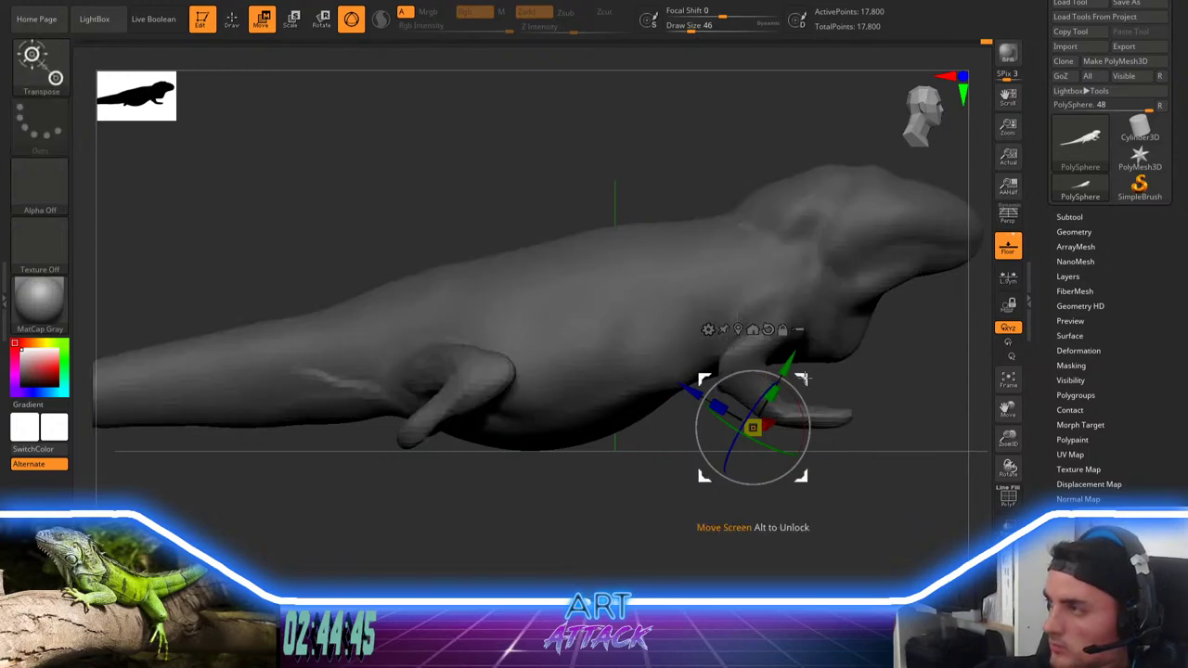
{"action": "left_click_drag", "start_coordinate": [805, 380], "coordinate": [906, 376]}
{"action": "mouse_move", "coordinate": [612, 455]}
{"action": "right_mouse_down"}
{"action": "mouse_move", "coordinate": [555, 492]}
{"action": "mouse_move", "coordinate": [542, 488]}
{"action": "mouse_move", "coordinate": [539, 435]}
{"action": "right_mouse_up"}
{"action": "left_click_drag", "start_coordinate": [541, 487], "coordinate": [542, 537], "text": "ctrl"}
{"action": "left_click_drag", "start_coordinate": [543, 486], "coordinate": [542, 537], "text": "ctrl"}
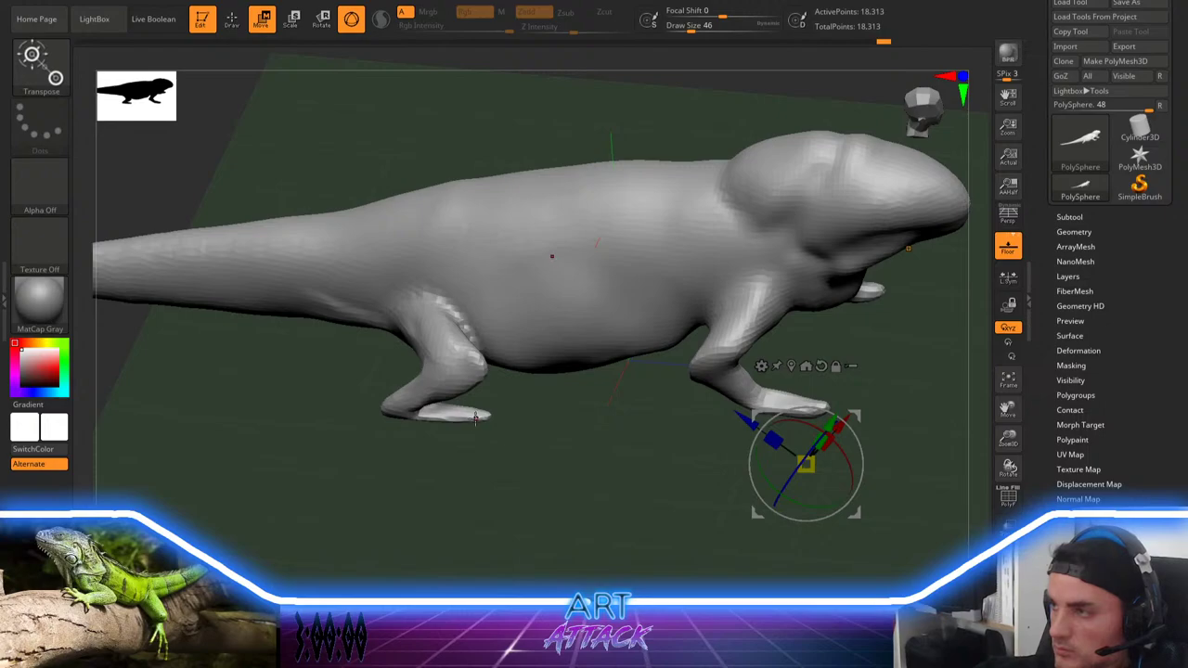
Step: Mask the tips of the hind feet, invert the mask and centre the gizmo on the unmasked tips
{"action": "key", "text": "q"}
{"action": "left_click_drag", "start_coordinate": [527, 400], "coordinate": [451, 457], "text": "ctrl"}
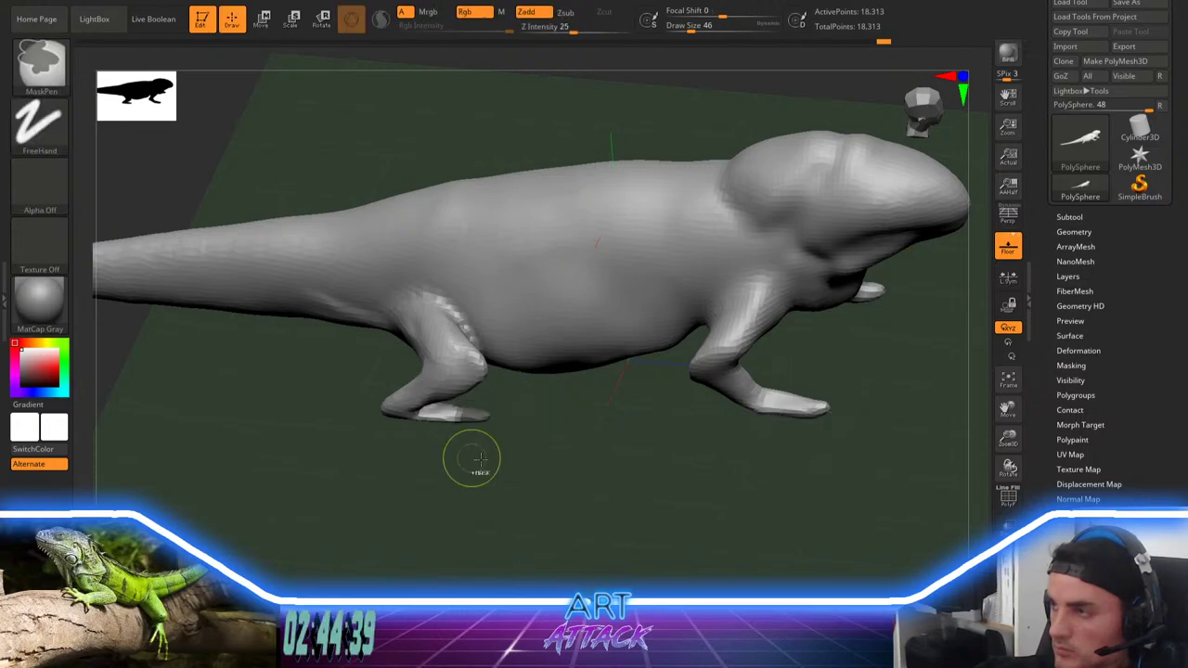
{"action": "left_click", "coordinate": [519, 444], "text": "ctrl"}
{"action": "key", "text": "r"}
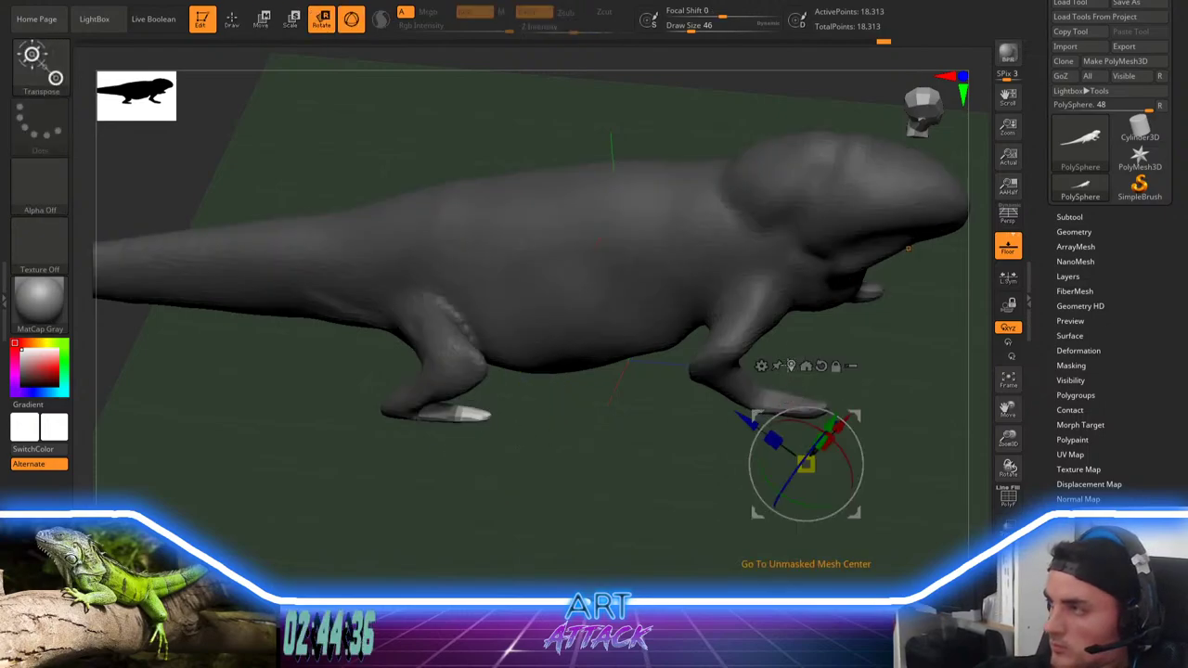
{"action": "left_click", "coordinate": [806, 365]}
{"action": "left_click_drag", "start_coordinate": [577, 429], "coordinate": [516, 420]}
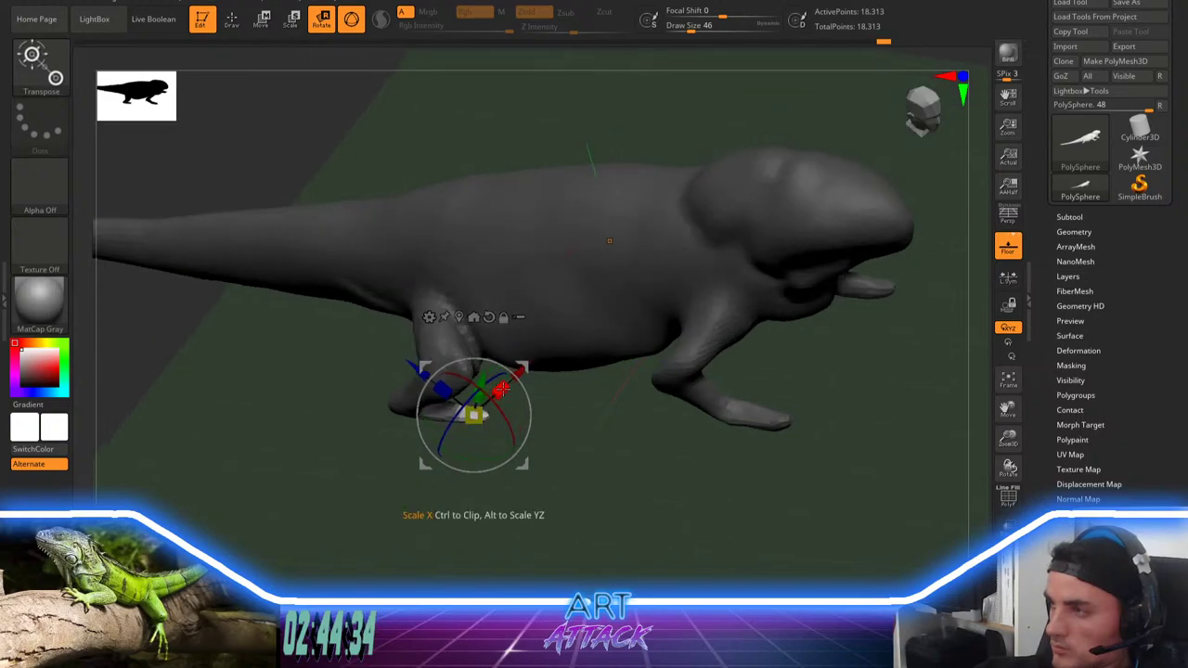
Step: Enlarge the hind-foot tips with the gizmo's scale handles, smooth them, clear the mask and remesh
{"action": "left_click_drag", "start_coordinate": [535, 357], "coordinate": [538, 354]}
{"action": "key", "text": "ctrl+z"}
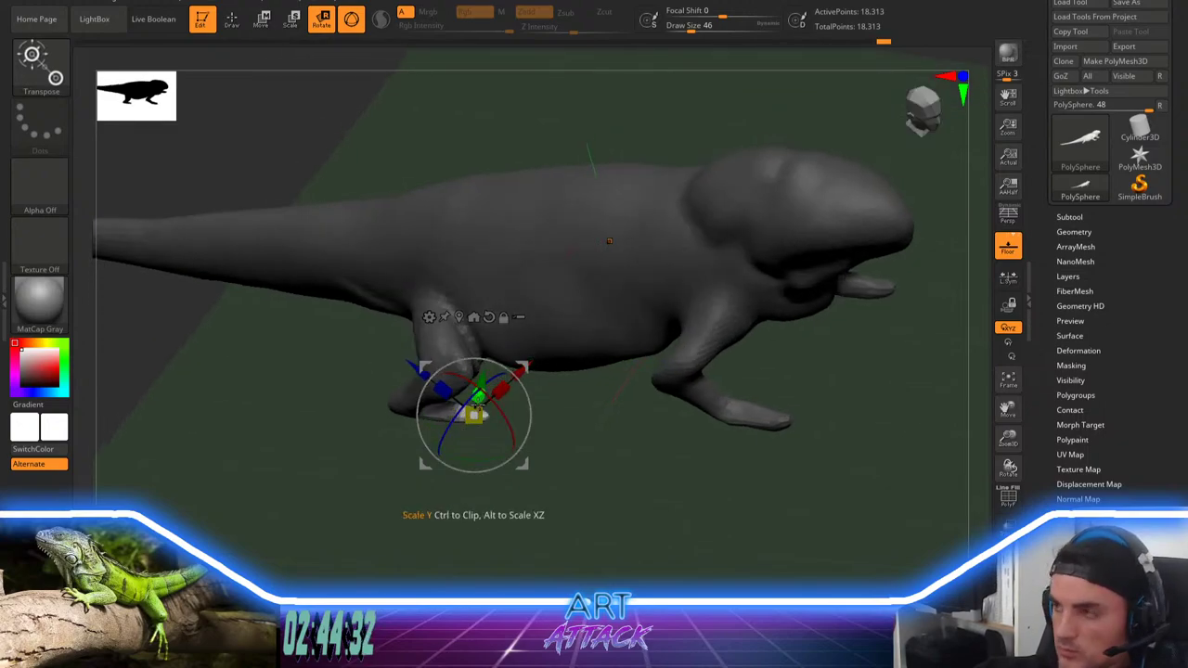
{"action": "left_click_drag", "start_coordinate": [501, 388], "coordinate": [502, 388]}
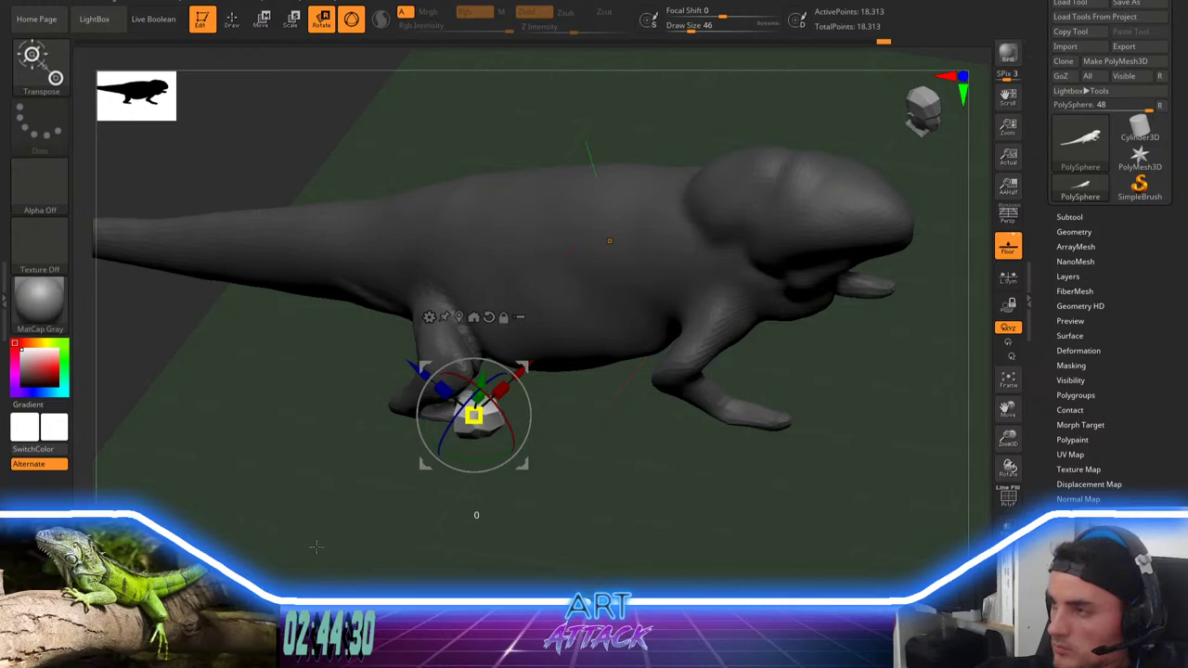
{"action": "left_click_drag", "start_coordinate": [428, 512], "coordinate": [464, 280]}
{"action": "key", "text": "q"}
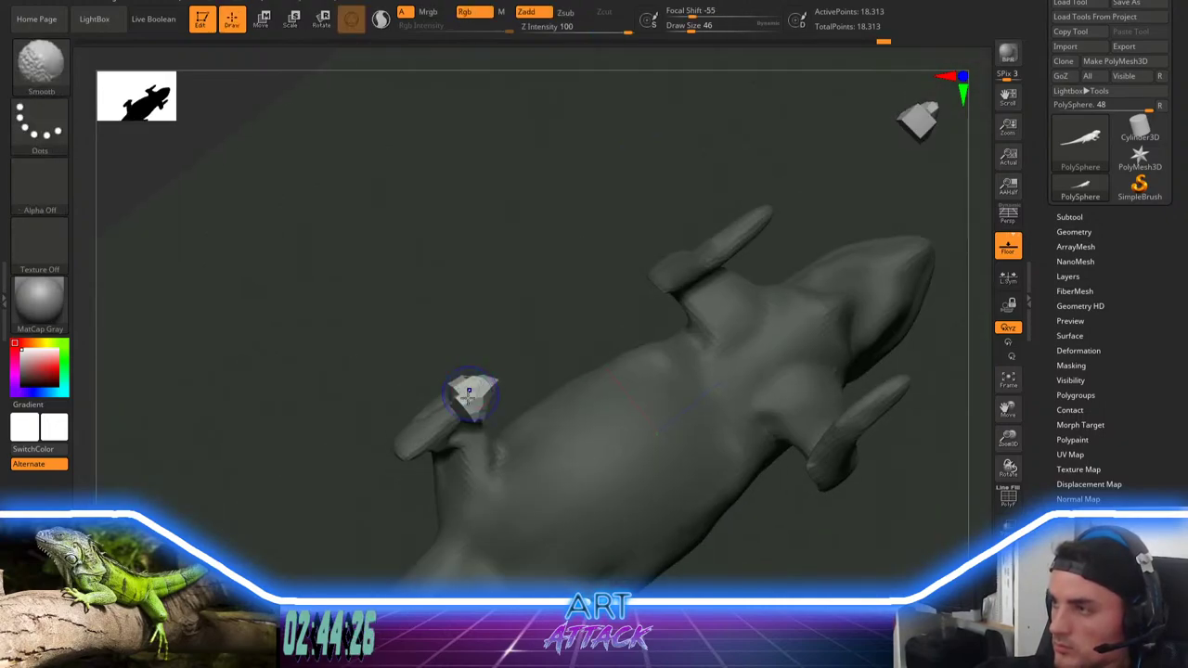
{"action": "left_click_drag", "start_coordinate": [531, 302], "coordinate": [550, 320], "text": "ctrl"}
{"action": "mouse_move", "coordinate": [506, 255]}
{"action": "left_mouse_down", "text": "ctrl"}
{"action": "mouse_move", "coordinate": [538, 290]}
{"action": "mouse_move", "coordinate": [506, 199]}
{"action": "left_mouse_up", "text": "ctrl"}
Step: Broaden the hind feet with ClayBuildup and adjust their outline using the Move brush at draw size 46
{"action": "mouse_move", "coordinate": [518, 400]}
{"action": "left_mouse_down"}
{"action": "mouse_move", "coordinate": [538, 355]}
{"action": "mouse_move", "coordinate": [522, 401]}
{"action": "left_mouse_up"}
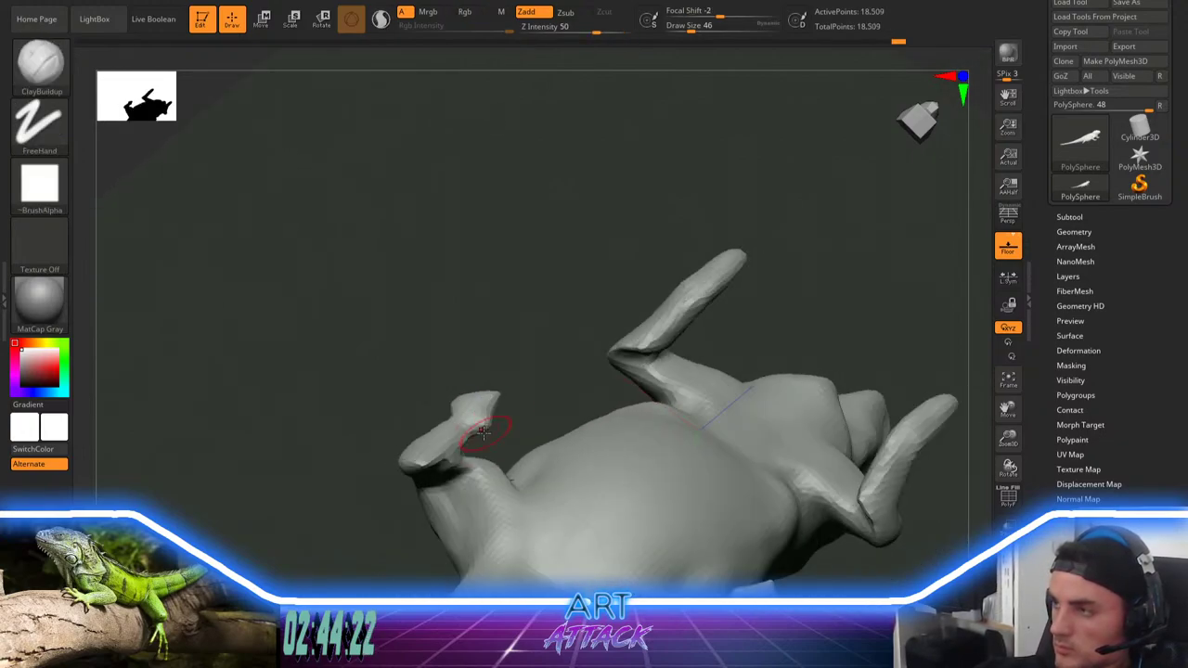
{"action": "key", "text": "b"}
{"action": "key", "text": "m"}
{"action": "key", "text": "v"}
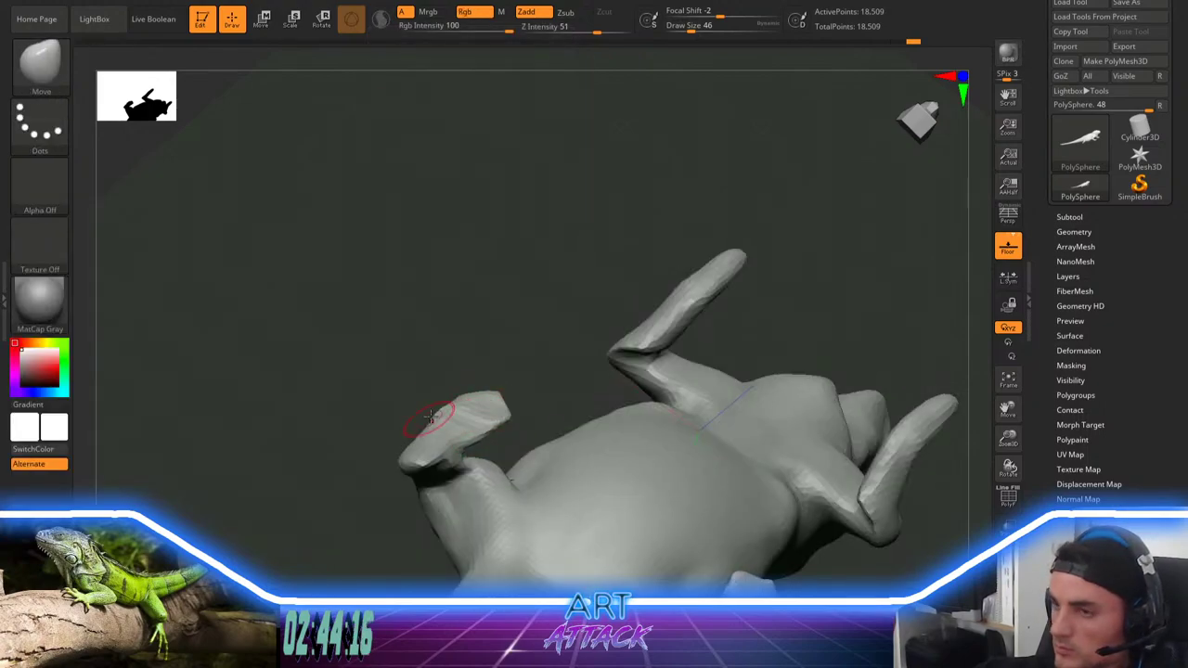
{"action": "mouse_move", "coordinate": [431, 416]}
{"action": "left_mouse_down"}
{"action": "mouse_move", "coordinate": [483, 358]}
{"action": "mouse_move", "coordinate": [511, 381]}
{"action": "mouse_move", "coordinate": [451, 292]}
{"action": "mouse_move", "coordinate": [502, 310]}
{"action": "mouse_move", "coordinate": [499, 300]}
{"action": "mouse_move", "coordinate": [513, 317]}
{"action": "mouse_move", "coordinate": [602, 294]}
{"action": "mouse_move", "coordinate": [648, 314]}
{"action": "left_mouse_up"}
{"action": "key", "text": "]"}
{"action": "left_click_drag", "start_coordinate": [596, 283], "coordinate": [660, 275], "text": "alt"}
{"action": "key", "text": "space"}
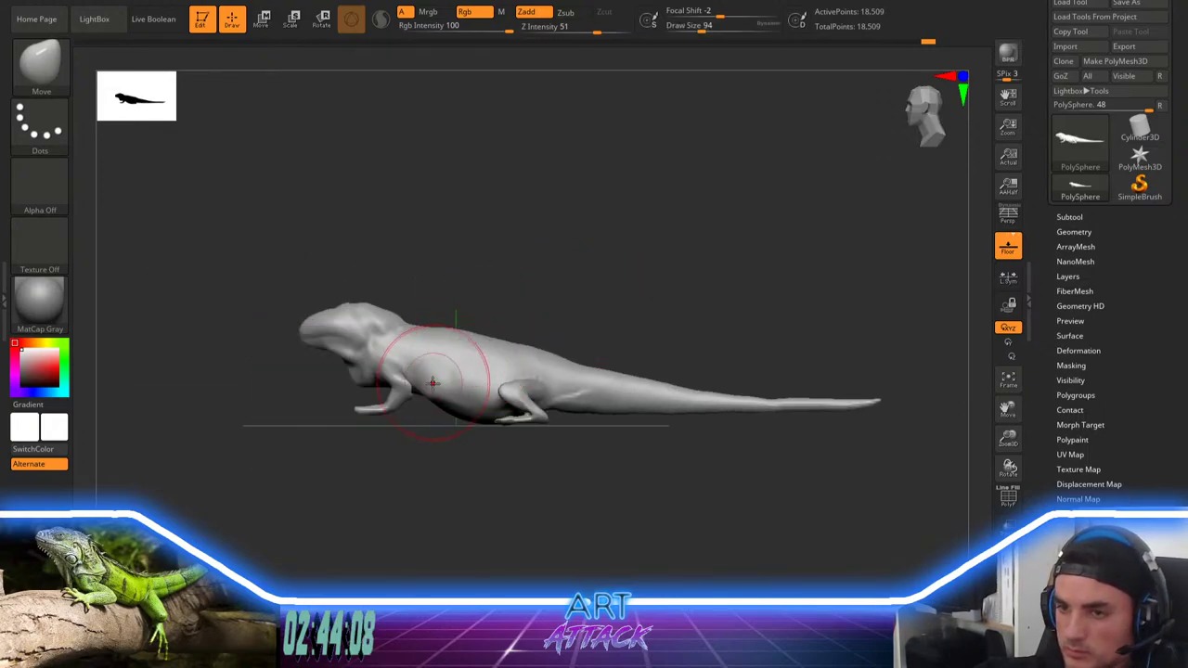
Step: Mask the front legs at draw size 51, invert the mask and move the legs down to the floor
{"action": "right_click_drag", "start_coordinate": [394, 387], "coordinate": [379, 462]}
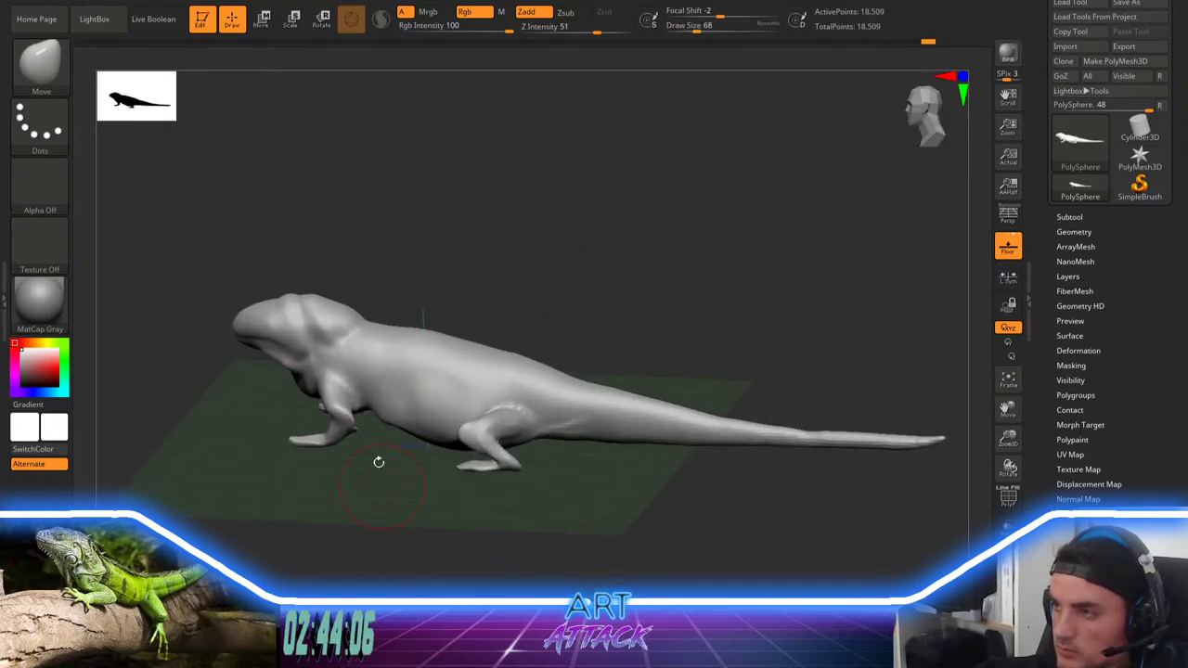
{"action": "left_click_drag", "start_coordinate": [340, 397], "coordinate": [339, 435], "text": "ctrl"}
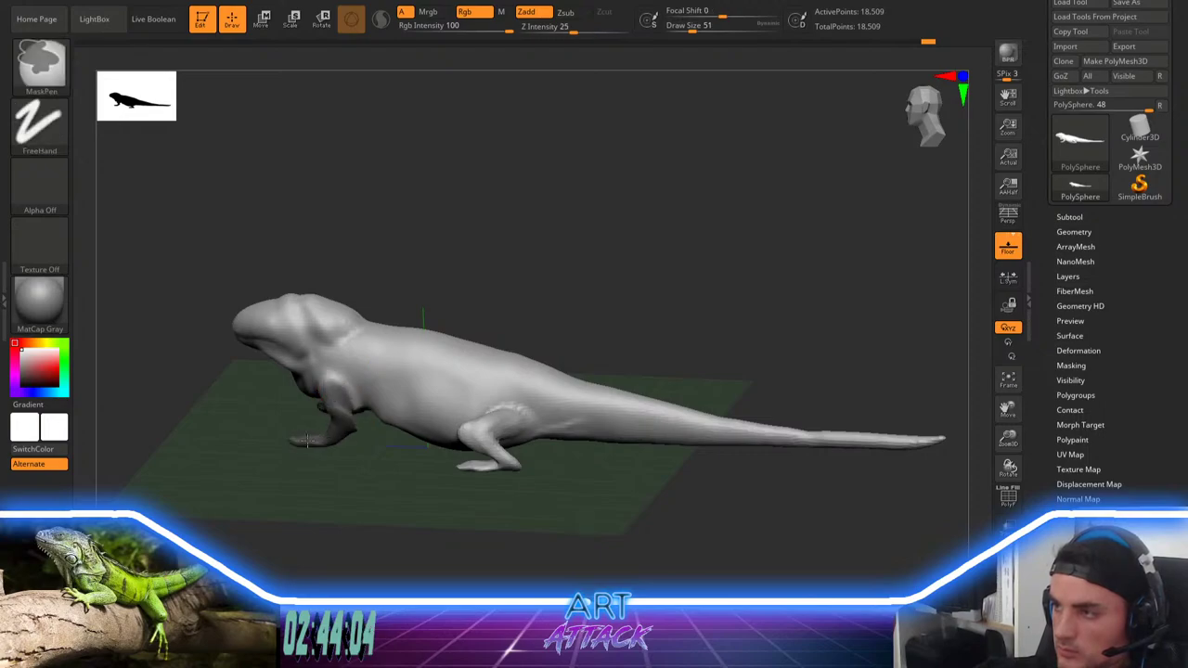
{"action": "left_click", "coordinate": [352, 487], "text": "ctrl"}
{"action": "right_click_drag", "start_coordinate": [351, 487], "coordinate": [364, 452], "text": "shift"}
{"action": "key", "text": "w"}
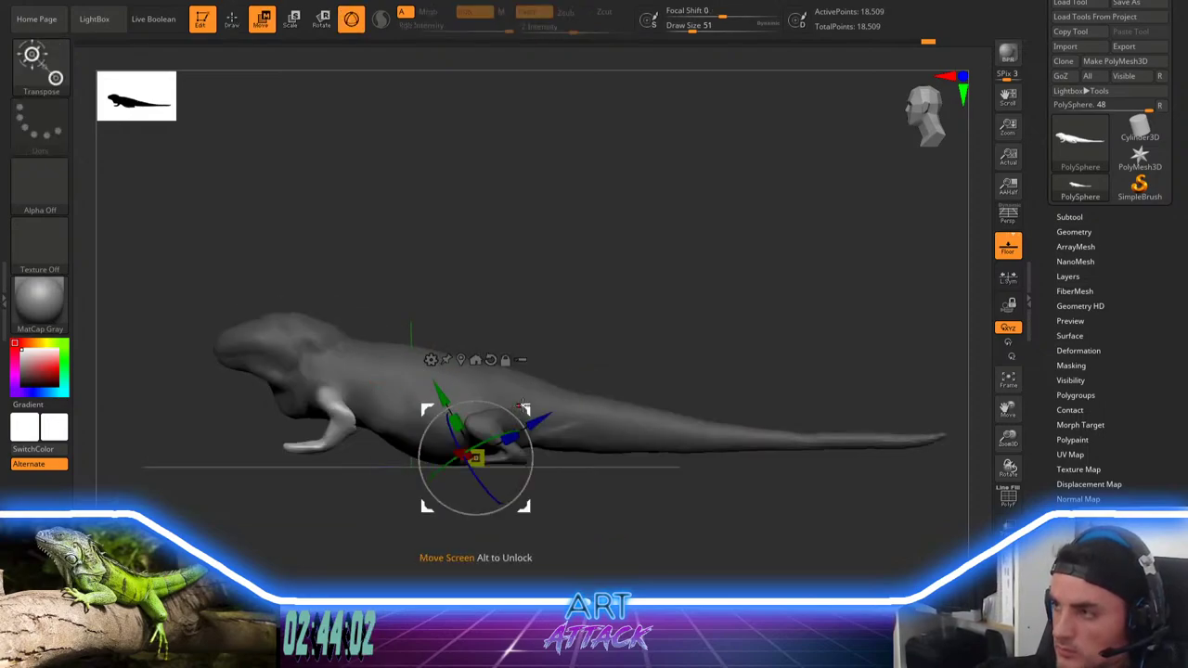
{"action": "left_click_drag", "start_coordinate": [525, 410], "coordinate": [520, 419]}
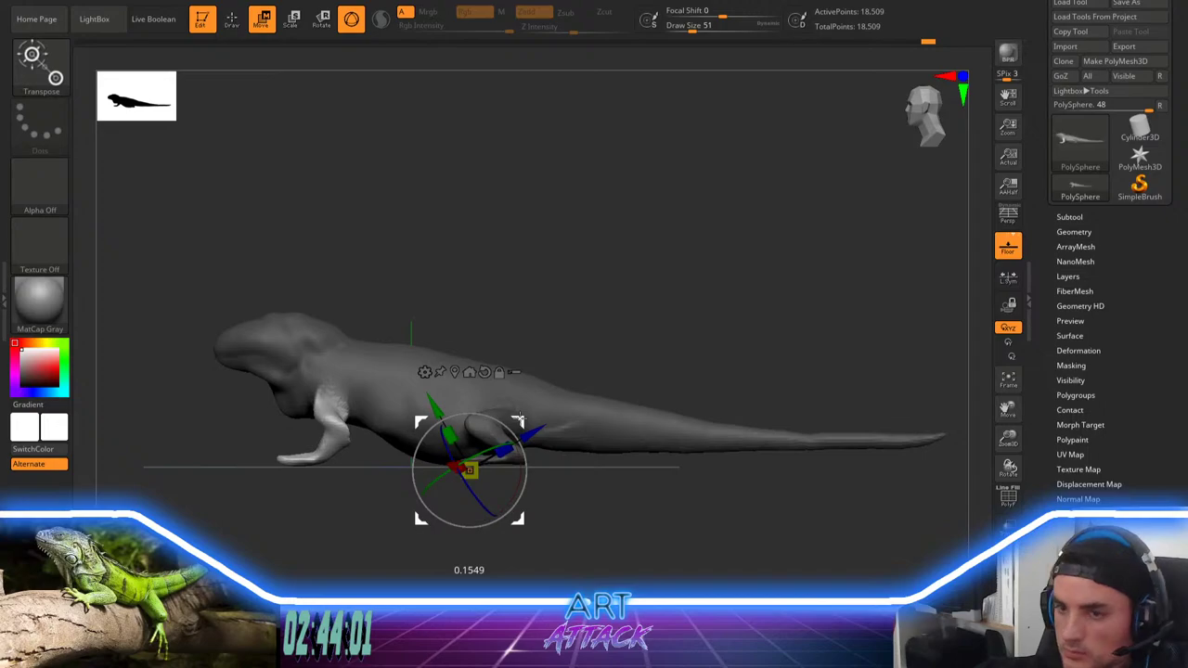
{"action": "left_click_drag", "start_coordinate": [527, 295], "coordinate": [642, 285]}
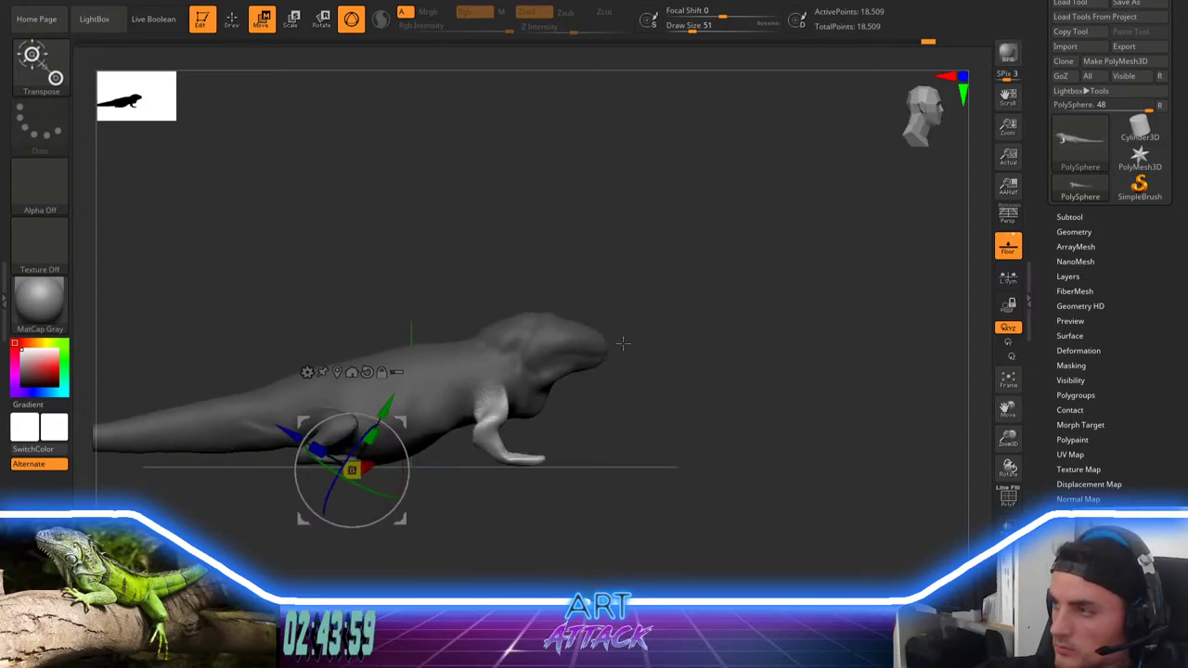
Step: Smooth the stretched front legs at draw size 31 and clear the mask
{"action": "key", "text": "q"}
{"action": "left_click_drag", "start_coordinate": [596, 398], "coordinate": [641, 516], "text": "alt"}
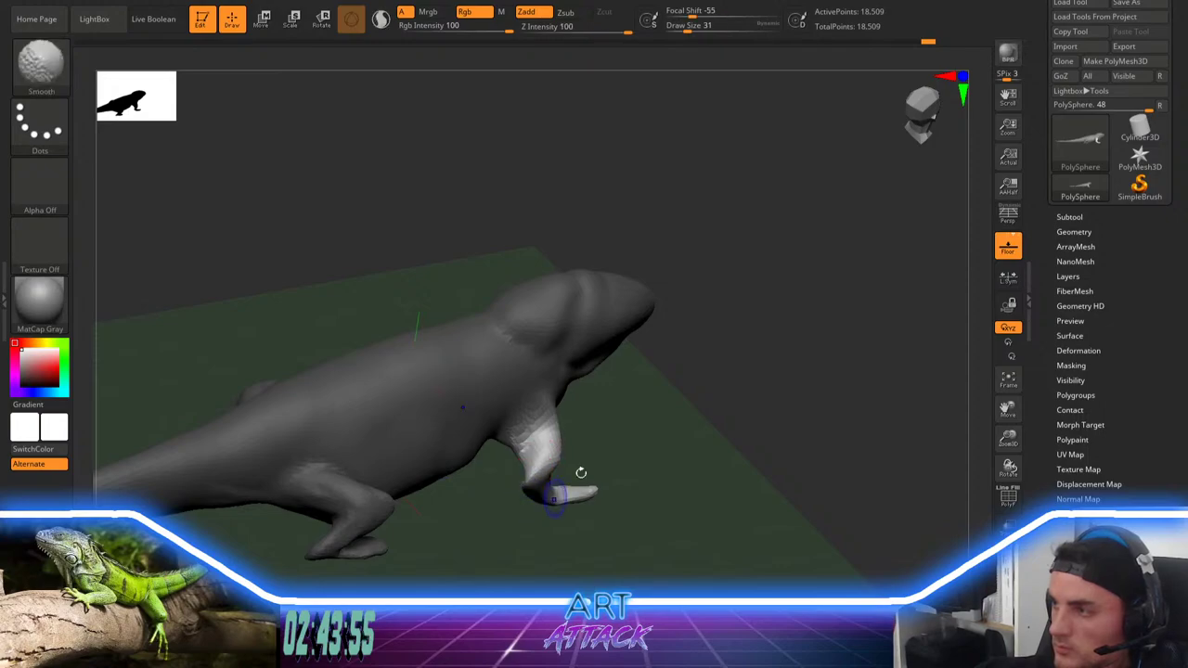
{"action": "left_click_drag", "start_coordinate": [583, 473], "coordinate": [597, 399], "text": "shift"}
{"action": "left_click_drag", "start_coordinate": [616, 439], "coordinate": [626, 463], "text": "ctrl"}
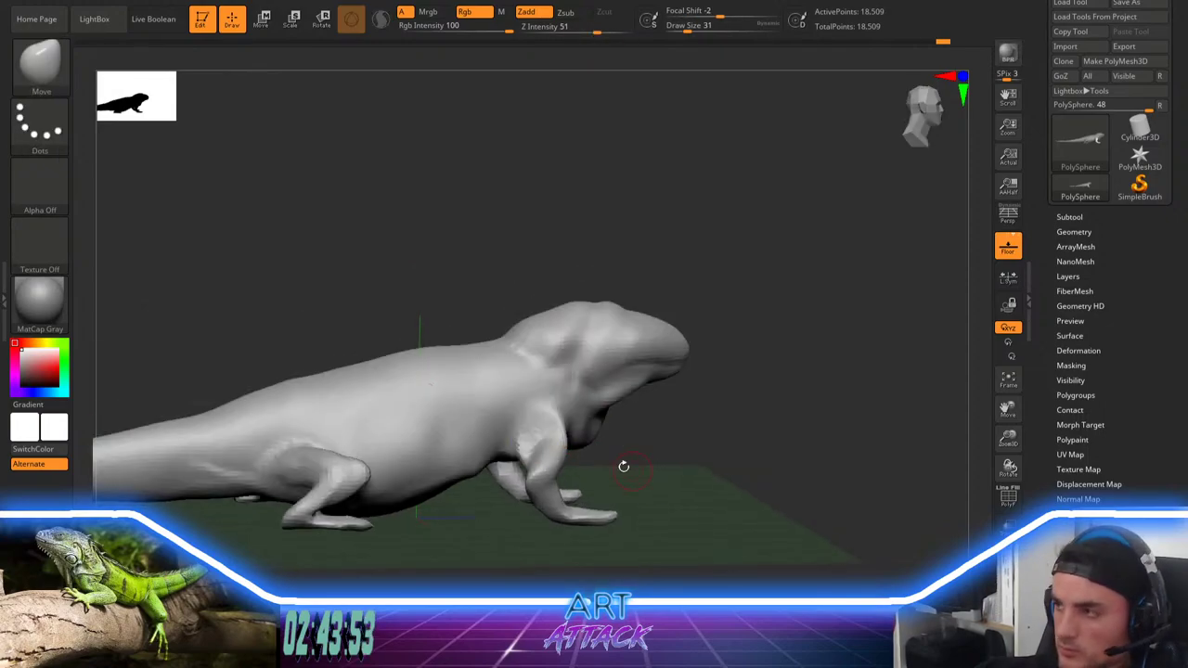
Step: Thicken the upper front legs with the ClayBuildup brush at draw size 41 and smooth the surface
{"action": "key", "text": "b"}
{"action": "key", "text": "i"}
{"action": "key", "text": "n"}
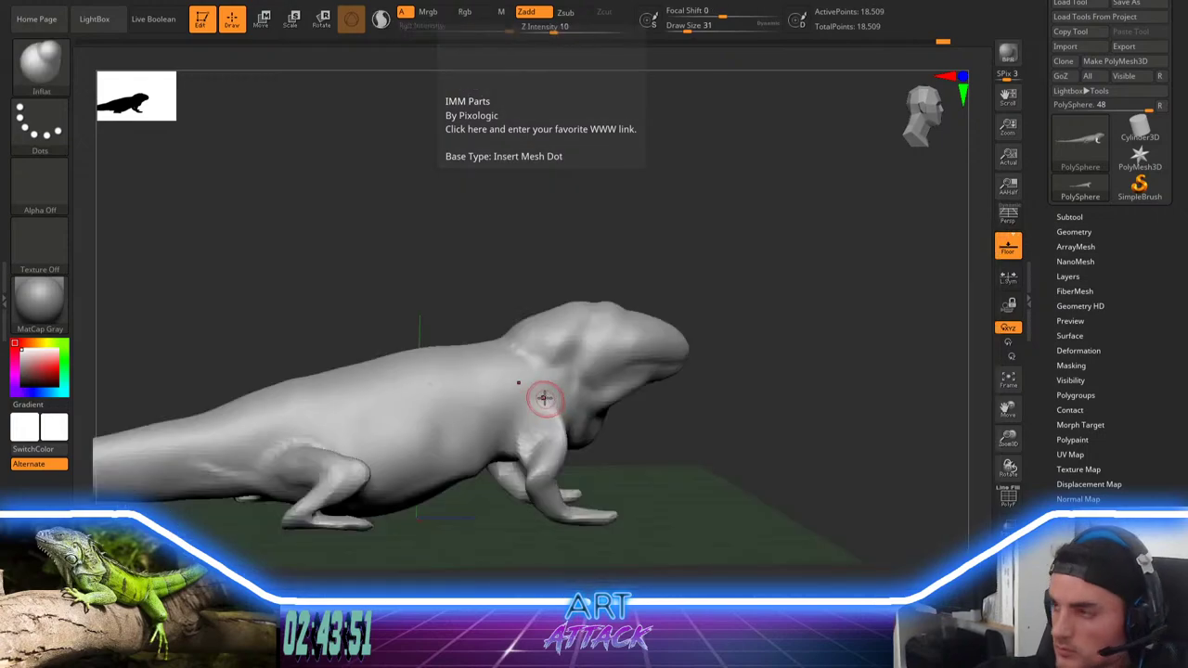
{"action": "key", "text": "b"}
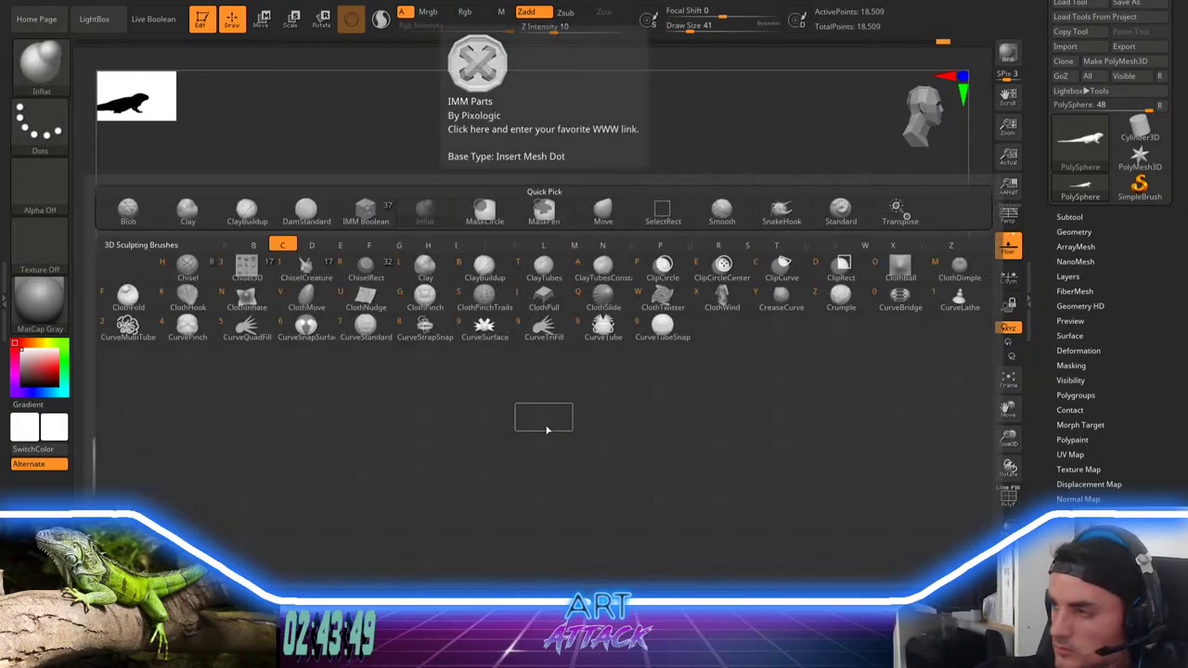
{"action": "key", "text": "c"}
{"action": "key", "text": "b"}
{"action": "mouse_move", "coordinate": [557, 434]}
{"action": "left_mouse_down", "text": "shift"}
{"action": "mouse_move", "coordinate": [544, 425]}
{"action": "mouse_move", "coordinate": [550, 446]}
{"action": "left_mouse_up", "text": "shift"}
{"action": "right_click_drag", "start_coordinate": [594, 478], "coordinate": [549, 461]}
{"action": "left_click_drag", "start_coordinate": [563, 465], "coordinate": [553, 472], "text": "shift"}
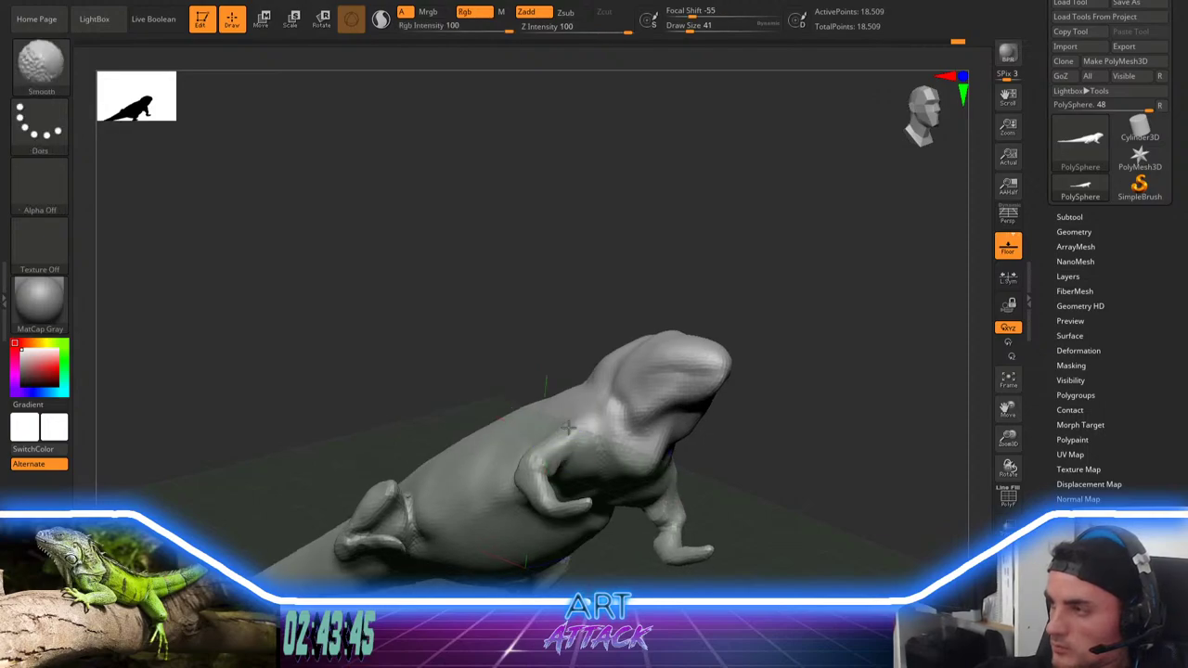
Step: Build up the shoulders above the front legs with ClayBuildup at draw size 56 and smooth the strokes
{"action": "right_click_drag", "start_coordinate": [478, 316], "coordinate": [521, 386]}
{"action": "key", "text": "bracketright"}
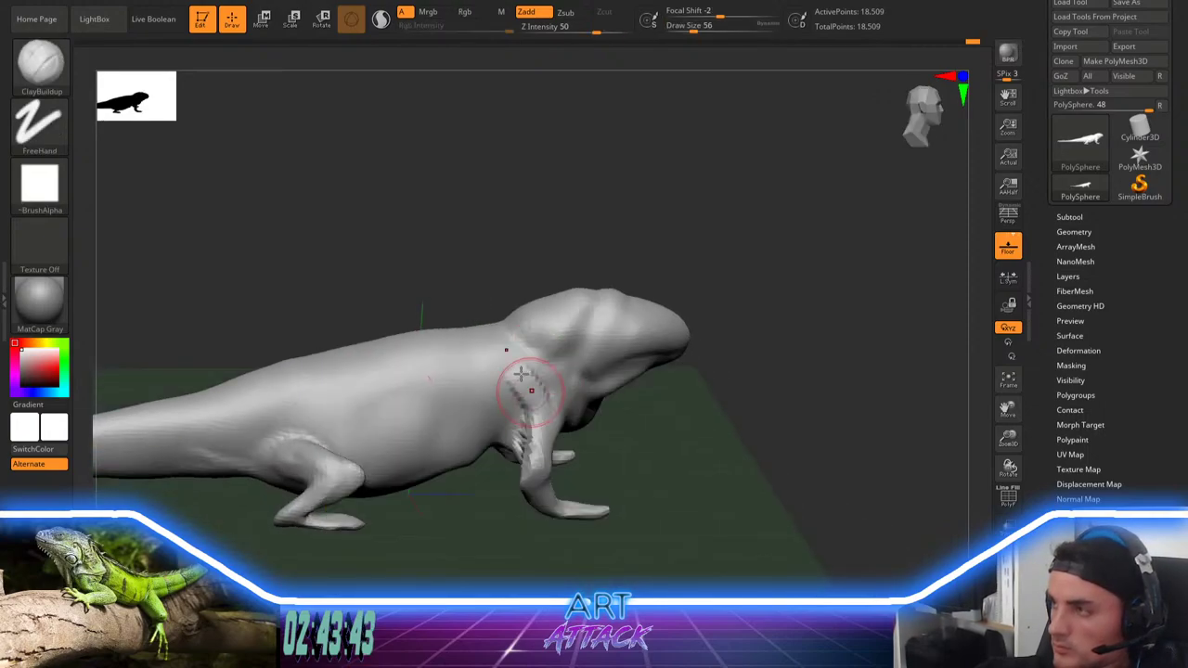
{"action": "left_click_drag", "start_coordinate": [531, 386], "coordinate": [520, 375], "text": "shift"}
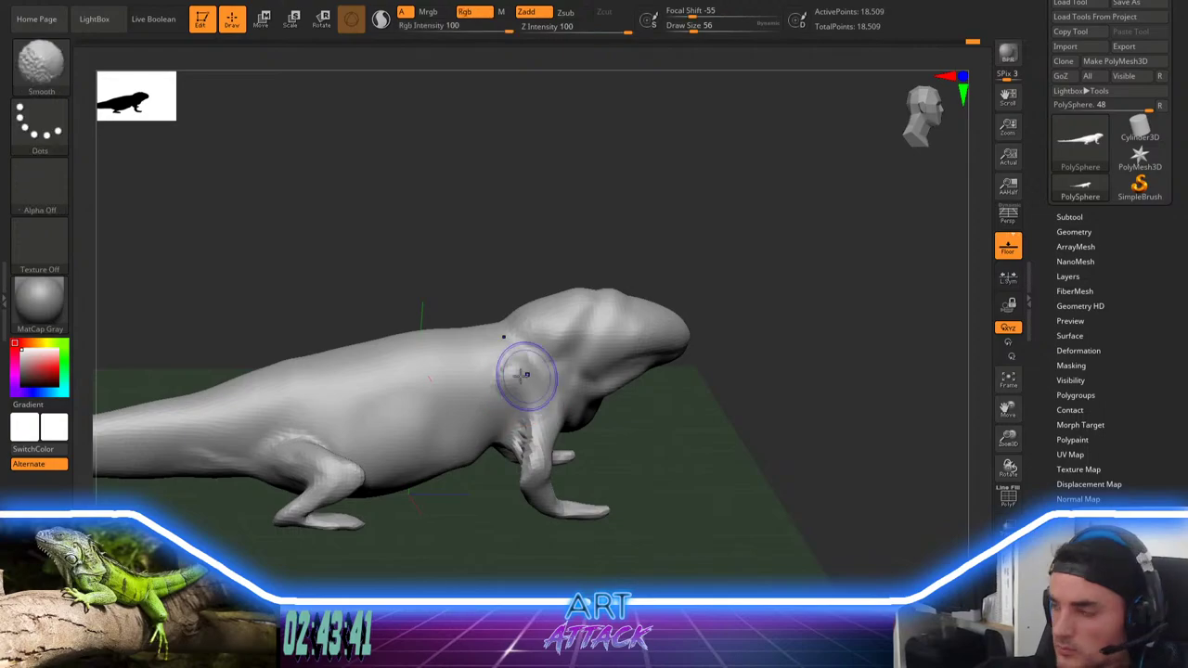
Step: Define the creases where the front legs meet the chest with DamStandard at draw size 35, remesh and smooth
{"action": "left_click_drag", "start_coordinate": [483, 520], "coordinate": [508, 395]}
{"action": "key", "text": "b"}
{"action": "key", "text": "d"}
{"action": "key", "text": "s"}
{"action": "left_click_drag", "start_coordinate": [652, 358], "coordinate": [604, 363]}
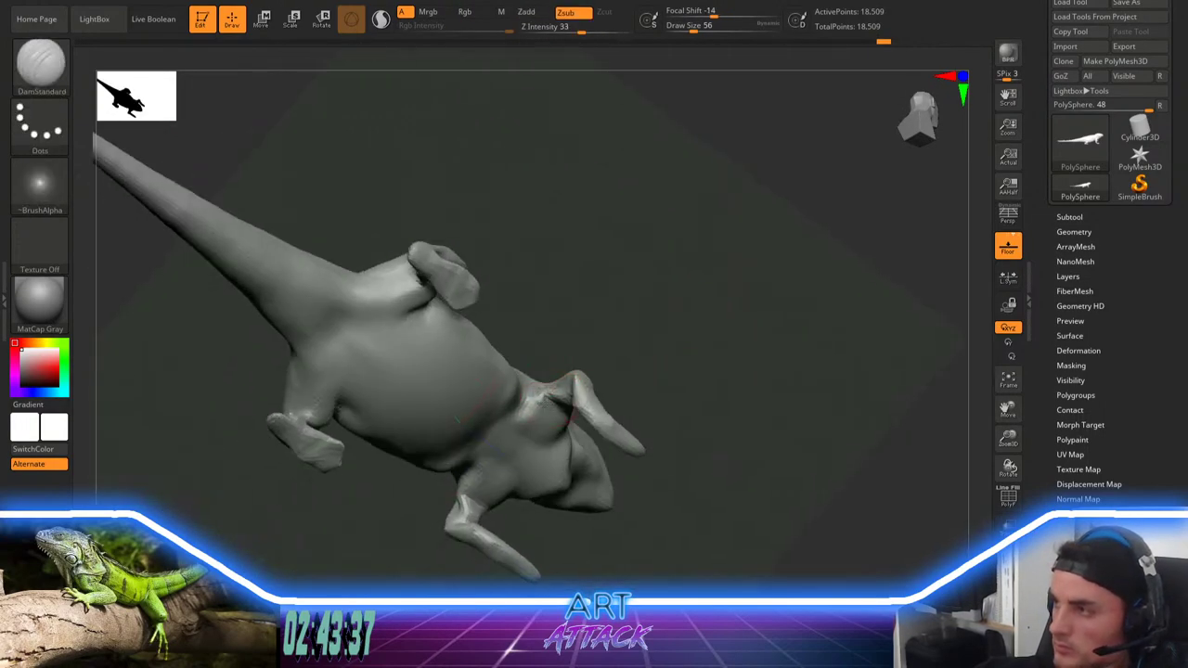
{"action": "key", "text": "space"}
{"action": "left_click_drag", "start_coordinate": [564, 406], "coordinate": [558, 406]}
{"action": "left_click_drag", "start_coordinate": [583, 287], "coordinate": [573, 390]}
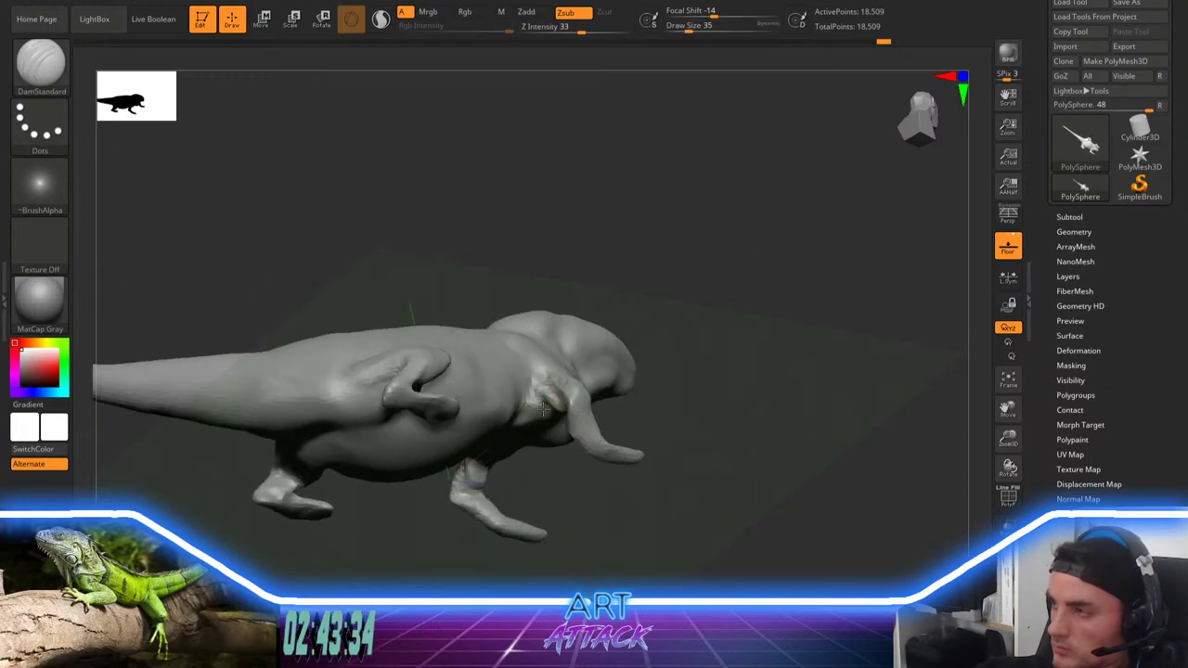
{"action": "left_click_drag", "start_coordinate": [709, 393], "coordinate": [721, 357], "text": "ctrl"}
{"action": "left_click_drag", "start_coordinate": [721, 314], "coordinate": [711, 380]}
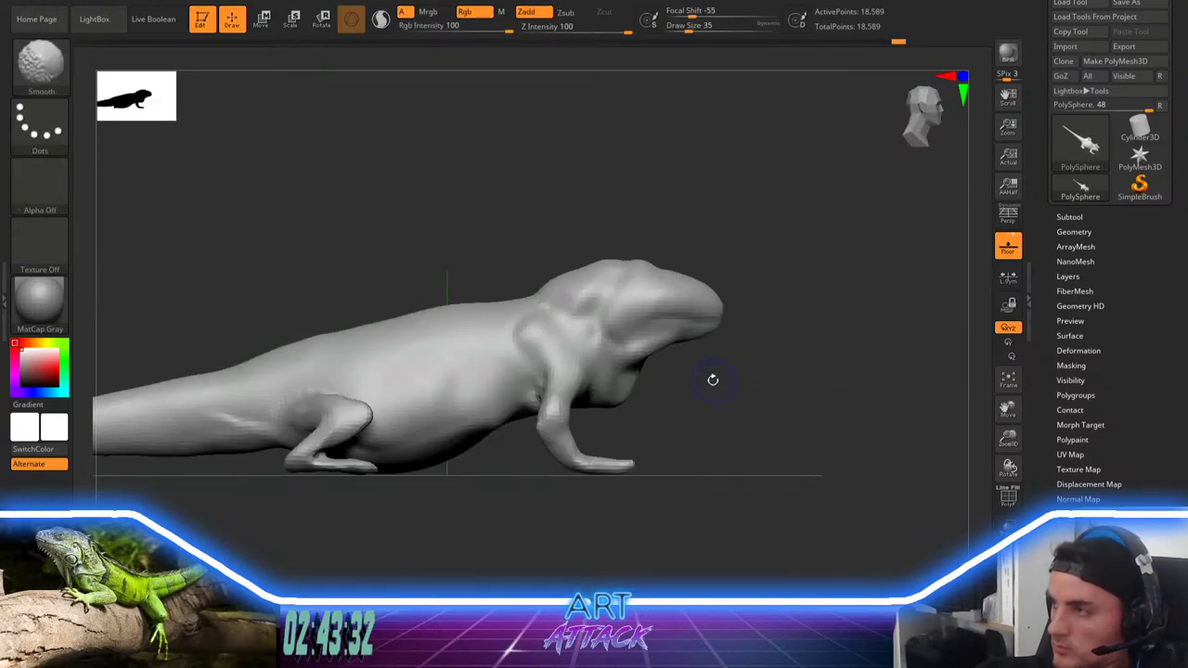
Step: Reshape the underside of the belly in side view using the Move brush at draw sizes 136 and 94
{"action": "key", "text": "space"}
{"action": "mouse_move", "coordinate": [534, 399]}
{"action": "left_mouse_down"}
{"action": "mouse_move", "coordinate": [546, 399]}
{"action": "mouse_move", "coordinate": [471, 418]}
{"action": "left_mouse_up"}
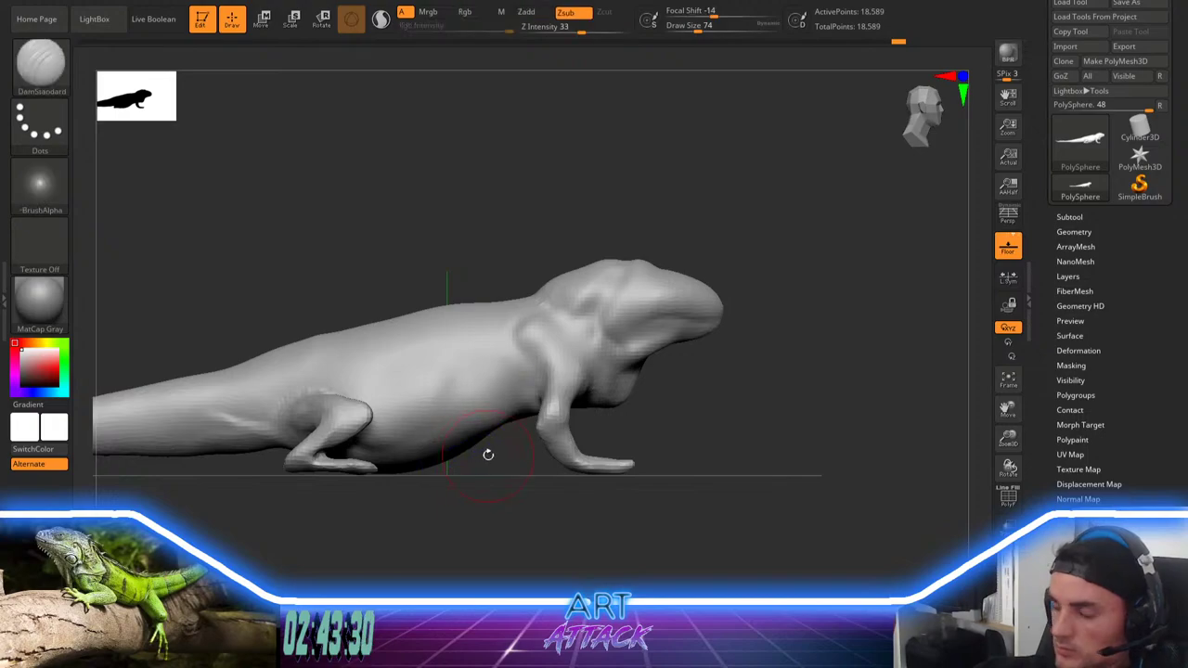
{"action": "key", "text": "b"}
{"action": "key", "text": "m"}
{"action": "key", "text": "v"}
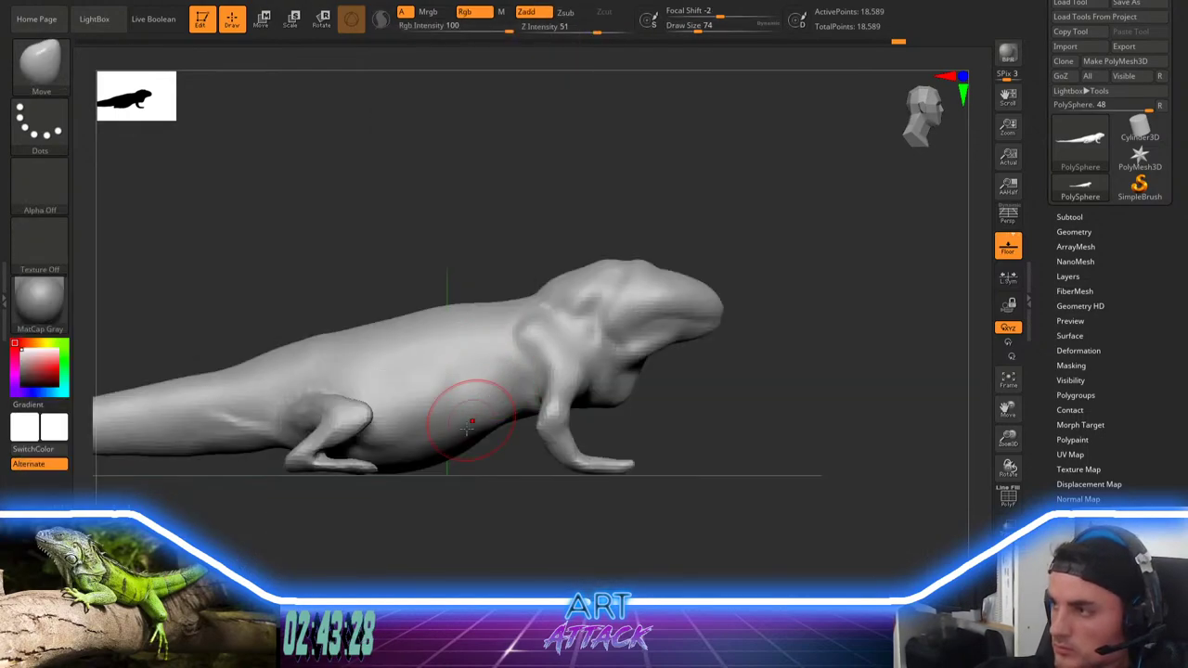
{"action": "key", "text": "space"}
{"action": "left_click_drag", "start_coordinate": [490, 375], "coordinate": [500, 375]}
{"action": "key", "text": "space"}
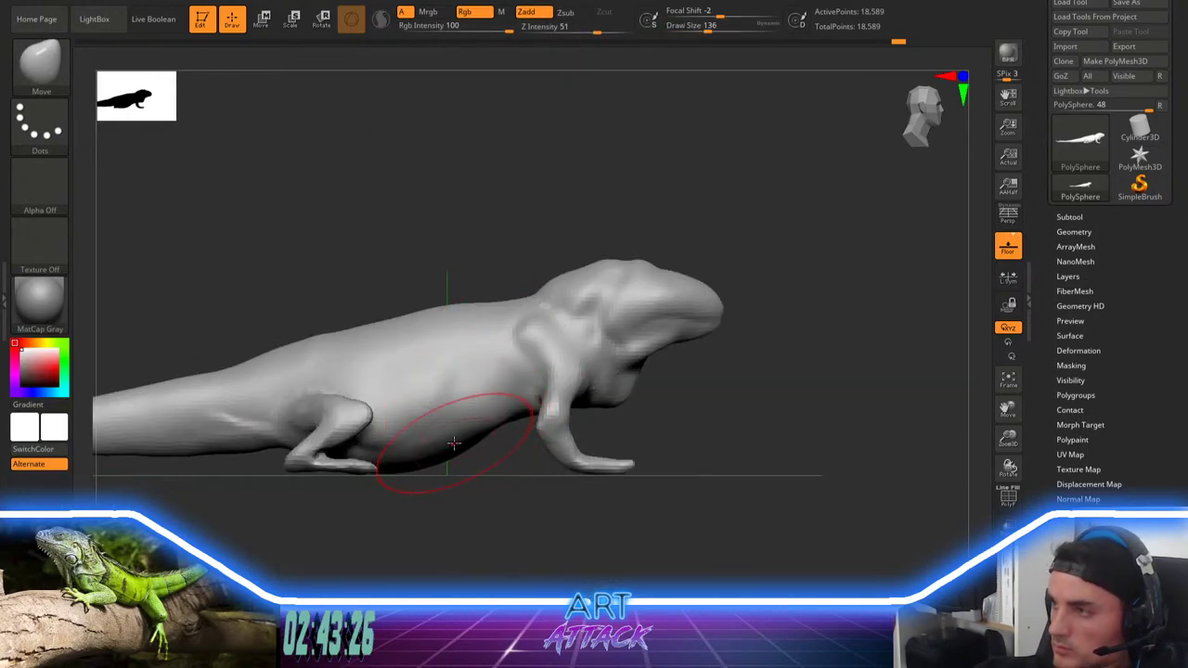
{"action": "key", "text": "space"}
{"action": "left_click_drag", "start_coordinate": [467, 464], "coordinate": [459, 464]}
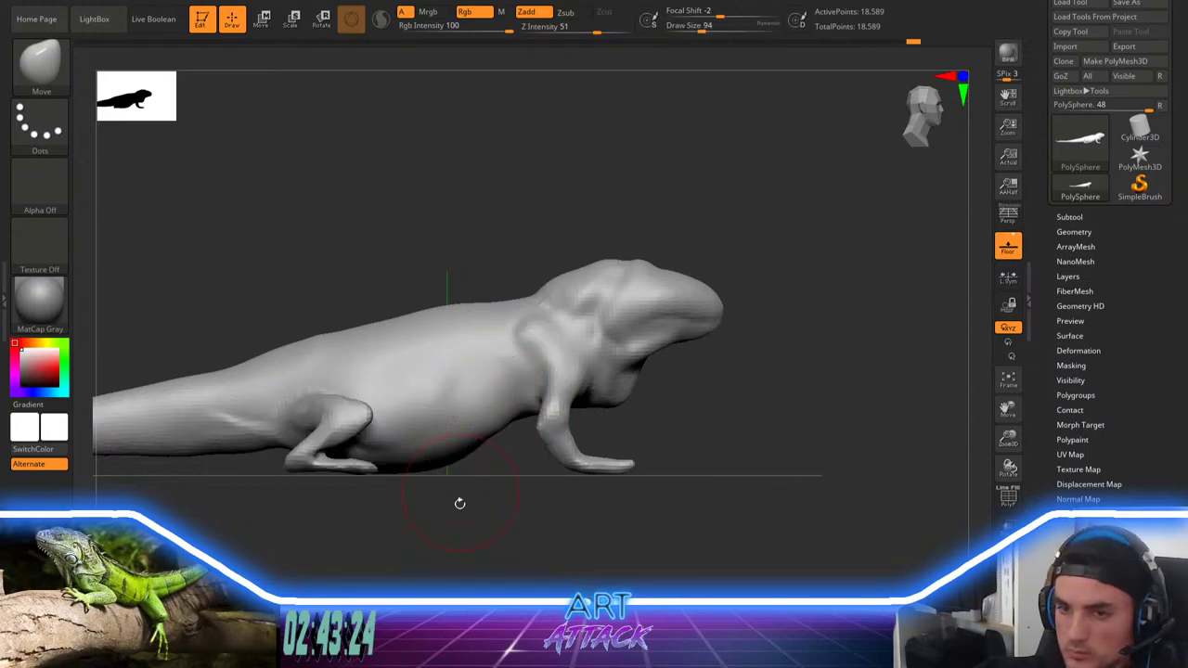
Step: Smooth the bumps on the neck and the top of the head in side view at draw size 44
{"action": "left_click_drag", "start_coordinate": [467, 510], "coordinate": [470, 482]}
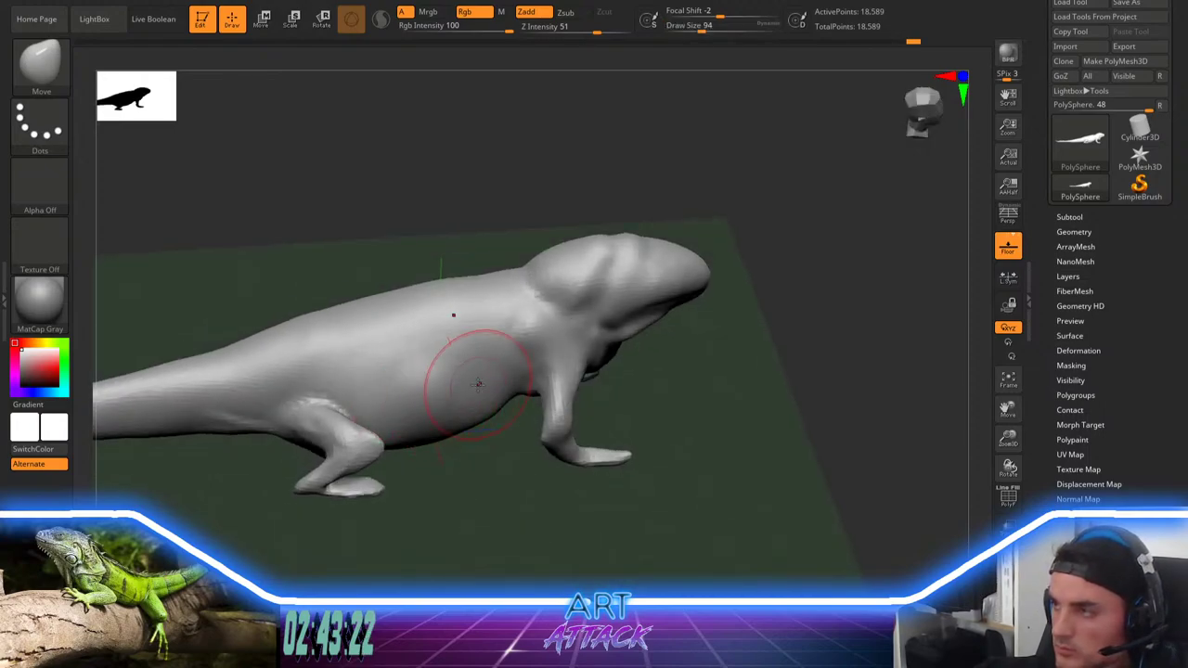
{"action": "left_click_drag", "start_coordinate": [431, 262], "coordinate": [426, 228], "text": "shift"}
{"action": "key", "text": "space"}
{"action": "left_click_drag", "start_coordinate": [492, 308], "coordinate": [487, 308]}
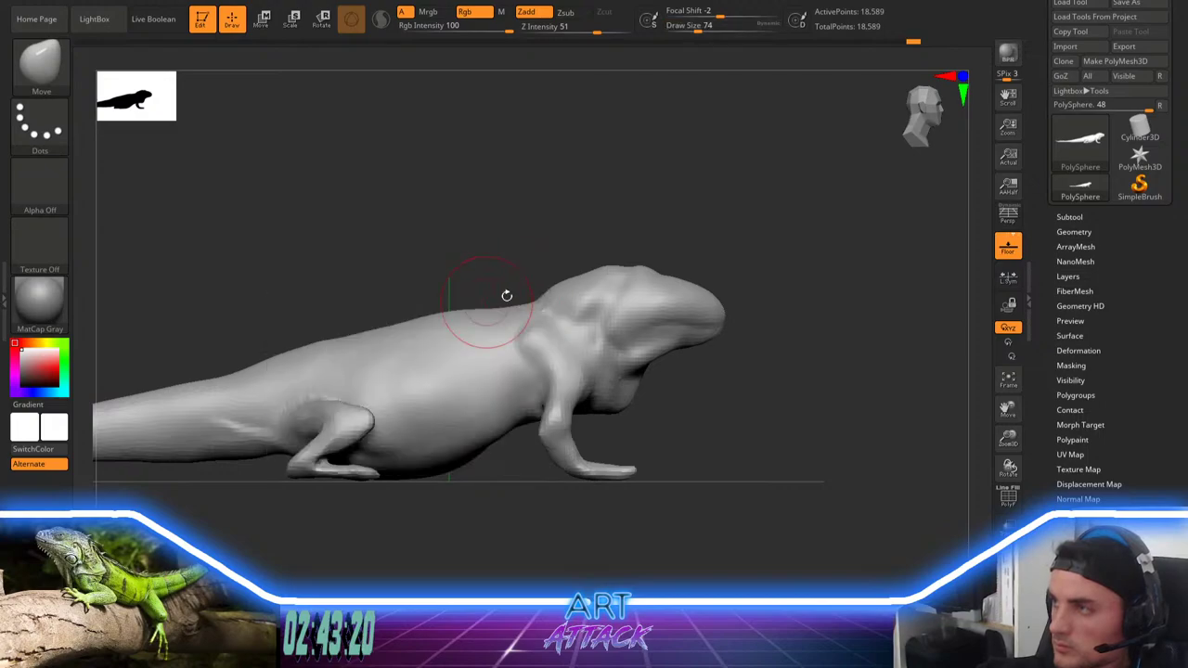
{"action": "key", "text": "shift"}
{"action": "left_click_drag", "start_coordinate": [577, 297], "coordinate": [597, 301], "text": "shift"}
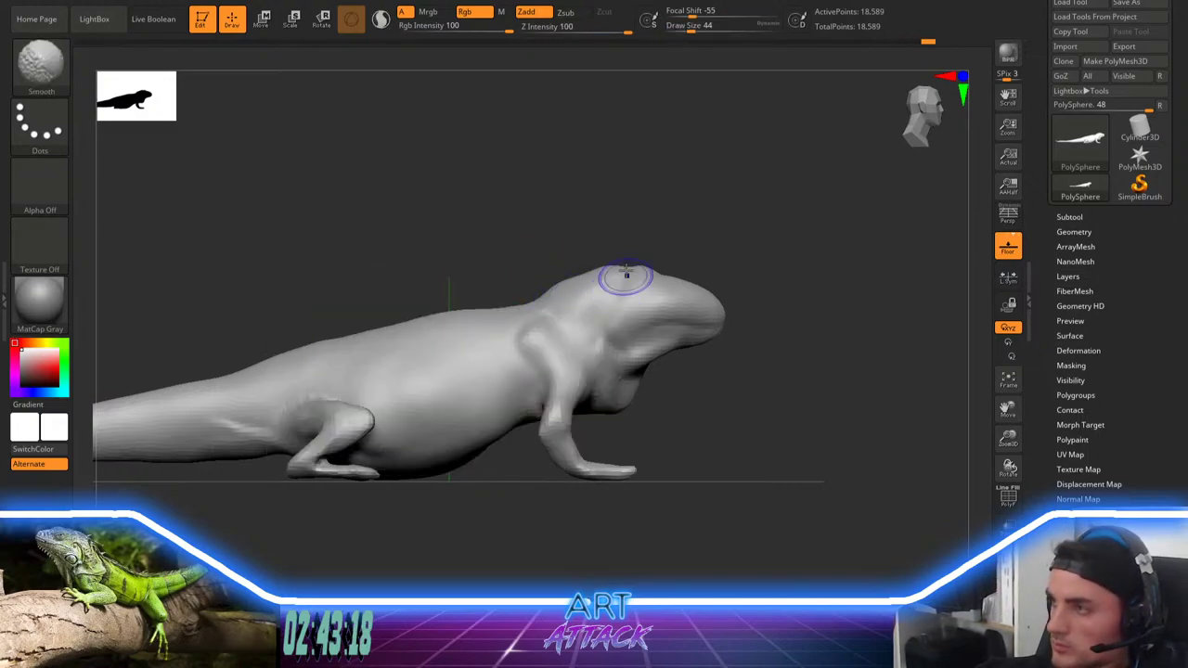
Step: Build up the sides of the snout and the jaw with the ClayBuildup brush at draw sizes 83 and 65
{"action": "left_click_drag", "start_coordinate": [687, 225], "coordinate": [584, 262], "text": "alt"}
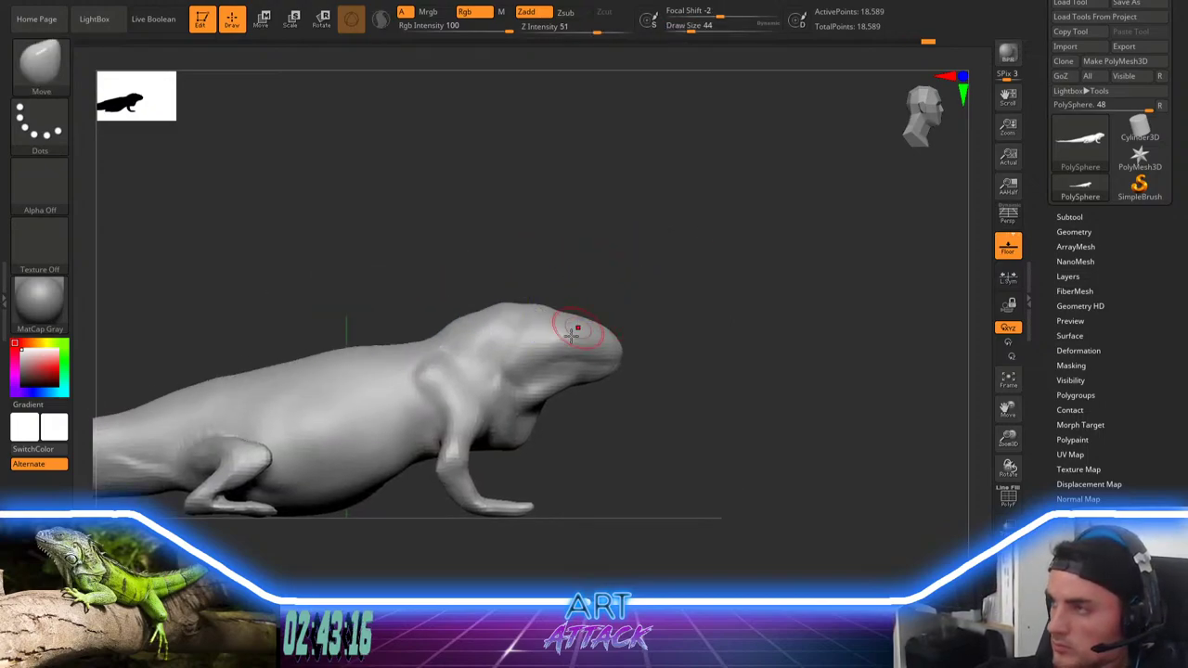
{"action": "key", "text": "b"}
{"action": "mouse_move", "coordinate": [678, 291]}
{"action": "left_mouse_down", "text": "alt"}
{"action": "mouse_move", "coordinate": [584, 299]}
{"action": "mouse_move", "coordinate": [610, 340]}
{"action": "mouse_move", "coordinate": [587, 316]}
{"action": "mouse_move", "coordinate": [568, 341]}
{"action": "left_mouse_up", "text": "alt"}
{"action": "key", "text": "c"}
{"action": "key", "text": "b"}
{"action": "key", "text": "space"}
{"action": "mouse_move", "coordinate": [483, 341]}
{"action": "left_mouse_down"}
{"action": "mouse_move", "coordinate": [522, 341]}
{"action": "mouse_move", "coordinate": [466, 345]}
{"action": "left_mouse_up"}
{"action": "key", "text": "space"}
{"action": "left_click_drag", "start_coordinate": [544, 322], "coordinate": [533, 321]}
{"action": "mouse_move", "coordinate": [577, 321]}
{"action": "left_mouse_down"}
{"action": "mouse_move", "coordinate": [554, 291]}
{"action": "mouse_move", "coordinate": [570, 284]}
{"action": "mouse_move", "coordinate": [601, 324]}
{"action": "mouse_move", "coordinate": [620, 310]}
{"action": "left_mouse_up"}
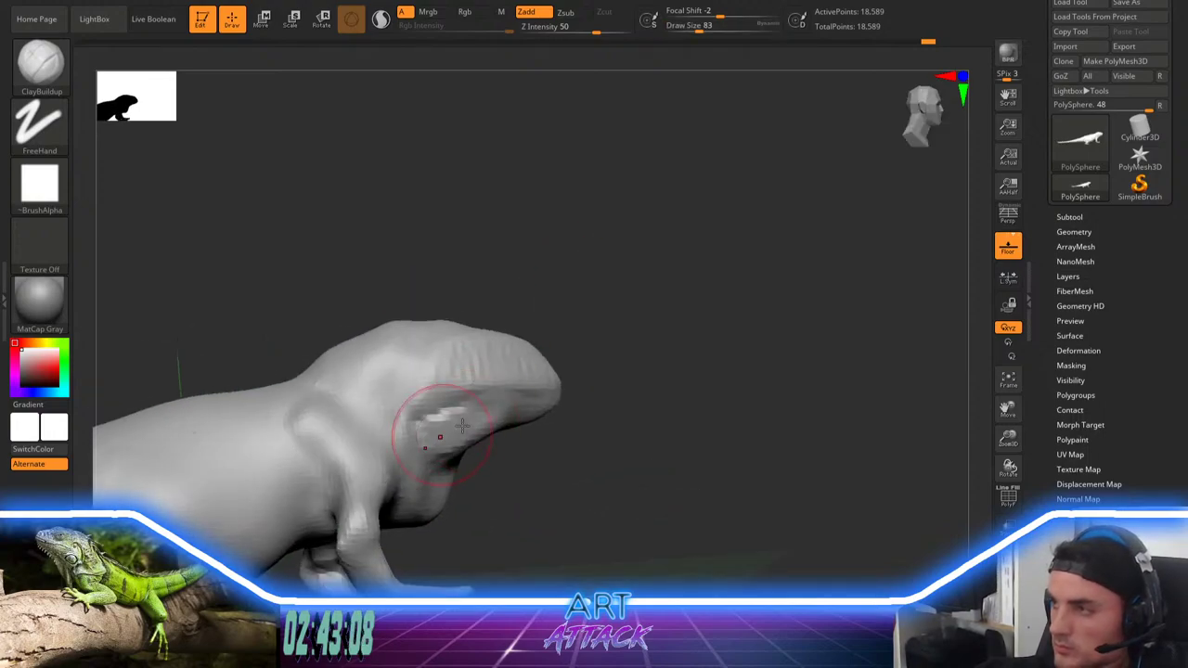
{"action": "left_click_drag", "start_coordinate": [489, 464], "coordinate": [466, 445]}
{"action": "left_click_drag", "start_coordinate": [647, 368], "coordinate": [631, 409]}
{"action": "mouse_move", "coordinate": [631, 409]}
{"action": "left_mouse_down", "text": "alt"}
{"action": "mouse_move", "coordinate": [605, 374]}
{"action": "mouse_move", "coordinate": [644, 417]}
{"action": "mouse_move", "coordinate": [680, 321]}
{"action": "mouse_move", "coordinate": [633, 342]}
{"action": "left_mouse_up", "text": "alt"}
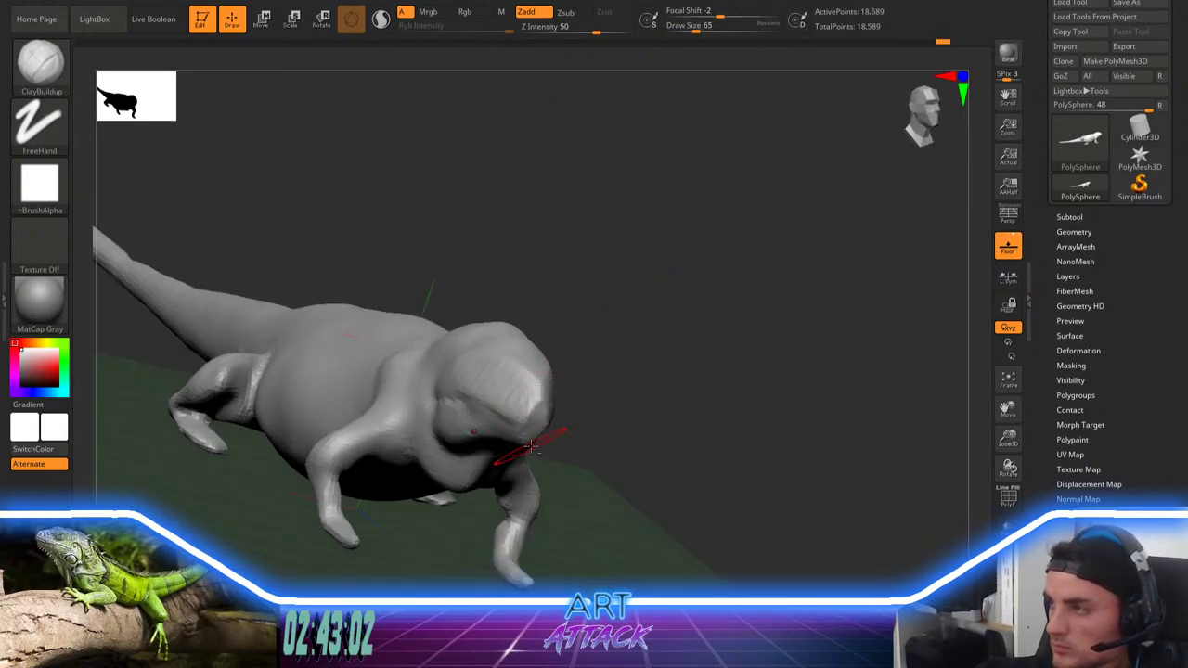
Step: Reshape the head's profile in side view using the Move brush at draw size 108
{"action": "mouse_move", "coordinate": [629, 395]}
{"action": "left_mouse_down"}
{"action": "mouse_move", "coordinate": [655, 384]}
{"action": "mouse_move", "coordinate": [663, 408]}
{"action": "mouse_move", "coordinate": [618, 337]}
{"action": "mouse_move", "coordinate": [614, 357]}
{"action": "mouse_move", "coordinate": [644, 340]}
{"action": "mouse_move", "coordinate": [631, 387]}
{"action": "left_mouse_up"}
{"action": "key", "text": "b"}
{"action": "key", "text": "m"}
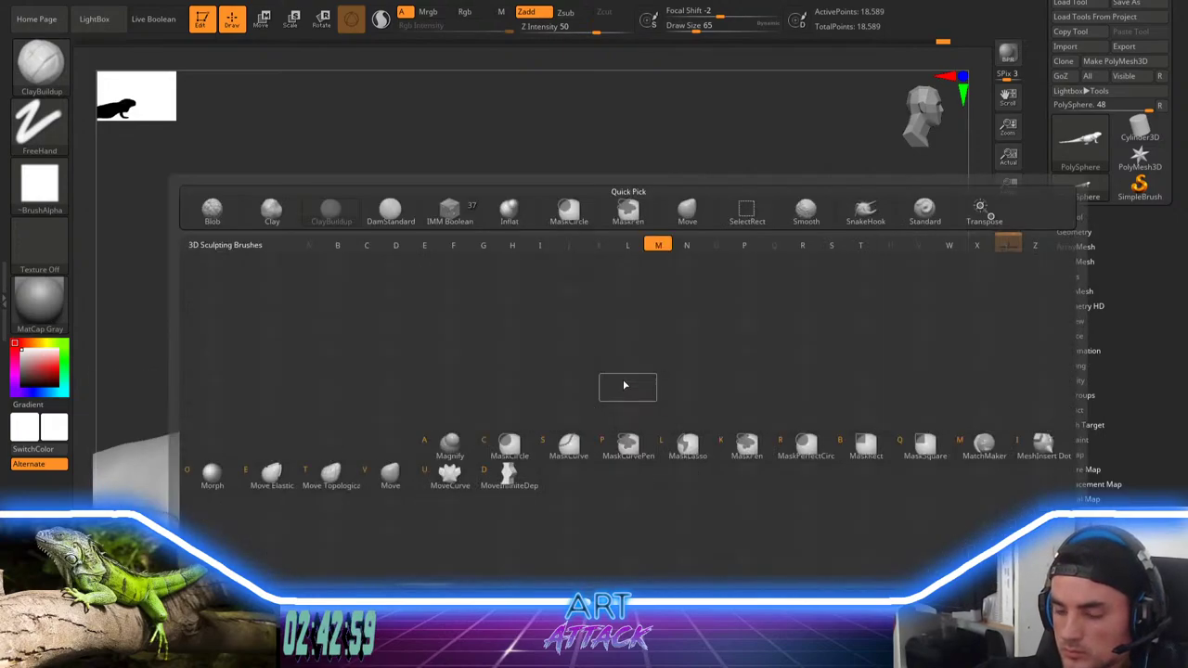
{"action": "key", "text": "v"}
{"action": "left_click_drag", "start_coordinate": [626, 320], "coordinate": [581, 388], "text": "alt"}
{"action": "key", "text": "space"}
{"action": "left_click_drag", "start_coordinate": [604, 324], "coordinate": [612, 324]}
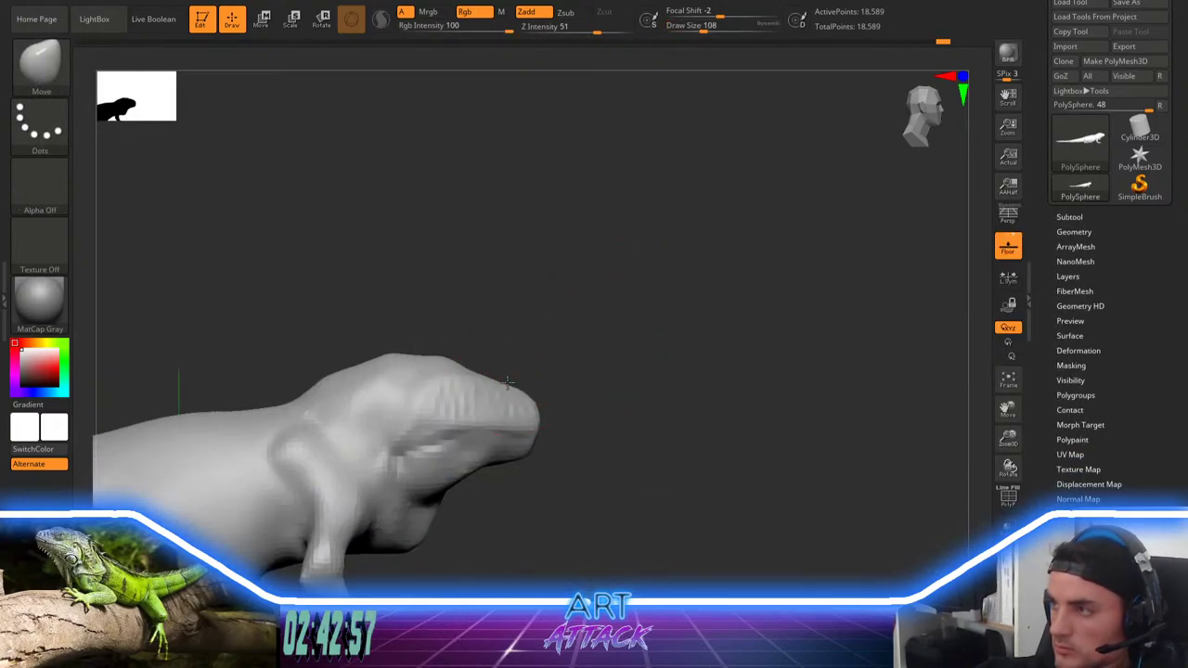
{"action": "key", "text": "["}
{"action": "key", "text": "["}
{"action": "mouse_move", "coordinate": [597, 313]}
{"action": "left_mouse_down", "text": "alt"}
{"action": "mouse_move", "coordinate": [631, 361]}
{"action": "mouse_move", "coordinate": [639, 328]}
{"action": "mouse_move", "coordinate": [628, 326]}
{"action": "mouse_move", "coordinate": [624, 384]}
{"action": "left_mouse_up", "text": "alt"}
Step: Bulge out the elbows of the front legs with the Inflat brush at draw sizes 23 and 37
{"action": "key", "text": "b"}
{"action": "key", "text": "i"}
{"action": "key", "text": "n"}
{"action": "left_click_drag", "start_coordinate": [569, 412], "coordinate": [597, 368], "text": "alt"}
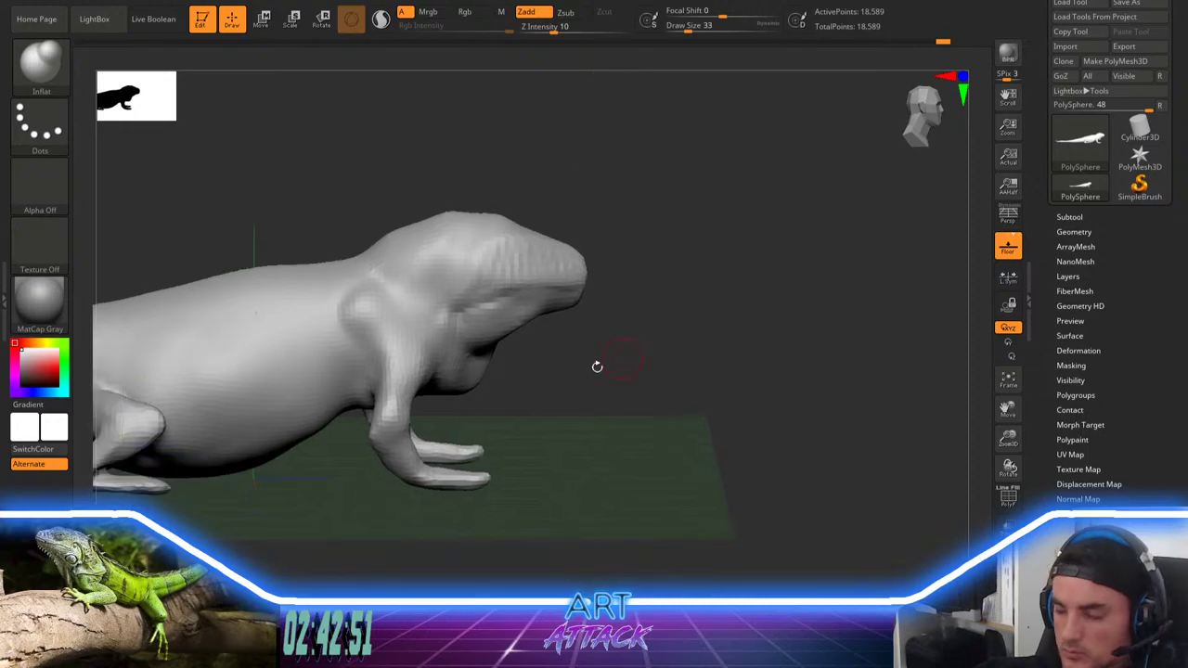
{"action": "key", "text": "space"}
{"action": "left_click", "coordinate": [529, 362]}
{"action": "key", "text": "space"}
{"action": "left_click", "coordinate": [411, 423]}
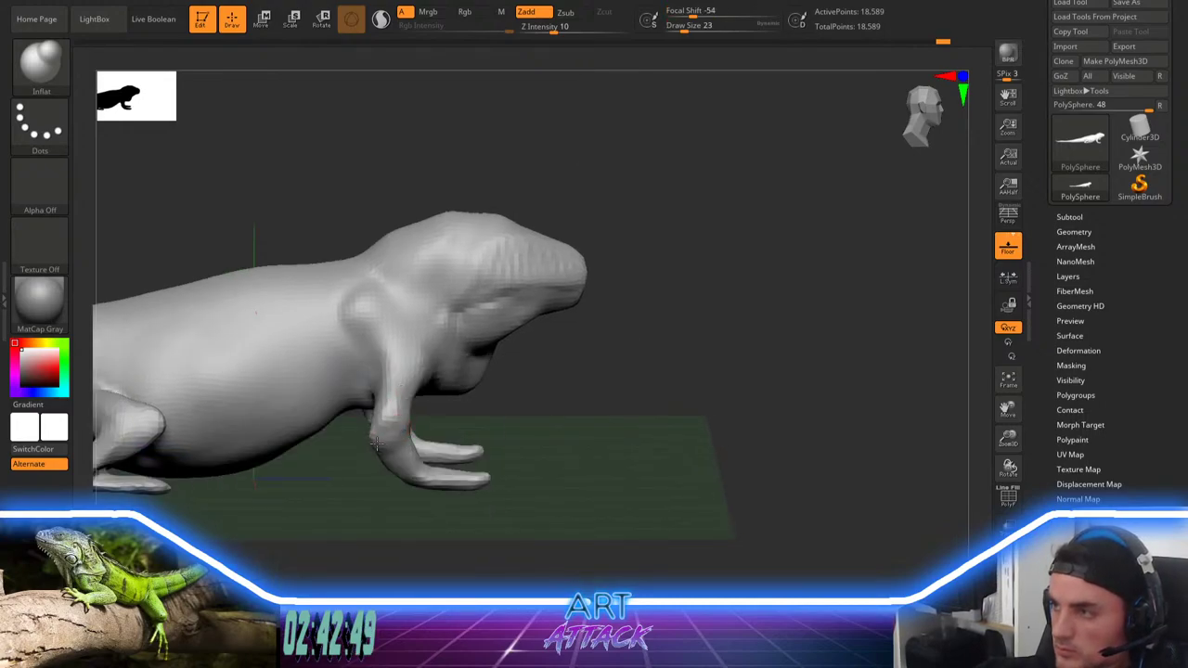
{"action": "key", "text": "space"}
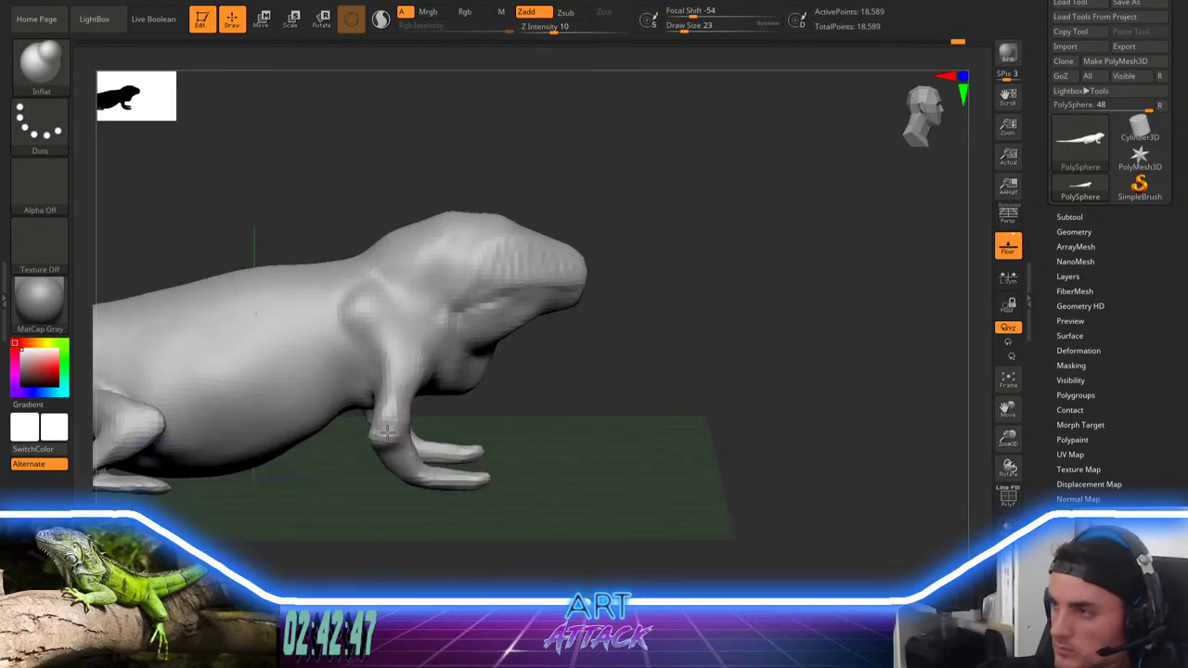
{"action": "mouse_move", "coordinate": [402, 395]}
{"action": "left_mouse_down", "text": "shift"}
{"action": "mouse_move", "coordinate": [403, 356]}
{"action": "mouse_move", "coordinate": [394, 388]}
{"action": "left_mouse_up", "text": "shift"}
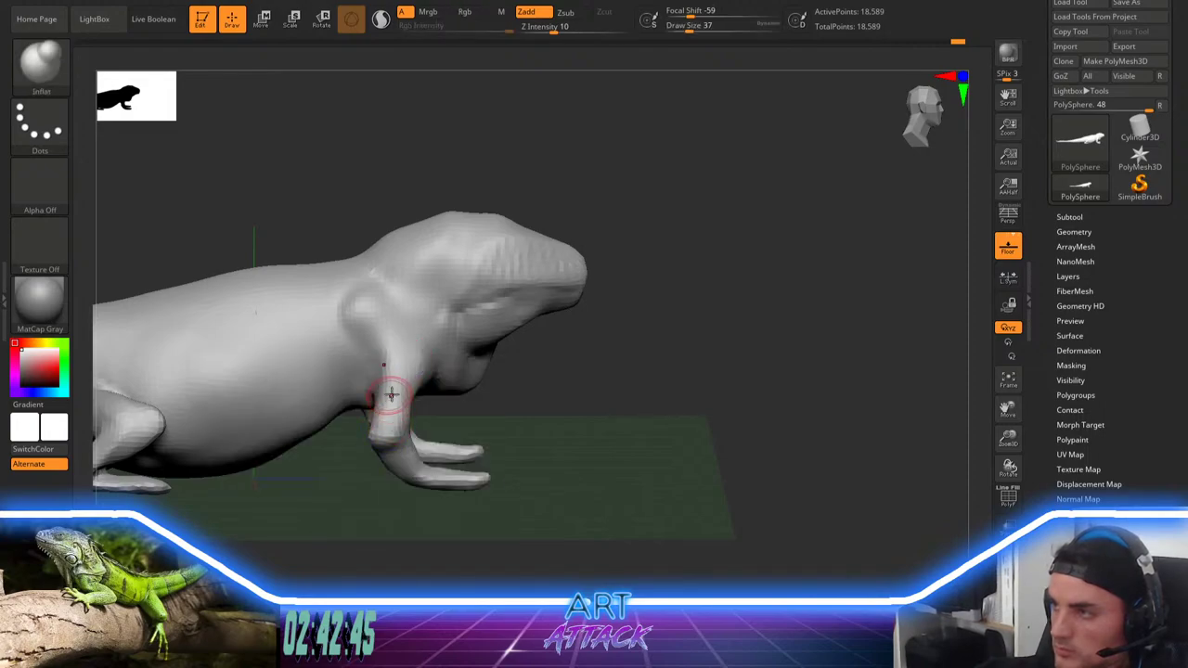
Step: Define the creases around the upper front legs with DamStandard at draw size 37 and smooth them
{"action": "key", "text": "b"}
{"action": "key", "text": "d"}
{"action": "key", "text": "s"}
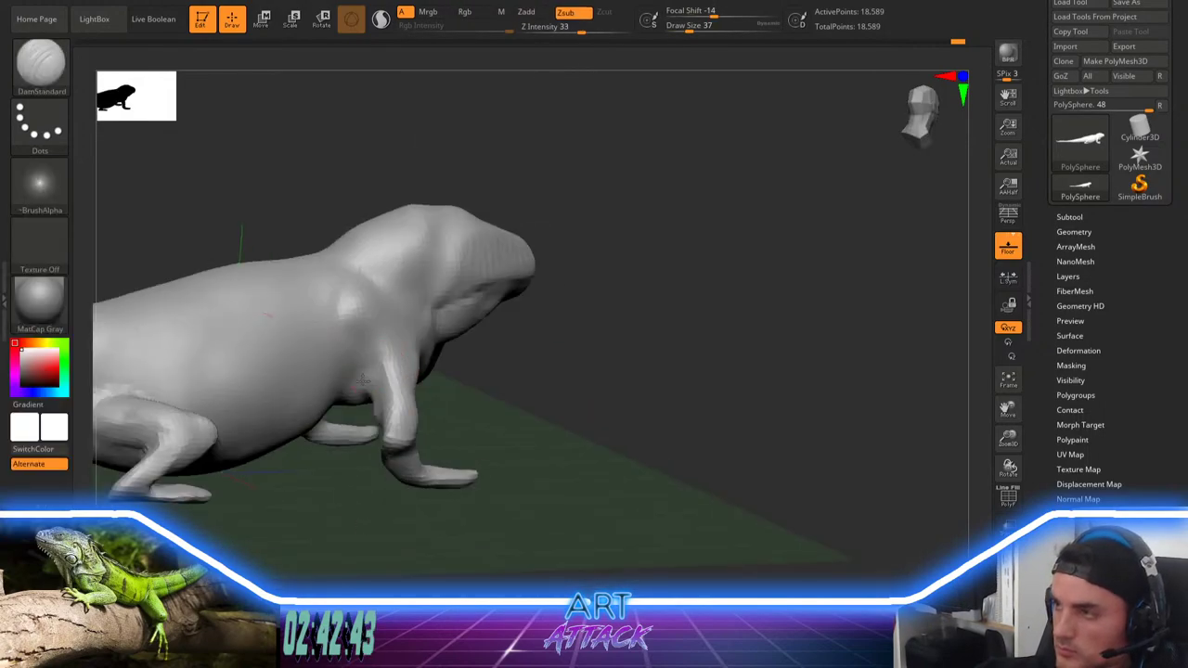
{"action": "mouse_move", "coordinate": [390, 396]}
{"action": "right_mouse_down"}
{"action": "mouse_move", "coordinate": [547, 356]}
{"action": "mouse_move", "coordinate": [436, 405]}
{"action": "right_mouse_up"}
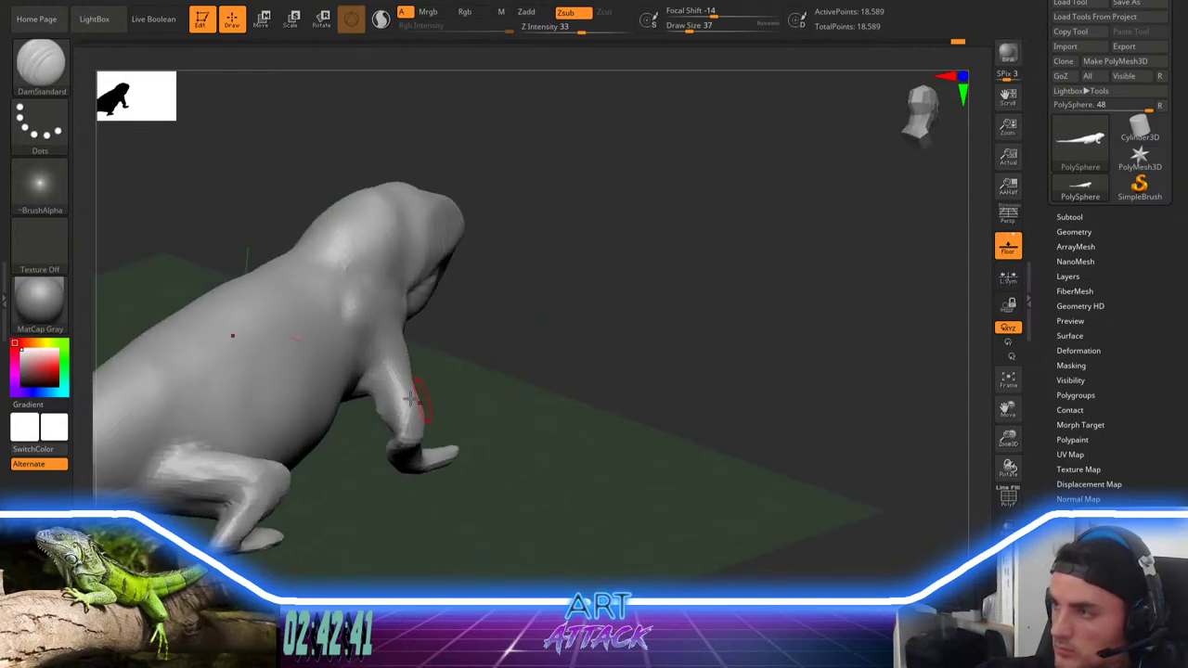
{"action": "left_click_drag", "start_coordinate": [416, 401], "coordinate": [405, 436], "text": "shift"}
{"action": "right_click_drag", "start_coordinate": [509, 399], "coordinate": [475, 397]}
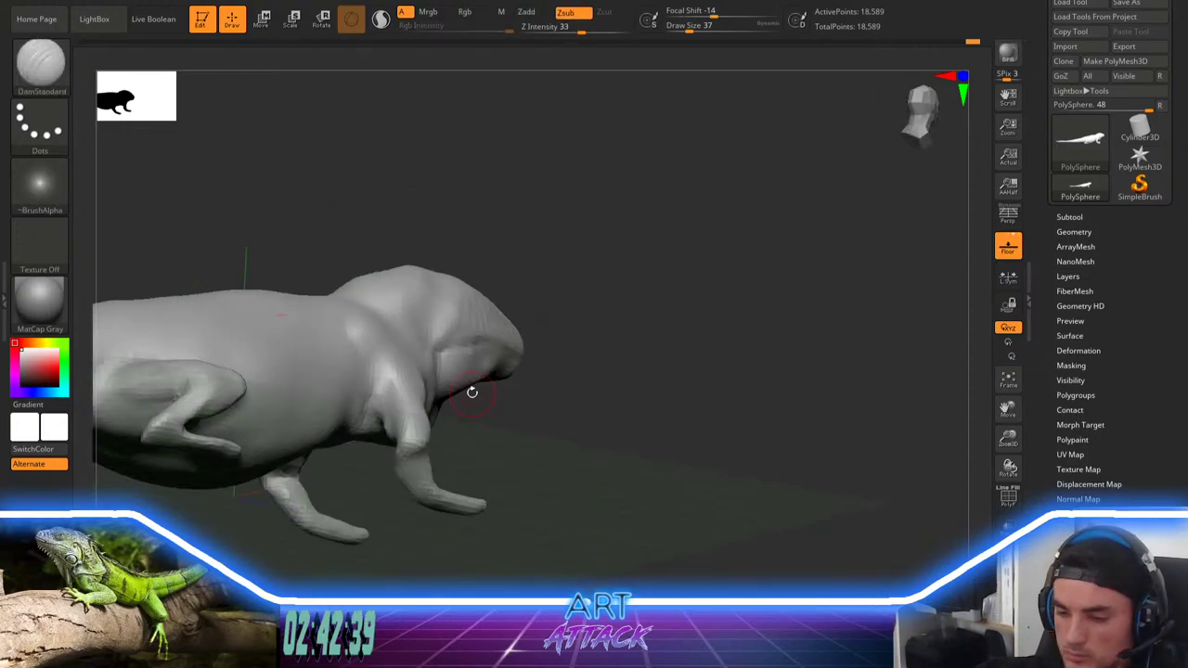
Step: Thicken the lower front legs with the Inflat brush at draw size 37 and remesh the model
{"action": "key", "text": "b"}
{"action": "key", "text": "i"}
{"action": "key", "text": "n"}
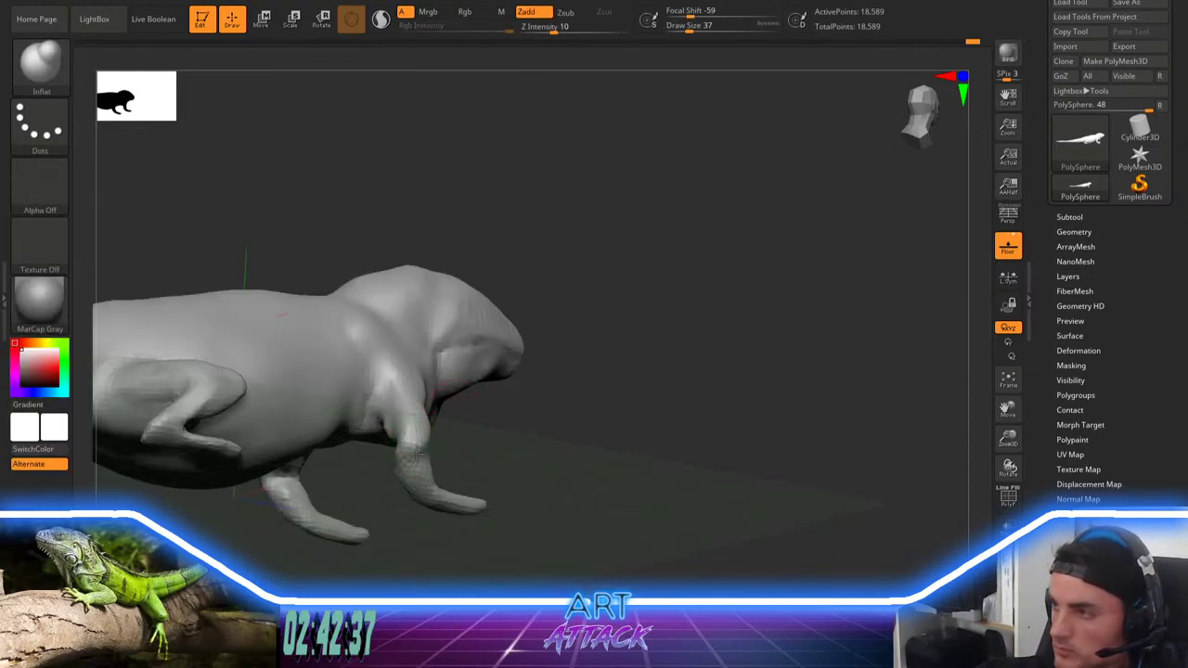
{"action": "right_click_drag", "start_coordinate": [501, 405], "coordinate": [584, 390], "text": "ctrl"}
{"action": "left_click_drag", "start_coordinate": [662, 327], "coordinate": [631, 430], "text": "ctrl"}
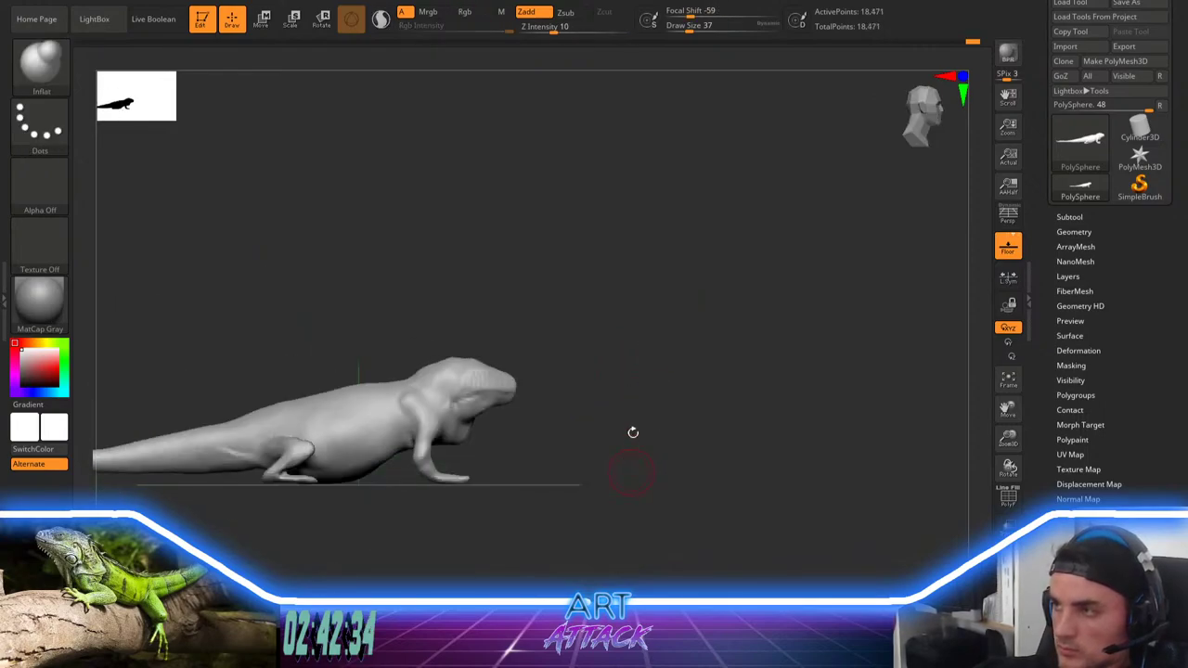
Step: Shape the brow, eye area and snout tip on the head with the Inflat brush at draw size 17
{"action": "right_click_drag", "start_coordinate": [622, 336], "coordinate": [631, 396]}
{"action": "left_click_drag", "start_coordinate": [546, 250], "coordinate": [568, 258]}
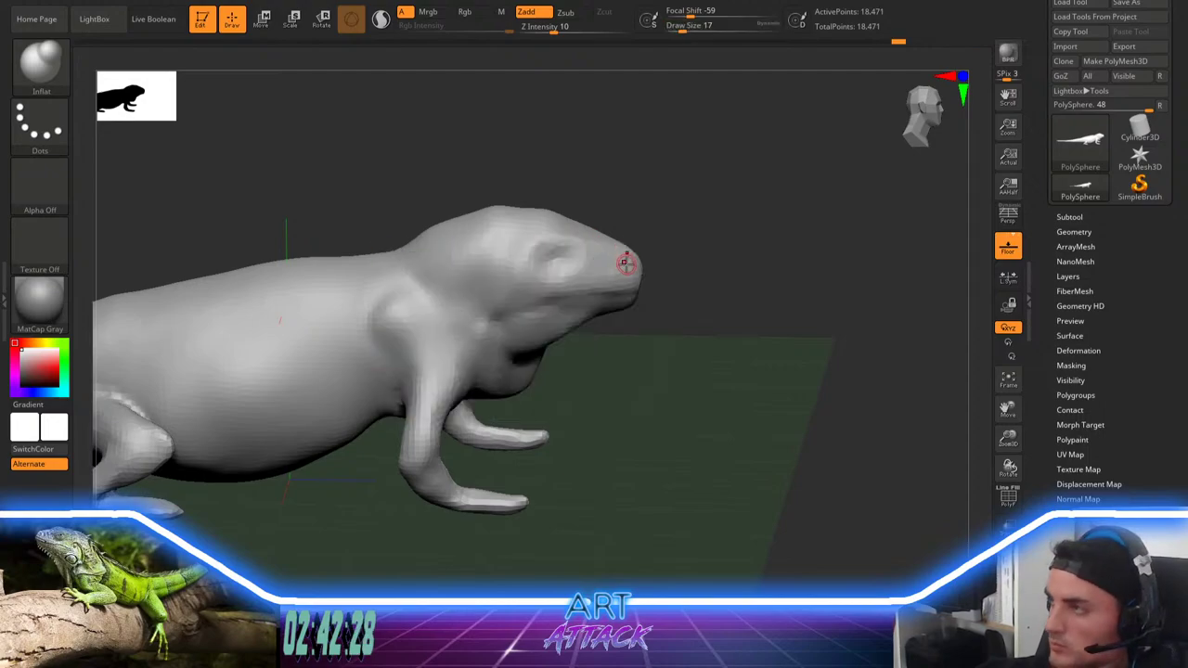
{"action": "mouse_move", "coordinate": [673, 253]}
{"action": "right_mouse_down", "text": "ctrl"}
{"action": "mouse_move", "coordinate": [689, 223]}
{"action": "mouse_move", "coordinate": [708, 226]}
{"action": "right_mouse_up", "text": "ctrl"}
{"action": "right_click", "coordinate": [702, 261]}
{"action": "right_click_drag", "start_coordinate": [674, 277], "coordinate": [713, 255]}
{"action": "right_click", "coordinate": [713, 256]}
{"action": "left_click_drag", "start_coordinate": [712, 255], "coordinate": [714, 253]}
{"action": "right_click_drag", "start_coordinate": [725, 273], "coordinate": [697, 270]}
{"action": "right_click_drag", "start_coordinate": [671, 360], "coordinate": [662, 324]}
{"action": "right_click", "coordinate": [662, 324]}
{"action": "left_click_drag", "start_coordinate": [663, 323], "coordinate": [671, 323]}
{"action": "key", "text": "shift"}
{"action": "mouse_move", "coordinate": [579, 351]}
{"action": "right_mouse_down"}
{"action": "mouse_move", "coordinate": [620, 320]}
{"action": "mouse_move", "coordinate": [594, 325]}
{"action": "mouse_move", "coordinate": [622, 321]}
{"action": "mouse_move", "coordinate": [752, 342]}
{"action": "mouse_move", "coordinate": [804, 387]}
{"action": "mouse_move", "coordinate": [793, 340]}
{"action": "mouse_move", "coordinate": [740, 274]}
{"action": "mouse_move", "coordinate": [808, 290]}
{"action": "right_mouse_up"}
Step: Mask off everything except the tail and stretch the tail longer with the Move brush
{"action": "right_click_drag", "start_coordinate": [428, 431], "coordinate": [569, 420], "text": "alt"}
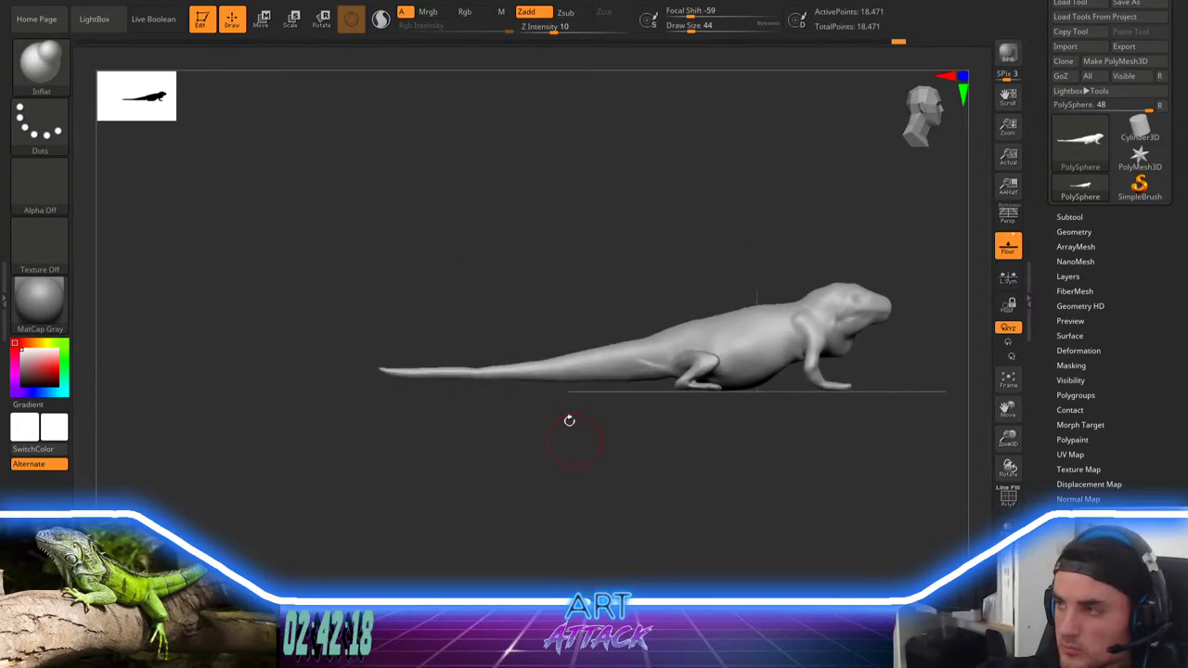
{"action": "key", "text": "b"}
{"action": "key", "text": "m"}
{"action": "key", "text": "v"}
{"action": "key", "text": "space"}
{"action": "left_click", "coordinate": [589, 321]}
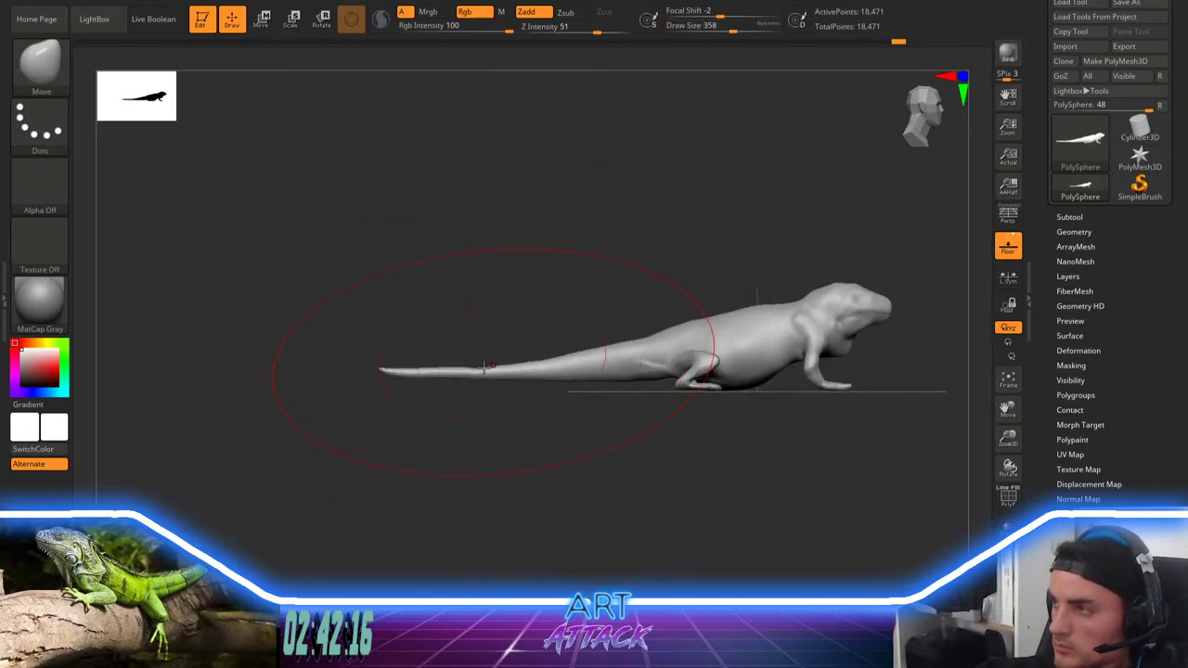
{"action": "left_click_drag", "start_coordinate": [361, 313], "coordinate": [641, 453], "text": "ctrl"}
{"action": "left_click", "coordinate": [509, 429], "text": "ctrl"}
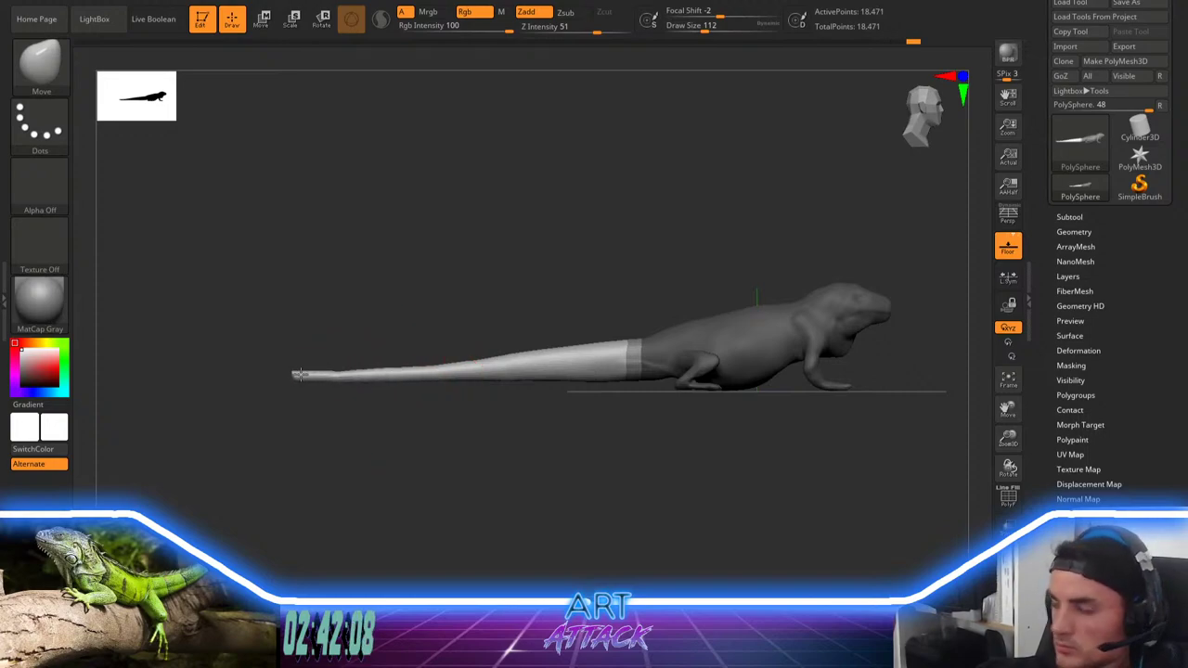
Step: Clear the mask, smooth the lengthened tail at draw size 62 and remesh the model
{"action": "mouse_move", "coordinate": [475, 436]}
{"action": "left_mouse_down"}
{"action": "mouse_move", "coordinate": [502, 484]}
{"action": "mouse_move", "coordinate": [503, 437]}
{"action": "left_mouse_up"}
{"action": "left_click_drag", "start_coordinate": [503, 437], "coordinate": [529, 432], "text": "ctrl"}
{"action": "key", "text": "space"}
{"action": "left_click_drag", "start_coordinate": [588, 349], "coordinate": [577, 346]}
{"action": "left_click_drag", "start_coordinate": [506, 362], "coordinate": [315, 372], "text": "shift"}
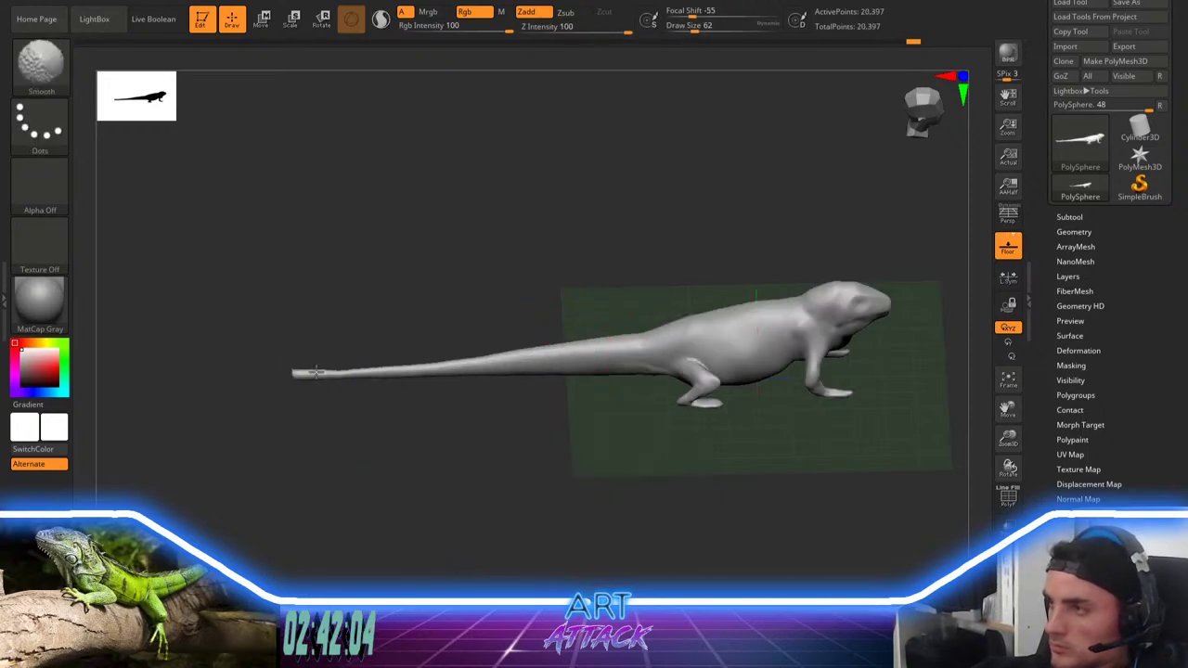
{"action": "mouse_move", "coordinate": [483, 444]}
{"action": "left_mouse_down", "text": "ctrl"}
{"action": "mouse_move", "coordinate": [526, 468]}
{"action": "mouse_move", "coordinate": [397, 436]}
{"action": "mouse_move", "coordinate": [476, 466]}
{"action": "mouse_move", "coordinate": [527, 437]}
{"action": "mouse_move", "coordinate": [490, 449]}
{"action": "left_mouse_up", "text": "ctrl"}
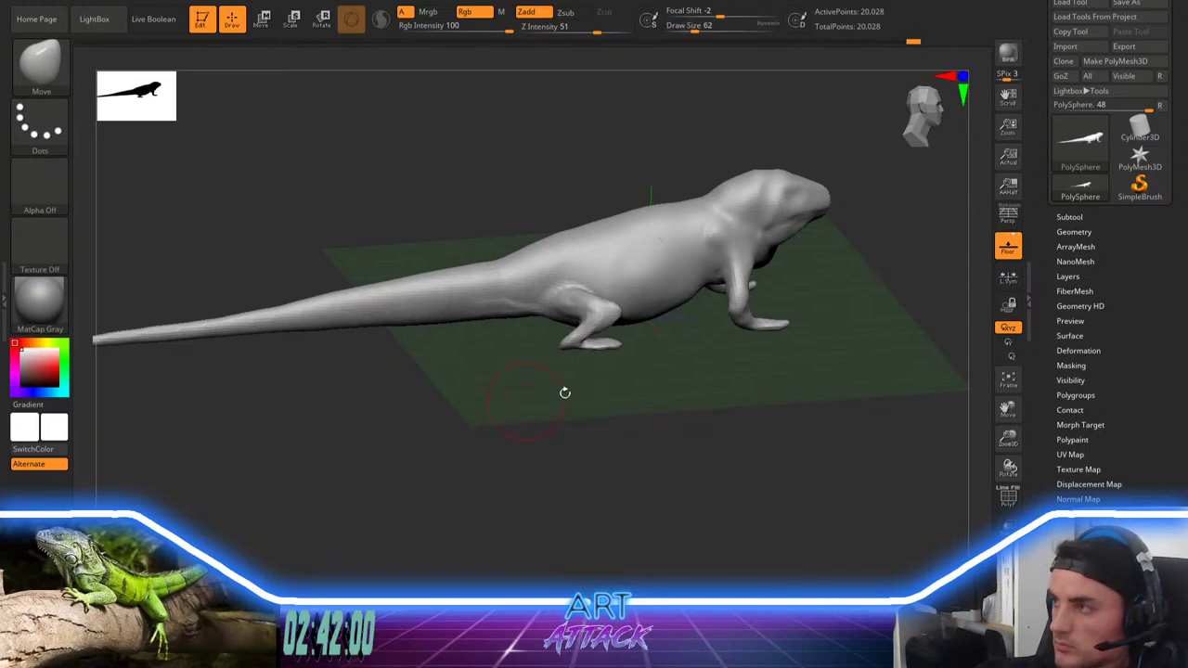
Step: Carve the creases on the underside of the hind legs with DamStandard at draw size 54
{"action": "left_click_drag", "start_coordinate": [565, 394], "coordinate": [547, 408]}
{"action": "mouse_move", "coordinate": [604, 383]}
{"action": "left_mouse_down"}
{"action": "mouse_move", "coordinate": [639, 409]}
{"action": "mouse_move", "coordinate": [623, 373]}
{"action": "mouse_move", "coordinate": [735, 359]}
{"action": "mouse_move", "coordinate": [714, 305]}
{"action": "mouse_move", "coordinate": [698, 328]}
{"action": "mouse_move", "coordinate": [740, 261]}
{"action": "left_mouse_up"}
{"action": "key", "text": "b"}
{"action": "key", "text": "d"}
{"action": "key", "text": "s"}
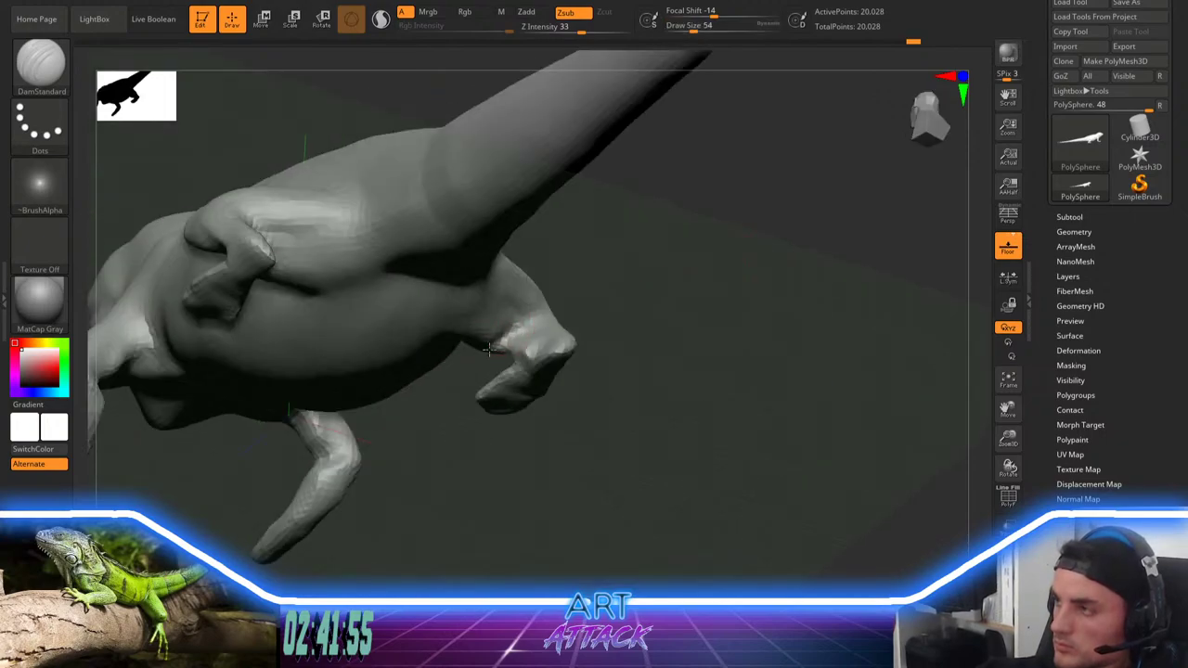
{"action": "left_click_drag", "start_coordinate": [506, 336], "coordinate": [497, 339]}
{"action": "mouse_move", "coordinate": [624, 370]}
{"action": "left_mouse_down"}
{"action": "mouse_move", "coordinate": [585, 363]}
{"action": "mouse_move", "coordinate": [409, 432]}
{"action": "mouse_move", "coordinate": [499, 424]}
{"action": "mouse_move", "coordinate": [472, 417]}
{"action": "left_mouse_up"}
Step: Build up the hind legs' thighs and undersides with ClayBuildup at draw size 54 and smooth the strokes
{"action": "key", "text": "b"}
{"action": "key", "text": "c"}
{"action": "key", "text": "b"}
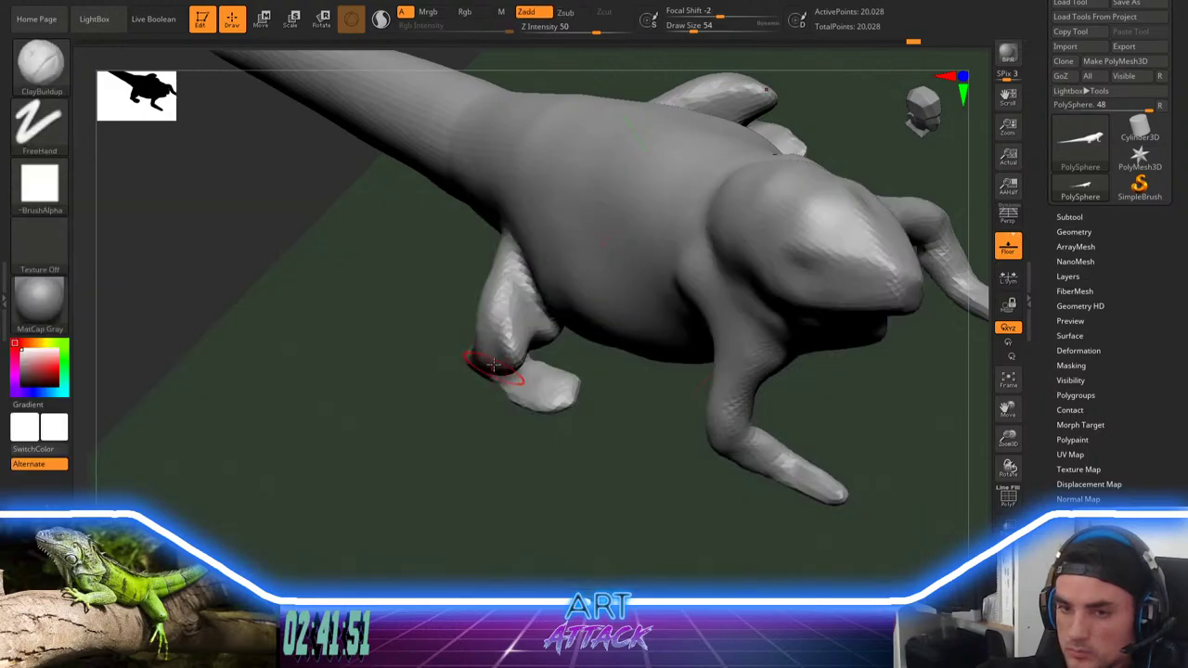
{"action": "mouse_move", "coordinate": [502, 320]}
{"action": "left_mouse_down"}
{"action": "mouse_move", "coordinate": [542, 349]}
{"action": "mouse_move", "coordinate": [594, 329]}
{"action": "mouse_move", "coordinate": [584, 300]}
{"action": "left_mouse_up"}
{"action": "left_click_drag", "start_coordinate": [526, 336], "coordinate": [549, 343]}
{"action": "left_click_drag", "start_coordinate": [608, 373], "coordinate": [661, 325]}
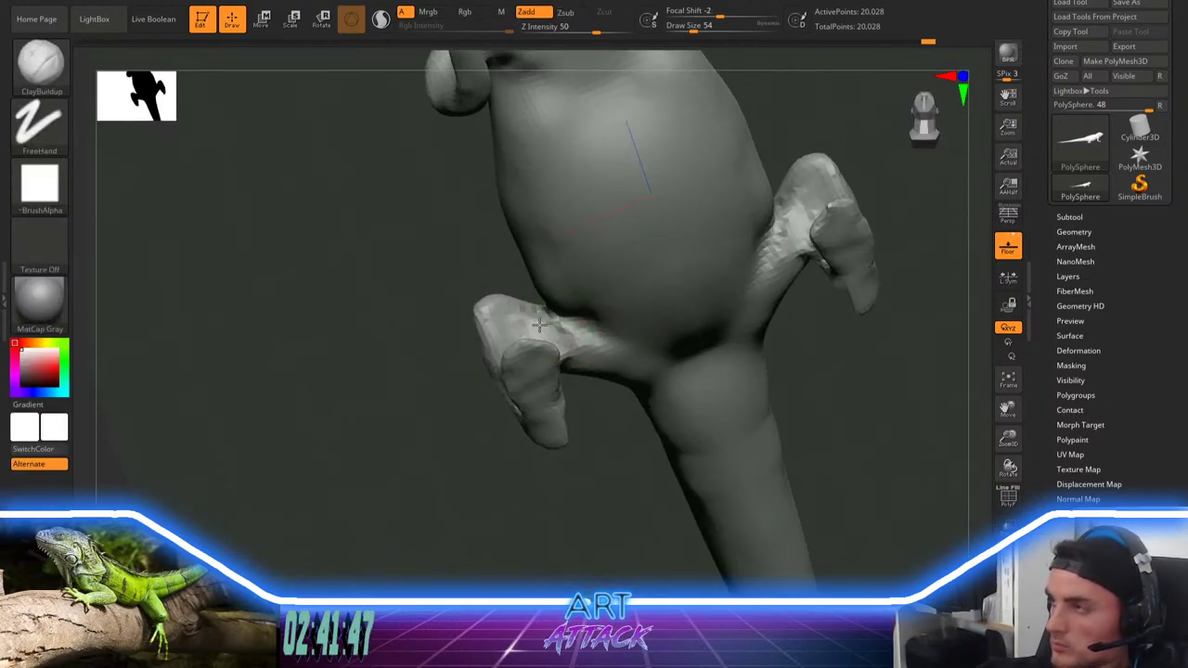
{"action": "left_click_drag", "start_coordinate": [538, 326], "coordinate": [594, 345]}
{"action": "mouse_move", "coordinate": [599, 401]}
{"action": "left_mouse_down", "text": "alt"}
{"action": "mouse_move", "coordinate": [556, 347]}
{"action": "mouse_move", "coordinate": [595, 511]}
{"action": "mouse_move", "coordinate": [600, 499]}
{"action": "mouse_move", "coordinate": [552, 454]}
{"action": "mouse_move", "coordinate": [599, 499]}
{"action": "mouse_move", "coordinate": [603, 525]}
{"action": "left_mouse_up", "text": "alt"}
{"action": "mouse_move", "coordinate": [561, 373]}
{"action": "left_mouse_down", "text": "shift"}
{"action": "mouse_move", "coordinate": [569, 357]}
{"action": "mouse_move", "coordinate": [530, 347]}
{"action": "mouse_move", "coordinate": [558, 359]}
{"action": "mouse_move", "coordinate": [557, 349]}
{"action": "left_mouse_up", "text": "shift"}
Step: Look over the whole iguana from the side, check the Snaz countdown window and minimise it
{"action": "key", "text": "b"}
{"action": "key", "text": "m"}
{"action": "key", "text": "v"}
{"action": "mouse_move", "coordinate": [557, 348]}
{"action": "right_mouse_down", "text": "ctrl"}
{"action": "mouse_move", "coordinate": [480, 340]}
{"action": "mouse_move", "coordinate": [591, 464]}
{"action": "mouse_move", "coordinate": [654, 446]}
{"action": "right_mouse_up", "text": "ctrl"}
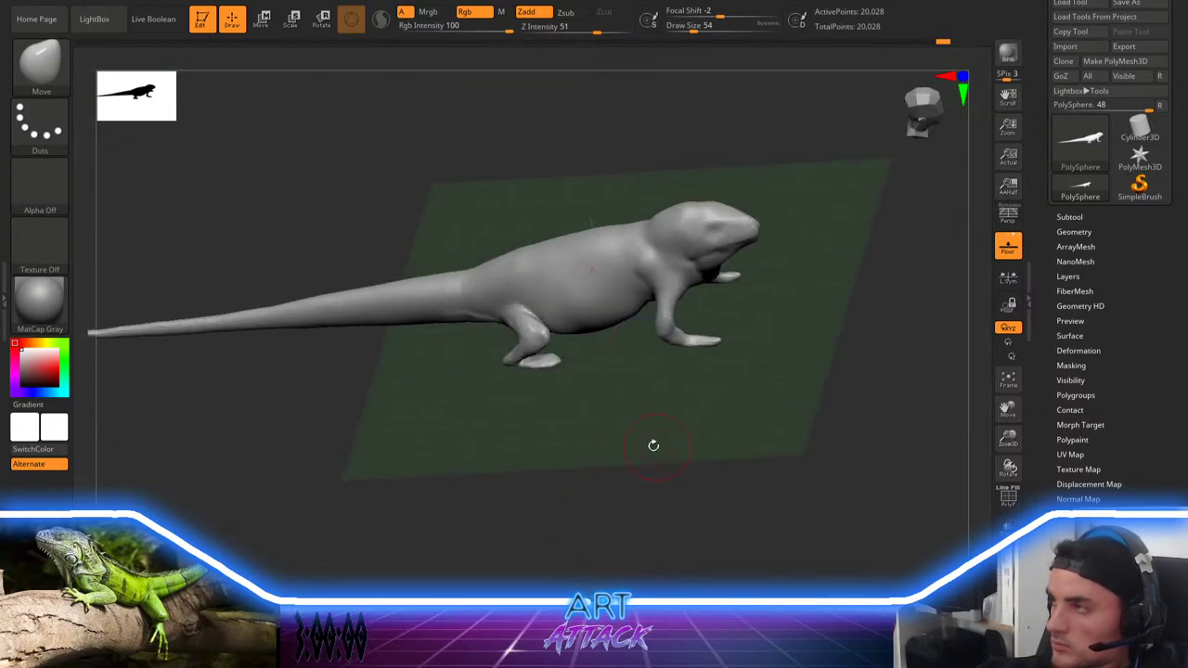
{"action": "left_click_drag", "start_coordinate": [654, 445], "coordinate": [491, 511]}
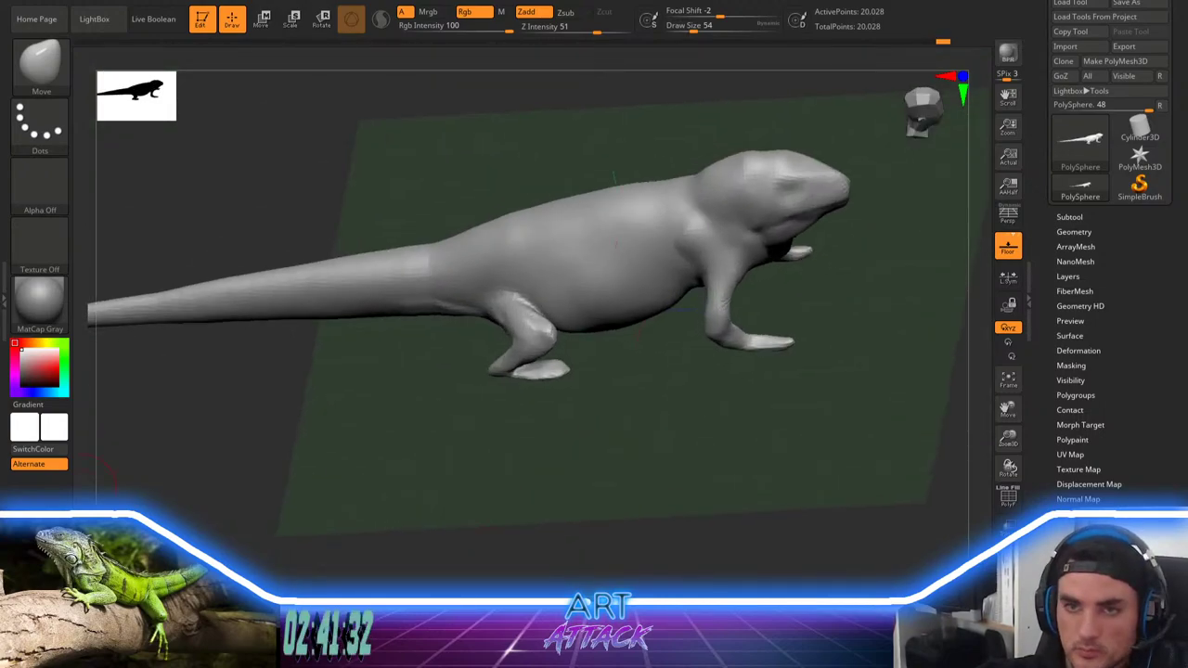
{"action": "key", "text": "alt+Tab"}
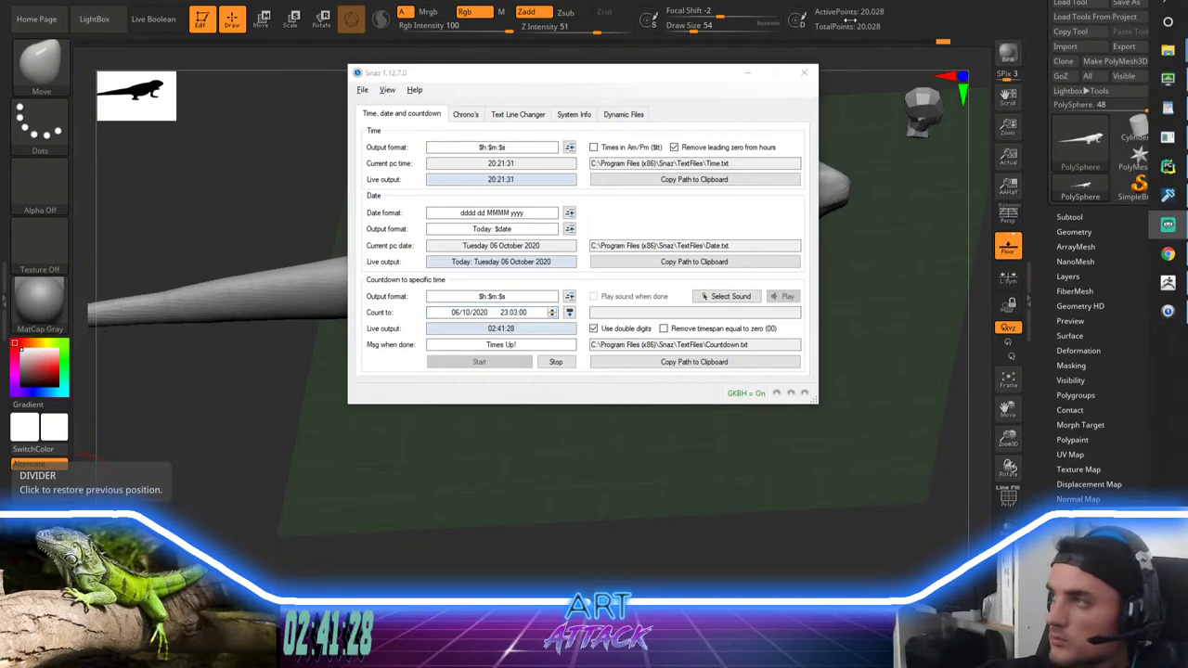
{"action": "left_click", "coordinate": [748, 73]}
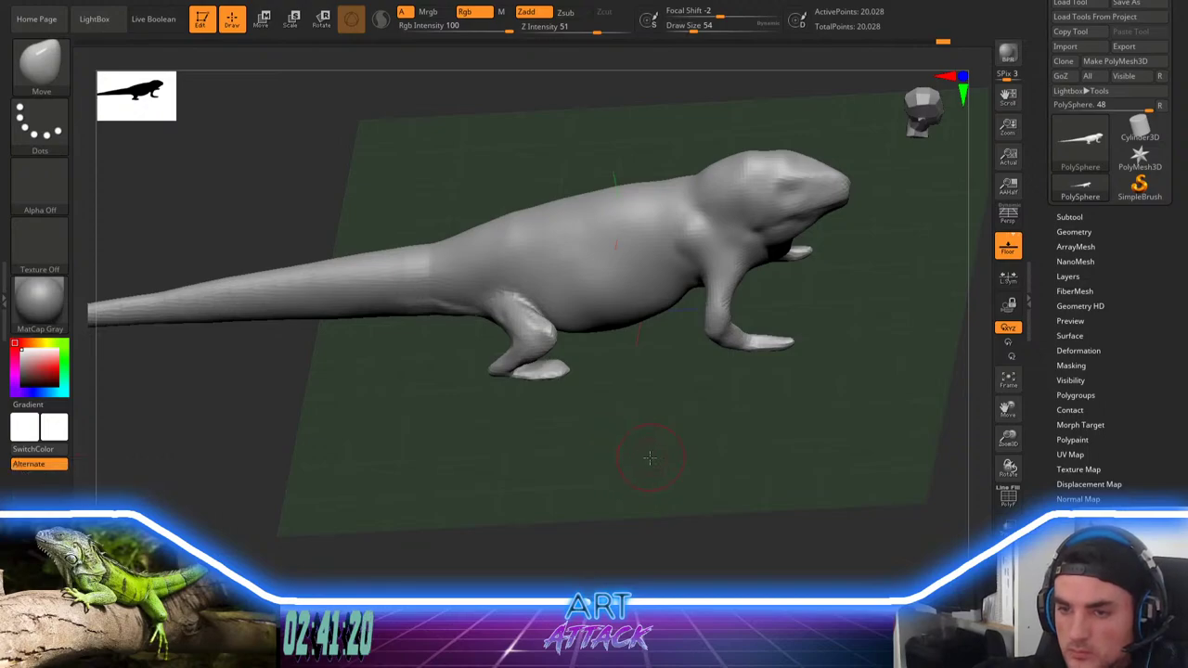
Step: Mask the front legs and invert the mask so that only the front legs can be edited
{"action": "left_click_drag", "start_coordinate": [650, 451], "coordinate": [708, 419], "text": "alt"}
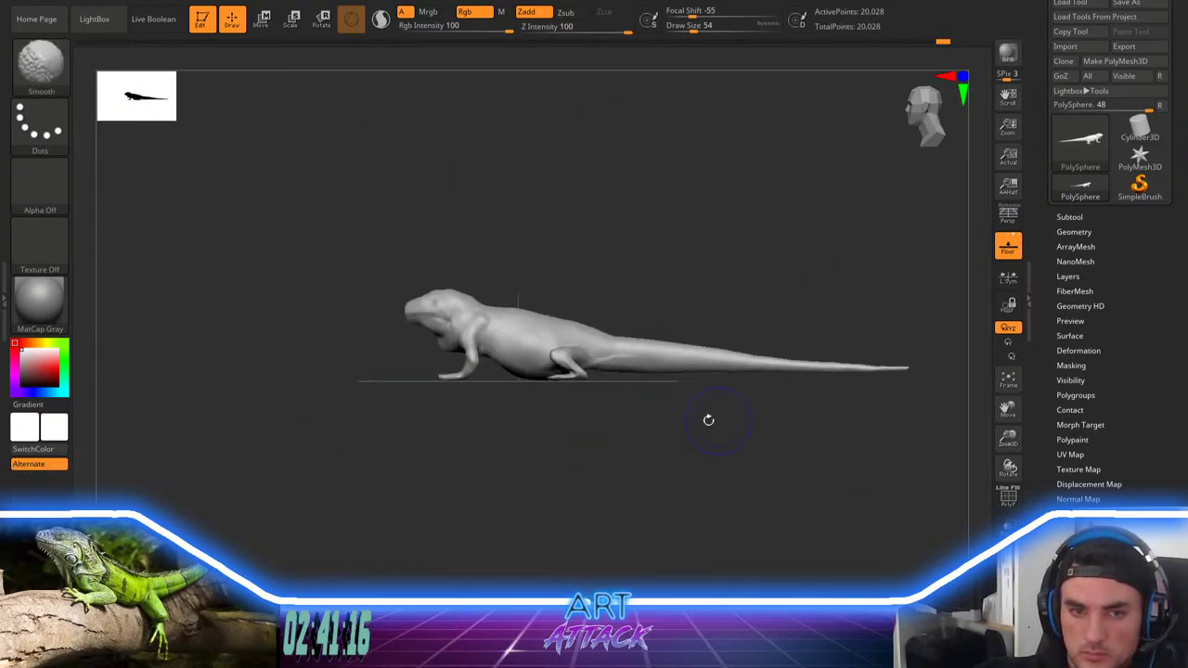
{"action": "left_click_drag", "start_coordinate": [522, 461], "coordinate": [557, 438], "text": "alt"}
{"action": "left_click_drag", "start_coordinate": [515, 420], "coordinate": [520, 423]}
{"action": "left_click_drag", "start_coordinate": [475, 391], "coordinate": [467, 469]}
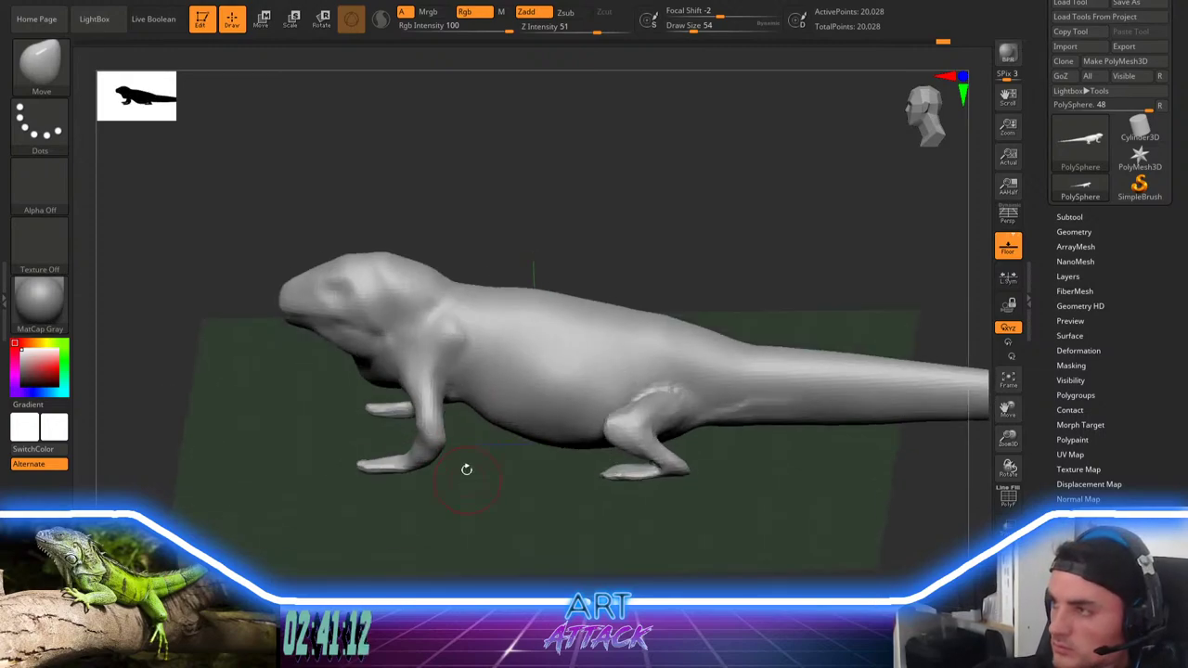
{"action": "mouse_move", "coordinate": [427, 371]}
{"action": "left_mouse_down", "text": "ctrl"}
{"action": "mouse_move", "coordinate": [430, 445]}
{"action": "mouse_move", "coordinate": [345, 477]}
{"action": "left_mouse_up", "text": "ctrl"}
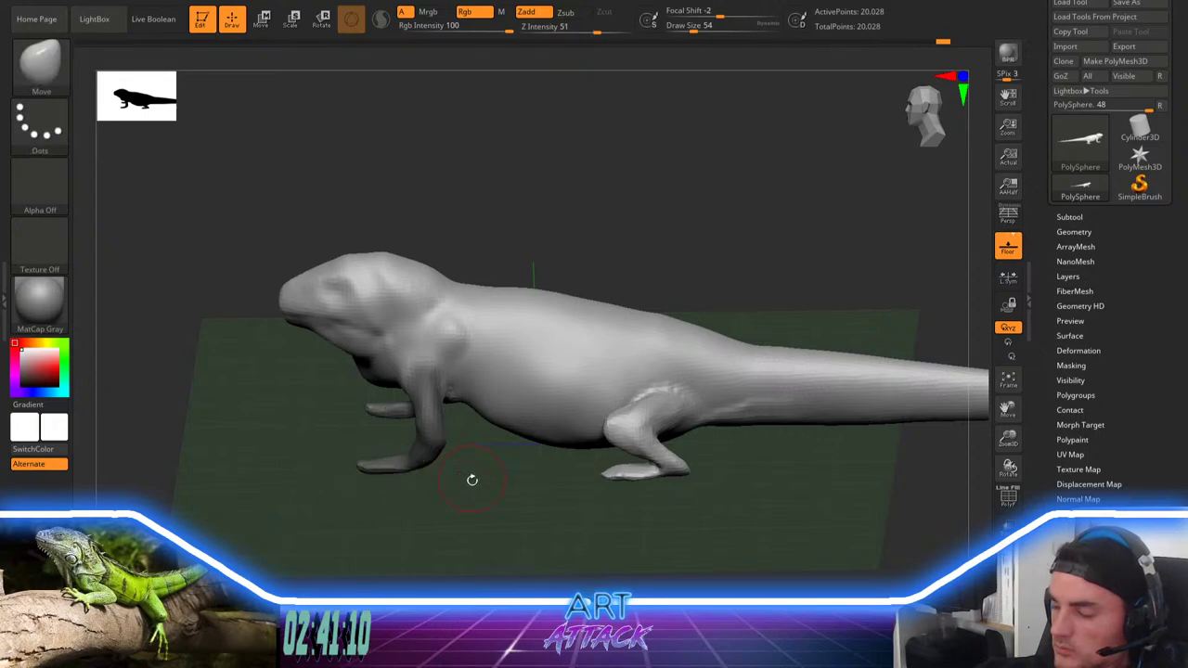
{"action": "left_click_drag", "start_coordinate": [471, 480], "coordinate": [513, 463]}
{"action": "left_click", "coordinate": [516, 461], "text": "ctrl"}
Step: Try to reposition the unmasked front legs with the Move brush at draw size 212, and undo the stroke
{"action": "key", "text": "b"}
{"action": "key", "text": "m"}
{"action": "key", "text": "v"}
{"action": "key", "text": "space"}
{"action": "left_click", "coordinate": [516, 363]}
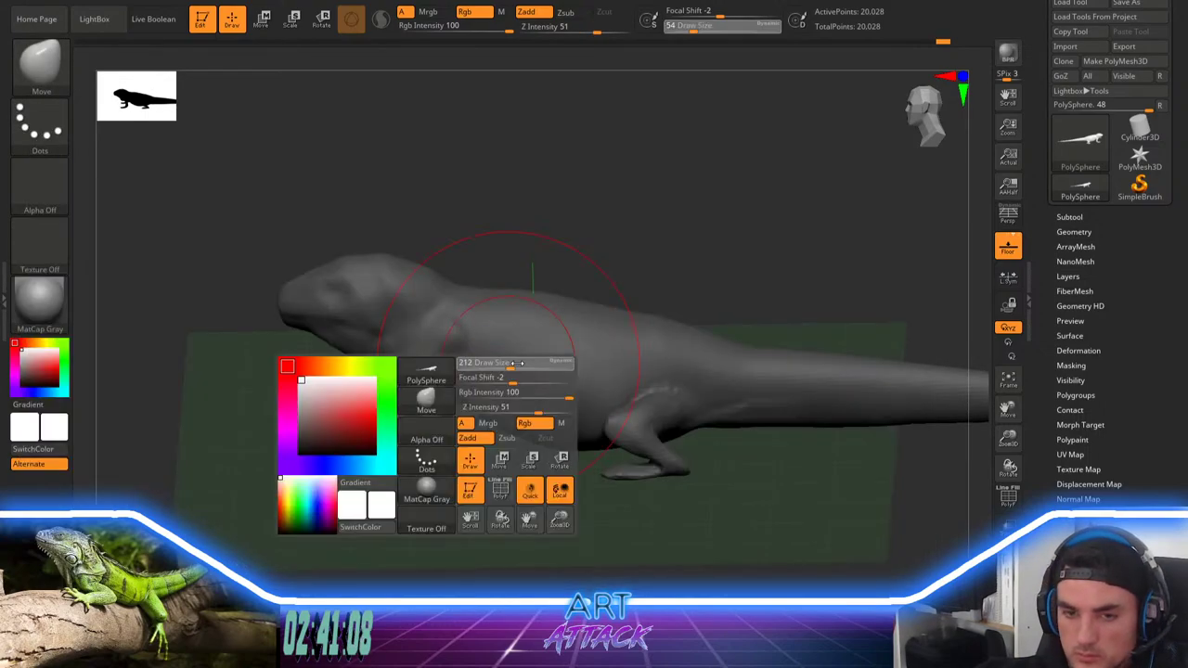
{"action": "mouse_move", "coordinate": [405, 460]}
{"action": "left_mouse_down"}
{"action": "mouse_move", "coordinate": [440, 463]}
{"action": "mouse_move", "coordinate": [422, 514]}
{"action": "mouse_move", "coordinate": [520, 442]}
{"action": "left_mouse_up"}
{"action": "key", "text": "ctrl+z"}
Step: Adjust the front legs from the underside with the Move brush at draw size 154
{"action": "key", "text": "space"}
{"action": "left_click", "coordinate": [447, 435]}
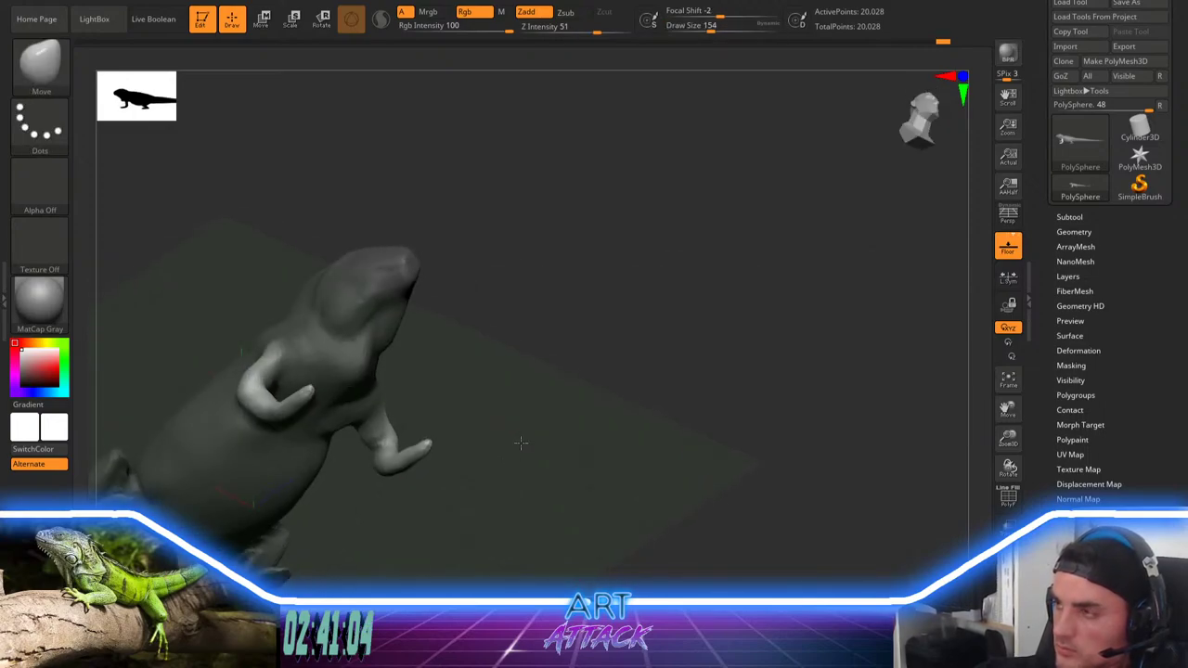
{"action": "mouse_move", "coordinate": [499, 393]}
{"action": "left_mouse_down", "text": "ctrl"}
{"action": "mouse_move", "coordinate": [402, 482]}
{"action": "mouse_move", "coordinate": [370, 493]}
{"action": "left_mouse_up", "text": "ctrl"}
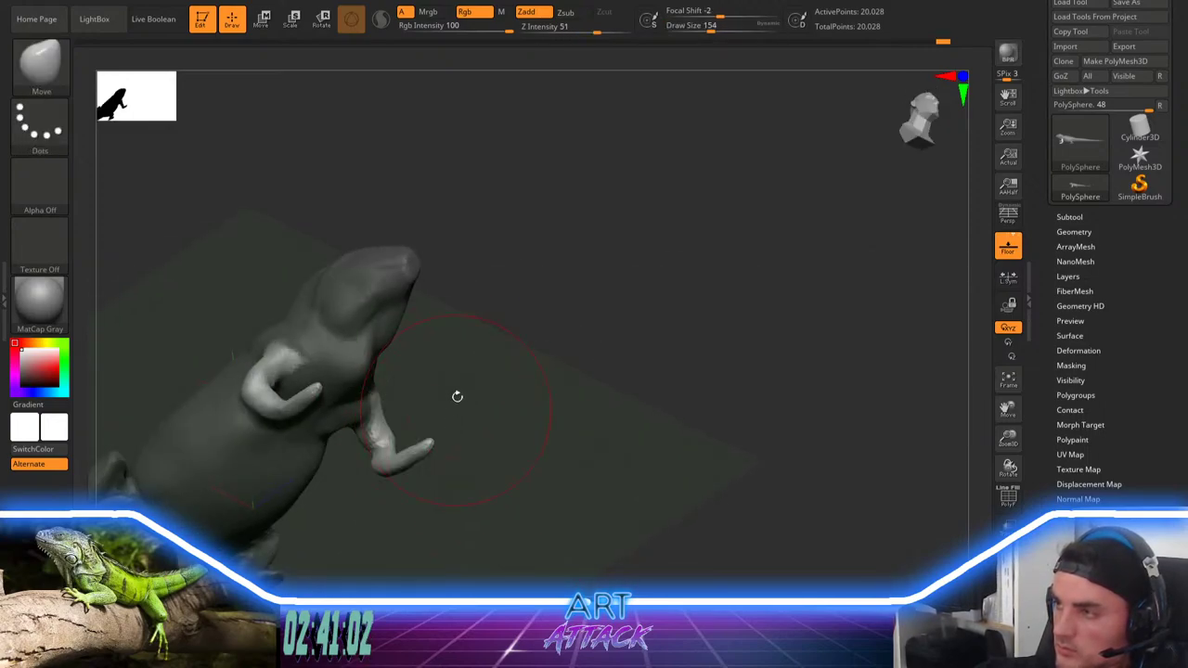
{"action": "left_click_drag", "start_coordinate": [457, 396], "coordinate": [450, 377]}
{"action": "key", "text": "s"}
{"action": "left_click", "coordinate": [428, 381]}
{"action": "left_click", "coordinate": [369, 438], "text": "ctrl"}
{"action": "mouse_move", "coordinate": [453, 450]}
{"action": "left_mouse_down"}
{"action": "mouse_move", "coordinate": [485, 312]}
{"action": "mouse_move", "coordinate": [417, 472]}
{"action": "mouse_move", "coordinate": [408, 427]}
{"action": "left_mouse_up"}
Step: Reshape the bend of the front legs in side view with the Move brush at draw sizes 212, 124 and 77
{"action": "key", "text": "space"}
{"action": "left_click_drag", "start_coordinate": [473, 360], "coordinate": [490, 360]}
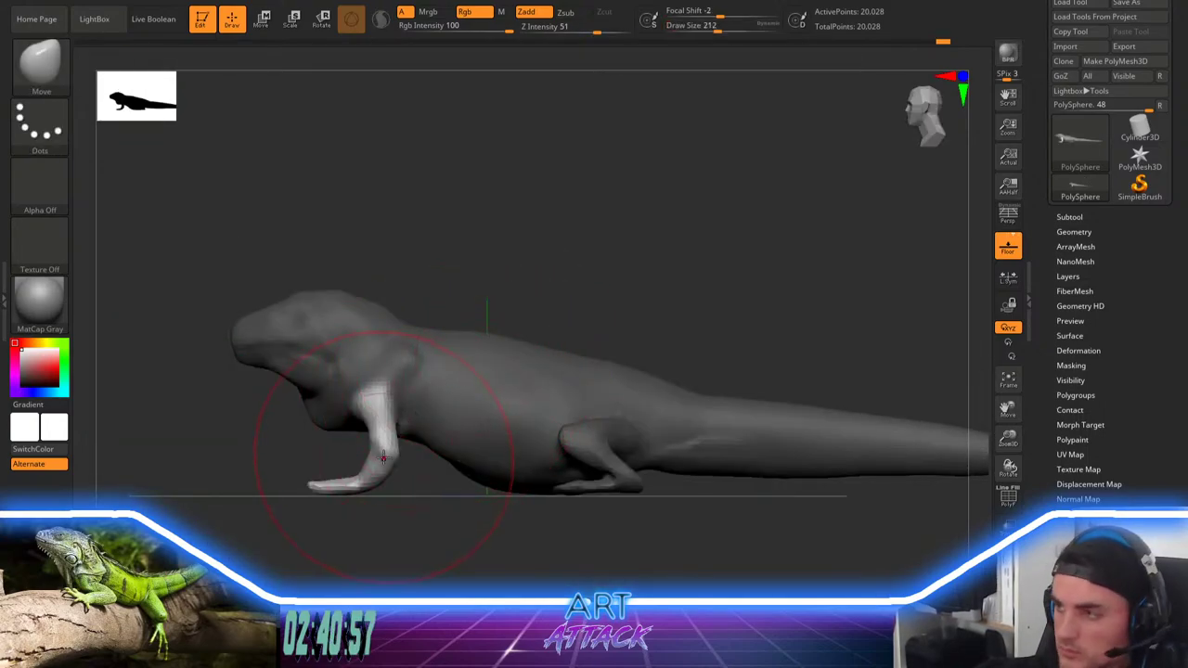
{"action": "key", "text": "space"}
{"action": "left_click_drag", "start_coordinate": [413, 411], "coordinate": [402, 410]}
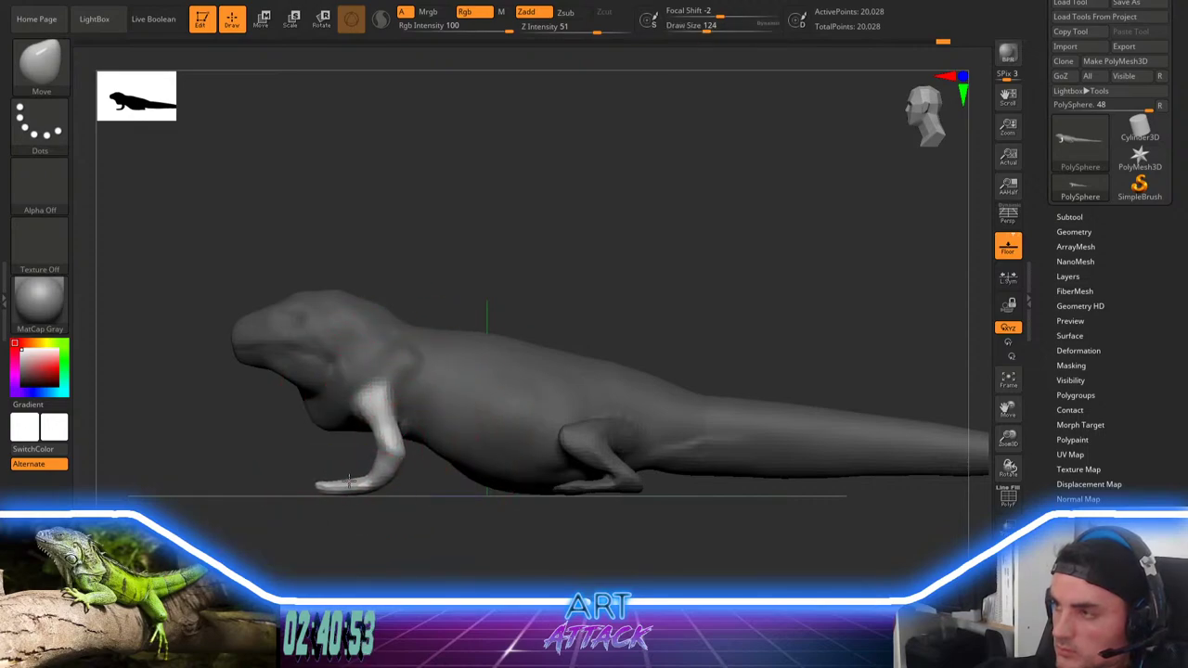
{"action": "left_click", "coordinate": [282, 452], "text": "ctrl"}
{"action": "left_click", "coordinate": [295, 462], "text": "ctrl"}
{"action": "key", "text": "space"}
{"action": "left_click_drag", "start_coordinate": [384, 390], "coordinate": [375, 390]}
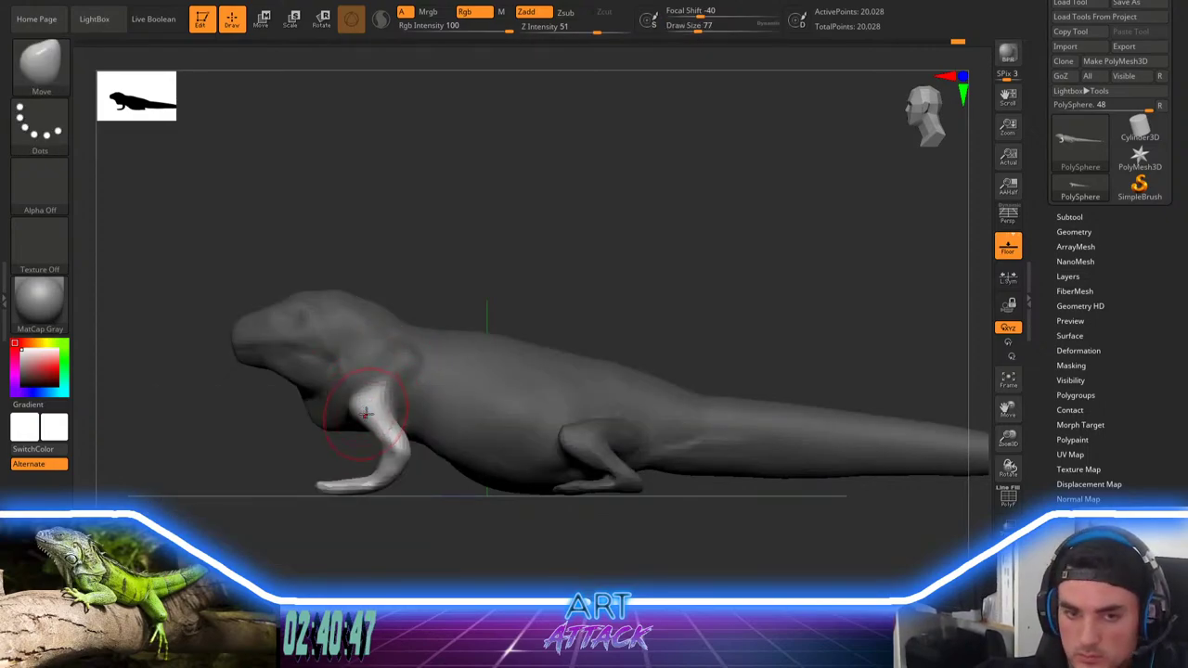
{"action": "mouse_move", "coordinate": [305, 458]}
{"action": "left_mouse_down"}
{"action": "mouse_move", "coordinate": [341, 473]}
{"action": "mouse_move", "coordinate": [311, 455]}
{"action": "left_mouse_up"}
Step: Clear the mask and build up the shoulders and upper front legs with ClayBuildup at draw size 77
{"action": "mouse_move", "coordinate": [501, 287]}
{"action": "left_mouse_down"}
{"action": "mouse_move", "coordinate": [560, 207]}
{"action": "mouse_move", "coordinate": [542, 229]}
{"action": "mouse_move", "coordinate": [525, 213]}
{"action": "mouse_move", "coordinate": [511, 255]}
{"action": "left_mouse_up"}
{"action": "key", "text": "b"}
{"action": "key", "text": "c"}
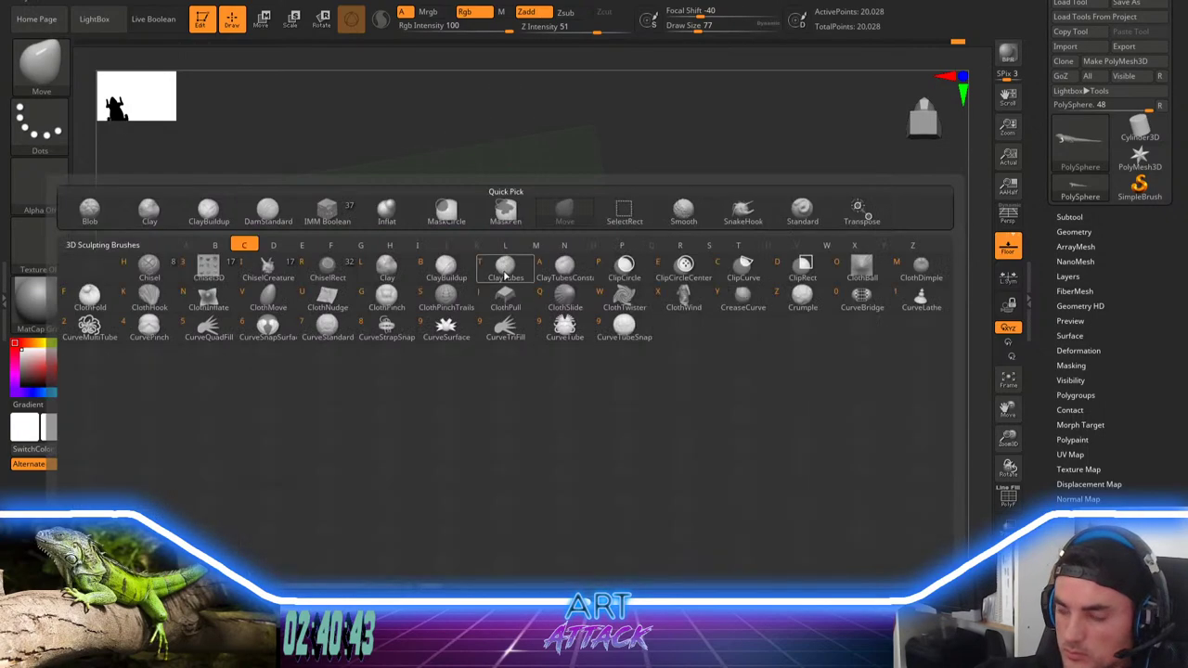
{"action": "key", "text": "b"}
{"action": "left_click", "coordinate": [516, 300], "text": "ctrl"}
{"action": "left_click_drag", "start_coordinate": [491, 322], "coordinate": [490, 344]}
{"action": "left_click_drag", "start_coordinate": [490, 344], "coordinate": [464, 396], "text": "ctrl"}
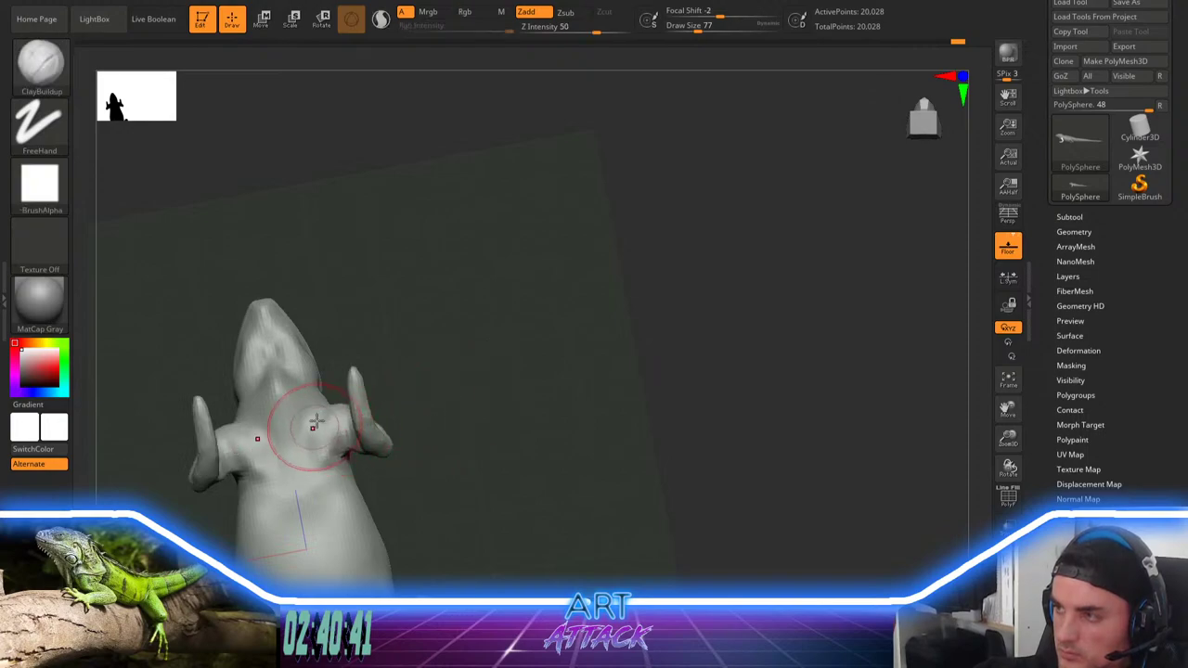
{"action": "mouse_move", "coordinate": [316, 424]}
{"action": "left_mouse_down"}
{"action": "mouse_move", "coordinate": [303, 484]}
{"action": "mouse_move", "coordinate": [334, 470]}
{"action": "mouse_move", "coordinate": [303, 498]}
{"action": "mouse_move", "coordinate": [304, 464]}
{"action": "mouse_move", "coordinate": [308, 491]}
{"action": "mouse_move", "coordinate": [346, 509]}
{"action": "left_mouse_up"}
{"action": "mouse_move", "coordinate": [442, 409]}
{"action": "left_mouse_down"}
{"action": "mouse_move", "coordinate": [551, 384]}
{"action": "mouse_move", "coordinate": [573, 393]}
{"action": "mouse_move", "coordinate": [572, 380]}
{"action": "mouse_move", "coordinate": [597, 387]}
{"action": "mouse_move", "coordinate": [562, 329]}
{"action": "mouse_move", "coordinate": [548, 412]}
{"action": "mouse_move", "coordinate": [442, 437]}
{"action": "mouse_move", "coordinate": [547, 417]}
{"action": "mouse_move", "coordinate": [520, 390]}
{"action": "mouse_move", "coordinate": [367, 476]}
{"action": "left_mouse_up"}
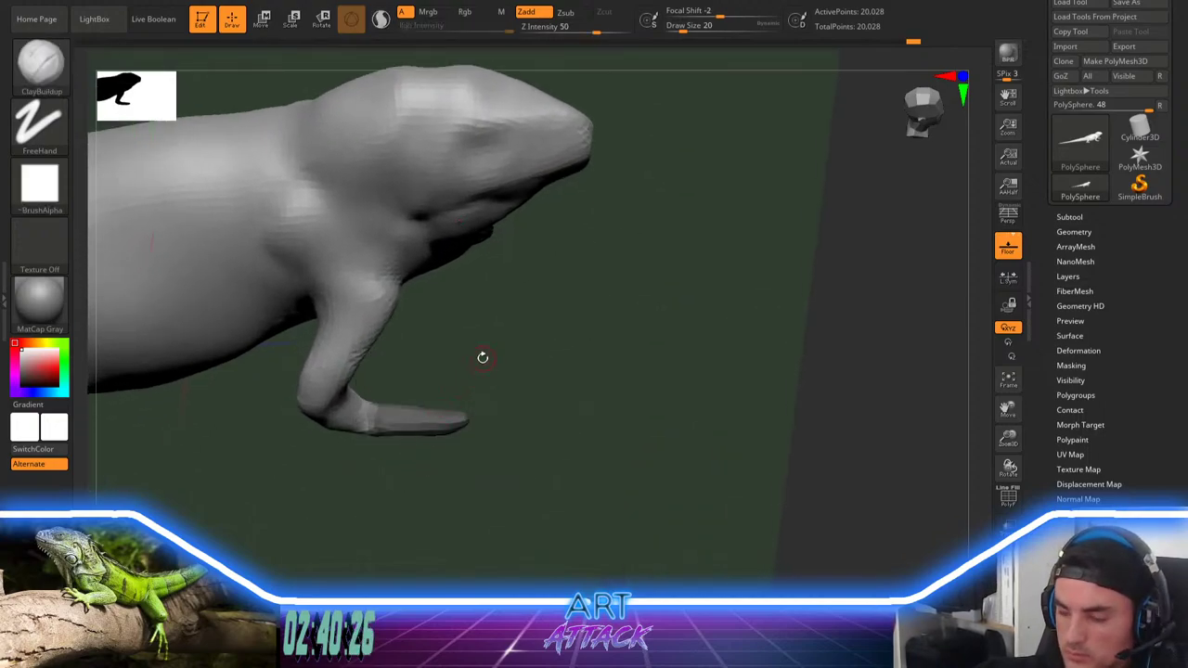
Step: Invert the mask so only the front feet are editable, and centre the rotate gizmo on one of them
{"action": "left_click", "coordinate": [493, 359], "text": "ctrl"}
{"action": "key", "text": "r"}
{"action": "left_click_drag", "start_coordinate": [513, 366], "coordinate": [542, 371], "text": "alt"}
{"action": "left_click_drag", "start_coordinate": [542, 371], "coordinate": [656, 415], "text": "alt"}
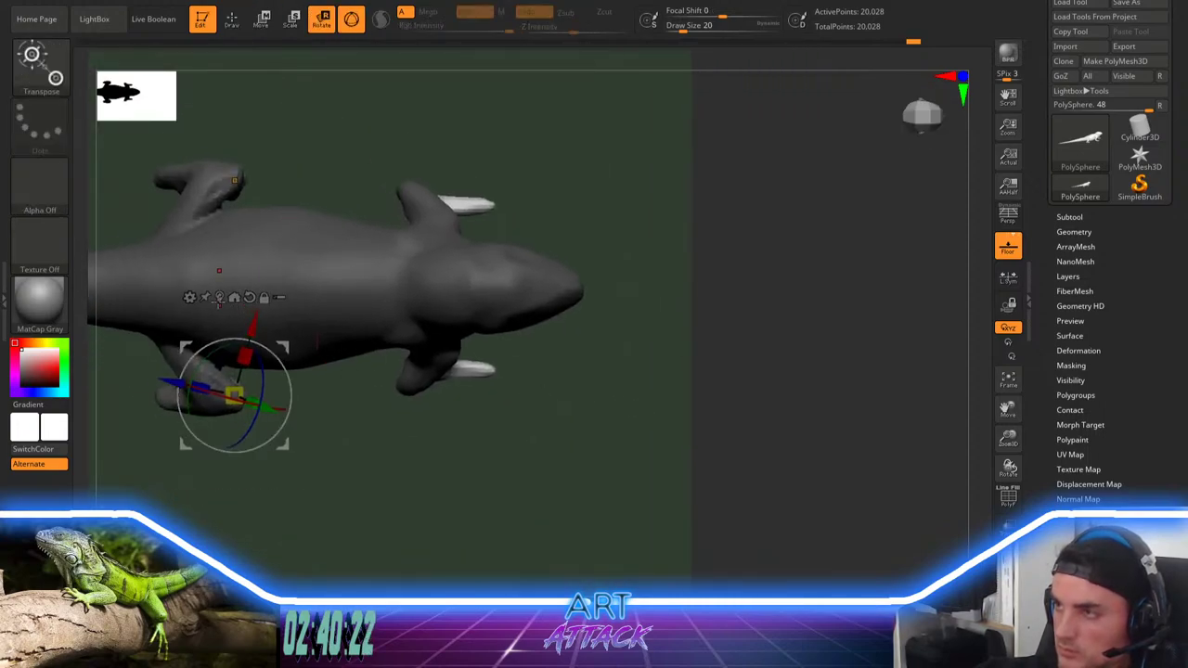
{"action": "left_click", "coordinate": [219, 300]}
Step: Try scaling the front feet up uniformly and resetting the gizmo's orientation, and undo these changes
{"action": "left_click_drag", "start_coordinate": [466, 368], "coordinate": [668, 286], "text": "ctrl"}
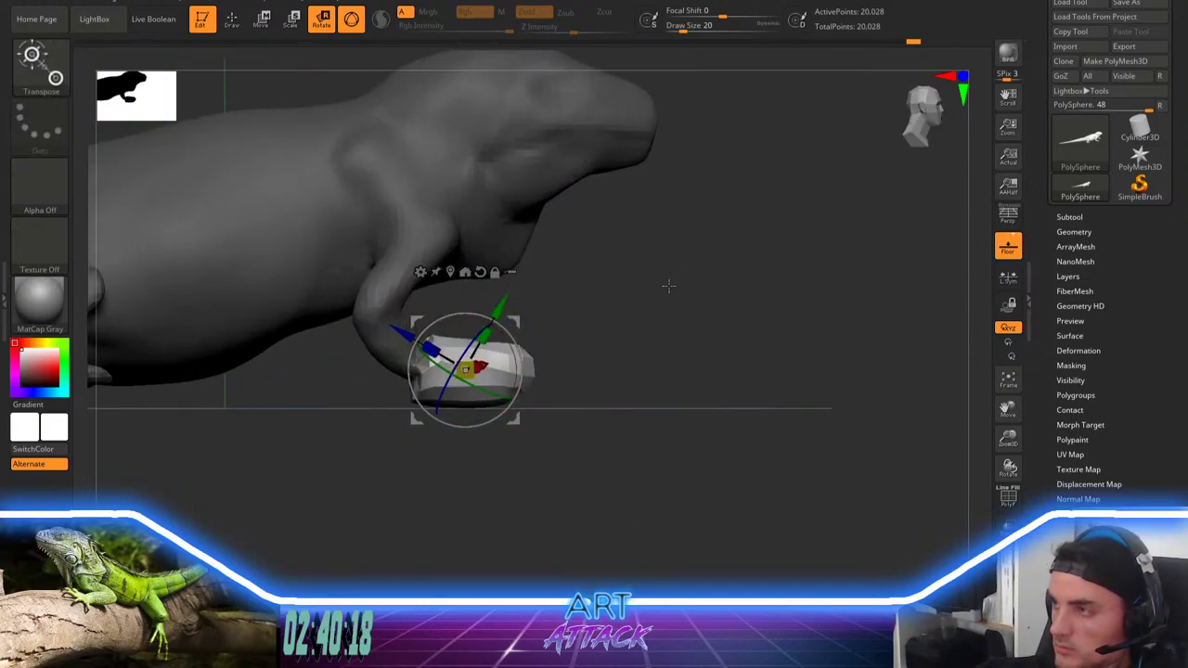
{"action": "left_click", "coordinate": [481, 274]}
{"action": "key", "text": "ctrl+z"}
{"action": "key", "text": "ctrl+z"}
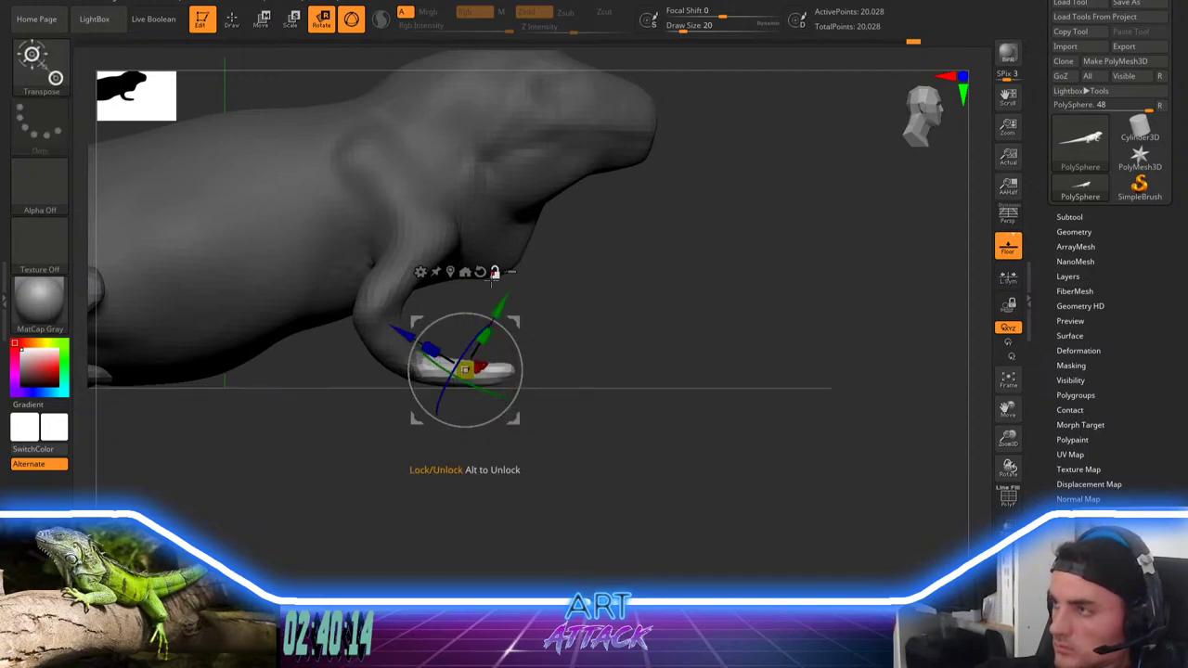
Step: Scale the front feet up uniformly and realign the unlocked gizmo to the world axes
{"action": "left_click_drag", "start_coordinate": [465, 369], "coordinate": [595, 253]}
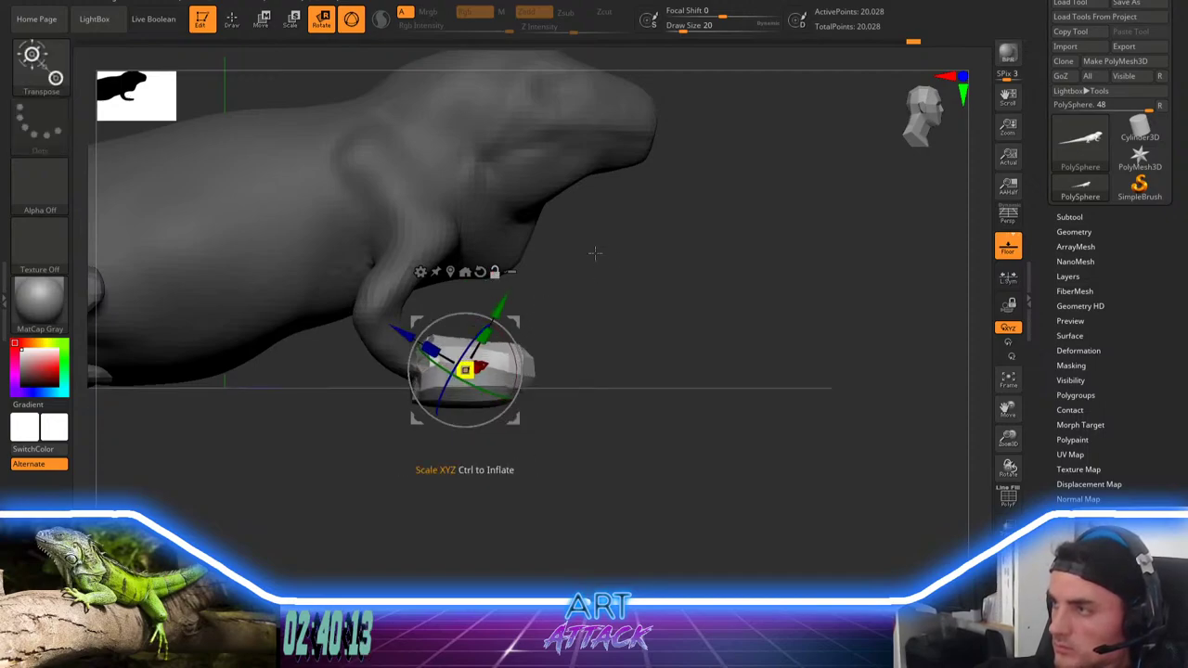
{"action": "left_click", "coordinate": [495, 274]}
{"action": "left_click", "coordinate": [481, 273]}
{"action": "key", "text": "ctrl+shift+z"}
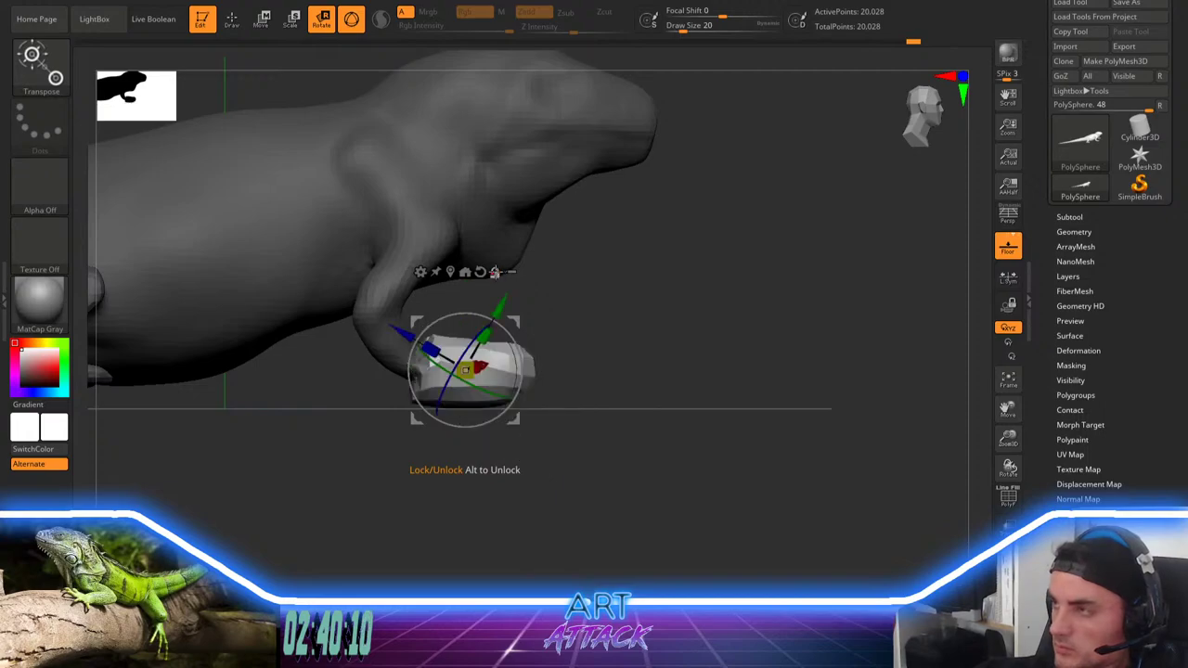
{"action": "left_click", "coordinate": [495, 274]}
{"action": "left_click", "coordinate": [480, 273]}
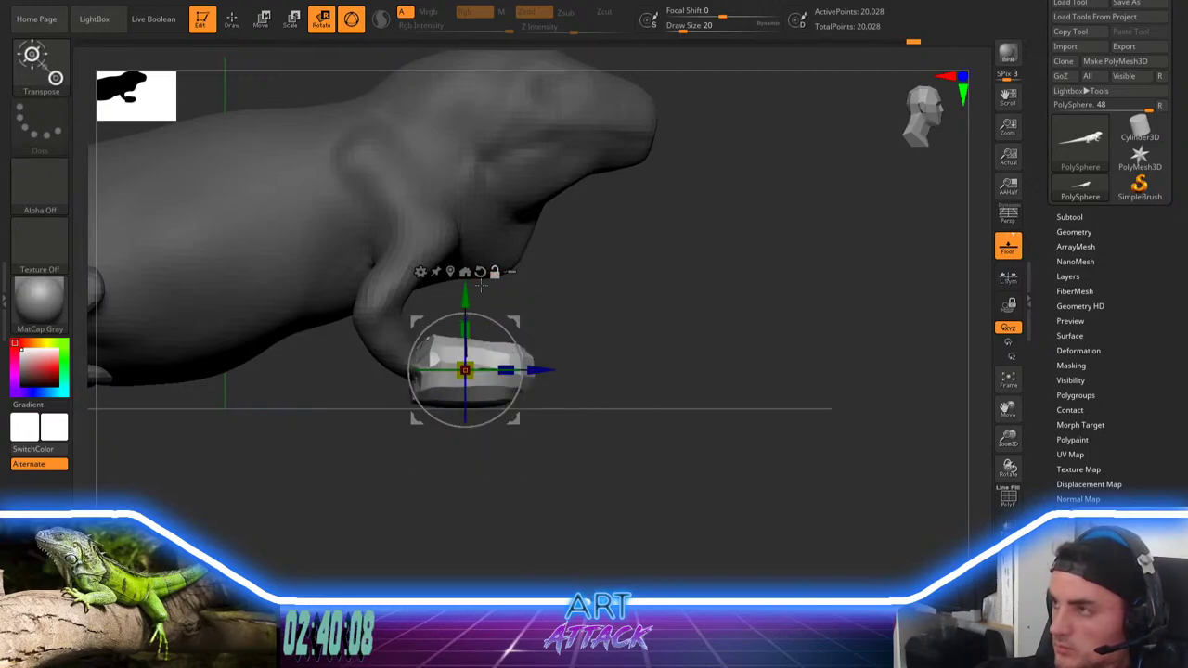
Step: Flatten the front feet vertically to a scale of about 0.42, and clear the mask to smooth the wrists
{"action": "left_click_drag", "start_coordinate": [467, 325], "coordinate": [466, 401]}
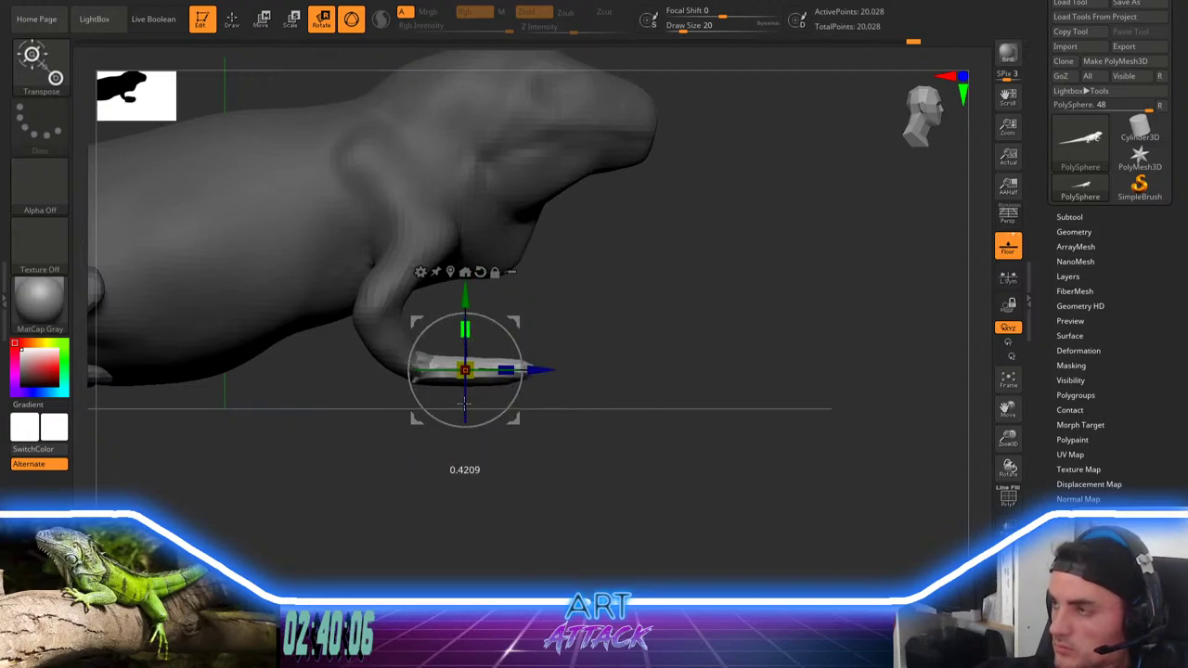
{"action": "mouse_move", "coordinate": [687, 339]}
{"action": "left_mouse_down"}
{"action": "mouse_move", "coordinate": [591, 414]}
{"action": "mouse_move", "coordinate": [604, 376]}
{"action": "mouse_move", "coordinate": [650, 390]}
{"action": "left_mouse_up"}
{"action": "key", "text": "q"}
{"action": "left_click_drag", "start_coordinate": [603, 372], "coordinate": [556, 409], "text": "ctrl"}
{"action": "left_click_drag", "start_coordinate": [428, 394], "coordinate": [419, 501], "text": "shift"}
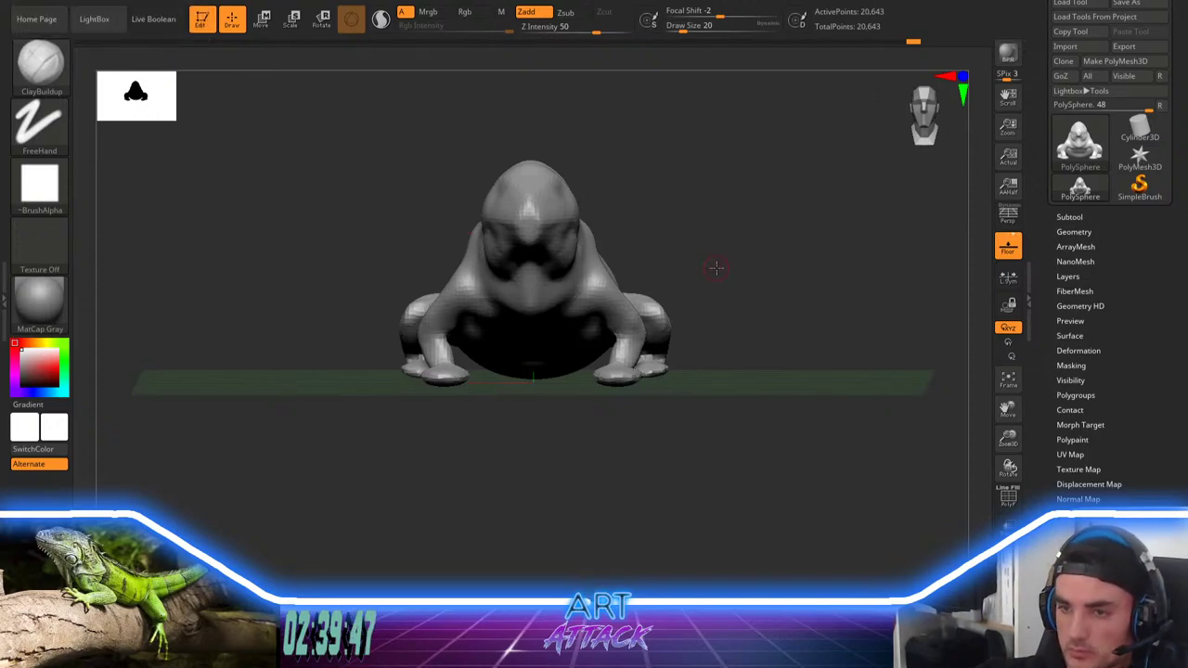
Step: Mask the front legs at draw size 59 and invert the mask so that only they can be edited
{"action": "mouse_move", "coordinate": [716, 269]}
{"action": "left_mouse_down"}
{"action": "mouse_move", "coordinate": [659, 327]}
{"action": "mouse_move", "coordinate": [698, 264]}
{"action": "mouse_move", "coordinate": [720, 263]}
{"action": "left_mouse_up"}
{"action": "key", "text": "space"}
{"action": "left_click_drag", "start_coordinate": [578, 425], "coordinate": [540, 415]}
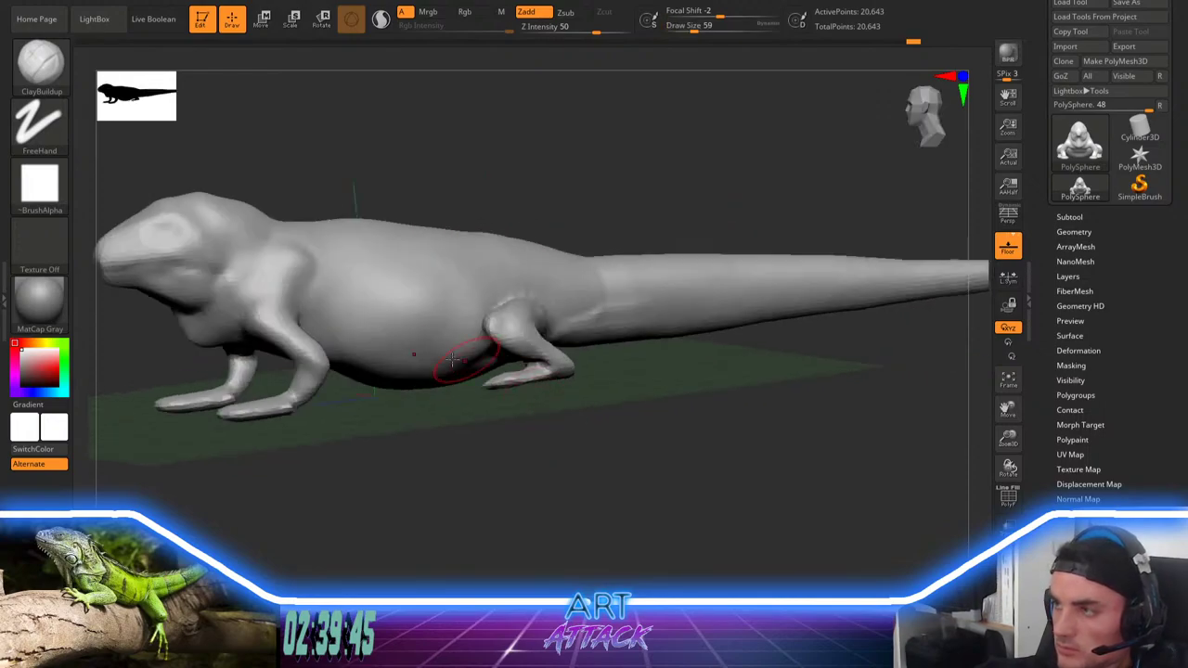
{"action": "key", "text": "ctrl"}
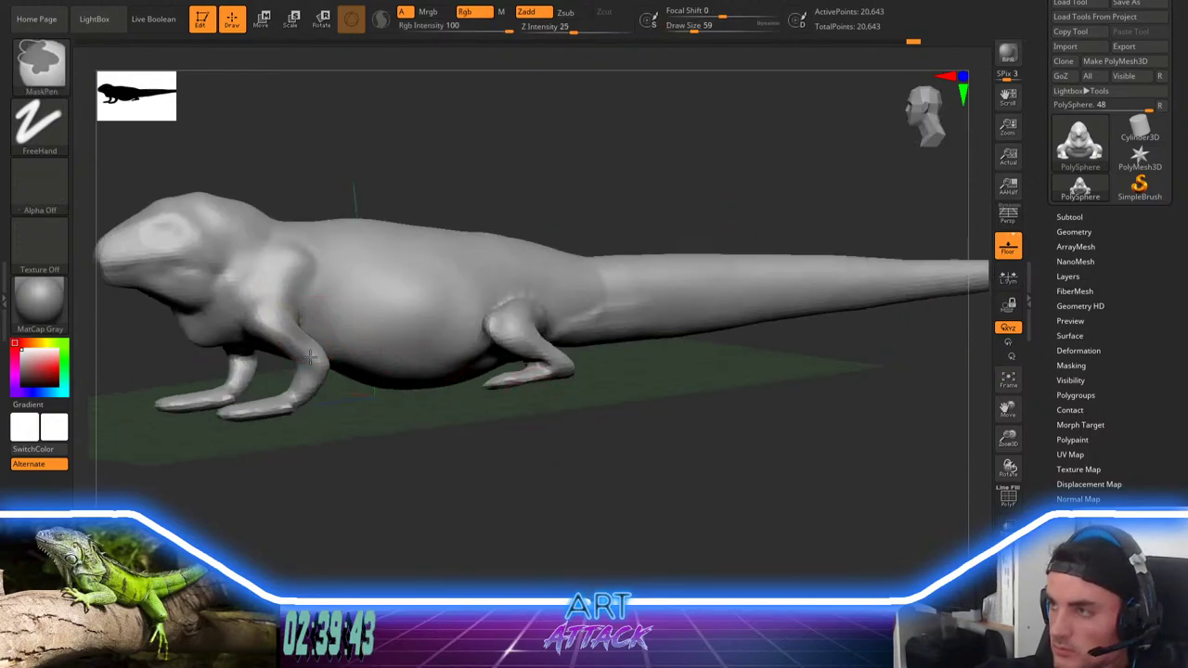
{"action": "left_click_drag", "start_coordinate": [356, 436], "coordinate": [311, 490]}
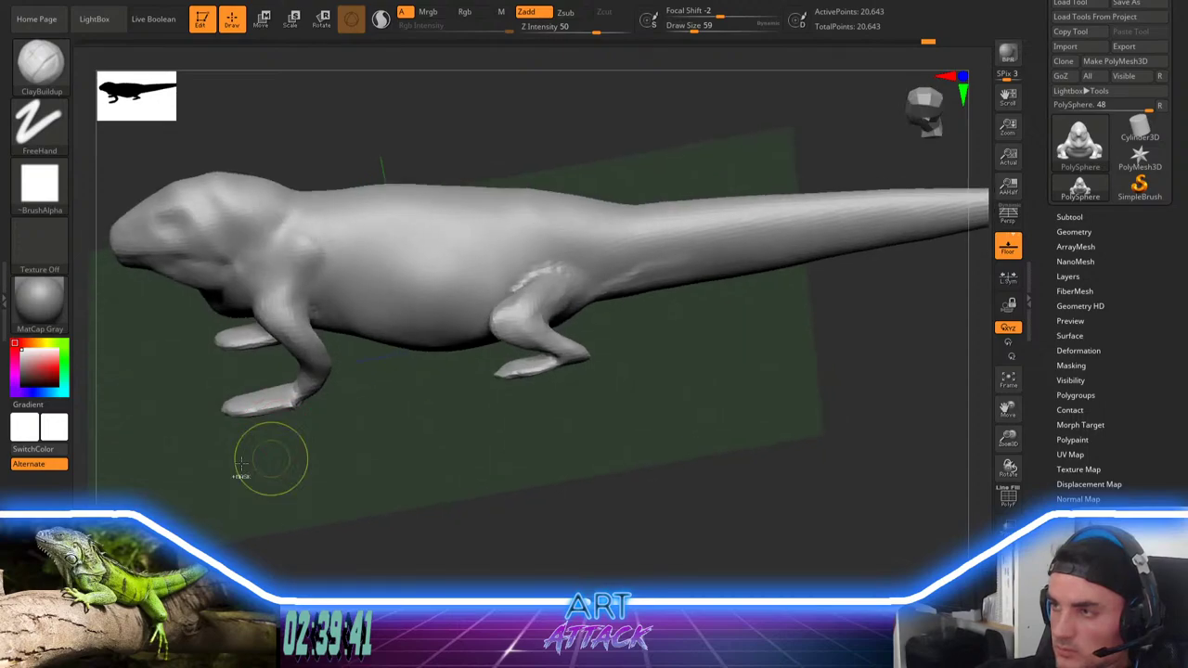
{"action": "left_click_drag", "start_coordinate": [192, 467], "coordinate": [311, 407], "text": "ctrl"}
{"action": "left_click_drag", "start_coordinate": [214, 448], "coordinate": [330, 313], "text": "ctrl"}
{"action": "left_click_drag", "start_coordinate": [375, 401], "coordinate": [371, 346]}
{"action": "mouse_move", "coordinate": [306, 311]}
{"action": "left_mouse_down", "text": "ctrl"}
{"action": "mouse_move", "coordinate": [283, 311]}
{"action": "mouse_move", "coordinate": [293, 320]}
{"action": "left_mouse_up", "text": "ctrl"}
{"action": "left_click", "coordinate": [375, 411], "text": "ctrl"}
Step: Pull the front legs' elbows back and up with the Move brush, using draw sizes 128 and 77
{"action": "left_click_drag", "start_coordinate": [375, 410], "coordinate": [378, 367]}
{"action": "key", "text": "bracketright"}
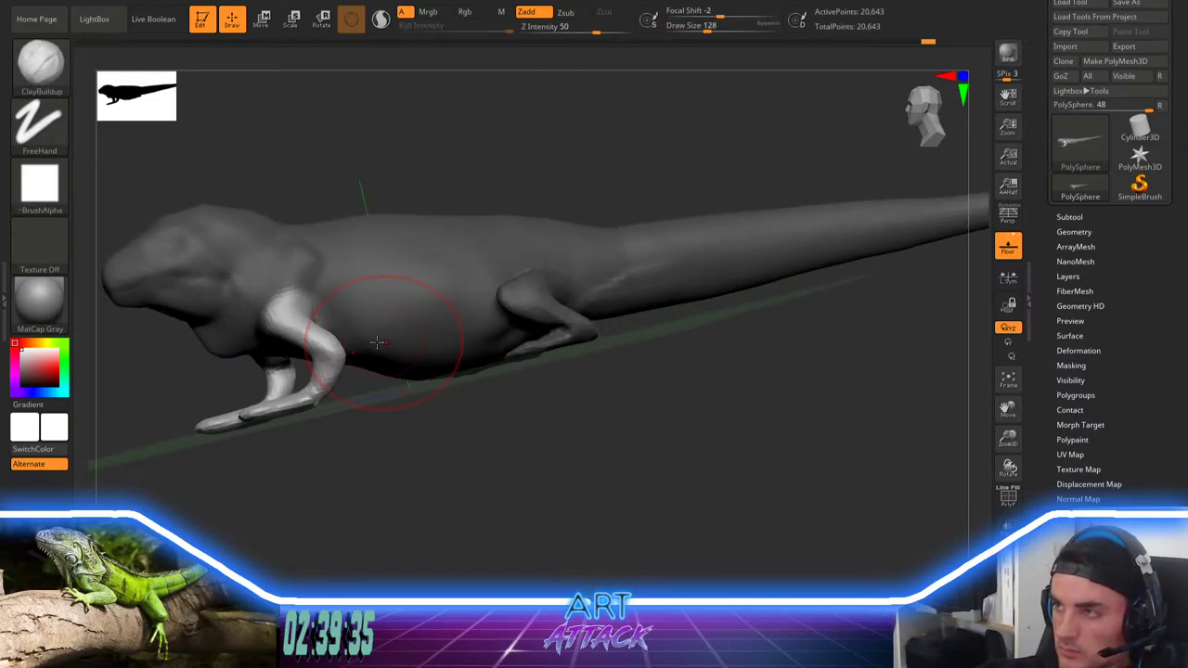
{"action": "key", "text": "b"}
{"action": "key", "text": "m"}
{"action": "key", "text": "v"}
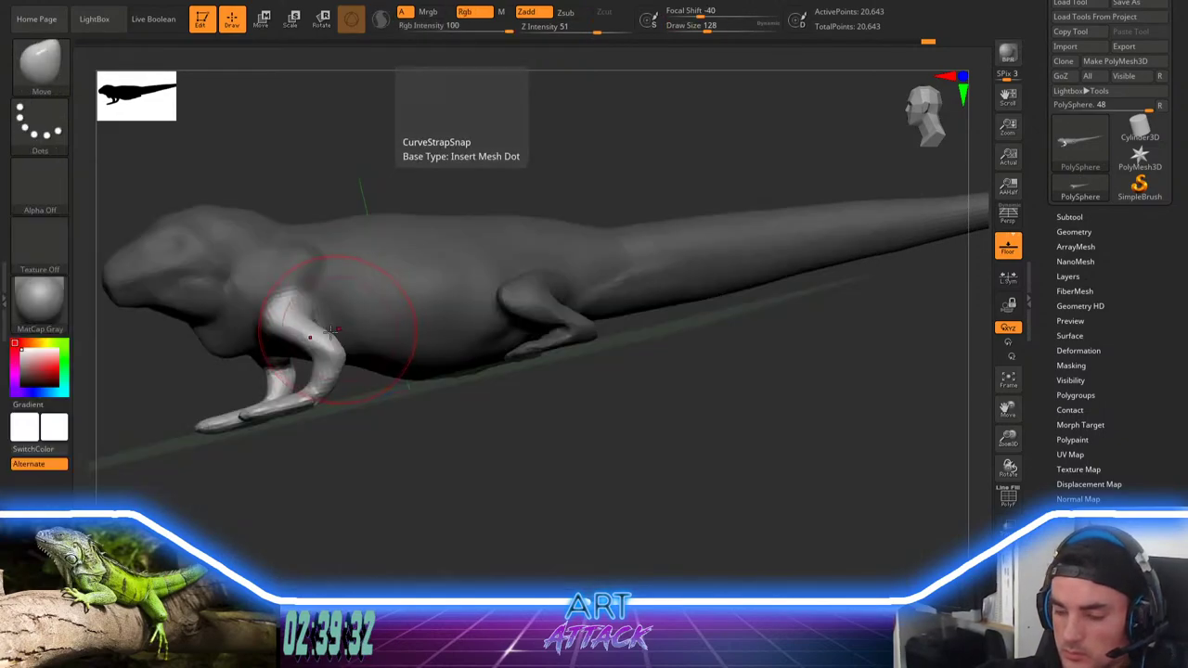
{"action": "mouse_move", "coordinate": [331, 323]}
{"action": "left_mouse_down"}
{"action": "mouse_move", "coordinate": [340, 322]}
{"action": "mouse_move", "coordinate": [329, 321]}
{"action": "left_mouse_up"}
{"action": "key", "text": "space"}
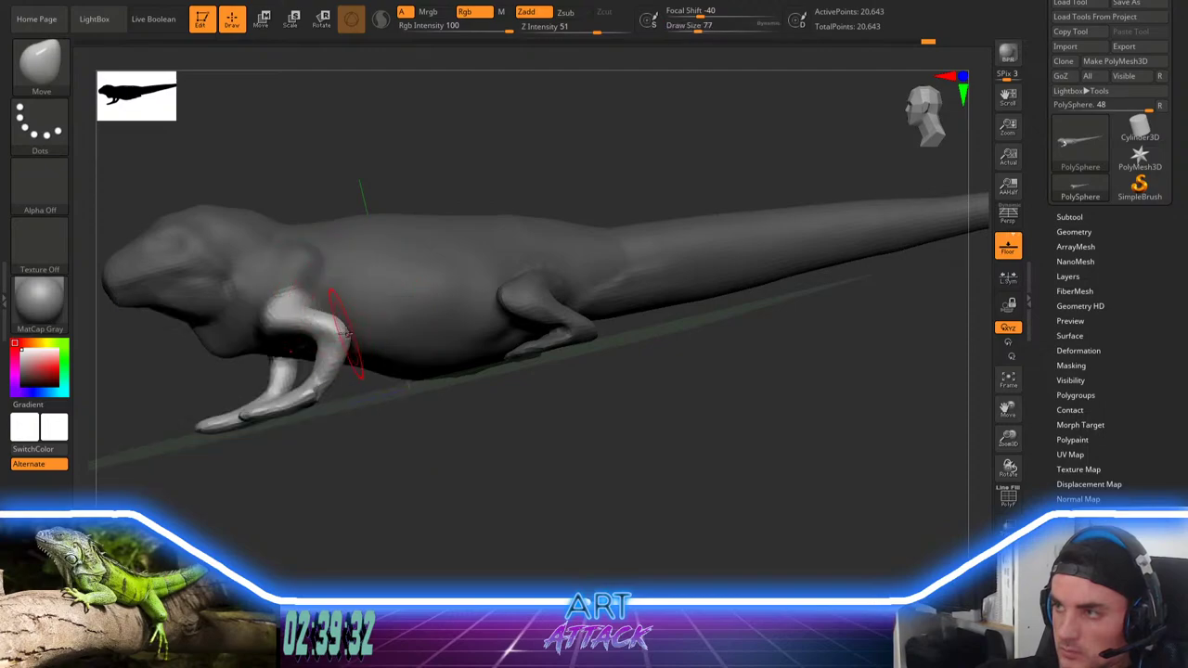
Step: Refine the front legs in side view with the Move brush at draw sizes 132 and 56, and clear the mask
{"action": "left_click_drag", "start_coordinate": [371, 431], "coordinate": [370, 446], "text": "shift"}
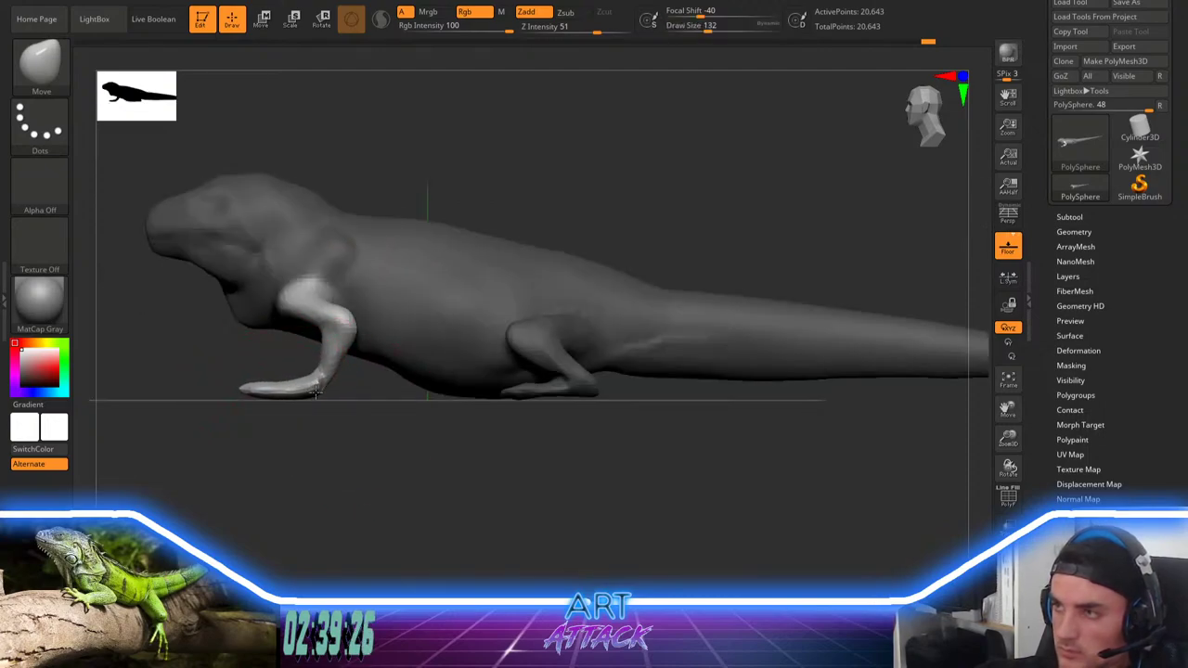
{"action": "key", "text": "space"}
{"action": "left_click_drag", "start_coordinate": [335, 362], "coordinate": [329, 362]}
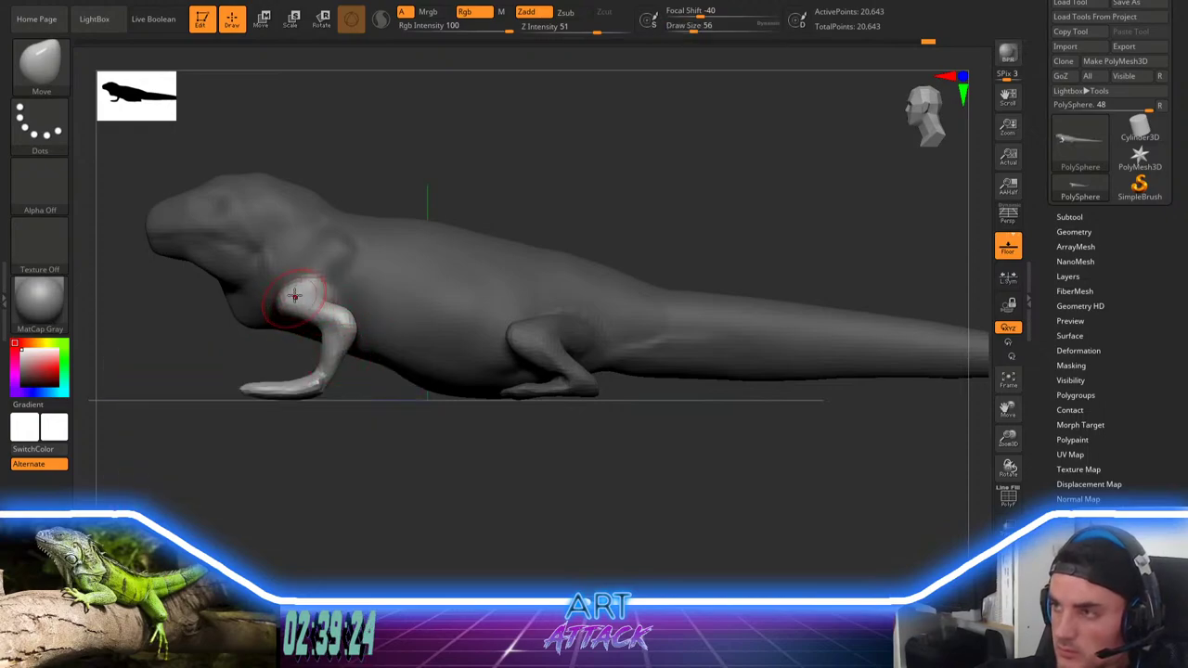
{"action": "mouse_move", "coordinate": [230, 335]}
{"action": "left_mouse_down", "text": "ctrl"}
{"action": "mouse_move", "coordinate": [235, 349]}
{"action": "mouse_move", "coordinate": [265, 350]}
{"action": "mouse_move", "coordinate": [278, 312]}
{"action": "left_mouse_up", "text": "ctrl"}
Step: Smooth the upper front legs at draw size 51 and adjust them from the front with the Move brush at size 90
{"action": "key", "text": "space"}
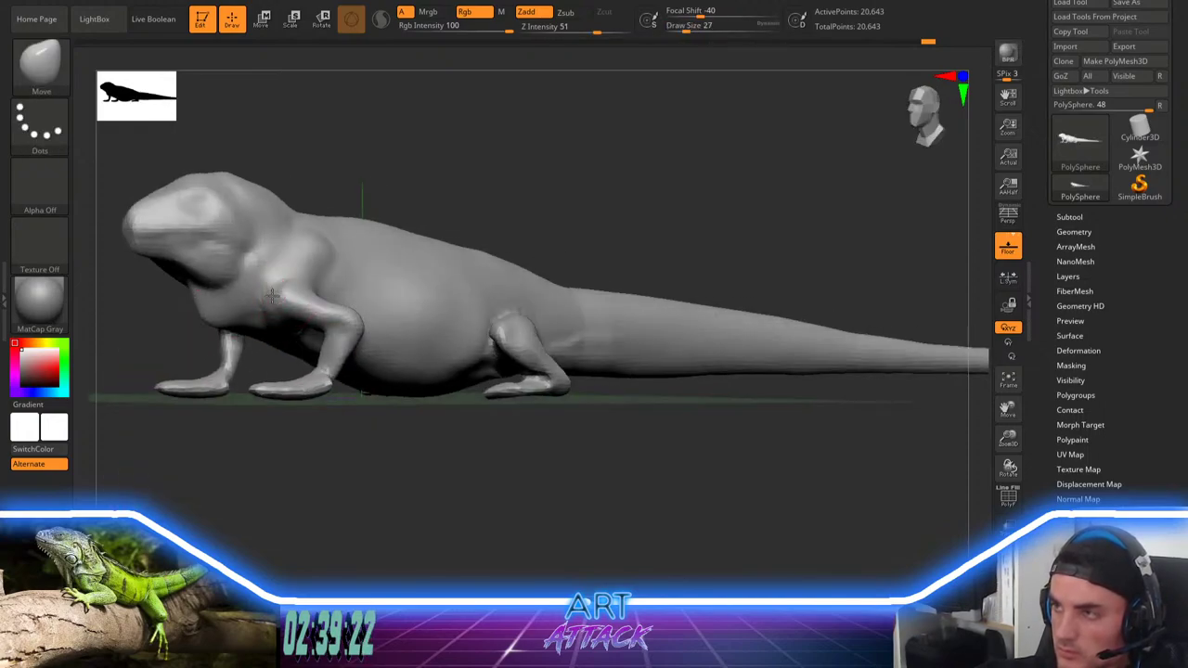
{"action": "mouse_move", "coordinate": [470, 182]}
{"action": "left_mouse_down"}
{"action": "mouse_move", "coordinate": [504, 146]}
{"action": "mouse_move", "coordinate": [325, 292]}
{"action": "mouse_move", "coordinate": [329, 336]}
{"action": "left_mouse_up"}
{"action": "left_click_drag", "start_coordinate": [269, 306], "coordinate": [292, 299], "text": "shift"}
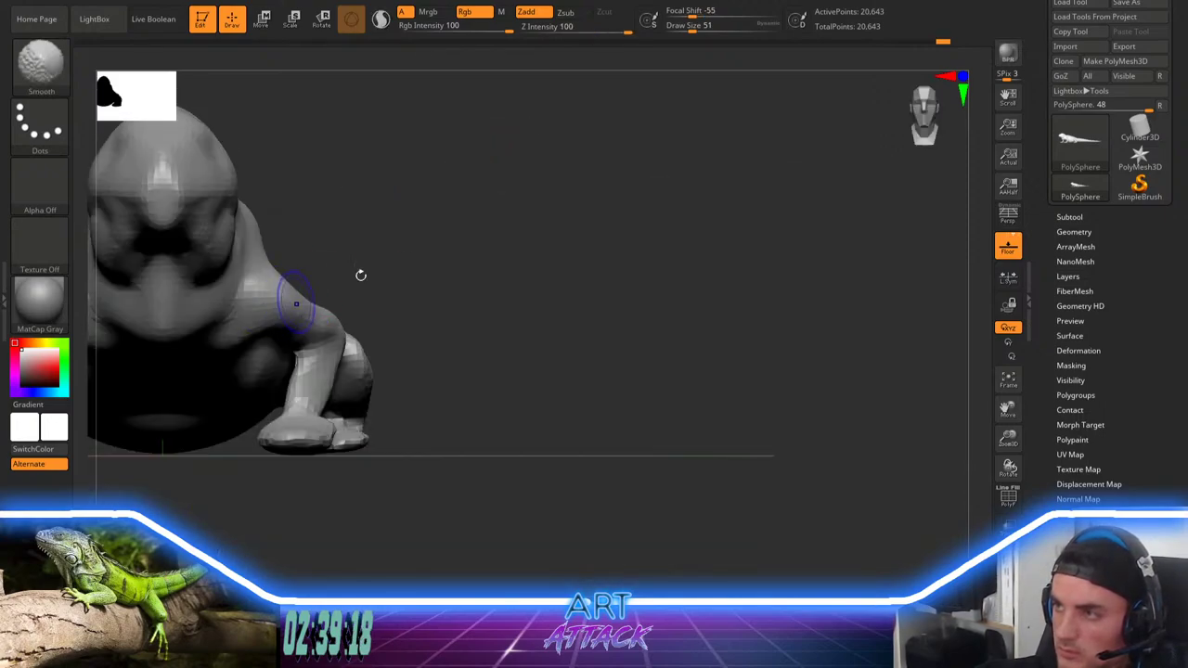
{"action": "left_click_drag", "start_coordinate": [360, 275], "coordinate": [357, 204]}
{"action": "mouse_move", "coordinate": [284, 345]}
{"action": "left_mouse_down"}
{"action": "mouse_move", "coordinate": [293, 362]}
{"action": "mouse_move", "coordinate": [301, 334]}
{"action": "left_mouse_up"}
{"action": "key", "text": "space"}
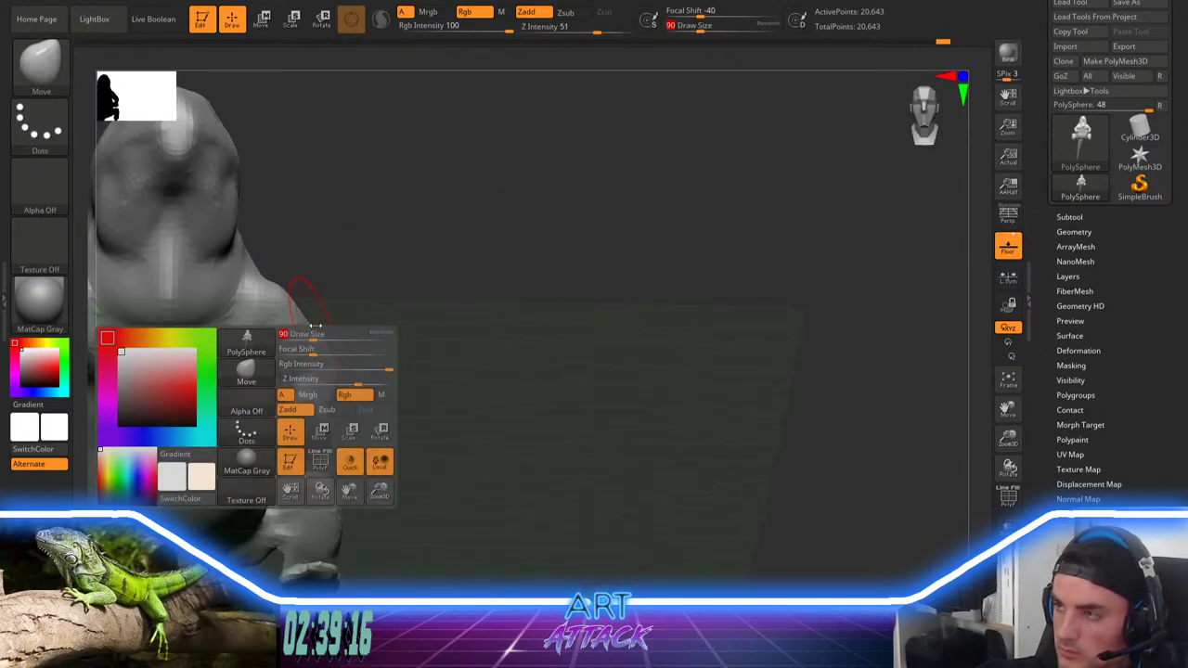
{"action": "mouse_move", "coordinate": [396, 338]}
{"action": "left_mouse_down"}
{"action": "mouse_move", "coordinate": [279, 347]}
{"action": "mouse_move", "coordinate": [265, 391]}
{"action": "left_mouse_up"}
{"action": "mouse_move", "coordinate": [336, 318]}
{"action": "left_mouse_down"}
{"action": "mouse_move", "coordinate": [325, 305]}
{"action": "mouse_move", "coordinate": [363, 321]}
{"action": "mouse_move", "coordinate": [373, 308]}
{"action": "left_mouse_up"}
Step: Build up the armpits where the front legs join the body with ClayBuildup at draw size 108
{"action": "key", "text": "space"}
{"action": "key", "text": "space"}
{"action": "key", "text": "space"}
{"action": "left_click_drag", "start_coordinate": [404, 381], "coordinate": [431, 288]}
{"action": "key", "text": "b"}
{"action": "key", "text": "c"}
{"action": "key", "text": "b"}
{"action": "key", "text": "space"}
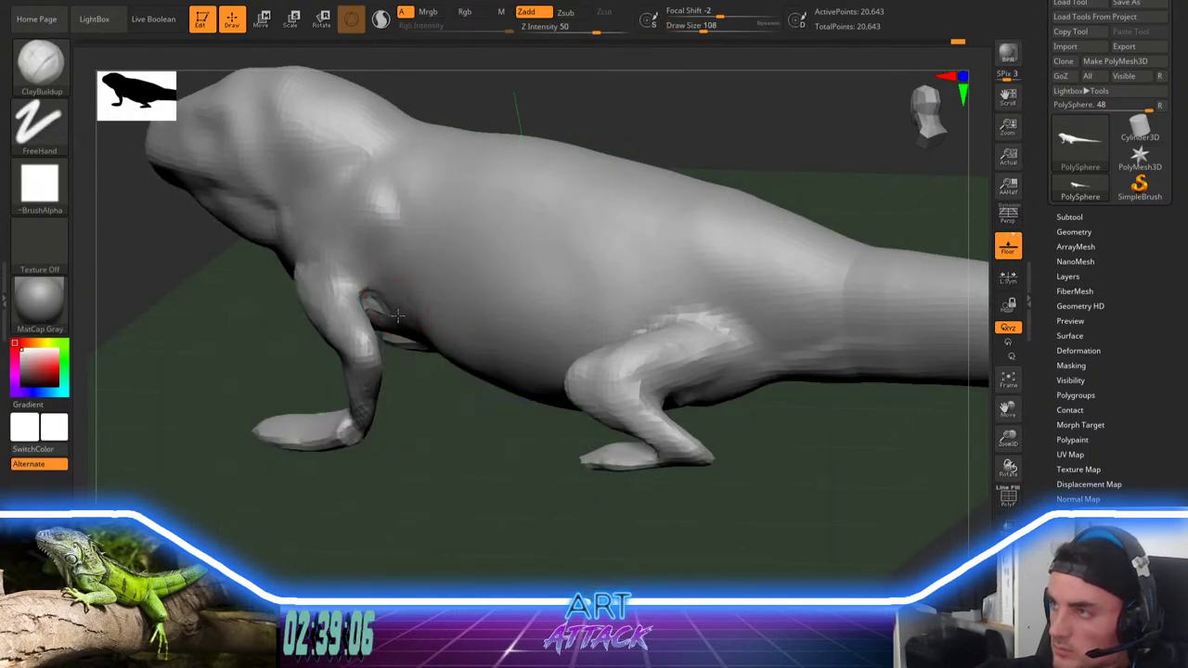
{"action": "mouse_move", "coordinate": [436, 399]}
{"action": "left_mouse_down"}
{"action": "mouse_move", "coordinate": [409, 295]}
{"action": "mouse_move", "coordinate": [482, 376]}
{"action": "mouse_move", "coordinate": [414, 300]}
{"action": "left_mouse_up"}
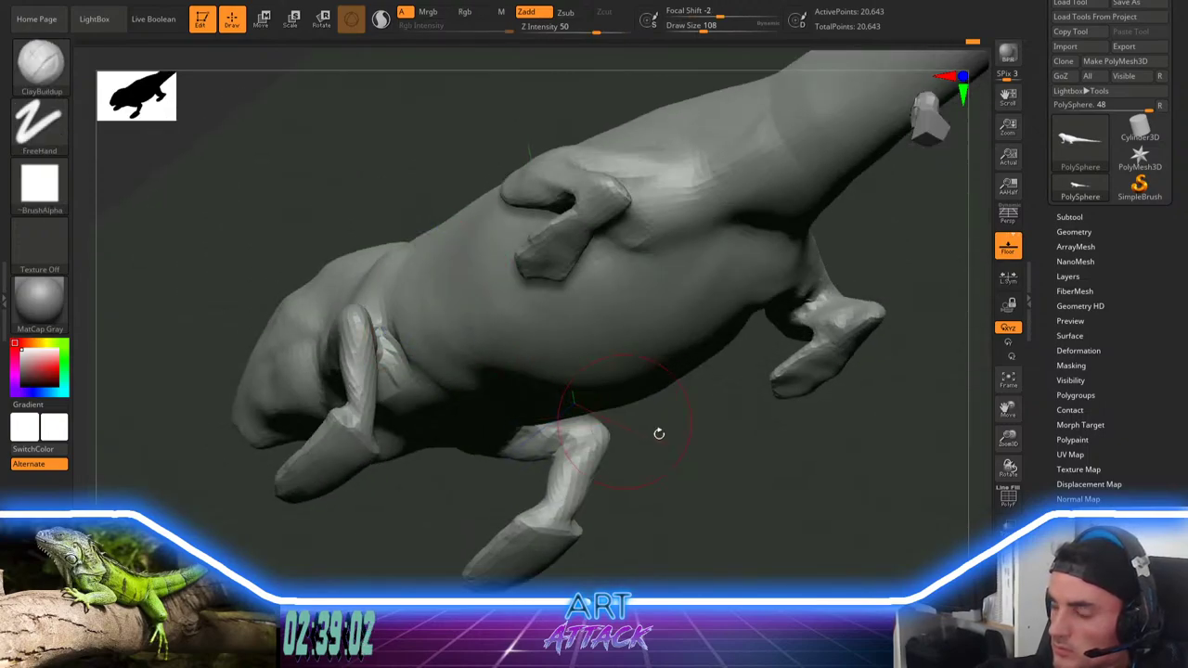
Step: Smooth the base of the tail where it meets the hips at draw size 65
{"action": "mouse_move", "coordinate": [717, 464]}
{"action": "left_mouse_down", "text": "alt"}
{"action": "mouse_move", "coordinate": [631, 270]}
{"action": "mouse_move", "coordinate": [749, 358]}
{"action": "mouse_move", "coordinate": [657, 381]}
{"action": "left_mouse_up", "text": "alt"}
{"action": "key", "text": "space"}
{"action": "left_click_drag", "start_coordinate": [731, 299], "coordinate": [720, 299]}
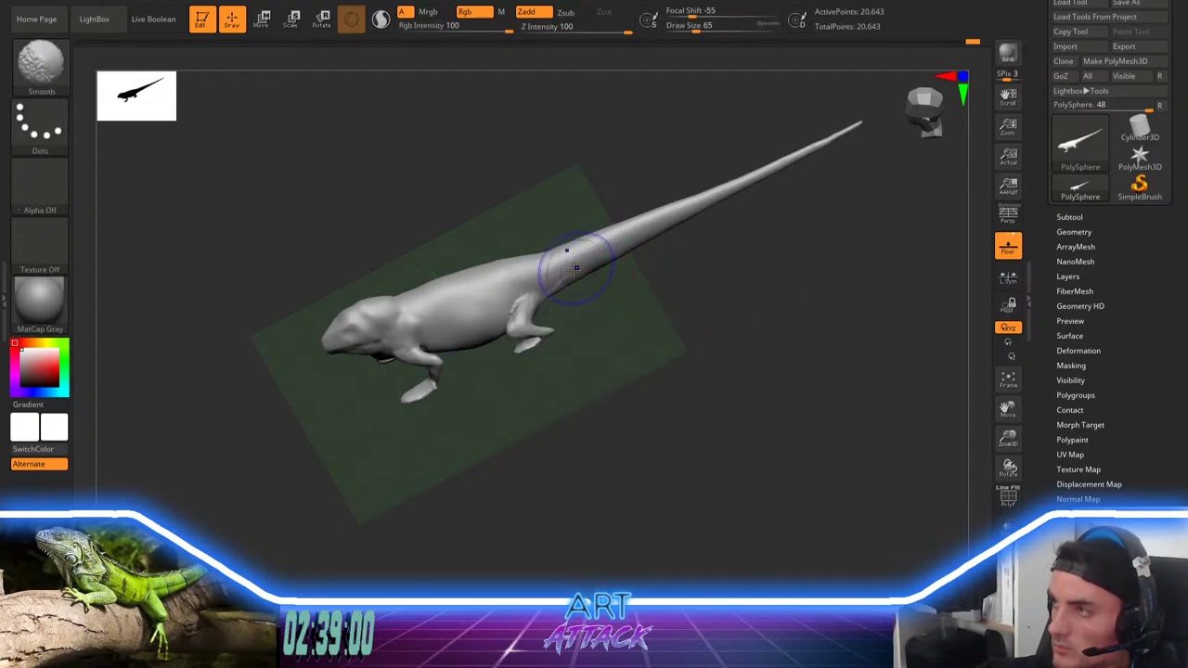
{"action": "left_click_drag", "start_coordinate": [565, 252], "coordinate": [557, 279], "text": "shift"}
Step: Isolate the head and shoulders by hiding the rest of the iguana's body
{"action": "left_click_drag", "start_coordinate": [655, 347], "coordinate": [665, 418], "text": "alt"}
{"action": "mouse_move", "coordinate": [665, 417]}
{"action": "left_mouse_down"}
{"action": "mouse_move", "coordinate": [692, 341]}
{"action": "mouse_move", "coordinate": [685, 311]}
{"action": "mouse_move", "coordinate": [750, 276]}
{"action": "mouse_move", "coordinate": [754, 357]}
{"action": "left_mouse_up"}
{"action": "left_click_drag", "start_coordinate": [695, 287], "coordinate": [786, 240], "text": "alt"}
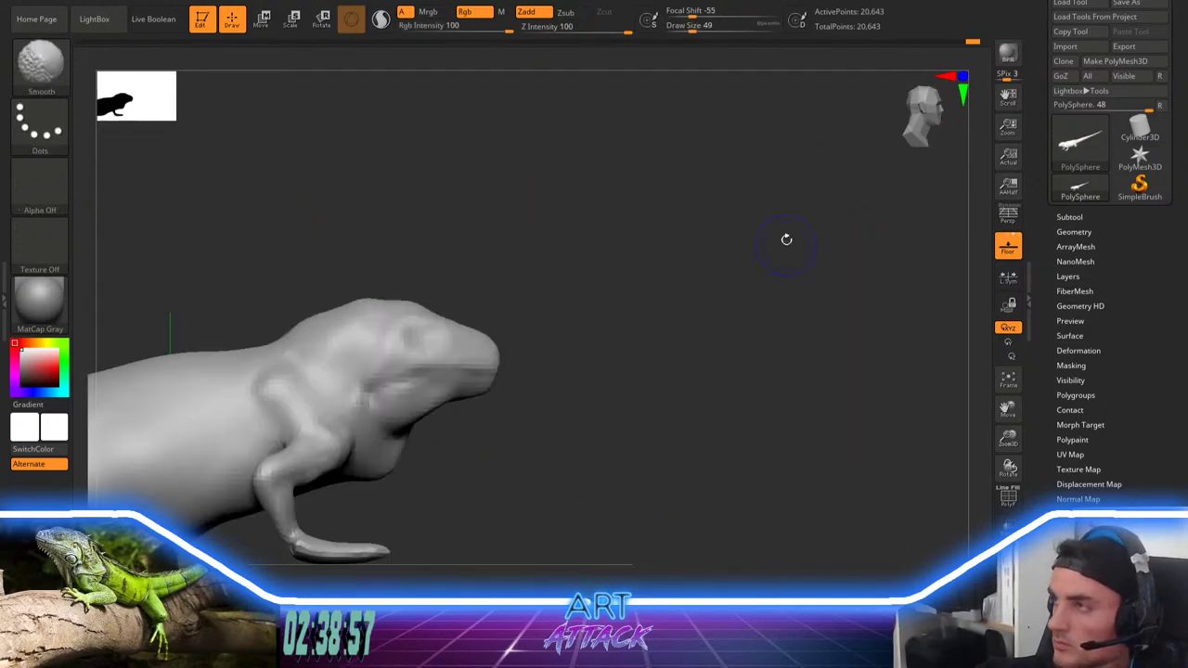
{"action": "left_click_drag", "start_coordinate": [753, 172], "coordinate": [284, 494], "text": "ctrl+shift"}
{"action": "mouse_move", "coordinate": [636, 331]}
{"action": "left_mouse_down", "text": "alt"}
{"action": "mouse_move", "coordinate": [665, 305]}
{"action": "mouse_move", "coordinate": [679, 250]}
{"action": "mouse_move", "coordinate": [705, 270]}
{"action": "mouse_move", "coordinate": [702, 261]}
{"action": "left_mouse_up", "text": "alt"}
Step: Build up the top of the snout with ClayBuildup at draw size 94
{"action": "key", "text": "space"}
{"action": "key", "text": "space"}
{"action": "left_click_drag", "start_coordinate": [628, 275], "coordinate": [639, 275]}
{"action": "mouse_move", "coordinate": [738, 216]}
{"action": "left_mouse_down"}
{"action": "mouse_move", "coordinate": [673, 261]}
{"action": "mouse_move", "coordinate": [613, 262]}
{"action": "left_mouse_up"}
{"action": "left_click_drag", "start_coordinate": [482, 351], "coordinate": [486, 388]}
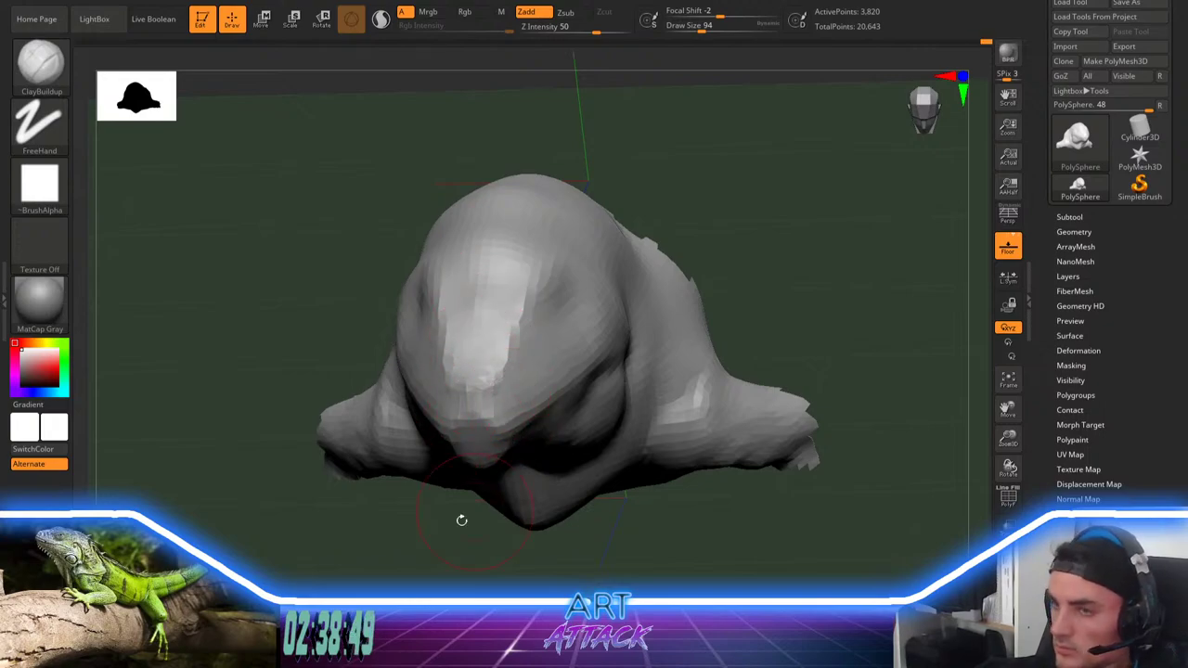
{"action": "left_click_drag", "start_coordinate": [462, 520], "coordinate": [438, 442]}
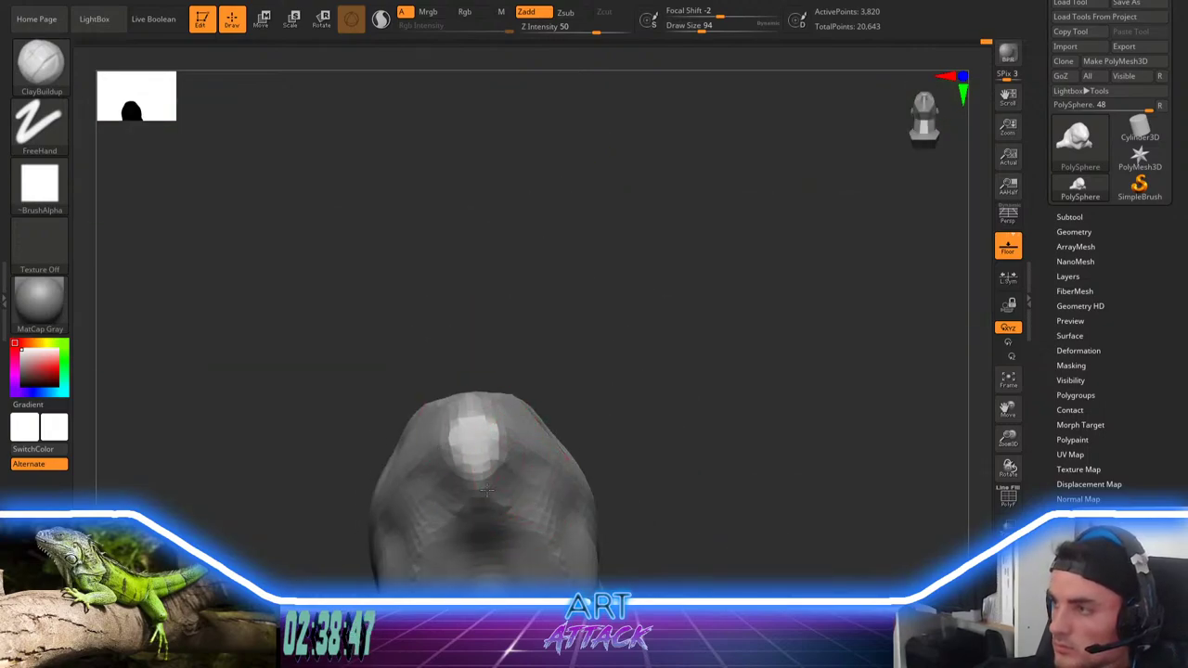
Step: Carve the front of the mouth line beneath the tip of the snout with DamStandard at draw size 71
{"action": "key", "text": "space"}
{"action": "left_click_drag", "start_coordinate": [602, 377], "coordinate": [592, 375]}
{"action": "key", "text": "f"}
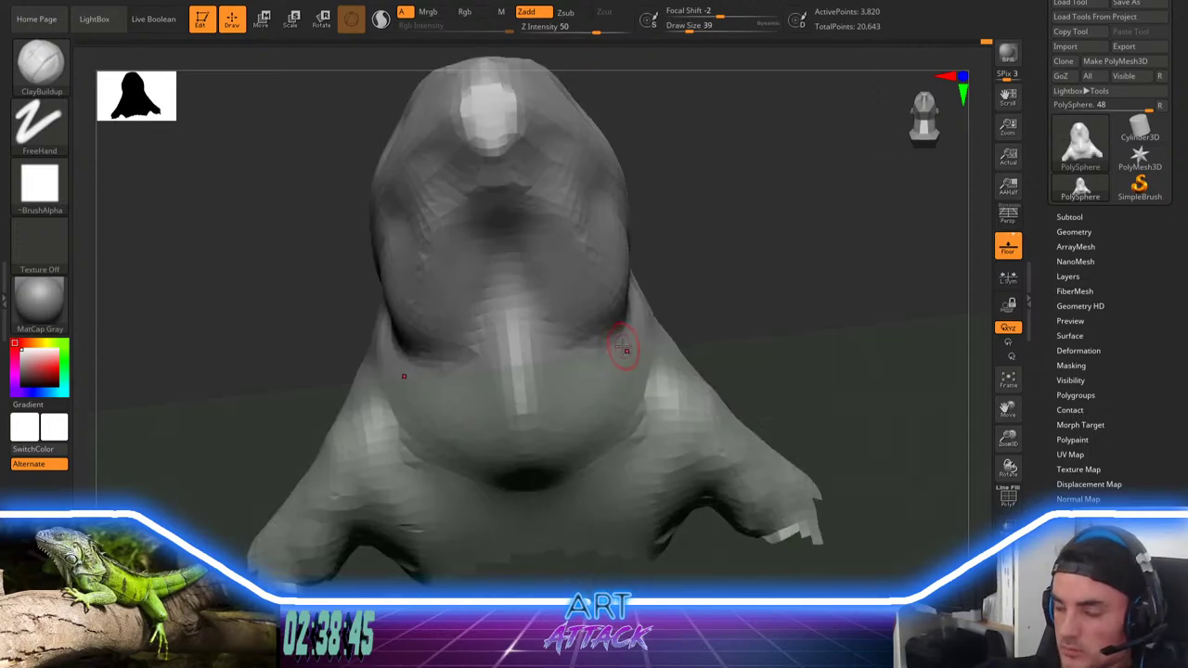
{"action": "key", "text": "b"}
{"action": "key", "text": "d"}
{"action": "key", "text": "s"}
{"action": "left_click_drag", "start_coordinate": [711, 257], "coordinate": [674, 342]}
{"action": "key", "text": "space"}
{"action": "left_click_drag", "start_coordinate": [738, 227], "coordinate": [710, 338]}
{"action": "key", "text": "bracketright"}
{"action": "key", "text": "ctrl+z"}
{"action": "key", "text": "bracketleft"}
{"action": "mouse_move", "coordinate": [444, 248]}
{"action": "left_mouse_down"}
{"action": "mouse_move", "coordinate": [498, 234]}
{"action": "mouse_move", "coordinate": [483, 229]}
{"action": "mouse_move", "coordinate": [501, 236]}
{"action": "left_mouse_up"}
{"action": "key", "text": "space"}
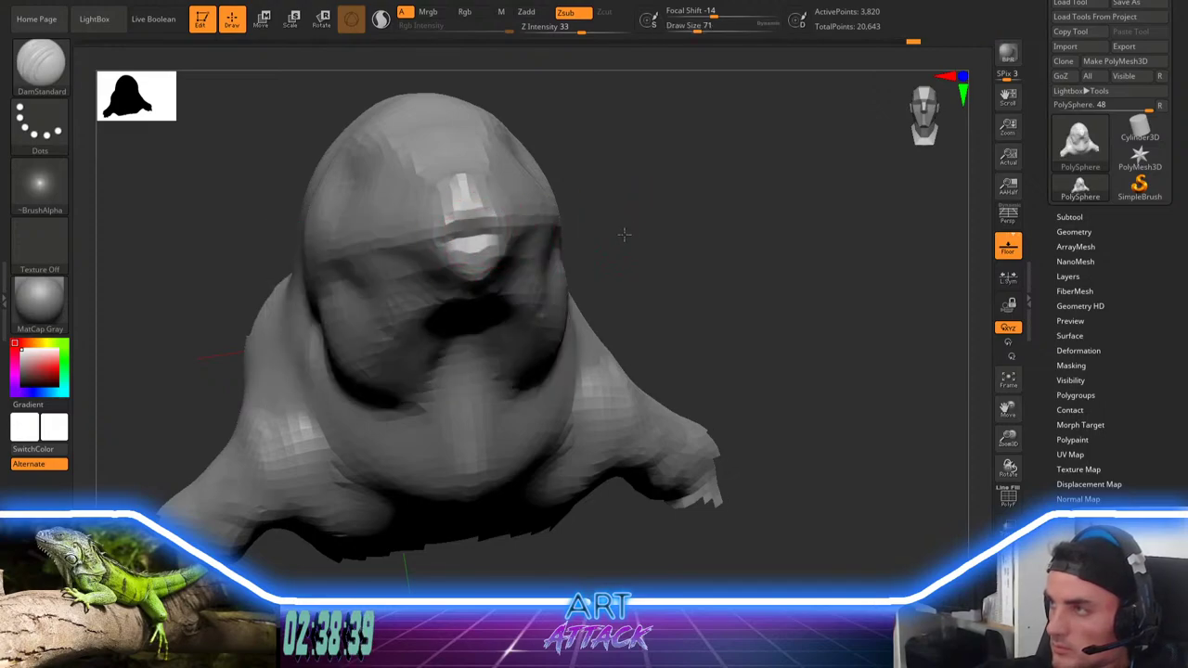
Step: Carve the mouth line back along the side of the head to the jaw corner with DamStandard at draw size 44
{"action": "key", "text": "space"}
{"action": "mouse_move", "coordinate": [624, 234]}
{"action": "left_mouse_down"}
{"action": "mouse_move", "coordinate": [527, 228]}
{"action": "mouse_move", "coordinate": [529, 246]}
{"action": "left_mouse_up"}
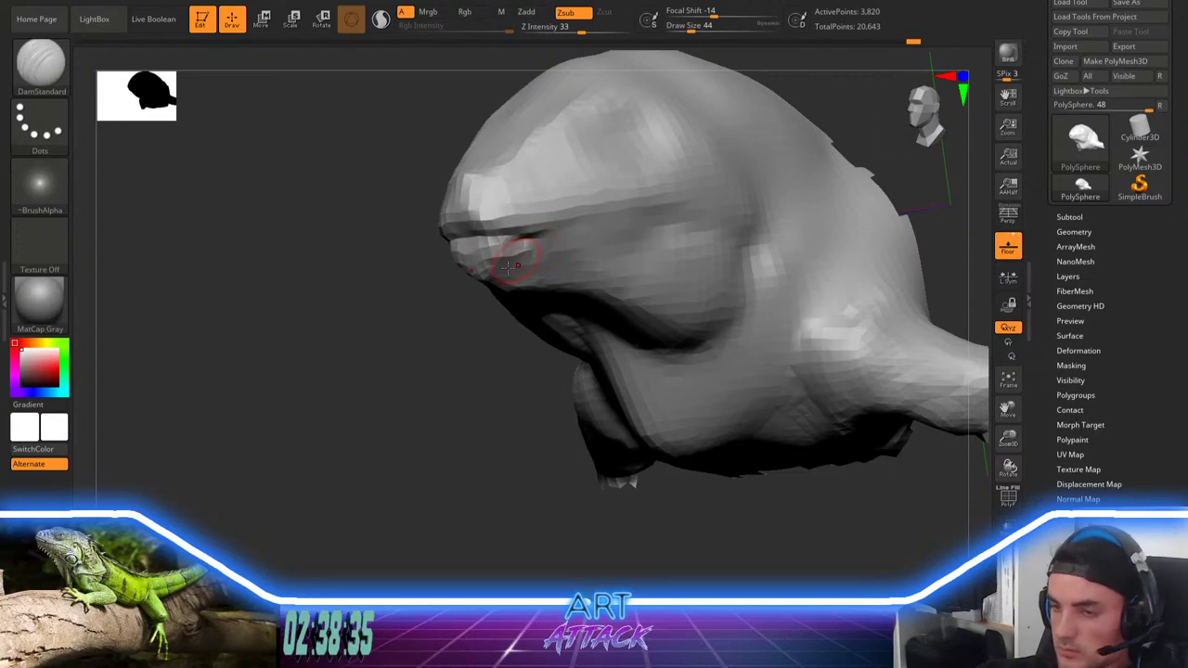
{"action": "mouse_move", "coordinate": [437, 348]}
{"action": "left_mouse_down"}
{"action": "mouse_move", "coordinate": [510, 297]}
{"action": "mouse_move", "coordinate": [608, 266]}
{"action": "left_mouse_up"}
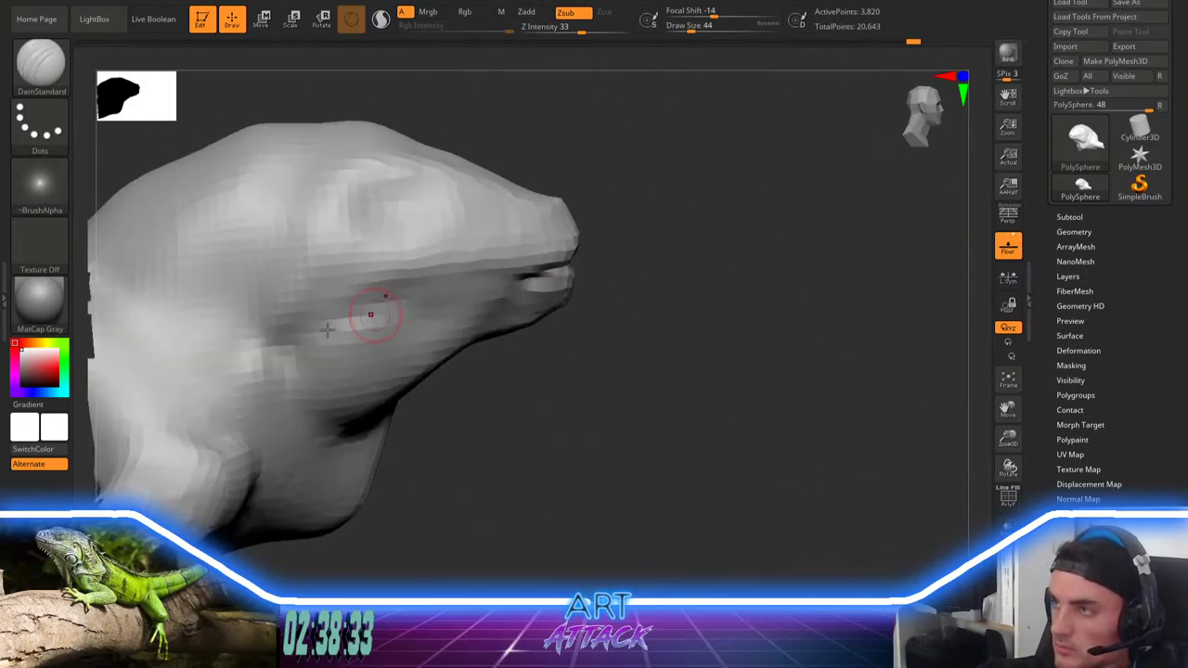
{"action": "mouse_move", "coordinate": [316, 331]}
{"action": "left_mouse_down"}
{"action": "mouse_move", "coordinate": [408, 288]}
{"action": "mouse_move", "coordinate": [486, 276]}
{"action": "mouse_move", "coordinate": [367, 291]}
{"action": "mouse_move", "coordinate": [323, 318]}
{"action": "left_mouse_up"}
{"action": "mouse_move", "coordinate": [384, 292]}
{"action": "left_mouse_down"}
{"action": "mouse_move", "coordinate": [332, 302]}
{"action": "mouse_move", "coordinate": [299, 334]}
{"action": "mouse_move", "coordinate": [429, 276]}
{"action": "mouse_move", "coordinate": [491, 278]}
{"action": "left_mouse_up"}
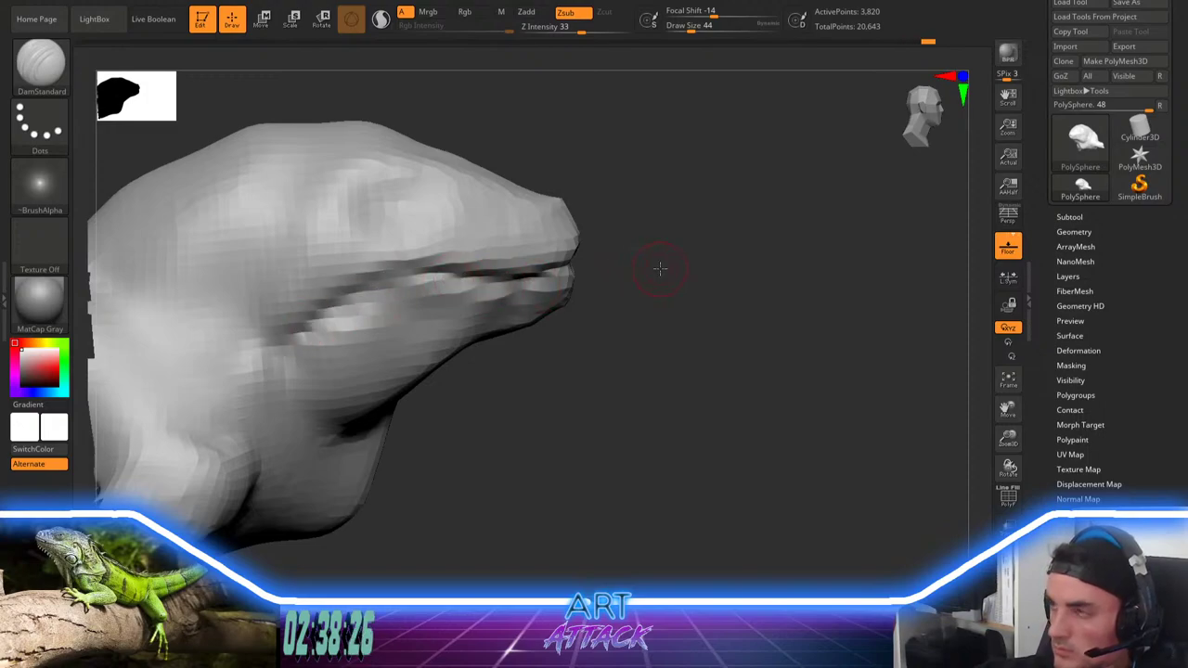
{"action": "left_click_drag", "start_coordinate": [660, 268], "coordinate": [455, 272]}
{"action": "left_click_drag", "start_coordinate": [561, 265], "coordinate": [415, 263]}
{"action": "mouse_move", "coordinate": [380, 363]}
{"action": "left_mouse_down"}
{"action": "mouse_move", "coordinate": [353, 403]}
{"action": "mouse_move", "coordinate": [377, 371]}
{"action": "mouse_move", "coordinate": [388, 394]}
{"action": "mouse_move", "coordinate": [446, 350]}
{"action": "left_mouse_up"}
Step: Show the whole iguana body again and remesh it with DynaMesh at resolution 128
{"action": "mouse_move", "coordinate": [720, 200]}
{"action": "left_mouse_down"}
{"action": "mouse_move", "coordinate": [771, 251]}
{"action": "mouse_move", "coordinate": [739, 289]}
{"action": "left_mouse_up"}
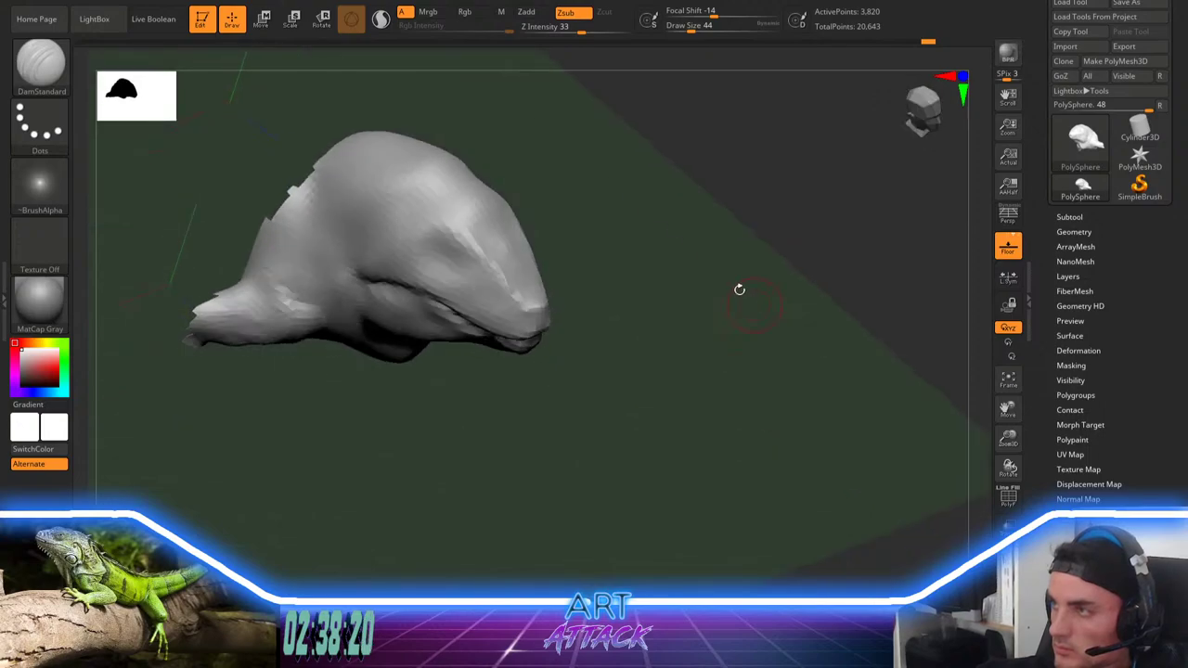
{"action": "left_click", "coordinate": [693, 255], "text": "ctrl+shift"}
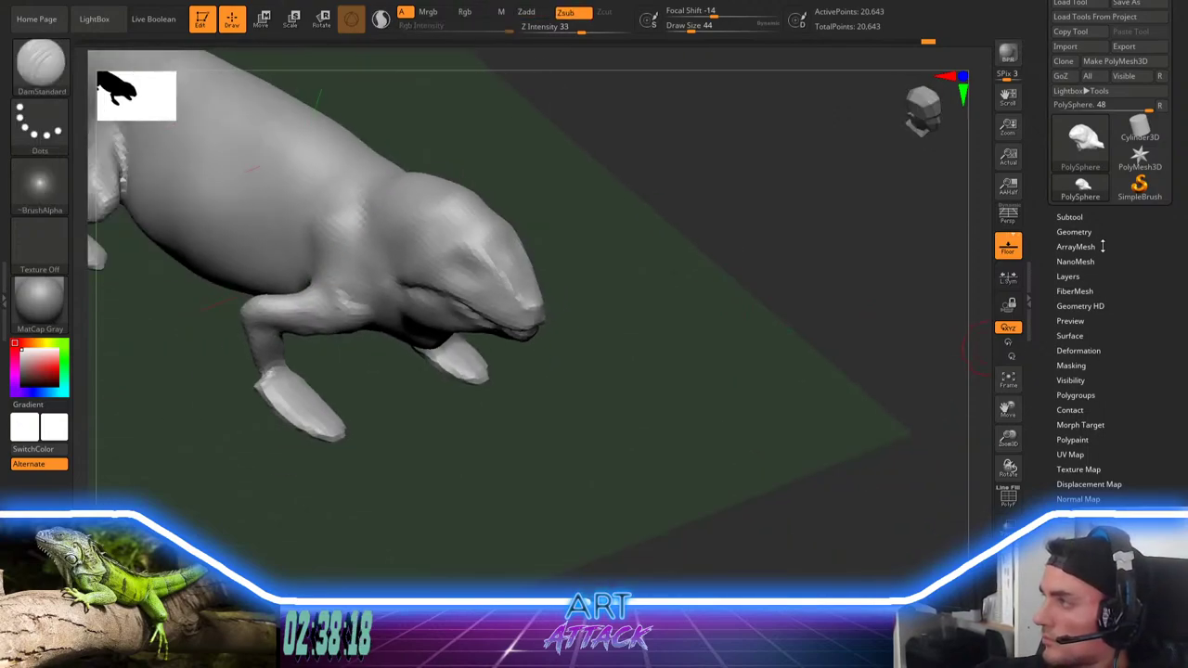
{"action": "left_click", "coordinate": [1077, 232]}
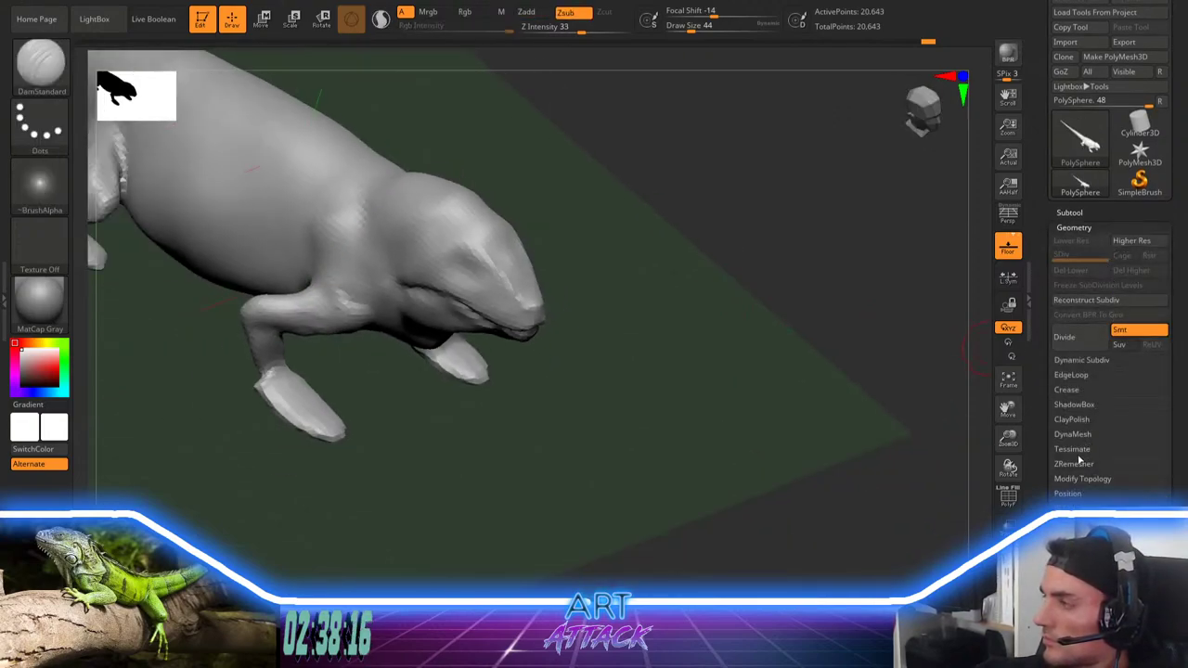
{"action": "left_click", "coordinate": [1076, 435]}
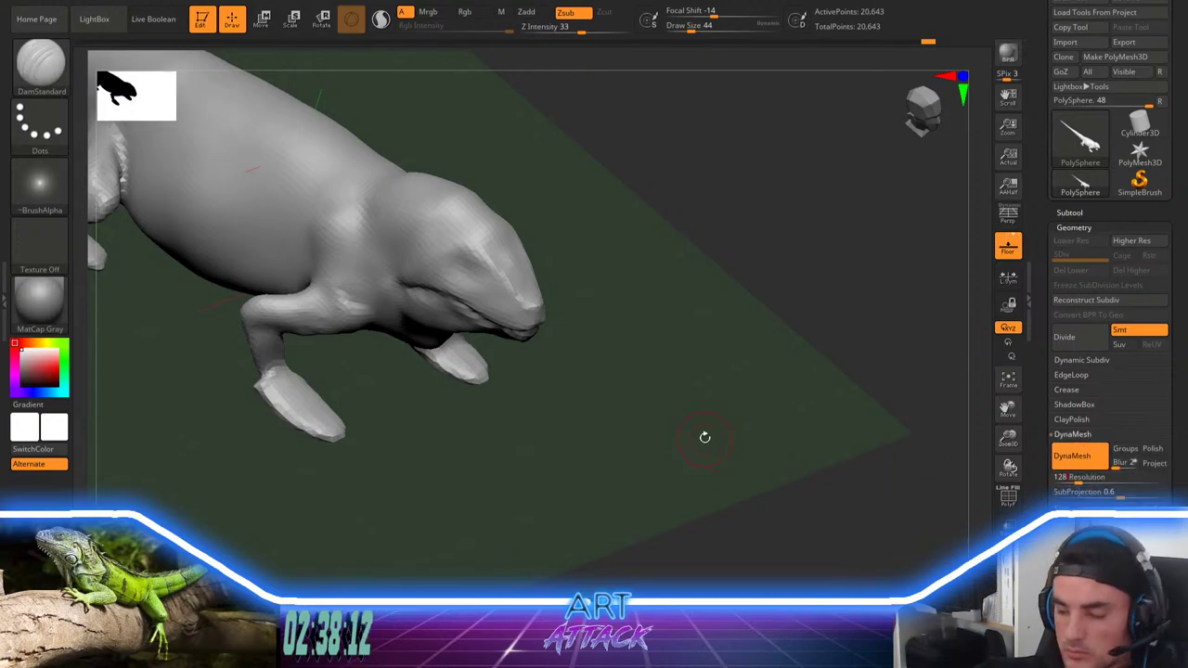
{"action": "left_click_drag", "start_coordinate": [716, 335], "coordinate": [701, 452], "text": "ctrl"}
Step: Smooth the side of the head around the eye area at draw size 116
{"action": "left_click_drag", "start_coordinate": [644, 380], "coordinate": [599, 373]}
{"action": "key", "text": "space"}
{"action": "left_click", "coordinate": [663, 287]}
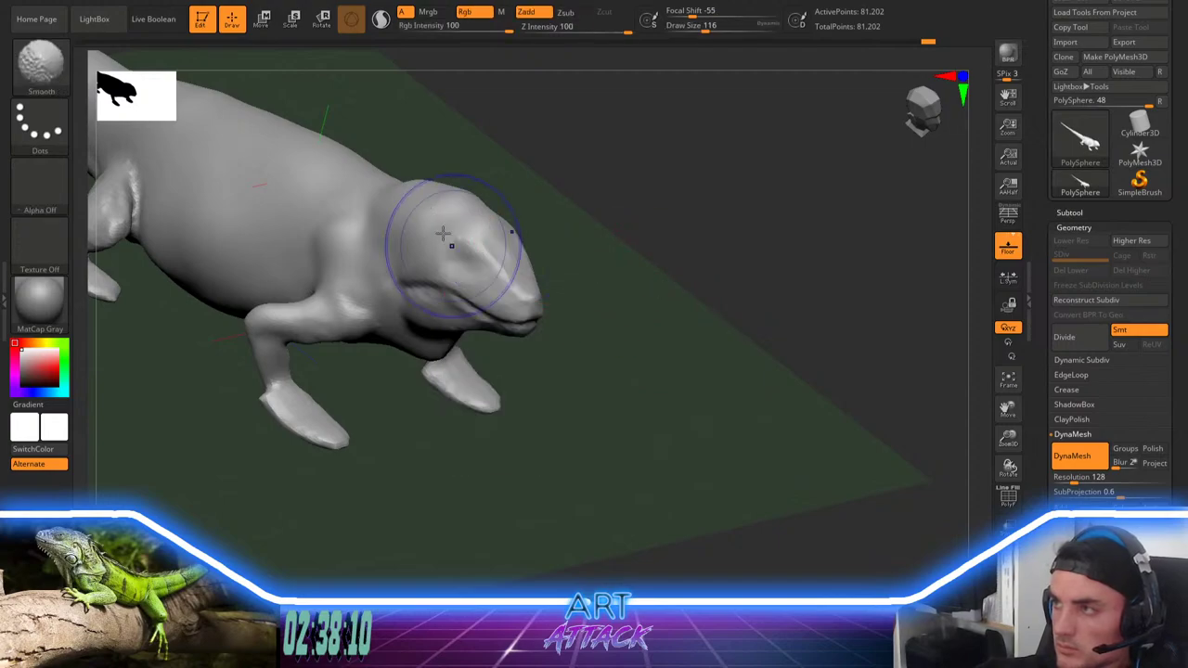
{"action": "left_click_drag", "start_coordinate": [456, 247], "coordinate": [496, 279], "text": "shift"}
Step: Isolate the head and shoulders of the remeshed iguana by hiding the rest of the body
{"action": "left_click_drag", "start_coordinate": [609, 247], "coordinate": [634, 234]}
{"action": "key", "text": "space"}
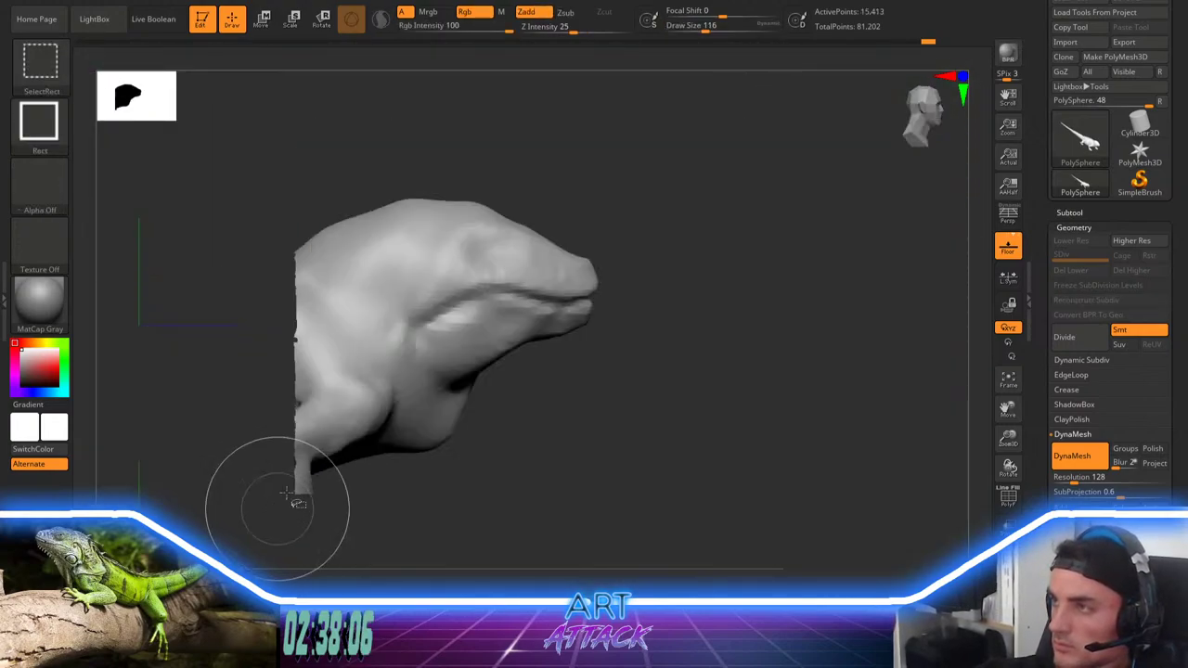
{"action": "mouse_move", "coordinate": [252, 491]}
{"action": "left_mouse_down"}
{"action": "mouse_move", "coordinate": [677, 231]}
{"action": "mouse_move", "coordinate": [771, 192]}
{"action": "mouse_move", "coordinate": [687, 218]}
{"action": "left_mouse_up"}
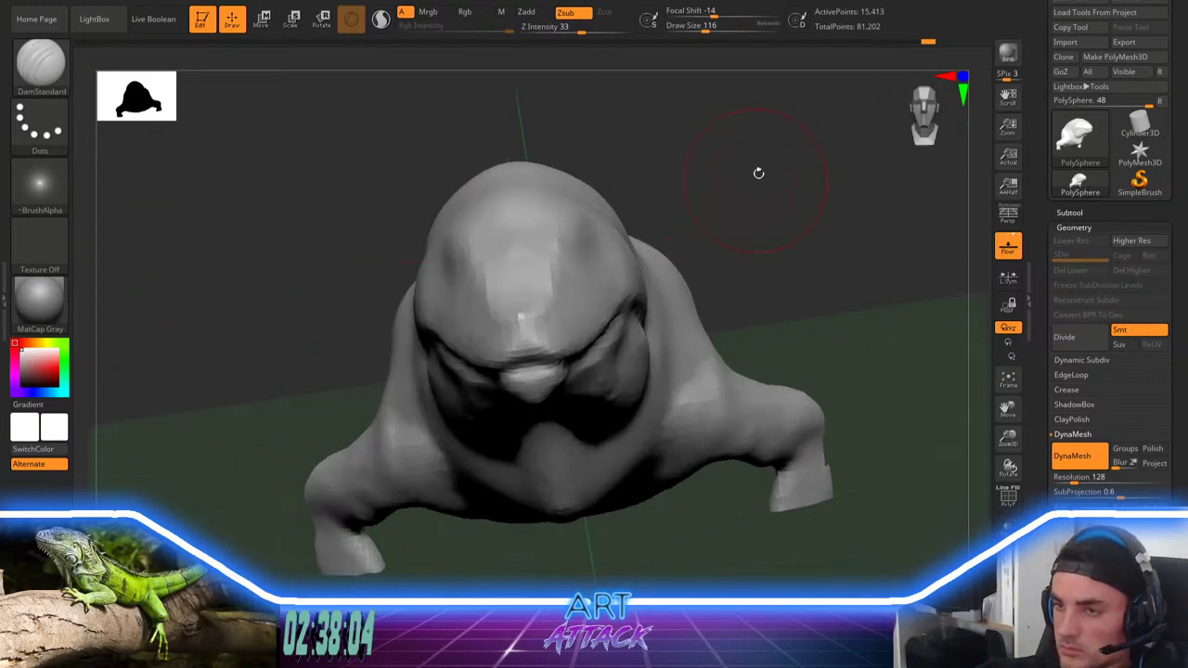
Step: Carve a central groove from the top of the head down toward the snout with DamStandard
{"action": "left_click_drag", "start_coordinate": [758, 175], "coordinate": [662, 213]}
{"action": "left_click_drag", "start_coordinate": [492, 208], "coordinate": [477, 379]}
{"action": "key", "text": "bracketleft"}
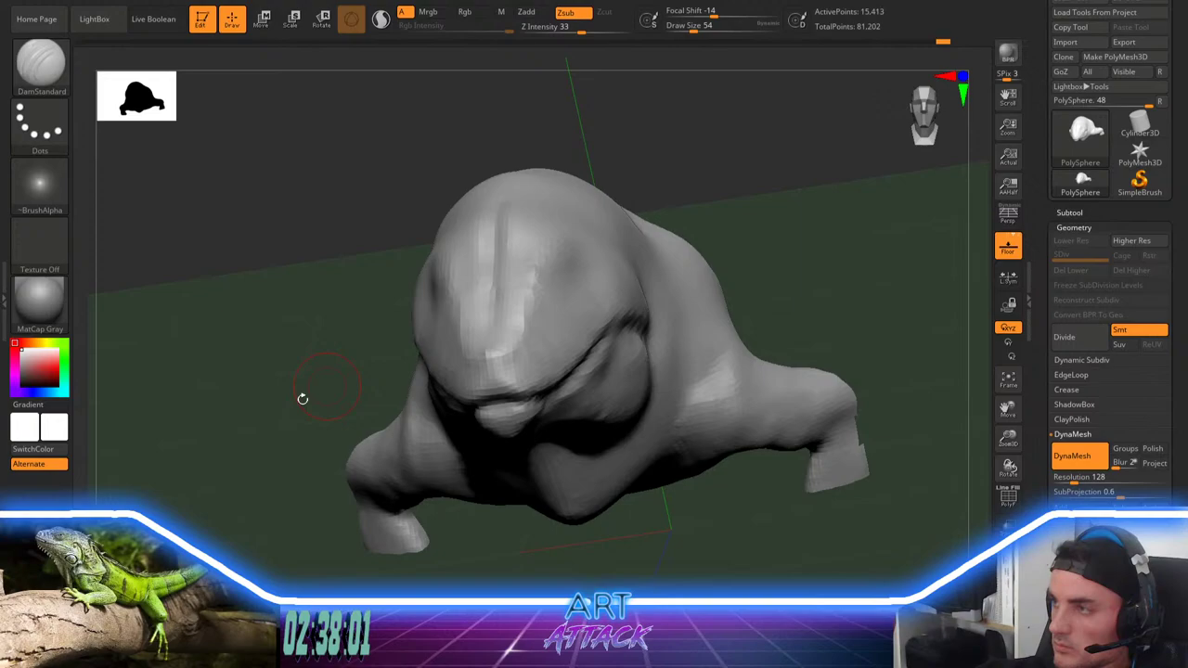
Step: Sharpen the mouth line around the snout and along the lips with DamStandard at draw size 41
{"action": "left_click_drag", "start_coordinate": [300, 398], "coordinate": [325, 353]}
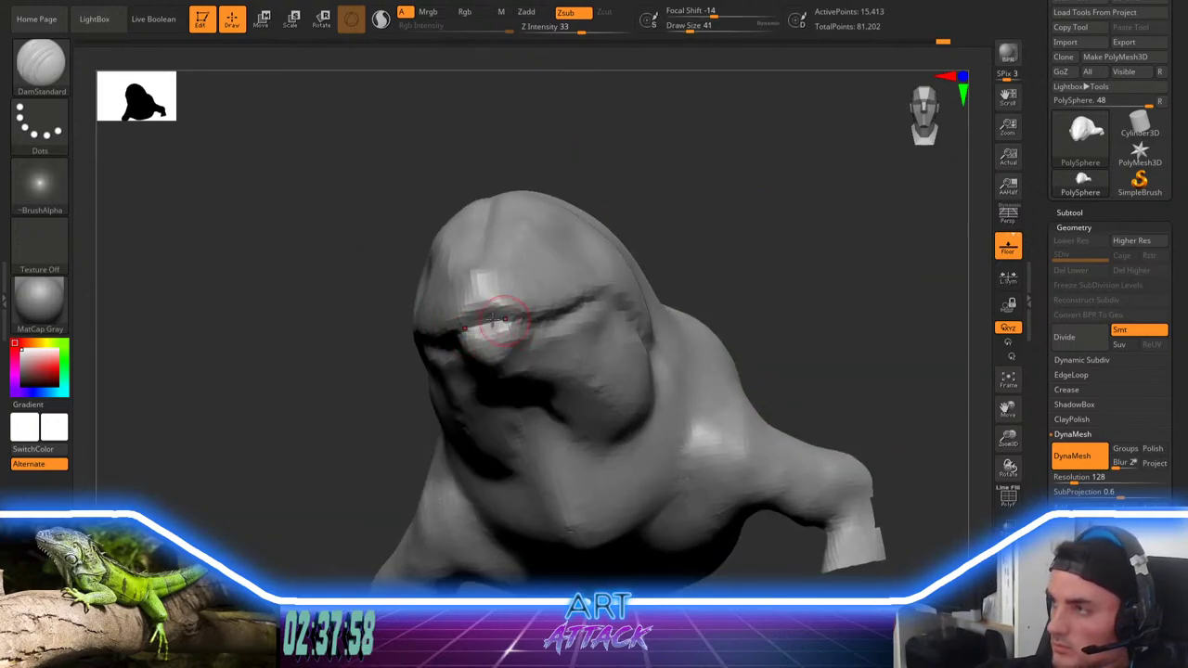
{"action": "left_click_drag", "start_coordinate": [722, 255], "coordinate": [604, 278]}
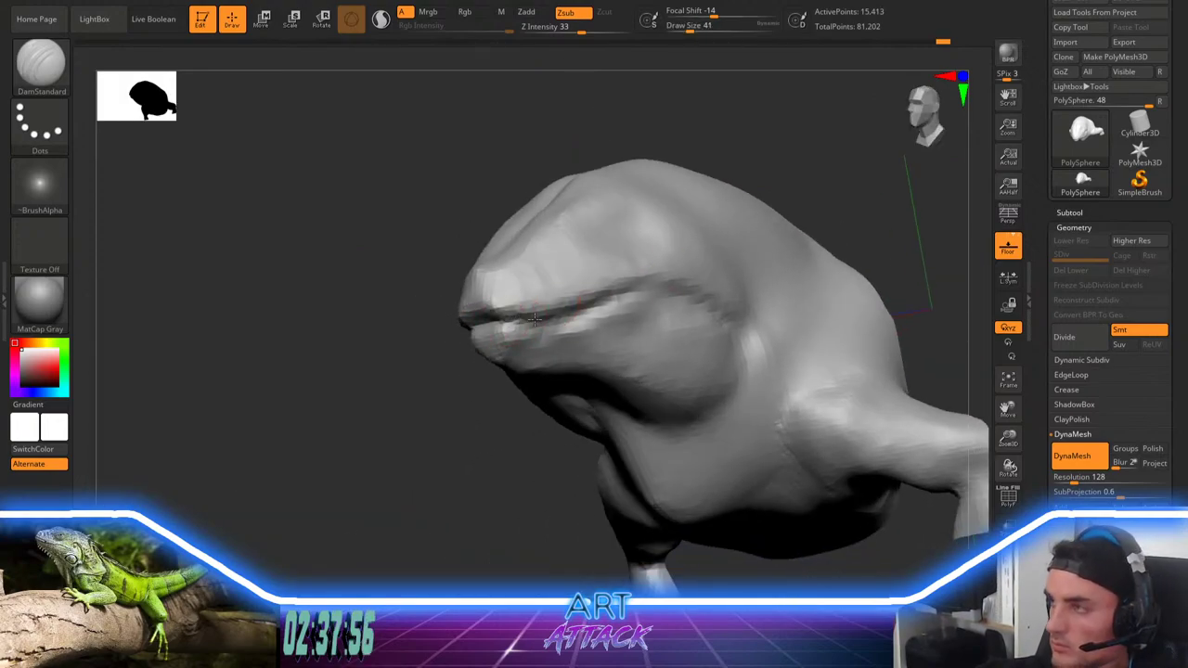
{"action": "left_click_drag", "start_coordinate": [395, 414], "coordinate": [419, 340]}
Step: Build up a rounded jowl below the corner of the mouth with ClayBuildup at draw size 56 and smooth the area
{"action": "key", "text": "space"}
{"action": "left_click_drag", "start_coordinate": [726, 228], "coordinate": [691, 257]}
{"action": "mouse_move", "coordinate": [728, 191]}
{"action": "left_mouse_down"}
{"action": "mouse_move", "coordinate": [747, 174]}
{"action": "mouse_move", "coordinate": [782, 196]}
{"action": "left_mouse_up"}
{"action": "key", "text": "b"}
{"action": "key", "text": "c"}
{"action": "key", "text": "b"}
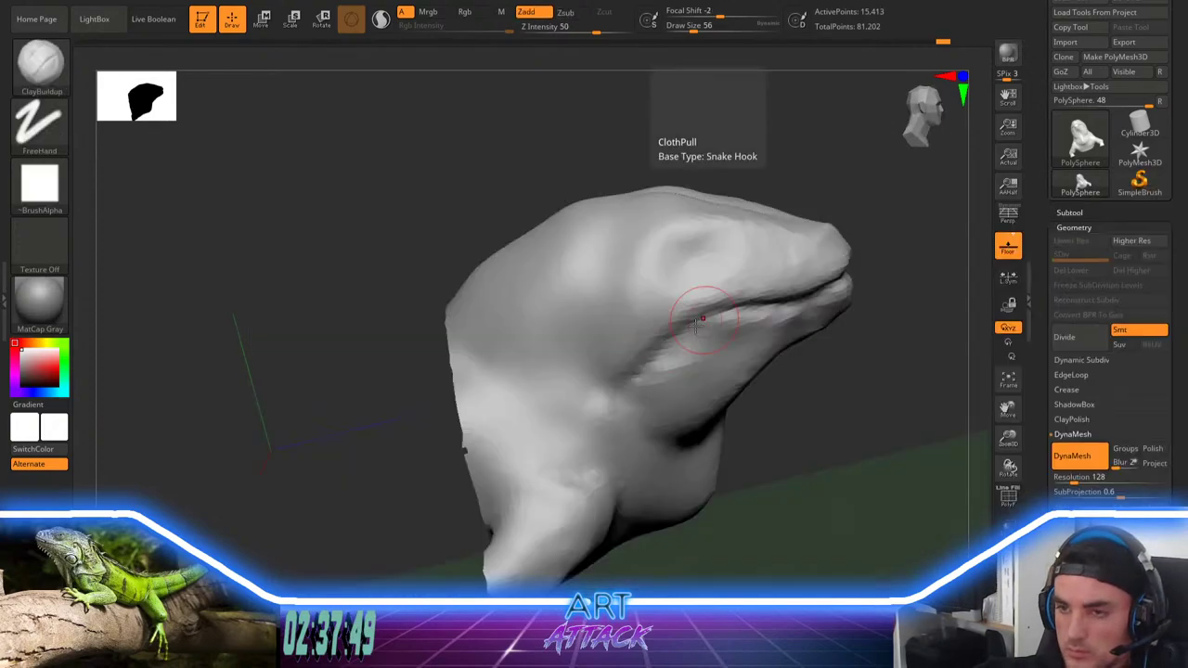
{"action": "mouse_move", "coordinate": [703, 332]}
{"action": "left_mouse_down"}
{"action": "mouse_move", "coordinate": [713, 338]}
{"action": "mouse_move", "coordinate": [655, 366]}
{"action": "mouse_move", "coordinate": [671, 348]}
{"action": "mouse_move", "coordinate": [701, 351]}
{"action": "mouse_move", "coordinate": [642, 379]}
{"action": "left_mouse_up"}
{"action": "left_click_drag", "start_coordinate": [805, 388], "coordinate": [753, 380], "text": "alt"}
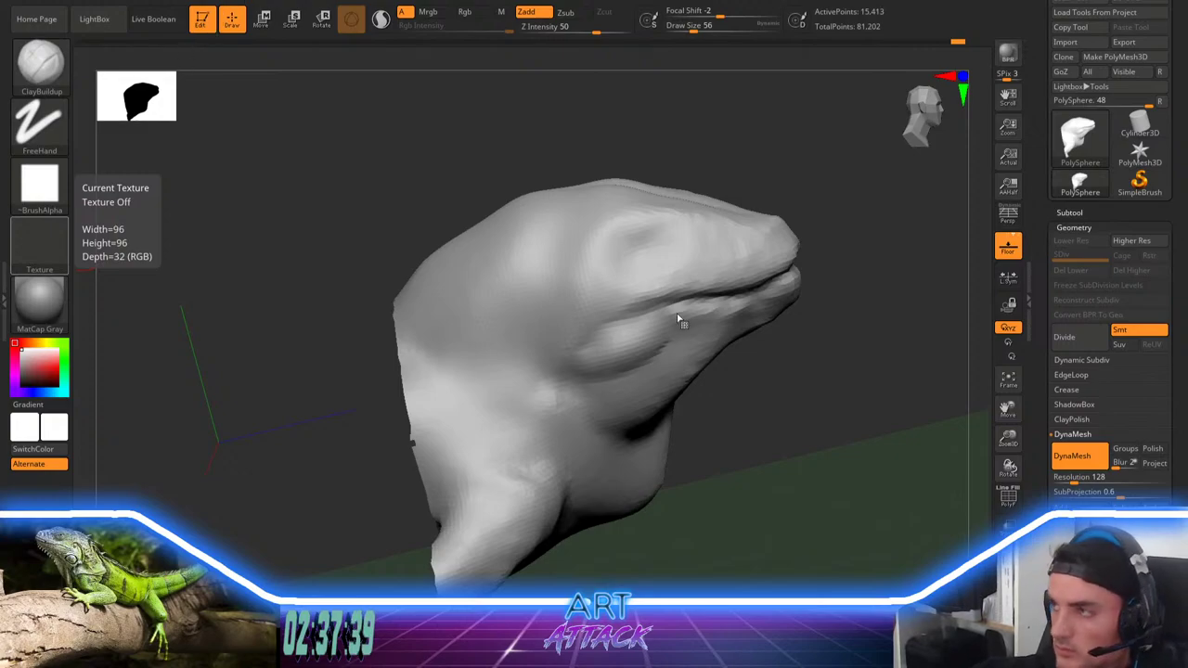
{"action": "mouse_move", "coordinate": [795, 361]}
{"action": "left_mouse_down"}
{"action": "mouse_move", "coordinate": [796, 344]}
{"action": "mouse_move", "coordinate": [793, 361]}
{"action": "left_mouse_up"}
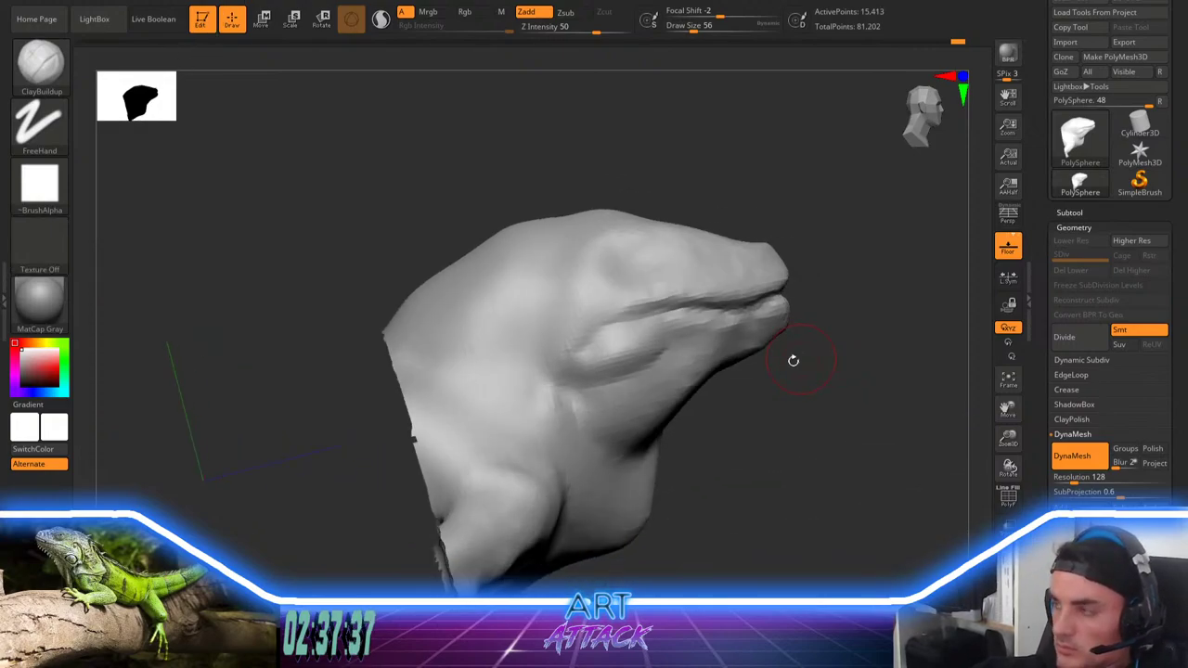
{"action": "mouse_move", "coordinate": [756, 439]}
{"action": "left_mouse_down"}
{"action": "mouse_move", "coordinate": [740, 414]}
{"action": "mouse_move", "coordinate": [673, 418]}
{"action": "mouse_move", "coordinate": [669, 492]}
{"action": "left_mouse_up"}
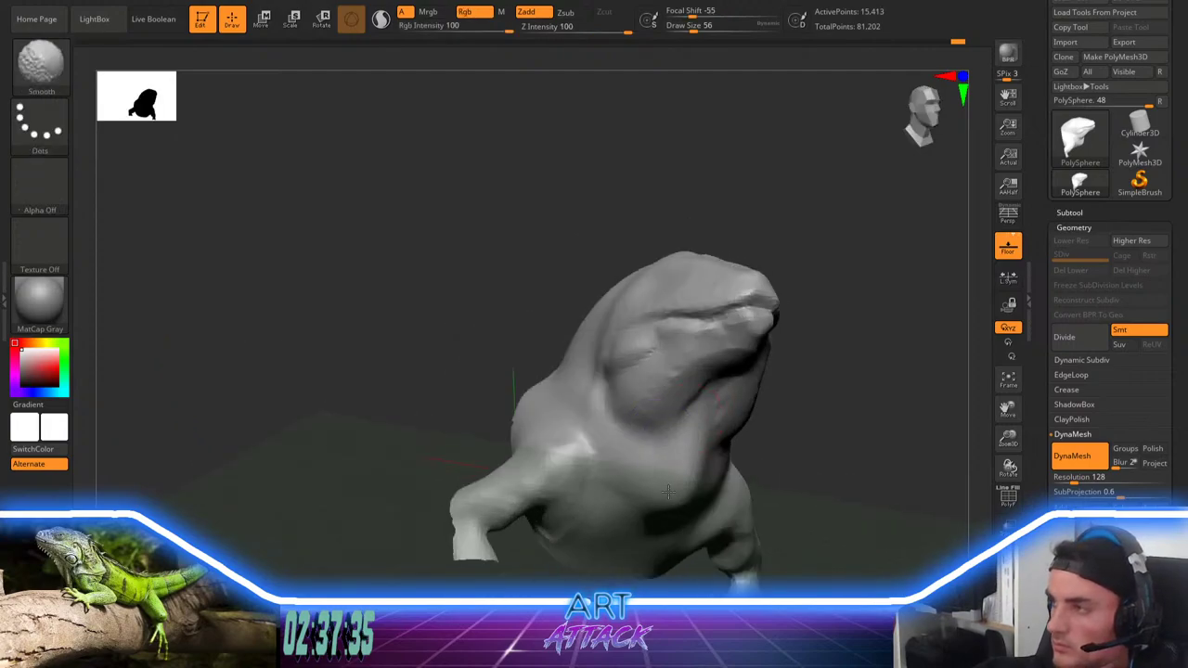
{"action": "mouse_move", "coordinate": [812, 399]}
{"action": "left_mouse_down"}
{"action": "mouse_move", "coordinate": [790, 393]}
{"action": "mouse_move", "coordinate": [782, 365]}
{"action": "mouse_move", "coordinate": [763, 368]}
{"action": "left_mouse_up"}
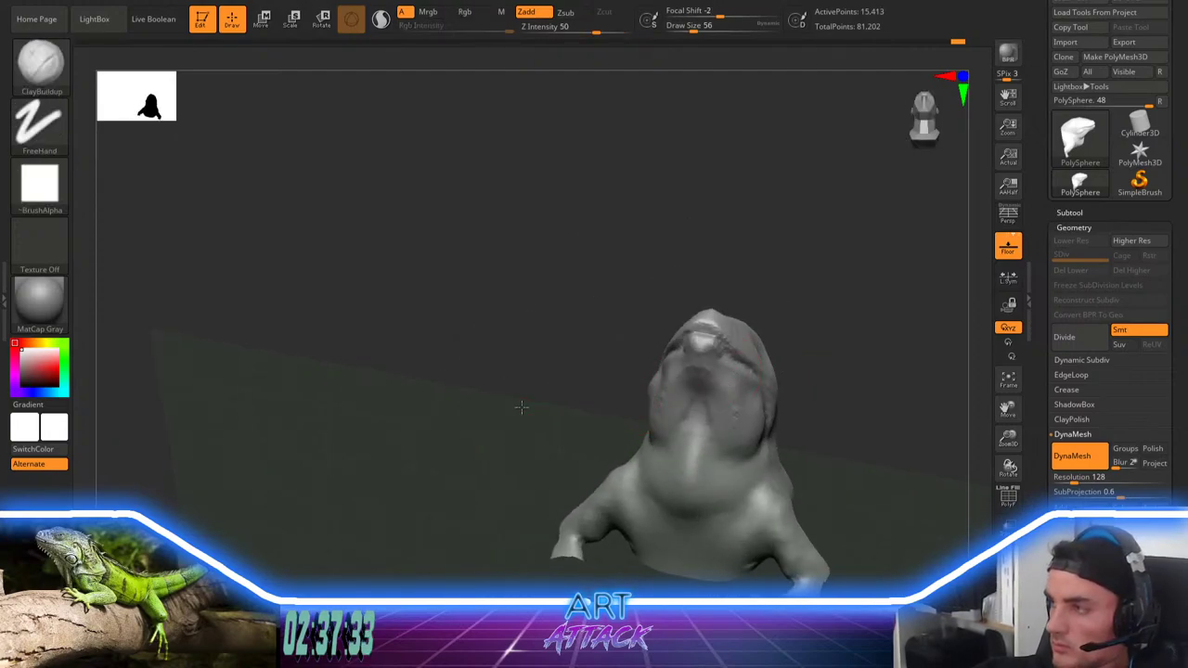
Step: Grow the visible part of the mesh until the front legs and more of the torso are shown
{"action": "left_click_drag", "start_coordinate": [523, 405], "coordinate": [540, 295], "text": "alt"}
{"action": "key", "text": "ctrl+shift+x"}
{"action": "key", "text": "ctrl+shift+x"}
{"action": "key", "text": "ctrl+shift+x"}
{"action": "key", "text": "ctrl+shift+x"}
{"action": "key", "text": "ctrl+shift+x"}
{"action": "key", "text": "ctrl+shift+x"}
{"action": "key", "text": "ctrl+shift+x"}
{"action": "key", "text": "ctrl+shift+x"}
{"action": "key", "text": "ctrl+shift+x"}
{"action": "key", "text": "ctrl+shift+x"}
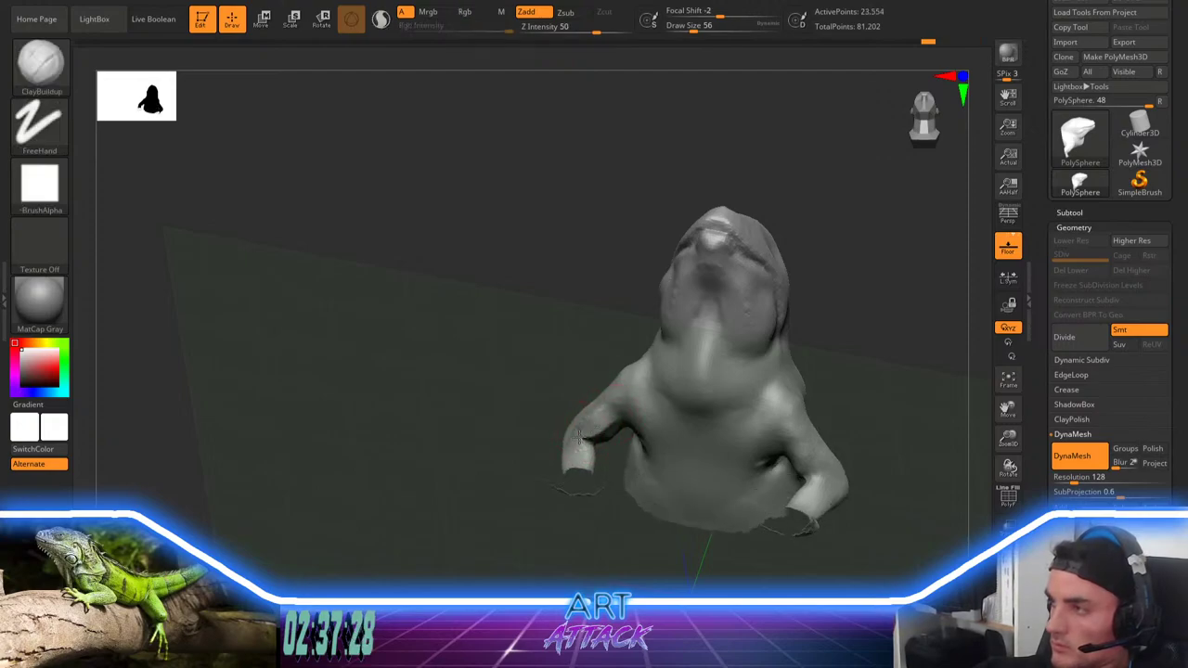
Step: Reshape the bend and position of the front legs with the Move brush at draw size 77
{"action": "key", "text": "b"}
{"action": "key", "text": "m"}
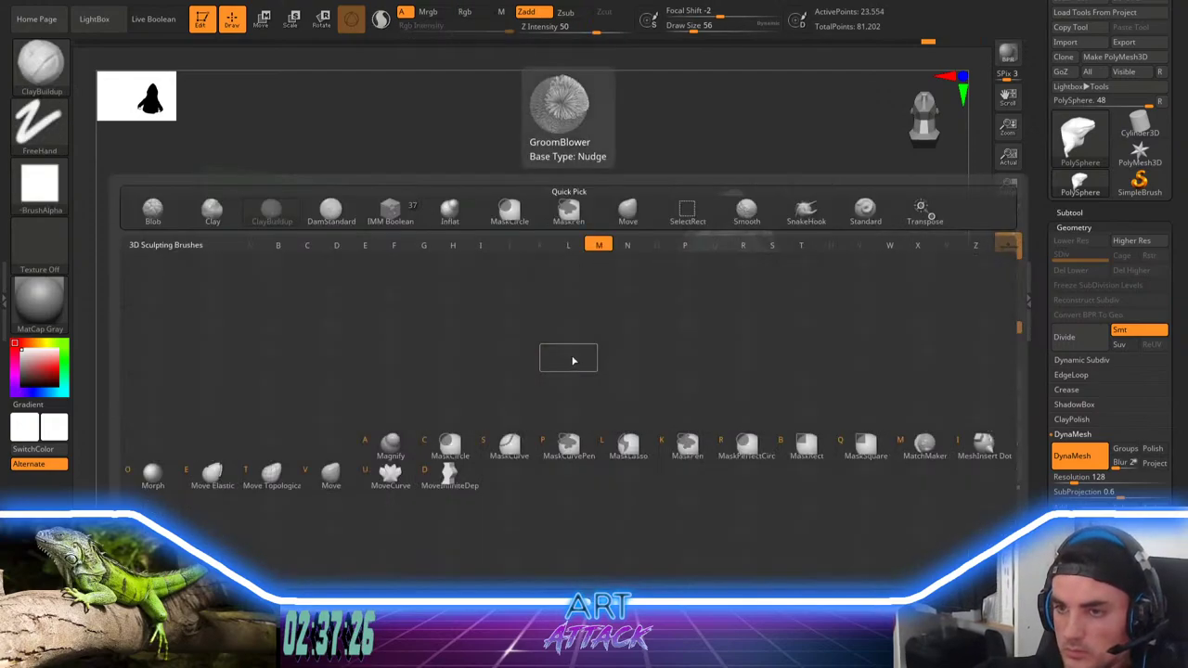
{"action": "key", "text": "v"}
{"action": "key", "text": "space"}
{"action": "mouse_move", "coordinate": [594, 351]}
{"action": "left_mouse_down"}
{"action": "mouse_move", "coordinate": [623, 382]}
{"action": "mouse_move", "coordinate": [655, 386]}
{"action": "mouse_move", "coordinate": [646, 376]}
{"action": "left_mouse_up"}
{"action": "key", "text": "space"}
{"action": "key", "text": "d"}
{"action": "key", "text": "Escape"}
{"action": "key", "text": "space"}
{"action": "mouse_move", "coordinate": [531, 316]}
{"action": "left_mouse_down"}
{"action": "mouse_move", "coordinate": [546, 381]}
{"action": "mouse_move", "coordinate": [613, 489]}
{"action": "left_mouse_up"}
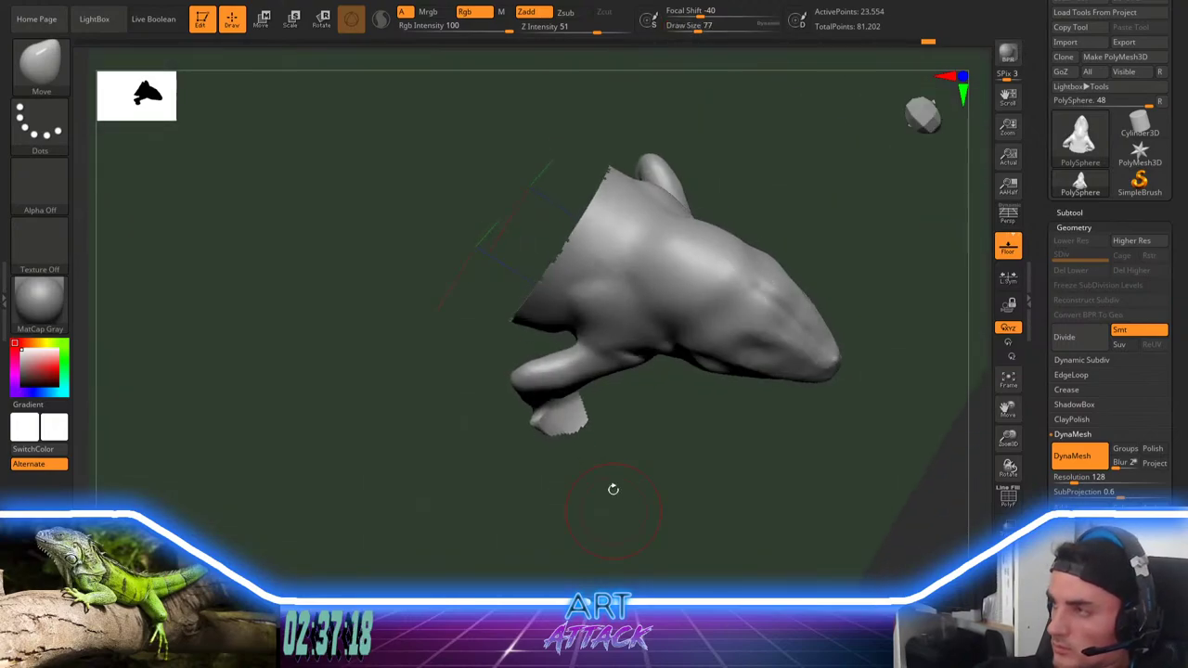
Step: Adjust the form of the upper front legs near the shoulders with the Move brush at draw size 68
{"action": "key", "text": "space"}
{"action": "left_click_drag", "start_coordinate": [594, 347], "coordinate": [614, 303]}
{"action": "key", "text": "space"}
{"action": "key", "text": "shift"}
{"action": "mouse_move", "coordinate": [677, 448]}
{"action": "left_mouse_down"}
{"action": "mouse_move", "coordinate": [581, 334]}
{"action": "mouse_move", "coordinate": [660, 375]}
{"action": "left_mouse_up"}
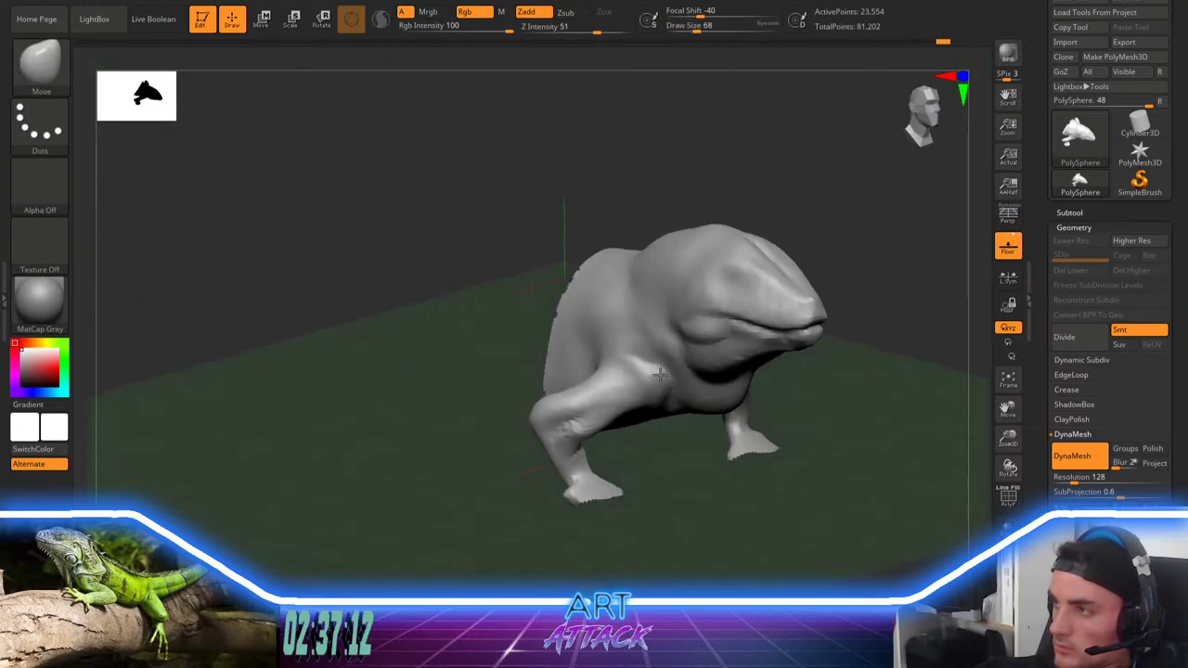
{"action": "left_click_drag", "start_coordinate": [627, 463], "coordinate": [609, 440]}
{"action": "left_click_drag", "start_coordinate": [633, 503], "coordinate": [620, 453]}
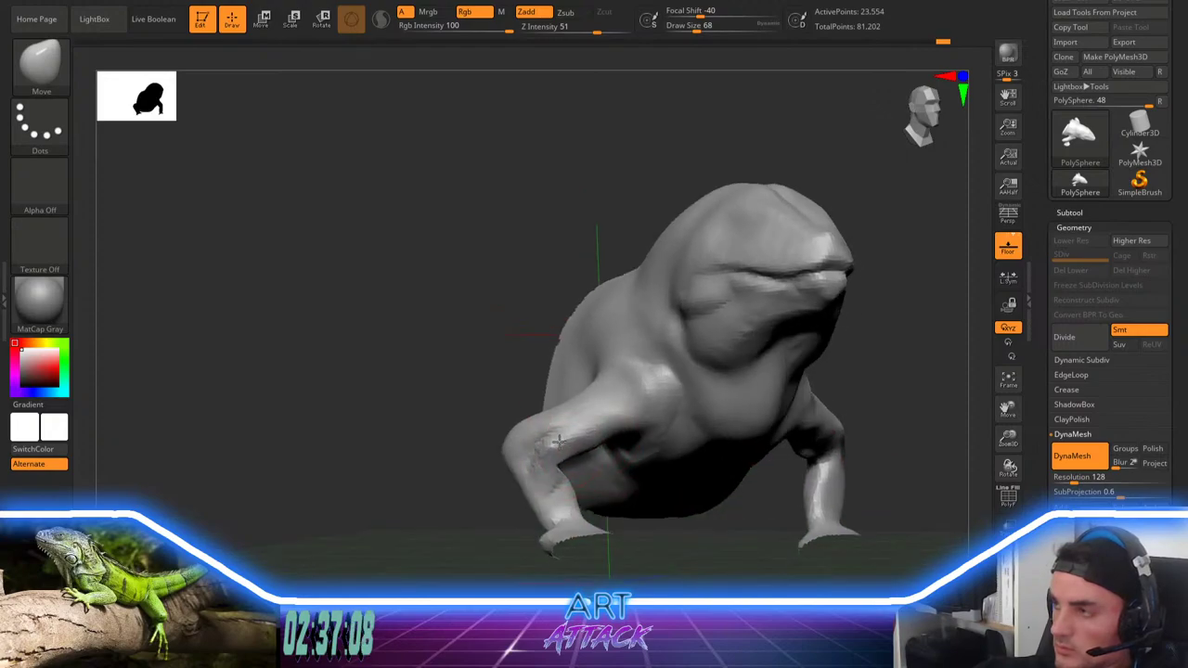
Step: Thicken the lower front legs below the elbows with the Inflat brush at draw size 68 and smooth them
{"action": "key", "text": "shift"}
{"action": "mouse_move", "coordinate": [456, 511]}
{"action": "left_mouse_down", "text": "alt"}
{"action": "mouse_move", "coordinate": [452, 433]}
{"action": "mouse_move", "coordinate": [488, 474]}
{"action": "left_mouse_up", "text": "alt"}
{"action": "key", "text": "b"}
{"action": "key", "text": "i"}
{"action": "key", "text": "n"}
{"action": "mouse_move", "coordinate": [577, 374]}
{"action": "left_mouse_down"}
{"action": "mouse_move", "coordinate": [550, 391]}
{"action": "mouse_move", "coordinate": [561, 448]}
{"action": "left_mouse_up"}
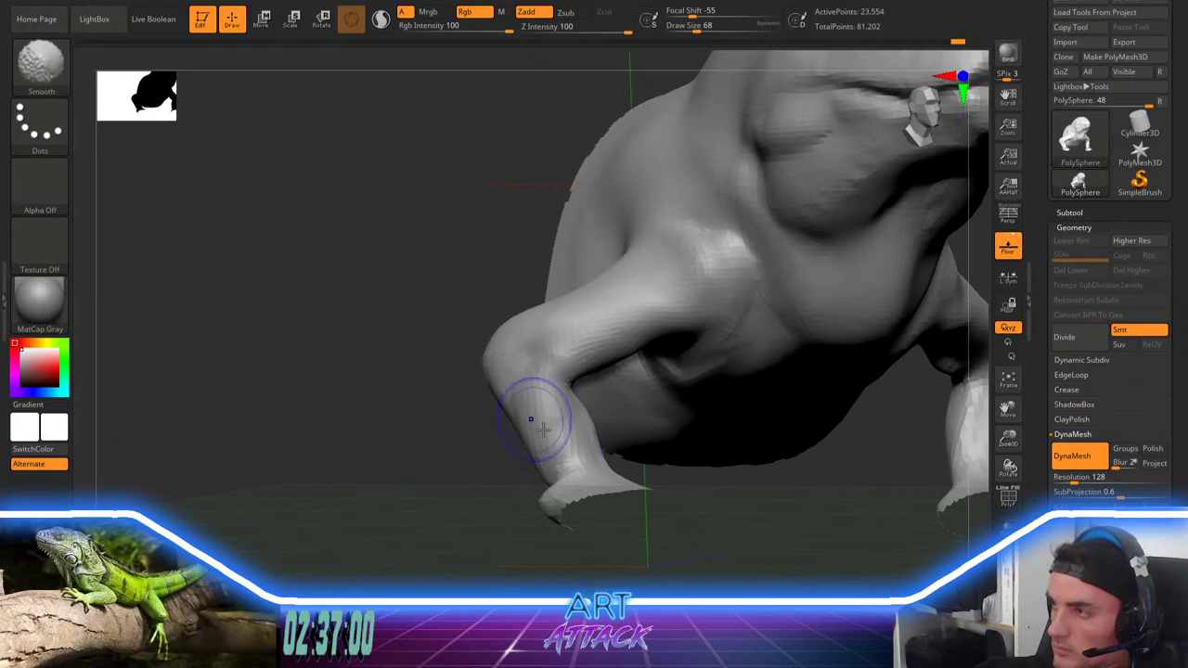
Step: Extend the visible mesh to include the front feet and adjust the ankles and feet with Move at draw size 77
{"action": "mouse_move", "coordinate": [423, 430]}
{"action": "left_mouse_down", "text": "alt"}
{"action": "mouse_move", "coordinate": [421, 366]}
{"action": "mouse_move", "coordinate": [446, 491]}
{"action": "mouse_move", "coordinate": [471, 435]}
{"action": "left_mouse_up", "text": "alt"}
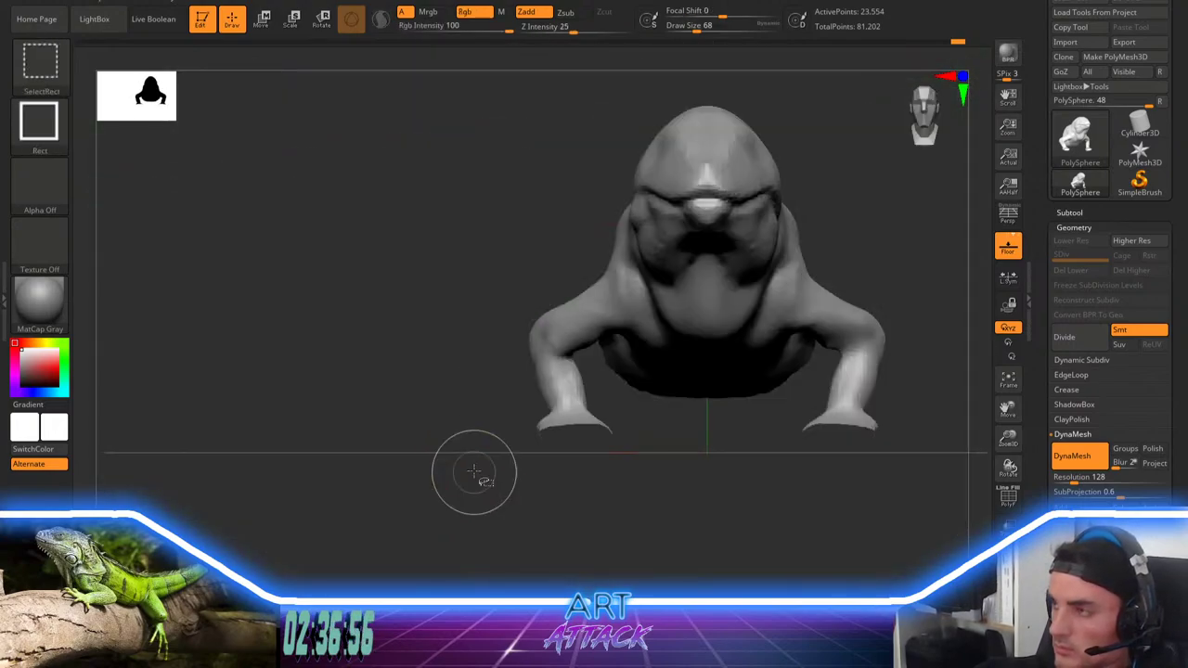
{"action": "left_click", "coordinate": [474, 469], "text": "ctrl+shift"}
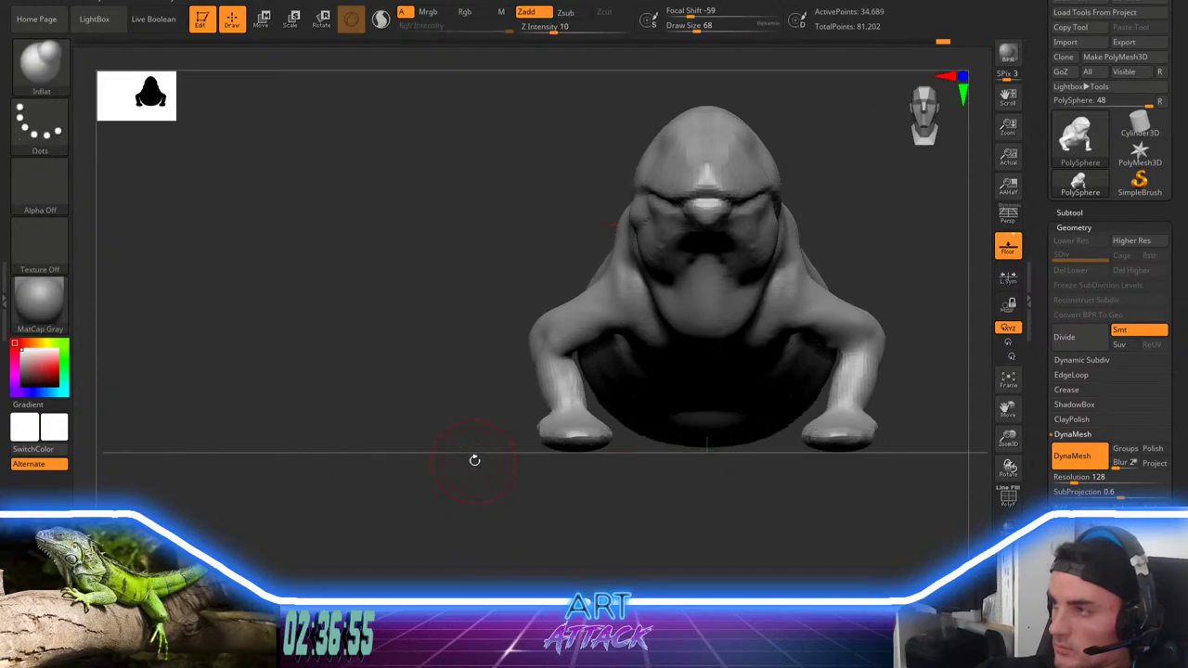
{"action": "key", "text": "b"}
{"action": "key", "text": "m"}
{"action": "key", "text": "v"}
{"action": "key", "text": "s"}
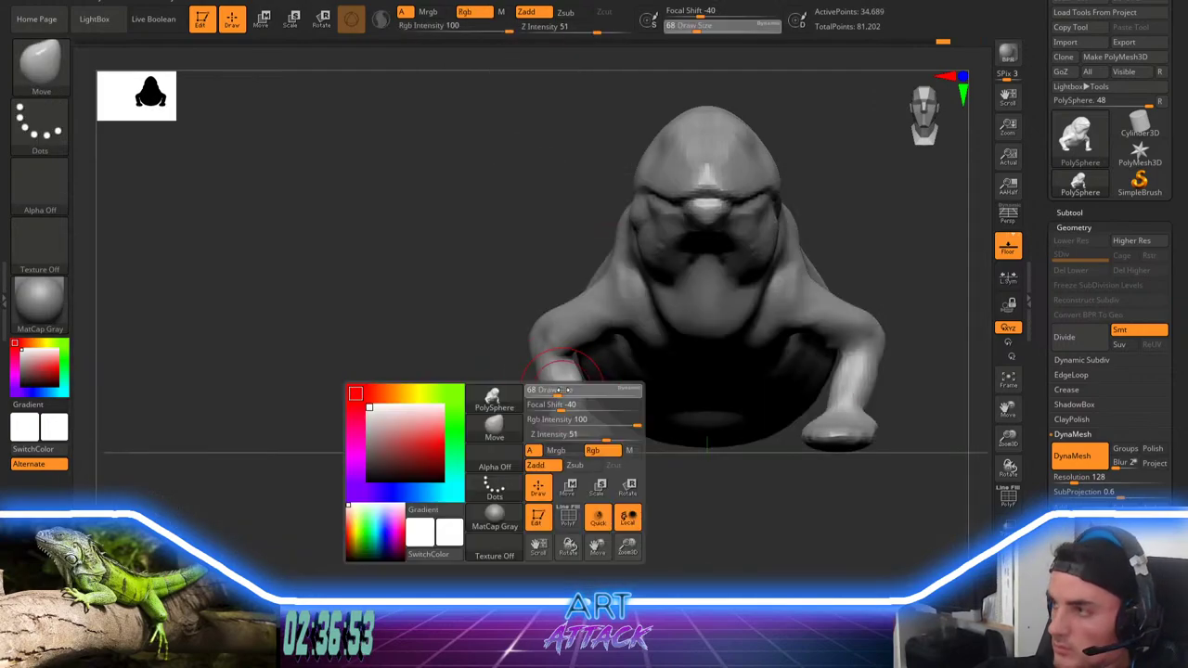
{"action": "left_click_drag", "start_coordinate": [558, 394], "coordinate": [565, 395]}
{"action": "left_click_drag", "start_coordinate": [548, 415], "coordinate": [563, 411]}
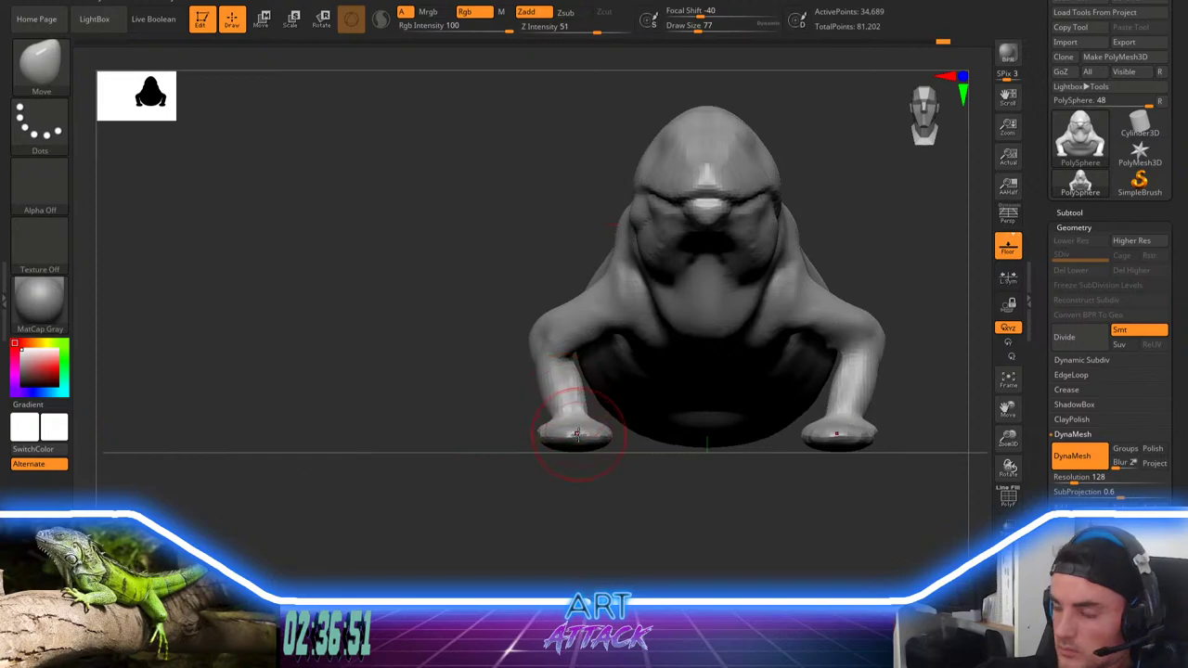
{"action": "left_click_drag", "start_coordinate": [582, 443], "coordinate": [581, 440]}
Step: Reshape the elbows and upper front legs with the Move brush at draw size 77 and smooth the upper legs
{"action": "left_click_drag", "start_coordinate": [510, 487], "coordinate": [520, 489]}
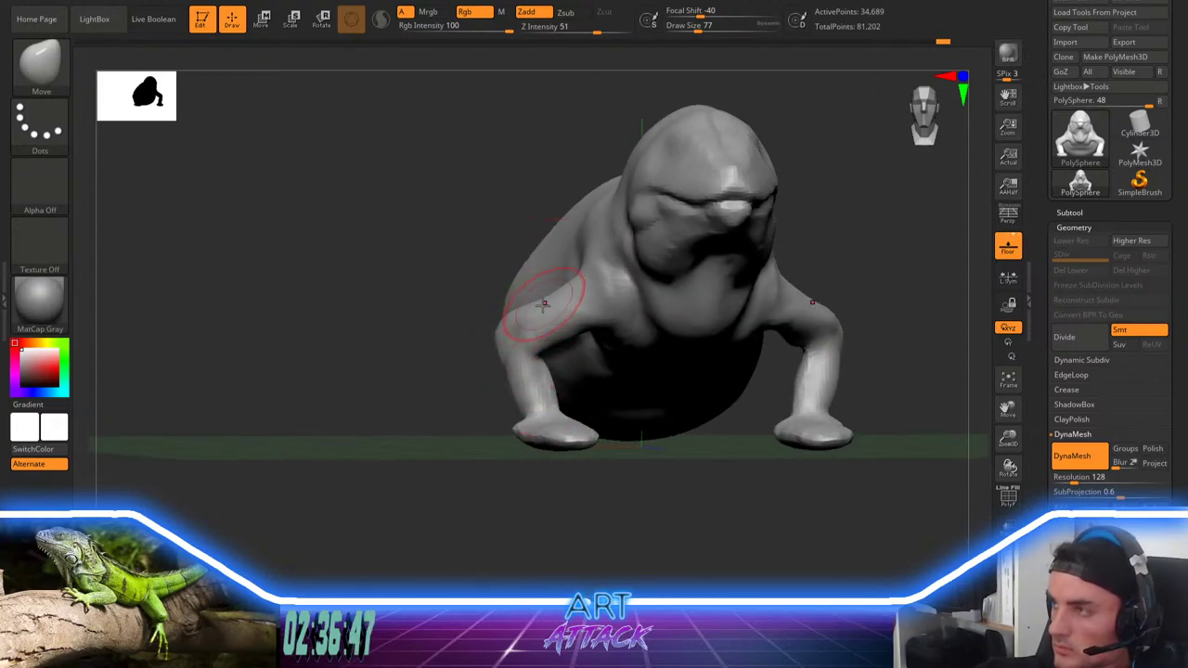
{"action": "left_click_drag", "start_coordinate": [544, 304], "coordinate": [529, 343]}
{"action": "left_click_drag", "start_coordinate": [427, 367], "coordinate": [509, 376]}
{"action": "left_click_drag", "start_coordinate": [538, 324], "coordinate": [530, 321]}
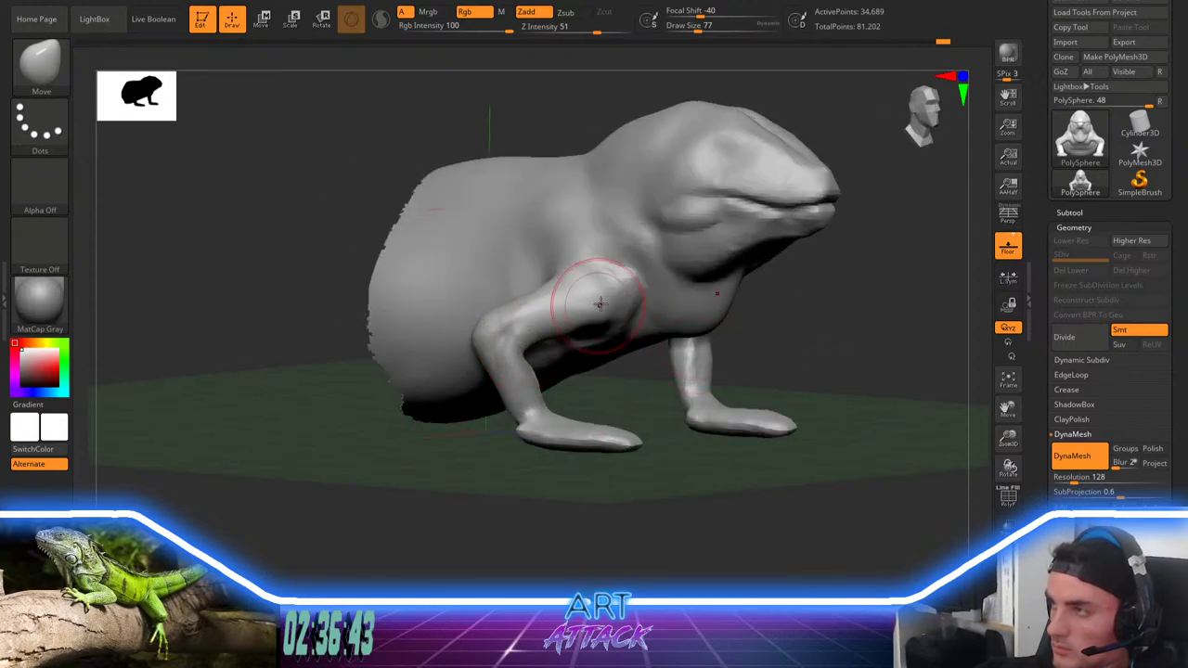
{"action": "left_click_drag", "start_coordinate": [601, 305], "coordinate": [617, 299]}
{"action": "left_click_drag", "start_coordinate": [663, 379], "coordinate": [613, 375]}
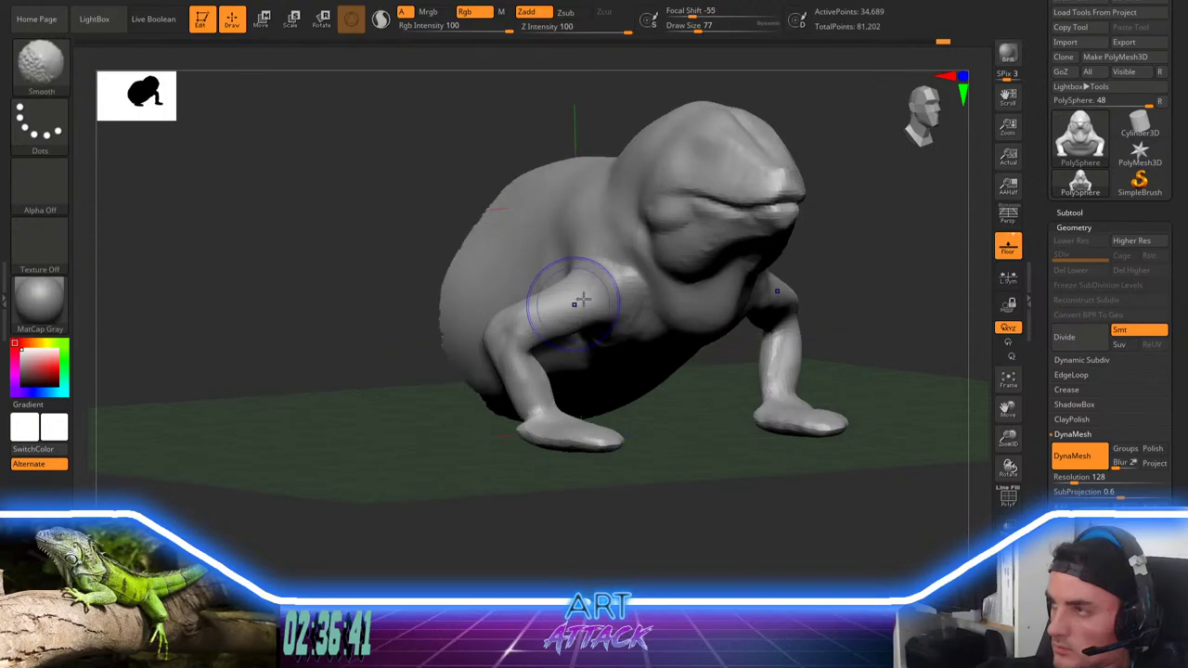
{"action": "left_click_drag", "start_coordinate": [438, 376], "coordinate": [394, 380]}
{"action": "left_click_drag", "start_coordinate": [547, 314], "coordinate": [580, 298]}
Step: Reshape the lower front legs with the Move brush at draw size 65
{"action": "key", "text": "]"}
{"action": "mouse_move", "coordinate": [452, 383]}
{"action": "left_mouse_down"}
{"action": "mouse_move", "coordinate": [543, 386]}
{"action": "mouse_move", "coordinate": [574, 408]}
{"action": "left_mouse_up"}
{"action": "key", "text": "space"}
{"action": "left_click_drag", "start_coordinate": [492, 410], "coordinate": [474, 410]}
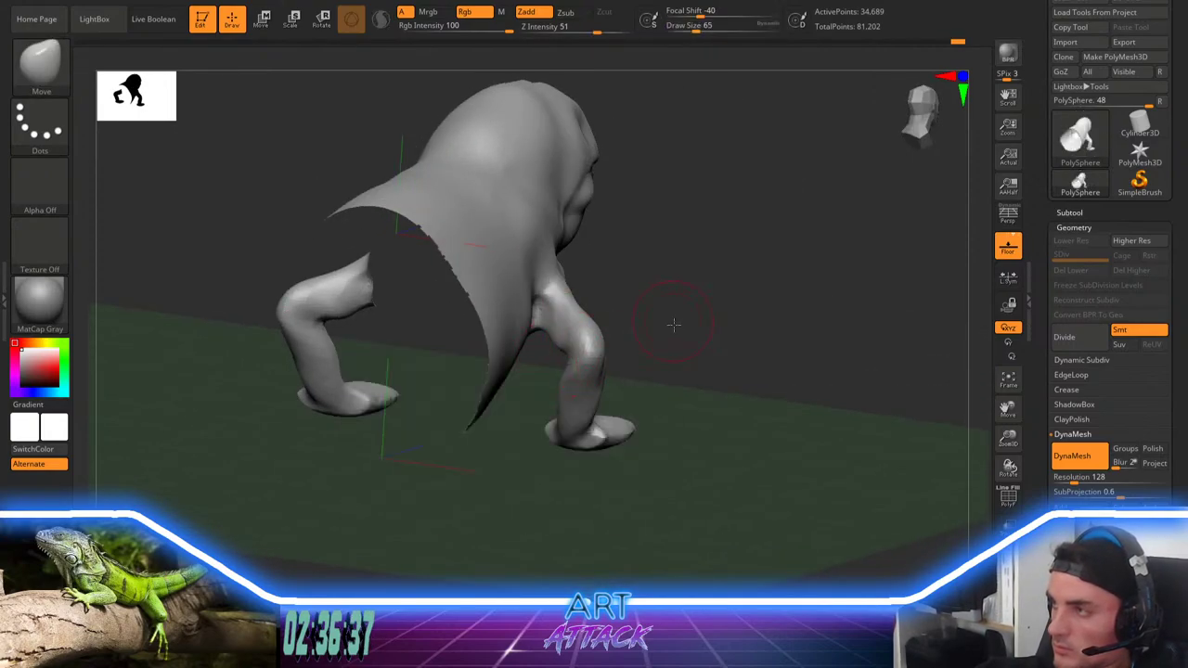
{"action": "left_click_drag", "start_coordinate": [674, 325], "coordinate": [666, 353]}
Step: Fill out the lower front legs with the Inflat brush at draw size 41 and smooth them
{"action": "key", "text": "b"}
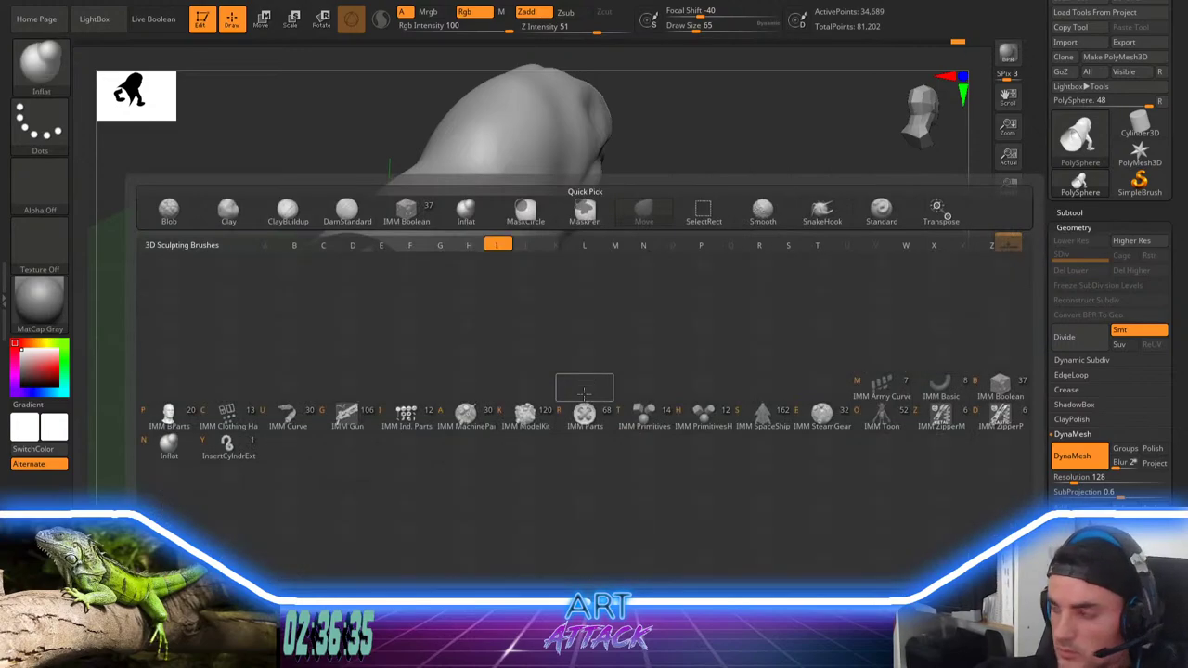
{"action": "key", "text": "i"}
{"action": "key", "text": "n"}
{"action": "mouse_move", "coordinate": [582, 414]}
{"action": "left_mouse_down", "text": "shift"}
{"action": "mouse_move", "coordinate": [637, 385]}
{"action": "mouse_move", "coordinate": [601, 438]}
{"action": "mouse_move", "coordinate": [605, 427]}
{"action": "left_mouse_up", "text": "shift"}
{"action": "key", "text": "s"}
{"action": "left_click_drag", "start_coordinate": [699, 371], "coordinate": [685, 313]}
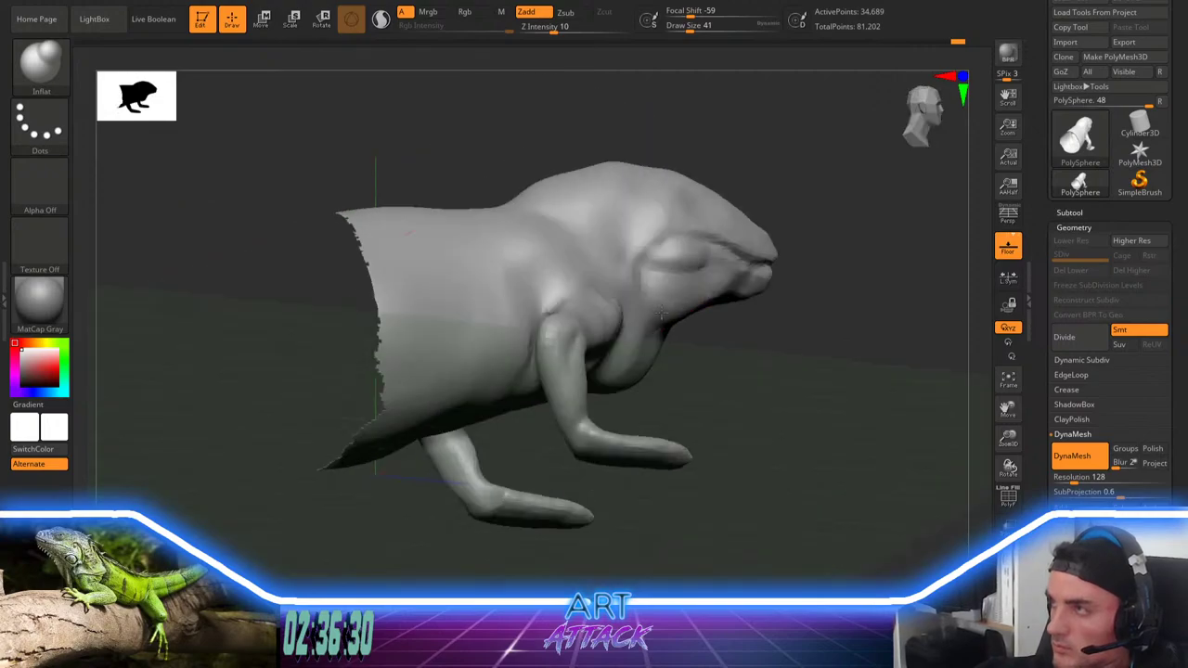
{"action": "left_click_drag", "start_coordinate": [751, 366], "coordinate": [623, 416]}
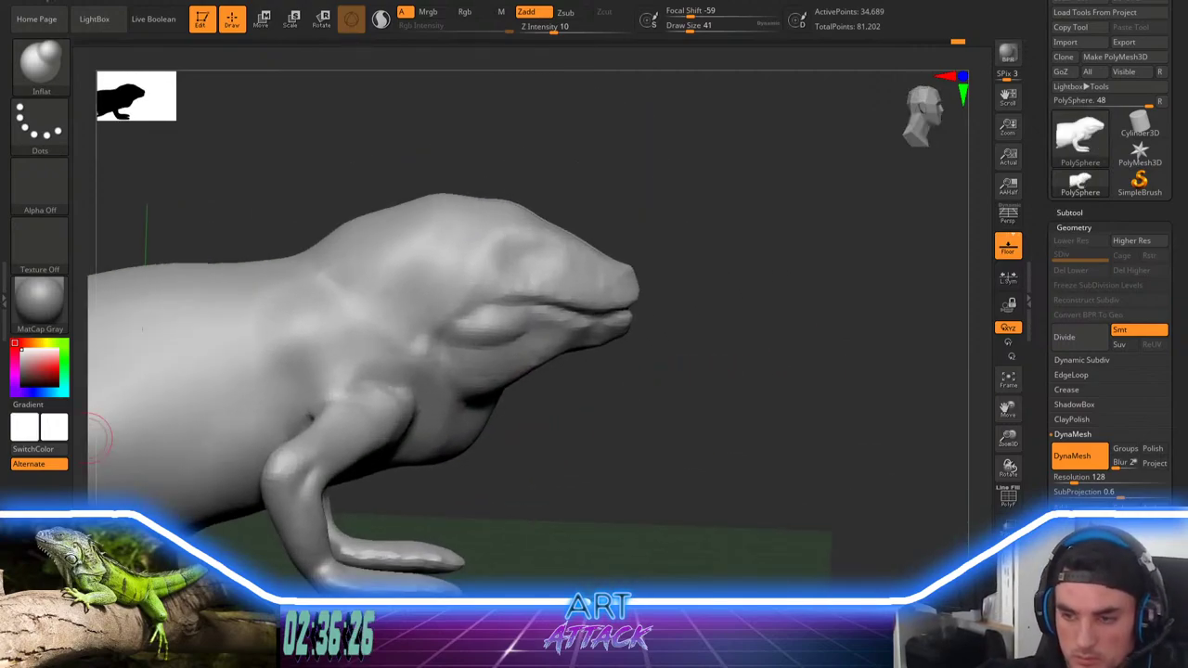
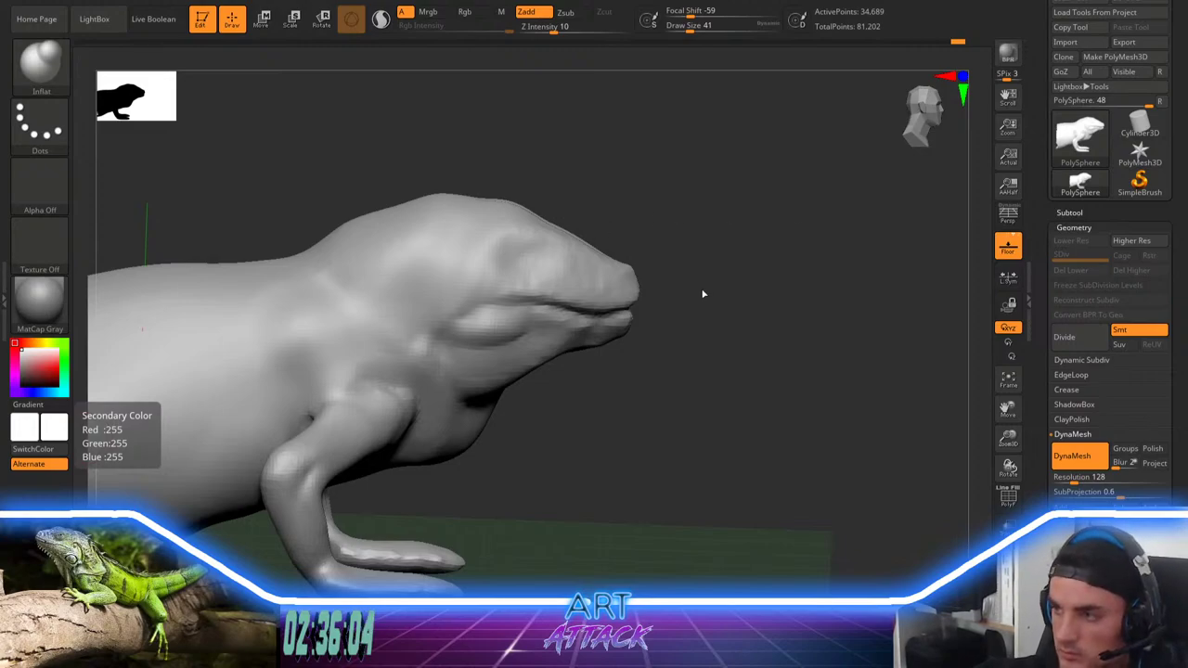
Step: Pull in the bulging throat between the jaw and chest with the Move brush at draw size 97
{"action": "mouse_move", "coordinate": [702, 374]}
{"action": "left_mouse_down", "text": "alt"}
{"action": "mouse_move", "coordinate": [702, 318]}
{"action": "mouse_move", "coordinate": [685, 312]}
{"action": "mouse_move", "coordinate": [565, 347]}
{"action": "left_mouse_up", "text": "alt"}
{"action": "left_click_drag", "start_coordinate": [495, 409], "coordinate": [453, 386], "text": "alt"}
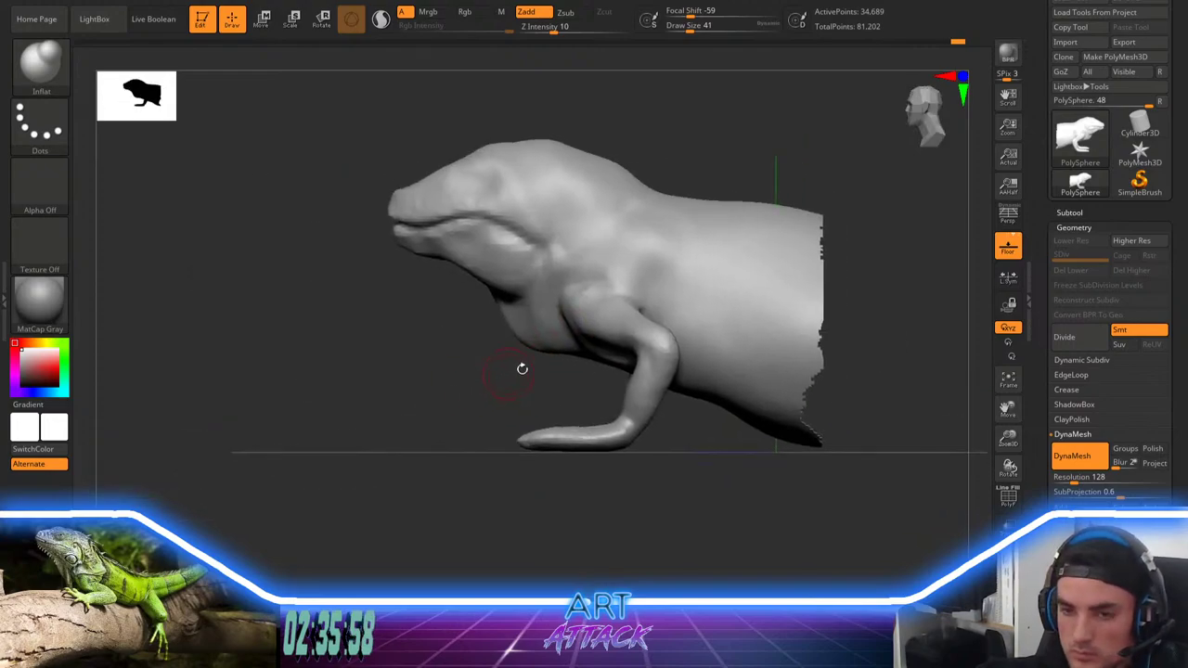
{"action": "key", "text": "s"}
{"action": "mouse_move", "coordinate": [597, 331]}
{"action": "left_mouse_down"}
{"action": "mouse_move", "coordinate": [633, 323]}
{"action": "mouse_move", "coordinate": [646, 354]}
{"action": "left_mouse_up"}
{"action": "key", "text": "b"}
{"action": "key", "text": "m"}
{"action": "key", "text": "v"}
{"action": "key", "text": "s"}
{"action": "key", "text": "s"}
{"action": "left_click_drag", "start_coordinate": [673, 443], "coordinate": [624, 427], "text": "alt"}
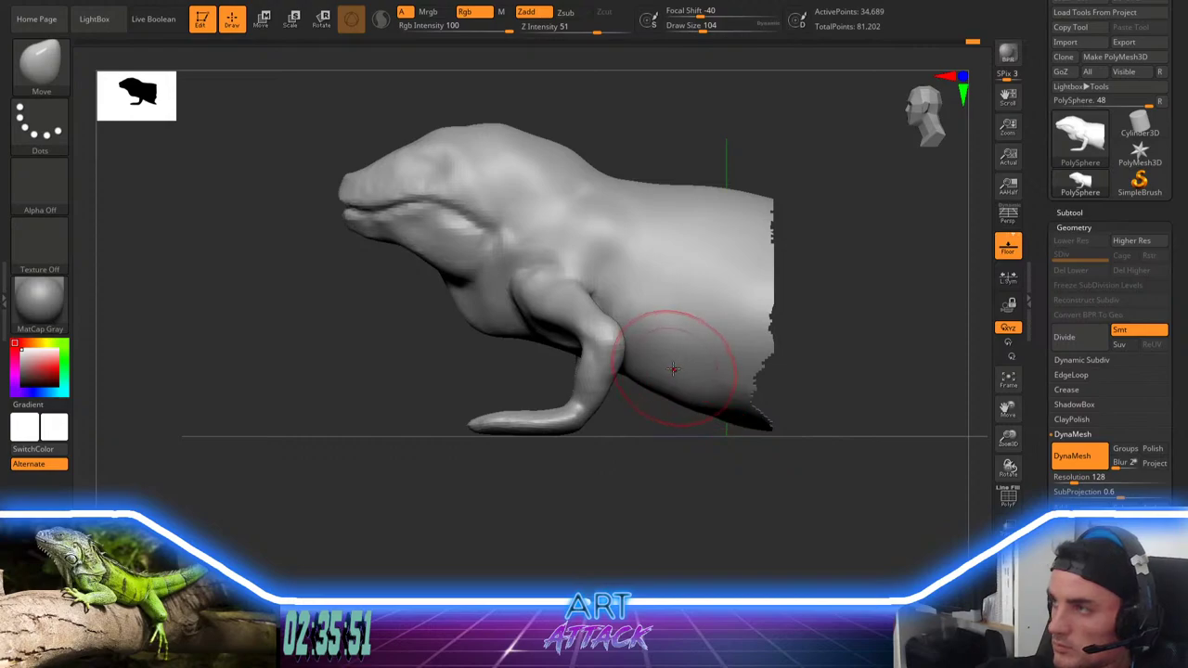
{"action": "left_click_drag", "start_coordinate": [467, 369], "coordinate": [515, 414], "text": "alt"}
{"action": "key", "text": "s"}
{"action": "left_click_drag", "start_coordinate": [563, 373], "coordinate": [557, 372]}
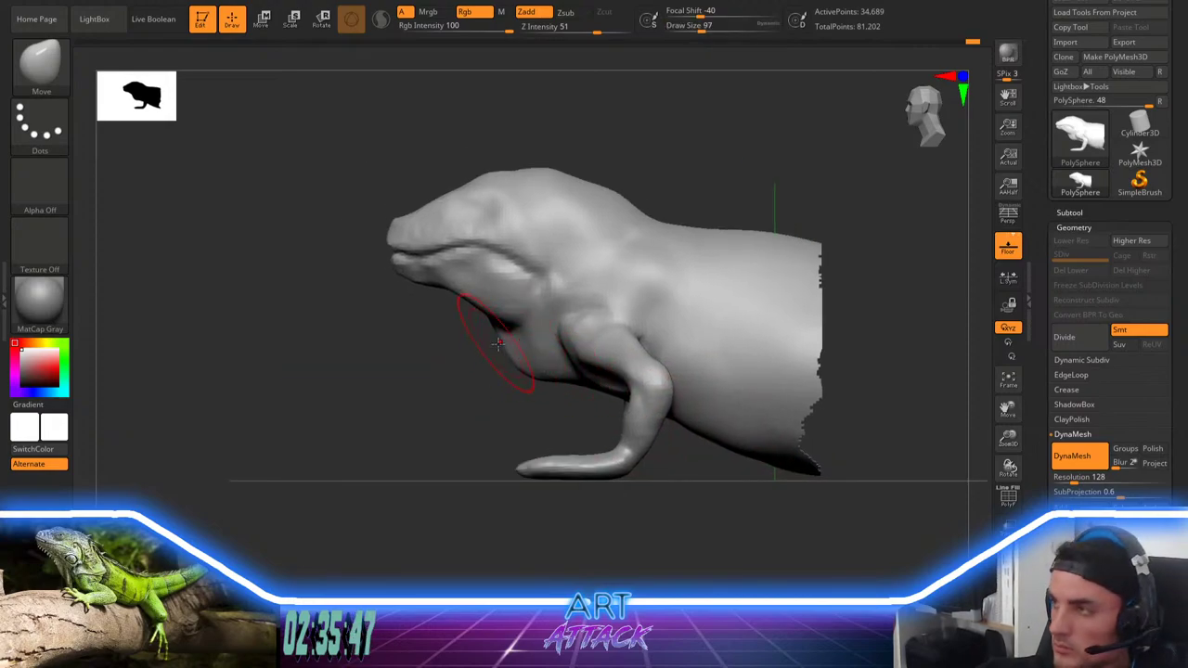
{"action": "mouse_move", "coordinate": [499, 343]}
{"action": "left_mouse_down"}
{"action": "mouse_move", "coordinate": [543, 372]}
{"action": "mouse_move", "coordinate": [554, 447]}
{"action": "left_mouse_up"}
{"action": "mouse_move", "coordinate": [550, 322]}
{"action": "left_mouse_down"}
{"action": "mouse_move", "coordinate": [548, 307]}
{"action": "mouse_move", "coordinate": [570, 368]}
{"action": "left_mouse_up"}
Step: Refine the crown of the head with the Move brush at draw size 62 and smooth the neck behind it
{"action": "key", "text": "s"}
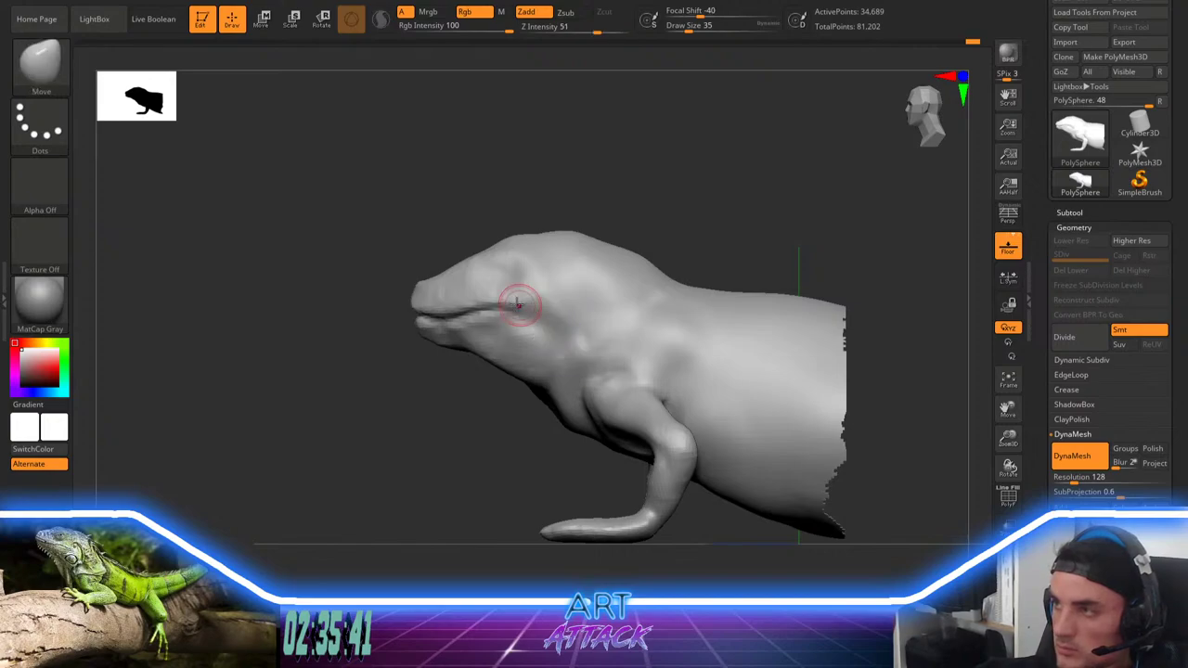
{"action": "mouse_move", "coordinate": [425, 403]}
{"action": "left_mouse_down", "text": "alt"}
{"action": "mouse_move", "coordinate": [427, 393]}
{"action": "mouse_move", "coordinate": [449, 427]}
{"action": "mouse_move", "coordinate": [424, 455]}
{"action": "left_mouse_up", "text": "alt"}
{"action": "key", "text": "space"}
{"action": "left_click_drag", "start_coordinate": [500, 386], "coordinate": [510, 387]}
{"action": "left_click_drag", "start_coordinate": [607, 299], "coordinate": [634, 315], "text": "shift"}
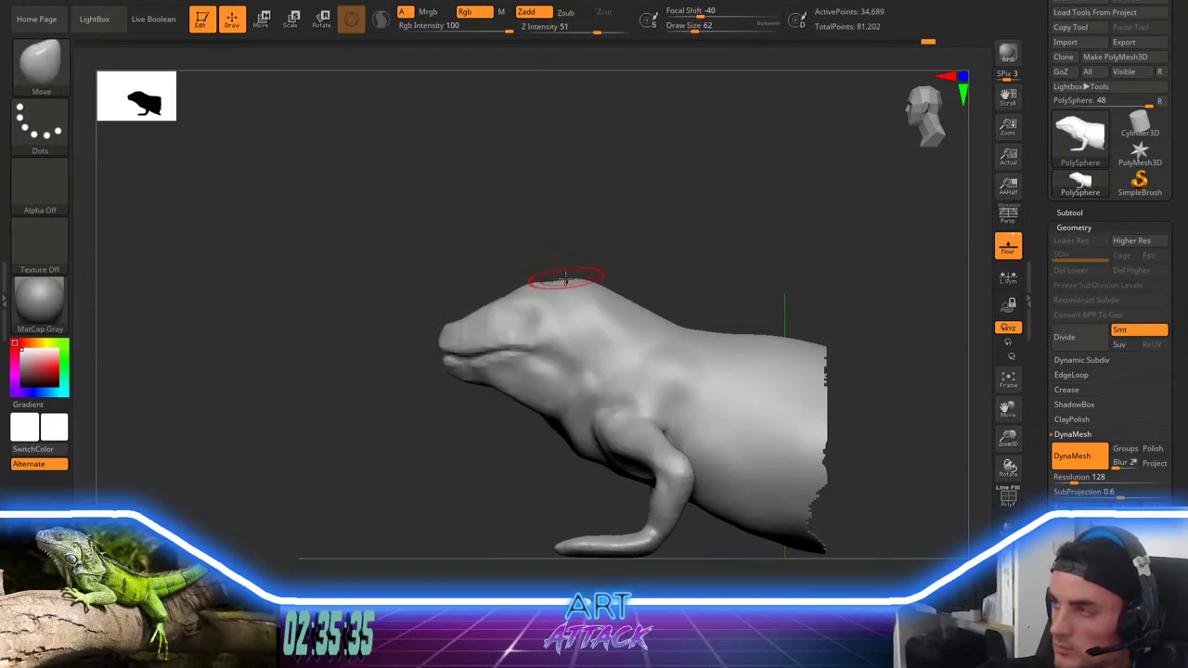
{"action": "left_click_drag", "start_coordinate": [562, 282], "coordinate": [560, 277]}
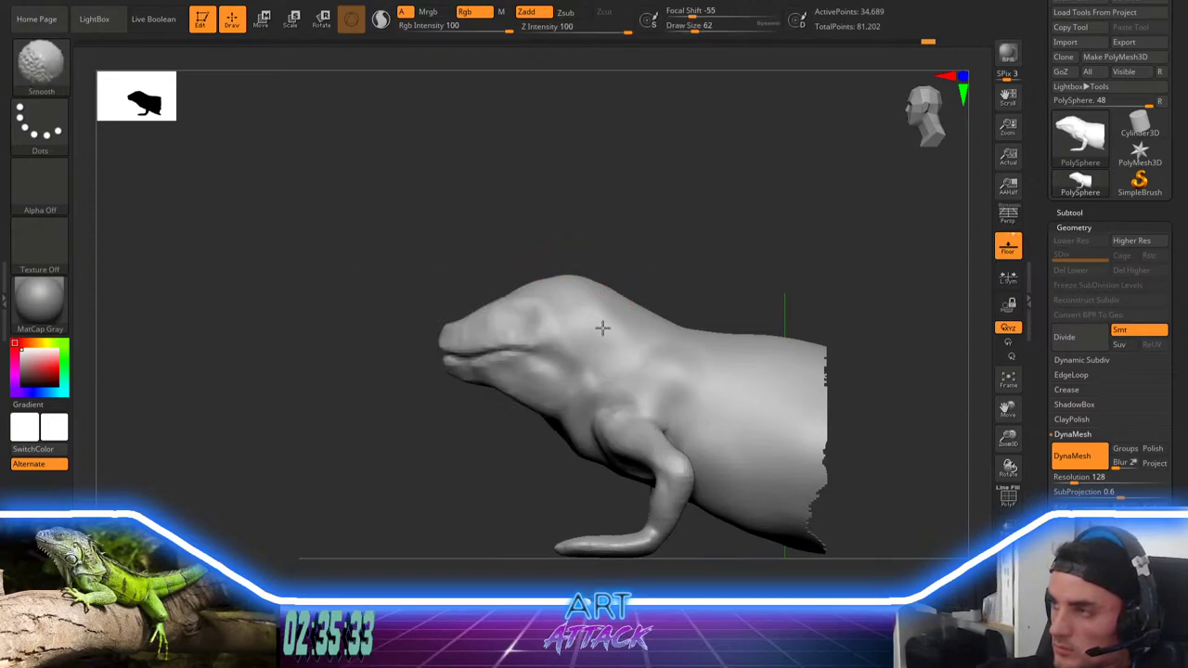
Step: Adjust the chest in front of the shoulders with the Move brush at draw size 136 and smooth the throat
{"action": "left_click_drag", "start_coordinate": [655, 263], "coordinate": [685, 235]}
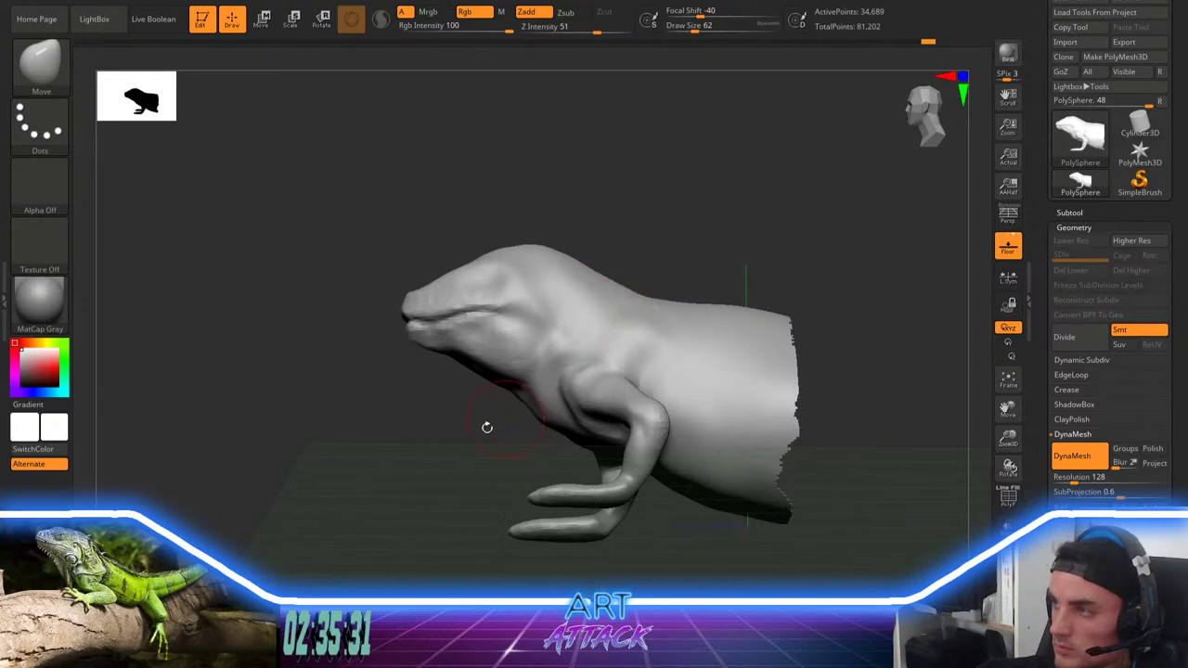
{"action": "left_click_drag", "start_coordinate": [486, 427], "coordinate": [525, 403], "text": "shift"}
{"action": "left_click_drag", "start_coordinate": [447, 448], "coordinate": [488, 453]}
{"action": "key", "text": "bracketright"}
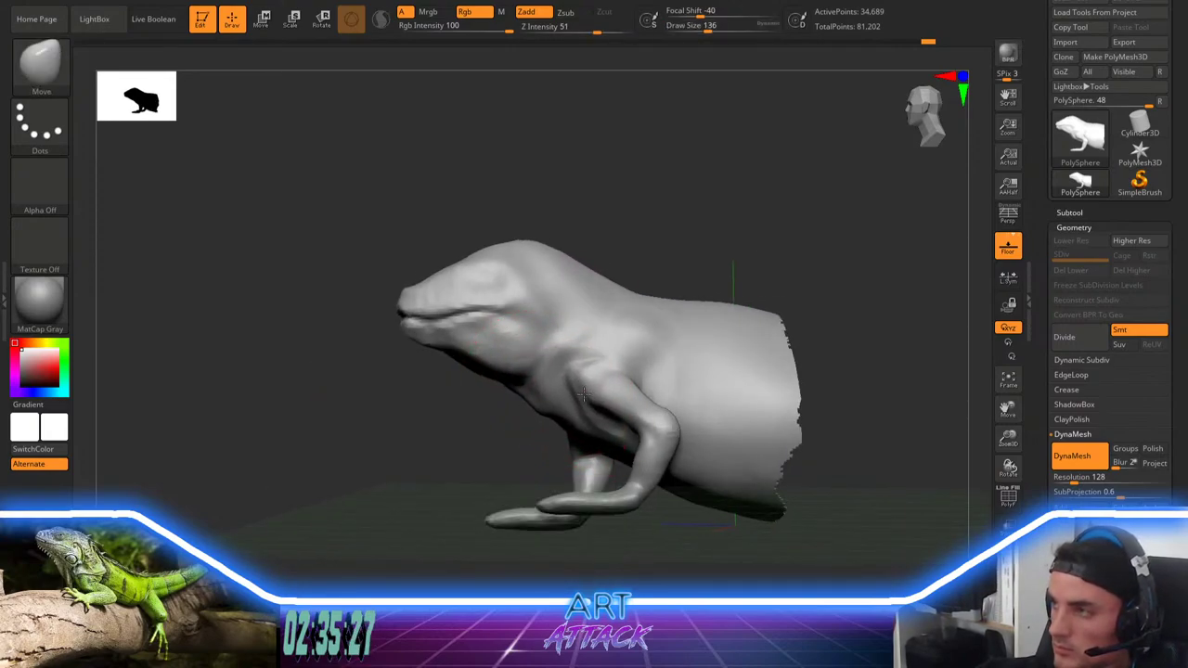
{"action": "left_click_drag", "start_coordinate": [584, 394], "coordinate": [571, 398]}
{"action": "mouse_move", "coordinate": [458, 456]}
{"action": "left_mouse_down", "text": "shift"}
{"action": "mouse_move", "coordinate": [496, 416]}
{"action": "mouse_move", "coordinate": [553, 397]}
{"action": "left_mouse_up", "text": "shift"}
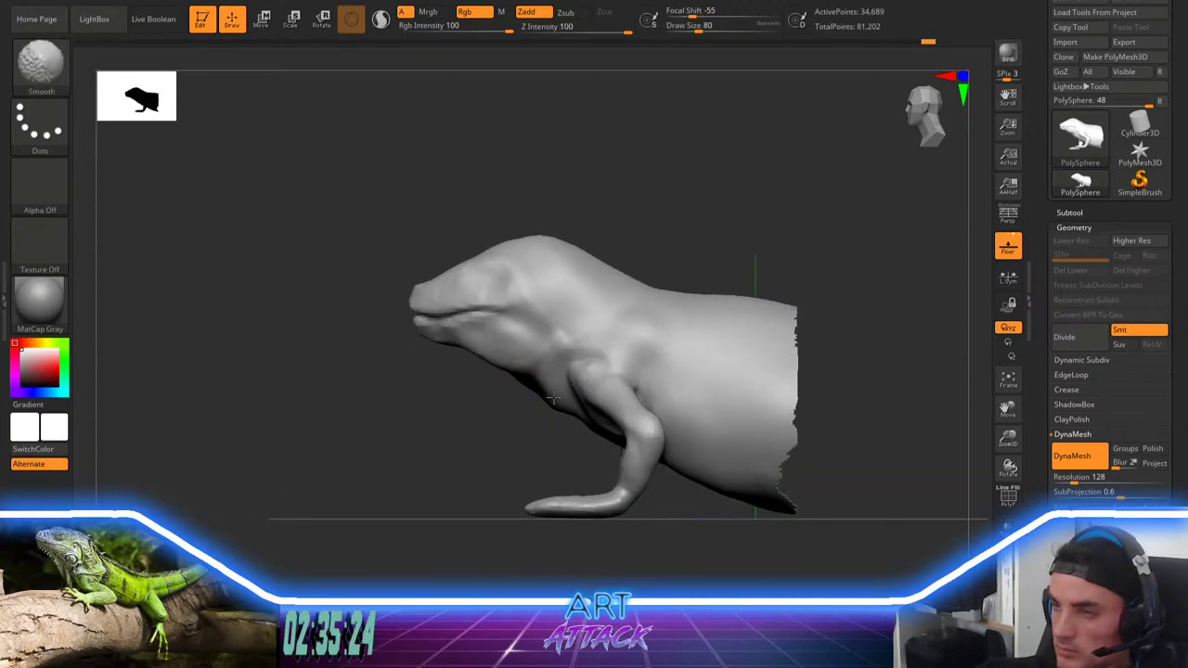
Step: Mask the iguana except for the lower front legs and move the front feet forward along the Z axis
{"action": "left_click_drag", "start_coordinate": [515, 433], "coordinate": [502, 370], "text": "alt"}
{"action": "key", "text": "space"}
{"action": "left_click_drag", "start_coordinate": [511, 362], "coordinate": [514, 362]}
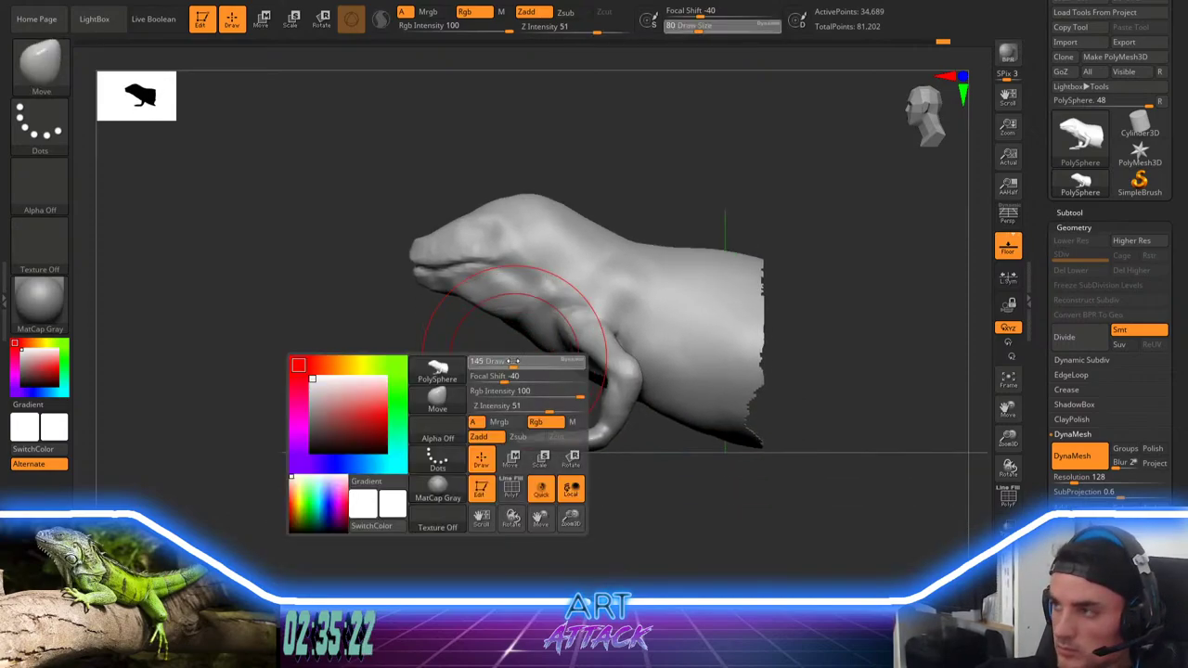
{"action": "mouse_move", "coordinate": [533, 451]}
{"action": "left_mouse_down", "text": "ctrl"}
{"action": "mouse_move", "coordinate": [619, 381]}
{"action": "mouse_move", "coordinate": [616, 416]}
{"action": "left_mouse_up", "text": "ctrl"}
{"action": "key", "text": "space"}
{"action": "left_click_drag", "start_coordinate": [635, 368], "coordinate": [628, 368]}
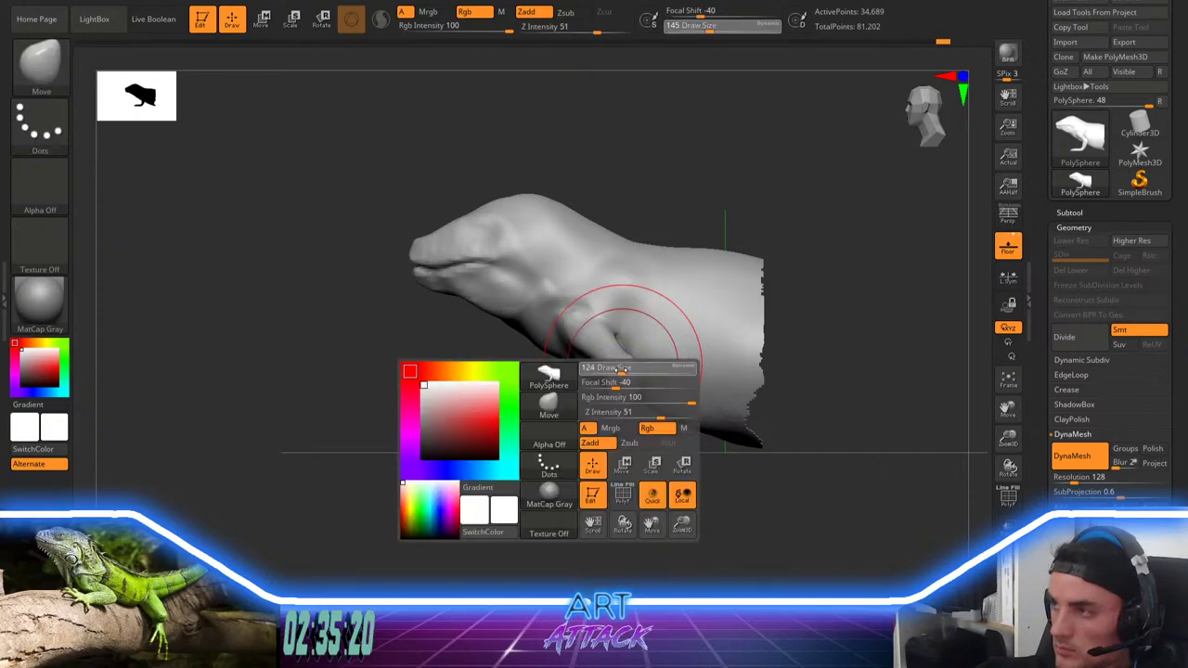
{"action": "left_click", "coordinate": [641, 440], "text": "ctrl"}
{"action": "key", "text": "w"}
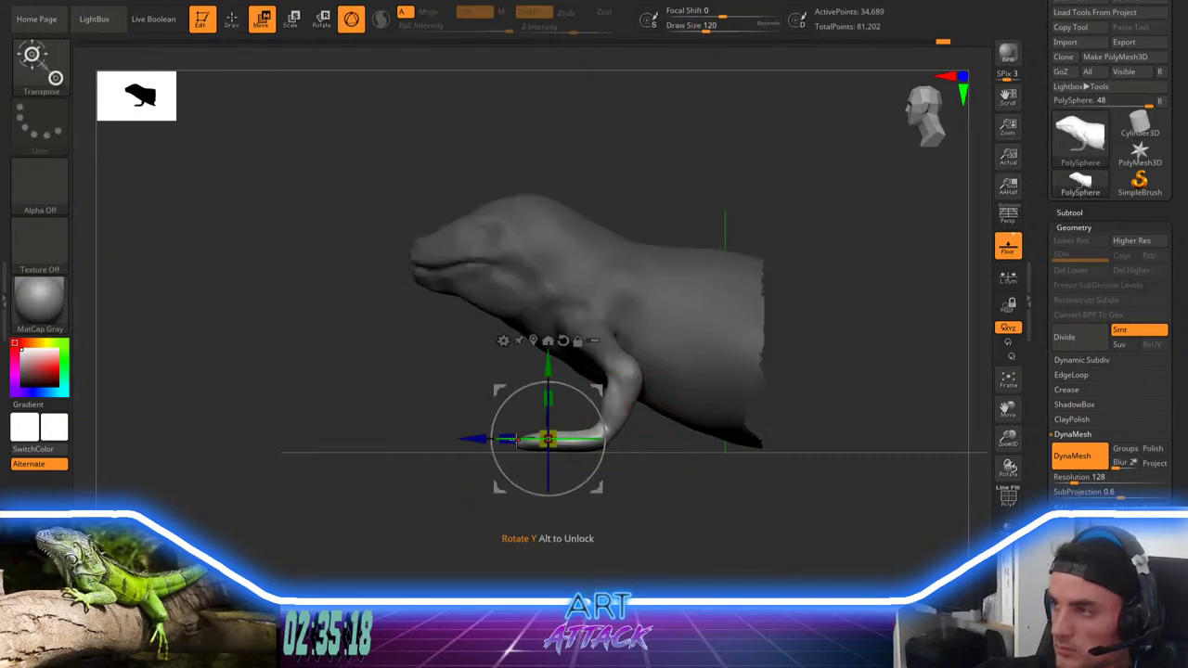
{"action": "left_click_drag", "start_coordinate": [482, 439], "coordinate": [461, 439]}
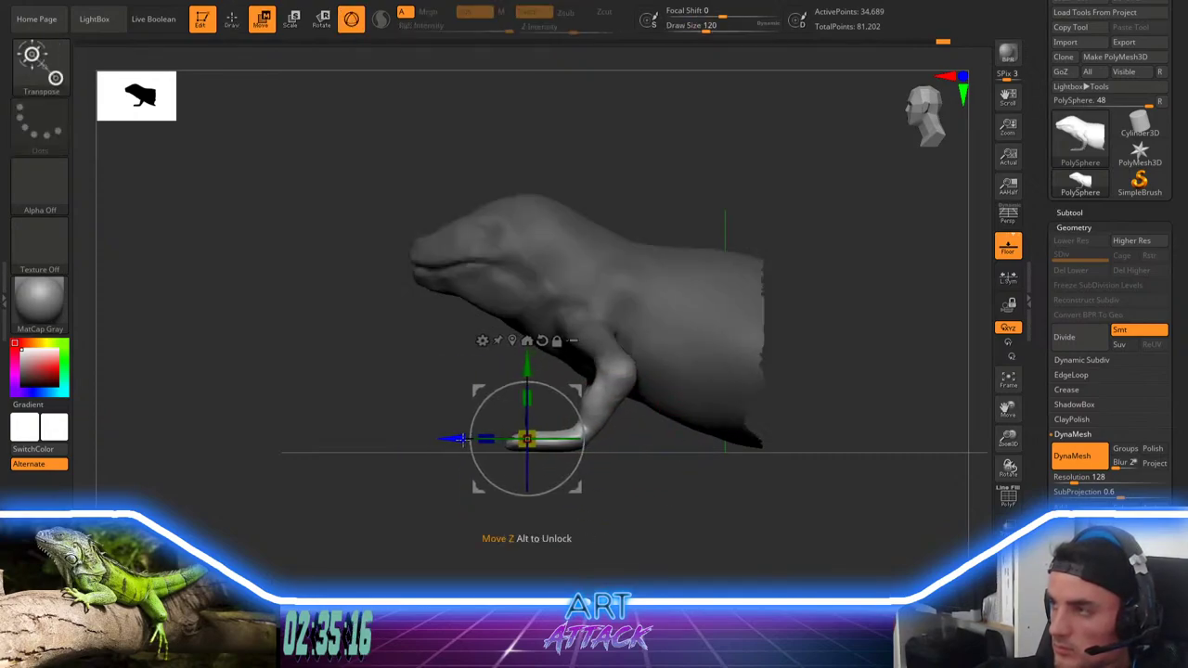
Step: Adjust the unmasked lower front legs and ankles with the Move brush at draw size 68
{"action": "left_click_drag", "start_coordinate": [605, 486], "coordinate": [600, 522]}
{"action": "key", "text": "q"}
{"action": "left_click_drag", "start_coordinate": [504, 414], "coordinate": [490, 395]}
{"action": "key", "text": "space"}
{"action": "left_click_drag", "start_coordinate": [477, 396], "coordinate": [448, 371]}
Step: Thicken and smooth the lower front legs with the Inflat brush at draw size 51, and clear the mask
{"action": "key", "text": "b"}
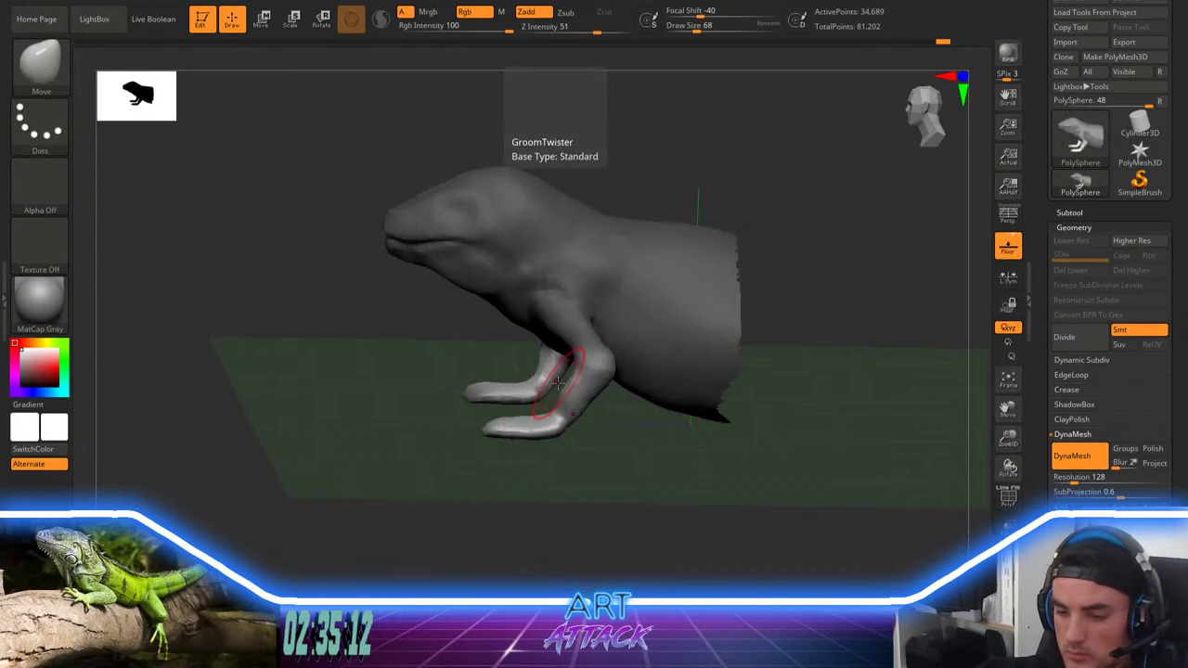
{"action": "key", "text": "b"}
{"action": "key", "text": "i"}
{"action": "key", "text": "n"}
{"action": "mouse_move", "coordinate": [592, 511]}
{"action": "left_mouse_down"}
{"action": "mouse_move", "coordinate": [589, 479]}
{"action": "mouse_move", "coordinate": [515, 446]}
{"action": "left_mouse_up"}
{"action": "key", "text": "space"}
{"action": "mouse_move", "coordinate": [507, 447]}
{"action": "left_mouse_down"}
{"action": "mouse_move", "coordinate": [568, 409]}
{"action": "mouse_move", "coordinate": [603, 363]}
{"action": "mouse_move", "coordinate": [591, 417]}
{"action": "left_mouse_up"}
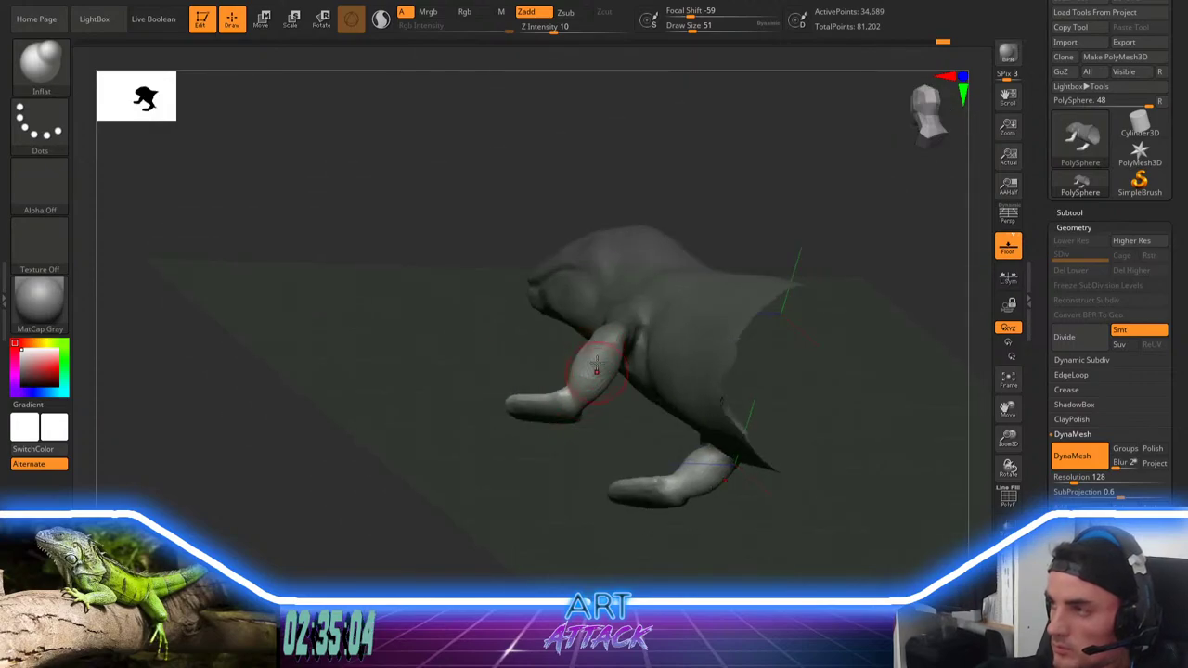
{"action": "mouse_move", "coordinate": [597, 367]}
{"action": "left_mouse_down", "text": "shift"}
{"action": "mouse_move", "coordinate": [570, 429]}
{"action": "mouse_move", "coordinate": [512, 438]}
{"action": "mouse_move", "coordinate": [611, 524]}
{"action": "mouse_move", "coordinate": [620, 547]}
{"action": "left_mouse_up", "text": "shift"}
{"action": "left_click_drag", "start_coordinate": [585, 446], "coordinate": [661, 475], "text": "ctrl"}
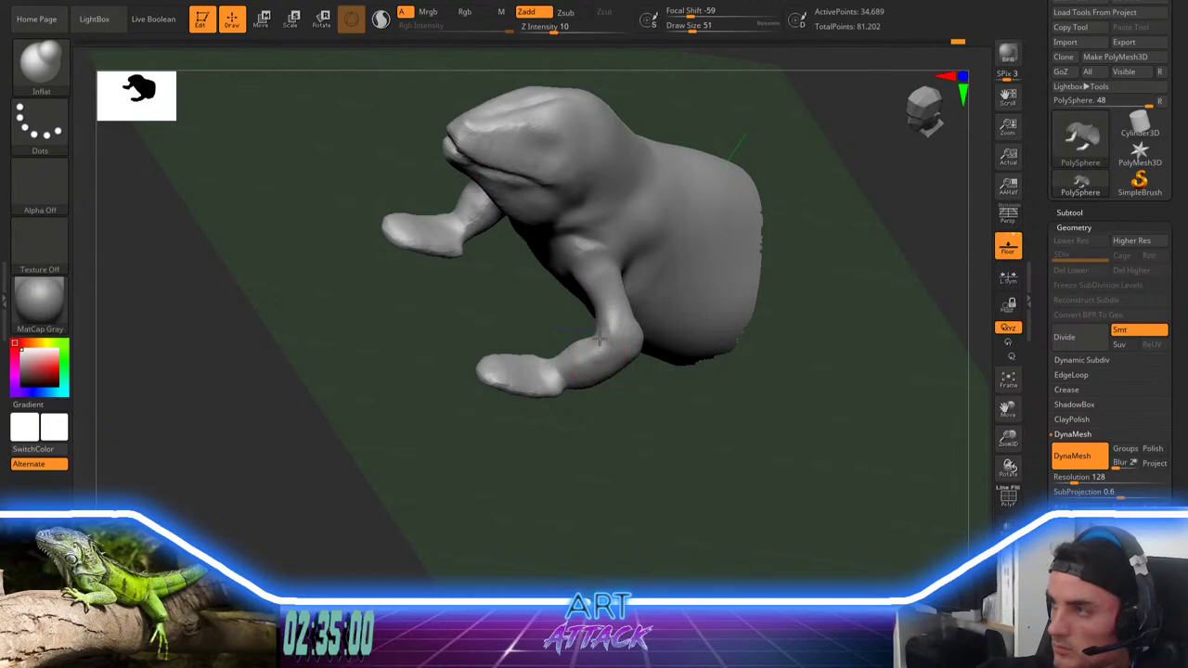
Step: Carve creases at the inner bends of the front elbows with the DamStandard brush at draw size 51
{"action": "mouse_move", "coordinate": [577, 429]}
{"action": "left_mouse_down"}
{"action": "mouse_move", "coordinate": [637, 419]}
{"action": "mouse_move", "coordinate": [604, 481]}
{"action": "mouse_move", "coordinate": [626, 478]}
{"action": "mouse_move", "coordinate": [641, 516]}
{"action": "left_mouse_up"}
{"action": "key", "text": "b"}
{"action": "key", "text": "d"}
{"action": "key", "text": "s"}
{"action": "left_click_drag", "start_coordinate": [640, 516], "coordinate": [631, 464]}
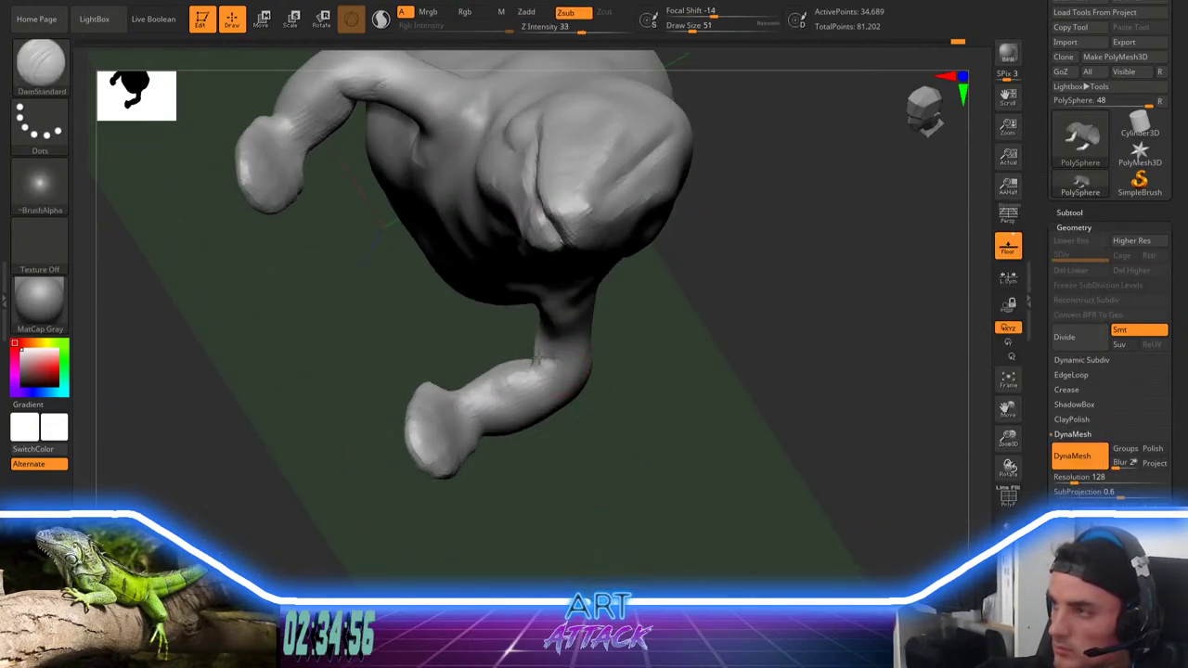
{"action": "left_click_drag", "start_coordinate": [537, 360], "coordinate": [526, 356]}
{"action": "left_click_drag", "start_coordinate": [458, 335], "coordinate": [557, 365]}
{"action": "mouse_move", "coordinate": [450, 350]}
{"action": "left_mouse_down"}
{"action": "mouse_move", "coordinate": [540, 353]}
{"action": "mouse_move", "coordinate": [533, 360]}
{"action": "left_mouse_up"}
{"action": "left_click_drag", "start_coordinate": [654, 382], "coordinate": [592, 371]}
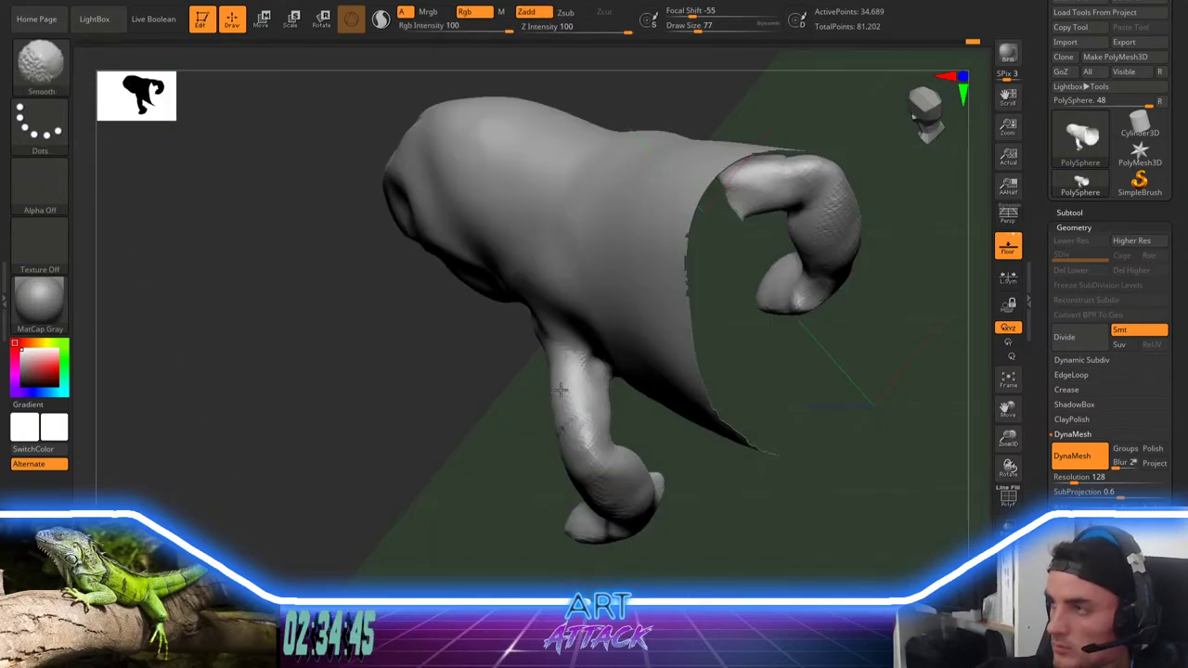
Step: Build up the upper front legs with the ClayBuildup brush at draw size 77 and smooth the added volume
{"action": "key", "text": "b"}
{"action": "key", "text": "c"}
{"action": "key", "text": "b"}
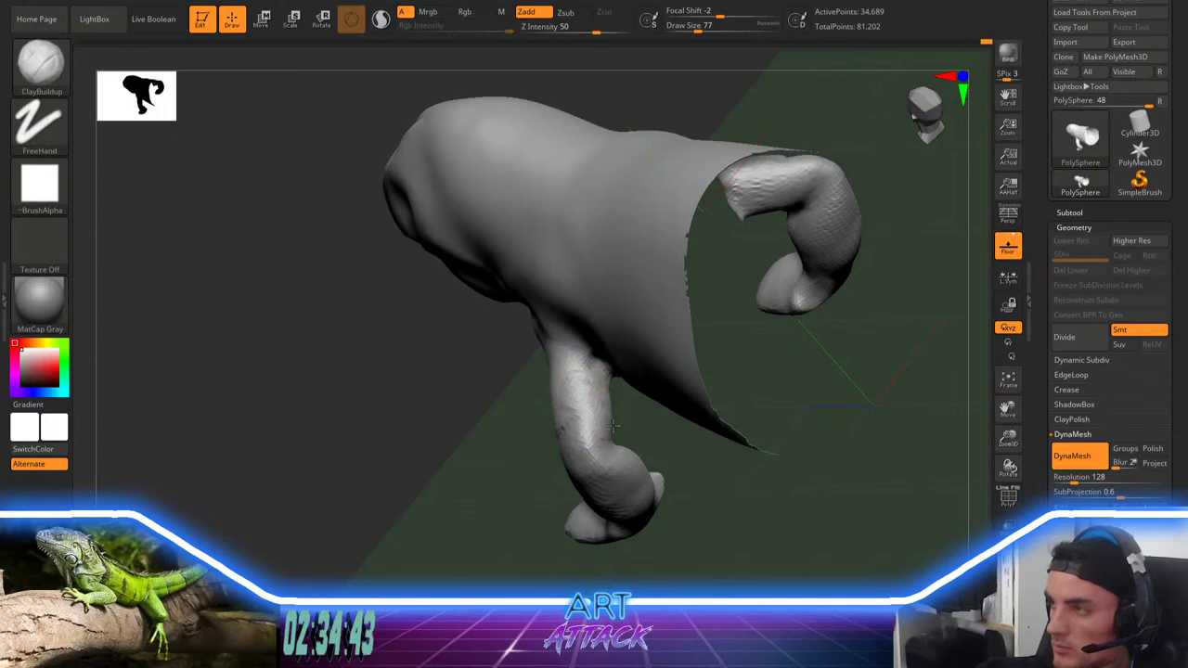
{"action": "mouse_move", "coordinate": [605, 364]}
{"action": "left_mouse_down"}
{"action": "mouse_move", "coordinate": [576, 398]}
{"action": "mouse_move", "coordinate": [593, 411]}
{"action": "mouse_move", "coordinate": [571, 402]}
{"action": "left_mouse_up"}
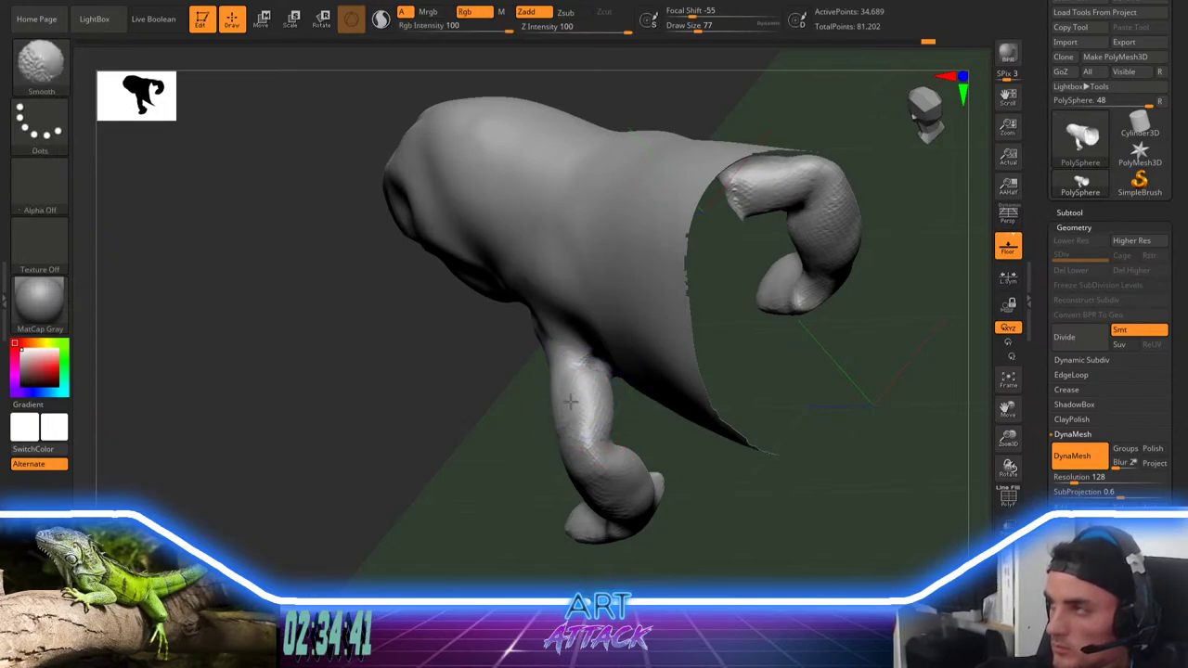
{"action": "mouse_move", "coordinate": [513, 447]}
{"action": "left_mouse_down"}
{"action": "mouse_move", "coordinate": [471, 411]}
{"action": "mouse_move", "coordinate": [623, 336]}
{"action": "left_mouse_up"}
Step: Unhide the rest of the iguana's mesh, including the hind legs and tail
{"action": "left_click_drag", "start_coordinate": [798, 251], "coordinate": [857, 288]}
{"action": "left_click", "coordinate": [857, 289], "text": "ctrl+shift"}
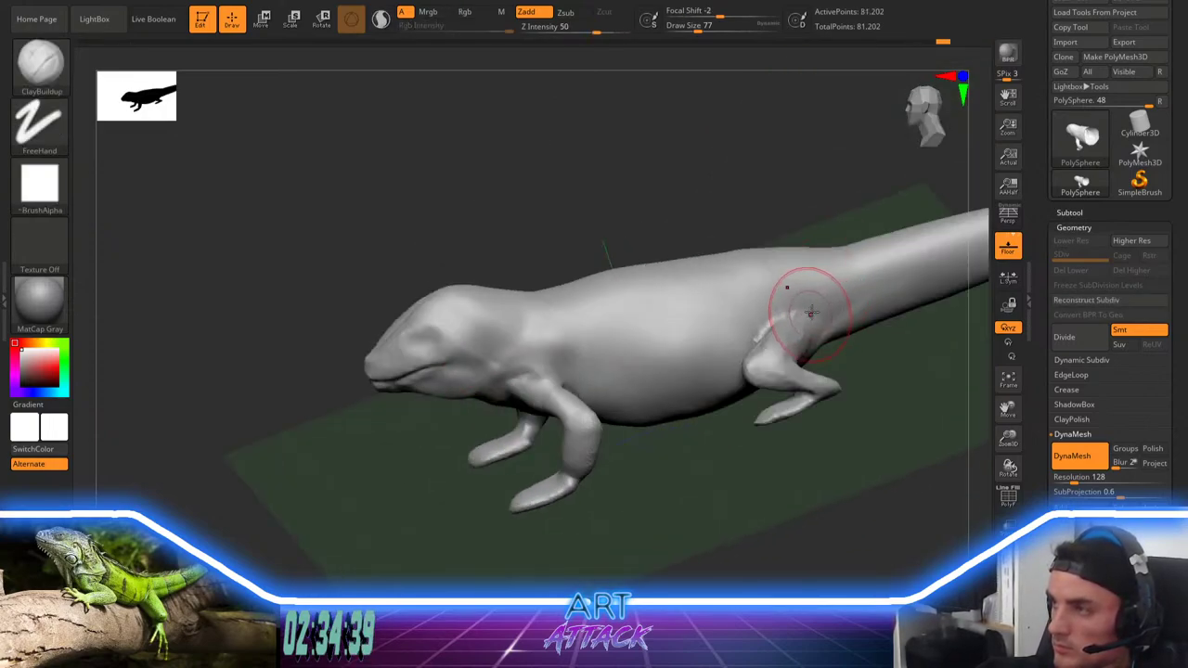
{"action": "key", "text": "shift"}
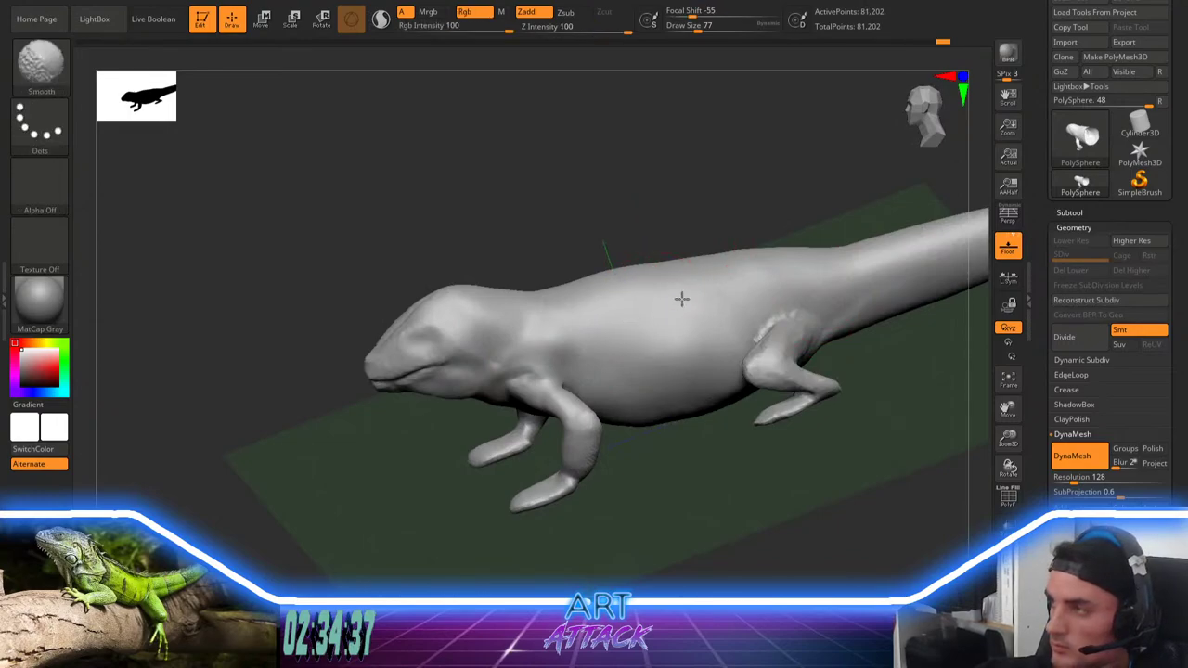
{"action": "mouse_move", "coordinate": [697, 220]}
{"action": "left_mouse_down", "text": "alt"}
{"action": "mouse_move", "coordinate": [628, 281]}
{"action": "mouse_move", "coordinate": [626, 313]}
{"action": "left_mouse_up", "text": "alt"}
Step: Add volume to the iguana's body with the Inflat brush at draw size 49
{"action": "key", "text": "b"}
{"action": "key", "text": "c"}
{"action": "key", "text": "b"}
{"action": "key", "text": "b"}
{"action": "key", "text": "i"}
{"action": "key", "text": "n"}
{"action": "key", "text": "space"}
{"action": "left_click", "coordinate": [503, 373]}
{"action": "left_click_drag", "start_coordinate": [481, 374], "coordinate": [712, 293]}
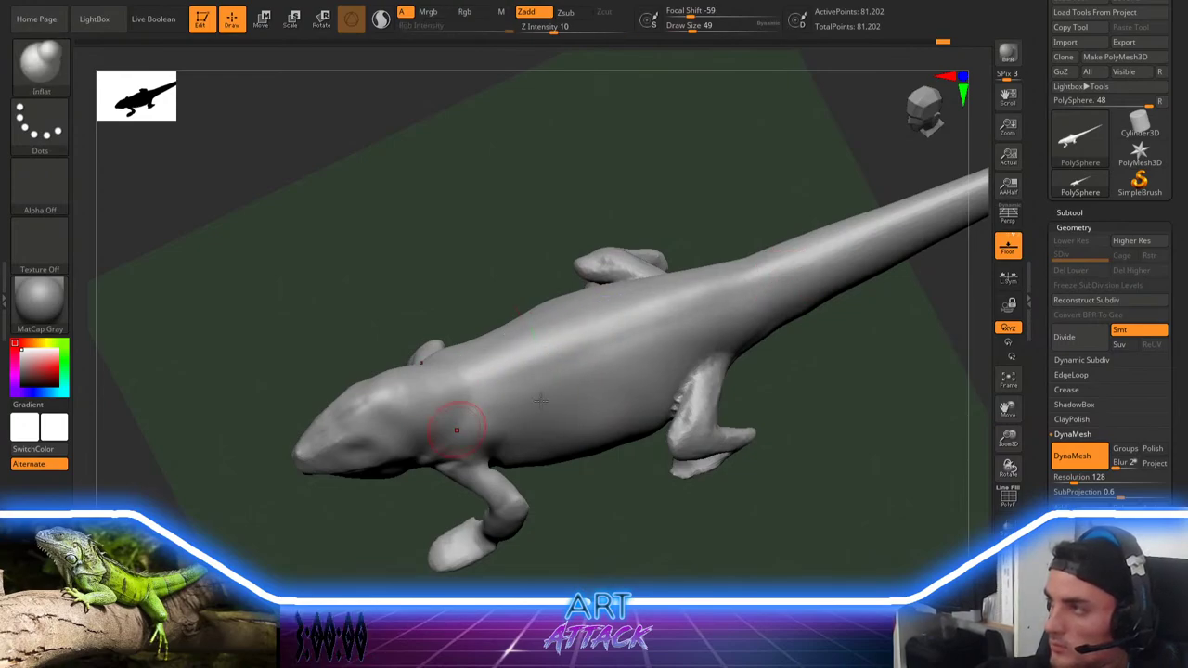
Step: Smooth the iguana's tail along its length
{"action": "left_click_drag", "start_coordinate": [787, 376], "coordinate": [491, 473], "text": "alt"}
{"action": "left_click_drag", "start_coordinate": [602, 323], "coordinate": [849, 223], "text": "shift"}
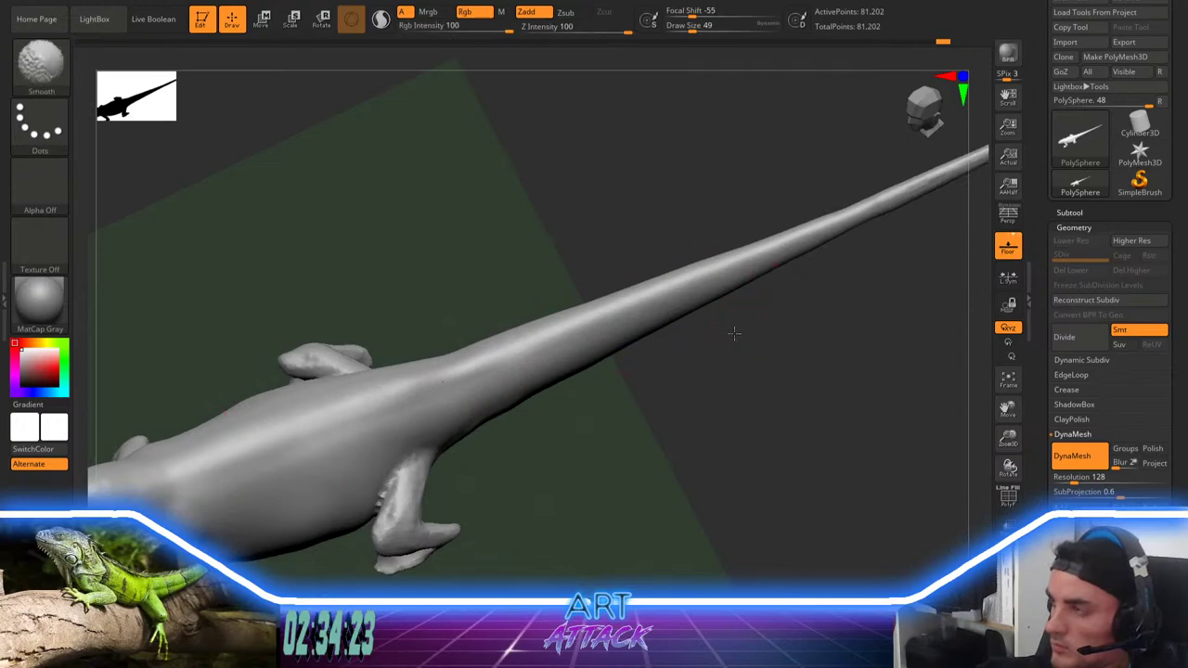
{"action": "left_click_drag", "start_coordinate": [745, 335], "coordinate": [757, 323], "text": "shift"}
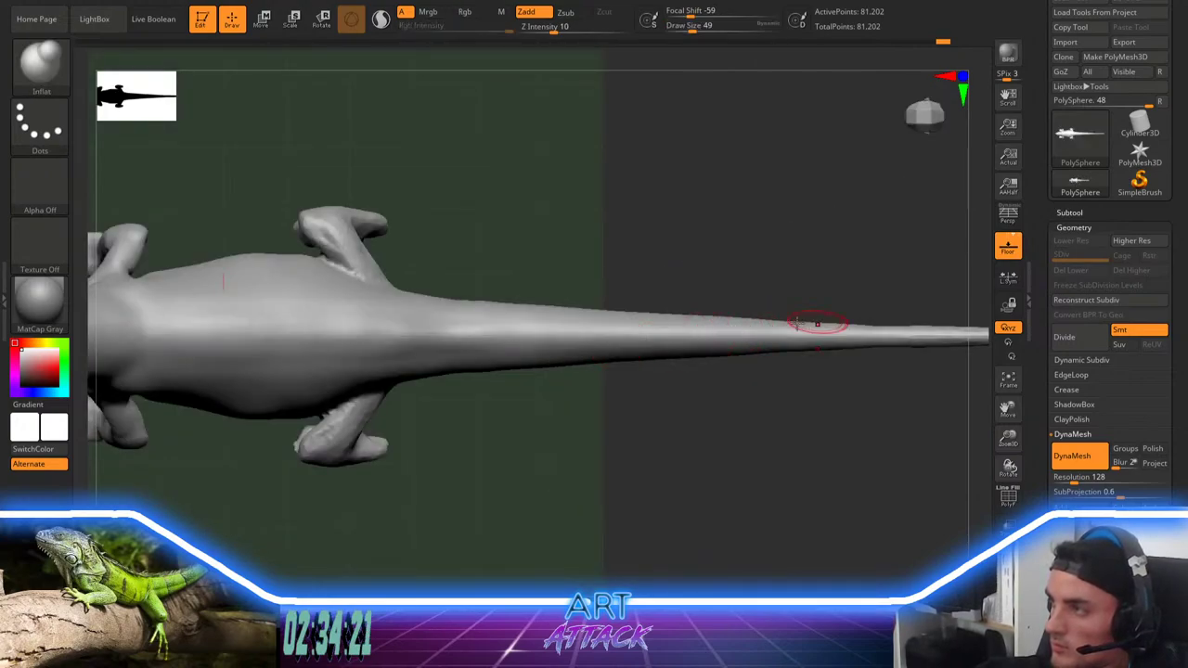
Step: Thicken the tail behind the hind legs with the Inflat brush at draw size 54 and smooth it
{"action": "left_click_drag", "start_coordinate": [704, 398], "coordinate": [671, 349]}
{"action": "mouse_move", "coordinate": [594, 429]}
{"action": "left_mouse_down"}
{"action": "mouse_move", "coordinate": [562, 393]}
{"action": "mouse_move", "coordinate": [517, 385]}
{"action": "left_mouse_up"}
{"action": "key", "text": "space"}
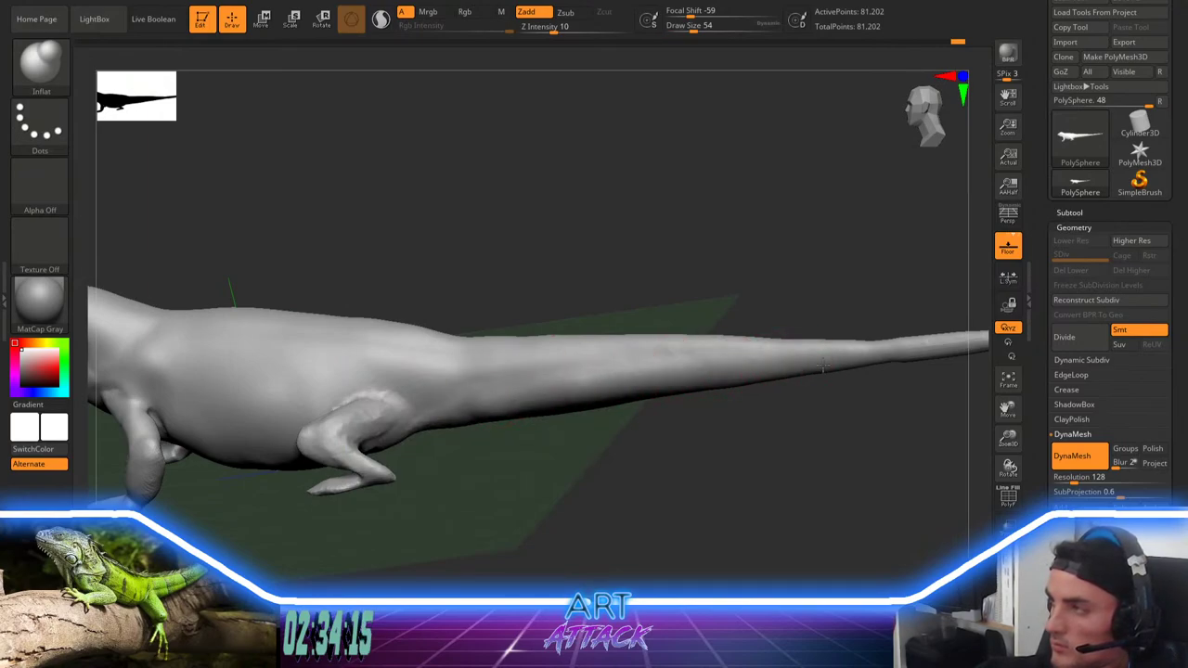
{"action": "left_click_drag", "start_coordinate": [477, 397], "coordinate": [628, 374], "text": "shift"}
{"action": "left_click_drag", "start_coordinate": [494, 379], "coordinate": [442, 407]}
{"action": "mouse_move", "coordinate": [798, 316]}
{"action": "left_mouse_down", "text": "alt"}
{"action": "mouse_move", "coordinate": [665, 326]}
{"action": "mouse_move", "coordinate": [687, 371]}
{"action": "left_mouse_up", "text": "alt"}
Step: Even out the taper of the rear tail with the Inflat brush at draw size 87 and smooth it
{"action": "key", "text": "space"}
{"action": "mouse_move", "coordinate": [697, 311]}
{"action": "left_mouse_down"}
{"action": "mouse_move", "coordinate": [668, 349]}
{"action": "mouse_move", "coordinate": [689, 362]}
{"action": "mouse_move", "coordinate": [640, 357]}
{"action": "mouse_move", "coordinate": [750, 362]}
{"action": "left_mouse_up"}
{"action": "key", "text": "ctrl+z"}
{"action": "key", "text": "space"}
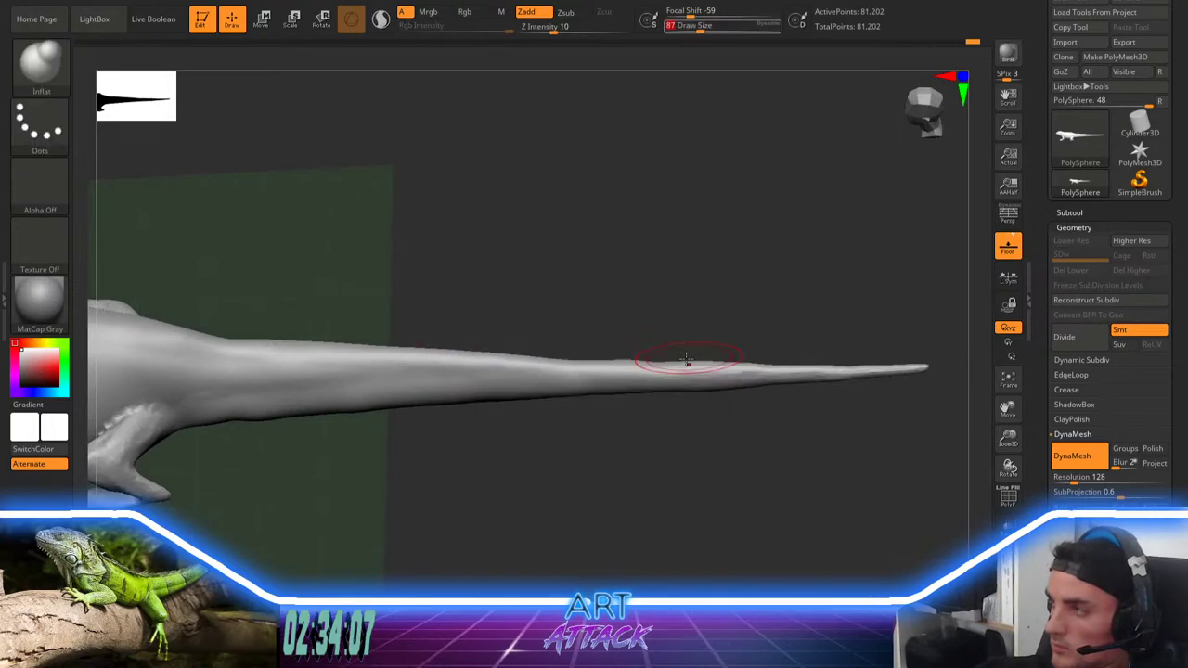
{"action": "left_click_drag", "start_coordinate": [650, 365], "coordinate": [837, 365]}
{"action": "left_click_drag", "start_coordinate": [536, 364], "coordinate": [694, 365]}
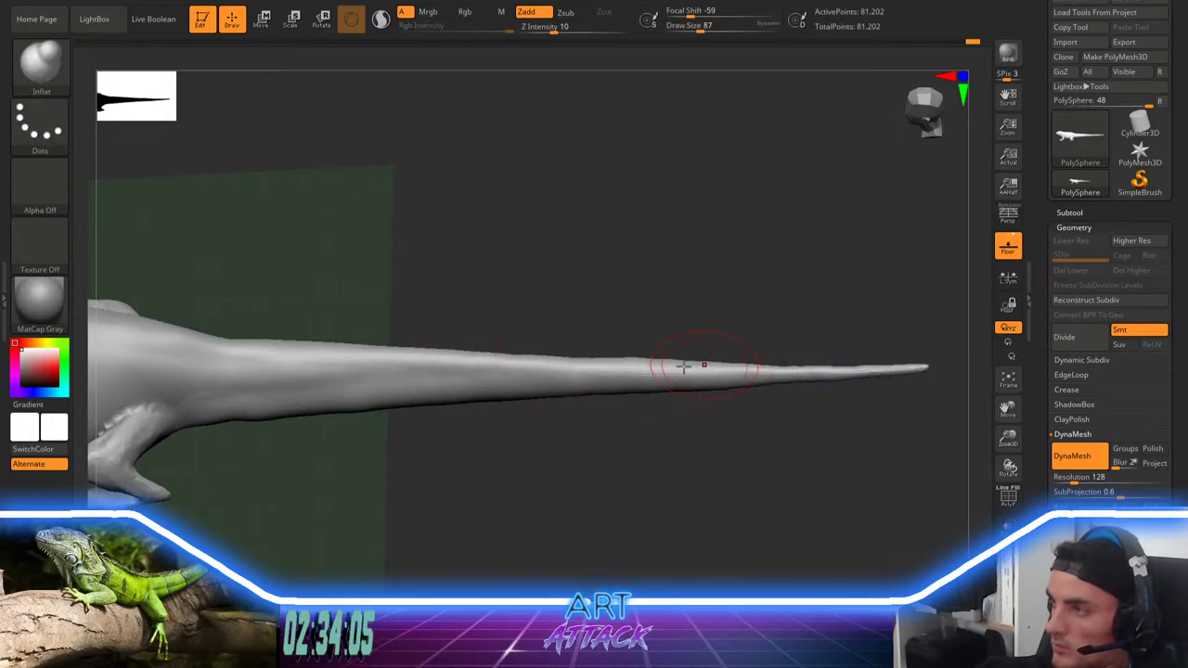
{"action": "left_click_drag", "start_coordinate": [546, 361], "coordinate": [769, 365], "text": "shift"}
{"action": "left_click_drag", "start_coordinate": [696, 367], "coordinate": [891, 366]}
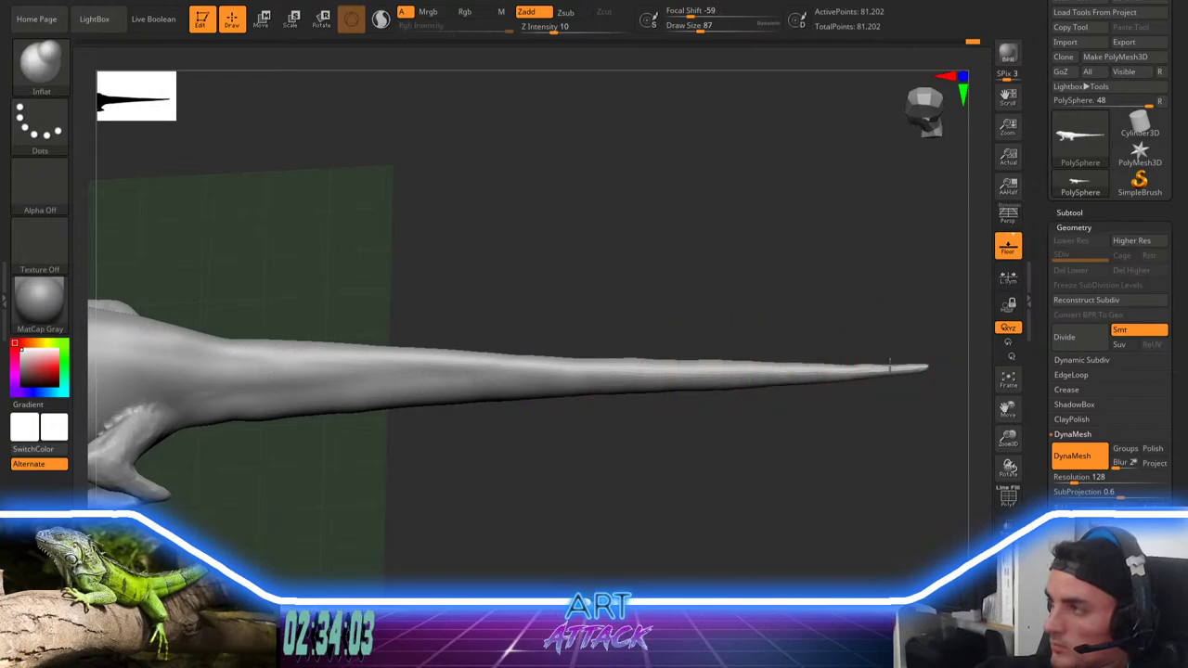
{"action": "left_click_drag", "start_coordinate": [538, 361], "coordinate": [682, 365]}
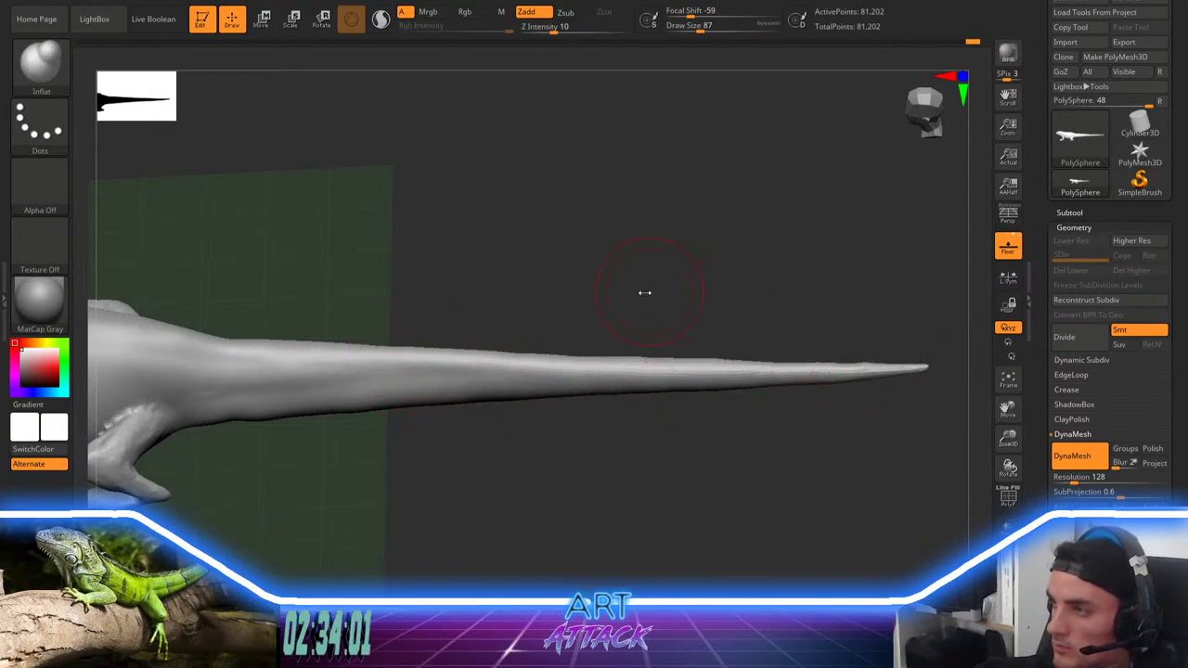
Step: Fill out the lower side and underside of the tail base behind the hind legs with the Inflat brush at draw size 77
{"action": "mouse_move", "coordinate": [641, 287]}
{"action": "left_mouse_down"}
{"action": "mouse_move", "coordinate": [634, 238]}
{"action": "mouse_move", "coordinate": [692, 247]}
{"action": "mouse_move", "coordinate": [617, 255]}
{"action": "left_mouse_up"}
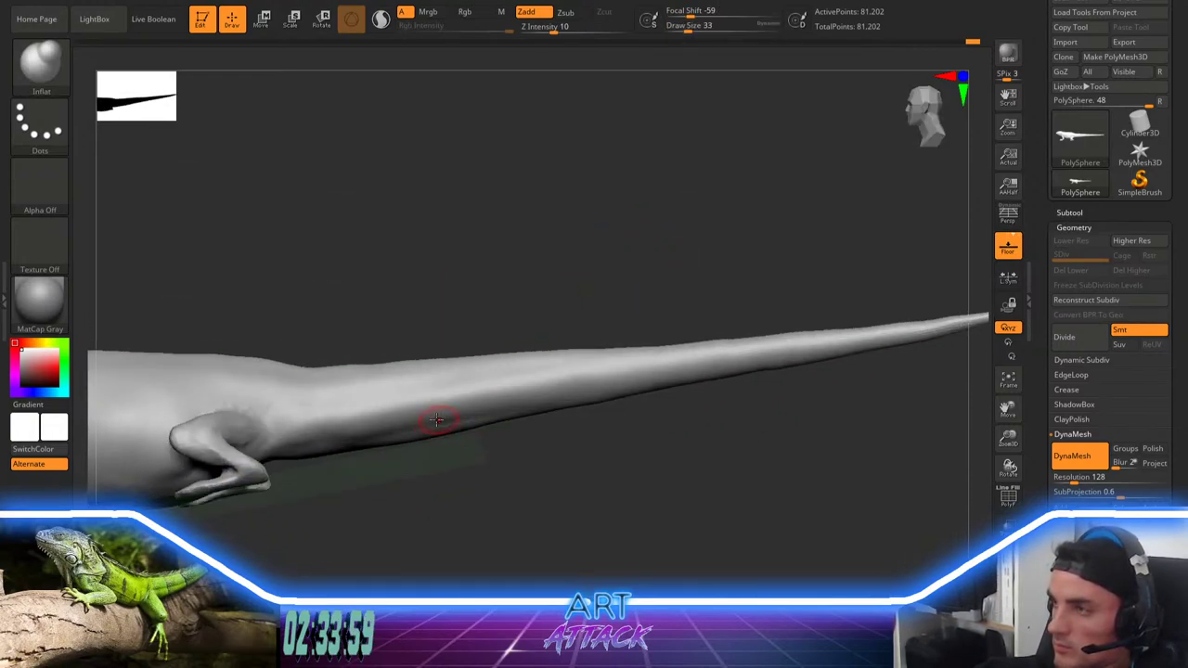
{"action": "key", "text": "space"}
{"action": "left_click_drag", "start_coordinate": [436, 424], "coordinate": [540, 400]}
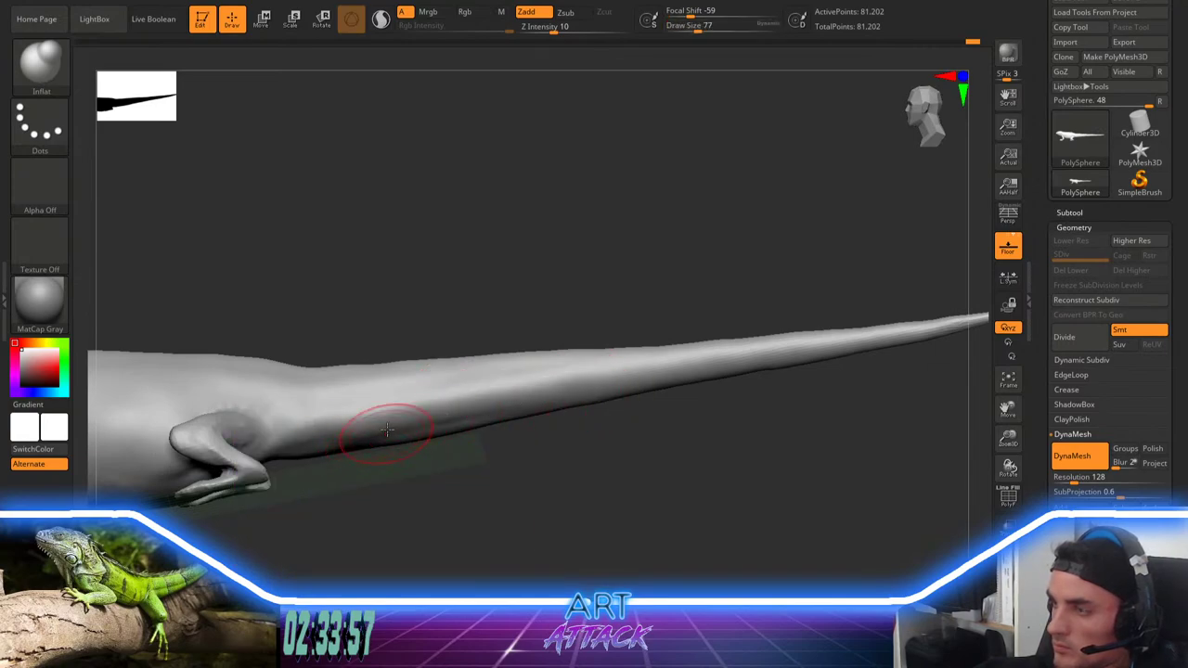
{"action": "left_click_drag", "start_coordinate": [392, 496], "coordinate": [379, 405]}
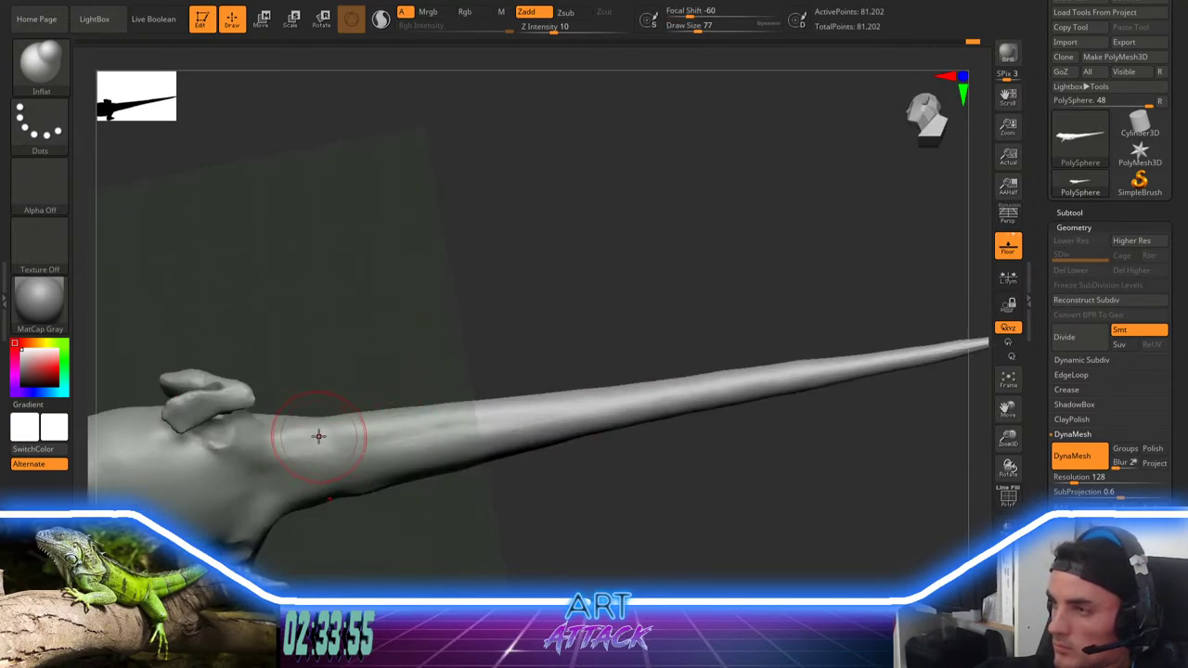
{"action": "mouse_move", "coordinate": [286, 442]}
{"action": "left_mouse_down"}
{"action": "mouse_move", "coordinate": [485, 411]}
{"action": "mouse_move", "coordinate": [333, 443]}
{"action": "left_mouse_up"}
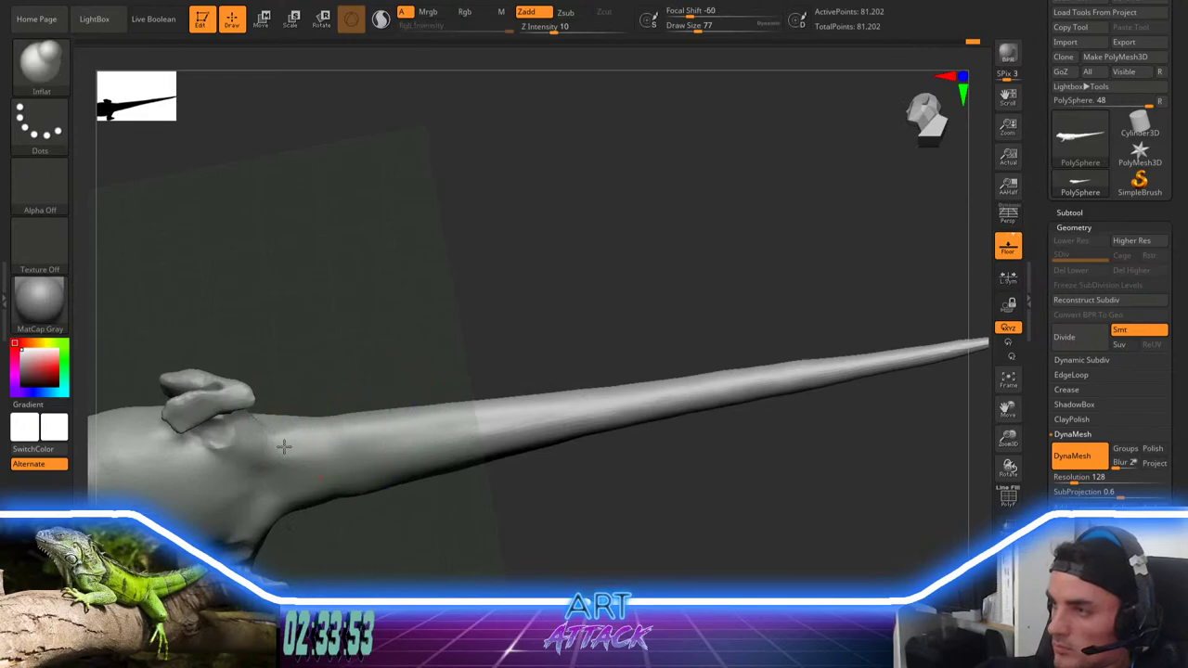
Step: Carve a line along the underside of the tail base with the DamStandard brush at draw size 46 and smooth it
{"action": "mouse_move", "coordinate": [593, 348]}
{"action": "left_mouse_down"}
{"action": "mouse_move", "coordinate": [607, 372]}
{"action": "mouse_move", "coordinate": [601, 335]}
{"action": "left_mouse_up"}
{"action": "key", "text": "space"}
{"action": "left_click_drag", "start_coordinate": [585, 293], "coordinate": [556, 372]}
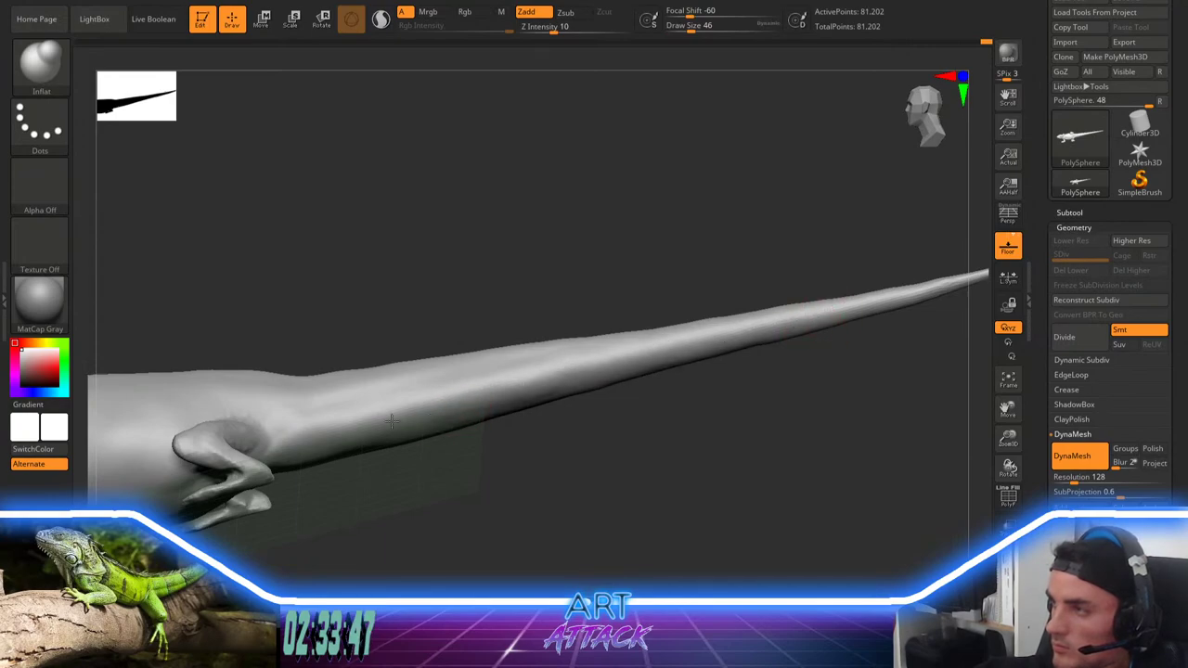
{"action": "mouse_move", "coordinate": [554, 424]}
{"action": "left_mouse_down"}
{"action": "mouse_move", "coordinate": [611, 271]}
{"action": "mouse_move", "coordinate": [587, 265]}
{"action": "mouse_move", "coordinate": [537, 370]}
{"action": "left_mouse_up"}
{"action": "key", "text": "b"}
{"action": "key", "text": "d"}
{"action": "key", "text": "s"}
{"action": "left_click_drag", "start_coordinate": [554, 328], "coordinate": [543, 348], "text": "shift"}
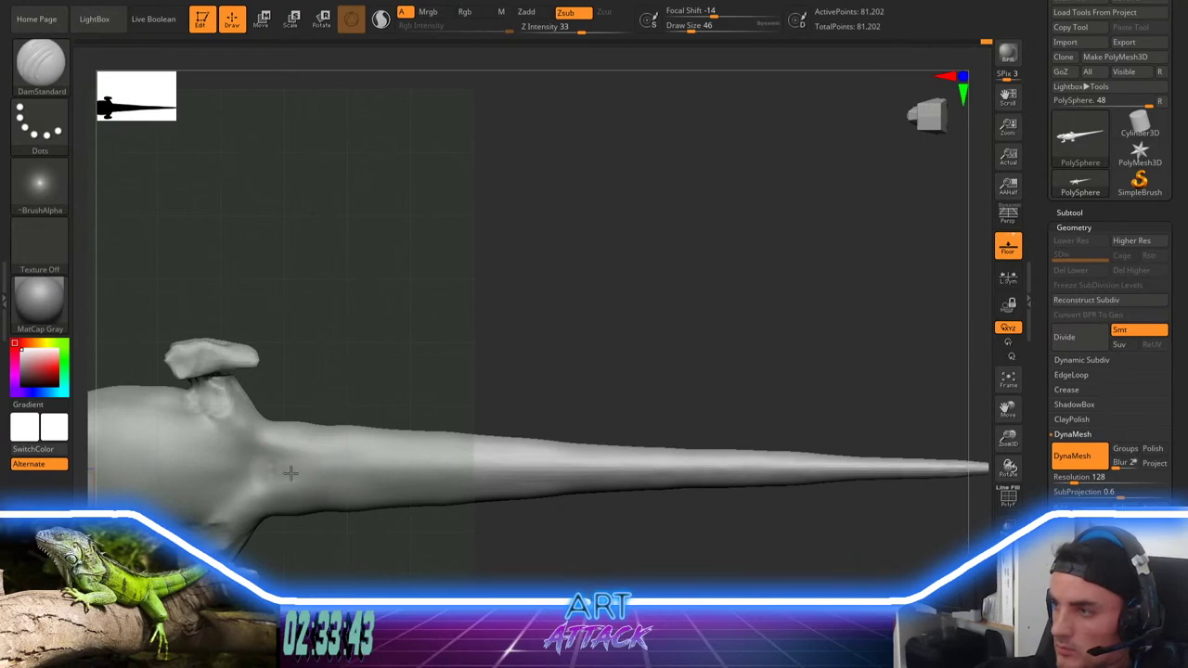
{"action": "left_click_drag", "start_coordinate": [291, 474], "coordinate": [462, 456]}
{"action": "left_click_drag", "start_coordinate": [455, 457], "coordinate": [408, 459], "text": "shift"}
{"action": "left_click_drag", "start_coordinate": [560, 374], "coordinate": [641, 250], "text": "alt"}
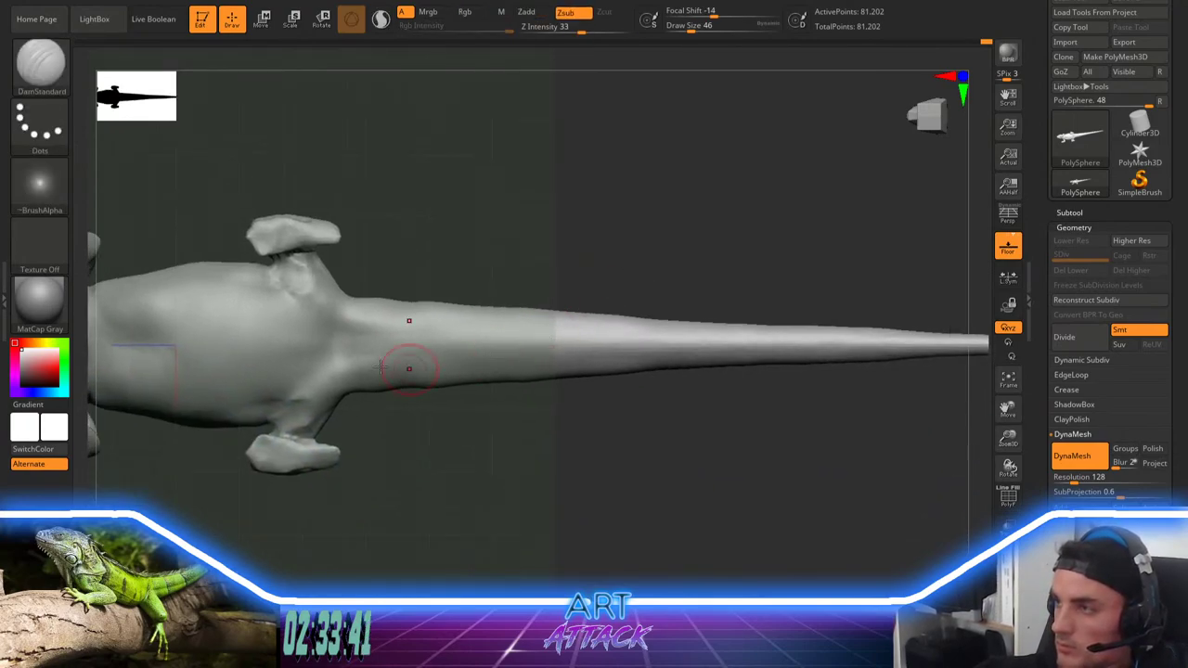
Step: Carve a straight groove along the centre of the tail's upper side with DamStandard, from the hips to the tip
{"action": "left_click_drag", "start_coordinate": [350, 345], "coordinate": [839, 349], "text": "shift"}
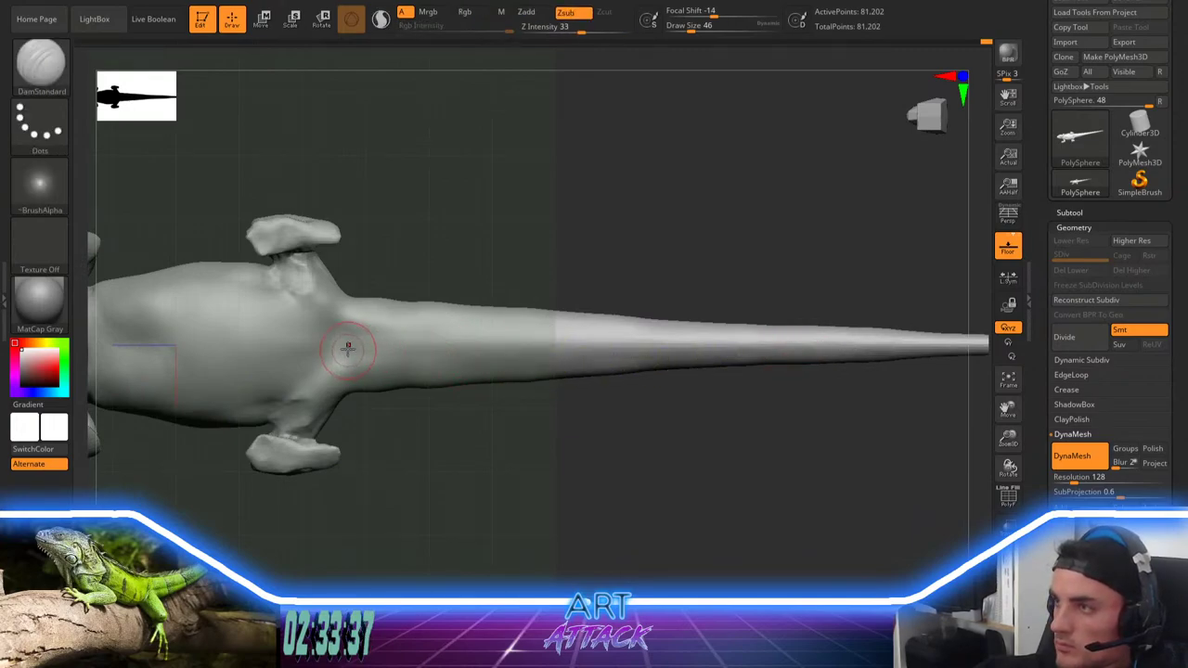
{"action": "left_click_drag", "start_coordinate": [597, 348], "coordinate": [863, 344]}
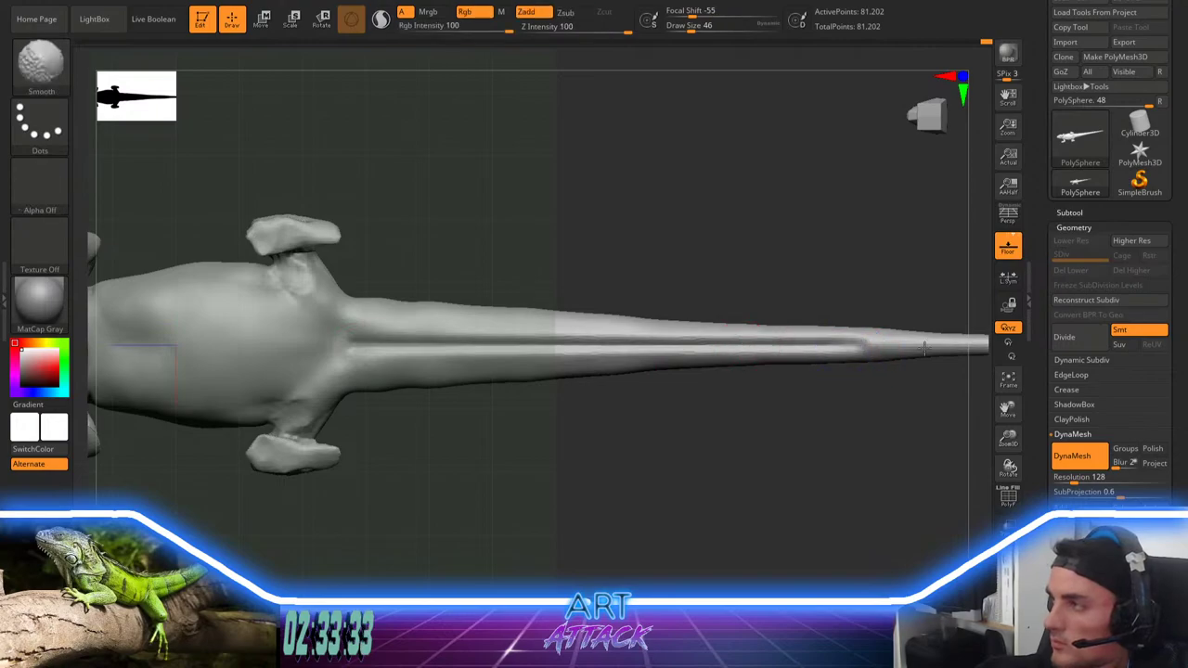
{"action": "left_click_drag", "start_coordinate": [845, 416], "coordinate": [765, 416], "text": "alt"}
{"action": "left_click_drag", "start_coordinate": [886, 372], "coordinate": [591, 371], "text": "alt"}
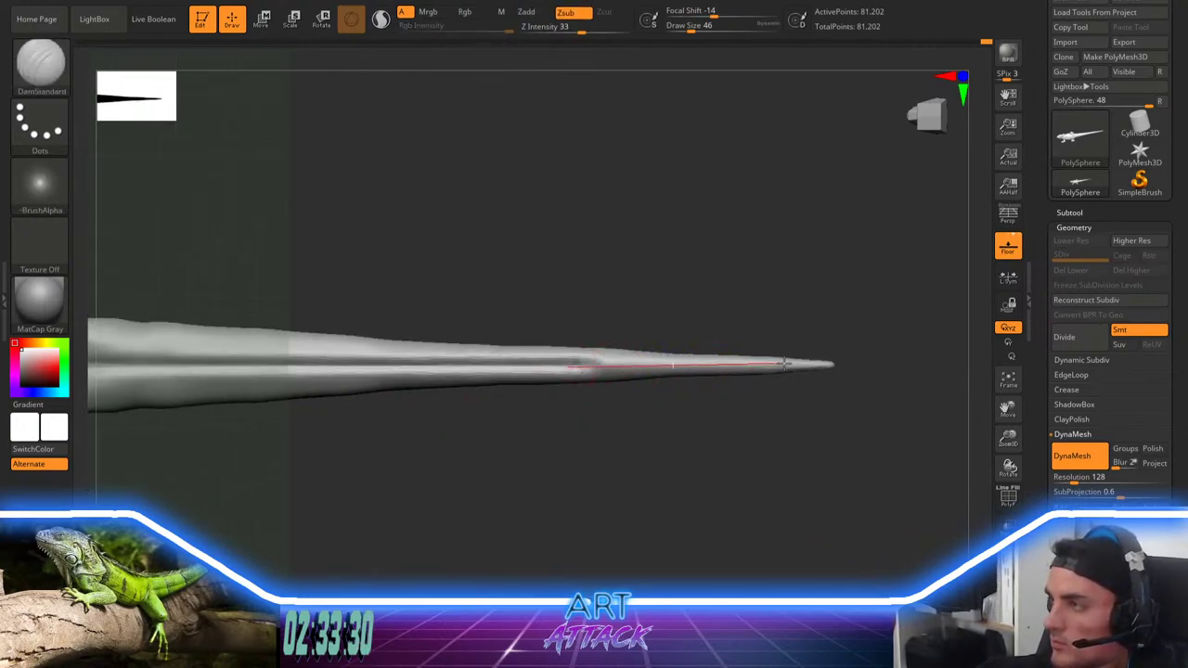
{"action": "left_click_drag", "start_coordinate": [785, 363], "coordinate": [812, 363]}
Step: Smooth the centre groove along the tail from the tip back to the hips
{"action": "left_click_drag", "start_coordinate": [575, 365], "coordinate": [759, 357], "text": "shift"}
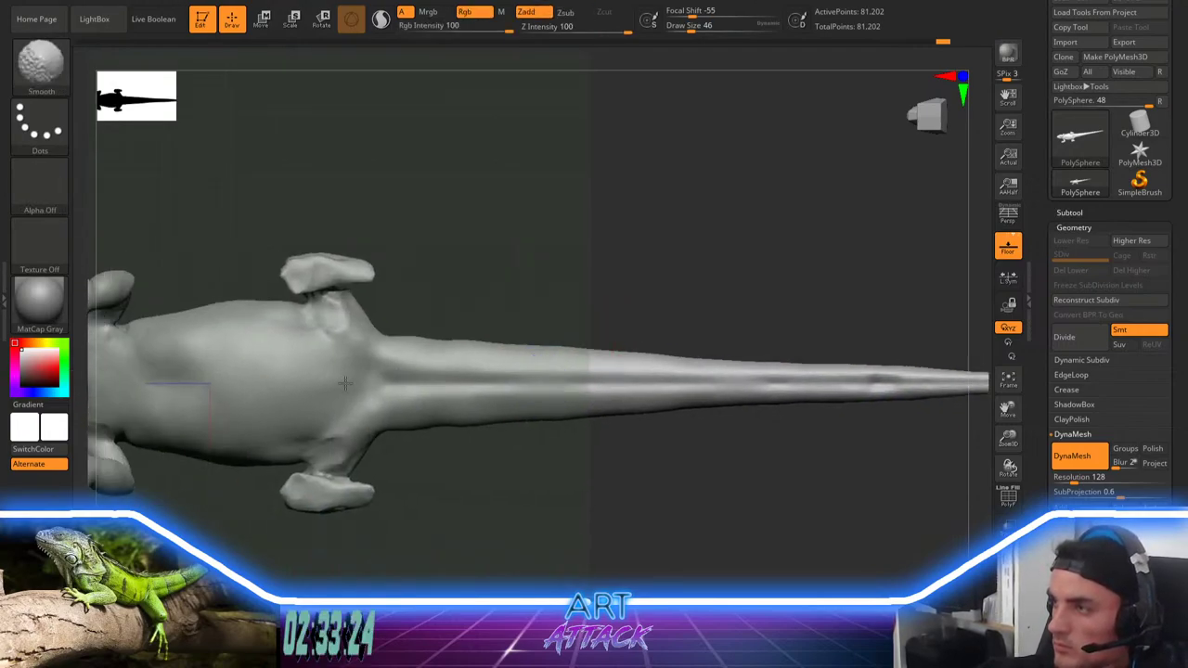
{"action": "left_click_drag", "start_coordinate": [345, 383], "coordinate": [975, 365], "text": "shift"}
{"action": "mouse_move", "coordinate": [396, 381]}
{"action": "left_mouse_down"}
{"action": "mouse_move", "coordinate": [732, 385]}
{"action": "mouse_move", "coordinate": [816, 381]}
{"action": "mouse_move", "coordinate": [520, 371]}
{"action": "mouse_move", "coordinate": [876, 367]}
{"action": "mouse_move", "coordinate": [884, 379]}
{"action": "left_mouse_up"}
{"action": "mouse_move", "coordinate": [840, 319]}
{"action": "left_mouse_down", "text": "alt"}
{"action": "mouse_move", "coordinate": [790, 322]}
{"action": "mouse_move", "coordinate": [671, 286]}
{"action": "mouse_move", "coordinate": [625, 397]}
{"action": "mouse_move", "coordinate": [746, 392]}
{"action": "left_mouse_up", "text": "alt"}
Step: Inflate the centre line of the tail's upper side with the Inflat brush
{"action": "key", "text": "b"}
{"action": "key", "text": "i"}
{"action": "key", "text": "n"}
{"action": "left_click_drag", "start_coordinate": [575, 390], "coordinate": [766, 393]}
Step: Remesh the whole lizard with DynaMesh at resolution 128
{"action": "mouse_move", "coordinate": [627, 286]}
{"action": "left_mouse_down", "text": "alt"}
{"action": "mouse_move", "coordinate": [684, 347]}
{"action": "mouse_move", "coordinate": [631, 394]}
{"action": "left_mouse_up", "text": "alt"}
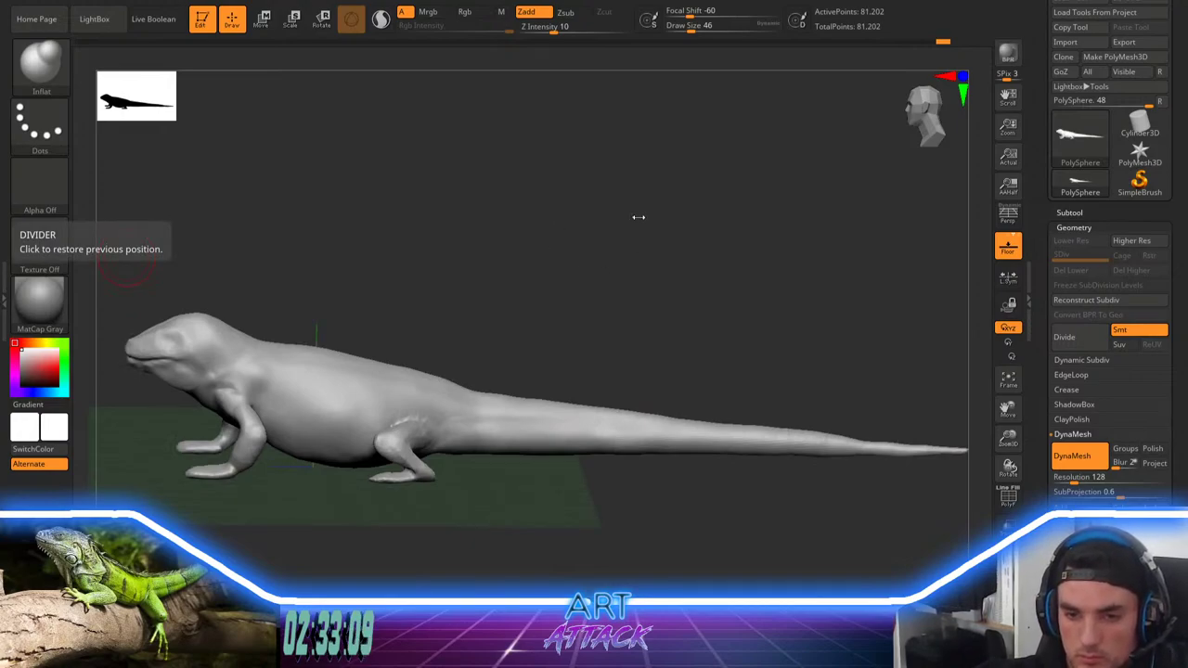
{"action": "left_click_drag", "start_coordinate": [639, 217], "coordinate": [697, 247]}
{"action": "left_click_drag", "start_coordinate": [540, 316], "coordinate": [652, 278], "text": "alt"}
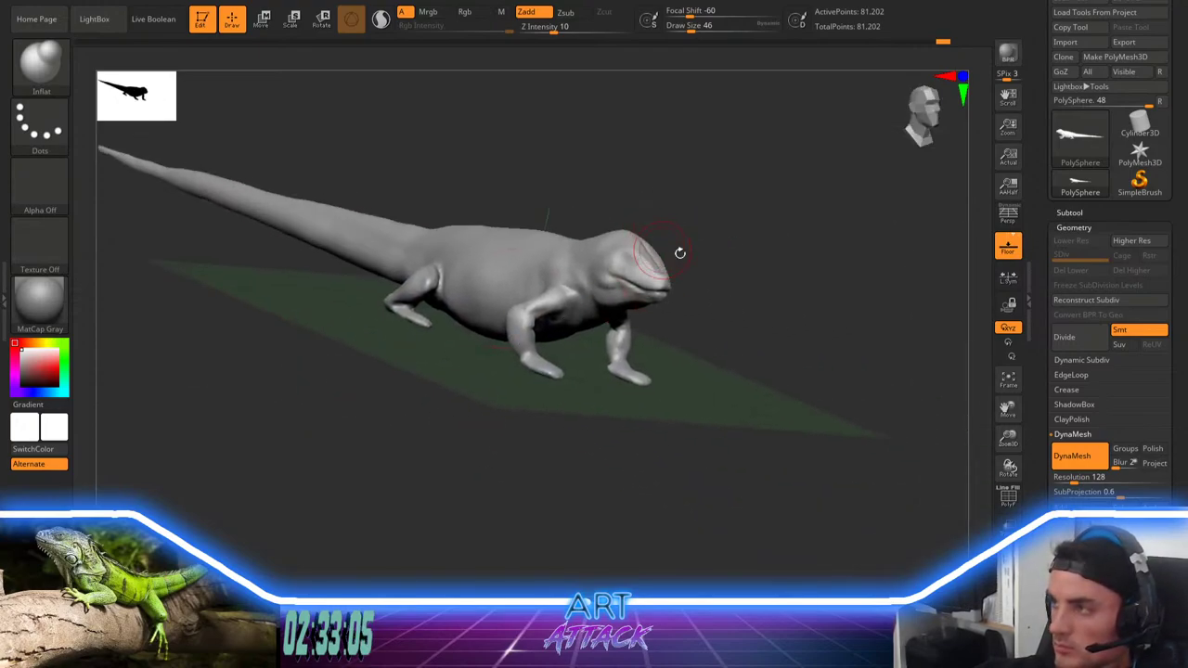
{"action": "left_click_drag", "start_coordinate": [763, 219], "coordinate": [745, 236], "text": "alt"}
{"action": "left_click_drag", "start_coordinate": [681, 177], "coordinate": [505, 176], "text": "alt"}
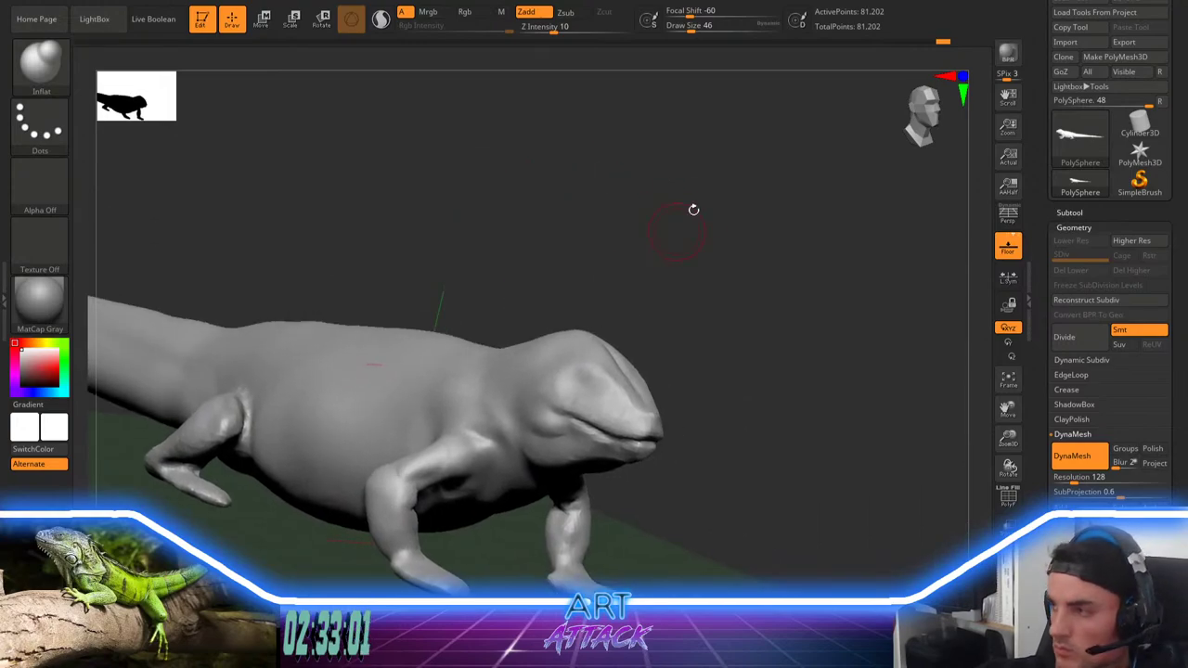
{"action": "left_click_drag", "start_coordinate": [701, 297], "coordinate": [699, 281]}
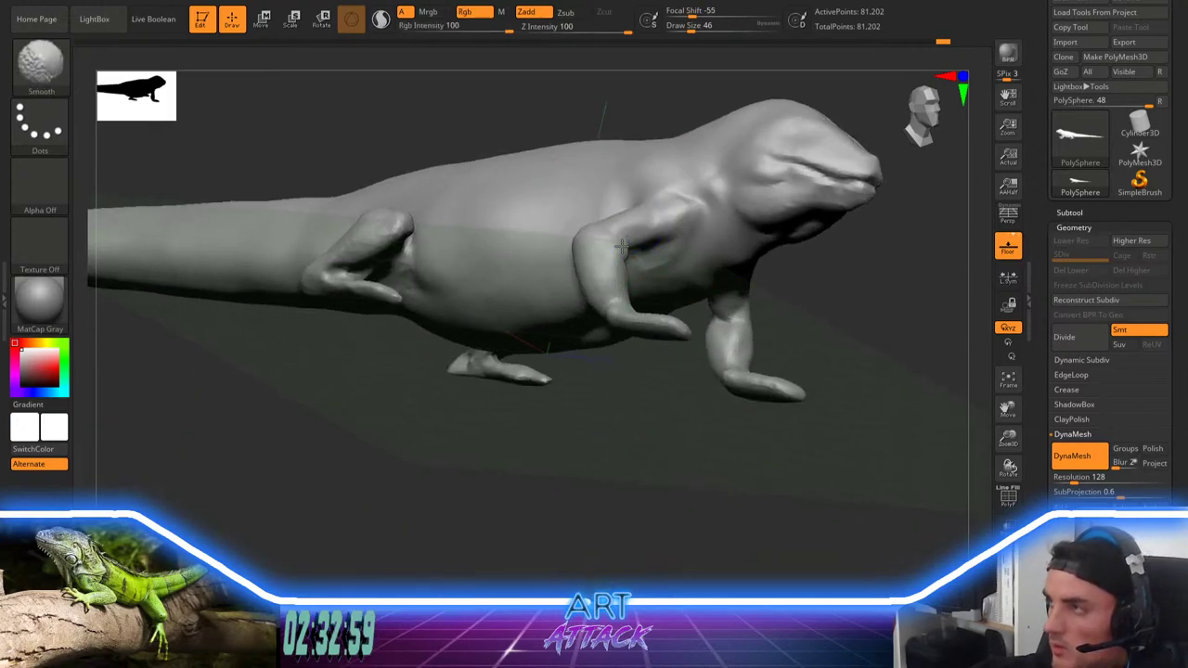
{"action": "left_click_drag", "start_coordinate": [854, 295], "coordinate": [619, 374], "text": "alt"}
{"action": "key", "text": "shift"}
{"action": "left_click_drag", "start_coordinate": [777, 279], "coordinate": [792, 357], "text": "ctrl"}
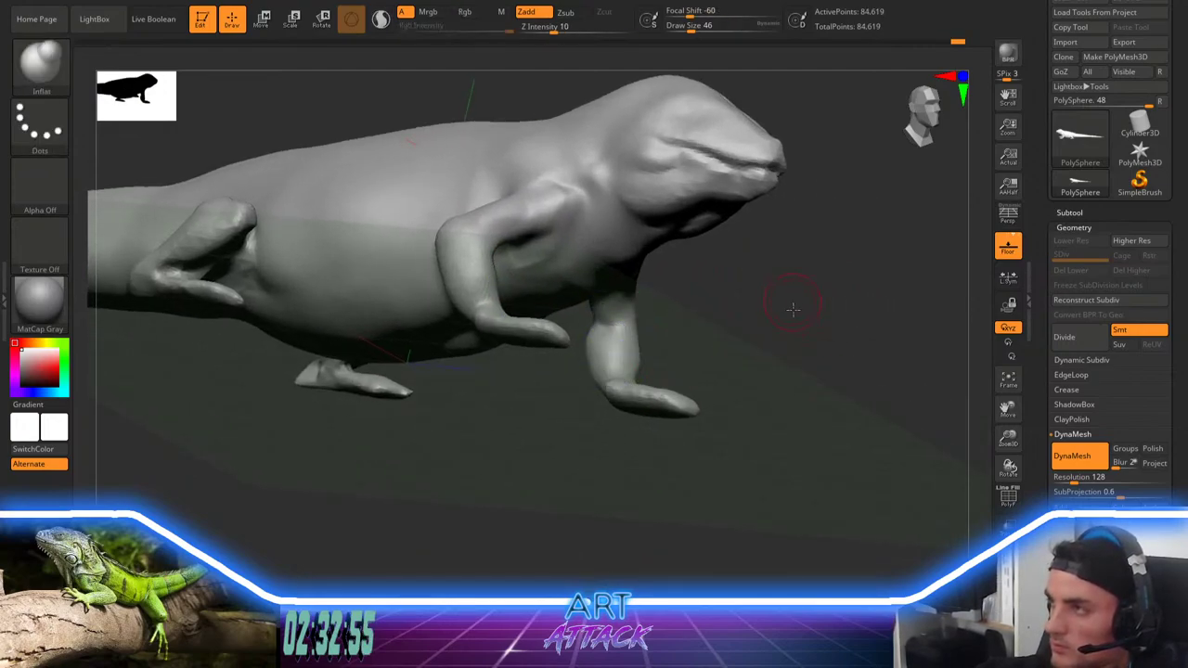
Step: Build up the upper front leg near the shoulder with ClayBuildup at draw size 74 and smooth the area
{"action": "mouse_move", "coordinate": [793, 309]}
{"action": "left_mouse_down"}
{"action": "mouse_move", "coordinate": [794, 346]}
{"action": "mouse_move", "coordinate": [797, 315]}
{"action": "mouse_move", "coordinate": [713, 341]}
{"action": "mouse_move", "coordinate": [723, 392]}
{"action": "mouse_move", "coordinate": [680, 365]}
{"action": "left_mouse_up"}
{"action": "key", "text": "b"}
{"action": "key", "text": "c"}
{"action": "key", "text": "b"}
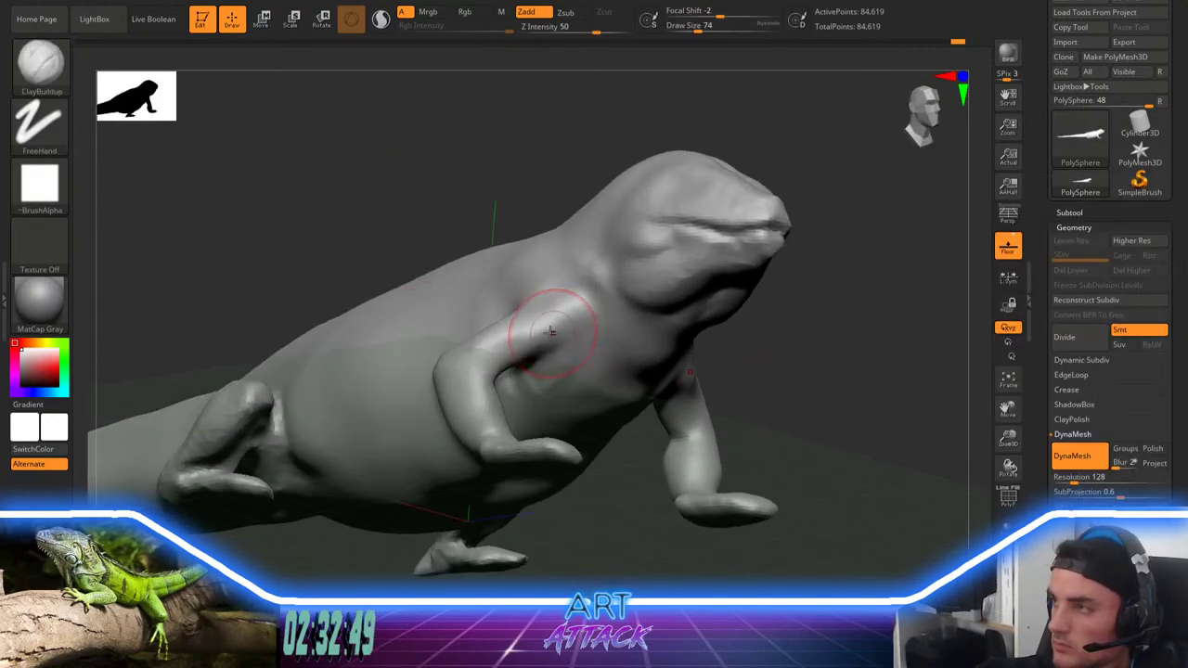
{"action": "mouse_move", "coordinate": [518, 339]}
{"action": "left_mouse_down"}
{"action": "mouse_move", "coordinate": [483, 374]}
{"action": "mouse_move", "coordinate": [498, 349]}
{"action": "left_mouse_up"}
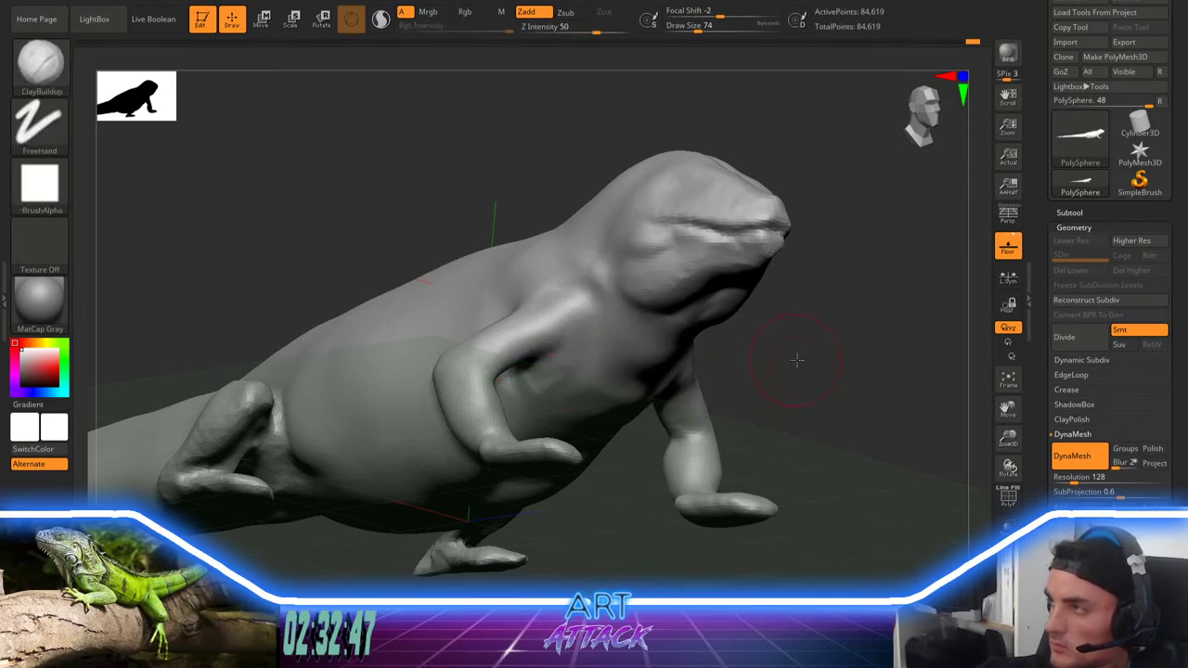
{"action": "left_click_drag", "start_coordinate": [796, 358], "coordinate": [805, 330], "text": "alt"}
{"action": "mouse_move", "coordinate": [806, 329]}
{"action": "left_mouse_down"}
{"action": "mouse_move", "coordinate": [822, 376]}
{"action": "mouse_move", "coordinate": [785, 337]}
{"action": "mouse_move", "coordinate": [777, 414]}
{"action": "left_mouse_up"}
{"action": "mouse_move", "coordinate": [598, 261]}
{"action": "left_mouse_down", "text": "shift"}
{"action": "mouse_move", "coordinate": [581, 266]}
{"action": "mouse_move", "coordinate": [605, 270]}
{"action": "left_mouse_up", "text": "shift"}
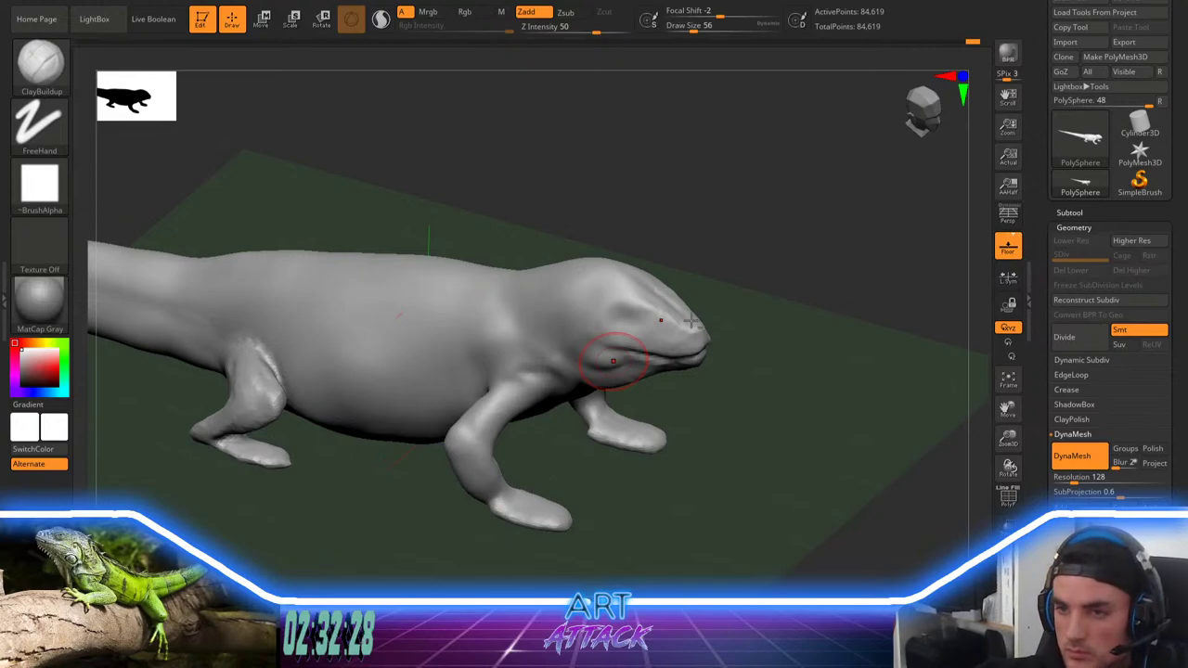
Step: Sharpen the mouth line on the side of the head with the Pinch brush at draw size 39
{"action": "mouse_move", "coordinate": [820, 286]}
{"action": "left_mouse_down", "text": "shift"}
{"action": "mouse_move", "coordinate": [817, 257]}
{"action": "mouse_move", "coordinate": [761, 268]}
{"action": "mouse_move", "coordinate": [798, 276]}
{"action": "mouse_move", "coordinate": [770, 276]}
{"action": "left_mouse_up", "text": "shift"}
{"action": "key", "text": "b"}
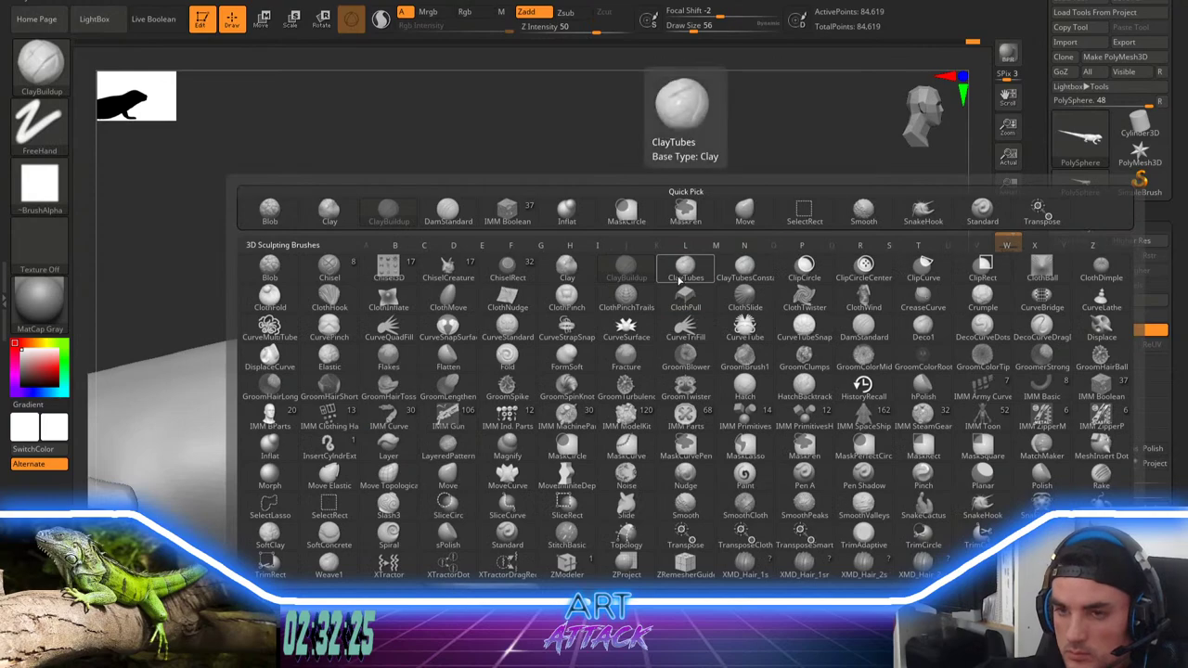
{"action": "key", "text": "p"}
{"action": "key", "text": "i"}
{"action": "key", "text": "space"}
{"action": "mouse_move", "coordinate": [594, 351]}
{"action": "left_mouse_down"}
{"action": "mouse_move", "coordinate": [543, 356]}
{"action": "mouse_move", "coordinate": [749, 344]}
{"action": "left_mouse_up"}
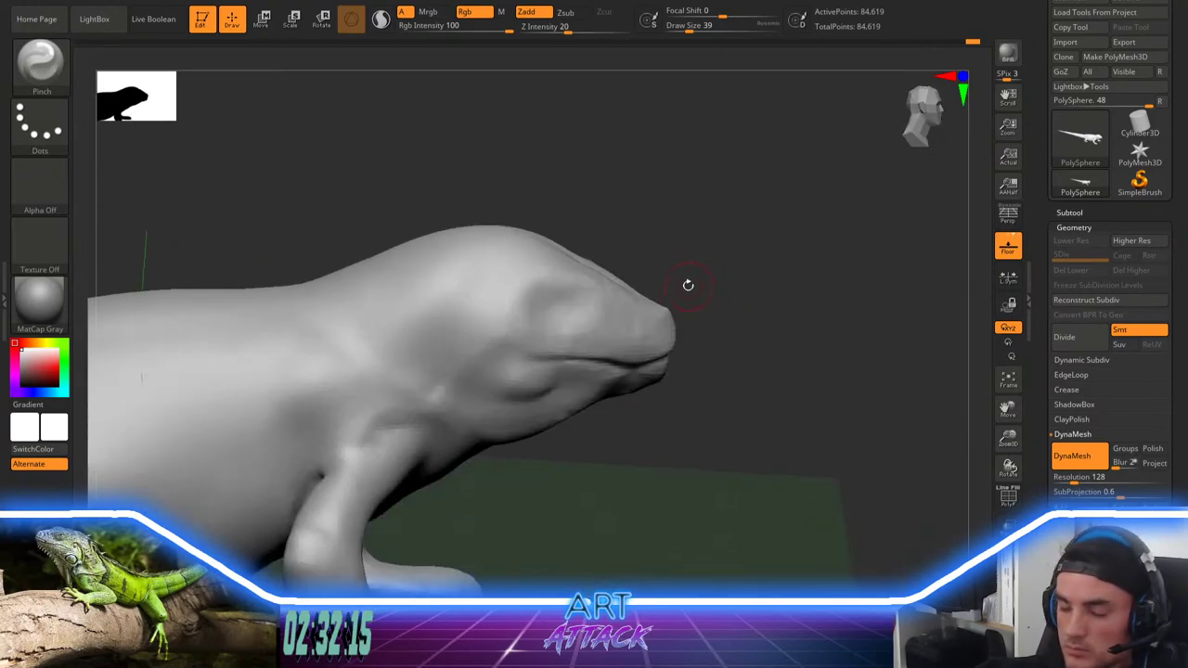
{"action": "key", "text": "b"}
{"action": "key", "text": "c"}
{"action": "key", "text": "b"}
{"action": "key", "text": "space"}
{"action": "left_click_drag", "start_coordinate": [731, 206], "coordinate": [726, 321]}
{"action": "key", "text": "bracketright"}
{"action": "key", "text": "bracketright"}
{"action": "key", "text": "bracketright"}
Step: Carve a crease behind the head with DamStandard at draw size 51, from the top of the neck down behind the jaw
{"action": "key", "text": "b"}
{"action": "key", "text": "d"}
{"action": "key", "text": "s"}
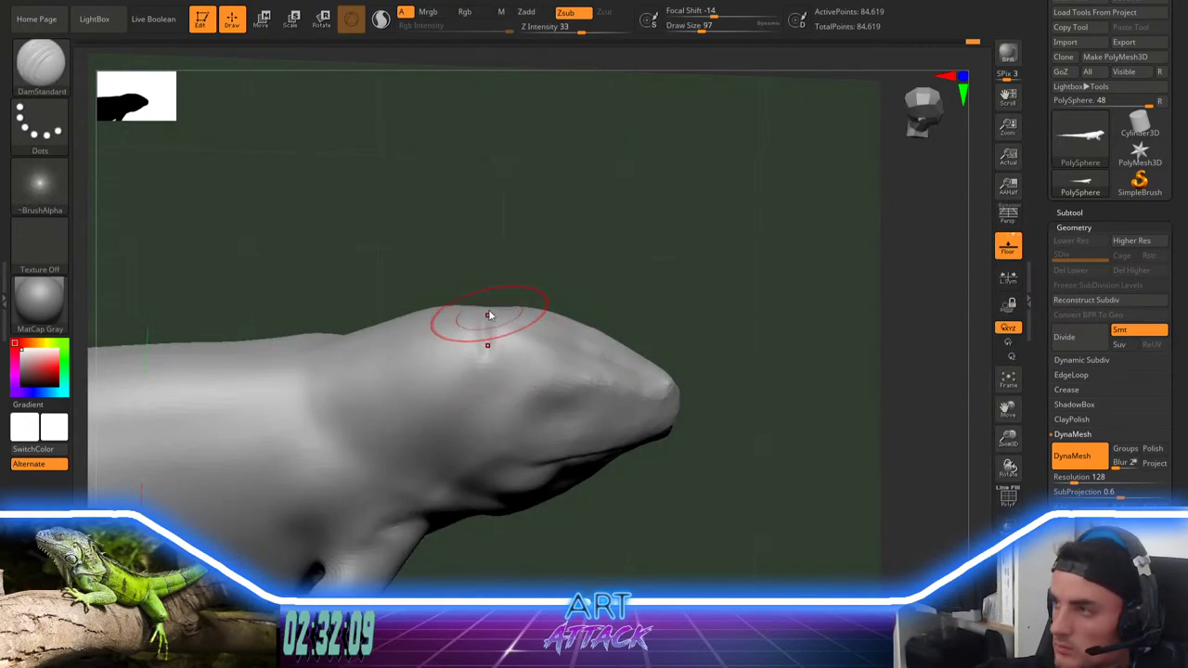
{"action": "key", "text": "bracketleft"}
{"action": "key", "text": "bracketleft"}
{"action": "left_click_drag", "start_coordinate": [490, 314], "coordinate": [493, 379]}
{"action": "mouse_move", "coordinate": [577, 267]}
{"action": "left_mouse_down"}
{"action": "mouse_move", "coordinate": [507, 334]}
{"action": "mouse_move", "coordinate": [505, 308]}
{"action": "left_mouse_up"}
{"action": "left_click_drag", "start_coordinate": [515, 285], "coordinate": [518, 256]}
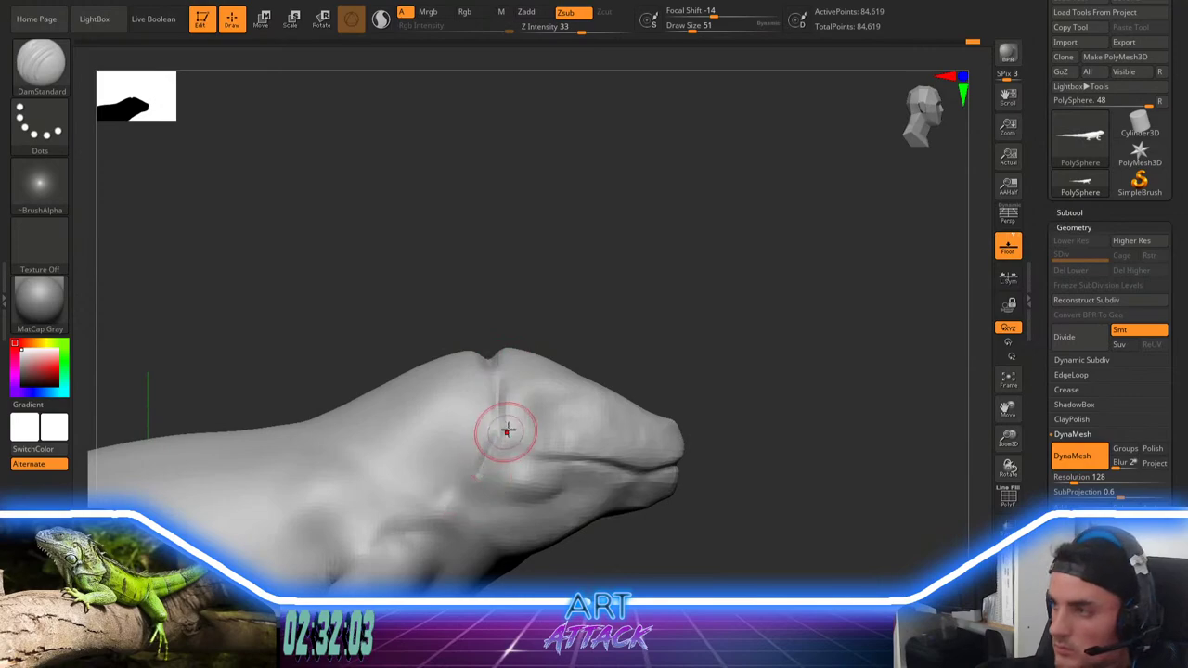
{"action": "mouse_move", "coordinate": [507, 430]}
{"action": "left_mouse_down"}
{"action": "mouse_move", "coordinate": [504, 401]}
{"action": "mouse_move", "coordinate": [497, 452]}
{"action": "left_mouse_up"}
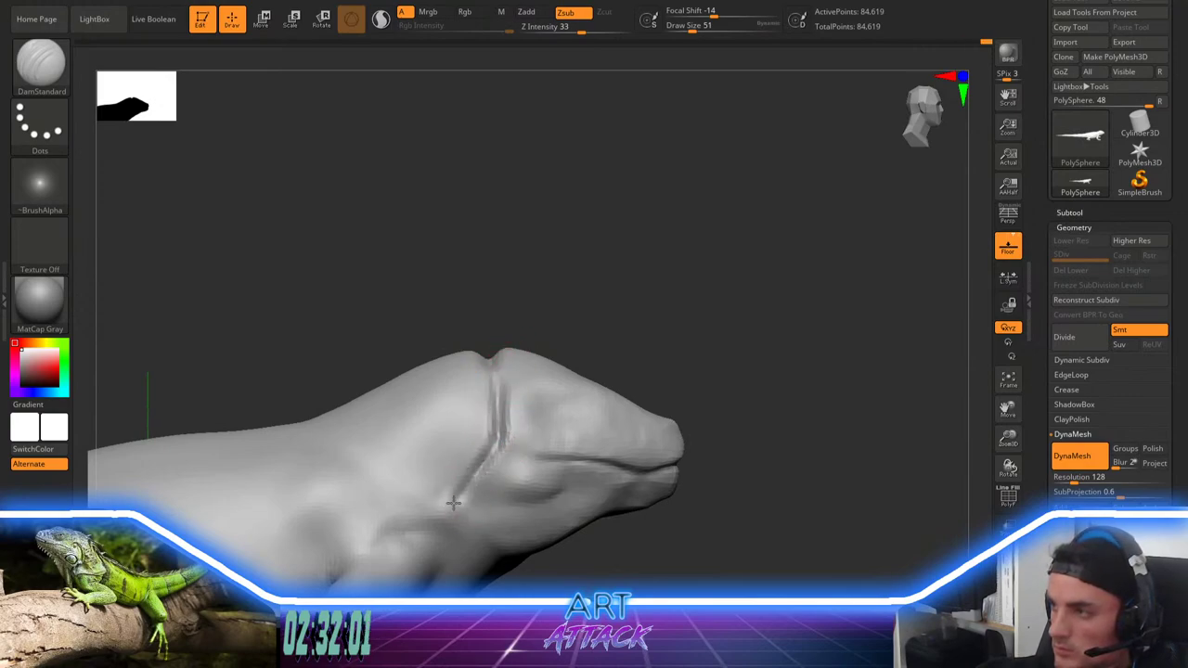
{"action": "left_click_drag", "start_coordinate": [553, 553], "coordinate": [539, 477], "text": "alt"}
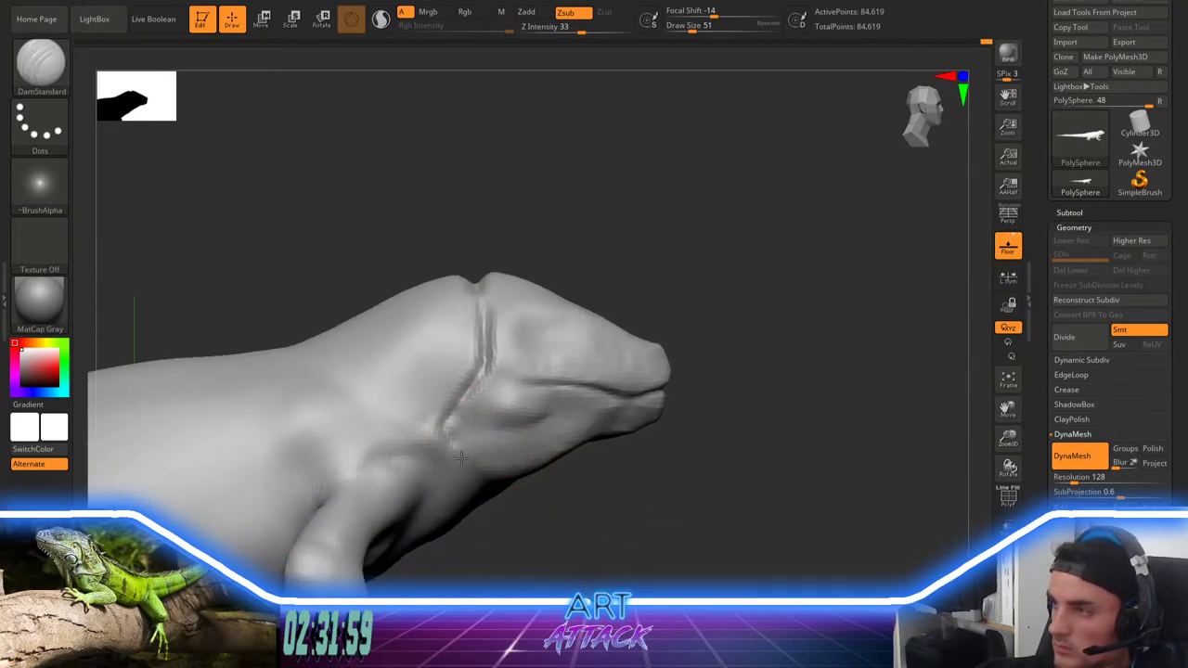
{"action": "left_click_drag", "start_coordinate": [461, 458], "coordinate": [473, 482]}
Step: Softly deepen the crease behind the jaw and under the throat with DamStandard at Z intensity 9 and draw size 116
{"action": "mouse_move", "coordinate": [525, 531]}
{"action": "left_mouse_down", "text": "alt"}
{"action": "mouse_move", "coordinate": [530, 475]}
{"action": "mouse_move", "coordinate": [506, 468]}
{"action": "mouse_move", "coordinate": [517, 383]}
{"action": "left_mouse_up", "text": "alt"}
{"action": "key", "text": "space"}
{"action": "left_click", "coordinate": [544, 452]}
{"action": "key", "text": "space"}
{"action": "left_click", "coordinate": [506, 416]}
{"action": "left_click_drag", "start_coordinate": [616, 499], "coordinate": [604, 440]}
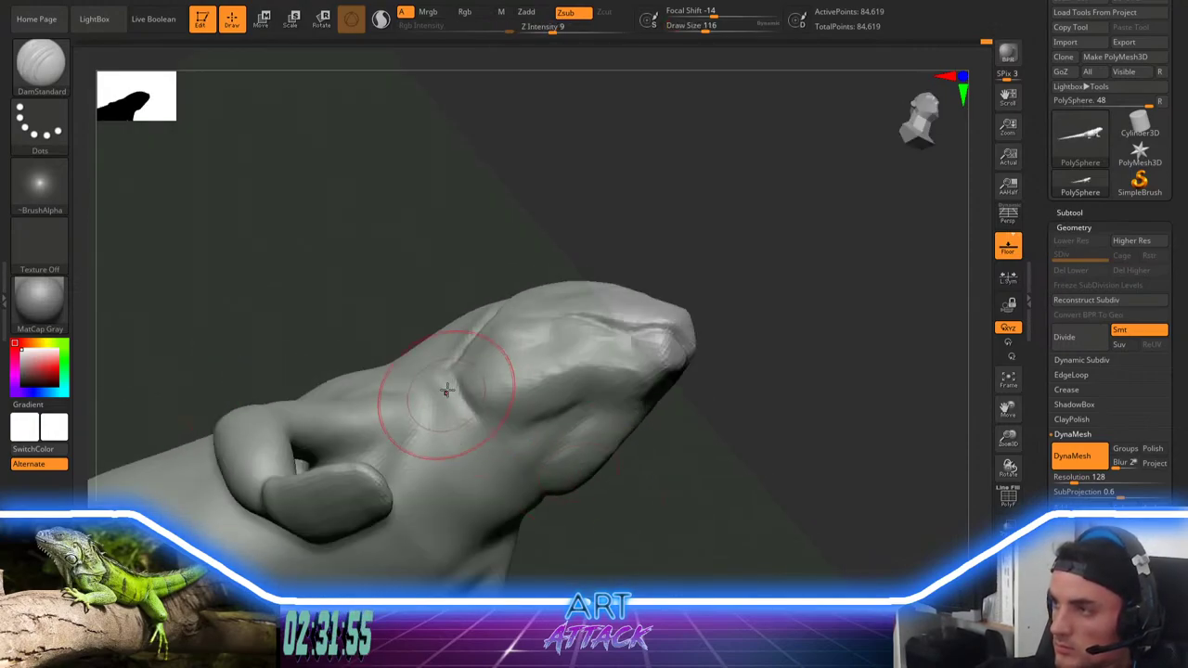
{"action": "left_click_drag", "start_coordinate": [461, 375], "coordinate": [500, 431]}
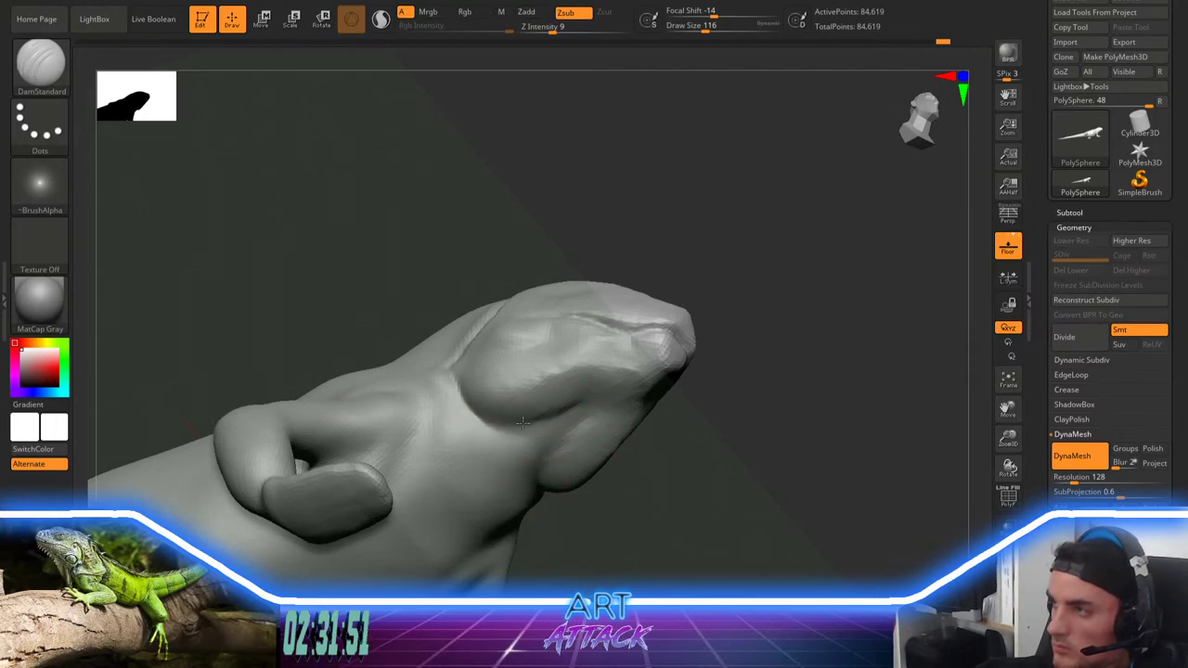
Step: Build up the top of the neck behind the head crease with ClayBuildup at draw size 65 and smooth it
{"action": "mouse_move", "coordinate": [763, 320]}
{"action": "left_mouse_down"}
{"action": "mouse_move", "coordinate": [798, 358]}
{"action": "mouse_move", "coordinate": [795, 315]}
{"action": "mouse_move", "coordinate": [719, 367]}
{"action": "left_mouse_up"}
{"action": "key", "text": "space"}
{"action": "left_click", "coordinate": [773, 300]}
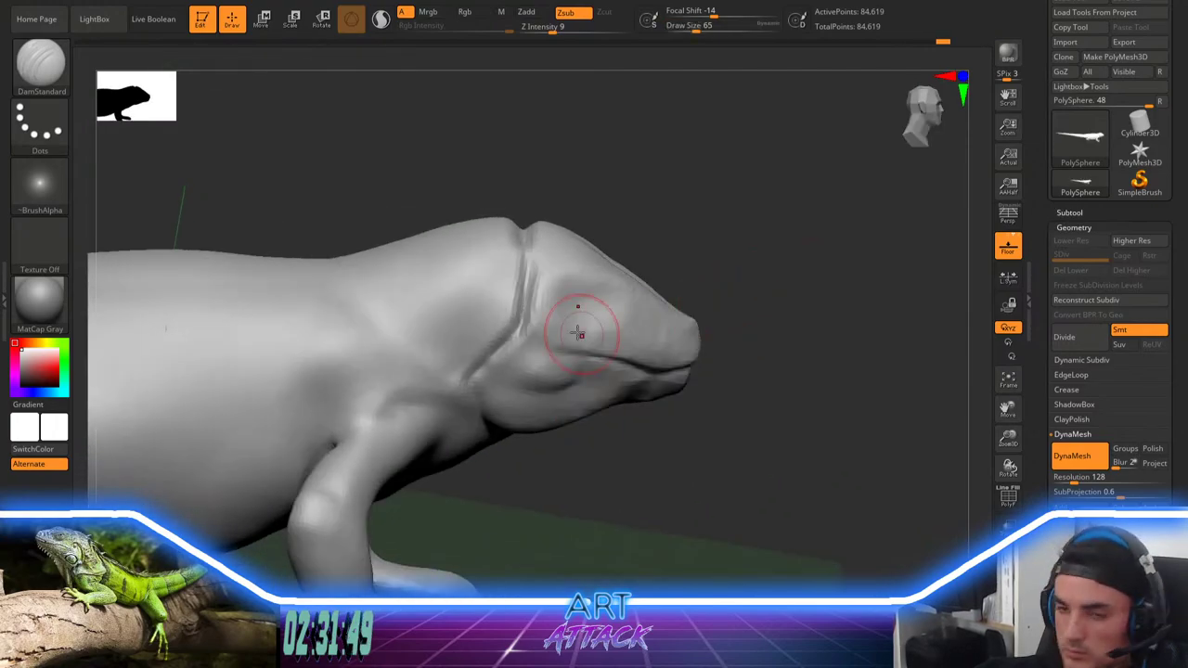
{"action": "key", "text": "b"}
{"action": "key", "text": "c"}
{"action": "key", "text": "b"}
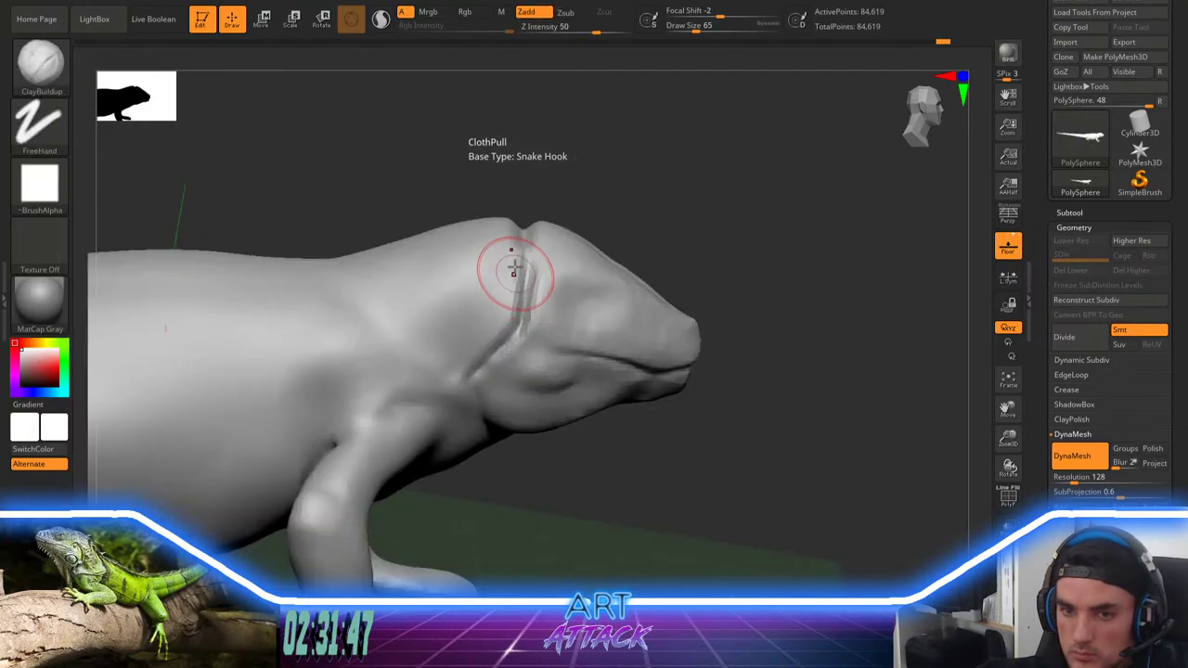
{"action": "mouse_move", "coordinate": [520, 252]}
{"action": "left_mouse_down", "text": "alt"}
{"action": "mouse_move", "coordinate": [504, 318]}
{"action": "mouse_move", "coordinate": [454, 329]}
{"action": "mouse_move", "coordinate": [480, 255]}
{"action": "left_mouse_up", "text": "alt"}
{"action": "mouse_move", "coordinate": [549, 100]}
{"action": "left_mouse_down", "text": "alt"}
{"action": "mouse_move", "coordinate": [618, 236]}
{"action": "mouse_move", "coordinate": [600, 311]}
{"action": "left_mouse_up", "text": "alt"}
{"action": "mouse_move", "coordinate": [467, 381]}
{"action": "left_mouse_down"}
{"action": "mouse_move", "coordinate": [520, 355]}
{"action": "mouse_move", "coordinate": [455, 375]}
{"action": "left_mouse_up"}
{"action": "left_click_drag", "start_coordinate": [454, 375], "coordinate": [468, 374], "text": "shift"}
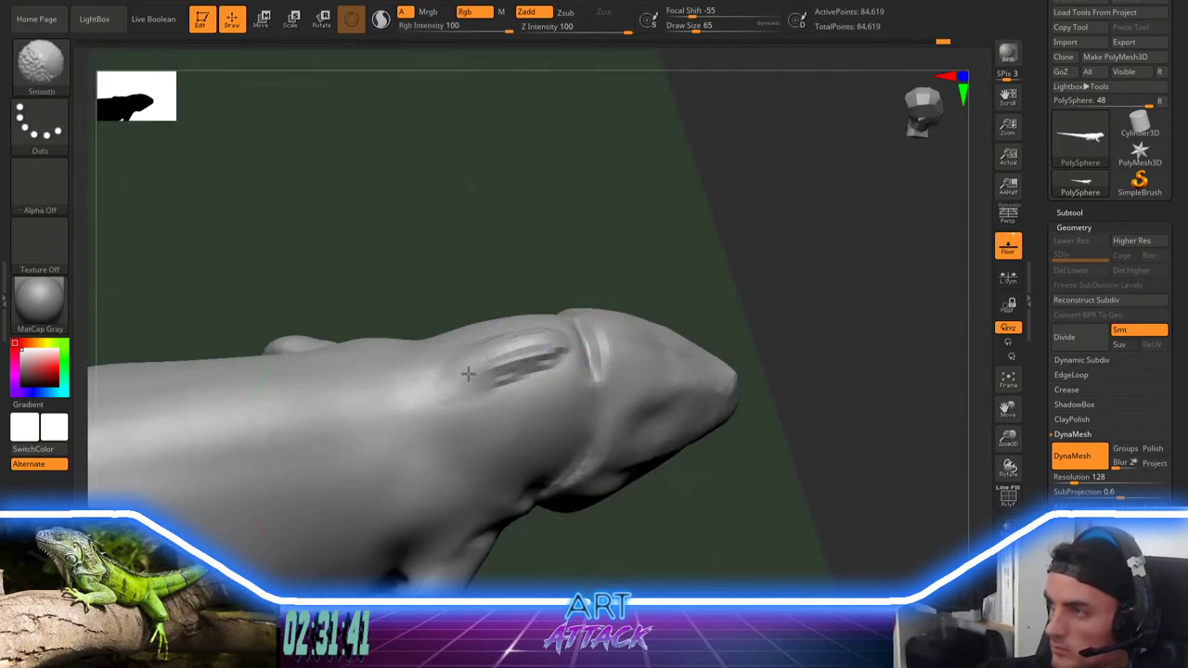
{"action": "mouse_move", "coordinate": [555, 355]}
{"action": "left_mouse_down", "text": "shift"}
{"action": "mouse_move", "coordinate": [570, 378]}
{"action": "mouse_move", "coordinate": [544, 373]}
{"action": "mouse_move", "coordinate": [481, 406]}
{"action": "left_mouse_up", "text": "shift"}
{"action": "left_click_drag", "start_coordinate": [481, 394], "coordinate": [499, 373], "text": "shift"}
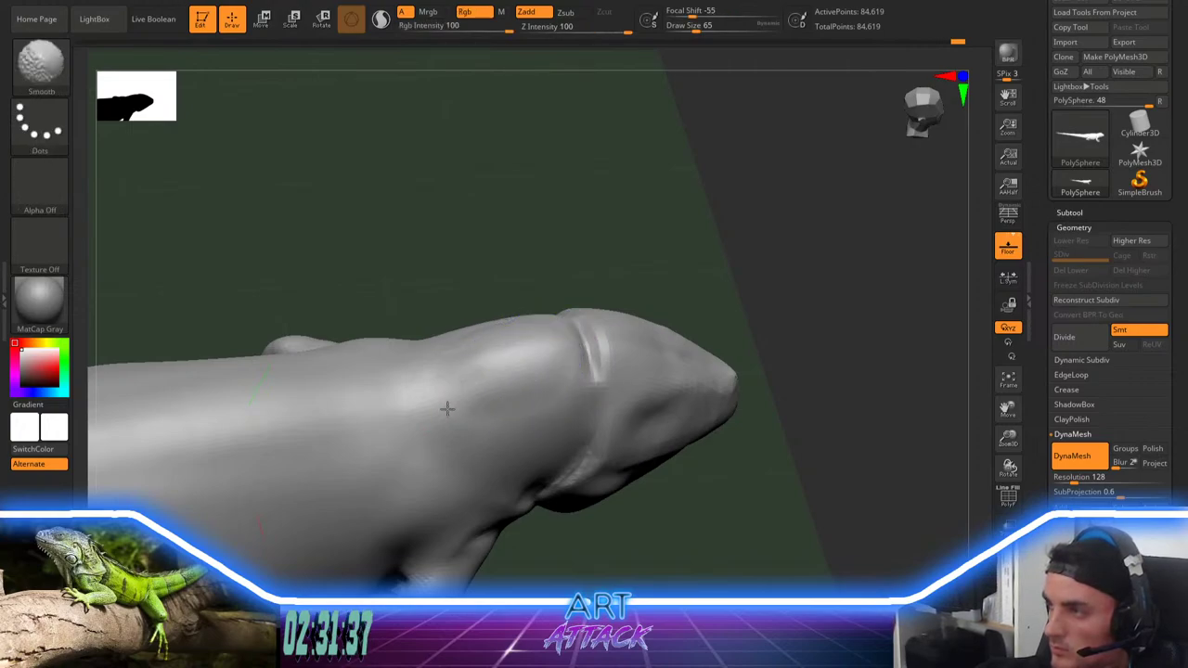
Step: Build up the crown of the head in front of the neck crease with ClayBuildup at draw size 90
{"action": "mouse_move", "coordinate": [780, 306]}
{"action": "left_mouse_down"}
{"action": "mouse_move", "coordinate": [772, 244]}
{"action": "mouse_move", "coordinate": [649, 227]}
{"action": "left_mouse_up"}
{"action": "key", "text": "space"}
{"action": "key", "text": "space"}
{"action": "key", "text": "space"}
{"action": "left_click_drag", "start_coordinate": [565, 289], "coordinate": [571, 289]}
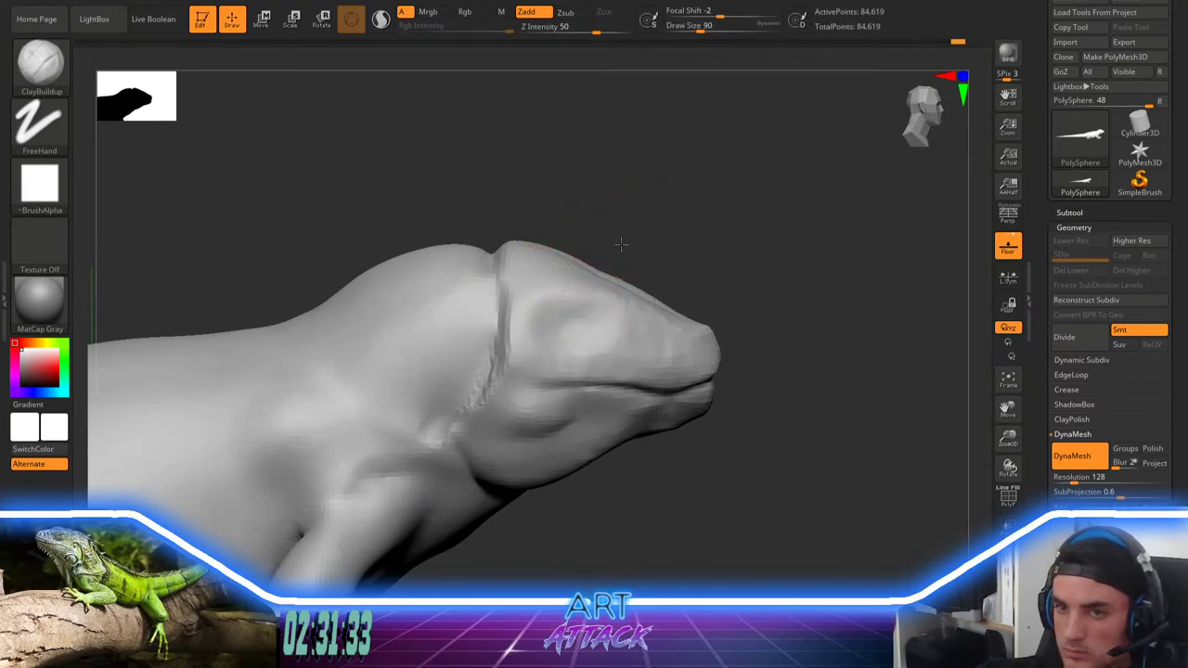
{"action": "mouse_move", "coordinate": [623, 247]}
{"action": "left_mouse_down"}
{"action": "mouse_move", "coordinate": [548, 277]}
{"action": "mouse_move", "coordinate": [550, 245]}
{"action": "mouse_move", "coordinate": [517, 235]}
{"action": "mouse_move", "coordinate": [552, 253]}
{"action": "mouse_move", "coordinate": [563, 232]}
{"action": "mouse_move", "coordinate": [548, 242]}
{"action": "mouse_move", "coordinate": [636, 257]}
{"action": "mouse_move", "coordinate": [568, 326]}
{"action": "mouse_move", "coordinate": [582, 359]}
{"action": "mouse_move", "coordinate": [583, 338]}
{"action": "left_mouse_up"}
Step: Add clay strokes to the temple behind the eye with ClayBuildup at draw size 59
{"action": "key", "text": "space"}
{"action": "key", "text": "space"}
{"action": "key", "text": "space"}
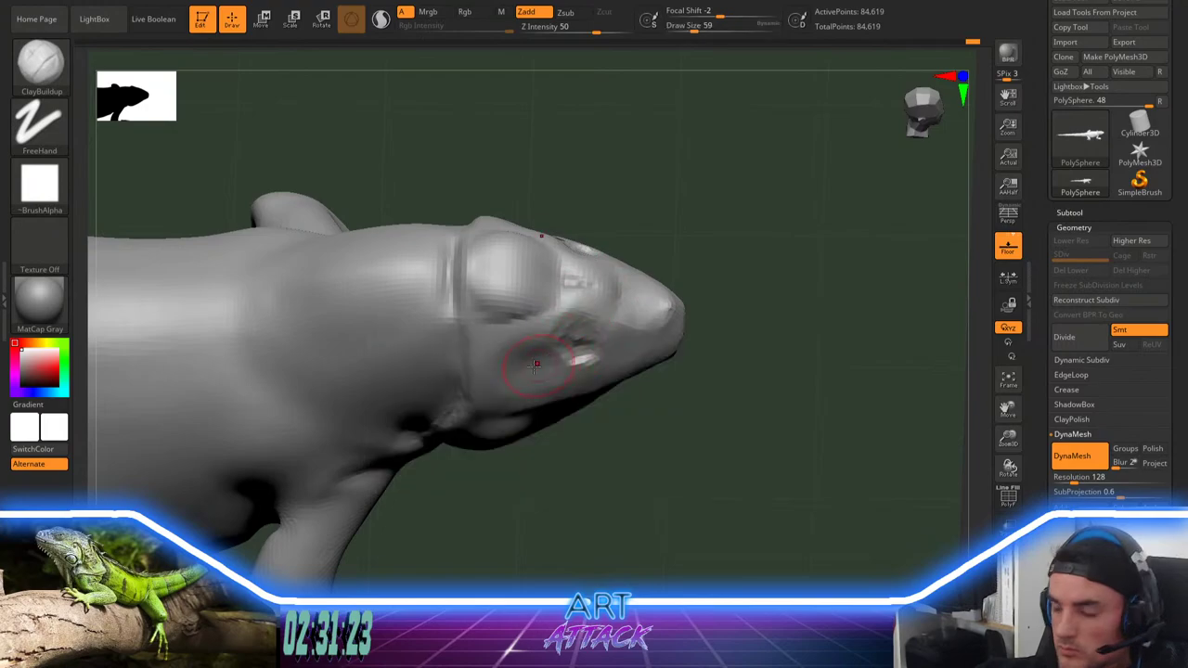
{"action": "left_click_drag", "start_coordinate": [538, 372], "coordinate": [572, 369]}
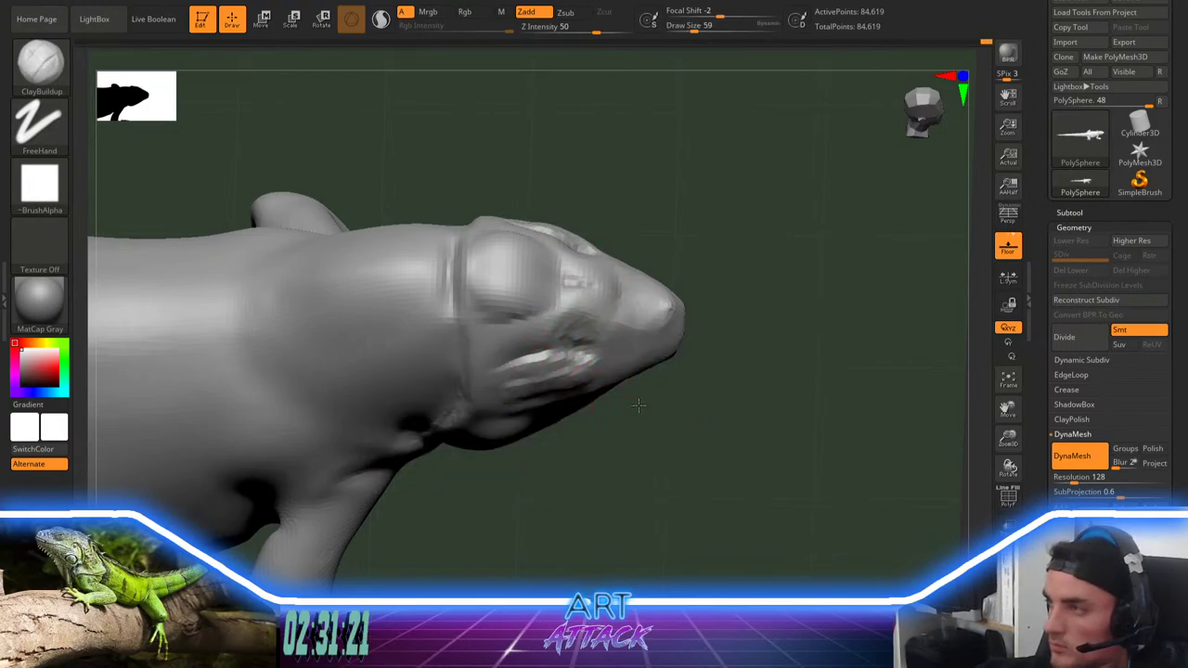
{"action": "left_click_drag", "start_coordinate": [638, 406], "coordinate": [638, 325]}
Step: Fill out the cheek between the eye and the mouth with ClayBuildup at draw size 74
{"action": "key", "text": "space"}
{"action": "mouse_move", "coordinate": [591, 355]}
{"action": "left_mouse_down"}
{"action": "mouse_move", "coordinate": [601, 354]}
{"action": "mouse_move", "coordinate": [565, 381]}
{"action": "left_mouse_up"}
{"action": "key", "text": "space"}
{"action": "left_click_drag", "start_coordinate": [650, 288], "coordinate": [682, 333]}
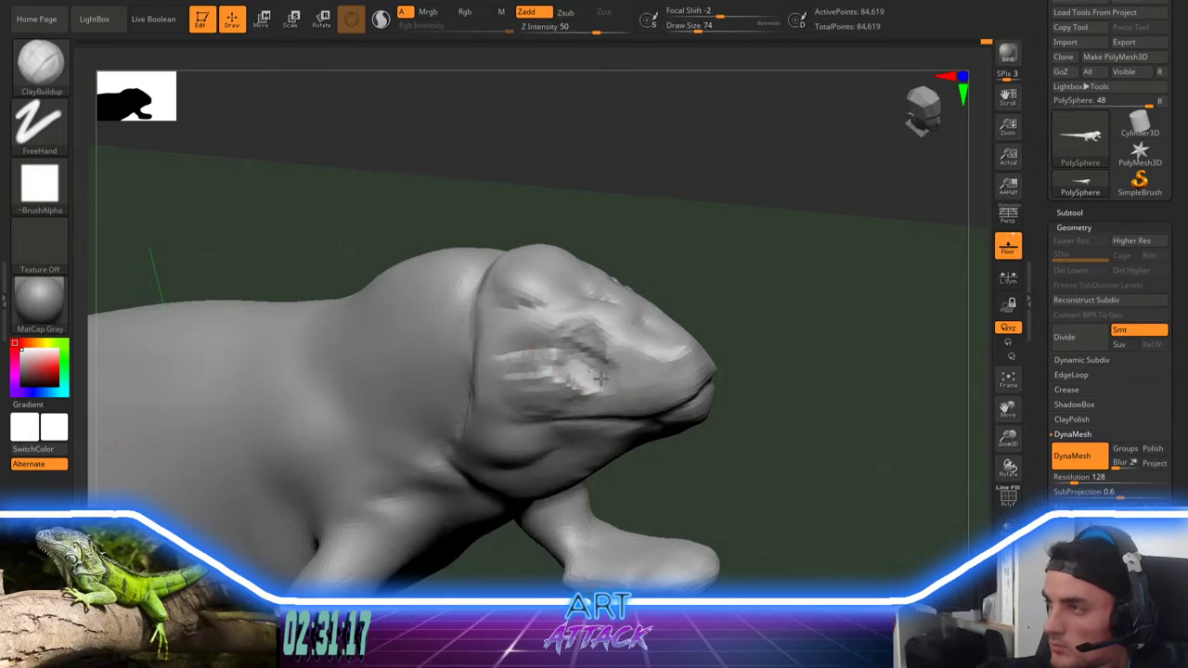
{"action": "key", "text": "space"}
Step: Smooth the clay strokes on the cheek, temple, brow and eye area
{"action": "key", "text": "shift"}
{"action": "left_click_drag", "start_coordinate": [523, 357], "coordinate": [501, 394], "text": "shift"}
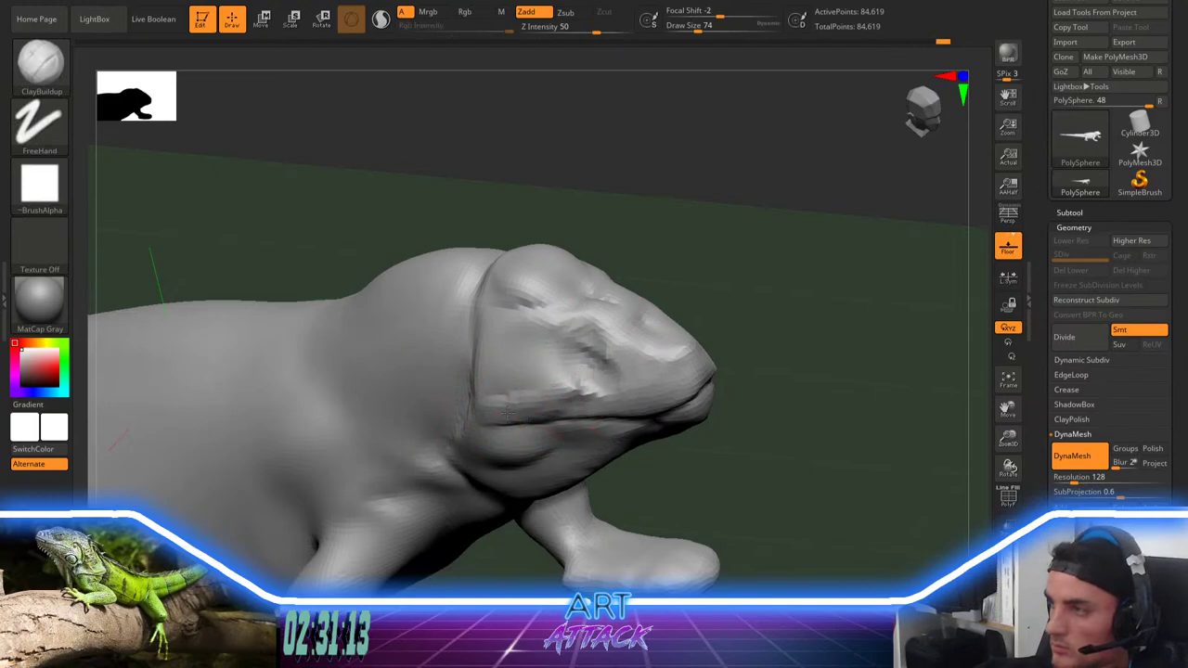
{"action": "key", "text": "shift"}
{"action": "mouse_move", "coordinate": [564, 328]}
{"action": "left_mouse_down", "text": "shift"}
{"action": "mouse_move", "coordinate": [575, 336]}
{"action": "mouse_move", "coordinate": [565, 281]}
{"action": "mouse_move", "coordinate": [504, 324]}
{"action": "mouse_move", "coordinate": [548, 288]}
{"action": "left_mouse_up", "text": "shift"}
{"action": "left_click_drag", "start_coordinate": [693, 228], "coordinate": [719, 243]}
{"action": "left_click_drag", "start_coordinate": [597, 371], "coordinate": [610, 363], "text": "shift"}
Step: Build up the lower and upper lips toward the mouth corner with ClayBuildup at draw sizes 49 and 62, smoothing the strokes
{"action": "mouse_move", "coordinate": [705, 328]}
{"action": "left_mouse_down"}
{"action": "mouse_move", "coordinate": [681, 265]}
{"action": "mouse_move", "coordinate": [719, 284]}
{"action": "mouse_move", "coordinate": [720, 251]}
{"action": "mouse_move", "coordinate": [743, 260]}
{"action": "mouse_move", "coordinate": [744, 277]}
{"action": "left_mouse_up"}
{"action": "key", "text": "space"}
{"action": "mouse_move", "coordinate": [689, 263]}
{"action": "left_mouse_down"}
{"action": "mouse_move", "coordinate": [672, 270]}
{"action": "mouse_move", "coordinate": [733, 251]}
{"action": "mouse_move", "coordinate": [628, 296]}
{"action": "left_mouse_up"}
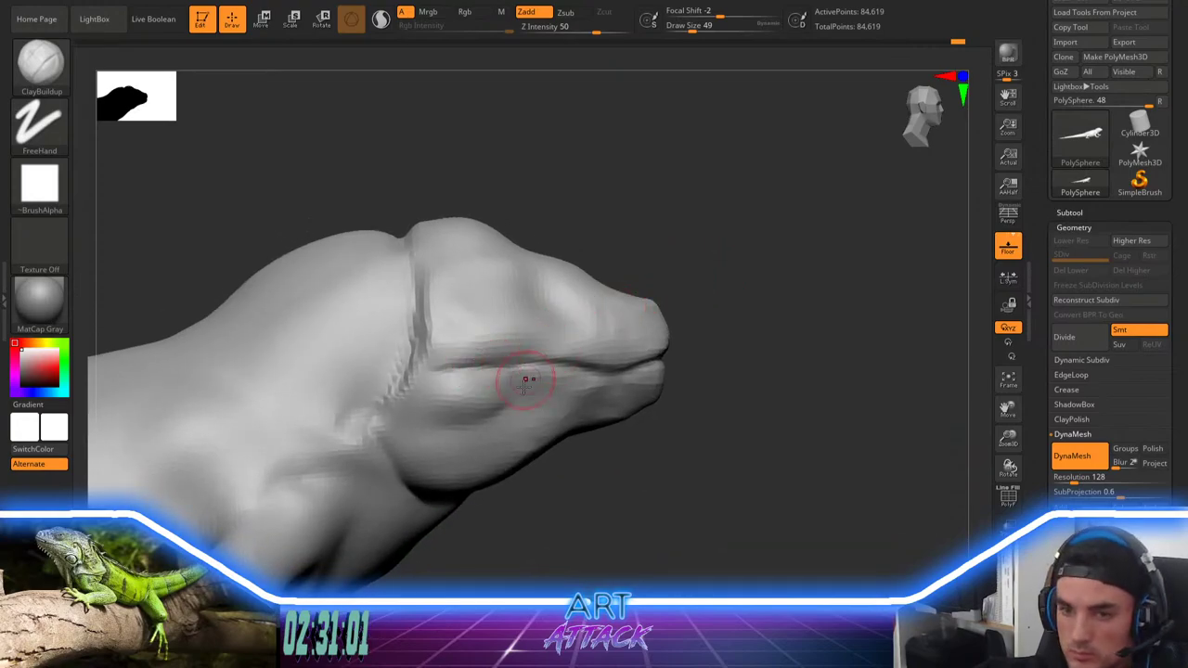
{"action": "mouse_move", "coordinate": [472, 395]}
{"action": "left_mouse_down"}
{"action": "mouse_move", "coordinate": [559, 391]}
{"action": "mouse_move", "coordinate": [475, 391]}
{"action": "mouse_move", "coordinate": [546, 381]}
{"action": "left_mouse_up"}
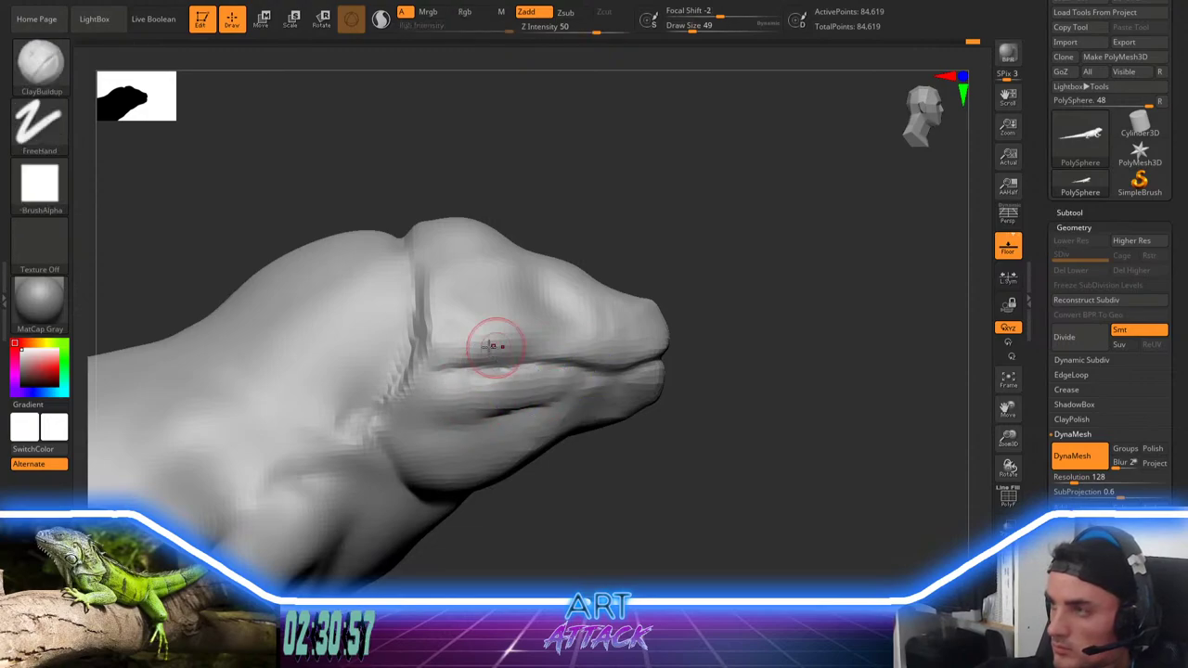
{"action": "mouse_move", "coordinate": [496, 348]}
{"action": "left_mouse_down"}
{"action": "mouse_move", "coordinate": [452, 361]}
{"action": "mouse_move", "coordinate": [548, 351]}
{"action": "left_mouse_up"}
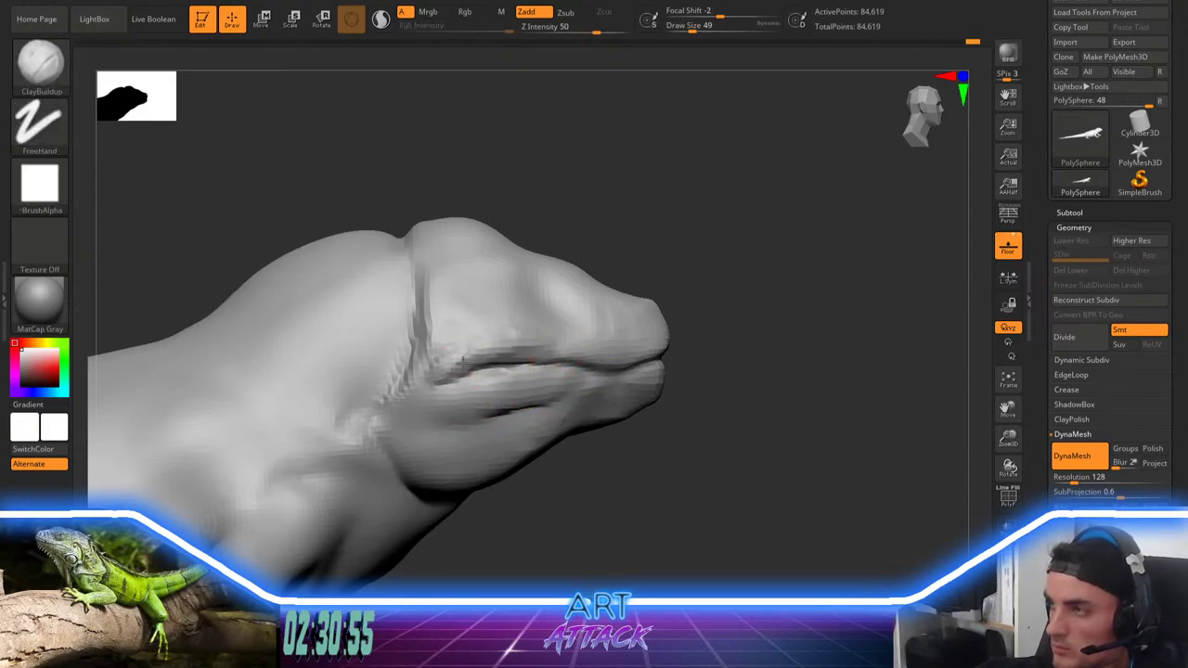
{"action": "mouse_move", "coordinate": [446, 371]}
{"action": "left_mouse_down", "text": "shift"}
{"action": "mouse_move", "coordinate": [462, 352]}
{"action": "mouse_move", "coordinate": [530, 343]}
{"action": "left_mouse_up", "text": "shift"}
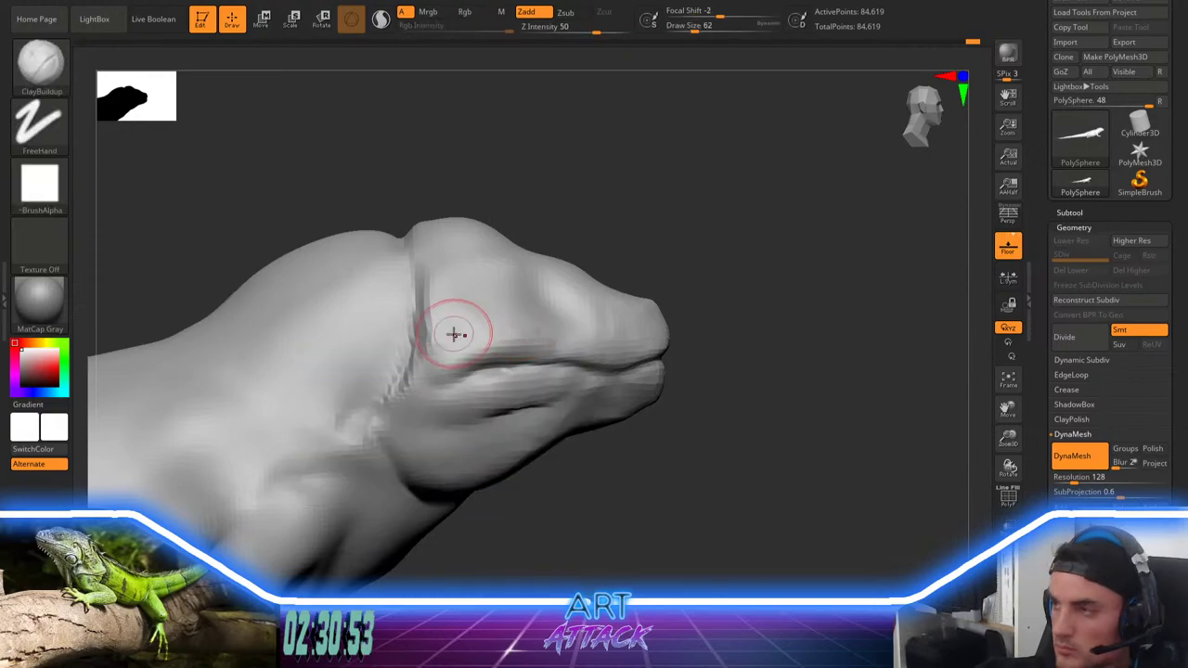
{"action": "mouse_move", "coordinate": [456, 334]}
{"action": "left_mouse_down"}
{"action": "mouse_move", "coordinate": [444, 348]}
{"action": "mouse_move", "coordinate": [519, 343]}
{"action": "mouse_move", "coordinate": [547, 323]}
{"action": "left_mouse_up"}
Step: Carve in the eye socket with ClayBuildup at draw size 31 and build up the brow ridge above it at draw size 41
{"action": "key", "text": "space"}
{"action": "left_click_drag", "start_coordinate": [486, 390], "coordinate": [472, 390]}
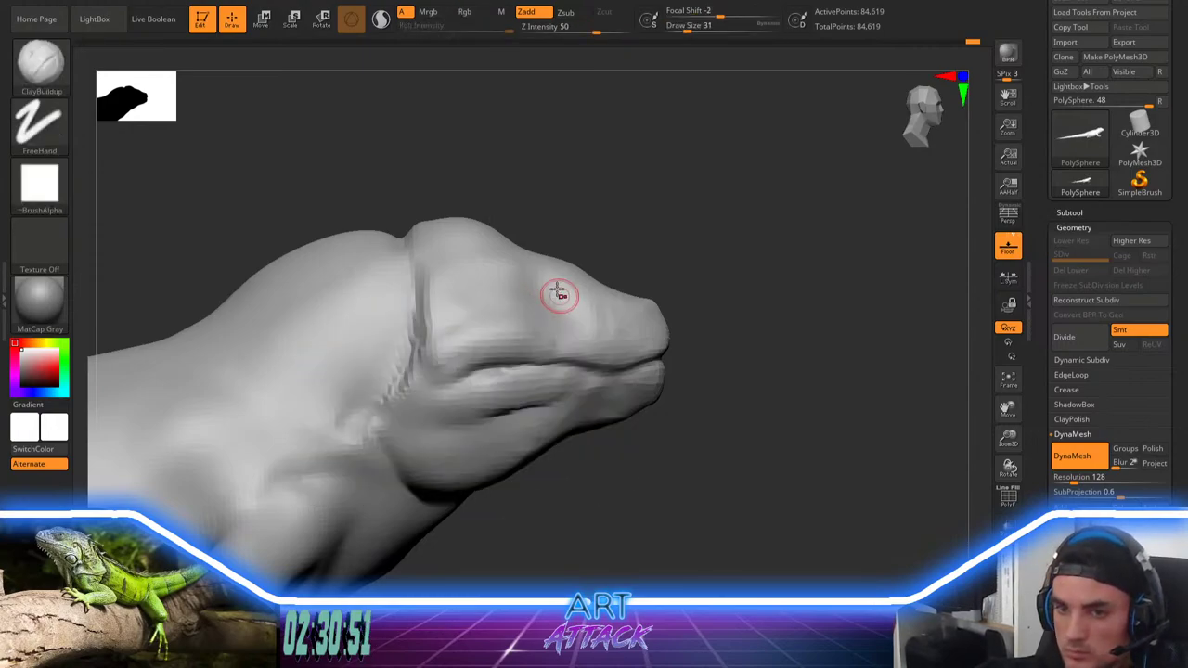
{"action": "right_click_drag", "start_coordinate": [546, 289], "coordinate": [552, 286], "text": "alt"}
{"action": "left_click_drag", "start_coordinate": [551, 286], "coordinate": [562, 287], "text": "alt"}
{"action": "key", "text": "space"}
{"action": "right_click_drag", "start_coordinate": [568, 290], "coordinate": [609, 290]}
{"action": "key", "text": "space"}
{"action": "mouse_move", "coordinate": [543, 263]}
{"action": "left_mouse_down"}
{"action": "mouse_move", "coordinate": [579, 268]}
{"action": "mouse_move", "coordinate": [530, 253]}
{"action": "mouse_move", "coordinate": [564, 252]}
{"action": "left_mouse_up"}
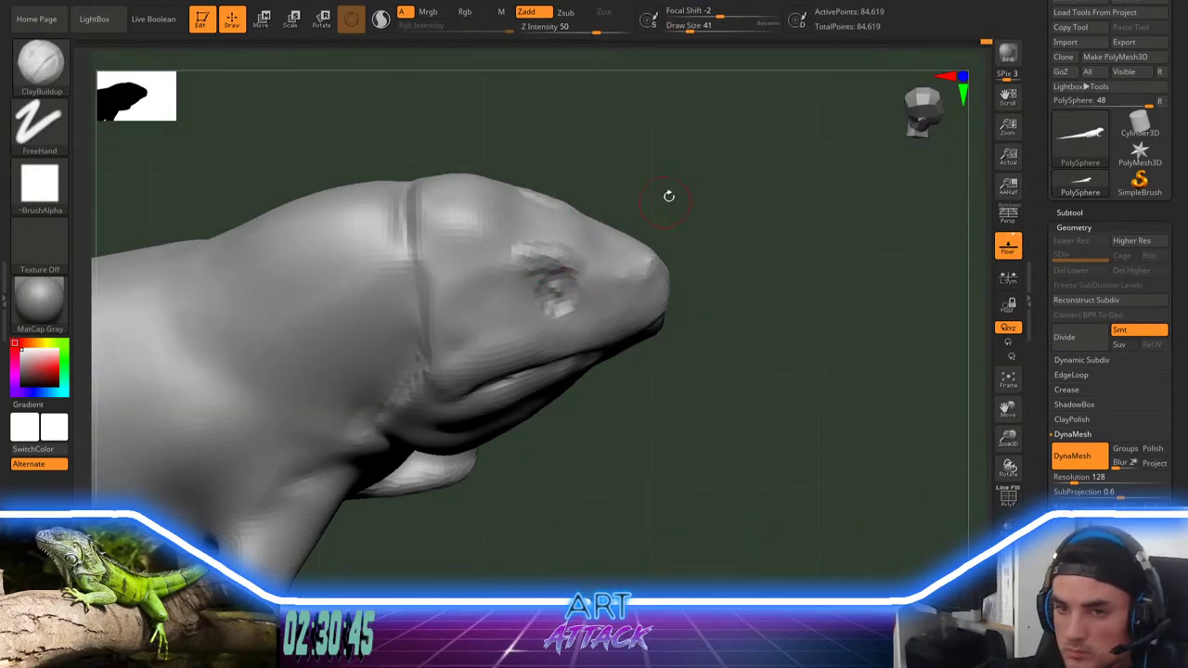
Step: Build up the brow and the top of the head above the eye with ClayBuildup at draw size 41
{"action": "right_click_drag", "start_coordinate": [661, 171], "coordinate": [650, 243]}
{"action": "left_click_drag", "start_coordinate": [529, 212], "coordinate": [594, 208]}
{"action": "mouse_move", "coordinate": [513, 168]}
{"action": "left_mouse_down"}
{"action": "mouse_move", "coordinate": [599, 169]}
{"action": "mouse_move", "coordinate": [581, 176]}
{"action": "left_mouse_up"}
{"action": "right_click_drag", "start_coordinate": [690, 302], "coordinate": [676, 223]}
{"action": "mouse_move", "coordinate": [509, 228]}
{"action": "left_mouse_down"}
{"action": "mouse_move", "coordinate": [578, 232]}
{"action": "mouse_move", "coordinate": [517, 221]}
{"action": "left_mouse_up"}
Step: Insert a PolySphere from the IMM Primitives brush into the eye socket as a mirrored pair of eyeballs
{"action": "mouse_move", "coordinate": [706, 191]}
{"action": "right_mouse_down"}
{"action": "mouse_move", "coordinate": [707, 133]}
{"action": "mouse_move", "coordinate": [724, 186]}
{"action": "mouse_move", "coordinate": [698, 189]}
{"action": "right_mouse_up"}
{"action": "key", "text": "b"}
{"action": "key", "text": "i"}
{"action": "key", "text": "t"}
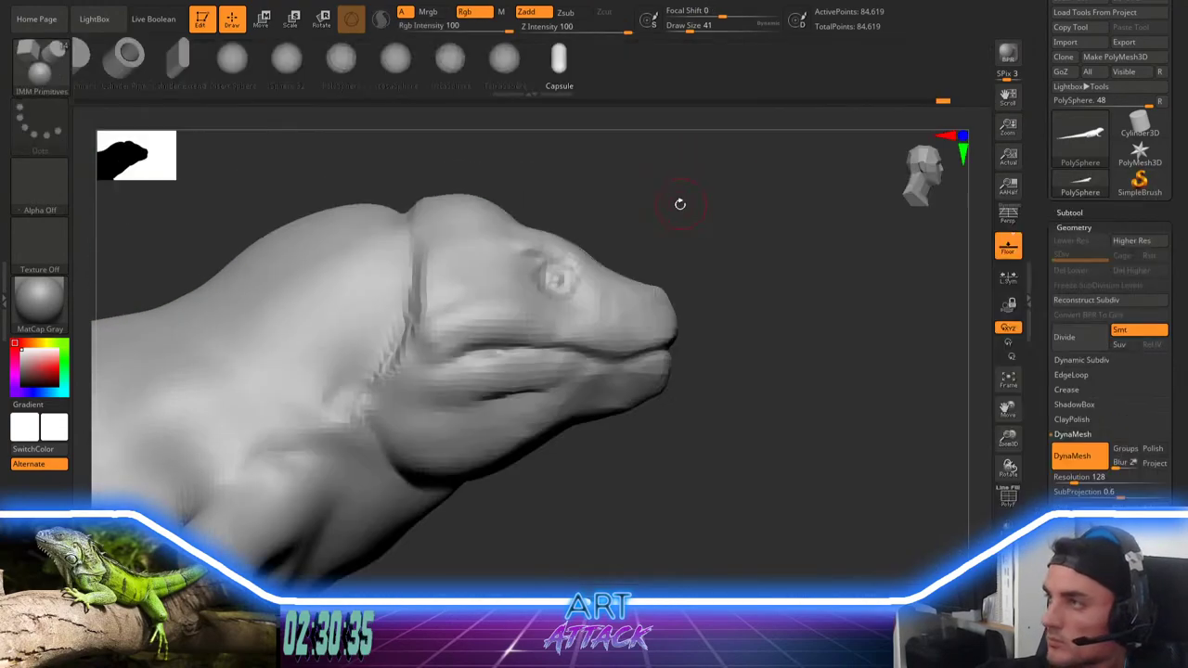
{"action": "left_click", "coordinate": [346, 64]}
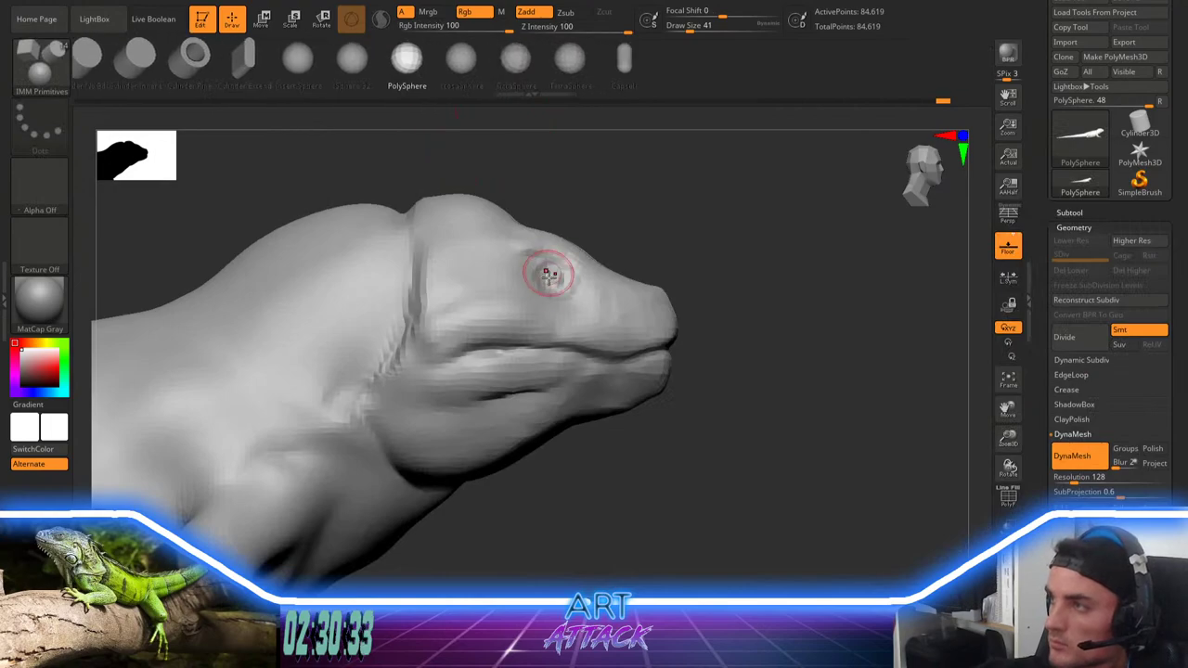
{"action": "left_click_drag", "start_coordinate": [554, 290], "coordinate": [554, 304]}
{"action": "right_click_drag", "start_coordinate": [672, 243], "coordinate": [616, 257]}
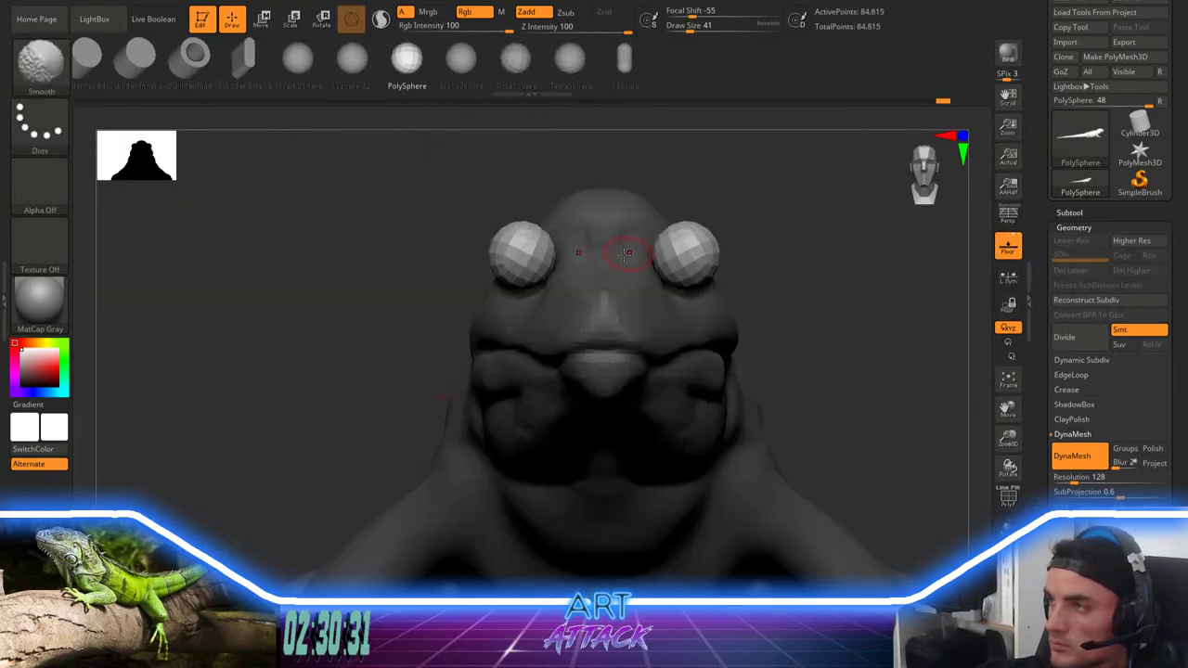
Step: Move the mirrored eye spheres inward into the eye sockets and scale them down to fit
{"action": "key", "text": "e"}
{"action": "left_click_drag", "start_coordinate": [562, 212], "coordinate": [643, 220]}
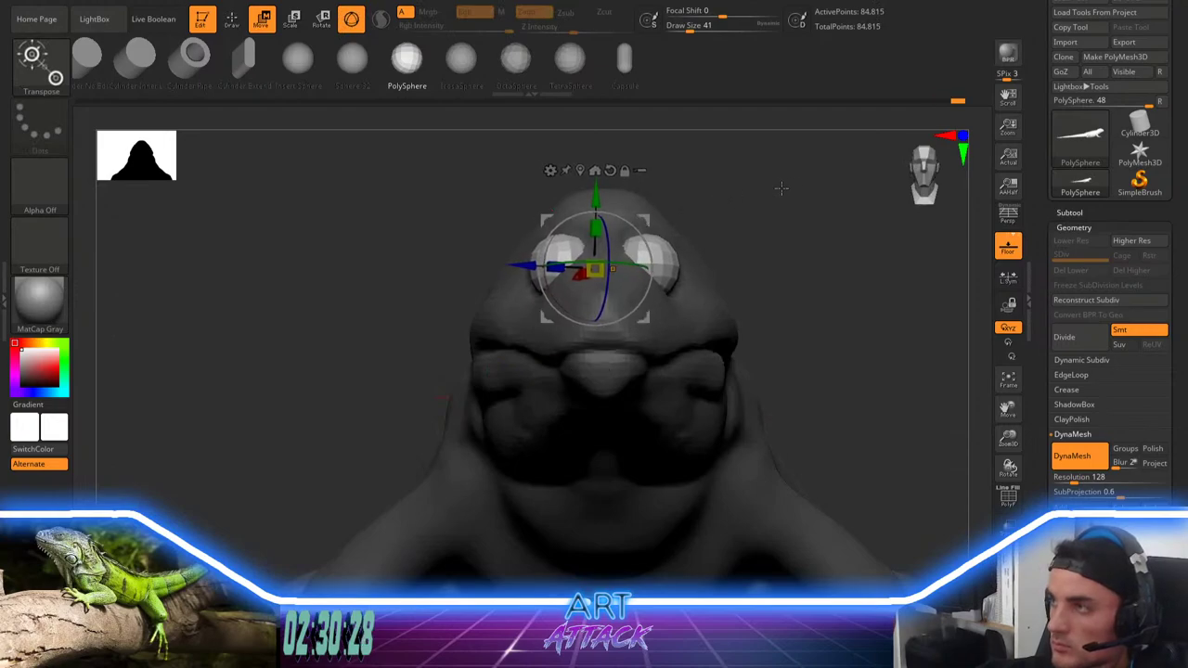
{"action": "right_click_drag", "start_coordinate": [780, 188], "coordinate": [736, 198]}
{"action": "left_click_drag", "start_coordinate": [597, 266], "coordinate": [588, 265]}
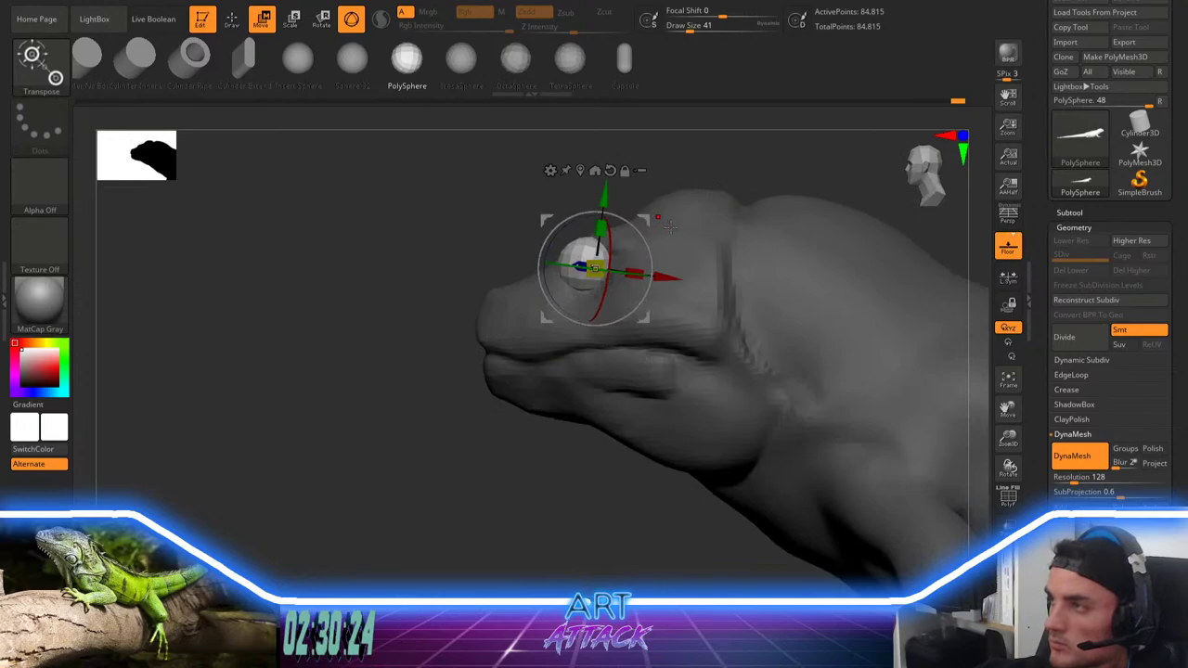
{"action": "key", "text": "q"}
{"action": "key", "text": "w"}
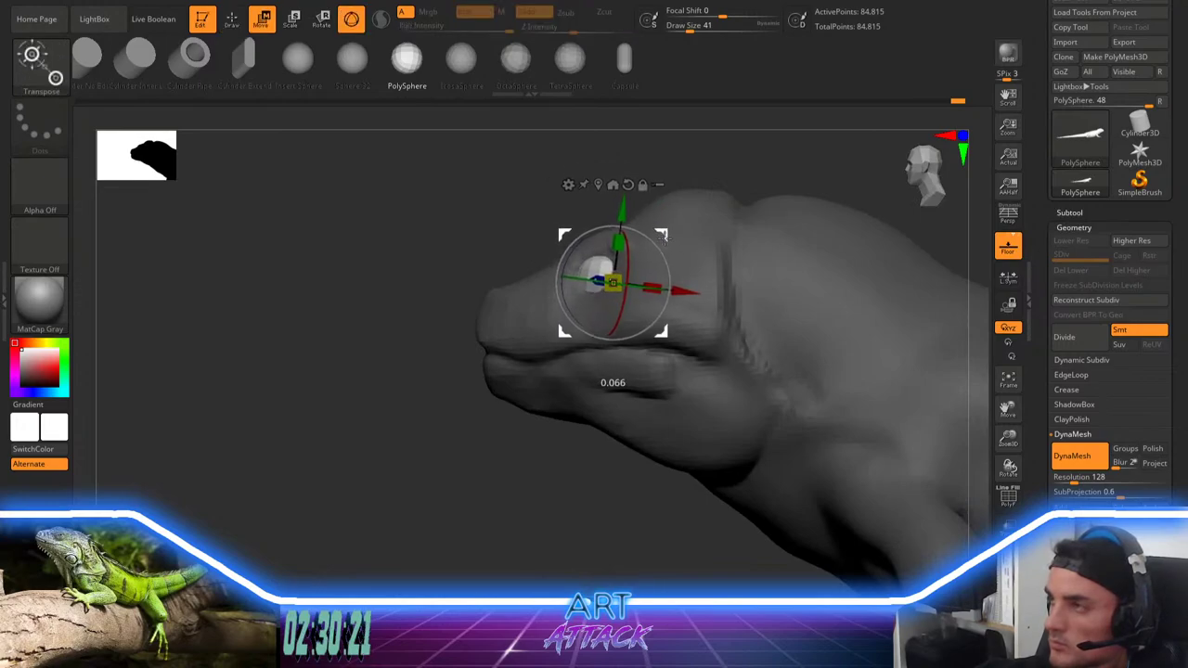
{"action": "key", "text": "r"}
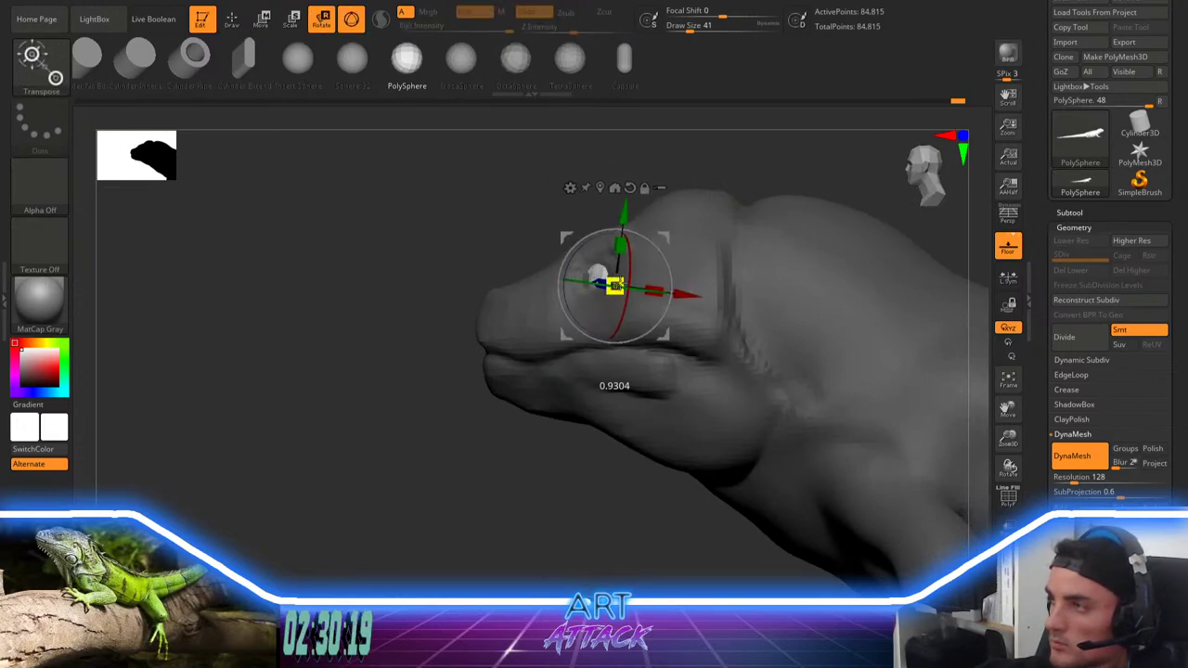
{"action": "left_click_drag", "start_coordinate": [418, 478], "coordinate": [594, 478]}
{"action": "key", "text": "w"}
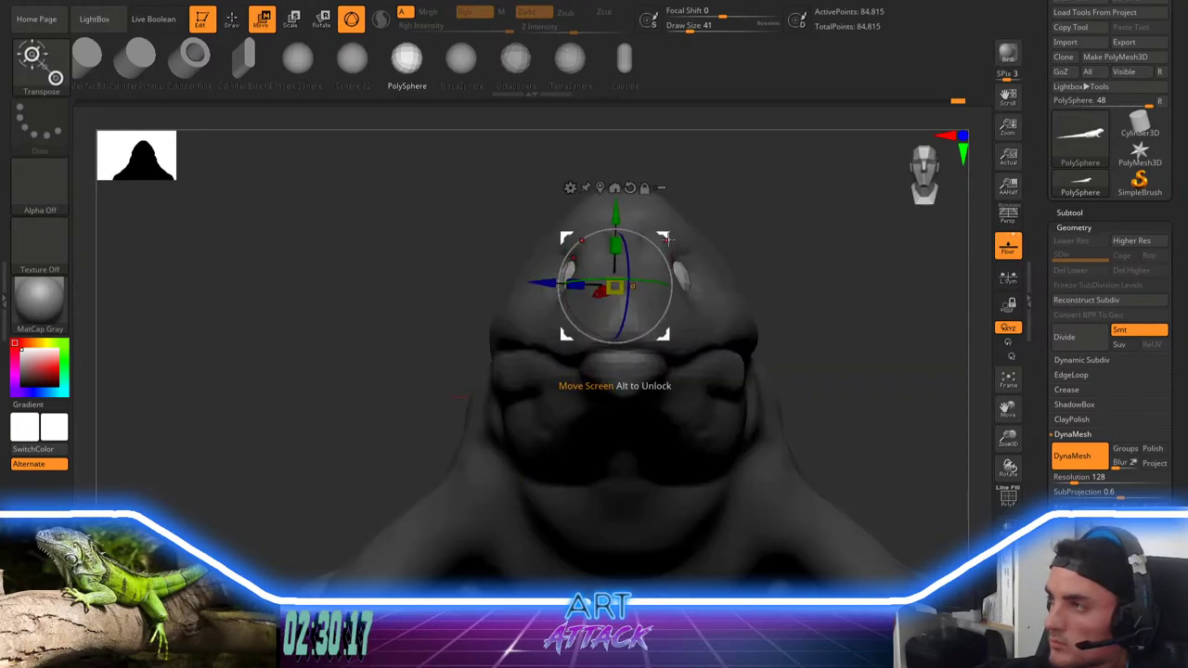
{"action": "left_click_drag", "start_coordinate": [665, 237], "coordinate": [657, 241]}
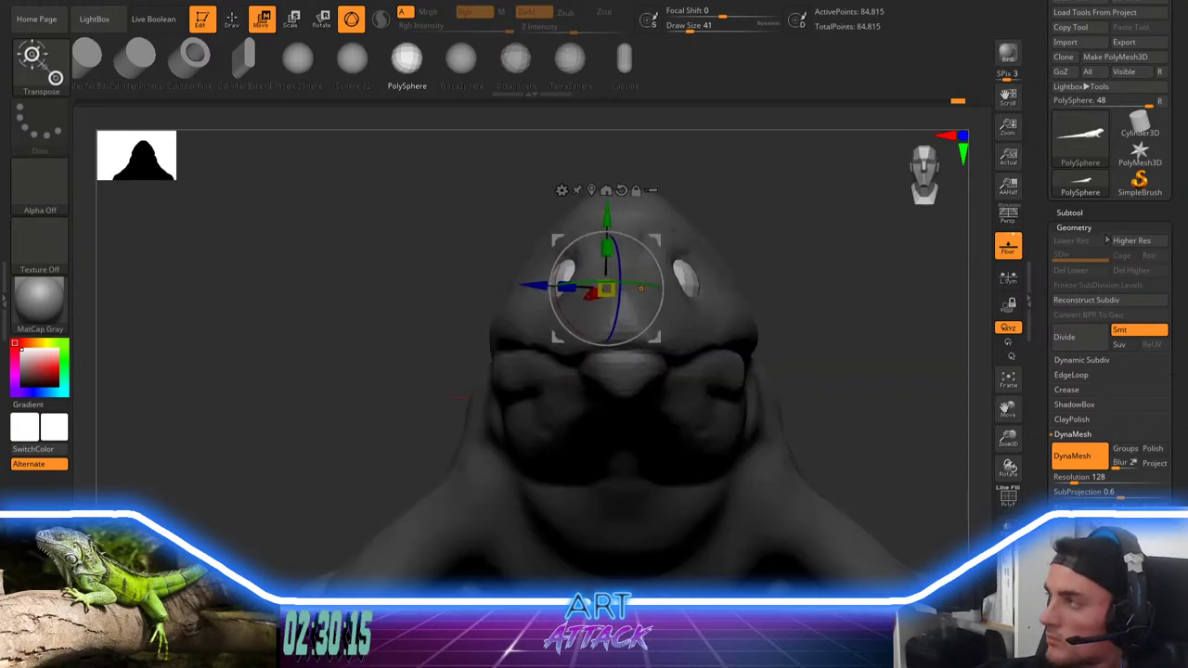
Step: Split the unmasked eye spheres off the body into their own subtool
{"action": "left_click", "coordinate": [1073, 212]}
{"action": "left_click_drag", "start_coordinate": [1187, 376], "coordinate": [1186, 238]}
{"action": "left_click", "coordinate": [1096, 400]}
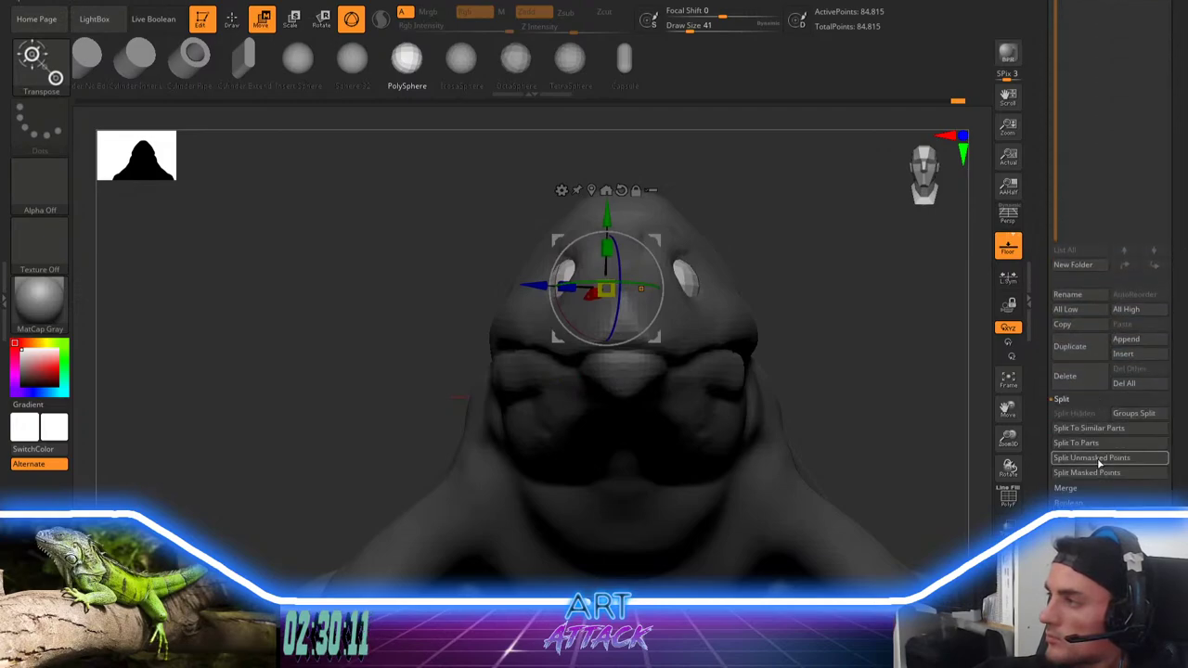
{"action": "left_click", "coordinate": [1101, 461]}
{"action": "left_click_drag", "start_coordinate": [843, 371], "coordinate": [919, 334]}
{"action": "key", "text": "ctrl+d"}
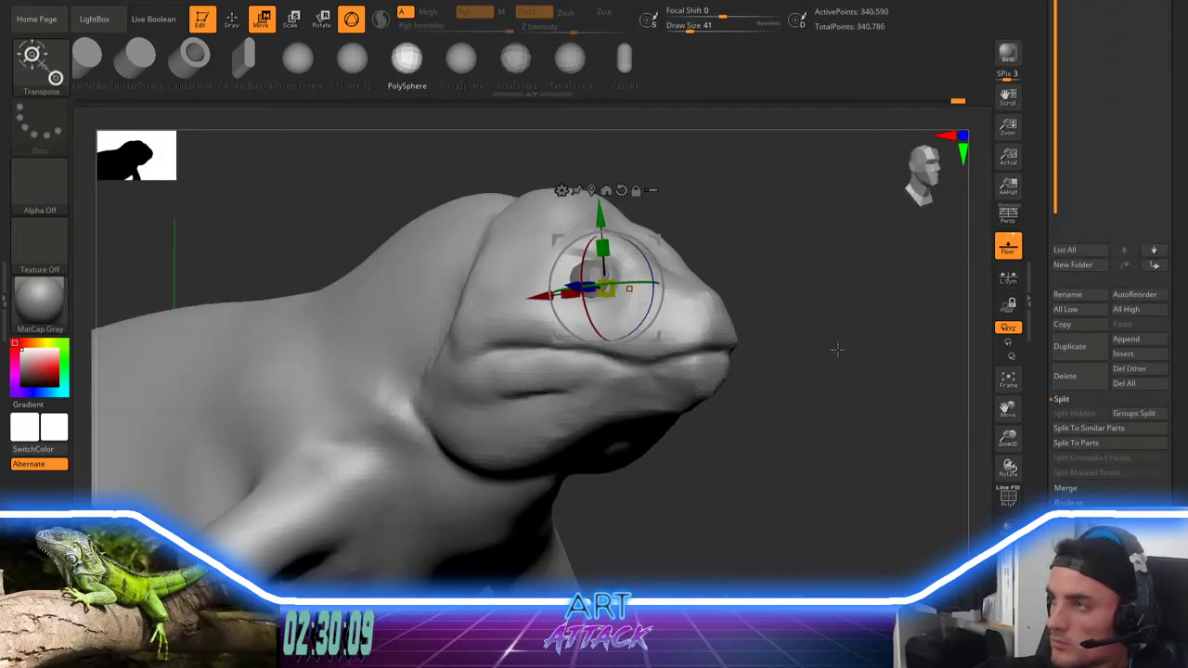
{"action": "key", "text": "q"}
{"action": "key", "text": "ctrl+z"}
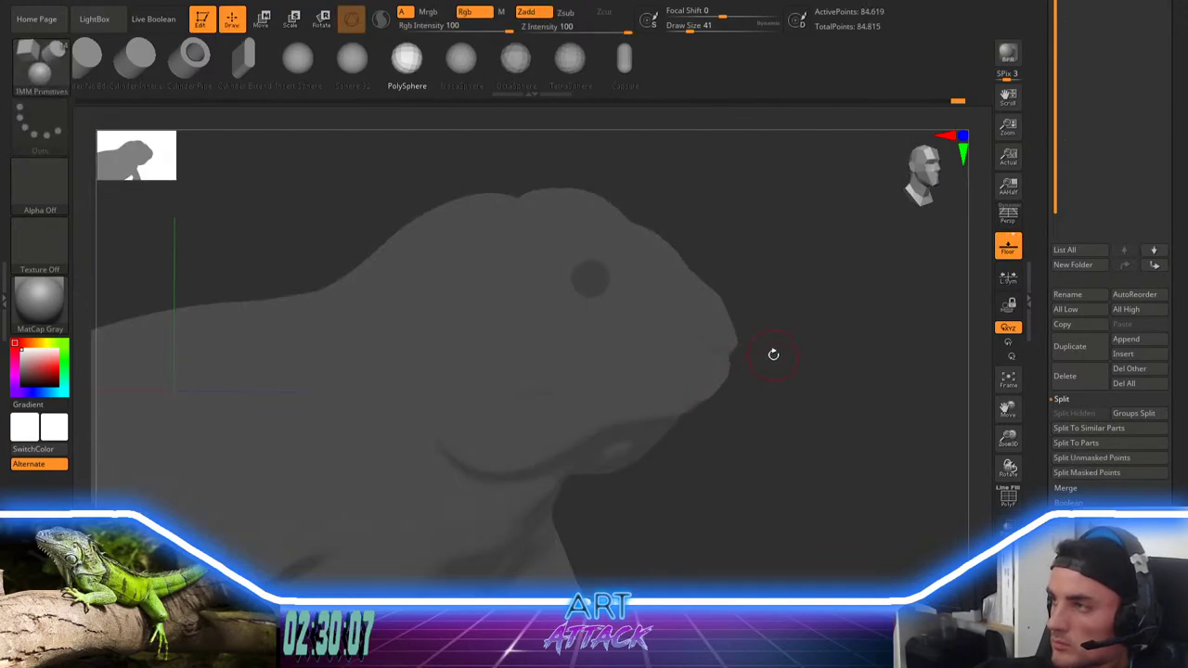
Step: Select the eyeball subtool and subdivide it three times
{"action": "left_click", "coordinate": [597, 282], "text": "alt"}
{"action": "left_click_drag", "start_coordinate": [731, 258], "coordinate": [767, 258]}
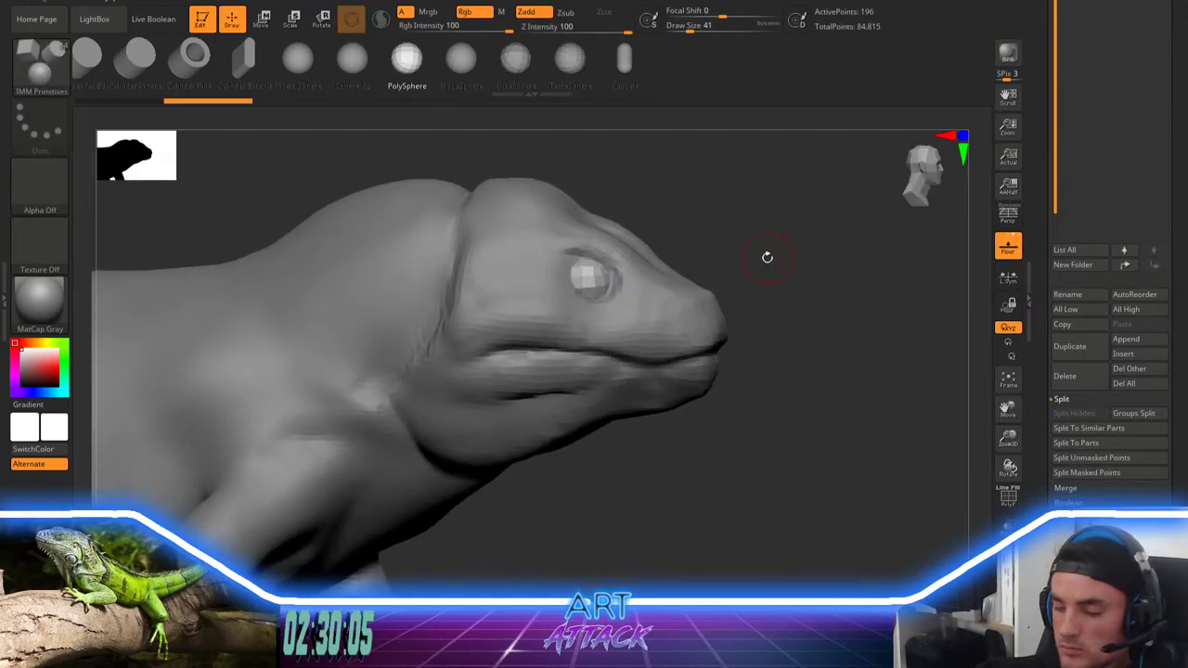
{"action": "key", "text": "ctrl+d"}
{"action": "key", "text": "ctrl+d"}
{"action": "key", "text": "ctrl+d"}
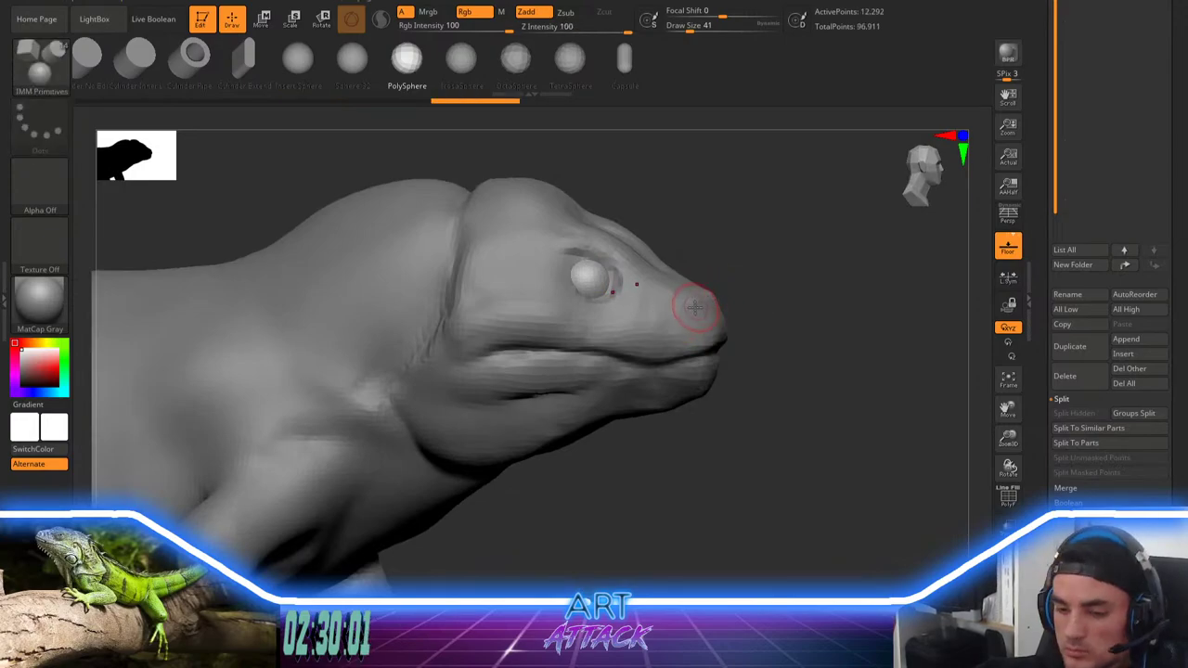
Step: Reselect the body and build up the upper eyelid over the eyeball with ClayBuildup at draw size 29
{"action": "key", "text": "b"}
{"action": "key", "text": "m"}
{"action": "key", "text": "v"}
{"action": "left_click", "coordinate": [661, 325], "text": "alt"}
{"action": "mouse_move", "coordinate": [761, 257]}
{"action": "left_mouse_down"}
{"action": "mouse_move", "coordinate": [774, 277]}
{"action": "mouse_move", "coordinate": [769, 232]}
{"action": "mouse_move", "coordinate": [772, 272]}
{"action": "left_mouse_up"}
{"action": "key", "text": "b"}
{"action": "key", "text": "c"}
{"action": "key", "text": "b"}
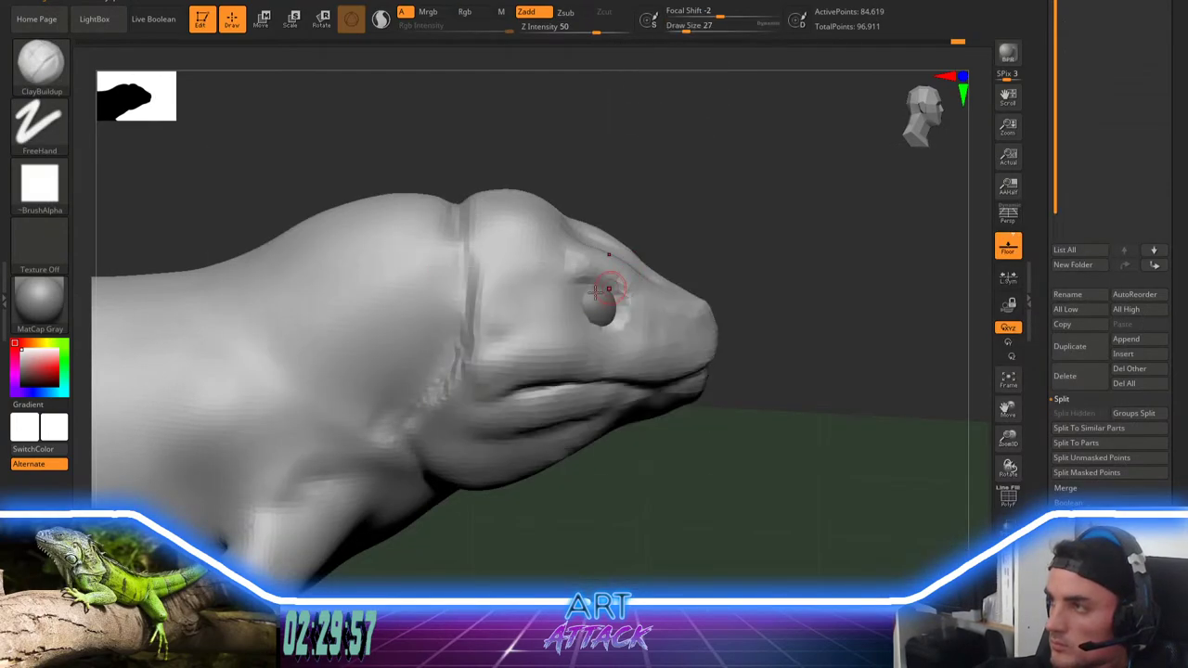
{"action": "key", "text": "space"}
{"action": "left_click_drag", "start_coordinate": [602, 297], "coordinate": [606, 292]}
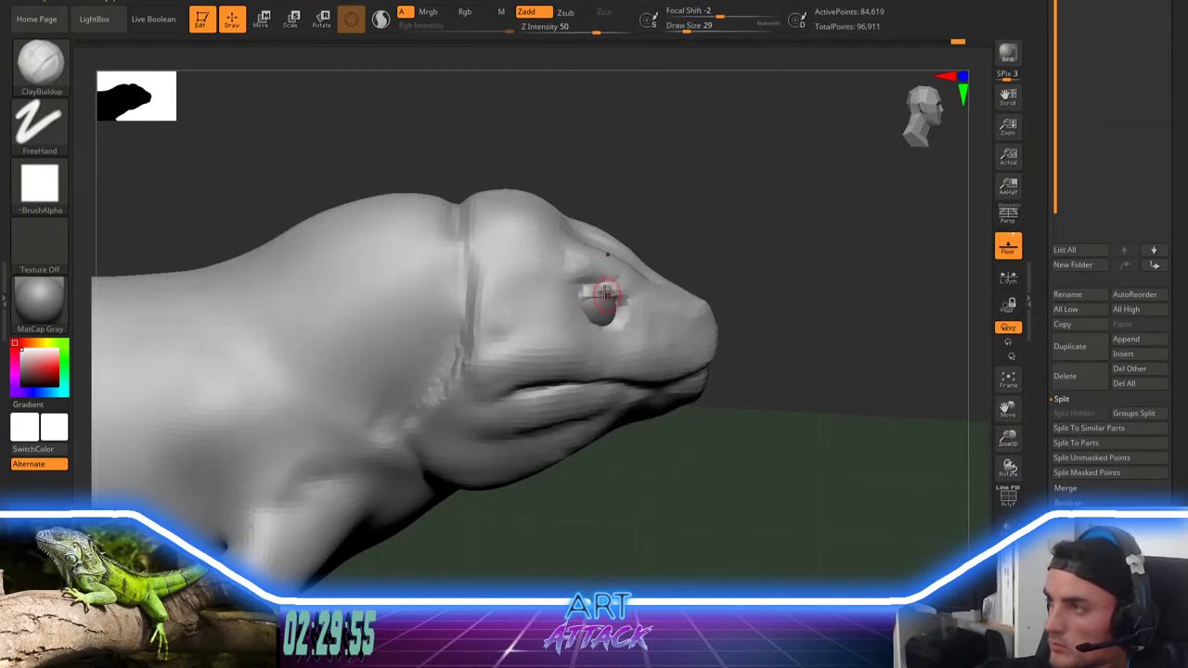
{"action": "mouse_move", "coordinate": [605, 289]}
{"action": "left_mouse_down"}
{"action": "mouse_move", "coordinate": [588, 286]}
{"action": "mouse_move", "coordinate": [644, 309]}
{"action": "left_mouse_up"}
Step: Build up the brow ridge above the eye, running forward toward the snout, with ClayBuildup
{"action": "mouse_move", "coordinate": [743, 264]}
{"action": "left_mouse_down"}
{"action": "mouse_move", "coordinate": [716, 220]}
{"action": "mouse_move", "coordinate": [721, 234]}
{"action": "mouse_move", "coordinate": [666, 270]}
{"action": "left_mouse_up"}
{"action": "mouse_move", "coordinate": [567, 268]}
{"action": "left_mouse_down"}
{"action": "mouse_move", "coordinate": [629, 268]}
{"action": "mouse_move", "coordinate": [637, 282]}
{"action": "left_mouse_up"}
{"action": "left_click_drag", "start_coordinate": [561, 258], "coordinate": [629, 279]}
{"action": "mouse_move", "coordinate": [711, 243]}
{"action": "left_mouse_down", "text": "alt"}
{"action": "mouse_move", "coordinate": [697, 210]}
{"action": "mouse_move", "coordinate": [717, 217]}
{"action": "mouse_move", "coordinate": [643, 298]}
{"action": "left_mouse_up", "text": "alt"}
Step: Carve a round ear hollow behind the cheek with an enlarged ClayBuildup brush, undoing the extra stroke across its upper edge
{"action": "key", "text": "]"}
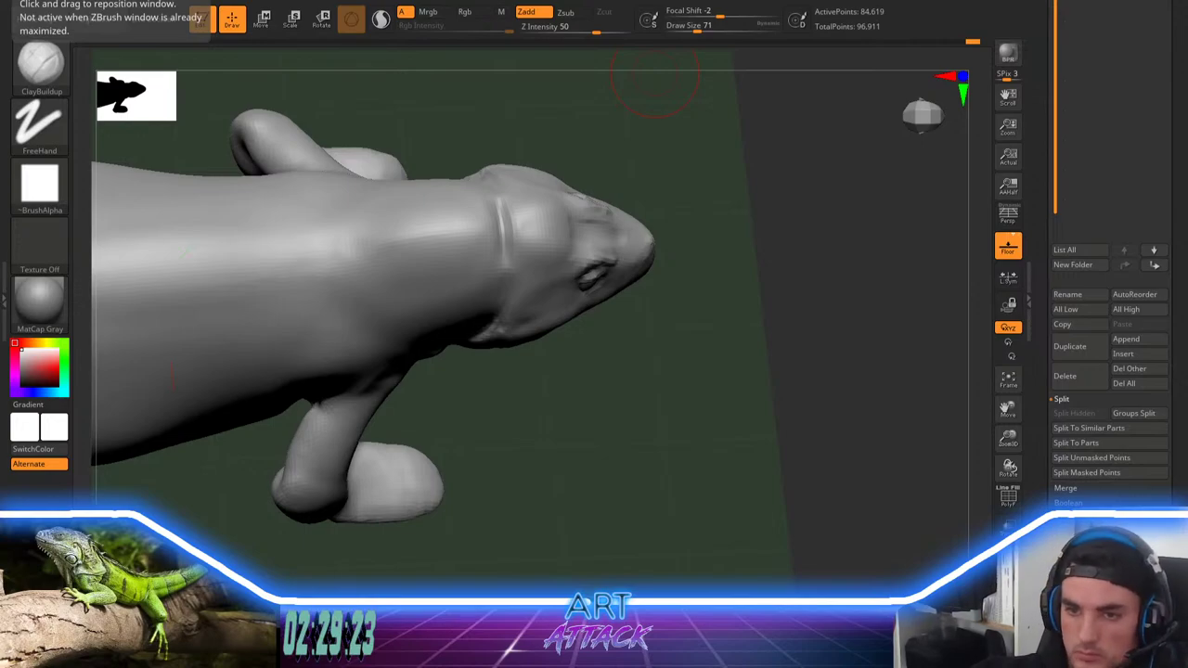
{"action": "mouse_move", "coordinate": [654, 456]}
{"action": "left_mouse_down"}
{"action": "mouse_move", "coordinate": [677, 316]}
{"action": "mouse_move", "coordinate": [718, 261]}
{"action": "mouse_move", "coordinate": [688, 293]}
{"action": "left_mouse_up"}
{"action": "key", "text": "space"}
{"action": "left_click_drag", "start_coordinate": [487, 338], "coordinate": [493, 360], "text": "alt"}
{"action": "left_click_drag", "start_coordinate": [684, 262], "coordinate": [681, 277]}
{"action": "key", "text": "space"}
{"action": "left_click_drag", "start_coordinate": [682, 276], "coordinate": [685, 277]}
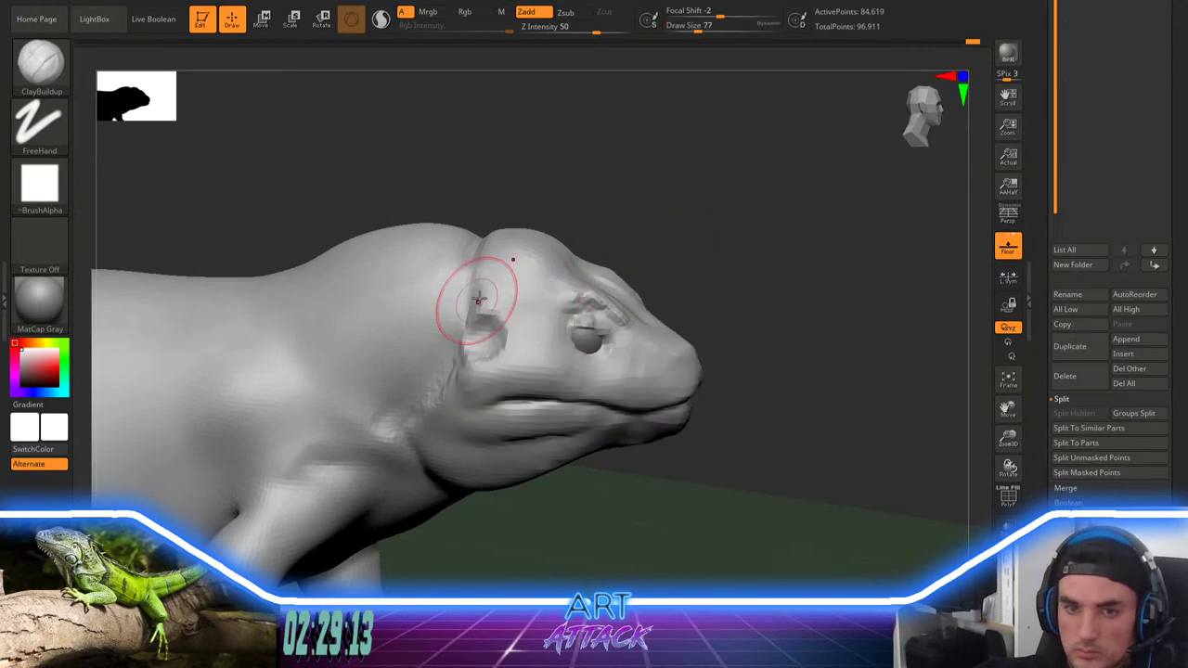
{"action": "mouse_move", "coordinate": [477, 305]}
{"action": "left_mouse_down"}
{"action": "mouse_move", "coordinate": [488, 296]}
{"action": "mouse_move", "coordinate": [470, 311]}
{"action": "mouse_move", "coordinate": [491, 266]}
{"action": "mouse_move", "coordinate": [475, 304]}
{"action": "mouse_move", "coordinate": [500, 312]}
{"action": "left_mouse_up"}
{"action": "key", "text": "ctrl+z"}
Step: Build up a small bump inside the ear hollow and carve around its rim with ClayBuildup at draw size 39
{"action": "key", "text": "space"}
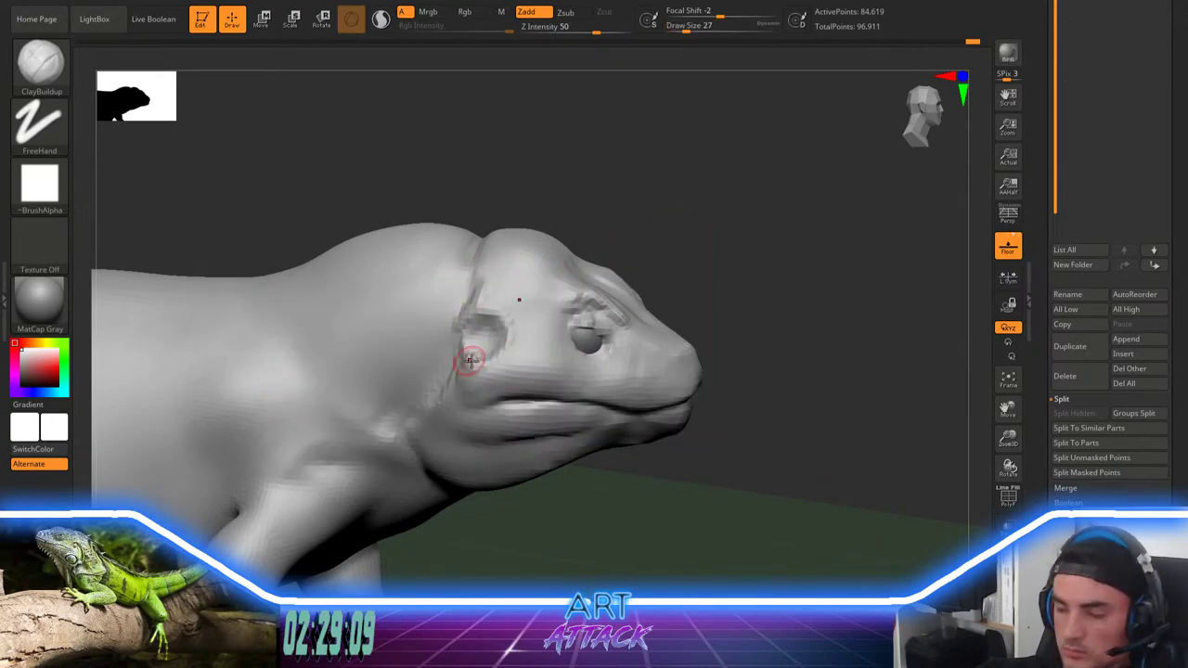
{"action": "key", "text": "space"}
{"action": "left_click_drag", "start_coordinate": [471, 352], "coordinate": [479, 357]}
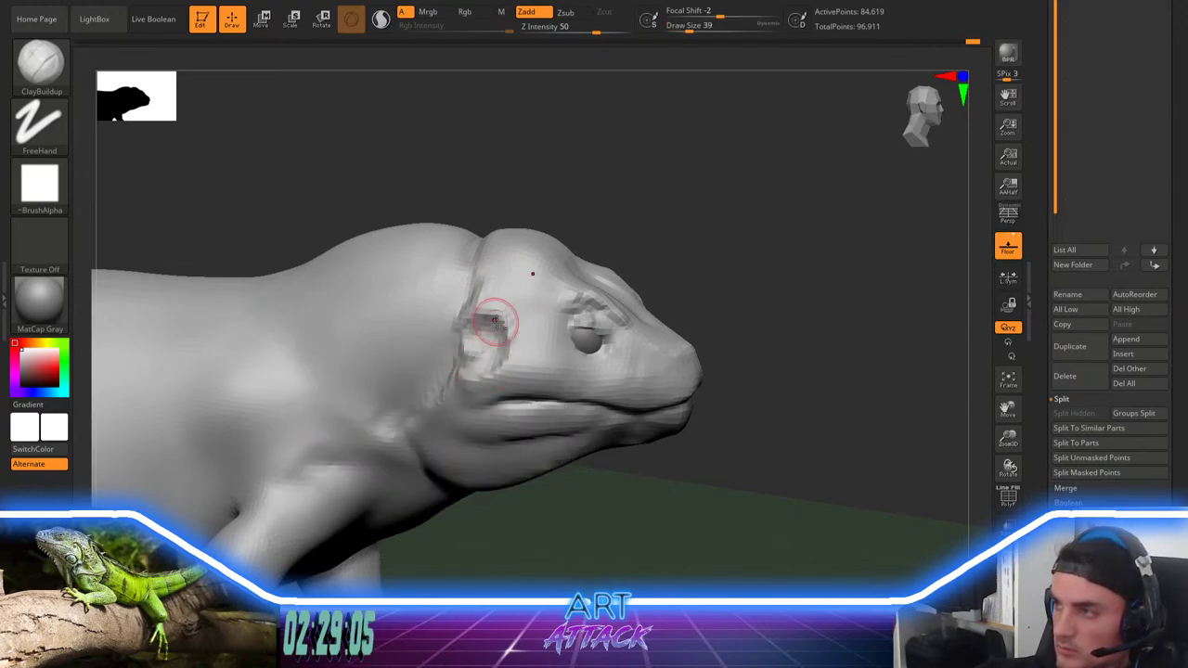
{"action": "left_click_drag", "start_coordinate": [495, 323], "coordinate": [498, 336], "text": "alt"}
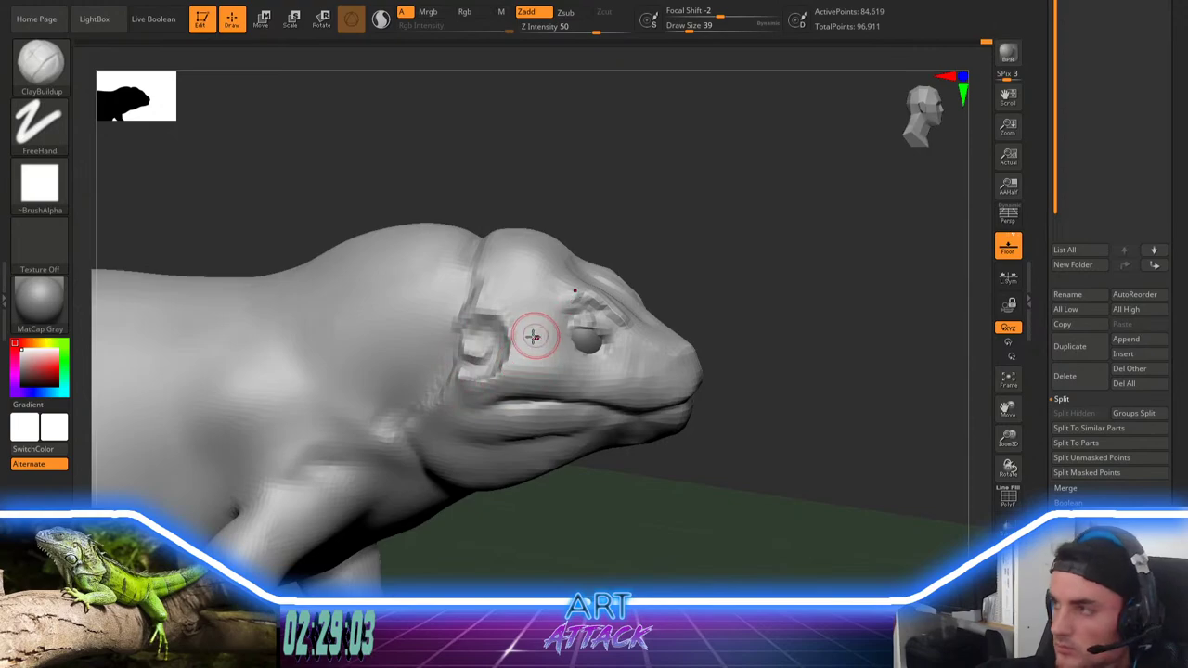
Step: Carve a crease from the cheek to below the eye with DamStandard at Z Intensity 16 and draw size 39
{"action": "key", "text": "space"}
{"action": "key", "text": "b"}
{"action": "key", "text": "d"}
{"action": "key", "text": "s"}
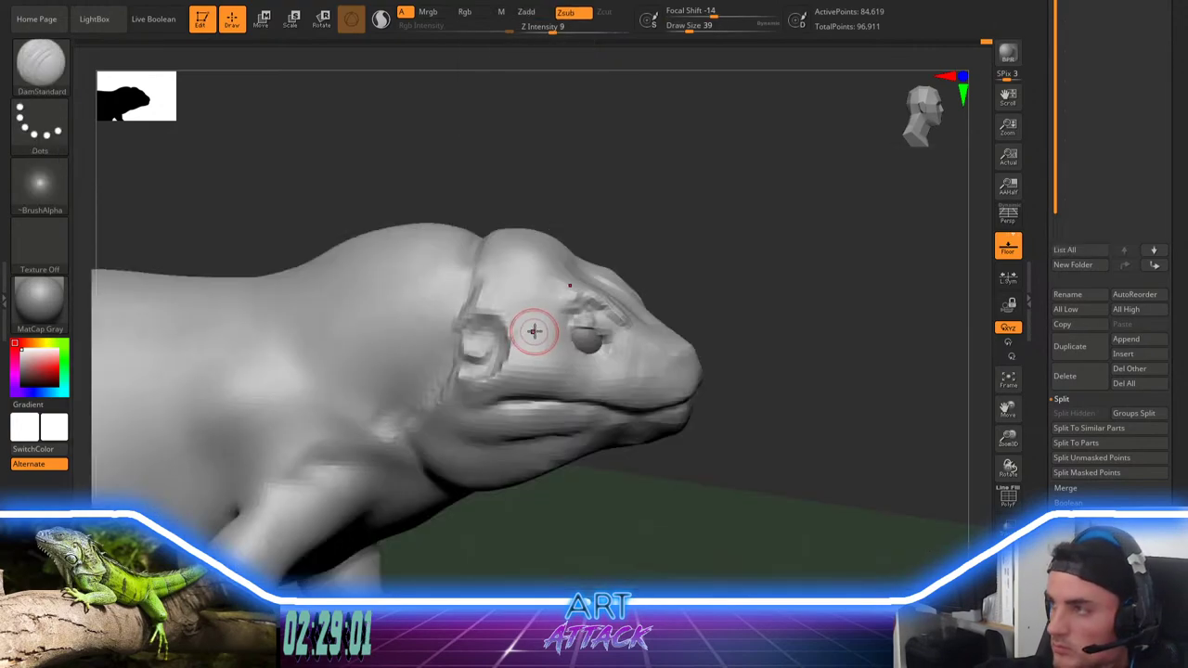
{"action": "left_click_drag", "start_coordinate": [709, 239], "coordinate": [682, 306]}
{"action": "key", "text": "space"}
{"action": "left_click", "coordinate": [711, 339]}
{"action": "mouse_move", "coordinate": [535, 334]}
{"action": "left_mouse_down"}
{"action": "mouse_move", "coordinate": [577, 356]}
{"action": "mouse_move", "coordinate": [568, 347]}
{"action": "left_mouse_up"}
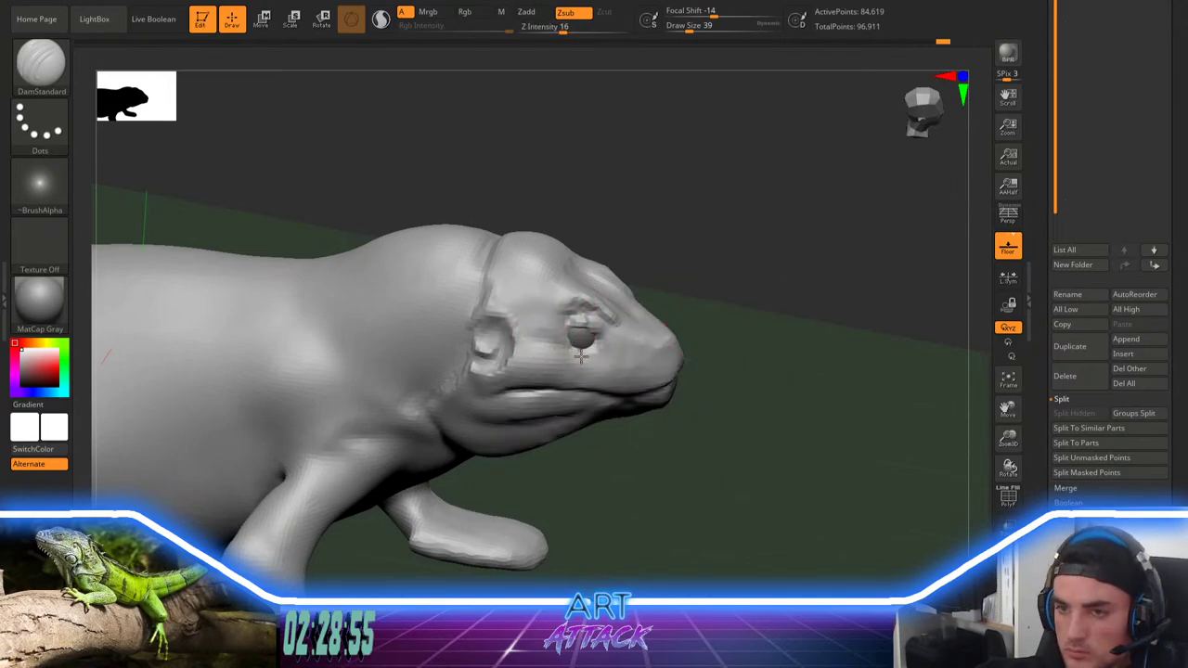
Step: Set the DamStandard brush to draw size 25 for the snout tip
{"action": "key", "text": "space"}
{"action": "left_click", "coordinate": [574, 394]}
{"action": "left_click_drag", "start_coordinate": [684, 245], "coordinate": [673, 300]}
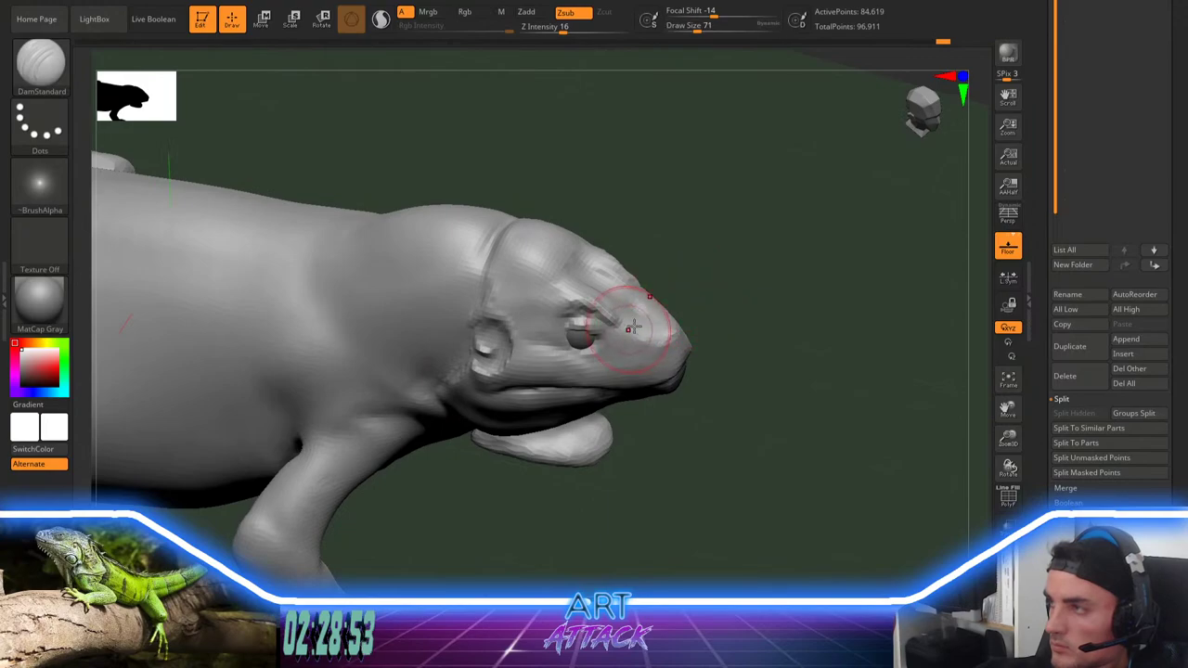
{"action": "key", "text": "space"}
{"action": "left_click", "coordinate": [665, 348]}
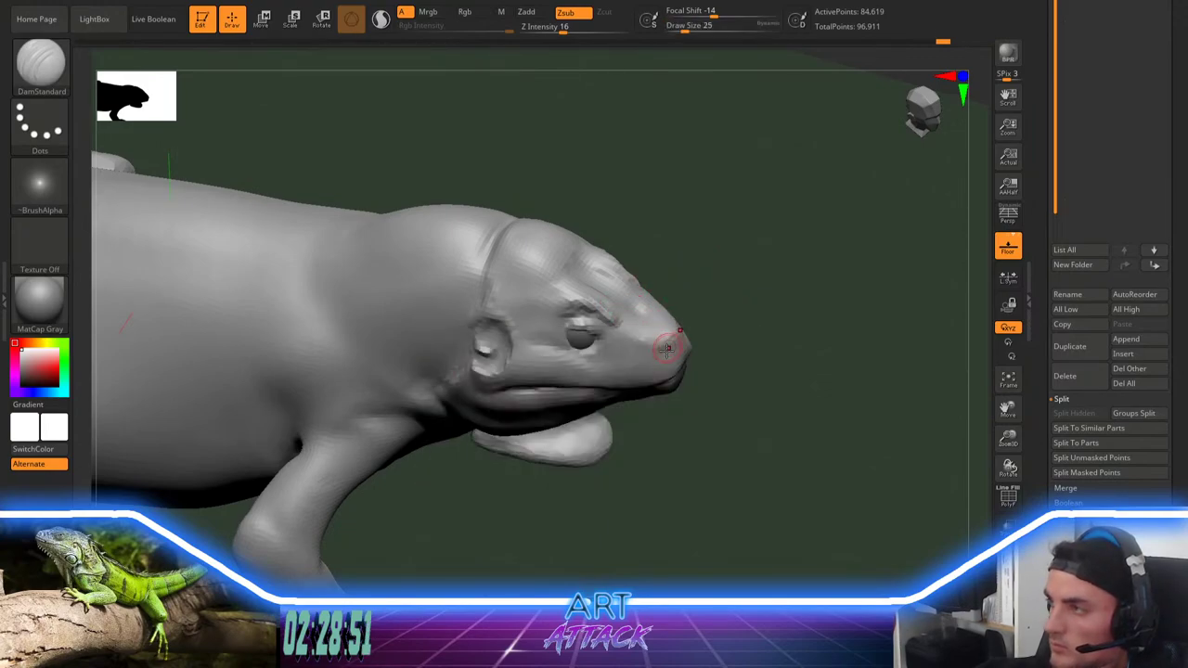
{"action": "mouse_move", "coordinate": [744, 308]}
{"action": "left_mouse_down"}
{"action": "mouse_move", "coordinate": [727, 263]}
{"action": "mouse_move", "coordinate": [766, 361]}
{"action": "mouse_move", "coordinate": [840, 441]}
{"action": "left_mouse_up"}
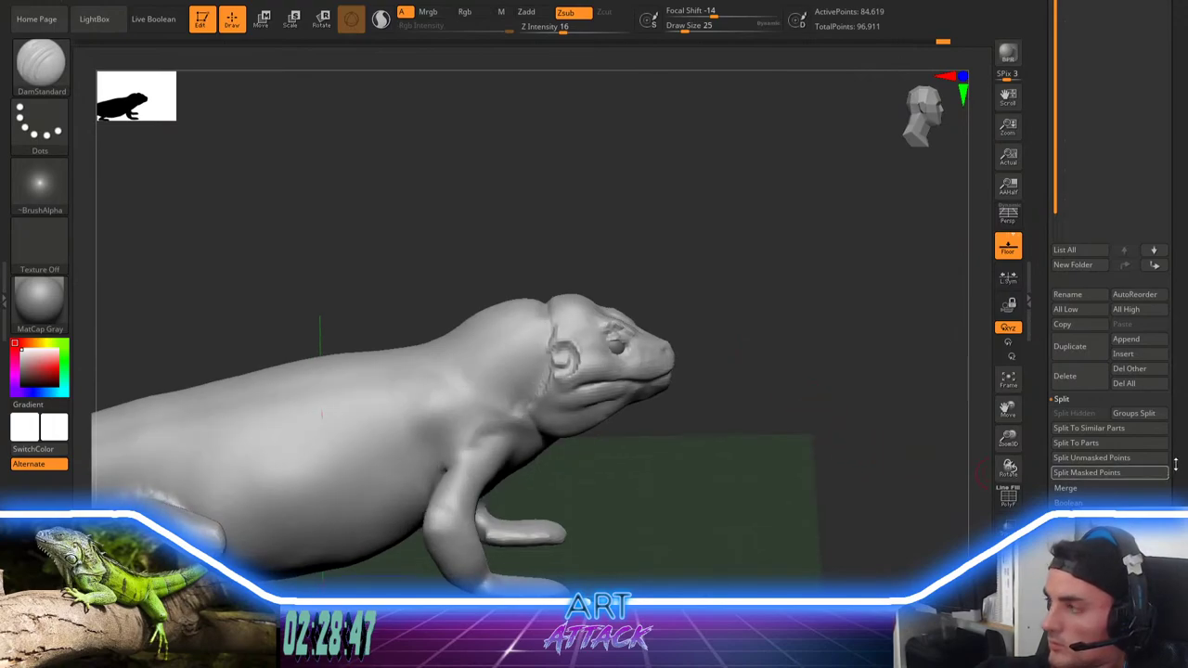
Step: Set the DynaMesh resolution to 256 and remesh the body
{"action": "left_click_drag", "start_coordinate": [1176, 464], "coordinate": [1171, 302]}
{"action": "left_click", "coordinate": [1103, 75]}
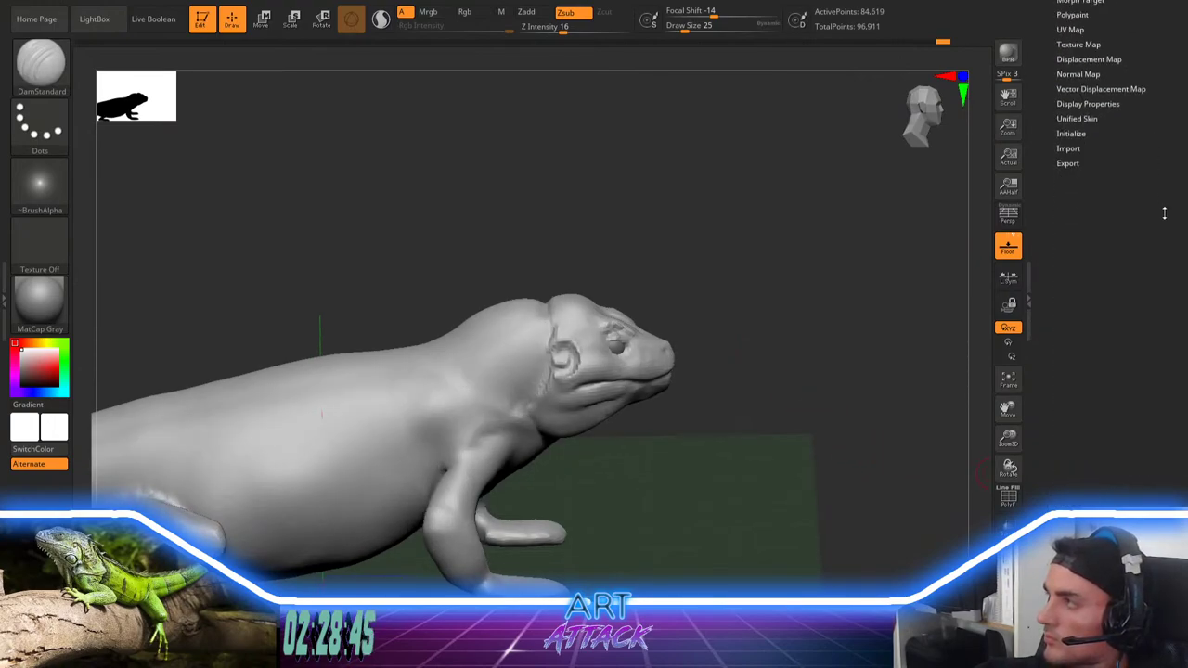
{"action": "left_click_drag", "start_coordinate": [1167, 245], "coordinate": [1122, 373]}
{"action": "left_click", "coordinate": [1102, 376]}
{"action": "type", "text": "2"}
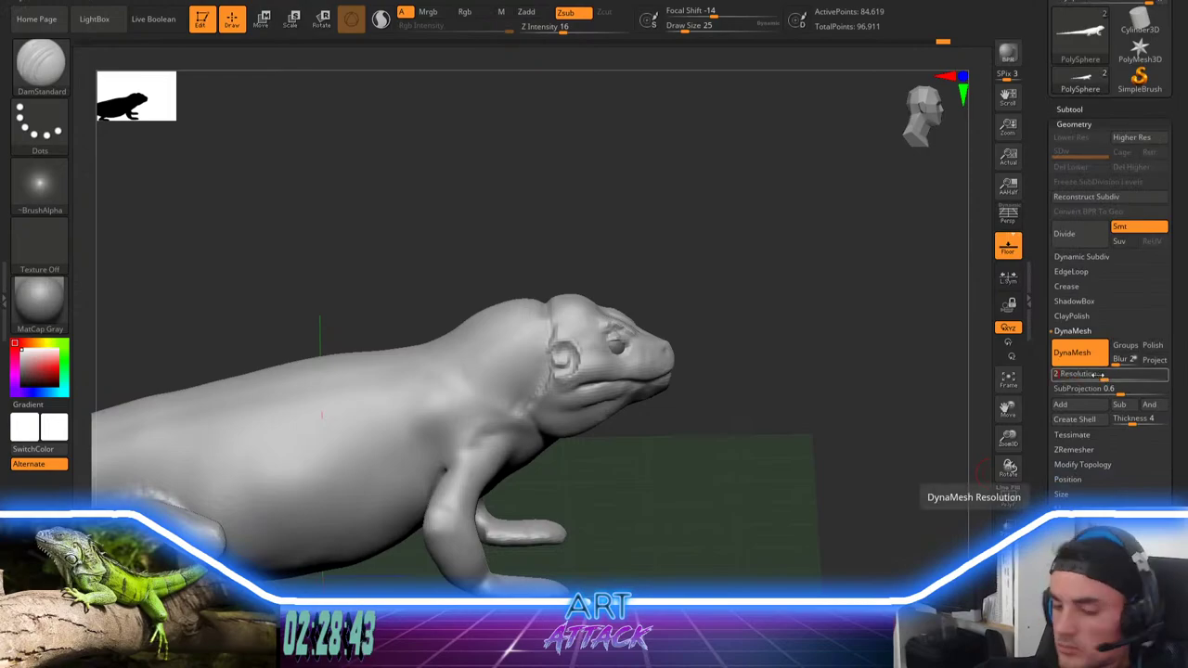
{"action": "type", "text": "56"}
{"action": "key", "text": "Tab"}
{"action": "left_click_drag", "start_coordinate": [988, 368], "coordinate": [892, 390], "text": "ctrl"}
{"action": "key", "text": "shift"}
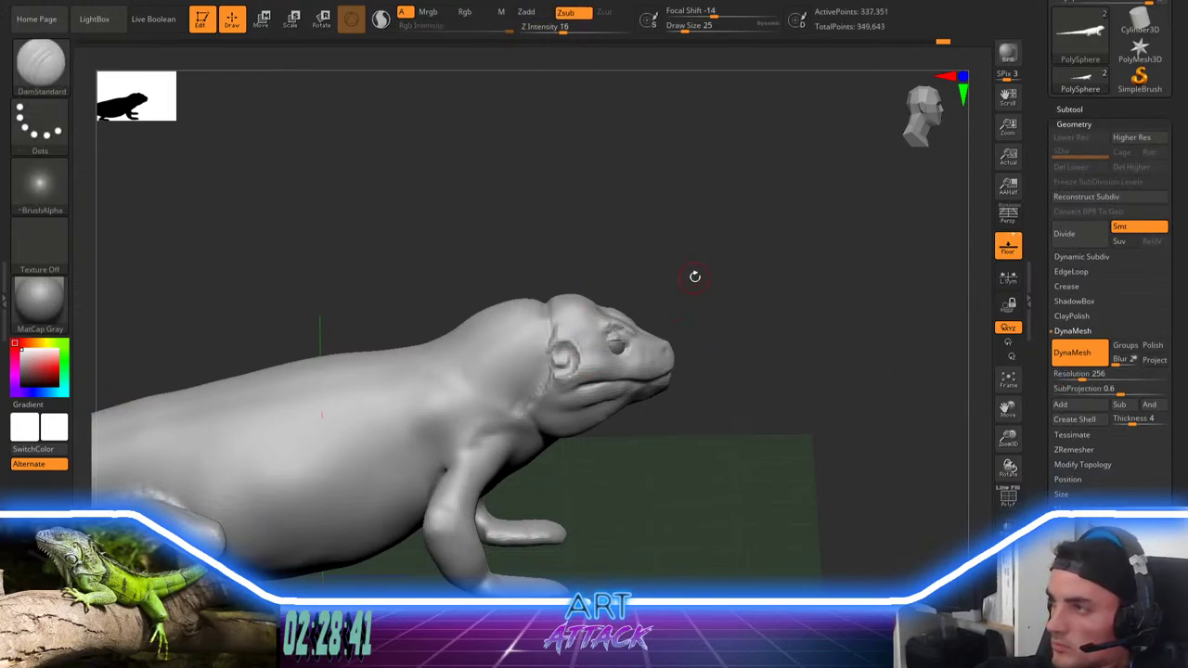
Step: Carve the nostril near the snout tip with DamStandard at draw size 27 and Z Intensity 52
{"action": "right_click_drag", "start_coordinate": [695, 276], "coordinate": [701, 259]}
{"action": "left_click_drag", "start_coordinate": [707, 304], "coordinate": [685, 306]}
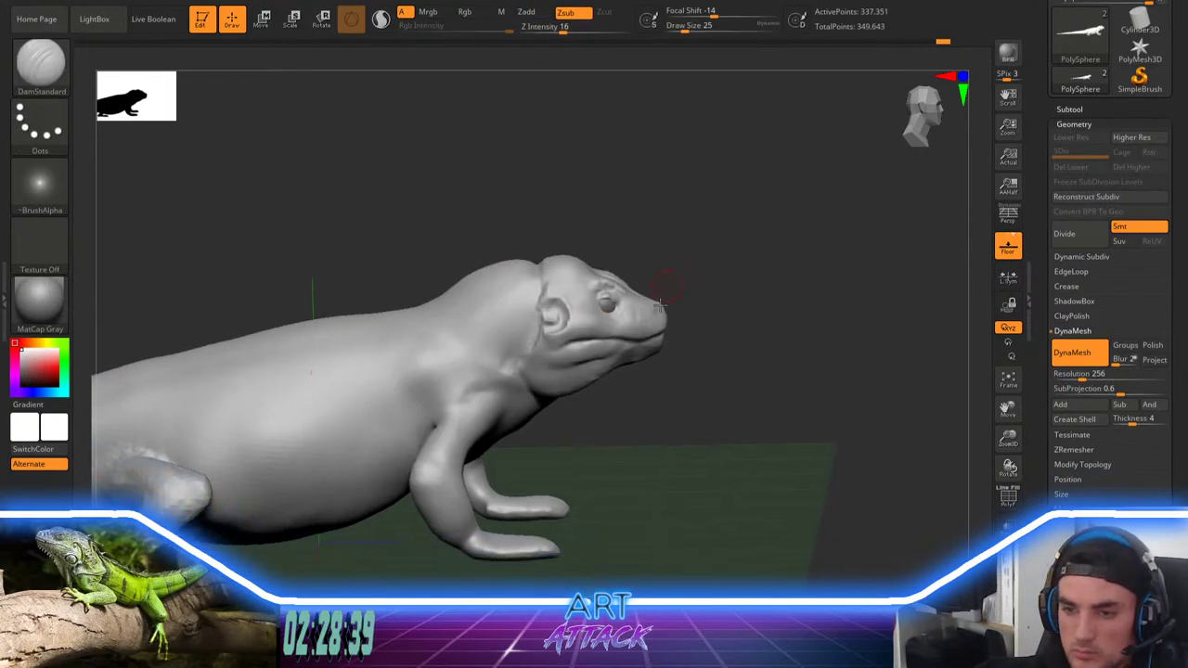
{"action": "key", "text": "space"}
{"action": "left_click", "coordinate": [688, 308]}
{"action": "left_click_drag", "start_coordinate": [731, 358], "coordinate": [697, 335]}
{"action": "key", "text": "space"}
{"action": "left_click", "coordinate": [695, 328]}
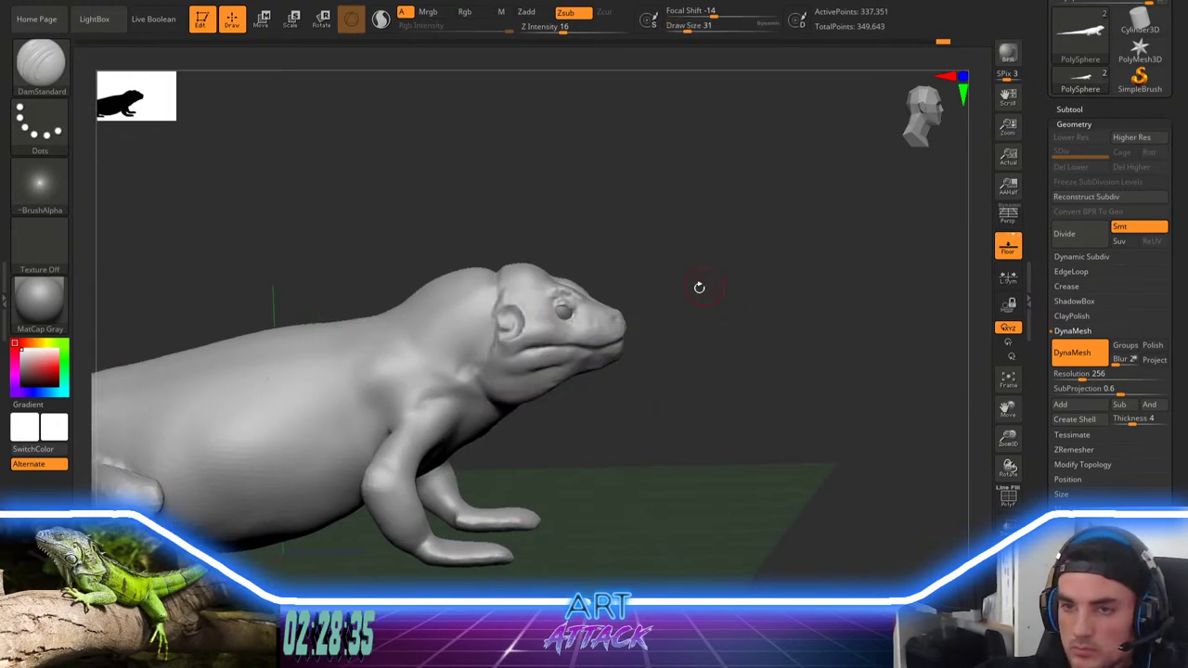
{"action": "mouse_move", "coordinate": [699, 288]}
{"action": "left_mouse_down", "text": "alt"}
{"action": "mouse_move", "coordinate": [727, 322]}
{"action": "mouse_move", "coordinate": [730, 303]}
{"action": "mouse_move", "coordinate": [736, 318]}
{"action": "mouse_move", "coordinate": [724, 305]}
{"action": "left_mouse_up", "text": "alt"}
{"action": "key", "text": "["}
{"action": "left_click_drag", "start_coordinate": [717, 306], "coordinate": [697, 282]}
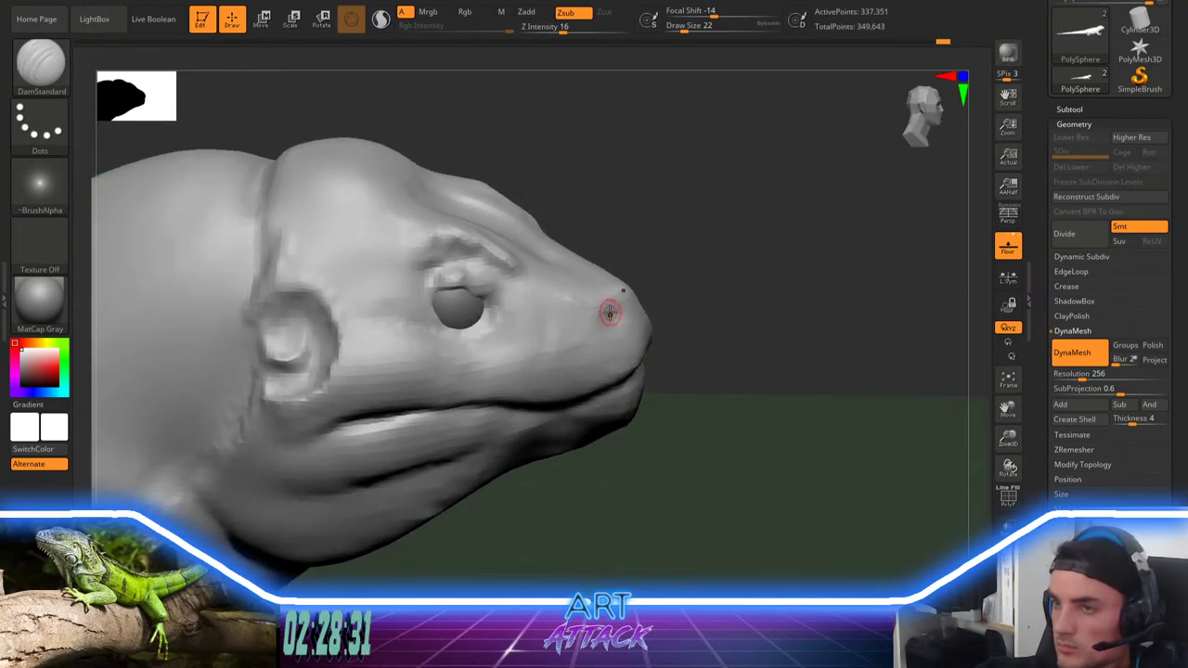
{"action": "key", "text": "space"}
{"action": "left_click", "coordinate": [612, 311]}
{"action": "left_click_drag", "start_coordinate": [615, 304], "coordinate": [610, 319]}
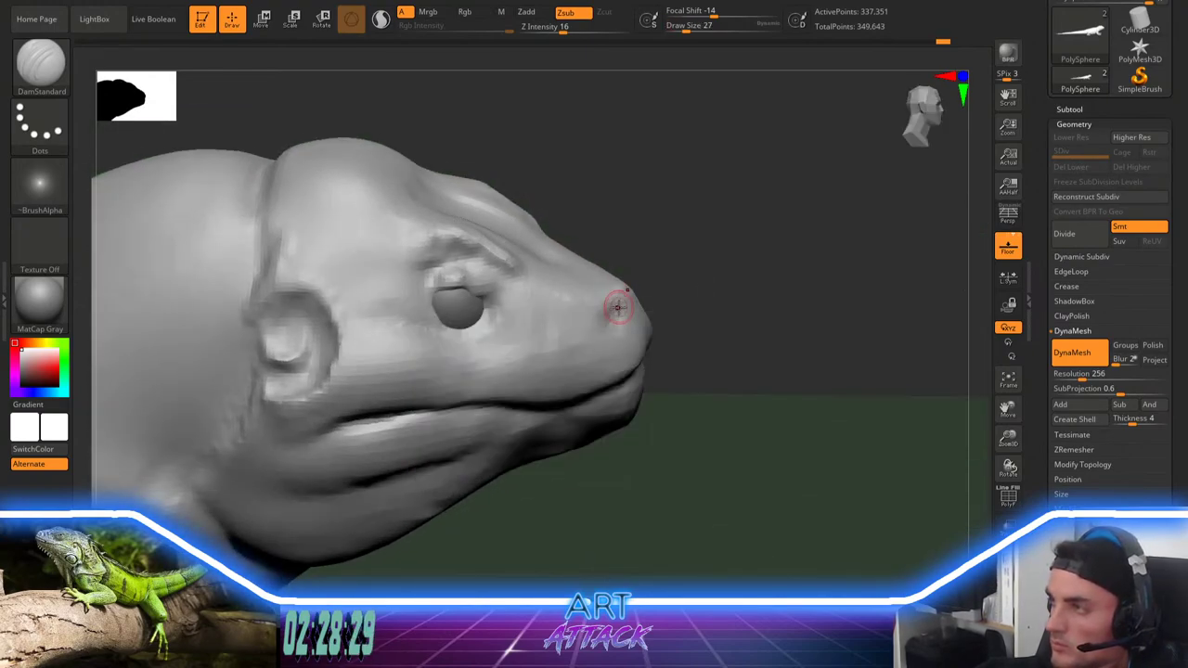
{"action": "key", "text": "space"}
{"action": "left_click", "coordinate": [668, 358]}
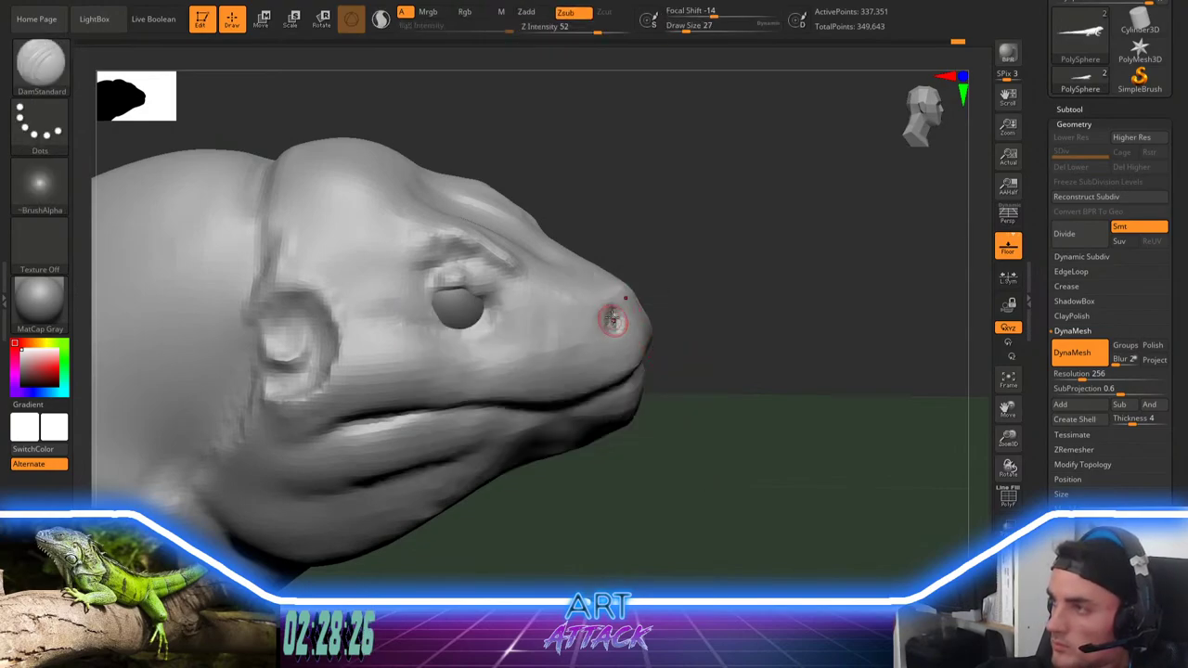
Step: Smooth the area around the eye and carve the rim at its front corner with DamStandard at draw size 27
{"action": "left_click_drag", "start_coordinate": [696, 266], "coordinate": [767, 351]}
{"action": "key", "text": "shift"}
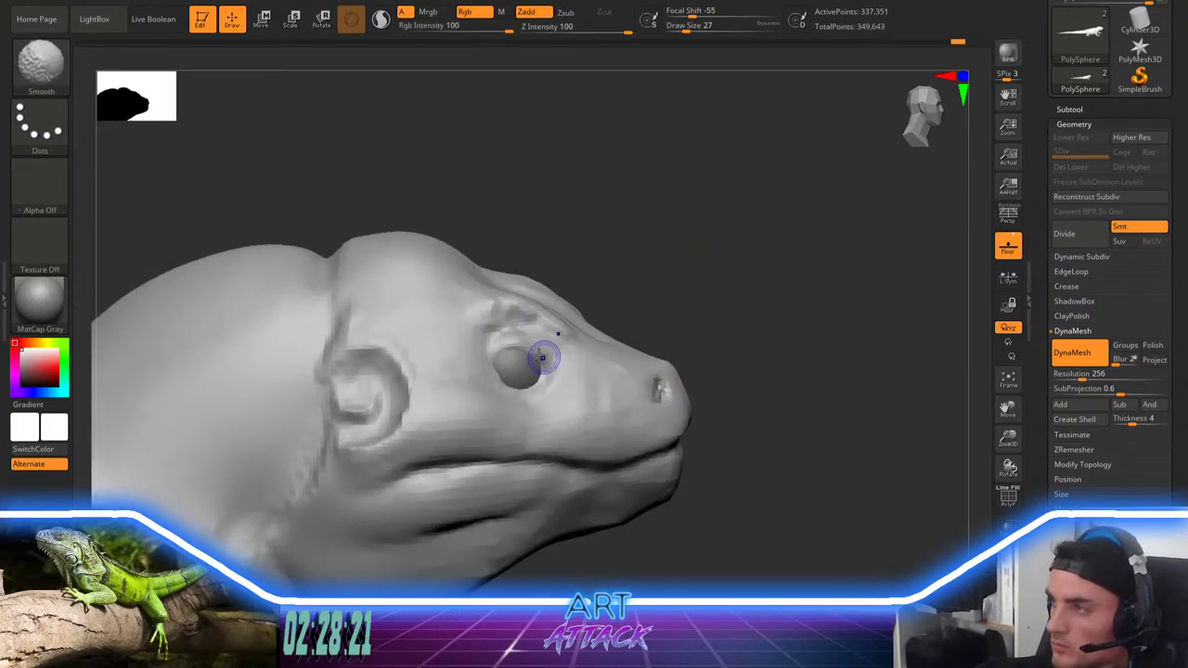
{"action": "left_click_drag", "start_coordinate": [492, 348], "coordinate": [508, 343]}
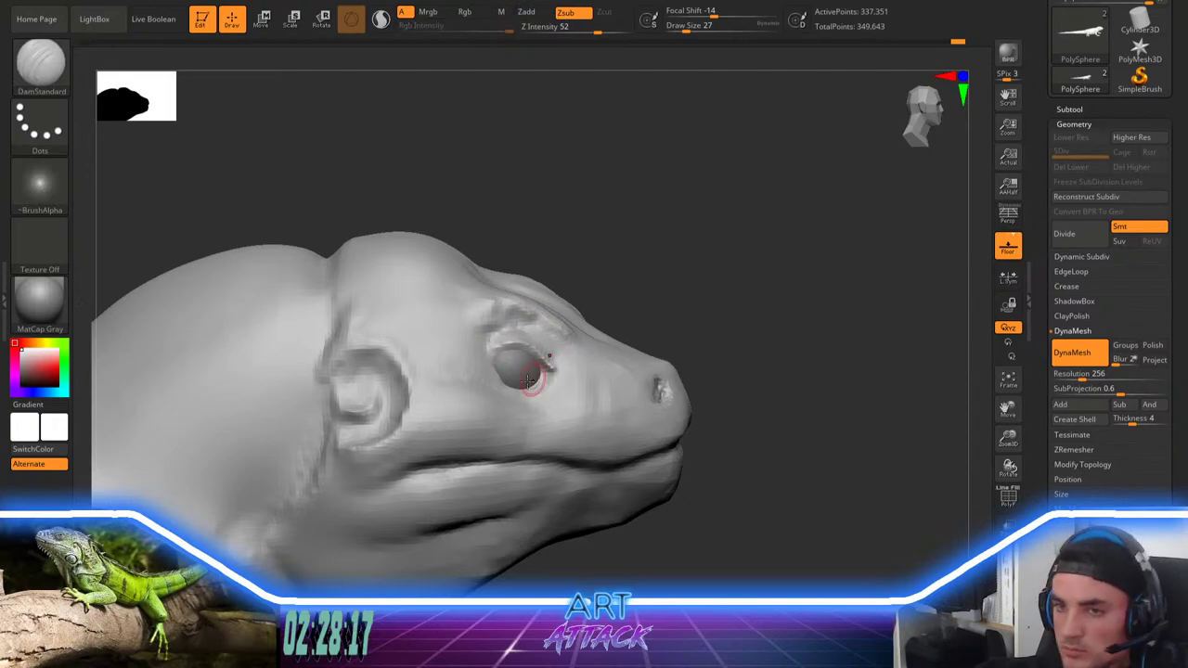
Step: Build up the lower eyelid with ClayBuildup at draw size 27 and Z Intensity 50, and smooth it
{"action": "key", "text": "b"}
{"action": "key", "text": "c"}
{"action": "key", "text": "b"}
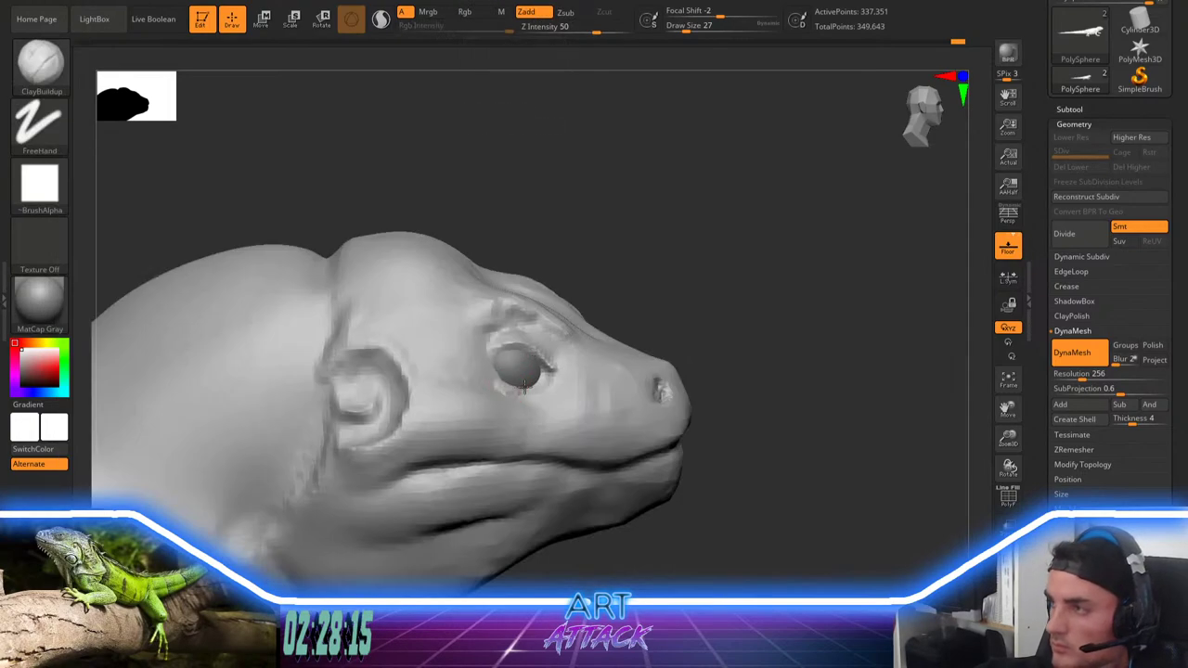
{"action": "mouse_move", "coordinate": [540, 377]}
{"action": "left_mouse_down"}
{"action": "mouse_move", "coordinate": [497, 368]}
{"action": "mouse_move", "coordinate": [543, 375]}
{"action": "left_mouse_up"}
{"action": "key", "text": "shift"}
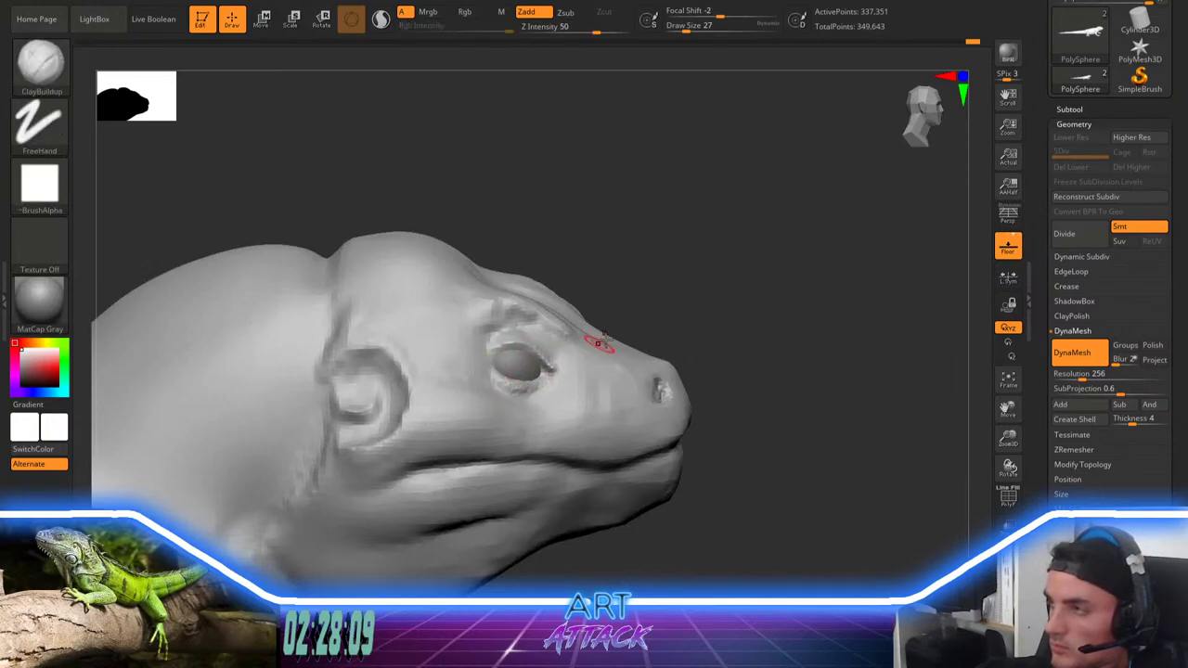
Step: Carve the rear and front corners of the eye with DamStandard at draw size 27 and Z Intensity 52
{"action": "mouse_move", "coordinate": [630, 317]}
{"action": "left_mouse_down", "text": "alt"}
{"action": "mouse_move", "coordinate": [628, 278]}
{"action": "mouse_move", "coordinate": [628, 325]}
{"action": "left_mouse_up", "text": "alt"}
{"action": "key", "text": "b"}
{"action": "key", "text": "d"}
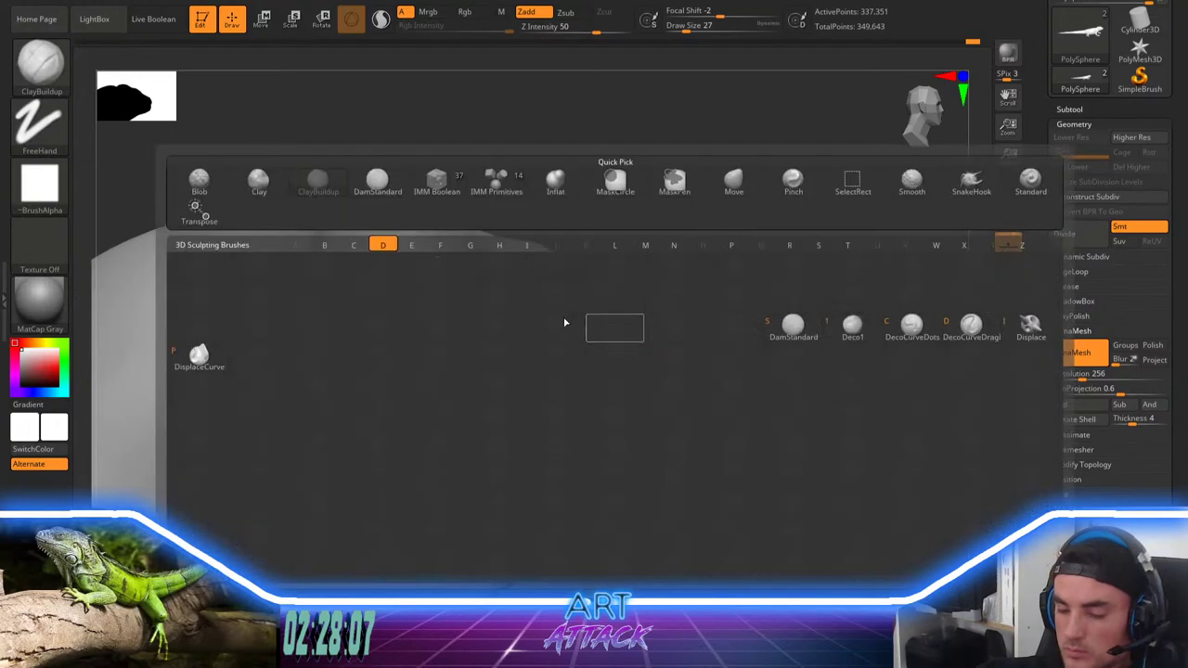
{"action": "key", "text": "s"}
{"action": "left_click_drag", "start_coordinate": [478, 357], "coordinate": [475, 353]}
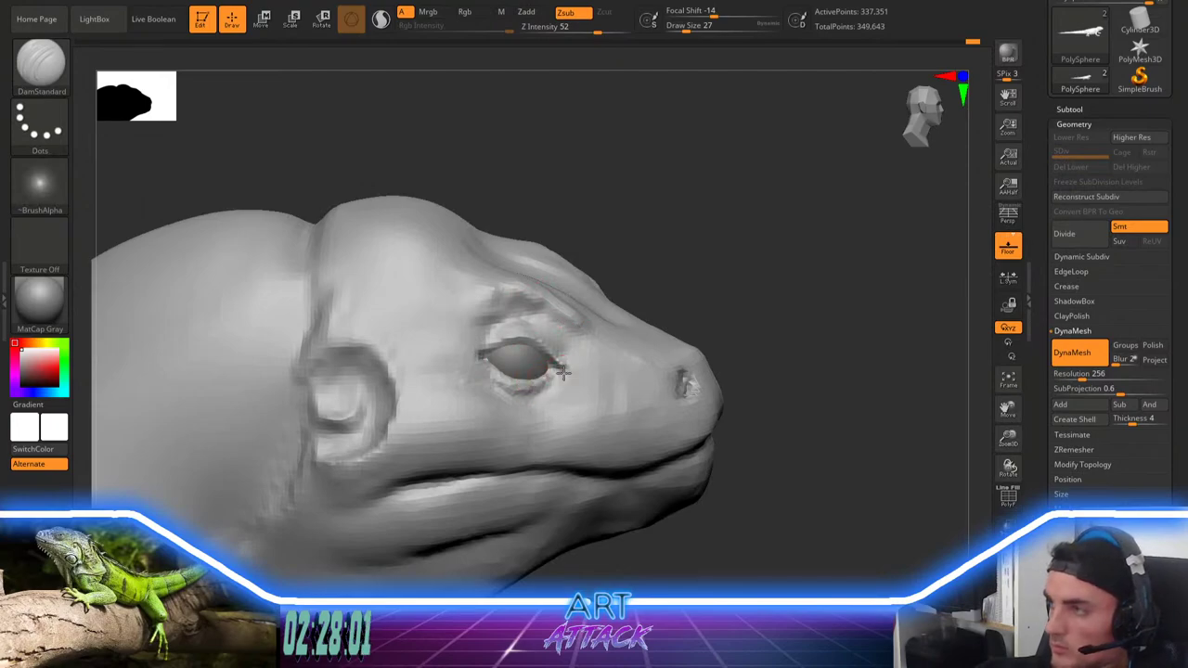
{"action": "left_click_drag", "start_coordinate": [556, 366], "coordinate": [567, 369]}
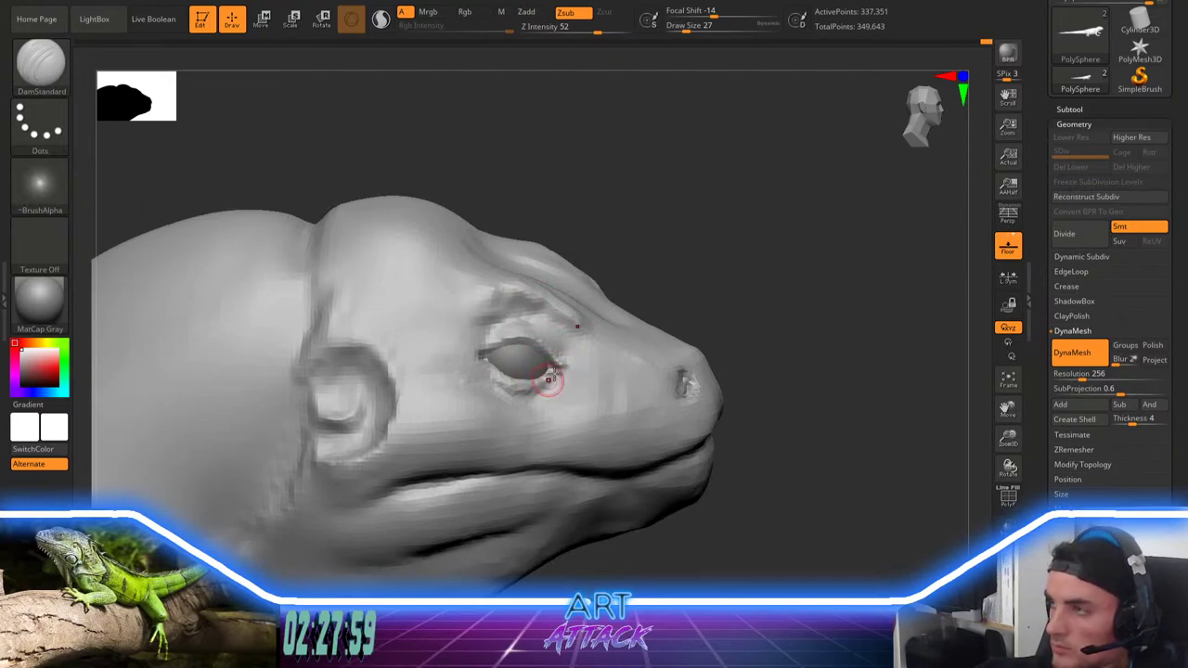
Step: Build up and smooth the brow ridge and the fold in front of the eye with ClayBuildup at draw size 37
{"action": "key", "text": "space"}
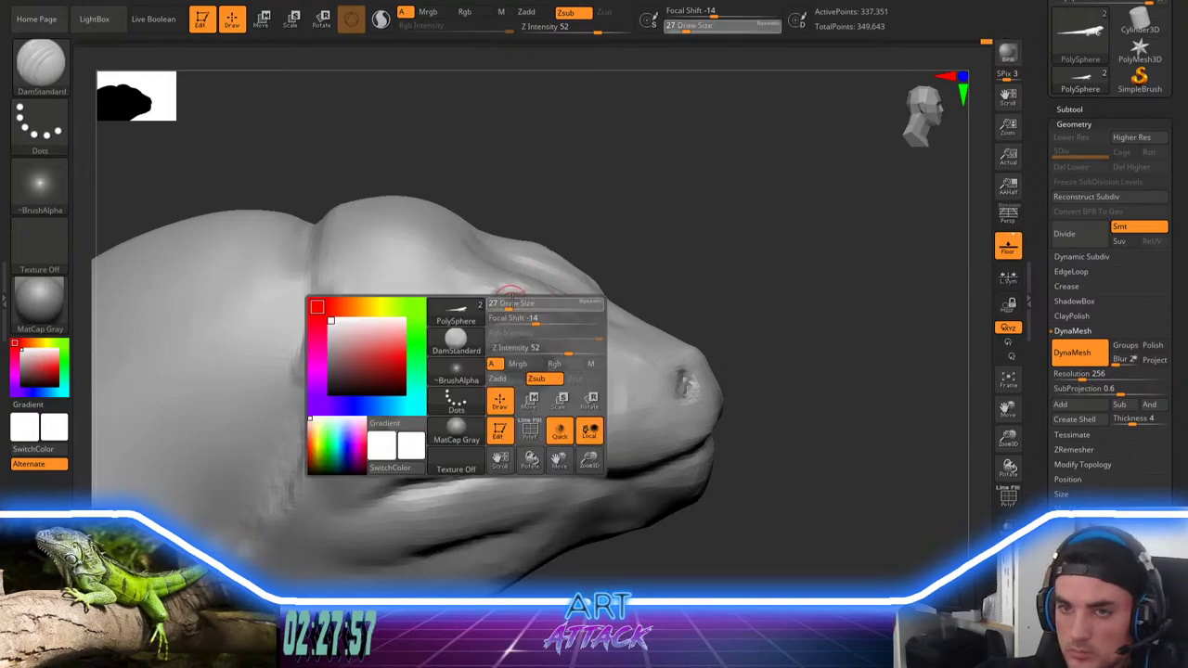
{"action": "left_click_drag", "start_coordinate": [508, 301], "coordinate": [512, 300]}
{"action": "key", "text": "b"}
{"action": "key", "text": "c"}
{"action": "key", "text": "b"}
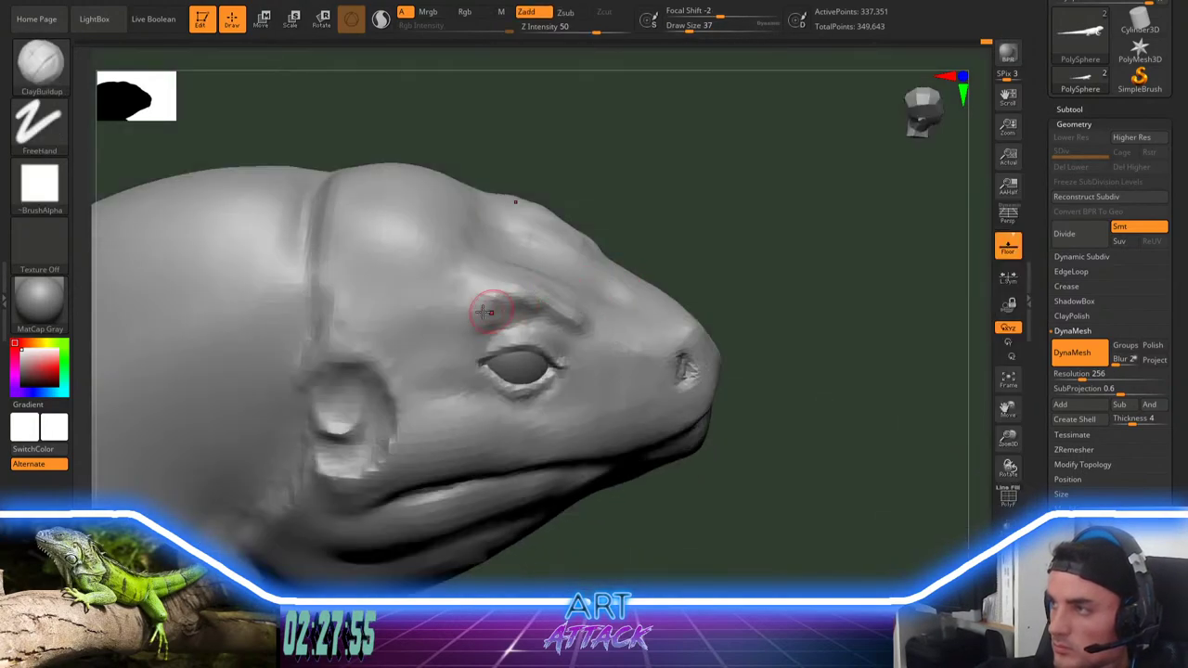
{"action": "left_click_drag", "start_coordinate": [503, 304], "coordinate": [578, 330]}
{"action": "mouse_move", "coordinate": [525, 284]}
{"action": "left_mouse_down", "text": "shift"}
{"action": "mouse_move", "coordinate": [568, 318]}
{"action": "mouse_move", "coordinate": [480, 284]}
{"action": "mouse_move", "coordinate": [580, 330]}
{"action": "left_mouse_up", "text": "shift"}
{"action": "mouse_move", "coordinate": [514, 311]}
{"action": "left_mouse_down"}
{"action": "mouse_move", "coordinate": [591, 331]}
{"action": "mouse_move", "coordinate": [586, 349]}
{"action": "mouse_move", "coordinate": [568, 331]}
{"action": "mouse_move", "coordinate": [598, 359]}
{"action": "mouse_move", "coordinate": [555, 409]}
{"action": "left_mouse_up"}
{"action": "mouse_move", "coordinate": [600, 351]}
{"action": "left_mouse_down"}
{"action": "mouse_move", "coordinate": [569, 394]}
{"action": "mouse_move", "coordinate": [575, 366]}
{"action": "left_mouse_up"}
Step: Add volume to the cheek below the eye with ClayBuildup at draw size 83 and smooth it
{"action": "key", "text": "space"}
{"action": "left_click_drag", "start_coordinate": [446, 408], "coordinate": [579, 432]}
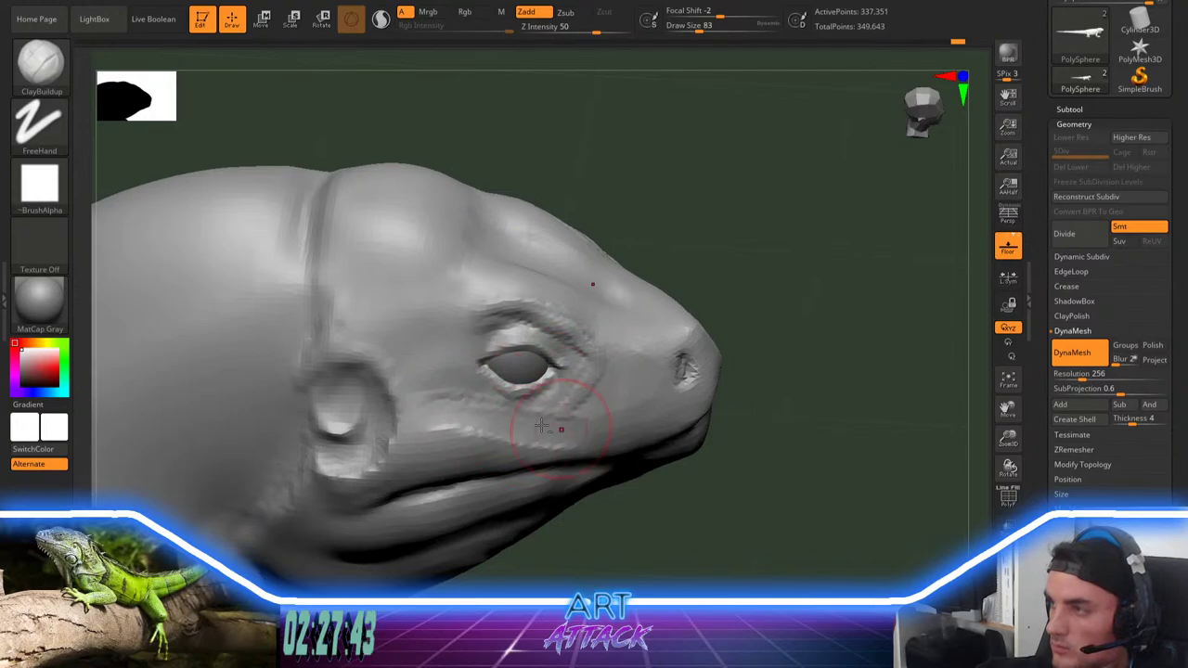
{"action": "left_click_drag", "start_coordinate": [479, 418], "coordinate": [634, 414], "text": "shift"}
{"action": "right_click_drag", "start_coordinate": [650, 394], "coordinate": [669, 364]}
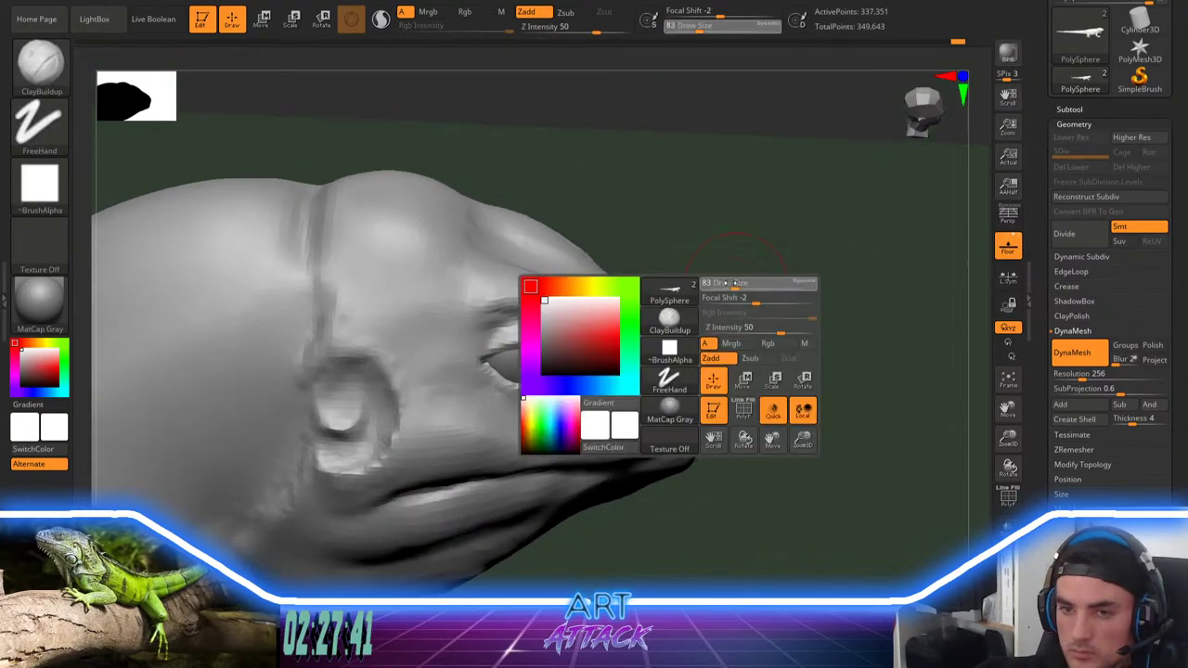
Step: Smooth the lips and carve the mouth line from its rear corner toward the snout with DamStandard at draw size 56
{"action": "mouse_move", "coordinate": [822, 264]}
{"action": "right_mouse_down"}
{"action": "mouse_move", "coordinate": [714, 223]}
{"action": "mouse_move", "coordinate": [726, 218]}
{"action": "right_mouse_up"}
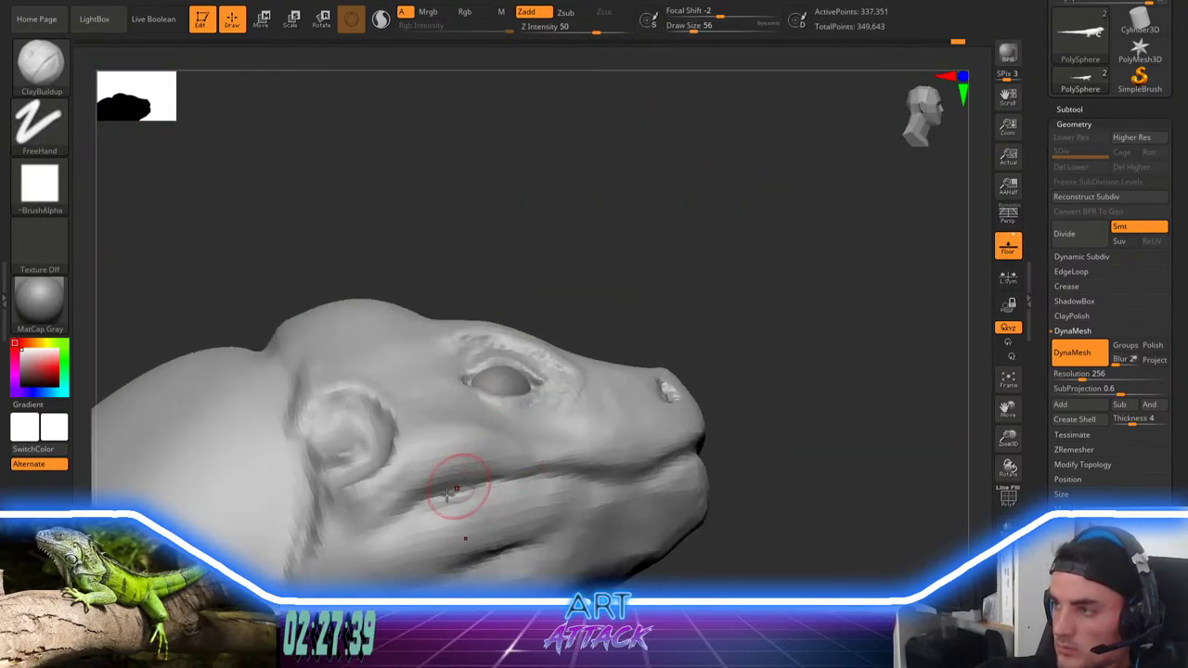
{"action": "left_click_drag", "start_coordinate": [455, 491], "coordinate": [708, 453], "text": "shift"}
{"action": "key", "text": "b"}
{"action": "key", "text": "d"}
{"action": "key", "text": "s"}
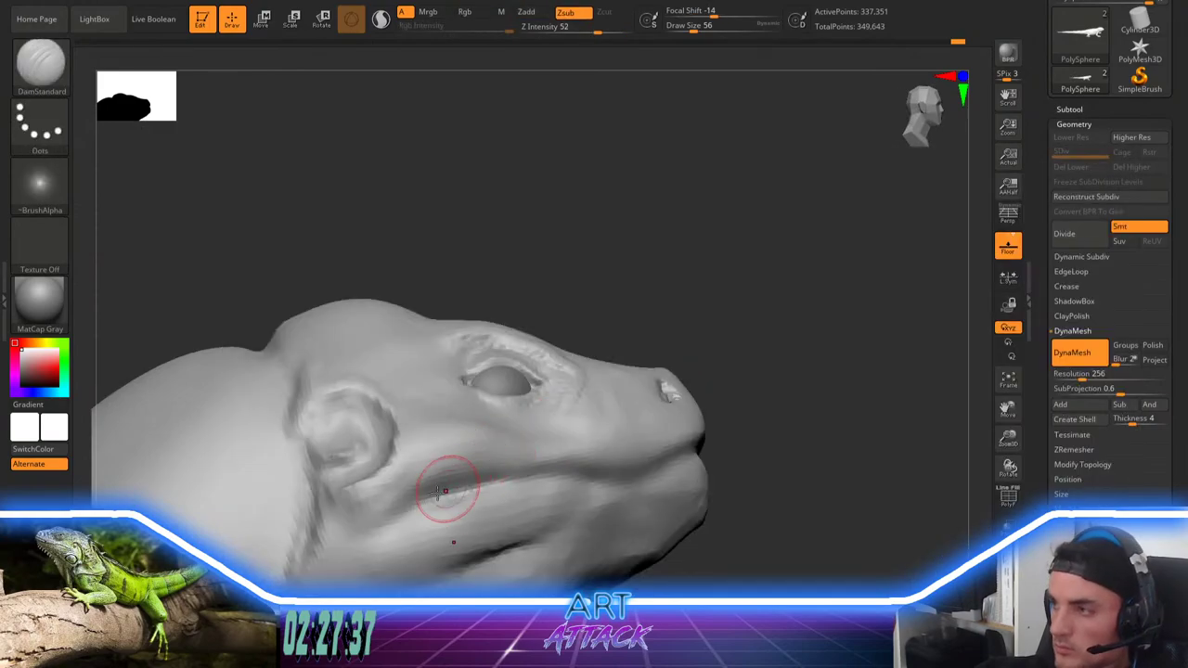
{"action": "mouse_move", "coordinate": [709, 311]}
{"action": "left_mouse_down"}
{"action": "mouse_move", "coordinate": [692, 279]}
{"action": "mouse_move", "coordinate": [661, 298]}
{"action": "left_mouse_up"}
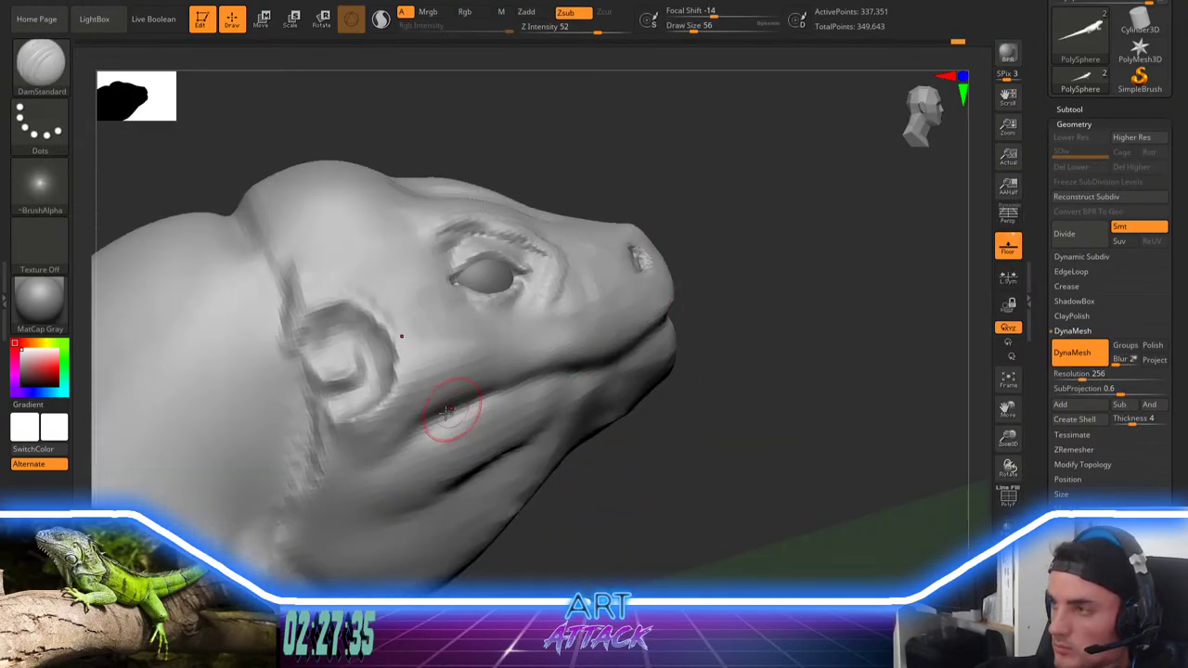
{"action": "mouse_move", "coordinate": [419, 424]}
{"action": "left_mouse_down"}
{"action": "mouse_move", "coordinate": [509, 382]}
{"action": "mouse_move", "coordinate": [596, 363]}
{"action": "left_mouse_up"}
{"action": "right_click", "coordinate": [623, 358]}
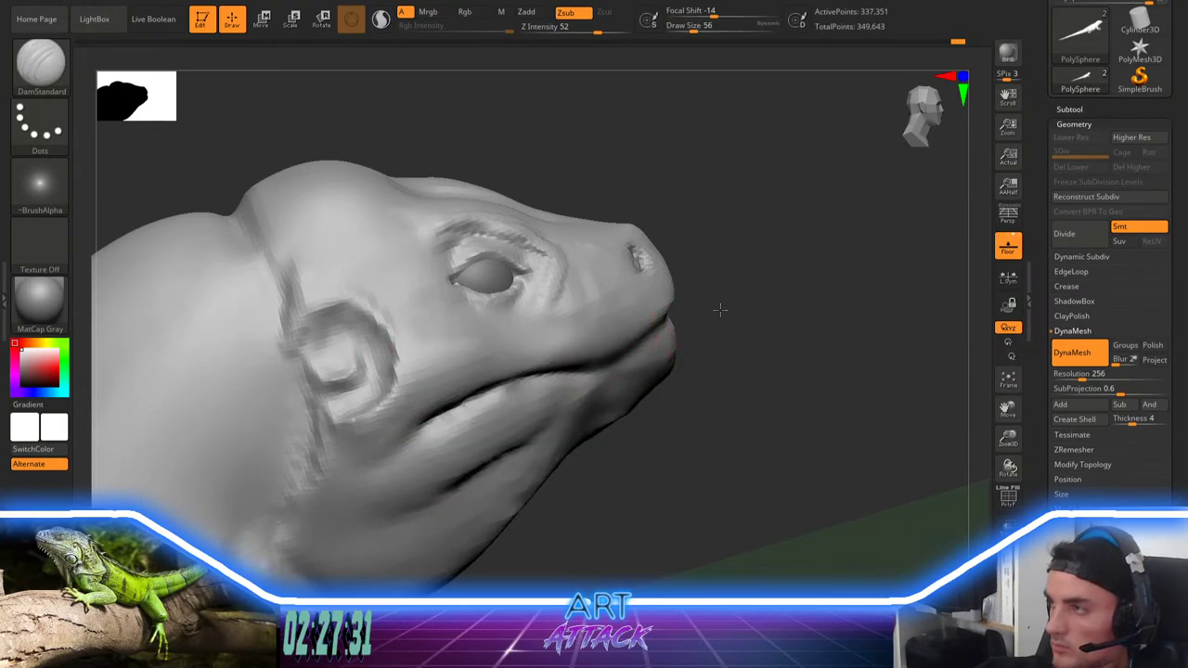
Step: Carve a crease along the lower jaw beneath the lip with DamStandard at draw size 54 and smooth its front end
{"action": "left_click_drag", "start_coordinate": [718, 310], "coordinate": [685, 315]}
{"action": "key", "text": "["}
{"action": "mouse_move", "coordinate": [599, 361]}
{"action": "left_mouse_down"}
{"action": "mouse_move", "coordinate": [639, 352]}
{"action": "mouse_move", "coordinate": [727, 294]}
{"action": "mouse_move", "coordinate": [780, 303]}
{"action": "mouse_move", "coordinate": [793, 326]}
{"action": "mouse_move", "coordinate": [728, 373]}
{"action": "left_mouse_up"}
{"action": "key", "text": "space"}
{"action": "left_click", "coordinate": [786, 290]}
{"action": "mouse_move", "coordinate": [772, 320]}
{"action": "left_mouse_down"}
{"action": "mouse_move", "coordinate": [740, 302]}
{"action": "mouse_move", "coordinate": [745, 278]}
{"action": "mouse_move", "coordinate": [733, 268]}
{"action": "left_mouse_up"}
{"action": "key", "text": "]"}
{"action": "left_click_drag", "start_coordinate": [687, 356], "coordinate": [696, 385]}
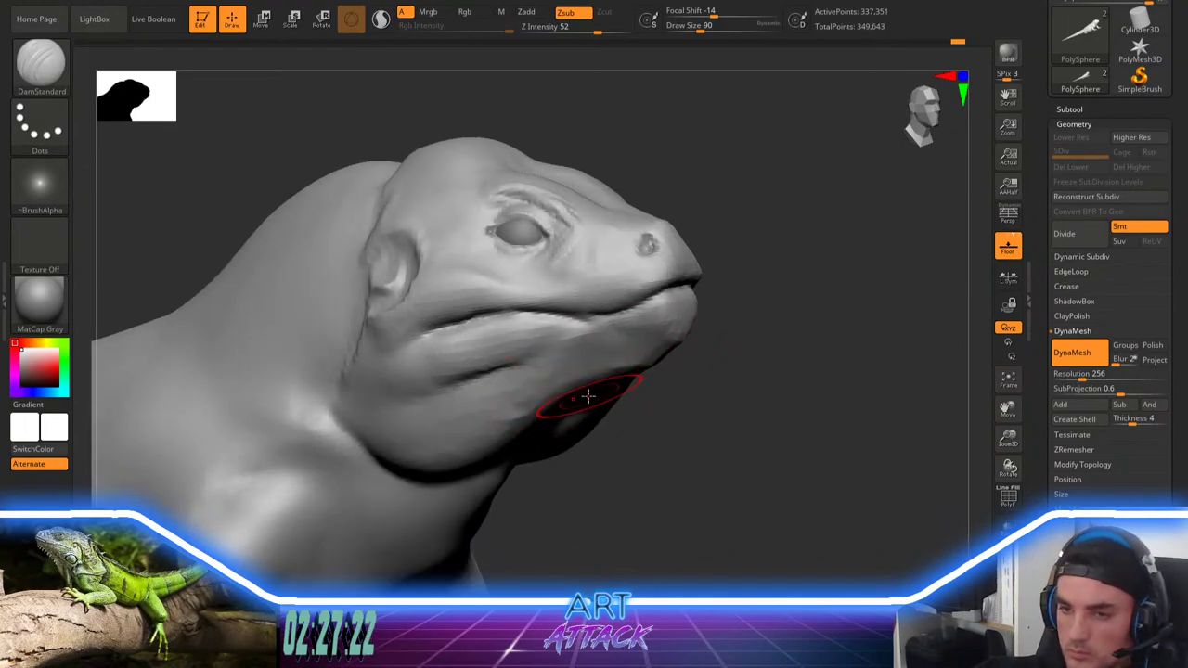
{"action": "left_click_drag", "start_coordinate": [644, 390], "coordinate": [675, 390]}
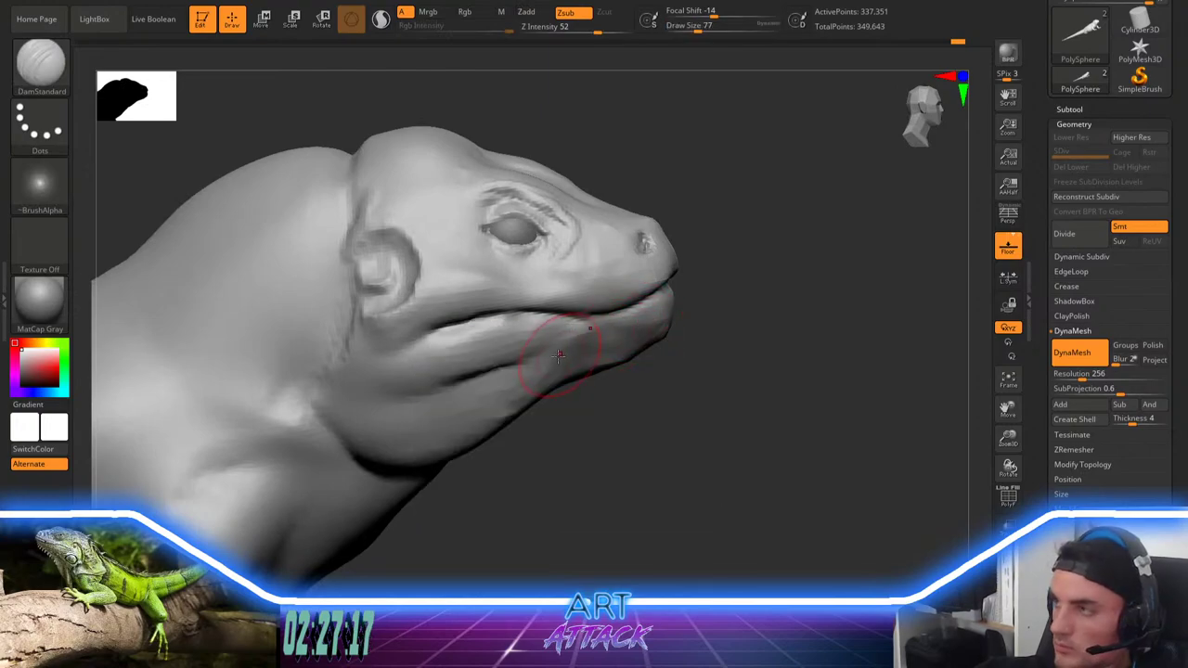
{"action": "key", "text": "space"}
{"action": "left_click_drag", "start_coordinate": [558, 356], "coordinate": [554, 358]}
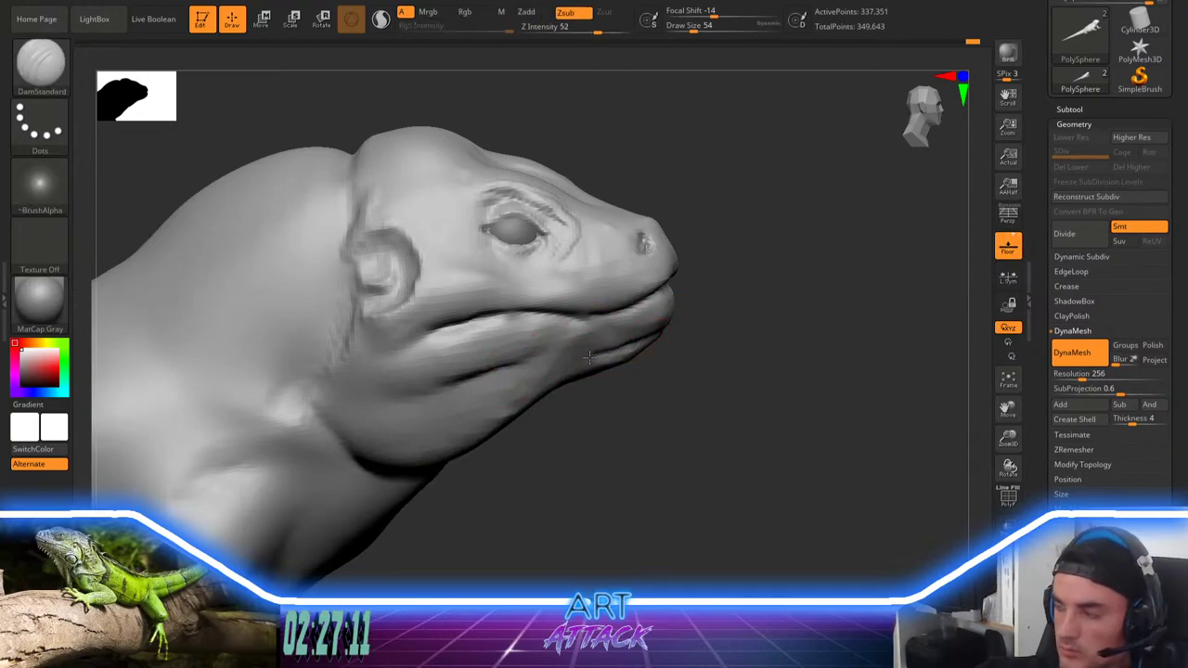
{"action": "left_click_drag", "start_coordinate": [653, 347], "coordinate": [632, 357], "text": "shift"}
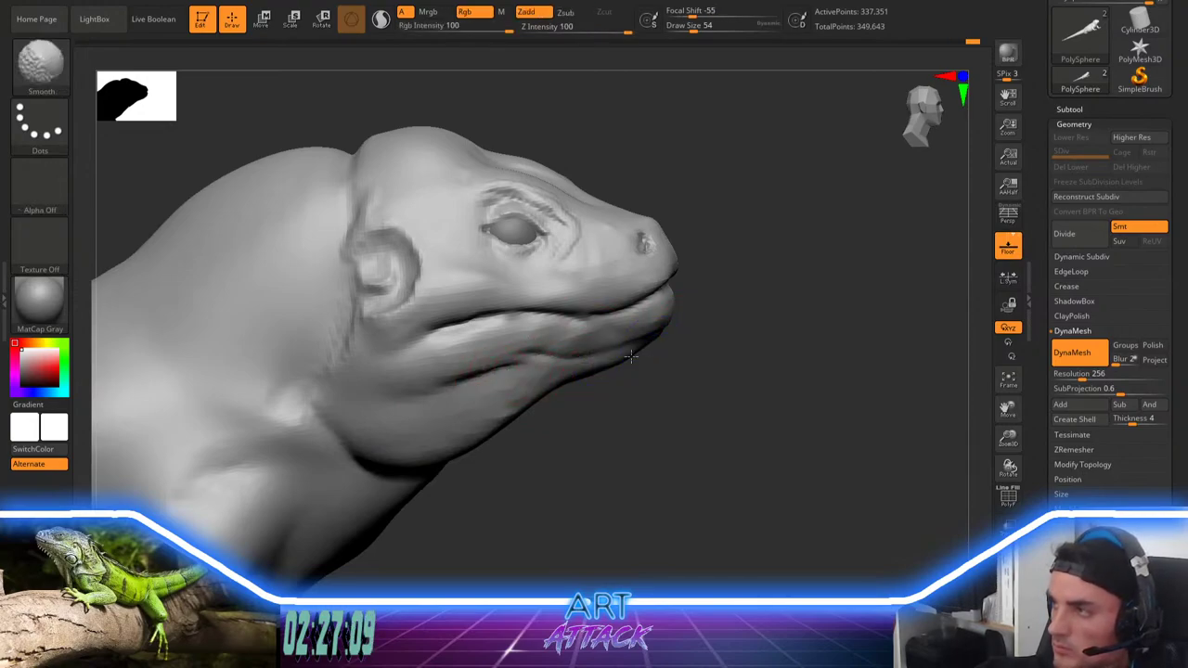
Step: Reshape the side of the head at the ear with the Move brush at draw size 172, working from above
{"action": "mouse_move", "coordinate": [483, 476]}
{"action": "left_mouse_down"}
{"action": "mouse_move", "coordinate": [650, 278]}
{"action": "mouse_move", "coordinate": [697, 387]}
{"action": "mouse_move", "coordinate": [701, 417]}
{"action": "mouse_move", "coordinate": [681, 451]}
{"action": "left_mouse_up"}
{"action": "key", "text": "b"}
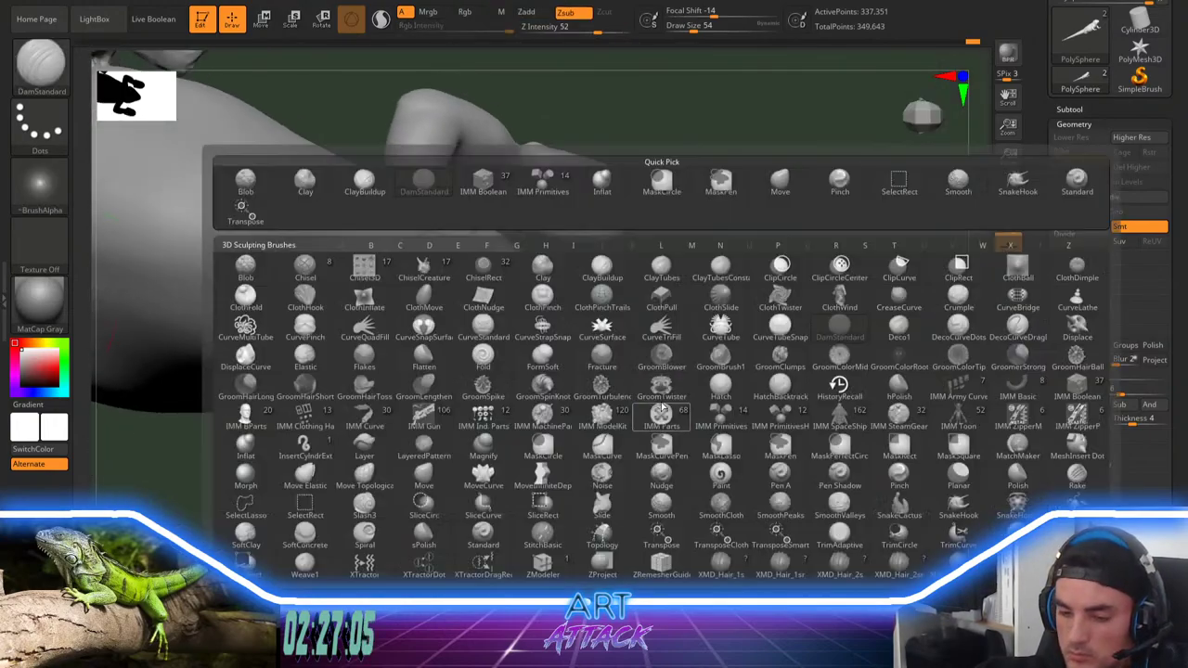
{"action": "key", "text": "m"}
{"action": "key", "text": "v"}
{"action": "key", "text": "space"}
{"action": "left_click", "coordinate": [614, 309]}
{"action": "left_click_drag", "start_coordinate": [516, 277], "coordinate": [514, 284]}
{"action": "key", "text": "space"}
{"action": "left_click", "coordinate": [520, 265]}
{"action": "left_click_drag", "start_coordinate": [650, 210], "coordinate": [693, 206]}
{"action": "key", "text": "space"}
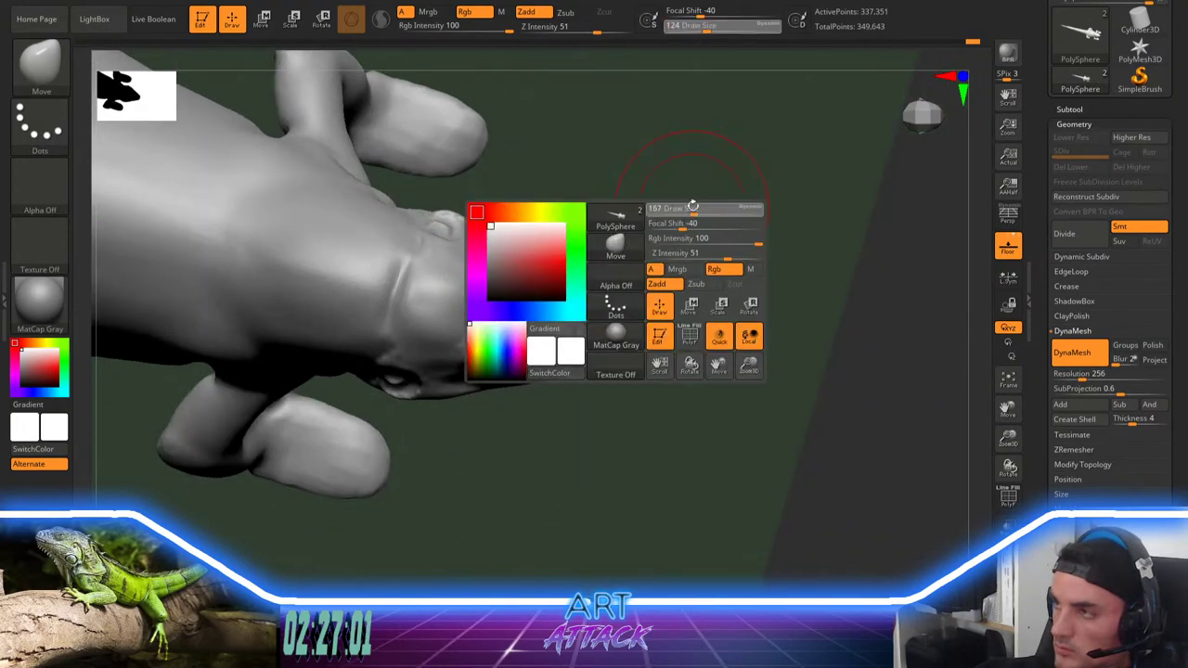
{"action": "left_click", "coordinate": [693, 205]}
{"action": "left_click_drag", "start_coordinate": [434, 226], "coordinate": [432, 223]}
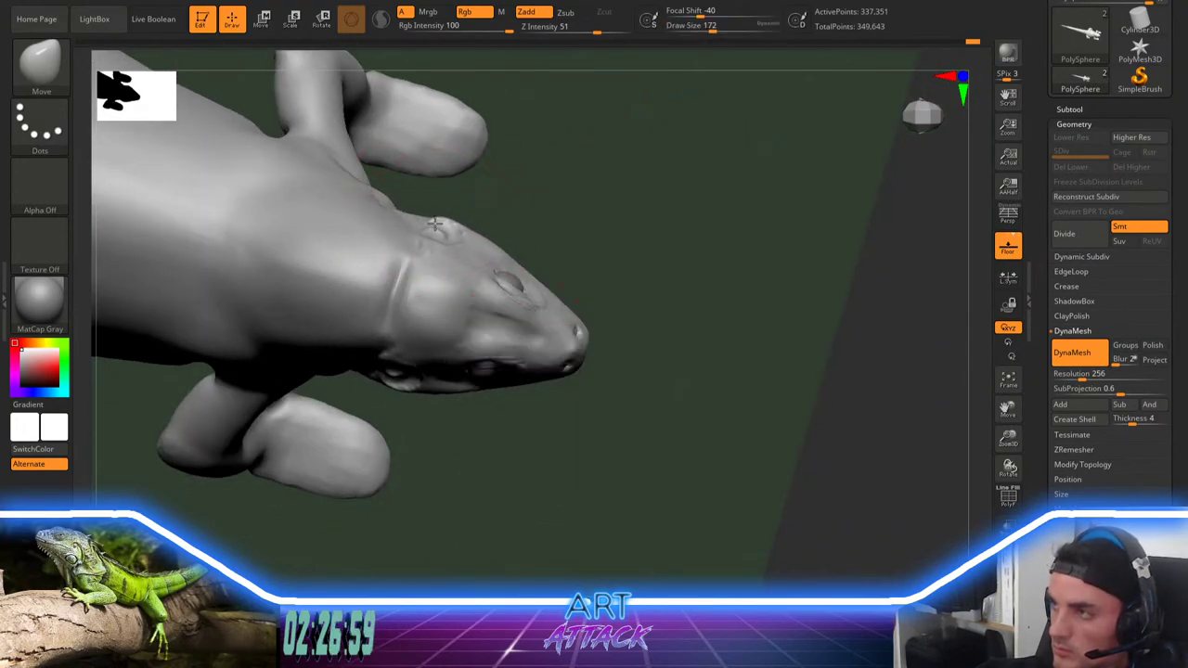
Step: Push the protruding ear closer to the head with the Move brush at draw size 104
{"action": "key", "text": "space"}
{"action": "left_click", "coordinate": [497, 249]}
{"action": "left_click_drag", "start_coordinate": [496, 251], "coordinate": [498, 245]}
{"action": "left_click_drag", "start_coordinate": [440, 218], "coordinate": [446, 225]}
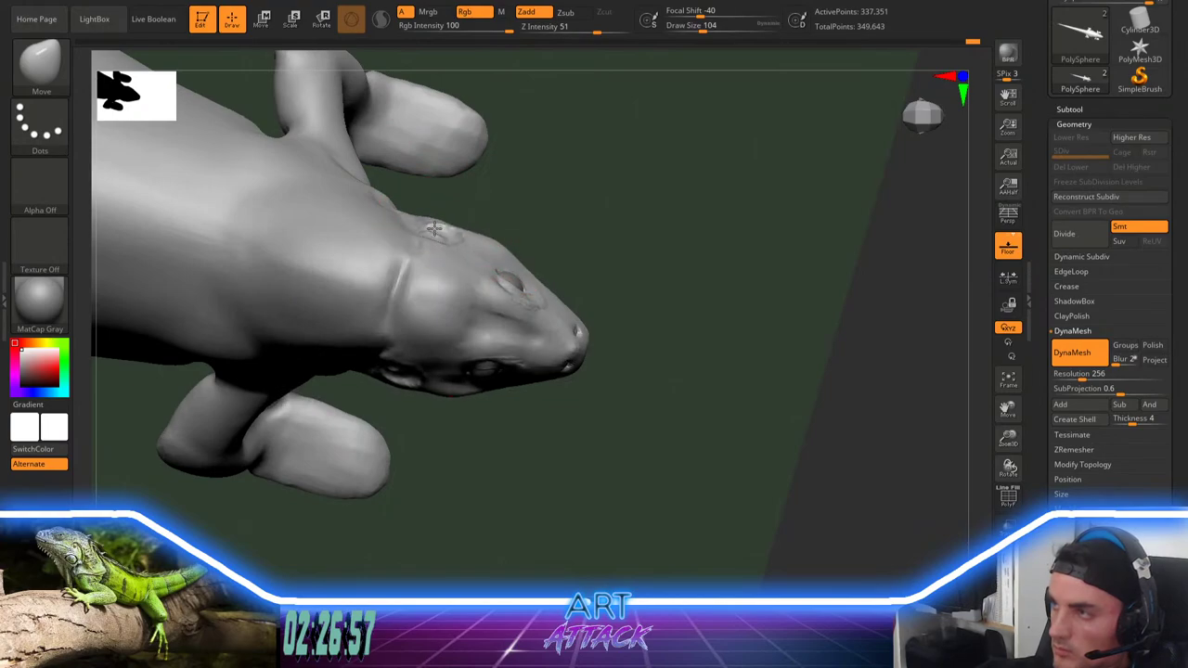
Step: Build a raised ridge along the nape and upper back with ClayBuildup at draw size 39
{"action": "mouse_move", "coordinate": [620, 197]}
{"action": "left_mouse_down"}
{"action": "mouse_move", "coordinate": [602, 210]}
{"action": "mouse_move", "coordinate": [602, 122]}
{"action": "left_mouse_up"}
{"action": "mouse_move", "coordinate": [638, 179]}
{"action": "left_mouse_down"}
{"action": "mouse_move", "coordinate": [641, 167]}
{"action": "mouse_move", "coordinate": [681, 183]}
{"action": "mouse_move", "coordinate": [726, 242]}
{"action": "mouse_move", "coordinate": [714, 267]}
{"action": "left_mouse_up"}
{"action": "key", "text": "bracketleft"}
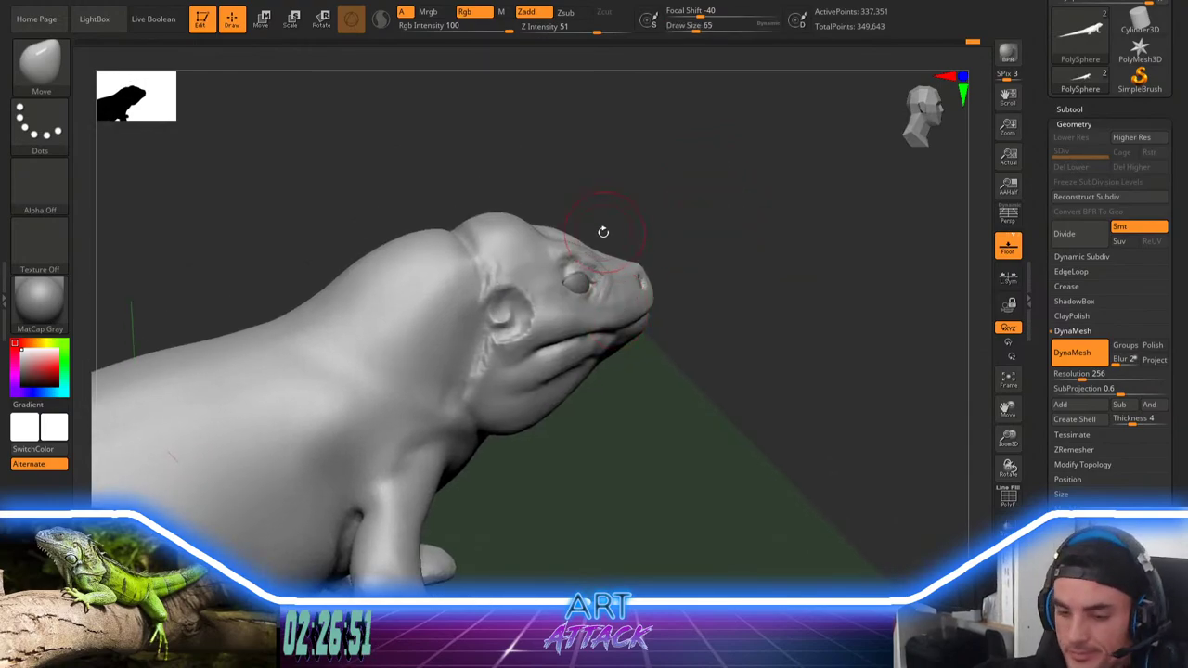
{"action": "key", "text": "b"}
{"action": "key", "text": "c"}
{"action": "key", "text": "b"}
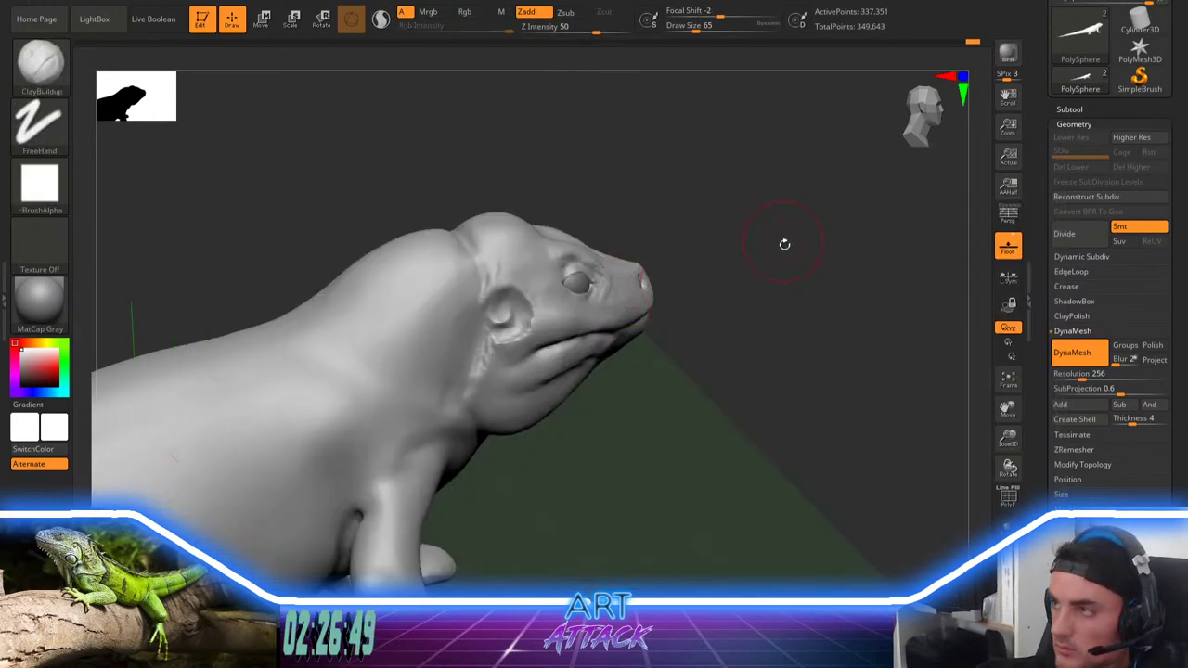
{"action": "left_click_drag", "start_coordinate": [785, 244], "coordinate": [793, 268]}
{"action": "left_click_drag", "start_coordinate": [384, 333], "coordinate": [472, 284]}
{"action": "key", "text": "bracketright"}
{"action": "mouse_move", "coordinate": [411, 315]}
{"action": "left_mouse_down"}
{"action": "mouse_move", "coordinate": [470, 284]}
{"action": "mouse_move", "coordinate": [306, 387]}
{"action": "left_mouse_up"}
{"action": "left_click_drag", "start_coordinate": [378, 340], "coordinate": [235, 414]}
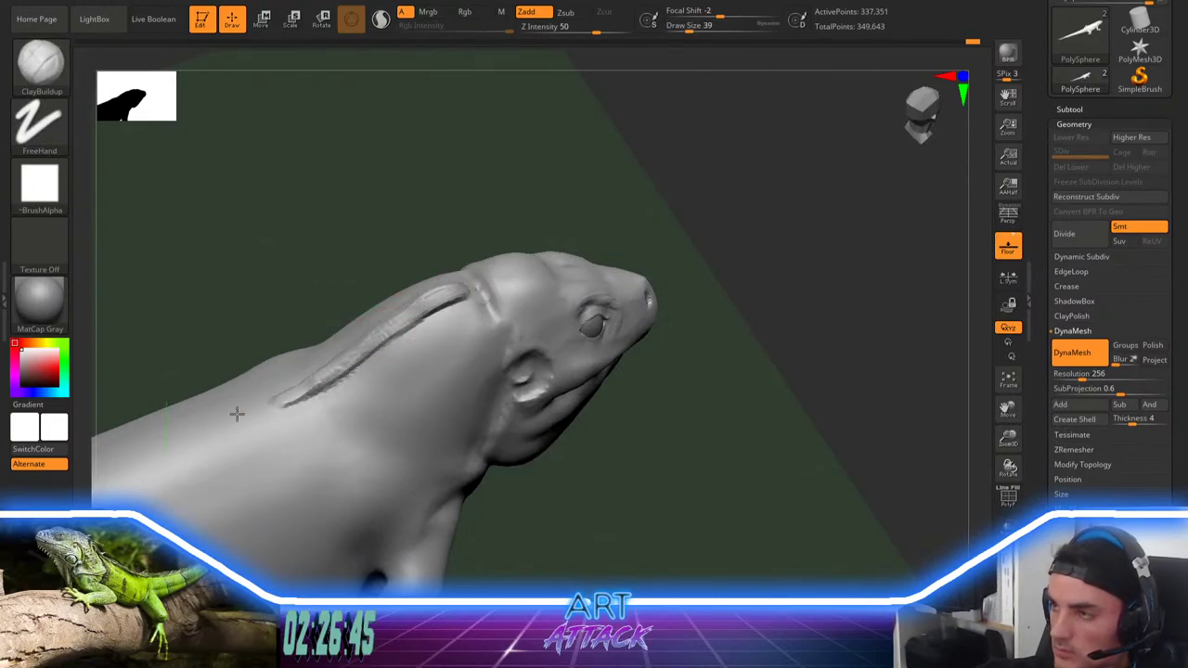
Step: Extend the ridge along the spine toward the tail with ClayBuildup and smooth its full length
{"action": "mouse_move", "coordinate": [346, 272]}
{"action": "left_mouse_down", "text": "alt"}
{"action": "mouse_move", "coordinate": [268, 241]}
{"action": "mouse_move", "coordinate": [306, 311]}
{"action": "left_mouse_up", "text": "alt"}
{"action": "left_click_drag", "start_coordinate": [496, 322], "coordinate": [616, 284], "text": "alt"}
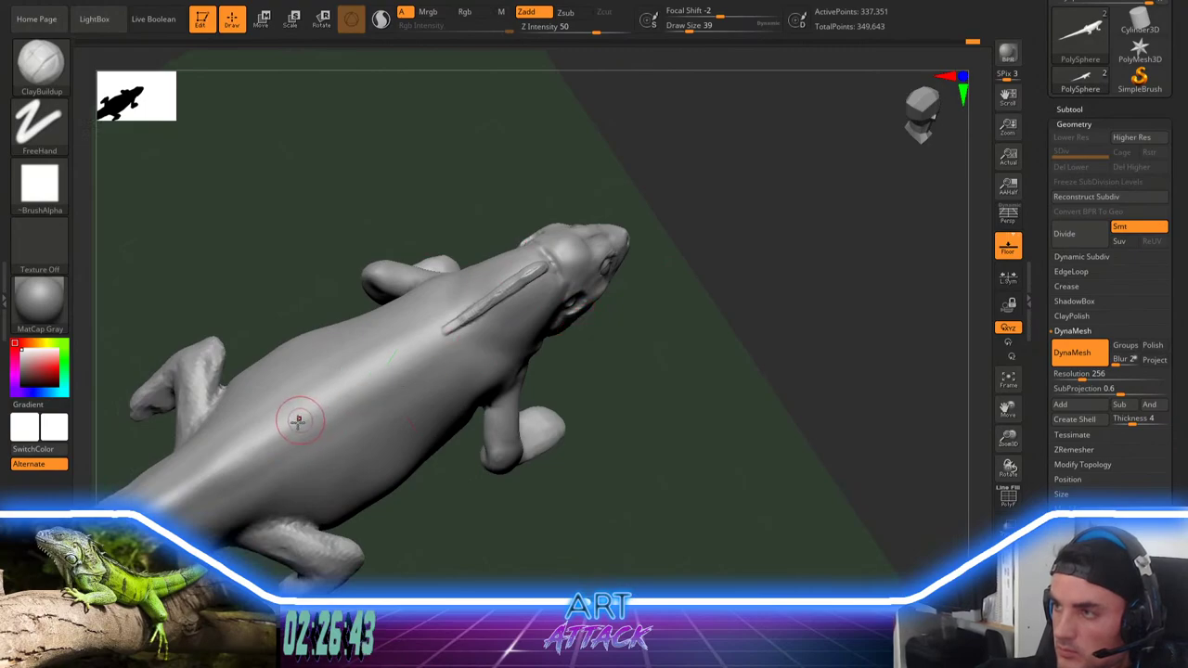
{"action": "mouse_move", "coordinate": [298, 418]}
{"action": "left_mouse_down"}
{"action": "mouse_move", "coordinate": [446, 332]}
{"action": "mouse_move", "coordinate": [417, 345]}
{"action": "left_mouse_up"}
{"action": "mouse_move", "coordinate": [336, 389]}
{"action": "left_mouse_down"}
{"action": "mouse_move", "coordinate": [517, 281]}
{"action": "mouse_move", "coordinate": [296, 417]}
{"action": "left_mouse_up"}
{"action": "left_click_drag", "start_coordinate": [209, 476], "coordinate": [375, 368]}
{"action": "left_click_drag", "start_coordinate": [536, 267], "coordinate": [173, 493], "text": "shift"}
Step: Blend the front end of the spine ridge into the crease behind the head by building up and smoothing
{"action": "mouse_move", "coordinate": [717, 237]}
{"action": "left_mouse_down"}
{"action": "mouse_move", "coordinate": [713, 190]}
{"action": "mouse_move", "coordinate": [710, 215]}
{"action": "mouse_move", "coordinate": [692, 213]}
{"action": "left_mouse_up"}
{"action": "mouse_move", "coordinate": [594, 233]}
{"action": "left_mouse_down", "text": "shift"}
{"action": "mouse_move", "coordinate": [580, 246]}
{"action": "mouse_move", "coordinate": [576, 302]}
{"action": "mouse_move", "coordinate": [547, 311]}
{"action": "left_mouse_up", "text": "shift"}
{"action": "mouse_move", "coordinate": [542, 257]}
{"action": "left_mouse_down"}
{"action": "mouse_move", "coordinate": [545, 265]}
{"action": "mouse_move", "coordinate": [526, 258]}
{"action": "mouse_move", "coordinate": [461, 288]}
{"action": "left_mouse_up"}
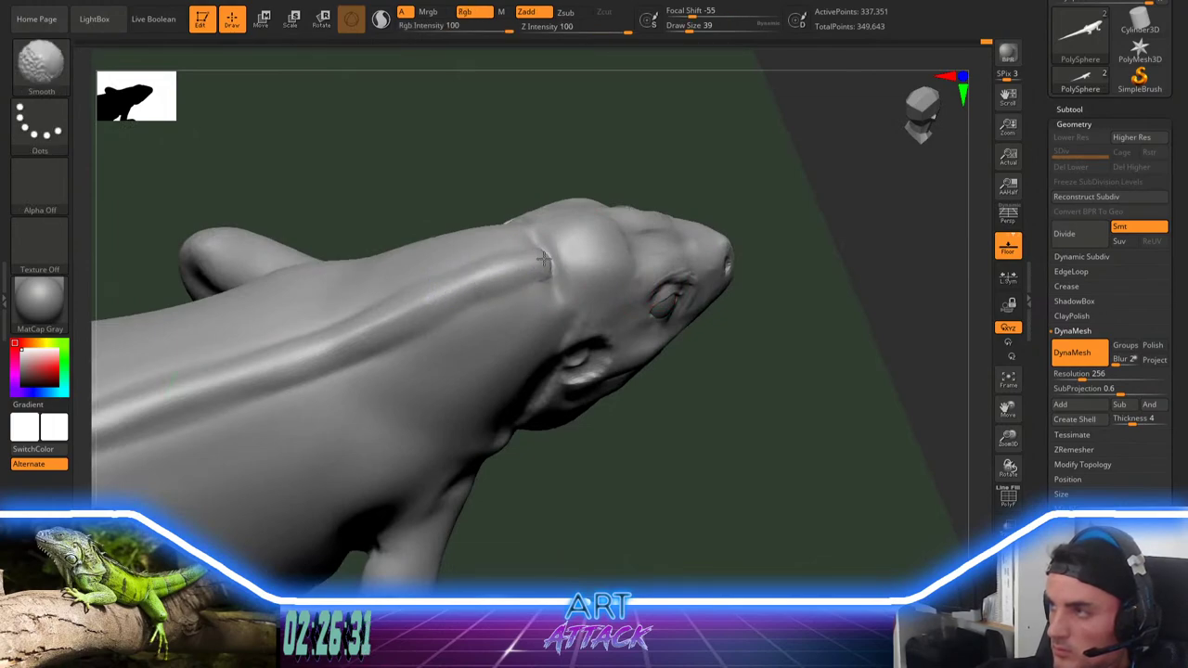
{"action": "mouse_move", "coordinate": [544, 259]}
{"action": "left_mouse_down", "text": "shift"}
{"action": "mouse_move", "coordinate": [552, 271]}
{"action": "mouse_move", "coordinate": [549, 244]}
{"action": "left_mouse_up", "text": "shift"}
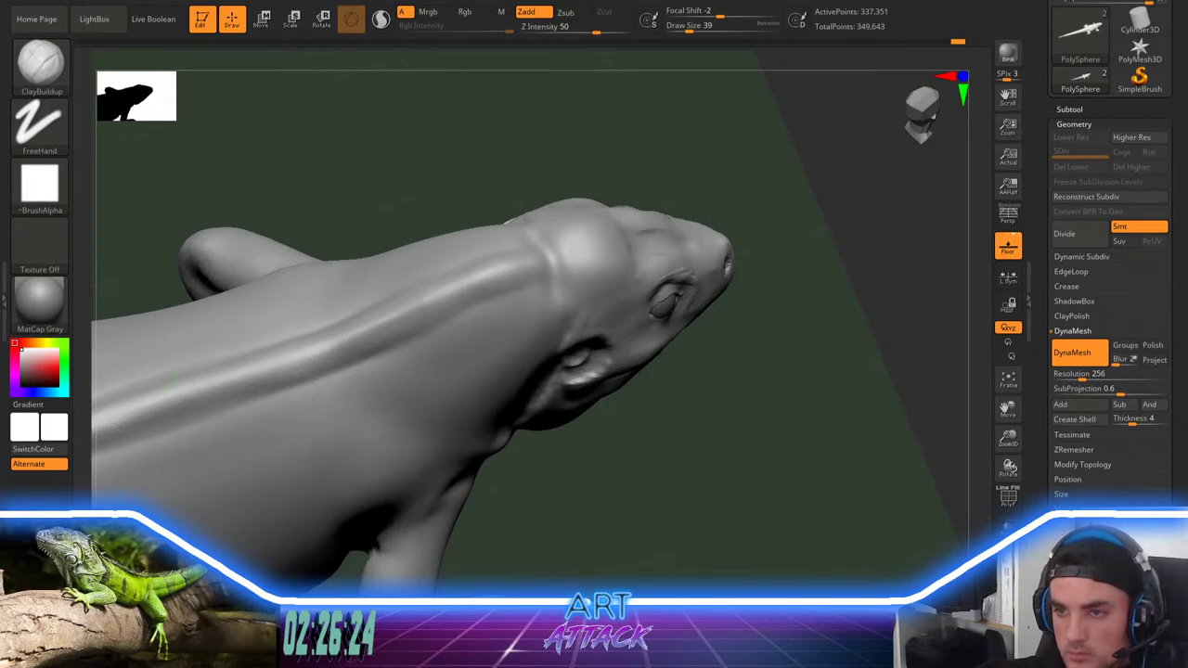
Step: Smooth the snout above the nostril and build up the nostril rim with ClayBuildup at draw size 18
{"action": "mouse_move", "coordinate": [788, 326]}
{"action": "left_mouse_down"}
{"action": "mouse_move", "coordinate": [769, 223]}
{"action": "mouse_move", "coordinate": [551, 301]}
{"action": "left_mouse_up"}
{"action": "key", "text": "space"}
{"action": "left_click", "coordinate": [596, 261]}
{"action": "mouse_move", "coordinate": [710, 264]}
{"action": "left_mouse_down"}
{"action": "mouse_move", "coordinate": [632, 258]}
{"action": "mouse_move", "coordinate": [637, 321]}
{"action": "mouse_move", "coordinate": [601, 330]}
{"action": "left_mouse_up"}
{"action": "key", "text": "shift"}
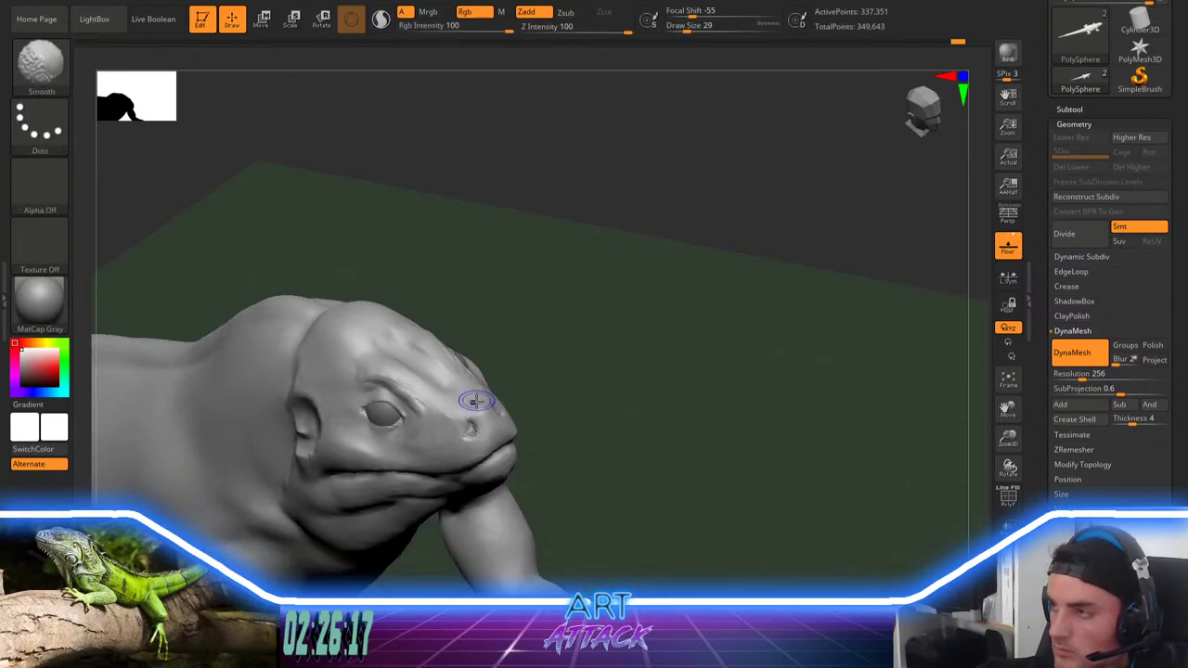
{"action": "mouse_move", "coordinate": [541, 358]}
{"action": "left_mouse_down"}
{"action": "mouse_move", "coordinate": [627, 328]}
{"action": "mouse_move", "coordinate": [626, 316]}
{"action": "left_mouse_up"}
{"action": "key", "text": "bracketleft"}
{"action": "mouse_move", "coordinate": [433, 418]}
{"action": "left_mouse_down"}
{"action": "mouse_move", "coordinate": [424, 420]}
{"action": "mouse_move", "coordinate": [436, 430]}
{"action": "left_mouse_up"}
{"action": "left_click_drag", "start_coordinate": [524, 387], "coordinate": [585, 374]}
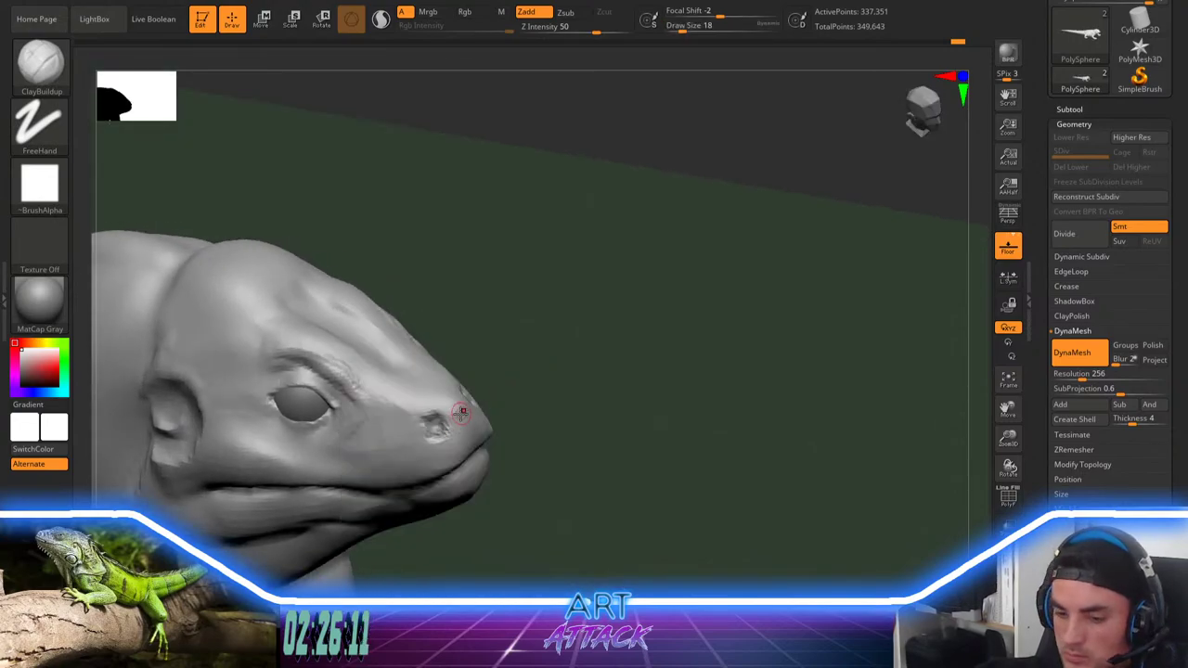
Step: Tighten the nostril opening with the Pinch brush at draw size 62 and Z Intensity 20
{"action": "key", "text": "b"}
{"action": "key", "text": "p"}
{"action": "key", "text": "i"}
{"action": "key", "text": "space"}
{"action": "key", "text": "space"}
{"action": "left_click_drag", "start_coordinate": [433, 376], "coordinate": [446, 376]}
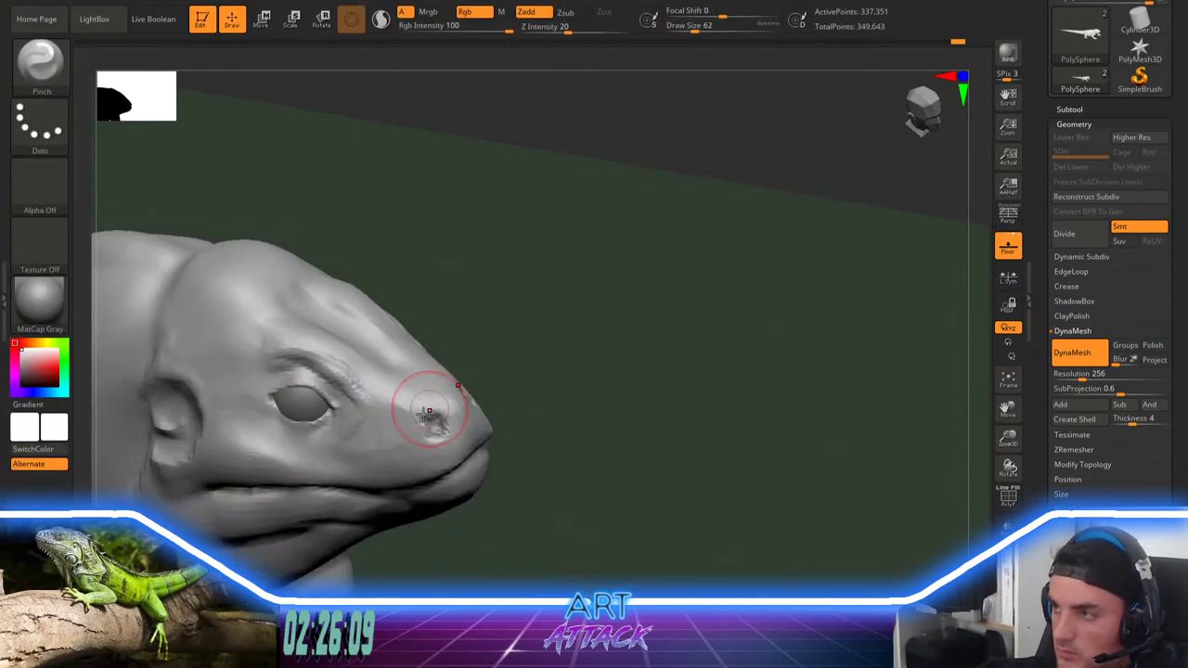
{"action": "key", "text": "space"}
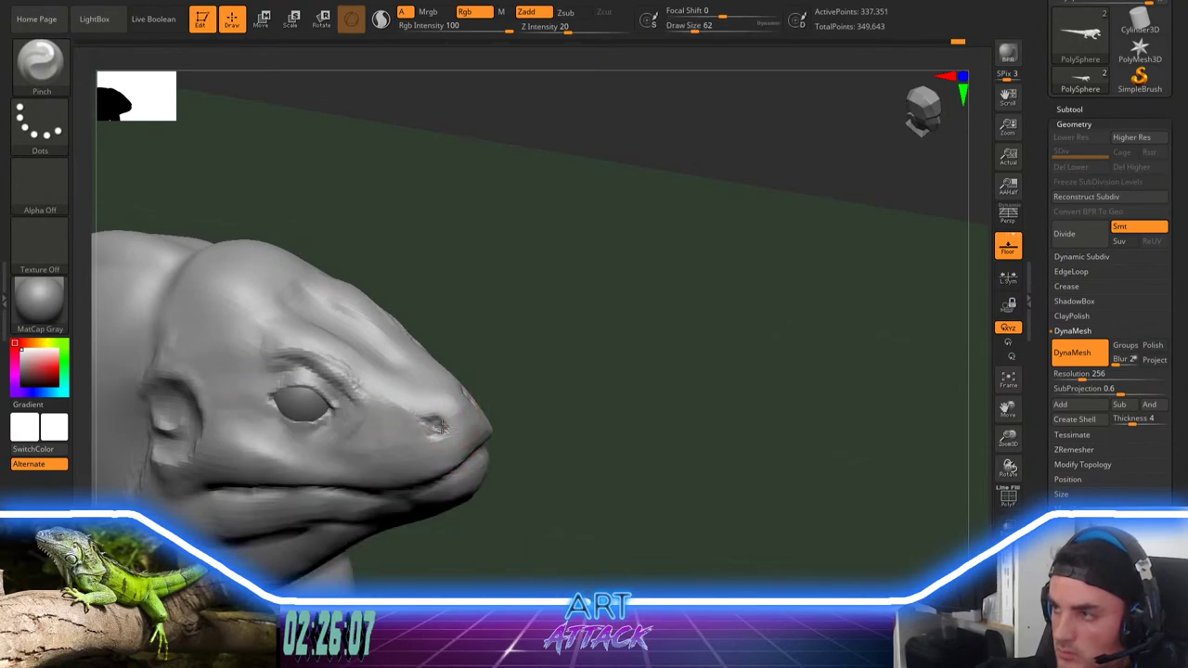
{"action": "left_click_drag", "start_coordinate": [443, 427], "coordinate": [447, 431]}
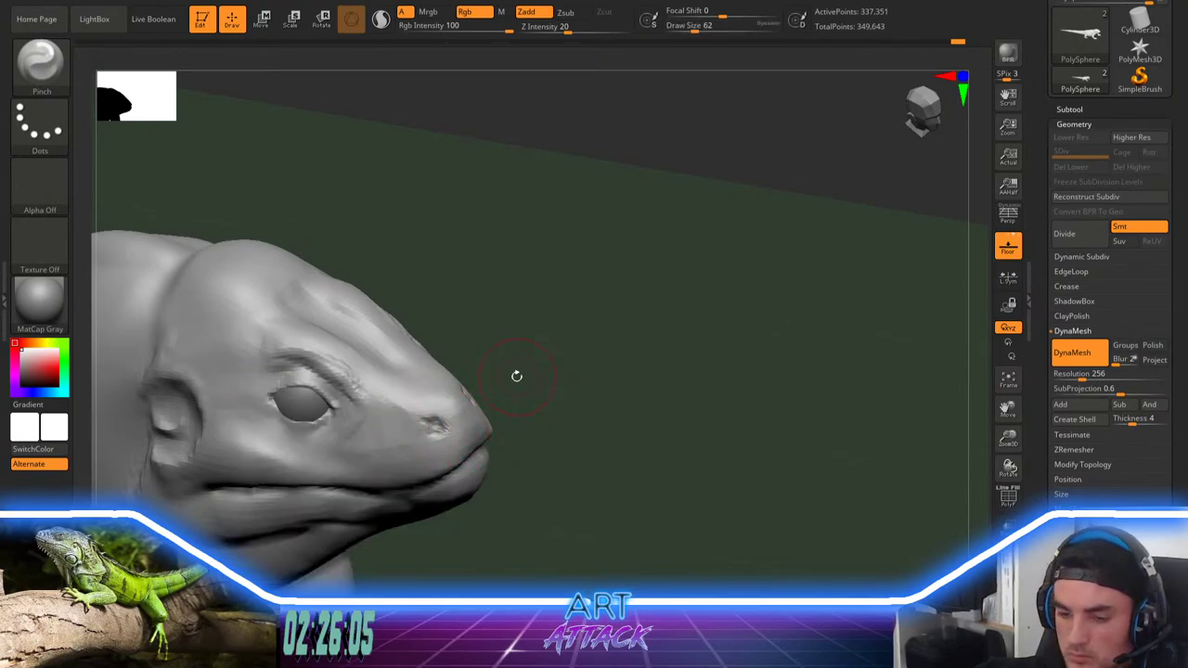
Step: Switch to the ClayBuildup brush and turn off the floor grid
{"action": "key", "text": "b"}
{"action": "key", "text": "c"}
{"action": "key", "text": "b"}
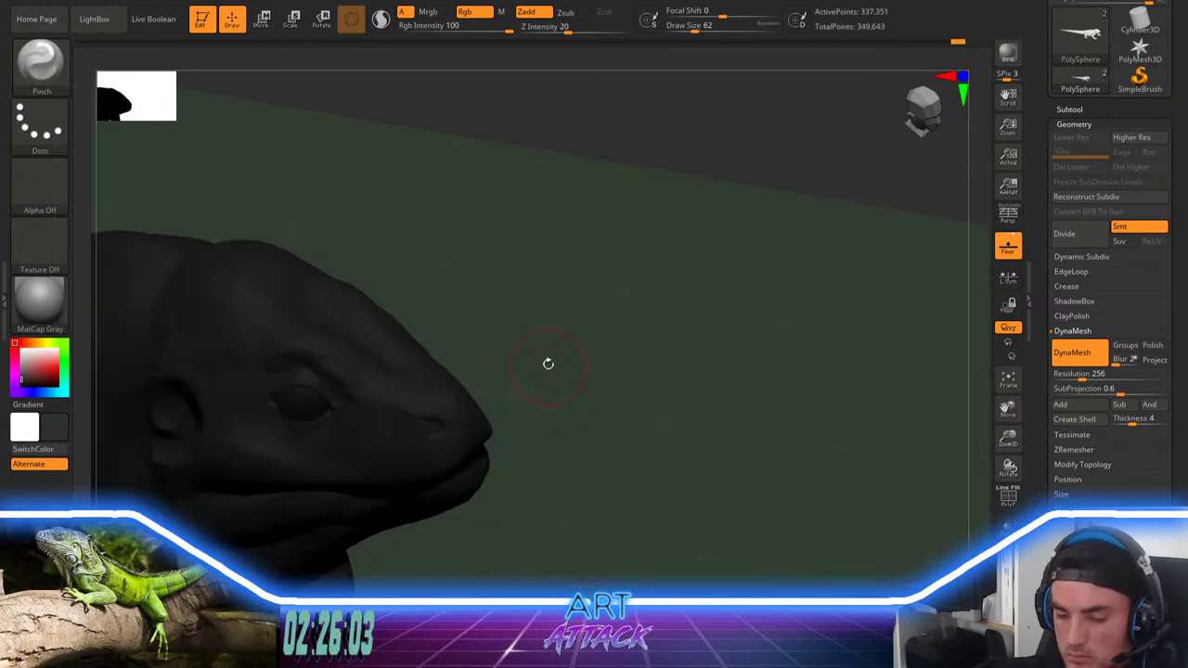
{"action": "key", "text": "space"}
{"action": "key", "text": "space"}
{"action": "left_click", "coordinate": [328, 383]}
{"action": "left_click_drag", "start_coordinate": [560, 334], "coordinate": [774, 326]}
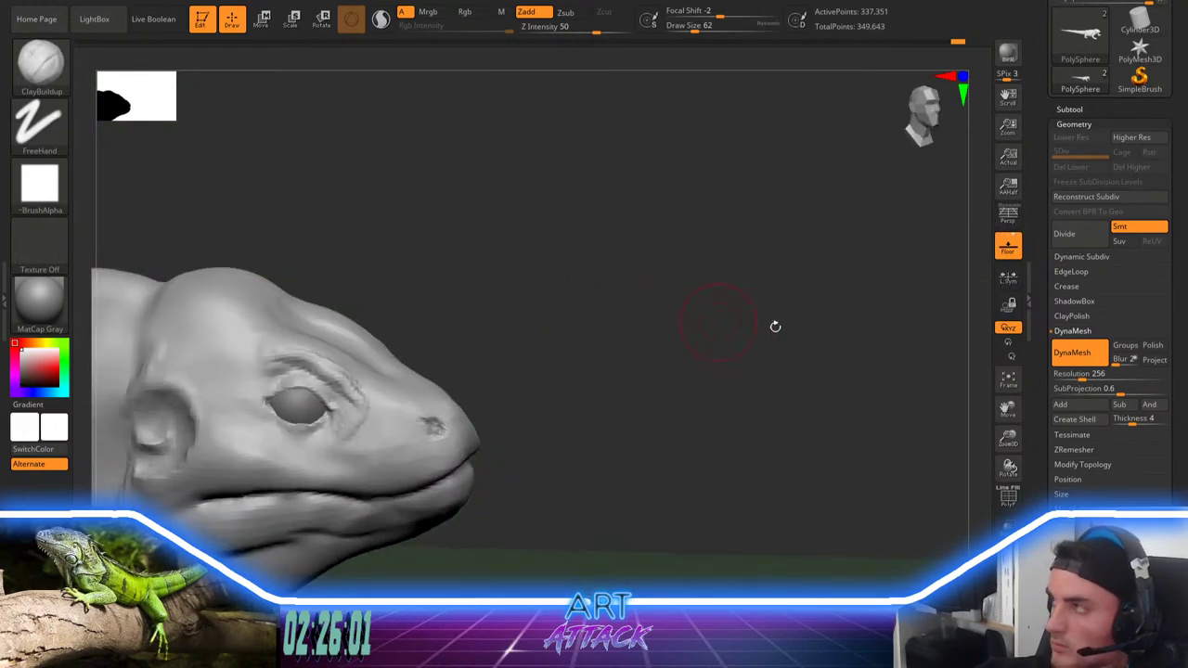
{"action": "left_click", "coordinate": [1009, 246]}
{"action": "left_click_drag", "start_coordinate": [588, 387], "coordinate": [677, 279], "text": "alt"}
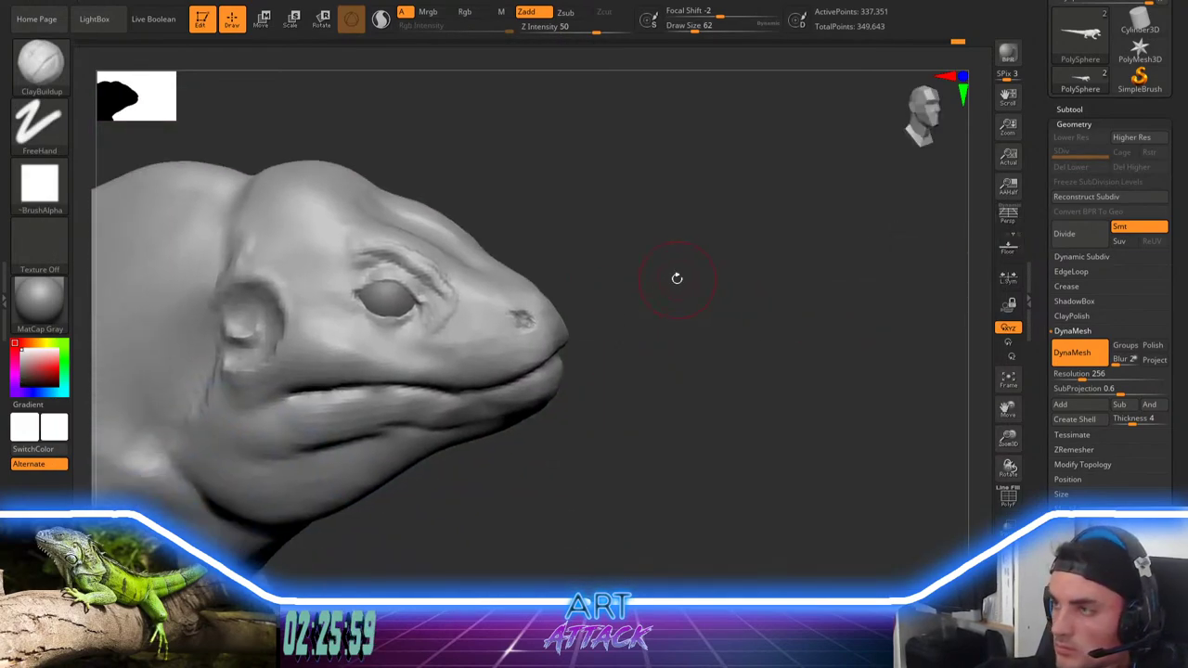
Step: Build up the upper lip along the mouth line with ClayBuildup at draw size 23
{"action": "left_click_drag", "start_coordinate": [631, 330], "coordinate": [666, 300]}
{"action": "key", "text": "space"}
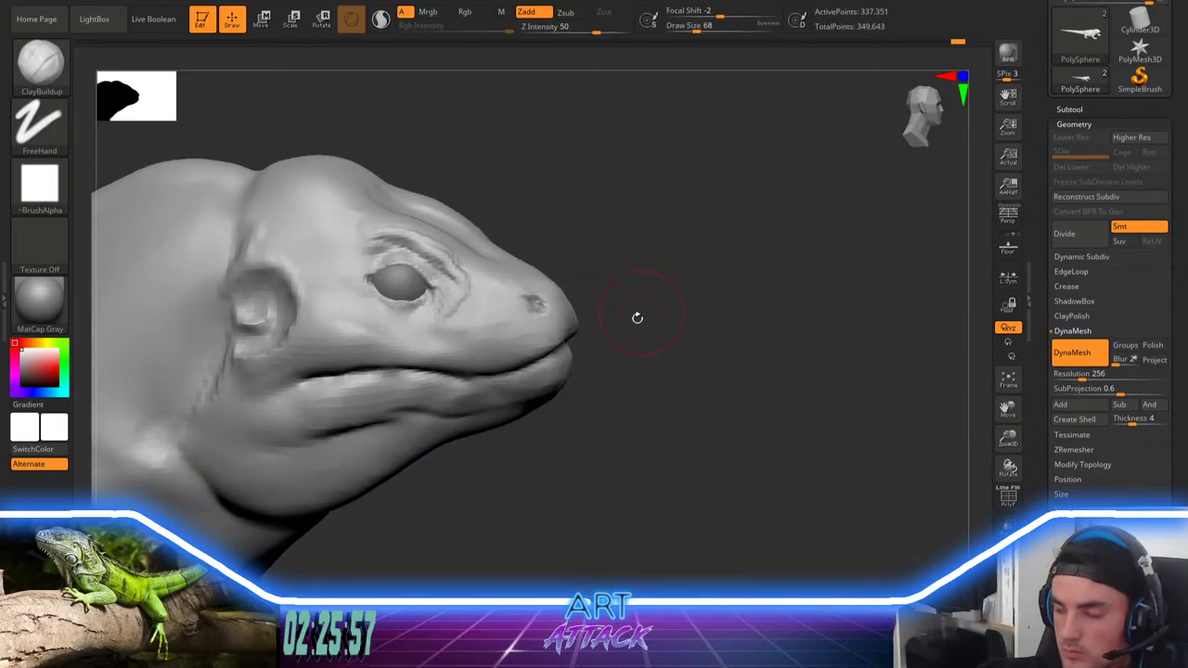
{"action": "mouse_move", "coordinate": [593, 405]}
{"action": "left_mouse_down"}
{"action": "mouse_move", "coordinate": [579, 401]}
{"action": "mouse_move", "coordinate": [589, 394]}
{"action": "left_mouse_up"}
{"action": "key", "text": "space"}
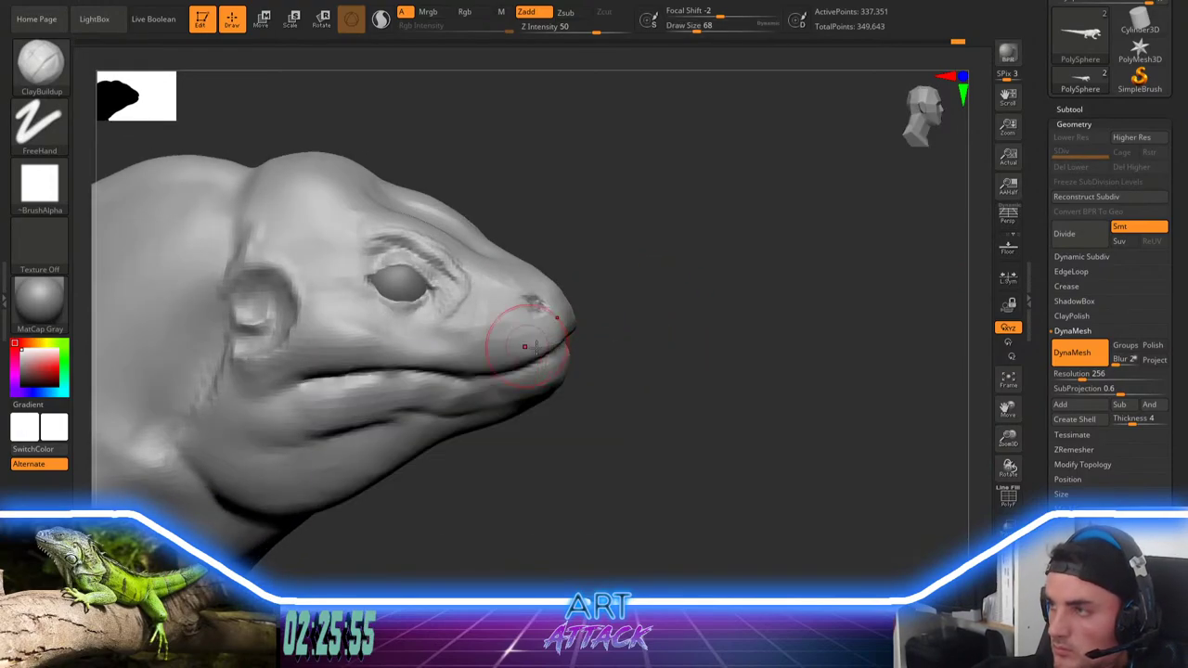
{"action": "mouse_move", "coordinate": [518, 349]}
{"action": "left_mouse_down"}
{"action": "mouse_move", "coordinate": [412, 341]}
{"action": "mouse_move", "coordinate": [355, 366]}
{"action": "mouse_move", "coordinate": [409, 360]}
{"action": "left_mouse_up"}
{"action": "key", "text": "space"}
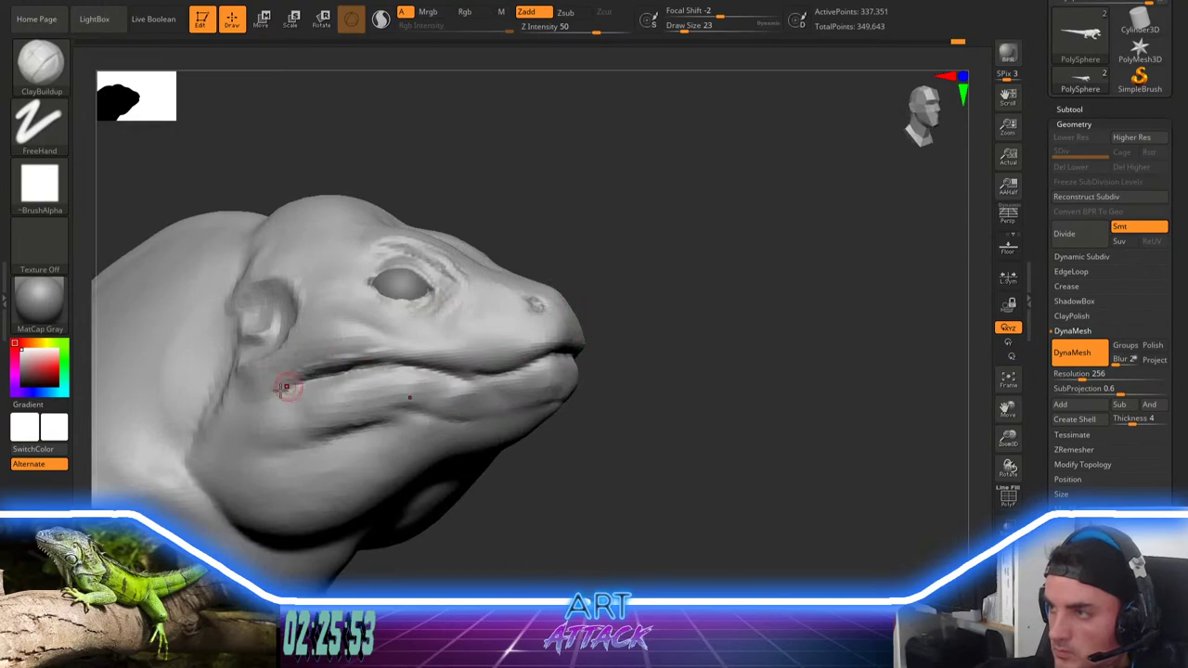
{"action": "left_click_drag", "start_coordinate": [537, 355], "coordinate": [490, 353]}
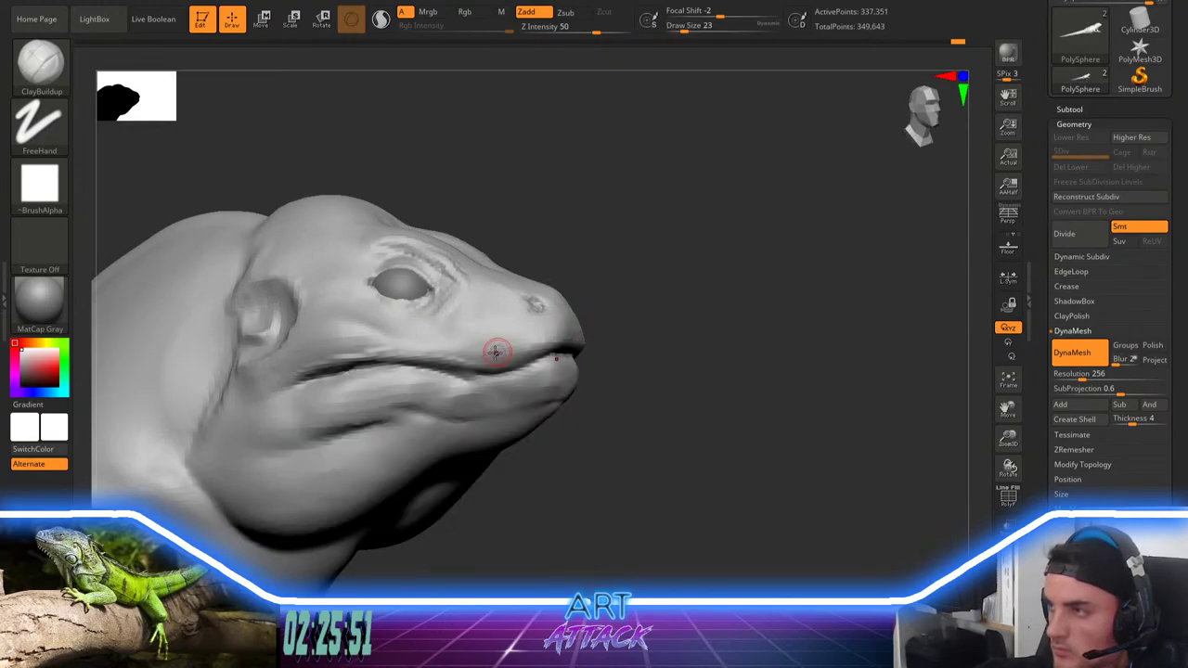
Step: Build up the front of the upper lip at draw size 39 and smooth the snout tip above the mouth
{"action": "left_click_drag", "start_coordinate": [590, 314], "coordinate": [579, 335]}
{"action": "key", "text": "space"}
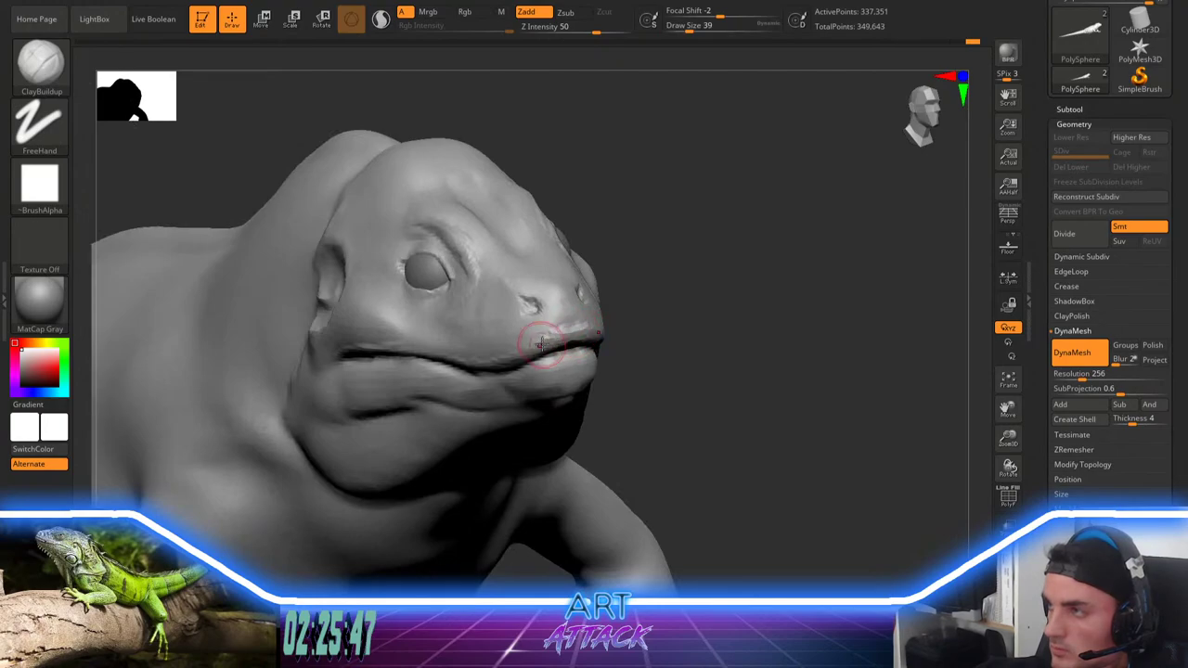
{"action": "left_click_drag", "start_coordinate": [671, 326], "coordinate": [638, 273]}
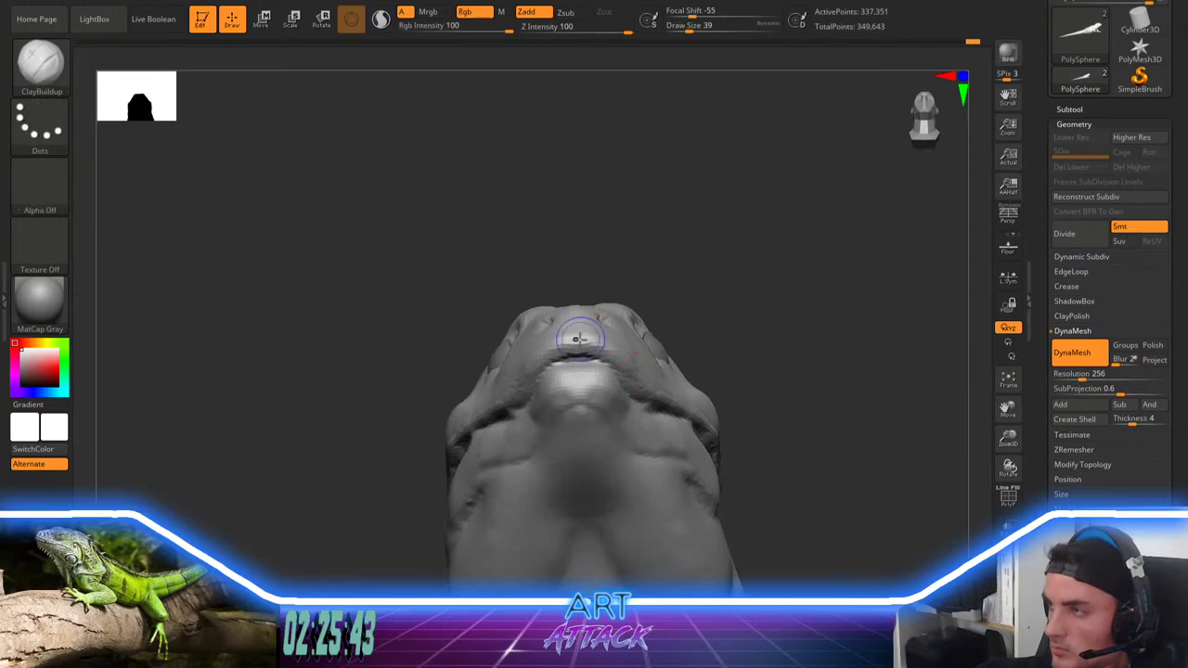
{"action": "mouse_move", "coordinate": [575, 338]}
{"action": "left_mouse_down", "text": "shift"}
{"action": "mouse_move", "coordinate": [606, 333]}
{"action": "mouse_move", "coordinate": [580, 348]}
{"action": "mouse_move", "coordinate": [579, 338]}
{"action": "left_mouse_up", "text": "shift"}
{"action": "mouse_move", "coordinate": [719, 323]}
{"action": "left_mouse_down"}
{"action": "mouse_move", "coordinate": [714, 359]}
{"action": "mouse_move", "coordinate": [713, 258]}
{"action": "mouse_move", "coordinate": [756, 337]}
{"action": "mouse_move", "coordinate": [708, 353]}
{"action": "mouse_move", "coordinate": [697, 315]}
{"action": "left_mouse_up"}
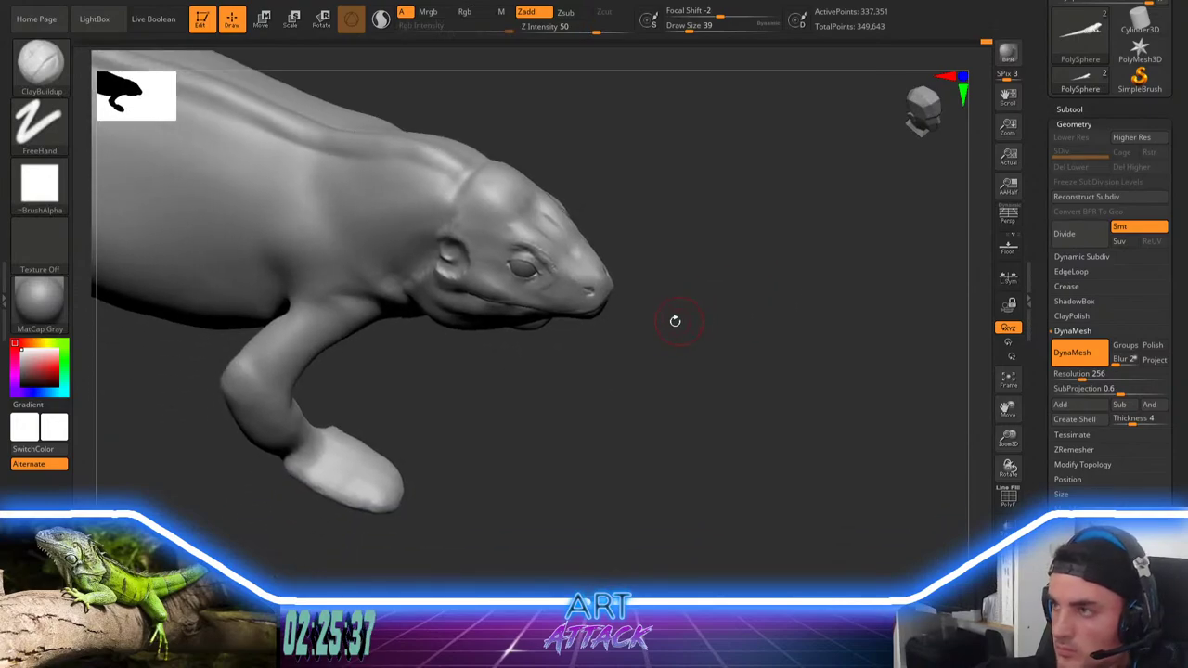
Step: Carve skin folds into the neck and throat with DamStandard at draw size 68
{"action": "mouse_move", "coordinate": [641, 348]}
{"action": "left_mouse_down", "text": "alt"}
{"action": "mouse_move", "coordinate": [718, 332]}
{"action": "mouse_move", "coordinate": [634, 352]}
{"action": "left_mouse_up", "text": "alt"}
{"action": "key", "text": "space"}
{"action": "left_click_drag", "start_coordinate": [574, 444], "coordinate": [522, 320]}
{"action": "mouse_move", "coordinate": [841, 244]}
{"action": "left_mouse_down", "text": "alt"}
{"action": "mouse_move", "coordinate": [671, 244]}
{"action": "mouse_move", "coordinate": [654, 327]}
{"action": "left_mouse_up", "text": "alt"}
{"action": "key", "text": "b"}
{"action": "key", "text": "d"}
{"action": "key", "text": "s"}
{"action": "mouse_move", "coordinate": [581, 277]}
{"action": "left_mouse_down"}
{"action": "mouse_move", "coordinate": [520, 316]}
{"action": "mouse_move", "coordinate": [589, 263]}
{"action": "mouse_move", "coordinate": [586, 244]}
{"action": "left_mouse_up"}
{"action": "key", "text": "space"}
{"action": "key", "text": "space"}
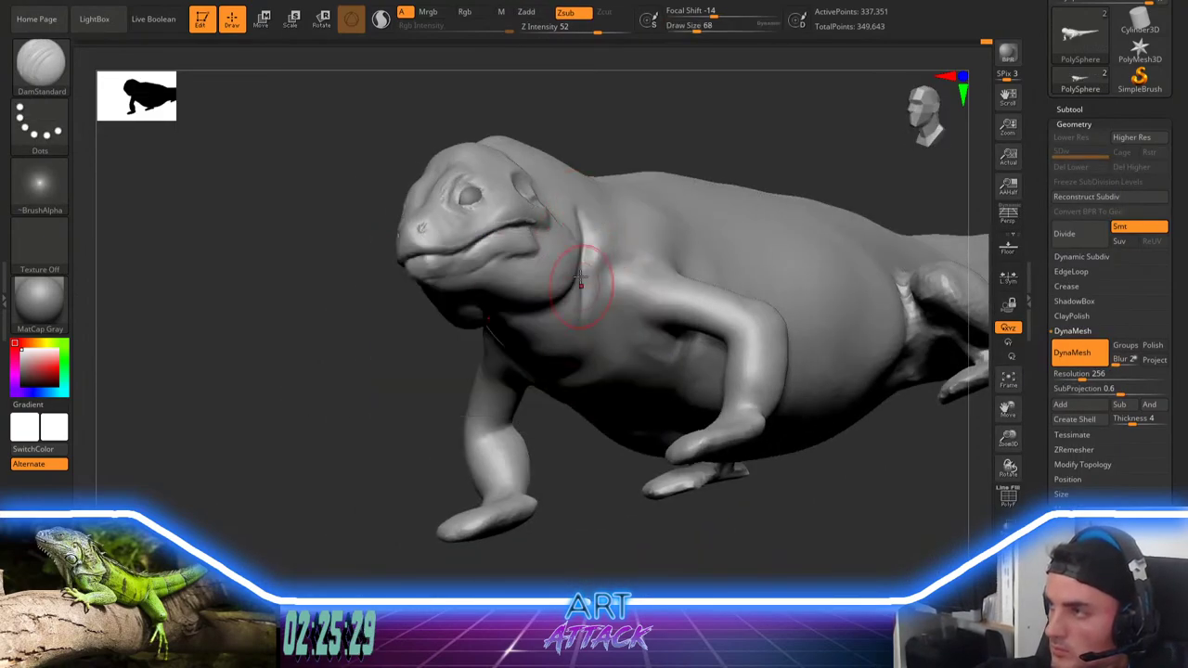
{"action": "left_click_drag", "start_coordinate": [572, 505], "coordinate": [578, 406]}
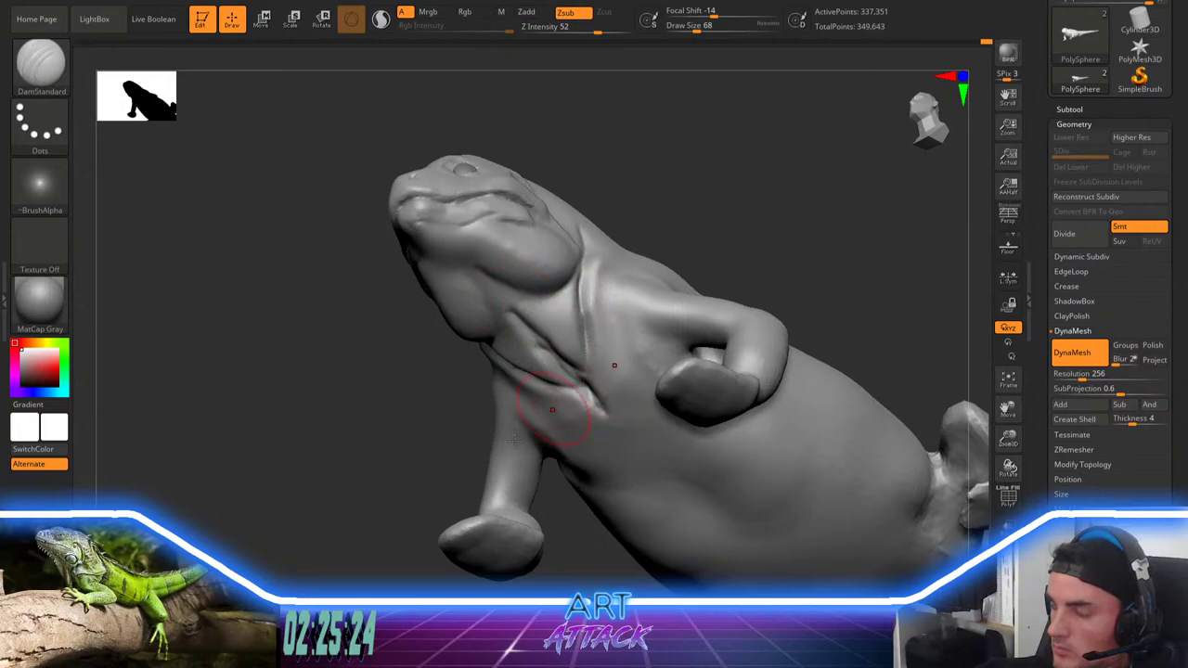
Step: Smooth the underside of the neck and soften the crease down the middle of the chest
{"action": "left_click_drag", "start_coordinate": [445, 455], "coordinate": [418, 399], "text": "shift"}
{"action": "left_click_drag", "start_coordinate": [780, 264], "coordinate": [742, 157]}
{"action": "left_click_drag", "start_coordinate": [733, 307], "coordinate": [730, 201], "text": "alt"}
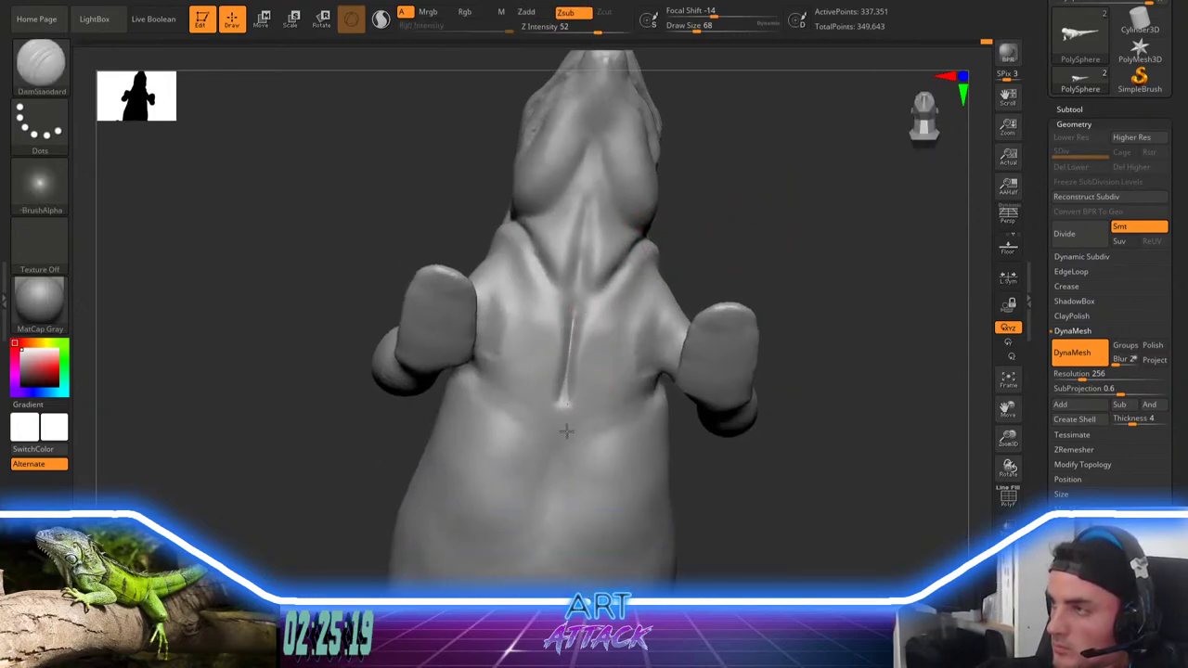
{"action": "left_click_drag", "start_coordinate": [569, 331], "coordinate": [565, 472], "text": "shift"}
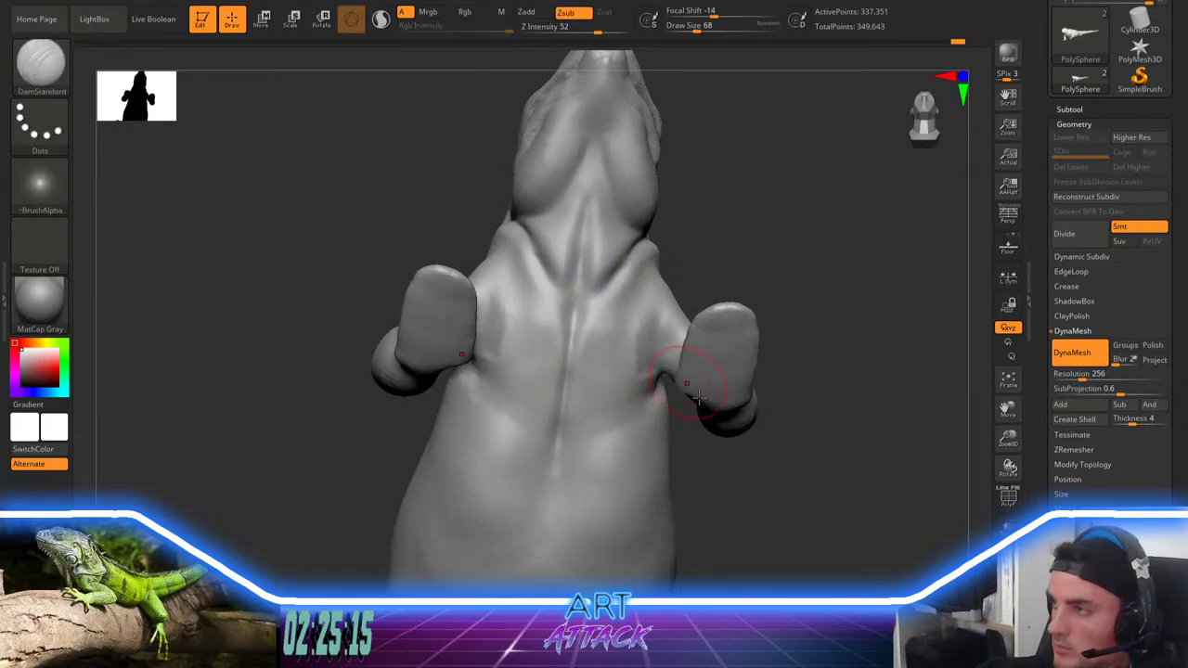
Step: Smooth the chest around the base of the front legs and soften the throat folds
{"action": "right_click_drag", "start_coordinate": [695, 369], "coordinate": [674, 351]}
{"action": "left_click_drag", "start_coordinate": [640, 327], "coordinate": [631, 397], "text": "shift"}
{"action": "left_click_drag", "start_coordinate": [640, 327], "coordinate": [644, 360], "text": "shift"}
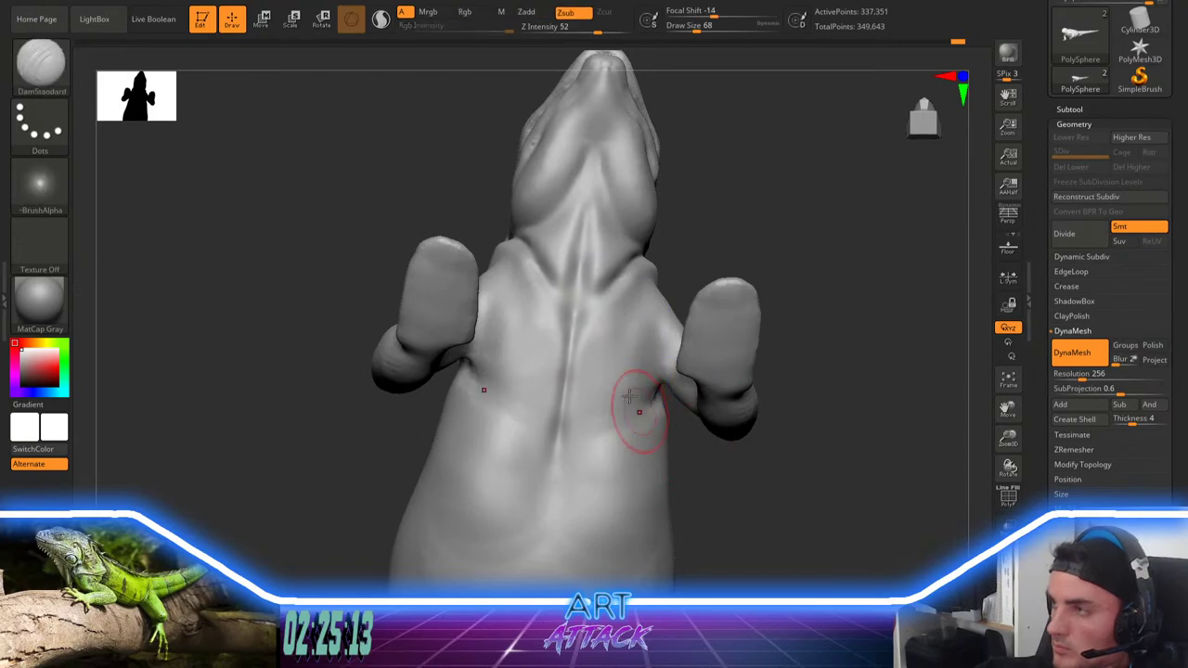
{"action": "left_click_drag", "start_coordinate": [806, 247], "coordinate": [767, 282]}
{"action": "mouse_move", "coordinate": [253, 455]}
{"action": "left_mouse_down"}
{"action": "mouse_move", "coordinate": [266, 495]}
{"action": "mouse_move", "coordinate": [357, 471]}
{"action": "left_mouse_up"}
{"action": "left_click_drag", "start_coordinate": [765, 250], "coordinate": [748, 189]}
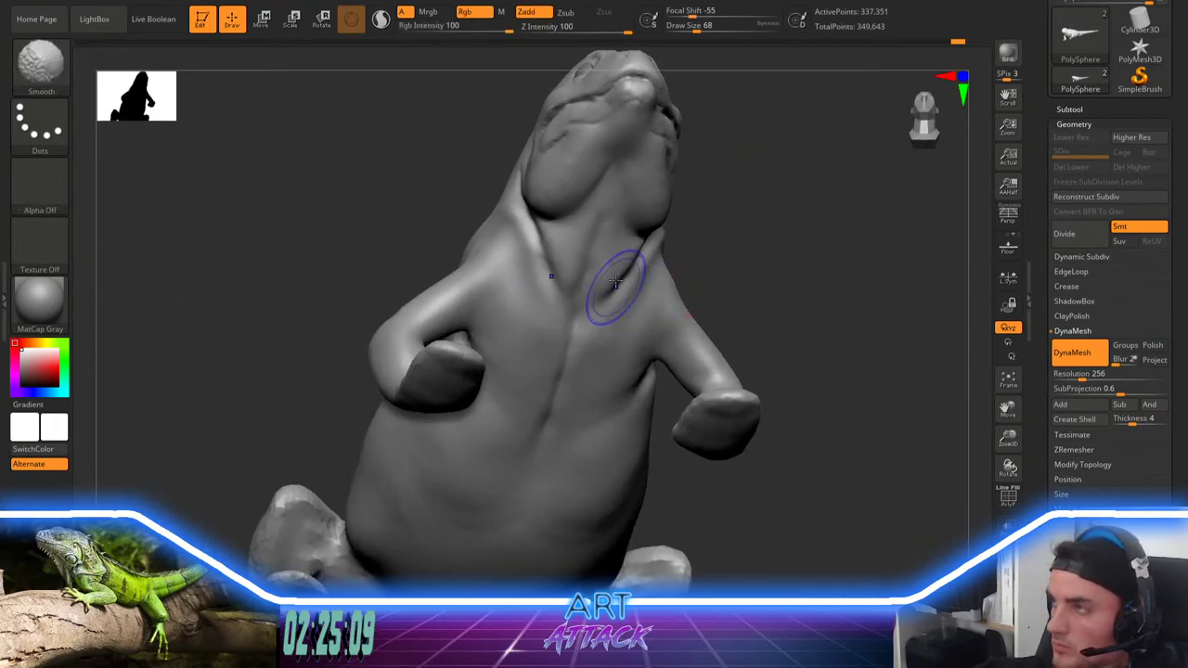
{"action": "mouse_move", "coordinate": [635, 269]}
{"action": "left_mouse_down", "text": "shift"}
{"action": "mouse_move", "coordinate": [660, 232]}
{"action": "mouse_move", "coordinate": [767, 276]}
{"action": "mouse_move", "coordinate": [767, 287]}
{"action": "left_mouse_up", "text": "shift"}
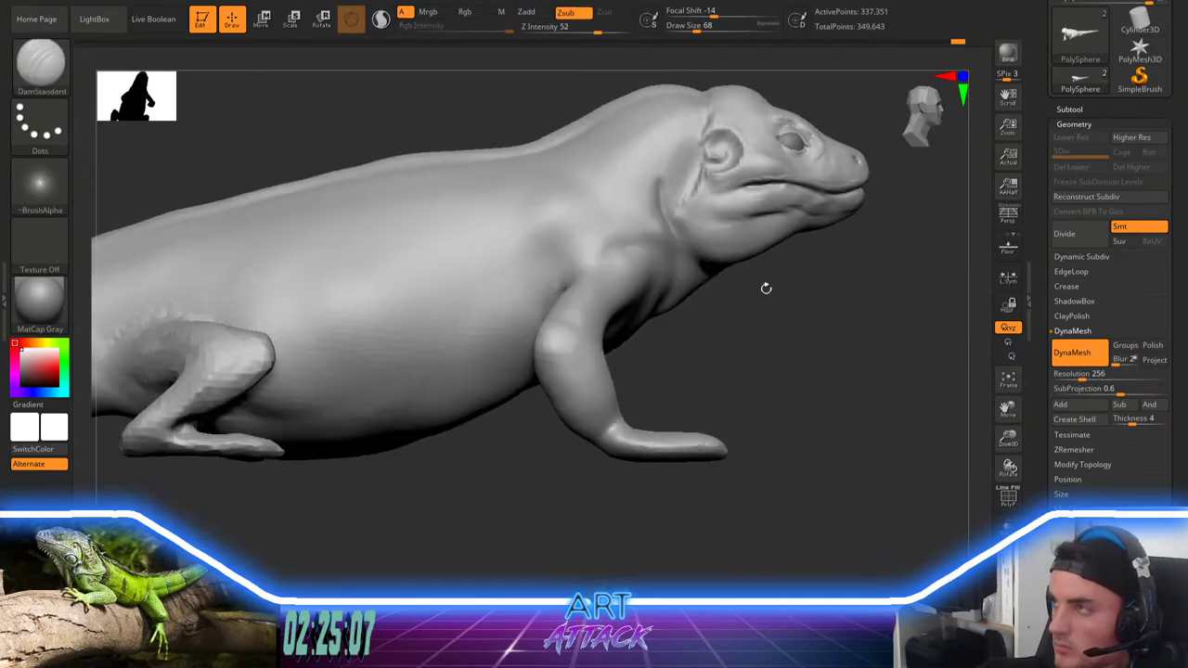
Step: Smooth the neck fold behind the jaw and its transition into the shoulder
{"action": "mouse_move", "coordinate": [659, 203]}
{"action": "left_mouse_down", "text": "shift"}
{"action": "mouse_move", "coordinate": [656, 181]}
{"action": "mouse_move", "coordinate": [648, 219]}
{"action": "left_mouse_up", "text": "shift"}
{"action": "mouse_move", "coordinate": [772, 335]}
{"action": "left_mouse_down", "text": "alt"}
{"action": "mouse_move", "coordinate": [721, 384]}
{"action": "mouse_move", "coordinate": [665, 375]}
{"action": "left_mouse_up", "text": "alt"}
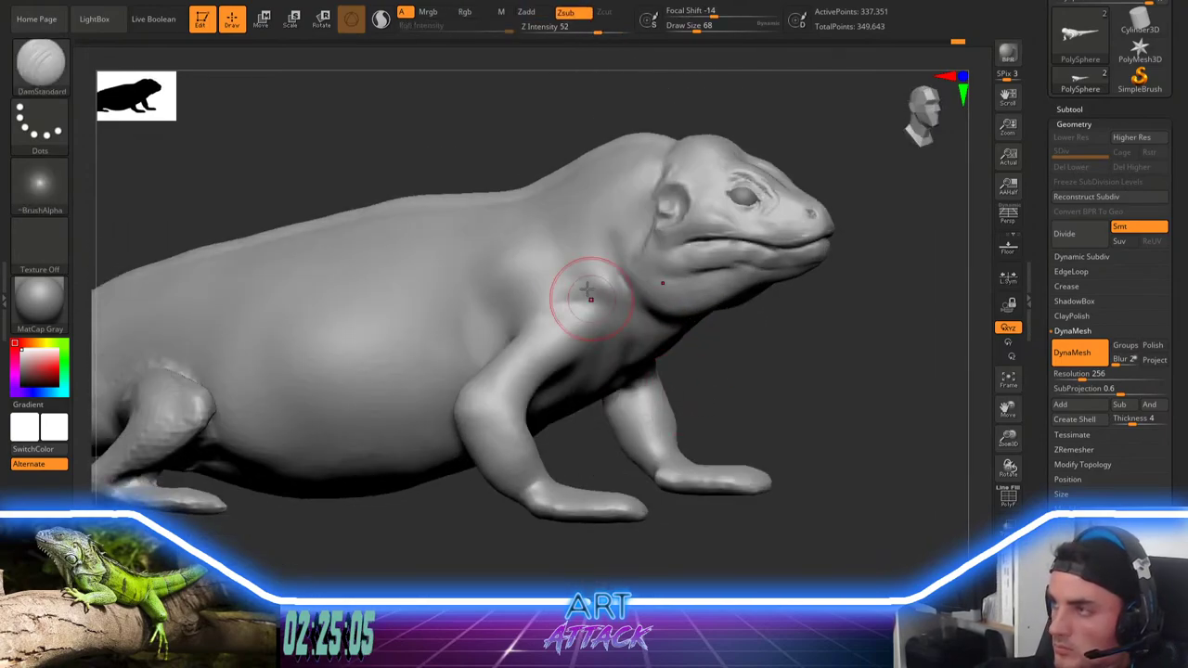
{"action": "mouse_move", "coordinate": [600, 266]}
{"action": "left_mouse_down", "text": "shift"}
{"action": "mouse_move", "coordinate": [602, 310]}
{"action": "mouse_move", "coordinate": [603, 283]}
{"action": "left_mouse_up", "text": "shift"}
{"action": "mouse_move", "coordinate": [601, 278]}
{"action": "left_mouse_down", "text": "shift"}
{"action": "mouse_move", "coordinate": [597, 267]}
{"action": "mouse_move", "coordinate": [620, 346]}
{"action": "left_mouse_up", "text": "shift"}
Step: Build up the muscle forms of the neck and shoulder above the front leg with ClayBuildup
{"action": "key", "text": "b"}
{"action": "key", "text": "c"}
{"action": "key", "text": "b"}
{"action": "left_click_drag", "start_coordinate": [590, 243], "coordinate": [617, 353]}
{"action": "mouse_move", "coordinate": [523, 255]}
{"action": "left_mouse_down"}
{"action": "mouse_move", "coordinate": [569, 282]}
{"action": "mouse_move", "coordinate": [565, 303]}
{"action": "mouse_move", "coordinate": [523, 257]}
{"action": "mouse_move", "coordinate": [531, 272]}
{"action": "left_mouse_up"}
{"action": "mouse_move", "coordinate": [706, 399]}
{"action": "left_mouse_down", "text": "alt"}
{"action": "mouse_move", "coordinate": [793, 284]}
{"action": "mouse_move", "coordinate": [780, 368]}
{"action": "mouse_move", "coordinate": [787, 332]}
{"action": "left_mouse_up", "text": "alt"}
{"action": "key", "text": "space"}
{"action": "left_click_drag", "start_coordinate": [546, 366], "coordinate": [533, 366]}
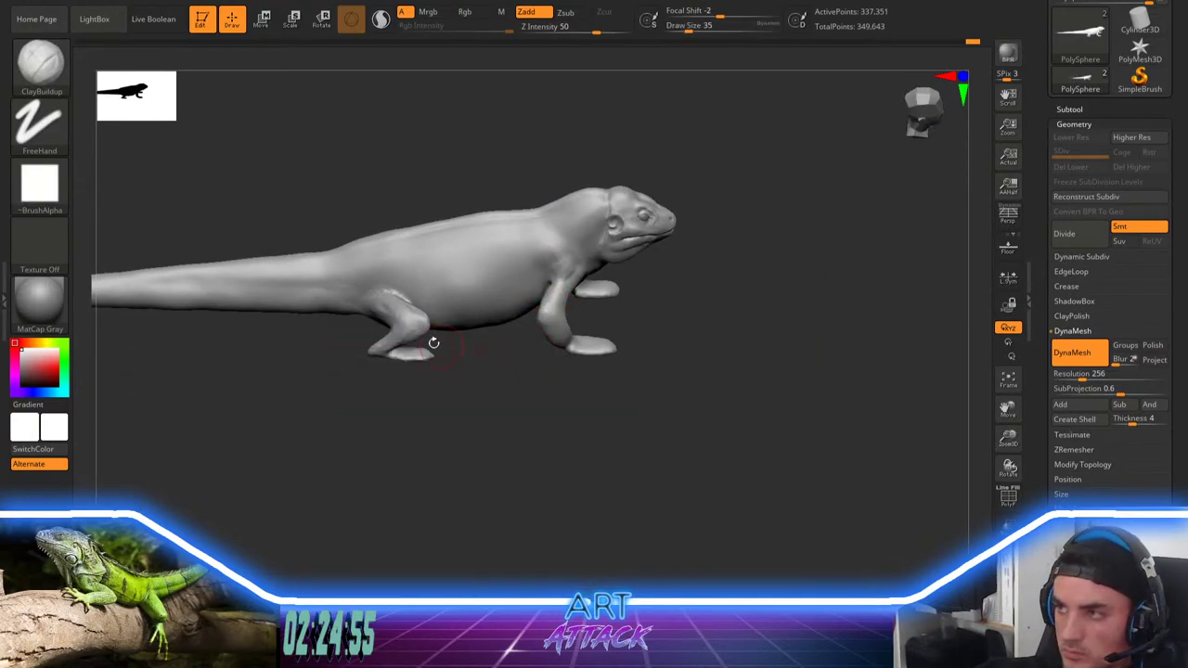
Step: Examine the legs, belly and overall body proportions from several angles
{"action": "mouse_move", "coordinate": [408, 450]}
{"action": "left_mouse_down", "text": "alt"}
{"action": "mouse_move", "coordinate": [483, 454]}
{"action": "mouse_move", "coordinate": [388, 467]}
{"action": "mouse_move", "coordinate": [409, 378]}
{"action": "left_mouse_up", "text": "alt"}
{"action": "key", "text": "space"}
{"action": "left_click_drag", "start_coordinate": [381, 433], "coordinate": [405, 446]}
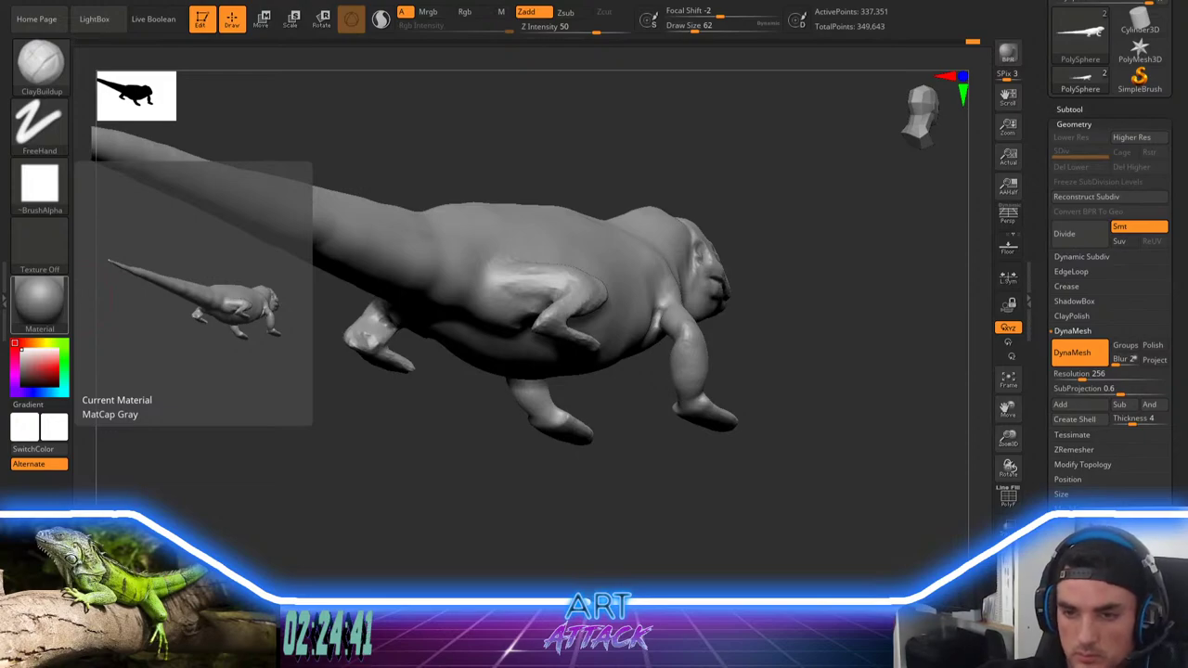
{"action": "mouse_move", "coordinate": [740, 388]}
{"action": "left_mouse_down"}
{"action": "mouse_move", "coordinate": [761, 344]}
{"action": "mouse_move", "coordinate": [844, 252]}
{"action": "mouse_move", "coordinate": [759, 296]}
{"action": "mouse_move", "coordinate": [824, 358]}
{"action": "mouse_move", "coordinate": [764, 326]}
{"action": "mouse_move", "coordinate": [772, 309]}
{"action": "mouse_move", "coordinate": [783, 322]}
{"action": "left_mouse_up"}
{"action": "key", "text": "space"}
{"action": "key", "text": "space"}
{"action": "left_click_drag", "start_coordinate": [784, 322], "coordinate": [756, 343]}
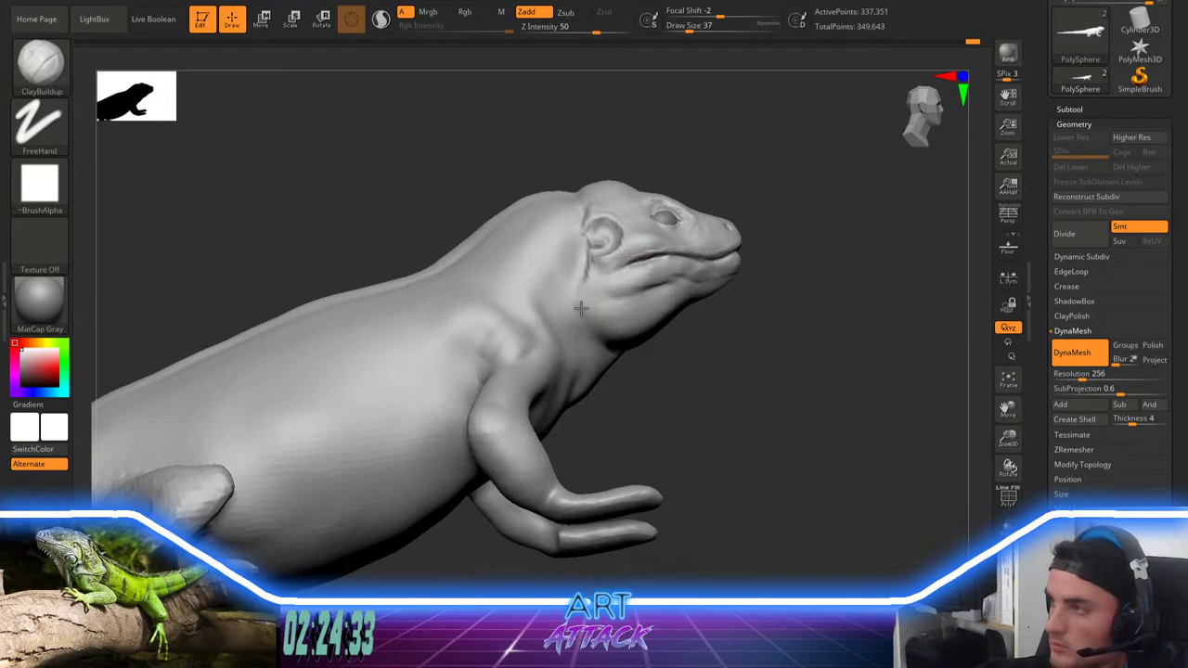
Step: Build up the rear edge of the jaw where it meets the neck with ClayBuildup at draw size 37
{"action": "key", "text": "space"}
{"action": "left_click_drag", "start_coordinate": [601, 333], "coordinate": [606, 333]}
{"action": "mouse_move", "coordinate": [679, 391]}
{"action": "left_mouse_down"}
{"action": "mouse_move", "coordinate": [661, 356]}
{"action": "mouse_move", "coordinate": [674, 396]}
{"action": "left_mouse_up"}
{"action": "mouse_move", "coordinate": [767, 325]}
{"action": "left_mouse_down", "text": "alt"}
{"action": "mouse_move", "coordinate": [672, 356]}
{"action": "mouse_move", "coordinate": [724, 356]}
{"action": "mouse_move", "coordinate": [723, 339]}
{"action": "mouse_move", "coordinate": [698, 331]}
{"action": "left_mouse_up", "text": "alt"}
{"action": "key", "text": "space"}
{"action": "left_click_drag", "start_coordinate": [702, 317], "coordinate": [719, 382]}
Step: Build up the rim of the ear opening at draw size 37 and smooth the cheek in front of it
{"action": "key", "text": "space"}
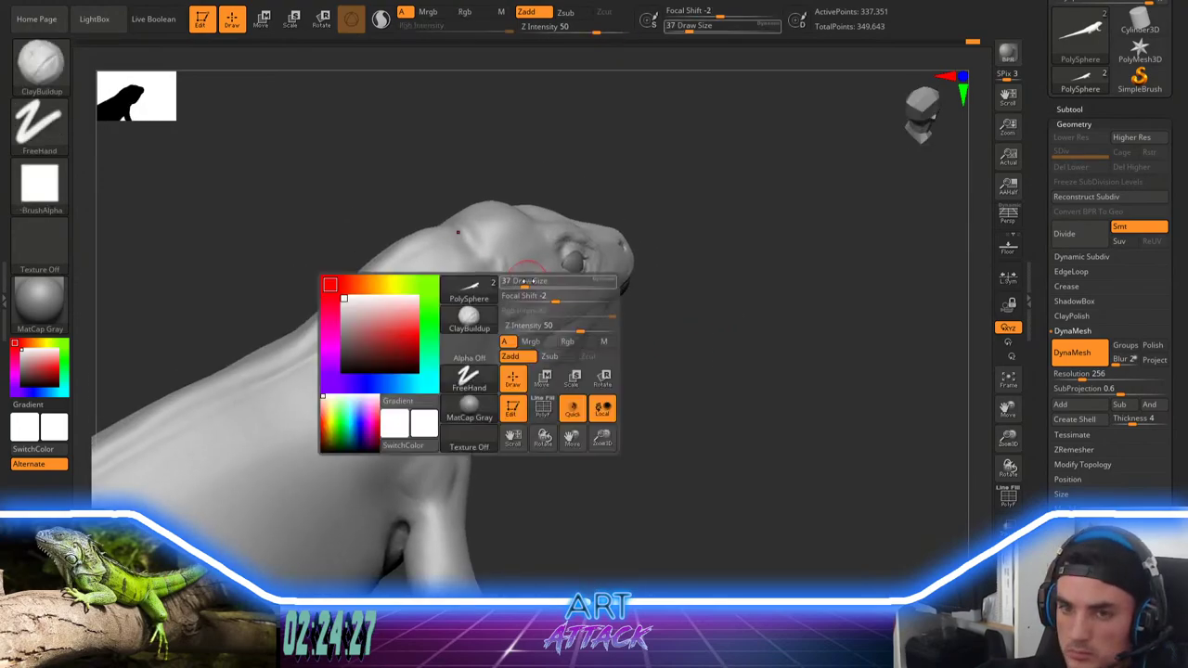
{"action": "left_click_drag", "start_coordinate": [527, 294], "coordinate": [526, 310]}
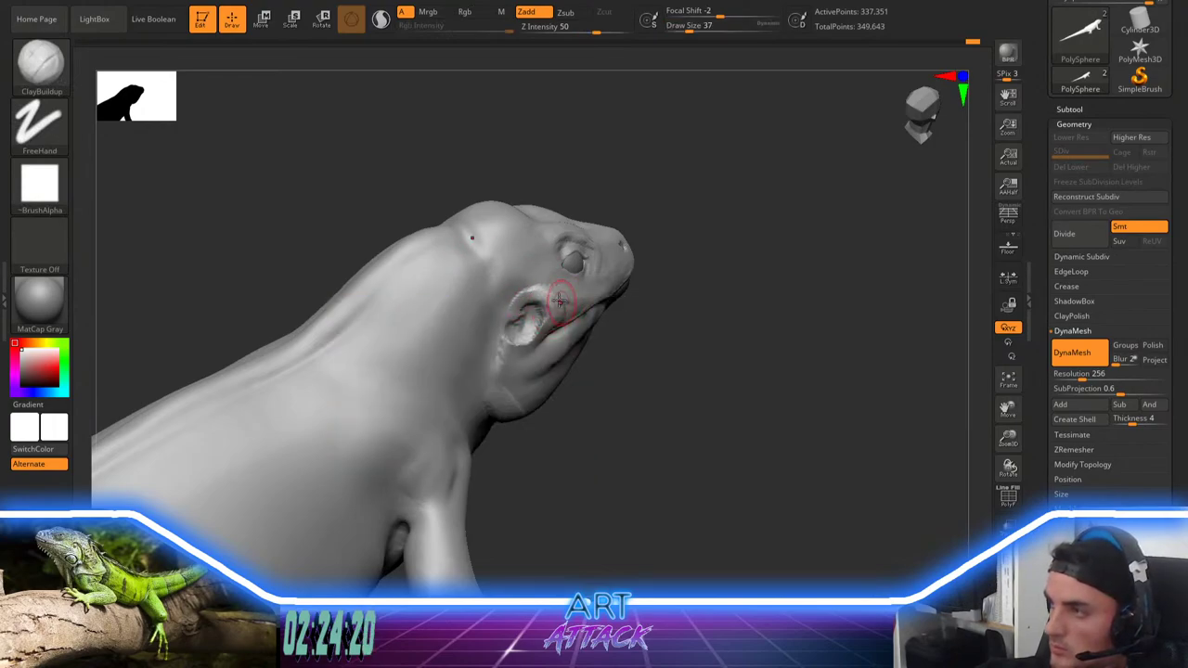
{"action": "left_click_drag", "start_coordinate": [547, 293], "coordinate": [575, 311], "text": "shift"}
{"action": "left_click_drag", "start_coordinate": [627, 349], "coordinate": [631, 275]}
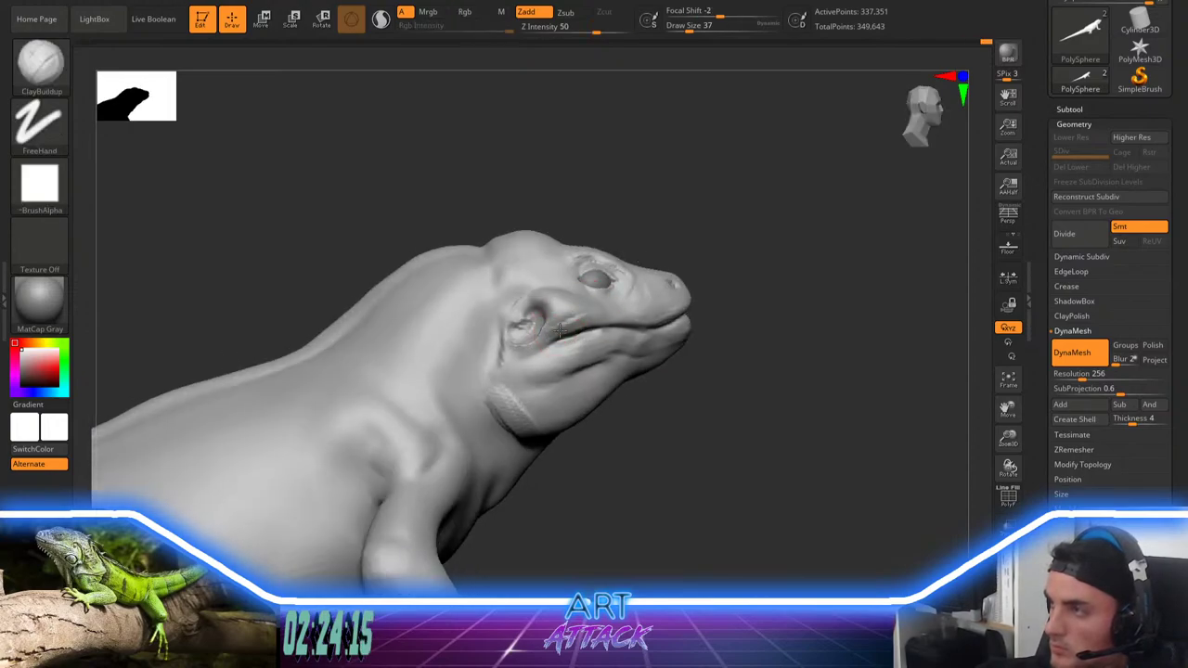
Step: Build up the cheek between the eye and ear with ClayBuildup at draw size 35 and smooth it
{"action": "mouse_move", "coordinate": [709, 243]}
{"action": "left_mouse_down"}
{"action": "mouse_move", "coordinate": [715, 285]}
{"action": "mouse_move", "coordinate": [710, 271]}
{"action": "left_mouse_up"}
{"action": "key", "text": "space"}
{"action": "mouse_move", "coordinate": [710, 274]}
{"action": "left_mouse_down"}
{"action": "mouse_move", "coordinate": [713, 300]}
{"action": "mouse_move", "coordinate": [698, 299]}
{"action": "left_mouse_up"}
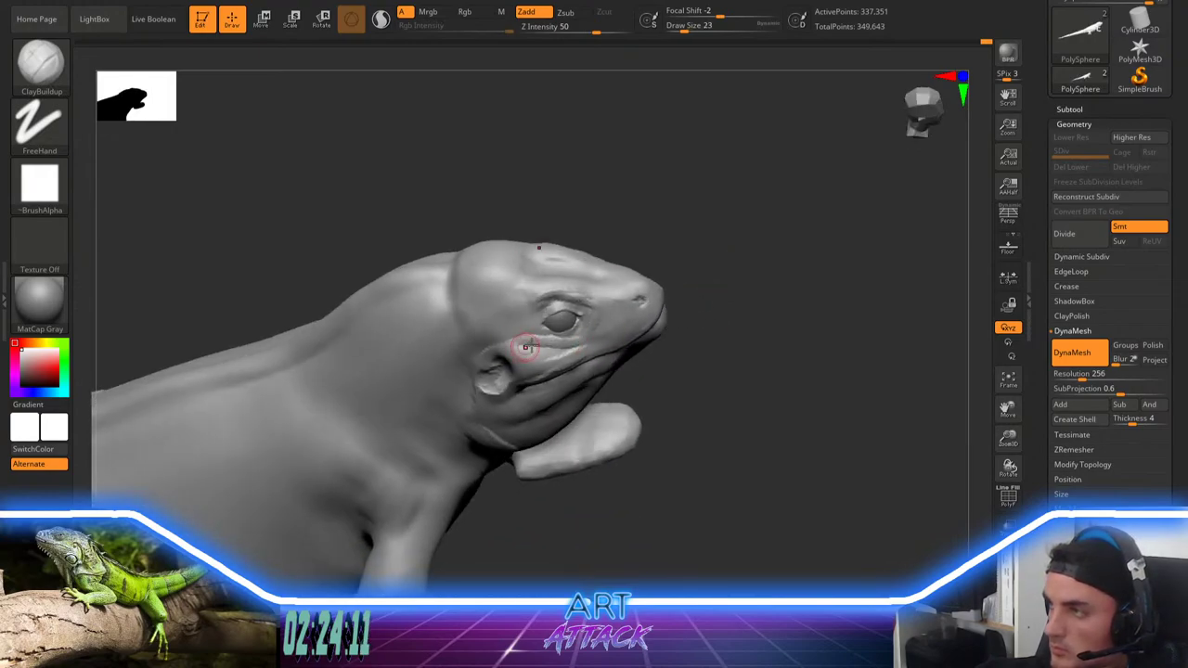
{"action": "key", "text": "space"}
{"action": "left_click_drag", "start_coordinate": [592, 331], "coordinate": [533, 354]}
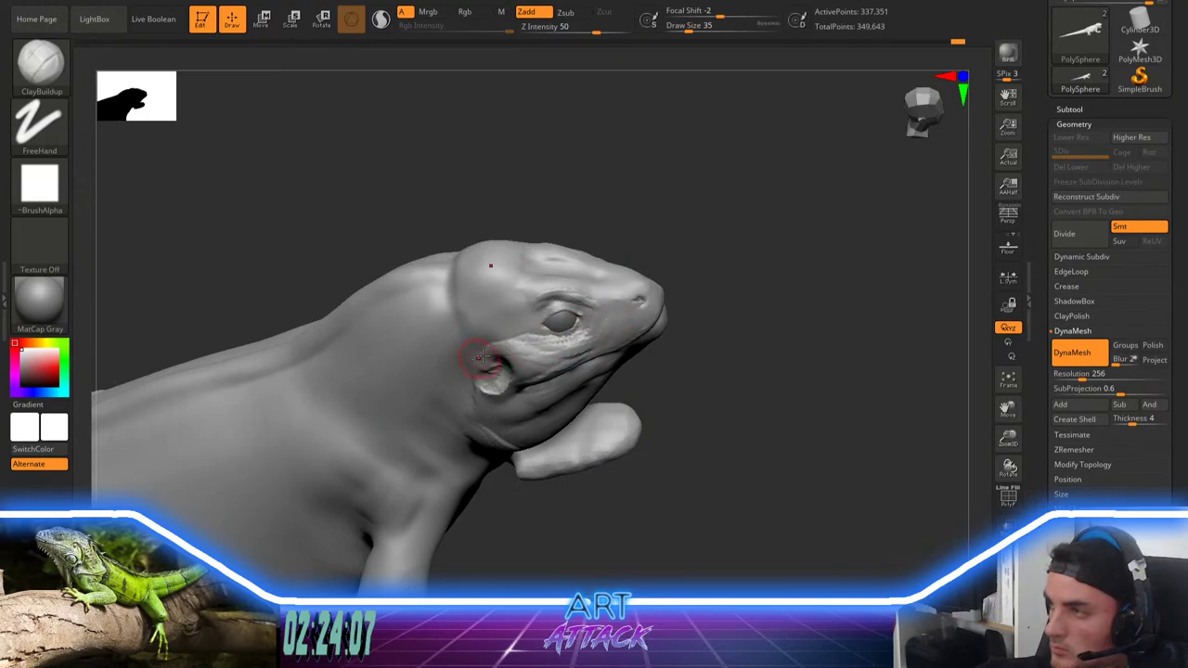
{"action": "key", "text": "b"}
{"action": "key", "text": "d"}
{"action": "key", "text": "s"}
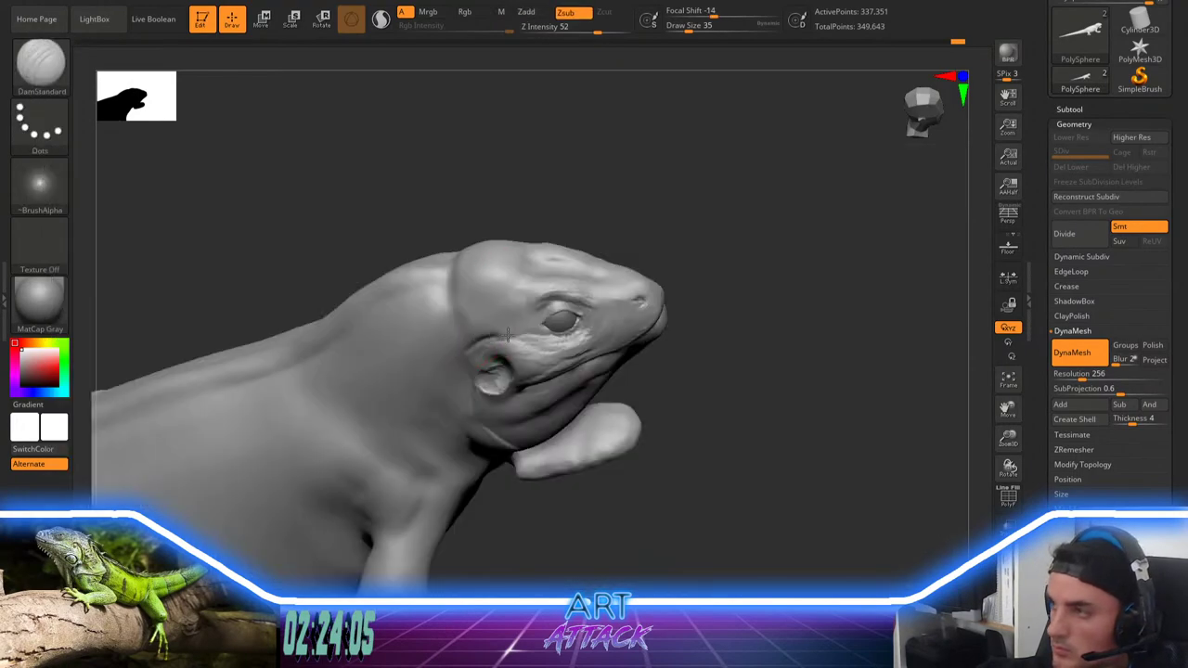
{"action": "key", "text": "shift"}
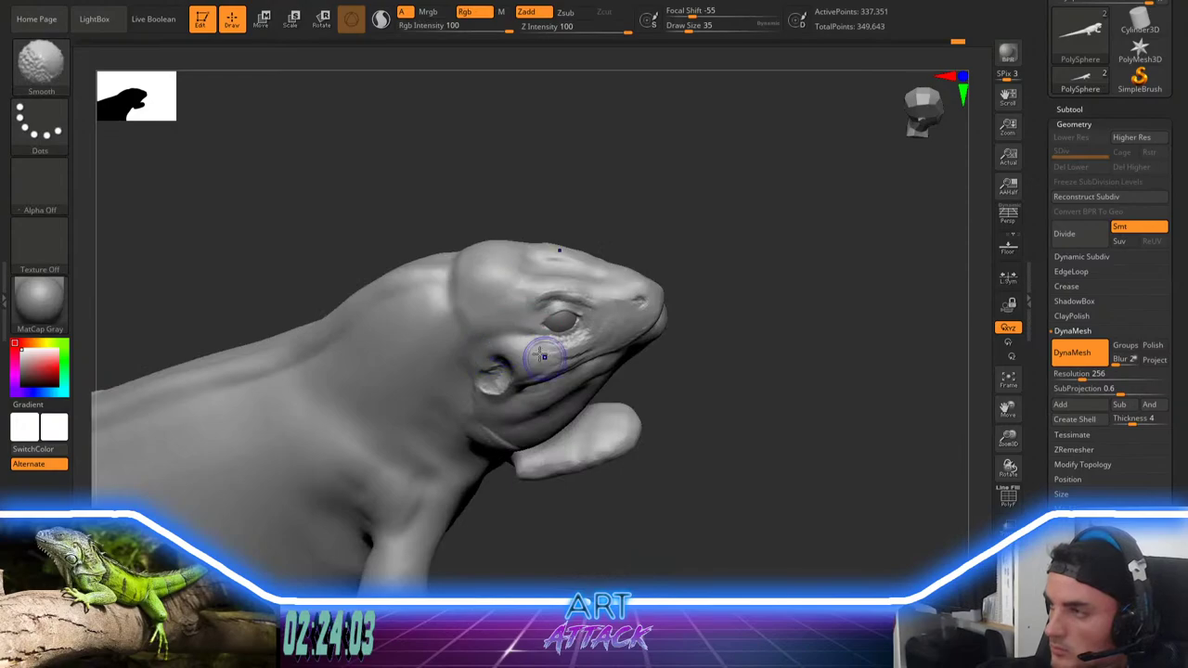
Step: Push the side of the head around the eye inward with a large Move brush
{"action": "mouse_move", "coordinate": [698, 295]}
{"action": "left_mouse_down"}
{"action": "mouse_move", "coordinate": [742, 278]}
{"action": "mouse_move", "coordinate": [686, 322]}
{"action": "mouse_move", "coordinate": [696, 296]}
{"action": "mouse_move", "coordinate": [700, 390]}
{"action": "left_mouse_up"}
{"action": "key", "text": "b"}
{"action": "key", "text": "m"}
{"action": "key", "text": "v"}
{"action": "mouse_move", "coordinate": [670, 348]}
{"action": "left_mouse_down"}
{"action": "mouse_move", "coordinate": [682, 327]}
{"action": "mouse_move", "coordinate": [662, 304]}
{"action": "left_mouse_up"}
{"action": "key", "text": "space"}
{"action": "left_click_drag", "start_coordinate": [559, 309], "coordinate": [597, 309]}
{"action": "key", "text": "space"}
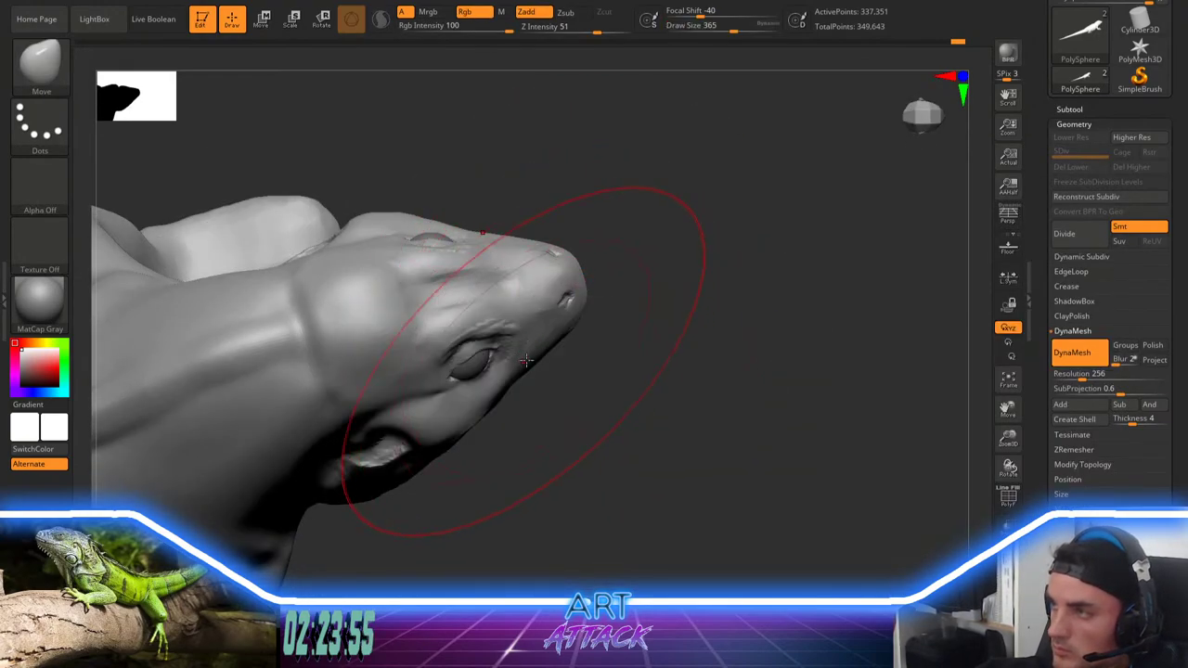
{"action": "left_click_drag", "start_coordinate": [540, 341], "coordinate": [520, 335]}
Step: Select the eyeball subtool and shift it inward into the head with the gizmo
{"action": "left_click", "coordinate": [476, 364], "text": "alt"}
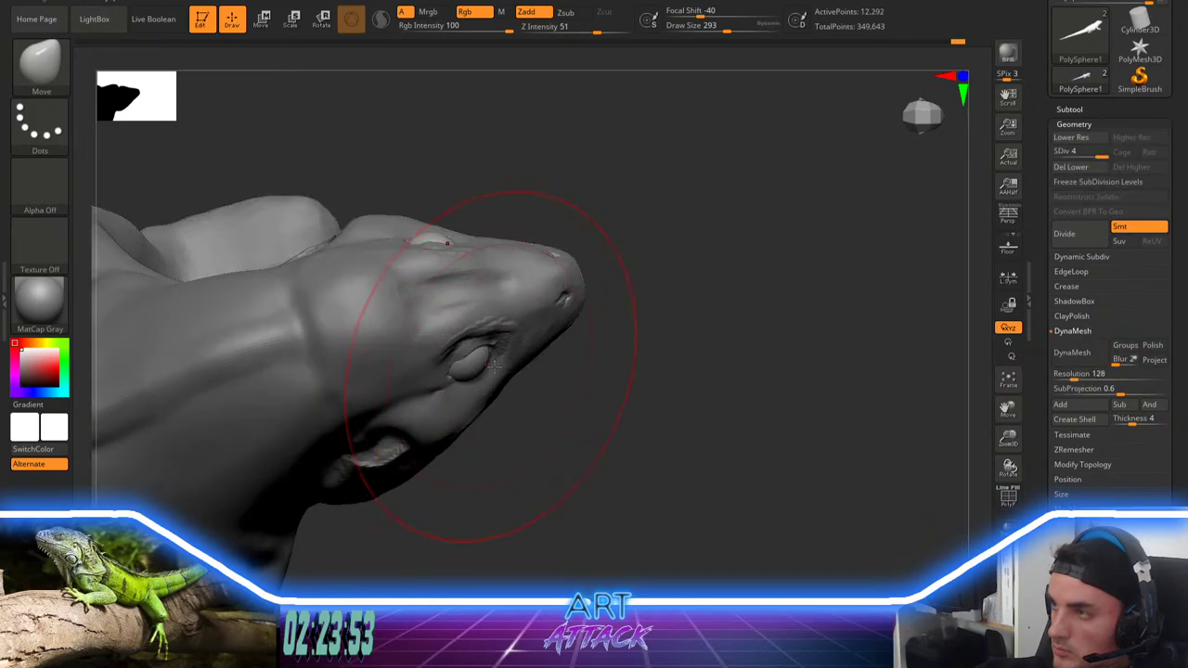
{"action": "key", "text": "w"}
{"action": "left_click_drag", "start_coordinate": [629, 334], "coordinate": [629, 385]}
{"action": "left_click_drag", "start_coordinate": [495, 278], "coordinate": [494, 271]}
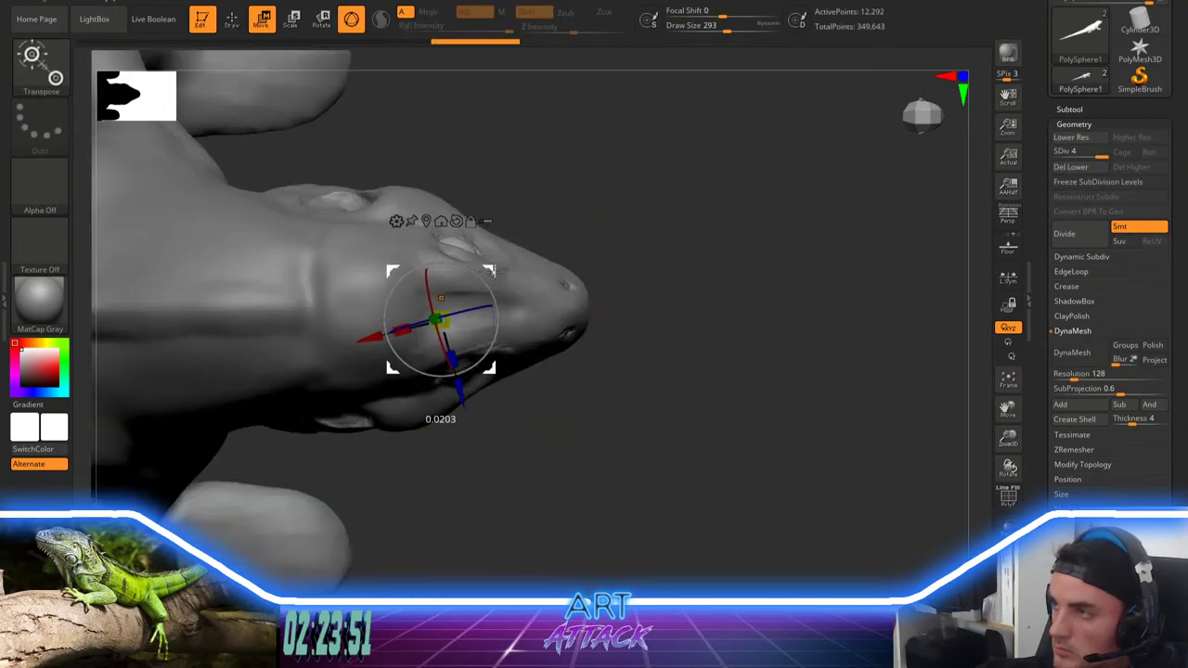
{"action": "key", "text": "q"}
Step: Scale the eyeballs slightly and uniformly with the gizmo
{"action": "left_click_drag", "start_coordinate": [644, 337], "coordinate": [637, 243]}
{"action": "key", "text": "w"}
{"action": "key", "text": "r"}
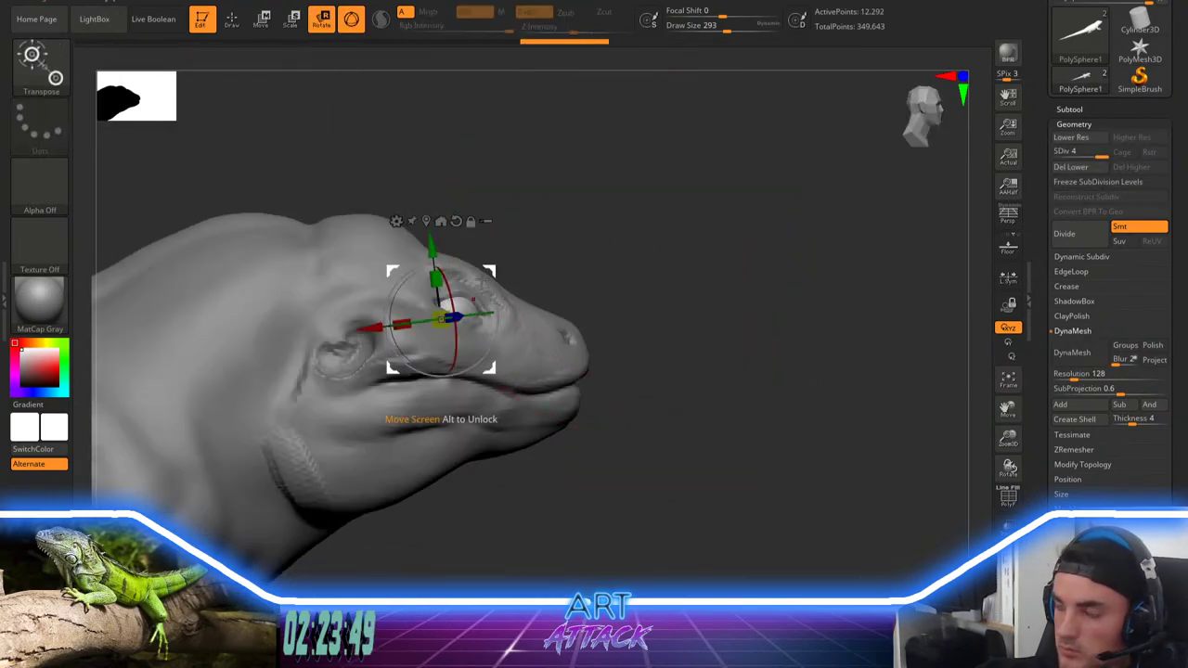
{"action": "left_click_drag", "start_coordinate": [440, 319], "coordinate": [439, 321]}
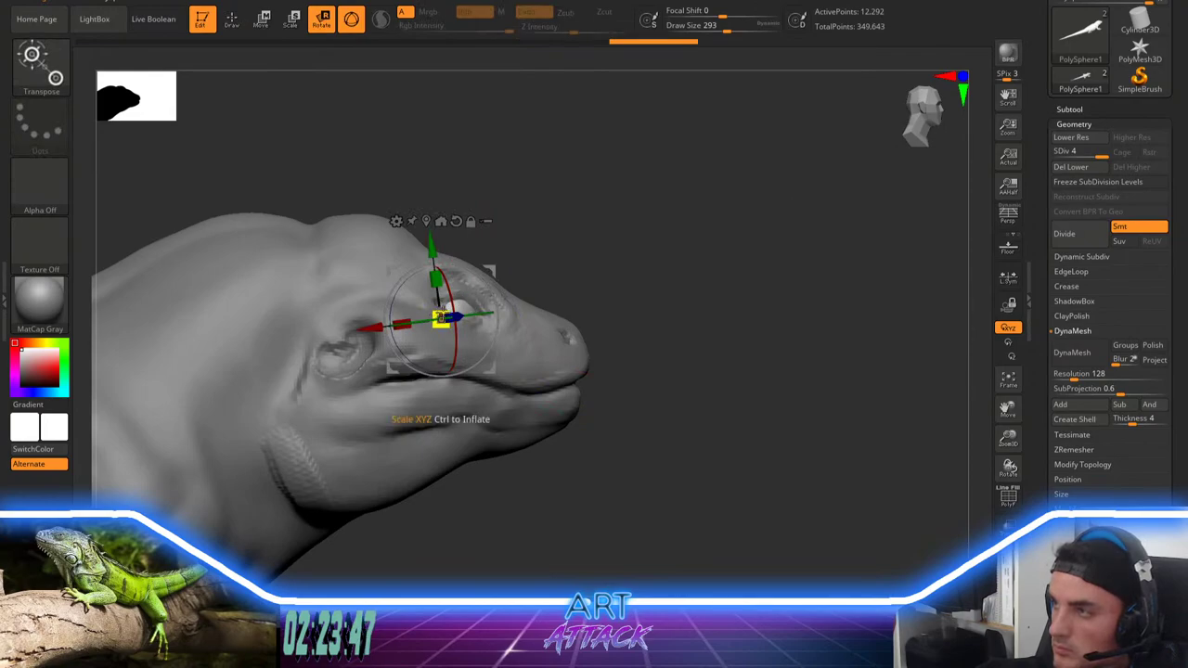
Step: Nudge the eyeballs slightly toward the snout and make the body the active subtool again
{"action": "left_click_drag", "start_coordinate": [624, 303], "coordinate": [642, 382]}
{"action": "key", "text": "w"}
{"action": "left_click_drag", "start_coordinate": [492, 277], "coordinate": [496, 278]}
{"action": "key", "text": "q"}
{"action": "left_click", "coordinate": [522, 292], "text": "alt"}
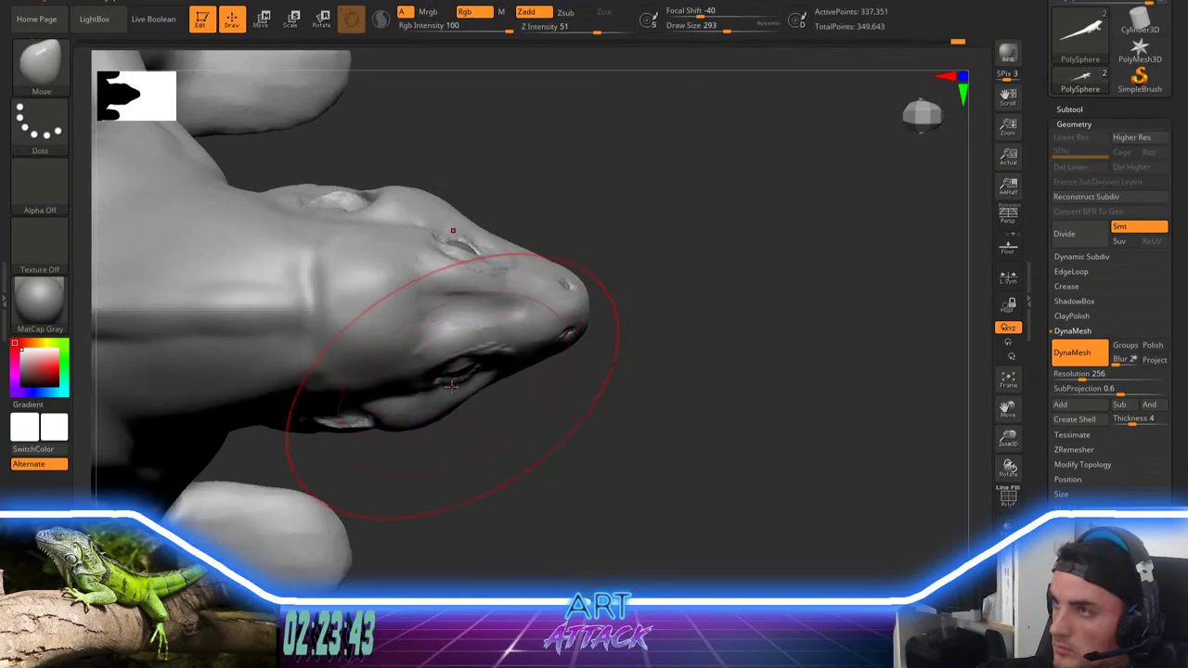
Step: Nudge the side of the head beside the eye with a large Move brush
{"action": "left_click_drag", "start_coordinate": [452, 389], "coordinate": [450, 379]}
{"action": "key", "text": "space"}
{"action": "left_click_drag", "start_coordinate": [625, 289], "coordinate": [620, 142]}
{"action": "left_click_drag", "start_coordinate": [586, 232], "coordinate": [567, 299]}
Step: Carve creases from the eye toward the nostril and along the cheek with the DamStandard brush at draw size 44
{"action": "key", "text": "space"}
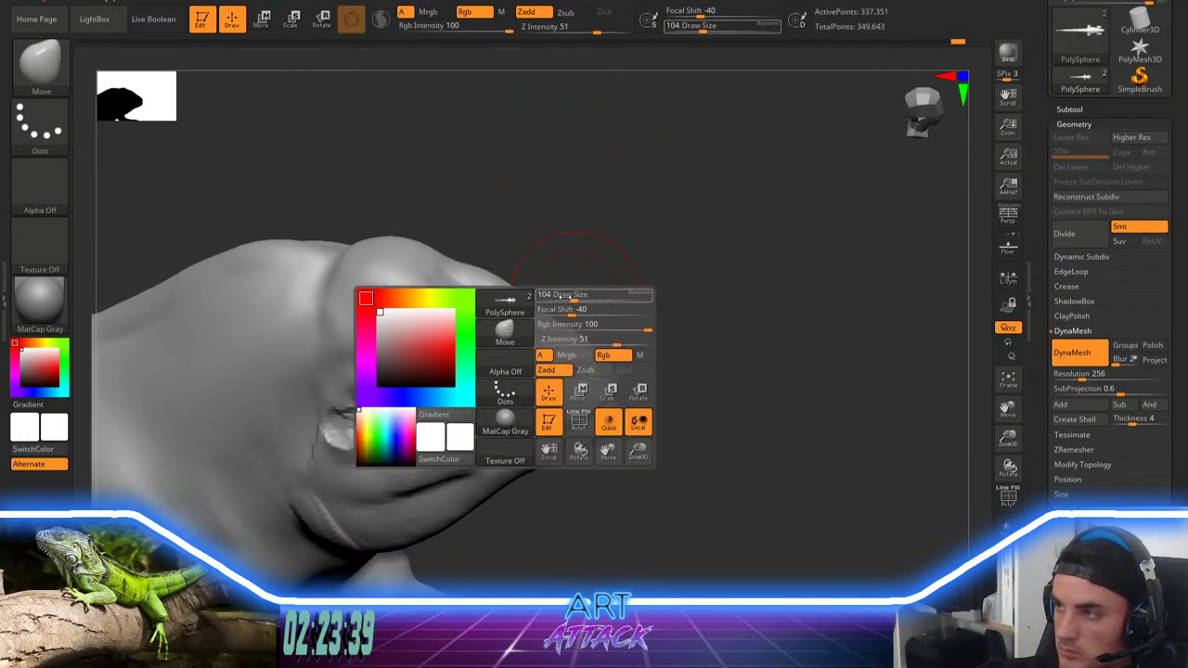
{"action": "left_click", "coordinate": [568, 301]}
{"action": "key", "text": "b"}
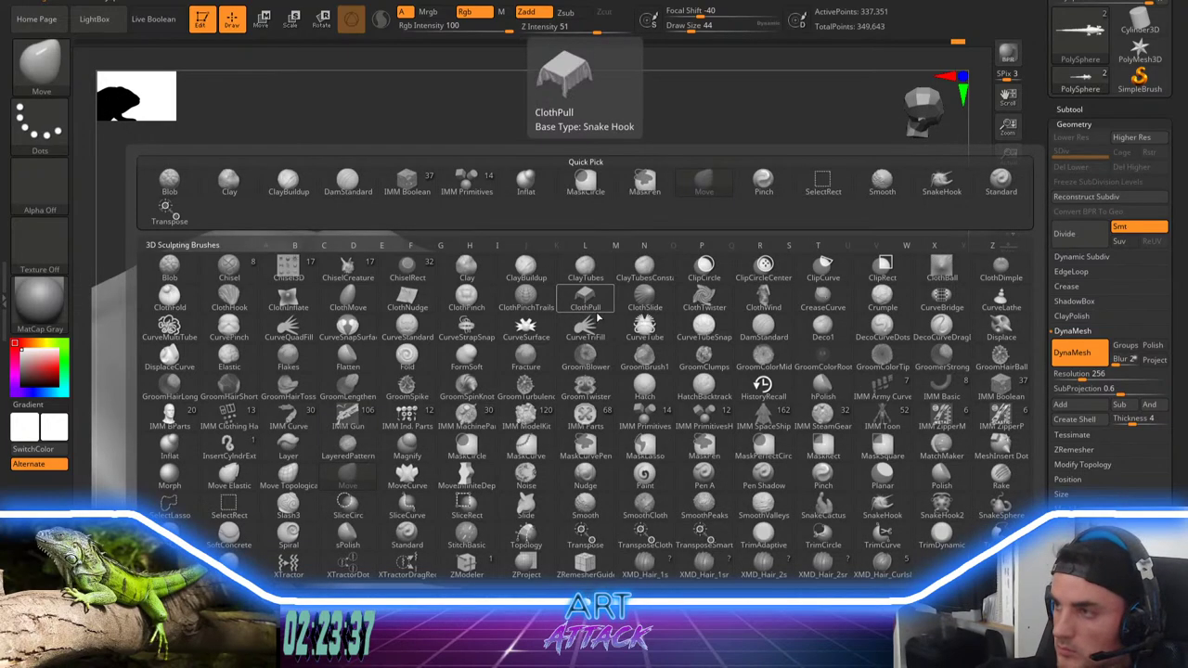
{"action": "key", "text": "c"}
{"action": "key", "text": "b"}
{"action": "left_click_drag", "start_coordinate": [599, 321], "coordinate": [570, 348]}
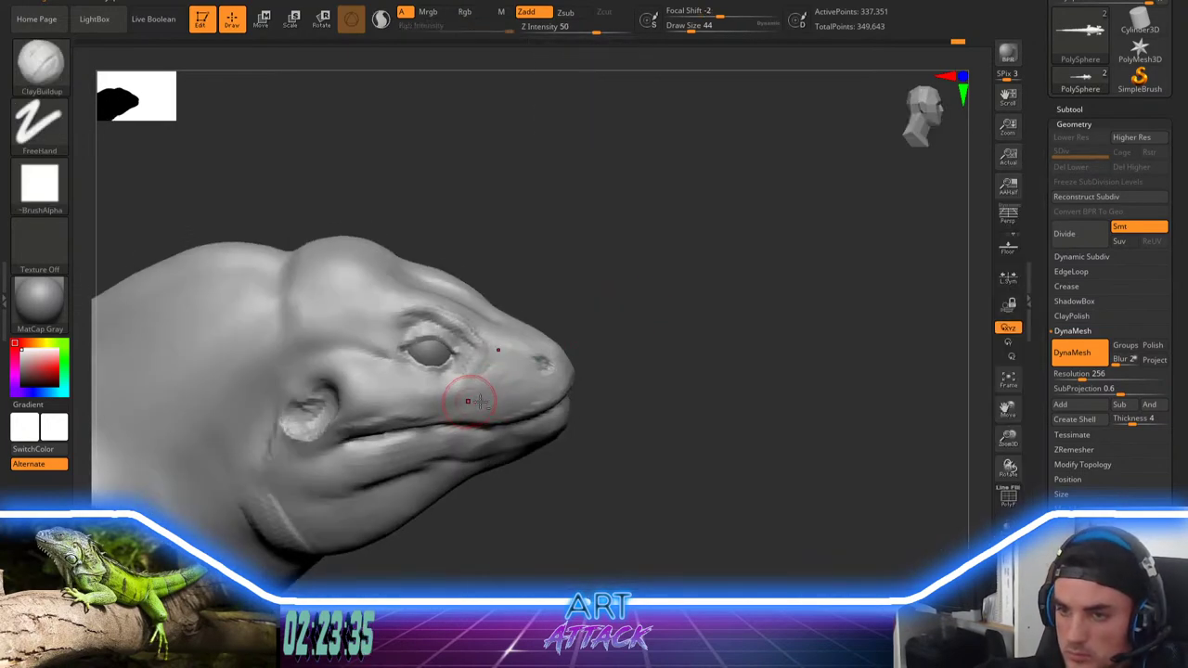
{"action": "key", "text": "b"}
{"action": "key", "text": "d"}
{"action": "key", "text": "s"}
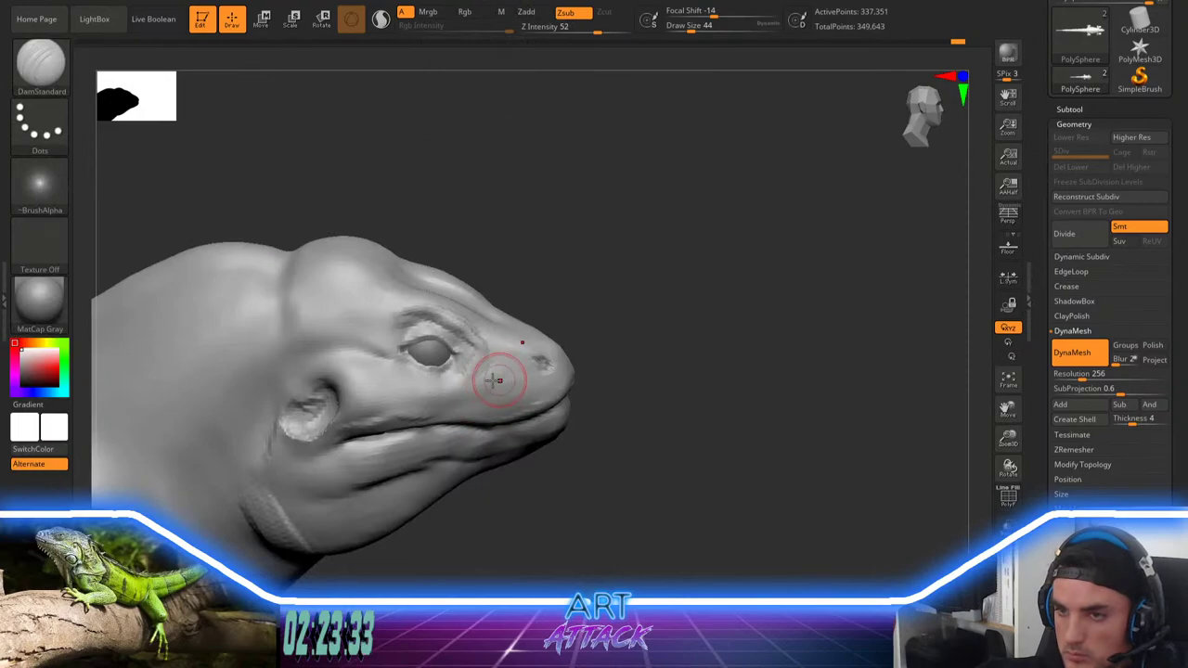
{"action": "left_click_drag", "start_coordinate": [595, 272], "coordinate": [589, 306]}
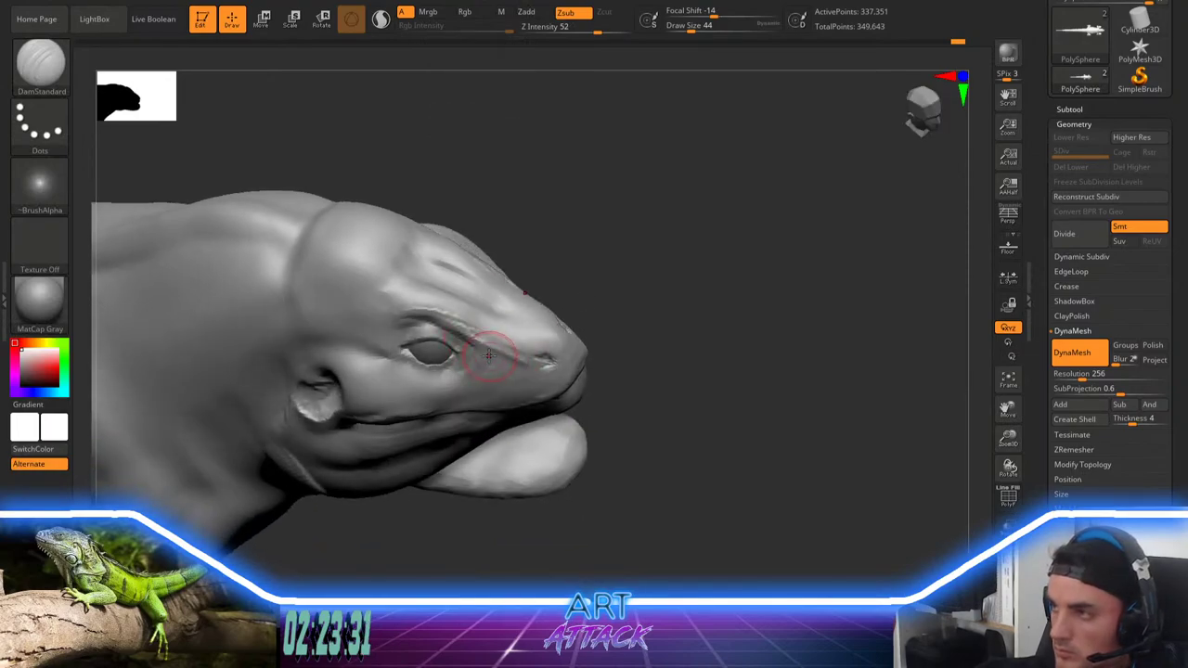
{"action": "left_click_drag", "start_coordinate": [536, 382], "coordinate": [485, 395]}
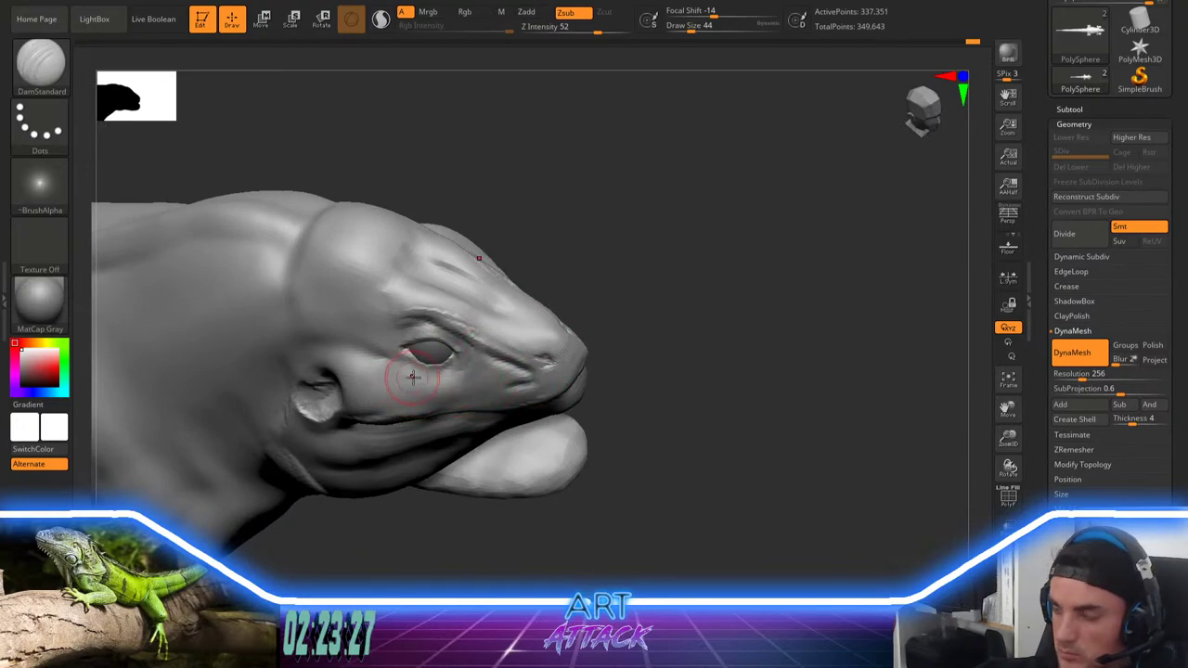
{"action": "mouse_move", "coordinate": [392, 373]}
{"action": "left_mouse_down"}
{"action": "mouse_move", "coordinate": [453, 390]}
{"action": "mouse_move", "coordinate": [520, 387]}
{"action": "mouse_move", "coordinate": [502, 382]}
{"action": "left_mouse_up"}
Step: Build up the area between the eye, nostril and upper lip with ClayBuildup and smooth it into the cheek and snout
{"action": "key", "text": "b"}
{"action": "key", "text": "c"}
{"action": "key", "text": "b"}
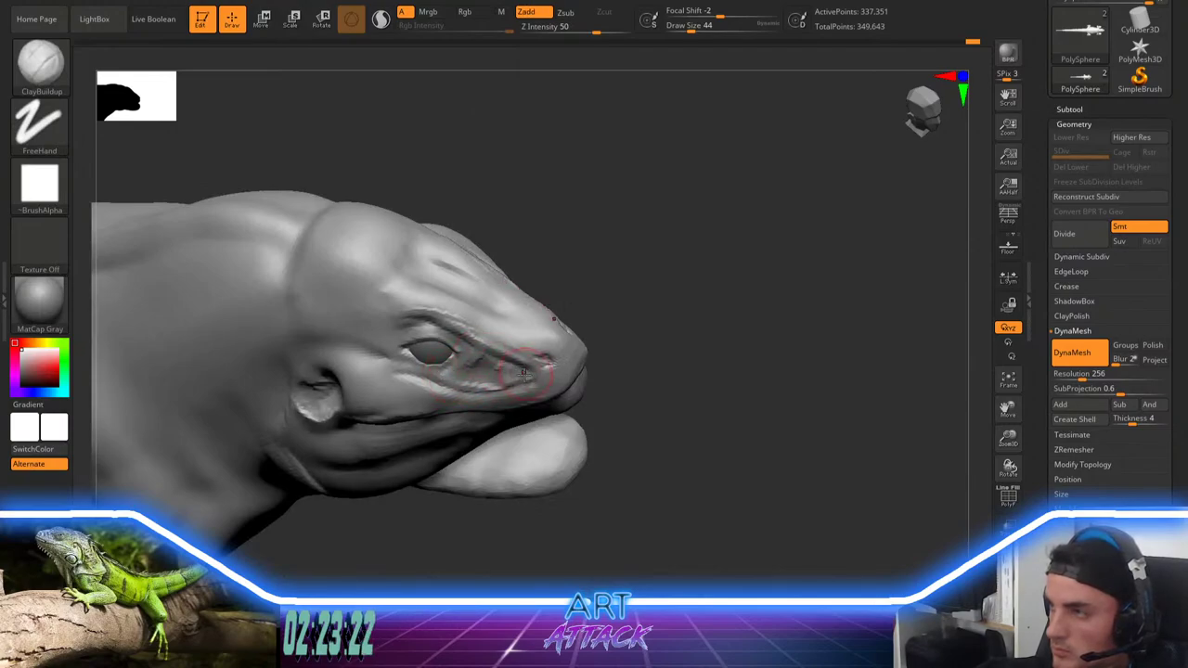
{"action": "left_click_drag", "start_coordinate": [471, 344], "coordinate": [527, 366], "text": "shift"}
{"action": "left_click_drag", "start_coordinate": [429, 384], "coordinate": [529, 378], "text": "shift"}
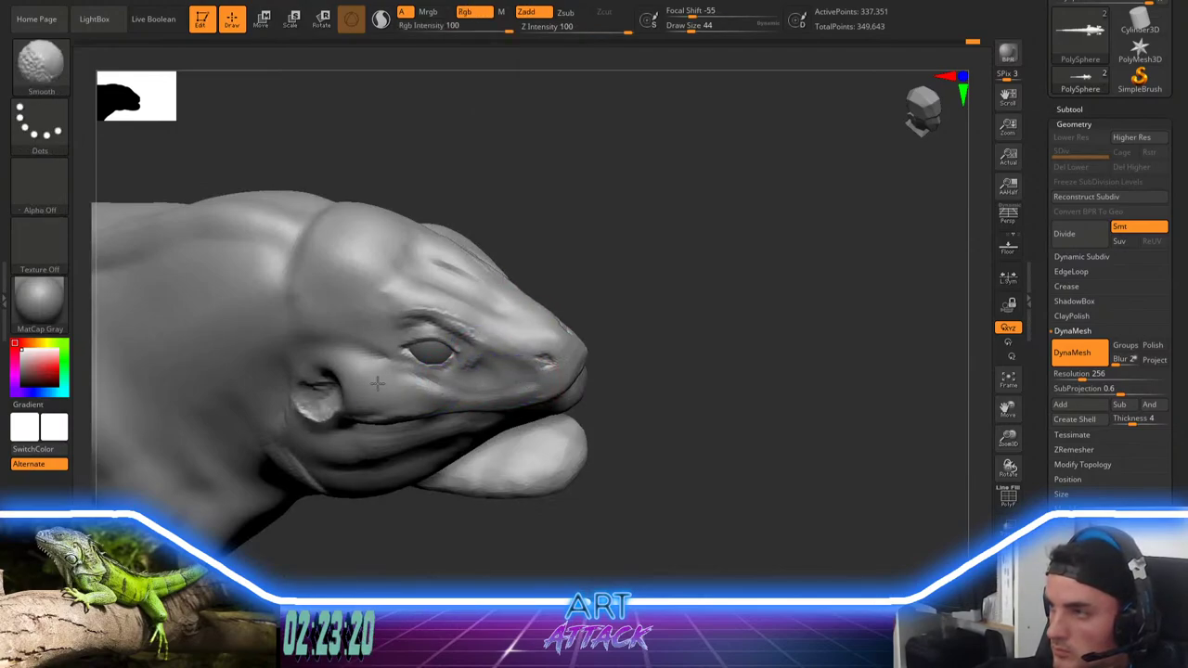
{"action": "mouse_move", "coordinate": [378, 383]}
{"action": "left_mouse_down", "text": "shift"}
{"action": "mouse_move", "coordinate": [464, 370]}
{"action": "mouse_move", "coordinate": [527, 323]}
{"action": "left_mouse_up", "text": "shift"}
{"action": "mouse_move", "coordinate": [608, 311]}
{"action": "left_mouse_down"}
{"action": "mouse_move", "coordinate": [600, 251]}
{"action": "mouse_move", "coordinate": [634, 259]}
{"action": "mouse_move", "coordinate": [561, 358]}
{"action": "mouse_move", "coordinate": [526, 347]}
{"action": "mouse_move", "coordinate": [616, 390]}
{"action": "left_mouse_up"}
{"action": "key", "text": "space"}
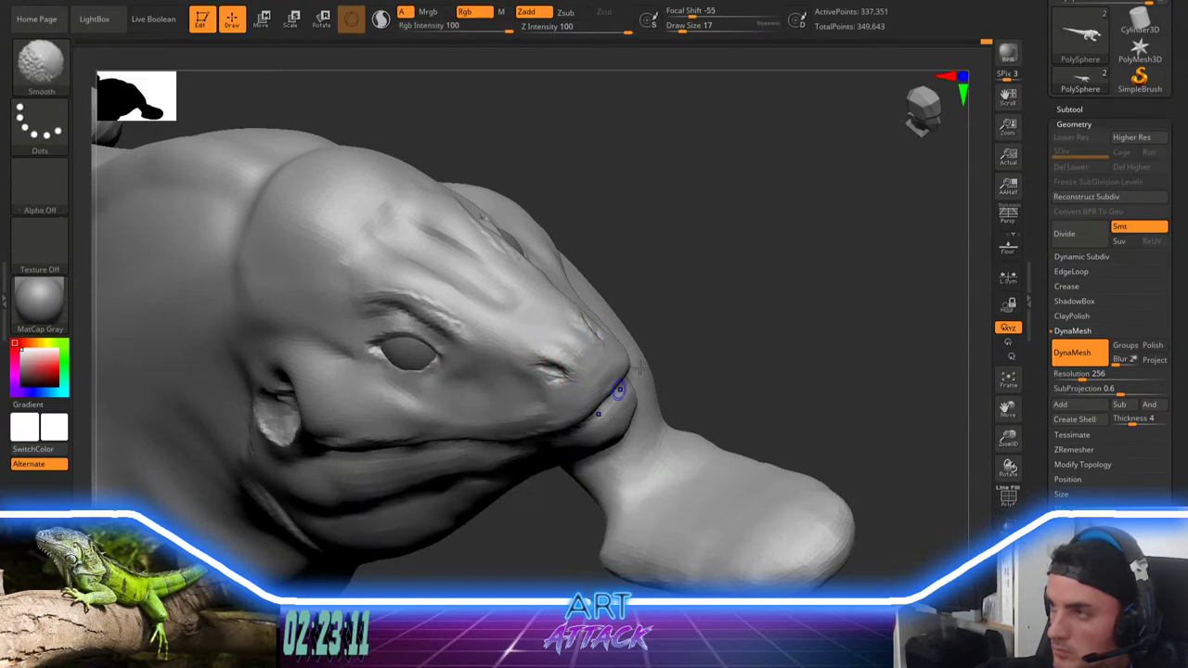
Step: Build up a rounded jowl below the ear and mouth corner with the ClayBuildup brush at draw sizes 94 and 104
{"action": "mouse_move", "coordinate": [641, 288]}
{"action": "left_mouse_down", "text": "alt"}
{"action": "mouse_move", "coordinate": [631, 225]}
{"action": "mouse_move", "coordinate": [661, 205]}
{"action": "left_mouse_up", "text": "alt"}
{"action": "mouse_move", "coordinate": [627, 311]}
{"action": "left_mouse_down", "text": "alt"}
{"action": "mouse_move", "coordinate": [622, 254]}
{"action": "mouse_move", "coordinate": [655, 297]}
{"action": "mouse_move", "coordinate": [682, 215]}
{"action": "left_mouse_up", "text": "alt"}
{"action": "key", "text": "bracketright"}
{"action": "key", "text": "bracketright"}
{"action": "key", "text": "bracketright"}
{"action": "key", "text": "bracketright"}
{"action": "key", "text": "space"}
{"action": "left_click_drag", "start_coordinate": [424, 393], "coordinate": [436, 392]}
{"action": "left_click_drag", "start_coordinate": [603, 358], "coordinate": [650, 360]}
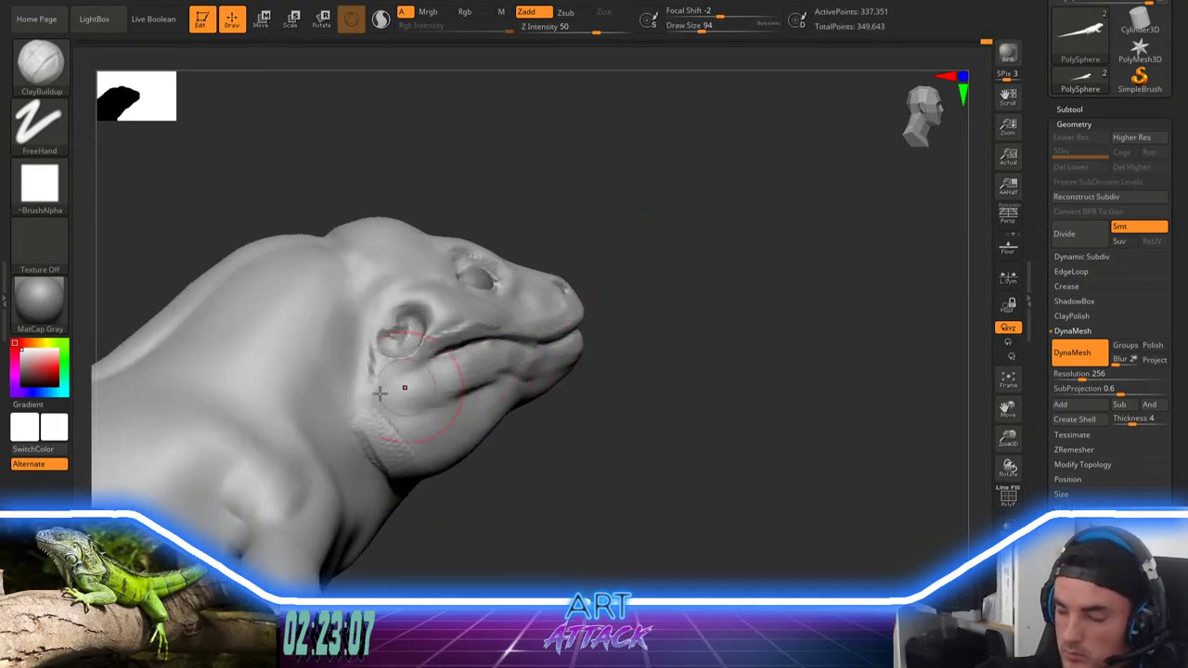
{"action": "left_click_drag", "start_coordinate": [575, 452], "coordinate": [559, 479]}
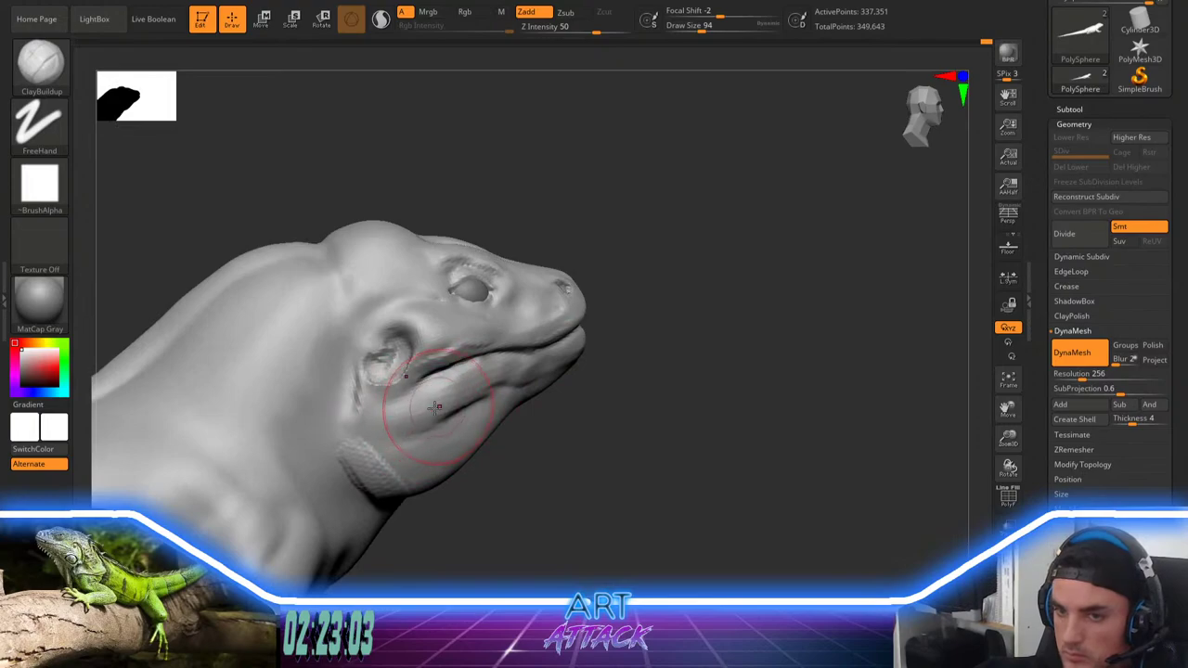
{"action": "key", "text": "space"}
{"action": "mouse_move", "coordinate": [436, 407]}
{"action": "left_mouse_down"}
{"action": "mouse_move", "coordinate": [412, 384]}
{"action": "mouse_move", "coordinate": [437, 388]}
{"action": "left_mouse_up"}
{"action": "key", "text": "s"}
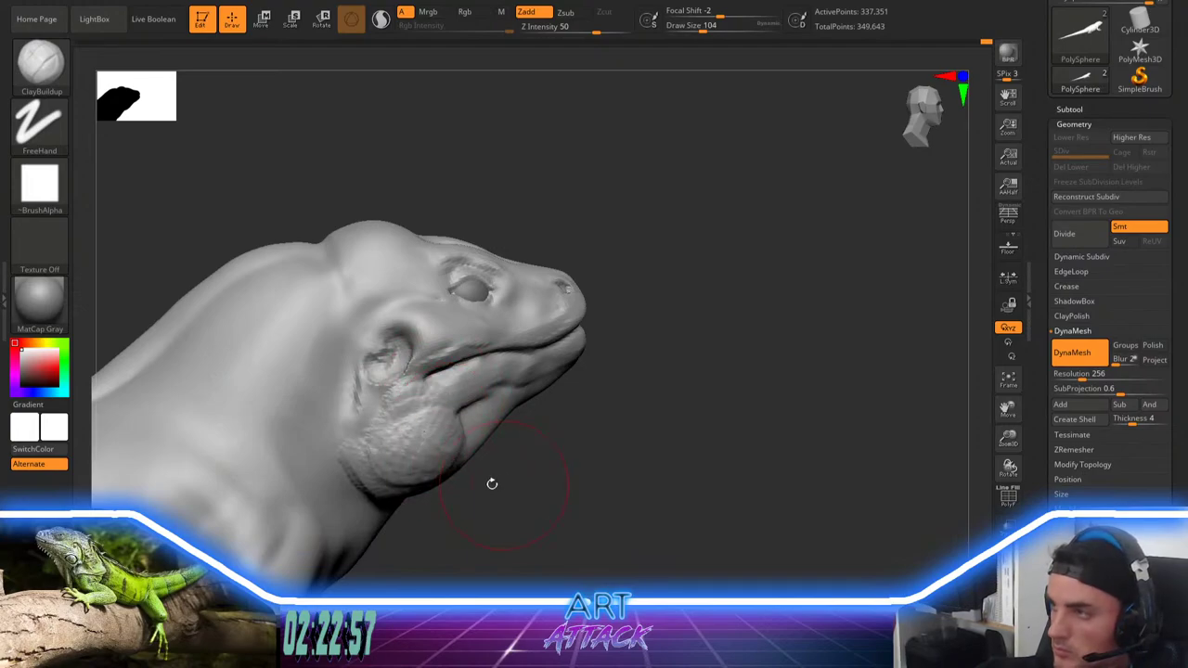
Step: Round out the underside of the jowl and smooth its rear edge into the neck, using ClayBuildup at draw size 68
{"action": "left_click_drag", "start_coordinate": [492, 484], "coordinate": [399, 401]}
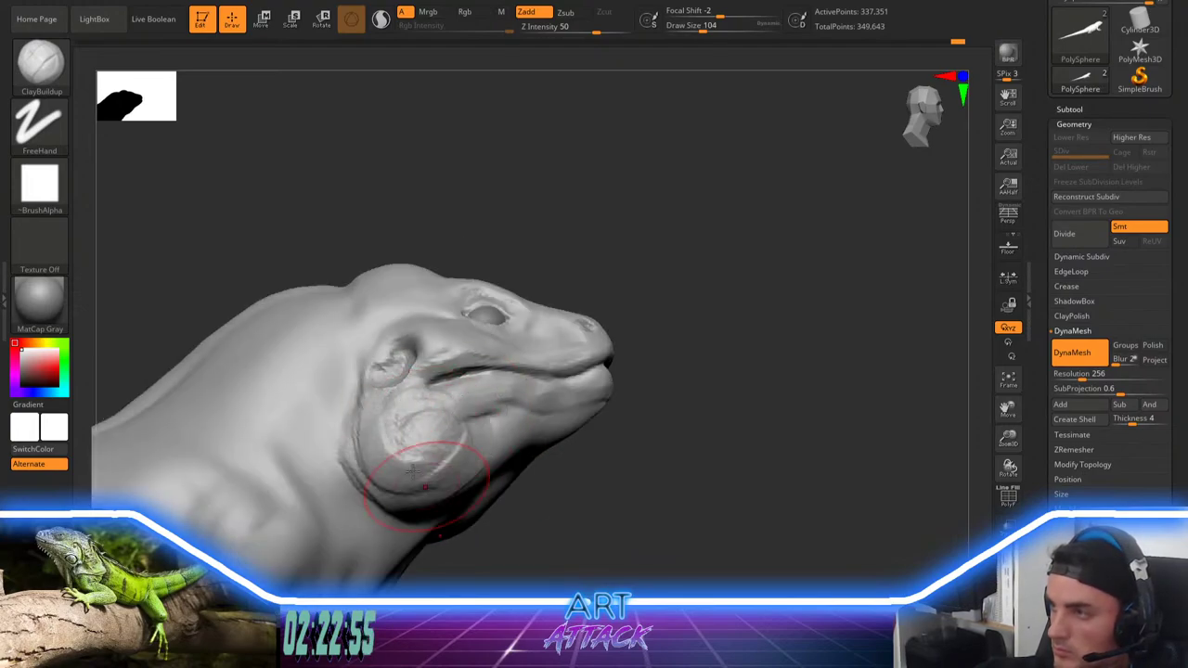
{"action": "left_click_drag", "start_coordinate": [414, 471], "coordinate": [406, 491]}
{"action": "mouse_move", "coordinate": [458, 418]}
{"action": "left_mouse_down"}
{"action": "mouse_move", "coordinate": [465, 438]}
{"action": "mouse_move", "coordinate": [436, 456]}
{"action": "mouse_move", "coordinate": [371, 436]}
{"action": "mouse_move", "coordinate": [503, 414]}
{"action": "mouse_move", "coordinate": [371, 441]}
{"action": "left_mouse_up"}
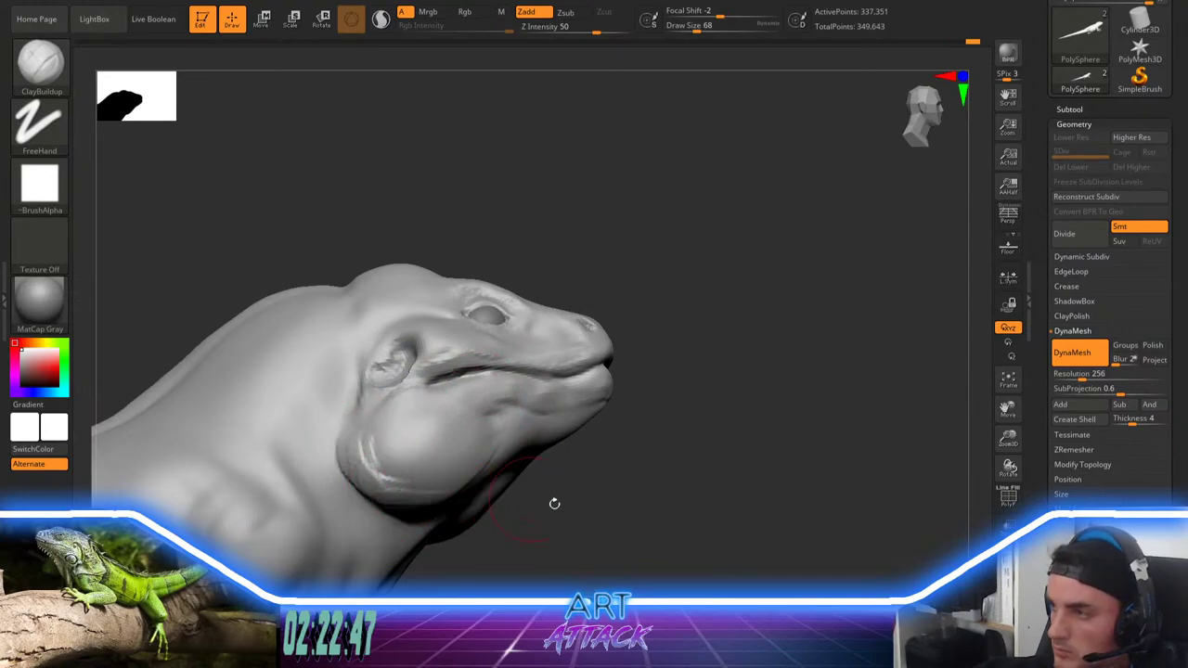
{"action": "left_click_drag", "start_coordinate": [554, 504], "coordinate": [539, 458]}
{"action": "mouse_move", "coordinate": [388, 481]}
{"action": "left_mouse_down"}
{"action": "mouse_move", "coordinate": [537, 483]}
{"action": "mouse_move", "coordinate": [440, 479]}
{"action": "mouse_move", "coordinate": [388, 512]}
{"action": "mouse_move", "coordinate": [362, 484]}
{"action": "mouse_move", "coordinate": [379, 508]}
{"action": "left_mouse_up"}
{"action": "mouse_move", "coordinate": [390, 502]}
{"action": "left_mouse_down", "text": "shift"}
{"action": "mouse_move", "coordinate": [513, 469]}
{"action": "mouse_move", "coordinate": [501, 485]}
{"action": "left_mouse_up", "text": "shift"}
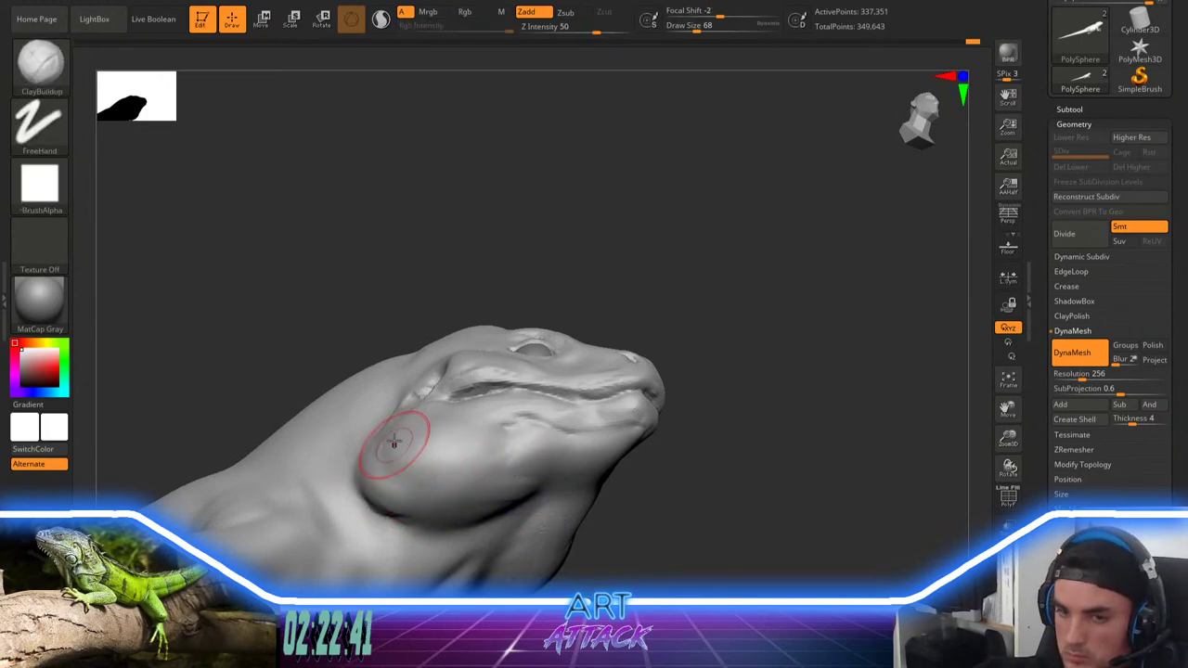
{"action": "left_click_drag", "start_coordinate": [401, 446], "coordinate": [394, 468], "text": "shift"}
Step: Add volume to the shoulder above the front leg with ClayBuildup at draw size 94 and smooth it
{"action": "mouse_move", "coordinate": [661, 269]}
{"action": "left_mouse_down"}
{"action": "mouse_move", "coordinate": [647, 284]}
{"action": "mouse_move", "coordinate": [658, 377]}
{"action": "mouse_move", "coordinate": [623, 397]}
{"action": "mouse_move", "coordinate": [625, 294]}
{"action": "mouse_move", "coordinate": [566, 347]}
{"action": "mouse_move", "coordinate": [613, 306]}
{"action": "mouse_move", "coordinate": [557, 376]}
{"action": "left_mouse_up"}
{"action": "key", "text": "space"}
{"action": "left_click_drag", "start_coordinate": [614, 298], "coordinate": [555, 374]}
{"action": "left_click_drag", "start_coordinate": [385, 397], "coordinate": [380, 383]}
{"action": "left_click_drag", "start_coordinate": [434, 422], "coordinate": [397, 403]}
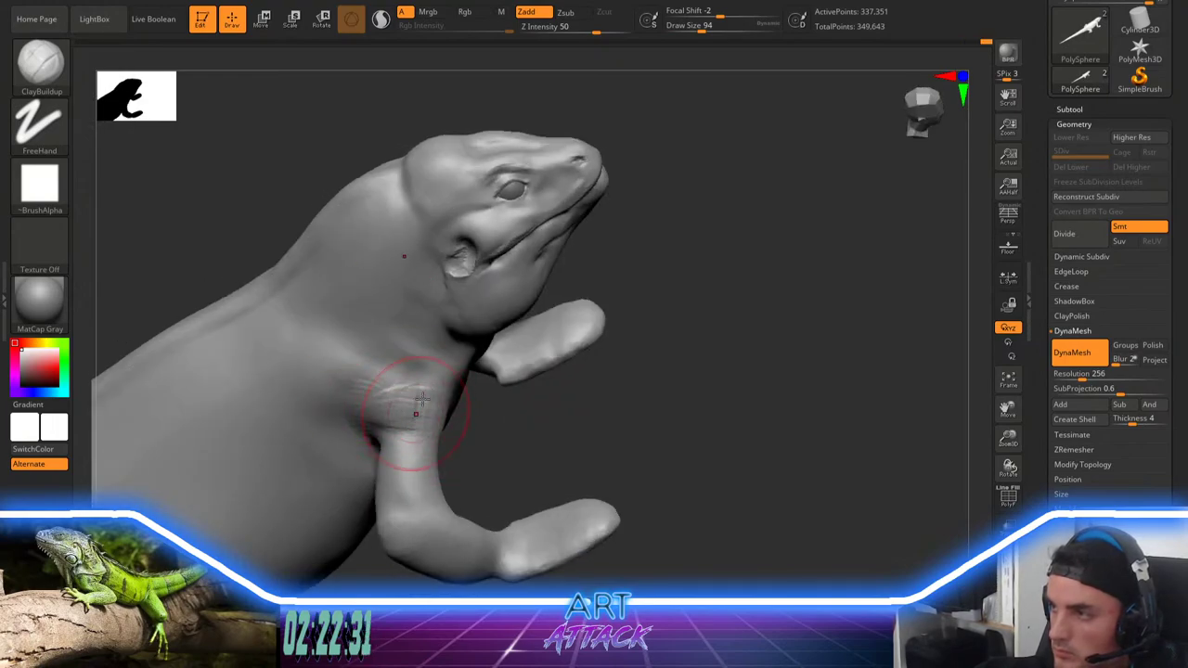
{"action": "key", "text": "shift"}
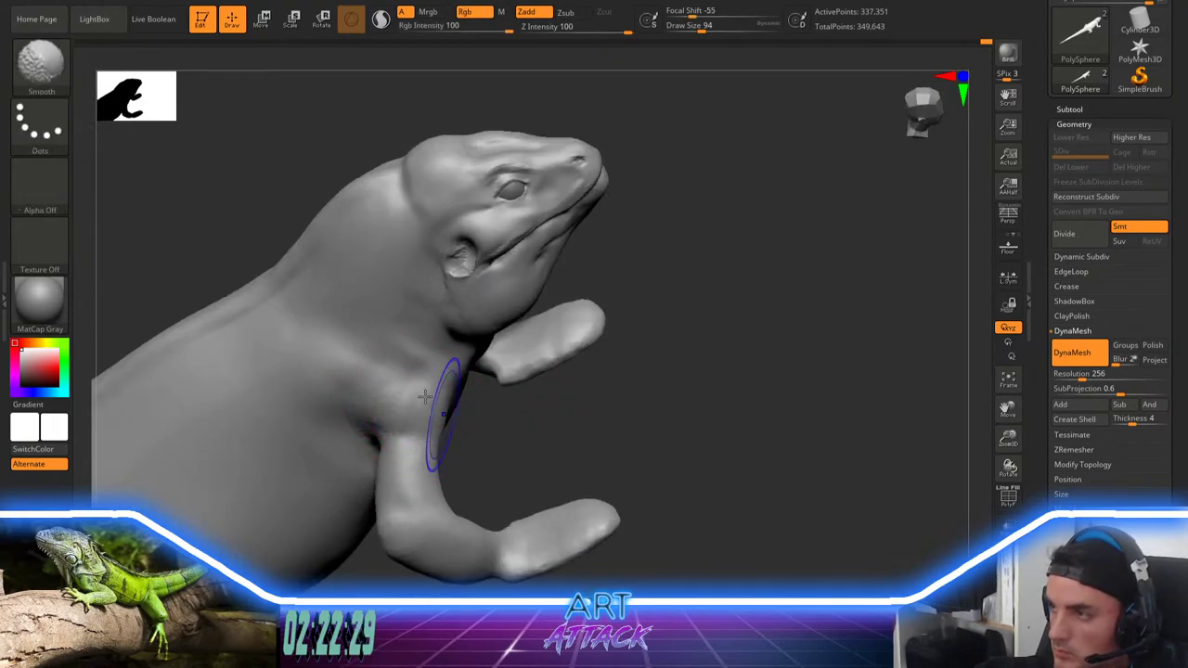
{"action": "left_click_drag", "start_coordinate": [563, 436], "coordinate": [594, 418]}
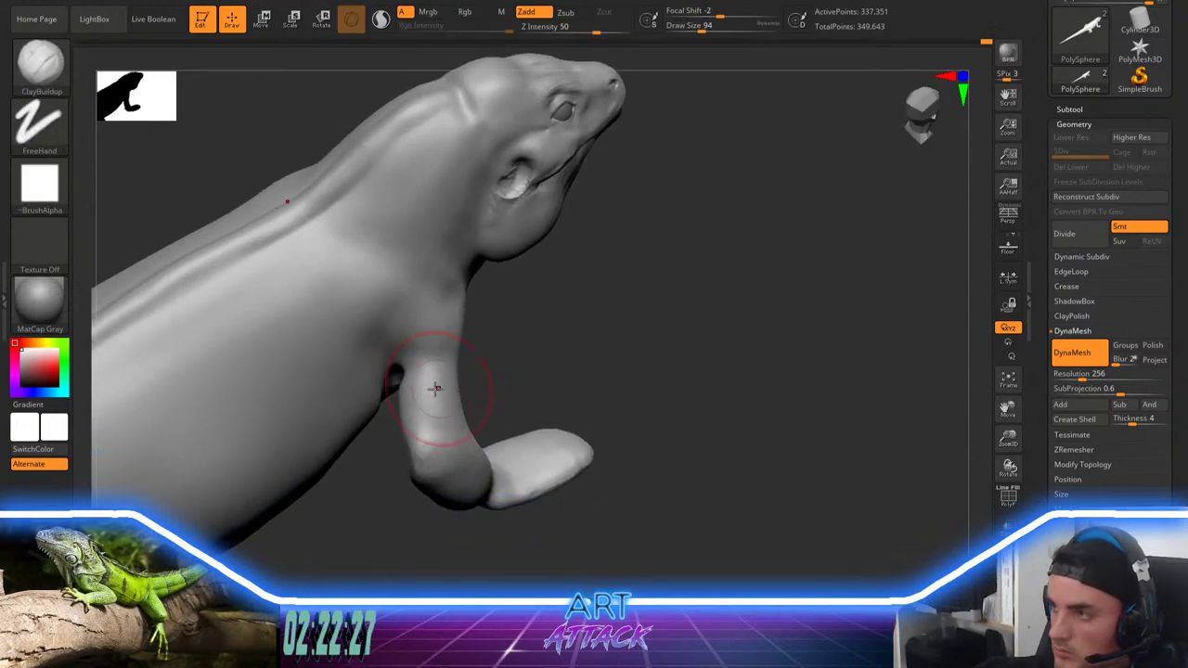
Step: Thicken the upper front leg below the shoulder with ClayBuildup strokes and smooth them
{"action": "mouse_move", "coordinate": [524, 403]}
{"action": "left_mouse_down"}
{"action": "mouse_move", "coordinate": [464, 381]}
{"action": "mouse_move", "coordinate": [450, 408]}
{"action": "left_mouse_up"}
{"action": "left_click_drag", "start_coordinate": [498, 368], "coordinate": [465, 378]}
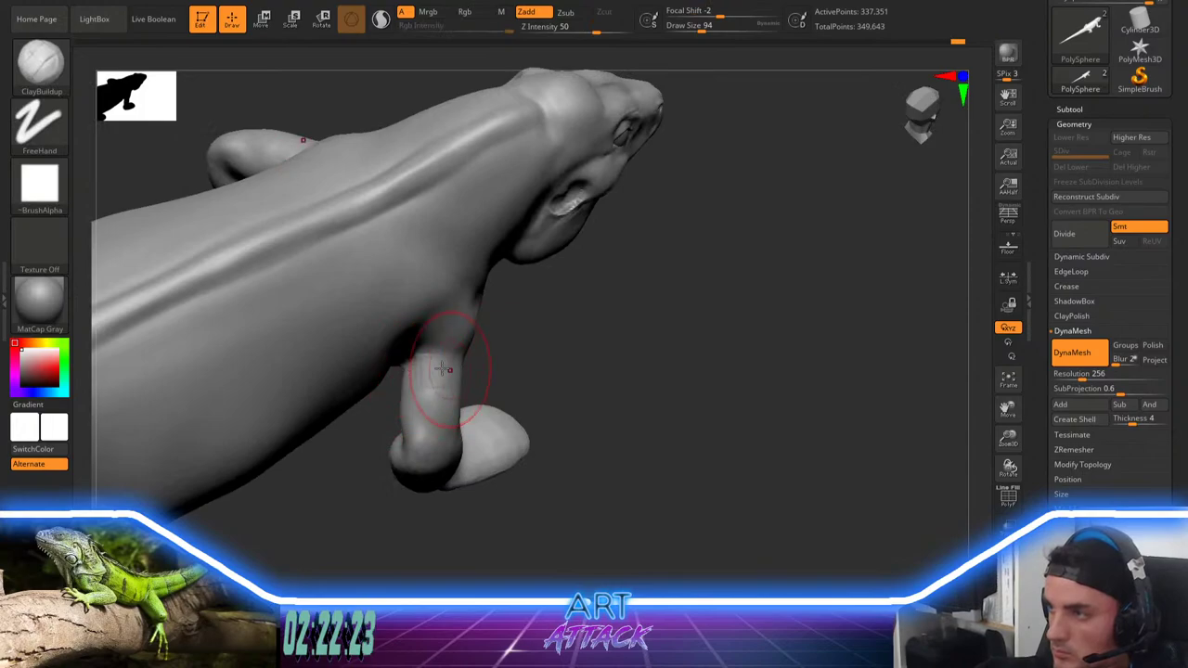
{"action": "mouse_move", "coordinate": [429, 426]}
{"action": "left_mouse_down", "text": "shift"}
{"action": "mouse_move", "coordinate": [432, 395]}
{"action": "mouse_move", "coordinate": [436, 418]}
{"action": "left_mouse_up", "text": "shift"}
Step: Adjust the upper front leg's shape with the Move brush at draw size 124 and focal shift 21
{"action": "mouse_move", "coordinate": [565, 351]}
{"action": "left_mouse_down"}
{"action": "mouse_move", "coordinate": [475, 327]}
{"action": "mouse_move", "coordinate": [422, 399]}
{"action": "mouse_move", "coordinate": [437, 417]}
{"action": "mouse_move", "coordinate": [369, 471]}
{"action": "mouse_move", "coordinate": [382, 409]}
{"action": "left_mouse_up"}
{"action": "key", "text": "b"}
{"action": "key", "text": "m"}
{"action": "key", "text": "v"}
{"action": "key", "text": "space"}
{"action": "left_click", "coordinate": [388, 441]}
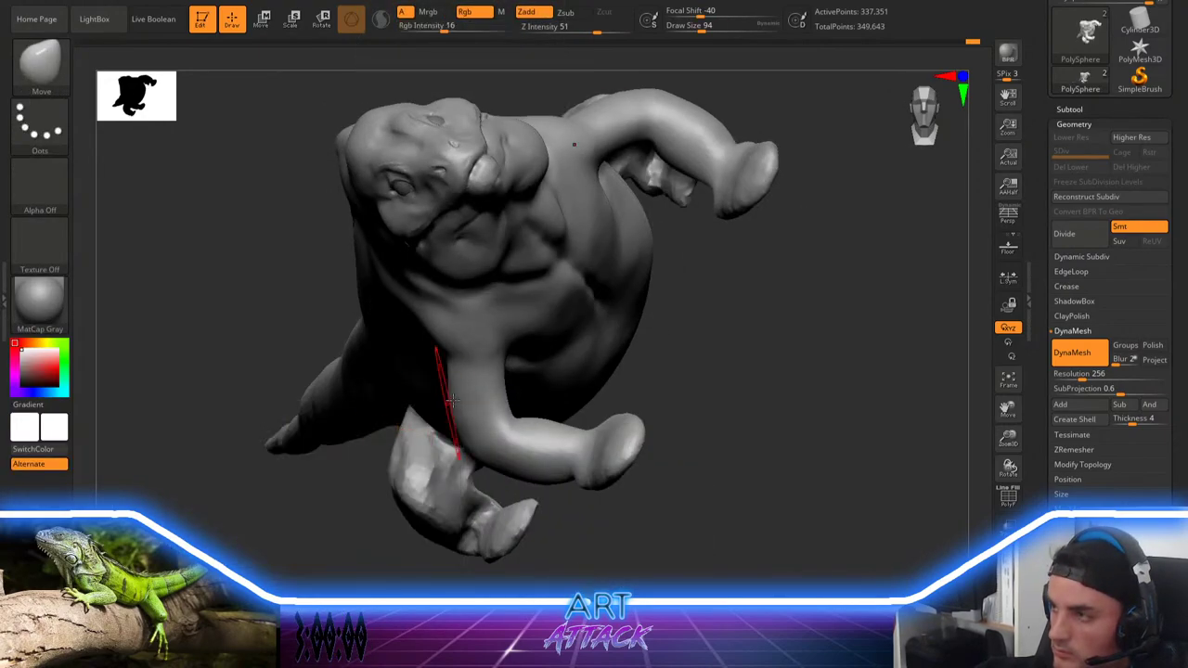
{"action": "key", "text": "space"}
{"action": "left_click", "coordinate": [498, 414]}
{"action": "left_click_drag", "start_coordinate": [499, 401], "coordinate": [473, 401]}
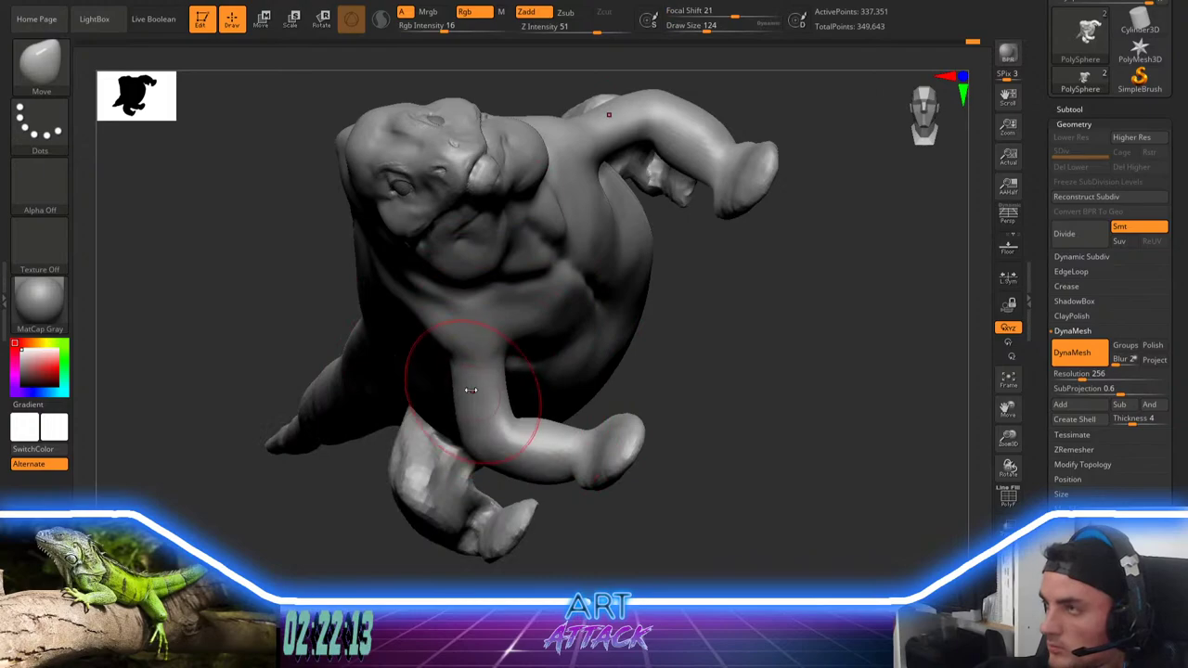
Step: Reshape the front leg's elbow with the Move brush at draw size 77 and smooth its surface
{"action": "mouse_move", "coordinate": [661, 348]}
{"action": "left_mouse_down"}
{"action": "mouse_move", "coordinate": [698, 287]}
{"action": "mouse_move", "coordinate": [653, 322]}
{"action": "mouse_move", "coordinate": [600, 420]}
{"action": "left_mouse_up"}
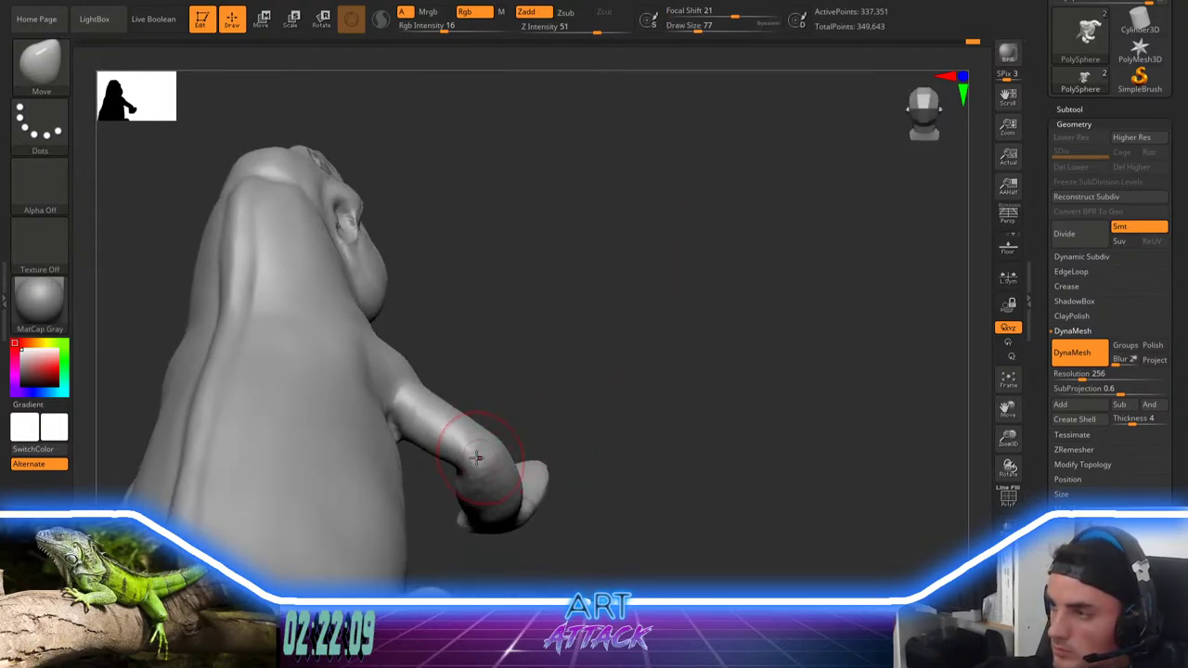
{"action": "left_click_drag", "start_coordinate": [586, 424], "coordinate": [475, 459]}
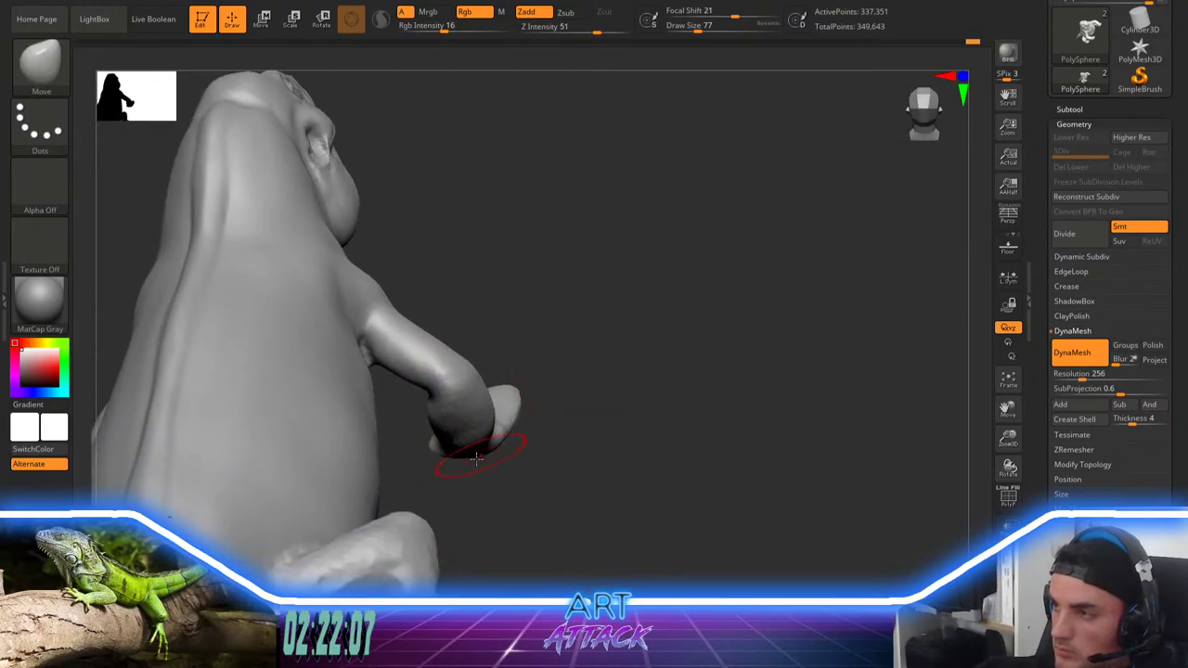
{"action": "key", "text": "shift"}
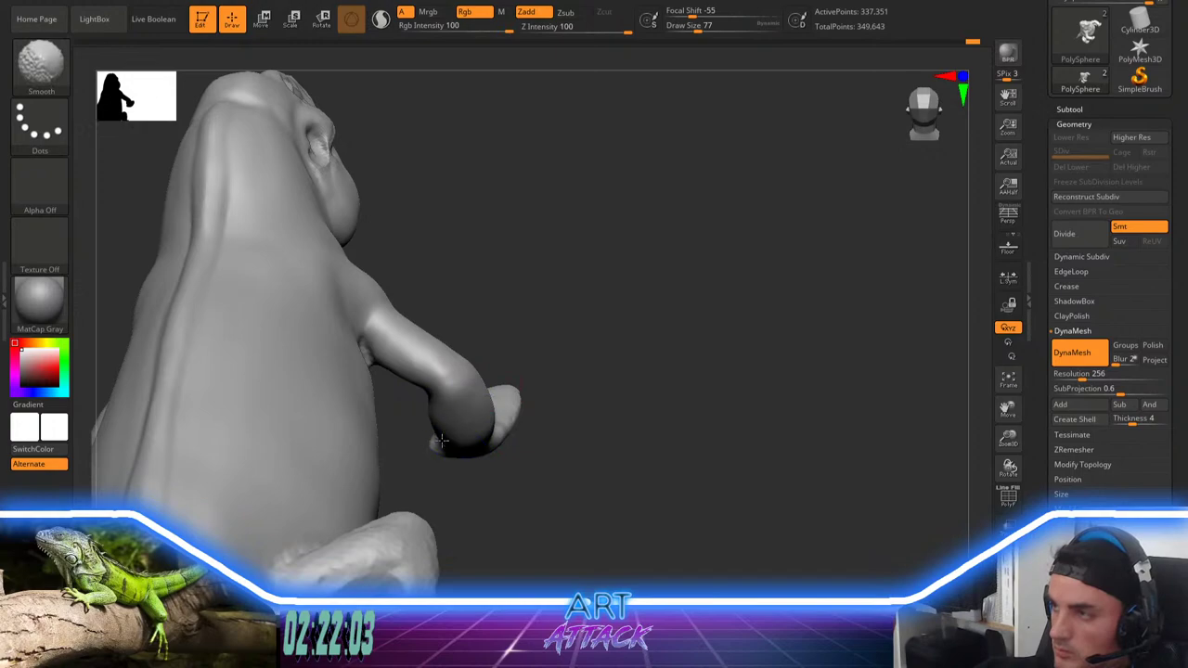
{"action": "left_click_drag", "start_coordinate": [442, 441], "coordinate": [483, 371], "text": "shift"}
Step: Puff up the neck just behind the head with the Inflat brush at draw size 35
{"action": "mouse_move", "coordinate": [553, 293]}
{"action": "left_mouse_down", "text": "alt"}
{"action": "mouse_move", "coordinate": [714, 307]}
{"action": "mouse_move", "coordinate": [796, 289]}
{"action": "mouse_move", "coordinate": [785, 292]}
{"action": "mouse_move", "coordinate": [789, 323]}
{"action": "mouse_move", "coordinate": [752, 293]}
{"action": "mouse_move", "coordinate": [761, 341]}
{"action": "mouse_move", "coordinate": [743, 331]}
{"action": "left_mouse_up", "text": "alt"}
{"action": "key", "text": "b"}
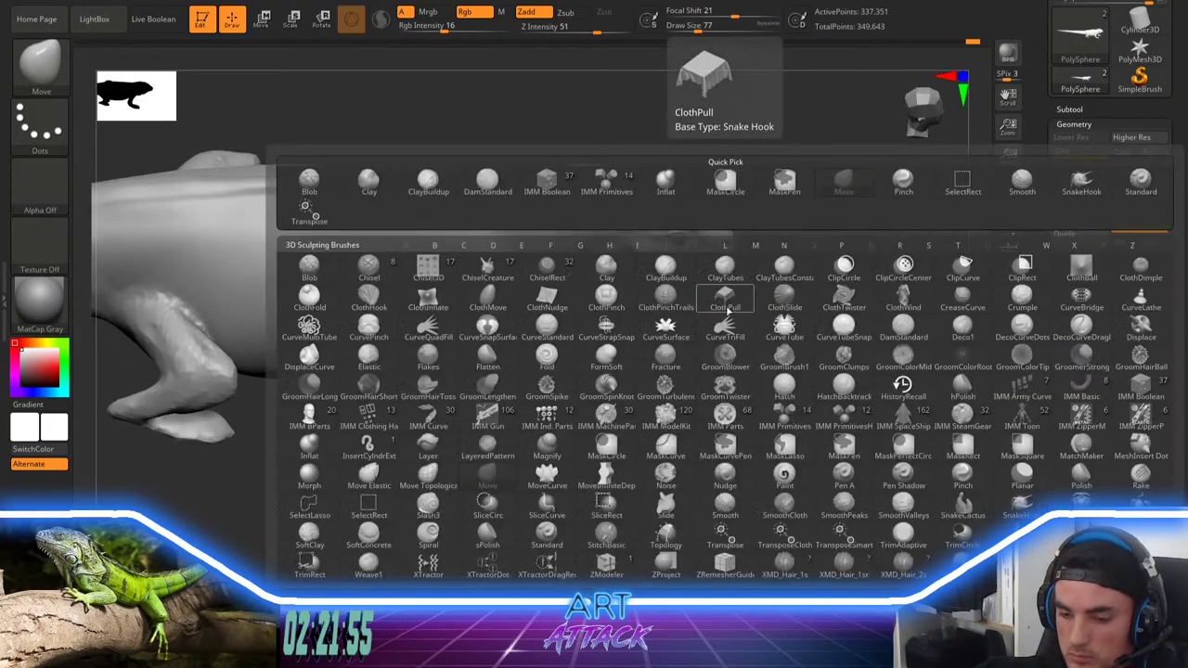
{"action": "key", "text": "i"}
{"action": "key", "text": "n"}
{"action": "left_click_drag", "start_coordinate": [734, 271], "coordinate": [740, 295]}
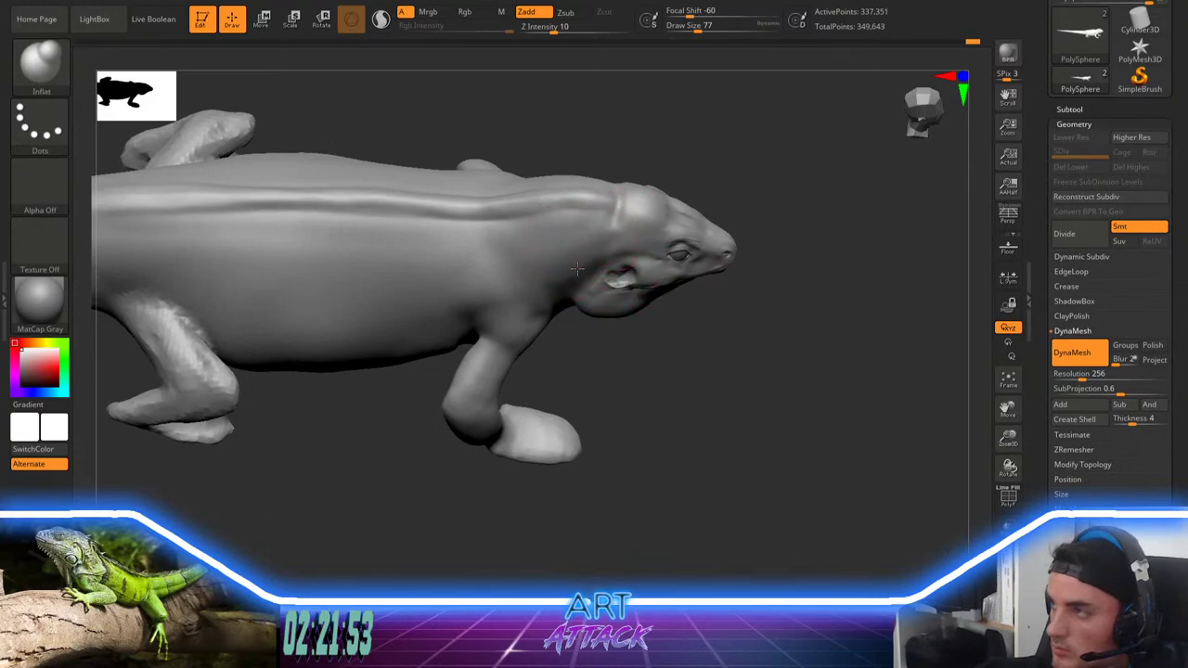
{"action": "key", "text": "s"}
{"action": "left_click_drag", "start_coordinate": [606, 228], "coordinate": [599, 229]}
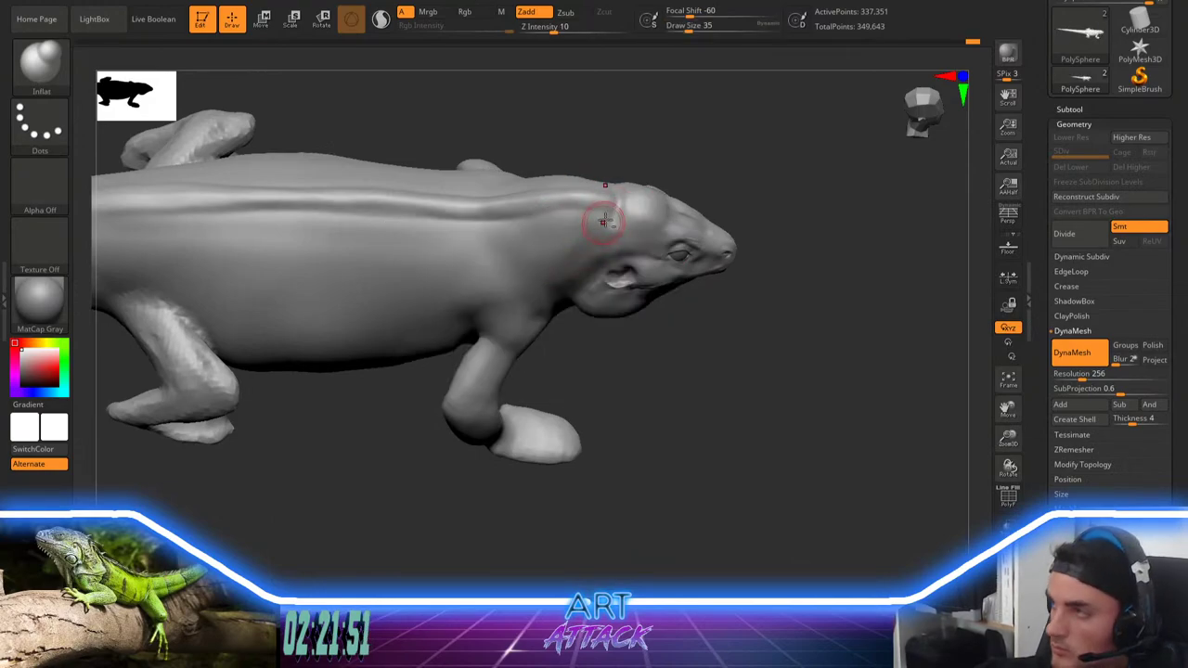
Step: Add clay strokes to the side of the neck behind the head with ClayBuildup at draw size 80
{"action": "key", "text": "b"}
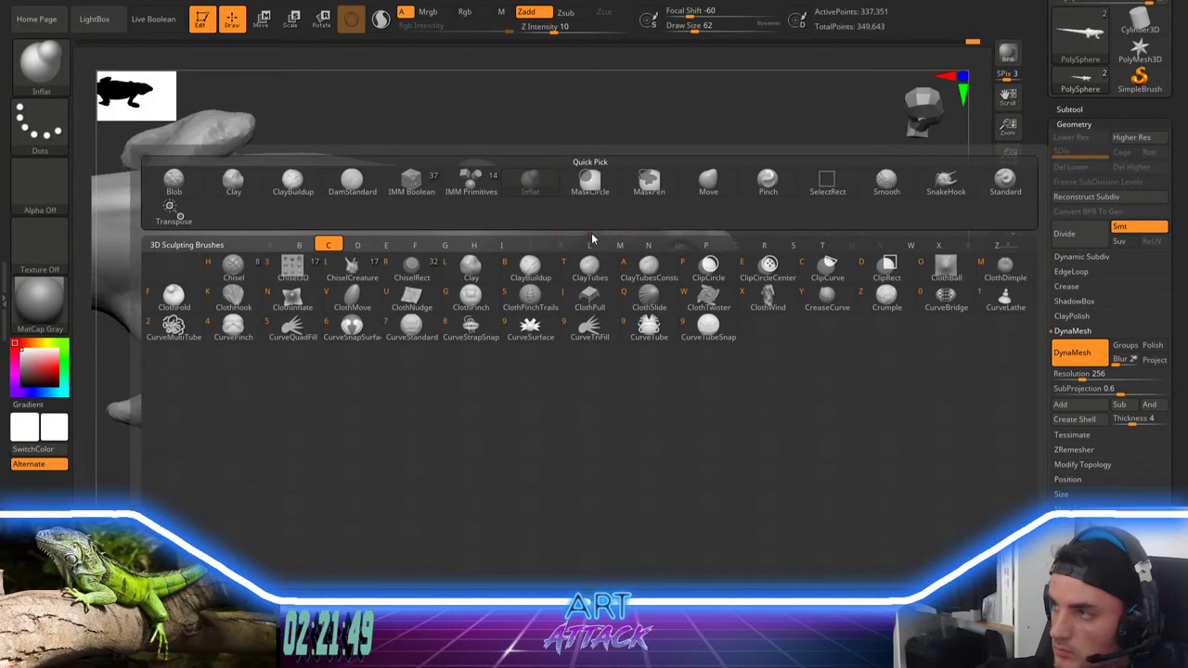
{"action": "key", "text": "c"}
{"action": "key", "text": "b"}
{"action": "mouse_move", "coordinate": [597, 248]}
{"action": "left_mouse_down"}
{"action": "mouse_move", "coordinate": [555, 281]}
{"action": "mouse_move", "coordinate": [562, 253]}
{"action": "left_mouse_up"}
{"action": "mouse_move", "coordinate": [769, 183]}
{"action": "left_mouse_down"}
{"action": "mouse_move", "coordinate": [752, 170]}
{"action": "mouse_move", "coordinate": [766, 177]}
{"action": "mouse_move", "coordinate": [697, 207]}
{"action": "mouse_move", "coordinate": [734, 231]}
{"action": "left_mouse_up"}
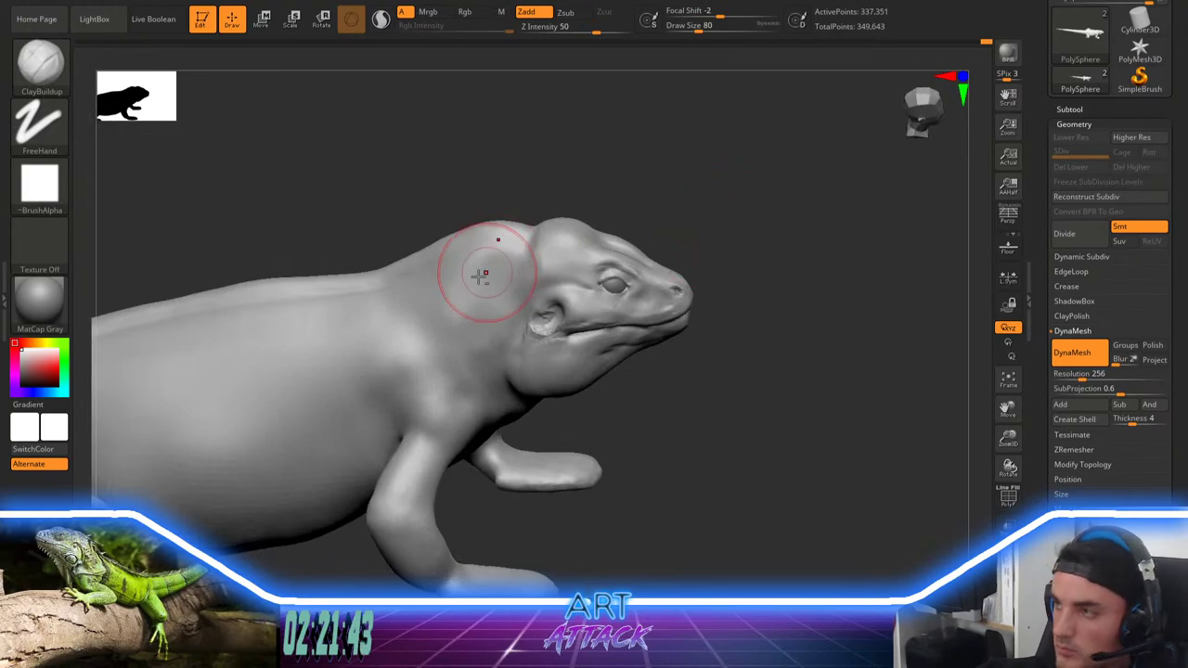
{"action": "left_click_drag", "start_coordinate": [499, 254], "coordinate": [464, 284]}
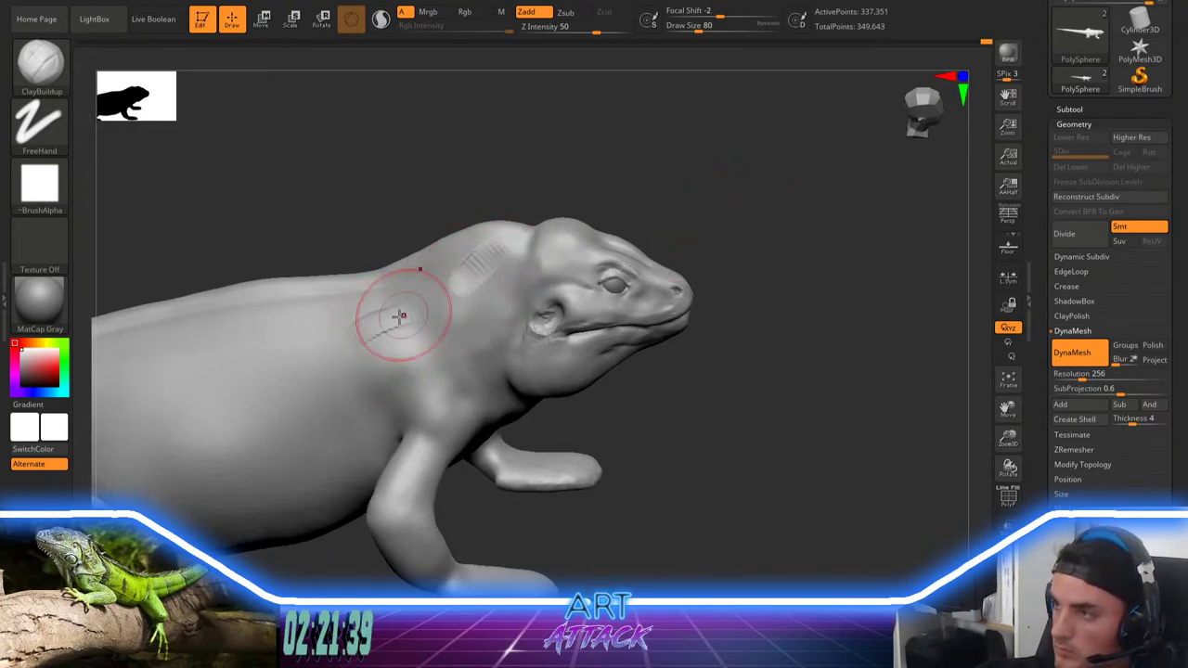
Step: Build up the shoulder blade above the front leg with ClayBuildup strokes and smooth it into the body
{"action": "mouse_move", "coordinate": [403, 317]}
{"action": "left_mouse_down"}
{"action": "mouse_move", "coordinate": [347, 350]}
{"action": "mouse_move", "coordinate": [399, 402]}
{"action": "left_mouse_up"}
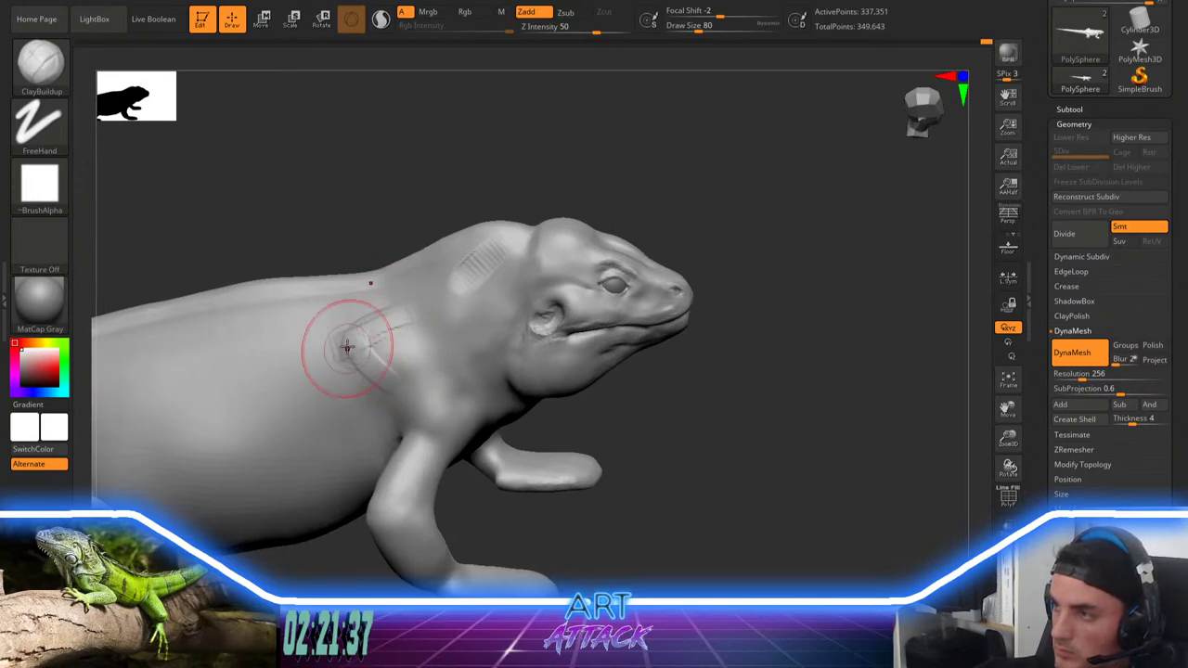
{"action": "left_click_drag", "start_coordinate": [347, 348], "coordinate": [395, 383]}
{"action": "mouse_move", "coordinate": [345, 347]}
{"action": "left_mouse_down"}
{"action": "mouse_move", "coordinate": [371, 335]}
{"action": "mouse_move", "coordinate": [395, 390]}
{"action": "left_mouse_up"}
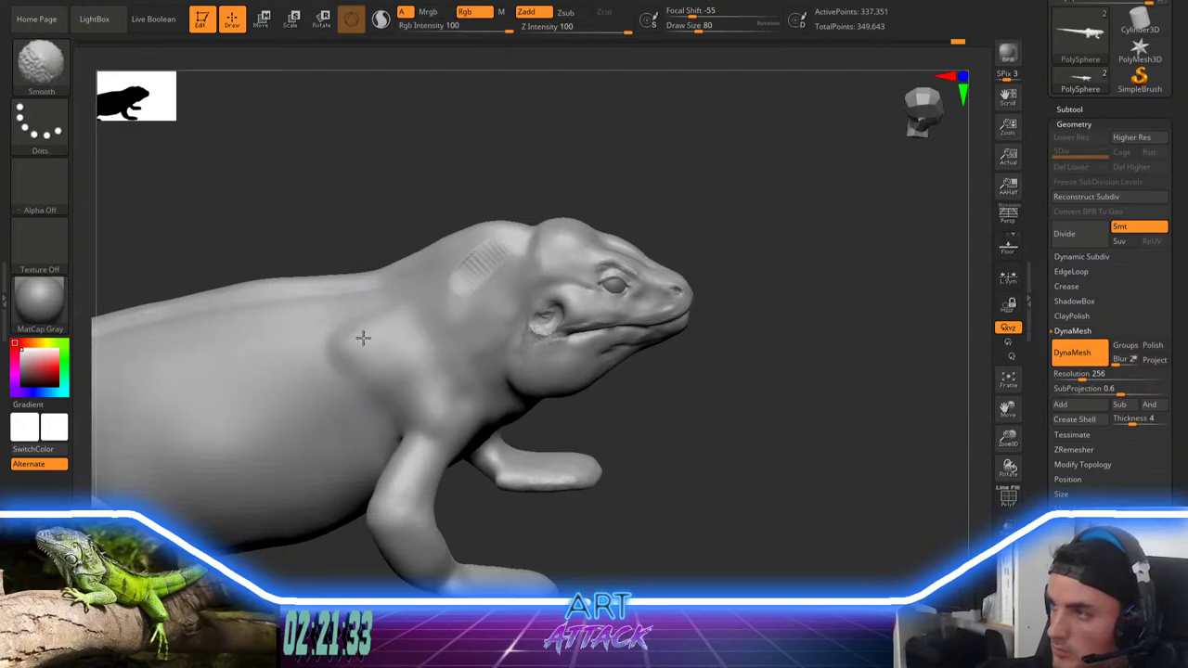
{"action": "mouse_move", "coordinate": [734, 320]}
{"action": "left_mouse_down", "text": "alt"}
{"action": "mouse_move", "coordinate": [718, 270]}
{"action": "mouse_move", "coordinate": [710, 321]}
{"action": "left_mouse_up", "text": "alt"}
{"action": "left_click_drag", "start_coordinate": [710, 316], "coordinate": [710, 343], "text": "alt"}
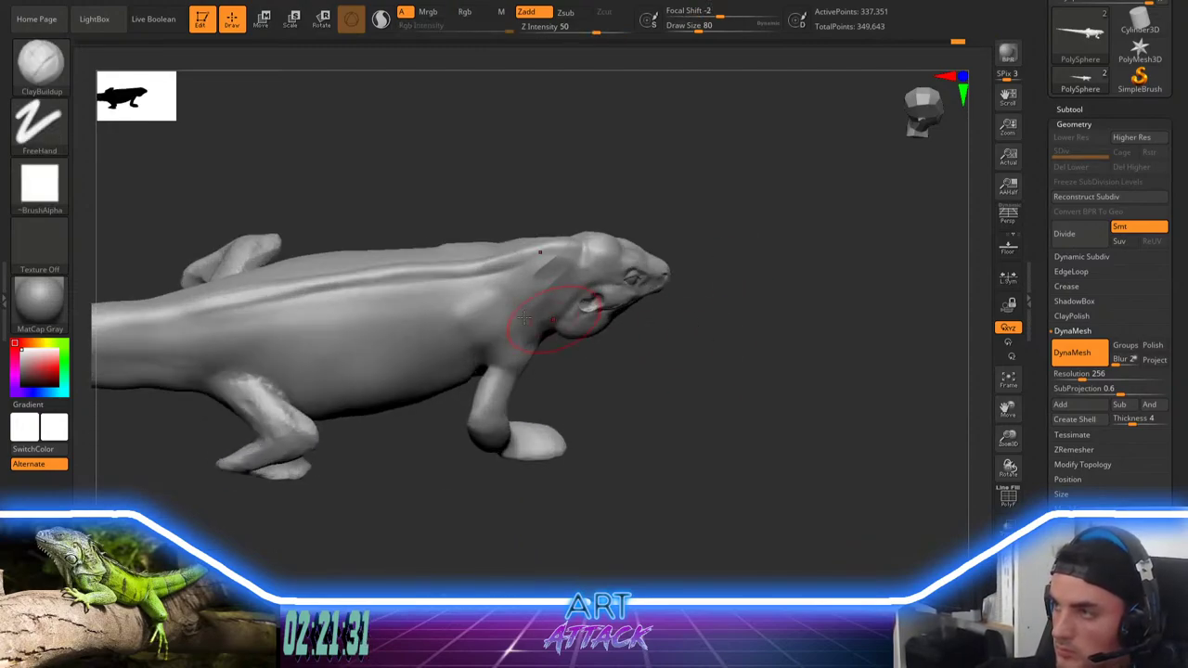
{"action": "mouse_move", "coordinate": [501, 320]}
{"action": "left_mouse_down", "text": "shift"}
{"action": "mouse_move", "coordinate": [460, 295]}
{"action": "mouse_move", "coordinate": [501, 310]}
{"action": "mouse_move", "coordinate": [516, 390]}
{"action": "left_mouse_up", "text": "shift"}
Step: Build up the muscle where the shoulder meets the upper front leg with ClayBuildup at draw size 49
{"action": "mouse_move", "coordinate": [597, 387]}
{"action": "left_mouse_down"}
{"action": "mouse_move", "coordinate": [560, 385]}
{"action": "mouse_move", "coordinate": [548, 368]}
{"action": "left_mouse_up"}
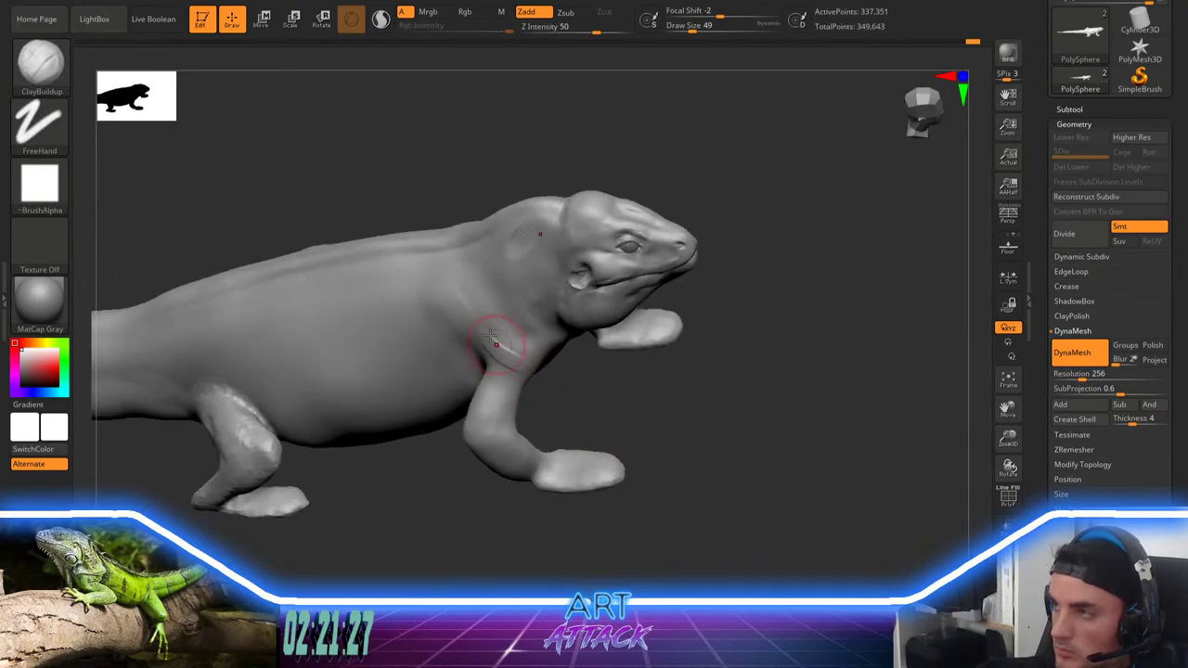
{"action": "mouse_move", "coordinate": [491, 336]}
{"action": "left_mouse_down"}
{"action": "mouse_move", "coordinate": [512, 352]}
{"action": "mouse_move", "coordinate": [491, 332]}
{"action": "left_mouse_up"}
{"action": "left_click_drag", "start_coordinate": [577, 389], "coordinate": [540, 373]}
{"action": "key", "text": "space"}
{"action": "left_click_drag", "start_coordinate": [491, 345], "coordinate": [517, 346]}
{"action": "left_click_drag", "start_coordinate": [627, 395], "coordinate": [566, 378]}
{"action": "mouse_move", "coordinate": [483, 397]}
{"action": "left_mouse_down"}
{"action": "mouse_move", "coordinate": [508, 419]}
{"action": "mouse_move", "coordinate": [479, 437]}
{"action": "left_mouse_up"}
Step: Refine the upper front leg and elbow at draw size 41, smoothing the clay strokes into the limb
{"action": "key", "text": "b"}
{"action": "key", "text": "d"}
{"action": "key", "text": "s"}
{"action": "mouse_move", "coordinate": [596, 397]}
{"action": "left_mouse_down"}
{"action": "mouse_move", "coordinate": [616, 371]}
{"action": "mouse_move", "coordinate": [513, 431]}
{"action": "mouse_move", "coordinate": [522, 427]}
{"action": "left_mouse_up"}
{"action": "left_click_drag", "start_coordinate": [602, 428], "coordinate": [528, 382]}
{"action": "key", "text": "space"}
{"action": "mouse_move", "coordinate": [512, 443]}
{"action": "left_mouse_down"}
{"action": "mouse_move", "coordinate": [502, 444]}
{"action": "mouse_move", "coordinate": [533, 412]}
{"action": "mouse_move", "coordinate": [503, 421]}
{"action": "left_mouse_up"}
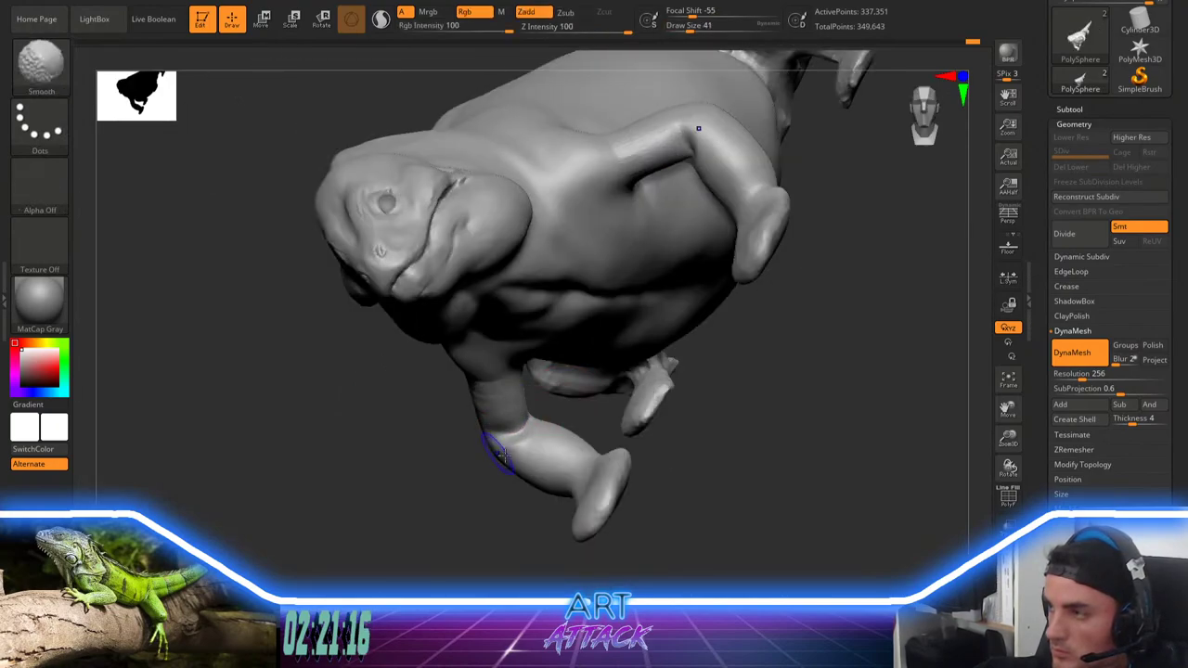
{"action": "mouse_move", "coordinate": [461, 455]}
{"action": "left_mouse_down"}
{"action": "mouse_move", "coordinate": [554, 468]}
{"action": "mouse_move", "coordinate": [585, 446]}
{"action": "mouse_move", "coordinate": [534, 443]}
{"action": "left_mouse_up"}
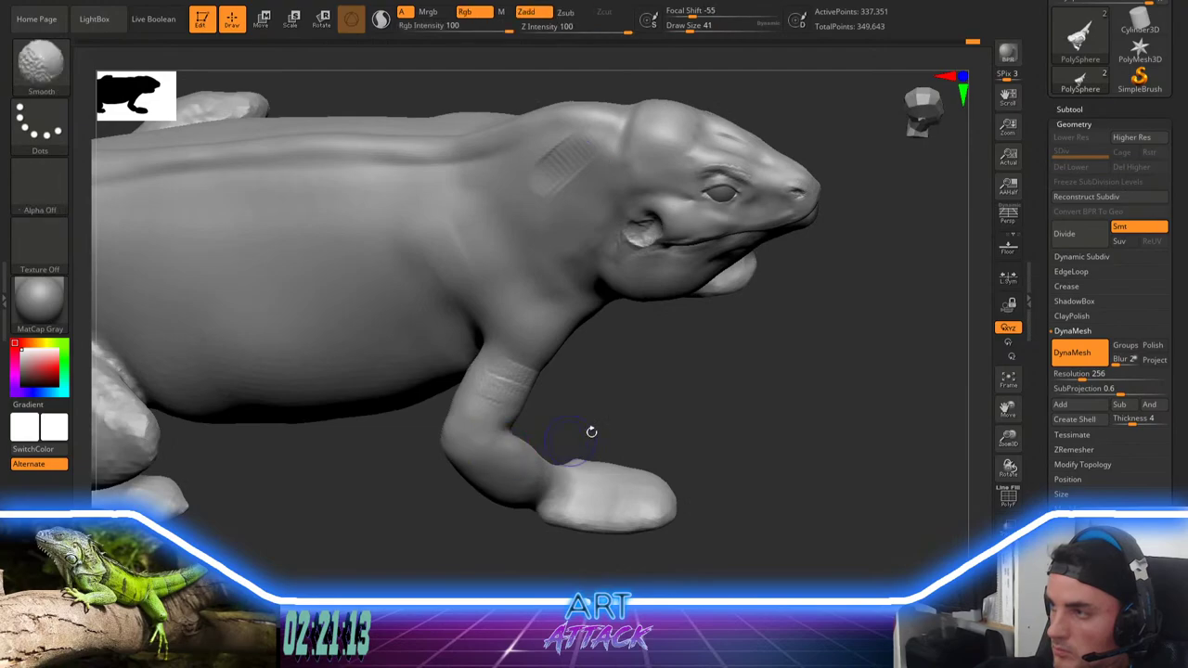
{"action": "left_click_drag", "start_coordinate": [517, 383], "coordinate": [503, 394], "text": "shift"}
{"action": "mouse_move", "coordinate": [573, 406]}
{"action": "left_mouse_down", "text": "alt"}
{"action": "mouse_move", "coordinate": [589, 355]}
{"action": "mouse_move", "coordinate": [727, 286]}
{"action": "mouse_move", "coordinate": [798, 304]}
{"action": "left_mouse_up", "text": "alt"}
{"action": "mouse_move", "coordinate": [356, 406]}
{"action": "left_mouse_down", "text": "shift"}
{"action": "mouse_move", "coordinate": [415, 432]}
{"action": "mouse_move", "coordinate": [395, 422]}
{"action": "mouse_move", "coordinate": [421, 408]}
{"action": "left_mouse_up", "text": "shift"}
{"action": "mouse_move", "coordinate": [718, 348]}
{"action": "left_mouse_down"}
{"action": "mouse_move", "coordinate": [731, 378]}
{"action": "mouse_move", "coordinate": [670, 367]}
{"action": "left_mouse_up"}
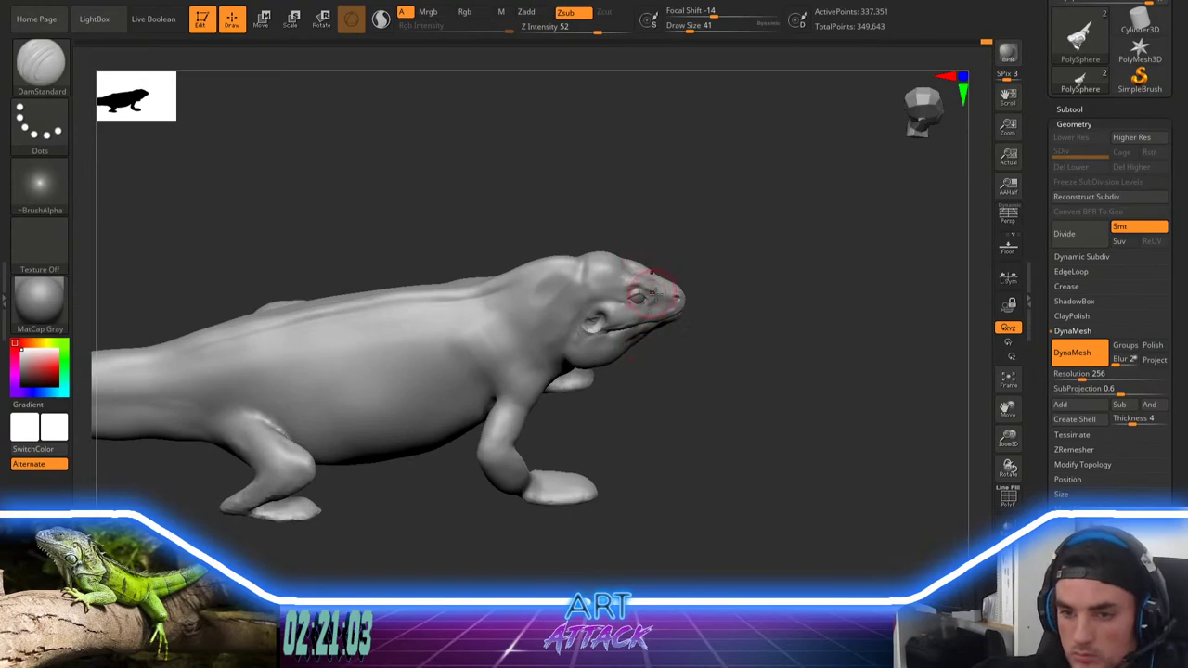
Step: Adjust the shape of the back of the head with the Move brush at draw size 62
{"action": "left_click_drag", "start_coordinate": [718, 358], "coordinate": [697, 266]}
{"action": "left_click_drag", "start_coordinate": [715, 316], "coordinate": [596, 331], "text": "alt"}
{"action": "right_click_drag", "start_coordinate": [596, 331], "coordinate": [770, 310]}
{"action": "left_click_drag", "start_coordinate": [593, 416], "coordinate": [785, 316], "text": "alt"}
{"action": "left_click_drag", "start_coordinate": [648, 376], "coordinate": [725, 365], "text": "alt"}
{"action": "right_click_drag", "start_coordinate": [295, 353], "coordinate": [325, 439], "text": "ctrl"}
{"action": "key", "text": "b"}
{"action": "key", "text": "m"}
{"action": "key", "text": "v"}
{"action": "key", "text": "space"}
{"action": "left_click_drag", "start_coordinate": [405, 354], "coordinate": [273, 360]}
{"action": "key", "text": "space"}
{"action": "key", "text": "space"}
{"action": "mouse_move", "coordinate": [255, 364]}
{"action": "right_mouse_down", "text": "alt"}
{"action": "mouse_move", "coordinate": [277, 433]}
{"action": "mouse_move", "coordinate": [264, 448]}
{"action": "right_mouse_up", "text": "alt"}
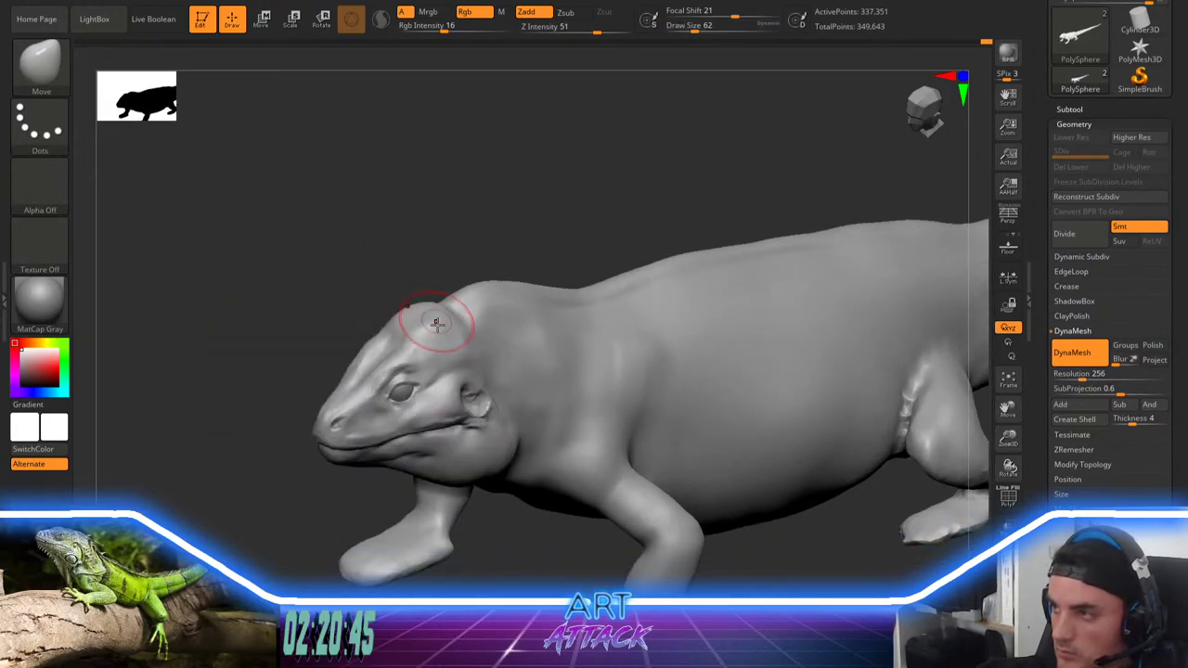
{"action": "key", "text": "space"}
Step: Build up the neck behind the head with ClayBuildup at draw size 62 and smooth the strokes
{"action": "key", "text": "b"}
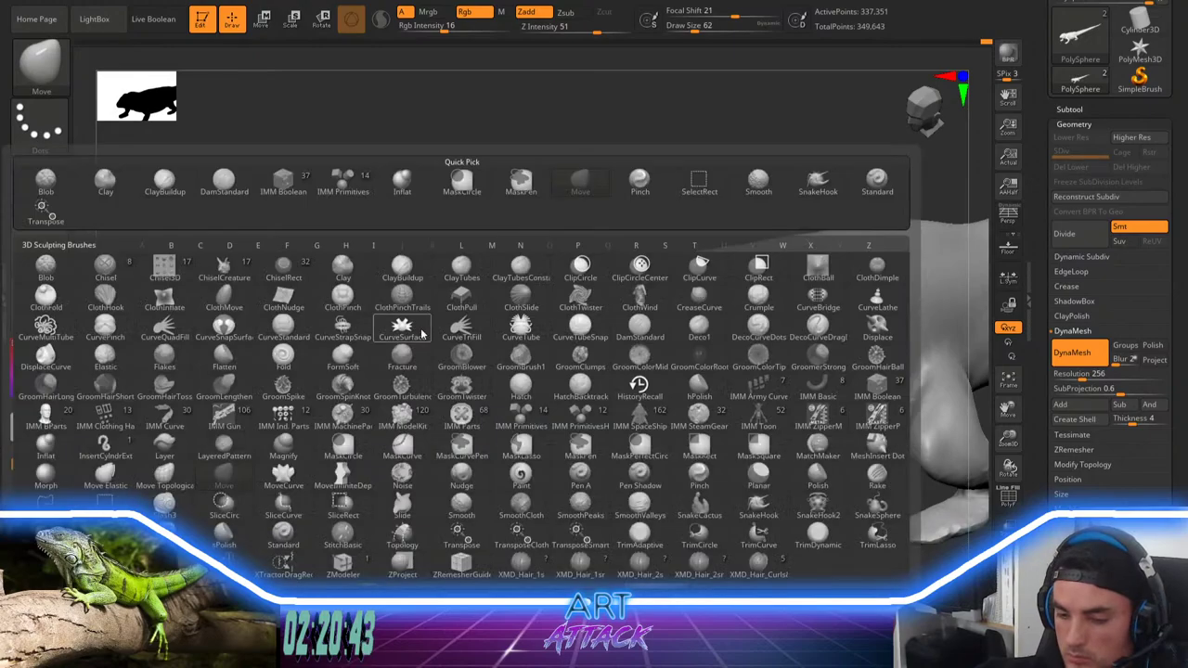
{"action": "key", "text": "c"}
{"action": "key", "text": "b"}
{"action": "left_click_drag", "start_coordinate": [250, 329], "coordinate": [284, 394]}
{"action": "key", "text": "space"}
{"action": "left_click_drag", "start_coordinate": [440, 359], "coordinate": [415, 314]}
{"action": "key", "text": "]"}
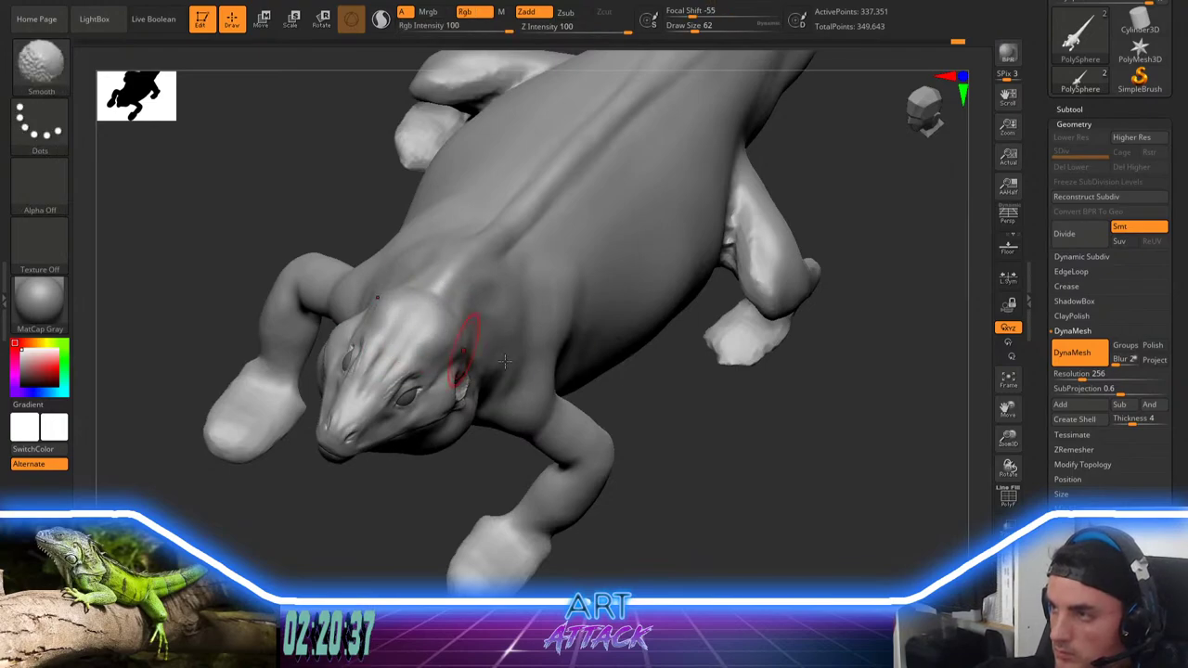
{"action": "left_click_drag", "start_coordinate": [643, 416], "coordinate": [782, 298]}
{"action": "mouse_move", "coordinate": [642, 277]}
{"action": "left_mouse_down"}
{"action": "mouse_move", "coordinate": [708, 346]}
{"action": "mouse_move", "coordinate": [607, 339]}
{"action": "left_mouse_up"}
{"action": "mouse_move", "coordinate": [354, 359]}
{"action": "left_mouse_down"}
{"action": "mouse_move", "coordinate": [360, 378]}
{"action": "mouse_move", "coordinate": [412, 405]}
{"action": "left_mouse_up"}
{"action": "left_click_drag", "start_coordinate": [371, 366], "coordinate": [373, 412], "text": "shift"}
Step: Thicken the front legs' forearms down to the feet with ClayBuildup at draw size 62 and smooth them
{"action": "left_click_drag", "start_coordinate": [564, 337], "coordinate": [567, 288], "text": "alt"}
{"action": "left_click_drag", "start_coordinate": [567, 301], "coordinate": [570, 244]}
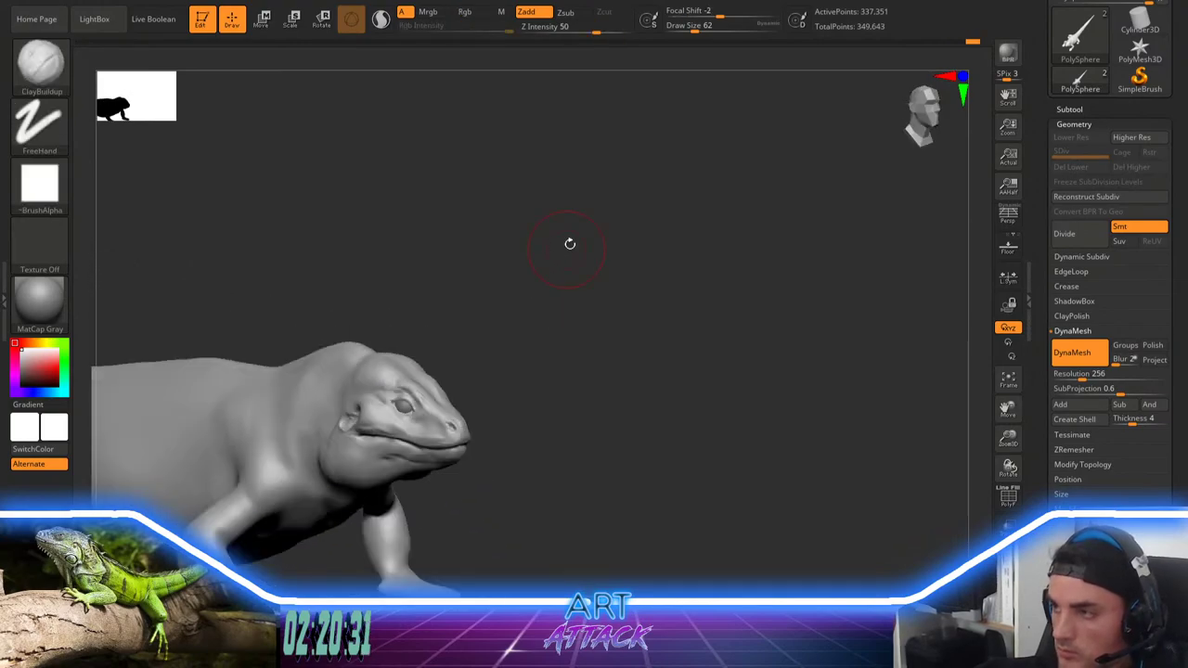
{"action": "left_click_drag", "start_coordinate": [583, 327], "coordinate": [581, 221], "text": "alt"}
{"action": "left_click_drag", "start_coordinate": [582, 223], "coordinate": [597, 329]}
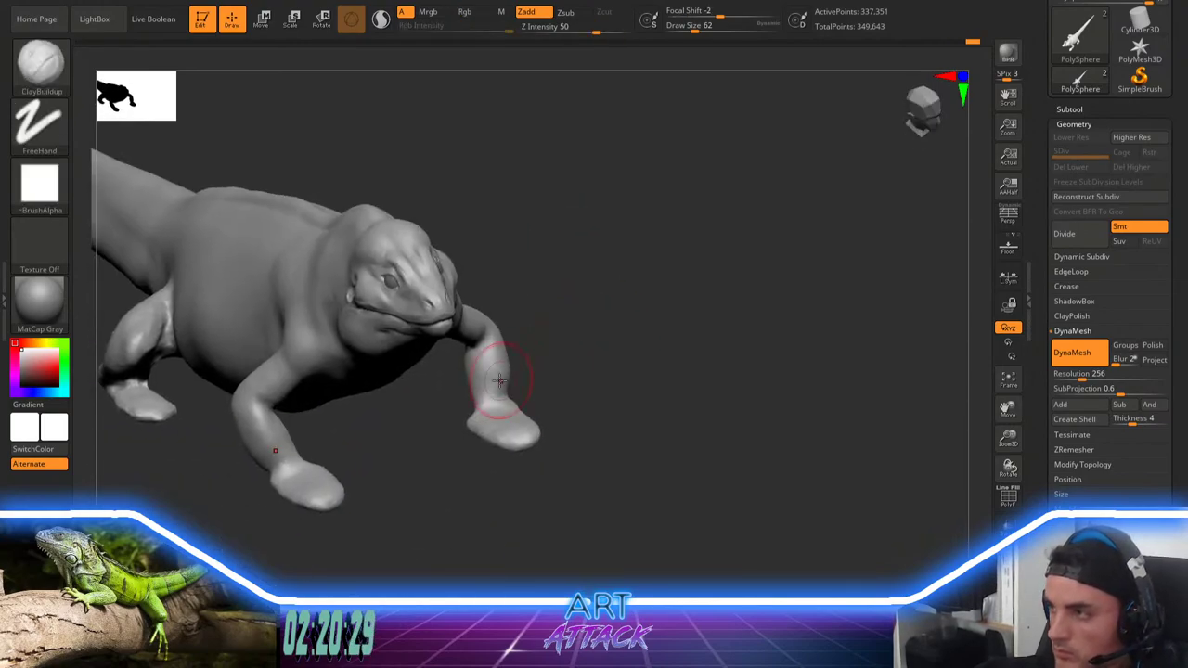
{"action": "mouse_move", "coordinate": [496, 378]}
{"action": "left_mouse_down"}
{"action": "mouse_move", "coordinate": [537, 363]}
{"action": "mouse_move", "coordinate": [520, 357]}
{"action": "mouse_move", "coordinate": [573, 397]}
{"action": "mouse_move", "coordinate": [525, 358]}
{"action": "mouse_move", "coordinate": [521, 393]}
{"action": "mouse_move", "coordinate": [523, 345]}
{"action": "mouse_move", "coordinate": [444, 448]}
{"action": "left_mouse_up"}
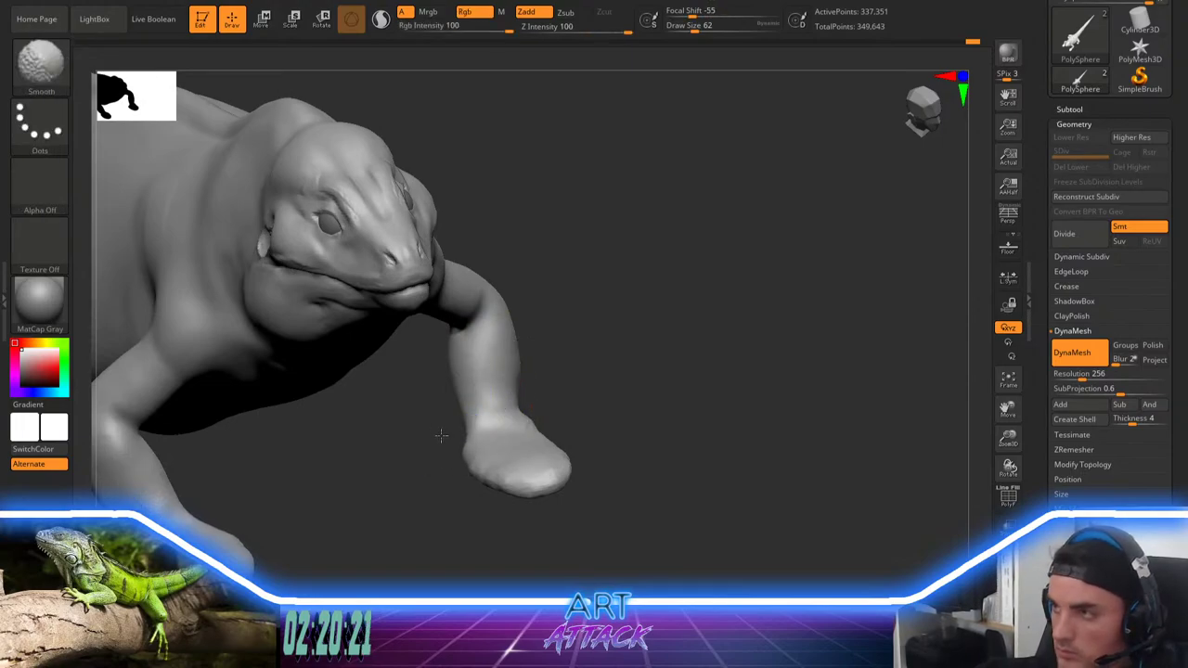
{"action": "left_click_drag", "start_coordinate": [571, 394], "coordinate": [588, 265], "text": "alt"}
{"action": "mouse_move", "coordinate": [594, 362]}
{"action": "left_mouse_down"}
{"action": "mouse_move", "coordinate": [715, 316]}
{"action": "mouse_move", "coordinate": [668, 302]}
{"action": "left_mouse_up"}
Step: Build up the spine ridge from the tail base along the back with ClayBuildup at draw size 31, smoothing it
{"action": "key", "text": "space"}
{"action": "left_click_drag", "start_coordinate": [670, 300], "coordinate": [718, 299]}
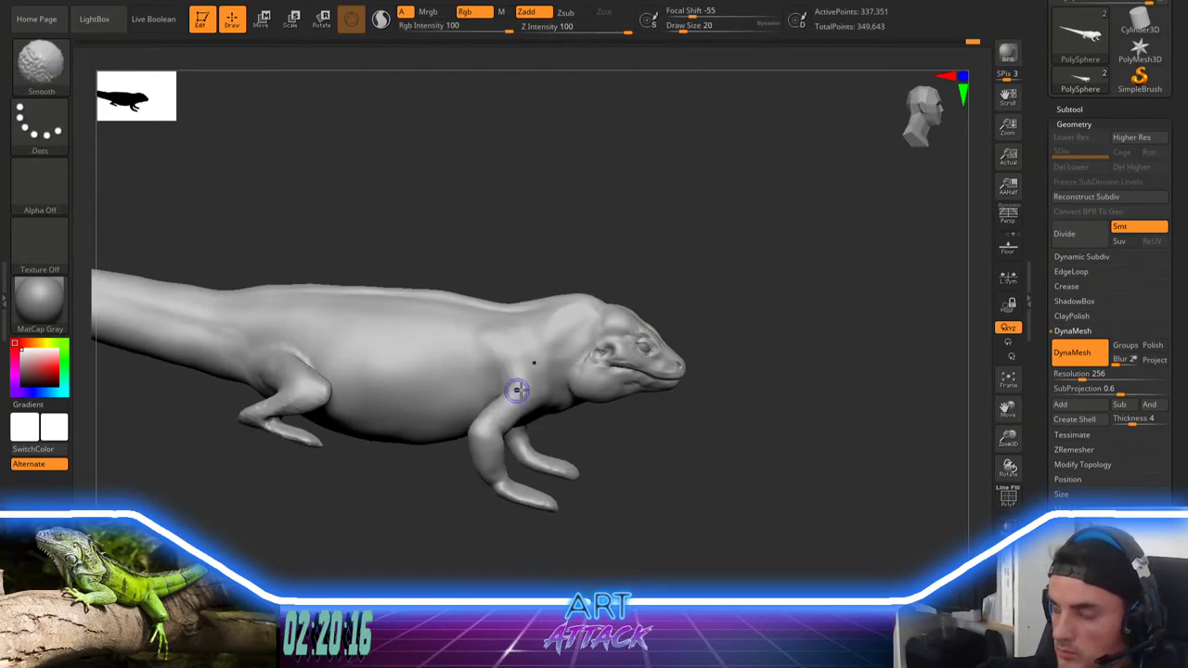
{"action": "left_click_drag", "start_coordinate": [438, 466], "coordinate": [464, 438], "text": "alt"}
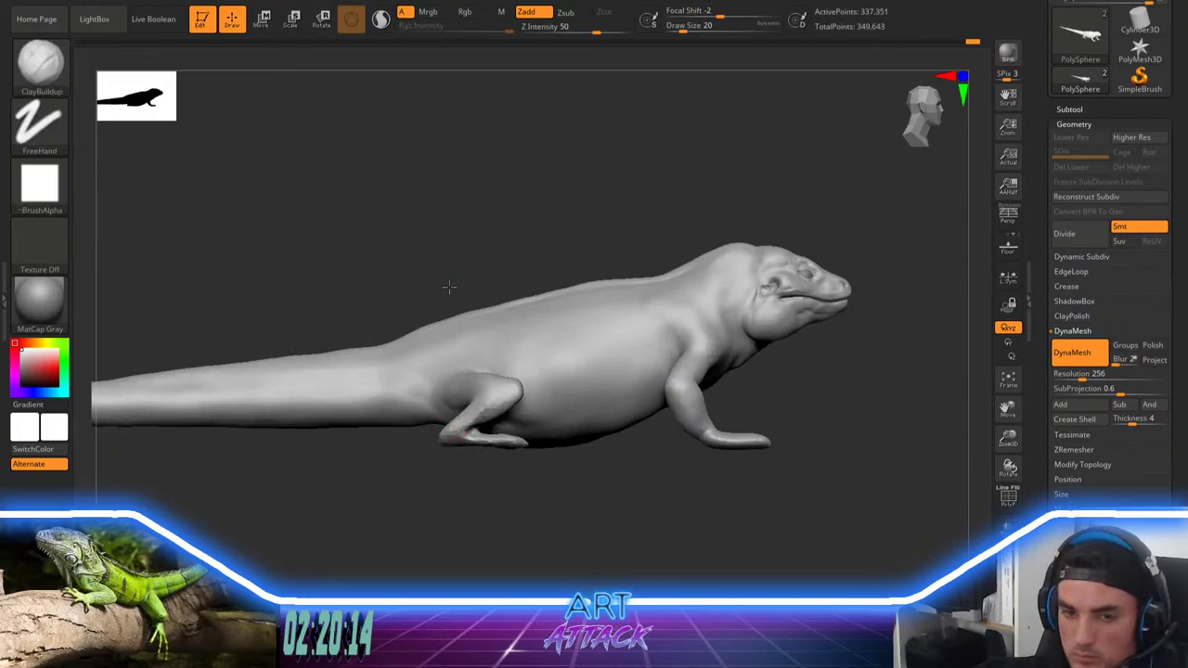
{"action": "mouse_move", "coordinate": [449, 287]}
{"action": "left_mouse_down", "text": "alt"}
{"action": "mouse_move", "coordinate": [541, 318]}
{"action": "mouse_move", "coordinate": [557, 397]}
{"action": "left_mouse_up", "text": "alt"}
{"action": "key", "text": "space"}
{"action": "left_click_drag", "start_coordinate": [502, 444], "coordinate": [510, 444]}
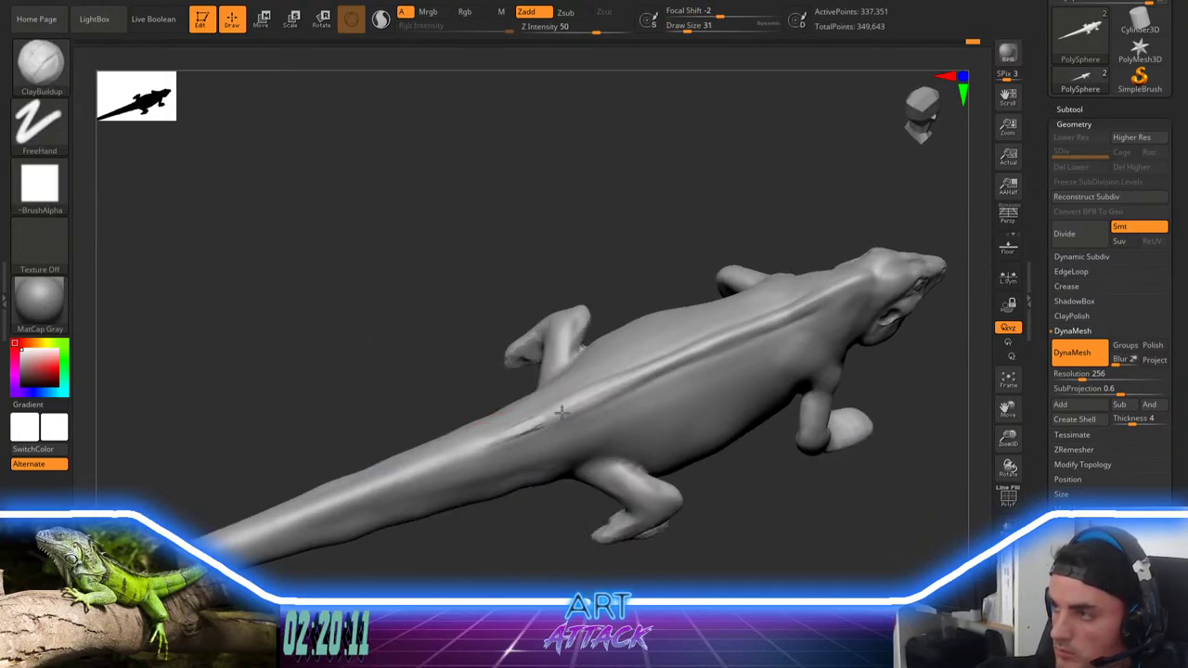
{"action": "mouse_move", "coordinate": [561, 413]}
{"action": "left_mouse_down"}
{"action": "mouse_move", "coordinate": [459, 458]}
{"action": "mouse_move", "coordinate": [592, 402]}
{"action": "left_mouse_up"}
{"action": "left_click_drag", "start_coordinate": [505, 440], "coordinate": [531, 423], "text": "shift"}
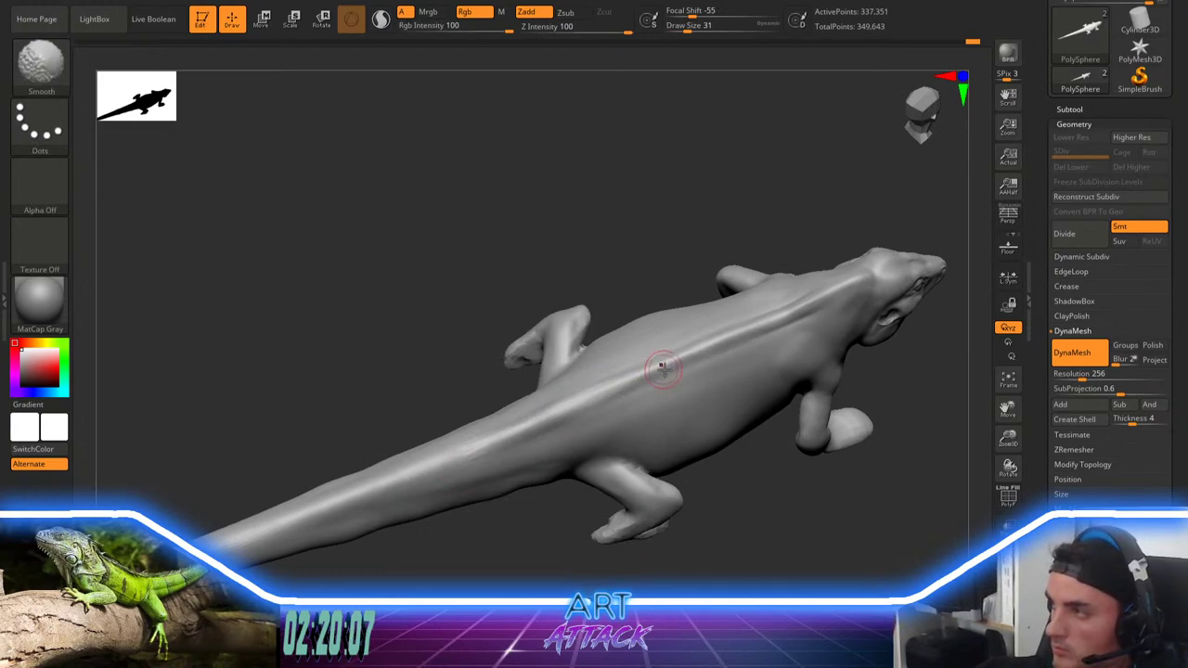
{"action": "mouse_move", "coordinate": [620, 397]}
{"action": "left_mouse_down"}
{"action": "mouse_move", "coordinate": [757, 340]}
{"action": "mouse_move", "coordinate": [629, 388]}
{"action": "left_mouse_up"}
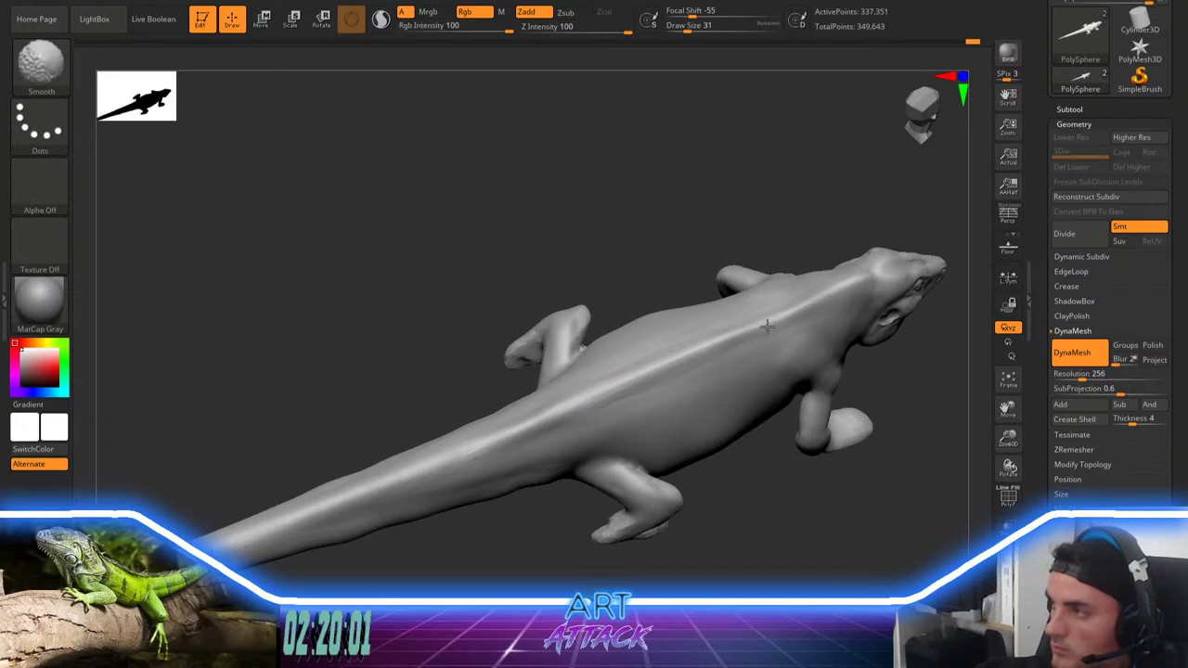
Step: Smooth the ridge where the back runs into the upper part of the tail
{"action": "left_click_drag", "start_coordinate": [437, 475], "coordinate": [462, 452], "text": "shift"}
{"action": "left_click_drag", "start_coordinate": [423, 371], "coordinate": [525, 324], "text": "alt"}
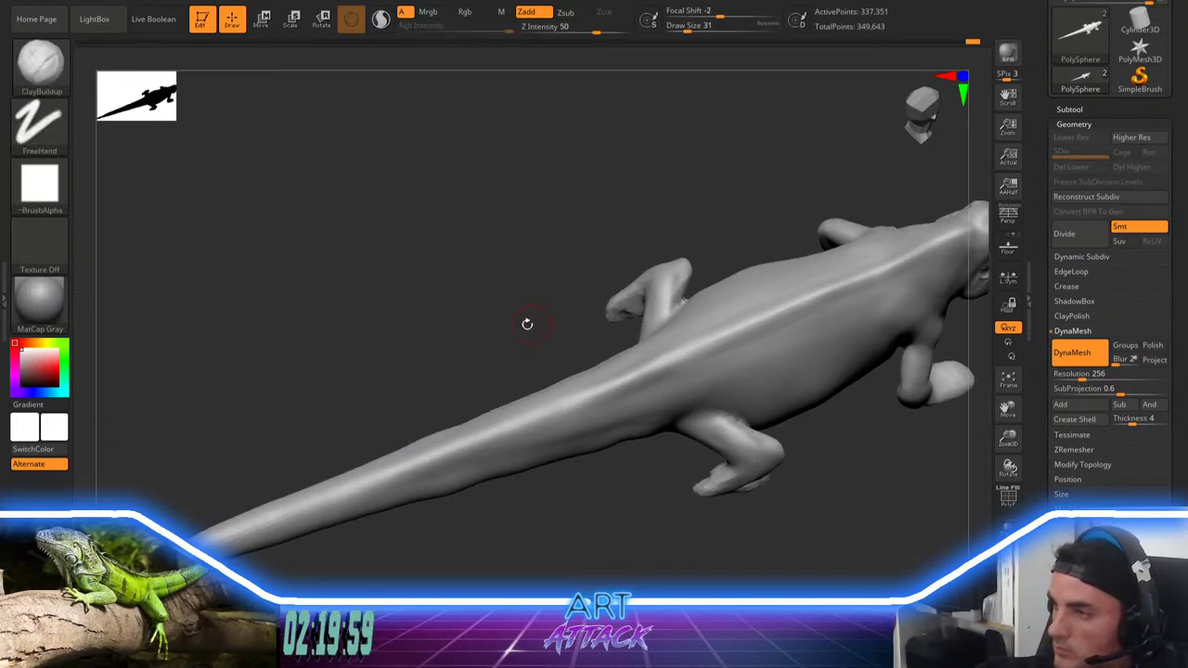
{"action": "mouse_move", "coordinate": [448, 471]}
{"action": "left_mouse_down", "text": "shift"}
{"action": "mouse_move", "coordinate": [459, 478]}
{"action": "mouse_move", "coordinate": [478, 462]}
{"action": "left_mouse_up", "text": "shift"}
Step: Thicken the middle of the tail with the Inflat brush at draw size 77 and smooth its surface
{"action": "mouse_move", "coordinate": [497, 508]}
{"action": "left_mouse_down"}
{"action": "mouse_move", "coordinate": [493, 451]}
{"action": "mouse_move", "coordinate": [489, 488]}
{"action": "mouse_move", "coordinate": [535, 495]}
{"action": "mouse_move", "coordinate": [597, 394]}
{"action": "mouse_move", "coordinate": [358, 420]}
{"action": "left_mouse_up"}
{"action": "key", "text": "b"}
{"action": "key", "text": "i"}
{"action": "key", "text": "n"}
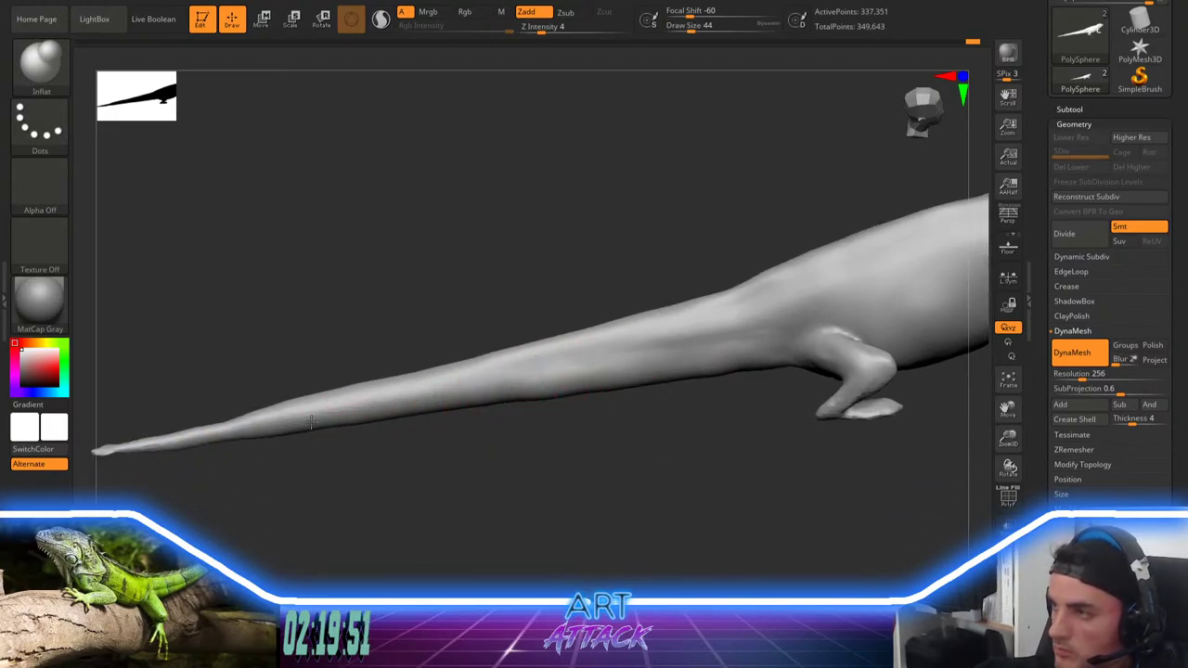
{"action": "key", "text": "space"}
{"action": "left_click_drag", "start_coordinate": [599, 366], "coordinate": [390, 414]}
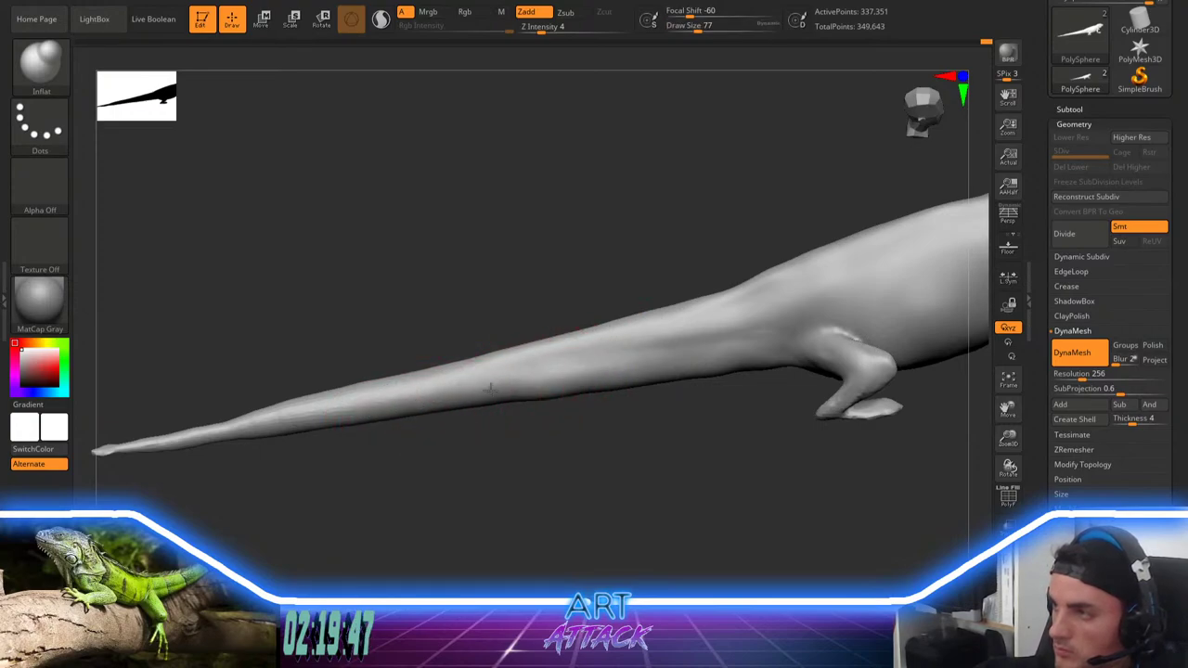
{"action": "left_click_drag", "start_coordinate": [485, 380], "coordinate": [552, 378], "text": "shift"}
{"action": "left_click_drag", "start_coordinate": [525, 448], "coordinate": [499, 394]}
{"action": "mouse_move", "coordinate": [516, 383]}
{"action": "left_mouse_down"}
{"action": "mouse_move", "coordinate": [435, 415]}
{"action": "mouse_move", "coordinate": [520, 387]}
{"action": "left_mouse_up"}
{"action": "mouse_move", "coordinate": [557, 378]}
{"action": "left_mouse_down", "text": "shift"}
{"action": "mouse_move", "coordinate": [625, 368]}
{"action": "mouse_move", "coordinate": [574, 376]}
{"action": "left_mouse_up", "text": "shift"}
Step: Inflate the thin end of the tail at draw size 74 and smooth it into an even taper
{"action": "key", "text": "space"}
{"action": "left_click_drag", "start_coordinate": [675, 356], "coordinate": [737, 363]}
{"action": "mouse_move", "coordinate": [713, 455]}
{"action": "left_mouse_down"}
{"action": "mouse_move", "coordinate": [689, 362]}
{"action": "mouse_move", "coordinate": [709, 376]}
{"action": "left_mouse_up"}
{"action": "key", "text": "shift"}
{"action": "left_click_drag", "start_coordinate": [373, 311], "coordinate": [589, 319], "text": "alt"}
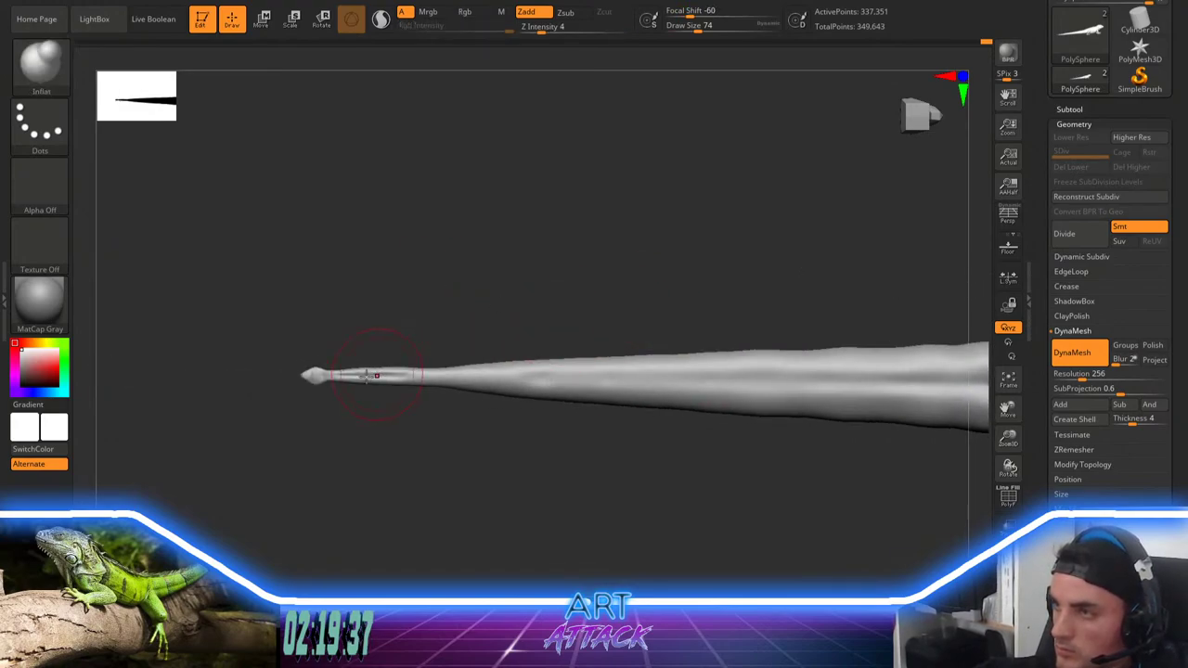
{"action": "mouse_move", "coordinate": [370, 377]}
{"action": "left_mouse_down", "text": "shift"}
{"action": "mouse_move", "coordinate": [288, 378]}
{"action": "mouse_move", "coordinate": [345, 376]}
{"action": "left_mouse_up", "text": "shift"}
{"action": "left_click_drag", "start_coordinate": [430, 374], "coordinate": [480, 373]}
{"action": "mouse_move", "coordinate": [405, 373]}
{"action": "left_mouse_down"}
{"action": "mouse_move", "coordinate": [307, 375]}
{"action": "mouse_move", "coordinate": [440, 372]}
{"action": "left_mouse_up"}
{"action": "left_click_drag", "start_coordinate": [549, 375], "coordinate": [609, 368], "text": "shift"}
Step: Remesh the whole lizard with DynaMesh at resolution 256
{"action": "left_click_drag", "start_coordinate": [615, 321], "coordinate": [557, 429], "text": "alt"}
{"action": "left_click_drag", "start_coordinate": [608, 499], "coordinate": [499, 445], "text": "alt"}
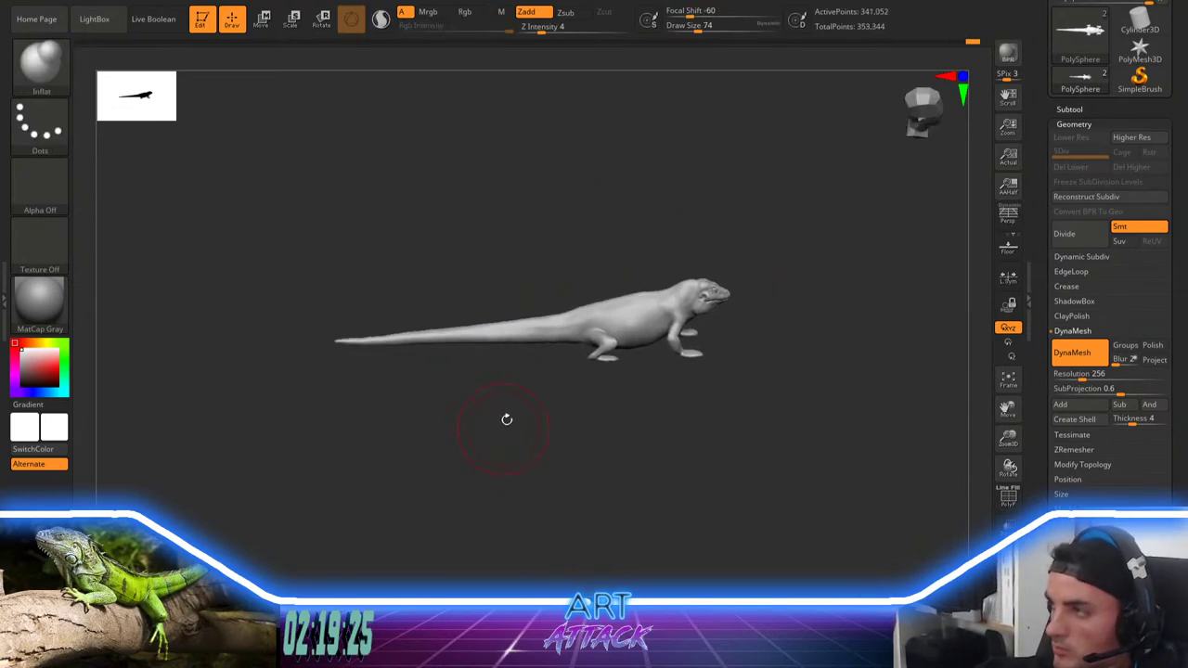
{"action": "left_click_drag", "start_coordinate": [304, 375], "coordinate": [609, 559], "text": "ctrl"}
{"action": "mouse_move", "coordinate": [603, 552]}
{"action": "left_mouse_down", "text": "alt"}
{"action": "mouse_move", "coordinate": [520, 437]}
{"action": "mouse_move", "coordinate": [612, 436]}
{"action": "mouse_move", "coordinate": [493, 402]}
{"action": "left_mouse_up", "text": "alt"}
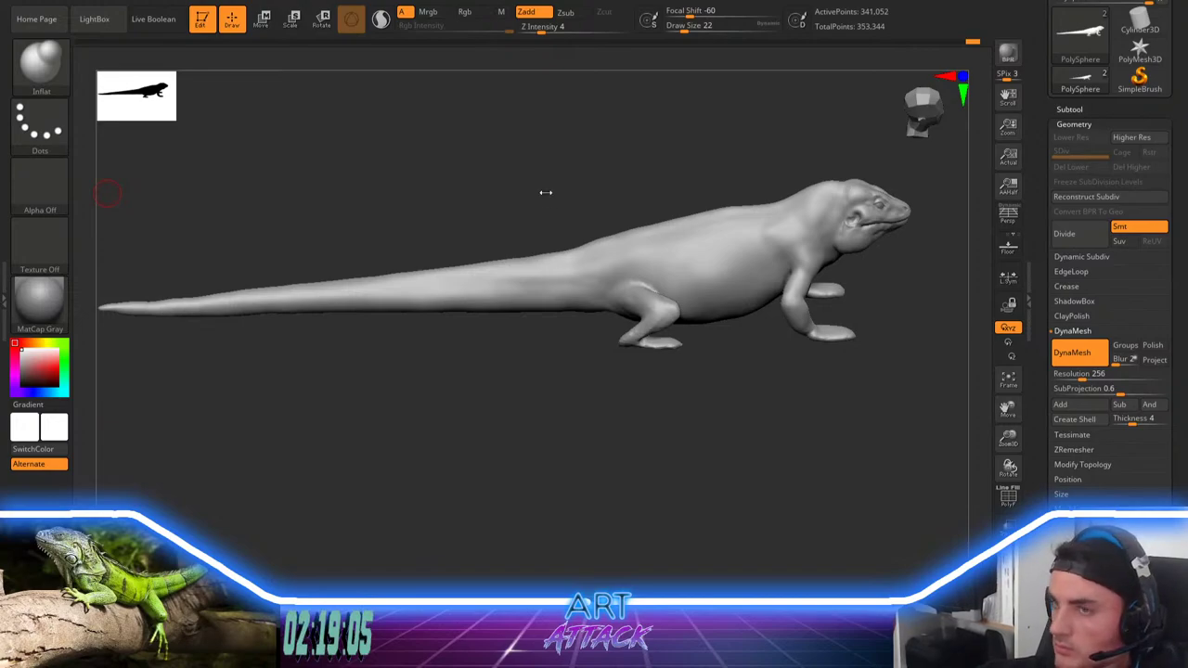
{"action": "left_click_drag", "start_coordinate": [546, 192], "coordinate": [555, 371]}
{"action": "key", "text": "space"}
{"action": "left_click_drag", "start_coordinate": [637, 275], "coordinate": [653, 275]}
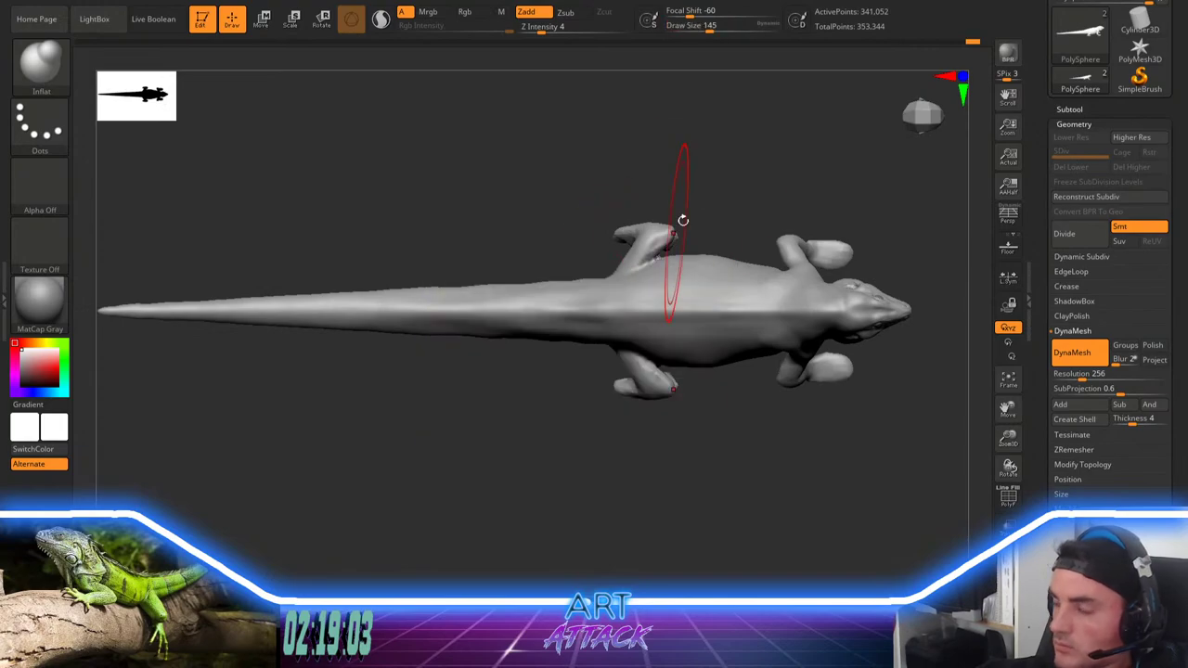
{"action": "left_click_drag", "start_coordinate": [694, 200], "coordinate": [615, 230], "text": "alt"}
{"action": "key", "text": "b"}
{"action": "key", "text": "m"}
{"action": "key", "text": "v"}
{"action": "key", "text": "space"}
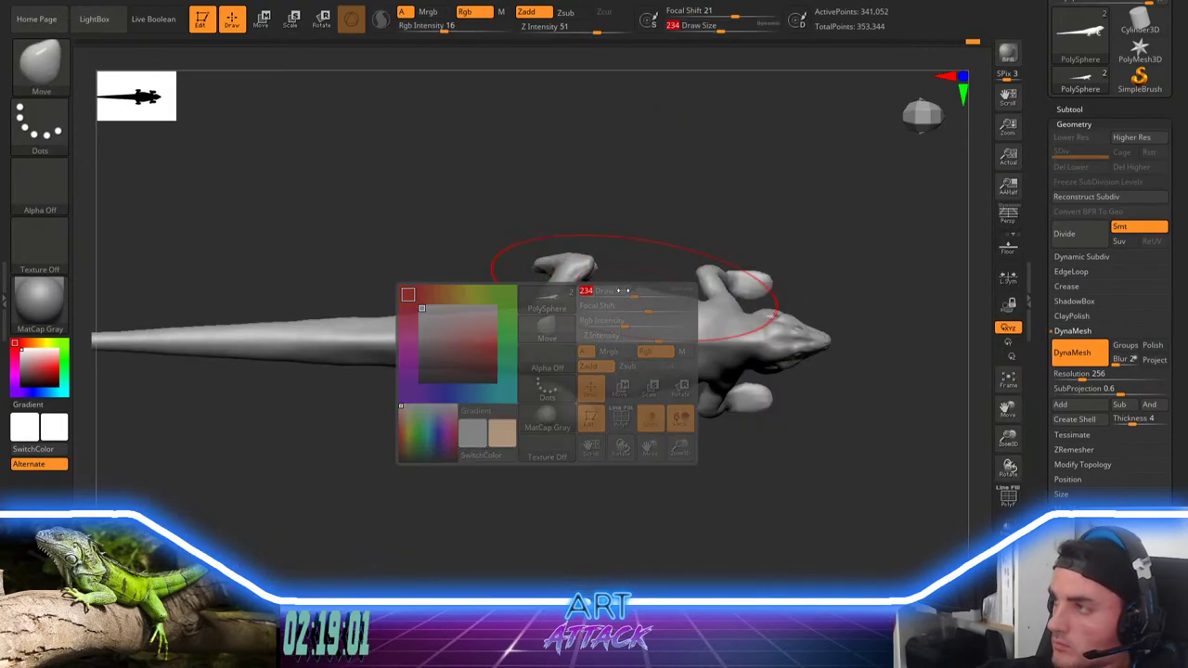
{"action": "mouse_move", "coordinate": [627, 292]}
{"action": "left_mouse_down"}
{"action": "mouse_move", "coordinate": [614, 291]}
{"action": "mouse_move", "coordinate": [603, 190]}
{"action": "mouse_move", "coordinate": [722, 194]}
{"action": "left_mouse_up"}
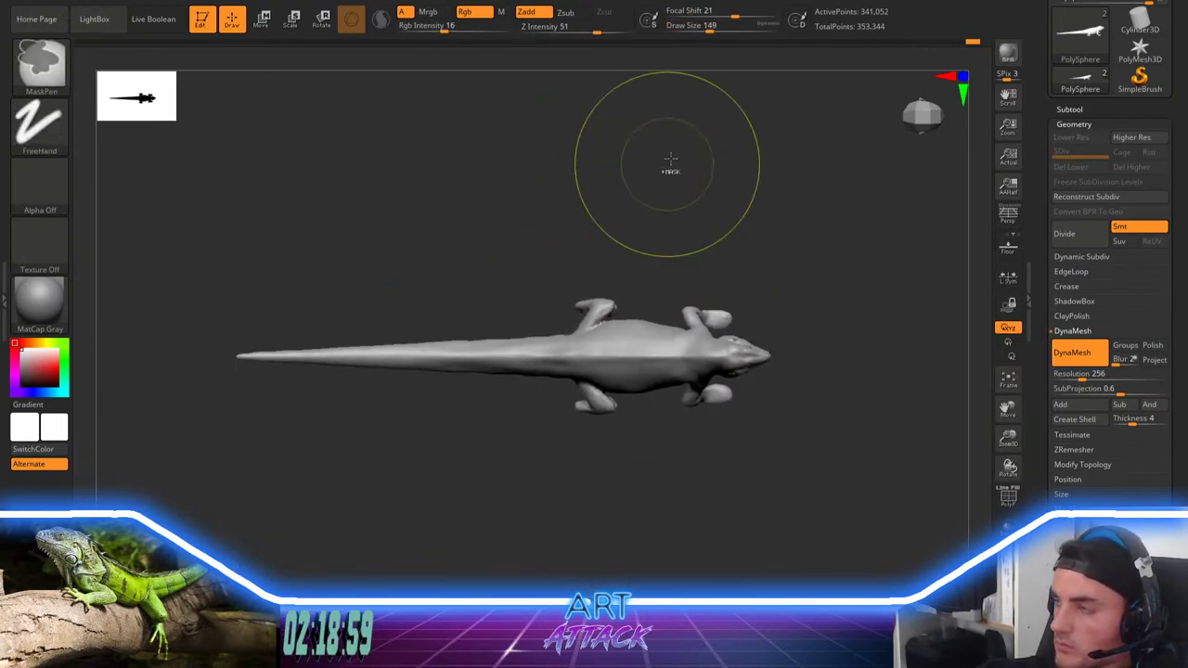
Step: Mask the head, shoulders and front legs, and align the transform gizmo with the lizard's body axis
{"action": "left_click_drag", "start_coordinate": [665, 167], "coordinate": [226, 546], "text": "ctrl"}
{"action": "key", "text": "w"}
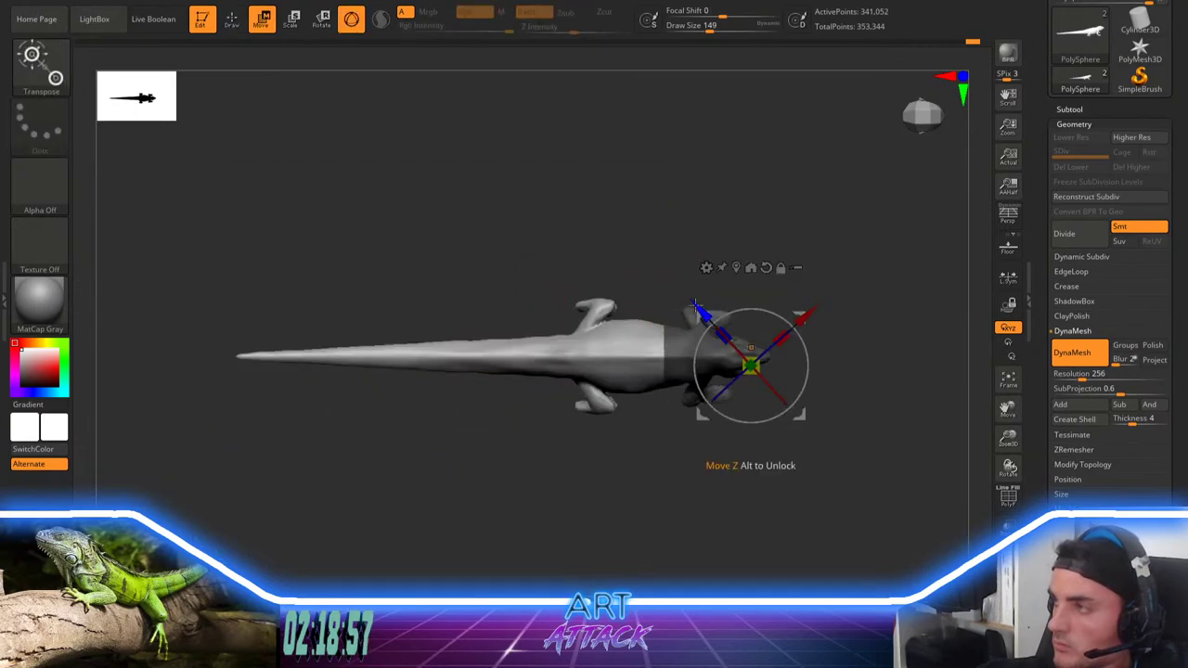
{"action": "left_click", "coordinate": [778, 270]}
{"action": "left_click", "coordinate": [766, 268]}
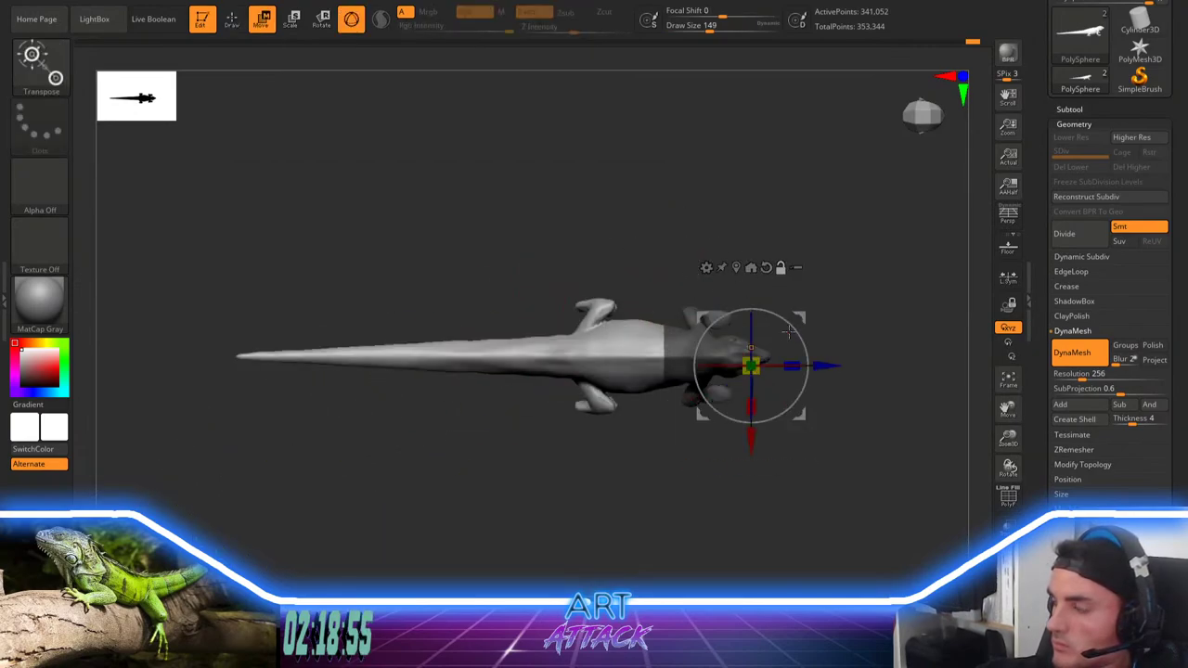
{"action": "left_click", "coordinate": [781, 269]}
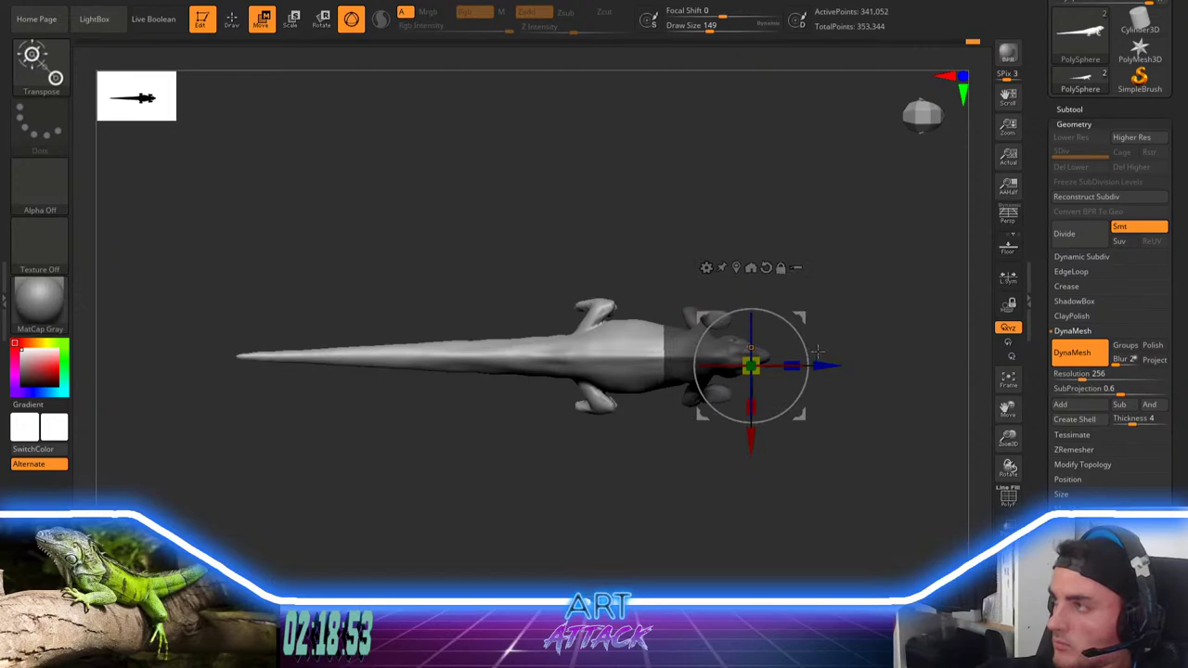
Step: Lengthen the torso by moving the unmasked rear body and tail back about 0.3, then clear the mask and remesh
{"action": "left_click_drag", "start_coordinate": [818, 350], "coordinate": [801, 362]}
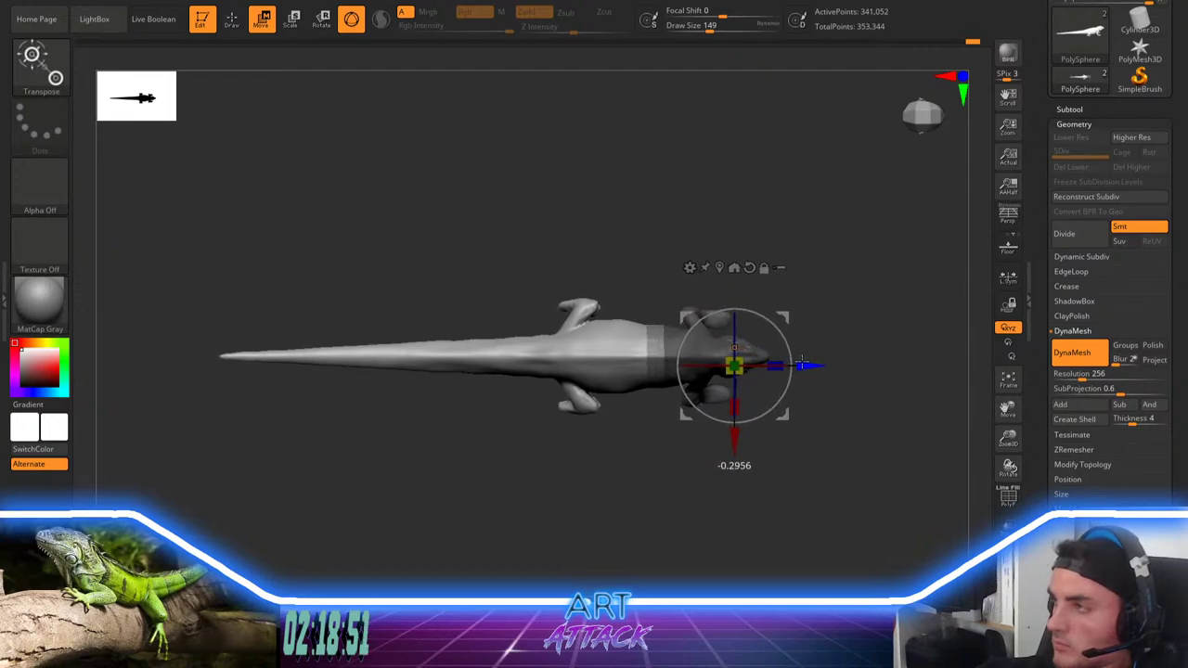
{"action": "right_click_drag", "start_coordinate": [658, 204], "coordinate": [674, 229], "text": "ctrl"}
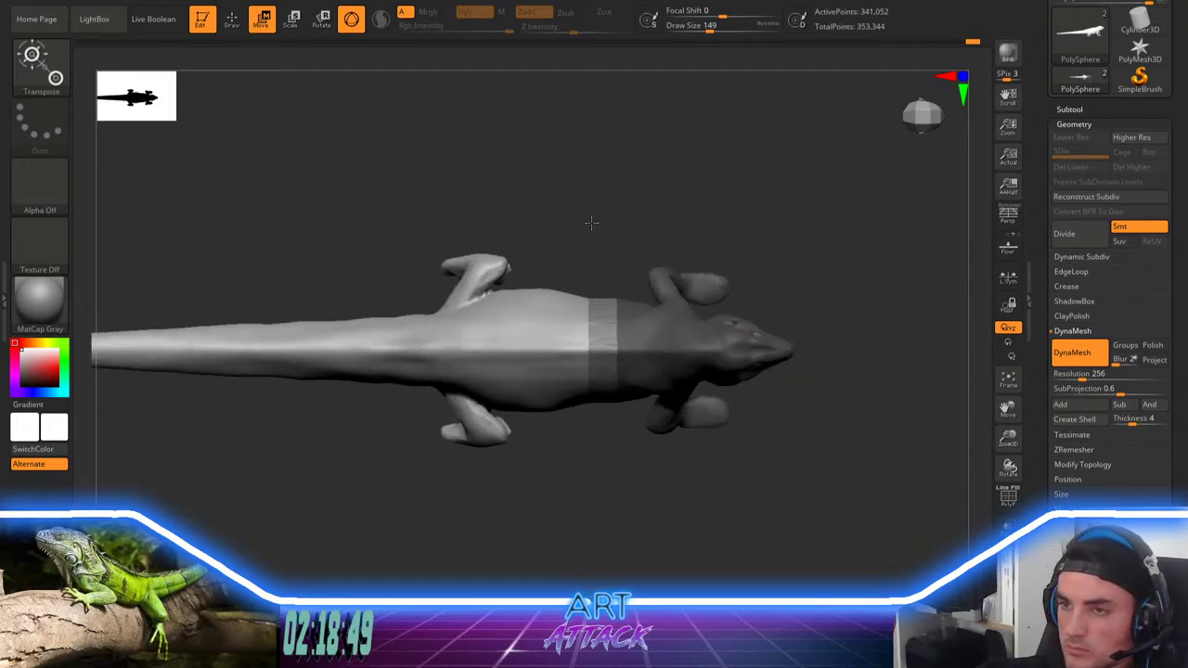
{"action": "mouse_move", "coordinate": [591, 223]}
{"action": "right_mouse_down", "text": "ctrl"}
{"action": "mouse_move", "coordinate": [592, 191]}
{"action": "mouse_move", "coordinate": [625, 205]}
{"action": "mouse_move", "coordinate": [637, 239]}
{"action": "mouse_move", "coordinate": [606, 238]}
{"action": "right_mouse_up", "text": "ctrl"}
{"action": "mouse_move", "coordinate": [584, 220]}
{"action": "left_mouse_down", "text": "ctrl"}
{"action": "mouse_move", "coordinate": [599, 238]}
{"action": "mouse_move", "coordinate": [586, 267]}
{"action": "left_mouse_up", "text": "ctrl"}
{"action": "key", "text": "q"}
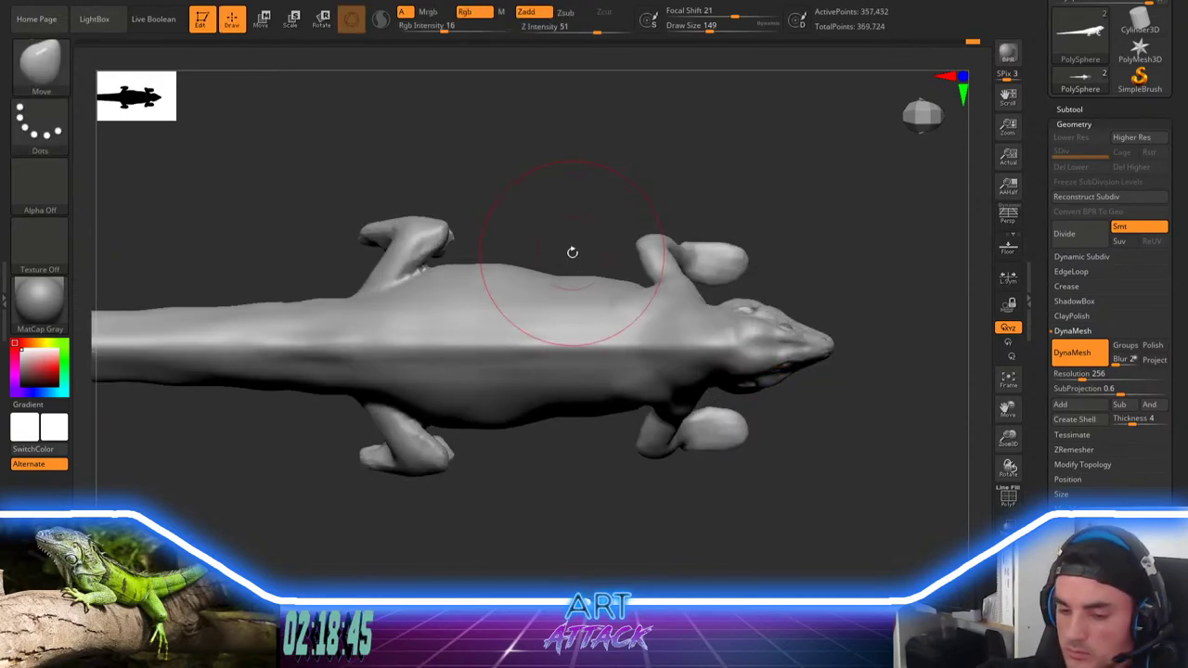
Step: Even out the flank's outline between the front and hind legs with the Move brush at draw sizes 90 and 46
{"action": "key", "text": "b"}
{"action": "key", "text": "m"}
{"action": "key", "text": "v"}
{"action": "left_click_drag", "start_coordinate": [552, 276], "coordinate": [555, 270]}
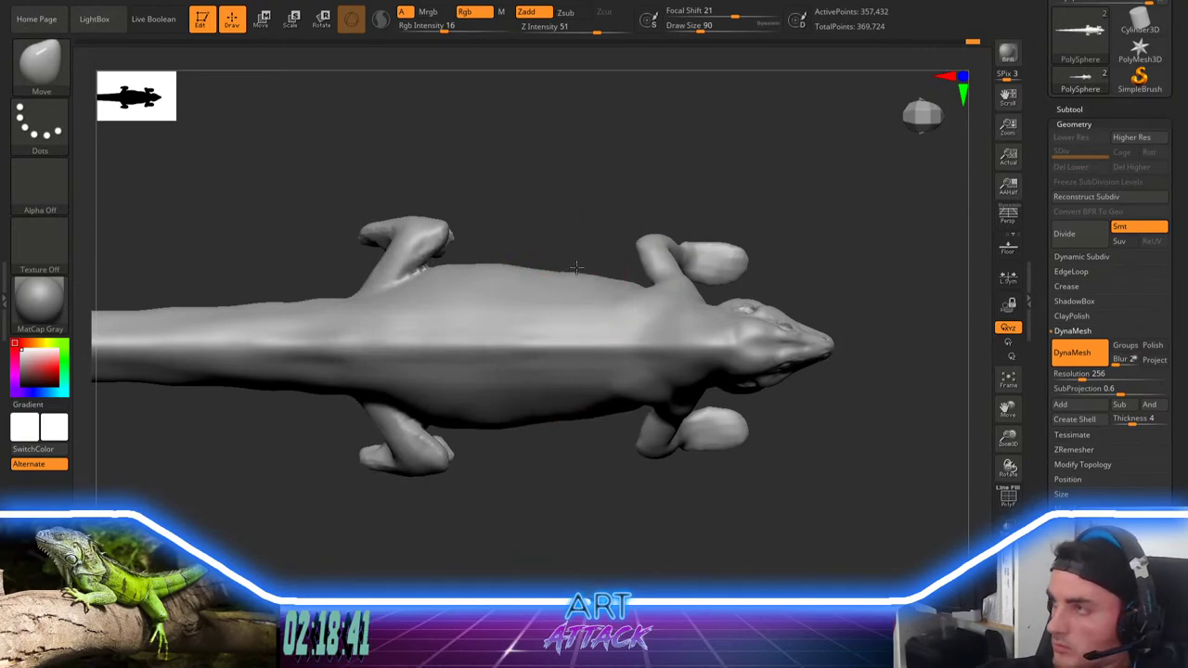
{"action": "key", "text": "space"}
{"action": "key", "text": "space"}
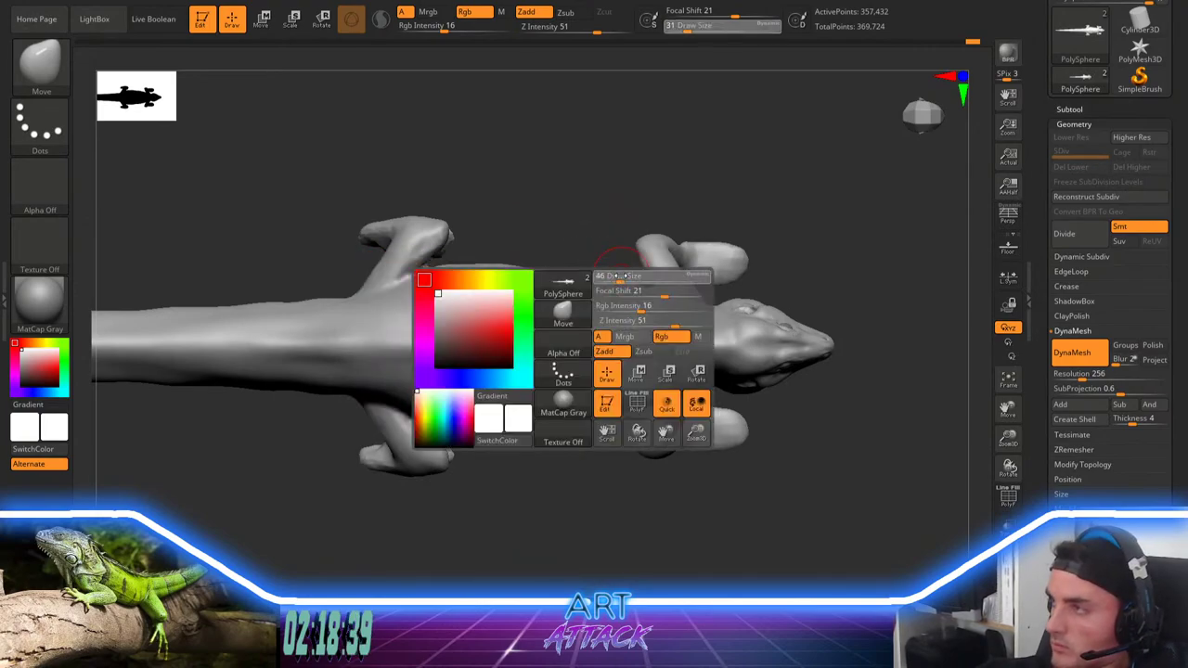
{"action": "left_click", "coordinate": [621, 276]}
{"action": "mouse_move", "coordinate": [623, 259]}
{"action": "right_mouse_down"}
{"action": "mouse_move", "coordinate": [623, 278]}
{"action": "mouse_move", "coordinate": [603, 260]}
{"action": "right_mouse_up"}
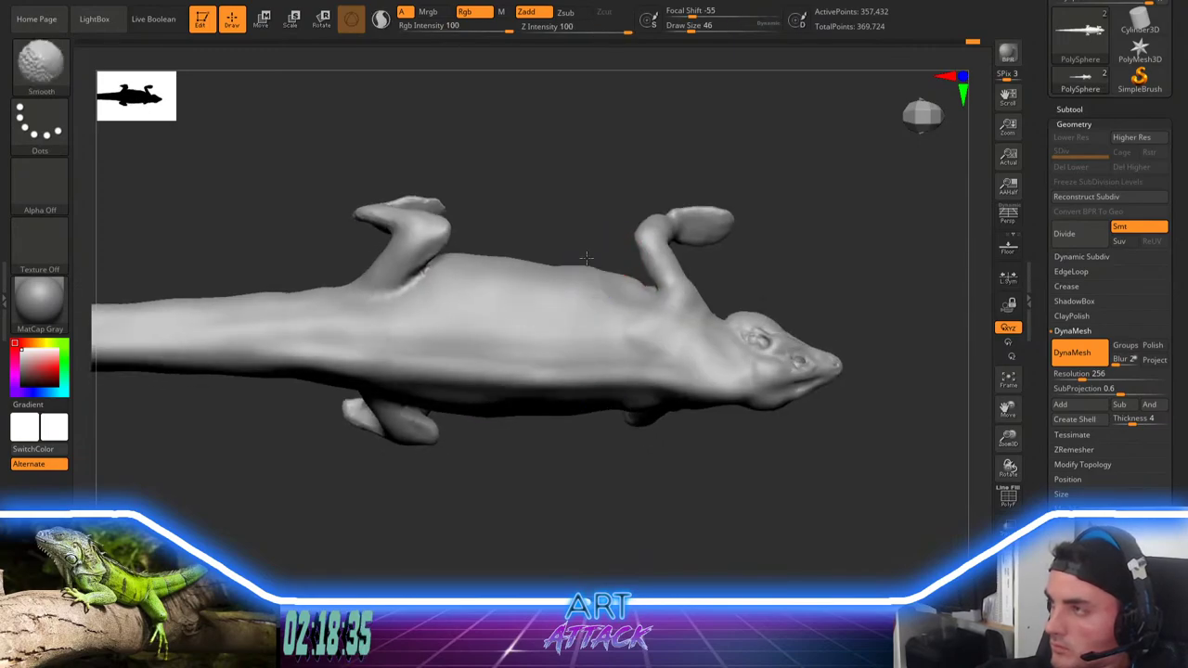
Step: Pull the belly side into a fuller curve with the Move brush at draw size 87 and smooth it
{"action": "key", "text": "space"}
{"action": "left_click_drag", "start_coordinate": [588, 253], "coordinate": [588, 212]}
{"action": "right_click_drag", "start_coordinate": [580, 221], "coordinate": [557, 257]}
{"action": "key", "text": "space"}
{"action": "left_click_drag", "start_coordinate": [562, 237], "coordinate": [568, 235]}
{"action": "left_click_drag", "start_coordinate": [594, 225], "coordinate": [568, 237]}
{"action": "key", "text": "shift"}
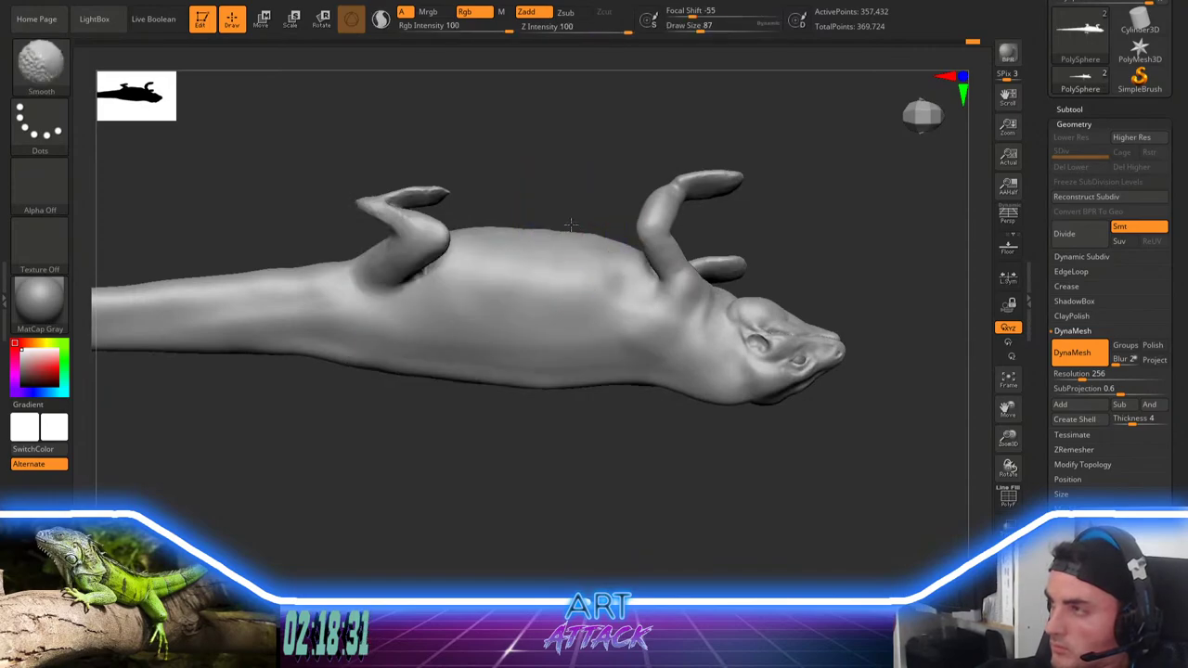
Step: Clean up the crease where the hind leg meets the flank, smoothing it and using the DamStandard brush at draw sizes 59 and 31
{"action": "left_click_drag", "start_coordinate": [804, 218], "coordinate": [760, 87]}
{"action": "left_click_drag", "start_coordinate": [645, 480], "coordinate": [608, 410]}
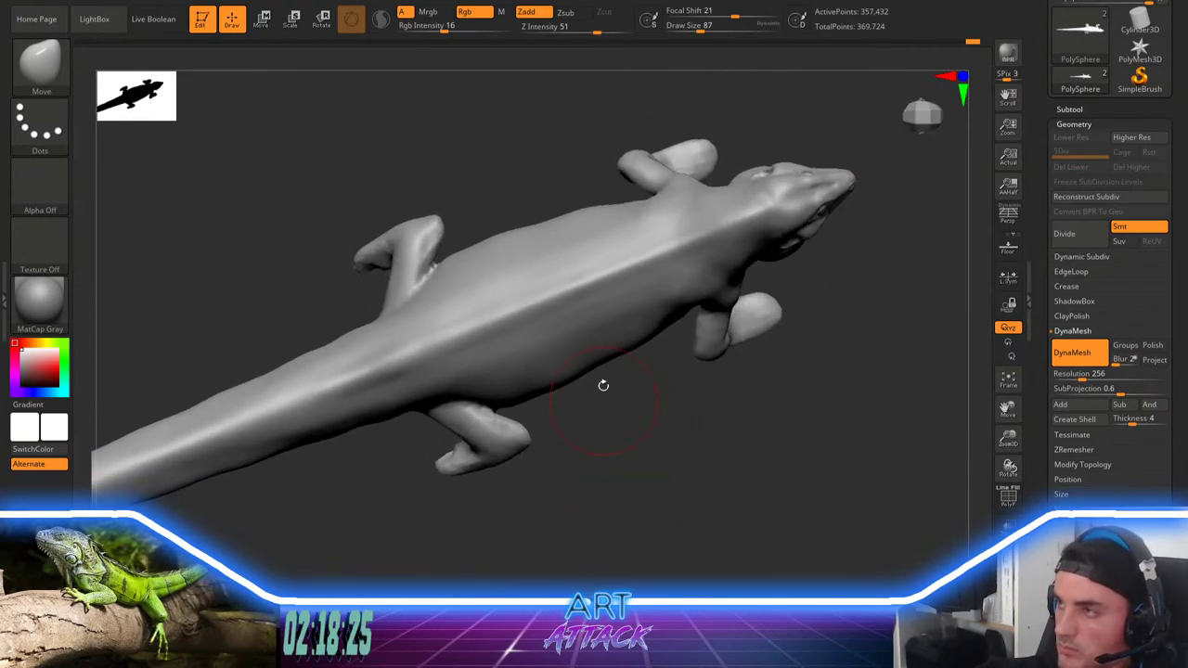
{"action": "key", "text": "b"}
{"action": "key", "text": "d"}
{"action": "key", "text": "s"}
{"action": "left_click_drag", "start_coordinate": [479, 223], "coordinate": [480, 235]}
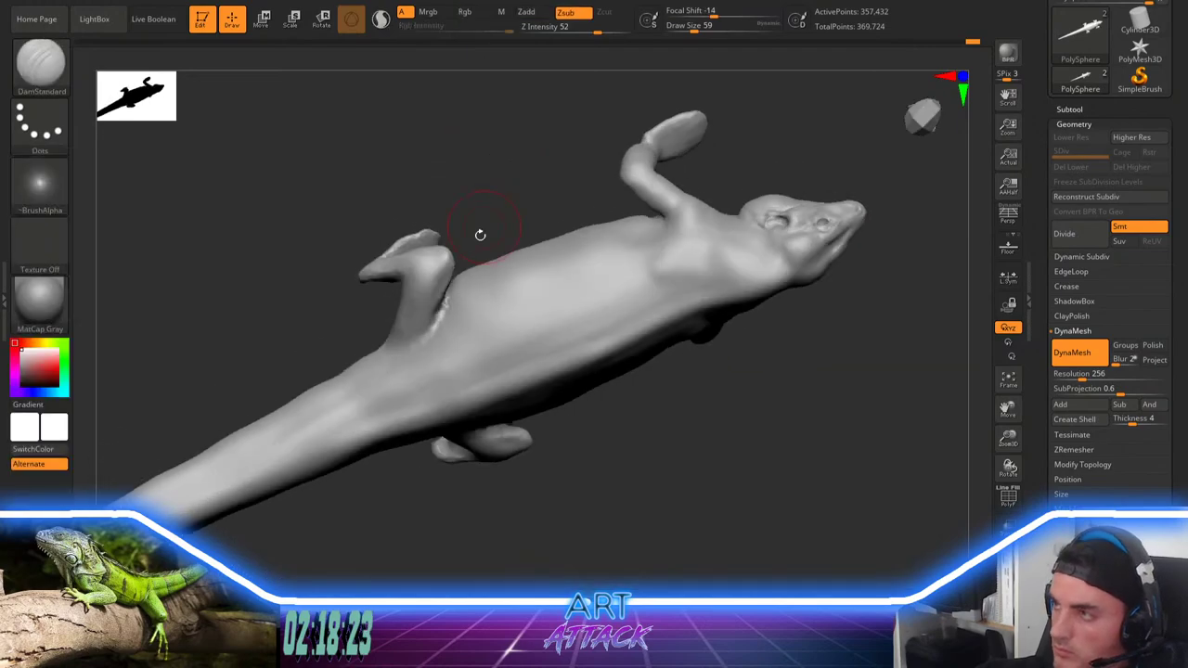
{"action": "mouse_move", "coordinate": [452, 318]}
{"action": "left_mouse_down", "text": "shift"}
{"action": "mouse_move", "coordinate": [439, 323]}
{"action": "mouse_move", "coordinate": [448, 318]}
{"action": "left_mouse_up", "text": "shift"}
{"action": "mouse_move", "coordinate": [491, 232]}
{"action": "left_mouse_down"}
{"action": "mouse_move", "coordinate": [463, 197]}
{"action": "mouse_move", "coordinate": [461, 380]}
{"action": "left_mouse_up"}
{"action": "right_click_drag", "start_coordinate": [454, 331], "coordinate": [442, 279]}
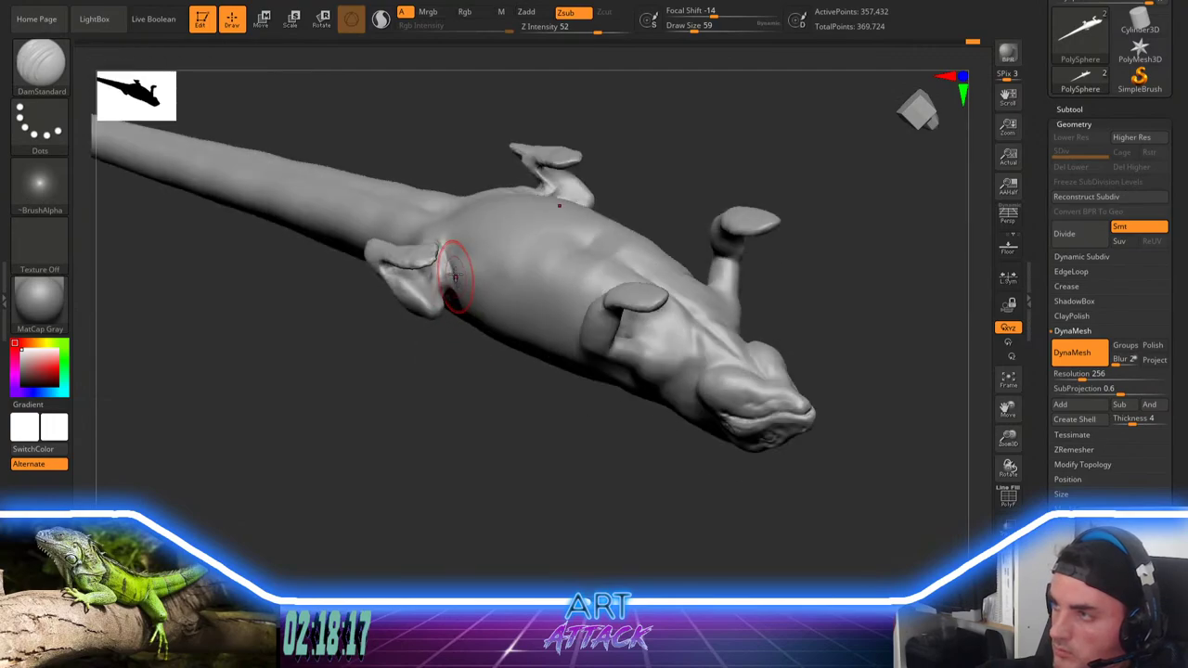
{"action": "right_click_drag", "start_coordinate": [455, 353], "coordinate": [464, 290]}
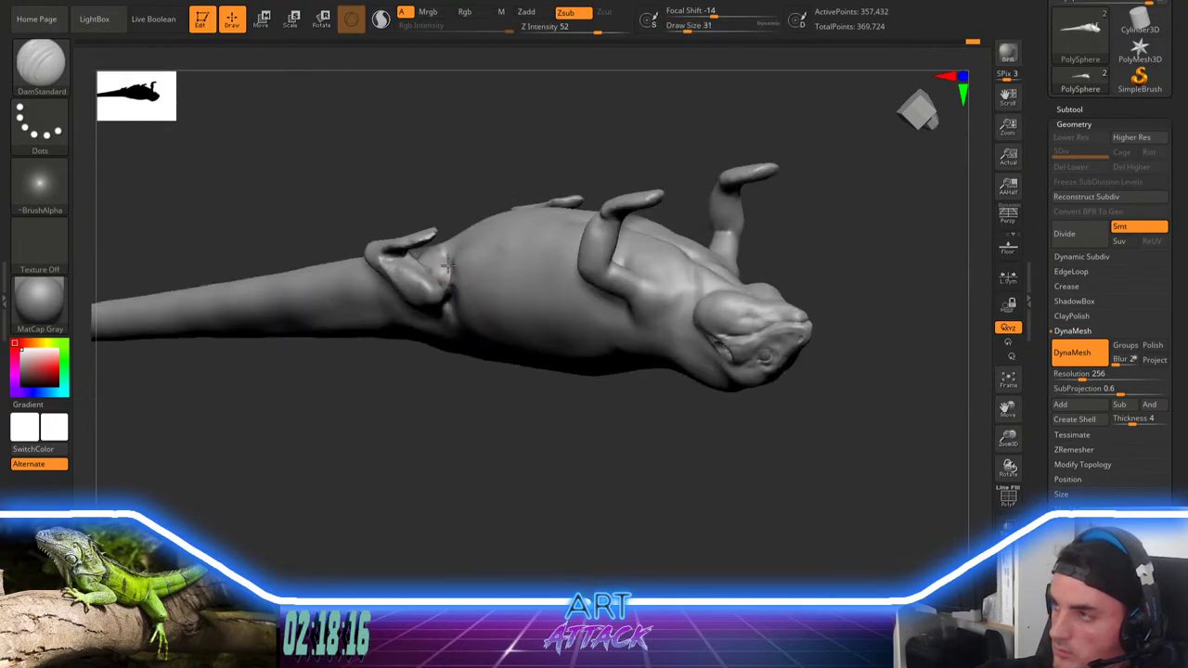
Step: Build up the flank just in front of the hind leg with ClayBuildup at draw sizes 49 and 77, and smooth it
{"action": "key", "text": "b"}
{"action": "key", "text": "c"}
{"action": "key", "text": "b"}
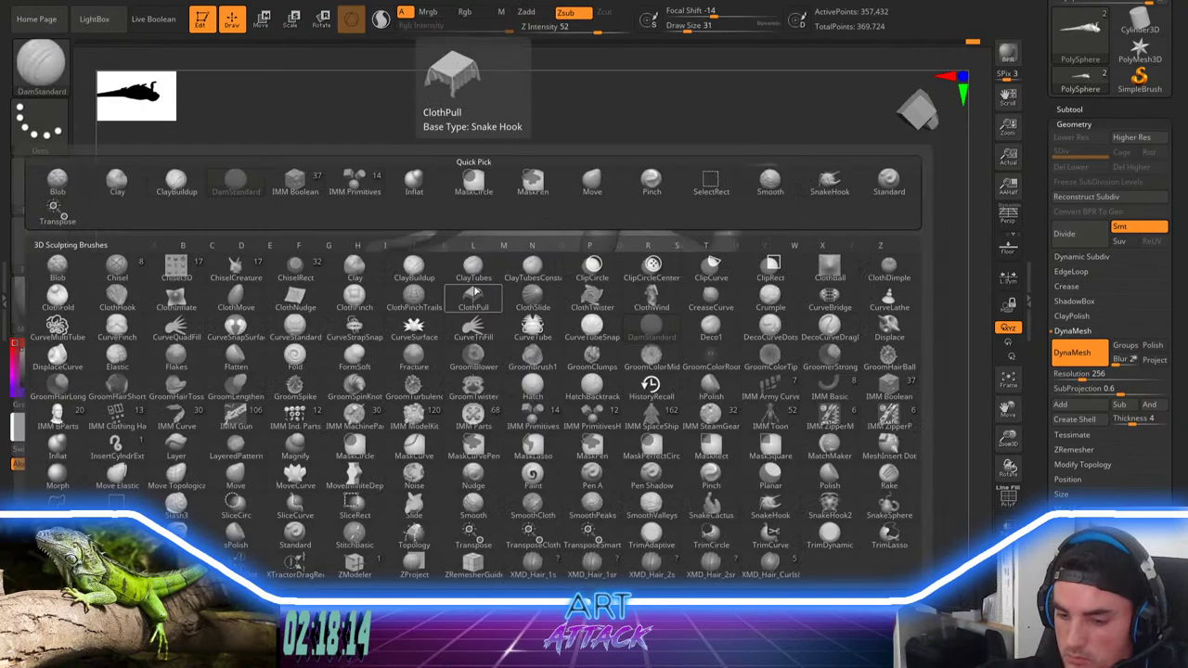
{"action": "key", "text": "space"}
{"action": "left_click_drag", "start_coordinate": [453, 291], "coordinate": [458, 247]}
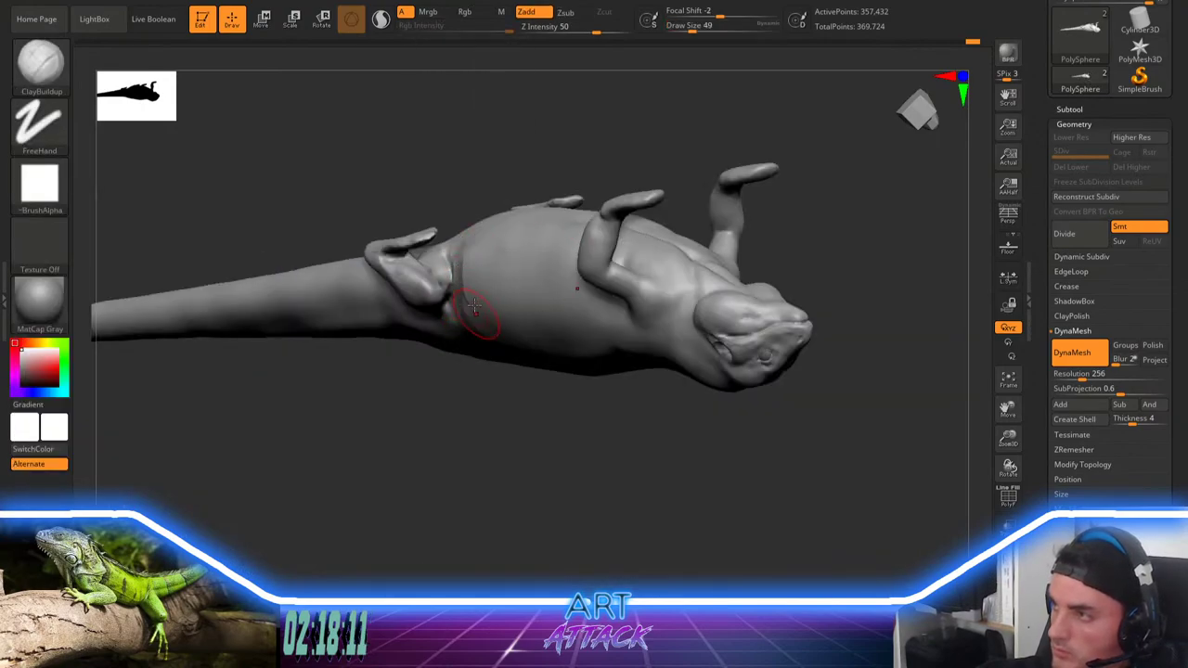
{"action": "mouse_move", "coordinate": [462, 290]}
{"action": "left_mouse_down", "text": "shift"}
{"action": "mouse_move", "coordinate": [455, 261]}
{"action": "mouse_move", "coordinate": [485, 248]}
{"action": "left_mouse_up", "text": "shift"}
{"action": "key", "text": "space"}
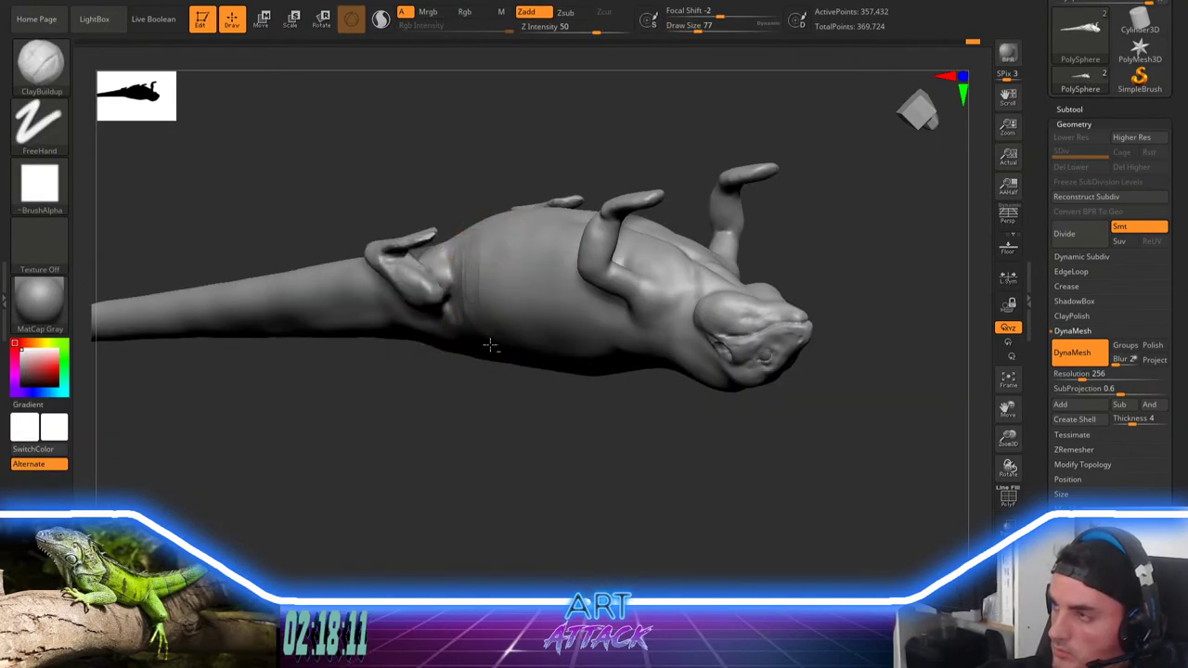
{"action": "key", "text": "shift"}
{"action": "left_click_drag", "start_coordinate": [520, 427], "coordinate": [495, 198]}
{"action": "key", "text": "shift"}
{"action": "left_click_drag", "start_coordinate": [571, 328], "coordinate": [566, 354], "text": "shift"}
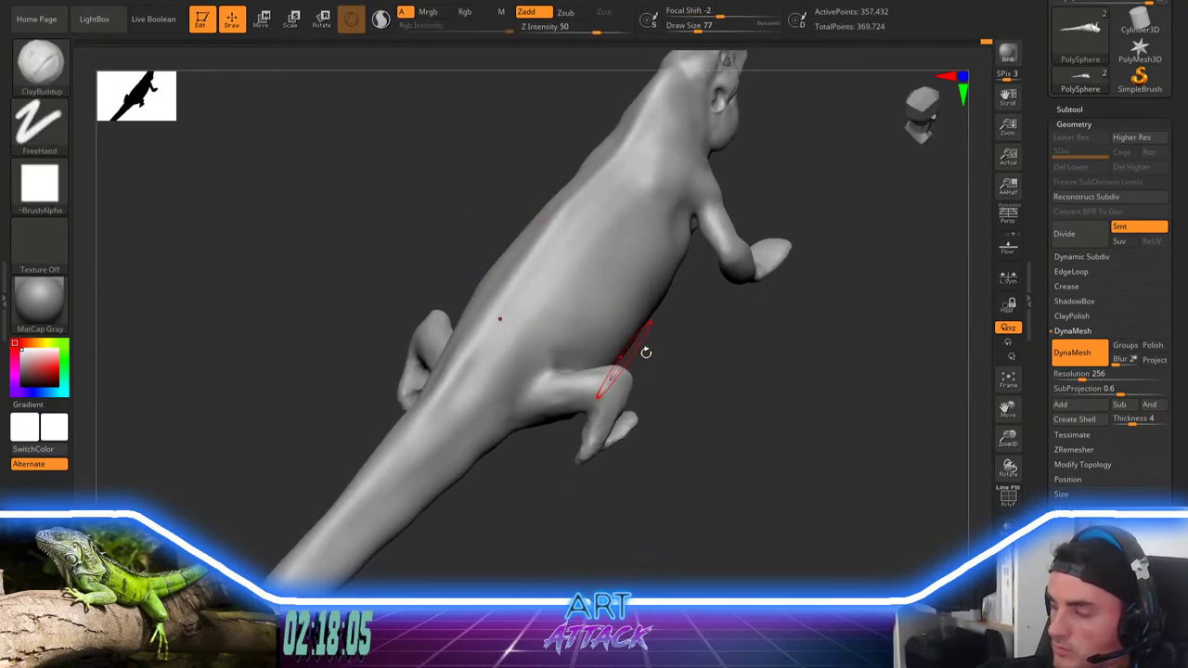
Step: Thicken the back of the hind thigh near the tail base with ClayBuildup at draw size 59 and smooth it
{"action": "left_click_drag", "start_coordinate": [642, 438], "coordinate": [601, 380], "text": "alt"}
{"action": "key", "text": "space"}
{"action": "mouse_move", "coordinate": [685, 318]}
{"action": "left_mouse_down"}
{"action": "mouse_move", "coordinate": [670, 318]}
{"action": "mouse_move", "coordinate": [685, 346]}
{"action": "mouse_move", "coordinate": [649, 323]}
{"action": "mouse_move", "coordinate": [657, 269]}
{"action": "left_mouse_up"}
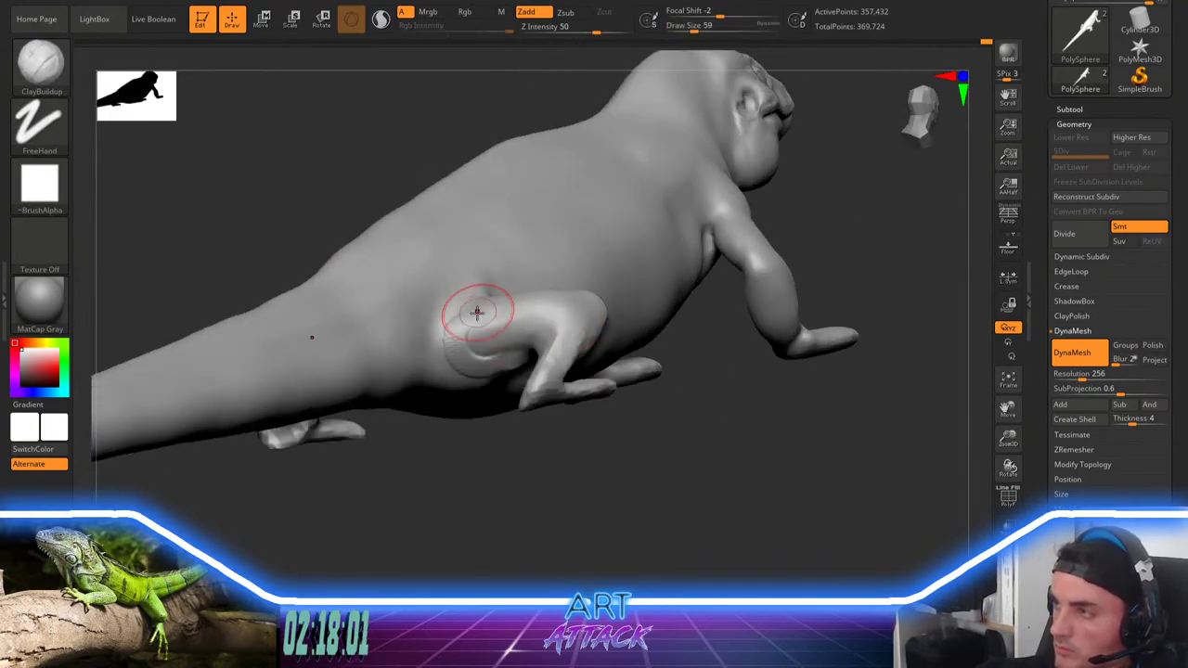
{"action": "mouse_move", "coordinate": [458, 344]}
{"action": "left_mouse_down"}
{"action": "mouse_move", "coordinate": [501, 348]}
{"action": "mouse_move", "coordinate": [480, 348]}
{"action": "left_mouse_up"}
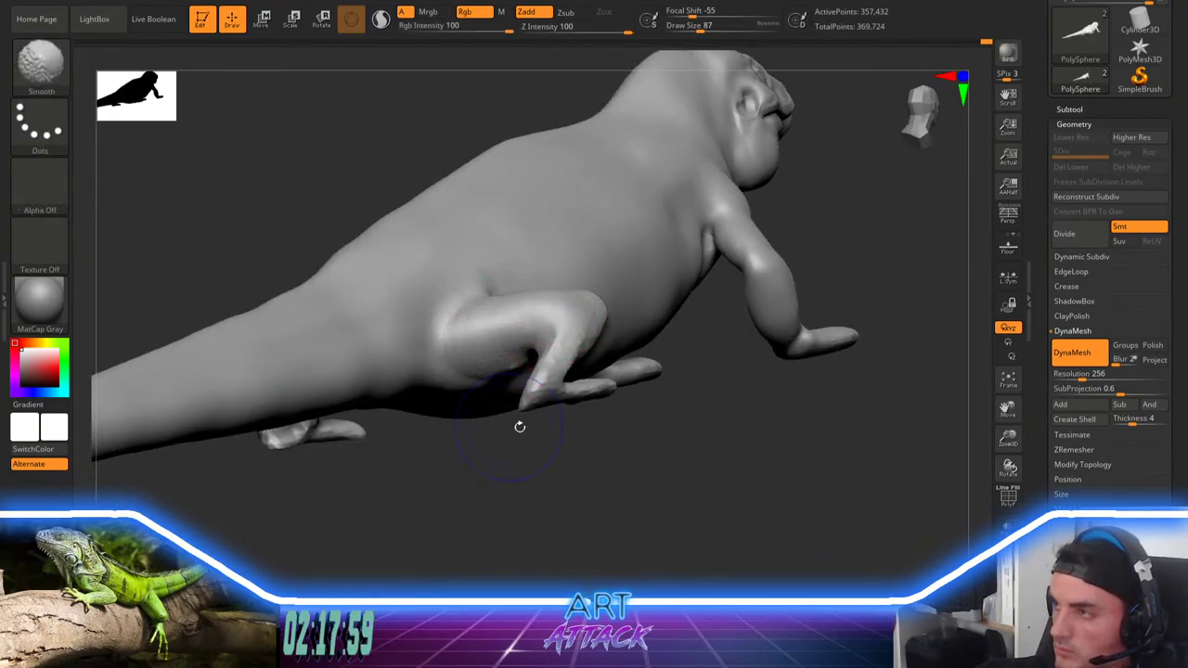
Step: Try to carve the underside of the hind thigh with the DamStandard brush at draw size 87, and undo the stroke
{"action": "key", "text": "b"}
{"action": "key", "text": "s"}
{"action": "key", "text": "Escape"}
{"action": "key", "text": "b"}
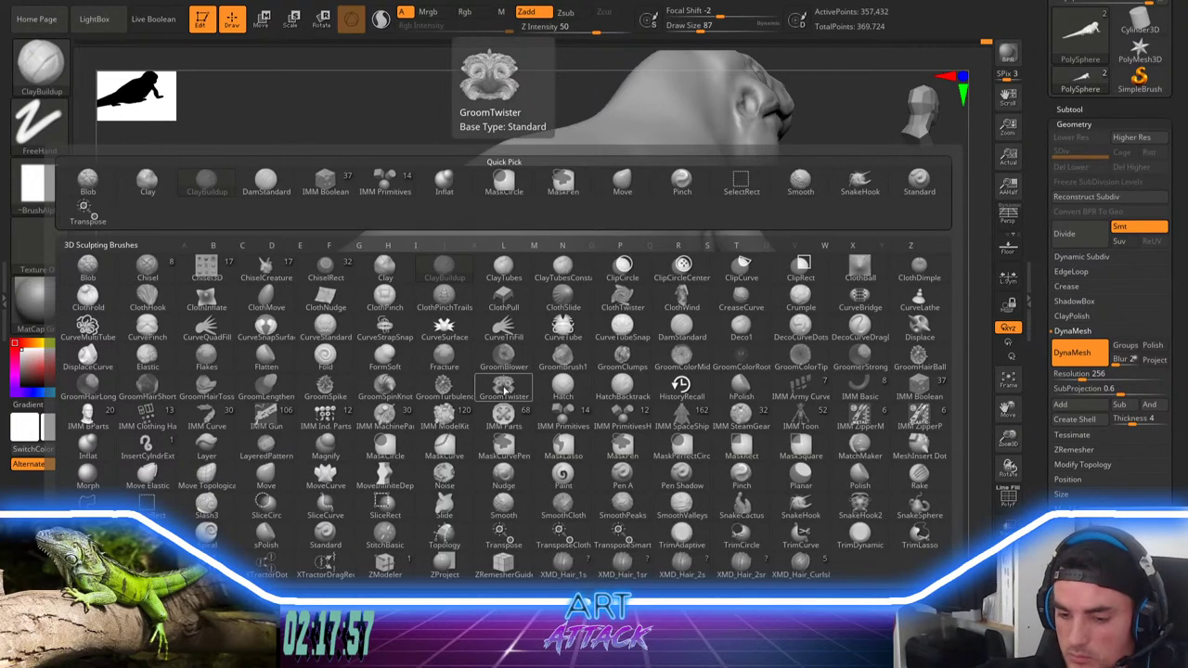
{"action": "key", "text": "d"}
{"action": "key", "text": "s"}
{"action": "left_click_drag", "start_coordinate": [504, 395], "coordinate": [492, 278]}
{"action": "left_click_drag", "start_coordinate": [456, 332], "coordinate": [520, 390]}
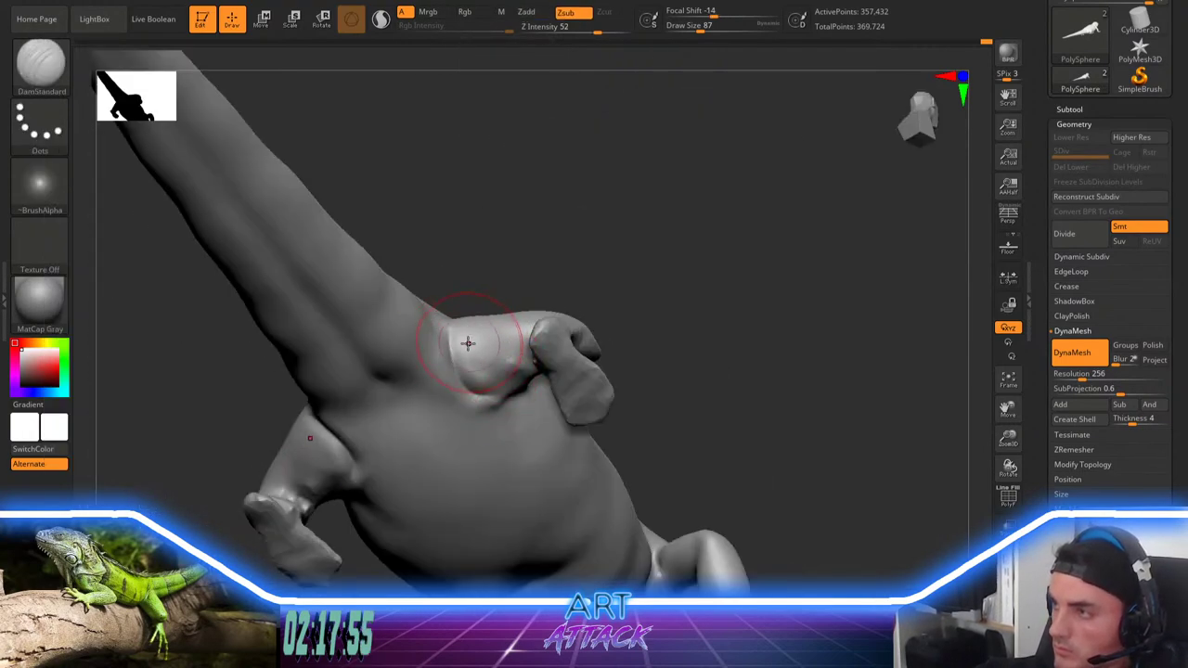
{"action": "key", "text": "ctrl+z"}
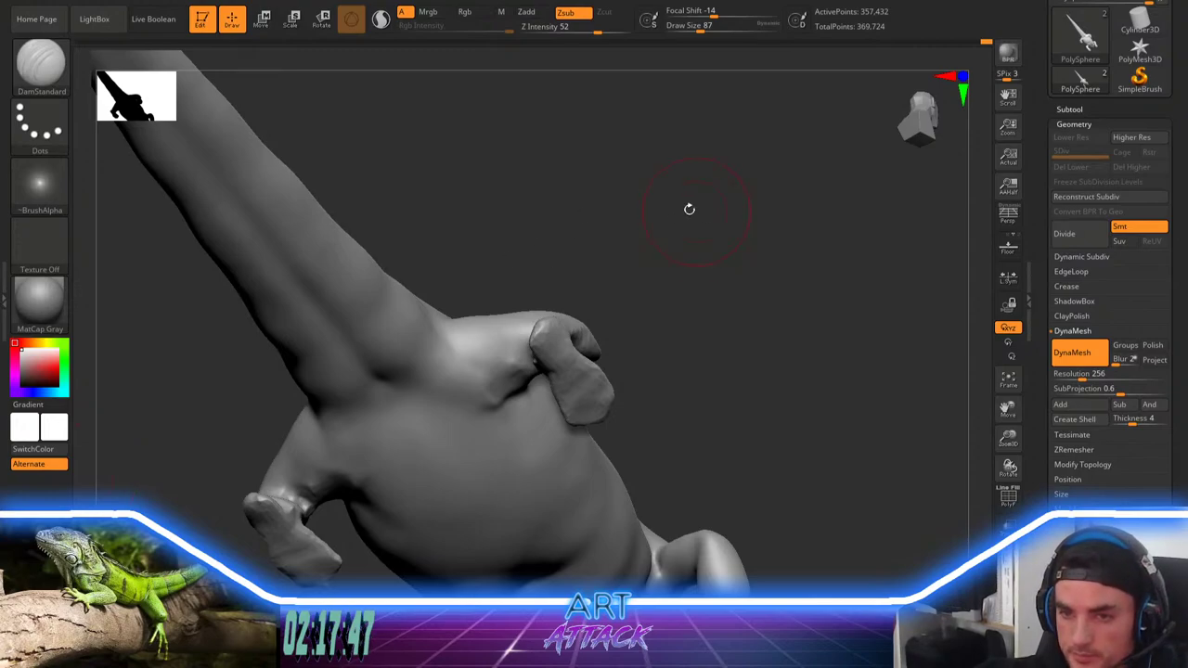
Step: Build up the hip above the hind leg with ClayBuildup at draw size 104 and blend it by smoothing
{"action": "mouse_move", "coordinate": [689, 209]}
{"action": "left_mouse_down", "text": "alt"}
{"action": "mouse_move", "coordinate": [665, 196]}
{"action": "mouse_move", "coordinate": [643, 395]}
{"action": "mouse_move", "coordinate": [560, 415]}
{"action": "left_mouse_up", "text": "alt"}
{"action": "key", "text": "space"}
{"action": "mouse_move", "coordinate": [625, 332]}
{"action": "left_mouse_down"}
{"action": "mouse_move", "coordinate": [623, 356]}
{"action": "mouse_move", "coordinate": [616, 326]}
{"action": "left_mouse_up"}
{"action": "key", "text": "b"}
{"action": "key", "text": "c"}
{"action": "key", "text": "b"}
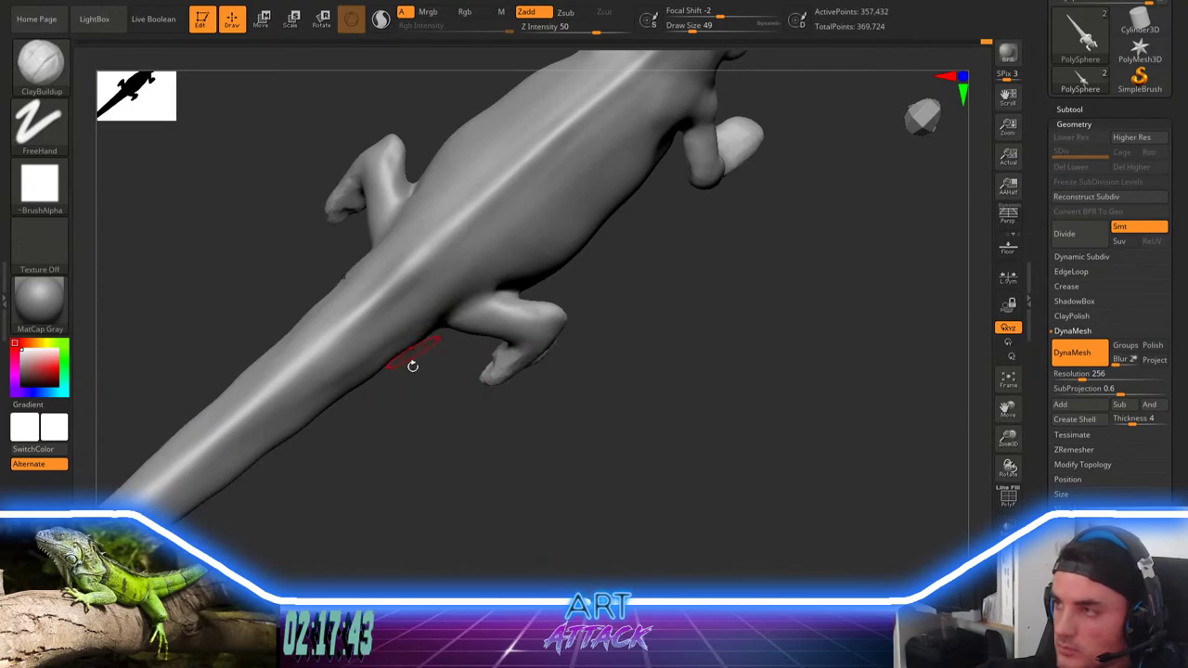
{"action": "left_click_drag", "start_coordinate": [413, 366], "coordinate": [434, 314]}
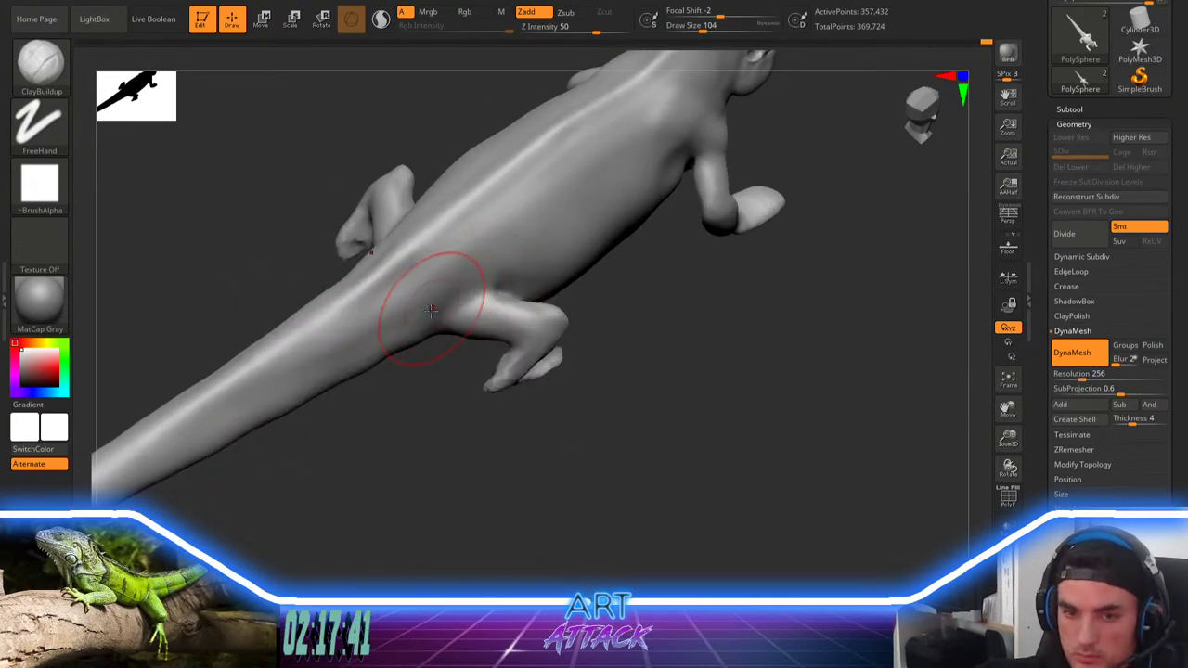
{"action": "mouse_move", "coordinate": [444, 300]}
{"action": "left_mouse_down"}
{"action": "mouse_move", "coordinate": [513, 286]}
{"action": "mouse_move", "coordinate": [456, 306]}
{"action": "mouse_move", "coordinate": [482, 256]}
{"action": "mouse_move", "coordinate": [411, 299]}
{"action": "left_mouse_up"}
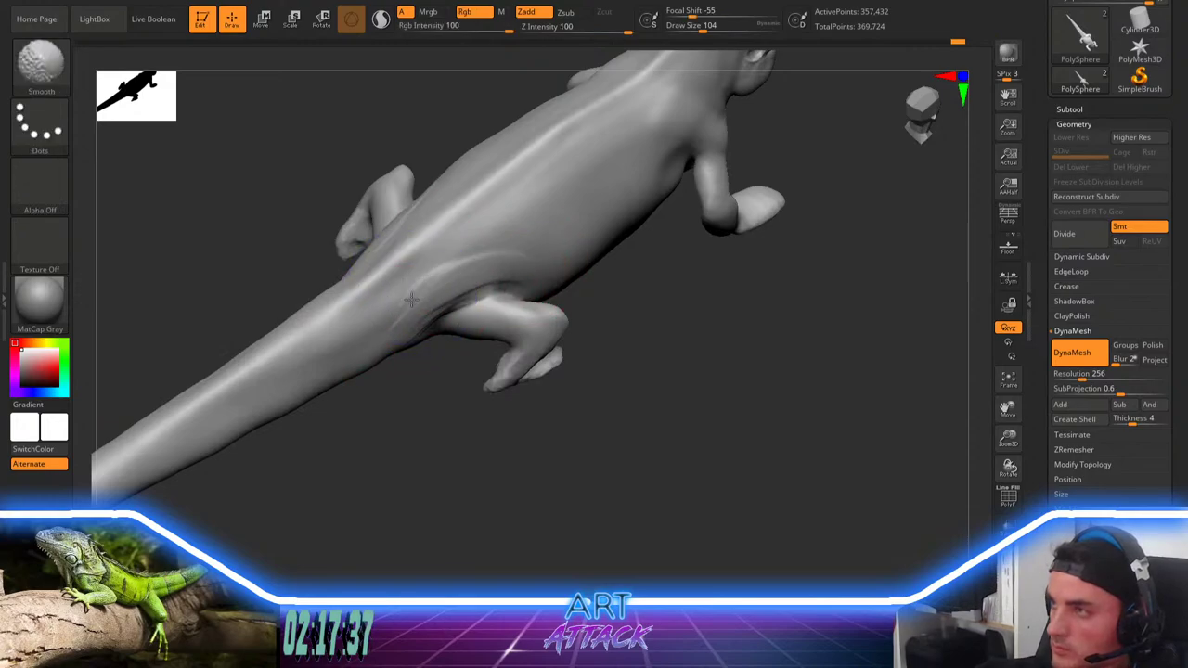
{"action": "right_click_drag", "start_coordinate": [679, 298], "coordinate": [656, 270], "text": "ctrl"}
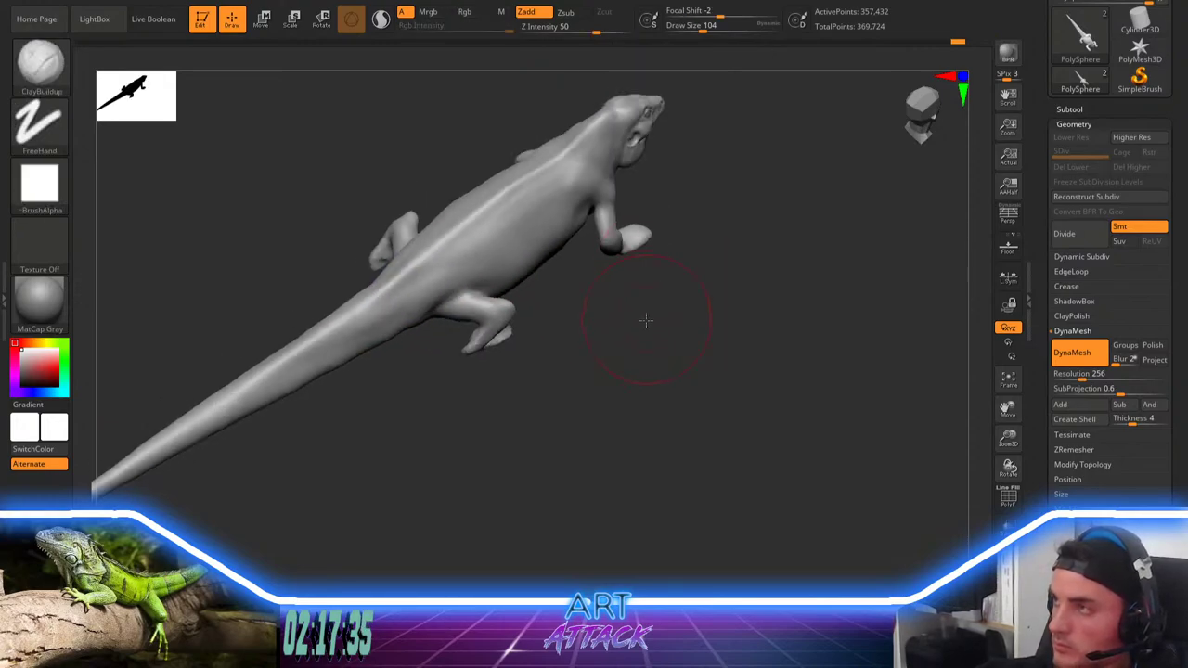
Step: Add long muscle strokes from the hip along the side of the tail base with ClayBuildup at draw size 94
{"action": "right_click", "coordinate": [641, 338]}
{"action": "right_click_drag", "start_coordinate": [644, 321], "coordinate": [628, 370], "text": "alt"}
{"action": "right_click_drag", "start_coordinate": [557, 388], "coordinate": [638, 367], "text": "alt"}
{"action": "mouse_move", "coordinate": [461, 430]}
{"action": "right_mouse_down"}
{"action": "mouse_move", "coordinate": [443, 443]}
{"action": "mouse_move", "coordinate": [492, 420]}
{"action": "right_mouse_up"}
{"action": "mouse_move", "coordinate": [509, 314]}
{"action": "left_mouse_down"}
{"action": "mouse_move", "coordinate": [409, 370]}
{"action": "mouse_move", "coordinate": [457, 375]}
{"action": "left_mouse_up"}
{"action": "right_click", "coordinate": [449, 375]}
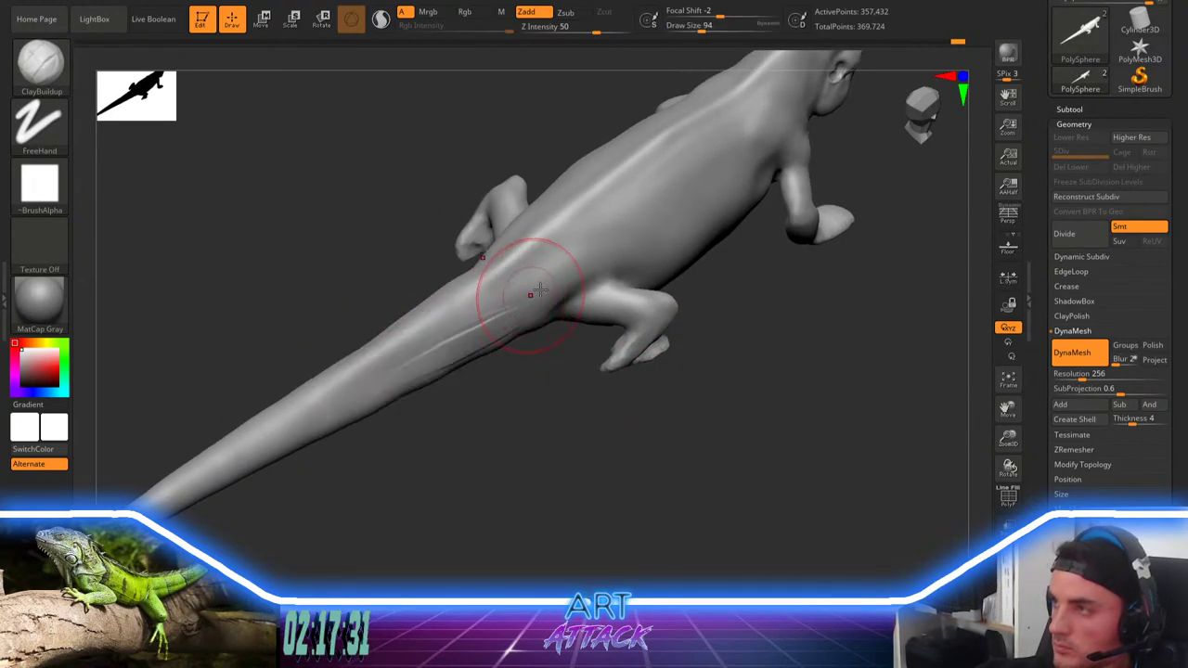
{"action": "mouse_move", "coordinate": [530, 293]}
{"action": "left_mouse_down"}
{"action": "mouse_move", "coordinate": [438, 347]}
{"action": "mouse_move", "coordinate": [533, 318]}
{"action": "mouse_move", "coordinate": [408, 371]}
{"action": "left_mouse_up"}
{"action": "key", "text": "shift"}
Step: Smooth the muscle strokes along the tail base into the surrounding surface
{"action": "right_click_drag", "start_coordinate": [446, 440], "coordinate": [398, 361]}
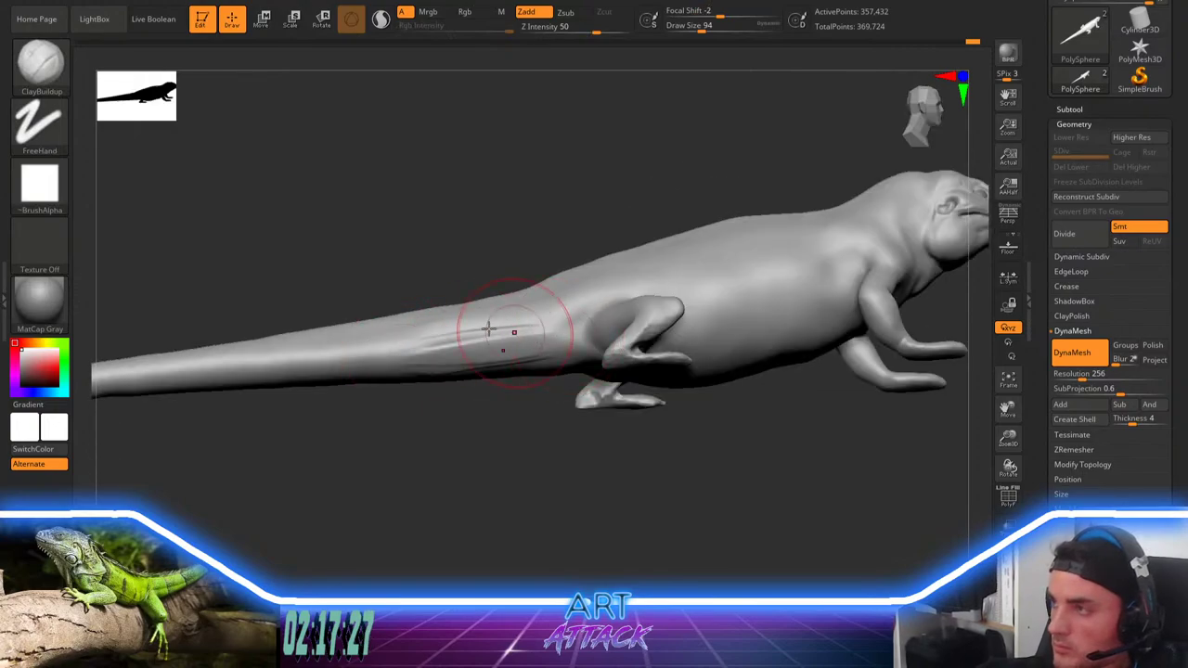
{"action": "left_click_drag", "start_coordinate": [489, 329], "coordinate": [462, 347], "text": "shift"}
{"action": "right_click_drag", "start_coordinate": [456, 458], "coordinate": [458, 481], "text": "ctrl"}
{"action": "right_click_drag", "start_coordinate": [458, 480], "coordinate": [469, 488]}
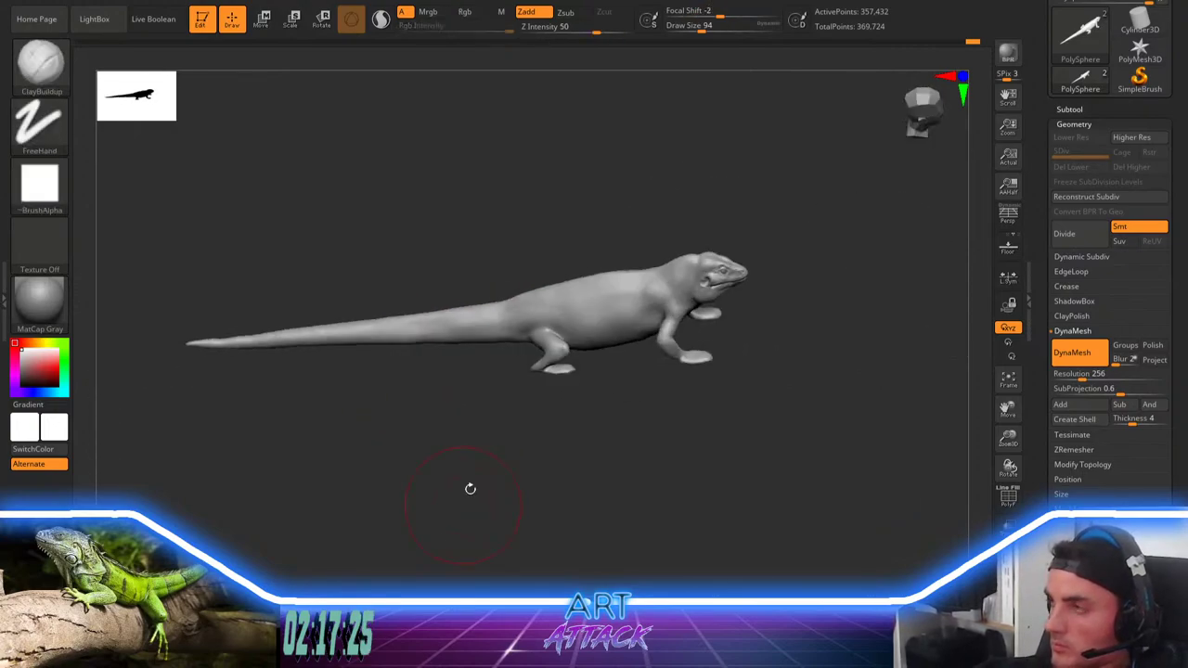
{"action": "right_click", "coordinate": [485, 417]}
{"action": "right_click_drag", "start_coordinate": [466, 400], "coordinate": [463, 375], "text": "ctrl"}
{"action": "mouse_move", "coordinate": [462, 327]}
{"action": "left_mouse_down", "text": "shift"}
{"action": "mouse_move", "coordinate": [443, 319]}
{"action": "mouse_move", "coordinate": [465, 308]}
{"action": "left_mouse_up", "text": "shift"}
Step: Thicken the tail base with the Inflat brush at draw sizes 108 and 46, and smooth its upper edge
{"action": "key", "text": "space"}
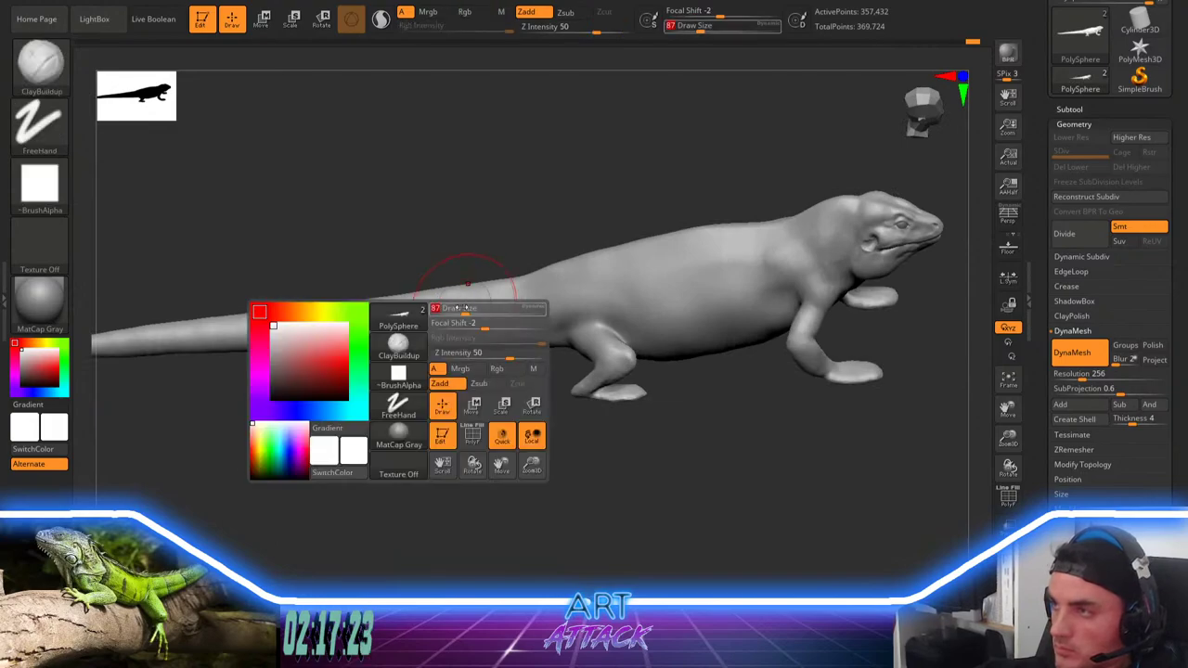
{"action": "key", "text": "b"}
{"action": "key", "text": "i"}
{"action": "key", "text": "n"}
{"action": "key", "text": "space"}
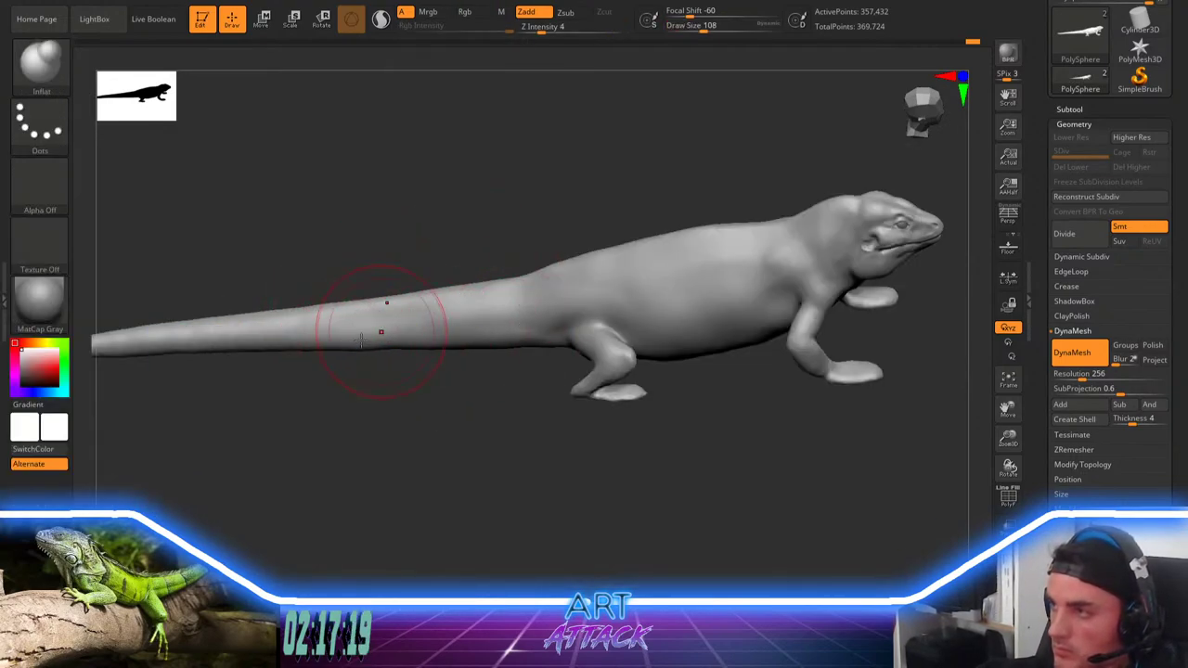
{"action": "key", "text": "space"}
{"action": "mouse_move", "coordinate": [484, 314]}
{"action": "left_mouse_down"}
{"action": "mouse_move", "coordinate": [465, 314]}
{"action": "mouse_move", "coordinate": [493, 318]}
{"action": "left_mouse_up"}
{"action": "key", "text": "space"}
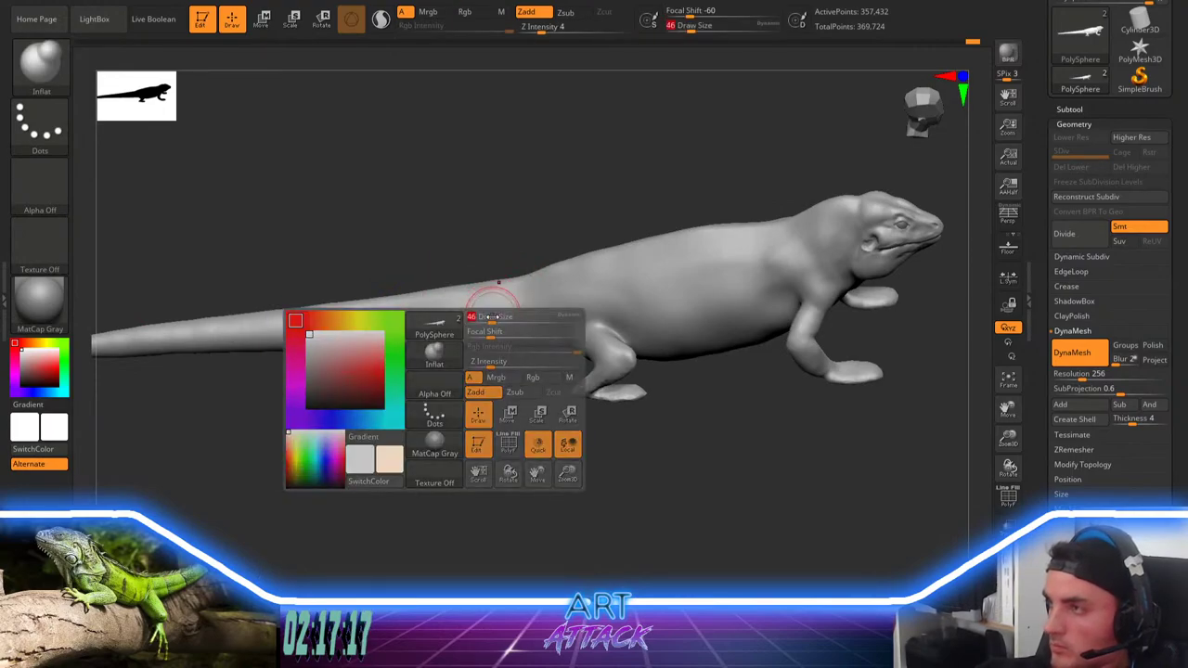
{"action": "key", "text": "shift"}
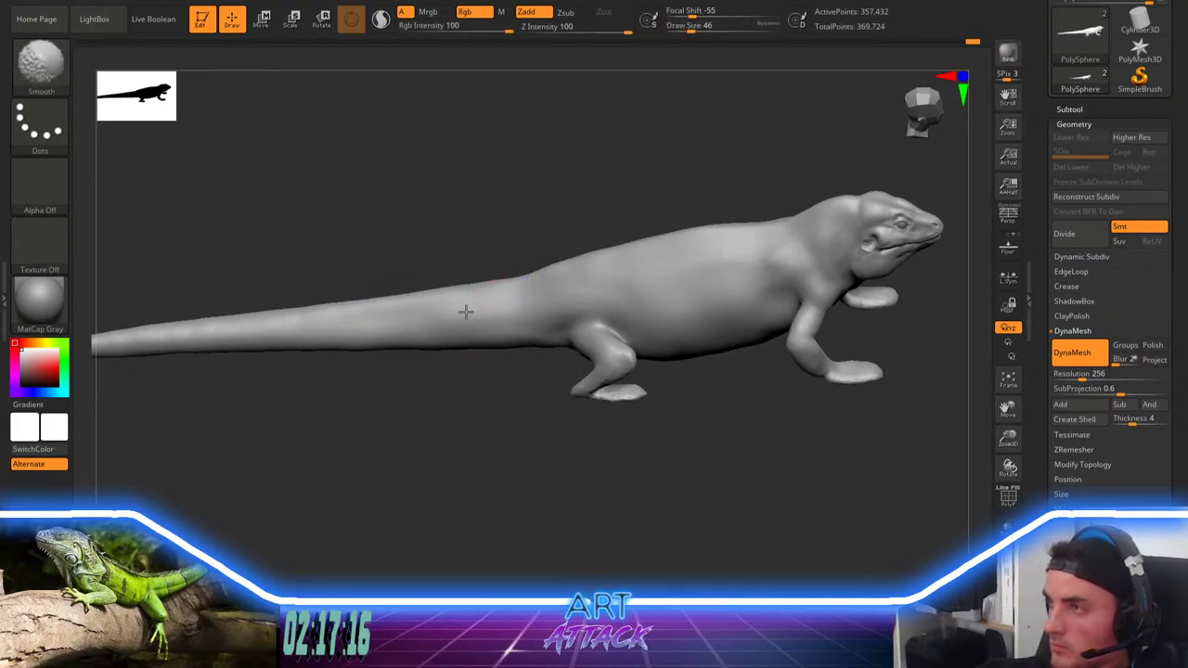
Step: Fill out the back's outline above the hind leg with the Inflat brush at draw size 62 and smooth it
{"action": "left_click_drag", "start_coordinate": [597, 223], "coordinate": [604, 223]}
{"action": "key", "text": "space"}
{"action": "left_click_drag", "start_coordinate": [619, 251], "coordinate": [632, 252]}
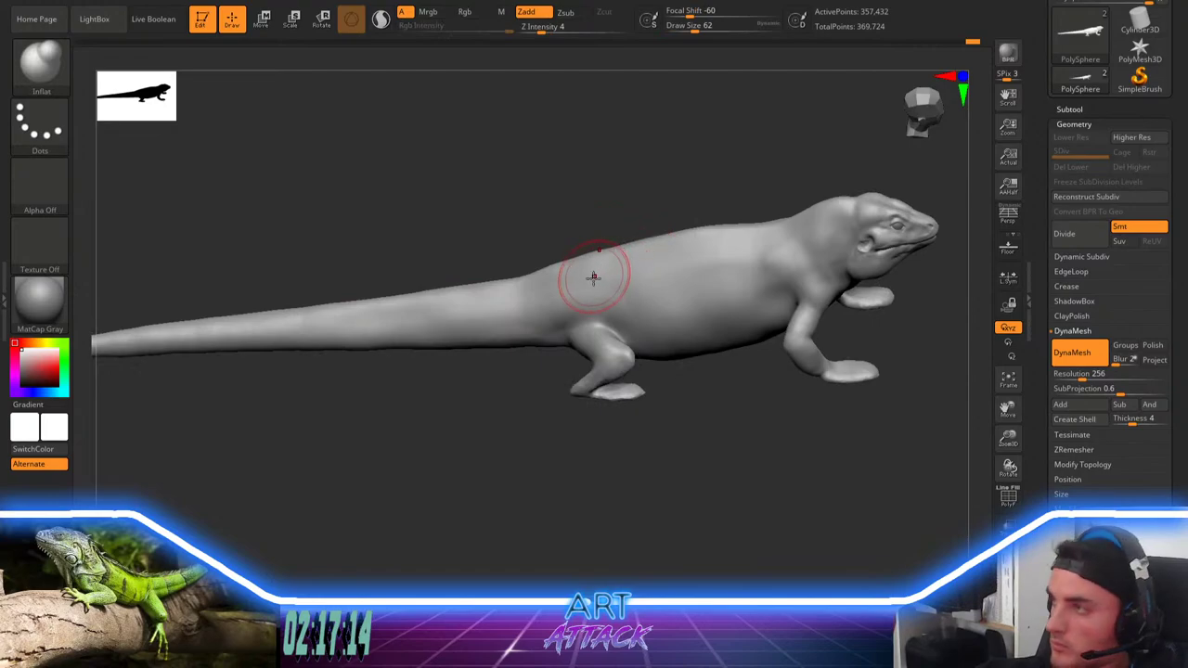
{"action": "key", "text": "shift"}
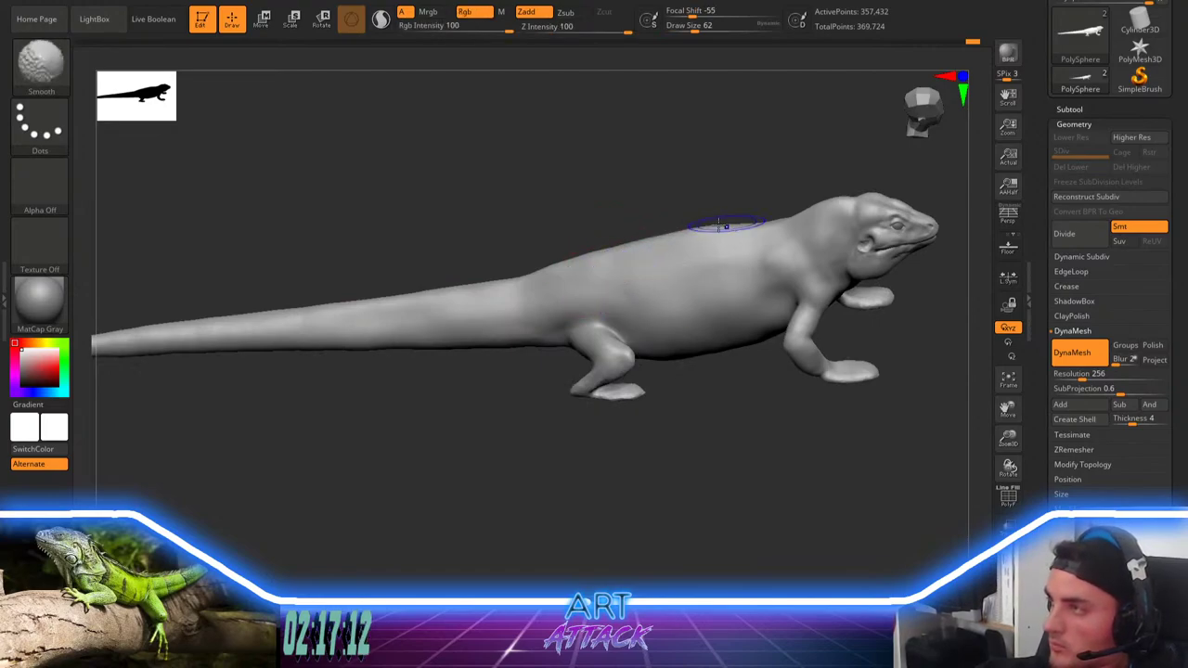
{"action": "mouse_move", "coordinate": [678, 415]}
{"action": "left_mouse_down"}
{"action": "mouse_move", "coordinate": [594, 374]}
{"action": "mouse_move", "coordinate": [589, 353]}
{"action": "mouse_move", "coordinate": [660, 417]}
{"action": "mouse_move", "coordinate": [649, 417]}
{"action": "mouse_move", "coordinate": [666, 399]}
{"action": "mouse_move", "coordinate": [653, 353]}
{"action": "mouse_move", "coordinate": [637, 337]}
{"action": "left_mouse_up"}
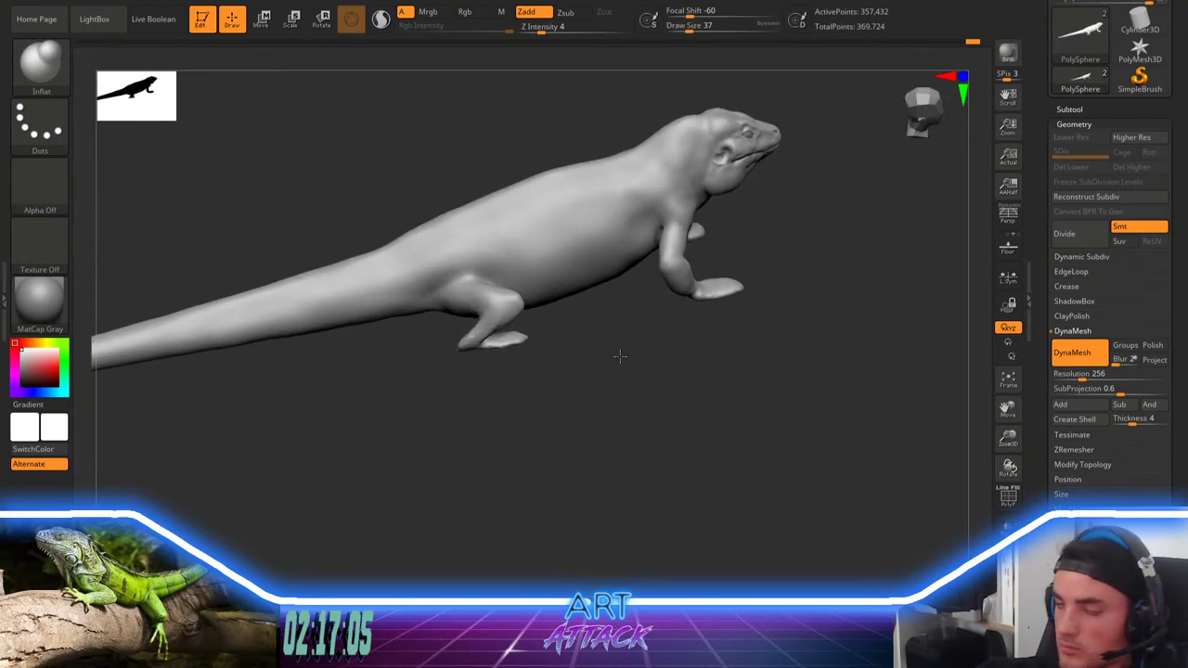
Step: Examine the head, front legs, belly and back from the side, below and above
{"action": "mouse_move", "coordinate": [615, 353]}
{"action": "left_mouse_down"}
{"action": "mouse_move", "coordinate": [629, 359]}
{"action": "mouse_move", "coordinate": [748, 297]}
{"action": "mouse_move", "coordinate": [756, 371]}
{"action": "mouse_move", "coordinate": [653, 329]}
{"action": "mouse_move", "coordinate": [709, 307]}
{"action": "mouse_move", "coordinate": [705, 239]}
{"action": "mouse_move", "coordinate": [729, 245]}
{"action": "mouse_move", "coordinate": [697, 276]}
{"action": "mouse_move", "coordinate": [695, 311]}
{"action": "mouse_move", "coordinate": [577, 241]}
{"action": "left_mouse_up"}
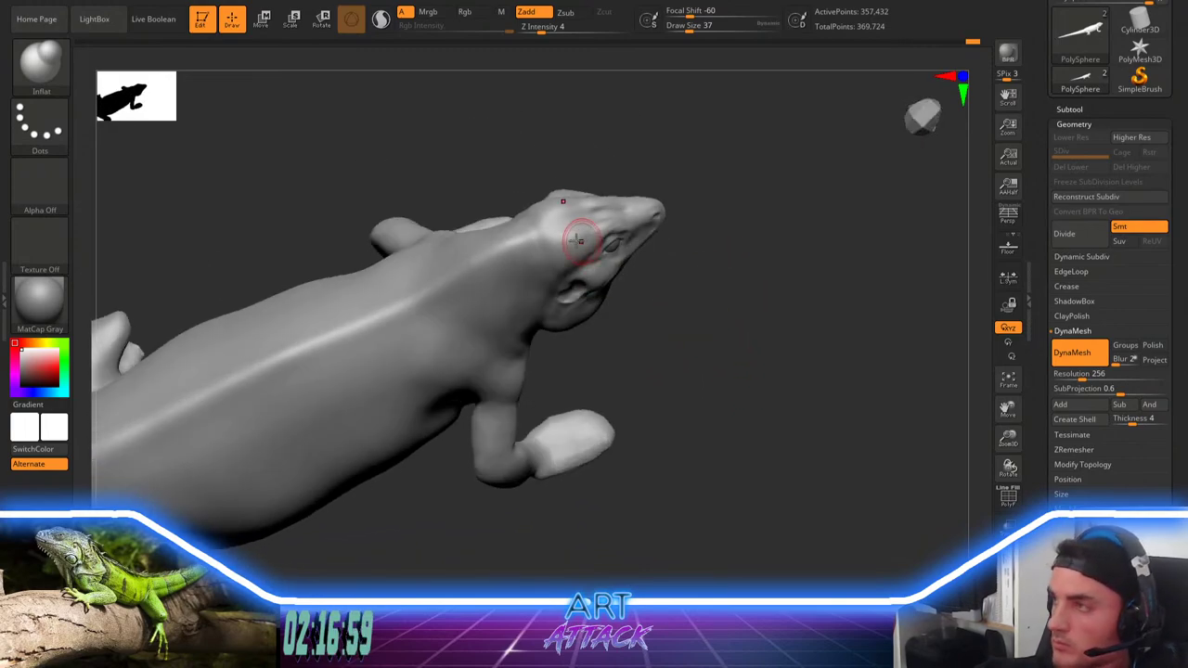
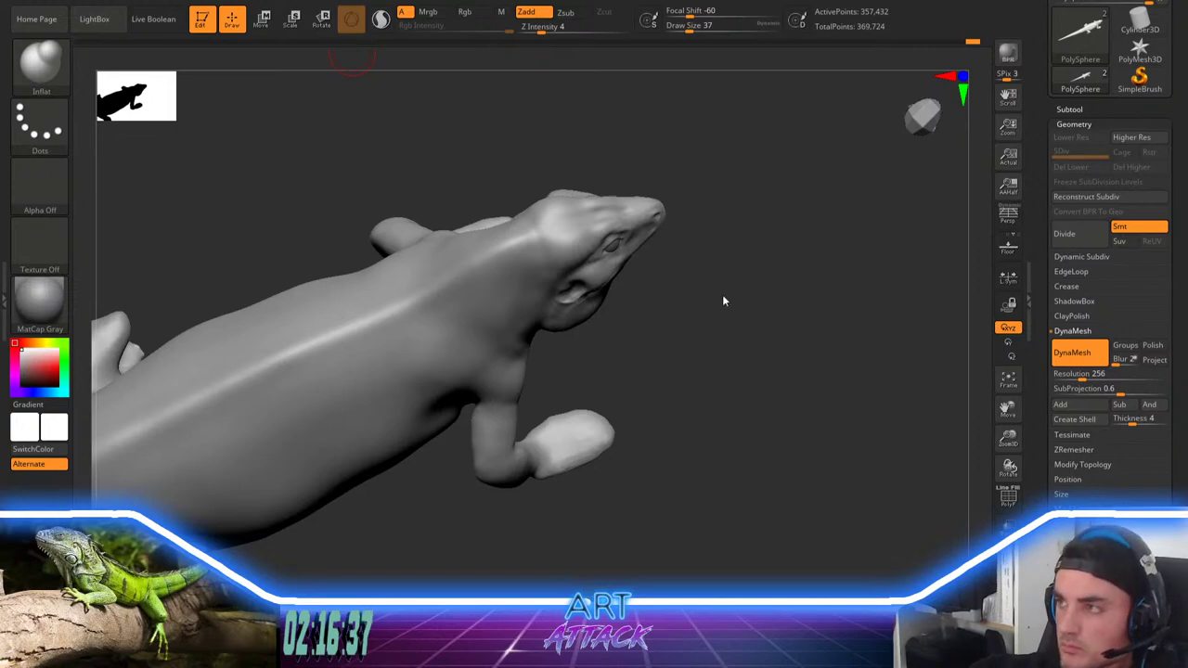
{"action": "left_click_drag", "start_coordinate": [724, 301], "coordinate": [752, 353]}
{"action": "left_click_drag", "start_coordinate": [780, 275], "coordinate": [842, 163], "text": "alt"}
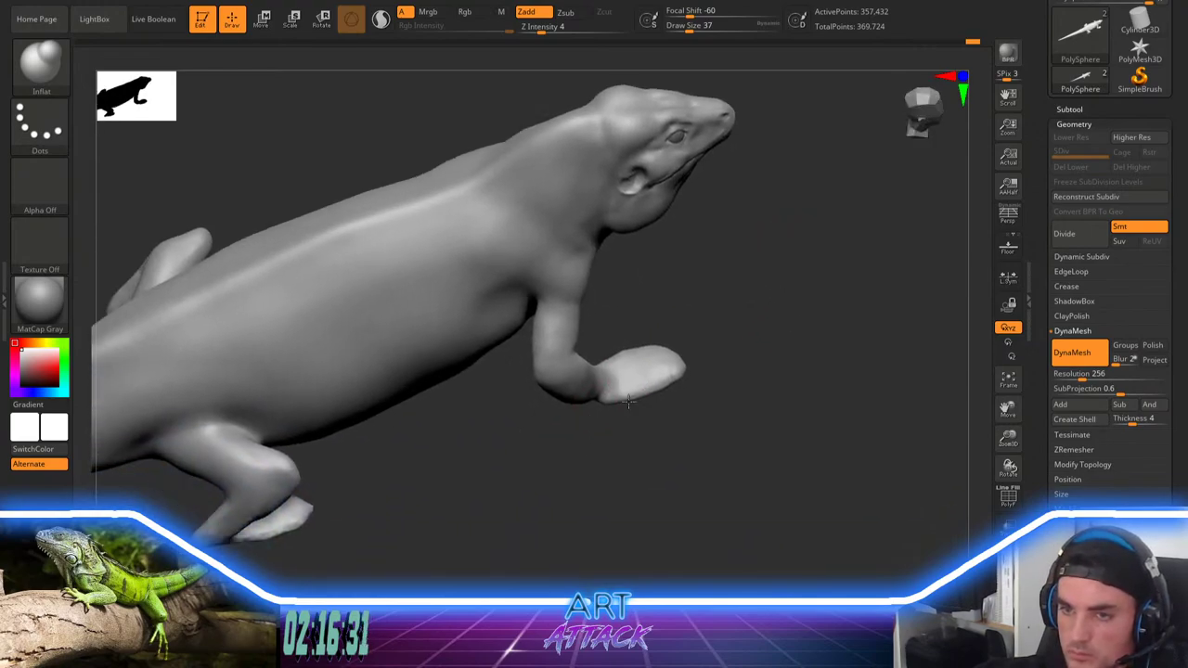
{"action": "mouse_move", "coordinate": [628, 401]}
{"action": "left_mouse_down"}
{"action": "mouse_move", "coordinate": [499, 380]}
{"action": "mouse_move", "coordinate": [503, 395]}
{"action": "mouse_move", "coordinate": [544, 367]}
{"action": "mouse_move", "coordinate": [562, 307]}
{"action": "mouse_move", "coordinate": [574, 305]}
{"action": "left_mouse_up"}
{"action": "key", "text": "s"}
{"action": "left_click_drag", "start_coordinate": [572, 339], "coordinate": [581, 485]}
{"action": "left_click_drag", "start_coordinate": [474, 439], "coordinate": [575, 440]}
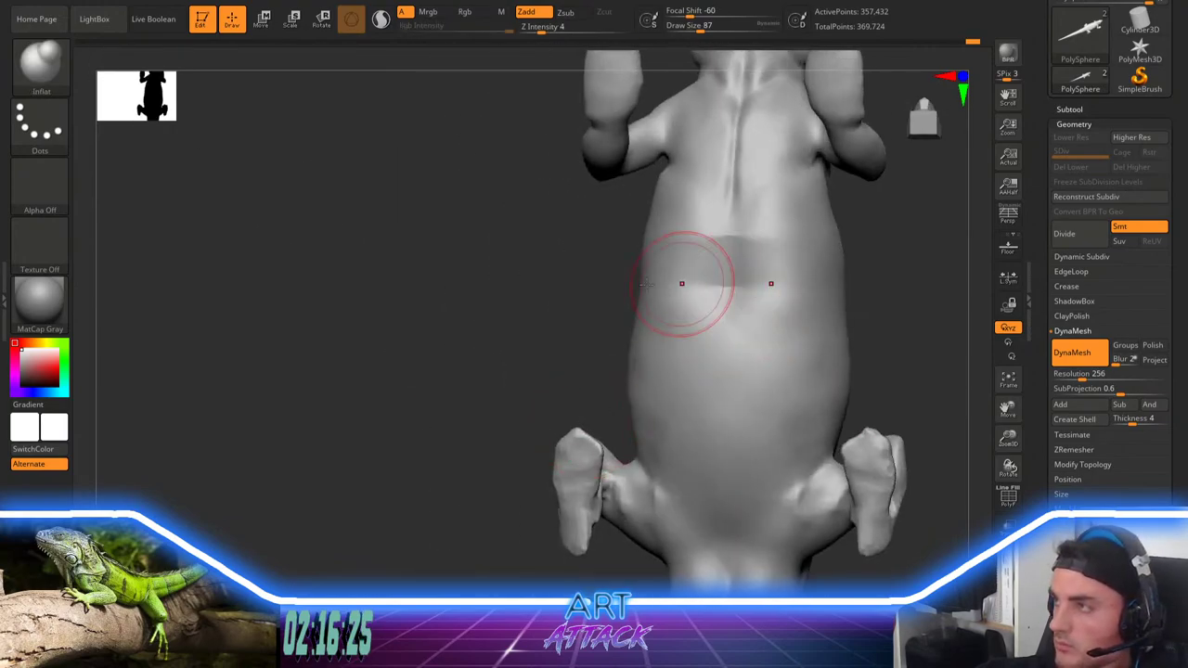
{"action": "mouse_move", "coordinate": [501, 371]}
{"action": "left_mouse_down"}
{"action": "mouse_move", "coordinate": [433, 446]}
{"action": "mouse_move", "coordinate": [376, 451]}
{"action": "mouse_move", "coordinate": [381, 460]}
{"action": "left_mouse_up"}
{"action": "left_click_drag", "start_coordinate": [941, 291], "coordinate": [498, 447], "text": "alt"}
{"action": "left_click_drag", "start_coordinate": [581, 392], "coordinate": [495, 478], "text": "alt"}
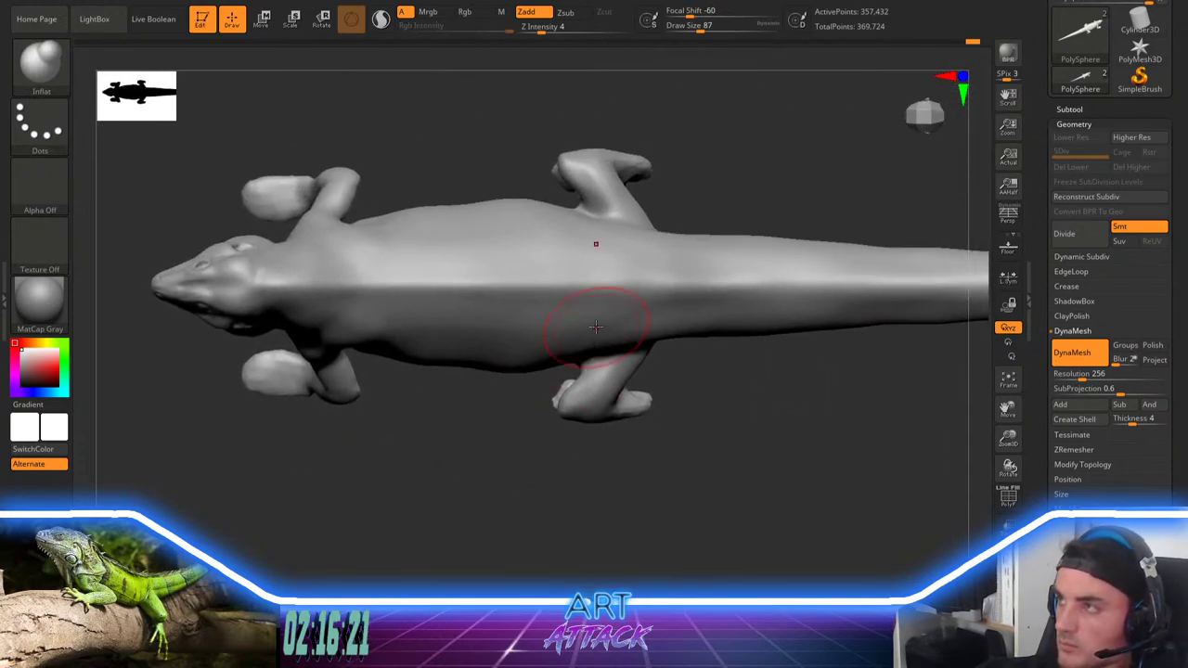
Step: Set the Inflat brush's draw size to 132 and mask the lower part of the hind legs
{"action": "mouse_move", "coordinate": [675, 181]}
{"action": "left_mouse_down", "text": "alt"}
{"action": "mouse_move", "coordinate": [630, 274]}
{"action": "mouse_move", "coordinate": [634, 250]}
{"action": "left_mouse_up", "text": "alt"}
{"action": "key", "text": "space"}
{"action": "mouse_move", "coordinate": [554, 281]}
{"action": "left_mouse_down", "text": "shift"}
{"action": "mouse_move", "coordinate": [528, 282]}
{"action": "mouse_move", "coordinate": [554, 257]}
{"action": "left_mouse_up", "text": "shift"}
{"action": "key", "text": "space"}
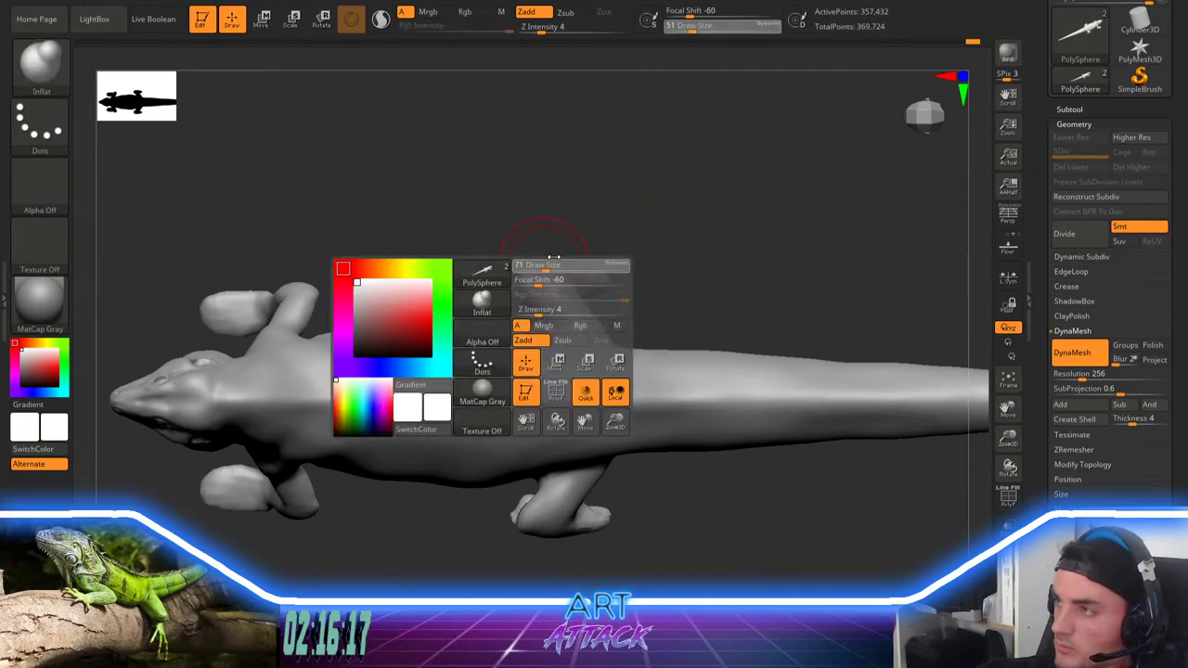
{"action": "left_click_drag", "start_coordinate": [693, 168], "coordinate": [476, 302], "text": "ctrl"}
{"action": "mouse_move", "coordinate": [643, 236]}
{"action": "left_mouse_down"}
{"action": "mouse_move", "coordinate": [631, 327]}
{"action": "mouse_move", "coordinate": [641, 285]}
{"action": "left_mouse_up"}
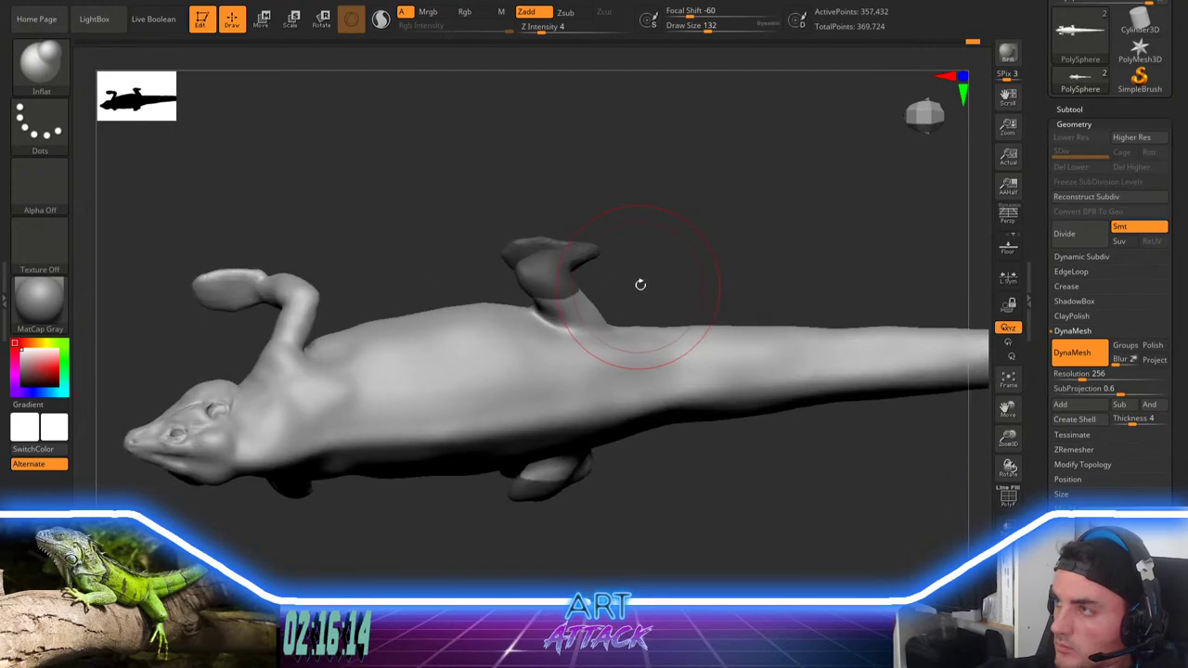
{"action": "left_click_drag", "start_coordinate": [685, 169], "coordinate": [465, 295], "text": "ctrl"}
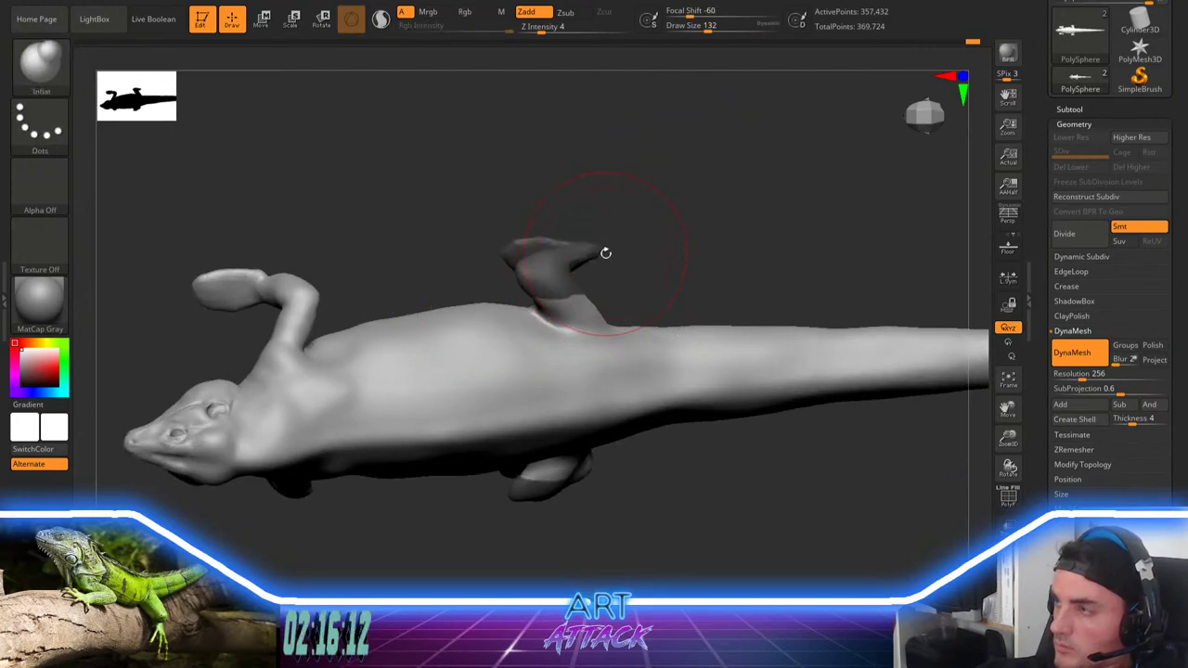
Step: Choose the Move brush at draw size 128 and mask everything except the hind feet
{"action": "key", "text": "ctrl"}
{"action": "mouse_move", "coordinate": [617, 223]}
{"action": "left_mouse_down"}
{"action": "mouse_move", "coordinate": [557, 300]}
{"action": "mouse_move", "coordinate": [569, 311]}
{"action": "mouse_move", "coordinate": [541, 312]}
{"action": "mouse_move", "coordinate": [523, 282]}
{"action": "mouse_move", "coordinate": [679, 218]}
{"action": "mouse_move", "coordinate": [699, 274]}
{"action": "mouse_move", "coordinate": [700, 465]}
{"action": "mouse_move", "coordinate": [668, 428]}
{"action": "left_mouse_up"}
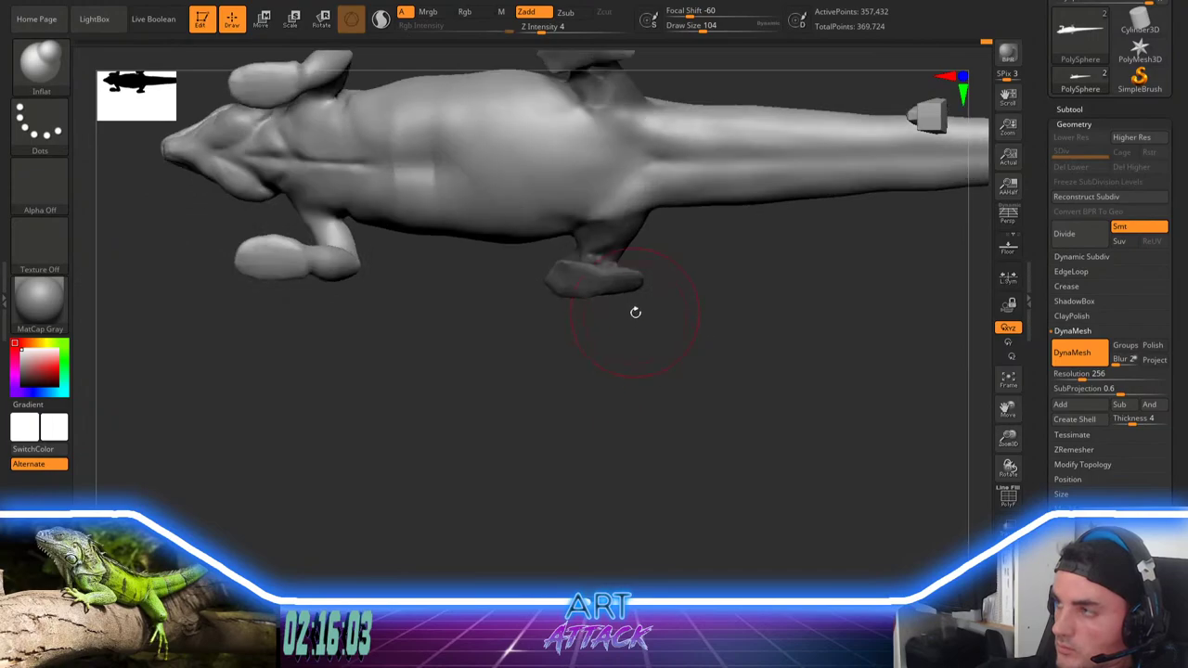
{"action": "key", "text": "b"}
{"action": "key", "text": "m"}
{"action": "key", "text": "v"}
{"action": "key", "text": "space"}
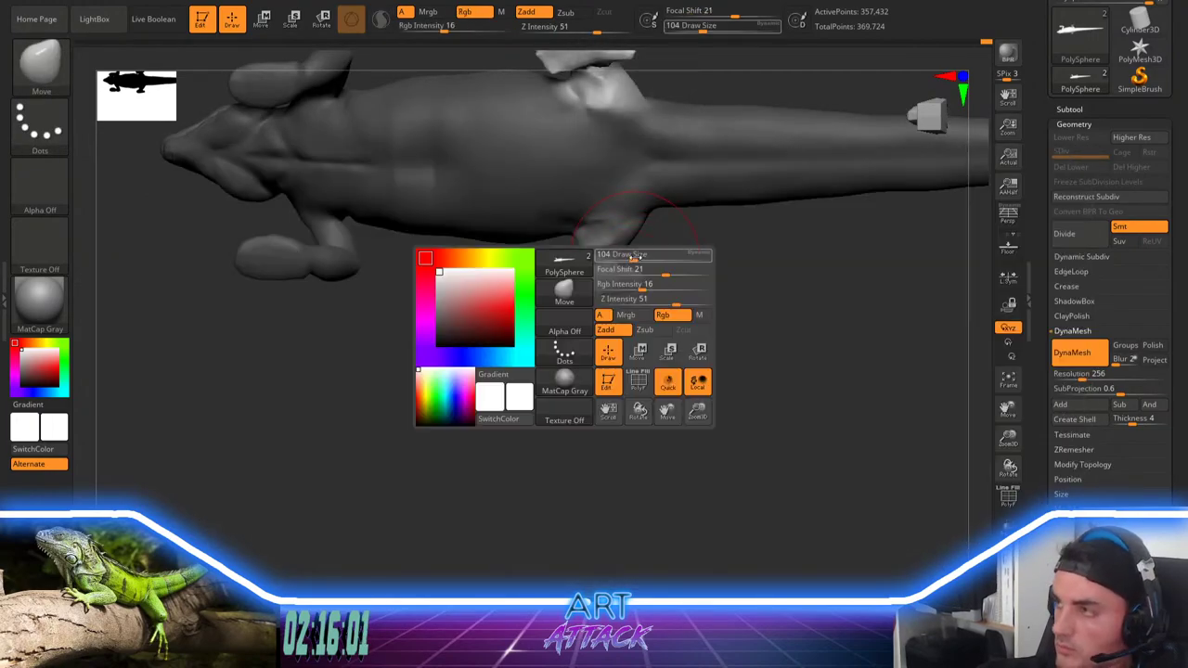
{"action": "left_click_drag", "start_coordinate": [642, 261], "coordinate": [653, 261]}
{"action": "left_click_drag", "start_coordinate": [640, 325], "coordinate": [636, 379]}
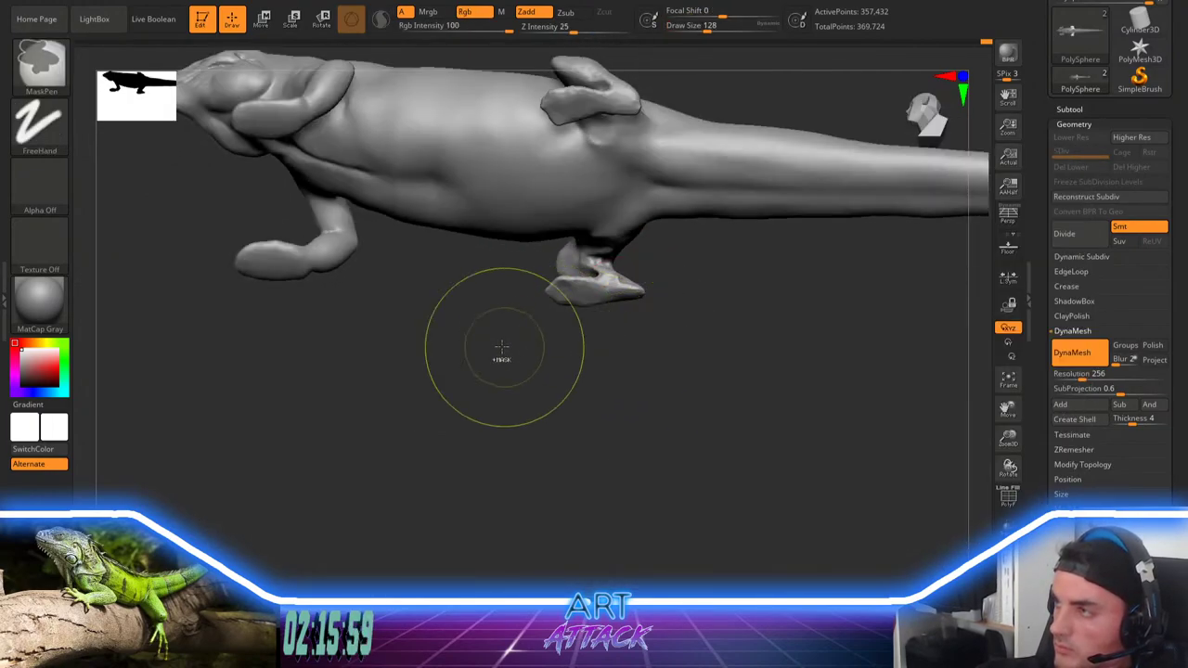
{"action": "left_click_drag", "start_coordinate": [503, 345], "coordinate": [683, 265], "text": "ctrl"}
{"action": "left_click", "coordinate": [648, 344], "text": "ctrl"}
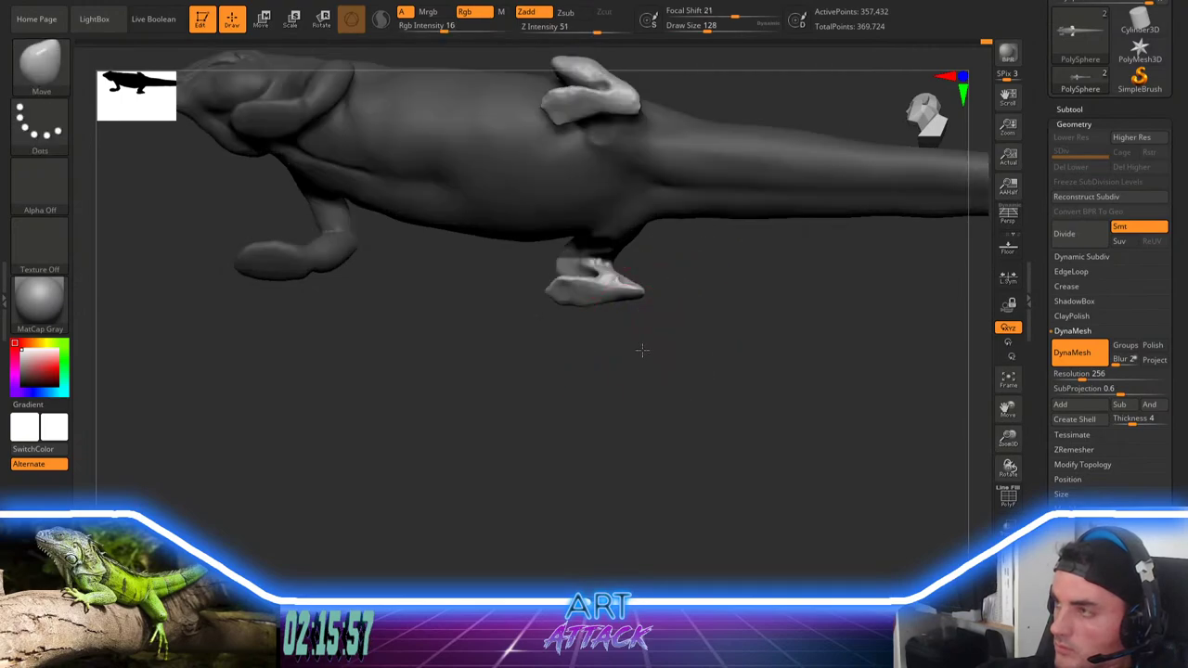
Step: Centre the transform gizmo on the unmasked hind feet and rotate them in the front view
{"action": "left_click_drag", "start_coordinate": [641, 347], "coordinate": [675, 331]}
{"action": "key", "text": "e"}
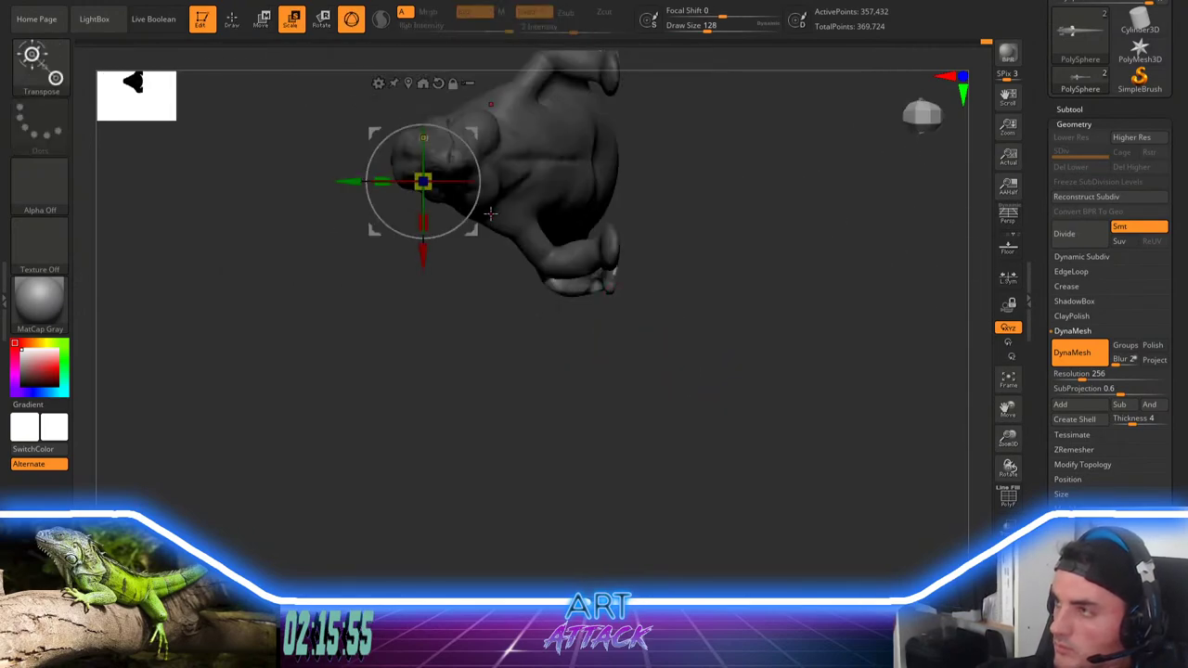
{"action": "left_click_drag", "start_coordinate": [475, 155], "coordinate": [474, 173]}
{"action": "key", "text": "ctrl+z"}
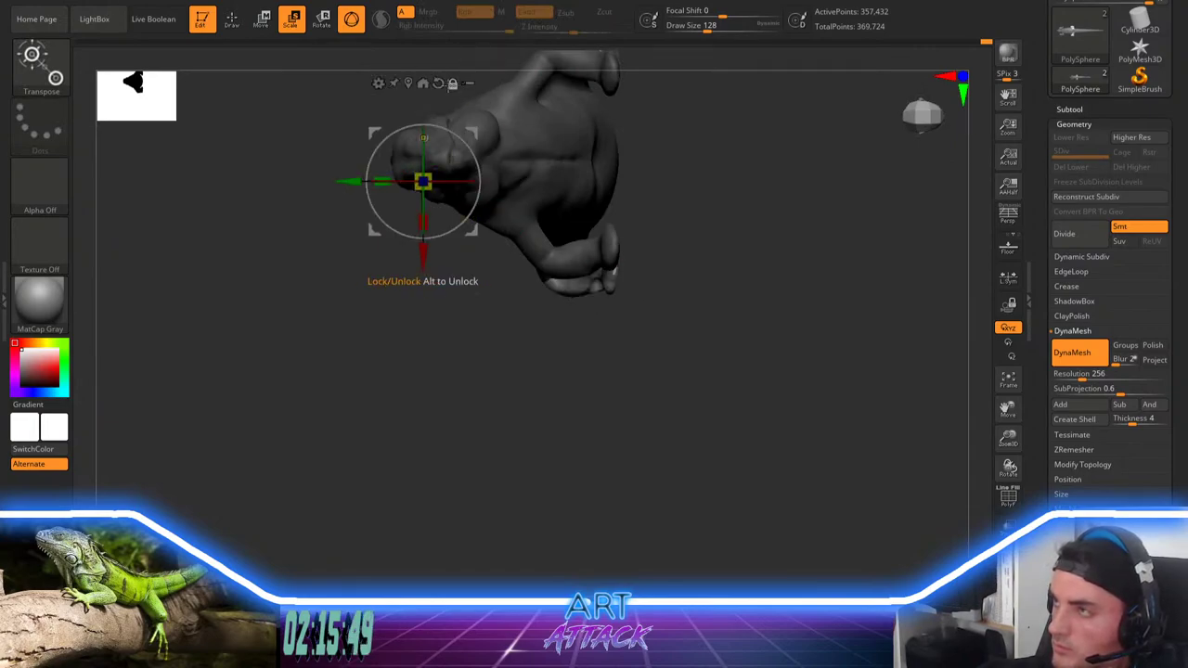
{"action": "left_click", "coordinate": [410, 85]}
{"action": "left_click_drag", "start_coordinate": [656, 188], "coordinate": [631, 337], "text": "alt"}
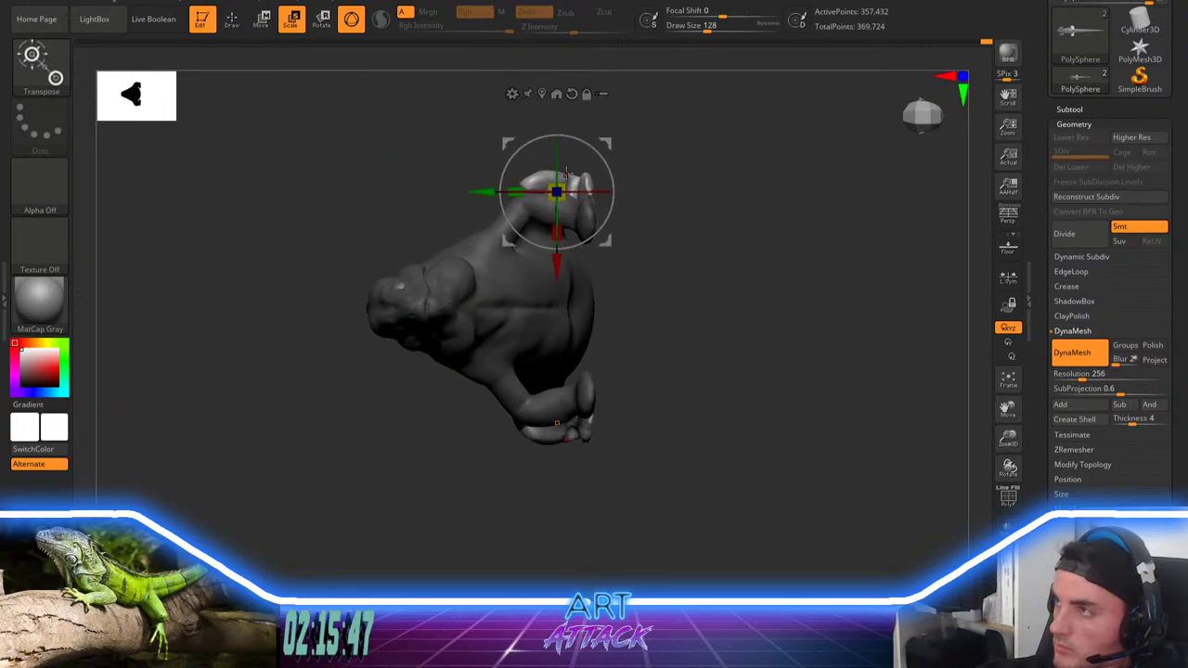
{"action": "mouse_move", "coordinate": [607, 167]}
{"action": "left_mouse_down"}
{"action": "mouse_move", "coordinate": [608, 122]}
{"action": "mouse_move", "coordinate": [667, 173]}
{"action": "mouse_move", "coordinate": [594, 289]}
{"action": "mouse_move", "coordinate": [508, 345]}
{"action": "left_mouse_up"}
{"action": "key", "text": "q"}
Step: Mask all but the hind feet again, then rotate them and shift them outward with the gizmo
{"action": "mouse_move", "coordinate": [539, 231]}
{"action": "left_mouse_down"}
{"action": "mouse_move", "coordinate": [525, 336]}
{"action": "mouse_move", "coordinate": [514, 337]}
{"action": "mouse_move", "coordinate": [538, 371]}
{"action": "mouse_move", "coordinate": [507, 331]}
{"action": "mouse_move", "coordinate": [641, 304]}
{"action": "left_mouse_up"}
{"action": "left_click_drag", "start_coordinate": [702, 217], "coordinate": [723, 232], "text": "ctrl"}
{"action": "mouse_move", "coordinate": [750, 141]}
{"action": "left_mouse_down", "text": "ctrl"}
{"action": "mouse_move", "coordinate": [618, 313]}
{"action": "mouse_move", "coordinate": [603, 364]}
{"action": "mouse_move", "coordinate": [527, 400]}
{"action": "mouse_move", "coordinate": [494, 307]}
{"action": "left_mouse_up", "text": "ctrl"}
{"action": "left_click", "coordinate": [493, 321], "text": "ctrl"}
{"action": "key", "text": "e"}
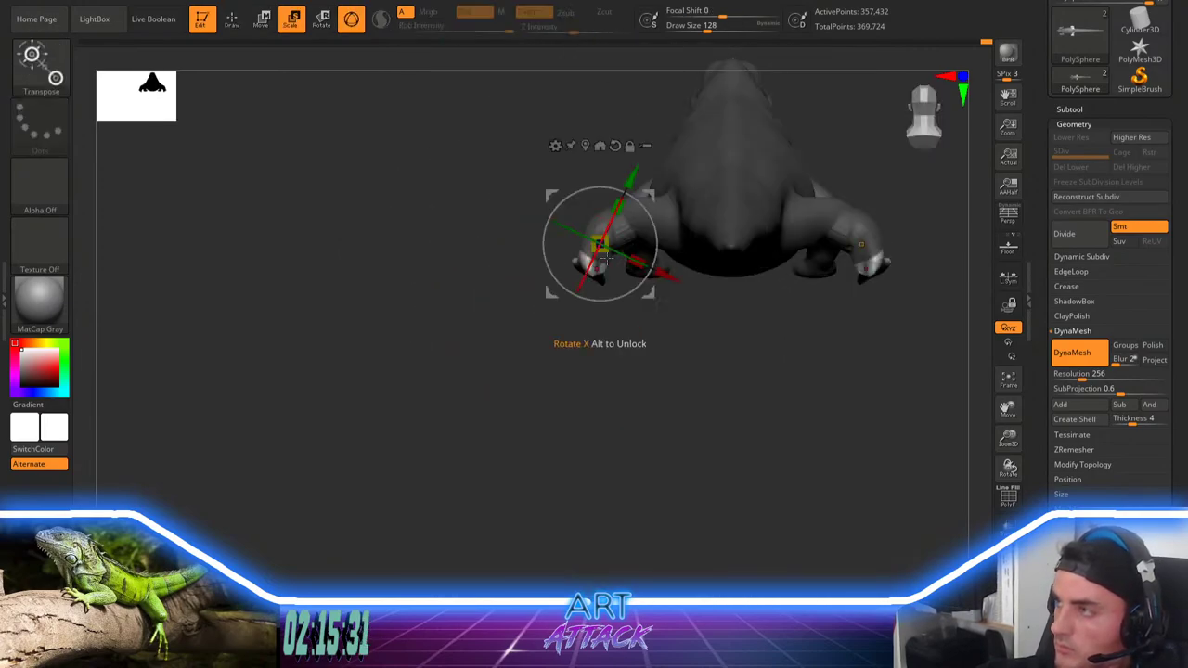
{"action": "key", "text": "w"}
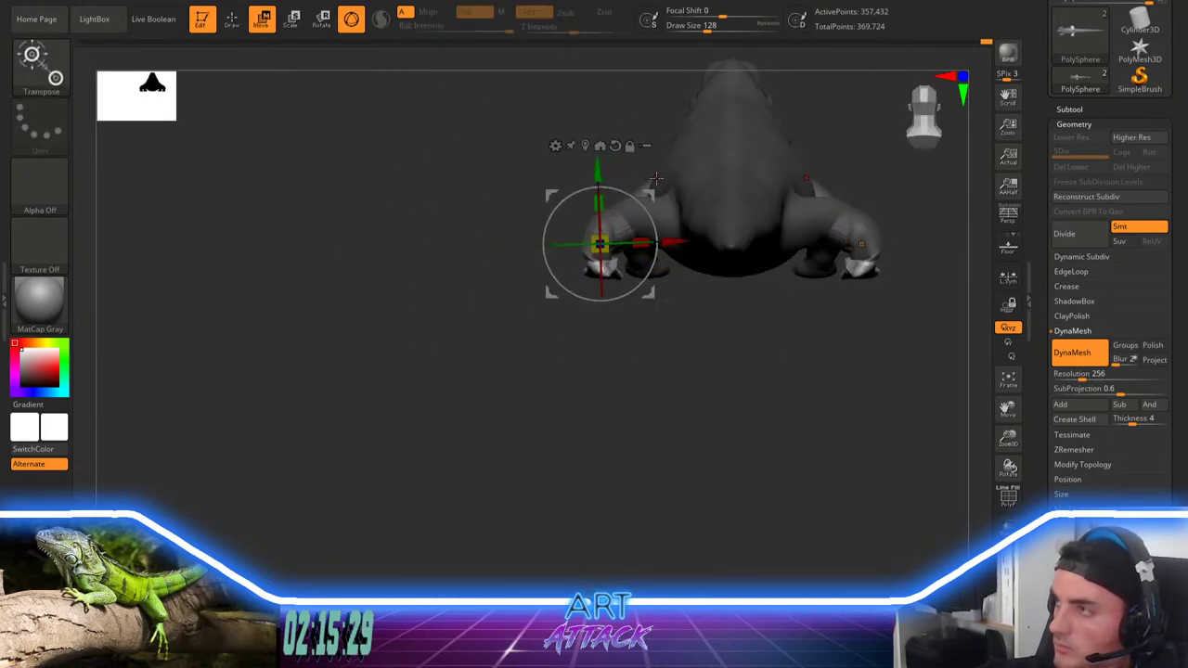
{"action": "left_click_drag", "start_coordinate": [649, 185], "coordinate": [637, 193]}
{"action": "key", "text": "q"}
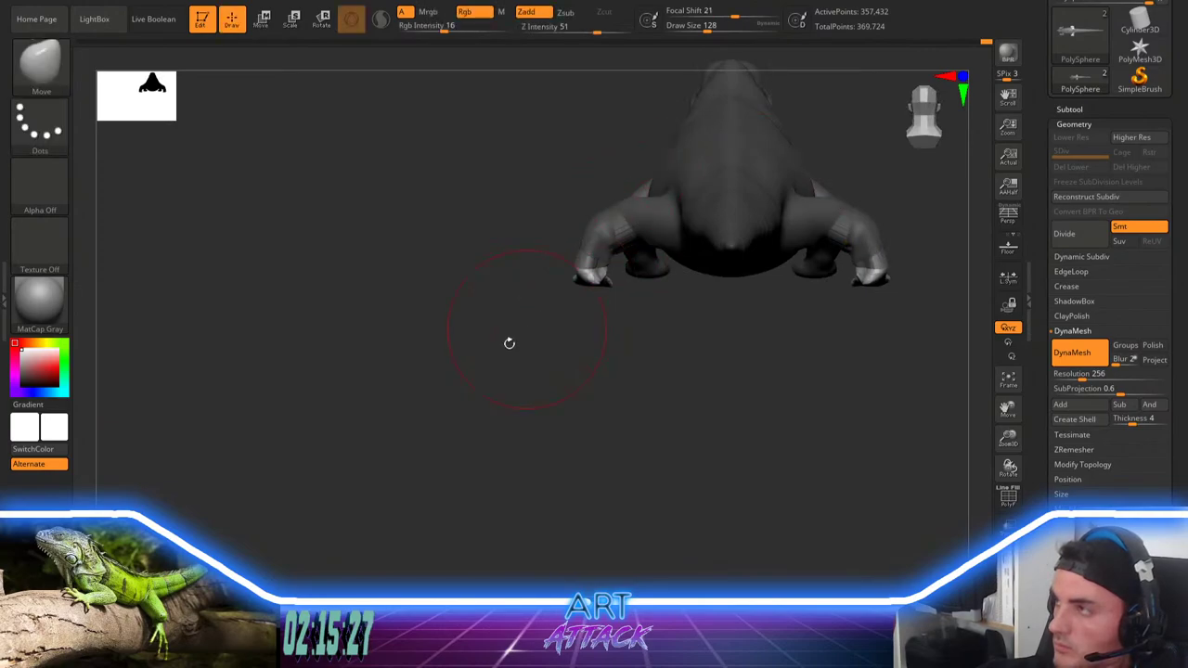
Step: Clear the mask and remesh the lizard with DynaMesh at resolution 256
{"action": "left_click_drag", "start_coordinate": [510, 342], "coordinate": [498, 475]}
{"action": "left_click_drag", "start_coordinate": [547, 337], "coordinate": [492, 348]}
{"action": "left_click_drag", "start_coordinate": [475, 345], "coordinate": [499, 442], "text": "ctrl"}
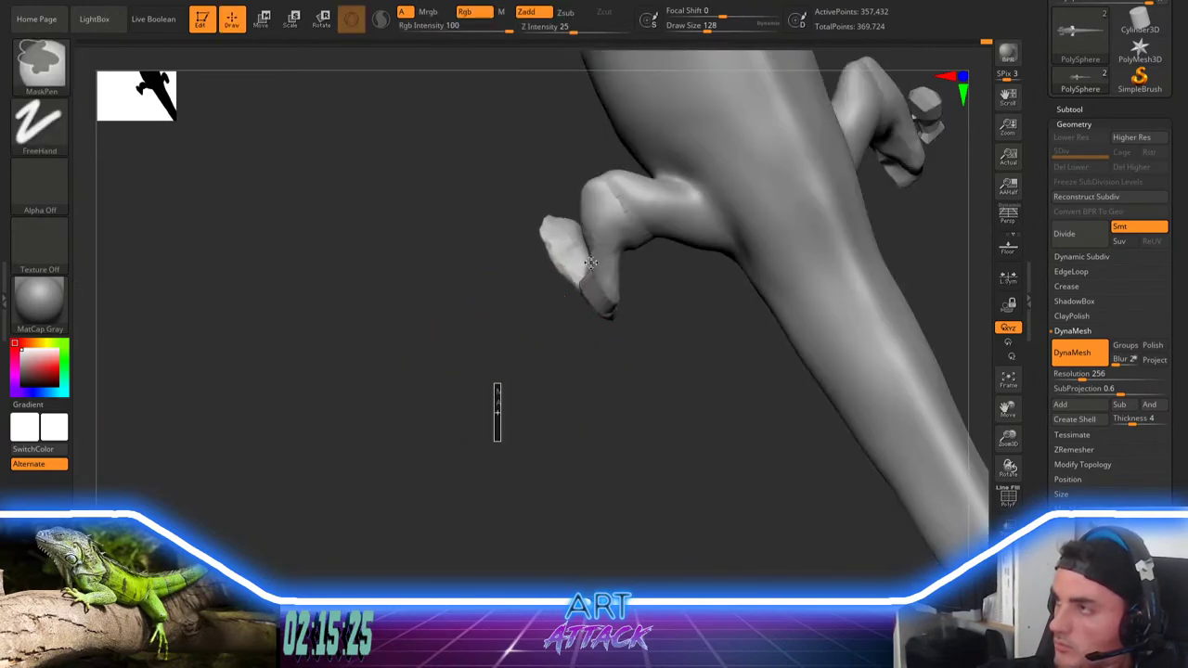
Step: Carve the lower hind leg and ankle with the DamStandard brush at draw size 51, and smooth the lower leg
{"action": "key", "text": "s"}
{"action": "key", "text": "b"}
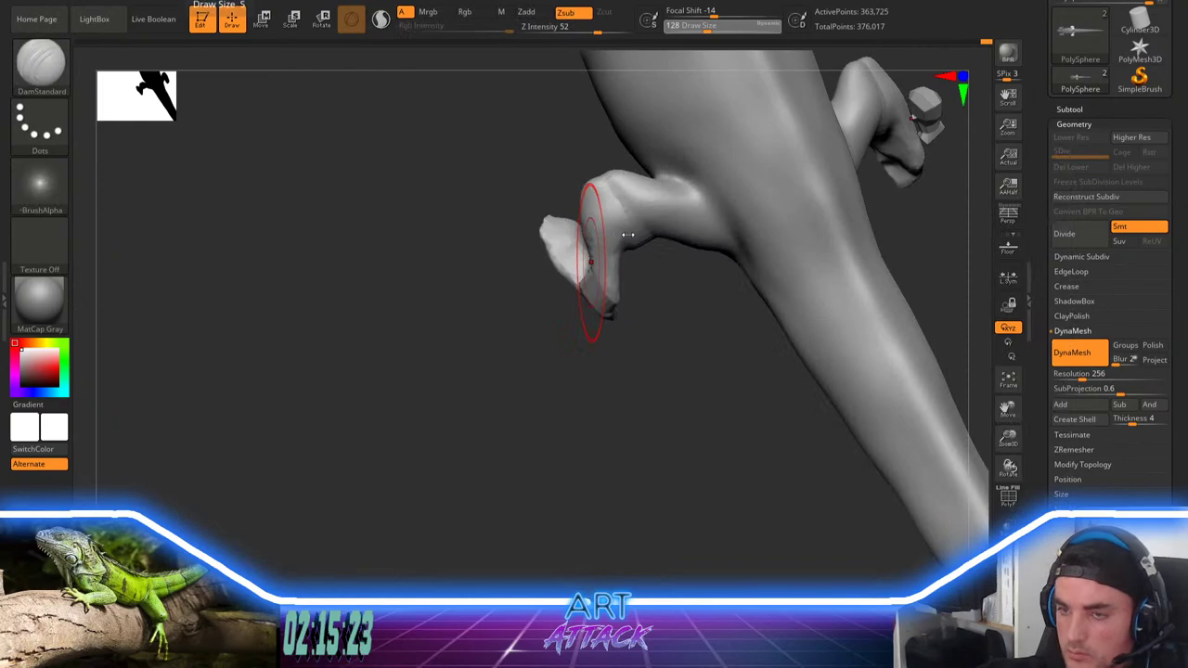
{"action": "right_click", "coordinate": [626, 239]}
{"action": "mouse_move", "coordinate": [624, 238]}
{"action": "left_mouse_down"}
{"action": "mouse_move", "coordinate": [615, 236]}
{"action": "mouse_move", "coordinate": [638, 246]}
{"action": "mouse_move", "coordinate": [661, 296]}
{"action": "mouse_move", "coordinate": [637, 251]}
{"action": "mouse_move", "coordinate": [655, 292]}
{"action": "mouse_move", "coordinate": [615, 374]}
{"action": "mouse_move", "coordinate": [622, 382]}
{"action": "mouse_move", "coordinate": [614, 273]}
{"action": "left_mouse_up"}
{"action": "right_click_drag", "start_coordinate": [615, 273], "coordinate": [623, 225]}
{"action": "right_click", "coordinate": [622, 223]}
{"action": "left_click_drag", "start_coordinate": [622, 223], "coordinate": [615, 222]}
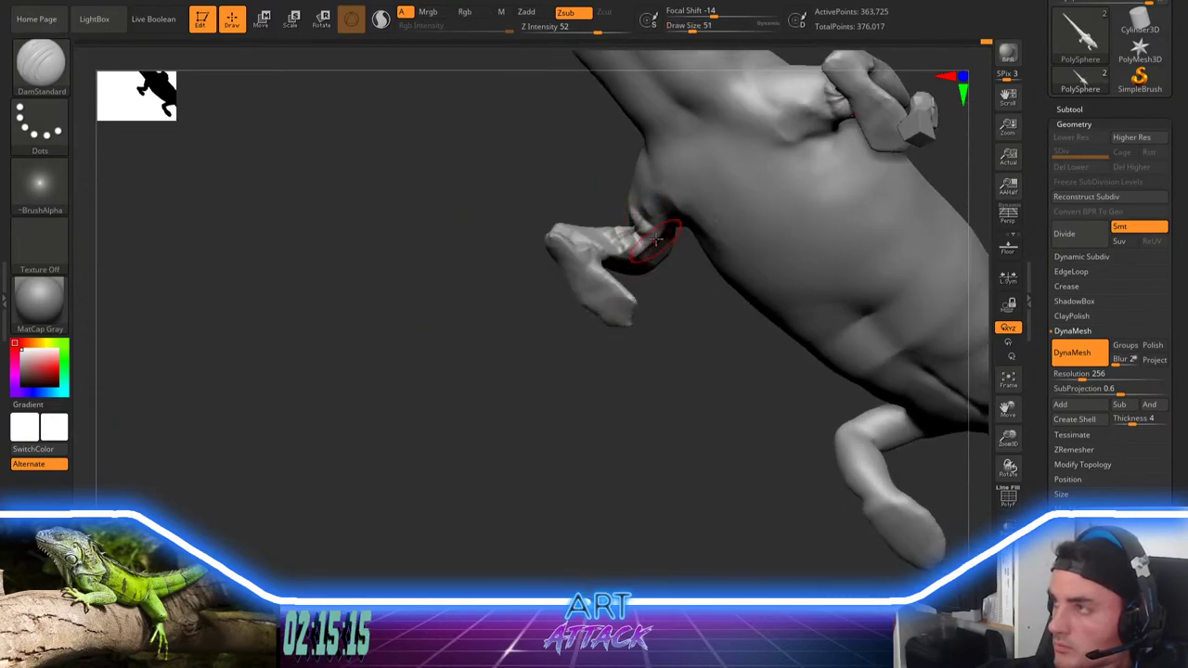
{"action": "key", "text": "shift"}
{"action": "mouse_move", "coordinate": [664, 366]}
{"action": "left_mouse_down"}
{"action": "mouse_move", "coordinate": [700, 451]}
{"action": "mouse_move", "coordinate": [613, 415]}
{"action": "left_mouse_up"}
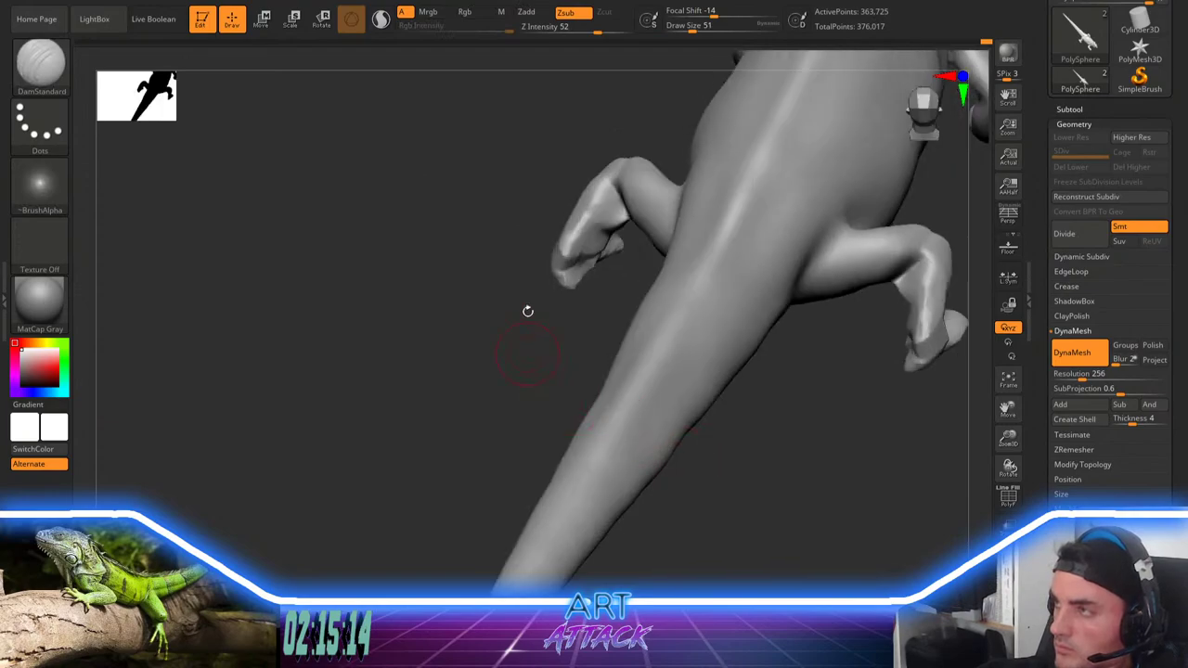
{"action": "left_click_drag", "start_coordinate": [588, 213], "coordinate": [603, 255], "text": "shift"}
Step: Build up the back and inner side of the lower hind legs with the ClayBuildup brush at draw size 51
{"action": "key", "text": "b"}
{"action": "key", "text": "c"}
{"action": "key", "text": "b"}
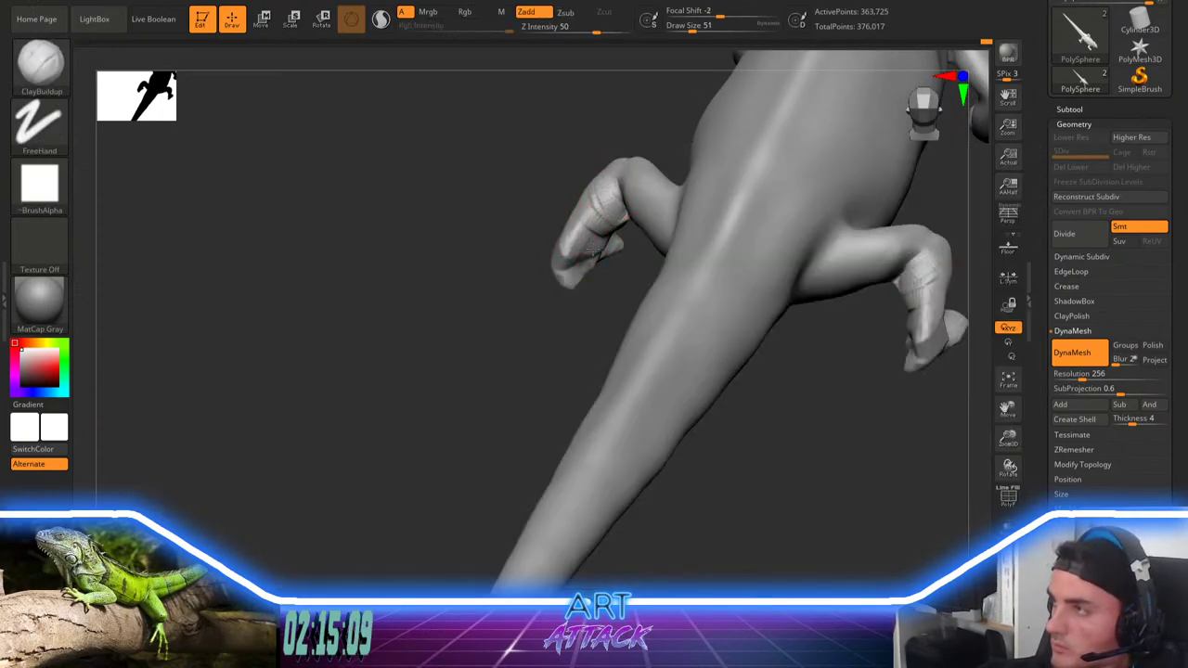
{"action": "mouse_move", "coordinate": [593, 249]}
{"action": "left_mouse_down"}
{"action": "mouse_move", "coordinate": [568, 275]}
{"action": "mouse_move", "coordinate": [588, 259]}
{"action": "mouse_move", "coordinate": [576, 248]}
{"action": "mouse_move", "coordinate": [571, 258]}
{"action": "left_mouse_up"}
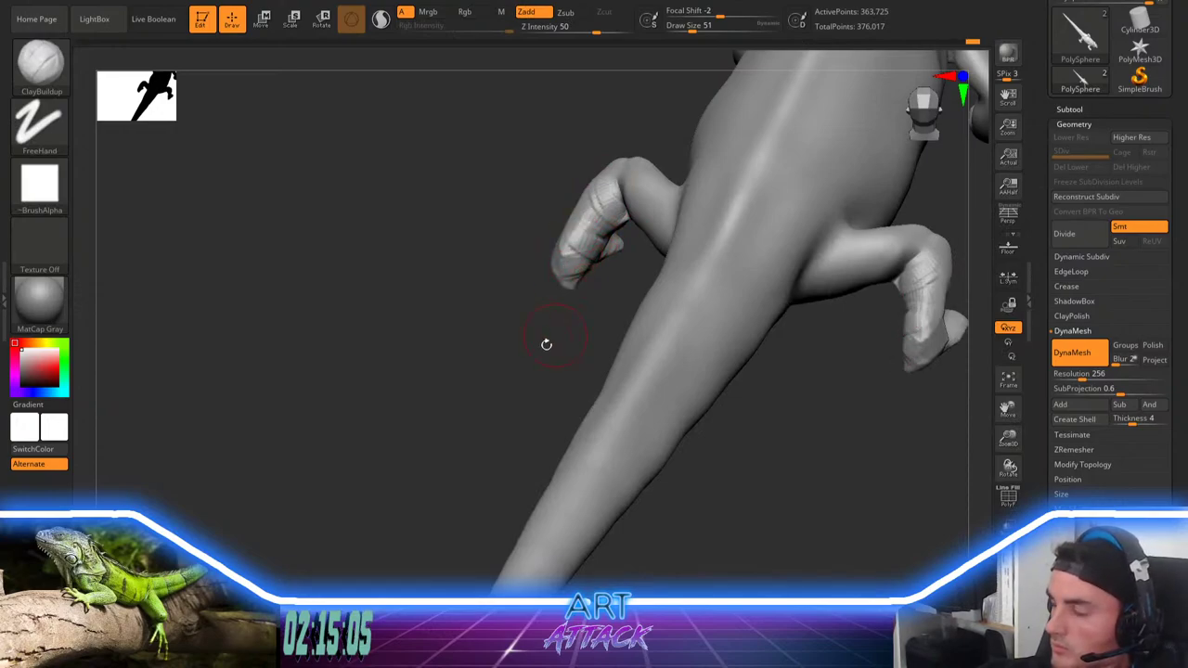
{"action": "mouse_move", "coordinate": [547, 342]}
{"action": "left_mouse_down"}
{"action": "mouse_move", "coordinate": [517, 233]}
{"action": "mouse_move", "coordinate": [523, 206]}
{"action": "left_mouse_up"}
{"action": "left_click_drag", "start_coordinate": [589, 225], "coordinate": [612, 252]}
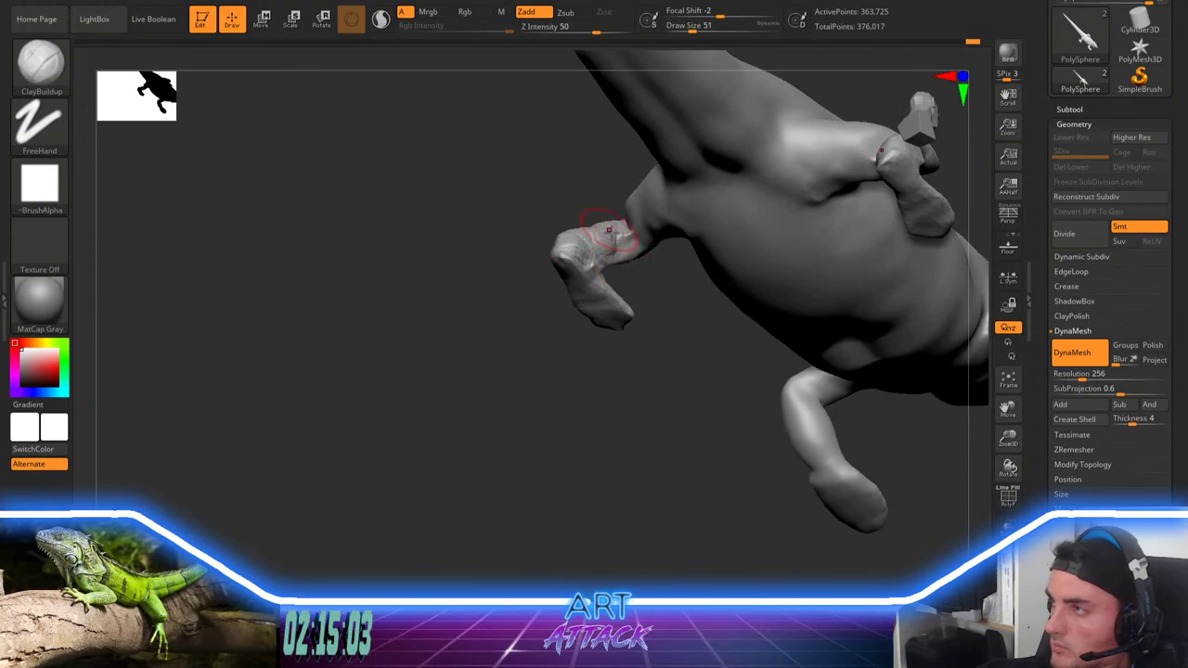
Step: Fill out the underside of the lower hind leg and ankle with ClayBuildup and smooth the surface
{"action": "mouse_move", "coordinate": [659, 293]}
{"action": "left_mouse_down"}
{"action": "mouse_move", "coordinate": [609, 250]}
{"action": "mouse_move", "coordinate": [618, 265]}
{"action": "left_mouse_up"}
{"action": "mouse_move", "coordinate": [660, 322]}
{"action": "left_mouse_down"}
{"action": "mouse_move", "coordinate": [648, 230]}
{"action": "mouse_move", "coordinate": [636, 224]}
{"action": "left_mouse_up"}
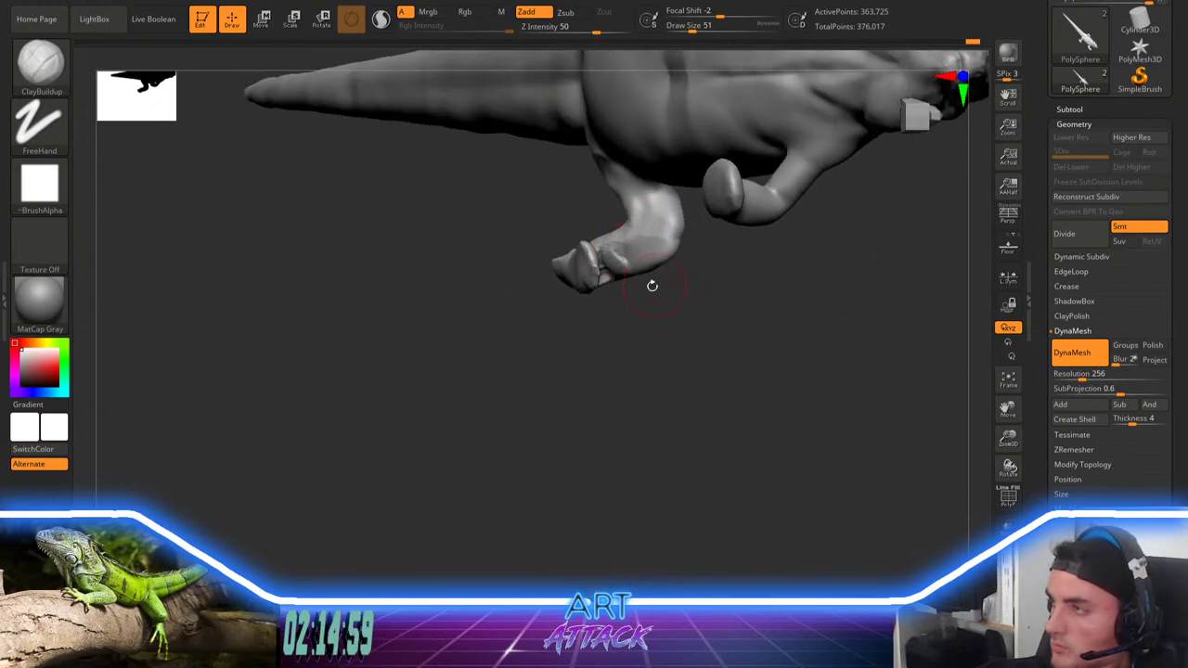
{"action": "left_click_drag", "start_coordinate": [653, 286], "coordinate": [618, 230]}
{"action": "left_click_drag", "start_coordinate": [613, 283], "coordinate": [608, 269]}
{"action": "right_click_drag", "start_coordinate": [618, 265], "coordinate": [609, 292]}
{"action": "left_click_drag", "start_coordinate": [594, 298], "coordinate": [617, 302], "text": "shift"}
{"action": "left_click_drag", "start_coordinate": [557, 405], "coordinate": [568, 343]}
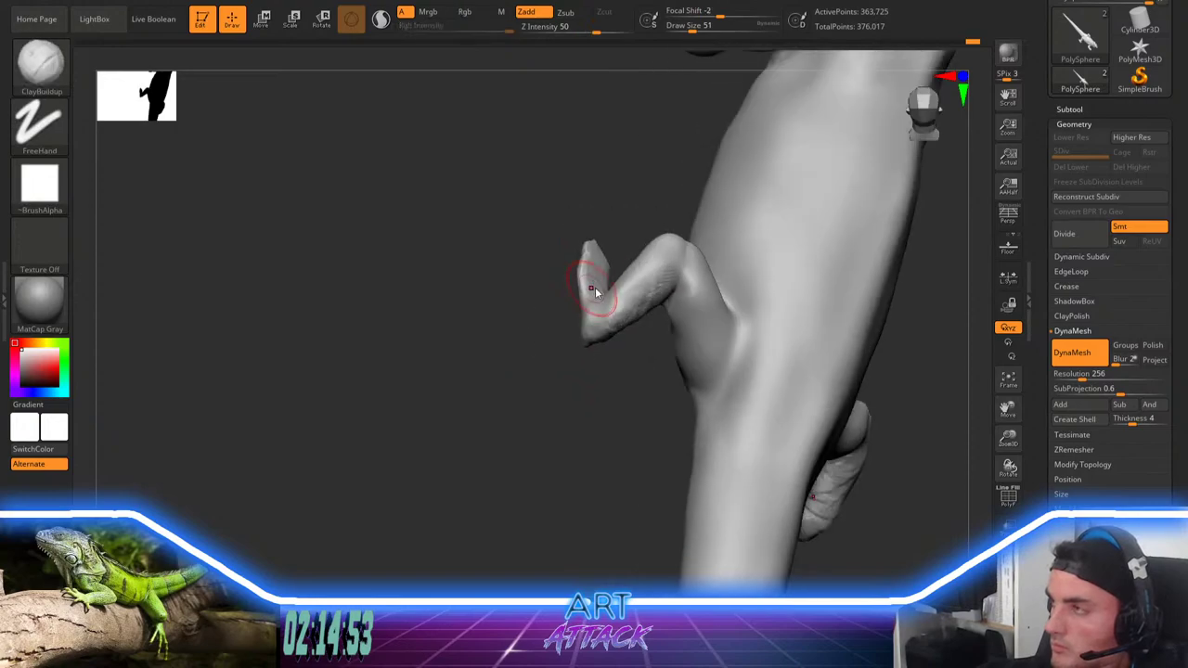
{"action": "left_click_drag", "start_coordinate": [657, 267], "coordinate": [644, 291]}
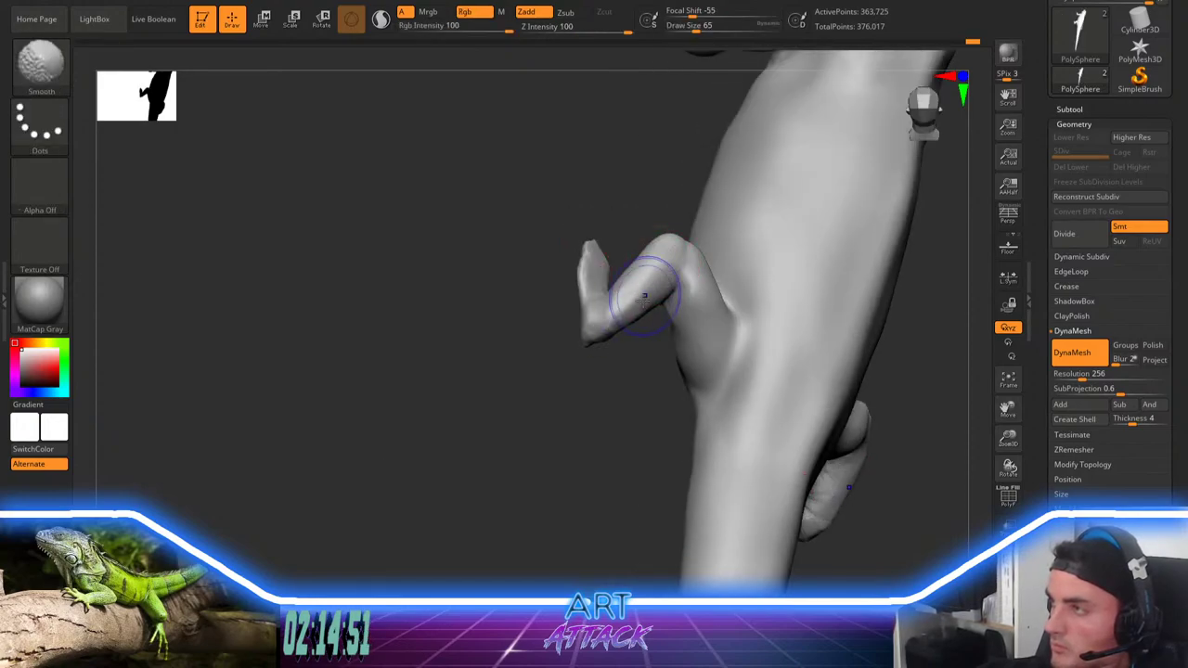
Step: Build up the hind knees with ClayBuildup at draw size 46, and smooth the knees and the soles
{"action": "mouse_move", "coordinate": [555, 374]}
{"action": "left_mouse_down", "text": "alt"}
{"action": "mouse_move", "coordinate": [508, 388]}
{"action": "mouse_move", "coordinate": [517, 398]}
{"action": "mouse_move", "coordinate": [520, 363]}
{"action": "mouse_move", "coordinate": [541, 337]}
{"action": "mouse_move", "coordinate": [547, 375]}
{"action": "left_mouse_up", "text": "alt"}
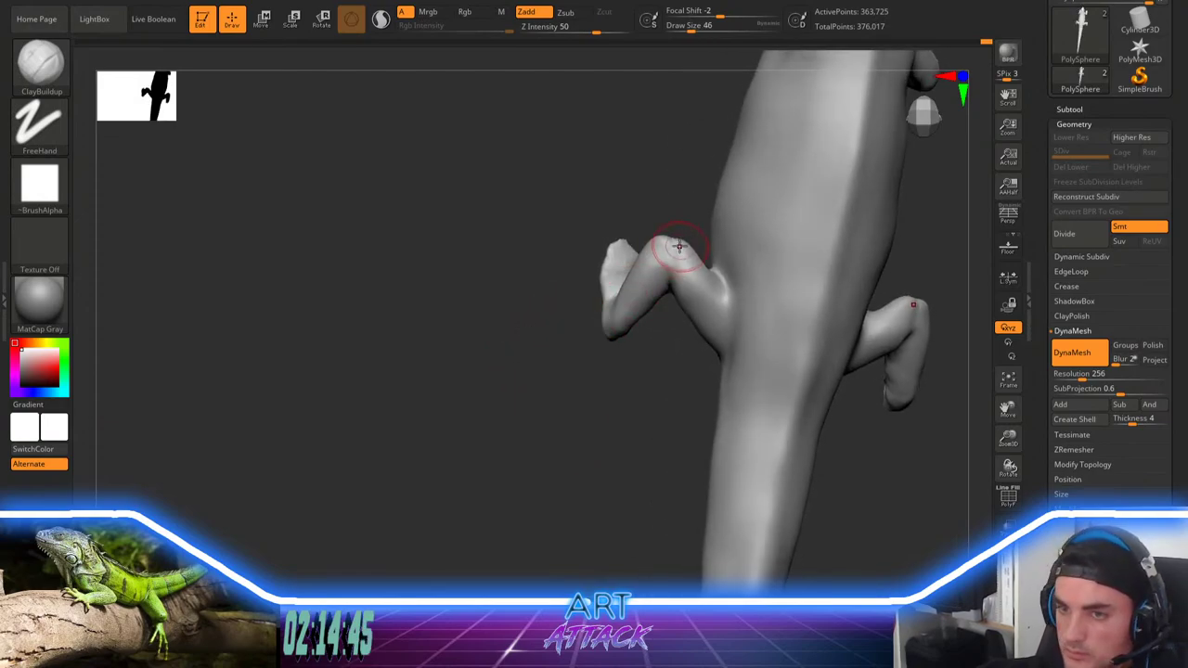
{"action": "left_click_drag", "start_coordinate": [679, 246], "coordinate": [672, 245]}
{"action": "mouse_move", "coordinate": [689, 202]}
{"action": "left_mouse_down"}
{"action": "mouse_move", "coordinate": [676, 225]}
{"action": "mouse_move", "coordinate": [699, 264]}
{"action": "mouse_move", "coordinate": [685, 247]}
{"action": "left_mouse_up"}
{"action": "mouse_move", "coordinate": [605, 278]}
{"action": "left_mouse_down"}
{"action": "mouse_move", "coordinate": [598, 381]}
{"action": "mouse_move", "coordinate": [664, 249]}
{"action": "left_mouse_up"}
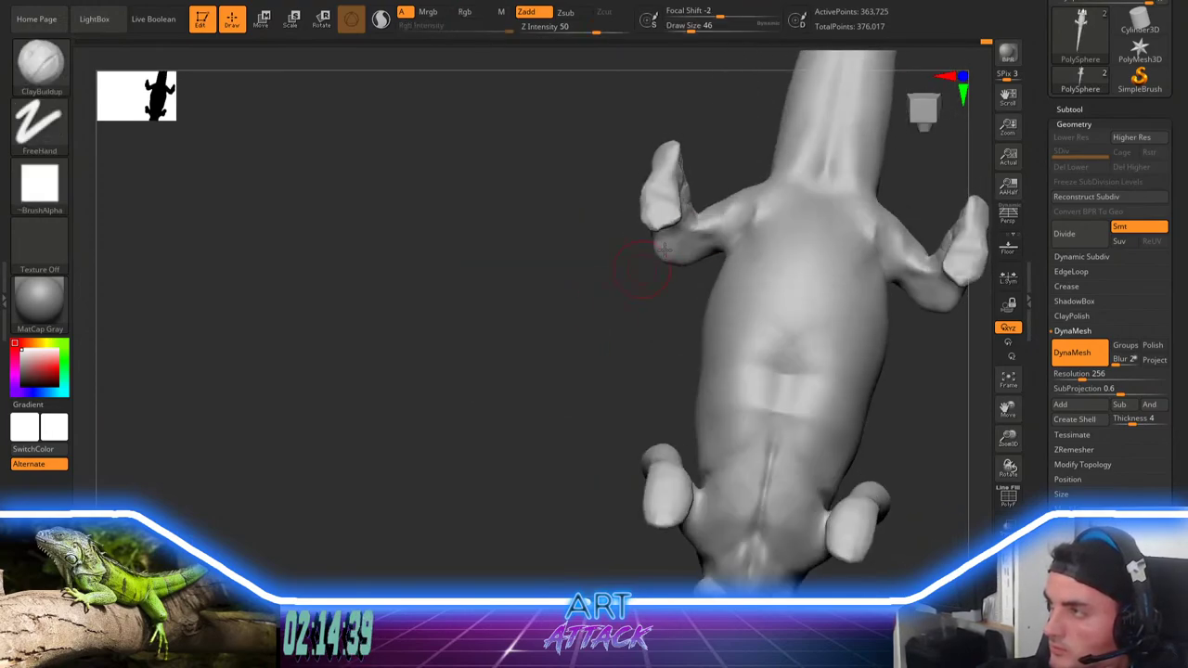
{"action": "key", "text": "shift"}
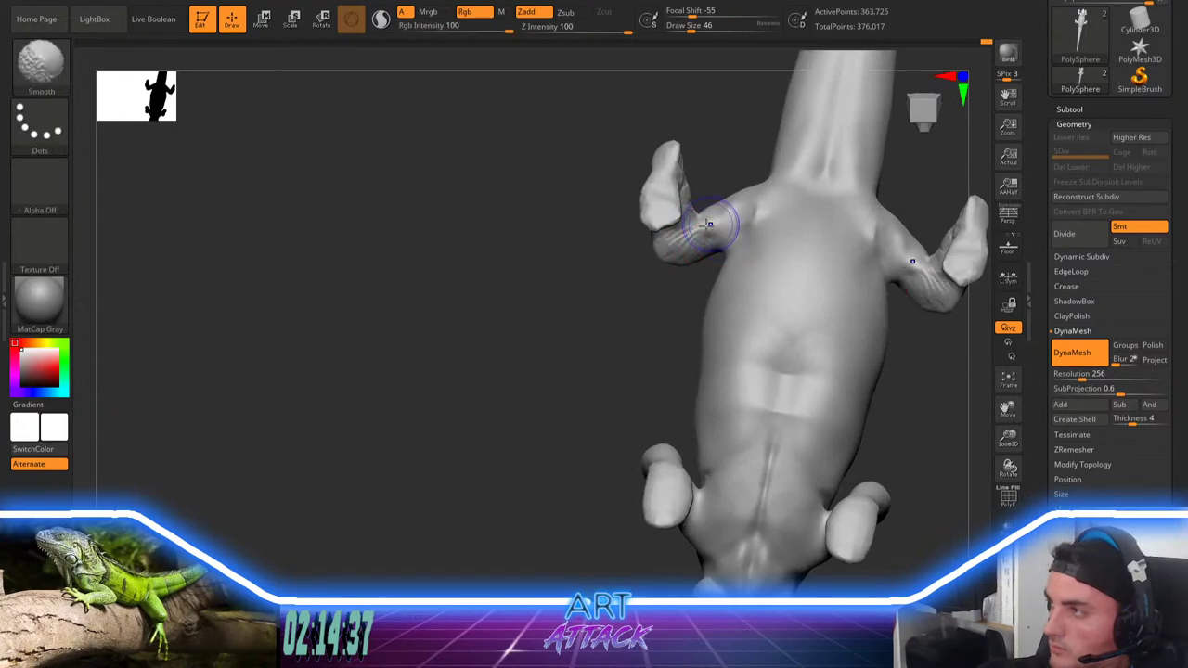
{"action": "left_click_drag", "start_coordinate": [707, 229], "coordinate": [702, 213], "text": "shift"}
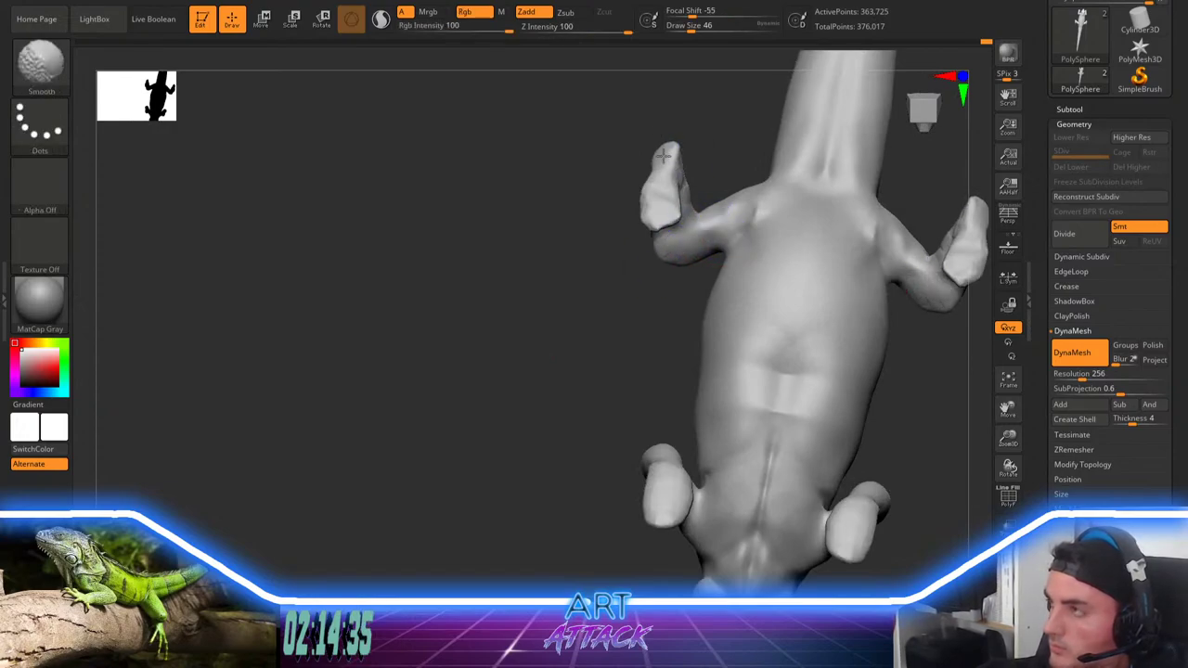
{"action": "left_click_drag", "start_coordinate": [664, 156], "coordinate": [661, 203], "text": "shift"}
Step: Smooth the belly, and build up and smooth the tail base's underside with ClayBuildup at draw size 62
{"action": "left_click_drag", "start_coordinate": [578, 362], "coordinate": [603, 302], "text": "alt"}
{"action": "left_click_drag", "start_coordinate": [754, 303], "coordinate": [742, 320], "text": "shift"}
{"action": "left_click_drag", "start_coordinate": [751, 251], "coordinate": [735, 327], "text": "shift"}
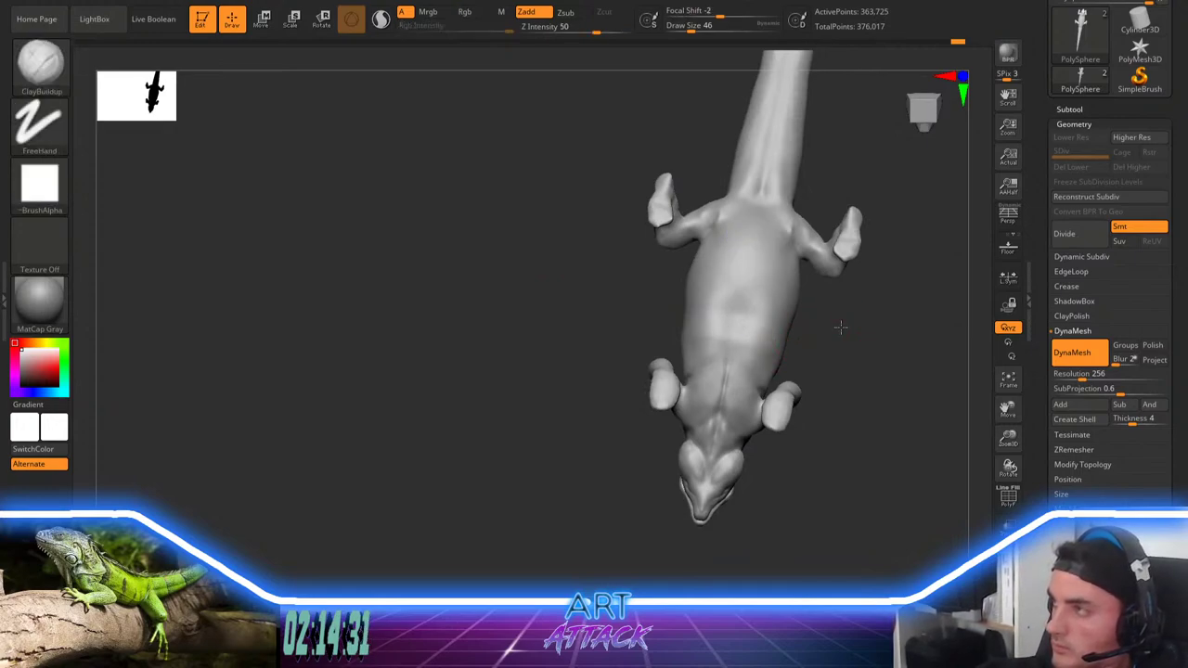
{"action": "mouse_move", "coordinate": [841, 328]}
{"action": "left_mouse_down", "text": "alt"}
{"action": "mouse_move", "coordinate": [841, 274]}
{"action": "mouse_move", "coordinate": [679, 357]}
{"action": "left_mouse_up", "text": "alt"}
{"action": "left_click_drag", "start_coordinate": [706, 315], "coordinate": [727, 329]}
{"action": "left_click_drag", "start_coordinate": [727, 328], "coordinate": [741, 380], "text": "alt"}
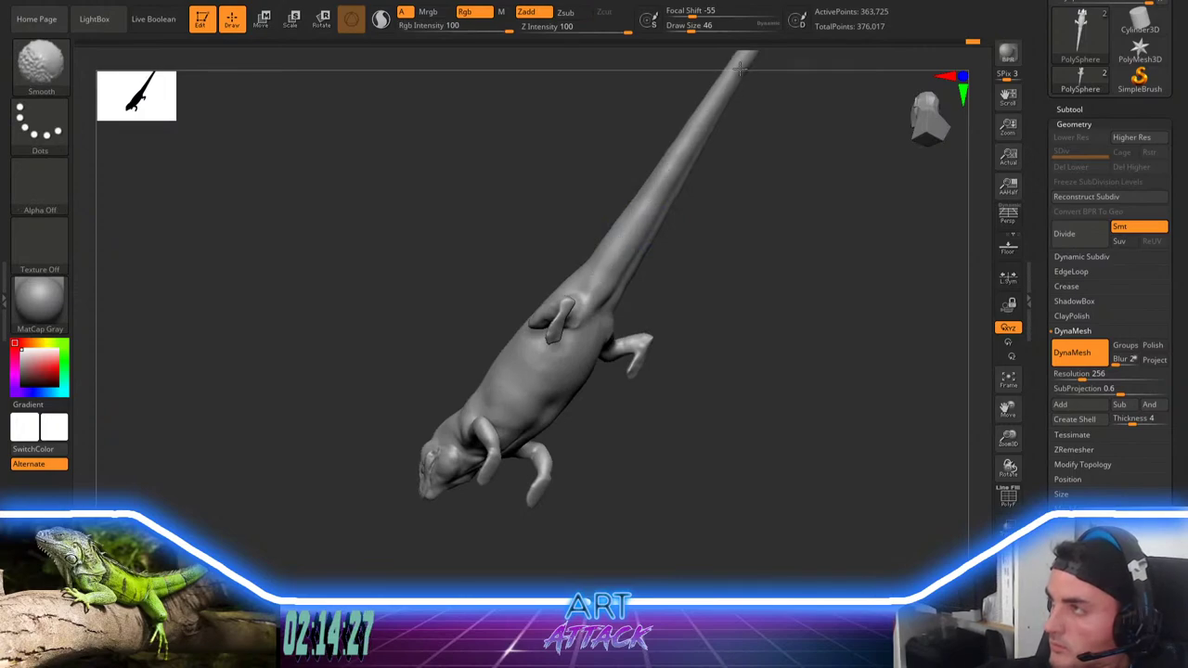
{"action": "left_click_drag", "start_coordinate": [709, 229], "coordinate": [678, 240], "text": "alt"}
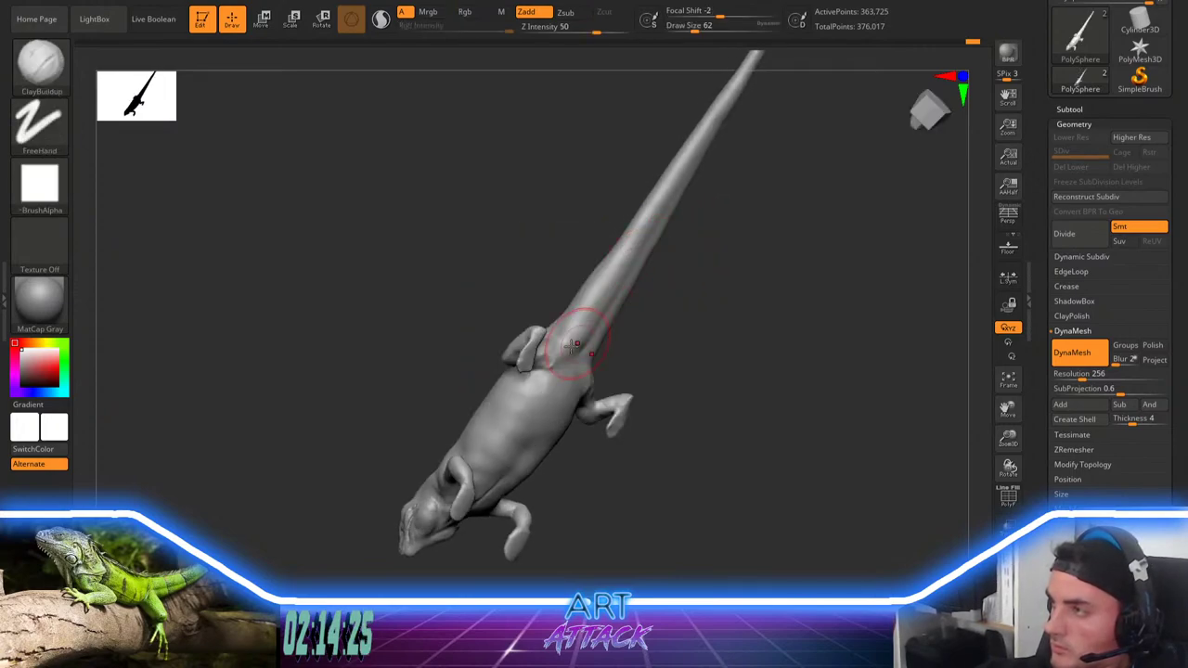
{"action": "left_click_drag", "start_coordinate": [564, 347], "coordinate": [546, 369], "text": "shift"}
Step: Build up the hip above the hind leg with ClayBuildup and smooth it into the tail base
{"action": "mouse_move", "coordinate": [685, 333]}
{"action": "left_mouse_down", "text": "alt"}
{"action": "mouse_move", "coordinate": [688, 362]}
{"action": "mouse_move", "coordinate": [708, 310]}
{"action": "mouse_move", "coordinate": [748, 451]}
{"action": "mouse_move", "coordinate": [743, 320]}
{"action": "mouse_move", "coordinate": [724, 326]}
{"action": "mouse_move", "coordinate": [740, 339]}
{"action": "mouse_move", "coordinate": [734, 314]}
{"action": "left_mouse_up", "text": "alt"}
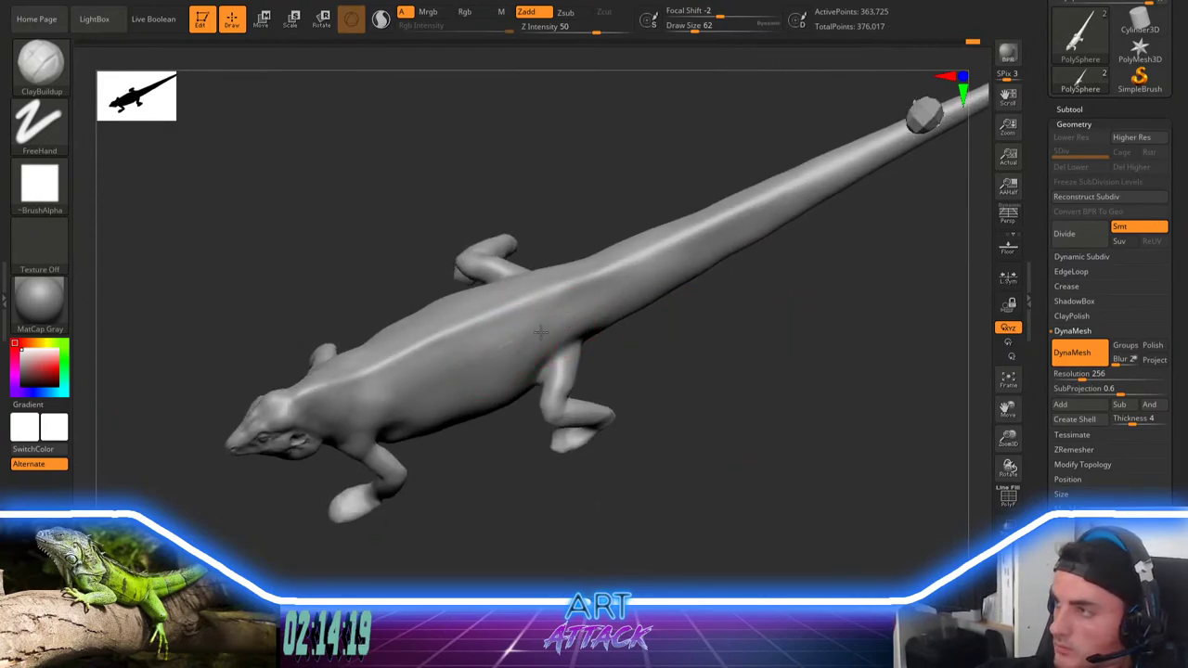
{"action": "mouse_move", "coordinate": [541, 329]}
{"action": "left_mouse_down"}
{"action": "mouse_move", "coordinate": [640, 279]}
{"action": "mouse_move", "coordinate": [545, 318]}
{"action": "left_mouse_up"}
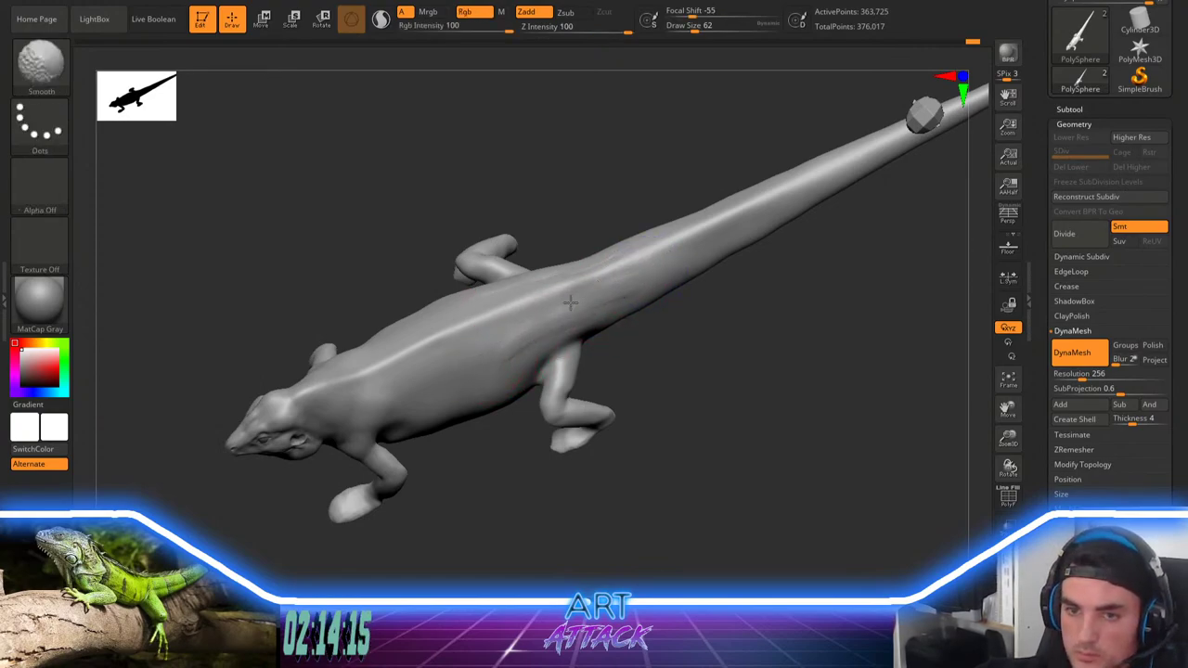
{"action": "left_click_drag", "start_coordinate": [648, 269], "coordinate": [570, 326], "text": "shift"}
{"action": "mouse_move", "coordinate": [740, 327]}
{"action": "left_mouse_down"}
{"action": "mouse_move", "coordinate": [761, 387]}
{"action": "mouse_move", "coordinate": [751, 352]}
{"action": "left_mouse_up"}
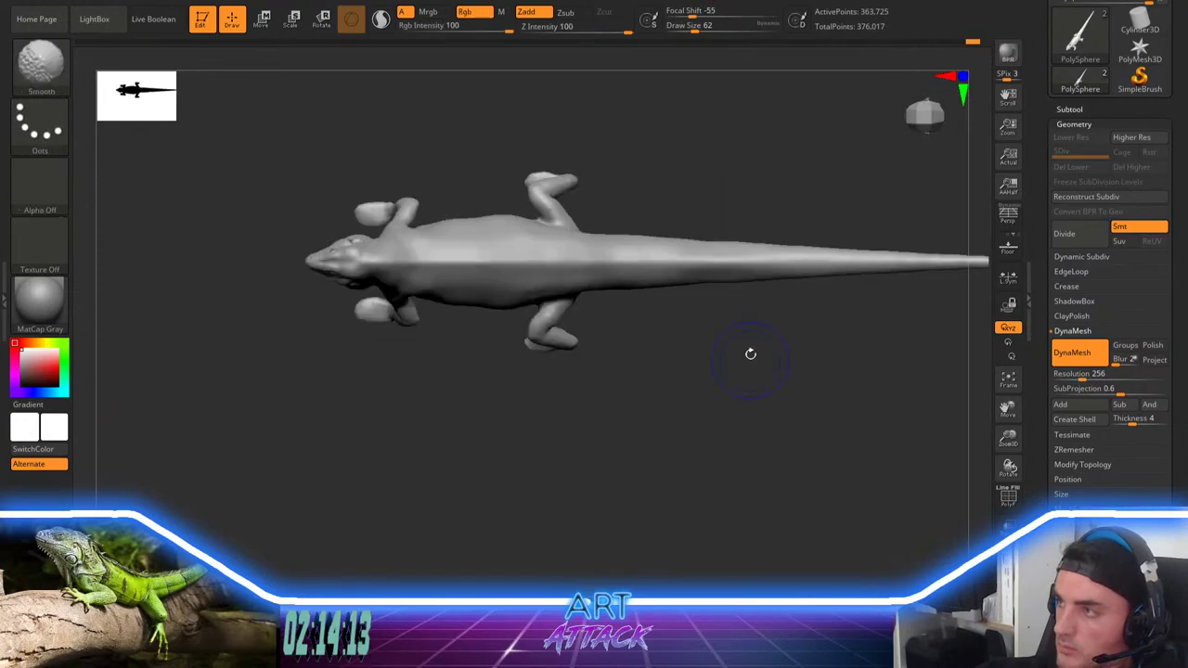
{"action": "left_click_drag", "start_coordinate": [653, 359], "coordinate": [687, 369], "text": "alt"}
{"action": "left_click_drag", "start_coordinate": [644, 226], "coordinate": [631, 296]}
{"action": "mouse_move", "coordinate": [681, 213]}
{"action": "left_mouse_down"}
{"action": "mouse_move", "coordinate": [663, 153]}
{"action": "mouse_move", "coordinate": [667, 222]}
{"action": "left_mouse_up"}
Step: Adjust the body's outline from above with the Move brush and smooth the flank at draw size 49
{"action": "key", "text": "b"}
{"action": "key", "text": "m"}
{"action": "key", "text": "v"}
{"action": "key", "text": "space"}
{"action": "mouse_move", "coordinate": [532, 265]}
{"action": "left_mouse_down"}
{"action": "mouse_move", "coordinate": [543, 266]}
{"action": "mouse_move", "coordinate": [461, 258]}
{"action": "mouse_move", "coordinate": [482, 259]}
{"action": "left_mouse_up"}
{"action": "key", "text": "space"}
{"action": "key", "text": "space"}
{"action": "key", "text": "shift"}
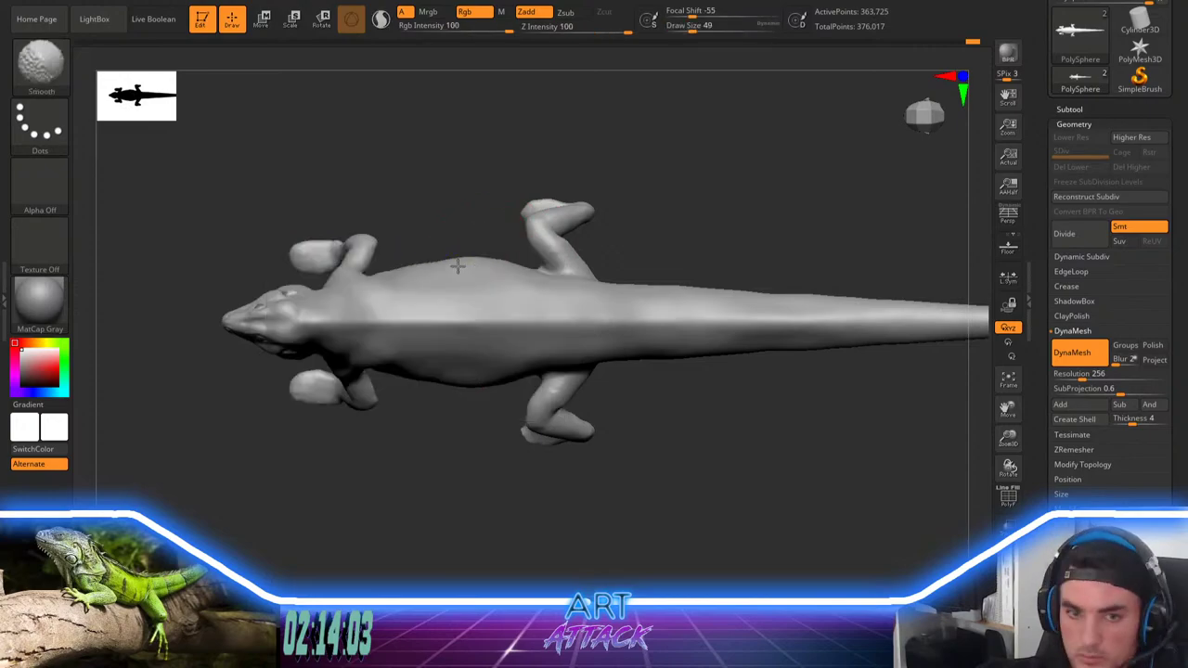
{"action": "left_click_drag", "start_coordinate": [431, 205], "coordinate": [526, 220], "text": "alt"}
Step: Refine the head and neck outline from above with the Move brush at draw sizes 104 and 94
{"action": "key", "text": "space"}
{"action": "left_click_drag", "start_coordinate": [460, 252], "coordinate": [469, 252]}
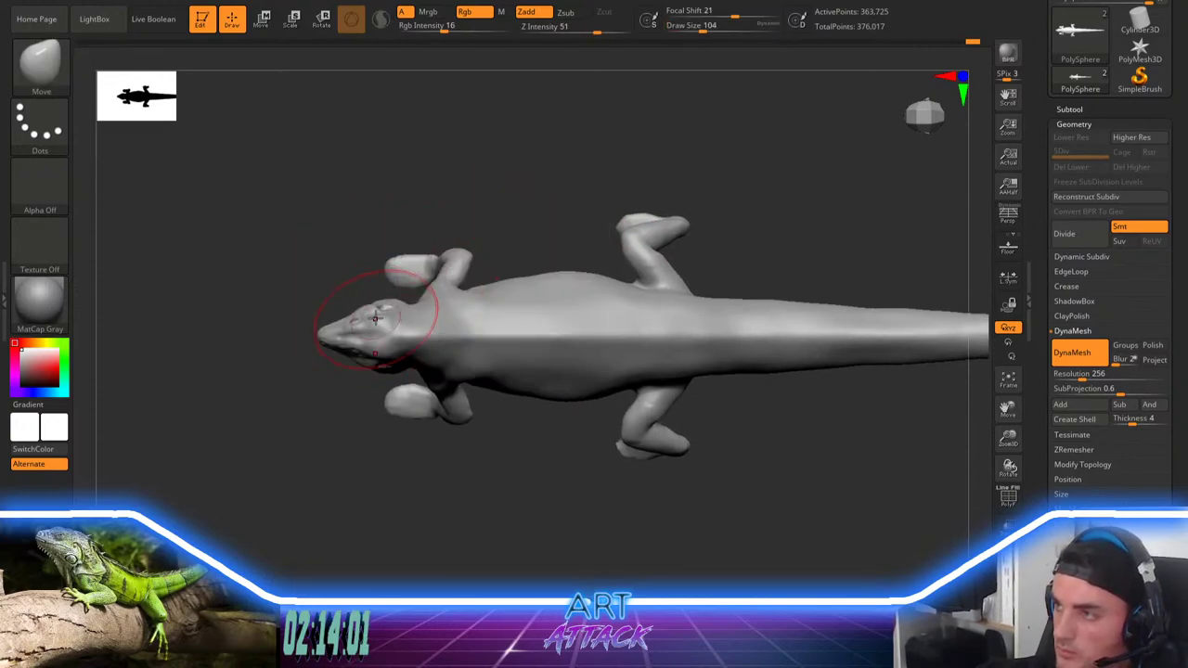
{"action": "mouse_move", "coordinate": [531, 202]}
{"action": "left_mouse_down"}
{"action": "mouse_move", "coordinate": [535, 127]}
{"action": "mouse_move", "coordinate": [507, 143]}
{"action": "mouse_move", "coordinate": [546, 189]}
{"action": "left_mouse_up"}
{"action": "key", "text": "space"}
{"action": "mouse_move", "coordinate": [460, 240]}
{"action": "left_mouse_down"}
{"action": "mouse_move", "coordinate": [408, 269]}
{"action": "mouse_move", "coordinate": [394, 255]}
{"action": "mouse_move", "coordinate": [418, 293]}
{"action": "mouse_move", "coordinate": [367, 280]}
{"action": "left_mouse_up"}
{"action": "left_click_drag", "start_coordinate": [582, 183], "coordinate": [588, 292], "text": "shift"}
Step: Mask everything except the head, centre the gizmo on the head, scale it up to about 1.14 and shift it slightly forward
{"action": "key", "text": "w"}
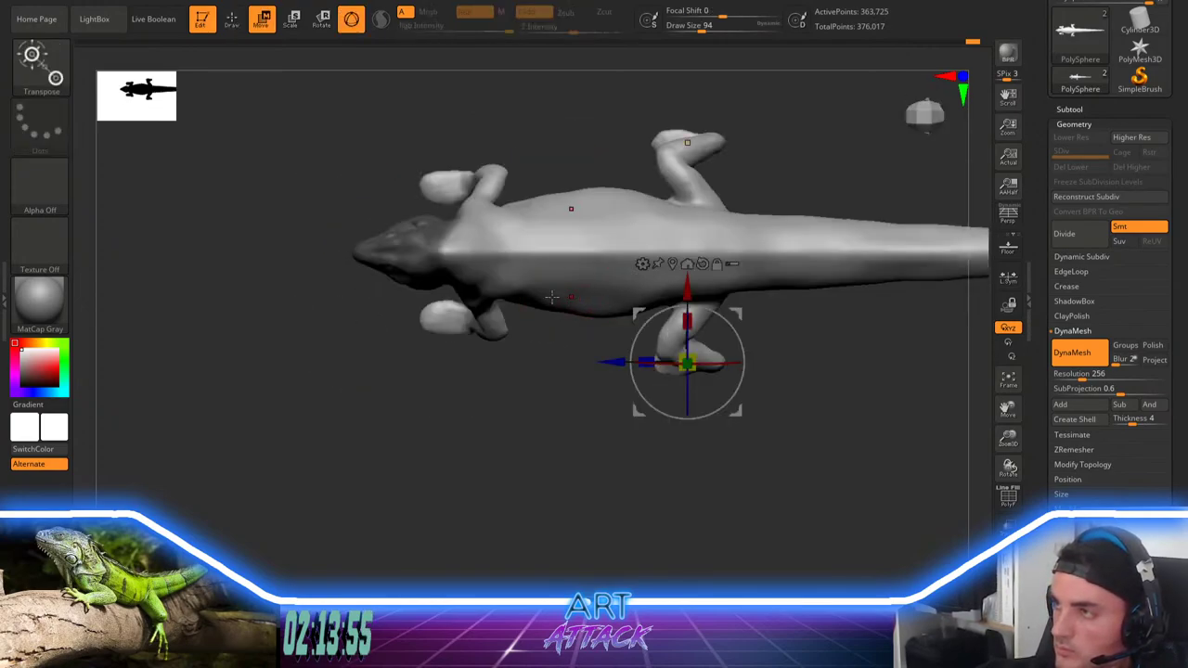
{"action": "key", "text": "r"}
{"action": "key", "text": "ctrl+z"}
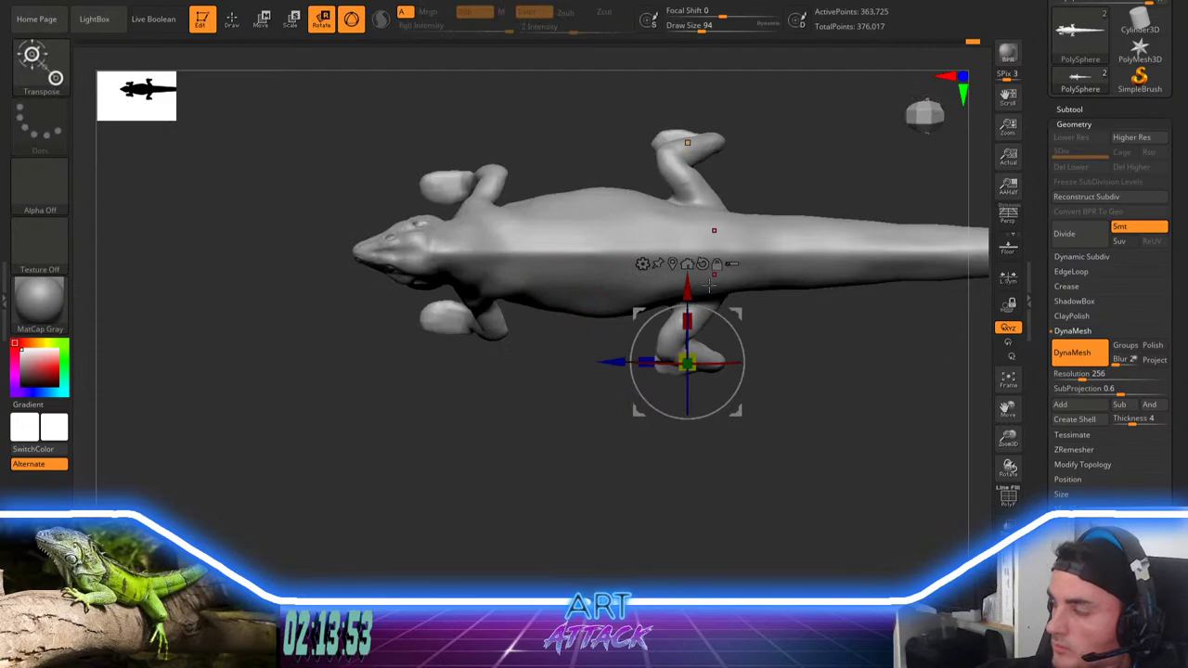
{"action": "key", "text": "ctrl+shift+z"}
{"action": "left_click", "coordinate": [465, 427], "text": "ctrl"}
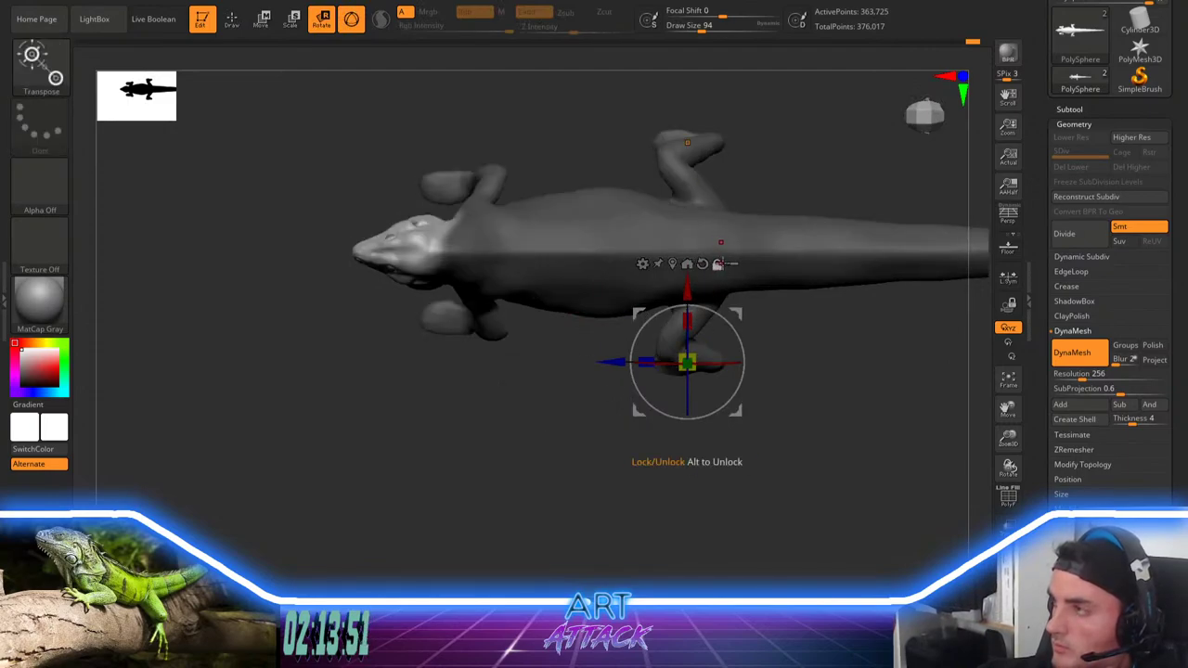
{"action": "left_click", "coordinate": [672, 264]}
{"action": "left_click_drag", "start_coordinate": [523, 384], "coordinate": [588, 413], "text": "alt"}
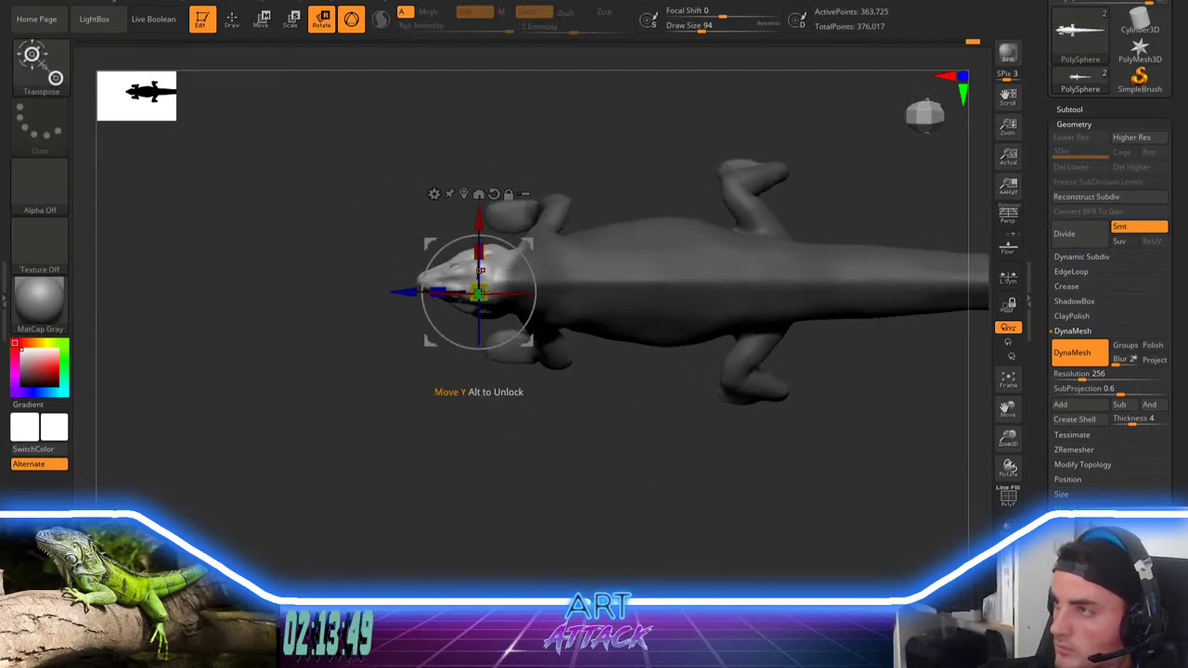
{"action": "left_click_drag", "start_coordinate": [480, 294], "coordinate": [487, 285]}
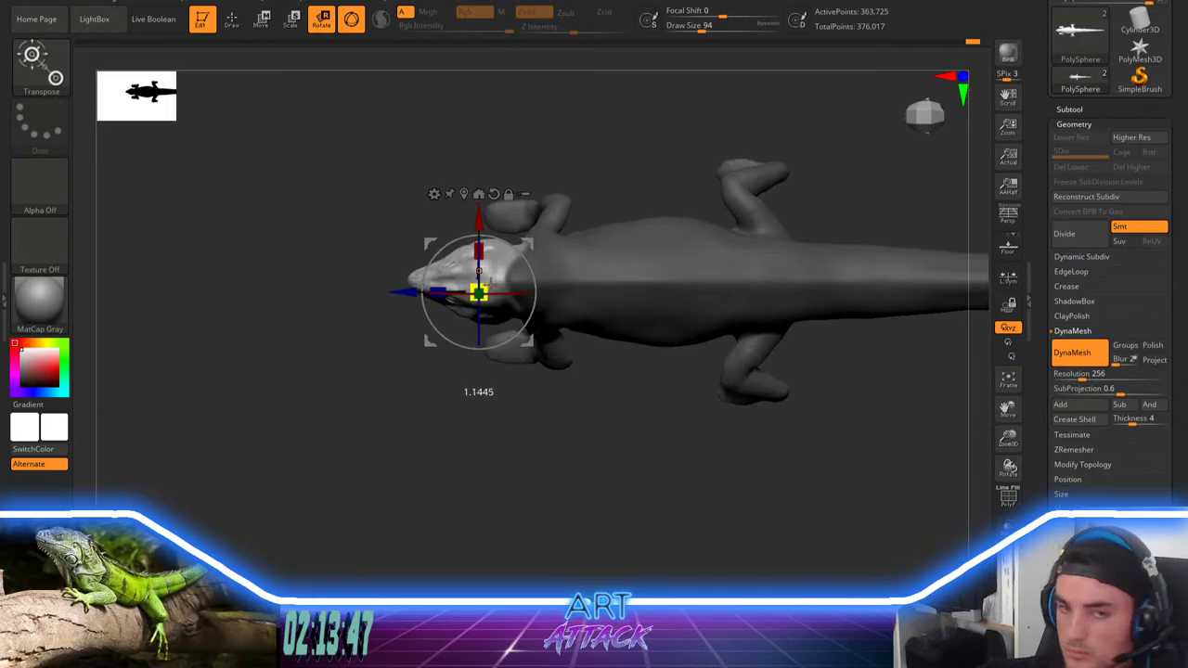
{"action": "key", "text": "w"}
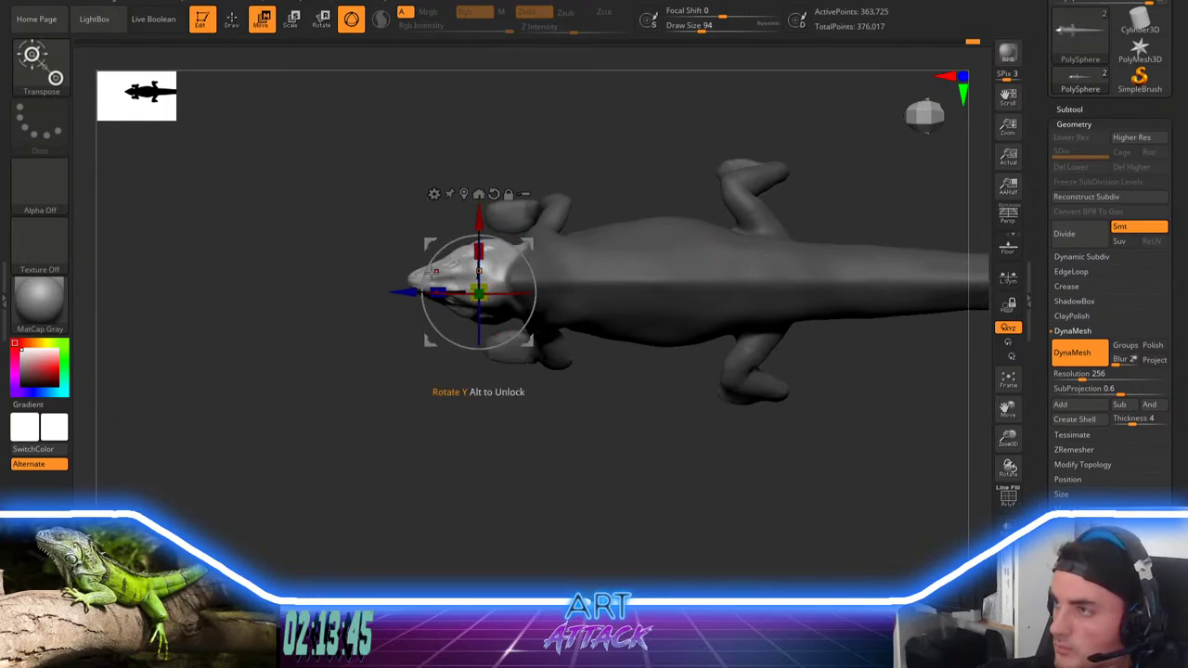
{"action": "left_click_drag", "start_coordinate": [405, 292], "coordinate": [400, 293]}
Step: Select the eyeballs subtool PolySphere1 and move the eyeballs with the gizmo to fit the enlarged head's sockets
{"action": "mouse_move", "coordinate": [464, 464]}
{"action": "left_mouse_down"}
{"action": "mouse_move", "coordinate": [472, 376]}
{"action": "mouse_move", "coordinate": [492, 339]}
{"action": "mouse_move", "coordinate": [562, 288]}
{"action": "mouse_move", "coordinate": [666, 240]}
{"action": "mouse_move", "coordinate": [734, 332]}
{"action": "mouse_move", "coordinate": [785, 366]}
{"action": "left_mouse_up"}
{"action": "key", "text": "q"}
{"action": "left_click", "coordinate": [1067, 110]}
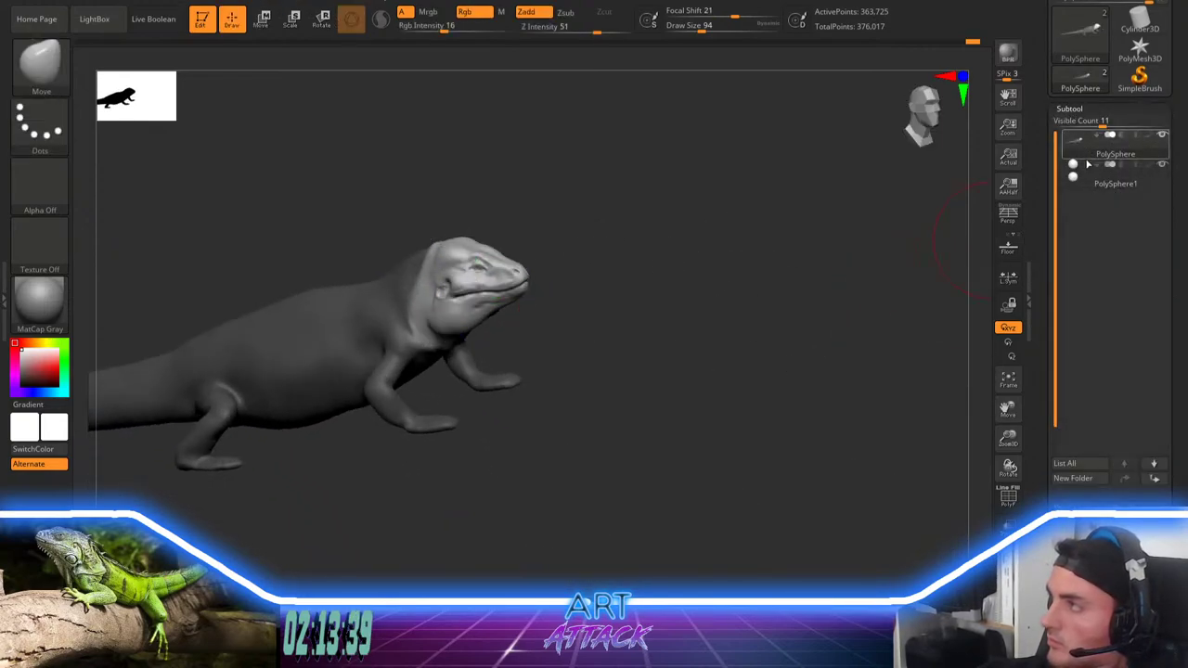
{"action": "left_click", "coordinate": [1090, 171]}
{"action": "left_click_drag", "start_coordinate": [817, 233], "coordinate": [735, 261], "text": "shift"}
{"action": "key", "text": "w"}
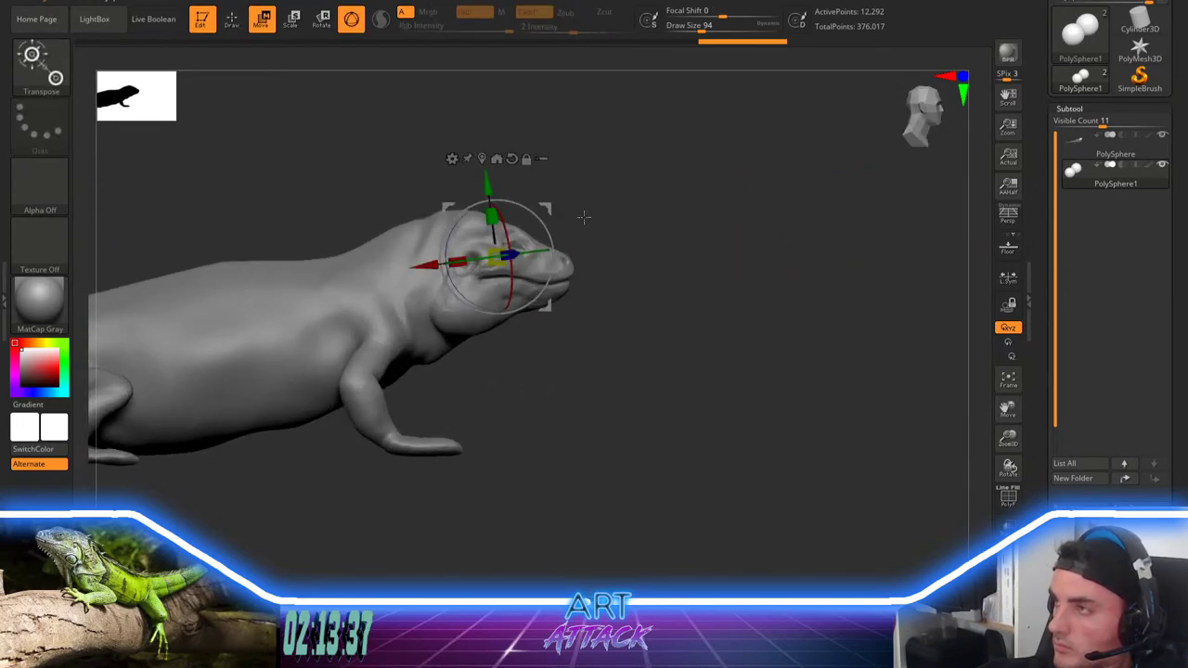
{"action": "left_click_drag", "start_coordinate": [554, 207], "coordinate": [641, 270]}
{"action": "left_click_drag", "start_coordinate": [640, 269], "coordinate": [640, 324], "text": "alt"}
{"action": "left_click_drag", "start_coordinate": [572, 198], "coordinate": [558, 203]}
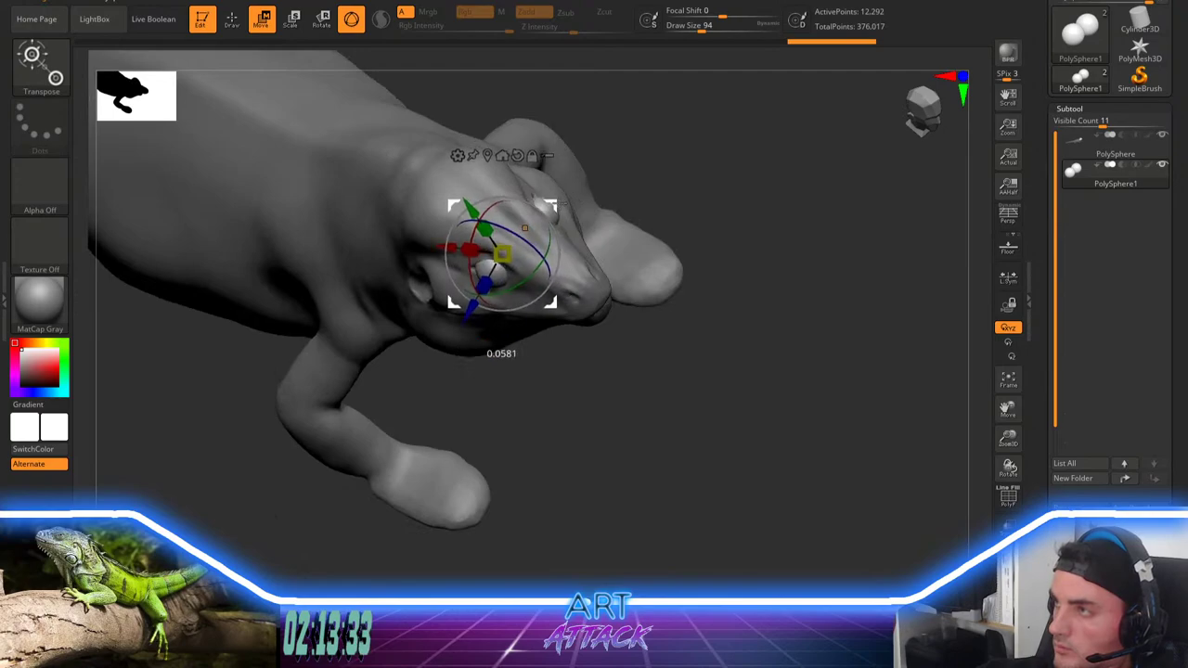
{"action": "left_click_drag", "start_coordinate": [716, 209], "coordinate": [750, 111]}
{"action": "left_click_drag", "start_coordinate": [554, 203], "coordinate": [555, 210]}
{"action": "left_click_drag", "start_coordinate": [628, 214], "coordinate": [649, 255]}
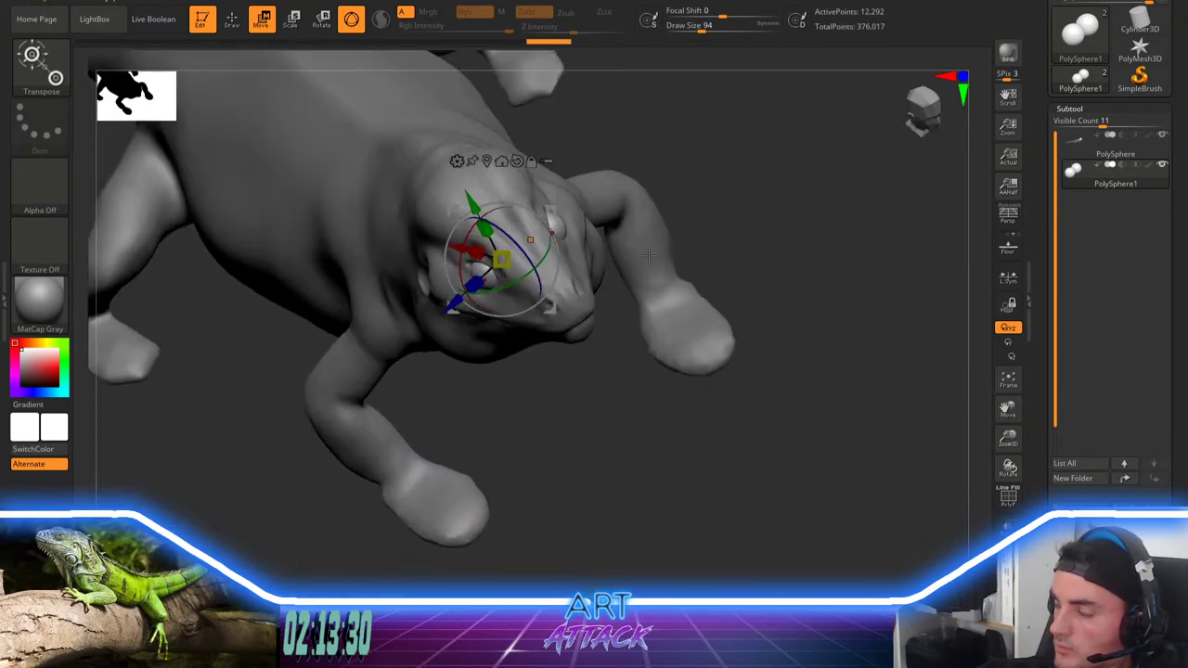
Step: Reselect the body, keep only the head unmasked, scale the head up to about 1.04 and nudge it into place
{"action": "left_click", "coordinate": [585, 285], "text": "alt"}
{"action": "key", "text": "q"}
{"action": "left_click", "coordinate": [739, 218], "text": "ctrl"}
{"action": "left_click_drag", "start_coordinate": [740, 217], "coordinate": [778, 184]}
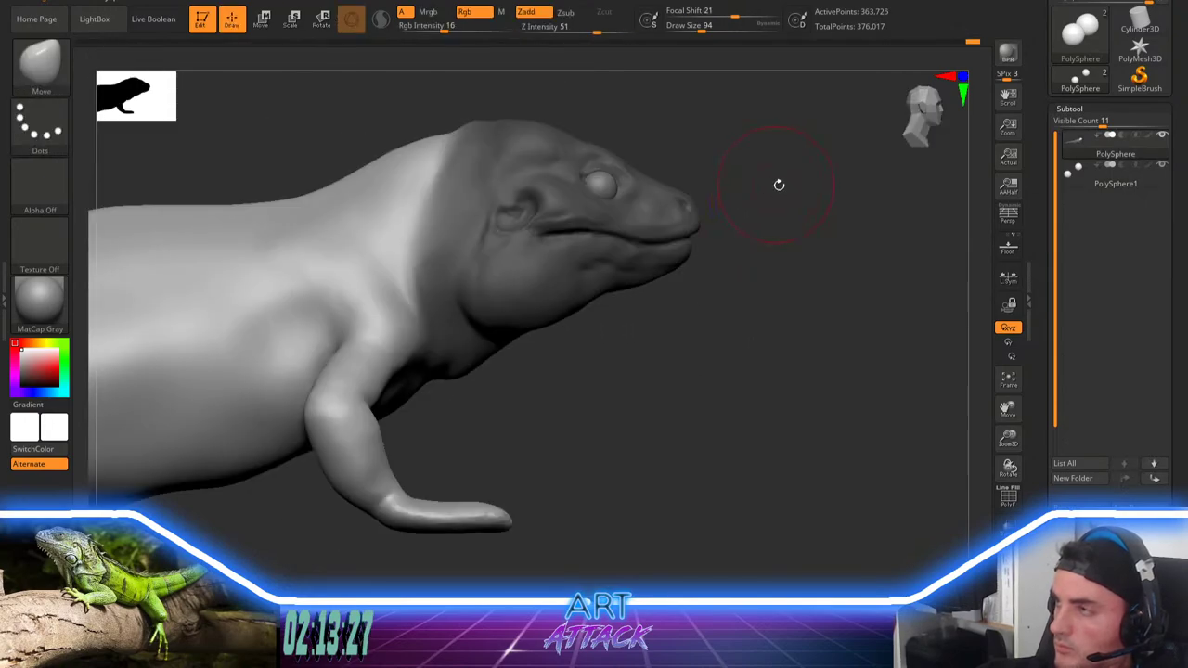
{"action": "left_click", "coordinate": [779, 186], "text": "ctrl"}
{"action": "key", "text": "w"}
{"action": "key", "text": "r"}
{"action": "left_click_drag", "start_coordinate": [534, 258], "coordinate": [549, 247]}
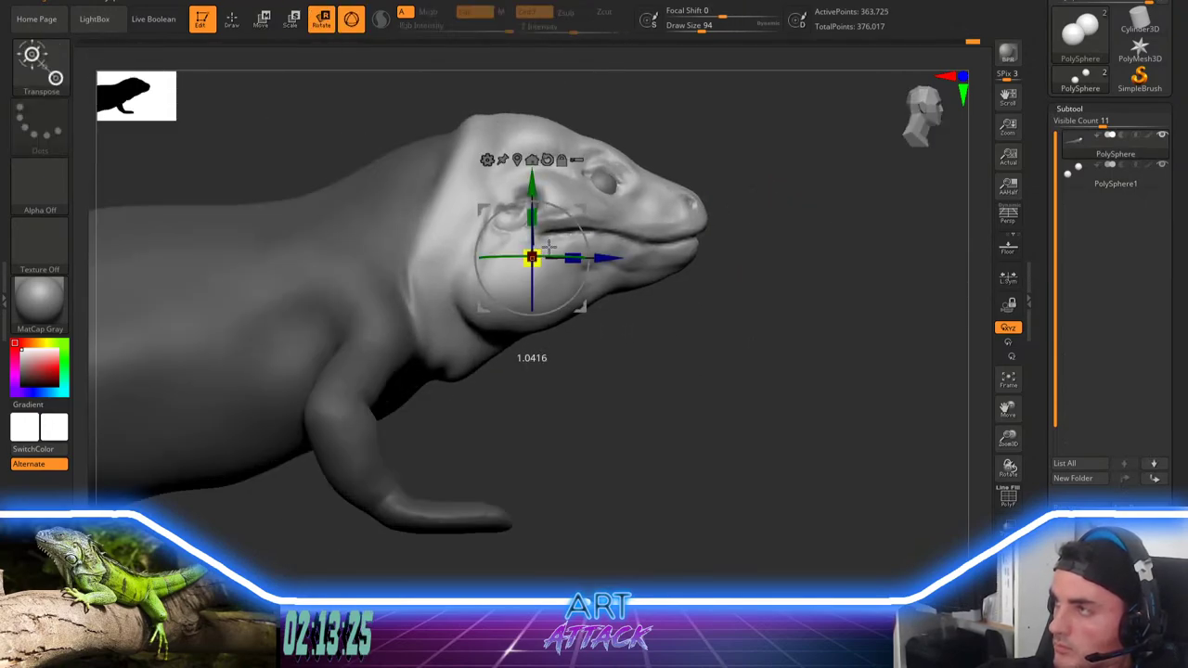
{"action": "key", "text": "w"}
{"action": "left_click_drag", "start_coordinate": [586, 212], "coordinate": [586, 214]}
{"action": "key", "text": "q"}
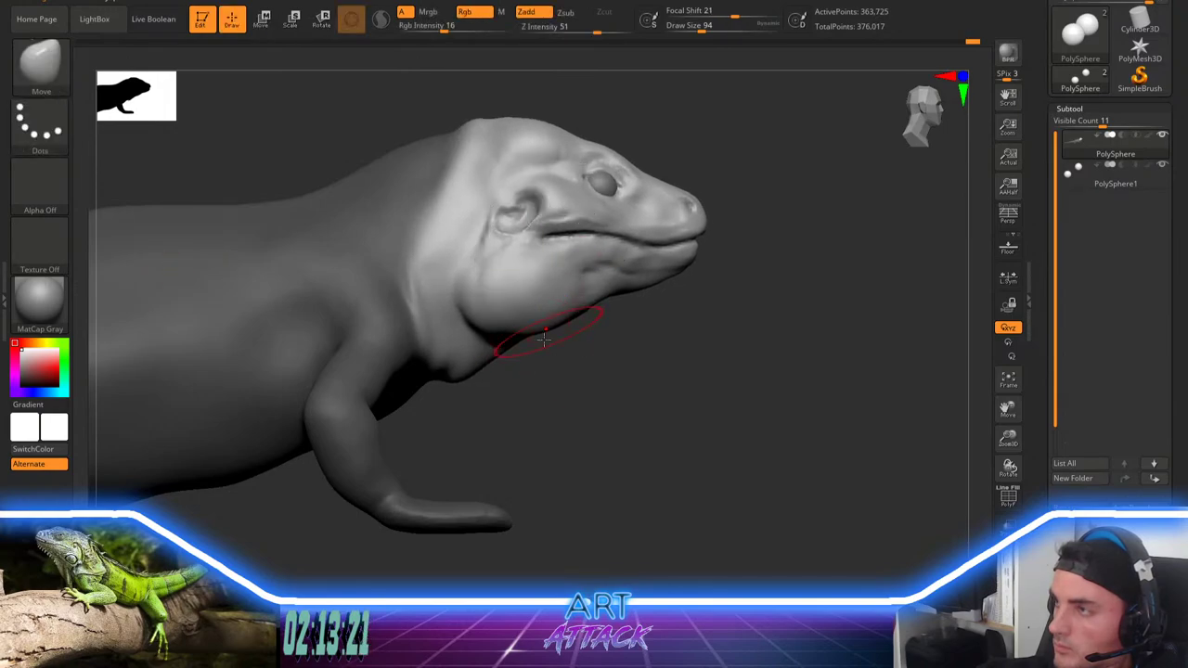
Step: Clear the mask and adjust the throat and head outline with the Move brush at draw sizes 94 and 62
{"action": "left_click_drag", "start_coordinate": [507, 397], "coordinate": [518, 409], "text": "ctrl"}
{"action": "left_click_drag", "start_coordinate": [470, 371], "coordinate": [463, 365]}
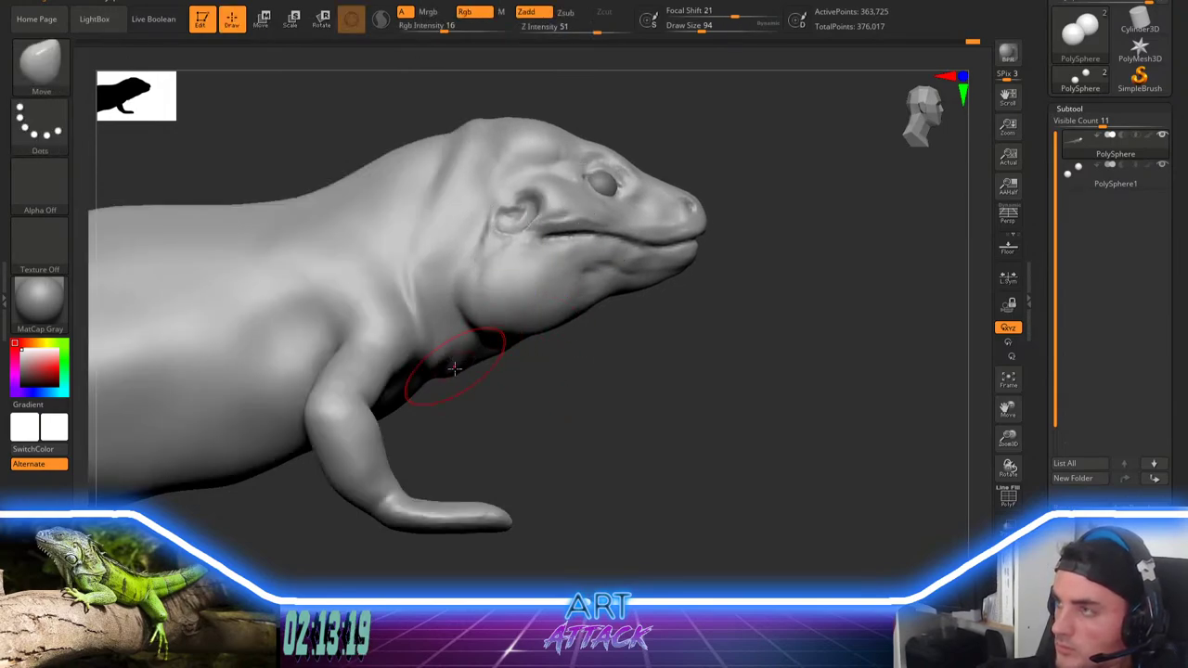
{"action": "key", "text": "space"}
{"action": "mouse_move", "coordinate": [497, 117]}
{"action": "right_mouse_down"}
{"action": "mouse_move", "coordinate": [525, 191]}
{"action": "mouse_move", "coordinate": [519, 229]}
{"action": "right_mouse_up"}
{"action": "left_click_drag", "start_coordinate": [504, 237], "coordinate": [487, 270]}
Step: Select the eyeballs and reposition them in the rescaled head, checking the fit from above and from the side
{"action": "mouse_move", "coordinate": [753, 280]}
{"action": "left_mouse_down", "text": "alt"}
{"action": "mouse_move", "coordinate": [667, 320]}
{"action": "mouse_move", "coordinate": [666, 353]}
{"action": "left_mouse_up", "text": "alt"}
{"action": "left_click", "coordinate": [536, 330], "text": "alt"}
{"action": "key", "text": "w"}
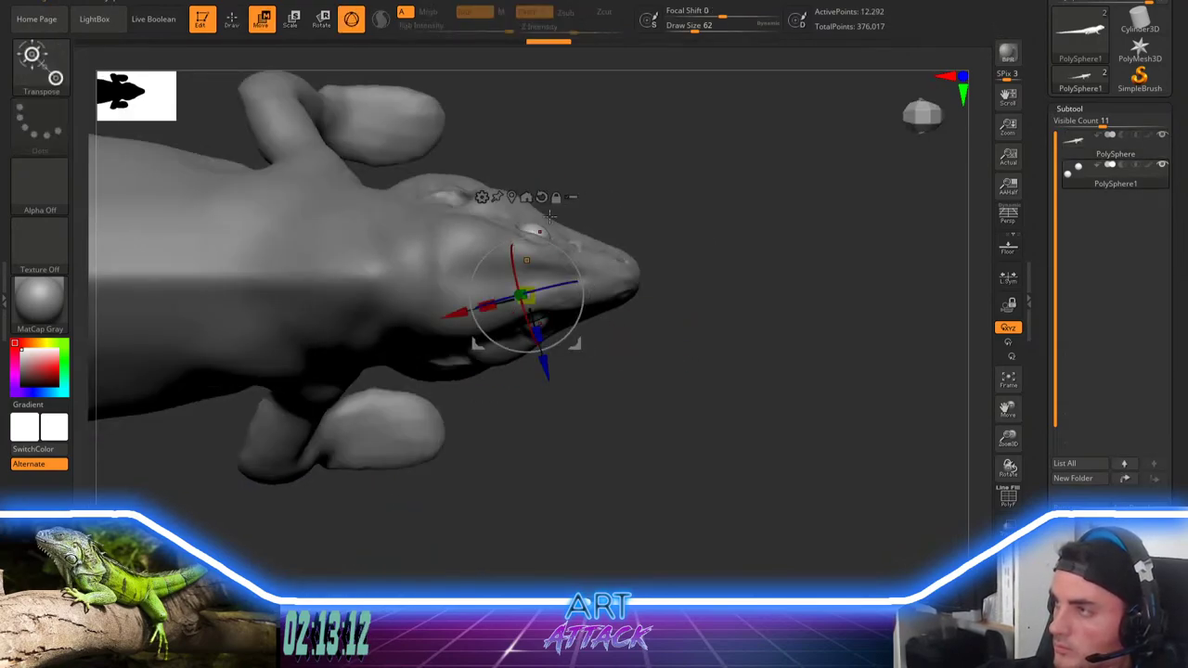
{"action": "mouse_move", "coordinate": [576, 242]}
{"action": "left_mouse_down"}
{"action": "mouse_move", "coordinate": [711, 149]}
{"action": "mouse_move", "coordinate": [708, 136]}
{"action": "left_mouse_up"}
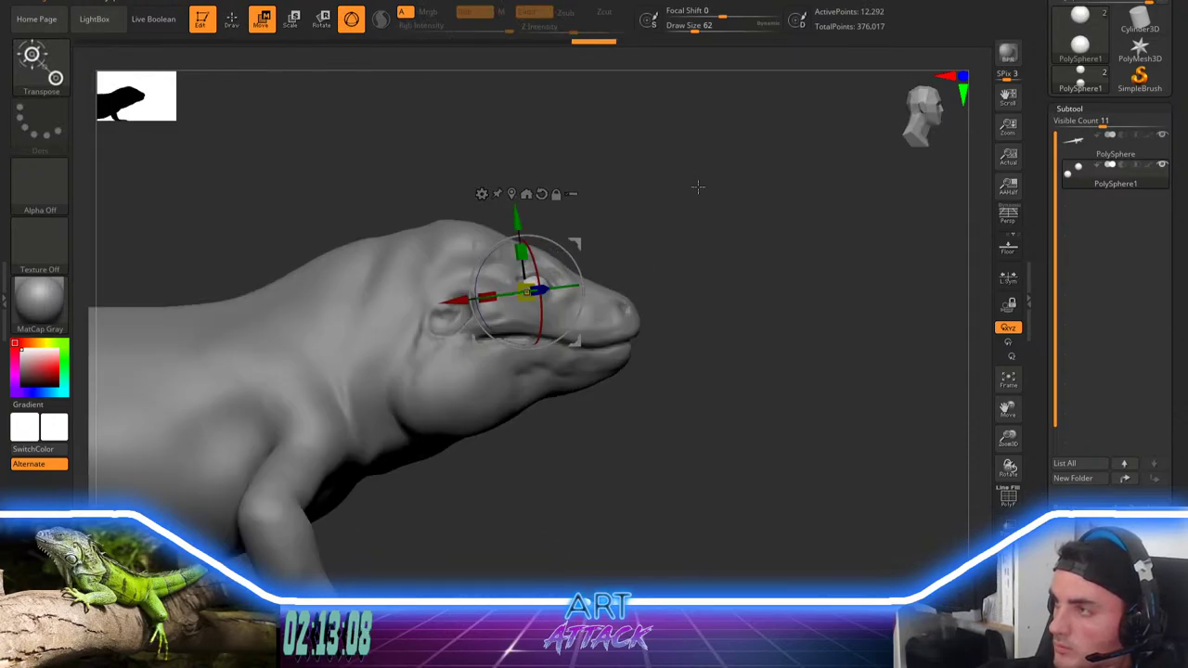
{"action": "key", "text": "q"}
Step: Select the body and refine the brow above the eye with the Move brush at draw size 22
{"action": "mouse_move", "coordinate": [697, 188]}
{"action": "left_mouse_down", "text": "alt"}
{"action": "mouse_move", "coordinate": [660, 202]}
{"action": "mouse_move", "coordinate": [669, 305]}
{"action": "mouse_move", "coordinate": [635, 321]}
{"action": "mouse_move", "coordinate": [665, 321]}
{"action": "mouse_move", "coordinate": [608, 410]}
{"action": "left_mouse_up", "text": "alt"}
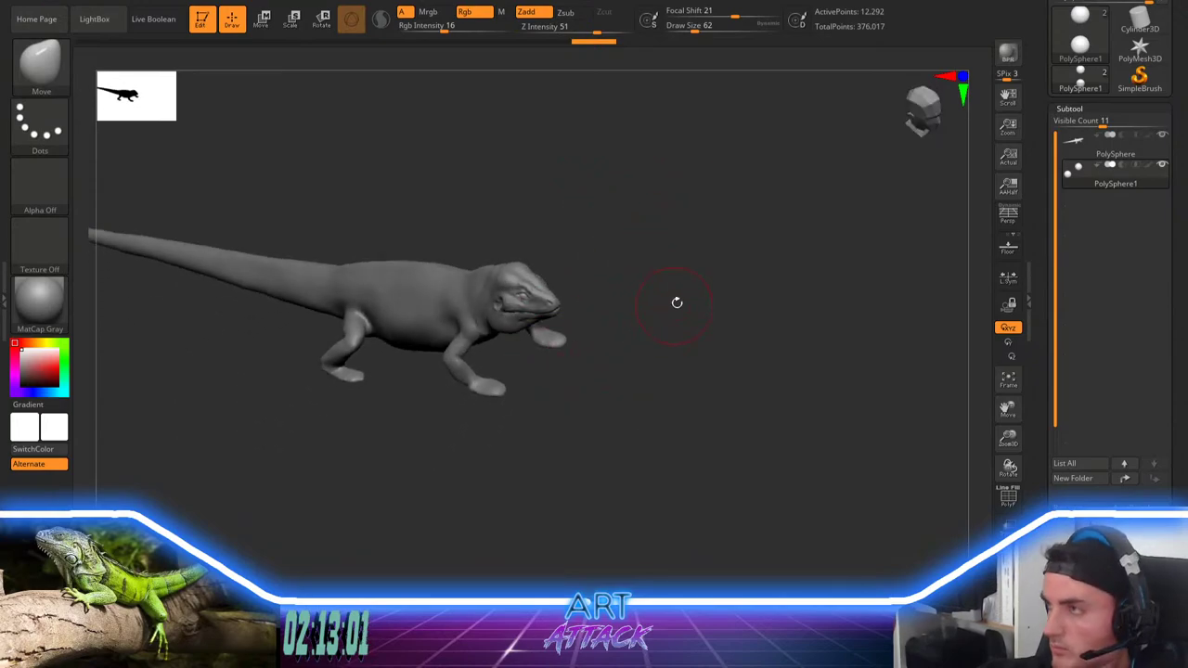
{"action": "mouse_move", "coordinate": [677, 303]}
{"action": "left_mouse_down"}
{"action": "mouse_move", "coordinate": [684, 327]}
{"action": "mouse_move", "coordinate": [724, 281]}
{"action": "mouse_move", "coordinate": [702, 266]}
{"action": "left_mouse_up"}
{"action": "key", "text": "space"}
{"action": "key", "text": "space"}
{"action": "left_click_drag", "start_coordinate": [533, 269], "coordinate": [537, 266]}
{"action": "left_click", "coordinate": [527, 269], "text": "alt"}
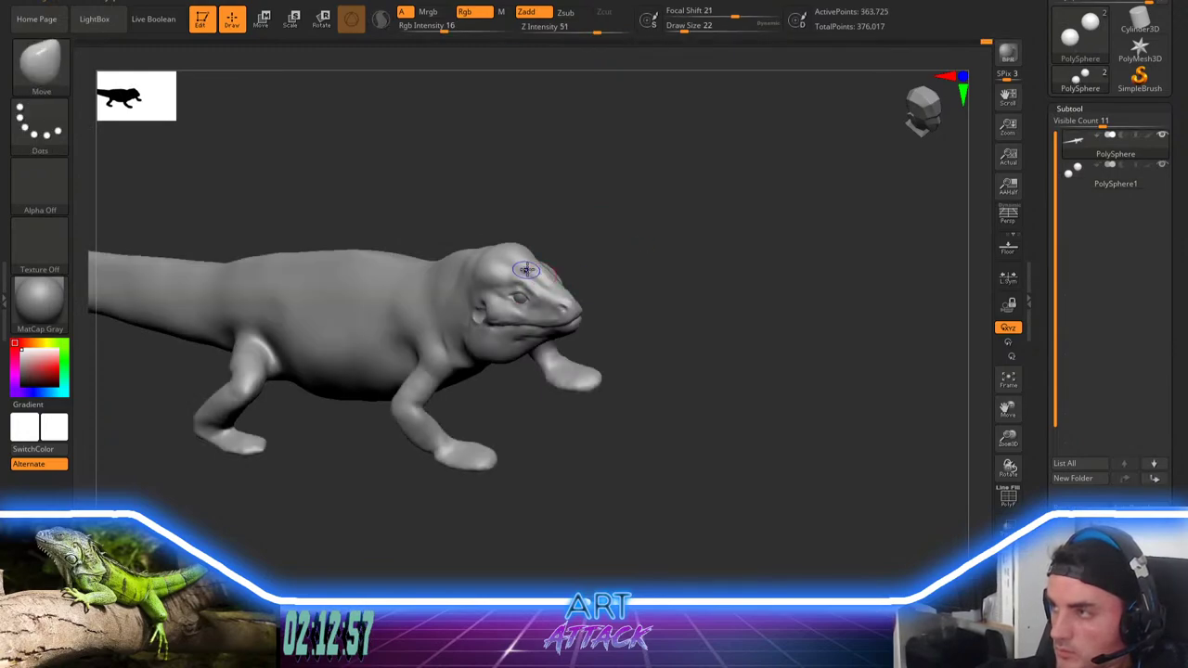
{"action": "key", "text": "shift"}
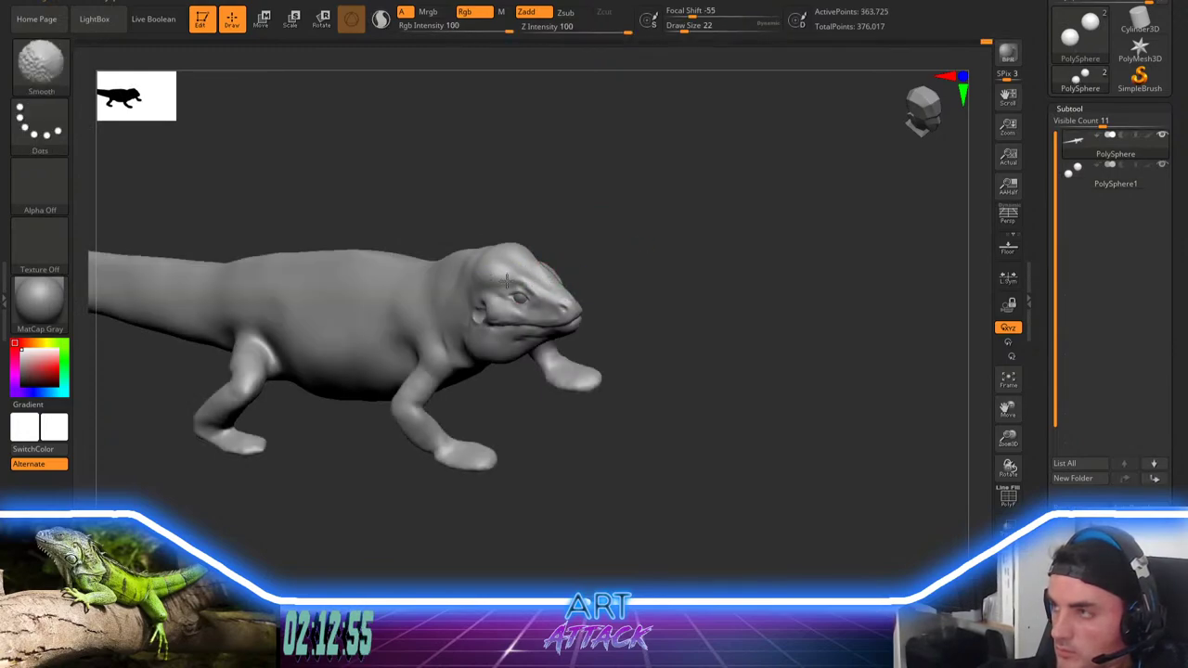
Step: Select the eyeballs and shift them within their sockets from the front view
{"action": "mouse_move", "coordinate": [619, 203]}
{"action": "left_mouse_down"}
{"action": "mouse_move", "coordinate": [660, 220]}
{"action": "mouse_move", "coordinate": [677, 289]}
{"action": "mouse_move", "coordinate": [684, 273]}
{"action": "left_mouse_up"}
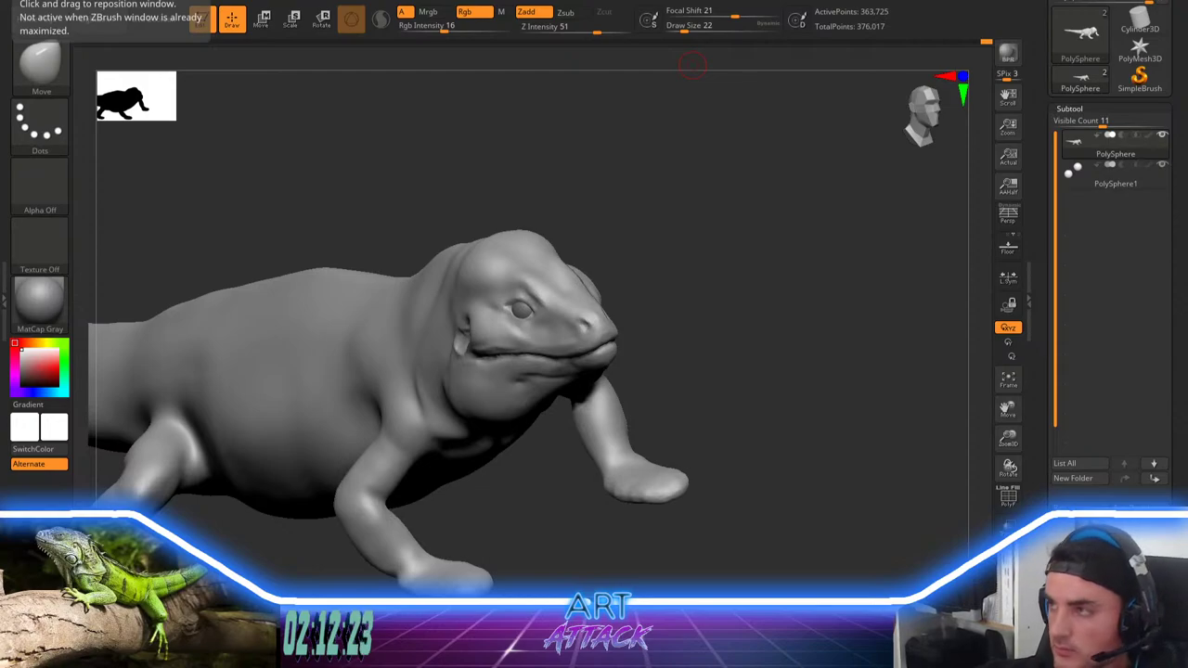
{"action": "left_click_drag", "start_coordinate": [728, 204], "coordinate": [690, 241]}
{"action": "left_click_drag", "start_coordinate": [670, 149], "coordinate": [655, 231]}
{"action": "key", "text": "w"}
{"action": "left_click", "coordinate": [582, 306], "text": "alt"}
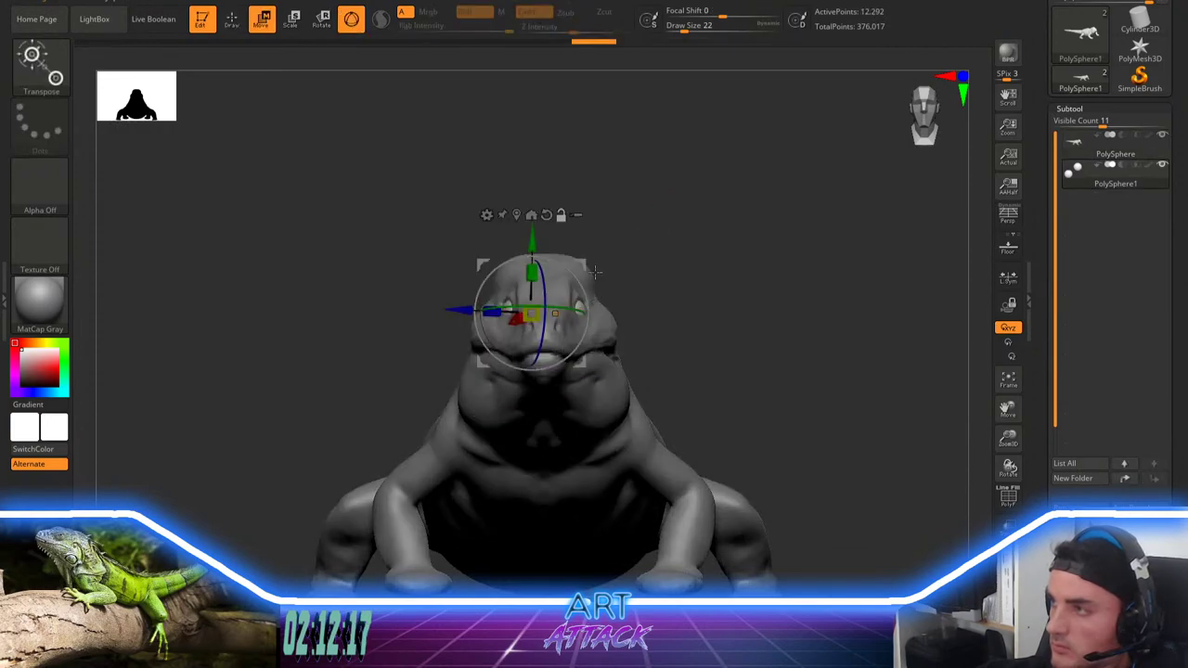
{"action": "left_click_drag", "start_coordinate": [589, 262], "coordinate": [579, 258]}
{"action": "key", "text": "q"}
Step: Select the body and pull the eye sockets and brows around the eyeballs with the Move brush at draw sizes 74 and 112
{"action": "mouse_move", "coordinate": [665, 245]}
{"action": "left_mouse_down", "text": "alt"}
{"action": "mouse_move", "coordinate": [686, 268]}
{"action": "mouse_move", "coordinate": [671, 263]}
{"action": "mouse_move", "coordinate": [675, 281]}
{"action": "left_mouse_up", "text": "alt"}
{"action": "left_click", "coordinate": [574, 285], "text": "alt"}
{"action": "key", "text": "s"}
{"action": "left_click_drag", "start_coordinate": [675, 271], "coordinate": [689, 269]}
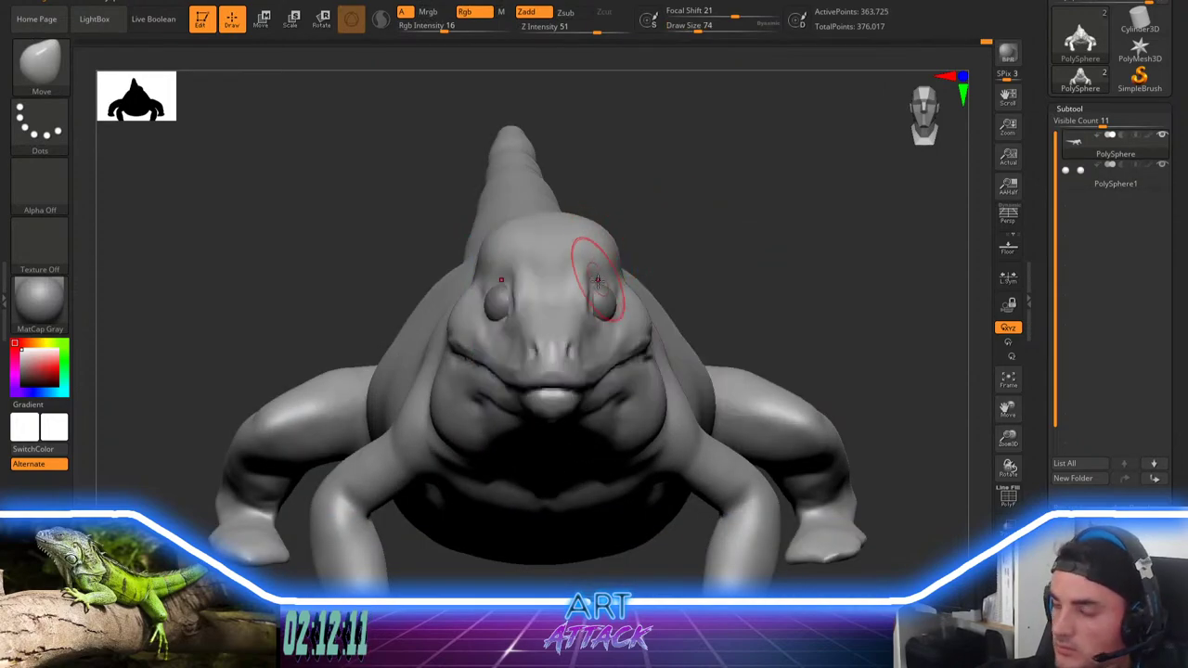
{"action": "key", "text": "space"}
{"action": "left_click_drag", "start_coordinate": [604, 267], "coordinate": [611, 291]}
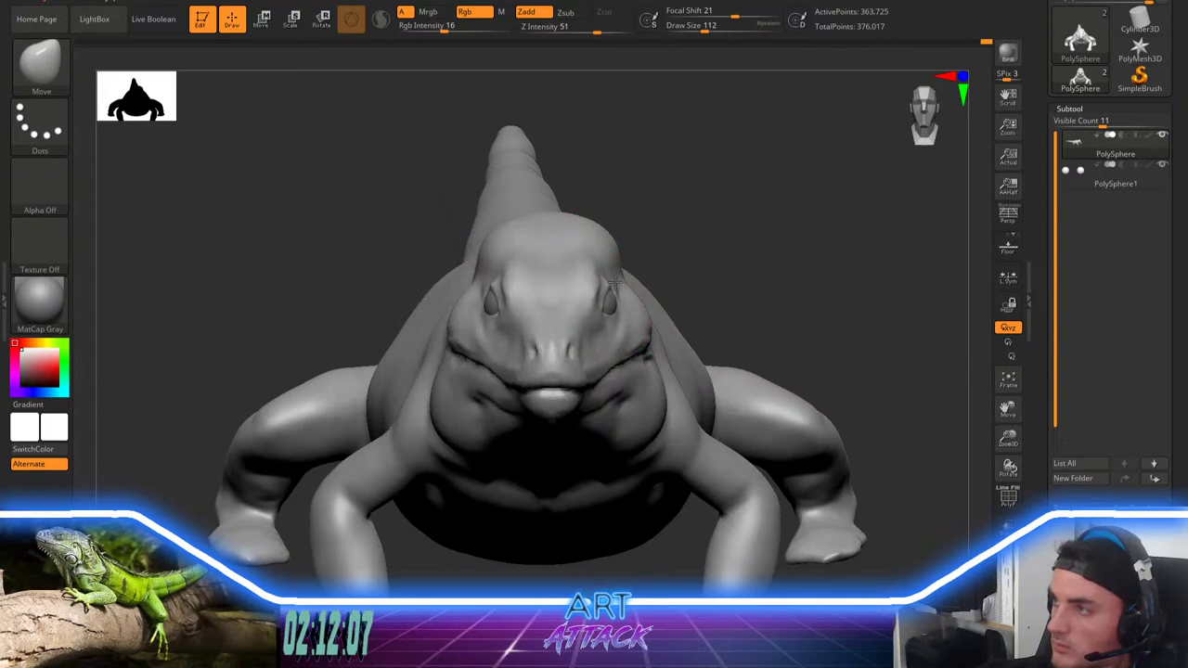
{"action": "key", "text": "space"}
{"action": "left_click_drag", "start_coordinate": [617, 290], "coordinate": [604, 289]}
Step: Carve the eyelid creases around the eyes with DamStandard at draw sizes 51 and 37
{"action": "left_click_drag", "start_coordinate": [742, 232], "coordinate": [670, 247]}
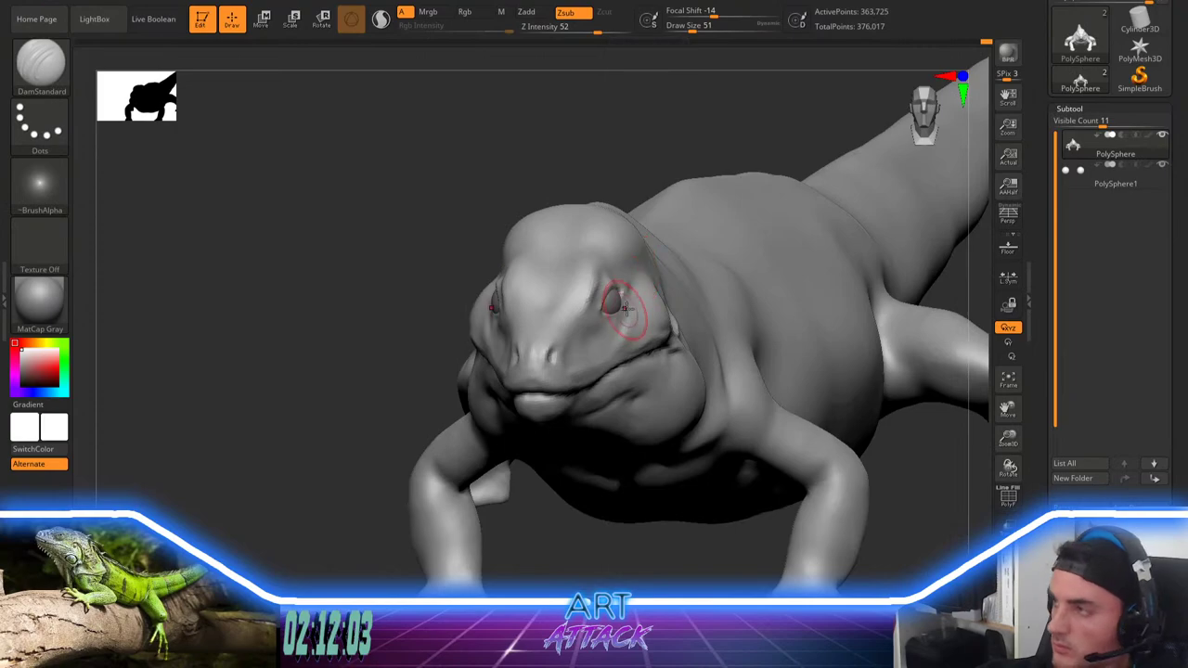
{"action": "left_click_drag", "start_coordinate": [624, 320], "coordinate": [614, 315]}
{"action": "key", "text": "space"}
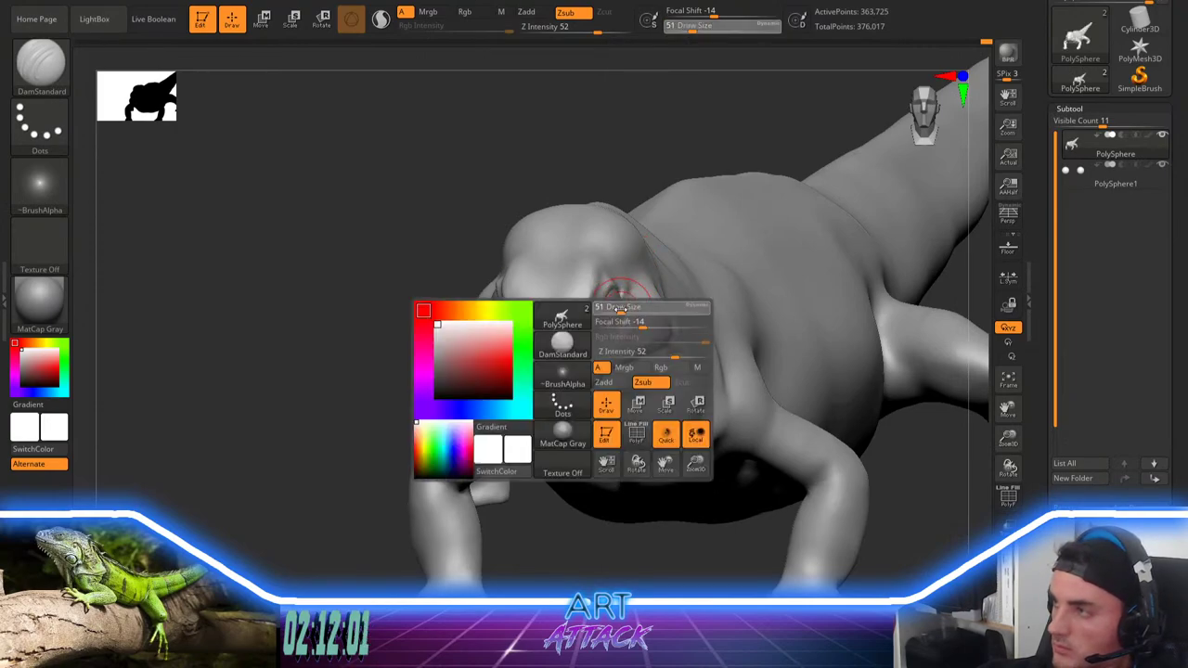
{"action": "left_click_drag", "start_coordinate": [371, 359], "coordinate": [269, 333]}
{"action": "key", "text": "space"}
{"action": "left_click_drag", "start_coordinate": [597, 312], "coordinate": [638, 299]}
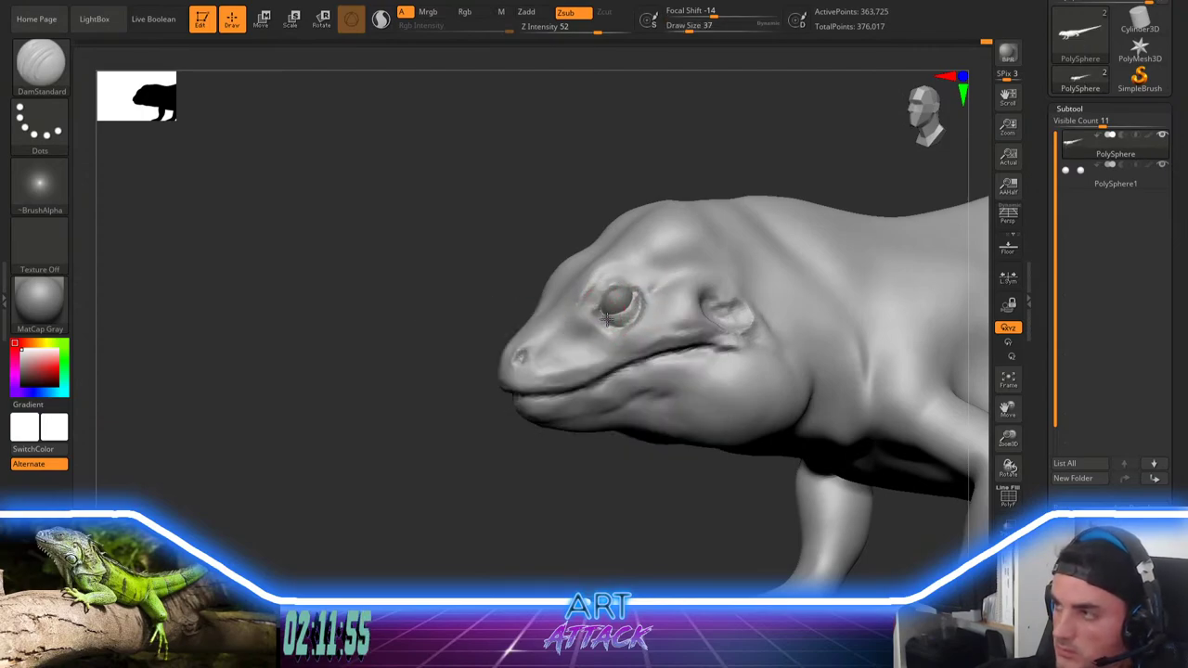
{"action": "left_click_drag", "start_coordinate": [607, 319], "coordinate": [641, 291]}
{"action": "key", "text": "ctrl+z"}
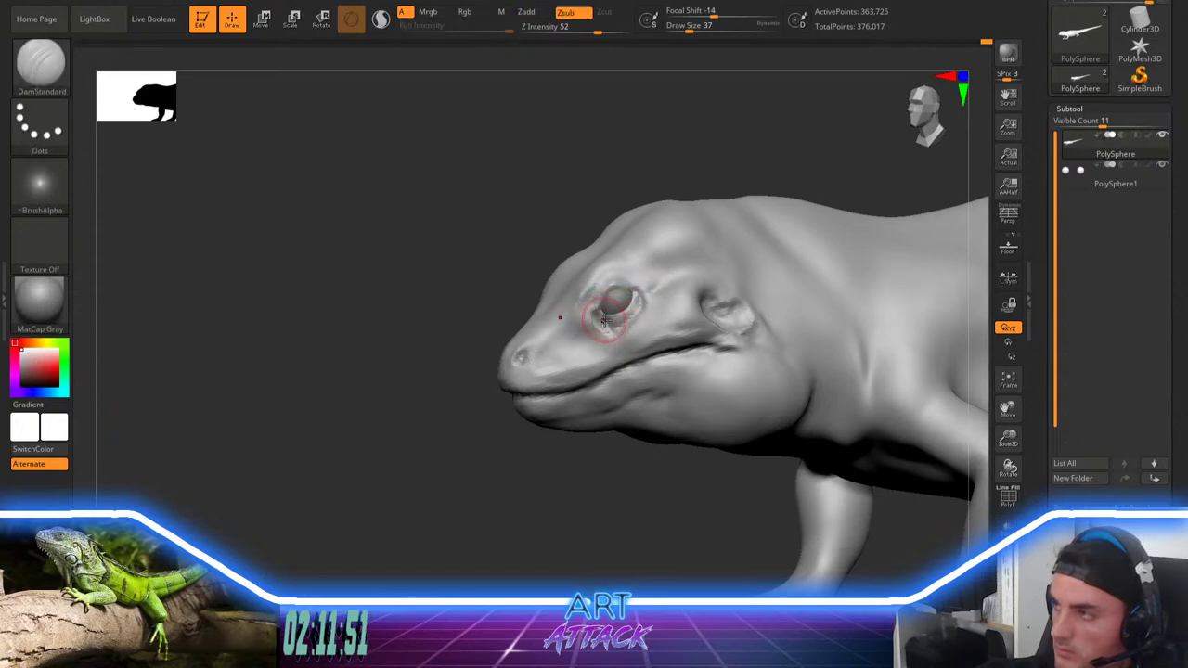
{"action": "mouse_move", "coordinate": [604, 321]}
{"action": "left_mouse_down"}
{"action": "mouse_move", "coordinate": [638, 297]}
{"action": "mouse_move", "coordinate": [641, 309]}
{"action": "left_mouse_up"}
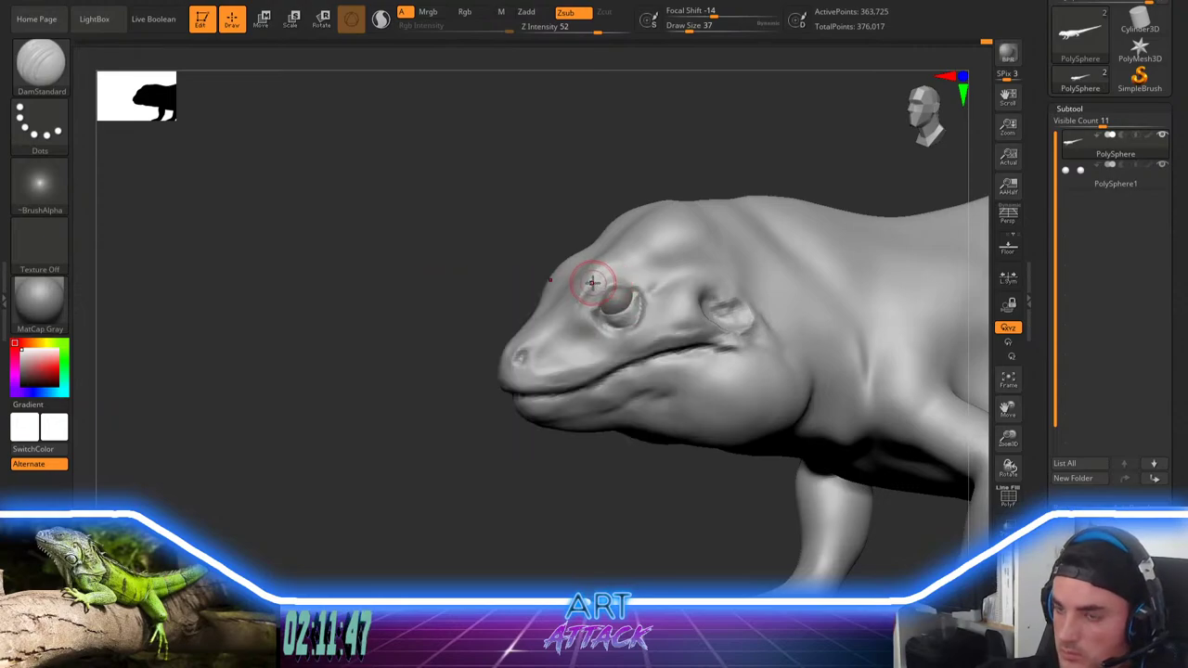
Step: Build up the brow ridges above the eyes with DamStandard and ClayBuildup at draw size 37, and smooth them
{"action": "mouse_move", "coordinate": [445, 277]}
{"action": "left_mouse_down"}
{"action": "mouse_move", "coordinate": [484, 258]}
{"action": "mouse_move", "coordinate": [466, 326]}
{"action": "left_mouse_up"}
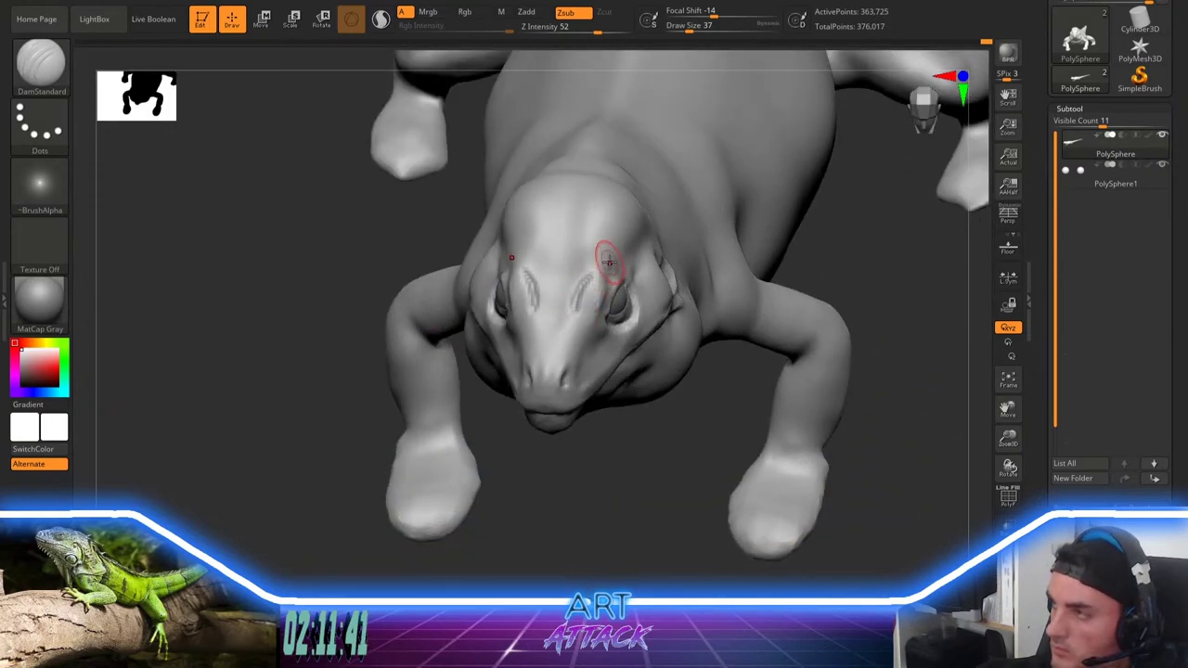
{"action": "mouse_move", "coordinate": [579, 281]}
{"action": "left_mouse_down"}
{"action": "mouse_move", "coordinate": [572, 310]}
{"action": "mouse_move", "coordinate": [602, 263]}
{"action": "mouse_move", "coordinate": [564, 291]}
{"action": "mouse_move", "coordinate": [589, 317]}
{"action": "left_mouse_up"}
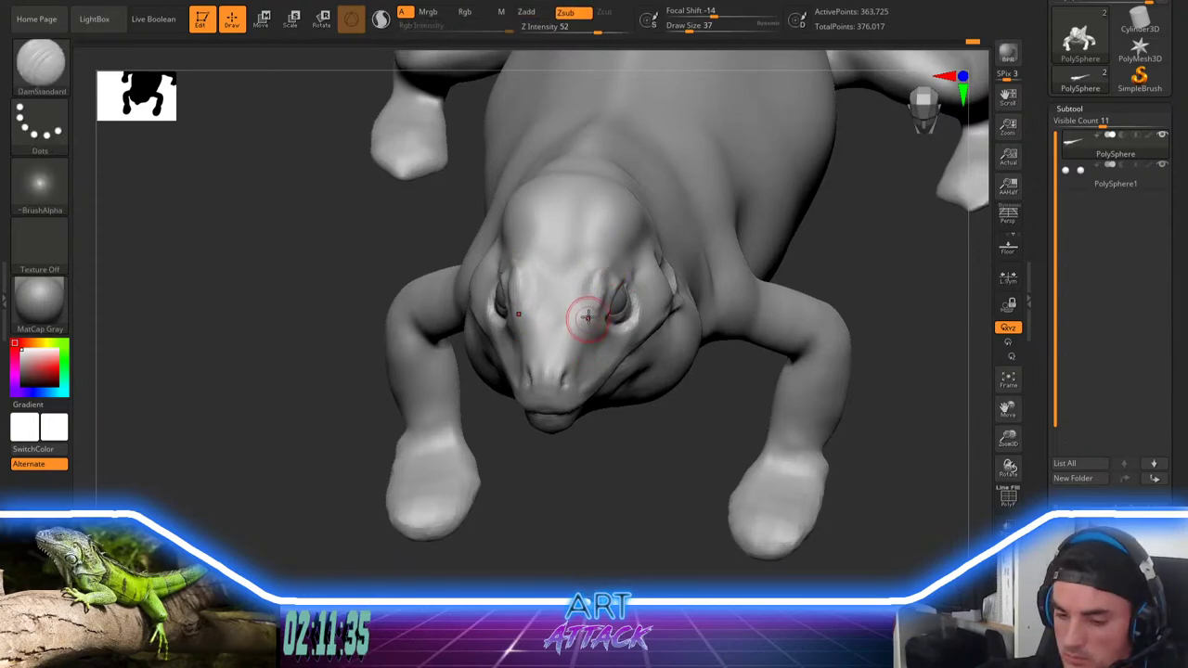
{"action": "key", "text": "b"}
{"action": "key", "text": "c"}
{"action": "key", "text": "b"}
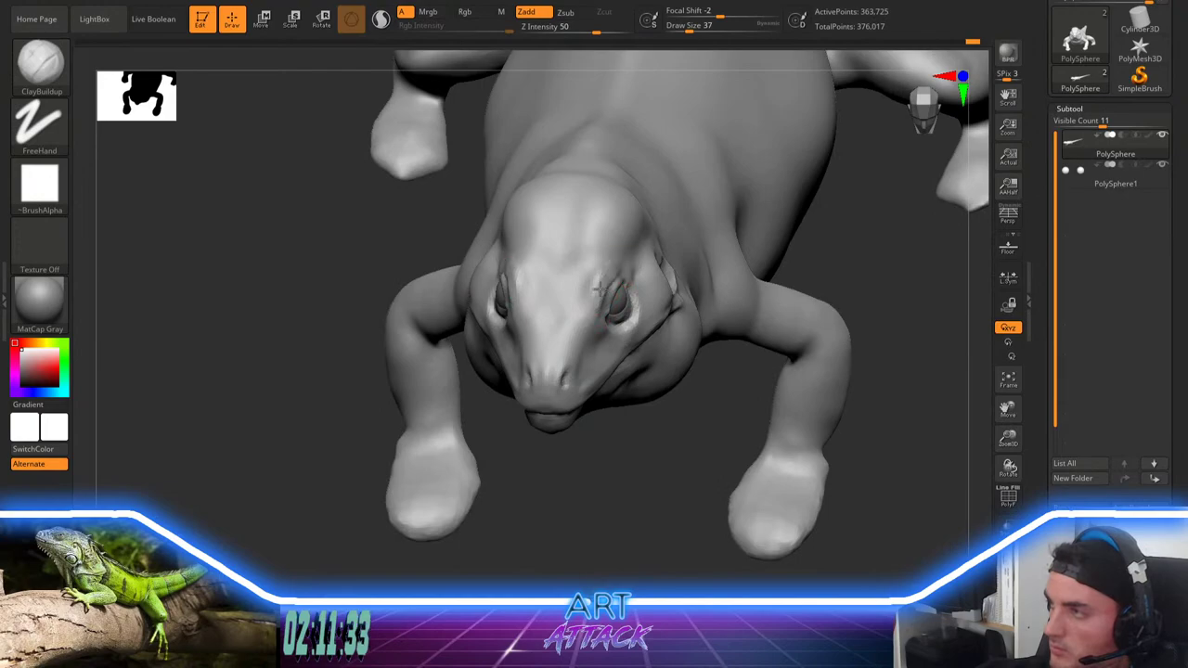
{"action": "left_click_drag", "start_coordinate": [595, 303], "coordinate": [613, 254], "text": "shift"}
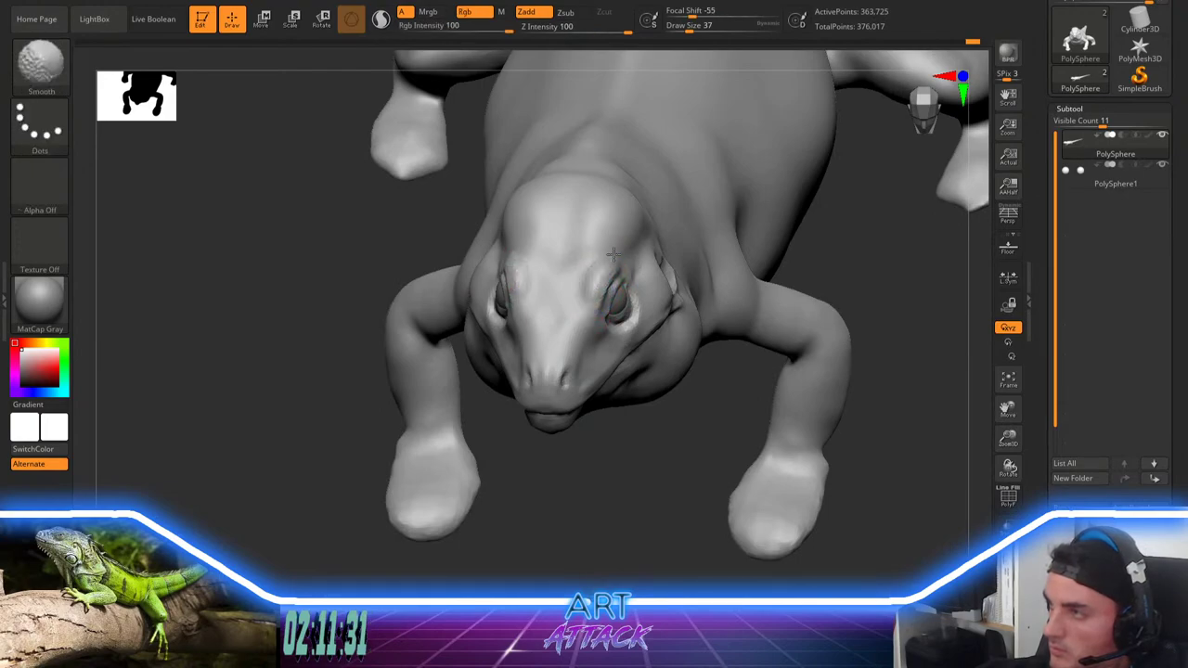
Step: Refine the brow and the area below the eye with ClayBuildup at draw size 35 and smooth it
{"action": "mouse_move", "coordinate": [650, 464]}
{"action": "left_mouse_down"}
{"action": "mouse_move", "coordinate": [696, 250]}
{"action": "mouse_move", "coordinate": [676, 271]}
{"action": "left_mouse_up"}
{"action": "right_click", "coordinate": [689, 292]}
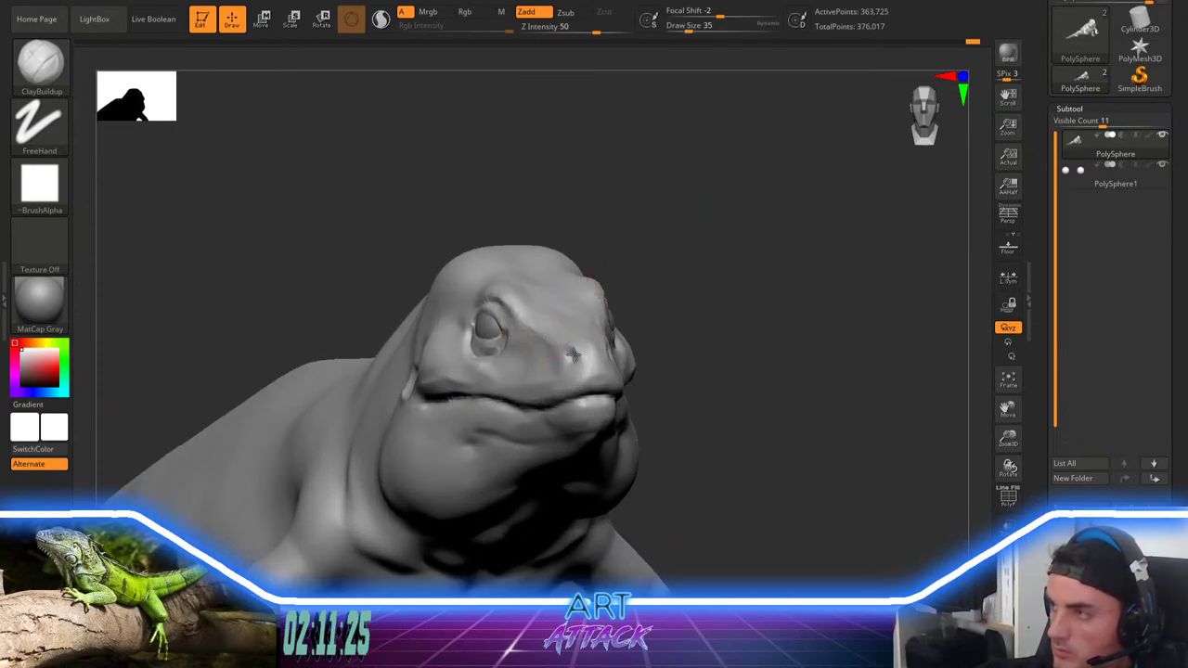
{"action": "key", "text": "shift"}
{"action": "mouse_move", "coordinate": [661, 265]}
{"action": "left_mouse_down"}
{"action": "mouse_move", "coordinate": [685, 297]}
{"action": "mouse_move", "coordinate": [692, 276]}
{"action": "mouse_move", "coordinate": [653, 260]}
{"action": "mouse_move", "coordinate": [678, 251]}
{"action": "mouse_move", "coordinate": [638, 251]}
{"action": "left_mouse_up"}
{"action": "right_click", "coordinate": [666, 263]}
{"action": "right_click", "coordinate": [678, 249]}
{"action": "key", "text": "bracketleft"}
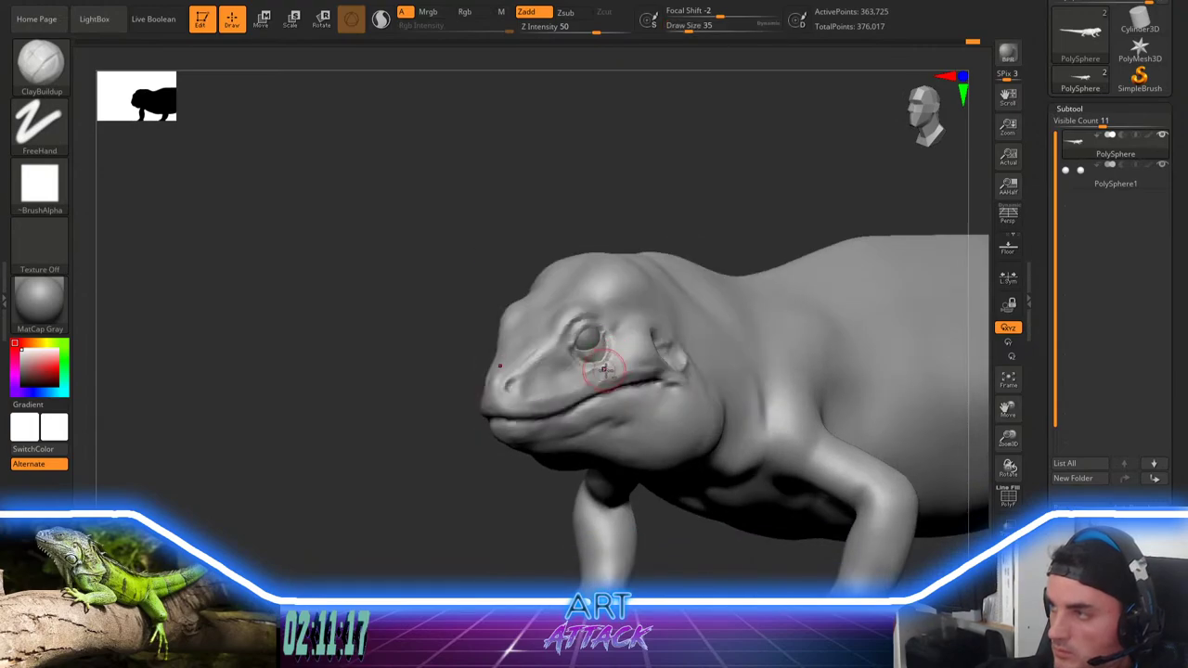
{"action": "left_click_drag", "start_coordinate": [613, 356], "coordinate": [601, 360], "text": "shift"}
Step: Build up the shoulders where the front legs meet the chest with ClayBuildup at draw size 56
{"action": "left_click_drag", "start_coordinate": [456, 499], "coordinate": [456, 409], "text": "alt"}
{"action": "mouse_move", "coordinate": [456, 409]}
{"action": "left_mouse_down"}
{"action": "mouse_move", "coordinate": [547, 371]}
{"action": "mouse_move", "coordinate": [711, 343]}
{"action": "left_mouse_up"}
{"action": "right_click_drag", "start_coordinate": [711, 344], "coordinate": [722, 266]}
{"action": "key", "text": "space"}
{"action": "left_click_drag", "start_coordinate": [692, 324], "coordinate": [695, 267]}
{"action": "key", "text": "space"}
{"action": "mouse_move", "coordinate": [695, 267]}
{"action": "left_mouse_down"}
{"action": "mouse_move", "coordinate": [701, 289]}
{"action": "mouse_move", "coordinate": [652, 321]}
{"action": "left_mouse_up"}
{"action": "left_click_drag", "start_coordinate": [582, 346], "coordinate": [604, 390]}
{"action": "key", "text": "space"}
{"action": "left_click", "coordinate": [521, 411]}
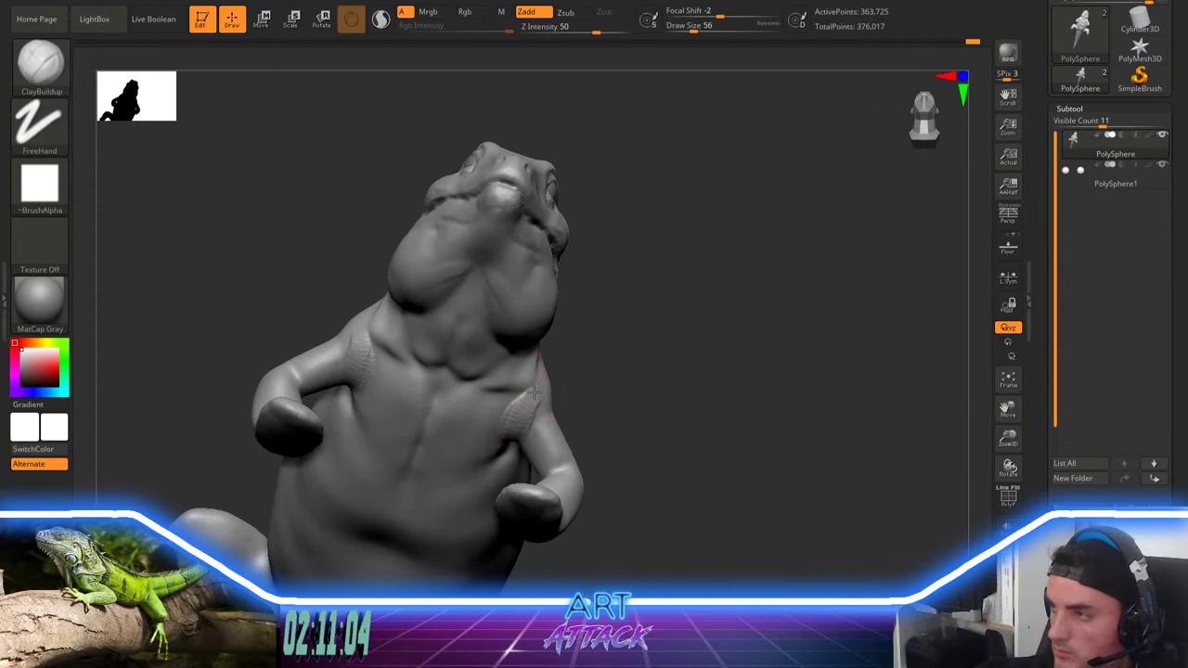
{"action": "mouse_move", "coordinate": [506, 440]}
{"action": "left_mouse_down"}
{"action": "mouse_move", "coordinate": [549, 394]}
{"action": "mouse_move", "coordinate": [508, 435]}
{"action": "left_mouse_up"}
{"action": "mouse_move", "coordinate": [590, 379]}
{"action": "left_mouse_down", "text": "alt"}
{"action": "mouse_move", "coordinate": [589, 414]}
{"action": "mouse_move", "coordinate": [540, 466]}
{"action": "mouse_move", "coordinate": [568, 481]}
{"action": "mouse_move", "coordinate": [555, 458]}
{"action": "left_mouse_up", "text": "alt"}
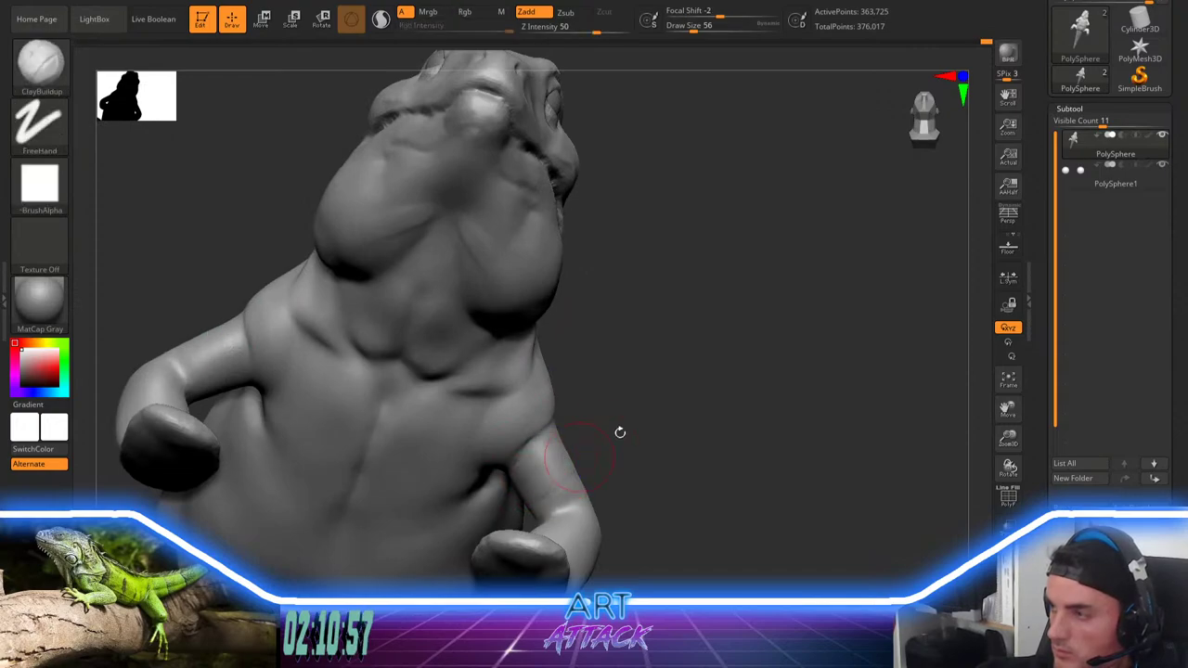
Step: Add muscle volume around the armpits and upper front legs with ClayBuildup at draw size 56 and smooth it
{"action": "left_click_drag", "start_coordinate": [620, 433], "coordinate": [534, 511]}
{"action": "mouse_move", "coordinate": [472, 469]}
{"action": "left_mouse_down"}
{"action": "mouse_move", "coordinate": [433, 511]}
{"action": "mouse_move", "coordinate": [380, 527]}
{"action": "left_mouse_up"}
{"action": "mouse_move", "coordinate": [585, 427]}
{"action": "left_mouse_down"}
{"action": "mouse_move", "coordinate": [562, 437]}
{"action": "mouse_move", "coordinate": [586, 426]}
{"action": "left_mouse_up"}
{"action": "left_click_drag", "start_coordinate": [427, 512], "coordinate": [382, 522]}
{"action": "mouse_move", "coordinate": [550, 425]}
{"action": "left_mouse_down"}
{"action": "mouse_move", "coordinate": [600, 441]}
{"action": "mouse_move", "coordinate": [634, 432]}
{"action": "left_mouse_up"}
{"action": "mouse_move", "coordinate": [594, 468]}
{"action": "left_mouse_down"}
{"action": "mouse_move", "coordinate": [642, 449]}
{"action": "mouse_move", "coordinate": [653, 464]}
{"action": "mouse_move", "coordinate": [610, 446]}
{"action": "left_mouse_up"}
{"action": "mouse_move", "coordinate": [512, 492]}
{"action": "left_mouse_down"}
{"action": "mouse_move", "coordinate": [457, 493]}
{"action": "mouse_move", "coordinate": [547, 477]}
{"action": "left_mouse_up"}
{"action": "mouse_move", "coordinate": [610, 409]}
{"action": "left_mouse_down"}
{"action": "mouse_move", "coordinate": [586, 446]}
{"action": "mouse_move", "coordinate": [610, 462]}
{"action": "mouse_move", "coordinate": [611, 486]}
{"action": "mouse_move", "coordinate": [637, 467]}
{"action": "mouse_move", "coordinate": [661, 501]}
{"action": "left_mouse_up"}
{"action": "left_click_drag", "start_coordinate": [710, 542], "coordinate": [675, 432], "text": "alt"}
{"action": "left_click_drag", "start_coordinate": [602, 433], "coordinate": [604, 428], "text": "shift"}
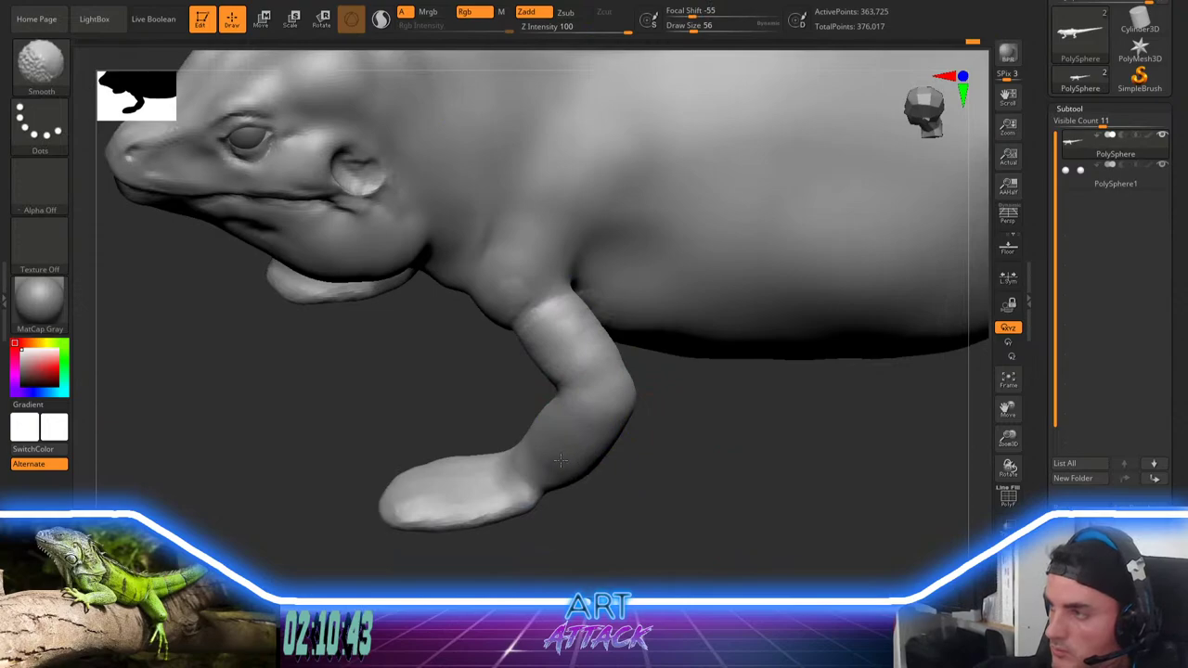
Step: Carve creases at the elbows of the front legs with DamStandard at draw size 33 and smooth them
{"action": "left_click_drag", "start_coordinate": [557, 515], "coordinate": [664, 531]}
{"action": "key", "text": "b"}
{"action": "key", "text": "d"}
{"action": "key", "text": "s"}
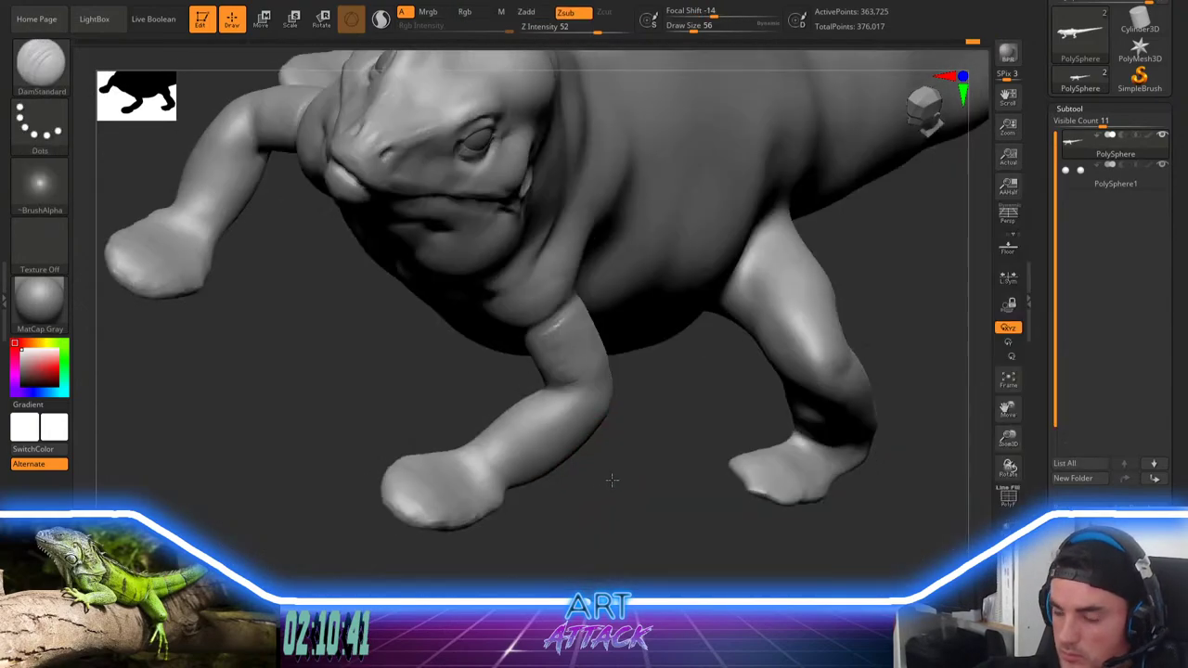
{"action": "key", "text": "bracketleft"}
{"action": "left_click_drag", "start_coordinate": [613, 480], "coordinate": [616, 377]}
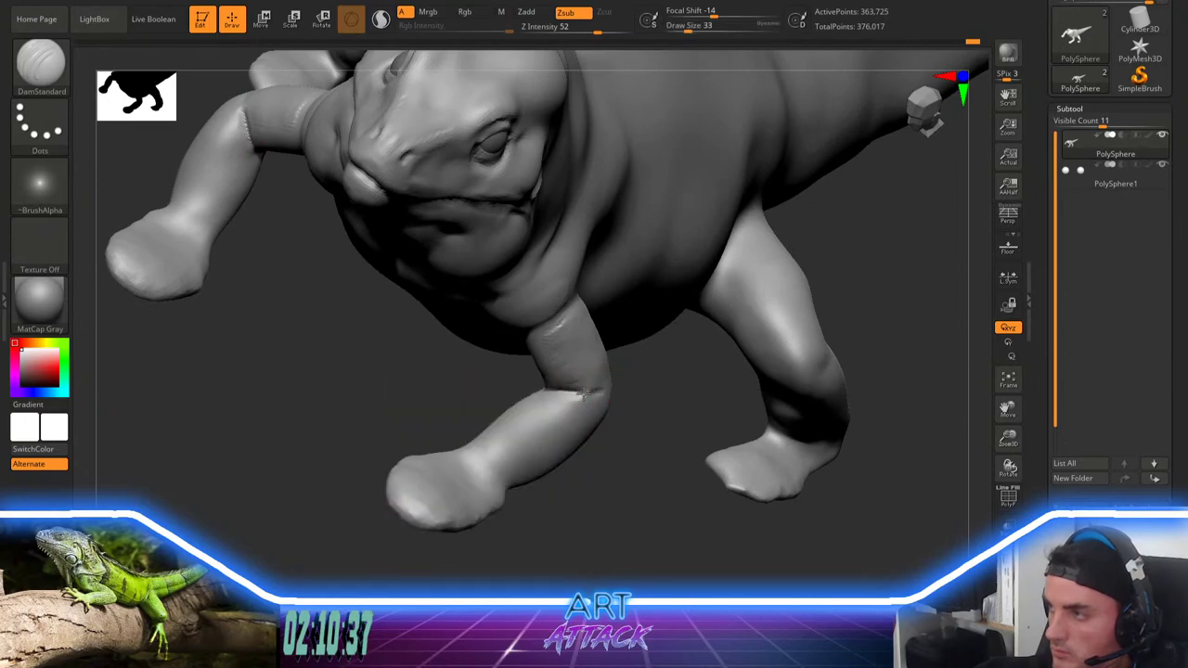
{"action": "left_click_drag", "start_coordinate": [500, 395], "coordinate": [519, 382]}
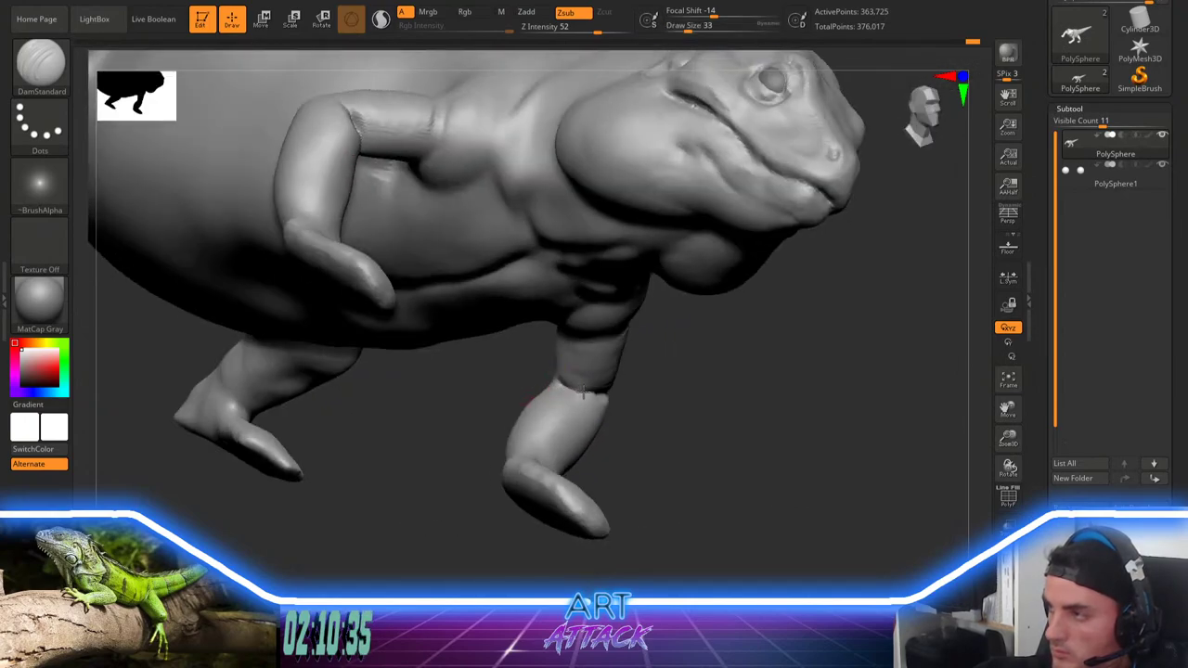
{"action": "left_click_drag", "start_coordinate": [628, 403], "coordinate": [580, 409]}
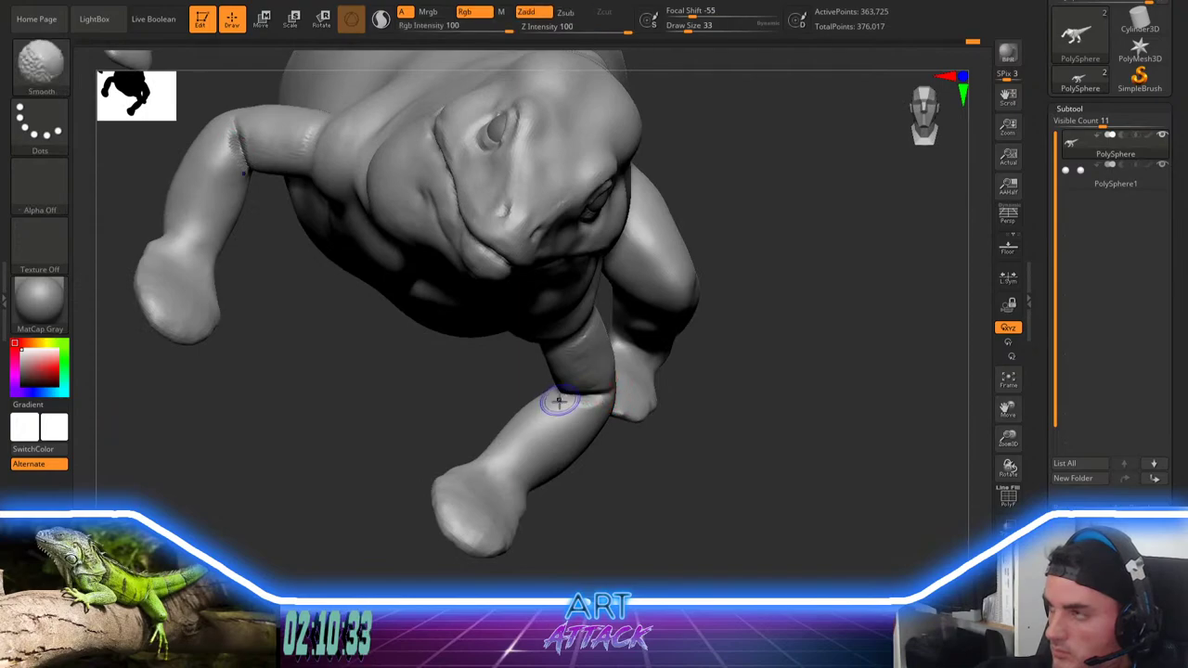
{"action": "right_click_drag", "start_coordinate": [403, 321], "coordinate": [333, 340]}
{"action": "mouse_move", "coordinate": [288, 281]}
{"action": "left_mouse_down", "text": "shift"}
{"action": "mouse_move", "coordinate": [288, 271]}
{"action": "mouse_move", "coordinate": [287, 303]}
{"action": "mouse_move", "coordinate": [311, 314]}
{"action": "left_mouse_up", "text": "shift"}
{"action": "left_click_drag", "start_coordinate": [310, 256], "coordinate": [360, 257], "text": "shift"}
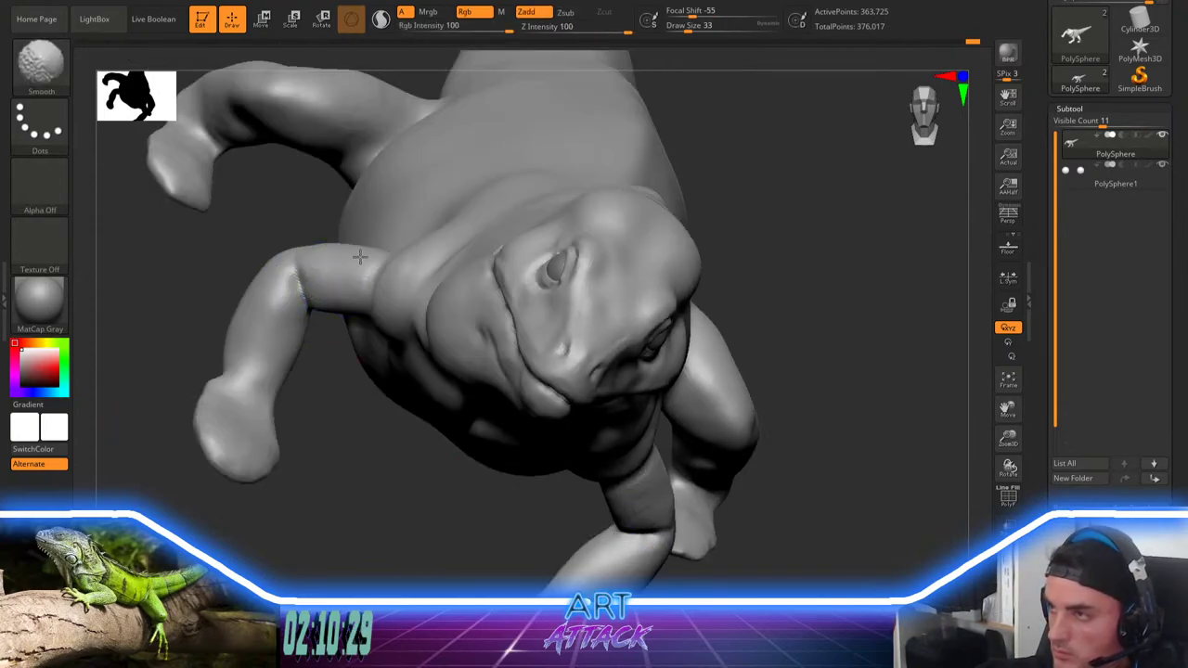
Step: Mask both front legs with MaskPen at draw size 83 and invert the mask so only the legs are editable
{"action": "key", "text": "f"}
{"action": "mouse_move", "coordinate": [820, 281]}
{"action": "left_mouse_down"}
{"action": "mouse_move", "coordinate": [728, 189]}
{"action": "mouse_move", "coordinate": [743, 246]}
{"action": "mouse_move", "coordinate": [718, 230]}
{"action": "left_mouse_up"}
{"action": "key", "text": "space"}
{"action": "left_click", "coordinate": [608, 309]}
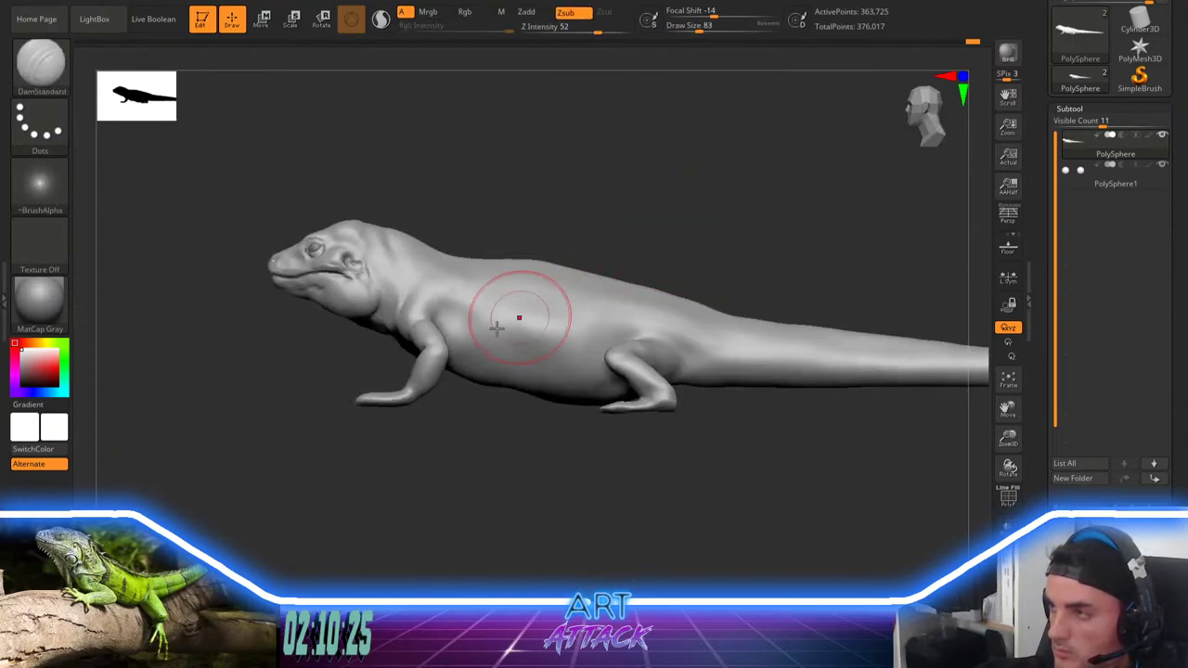
{"action": "left_click_drag", "start_coordinate": [395, 415], "coordinate": [406, 467]}
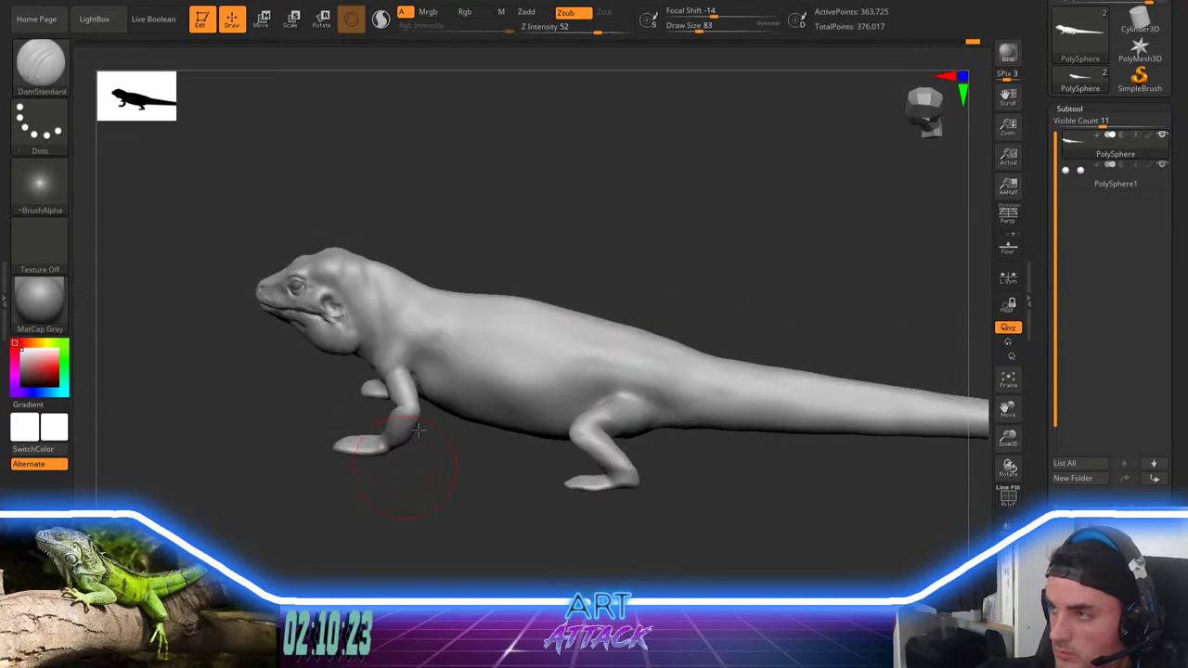
{"action": "mouse_move", "coordinate": [396, 376]}
{"action": "left_mouse_down", "text": "ctrl"}
{"action": "mouse_move", "coordinate": [383, 440]}
{"action": "mouse_move", "coordinate": [349, 450]}
{"action": "left_mouse_up", "text": "ctrl"}
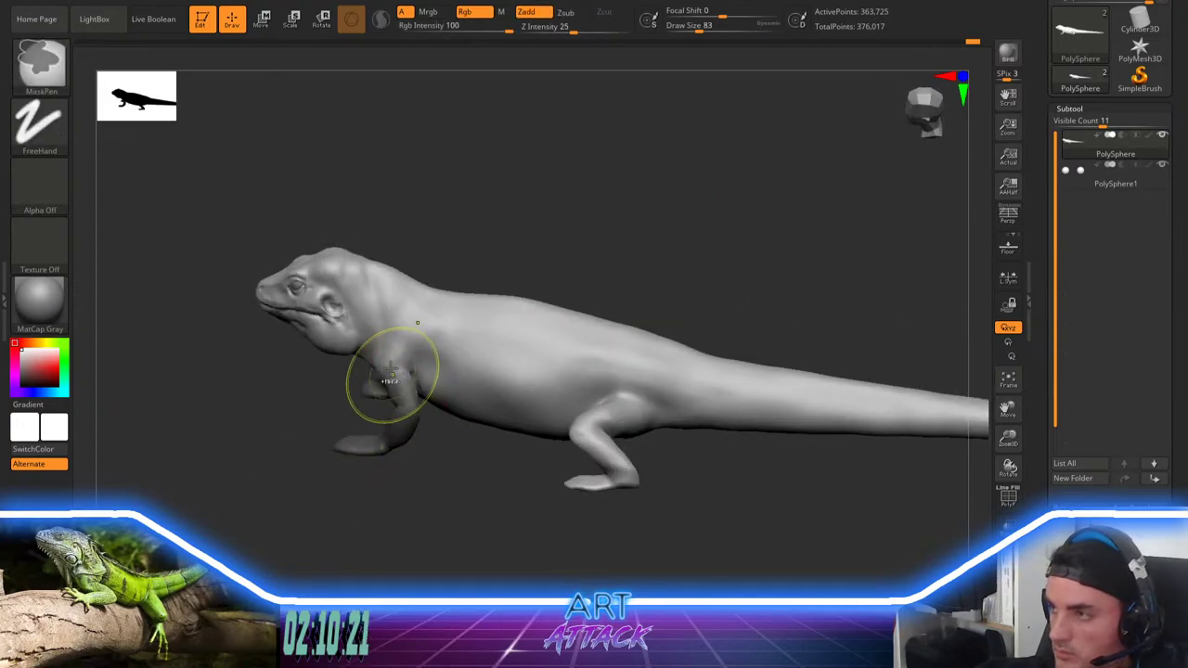
{"action": "left_click_drag", "start_coordinate": [392, 360], "coordinate": [404, 435], "text": "ctrl"}
{"action": "mouse_move", "coordinate": [382, 496]}
{"action": "left_mouse_down"}
{"action": "mouse_move", "coordinate": [487, 368]}
{"action": "mouse_move", "coordinate": [431, 396]}
{"action": "left_mouse_up"}
{"action": "left_click_drag", "start_coordinate": [477, 451], "coordinate": [539, 419]}
{"action": "key", "text": "r"}
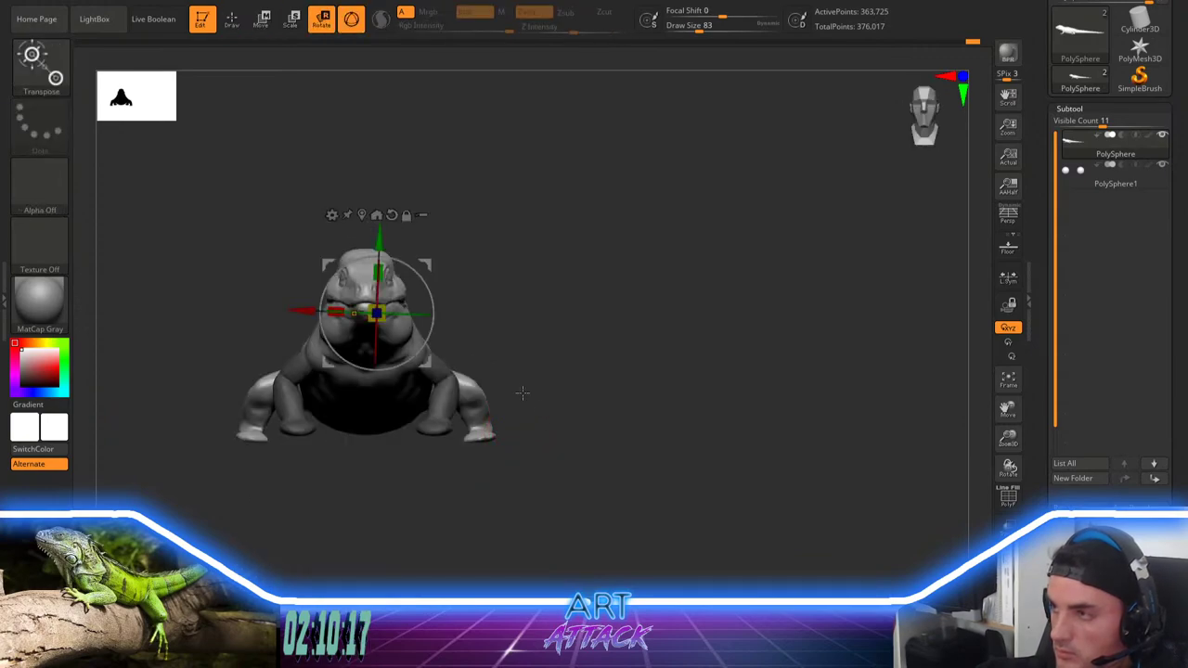
{"action": "left_click", "coordinate": [493, 363], "text": "ctrl"}
Step: Adjust the placement and rotation of the unmasked front legs with the transform gizmo
{"action": "left_click_drag", "start_coordinate": [376, 314], "coordinate": [390, 295]}
{"action": "left_click_drag", "start_coordinate": [587, 275], "coordinate": [666, 268]}
{"action": "key", "text": "q"}
{"action": "key", "text": "w"}
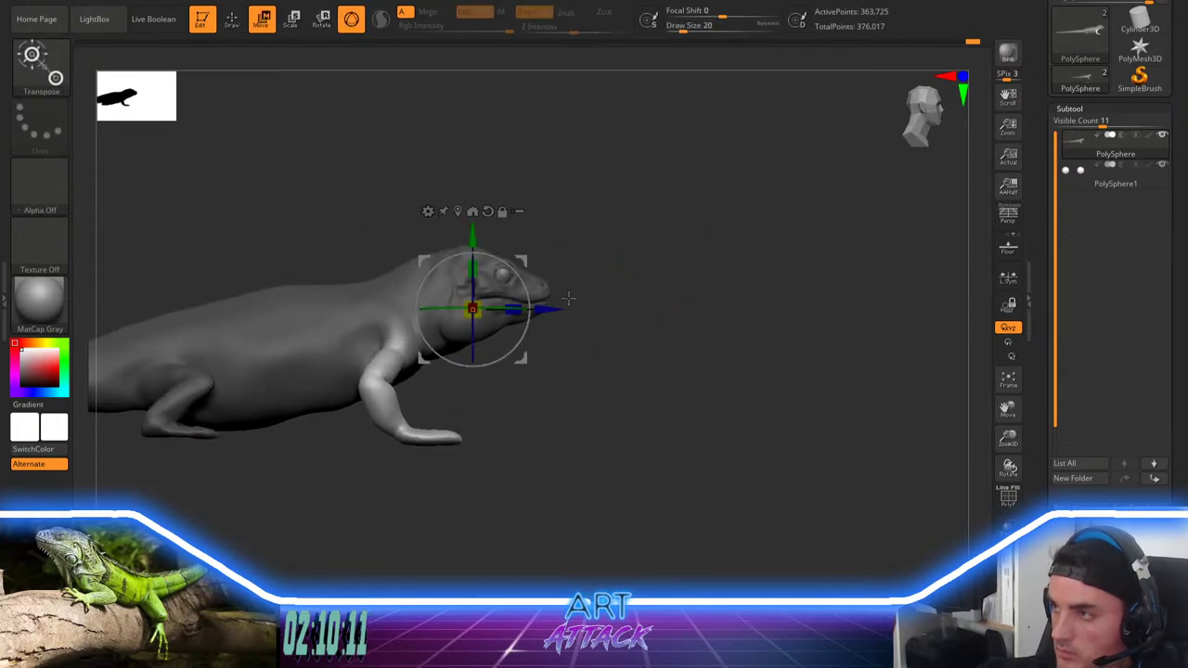
{"action": "key", "text": "r"}
{"action": "left_click_drag", "start_coordinate": [479, 302], "coordinate": [478, 304]}
{"action": "key", "text": "q"}
{"action": "mouse_move", "coordinate": [637, 265]}
{"action": "left_mouse_down"}
{"action": "mouse_move", "coordinate": [615, 283]}
{"action": "mouse_move", "coordinate": [535, 279]}
{"action": "mouse_move", "coordinate": [591, 277]}
{"action": "mouse_move", "coordinate": [667, 297]}
{"action": "mouse_move", "coordinate": [653, 292]}
{"action": "left_mouse_up"}
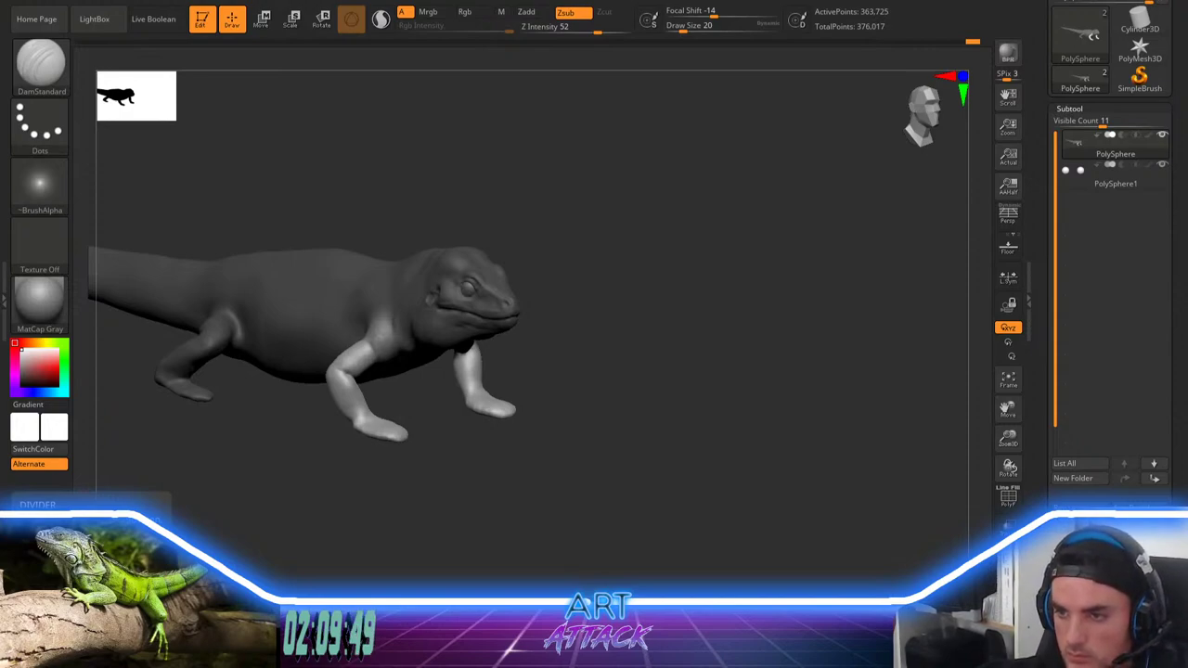
Step: Clear the mask and isolate the head, chest and front legs by hiding the rest of the body
{"action": "left_click_drag", "start_coordinate": [711, 276], "coordinate": [686, 338]}
{"action": "mouse_move", "coordinate": [692, 271]}
{"action": "left_mouse_down", "text": "alt"}
{"action": "mouse_move", "coordinate": [687, 263]}
{"action": "mouse_move", "coordinate": [711, 260]}
{"action": "left_mouse_up", "text": "alt"}
{"action": "key", "text": "space"}
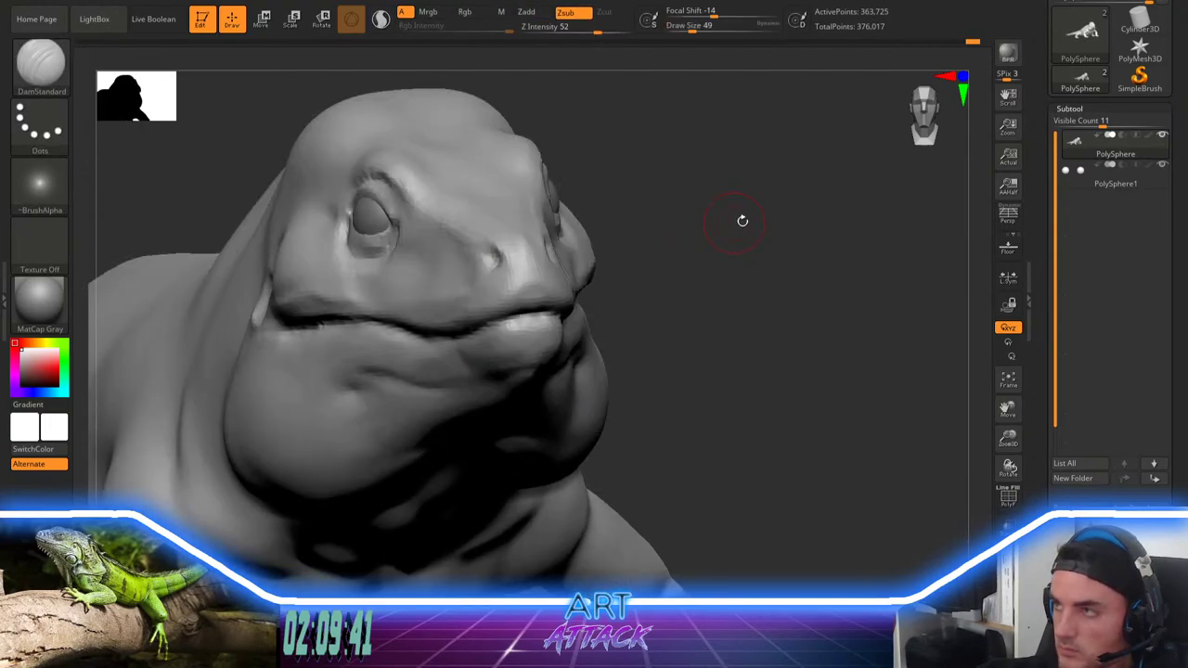
{"action": "mouse_move", "coordinate": [742, 220]}
{"action": "left_mouse_down", "text": "alt"}
{"action": "mouse_move", "coordinate": [718, 217]}
{"action": "mouse_move", "coordinate": [722, 202]}
{"action": "mouse_move", "coordinate": [693, 239]}
{"action": "mouse_move", "coordinate": [697, 252]}
{"action": "left_mouse_up", "text": "alt"}
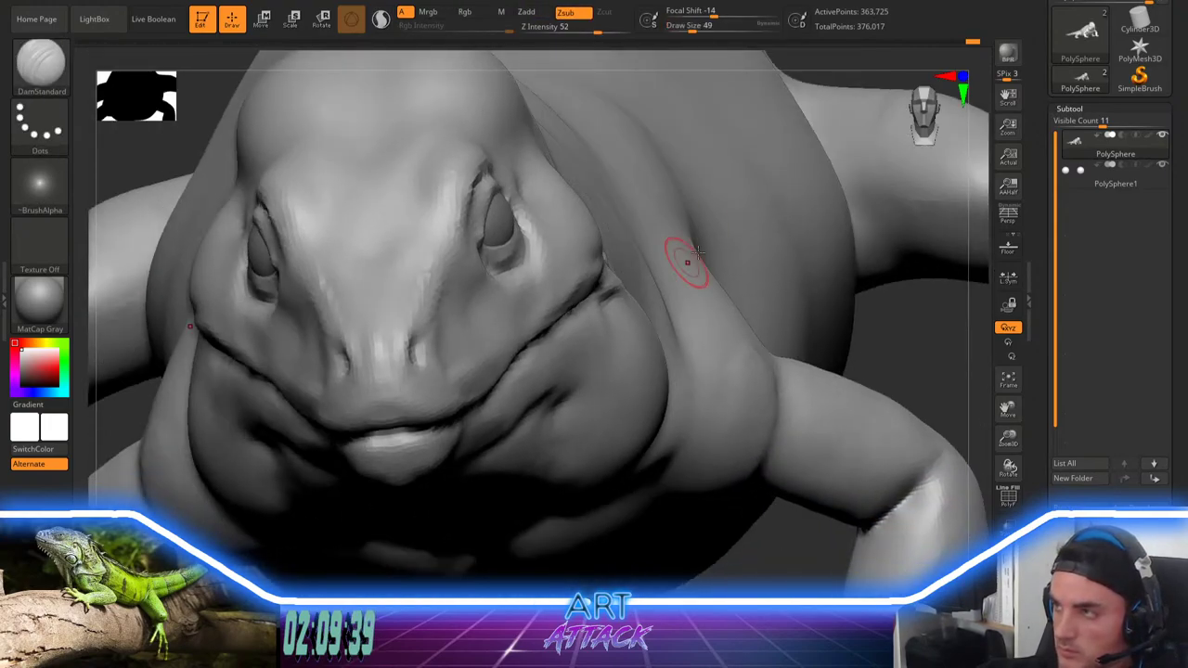
{"action": "key", "text": "space"}
{"action": "left_click_drag", "start_coordinate": [610, 210], "coordinate": [615, 212]}
{"action": "key", "text": "f"}
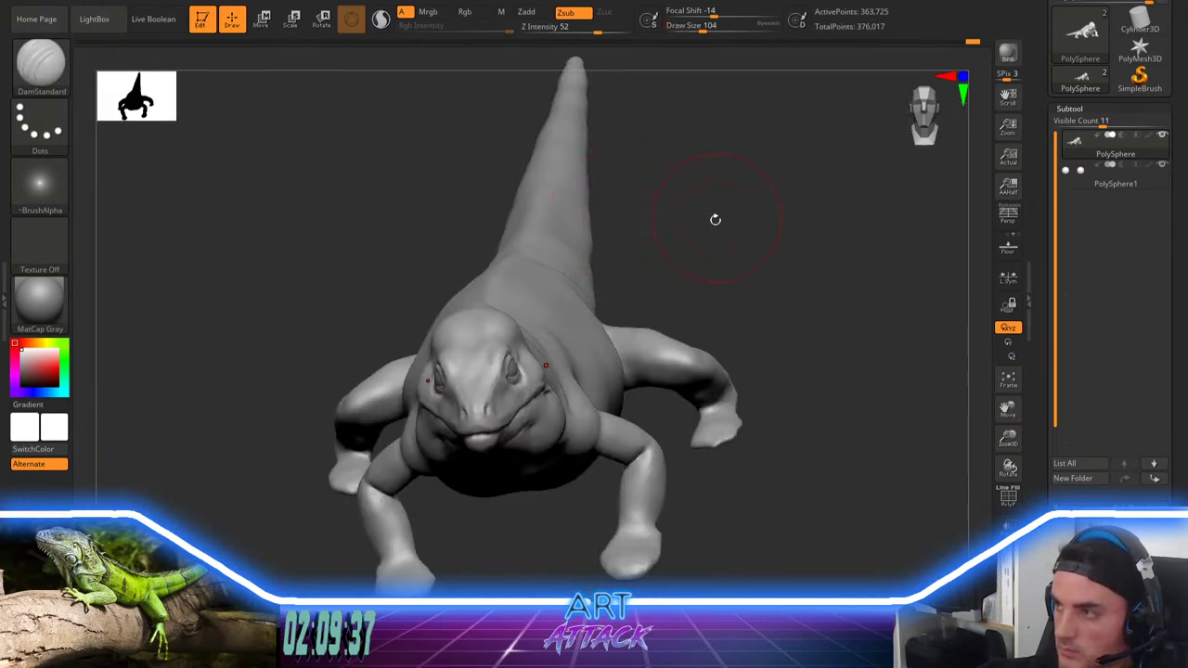
{"action": "mouse_move", "coordinate": [715, 220]}
{"action": "left_mouse_down"}
{"action": "mouse_move", "coordinate": [670, 229]}
{"action": "mouse_move", "coordinate": [567, 406]}
{"action": "mouse_move", "coordinate": [631, 467]}
{"action": "left_mouse_up"}
{"action": "left_click_drag", "start_coordinate": [217, 424], "coordinate": [591, 155], "text": "ctrl+shift"}
{"action": "left_click_drag", "start_coordinate": [695, 191], "coordinate": [657, 217]}
{"action": "key", "text": "f"}
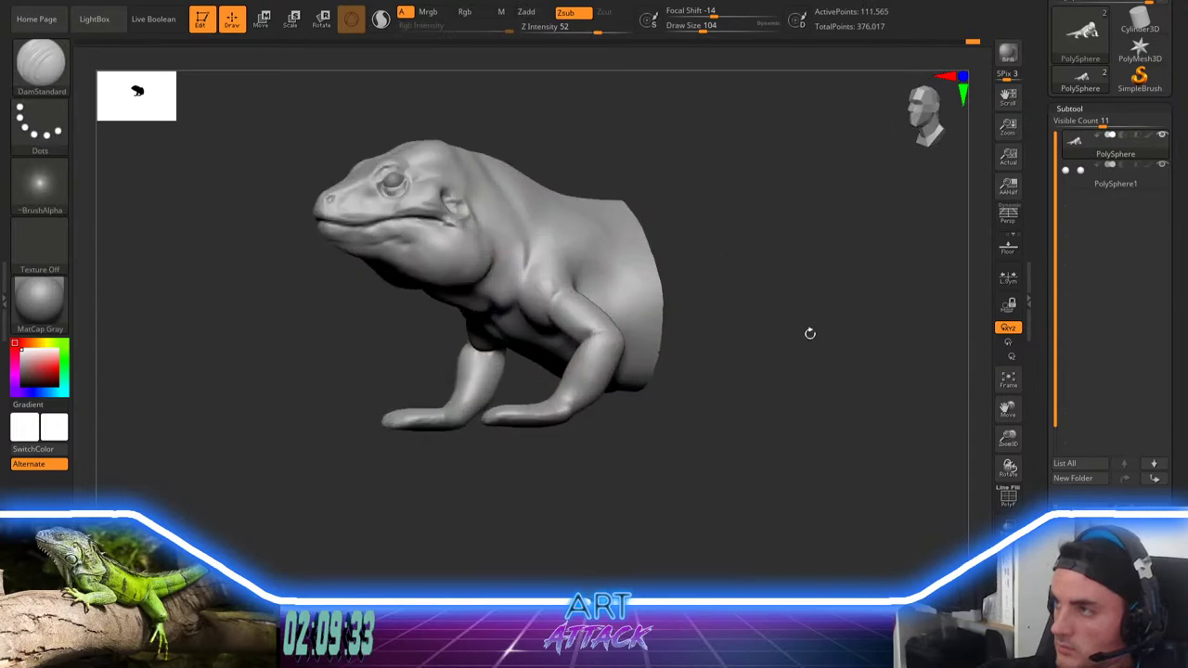
{"action": "mouse_move", "coordinate": [809, 332]}
{"action": "left_mouse_down"}
{"action": "mouse_move", "coordinate": [795, 191]}
{"action": "mouse_move", "coordinate": [745, 252]}
{"action": "mouse_move", "coordinate": [692, 279]}
{"action": "left_mouse_up"}
{"action": "left_click_drag", "start_coordinate": [594, 181], "coordinate": [586, 209]}
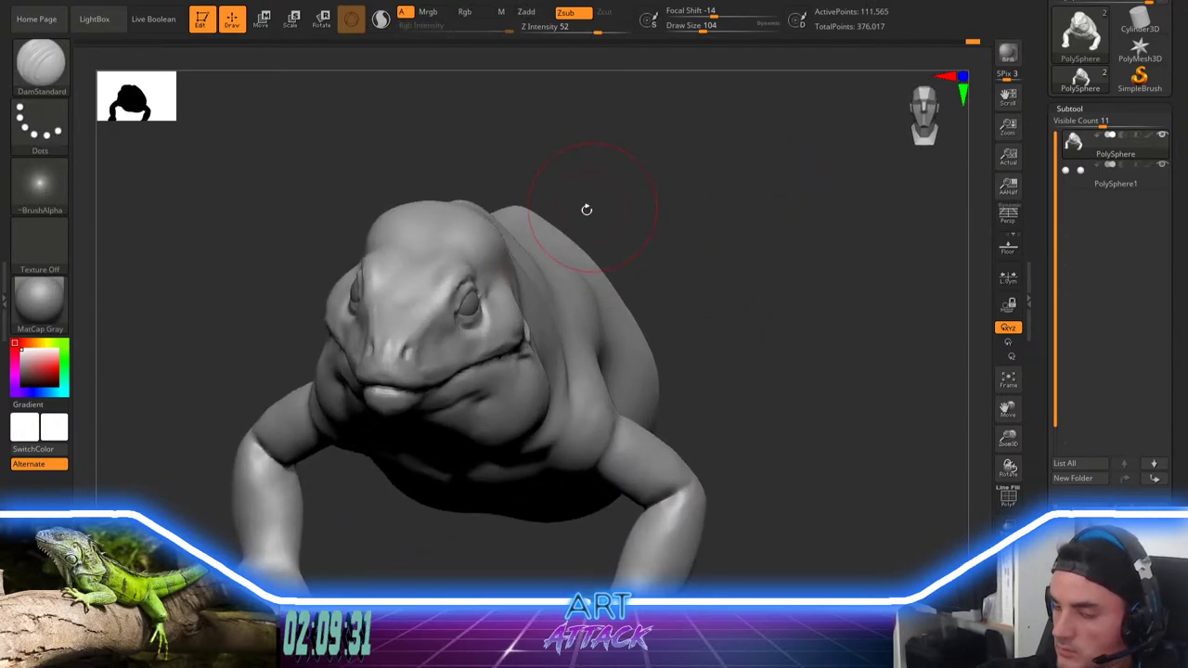
Step: Reshape the sides of the skull above and behind the eyes with the Move brush, using draw size 59
{"action": "key", "text": "b"}
{"action": "key", "text": "m"}
{"action": "key", "text": "v"}
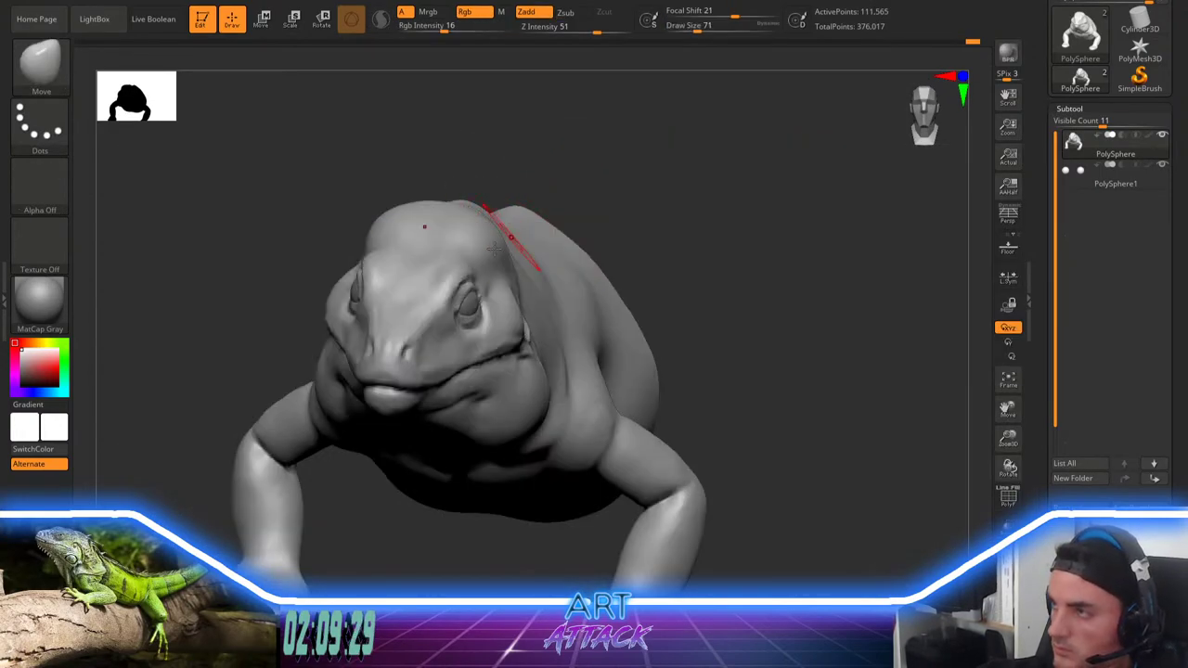
{"action": "key", "text": "s"}
{"action": "key", "text": "s"}
{"action": "mouse_move", "coordinate": [497, 240]}
{"action": "left_mouse_down"}
{"action": "mouse_move", "coordinate": [488, 256]}
{"action": "mouse_move", "coordinate": [514, 254]}
{"action": "left_mouse_up"}
{"action": "key", "text": "s"}
{"action": "key", "text": "bracketleft"}
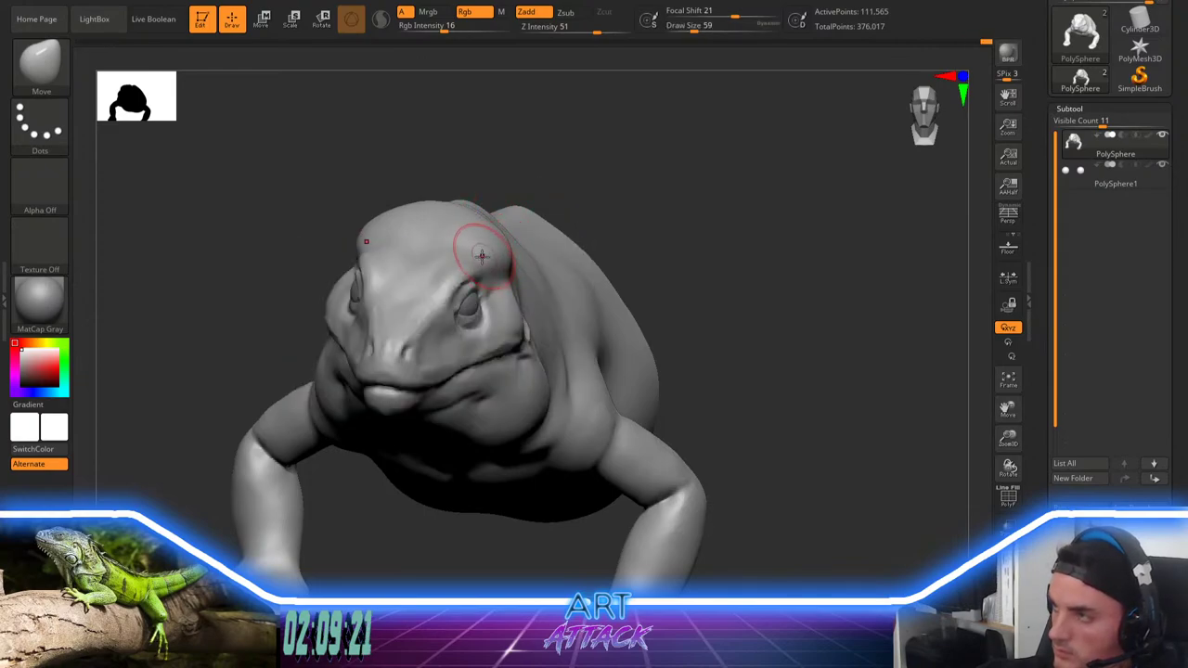
{"action": "key", "text": "ctrl+z"}
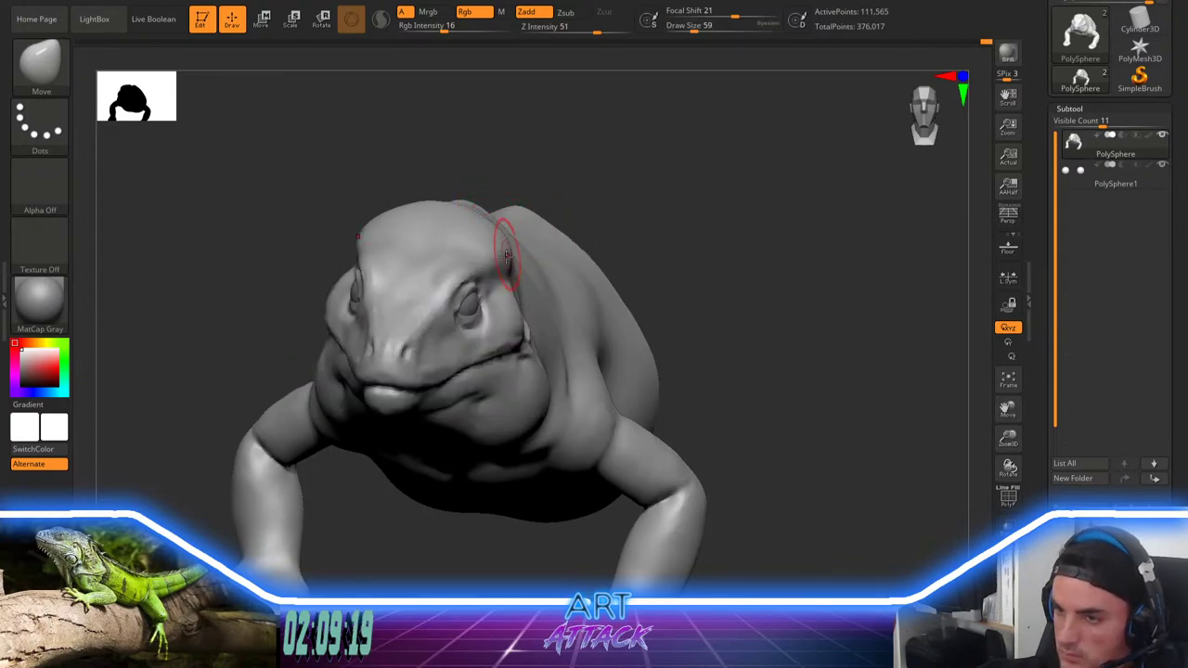
{"action": "left_click_drag", "start_coordinate": [634, 251], "coordinate": [523, 343]}
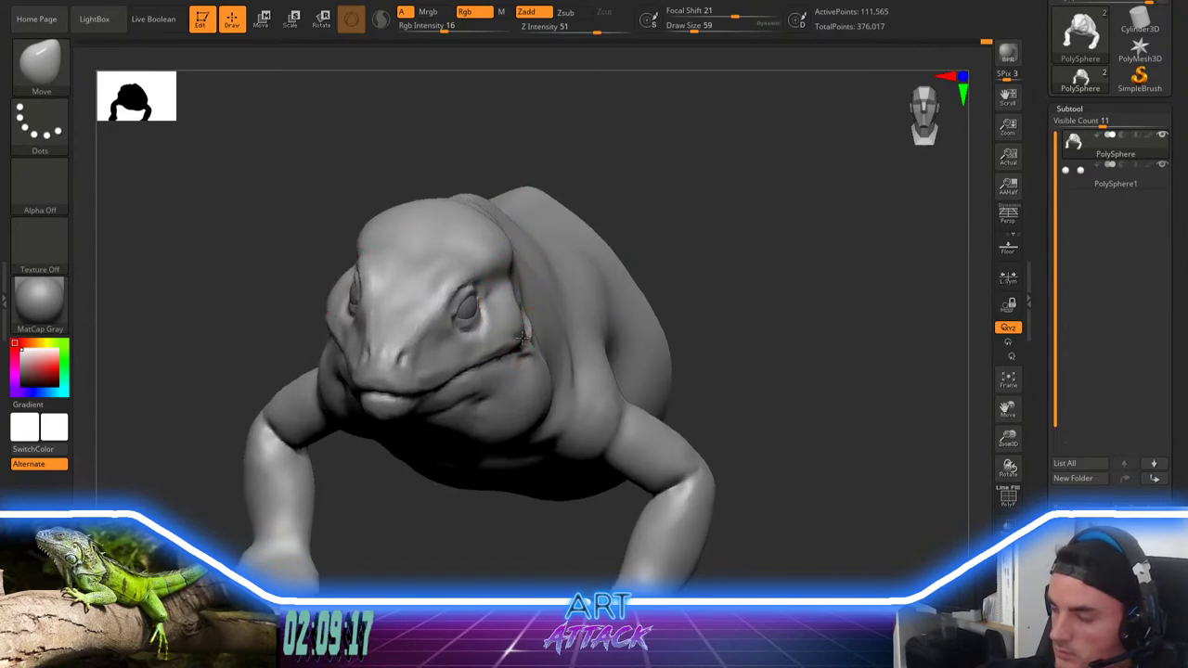
Step: Adjust the shape of the cheeks and jaw corners with the Move brush at draw sizes 128 and 116
{"action": "left_click_drag", "start_coordinate": [488, 526], "coordinate": [465, 481]}
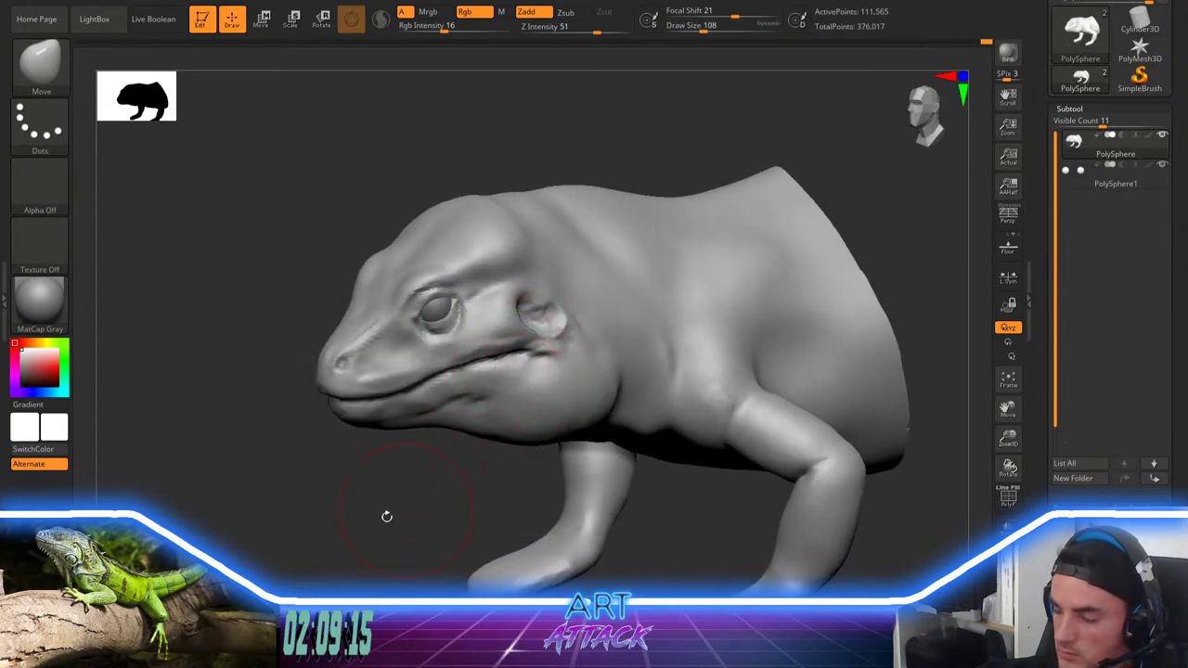
{"action": "left_click_drag", "start_coordinate": [386, 517], "coordinate": [543, 455]}
{"action": "key", "text": "]"}
{"action": "key", "text": "]"}
{"action": "key", "text": "]"}
{"action": "key", "text": "]"}
{"action": "key", "text": "]"}
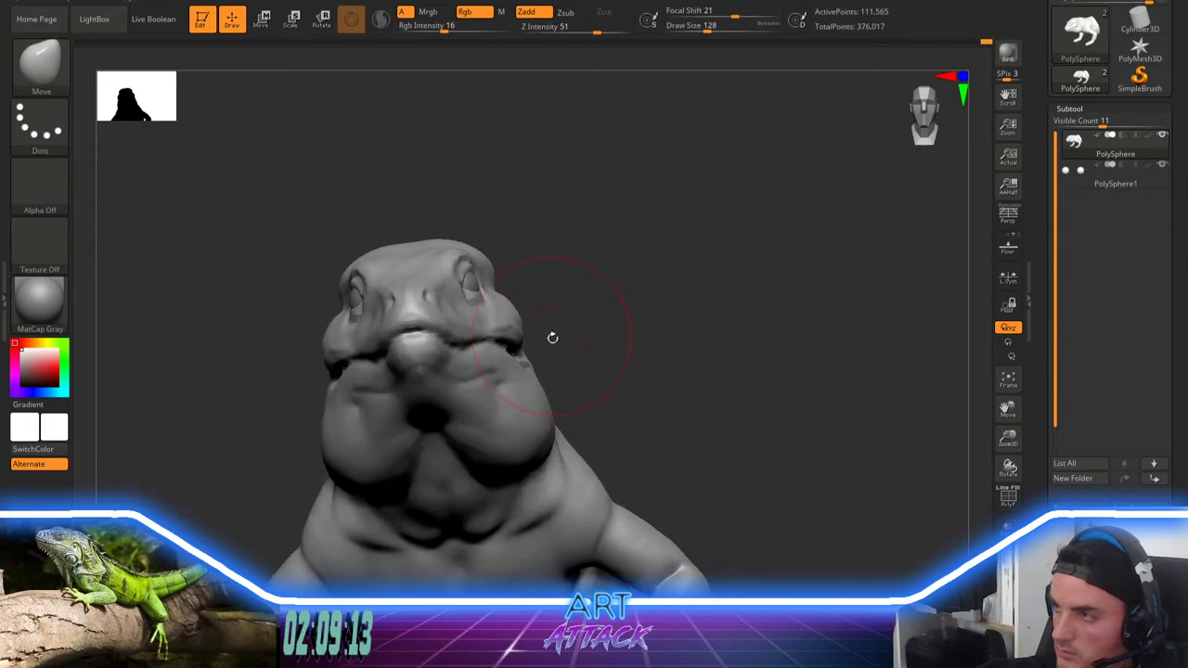
{"action": "left_click_drag", "start_coordinate": [552, 338], "coordinate": [537, 388]}
{"action": "left_click_drag", "start_coordinate": [647, 268], "coordinate": [506, 350]}
{"action": "key", "text": "s"}
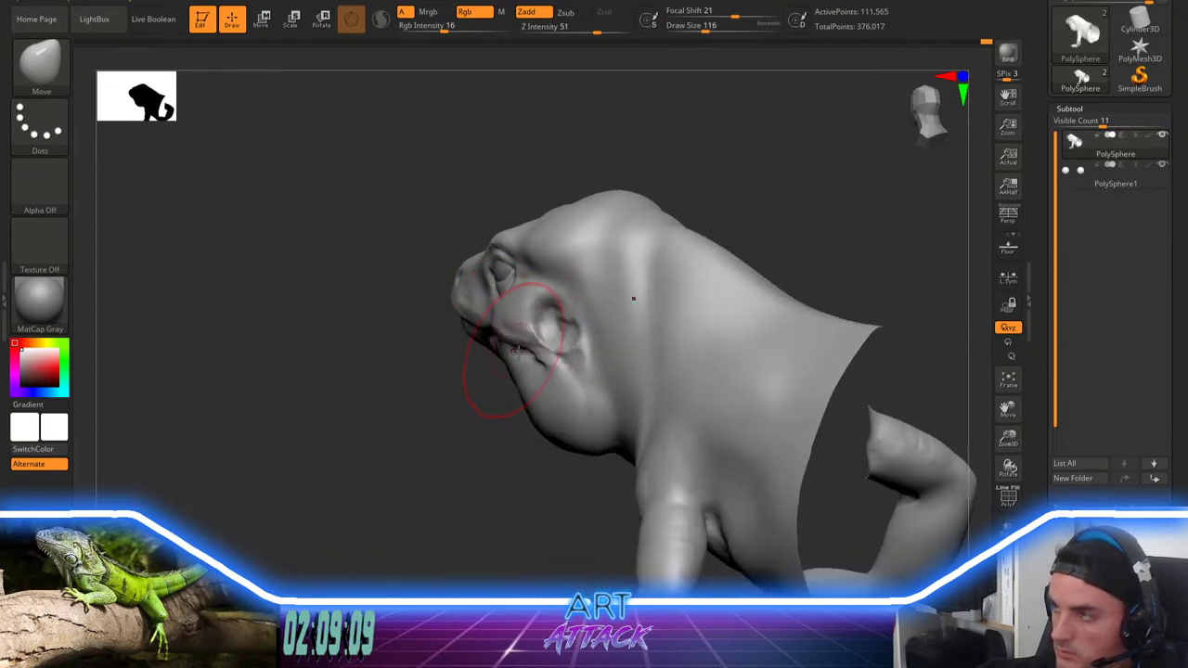
{"action": "mouse_move", "coordinate": [473, 434]}
{"action": "left_mouse_down"}
{"action": "mouse_move", "coordinate": [689, 340]}
{"action": "mouse_move", "coordinate": [696, 354]}
{"action": "mouse_move", "coordinate": [668, 359]}
{"action": "mouse_move", "coordinate": [663, 342]}
{"action": "mouse_move", "coordinate": [664, 356]}
{"action": "mouse_move", "coordinate": [660, 315]}
{"action": "left_mouse_up"}
{"action": "key", "text": "s"}
{"action": "key", "text": "space"}
{"action": "left_click", "coordinate": [654, 337]}
{"action": "key", "text": "space"}
{"action": "mouse_move", "coordinate": [660, 315]}
{"action": "left_mouse_down"}
{"action": "mouse_move", "coordinate": [647, 247]}
{"action": "mouse_move", "coordinate": [622, 287]}
{"action": "mouse_move", "coordinate": [655, 348]}
{"action": "mouse_move", "coordinate": [644, 266]}
{"action": "mouse_move", "coordinate": [628, 276]}
{"action": "left_mouse_up"}
Step: Carve creases under the chin and along the inner edges of the jowls with DamStandard at draw sizes 65 and 59
{"action": "key", "text": "b"}
{"action": "key", "text": "d"}
{"action": "key", "text": "s"}
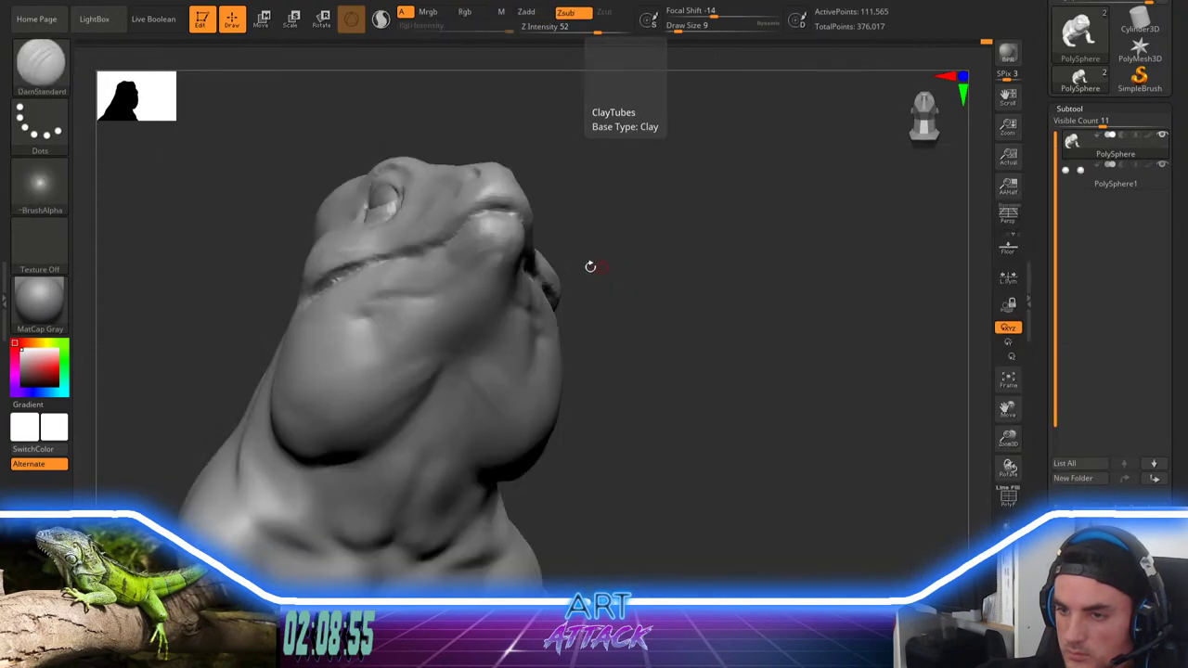
{"action": "key", "text": "space"}
{"action": "key", "text": "space"}
{"action": "key", "text": "space"}
{"action": "left_click_drag", "start_coordinate": [508, 264], "coordinate": [514, 265]}
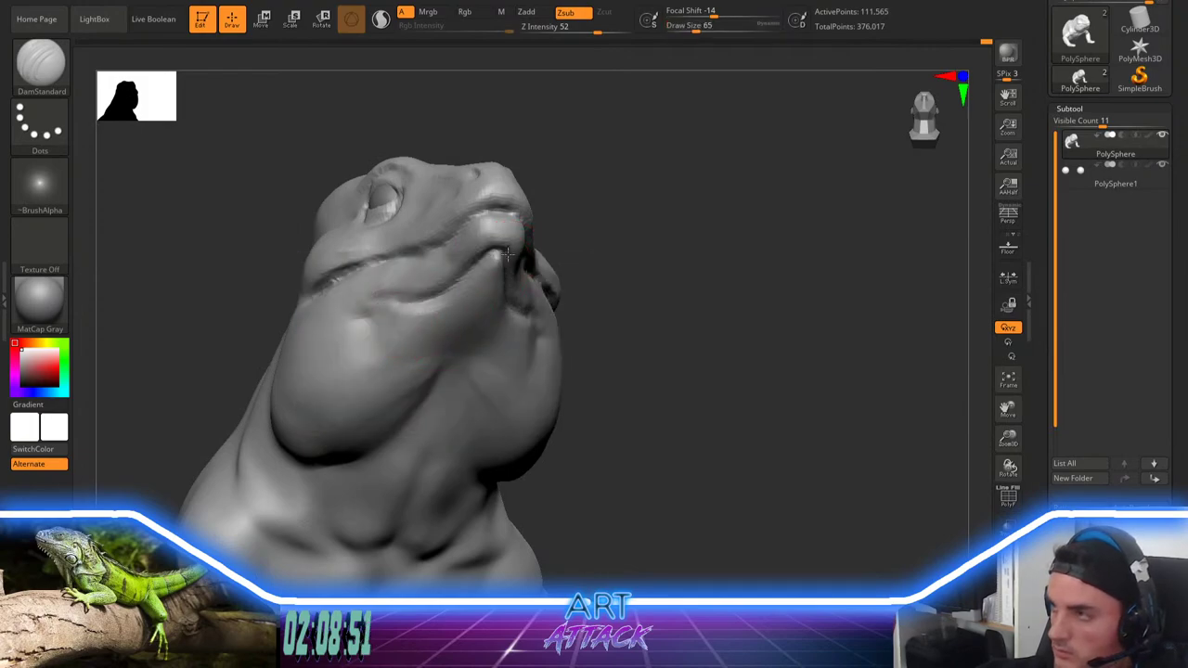
{"action": "left_click_drag", "start_coordinate": [502, 258], "coordinate": [495, 263]}
{"action": "key", "text": "space"}
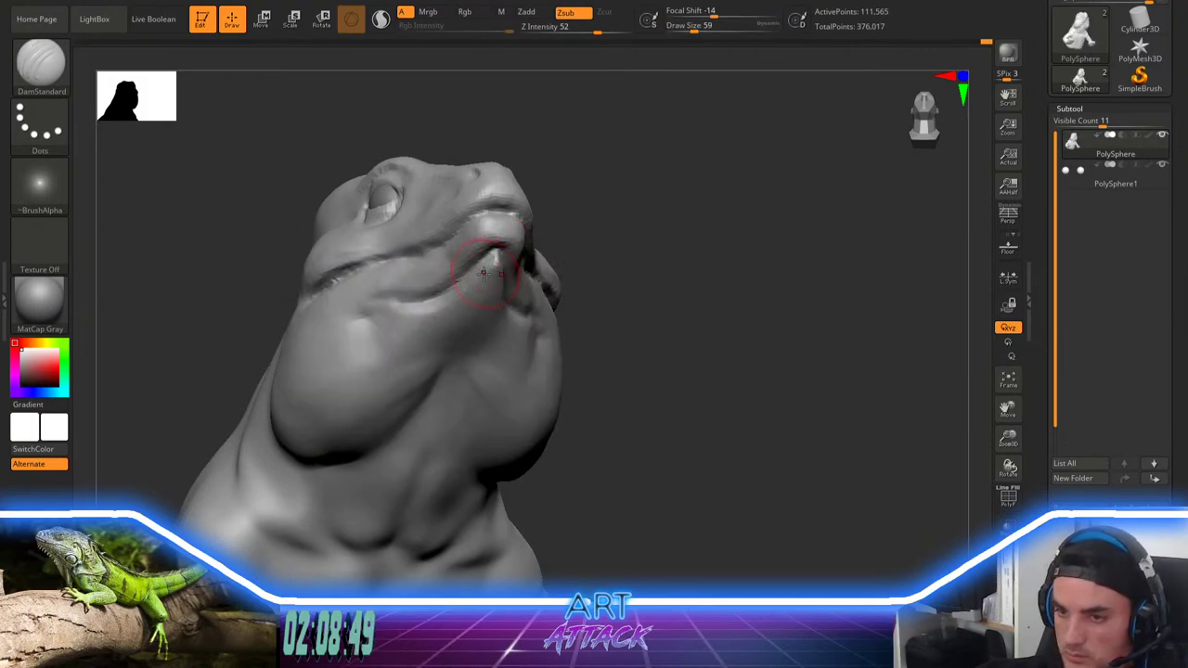
{"action": "left_click_drag", "start_coordinate": [408, 350], "coordinate": [388, 406]}
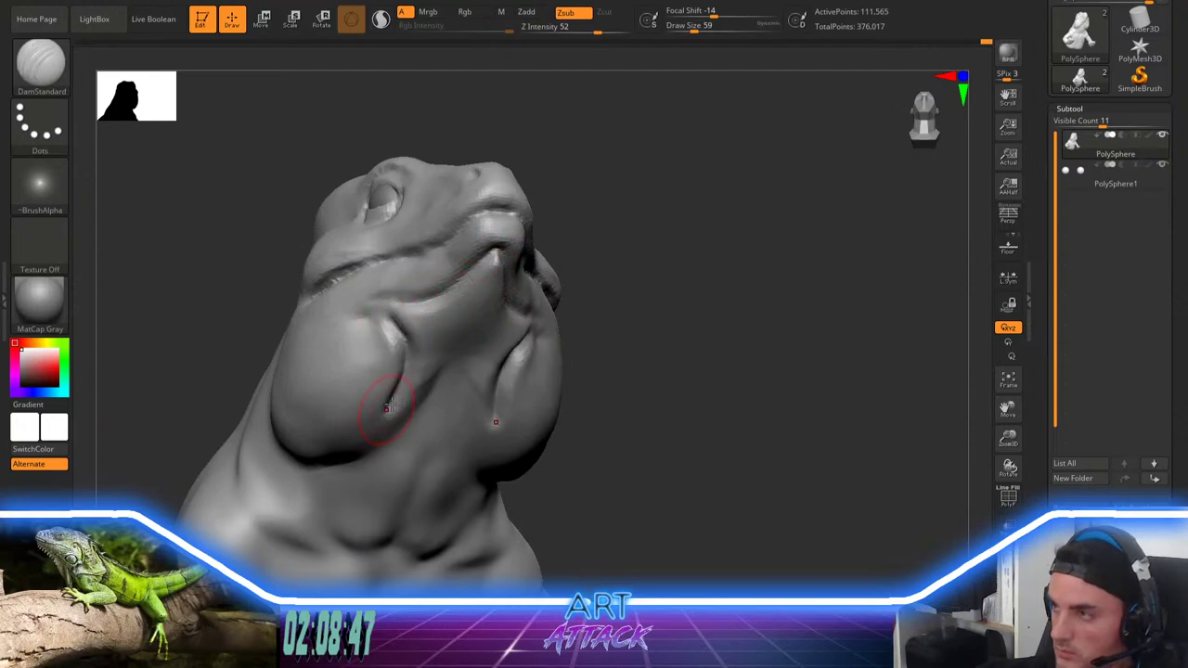
{"action": "mouse_move", "coordinate": [375, 309]}
{"action": "left_mouse_down"}
{"action": "mouse_move", "coordinate": [406, 391]}
{"action": "mouse_move", "coordinate": [384, 435]}
{"action": "left_mouse_up"}
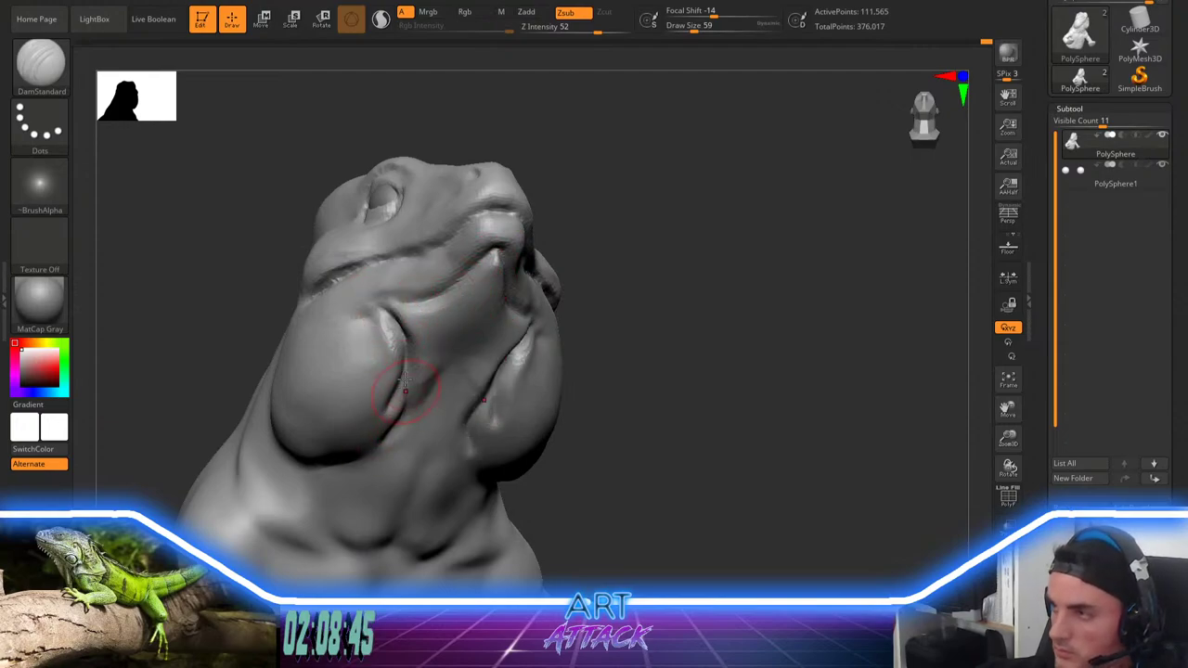
Step: Fill the throat between the jowls with ClayBuildup and smooth the creases beneath the chin
{"action": "key", "text": "b"}
{"action": "key", "text": "c"}
{"action": "key", "text": "b"}
{"action": "mouse_move", "coordinate": [427, 319]}
{"action": "left_mouse_down"}
{"action": "mouse_move", "coordinate": [488, 283]}
{"action": "mouse_move", "coordinate": [443, 314]}
{"action": "mouse_move", "coordinate": [423, 390]}
{"action": "mouse_move", "coordinate": [399, 320]}
{"action": "mouse_move", "coordinate": [427, 382]}
{"action": "mouse_move", "coordinate": [485, 267]}
{"action": "mouse_move", "coordinate": [450, 325]}
{"action": "mouse_move", "coordinate": [475, 332]}
{"action": "mouse_move", "coordinate": [396, 405]}
{"action": "mouse_move", "coordinate": [395, 383]}
{"action": "left_mouse_up"}
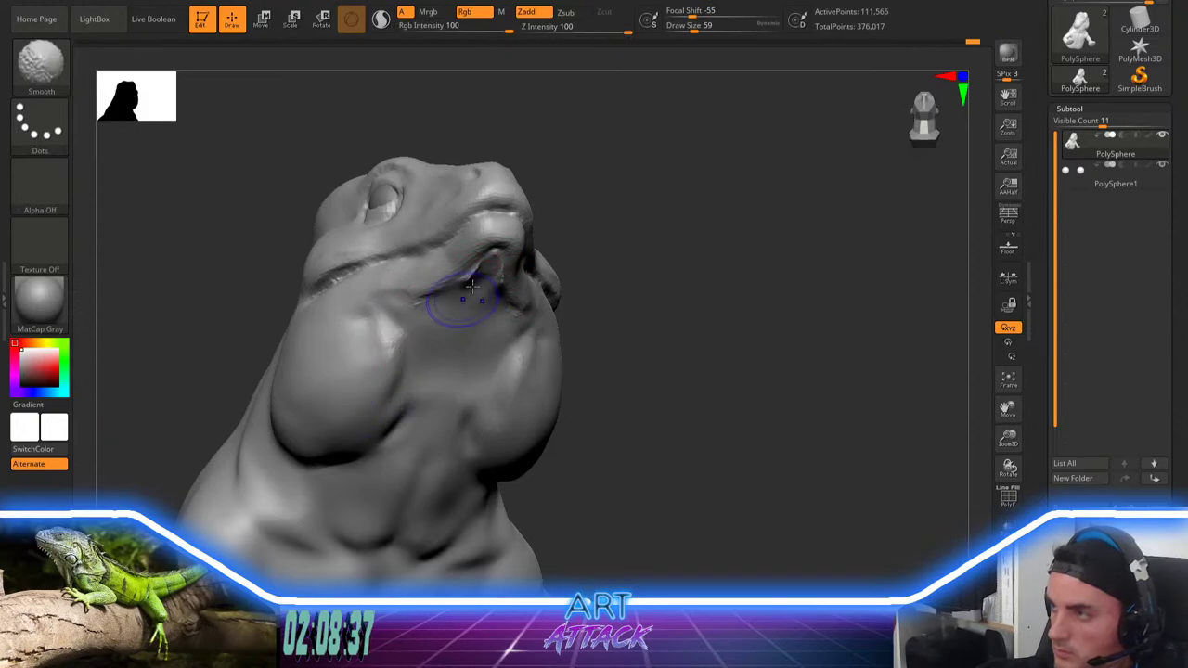
{"action": "key", "text": "space"}
{"action": "left_click_drag", "start_coordinate": [495, 246], "coordinate": [423, 294], "text": "shift"}
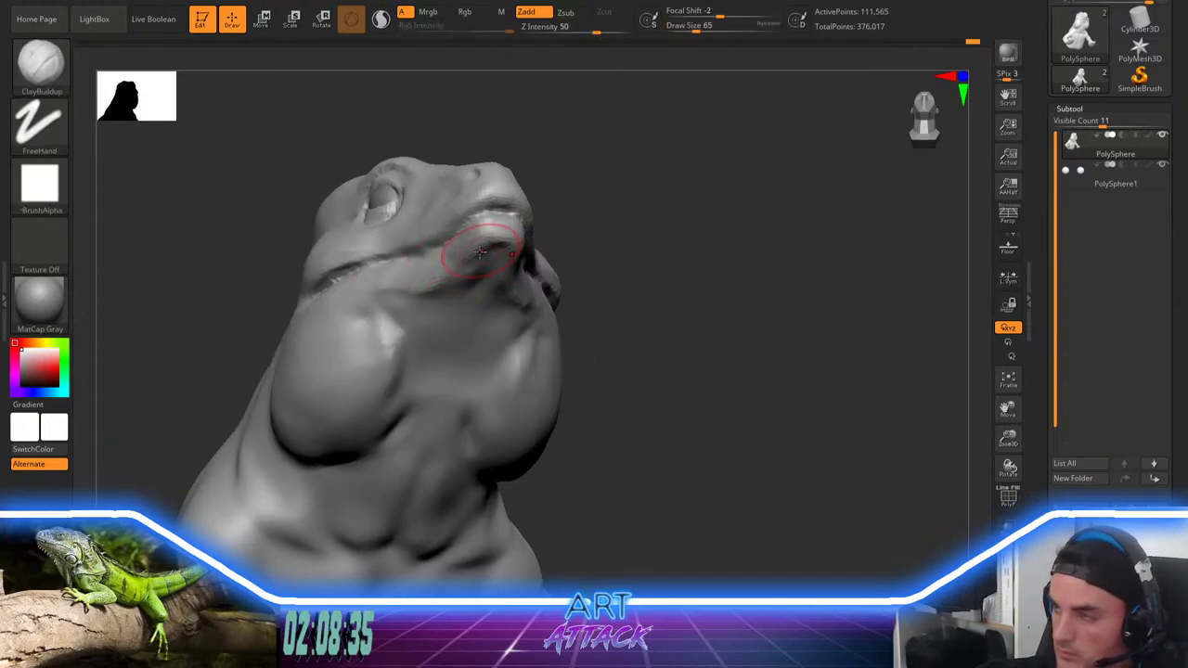
Step: Build up the underside of the lower jaw and the inner jowls with ClayBuildup at draw size 65, smoothing the transitions
{"action": "left_click_drag", "start_coordinate": [485, 252], "coordinate": [362, 299]}
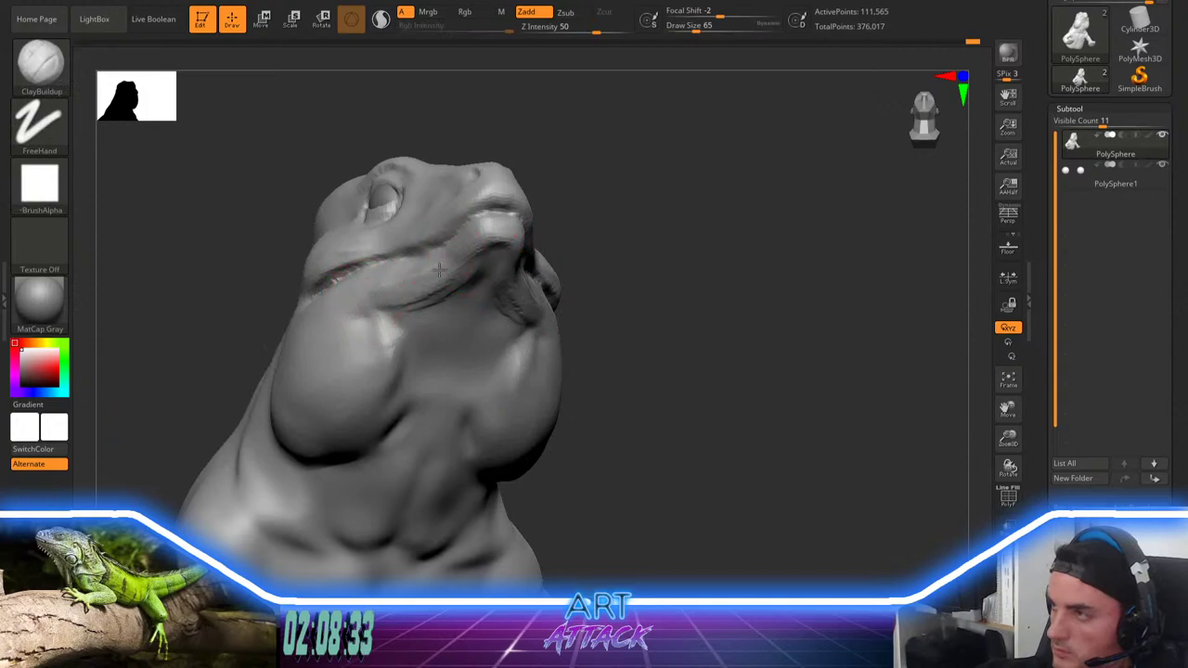
{"action": "left_click_drag", "start_coordinate": [473, 264], "coordinate": [407, 303], "text": "shift"}
{"action": "left_click_drag", "start_coordinate": [487, 242], "coordinate": [385, 301]}
{"action": "mouse_move", "coordinate": [451, 281]}
{"action": "left_mouse_down", "text": "shift"}
{"action": "mouse_move", "coordinate": [397, 309]}
{"action": "mouse_move", "coordinate": [388, 438]}
{"action": "left_mouse_up", "text": "shift"}
{"action": "mouse_move", "coordinate": [395, 342]}
{"action": "left_mouse_down"}
{"action": "mouse_move", "coordinate": [403, 394]}
{"action": "mouse_move", "coordinate": [383, 455]}
{"action": "left_mouse_up"}
{"action": "left_click_drag", "start_coordinate": [486, 363], "coordinate": [468, 453]}
{"action": "mouse_move", "coordinate": [486, 388]}
{"action": "left_mouse_down"}
{"action": "mouse_move", "coordinate": [495, 470]}
{"action": "mouse_move", "coordinate": [506, 460]}
{"action": "mouse_move", "coordinate": [507, 347]}
{"action": "mouse_move", "coordinate": [449, 424]}
{"action": "left_mouse_up"}
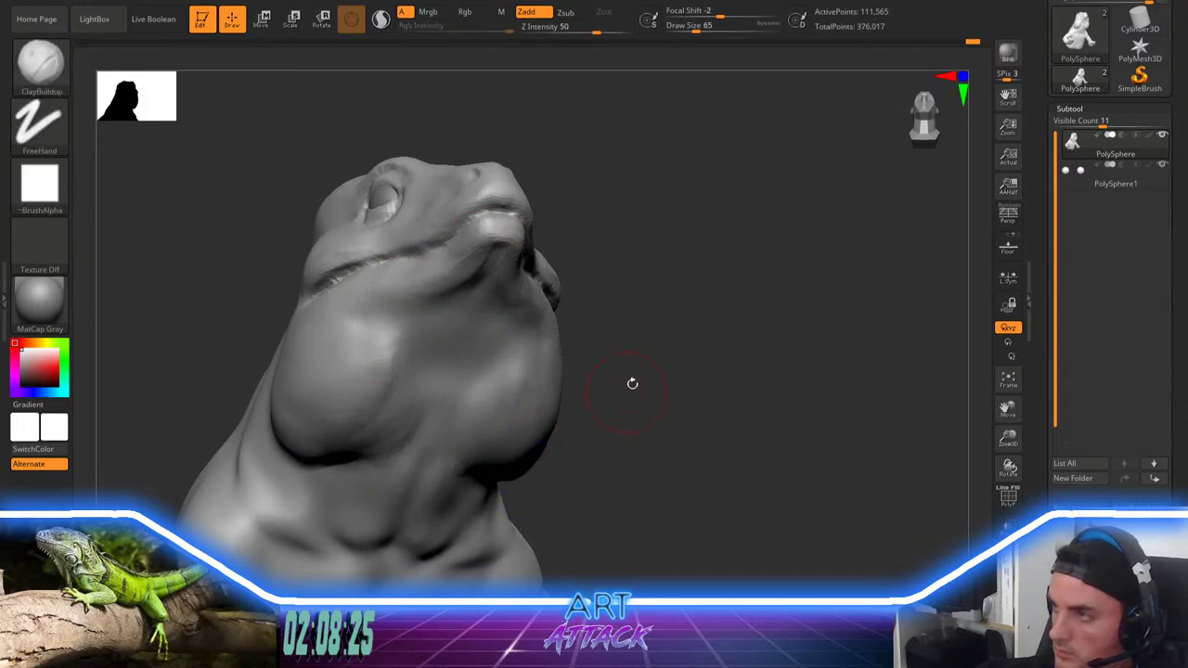
Step: Build up the inner faces of both jowls with ClayBuildup at draw size 65 and smooth the strokes
{"action": "left_click_drag", "start_coordinate": [631, 384], "coordinate": [647, 360]}
{"action": "left_click_drag", "start_coordinate": [662, 320], "coordinate": [649, 311]}
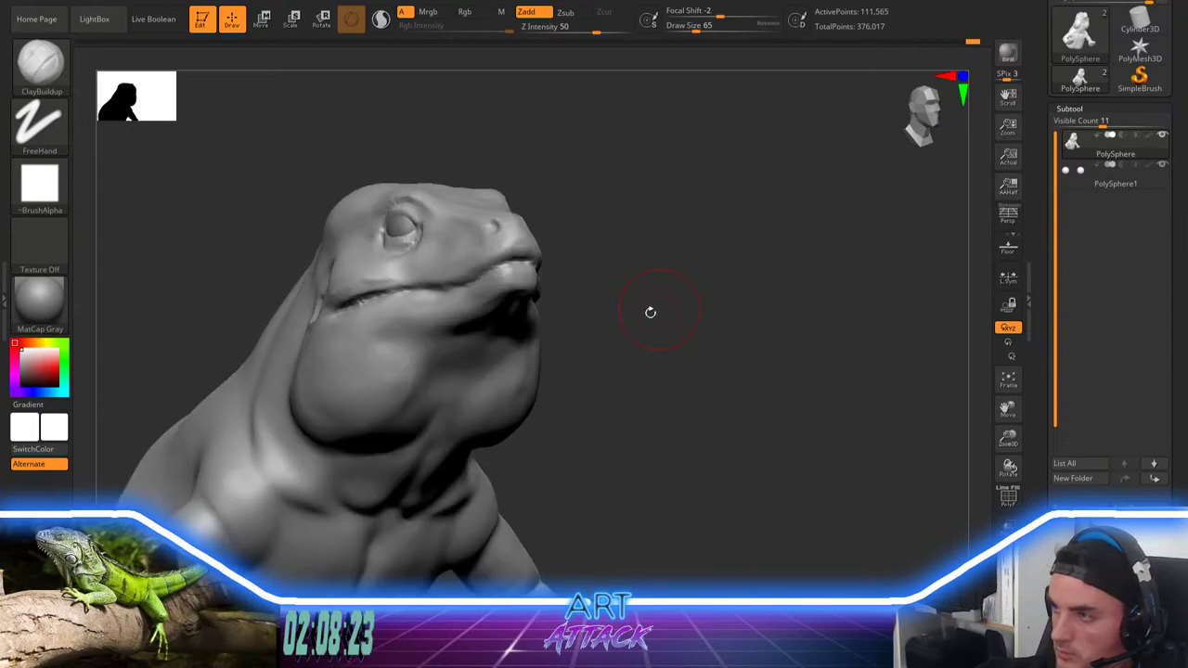
{"action": "left_click_drag", "start_coordinate": [513, 358], "coordinate": [475, 419]}
{"action": "mouse_move", "coordinate": [500, 376]}
{"action": "left_mouse_down"}
{"action": "mouse_move", "coordinate": [492, 425]}
{"action": "mouse_move", "coordinate": [515, 411]}
{"action": "left_mouse_up"}
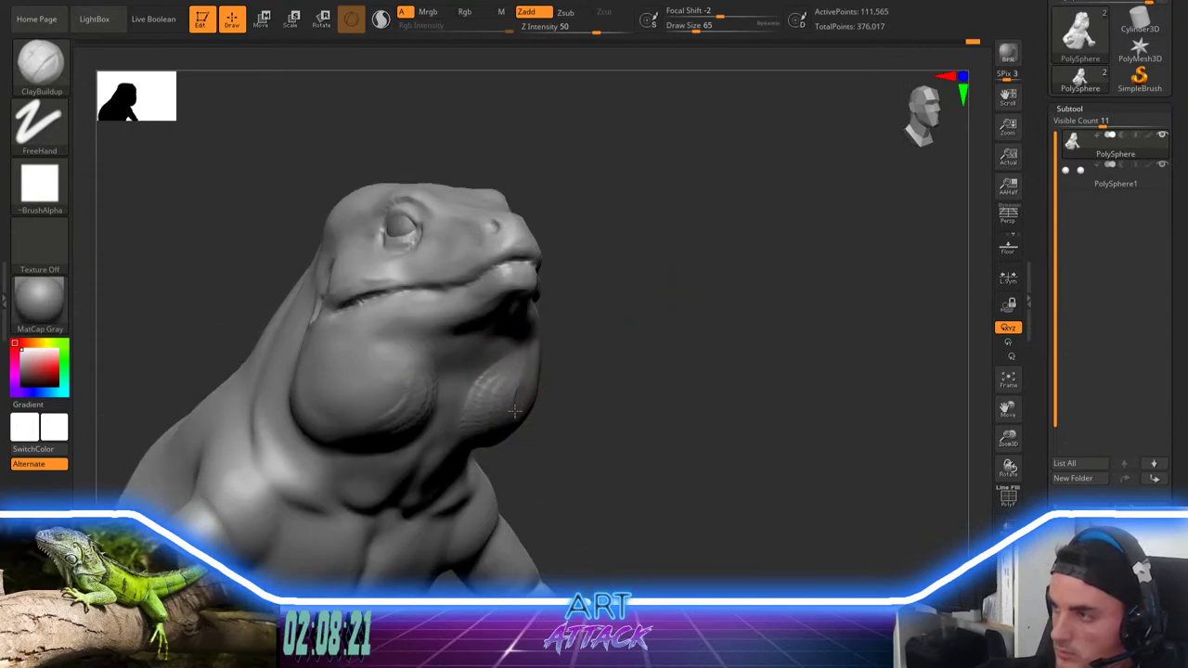
{"action": "key", "text": "shift"}
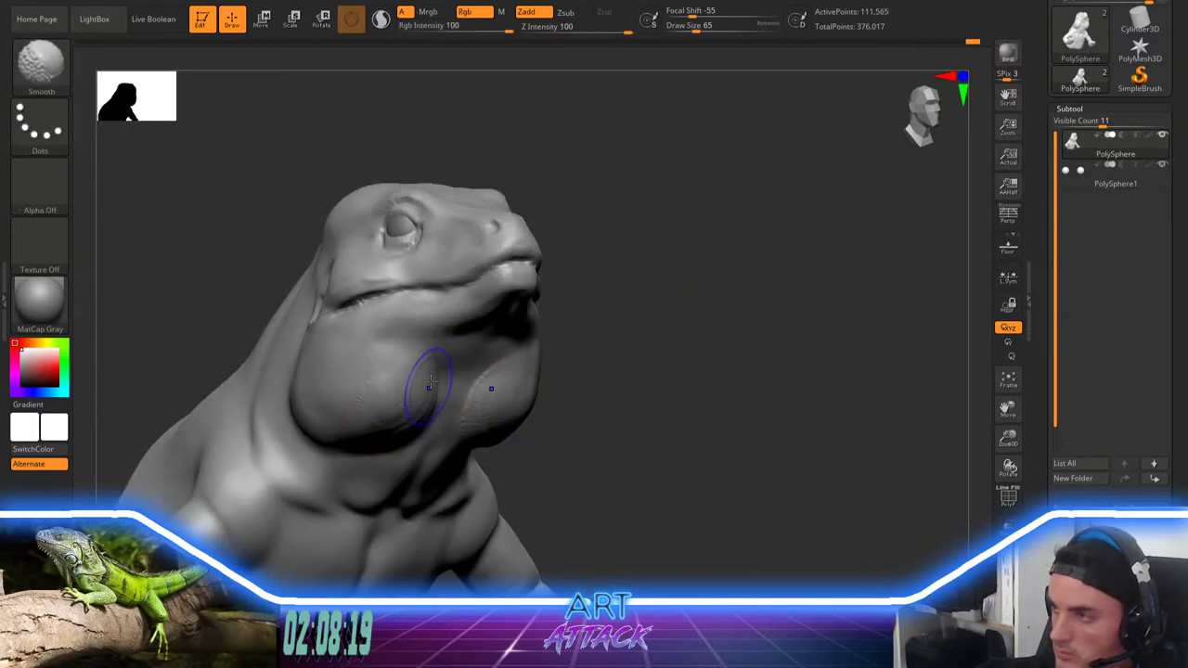
{"action": "mouse_move", "coordinate": [406, 423]}
{"action": "left_mouse_down", "text": "shift"}
{"action": "mouse_move", "coordinate": [377, 397]}
{"action": "mouse_move", "coordinate": [357, 399]}
{"action": "left_mouse_up", "text": "shift"}
Step: Add volume to the outer jowls below the mouth corners with ClayBuildup, enlarging the draw size to 97, and smooth the surface
{"action": "left_click_drag", "start_coordinate": [568, 349], "coordinate": [614, 327]}
{"action": "key", "text": "space"}
{"action": "left_click_drag", "start_coordinate": [601, 312], "coordinate": [607, 312]}
{"action": "mouse_move", "coordinate": [310, 389]}
{"action": "left_mouse_down"}
{"action": "mouse_move", "coordinate": [328, 374]}
{"action": "mouse_move", "coordinate": [315, 405]}
{"action": "mouse_move", "coordinate": [338, 408]}
{"action": "mouse_move", "coordinate": [319, 383]}
{"action": "mouse_move", "coordinate": [369, 394]}
{"action": "left_mouse_up"}
{"action": "mouse_move", "coordinate": [591, 358]}
{"action": "left_mouse_down"}
{"action": "mouse_move", "coordinate": [618, 291]}
{"action": "mouse_move", "coordinate": [601, 314]}
{"action": "left_mouse_up"}
{"action": "key", "text": "space"}
{"action": "mouse_move", "coordinate": [603, 318]}
{"action": "left_mouse_down"}
{"action": "mouse_move", "coordinate": [631, 370]}
{"action": "mouse_move", "coordinate": [642, 335]}
{"action": "left_mouse_up"}
{"action": "key", "text": "bracketright"}
{"action": "key", "text": "bracketright"}
{"action": "key", "text": "bracketright"}
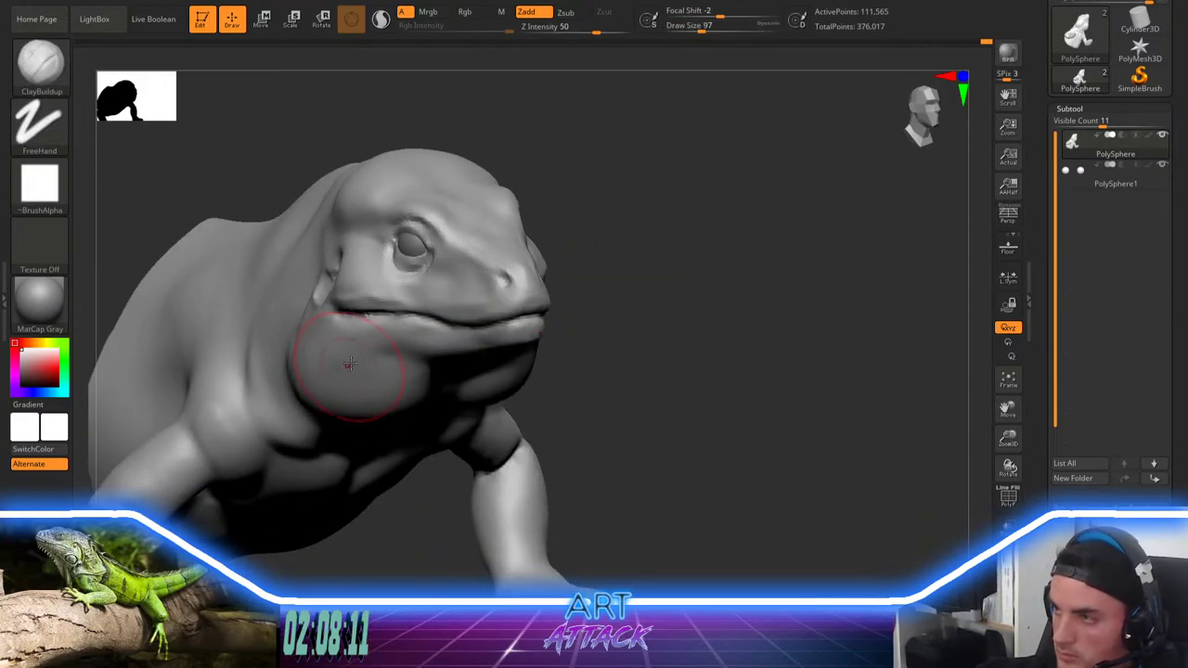
{"action": "mouse_move", "coordinate": [347, 358]}
{"action": "left_mouse_down"}
{"action": "mouse_move", "coordinate": [346, 386]}
{"action": "mouse_move", "coordinate": [361, 368]}
{"action": "mouse_move", "coordinate": [390, 389]}
{"action": "mouse_move", "coordinate": [323, 369]}
{"action": "mouse_move", "coordinate": [381, 382]}
{"action": "mouse_move", "coordinate": [343, 381]}
{"action": "left_mouse_up"}
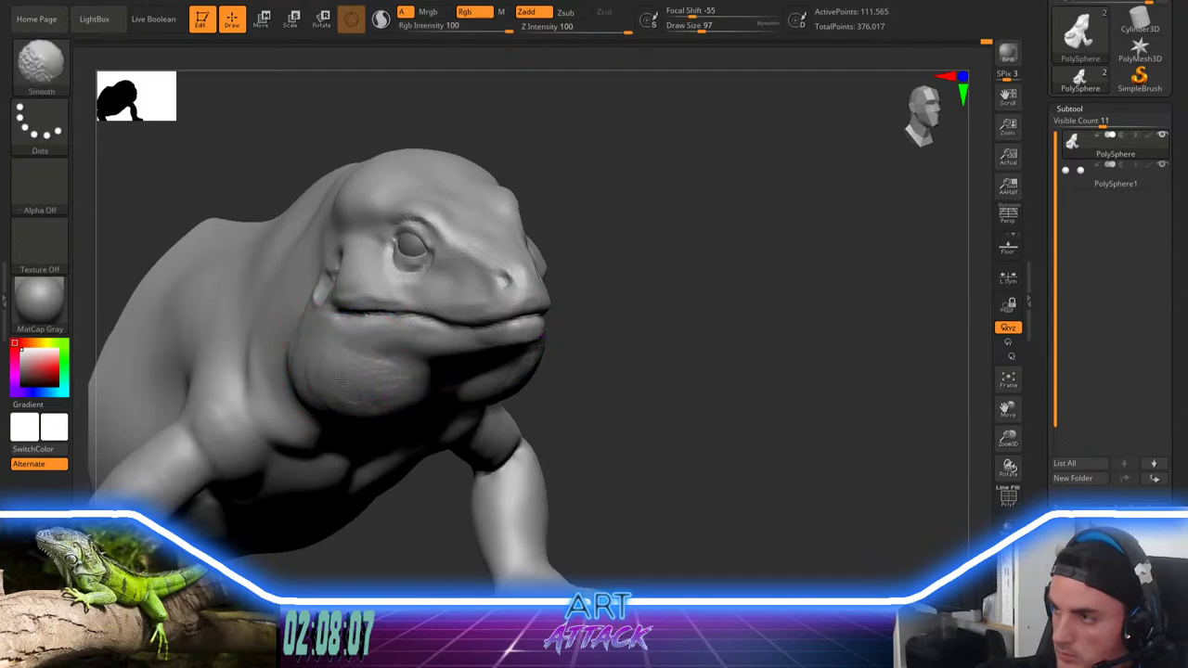
Step: Set the ClayBuildup draw size to 77 for working on the side of the head
{"action": "mouse_move", "coordinate": [687, 363]}
{"action": "left_mouse_down"}
{"action": "mouse_move", "coordinate": [674, 310]}
{"action": "mouse_move", "coordinate": [679, 349]}
{"action": "left_mouse_up"}
{"action": "key", "text": "space"}
{"action": "mouse_move", "coordinate": [672, 290]}
{"action": "left_mouse_down"}
{"action": "mouse_move", "coordinate": [674, 273]}
{"action": "mouse_move", "coordinate": [697, 283]}
{"action": "mouse_move", "coordinate": [723, 273]}
{"action": "left_mouse_up"}
{"action": "mouse_move", "coordinate": [722, 272]}
{"action": "right_mouse_down"}
{"action": "mouse_move", "coordinate": [682, 249]}
{"action": "mouse_move", "coordinate": [702, 257]}
{"action": "mouse_move", "coordinate": [699, 275]}
{"action": "right_mouse_up"}
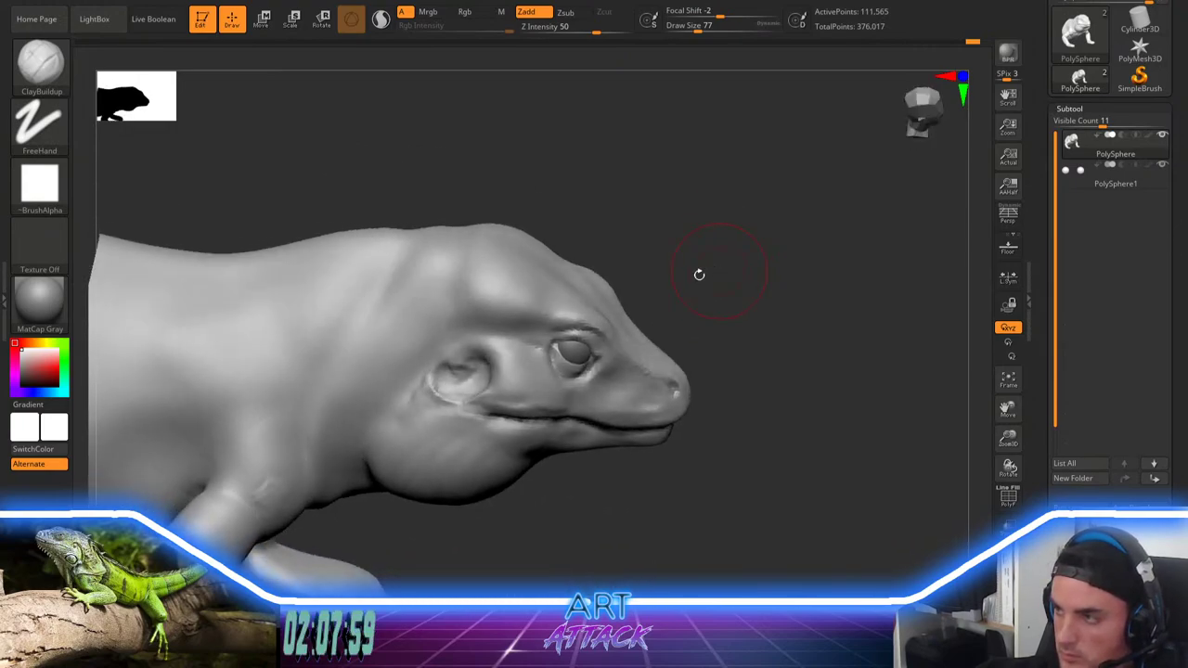
Step: Reshape the front edge of the lizard's ear opening with the Move brush
{"action": "key", "text": "b"}
{"action": "key", "text": "m"}
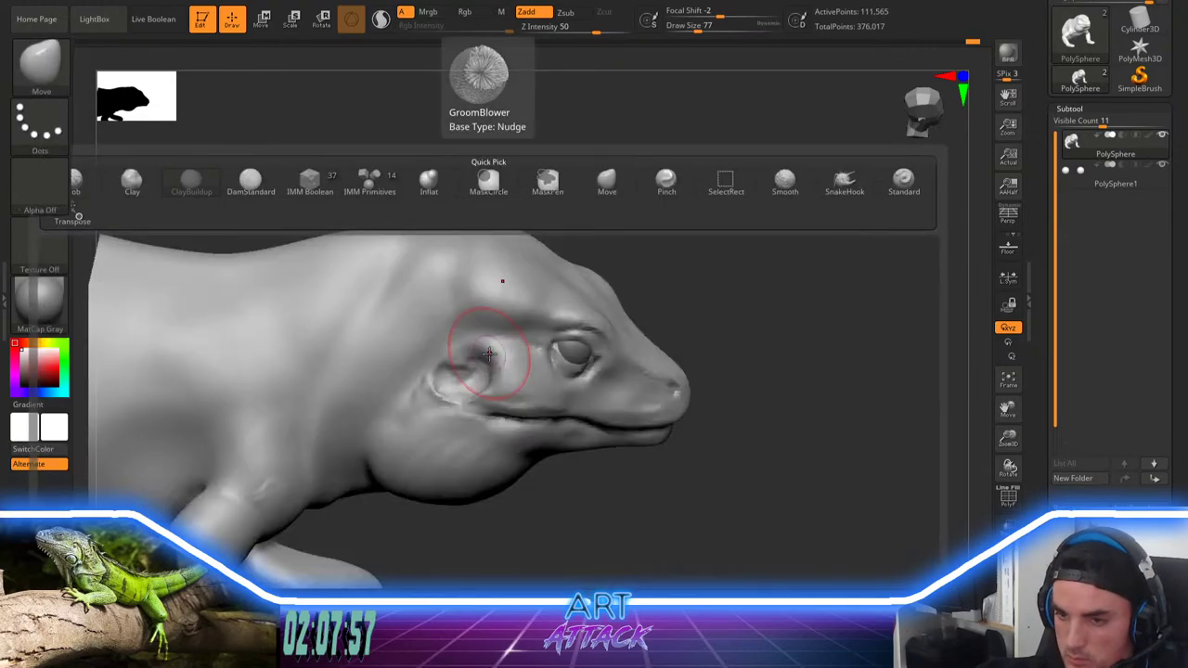
{"action": "key", "text": "v"}
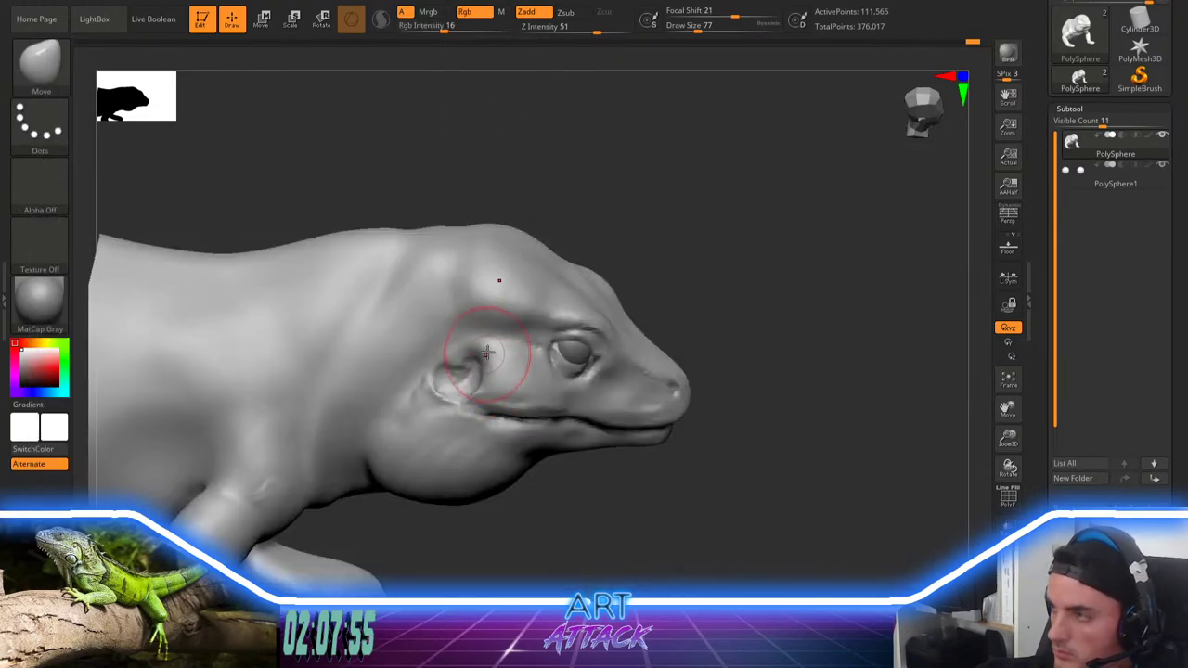
{"action": "mouse_move", "coordinate": [712, 226]}
{"action": "left_mouse_down"}
{"action": "mouse_move", "coordinate": [681, 233]}
{"action": "mouse_move", "coordinate": [700, 225]}
{"action": "left_mouse_up"}
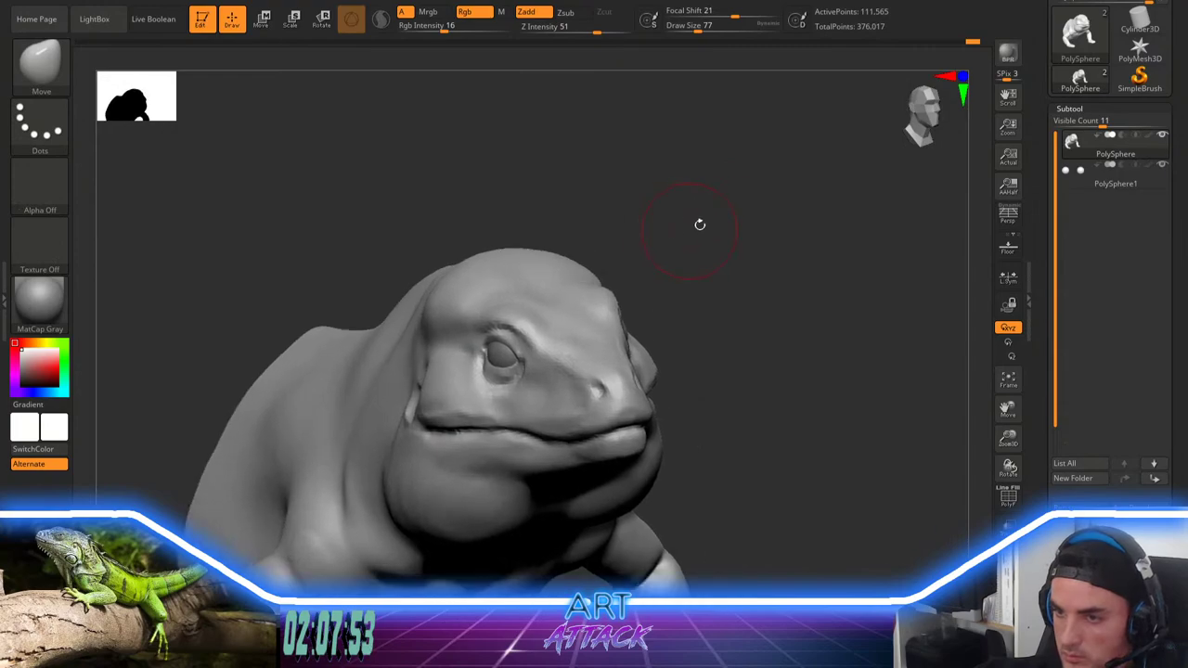
Step: Select the eyeballs subtool and slightly scale the eyes within their sockets using the transform gizmo
{"action": "right_click_drag", "start_coordinate": [700, 225], "coordinate": [601, 315]}
{"action": "left_click", "coordinate": [517, 347], "text": "alt"}
{"action": "key", "text": "w"}
{"action": "key", "text": "r"}
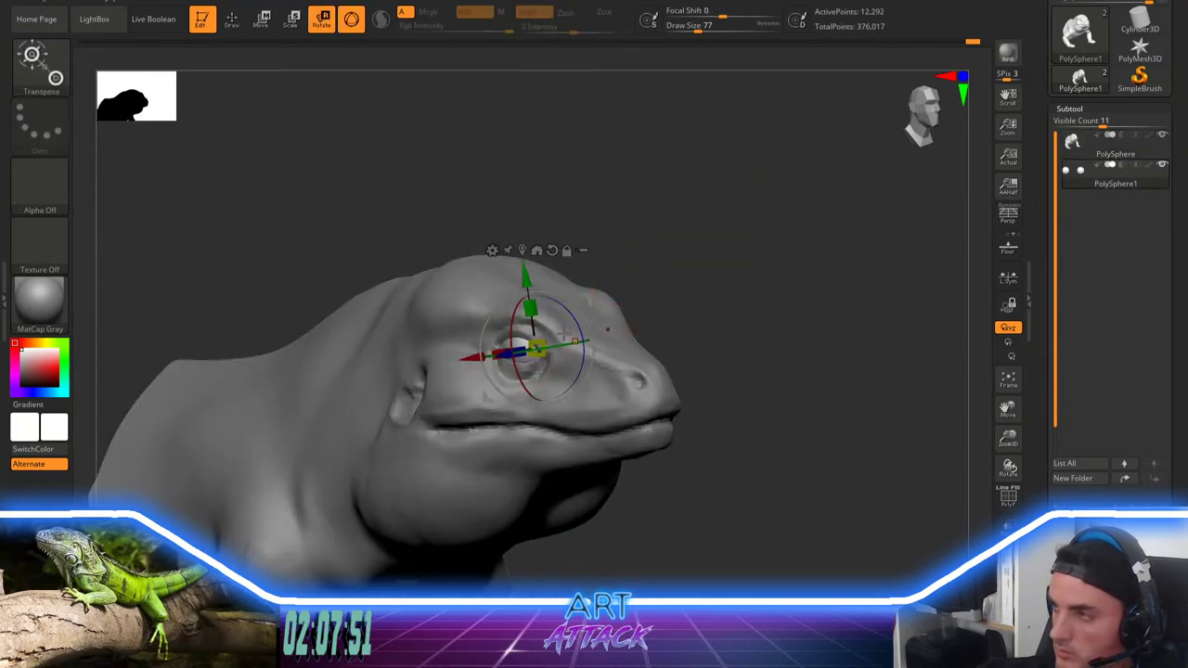
{"action": "left_click_drag", "start_coordinate": [664, 277], "coordinate": [569, 292], "text": "shift"}
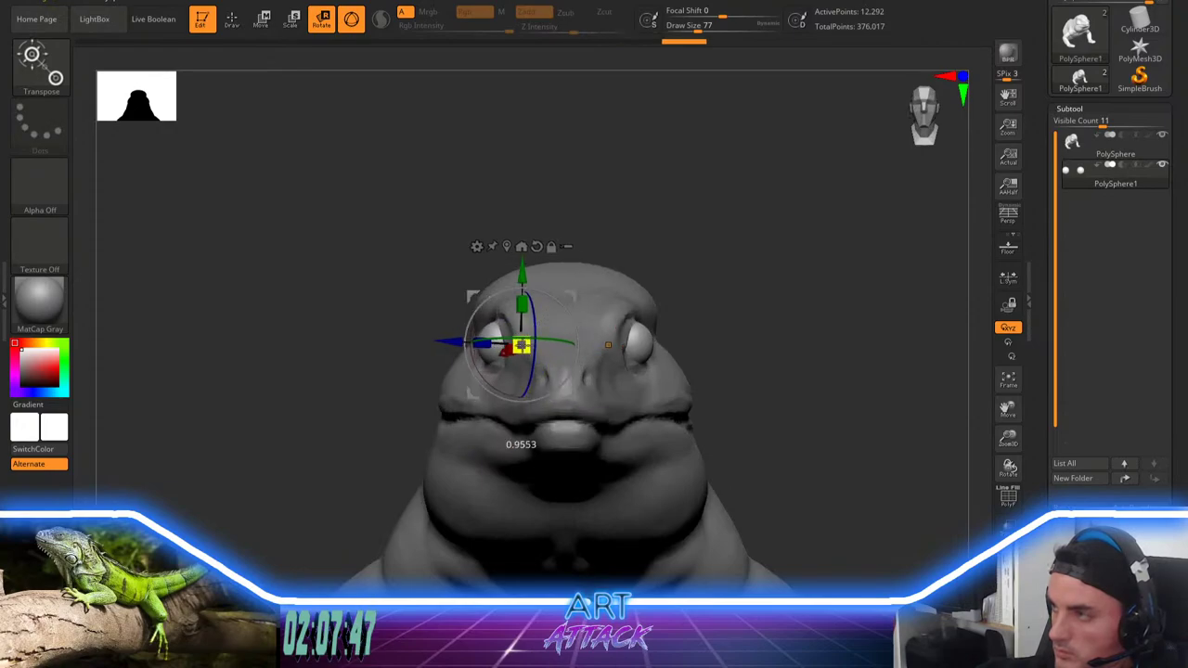
{"action": "left_click_drag", "start_coordinate": [520, 345], "coordinate": [519, 346]}
{"action": "key", "text": "q"}
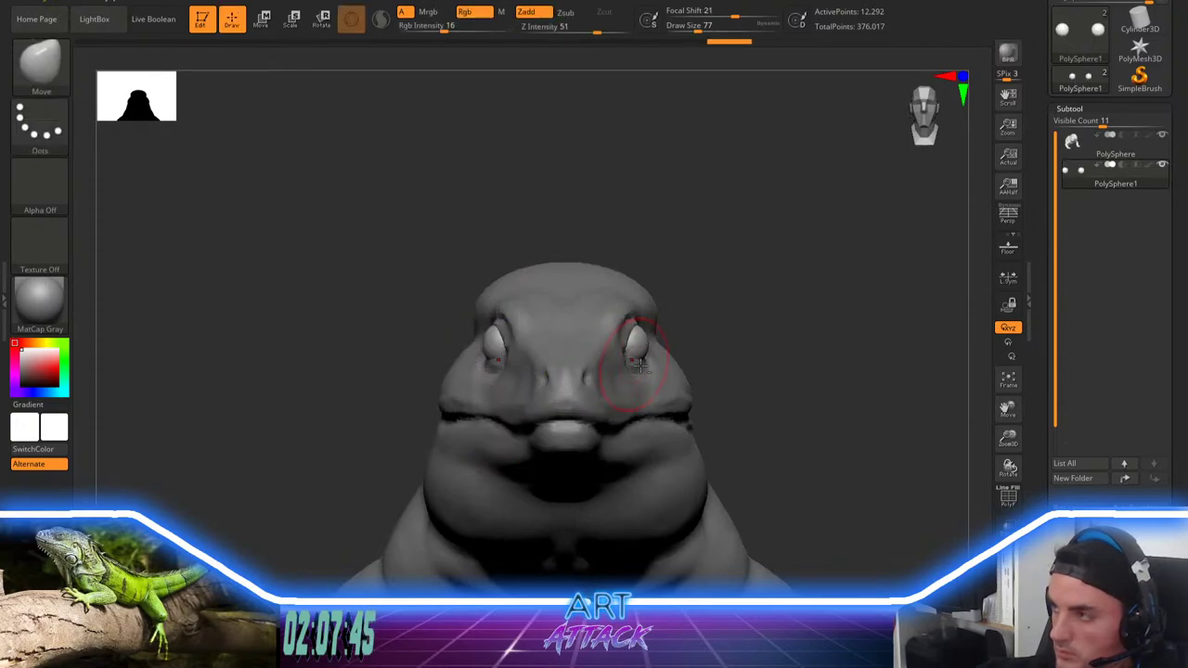
Step: Reshape the eyelids around the eyeballs on the body subtool with the Move brush at draw size 41
{"action": "left_click", "coordinate": [630, 363], "text": "alt"}
{"action": "left_click_drag", "start_coordinate": [713, 329], "coordinate": [667, 283], "text": "alt"}
{"action": "key", "text": "b"}
{"action": "key", "text": "m"}
{"action": "key", "text": "v"}
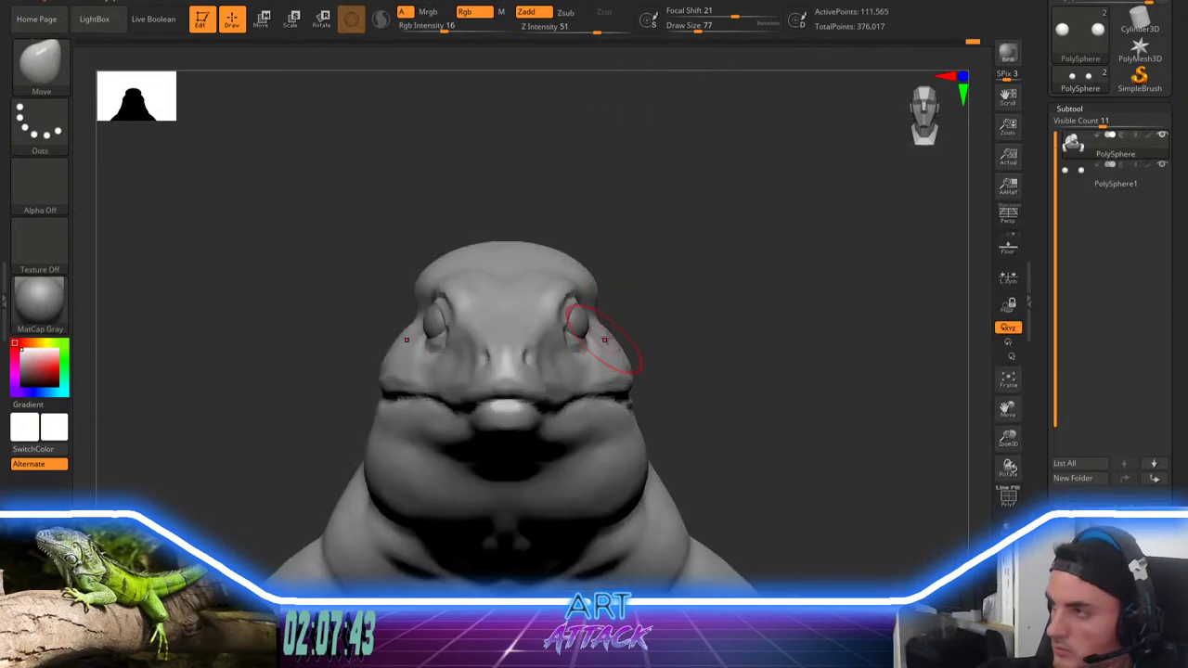
{"action": "left_click", "coordinate": [690, 27]}
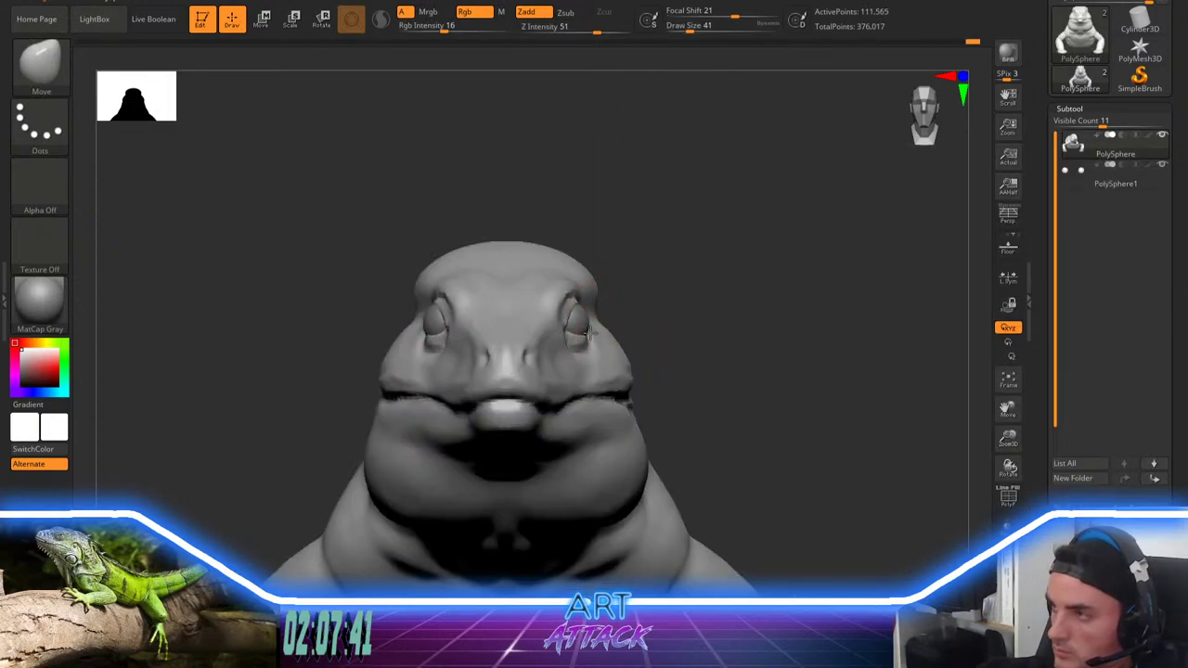
{"action": "left_click_drag", "start_coordinate": [644, 307], "coordinate": [566, 320]}
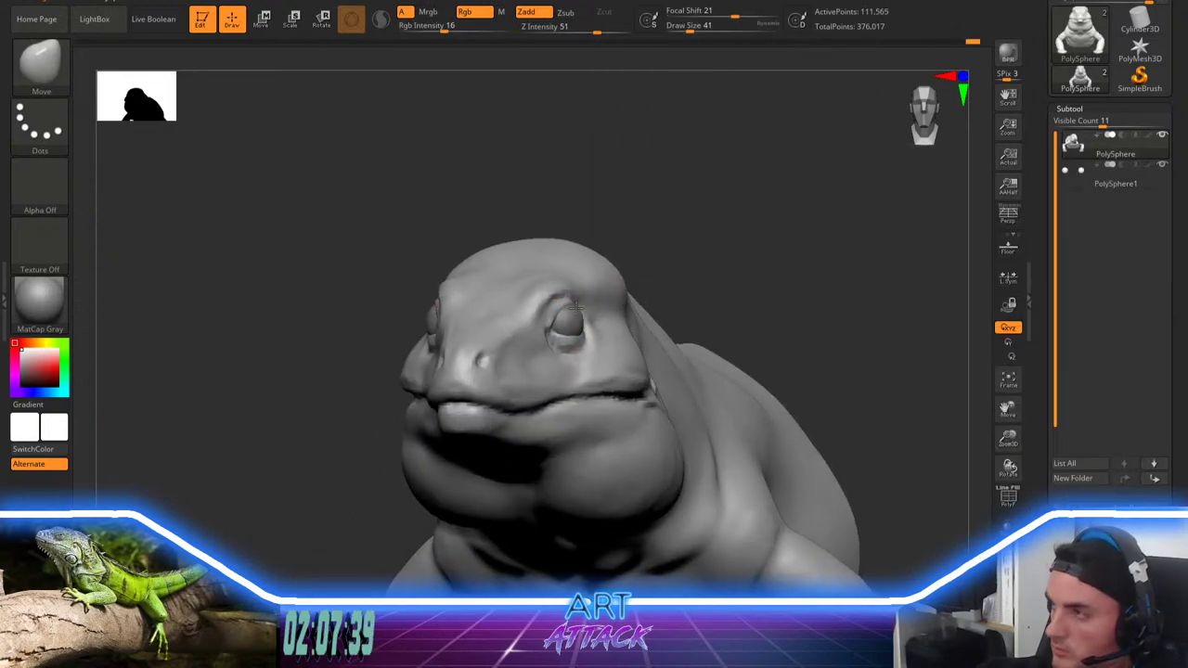
Step: Refine the upper eyelid and eye corners from the side with the Move brush at draw size 20
{"action": "left_click_drag", "start_coordinate": [710, 253], "coordinate": [639, 261]}
{"action": "key", "text": "s"}
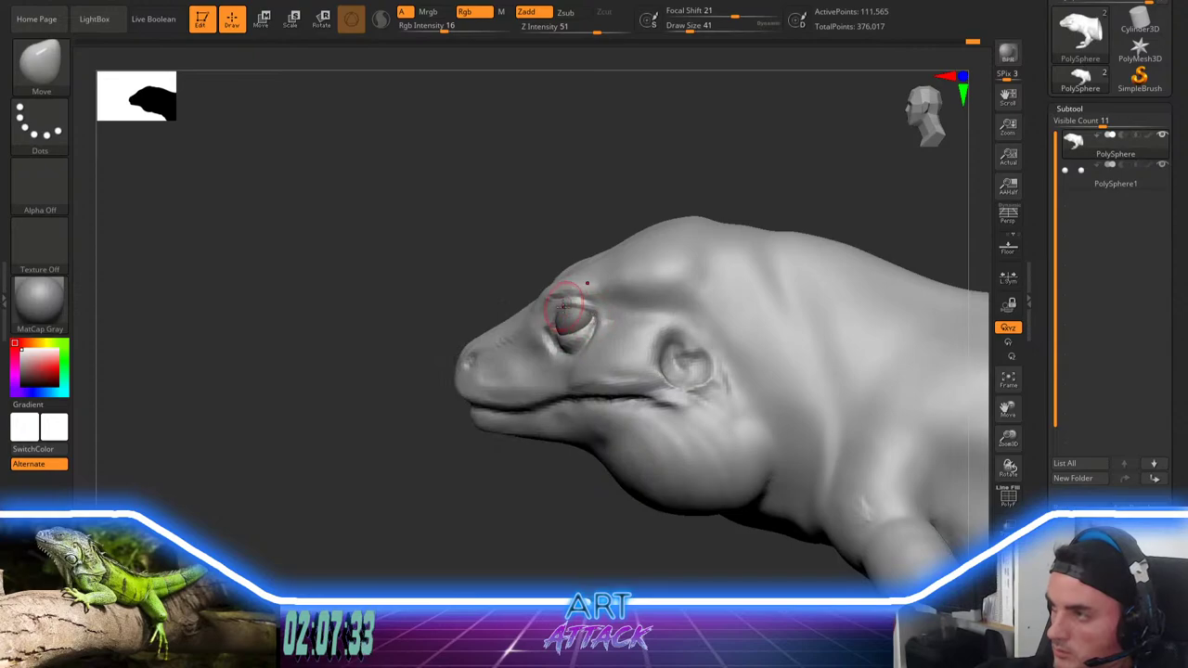
{"action": "left_click_drag", "start_coordinate": [537, 279], "coordinate": [562, 270]}
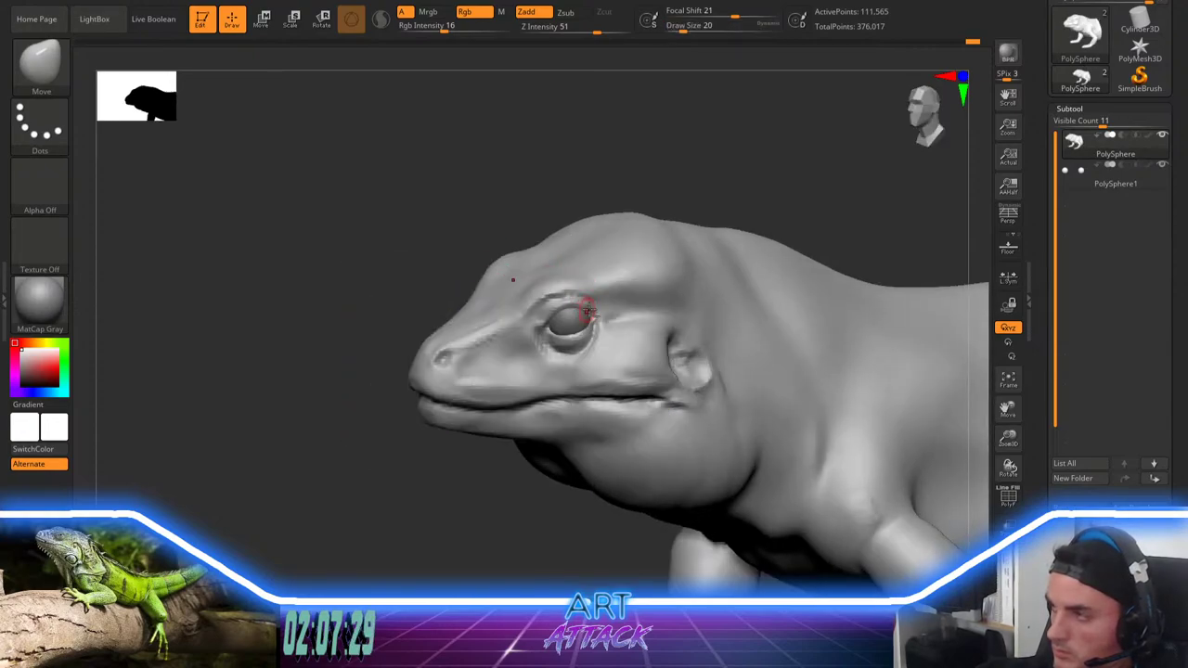
{"action": "key", "text": "space"}
{"action": "left_click_drag", "start_coordinate": [587, 311], "coordinate": [596, 311]}
{"action": "mouse_move", "coordinate": [603, 327]}
{"action": "right_mouse_down", "text": "ctrl"}
{"action": "mouse_move", "coordinate": [663, 176]}
{"action": "mouse_move", "coordinate": [740, 180]}
{"action": "mouse_move", "coordinate": [809, 257]}
{"action": "mouse_move", "coordinate": [756, 359]}
{"action": "right_mouse_up", "text": "ctrl"}
{"action": "key", "text": "space"}
{"action": "mouse_move", "coordinate": [750, 270]}
{"action": "left_mouse_down"}
{"action": "mouse_move", "coordinate": [771, 270]}
{"action": "mouse_move", "coordinate": [757, 269]}
{"action": "left_mouse_up"}
{"action": "right_click_drag", "start_coordinate": [730, 265], "coordinate": [737, 270], "text": "ctrl"}
Step: Reselect the eyeballs subtool and fine-tune the eyes' size and position in their sockets with the transform gizmo
{"action": "key", "text": "r"}
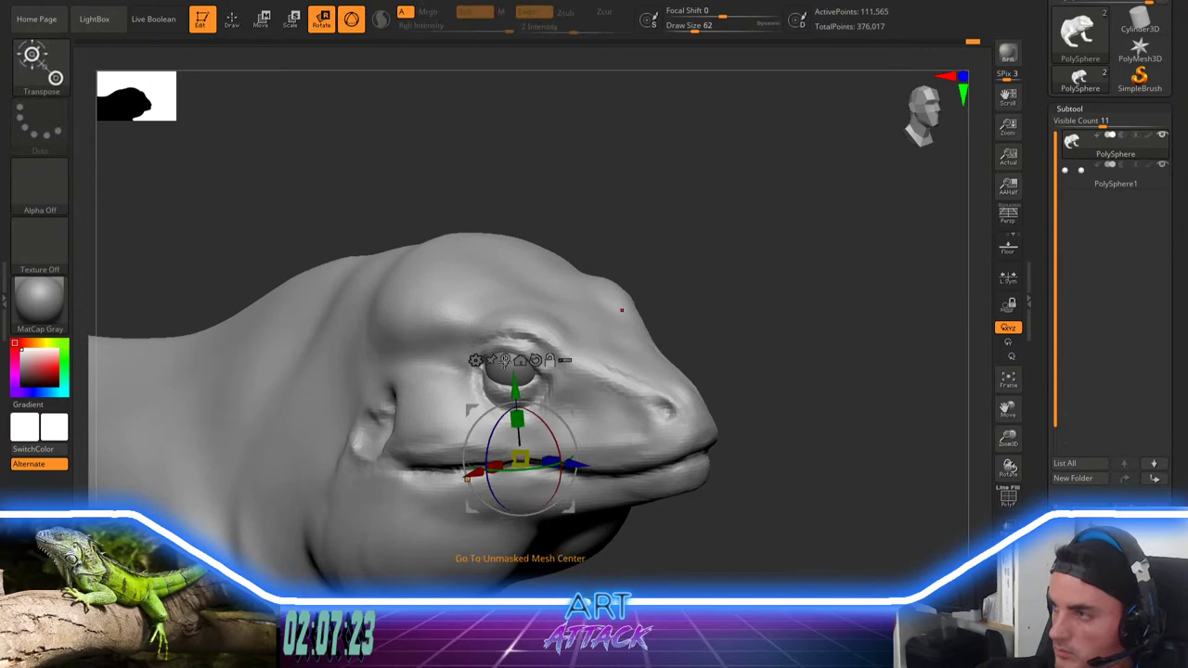
{"action": "left_click", "coordinate": [1088, 174]}
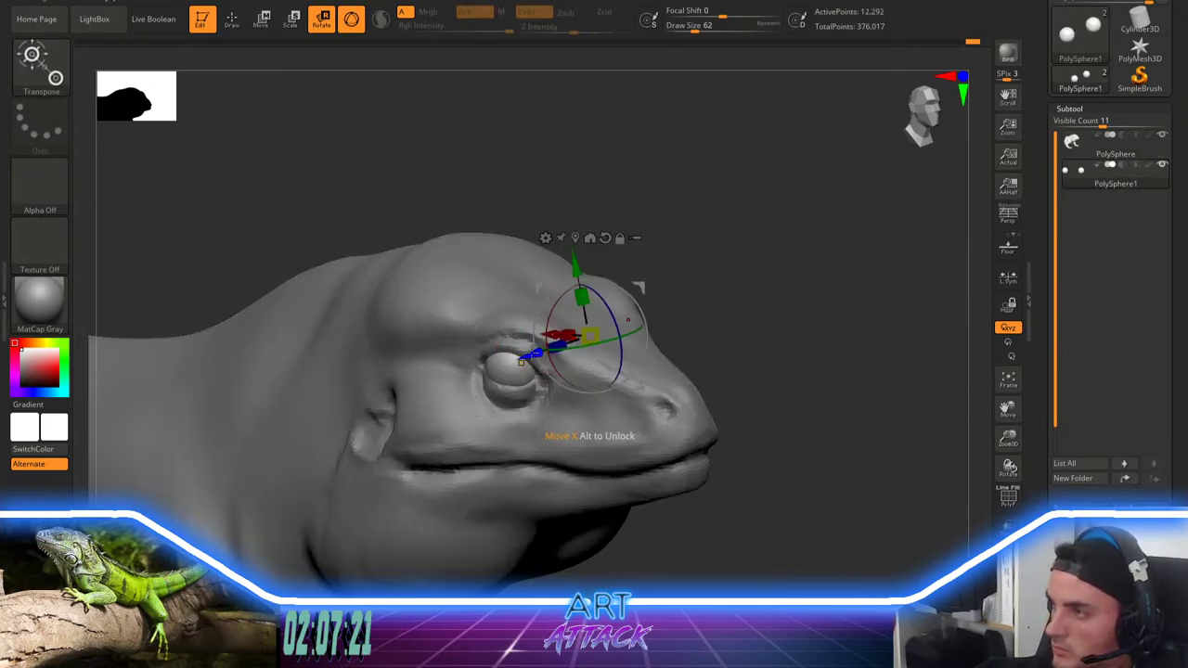
{"action": "left_click_drag", "start_coordinate": [592, 335], "coordinate": [589, 335]}
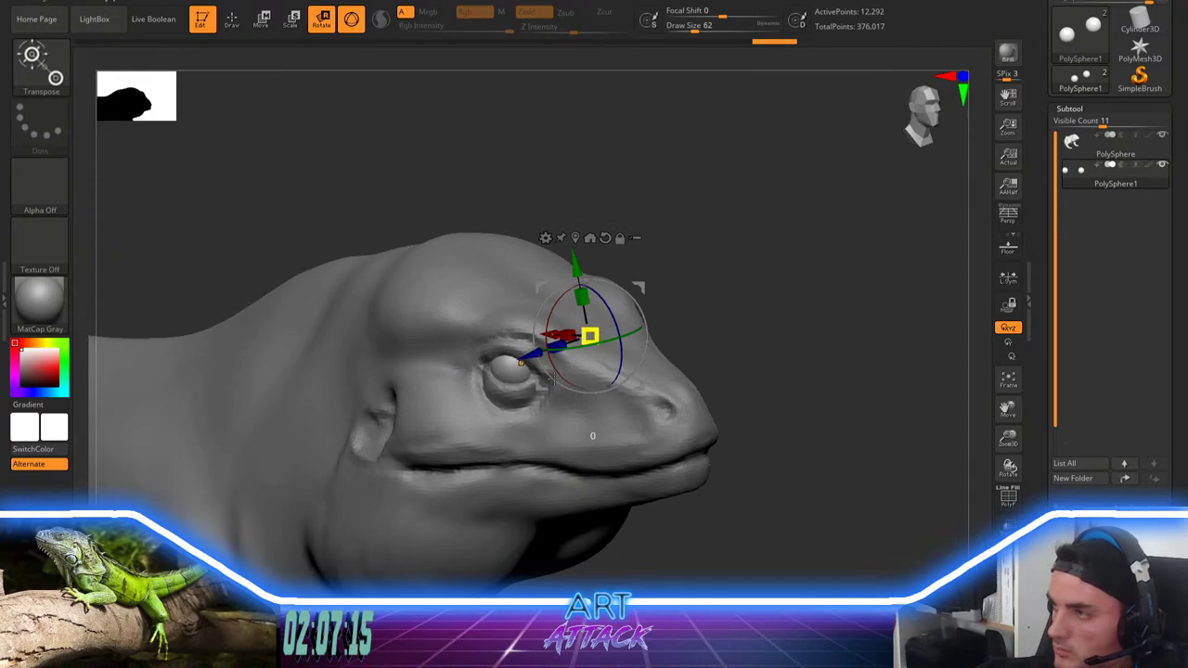
{"action": "left_click_drag", "start_coordinate": [743, 311], "coordinate": [647, 285], "text": "shift"}
{"action": "key", "text": "w"}
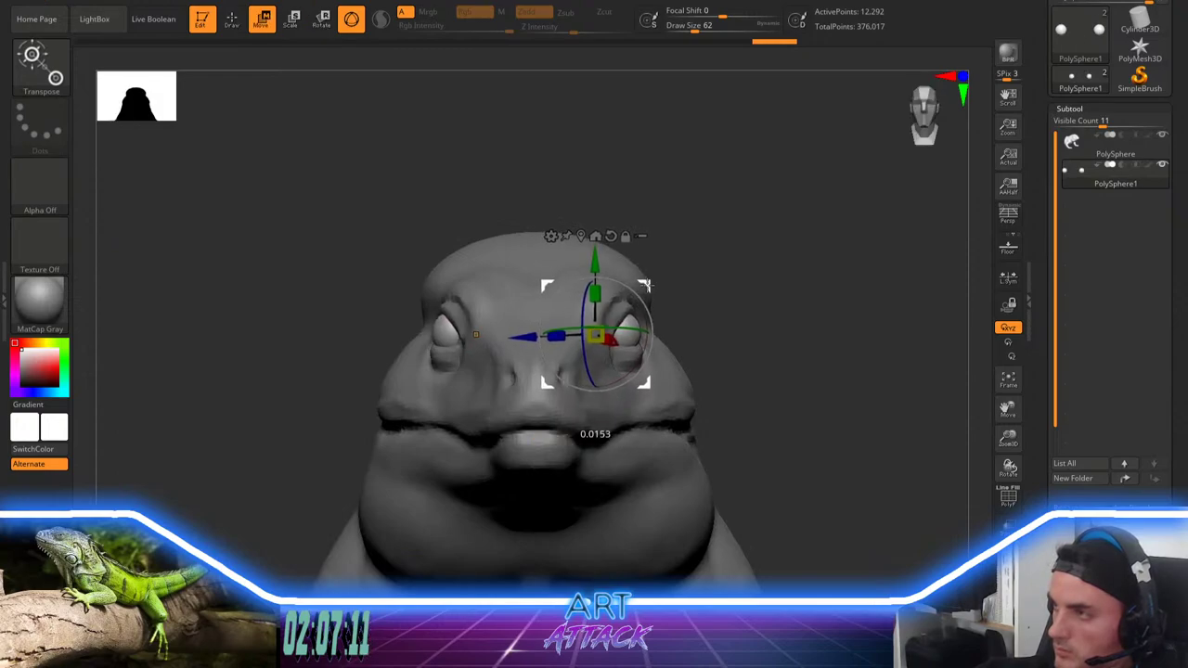
{"action": "key", "text": "q"}
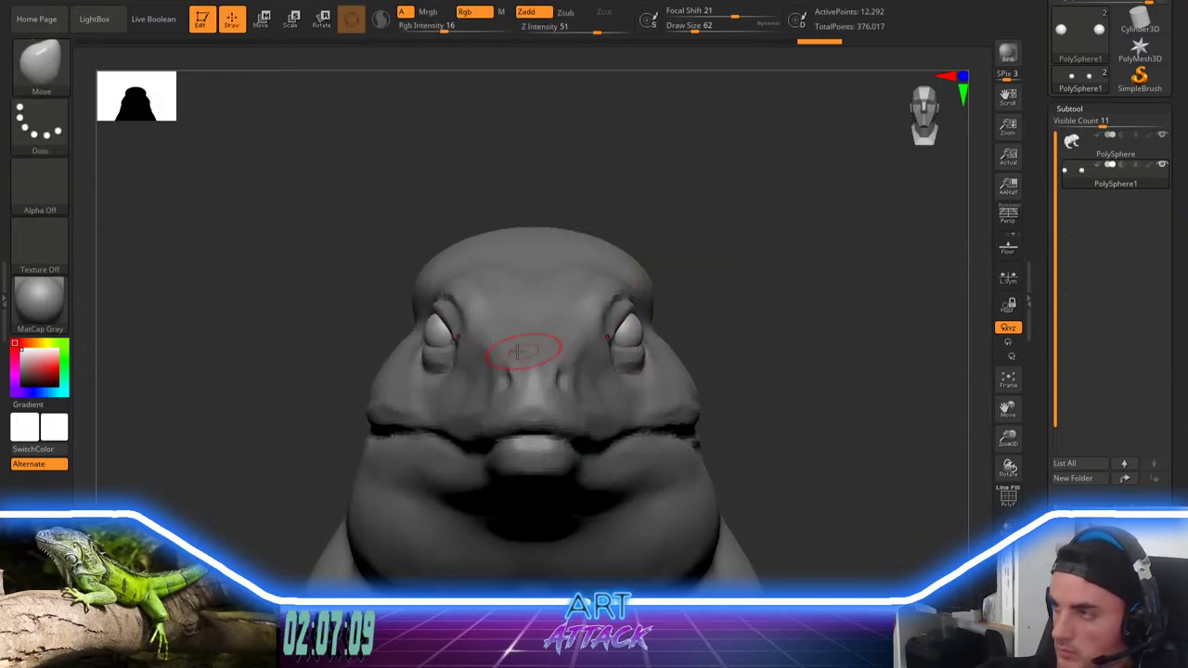
Step: Fit the body's lower eyelids and eye corners around the adjusted eyeballs with the Move brush at draw size 37
{"action": "left_click", "coordinate": [476, 357], "text": "alt"}
{"action": "key", "text": "space"}
{"action": "left_click_drag", "start_coordinate": [613, 325], "coordinate": [606, 325]}
{"action": "left_click_drag", "start_coordinate": [761, 301], "coordinate": [650, 306]}
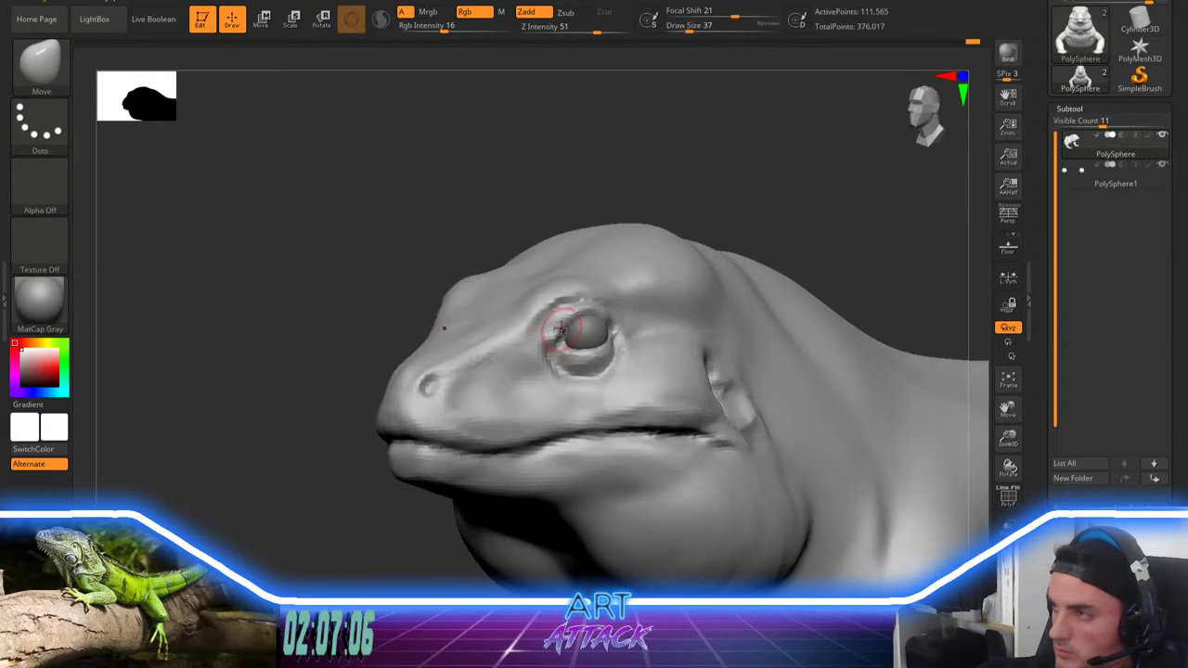
{"action": "left_click_drag", "start_coordinate": [740, 223], "coordinate": [769, 220], "text": "shift"}
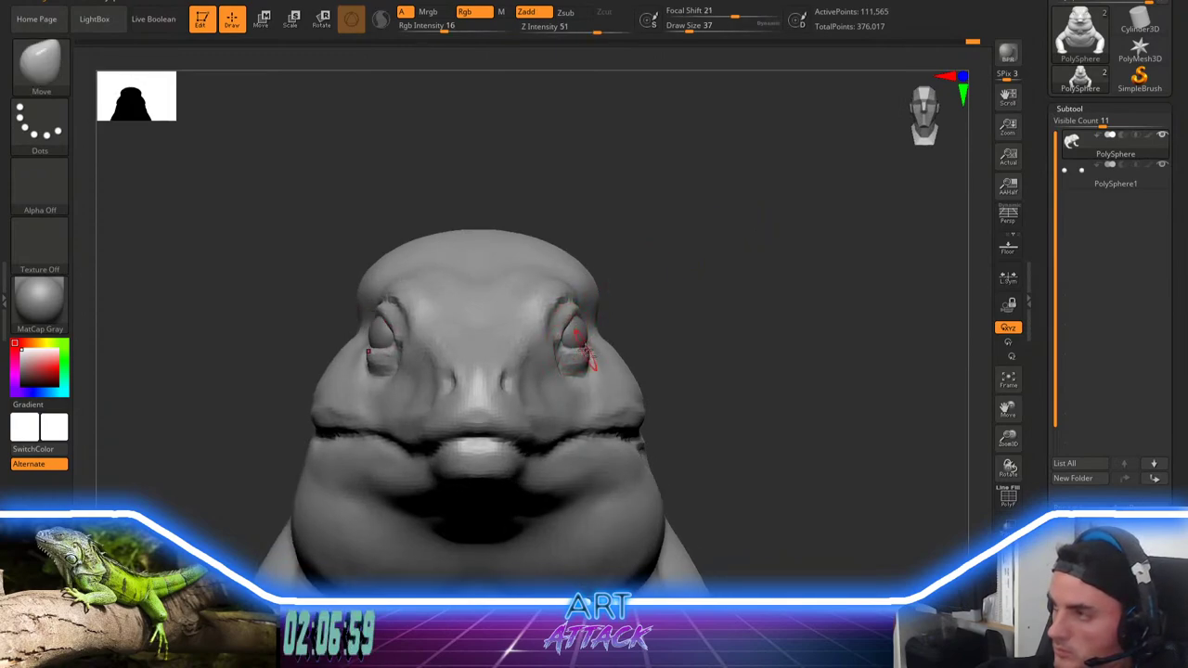
{"action": "left_click_drag", "start_coordinate": [652, 330], "coordinate": [555, 345]}
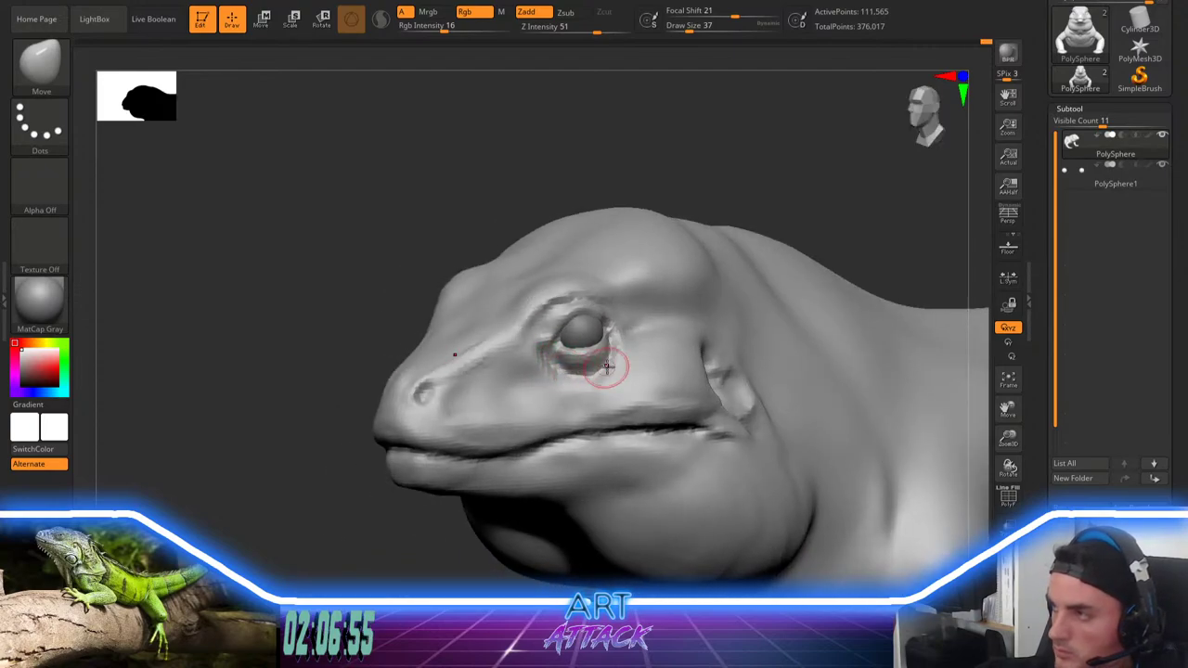
{"action": "left_click_drag", "start_coordinate": [325, 490], "coordinate": [668, 343], "text": "alt"}
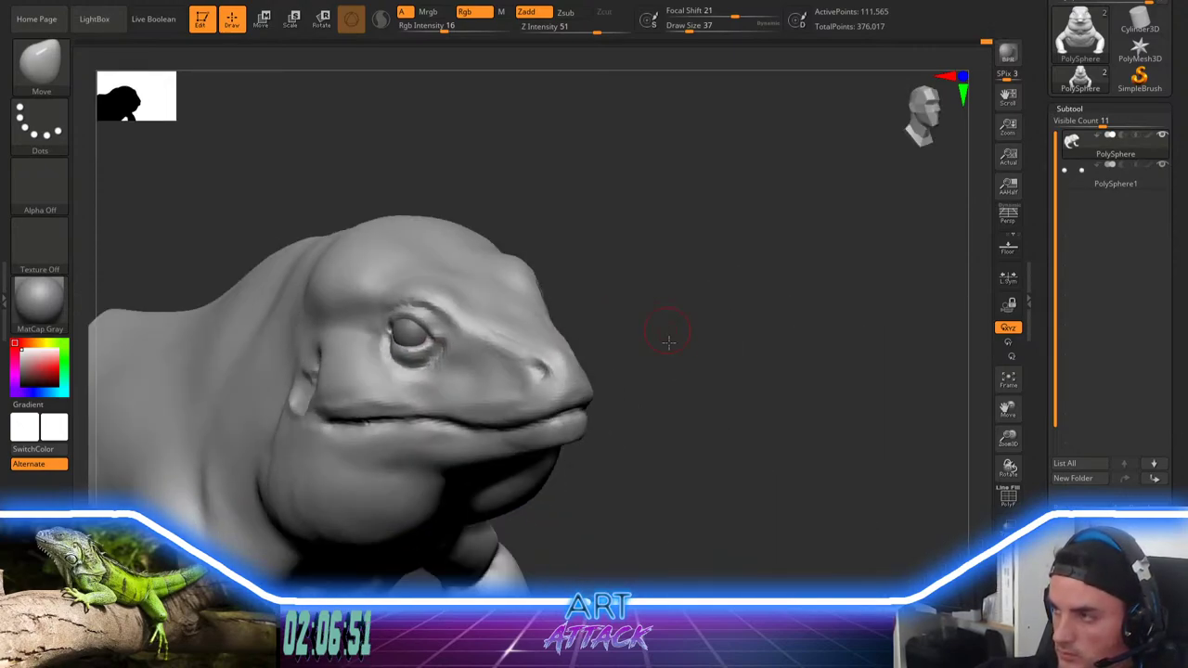
{"action": "mouse_move", "coordinate": [668, 342]}
{"action": "right_mouse_down"}
{"action": "mouse_move", "coordinate": [657, 306]}
{"action": "mouse_move", "coordinate": [684, 353]}
{"action": "mouse_move", "coordinate": [657, 334]}
{"action": "right_mouse_up"}
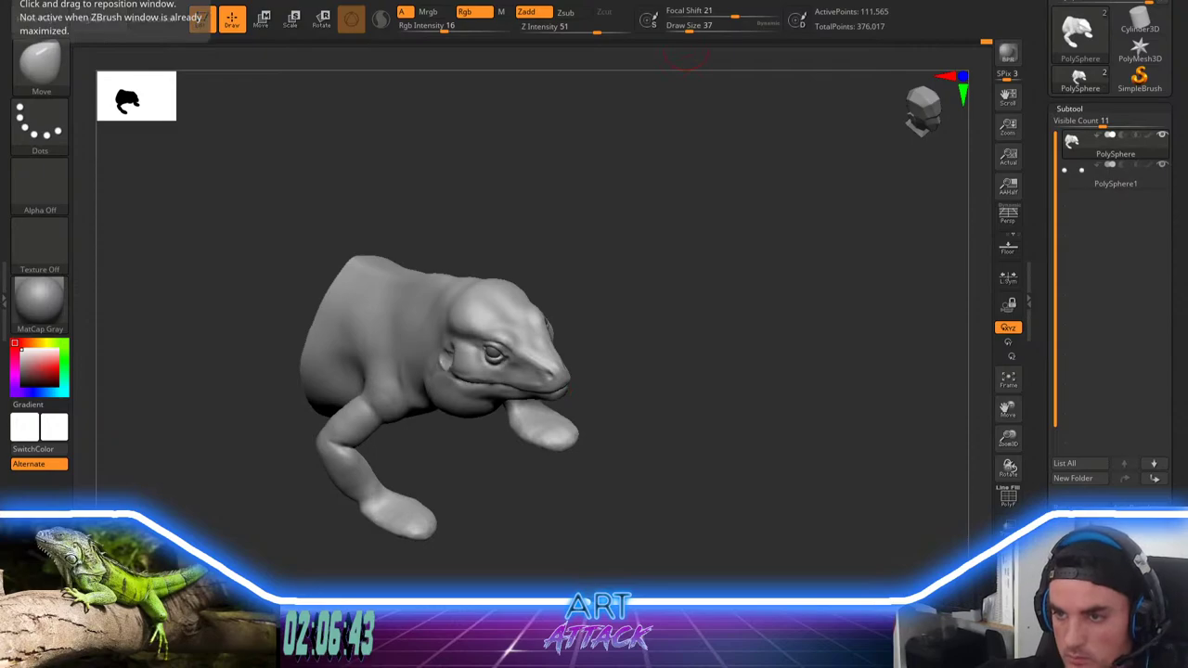
Step: Carve a vertical crease behind the back of the head with the DamStandard brush, finishing at draw size 31
{"action": "right_click_drag", "start_coordinate": [728, 190], "coordinate": [595, 262]}
{"action": "key", "text": "b"}
{"action": "key", "text": "d"}
{"action": "key", "text": "s"}
{"action": "key", "text": "space"}
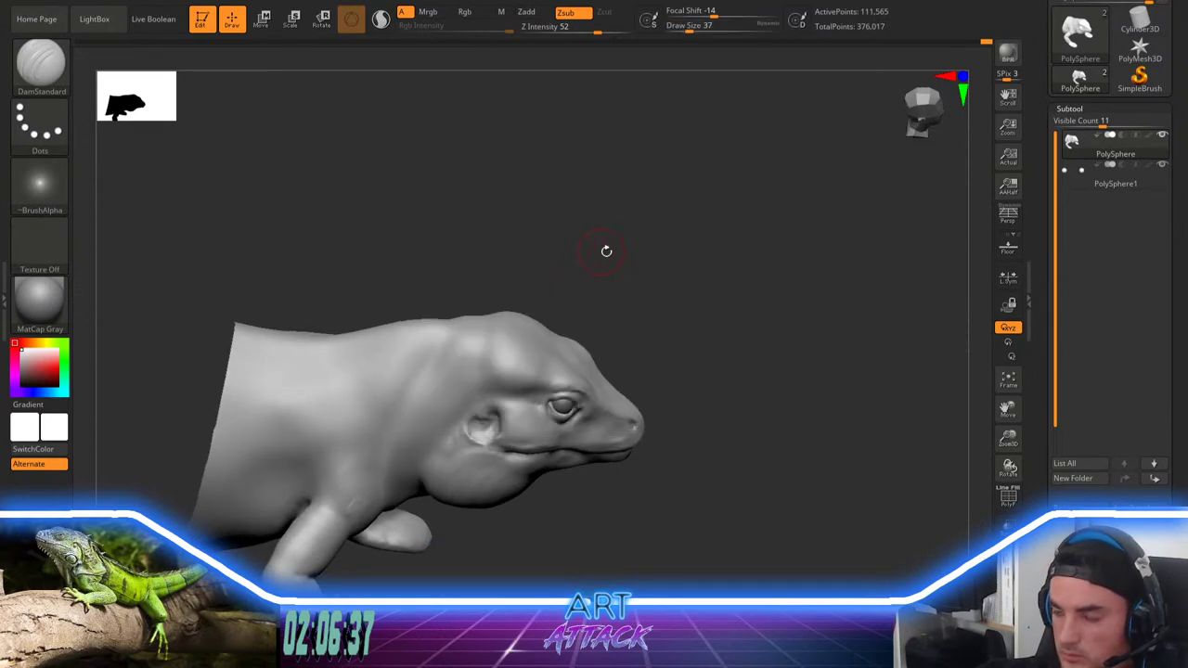
{"action": "left_click_drag", "start_coordinate": [601, 271], "coordinate": [593, 267]}
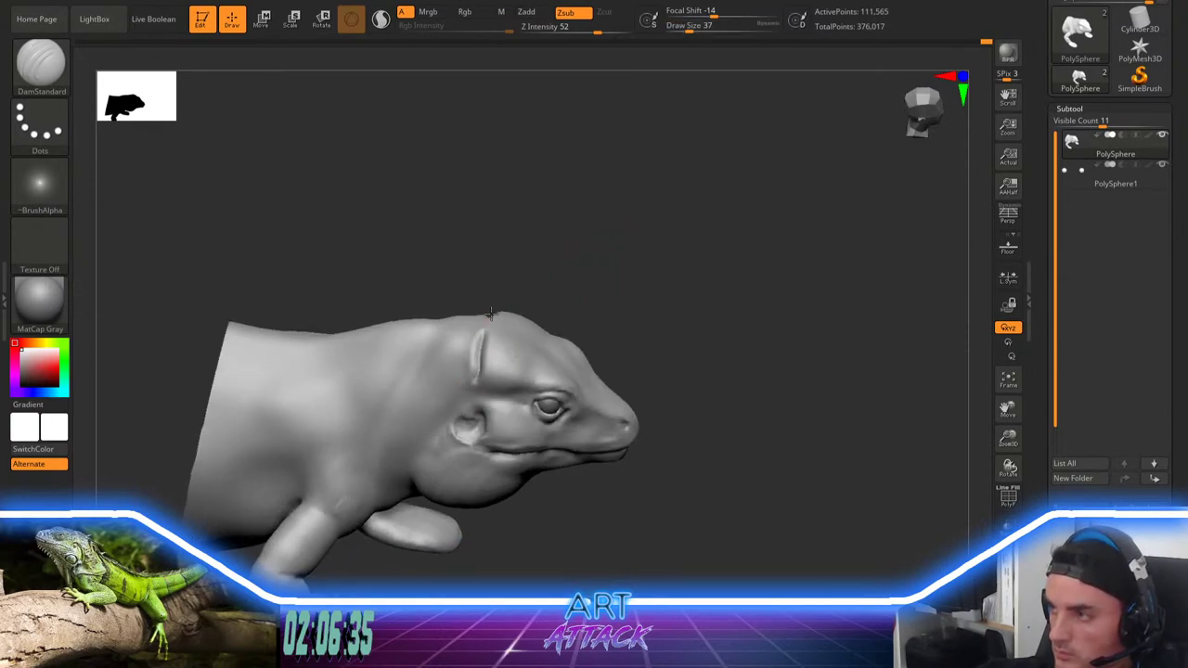
{"action": "key", "text": "bracketright"}
{"action": "key", "text": "bracketleft"}
{"action": "key", "text": "bracketleft"}
{"action": "left_click_drag", "start_coordinate": [490, 315], "coordinate": [479, 336]}
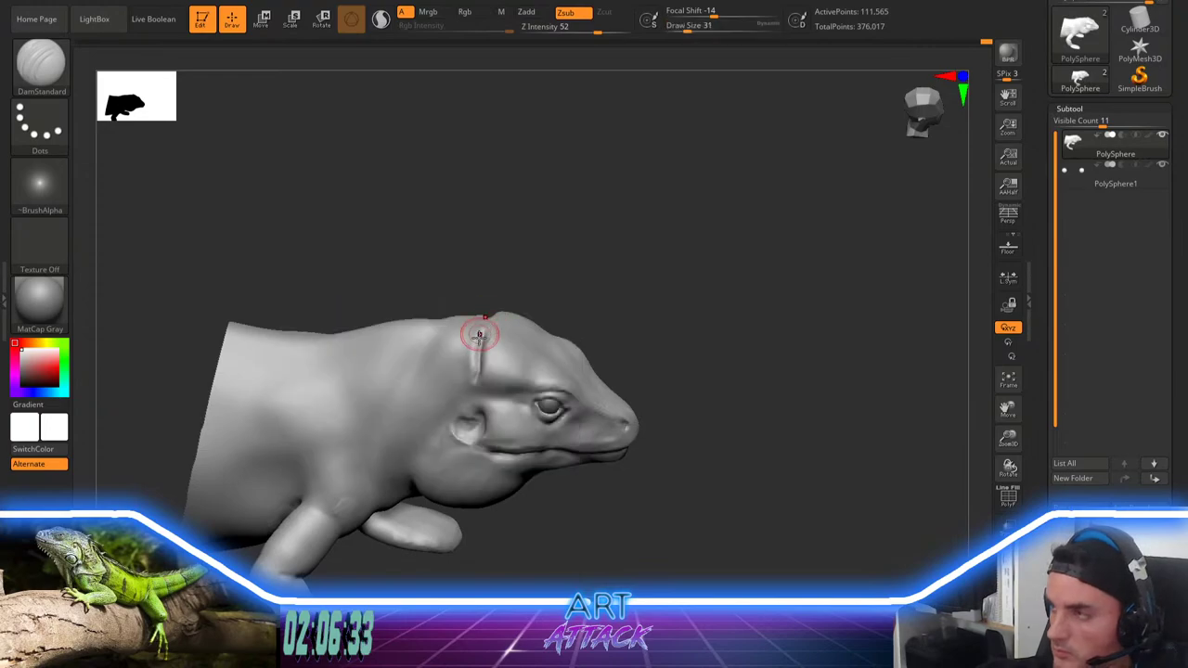
{"action": "mouse_move", "coordinate": [557, 258]}
{"action": "left_mouse_down"}
{"action": "mouse_move", "coordinate": [567, 284]}
{"action": "mouse_move", "coordinate": [592, 265]}
{"action": "left_mouse_up"}
Step: Smooth the top of the head above the eyes with the Smooth brush at draw size 71
{"action": "key", "text": "bracketright"}
{"action": "key", "text": "bracketright"}
{"action": "key", "text": "bracketright"}
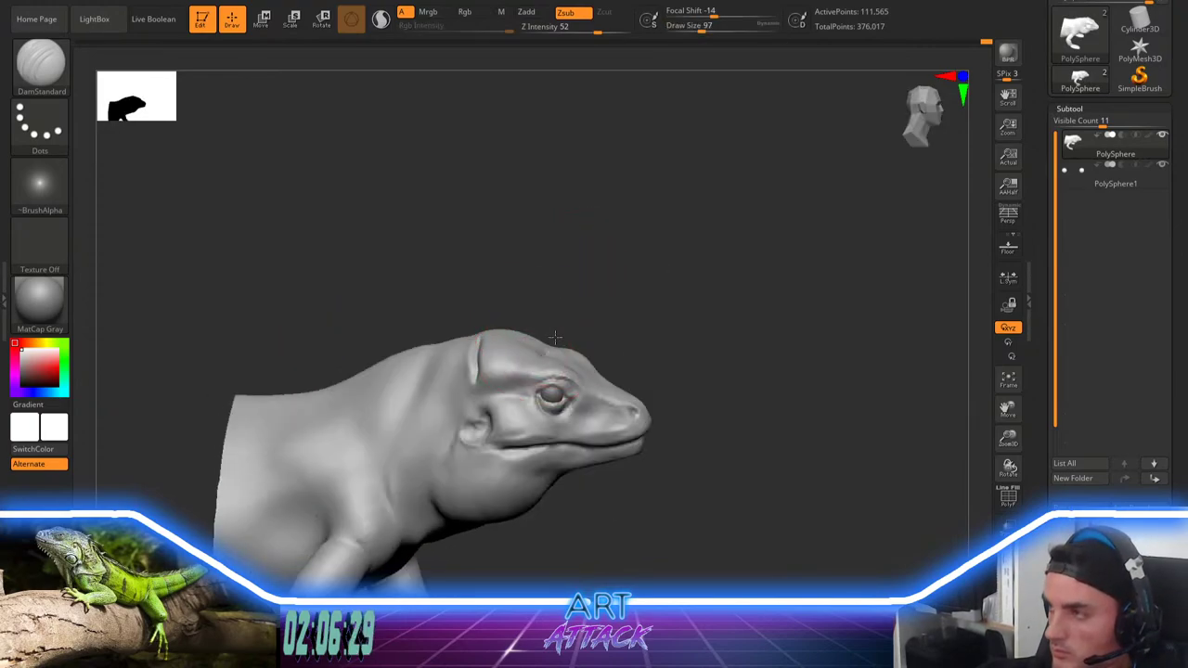
{"action": "key", "text": "bracketleft"}
{"action": "left_click_drag", "start_coordinate": [540, 350], "coordinate": [554, 362], "text": "shift"}
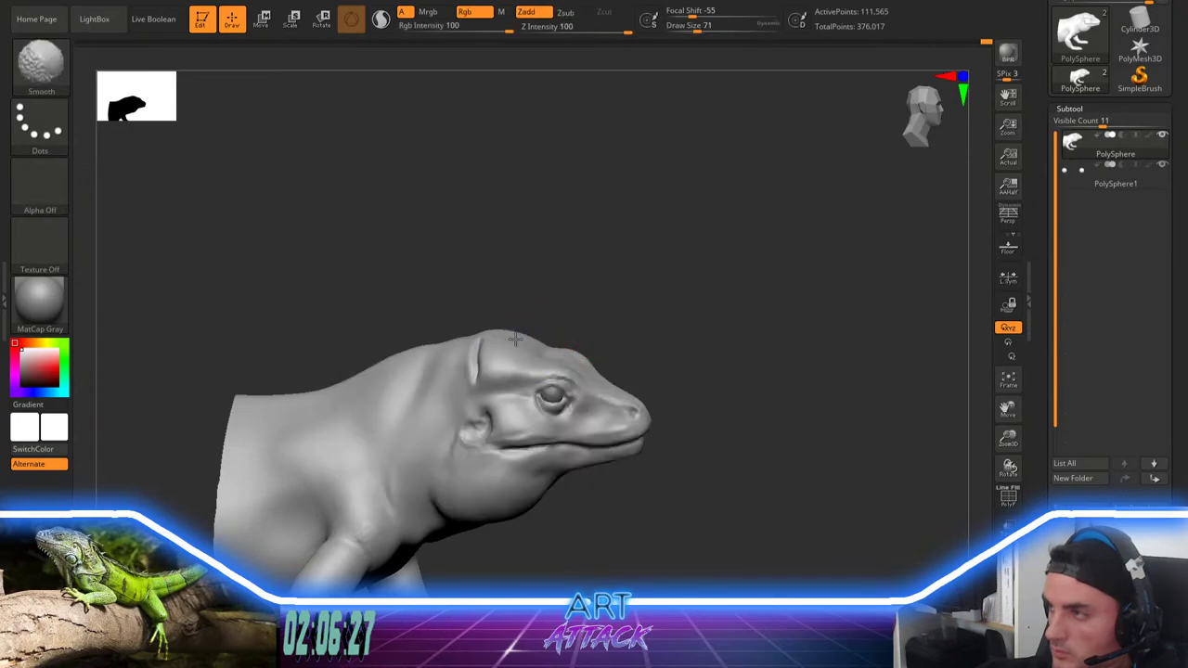
Step: Lower the crown and raise the nape with the Move brush, using draw sizes 132 and 74
{"action": "mouse_move", "coordinate": [562, 269]}
{"action": "left_mouse_down"}
{"action": "mouse_move", "coordinate": [560, 297]}
{"action": "mouse_move", "coordinate": [619, 245]}
{"action": "left_mouse_up"}
{"action": "key", "text": "b"}
{"action": "key", "text": "m"}
{"action": "key", "text": "v"}
{"action": "key", "text": "space"}
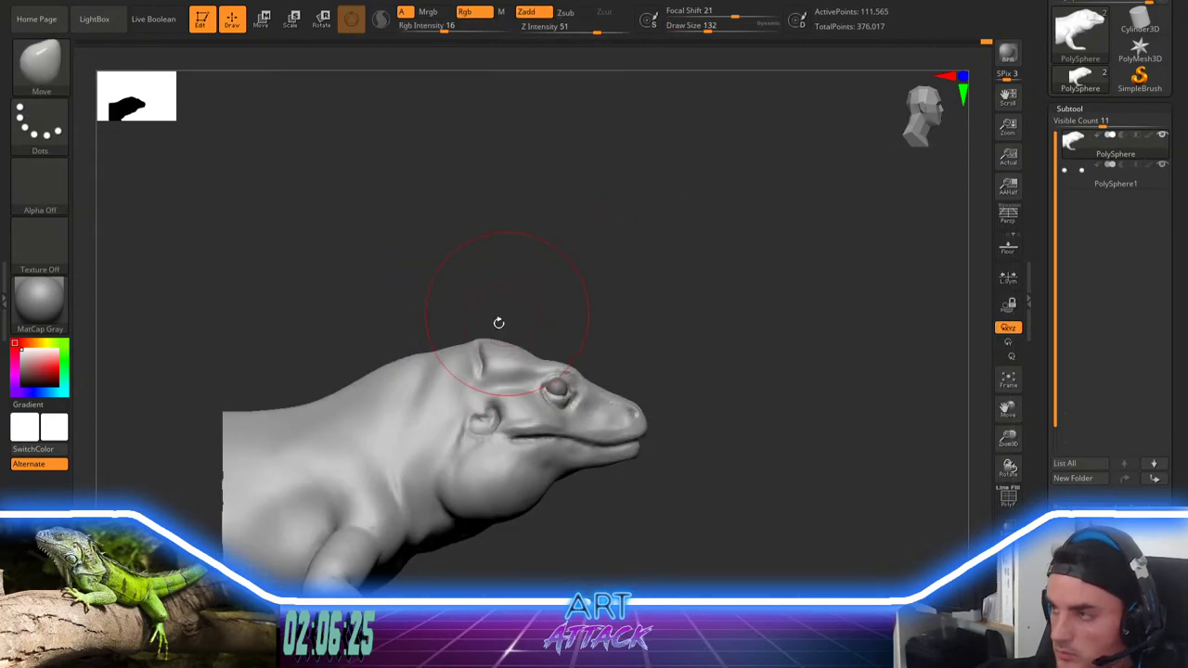
{"action": "key", "text": "space"}
{"action": "mouse_move", "coordinate": [499, 322]}
{"action": "left_mouse_down"}
{"action": "mouse_move", "coordinate": [486, 343]}
{"action": "mouse_move", "coordinate": [497, 327]}
{"action": "mouse_move", "coordinate": [462, 342]}
{"action": "mouse_move", "coordinate": [510, 359]}
{"action": "left_mouse_up"}
{"action": "key", "text": "space"}
{"action": "key", "text": "space"}
{"action": "key", "text": "space"}
{"action": "key", "text": "space"}
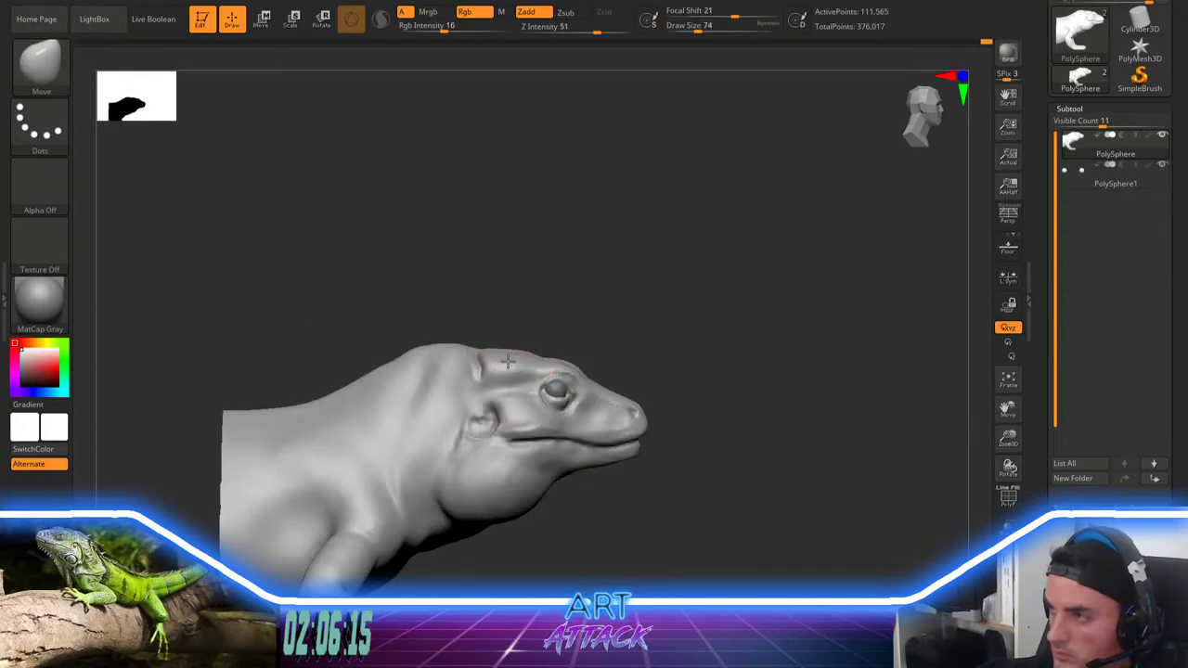
Step: Adjust the crease behind the head with the Move brush at draw size 46
{"action": "left_click_drag", "start_coordinate": [561, 325], "coordinate": [544, 318]}
{"action": "key", "text": "space"}
{"action": "left_click_drag", "start_coordinate": [495, 379], "coordinate": [485, 378]}
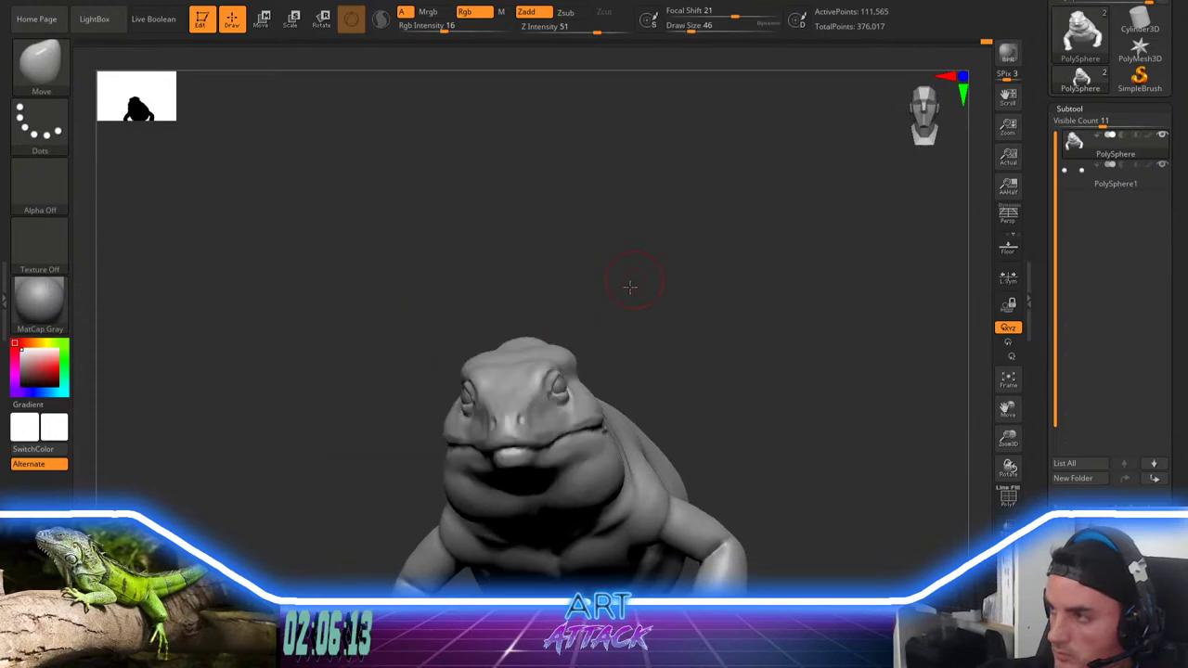
{"action": "mouse_move", "coordinate": [628, 284]}
{"action": "left_mouse_down"}
{"action": "mouse_move", "coordinate": [594, 366]}
{"action": "mouse_move", "coordinate": [559, 350]}
{"action": "mouse_move", "coordinate": [587, 310]}
{"action": "left_mouse_up"}
Step: Build up a central ridge along the nape and back with the ClayBuildup brush at draw size 62
{"action": "key", "text": "space"}
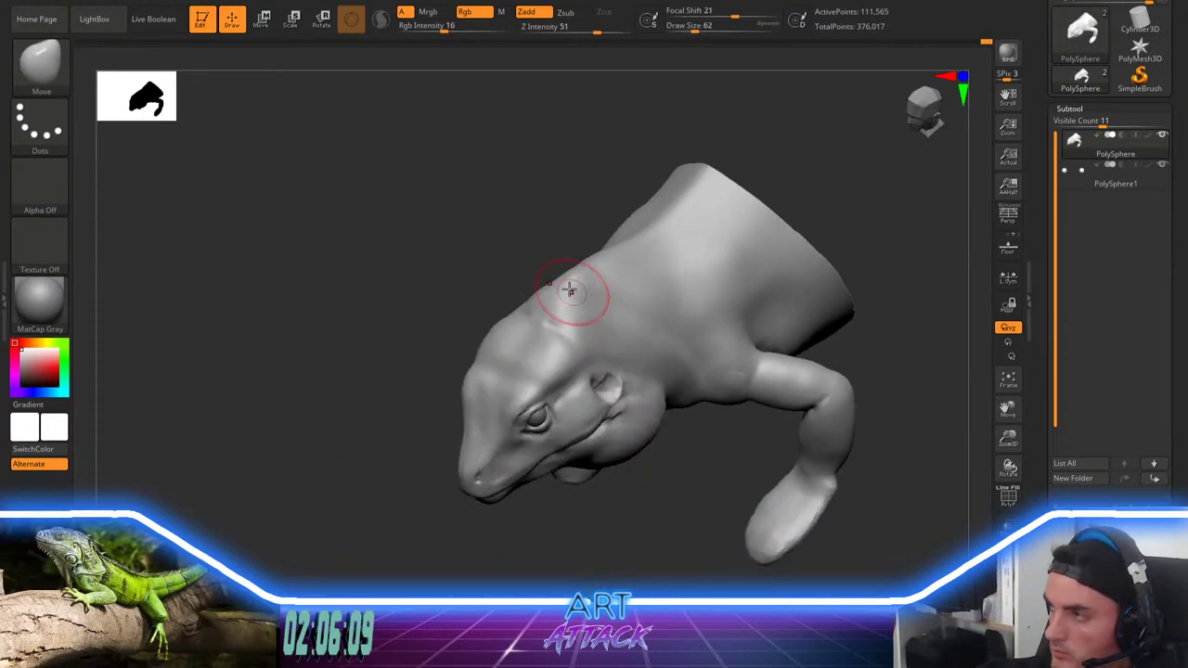
{"action": "key", "text": "b"}
{"action": "key", "text": "c"}
{"action": "key", "text": "b"}
{"action": "left_click_drag", "start_coordinate": [437, 278], "coordinate": [544, 291]}
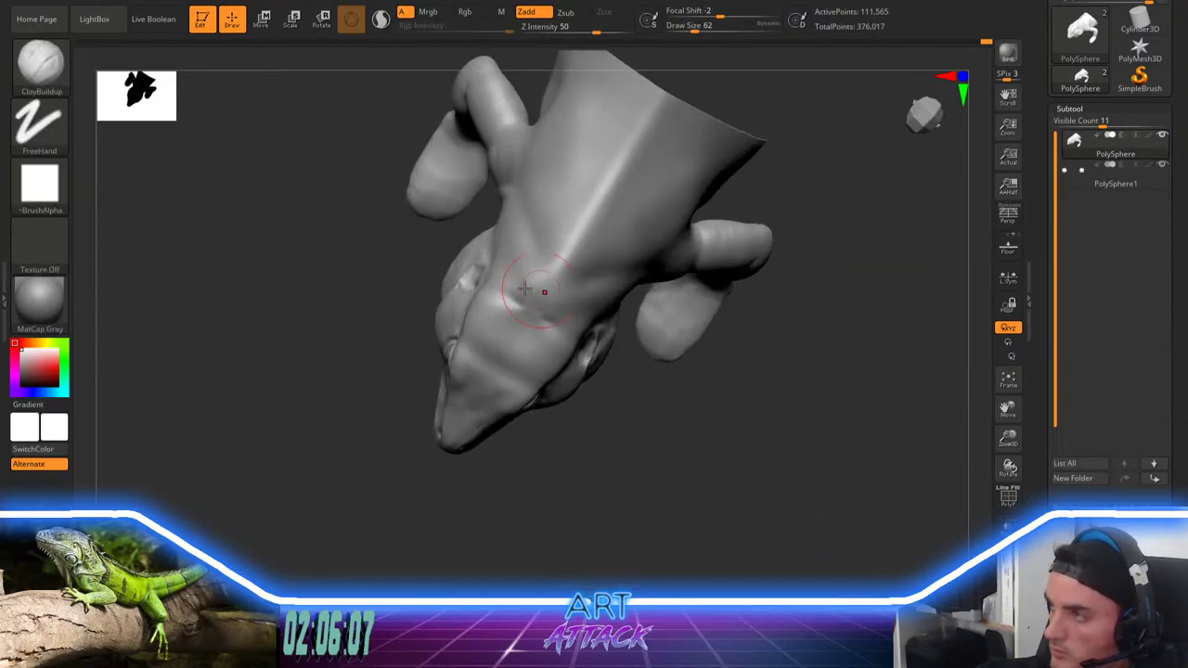
{"action": "left_click_drag", "start_coordinate": [320, 436], "coordinate": [306, 445], "text": "shift"}
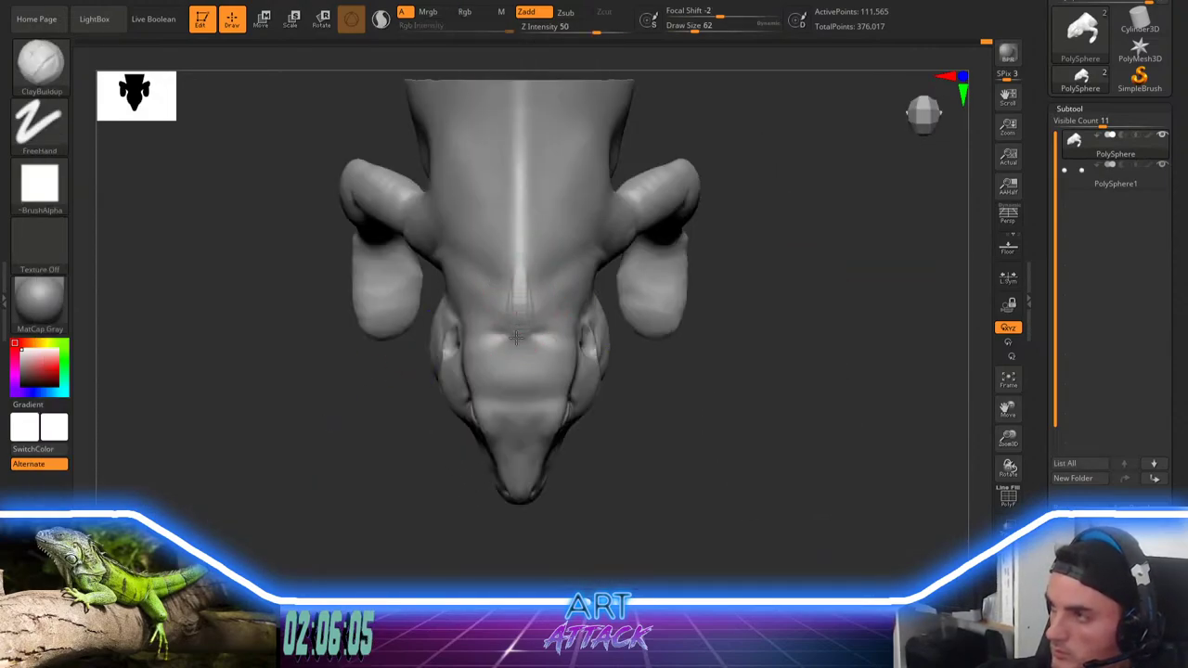
{"action": "mouse_move", "coordinate": [525, 206]}
{"action": "left_mouse_down"}
{"action": "mouse_move", "coordinate": [519, 175]}
{"action": "mouse_move", "coordinate": [522, 308]}
{"action": "left_mouse_up"}
{"action": "key", "text": "shift"}
Step: Extend the ridge along the upper back with ClayBuildup at draw size 56 and smooth it toward the nape
{"action": "mouse_move", "coordinate": [735, 385]}
{"action": "left_mouse_down"}
{"action": "mouse_move", "coordinate": [758, 250]}
{"action": "mouse_move", "coordinate": [657, 262]}
{"action": "mouse_move", "coordinate": [666, 257]}
{"action": "mouse_move", "coordinate": [551, 292]}
{"action": "left_mouse_up"}
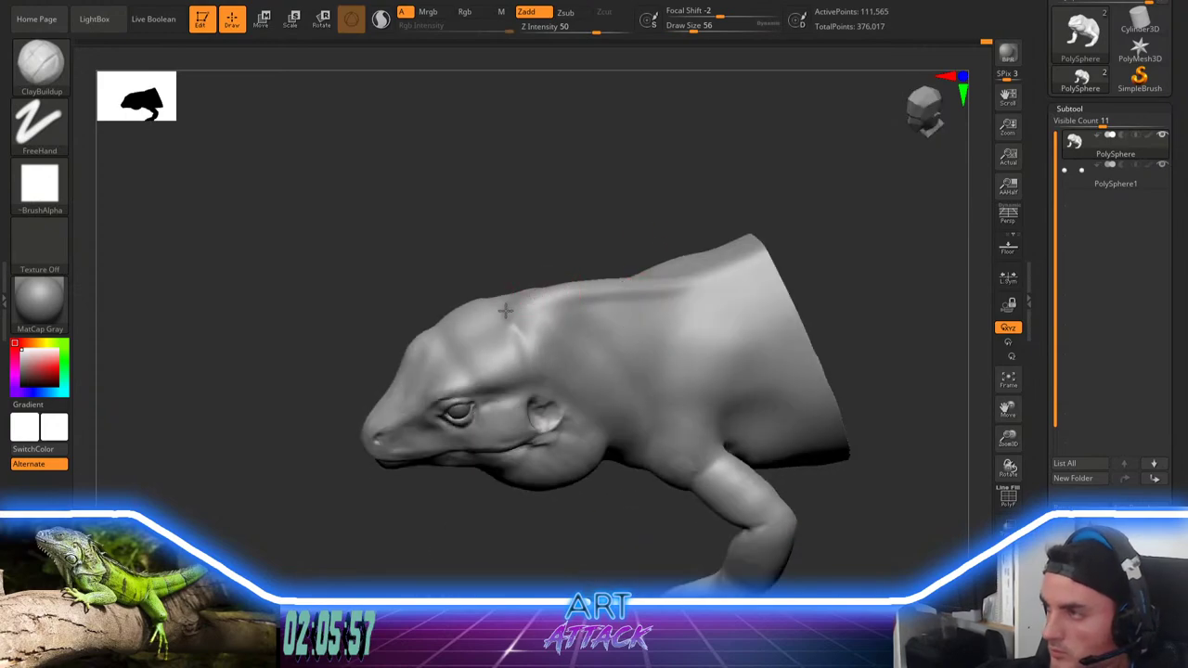
{"action": "left_click_drag", "start_coordinate": [659, 285], "coordinate": [727, 274]}
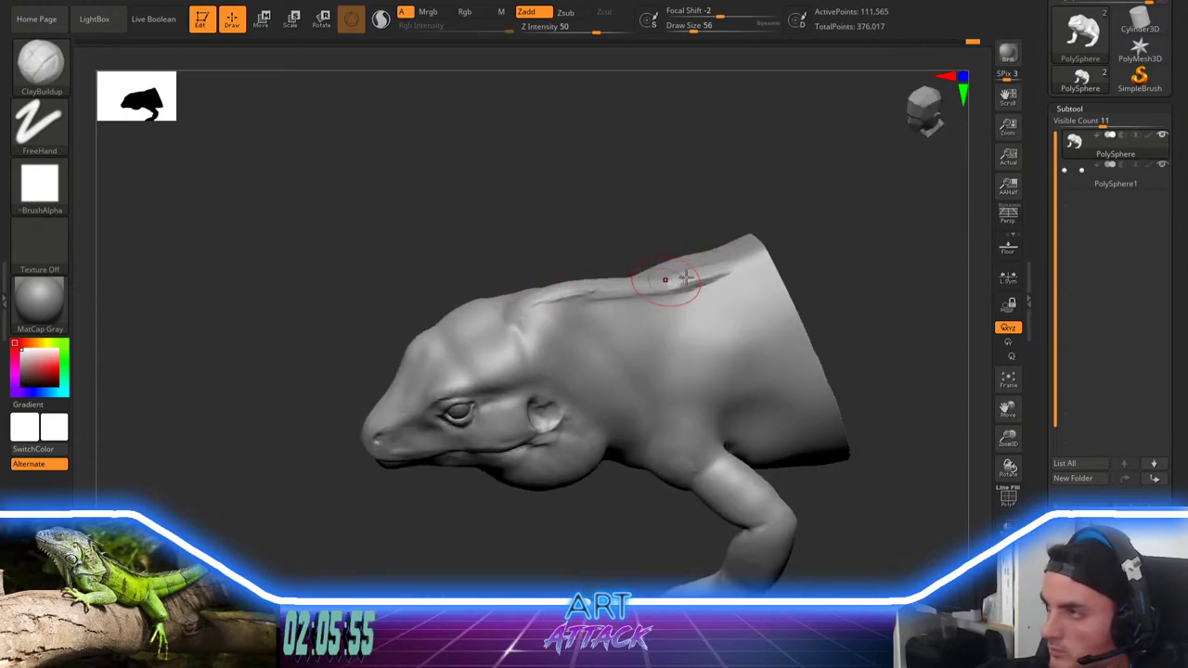
{"action": "mouse_move", "coordinate": [563, 298]}
{"action": "left_mouse_down", "text": "shift"}
{"action": "mouse_move", "coordinate": [525, 302]}
{"action": "mouse_move", "coordinate": [551, 183]}
{"action": "mouse_move", "coordinate": [592, 207]}
{"action": "mouse_move", "coordinate": [582, 244]}
{"action": "mouse_move", "coordinate": [508, 302]}
{"action": "left_mouse_up", "text": "shift"}
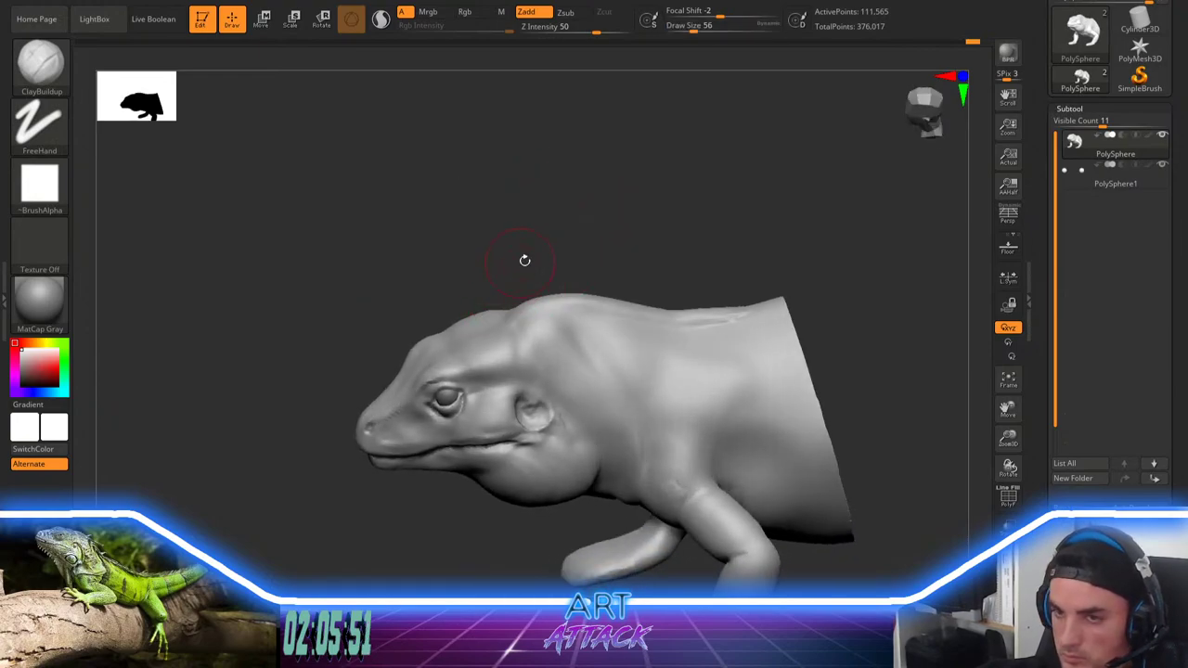
Step: Carve a crease behind the head down to the ear with DamStandard at draw size 49 and smooth around it
{"action": "left_click_drag", "start_coordinate": [525, 261], "coordinate": [573, 247]}
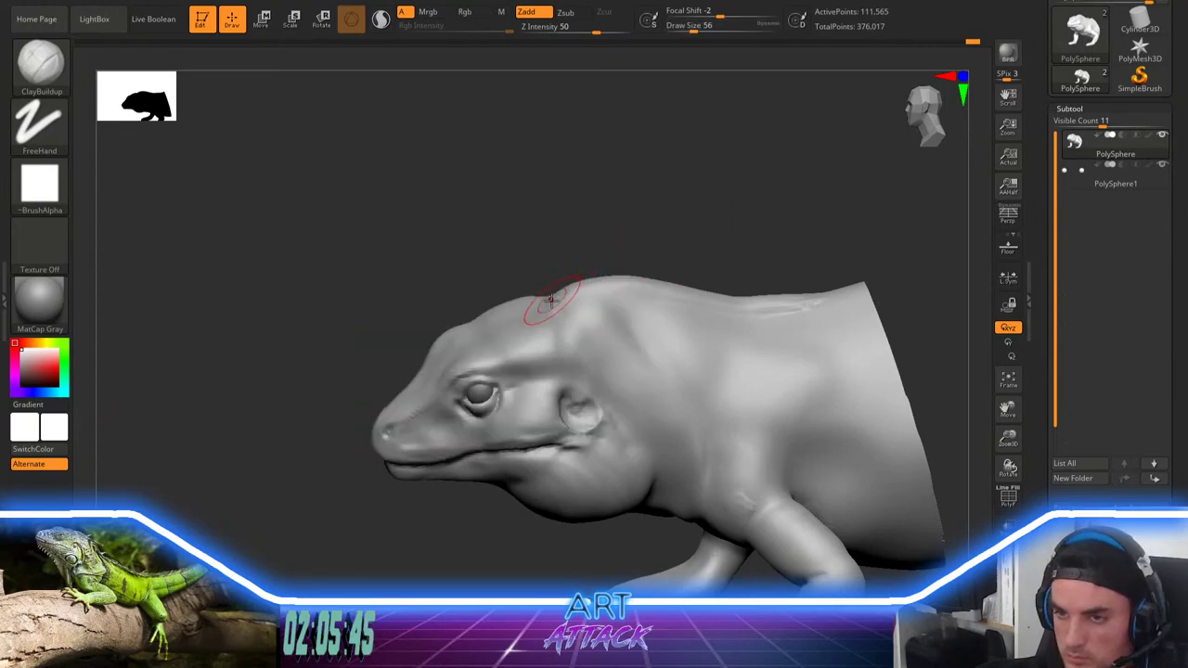
{"action": "left_click_drag", "start_coordinate": [562, 246], "coordinate": [700, 217]}
{"action": "key", "text": "b"}
{"action": "key", "text": "d"}
{"action": "key", "text": "s"}
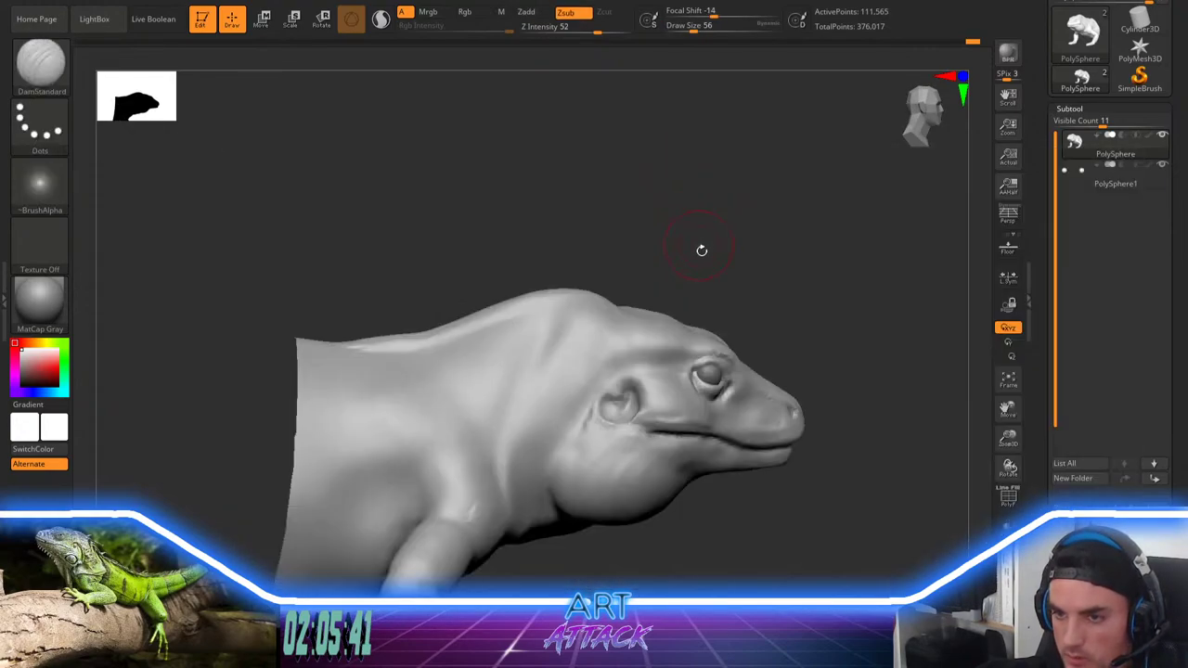
{"action": "mouse_move", "coordinate": [693, 262]}
{"action": "left_mouse_down", "text": "alt"}
{"action": "mouse_move", "coordinate": [673, 230]}
{"action": "mouse_move", "coordinate": [630, 264]}
{"action": "mouse_move", "coordinate": [610, 249]}
{"action": "left_mouse_up", "text": "alt"}
{"action": "key", "text": "space"}
{"action": "left_click", "coordinate": [583, 280]}
{"action": "key", "text": "space"}
{"action": "left_click", "coordinate": [595, 271]}
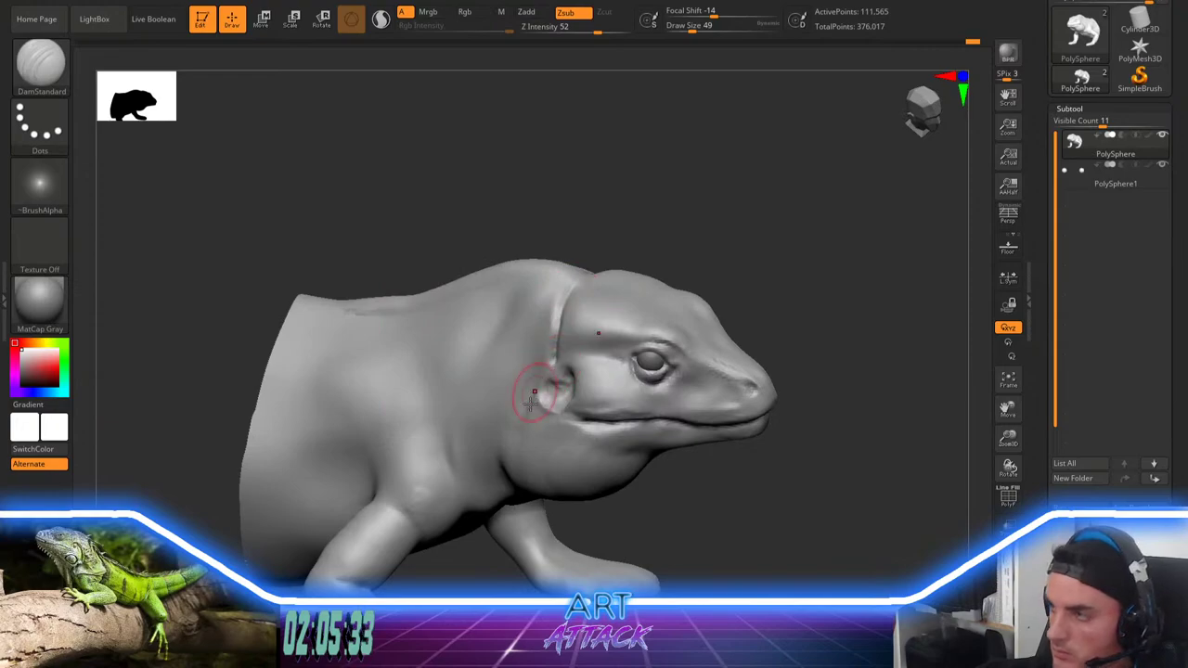
{"action": "key", "text": "shift"}
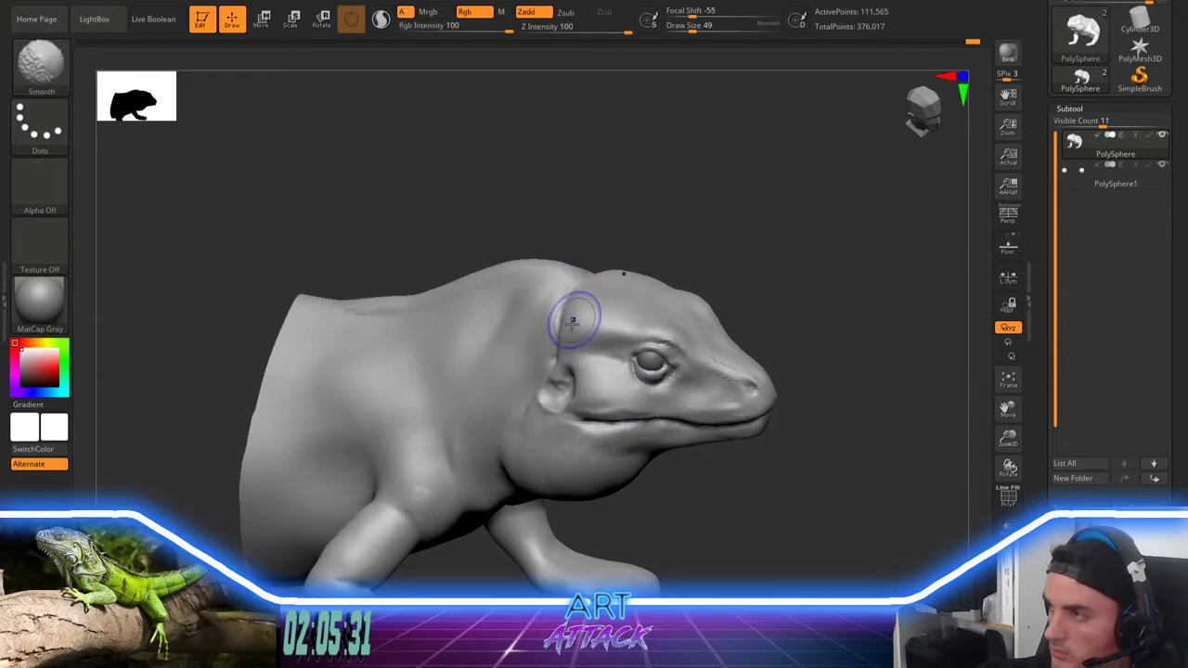
Step: Carve the crease from the ear down behind the jowl with DamStandard and smooth the neck beside it
{"action": "left_click_drag", "start_coordinate": [690, 269], "coordinate": [701, 215]}
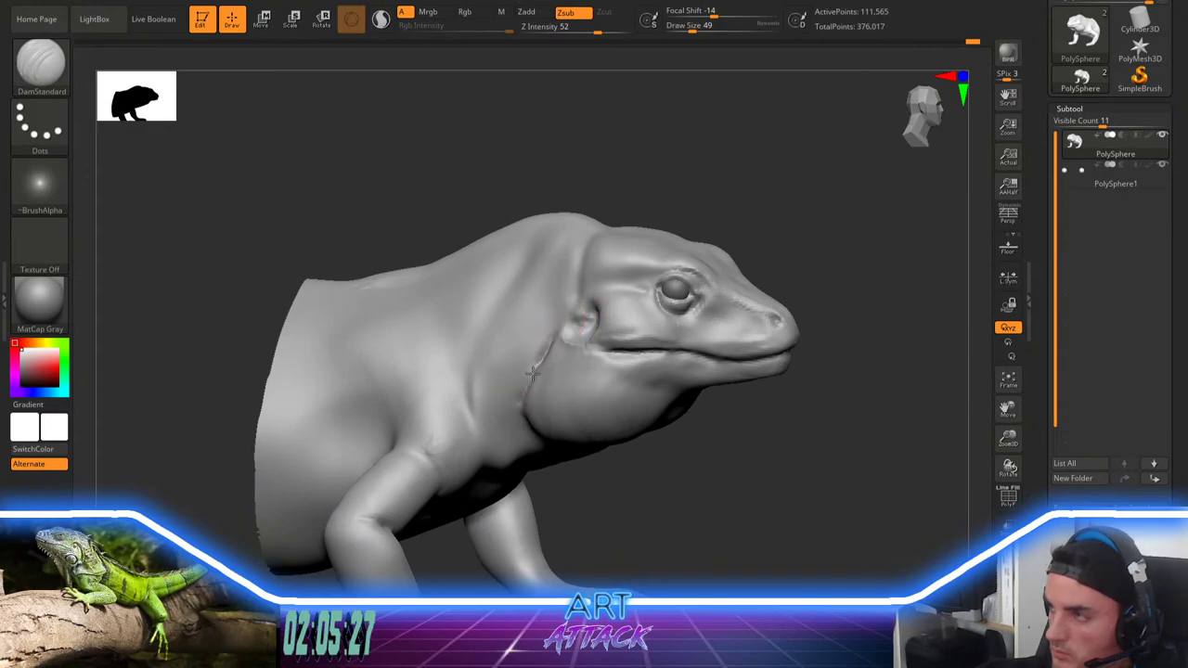
{"action": "key", "text": "shift"}
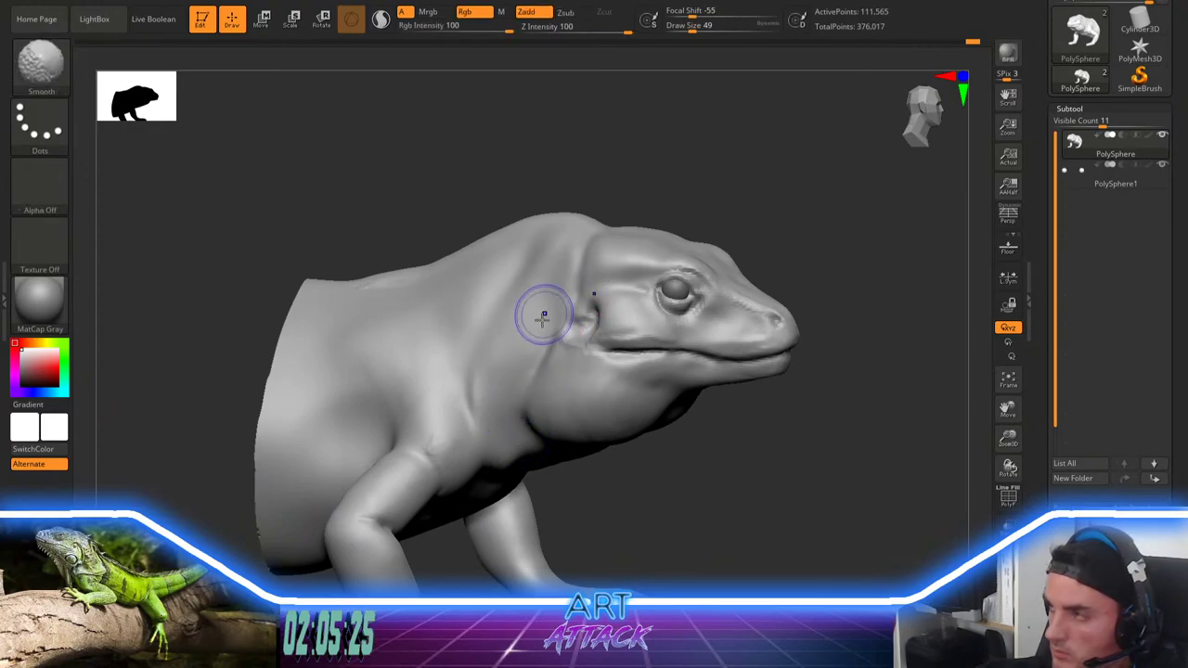
{"action": "mouse_move", "coordinate": [544, 315]}
{"action": "left_mouse_down"}
{"action": "mouse_move", "coordinate": [516, 381]}
{"action": "mouse_move", "coordinate": [469, 400]}
{"action": "left_mouse_up"}
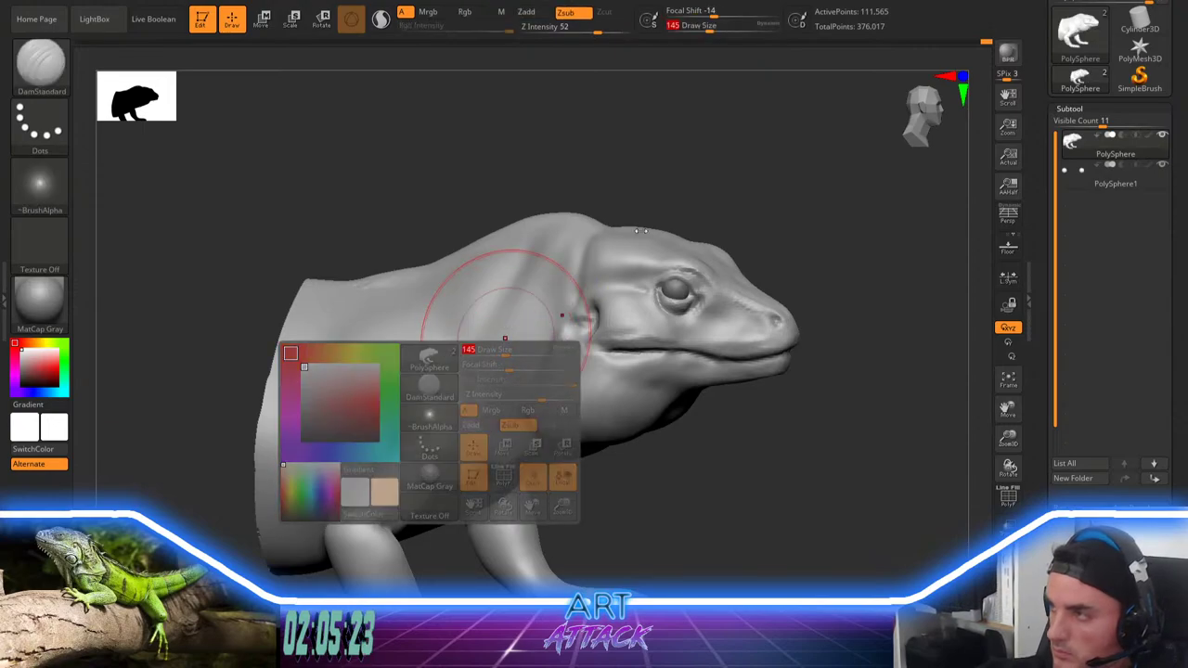
Step: Cut a groove into the side of the neck with DamStandard at draw size 112 and soften it with ClayBuildup and smoothing
{"action": "right_click_drag", "start_coordinate": [504, 339], "coordinate": [641, 268]}
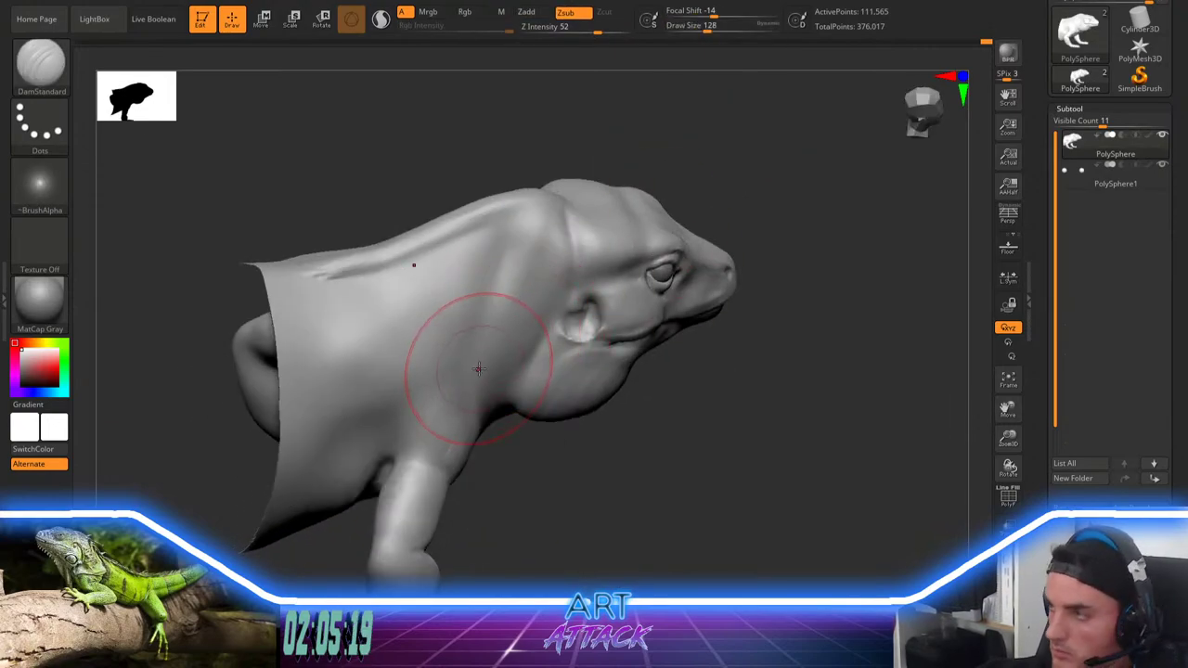
{"action": "key", "text": "["}
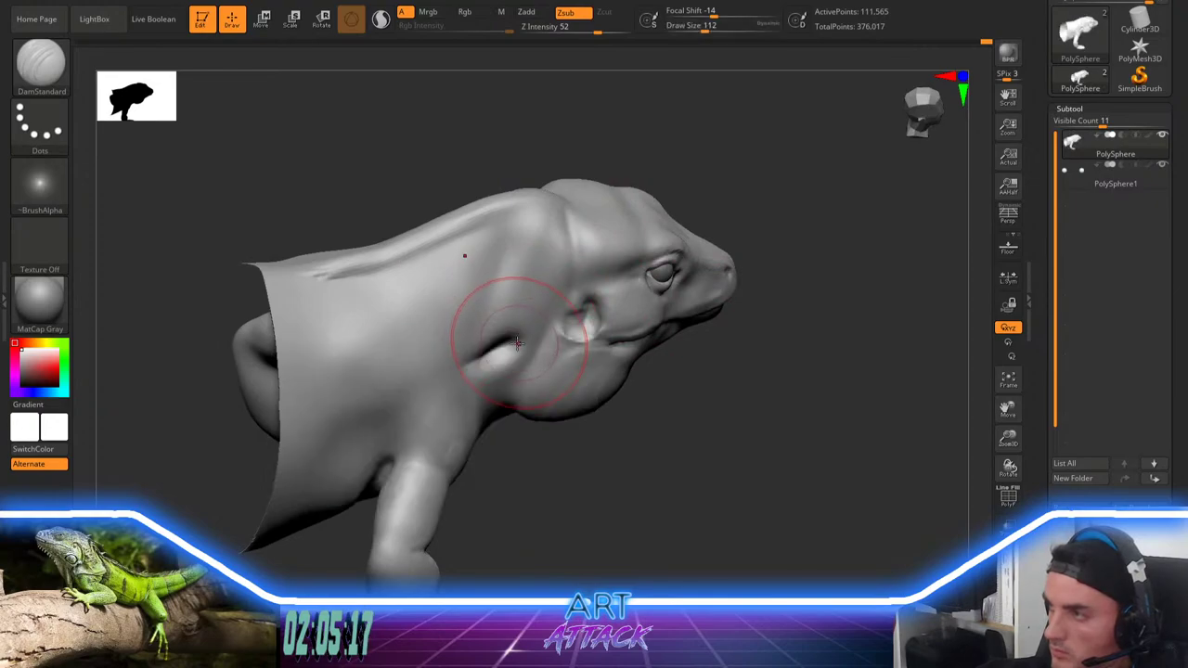
{"action": "key", "text": "b"}
{"action": "key", "text": "c"}
{"action": "key", "text": "b"}
{"action": "key", "text": "space"}
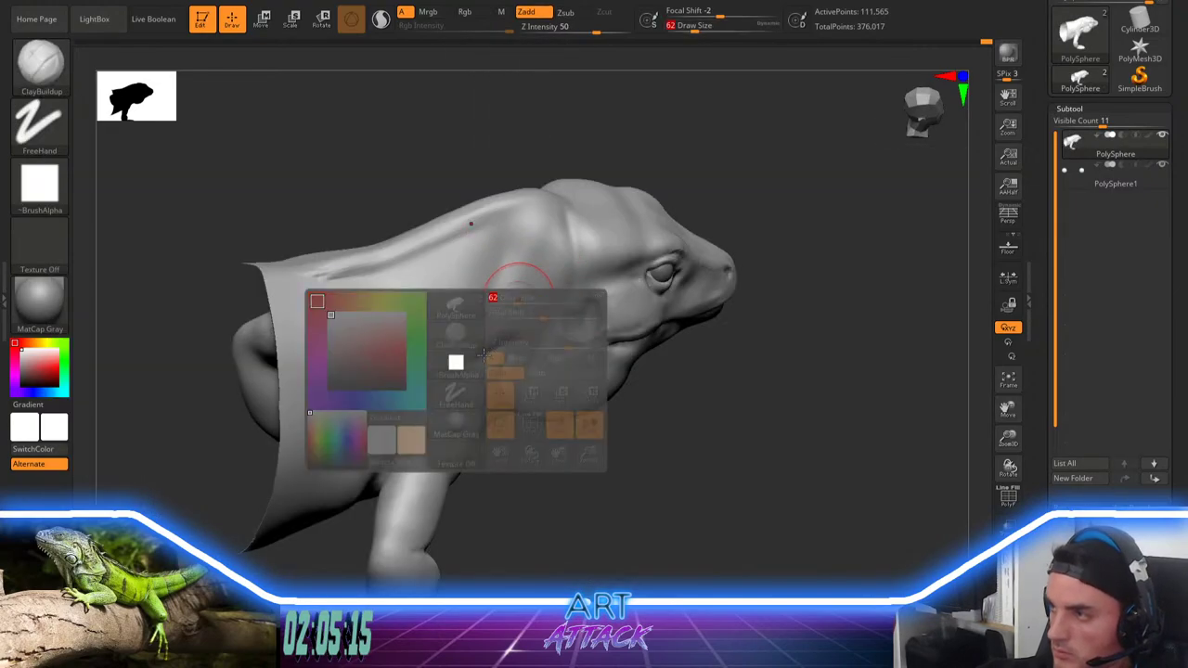
{"action": "mouse_move", "coordinate": [516, 353]}
{"action": "left_mouse_down"}
{"action": "mouse_move", "coordinate": [490, 367]}
{"action": "mouse_move", "coordinate": [496, 337]}
{"action": "mouse_move", "coordinate": [449, 371]}
{"action": "left_mouse_up"}
{"action": "key", "text": "space"}
{"action": "mouse_move", "coordinate": [473, 342]}
{"action": "left_mouse_down", "text": "shift"}
{"action": "mouse_move", "coordinate": [499, 314]}
{"action": "mouse_move", "coordinate": [484, 364]}
{"action": "left_mouse_up", "text": "shift"}
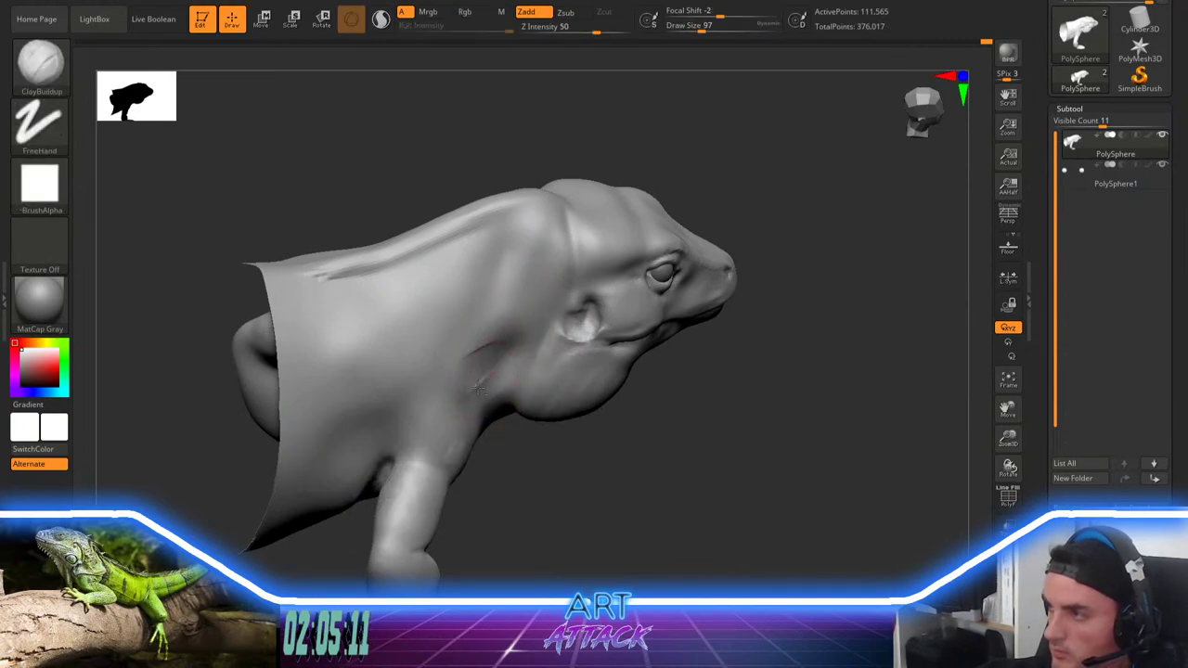
Step: Shape soft folds around the side-neck groove with ClayBuildup at draw size 97 and smooth them toward the shoulder
{"action": "mouse_move", "coordinate": [489, 413]}
{"action": "left_mouse_down", "text": "shift"}
{"action": "mouse_move", "coordinate": [484, 394]}
{"action": "mouse_move", "coordinate": [516, 342]}
{"action": "left_mouse_up", "text": "shift"}
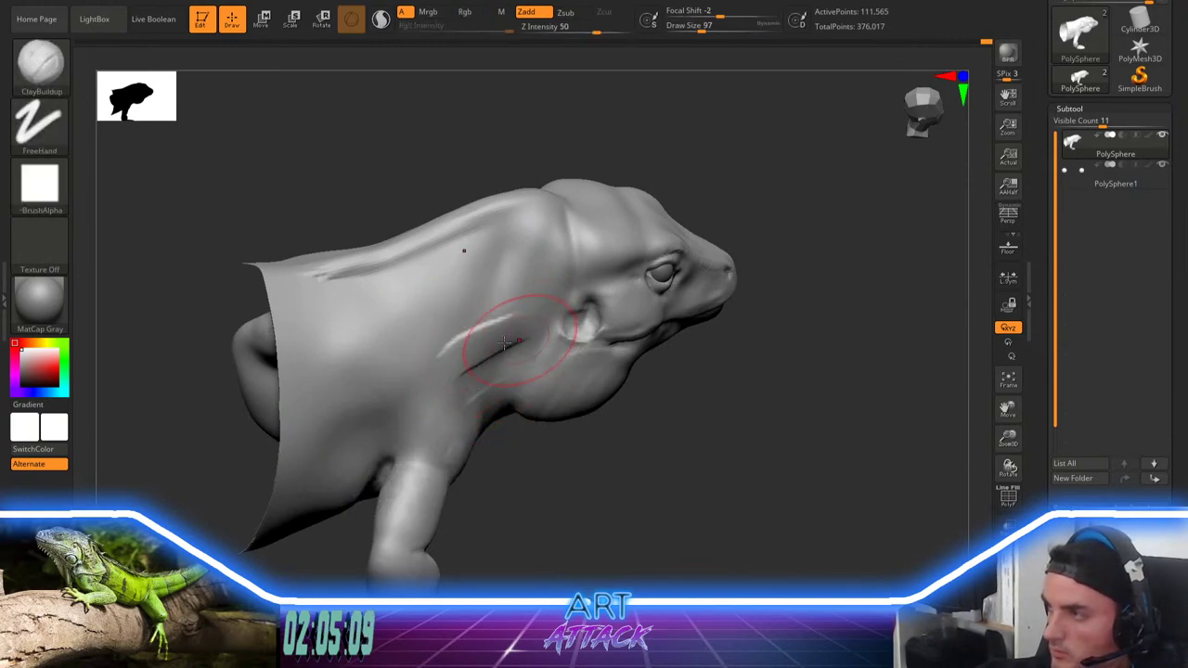
{"action": "mouse_move", "coordinate": [448, 362]}
{"action": "left_mouse_down"}
{"action": "mouse_move", "coordinate": [518, 324]}
{"action": "mouse_move", "coordinate": [488, 358]}
{"action": "left_mouse_up"}
{"action": "left_click_drag", "start_coordinate": [844, 334], "coordinate": [755, 305]}
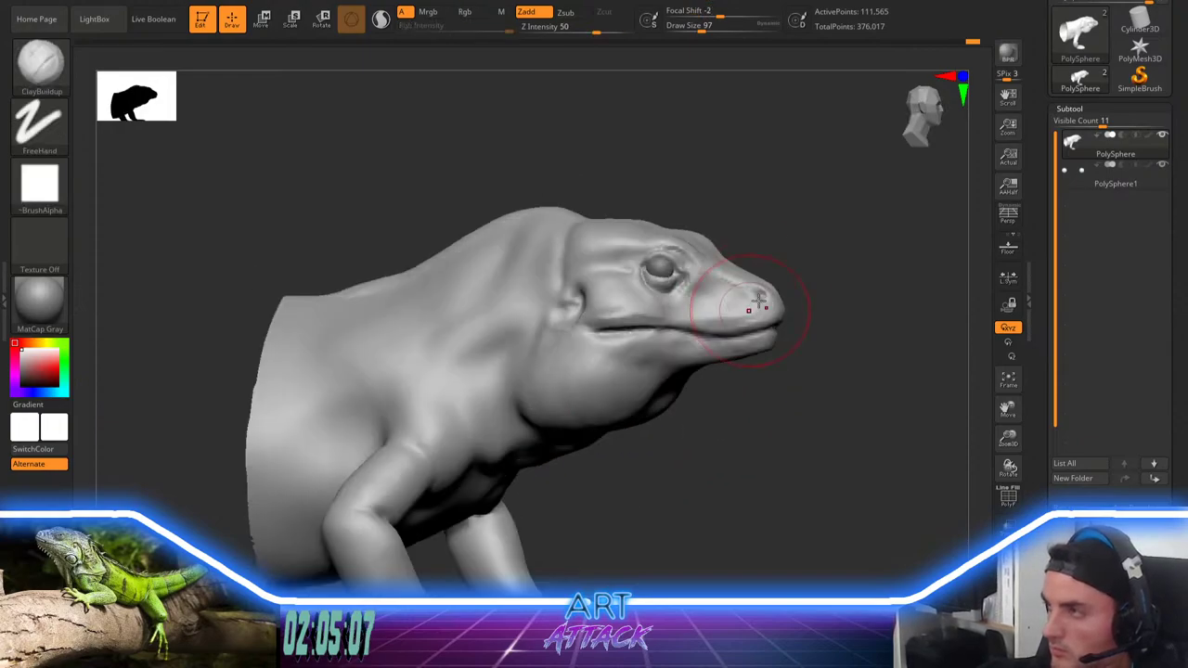
{"action": "left_click_drag", "start_coordinate": [495, 336], "coordinate": [411, 433], "text": "shift"}
Step: Smooth the surface of the jowl below the mouth at draw size 56
{"action": "mouse_move", "coordinate": [887, 320]}
{"action": "left_mouse_down"}
{"action": "mouse_move", "coordinate": [770, 241]}
{"action": "mouse_move", "coordinate": [751, 250]}
{"action": "left_mouse_up"}
{"action": "key", "text": "space"}
{"action": "left_click", "coordinate": [758, 228]}
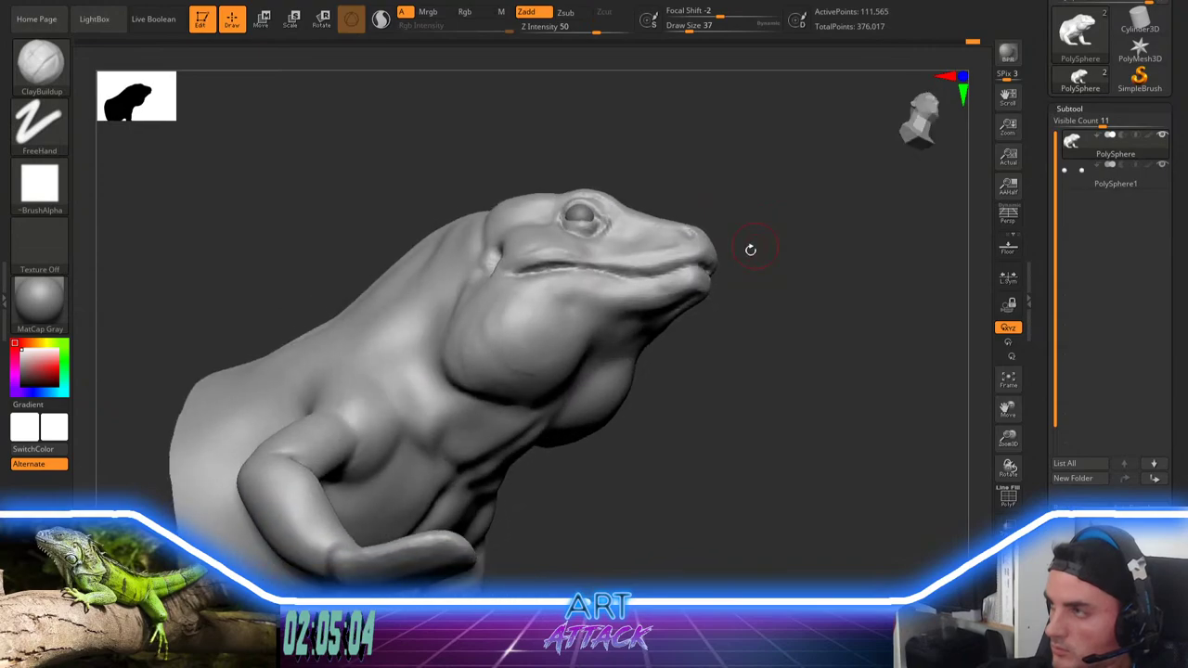
{"action": "key", "text": "space"}
{"action": "left_click", "coordinate": [504, 335]}
{"action": "left_click_drag", "start_coordinate": [534, 338], "coordinate": [555, 343], "text": "shift"}
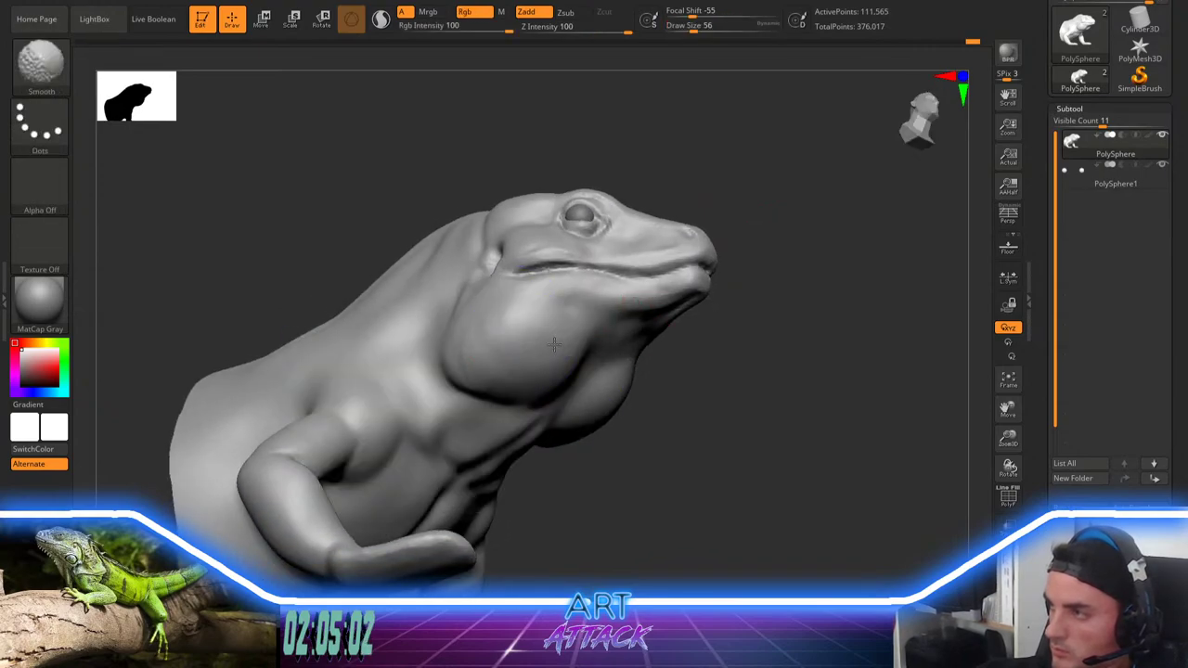
Step: Smooth the transition between the jowl and the side of the neck at draw size 65
{"action": "key", "text": "f"}
{"action": "left_click_drag", "start_coordinate": [743, 274], "coordinate": [766, 354]}
{"action": "left_click_drag", "start_coordinate": [755, 314], "coordinate": [750, 246]}
{"action": "key", "text": "space"}
{"action": "left_click", "coordinate": [746, 244]}
{"action": "left_click_drag", "start_coordinate": [498, 322], "coordinate": [496, 338], "text": "shift"}
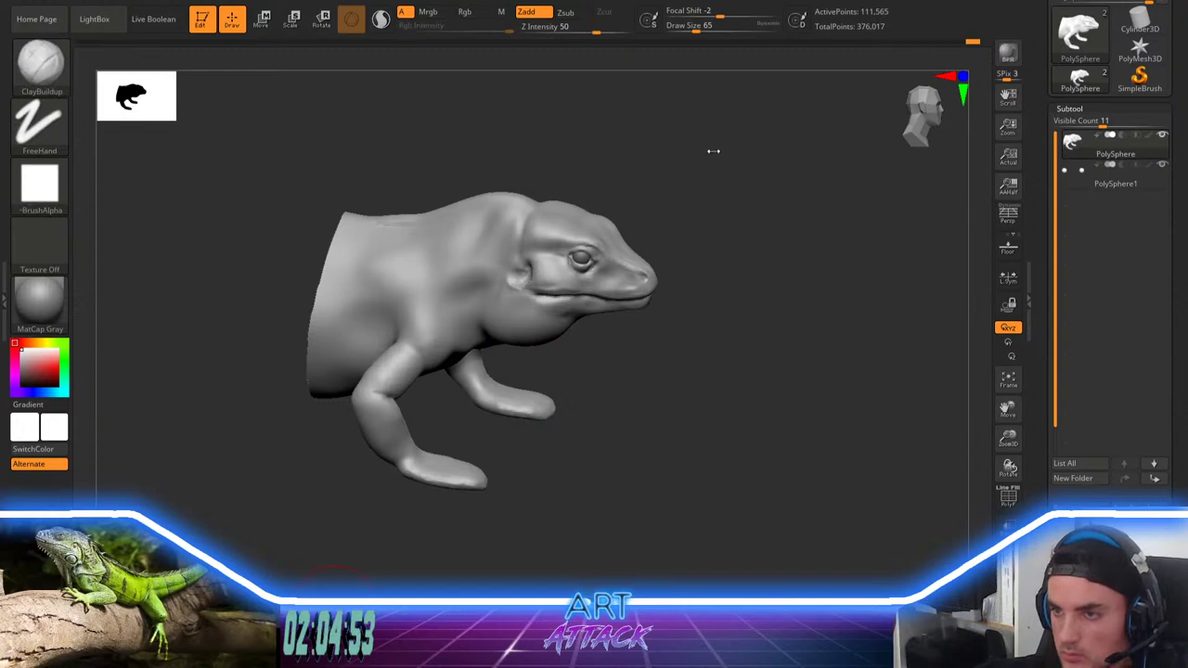
Step: Adjust the profile where the back of the head meets the nape with the Move brush, down to draw size 41, and smooth it
{"action": "left_click_drag", "start_coordinate": [742, 237], "coordinate": [621, 209]}
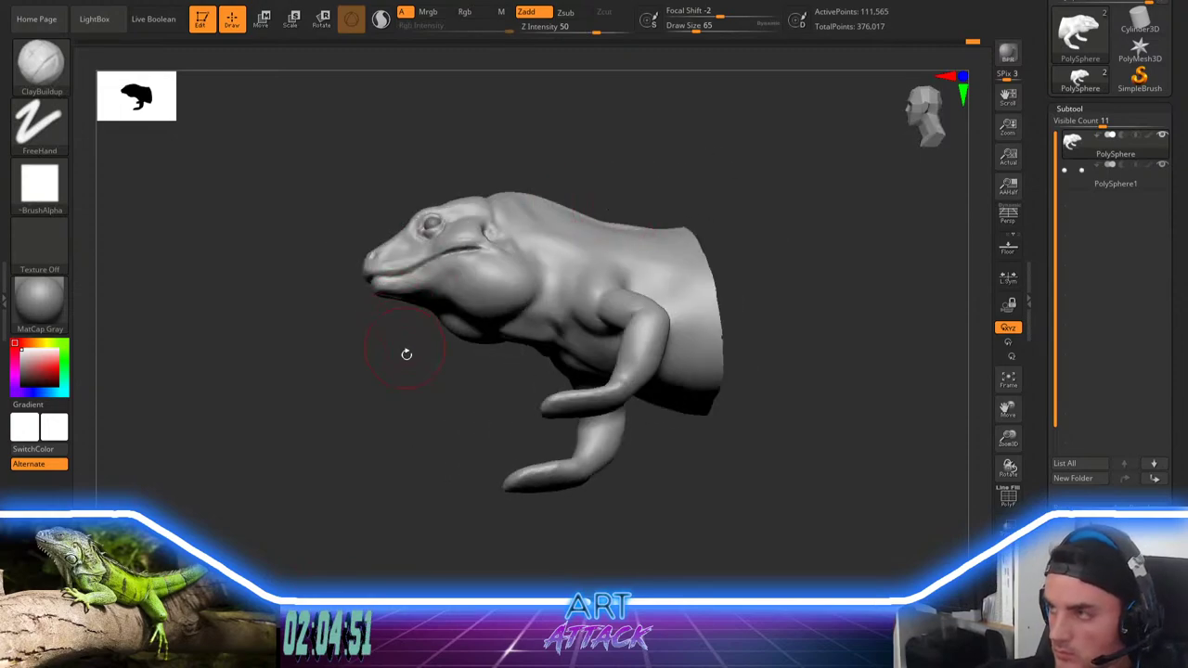
{"action": "left_click_drag", "start_coordinate": [405, 353], "coordinate": [406, 443]}
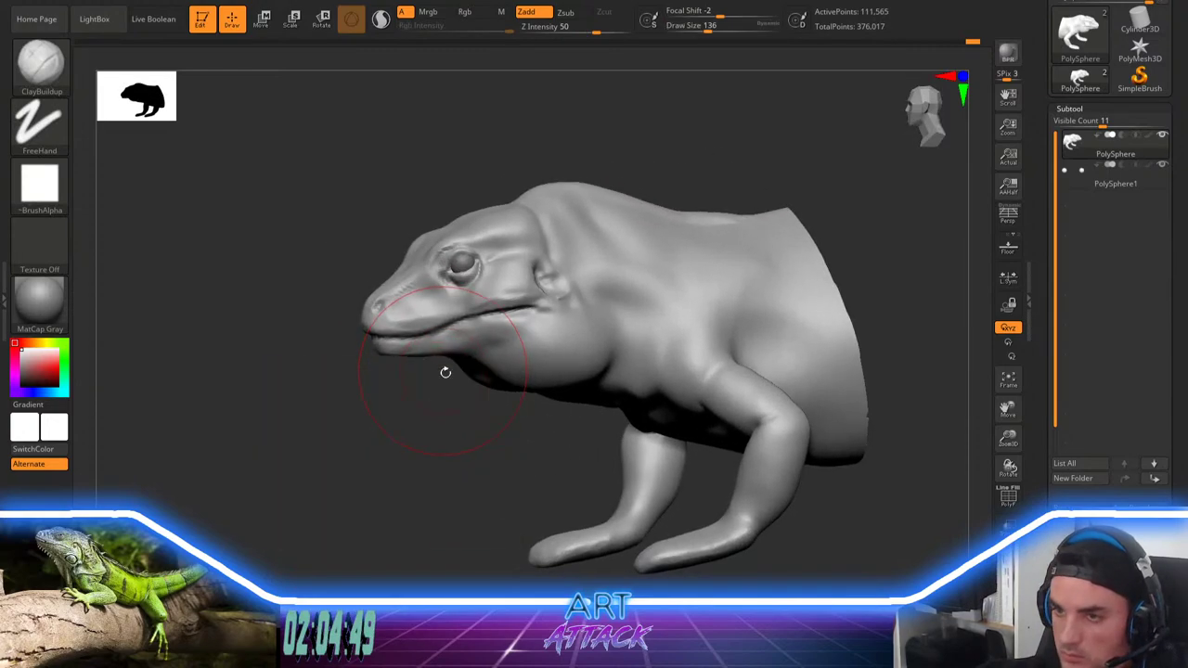
{"action": "left_click_drag", "start_coordinate": [445, 372], "coordinate": [418, 414], "text": "alt"}
{"action": "key", "text": "b"}
{"action": "key", "text": "m"}
{"action": "key", "text": "v"}
{"action": "key", "text": "space"}
{"action": "mouse_move", "coordinate": [570, 261]}
{"action": "left_mouse_down"}
{"action": "mouse_move", "coordinate": [576, 223]}
{"action": "mouse_move", "coordinate": [639, 236]}
{"action": "mouse_move", "coordinate": [499, 210]}
{"action": "mouse_move", "coordinate": [509, 216]}
{"action": "mouse_move", "coordinate": [497, 191]}
{"action": "left_mouse_up"}
{"action": "key", "text": "space"}
{"action": "key", "text": "space"}
{"action": "key", "text": "space"}
{"action": "key", "text": "space"}
{"action": "mouse_move", "coordinate": [496, 190]}
{"action": "left_mouse_down"}
{"action": "mouse_move", "coordinate": [510, 218]}
{"action": "mouse_move", "coordinate": [479, 225]}
{"action": "left_mouse_up"}
{"action": "key", "text": "space"}
{"action": "key", "text": "space"}
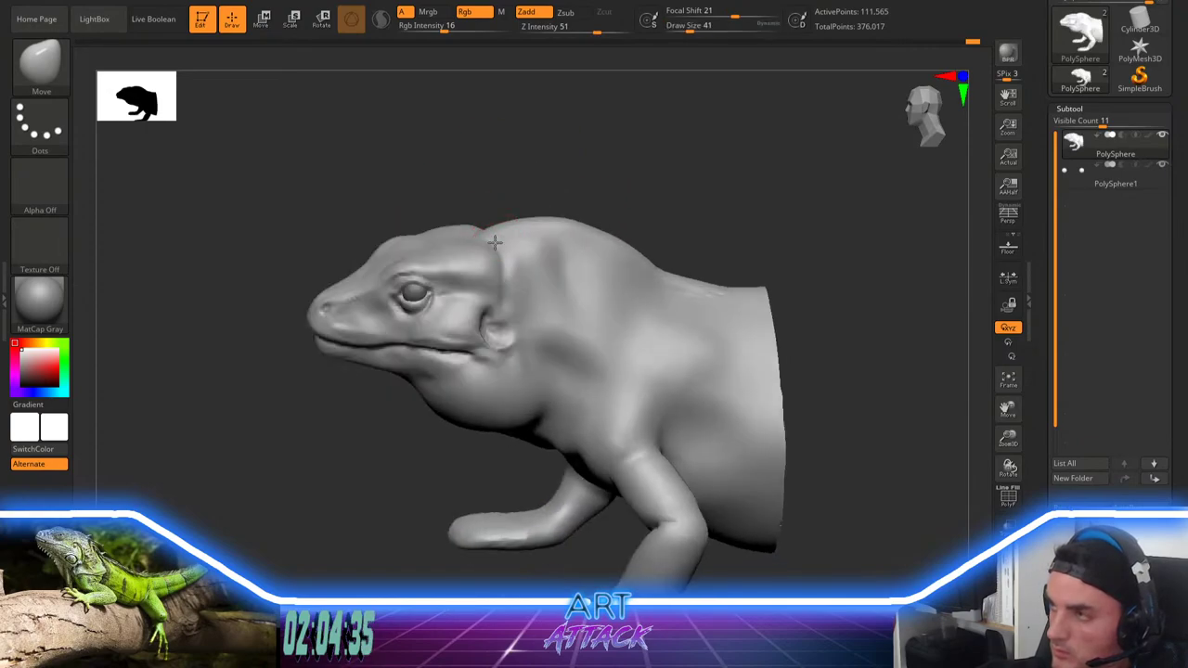
{"action": "key", "text": "shift"}
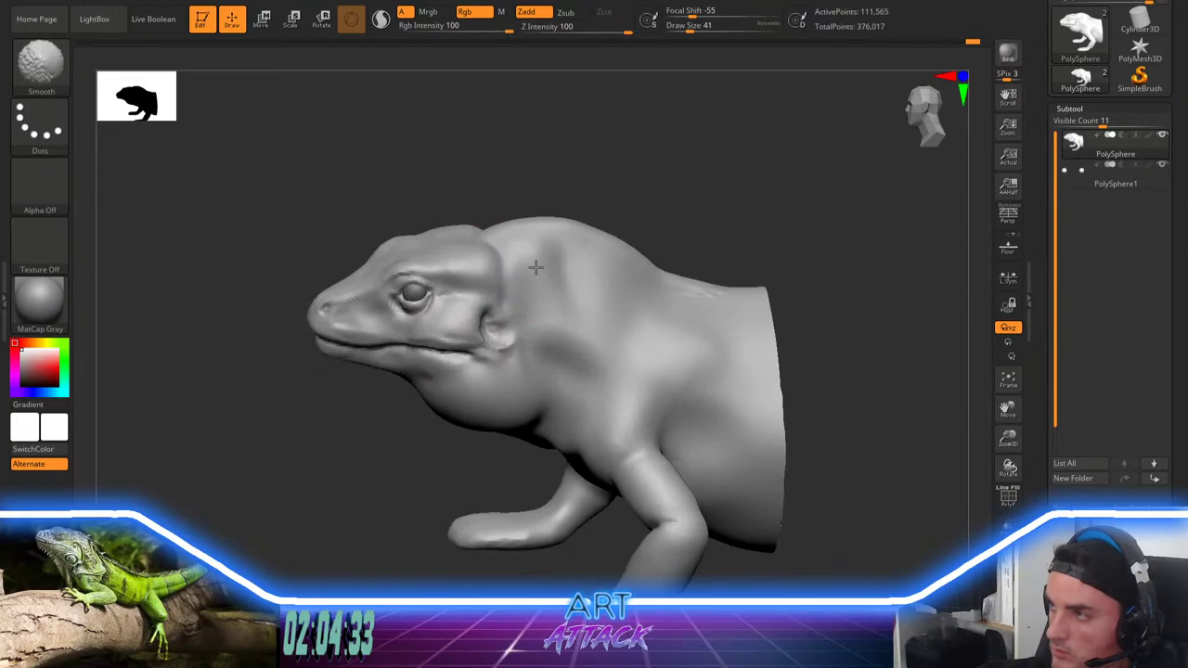
Step: Show the whole lizard to check the head against the body, and return to the partial view
{"action": "mouse_move", "coordinate": [734, 180]}
{"action": "left_mouse_down"}
{"action": "mouse_move", "coordinate": [825, 225]}
{"action": "mouse_move", "coordinate": [790, 250]}
{"action": "mouse_move", "coordinate": [761, 226]}
{"action": "mouse_move", "coordinate": [770, 217]}
{"action": "left_mouse_up"}
{"action": "key", "text": "ctrl"}
{"action": "left_click", "coordinate": [801, 238], "text": "ctrl+shift"}
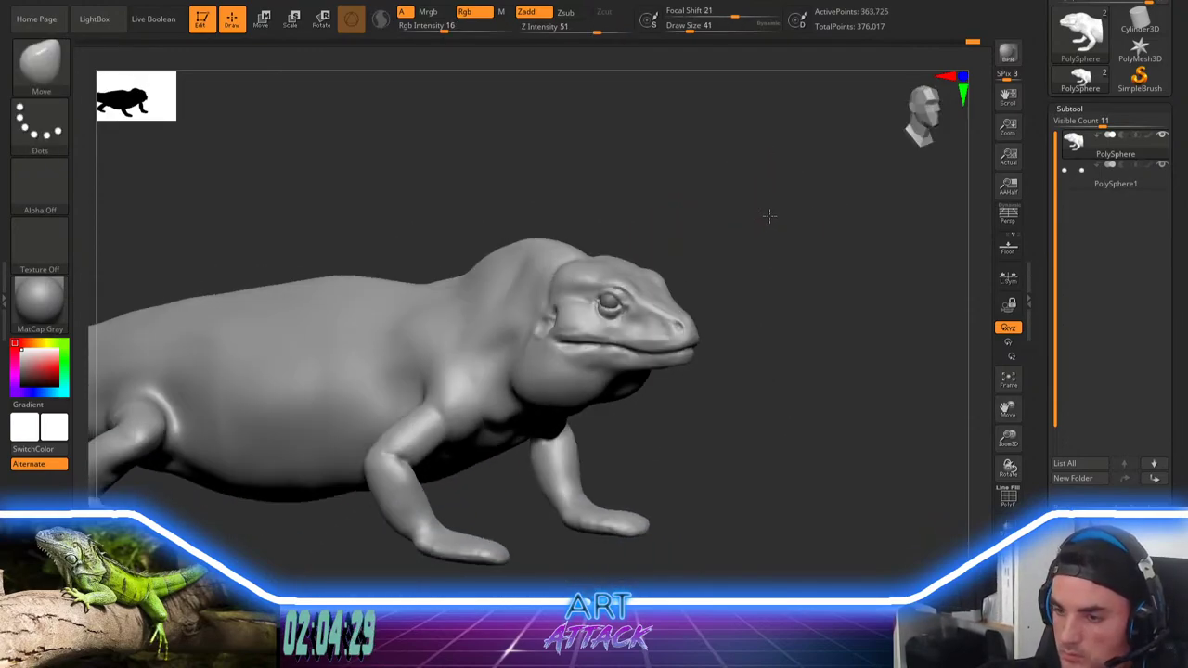
{"action": "right_click_drag", "start_coordinate": [769, 216], "coordinate": [719, 196]}
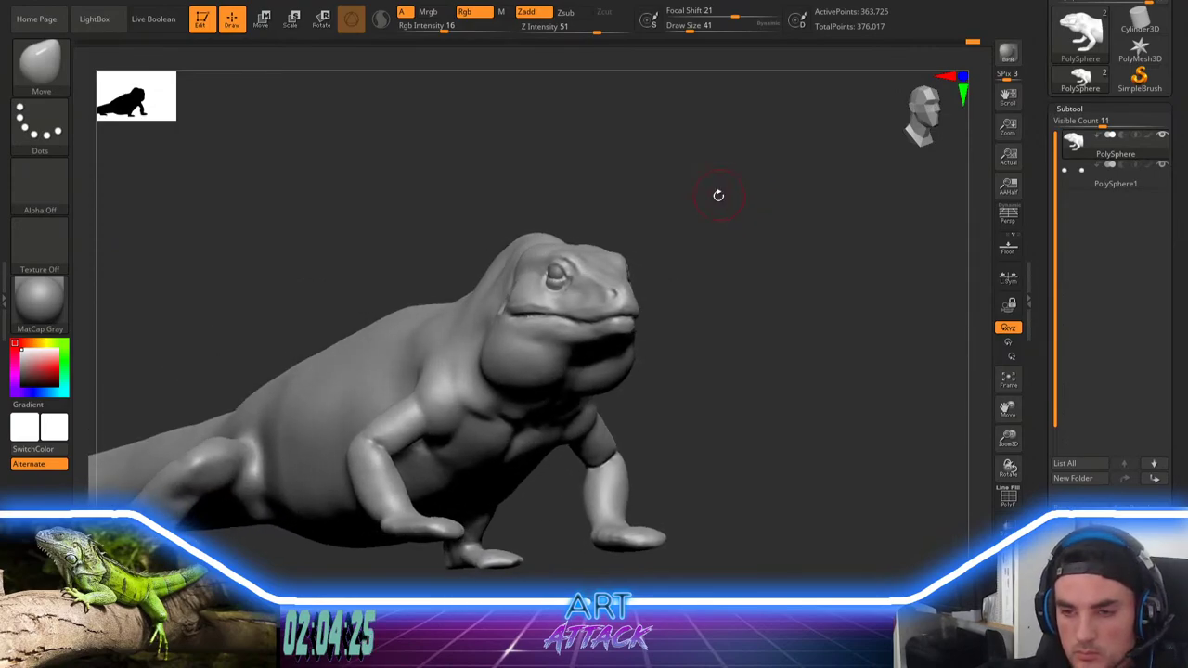
{"action": "key", "text": "ctrl+z"}
{"action": "left_click_drag", "start_coordinate": [730, 222], "coordinate": [740, 244]}
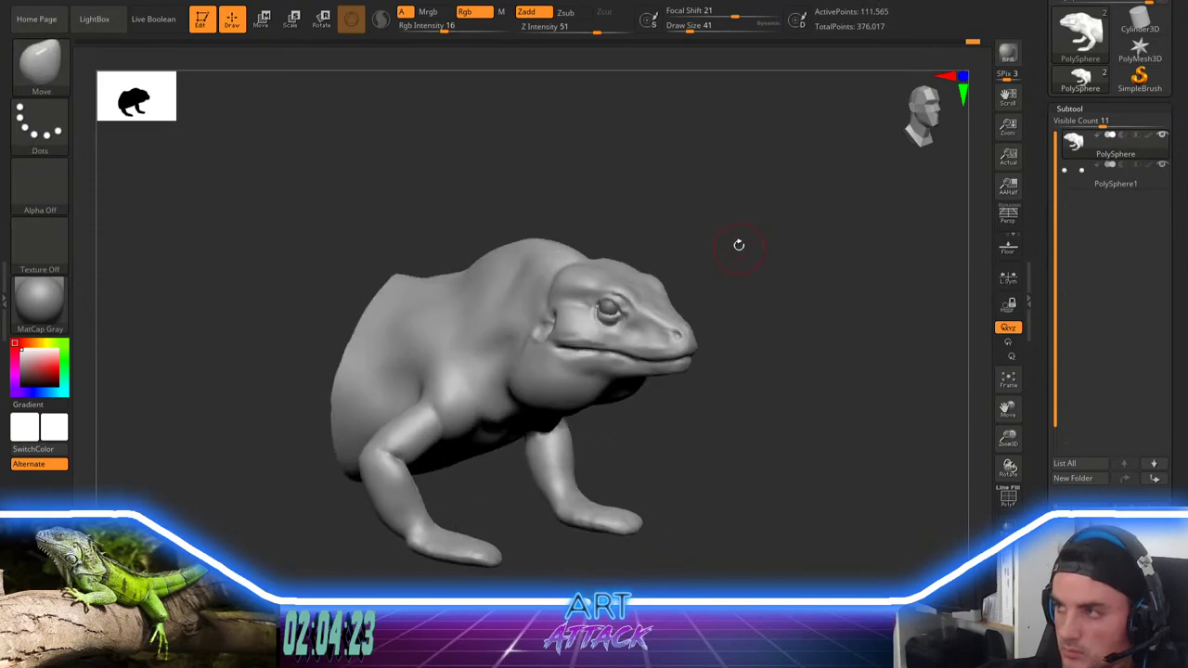
Step: Refine the nape and upper-back profile with the Move brush at draw sizes 101 and 65, and smooth the back
{"action": "key", "text": "space"}
{"action": "left_click", "coordinate": [650, 236]}
{"action": "left_click_drag", "start_coordinate": [650, 235], "coordinate": [600, 206]}
{"action": "key", "text": "space"}
{"action": "left_click", "coordinate": [492, 263]}
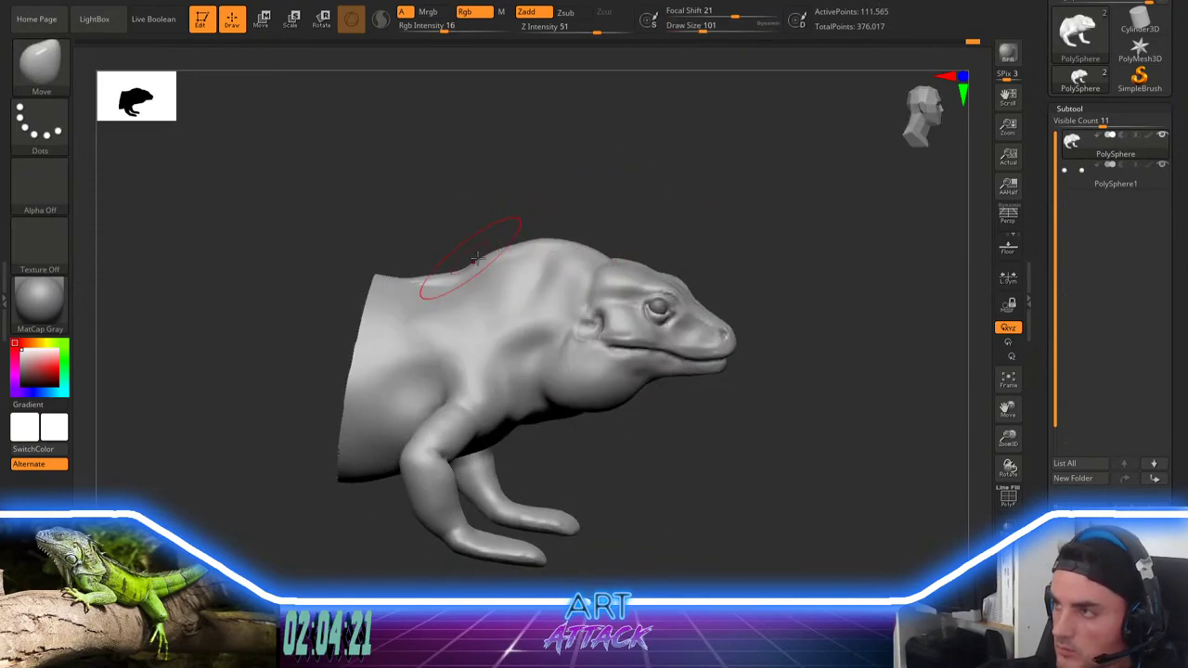
{"action": "key", "text": "space"}
{"action": "left_click", "coordinate": [495, 258]}
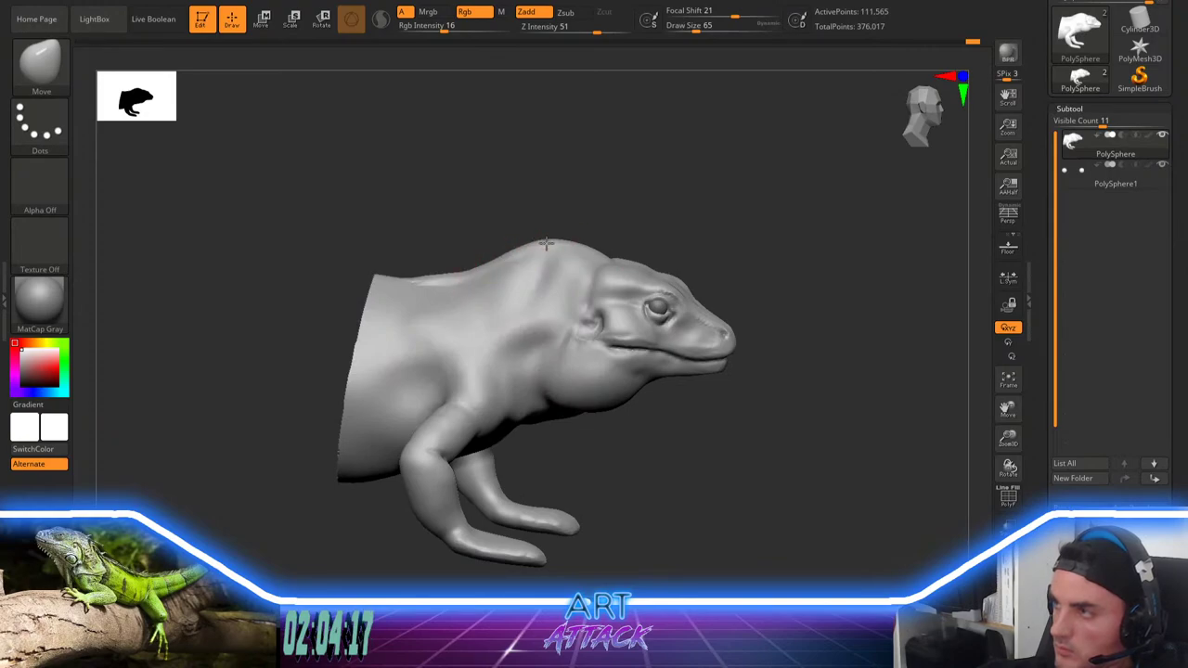
{"action": "left_click_drag", "start_coordinate": [546, 244], "coordinate": [538, 246]}
{"action": "mouse_move", "coordinate": [484, 290]}
{"action": "left_mouse_down", "text": "shift"}
{"action": "mouse_move", "coordinate": [409, 286]}
{"action": "mouse_move", "coordinate": [428, 287]}
{"action": "left_mouse_up", "text": "shift"}
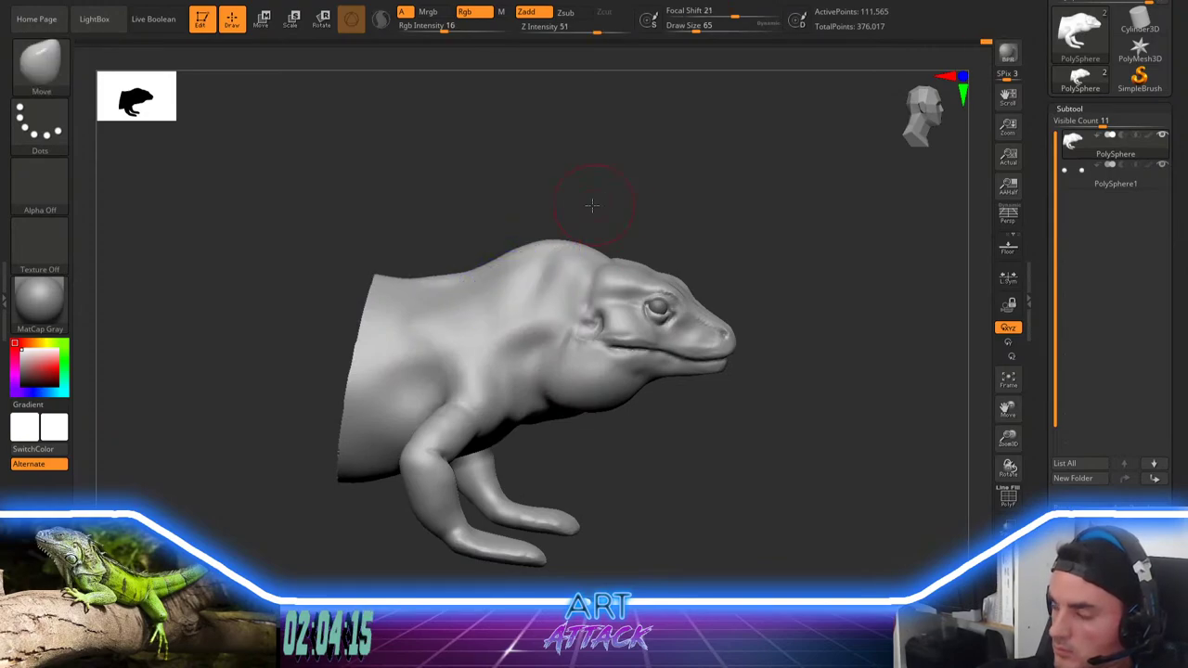
Step: Build up the spine ridge along the upper back with ClayBuildup at draw size 37 and smooth its side
{"action": "left_click_drag", "start_coordinate": [591, 204], "coordinate": [602, 300]}
{"action": "key", "text": "b"}
{"action": "key", "text": "c"}
{"action": "key", "text": "b"}
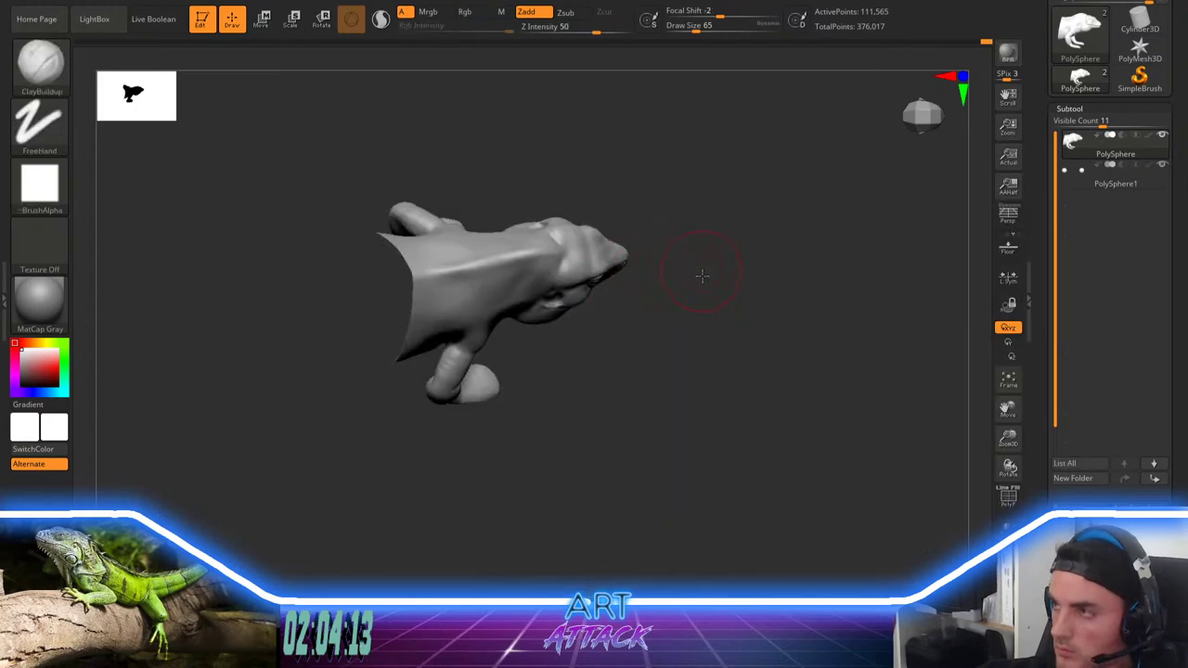
{"action": "left_click_drag", "start_coordinate": [703, 276], "coordinate": [698, 293], "text": "shift"}
{"action": "left_click_drag", "start_coordinate": [450, 265], "coordinate": [409, 268]}
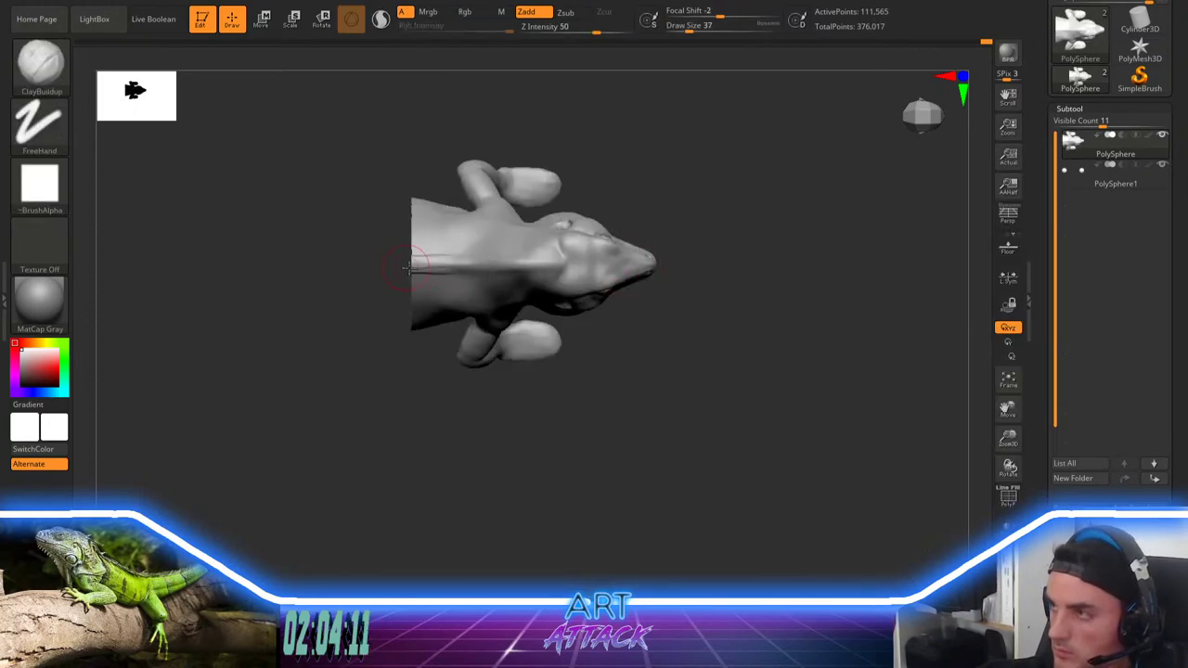
{"action": "mouse_move", "coordinate": [517, 257]}
{"action": "left_mouse_down", "text": "shift"}
{"action": "mouse_move", "coordinate": [393, 258]}
{"action": "mouse_move", "coordinate": [412, 261]}
{"action": "left_mouse_up", "text": "shift"}
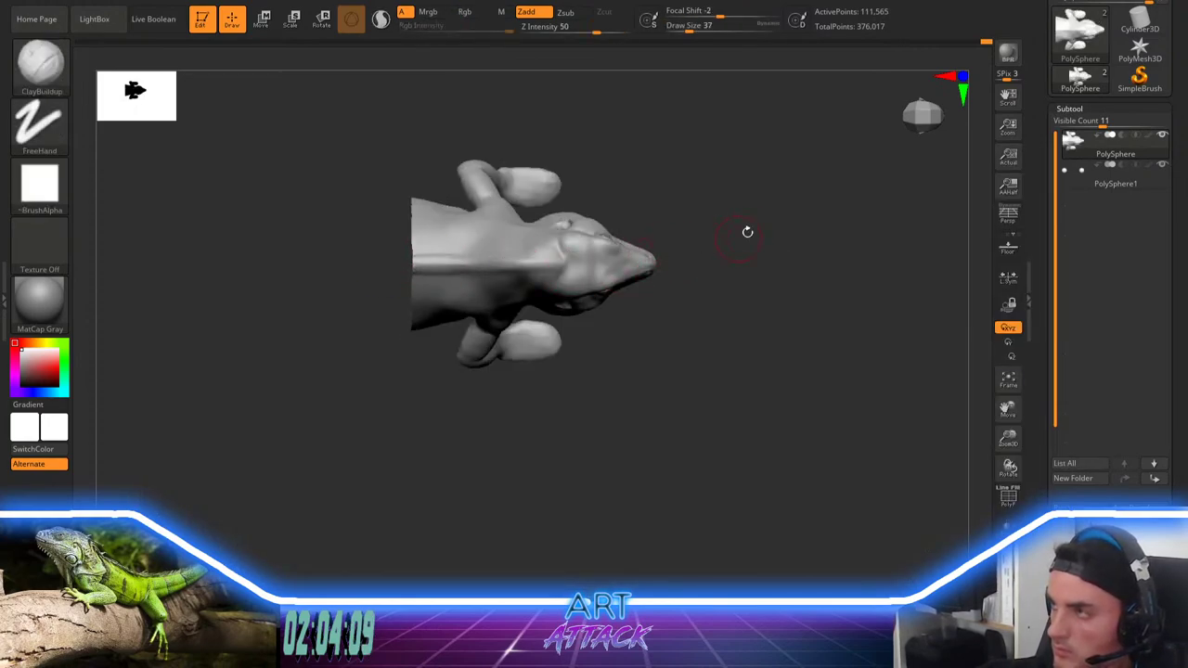
{"action": "left_click_drag", "start_coordinate": [748, 232], "coordinate": [744, 190]}
{"action": "right_click_drag", "start_coordinate": [743, 190], "coordinate": [739, 280]}
{"action": "key", "text": "space"}
{"action": "left_click_drag", "start_coordinate": [739, 280], "coordinate": [744, 280]}
{"action": "mouse_move", "coordinate": [743, 280]}
{"action": "left_mouse_down", "text": "alt"}
{"action": "mouse_move", "coordinate": [774, 241]}
{"action": "mouse_move", "coordinate": [742, 232]}
{"action": "left_mouse_up", "text": "alt"}
{"action": "right_click_drag", "start_coordinate": [742, 231], "coordinate": [670, 326]}
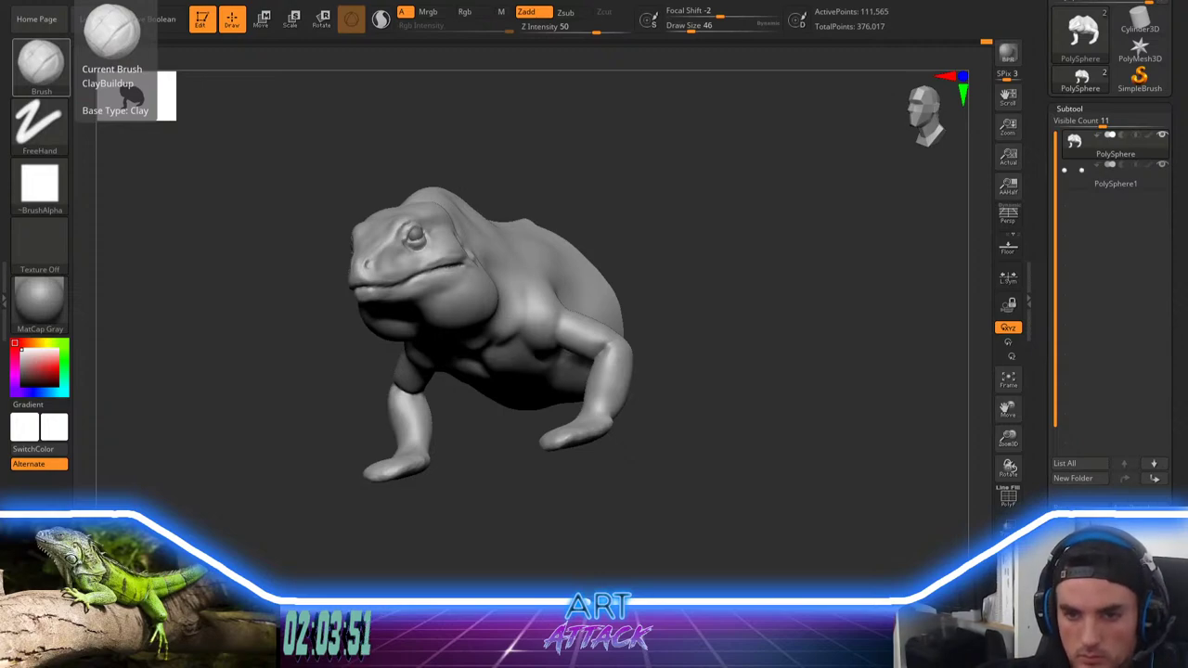
Step: Build up the lower jaw from the chin toward the jowl with ClayBuildup at draw size 74 and smooth it
{"action": "mouse_move", "coordinate": [258, 400]}
{"action": "left_mouse_down", "text": "alt"}
{"action": "mouse_move", "coordinate": [427, 369]}
{"action": "mouse_move", "coordinate": [367, 444]}
{"action": "mouse_move", "coordinate": [414, 432]}
{"action": "mouse_move", "coordinate": [417, 416]}
{"action": "mouse_move", "coordinate": [455, 397]}
{"action": "mouse_move", "coordinate": [459, 430]}
{"action": "mouse_move", "coordinate": [471, 392]}
{"action": "left_mouse_up", "text": "alt"}
{"action": "key", "text": "space"}
{"action": "left_click", "coordinate": [421, 414]}
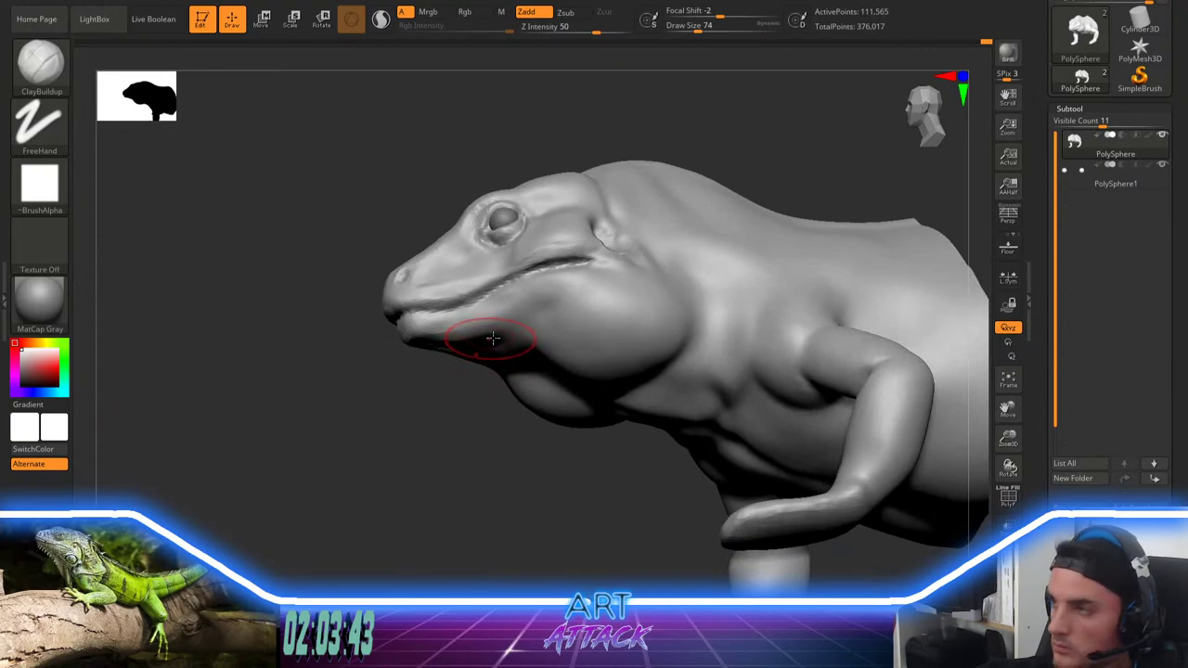
{"action": "left_click_drag", "start_coordinate": [424, 423], "coordinate": [429, 373]}
{"action": "left_click_drag", "start_coordinate": [444, 332], "coordinate": [568, 317]}
{"action": "mouse_move", "coordinate": [492, 329]}
{"action": "left_mouse_down"}
{"action": "mouse_move", "coordinate": [570, 324]}
{"action": "mouse_move", "coordinate": [583, 335]}
{"action": "mouse_move", "coordinate": [608, 316]}
{"action": "mouse_move", "coordinate": [527, 332]}
{"action": "mouse_move", "coordinate": [562, 332]}
{"action": "left_mouse_up"}
{"action": "left_click_drag", "start_coordinate": [484, 332], "coordinate": [530, 331], "text": "shift"}
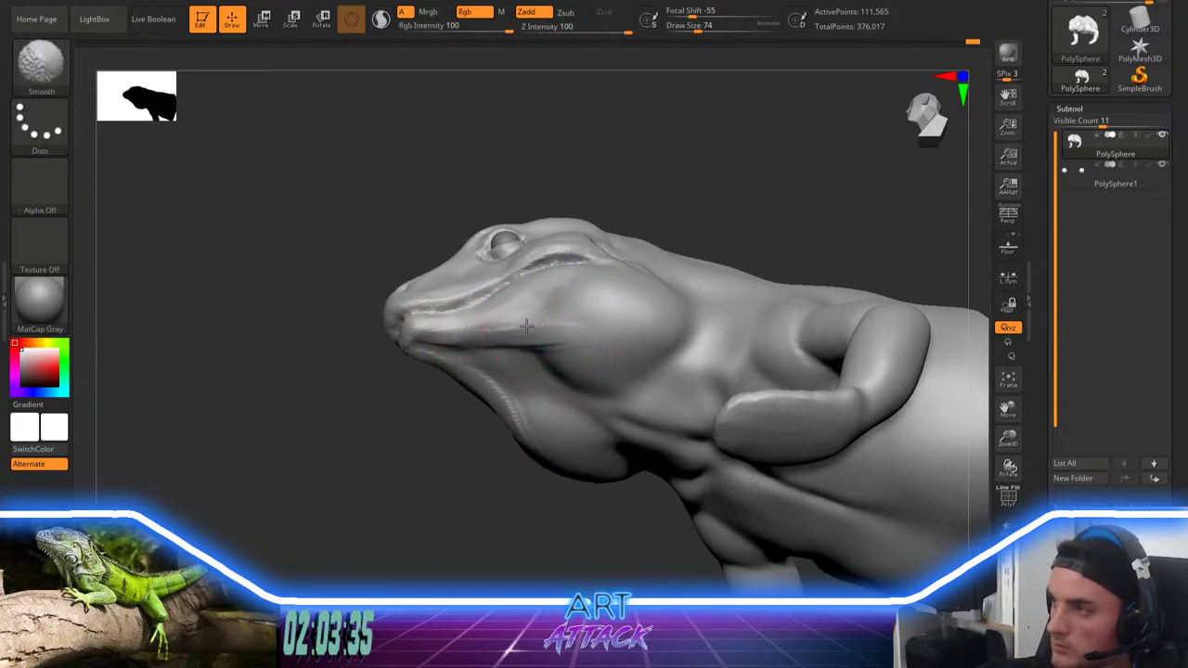
Step: Reinforce the underside of the jaw with ClayBuildup at draw size 74 and blend it into the jowl by smoothing
{"action": "mouse_move", "coordinate": [445, 439]}
{"action": "left_mouse_down"}
{"action": "mouse_move", "coordinate": [403, 535]}
{"action": "mouse_move", "coordinate": [399, 598]}
{"action": "left_mouse_up"}
{"action": "left_click_drag", "start_coordinate": [431, 411], "coordinate": [466, 330]}
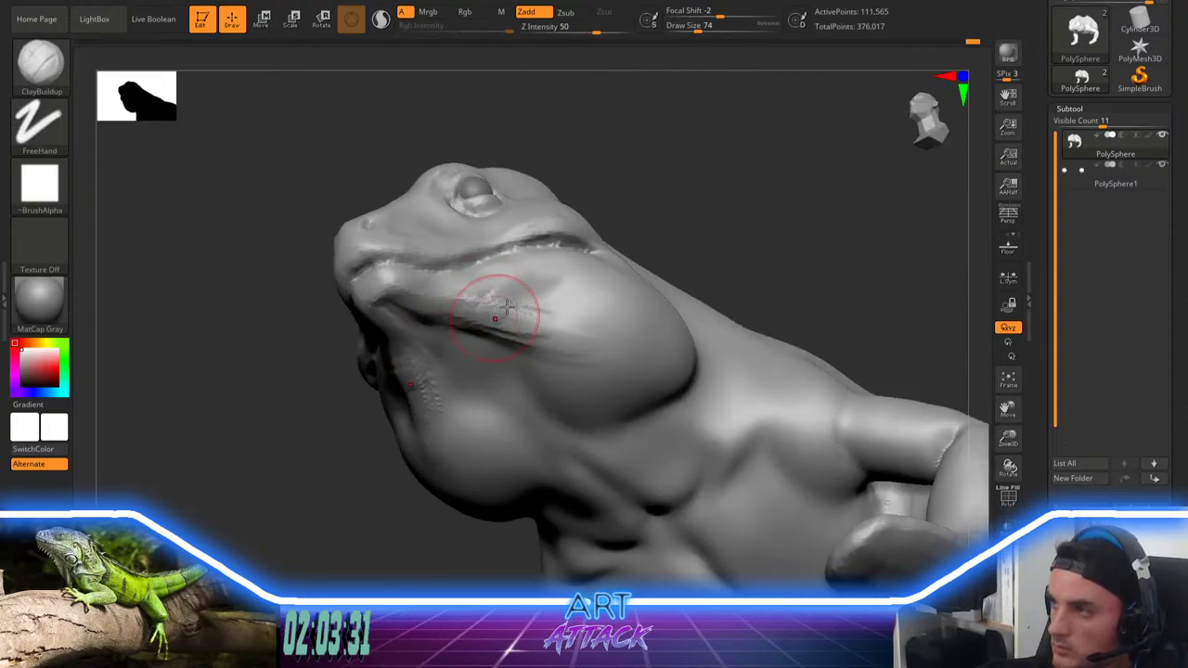
{"action": "mouse_move", "coordinate": [556, 357]}
{"action": "left_mouse_down", "text": "shift"}
{"action": "mouse_move", "coordinate": [600, 338]}
{"action": "mouse_move", "coordinate": [502, 311]}
{"action": "mouse_move", "coordinate": [585, 343]}
{"action": "left_mouse_up", "text": "shift"}
{"action": "right_click_drag", "start_coordinate": [620, 309], "coordinate": [577, 334]}
{"action": "mouse_move", "coordinate": [605, 380]}
{"action": "left_mouse_down", "text": "shift"}
{"action": "mouse_move", "coordinate": [559, 375]}
{"action": "mouse_move", "coordinate": [523, 292]}
{"action": "mouse_move", "coordinate": [581, 297]}
{"action": "left_mouse_up", "text": "shift"}
Step: Build up the lip line from the mouth corner toward the snout with ClayBuildup, starting at draw size 27, and smooth it
{"action": "mouse_move", "coordinate": [375, 412]}
{"action": "left_mouse_down"}
{"action": "mouse_move", "coordinate": [586, 414]}
{"action": "mouse_move", "coordinate": [731, 267]}
{"action": "mouse_move", "coordinate": [695, 281]}
{"action": "mouse_move", "coordinate": [710, 285]}
{"action": "left_mouse_up"}
{"action": "key", "text": "space"}
{"action": "left_click", "coordinate": [717, 268]}
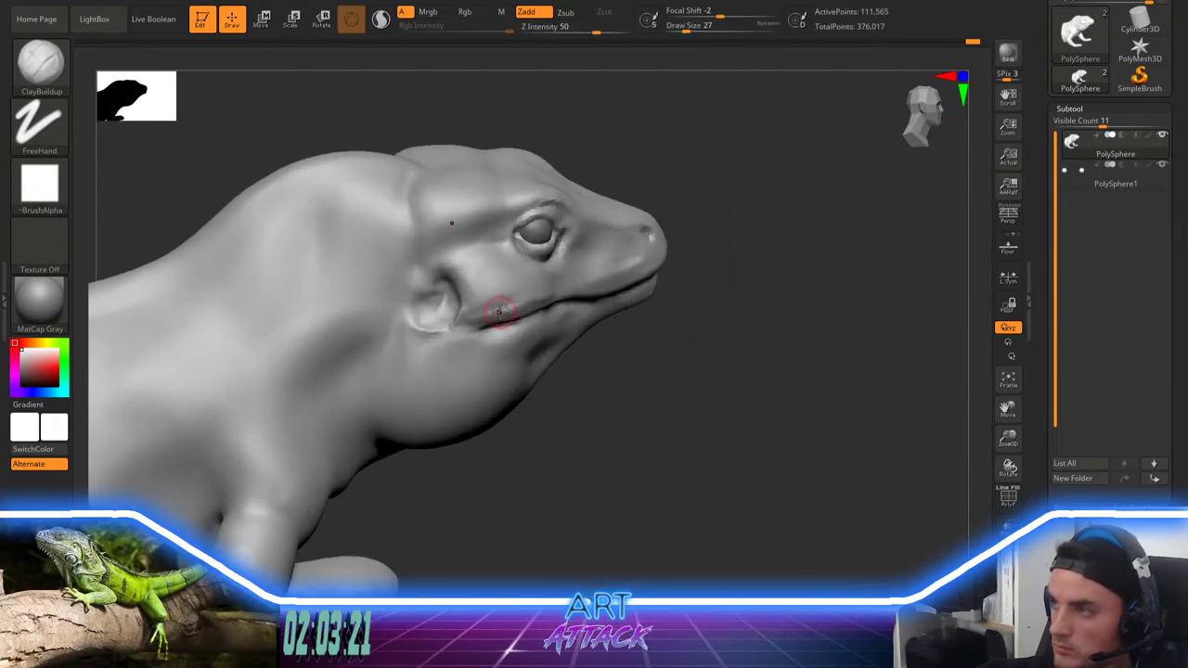
{"action": "key", "text": "space"}
{"action": "left_click", "coordinate": [467, 321]}
{"action": "left_click_drag", "start_coordinate": [480, 321], "coordinate": [589, 292]}
{"action": "left_click_drag", "start_coordinate": [451, 324], "coordinate": [611, 292], "text": "shift"}
{"action": "mouse_move", "coordinate": [697, 281]}
{"action": "left_mouse_down"}
{"action": "mouse_move", "coordinate": [724, 275]}
{"action": "mouse_move", "coordinate": [727, 262]}
{"action": "mouse_move", "coordinate": [710, 267]}
{"action": "left_mouse_up"}
{"action": "left_click_drag", "start_coordinate": [581, 295], "coordinate": [588, 296], "text": "shift"}
{"action": "mouse_move", "coordinate": [729, 283]}
{"action": "left_mouse_down"}
{"action": "mouse_move", "coordinate": [682, 257]}
{"action": "mouse_move", "coordinate": [665, 267]}
{"action": "mouse_move", "coordinate": [696, 251]}
{"action": "mouse_move", "coordinate": [677, 257]}
{"action": "mouse_move", "coordinate": [727, 255]}
{"action": "left_mouse_up"}
{"action": "left_click_drag", "start_coordinate": [668, 284], "coordinate": [641, 301]}
{"action": "mouse_move", "coordinate": [764, 275]}
{"action": "left_mouse_down"}
{"action": "mouse_move", "coordinate": [715, 258]}
{"action": "mouse_move", "coordinate": [785, 291]}
{"action": "mouse_move", "coordinate": [743, 292]}
{"action": "mouse_move", "coordinate": [766, 270]}
{"action": "mouse_move", "coordinate": [745, 268]}
{"action": "mouse_move", "coordinate": [739, 244]}
{"action": "mouse_move", "coordinate": [766, 232]}
{"action": "left_mouse_up"}
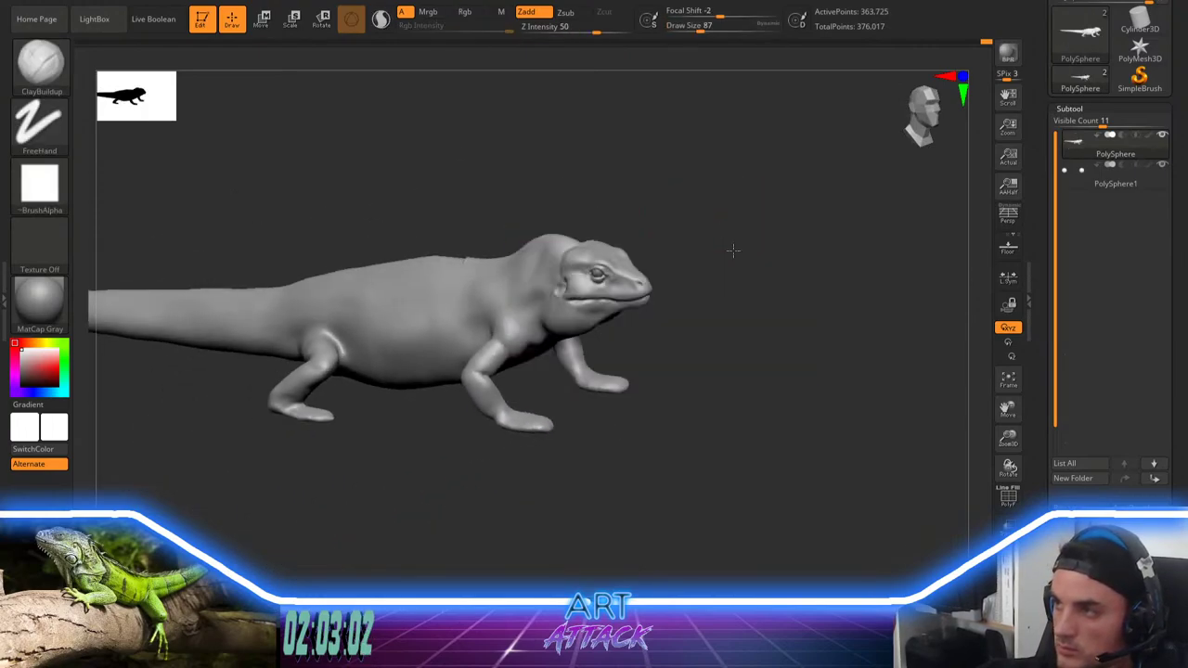
Step: Build up the spine ridge from the mid back over the hips onto the tail base with ClayBuildup at draw size 49 and smooth it
{"action": "left_click_drag", "start_coordinate": [730, 252], "coordinate": [730, 310]}
{"action": "key", "text": "space"}
{"action": "left_click_drag", "start_coordinate": [477, 332], "coordinate": [456, 333]}
{"action": "mouse_move", "coordinate": [588, 270]}
{"action": "left_mouse_down"}
{"action": "mouse_move", "coordinate": [668, 192]}
{"action": "mouse_move", "coordinate": [486, 330]}
{"action": "left_mouse_up"}
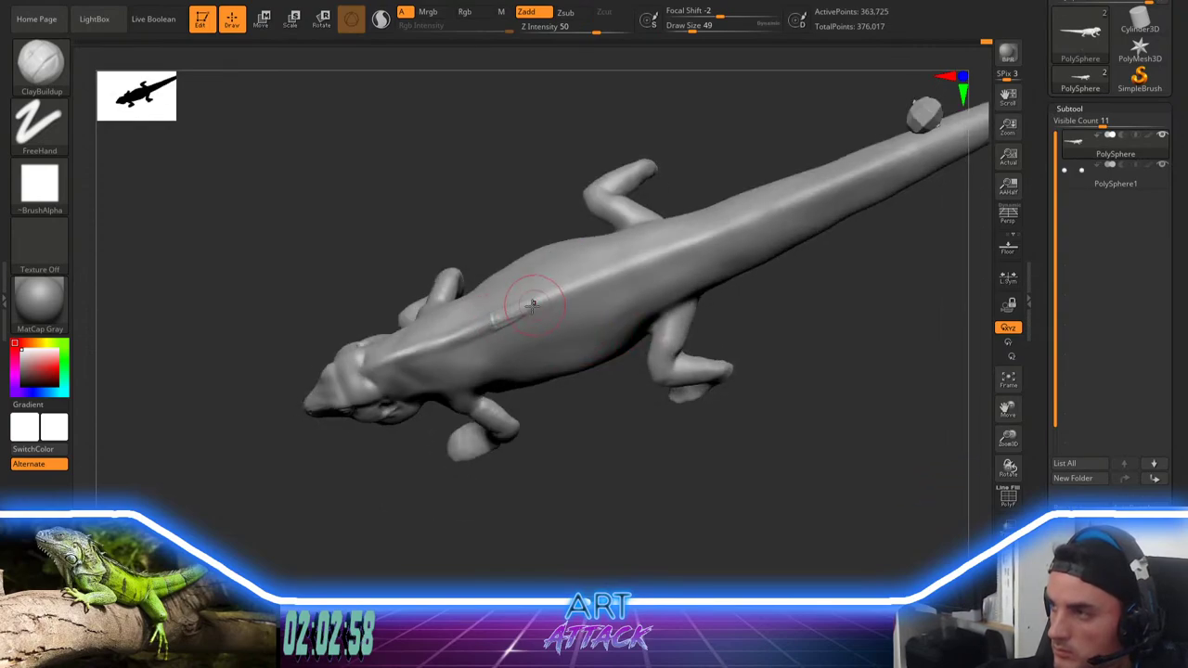
{"action": "left_click_drag", "start_coordinate": [592, 280], "coordinate": [768, 217]}
{"action": "key", "text": "shift"}
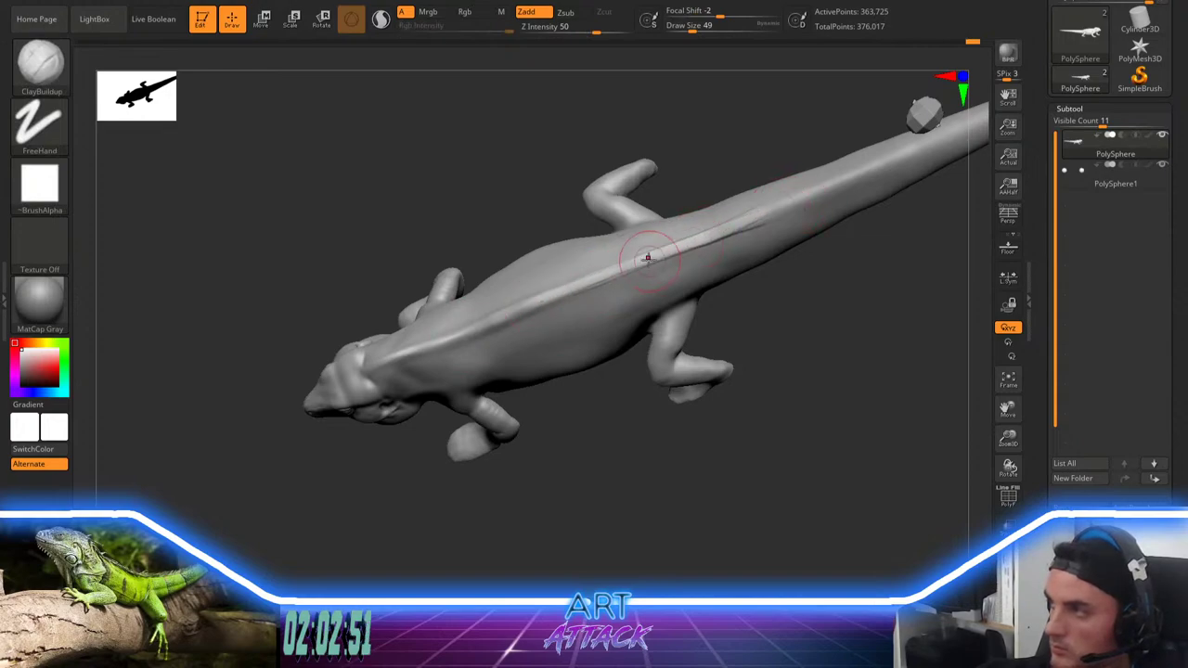
{"action": "left_click_drag", "start_coordinate": [649, 260], "coordinate": [773, 217]}
{"action": "key", "text": "shift"}
{"action": "left_click_drag", "start_coordinate": [608, 445], "coordinate": [619, 276]}
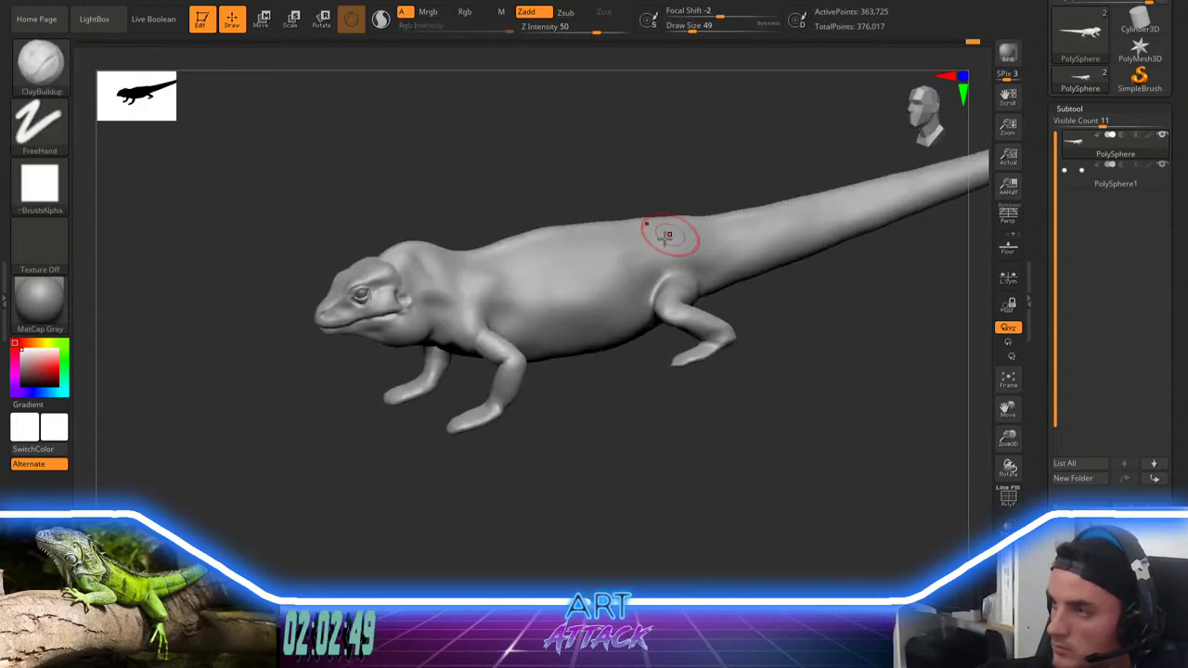
{"action": "key", "text": "space"}
{"action": "mouse_move", "coordinate": [595, 408]}
{"action": "left_mouse_down"}
{"action": "mouse_move", "coordinate": [585, 381]}
{"action": "mouse_move", "coordinate": [671, 427]}
{"action": "mouse_move", "coordinate": [643, 477]}
{"action": "mouse_move", "coordinate": [701, 505]}
{"action": "left_mouse_up"}
{"action": "key", "text": "b"}
{"action": "key", "text": "m"}
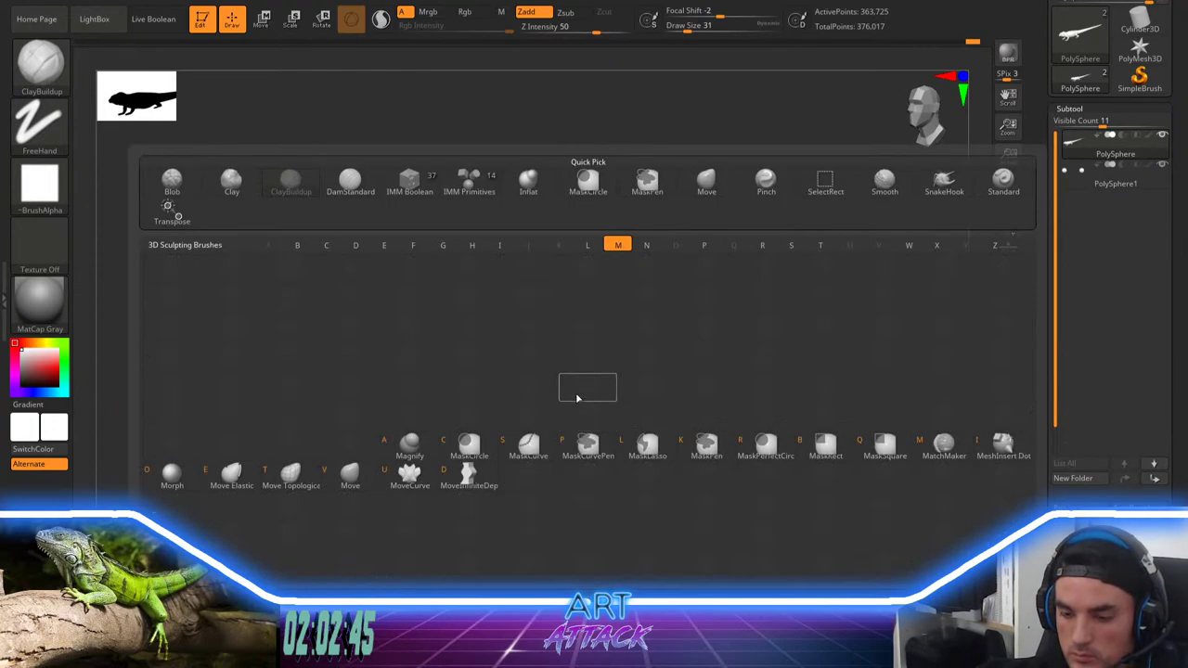
{"action": "key", "text": "c"}
{"action": "left_click", "coordinate": [568, 307]}
{"action": "key", "text": "space"}
{"action": "left_click", "coordinate": [541, 285]}
{"action": "mouse_move", "coordinate": [546, 260]}
{"action": "left_mouse_down"}
{"action": "mouse_move", "coordinate": [524, 247]}
{"action": "mouse_move", "coordinate": [568, 270]}
{"action": "left_mouse_up"}
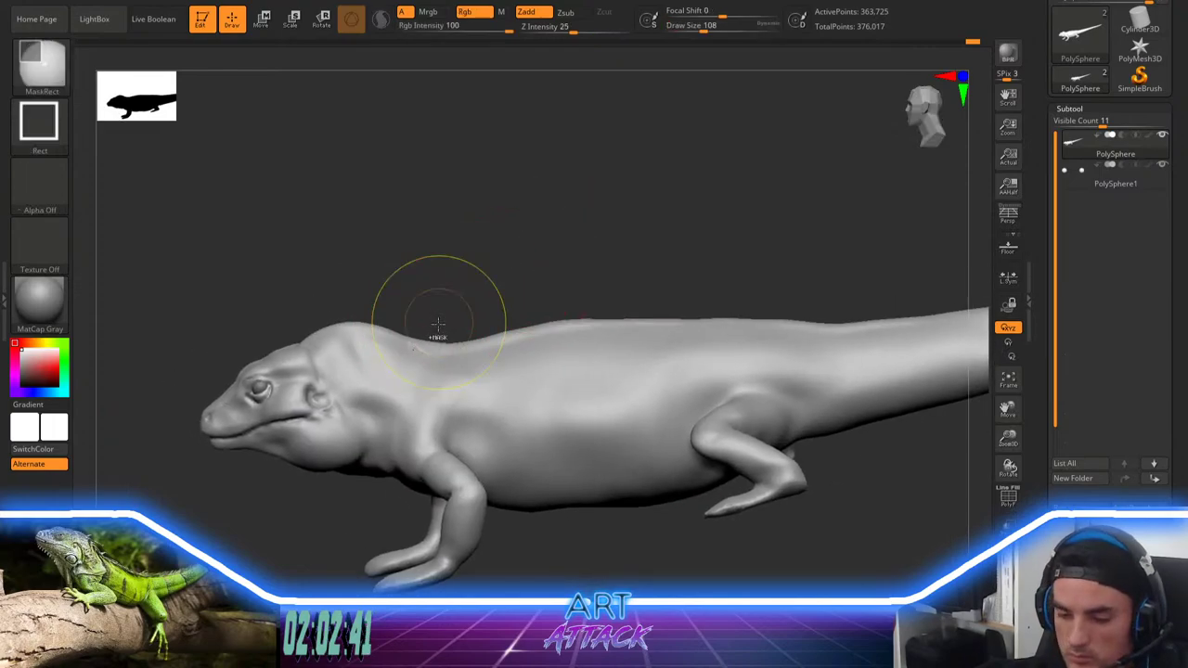
Step: Reshape the back's profile in the dip behind the nape with the Move brush, reducing its draw size to 90
{"action": "key", "text": "b"}
{"action": "key", "text": "m"}
{"action": "key", "text": "v"}
{"action": "mouse_move", "coordinate": [405, 350]}
{"action": "left_mouse_down"}
{"action": "mouse_move", "coordinate": [413, 336]}
{"action": "mouse_move", "coordinate": [473, 342]}
{"action": "mouse_move", "coordinate": [529, 324]}
{"action": "left_mouse_up"}
{"action": "key", "text": "bracketleft"}
{"action": "key", "text": "space"}
{"action": "key", "text": "bracketleft"}
{"action": "key", "text": "bracketleft"}
{"action": "left_click_drag", "start_coordinate": [564, 261], "coordinate": [568, 334]}
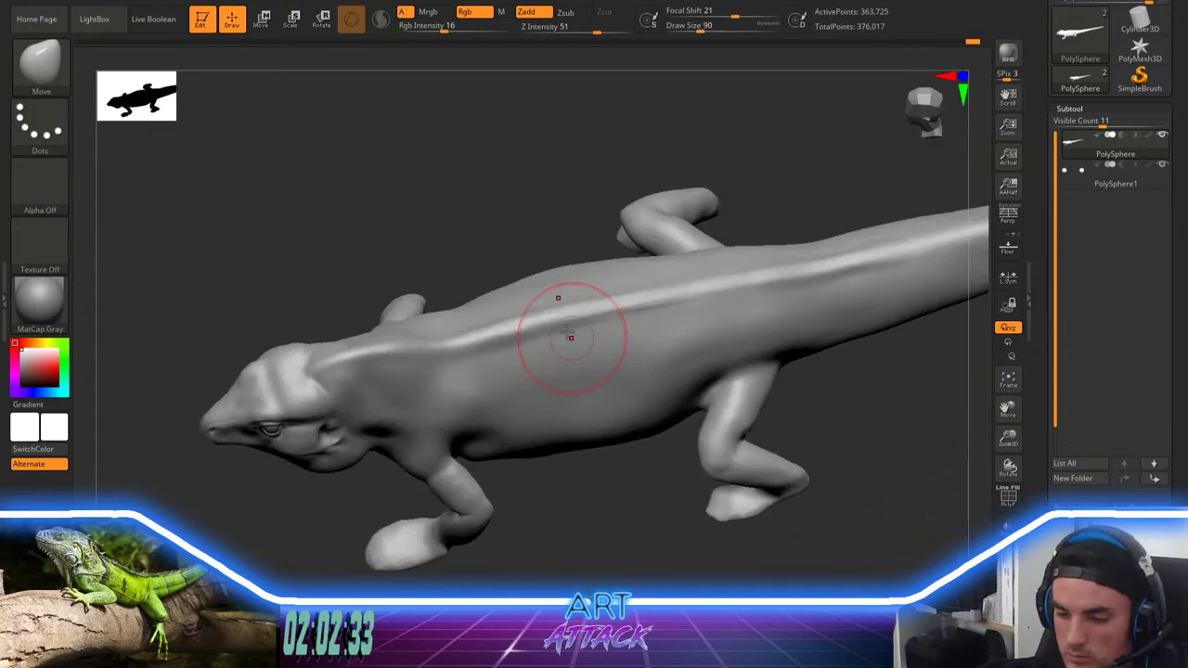
Step: Strengthen the spine ridge from the nape across the shoulders with ClayBuildup, reducing draw size from 44 to 37, and smooth it
{"action": "key", "text": "b"}
{"action": "key", "text": "c"}
{"action": "key", "text": "b"}
{"action": "left_click_drag", "start_coordinate": [554, 488], "coordinate": [550, 433]}
{"action": "key", "text": "space"}
{"action": "left_click_drag", "start_coordinate": [476, 432], "coordinate": [466, 431]}
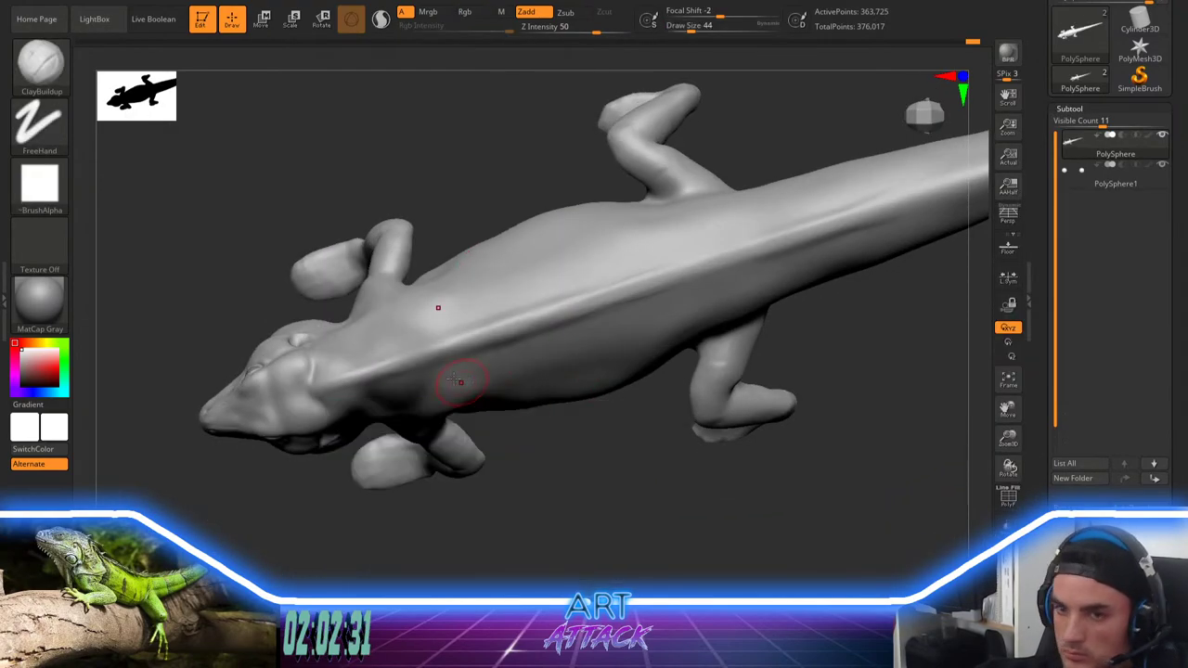
{"action": "left_click_drag", "start_coordinate": [359, 372], "coordinate": [557, 313]}
{"action": "mouse_move", "coordinate": [483, 338]}
{"action": "left_mouse_down"}
{"action": "mouse_move", "coordinate": [612, 292]}
{"action": "mouse_move", "coordinate": [557, 307]}
{"action": "mouse_move", "coordinate": [586, 298]}
{"action": "left_mouse_up"}
{"action": "left_click_drag", "start_coordinate": [566, 306], "coordinate": [521, 323], "text": "shift"}
{"action": "left_click_drag", "start_coordinate": [608, 483], "coordinate": [572, 318]}
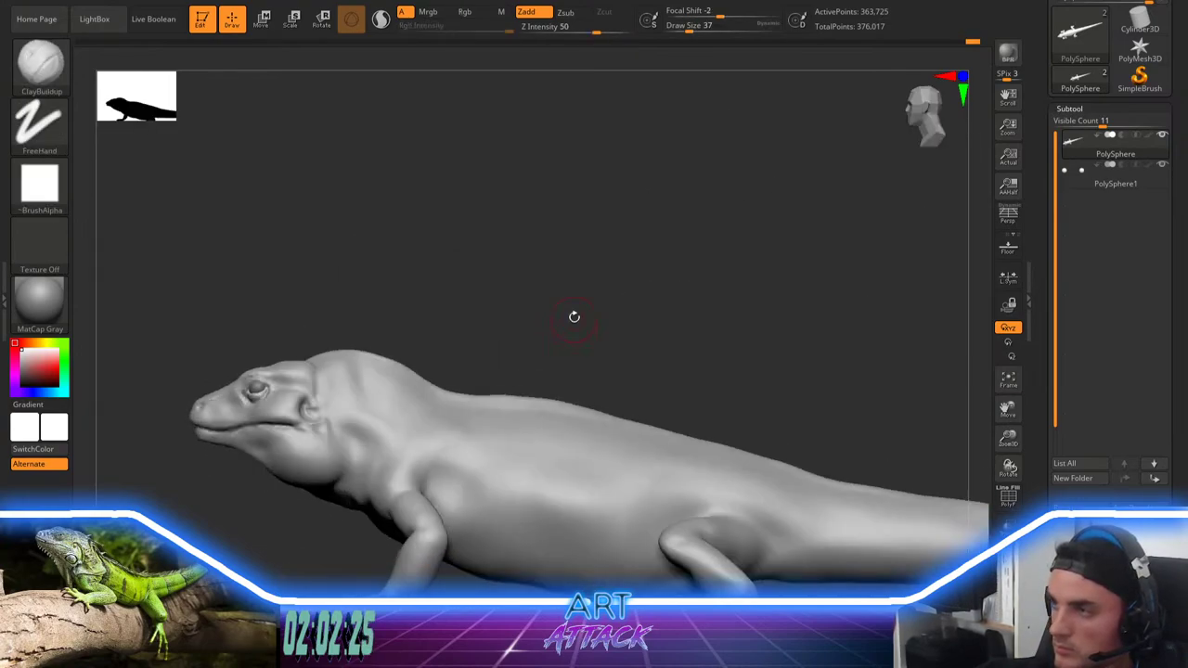
Step: Lightly define the side of the spine ridge at the nape with DamStandard at Z intensity 6 and draw size 65
{"action": "left_click_drag", "start_coordinate": [577, 267], "coordinate": [570, 309]}
{"action": "key", "text": "b"}
{"action": "key", "text": "d"}
{"action": "key", "text": "s"}
{"action": "key", "text": "space"}
{"action": "left_click", "coordinate": [589, 264]}
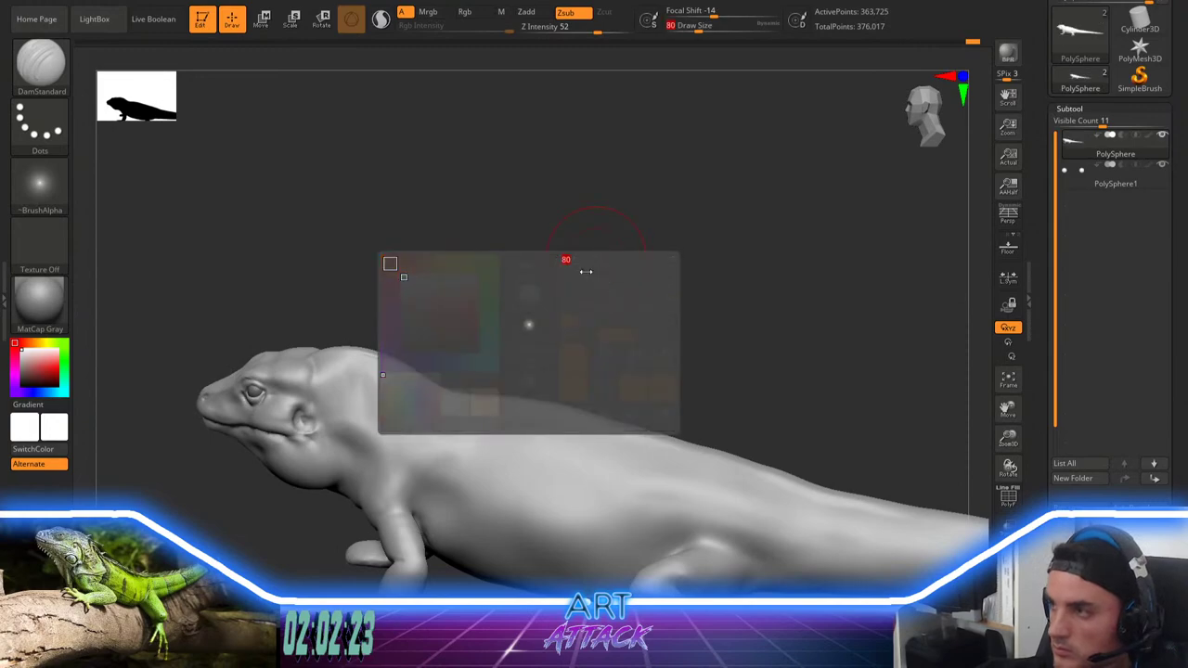
{"action": "left_click", "coordinate": [583, 316]}
{"action": "left_click_drag", "start_coordinate": [597, 330], "coordinate": [566, 418]}
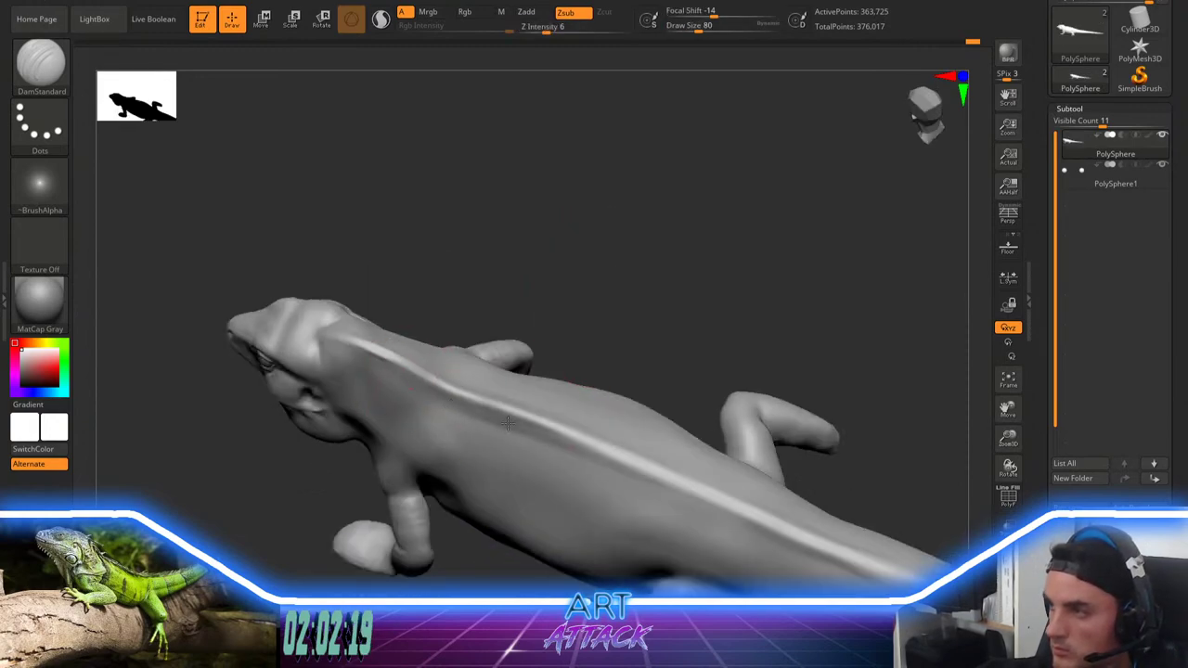
{"action": "key", "text": "space"}
{"action": "left_click", "coordinate": [345, 356]}
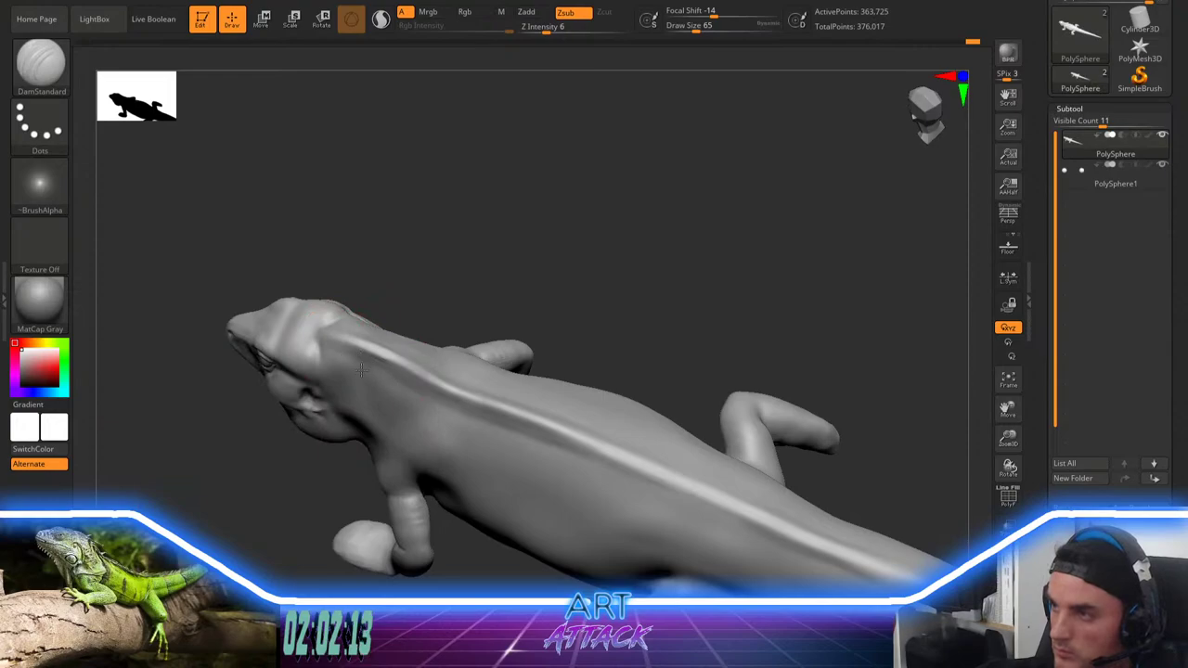
Step: Build up the side of the neck below the spine ridge with ClayBuildup at draw size 65 and smooth it
{"action": "key", "text": "b"}
{"action": "key", "text": "c"}
{"action": "key", "text": "b"}
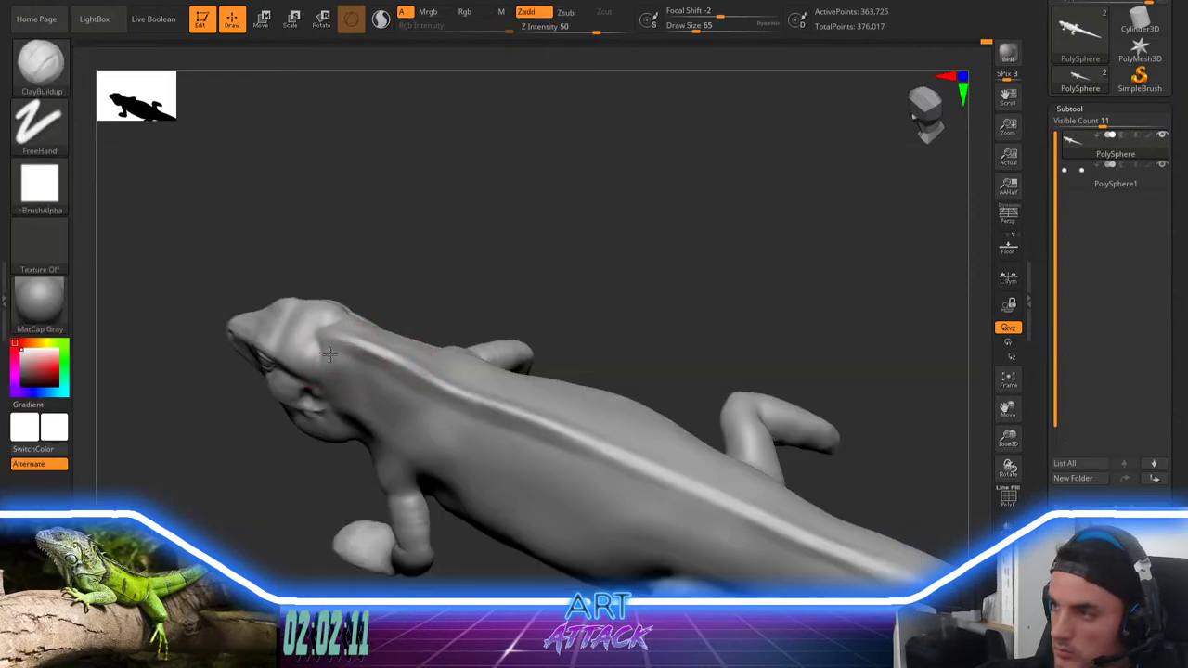
{"action": "left_click_drag", "start_coordinate": [369, 370], "coordinate": [396, 387]}
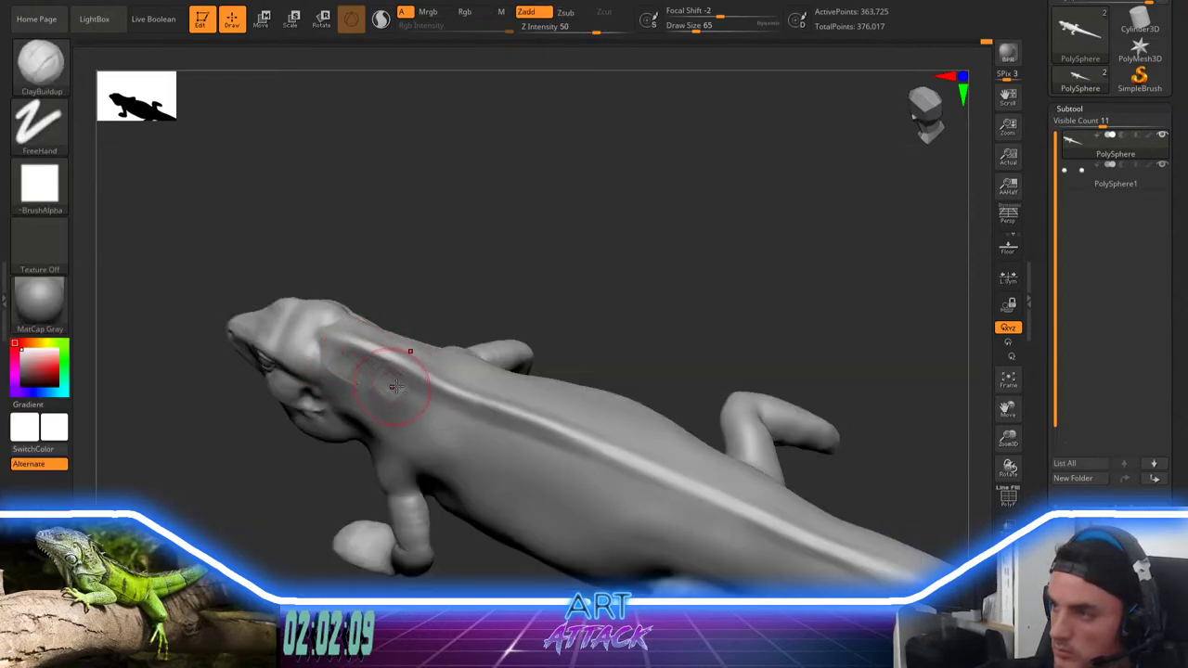
{"action": "key", "text": "shift"}
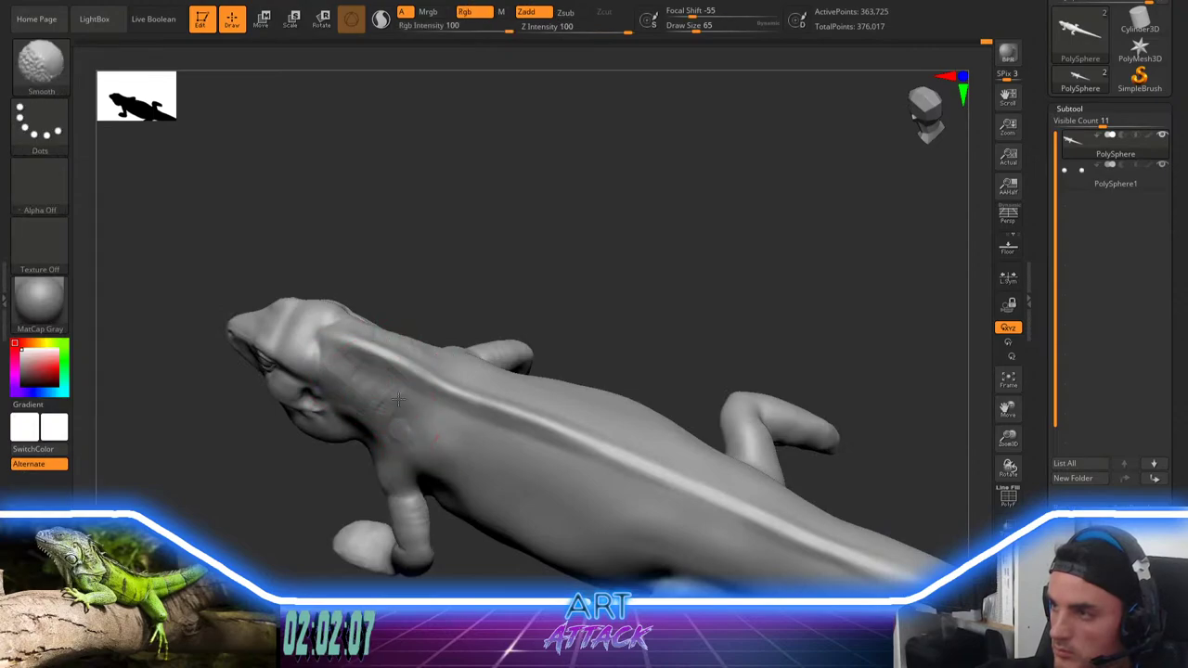
Step: Carve a soft groove beside the spine ridge from the upper back to the nape with DamStandard at draw size 65 and smooth it
{"action": "mouse_move", "coordinate": [563, 306]}
{"action": "left_mouse_down"}
{"action": "mouse_move", "coordinate": [578, 261]}
{"action": "mouse_move", "coordinate": [623, 258]}
{"action": "mouse_move", "coordinate": [594, 282]}
{"action": "mouse_move", "coordinate": [593, 337]}
{"action": "mouse_move", "coordinate": [539, 345]}
{"action": "left_mouse_up"}
{"action": "key", "text": "b"}
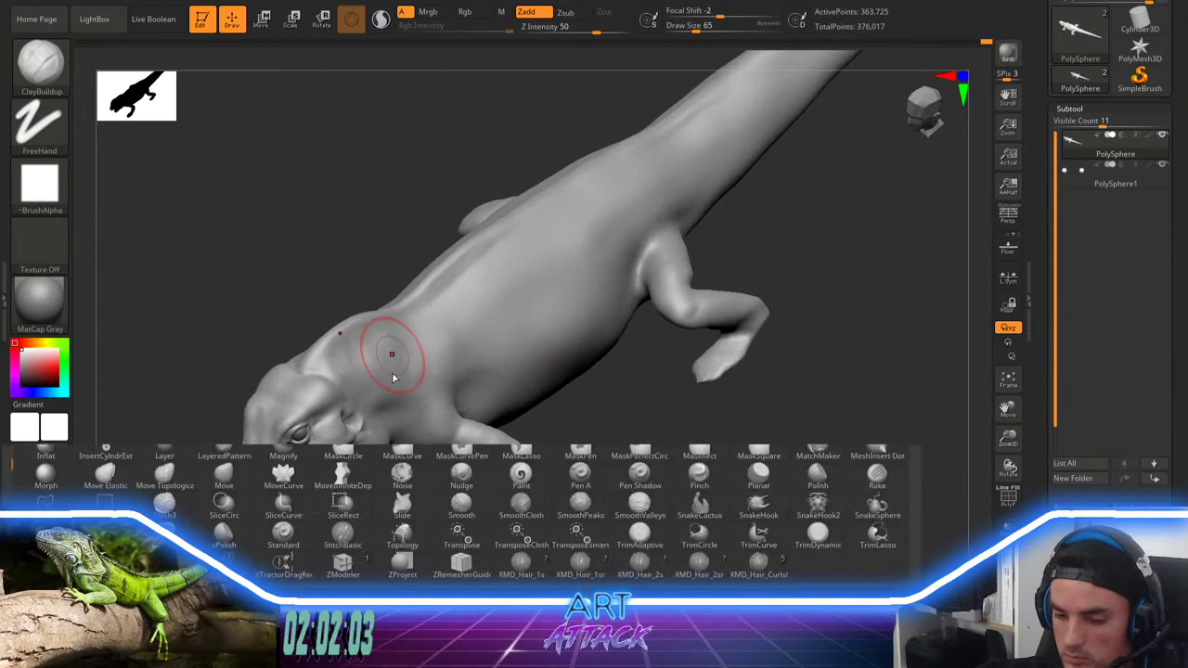
{"action": "left_click", "coordinate": [371, 509]}
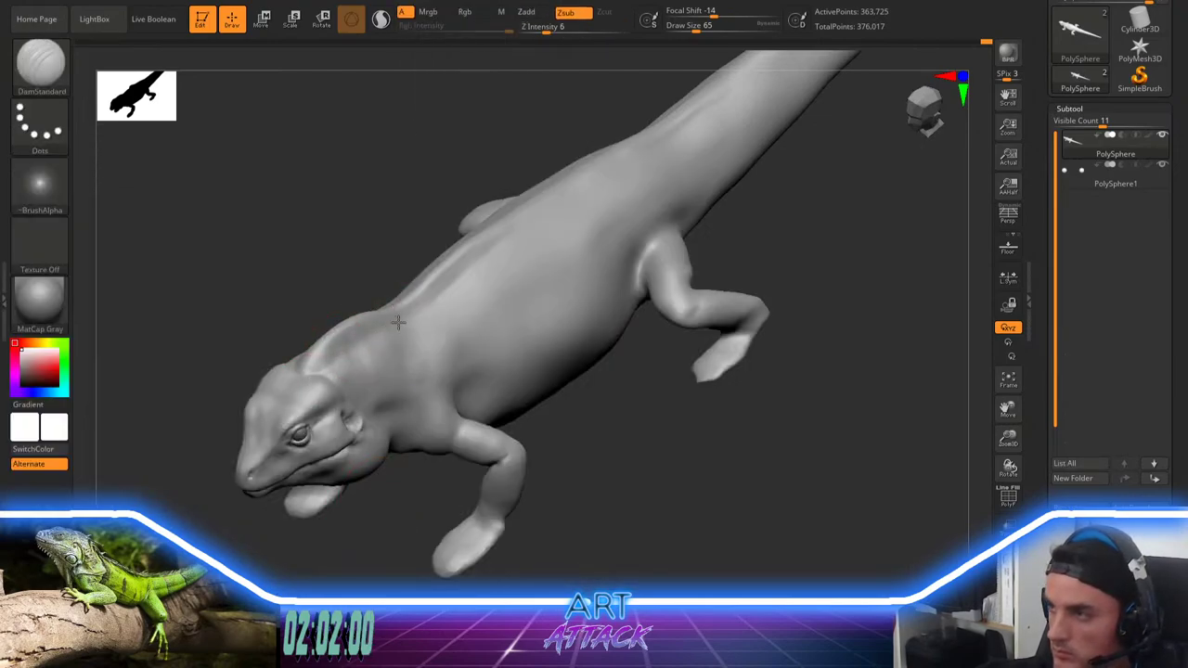
{"action": "mouse_move", "coordinate": [398, 322]}
{"action": "left_mouse_down"}
{"action": "mouse_move", "coordinate": [460, 302]}
{"action": "mouse_move", "coordinate": [509, 249]}
{"action": "mouse_move", "coordinate": [450, 298]}
{"action": "left_mouse_up"}
{"action": "mouse_move", "coordinate": [450, 298]}
{"action": "left_mouse_down"}
{"action": "mouse_move", "coordinate": [572, 205]}
{"action": "mouse_move", "coordinate": [401, 346]}
{"action": "mouse_move", "coordinate": [326, 376]}
{"action": "left_mouse_up"}
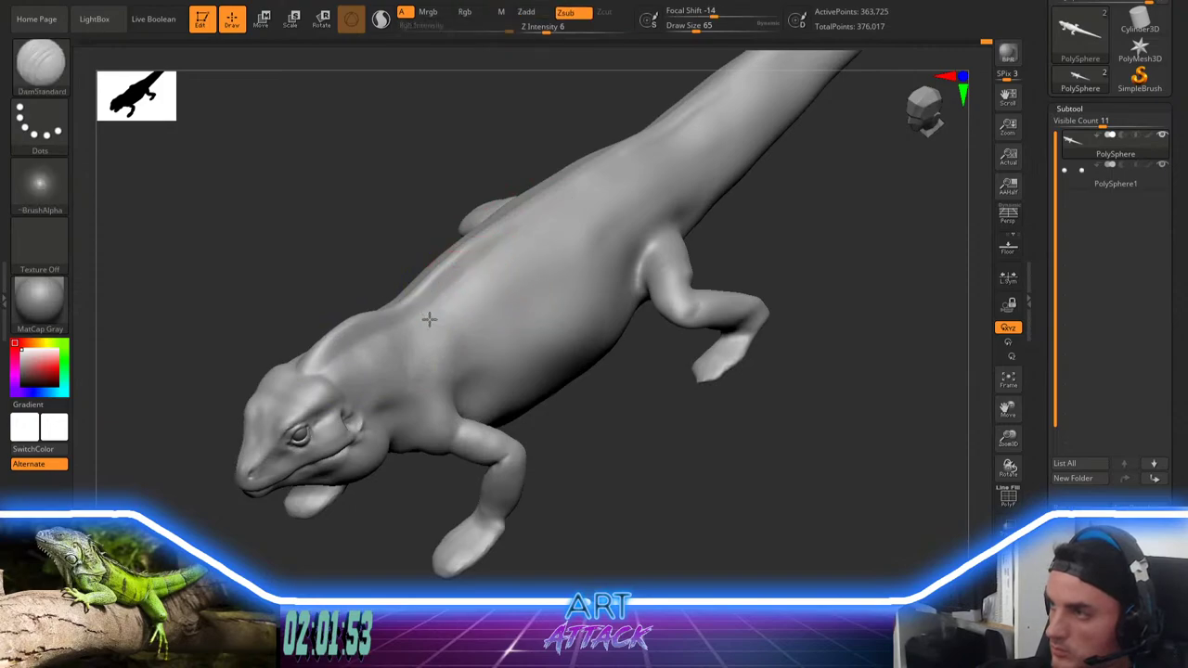
{"action": "left_click_drag", "start_coordinate": [433, 325], "coordinate": [407, 362], "text": "shift"}
Step: Build up the front of the shoulder above the foreleg with ClayBuildup at draw size 65, undoing the first stroke, and smooth it
{"action": "key", "text": "b"}
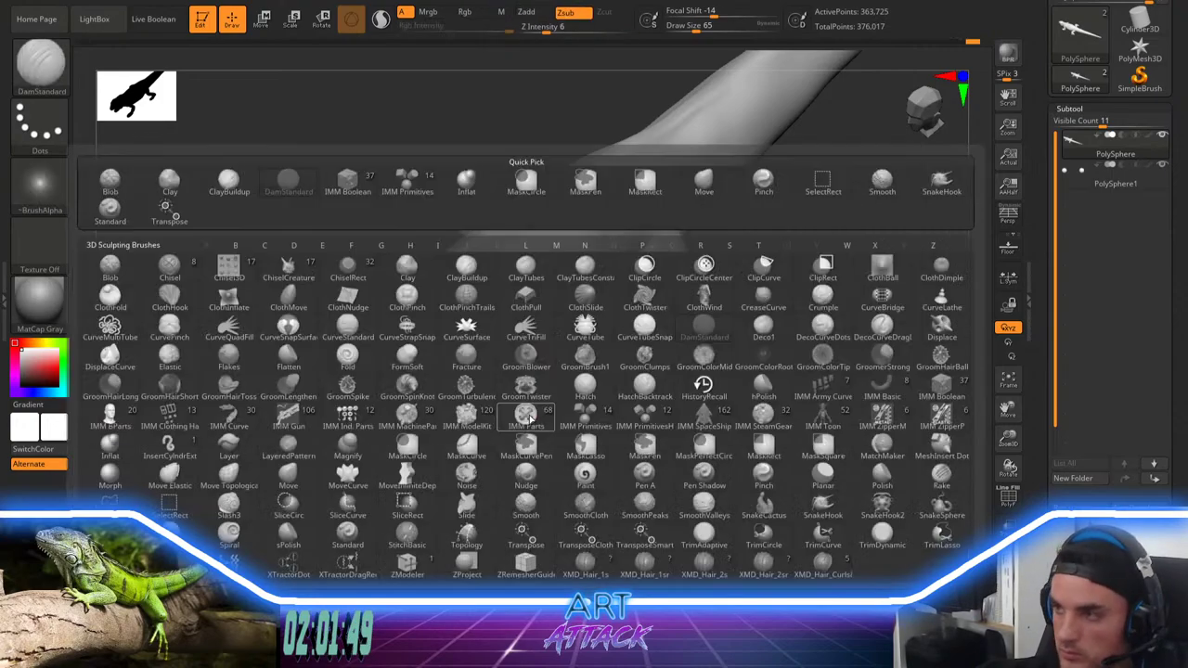
{"action": "key", "text": "c"}
{"action": "key", "text": "b"}
{"action": "left_click_drag", "start_coordinate": [560, 461], "coordinate": [553, 393]}
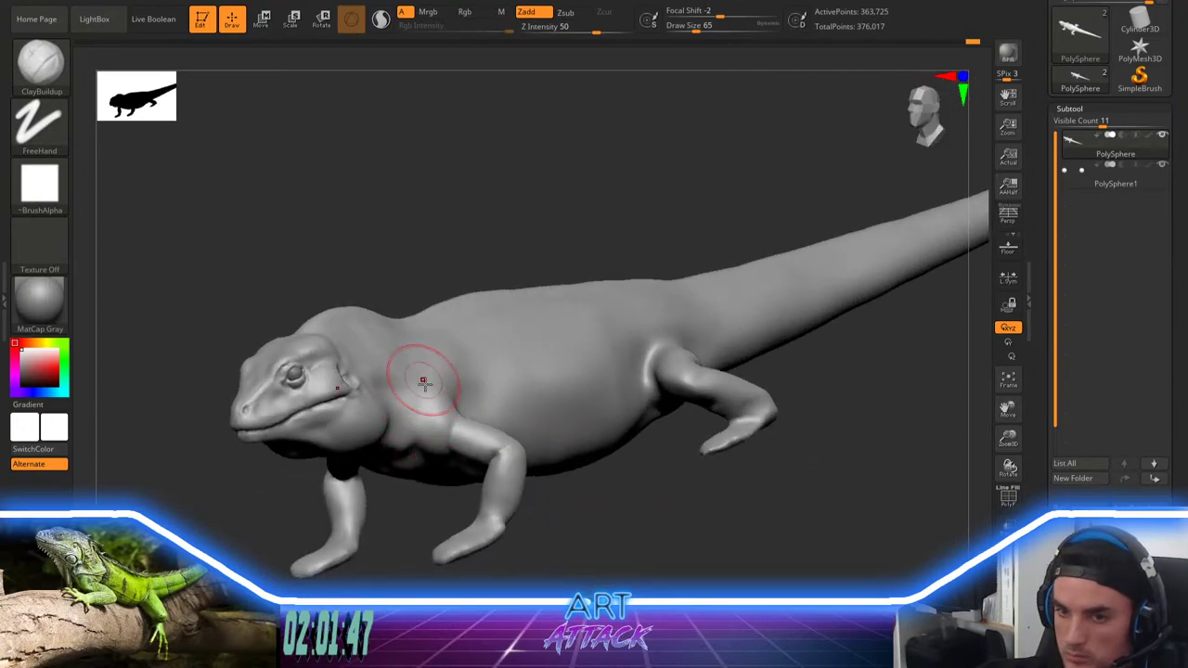
{"action": "left_click_drag", "start_coordinate": [432, 366], "coordinate": [412, 412]}
{"action": "key", "text": "ctrl+z"}
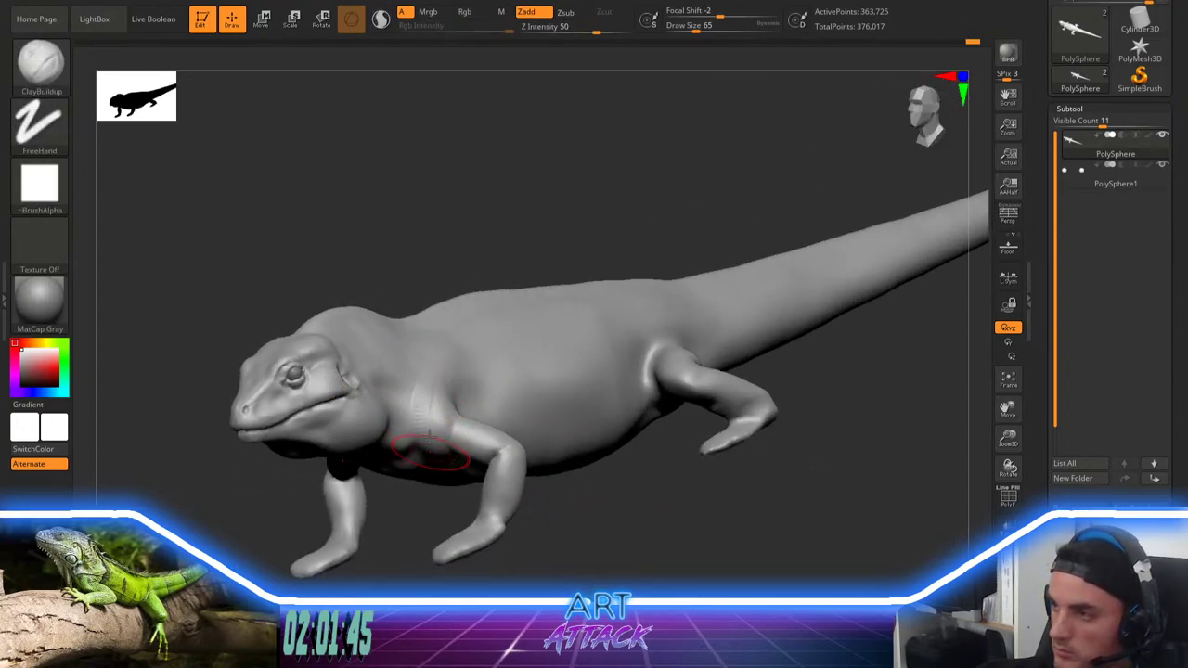
{"action": "mouse_move", "coordinate": [433, 364]}
{"action": "left_mouse_down"}
{"action": "mouse_move", "coordinate": [434, 477]}
{"action": "mouse_move", "coordinate": [430, 387]}
{"action": "left_mouse_up"}
{"action": "left_click_drag", "start_coordinate": [413, 506], "coordinate": [417, 423]}
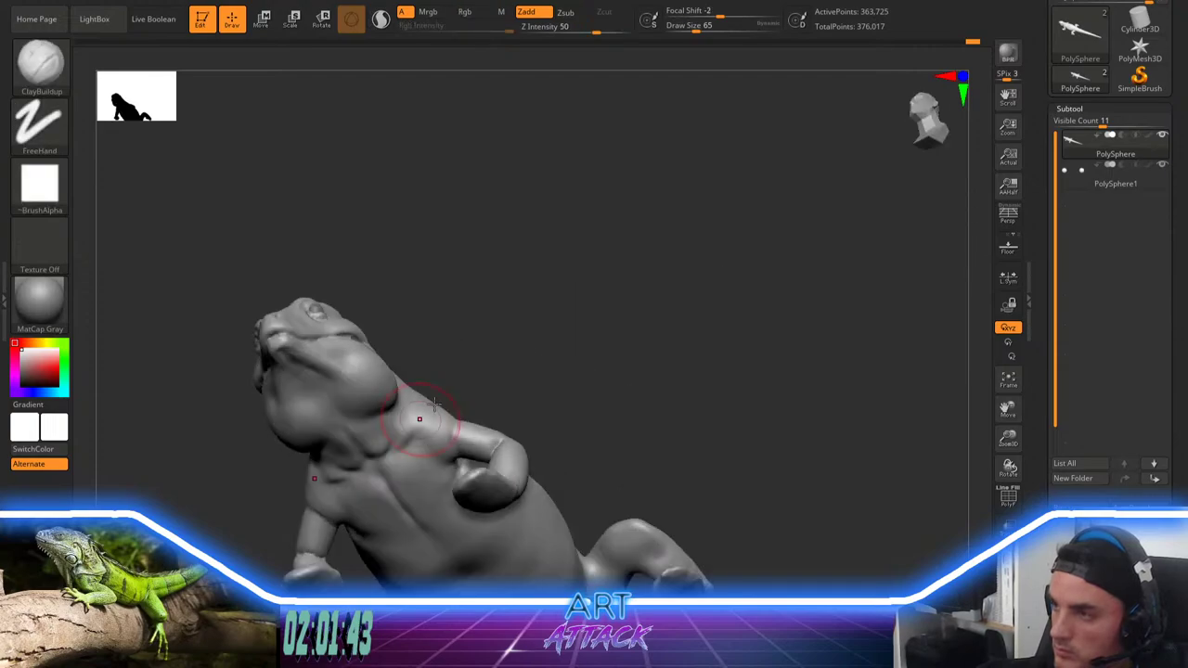
{"action": "mouse_move", "coordinate": [484, 216]}
{"action": "left_mouse_down"}
{"action": "mouse_move", "coordinate": [493, 279]}
{"action": "mouse_move", "coordinate": [484, 228]}
{"action": "left_mouse_up"}
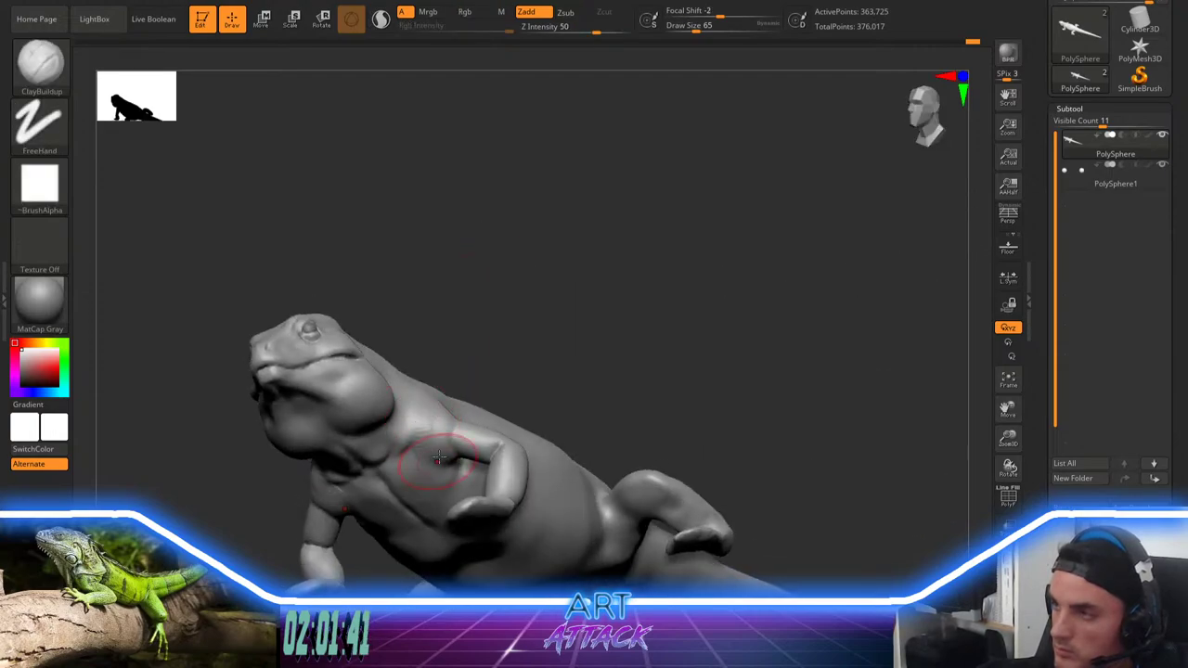
{"action": "left_click_drag", "start_coordinate": [442, 423], "coordinate": [432, 440], "text": "shift"}
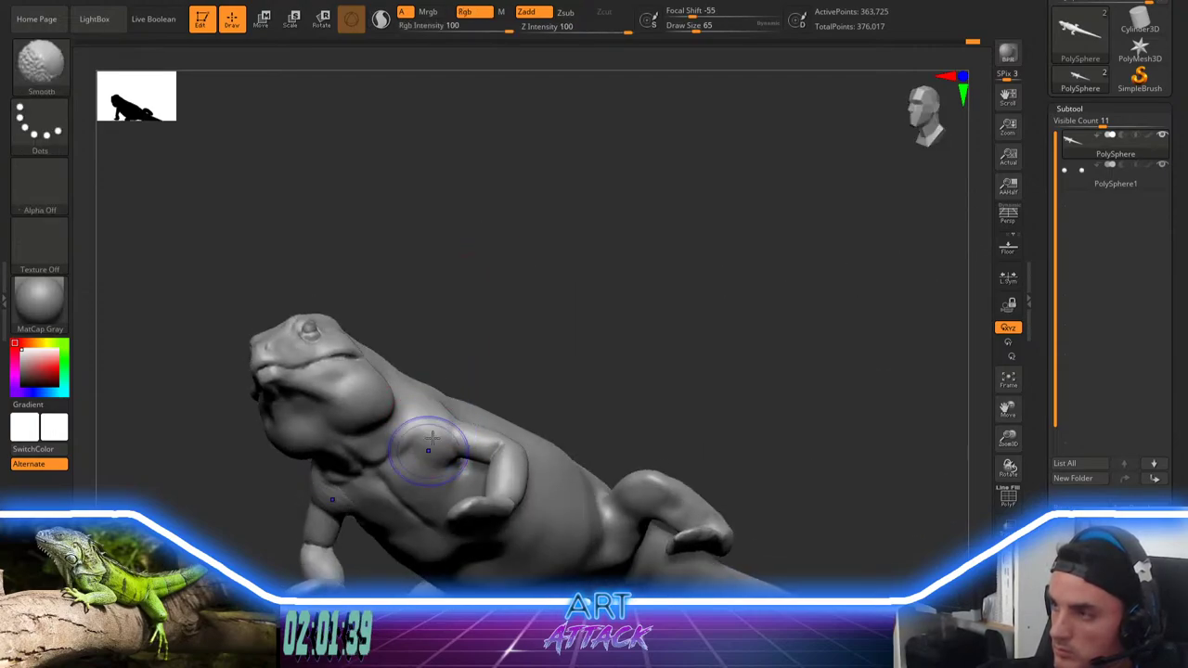
Step: Carve the crease between the neck and shoulder with DamStandard at Z intensity 30 and draw size 65, and soften it by smoothing
{"action": "left_click_drag", "start_coordinate": [566, 306], "coordinate": [509, 370]}
{"action": "key", "text": "b"}
{"action": "key", "text": "d"}
{"action": "key", "text": "s"}
{"action": "left_click_drag", "start_coordinate": [278, 512], "coordinate": [326, 442]}
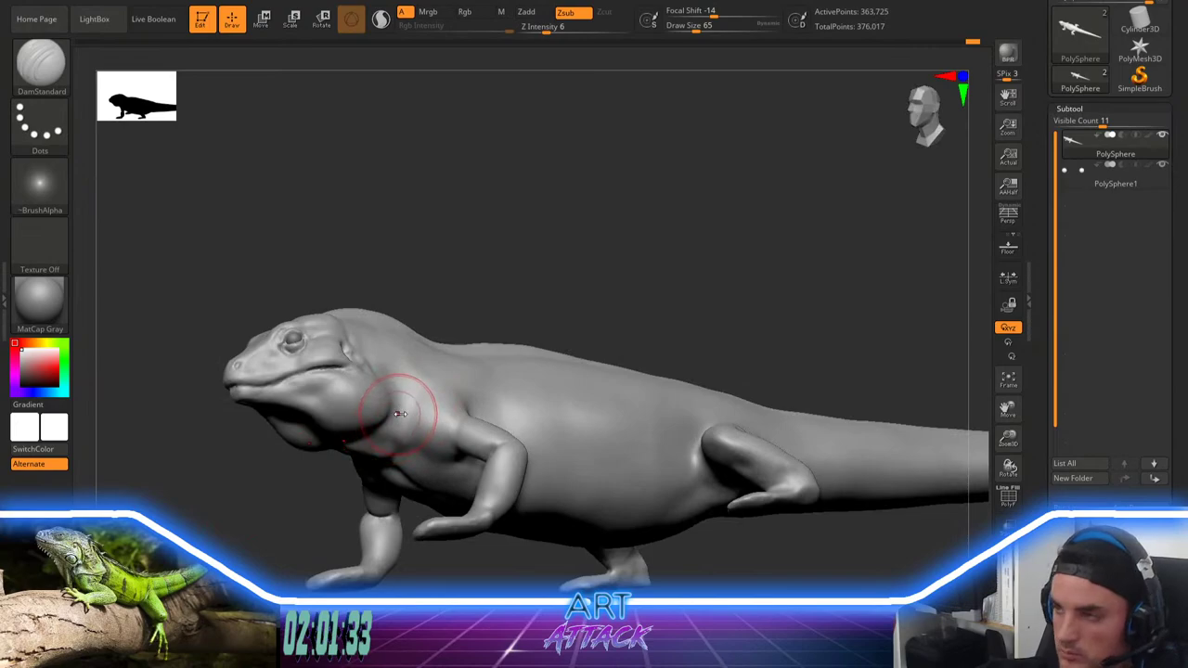
{"action": "key", "text": "space"}
{"action": "mouse_move", "coordinate": [394, 414]}
{"action": "left_mouse_down"}
{"action": "mouse_move", "coordinate": [404, 414]}
{"action": "mouse_move", "coordinate": [396, 434]}
{"action": "mouse_move", "coordinate": [376, 438]}
{"action": "left_mouse_up"}
{"action": "mouse_move", "coordinate": [420, 399]}
{"action": "left_mouse_down"}
{"action": "mouse_move", "coordinate": [424, 448]}
{"action": "mouse_move", "coordinate": [414, 418]}
{"action": "left_mouse_up"}
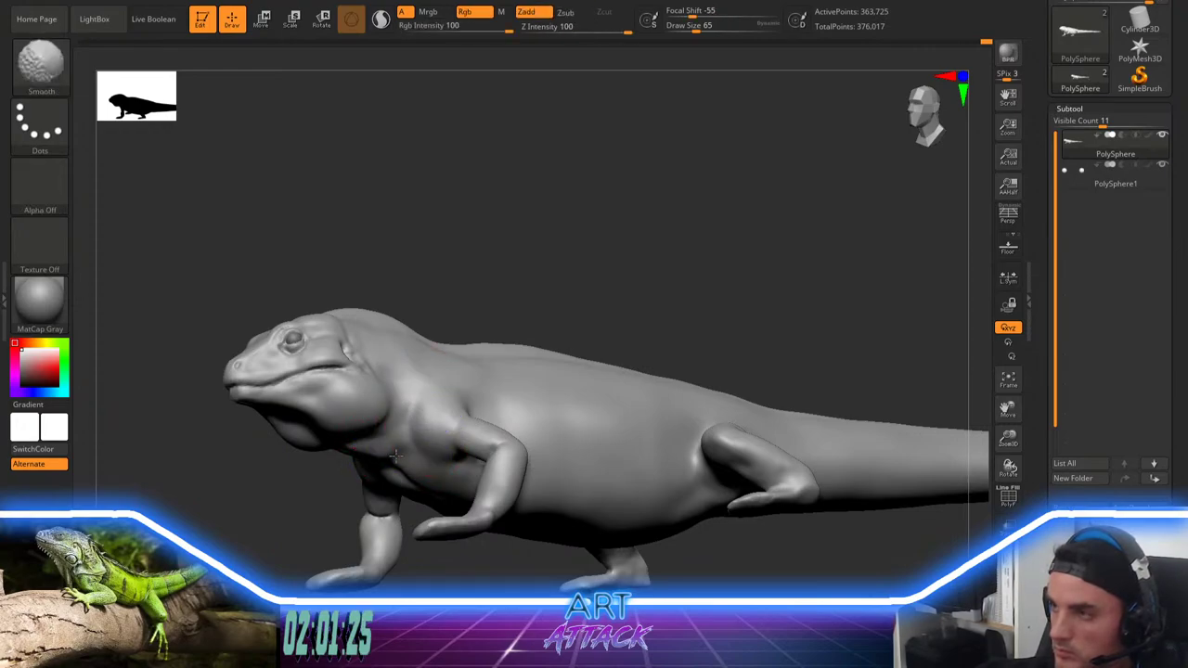
{"action": "left_click_drag", "start_coordinate": [598, 290], "coordinate": [542, 337]}
{"action": "key", "text": "space"}
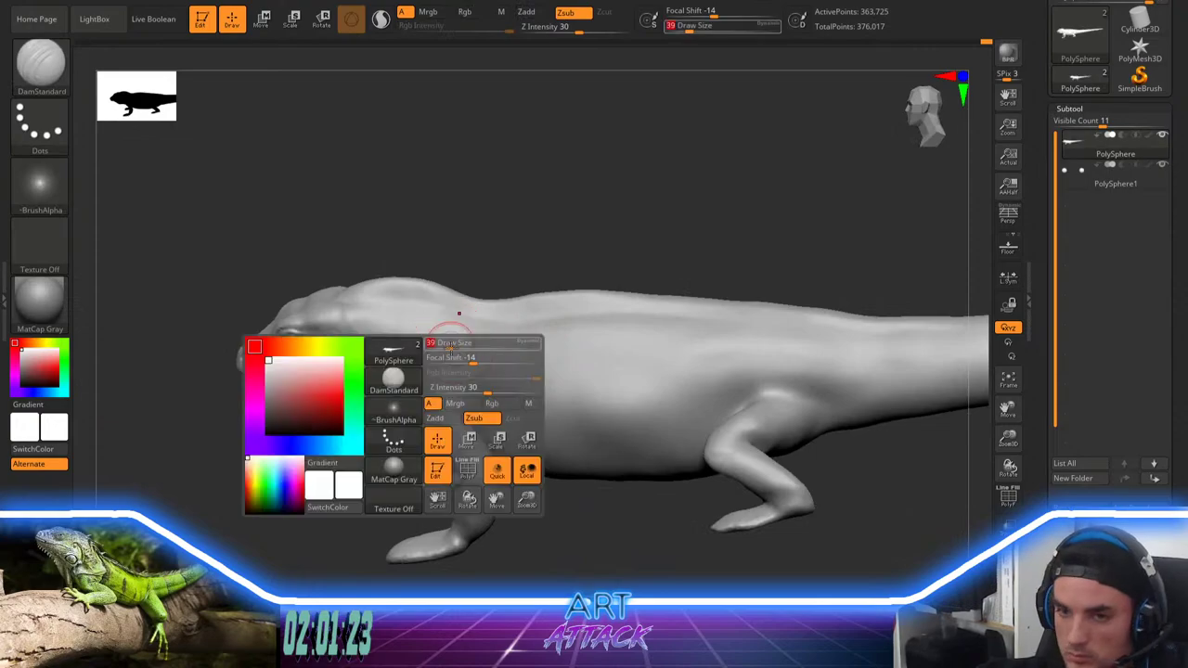
{"action": "left_click_drag", "start_coordinate": [472, 360], "coordinate": [464, 359]}
{"action": "mouse_move", "coordinate": [348, 489]}
{"action": "left_mouse_down", "text": "alt"}
{"action": "mouse_move", "coordinate": [381, 480]}
{"action": "mouse_move", "coordinate": [369, 484]}
{"action": "mouse_move", "coordinate": [425, 402]}
{"action": "left_mouse_up", "text": "alt"}
{"action": "key", "text": "space"}
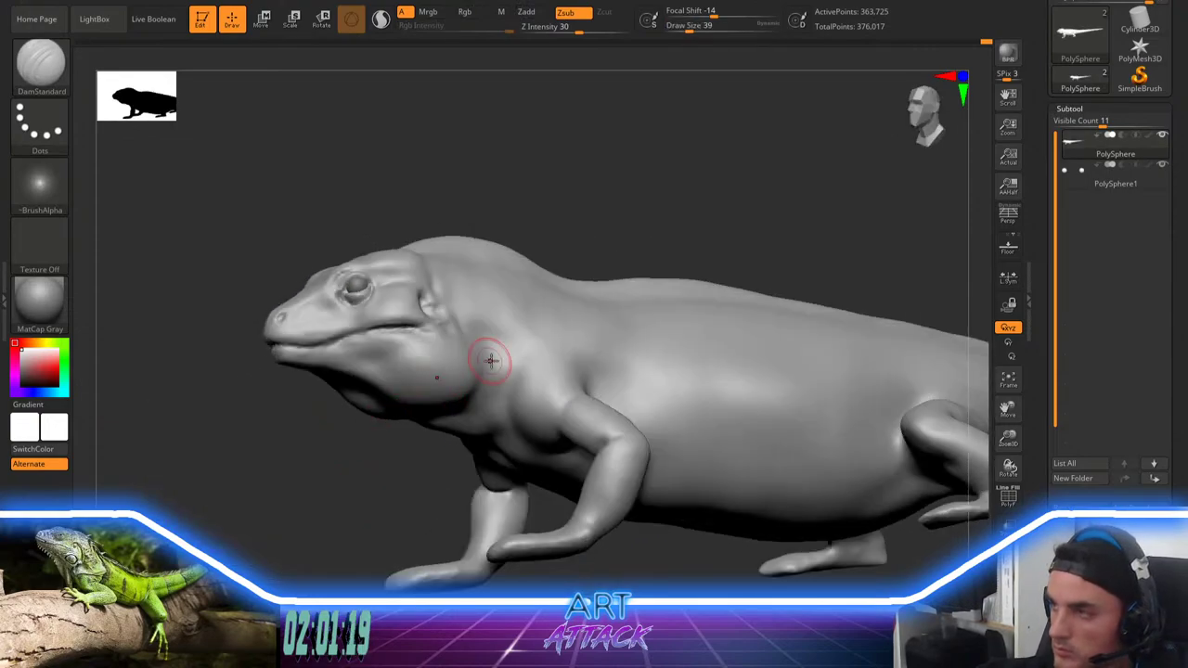
Step: Adjust the shape of the neck just behind the jowl with the Move brush
{"action": "key", "text": "b"}
{"action": "key", "text": "m"}
{"action": "key", "text": "v"}
{"action": "key", "text": "space"}
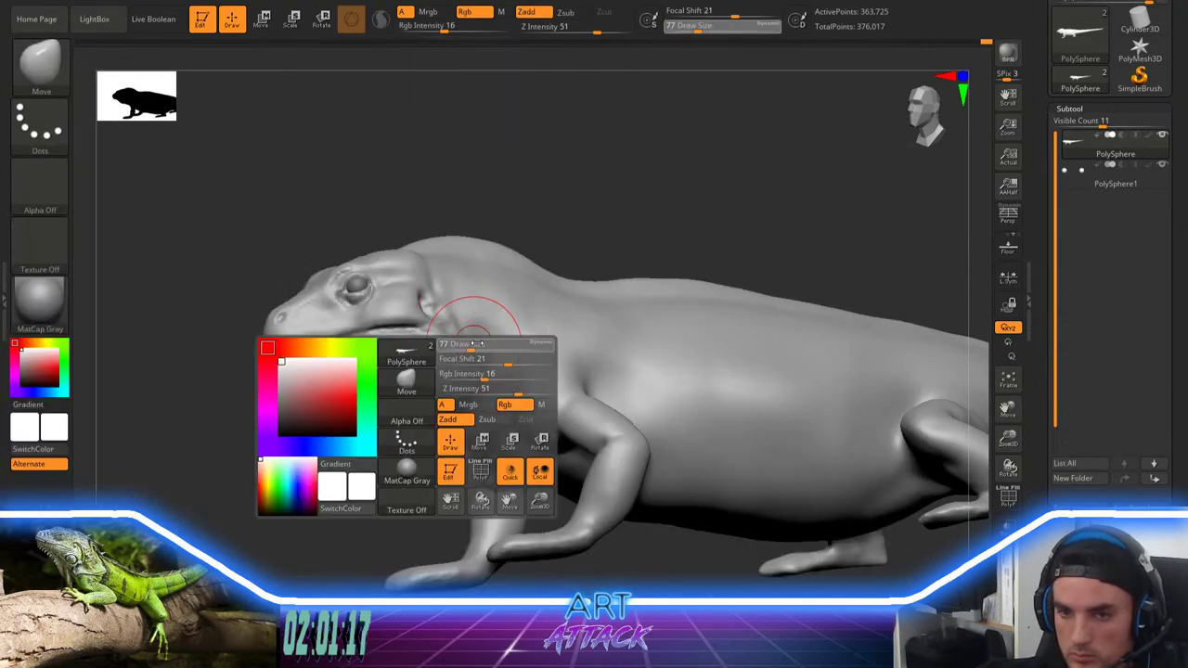
{"action": "mouse_move", "coordinate": [464, 349]}
{"action": "left_mouse_down"}
{"action": "mouse_move", "coordinate": [474, 349]}
{"action": "mouse_move", "coordinate": [454, 380]}
{"action": "left_mouse_up"}
{"action": "key", "text": "["}
{"action": "mouse_move", "coordinate": [413, 434]}
{"action": "left_mouse_down", "text": "alt"}
{"action": "mouse_move", "coordinate": [347, 477]}
{"action": "mouse_move", "coordinate": [345, 494]}
{"action": "mouse_move", "coordinate": [368, 521]}
{"action": "mouse_move", "coordinate": [366, 486]}
{"action": "mouse_move", "coordinate": [398, 493]}
{"action": "left_mouse_up", "text": "alt"}
Step: Build up the flank just behind the foreleg with ClayBuildup at draw size 94 and smooth the strokes
{"action": "key", "text": "b"}
{"action": "key", "text": "c"}
{"action": "key", "text": "b"}
{"action": "left_click_drag", "start_coordinate": [610, 496], "coordinate": [558, 496], "text": "alt"}
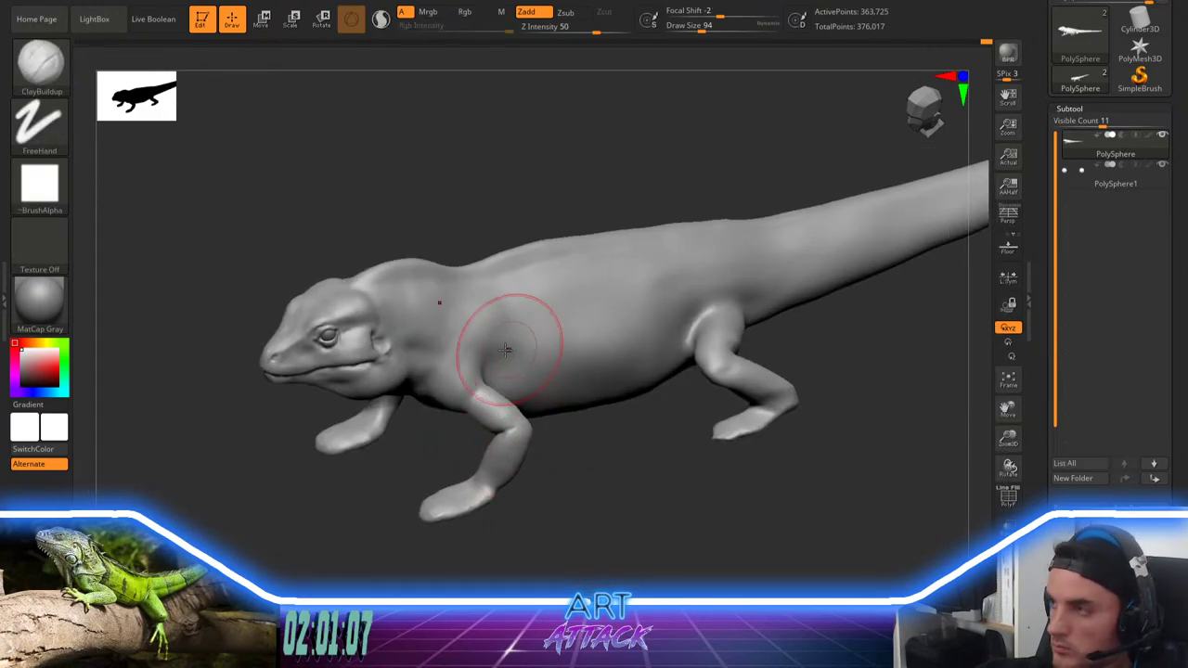
{"action": "left_click_drag", "start_coordinate": [527, 303], "coordinate": [506, 351]}
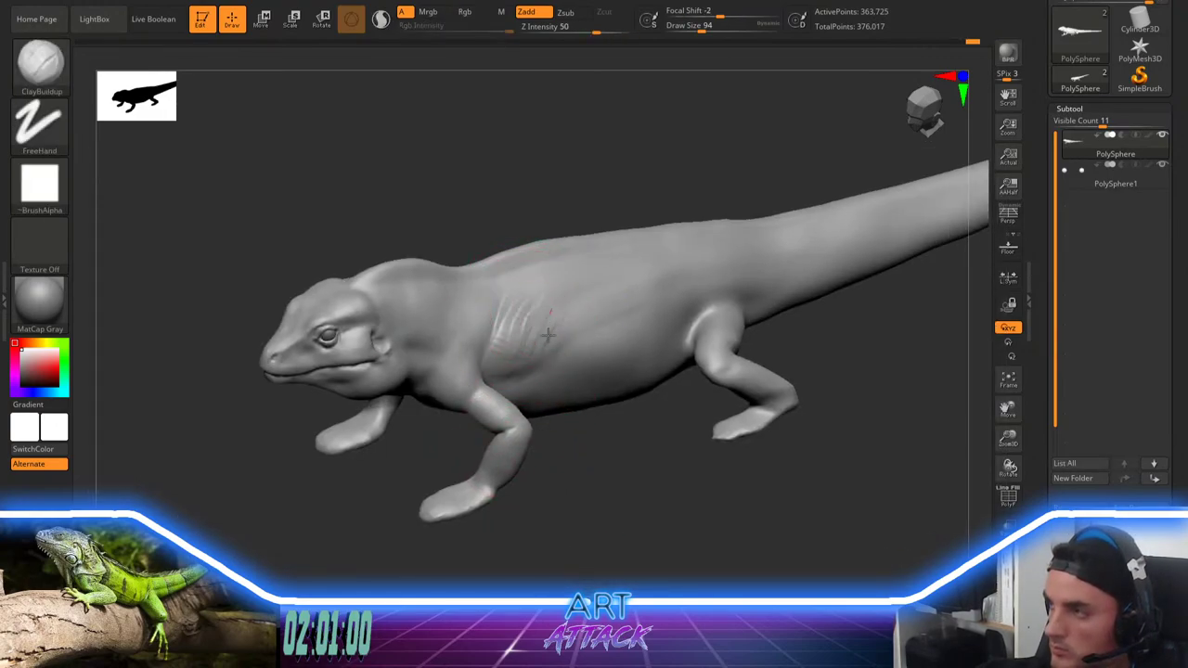
{"action": "key", "text": "shift"}
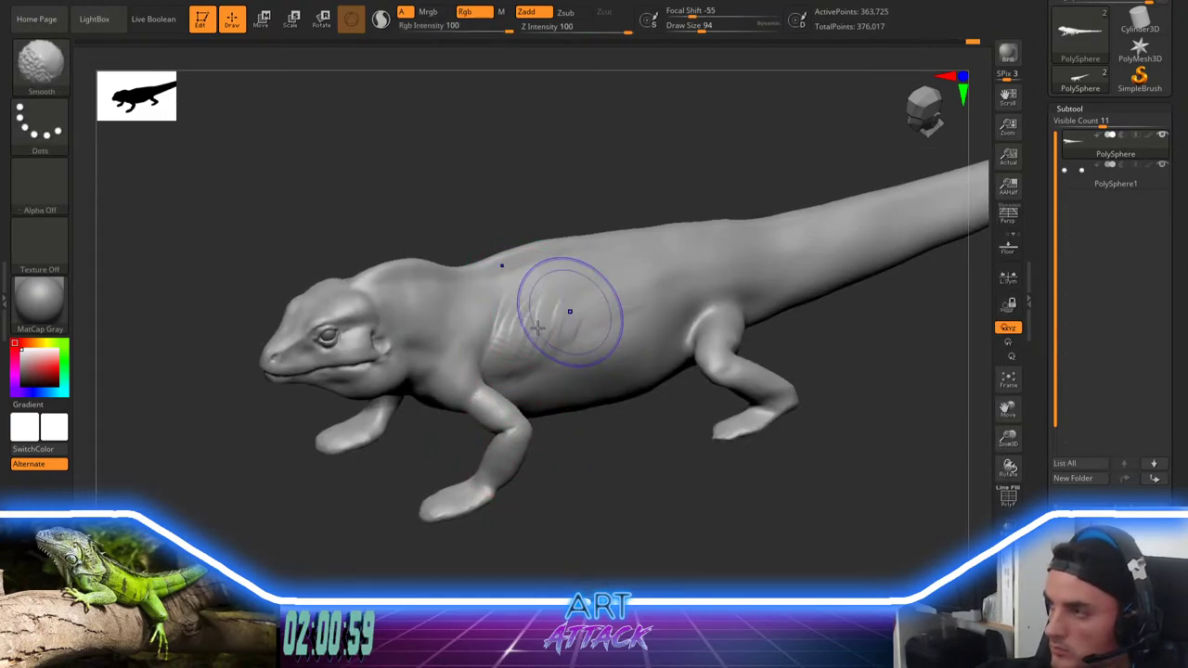
{"action": "left_click_drag", "start_coordinate": [564, 309], "coordinate": [487, 381], "text": "shift"}
{"action": "key", "text": "shift"}
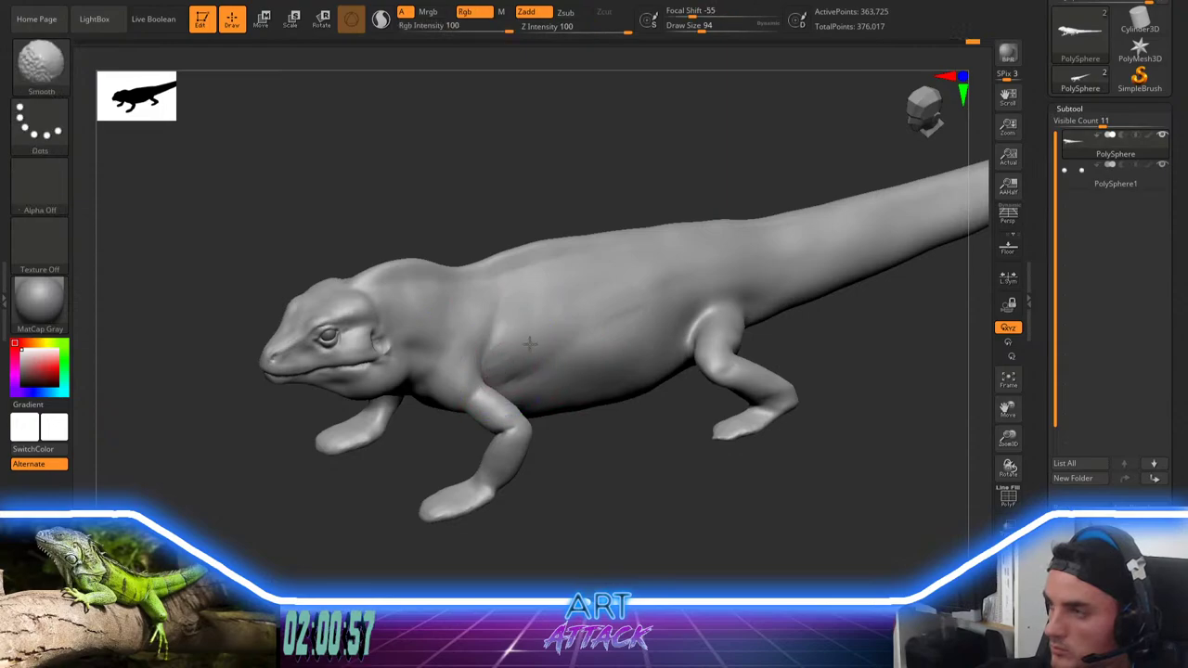
{"action": "key", "text": "shift"}
Step: Extend the ClayBuildup volume across the mid flank, add a diagonal stroke rising from the foreleg, and smooth them
{"action": "mouse_move", "coordinate": [652, 286]}
{"action": "left_mouse_down"}
{"action": "mouse_move", "coordinate": [511, 355]}
{"action": "mouse_move", "coordinate": [551, 296]}
{"action": "left_mouse_up"}
{"action": "key", "text": "shift"}
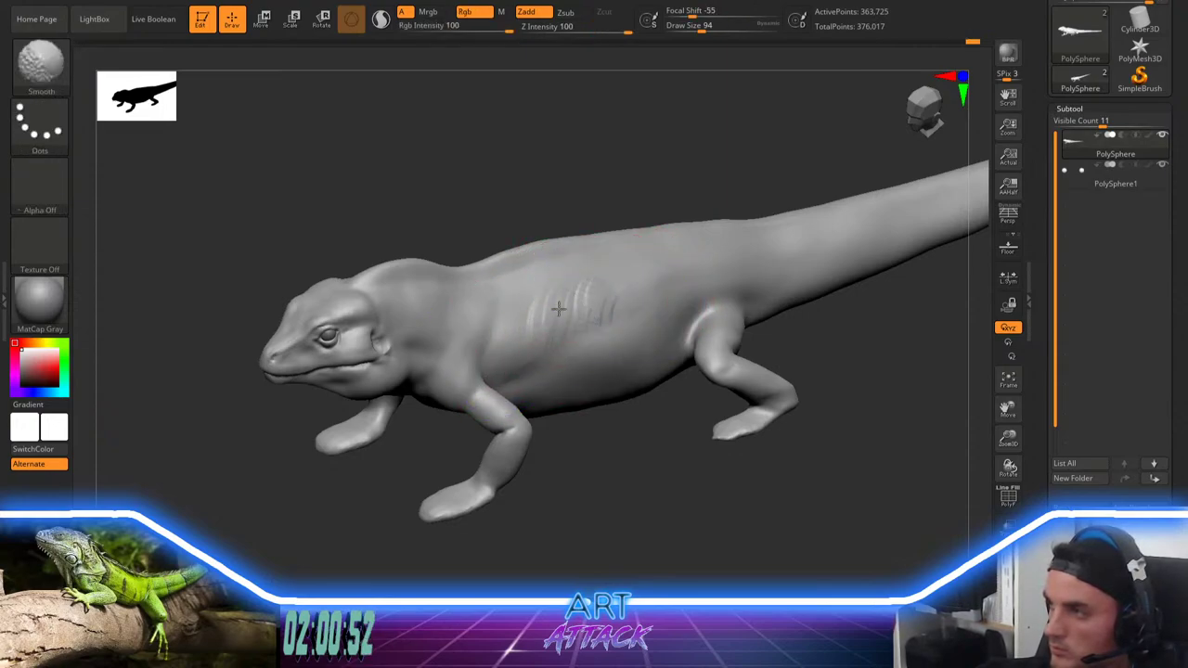
{"action": "left_click_drag", "start_coordinate": [518, 363], "coordinate": [590, 326]}
{"action": "key", "text": "shift"}
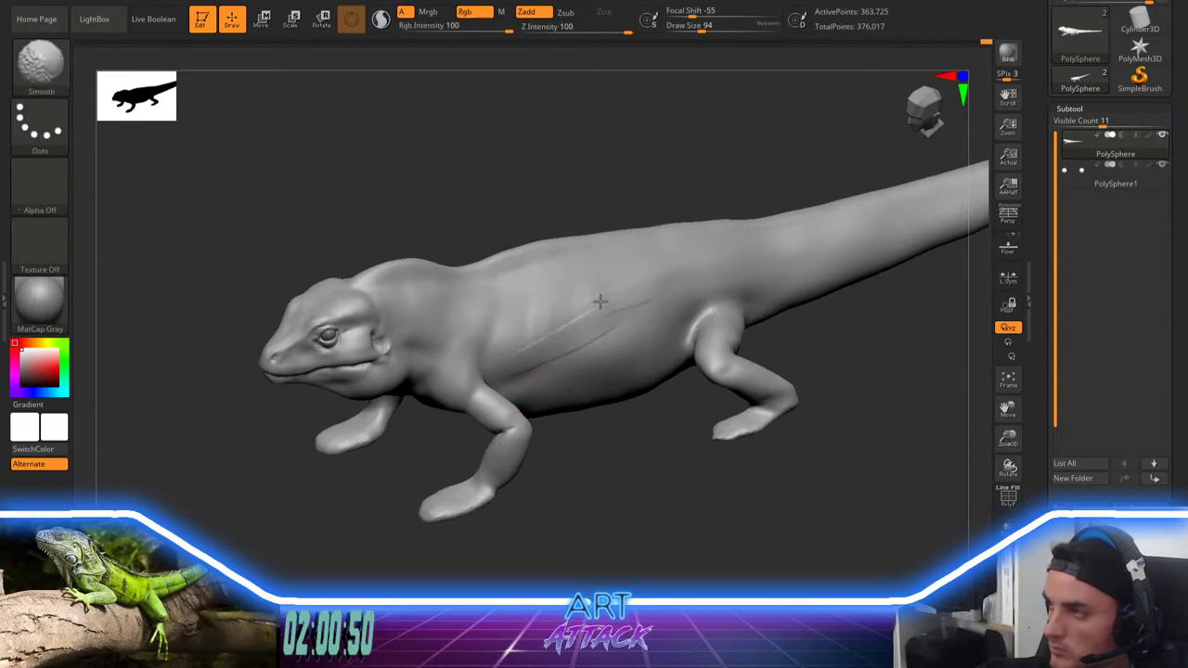
Step: Add short ClayBuildup strokes to the flank behind the shoulder at draw size 94 and smooth them into the body
{"action": "left_click_drag", "start_coordinate": [610, 179], "coordinate": [583, 201]}
{"action": "key", "text": "shift"}
{"action": "mouse_move", "coordinate": [499, 269]}
{"action": "left_mouse_down"}
{"action": "mouse_move", "coordinate": [489, 303]}
{"action": "mouse_move", "coordinate": [546, 310]}
{"action": "left_mouse_up"}
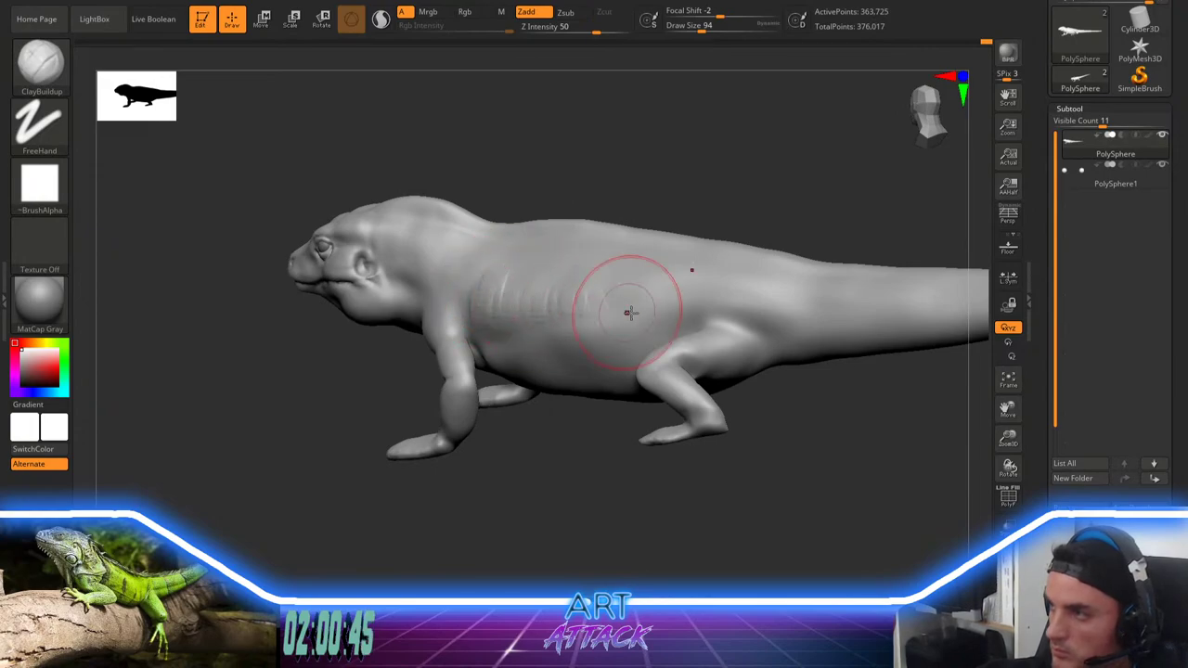
{"action": "key", "text": "shift"}
{"action": "left_click_drag", "start_coordinate": [689, 158], "coordinate": [652, 178]}
{"action": "key", "text": "bracketright"}
{"action": "key", "text": "bracketright"}
{"action": "key", "text": "bracketright"}
{"action": "key", "text": "bracketright"}
{"action": "key", "text": "bracketright"}
{"action": "key", "text": "bracketright"}
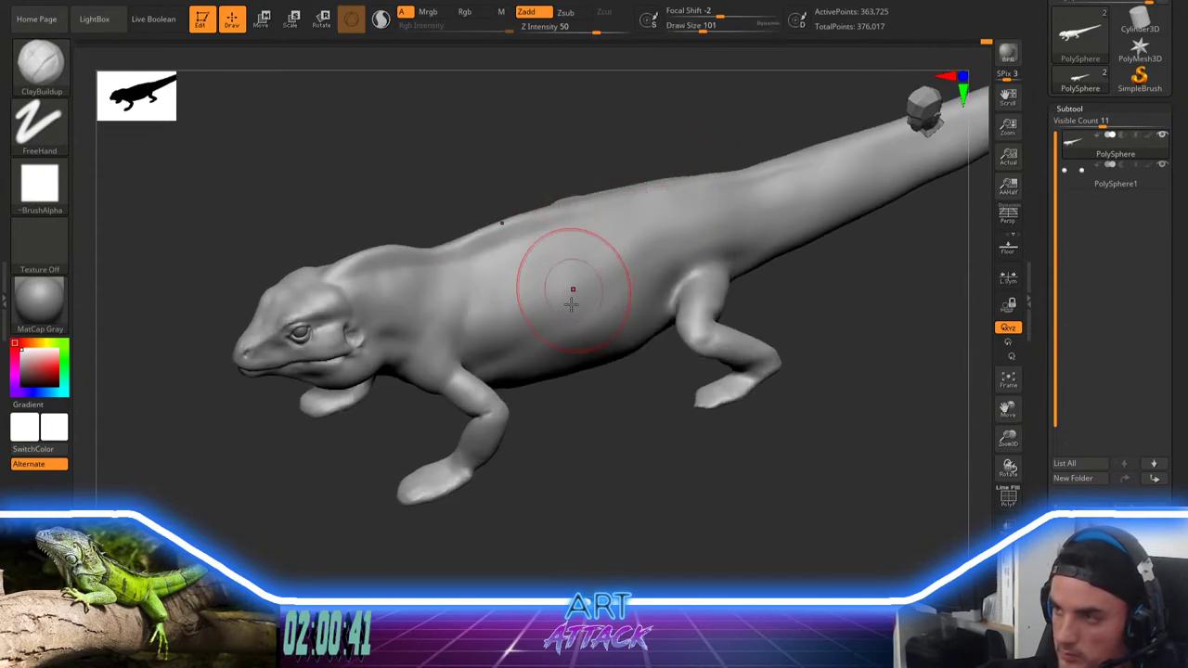
Step: Insert a PolySphere from IMM Primitives on the lizard's upper back, using draw size 77
{"action": "key", "text": "space"}
{"action": "left_click_drag", "start_coordinate": [579, 293], "coordinate": [574, 293]}
{"action": "left_click_drag", "start_coordinate": [594, 485], "coordinate": [584, 443], "text": "shift"}
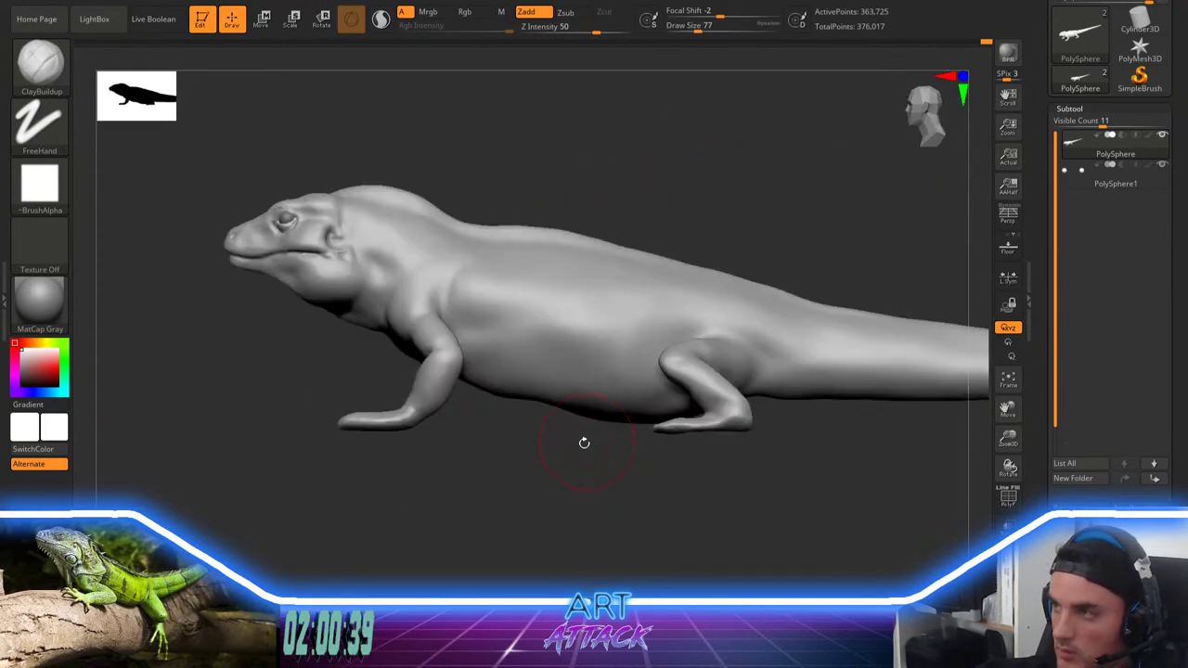
{"action": "left_click_drag", "start_coordinate": [610, 184], "coordinate": [547, 308], "text": "alt"}
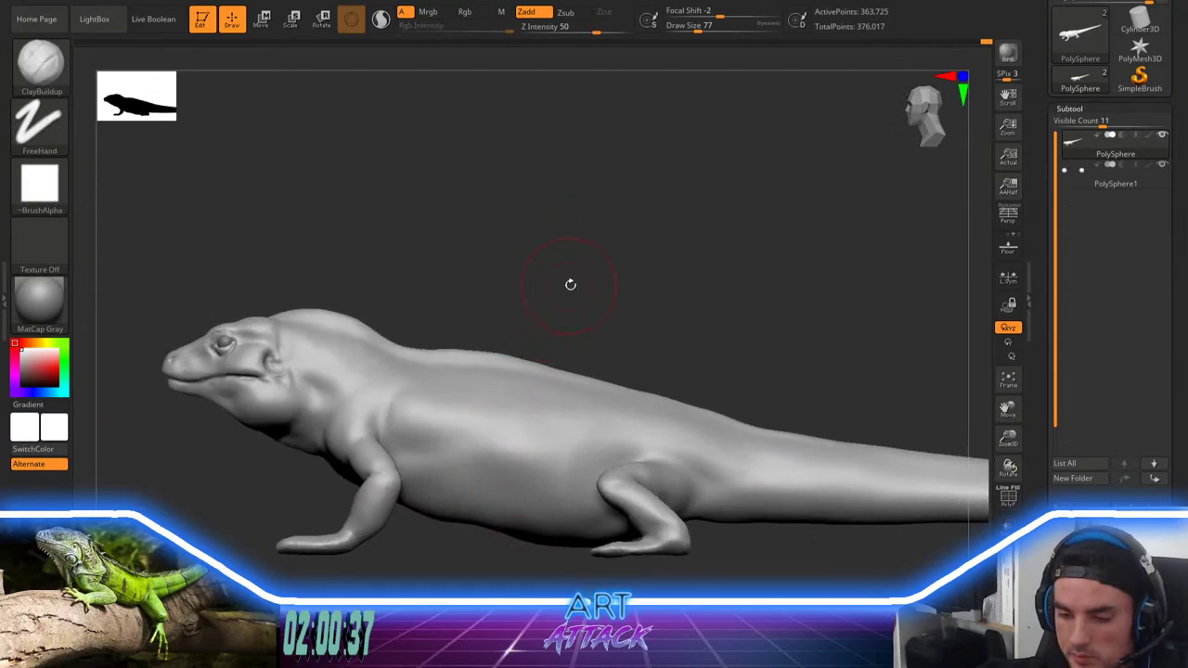
{"action": "key", "text": "b"}
{"action": "key", "text": "i"}
{"action": "key", "text": "p"}
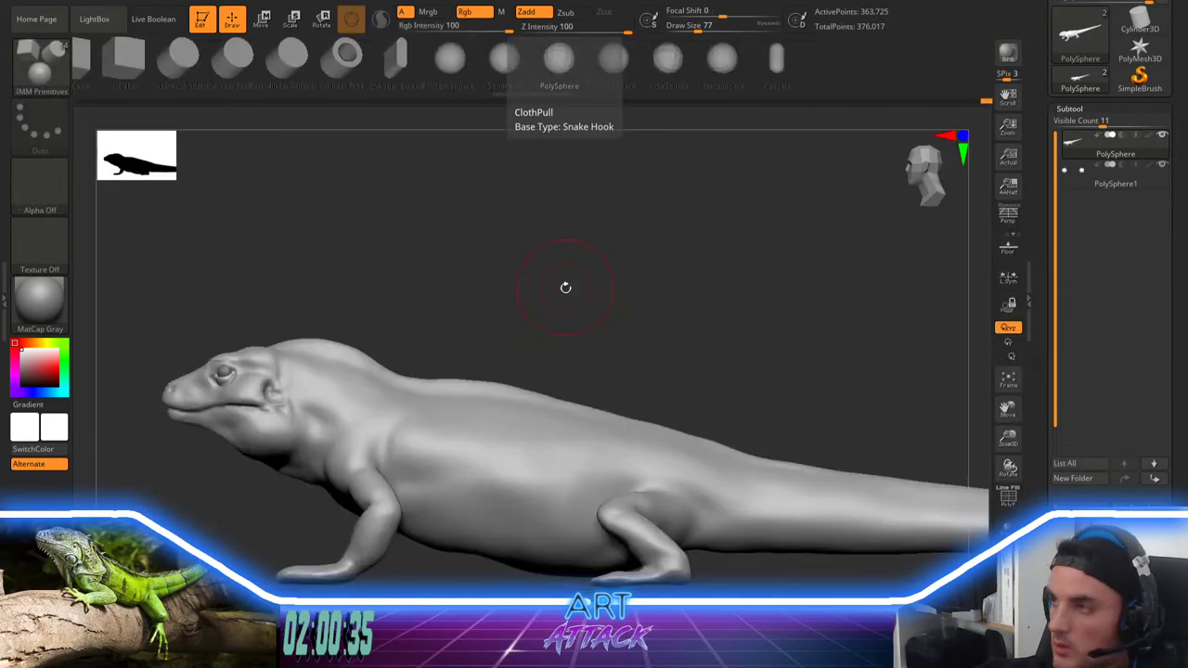
{"action": "left_click_drag", "start_coordinate": [504, 278], "coordinate": [491, 366]}
{"action": "left_click_drag", "start_coordinate": [559, 318], "coordinate": [596, 277], "text": "shift"}
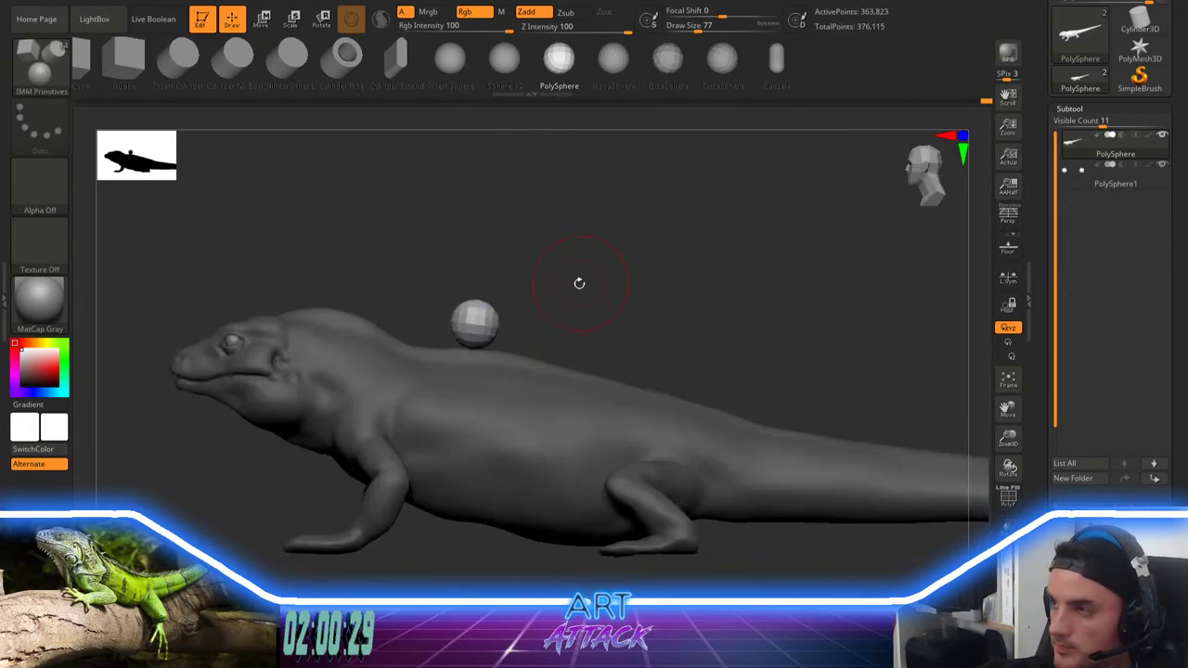
Step: Stretch the inserted sphere into a long crest from the nape to above the hips with the Move brush at draw size 97
{"action": "key", "text": "b"}
{"action": "key", "text": "m"}
{"action": "key", "text": "v"}
{"action": "key", "text": "space"}
{"action": "left_click", "coordinate": [568, 259]}
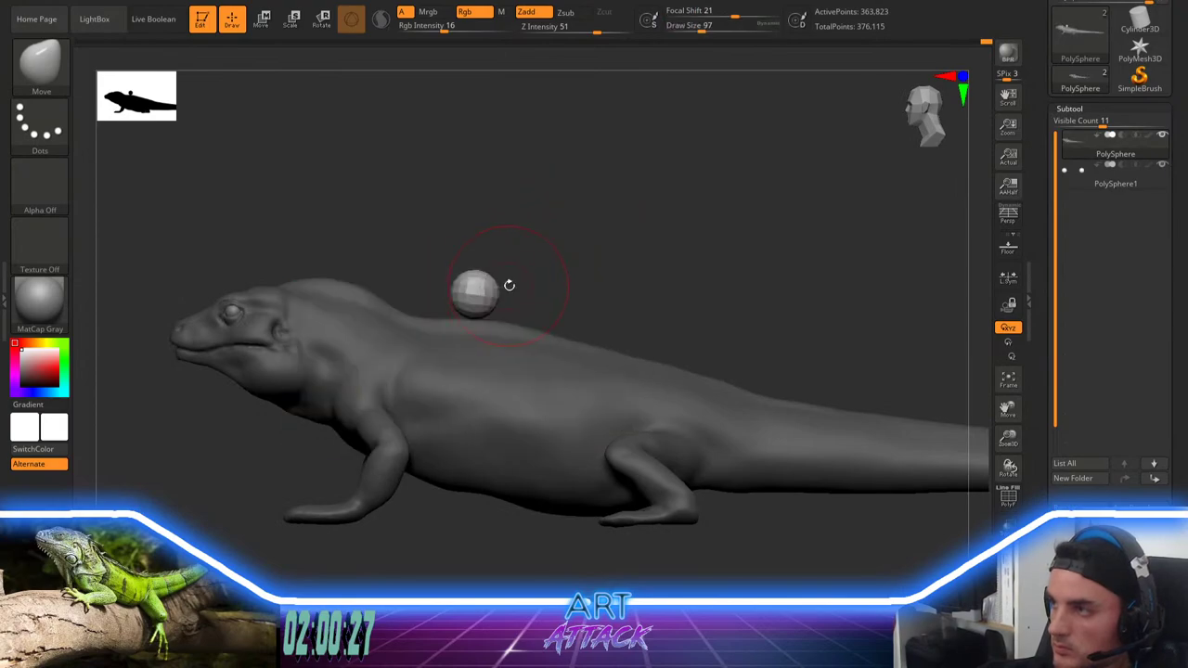
{"action": "left_click_drag", "start_coordinate": [500, 296], "coordinate": [552, 313]}
{"action": "mouse_move", "coordinate": [466, 302]}
{"action": "left_mouse_down"}
{"action": "mouse_move", "coordinate": [345, 290]}
{"action": "mouse_move", "coordinate": [279, 258]}
{"action": "left_mouse_up"}
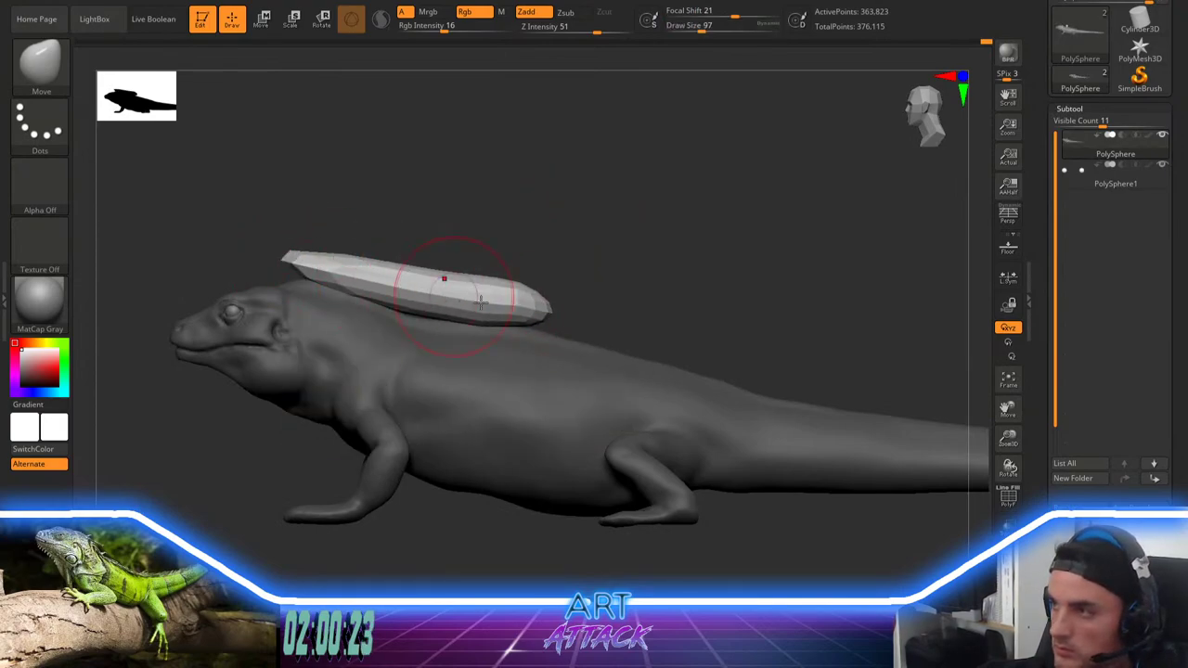
{"action": "mouse_move", "coordinate": [564, 318]}
{"action": "left_mouse_down"}
{"action": "mouse_move", "coordinate": [564, 294]}
{"action": "mouse_move", "coordinate": [670, 349]}
{"action": "left_mouse_up"}
Step: Enable Groups for DynaMesh, clear the mask and remesh the body and crest as separate groups
{"action": "left_click", "coordinate": [1069, 110]}
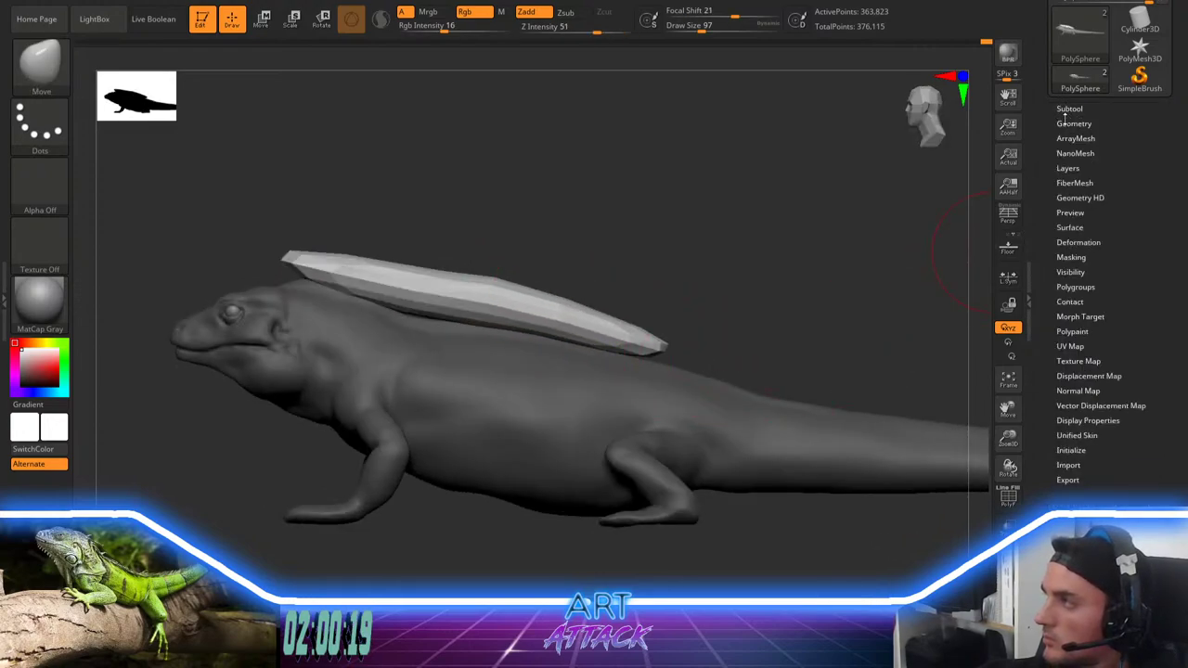
{"action": "left_click", "coordinate": [1075, 124]}
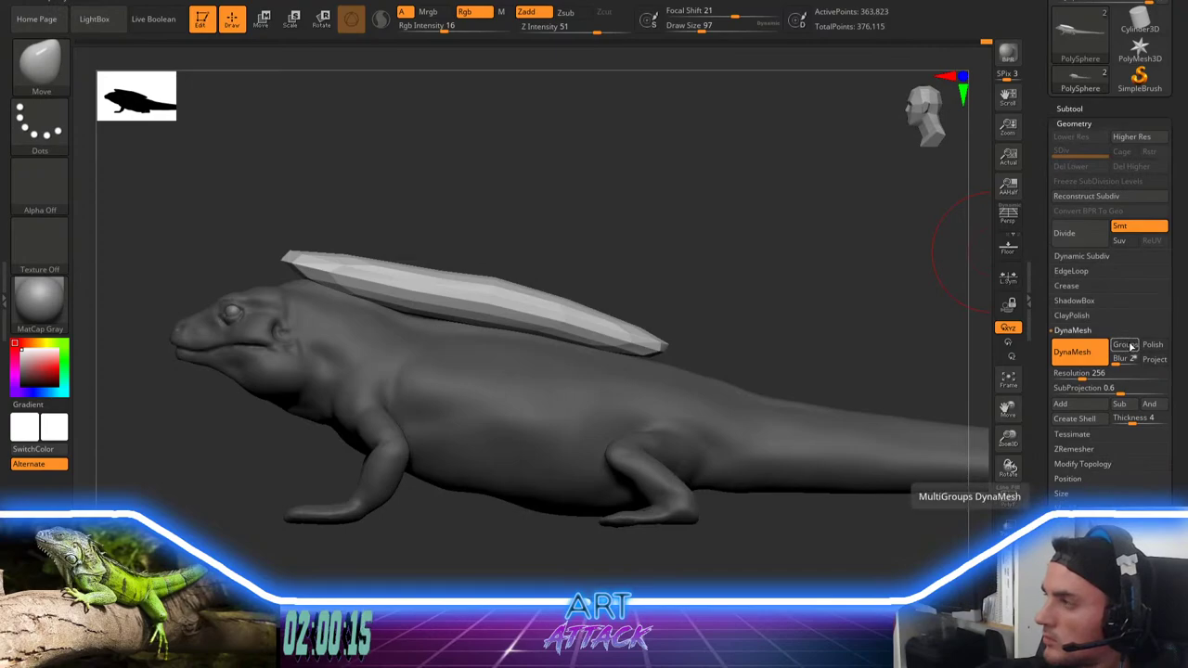
{"action": "left_click", "coordinate": [1130, 347]}
{"action": "left_click_drag", "start_coordinate": [676, 222], "coordinate": [670, 269], "text": "ctrl"}
{"action": "left_click_drag", "start_coordinate": [620, 232], "coordinate": [629, 271], "text": "ctrl"}
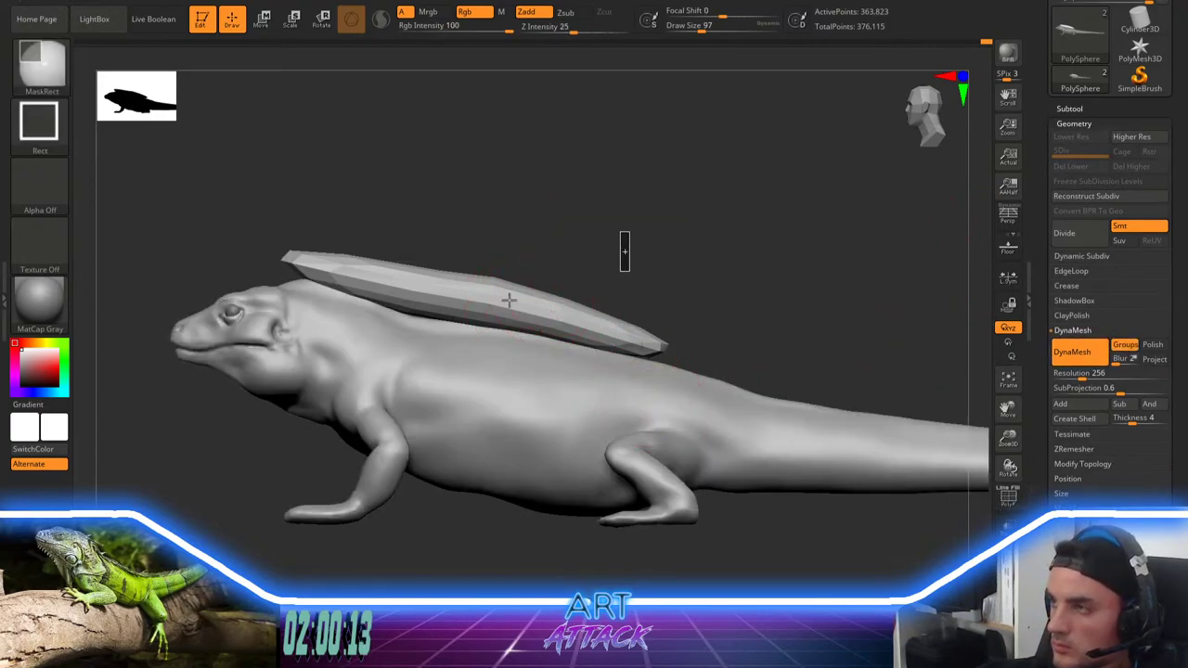
Step: Mask everything except the crest and smooth its faceted surface at draw size 149
{"action": "key", "text": "w"}
{"action": "left_click", "coordinate": [546, 304], "text": "ctrl"}
{"action": "key", "text": "q"}
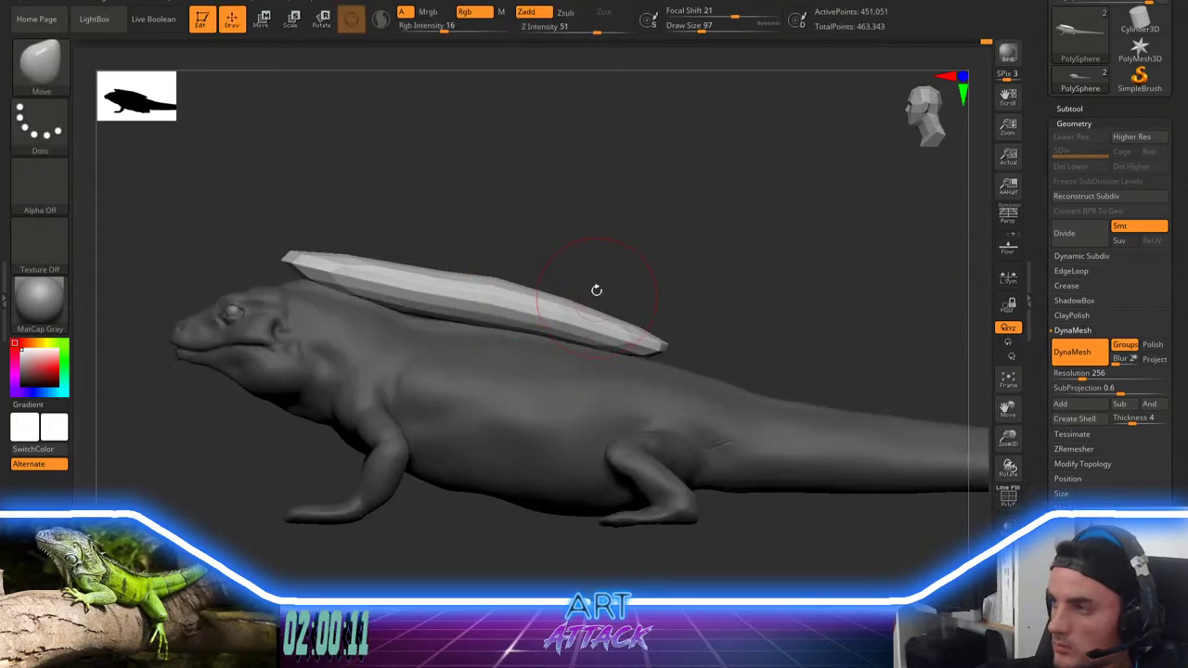
{"action": "key", "text": "space"}
{"action": "left_click_drag", "start_coordinate": [504, 307], "coordinate": [641, 336]}
{"action": "left_click_drag", "start_coordinate": [684, 226], "coordinate": [675, 353], "text": "shift"}
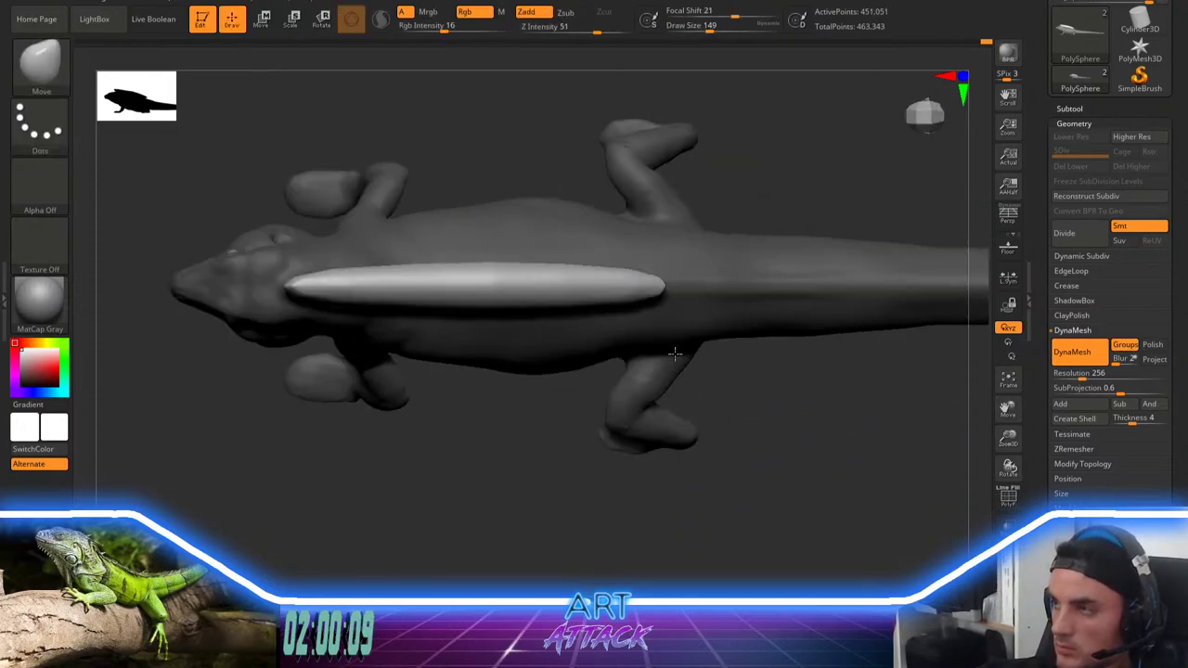
Step: Narrow the crest into a thin strip along its whole length with the Pinch brush at draw size 212
{"action": "key", "text": "b"}
{"action": "key", "text": "p"}
{"action": "key", "text": "i"}
{"action": "key", "text": "space"}
{"action": "left_click_drag", "start_coordinate": [527, 307], "coordinate": [538, 307]}
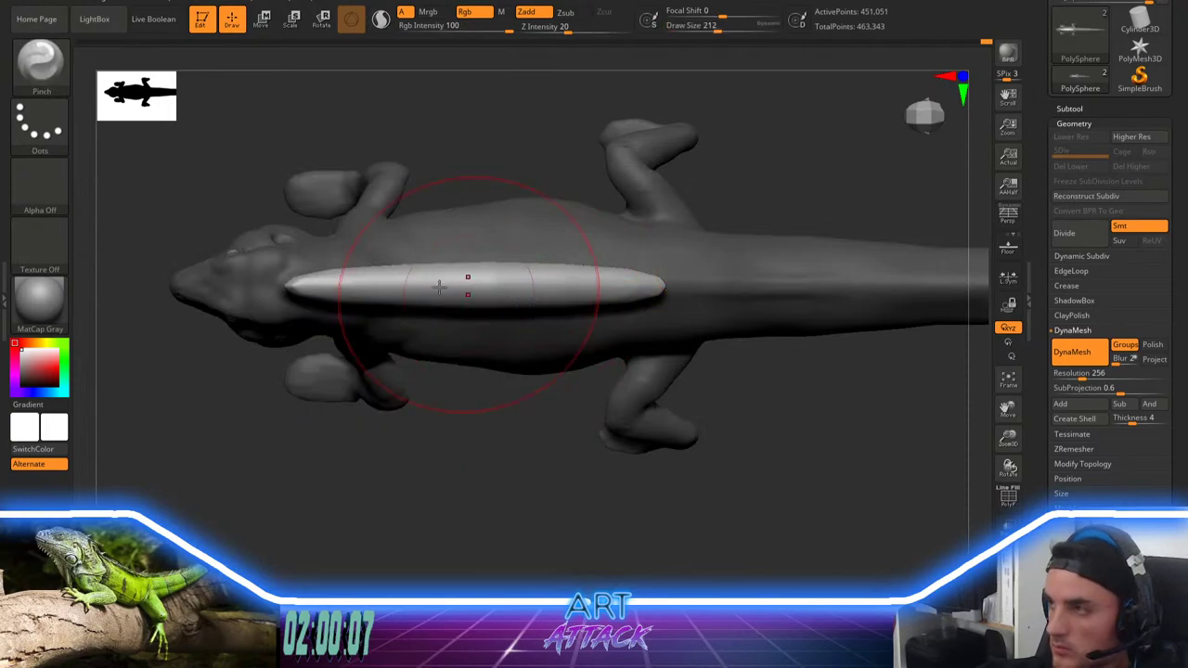
{"action": "left_click_drag", "start_coordinate": [315, 287], "coordinate": [650, 287]}
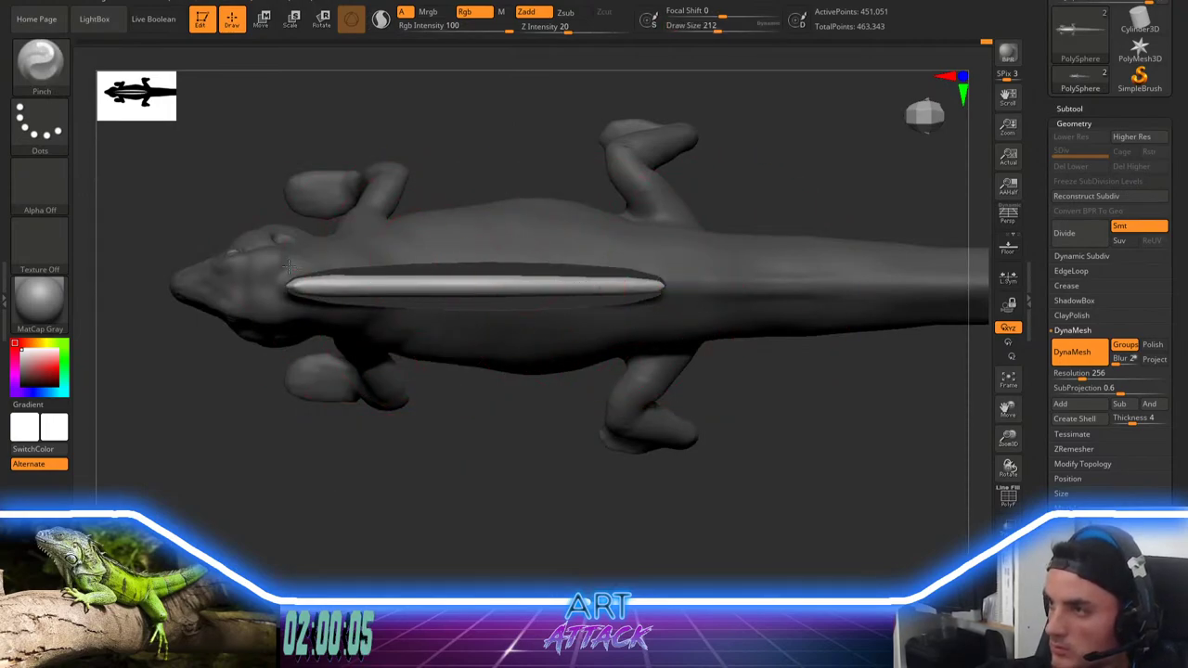
{"action": "left_click_drag", "start_coordinate": [306, 284], "coordinate": [654, 285]}
{"action": "key", "text": "space"}
{"action": "left_click_drag", "start_coordinate": [747, 182], "coordinate": [718, 114]}
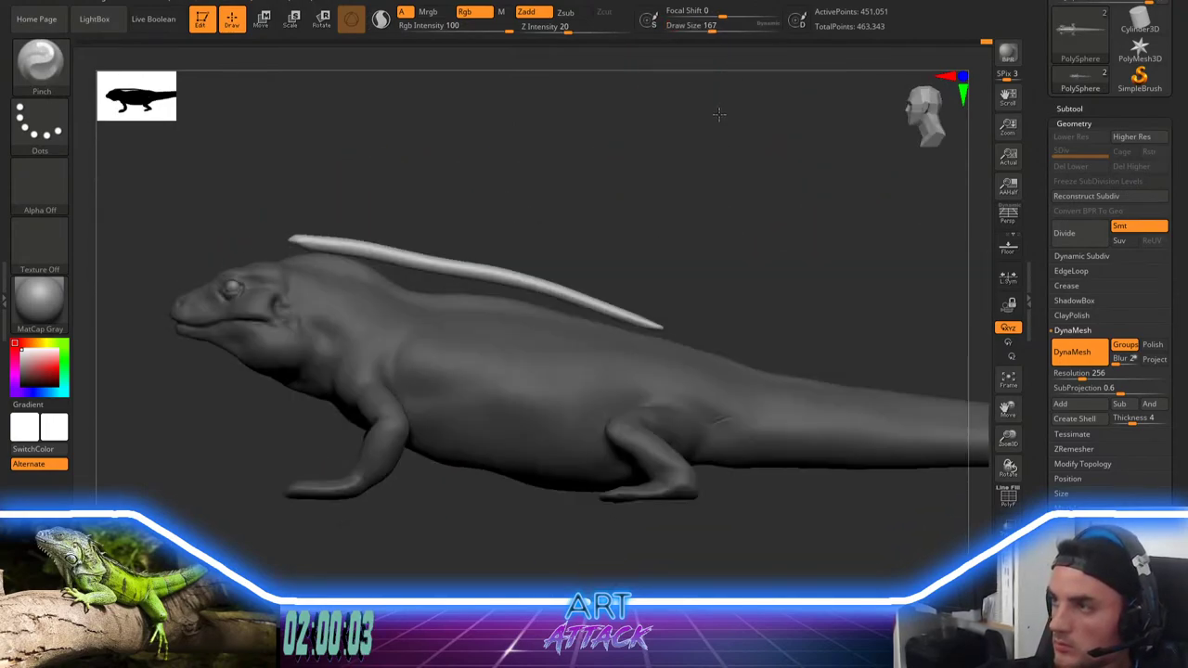
Step: Reset the gizmo orientation, align it with the slope of the crest, and scale the crest taller
{"action": "key", "text": "r"}
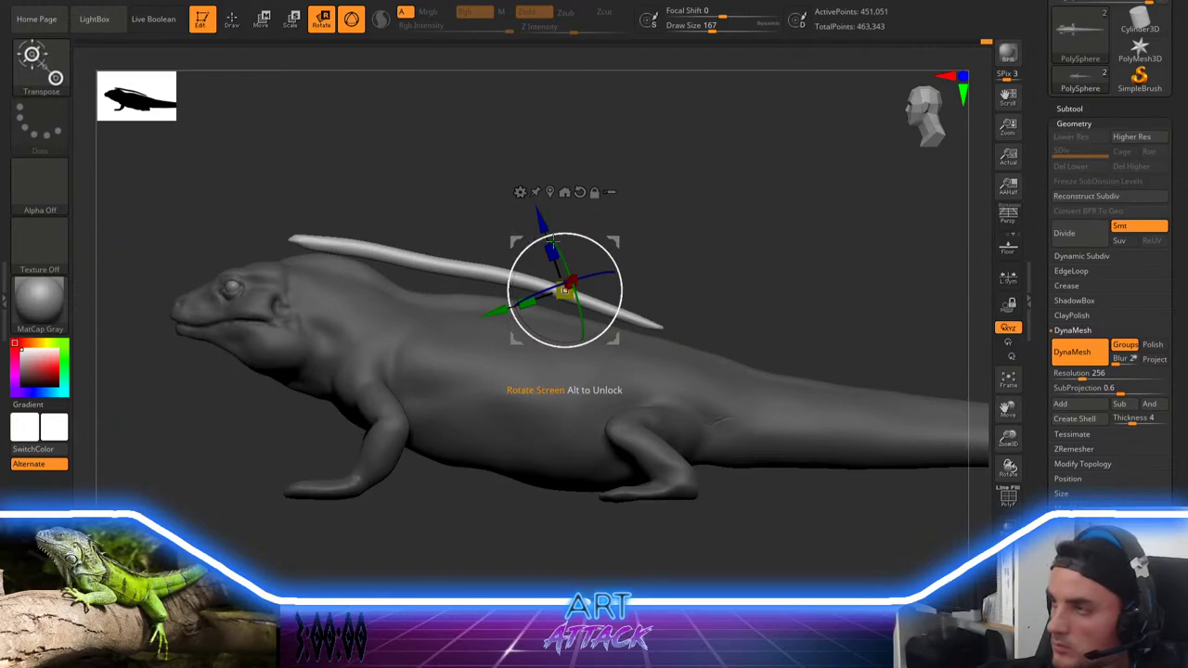
{"action": "left_click", "coordinate": [580, 192]}
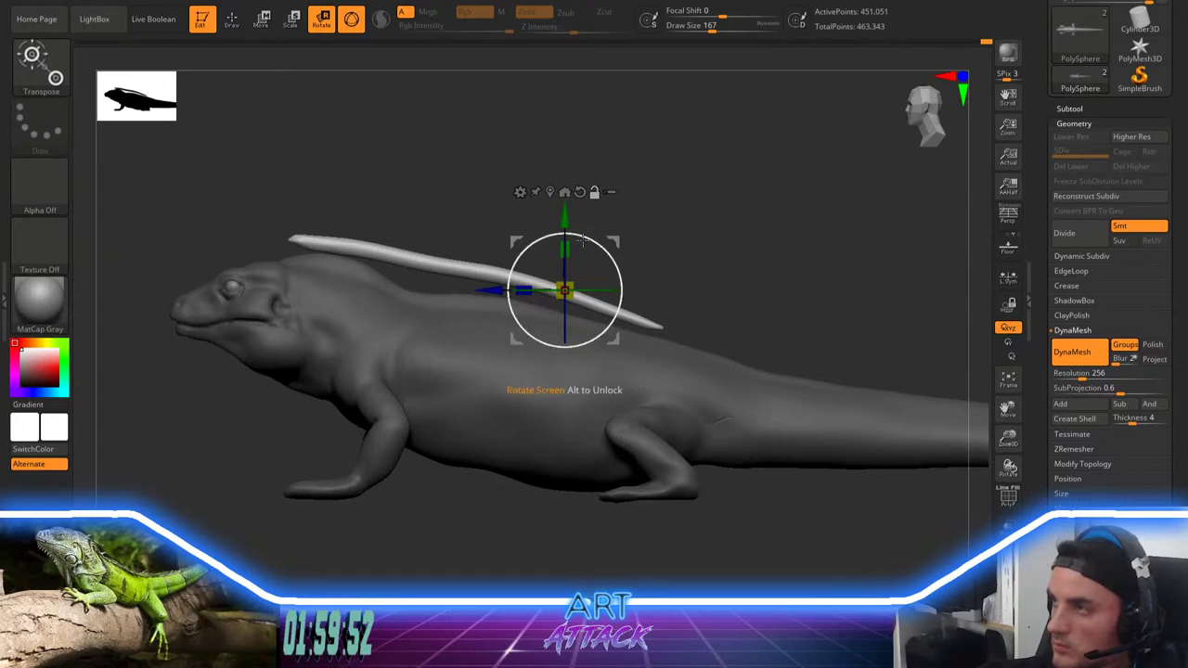
{"action": "mouse_move", "coordinate": [585, 238]}
{"action": "left_mouse_down", "text": "alt"}
{"action": "mouse_move", "coordinate": [603, 244]}
{"action": "mouse_move", "coordinate": [575, 248]}
{"action": "mouse_move", "coordinate": [643, 105]}
{"action": "left_mouse_up", "text": "alt"}
{"action": "key", "text": "q"}
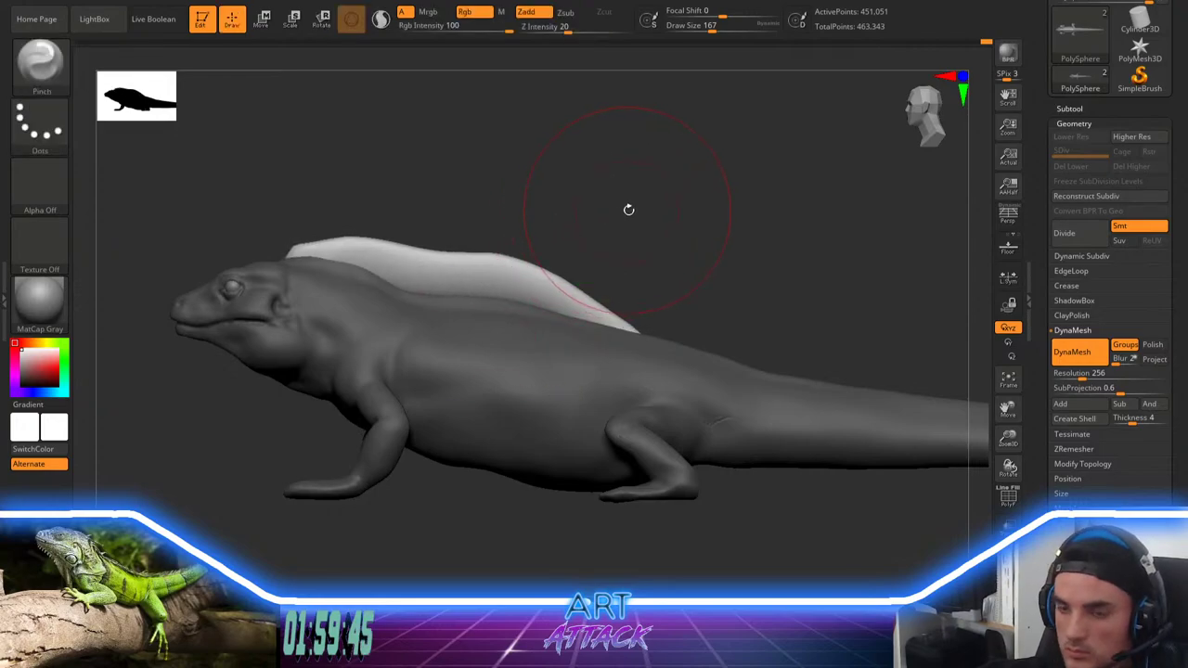
Step: Enlarge the crest with the gizmo and shift it rearward to run from the nape past the hips onto the tail base
{"action": "key", "text": "w"}
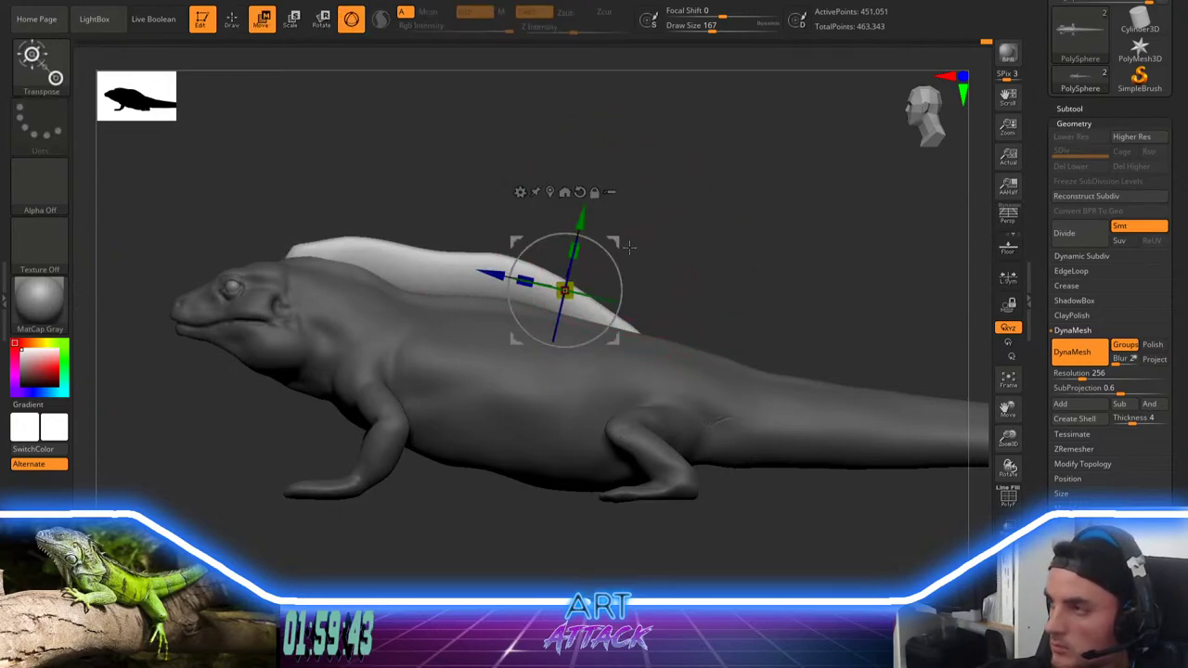
{"action": "left_click_drag", "start_coordinate": [526, 280], "coordinate": [485, 264]}
{"action": "mouse_move", "coordinate": [619, 237]}
{"action": "left_mouse_down"}
{"action": "mouse_move", "coordinate": [724, 247]}
{"action": "mouse_move", "coordinate": [740, 259]}
{"action": "left_mouse_up"}
{"action": "key", "text": "q"}
{"action": "left_click_drag", "start_coordinate": [521, 211], "coordinate": [544, 223], "text": "alt"}
{"action": "key", "text": "w"}
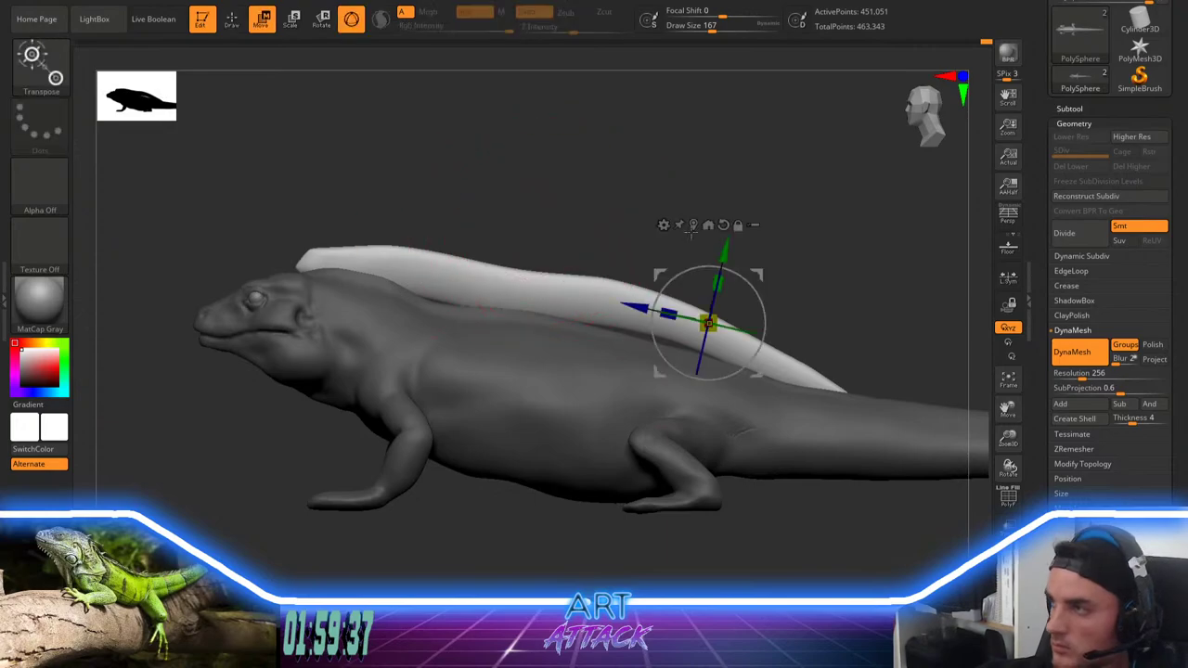
{"action": "left_click_drag", "start_coordinate": [760, 273], "coordinate": [805, 281]}
{"action": "key", "text": "q"}
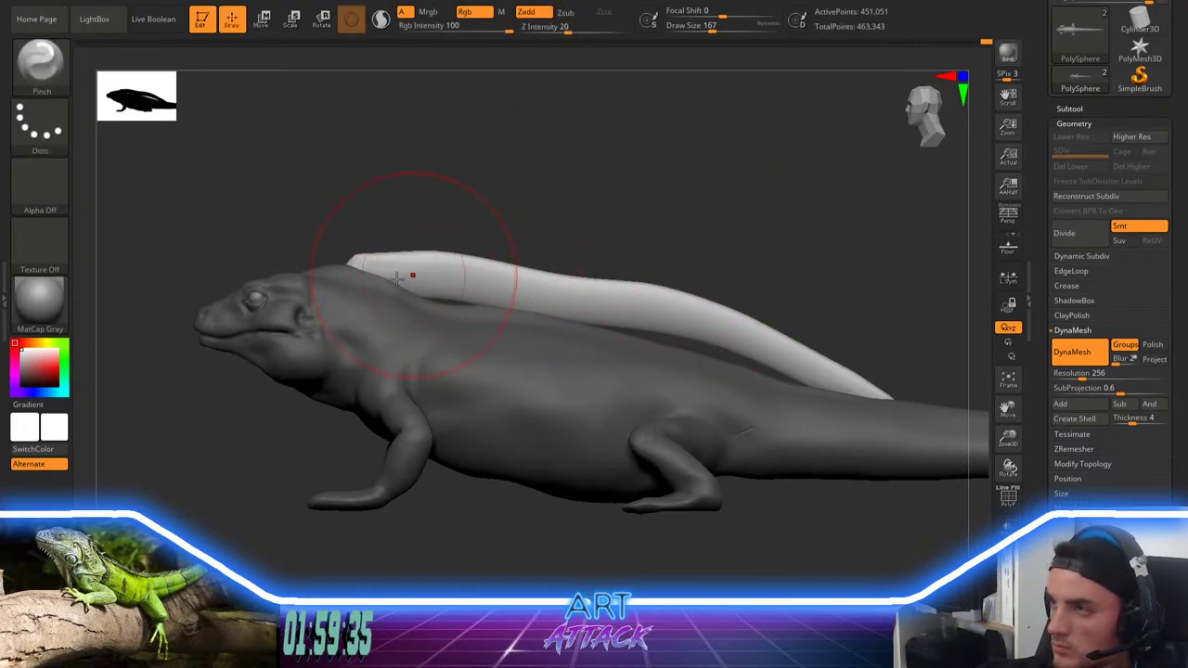
Step: Pull the crest's front end over the nape and fit its front half to the back with the Move brush
{"action": "key", "text": "b"}
{"action": "key", "text": "m"}
{"action": "key", "text": "v"}
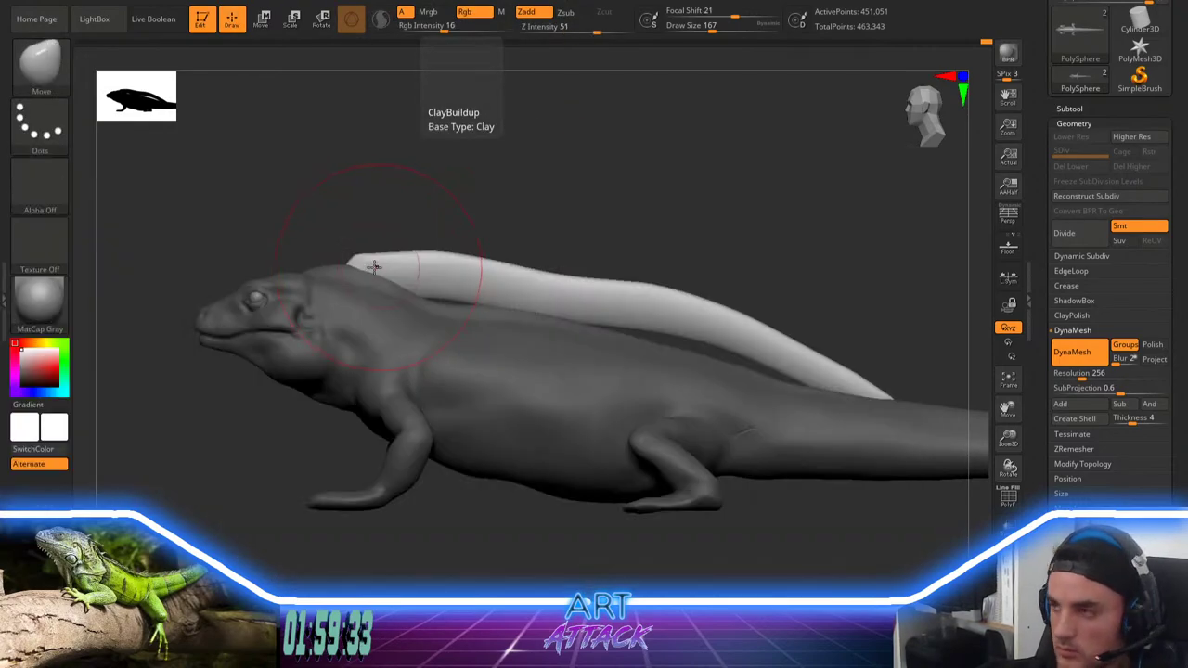
{"action": "left_click_drag", "start_coordinate": [398, 257], "coordinate": [354, 247]}
{"action": "key", "text": "space"}
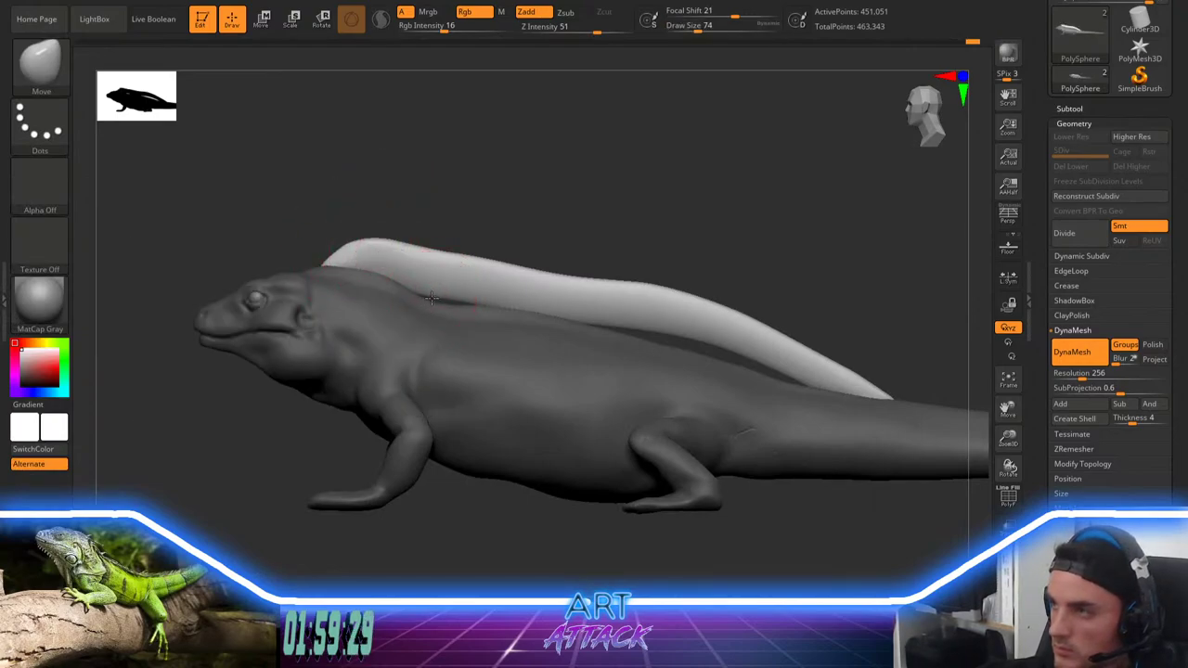
{"action": "key", "text": "space"}
{"action": "mouse_move", "coordinate": [431, 298]}
{"action": "left_mouse_down"}
{"action": "mouse_move", "coordinate": [446, 289]}
{"action": "mouse_move", "coordinate": [443, 264]}
{"action": "left_mouse_up"}
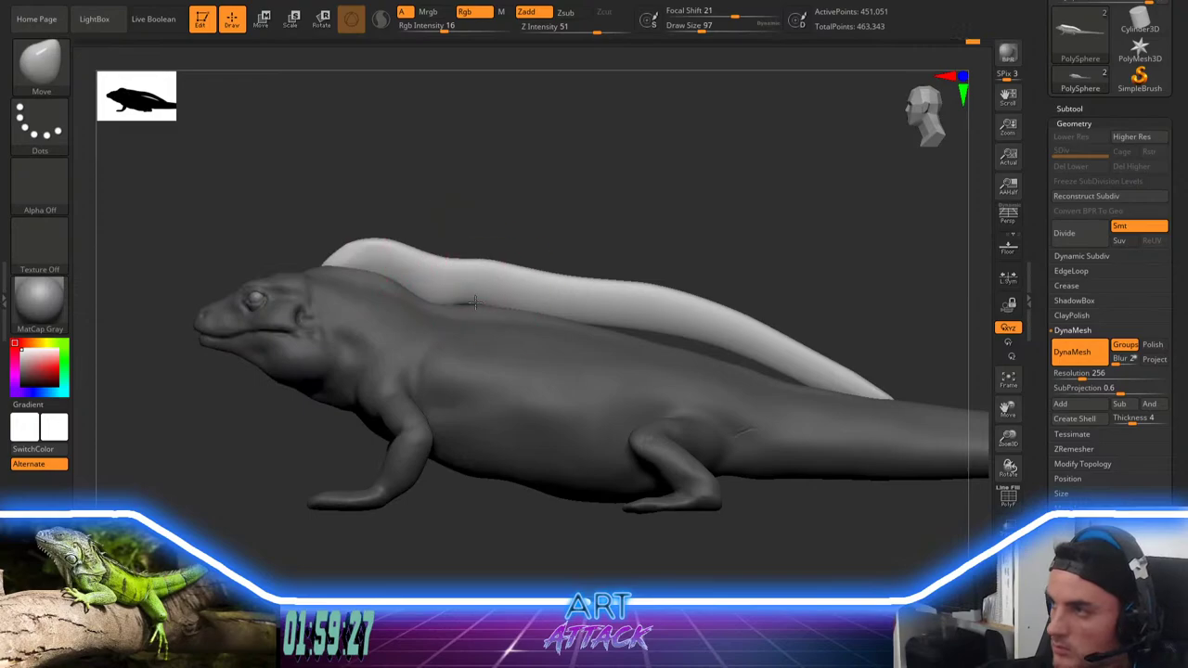
{"action": "left_click_drag", "start_coordinate": [607, 327], "coordinate": [608, 336]}
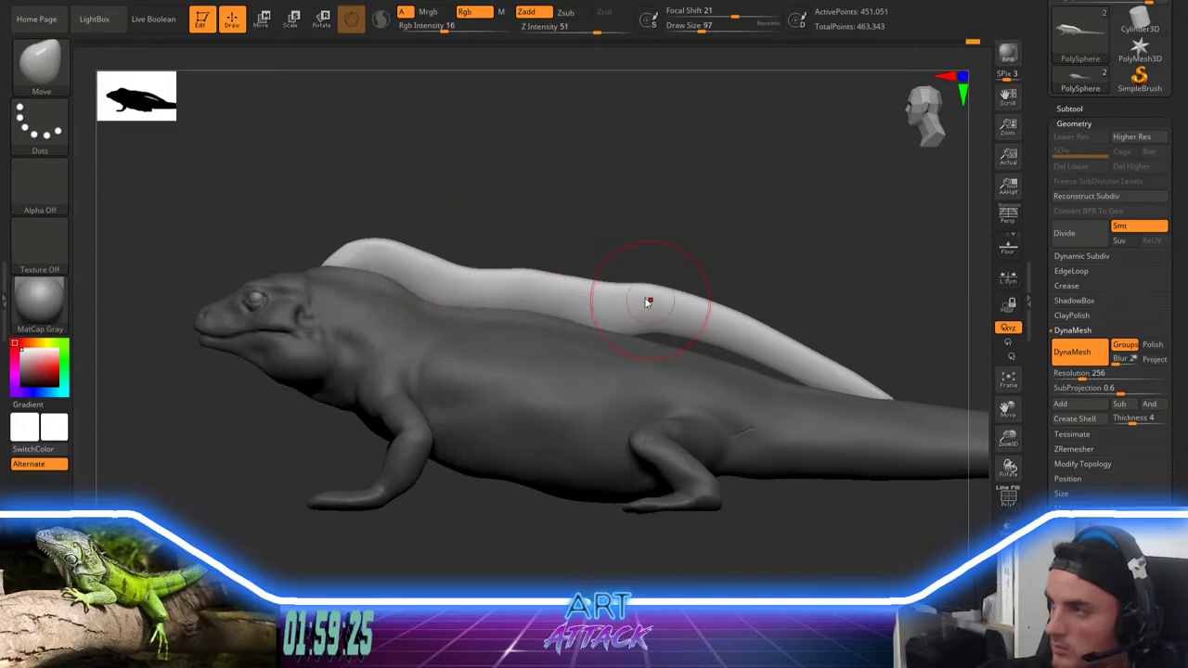
Step: Seat the rear half of the crest on the hips and tail base with the Move brush and smooth its shape
{"action": "key", "text": "space"}
{"action": "mouse_move", "coordinate": [651, 300]}
{"action": "left_mouse_down"}
{"action": "mouse_move", "coordinate": [658, 331]}
{"action": "mouse_move", "coordinate": [782, 363]}
{"action": "left_mouse_up"}
{"action": "left_click_drag", "start_coordinate": [818, 305], "coordinate": [662, 265], "text": "alt"}
{"action": "key", "text": "space"}
{"action": "mouse_move", "coordinate": [753, 325]}
{"action": "left_mouse_down"}
{"action": "mouse_move", "coordinate": [764, 325]}
{"action": "mouse_move", "coordinate": [765, 349]}
{"action": "mouse_move", "coordinate": [759, 360]}
{"action": "mouse_move", "coordinate": [748, 350]}
{"action": "left_mouse_up"}
{"action": "left_click_drag", "start_coordinate": [627, 325], "coordinate": [637, 341]}
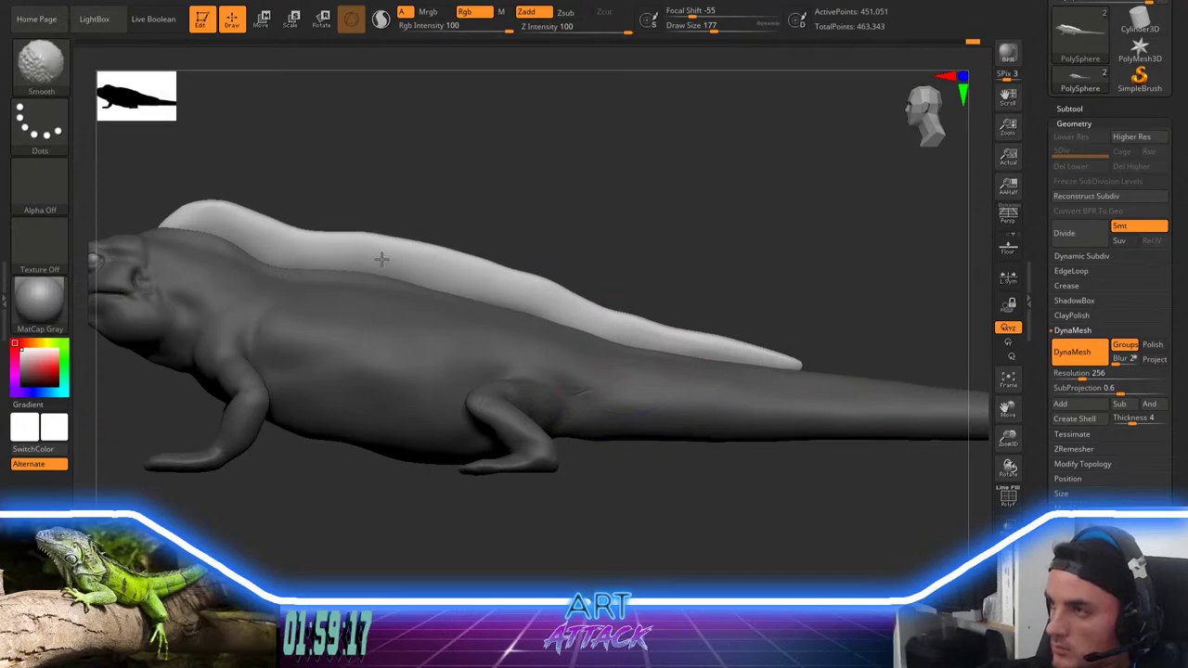
{"action": "mouse_move", "coordinate": [743, 288]}
{"action": "left_mouse_down", "text": "alt"}
{"action": "mouse_move", "coordinate": [652, 214]}
{"action": "mouse_move", "coordinate": [660, 284]}
{"action": "mouse_move", "coordinate": [653, 226]}
{"action": "mouse_move", "coordinate": [674, 282]}
{"action": "left_mouse_up", "text": "alt"}
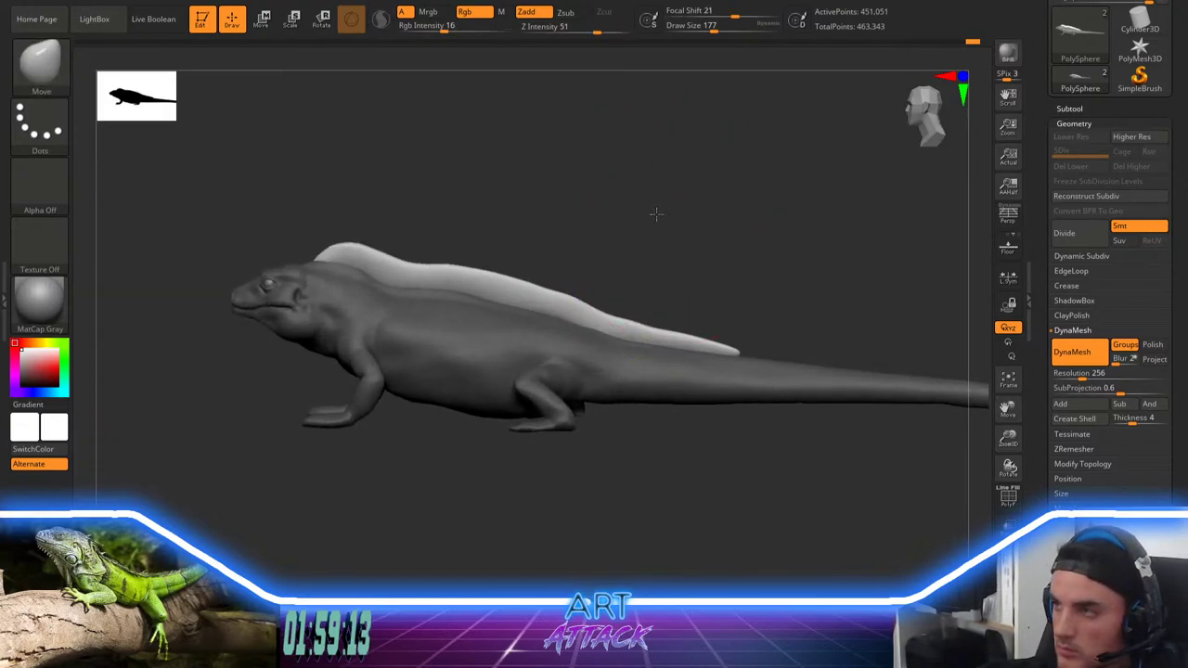
{"action": "left_click_drag", "start_coordinate": [656, 214], "coordinate": [685, 213], "text": "alt"}
{"action": "left_click_drag", "start_coordinate": [685, 213], "coordinate": [691, 223]}
{"action": "key", "text": "space"}
{"action": "mouse_move", "coordinate": [429, 276]}
{"action": "left_mouse_down"}
{"action": "mouse_move", "coordinate": [459, 302]}
{"action": "mouse_move", "coordinate": [604, 335]}
{"action": "left_mouse_up"}
Step: Try to stretch the crest's rear end along the tail to the tip with the Move brush at draw size 149
{"action": "left_click_drag", "start_coordinate": [726, 304], "coordinate": [560, 260], "text": "alt"}
{"action": "key", "text": "space"}
{"action": "left_click_drag", "start_coordinate": [599, 253], "coordinate": [615, 253]}
{"action": "mouse_move", "coordinate": [630, 331]}
{"action": "left_mouse_down"}
{"action": "mouse_move", "coordinate": [651, 337]}
{"action": "mouse_move", "coordinate": [626, 341]}
{"action": "mouse_move", "coordinate": [986, 387]}
{"action": "left_mouse_up"}
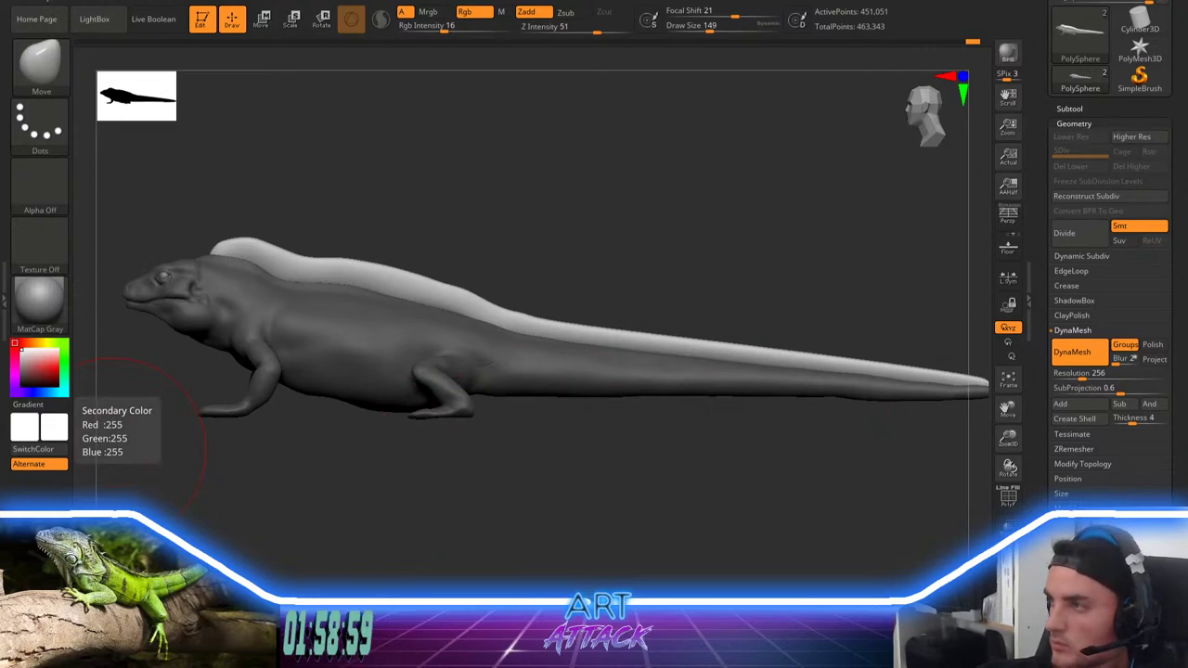
{"action": "key", "text": "ctrl+z"}
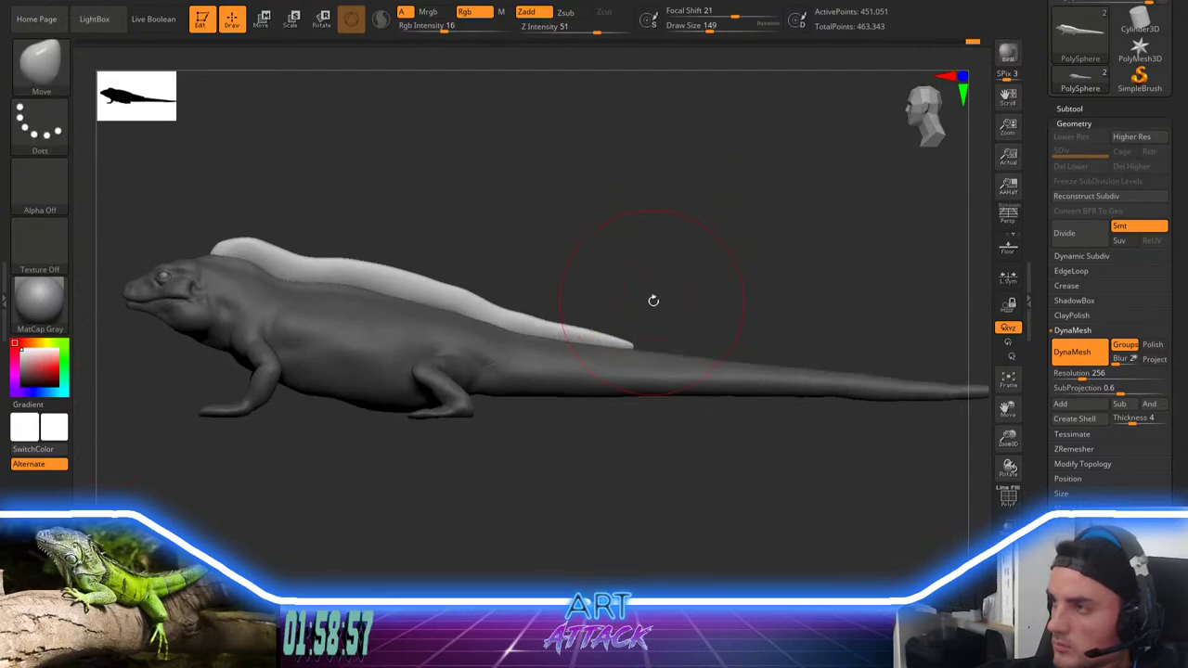
Step: Shorten the crest's rear end and sink its tip into the tail base with the Move brush, starting at draw size 120
{"action": "key", "text": "space"}
{"action": "left_click_drag", "start_coordinate": [614, 338], "coordinate": [608, 331]}
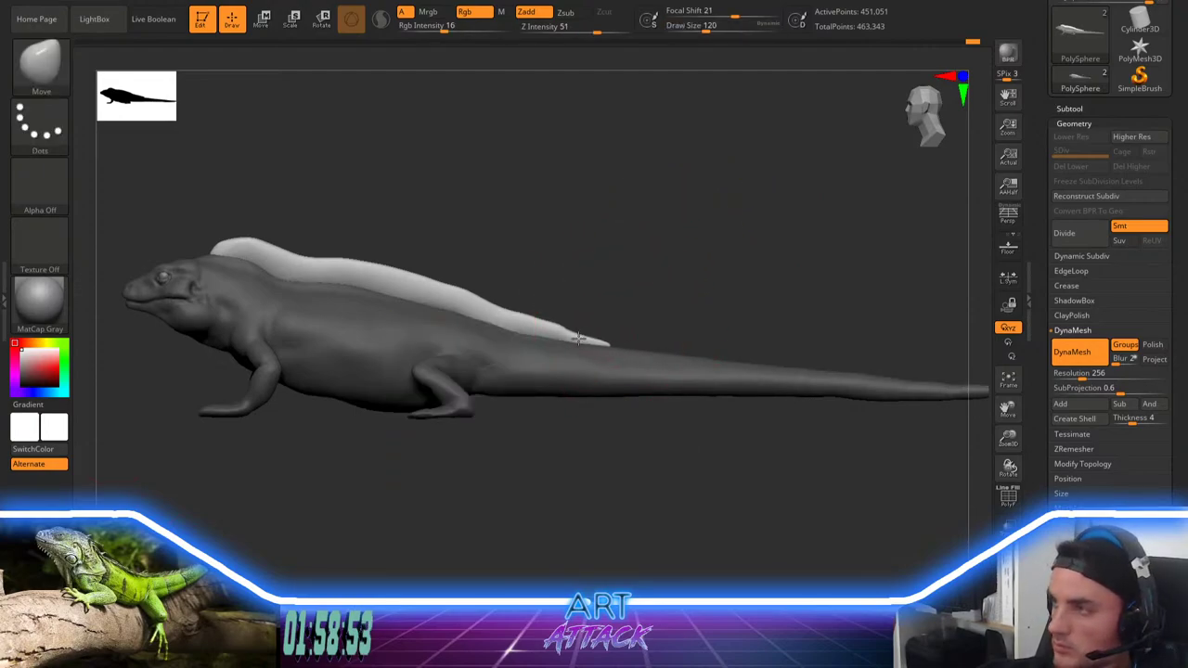
{"action": "key", "text": "space"}
{"action": "mouse_move", "coordinate": [532, 318]}
{"action": "left_mouse_down"}
{"action": "mouse_move", "coordinate": [549, 329]}
{"action": "mouse_move", "coordinate": [531, 331]}
{"action": "mouse_move", "coordinate": [575, 342]}
{"action": "mouse_move", "coordinate": [510, 312]}
{"action": "mouse_move", "coordinate": [567, 352]}
{"action": "left_mouse_up"}
Step: Raise the dip in the crest's upper edge above the shoulders with the Move brush at draw size 56
{"action": "key", "text": "space"}
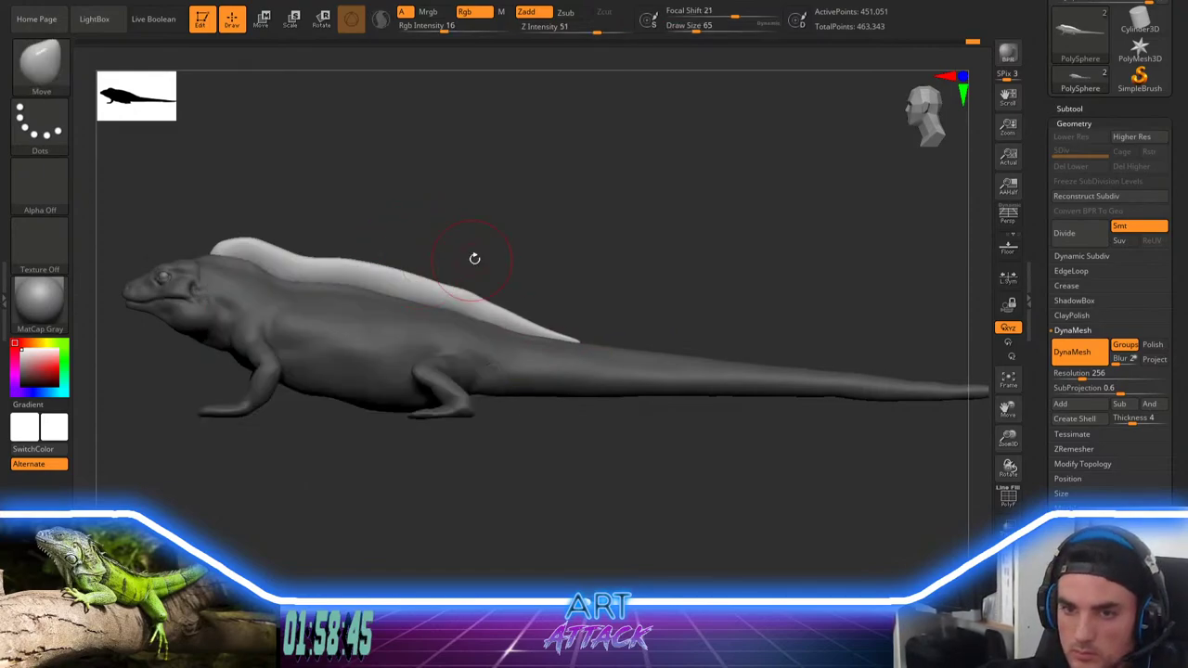
{"action": "left_click_drag", "start_coordinate": [484, 223], "coordinate": [518, 278], "text": "alt"}
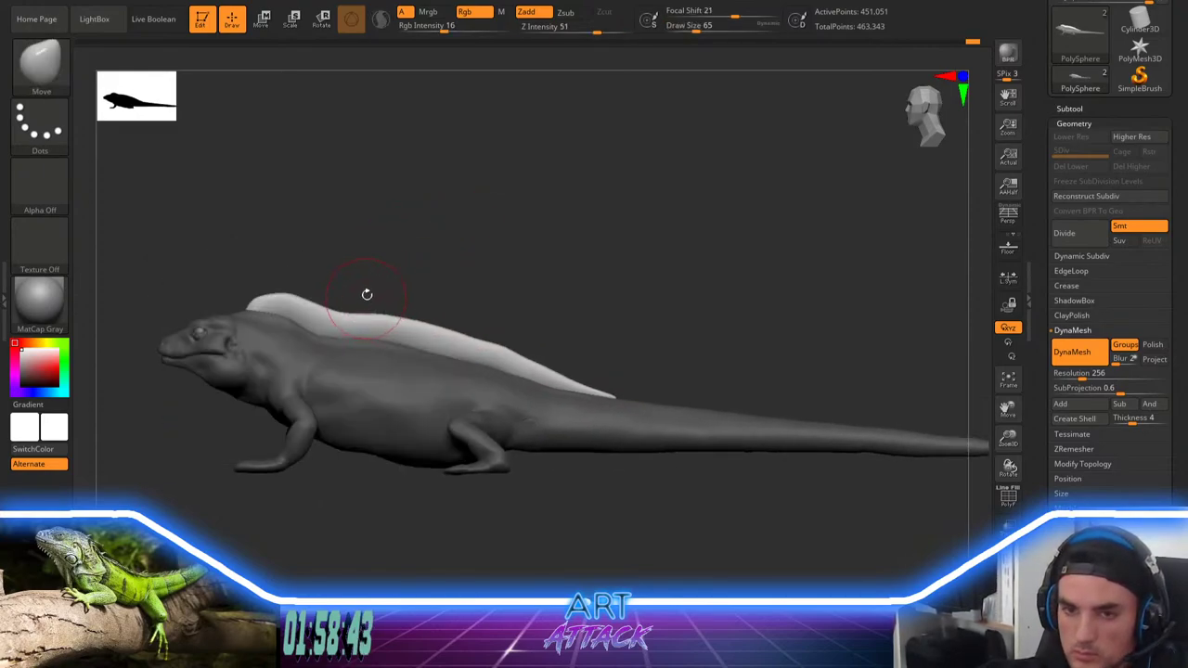
{"action": "key", "text": "["}
{"action": "key", "text": "["}
{"action": "key", "text": "bracketright"}
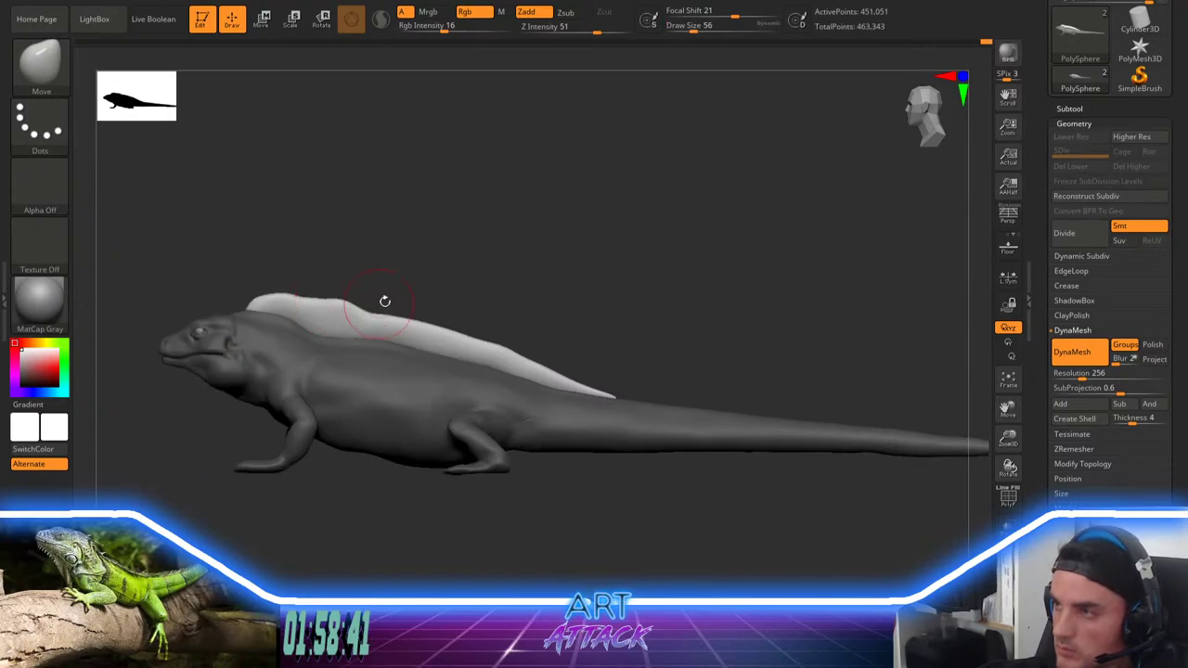
{"action": "left_click_drag", "start_coordinate": [385, 302], "coordinate": [364, 311]}
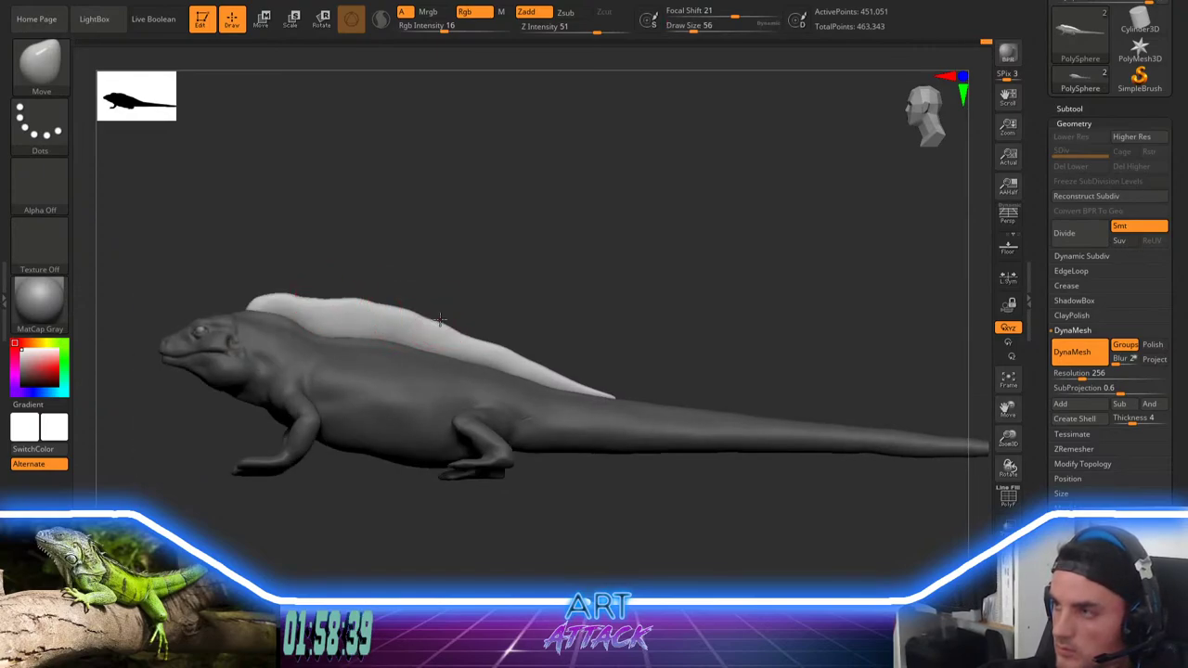
Step: Smooth the crest's rear upper edge and pull its rear end forward onto the hips with the Move brush at draw size 108
{"action": "key", "text": "shift"}
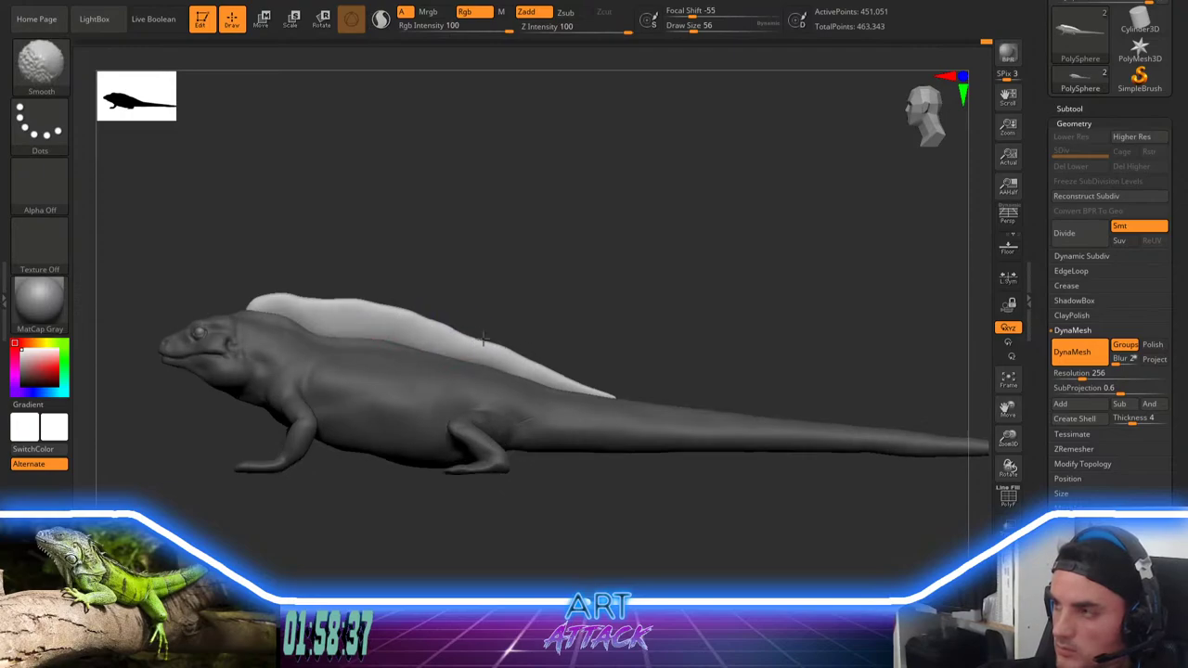
{"action": "key", "text": "space"}
{"action": "key", "text": "space"}
{"action": "left_click_drag", "start_coordinate": [594, 356], "coordinate": [609, 361]}
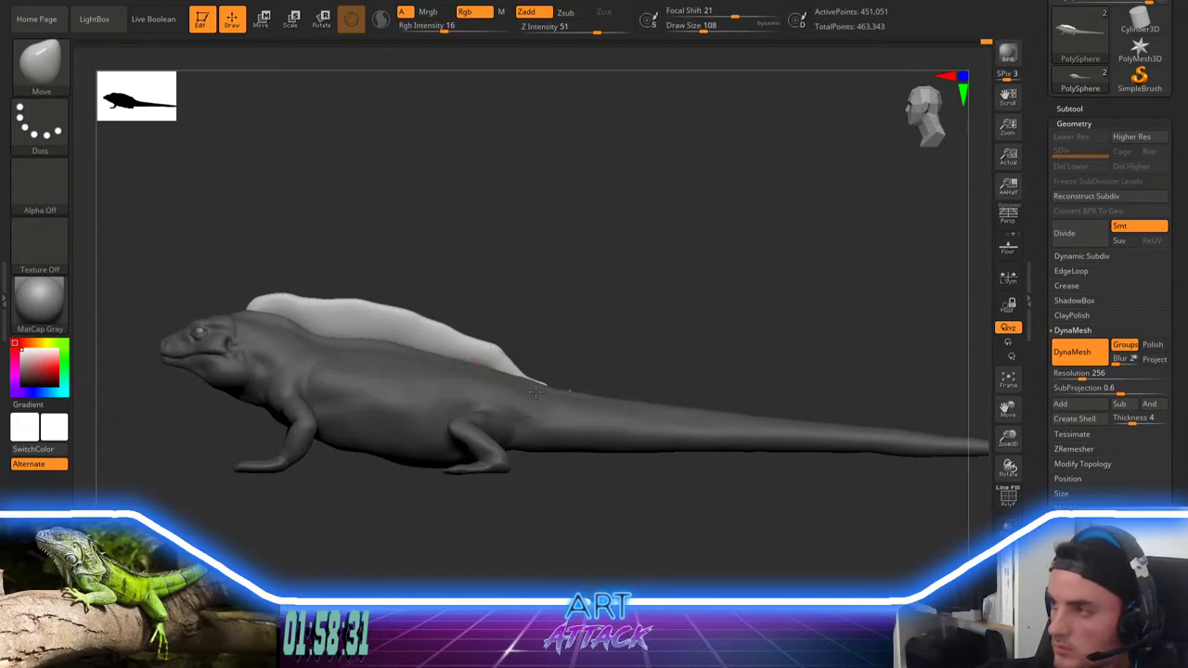
Step: Adjust the crest's rear tip over the hips with the Move brush at draw size 54 and smooth the crest's edge
{"action": "key", "text": "space"}
{"action": "left_click_drag", "start_coordinate": [536, 358], "coordinate": [534, 372]}
{"action": "mouse_move", "coordinate": [467, 327]}
{"action": "left_mouse_down", "text": "shift"}
{"action": "mouse_move", "coordinate": [420, 301]}
{"action": "mouse_move", "coordinate": [446, 331]}
{"action": "left_mouse_up", "text": "shift"}
{"action": "left_click_drag", "start_coordinate": [544, 315], "coordinate": [525, 364]}
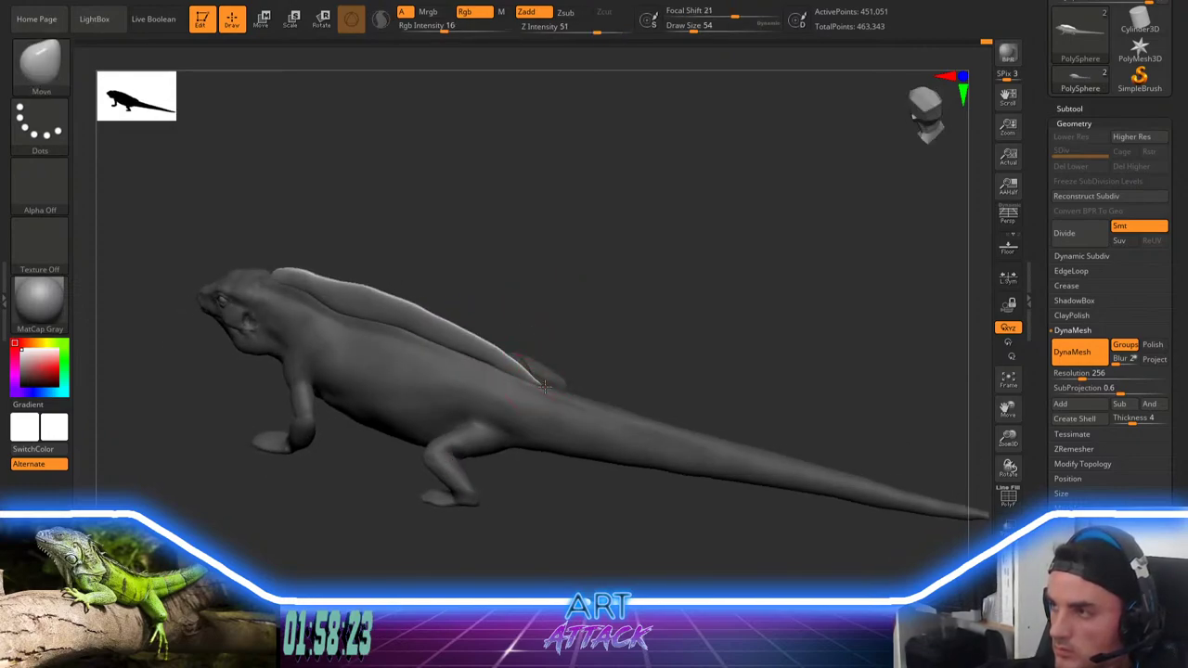
{"action": "key", "text": "shift"}
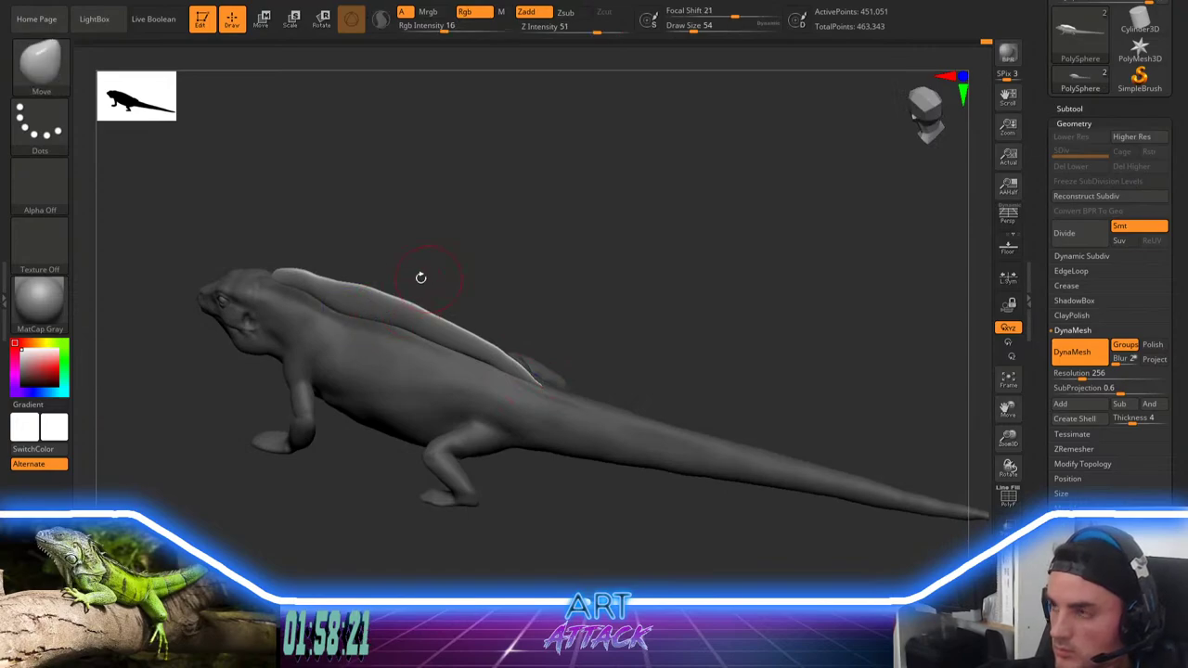
{"action": "mouse_move", "coordinate": [421, 275]}
{"action": "left_mouse_down"}
{"action": "mouse_move", "coordinate": [440, 310]}
{"action": "mouse_move", "coordinate": [464, 313]}
{"action": "left_mouse_up"}
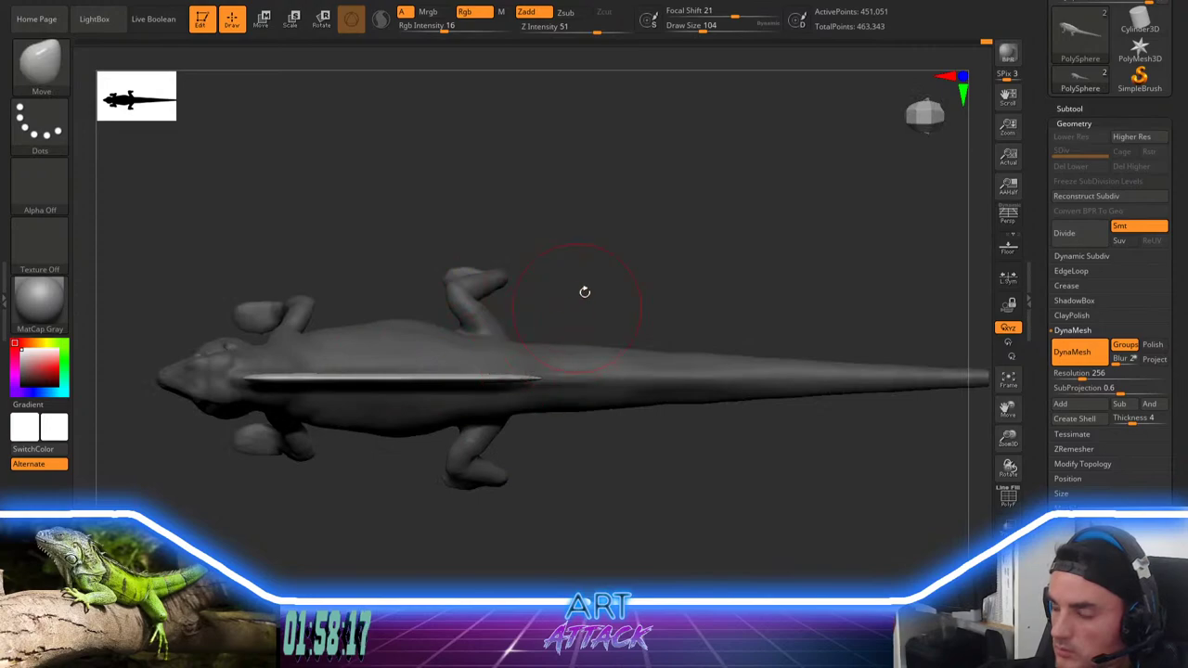
{"action": "left_click_drag", "start_coordinate": [585, 292], "coordinate": [570, 223], "text": "shift"}
{"action": "left_click_drag", "start_coordinate": [340, 340], "coordinate": [413, 332], "text": "shift"}
Step: Switch the mask from the body to the crest and build a ridge along the tail's upper centreline with ClayBuildup at draw size 31
{"action": "mouse_move", "coordinate": [601, 362]}
{"action": "left_mouse_down", "text": "alt"}
{"action": "mouse_move", "coordinate": [494, 293]}
{"action": "mouse_move", "coordinate": [546, 329]}
{"action": "mouse_move", "coordinate": [493, 337]}
{"action": "left_mouse_up", "text": "alt"}
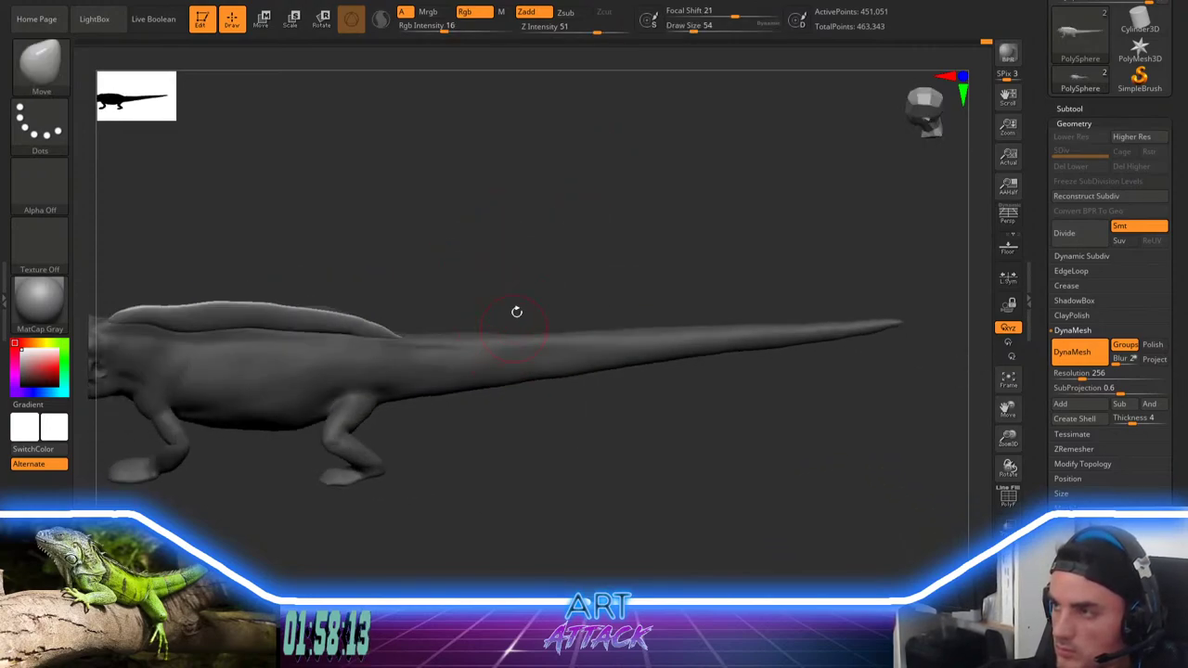
{"action": "mouse_move", "coordinate": [533, 297]}
{"action": "left_mouse_down"}
{"action": "mouse_move", "coordinate": [537, 347]}
{"action": "mouse_move", "coordinate": [515, 351]}
{"action": "left_mouse_up"}
{"action": "key", "text": "b"}
{"action": "key", "text": "c"}
{"action": "key", "text": "b"}
{"action": "key", "text": "space"}
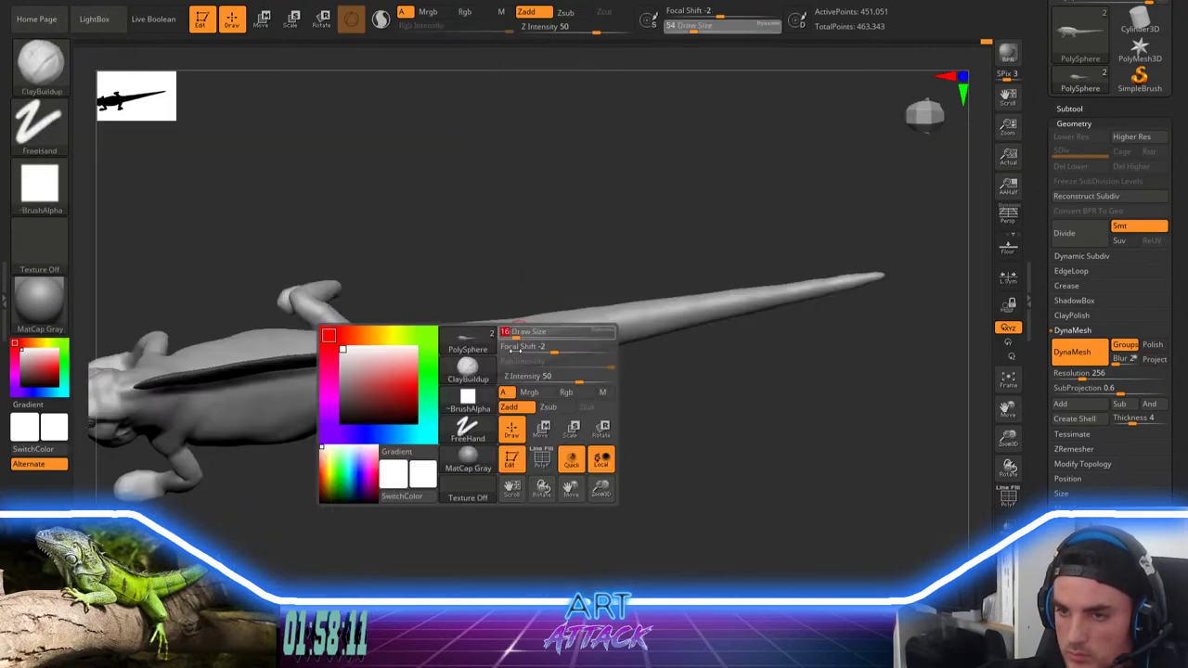
{"action": "left_click_drag", "start_coordinate": [523, 440], "coordinate": [530, 398]}
{"action": "key", "text": "space"}
{"action": "left_click_drag", "start_coordinate": [527, 356], "coordinate": [517, 361]}
{"action": "key", "text": "space"}
{"action": "left_click_drag", "start_coordinate": [419, 365], "coordinate": [415, 365]}
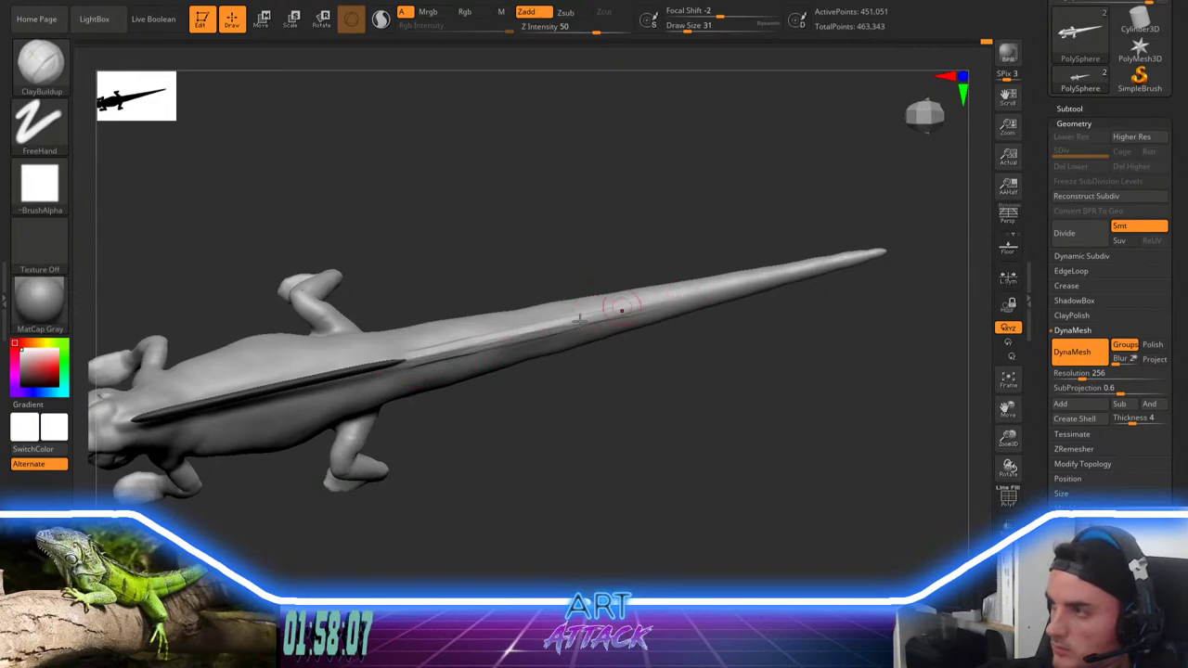
{"action": "left_click_drag", "start_coordinate": [579, 321], "coordinate": [548, 331]}
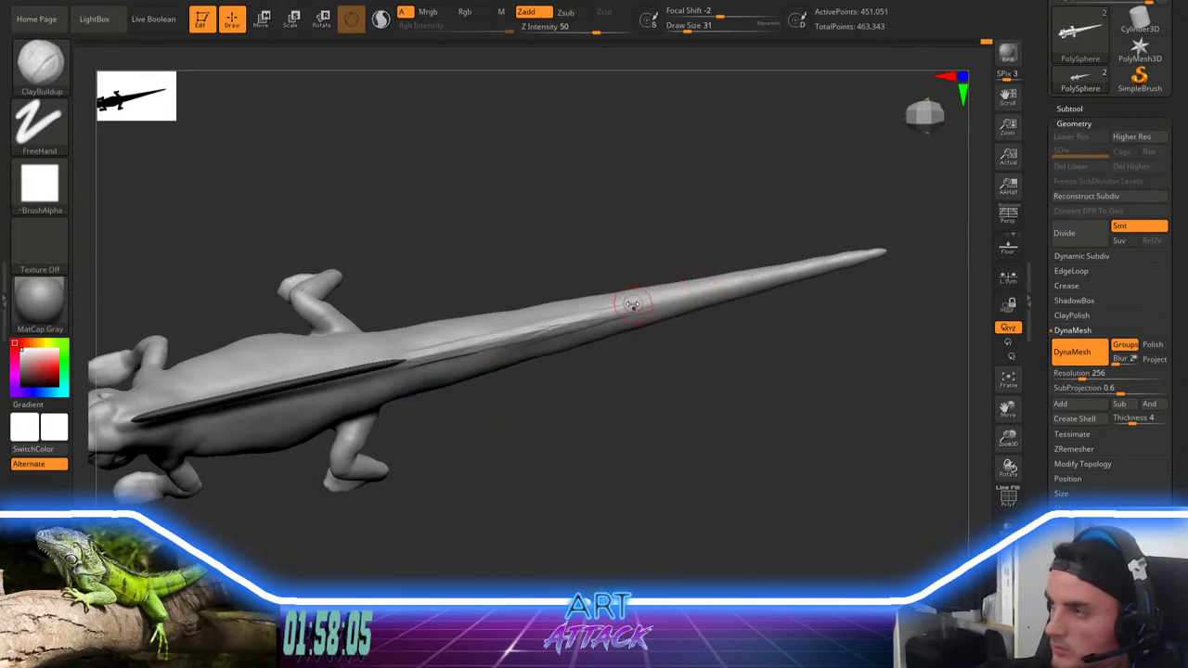
Step: Extend the ridge toward the tail tip with ClayBuildup at draw size 22 and smooth the strokes
{"action": "left_click_drag", "start_coordinate": [634, 354], "coordinate": [657, 376], "text": "shift"}
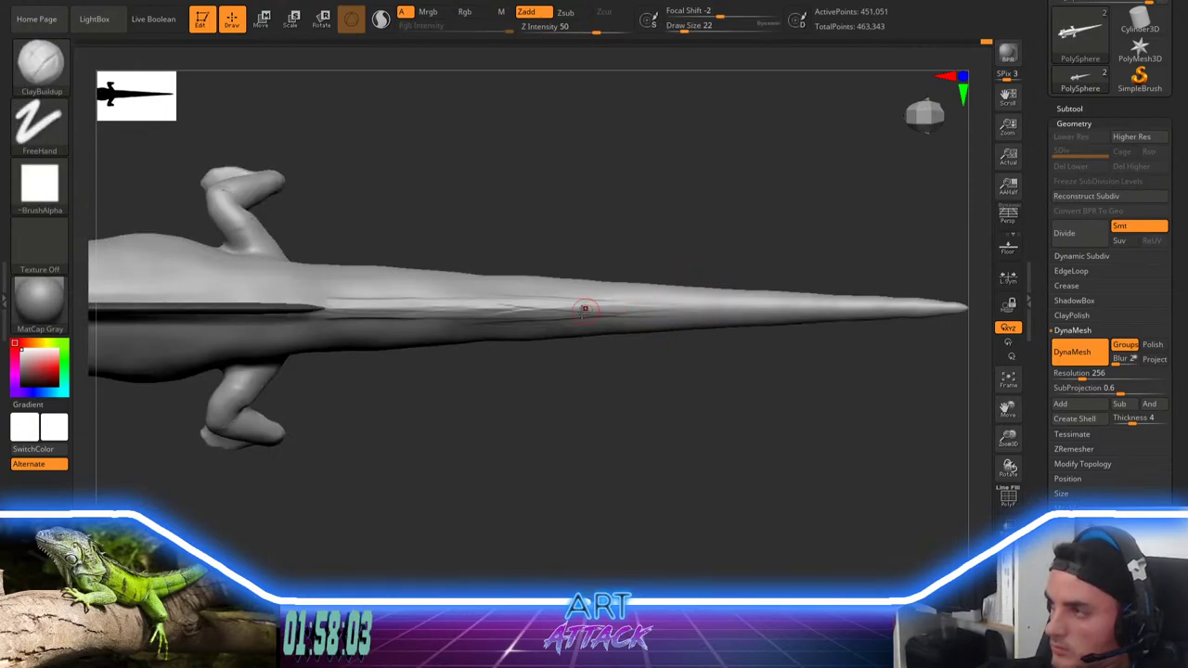
{"action": "mouse_move", "coordinate": [585, 310]}
{"action": "left_mouse_down"}
{"action": "mouse_move", "coordinate": [795, 310]}
{"action": "mouse_move", "coordinate": [758, 310]}
{"action": "left_mouse_up"}
{"action": "left_click_drag", "start_coordinate": [605, 312], "coordinate": [492, 312], "text": "shift"}
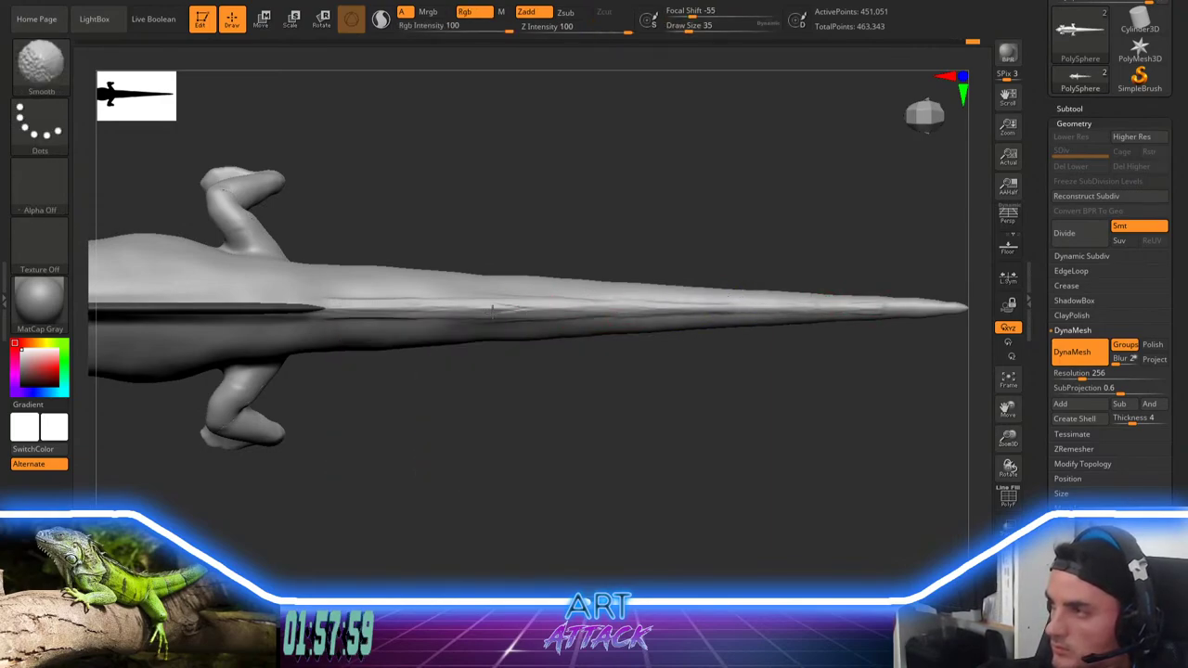
{"action": "mouse_move", "coordinate": [703, 220]}
{"action": "left_mouse_down"}
{"action": "mouse_move", "coordinate": [655, 167]}
{"action": "mouse_move", "coordinate": [650, 149]}
{"action": "mouse_move", "coordinate": [669, 145]}
{"action": "left_mouse_up"}
{"action": "key", "text": "space"}
{"action": "left_click_drag", "start_coordinate": [465, 332], "coordinate": [620, 309], "text": "shift"}
Step: Smooth the area where the hind leg meets the underside of the tail base at draw size 54
{"action": "left_click_drag", "start_coordinate": [552, 419], "coordinate": [559, 358]}
{"action": "mouse_move", "coordinate": [771, 278]}
{"action": "left_mouse_down"}
{"action": "mouse_move", "coordinate": [507, 288]}
{"action": "mouse_move", "coordinate": [530, 273]}
{"action": "left_mouse_up"}
{"action": "key", "text": "space"}
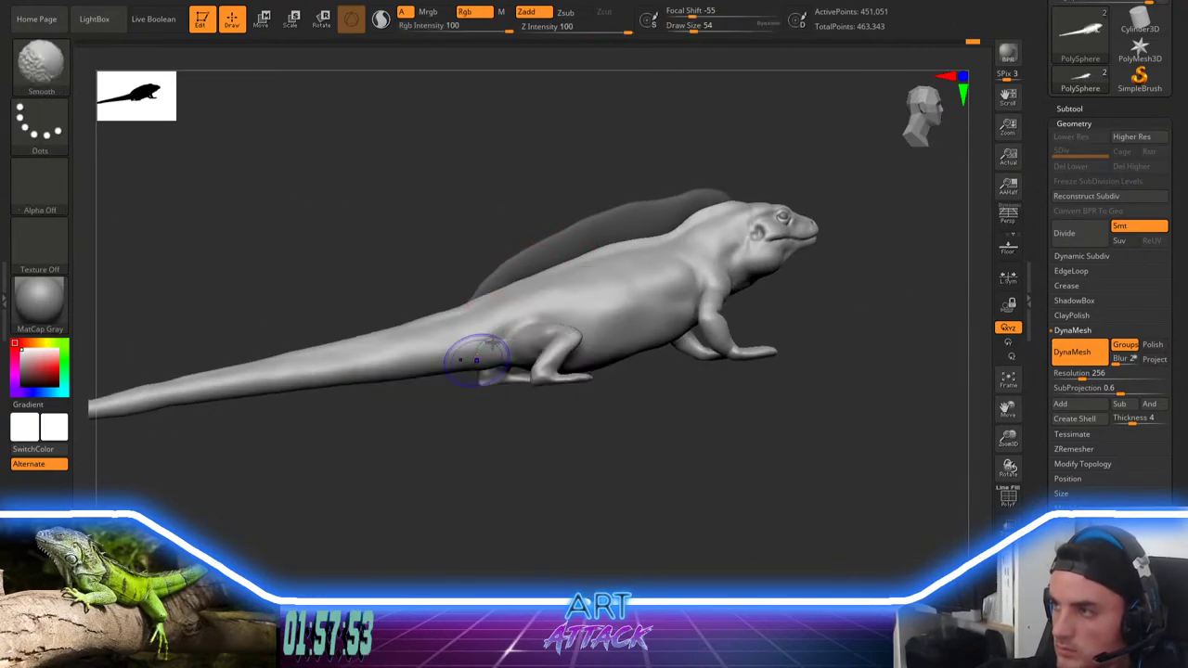
{"action": "mouse_move", "coordinate": [477, 361]}
{"action": "left_mouse_down", "text": "shift"}
{"action": "mouse_move", "coordinate": [510, 315]}
{"action": "mouse_move", "coordinate": [494, 357]}
{"action": "left_mouse_up", "text": "shift"}
Step: Display the polygroups, clear the mask, and hide the body and hind leg groups to isolate the crest and eyes
{"action": "key", "text": "shift+f"}
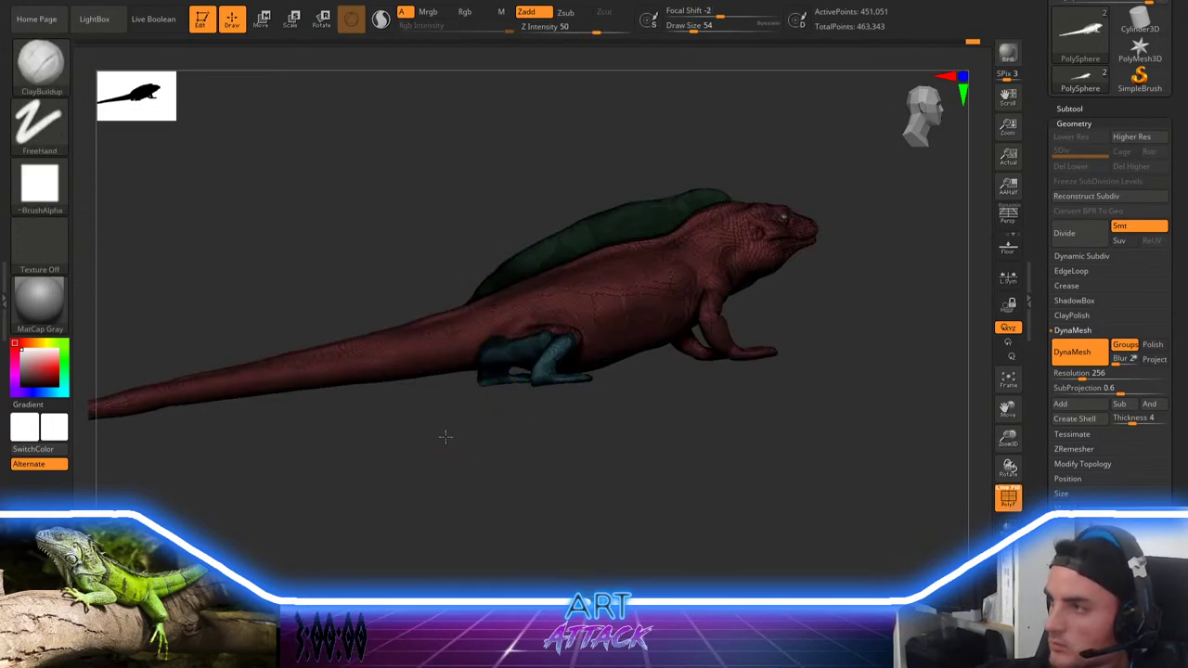
{"action": "mouse_move", "coordinate": [445, 437]}
{"action": "left_mouse_down", "text": "alt"}
{"action": "mouse_move", "coordinate": [454, 488]}
{"action": "mouse_move", "coordinate": [437, 502]}
{"action": "mouse_move", "coordinate": [426, 461]}
{"action": "mouse_move", "coordinate": [439, 499]}
{"action": "left_mouse_up", "text": "alt"}
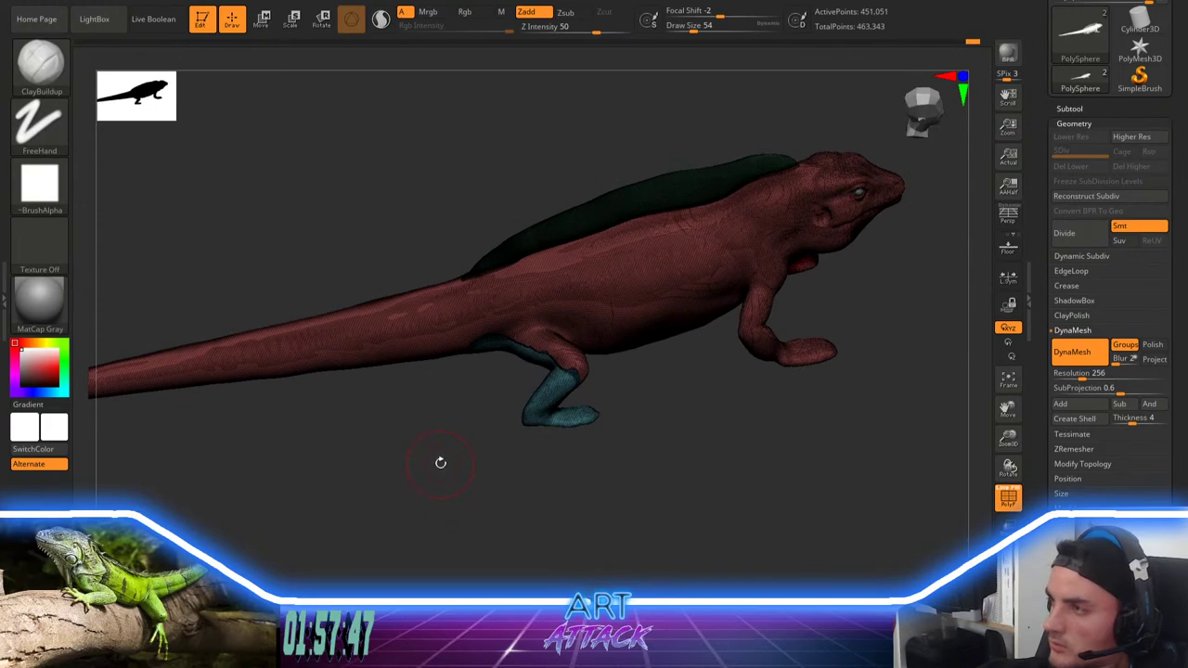
{"action": "left_click_drag", "start_coordinate": [442, 405], "coordinate": [447, 485], "text": "ctrl"}
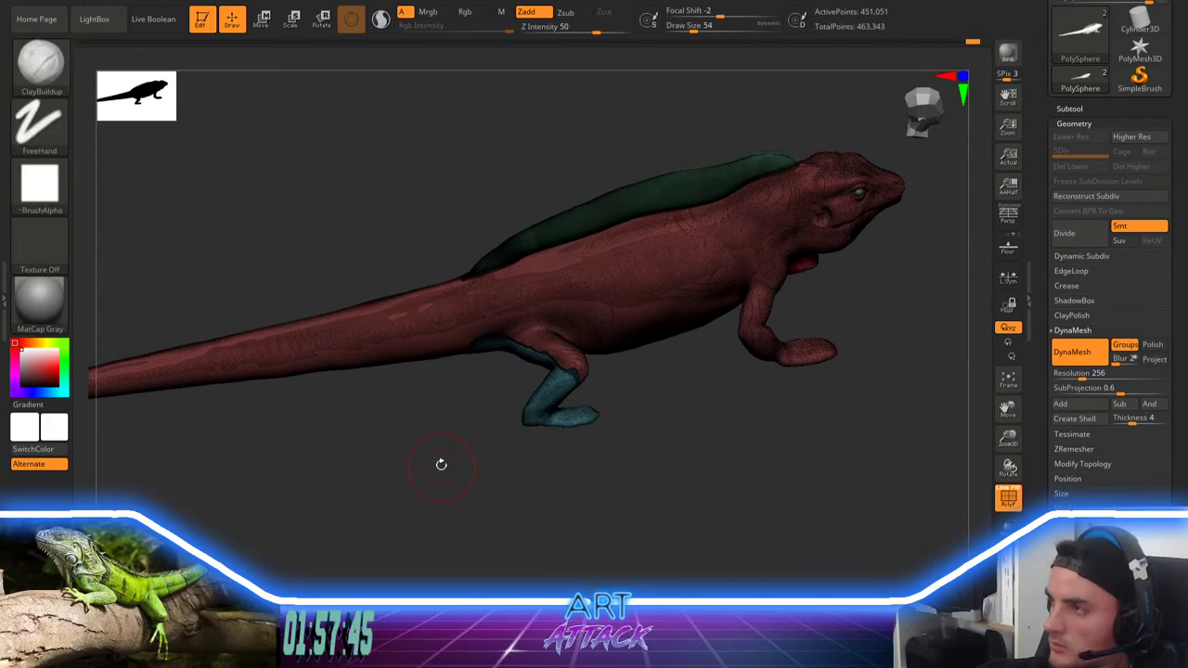
{"action": "left_click", "coordinate": [602, 325], "text": "ctrl+shift"}
{"action": "left_click", "coordinate": [564, 366], "text": "ctrl+shift"}
{"action": "left_click", "coordinate": [562, 383], "text": "ctrl+shift"}
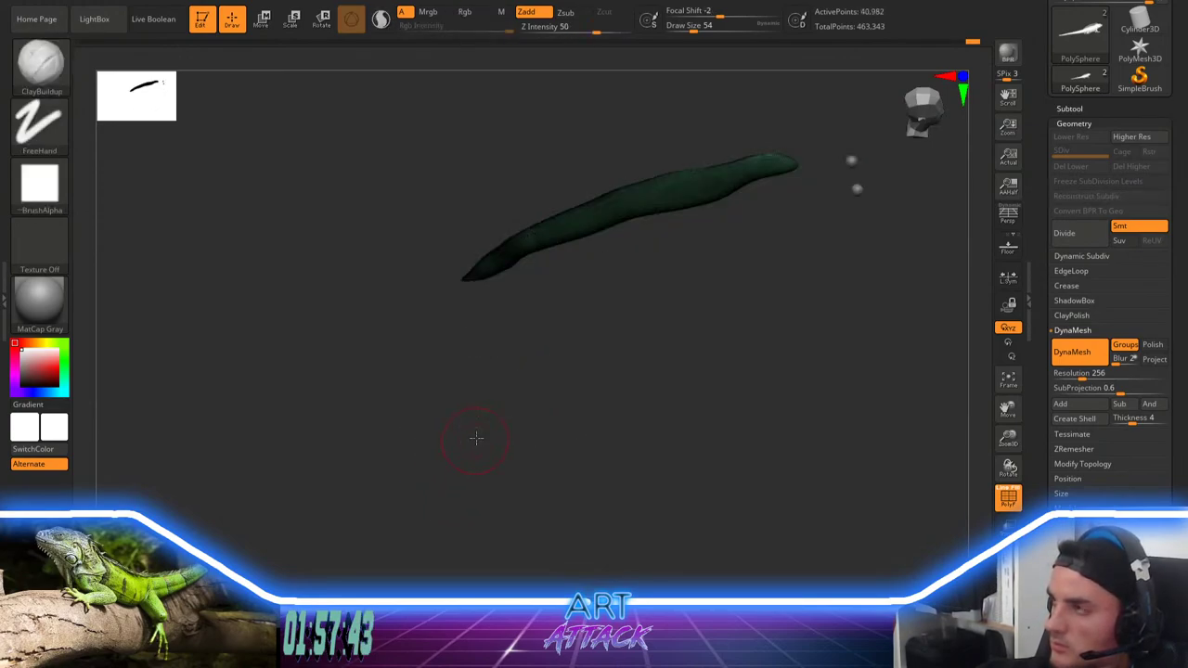
Step: Mask the crest, unhide the whole lizard, invert the mask, and merge the masked body and hind leg into one polygroup
{"action": "left_click_drag", "start_coordinate": [476, 438], "coordinate": [469, 411]}
{"action": "left_click_drag", "start_coordinate": [800, 164], "coordinate": [278, 488], "text": "ctrl"}
{"action": "left_click", "coordinate": [383, 493], "text": "ctrl+shift"}
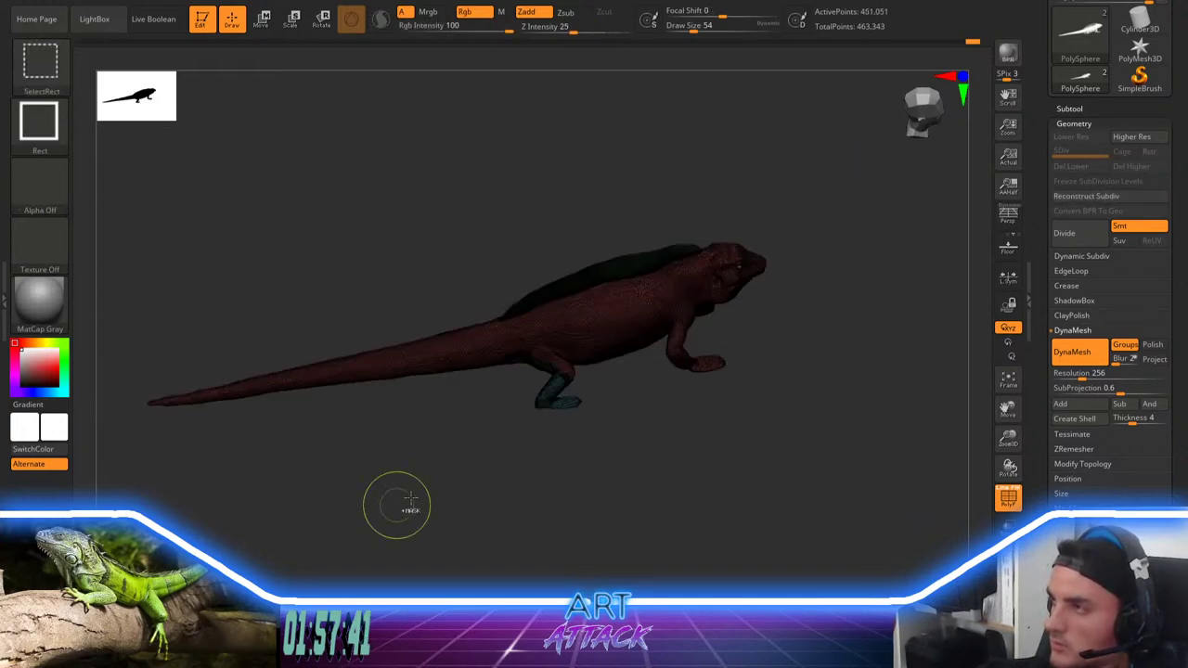
{"action": "left_click", "coordinate": [437, 488], "text": "ctrl"}
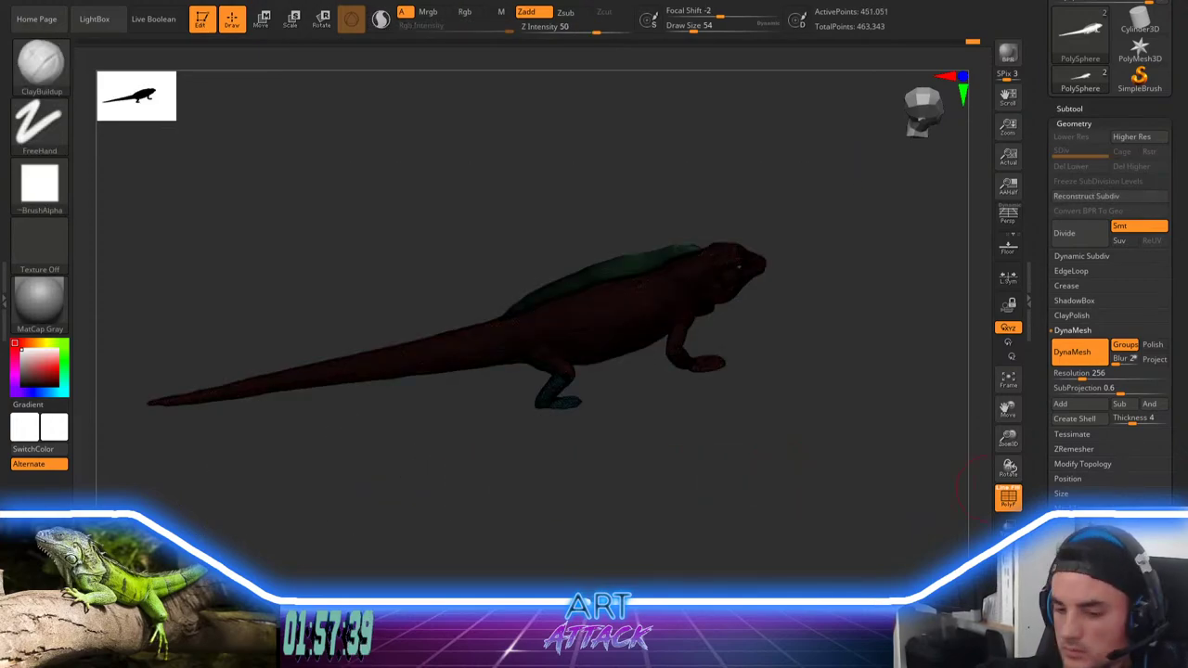
{"action": "left_click_drag", "start_coordinate": [1108, 664], "coordinate": [1105, 477]}
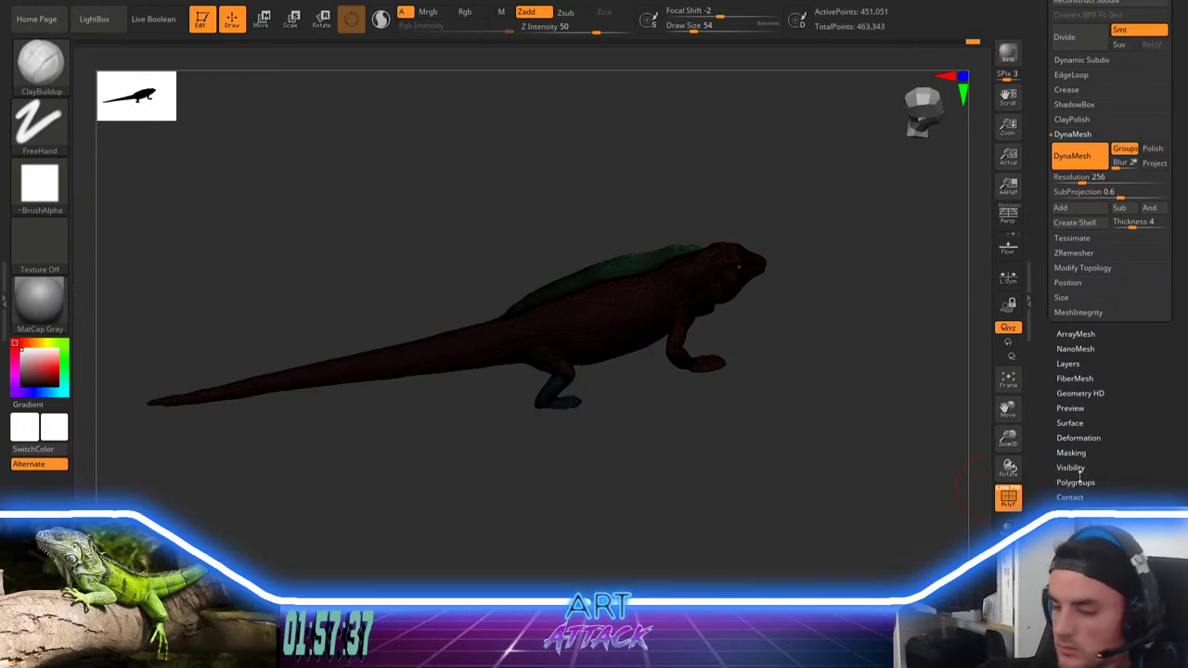
{"action": "key", "text": "ctrl+w"}
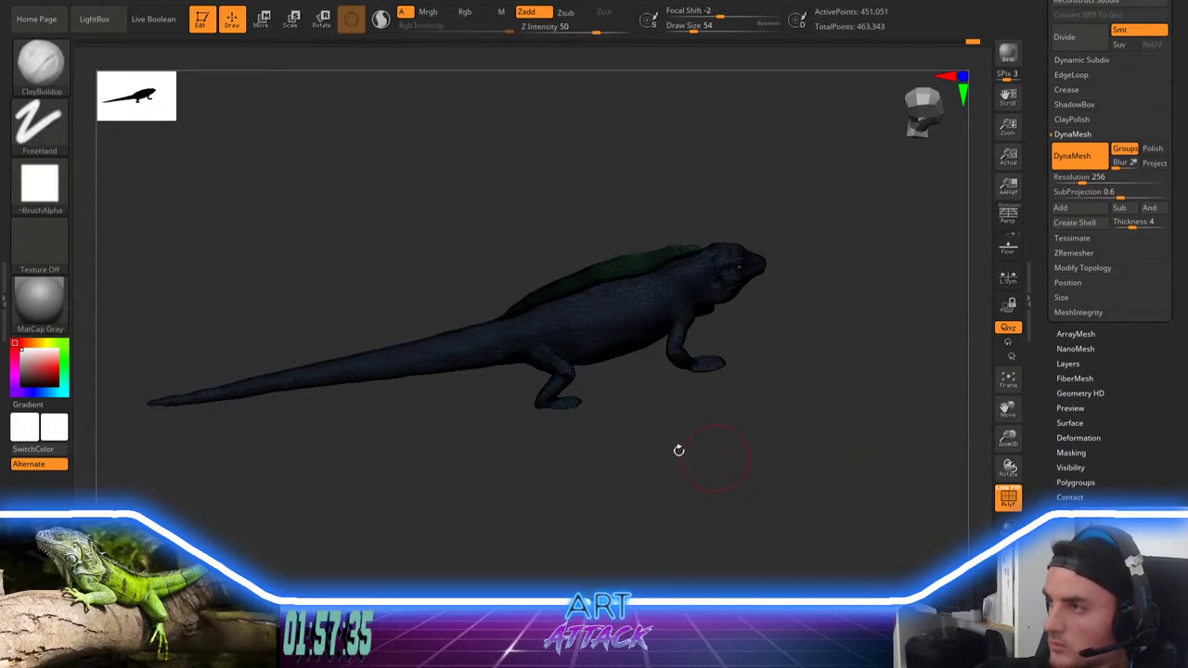
Step: Clear the mask, remesh the lizard with DynaMesh at resolution 256, and hide the polygroup display
{"action": "left_click_drag", "start_coordinate": [411, 457], "coordinate": [459, 504], "text": "alt"}
{"action": "left_click_drag", "start_coordinate": [349, 468], "coordinate": [398, 532], "text": "ctrl"}
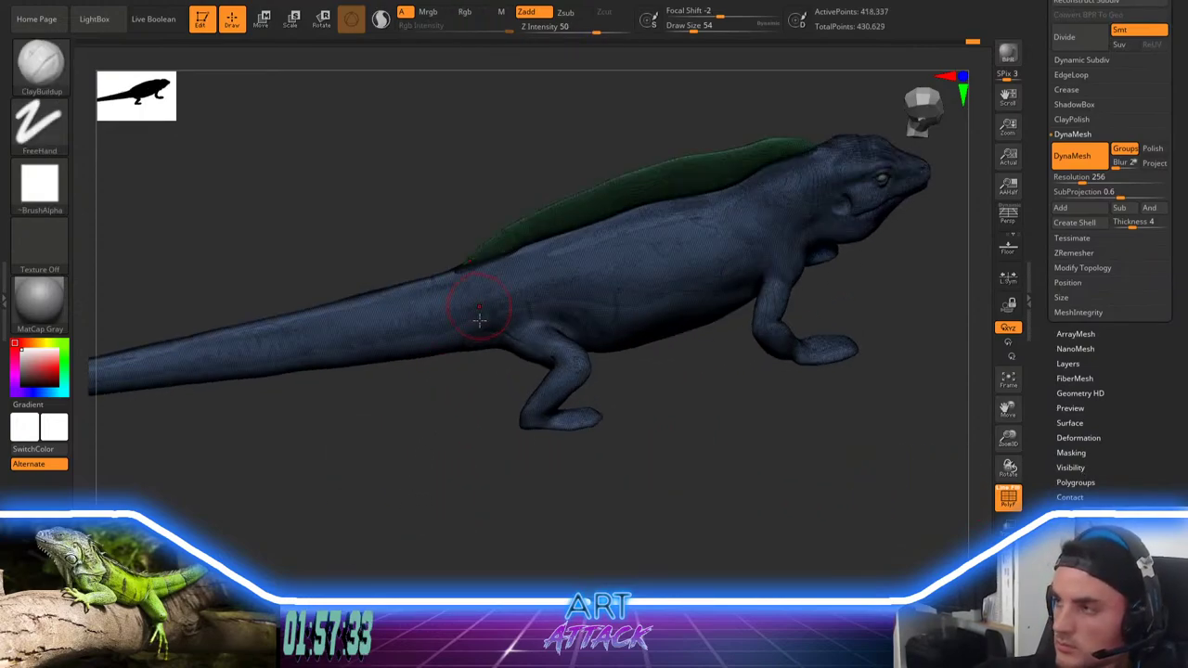
{"action": "key", "text": "shift+f"}
Step: Lower the crest's front end toward the neck with the Move brush at draw size 54, redoing the first attempt
{"action": "left_click_drag", "start_coordinate": [473, 387], "coordinate": [374, 464]}
{"action": "left_click_drag", "start_coordinate": [446, 241], "coordinate": [318, 350], "text": "alt"}
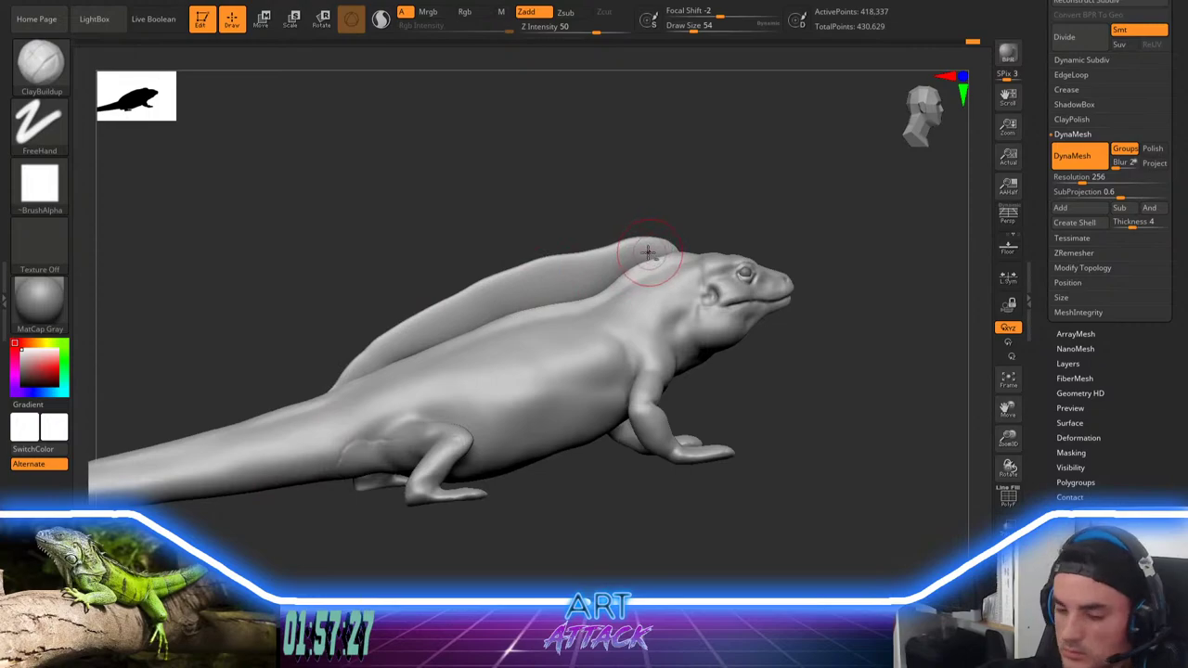
{"action": "key", "text": "b"}
{"action": "key", "text": "m"}
{"action": "key", "text": "v"}
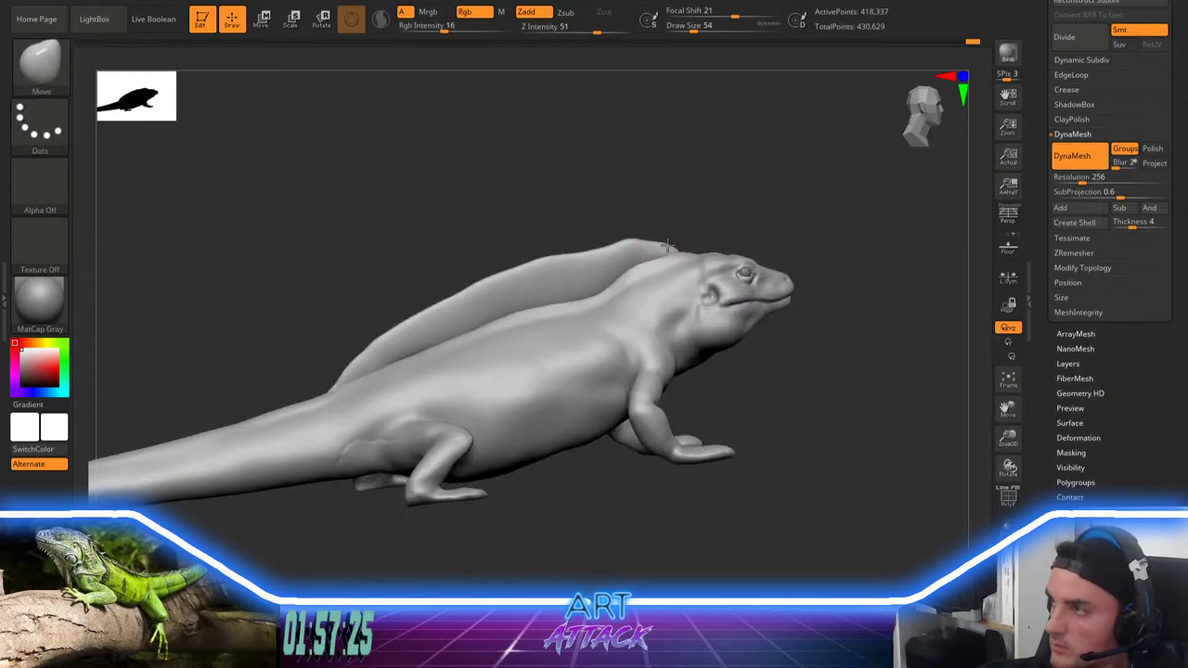
{"action": "key", "text": "ctrl+z"}
{"action": "left_click_drag", "start_coordinate": [633, 237], "coordinate": [632, 242]}
Step: Isolate the crest from the body by masking it and inverting the mask so that only the crest is editable
{"action": "key", "text": "w"}
{"action": "left_click", "coordinate": [664, 275], "text": "ctrl"}
{"action": "key", "text": "q"}
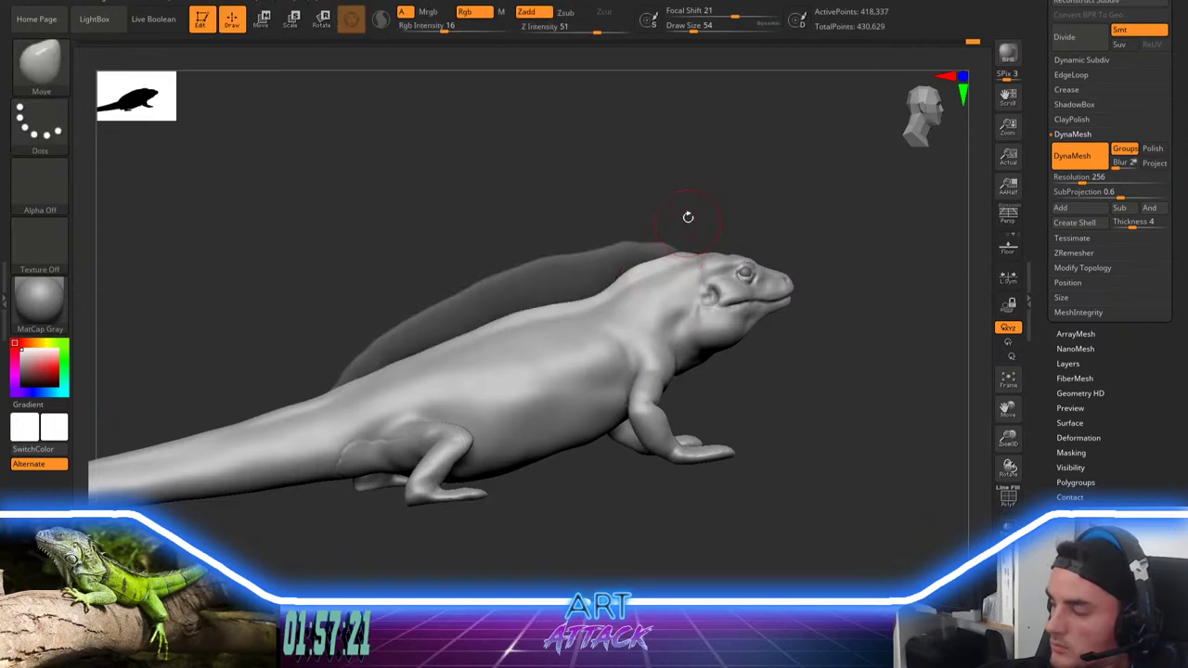
{"action": "left_click", "coordinate": [688, 217], "text": "ctrl"}
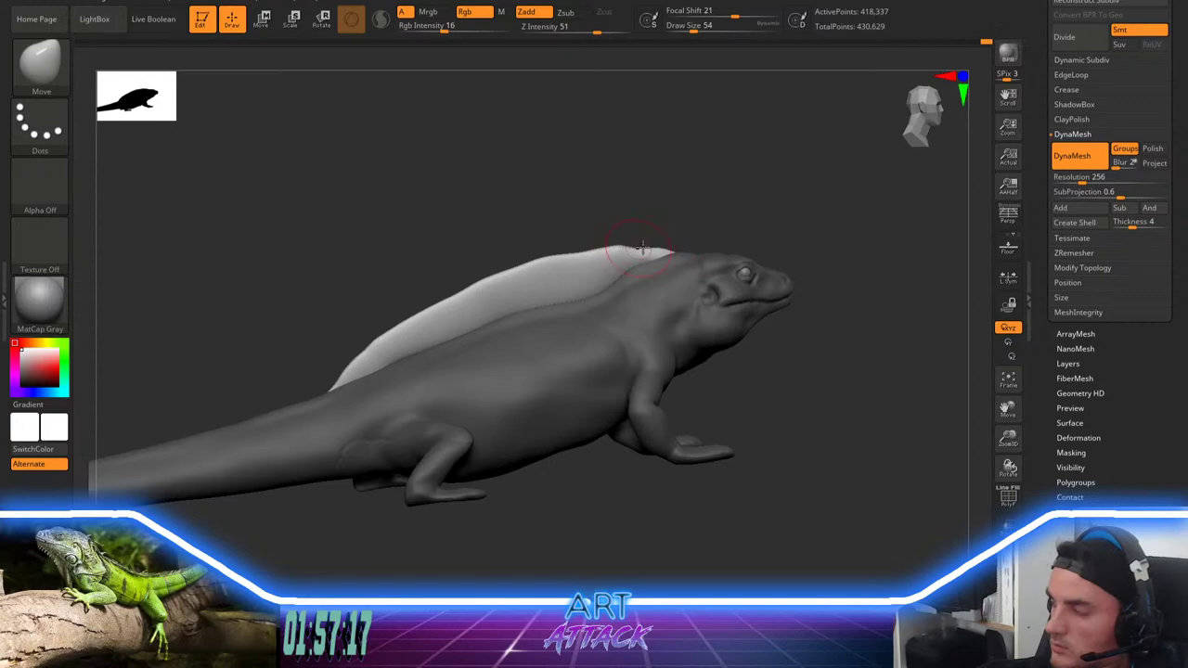
Step: Reshape the crest's front and upper edge with the Move brush, enlarging it to draw size 77, and smooth the edge
{"action": "mouse_move", "coordinate": [645, 223]}
{"action": "left_mouse_down"}
{"action": "mouse_move", "coordinate": [591, 218]}
{"action": "mouse_move", "coordinate": [597, 244]}
{"action": "mouse_move", "coordinate": [548, 233]}
{"action": "mouse_move", "coordinate": [588, 233]}
{"action": "left_mouse_up"}
{"action": "key", "text": "bracketright"}
{"action": "key", "text": "bracketright"}
{"action": "key", "text": "bracketright"}
{"action": "key", "text": "space"}
{"action": "mouse_move", "coordinate": [506, 269]}
{"action": "left_mouse_down", "text": "shift"}
{"action": "mouse_move", "coordinate": [598, 258]}
{"action": "mouse_move", "coordinate": [587, 252]}
{"action": "mouse_move", "coordinate": [631, 258]}
{"action": "mouse_move", "coordinate": [555, 242]}
{"action": "mouse_move", "coordinate": [598, 246]}
{"action": "mouse_move", "coordinate": [637, 270]}
{"action": "left_mouse_up", "text": "shift"}
{"action": "key", "text": "space"}
{"action": "key", "text": "space"}
{"action": "left_click_drag", "start_coordinate": [805, 287], "coordinate": [586, 350], "text": "alt"}
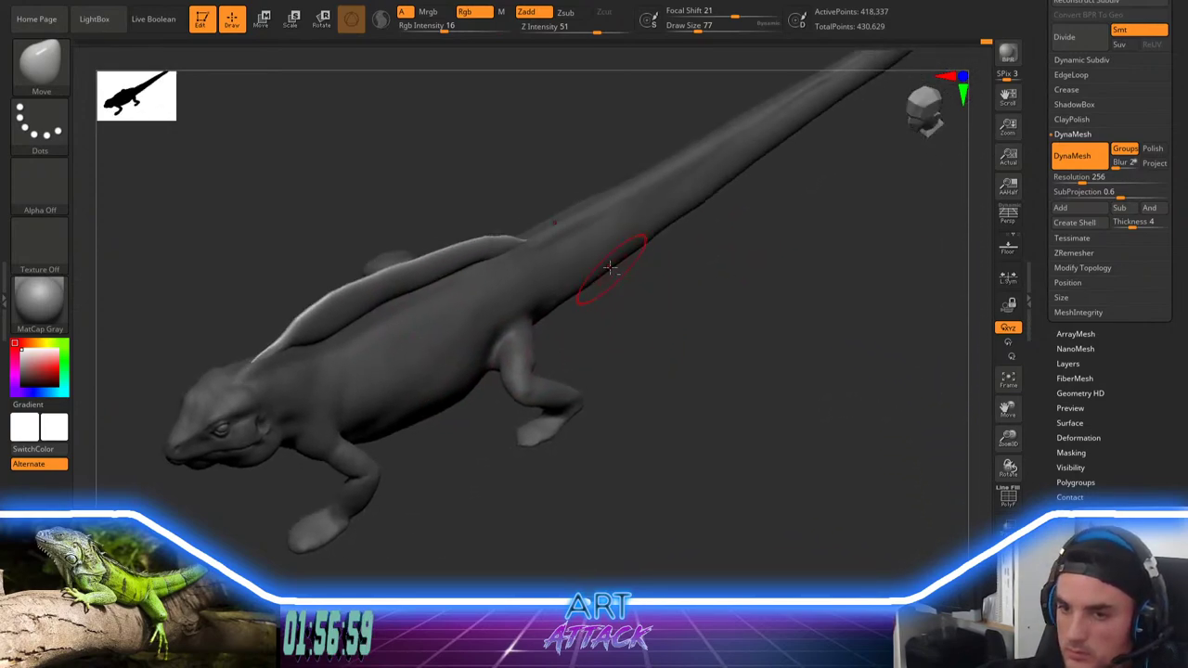
{"action": "mouse_move", "coordinate": [657, 294]}
{"action": "left_mouse_down"}
{"action": "mouse_move", "coordinate": [633, 270]}
{"action": "mouse_move", "coordinate": [615, 334]}
{"action": "mouse_move", "coordinate": [652, 361]}
{"action": "left_mouse_up"}
Step: Invert the mask to the crest, build up the hip above the hind leg with ClayBuildup at draw size 68, and smooth it
{"action": "left_click", "coordinate": [670, 297], "text": "ctrl"}
{"action": "key", "text": "b"}
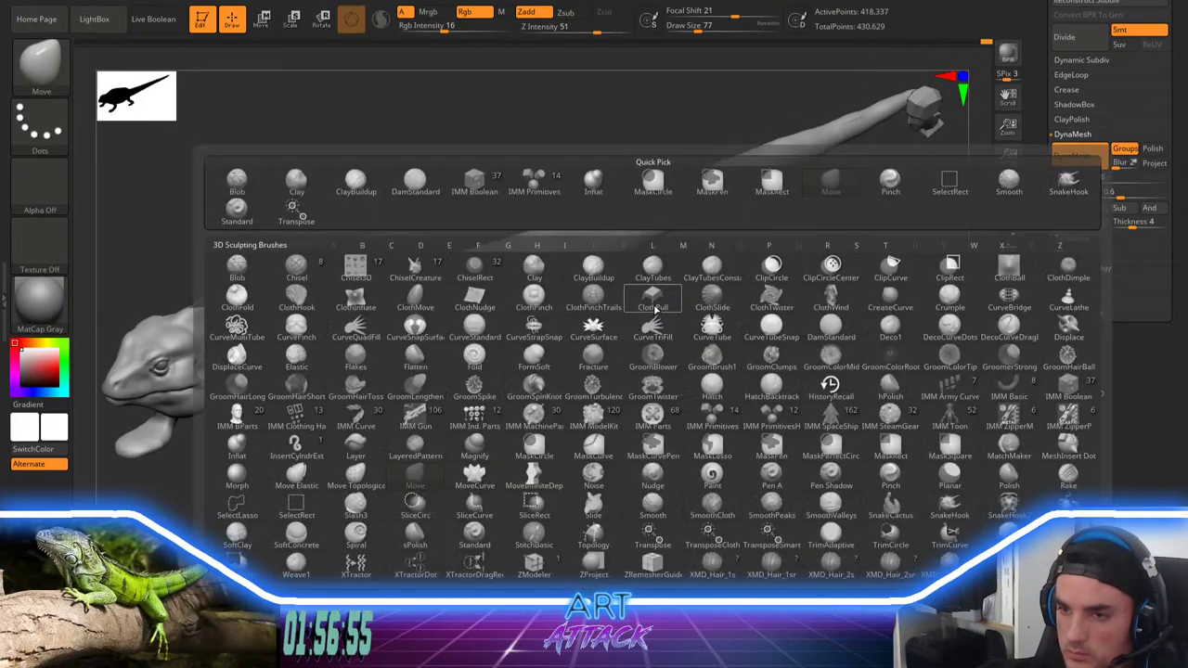
{"action": "key", "text": "c"}
{"action": "key", "text": "b"}
{"action": "key", "text": "space"}
{"action": "left_click_drag", "start_coordinate": [663, 305], "coordinate": [652, 319], "text": "alt"}
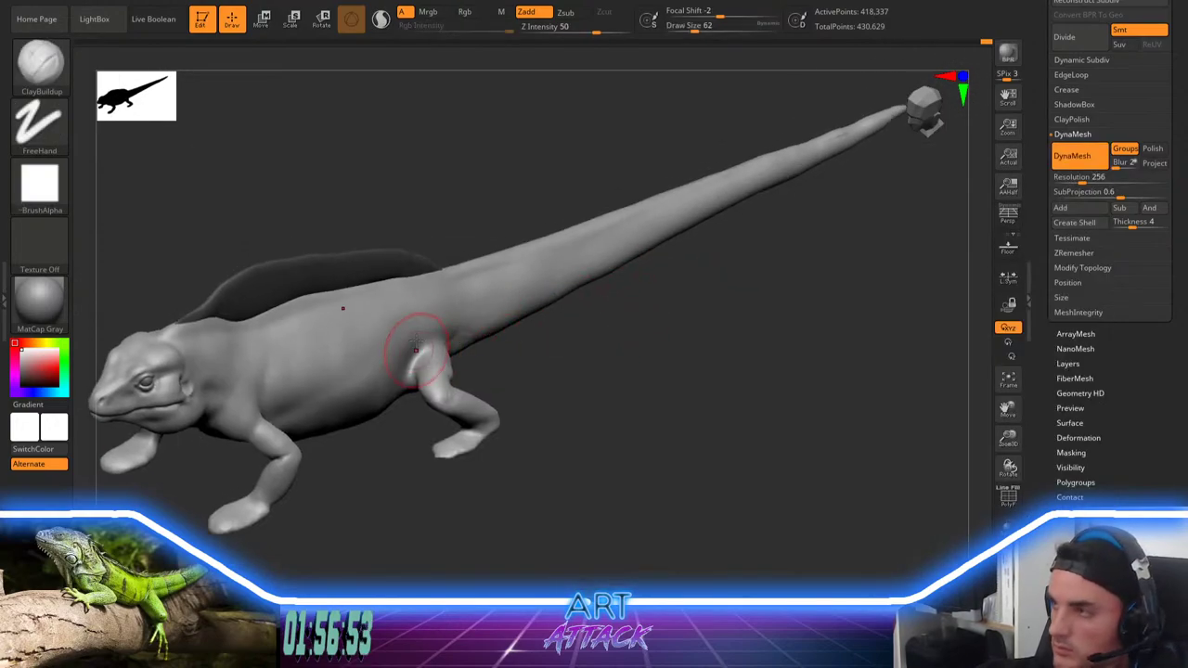
{"action": "mouse_move", "coordinate": [551, 344]}
{"action": "left_mouse_down"}
{"action": "mouse_move", "coordinate": [562, 337]}
{"action": "mouse_move", "coordinate": [568, 410]}
{"action": "left_mouse_up"}
{"action": "mouse_move", "coordinate": [483, 335]}
{"action": "left_mouse_down"}
{"action": "mouse_move", "coordinate": [451, 338]}
{"action": "mouse_move", "coordinate": [504, 297]}
{"action": "left_mouse_up"}
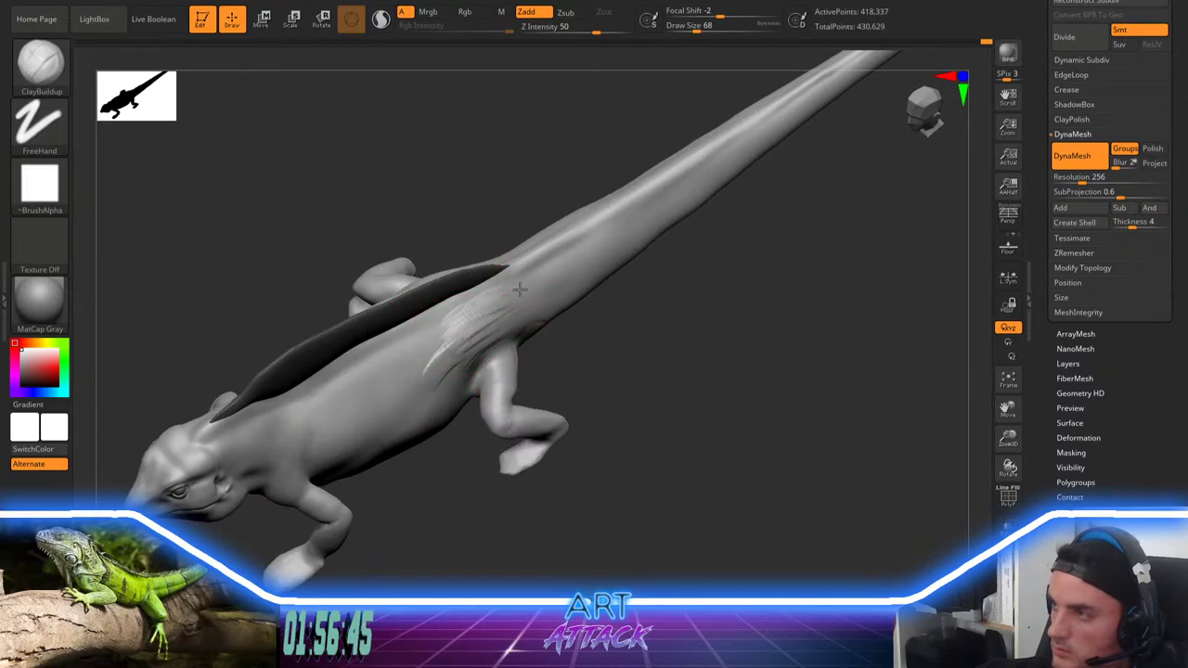
{"action": "key", "text": "shift"}
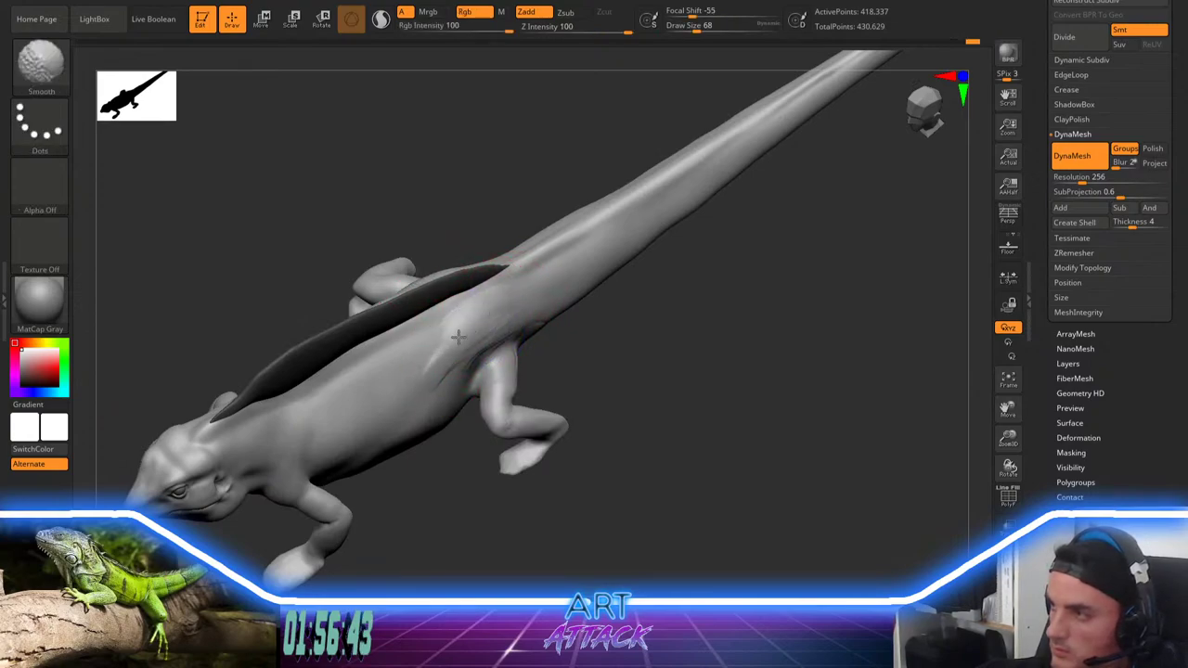
{"action": "mouse_move", "coordinate": [459, 338]}
{"action": "left_mouse_down", "text": "shift"}
{"action": "mouse_move", "coordinate": [442, 359]}
{"action": "mouse_move", "coordinate": [506, 307]}
{"action": "left_mouse_up", "text": "shift"}
Step: Add lengthwise muscle volume to the side of the tail base with ClayBuildup at draw size 62 and smooth the strokes
{"action": "key", "text": "bracketleft"}
{"action": "key", "text": "bracketleft"}
{"action": "key", "text": "bracketleft"}
{"action": "key", "text": "bracketleft"}
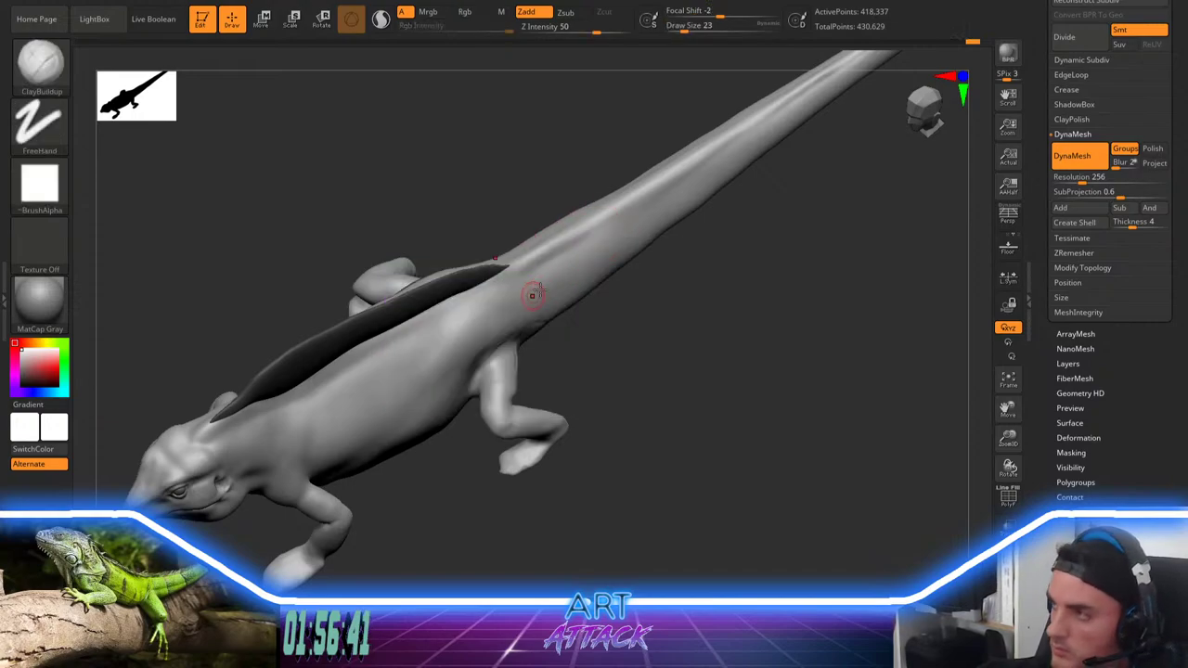
{"action": "key", "text": "space"}
{"action": "left_click_drag", "start_coordinate": [580, 261], "coordinate": [594, 260]}
{"action": "left_click_drag", "start_coordinate": [652, 207], "coordinate": [533, 292]}
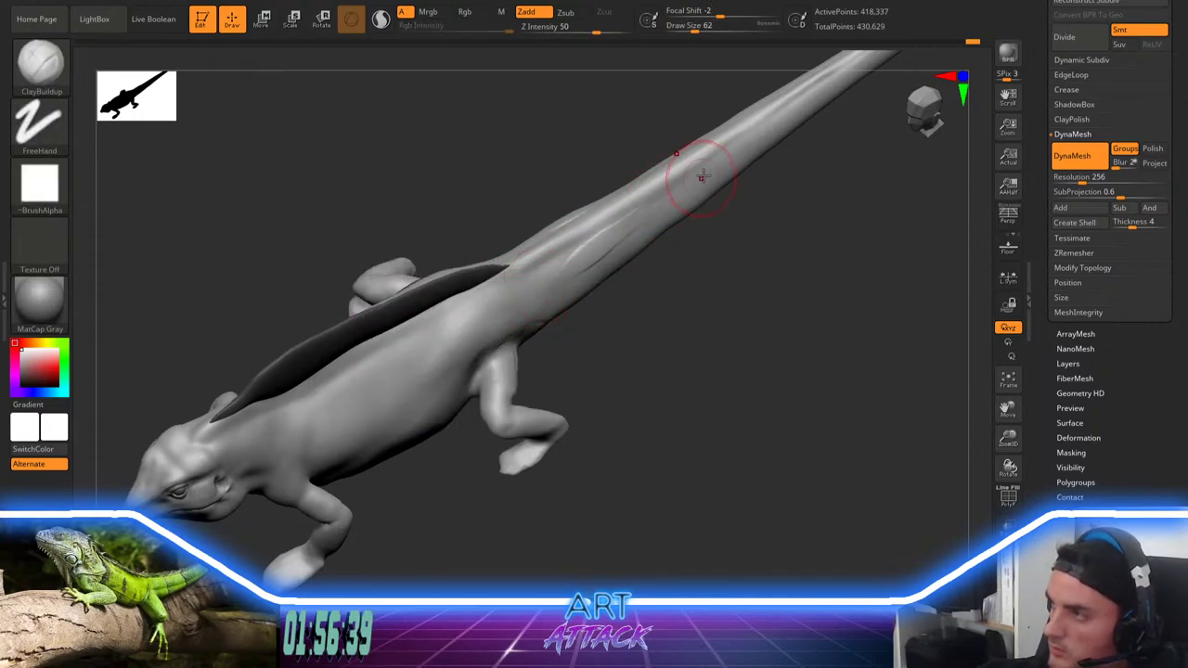
{"action": "left_click_drag", "start_coordinate": [702, 177], "coordinate": [557, 262]}
{"action": "left_click_drag", "start_coordinate": [694, 182], "coordinate": [507, 309]}
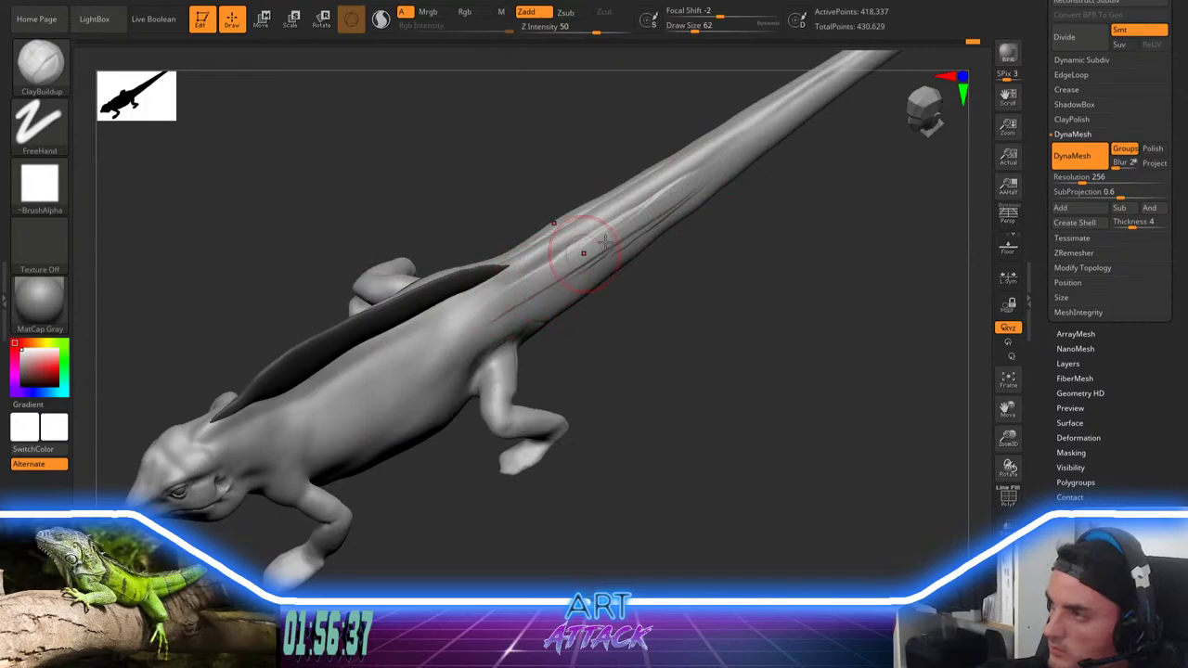
{"action": "left_click_drag", "start_coordinate": [611, 229], "coordinate": [504, 307]}
{"action": "left_click_drag", "start_coordinate": [601, 254], "coordinate": [479, 339]}
{"action": "left_click_drag", "start_coordinate": [631, 220], "coordinate": [570, 269], "text": "shift"}
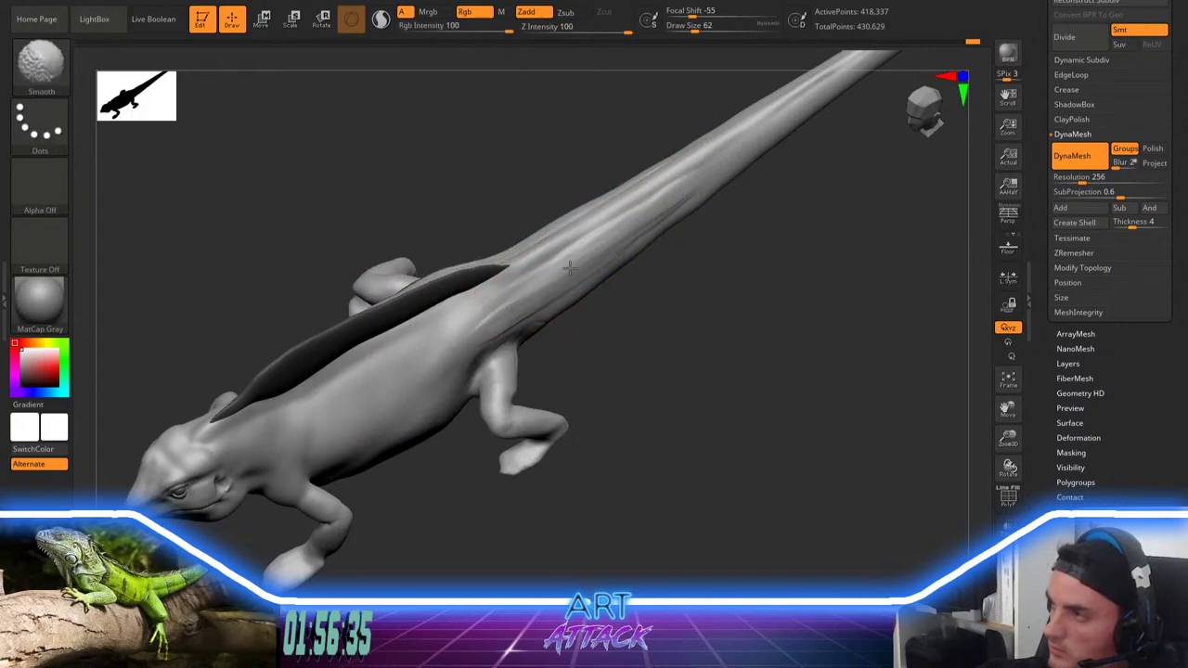
Step: Continue the ClayBuildup muscle strokes farther along the side of the tail and smooth them at draw size 77
{"action": "left_click_drag", "start_coordinate": [768, 214], "coordinate": [535, 316], "text": "alt"}
{"action": "key", "text": "space"}
{"action": "mouse_move", "coordinate": [545, 262]}
{"action": "left_mouse_down"}
{"action": "mouse_move", "coordinate": [598, 219]}
{"action": "mouse_move", "coordinate": [446, 325]}
{"action": "left_mouse_up"}
{"action": "left_click_drag", "start_coordinate": [575, 226], "coordinate": [403, 355]}
{"action": "key", "text": "space"}
{"action": "left_click_drag", "start_coordinate": [430, 315], "coordinate": [443, 315]}
{"action": "left_click_drag", "start_coordinate": [618, 199], "coordinate": [486, 285], "text": "shift"}
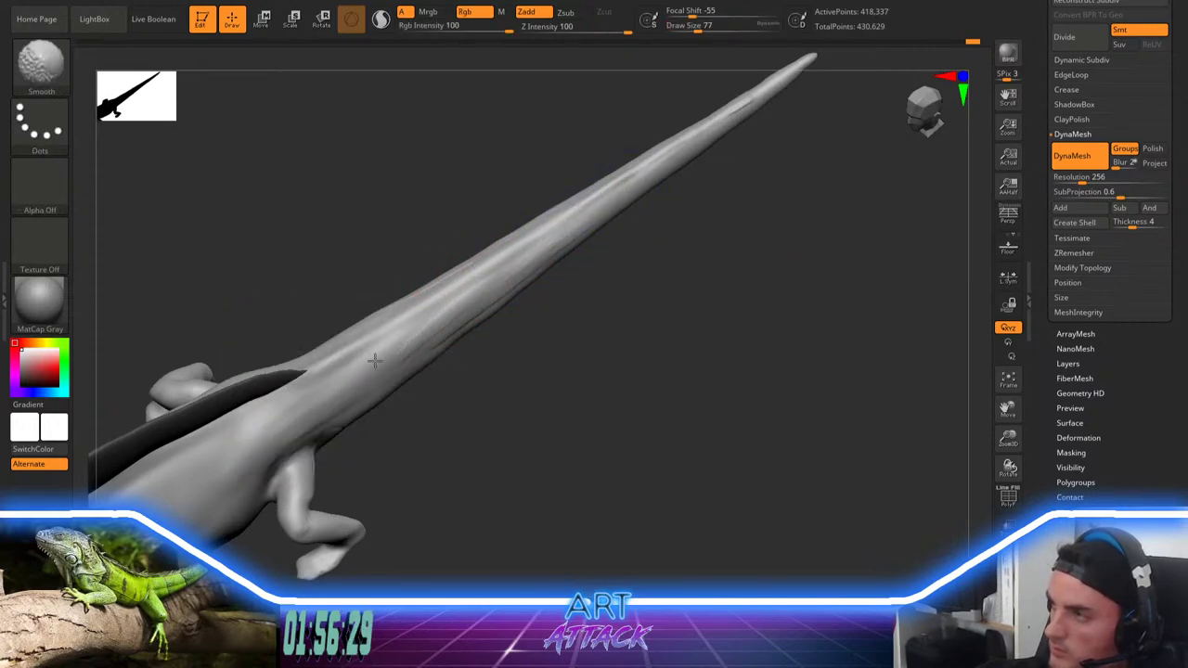
Step: Smooth the muscle strokes along the side of the tail and reduce the ClayBuildup draw size to 37
{"action": "left_click_drag", "start_coordinate": [375, 361], "coordinate": [443, 320], "text": "shift"}
{"action": "key", "text": "space"}
{"action": "left_click_drag", "start_coordinate": [465, 276], "coordinate": [451, 276]}
{"action": "left_click_drag", "start_coordinate": [604, 284], "coordinate": [597, 259], "text": "shift"}
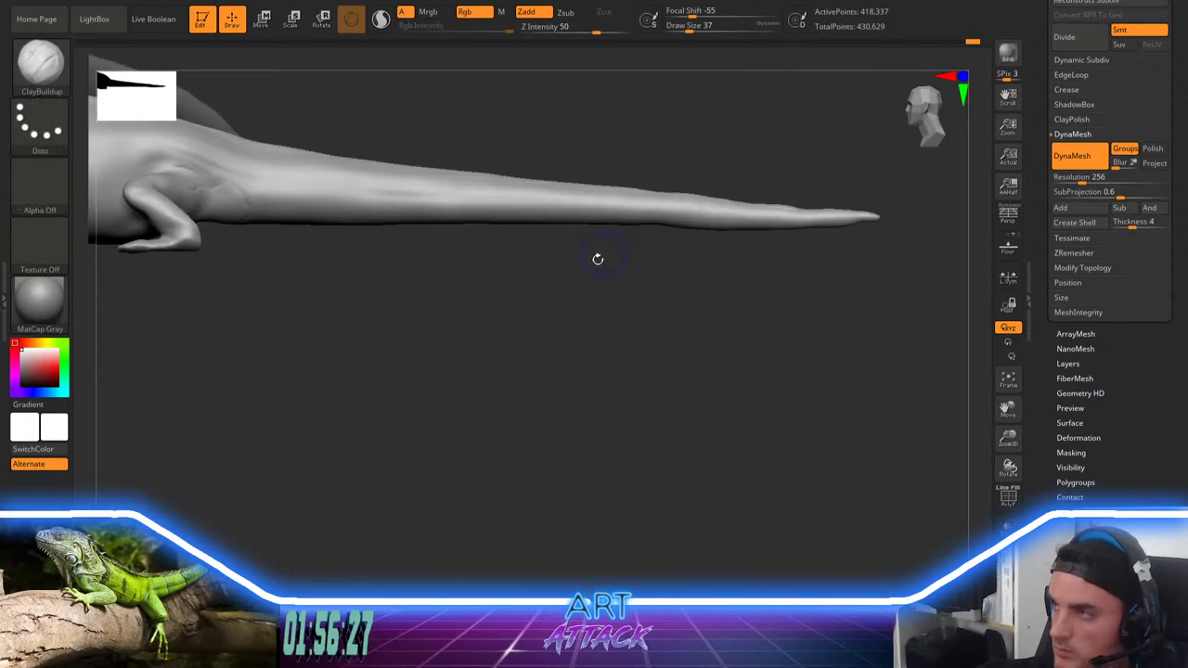
{"action": "left_click_drag", "start_coordinate": [564, 306], "coordinate": [567, 349]}
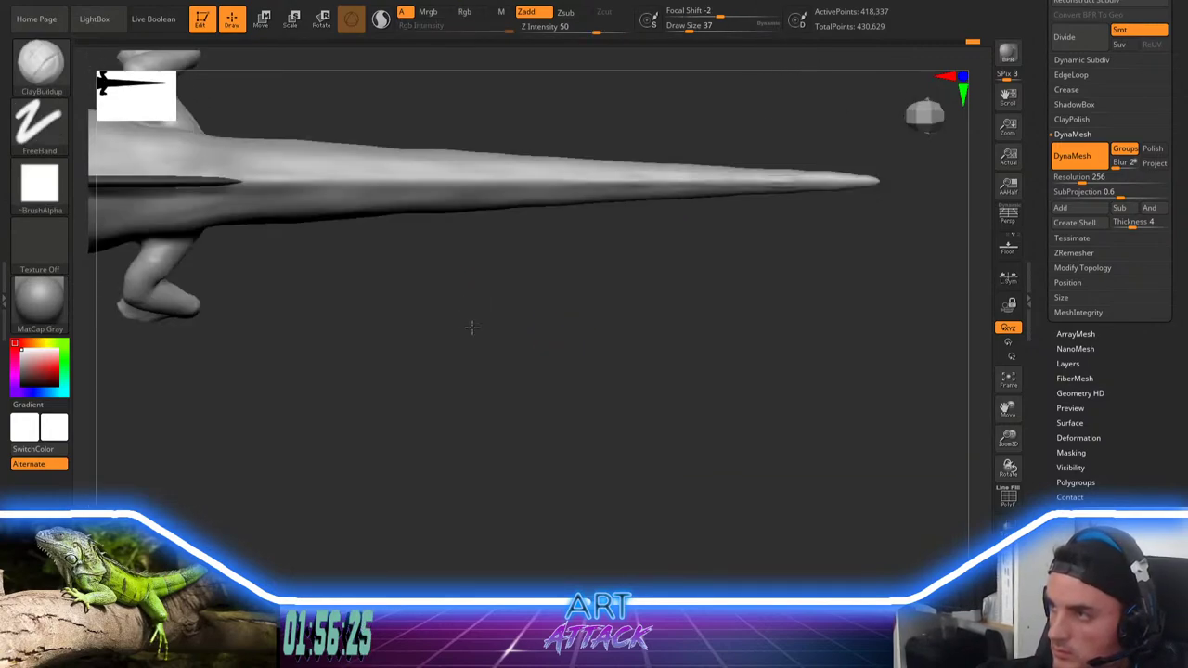
{"action": "mouse_move", "coordinate": [471, 327]}
{"action": "left_mouse_down", "text": "shift"}
{"action": "mouse_move", "coordinate": [486, 266]}
{"action": "mouse_move", "coordinate": [530, 253]}
{"action": "mouse_move", "coordinate": [500, 257]}
{"action": "mouse_move", "coordinate": [743, 259]}
{"action": "mouse_move", "coordinate": [641, 255]}
{"action": "mouse_move", "coordinate": [526, 278]}
{"action": "left_mouse_up", "text": "shift"}
{"action": "mouse_move", "coordinate": [599, 356]}
{"action": "left_mouse_down", "text": "alt"}
{"action": "mouse_move", "coordinate": [684, 372]}
{"action": "mouse_move", "coordinate": [640, 374]}
{"action": "mouse_move", "coordinate": [628, 334]}
{"action": "mouse_move", "coordinate": [626, 354]}
{"action": "left_mouse_up", "text": "alt"}
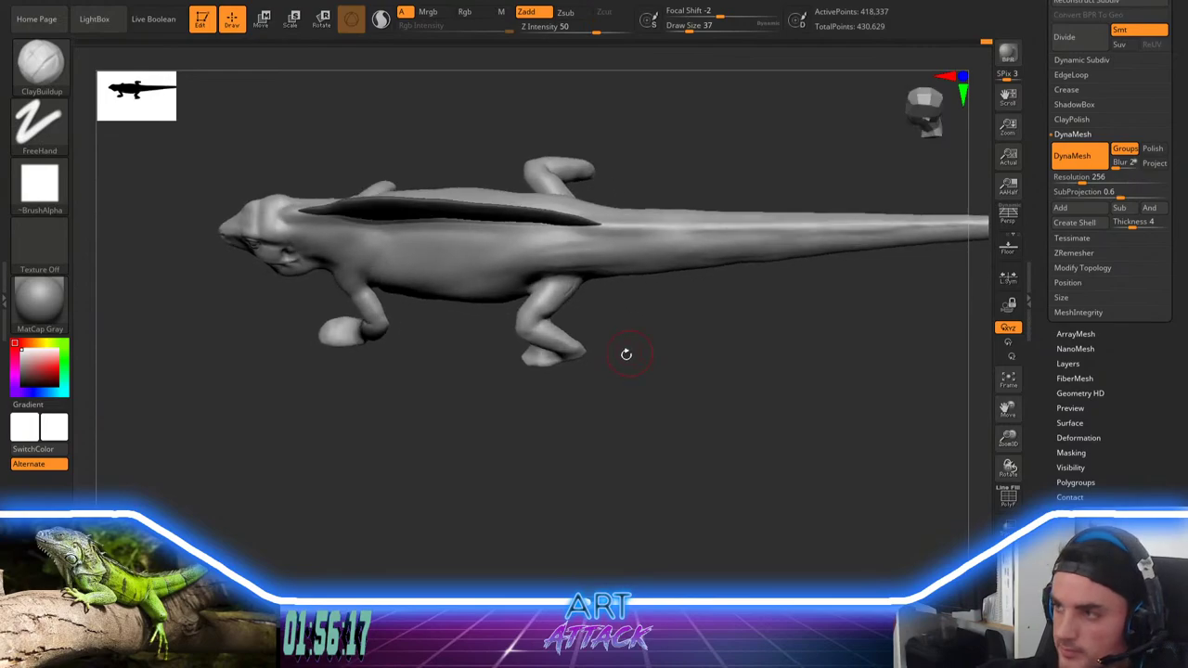
{"action": "left_click_drag", "start_coordinate": [323, 365], "coordinate": [460, 459], "text": "alt"}
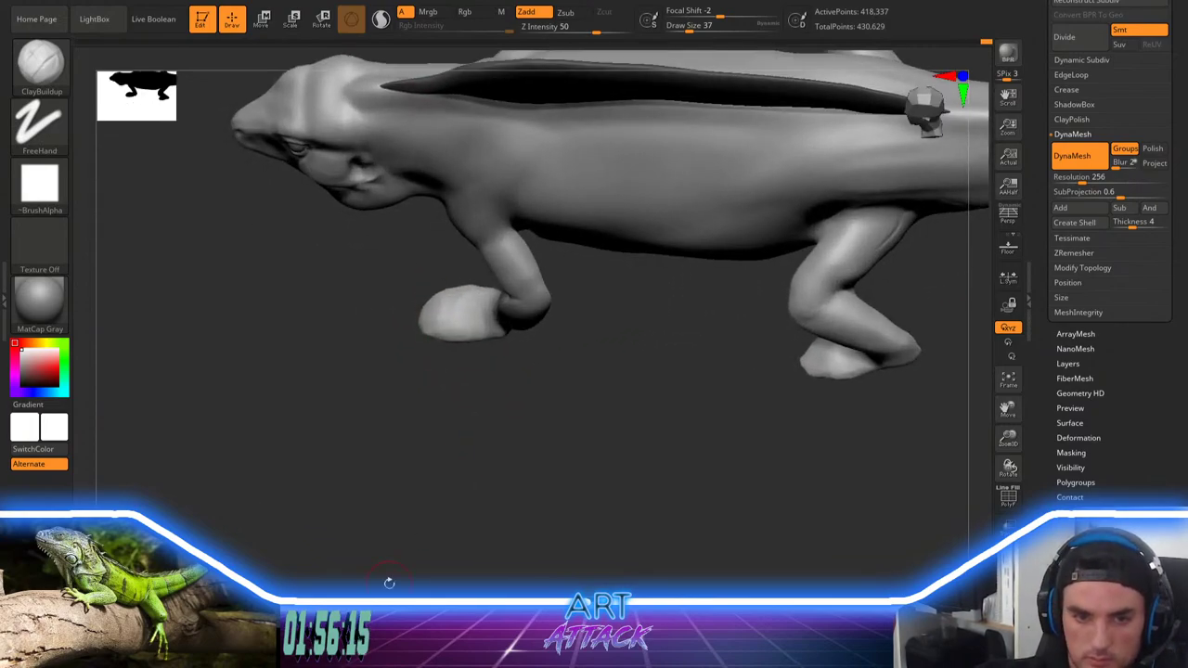
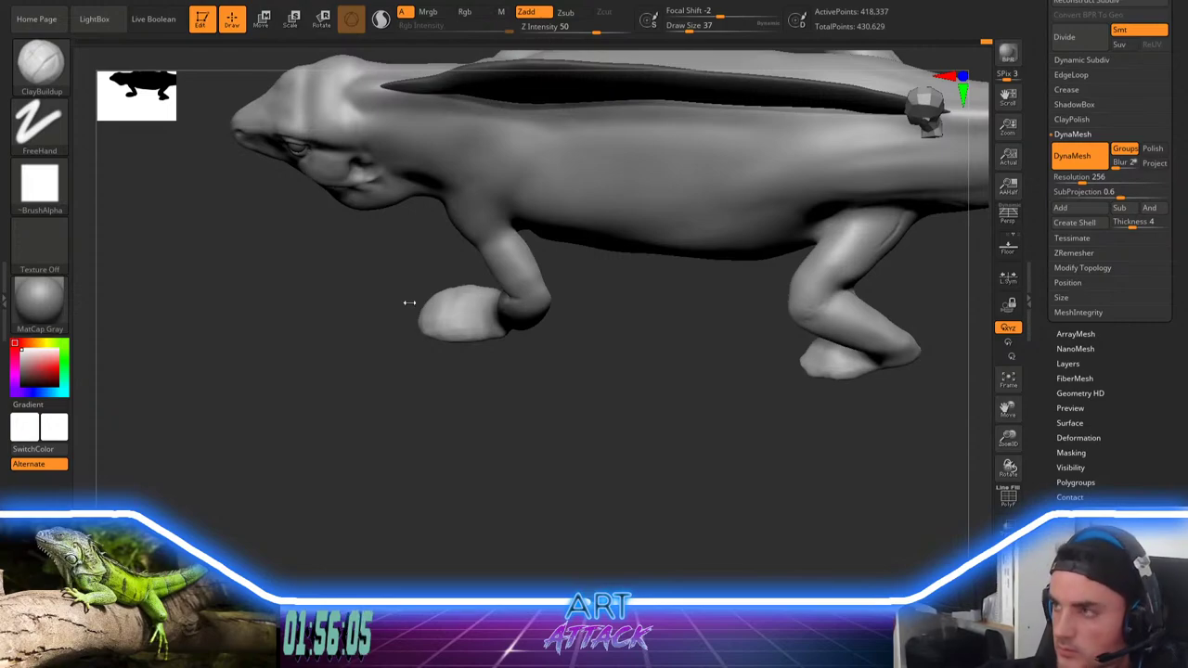
Step: Isolate the lizard's front legs by hiding the rest of the body
{"action": "left_click_drag", "start_coordinate": [496, 397], "coordinate": [455, 385]}
{"action": "left_click_drag", "start_coordinate": [337, 271], "coordinate": [638, 411], "text": "ctrl+shift"}
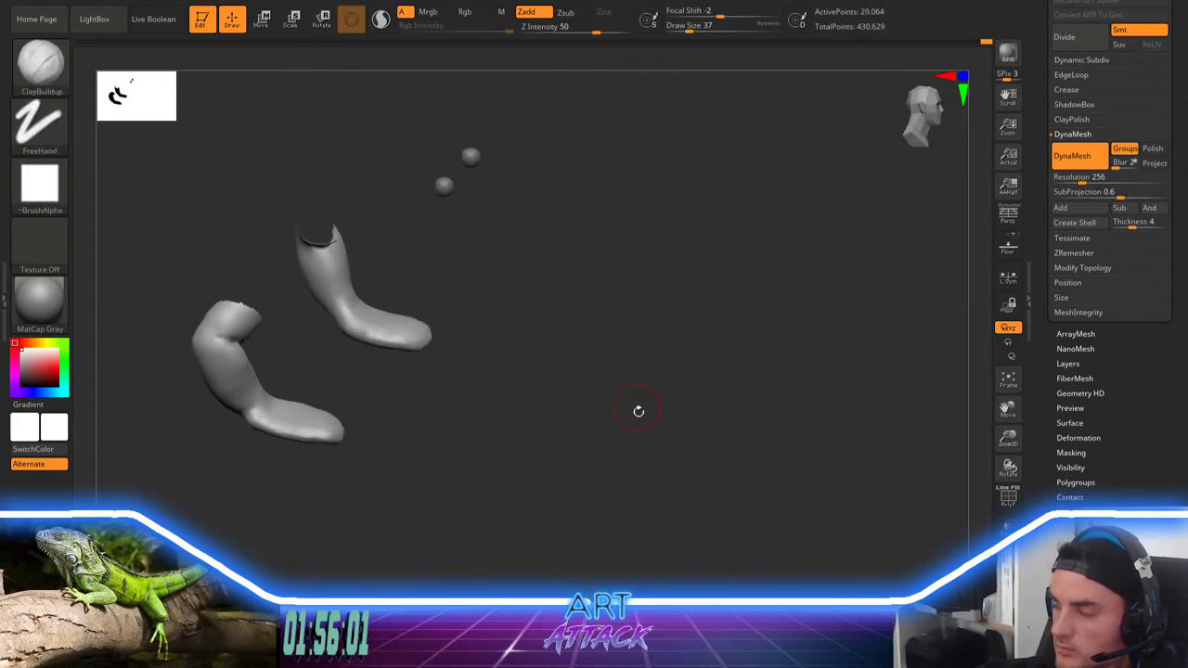
{"action": "left_click_drag", "start_coordinate": [533, 359], "coordinate": [538, 418], "text": "alt"}
{"action": "right_click", "coordinate": [538, 418]}
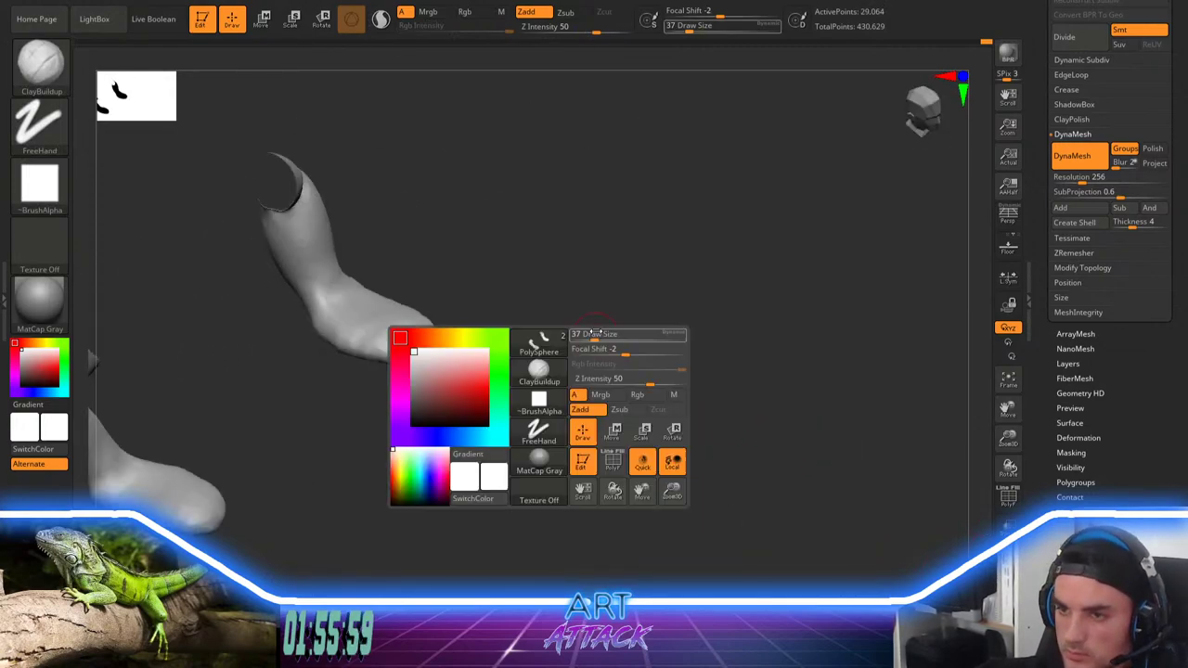
{"action": "left_click_drag", "start_coordinate": [583, 289], "coordinate": [524, 343]}
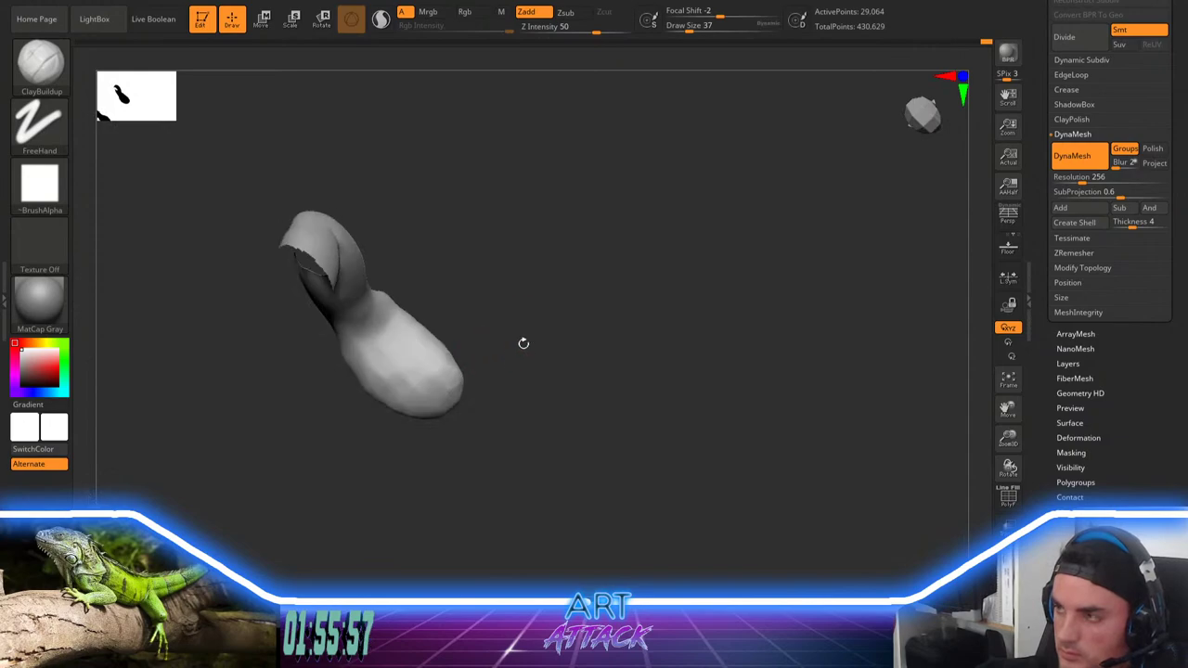
Step: Mask three lengthwise strips on the front foot as toe gaps, and show the whole model with the mask inverted
{"action": "left_click_drag", "start_coordinate": [374, 374], "coordinate": [404, 427], "text": "ctrl"}
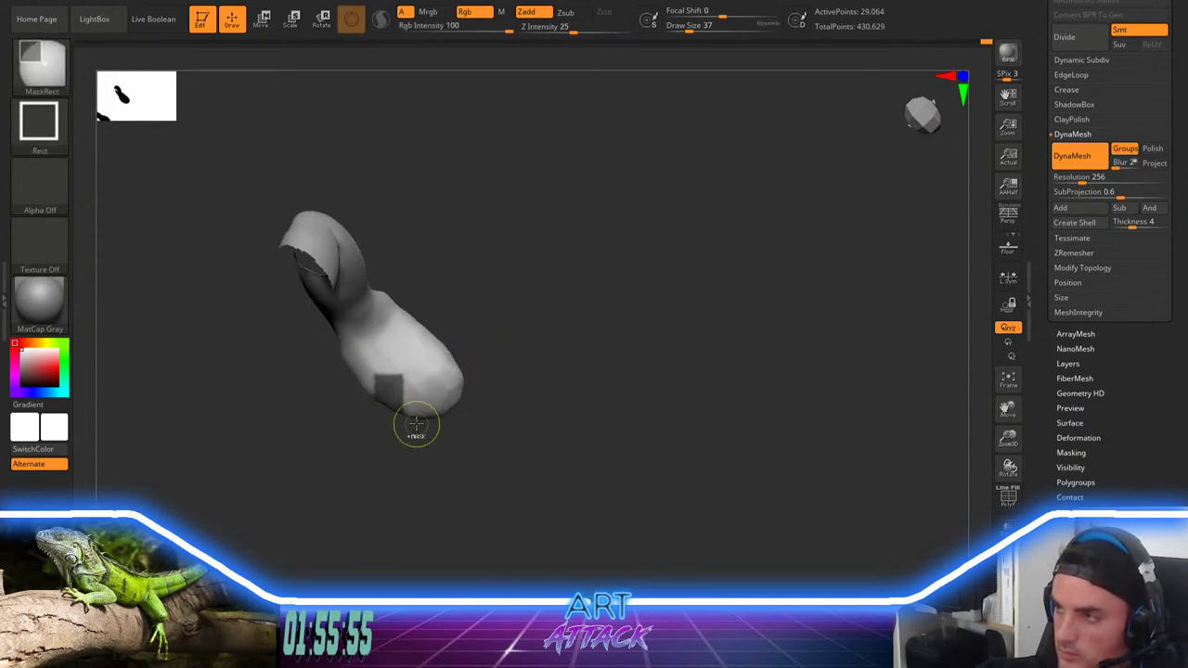
{"action": "left_click_drag", "start_coordinate": [539, 335], "coordinate": [368, 329]}
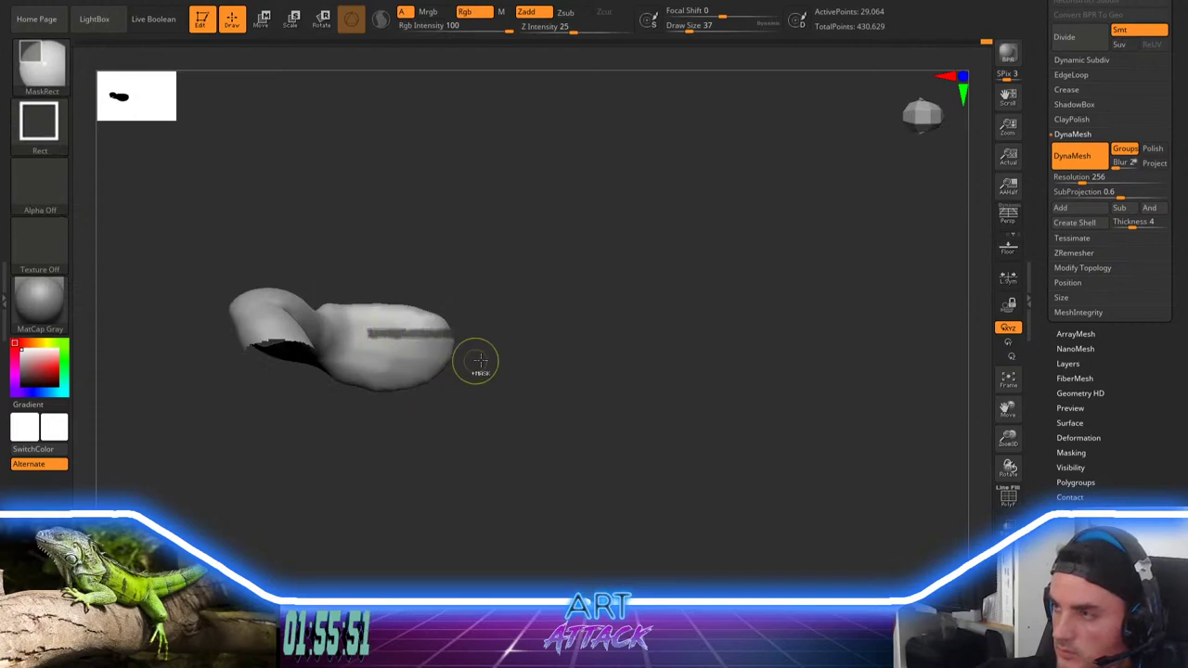
{"action": "left_click_drag", "start_coordinate": [479, 360], "coordinate": [369, 354], "text": "ctrl"}
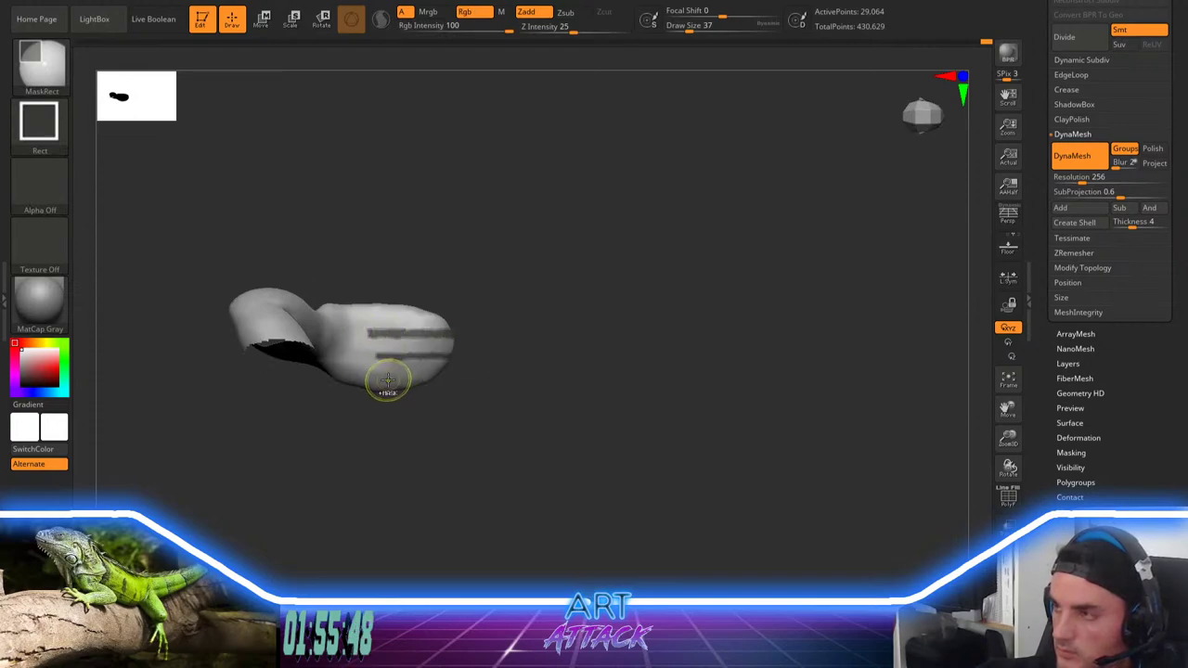
{"action": "left_click_drag", "start_coordinate": [473, 374], "coordinate": [370, 370], "text": "ctrl"}
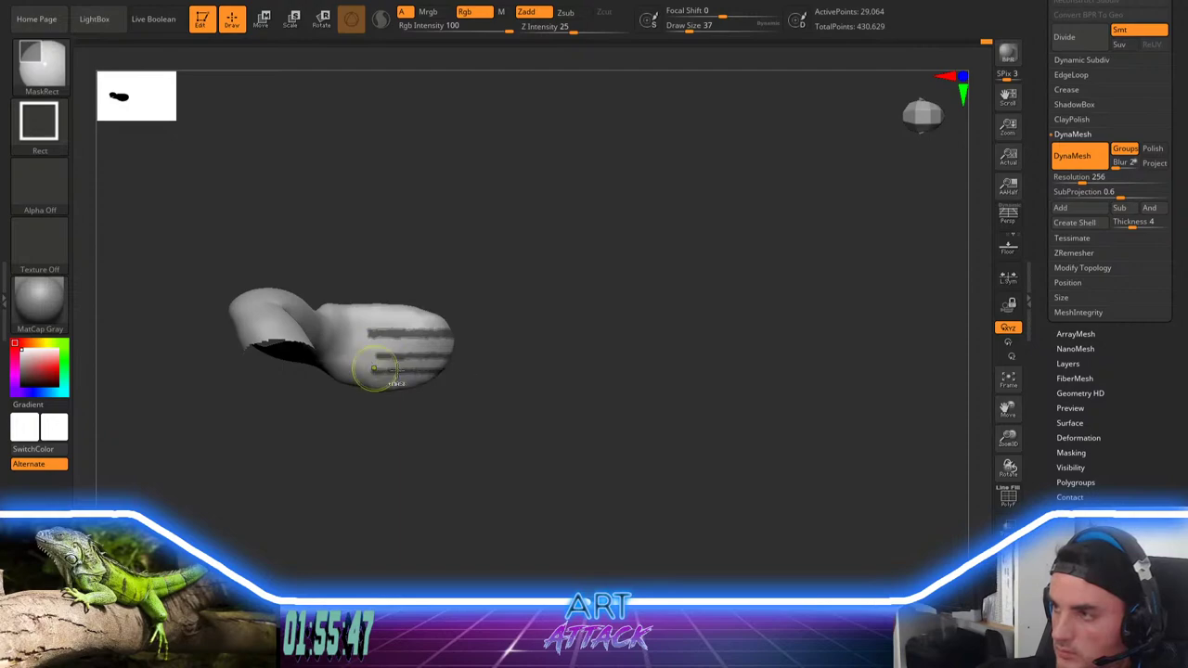
{"action": "left_click", "coordinate": [567, 329], "text": "ctrl+shift"}
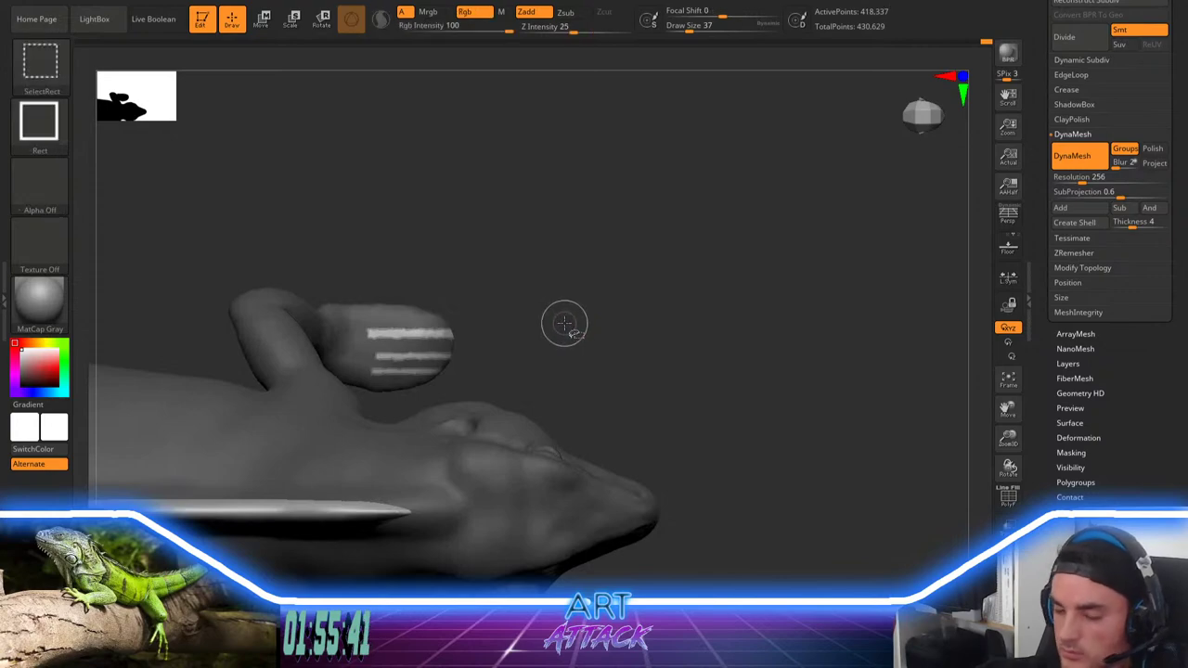
Step: Try to cut the toe gaps by hiding the strips on the front foot and remeshing with DynaMesh
{"action": "left_click", "coordinate": [561, 323], "text": "ctrl+shift"}
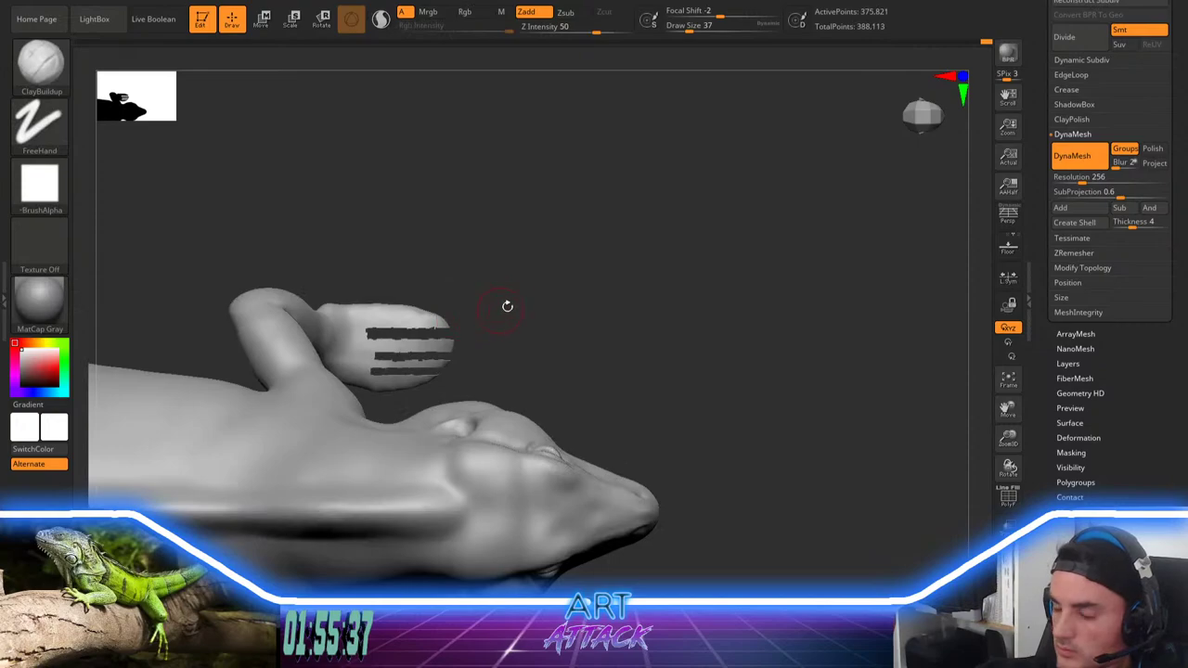
{"action": "left_click_drag", "start_coordinate": [540, 298], "coordinate": [526, 326]}
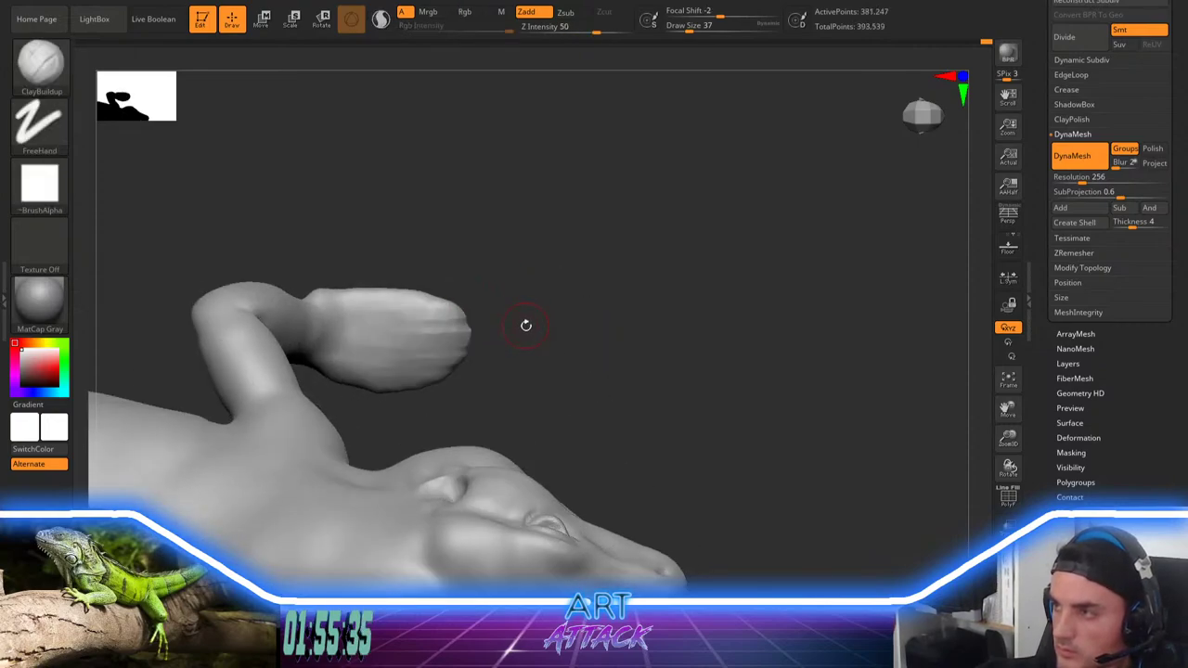
{"action": "key", "text": "ctrl+z"}
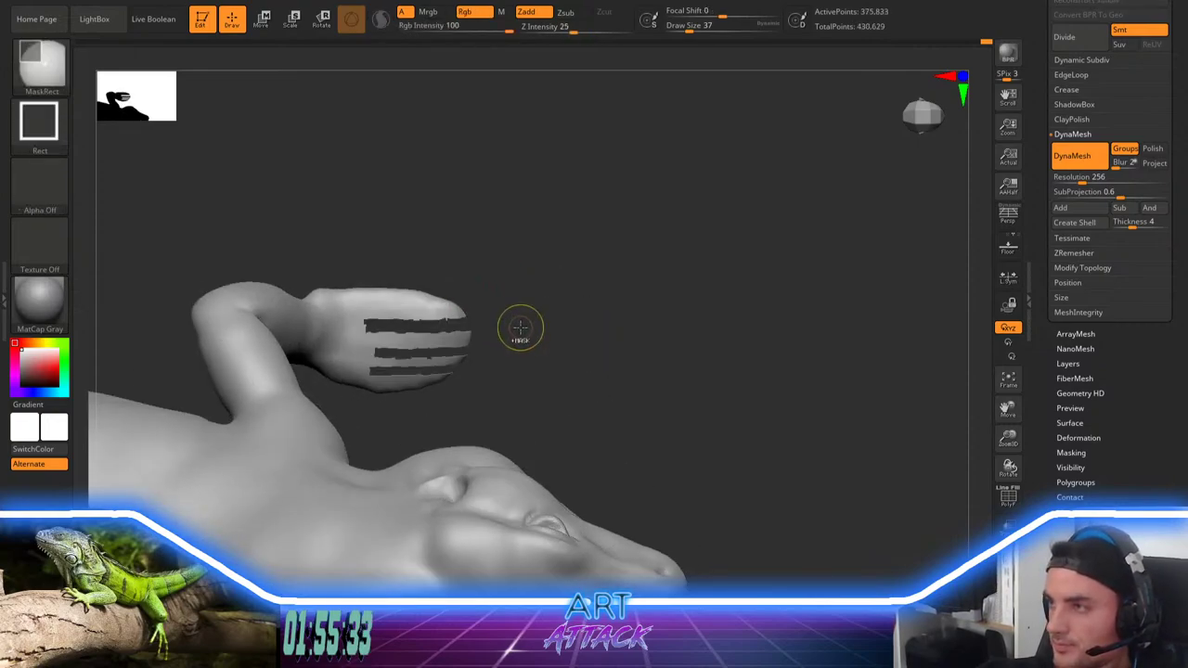
{"action": "left_click", "coordinate": [520, 327], "text": "ctrl"}
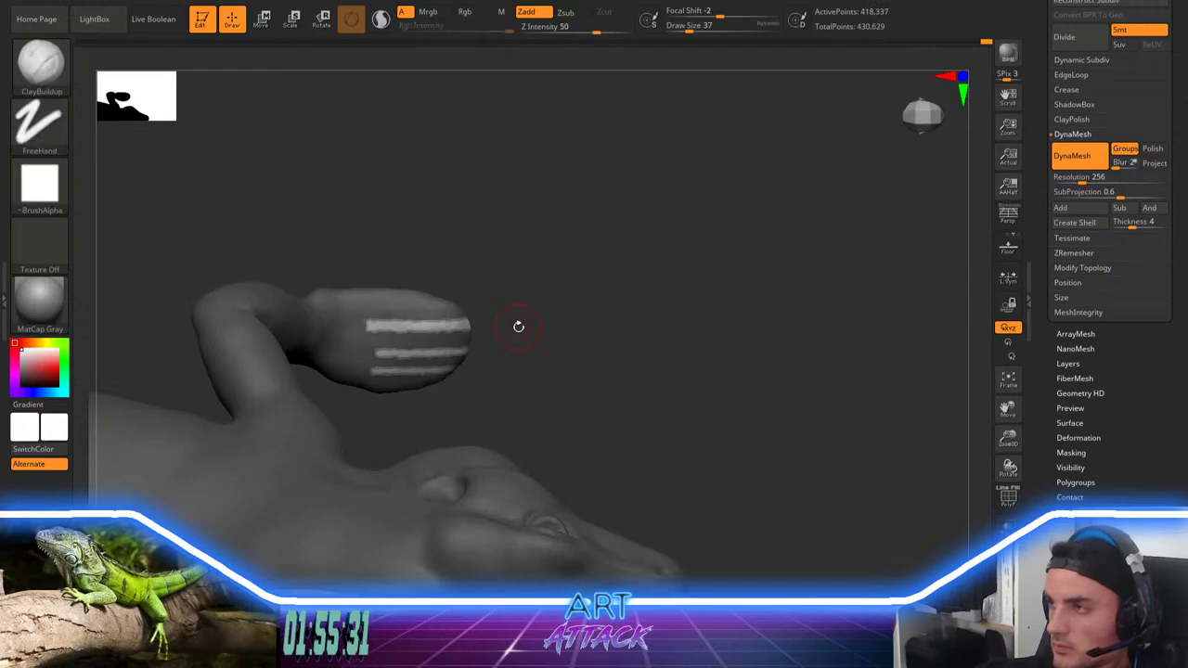
Step: Add the dorsal crest to the mask and centre the transform gizmo on the unmasked strips of the front foot
{"action": "key", "text": "w"}
{"action": "left_click_drag", "start_coordinate": [554, 315], "coordinate": [590, 202], "text": "alt"}
{"action": "left_click_drag", "start_coordinate": [544, 474], "coordinate": [481, 283]}
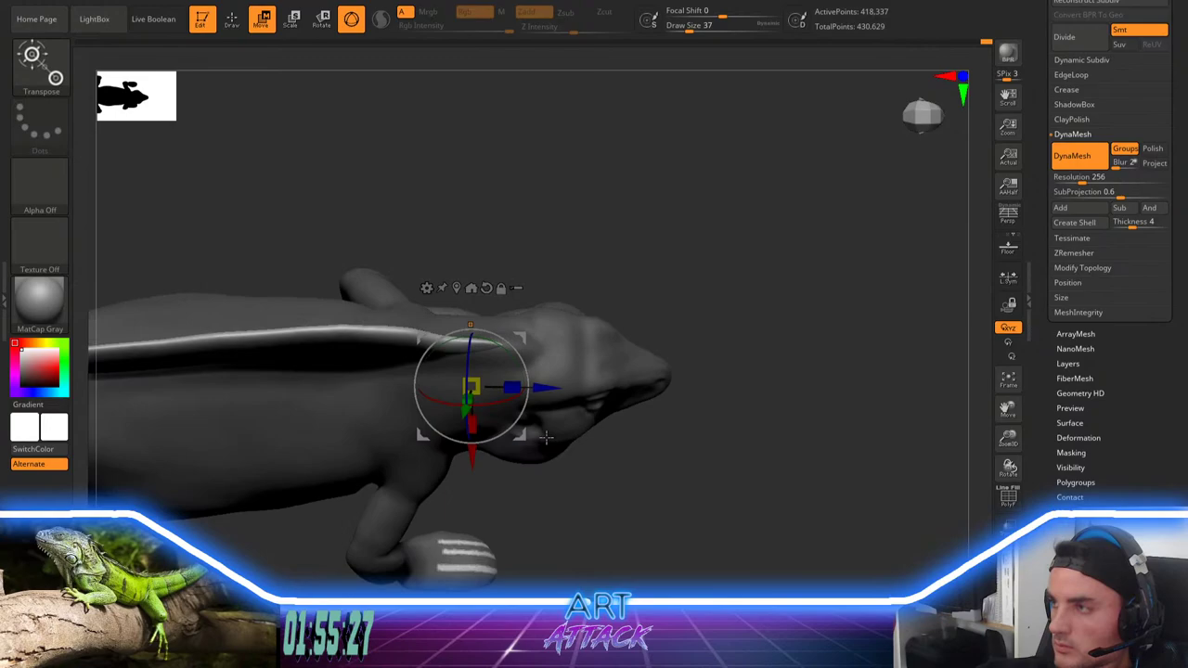
{"action": "left_click", "coordinate": [456, 288]}
{"action": "left_click_drag", "start_coordinate": [399, 659], "coordinate": [573, 479], "text": "alt"}
{"action": "left_click_drag", "start_coordinate": [321, 445], "coordinate": [332, 292]}
{"action": "left_click_drag", "start_coordinate": [619, 164], "coordinate": [358, 287], "text": "ctrl"}
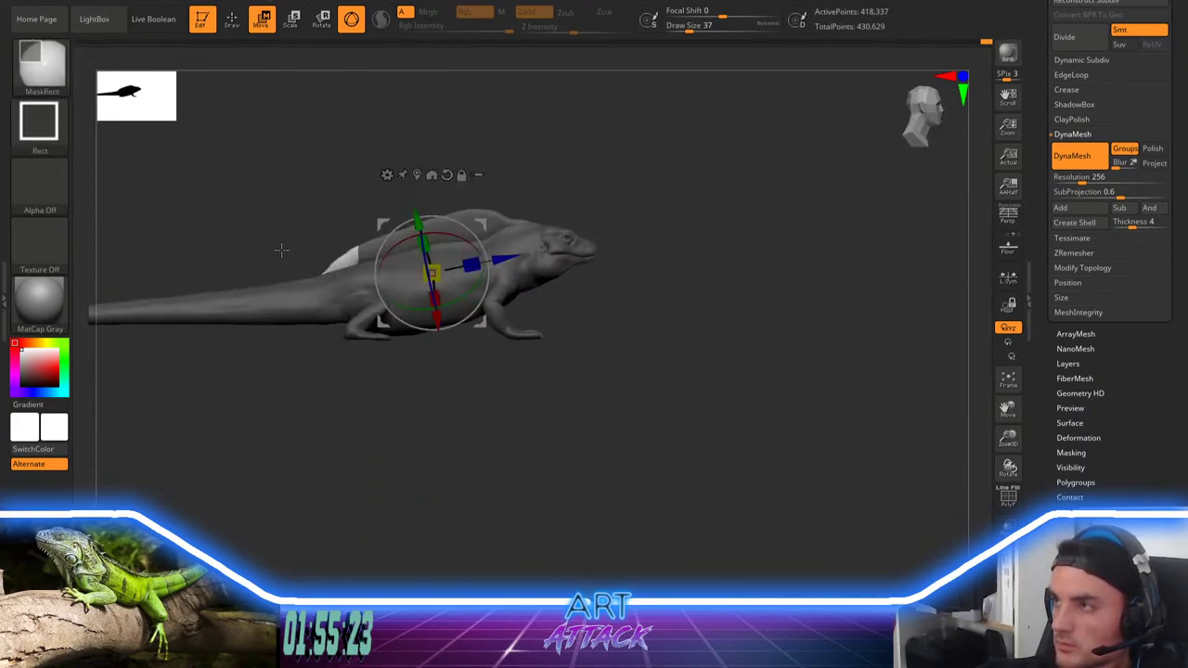
{"action": "left_click_drag", "start_coordinate": [228, 177], "coordinate": [440, 406], "text": "ctrl"}
{"action": "left_click", "coordinate": [418, 176]}
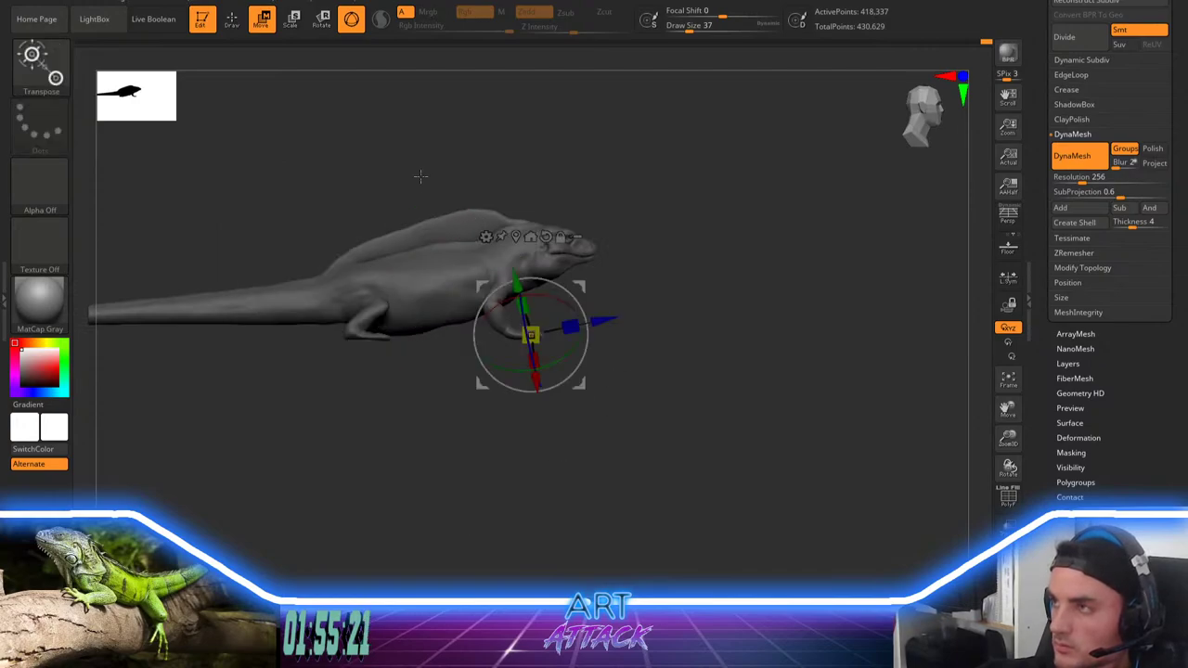
Step: Isolate the front of the body, reset the gizmo orientation and move the unmasked strips back into the foot to separate the toes
{"action": "left_click_drag", "start_coordinate": [406, 178], "coordinate": [615, 317], "text": "alt"}
{"action": "left_click_drag", "start_coordinate": [609, 440], "coordinate": [419, 381], "text": "alt"}
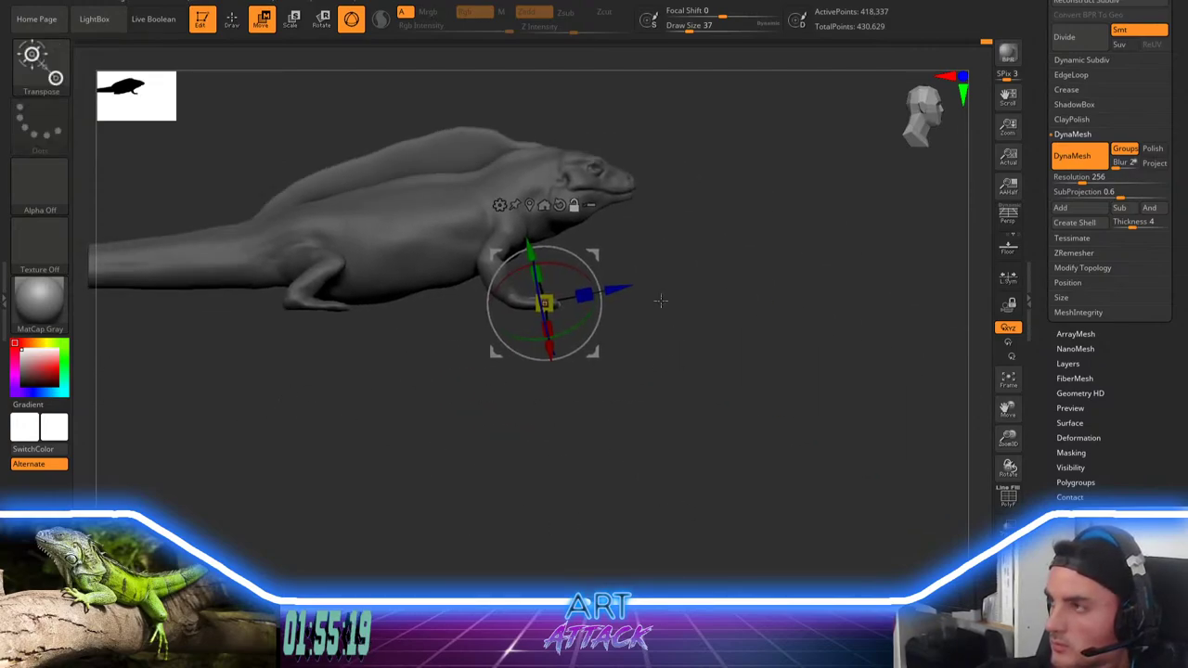
{"action": "left_click_drag", "start_coordinate": [750, 102], "coordinate": [451, 427], "text": "ctrl+shift"}
{"action": "left_click_drag", "start_coordinate": [602, 461], "coordinate": [708, 447]}
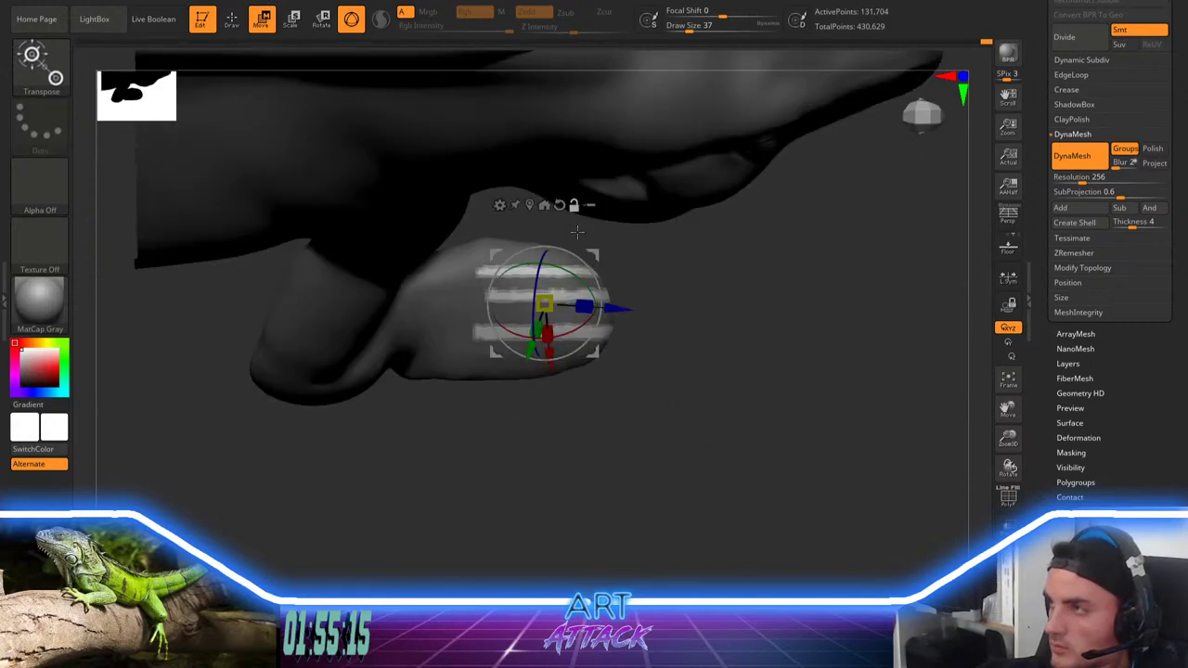
{"action": "left_click", "coordinate": [560, 205]}
{"action": "left_click_drag", "start_coordinate": [614, 303], "coordinate": [295, 324]}
{"action": "key", "text": "q"}
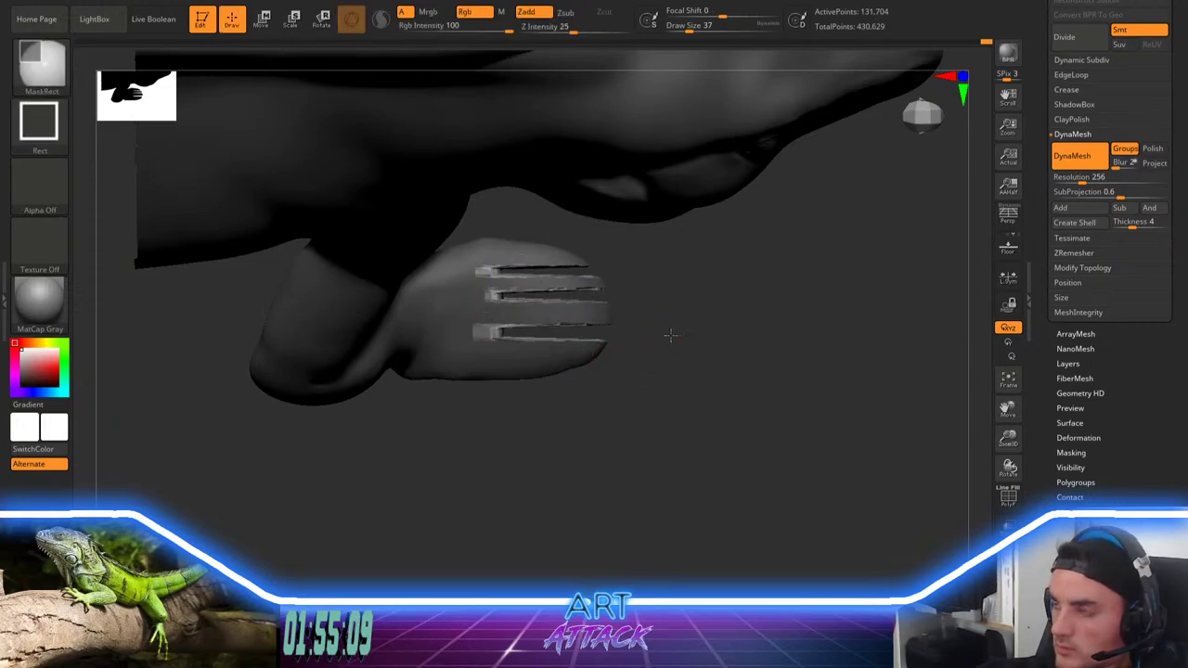
Step: Show the whole model, clear the mask and remesh the split front foot with DynaMesh
{"action": "left_click_drag", "start_coordinate": [668, 337], "coordinate": [696, 367], "text": "ctrl"}
{"action": "key", "text": "space"}
{"action": "left_click", "coordinate": [659, 315], "text": "ctrl"}
{"action": "left_click", "coordinate": [669, 332], "text": "ctrl+shift"}
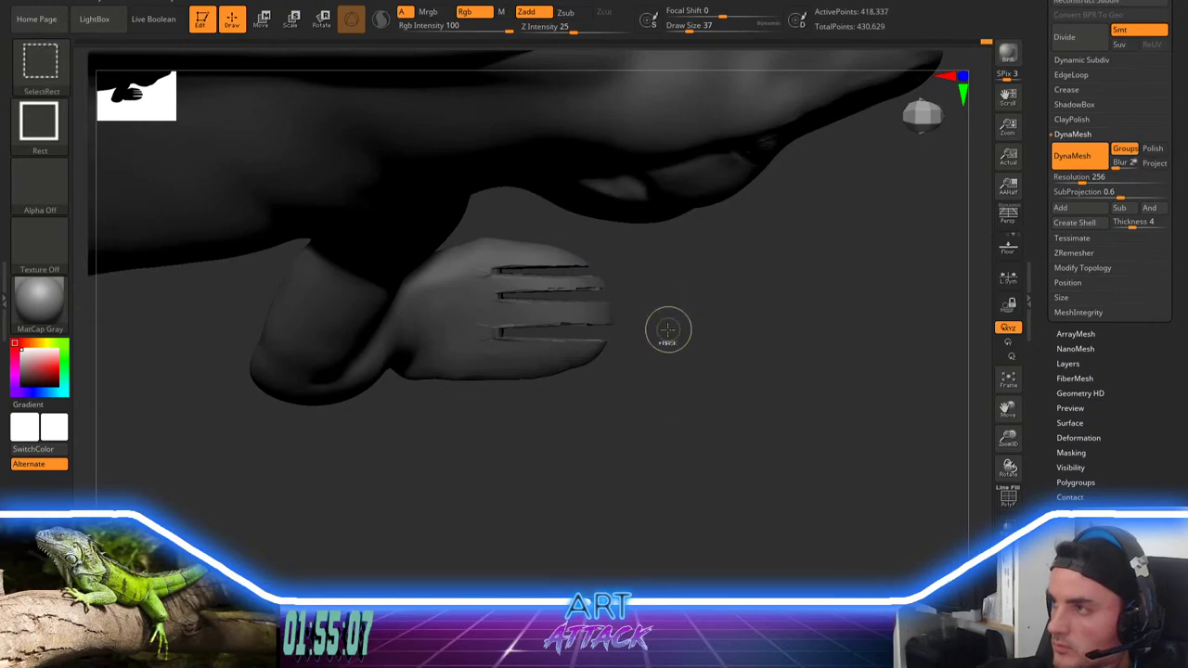
{"action": "left_click_drag", "start_coordinate": [677, 318], "coordinate": [616, 472], "text": "ctrl"}
{"action": "left_click_drag", "start_coordinate": [655, 375], "coordinate": [673, 461], "text": "ctrl"}
Step: Enlarge the brush and smooth the newly cut toes on the front foot
{"action": "key", "text": "space"}
{"action": "left_click_drag", "start_coordinate": [544, 302], "coordinate": [626, 295]}
{"action": "left_click_drag", "start_coordinate": [498, 331], "coordinate": [594, 340], "text": "shift"}
Step: Set the draw size to 116, mask the outer toe of the front foot and invert the mask
{"action": "mouse_move", "coordinate": [625, 415]}
{"action": "left_mouse_down"}
{"action": "mouse_move", "coordinate": [573, 402]}
{"action": "mouse_move", "coordinate": [560, 303]}
{"action": "mouse_move", "coordinate": [733, 297]}
{"action": "mouse_move", "coordinate": [758, 225]}
{"action": "mouse_move", "coordinate": [743, 225]}
{"action": "left_mouse_up"}
{"action": "key", "text": "space"}
{"action": "mouse_move", "coordinate": [474, 275]}
{"action": "left_mouse_down"}
{"action": "mouse_move", "coordinate": [487, 276]}
{"action": "mouse_move", "coordinate": [456, 281]}
{"action": "left_mouse_up"}
{"action": "mouse_move", "coordinate": [365, 229]}
{"action": "left_mouse_down"}
{"action": "mouse_move", "coordinate": [368, 213]}
{"action": "mouse_move", "coordinate": [433, 307]}
{"action": "mouse_move", "coordinate": [443, 303]}
{"action": "mouse_move", "coordinate": [407, 274]}
{"action": "left_mouse_up"}
{"action": "left_click", "coordinate": [365, 327], "text": "ctrl"}
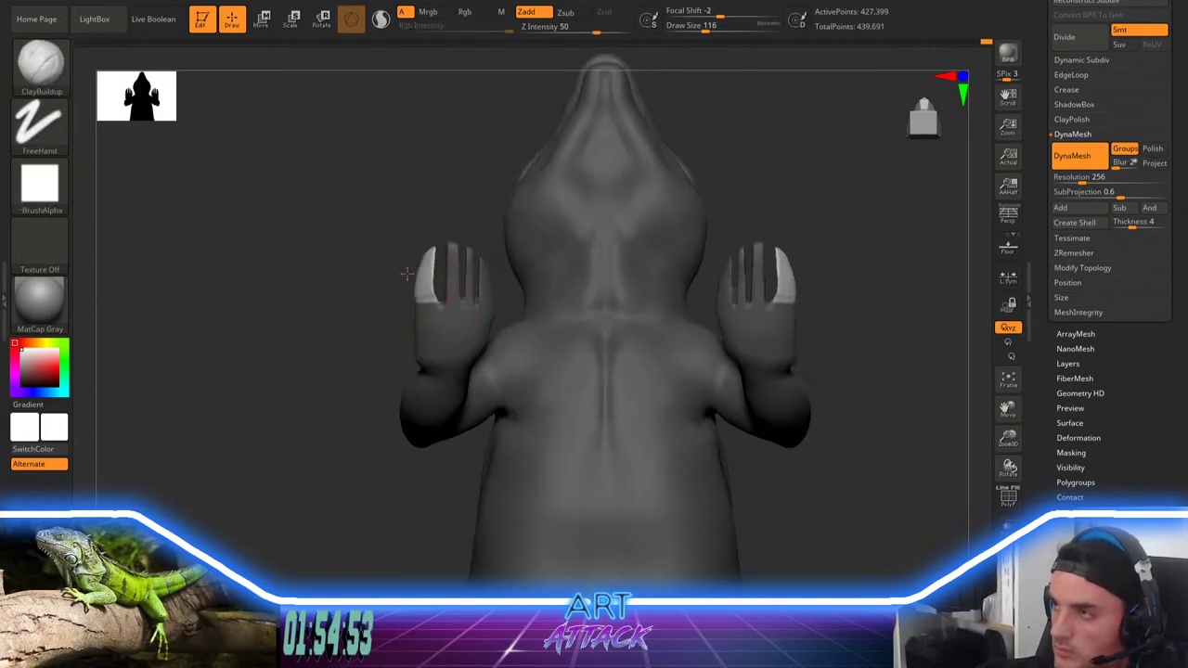
Step: Bend the outer toe of the front foot away from the other toes with the Move brush at draw size 116
{"action": "key", "text": "b"}
{"action": "key", "text": "m"}
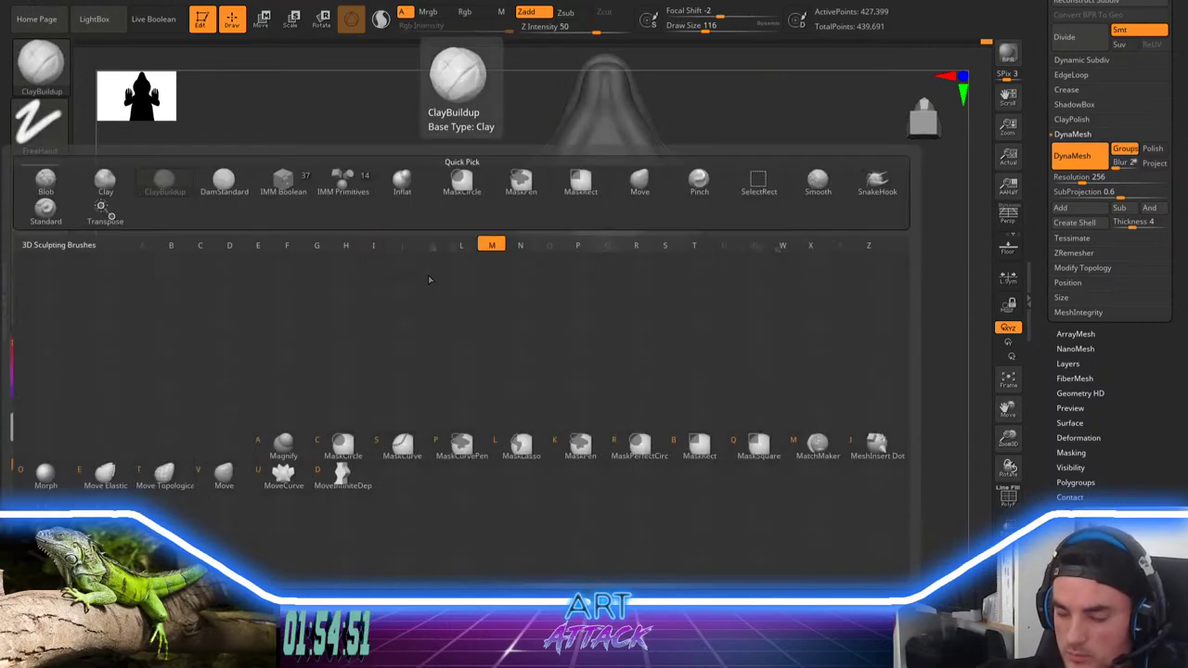
{"action": "key", "text": "c"}
{"action": "left_click", "coordinate": [424, 301]}
{"action": "key", "text": "b"}
{"action": "left_click", "coordinate": [390, 269]}
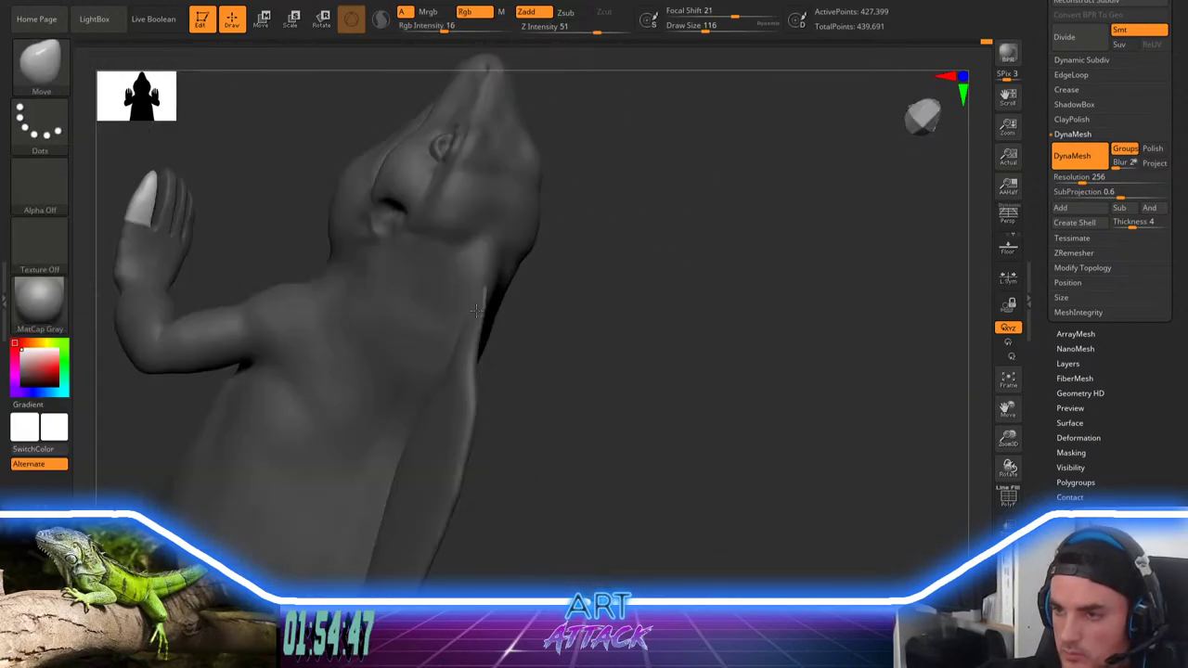
{"action": "left_click_drag", "start_coordinate": [575, 213], "coordinate": [474, 220]}
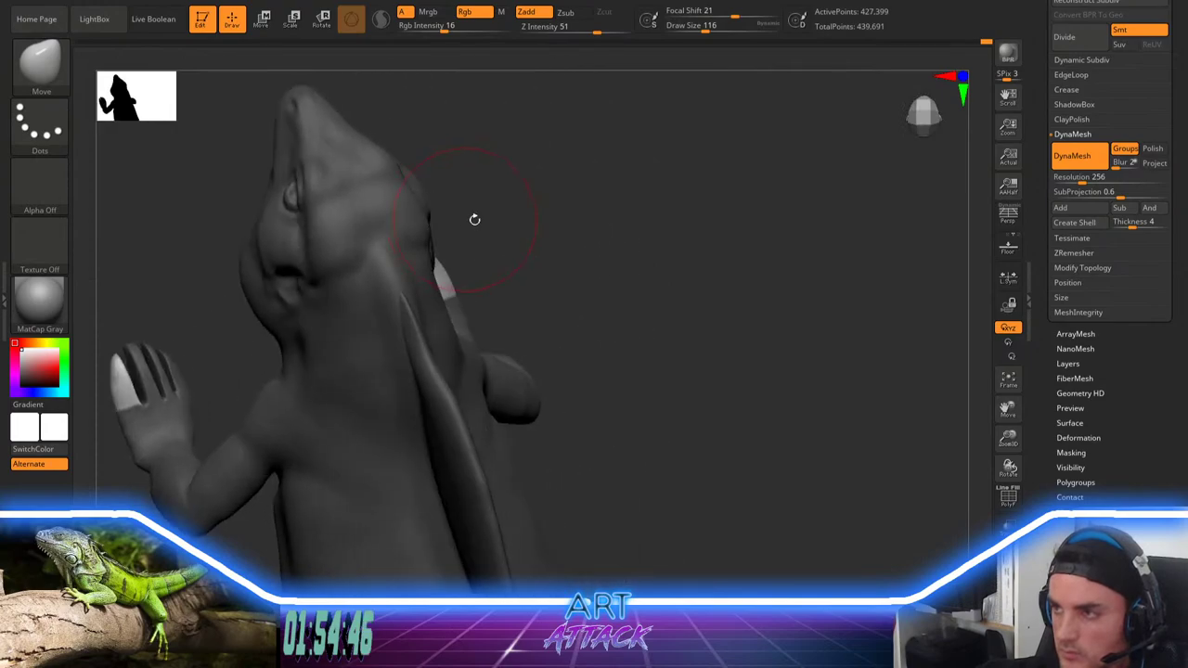
{"action": "mouse_move", "coordinate": [596, 247]}
{"action": "left_mouse_down"}
{"action": "mouse_move", "coordinate": [584, 228]}
{"action": "mouse_move", "coordinate": [368, 308]}
{"action": "left_mouse_up"}
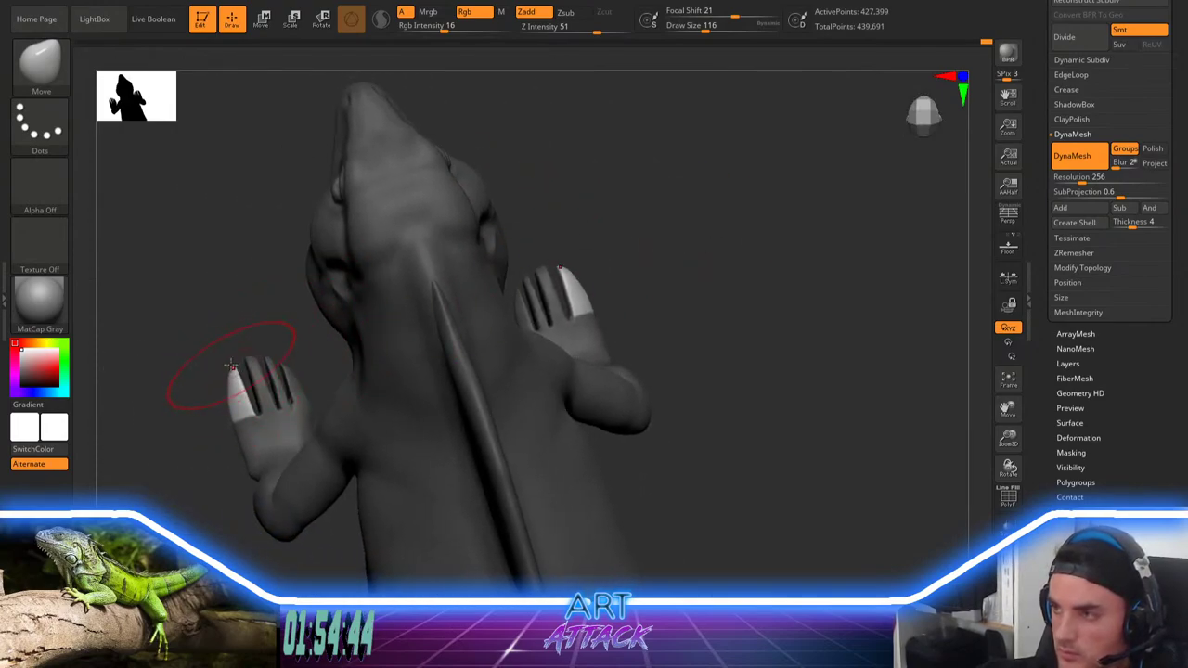
{"action": "left_click_drag", "start_coordinate": [231, 366], "coordinate": [225, 405]}
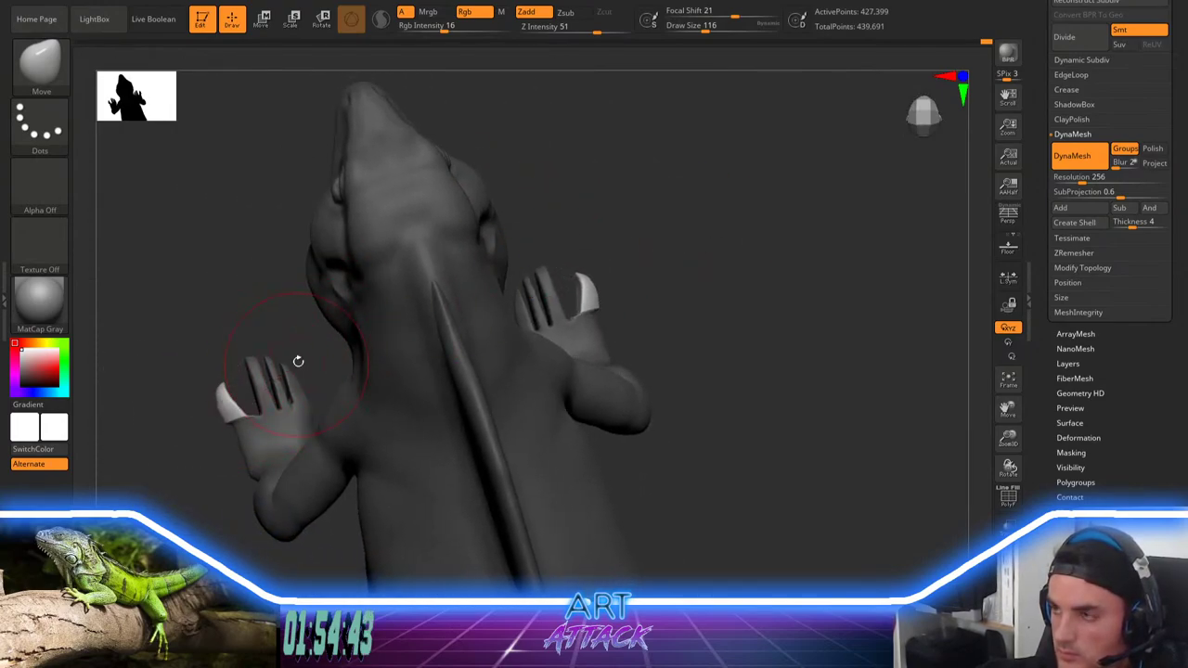
Step: Clear the mask, mask the innermost toe of the front foot and invert the mask
{"action": "left_click_drag", "start_coordinate": [262, 319], "coordinate": [381, 307], "text": "alt"}
{"action": "left_click_drag", "start_coordinate": [386, 259], "coordinate": [392, 295], "text": "ctrl"}
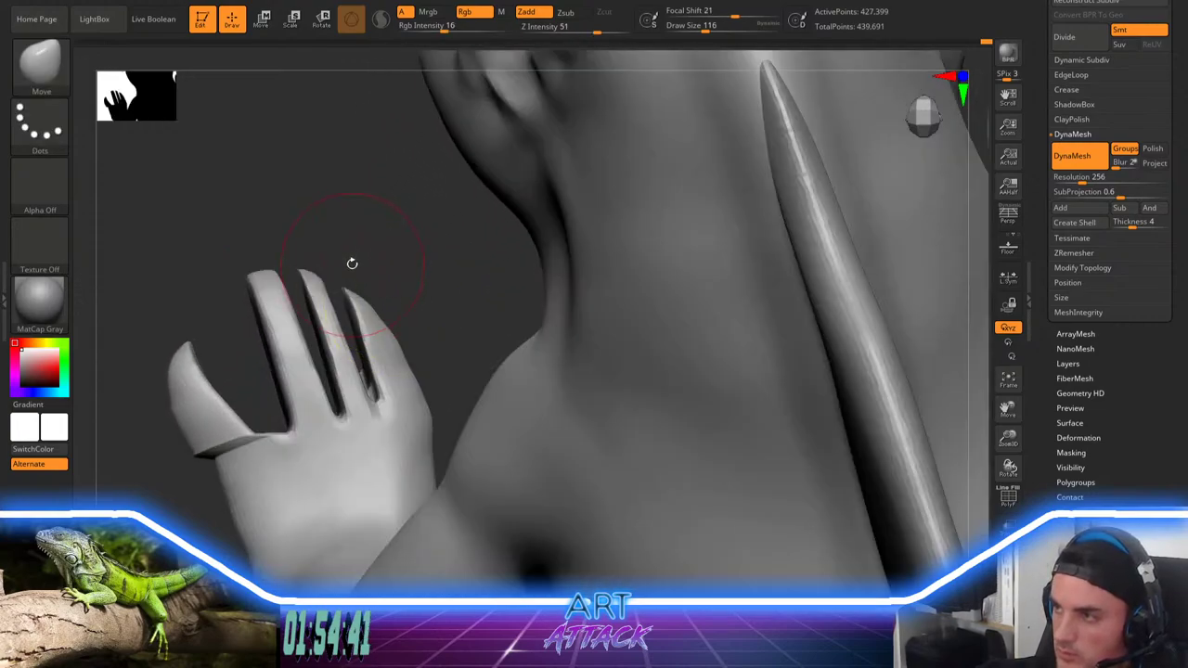
{"action": "mouse_move", "coordinate": [344, 265]}
{"action": "left_mouse_down", "text": "ctrl"}
{"action": "mouse_move", "coordinate": [394, 315]}
{"action": "mouse_move", "coordinate": [395, 294]}
{"action": "mouse_move", "coordinate": [446, 265]}
{"action": "mouse_move", "coordinate": [456, 277]}
{"action": "mouse_move", "coordinate": [489, 269]}
{"action": "mouse_move", "coordinate": [424, 262]}
{"action": "left_mouse_up", "text": "ctrl"}
{"action": "left_click_drag", "start_coordinate": [465, 199], "coordinate": [362, 386], "text": "ctrl"}
{"action": "left_click", "coordinate": [459, 287], "text": "ctrl"}
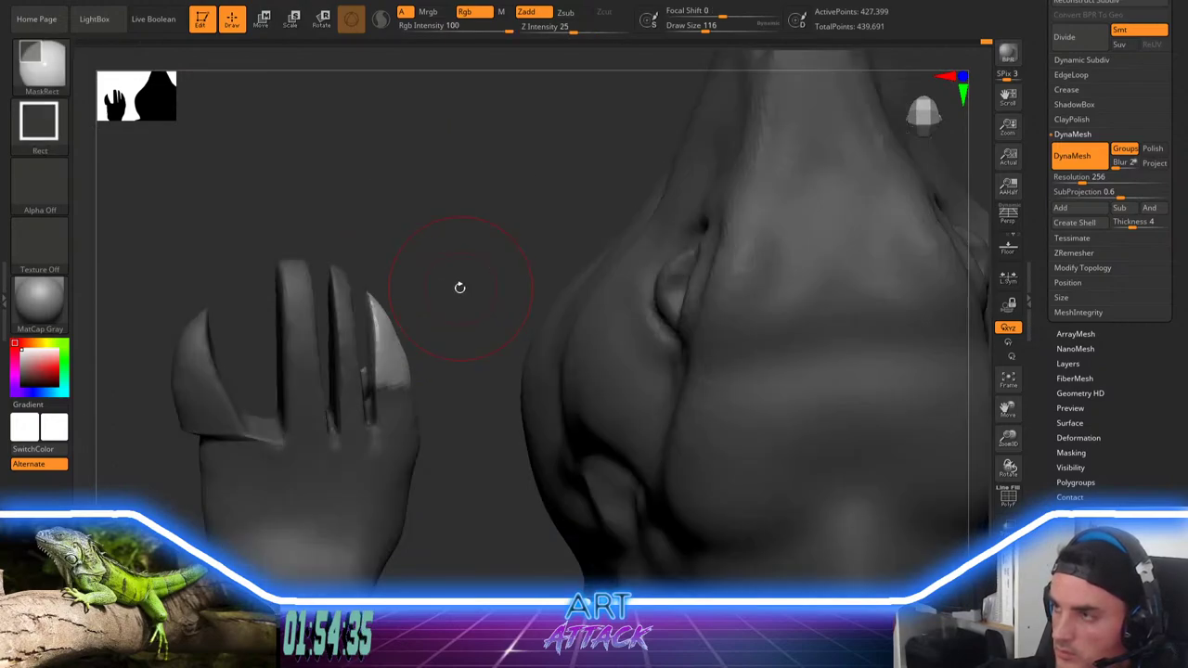
Step: Pull the innermost toe outward with the Move brush, using draw sizes 239 and 108
{"action": "key", "text": "e"}
{"action": "key", "text": "q"}
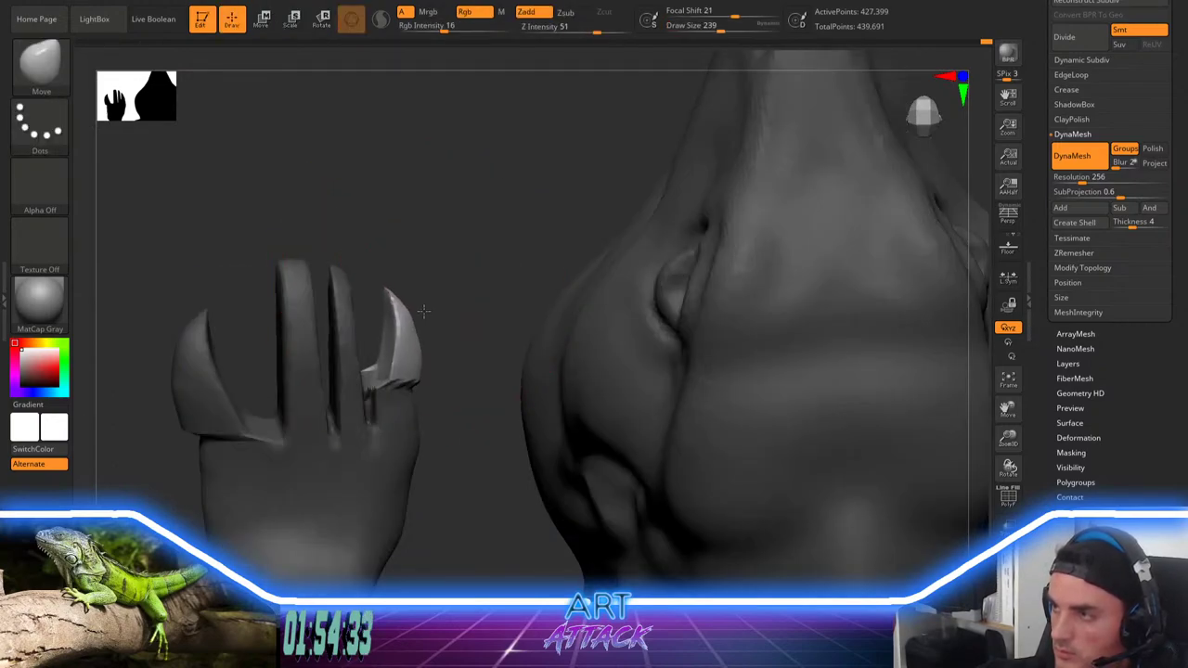
{"action": "key", "text": "s"}
{"action": "mouse_move", "coordinate": [423, 311]}
{"action": "left_mouse_down"}
{"action": "mouse_move", "coordinate": [404, 244]}
{"action": "mouse_move", "coordinate": [387, 232]}
{"action": "left_mouse_up"}
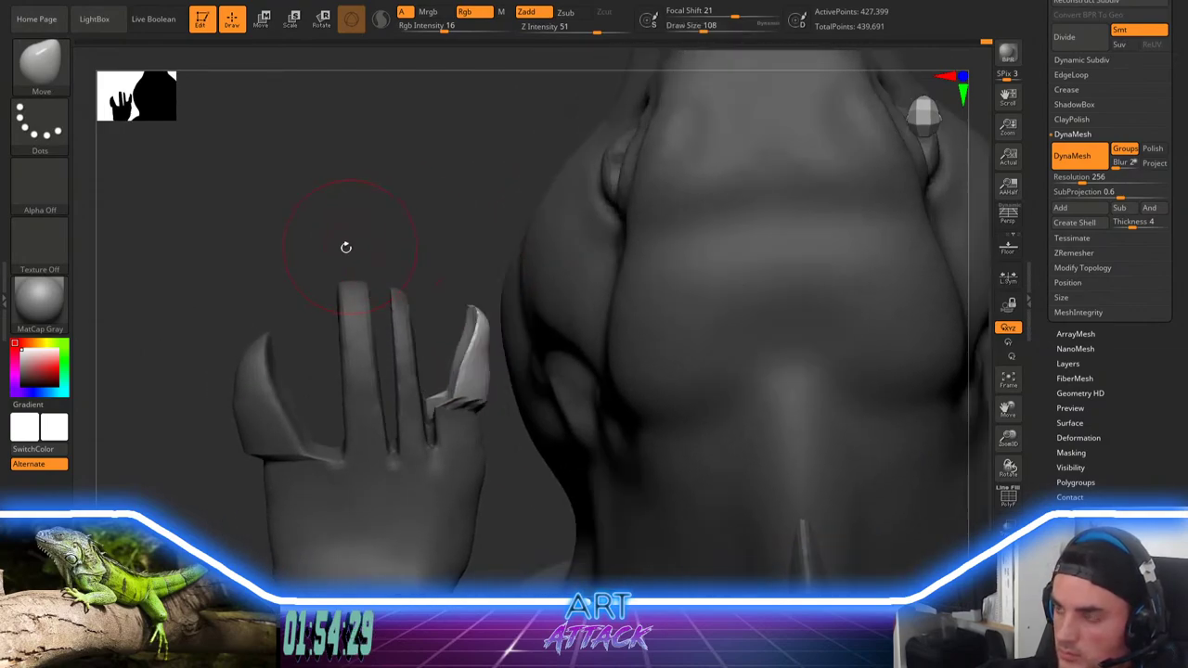
Step: Mask the wide middle toe of the front foot, invert the mask and bend that toe away from its neighbour at draw size 257
{"action": "left_click_drag", "start_coordinate": [316, 234], "coordinate": [388, 438], "text": "ctrl"}
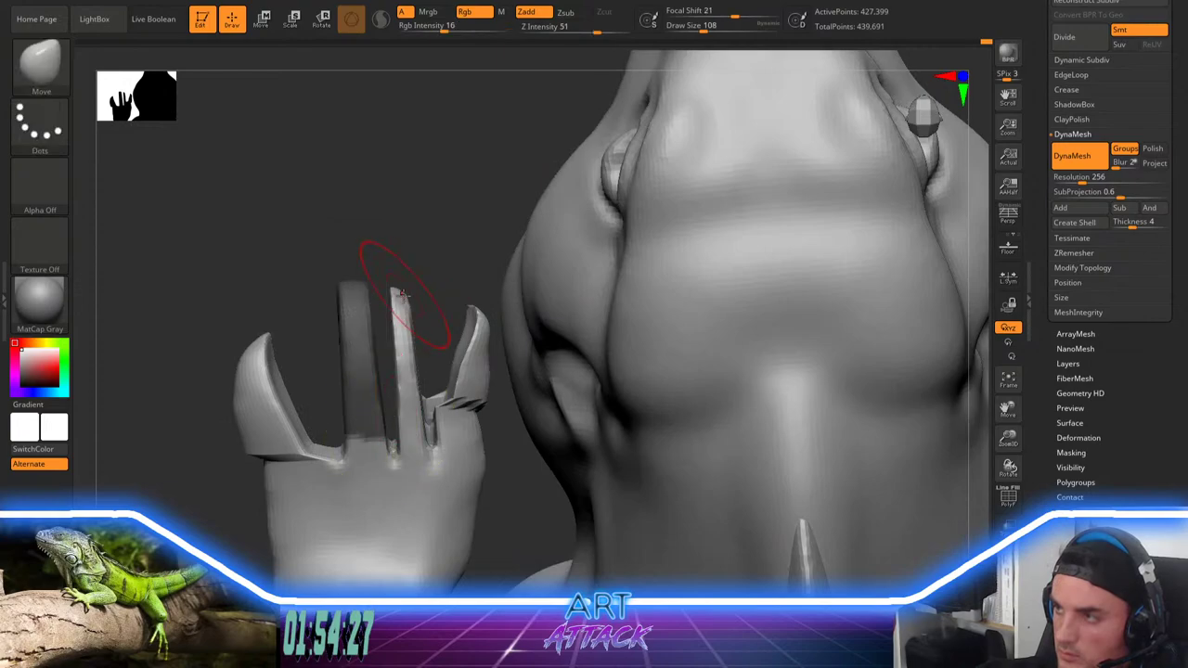
{"action": "key", "text": "w"}
{"action": "key", "text": "q"}
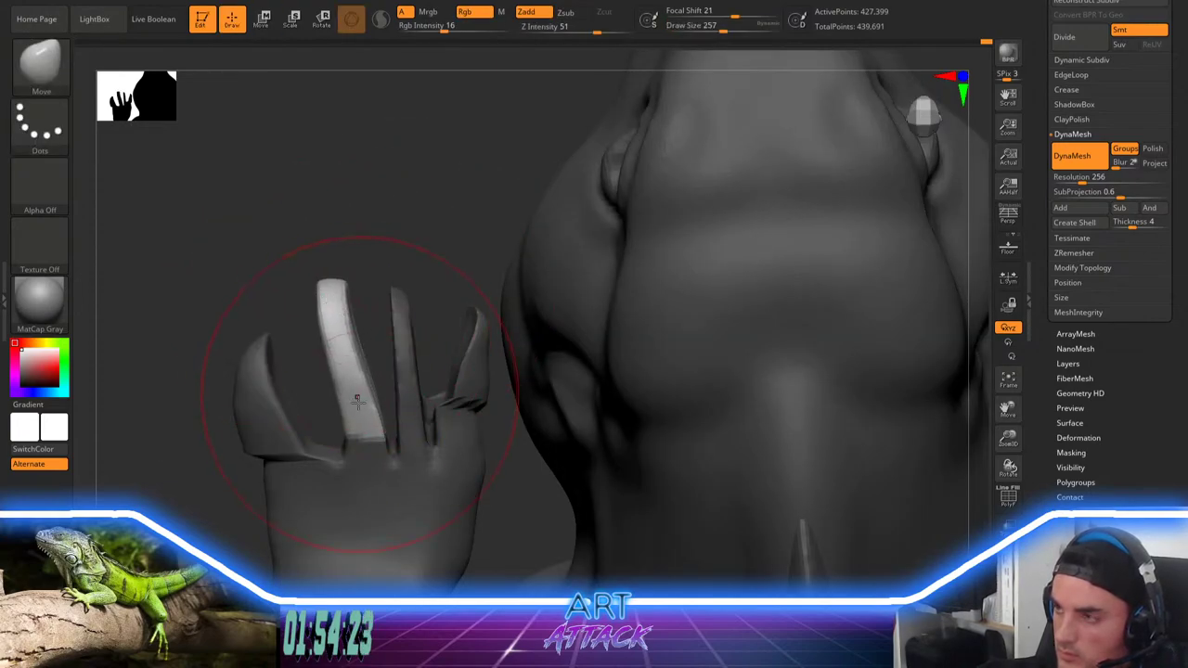
{"action": "mouse_move", "coordinate": [406, 240]}
{"action": "left_mouse_down"}
{"action": "mouse_move", "coordinate": [387, 222]}
{"action": "mouse_move", "coordinate": [384, 233]}
{"action": "mouse_move", "coordinate": [318, 233]}
{"action": "mouse_move", "coordinate": [578, 213]}
{"action": "mouse_move", "coordinate": [560, 291]}
{"action": "mouse_move", "coordinate": [561, 195]}
{"action": "left_mouse_up"}
{"action": "key", "text": "s"}
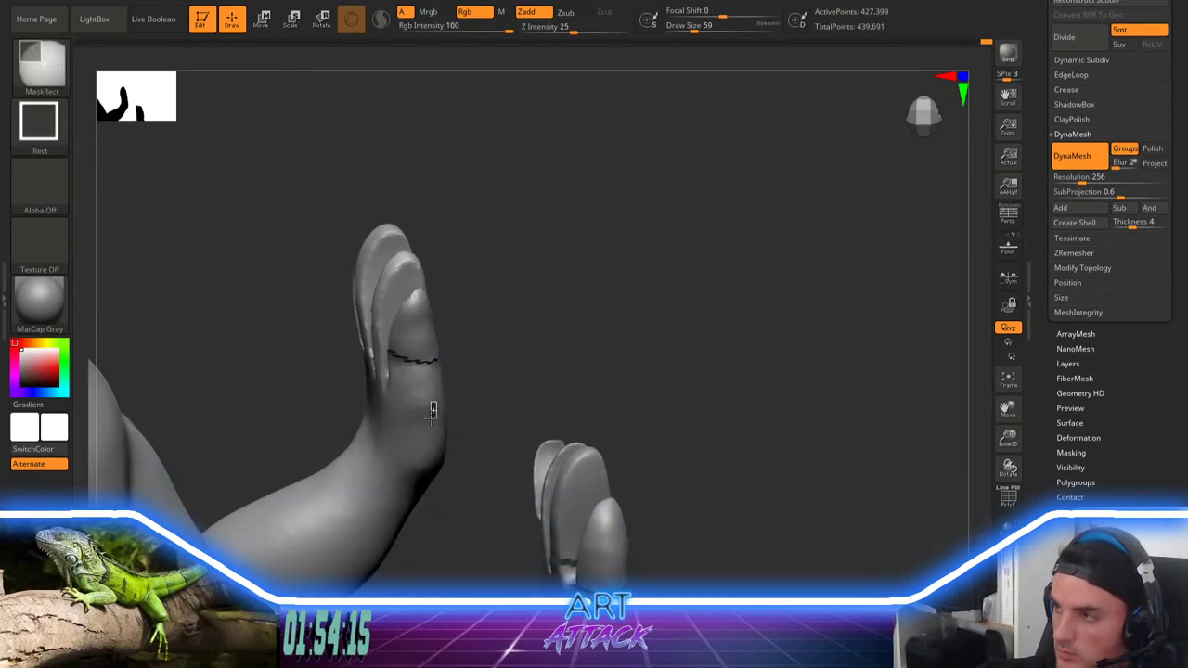
Step: Paint a small mask spot on the palm's side below the innermost toe, hide the interface panels and close LightBox
{"action": "left_click_drag", "start_coordinate": [431, 419], "coordinate": [423, 417], "text": "ctrl"}
{"action": "key", "text": "b"}
{"action": "key", "text": "m"}
{"action": "key", "text": "comma"}
{"action": "key", "text": "v"}
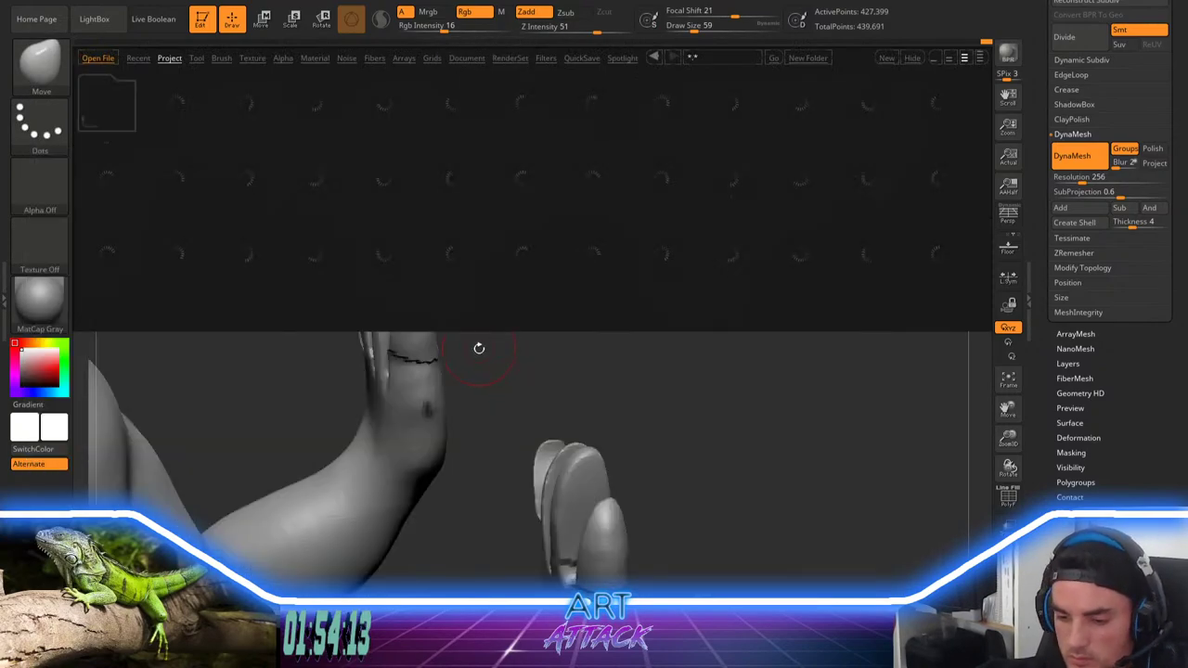
{"action": "key", "text": "b"}
{"action": "key", "text": "m"}
{"action": "key", "text": "p"}
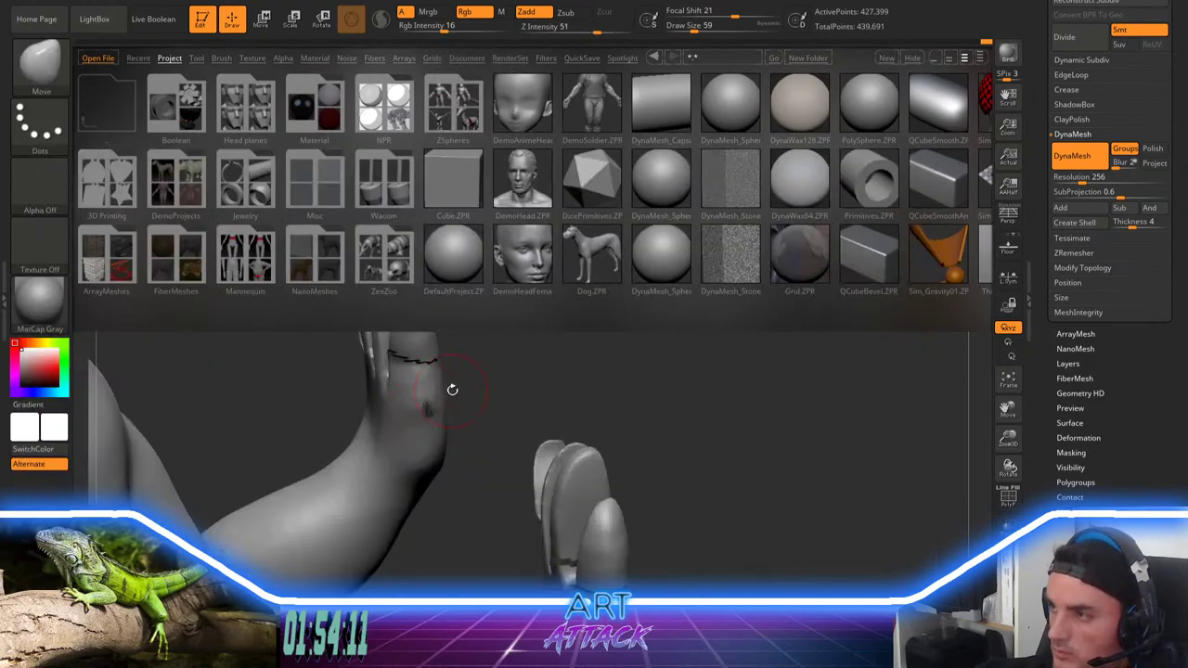
{"action": "key", "text": "Tab"}
{"action": "key", "text": "Tab"}
{"action": "key", "text": "Tab"}
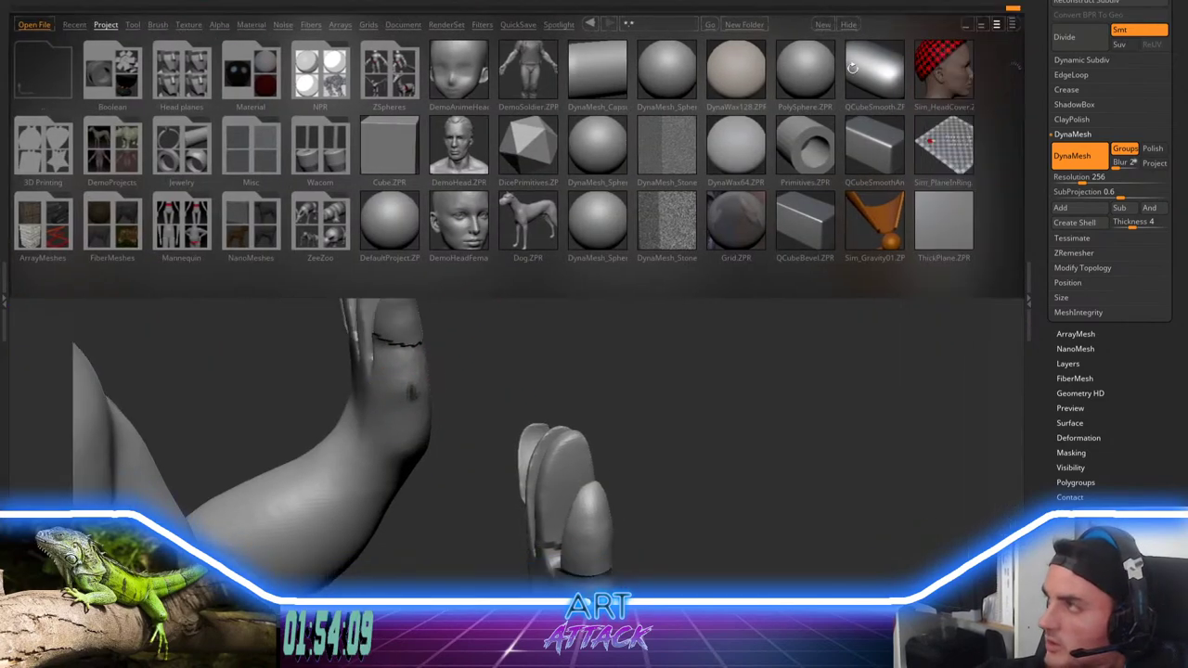
{"action": "left_click", "coordinate": [848, 27]}
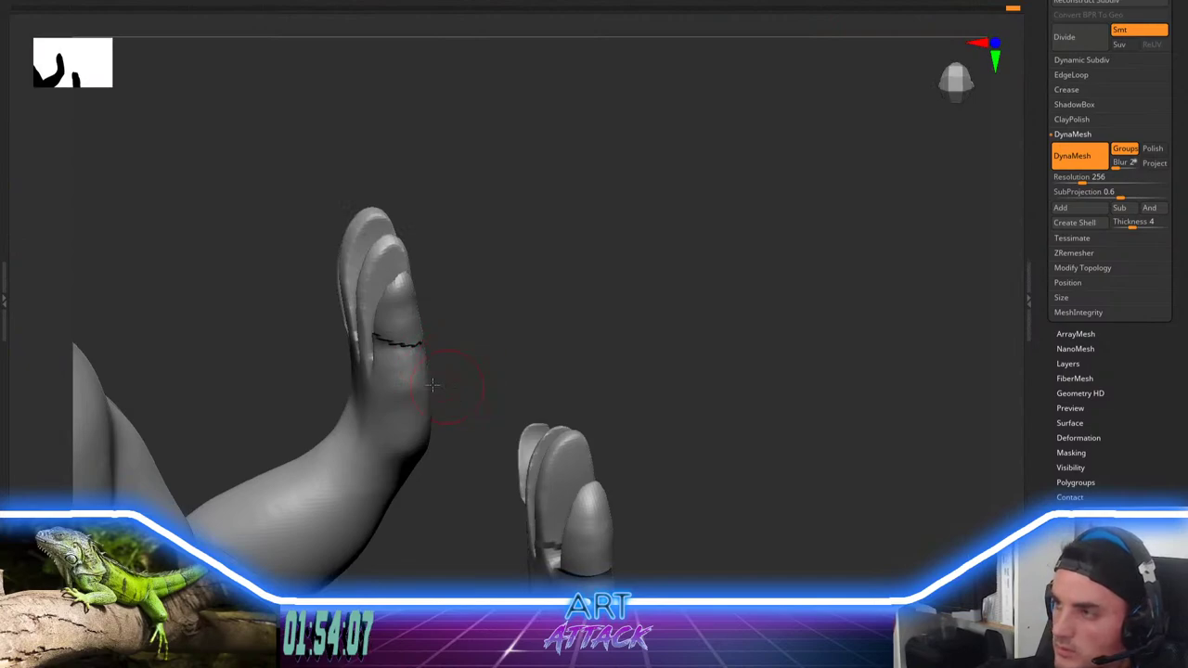
Step: Enlarge the mask spot below the innermost toe, invert the mask and pull out a thumb-like fifth toe with the Move brush
{"action": "left_click_drag", "start_coordinate": [412, 394], "coordinate": [409, 406], "text": "ctrl"}
{"action": "left_click", "coordinate": [510, 349], "text": "ctrl"}
{"action": "key", "text": "b"}
{"action": "key", "text": "m"}
{"action": "key", "text": "v"}
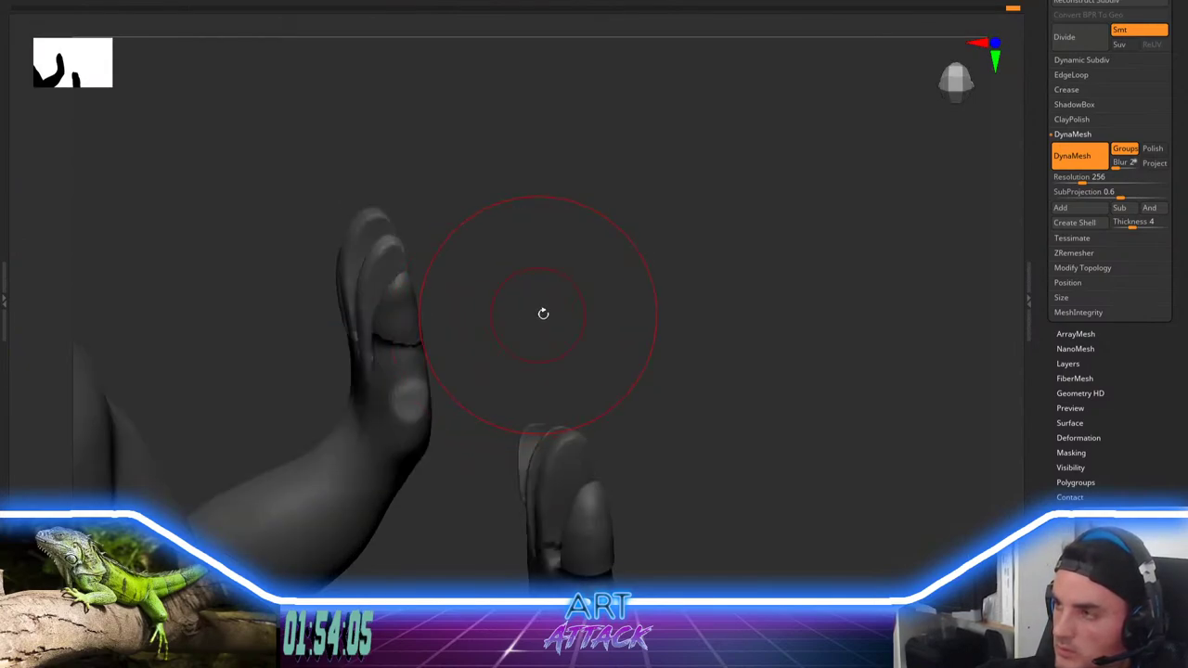
{"action": "left_click_drag", "start_coordinate": [485, 359], "coordinate": [425, 387]}
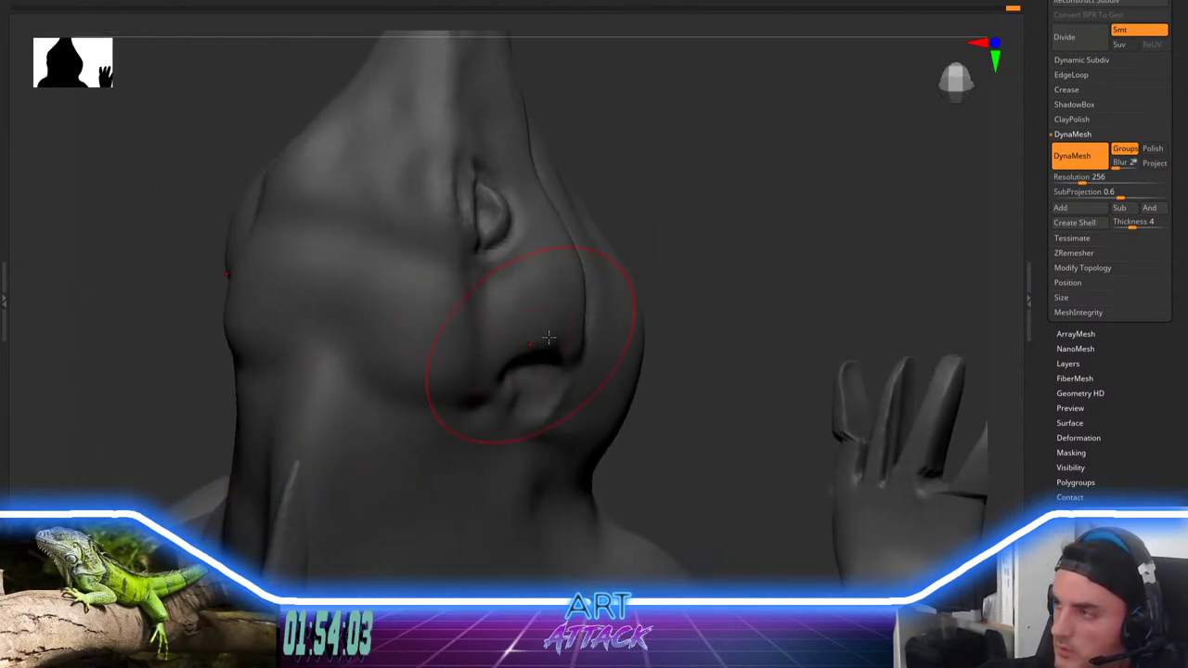
{"action": "left_click_drag", "start_coordinate": [837, 495], "coordinate": [743, 461]}
Step: Isolate the region of the front legs and feet by hiding the rest of the lizard
{"action": "mouse_move", "coordinate": [698, 320]}
{"action": "right_mouse_down"}
{"action": "mouse_move", "coordinate": [774, 305]}
{"action": "mouse_move", "coordinate": [796, 280]}
{"action": "mouse_move", "coordinate": [709, 154]}
{"action": "mouse_move", "coordinate": [830, 220]}
{"action": "right_mouse_up"}
{"action": "left_click_drag", "start_coordinate": [678, 223], "coordinate": [625, 334], "text": "ctrl+shift"}
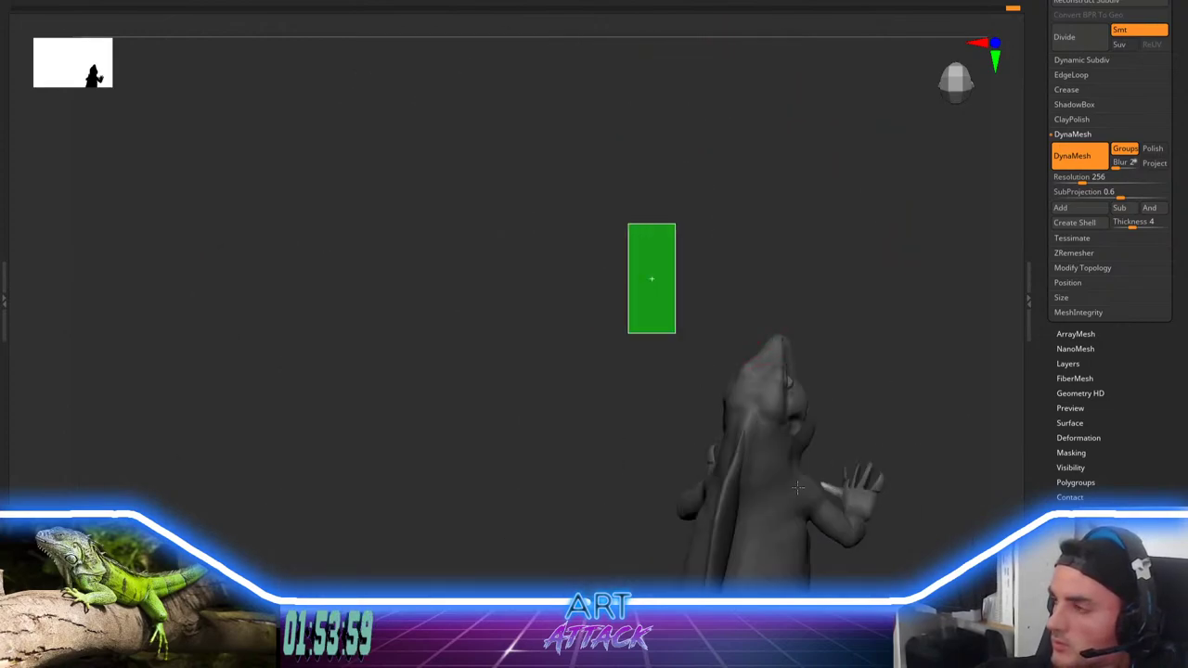
{"action": "mouse_move", "coordinate": [857, 268]}
{"action": "right_mouse_down"}
{"action": "mouse_move", "coordinate": [708, 231]}
{"action": "mouse_move", "coordinate": [691, 371]}
{"action": "right_mouse_up"}
{"action": "left_click_drag", "start_coordinate": [666, 212], "coordinate": [1012, 425], "text": "ctrl+shift"}
{"action": "right_click_drag", "start_coordinate": [546, 393], "coordinate": [487, 307], "text": "alt"}
{"action": "mouse_move", "coordinate": [488, 307]}
{"action": "left_mouse_down"}
{"action": "mouse_move", "coordinate": [493, 429]}
{"action": "mouse_move", "coordinate": [507, 455]}
{"action": "mouse_move", "coordinate": [523, 315]}
{"action": "mouse_move", "coordinate": [508, 298]}
{"action": "left_mouse_up"}
{"action": "right_click_drag", "start_coordinate": [503, 352], "coordinate": [573, 458], "text": "ctrl"}
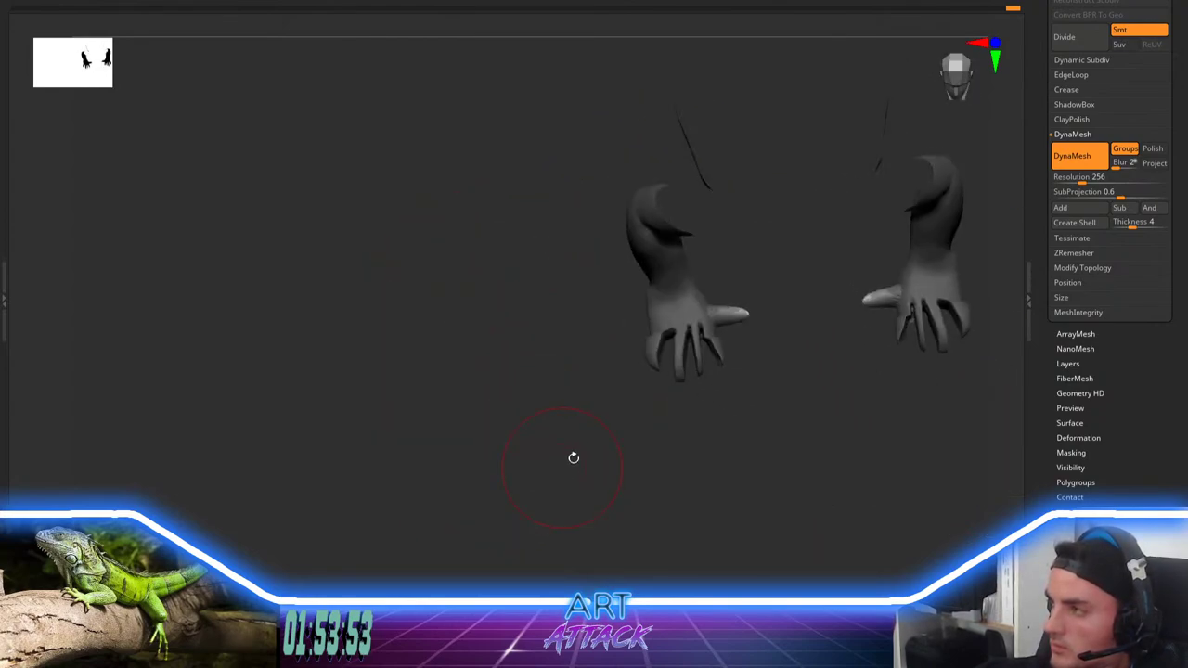
{"action": "right_click", "coordinate": [538, 461]}
Step: Clear the mask and reshape the thumb and its base where it joins the front foot
{"action": "left_click_drag", "start_coordinate": [747, 279], "coordinate": [780, 328], "text": "ctrl"}
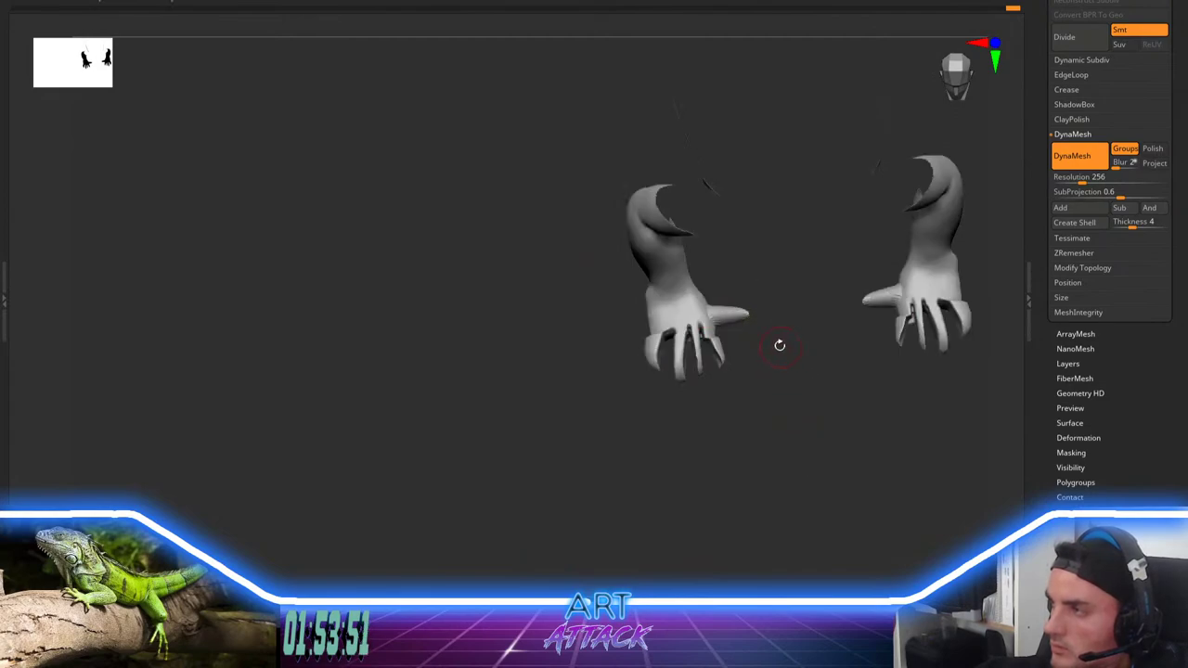
{"action": "right_click_drag", "start_coordinate": [779, 345], "coordinate": [766, 350], "text": "ctrl"}
{"action": "left_click_drag", "start_coordinate": [734, 322], "coordinate": [739, 295]}
{"action": "right_click_drag", "start_coordinate": [739, 295], "coordinate": [742, 299]}
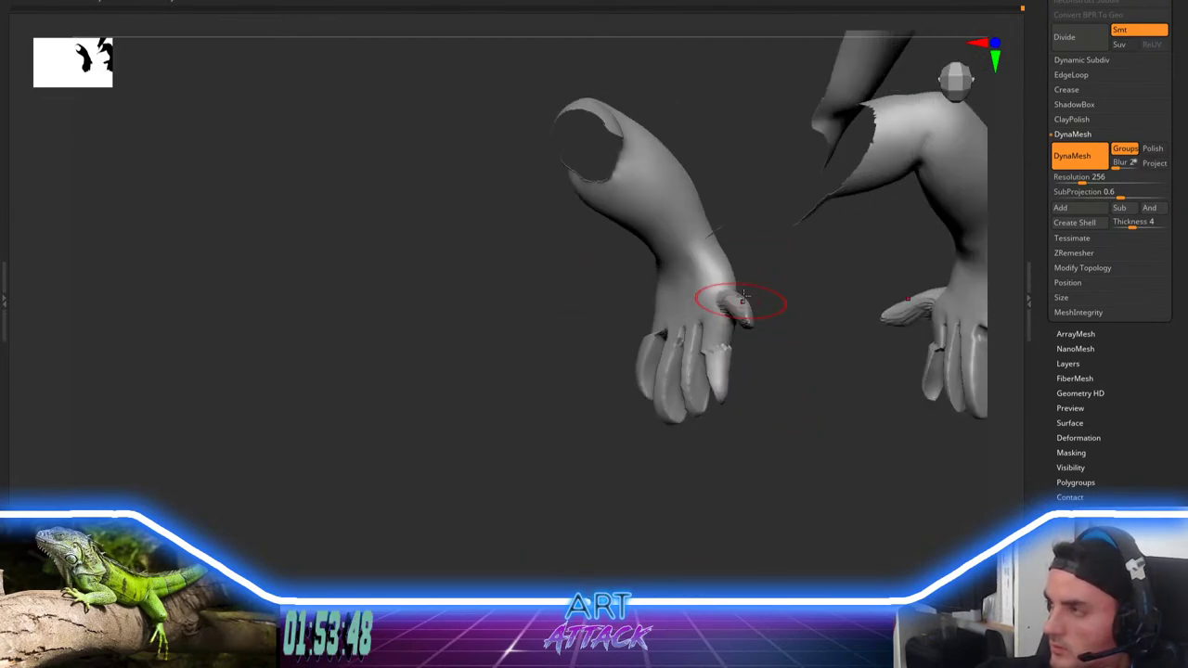
{"action": "left_click_drag", "start_coordinate": [743, 299], "coordinate": [741, 288]}
{"action": "mouse_move", "coordinate": [743, 286]}
{"action": "right_mouse_down"}
{"action": "mouse_move", "coordinate": [766, 299]}
{"action": "mouse_move", "coordinate": [753, 284]}
{"action": "right_mouse_up"}
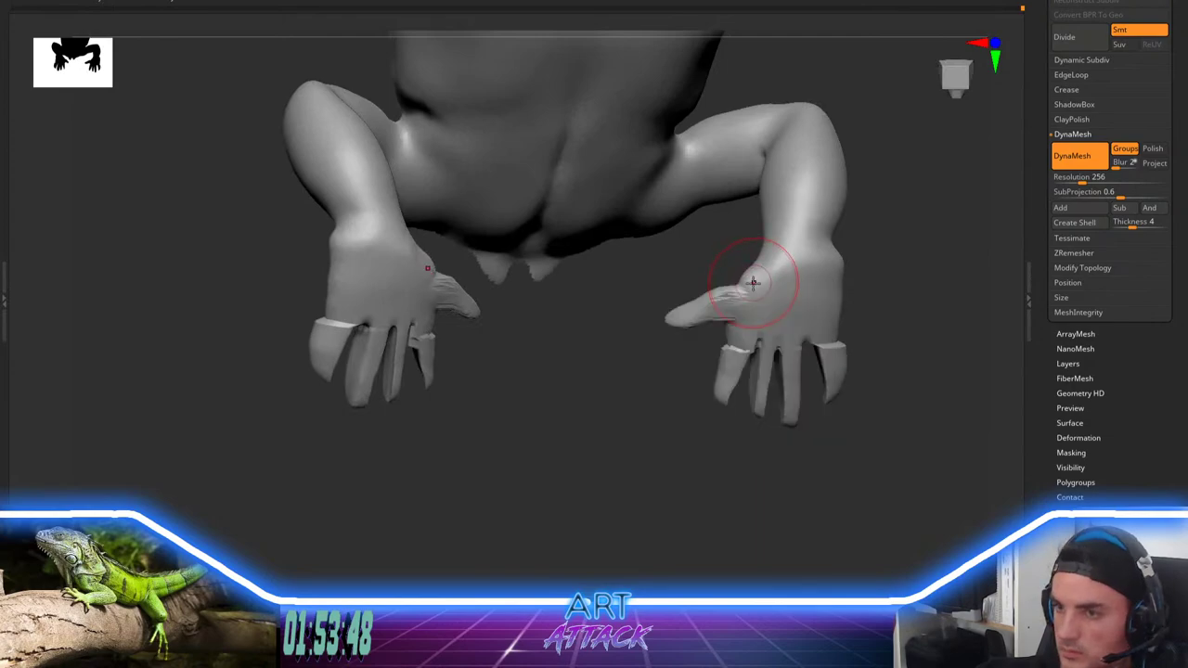
Step: Curve and lengthen the toes of the front feet and slim the outermost toe
{"action": "left_click_drag", "start_coordinate": [731, 336], "coordinate": [736, 339]}
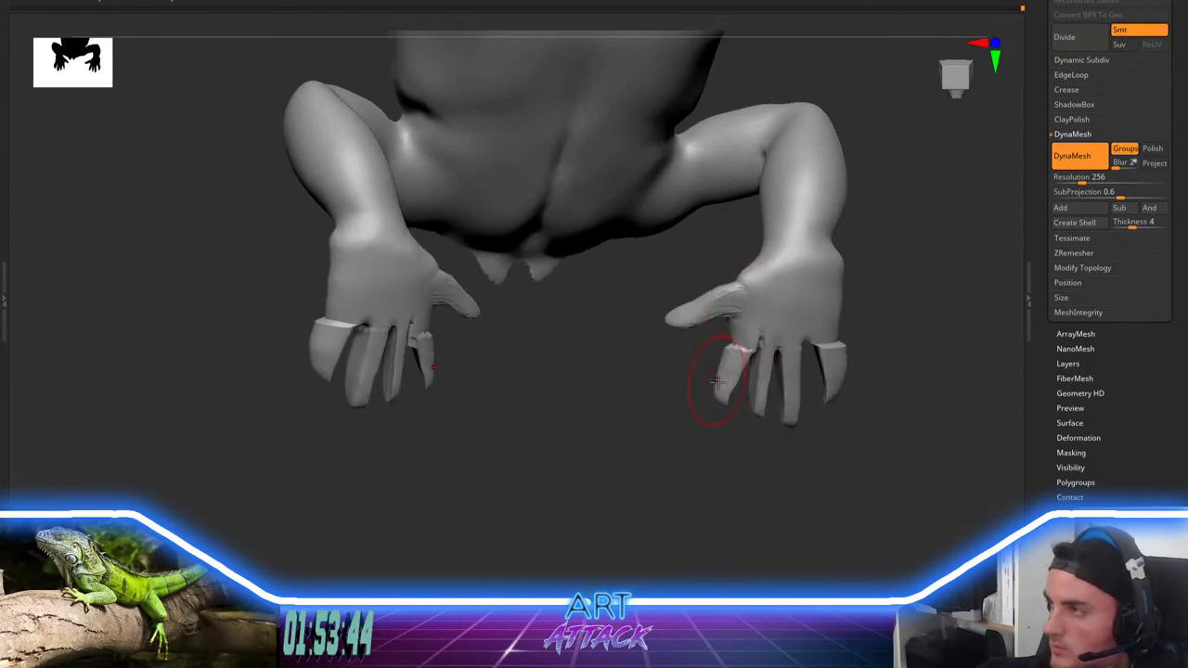
{"action": "right_click_drag", "start_coordinate": [720, 409], "coordinate": [785, 405]}
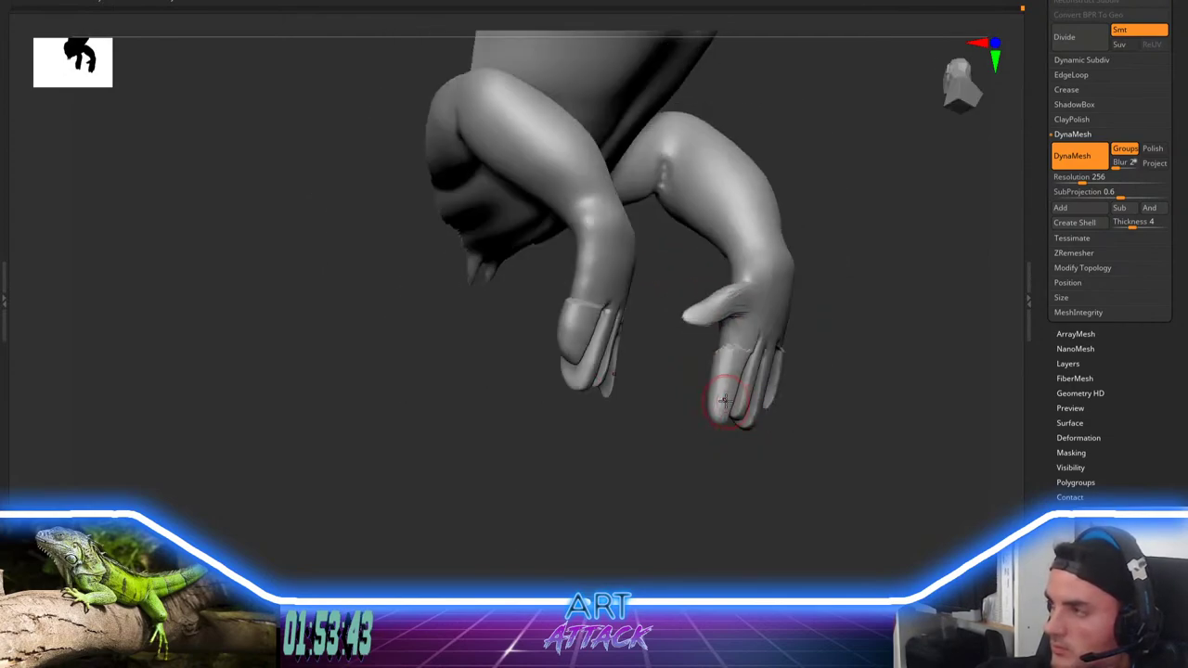
{"action": "mouse_move", "coordinate": [725, 397]}
{"action": "left_mouse_down"}
{"action": "mouse_move", "coordinate": [709, 394]}
{"action": "mouse_move", "coordinate": [743, 411]}
{"action": "left_mouse_up"}
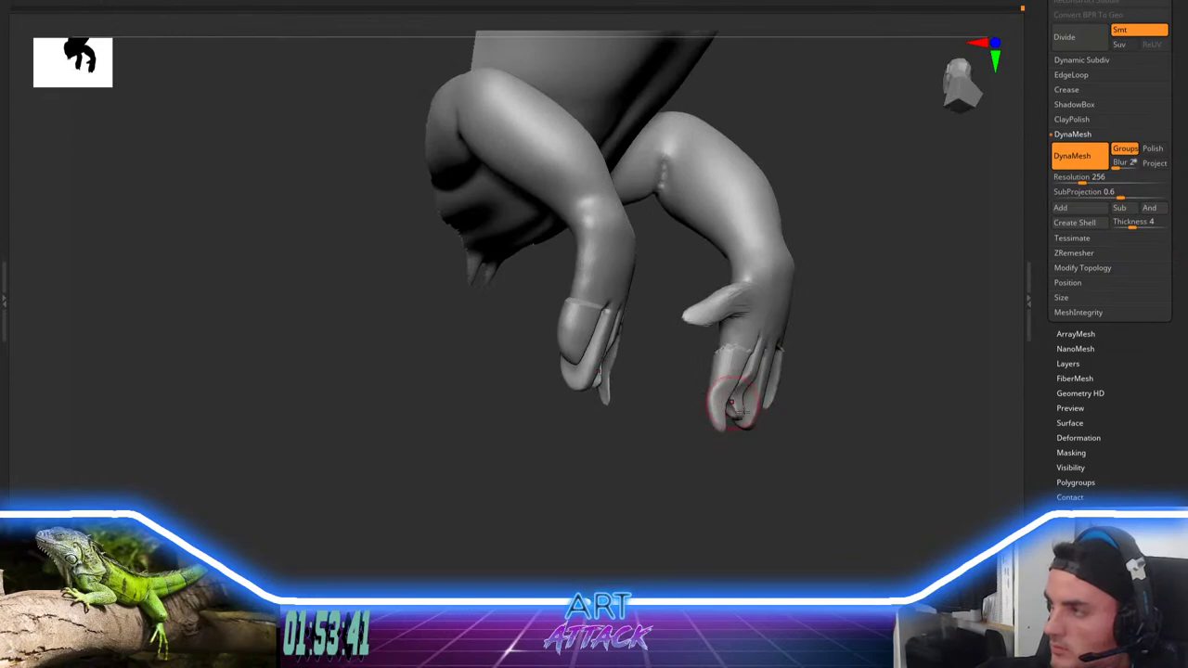
{"action": "right_click_drag", "start_coordinate": [733, 436], "coordinate": [674, 432]}
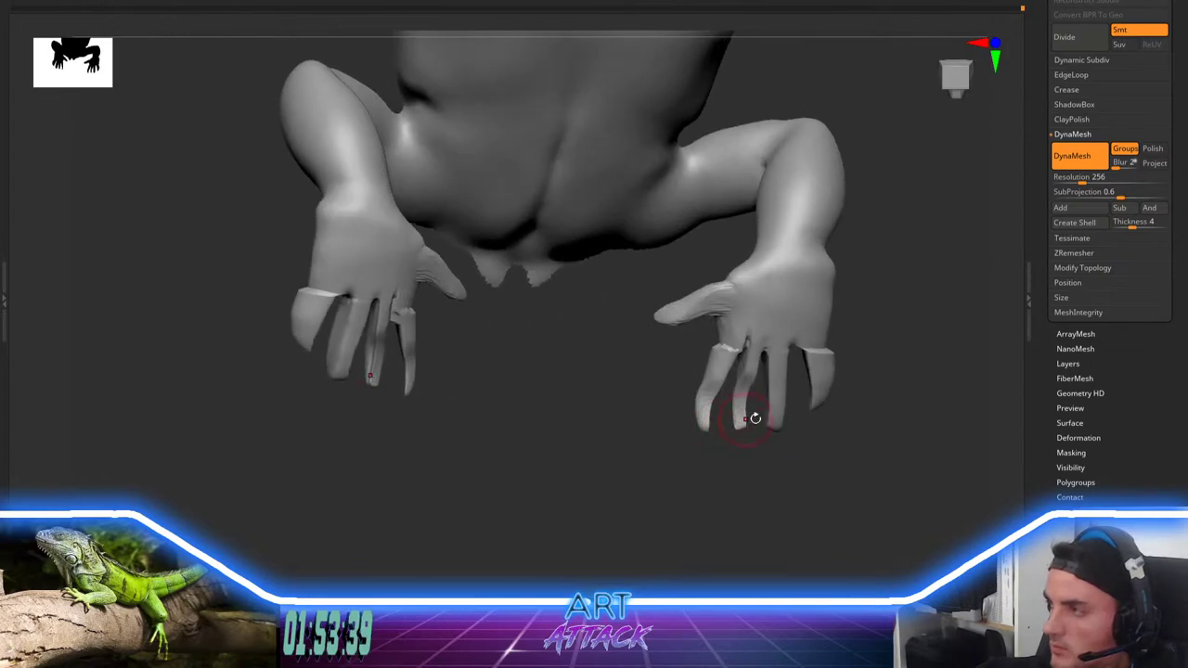
{"action": "right_click_drag", "start_coordinate": [770, 398], "coordinate": [835, 385]}
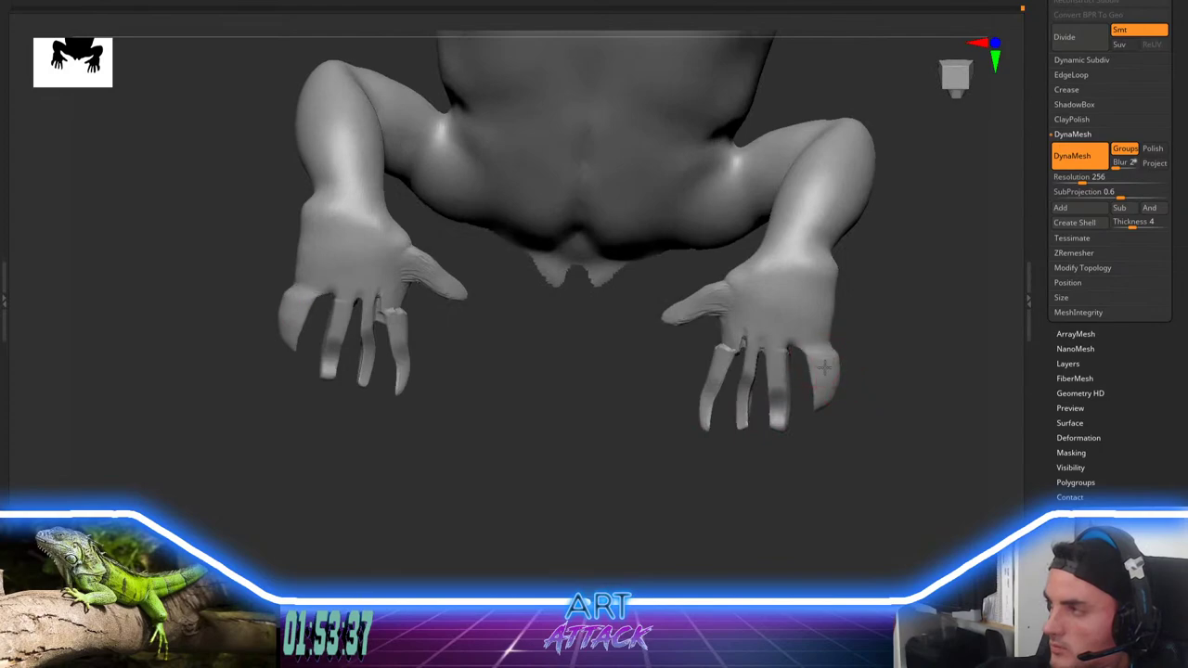
{"action": "mouse_move", "coordinate": [819, 407]}
{"action": "left_mouse_down"}
{"action": "mouse_move", "coordinate": [843, 414]}
{"action": "mouse_move", "coordinate": [835, 406]}
{"action": "left_mouse_up"}
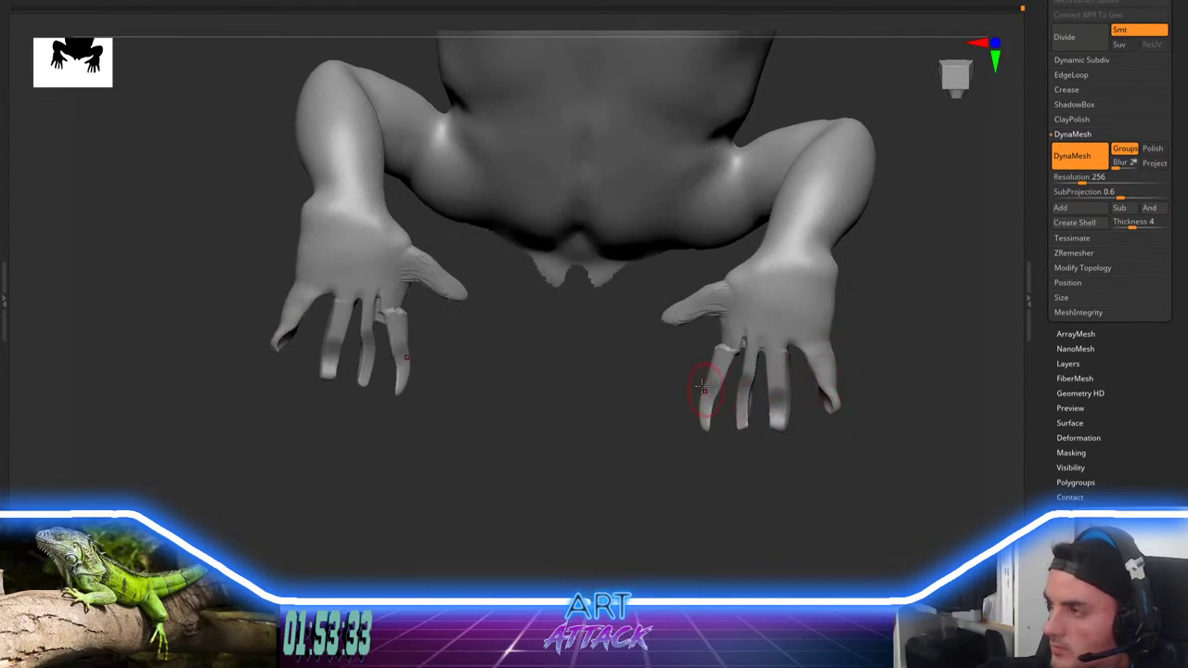
Step: Mask the long toe next to the thumb, invert the mask and bend the toe outward from the others
{"action": "left_click_drag", "start_coordinate": [693, 350], "coordinate": [673, 419], "text": "ctrl"}
{"action": "left_click", "coordinate": [660, 410], "text": "ctrl"}
{"action": "left_click_drag", "start_coordinate": [723, 368], "coordinate": [713, 362]}
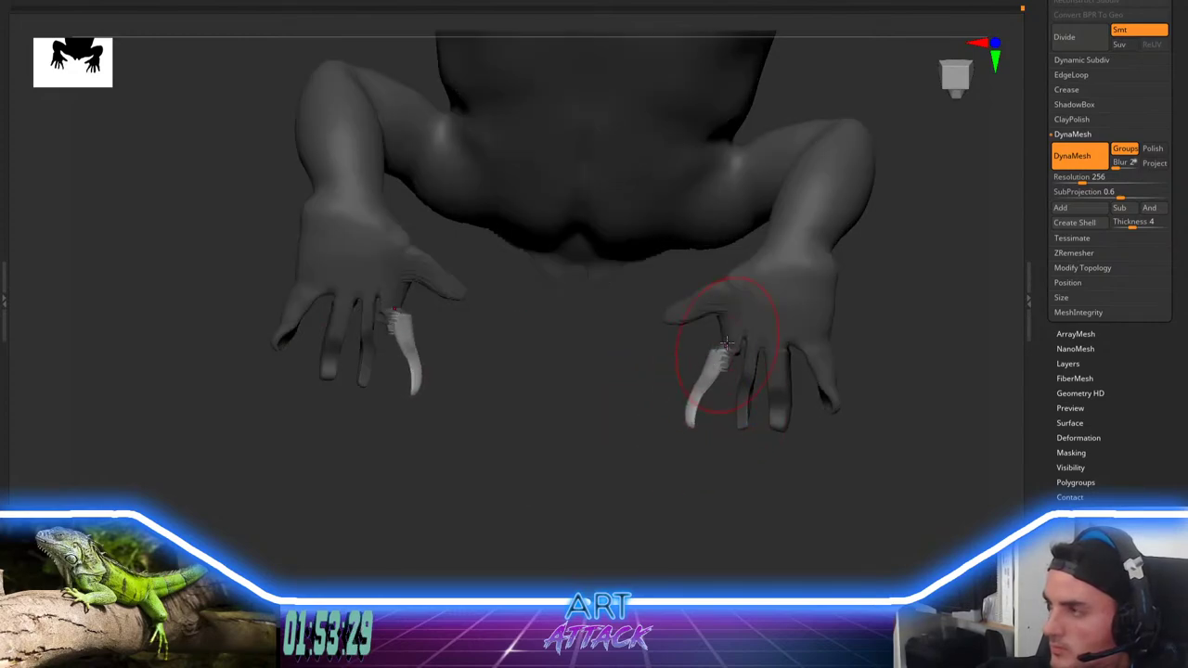
Step: Mask the toe next to the outermost one, invert the mask and bend its tip toward the outside of the foot
{"action": "left_click_drag", "start_coordinate": [770, 437], "coordinate": [795, 363], "text": "ctrl"}
{"action": "left_click", "coordinate": [805, 402], "text": "ctrl"}
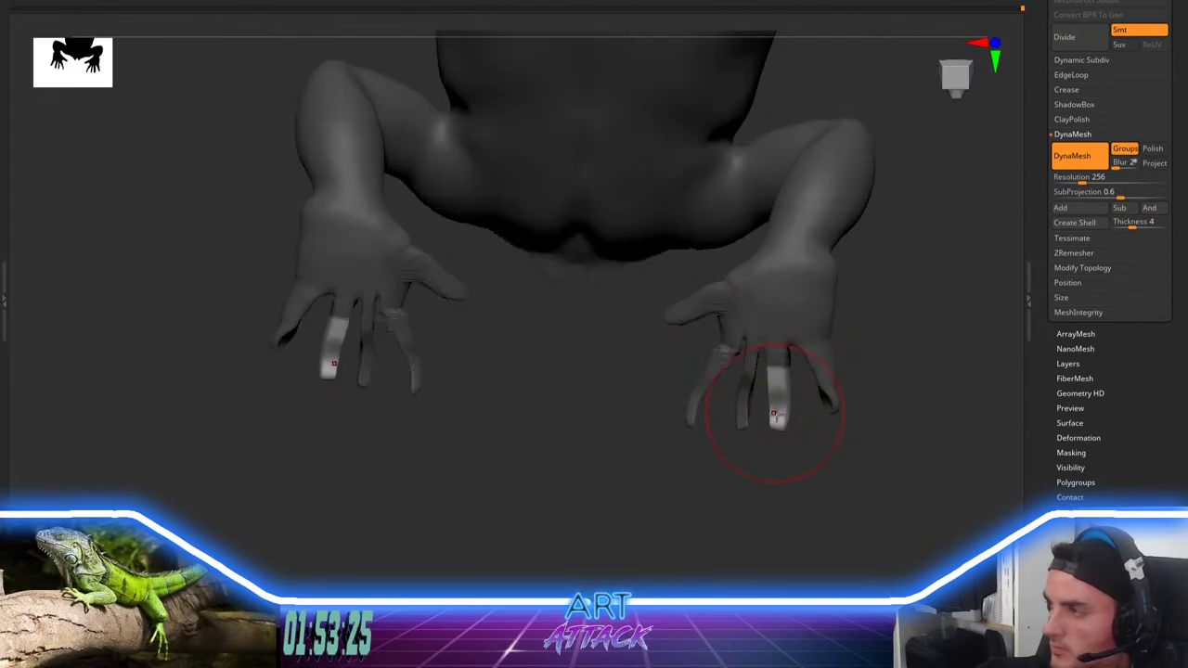
{"action": "mouse_move", "coordinate": [776, 414]}
{"action": "left_mouse_down"}
{"action": "mouse_move", "coordinate": [789, 413]}
{"action": "mouse_move", "coordinate": [791, 429]}
{"action": "left_mouse_up"}
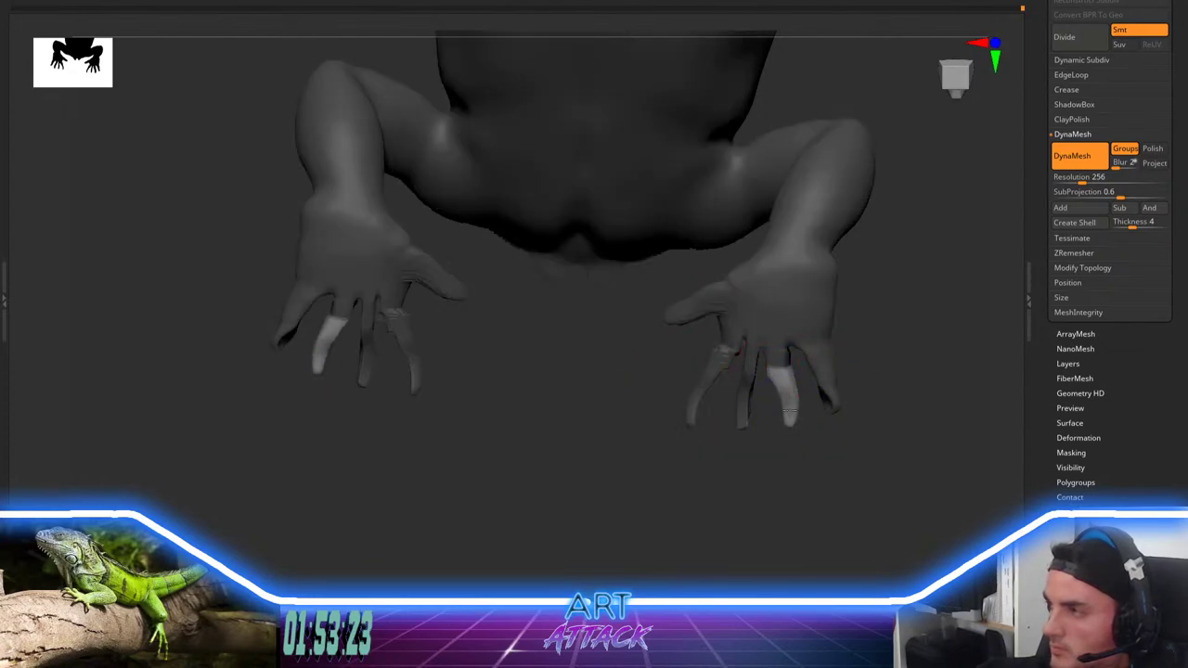
Step: Pull the tips of the middle toes of the front foot forward to lengthen and spread them
{"action": "mouse_move", "coordinate": [768, 505]}
{"action": "left_mouse_down"}
{"action": "mouse_move", "coordinate": [679, 496]}
{"action": "mouse_move", "coordinate": [697, 478]}
{"action": "mouse_move", "coordinate": [697, 502]}
{"action": "mouse_move", "coordinate": [605, 385]}
{"action": "mouse_move", "coordinate": [600, 395]}
{"action": "mouse_move", "coordinate": [631, 428]}
{"action": "mouse_move", "coordinate": [649, 426]}
{"action": "left_mouse_up"}
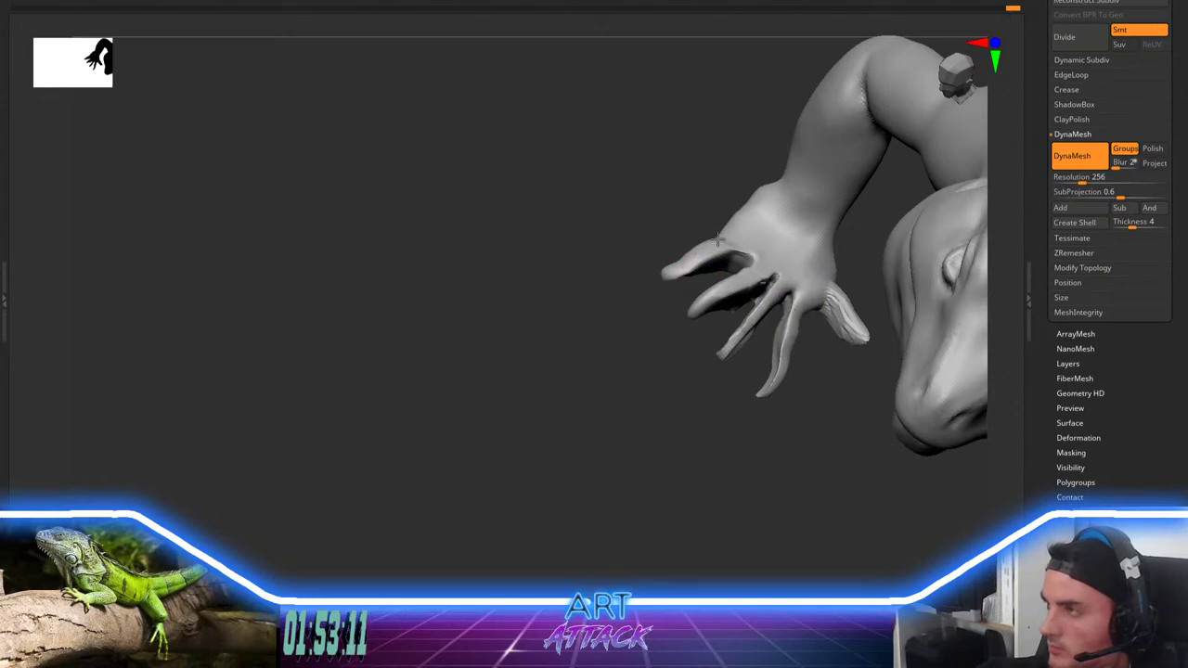
{"action": "key", "text": "space"}
{"action": "left_click_drag", "start_coordinate": [685, 382], "coordinate": [676, 392]}
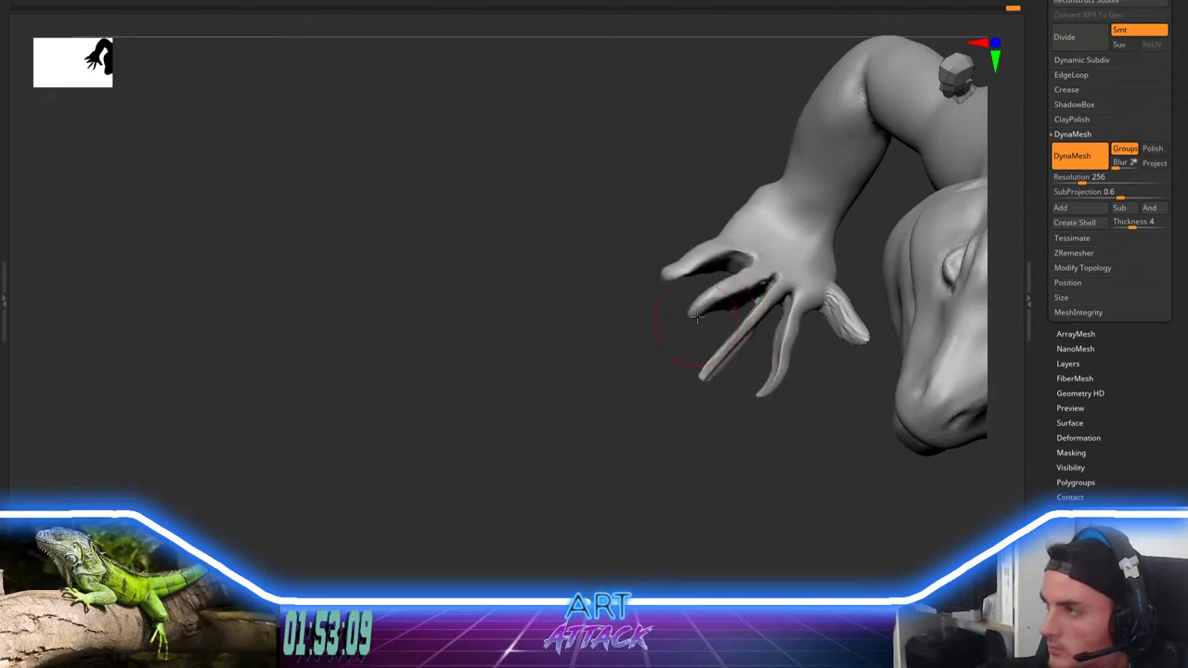
{"action": "left_click_drag", "start_coordinate": [694, 312], "coordinate": [616, 339]}
{"action": "mouse_move", "coordinate": [614, 389]}
{"action": "left_mouse_down", "text": "alt"}
{"action": "mouse_move", "coordinate": [564, 284]}
{"action": "mouse_move", "coordinate": [597, 432]}
{"action": "mouse_move", "coordinate": [513, 356]}
{"action": "left_mouse_up", "text": "alt"}
Step: Thicken the thin toes of the front foot with the Inflat brush at draw size 39 and a raised Z Intensity
{"action": "key", "text": "space"}
{"action": "key", "text": "s"}
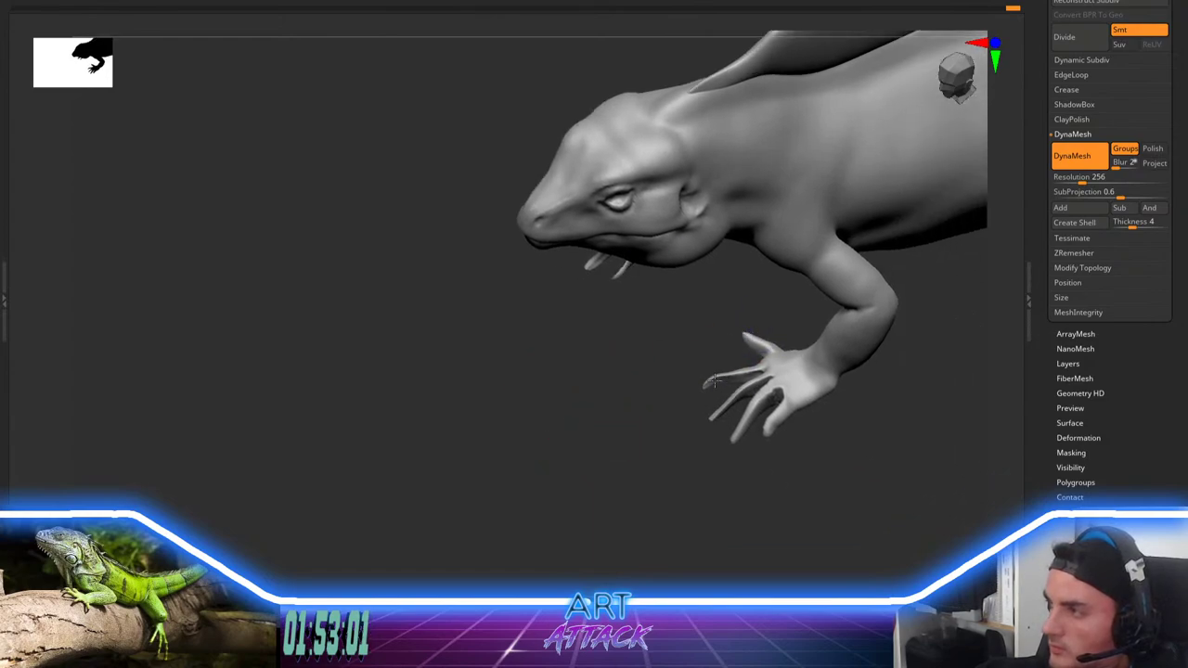
{"action": "left_click_drag", "start_coordinate": [656, 384], "coordinate": [676, 424], "text": "alt"}
{"action": "key", "text": "b"}
{"action": "key", "text": "m"}
{"action": "key", "text": "v"}
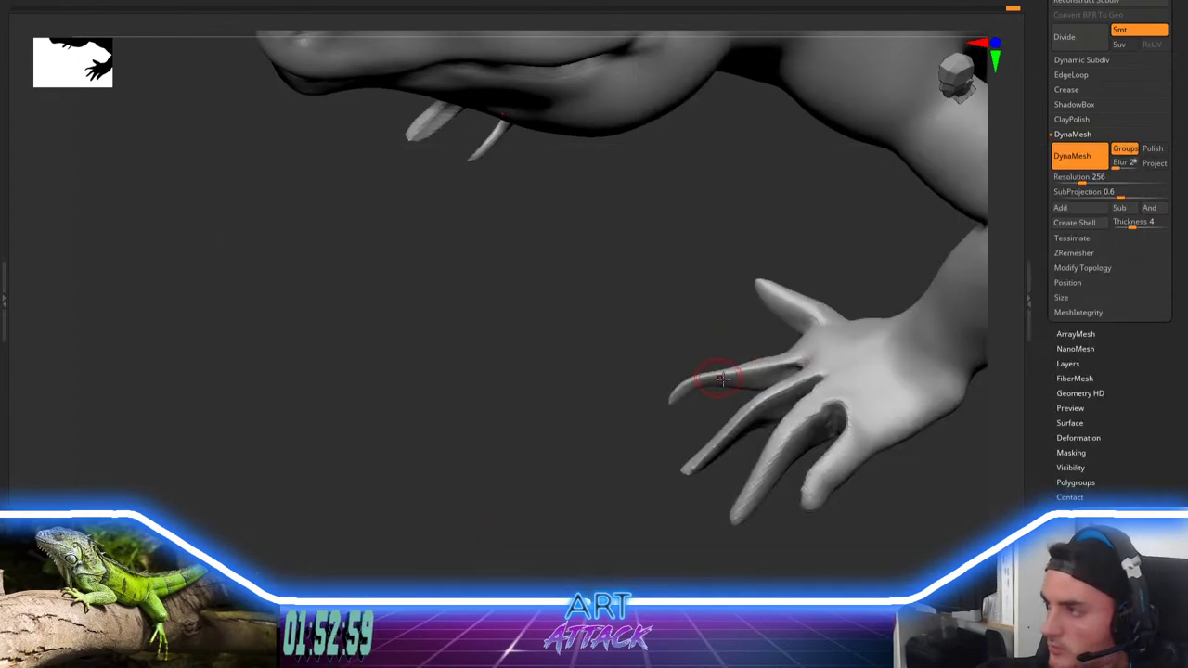
{"action": "left_click_drag", "start_coordinate": [709, 382], "coordinate": [677, 385]}
{"action": "key", "text": "space"}
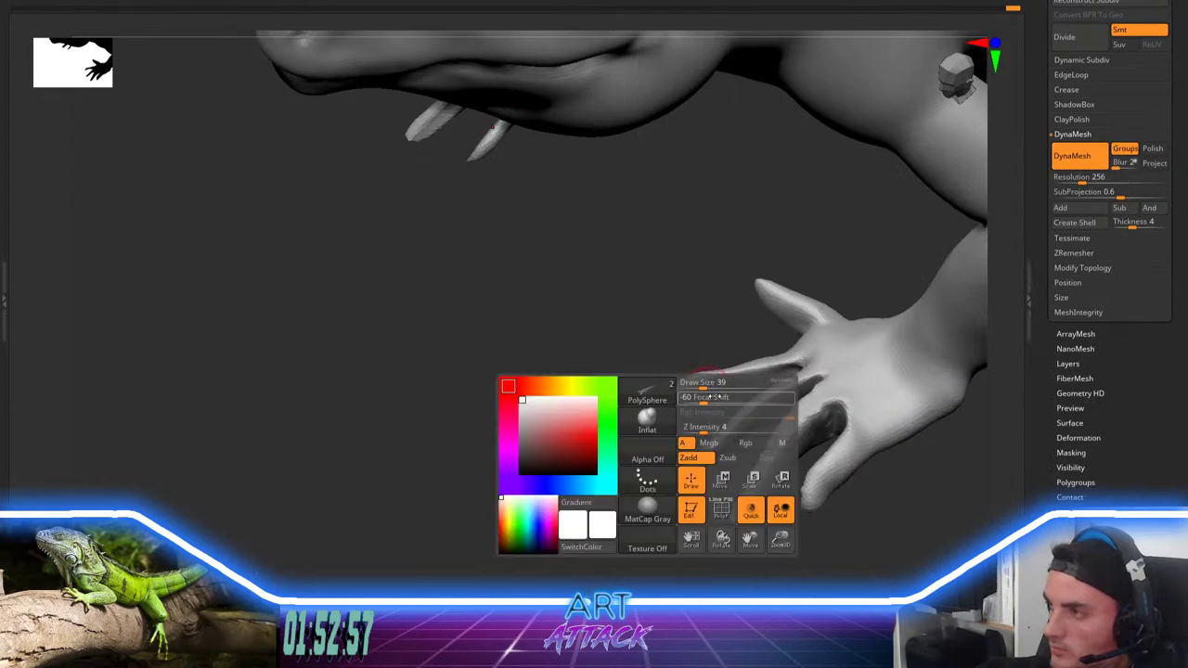
{"action": "left_click_drag", "start_coordinate": [720, 428], "coordinate": [751, 428]}
{"action": "left_click_drag", "start_coordinate": [736, 376], "coordinate": [670, 393]}
{"action": "left_click_drag", "start_coordinate": [649, 344], "coordinate": [652, 434]}
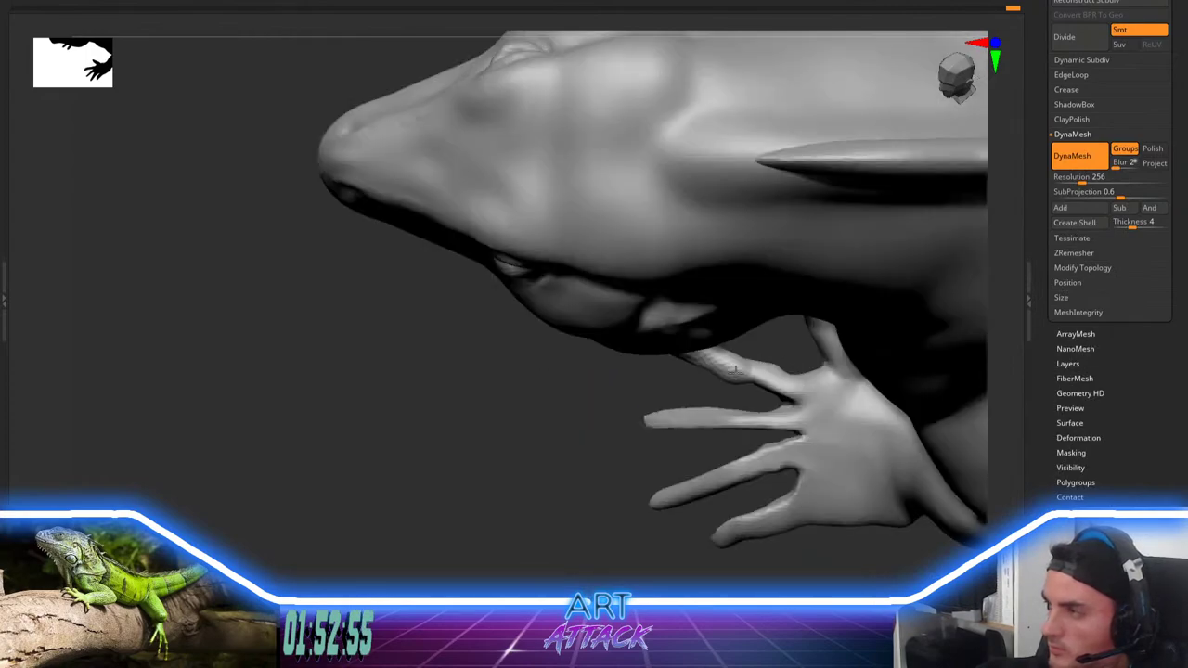
{"action": "left_click_drag", "start_coordinate": [733, 415], "coordinate": [667, 418]}
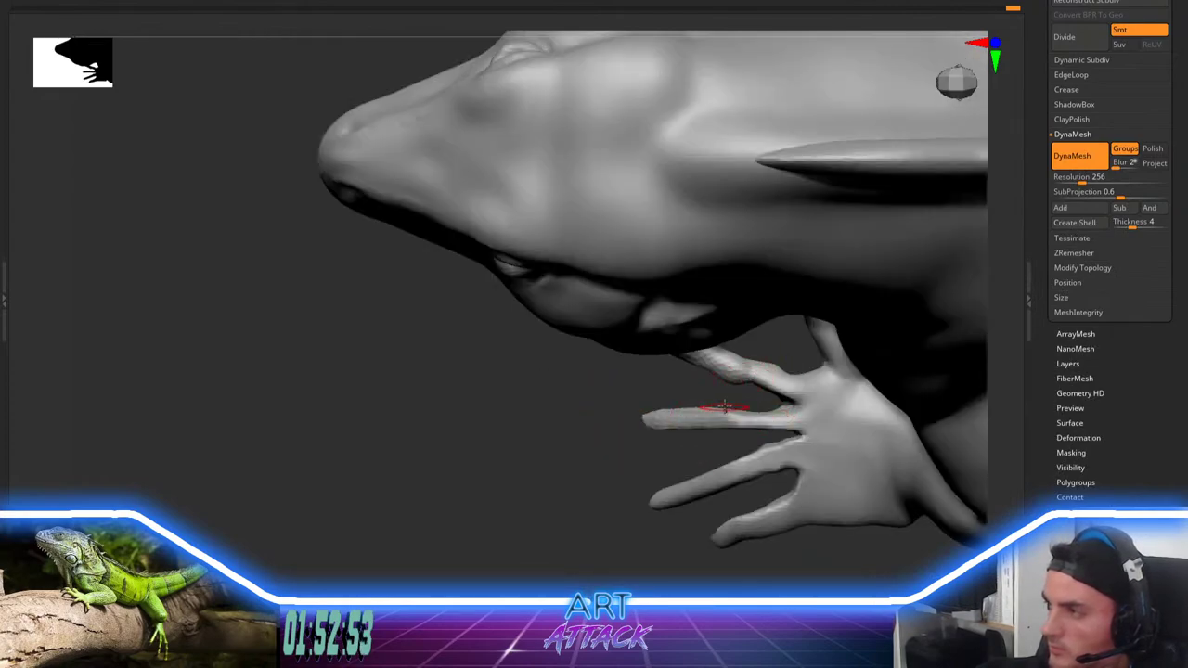
Step: Examine the lizard's overall pose and the shape of its hind leg and foot from several sides
{"action": "left_click_drag", "start_coordinate": [598, 475], "coordinate": [566, 408], "text": "alt"}
{"action": "left_click_drag", "start_coordinate": [561, 418], "coordinate": [517, 337]}
{"action": "mouse_move", "coordinate": [517, 384]}
{"action": "left_mouse_down", "text": "alt"}
{"action": "mouse_move", "coordinate": [548, 422]}
{"action": "mouse_move", "coordinate": [513, 376]}
{"action": "left_mouse_up", "text": "alt"}
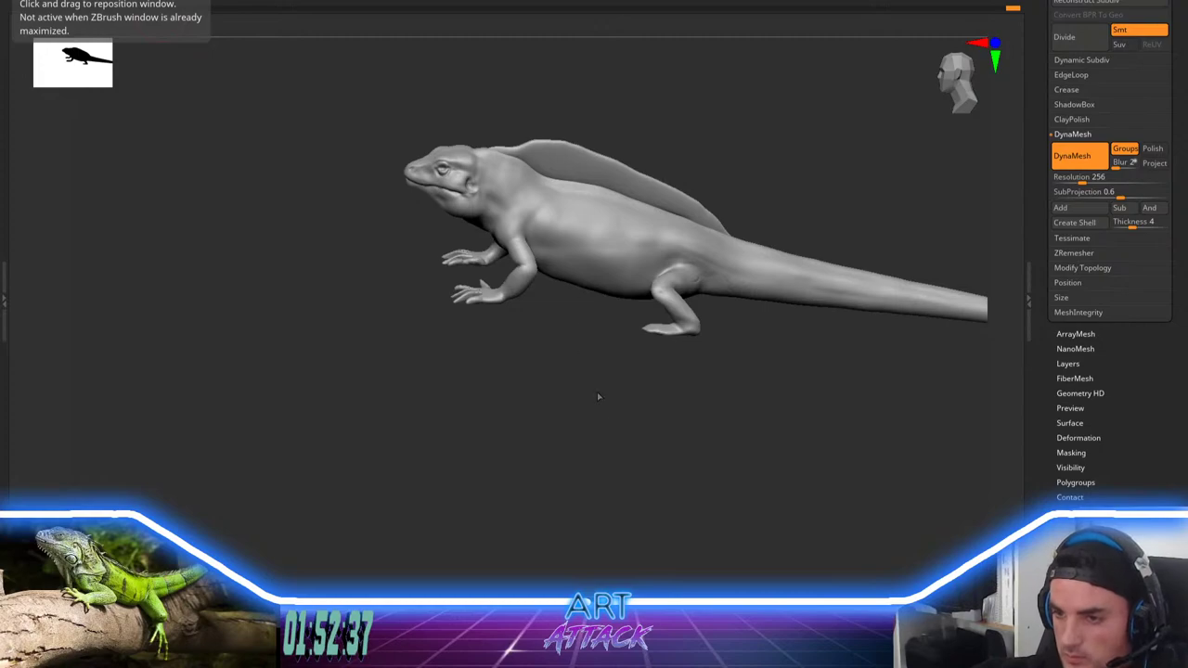
{"action": "left_click_drag", "start_coordinate": [597, 396], "coordinate": [462, 366]}
{"action": "left_click_drag", "start_coordinate": [560, 342], "coordinate": [607, 440], "text": "alt"}
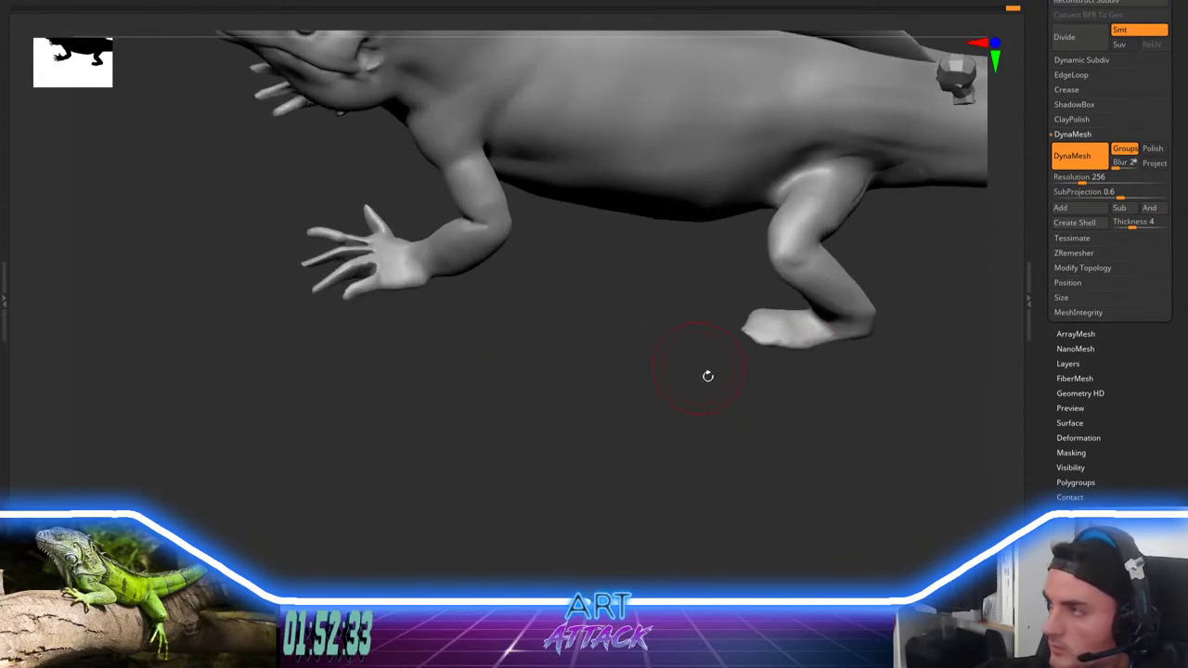
{"action": "left_click_drag", "start_coordinate": [708, 377], "coordinate": [558, 364], "text": "alt"}
{"action": "left_click_drag", "start_coordinate": [684, 334], "coordinate": [676, 347]}
{"action": "left_click_drag", "start_coordinate": [594, 352], "coordinate": [610, 379]}
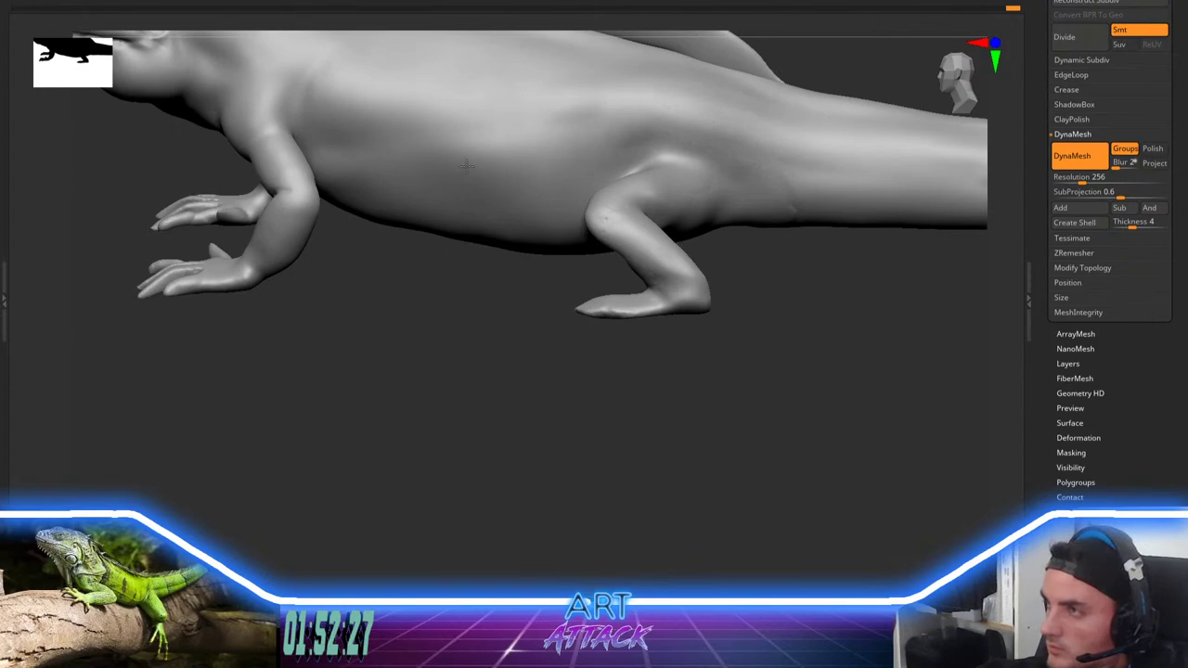
Step: Isolate the lower hind leg, and hide the upper part so that only the foot area stays in view
{"action": "left_click_drag", "start_coordinate": [570, 358], "coordinate": [578, 395]}
{"action": "left_click_drag", "start_coordinate": [505, 378], "coordinate": [793, 257], "text": "ctrl"}
{"action": "left_click_drag", "start_coordinate": [766, 303], "coordinate": [633, 238]}
{"action": "key", "text": "space"}
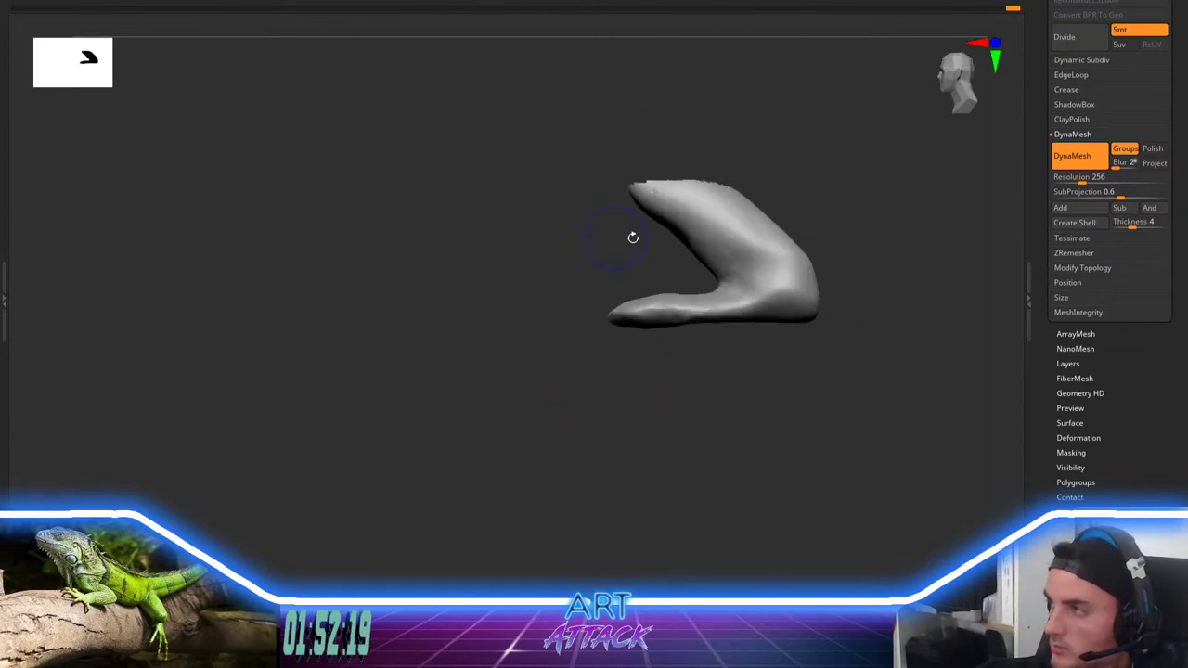
{"action": "left_click_drag", "start_coordinate": [819, 129], "coordinate": [564, 274], "text": "ctrl+alt+shift"}
{"action": "mouse_move", "coordinate": [504, 295]}
{"action": "left_mouse_down"}
{"action": "mouse_move", "coordinate": [515, 382]}
{"action": "mouse_move", "coordinate": [595, 306]}
{"action": "mouse_move", "coordinate": [684, 283]}
{"action": "left_mouse_up"}
{"action": "right_click", "coordinate": [543, 375]}
{"action": "left_click_drag", "start_coordinate": [589, 343], "coordinate": [752, 388]}
{"action": "left_click_drag", "start_coordinate": [588, 364], "coordinate": [1012, 477]}
{"action": "left_click_drag", "start_coordinate": [704, 452], "coordinate": [635, 428], "text": "ctrl"}
{"action": "left_click_drag", "start_coordinate": [670, 328], "coordinate": [773, 299], "text": "ctrl"}
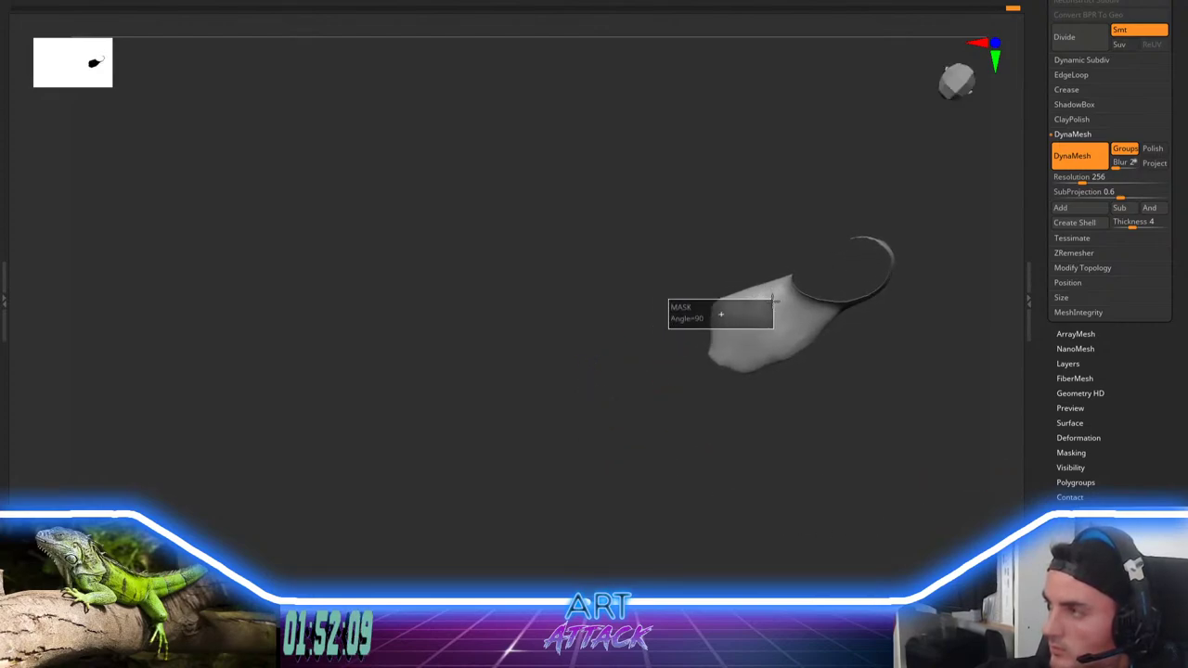
{"action": "left_click_drag", "start_coordinate": [611, 337], "coordinate": [492, 256]}
{"action": "left_click_drag", "start_coordinate": [584, 270], "coordinate": [616, 337], "text": "ctrl"}
{"action": "key", "text": "F1"}
{"action": "key", "text": "b"}
{"action": "key", "text": "c"}
{"action": "key", "text": "t"}
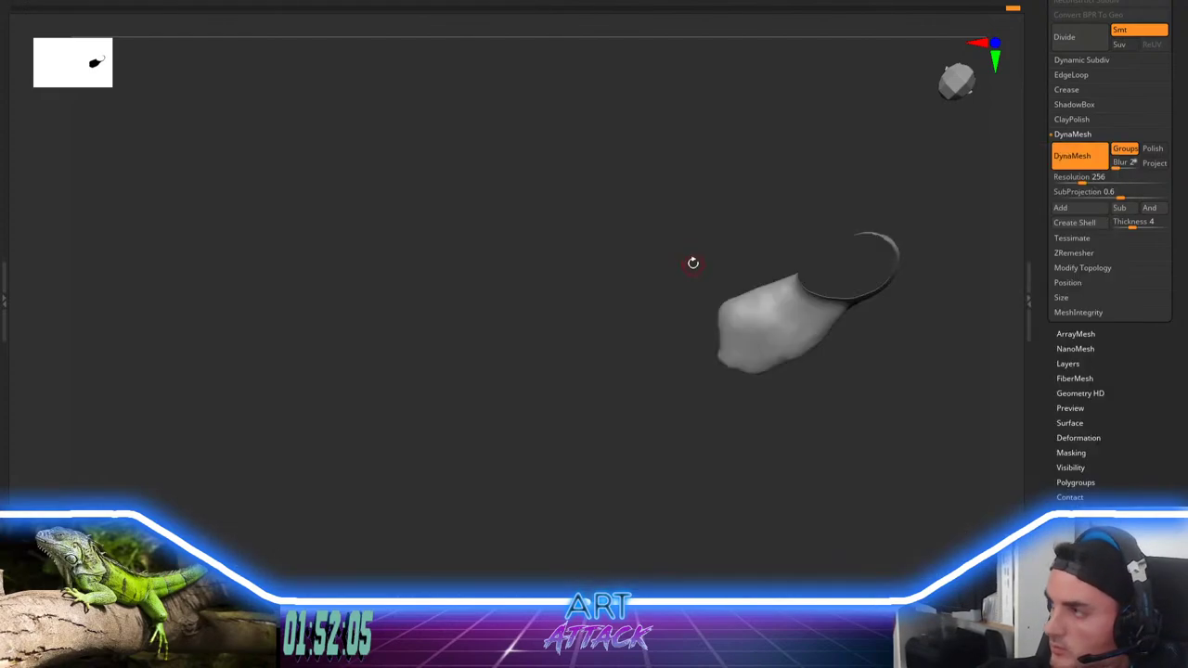
{"action": "key", "text": "space"}
{"action": "left_click_drag", "start_coordinate": [716, 223], "coordinate": [718, 220]}
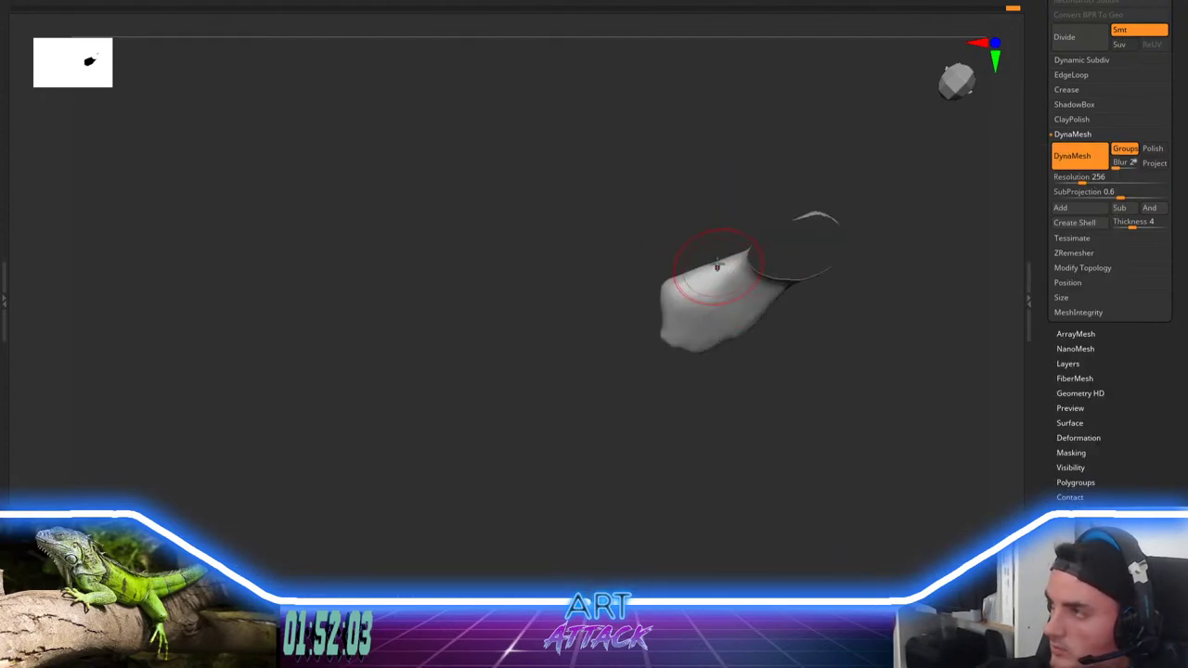
{"action": "key", "text": "ctrl+z"}
Step: Reshape the isolated hind foot with the Move brush, broadening its front edge into a wider base for the toes
{"action": "key", "text": "b"}
{"action": "key", "text": "c"}
{"action": "key", "text": "t"}
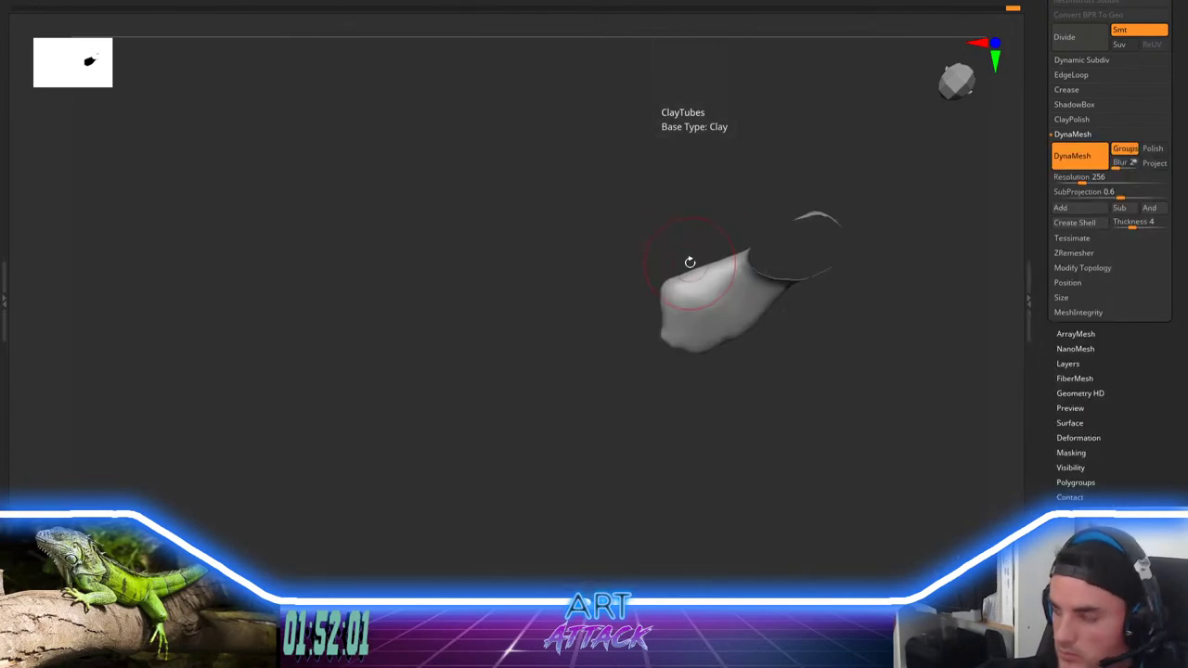
{"action": "mouse_move", "coordinate": [684, 236]}
{"action": "left_mouse_down"}
{"action": "mouse_move", "coordinate": [708, 242]}
{"action": "mouse_move", "coordinate": [716, 289]}
{"action": "mouse_move", "coordinate": [692, 283]}
{"action": "left_mouse_up"}
{"action": "left_click_drag", "start_coordinate": [646, 216], "coordinate": [679, 202]}
{"action": "mouse_move", "coordinate": [663, 248]}
{"action": "left_mouse_down"}
{"action": "mouse_move", "coordinate": [695, 275]}
{"action": "mouse_move", "coordinate": [728, 266]}
{"action": "left_mouse_up"}
{"action": "mouse_move", "coordinate": [646, 308]}
{"action": "left_mouse_down"}
{"action": "mouse_move", "coordinate": [595, 279]}
{"action": "mouse_move", "coordinate": [591, 206]}
{"action": "left_mouse_up"}
{"action": "mouse_move", "coordinate": [553, 284]}
{"action": "left_mouse_down"}
{"action": "mouse_move", "coordinate": [524, 287]}
{"action": "mouse_move", "coordinate": [468, 258]}
{"action": "left_mouse_up"}
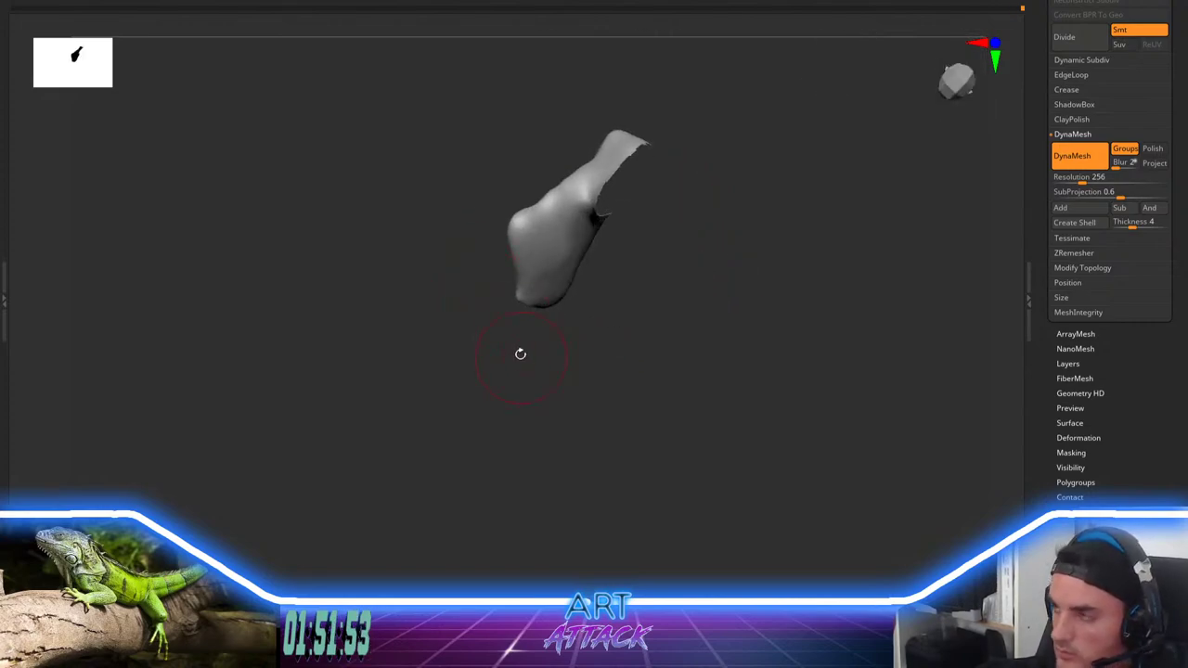
{"action": "left_click_drag", "start_coordinate": [520, 353], "coordinate": [430, 277]}
{"action": "mouse_move", "coordinate": [553, 278]}
{"action": "left_mouse_down"}
{"action": "mouse_move", "coordinate": [560, 287]}
{"action": "mouse_move", "coordinate": [579, 262]}
{"action": "left_mouse_up"}
{"action": "mouse_move", "coordinate": [643, 241]}
{"action": "left_mouse_down"}
{"action": "mouse_move", "coordinate": [656, 240]}
{"action": "mouse_move", "coordinate": [665, 269]}
{"action": "mouse_move", "coordinate": [625, 306]}
{"action": "mouse_move", "coordinate": [640, 335]}
{"action": "left_mouse_up"}
{"action": "key", "text": "space"}
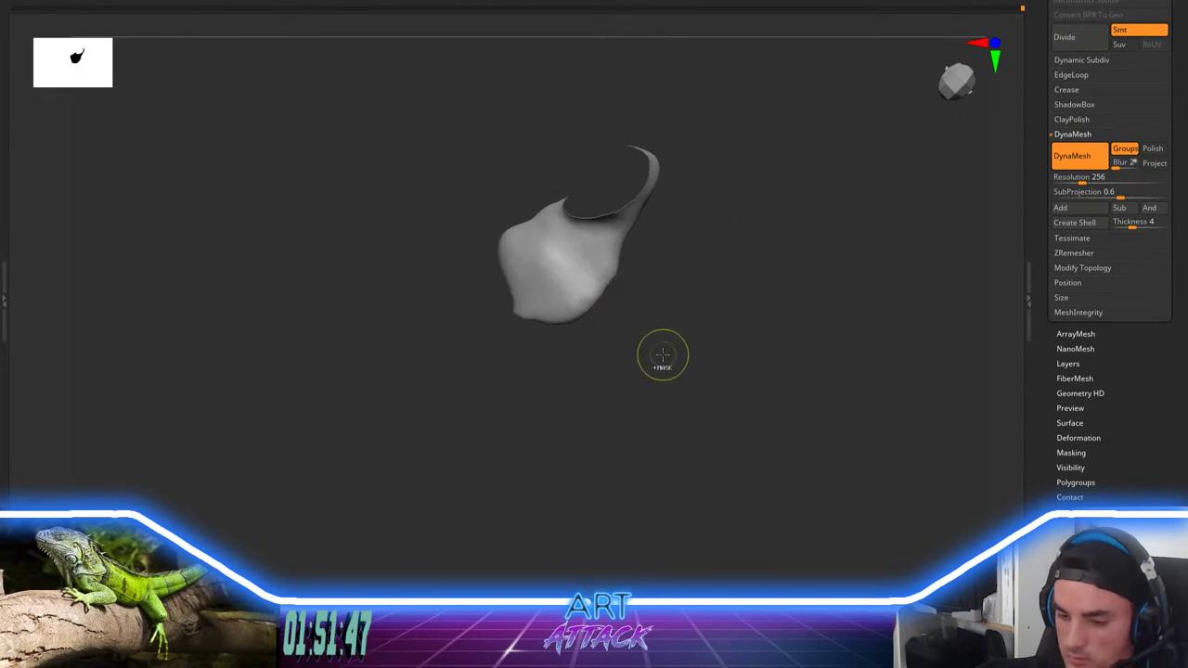
Step: Pull five separate toes out of the front edge of the hind foot with the SnakeHook brush
{"action": "key", "text": "b"}
{"action": "key", "text": "s"}
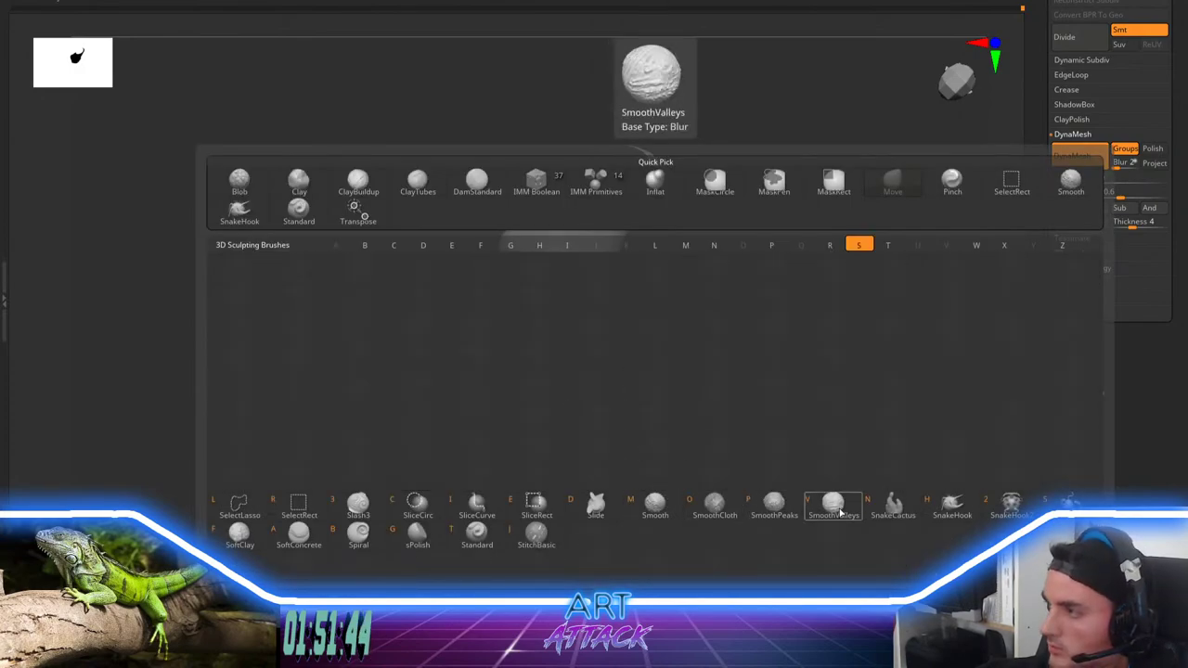
{"action": "key", "text": "h"}
{"action": "left_click_drag", "start_coordinate": [612, 269], "coordinate": [619, 354]}
{"action": "left_click_drag", "start_coordinate": [677, 300], "coordinate": [724, 298], "text": "alt"}
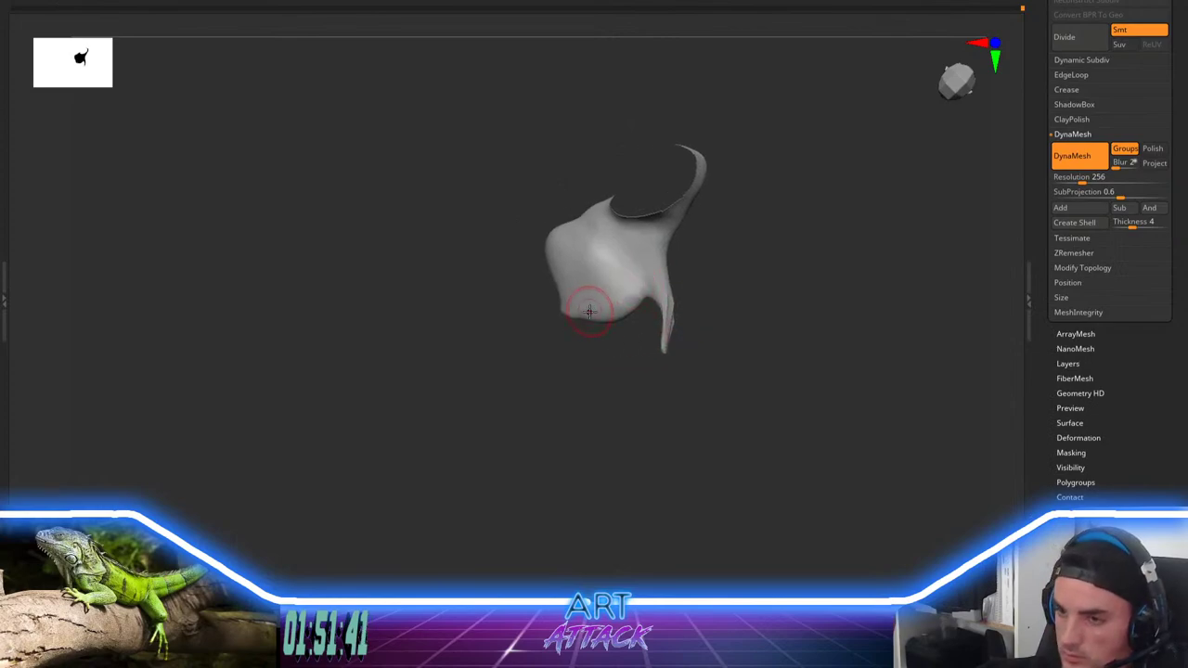
{"action": "left_click_drag", "start_coordinate": [613, 320], "coordinate": [568, 417]}
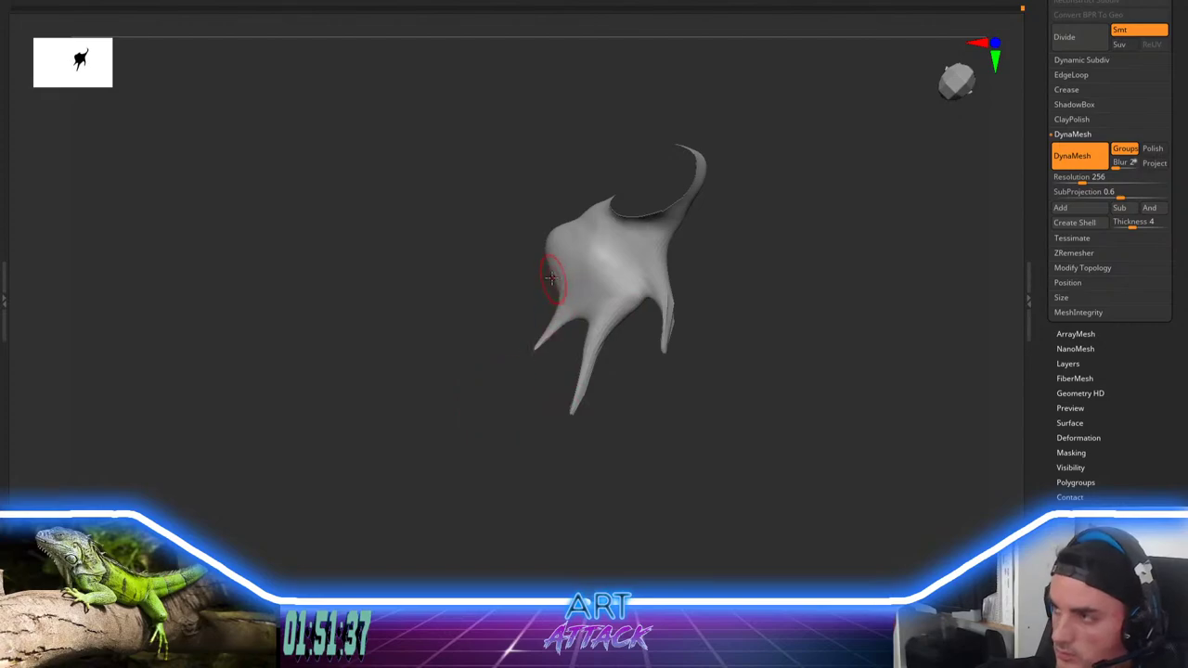
{"action": "left_click_drag", "start_coordinate": [548, 268], "coordinate": [499, 330]}
{"action": "mouse_move", "coordinate": [559, 241]}
{"action": "left_mouse_down"}
{"action": "mouse_move", "coordinate": [497, 261]}
{"action": "mouse_move", "coordinate": [565, 249]}
{"action": "left_mouse_up"}
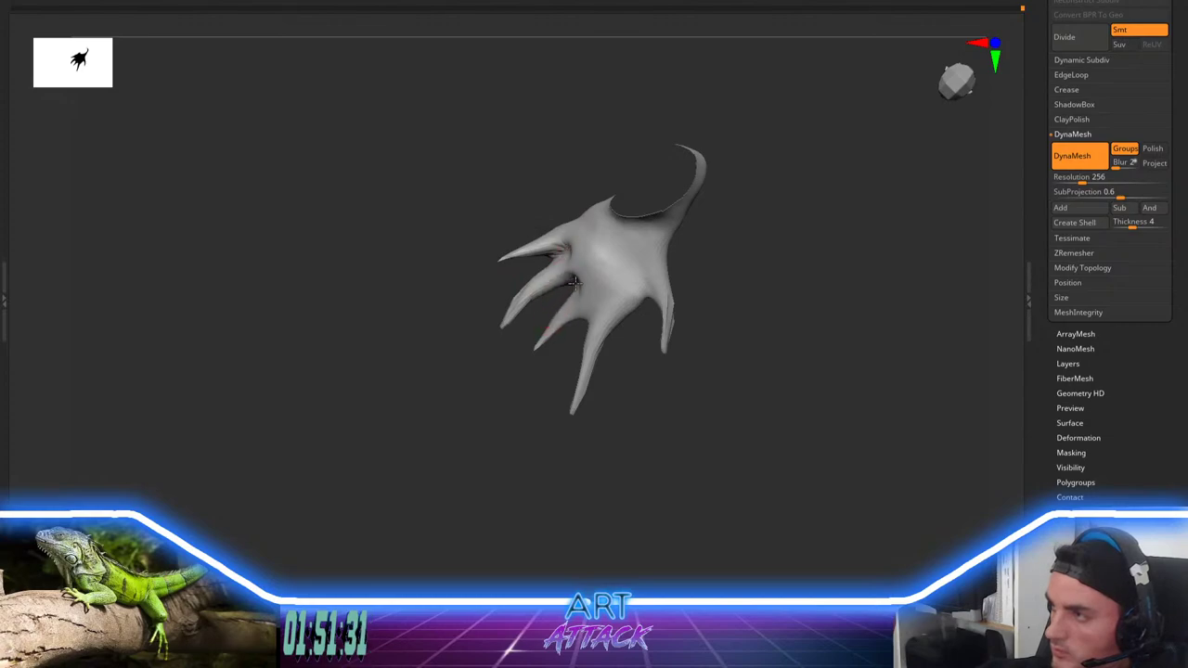
{"action": "left_click_drag", "start_coordinate": [596, 305], "coordinate": [600, 295]}
Step: Adjust the shape of the new hind toes from the underside of the foot with the Move brush
{"action": "left_click_drag", "start_coordinate": [469, 357], "coordinate": [587, 263]}
{"action": "right_click_drag", "start_coordinate": [588, 262], "coordinate": [599, 227]}
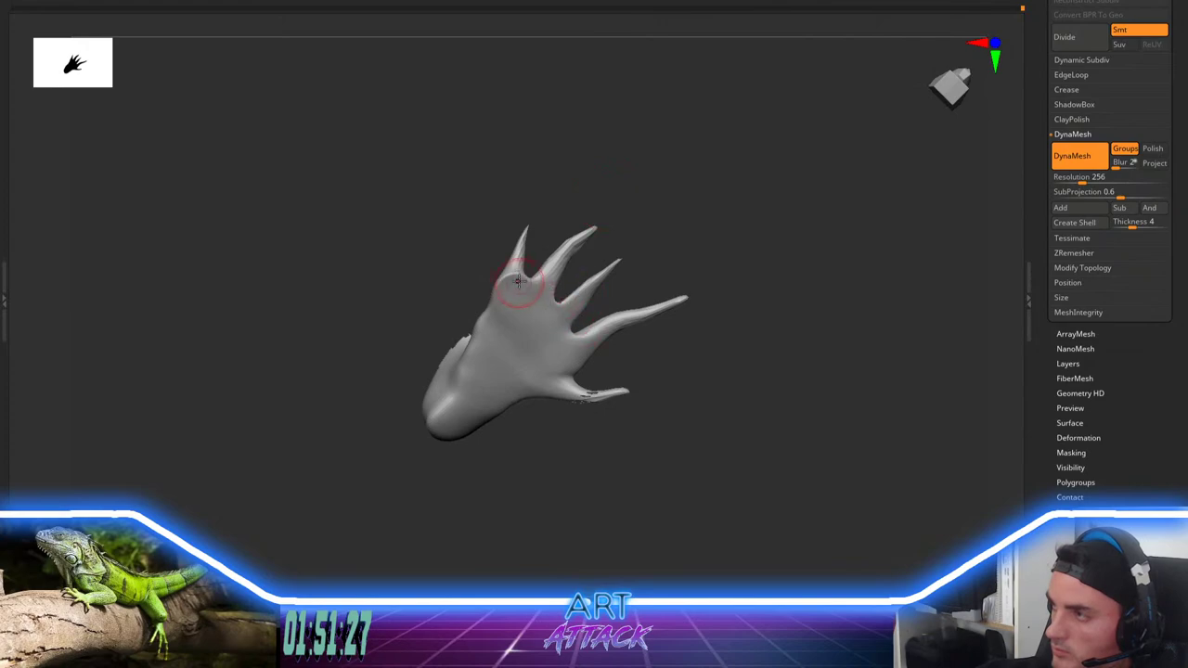
{"action": "mouse_move", "coordinate": [531, 277]}
{"action": "left_mouse_down"}
{"action": "mouse_move", "coordinate": [520, 310]}
{"action": "mouse_move", "coordinate": [564, 337]}
{"action": "left_mouse_up"}
{"action": "key", "text": "b"}
{"action": "key", "text": "m"}
{"action": "key", "text": "v"}
{"action": "mouse_move", "coordinate": [603, 275]}
{"action": "left_mouse_down"}
{"action": "mouse_move", "coordinate": [610, 268]}
{"action": "mouse_move", "coordinate": [593, 247]}
{"action": "mouse_move", "coordinate": [609, 224]}
{"action": "left_mouse_up"}
{"action": "key", "text": "space"}
Step: Even out the spacing of the hind toes from above and shift the base of the outer toe outward
{"action": "mouse_move", "coordinate": [708, 220]}
{"action": "left_mouse_down"}
{"action": "mouse_move", "coordinate": [644, 329]}
{"action": "mouse_move", "coordinate": [577, 405]}
{"action": "left_mouse_up"}
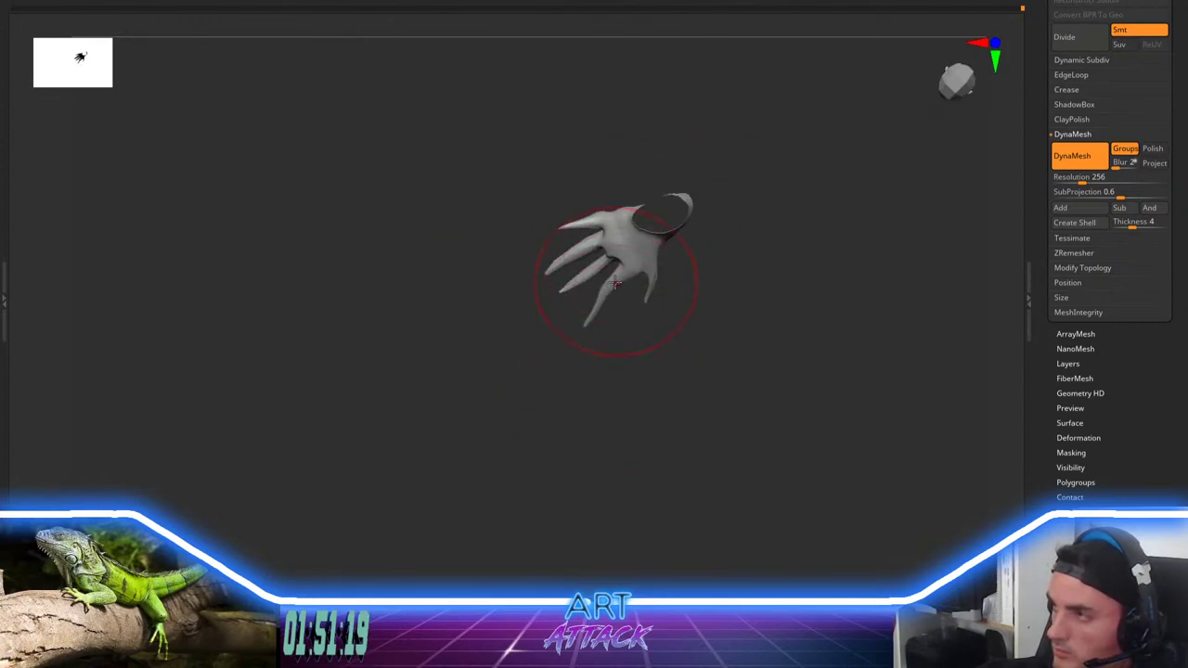
{"action": "left_click_drag", "start_coordinate": [613, 279], "coordinate": [623, 282]}
{"action": "key", "text": "space"}
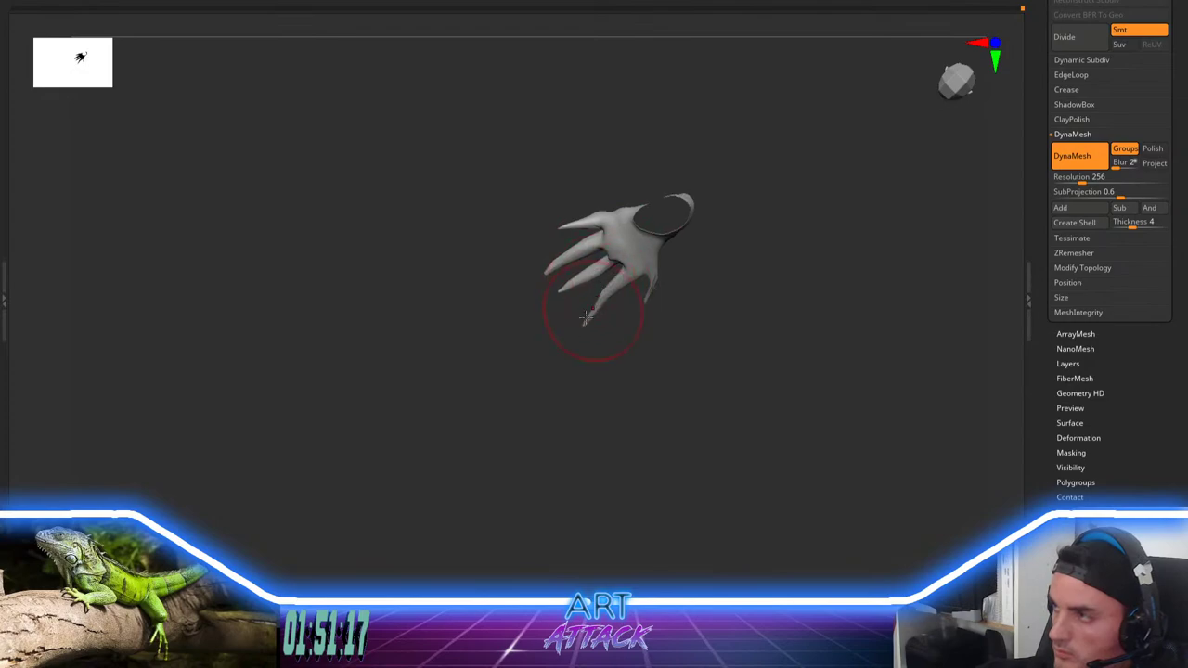
{"action": "left_click_drag", "start_coordinate": [559, 343], "coordinate": [551, 316]}
{"action": "key", "text": "space"}
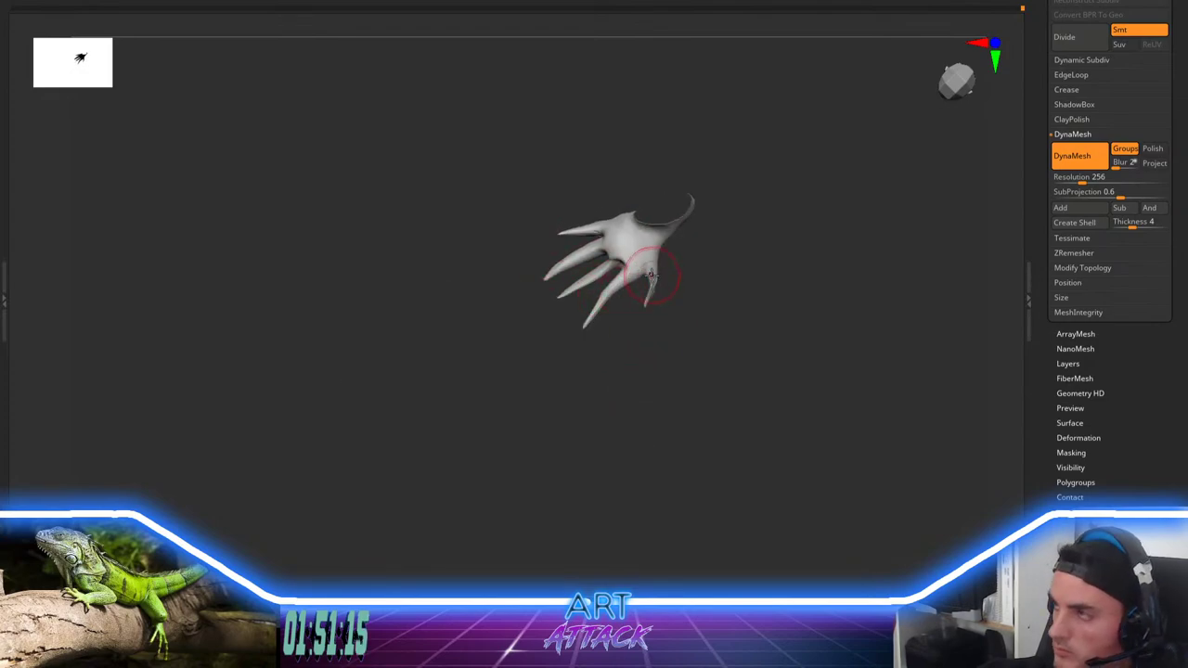
{"action": "key", "text": "b"}
{"action": "left_click", "coordinate": [647, 276]}
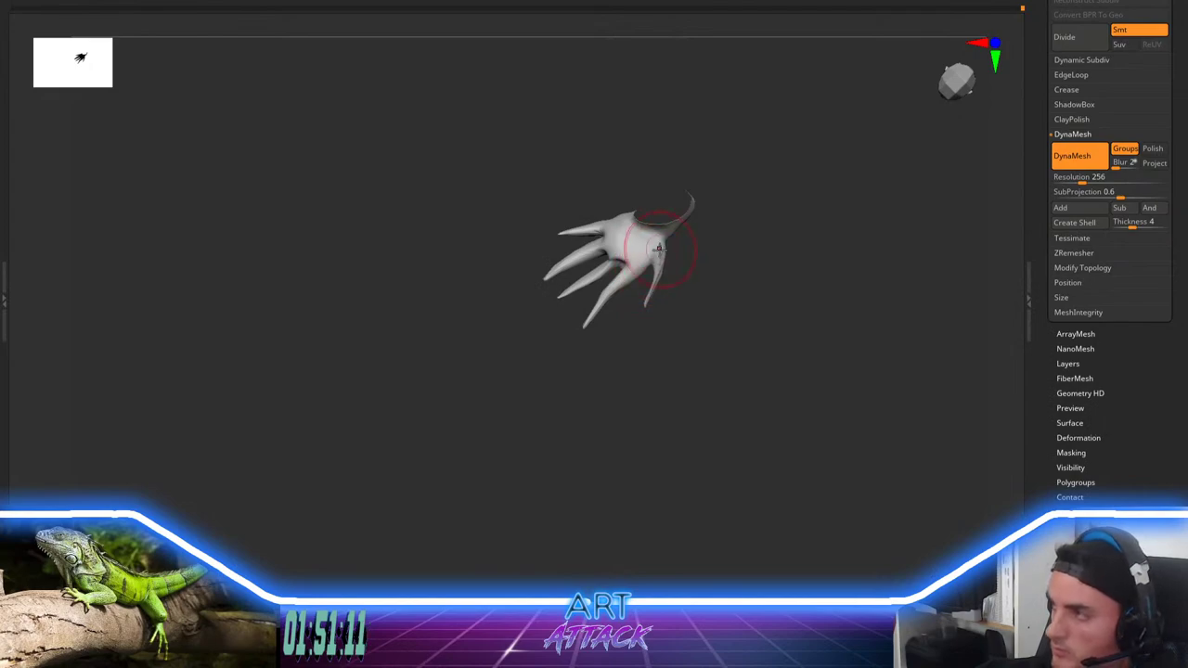
{"action": "key", "text": "space"}
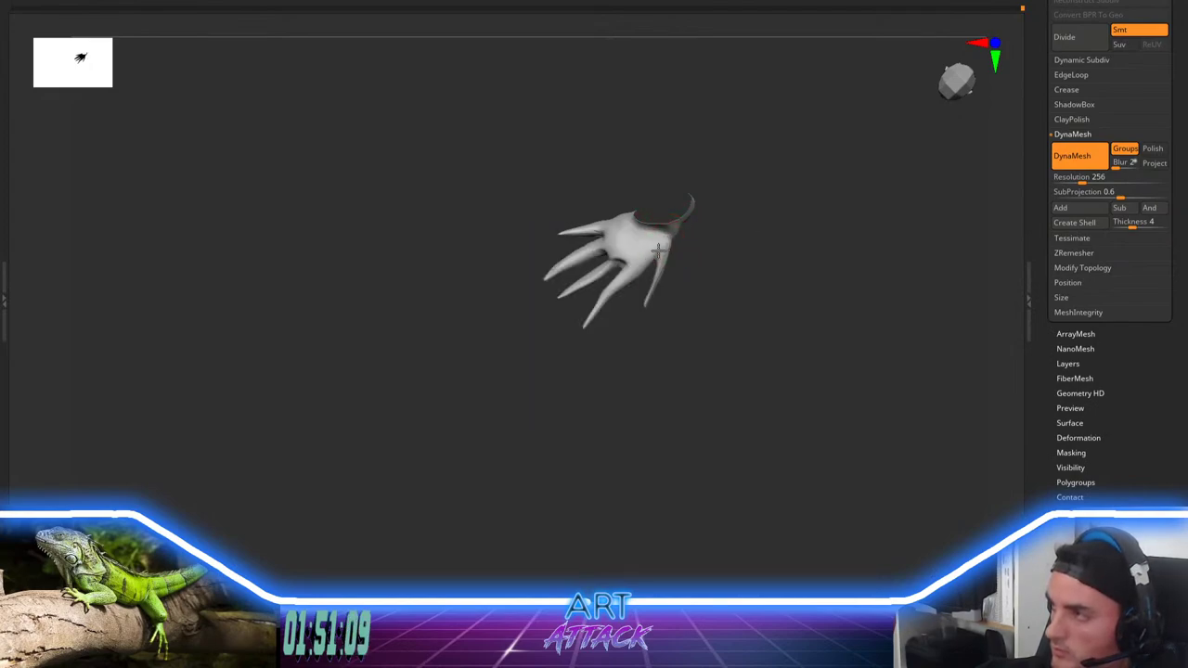
{"action": "key", "text": "space"}
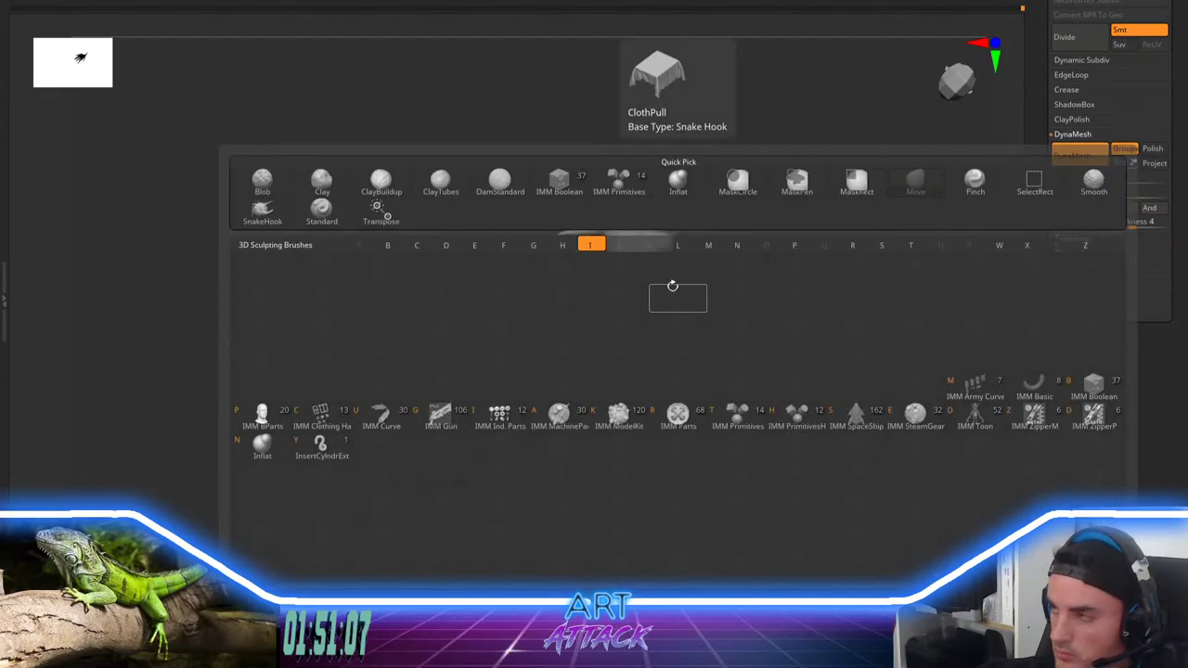
Step: Thicken the hind toes with the Inflat brush and bring the whole lizard back into view
{"action": "key", "text": "space"}
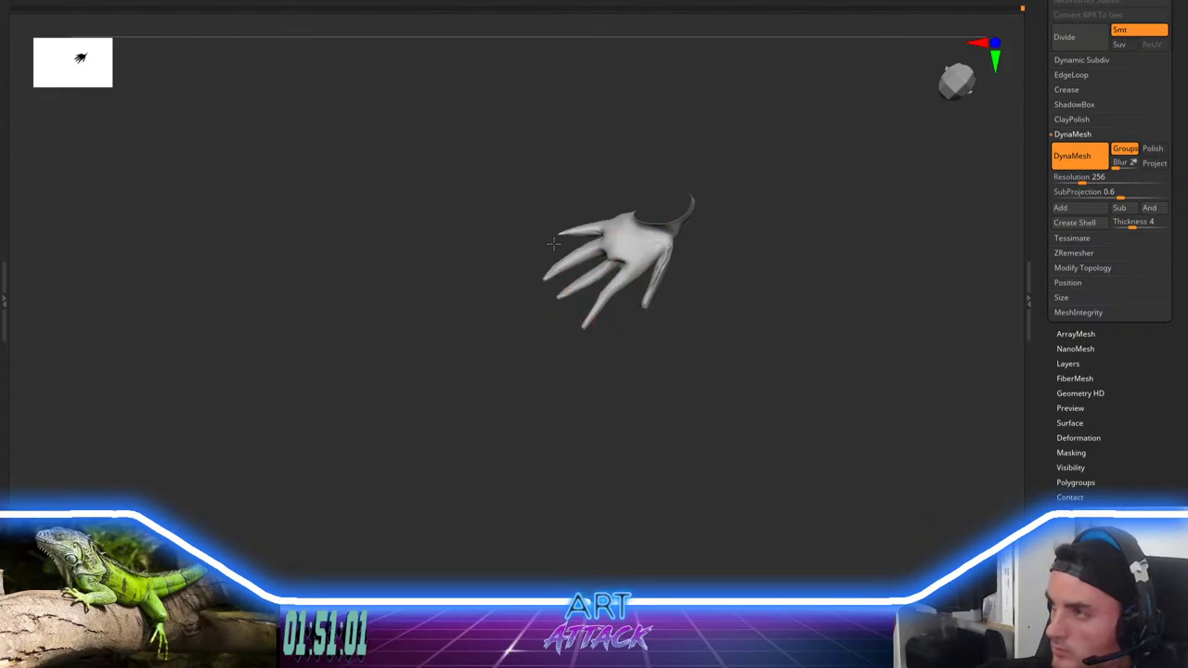
{"action": "mouse_move", "coordinate": [452, 301]}
{"action": "left_mouse_down", "text": "alt"}
{"action": "mouse_move", "coordinate": [461, 321]}
{"action": "mouse_move", "coordinate": [505, 334]}
{"action": "left_mouse_up", "text": "alt"}
{"action": "left_click", "coordinate": [545, 371], "text": "ctrl+shift"}
{"action": "left_click_drag", "start_coordinate": [666, 346], "coordinate": [676, 418], "text": "ctrl"}
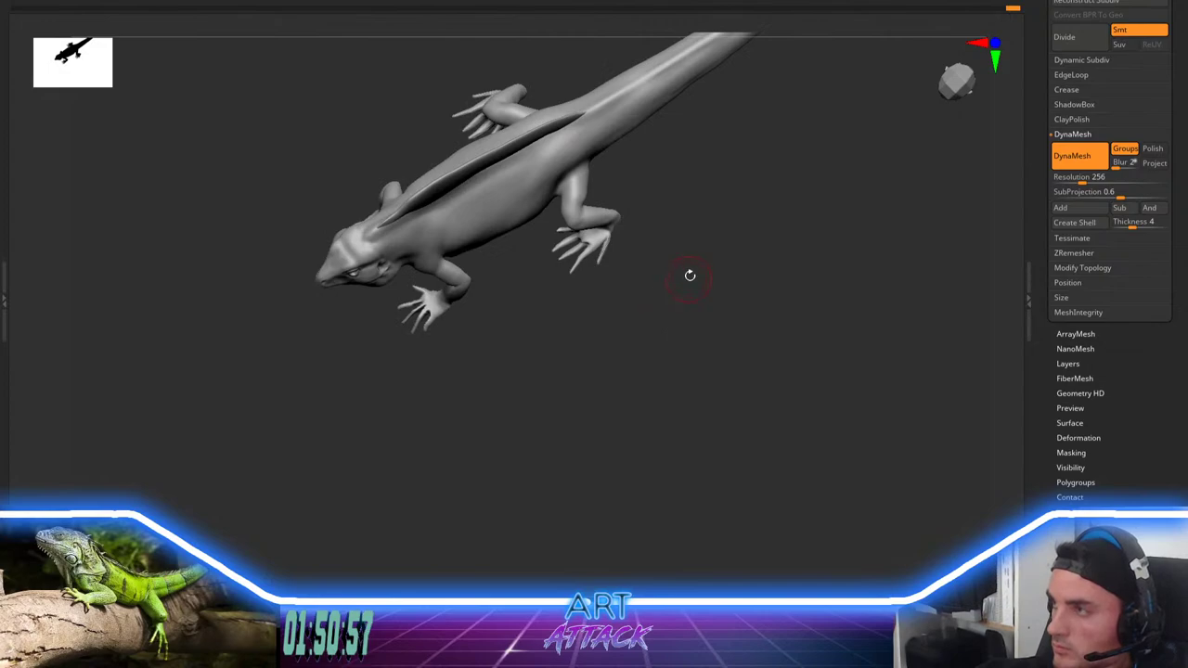
{"action": "left_click_drag", "start_coordinate": [690, 275], "coordinate": [729, 291], "text": "alt"}
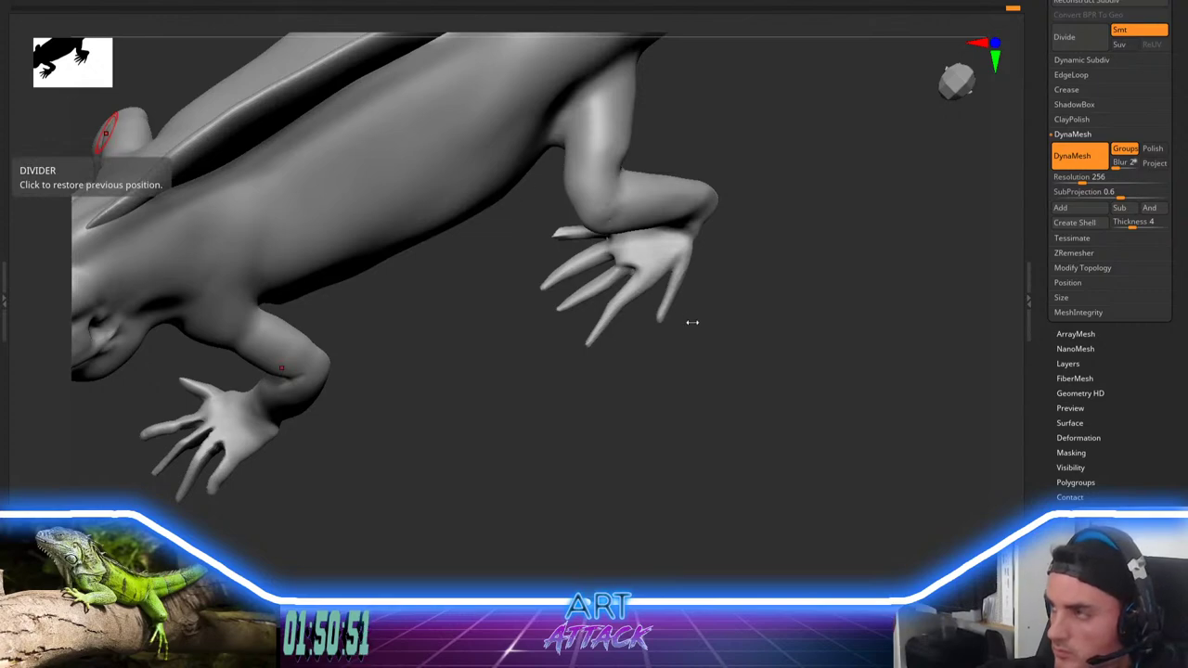
Step: Reposition the toes of the hind foot on the full model with the Move brush
{"action": "right_click_drag", "start_coordinate": [692, 321], "coordinate": [700, 268]}
{"action": "key", "text": "b"}
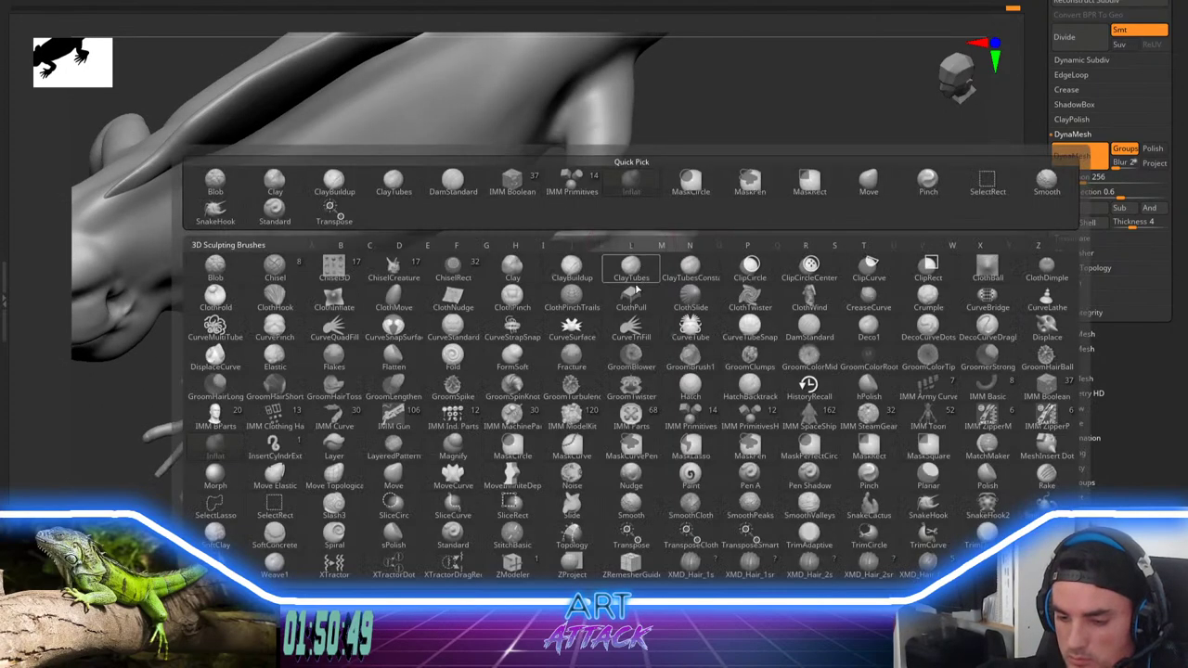
{"action": "key", "text": "m"}
{"action": "key", "text": "v"}
{"action": "key", "text": "space"}
{"action": "key", "text": "space"}
{"action": "left_click_drag", "start_coordinate": [657, 269], "coordinate": [631, 265]}
{"action": "left_click_drag", "start_coordinate": [610, 310], "coordinate": [591, 310]}
{"action": "right_click_drag", "start_coordinate": [524, 314], "coordinate": [569, 322]}
{"action": "left_click_drag", "start_coordinate": [568, 321], "coordinate": [544, 305]}
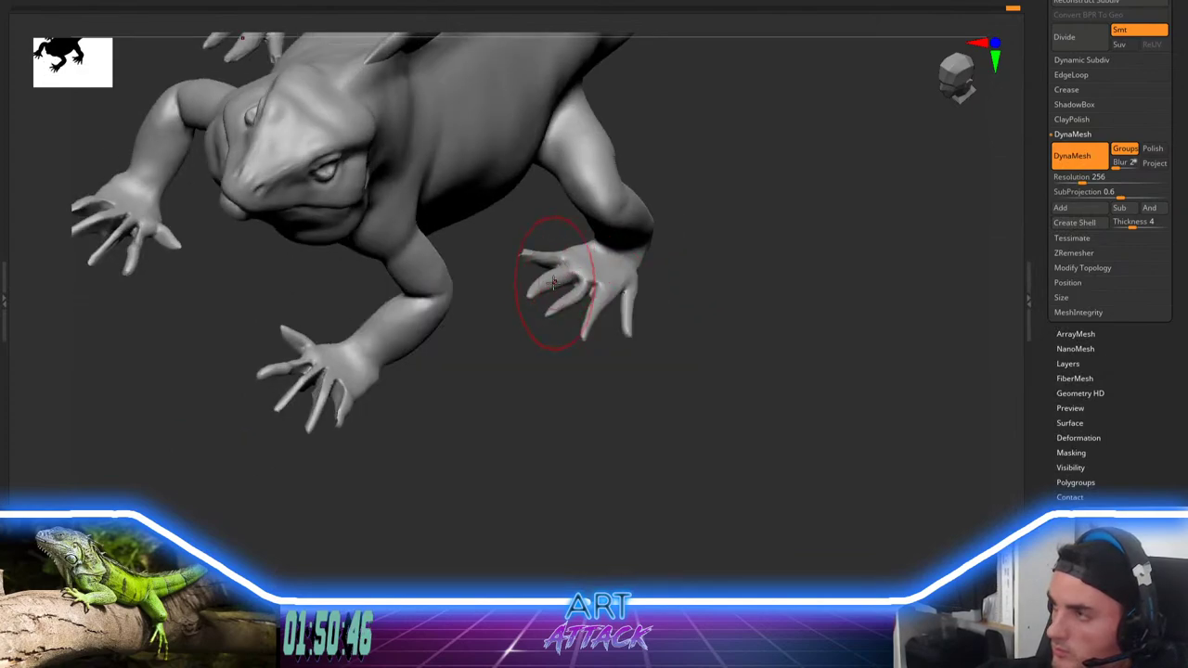
Step: Refine the middle toes of the hind foot and the gaps between them with a smaller brush
{"action": "key", "text": "space"}
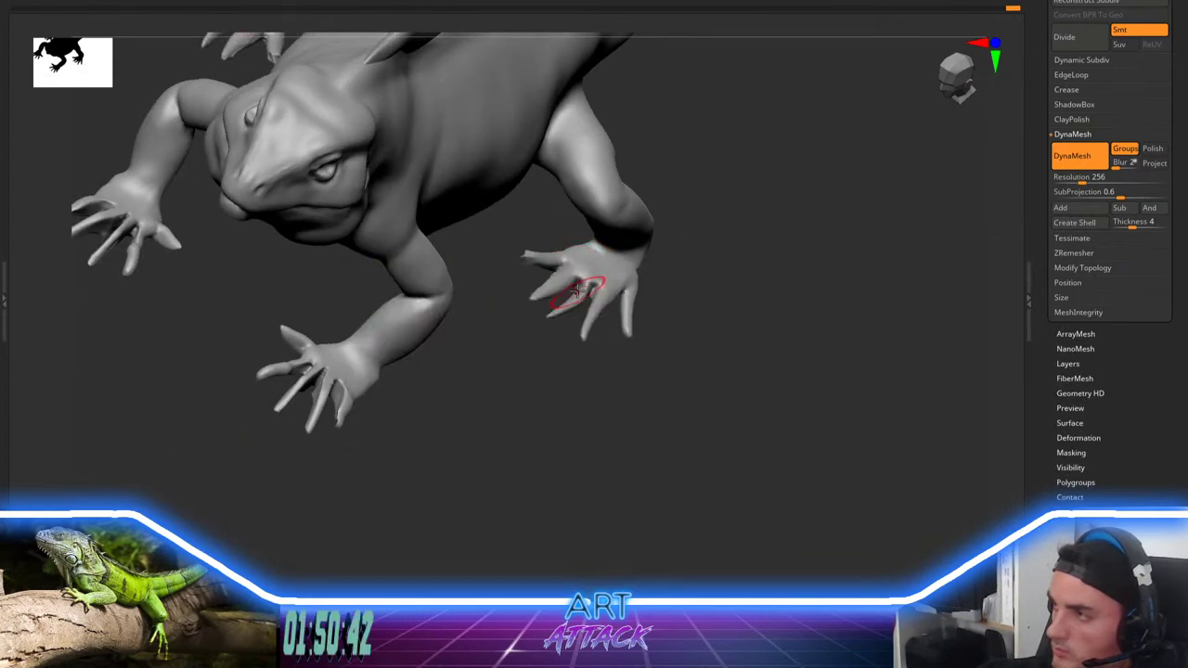
{"action": "key", "text": "space"}
{"action": "right_click_drag", "start_coordinate": [533, 369], "coordinate": [561, 394], "text": "ctrl"}
{"action": "key", "text": "space"}
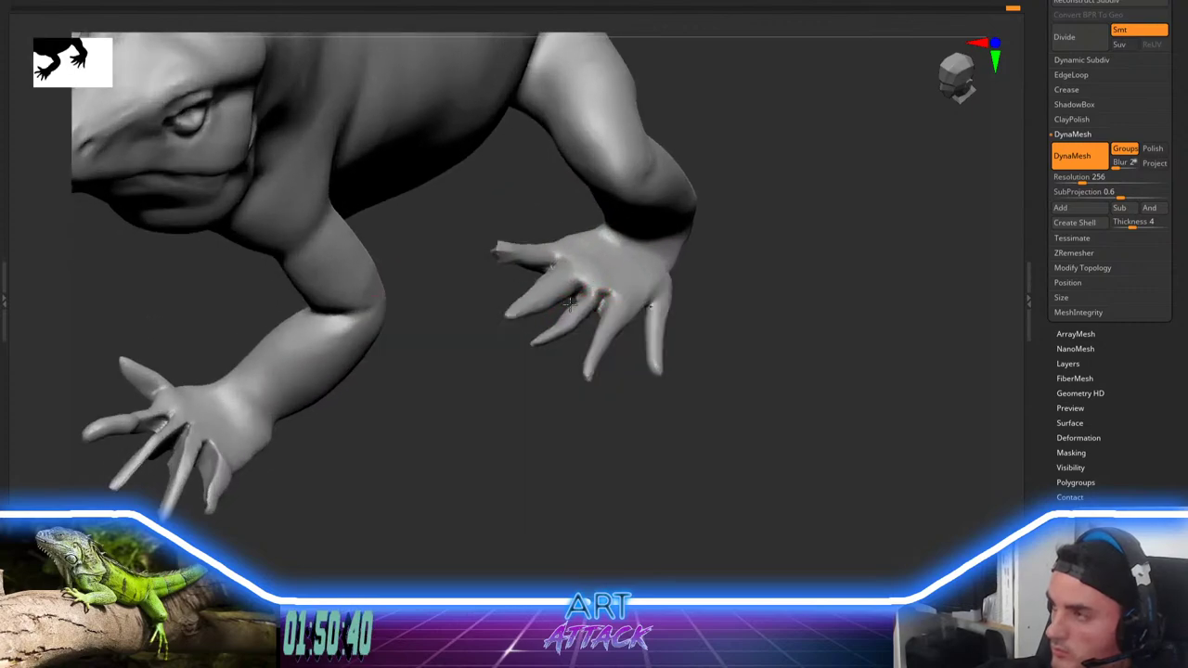
{"action": "mouse_move", "coordinate": [537, 342]}
{"action": "left_mouse_down"}
{"action": "mouse_move", "coordinate": [550, 352]}
{"action": "mouse_move", "coordinate": [497, 377]}
{"action": "mouse_move", "coordinate": [560, 334]}
{"action": "mouse_move", "coordinate": [542, 346]}
{"action": "left_mouse_up"}
Step: Fill out the hind toes from base to tip with strokes along their length, including the short outer toe
{"action": "key", "text": "b"}
{"action": "key", "text": "m"}
{"action": "key", "text": "v"}
{"action": "left_click_drag", "start_coordinate": [550, 297], "coordinate": [523, 310]}
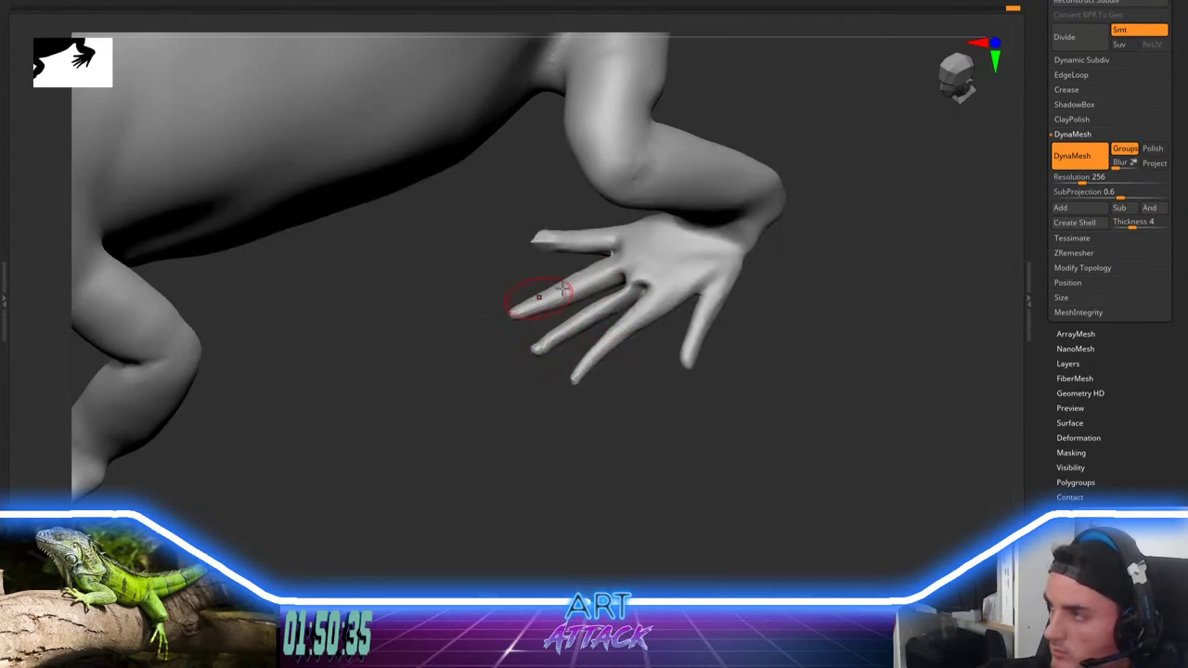
{"action": "left_click_drag", "start_coordinate": [605, 271], "coordinate": [522, 308]}
{"action": "mouse_move", "coordinate": [594, 239]}
{"action": "left_mouse_down"}
{"action": "mouse_move", "coordinate": [539, 236]}
{"action": "mouse_move", "coordinate": [561, 248]}
{"action": "left_mouse_up"}
{"action": "left_click_drag", "start_coordinate": [616, 380], "coordinate": [588, 425]}
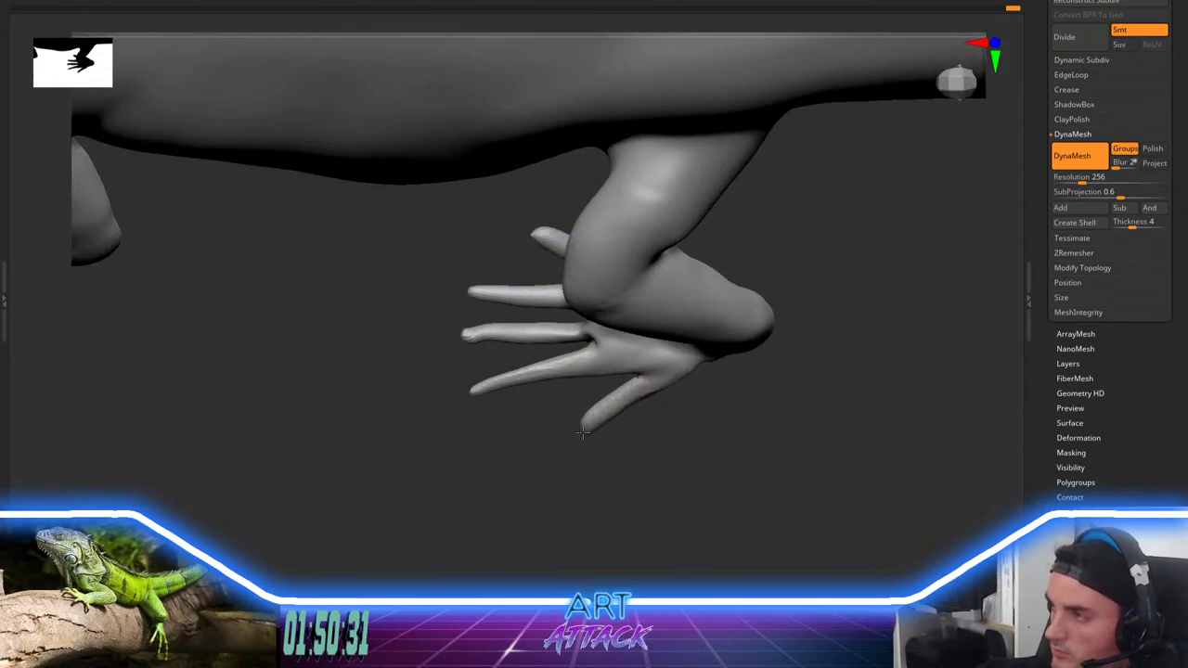
{"action": "left_click_drag", "start_coordinate": [568, 468], "coordinate": [570, 463]}
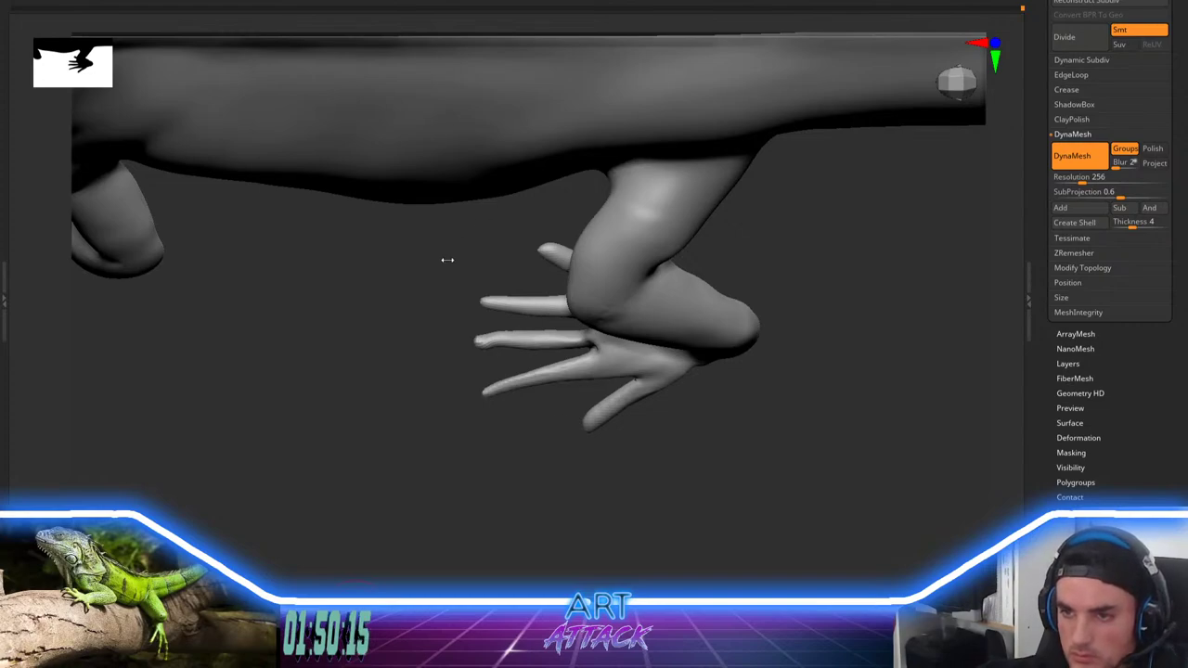
Step: Isolate the hind leg in a side view, hiding the rest of the body
{"action": "left_click_drag", "start_coordinate": [498, 473], "coordinate": [507, 455]}
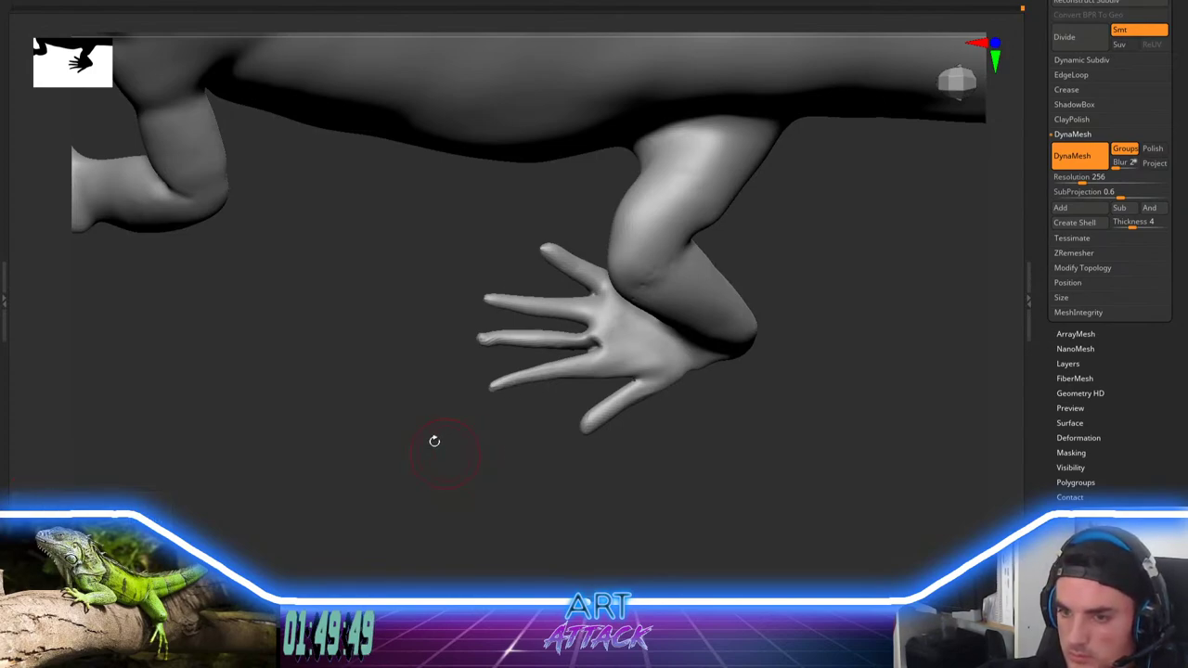
{"action": "left_click_drag", "start_coordinate": [433, 440], "coordinate": [487, 436]}
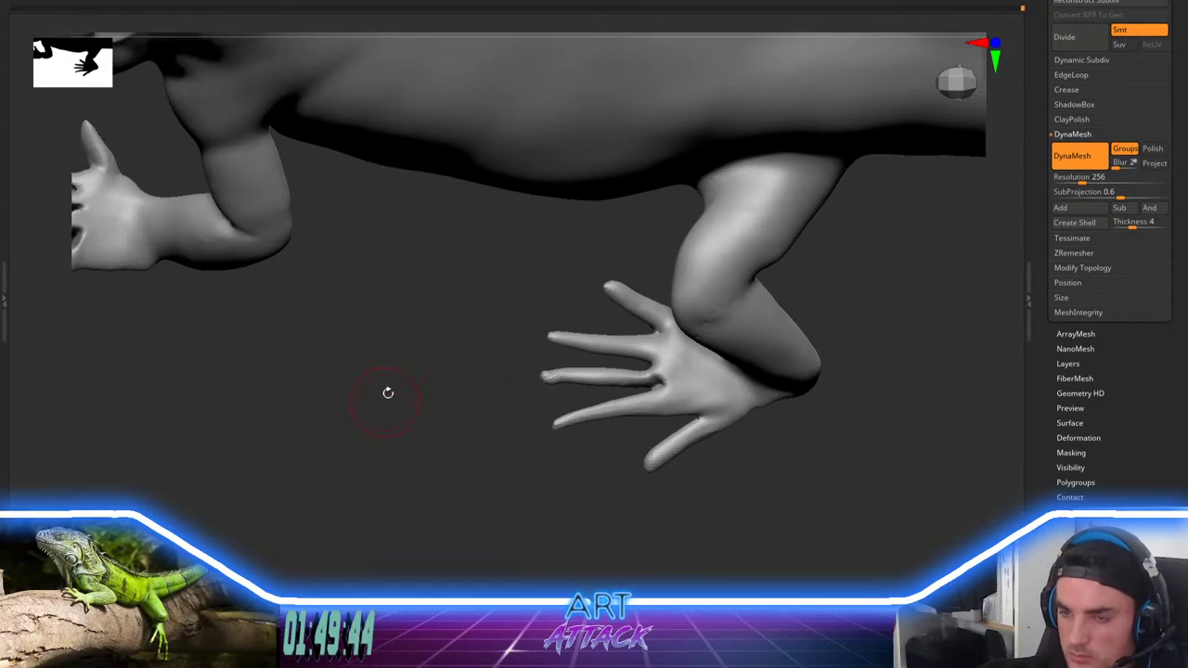
{"action": "mouse_move", "coordinate": [503, 425]}
{"action": "left_mouse_down"}
{"action": "mouse_move", "coordinate": [506, 362]}
{"action": "mouse_move", "coordinate": [524, 363]}
{"action": "left_mouse_up"}
{"action": "key", "text": "space"}
{"action": "mouse_move", "coordinate": [524, 547]}
{"action": "left_mouse_down"}
{"action": "mouse_move", "coordinate": [527, 478]}
{"action": "mouse_move", "coordinate": [498, 451]}
{"action": "left_mouse_up"}
{"action": "left_click_drag", "start_coordinate": [506, 502], "coordinate": [782, 354]}
{"action": "left_click_drag", "start_coordinate": [708, 510], "coordinate": [710, 446], "text": "shift"}
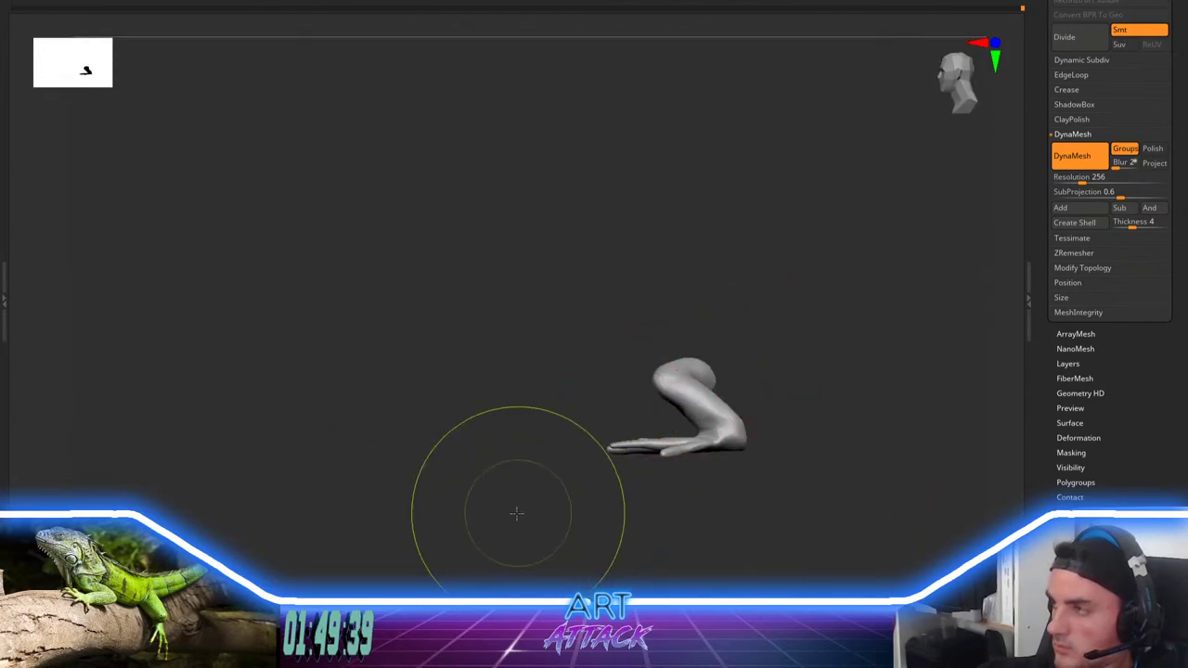
Step: Mask the hind leg so only the foot stays unmasked, and centre the transform gizmo on the foot
{"action": "left_click_drag", "start_coordinate": [517, 514], "coordinate": [645, 364], "text": "ctrl"}
{"action": "left_click", "coordinate": [811, 408], "text": "ctrl"}
{"action": "key", "text": "w"}
{"action": "left_click", "coordinate": [227, 313]}
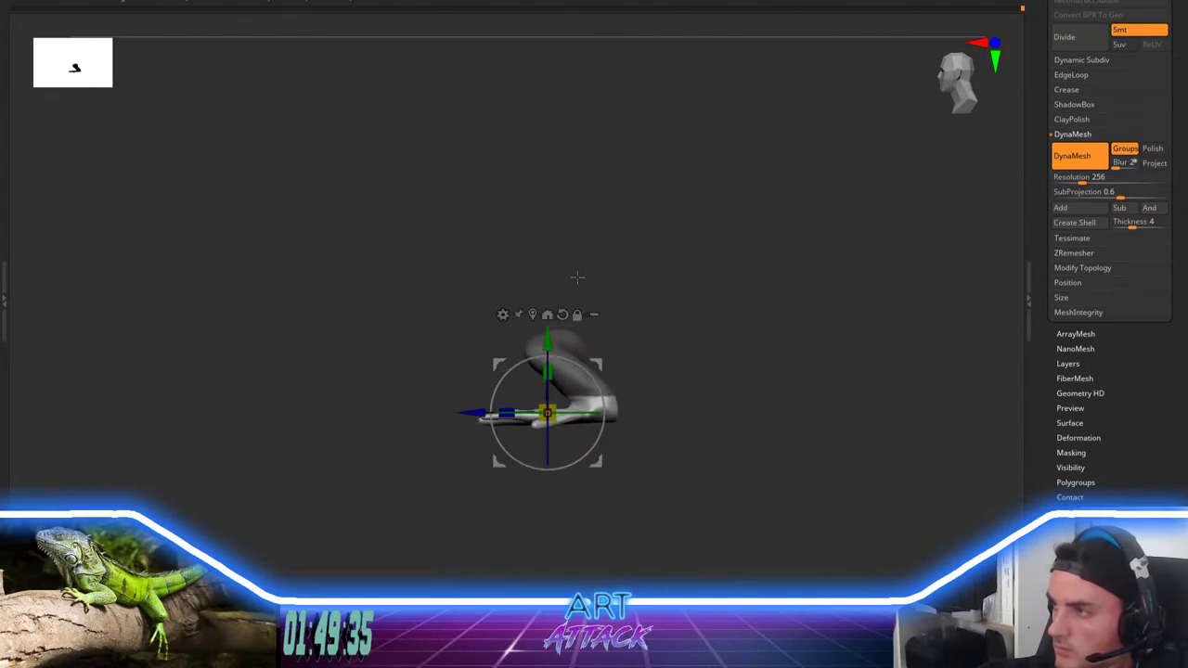
Step: Scale up the unmasked hind foot slightly with the transform gizmo
{"action": "left_click_drag", "start_coordinate": [576, 276], "coordinate": [597, 373]}
{"action": "left_click_drag", "start_coordinate": [520, 459], "coordinate": [500, 436]}
{"action": "left_click_drag", "start_coordinate": [598, 361], "coordinate": [655, 406]}
{"action": "left_click_drag", "start_coordinate": [606, 326], "coordinate": [615, 331]}
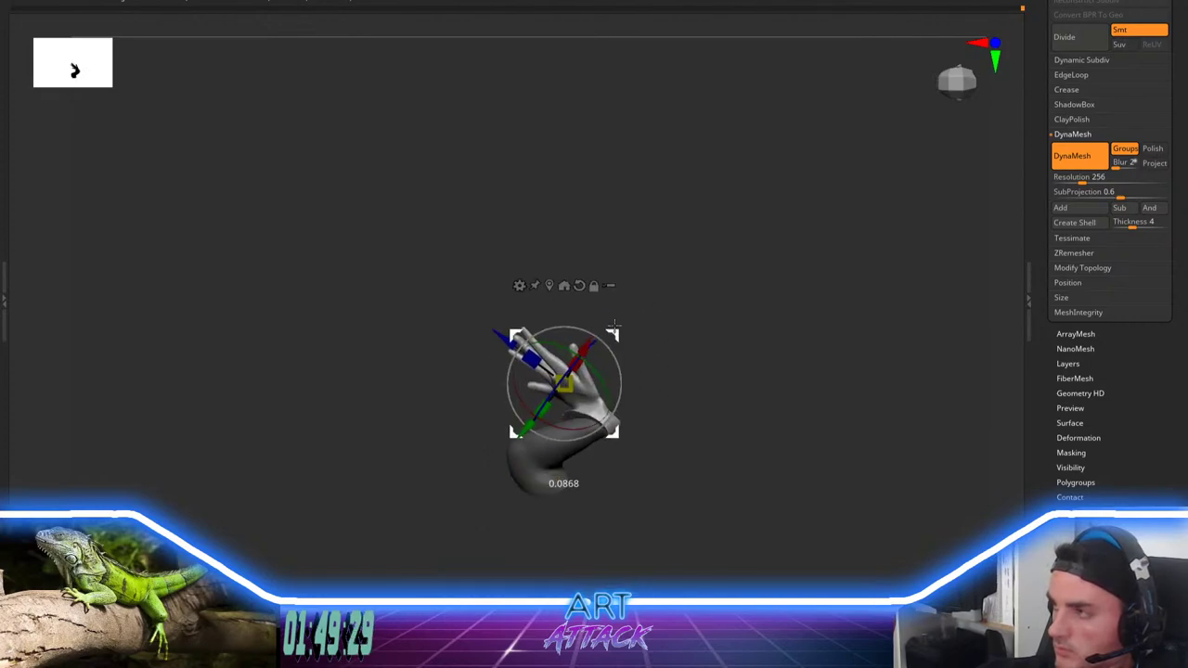
{"action": "mouse_move", "coordinate": [667, 299]}
{"action": "left_mouse_down", "text": "alt"}
{"action": "mouse_move", "coordinate": [657, 263]}
{"action": "mouse_move", "coordinate": [650, 305]}
{"action": "left_mouse_up", "text": "alt"}
Step: Reshape the ankle joint between the masked lower leg and the enlarged hind foot, working from several sides
{"action": "key", "text": "space"}
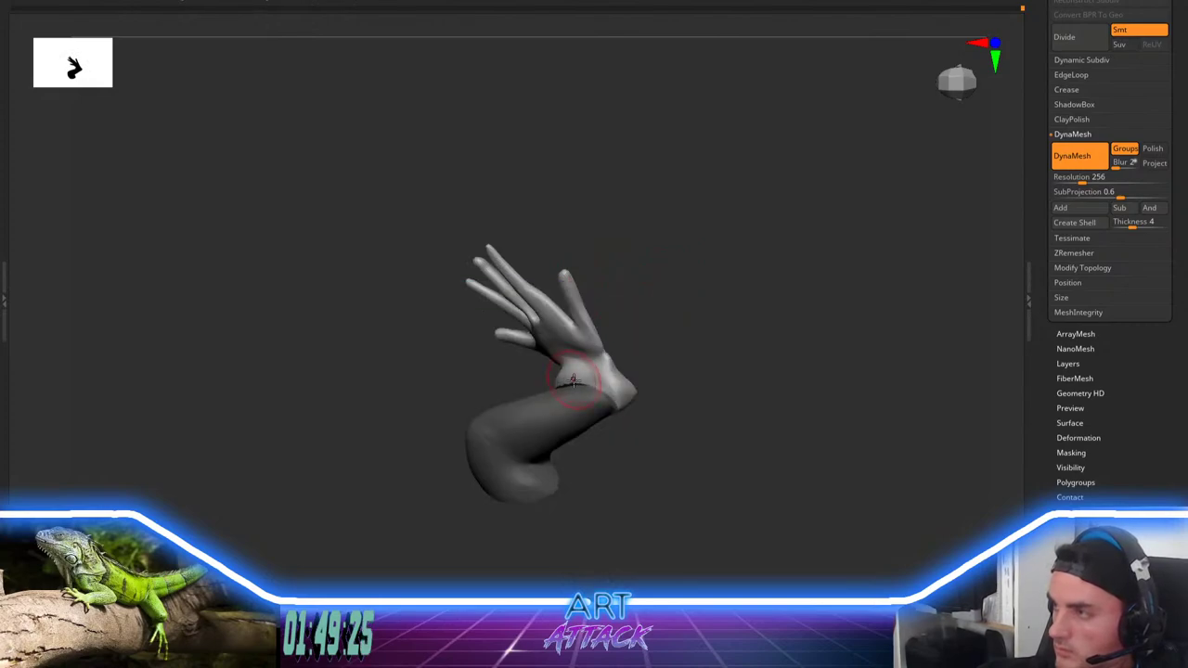
{"action": "key", "text": "b"}
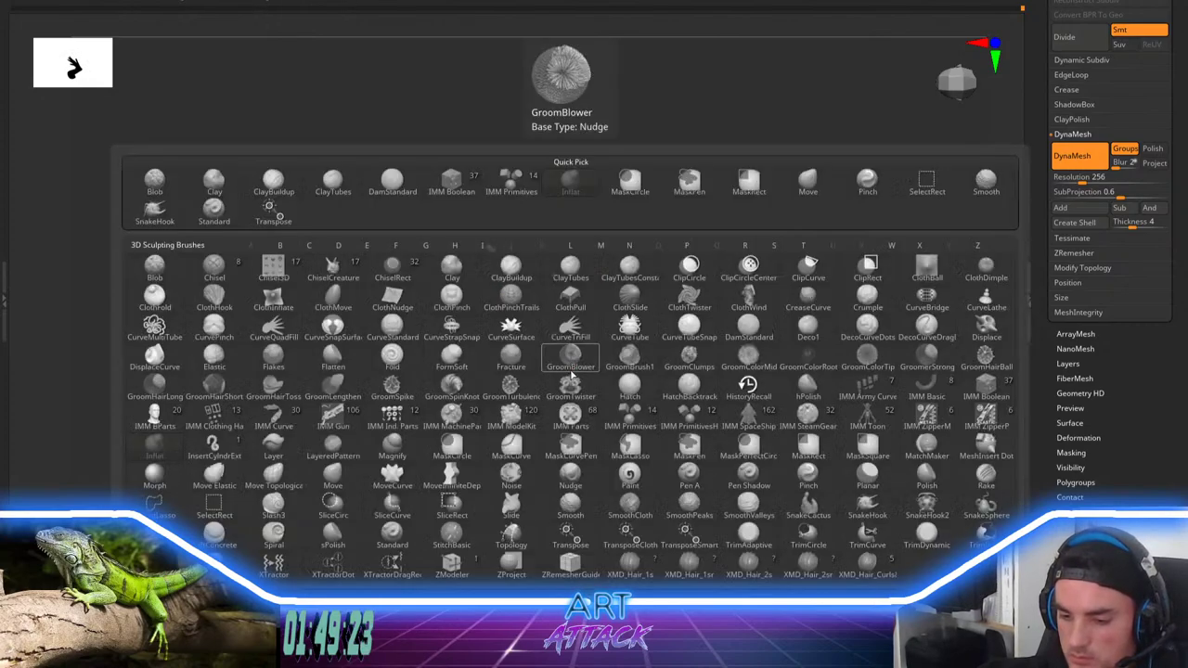
{"action": "key", "text": "m"}
{"action": "key", "text": "v"}
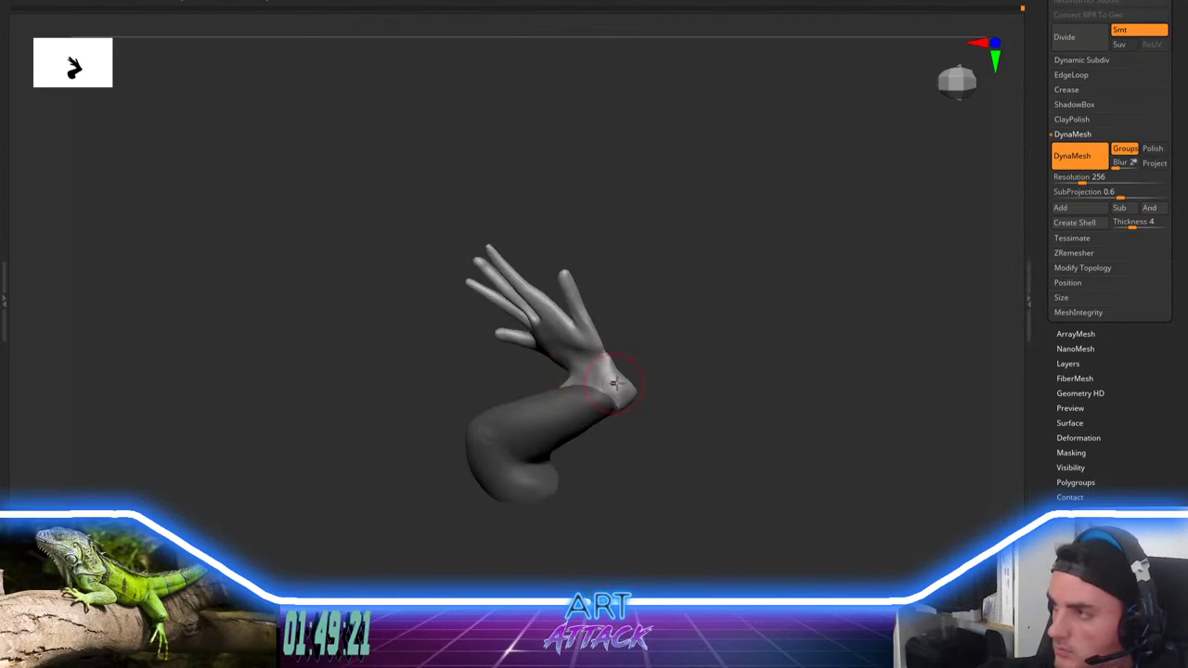
{"action": "key", "text": "b"}
{"action": "key", "text": "c"}
{"action": "key", "text": "b"}
{"action": "left_click_drag", "start_coordinate": [718, 344], "coordinate": [730, 306]}
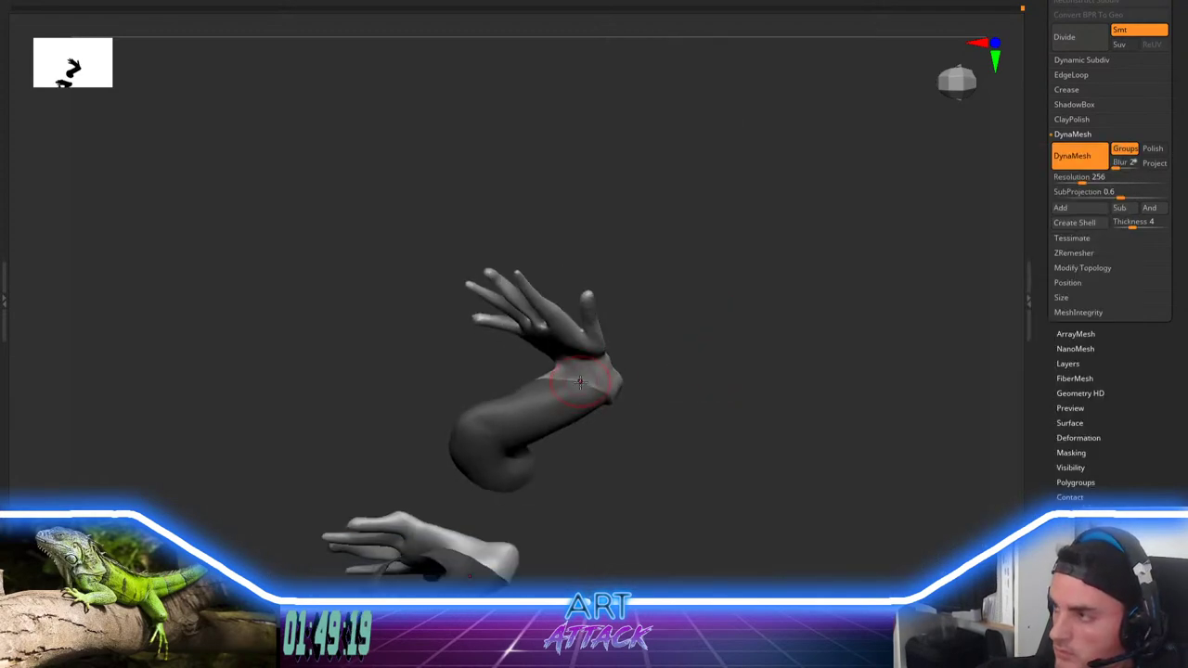
{"action": "left_click_drag", "start_coordinate": [521, 372], "coordinate": [570, 368]}
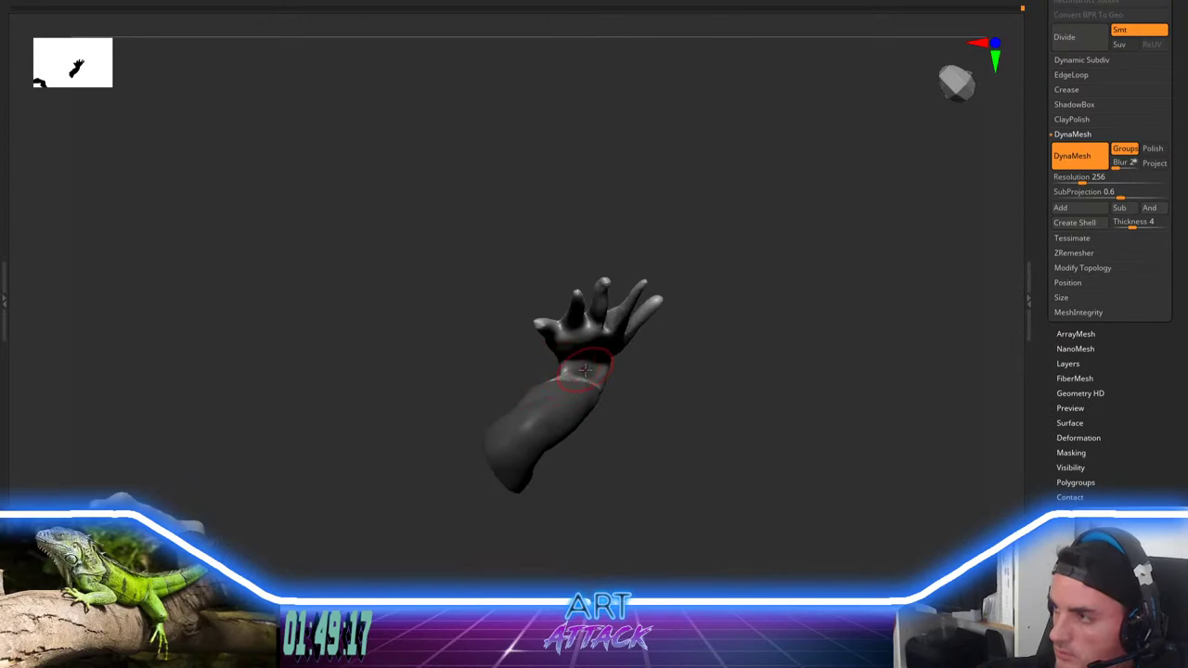
{"action": "left_click_drag", "start_coordinate": [745, 382], "coordinate": [693, 400]}
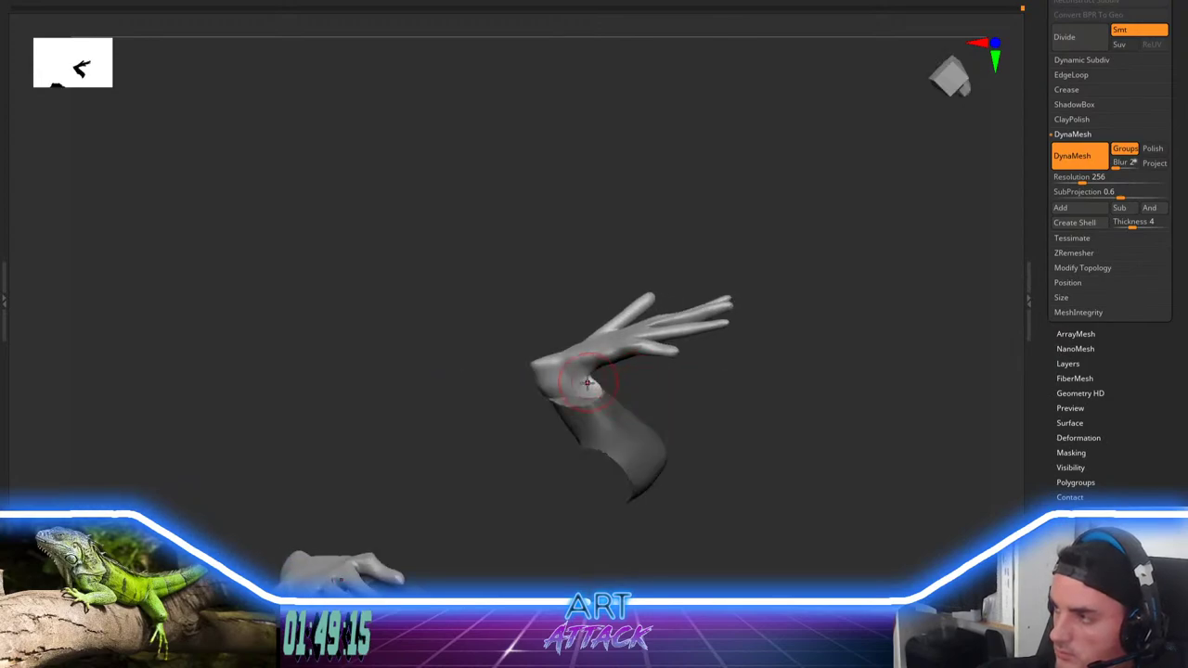
{"action": "left_click_drag", "start_coordinate": [587, 383], "coordinate": [587, 398]}
Step: Round out the inner side of the hind ankle just above the mask edge
{"action": "key", "text": "b"}
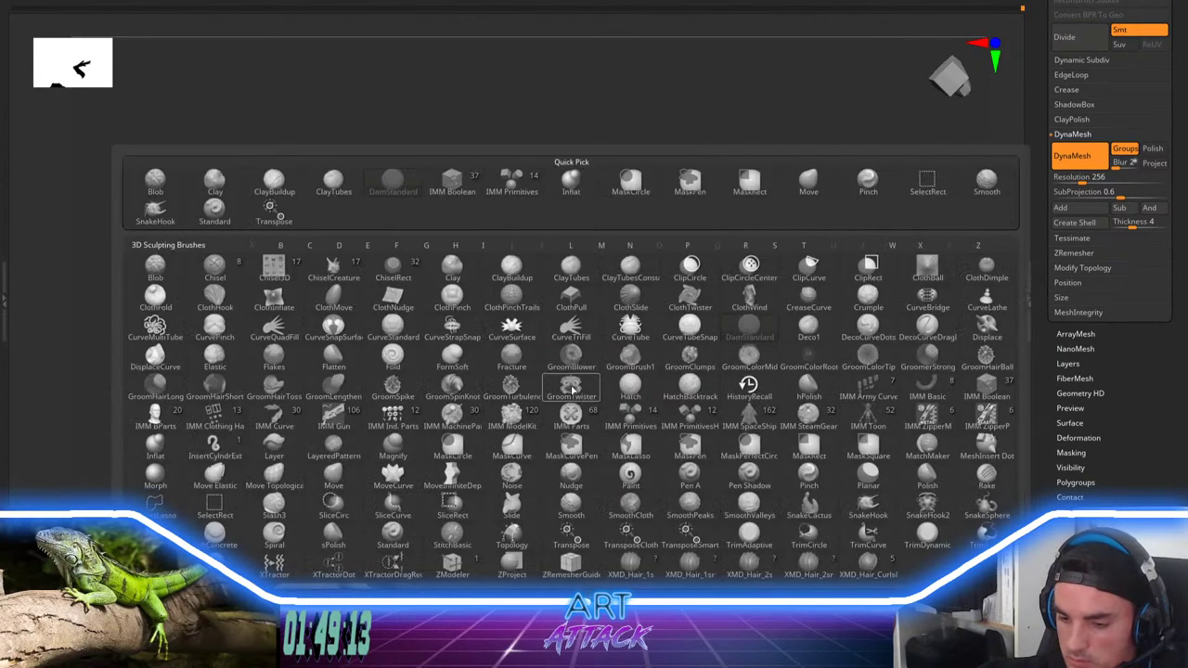
{"action": "key", "text": "m"}
{"action": "key", "text": "v"}
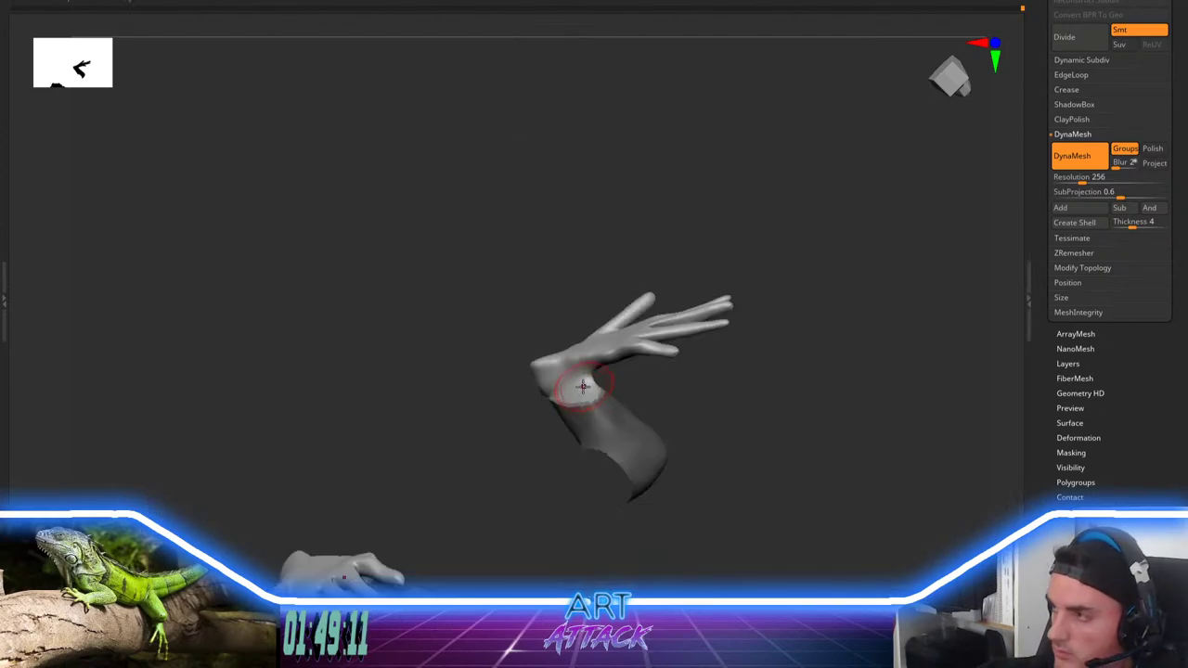
{"action": "left_click_drag", "start_coordinate": [583, 387], "coordinate": [561, 389]}
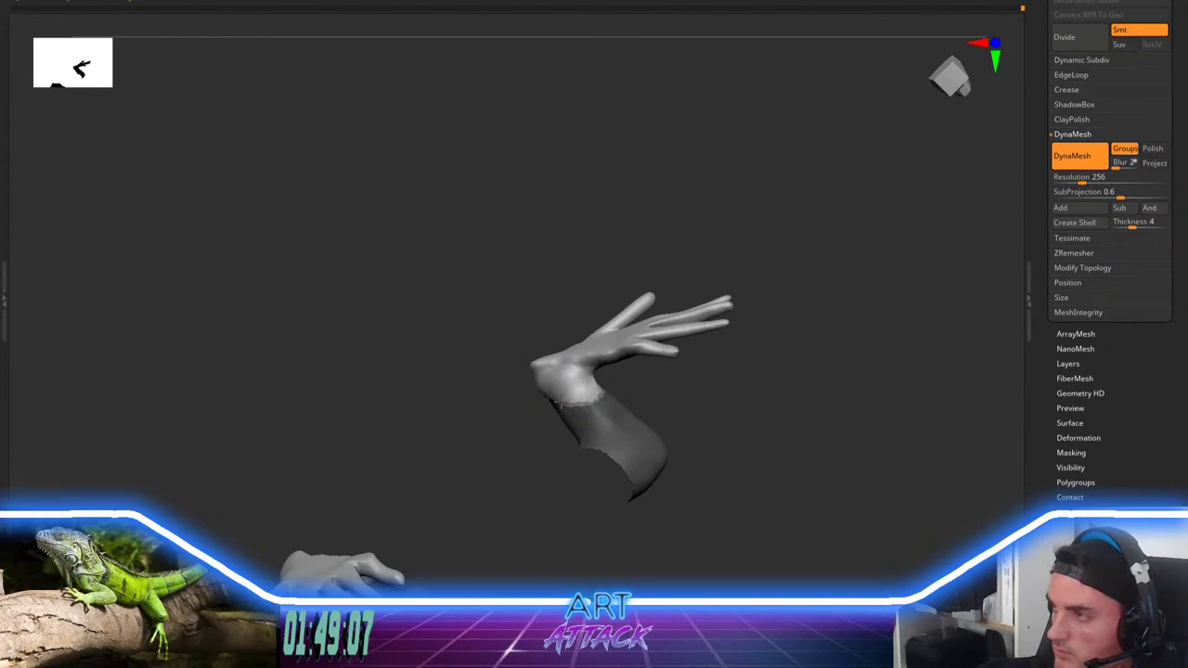
{"action": "left_click_drag", "start_coordinate": [537, 418], "coordinate": [774, 299]}
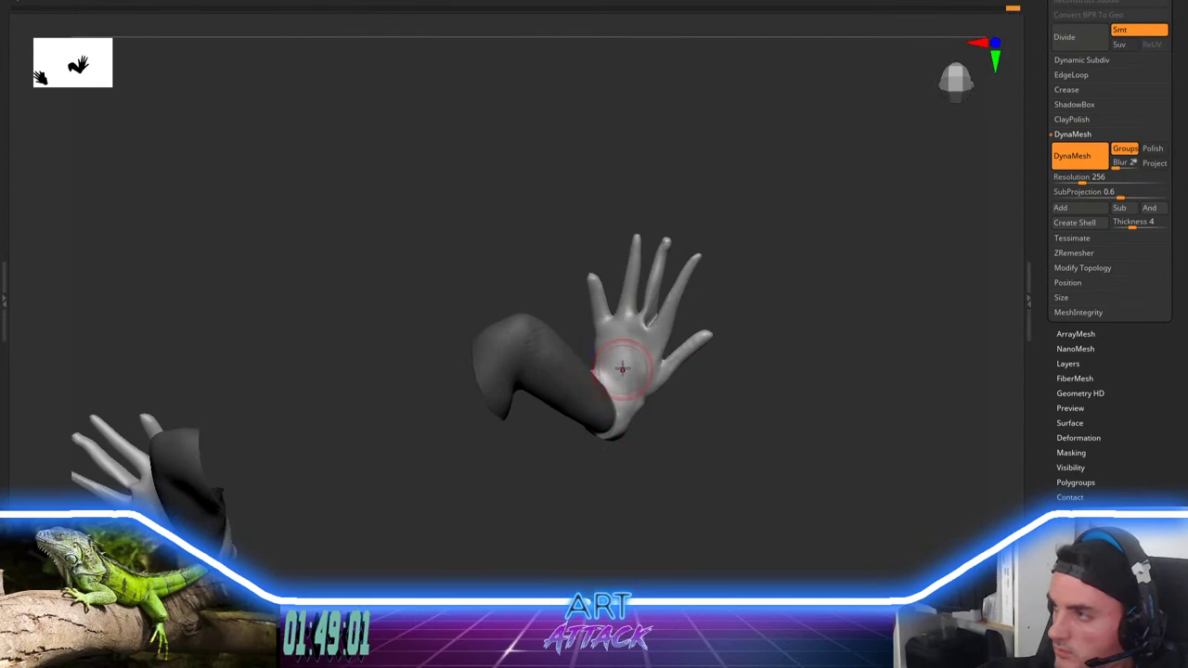
Step: Build up the flat of the hind foot with ClayBuildup strokes running from the toe bases toward the heel
{"action": "key", "text": "b"}
{"action": "key", "text": "c"}
{"action": "key", "text": "b"}
{"action": "mouse_move", "coordinate": [639, 327]}
{"action": "left_mouse_down"}
{"action": "mouse_move", "coordinate": [618, 397]}
{"action": "mouse_move", "coordinate": [600, 384]}
{"action": "left_mouse_up"}
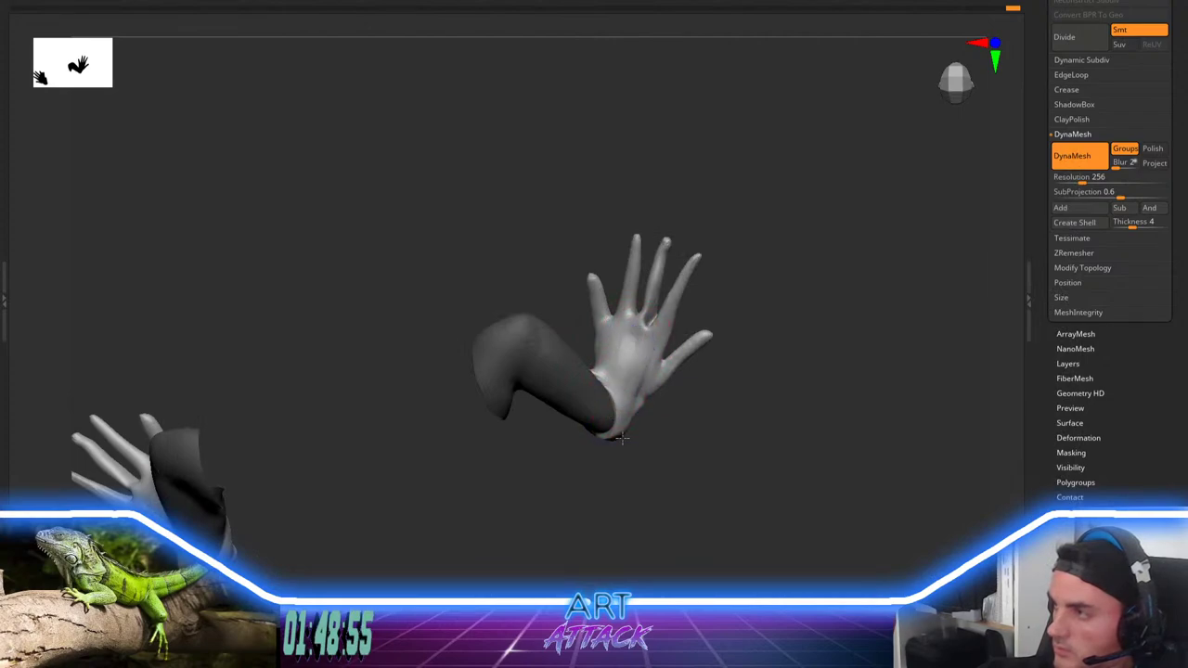
{"action": "left_click_drag", "start_coordinate": [678, 409], "coordinate": [647, 338]}
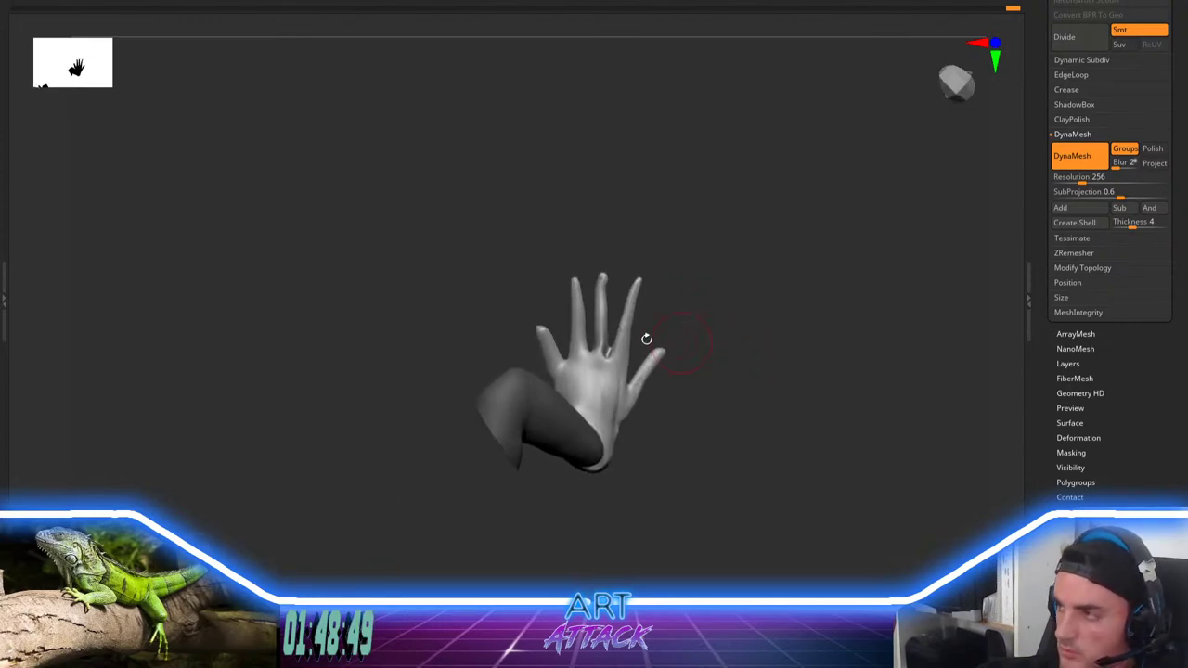
Step: Reposition the short outer toe of the hind foot with the Move brush
{"action": "key", "text": "b"}
{"action": "key", "text": "m"}
{"action": "key", "text": "v"}
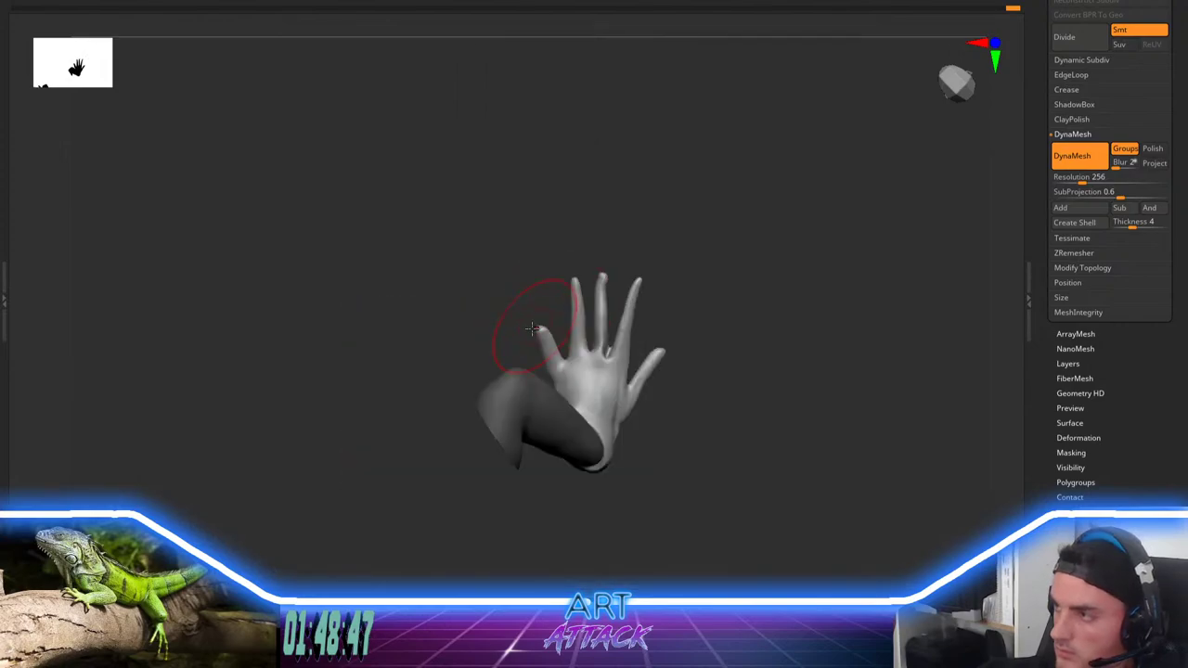
{"action": "left_click_drag", "start_coordinate": [449, 332], "coordinate": [608, 341]}
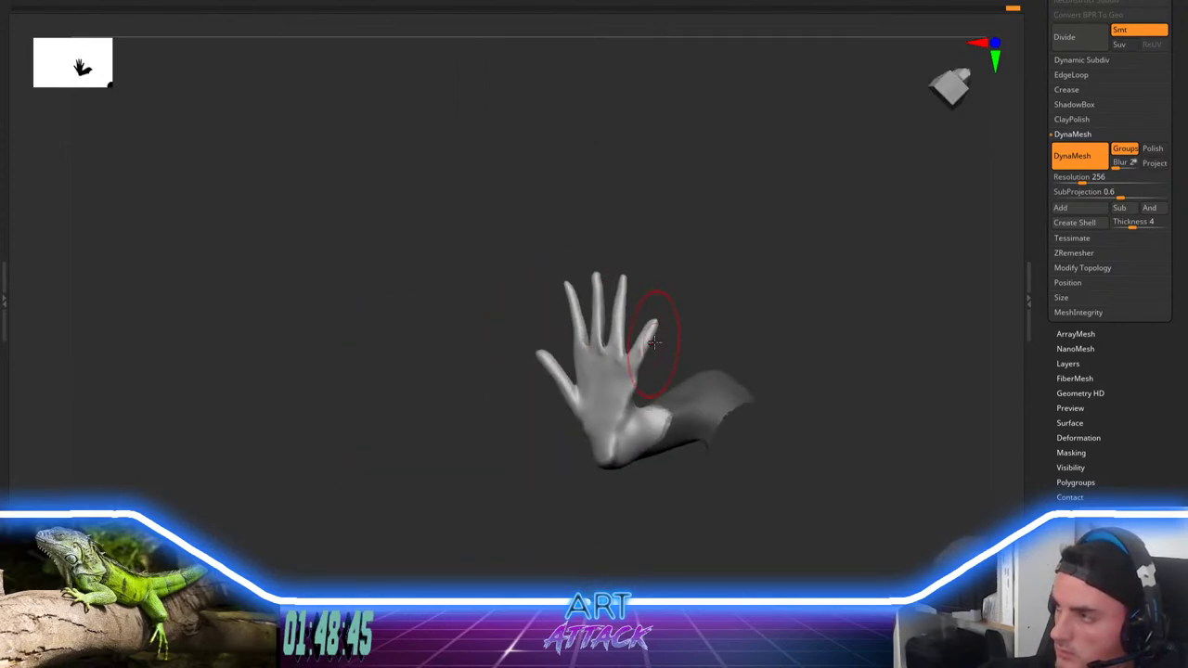
{"action": "left_click_drag", "start_coordinate": [501, 422], "coordinate": [478, 422]}
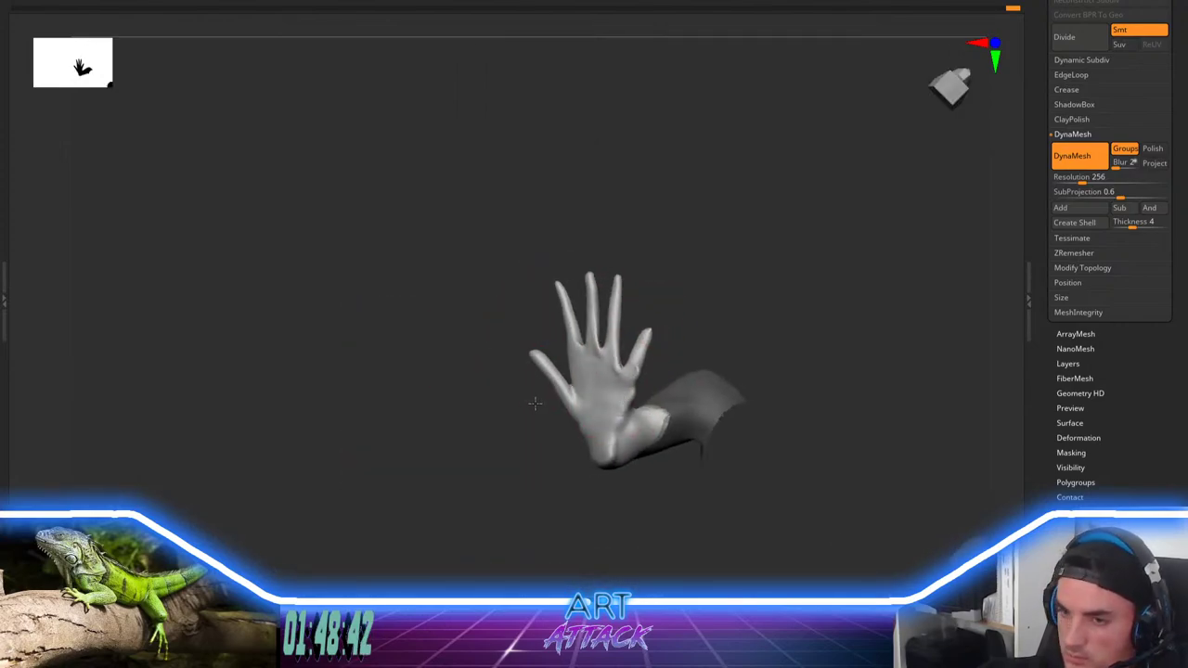
Step: Vary the hind toe lengths with the Move brush, stretching one middle toe well past the others and shortening its neighbour
{"action": "key", "text": "b"}
{"action": "key", "text": "m"}
{"action": "key", "text": "v"}
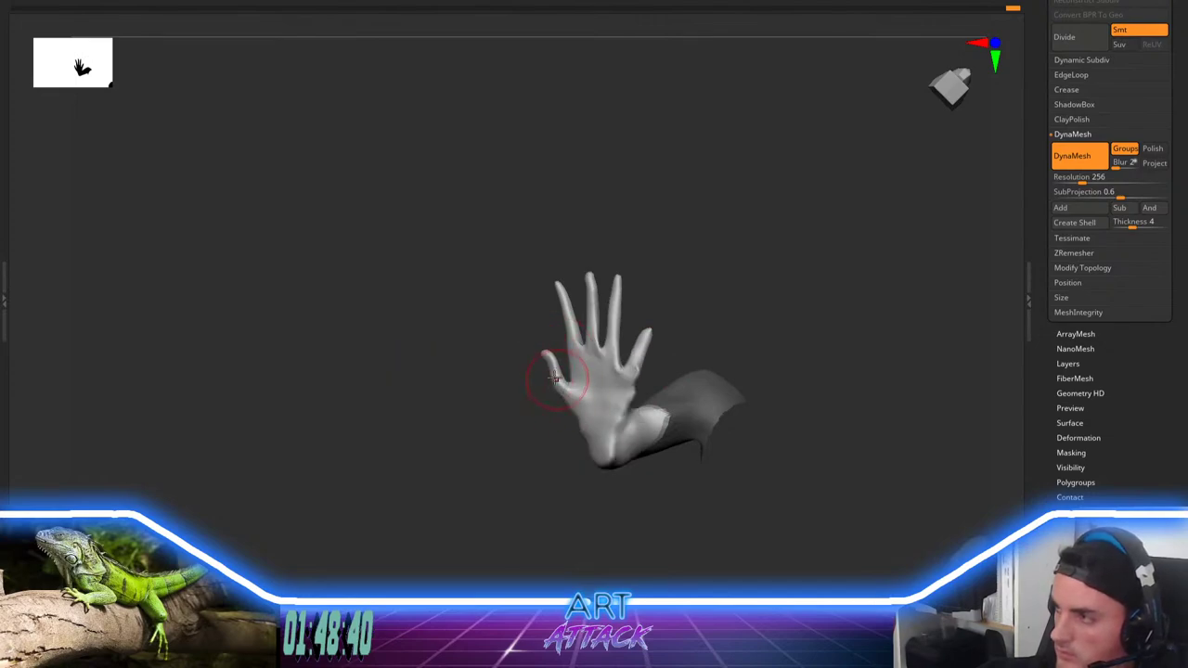
{"action": "mouse_move", "coordinate": [568, 380]}
{"action": "left_mouse_down"}
{"action": "mouse_move", "coordinate": [547, 354]}
{"action": "mouse_move", "coordinate": [560, 363]}
{"action": "left_mouse_up"}
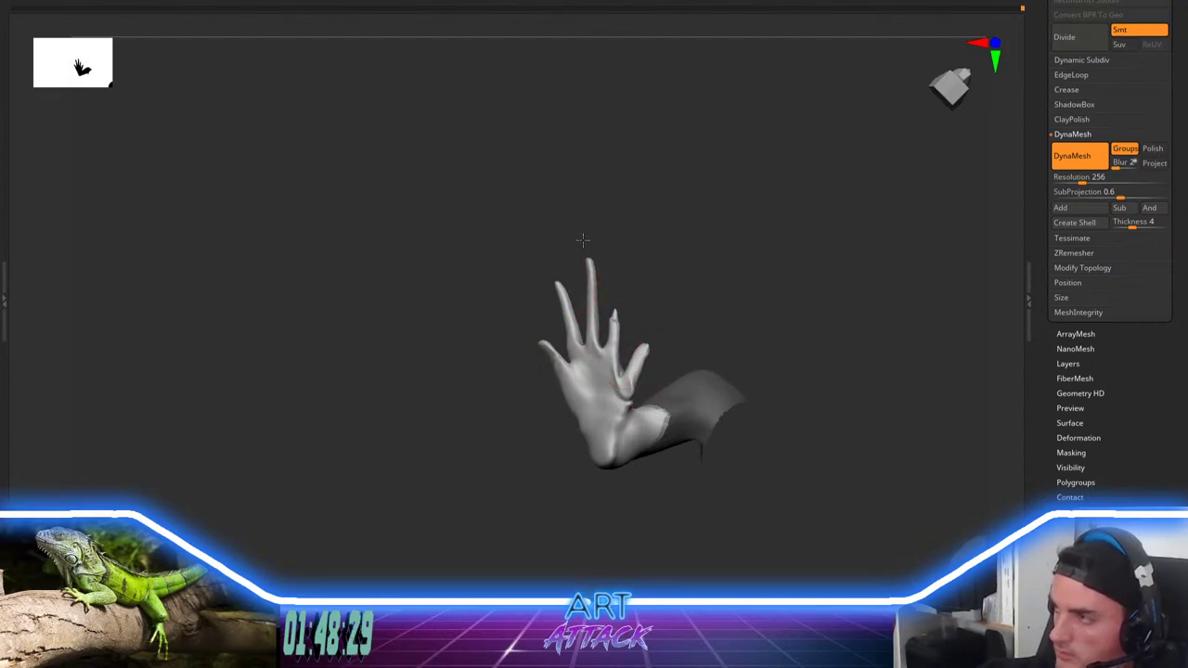
{"action": "left_click_drag", "start_coordinate": [583, 240], "coordinate": [549, 182]}
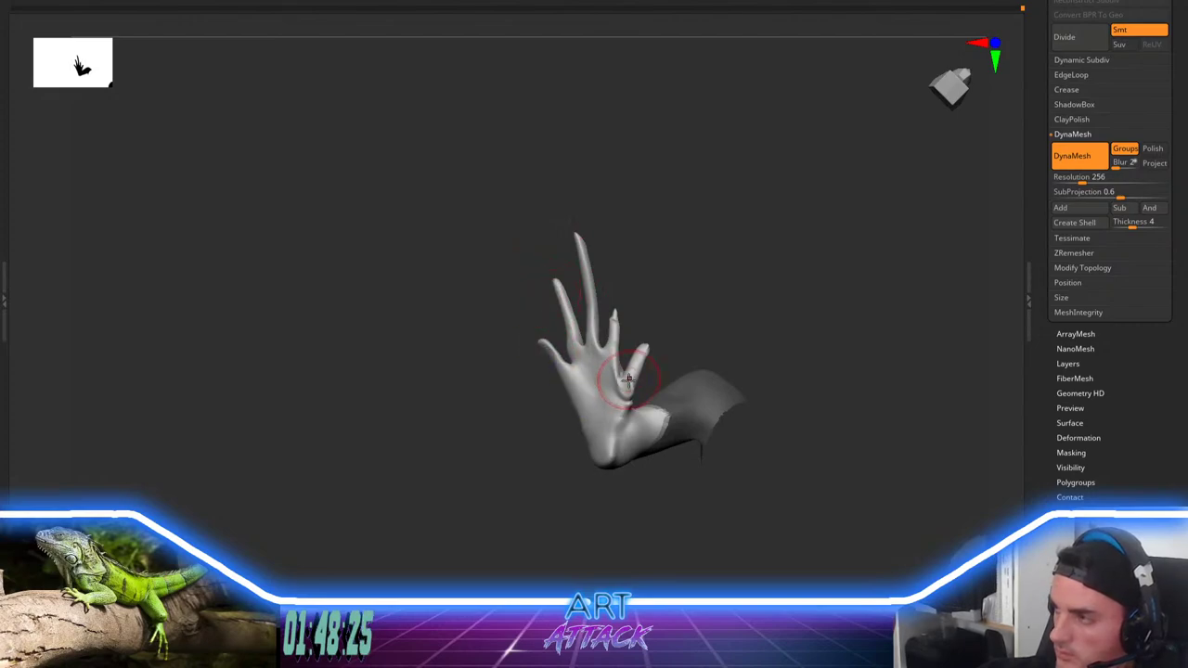
Step: Thicken the base of the short hind toe where it joins the foot with ClayBuildup strokes
{"action": "key", "text": "b"}
{"action": "key", "text": "c"}
{"action": "key", "text": "b"}
{"action": "right_click_drag", "start_coordinate": [608, 374], "coordinate": [631, 389], "text": "ctrl"}
{"action": "mouse_move", "coordinate": [611, 352]}
{"action": "left_mouse_down"}
{"action": "mouse_move", "coordinate": [637, 411]}
{"action": "mouse_move", "coordinate": [631, 378]}
{"action": "left_mouse_up"}
{"action": "right_click_drag", "start_coordinate": [641, 371], "coordinate": [685, 218], "text": "ctrl"}
Step: Unhide the whole lizard, clear the leg mask and check the feet against the body
{"action": "mouse_move", "coordinate": [543, 473]}
{"action": "right_mouse_down"}
{"action": "mouse_move", "coordinate": [522, 523]}
{"action": "mouse_move", "coordinate": [525, 477]}
{"action": "mouse_move", "coordinate": [544, 485]}
{"action": "right_mouse_up"}
{"action": "left_click_drag", "start_coordinate": [495, 373], "coordinate": [529, 554], "text": "ctrl+shift"}
{"action": "left_click_drag", "start_coordinate": [508, 425], "coordinate": [512, 465], "text": "ctrl+shift"}
{"action": "left_click", "coordinate": [474, 425], "text": "ctrl+shift"}
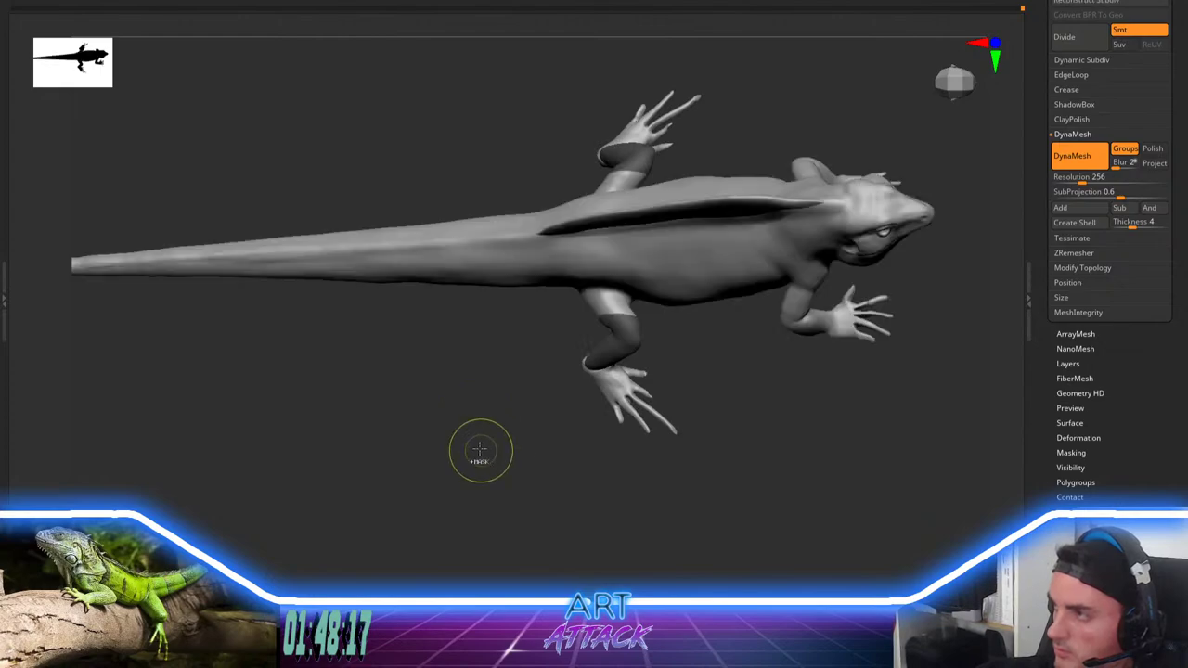
{"action": "left_click_drag", "start_coordinate": [520, 461], "coordinate": [548, 414]}
{"action": "left_click_drag", "start_coordinate": [659, 466], "coordinate": [585, 353], "text": "alt"}
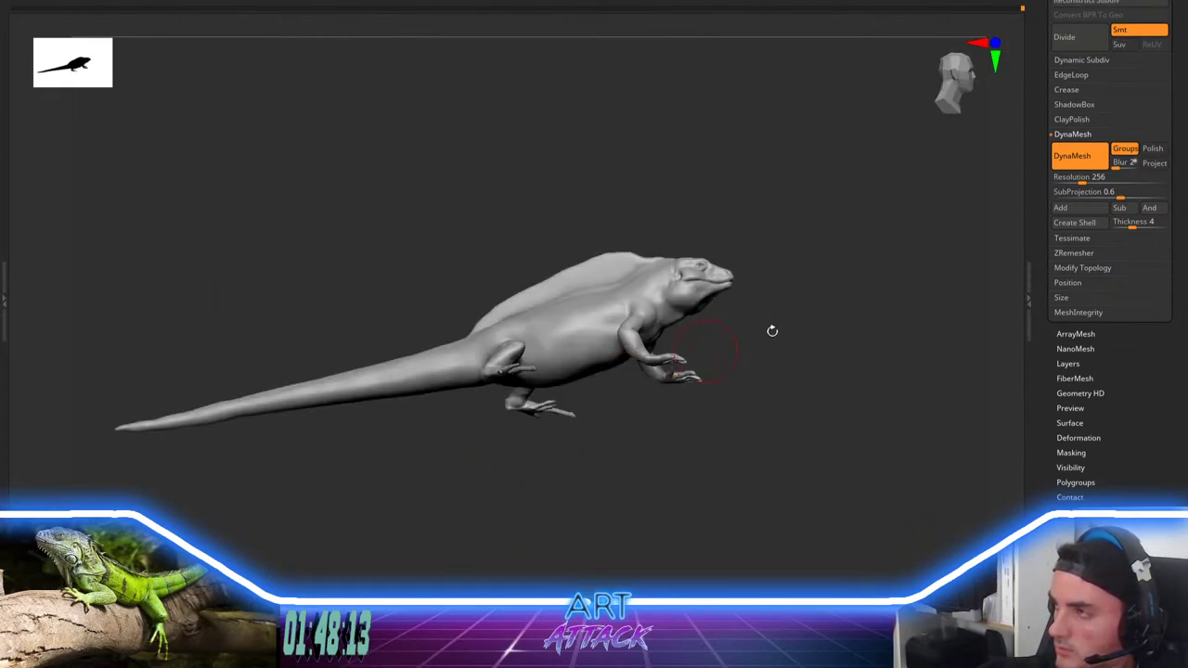
{"action": "mouse_move", "coordinate": [773, 331]}
{"action": "left_mouse_down"}
{"action": "mouse_move", "coordinate": [761, 382]}
{"action": "mouse_move", "coordinate": [743, 366]}
{"action": "mouse_move", "coordinate": [769, 363]}
{"action": "mouse_move", "coordinate": [740, 353]}
{"action": "mouse_move", "coordinate": [784, 331]}
{"action": "left_mouse_up"}
Step: Bring back the full interface and turn on perspective for the lizard view
{"action": "key", "text": "Tab"}
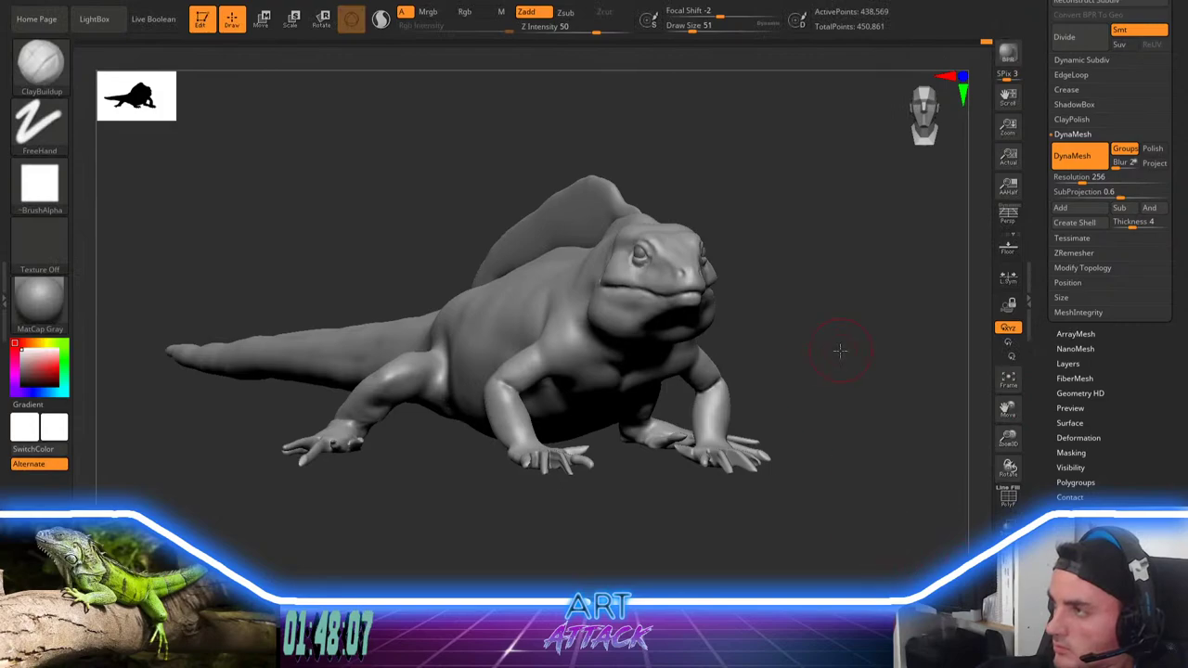
{"action": "left_click_drag", "start_coordinate": [841, 351], "coordinate": [887, 336]}
{"action": "left_click", "coordinate": [1005, 223]}
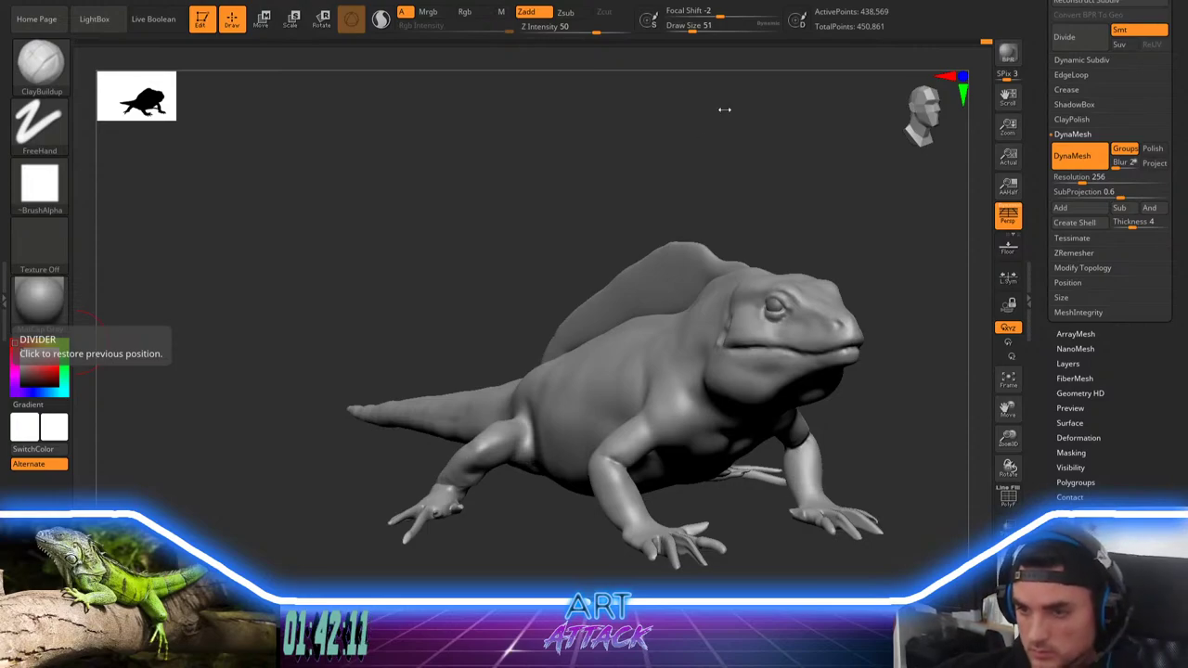
Step: Carve a curved crease along the side of the neck behind the head with DamStandard at draw size 120
{"action": "mouse_move", "coordinate": [801, 186]}
{"action": "left_mouse_down", "text": "alt"}
{"action": "mouse_move", "coordinate": [752, 180]}
{"action": "mouse_move", "coordinate": [658, 303]}
{"action": "mouse_move", "coordinate": [559, 363]}
{"action": "left_mouse_up", "text": "alt"}
{"action": "mouse_move", "coordinate": [753, 202]}
{"action": "left_mouse_down", "text": "alt"}
{"action": "mouse_move", "coordinate": [695, 202]}
{"action": "mouse_move", "coordinate": [745, 210]}
{"action": "left_mouse_up", "text": "alt"}
{"action": "left_click", "coordinate": [765, 167], "text": "ctrl+shift"}
{"action": "mouse_move", "coordinate": [765, 165]}
{"action": "left_mouse_down"}
{"action": "mouse_move", "coordinate": [735, 201]}
{"action": "mouse_move", "coordinate": [756, 215]}
{"action": "mouse_move", "coordinate": [740, 209]}
{"action": "mouse_move", "coordinate": [783, 189]}
{"action": "left_mouse_up"}
{"action": "key", "text": "b"}
{"action": "key", "text": "d"}
{"action": "key", "text": "s"}
{"action": "key", "text": "space"}
{"action": "left_click_drag", "start_coordinate": [698, 189], "coordinate": [711, 190]}
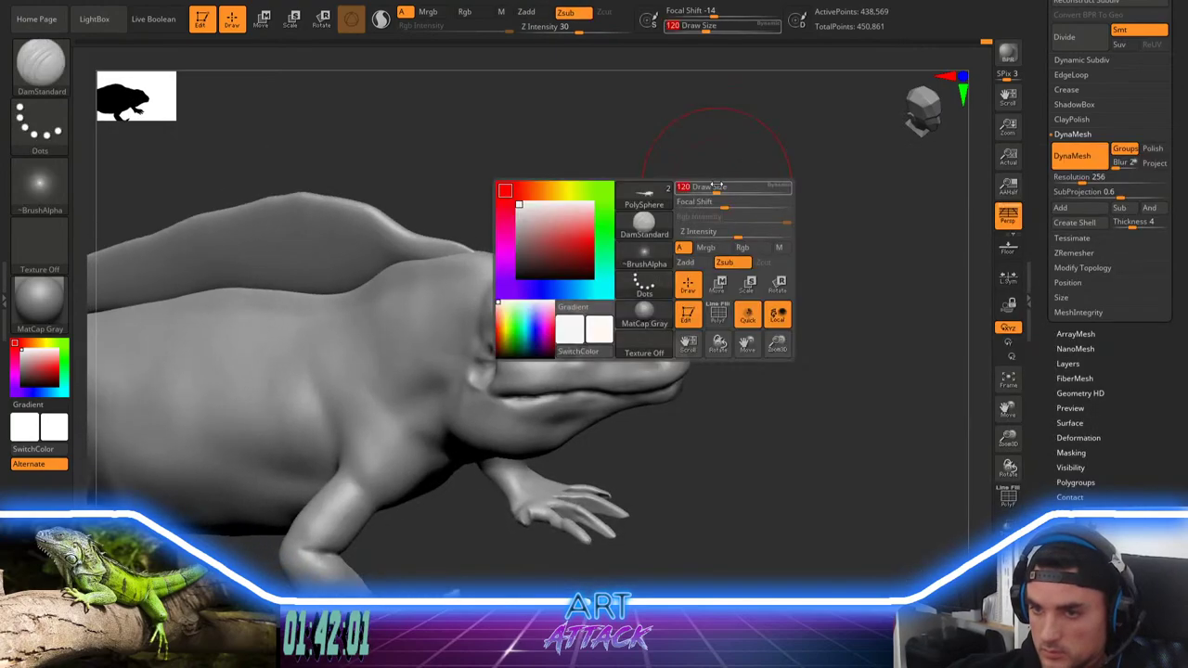
{"action": "mouse_move", "coordinate": [373, 341]}
{"action": "left_mouse_down"}
{"action": "mouse_move", "coordinate": [395, 371]}
{"action": "mouse_move", "coordinate": [443, 384]}
{"action": "left_mouse_up"}
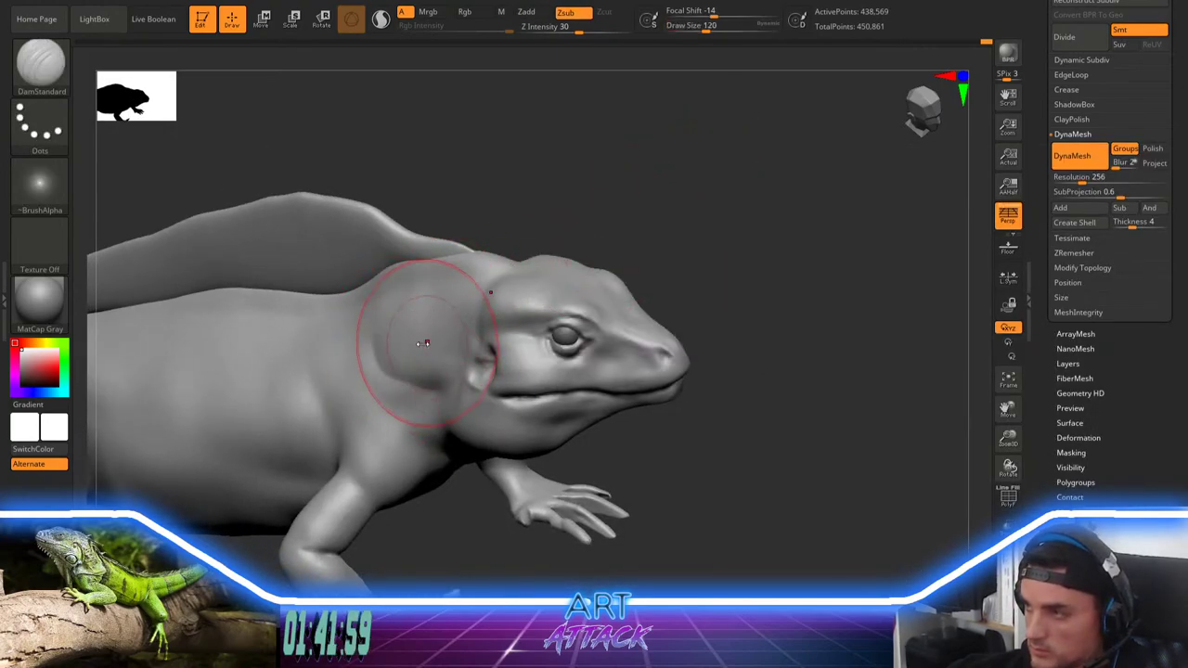
Step: Soften the neck crease with smoothing strokes at draw size 74 and undo the last stroke
{"action": "key", "text": "bracketleft"}
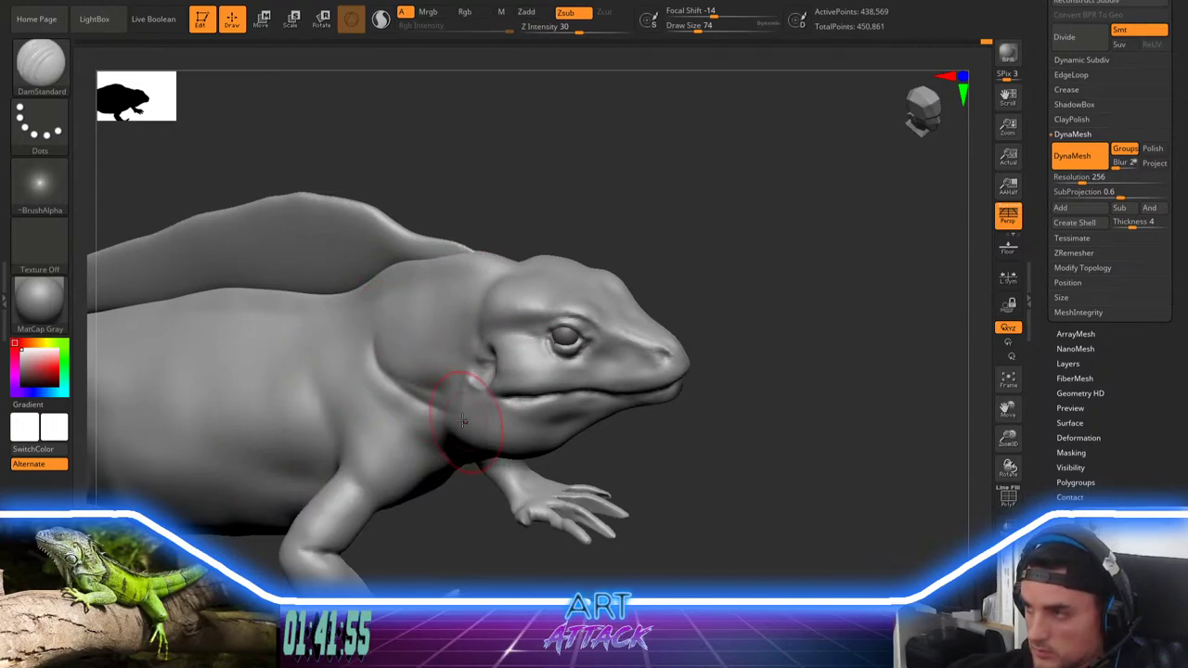
{"action": "left_click_drag", "start_coordinate": [463, 420], "coordinate": [372, 334], "text": "shift"}
{"action": "left_click_drag", "start_coordinate": [388, 378], "coordinate": [406, 362], "text": "shift"}
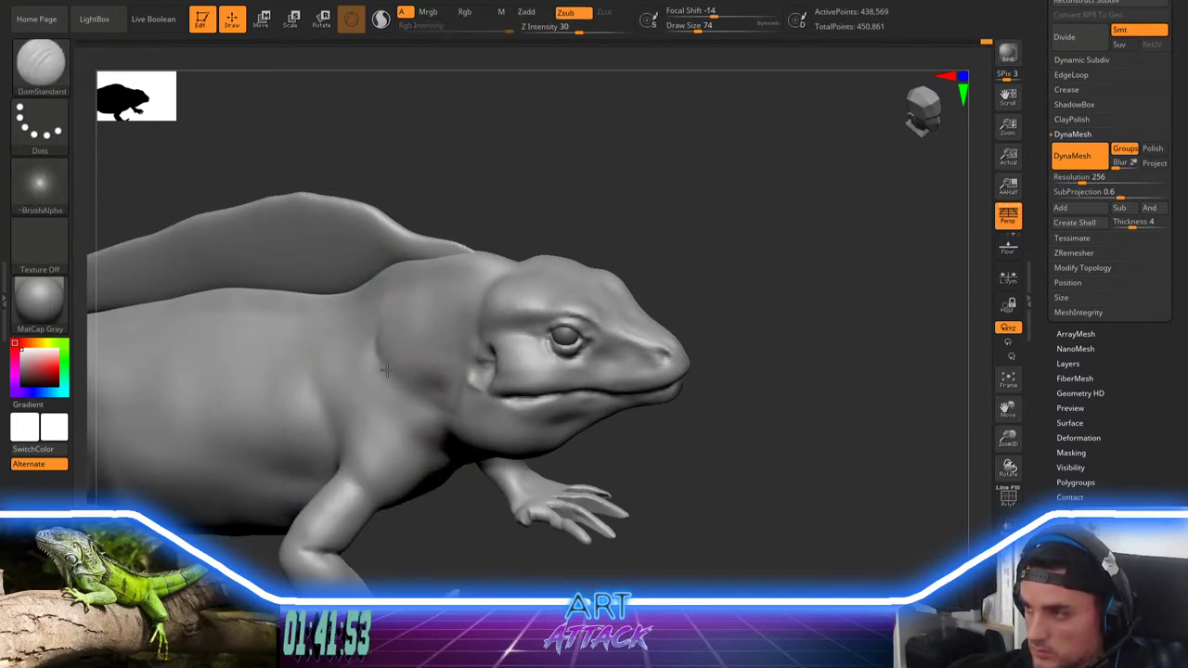
{"action": "key", "text": "ctrl+z"}
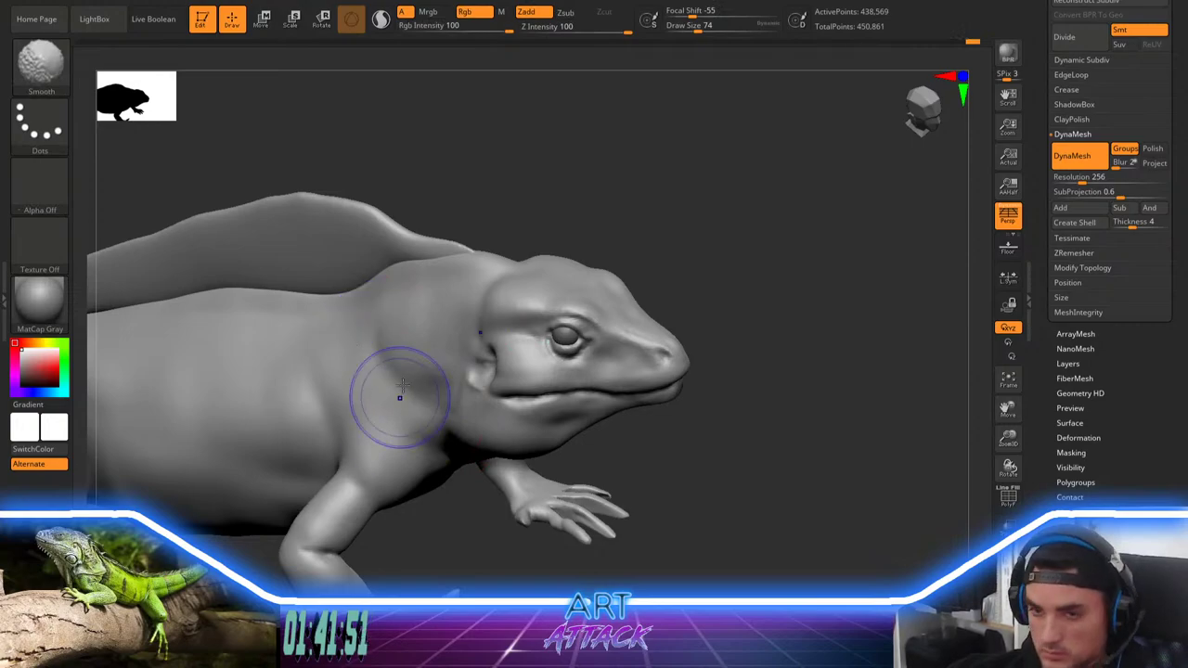
Step: Build up a curved skin fold on the shoulder above the front leg with ClayBuildup and blend it in
{"action": "key", "text": "b"}
{"action": "key", "text": "c"}
{"action": "key", "text": "b"}
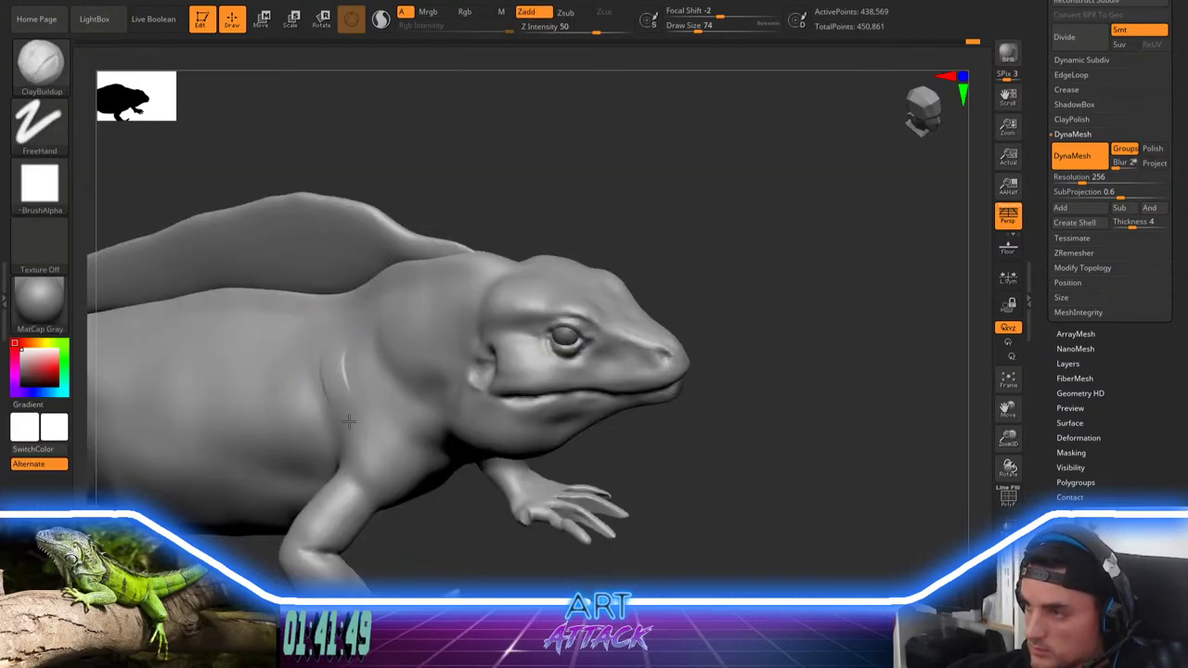
{"action": "mouse_move", "coordinate": [351, 418]}
{"action": "left_mouse_down"}
{"action": "mouse_move", "coordinate": [336, 343]}
{"action": "mouse_move", "coordinate": [360, 427]}
{"action": "left_mouse_up"}
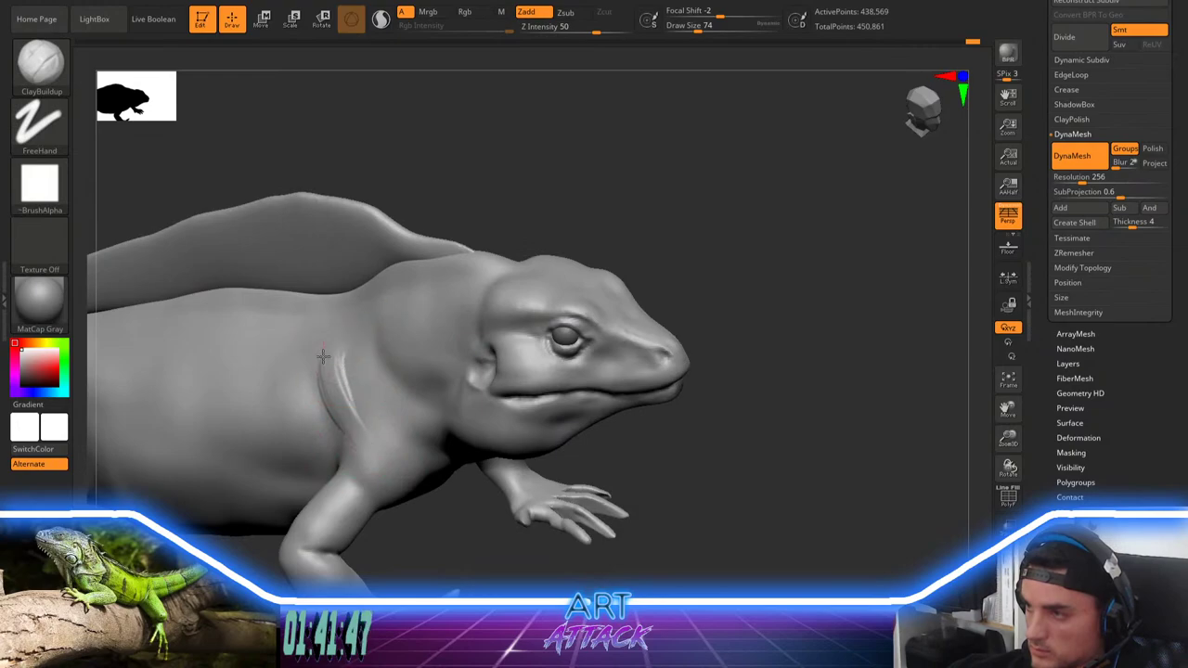
{"action": "mouse_move", "coordinate": [329, 360]}
{"action": "left_mouse_down"}
{"action": "mouse_move", "coordinate": [347, 416]}
{"action": "mouse_move", "coordinate": [351, 403]}
{"action": "left_mouse_up"}
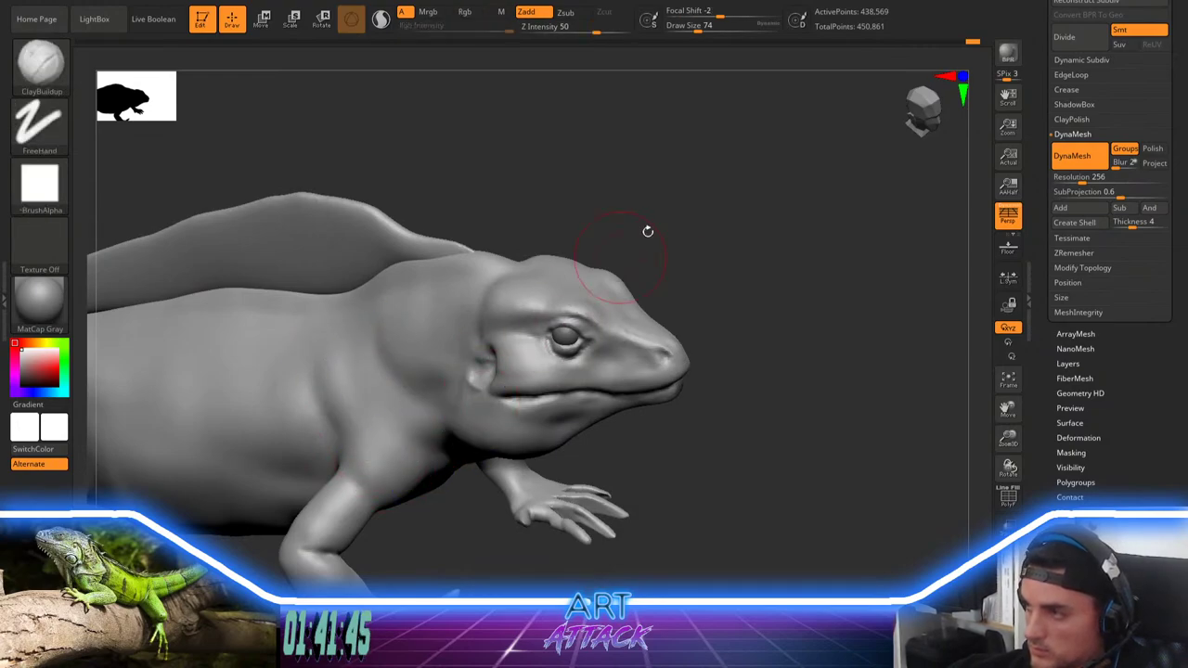
Step: Set the draw size to 39 and refine the brow ridge and eyelid area around the eye
{"action": "mouse_move", "coordinate": [647, 231]}
{"action": "left_mouse_down"}
{"action": "mouse_move", "coordinate": [711, 225]}
{"action": "mouse_move", "coordinate": [657, 227]}
{"action": "mouse_move", "coordinate": [697, 212]}
{"action": "mouse_move", "coordinate": [697, 174]}
{"action": "mouse_move", "coordinate": [709, 206]}
{"action": "mouse_move", "coordinate": [665, 220]}
{"action": "mouse_move", "coordinate": [656, 238]}
{"action": "mouse_move", "coordinate": [674, 204]}
{"action": "mouse_move", "coordinate": [650, 233]}
{"action": "left_mouse_up"}
{"action": "key", "text": "space"}
{"action": "left_click", "coordinate": [698, 176]}
{"action": "key", "text": "space"}
{"action": "left_click", "coordinate": [687, 206]}
{"action": "key", "text": "space"}
{"action": "left_click", "coordinate": [579, 323]}
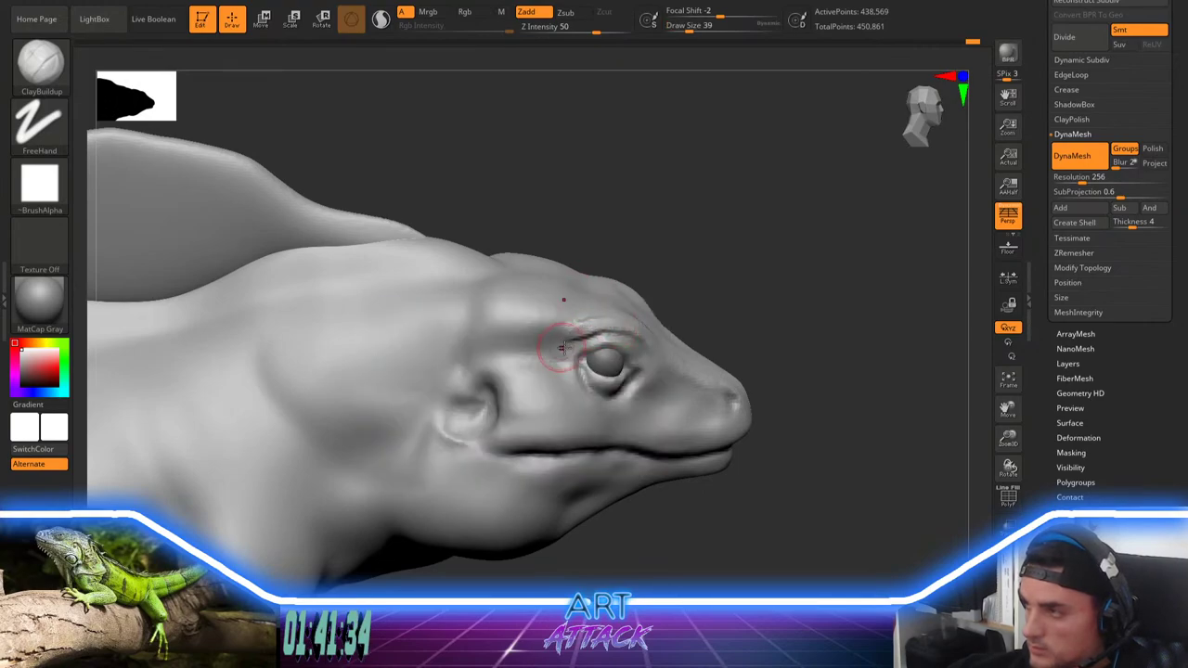
{"action": "left_click_drag", "start_coordinate": [564, 348], "coordinate": [622, 309], "text": "shift"}
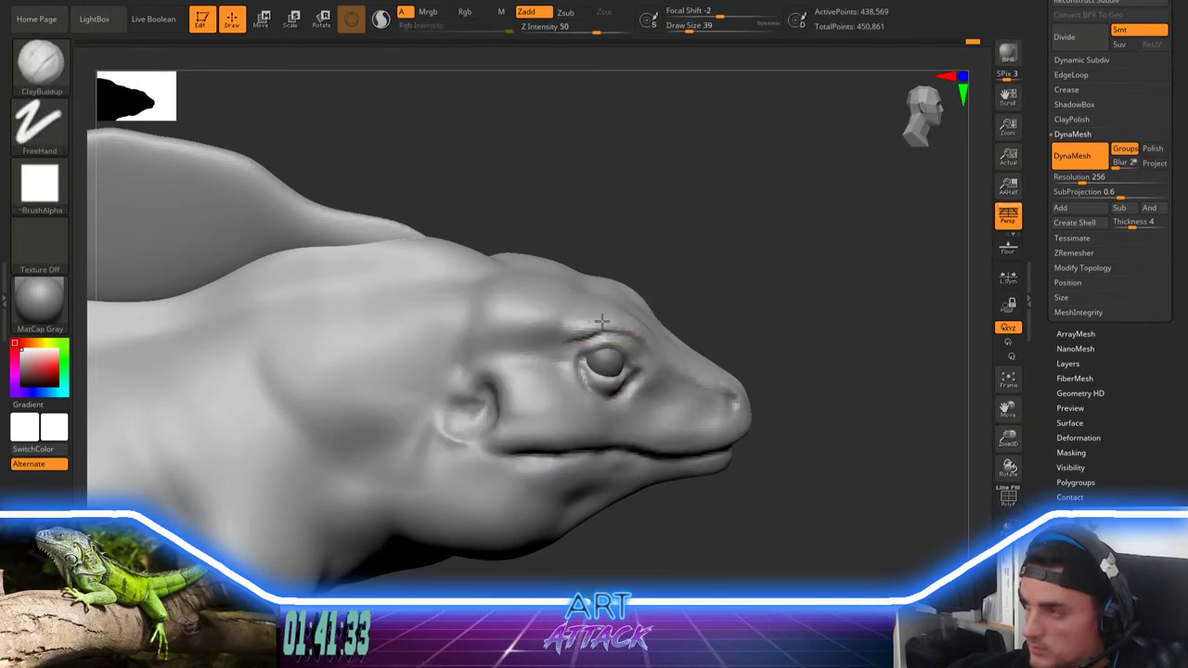
{"action": "left_click_drag", "start_coordinate": [620, 325], "coordinate": [657, 350], "text": "shift"}
{"action": "mouse_move", "coordinate": [685, 271]}
{"action": "left_mouse_down"}
{"action": "mouse_move", "coordinate": [638, 251]}
{"action": "mouse_move", "coordinate": [655, 289]}
{"action": "mouse_move", "coordinate": [692, 253]}
{"action": "left_mouse_up"}
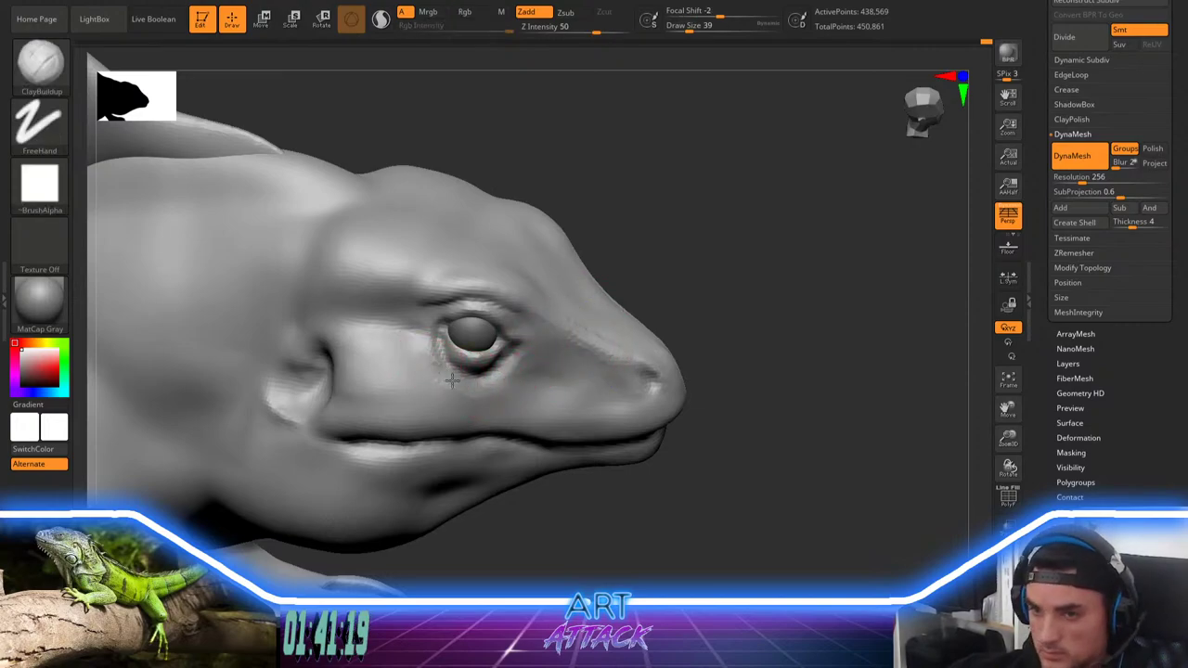
Step: Fill out the area behind the eye toward the ear with ClayBuildup strokes, raising the draw size to 62
{"action": "left_click_drag", "start_coordinate": [345, 335], "coordinate": [440, 365]}
{"action": "mouse_move", "coordinate": [351, 325]}
{"action": "left_mouse_down"}
{"action": "mouse_move", "coordinate": [418, 353]}
{"action": "mouse_move", "coordinate": [386, 343]}
{"action": "mouse_move", "coordinate": [409, 344]}
{"action": "left_mouse_up"}
{"action": "key", "text": "space"}
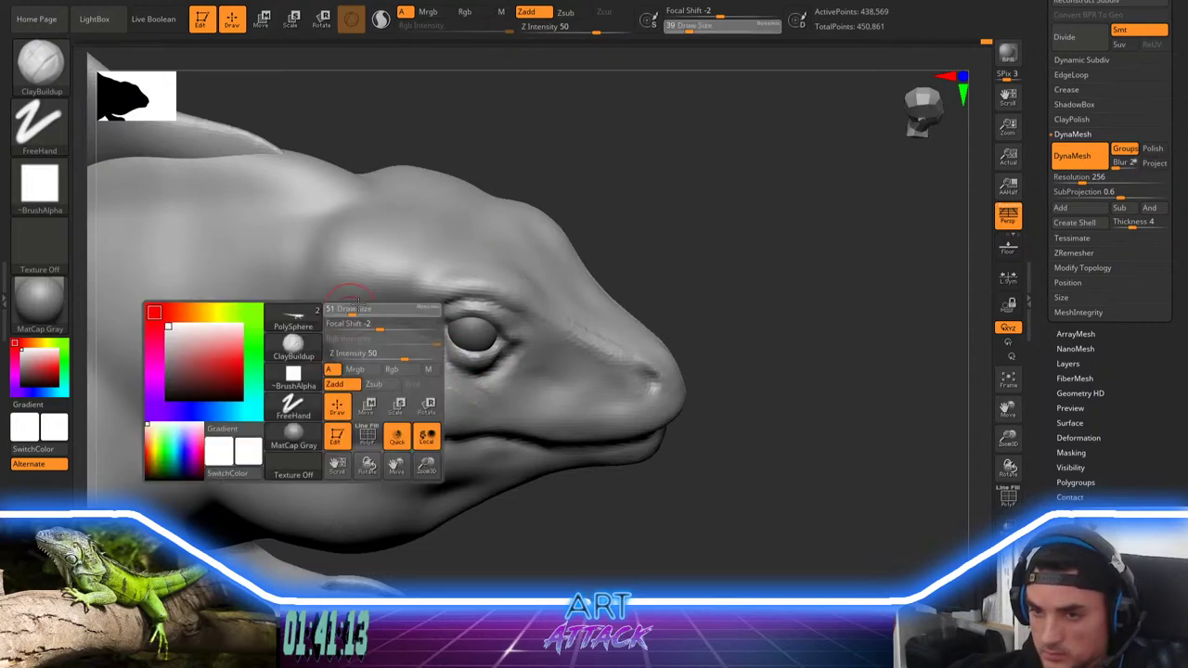
{"action": "left_click_drag", "start_coordinate": [347, 311], "coordinate": [354, 311]}
{"action": "left_click_drag", "start_coordinate": [314, 245], "coordinate": [382, 336]}
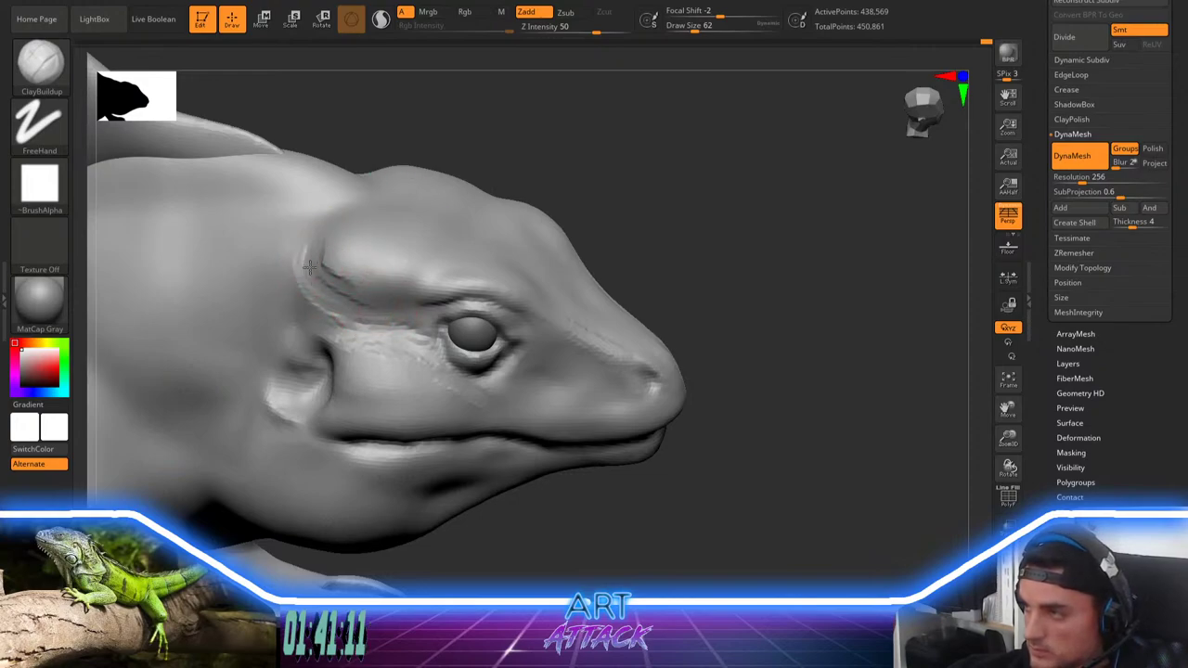
Step: Build up the area behind the brow and around the jaw corner with ClayBuildup, reducing the draw size to 51
{"action": "mouse_move", "coordinate": [325, 302]}
{"action": "left_mouse_down"}
{"action": "mouse_move", "coordinate": [394, 332]}
{"action": "mouse_move", "coordinate": [339, 295]}
{"action": "left_mouse_up"}
{"action": "mouse_move", "coordinate": [319, 255]}
{"action": "left_mouse_down"}
{"action": "mouse_move", "coordinate": [346, 291]}
{"action": "mouse_move", "coordinate": [316, 289]}
{"action": "mouse_move", "coordinate": [345, 302]}
{"action": "mouse_move", "coordinate": [309, 272]}
{"action": "mouse_move", "coordinate": [366, 327]}
{"action": "mouse_move", "coordinate": [327, 334]}
{"action": "mouse_move", "coordinate": [353, 370]}
{"action": "left_mouse_up"}
{"action": "key", "text": "space"}
{"action": "mouse_move", "coordinate": [317, 425]}
{"action": "left_mouse_down"}
{"action": "mouse_move", "coordinate": [320, 409]}
{"action": "mouse_move", "coordinate": [284, 411]}
{"action": "mouse_move", "coordinate": [295, 431]}
{"action": "left_mouse_up"}
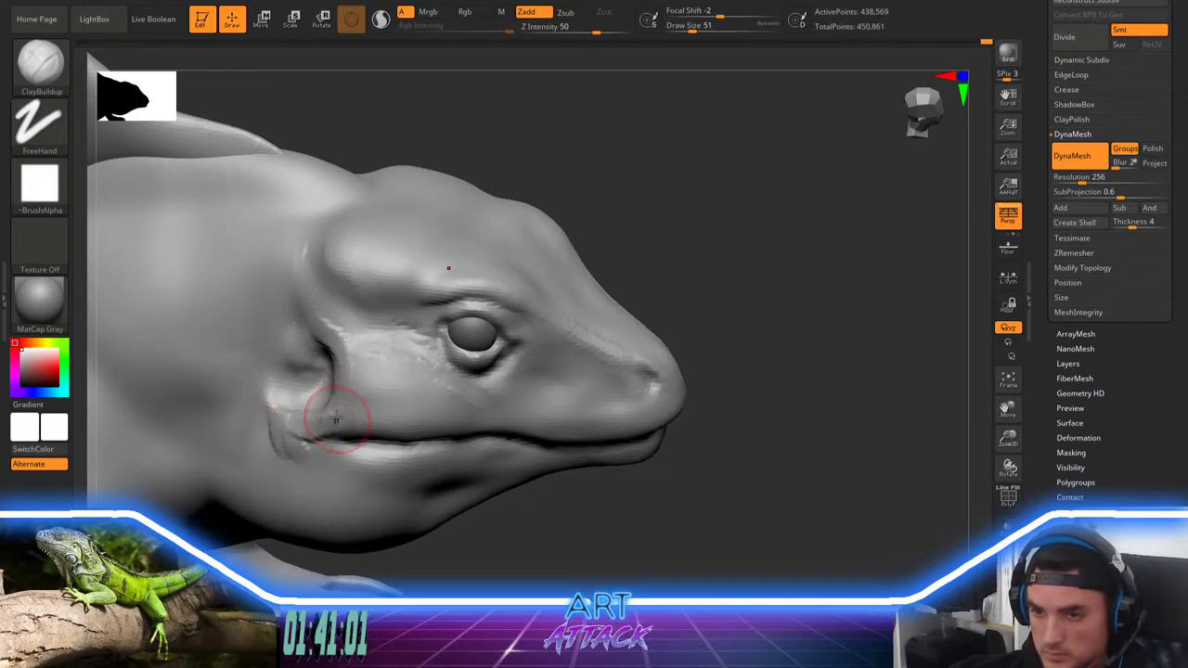
{"action": "mouse_move", "coordinate": [315, 441]}
{"action": "left_mouse_down"}
{"action": "mouse_move", "coordinate": [299, 436]}
{"action": "mouse_move", "coordinate": [379, 390]}
{"action": "left_mouse_up"}
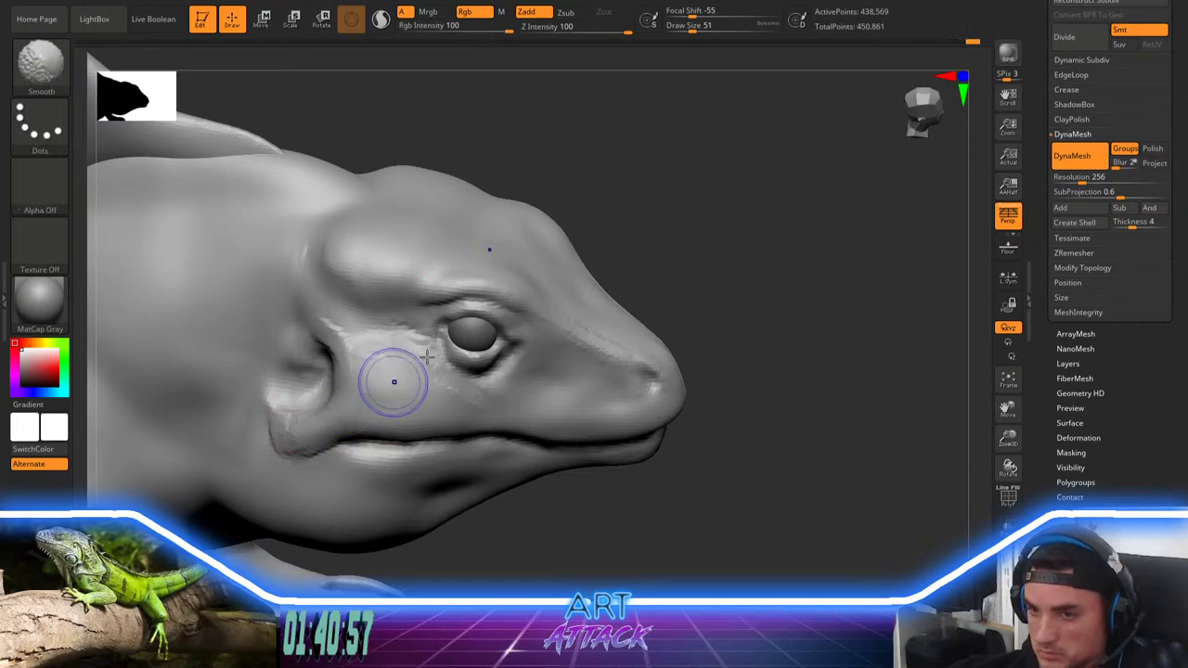
Step: Set the draw size to 33 and smooth the rear part of the lower lip near the mouth corner
{"action": "mouse_move", "coordinate": [661, 243]}
{"action": "left_mouse_down"}
{"action": "mouse_move", "coordinate": [615, 204]}
{"action": "mouse_move", "coordinate": [636, 233]}
{"action": "left_mouse_up"}
{"action": "left_click_drag", "start_coordinate": [624, 305], "coordinate": [570, 303]}
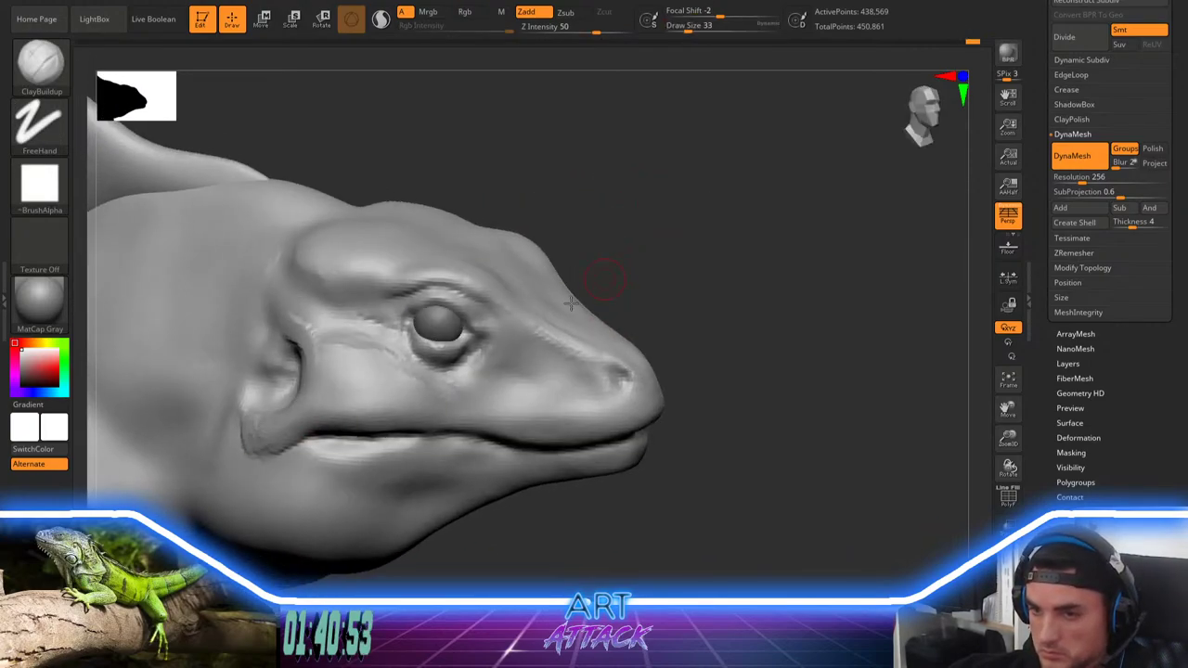
{"action": "mouse_move", "coordinate": [317, 457]}
{"action": "left_mouse_down", "text": "shift"}
{"action": "mouse_move", "coordinate": [433, 443]}
{"action": "mouse_move", "coordinate": [359, 451]}
{"action": "left_mouse_up", "text": "shift"}
{"action": "key", "text": "space"}
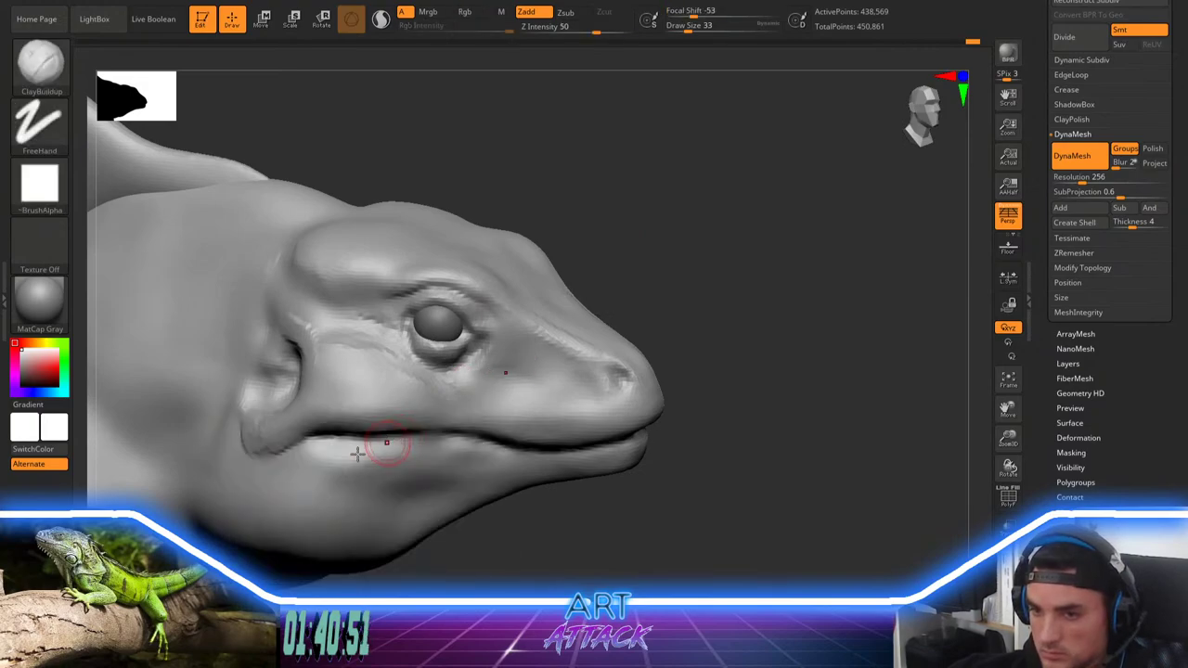
{"action": "key", "text": "space"}
Step: Switch to the DamStandard brush and set its draw size to 104 for carving the lower jaw
{"action": "left_click_drag", "start_coordinate": [474, 524], "coordinate": [452, 436], "text": "alt"}
{"action": "key", "text": "b"}
{"action": "key", "text": "d"}
{"action": "key", "text": "s"}
{"action": "key", "text": "space"}
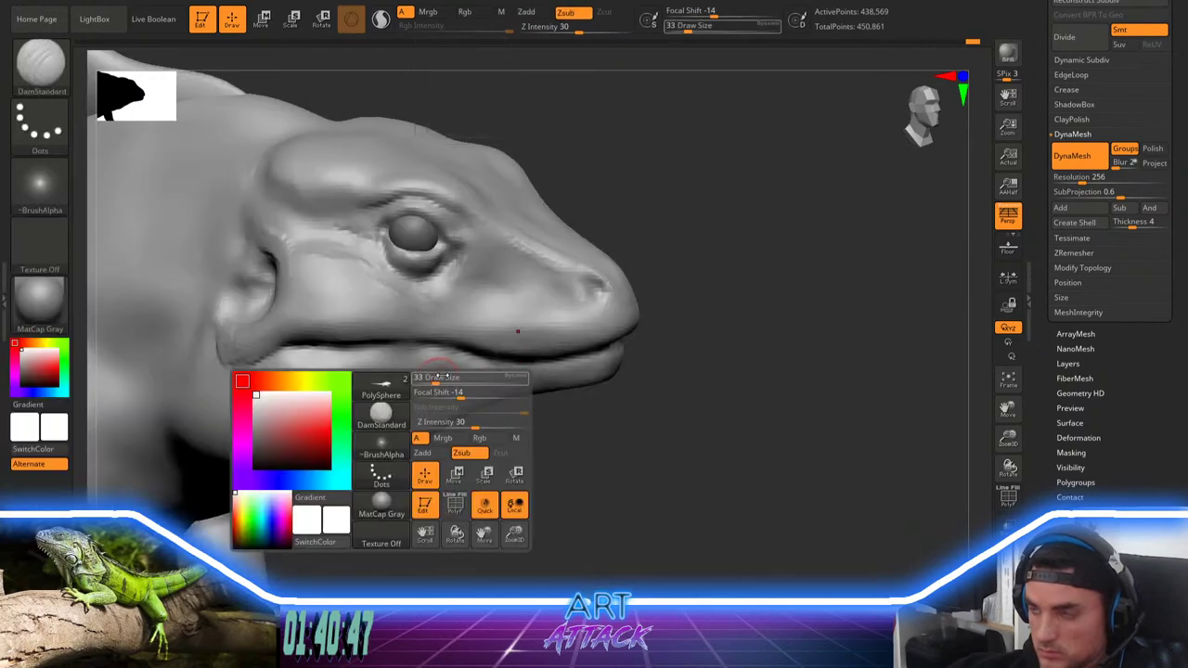
{"action": "key", "text": "space"}
{"action": "left_click_drag", "start_coordinate": [427, 376], "coordinate": [481, 374]}
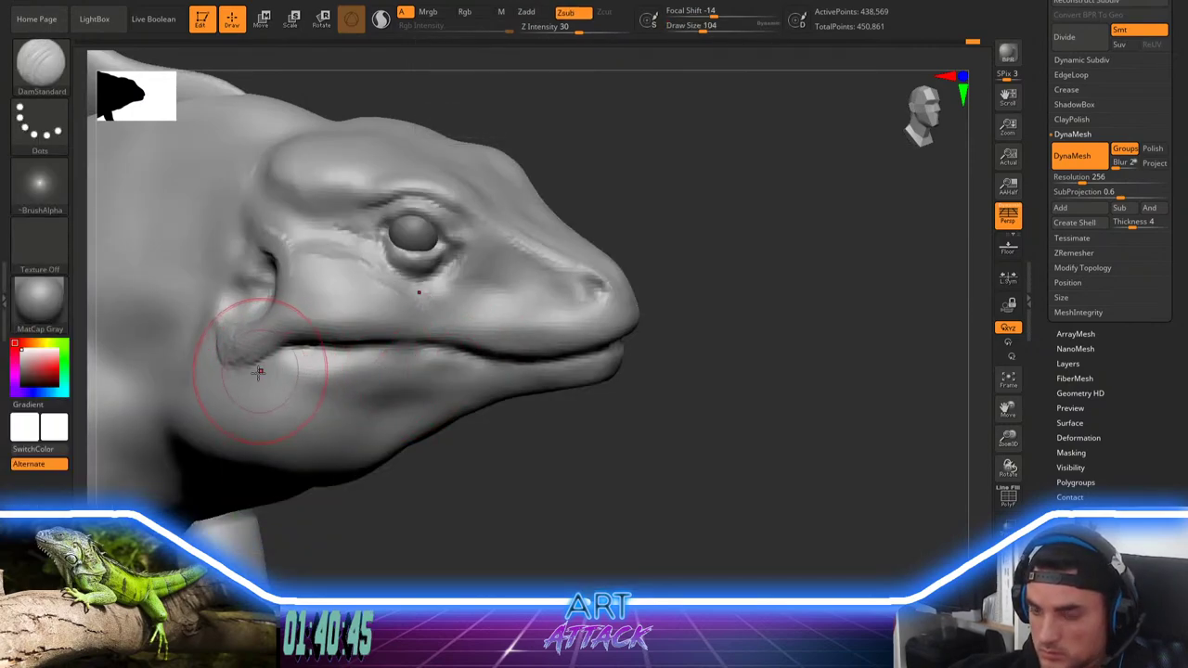
Step: Try carving a crease from the mouth corner diagonally across the lower jaw, undoing each stroke
{"action": "left_click_drag", "start_coordinate": [228, 366], "coordinate": [280, 403]}
{"action": "key", "text": "ctrl+z"}
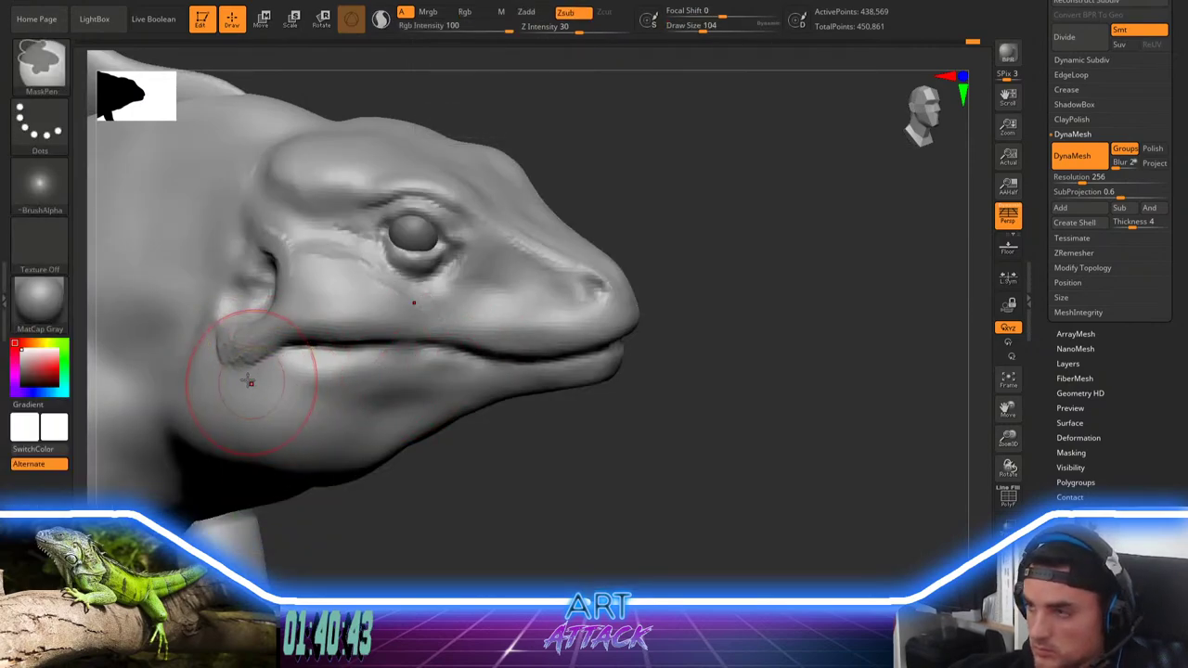
{"action": "left_click_drag", "start_coordinate": [230, 365], "coordinate": [296, 406]}
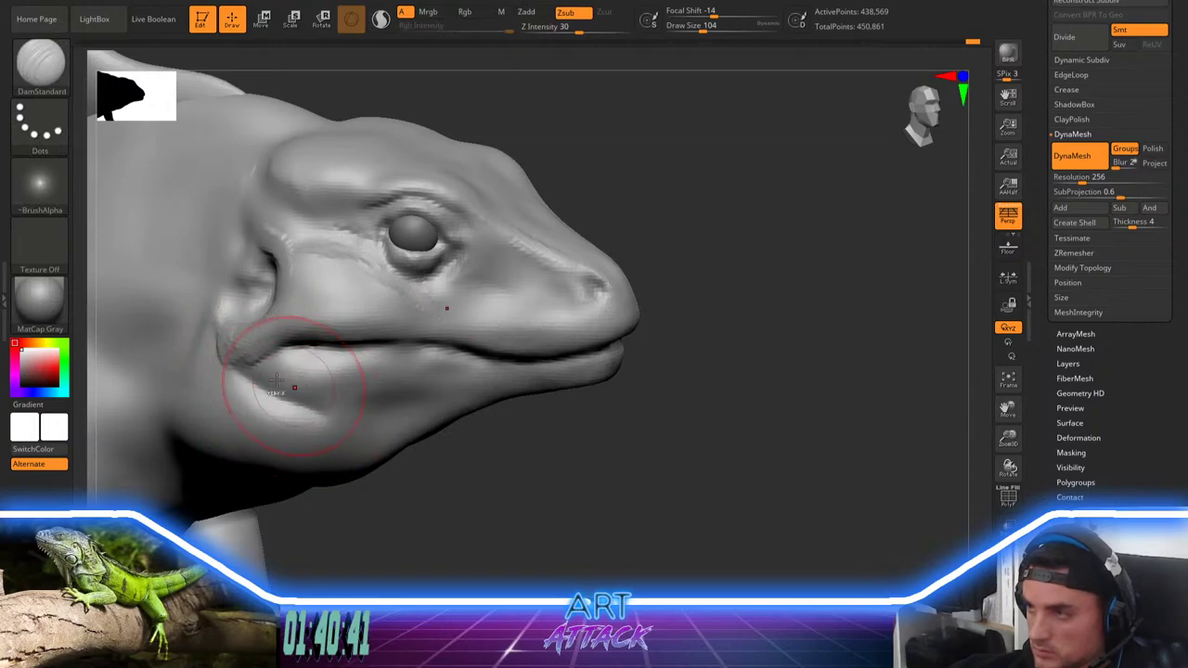
{"action": "key", "text": "ctrl+z"}
{"action": "left_click_drag", "start_coordinate": [241, 374], "coordinate": [358, 427]}
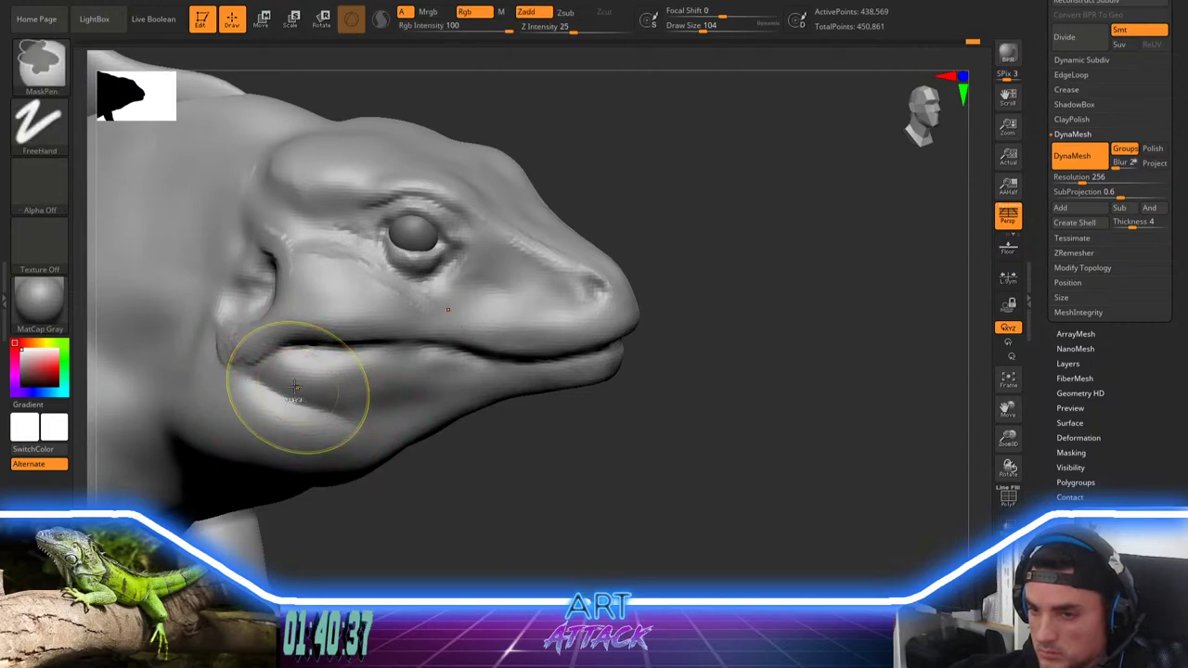
{"action": "key", "text": "ctrl+z"}
Step: Carve a crease from the mouth corner forward along the lower jaw, extend it at draw size 59, and smooth its front end
{"action": "left_click_drag", "start_coordinate": [243, 377], "coordinate": [352, 416]}
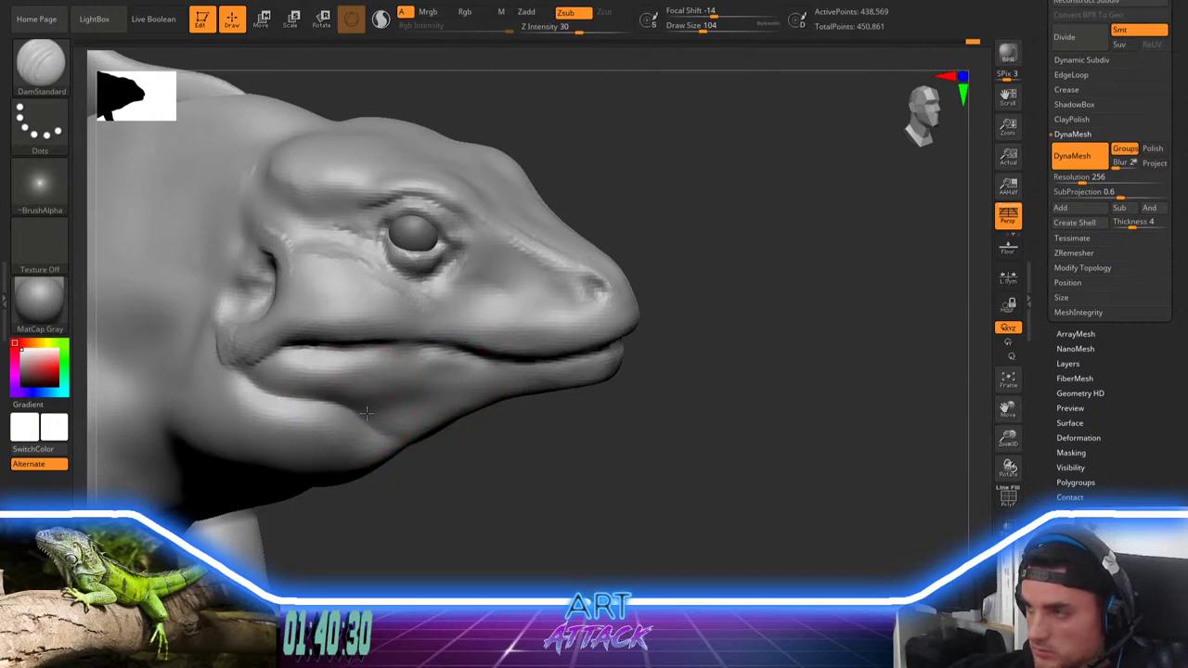
{"action": "right_click", "coordinate": [412, 427]}
{"action": "mouse_move", "coordinate": [349, 409]}
{"action": "left_mouse_down"}
{"action": "mouse_move", "coordinate": [401, 427]}
{"action": "mouse_move", "coordinate": [417, 404]}
{"action": "mouse_move", "coordinate": [400, 408]}
{"action": "left_mouse_up"}
{"action": "right_click", "coordinate": [405, 403]}
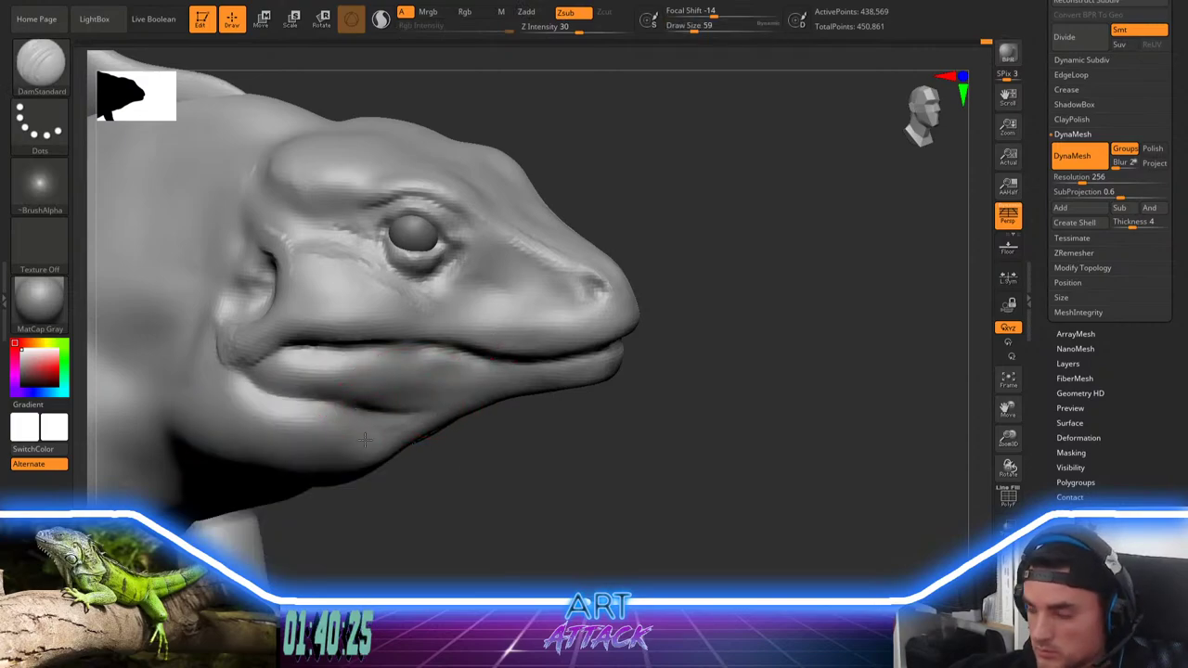
{"action": "left_click_drag", "start_coordinate": [449, 397], "coordinate": [421, 412], "text": "shift"}
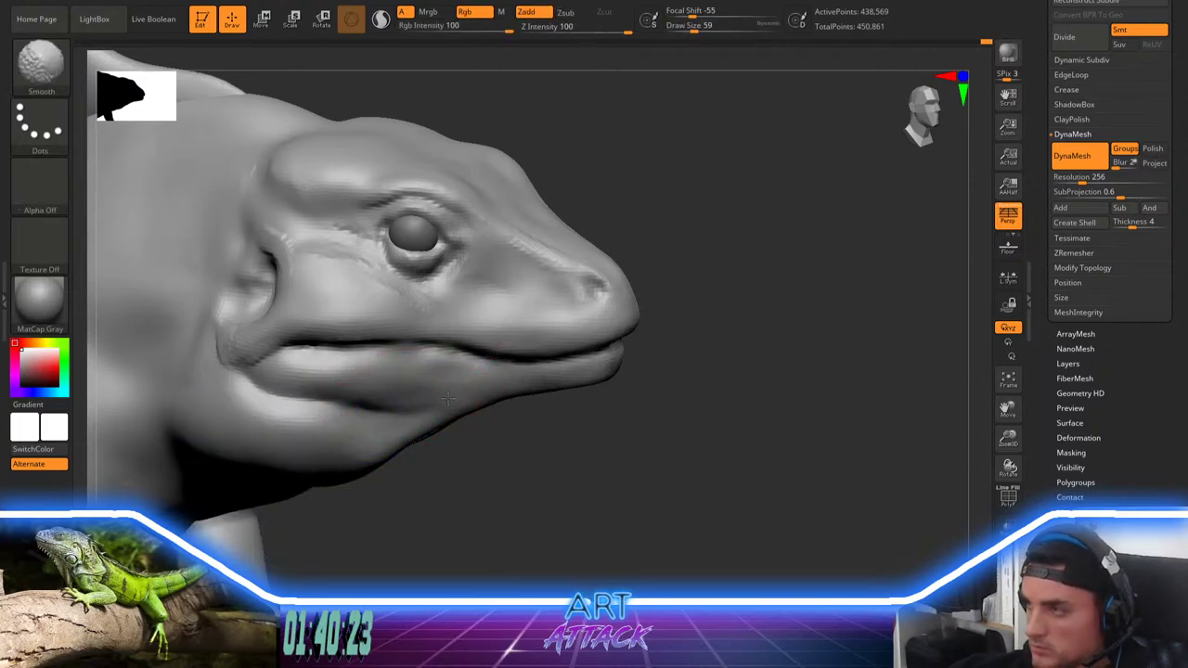
Step: Adjust the upper eyelid and front corner of the eye with the Move brush at draw size 46
{"action": "mouse_move", "coordinate": [691, 262]}
{"action": "left_mouse_down"}
{"action": "mouse_move", "coordinate": [730, 257]}
{"action": "mouse_move", "coordinate": [702, 244]}
{"action": "mouse_move", "coordinate": [724, 223]}
{"action": "mouse_move", "coordinate": [639, 251]}
{"action": "left_mouse_up"}
{"action": "right_click", "coordinate": [703, 245]}
{"action": "key", "text": "b"}
{"action": "key", "text": "m"}
{"action": "key", "text": "v"}
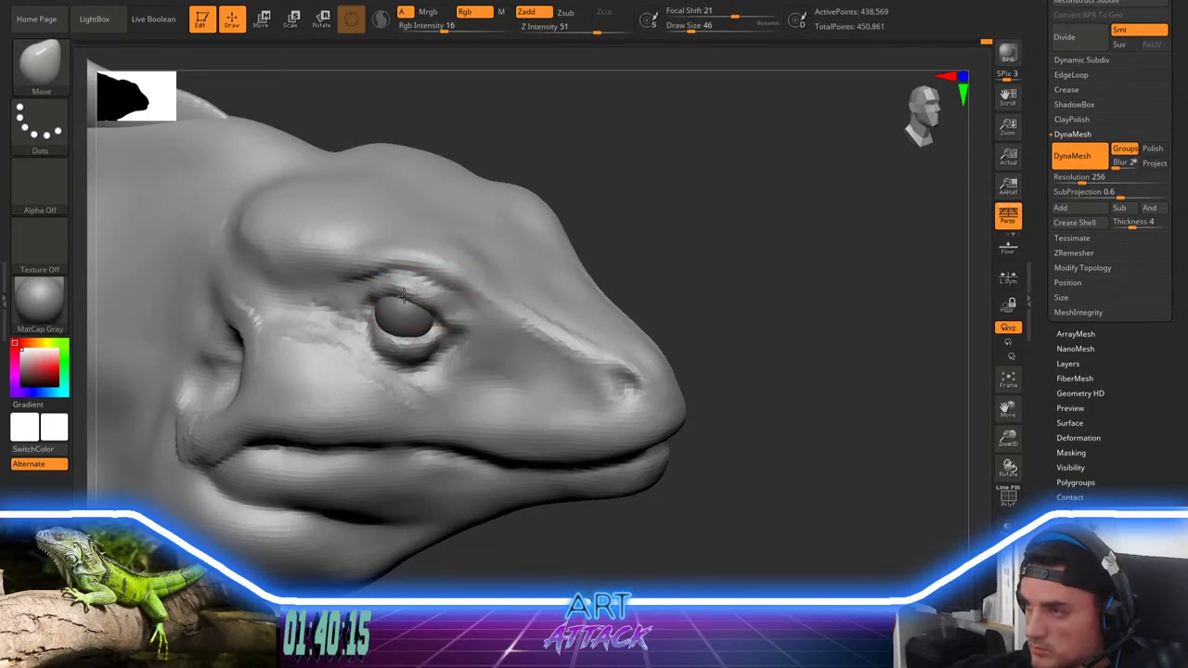
{"action": "left_click_drag", "start_coordinate": [403, 295], "coordinate": [406, 301]}
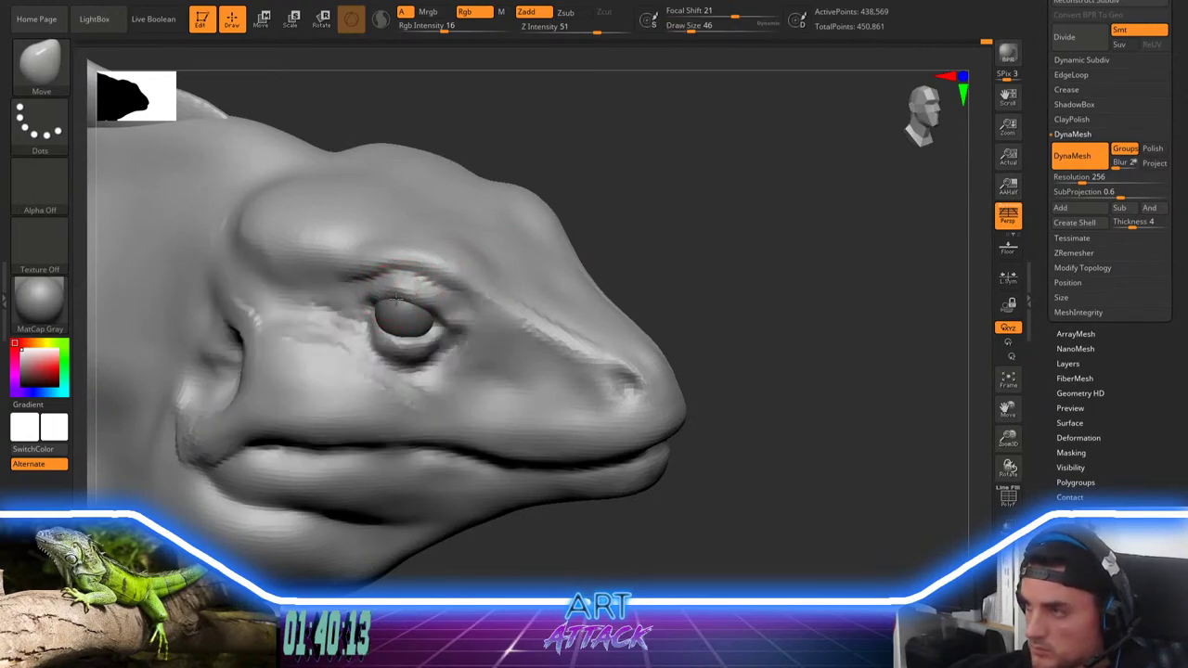
{"action": "left_click_drag", "start_coordinate": [435, 311], "coordinate": [430, 308]}
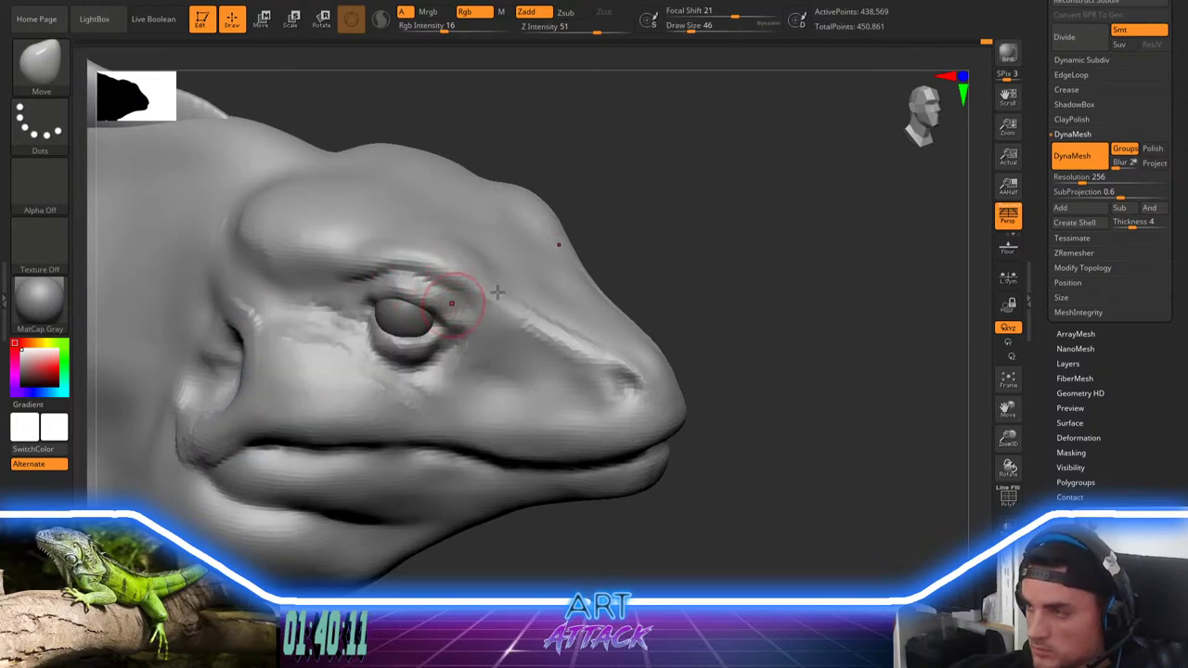
Step: Reshape the rear edge of the nostril with the Move brush at draw size 31, and raise the draw size to 54
{"action": "mouse_move", "coordinate": [664, 227]}
{"action": "left_mouse_down"}
{"action": "mouse_move", "coordinate": [660, 252]}
{"action": "mouse_move", "coordinate": [617, 216]}
{"action": "left_mouse_up"}
{"action": "key", "text": "space"}
{"action": "left_click_drag", "start_coordinate": [574, 332], "coordinate": [564, 338]}
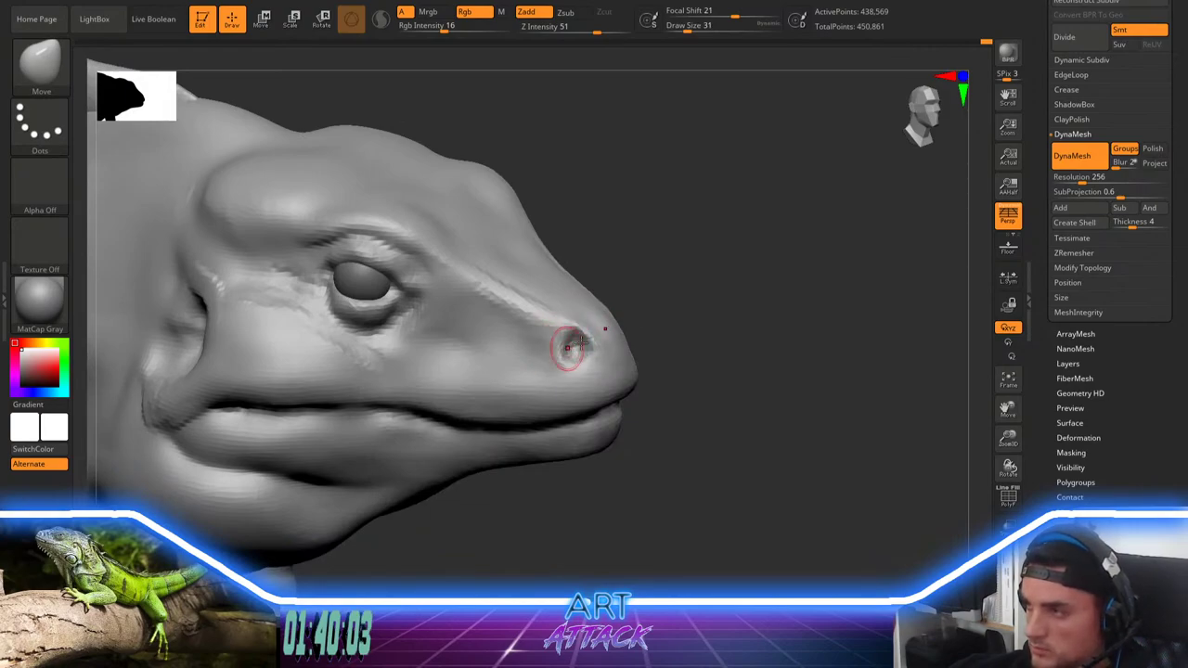
{"action": "mouse_move", "coordinate": [640, 344]}
{"action": "left_mouse_down", "text": "alt"}
{"action": "mouse_move", "coordinate": [628, 263]}
{"action": "mouse_move", "coordinate": [652, 286]}
{"action": "mouse_move", "coordinate": [650, 274]}
{"action": "left_mouse_up", "text": "alt"}
{"action": "key", "text": "space"}
{"action": "left_click_drag", "start_coordinate": [650, 269], "coordinate": [654, 288], "text": "alt"}
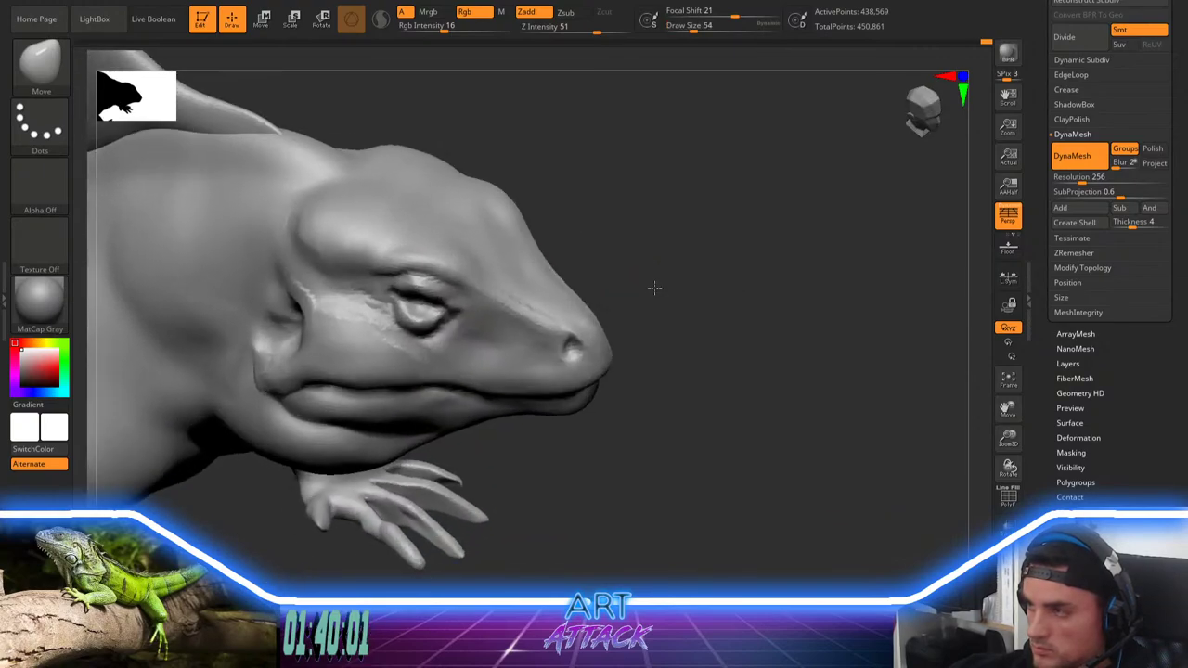
{"action": "right_click_drag", "start_coordinate": [654, 288], "coordinate": [666, 212]}
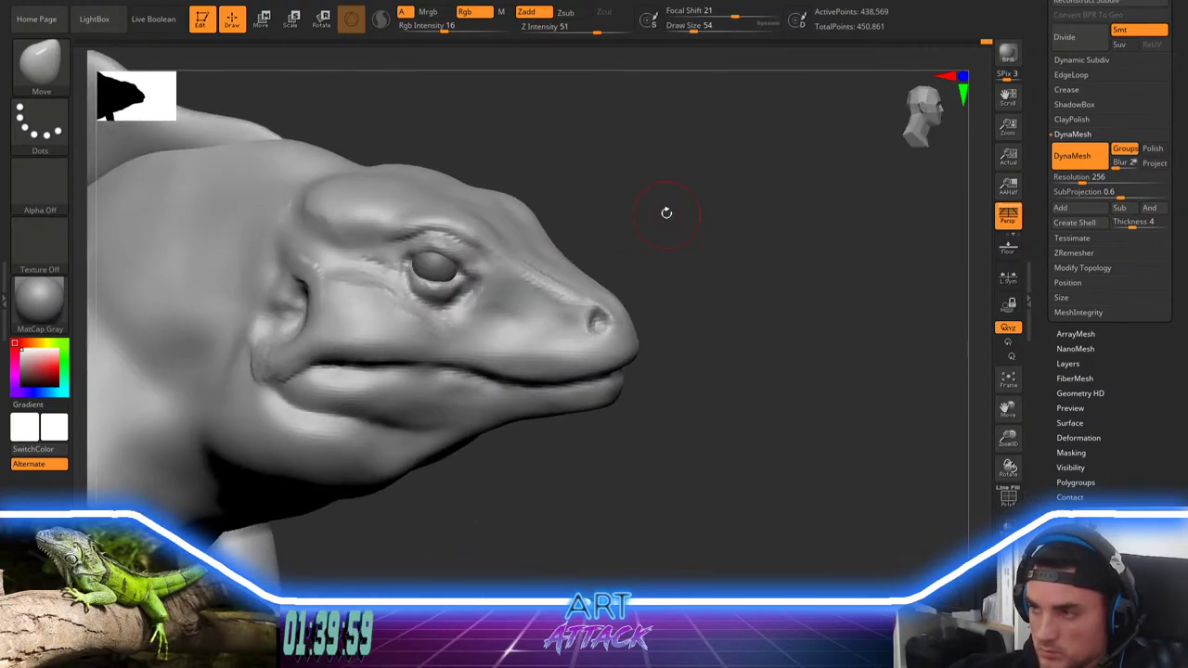
Step: Build up the jowl below the mouth corner with ClayBuildup at draw size 145 and smooth it
{"action": "key", "text": "b"}
{"action": "key", "text": "c"}
{"action": "key", "text": "b"}
{"action": "key", "text": "space"}
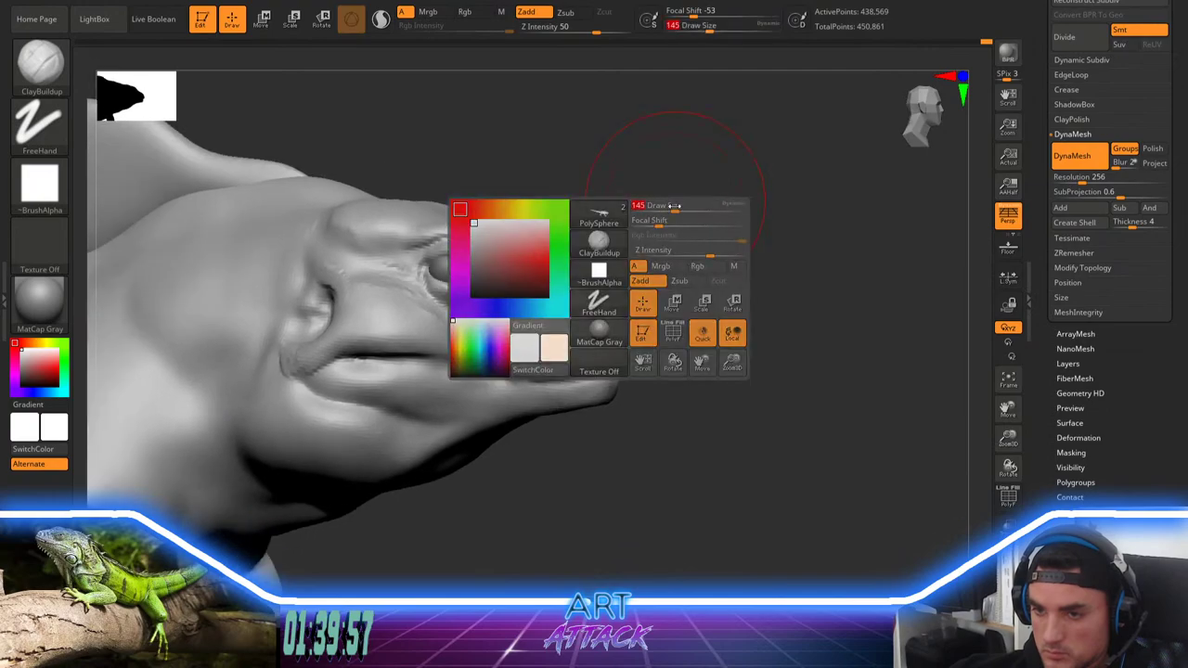
{"action": "right_click_drag", "start_coordinate": [367, 500], "coordinate": [372, 478]}
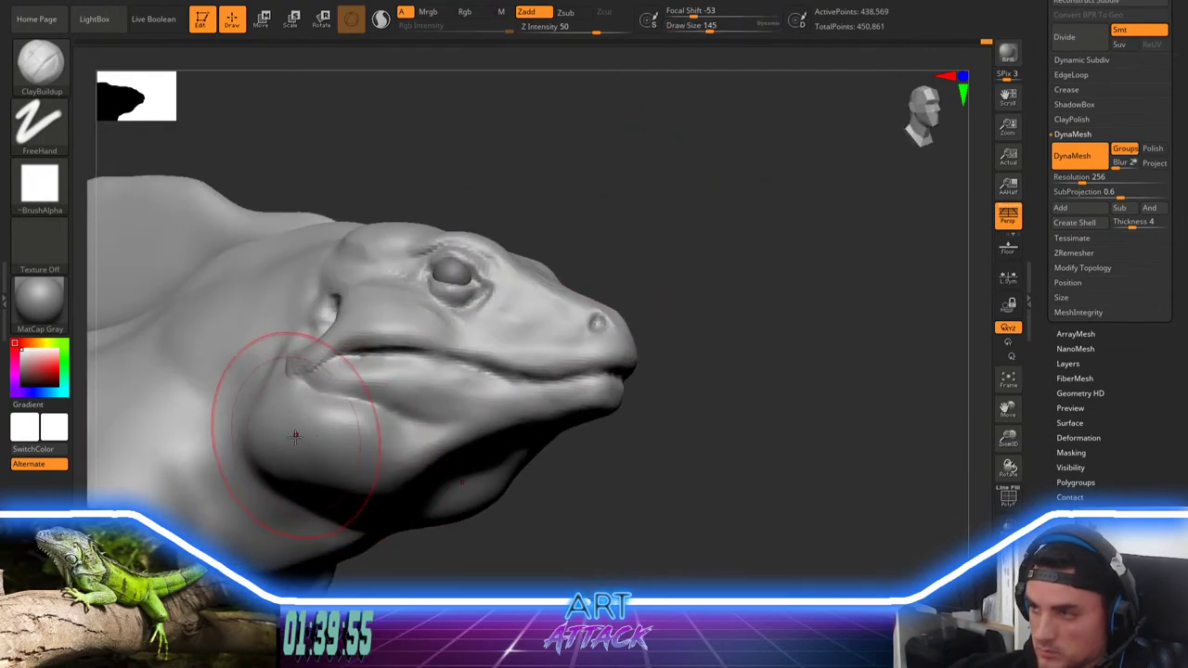
{"action": "mouse_move", "coordinate": [319, 466]}
{"action": "left_mouse_down"}
{"action": "mouse_move", "coordinate": [271, 405]}
{"action": "mouse_move", "coordinate": [307, 461]}
{"action": "mouse_move", "coordinate": [364, 462]}
{"action": "left_mouse_up"}
{"action": "right_click_drag", "start_coordinate": [528, 464], "coordinate": [526, 394]}
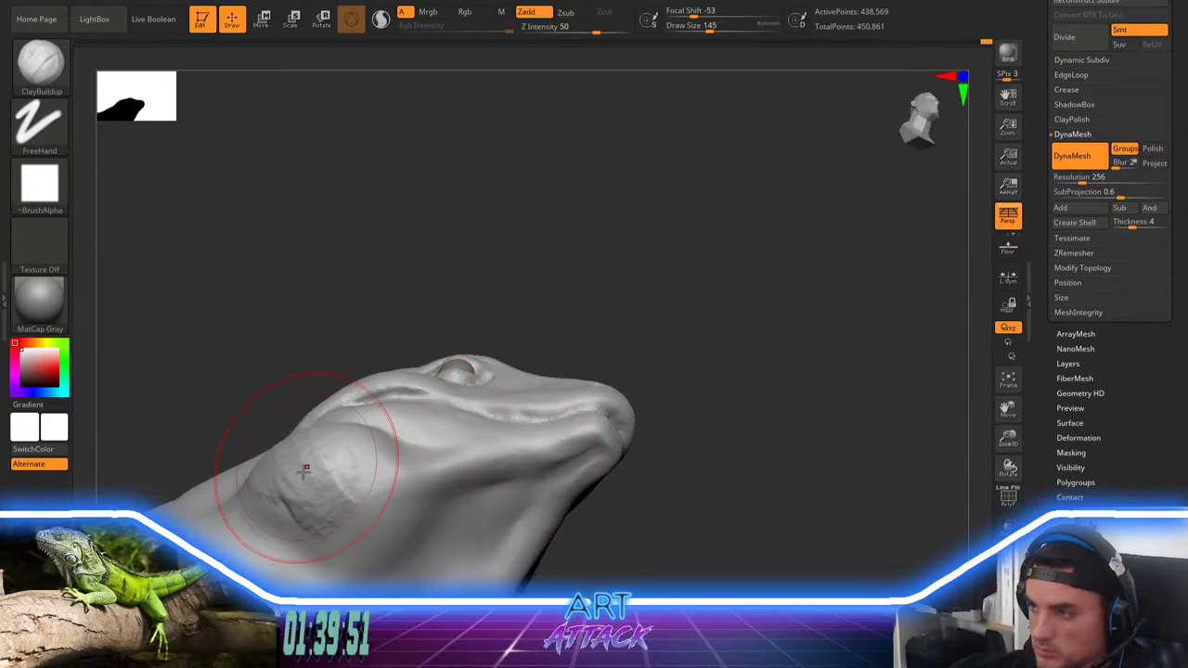
{"action": "mouse_move", "coordinate": [304, 470]}
{"action": "left_mouse_down"}
{"action": "mouse_move", "coordinate": [282, 464]}
{"action": "mouse_move", "coordinate": [334, 541]}
{"action": "mouse_move", "coordinate": [363, 517]}
{"action": "left_mouse_up"}
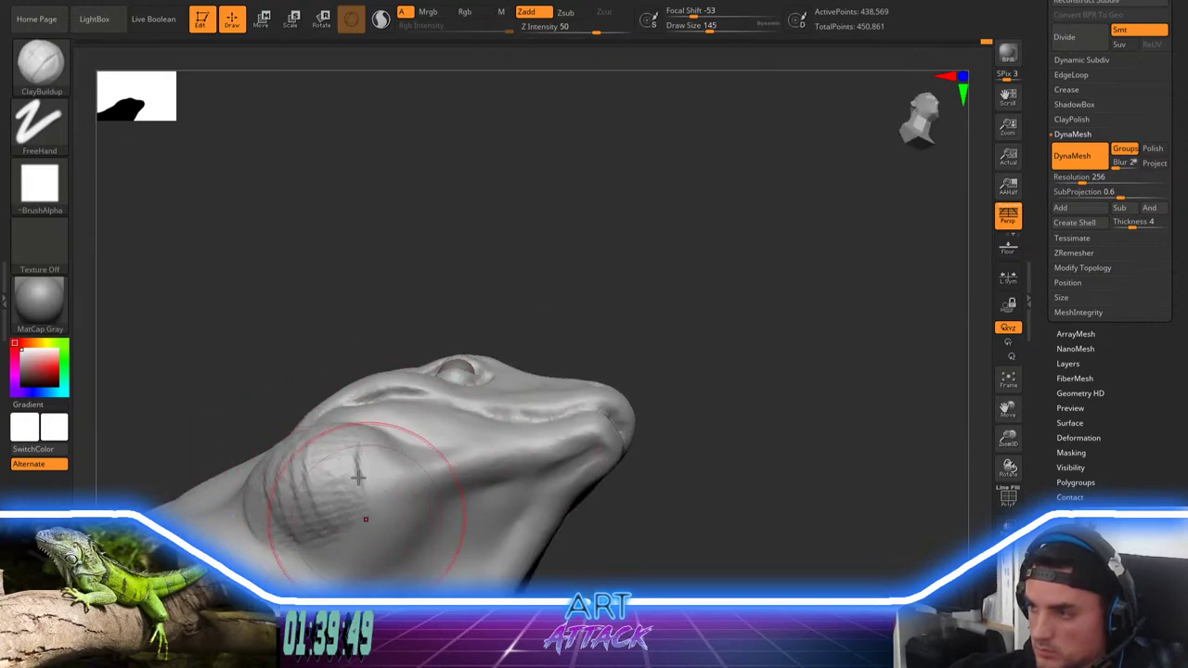
{"action": "left_click_drag", "start_coordinate": [328, 467], "coordinate": [310, 504], "text": "shift"}
Step: Smooth the lower jaw beneath the crease at draw size 35 and check the head from further away
{"action": "mouse_move", "coordinate": [672, 298]}
{"action": "left_mouse_down"}
{"action": "mouse_move", "coordinate": [677, 369]}
{"action": "mouse_move", "coordinate": [654, 405]}
{"action": "left_mouse_up"}
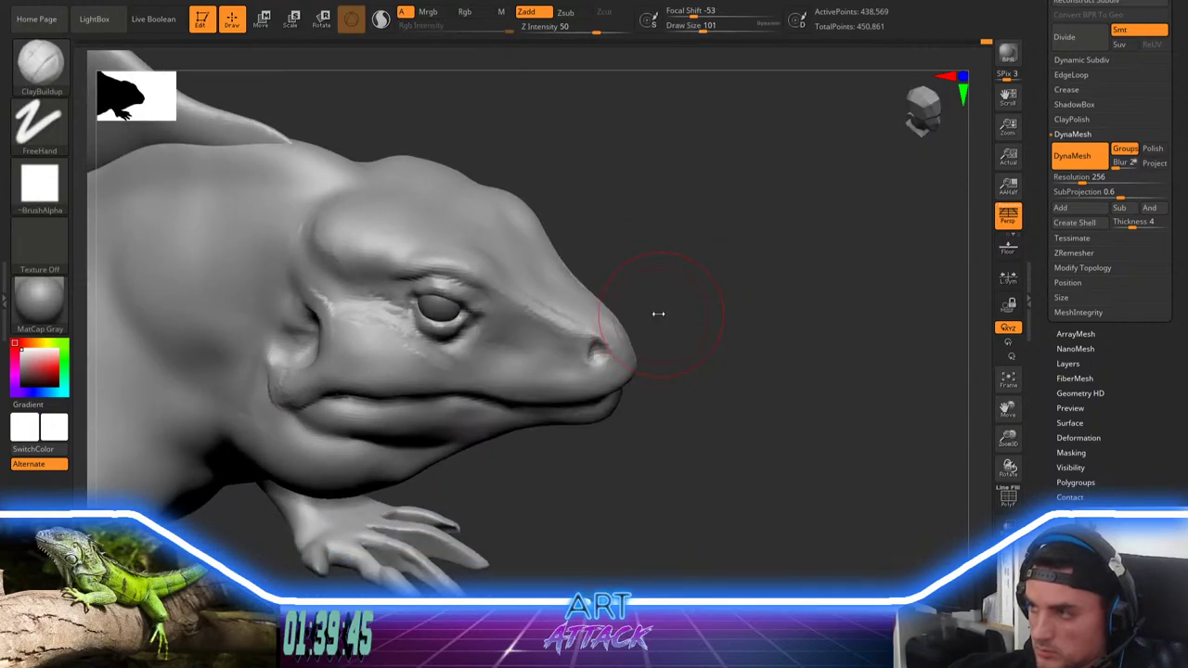
{"action": "left_click_drag", "start_coordinate": [658, 314], "coordinate": [642, 314]}
{"action": "left_click_drag", "start_coordinate": [680, 310], "coordinate": [647, 307]}
{"action": "left_click_drag", "start_coordinate": [392, 451], "coordinate": [365, 454], "text": "shift"}
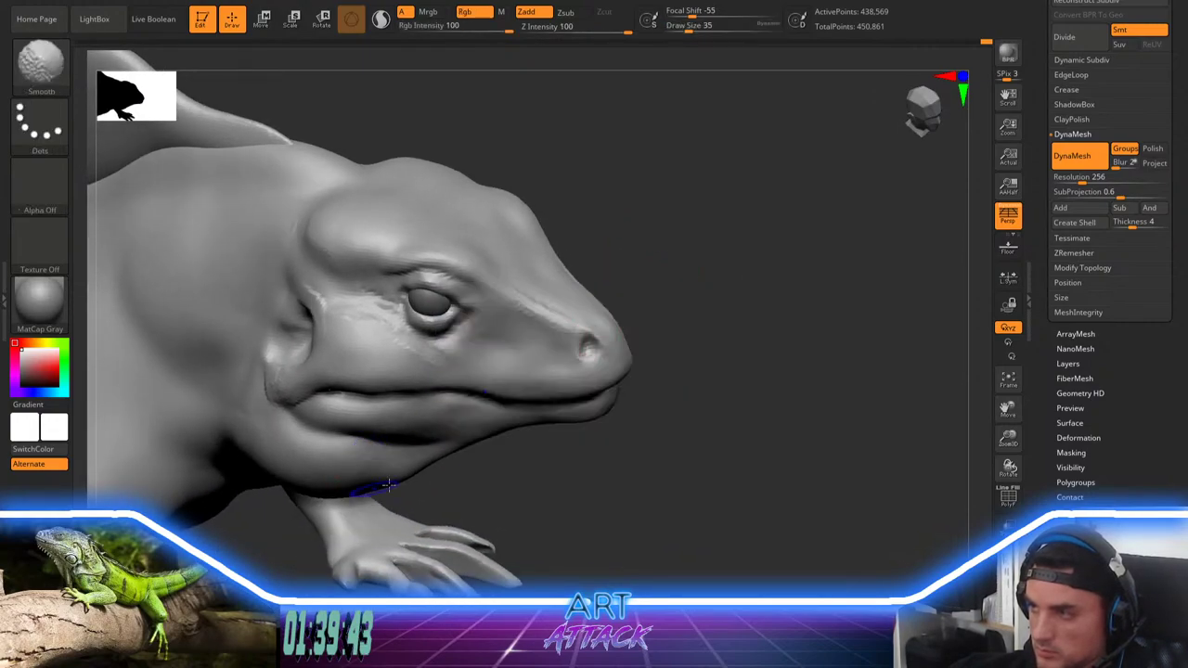
{"action": "mouse_move", "coordinate": [700, 278]}
{"action": "left_mouse_down"}
{"action": "mouse_move", "coordinate": [675, 251]}
{"action": "mouse_move", "coordinate": [732, 217]}
{"action": "left_mouse_up"}
{"action": "key", "text": "space"}
{"action": "key", "text": "space"}
{"action": "left_click_drag", "start_coordinate": [669, 300], "coordinate": [652, 300]}
{"action": "mouse_move", "coordinate": [711, 204]}
{"action": "left_mouse_down", "text": "alt"}
{"action": "mouse_move", "coordinate": [698, 191]}
{"action": "mouse_move", "coordinate": [765, 133]}
{"action": "left_mouse_up", "text": "alt"}
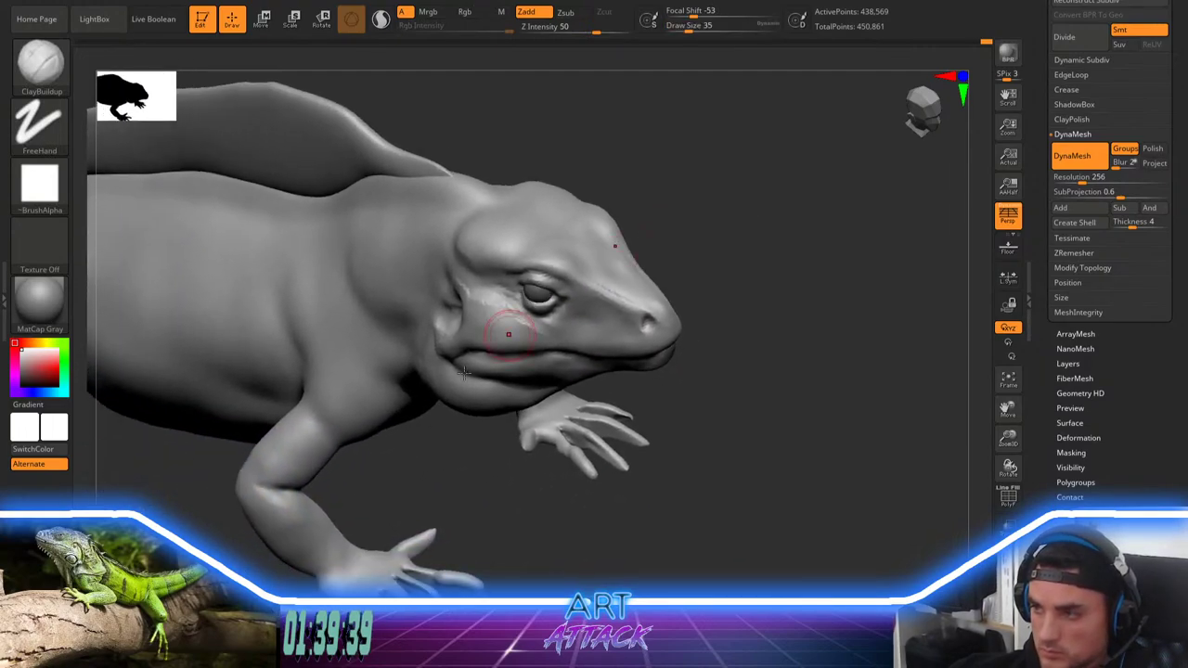
Step: Add volume to the shoulder above the front leg with ClayBuildup at draw size 80
{"action": "mouse_move", "coordinate": [422, 432]}
{"action": "left_mouse_down", "text": "alt"}
{"action": "mouse_move", "coordinate": [440, 403]}
{"action": "mouse_move", "coordinate": [443, 440]}
{"action": "mouse_move", "coordinate": [417, 418]}
{"action": "left_mouse_up", "text": "alt"}
{"action": "key", "text": "space"}
{"action": "left_click_drag", "start_coordinate": [423, 402], "coordinate": [436, 396]}
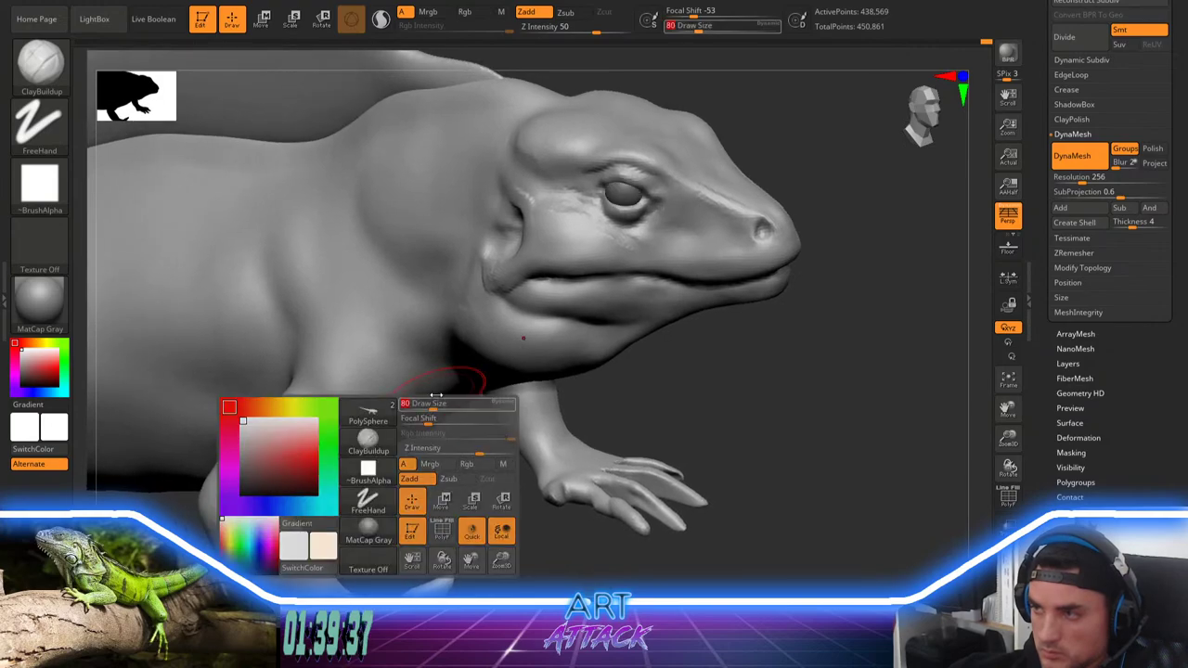
{"action": "left_click_drag", "start_coordinate": [352, 340], "coordinate": [383, 421]}
Step: Define the crease where the upper front leg meets the shoulder with DamStandard at draw size 54 and smooth it
{"action": "key", "text": "b"}
{"action": "key", "text": "d"}
{"action": "key", "text": "s"}
{"action": "key", "text": "space"}
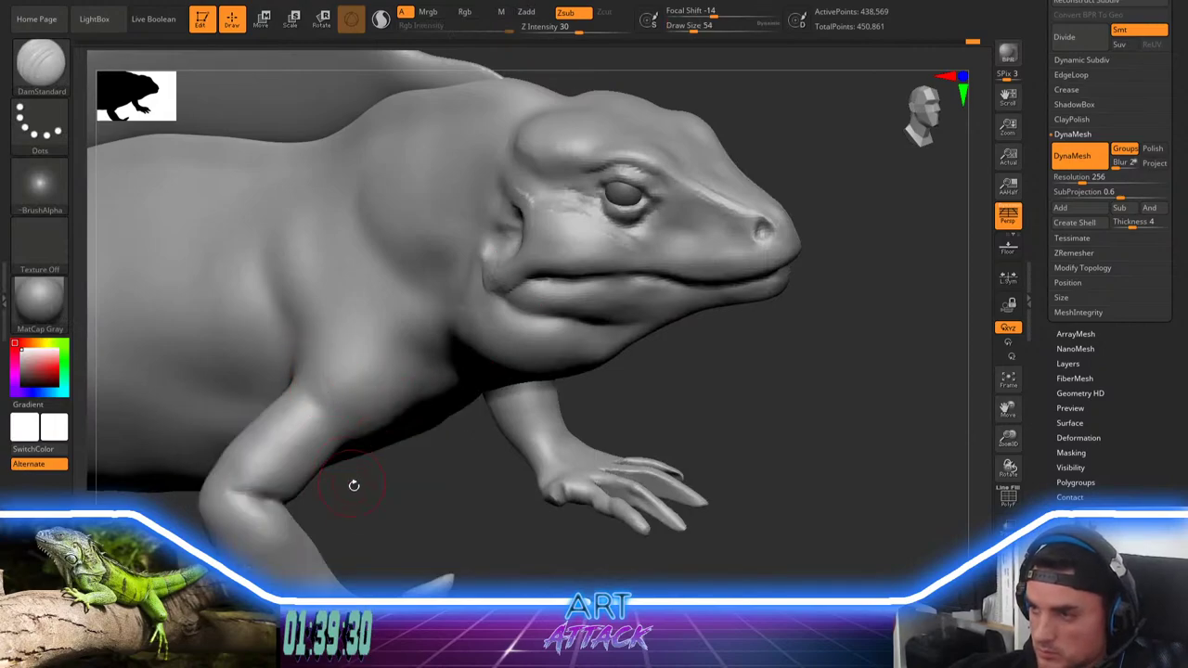
{"action": "left_click_drag", "start_coordinate": [354, 485], "coordinate": [318, 393]}
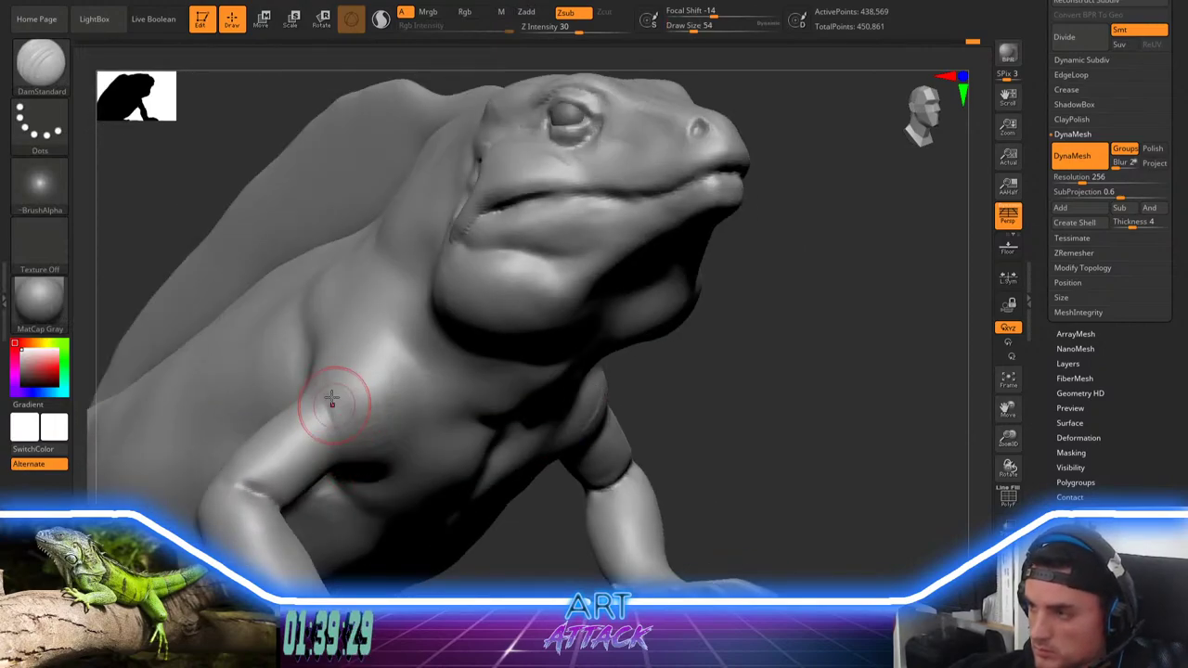
{"action": "left_click_drag", "start_coordinate": [326, 373], "coordinate": [335, 401], "text": "shift"}
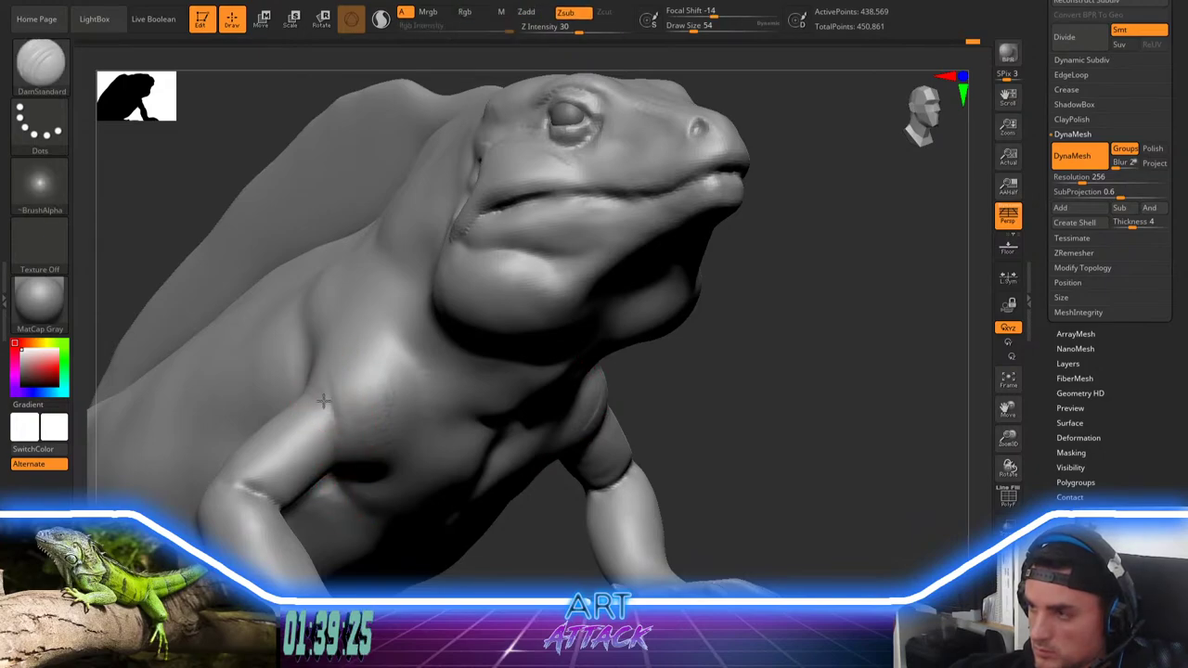
{"action": "key", "text": "shift"}
Step: Build up the forearm above the wrist of the front leg with ClayBuildup at draw size 54 and smooth it
{"action": "left_click_drag", "start_coordinate": [791, 263], "coordinate": [788, 343]}
{"action": "mouse_move", "coordinate": [730, 281]}
{"action": "left_mouse_down"}
{"action": "mouse_move", "coordinate": [744, 285]}
{"action": "mouse_move", "coordinate": [778, 206]}
{"action": "left_mouse_up"}
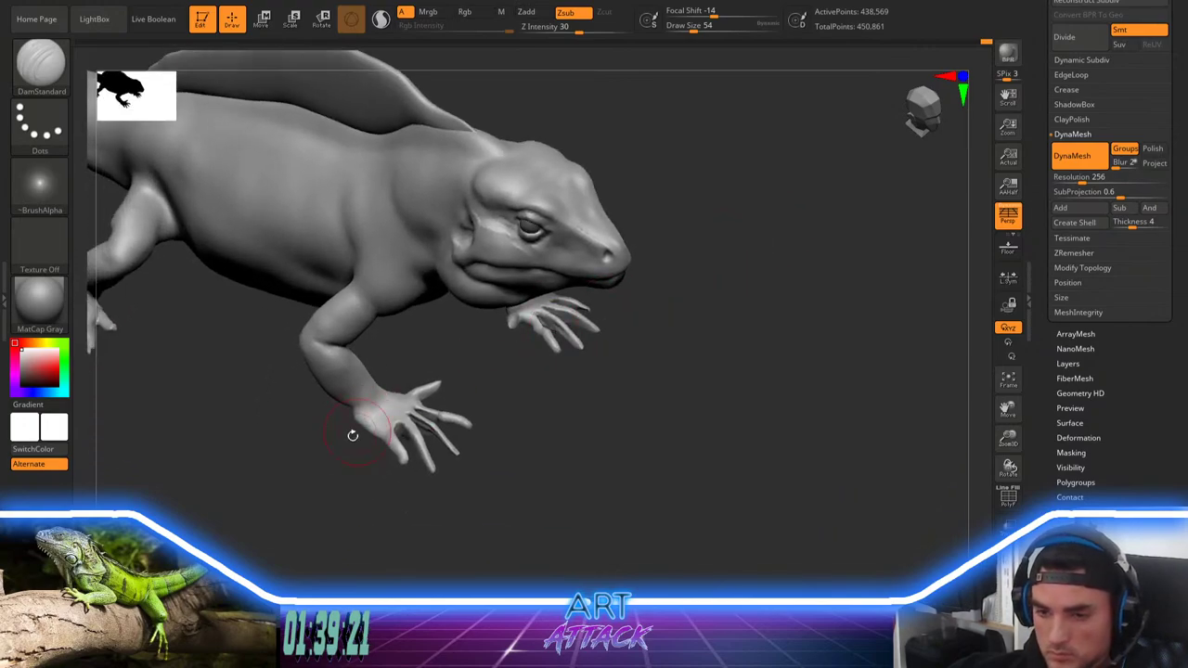
{"action": "key", "text": "b"}
{"action": "key", "text": "c"}
{"action": "key", "text": "b"}
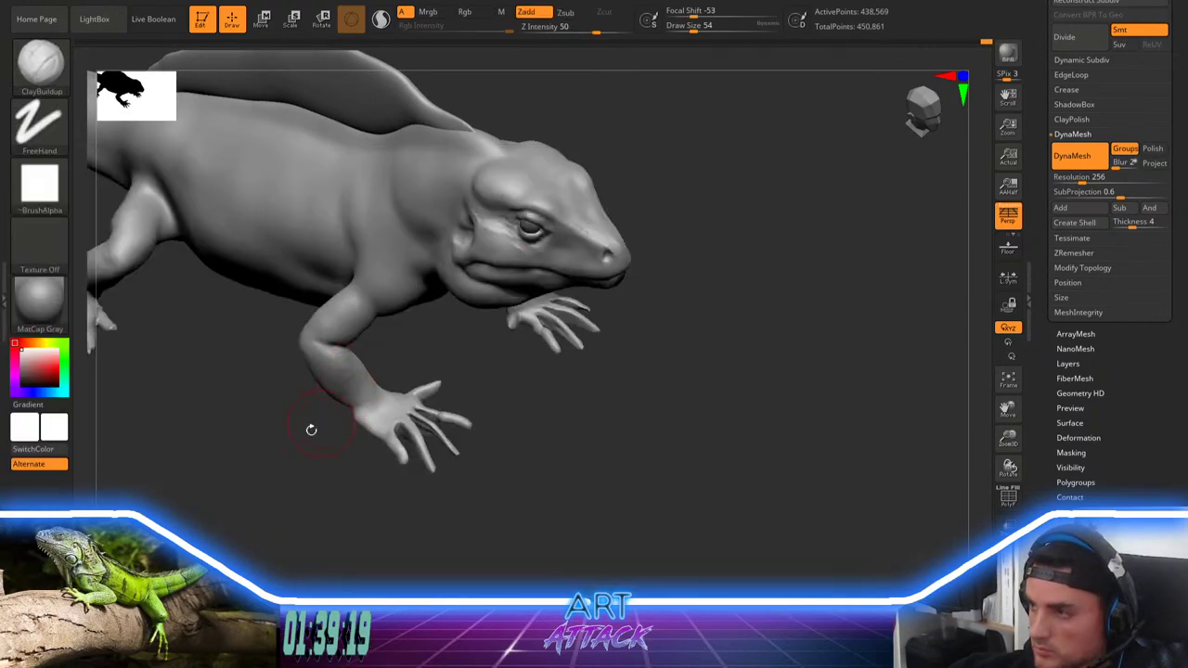
{"action": "left_click_drag", "start_coordinate": [311, 430], "coordinate": [359, 407], "text": "alt"}
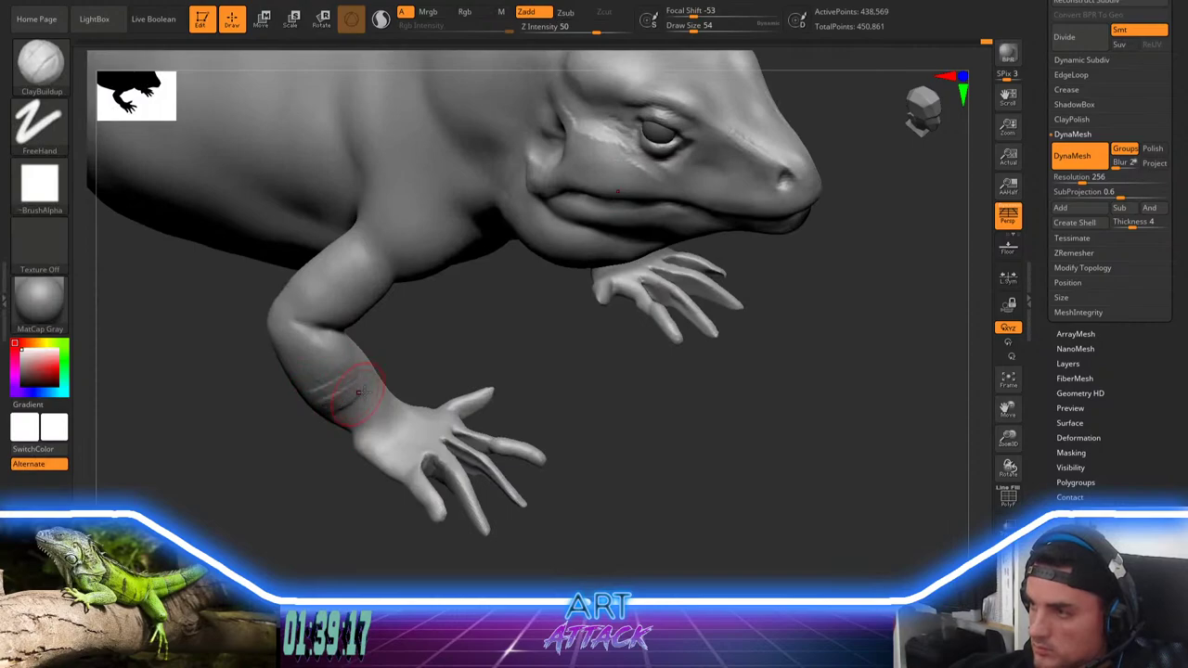
{"action": "mouse_move", "coordinate": [372, 411]}
{"action": "left_mouse_down", "text": "shift"}
{"action": "mouse_move", "coordinate": [260, 406]}
{"action": "mouse_move", "coordinate": [357, 388]}
{"action": "left_mouse_up", "text": "shift"}
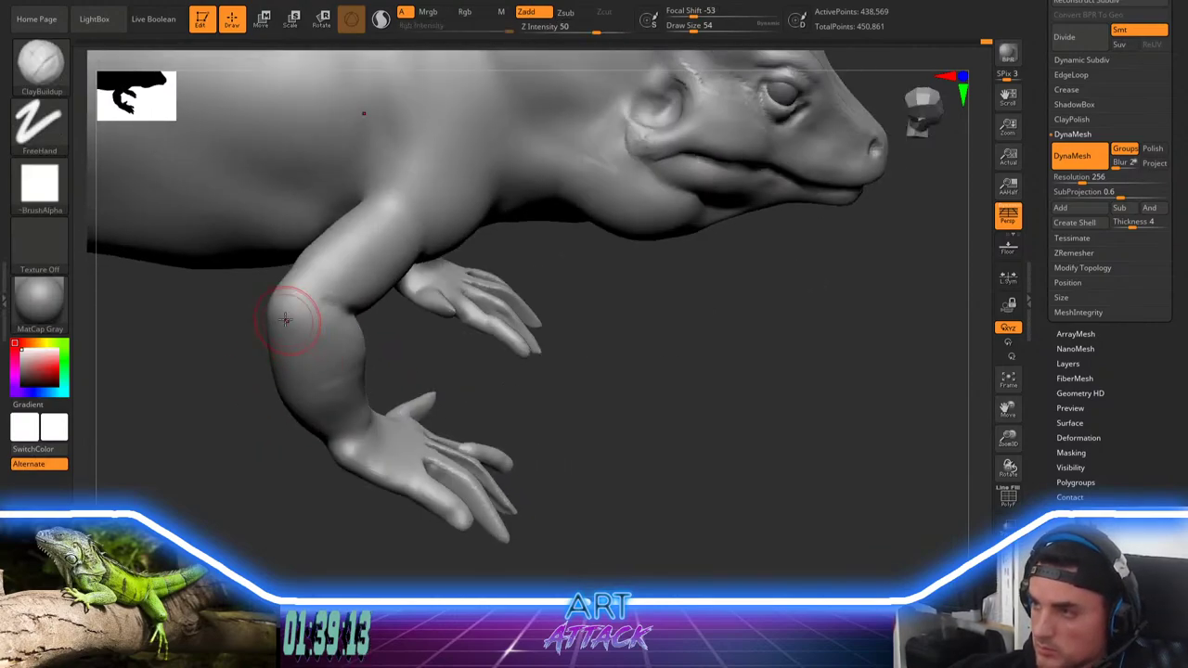
Step: Add volume around the elbow and along the outer edge of the forearm with ClayBuildup strokes
{"action": "left_click_drag", "start_coordinate": [287, 302], "coordinate": [326, 265]}
{"action": "mouse_move", "coordinate": [270, 317]}
{"action": "left_mouse_down"}
{"action": "mouse_move", "coordinate": [339, 254]}
{"action": "mouse_move", "coordinate": [284, 369]}
{"action": "left_mouse_up"}
{"action": "mouse_move", "coordinate": [345, 456]}
{"action": "left_mouse_down"}
{"action": "mouse_move", "coordinate": [365, 475]}
{"action": "mouse_move", "coordinate": [347, 477]}
{"action": "mouse_move", "coordinate": [361, 496]}
{"action": "mouse_move", "coordinate": [392, 451]}
{"action": "left_mouse_up"}
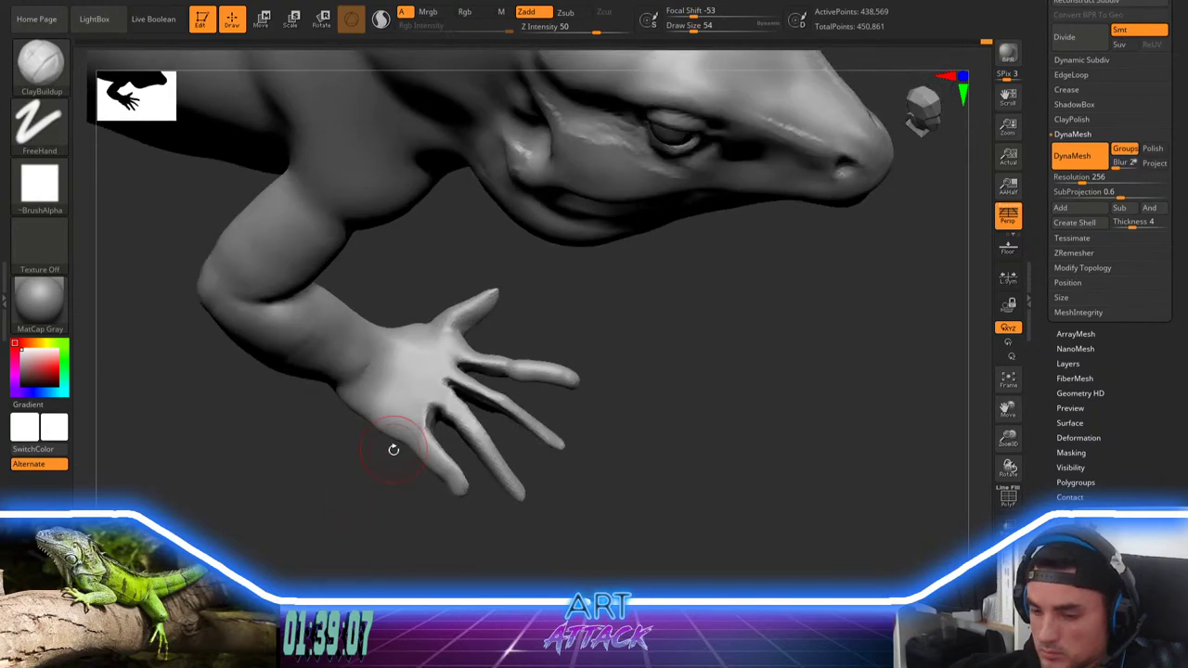
Step: Reshape the outer finger of the front foot with the Move brush at draw size 54 and start smoothing it
{"action": "key", "text": "b"}
{"action": "key", "text": "m"}
{"action": "key", "text": "v"}
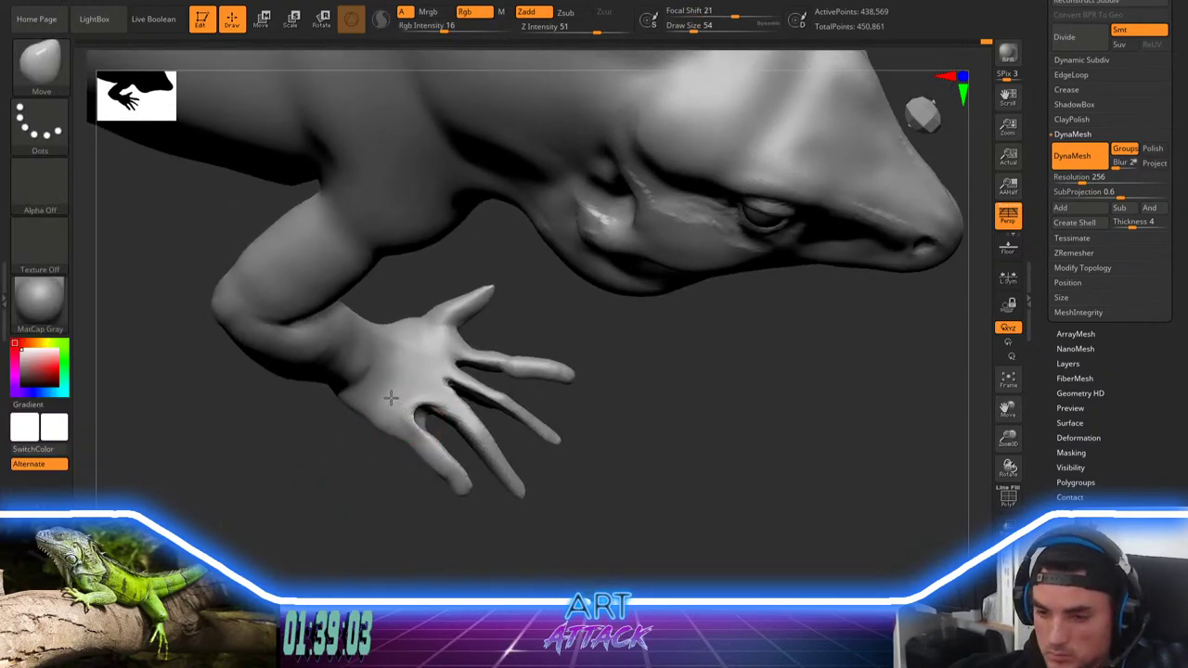
{"action": "key", "text": "shift"}
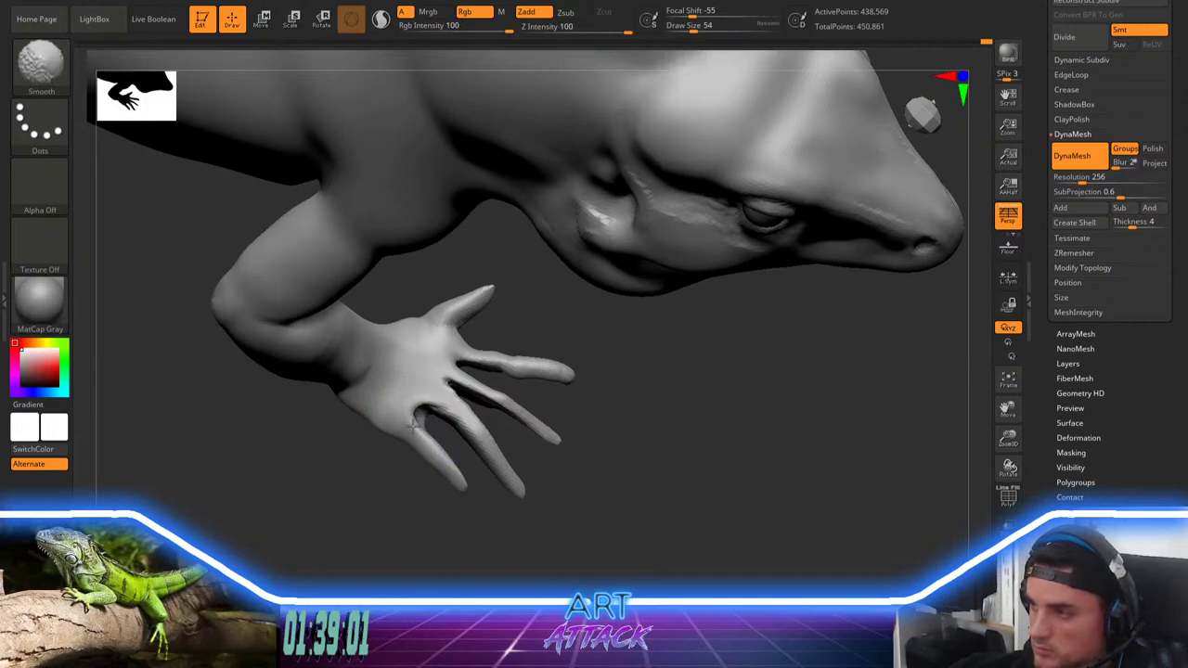
Step: Smooth the gap beside the front hand's outer finger and adjust that finger with the Move brush
{"action": "key", "text": "shift"}
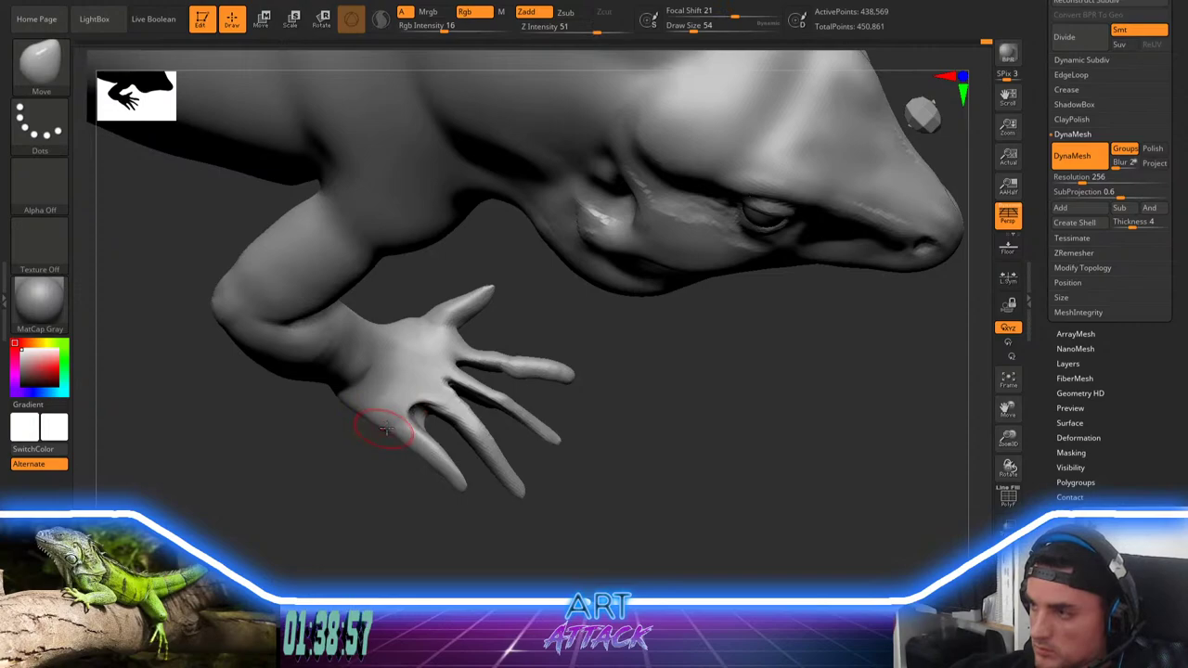
{"action": "key", "text": "shift"}
{"action": "key", "text": "shift"}
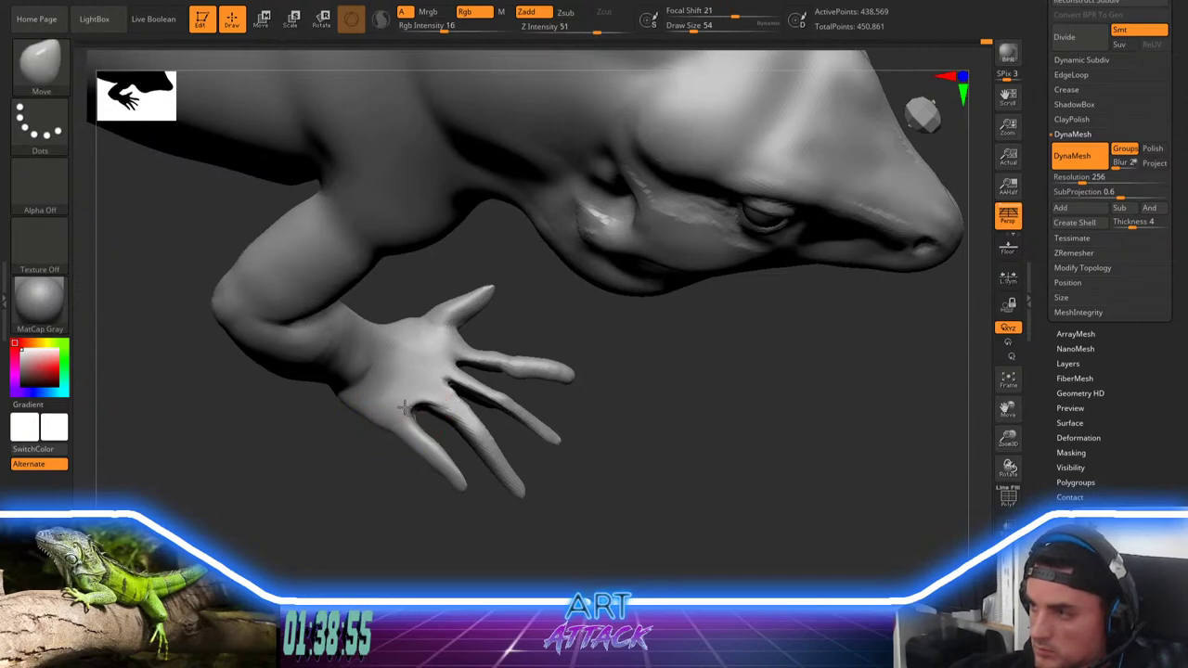
{"action": "left_click_drag", "start_coordinate": [404, 409], "coordinate": [399, 416], "text": "shift"}
{"action": "mouse_move", "coordinate": [406, 482]}
{"action": "left_mouse_down"}
{"action": "mouse_move", "coordinate": [493, 356]}
{"action": "mouse_move", "coordinate": [471, 412]}
{"action": "left_mouse_up"}
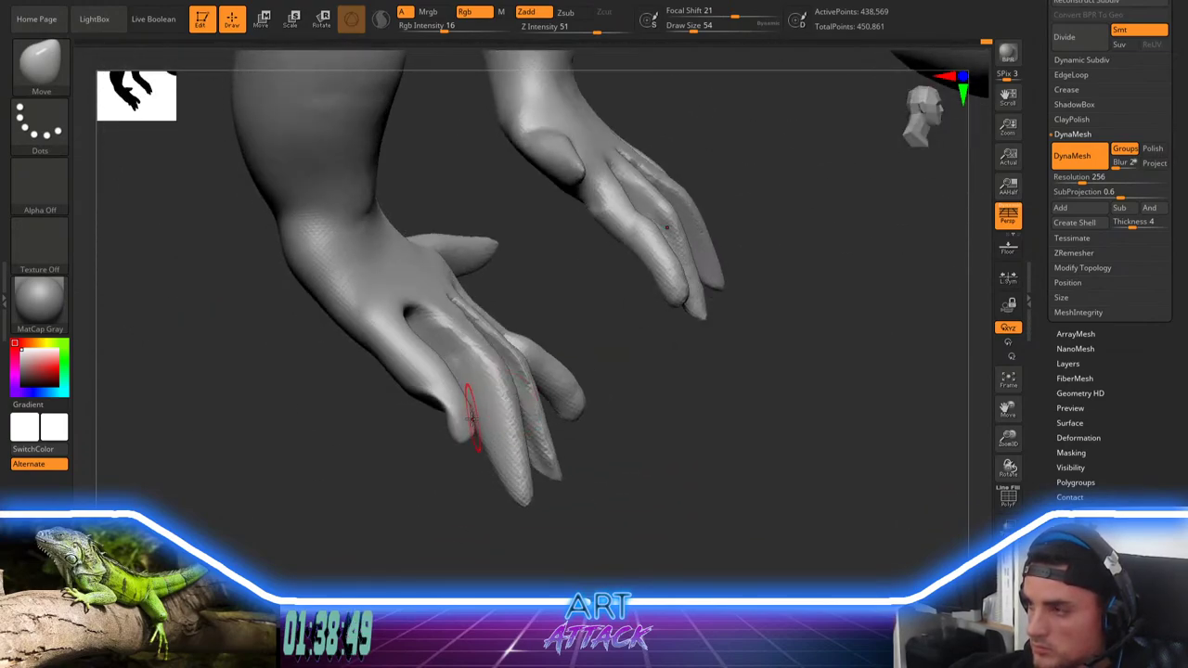
{"action": "mouse_move", "coordinate": [423, 442]}
{"action": "left_mouse_down"}
{"action": "mouse_move", "coordinate": [449, 426]}
{"action": "mouse_move", "coordinate": [398, 470]}
{"action": "mouse_move", "coordinate": [414, 462]}
{"action": "left_mouse_up"}
Step: Narrow the outer finger toward its tip using the Pinch brush at draw size 65, and smooth it
{"action": "key", "text": "b"}
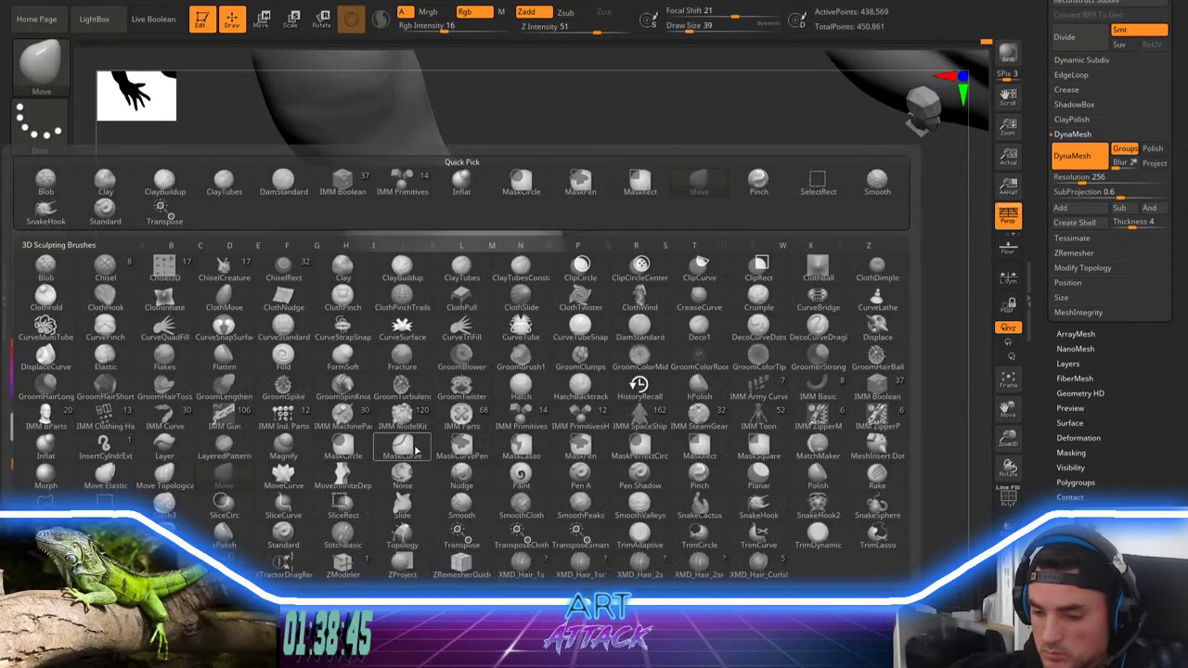
{"action": "key", "text": "p"}
{"action": "key", "text": "i"}
{"action": "key", "text": "space"}
{"action": "left_click_drag", "start_coordinate": [456, 391], "coordinate": [461, 395]}
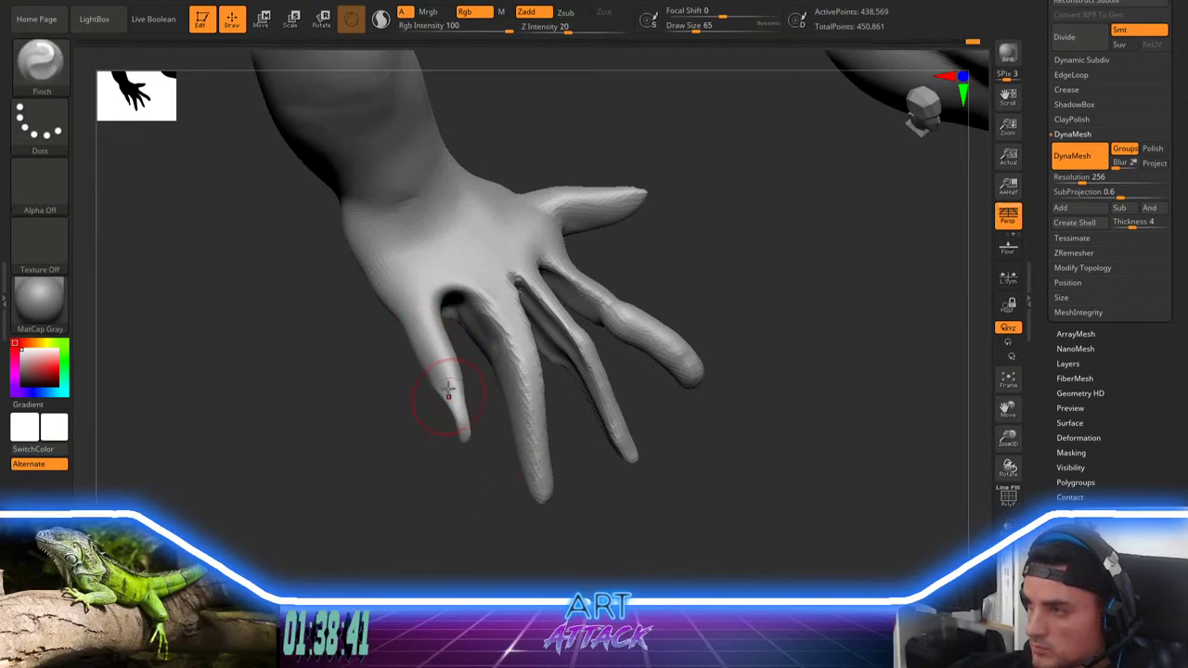
{"action": "key", "text": "shift"}
Step: Reshape the front hand's fingers with the Move brush at draw size 80 and smooth them
{"action": "left_click_drag", "start_coordinate": [466, 492], "coordinate": [405, 410]}
{"action": "key", "text": "m"}
{"action": "key", "text": "v"}
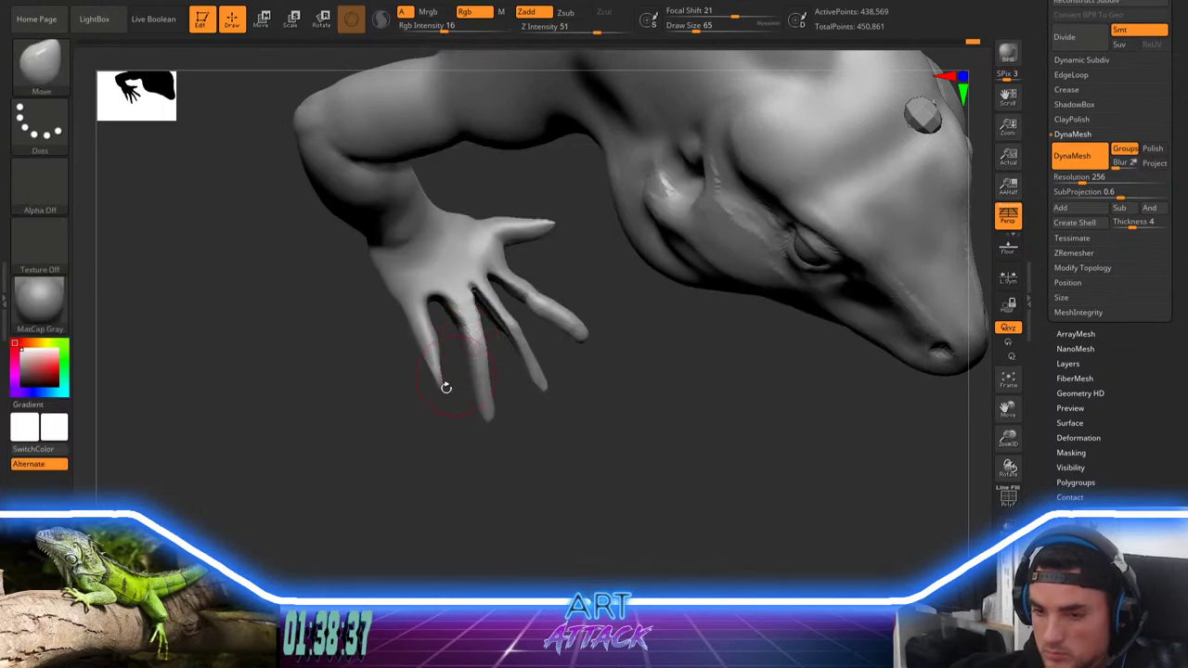
{"action": "left_click_drag", "start_coordinate": [446, 387], "coordinate": [524, 406]}
{"action": "key", "text": "space"}
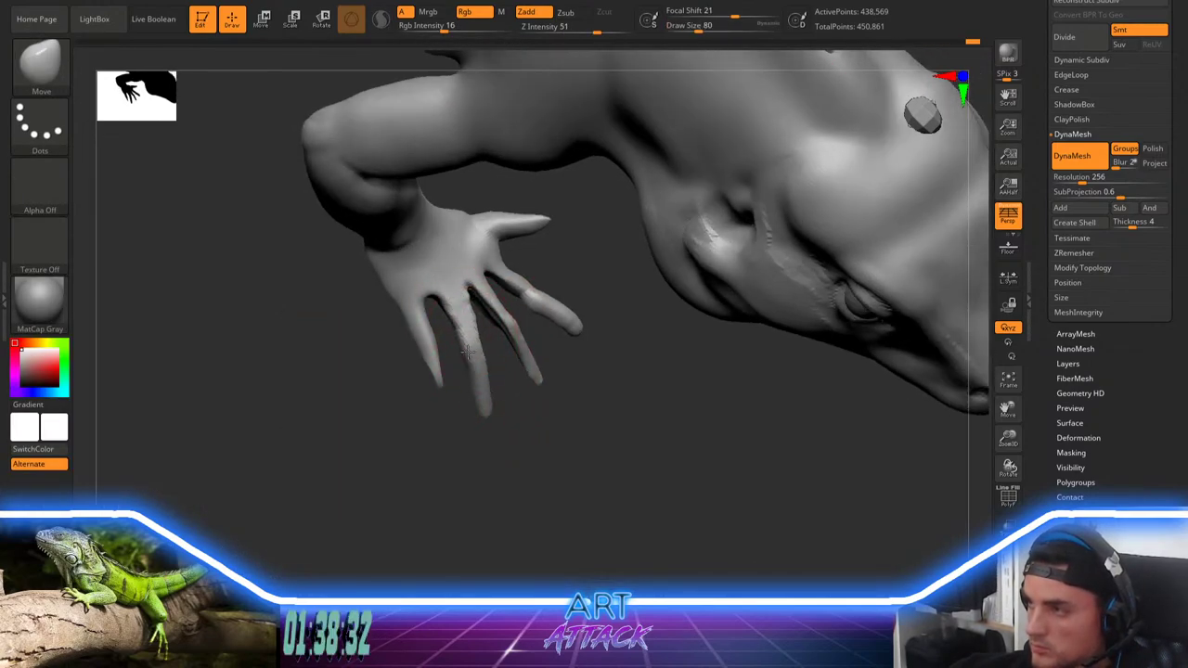
{"action": "key", "text": "shift"}
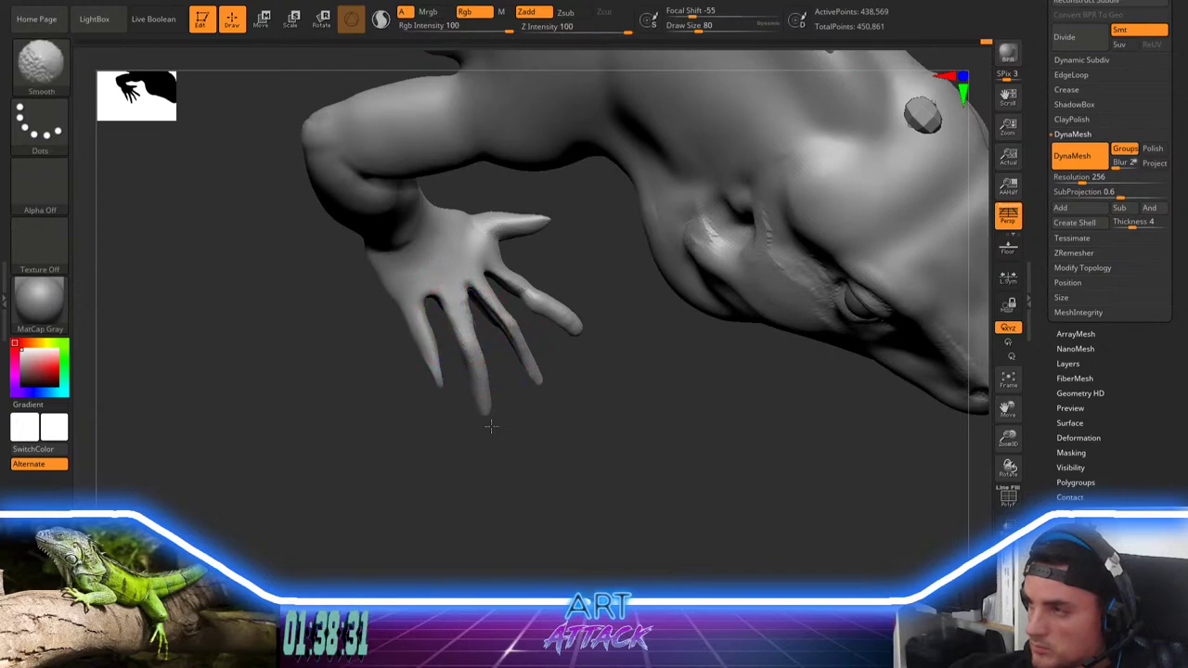
Step: Carve creases across the outer finger and at its claw base with DamStandard at draw size 31, smoothing the cuts
{"action": "mouse_move", "coordinate": [491, 426]}
{"action": "left_mouse_down"}
{"action": "mouse_move", "coordinate": [498, 440]}
{"action": "mouse_move", "coordinate": [570, 384]}
{"action": "mouse_move", "coordinate": [529, 383]}
{"action": "left_mouse_up"}
{"action": "key", "text": "space"}
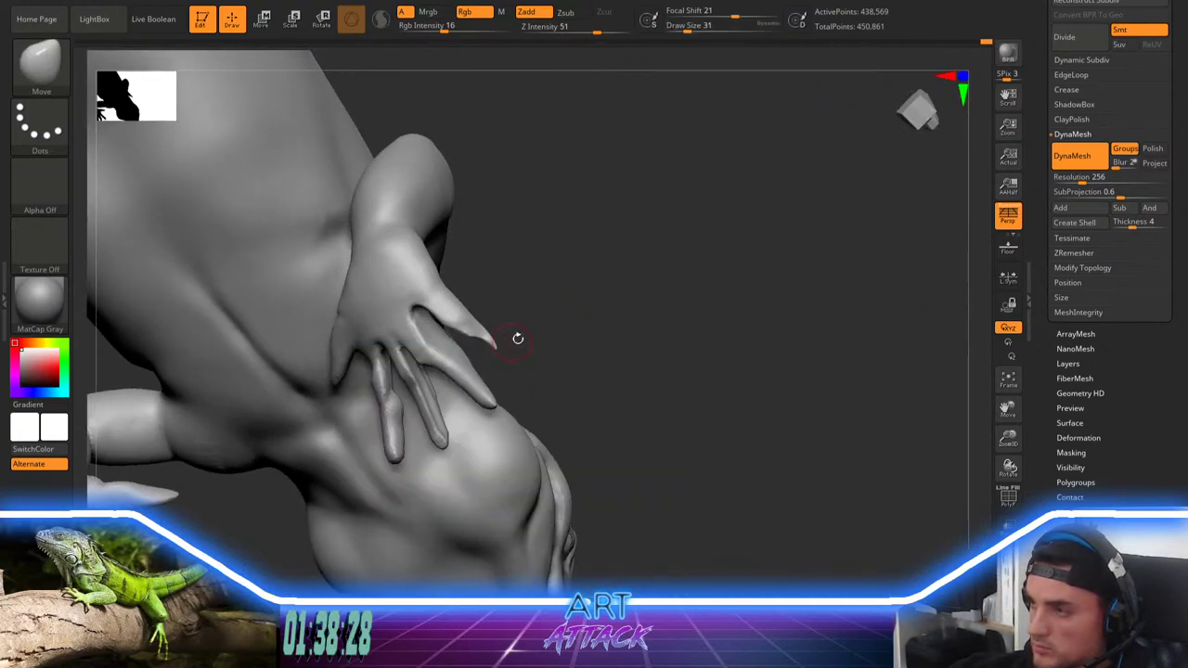
{"action": "key", "text": "b"}
{"action": "key", "text": "d"}
{"action": "key", "text": "s"}
{"action": "mouse_move", "coordinate": [522, 336]}
{"action": "left_mouse_down"}
{"action": "mouse_move", "coordinate": [567, 295]}
{"action": "mouse_move", "coordinate": [463, 326]}
{"action": "mouse_move", "coordinate": [455, 288]}
{"action": "mouse_move", "coordinate": [538, 302]}
{"action": "mouse_move", "coordinate": [520, 320]}
{"action": "mouse_move", "coordinate": [461, 299]}
{"action": "left_mouse_up"}
{"action": "mouse_move", "coordinate": [547, 279]}
{"action": "left_mouse_down"}
{"action": "mouse_move", "coordinate": [491, 399]}
{"action": "mouse_move", "coordinate": [511, 325]}
{"action": "mouse_move", "coordinate": [542, 314]}
{"action": "mouse_move", "coordinate": [525, 357]}
{"action": "left_mouse_up"}
{"action": "left_click_drag", "start_coordinate": [483, 313], "coordinate": [469, 320], "text": "shift"}
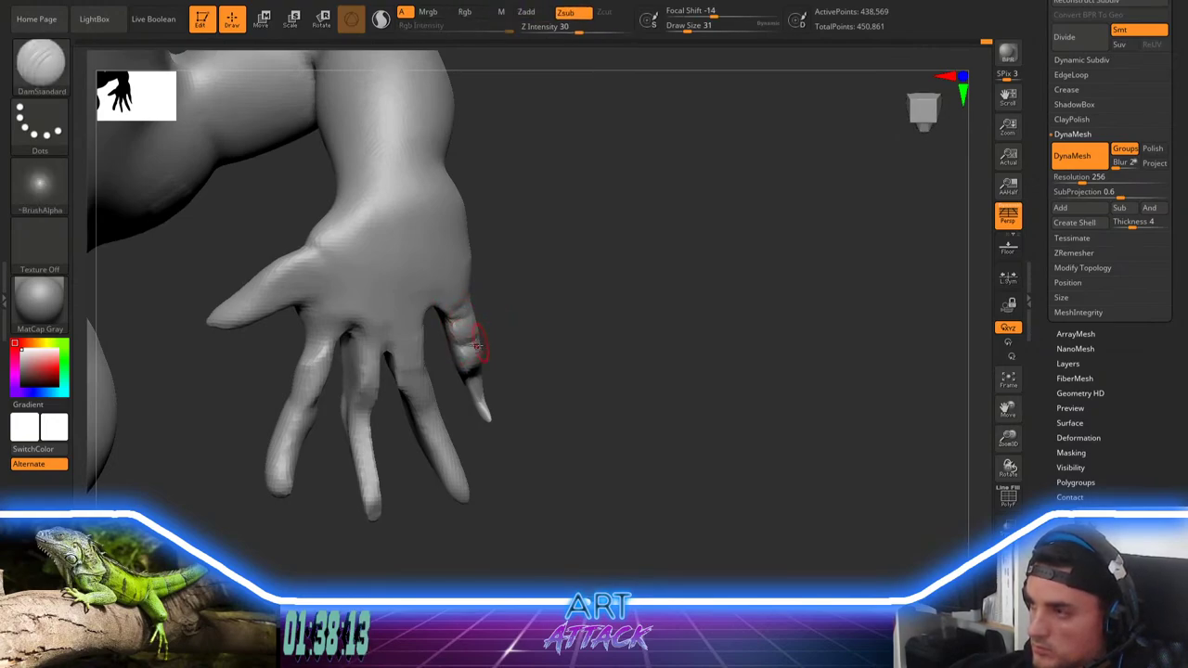
{"action": "mouse_move", "coordinate": [478, 346]}
{"action": "left_mouse_down", "text": "shift"}
{"action": "mouse_move", "coordinate": [479, 360]}
{"action": "mouse_move", "coordinate": [530, 320]}
{"action": "mouse_move", "coordinate": [522, 353]}
{"action": "left_mouse_up", "text": "shift"}
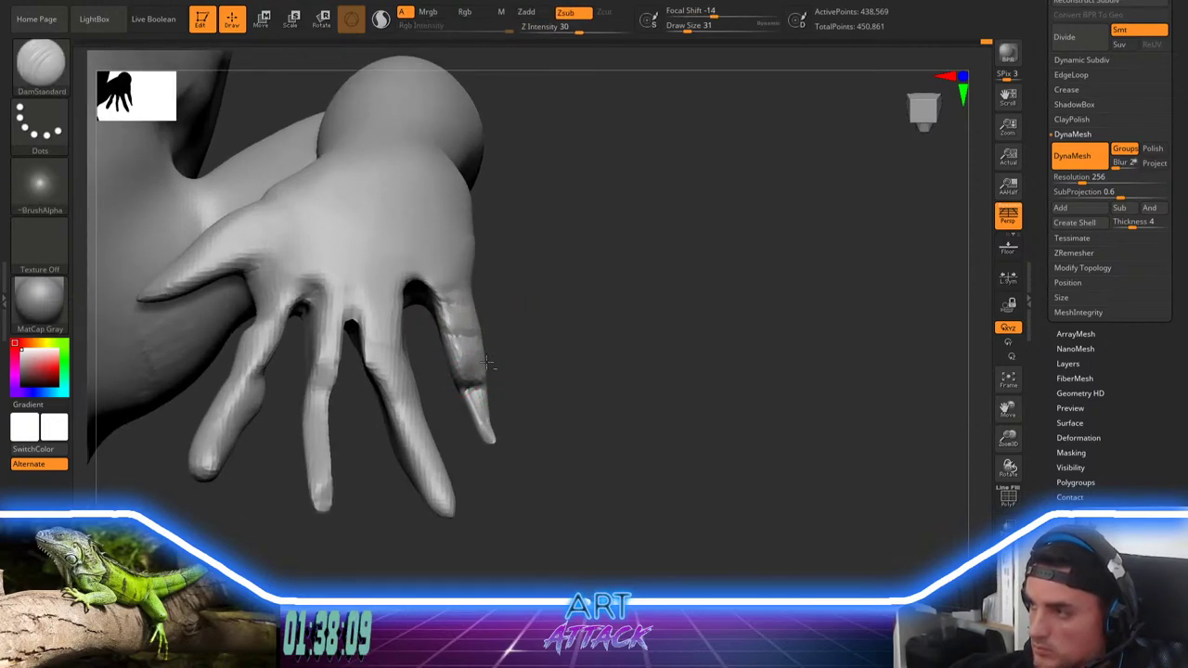
Step: Build up volume between the creases of the outer finger with the ClayBuildup brush and smooth it
{"action": "key", "text": "b"}
{"action": "key", "text": "c"}
{"action": "key", "text": "b"}
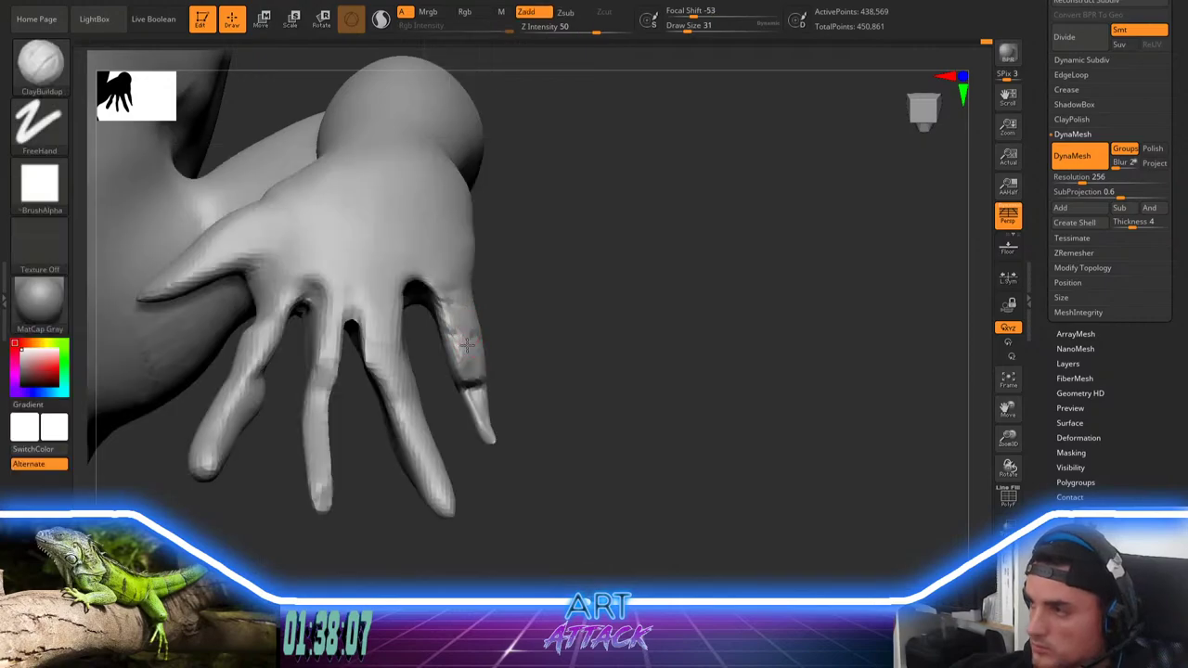
{"action": "left_click_drag", "start_coordinate": [475, 346], "coordinate": [477, 367], "text": "shift"}
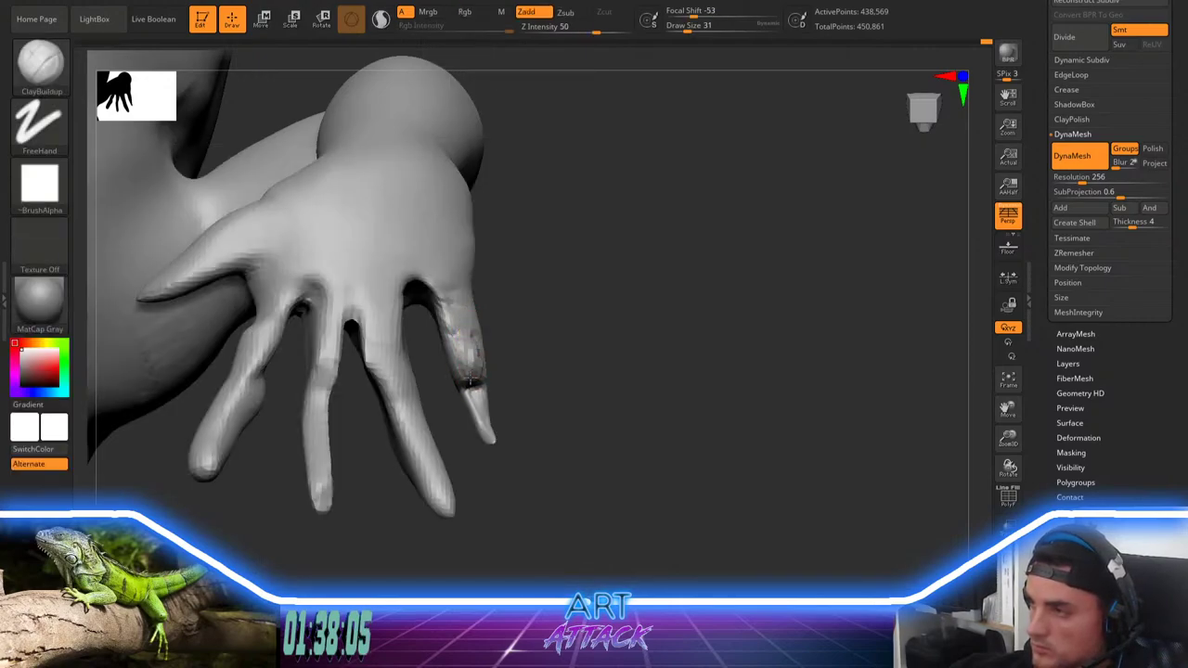
Step: Sculpt claw forms at the tips of the other three long fingers with ClayBuildup at draw size 59
{"action": "mouse_move", "coordinate": [552, 337]}
{"action": "left_mouse_down"}
{"action": "mouse_move", "coordinate": [542, 408]}
{"action": "mouse_move", "coordinate": [557, 423]}
{"action": "mouse_move", "coordinate": [528, 467]}
{"action": "mouse_move", "coordinate": [567, 343]}
{"action": "mouse_move", "coordinate": [608, 331]}
{"action": "left_mouse_up"}
{"action": "key", "text": "s"}
{"action": "left_click_drag", "start_coordinate": [585, 329], "coordinate": [608, 317]}
{"action": "left_click_drag", "start_coordinate": [525, 368], "coordinate": [562, 396]}
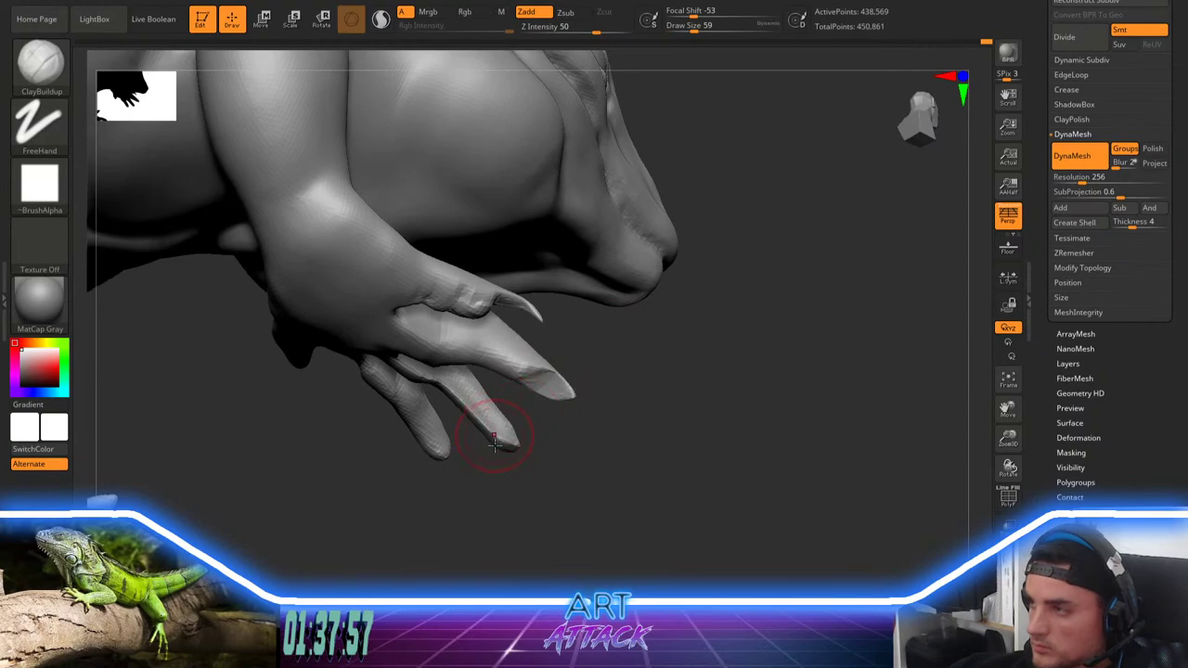
{"action": "left_click_drag", "start_coordinate": [538, 455], "coordinate": [573, 413]}
{"action": "left_click_drag", "start_coordinate": [483, 432], "coordinate": [490, 457]}
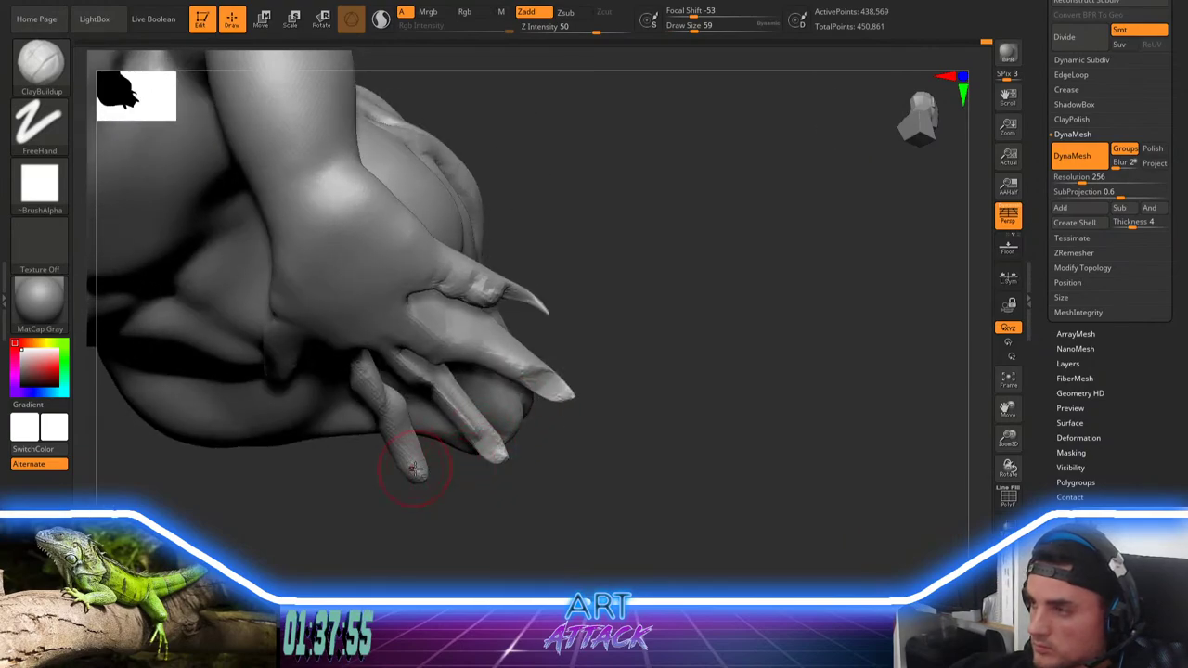
{"action": "left_click_drag", "start_coordinate": [411, 463], "coordinate": [418, 475]}
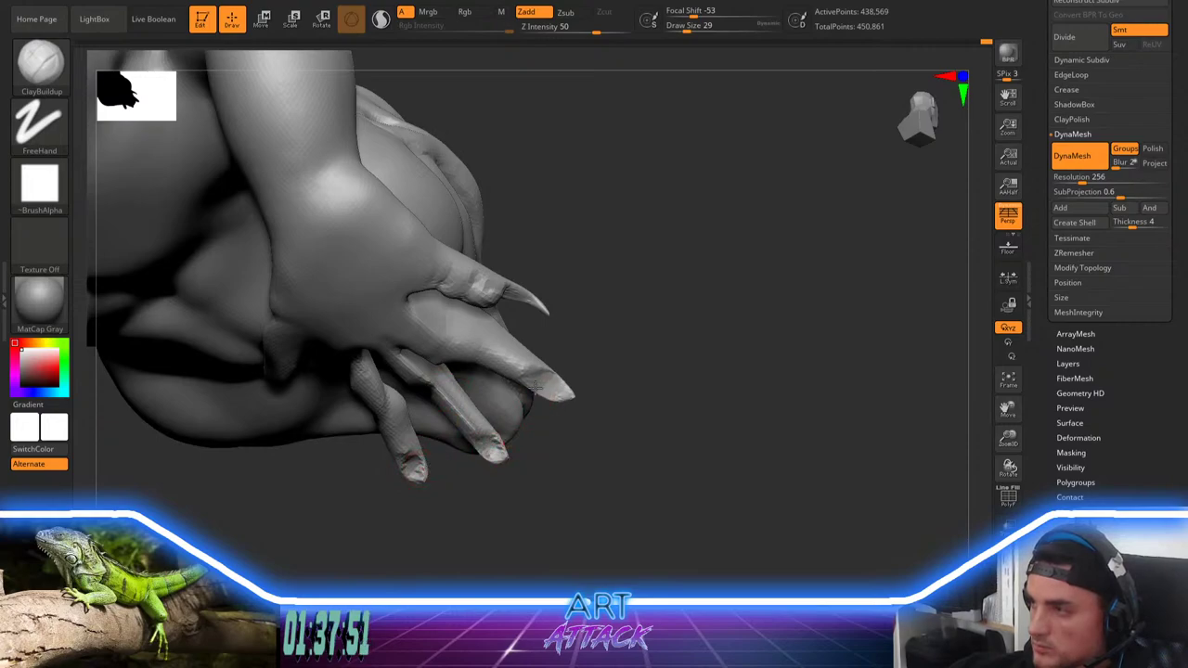
Step: Sharpen the claws on the long fingers into points with the Pinch brush at draw size 90
{"action": "mouse_move", "coordinate": [556, 390]}
{"action": "left_mouse_down"}
{"action": "mouse_move", "coordinate": [619, 360]}
{"action": "mouse_move", "coordinate": [609, 306]}
{"action": "left_mouse_up"}
{"action": "key", "text": "b"}
{"action": "key", "text": "p"}
{"action": "key", "text": "i"}
{"action": "key", "text": "space"}
{"action": "key", "text": "space"}
{"action": "left_click_drag", "start_coordinate": [568, 347], "coordinate": [584, 347]}
{"action": "left_click_drag", "start_coordinate": [563, 368], "coordinate": [587, 378]}
{"action": "left_click_drag", "start_coordinate": [491, 429], "coordinate": [513, 444]}
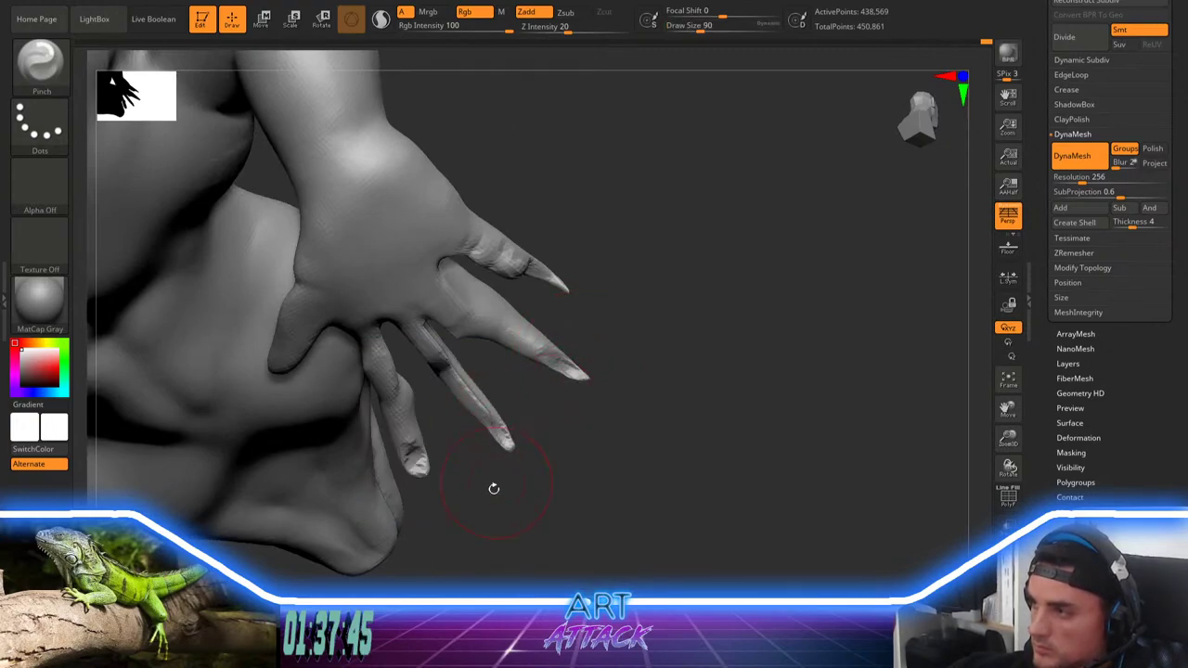
{"action": "left_click_drag", "start_coordinate": [494, 488], "coordinate": [606, 436], "text": "alt"}
{"action": "mouse_move", "coordinate": [517, 382]}
{"action": "left_mouse_down"}
{"action": "mouse_move", "coordinate": [530, 447]}
{"action": "mouse_move", "coordinate": [535, 432]}
{"action": "left_mouse_up"}
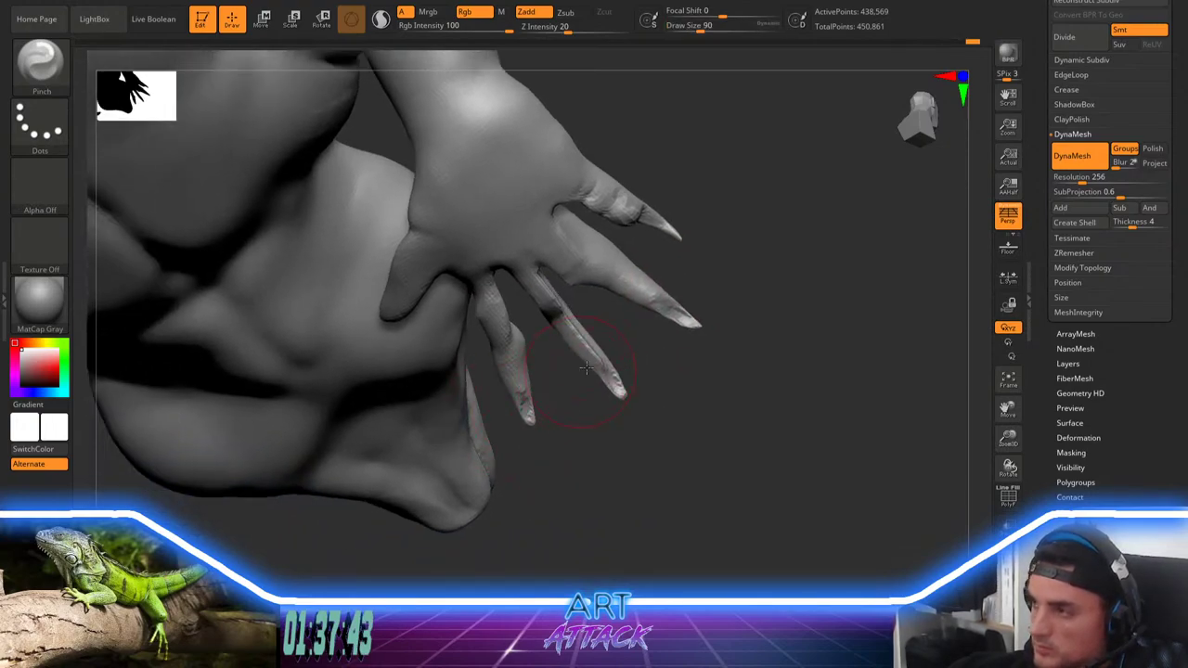
Step: Refine the finger creases with the DamStandard brush at draw size 56 and smooth the finger surfaces
{"action": "key", "text": "b"}
{"action": "key", "text": "d"}
{"action": "key", "text": "s"}
{"action": "key", "text": "space"}
{"action": "mouse_move", "coordinate": [618, 330]}
{"action": "left_mouse_down"}
{"action": "mouse_move", "coordinate": [599, 262]}
{"action": "mouse_move", "coordinate": [569, 252]}
{"action": "mouse_move", "coordinate": [561, 230]}
{"action": "left_mouse_up"}
{"action": "left_click_drag", "start_coordinate": [537, 284], "coordinate": [569, 348], "text": "shift"}
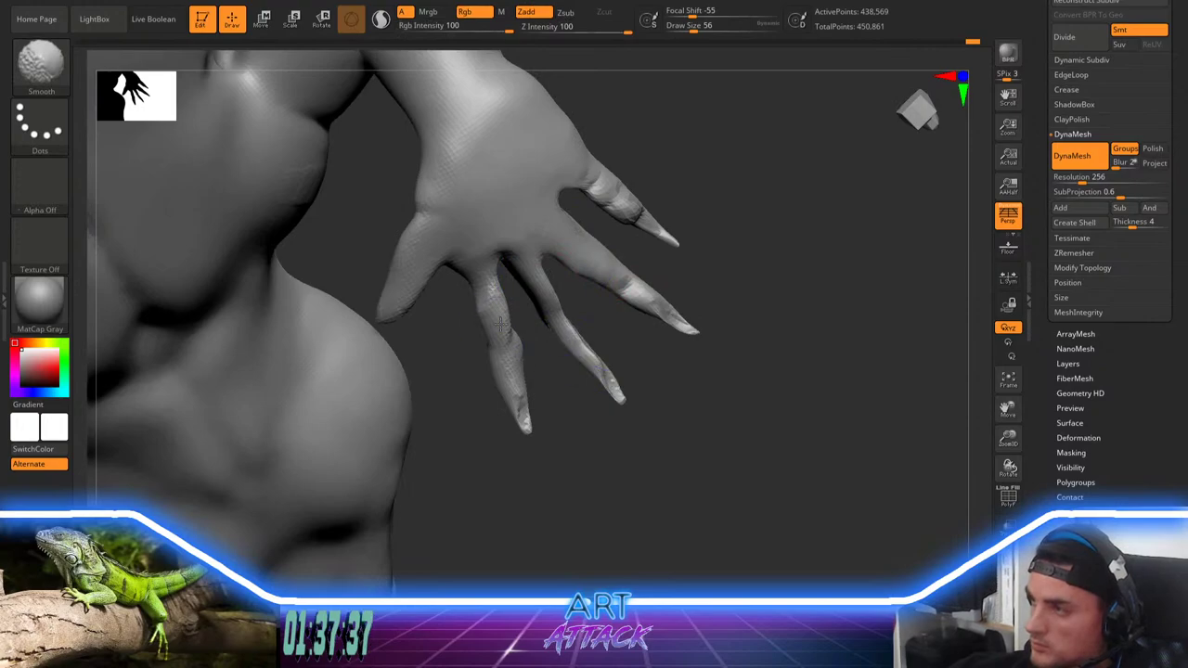
Step: Thicken the thin section of the middle finger with the Inflat brush at draw size 71 and smooth the fingers
{"action": "key", "text": "b"}
{"action": "key", "text": "i"}
{"action": "key", "text": "n"}
{"action": "key", "text": "space"}
{"action": "left_click_drag", "start_coordinate": [560, 296], "coordinate": [564, 297]}
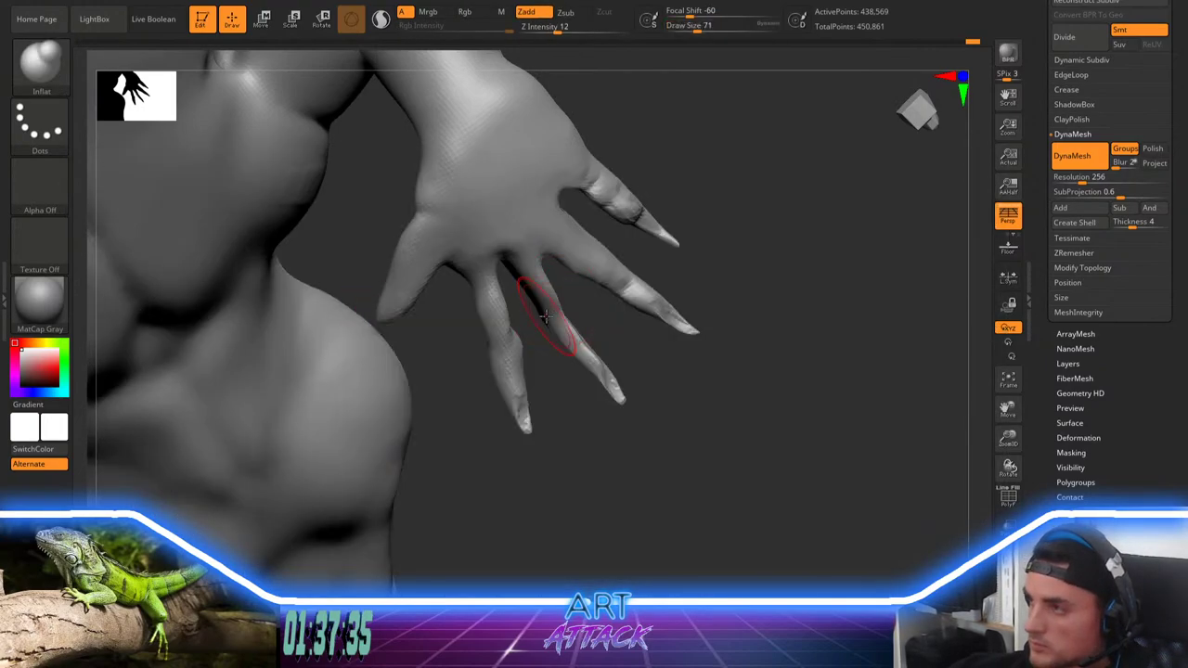
{"action": "mouse_move", "coordinate": [519, 265]}
{"action": "left_mouse_down"}
{"action": "mouse_move", "coordinate": [529, 288]}
{"action": "mouse_move", "coordinate": [527, 253]}
{"action": "mouse_move", "coordinate": [575, 163]}
{"action": "left_mouse_up"}
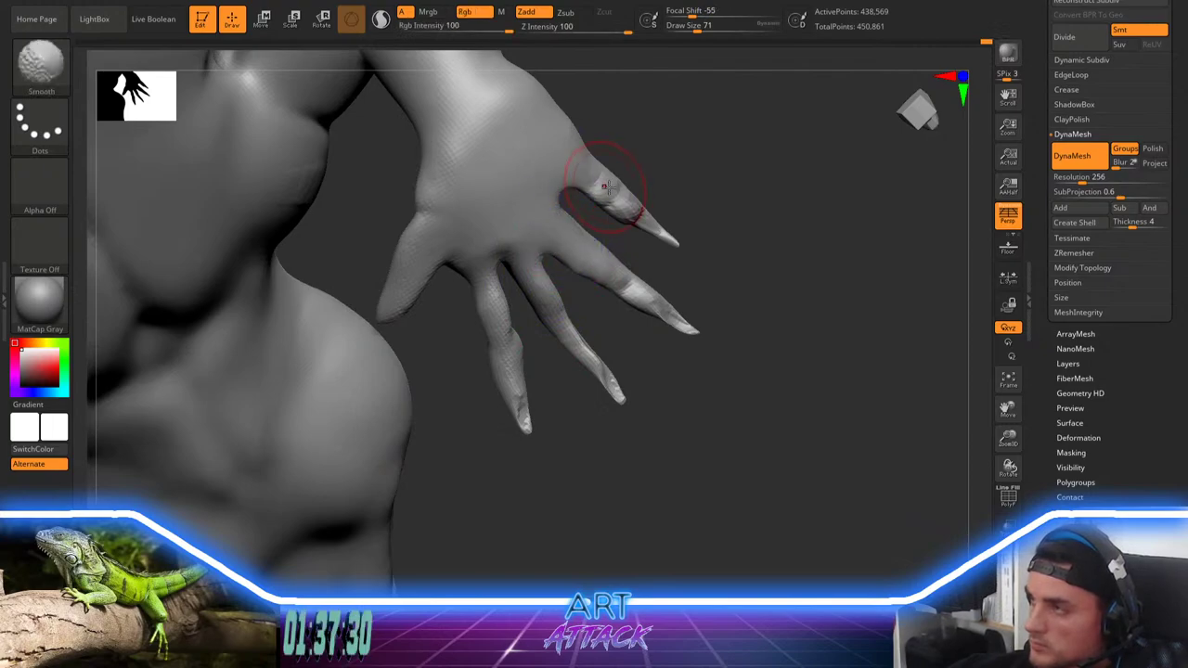
Step: Mask the long finger next to the outer one and invert the mask, leaving only that finger editable with the Move brush
{"action": "left_click_drag", "start_coordinate": [683, 159], "coordinate": [670, 248], "text": "alt"}
{"action": "key", "text": "b"}
{"action": "key", "text": "m"}
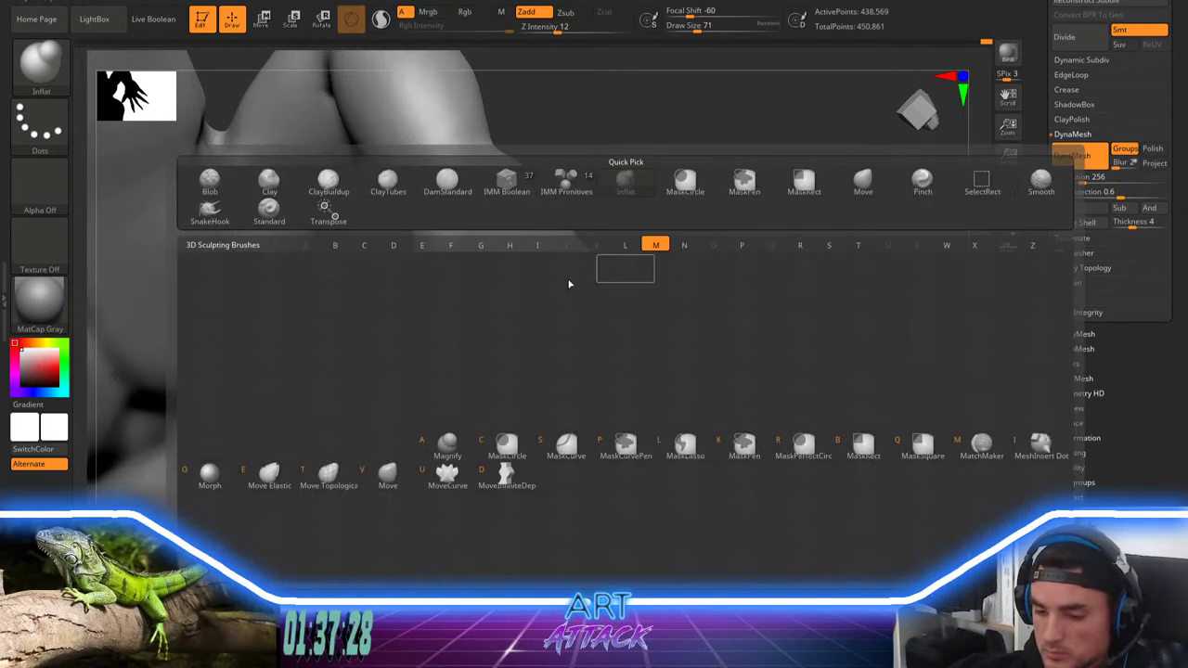
{"action": "key", "text": "v"}
{"action": "mouse_move", "coordinate": [540, 317]}
{"action": "left_mouse_down", "text": "ctrl"}
{"action": "mouse_move", "coordinate": [720, 414]}
{"action": "mouse_move", "coordinate": [436, 400]}
{"action": "left_mouse_up", "text": "ctrl"}
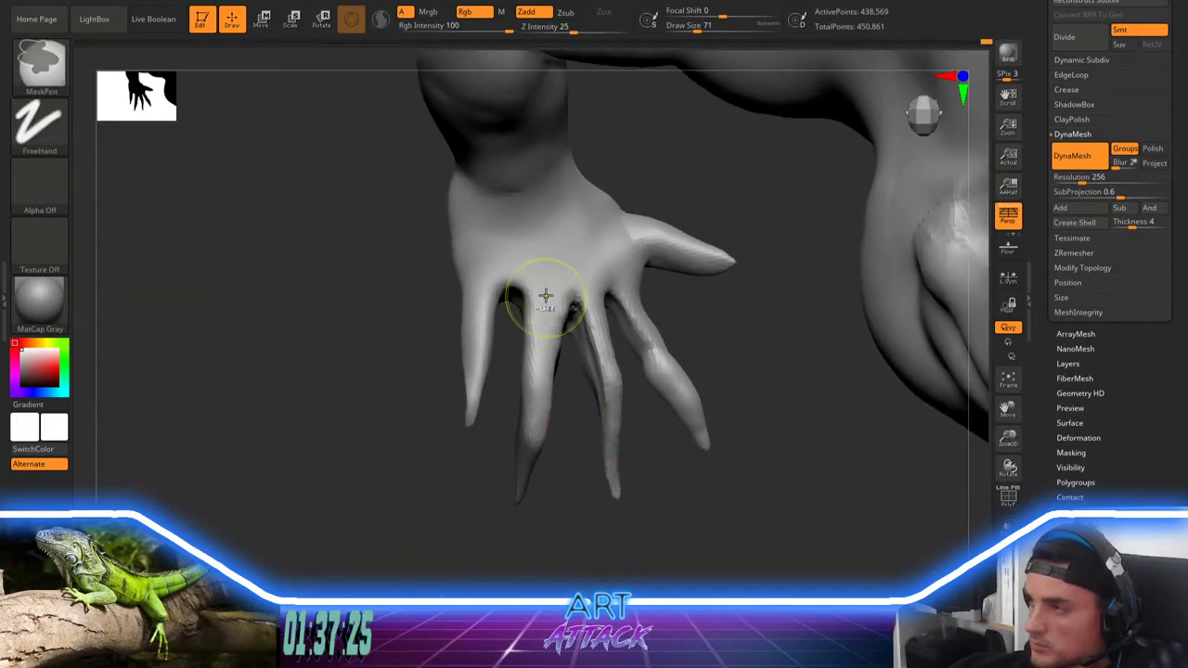
{"action": "left_click_drag", "start_coordinate": [546, 295], "coordinate": [531, 451], "text": "ctrl"}
{"action": "key", "text": "space"}
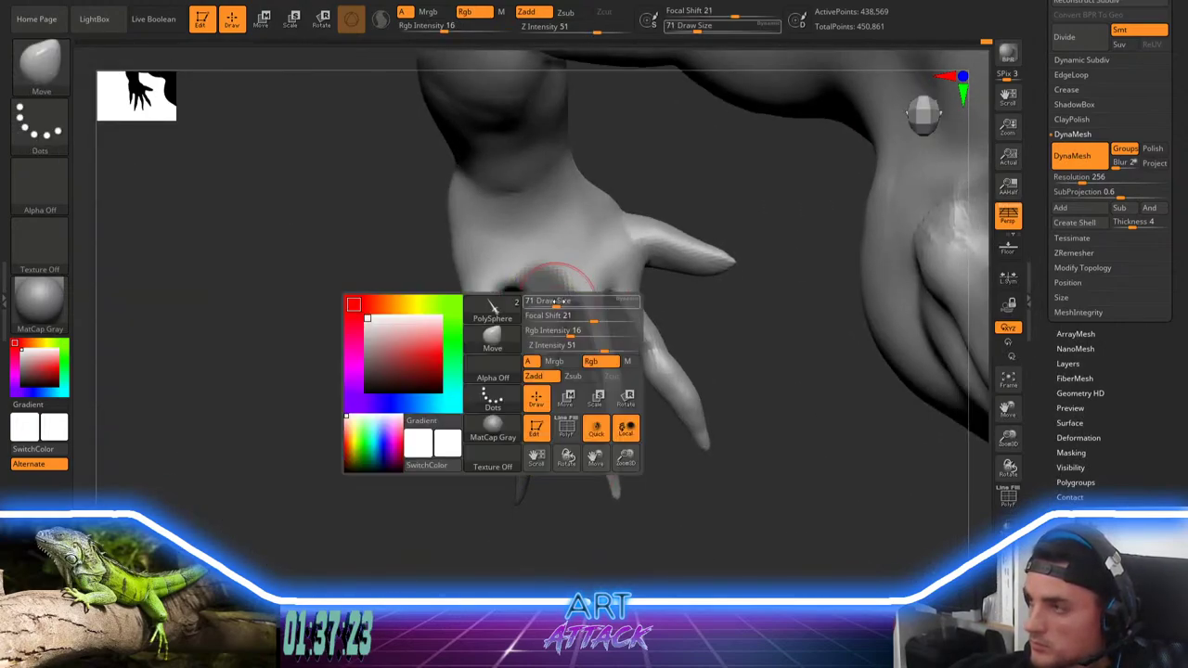
{"action": "left_click_drag", "start_coordinate": [555, 304], "coordinate": [564, 305]}
{"action": "mouse_move", "coordinate": [511, 351]}
{"action": "left_mouse_down", "text": "ctrl"}
{"action": "mouse_move", "coordinate": [539, 351]}
{"action": "mouse_move", "coordinate": [528, 316]}
{"action": "left_mouse_up", "text": "ctrl"}
{"action": "key", "text": "space"}
{"action": "key", "text": "ctrl+z"}
{"action": "left_click", "coordinate": [403, 458], "text": "ctrl"}
Step: Shift the unmasked finger toward the outer finger and lengthen it with the Move brush at draw size 158
{"action": "left_click_drag", "start_coordinate": [527, 439], "coordinate": [513, 435]}
{"action": "key", "text": "space"}
{"action": "left_click_drag", "start_coordinate": [544, 388], "coordinate": [530, 387]}
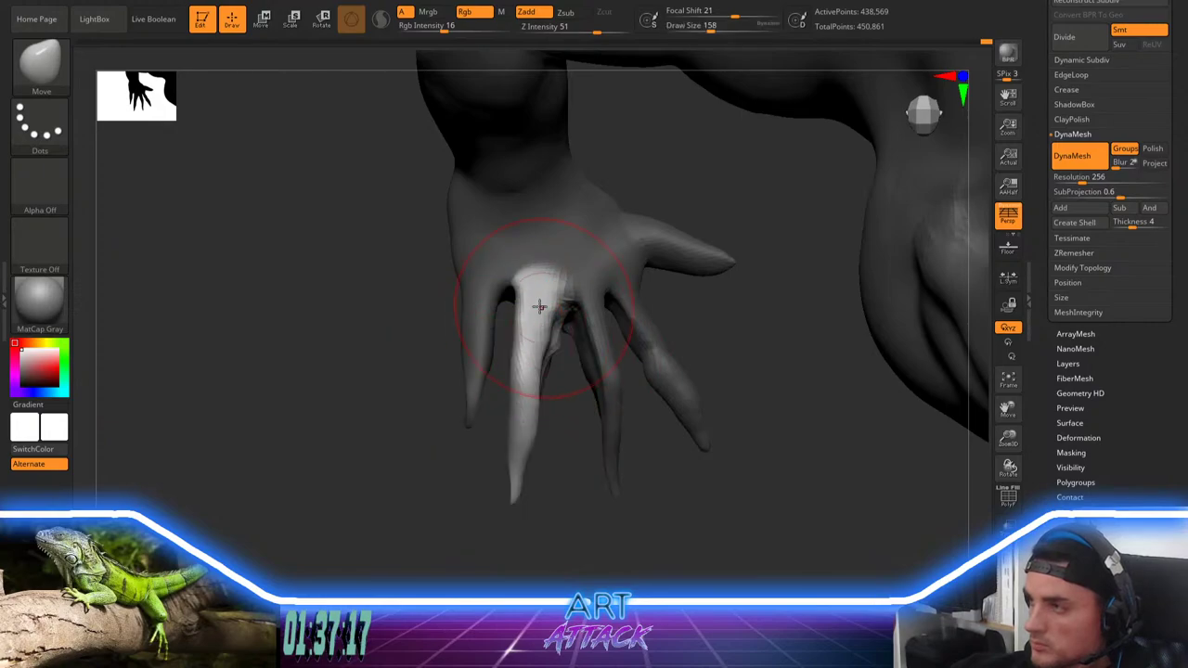
{"action": "left_click_drag", "start_coordinate": [417, 440], "coordinate": [411, 446], "text": "alt"}
{"action": "left_click", "coordinate": [411, 447], "text": "ctrl"}
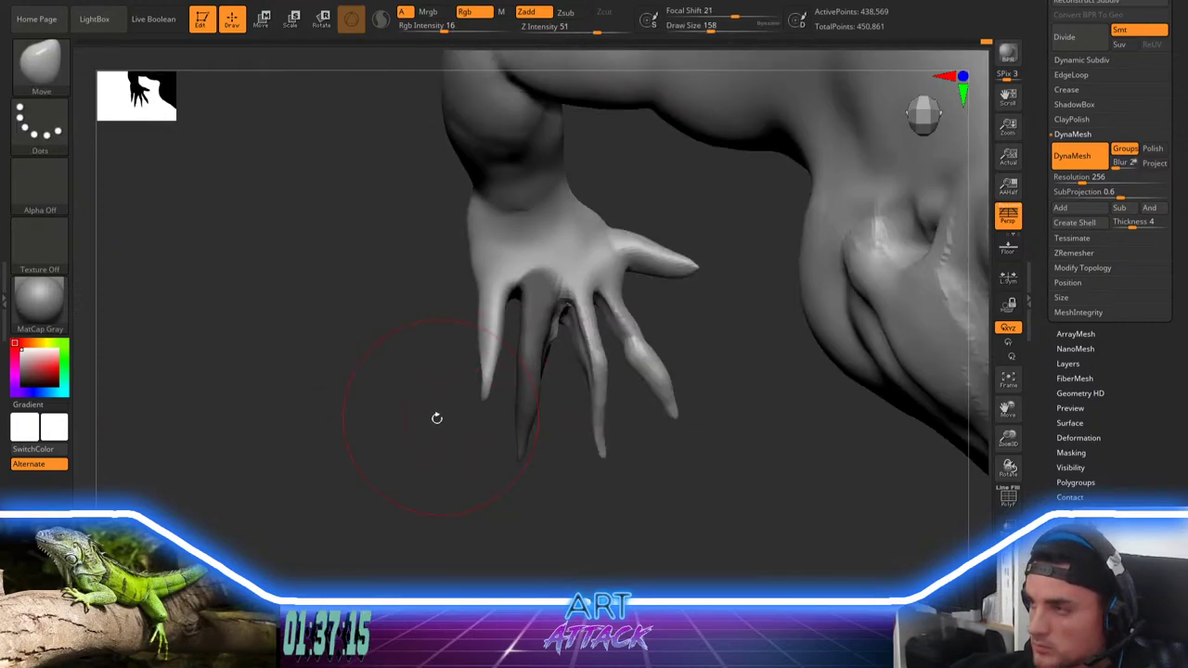
{"action": "left_click", "coordinate": [492, 445], "text": "ctrl"}
{"action": "left_click_drag", "start_coordinate": [491, 445], "coordinate": [460, 429], "text": "alt"}
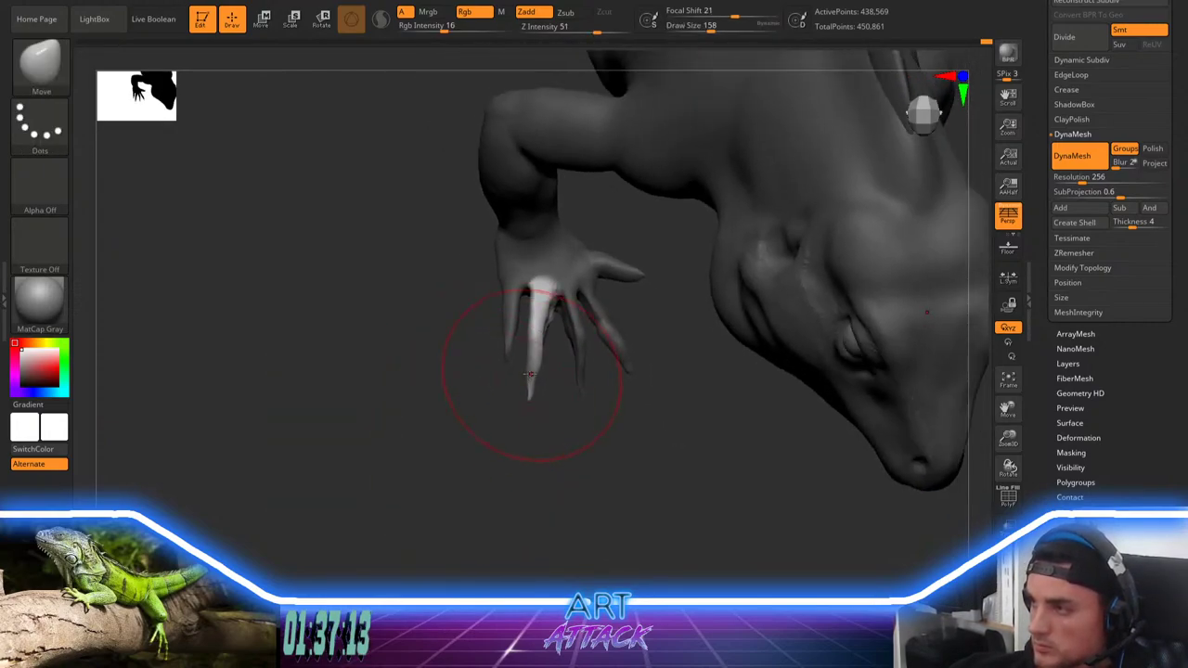
{"action": "left_click_drag", "start_coordinate": [532, 380], "coordinate": [535, 472]}
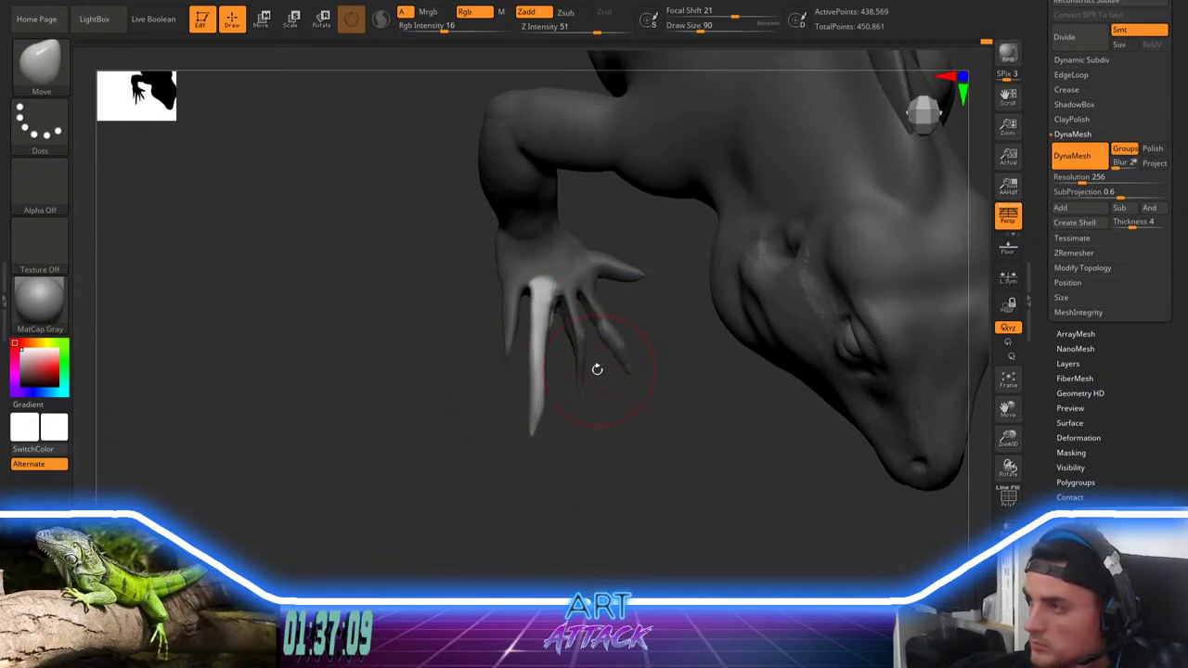
Step: Refine the lengthened finger's shape from other angles with the Move brush, reducing the draw size to 35
{"action": "mouse_move", "coordinate": [602, 407]}
{"action": "left_mouse_down", "text": "ctrl"}
{"action": "mouse_move", "coordinate": [610, 374]}
{"action": "mouse_move", "coordinate": [584, 405]}
{"action": "mouse_move", "coordinate": [574, 343]}
{"action": "mouse_move", "coordinate": [603, 394]}
{"action": "left_mouse_up", "text": "ctrl"}
{"action": "left_click", "coordinate": [609, 420], "text": "ctrl"}
{"action": "mouse_move", "coordinate": [583, 352]}
{"action": "left_mouse_down"}
{"action": "mouse_move", "coordinate": [602, 445]}
{"action": "mouse_move", "coordinate": [583, 381]}
{"action": "mouse_move", "coordinate": [618, 454]}
{"action": "mouse_move", "coordinate": [628, 450]}
{"action": "mouse_move", "coordinate": [405, 113]}
{"action": "left_mouse_up"}
{"action": "mouse_move", "coordinate": [558, 447]}
{"action": "left_mouse_down"}
{"action": "mouse_move", "coordinate": [574, 364]}
{"action": "mouse_move", "coordinate": [545, 345]}
{"action": "mouse_move", "coordinate": [493, 331]}
{"action": "mouse_move", "coordinate": [448, 390]}
{"action": "mouse_move", "coordinate": [460, 417]}
{"action": "left_mouse_up"}
{"action": "key", "text": "space"}
{"action": "key", "text": "space"}
{"action": "left_click_drag", "start_coordinate": [475, 363], "coordinate": [449, 363]}
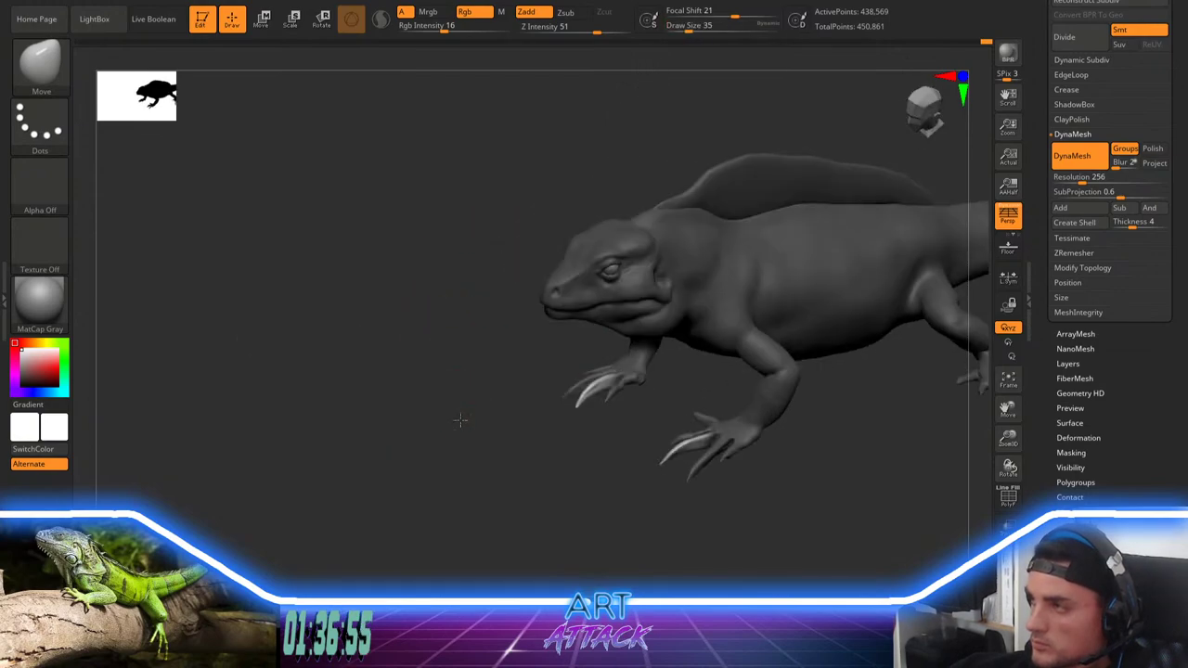
Step: Clear the mask from the whole iguana
{"action": "left_click_drag", "start_coordinate": [461, 421], "coordinate": [418, 392], "text": "alt"}
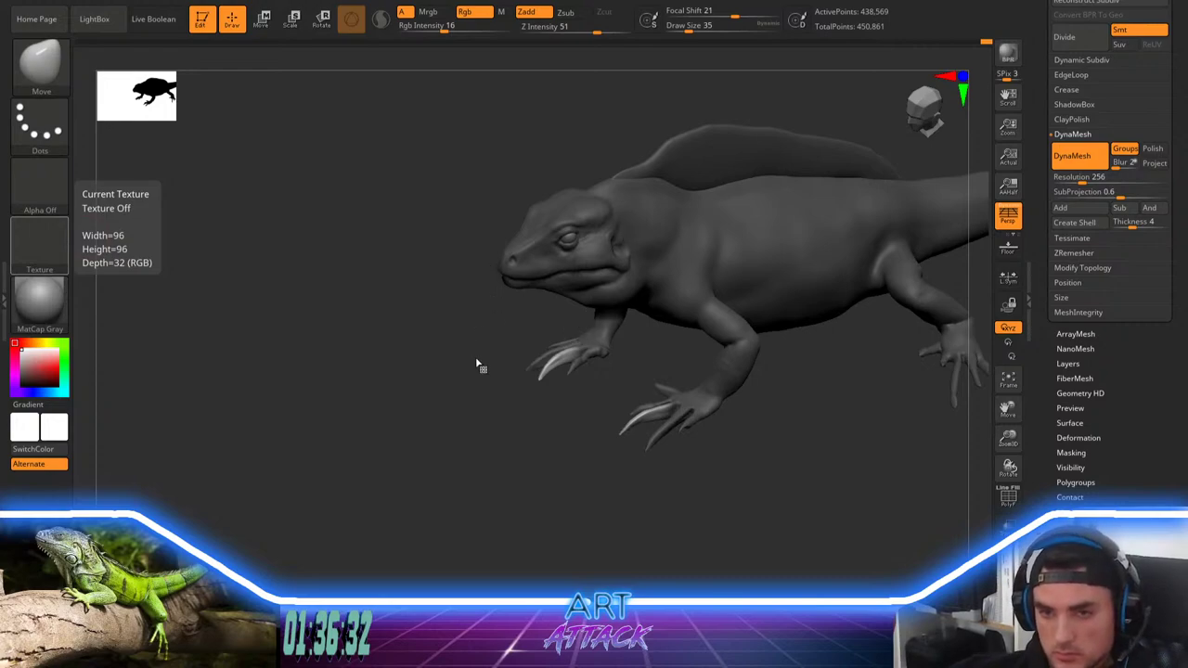
{"action": "left_click_drag", "start_coordinate": [477, 364], "coordinate": [457, 401]}
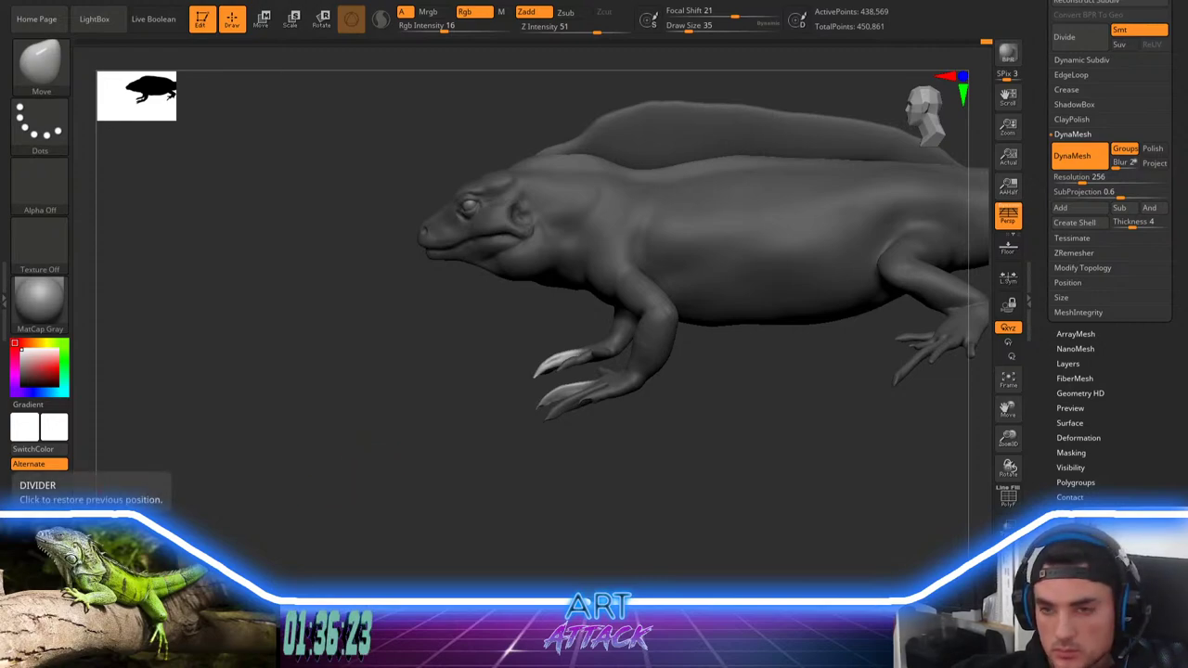
{"action": "left_click_drag", "start_coordinate": [525, 415], "coordinate": [661, 362]}
{"action": "mouse_move", "coordinate": [661, 362]}
{"action": "left_mouse_down", "text": "ctrl"}
{"action": "mouse_move", "coordinate": [672, 352]}
{"action": "mouse_move", "coordinate": [679, 387]}
{"action": "left_mouse_up", "text": "ctrl"}
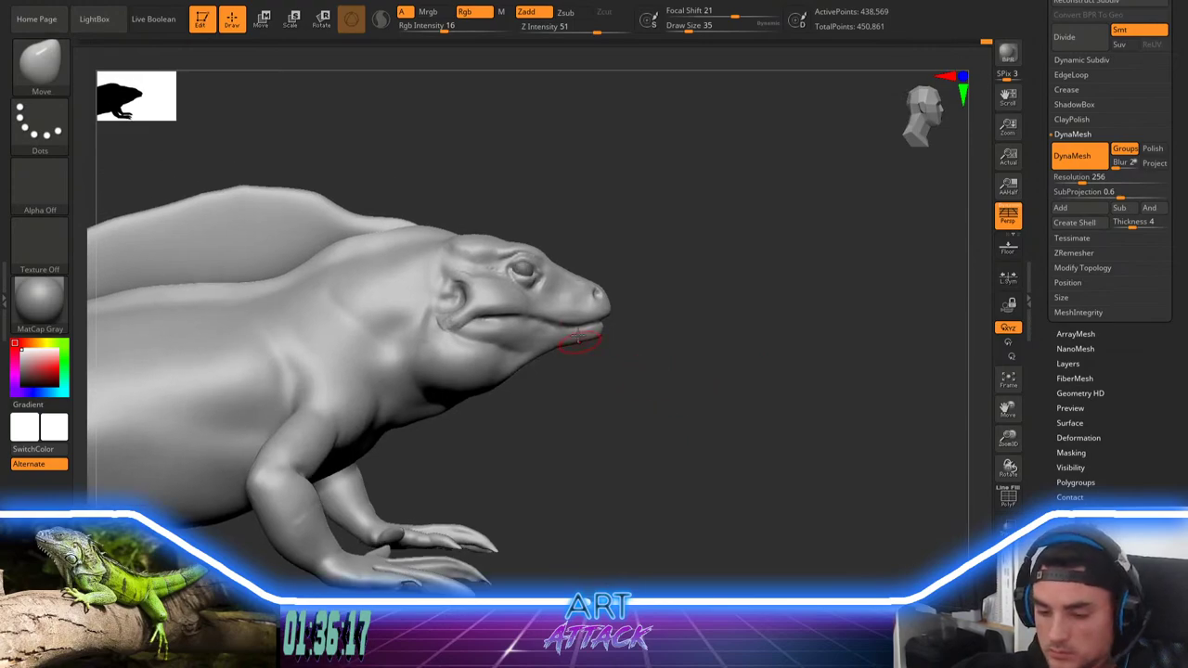
Step: Adjust the front of the lower jaw with the Move brush, enlarging the draw size to 56
{"action": "key", "text": "b"}
{"action": "key", "text": "m"}
{"action": "key", "text": "v"}
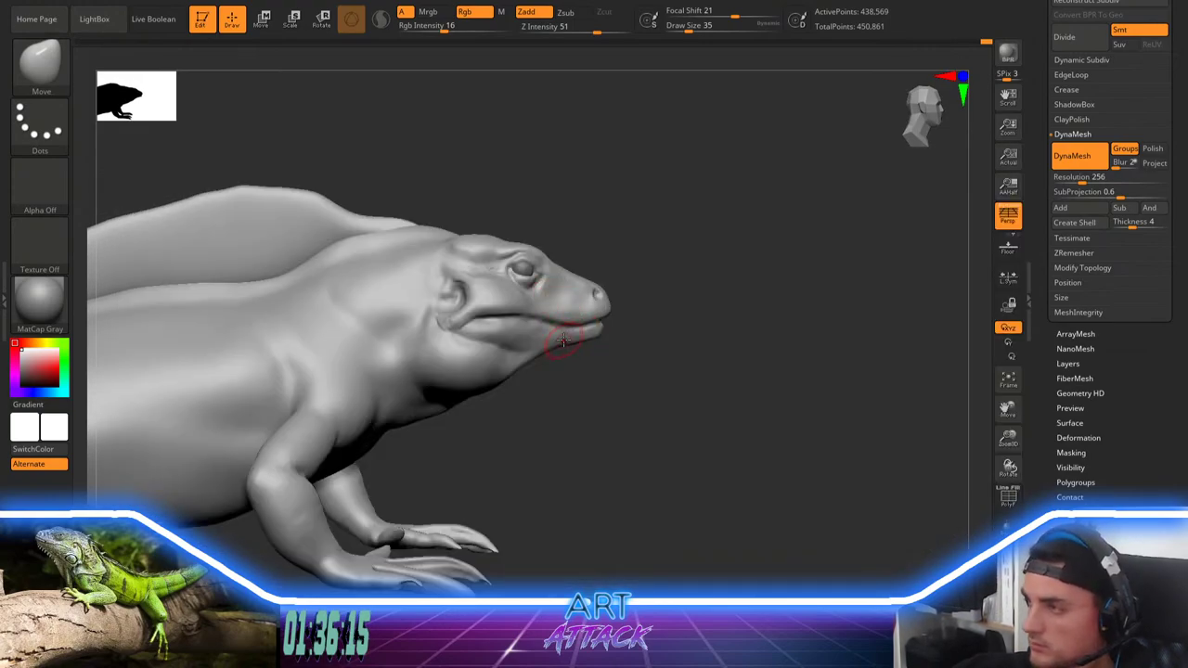
{"action": "left_click_drag", "start_coordinate": [621, 359], "coordinate": [600, 345], "text": "alt"}
{"action": "key", "text": "space"}
{"action": "left_click", "coordinate": [589, 340]}
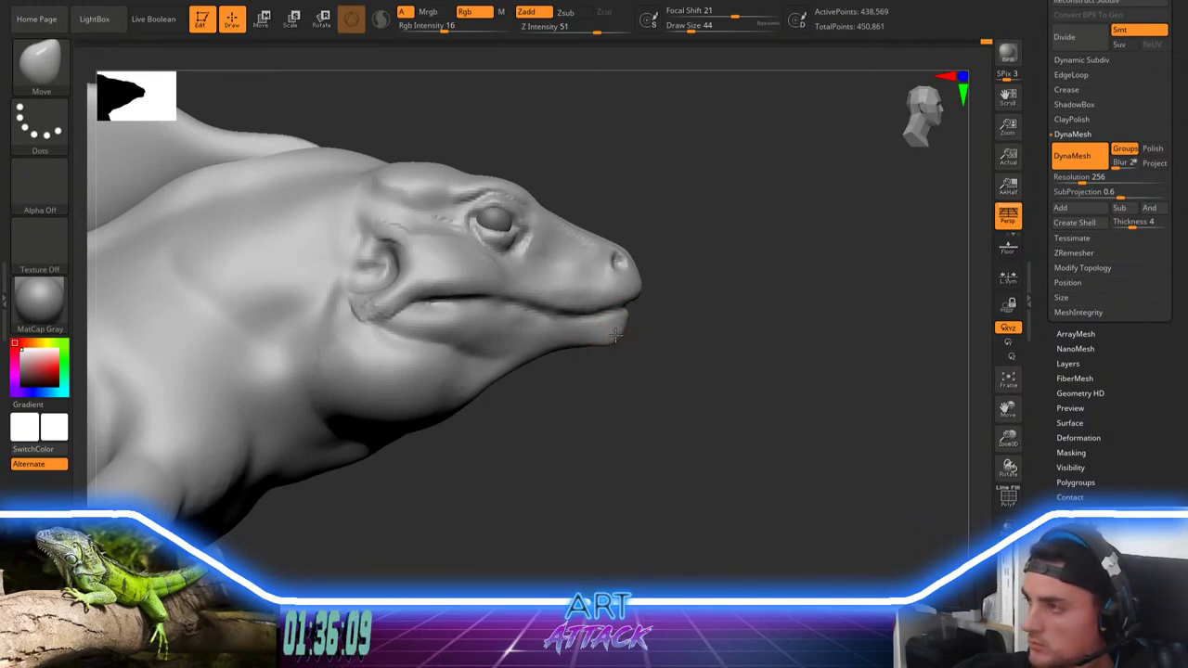
{"action": "key", "text": "space"}
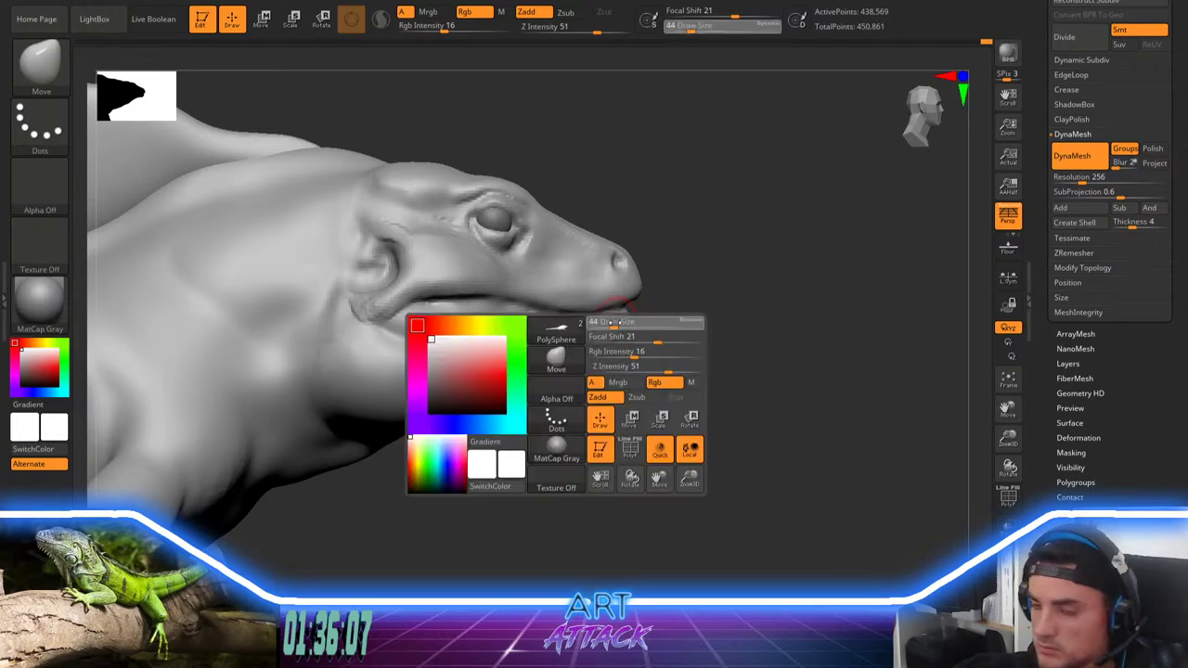
{"action": "left_click_drag", "start_coordinate": [613, 336], "coordinate": [618, 336]}
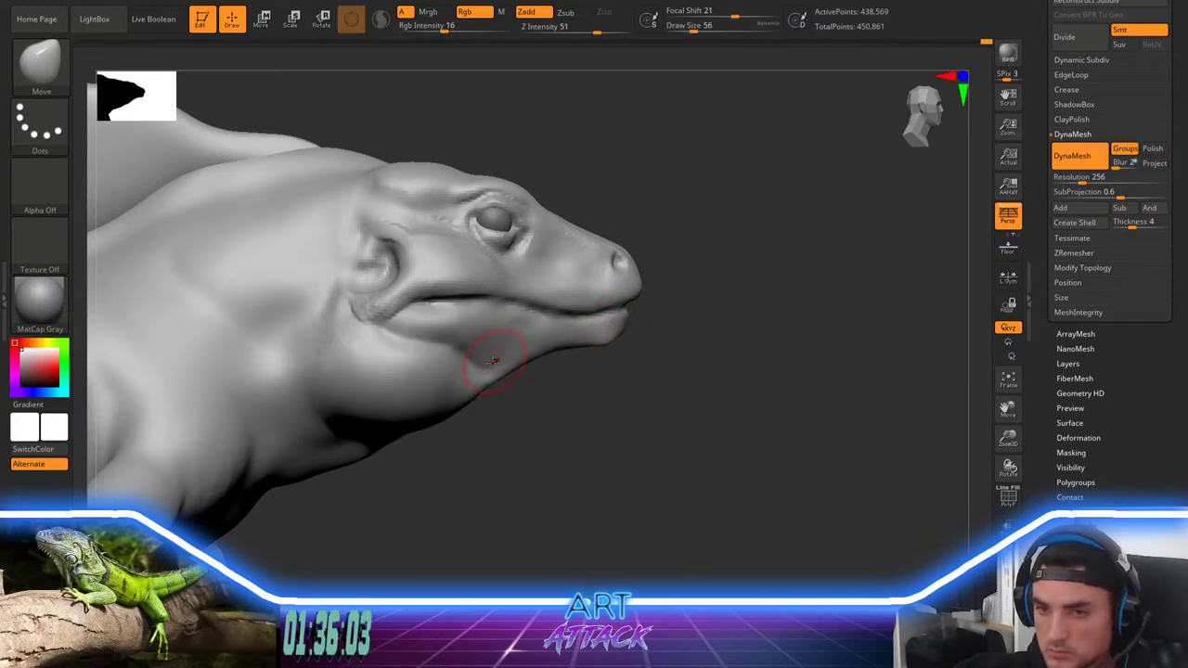
Step: Reshape the jowl and throat beneath the jaw with the Move brush at draw size 83
{"action": "key", "text": "space"}
{"action": "left_click_drag", "start_coordinate": [478, 355], "coordinate": [496, 371]}
{"action": "right_click_drag", "start_coordinate": [543, 431], "coordinate": [502, 405], "text": "ctrl"}
{"action": "key", "text": "space"}
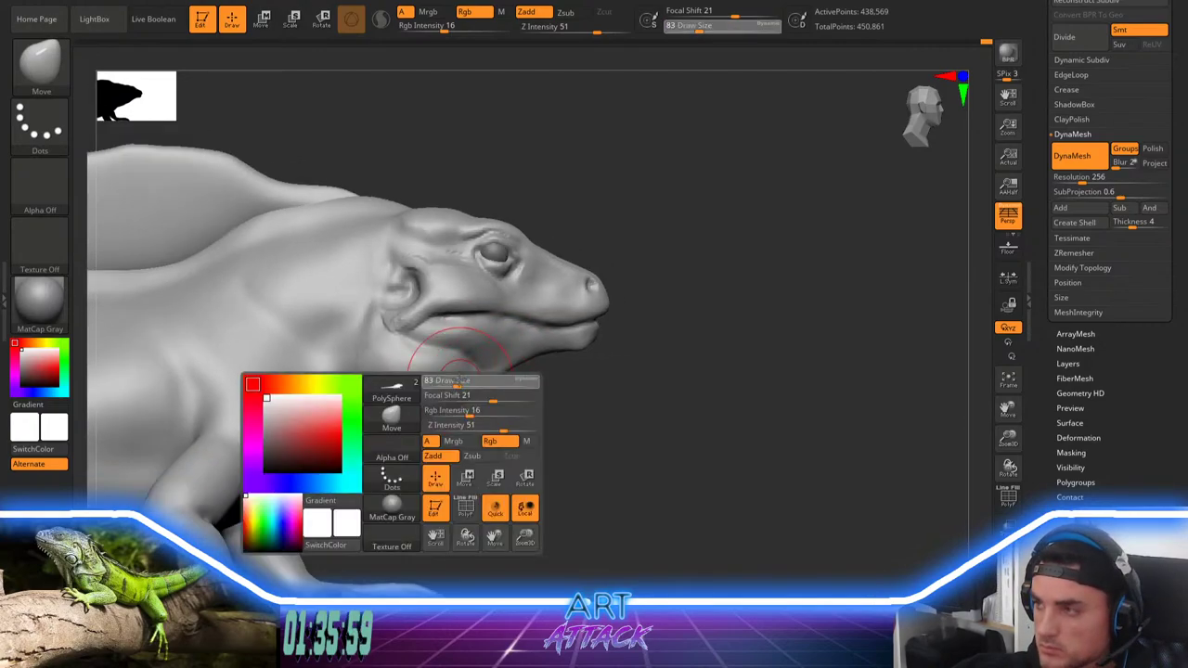
{"action": "left_click_drag", "start_coordinate": [492, 382], "coordinate": [483, 383]}
{"action": "left_click_drag", "start_coordinate": [416, 408], "coordinate": [410, 422]}
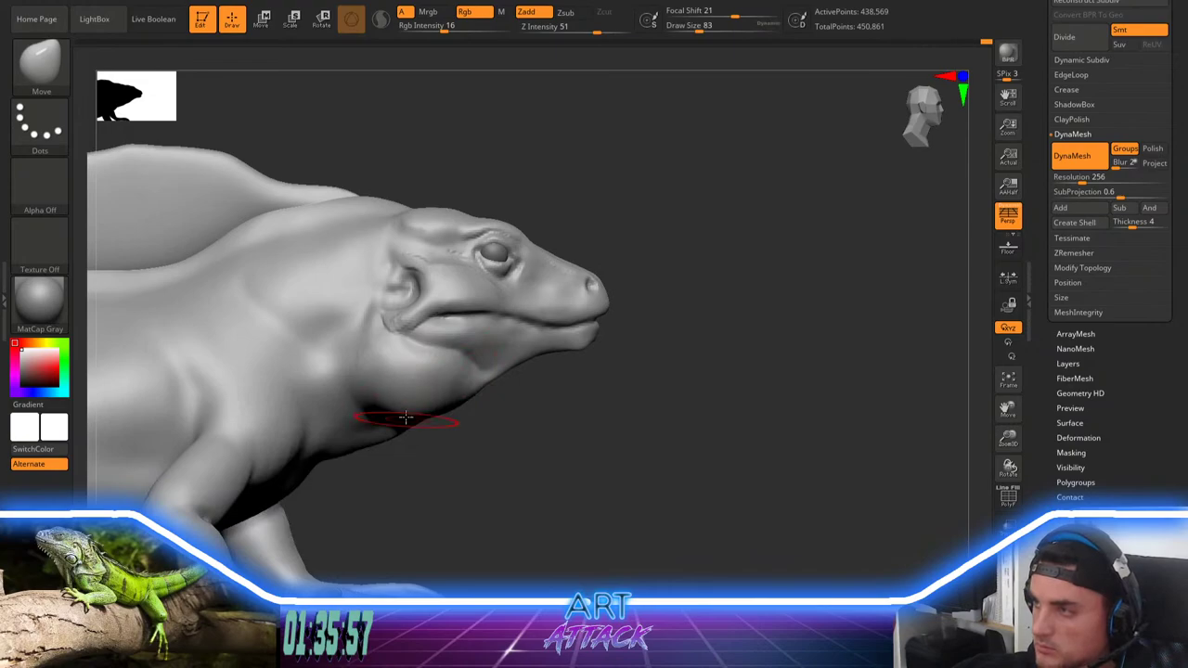
{"action": "right_click_drag", "start_coordinate": [467, 468], "coordinate": [459, 419]}
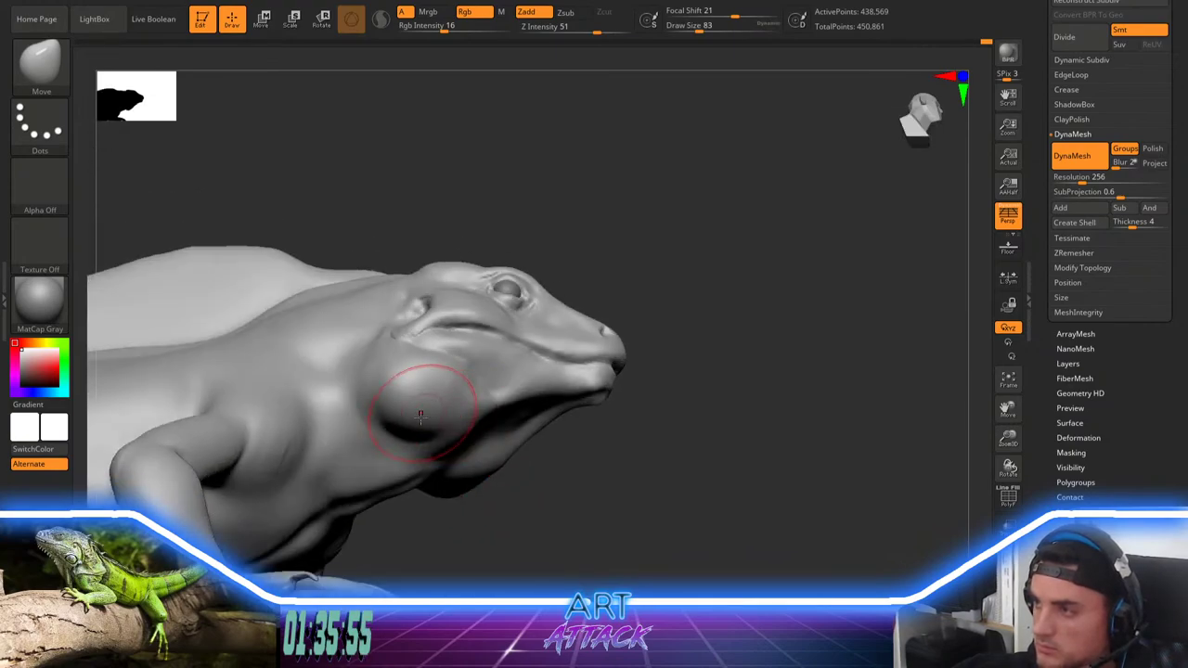
{"action": "left_click_drag", "start_coordinate": [417, 426], "coordinate": [410, 439]}
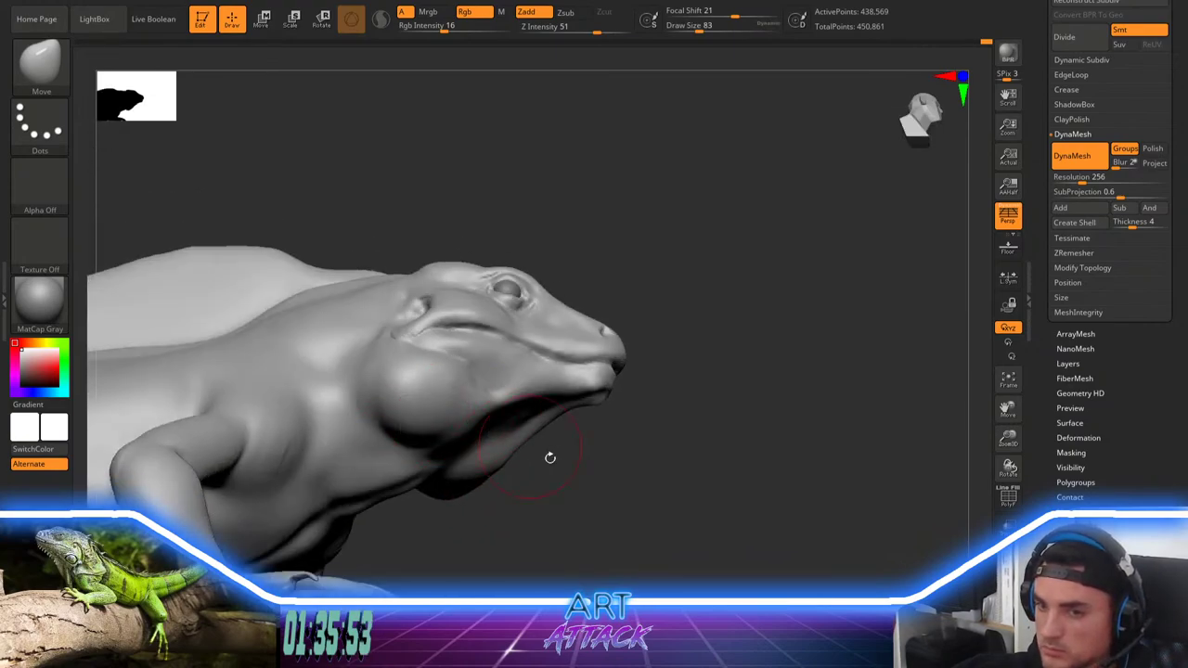
{"action": "right_click_drag", "start_coordinate": [549, 456], "coordinate": [625, 496], "text": "ctrl"}
{"action": "left_click_drag", "start_coordinate": [625, 496], "coordinate": [553, 402]}
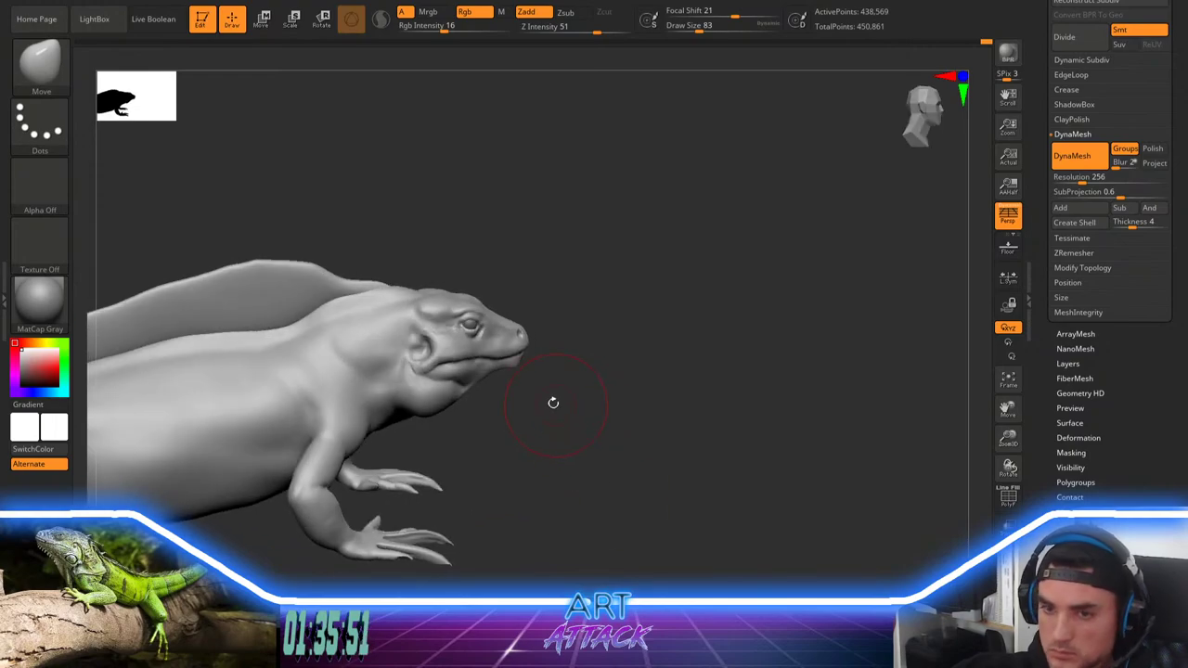
Step: Shift the neck and shoulder area slightly forward with an enlarged Move brush, and adjust the nape at draw size 56
{"action": "key", "text": "["}
{"action": "key", "text": "["}
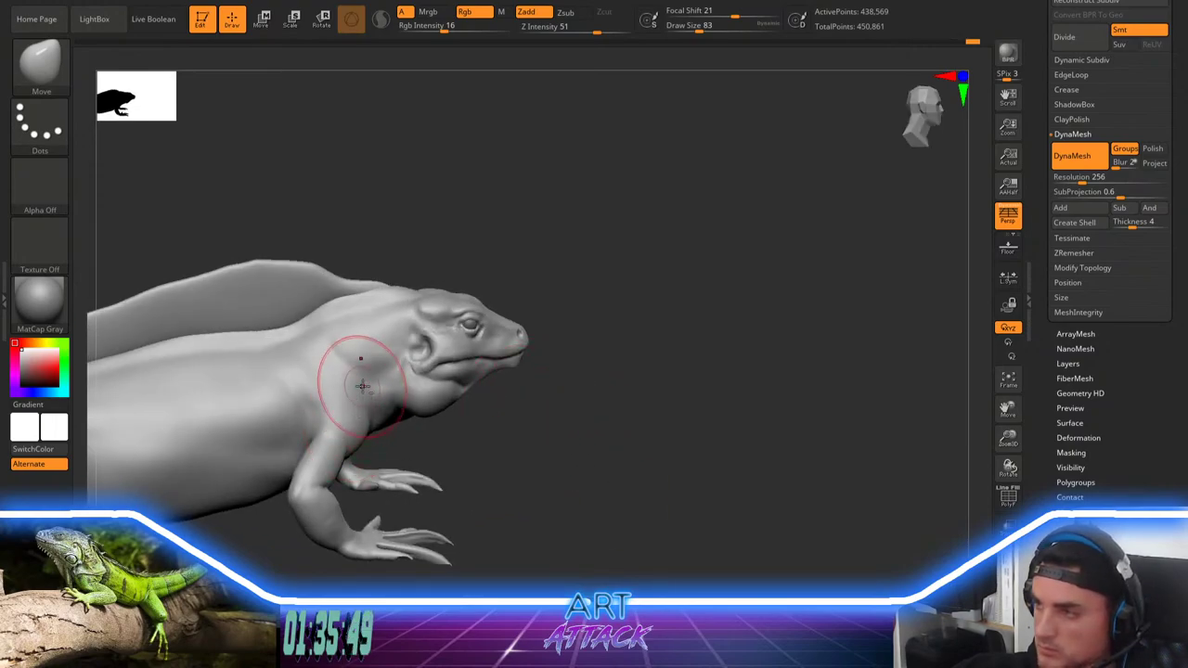
{"action": "key", "text": "]"}
{"action": "key", "text": "]"}
{"action": "key", "text": "]"}
{"action": "left_click_drag", "start_coordinate": [318, 344], "coordinate": [336, 340]}
{"action": "left_click_drag", "start_coordinate": [544, 204], "coordinate": [540, 191]}
{"action": "key", "text": "["}
{"action": "key", "text": "["}
{"action": "key", "text": "["}
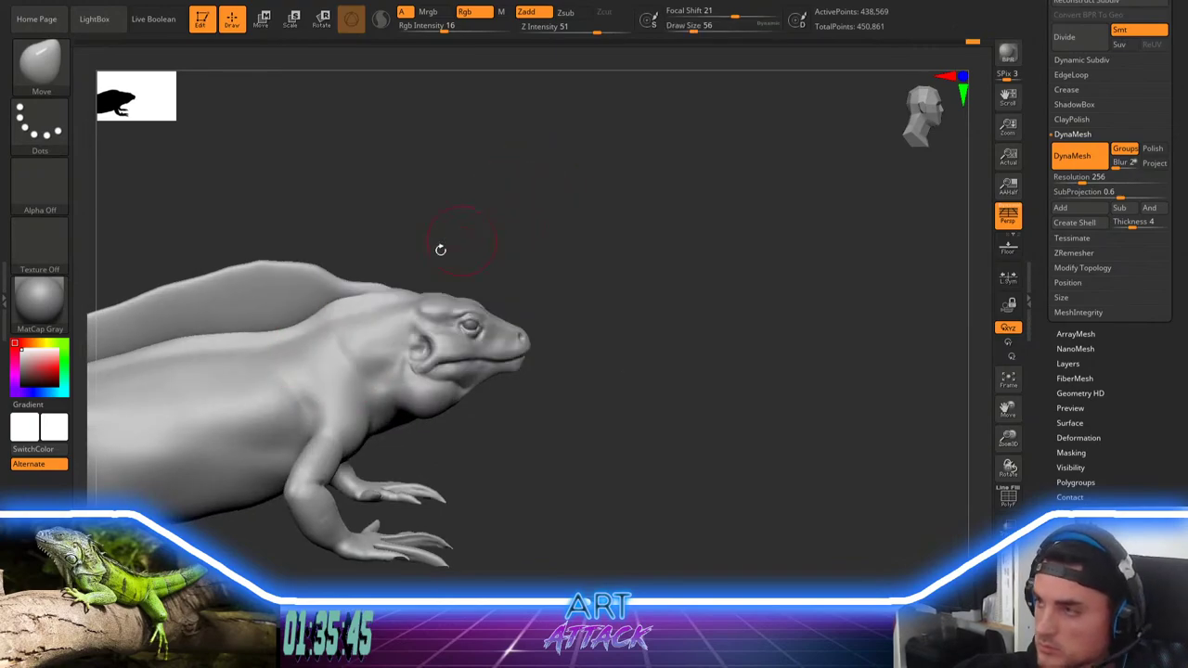
{"action": "left_click_drag", "start_coordinate": [368, 294], "coordinate": [352, 298]}
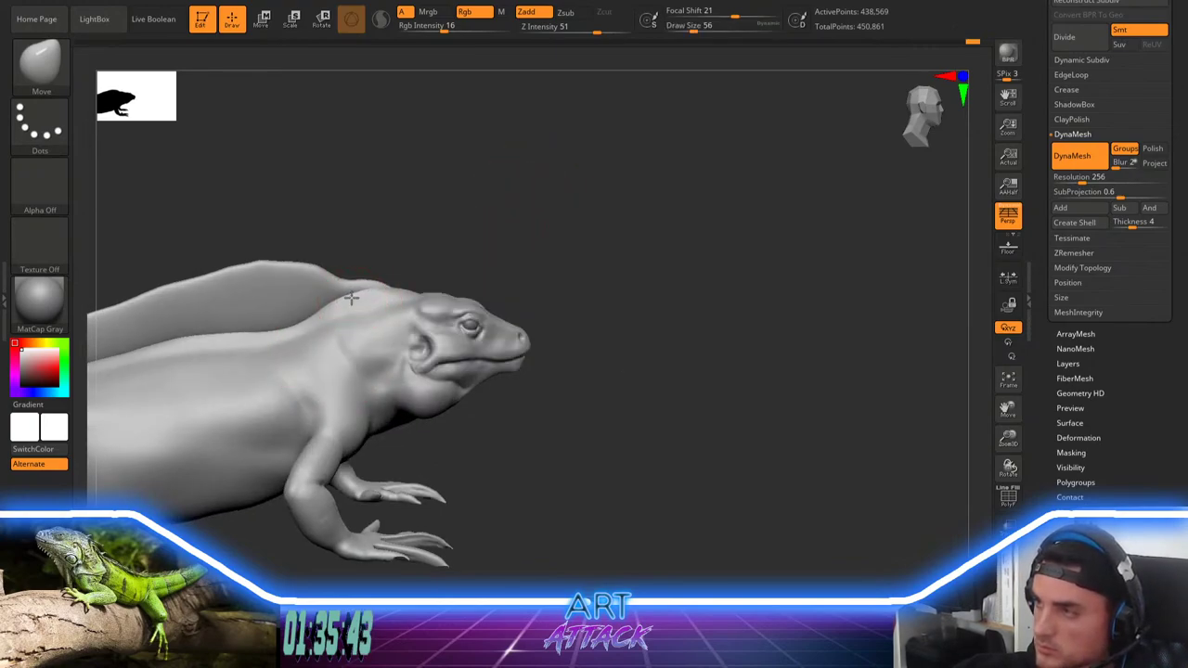
{"action": "left_click_drag", "start_coordinate": [386, 234], "coordinate": [418, 290]}
Step: Make the back crest the active subtool and pull its front end up into a peak with the Move brush
{"action": "key", "text": "space"}
{"action": "mouse_move", "coordinate": [343, 320]}
{"action": "left_mouse_down"}
{"action": "mouse_move", "coordinate": [403, 334]}
{"action": "mouse_move", "coordinate": [365, 312]}
{"action": "left_mouse_up"}
{"action": "key", "text": "w"}
{"action": "left_click", "coordinate": [387, 369], "text": "ctrl"}
{"action": "key", "text": "q"}
{"action": "key", "text": "space"}
{"action": "left_click", "coordinate": [408, 284], "text": "ctrl"}
{"action": "key", "text": "space"}
{"action": "mouse_move", "coordinate": [373, 320]}
{"action": "left_mouse_down"}
{"action": "mouse_move", "coordinate": [375, 299]}
{"action": "mouse_move", "coordinate": [375, 310]}
{"action": "mouse_move", "coordinate": [337, 310]}
{"action": "mouse_move", "coordinate": [357, 295]}
{"action": "mouse_move", "coordinate": [327, 316]}
{"action": "mouse_move", "coordinate": [326, 334]}
{"action": "mouse_move", "coordinate": [360, 323]}
{"action": "left_mouse_up"}
{"action": "key", "text": "space"}
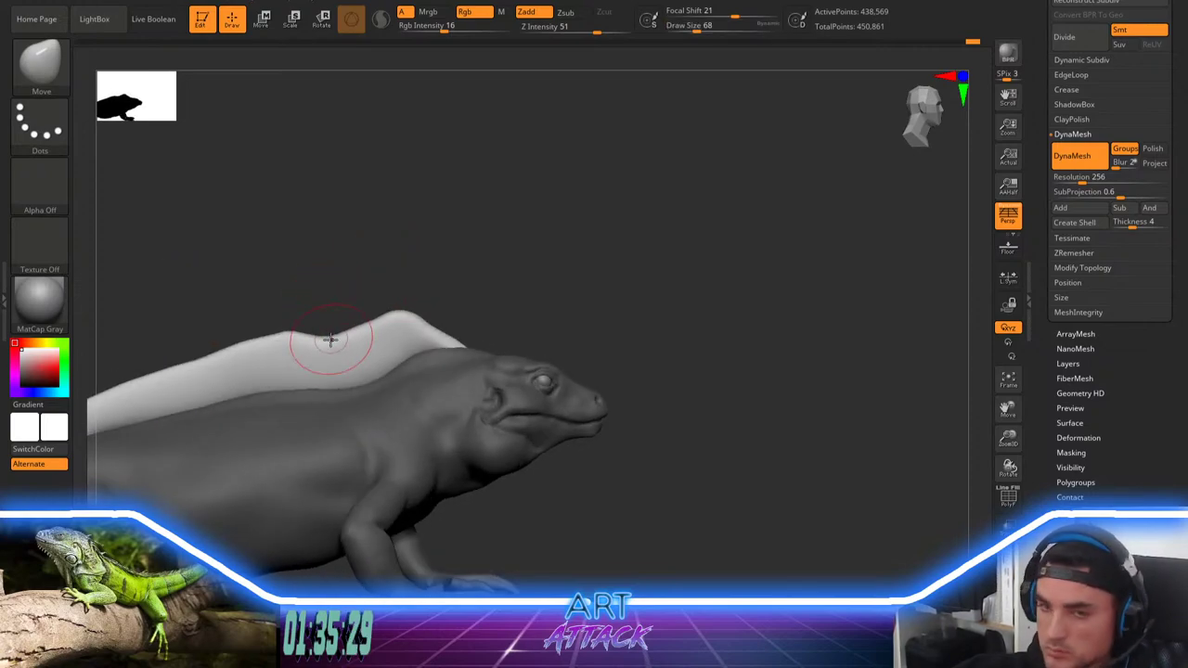
Step: Raise the crest's middle and rear into a second hump with the Move brush, using draw sizes 132 and 65
{"action": "left_click", "coordinate": [390, 385], "text": "alt"}
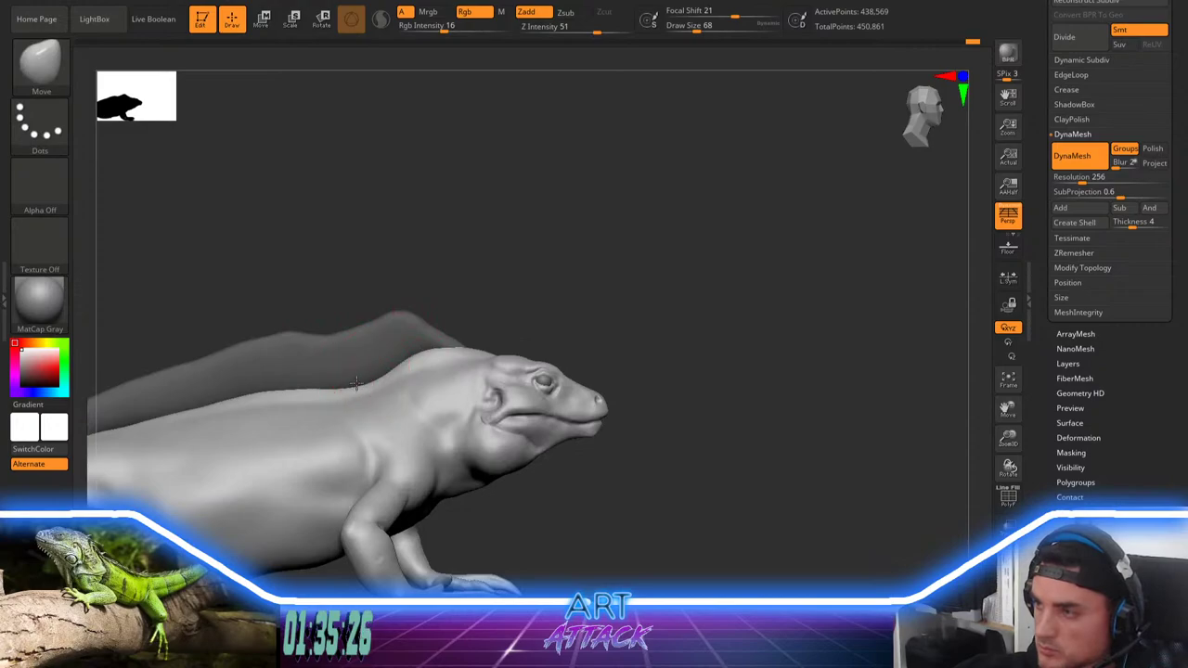
{"action": "left_click", "coordinate": [302, 342], "text": "alt"}
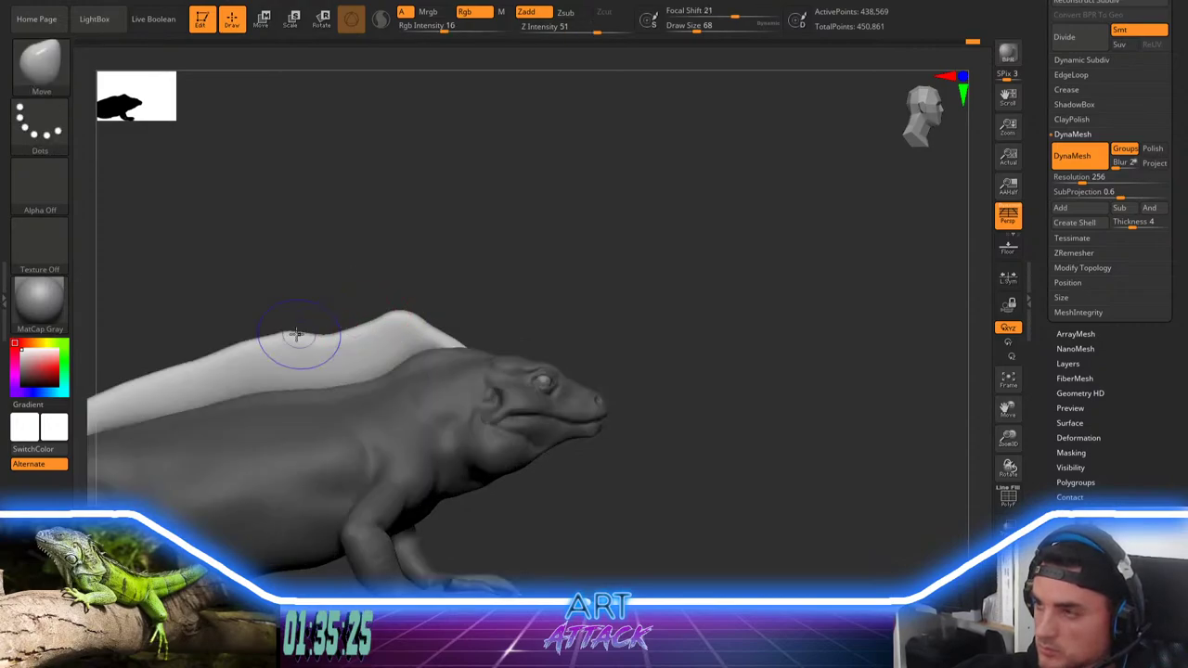
{"action": "key", "text": "space"}
{"action": "left_click_drag", "start_coordinate": [252, 339], "coordinate": [259, 339]}
{"action": "key", "text": "F1"}
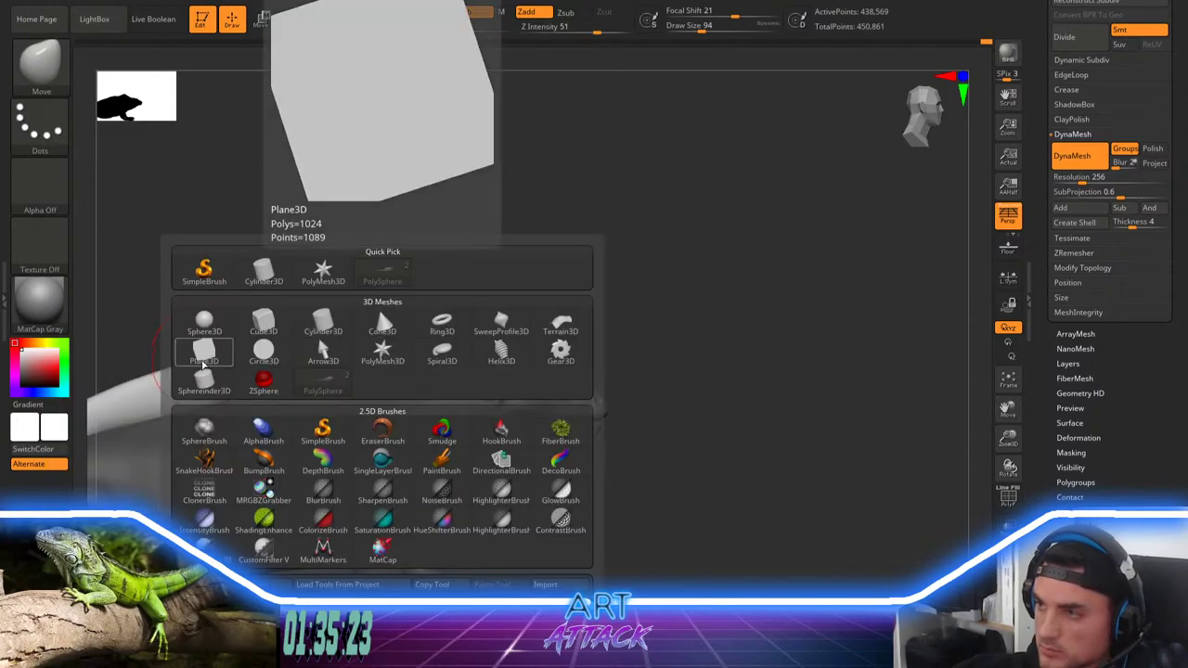
{"action": "left_click_drag", "start_coordinate": [337, 276], "coordinate": [469, 267], "text": "alt"}
{"action": "key", "text": "space"}
{"action": "left_click_drag", "start_coordinate": [446, 253], "coordinate": [453, 254]}
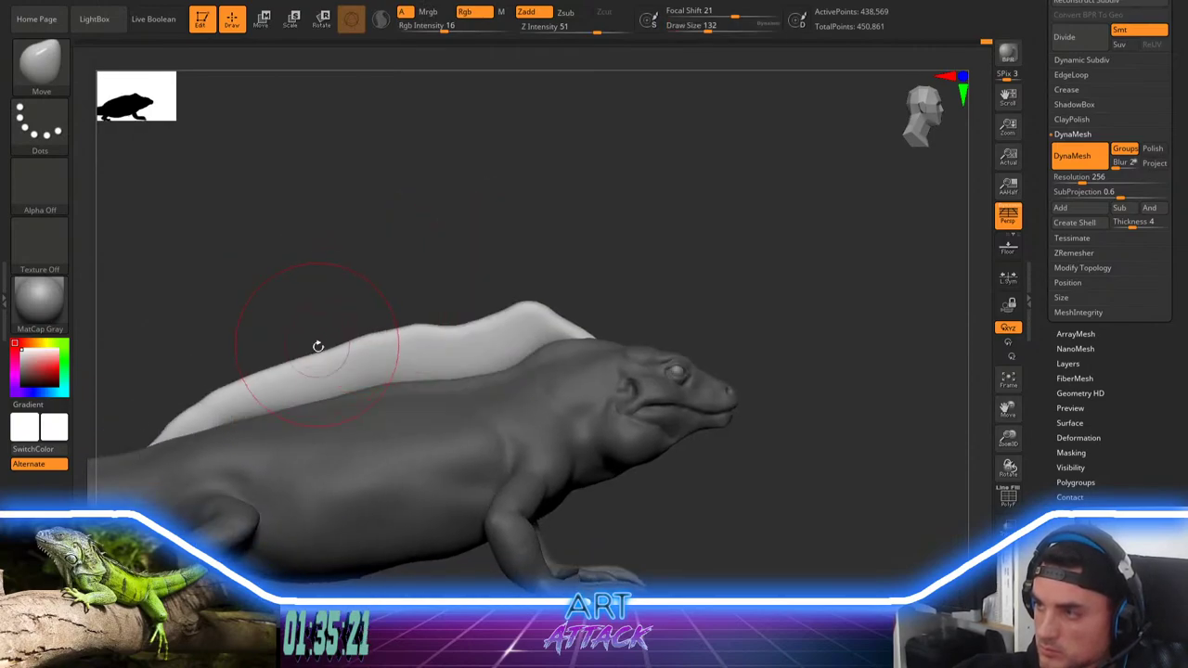
{"action": "mouse_move", "coordinate": [323, 344]}
{"action": "left_mouse_down"}
{"action": "mouse_move", "coordinate": [334, 329]}
{"action": "mouse_move", "coordinate": [379, 319]}
{"action": "left_mouse_up"}
{"action": "key", "text": "bracketleft"}
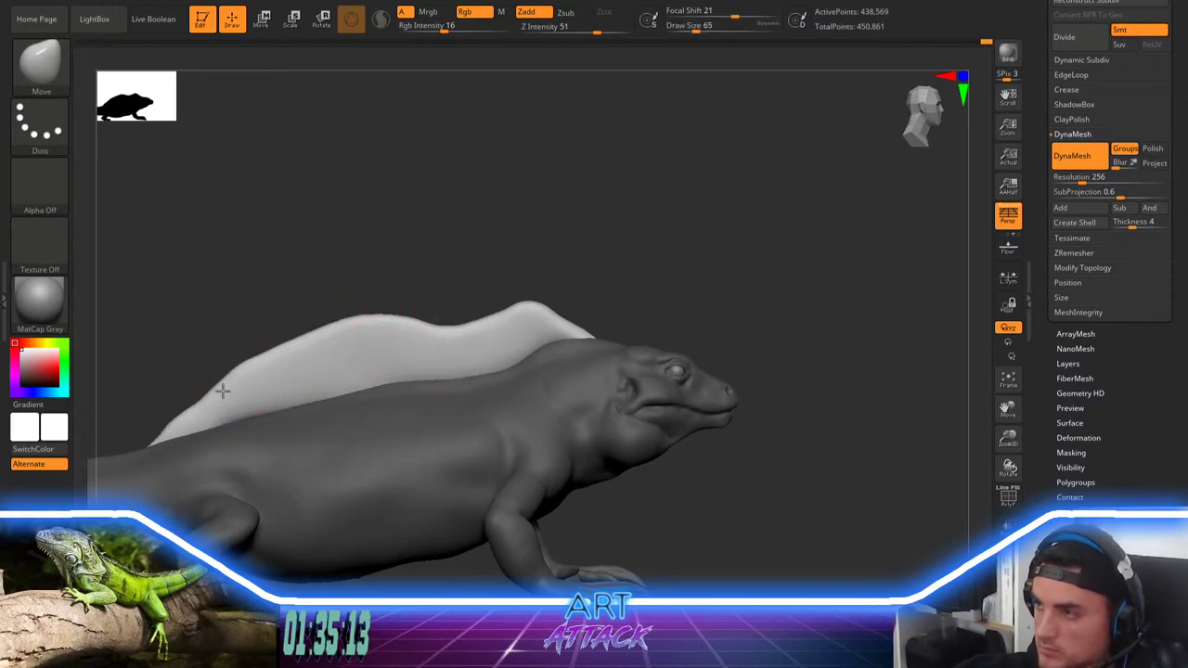
{"action": "mouse_move", "coordinate": [668, 278]}
{"action": "left_mouse_down"}
{"action": "mouse_move", "coordinate": [658, 310]}
{"action": "mouse_move", "coordinate": [607, 258]}
{"action": "mouse_move", "coordinate": [607, 276]}
{"action": "mouse_move", "coordinate": [619, 265]}
{"action": "mouse_move", "coordinate": [601, 267]}
{"action": "mouse_move", "coordinate": [652, 238]}
{"action": "mouse_move", "coordinate": [560, 274]}
{"action": "left_mouse_up"}
Step: Make the body the active subtool and reshape the nape below the crest with the Move brush, reducing the draw size to 44
{"action": "key", "text": "space"}
{"action": "left_click", "coordinate": [525, 350], "text": "alt"}
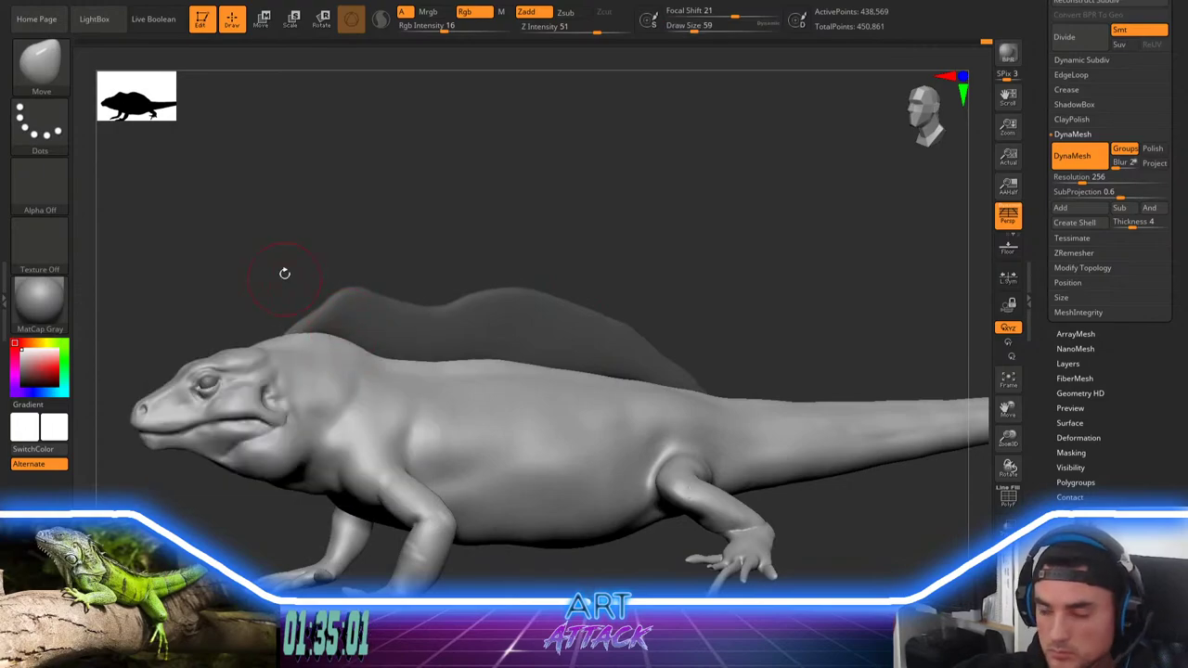
{"action": "key", "text": "space"}
{"action": "mouse_move", "coordinate": [371, 266]}
{"action": "left_mouse_down"}
{"action": "mouse_move", "coordinate": [336, 273]}
{"action": "mouse_move", "coordinate": [349, 274]}
{"action": "left_mouse_up"}
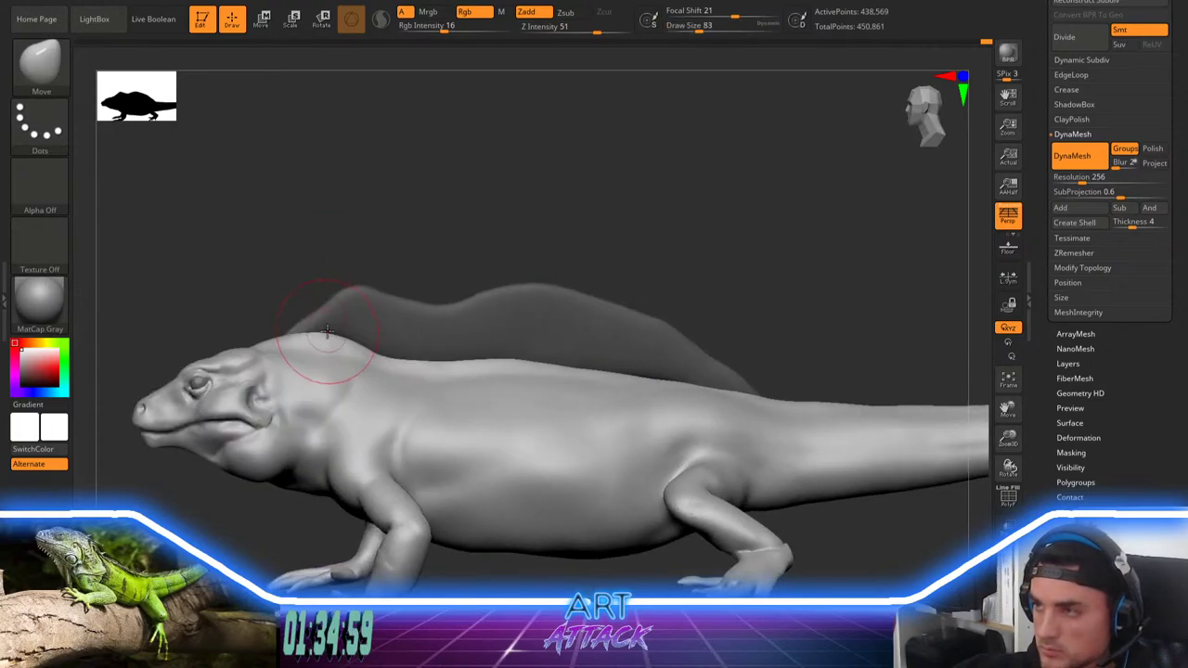
{"action": "key", "text": "space"}
{"action": "key", "text": "space"}
{"action": "left_click_drag", "start_coordinate": [325, 337], "coordinate": [311, 335]}
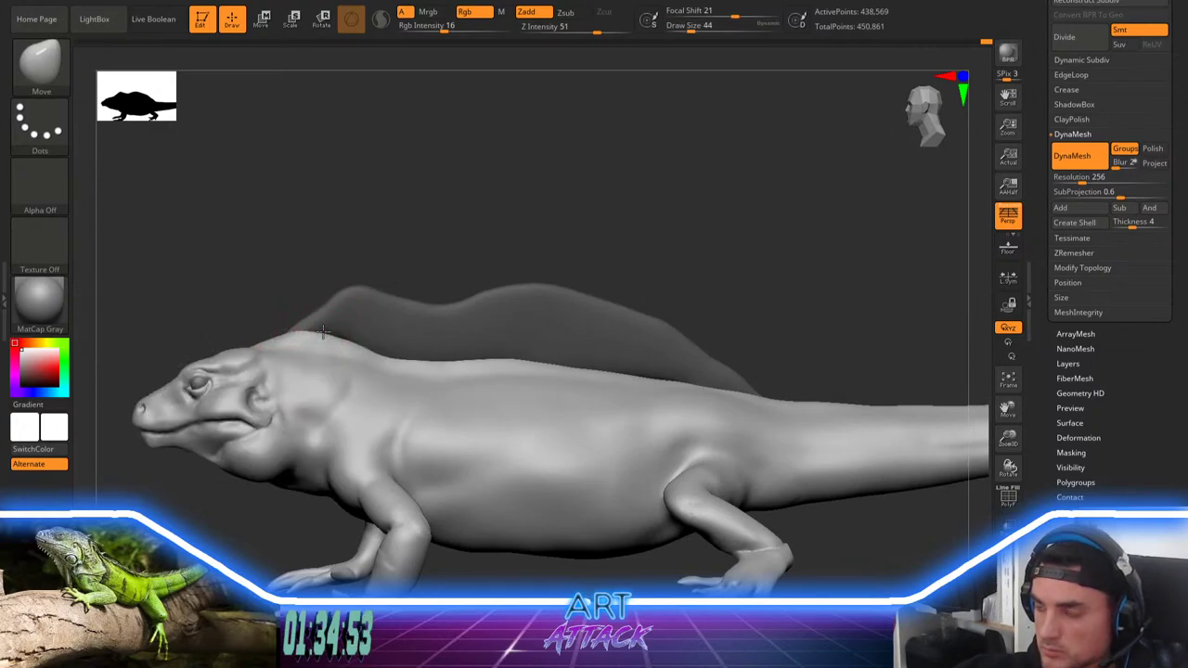
Step: Refine the transition from the nape to the back along the crest's base with the Move brush at draw sizes 90 and 62
{"action": "key", "text": "space"}
{"action": "left_click_drag", "start_coordinate": [362, 340], "coordinate": [379, 342]}
{"action": "key", "text": "space"}
{"action": "mouse_move", "coordinate": [334, 232]}
{"action": "left_mouse_down"}
{"action": "mouse_move", "coordinate": [486, 196]}
{"action": "mouse_move", "coordinate": [443, 247]}
{"action": "left_mouse_up"}
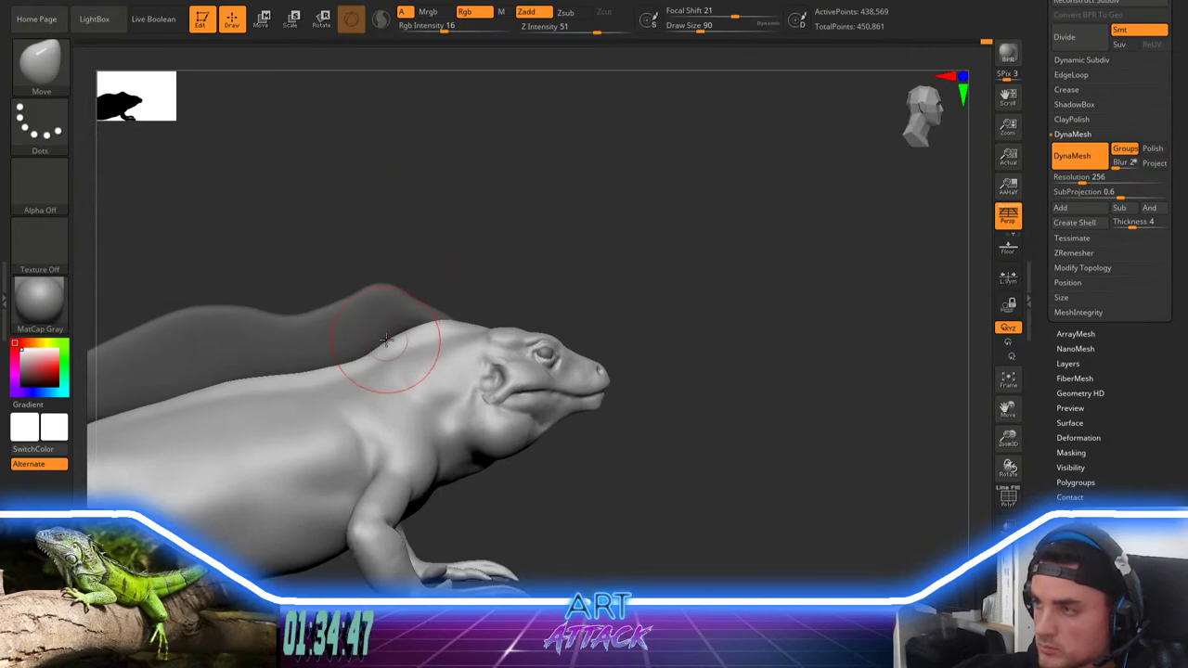
{"action": "key", "text": "space"}
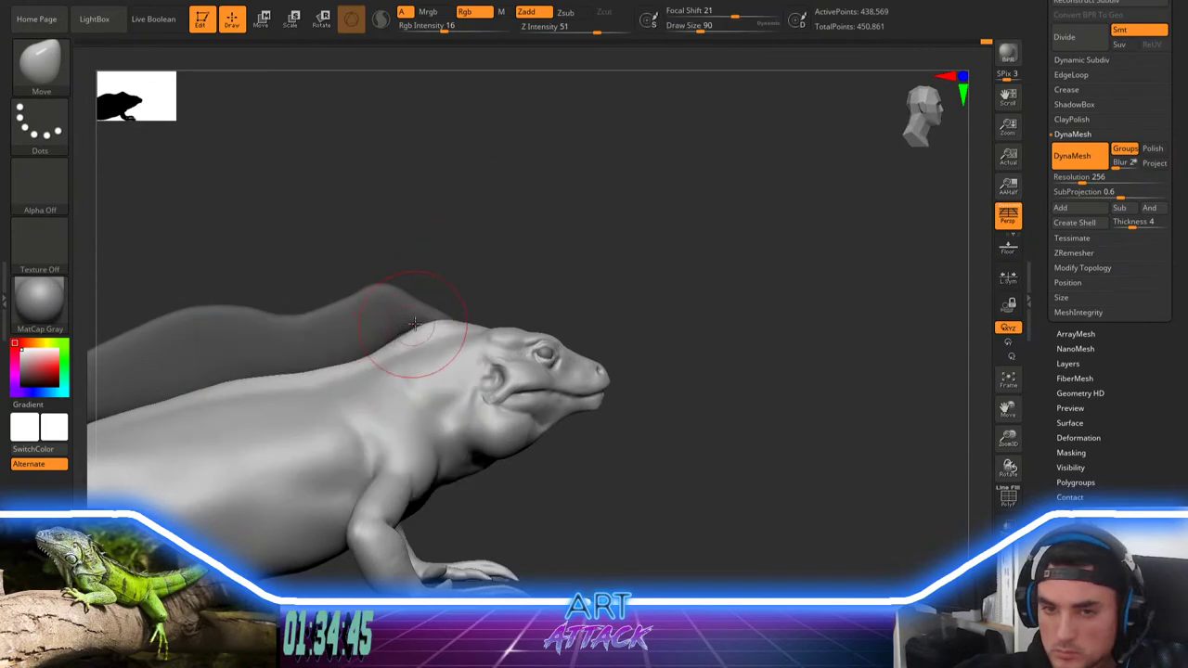
{"action": "key", "text": "s"}
{"action": "left_click_drag", "start_coordinate": [406, 338], "coordinate": [401, 338]}
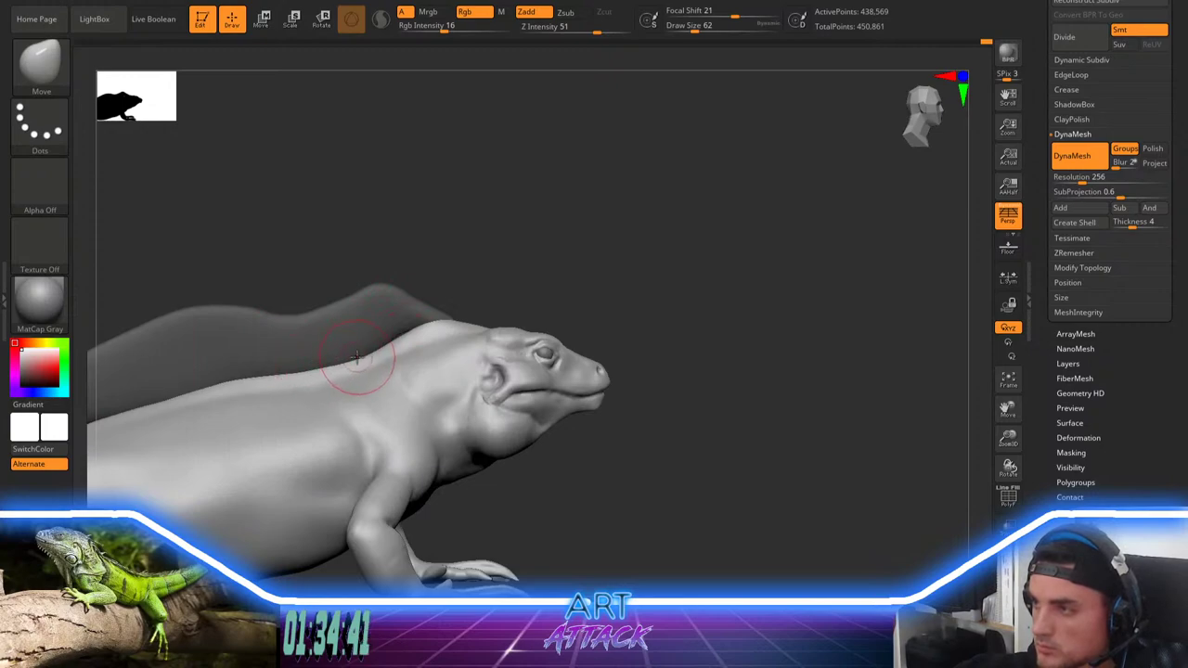
{"action": "left_click_drag", "start_coordinate": [565, 272], "coordinate": [594, 256], "text": "alt"}
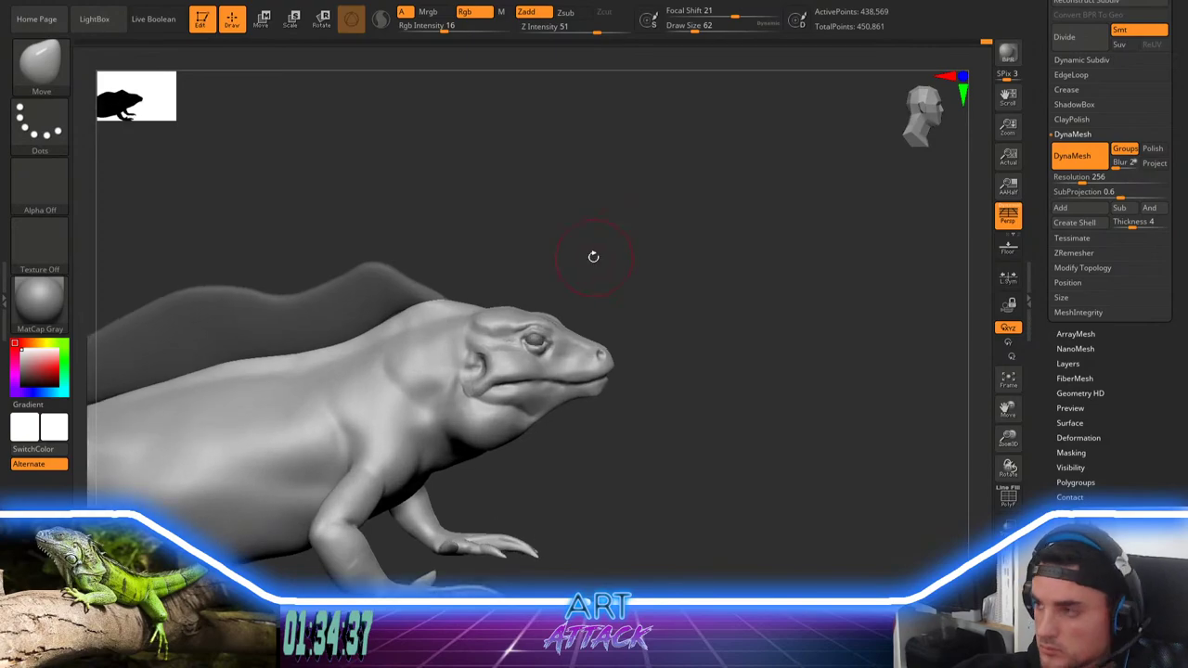
Step: Smooth the shoulder and the flank behind the front leg, and reduce the draw size to 31
{"action": "mouse_move", "coordinate": [340, 406]}
{"action": "left_mouse_down", "text": "shift"}
{"action": "mouse_move", "coordinate": [310, 440]}
{"action": "mouse_move", "coordinate": [323, 433]}
{"action": "mouse_move", "coordinate": [269, 438]}
{"action": "left_mouse_up", "text": "shift"}
{"action": "mouse_move", "coordinate": [220, 438]}
{"action": "left_mouse_down", "text": "shift"}
{"action": "mouse_move", "coordinate": [199, 424]}
{"action": "mouse_move", "coordinate": [212, 460]}
{"action": "left_mouse_up", "text": "shift"}
{"action": "key", "text": "space"}
{"action": "left_click", "coordinate": [608, 269]}
{"action": "mouse_move", "coordinate": [604, 326]}
{"action": "left_mouse_down", "text": "alt"}
{"action": "mouse_move", "coordinate": [554, 349]}
{"action": "mouse_move", "coordinate": [618, 340]}
{"action": "left_mouse_up", "text": "alt"}
{"action": "mouse_move", "coordinate": [377, 343]}
{"action": "left_mouse_down", "text": "shift"}
{"action": "mouse_move", "coordinate": [393, 324]}
{"action": "mouse_move", "coordinate": [223, 365]}
{"action": "mouse_move", "coordinate": [272, 353]}
{"action": "left_mouse_up", "text": "shift"}
{"action": "left_click_drag", "start_coordinate": [548, 281], "coordinate": [437, 286], "text": "alt"}
{"action": "mouse_move", "coordinate": [437, 286]}
{"action": "left_mouse_down"}
{"action": "mouse_move", "coordinate": [528, 210]}
{"action": "mouse_move", "coordinate": [497, 278]}
{"action": "mouse_move", "coordinate": [545, 288]}
{"action": "mouse_move", "coordinate": [525, 350]}
{"action": "mouse_move", "coordinate": [541, 380]}
{"action": "mouse_move", "coordinate": [548, 287]}
{"action": "mouse_move", "coordinate": [618, 340]}
{"action": "mouse_move", "coordinate": [614, 369]}
{"action": "left_mouse_up"}
Step: Carve a crease along the lower flank behind the front leg with DamStandard at draw size 62 and soften it
{"action": "key", "text": "b"}
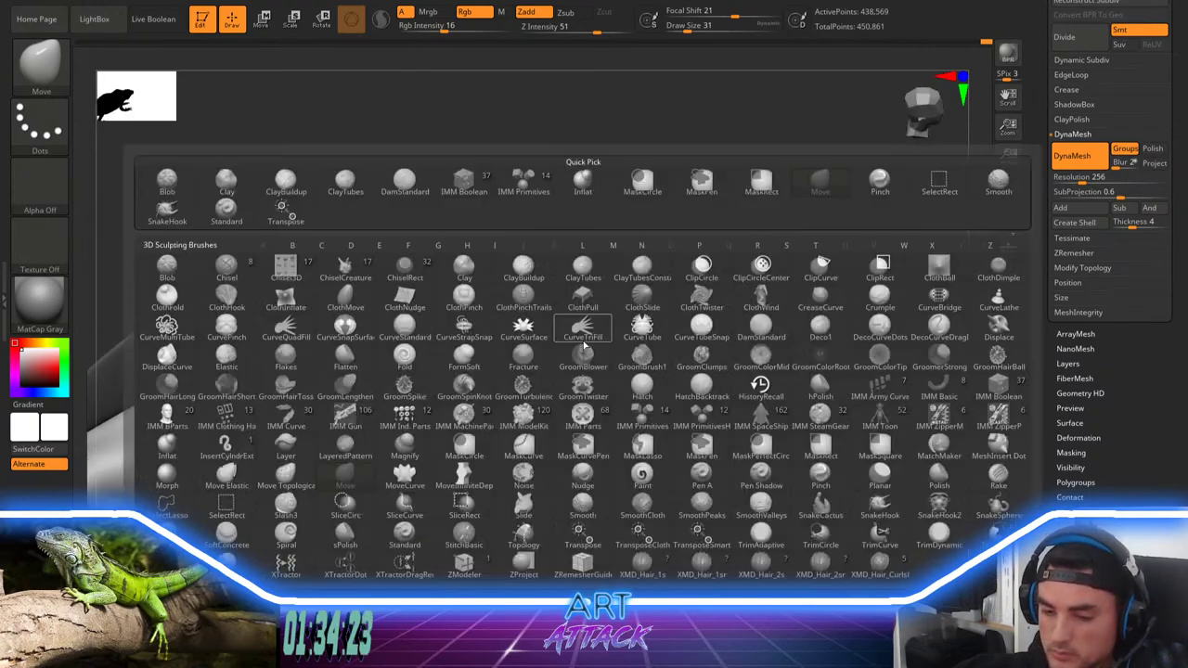
{"action": "key", "text": "d"}
{"action": "key", "text": "s"}
{"action": "key", "text": "s"}
{"action": "left_click_drag", "start_coordinate": [584, 315], "coordinate": [627, 321]}
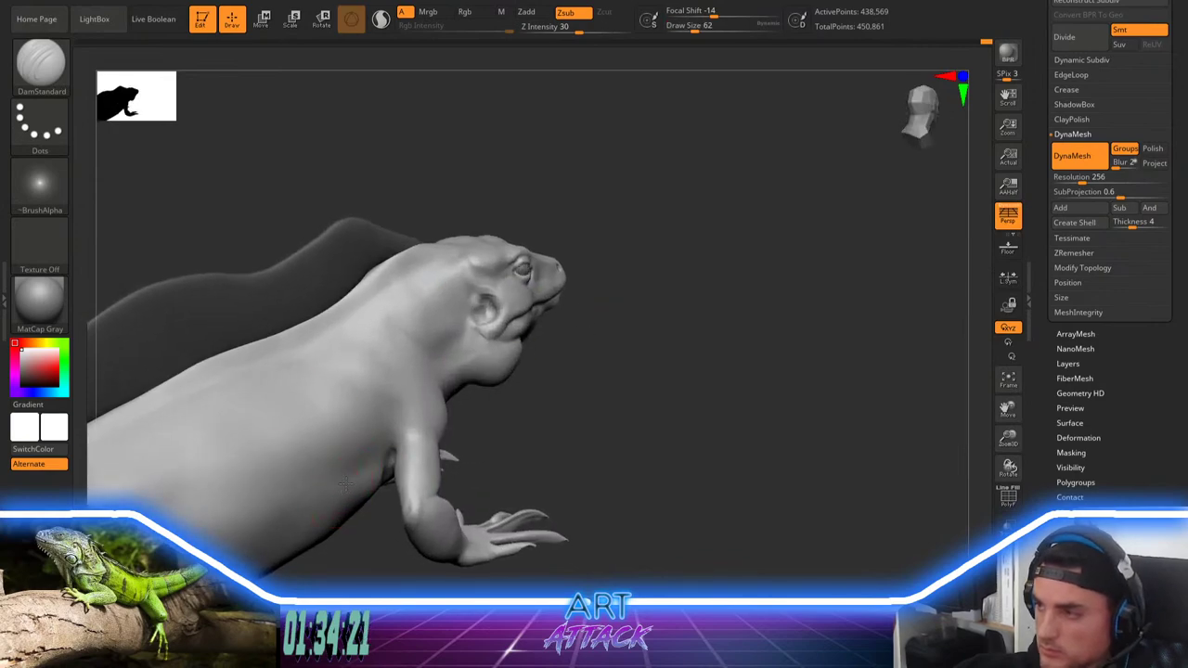
{"action": "right_click", "coordinate": [329, 490]}
{"action": "mouse_move", "coordinate": [340, 484]}
{"action": "left_mouse_down"}
{"action": "mouse_move", "coordinate": [329, 490]}
{"action": "mouse_move", "coordinate": [377, 453]}
{"action": "mouse_move", "coordinate": [371, 467]}
{"action": "left_mouse_up"}
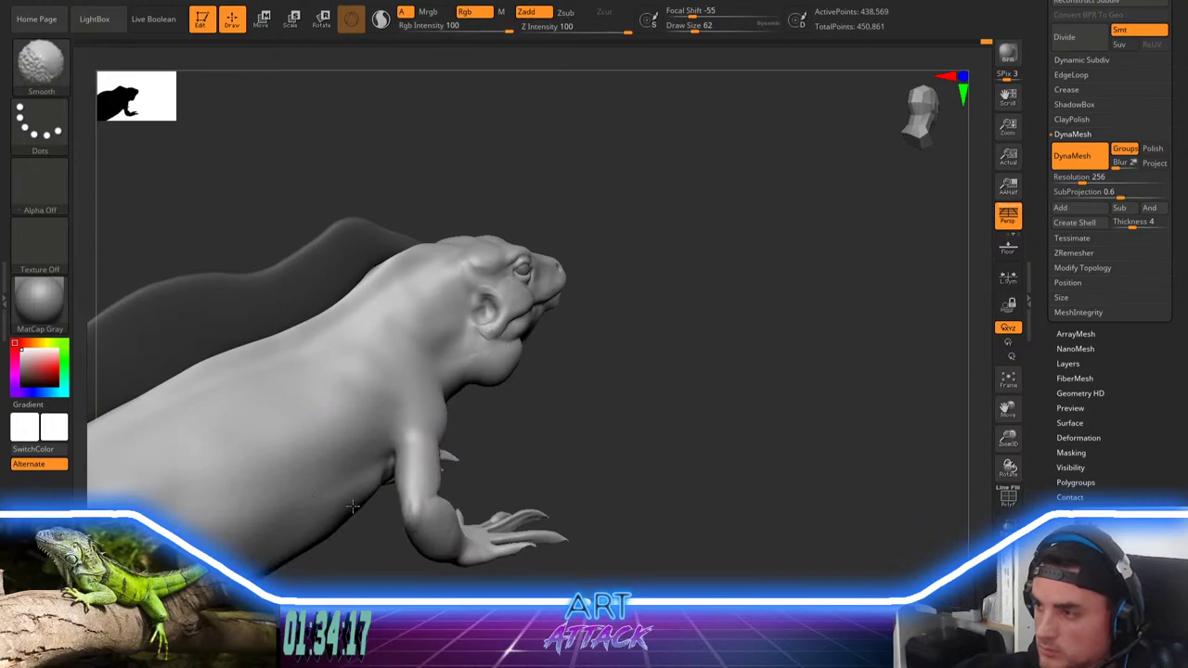
{"action": "mouse_move", "coordinate": [353, 507]}
{"action": "left_mouse_down", "text": "shift"}
{"action": "mouse_move", "coordinate": [356, 478]}
{"action": "mouse_move", "coordinate": [295, 515]}
{"action": "left_mouse_up", "text": "shift"}
Step: Smooth the side of the belly between the front and hind legs
{"action": "left_click_drag", "start_coordinate": [641, 374], "coordinate": [639, 295], "text": "alt"}
{"action": "mouse_move", "coordinate": [638, 296]}
{"action": "left_mouse_down"}
{"action": "mouse_move", "coordinate": [623, 284]}
{"action": "mouse_move", "coordinate": [646, 307]}
{"action": "left_mouse_up"}
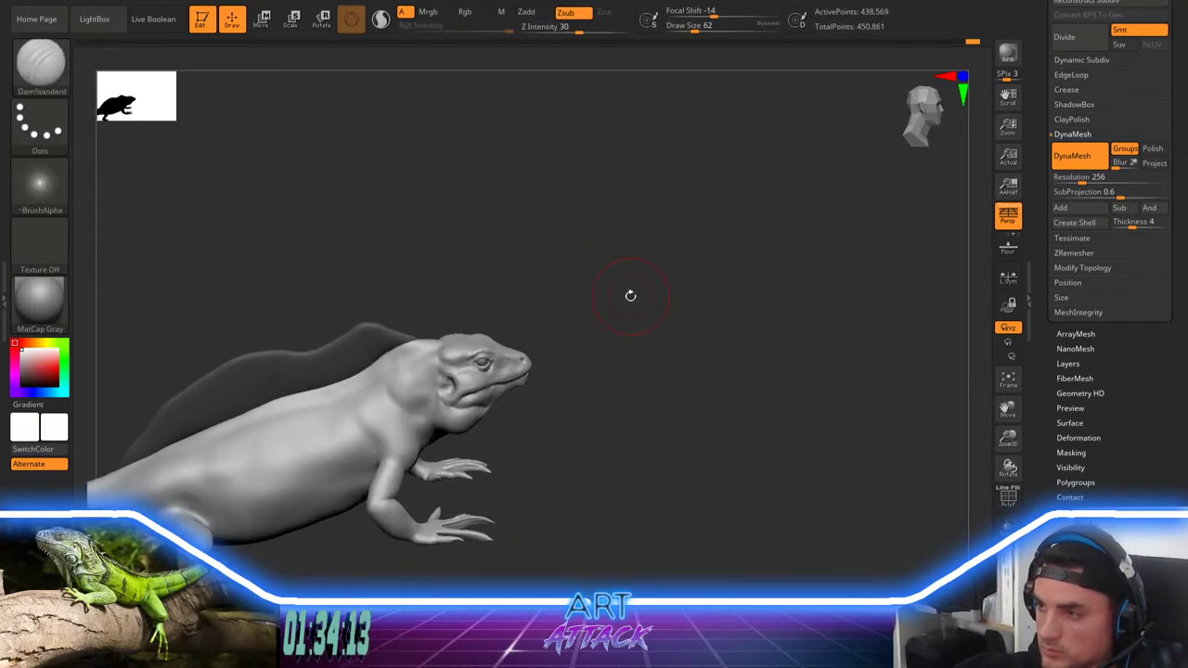
{"action": "mouse_move", "coordinate": [276, 451]}
{"action": "left_mouse_down", "text": "shift"}
{"action": "mouse_move", "coordinate": [262, 492]}
{"action": "mouse_move", "coordinate": [270, 511]}
{"action": "mouse_move", "coordinate": [287, 486]}
{"action": "mouse_move", "coordinate": [358, 480]}
{"action": "left_mouse_up", "text": "shift"}
{"action": "left_click_drag", "start_coordinate": [259, 488], "coordinate": [290, 476], "text": "shift"}
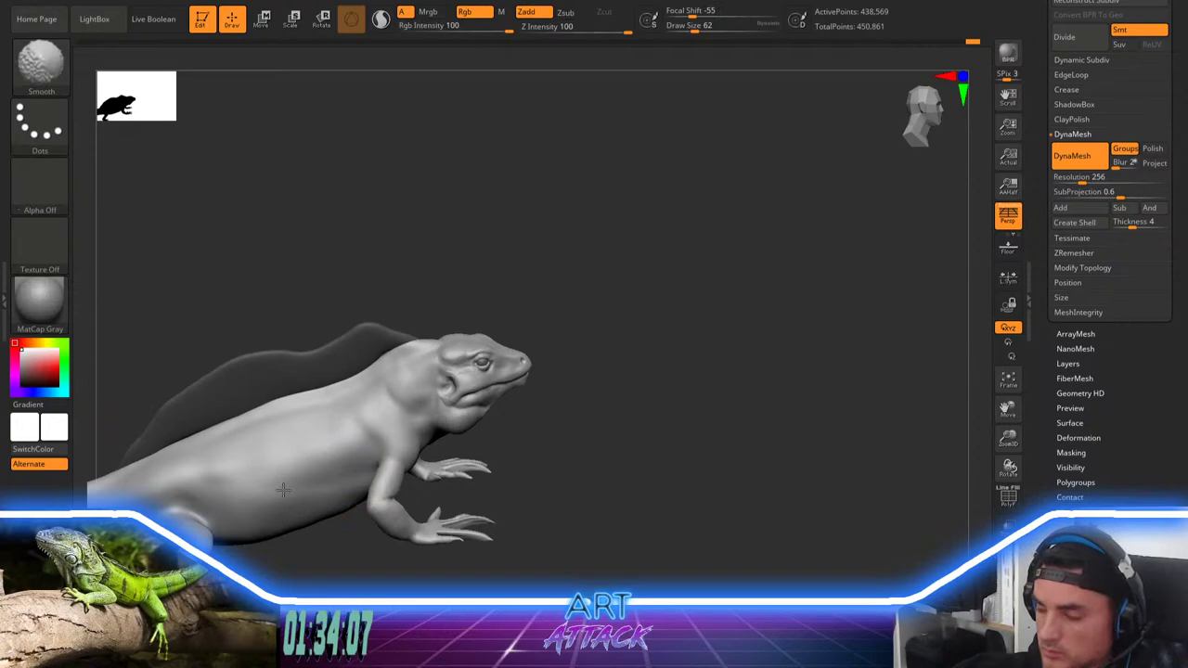
Step: Build up volume on the flank behind the shoulder with ClayBuildup at draw size 62 and smooth the strokes
{"action": "key", "text": "b"}
{"action": "key", "text": "c"}
{"action": "key", "text": "b"}
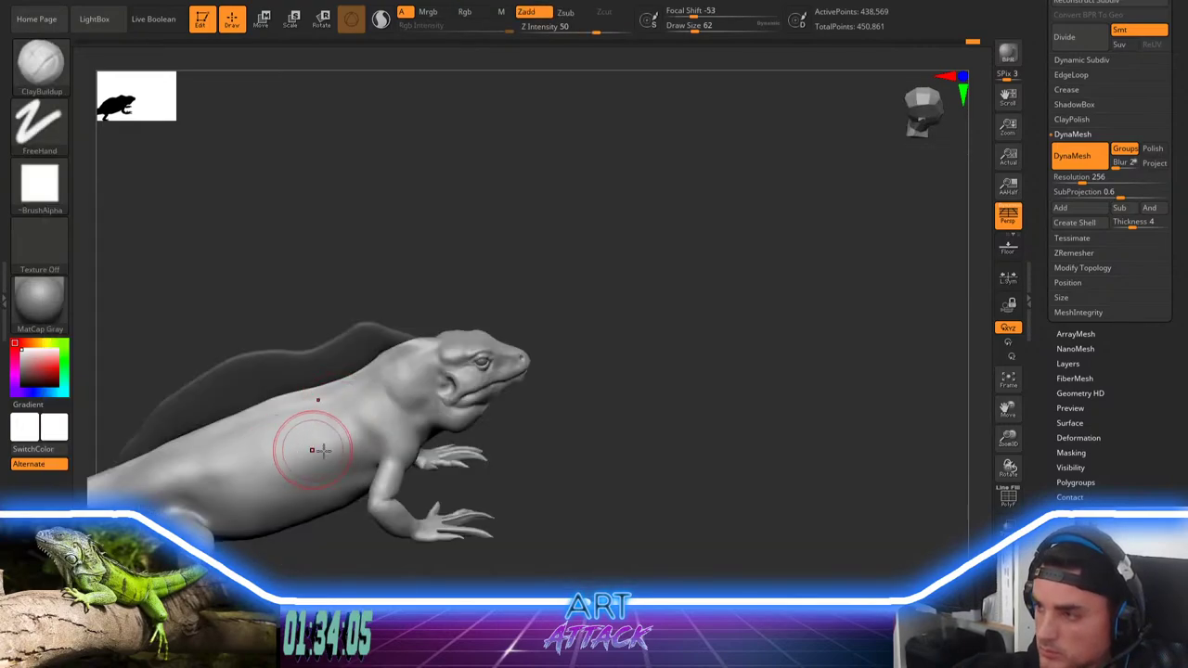
{"action": "mouse_move", "coordinate": [324, 441]}
{"action": "left_mouse_down"}
{"action": "mouse_move", "coordinate": [342, 427]}
{"action": "mouse_move", "coordinate": [355, 451]}
{"action": "mouse_move", "coordinate": [310, 446]}
{"action": "mouse_move", "coordinate": [321, 463]}
{"action": "mouse_move", "coordinate": [294, 465]}
{"action": "left_mouse_up"}
{"action": "key", "text": "shift"}
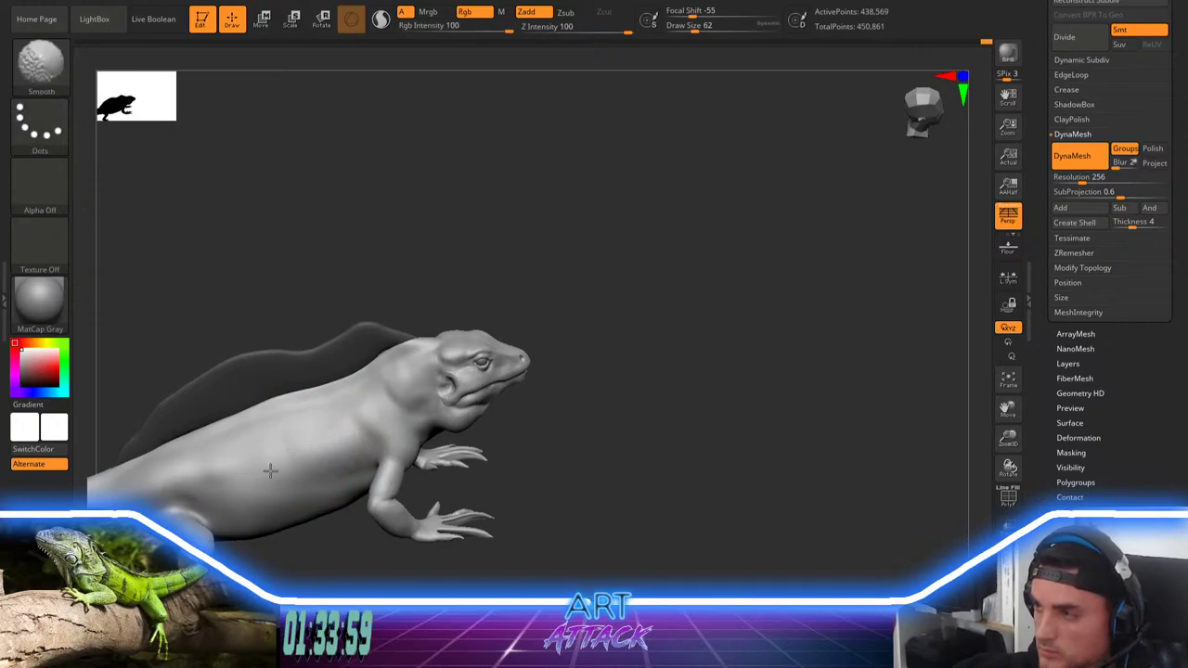
{"action": "mouse_move", "coordinate": [595, 360]}
{"action": "left_mouse_down"}
{"action": "mouse_move", "coordinate": [640, 375]}
{"action": "mouse_move", "coordinate": [593, 322]}
{"action": "mouse_move", "coordinate": [584, 344]}
{"action": "mouse_move", "coordinate": [601, 368]}
{"action": "mouse_move", "coordinate": [615, 356]}
{"action": "mouse_move", "coordinate": [615, 342]}
{"action": "mouse_move", "coordinate": [607, 366]}
{"action": "mouse_move", "coordinate": [569, 382]}
{"action": "left_mouse_up"}
{"action": "key", "text": "space"}
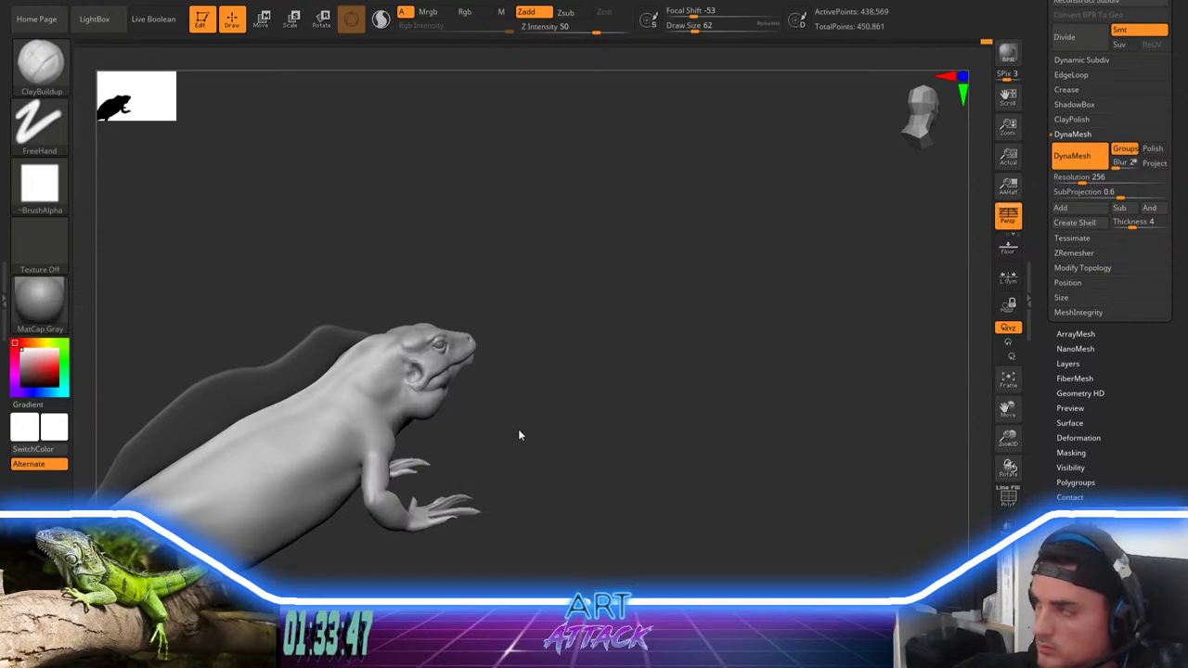
{"action": "left_click", "coordinate": [265, 20]}
{"action": "mouse_move", "coordinate": [404, 139]}
{"action": "left_mouse_down"}
{"action": "mouse_move", "coordinate": [453, 199]}
{"action": "mouse_move", "coordinate": [502, 228]}
{"action": "left_mouse_up"}
{"action": "key", "text": "q"}
{"action": "left_click_drag", "start_coordinate": [610, 350], "coordinate": [657, 487]}
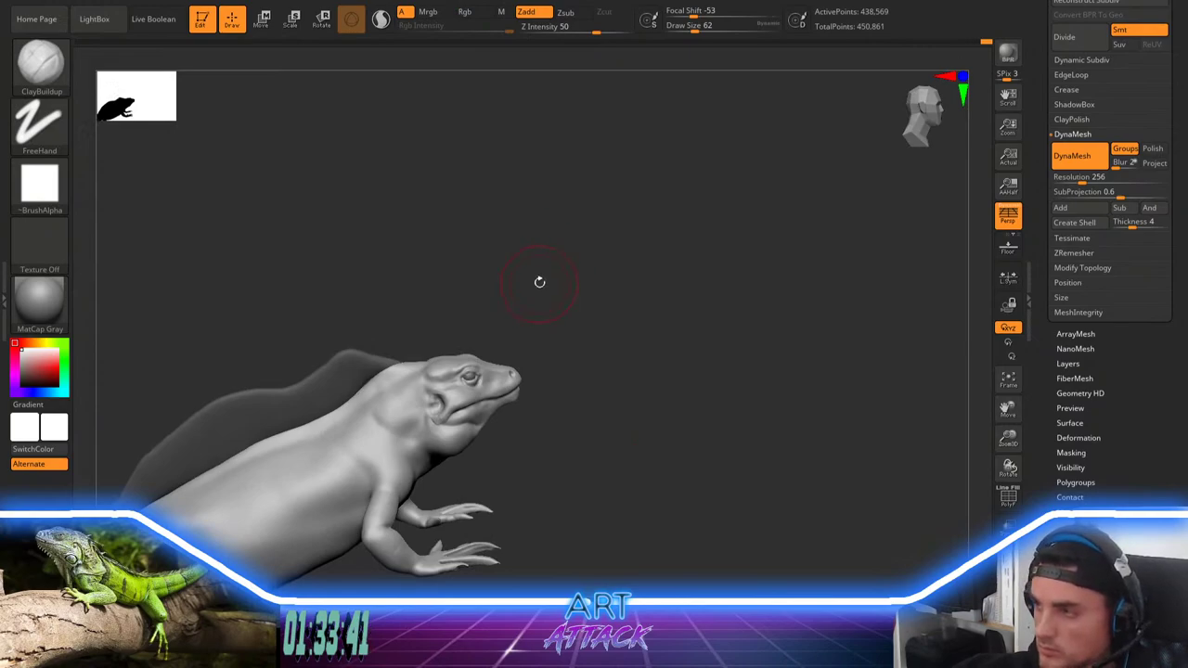
{"action": "mouse_move", "coordinate": [612, 350]}
{"action": "left_mouse_down", "text": "shift"}
{"action": "mouse_move", "coordinate": [576, 347]}
{"action": "mouse_move", "coordinate": [548, 415]}
{"action": "mouse_move", "coordinate": [554, 359]}
{"action": "mouse_move", "coordinate": [567, 374]}
{"action": "left_mouse_up", "text": "shift"}
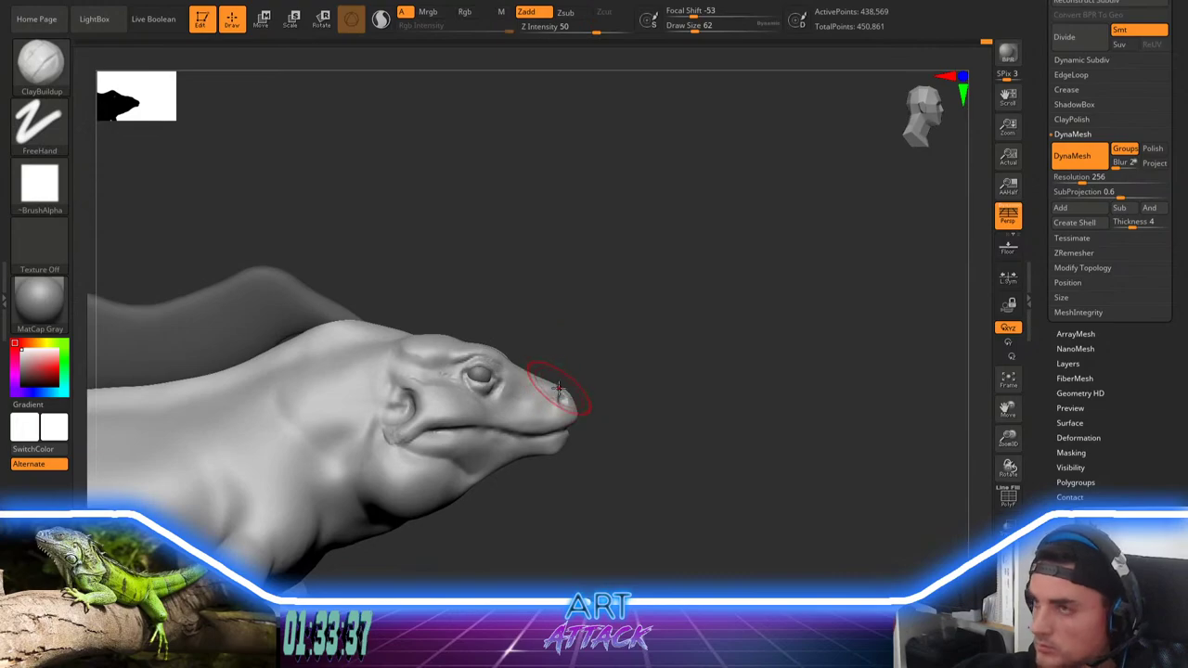
Step: Reshape the snout's upper profile between the eye and nostril with the Move brush, reducing the draw size to 41
{"action": "key", "text": "b"}
{"action": "key", "text": "m"}
{"action": "key", "text": "v"}
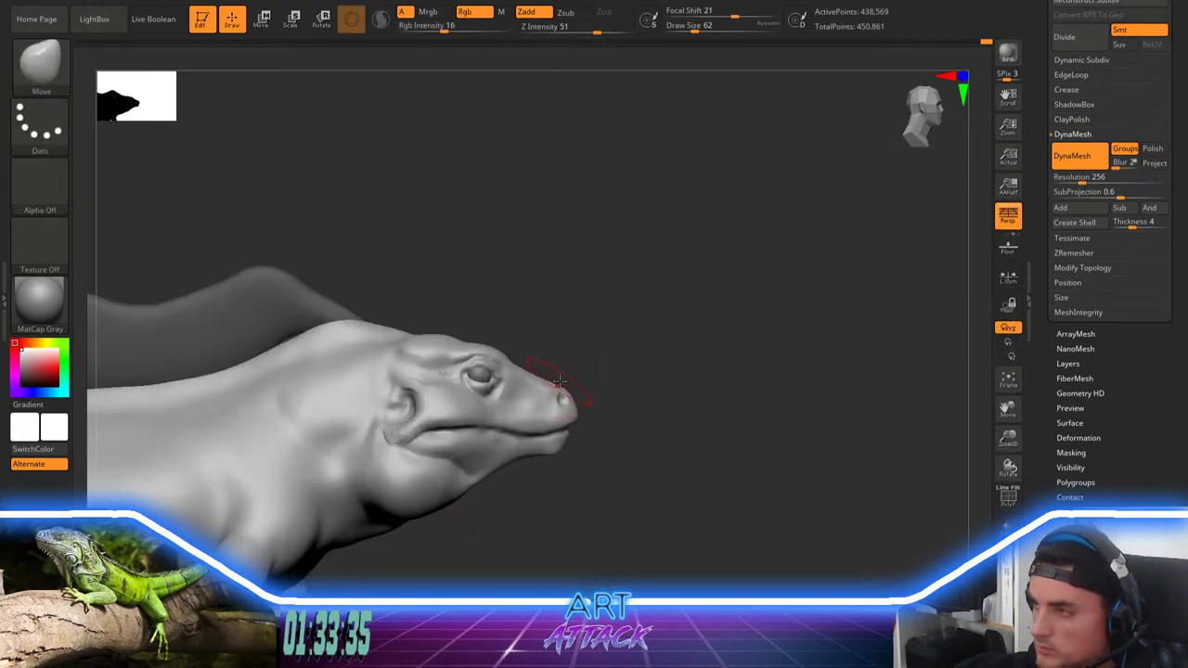
{"action": "left_click_drag", "start_coordinate": [562, 388], "coordinate": [520, 375]}
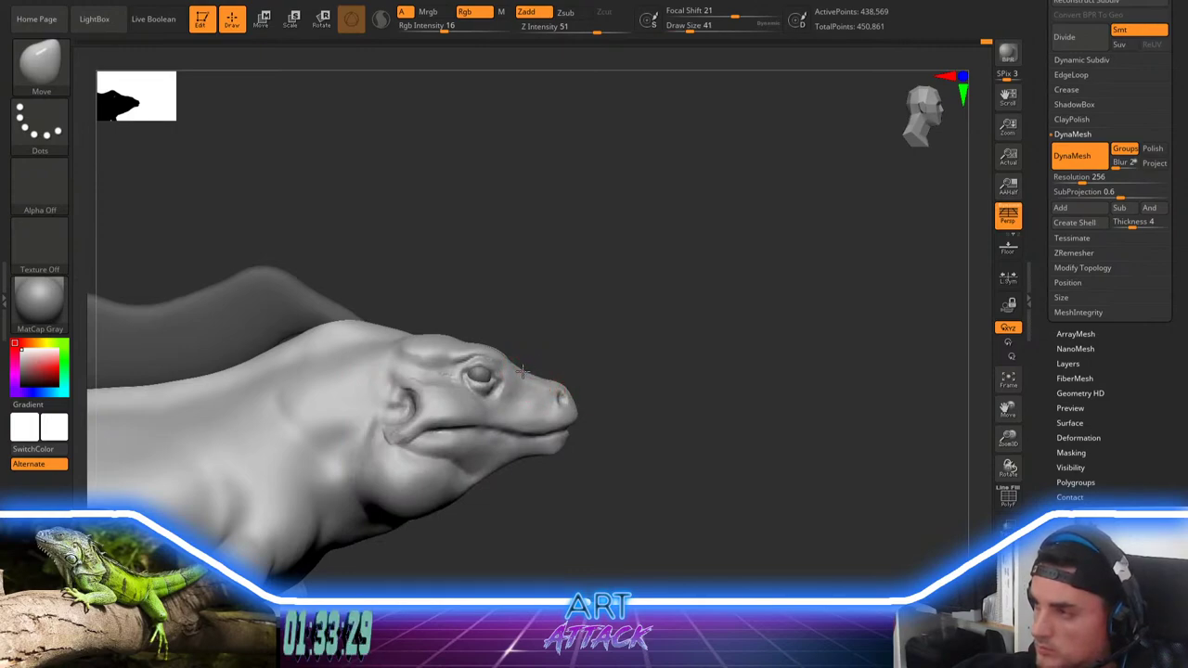
{"action": "left_click_drag", "start_coordinate": [592, 352], "coordinate": [557, 323], "text": "alt"}
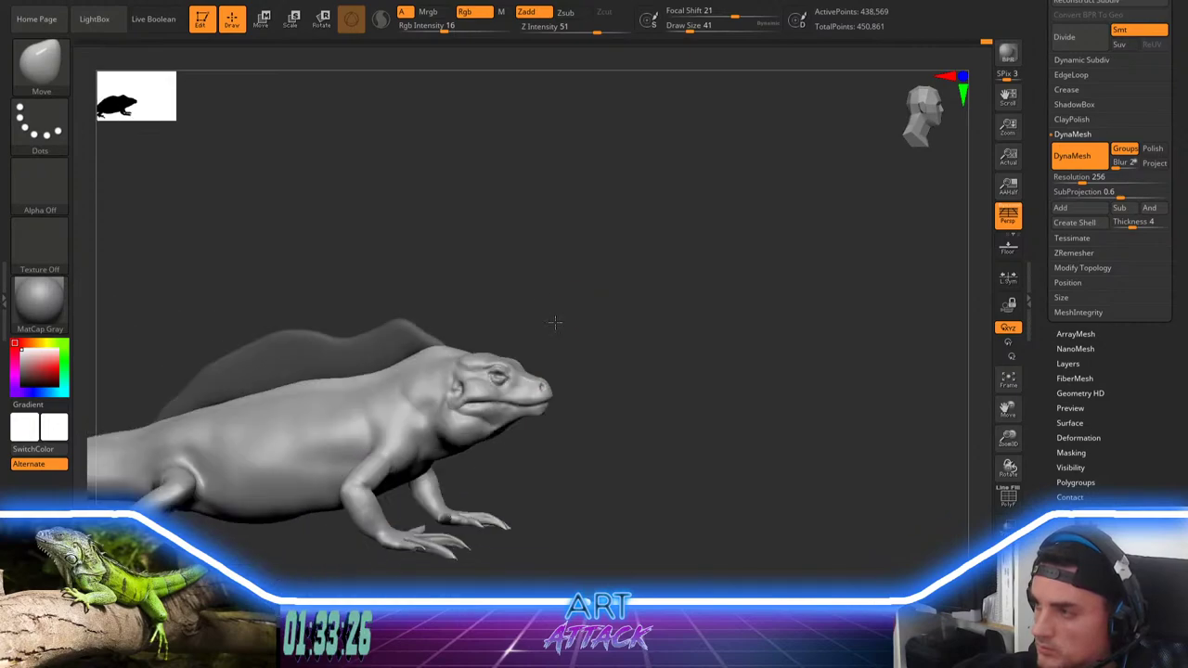
Step: Smooth the inner toe of the hind foot at draw size 37
{"action": "mouse_move", "coordinate": [677, 323]}
{"action": "left_mouse_down"}
{"action": "mouse_move", "coordinate": [630, 326]}
{"action": "mouse_move", "coordinate": [641, 321]}
{"action": "left_mouse_up"}
{"action": "key", "text": "space"}
{"action": "left_click_drag", "start_coordinate": [638, 308], "coordinate": [633, 308]}
{"action": "mouse_move", "coordinate": [672, 371]}
{"action": "left_mouse_down", "text": "alt"}
{"action": "mouse_move", "coordinate": [666, 350]}
{"action": "mouse_move", "coordinate": [593, 391]}
{"action": "left_mouse_up", "text": "alt"}
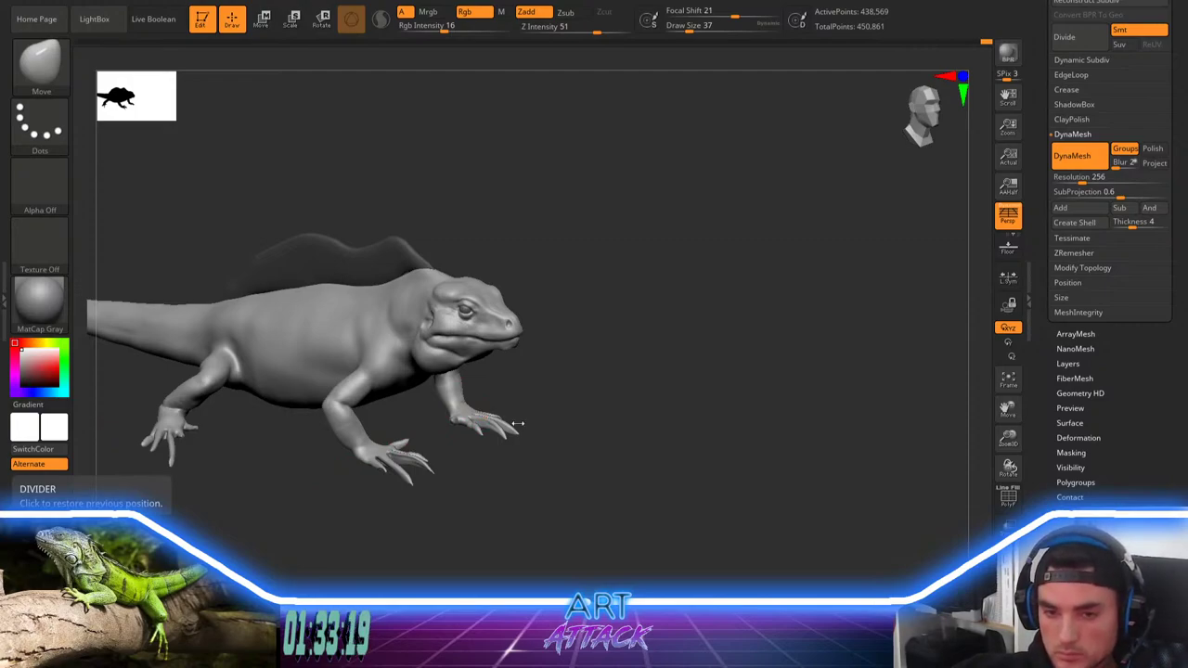
{"action": "mouse_move", "coordinate": [555, 418]}
{"action": "left_mouse_down"}
{"action": "mouse_move", "coordinate": [557, 460]}
{"action": "mouse_move", "coordinate": [512, 466]}
{"action": "mouse_move", "coordinate": [443, 523]}
{"action": "mouse_move", "coordinate": [414, 445]}
{"action": "mouse_move", "coordinate": [483, 437]}
{"action": "mouse_move", "coordinate": [435, 459]}
{"action": "left_mouse_up"}
{"action": "left_click_drag", "start_coordinate": [329, 458], "coordinate": [531, 433], "text": "alt"}
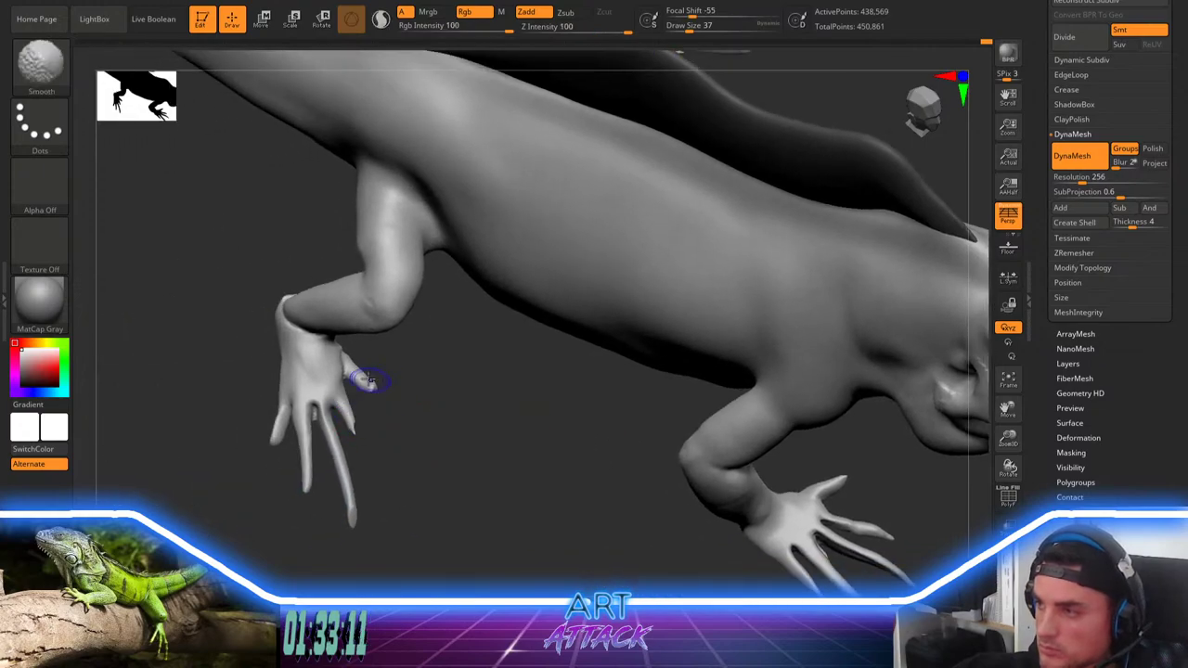
{"action": "mouse_move", "coordinate": [369, 379]}
{"action": "left_mouse_down", "text": "shift"}
{"action": "mouse_move", "coordinate": [343, 355]}
{"action": "mouse_move", "coordinate": [338, 364]}
{"action": "left_mouse_up", "text": "shift"}
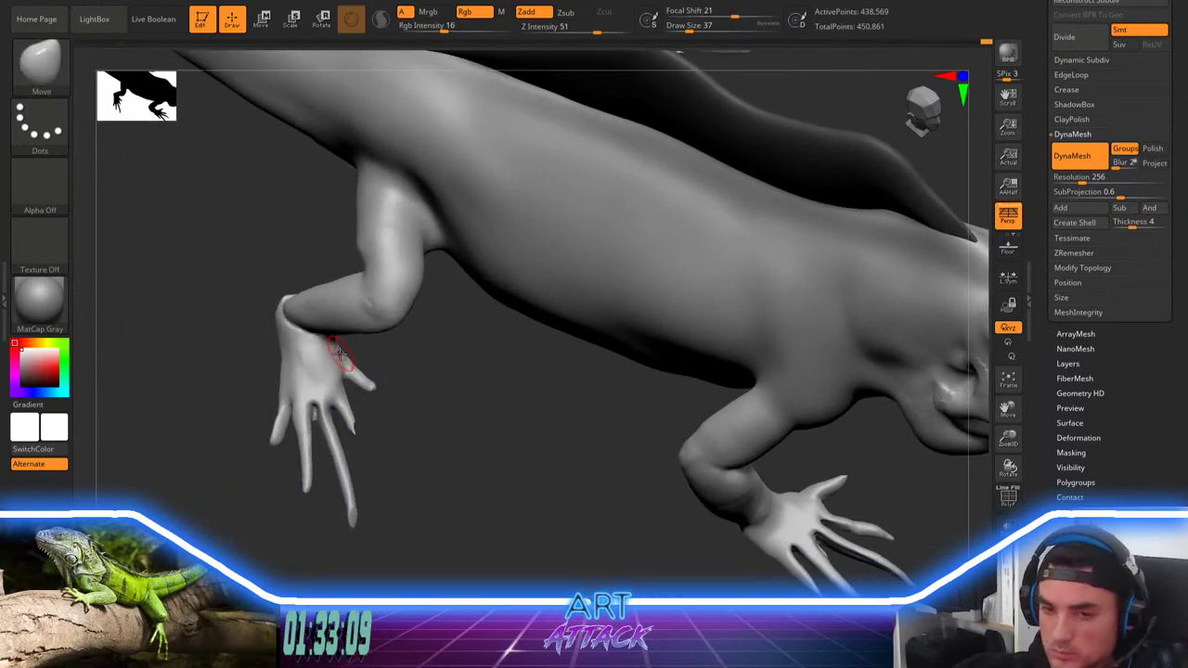
{"action": "left_click_drag", "start_coordinate": [448, 389], "coordinate": [476, 397], "text": "alt"}
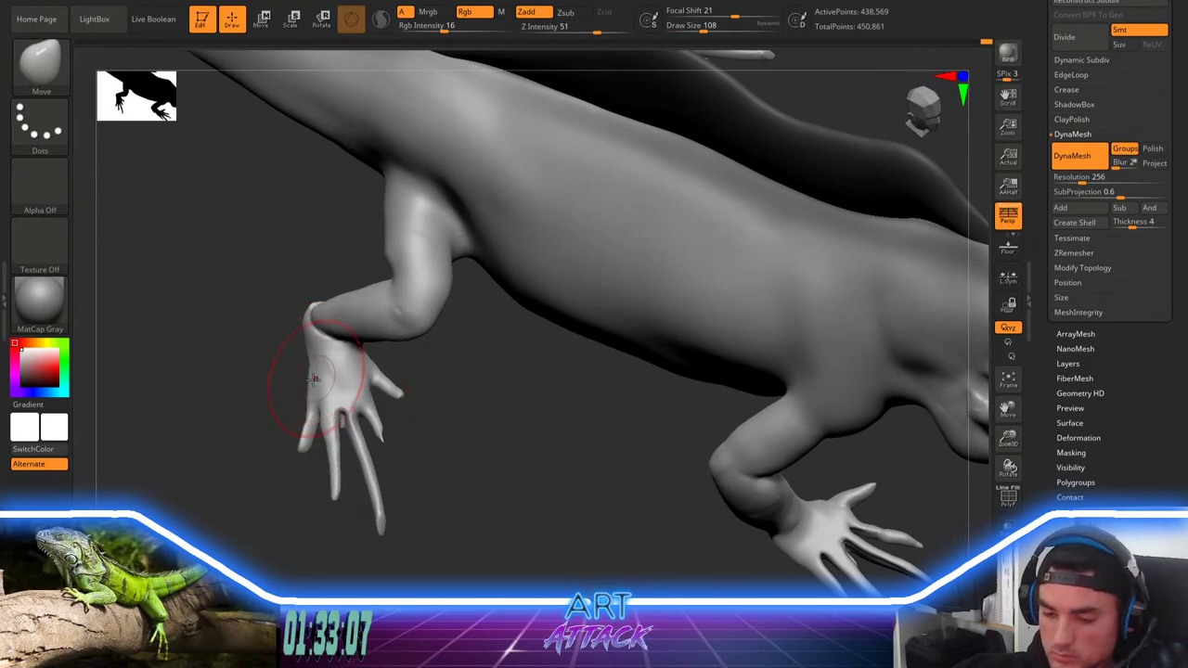
Step: Reshape the hind foot's outer edge and outer toe with the Move brush, reducing the draw size to 27, and smooth the toe
{"action": "key", "text": "space"}
{"action": "left_click", "coordinate": [314, 375]}
{"action": "key", "text": "b"}
{"action": "key", "text": "m"}
{"action": "key", "text": "v"}
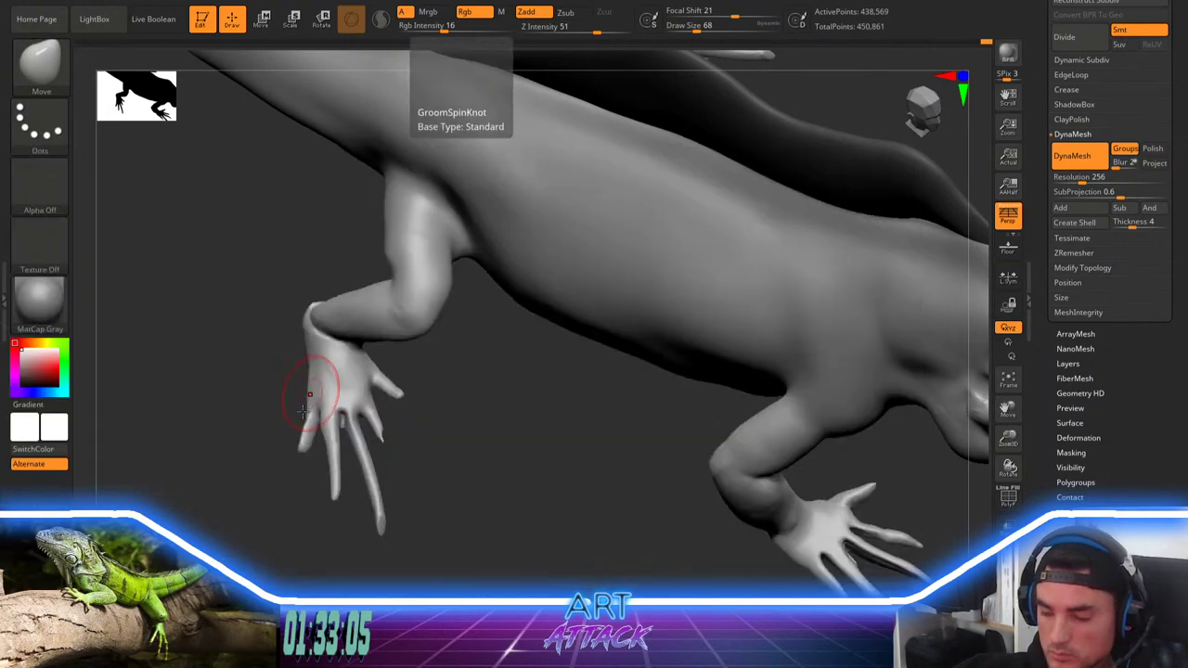
{"action": "key", "text": "space"}
{"action": "left_click", "coordinate": [298, 400]}
{"action": "left_click_drag", "start_coordinate": [299, 450], "coordinate": [322, 462]}
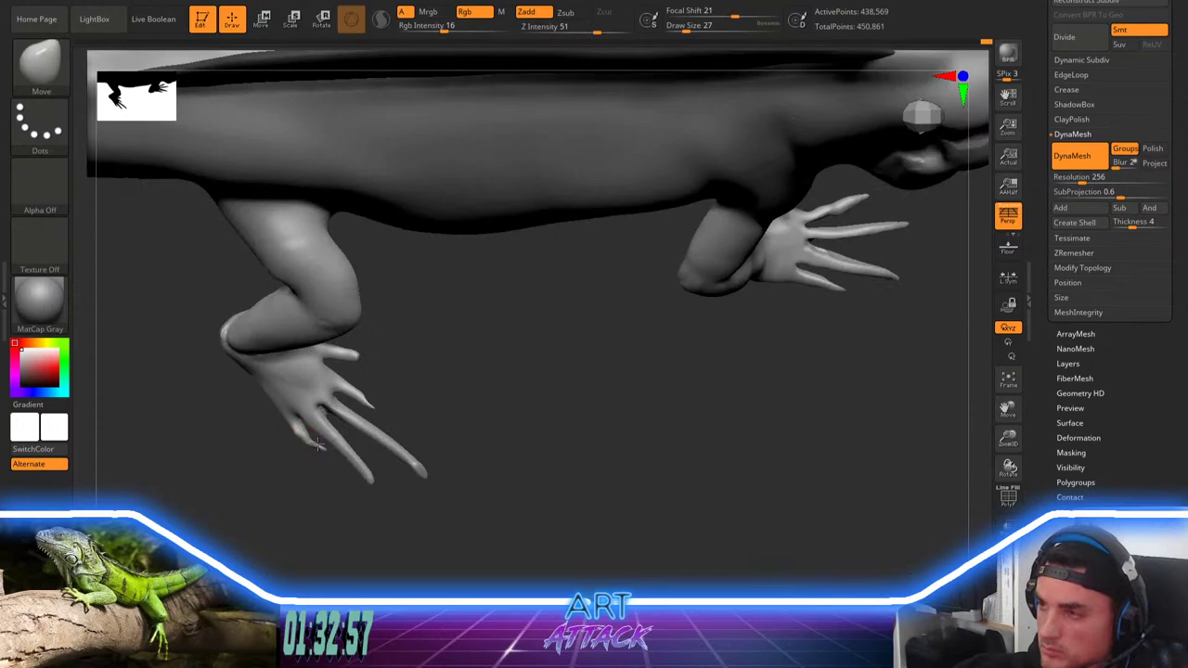
{"action": "mouse_move", "coordinate": [295, 425]}
{"action": "left_mouse_down", "text": "shift"}
{"action": "mouse_move", "coordinate": [308, 440]}
{"action": "mouse_move", "coordinate": [340, 440]}
{"action": "left_mouse_up", "text": "shift"}
Step: Adjust the tip of a long hind toe from the side with the Move brush, setting its Z intensity to 20
{"action": "left_click_drag", "start_coordinate": [441, 406], "coordinate": [548, 367]}
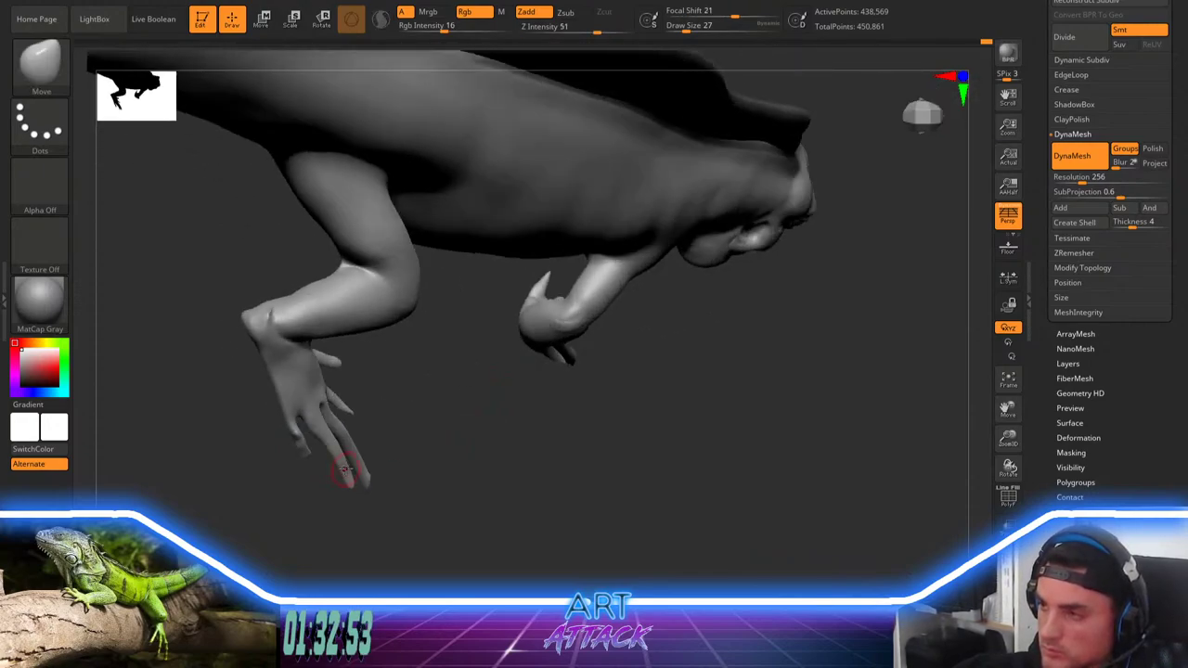
{"action": "mouse_move", "coordinate": [426, 452]}
{"action": "left_mouse_down", "text": "alt"}
{"action": "mouse_move", "coordinate": [504, 468]}
{"action": "mouse_move", "coordinate": [473, 443]}
{"action": "mouse_move", "coordinate": [430, 445]}
{"action": "left_mouse_up", "text": "alt"}
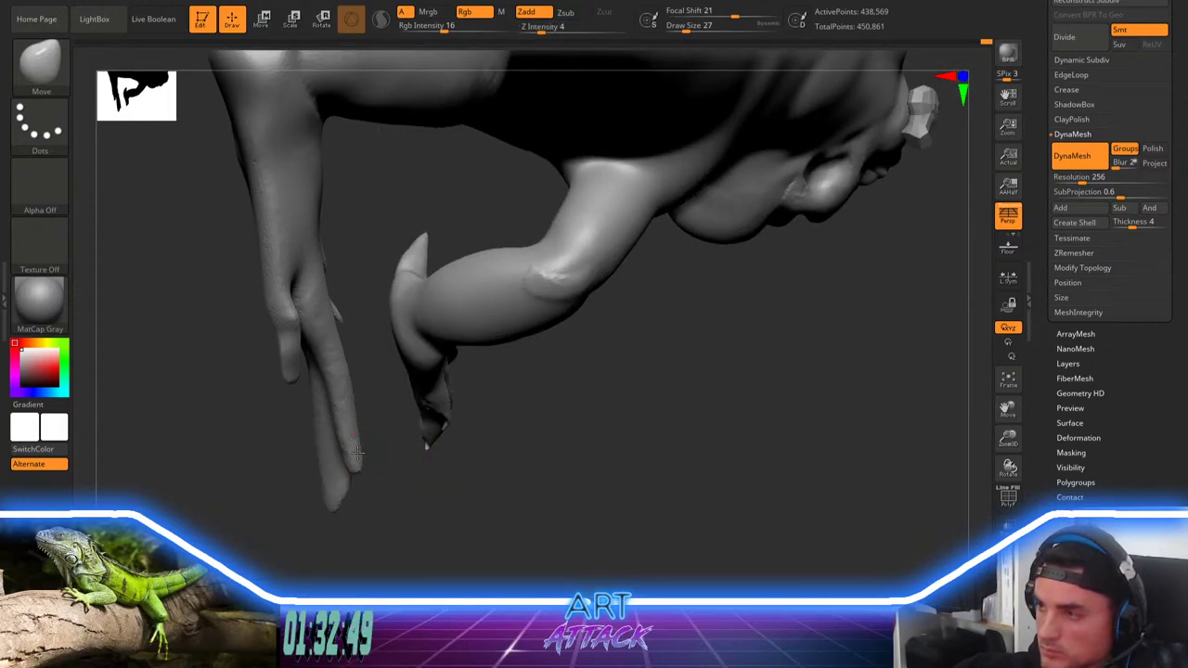
{"action": "key", "text": "space"}
{"action": "left_click_drag", "start_coordinate": [366, 453], "coordinate": [399, 453]}
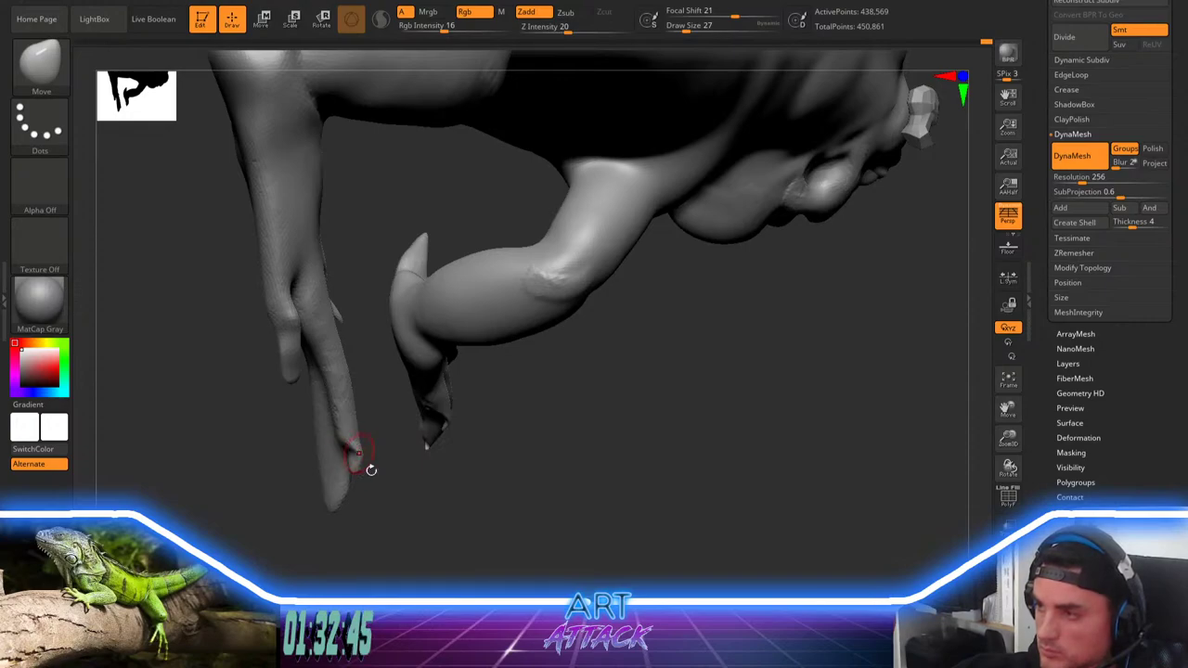
Step: Pinch the tips of the hind foot's toes into pointed claws with the Pinch brush at draw size 59
{"action": "left_click_drag", "start_coordinate": [371, 471], "coordinate": [325, 489]}
{"action": "key", "text": "b"}
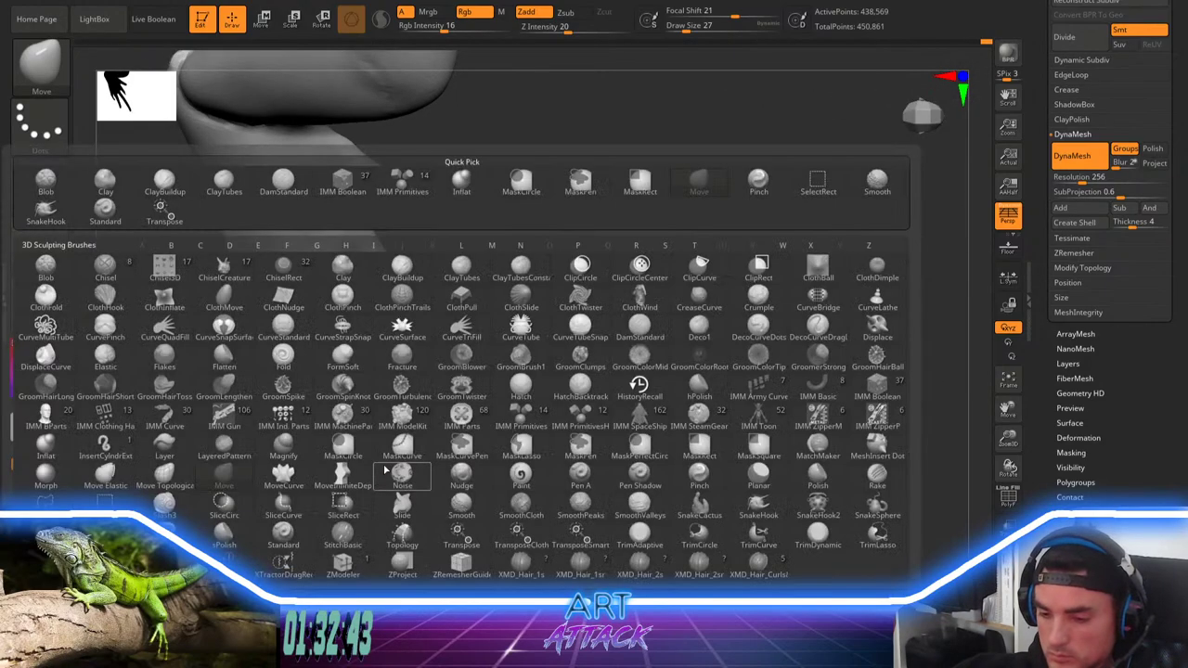
{"action": "key", "text": "p"}
{"action": "key", "text": "i"}
{"action": "key", "text": "space"}
{"action": "key", "text": "space"}
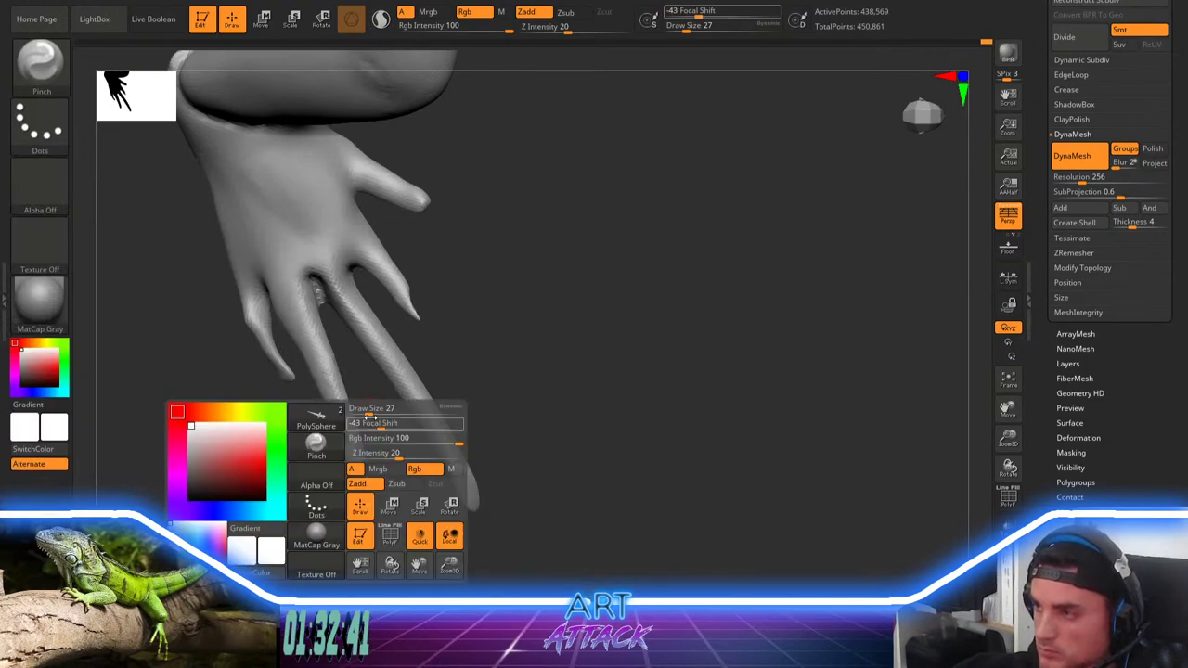
{"action": "mouse_move", "coordinate": [368, 410]}
{"action": "left_mouse_down"}
{"action": "mouse_move", "coordinate": [378, 409]}
{"action": "mouse_move", "coordinate": [352, 458]}
{"action": "mouse_move", "coordinate": [363, 463]}
{"action": "left_mouse_up"}
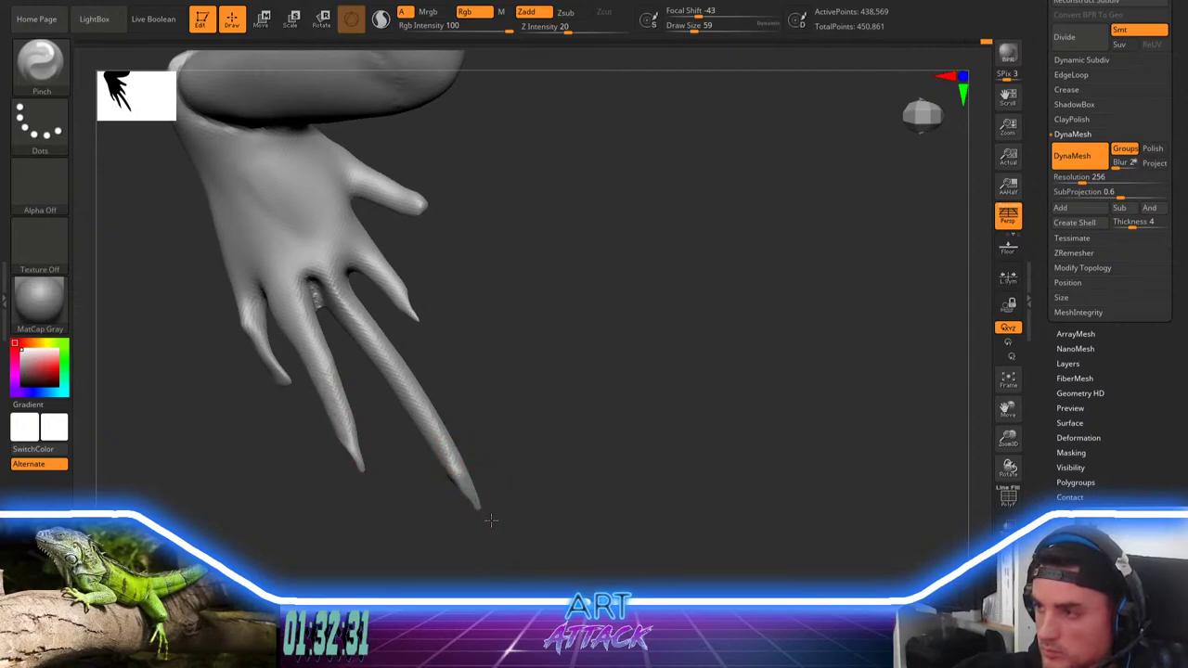
{"action": "left_click_drag", "start_coordinate": [495, 374], "coordinate": [470, 400]}
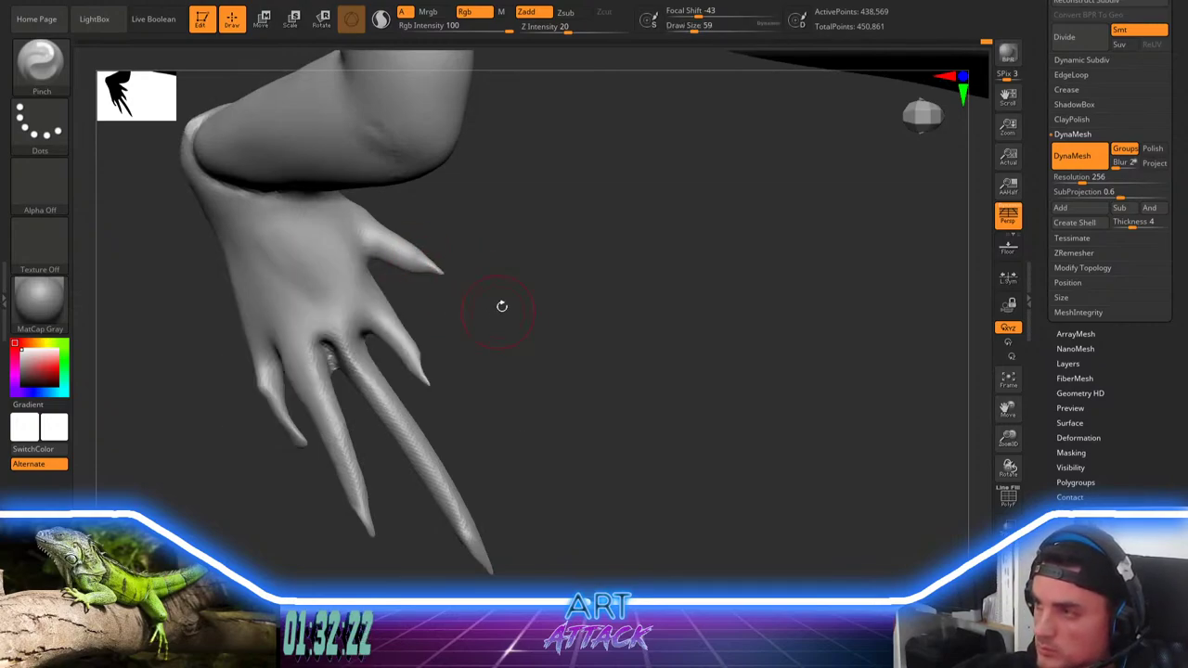
Step: Swell the hind foot's two inner toes just behind their claws with the Inflat brush at draw size 59
{"action": "right_click_drag", "start_coordinate": [503, 307], "coordinate": [503, 353], "text": "ctrl"}
{"action": "key", "text": "b"}
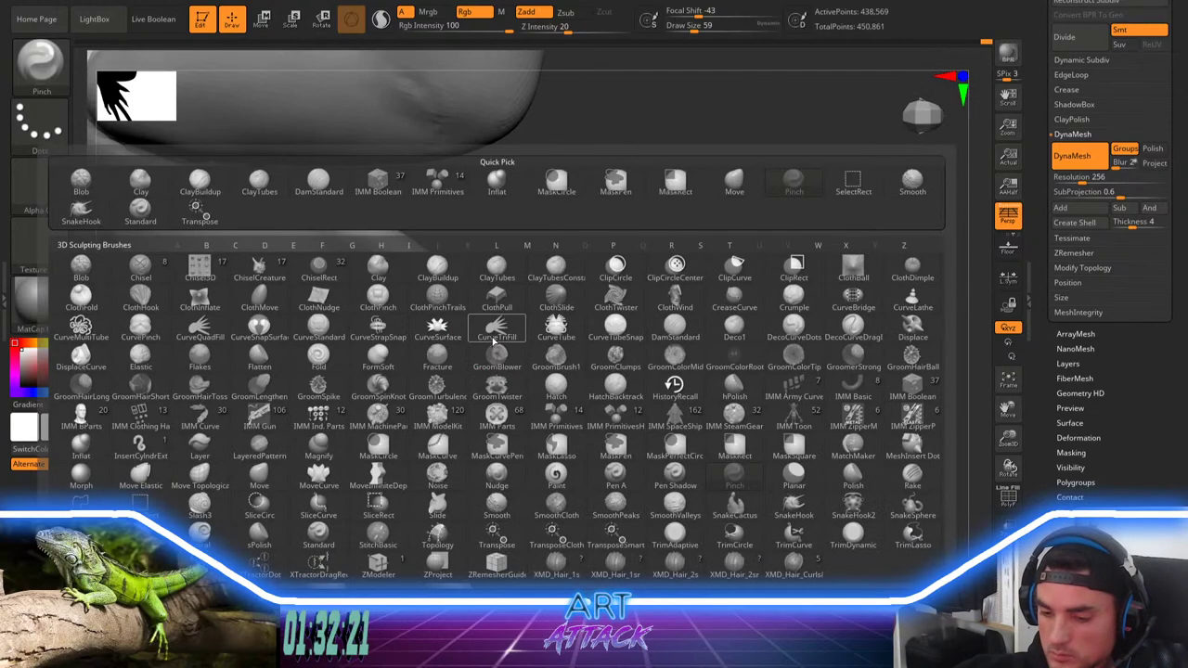
{"action": "key", "text": "i"}
{"action": "key", "text": "n"}
{"action": "left_click_drag", "start_coordinate": [379, 237], "coordinate": [433, 266]}
{"action": "mouse_move", "coordinate": [410, 404]}
{"action": "left_mouse_down"}
{"action": "mouse_move", "coordinate": [415, 413]}
{"action": "mouse_move", "coordinate": [394, 382]}
{"action": "mouse_move", "coordinate": [419, 413]}
{"action": "left_mouse_up"}
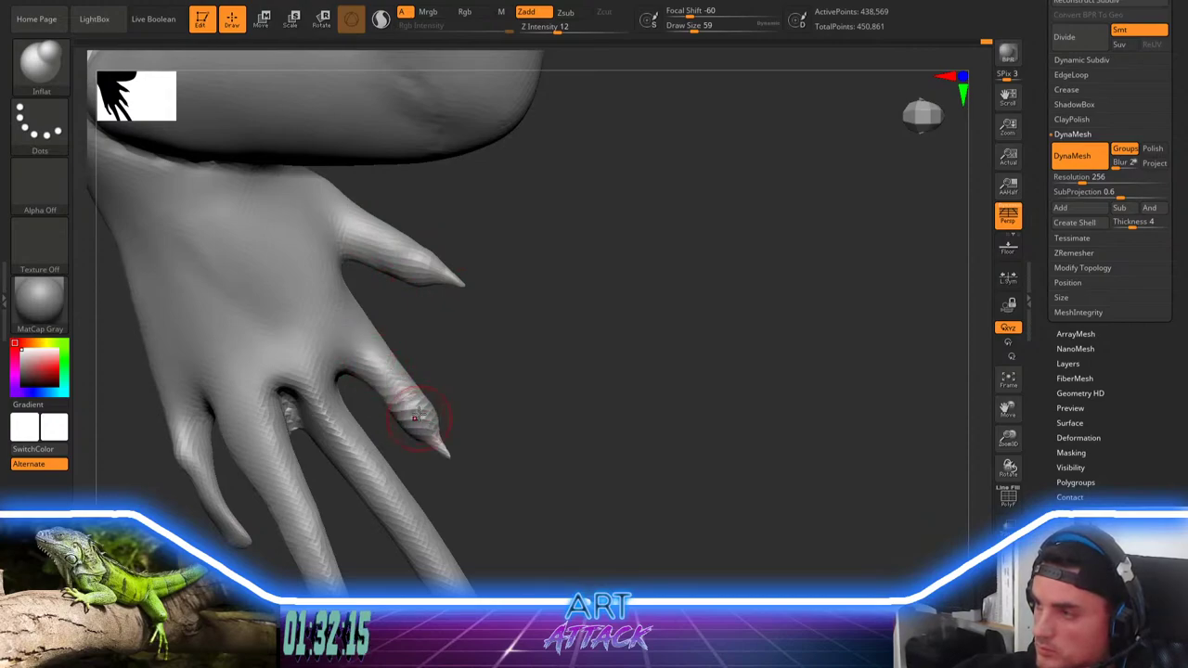
Step: Inflate the ends of the two long hind toes and the outer toe behind their claws, reducing the draw size to 41
{"action": "mouse_move", "coordinate": [517, 395]}
{"action": "left_mouse_down", "text": "alt"}
{"action": "mouse_move", "coordinate": [496, 350]}
{"action": "mouse_move", "coordinate": [483, 369]}
{"action": "left_mouse_up", "text": "alt"}
{"action": "left_click_drag", "start_coordinate": [446, 486], "coordinate": [468, 541]}
{"action": "left_click_drag", "start_coordinate": [501, 453], "coordinate": [514, 451], "text": "alt"}
{"action": "key", "text": "ctrl+z"}
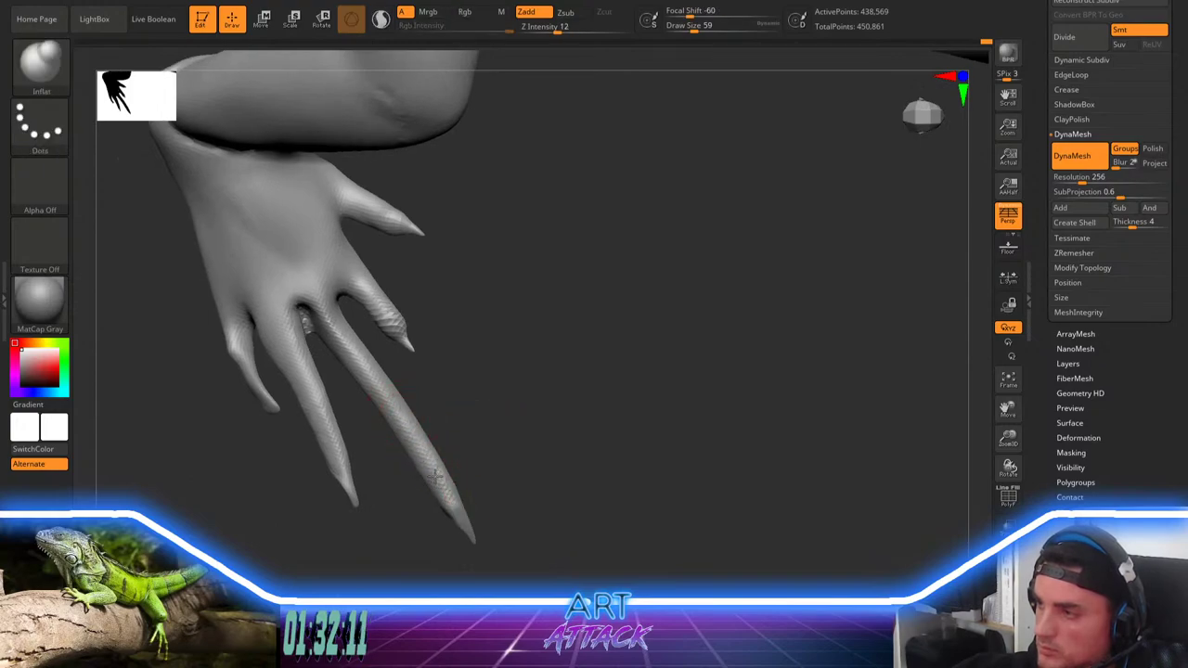
{"action": "left_click_drag", "start_coordinate": [436, 476], "coordinate": [449, 497]}
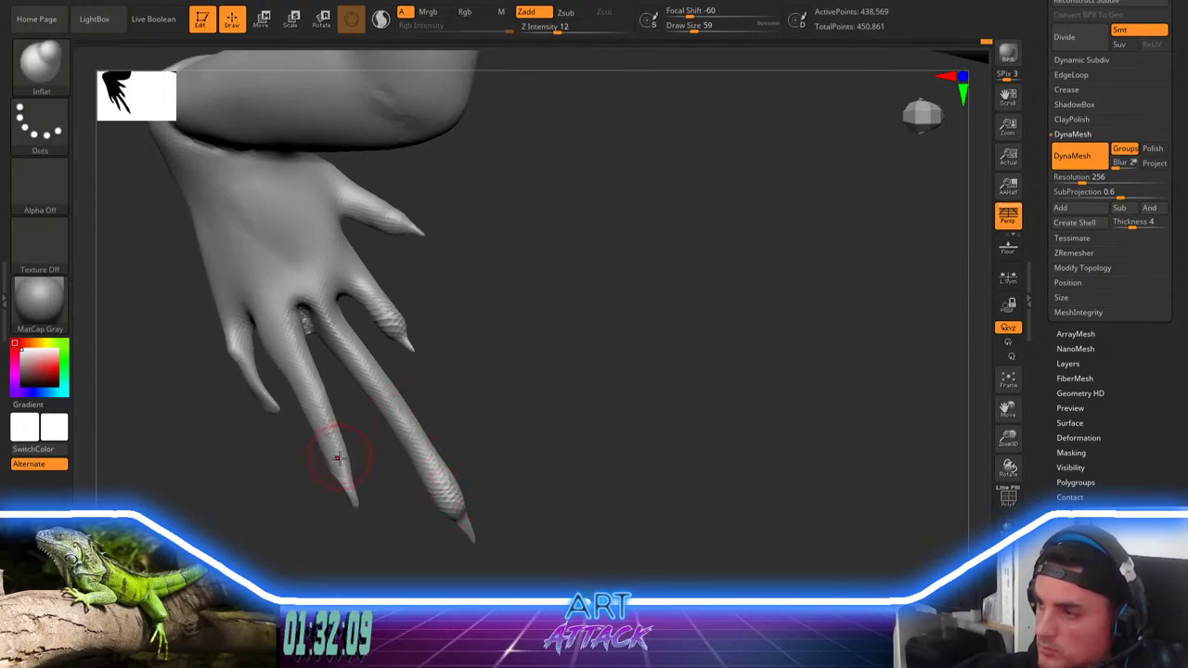
{"action": "mouse_move", "coordinate": [339, 458]}
{"action": "left_mouse_down"}
{"action": "mouse_move", "coordinate": [319, 412]}
{"action": "mouse_move", "coordinate": [338, 465]}
{"action": "left_mouse_up"}
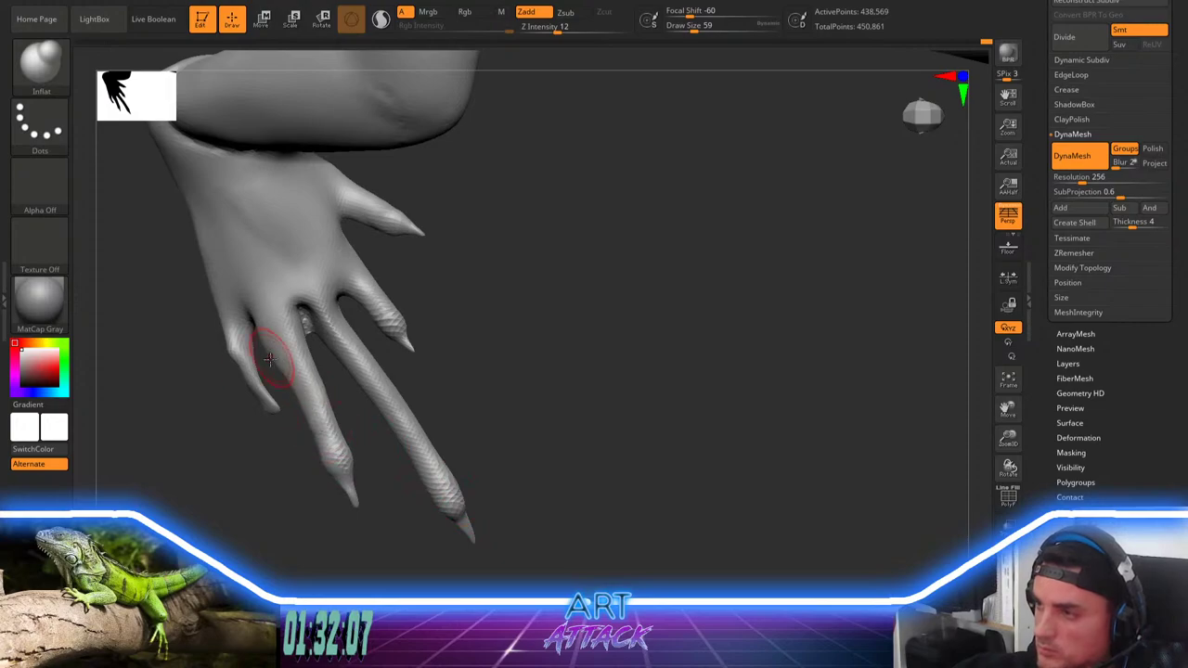
{"action": "mouse_move", "coordinate": [255, 358]}
{"action": "left_mouse_down"}
{"action": "mouse_move", "coordinate": [267, 406]}
{"action": "mouse_move", "coordinate": [237, 349]}
{"action": "mouse_move", "coordinate": [252, 379]}
{"action": "mouse_move", "coordinate": [302, 371]}
{"action": "mouse_move", "coordinate": [285, 352]}
{"action": "mouse_move", "coordinate": [351, 464]}
{"action": "left_mouse_up"}
{"action": "key", "text": "space"}
{"action": "key", "text": "space"}
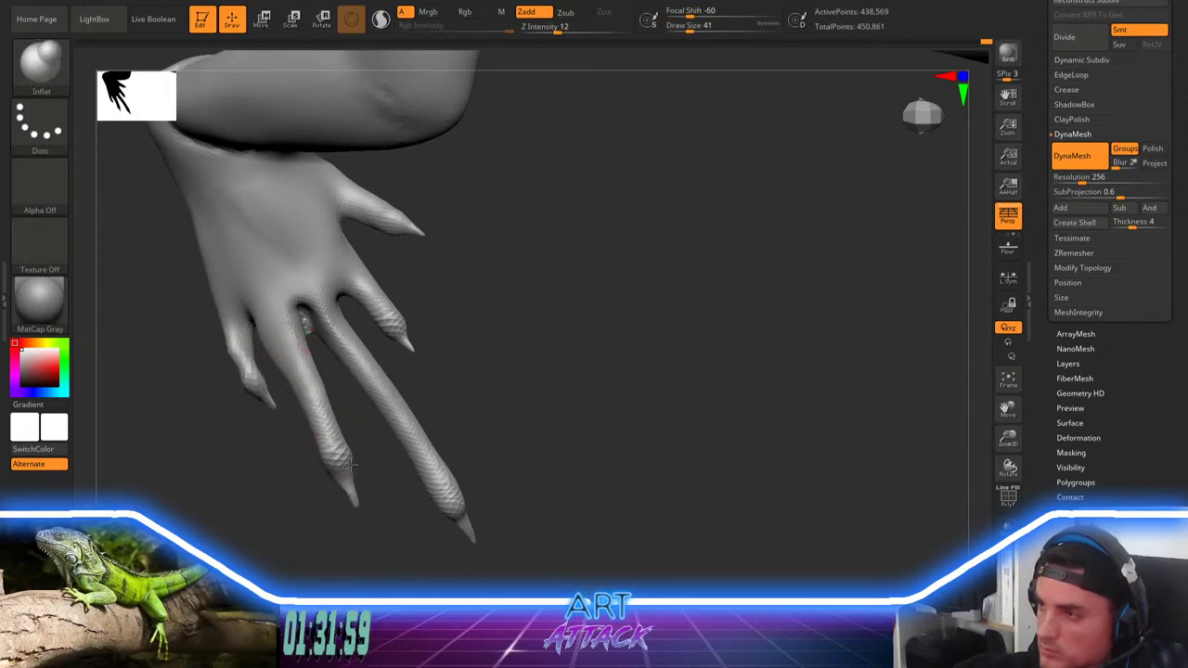
Step: Reposition and bend the front hand's fingers with the Move brush, using draw sizes 80 and 94
{"action": "left_click_drag", "start_coordinate": [418, 409], "coordinate": [455, 222], "text": "alt"}
{"action": "left_click_drag", "start_coordinate": [471, 302], "coordinate": [488, 472]}
{"action": "left_click_drag", "start_coordinate": [487, 455], "coordinate": [362, 434], "text": "alt"}
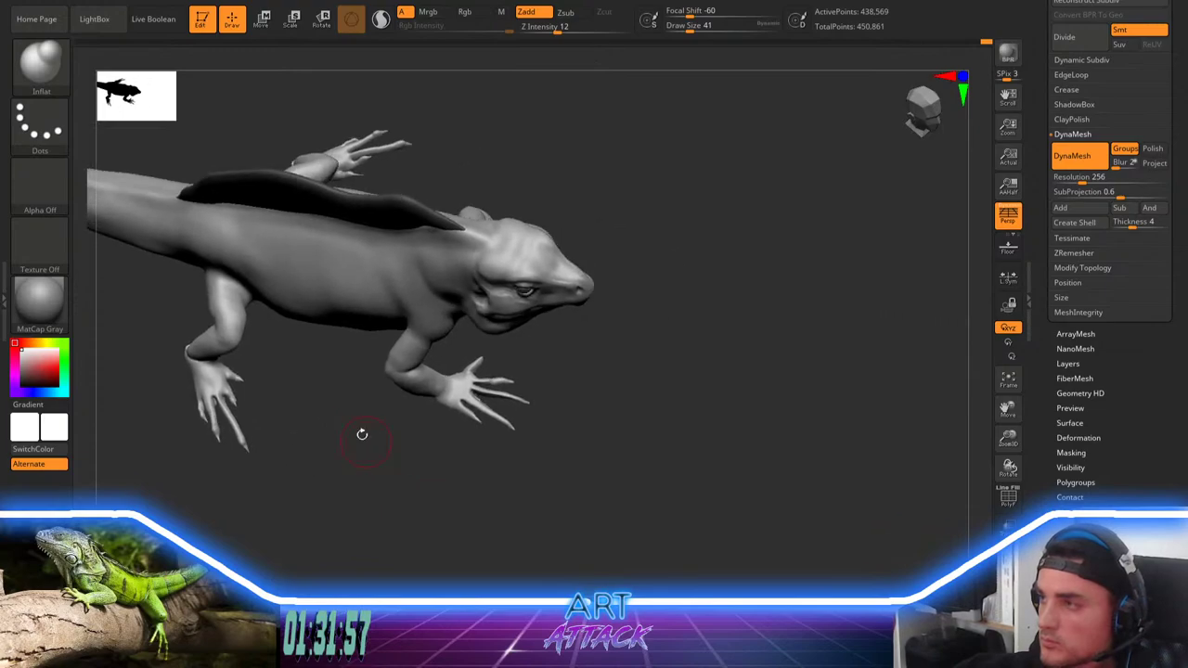
{"action": "left_click_drag", "start_coordinate": [532, 421], "coordinate": [692, 433], "text": "alt"}
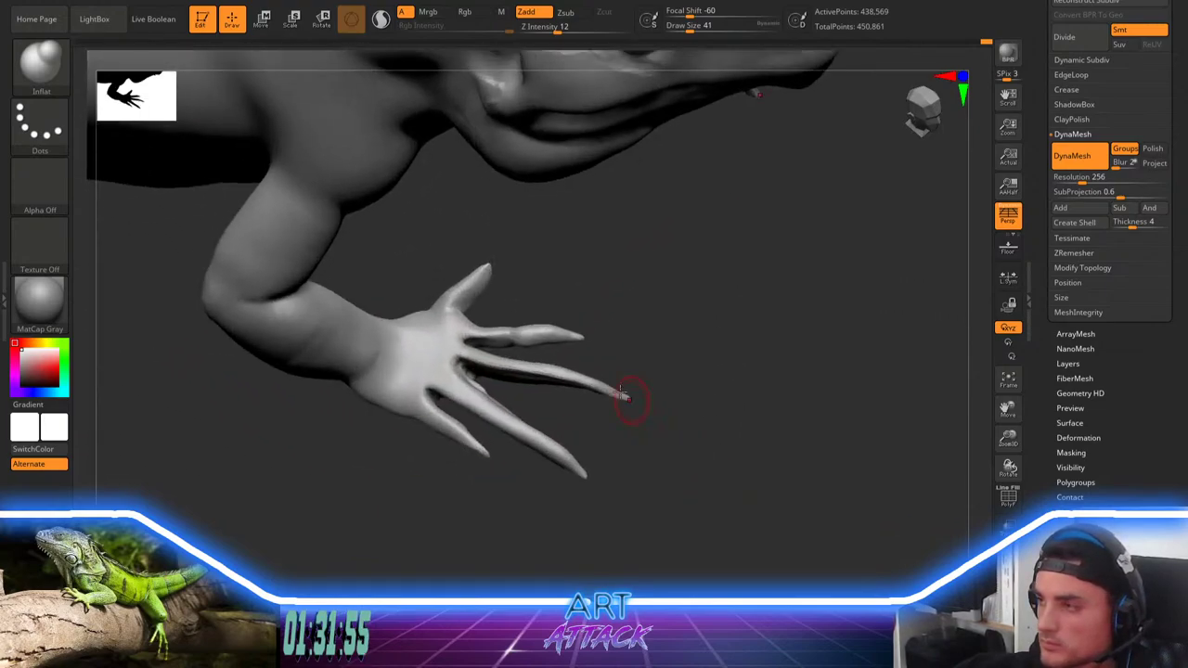
{"action": "left_click_drag", "start_coordinate": [646, 366], "coordinate": [642, 299]}
{"action": "key", "text": "b"}
{"action": "key", "text": "m"}
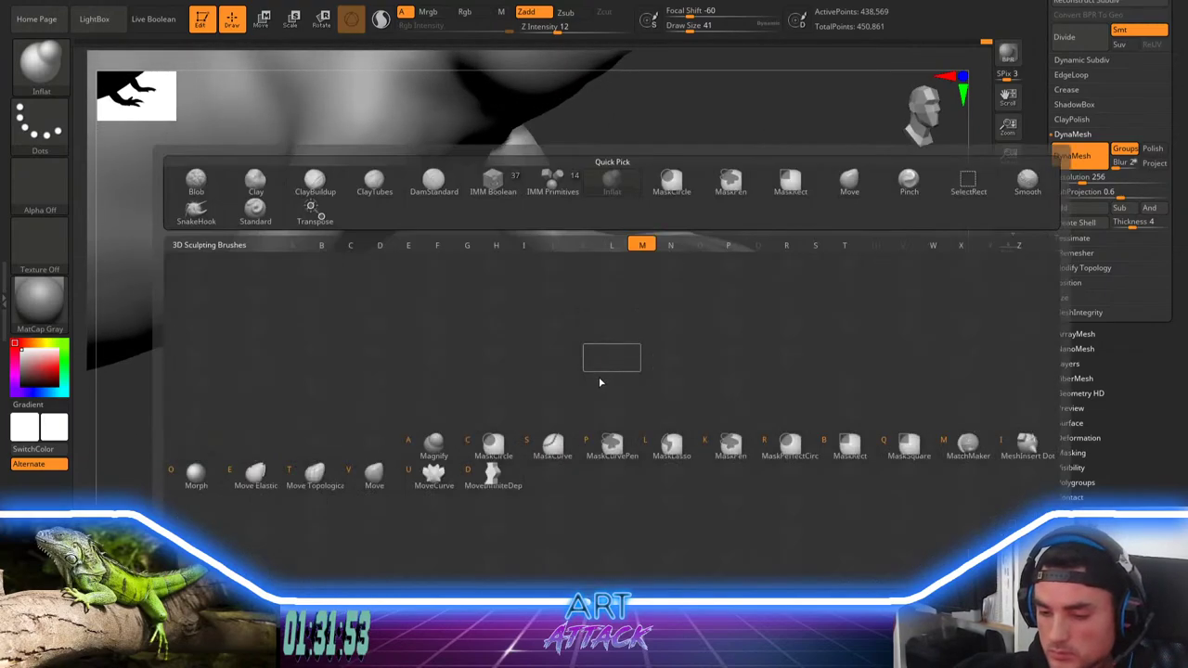
{"action": "key", "text": "v"}
{"action": "mouse_move", "coordinate": [600, 382]}
{"action": "left_mouse_down"}
{"action": "mouse_move", "coordinate": [617, 437]}
{"action": "mouse_move", "coordinate": [609, 429]}
{"action": "left_mouse_up"}
{"action": "key", "text": "space"}
{"action": "left_click", "coordinate": [577, 434]}
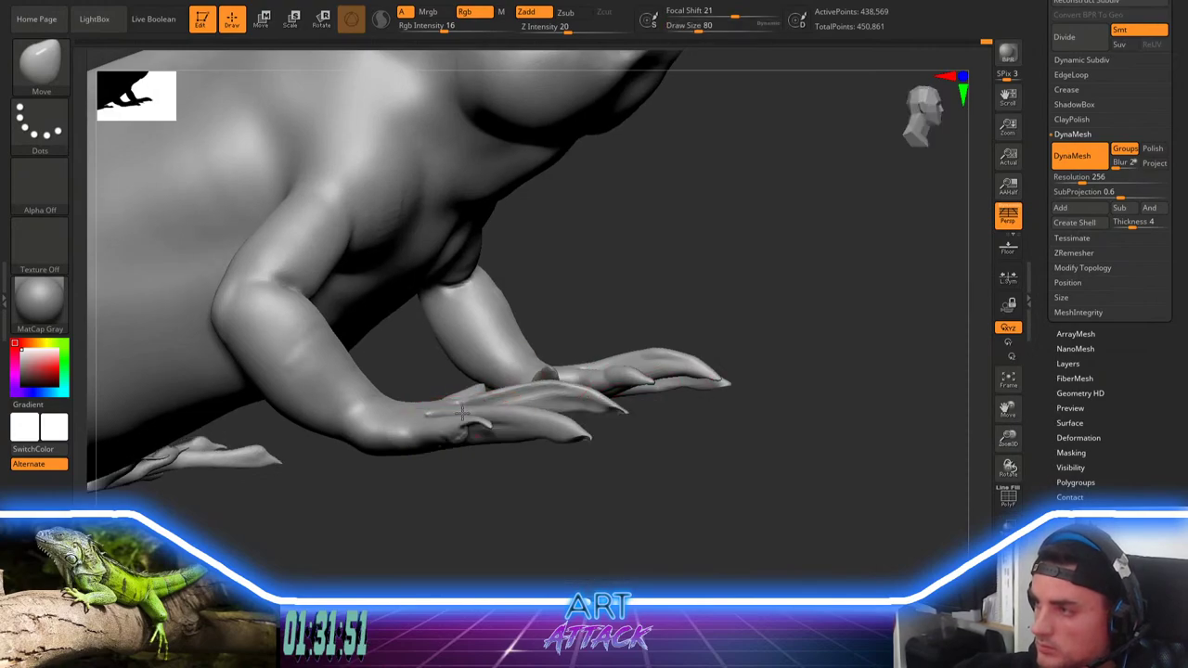
{"action": "left_click_drag", "start_coordinate": [497, 487], "coordinate": [550, 274]}
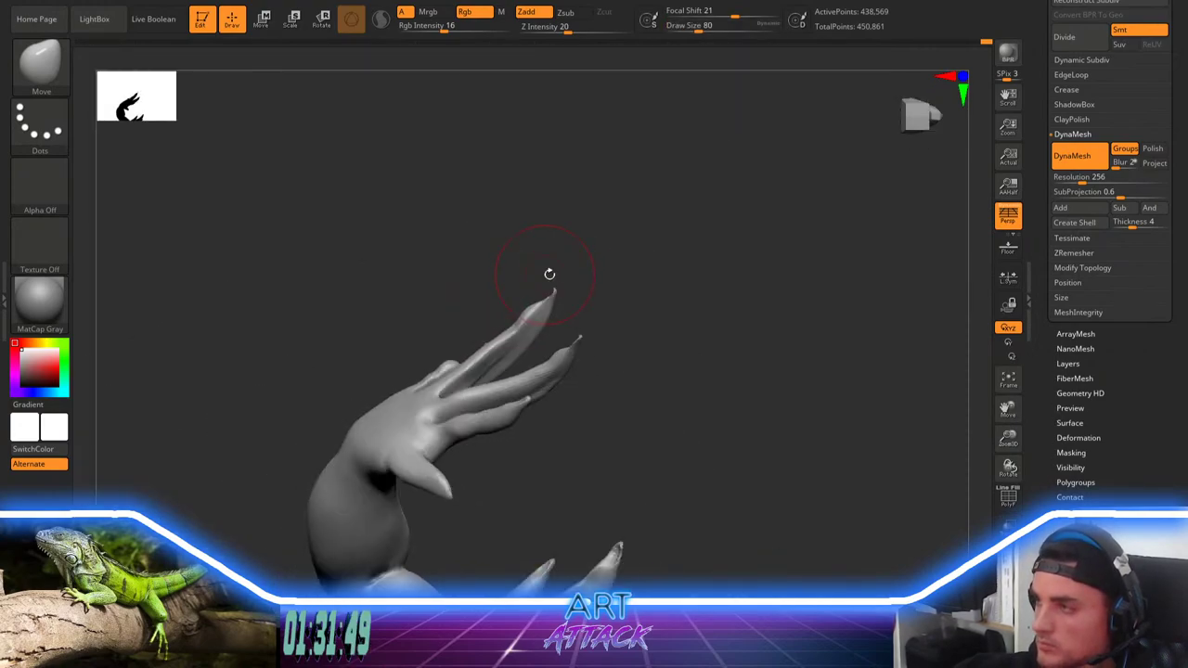
{"action": "mouse_move", "coordinate": [510, 327]}
{"action": "left_mouse_down"}
{"action": "mouse_move", "coordinate": [544, 269]}
{"action": "mouse_move", "coordinate": [508, 311]}
{"action": "left_mouse_up"}
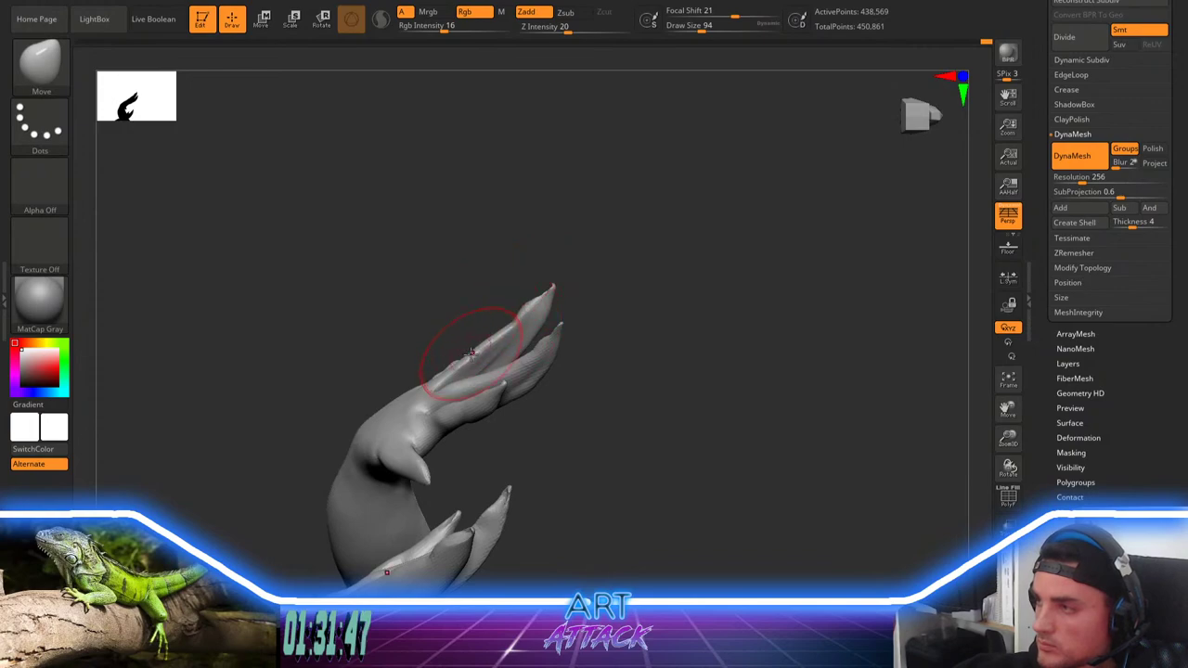
{"action": "left_click_drag", "start_coordinate": [599, 291], "coordinate": [468, 360]}
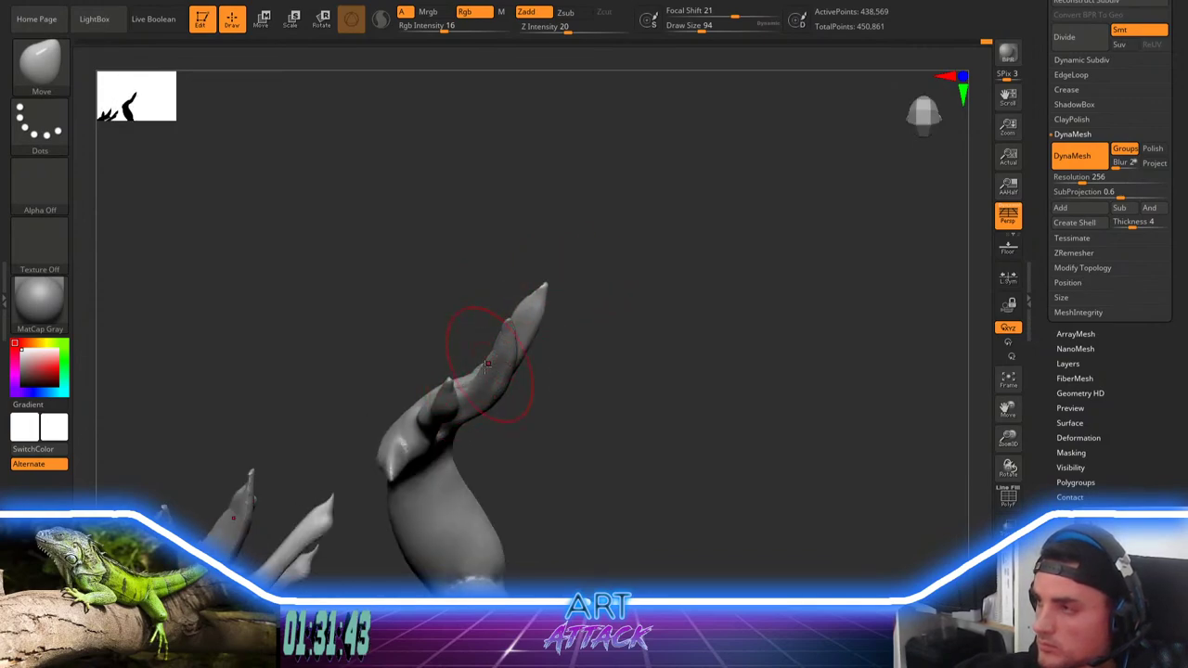
{"action": "left_click_drag", "start_coordinate": [488, 365], "coordinate": [505, 369]}
Step: Smooth the front hand's outer finger and the areas between the finger bases at draw size 59
{"action": "left_click_drag", "start_coordinate": [602, 320], "coordinate": [585, 251]}
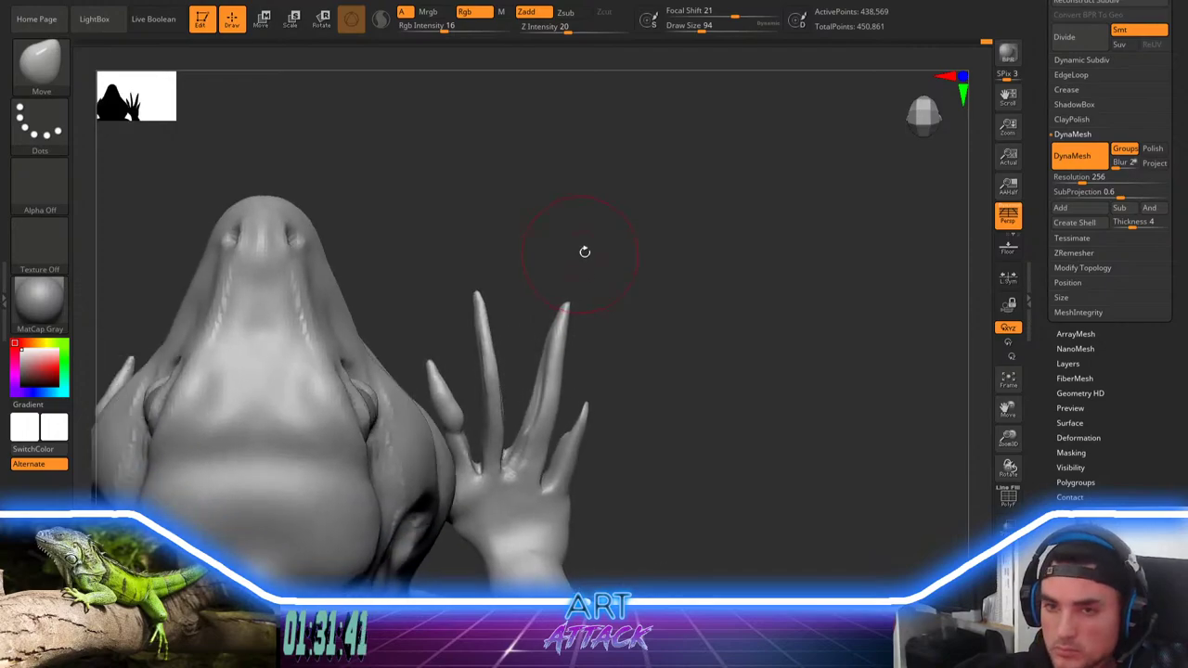
{"action": "mouse_move", "coordinate": [630, 317]}
{"action": "left_mouse_down"}
{"action": "mouse_move", "coordinate": [628, 331]}
{"action": "mouse_move", "coordinate": [619, 315]}
{"action": "left_mouse_up"}
{"action": "key", "text": "space"}
{"action": "left_click", "coordinate": [612, 380]}
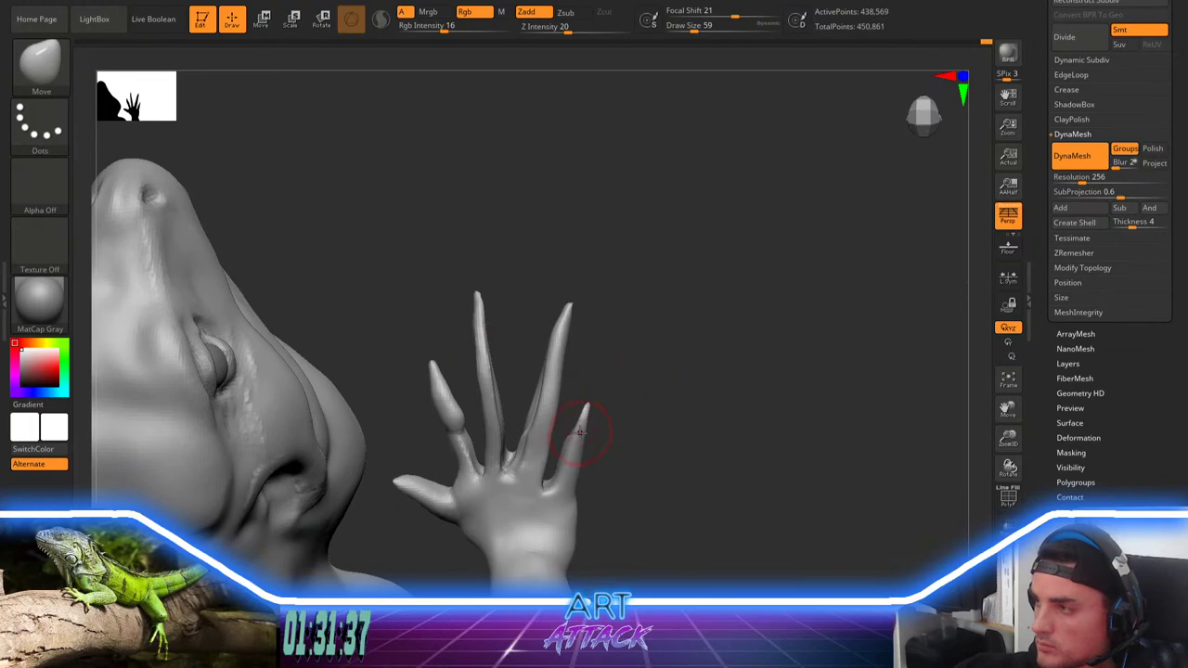
{"action": "left_click_drag", "start_coordinate": [569, 447], "coordinate": [565, 504], "text": "shift"}
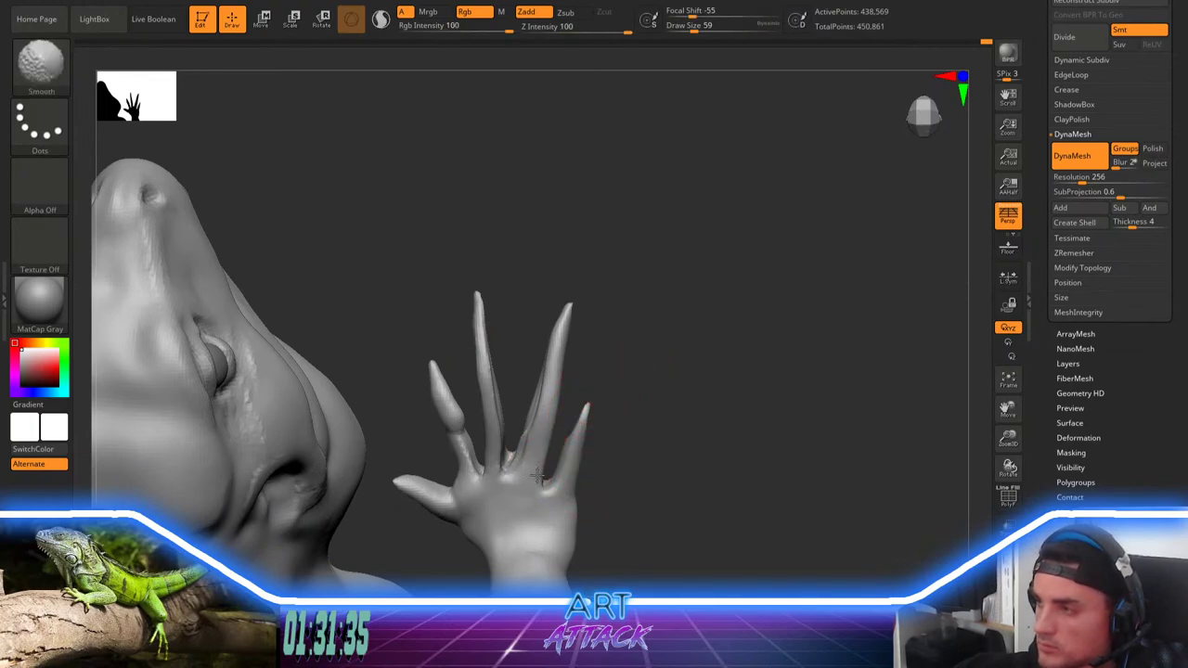
{"action": "left_click_drag", "start_coordinate": [533, 467], "coordinate": [499, 457], "text": "shift"}
Step: Set the Move brush's focal shift to -50 and build up volume on the front palm with ClayBuildup at draw size 94
{"action": "key", "text": "space"}
{"action": "left_click", "coordinate": [627, 359]}
{"action": "mouse_move", "coordinate": [620, 379]}
{"action": "left_mouse_down"}
{"action": "mouse_move", "coordinate": [633, 379]}
{"action": "mouse_move", "coordinate": [629, 338]}
{"action": "left_mouse_up"}
{"action": "key", "text": "o"}
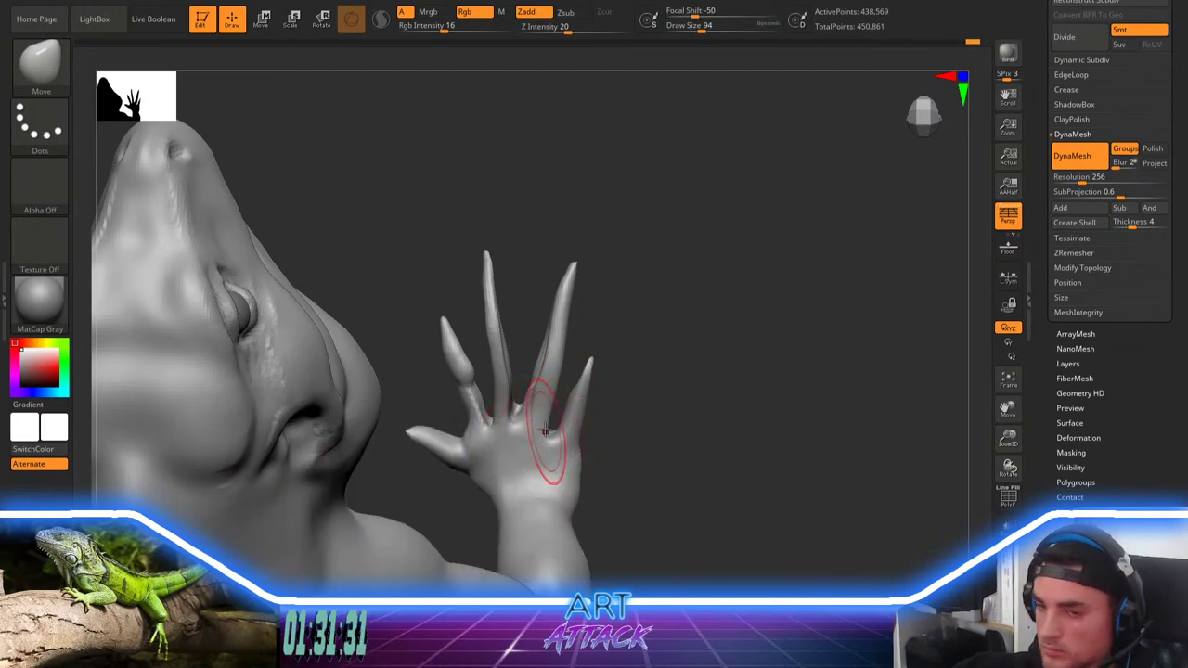
{"action": "key", "text": "b"}
{"action": "key", "text": "c"}
{"action": "key", "text": "b"}
{"action": "left_click_drag", "start_coordinate": [538, 457], "coordinate": [558, 483]}
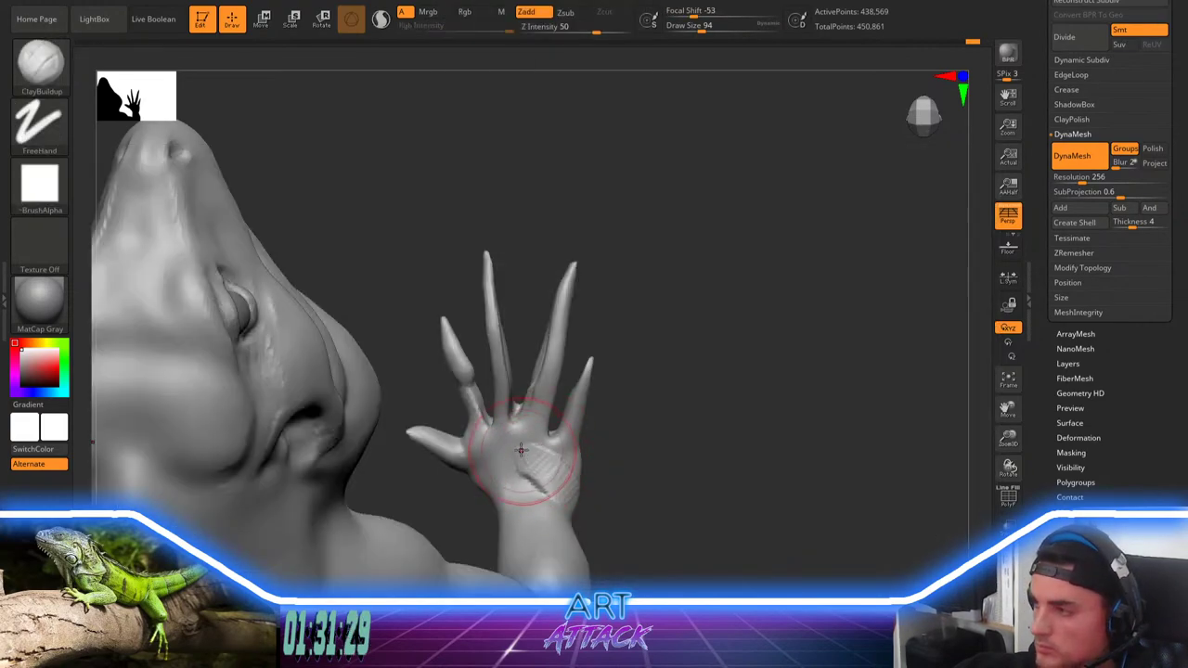
Step: Reshape the front hand's palm and finger bases with the Move brush at draw size 128
{"action": "key", "text": "b"}
{"action": "key", "text": "m"}
{"action": "key", "text": "v"}
{"action": "left_click_drag", "start_coordinate": [689, 390], "coordinate": [665, 400]}
{"action": "key", "text": "space"}
{"action": "left_click", "coordinate": [600, 463]}
{"action": "mouse_move", "coordinate": [615, 451]}
{"action": "left_mouse_down"}
{"action": "mouse_move", "coordinate": [635, 434]}
{"action": "mouse_move", "coordinate": [595, 494]}
{"action": "left_mouse_up"}
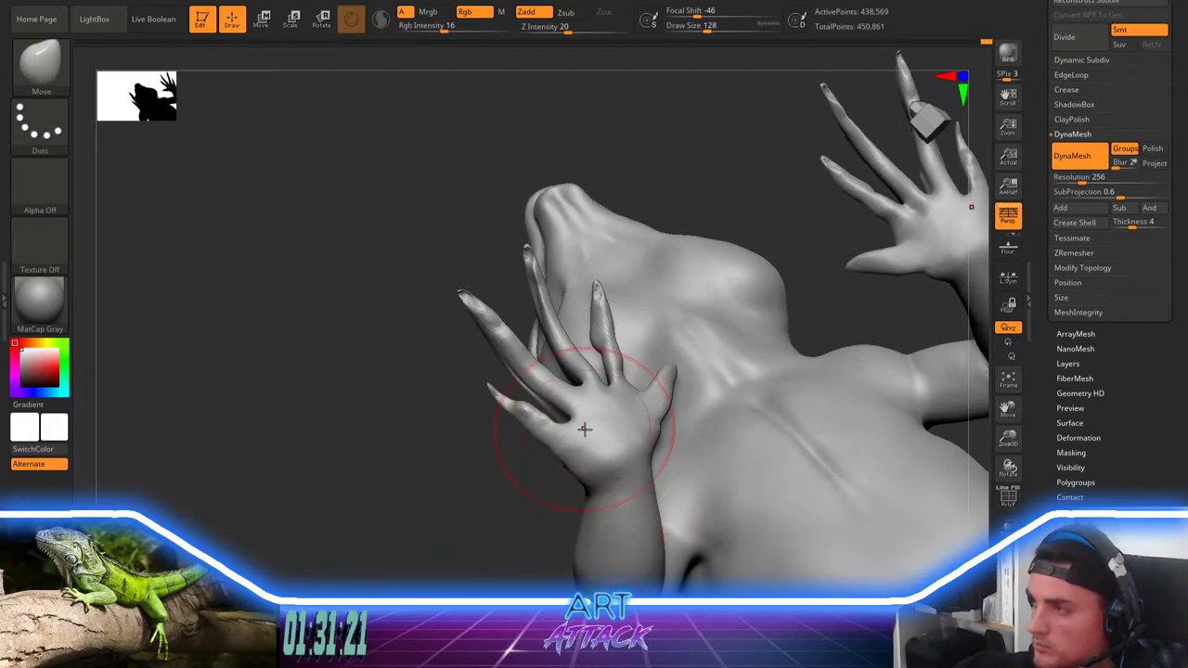
{"action": "right_click_drag", "start_coordinate": [585, 430], "coordinate": [580, 409]}
Step: Build up the front hand below the finger bases with ClayBuildup at draw size 46
{"action": "key", "text": "b"}
{"action": "key", "text": "c"}
{"action": "key", "text": "b"}
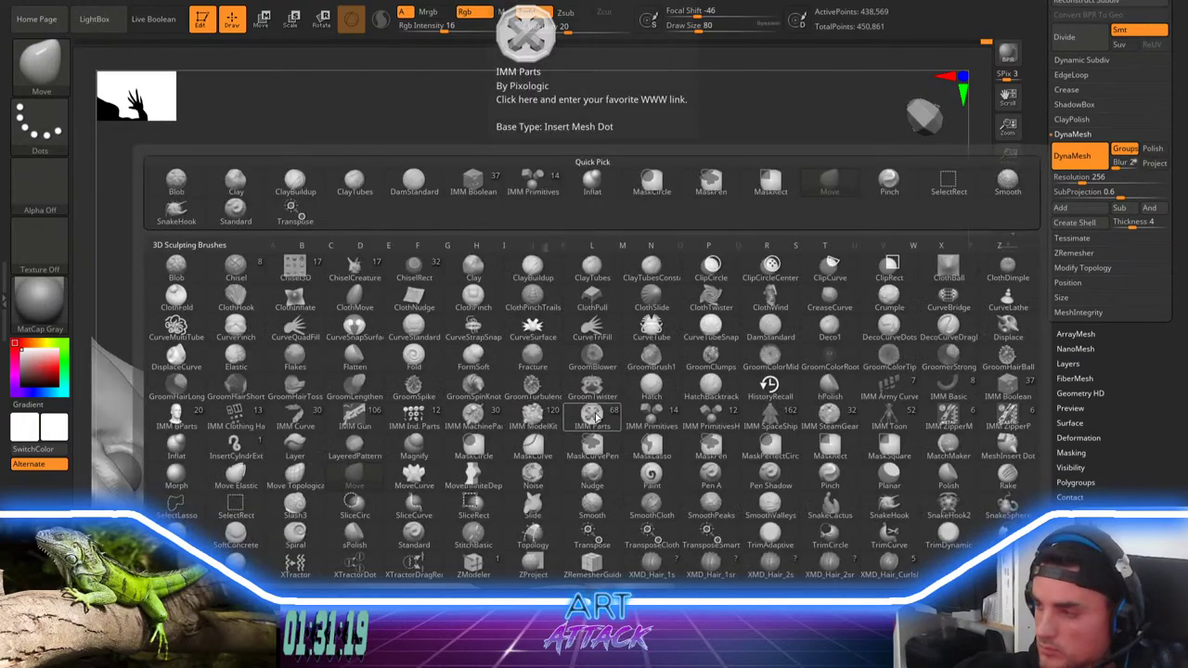
{"action": "key", "text": "ctrl+z"}
{"action": "key", "text": "space"}
{"action": "left_click_drag", "start_coordinate": [614, 411], "coordinate": [609, 418]}
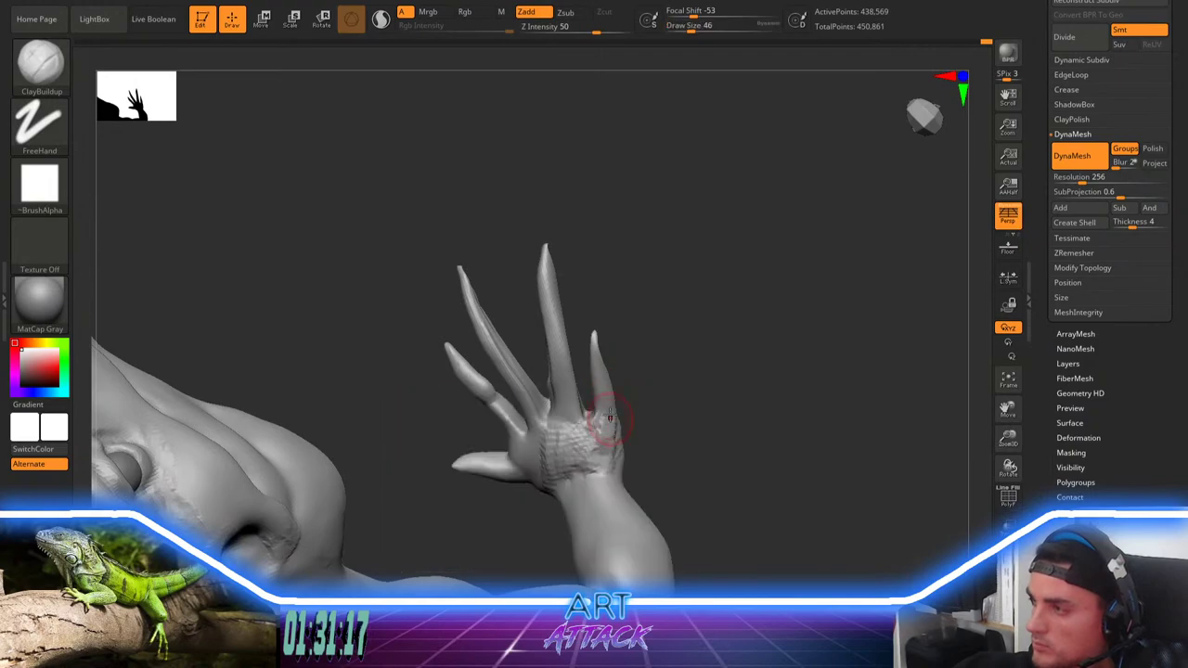
Step: Smooth the built-up clay on the front hand and the area near the wrist
{"action": "mouse_move", "coordinate": [620, 465]}
{"action": "left_mouse_down", "text": "shift"}
{"action": "mouse_move", "coordinate": [606, 436]}
{"action": "mouse_move", "coordinate": [644, 316]}
{"action": "mouse_move", "coordinate": [734, 334]}
{"action": "mouse_move", "coordinate": [764, 266]}
{"action": "mouse_move", "coordinate": [815, 238]}
{"action": "left_mouse_up", "text": "shift"}
{"action": "left_click_drag", "start_coordinate": [482, 469], "coordinate": [505, 524]}
{"action": "right_click_drag", "start_coordinate": [515, 511], "coordinate": [504, 501]}
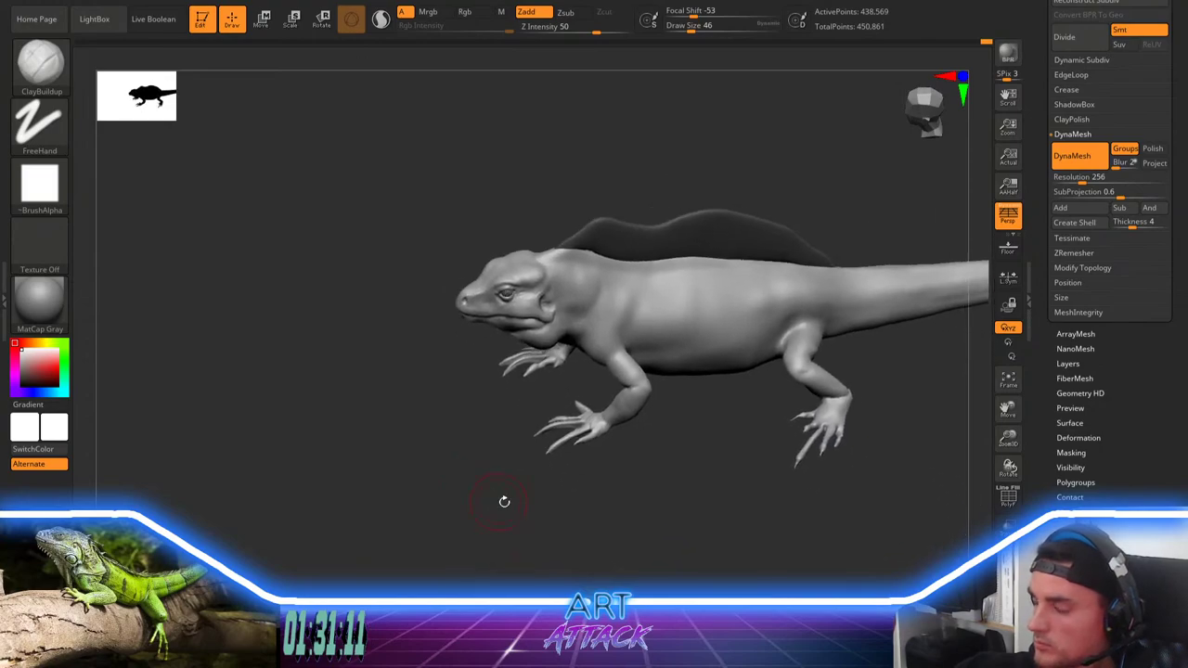
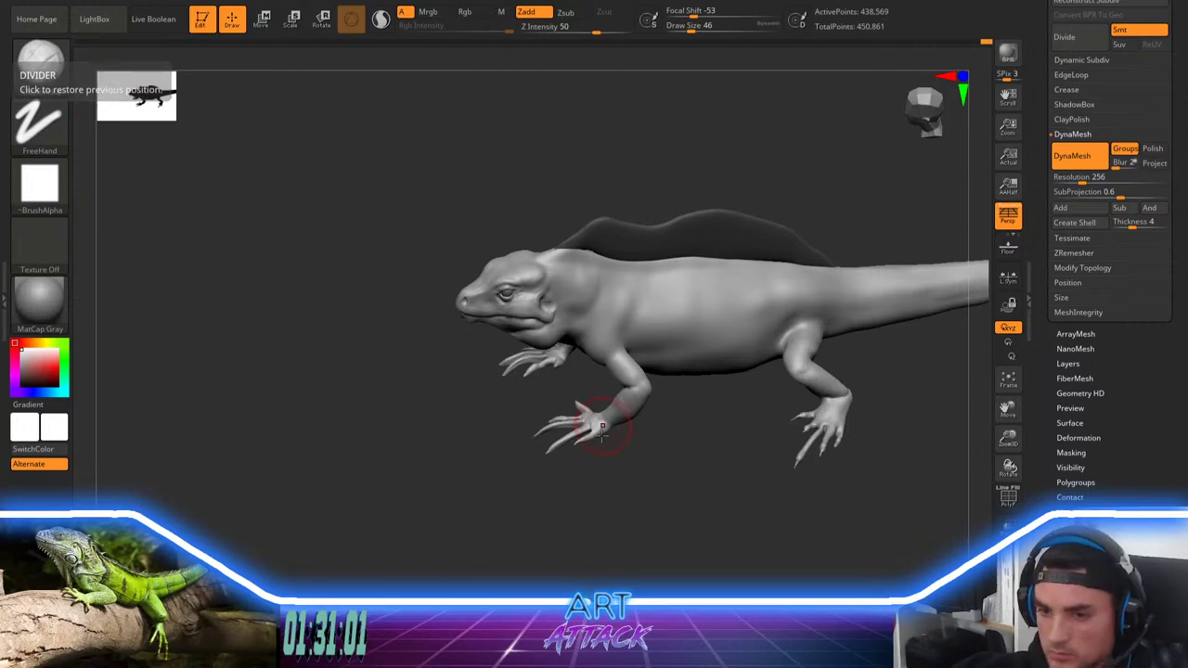
{"action": "right_click_drag", "start_coordinate": [602, 424], "coordinate": [748, 493], "text": "ctrl"}
{"action": "mouse_move", "coordinate": [630, 498]}
{"action": "right_mouse_down", "text": "alt"}
{"action": "mouse_move", "coordinate": [602, 451]}
{"action": "mouse_move", "coordinate": [598, 491]}
{"action": "mouse_move", "coordinate": [579, 446]}
{"action": "mouse_move", "coordinate": [587, 464]}
{"action": "right_mouse_up", "text": "alt"}
{"action": "left_click_drag", "start_coordinate": [583, 370], "coordinate": [551, 361], "text": "shift"}
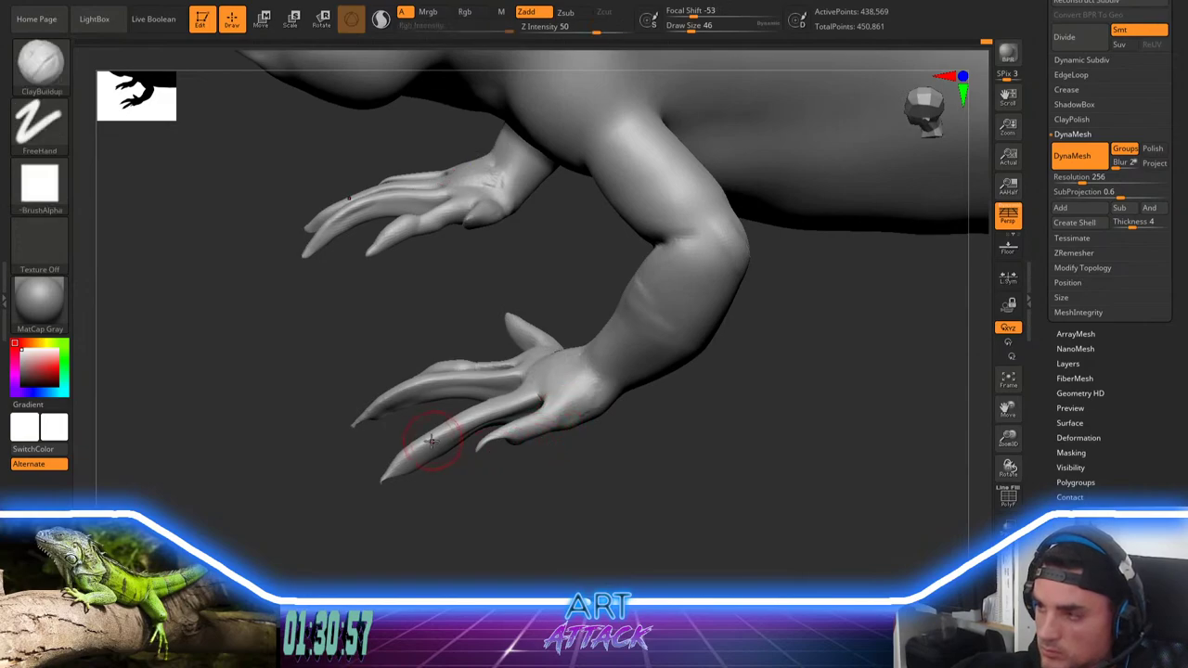
Step: Bend the front hand's fingers and adjust their claw tips with the Move brush at draw size 46
{"action": "right_click_drag", "start_coordinate": [443, 490], "coordinate": [413, 448]}
{"action": "key", "text": "b"}
{"action": "key", "text": "m"}
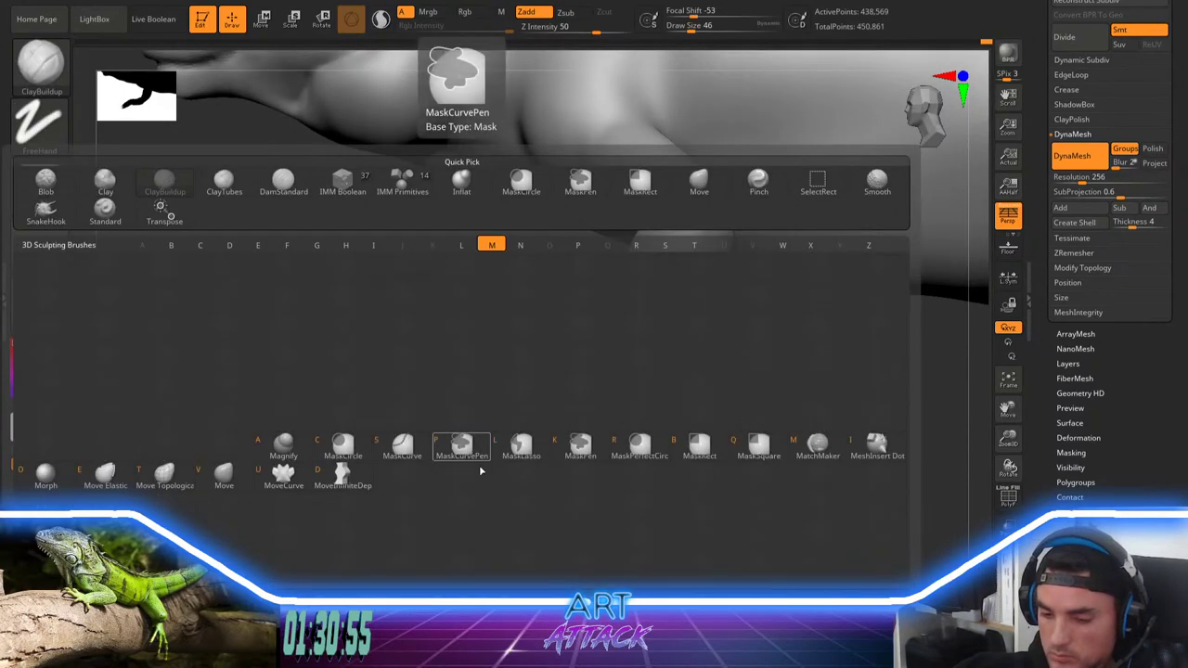
{"action": "key", "text": "v"}
{"action": "right_click_drag", "start_coordinate": [480, 470], "coordinate": [473, 462]}
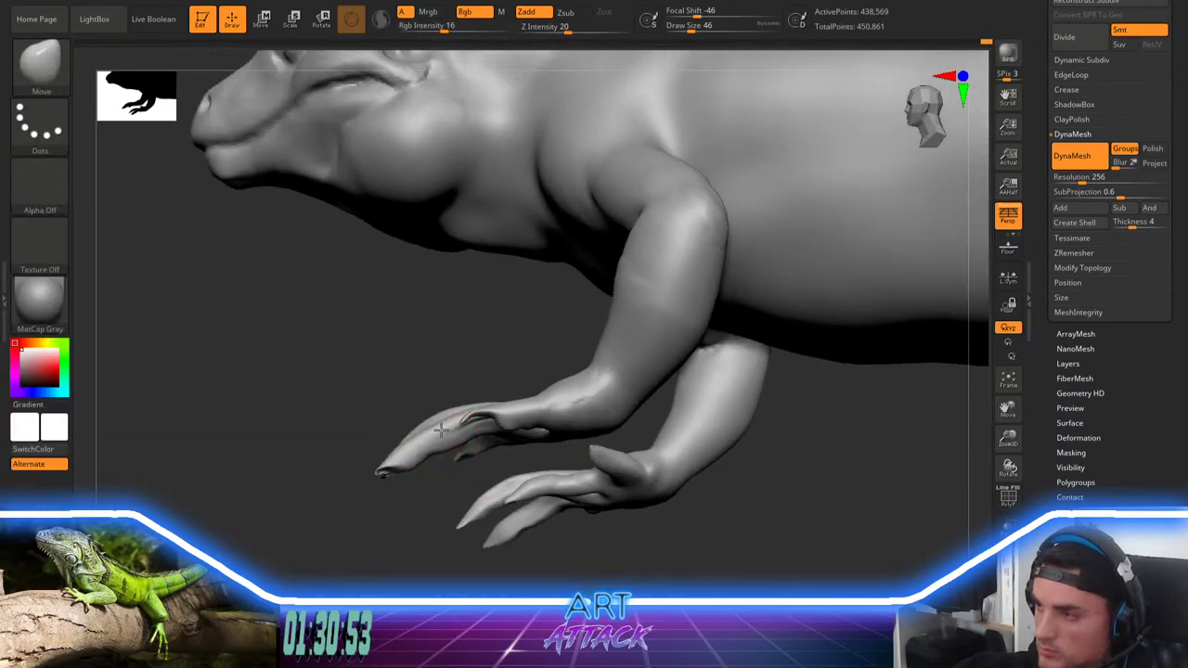
{"action": "left_click_drag", "start_coordinate": [446, 442], "coordinate": [447, 432]}
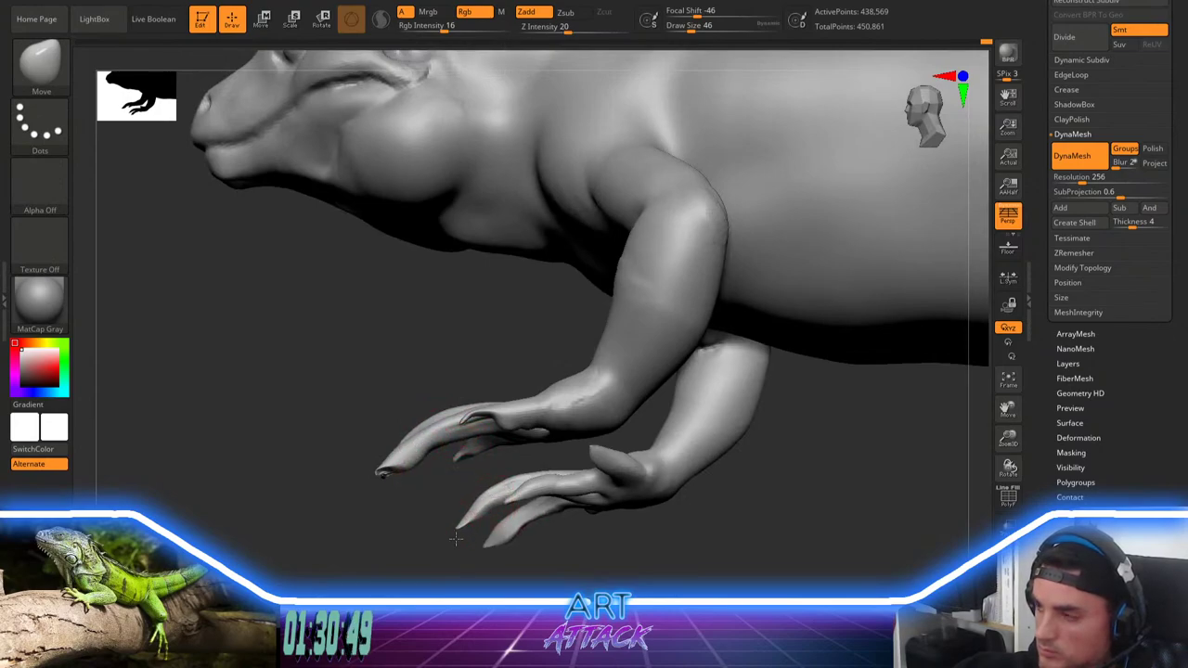
{"action": "right_click_drag", "start_coordinate": [502, 500], "coordinate": [558, 497]}
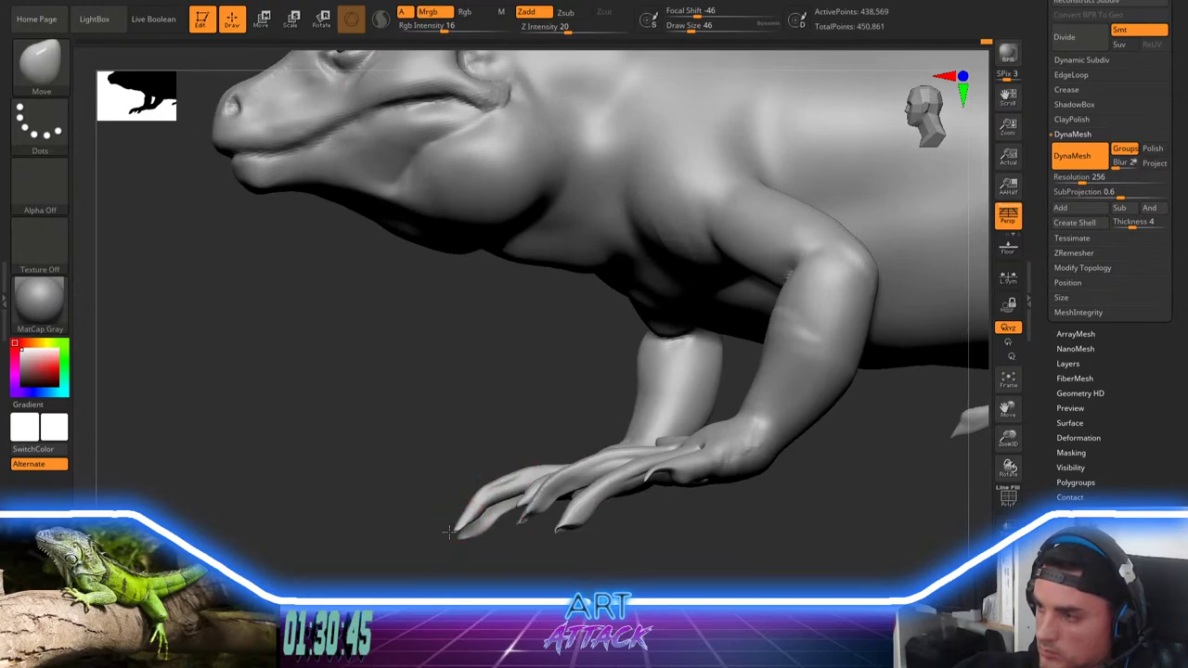
{"action": "left_click_drag", "start_coordinate": [454, 533], "coordinate": [401, 576]}
{"action": "mouse_move", "coordinate": [465, 523]}
{"action": "left_mouse_down"}
{"action": "mouse_move", "coordinate": [471, 508]}
{"action": "mouse_move", "coordinate": [513, 528]}
{"action": "mouse_move", "coordinate": [528, 380]}
{"action": "left_mouse_up"}
{"action": "left_click_drag", "start_coordinate": [515, 495], "coordinate": [534, 558]}
Step: Mask the front hand's outer finger at draw size 59 and invert the mask to leave only that finger editable
{"action": "key", "text": "]"}
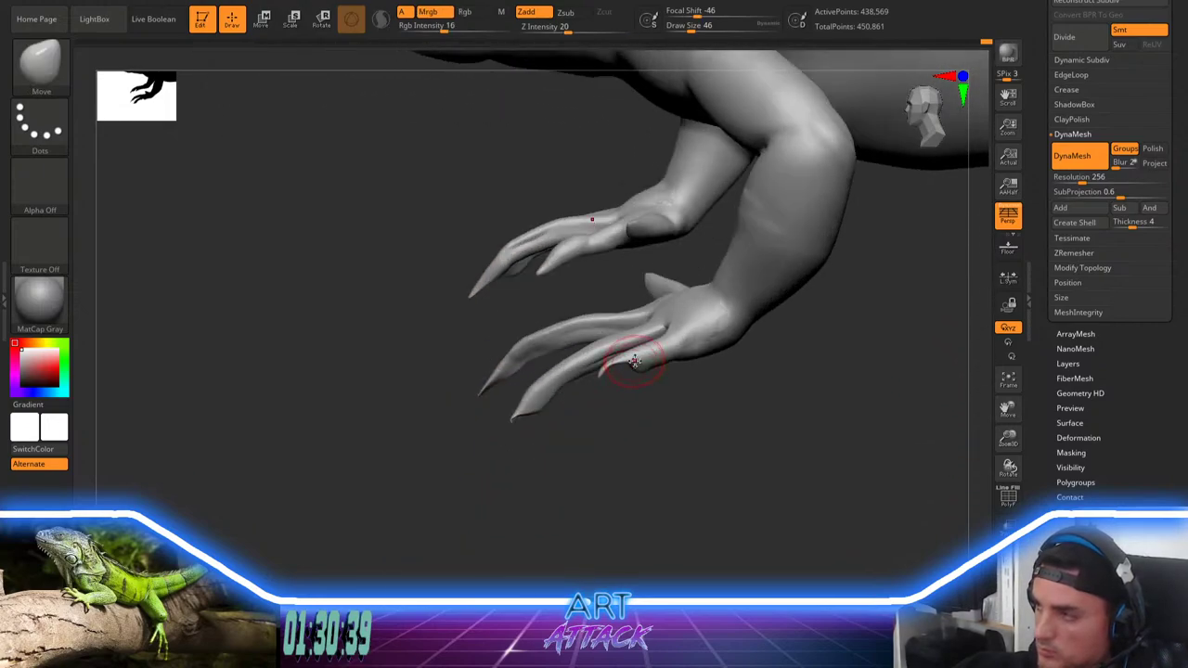
{"action": "left_click_drag", "start_coordinate": [637, 390], "coordinate": [658, 490]}
{"action": "mouse_move", "coordinate": [679, 391]}
{"action": "left_mouse_down", "text": "ctrl"}
{"action": "mouse_move", "coordinate": [630, 430]}
{"action": "mouse_move", "coordinate": [671, 462]}
{"action": "left_mouse_up", "text": "ctrl"}
{"action": "left_click", "coordinate": [650, 452], "text": "ctrl"}
{"action": "key", "text": "w"}
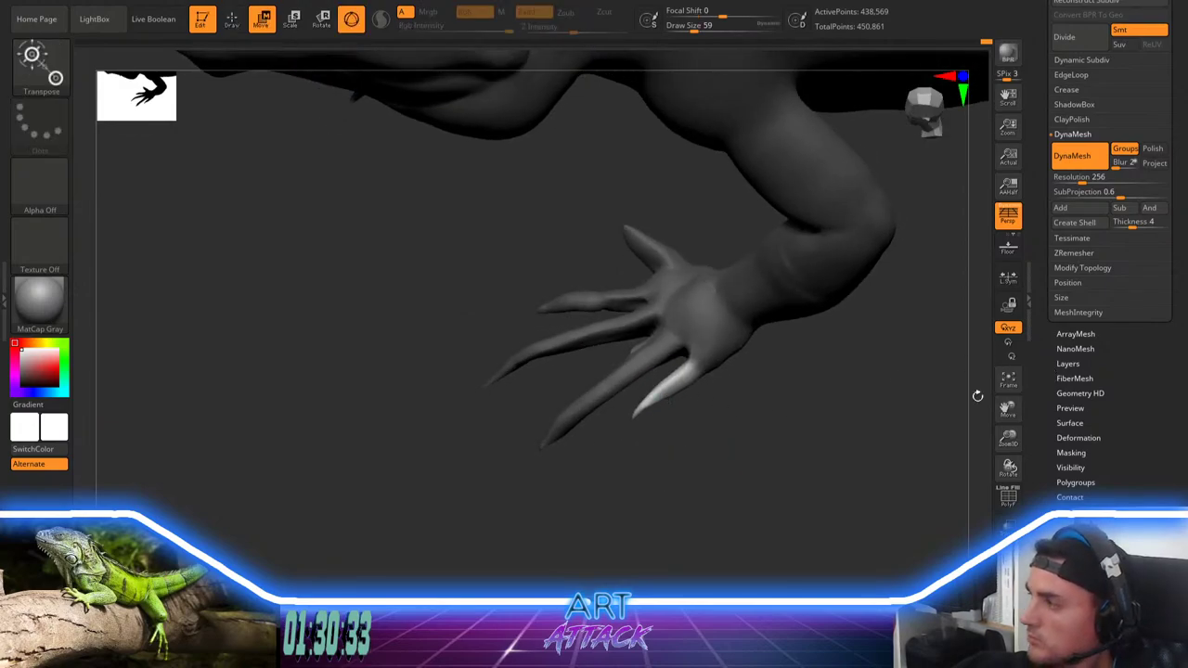
Step: Center the gizmo on the unmasked outer finger and adjust the finger's position
{"action": "left_click", "coordinate": [1009, 380]}
{"action": "left_click_drag", "start_coordinate": [645, 443], "coordinate": [828, 395], "text": "alt"}
{"action": "left_click_drag", "start_coordinate": [573, 480], "coordinate": [638, 510], "text": "alt"}
{"action": "left_click", "coordinate": [442, 226]}
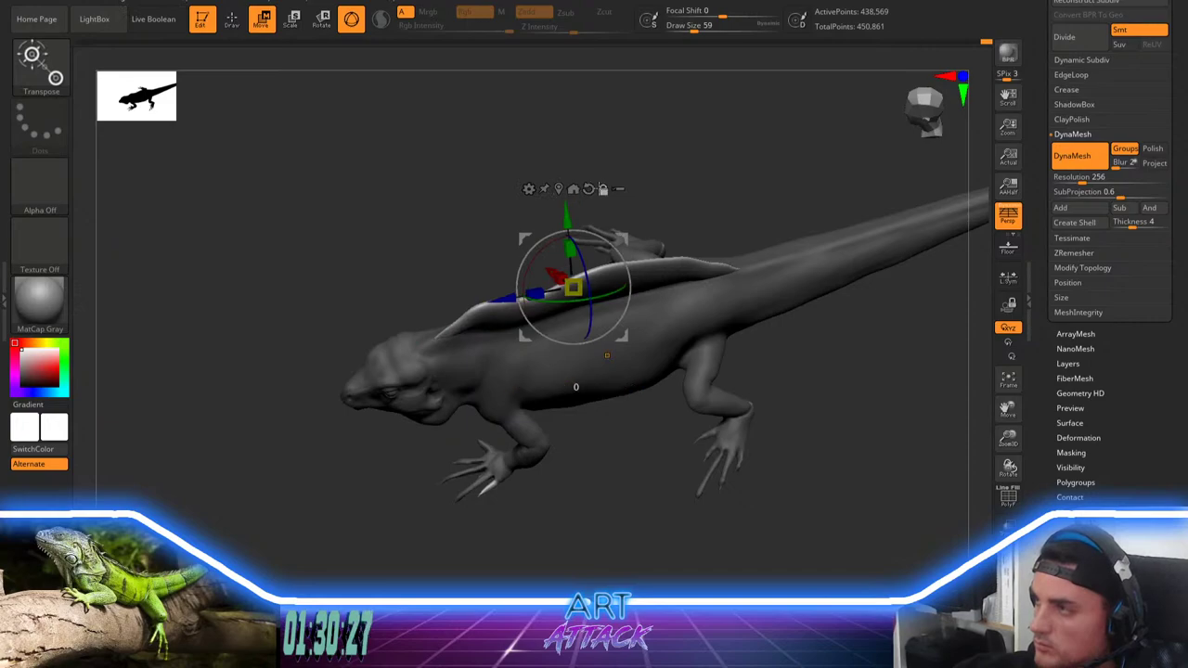
{"action": "left_click_drag", "start_coordinate": [655, 174], "coordinate": [676, 99], "text": "alt"}
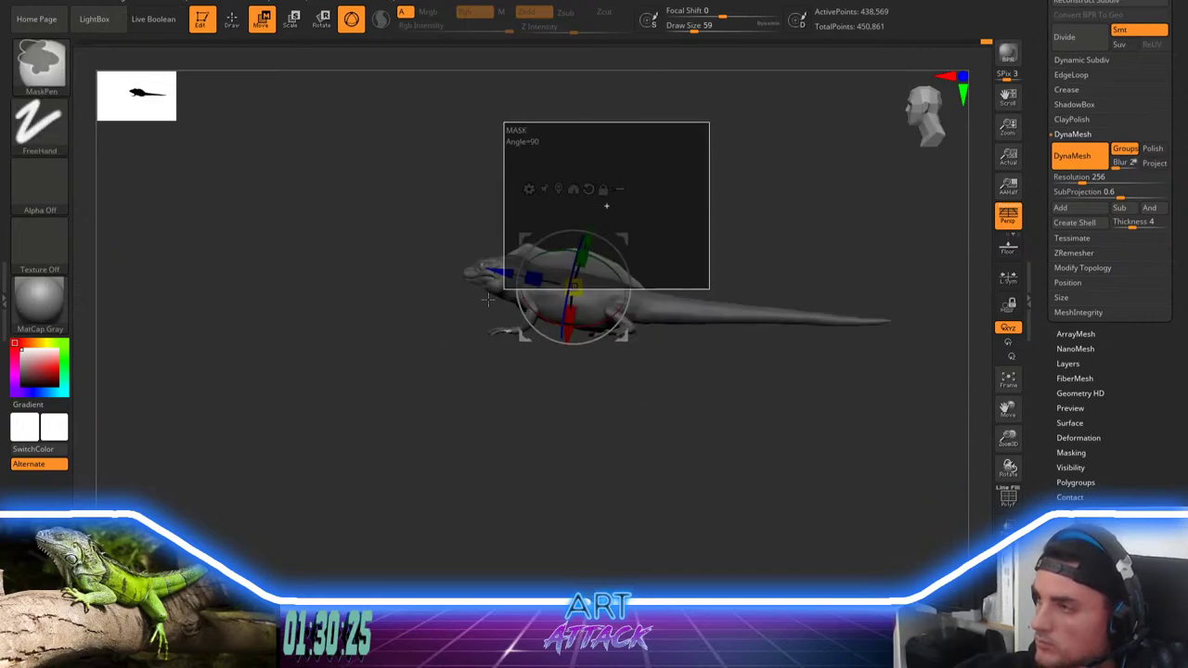
{"action": "left_click", "coordinate": [559, 189]}
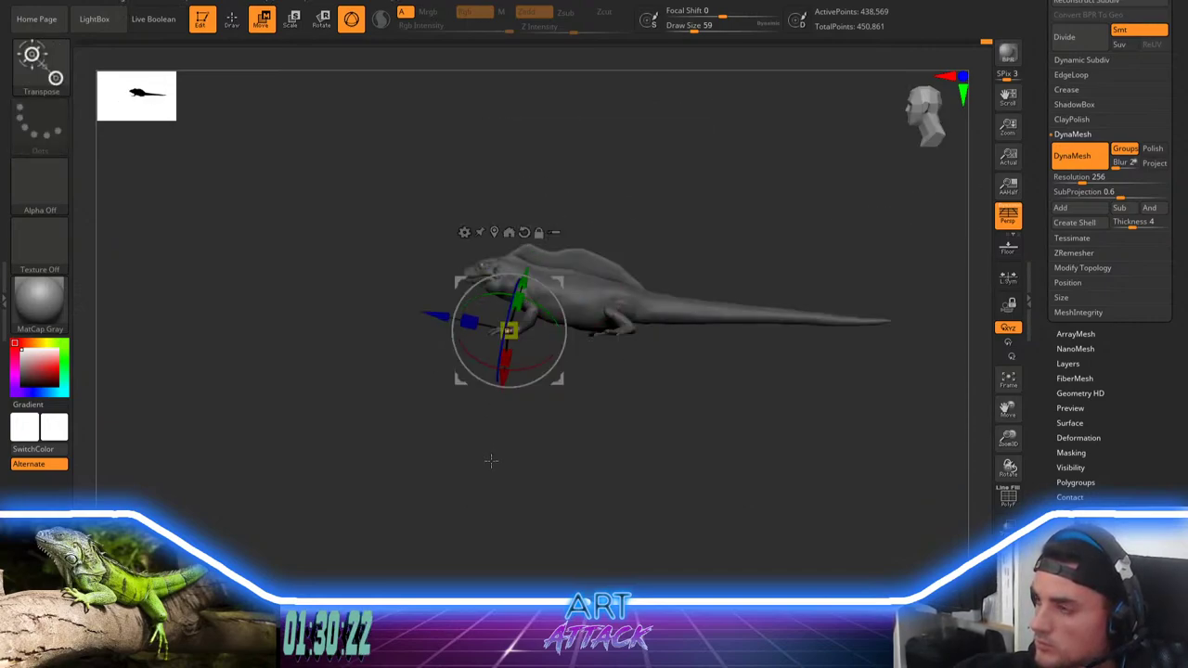
{"action": "key", "text": "q"}
{"action": "mouse_move", "coordinate": [490, 460]}
{"action": "left_mouse_down"}
{"action": "mouse_move", "coordinate": [594, 461]}
{"action": "mouse_move", "coordinate": [514, 514]}
{"action": "mouse_move", "coordinate": [539, 483]}
{"action": "mouse_move", "coordinate": [528, 511]}
{"action": "left_mouse_up"}
{"action": "key", "text": "w"}
{"action": "left_click_drag", "start_coordinate": [567, 248], "coordinate": [541, 259]}
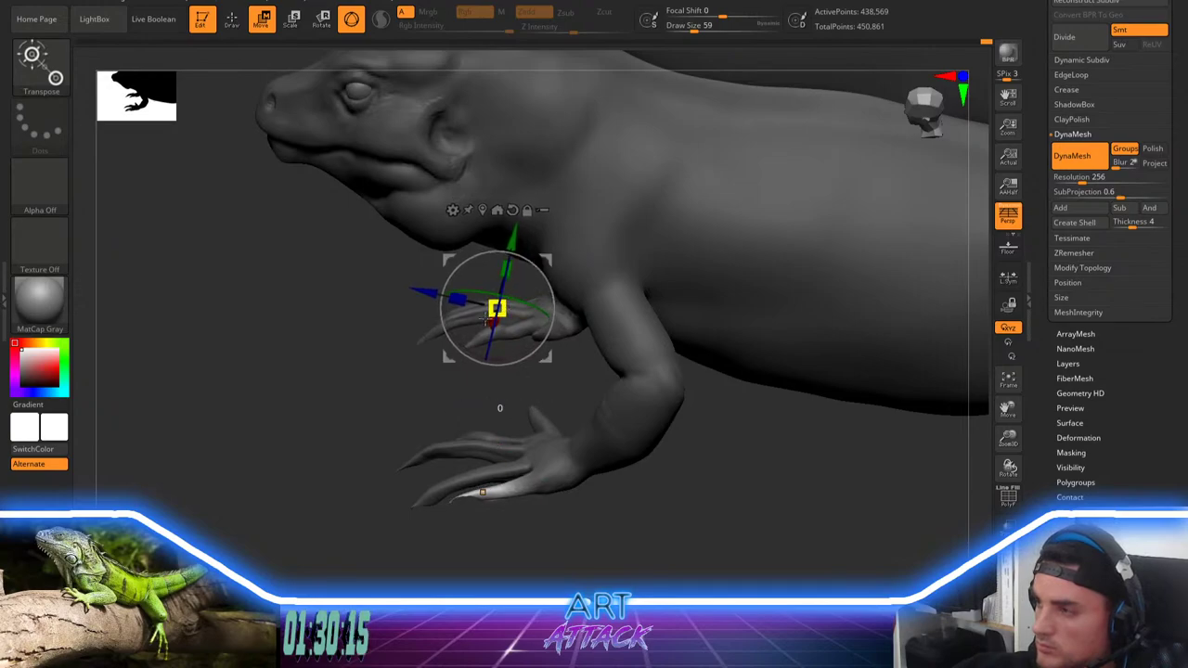
{"action": "key", "text": "q"}
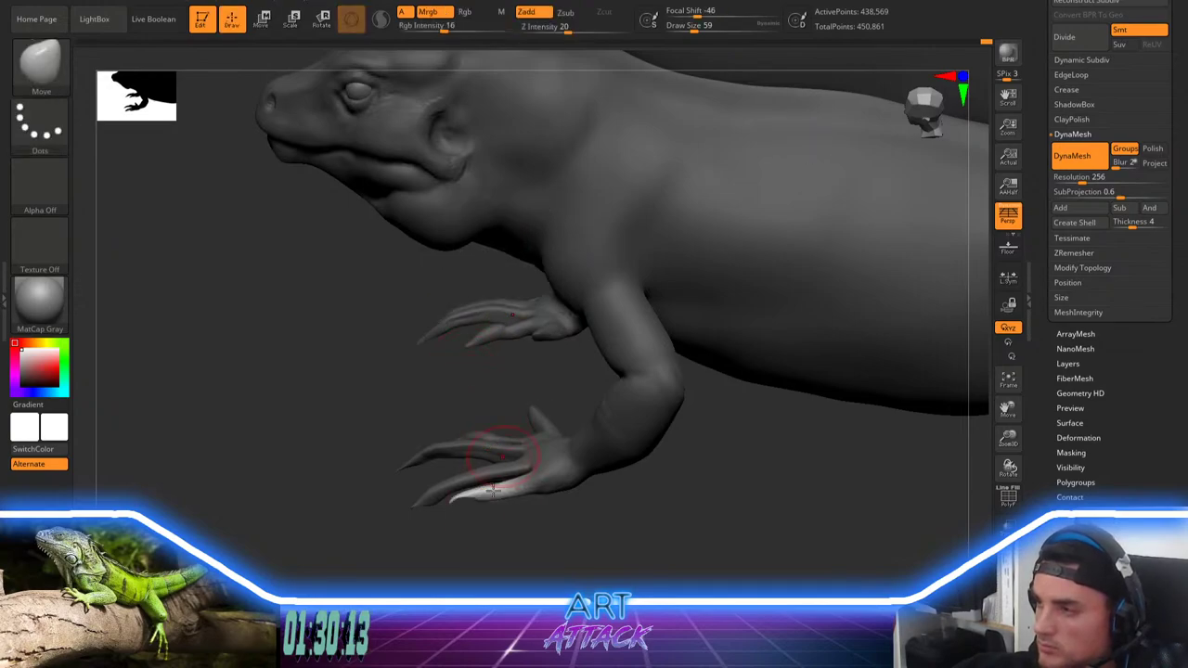
Step: Reshape the outer finger with the Move brush, smooth it behind the claw, and clear the mask
{"action": "left_click_drag", "start_coordinate": [487, 512], "coordinate": [444, 394]}
{"action": "left_click_drag", "start_coordinate": [443, 444], "coordinate": [439, 498], "text": "alt"}
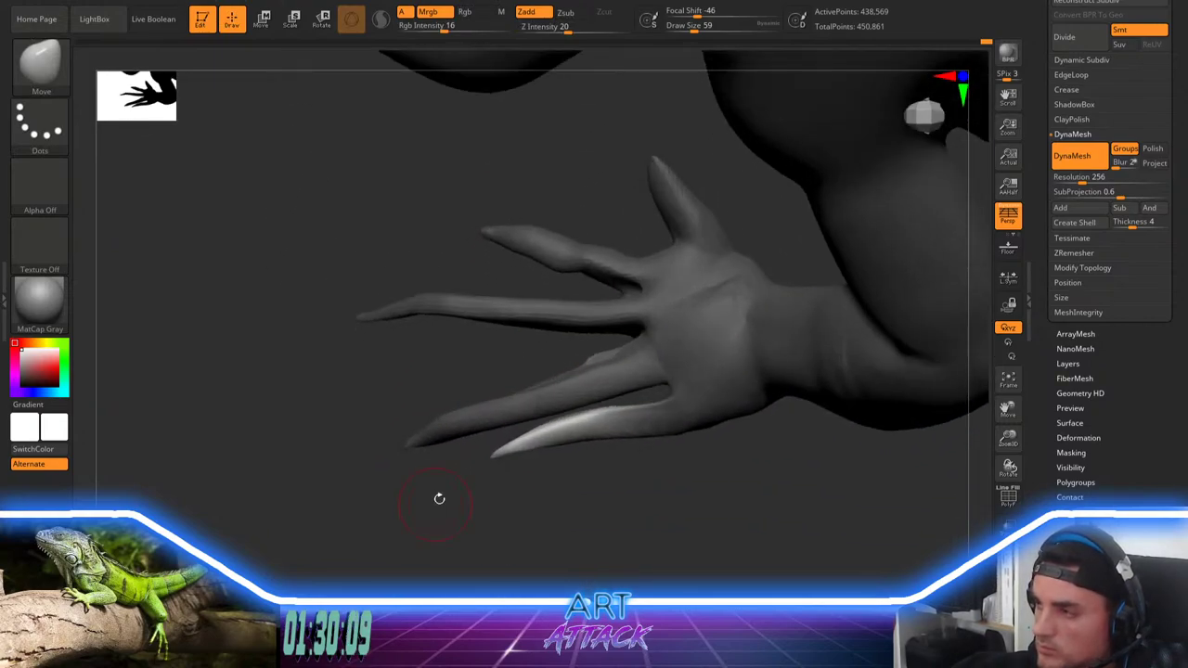
{"action": "left_click_drag", "start_coordinate": [435, 448], "coordinate": [573, 359]}
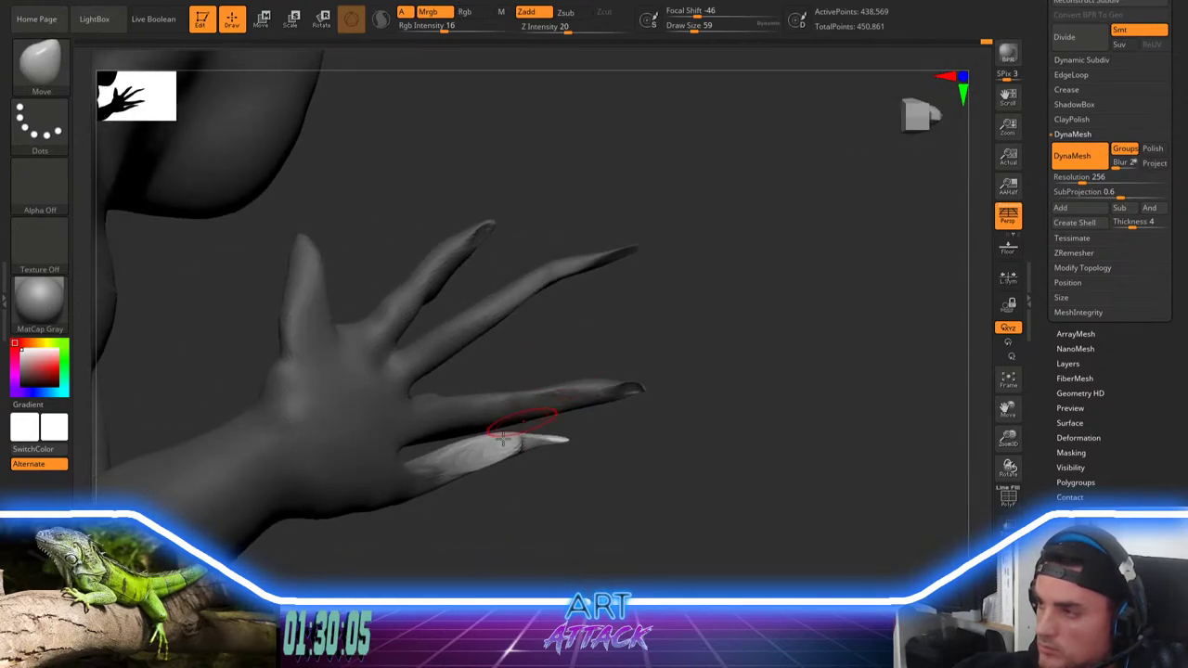
{"action": "left_click_drag", "start_coordinate": [486, 439], "coordinate": [480, 440], "text": "shift"}
{"action": "left_click_drag", "start_coordinate": [617, 455], "coordinate": [640, 436], "text": "ctrl"}
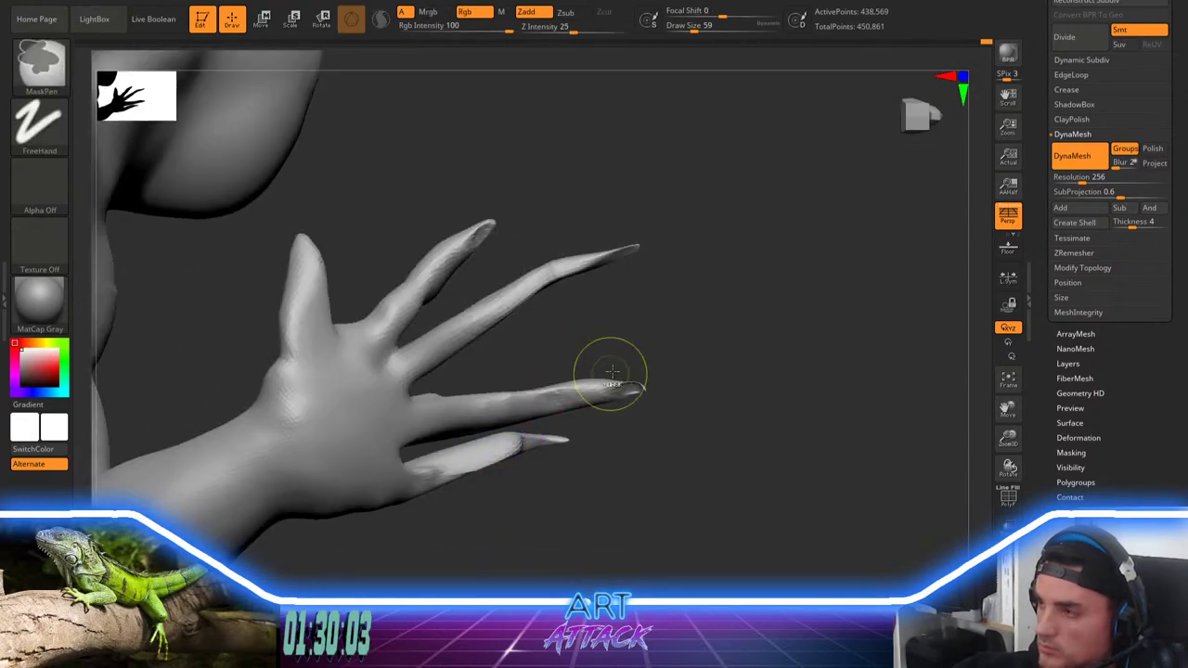
Step: Mask the long finger beside the outer one from claw to base and invert the mask
{"action": "mouse_move", "coordinate": [655, 314]}
{"action": "left_mouse_down", "text": "ctrl"}
{"action": "mouse_move", "coordinate": [570, 405]}
{"action": "mouse_move", "coordinate": [534, 423]}
{"action": "mouse_move", "coordinate": [533, 391]}
{"action": "left_mouse_up", "text": "ctrl"}
{"action": "mouse_move", "coordinate": [567, 350]}
{"action": "left_mouse_down"}
{"action": "mouse_move", "coordinate": [584, 344]}
{"action": "mouse_move", "coordinate": [637, 481]}
{"action": "left_mouse_up"}
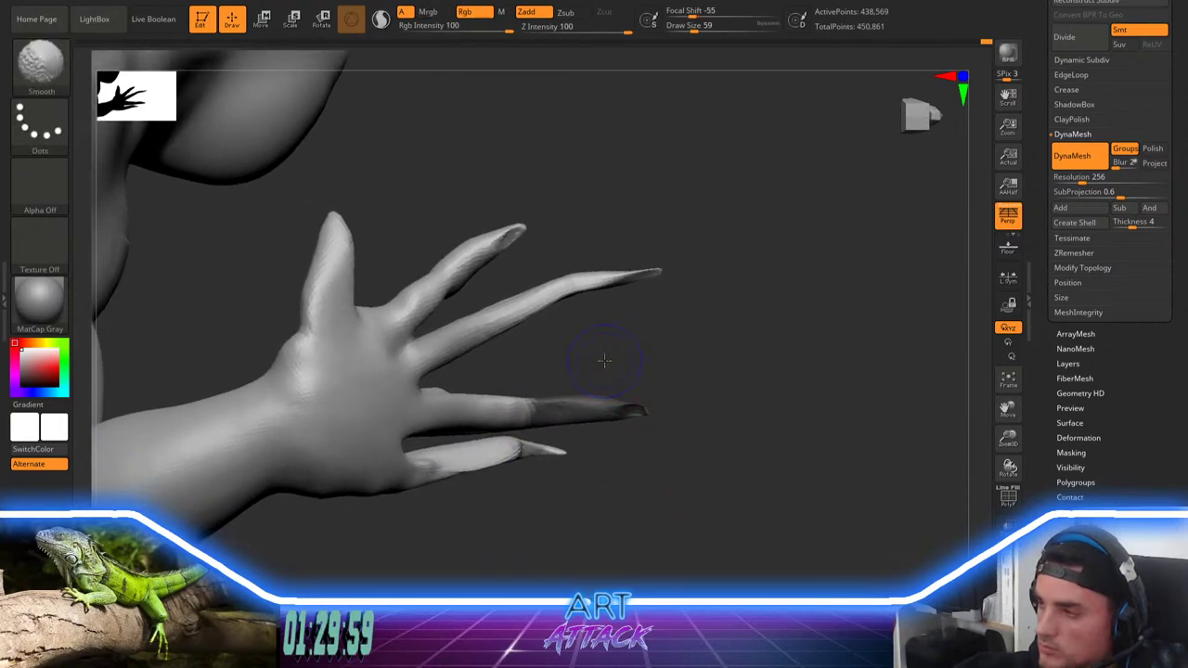
{"action": "left_click_drag", "start_coordinate": [605, 360], "coordinate": [780, 546], "text": "shift"}
{"action": "left_click_drag", "start_coordinate": [603, 361], "coordinate": [424, 440], "text": "ctrl"}
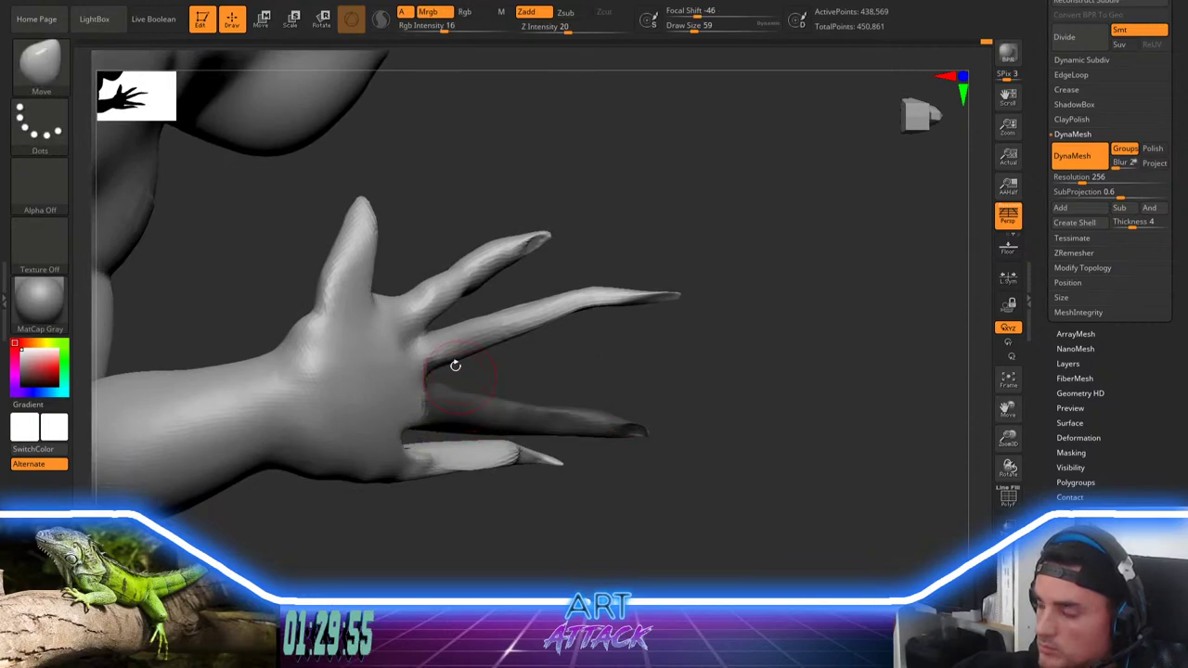
{"action": "left_click_drag", "start_coordinate": [477, 363], "coordinate": [371, 348], "text": "ctrl+alt"}
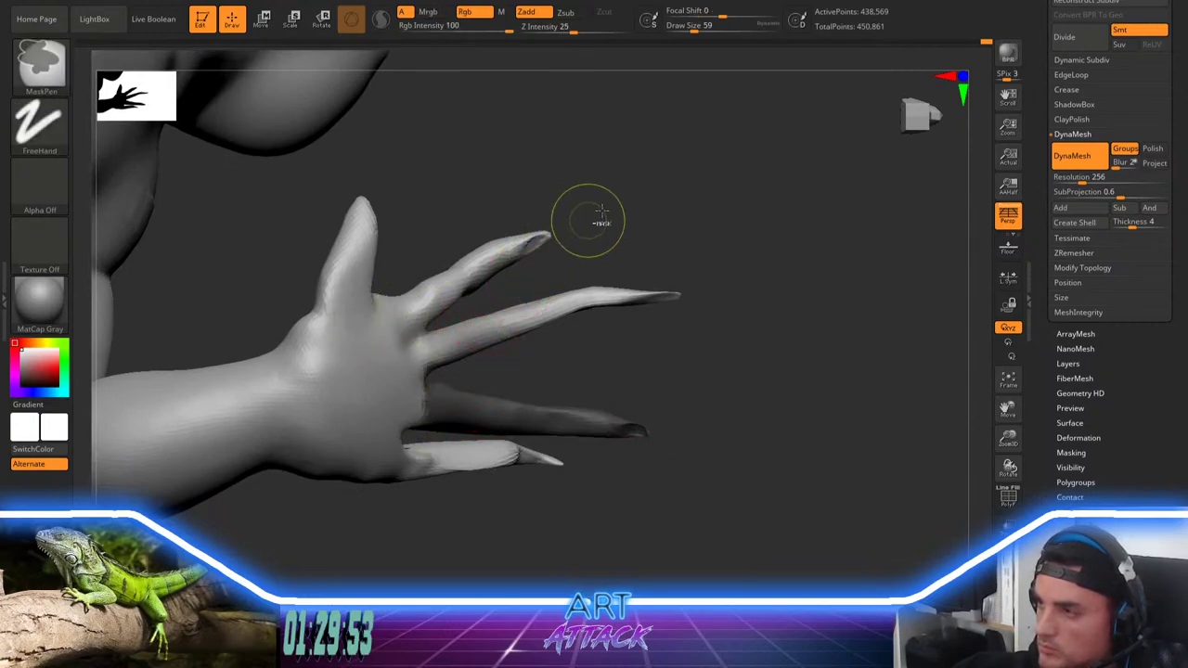
{"action": "left_click_drag", "start_coordinate": [622, 202], "coordinate": [351, 386], "text": "ctrl+alt"}
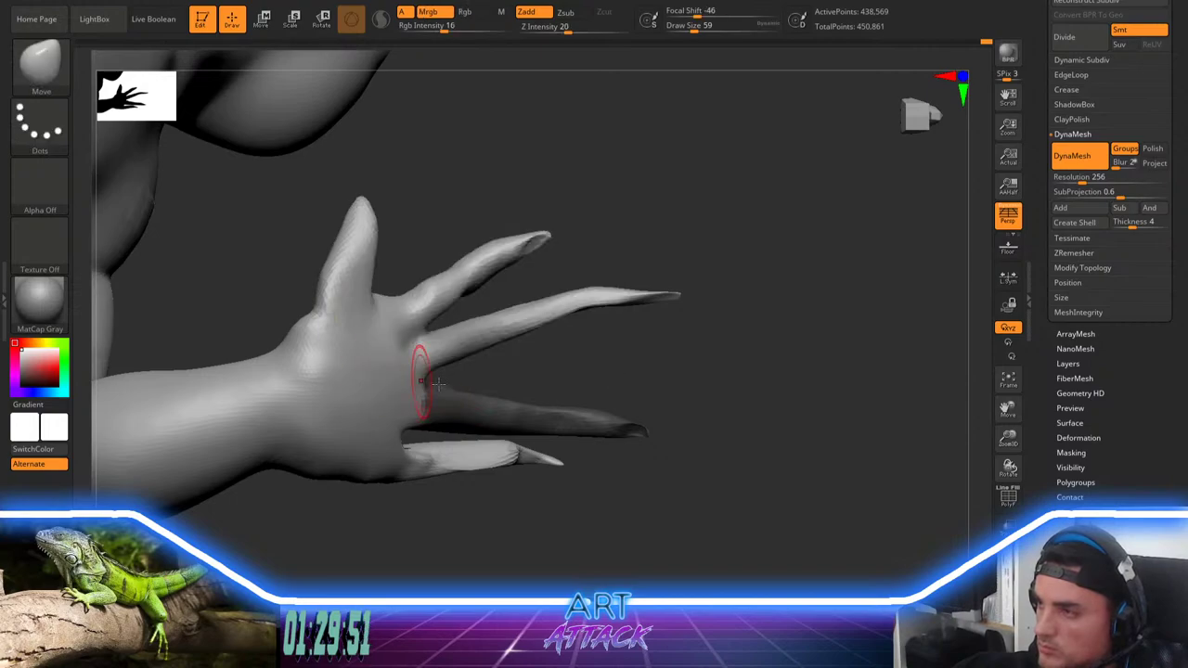
{"action": "left_click", "coordinate": [490, 422], "text": "ctrl"}
{"action": "left_click", "coordinate": [560, 387], "text": "ctrl"}
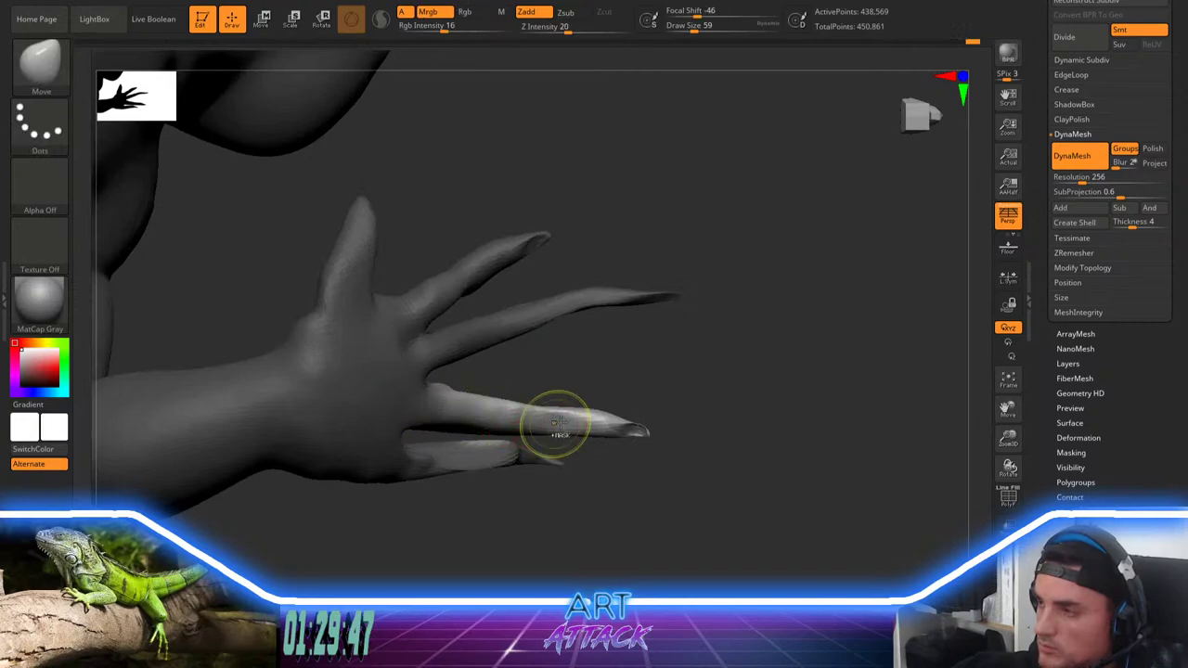
Step: Refine the mask around the base of the long finger, using draw size 39
{"action": "mouse_move", "coordinate": [713, 358]}
{"action": "left_mouse_down"}
{"action": "mouse_move", "coordinate": [665, 541]}
{"action": "mouse_move", "coordinate": [648, 394]}
{"action": "left_mouse_up"}
{"action": "left_click_drag", "start_coordinate": [565, 385], "coordinate": [572, 393]}
{"action": "left_click_drag", "start_coordinate": [454, 377], "coordinate": [456, 393], "text": "ctrl+alt"}
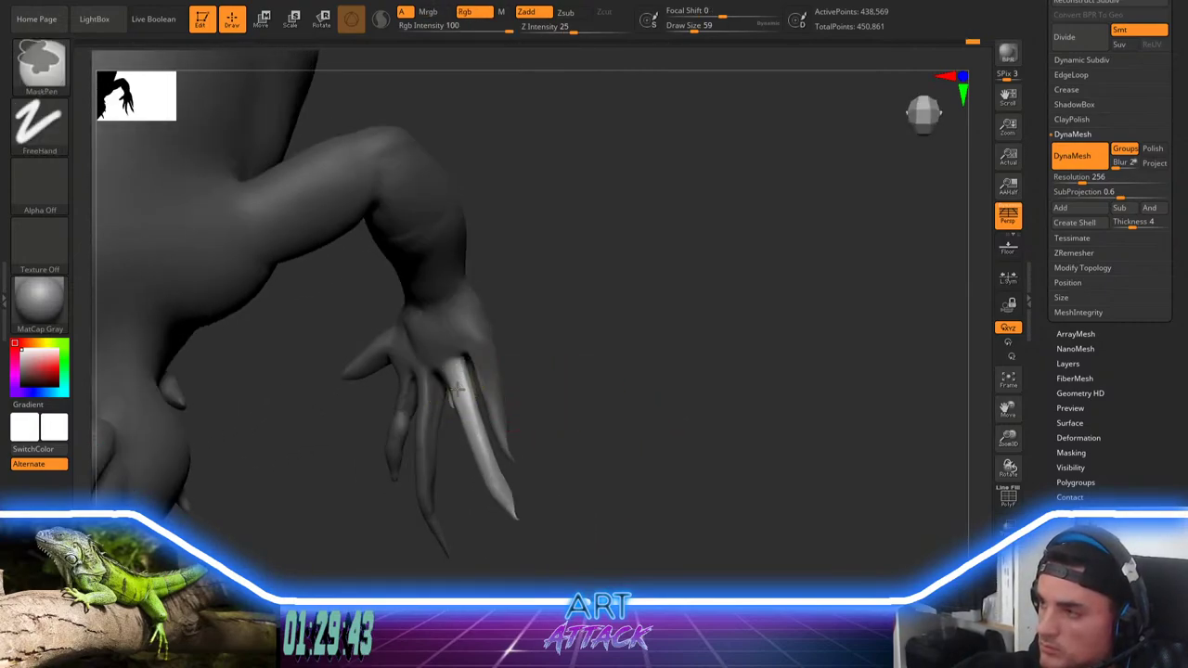
{"action": "key", "text": "space"}
{"action": "mouse_move", "coordinate": [566, 327]}
{"action": "left_mouse_down"}
{"action": "mouse_move", "coordinate": [585, 321]}
{"action": "mouse_move", "coordinate": [472, 397]}
{"action": "left_mouse_up"}
{"action": "left_click_drag", "start_coordinate": [562, 337], "coordinate": [622, 417]}
Step: Center the gizmo on the unmasked long finger and rotate and reposition the finger on the front hand
{"action": "key", "text": "e"}
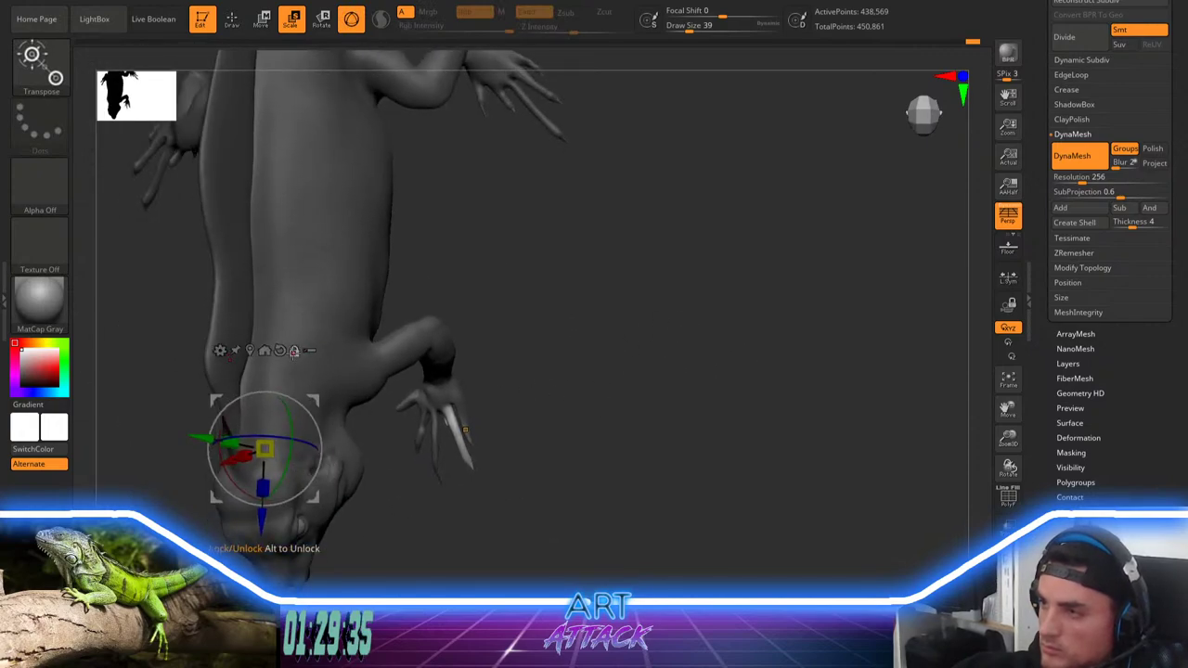
{"action": "left_click", "coordinate": [283, 350], "text": "alt"}
{"action": "left_click", "coordinate": [266, 352]}
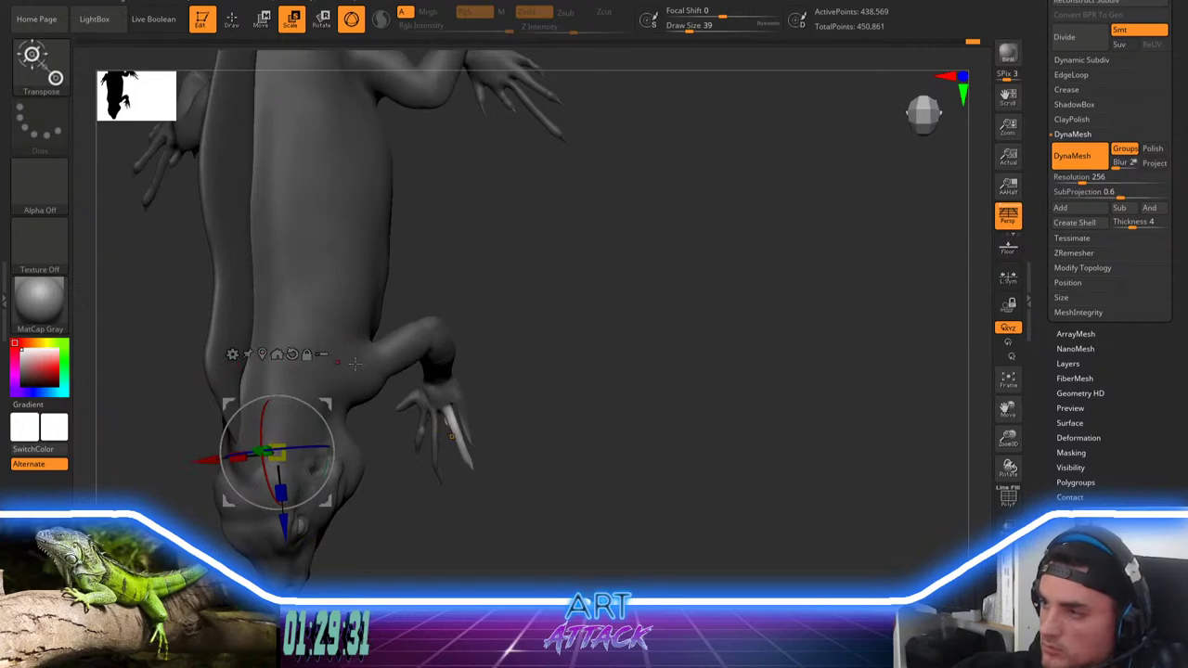
{"action": "left_click_drag", "start_coordinate": [496, 366], "coordinate": [655, 348]}
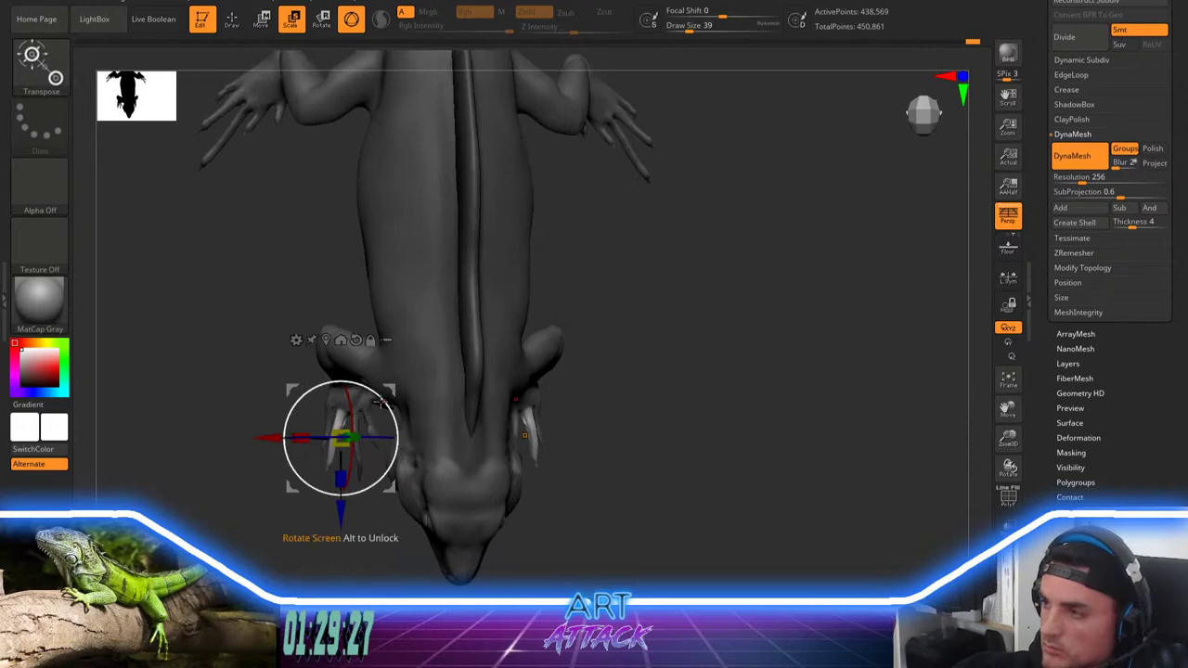
{"action": "left_click_drag", "start_coordinate": [381, 401], "coordinate": [392, 399]}
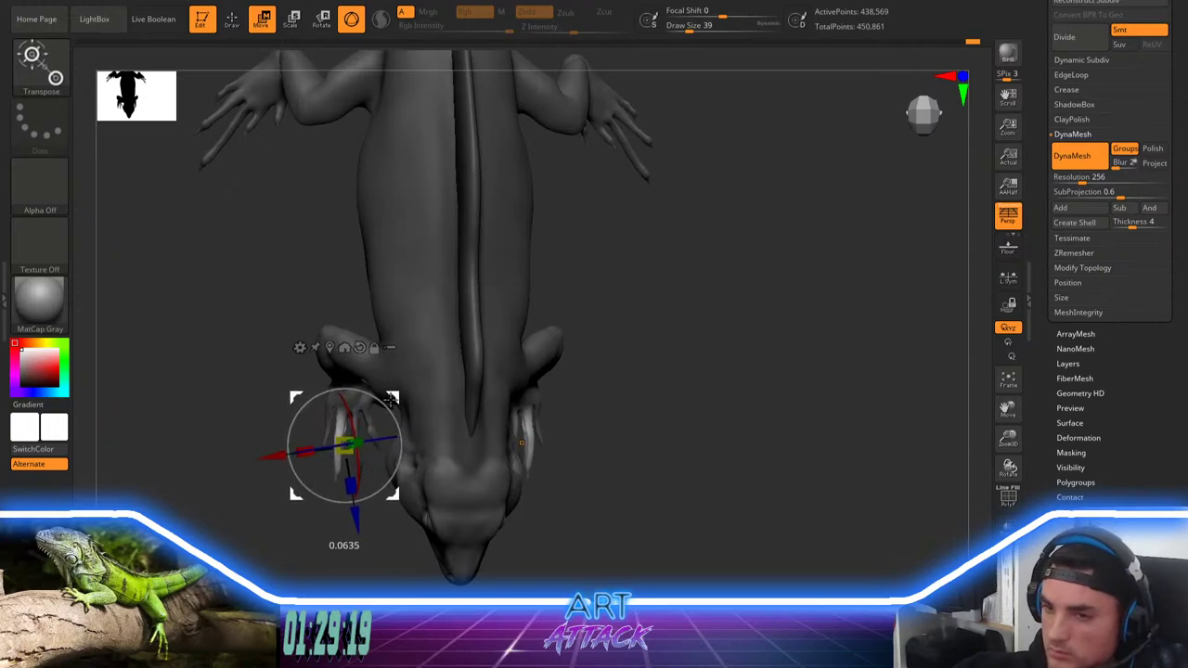
{"action": "left_click_drag", "start_coordinate": [639, 361], "coordinate": [603, 279]}
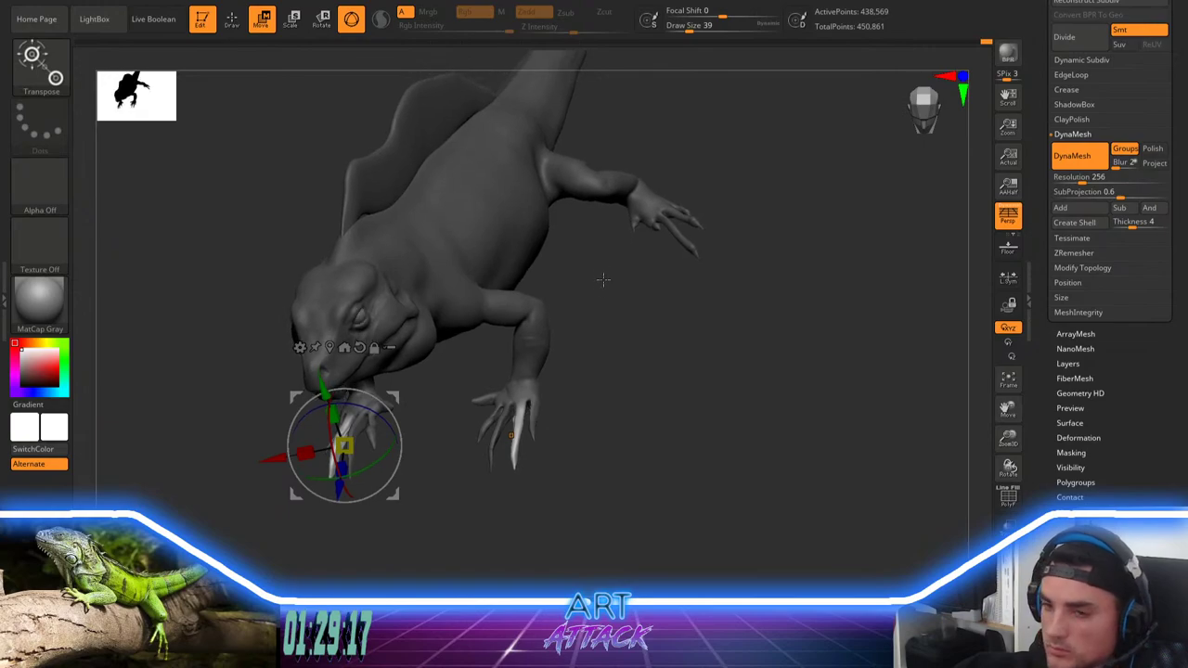
{"action": "key", "text": "q"}
{"action": "mouse_move", "coordinate": [626, 384]}
{"action": "left_mouse_down", "text": "alt"}
{"action": "mouse_move", "coordinate": [583, 378]}
{"action": "mouse_move", "coordinate": [543, 407]}
{"action": "left_mouse_up", "text": "alt"}
{"action": "key", "text": "e"}
{"action": "left_click_drag", "start_coordinate": [350, 462], "coordinate": [348, 463]}
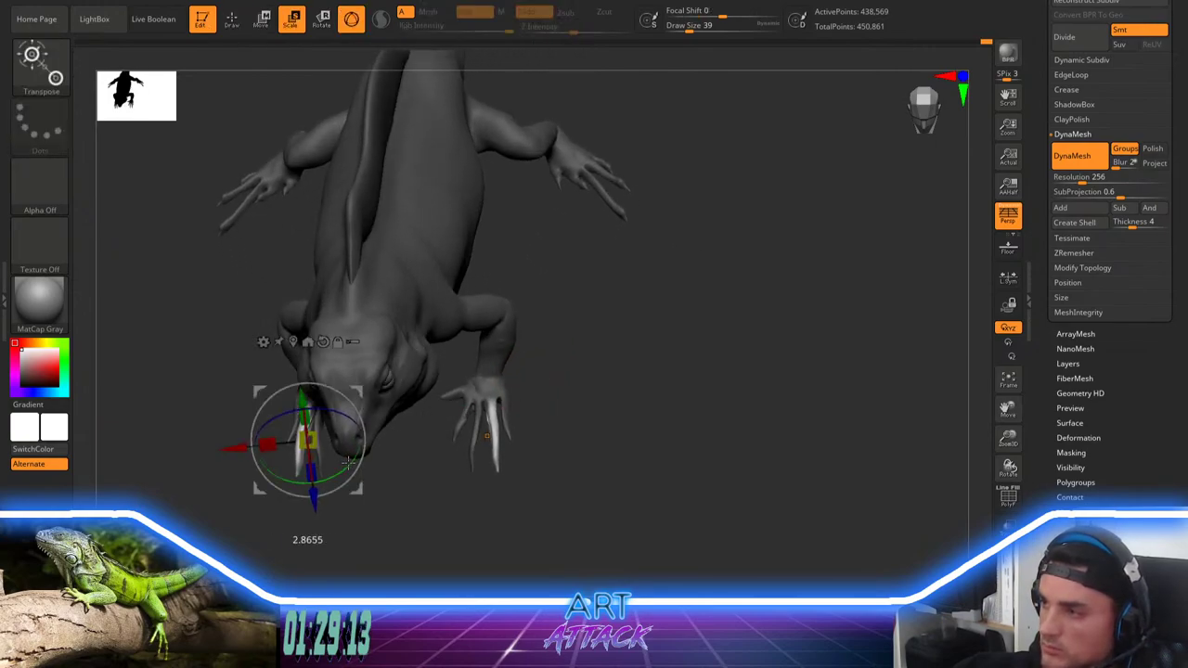
Step: Adjust and smooth the base of the long finger at draw size 62, and clear the mask
{"action": "key", "text": "q"}
{"action": "mouse_move", "coordinate": [549, 432]}
{"action": "left_mouse_down"}
{"action": "mouse_move", "coordinate": [584, 424]}
{"action": "mouse_move", "coordinate": [577, 457]}
{"action": "left_mouse_up"}
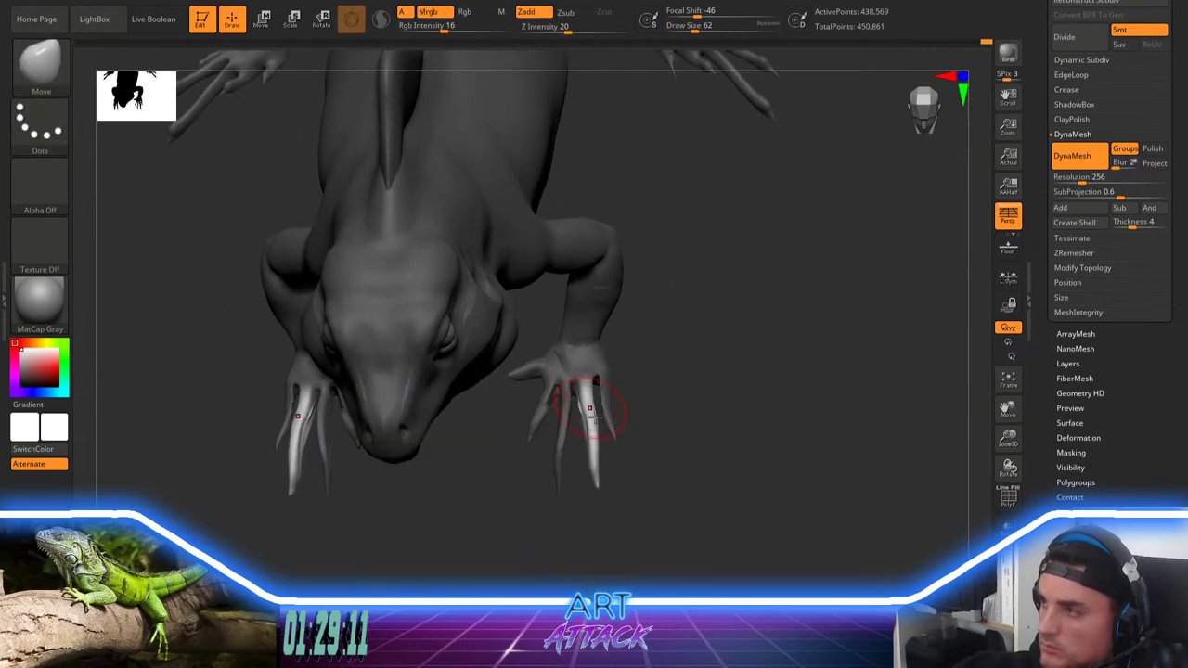
{"action": "key", "text": "shift"}
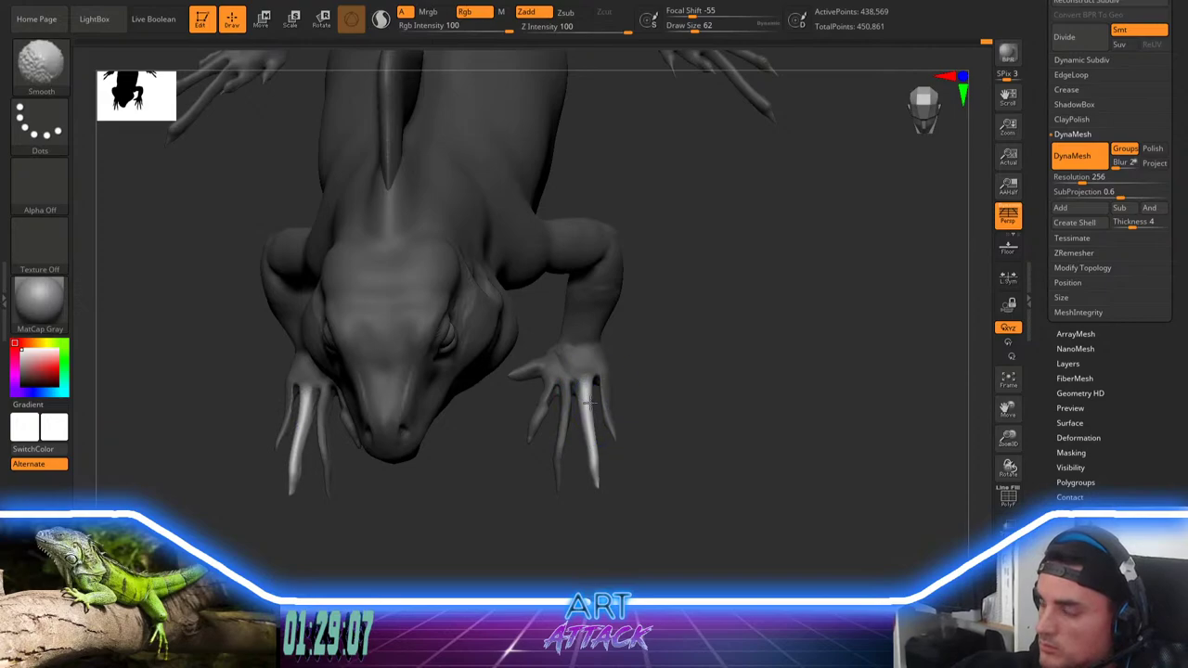
{"action": "left_click_drag", "start_coordinate": [666, 369], "coordinate": [670, 414], "text": "alt"}
{"action": "mouse_move", "coordinate": [671, 379]}
{"action": "left_mouse_down", "text": "ctrl"}
{"action": "mouse_move", "coordinate": [676, 358]}
{"action": "mouse_move", "coordinate": [658, 358]}
{"action": "left_mouse_up", "text": "ctrl"}
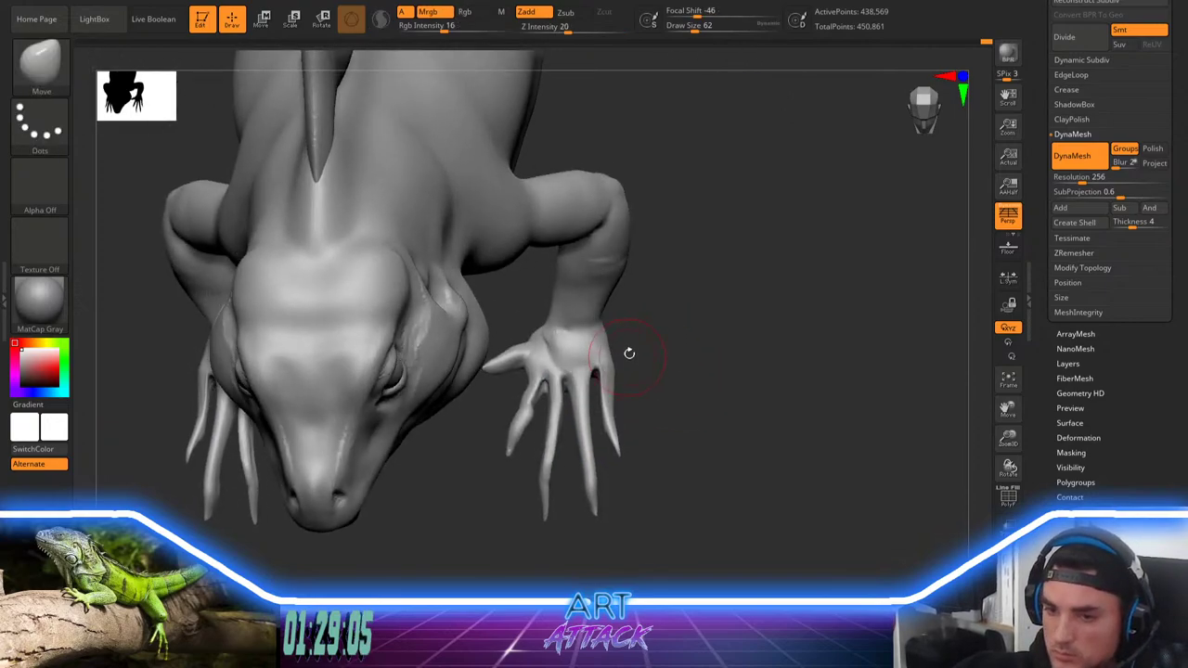
Step: Adjust the outer finger's base on the front hand at draw size 46 and smooth across the knuckles
{"action": "key", "text": "space"}
{"action": "mouse_move", "coordinate": [570, 371]}
{"action": "left_mouse_down"}
{"action": "mouse_move", "coordinate": [558, 375]}
{"action": "mouse_move", "coordinate": [613, 366]}
{"action": "mouse_move", "coordinate": [594, 374]}
{"action": "mouse_move", "coordinate": [600, 390]}
{"action": "left_mouse_up"}
{"action": "key", "text": "space"}
{"action": "key", "text": "space"}
{"action": "key", "text": "space"}
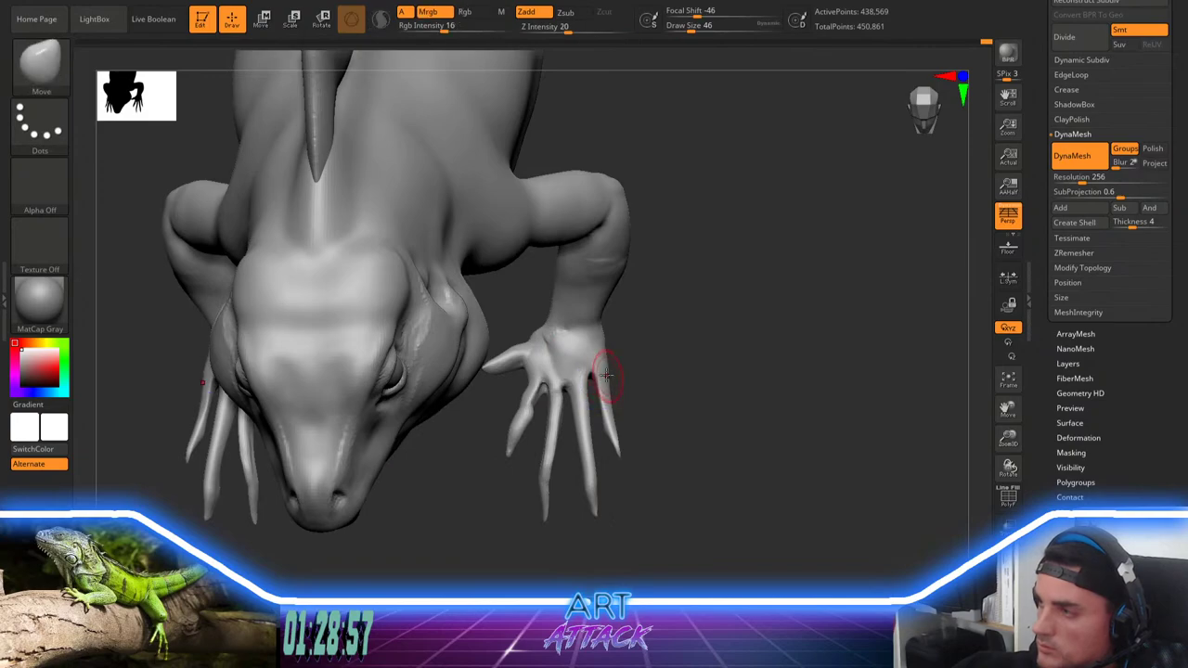
{"action": "left_click_drag", "start_coordinate": [589, 374], "coordinate": [515, 353], "text": "shift"}
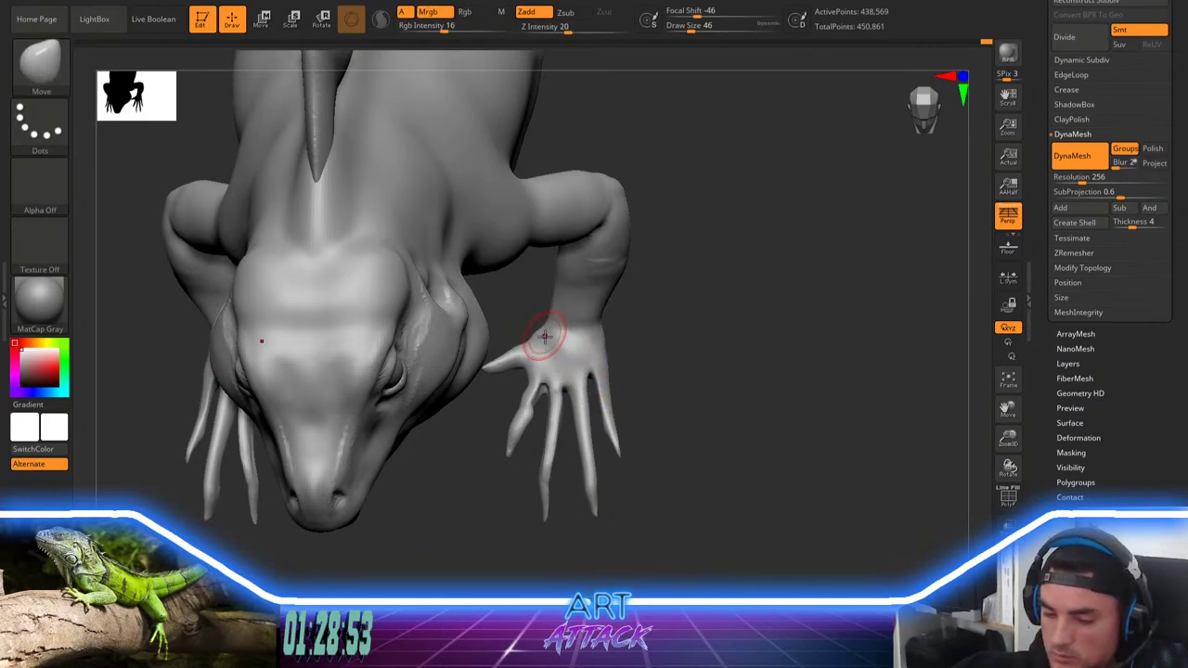
Step: Build up the back of the front hand near the inner finger with the ClayBuildup brush and smooth it
{"action": "key", "text": "b"}
{"action": "key", "text": "c"}
{"action": "key", "text": "b"}
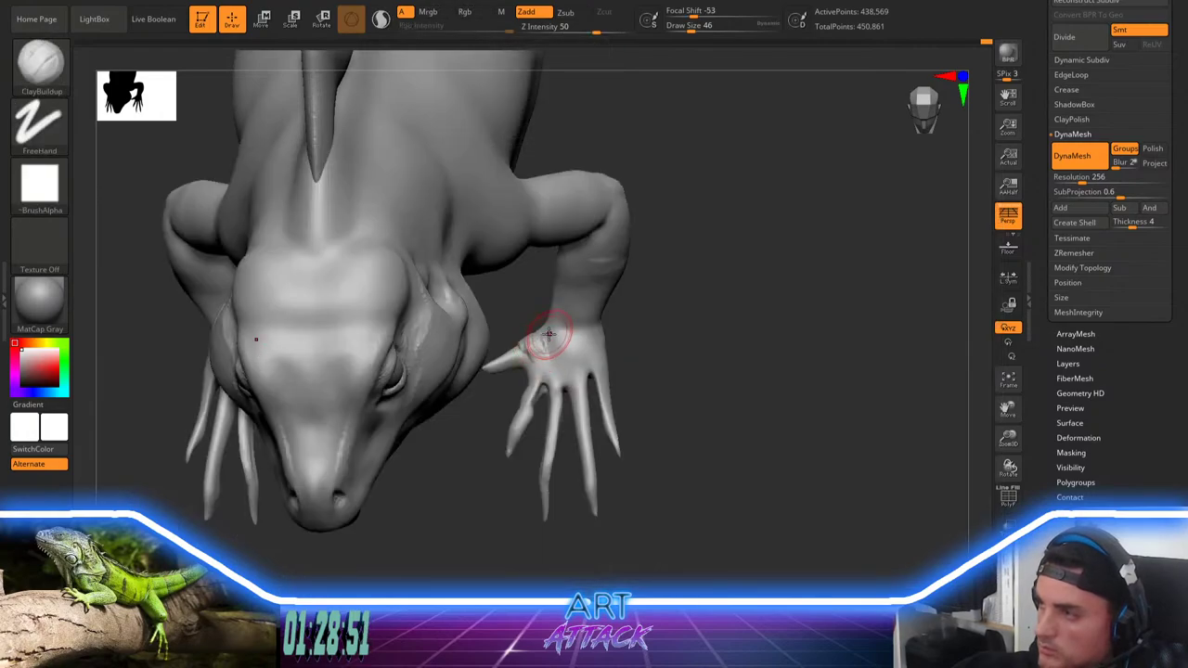
{"action": "mouse_move", "coordinate": [540, 338]}
{"action": "left_mouse_down", "text": "shift"}
{"action": "mouse_move", "coordinate": [529, 347]}
{"action": "mouse_move", "coordinate": [536, 377]}
{"action": "left_mouse_up", "text": "shift"}
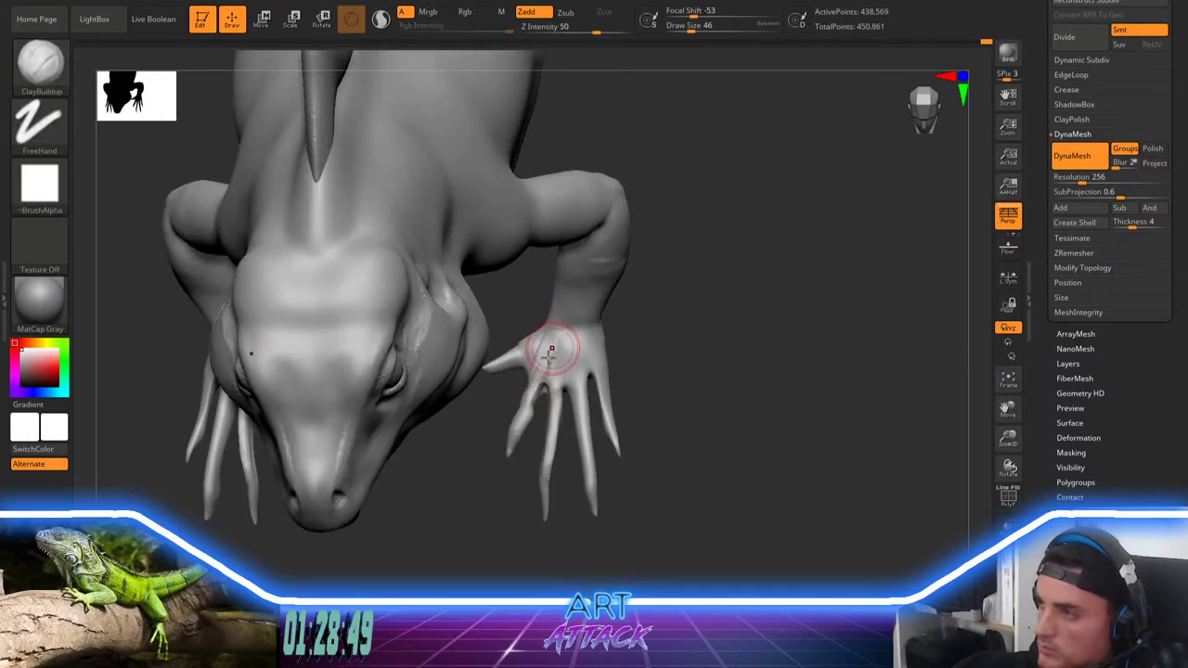
Step: Refine the knuckles above the long fingers with ClayBuildup at draw size 31, and smooth between the finger bases
{"action": "key", "text": "space"}
{"action": "left_click", "coordinate": [555, 361]}
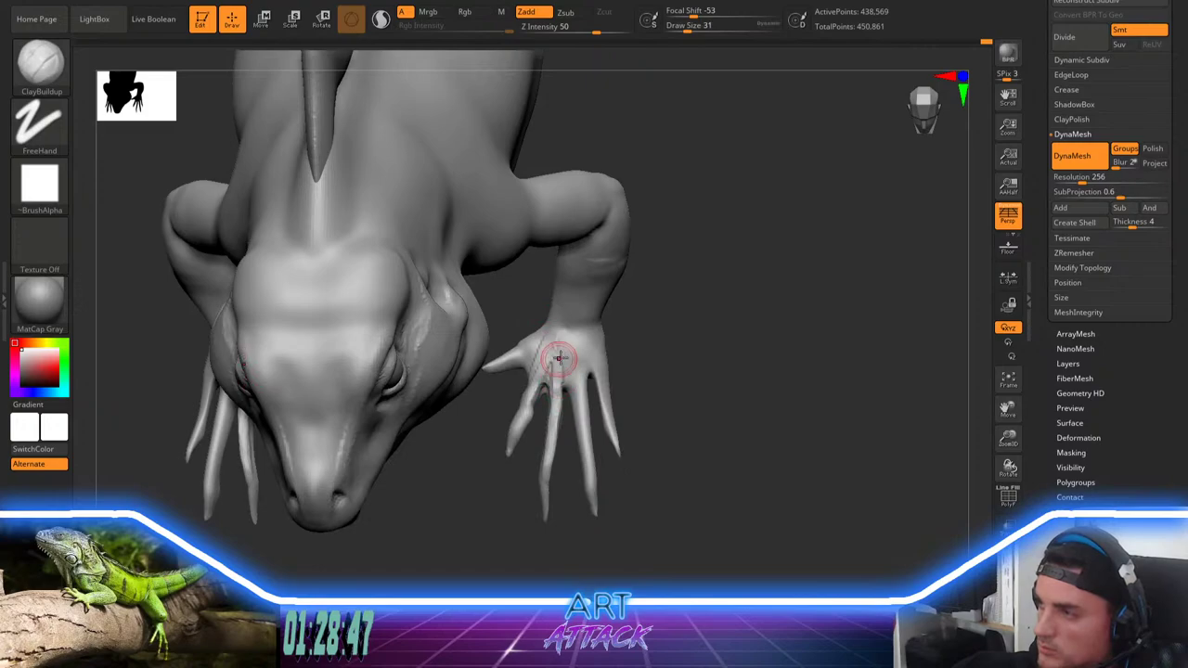
{"action": "key", "text": "bracketright"}
{"action": "key", "text": "bracketright"}
{"action": "key", "text": "bracketright"}
{"action": "key", "text": "bracketright"}
{"action": "key", "text": "bracketright"}
{"action": "mouse_move", "coordinate": [562, 381]}
{"action": "left_mouse_down", "text": "shift"}
{"action": "mouse_move", "coordinate": [572, 345]}
{"action": "mouse_move", "coordinate": [585, 376]}
{"action": "left_mouse_up", "text": "shift"}
Step: Set the Inflat brush to focal shift 18 and draw size 112, try a stroke on the belly, and undo it
{"action": "mouse_move", "coordinate": [666, 333]}
{"action": "left_mouse_down"}
{"action": "mouse_move", "coordinate": [637, 284]}
{"action": "mouse_move", "coordinate": [678, 329]}
{"action": "mouse_move", "coordinate": [817, 329]}
{"action": "mouse_move", "coordinate": [799, 390]}
{"action": "mouse_move", "coordinate": [796, 360]}
{"action": "left_mouse_up"}
{"action": "key", "text": "space"}
{"action": "left_click", "coordinate": [789, 393]}
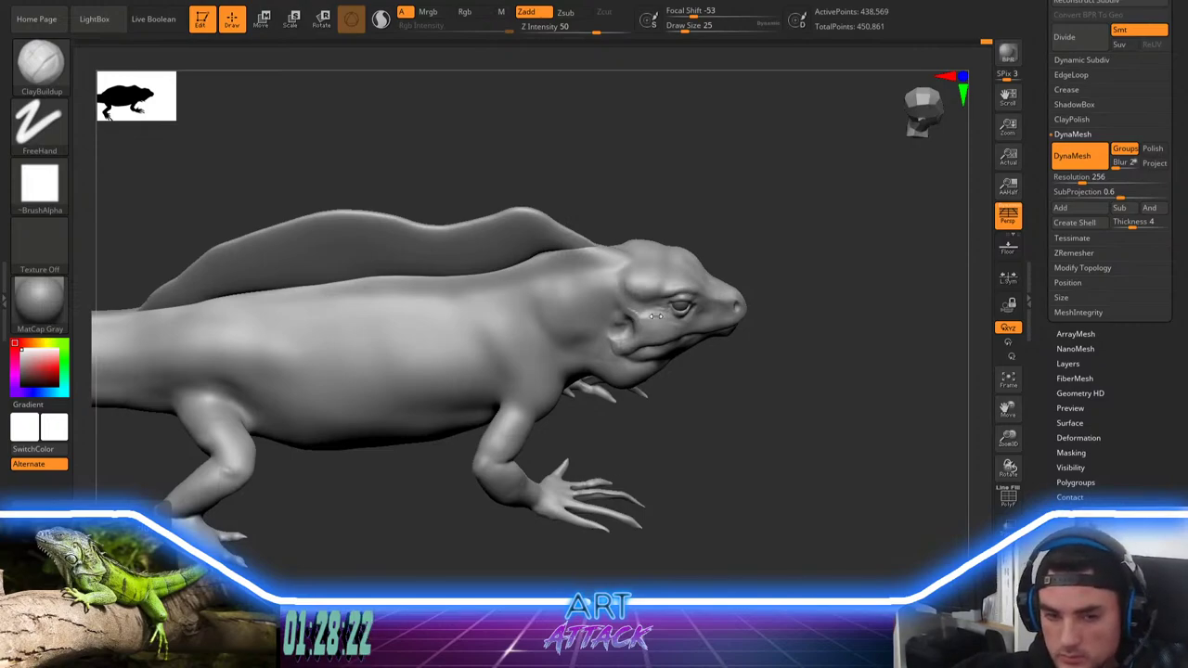
{"action": "left_click_drag", "start_coordinate": [726, 348], "coordinate": [773, 354]}
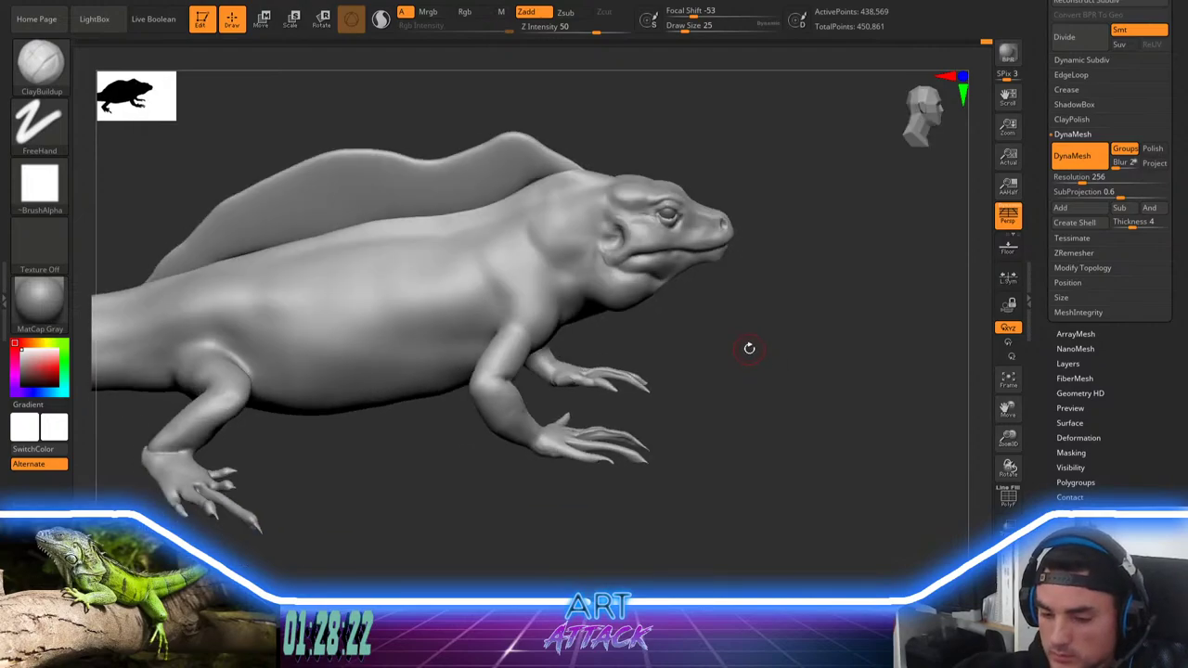
{"action": "key", "text": "b"}
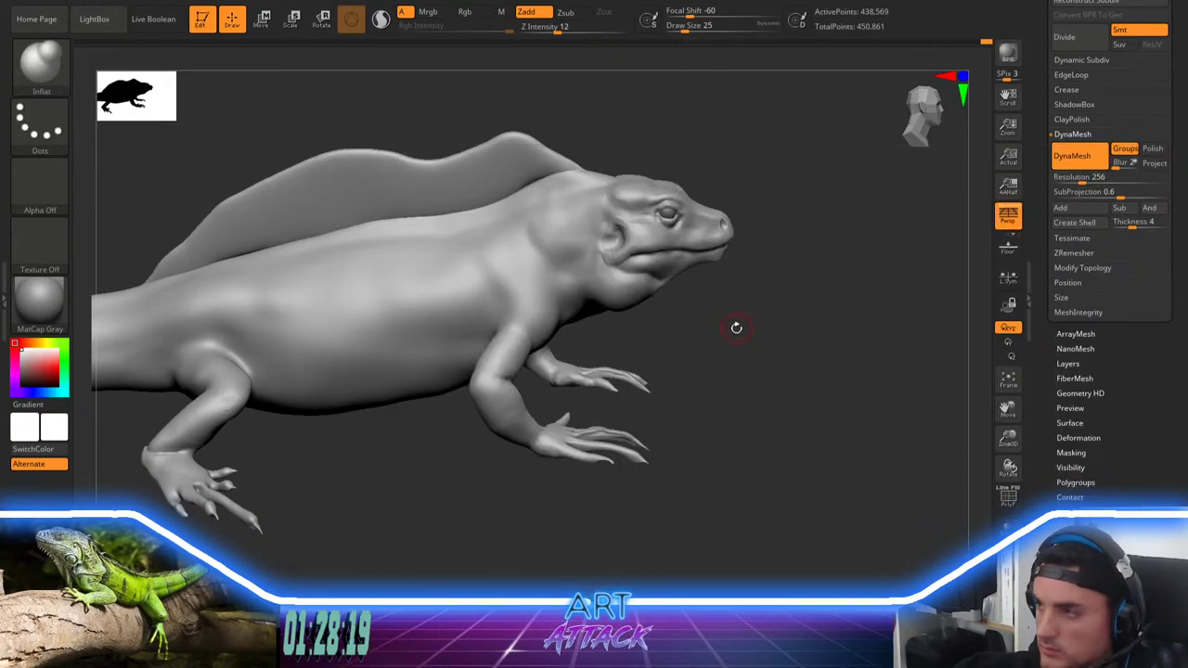
{"action": "key", "text": "space"}
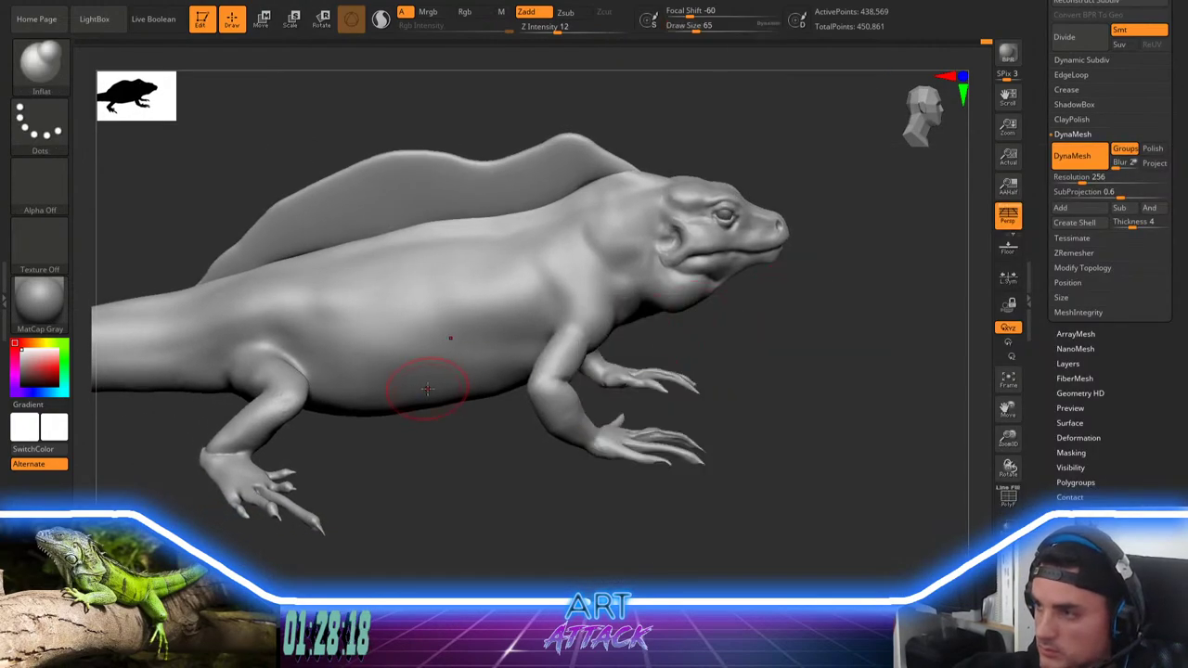
{"action": "key", "text": "space"}
{"action": "mouse_move", "coordinate": [428, 389]}
{"action": "left_mouse_down"}
{"action": "mouse_move", "coordinate": [442, 380]}
{"action": "mouse_move", "coordinate": [468, 396]}
{"action": "left_mouse_up"}
{"action": "key", "text": "space"}
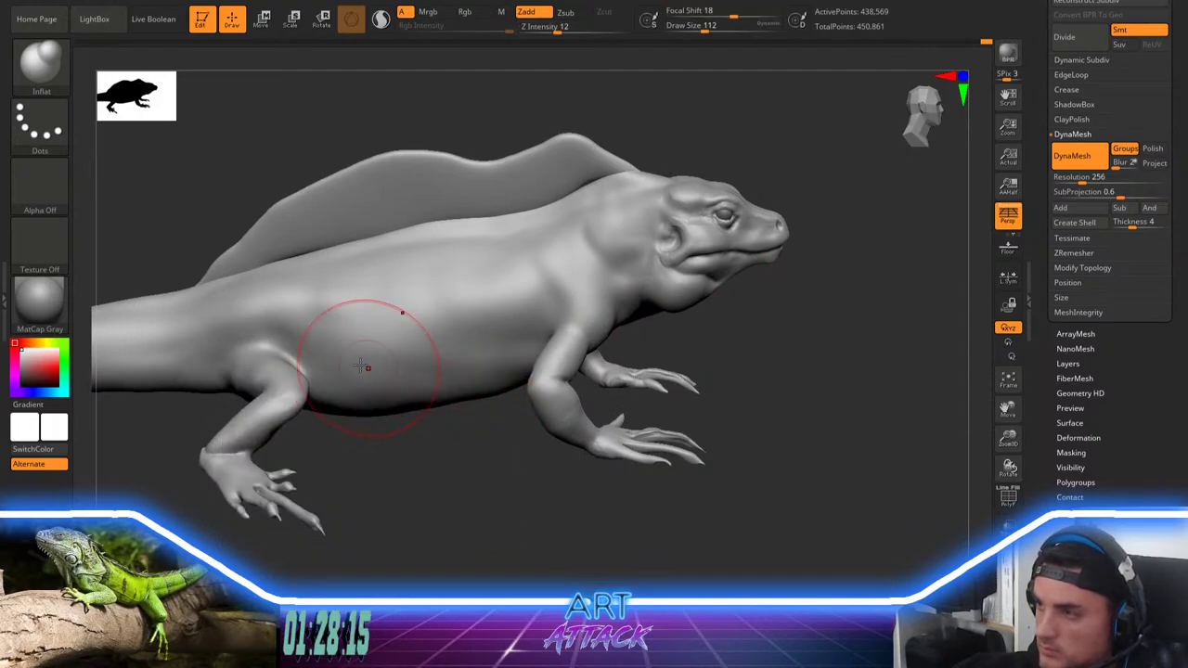
{"action": "left_click_drag", "start_coordinate": [361, 366], "coordinate": [417, 365]}
{"action": "key", "text": "ctrl+z"}
Step: Inflate the belly along the flank and underside at Z intensity 5 and smooth the transitions
{"action": "key", "text": "space"}
{"action": "left_click_drag", "start_coordinate": [417, 424], "coordinate": [405, 424]}
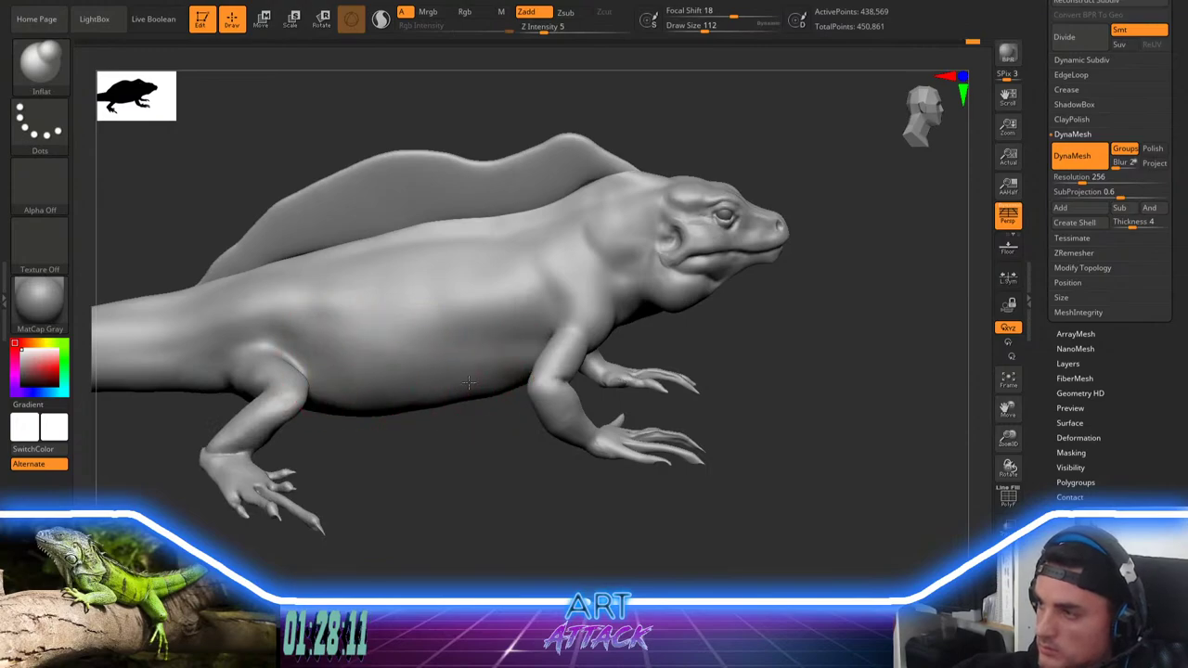
{"action": "left_click_drag", "start_coordinate": [414, 485], "coordinate": [390, 390]}
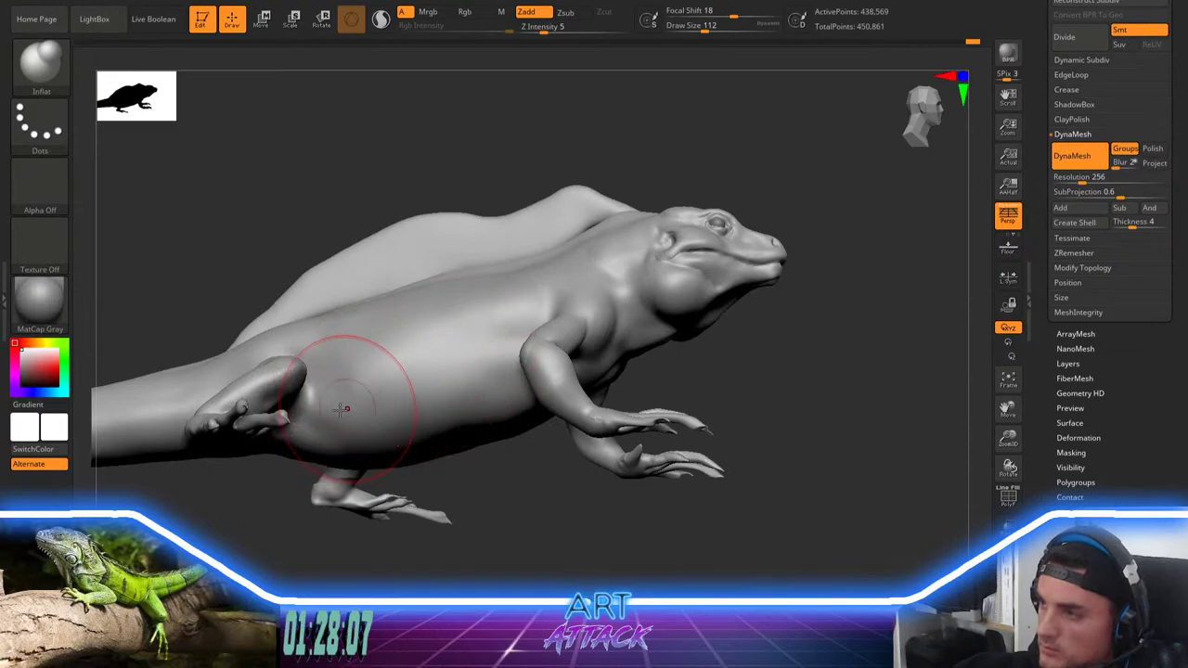
{"action": "mouse_move", "coordinate": [414, 379]}
{"action": "left_mouse_down", "text": "shift"}
{"action": "mouse_move", "coordinate": [393, 366]}
{"action": "mouse_move", "coordinate": [353, 388]}
{"action": "mouse_move", "coordinate": [388, 387]}
{"action": "mouse_move", "coordinate": [399, 397]}
{"action": "mouse_move", "coordinate": [390, 407]}
{"action": "left_mouse_up", "text": "shift"}
{"action": "left_click_drag", "start_coordinate": [388, 414], "coordinate": [429, 392]}
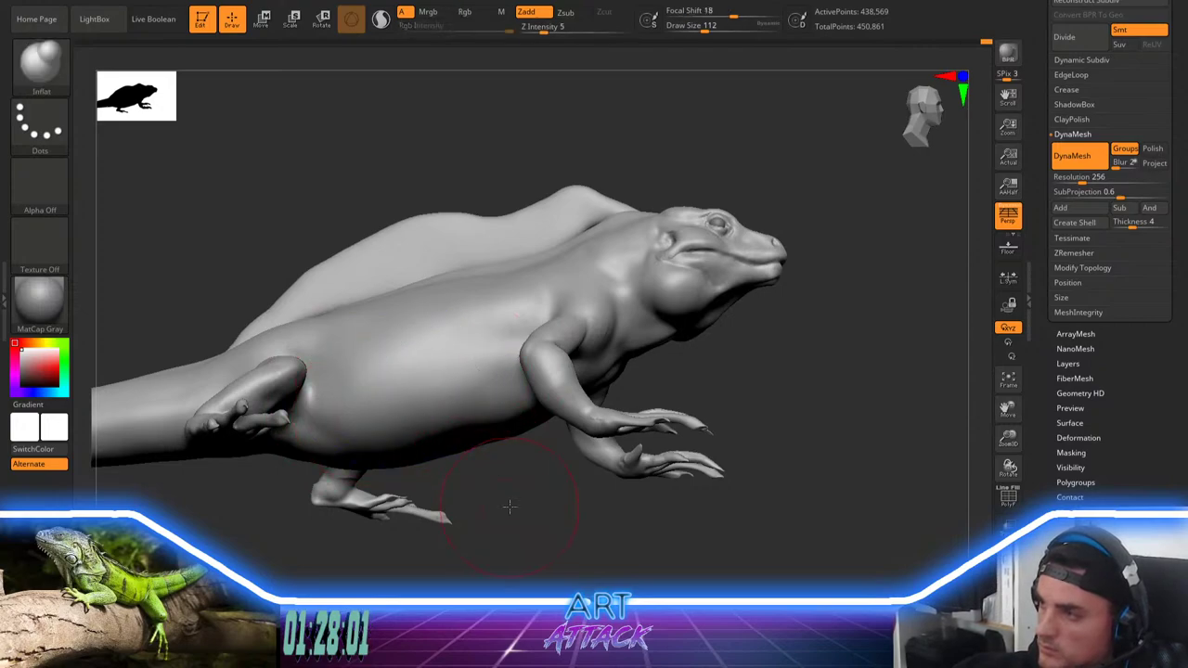
Step: Inflate the lower belly between the front and hind legs with the Inflat brush at draw size 65
{"action": "left_click_drag", "start_coordinate": [510, 507], "coordinate": [491, 357], "text": "alt"}
{"action": "mouse_move", "coordinate": [684, 303]}
{"action": "left_mouse_down"}
{"action": "mouse_move", "coordinate": [708, 361]}
{"action": "mouse_move", "coordinate": [713, 349]}
{"action": "left_mouse_up"}
{"action": "key", "text": "space"}
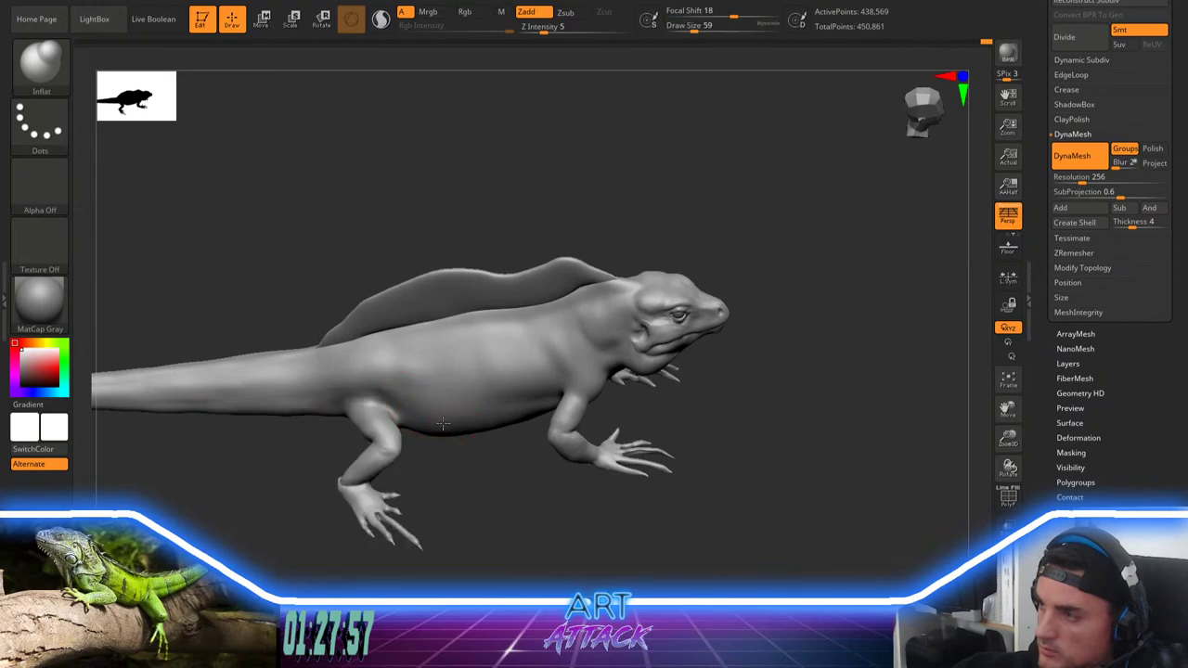
{"action": "left_click_drag", "start_coordinate": [485, 493], "coordinate": [473, 475]}
{"action": "key", "text": "space"}
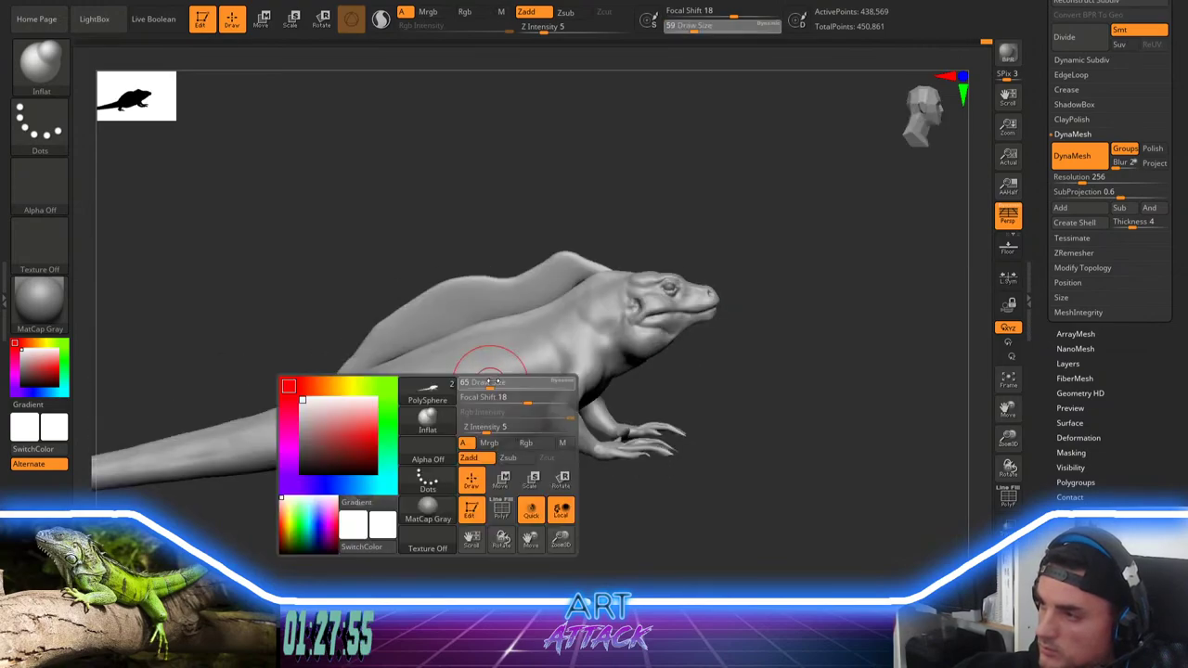
{"action": "left_click_drag", "start_coordinate": [492, 381], "coordinate": [497, 381]}
{"action": "left_click_drag", "start_coordinate": [505, 506], "coordinate": [521, 430]}
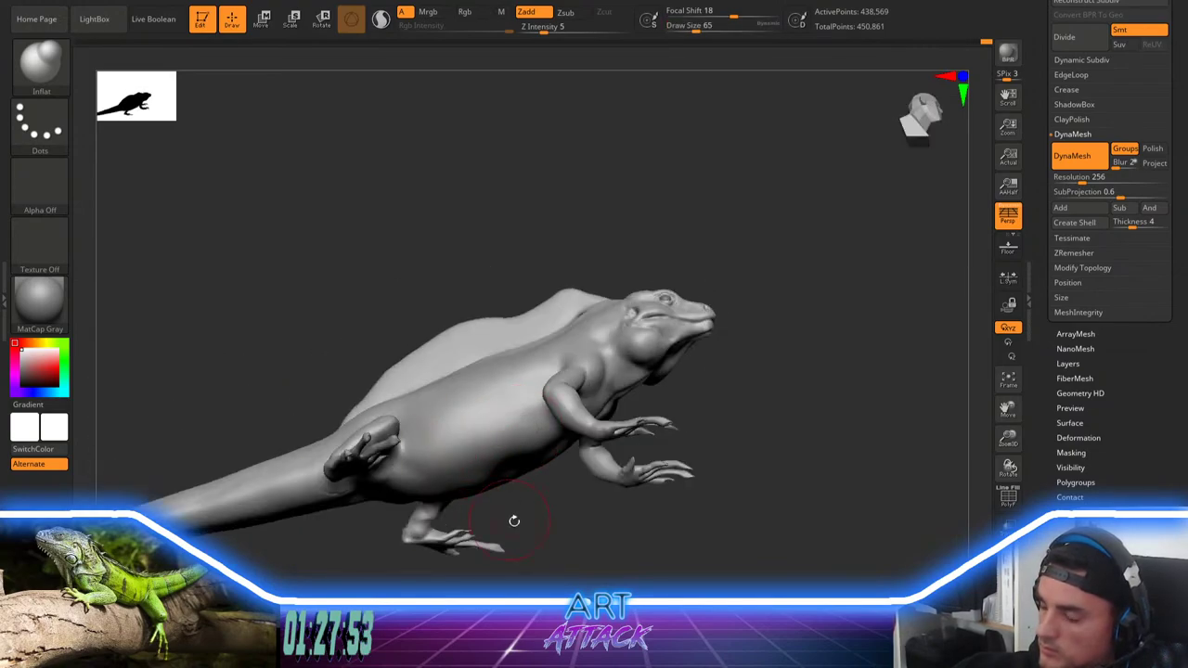
{"action": "mouse_move", "coordinate": [514, 523]}
{"action": "left_mouse_down"}
{"action": "mouse_move", "coordinate": [507, 453]}
{"action": "mouse_move", "coordinate": [537, 449]}
{"action": "mouse_move", "coordinate": [531, 433]}
{"action": "mouse_move", "coordinate": [557, 429]}
{"action": "mouse_move", "coordinate": [470, 467]}
{"action": "left_mouse_up"}
{"action": "mouse_move", "coordinate": [492, 348]}
{"action": "left_mouse_down"}
{"action": "mouse_move", "coordinate": [488, 408]}
{"action": "mouse_move", "coordinate": [455, 409]}
{"action": "left_mouse_up"}
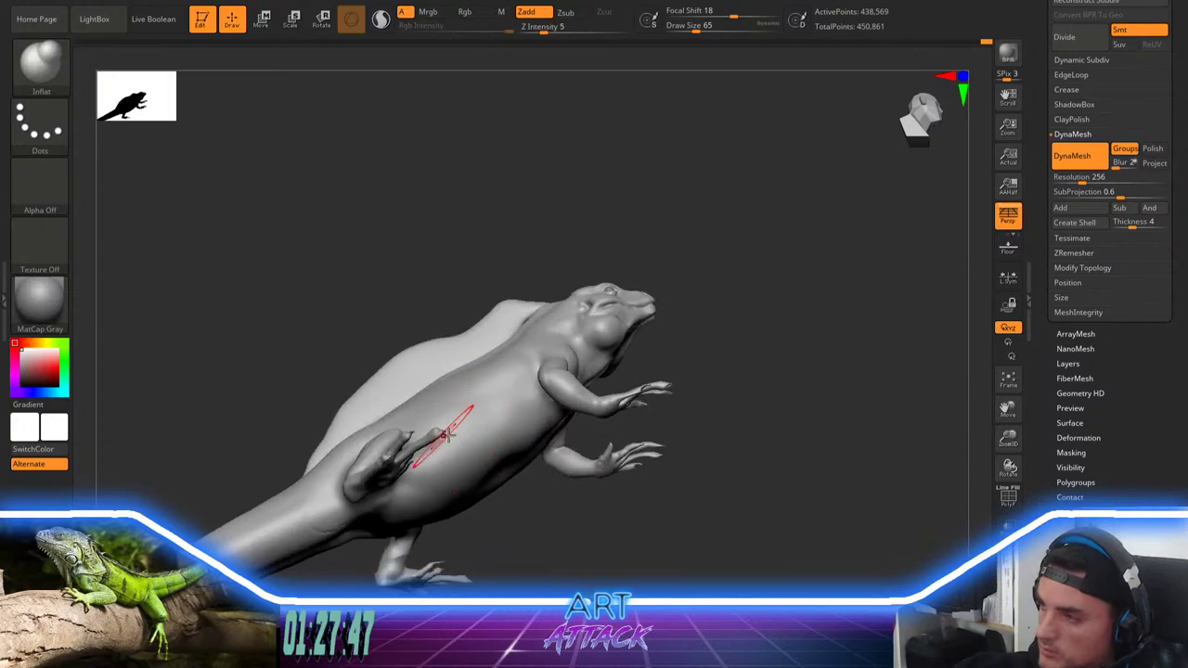
{"action": "left_click_drag", "start_coordinate": [526, 515], "coordinate": [512, 573]}
{"action": "left_click_drag", "start_coordinate": [424, 450], "coordinate": [446, 461]}
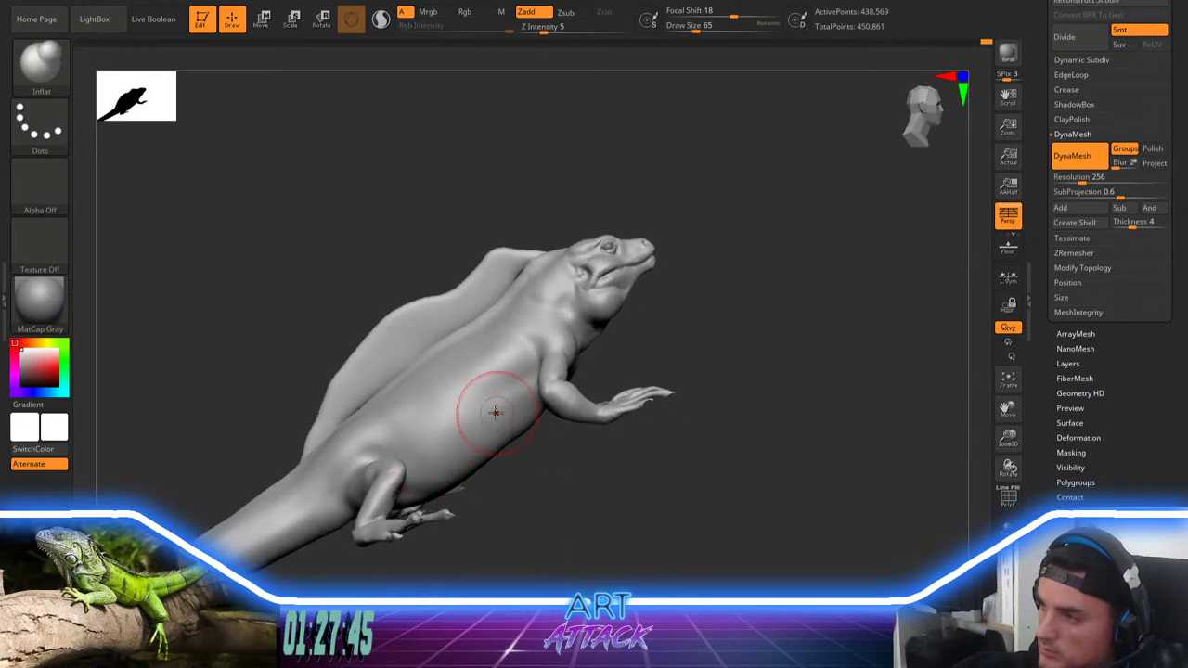
Step: Smooth the flank from behind the front leg back toward the hind leg
{"action": "left_click_drag", "start_coordinate": [475, 416], "coordinate": [474, 408], "text": "shift"}
{"action": "left_click_drag", "start_coordinate": [518, 474], "coordinate": [533, 517]}
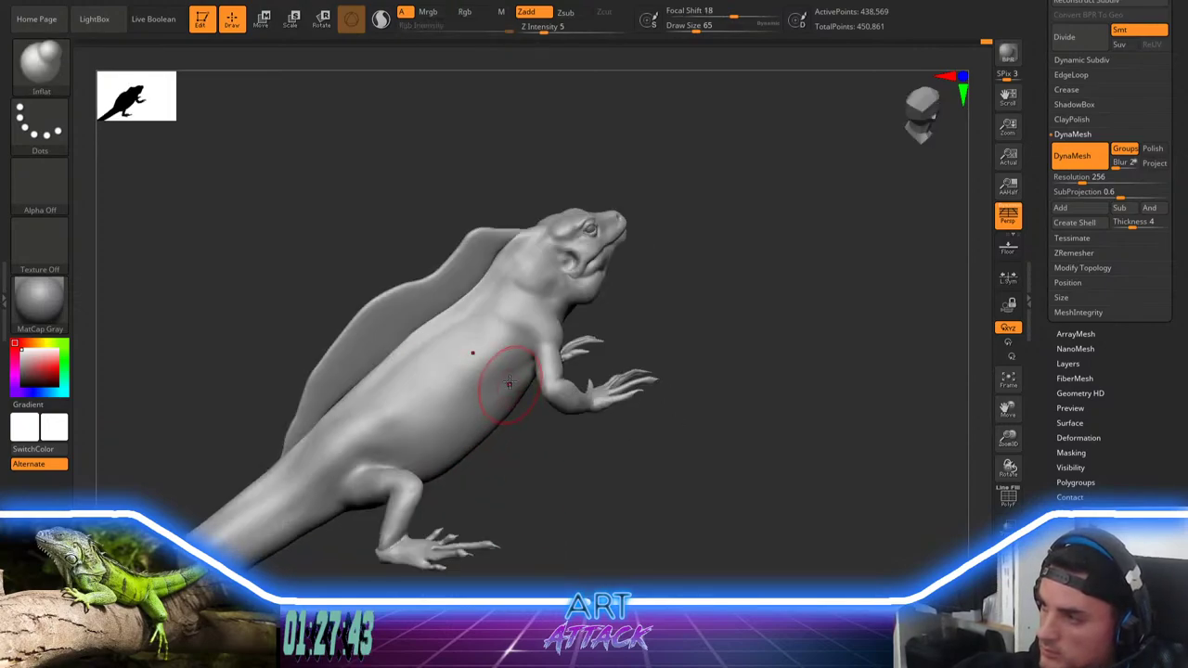
{"action": "left_click_drag", "start_coordinate": [485, 371], "coordinate": [406, 416], "text": "shift"}
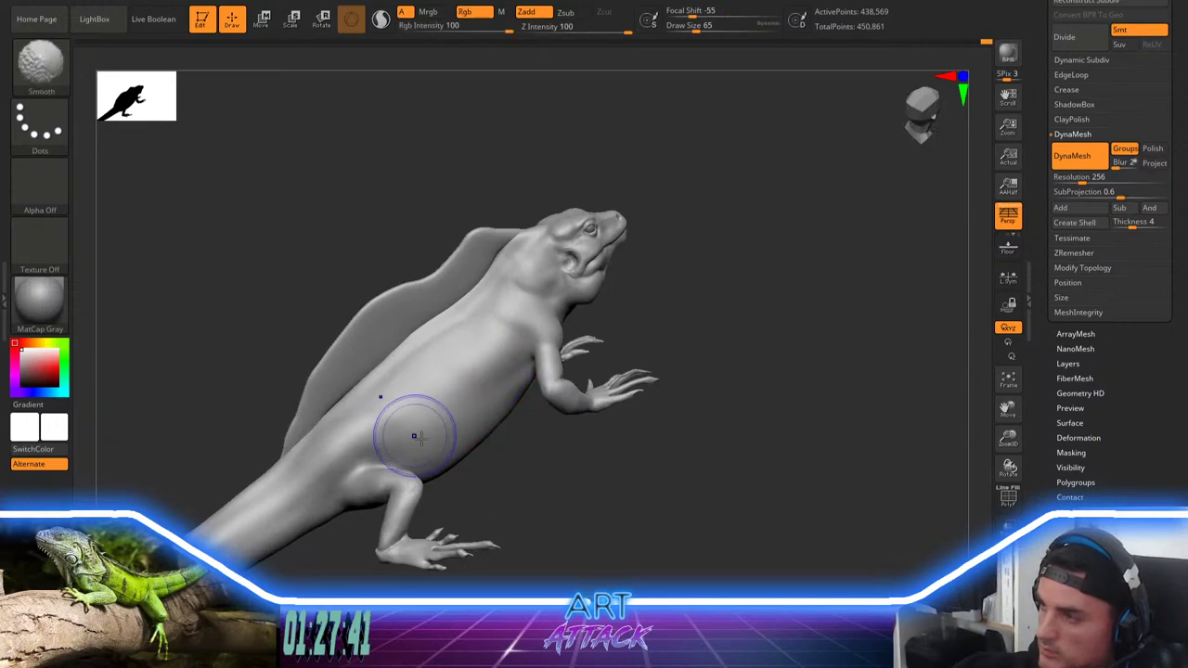
{"action": "mouse_move", "coordinate": [520, 475]}
{"action": "left_mouse_down", "text": "alt"}
{"action": "mouse_move", "coordinate": [523, 436]}
{"action": "mouse_move", "coordinate": [659, 469]}
{"action": "left_mouse_up", "text": "alt"}
{"action": "mouse_move", "coordinate": [640, 365]}
{"action": "left_mouse_down"}
{"action": "mouse_move", "coordinate": [680, 396]}
{"action": "mouse_move", "coordinate": [647, 449]}
{"action": "left_mouse_up"}
{"action": "mouse_move", "coordinate": [521, 428]}
{"action": "left_mouse_down"}
{"action": "mouse_move", "coordinate": [471, 349]}
{"action": "mouse_move", "coordinate": [464, 382]}
{"action": "mouse_move", "coordinate": [477, 386]}
{"action": "mouse_move", "coordinate": [443, 361]}
{"action": "mouse_move", "coordinate": [405, 403]}
{"action": "left_mouse_up"}
{"action": "left_click_drag", "start_coordinate": [449, 371], "coordinate": [421, 380], "text": "shift"}
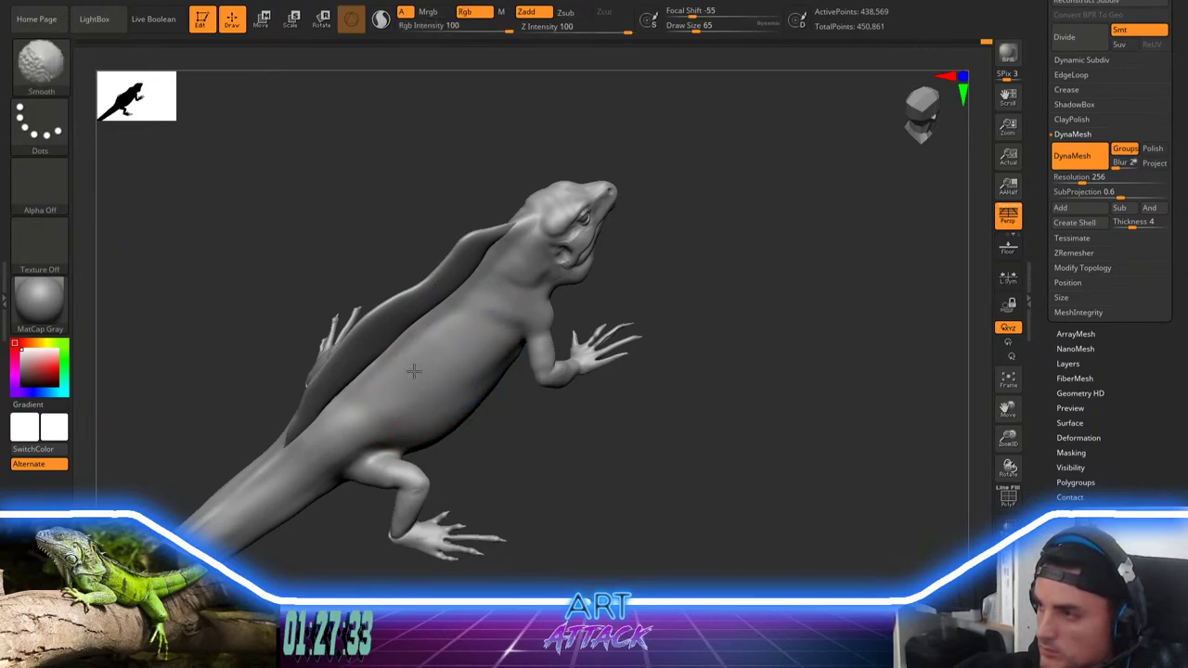
Step: Switch to the ClayBuildup brush at draw size 44, try a stroke on the side of the neck, and undo it
{"action": "left_click_drag", "start_coordinate": [597, 464], "coordinate": [756, 287]}
{"action": "right_click", "coordinate": [717, 338]}
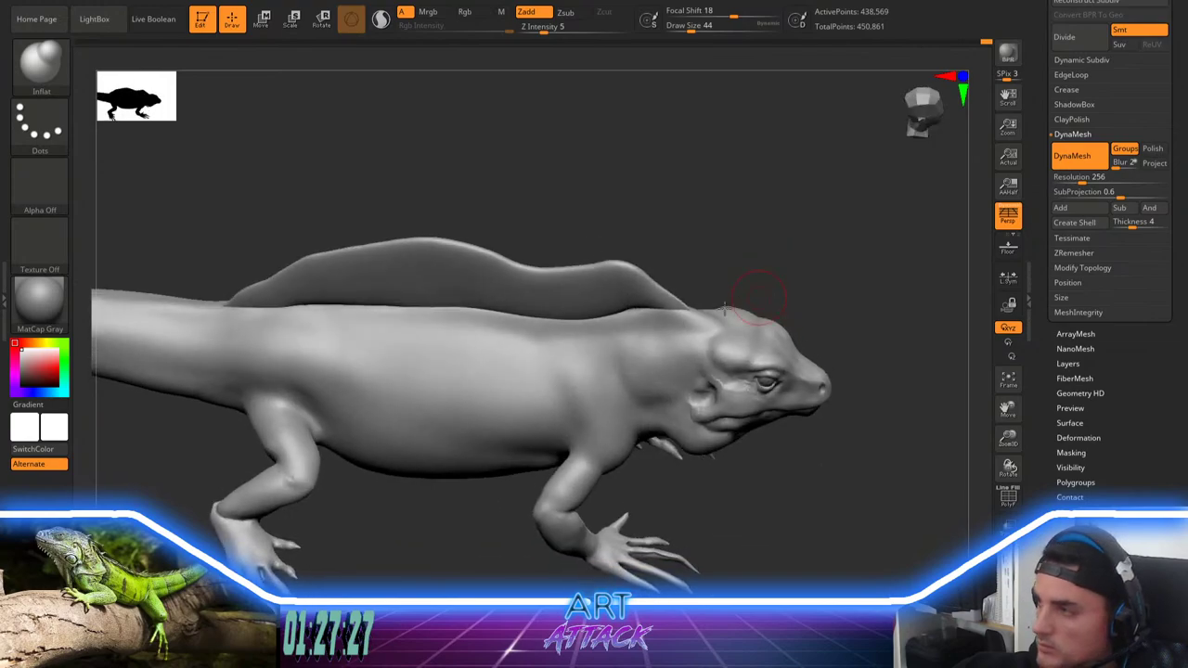
{"action": "key", "text": "b"}
{"action": "key", "text": "c"}
{"action": "key", "text": "b"}
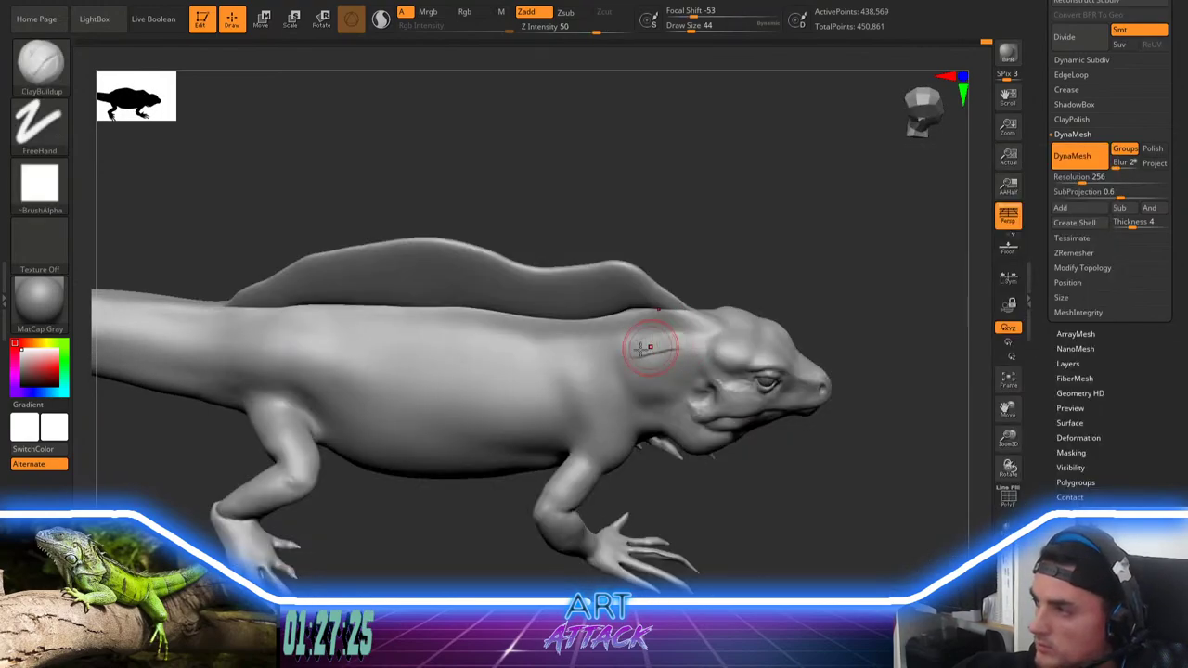
{"action": "key", "text": "ctrl+z"}
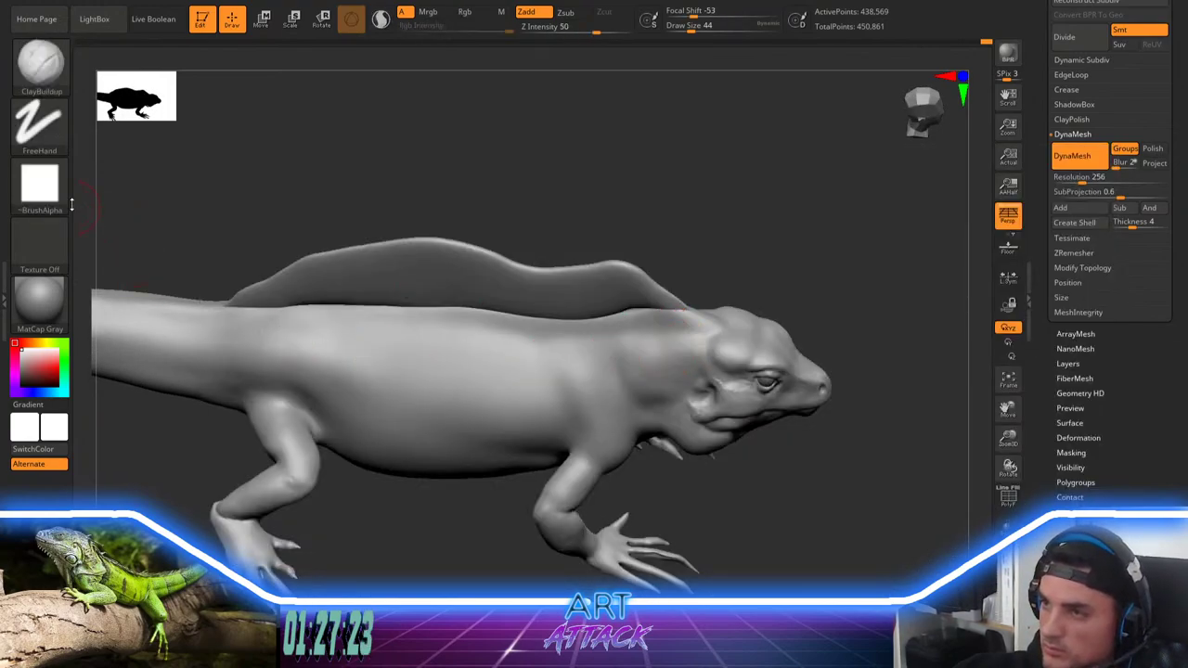
Step: Build up the side of the neck softly with Alpha 48 at Z intensity 19 and smooth it
{"action": "left_click", "coordinate": [40, 185]}
{"action": "left_click", "coordinate": [115, 362]}
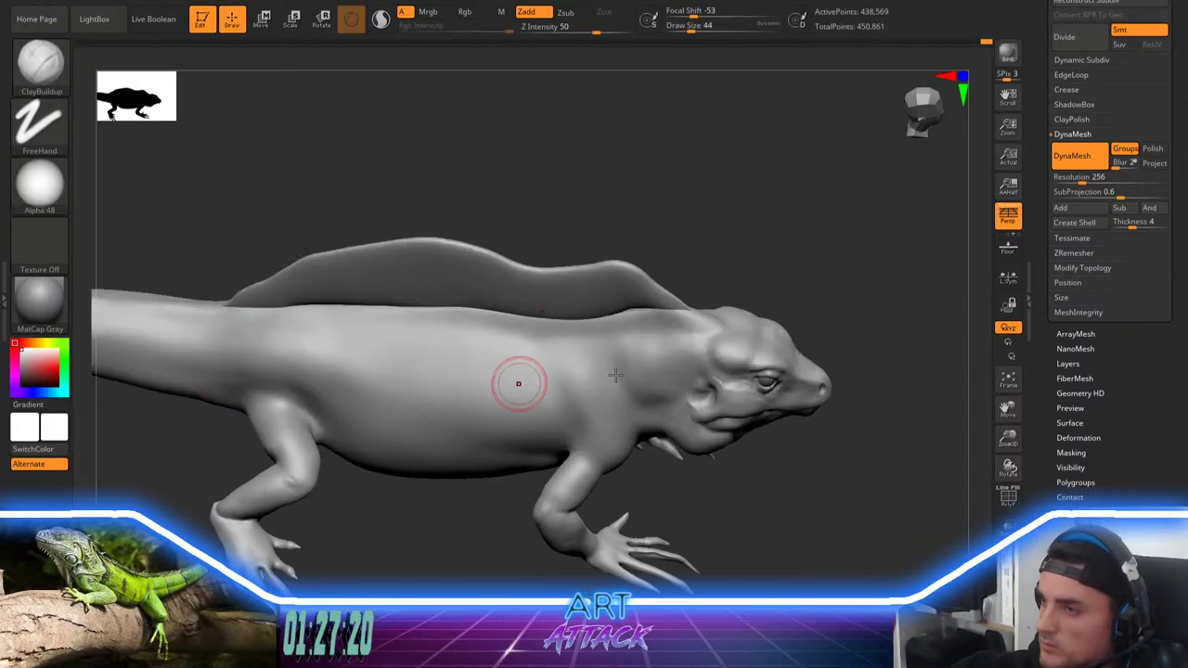
{"action": "key", "text": "space"}
{"action": "left_click", "coordinate": [673, 394]}
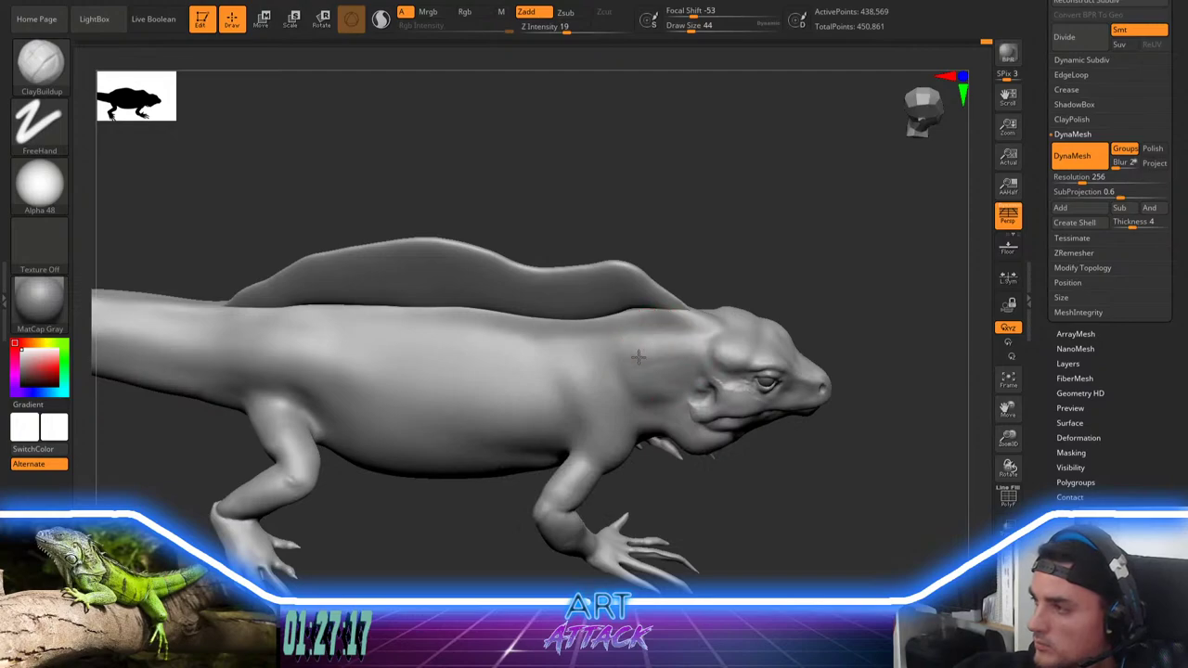
{"action": "left_click_drag", "start_coordinate": [639, 357], "coordinate": [677, 346]}
{"action": "key", "text": "shift"}
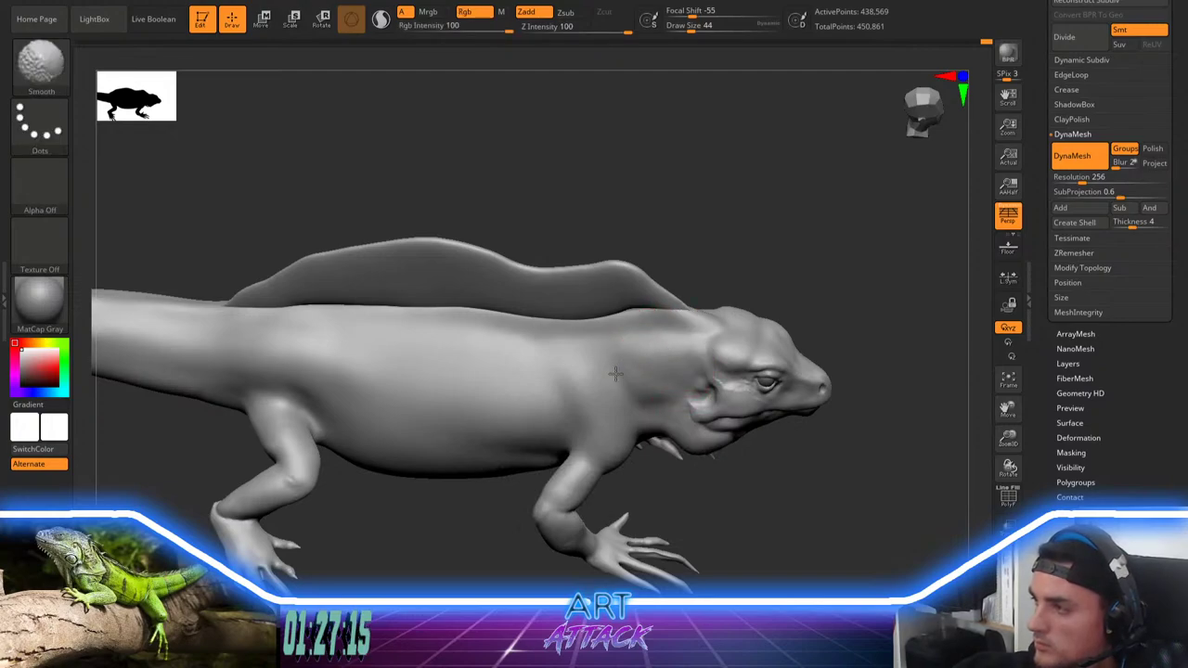
Step: Isolate the front hand by hiding the rest of the body
{"action": "mouse_move", "coordinate": [891, 223]}
{"action": "left_mouse_down"}
{"action": "mouse_move", "coordinate": [718, 241]}
{"action": "mouse_move", "coordinate": [785, 239]}
{"action": "mouse_move", "coordinate": [650, 207]}
{"action": "mouse_move", "coordinate": [730, 292]}
{"action": "mouse_move", "coordinate": [609, 361]}
{"action": "mouse_move", "coordinate": [615, 334]}
{"action": "mouse_move", "coordinate": [647, 355]}
{"action": "mouse_move", "coordinate": [634, 349]}
{"action": "mouse_move", "coordinate": [647, 379]}
{"action": "mouse_move", "coordinate": [650, 370]}
{"action": "left_mouse_up"}
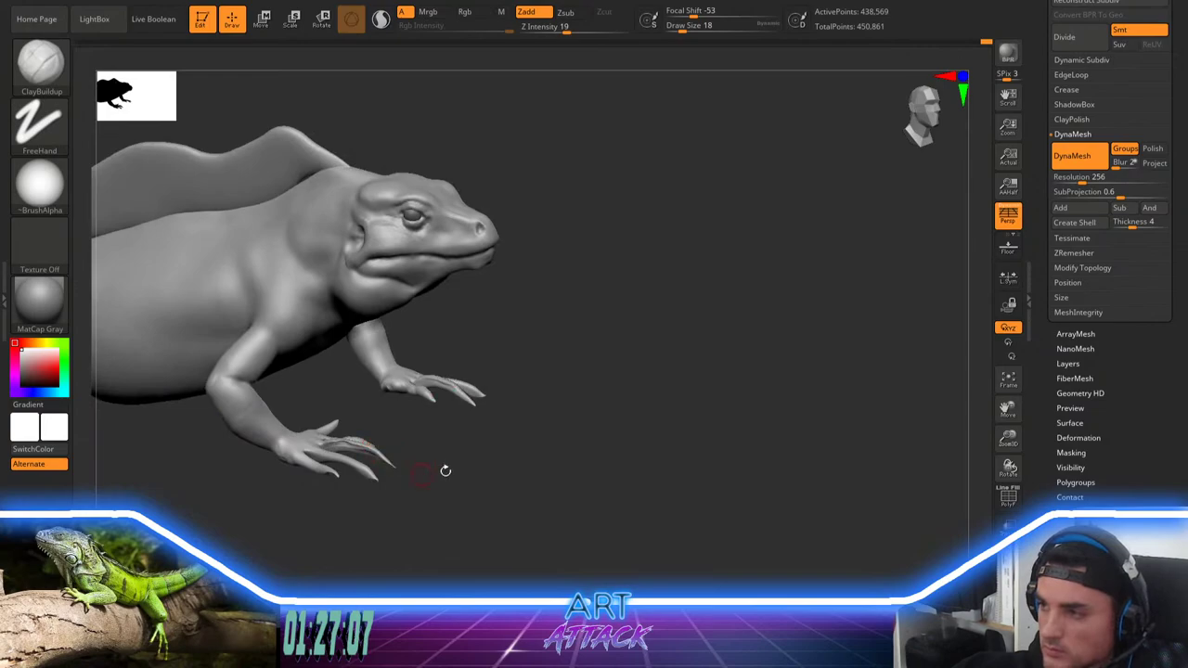
{"action": "left_click_drag", "start_coordinate": [445, 472], "coordinate": [544, 504], "text": "alt"}
{"action": "left_click_drag", "start_coordinate": [499, 440], "coordinate": [527, 416]}
{"action": "left_click_drag", "start_coordinate": [581, 326], "coordinate": [234, 594], "text": "ctrl"}
{"action": "right_click_drag", "start_coordinate": [399, 451], "coordinate": [605, 398], "text": "ctrl"}
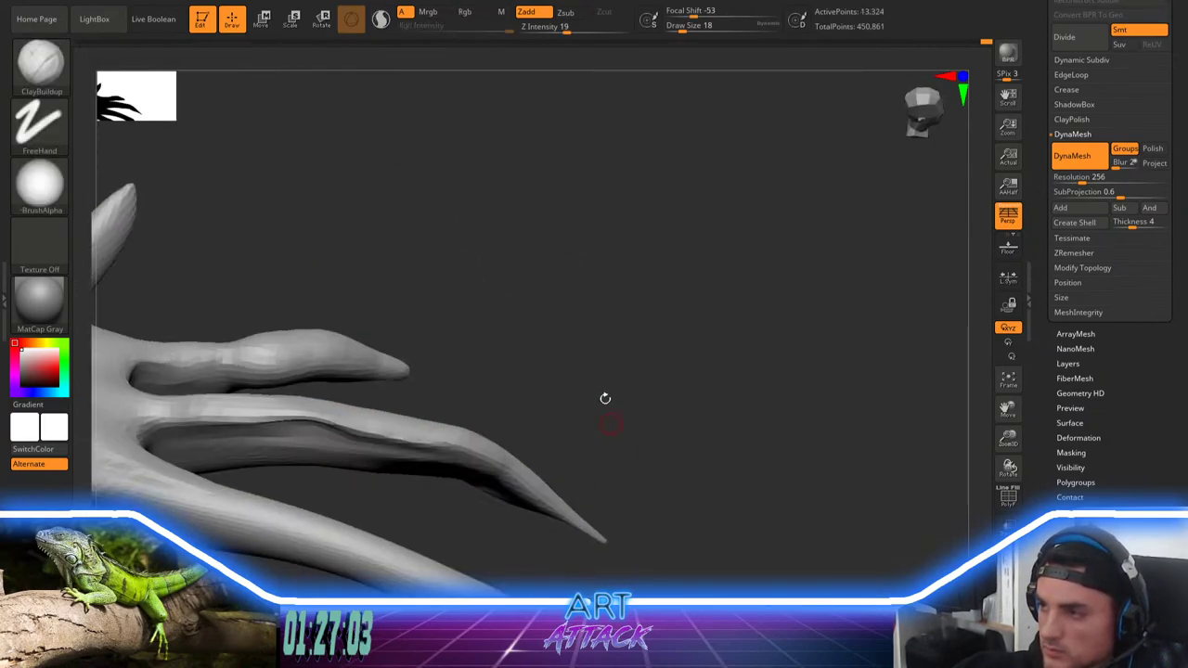
Step: Smooth the upper surface of the long finger from base to claw at draw size 116
{"action": "key", "text": "space"}
{"action": "mouse_move", "coordinate": [605, 398]}
{"action": "left_mouse_down"}
{"action": "mouse_move", "coordinate": [613, 379]}
{"action": "mouse_move", "coordinate": [525, 373]}
{"action": "left_mouse_up"}
{"action": "key", "text": "space"}
{"action": "left_click_drag", "start_coordinate": [525, 377], "coordinate": [554, 377]}
{"action": "key", "text": "shift"}
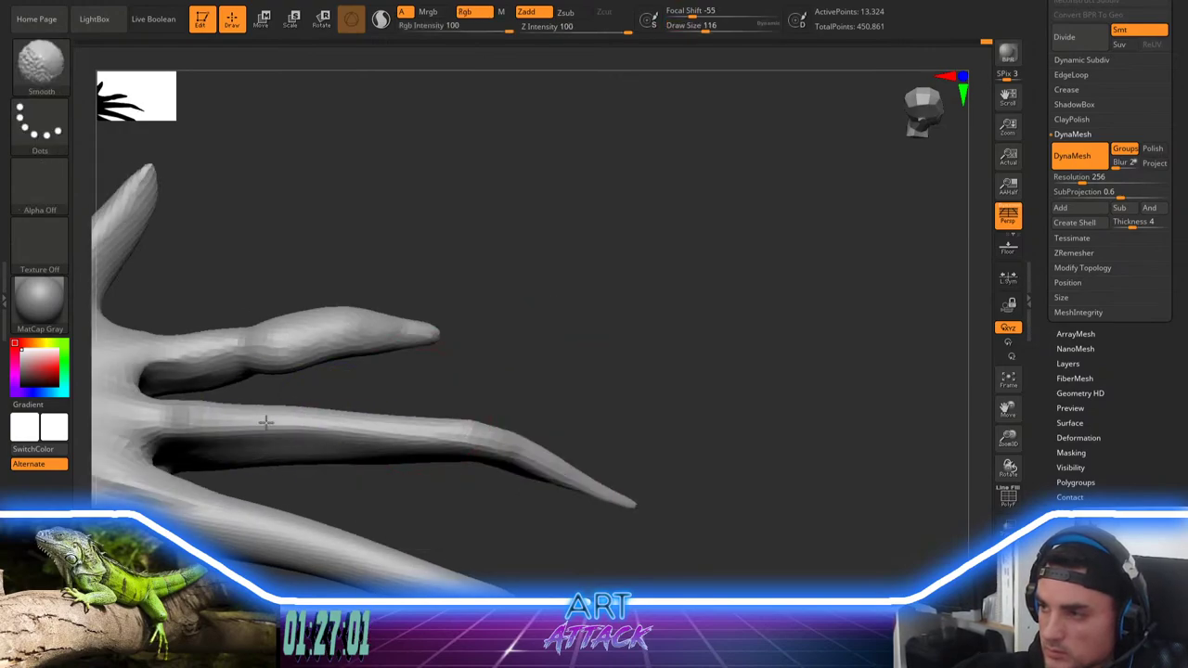
{"action": "left_click_drag", "start_coordinate": [265, 423], "coordinate": [475, 434], "text": "shift"}
Step: Work around the finger bases on the hand's underside with the DamStandard brush and smooth the short finger
{"action": "mouse_move", "coordinate": [517, 361]}
{"action": "left_mouse_down"}
{"action": "mouse_move", "coordinate": [527, 265]}
{"action": "mouse_move", "coordinate": [552, 228]}
{"action": "left_mouse_up"}
{"action": "right_click_drag", "start_coordinate": [552, 229], "coordinate": [518, 315], "text": "ctrl"}
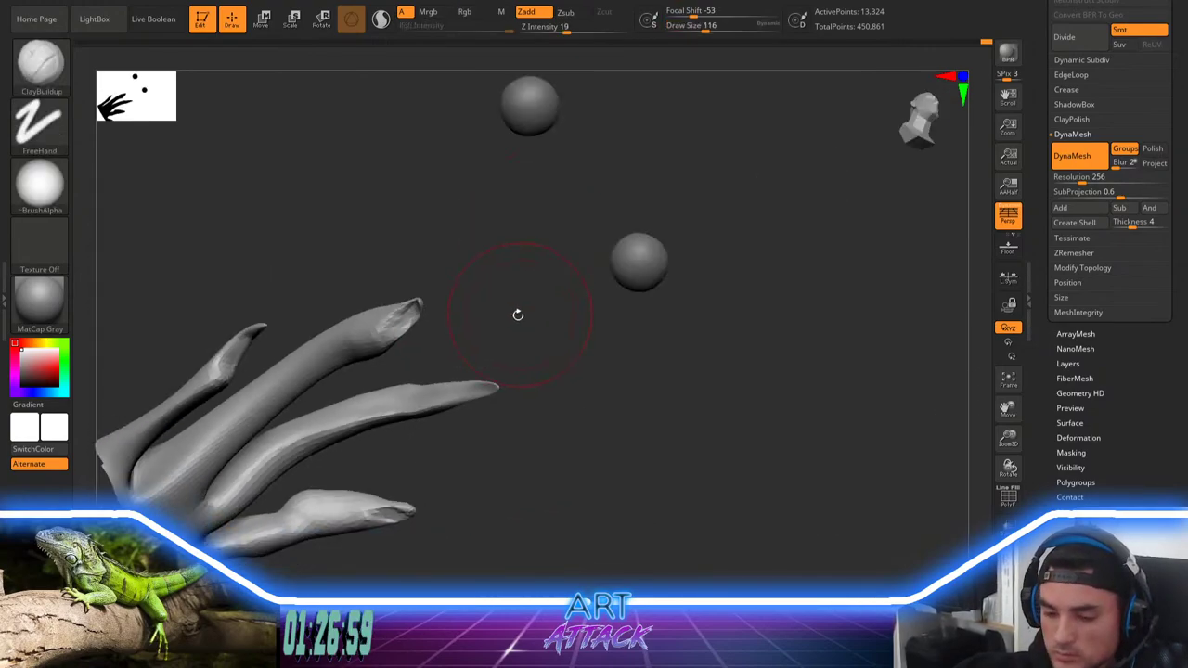
{"action": "key", "text": "b"}
{"action": "key", "text": "d"}
{"action": "key", "text": "s"}
{"action": "left_click_drag", "start_coordinate": [554, 400], "coordinate": [558, 374]}
{"action": "mouse_move", "coordinate": [292, 430]}
{"action": "left_mouse_down"}
{"action": "mouse_move", "coordinate": [315, 434]}
{"action": "mouse_move", "coordinate": [256, 414]}
{"action": "left_mouse_up"}
{"action": "left_click_drag", "start_coordinate": [243, 367], "coordinate": [270, 408]}
{"action": "left_click_drag", "start_coordinate": [304, 455], "coordinate": [332, 465]}
{"action": "key", "text": "space"}
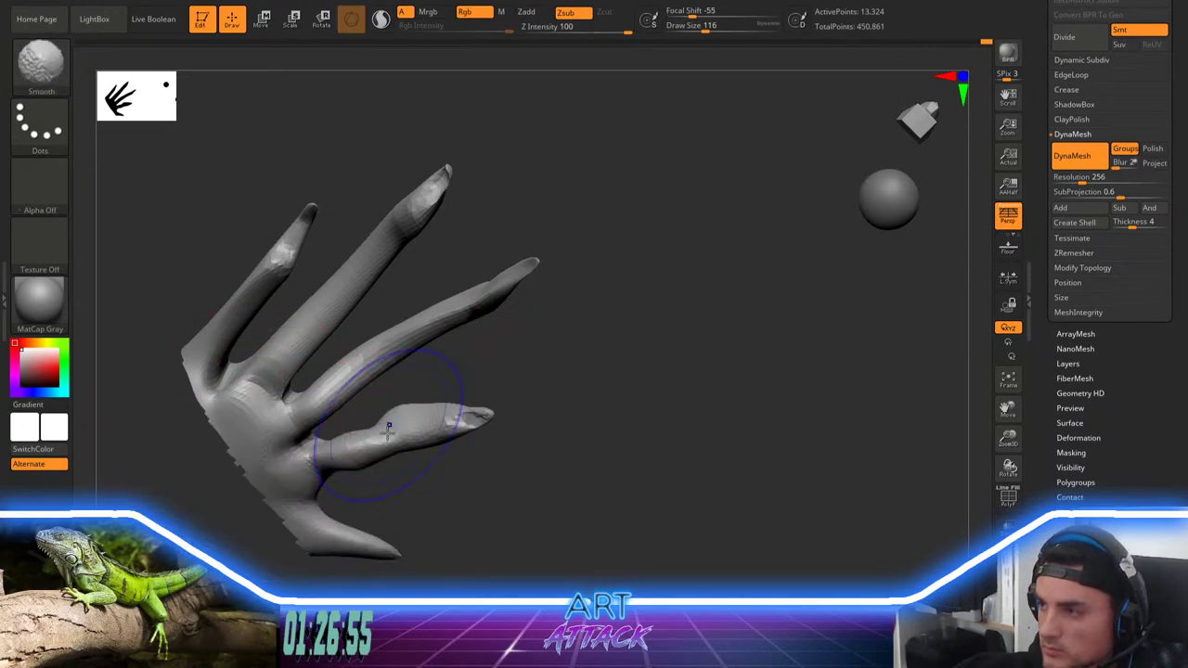
{"action": "key", "text": "space"}
{"action": "mouse_move", "coordinate": [387, 429]}
{"action": "left_mouse_down", "text": "shift"}
{"action": "mouse_move", "coordinate": [436, 420]}
{"action": "mouse_move", "coordinate": [402, 407]}
{"action": "left_mouse_up", "text": "shift"}
Step: Smooth the undersides of the fingers at draw size 65
{"action": "key", "text": "space"}
{"action": "left_click_drag", "start_coordinate": [440, 464], "coordinate": [428, 548]}
{"action": "key", "text": "space"}
{"action": "mouse_move", "coordinate": [376, 409]}
{"action": "left_mouse_down"}
{"action": "mouse_move", "coordinate": [326, 407]}
{"action": "mouse_move", "coordinate": [357, 414]}
{"action": "left_mouse_up"}
{"action": "mouse_move", "coordinate": [371, 353]}
{"action": "left_mouse_down", "text": "shift"}
{"action": "mouse_move", "coordinate": [339, 372]}
{"action": "mouse_move", "coordinate": [348, 355]}
{"action": "mouse_move", "coordinate": [394, 354]}
{"action": "left_mouse_up", "text": "shift"}
{"action": "left_click_drag", "start_coordinate": [353, 311], "coordinate": [350, 336], "text": "shift"}
{"action": "key", "text": "space"}
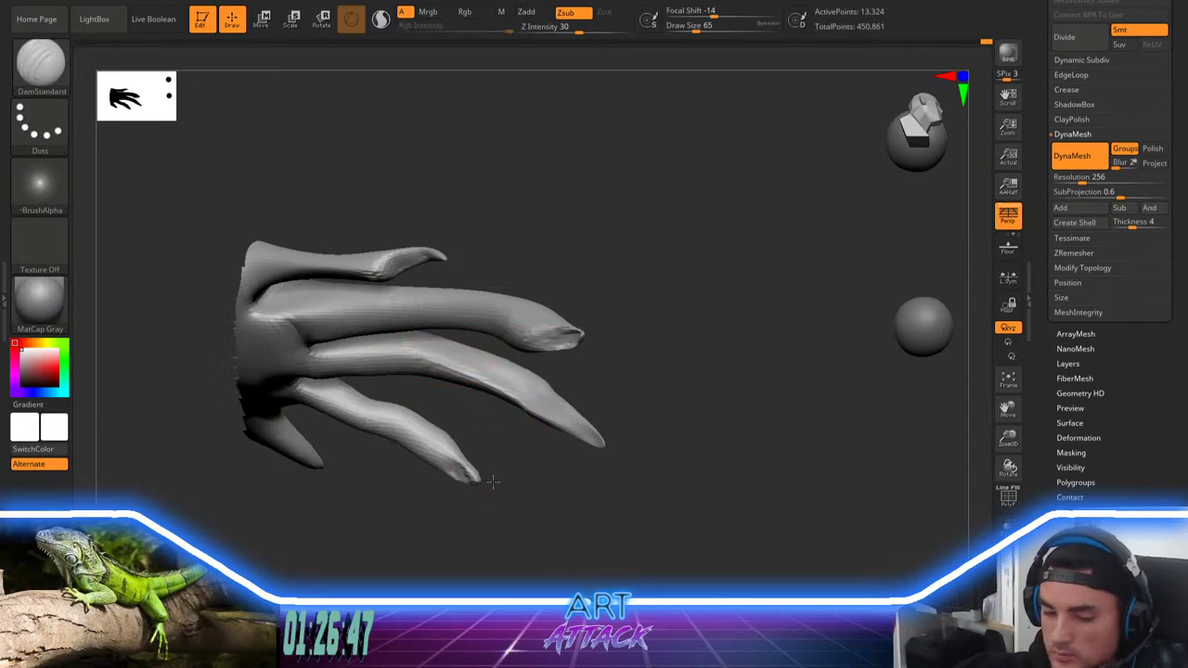
Step: Carve joint creases across the undersides of the long fingers with the DamStandard brush at draw size 35
{"action": "left_click_drag", "start_coordinate": [493, 482], "coordinate": [494, 500]}
{"action": "key", "text": "b"}
{"action": "key", "text": "d"}
{"action": "key", "text": "s"}
{"action": "key", "text": "space"}
{"action": "left_click_drag", "start_coordinate": [533, 356], "coordinate": [523, 356]}
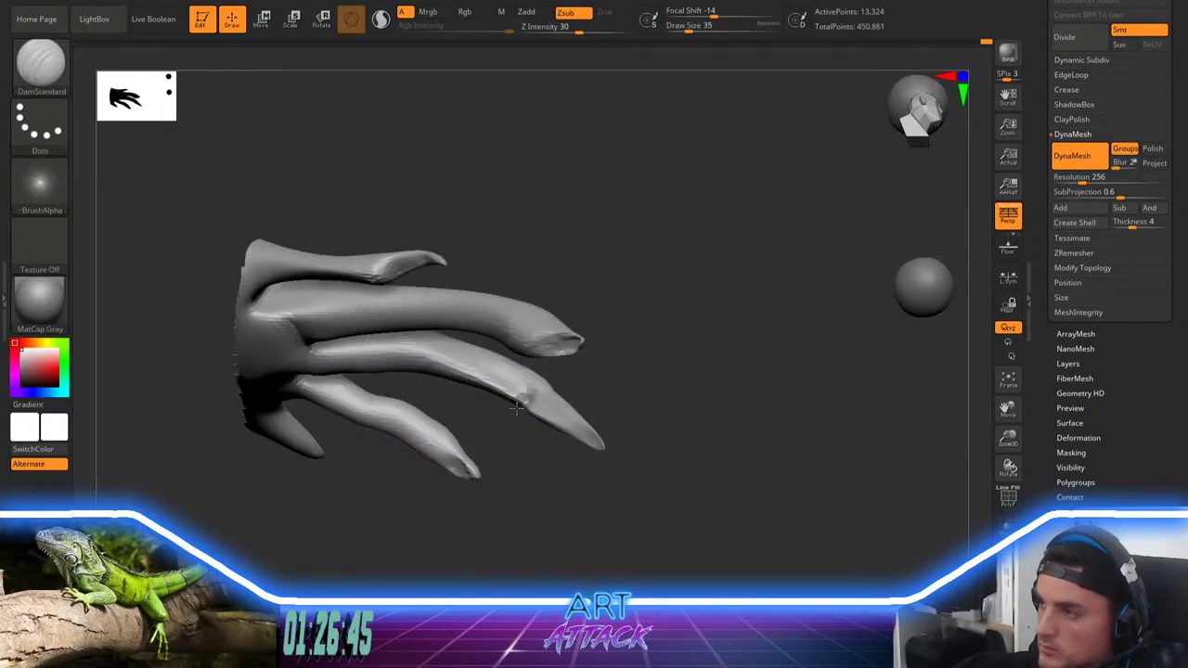
{"action": "mouse_move", "coordinate": [449, 375]}
{"action": "left_mouse_down"}
{"action": "mouse_move", "coordinate": [429, 351]}
{"action": "mouse_move", "coordinate": [414, 360]}
{"action": "left_mouse_up"}
{"action": "mouse_move", "coordinate": [496, 329]}
{"action": "left_mouse_down"}
{"action": "mouse_move", "coordinate": [501, 310]}
{"action": "mouse_move", "coordinate": [482, 332]}
{"action": "left_mouse_up"}
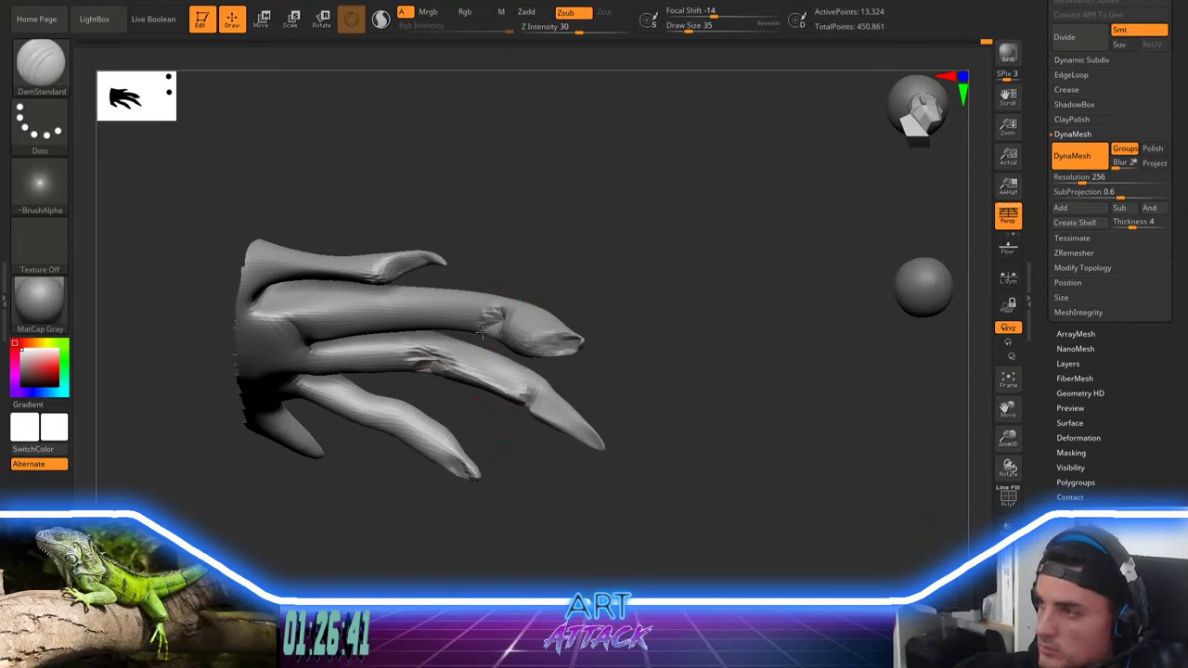
{"action": "mouse_move", "coordinate": [389, 304]}
{"action": "left_mouse_down"}
{"action": "mouse_move", "coordinate": [411, 306]}
{"action": "mouse_move", "coordinate": [383, 307]}
{"action": "left_mouse_up"}
Step: Smooth the new joint creases and the underside of the short finger
{"action": "left_click_drag", "start_coordinate": [487, 322], "coordinate": [499, 313], "text": "shift"}
{"action": "mouse_move", "coordinate": [445, 360]}
{"action": "left_mouse_down", "text": "shift"}
{"action": "mouse_move", "coordinate": [397, 359]}
{"action": "mouse_move", "coordinate": [515, 394]}
{"action": "mouse_move", "coordinate": [542, 420]}
{"action": "left_mouse_up", "text": "shift"}
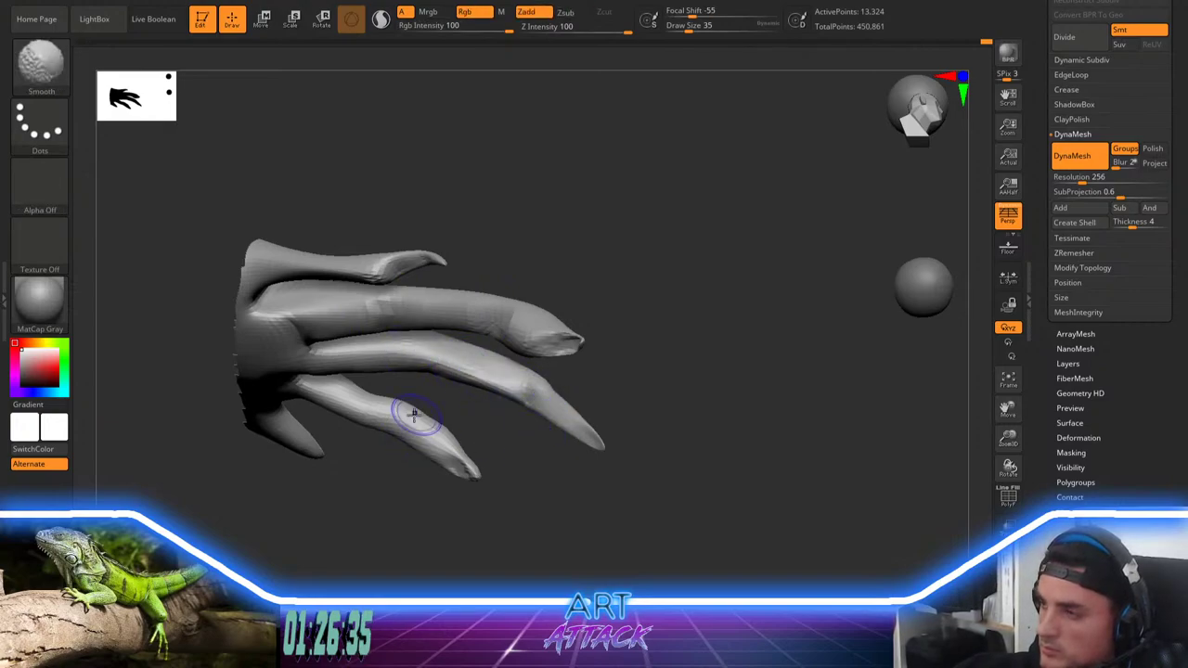
{"action": "left_click_drag", "start_coordinate": [416, 413], "coordinate": [411, 400], "text": "shift"}
Step: Thicken the short finger between its base and tip with the Inflat brush at draw size 62
{"action": "mouse_move", "coordinate": [411, 400]}
{"action": "right_mouse_down"}
{"action": "mouse_move", "coordinate": [408, 506]}
{"action": "mouse_move", "coordinate": [416, 468]}
{"action": "right_mouse_up"}
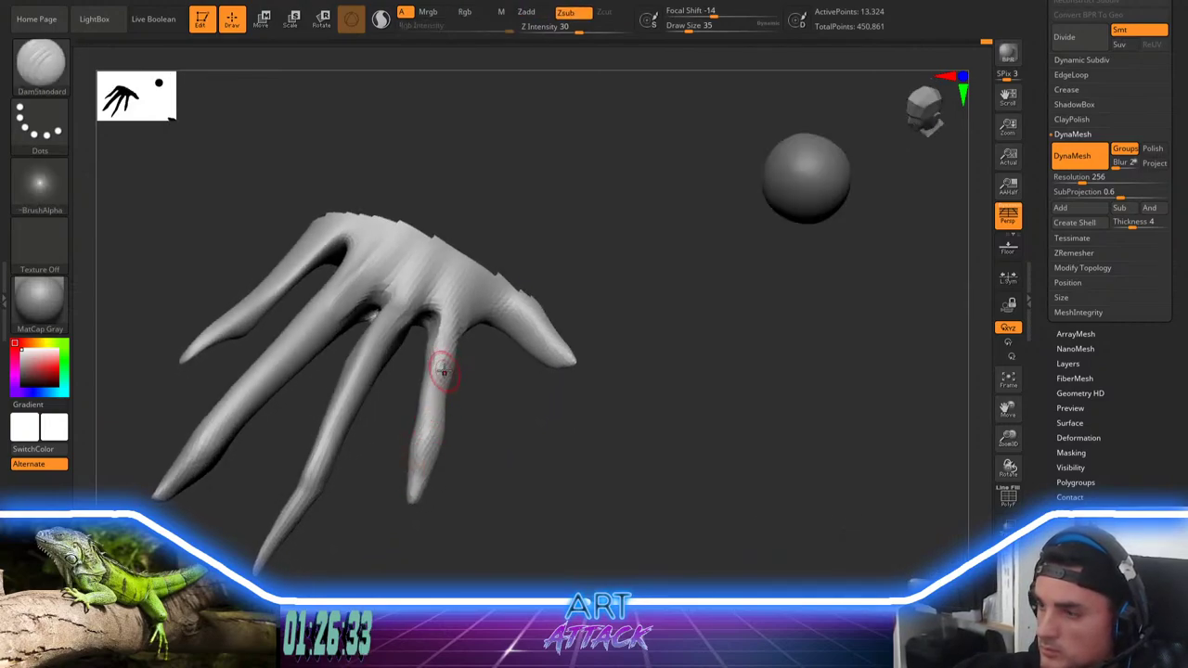
{"action": "key", "text": "b"}
{"action": "key", "text": "i"}
{"action": "key", "text": "n"}
{"action": "key", "text": "space"}
{"action": "left_click", "coordinate": [457, 337]}
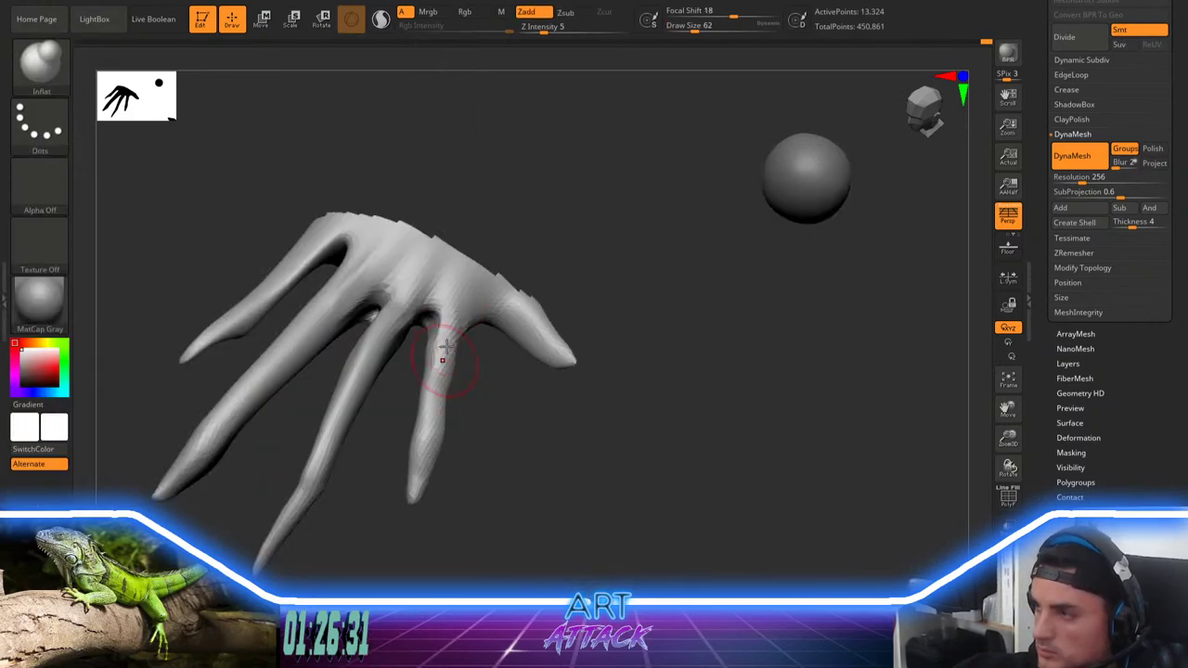
{"action": "mouse_move", "coordinate": [442, 385]}
{"action": "left_mouse_down"}
{"action": "mouse_move", "coordinate": [449, 340]}
{"action": "mouse_move", "coordinate": [443, 434]}
{"action": "left_mouse_up"}
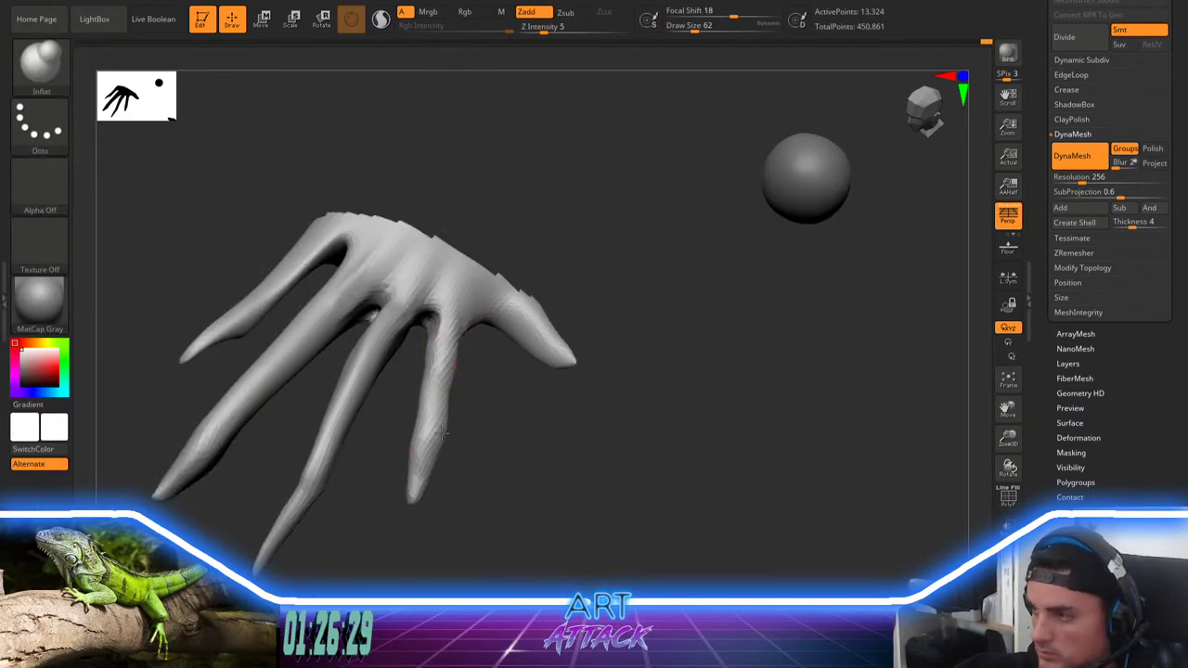
Step: Adjust the finger shapes from above with the Move brush at draw size 128 and focal shift 0
{"action": "right_click_drag", "start_coordinate": [377, 479], "coordinate": [416, 461], "text": "alt"}
{"action": "key", "text": "b"}
{"action": "key", "text": "m"}
{"action": "key", "text": "v"}
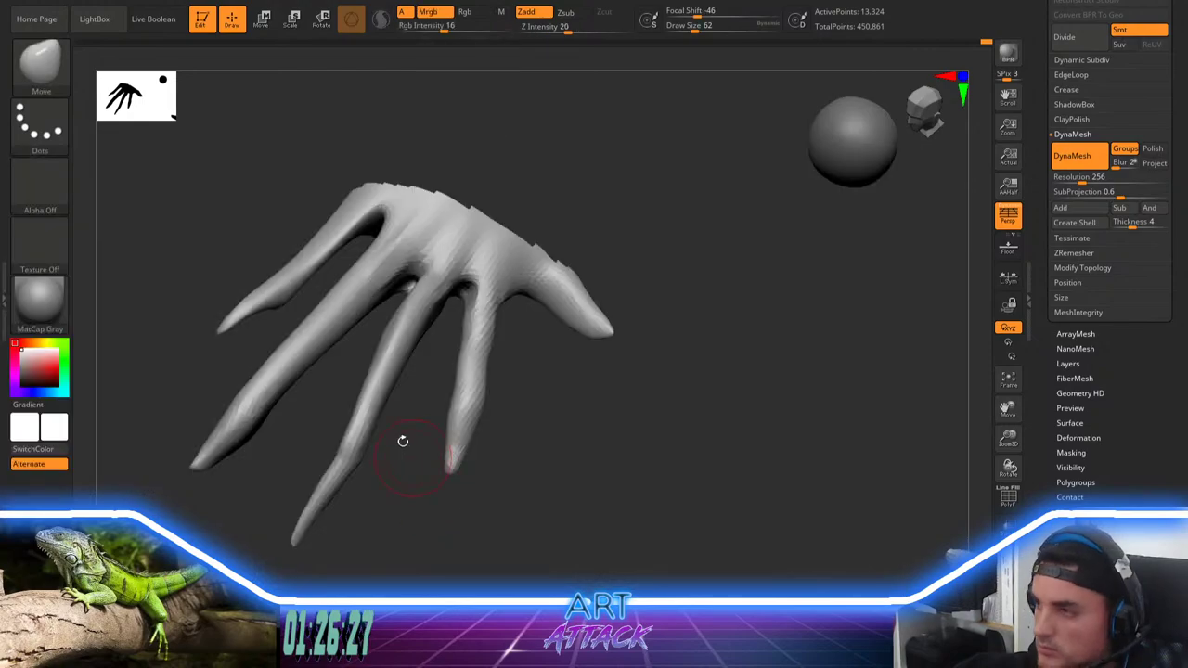
{"action": "key", "text": "space"}
{"action": "key", "text": "space"}
{"action": "left_click", "coordinate": [369, 410]}
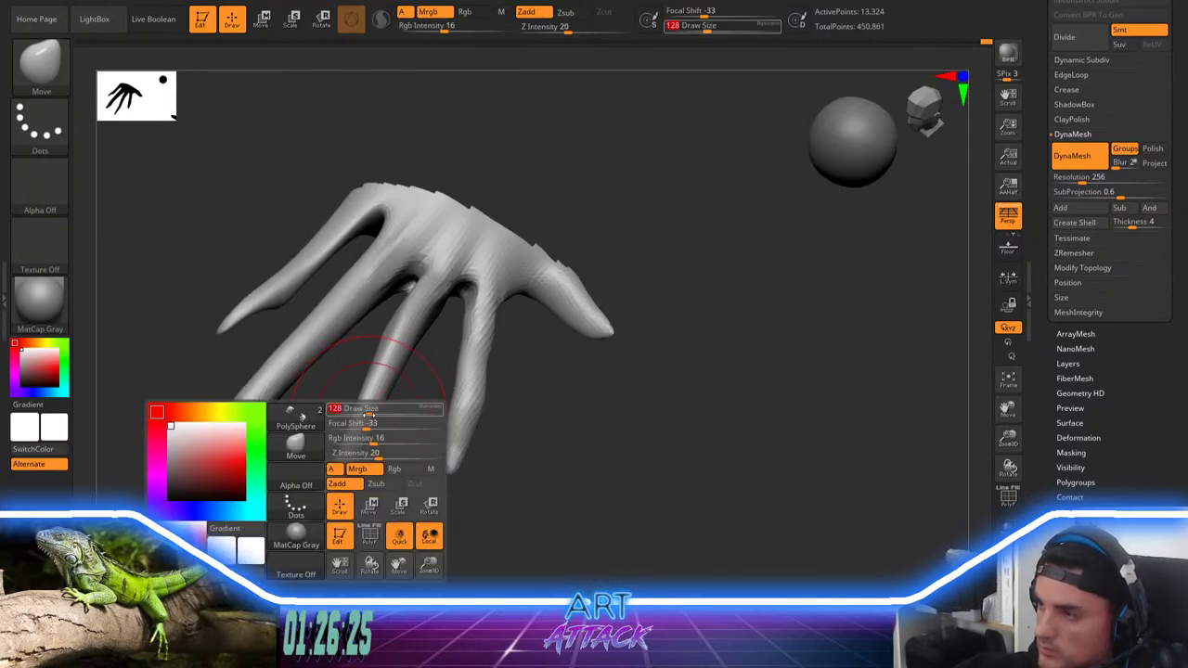
{"action": "left_click_drag", "start_coordinate": [357, 424], "coordinate": [385, 424]}
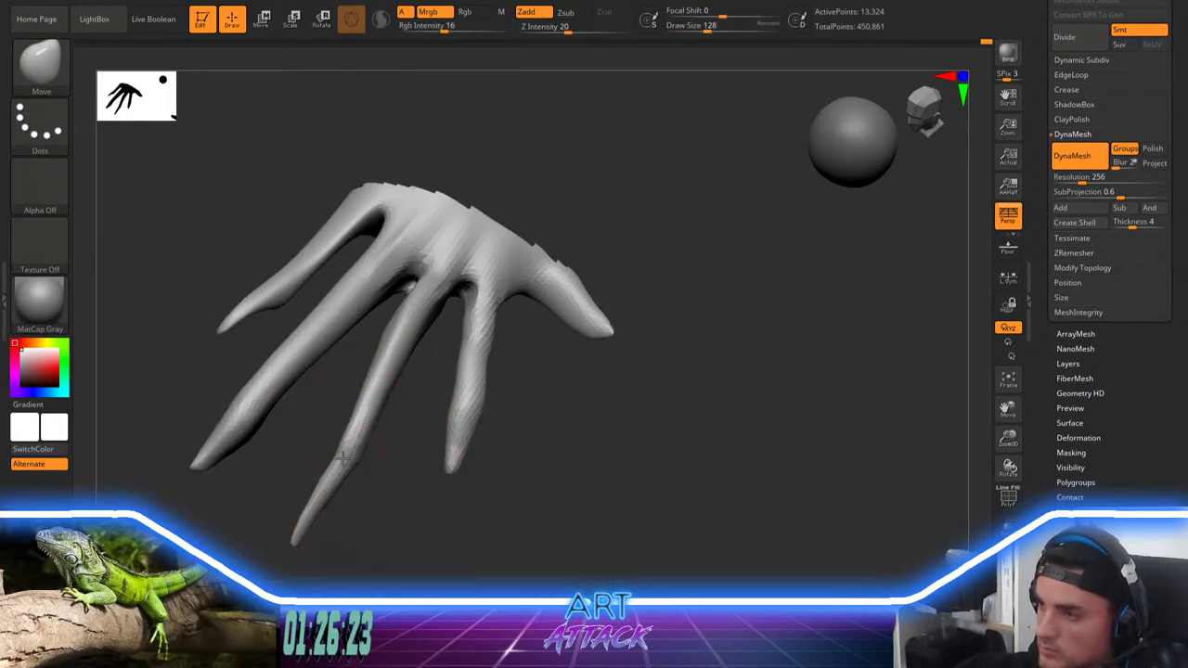
Step: Fill out the undersides of the fingers with the Inflat brush at draw size 51 and smooth the bulge before the claw
{"action": "left_click_drag", "start_coordinate": [391, 525], "coordinate": [405, 485]}
{"action": "key", "text": "b"}
{"action": "key", "text": "i"}
{"action": "key", "text": "n"}
{"action": "key", "text": "space"}
{"action": "left_click_drag", "start_coordinate": [423, 377], "coordinate": [405, 376]}
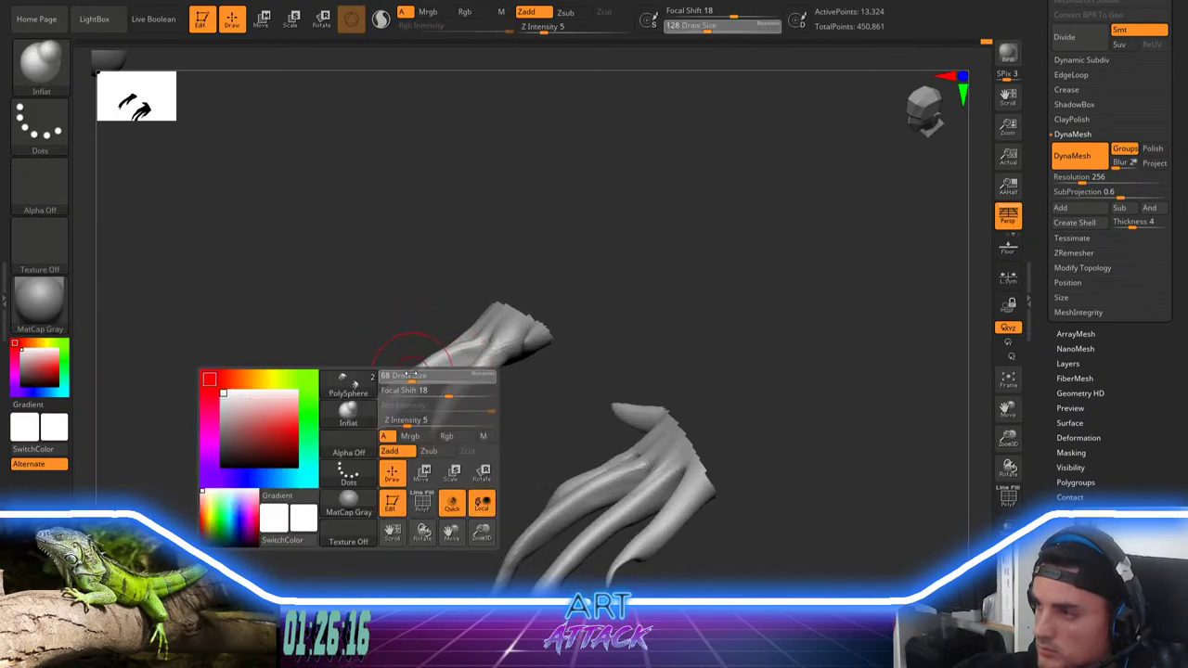
{"action": "mouse_move", "coordinate": [451, 497]}
{"action": "left_mouse_down"}
{"action": "mouse_move", "coordinate": [385, 453]}
{"action": "mouse_move", "coordinate": [371, 427]}
{"action": "left_mouse_up"}
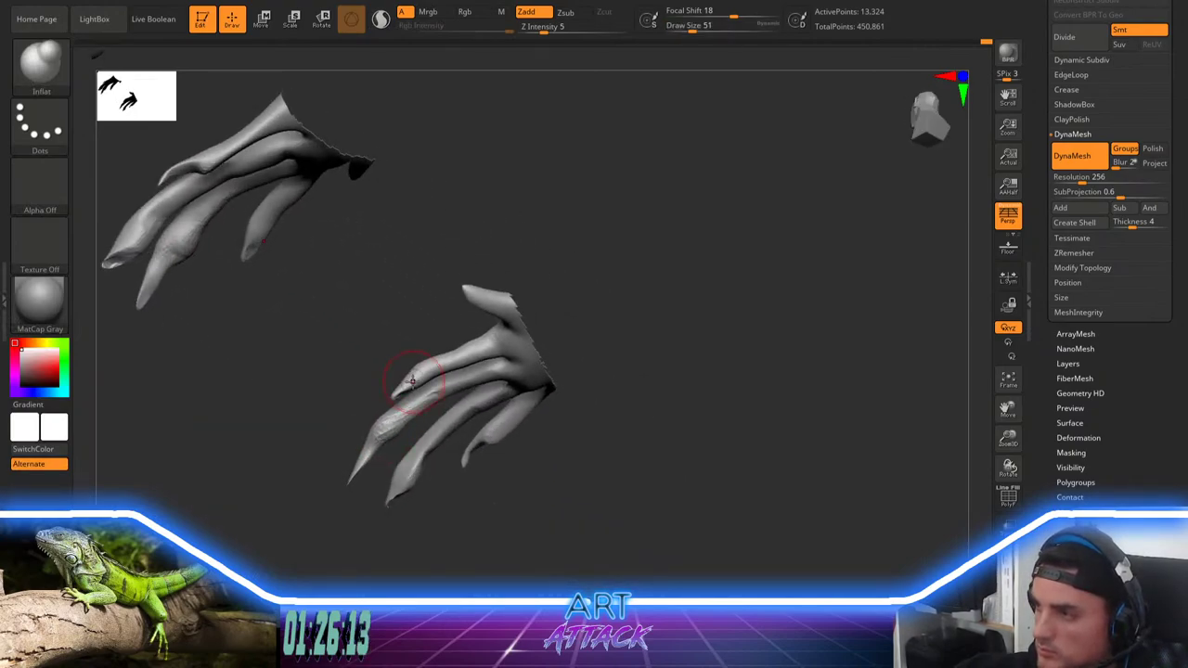
{"action": "left_click_drag", "start_coordinate": [420, 373], "coordinate": [489, 342]}
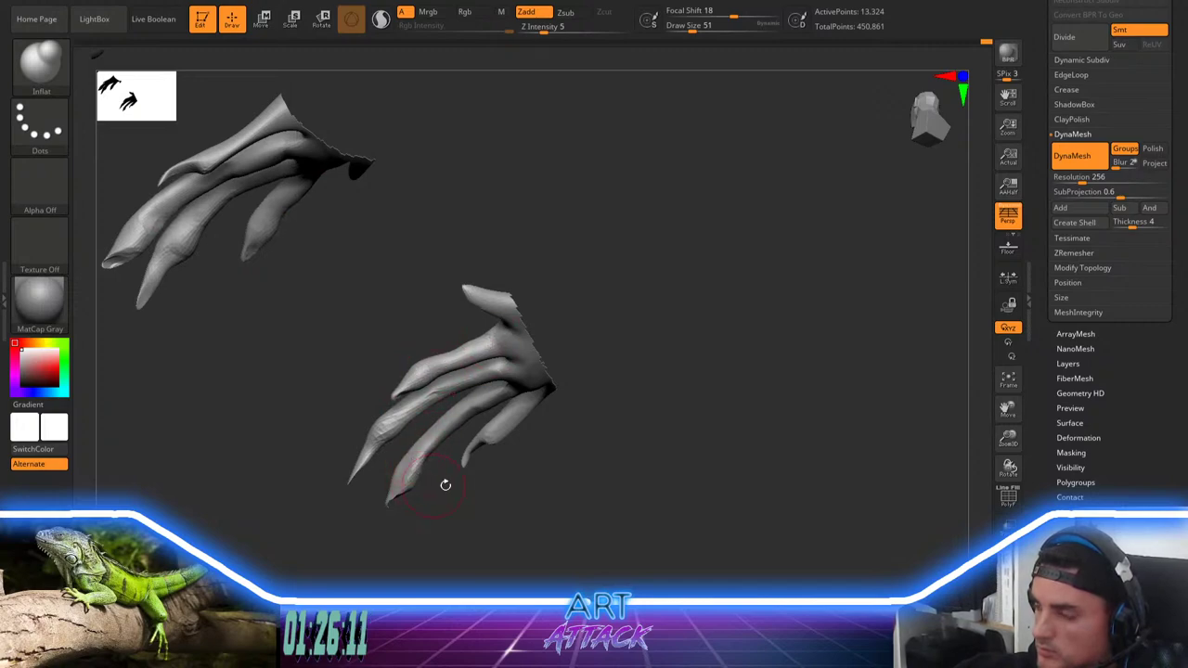
{"action": "mouse_move", "coordinate": [445, 485]}
{"action": "left_mouse_down"}
{"action": "mouse_move", "coordinate": [433, 448]}
{"action": "mouse_move", "coordinate": [451, 459]}
{"action": "mouse_move", "coordinate": [414, 441]}
{"action": "mouse_move", "coordinate": [399, 410]}
{"action": "mouse_move", "coordinate": [411, 394]}
{"action": "left_mouse_up"}
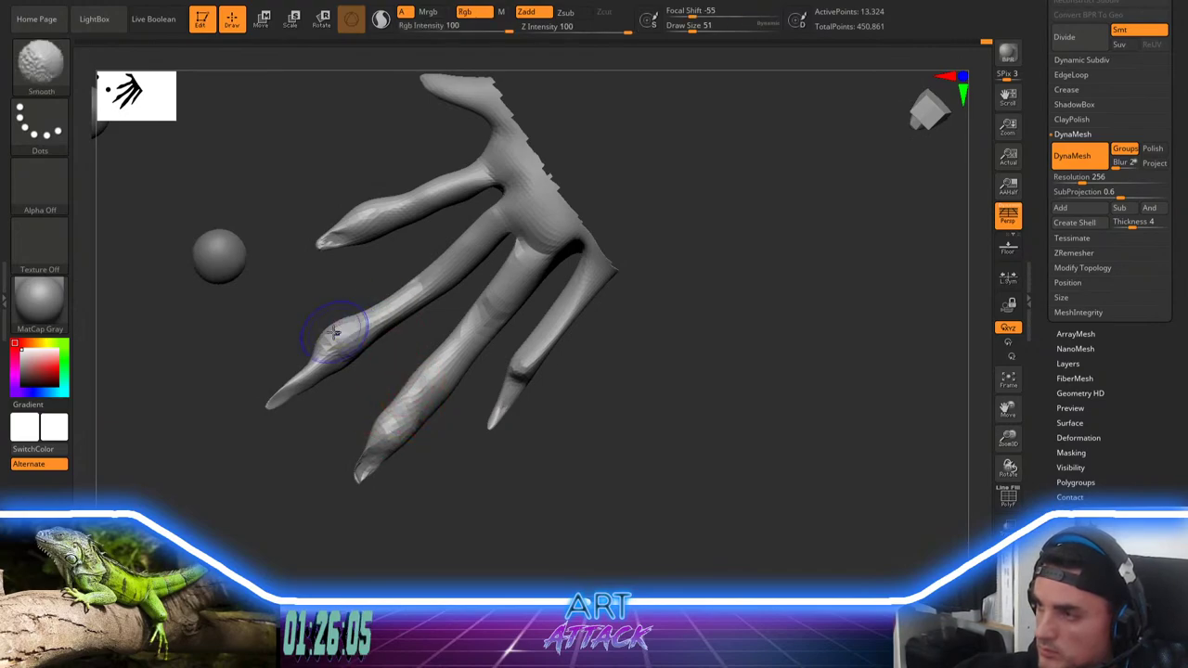
{"action": "mouse_move", "coordinate": [334, 332]}
{"action": "left_mouse_down", "text": "shift"}
{"action": "mouse_move", "coordinate": [340, 345]}
{"action": "mouse_move", "coordinate": [278, 404]}
{"action": "left_mouse_up", "text": "shift"}
Step: Carve the undersides of the claws with the DamStandard brush at draw size 33 and smooth the longest finger's claw
{"action": "key", "text": "b"}
{"action": "key", "text": "d"}
{"action": "key", "text": "s"}
{"action": "key", "text": "bracketleft"}
{"action": "key", "text": "bracketleft"}
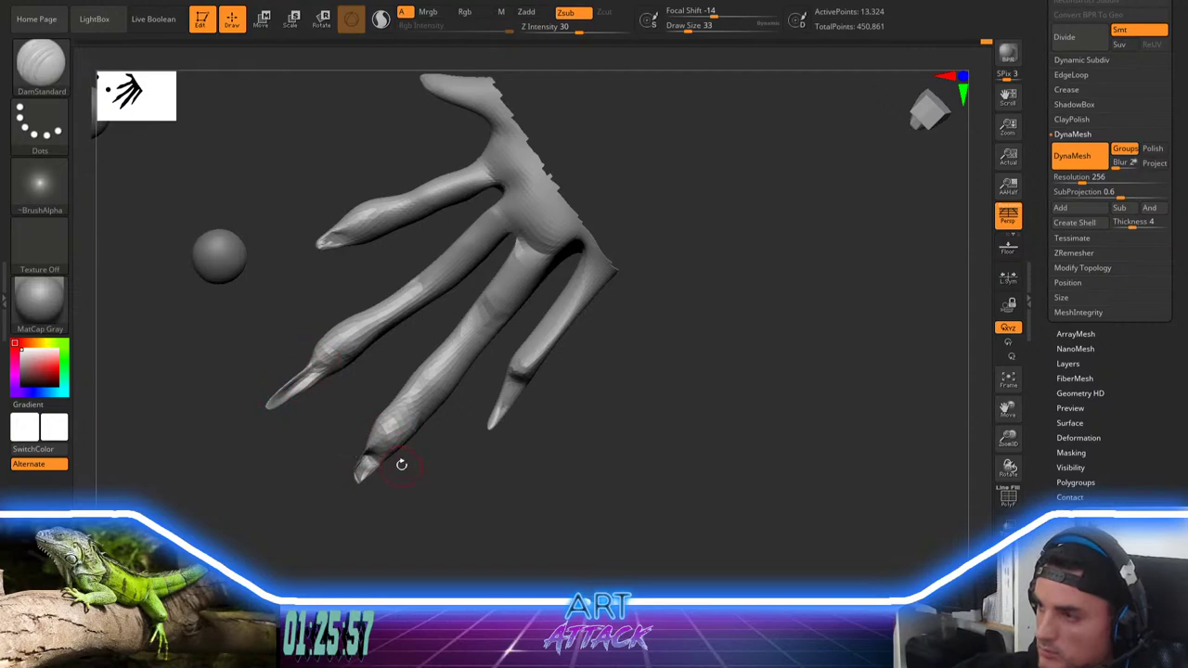
{"action": "mouse_move", "coordinate": [374, 464]}
{"action": "left_mouse_down", "text": "shift"}
{"action": "mouse_move", "coordinate": [363, 476]}
{"action": "mouse_move", "coordinate": [403, 430]}
{"action": "left_mouse_up", "text": "shift"}
Step: Lengthen the longest finger's claw with the Move brush and smooth the claws on the long and outer fingers
{"action": "key", "text": "b"}
{"action": "key", "text": "m"}
{"action": "key", "text": "v"}
{"action": "key", "text": "ctrl+z"}
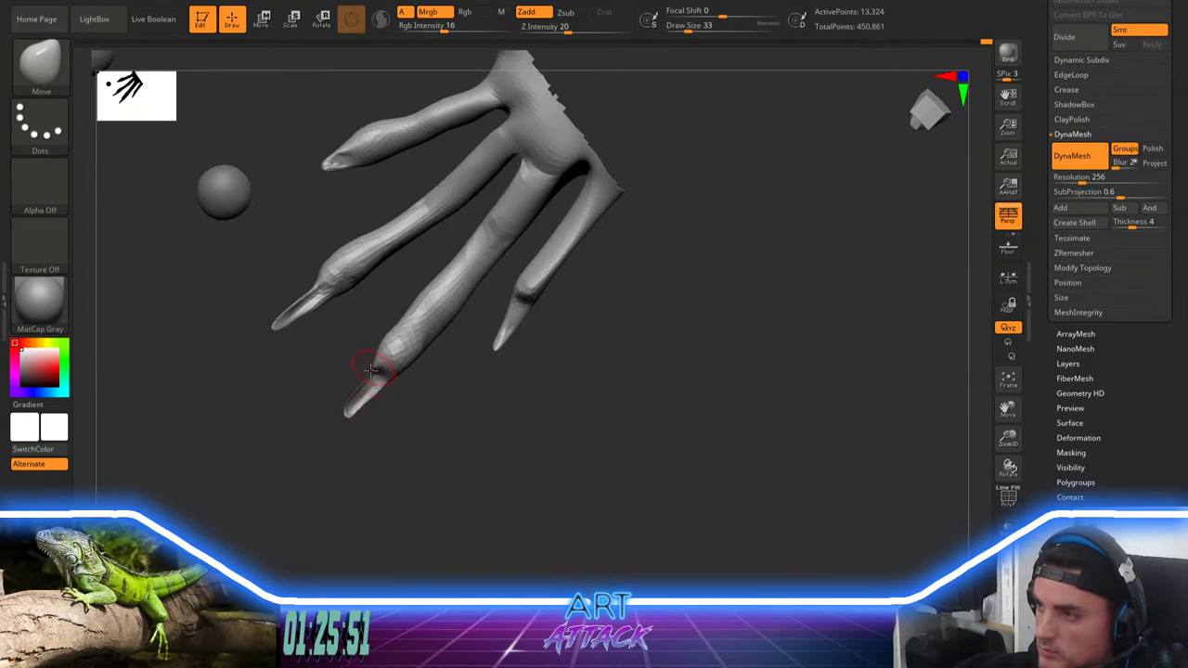
{"action": "left_click_drag", "start_coordinate": [359, 397], "coordinate": [332, 445], "text": "shift"}
{"action": "mouse_move", "coordinate": [520, 316]}
{"action": "left_mouse_down", "text": "shift"}
{"action": "mouse_move", "coordinate": [533, 303]}
{"action": "mouse_move", "coordinate": [508, 330]}
{"action": "left_mouse_up", "text": "shift"}
Step: Define the outer finger's claw from below with the DamStandard brush and smooth the finger behind it
{"action": "key", "text": "b"}
{"action": "key", "text": "d"}
{"action": "key", "text": "s"}
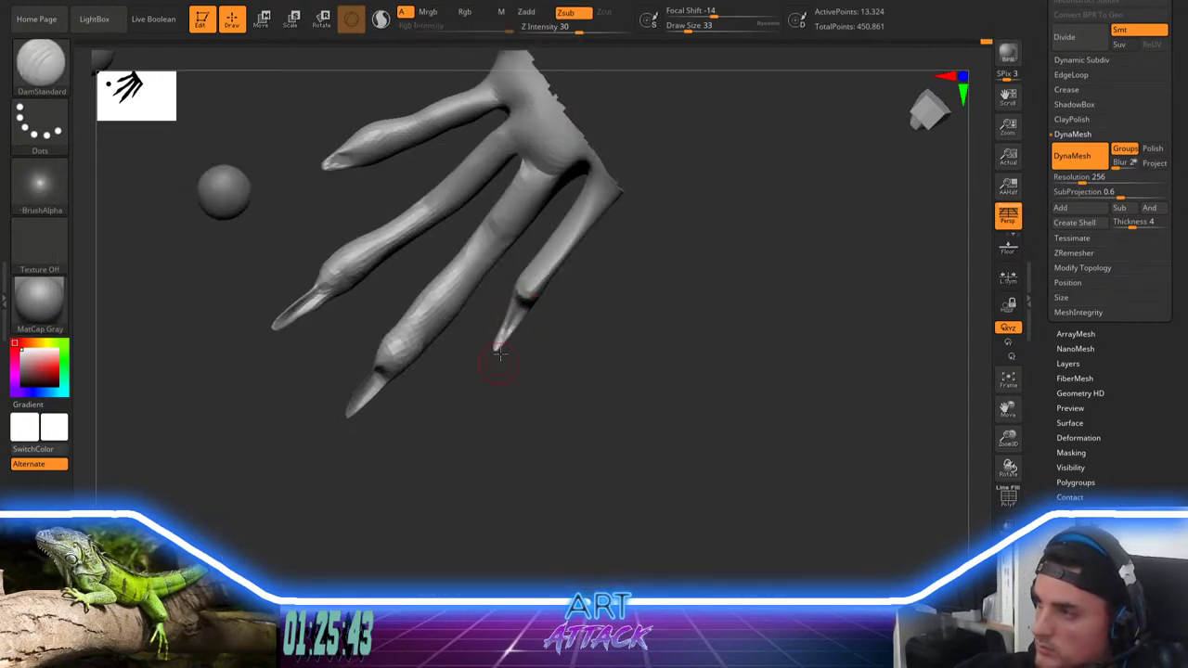
{"action": "left_click_drag", "start_coordinate": [573, 276], "coordinate": [554, 329], "text": "alt"}
{"action": "left_click_drag", "start_coordinate": [562, 279], "coordinate": [549, 293], "text": "shift"}
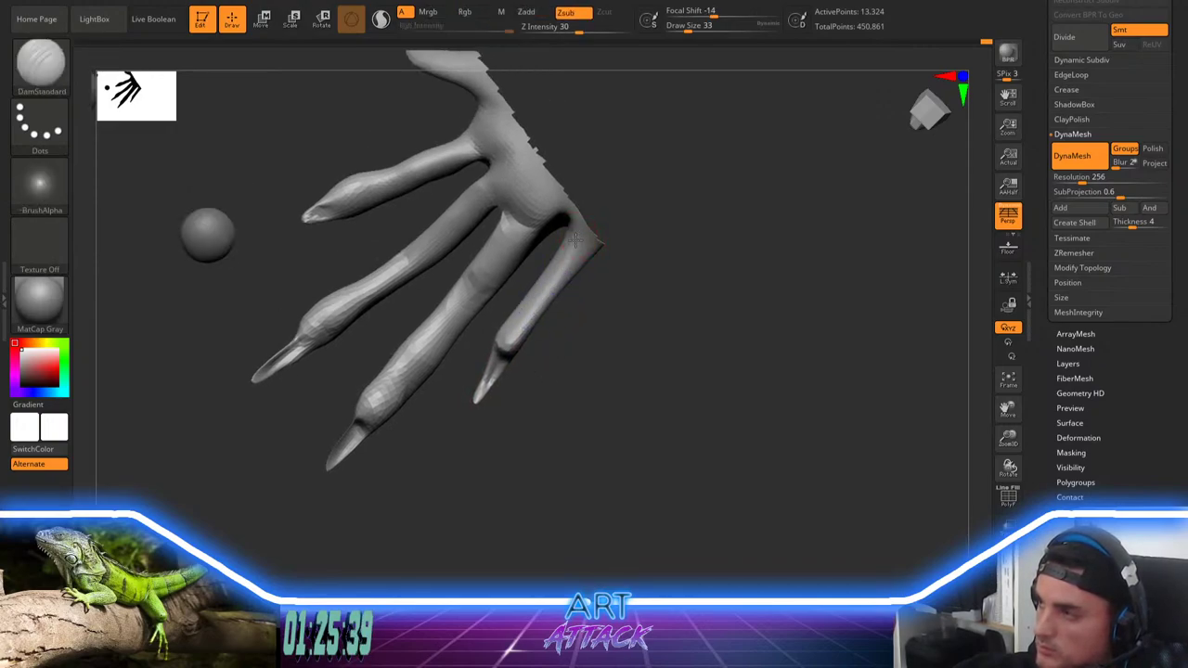
Step: Carve creases where the fingers meet the palm and hollow the underside of the short finger's claw
{"action": "left_click_drag", "start_coordinate": [567, 234], "coordinate": [590, 246]}
{"action": "left_click_drag", "start_coordinate": [502, 217], "coordinate": [522, 231]}
{"action": "right_click_drag", "start_coordinate": [487, 204], "coordinate": [513, 328], "text": "alt"}
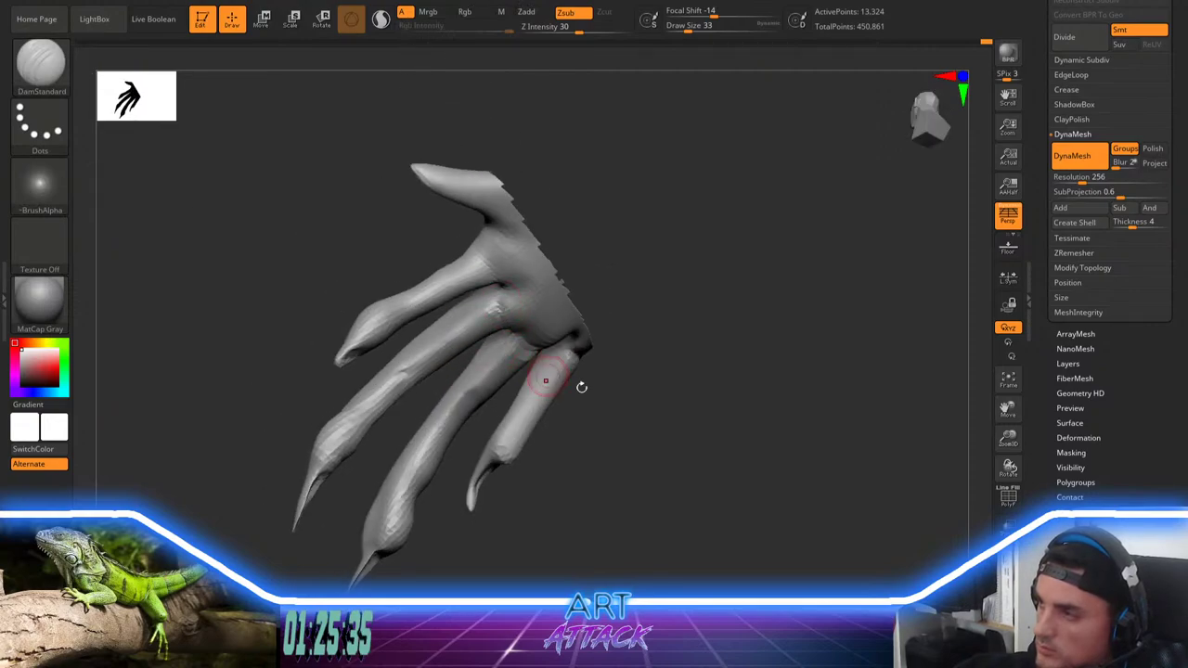
{"action": "right_click_drag", "start_coordinate": [546, 381], "coordinate": [501, 325]}
{"action": "mouse_move", "coordinate": [494, 308]}
{"action": "left_mouse_down"}
{"action": "mouse_move", "coordinate": [486, 323]}
{"action": "mouse_move", "coordinate": [498, 311]}
{"action": "mouse_move", "coordinate": [485, 260]}
{"action": "mouse_move", "coordinate": [456, 284]}
{"action": "mouse_move", "coordinate": [334, 325]}
{"action": "left_mouse_up"}
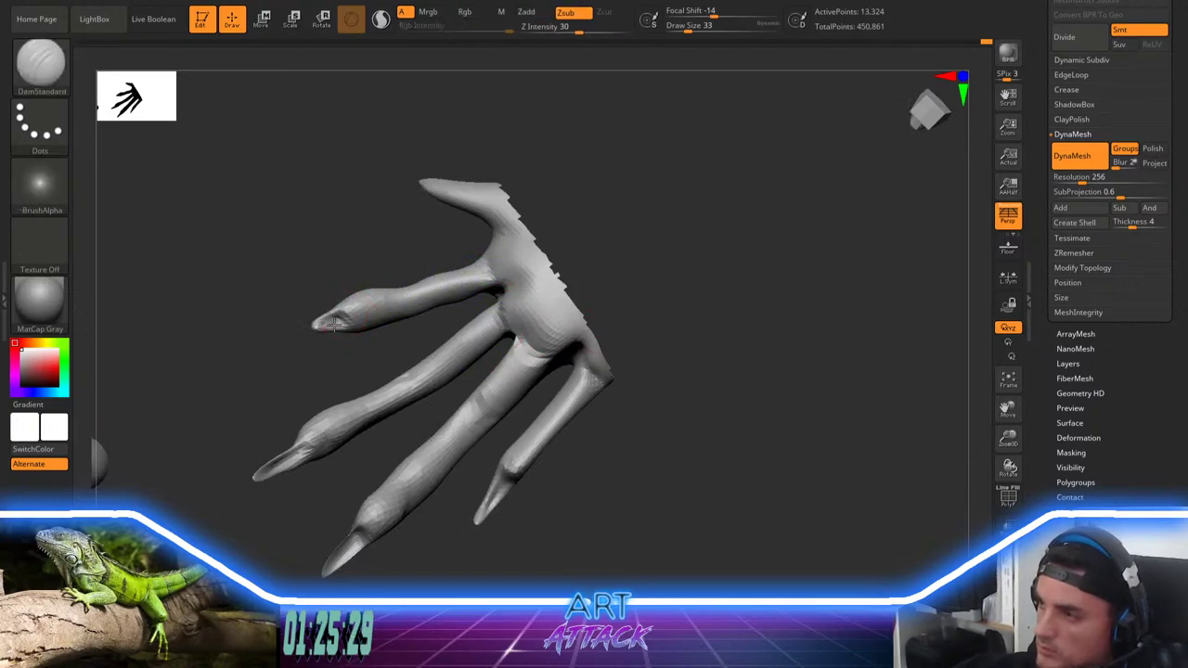
Step: Carve the line separating each claw from its fingertip on the upper side of the hand
{"action": "left_click_drag", "start_coordinate": [386, 279], "coordinate": [494, 304]}
{"action": "left_click_drag", "start_coordinate": [457, 356], "coordinate": [465, 316]}
{"action": "left_click_drag", "start_coordinate": [378, 399], "coordinate": [354, 412], "text": "alt"}
{"action": "left_click_drag", "start_coordinate": [442, 442], "coordinate": [462, 351], "text": "alt"}
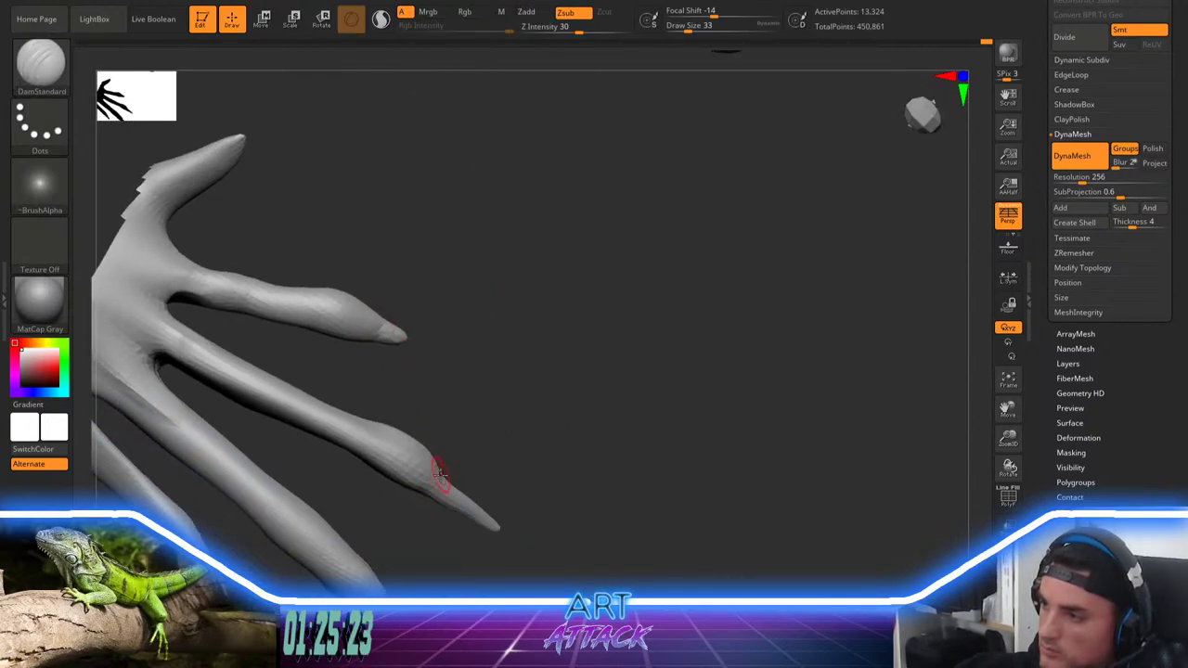
{"action": "left_click_drag", "start_coordinate": [463, 461], "coordinate": [475, 334], "text": "alt"}
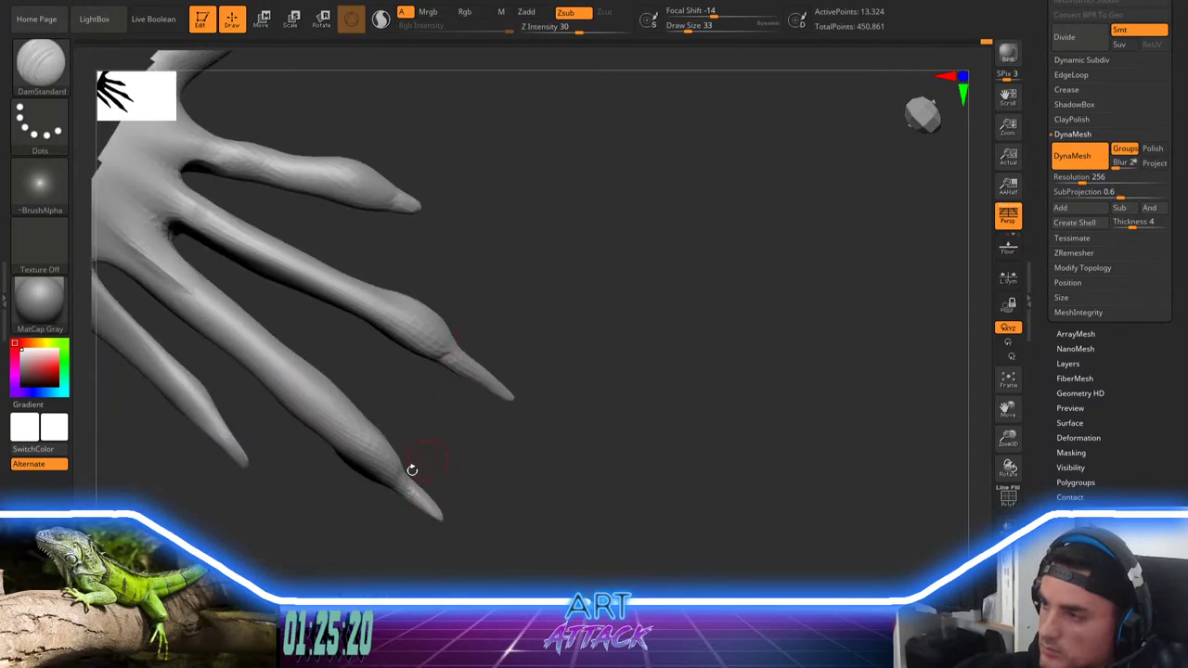
{"action": "left_click_drag", "start_coordinate": [409, 470], "coordinate": [414, 463]}
{"action": "left_click_drag", "start_coordinate": [449, 469], "coordinate": [442, 440], "text": "alt"}
Step: Swell the fingertips behind the claws with the Inflat brush at draw size 65
{"action": "key", "text": "b"}
{"action": "key", "text": "i"}
{"action": "key", "text": "Escape"}
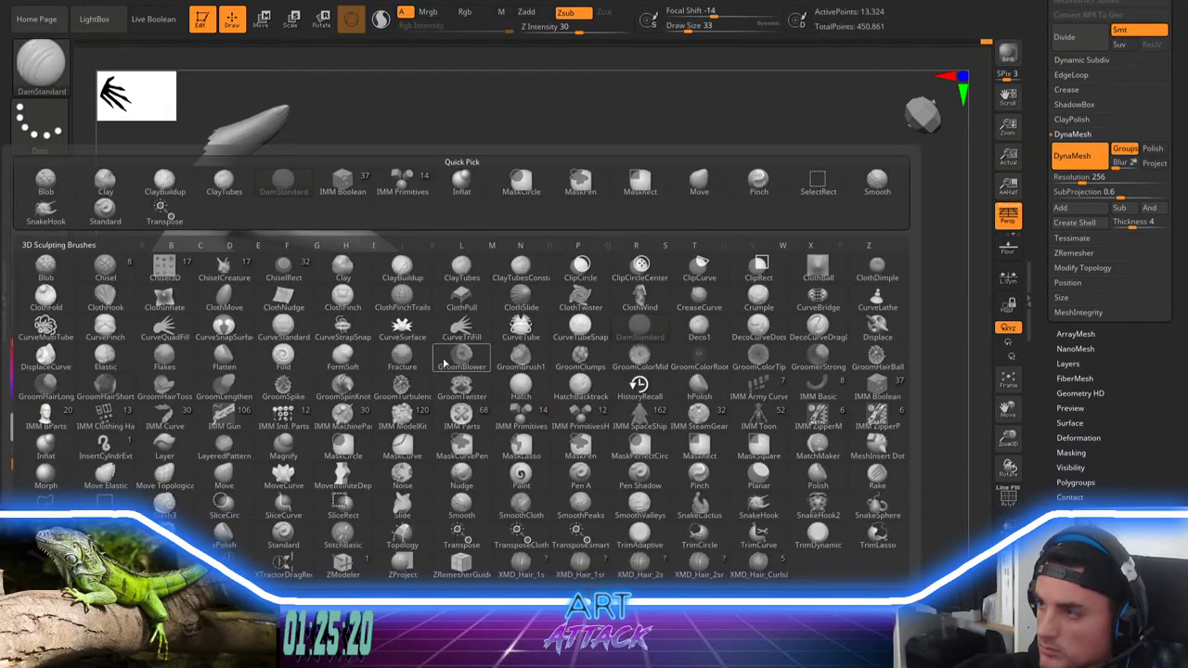
{"action": "key", "text": "Escape"}
{"action": "key", "text": "n"}
{"action": "key", "text": "space"}
{"action": "left_click_drag", "start_coordinate": [451, 330], "coordinate": [433, 369]}
{"action": "left_click_drag", "start_coordinate": [366, 450], "coordinate": [399, 465]}
{"action": "mouse_move", "coordinate": [482, 457]}
{"action": "left_mouse_down"}
{"action": "mouse_move", "coordinate": [393, 434]}
{"action": "mouse_move", "coordinate": [401, 453]}
{"action": "left_mouse_up"}
{"action": "left_click_drag", "start_coordinate": [414, 358], "coordinate": [406, 355]}
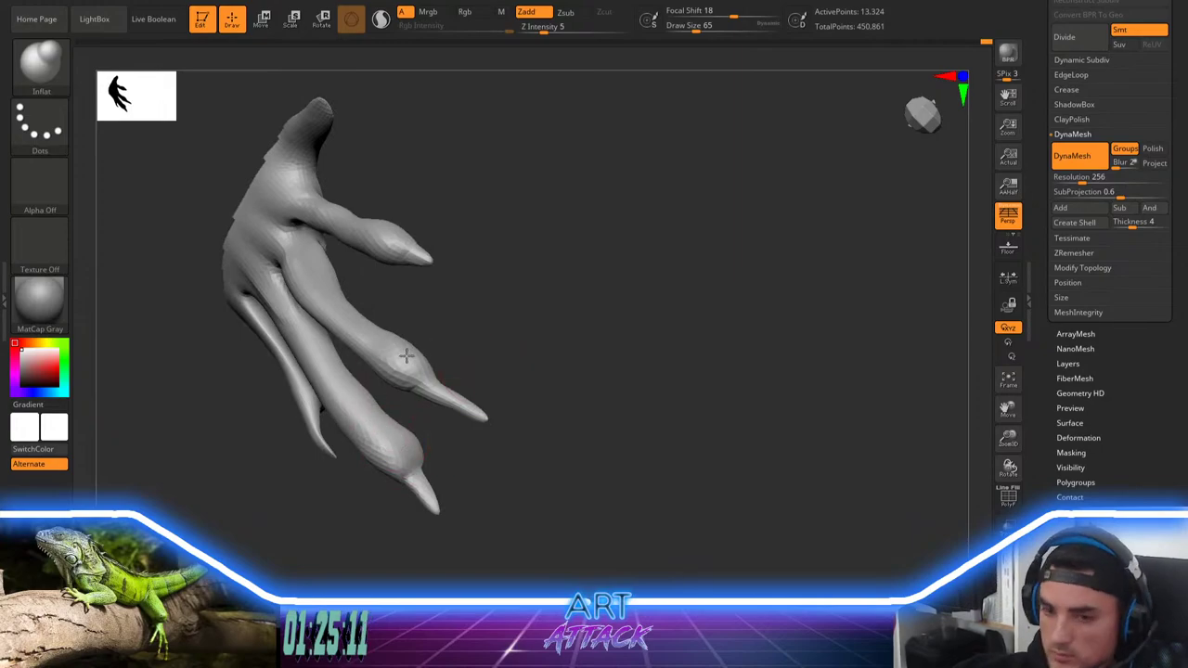
Step: Build up the claw bases on the upper side with the Inflat brush at draw size 35
{"action": "left_click_drag", "start_coordinate": [492, 362], "coordinate": [523, 318]}
{"action": "key", "text": "space"}
{"action": "mouse_move", "coordinate": [525, 319]}
{"action": "left_mouse_down"}
{"action": "mouse_move", "coordinate": [519, 336]}
{"action": "mouse_move", "coordinate": [536, 283]}
{"action": "left_mouse_up"}
{"action": "key", "text": "space"}
{"action": "mouse_move", "coordinate": [537, 282]}
{"action": "left_mouse_down"}
{"action": "mouse_move", "coordinate": [510, 315]}
{"action": "mouse_move", "coordinate": [530, 280]}
{"action": "mouse_move", "coordinate": [509, 365]}
{"action": "left_mouse_up"}
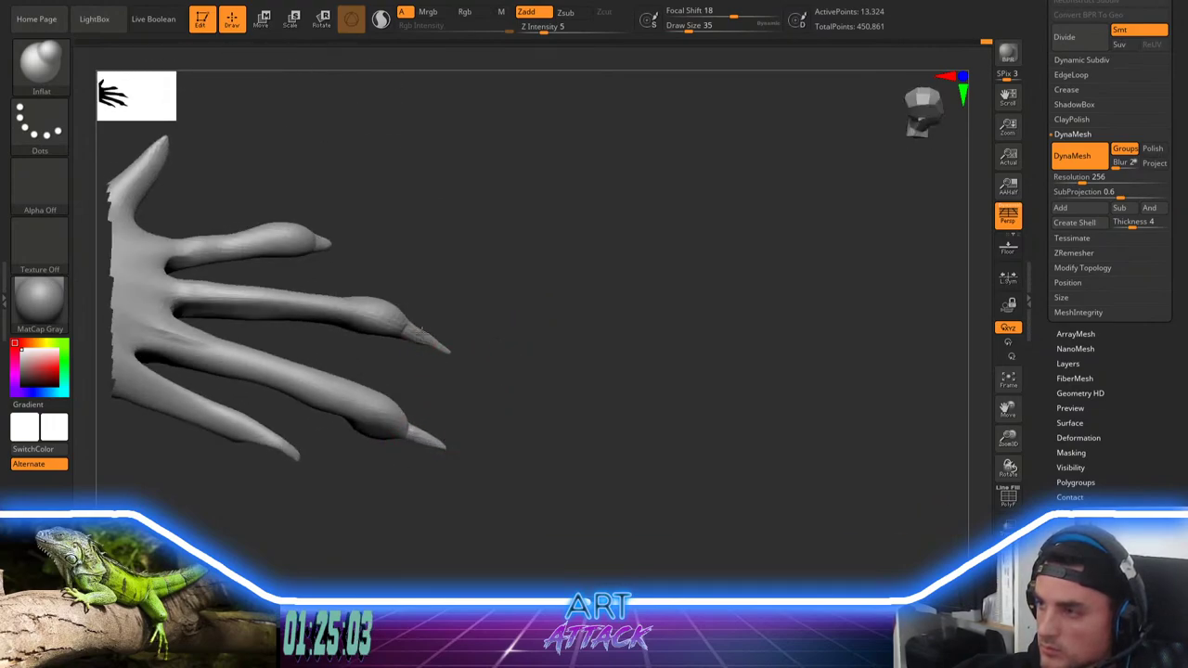
{"action": "left_click_drag", "start_coordinate": [519, 355], "coordinate": [483, 326], "text": "alt"}
Step: Unhide the whole body, adjust the front fingers with the Move brush at draw size 29 and smooth them
{"action": "left_click", "coordinate": [548, 318], "text": "ctrl+shift"}
{"action": "left_click_drag", "start_coordinate": [597, 347], "coordinate": [568, 376], "text": "alt"}
{"action": "mouse_move", "coordinate": [568, 376]}
{"action": "left_mouse_down"}
{"action": "mouse_move", "coordinate": [546, 366]}
{"action": "mouse_move", "coordinate": [535, 337]}
{"action": "mouse_move", "coordinate": [536, 321]}
{"action": "mouse_move", "coordinate": [557, 321]}
{"action": "mouse_move", "coordinate": [533, 377]}
{"action": "mouse_move", "coordinate": [529, 355]}
{"action": "mouse_move", "coordinate": [523, 368]}
{"action": "left_mouse_up"}
{"action": "key", "text": "b"}
{"action": "key", "text": "m"}
{"action": "key", "text": "v"}
{"action": "key", "text": "space"}
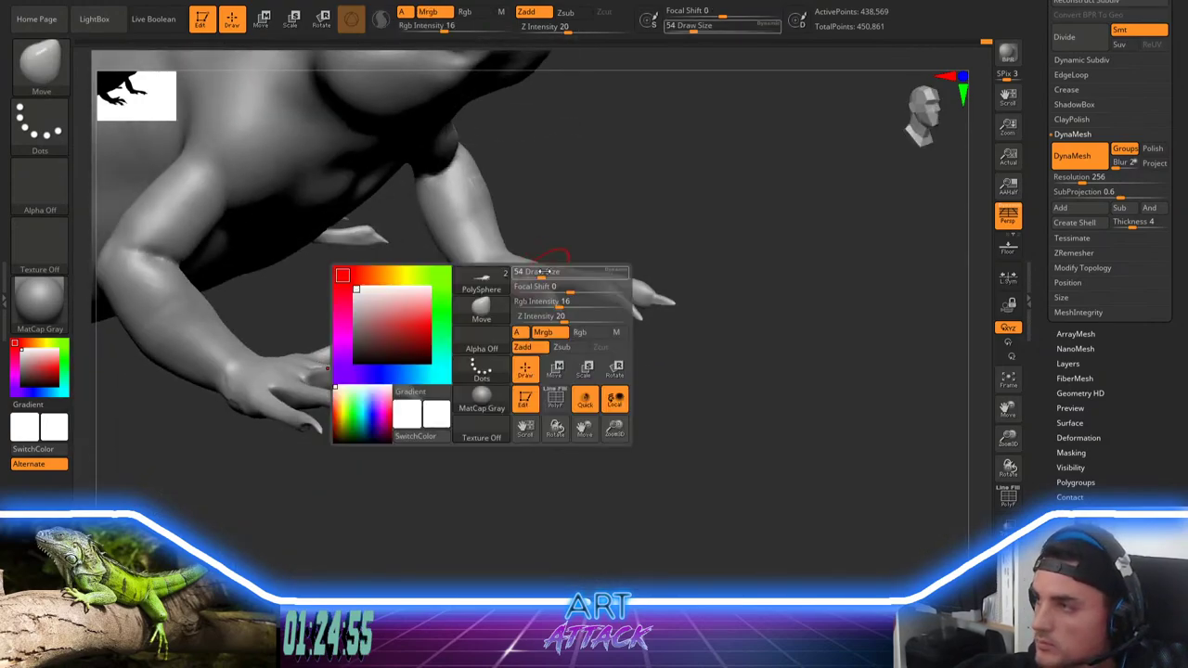
{"action": "mouse_move", "coordinate": [545, 291]}
{"action": "left_mouse_down"}
{"action": "mouse_move", "coordinate": [554, 274]}
{"action": "mouse_move", "coordinate": [589, 287]}
{"action": "left_mouse_up"}
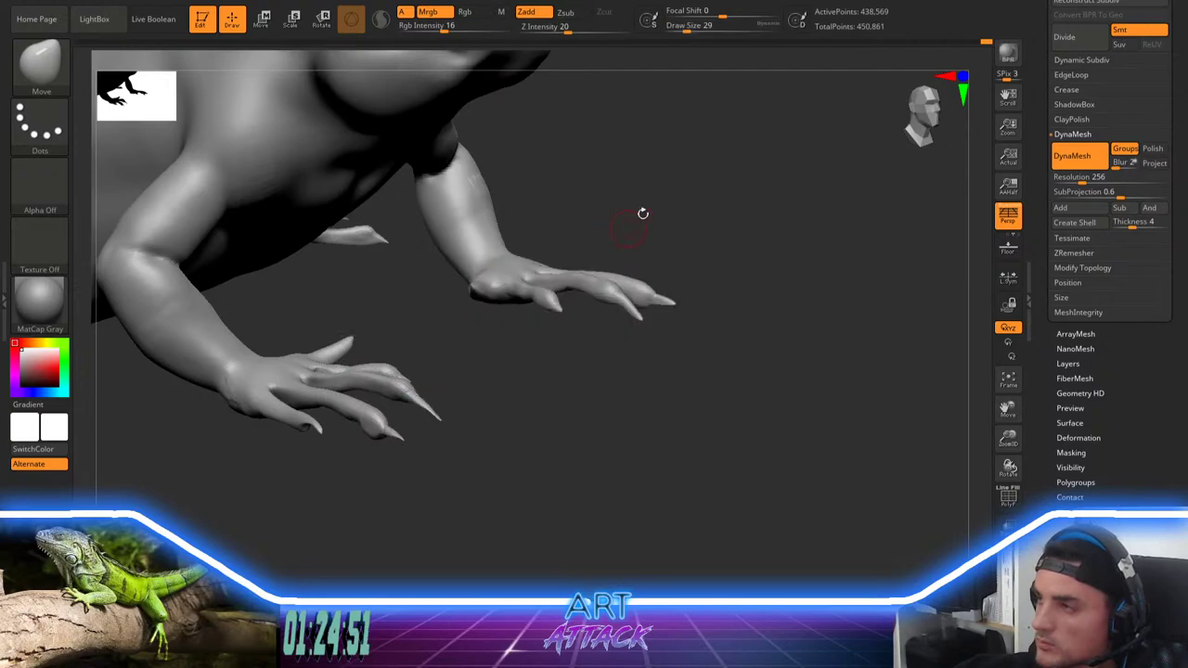
{"action": "left_click_drag", "start_coordinate": [642, 213], "coordinate": [636, 302]}
{"action": "mouse_move", "coordinate": [547, 266]}
{"action": "left_mouse_down", "text": "shift"}
{"action": "mouse_move", "coordinate": [570, 272]}
{"action": "mouse_move", "coordinate": [600, 310]}
{"action": "left_mouse_up", "text": "shift"}
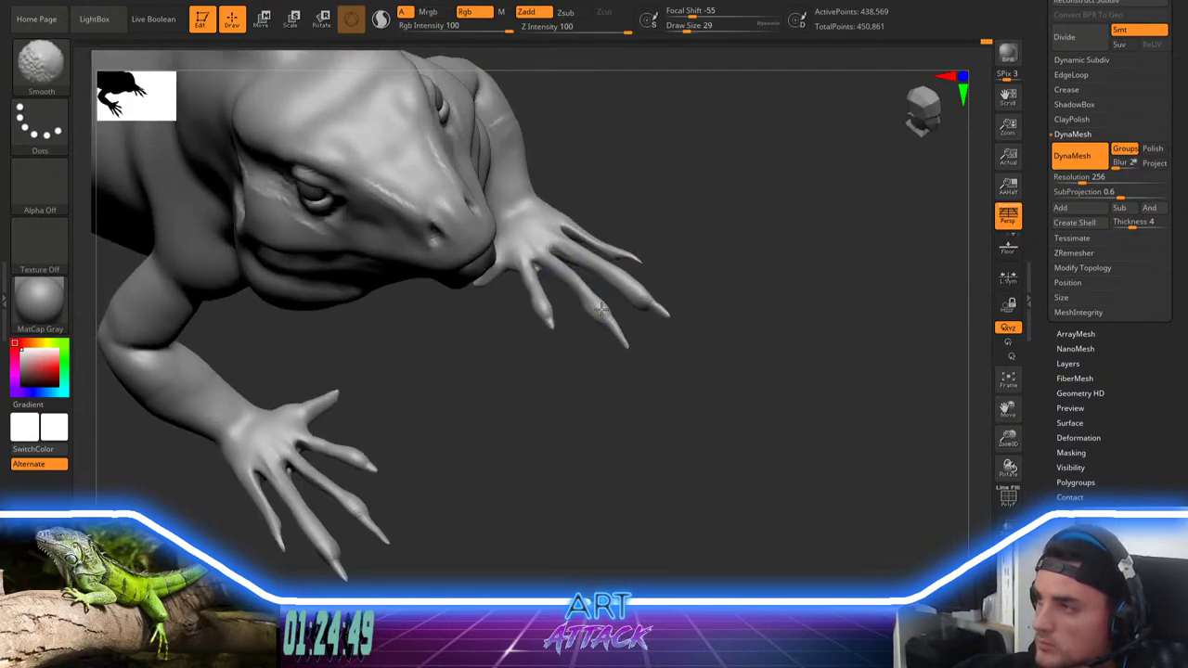
Step: Reshape the arch and height of the front fingers from low views with the Move brush
{"action": "left_click_drag", "start_coordinate": [552, 360], "coordinate": [546, 281]}
{"action": "key", "text": "space"}
{"action": "left_click_drag", "start_coordinate": [550, 291], "coordinate": [556, 292]}
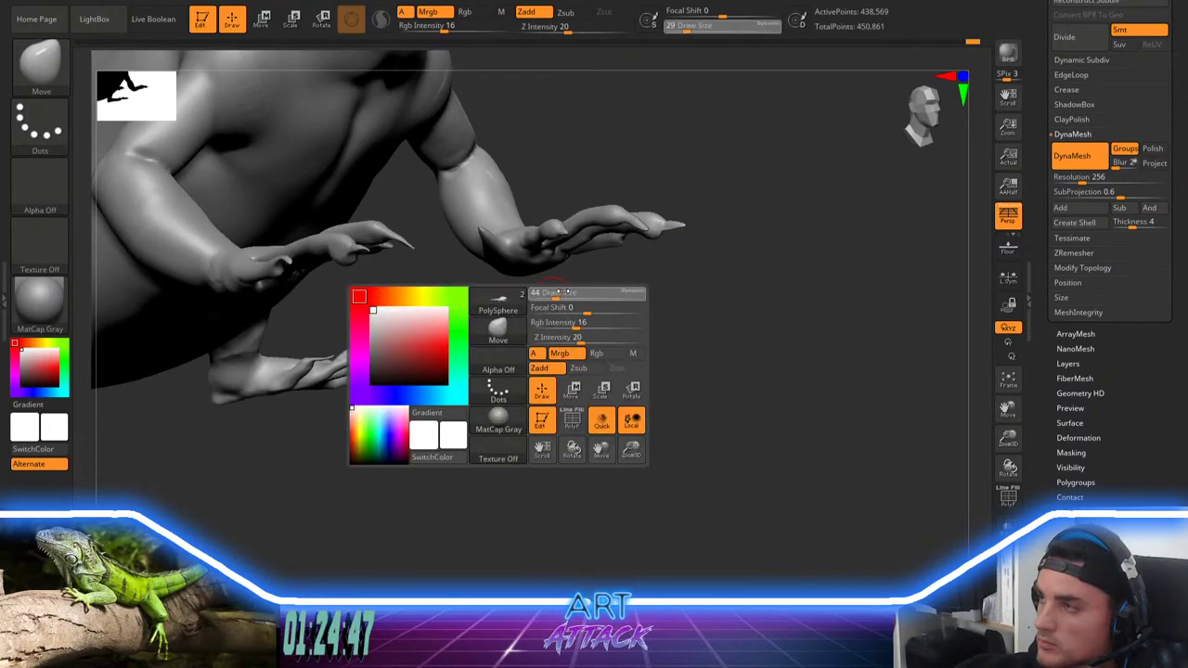
{"action": "left_click_drag", "start_coordinate": [605, 325], "coordinate": [603, 282]}
{"action": "mouse_move", "coordinate": [571, 222]}
{"action": "left_mouse_down"}
{"action": "mouse_move", "coordinate": [556, 245]}
{"action": "mouse_move", "coordinate": [573, 227]}
{"action": "mouse_move", "coordinate": [563, 222]}
{"action": "left_mouse_up"}
{"action": "key", "text": "space"}
{"action": "key", "text": "space"}
{"action": "mouse_move", "coordinate": [603, 302]}
{"action": "left_mouse_down"}
{"action": "mouse_move", "coordinate": [534, 282]}
{"action": "mouse_move", "coordinate": [522, 306]}
{"action": "mouse_move", "coordinate": [550, 291]}
{"action": "left_mouse_up"}
{"action": "key", "text": "space"}
{"action": "key", "text": "space"}
{"action": "left_click_drag", "start_coordinate": [594, 237], "coordinate": [581, 239]}
{"action": "key", "text": "space"}
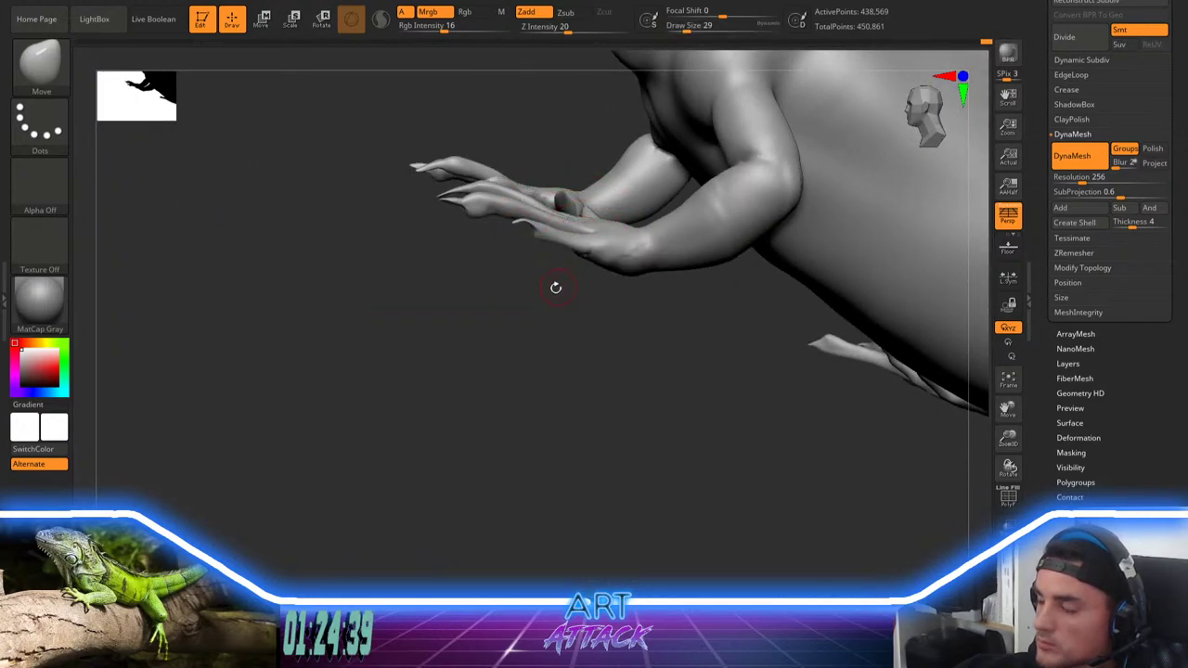
Step: Refine the side profile of the front fingers with the Move brush at draw size 33
{"action": "left_click_drag", "start_coordinate": [554, 288], "coordinate": [554, 320], "text": "alt"}
{"action": "mouse_move", "coordinate": [554, 321]}
{"action": "left_mouse_down"}
{"action": "mouse_move", "coordinate": [594, 297]}
{"action": "mouse_move", "coordinate": [563, 311]}
{"action": "left_mouse_up"}
{"action": "key", "text": "space"}
{"action": "mouse_move", "coordinate": [562, 278]}
{"action": "left_mouse_down"}
{"action": "mouse_move", "coordinate": [612, 253]}
{"action": "mouse_move", "coordinate": [644, 273]}
{"action": "mouse_move", "coordinate": [635, 257]}
{"action": "mouse_move", "coordinate": [621, 267]}
{"action": "mouse_move", "coordinate": [661, 317]}
{"action": "mouse_move", "coordinate": [666, 285]}
{"action": "mouse_move", "coordinate": [668, 318]}
{"action": "left_mouse_up"}
{"action": "key", "text": "space"}
Step: Mask everything except the innermost front fingers, centre the gizmo on them and rotate them
{"action": "mouse_move", "coordinate": [649, 486]}
{"action": "left_mouse_down", "text": "alt"}
{"action": "mouse_move", "coordinate": [600, 483]}
{"action": "mouse_move", "coordinate": [631, 427]}
{"action": "mouse_move", "coordinate": [732, 392]}
{"action": "mouse_move", "coordinate": [655, 334]}
{"action": "mouse_move", "coordinate": [610, 318]}
{"action": "mouse_move", "coordinate": [570, 393]}
{"action": "left_mouse_up", "text": "alt"}
{"action": "key", "text": "ctrl"}
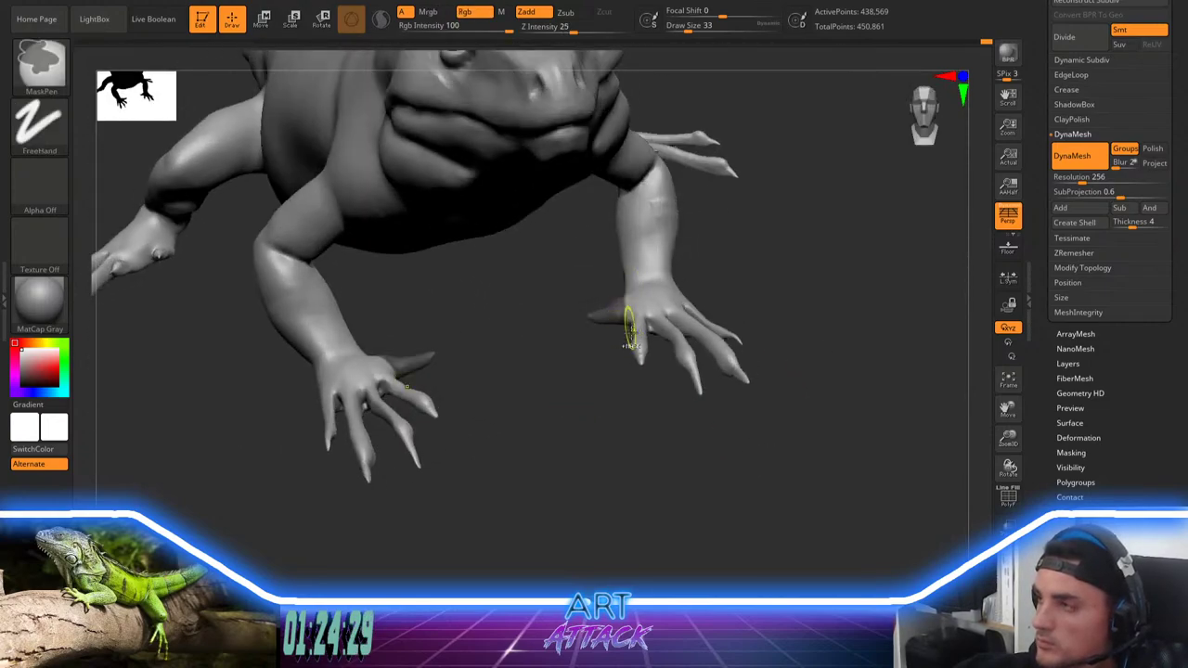
{"action": "left_click", "coordinate": [599, 393], "text": "ctrl"}
{"action": "key", "text": "r"}
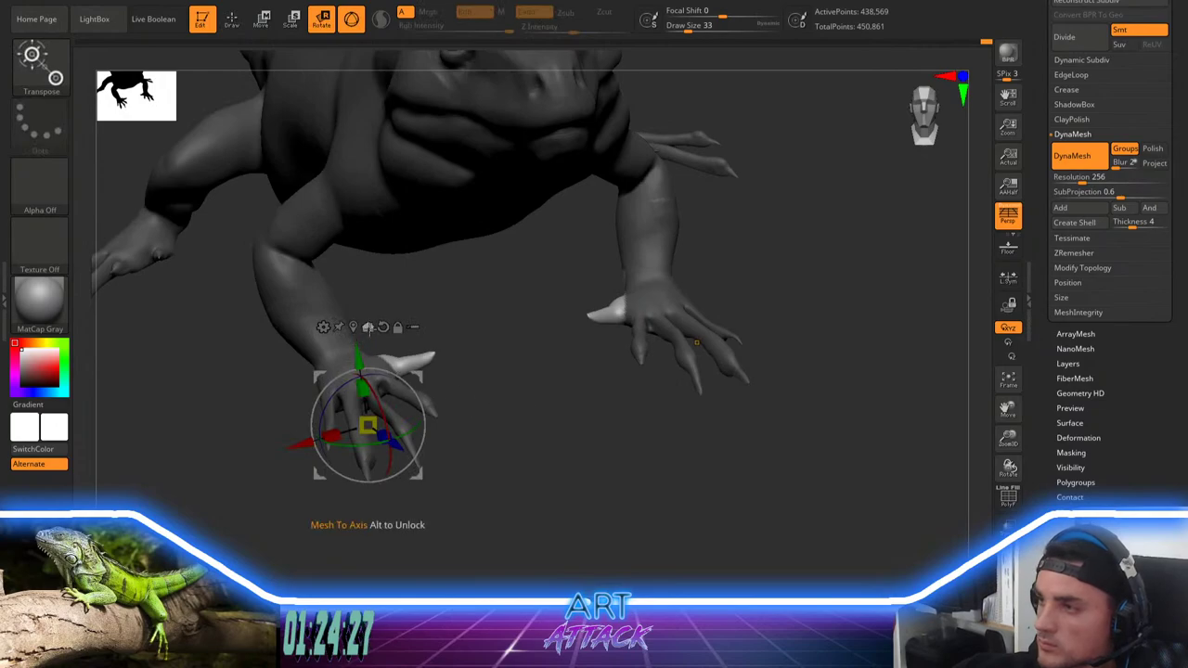
{"action": "left_click", "coordinate": [353, 327]}
{"action": "left_click_drag", "start_coordinate": [391, 305], "coordinate": [414, 309]}
Step: Adjust the mask around the innermost front fingers and rotate them downward and forward
{"action": "key", "text": "q"}
{"action": "mouse_move", "coordinate": [736, 208]}
{"action": "left_mouse_down", "text": "ctrl"}
{"action": "mouse_move", "coordinate": [605, 290]}
{"action": "mouse_move", "coordinate": [572, 296]}
{"action": "left_mouse_up", "text": "ctrl"}
{"action": "key", "text": "e"}
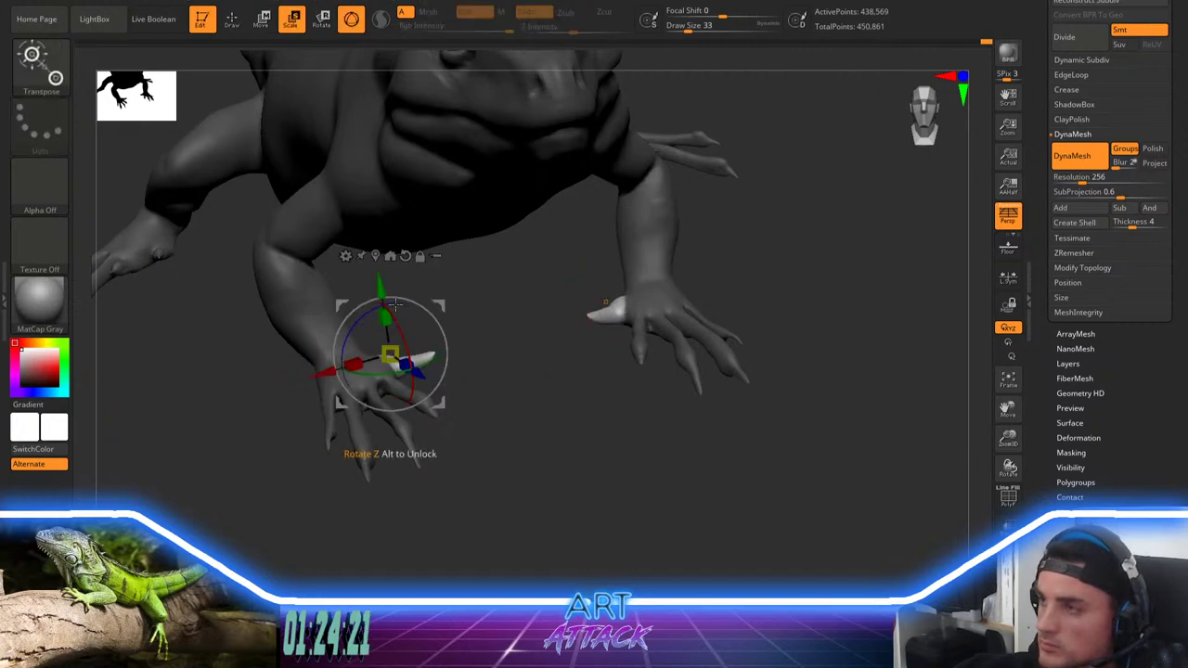
{"action": "left_click_drag", "start_coordinate": [395, 305], "coordinate": [450, 315]}
{"action": "key", "text": "w"}
{"action": "key", "text": "q"}
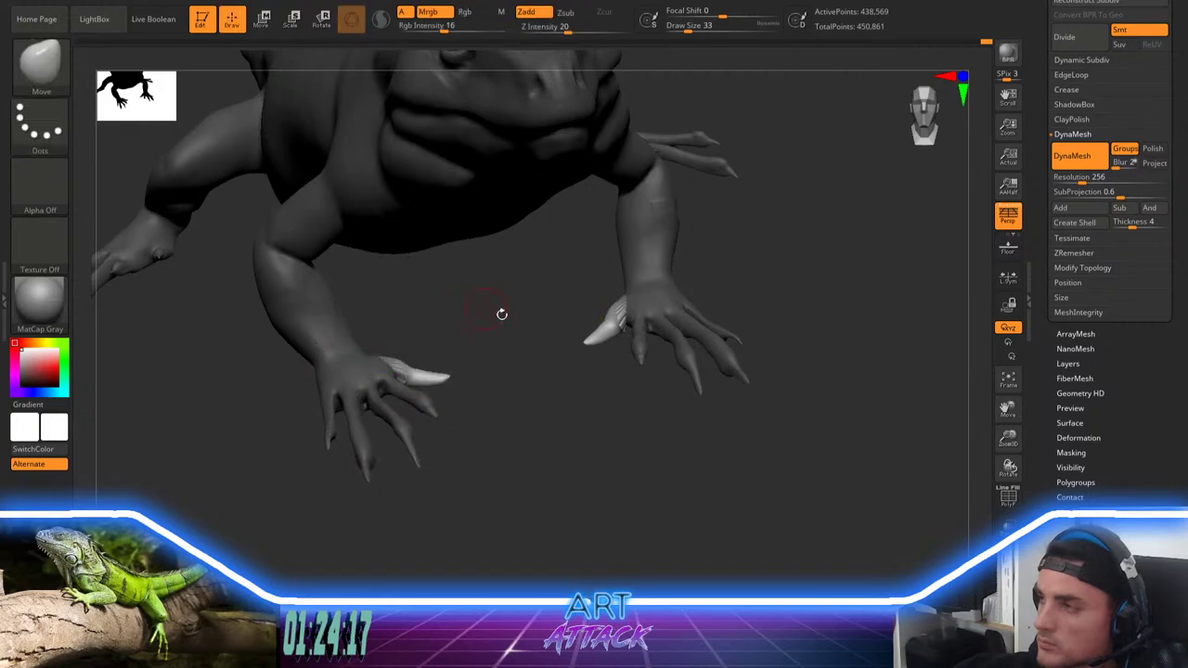
Step: Clear the mask and blend the innermost fingers into the front hands with the Move brush at draw size 77
{"action": "key", "text": "space"}
{"action": "mouse_move", "coordinate": [627, 312]}
{"action": "left_mouse_down"}
{"action": "mouse_move", "coordinate": [638, 312]}
{"action": "mouse_move", "coordinate": [575, 419]}
{"action": "left_mouse_up"}
{"action": "key", "text": "space"}
{"action": "left_click_drag", "start_coordinate": [591, 293], "coordinate": [637, 312]}
{"action": "left_click_drag", "start_coordinate": [559, 406], "coordinate": [556, 362], "text": "alt"}
{"action": "left_click_drag", "start_coordinate": [557, 362], "coordinate": [562, 436]}
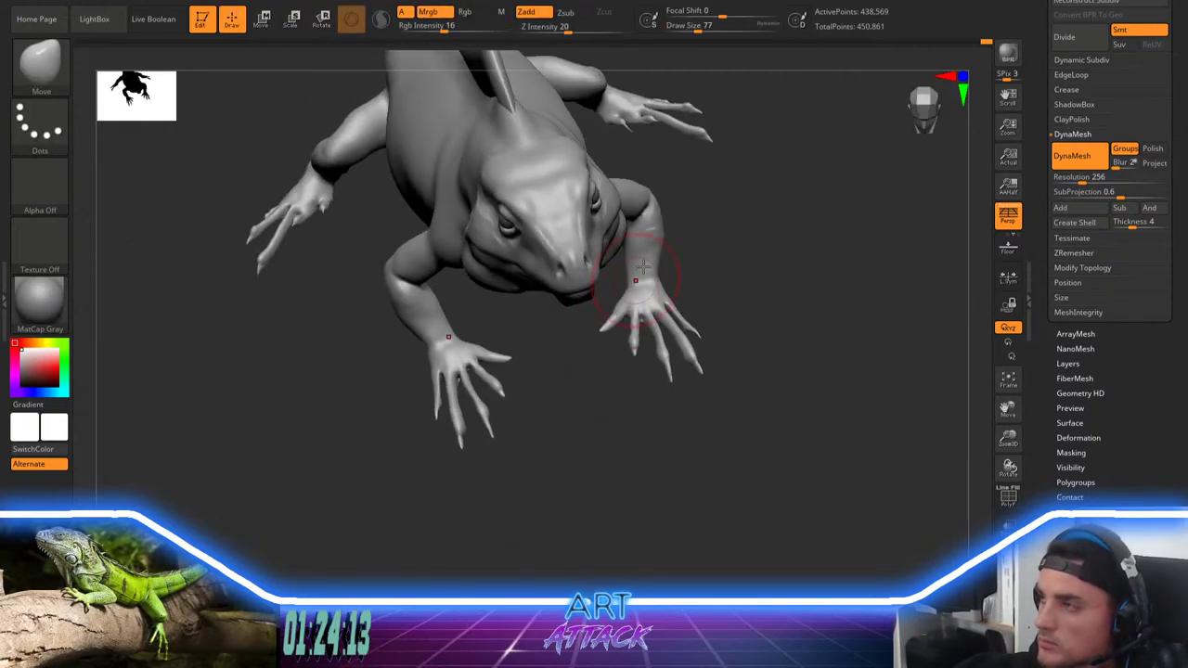
Step: Isolate the head and neck by hiding the rest of the body
{"action": "key", "text": "space"}
{"action": "mouse_move", "coordinate": [643, 267]}
{"action": "left_mouse_down"}
{"action": "mouse_move", "coordinate": [632, 267]}
{"action": "mouse_move", "coordinate": [666, 315]}
{"action": "mouse_move", "coordinate": [689, 246]}
{"action": "mouse_move", "coordinate": [737, 260]}
{"action": "mouse_move", "coordinate": [750, 317]}
{"action": "mouse_move", "coordinate": [715, 293]}
{"action": "mouse_move", "coordinate": [785, 263]}
{"action": "left_mouse_up"}
{"action": "left_click_drag", "start_coordinate": [772, 178], "coordinate": [582, 368], "text": "ctrl+shift"}
{"action": "mouse_move", "coordinate": [748, 322]}
{"action": "left_mouse_down", "text": "alt"}
{"action": "mouse_move", "coordinate": [623, 345]}
{"action": "mouse_move", "coordinate": [694, 303]}
{"action": "mouse_move", "coordinate": [653, 374]}
{"action": "mouse_move", "coordinate": [692, 392]}
{"action": "mouse_move", "coordinate": [684, 400]}
{"action": "left_mouse_up", "text": "alt"}
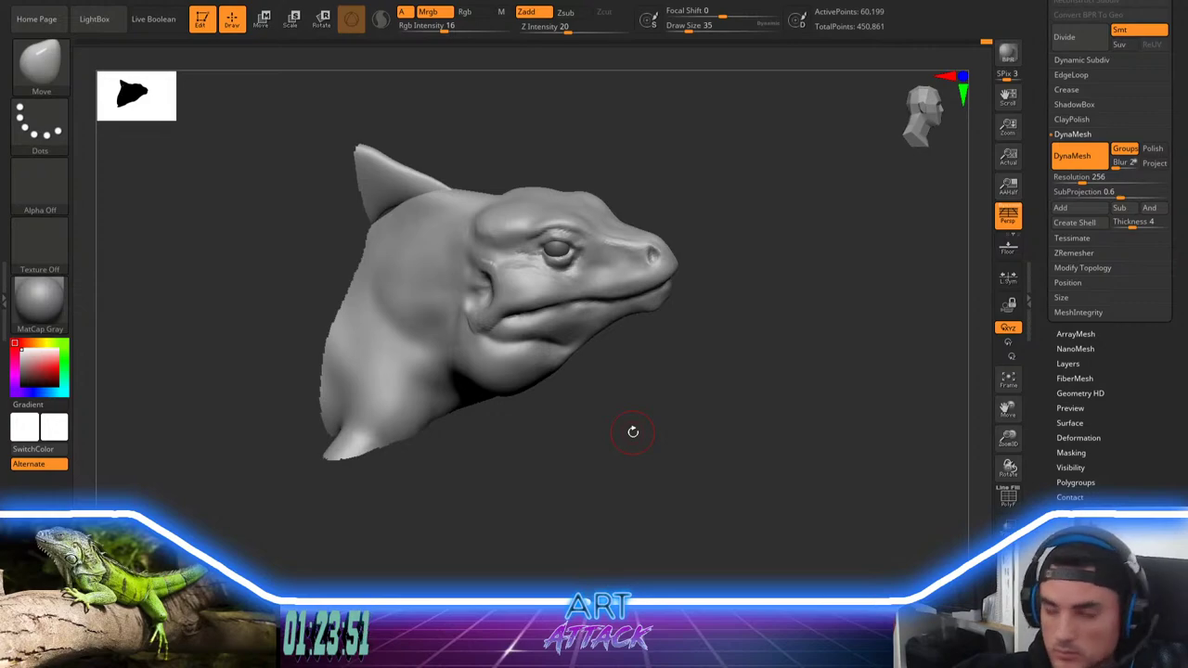
Step: Build up the brow and cheek around the back of the eye with the ClayBuildup brush at draw size 51
{"action": "left_click_drag", "start_coordinate": [1184, 69], "coordinate": [1185, 373]}
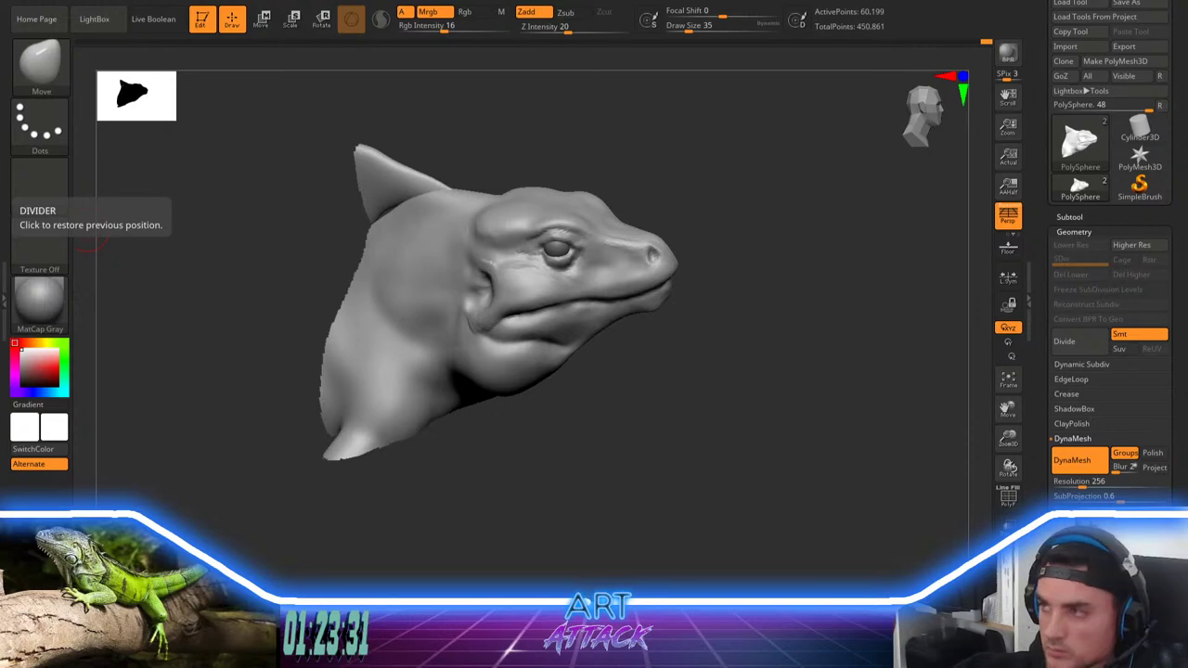
{"action": "left_click_drag", "start_coordinate": [730, 313], "coordinate": [736, 364], "text": "alt"}
{"action": "mouse_move", "coordinate": [750, 289]}
{"action": "left_mouse_down", "text": "alt"}
{"action": "mouse_move", "coordinate": [753, 343]}
{"action": "mouse_move", "coordinate": [753, 260]}
{"action": "mouse_move", "coordinate": [780, 308]}
{"action": "left_mouse_up", "text": "alt"}
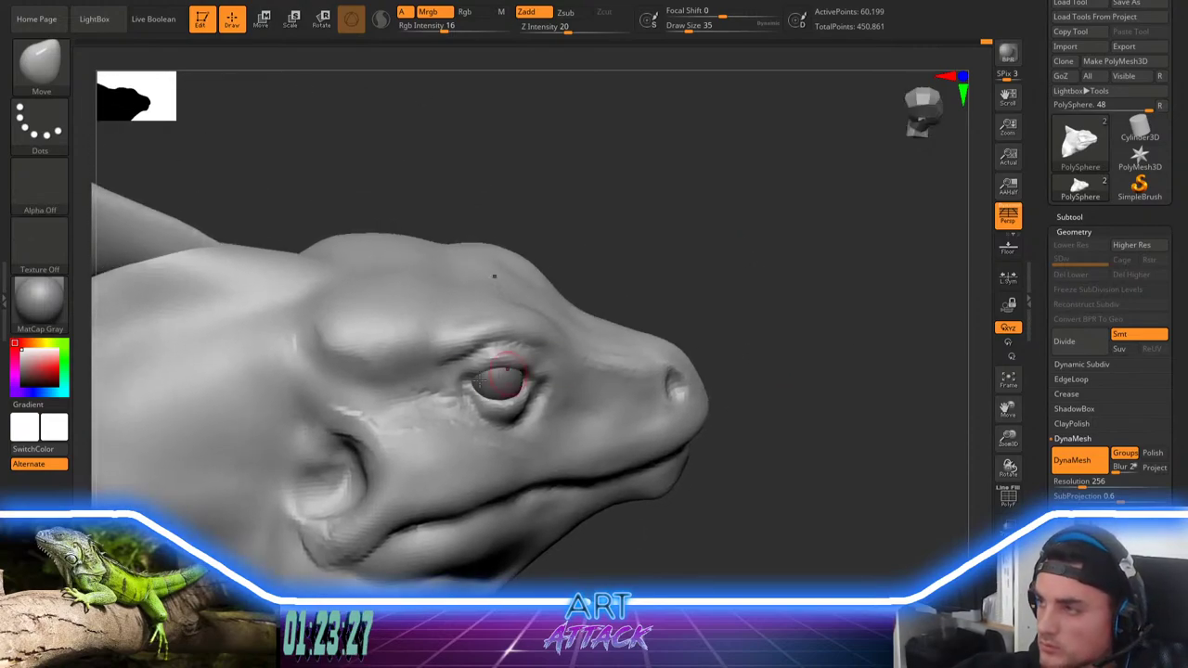
{"action": "key", "text": "bracketright"}
{"action": "key", "text": "b"}
{"action": "key", "text": "c"}
{"action": "key", "text": "b"}
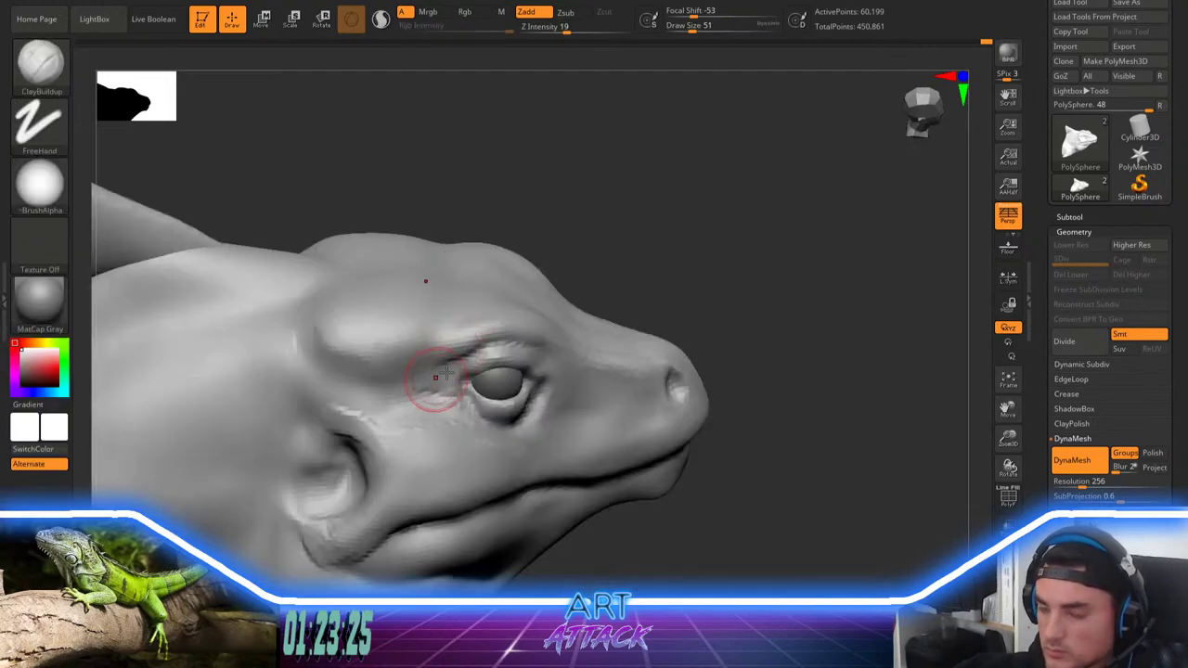
{"action": "left_click_drag", "start_coordinate": [445, 366], "coordinate": [470, 337]}
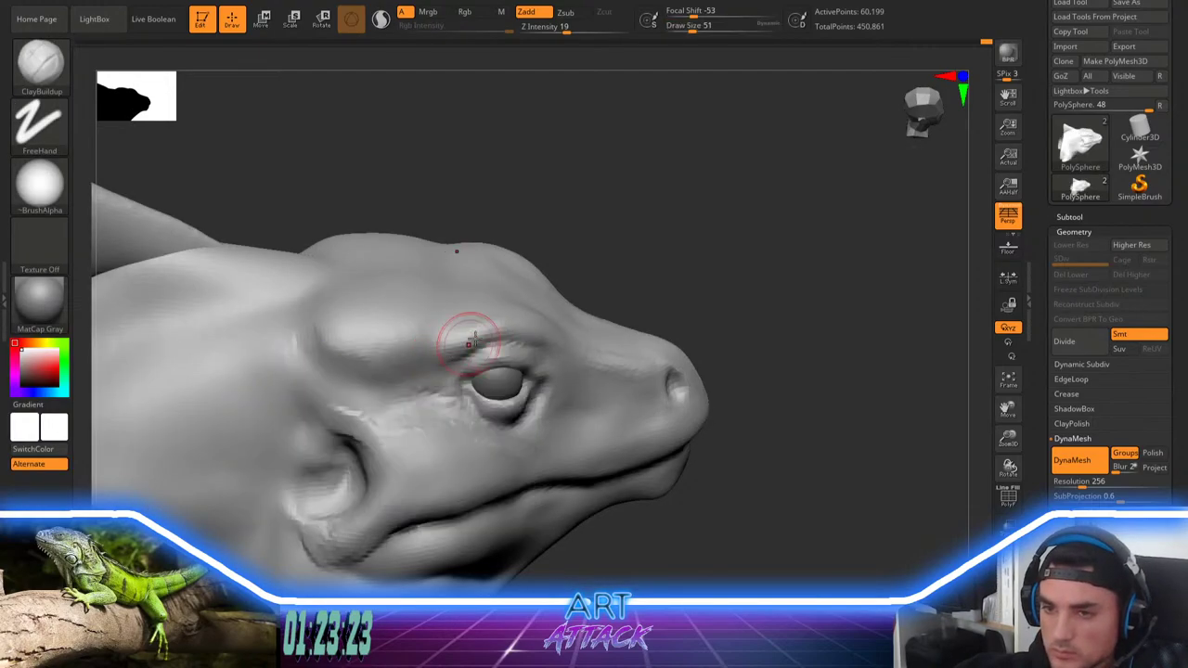
{"action": "left_click_drag", "start_coordinate": [577, 248], "coordinate": [555, 286]}
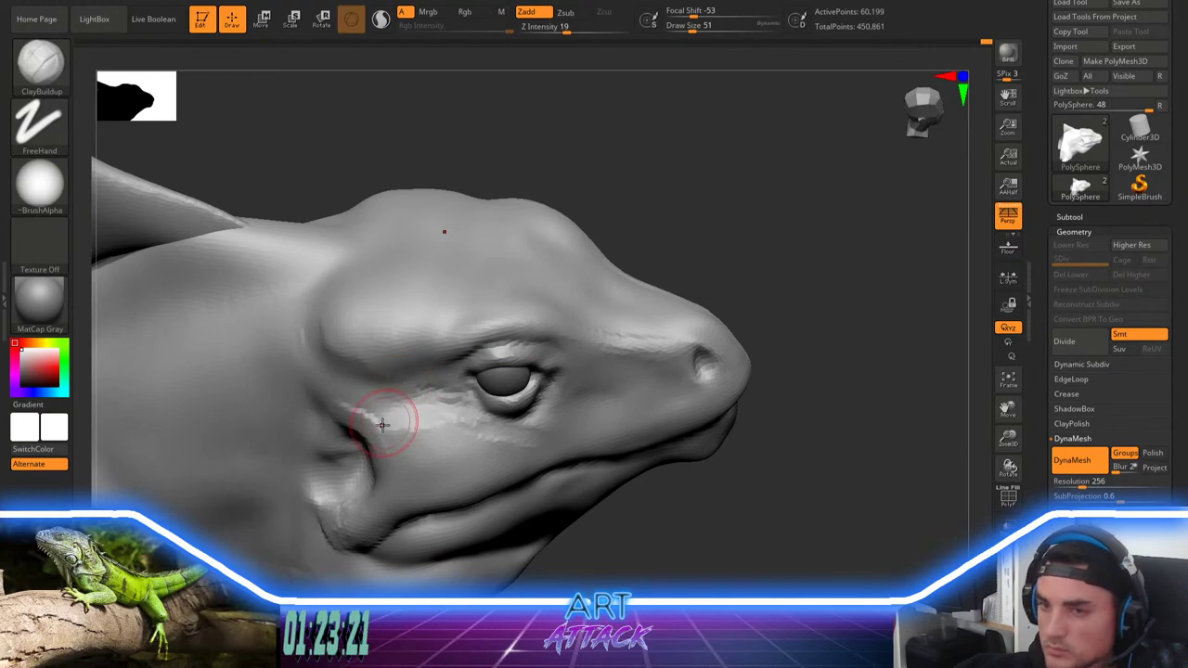
{"action": "left_click_drag", "start_coordinate": [676, 478], "coordinate": [627, 472]}
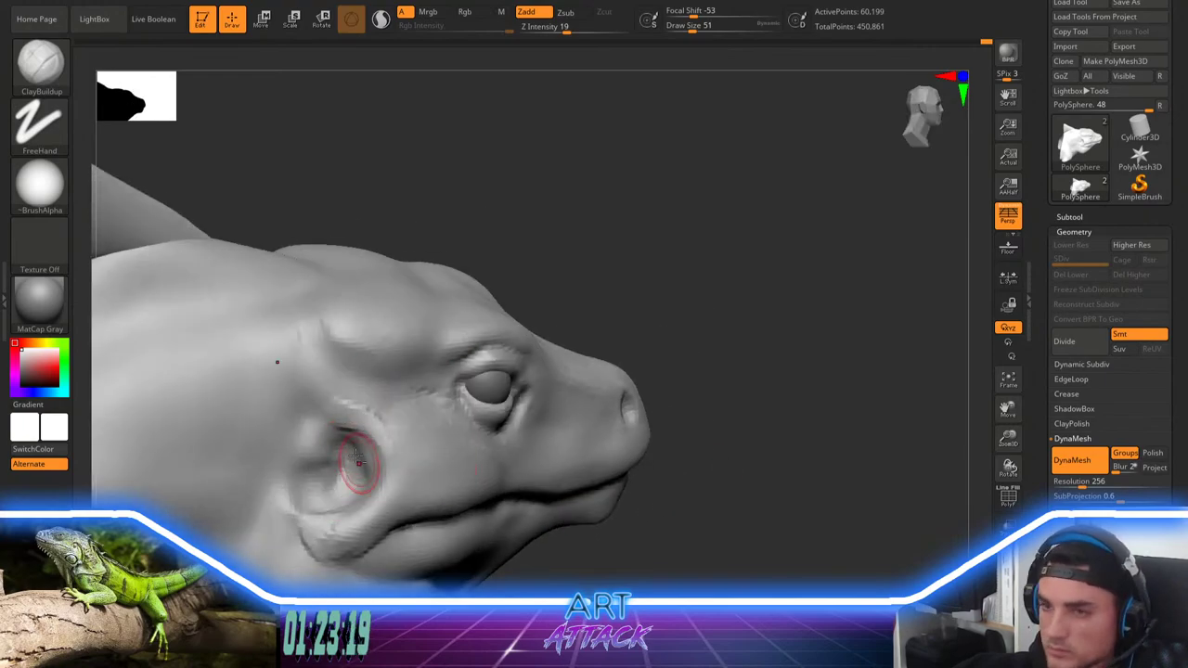
Step: Carve the ear opening deeper and raise a rim behind it with ClayBuildup at focal shift -66
{"action": "left_click_drag", "start_coordinate": [321, 429], "coordinate": [317, 467], "text": "alt"}
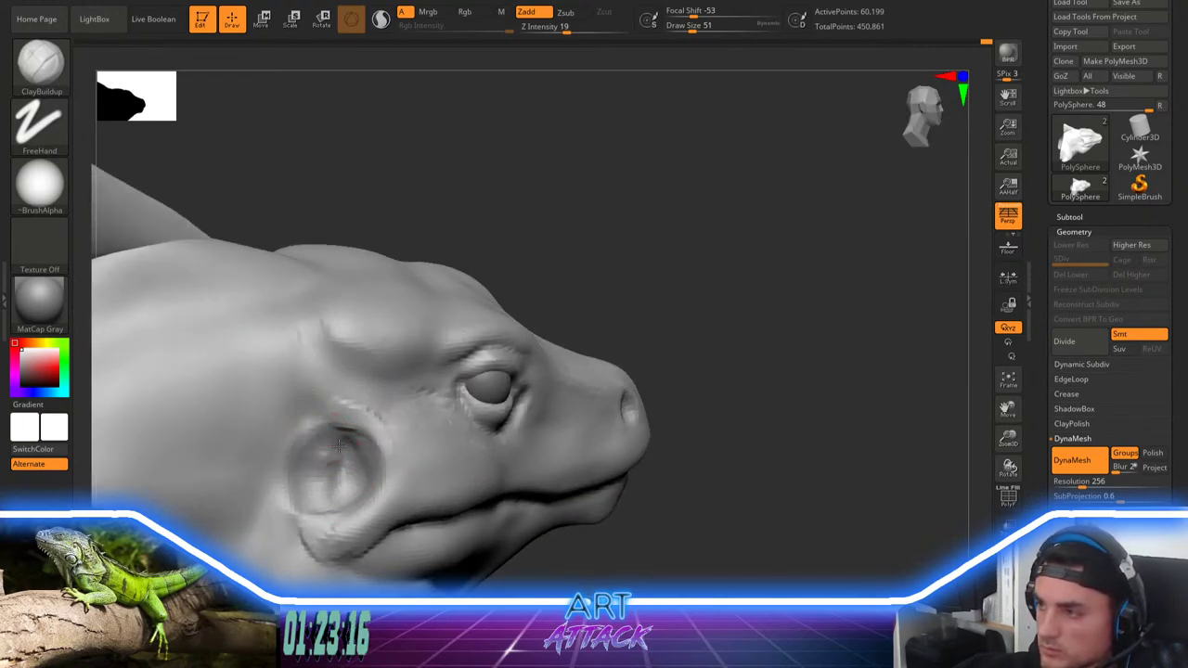
{"action": "key", "text": "space"}
{"action": "left_click", "coordinate": [331, 411]}
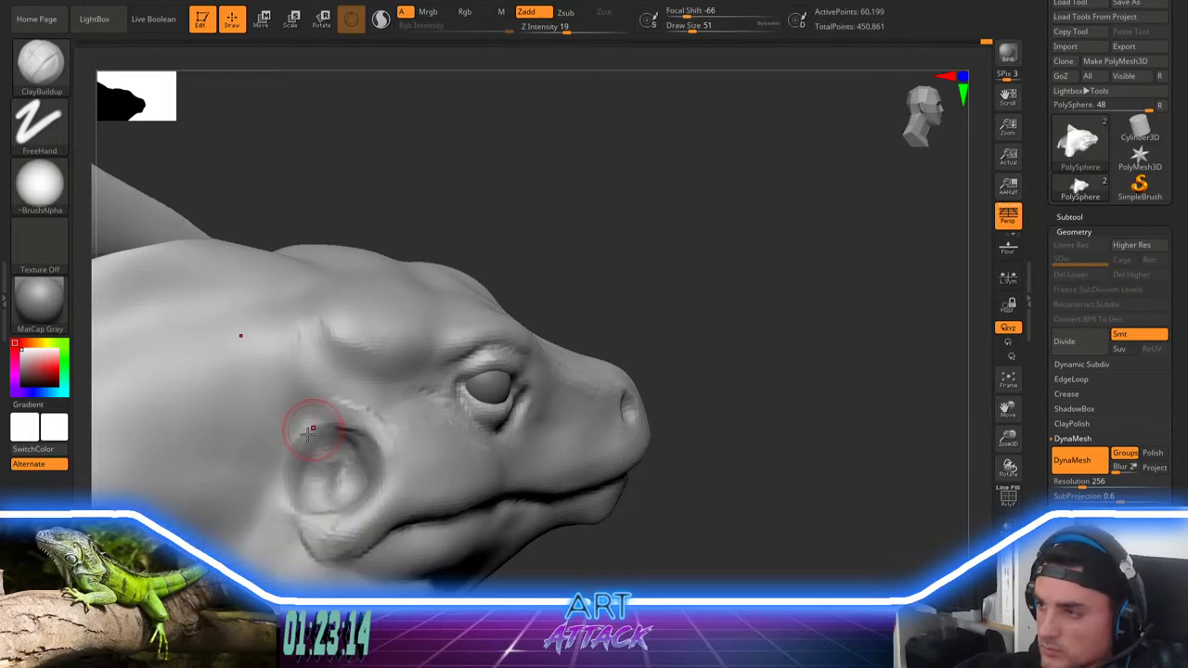
{"action": "left_click_drag", "start_coordinate": [306, 427], "coordinate": [276, 511]}
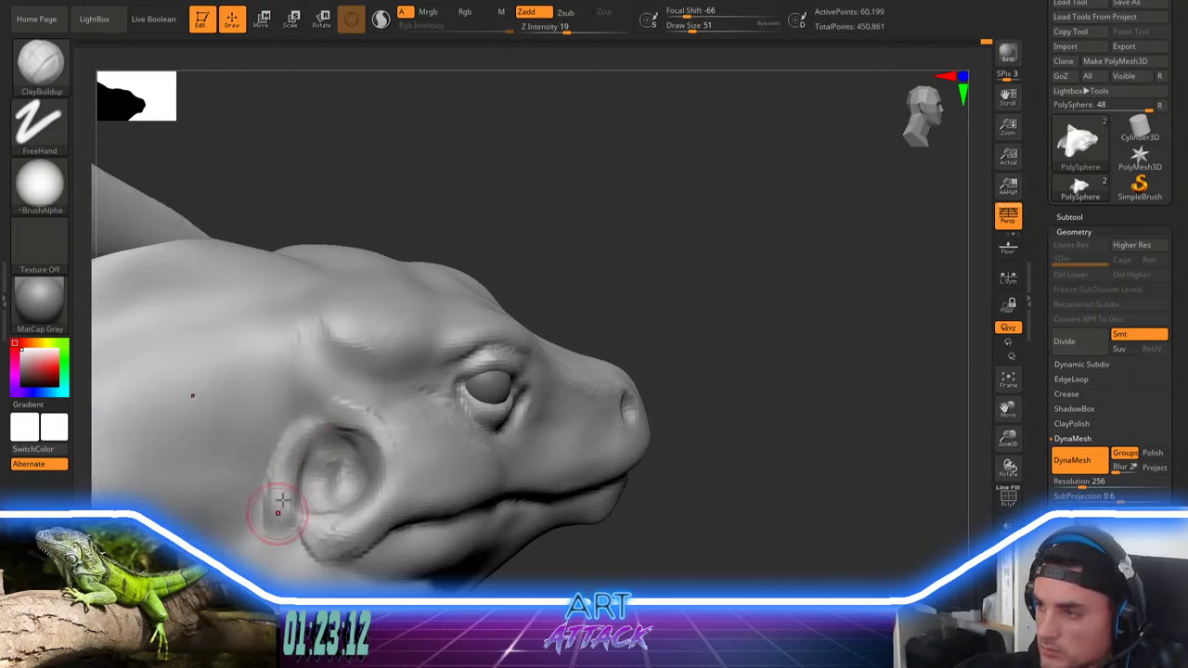
{"action": "key", "text": "space"}
{"action": "left_click", "coordinate": [303, 422]}
{"action": "mouse_move", "coordinate": [325, 419]}
{"action": "left_mouse_down"}
{"action": "mouse_move", "coordinate": [300, 434]}
{"action": "mouse_move", "coordinate": [315, 420]}
{"action": "mouse_move", "coordinate": [301, 410]}
{"action": "mouse_move", "coordinate": [279, 520]}
{"action": "left_mouse_up"}
Step: Refine the ear's rim and add ridges above it with ClayBuildup at draw size 35 and focal shift -40
{"action": "key", "text": "space"}
{"action": "left_click", "coordinate": [297, 425]}
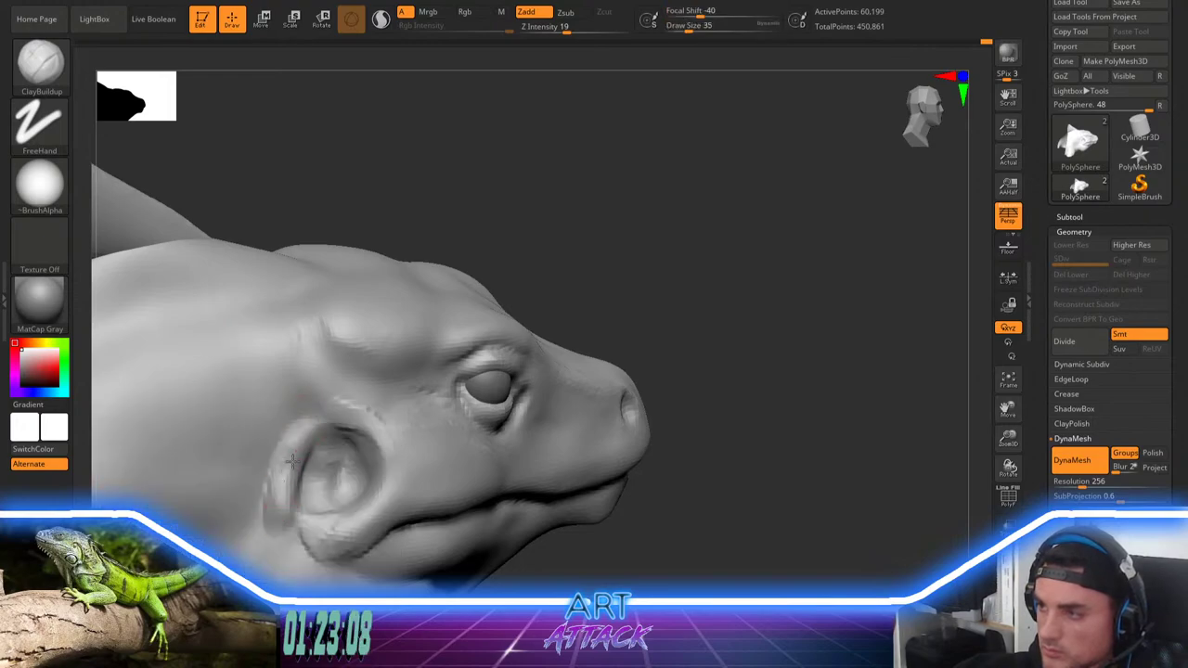
{"action": "mouse_move", "coordinate": [292, 461]}
{"action": "left_mouse_down"}
{"action": "mouse_move", "coordinate": [277, 516]}
{"action": "mouse_move", "coordinate": [281, 489]}
{"action": "left_mouse_up"}
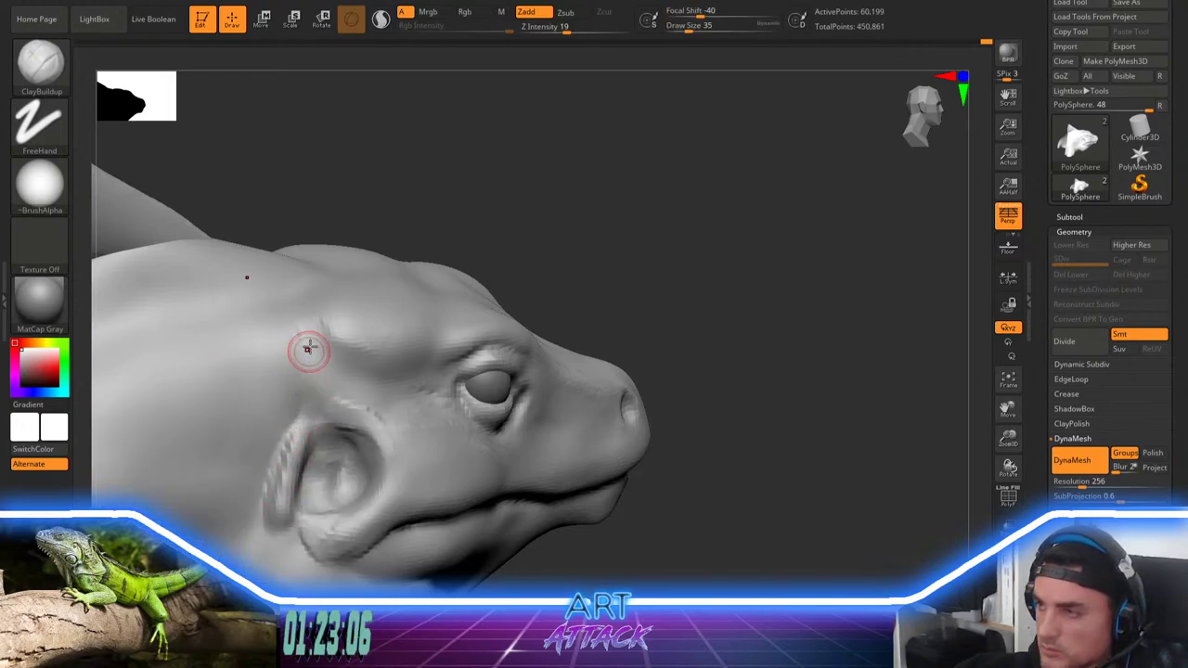
{"action": "left_click_drag", "start_coordinate": [309, 344], "coordinate": [294, 418]}
{"action": "mouse_move", "coordinate": [303, 356]}
{"action": "left_mouse_down"}
{"action": "mouse_move", "coordinate": [303, 433]}
{"action": "mouse_move", "coordinate": [342, 410]}
{"action": "mouse_move", "coordinate": [382, 426]}
{"action": "mouse_move", "coordinate": [387, 448]}
{"action": "left_mouse_up"}
{"action": "mouse_move", "coordinate": [318, 424]}
{"action": "left_mouse_down"}
{"action": "mouse_move", "coordinate": [302, 438]}
{"action": "mouse_move", "coordinate": [347, 404]}
{"action": "mouse_move", "coordinate": [393, 458]}
{"action": "left_mouse_up"}
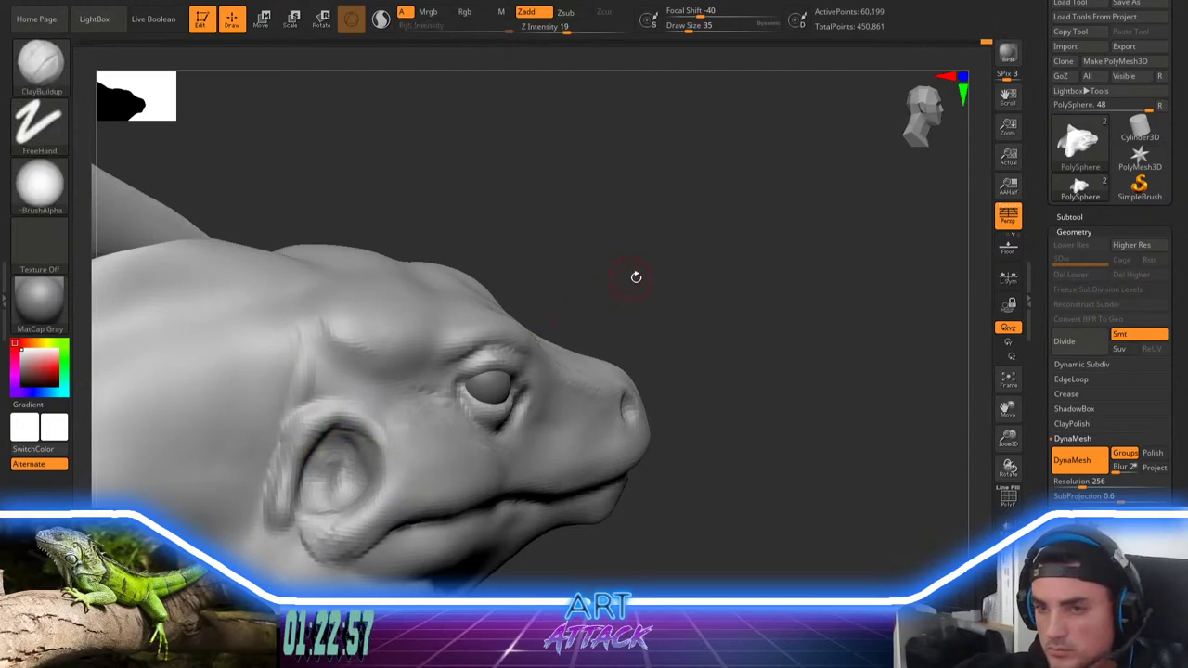
Step: Shape the cheek between the ear and the eye with ClayBuildup at draw size 49 and smooth the strokes
{"action": "mouse_move", "coordinate": [637, 276]}
{"action": "left_mouse_down"}
{"action": "mouse_move", "coordinate": [613, 262]}
{"action": "mouse_move", "coordinate": [622, 254]}
{"action": "left_mouse_up"}
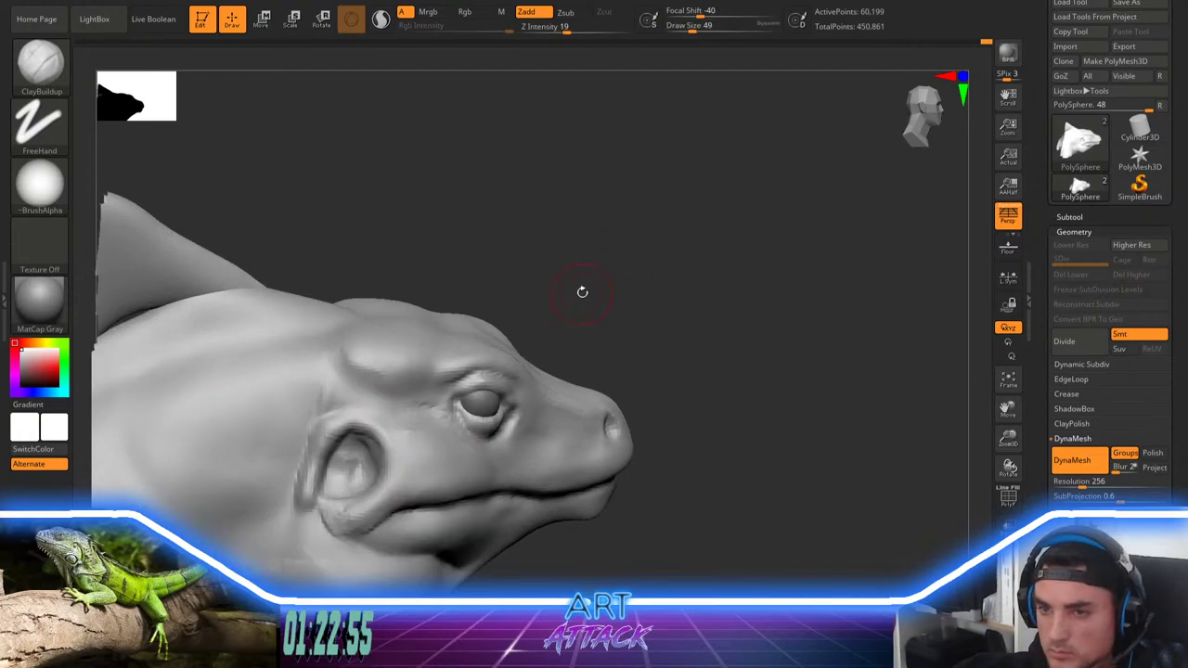
{"action": "left_click_drag", "start_coordinate": [584, 291], "coordinate": [525, 299]}
{"action": "mouse_move", "coordinate": [400, 421]}
{"action": "left_mouse_down", "text": "alt"}
{"action": "mouse_move", "coordinate": [387, 425]}
{"action": "mouse_move", "coordinate": [452, 460]}
{"action": "mouse_move", "coordinate": [451, 440]}
{"action": "mouse_move", "coordinate": [417, 418]}
{"action": "mouse_move", "coordinate": [488, 453]}
{"action": "left_mouse_up", "text": "alt"}
{"action": "mouse_move", "coordinate": [396, 428]}
{"action": "left_mouse_down"}
{"action": "mouse_move", "coordinate": [456, 459]}
{"action": "mouse_move", "coordinate": [481, 455]}
{"action": "left_mouse_up"}
{"action": "mouse_move", "coordinate": [399, 436]}
{"action": "left_mouse_down"}
{"action": "mouse_move", "coordinate": [470, 470]}
{"action": "mouse_move", "coordinate": [456, 458]}
{"action": "mouse_move", "coordinate": [480, 472]}
{"action": "mouse_move", "coordinate": [488, 455]}
{"action": "left_mouse_up"}
{"action": "left_click_drag", "start_coordinate": [451, 414], "coordinate": [439, 462], "text": "shift"}
{"action": "left_click_drag", "start_coordinate": [646, 384], "coordinate": [546, 364], "text": "shift"}
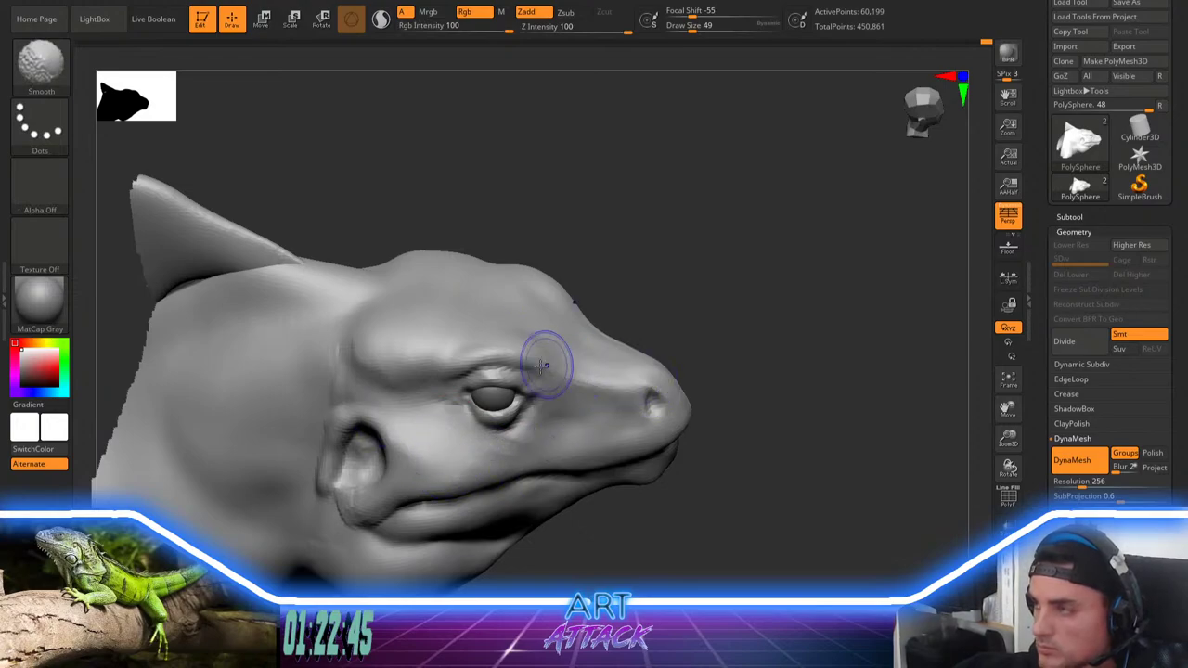
{"action": "left_click_drag", "start_coordinate": [427, 429], "coordinate": [510, 461], "text": "shift"}
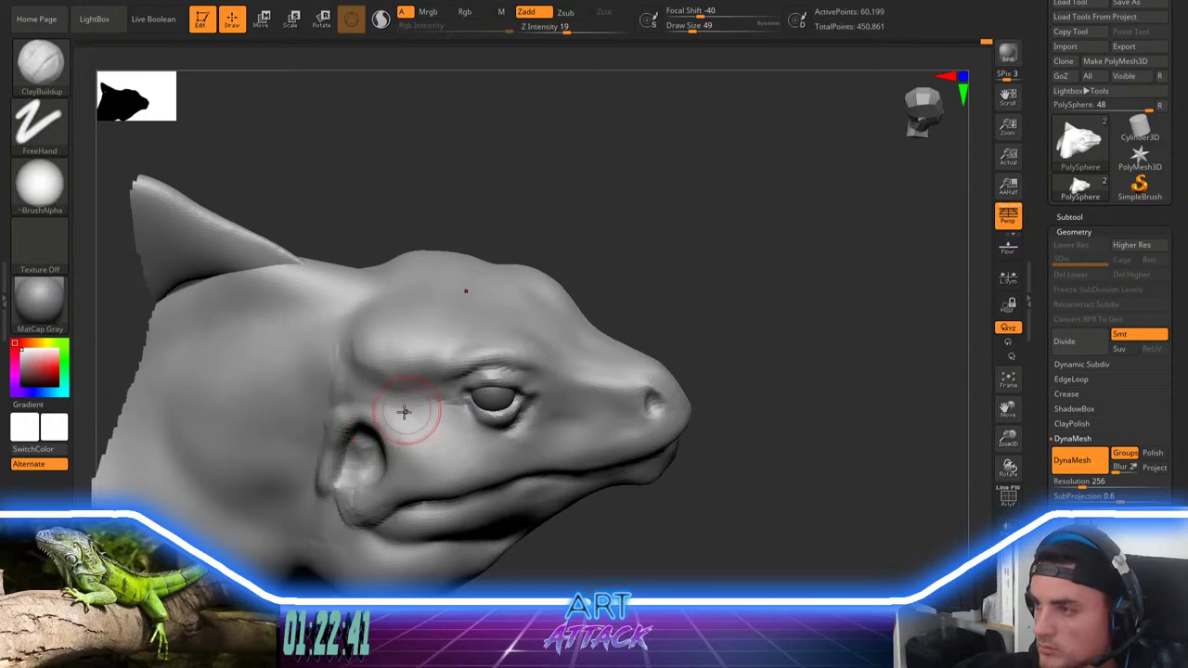
{"action": "mouse_move", "coordinate": [438, 452]}
{"action": "left_mouse_down", "text": "shift"}
{"action": "mouse_move", "coordinate": [395, 425]}
{"action": "mouse_move", "coordinate": [464, 462]}
{"action": "left_mouse_up", "text": "shift"}
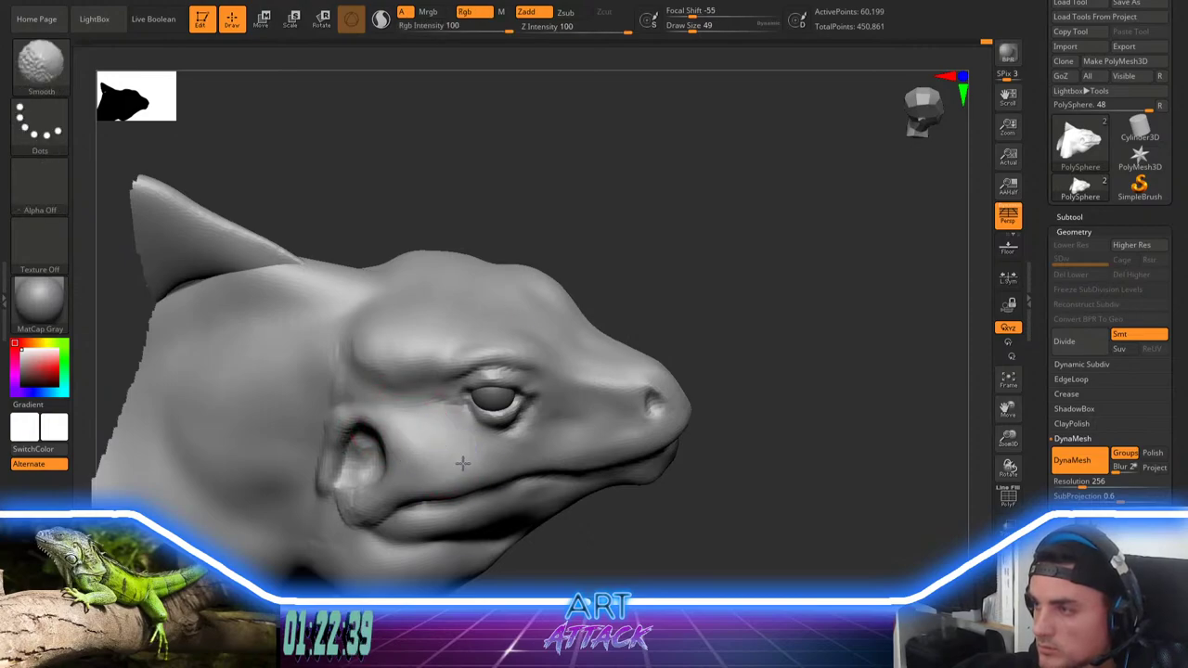
Step: Add volume to the cheek below the eye, just above the mouth line, and smooth it
{"action": "mouse_move", "coordinate": [720, 304]}
{"action": "left_mouse_down"}
{"action": "mouse_move", "coordinate": [712, 286]}
{"action": "mouse_move", "coordinate": [674, 284]}
{"action": "mouse_move", "coordinate": [693, 284]}
{"action": "mouse_move", "coordinate": [698, 300]}
{"action": "left_mouse_up"}
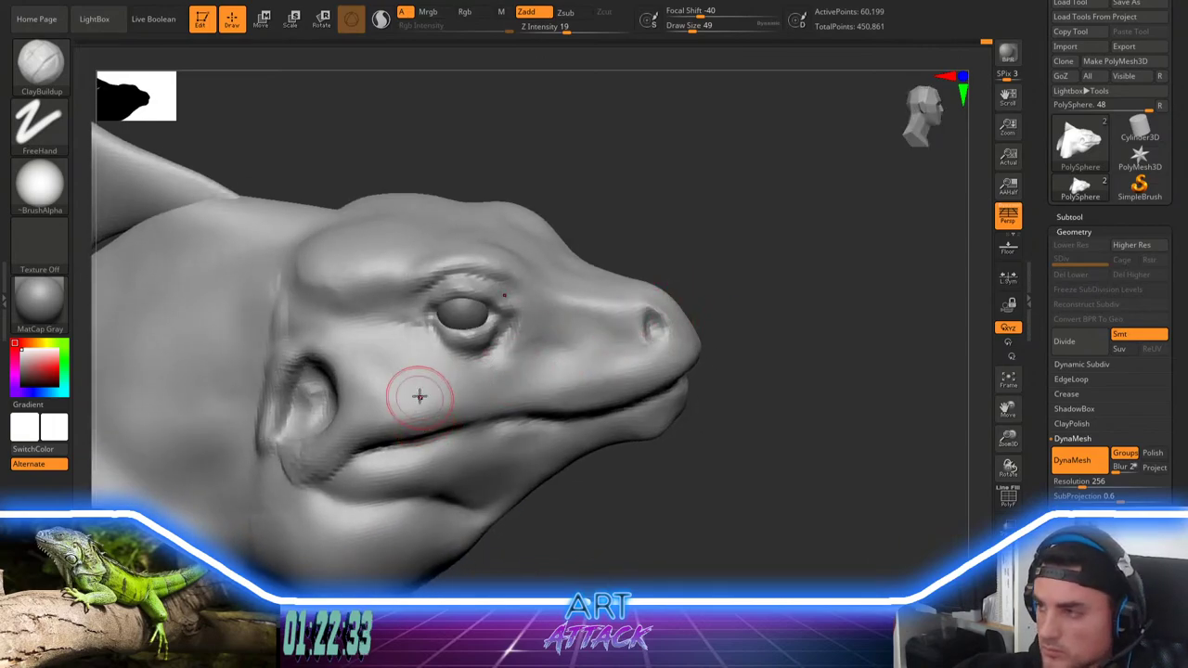
{"action": "left_click_drag", "start_coordinate": [418, 375], "coordinate": [464, 389]}
{"action": "left_click_drag", "start_coordinate": [382, 350], "coordinate": [483, 399]}
{"action": "left_click_drag", "start_coordinate": [350, 366], "coordinate": [451, 395], "text": "shift"}
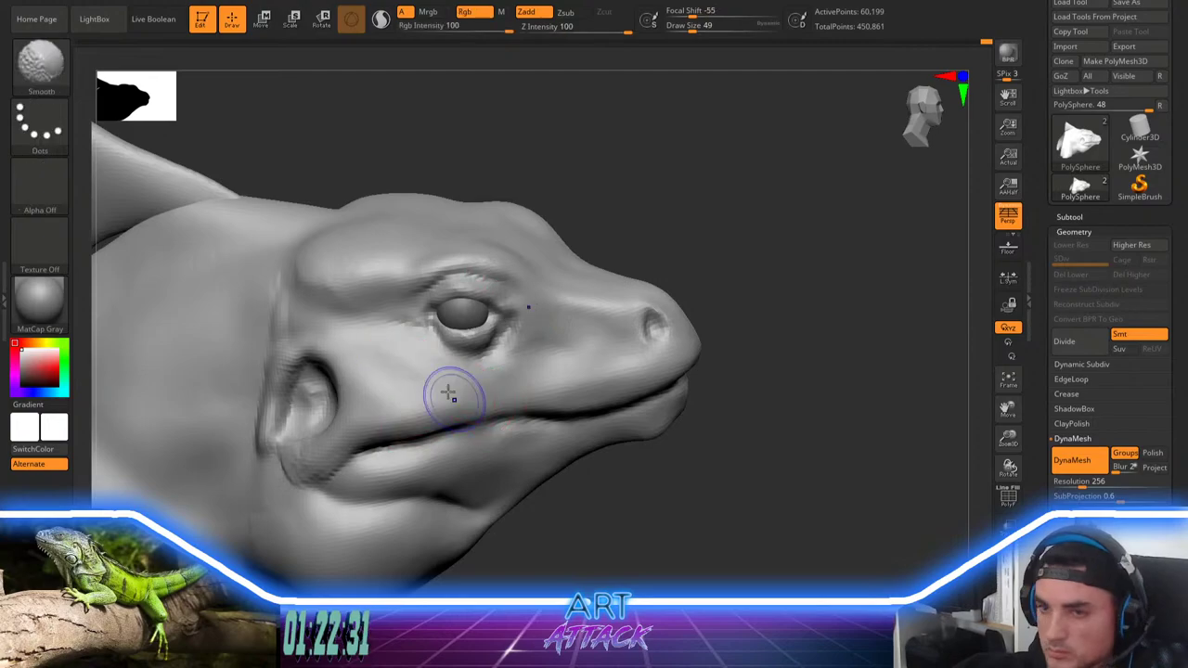
Step: Crease the skin fold around the back corner of the eye with the DamStandard brush at draw size 23
{"action": "key", "text": "b"}
{"action": "key", "text": "d"}
{"action": "key", "text": "s"}
{"action": "key", "text": "space"}
{"action": "left_click", "coordinate": [481, 321]}
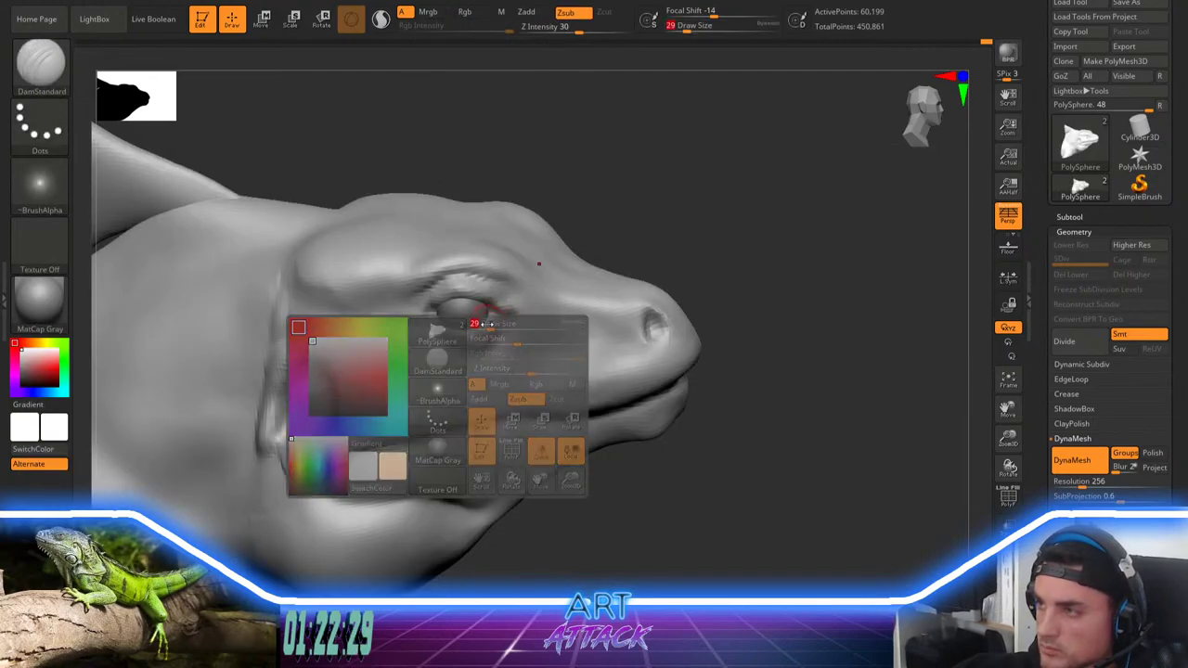
{"action": "key", "text": "space"}
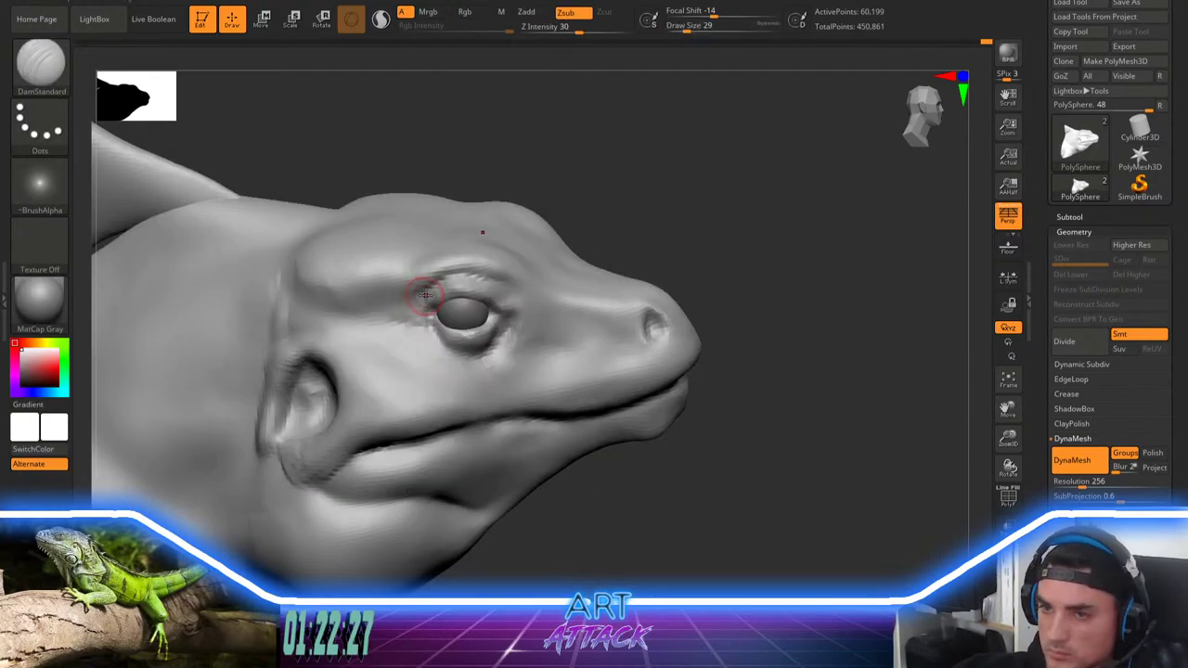
{"action": "key", "text": "space"}
{"action": "left_click", "coordinate": [425, 287]}
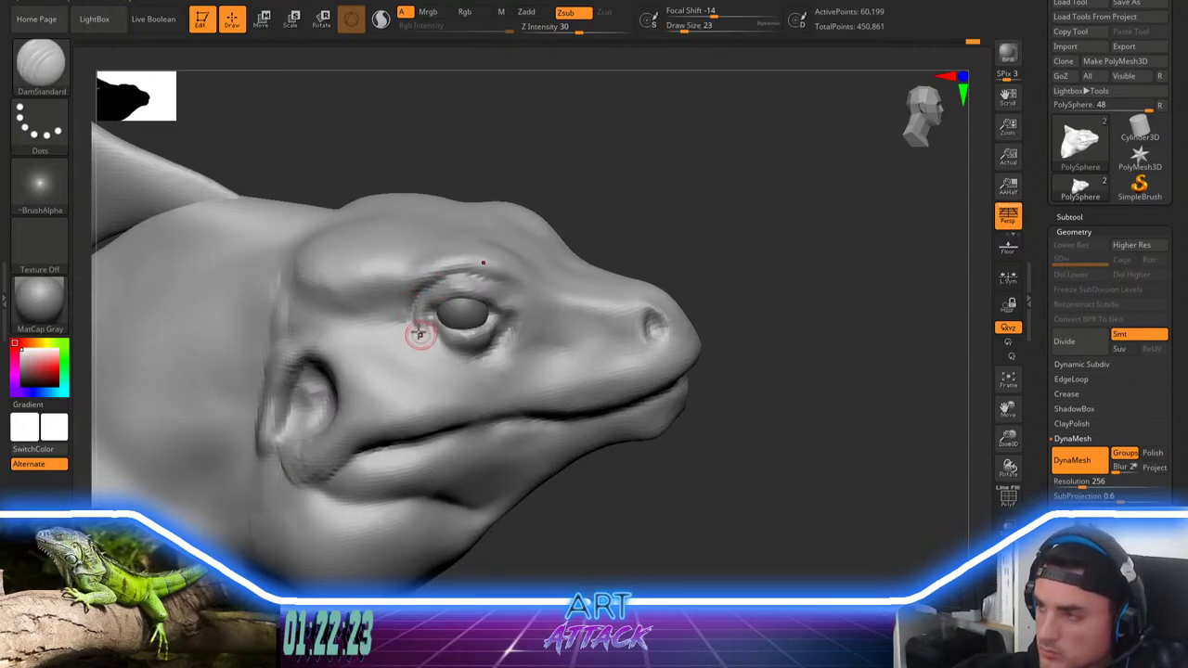
{"action": "left_click_drag", "start_coordinate": [418, 333], "coordinate": [413, 323]}
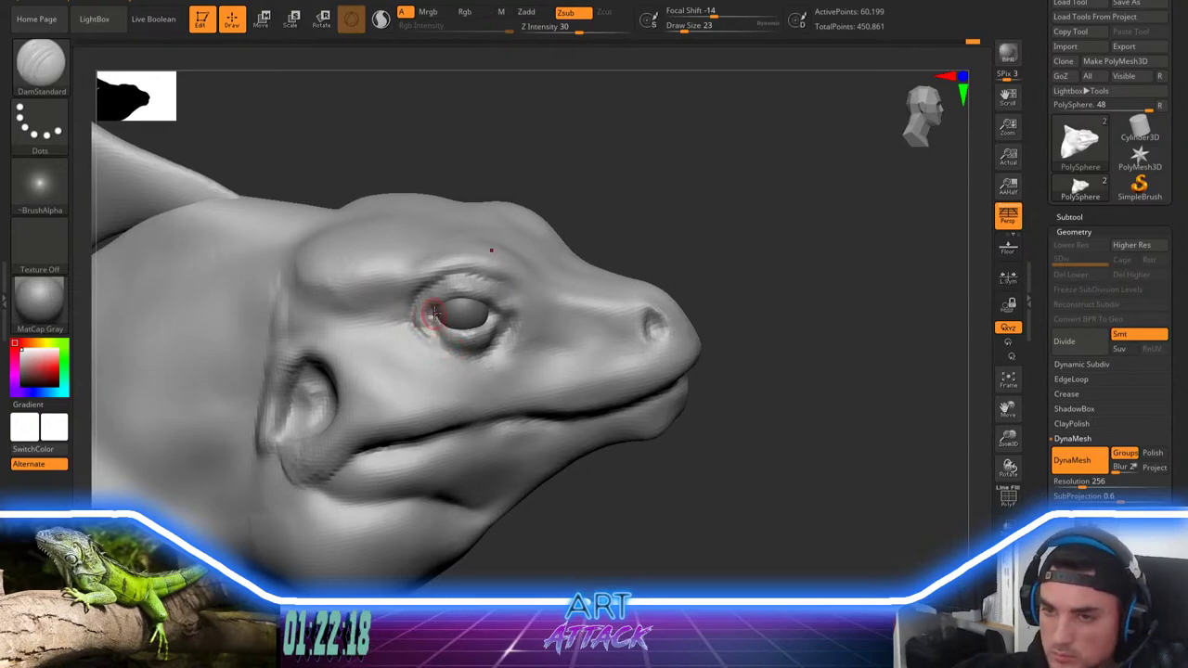
Step: Carve along the lower eyelid from the rear corner with ClayBuildup at draw size 23
{"action": "key", "text": "b"}
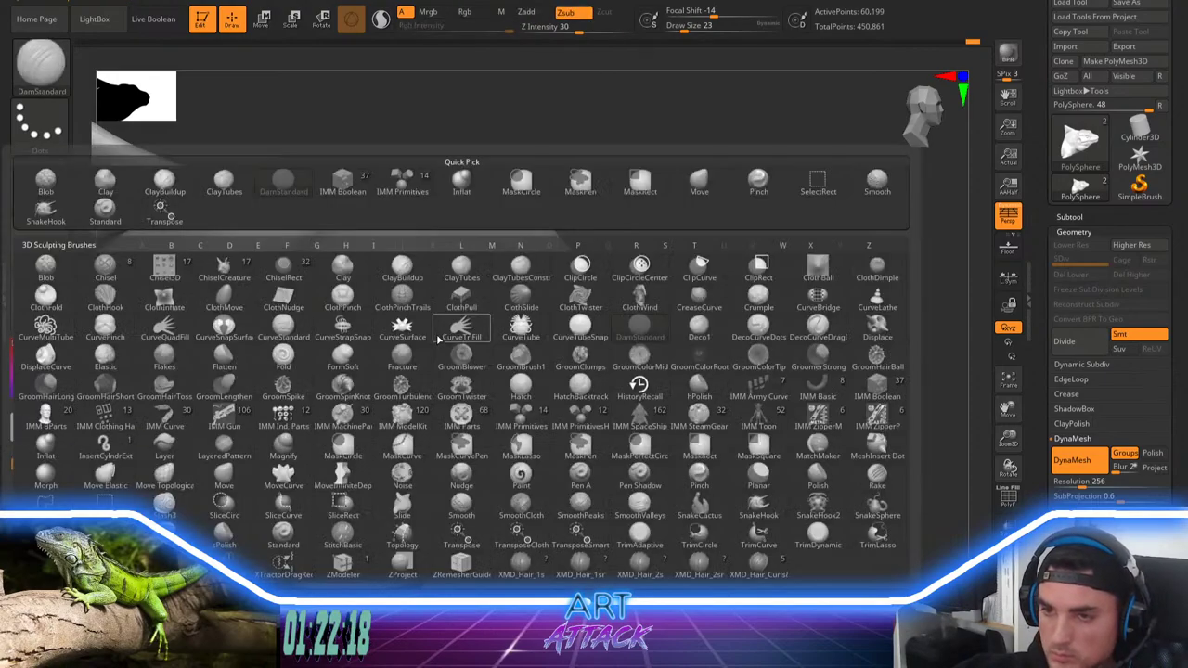
{"action": "key", "text": "c"}
{"action": "key", "text": "b"}
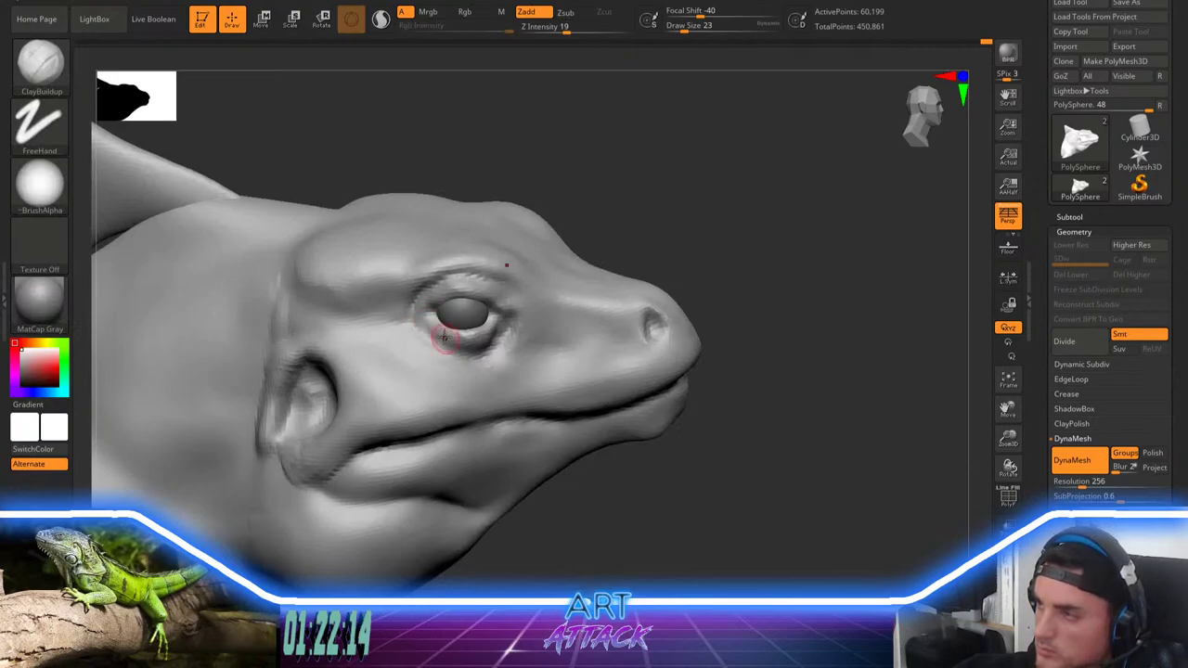
{"action": "left_click_drag", "start_coordinate": [441, 315], "coordinate": [460, 338], "text": "alt"}
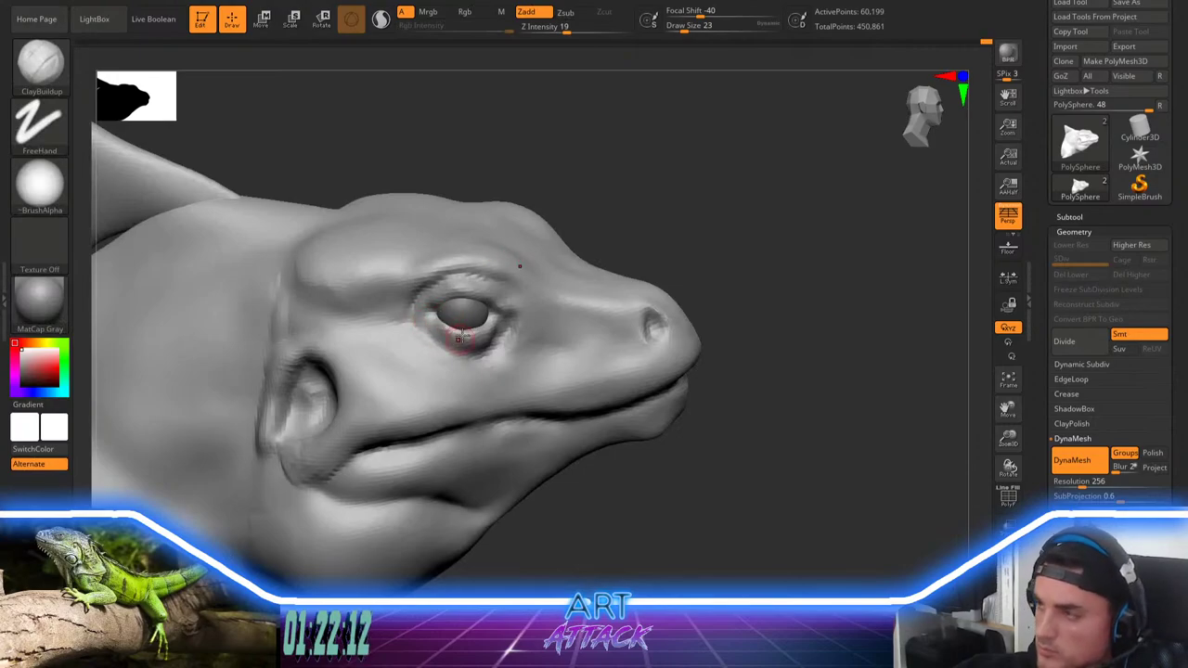
Step: Reshape the upper eyelid and the rear corner of the eye with the Move brush at draw size 25
{"action": "key", "text": "b"}
{"action": "key", "text": "m"}
{"action": "key", "text": "v"}
{"action": "key", "text": "space"}
{"action": "left_click_drag", "start_coordinate": [454, 295], "coordinate": [460, 295]}
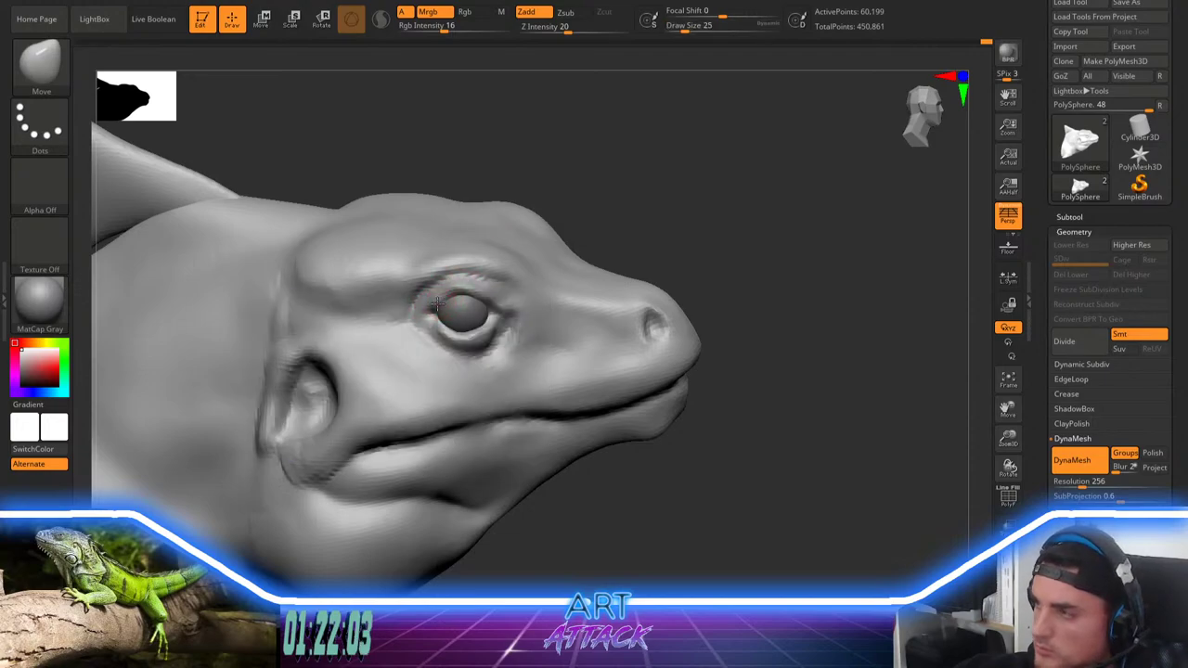
Step: Adjust the eyelids' profile from behind the head with the Move brush at draw size 62
{"action": "left_click_drag", "start_coordinate": [602, 214], "coordinate": [629, 204]}
{"action": "key", "text": "bracketright"}
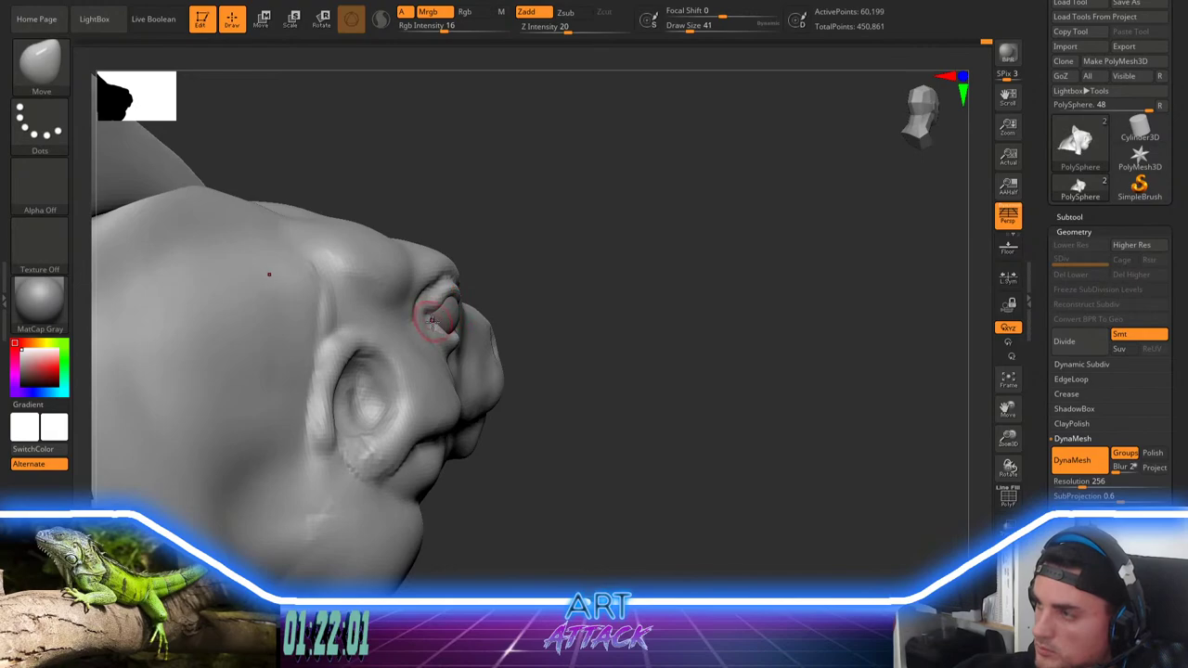
{"action": "key", "text": "space"}
{"action": "left_click", "coordinate": [432, 321]}
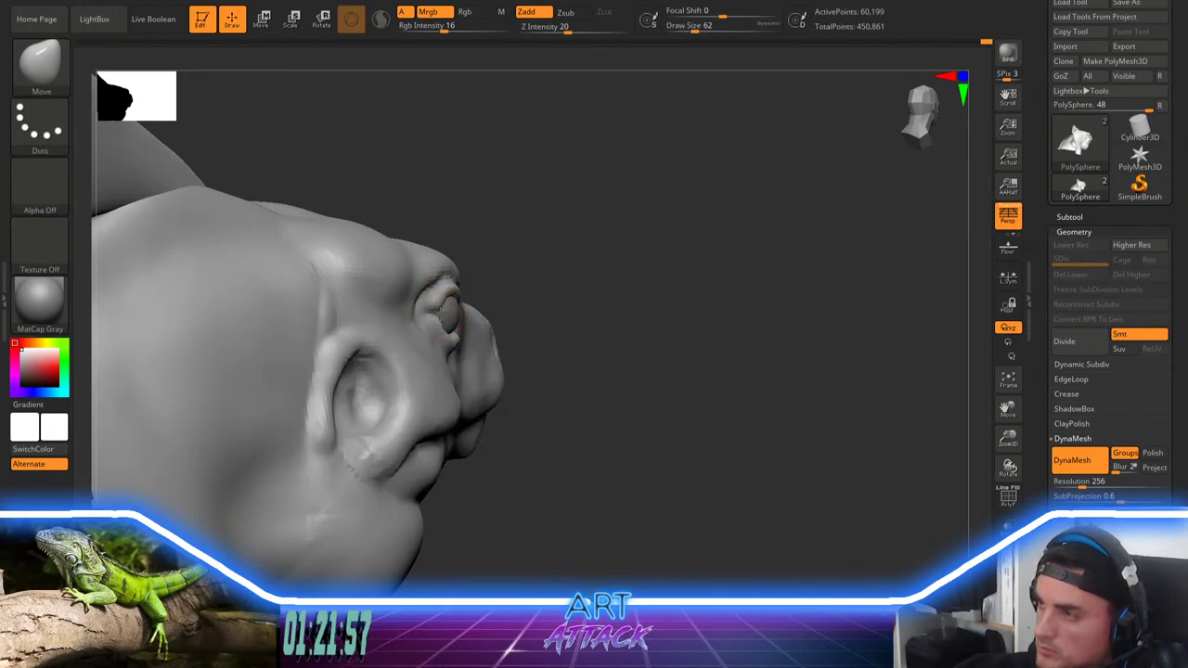
Step: Reshape the upper eyelid and the front corner of the eye with the Move brush at draw size 33
{"action": "left_click_drag", "start_coordinate": [650, 260], "coordinate": [548, 277]}
{"action": "key", "text": "bracketleft"}
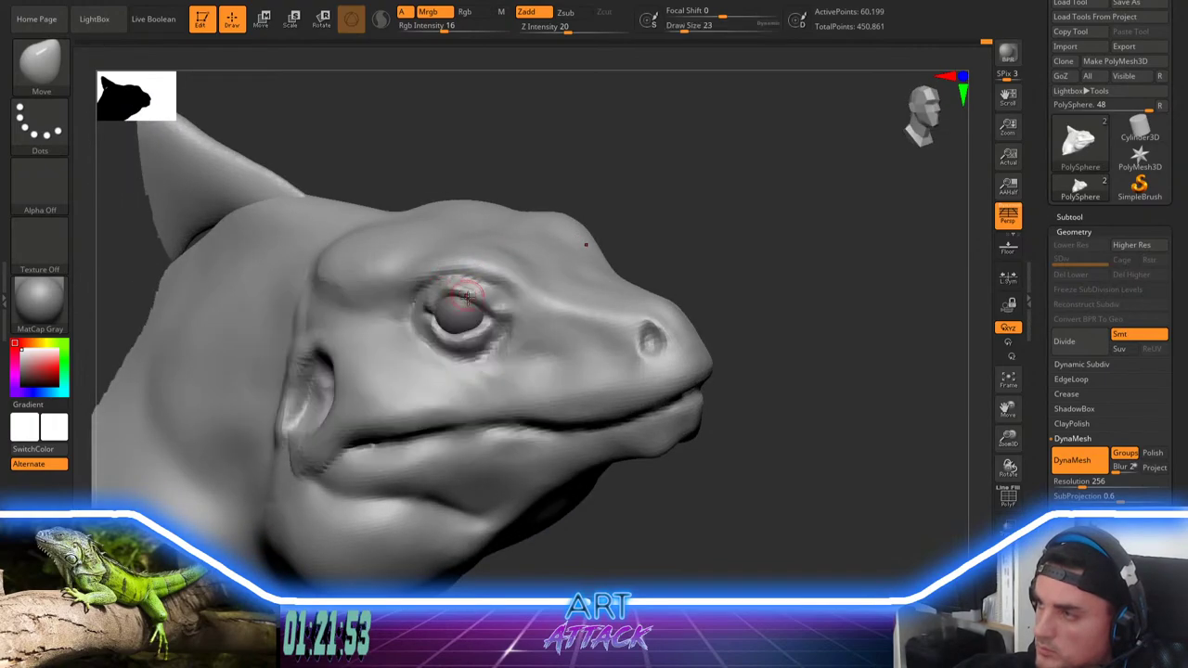
{"action": "key", "text": "space"}
{"action": "left_click", "coordinate": [468, 296]}
{"action": "key", "text": "space"}
{"action": "left_click", "coordinate": [474, 295]}
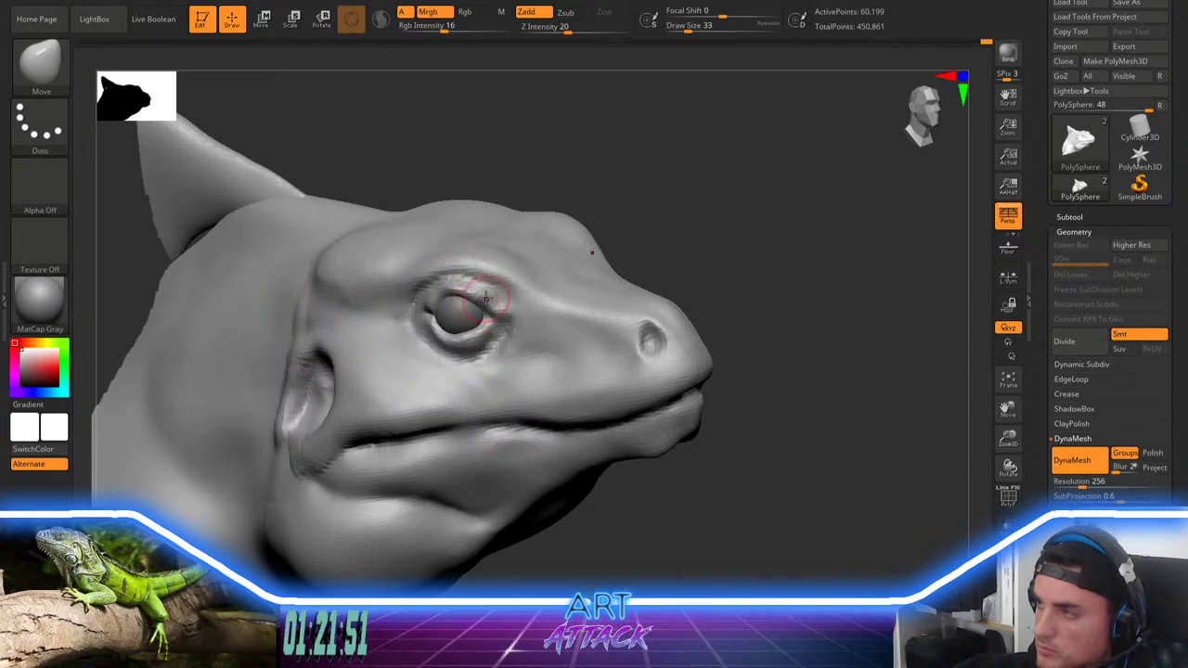
{"action": "left_click_drag", "start_coordinate": [505, 319], "coordinate": [505, 323]}
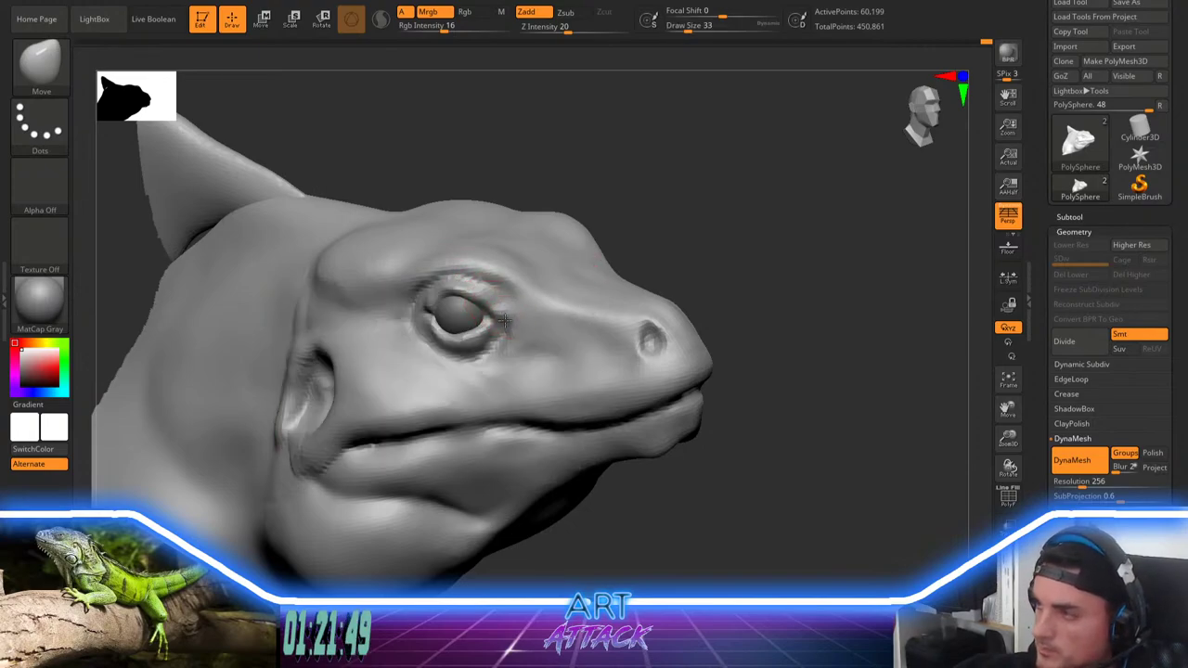
Step: Carve creases around the front corner of the eye and below it with DamStandard at draw size 23
{"action": "key", "text": "b"}
{"action": "key", "text": "d"}
{"action": "key", "text": "s"}
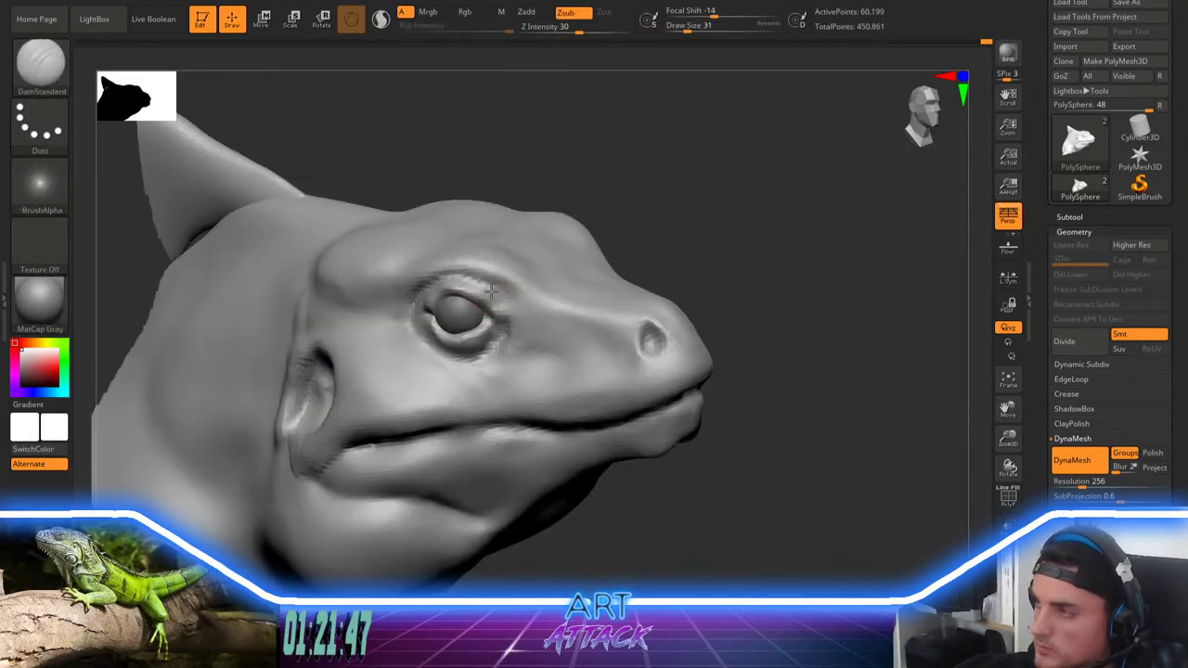
{"action": "key", "text": "space"}
{"action": "left_click_drag", "start_coordinate": [495, 293], "coordinate": [492, 293]}
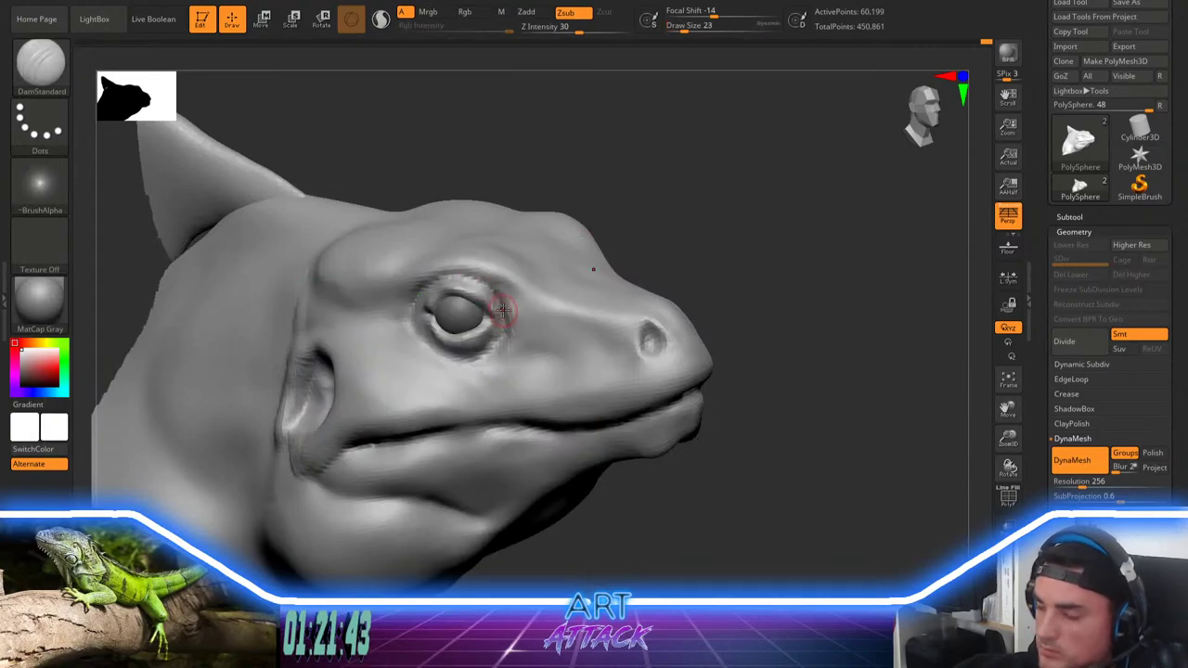
{"action": "key", "text": "space"}
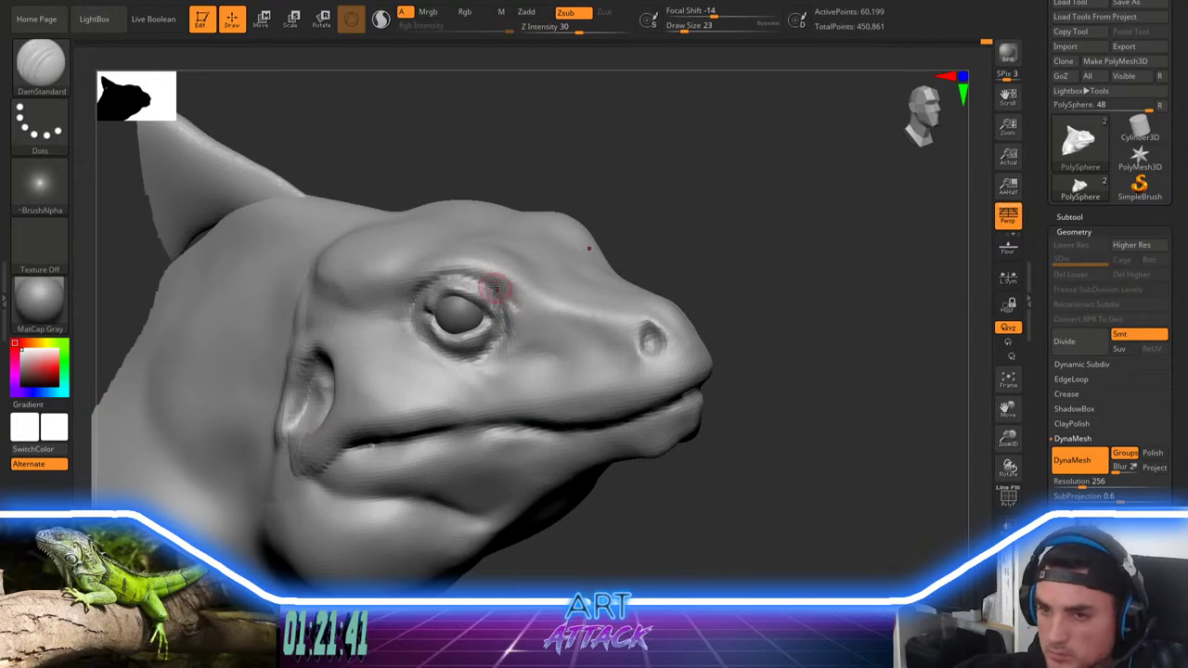
{"action": "left_click_drag", "start_coordinate": [541, 324], "coordinate": [464, 360]}
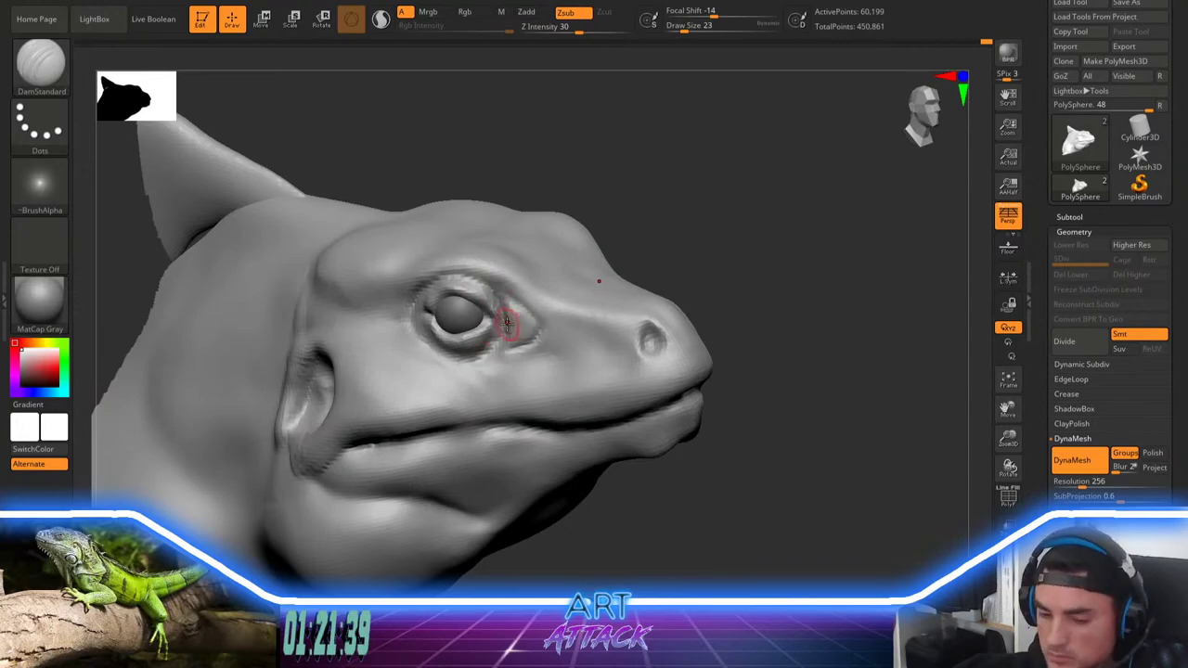
Step: Build up the skin at the front corner of the eye with ClayBuildup at draw size 20
{"action": "key", "text": "b"}
{"action": "key", "text": "c"}
{"action": "key", "text": "b"}
{"action": "key", "text": "space"}
{"action": "mouse_move", "coordinate": [502, 297]}
{"action": "left_mouse_down"}
{"action": "mouse_move", "coordinate": [507, 345]}
{"action": "mouse_move", "coordinate": [513, 335]}
{"action": "left_mouse_up"}
{"action": "key", "text": "space"}
{"action": "key", "text": "space"}
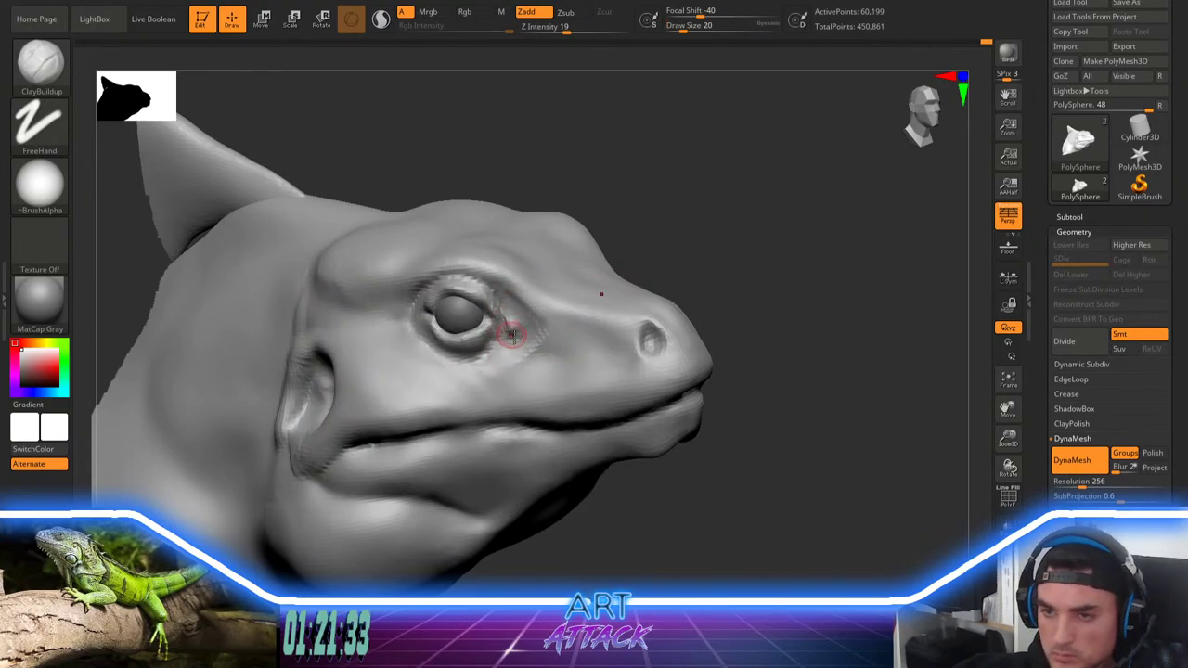
Step: Add volume to the cheek between the eye and the mouth with ClayBuildup at draw size 71
{"action": "key", "text": "space"}
{"action": "left_click_drag", "start_coordinate": [410, 345], "coordinate": [424, 345]}
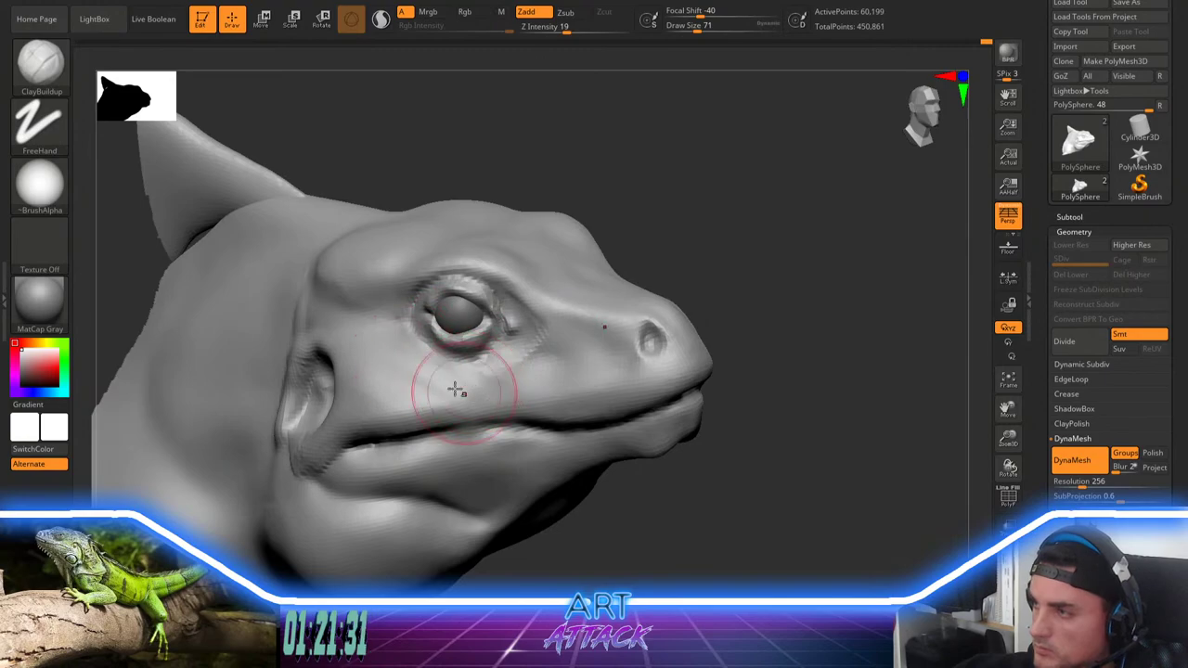
{"action": "mouse_move", "coordinate": [454, 390]}
{"action": "left_mouse_down"}
{"action": "mouse_move", "coordinate": [427, 384]}
{"action": "mouse_move", "coordinate": [434, 371]}
{"action": "mouse_move", "coordinate": [455, 390]}
{"action": "mouse_move", "coordinate": [487, 391]}
{"action": "left_mouse_up"}
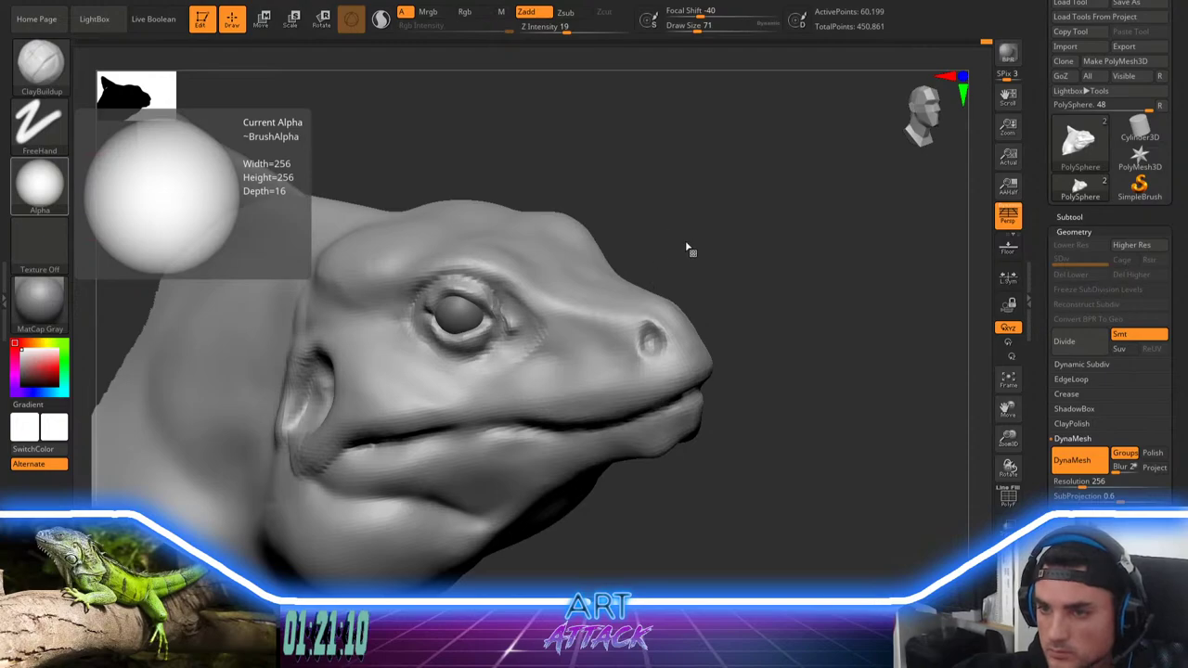
Step: Deepen the rear part of the mouth line with DamStandard at draw size 51
{"action": "mouse_move", "coordinate": [715, 247]}
{"action": "left_mouse_down"}
{"action": "mouse_move", "coordinate": [734, 258]}
{"action": "mouse_move", "coordinate": [724, 233]}
{"action": "mouse_move", "coordinate": [734, 257]}
{"action": "mouse_move", "coordinate": [720, 263]}
{"action": "left_mouse_up"}
{"action": "left_click_drag", "start_coordinate": [746, 346], "coordinate": [744, 323]}
{"action": "key", "text": "b"}
{"action": "key", "text": "d"}
{"action": "key", "text": "s"}
{"action": "key", "text": "space"}
{"action": "left_click_drag", "start_coordinate": [664, 325], "coordinate": [658, 324]}
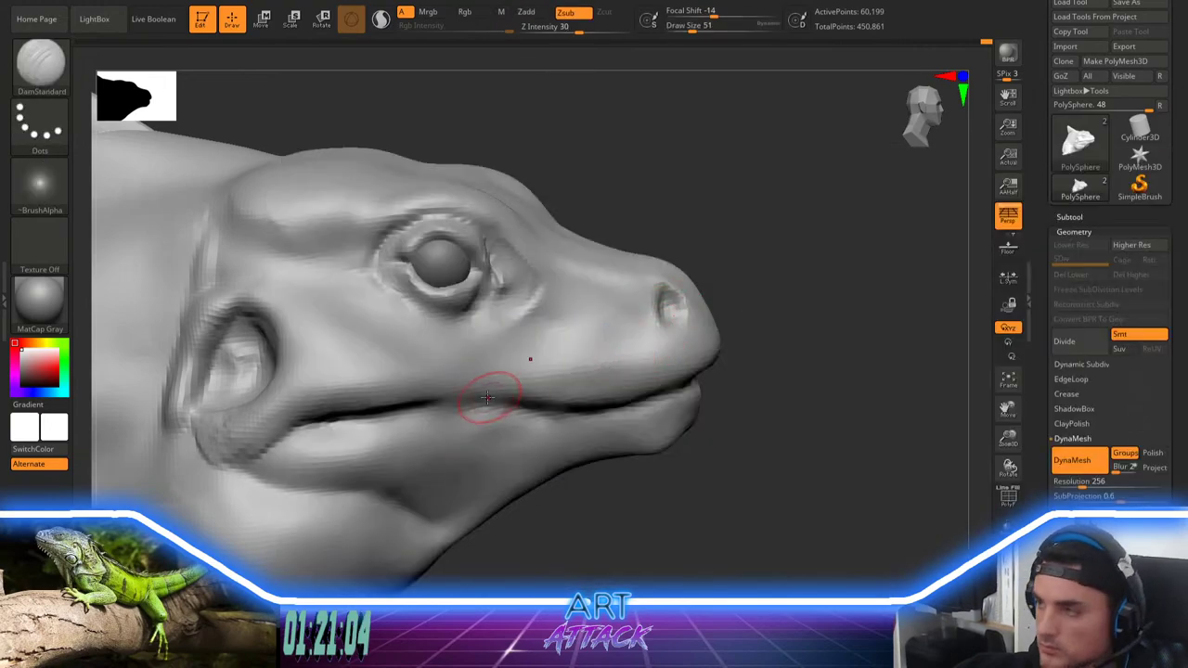
{"action": "left_click_drag", "start_coordinate": [384, 409], "coordinate": [501, 401]}
Step: Build up skin folds on the lower jaw below the ear and mouth corner with ClayBuildup at draw size 71
{"action": "mouse_move", "coordinate": [710, 392]}
{"action": "left_mouse_down", "text": "alt"}
{"action": "mouse_move", "coordinate": [718, 350]}
{"action": "mouse_move", "coordinate": [794, 347]}
{"action": "left_mouse_up", "text": "alt"}
{"action": "key", "text": "b"}
{"action": "key", "text": "c"}
{"action": "key", "text": "b"}
{"action": "key", "text": "space"}
{"action": "left_click_drag", "start_coordinate": [753, 339], "coordinate": [760, 338]}
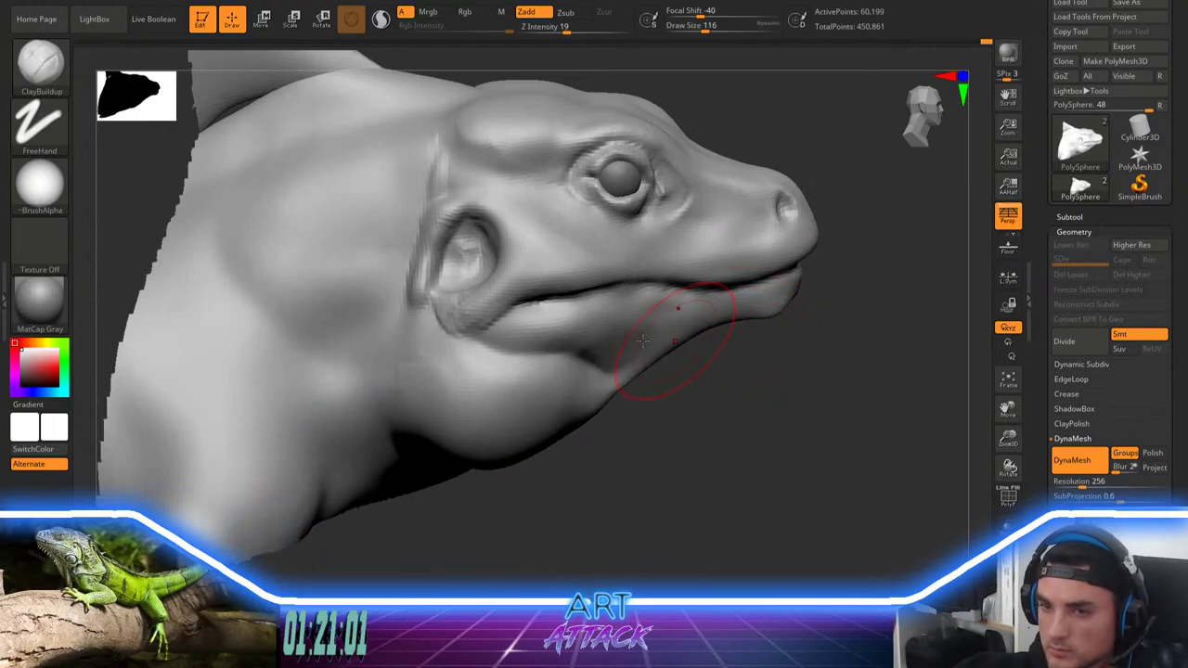
{"action": "mouse_move", "coordinate": [416, 333]}
{"action": "left_mouse_down"}
{"action": "mouse_move", "coordinate": [427, 321]}
{"action": "mouse_move", "coordinate": [551, 316]}
{"action": "left_mouse_up"}
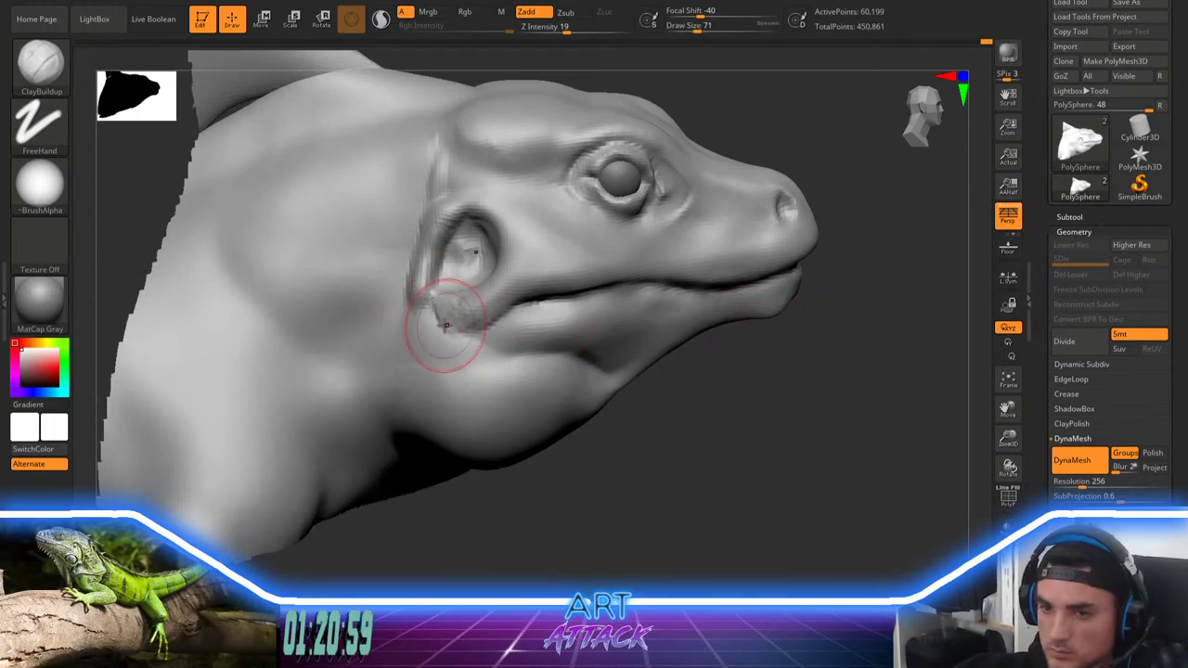
{"action": "mouse_move", "coordinate": [448, 324]}
{"action": "left_mouse_down"}
{"action": "mouse_move", "coordinate": [490, 341]}
{"action": "mouse_move", "coordinate": [534, 331]}
{"action": "left_mouse_up"}
{"action": "mouse_move", "coordinate": [432, 340]}
{"action": "left_mouse_down"}
{"action": "mouse_move", "coordinate": [467, 353]}
{"action": "mouse_move", "coordinate": [620, 311]}
{"action": "left_mouse_up"}
{"action": "mouse_move", "coordinate": [455, 371]}
{"action": "left_mouse_down"}
{"action": "mouse_move", "coordinate": [618, 318]}
{"action": "mouse_move", "coordinate": [517, 350]}
{"action": "mouse_move", "coordinate": [586, 347]}
{"action": "mouse_move", "coordinate": [568, 360]}
{"action": "left_mouse_up"}
{"action": "mouse_move", "coordinate": [410, 353]}
{"action": "left_mouse_down"}
{"action": "mouse_move", "coordinate": [522, 320]}
{"action": "mouse_move", "coordinate": [517, 328]}
{"action": "mouse_move", "coordinate": [560, 323]}
{"action": "left_mouse_up"}
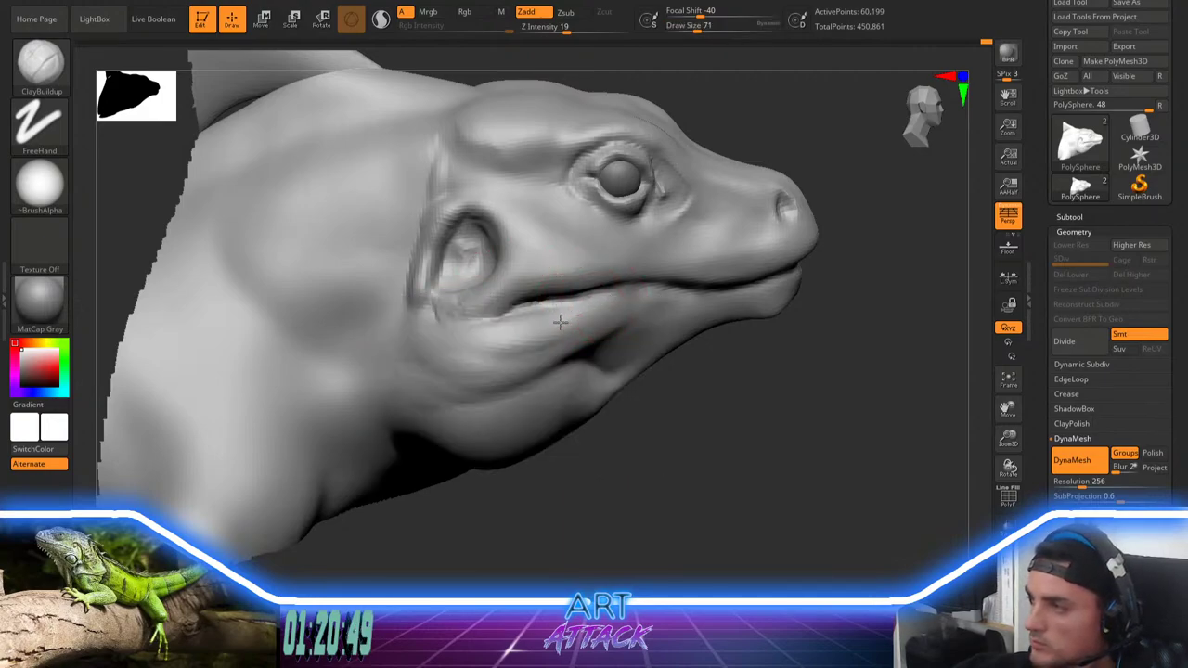
Step: Extend the lower jaw fold forward beneath the mouth line with ClayBuildup, raising the draw size to 94
{"action": "left_click_drag", "start_coordinate": [659, 301], "coordinate": [562, 326]}
{"action": "key", "text": "space"}
{"action": "key", "text": "space"}
{"action": "left_click_drag", "start_coordinate": [637, 300], "coordinate": [642, 300]}
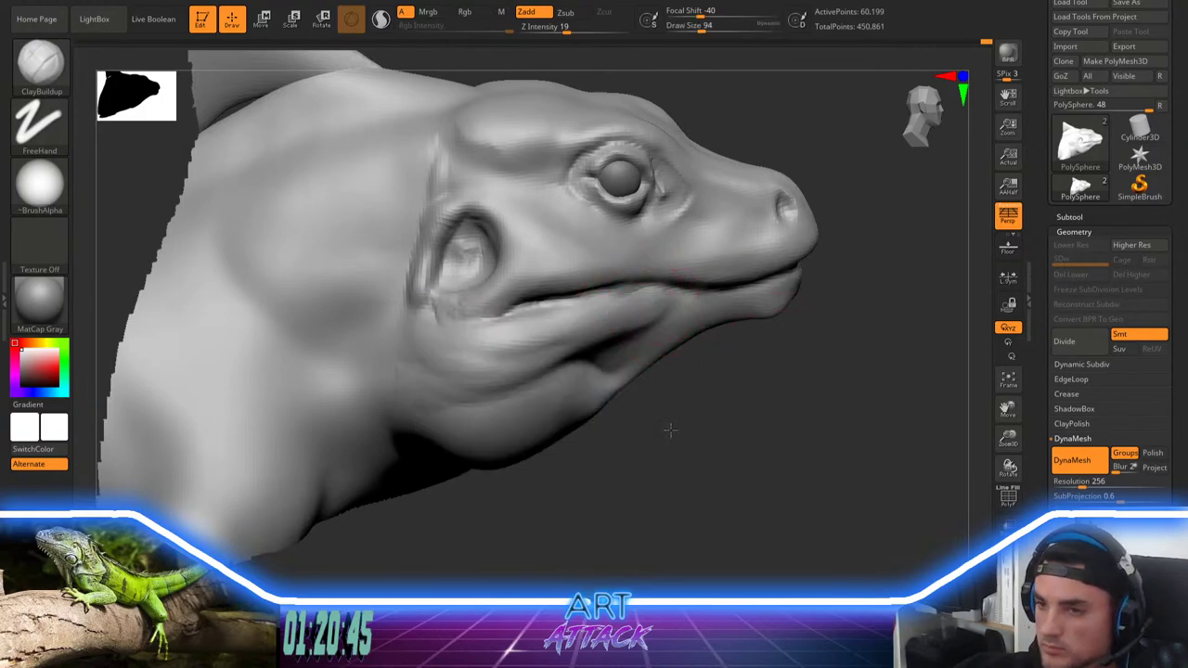
{"action": "left_click_drag", "start_coordinate": [669, 429], "coordinate": [511, 526], "text": "alt"}
{"action": "key", "text": "shift"}
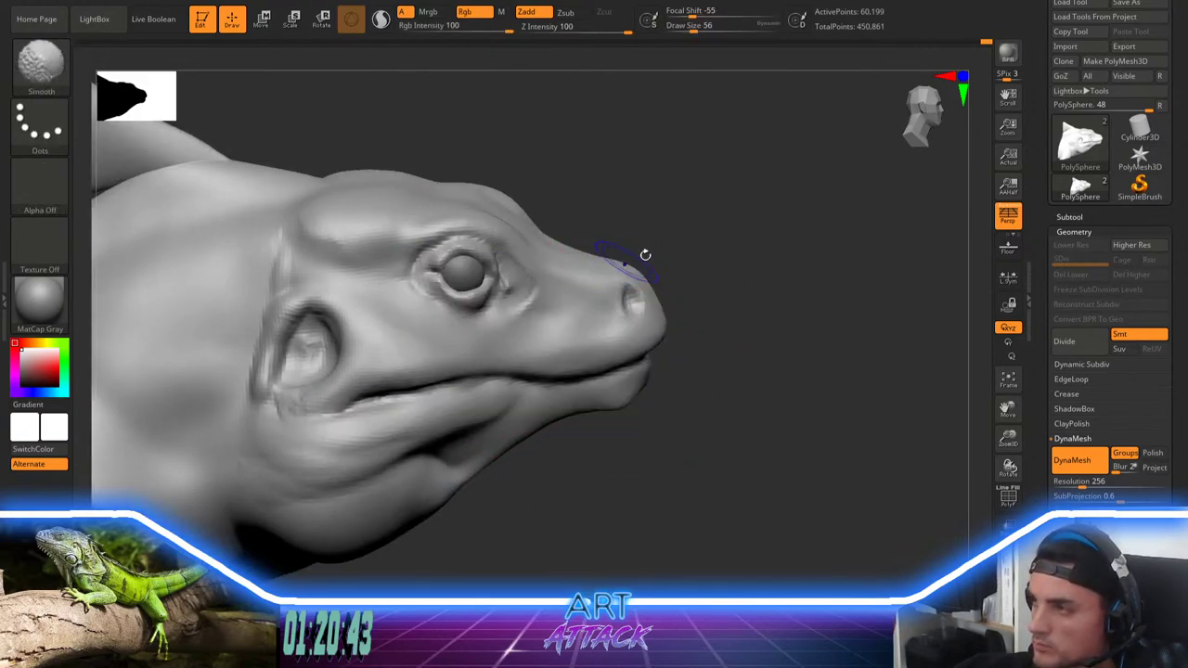
Step: Reshape the tip of the snout and the front of the upper lip with the Move brush at draw size 44
{"action": "mouse_move", "coordinate": [645, 254]}
{"action": "left_mouse_down"}
{"action": "mouse_move", "coordinate": [662, 247]}
{"action": "mouse_move", "coordinate": [654, 240]}
{"action": "left_mouse_up"}
{"action": "key", "text": "b"}
{"action": "key", "text": "m"}
{"action": "key", "text": "v"}
{"action": "key", "text": "space"}
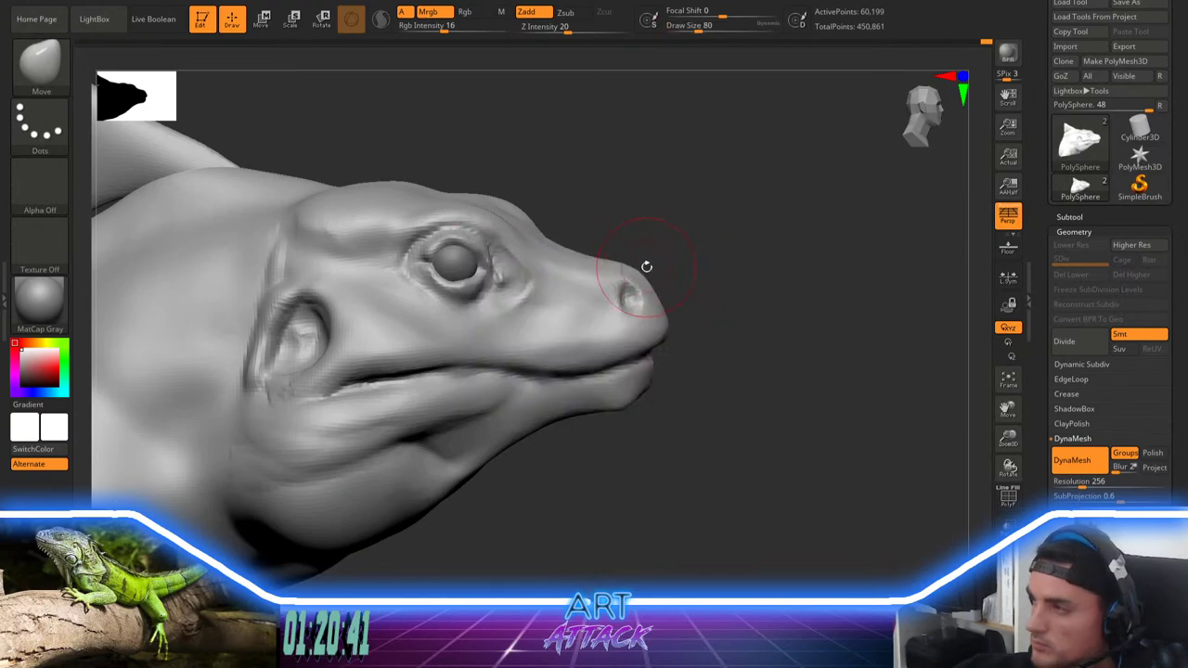
{"action": "key", "text": "space"}
{"action": "key", "text": "space"}
{"action": "left_click_drag", "start_coordinate": [667, 312], "coordinate": [660, 335]}
{"action": "key", "text": "space"}
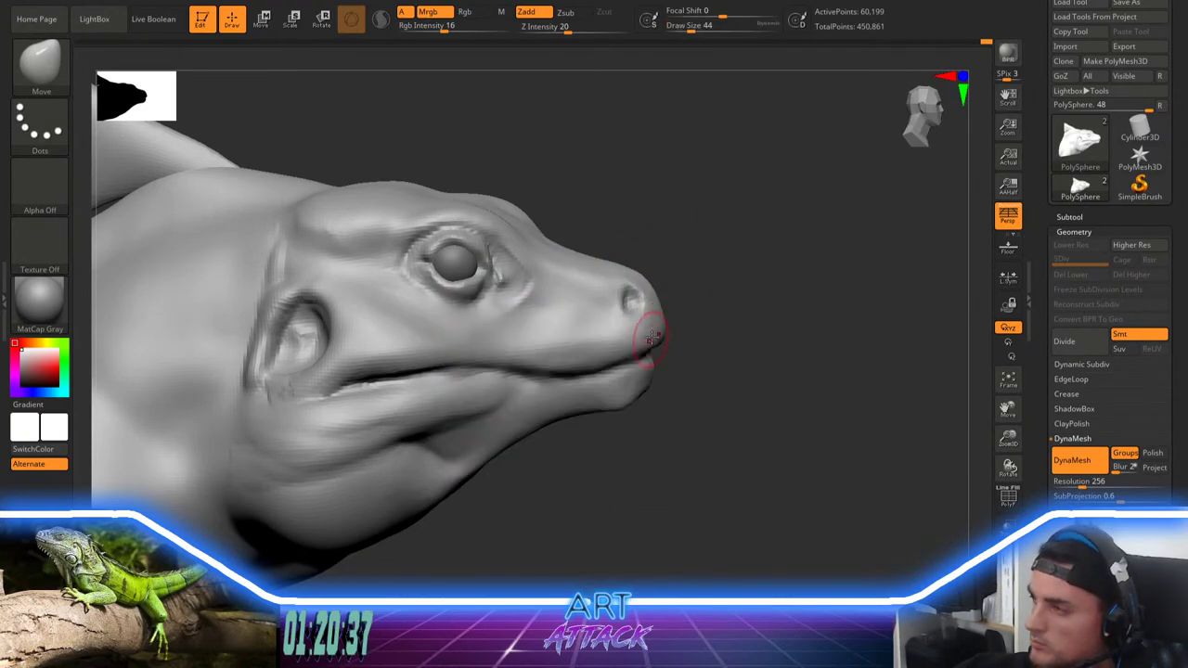
Step: Adjust the front of the snout and the nostril with the Move brush at draw sizes 80 and 49
{"action": "right_click_drag", "start_coordinate": [669, 323], "coordinate": [644, 331]}
{"action": "key", "text": "space"}
{"action": "left_click_drag", "start_coordinate": [648, 333], "coordinate": [654, 332]}
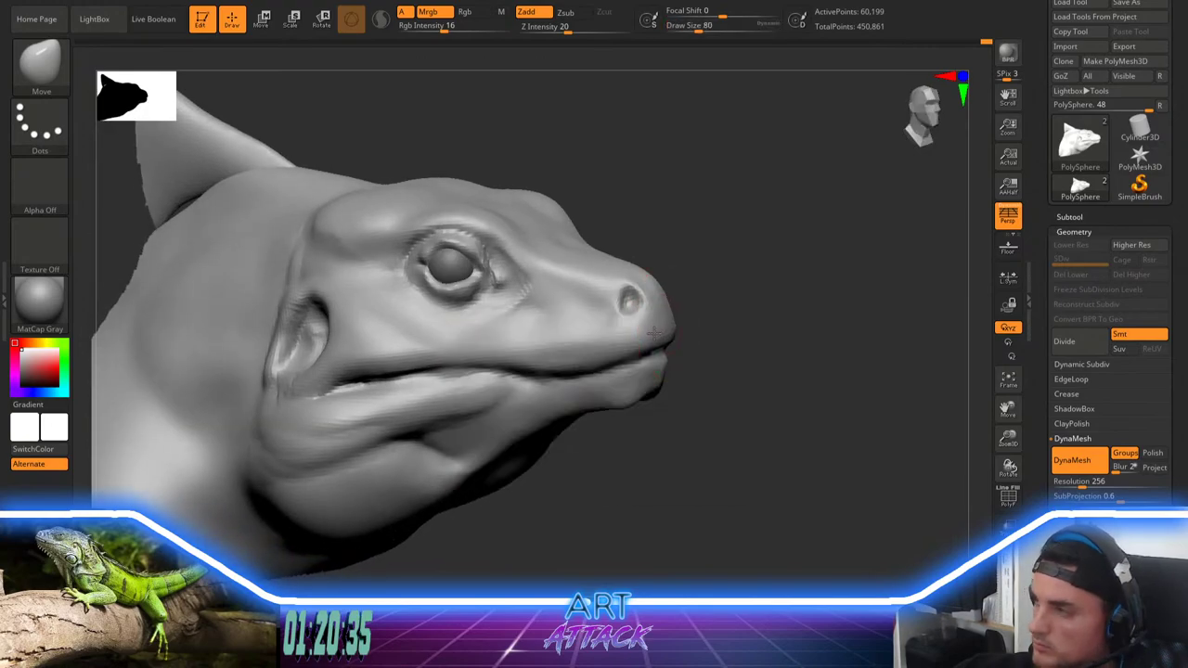
{"action": "key", "text": "space"}
{"action": "left_click_drag", "start_coordinate": [630, 284], "coordinate": [625, 283]}
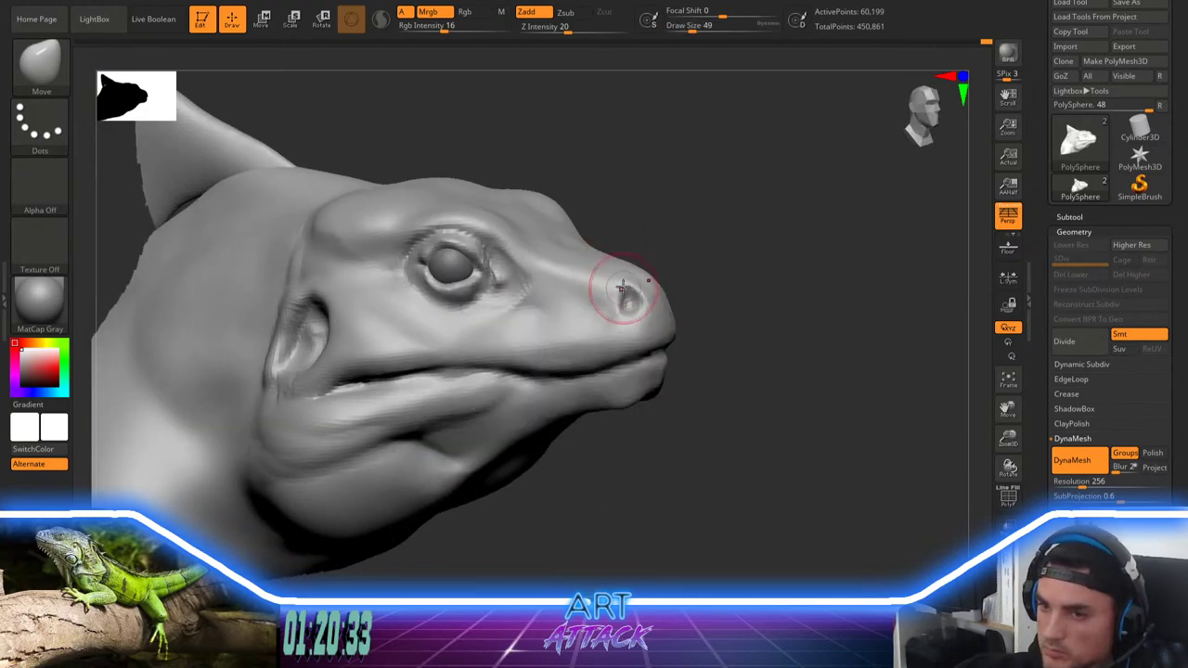
Step: Define the crease behind the brow above the ear with DamStandard at draw size 56 and smooth the ridge beside it
{"action": "mouse_move", "coordinate": [700, 233]}
{"action": "left_mouse_down"}
{"action": "mouse_move", "coordinate": [697, 223]}
{"action": "mouse_move", "coordinate": [721, 259]}
{"action": "mouse_move", "coordinate": [660, 257]}
{"action": "left_mouse_up"}
{"action": "key", "text": "b"}
{"action": "key", "text": "d"}
{"action": "key", "text": "s"}
{"action": "key", "text": "space"}
{"action": "left_click_drag", "start_coordinate": [658, 257], "coordinate": [663, 257]}
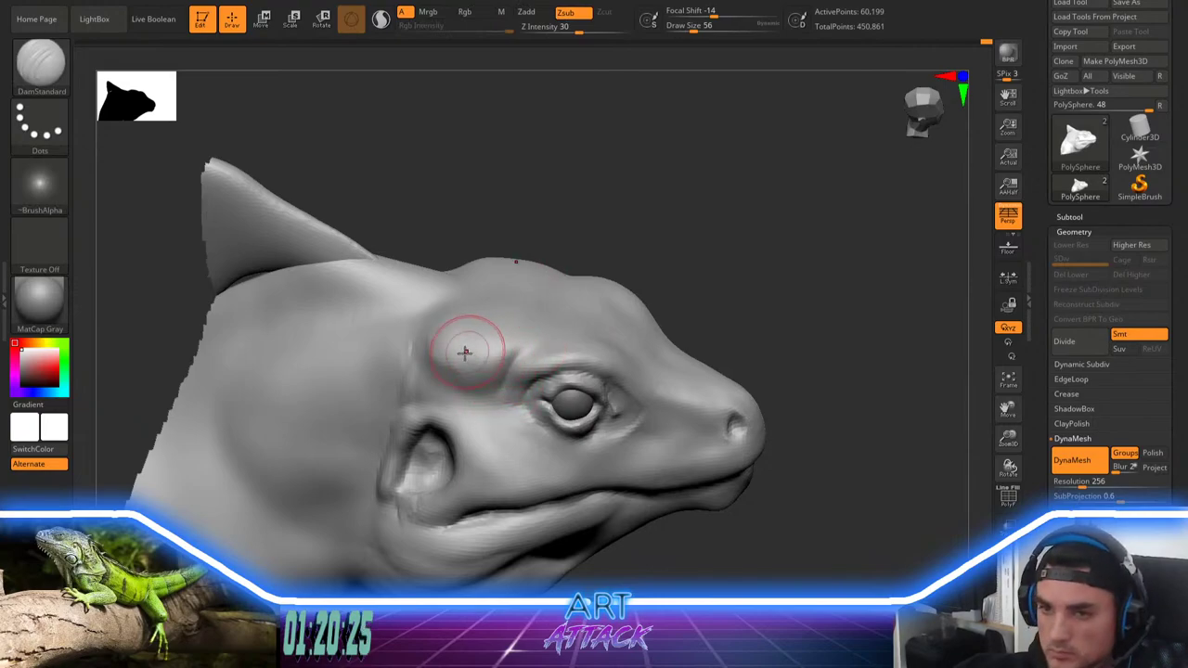
{"action": "left_click_drag", "start_coordinate": [465, 351], "coordinate": [467, 357], "text": "shift"}
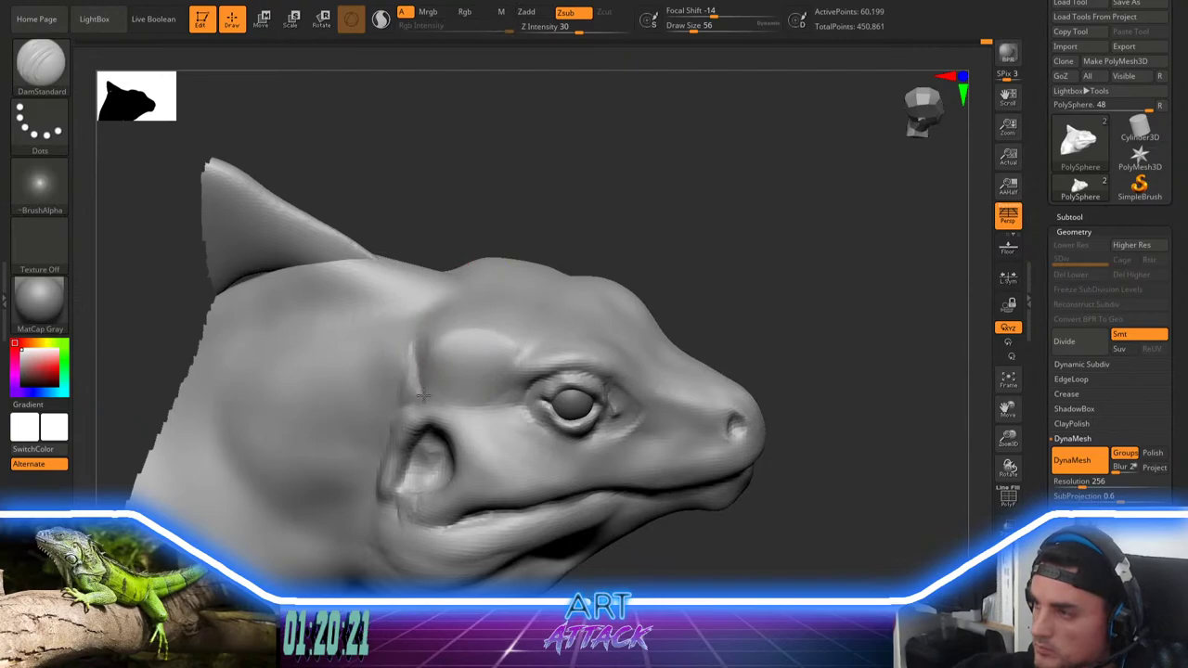
{"action": "key", "text": "shift"}
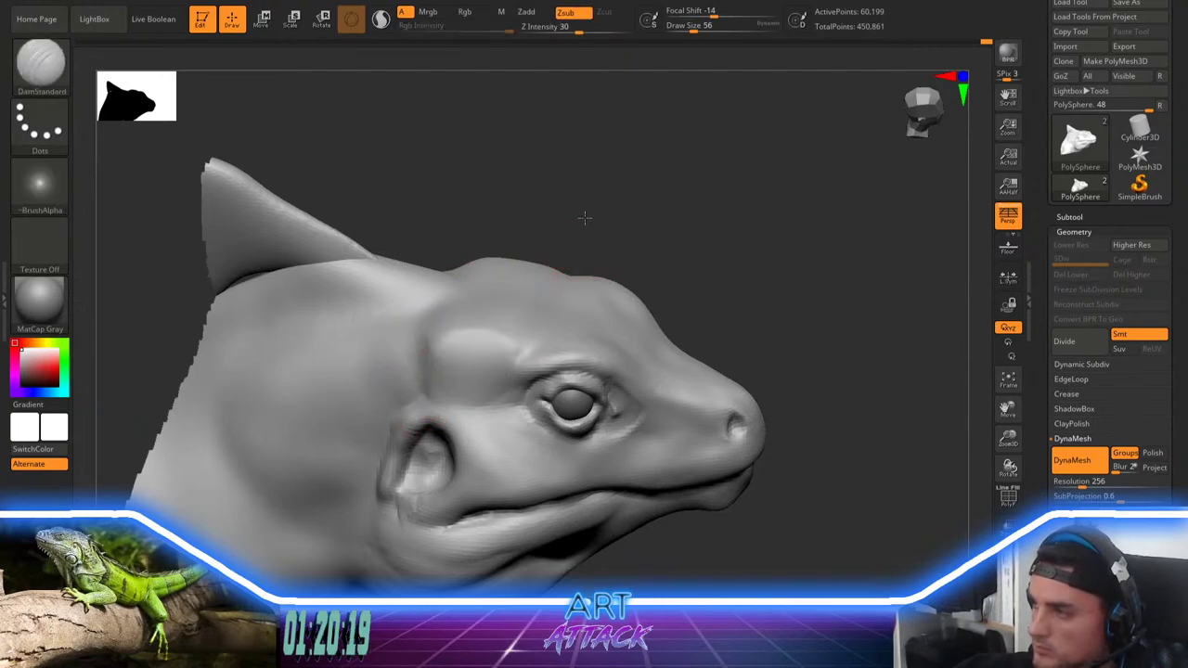
Step: Sharpen the rear mouth line with DamStandard, followed by the Pinch brush at draw size 104
{"action": "mouse_move", "coordinate": [584, 220]}
{"action": "left_mouse_down"}
{"action": "mouse_move", "coordinate": [656, 207]}
{"action": "mouse_move", "coordinate": [703, 223]}
{"action": "mouse_move", "coordinate": [711, 253]}
{"action": "left_mouse_up"}
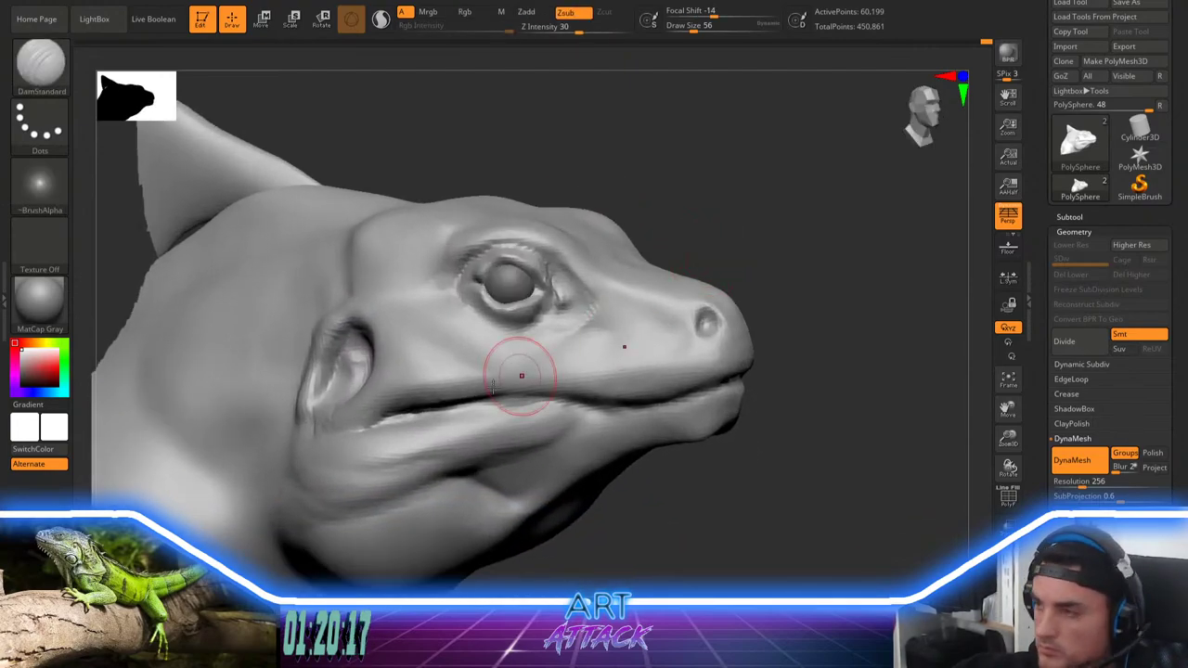
{"action": "mouse_move", "coordinate": [410, 411]}
{"action": "left_mouse_down"}
{"action": "mouse_move", "coordinate": [451, 406]}
{"action": "mouse_move", "coordinate": [401, 425]}
{"action": "left_mouse_up"}
{"action": "key", "text": "b"}
{"action": "key", "text": "p"}
{"action": "key", "text": "i"}
{"action": "key", "text": "space"}
{"action": "left_click", "coordinate": [464, 374]}
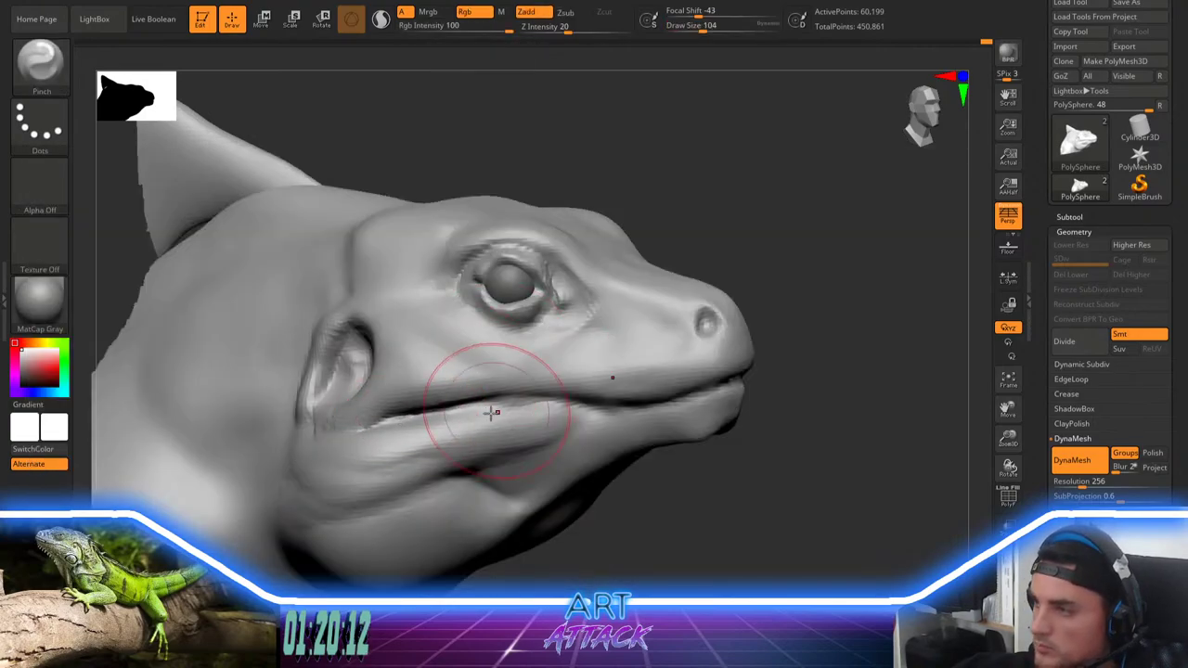
Step: Adjust the cheek and upper lip above the mouth line with the Move brush at draw sizes 74 and 49
{"action": "key", "text": "b"}
{"action": "key", "text": "m"}
{"action": "key", "text": "v"}
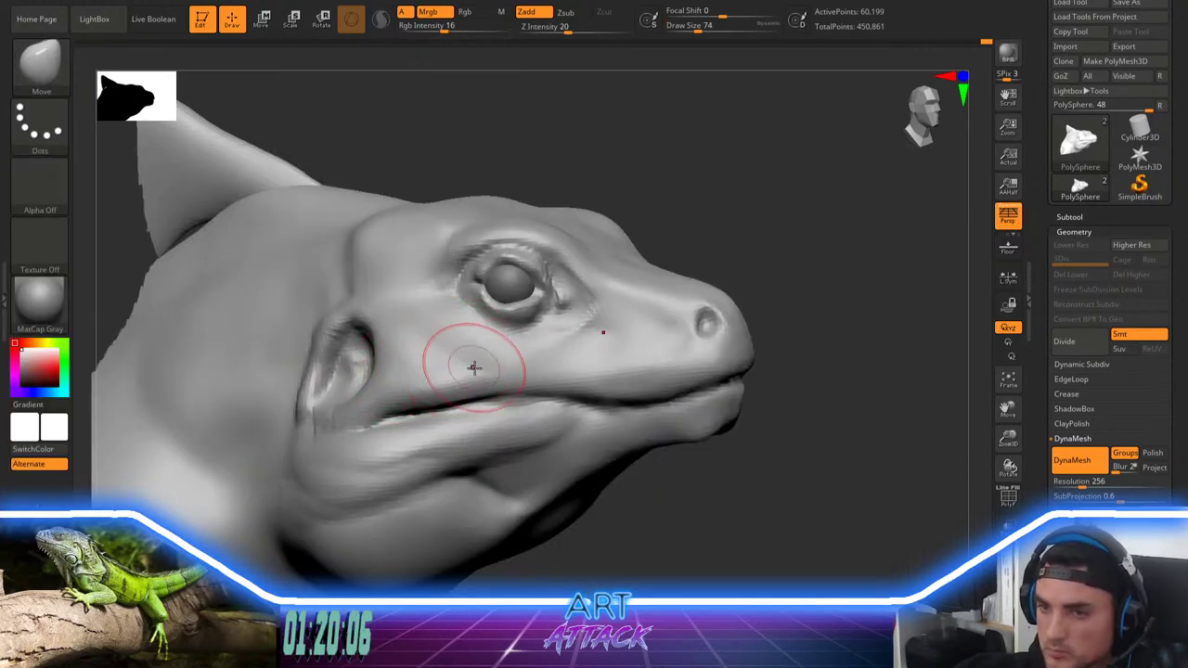
{"action": "key", "text": "bracketleft"}
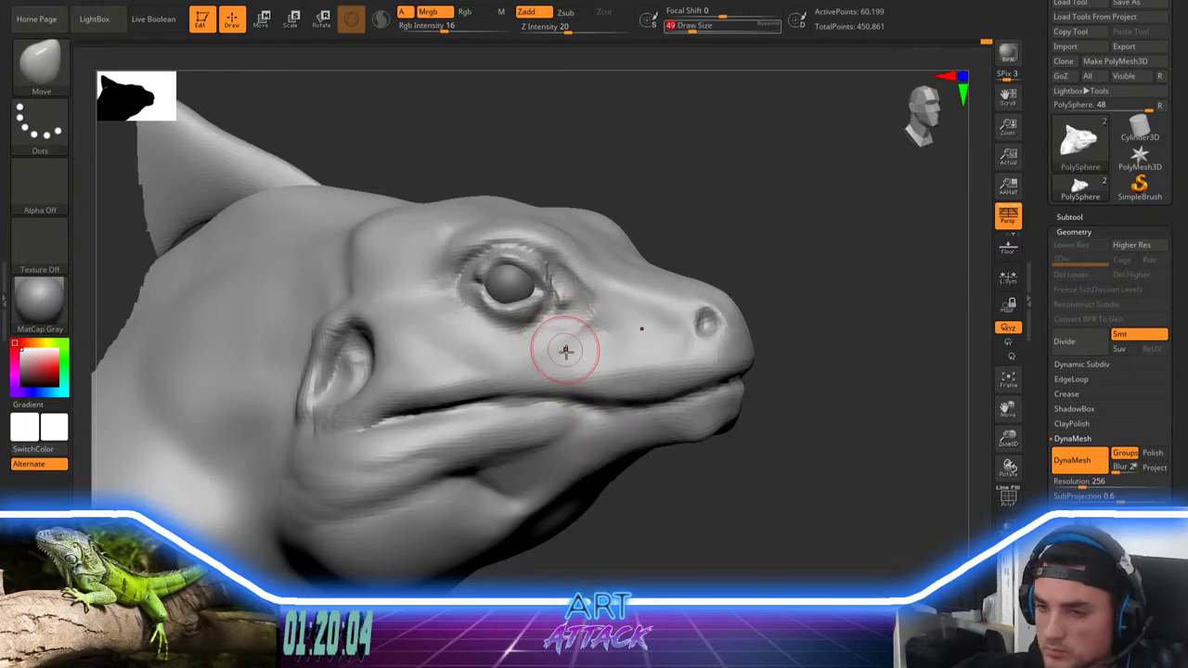
Step: Build up the lips along the front of the mouth with ClayBuildup at draw size 49
{"action": "key", "text": "b"}
{"action": "key", "text": "c"}
{"action": "key", "text": "b"}
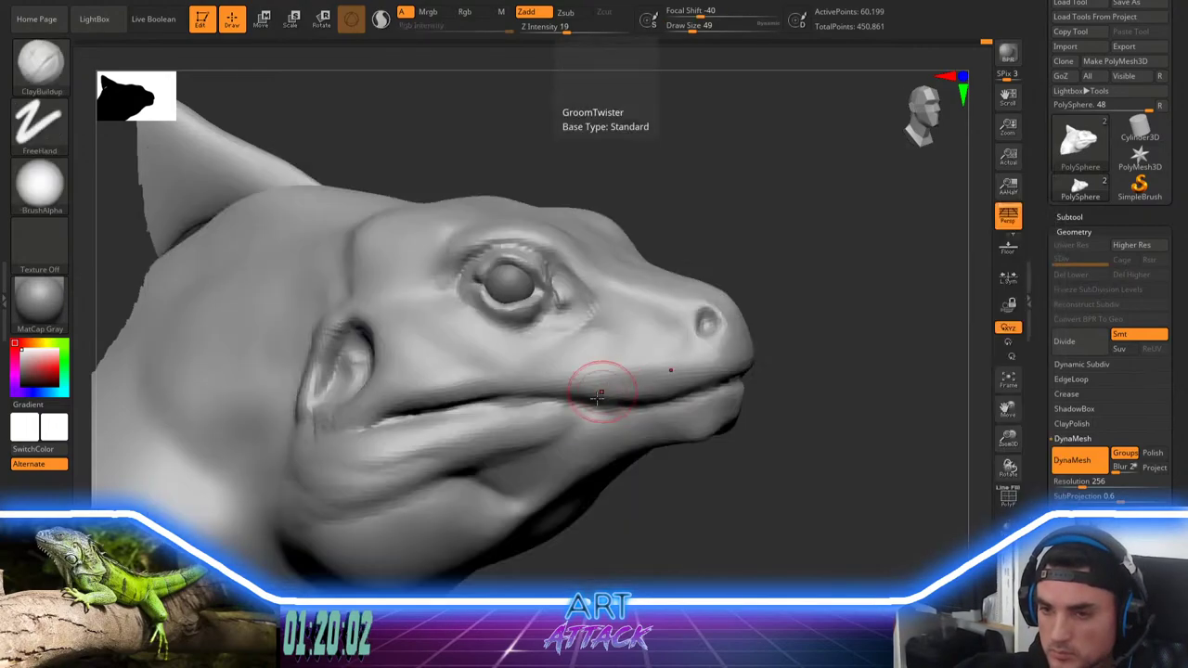
{"action": "mouse_move", "coordinate": [531, 424]}
{"action": "left_mouse_down"}
{"action": "mouse_move", "coordinate": [673, 410]}
{"action": "mouse_move", "coordinate": [647, 425]}
{"action": "mouse_move", "coordinate": [709, 426]}
{"action": "mouse_move", "coordinate": [772, 369]}
{"action": "mouse_move", "coordinate": [756, 362]}
{"action": "left_mouse_up"}
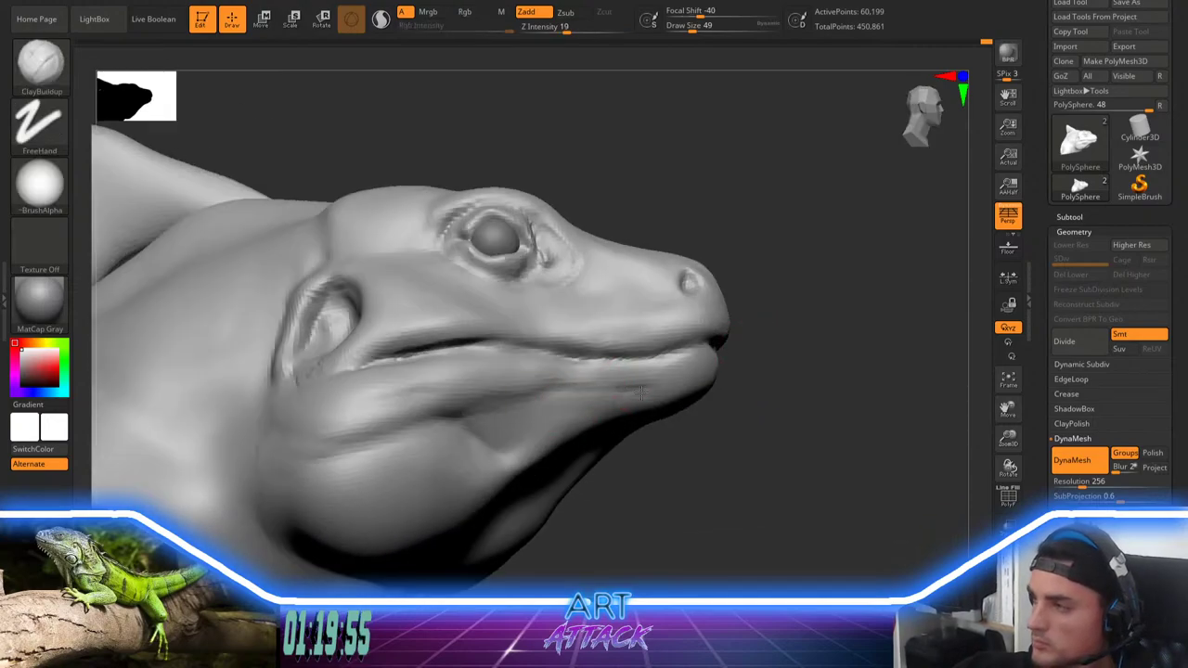
{"action": "mouse_move", "coordinate": [641, 393]}
{"action": "left_mouse_down"}
{"action": "mouse_move", "coordinate": [608, 376]}
{"action": "mouse_move", "coordinate": [664, 376]}
{"action": "left_mouse_up"}
{"action": "mouse_move", "coordinate": [733, 418]}
{"action": "left_mouse_down"}
{"action": "mouse_move", "coordinate": [698, 389]}
{"action": "mouse_move", "coordinate": [711, 379]}
{"action": "mouse_move", "coordinate": [709, 355]}
{"action": "left_mouse_up"}
Step: Fill out the underside of the lower jaw and chin with ClayBuildup at draw size 90, and smooth the strokes
{"action": "key", "text": "space"}
{"action": "left_click", "coordinate": [705, 379]}
{"action": "left_click_drag", "start_coordinate": [595, 451], "coordinate": [623, 440]}
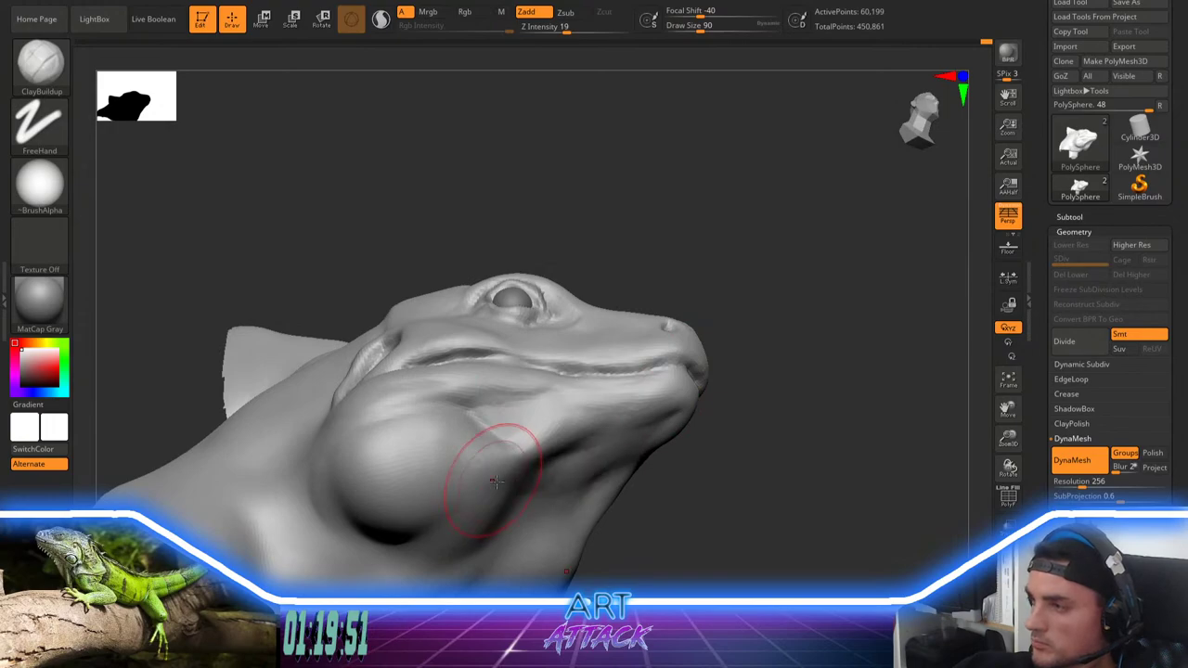
{"action": "mouse_move", "coordinate": [504, 477]}
{"action": "left_mouse_down"}
{"action": "mouse_move", "coordinate": [594, 461]}
{"action": "mouse_move", "coordinate": [557, 472]}
{"action": "mouse_move", "coordinate": [627, 440]}
{"action": "left_mouse_up"}
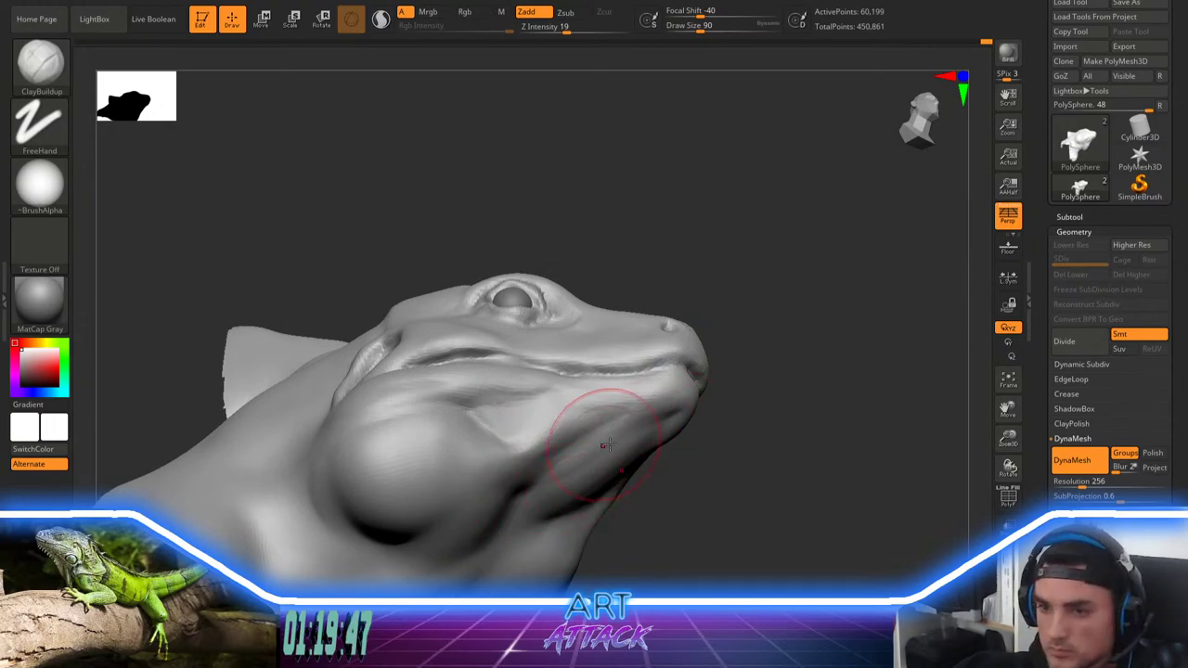
{"action": "mouse_move", "coordinate": [588, 467]}
{"action": "left_mouse_down"}
{"action": "mouse_move", "coordinate": [530, 506]}
{"action": "mouse_move", "coordinate": [562, 509]}
{"action": "mouse_move", "coordinate": [569, 427]}
{"action": "left_mouse_up"}
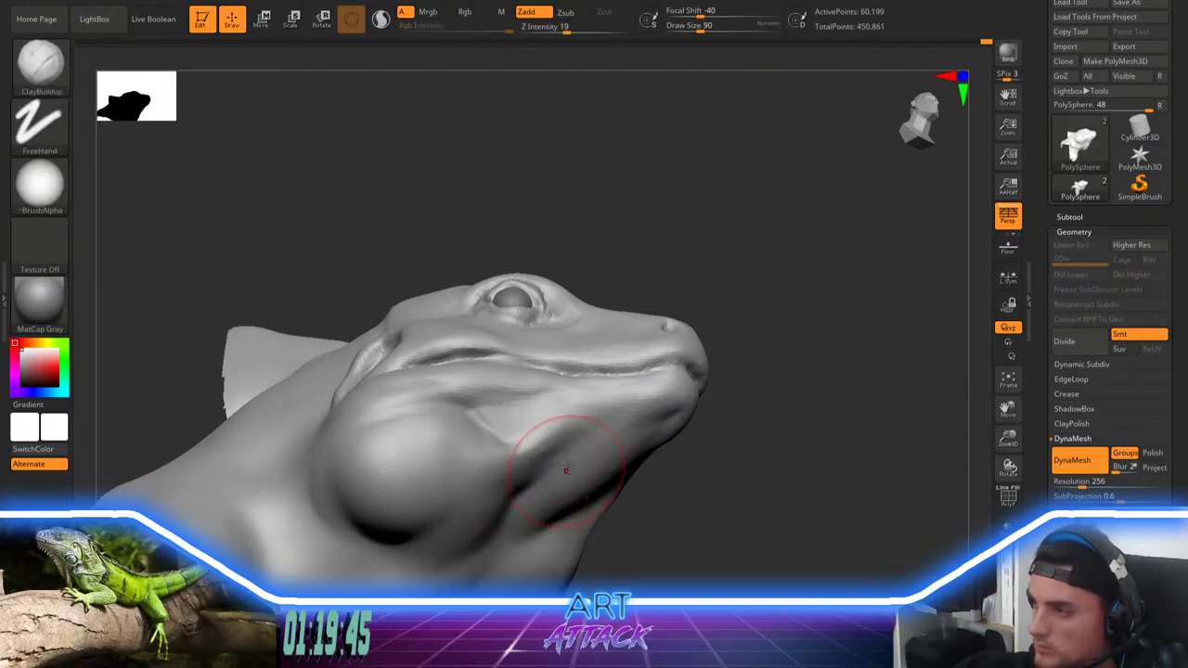
{"action": "left_click_drag", "start_coordinate": [524, 523], "coordinate": [570, 504]}
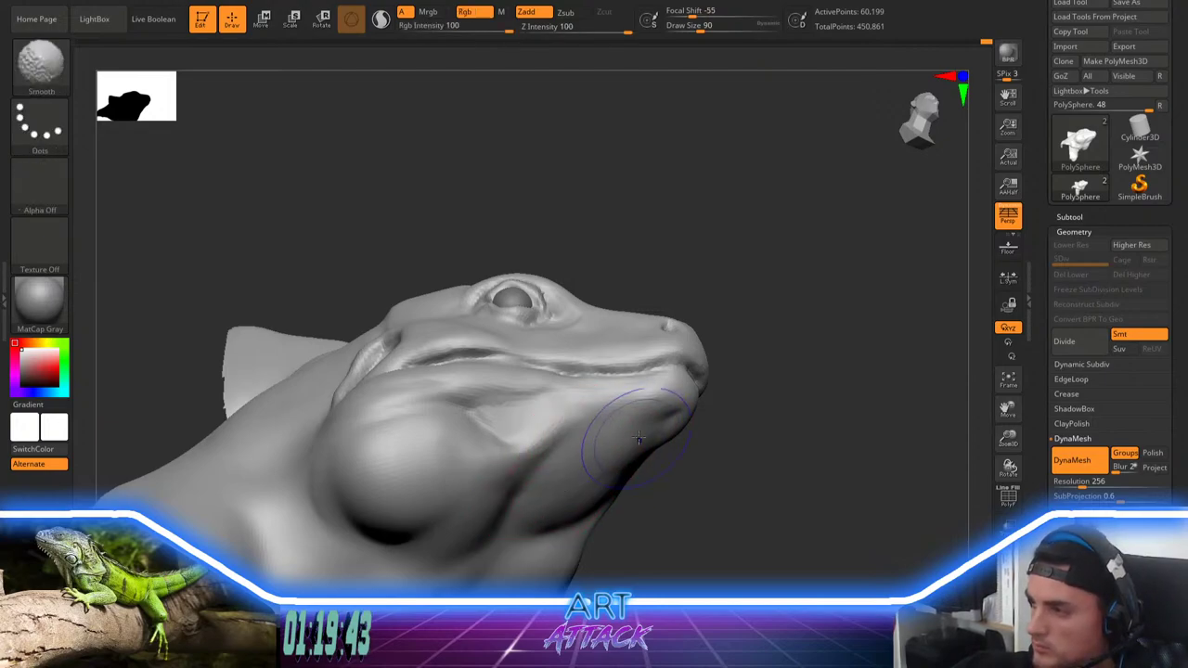
{"action": "left_click_drag", "start_coordinate": [610, 437], "coordinate": [564, 493], "text": "shift"}
Step: Carve skin creases below and in front of the eye with DamStandard at draw sizes 35 and 27
{"action": "mouse_move", "coordinate": [690, 443]}
{"action": "left_mouse_down"}
{"action": "mouse_move", "coordinate": [753, 441]}
{"action": "mouse_move", "coordinate": [804, 385]}
{"action": "mouse_move", "coordinate": [801, 345]}
{"action": "mouse_move", "coordinate": [822, 341]}
{"action": "mouse_move", "coordinate": [803, 329]}
{"action": "mouse_move", "coordinate": [814, 324]}
{"action": "left_mouse_up"}
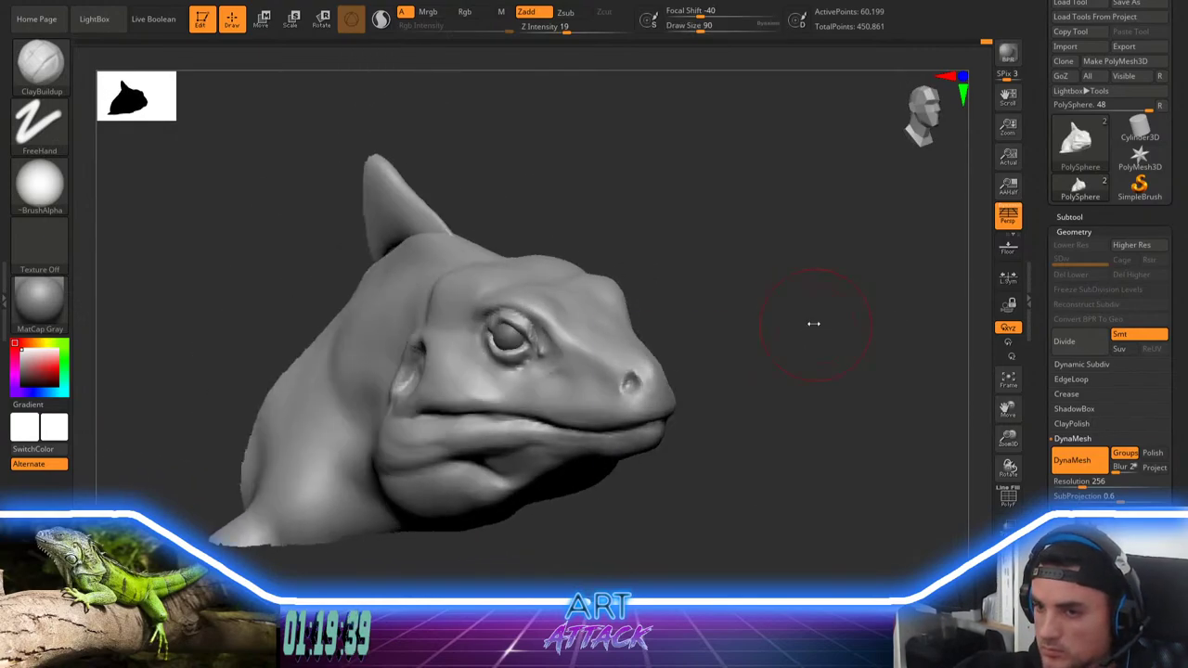
{"action": "right_click", "coordinate": [826, 346]}
{"action": "right_click_drag", "start_coordinate": [796, 318], "coordinate": [817, 334], "text": "ctrl"}
{"action": "key", "text": "b"}
{"action": "key", "text": "d"}
{"action": "key", "text": "s"}
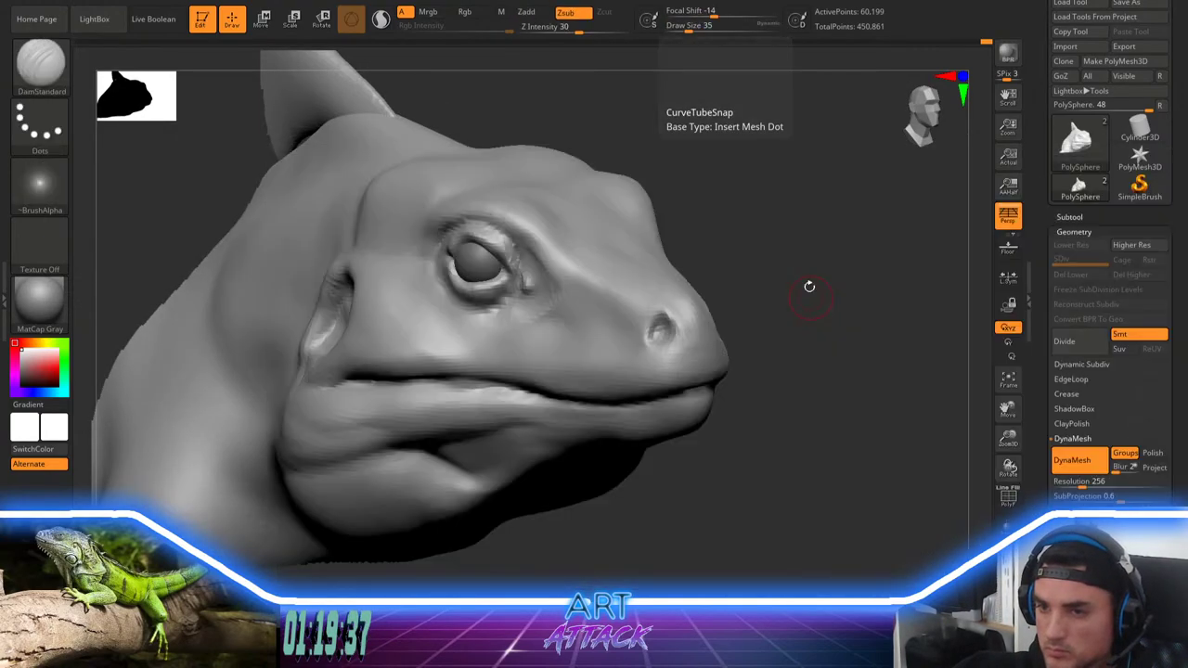
{"action": "mouse_move", "coordinate": [809, 286]}
{"action": "left_mouse_down"}
{"action": "mouse_move", "coordinate": [798, 297]}
{"action": "mouse_move", "coordinate": [815, 305]}
{"action": "left_mouse_up"}
{"action": "key", "text": "space"}
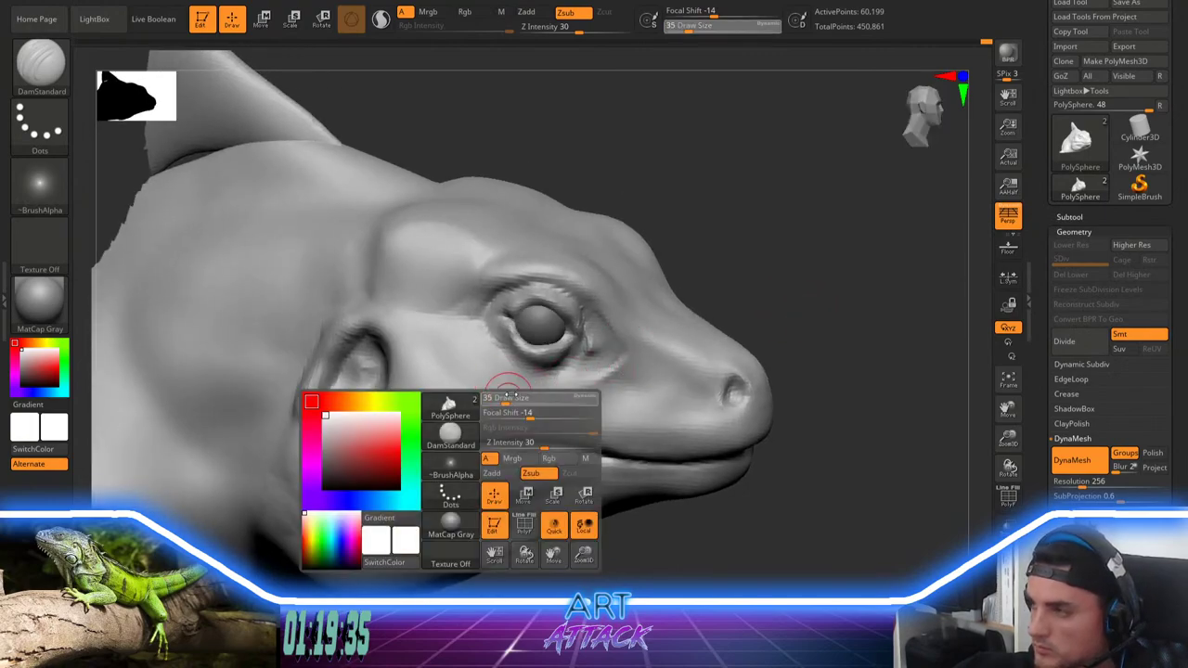
{"action": "mouse_move", "coordinate": [542, 399]}
{"action": "left_mouse_down"}
{"action": "mouse_move", "coordinate": [639, 374]}
{"action": "mouse_move", "coordinate": [509, 402]}
{"action": "mouse_move", "coordinate": [639, 369]}
{"action": "mouse_move", "coordinate": [537, 391]}
{"action": "left_mouse_up"}
{"action": "key", "text": "space"}
{"action": "key", "text": "space"}
{"action": "key", "text": "space"}
{"action": "left_click_drag", "start_coordinate": [628, 360], "coordinate": [621, 358]}
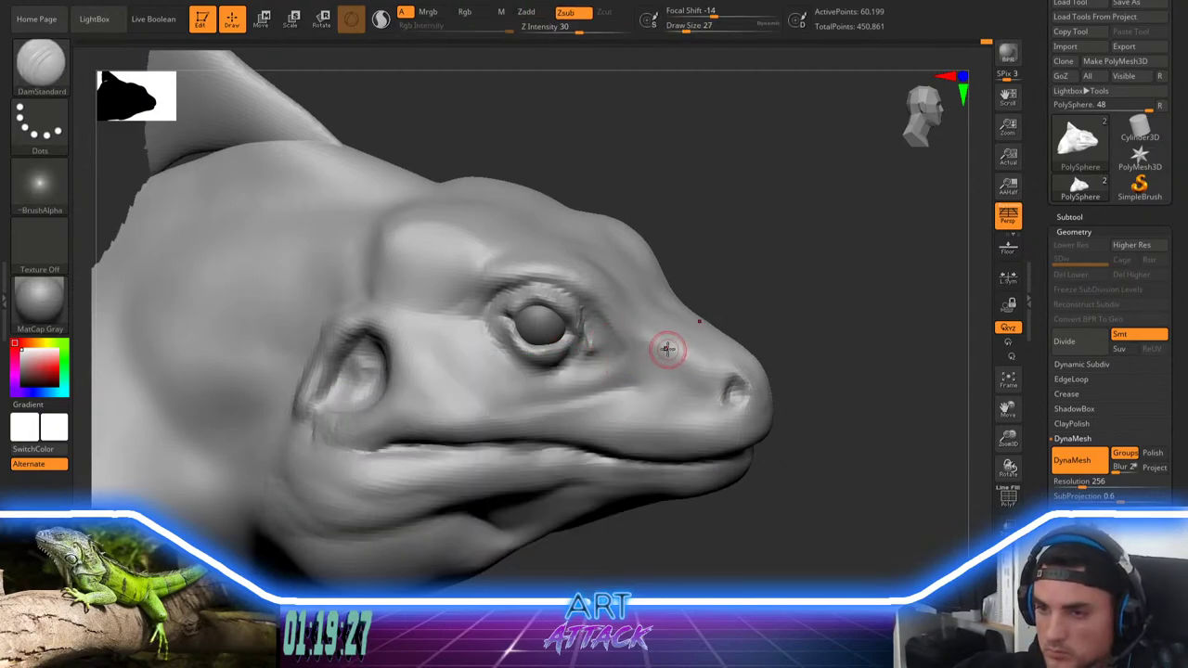
Step: Reshape the nostril and the surrounding snout surface with the Move brush, varying the draw size
{"action": "key", "text": "b"}
{"action": "key", "text": "m"}
{"action": "key", "text": "v"}
{"action": "key", "text": "space"}
{"action": "mouse_move", "coordinate": [801, 295]}
{"action": "left_mouse_down"}
{"action": "mouse_move", "coordinate": [818, 284]}
{"action": "mouse_move", "coordinate": [807, 298]}
{"action": "left_mouse_up"}
{"action": "key", "text": "space"}
{"action": "left_click_drag", "start_coordinate": [745, 391], "coordinate": [738, 379]}
{"action": "key", "text": "space"}
{"action": "mouse_move", "coordinate": [739, 381]}
{"action": "left_mouse_down"}
{"action": "mouse_move", "coordinate": [723, 368]}
{"action": "mouse_move", "coordinate": [724, 397]}
{"action": "left_mouse_up"}
{"action": "key", "text": "space"}
{"action": "key", "text": "space"}
{"action": "left_click_drag", "start_coordinate": [728, 396], "coordinate": [723, 381]}
{"action": "key", "text": "space"}
Step: Build up the side of the snout between the eye and the nostril with ClayBuildup at draw sizes 56 and 39
{"action": "left_click_drag", "start_coordinate": [804, 344], "coordinate": [756, 355]}
{"action": "key", "text": "b"}
{"action": "key", "text": "c"}
{"action": "key", "text": "b"}
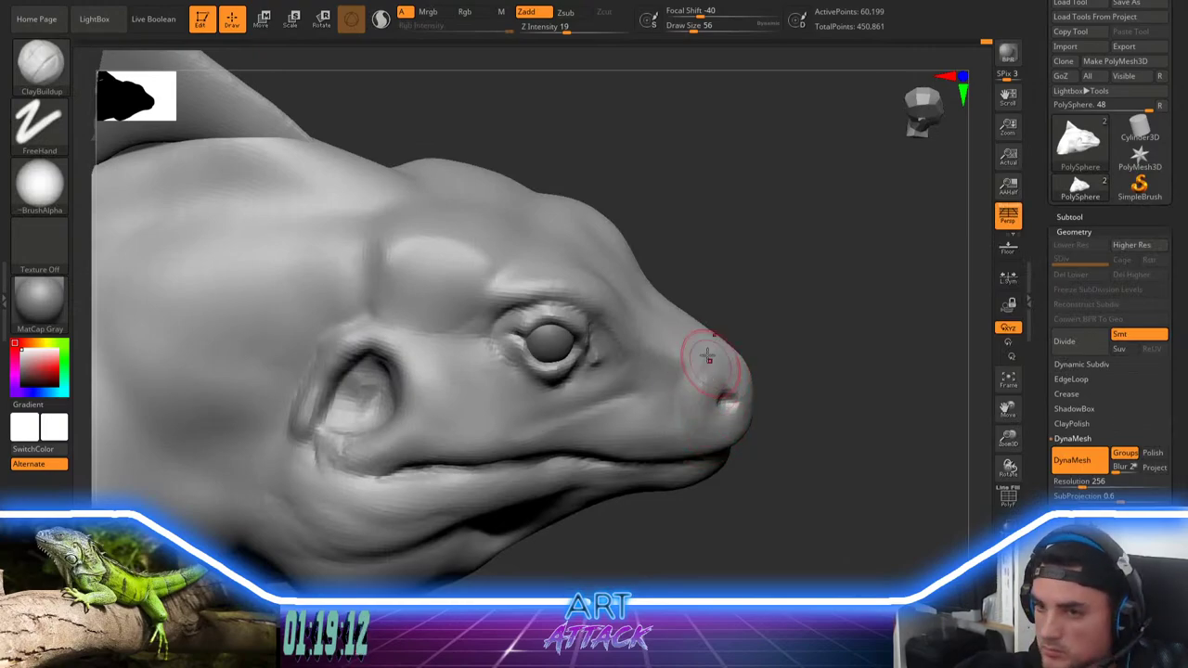
{"action": "right_click_drag", "start_coordinate": [789, 297], "coordinate": [732, 336]}
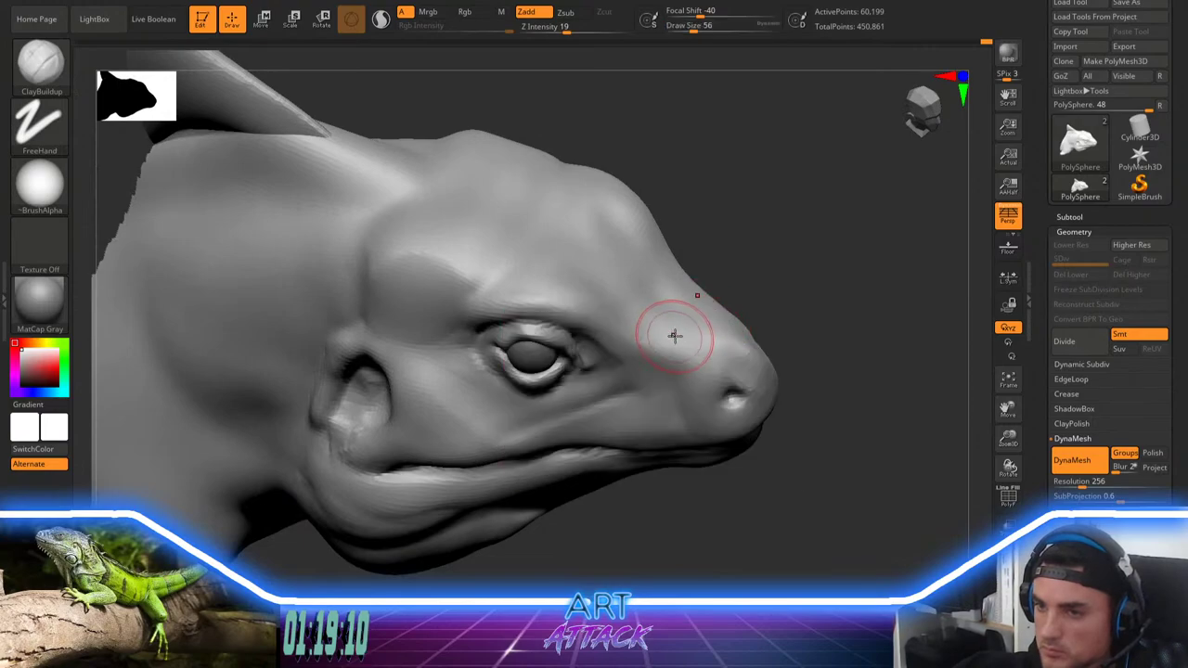
{"action": "key", "text": "space"}
{"action": "left_click_drag", "start_coordinate": [606, 319], "coordinate": [616, 330]}
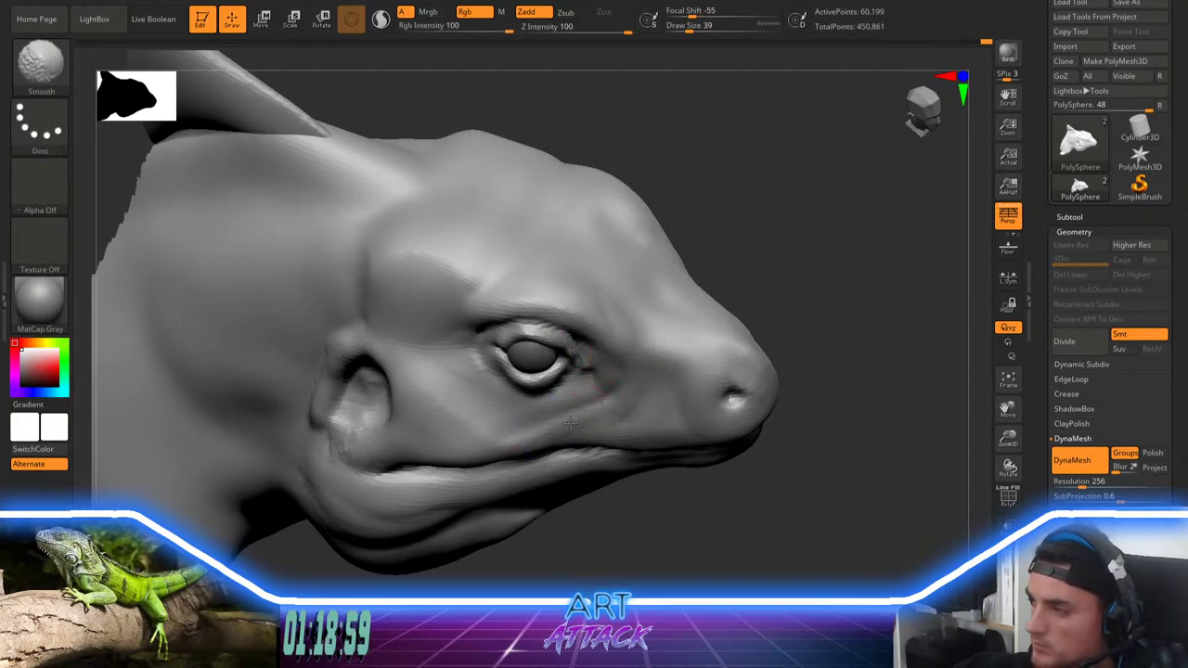
Step: Refine the fold from the front of the eye down to the mouth, using ClayBuildup at draw size 54 and smoothing
{"action": "left_click_drag", "start_coordinate": [624, 394], "coordinate": [507, 437]}
{"action": "key", "text": "space"}
{"action": "left_click_drag", "start_coordinate": [619, 394], "coordinate": [640, 396]}
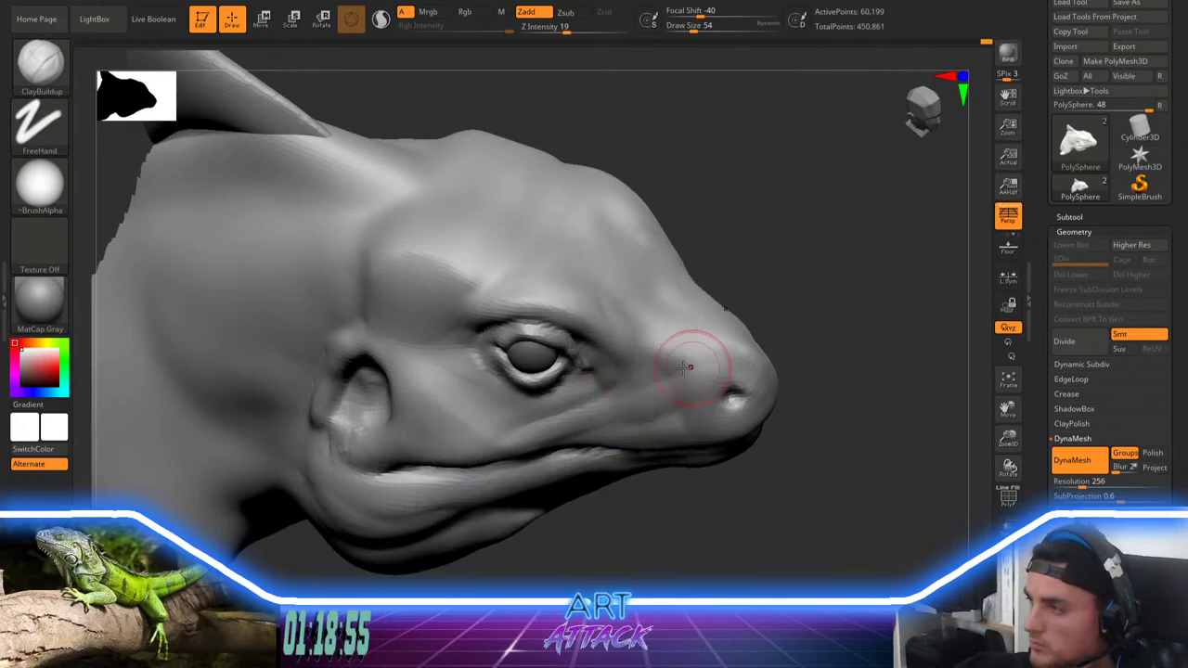
{"action": "key", "text": "shift"}
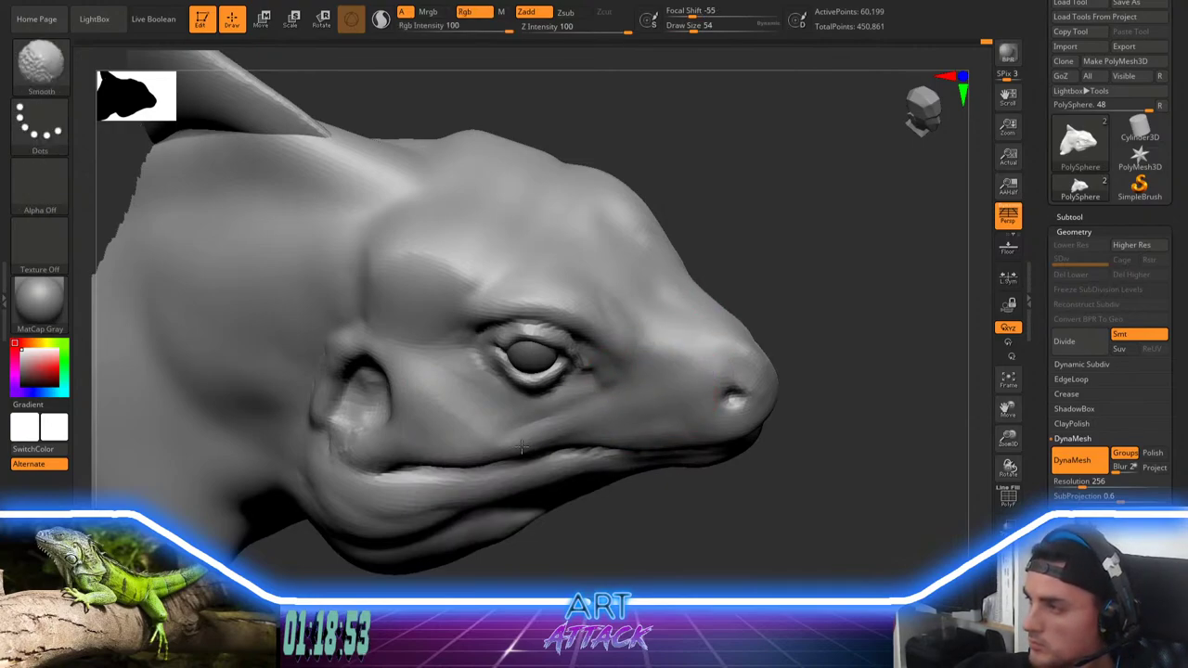
Step: Build up the lower jaw just below the mouth line with ClayBuildup at draw size 41 and smooth it
{"action": "left_click_drag", "start_coordinate": [522, 447], "coordinate": [522, 414], "text": "shift"}
{"action": "left_click_drag", "start_coordinate": [919, 288], "coordinate": [864, 231]}
{"action": "left_click_drag", "start_coordinate": [854, 311], "coordinate": [807, 241], "text": "alt"}
{"action": "key", "text": "space"}
{"action": "left_click_drag", "start_coordinate": [757, 332], "coordinate": [745, 331]}
{"action": "left_click_drag", "start_coordinate": [754, 283], "coordinate": [822, 251]}
{"action": "left_click_drag", "start_coordinate": [797, 308], "coordinate": [821, 264], "text": "alt"}
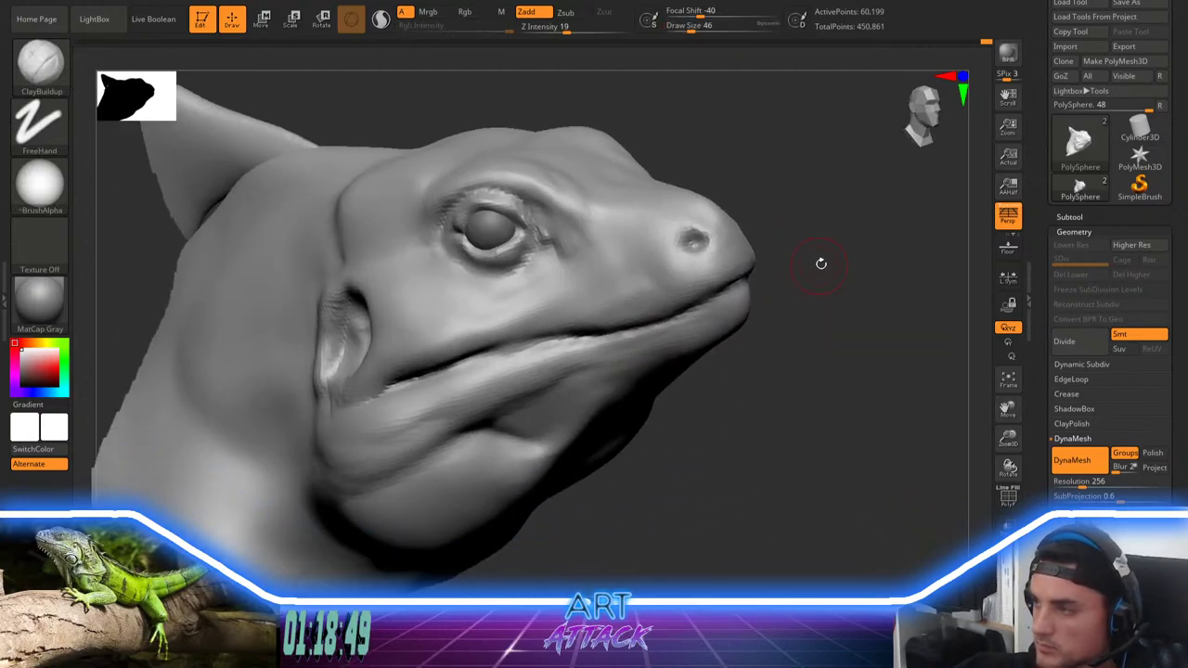
{"action": "key", "text": "space"}
{"action": "left_click", "coordinate": [580, 366]}
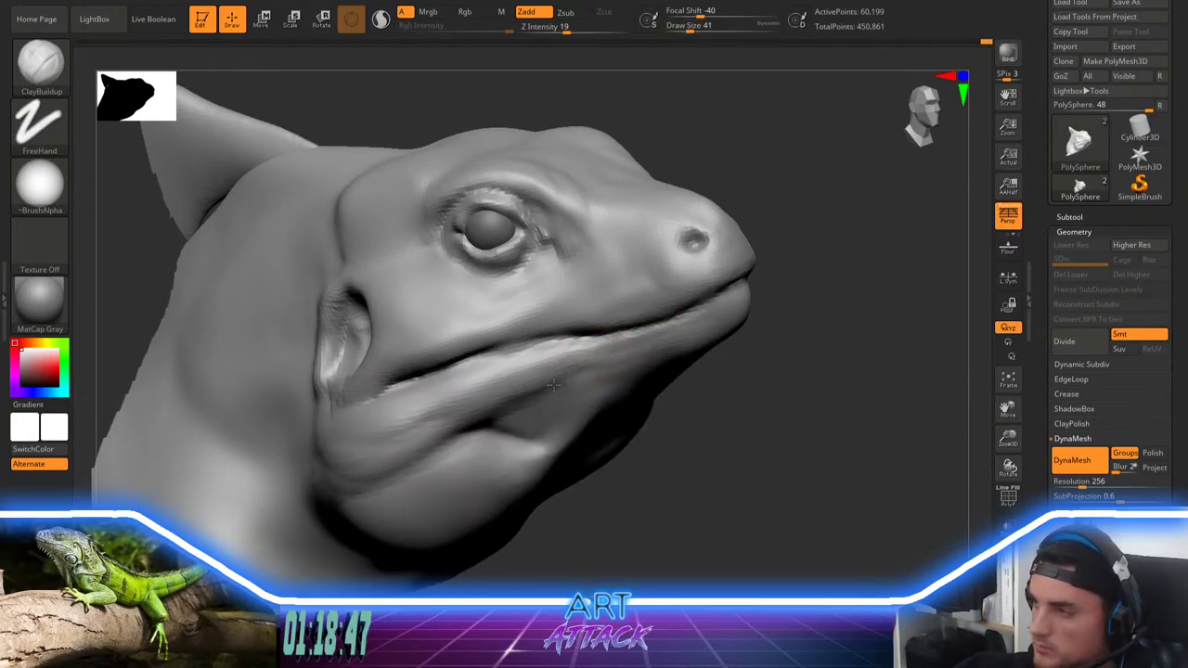
{"action": "left_click_drag", "start_coordinate": [554, 384], "coordinate": [447, 430]}
{"action": "left_click_drag", "start_coordinate": [588, 361], "coordinate": [456, 405]}
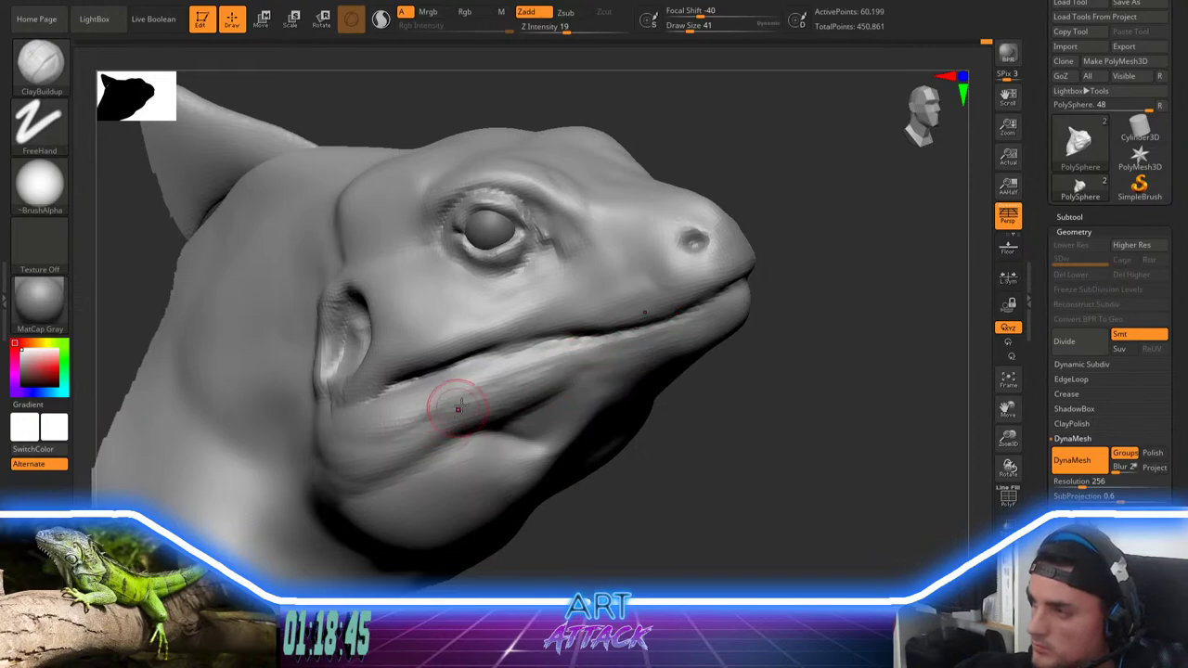
{"action": "mouse_move", "coordinate": [570, 355]}
{"action": "left_mouse_down", "text": "shift"}
{"action": "mouse_move", "coordinate": [497, 386]}
{"action": "mouse_move", "coordinate": [566, 390]}
{"action": "left_mouse_up", "text": "shift"}
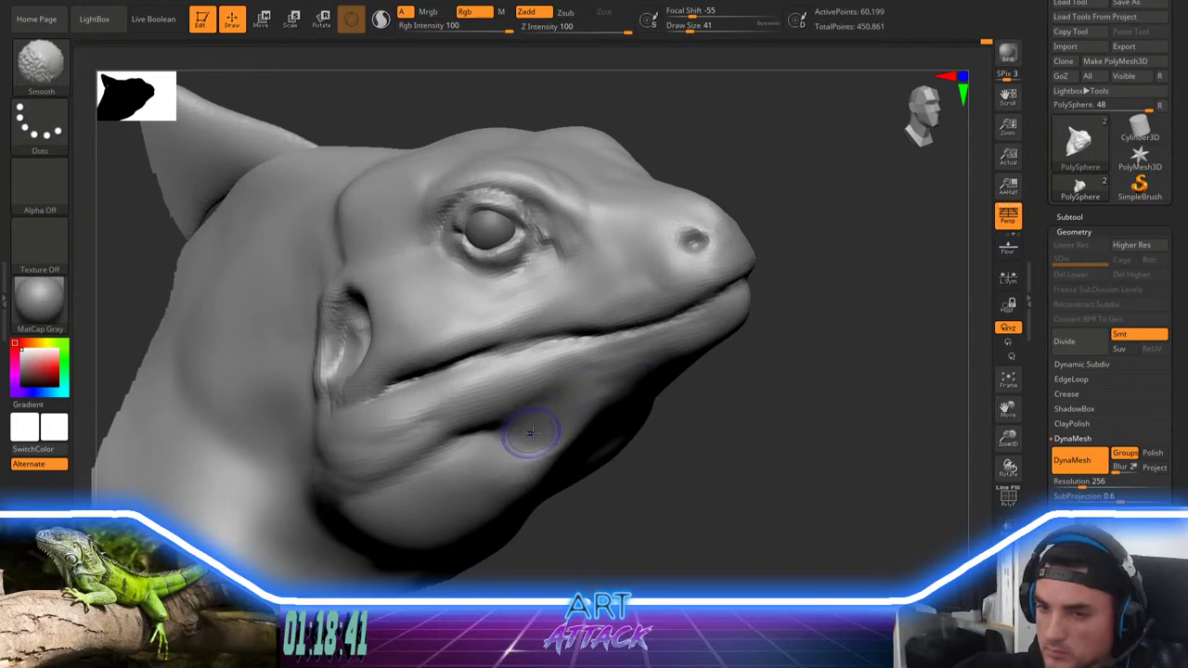
Step: Carve the fold along the underside of the lower jaw with DamStandard at draw size 71 and soften it
{"action": "key", "text": "b"}
{"action": "key", "text": "d"}
{"action": "key", "text": "s"}
{"action": "key", "text": "space"}
{"action": "mouse_move", "coordinate": [689, 424]}
{"action": "left_mouse_down"}
{"action": "mouse_move", "coordinate": [707, 397]}
{"action": "mouse_move", "coordinate": [687, 413]}
{"action": "left_mouse_up"}
{"action": "left_click", "coordinate": [707, 396]}
{"action": "left_click_drag", "start_coordinate": [532, 404], "coordinate": [420, 451]}
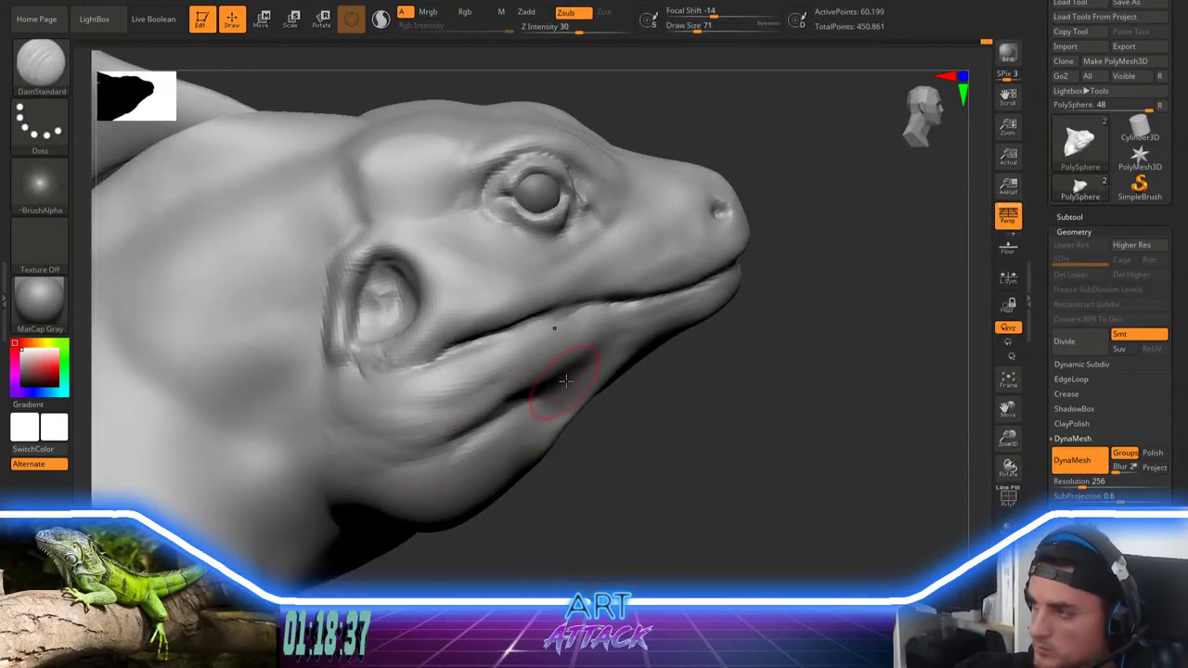
{"action": "left_click_drag", "start_coordinate": [563, 370], "coordinate": [507, 405], "text": "shift"}
{"action": "right_click_drag", "start_coordinate": [507, 405], "coordinate": [532, 405]}
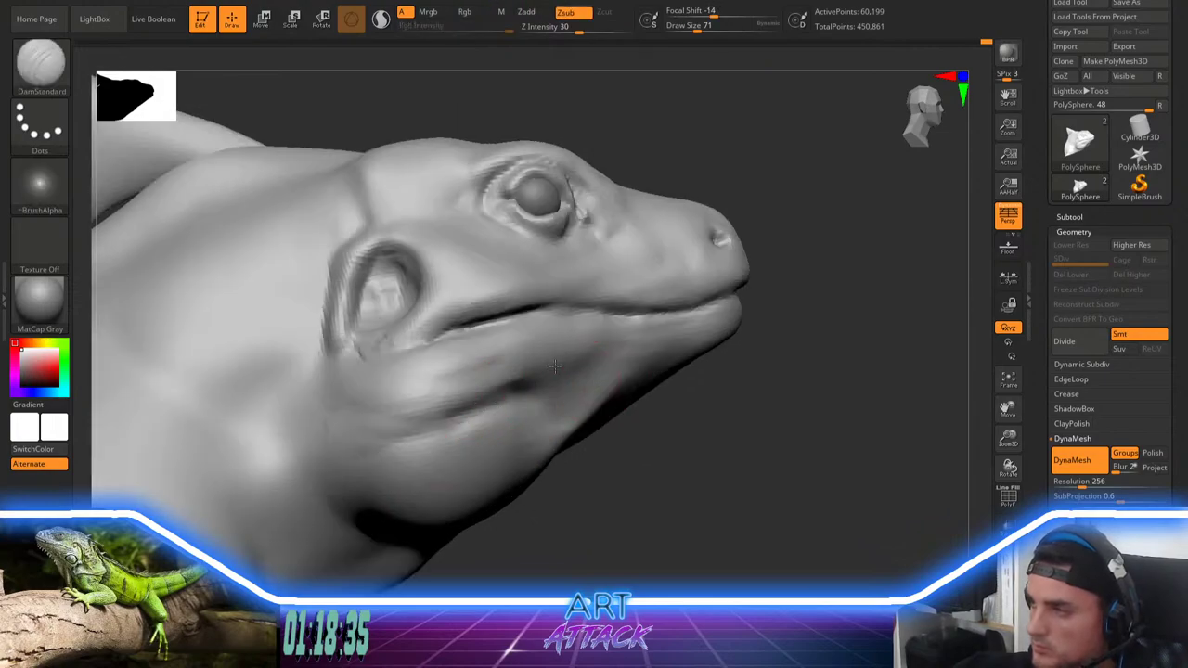
{"action": "mouse_move", "coordinate": [555, 367]}
{"action": "left_mouse_down"}
{"action": "mouse_move", "coordinate": [472, 411]}
{"action": "mouse_move", "coordinate": [490, 380]}
{"action": "left_mouse_up"}
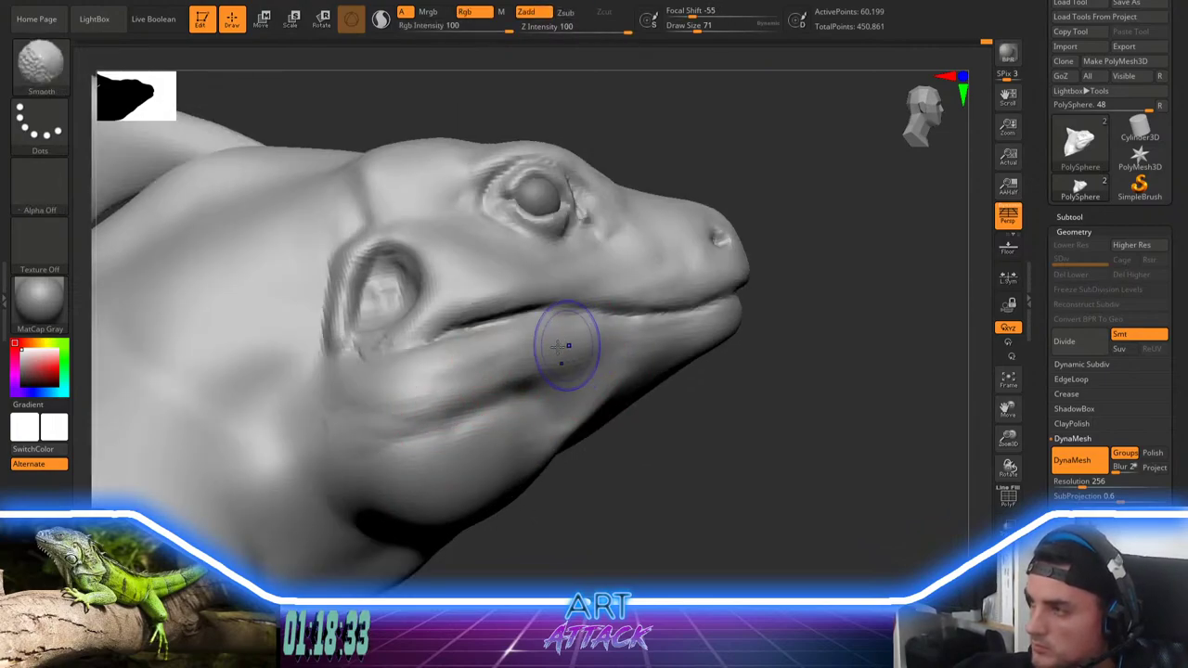
Step: Fill out and smooth the folds at the back of the lower jaw with ClayBuildup at draw sizes 71 and 83
{"action": "key", "text": "b"}
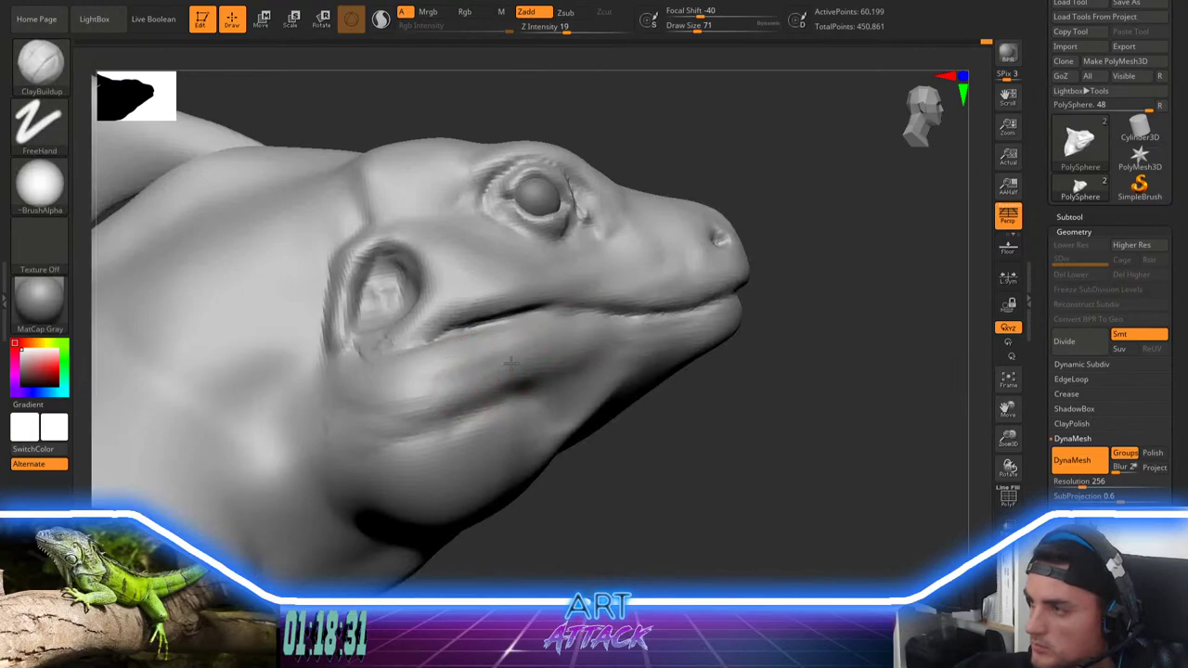
{"action": "mouse_move", "coordinate": [432, 383]}
{"action": "left_mouse_down", "text": "shift"}
{"action": "mouse_move", "coordinate": [586, 344]}
{"action": "mouse_move", "coordinate": [464, 401]}
{"action": "left_mouse_up", "text": "shift"}
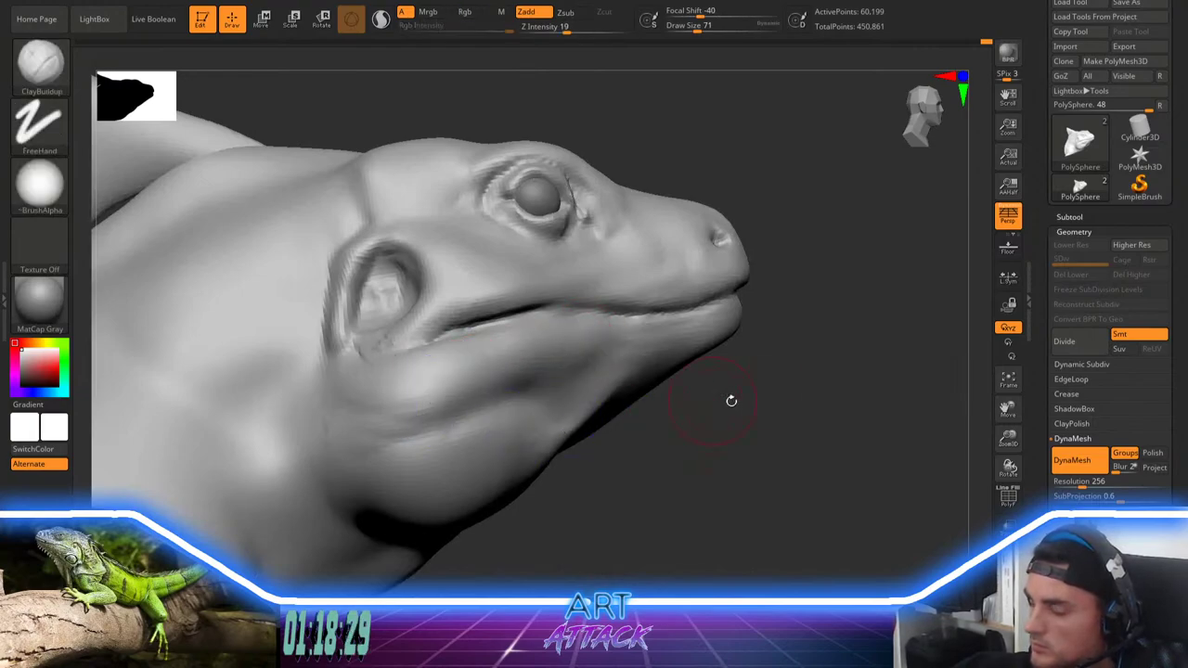
{"action": "mouse_move", "coordinate": [731, 401]}
{"action": "left_mouse_down"}
{"action": "mouse_move", "coordinate": [770, 404]}
{"action": "mouse_move", "coordinate": [776, 390]}
{"action": "mouse_move", "coordinate": [779, 356]}
{"action": "mouse_move", "coordinate": [746, 374]}
{"action": "mouse_move", "coordinate": [751, 350]}
{"action": "left_mouse_up"}
{"action": "key", "text": "space"}
{"action": "left_click_drag", "start_coordinate": [751, 362], "coordinate": [743, 350]}
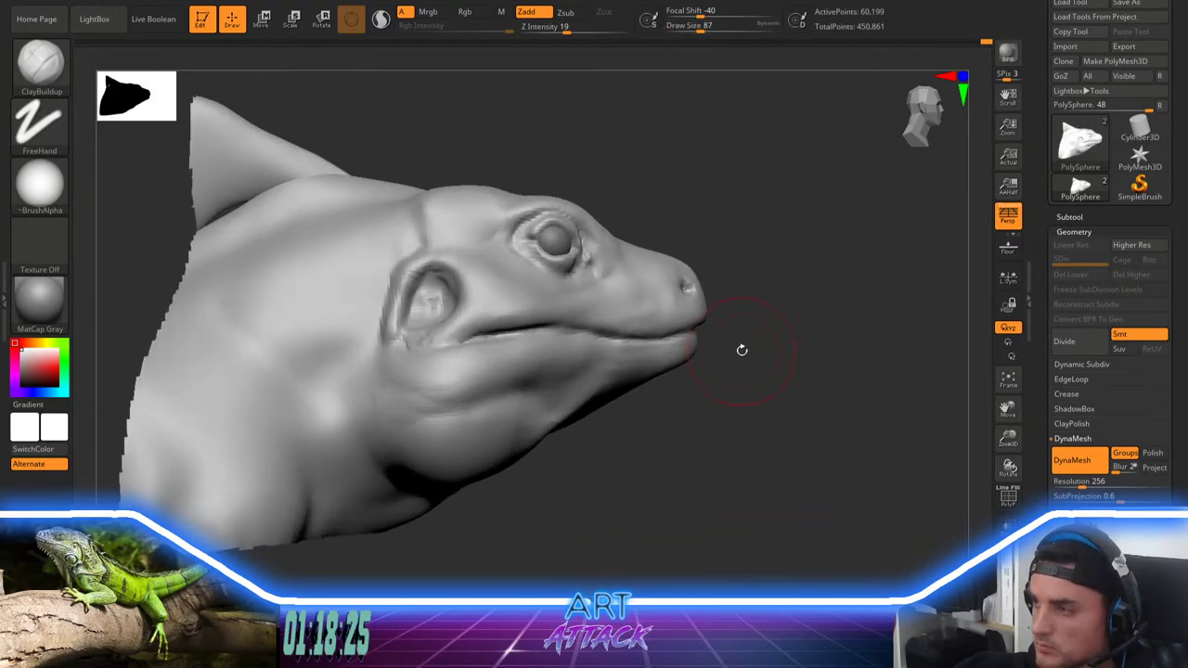
{"action": "key", "text": "space"}
{"action": "key", "text": "space"}
{"action": "left_click_drag", "start_coordinate": [458, 405], "coordinate": [449, 405]}
{"action": "left_click_drag", "start_coordinate": [483, 399], "coordinate": [441, 407], "text": "shift"}
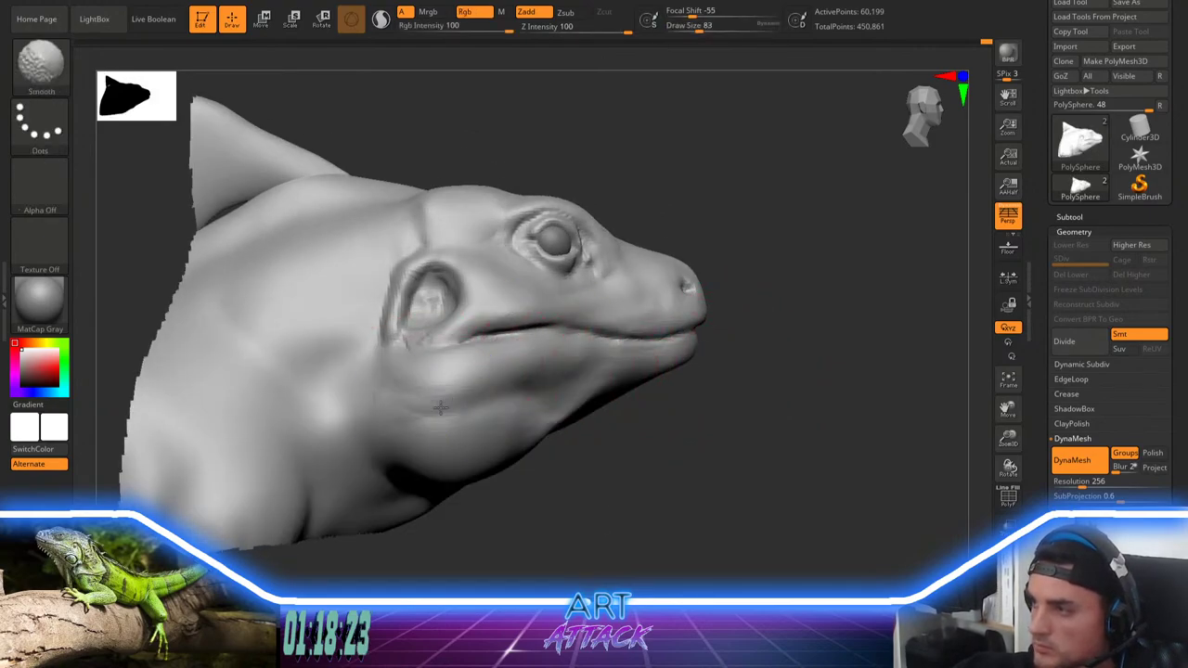
{"action": "left_click_drag", "start_coordinate": [646, 472], "coordinate": [729, 451]}
{"action": "left_click_drag", "start_coordinate": [788, 396], "coordinate": [744, 354]}
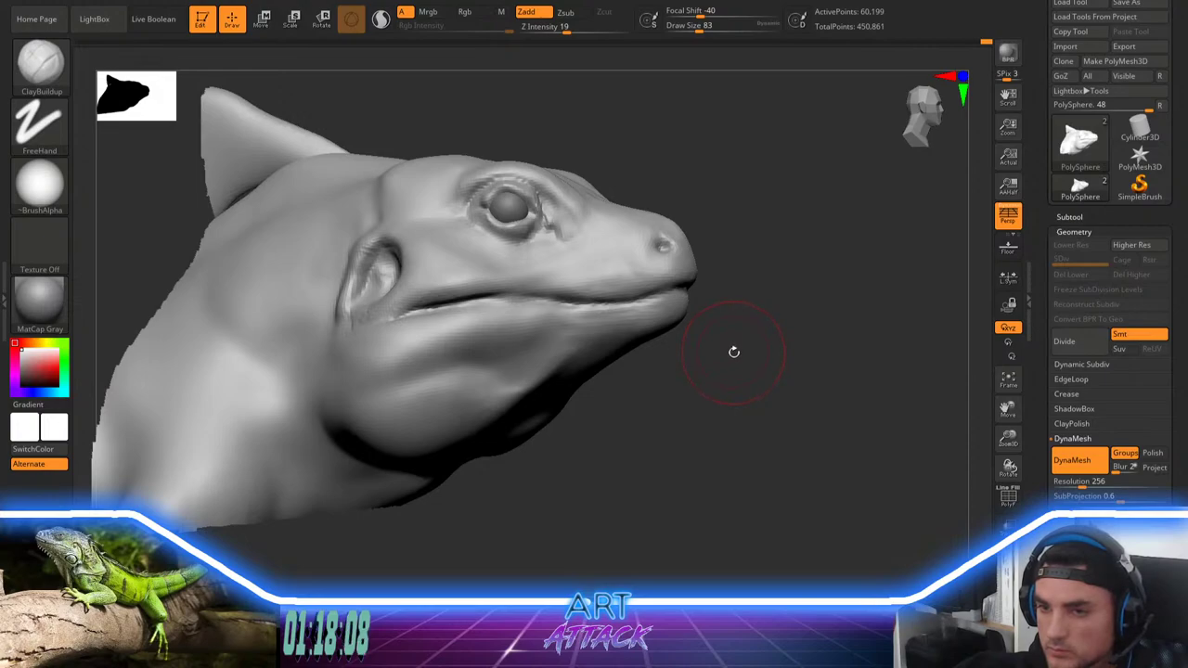
Step: Unhide the whole iguana and remesh it with DynaMesh at resolution 512
{"action": "left_click_drag", "start_coordinate": [772, 362], "coordinate": [703, 418], "text": "alt"}
{"action": "mouse_move", "coordinate": [760, 342]}
{"action": "left_mouse_down", "text": "alt"}
{"action": "mouse_move", "coordinate": [668, 392]}
{"action": "mouse_move", "coordinate": [740, 358]}
{"action": "mouse_move", "coordinate": [739, 379]}
{"action": "mouse_move", "coordinate": [766, 327]}
{"action": "left_mouse_up", "text": "alt"}
{"action": "key", "text": "["}
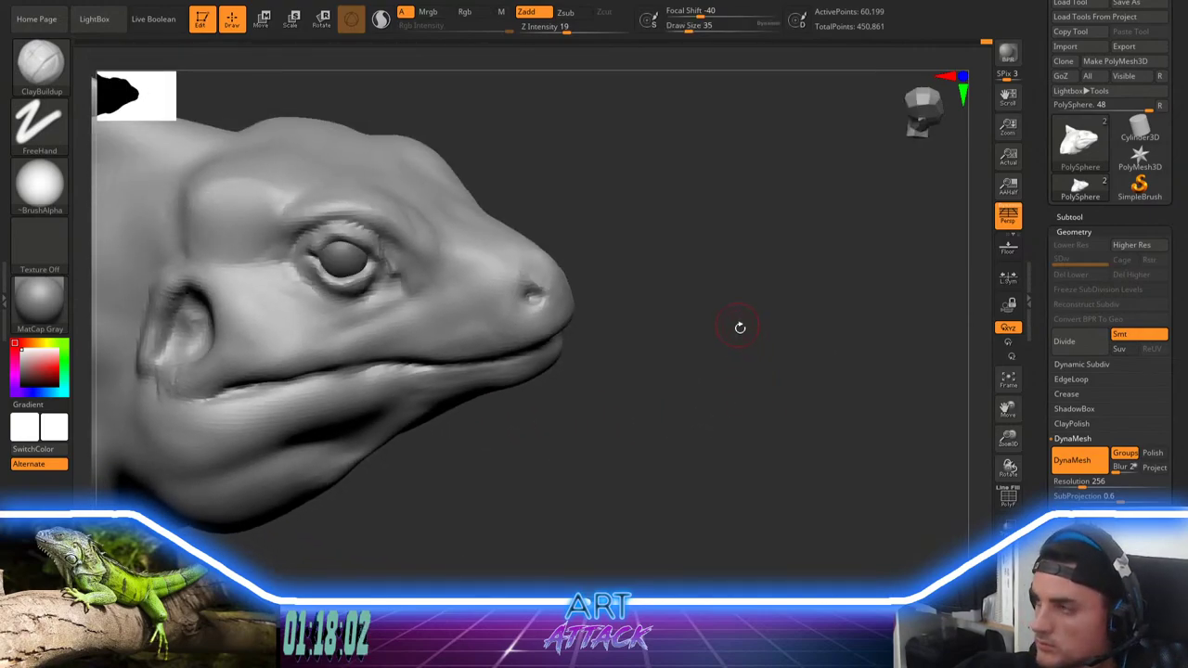
{"action": "left_click", "coordinate": [820, 355], "text": "ctrl+shift"}
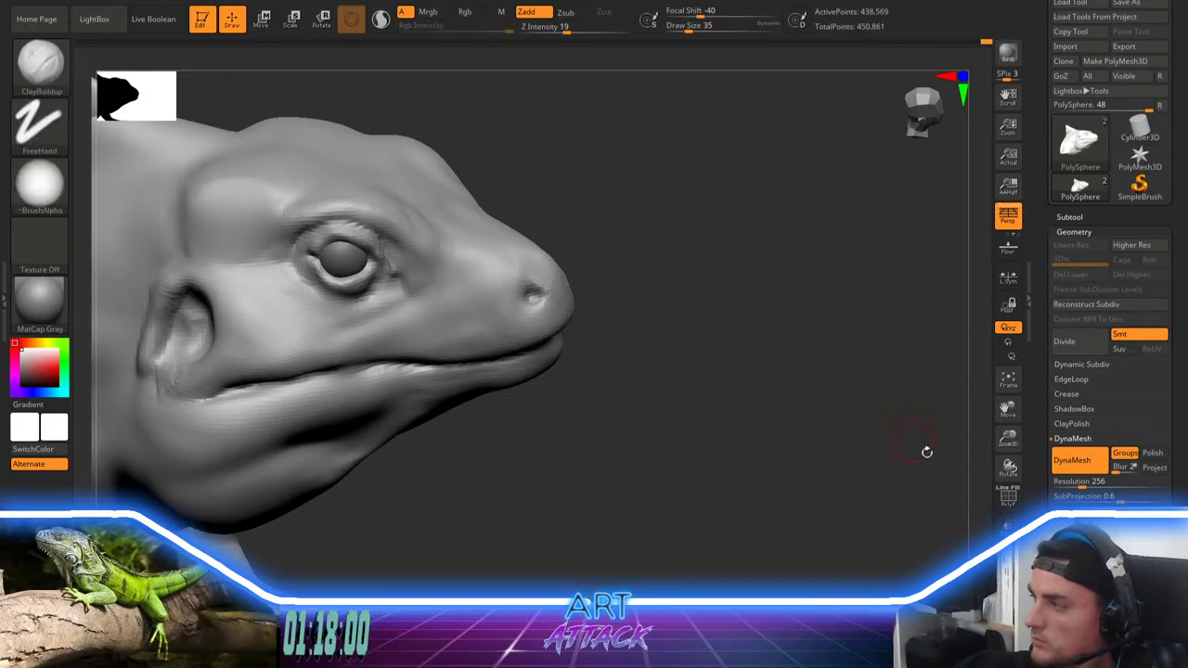
{"action": "left_click", "coordinate": [1056, 481]}
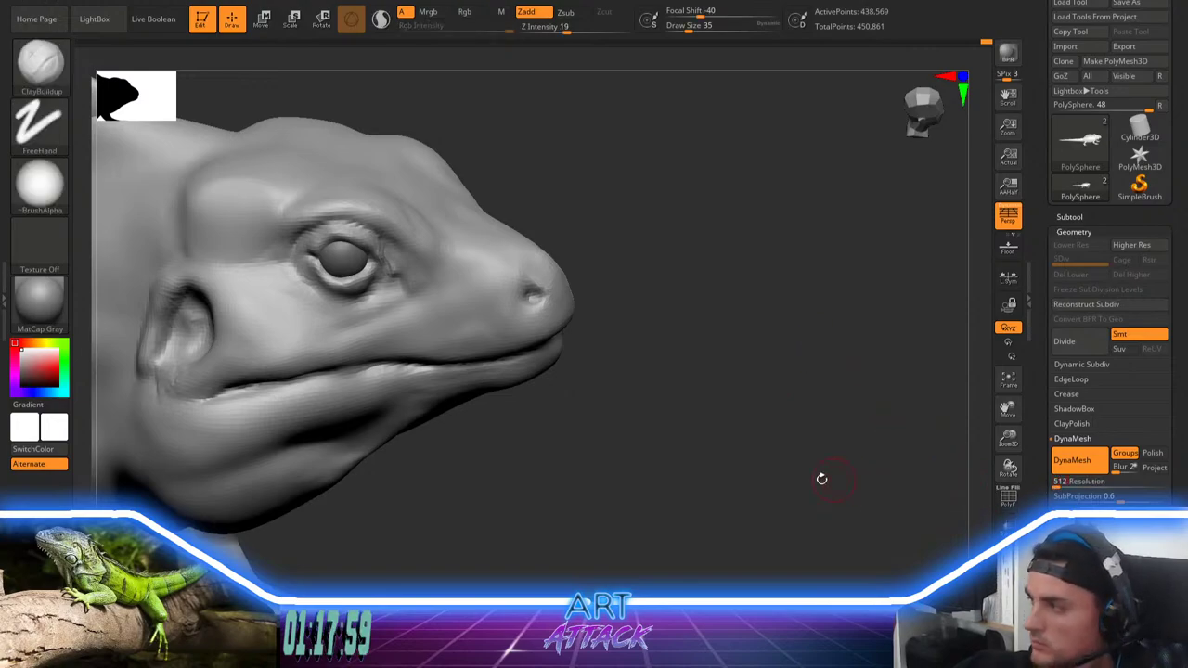
{"action": "key", "text": "Tab"}
{"action": "left_click_drag", "start_coordinate": [754, 360], "coordinate": [736, 487], "text": "ctrl"}
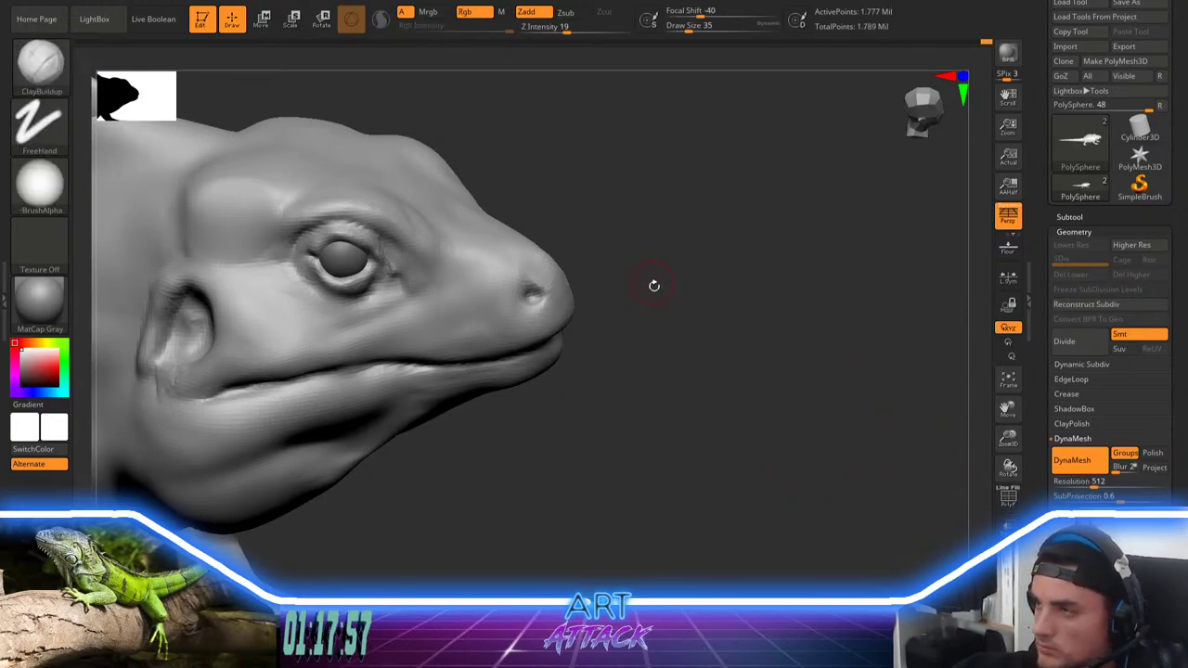
Step: Build up and smooth the eyelid rims around the eyeball with ClayBuildup at draw sizes 17 and 23
{"action": "left_click_drag", "start_coordinate": [655, 291], "coordinate": [728, 260], "text": "alt"}
{"action": "right_click_drag", "start_coordinate": [729, 260], "coordinate": [782, 280], "text": "ctrl"}
{"action": "key", "text": "space"}
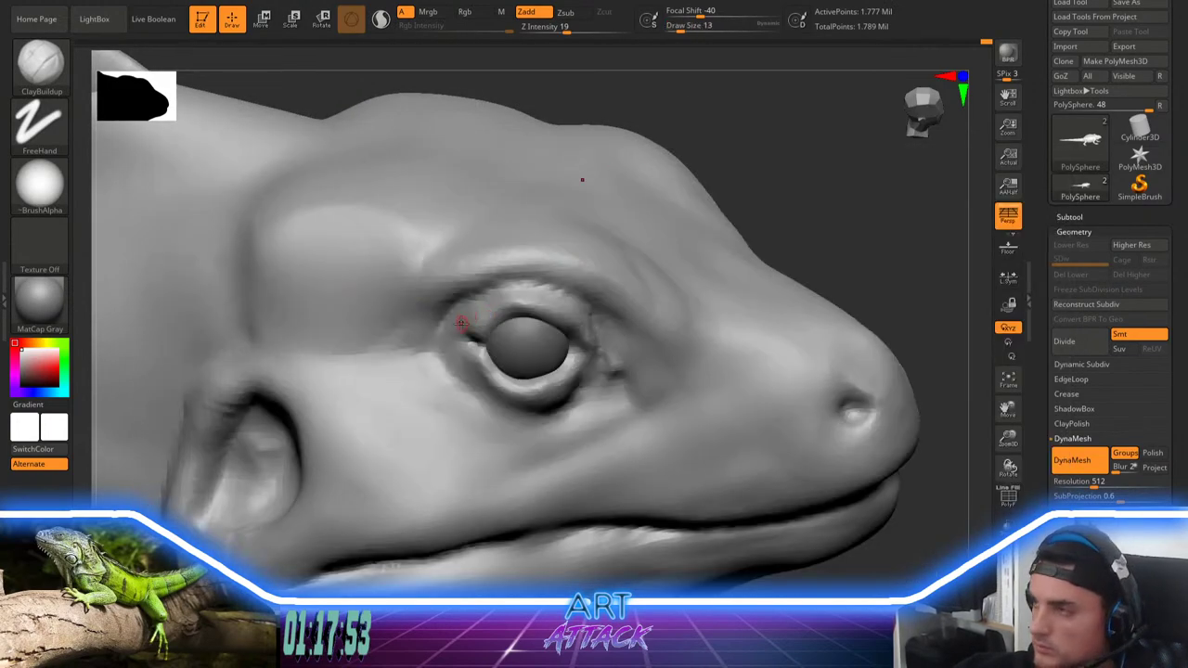
{"action": "key", "text": "space"}
{"action": "left_click_drag", "start_coordinate": [466, 325], "coordinate": [479, 325]}
{"action": "key", "text": "space"}
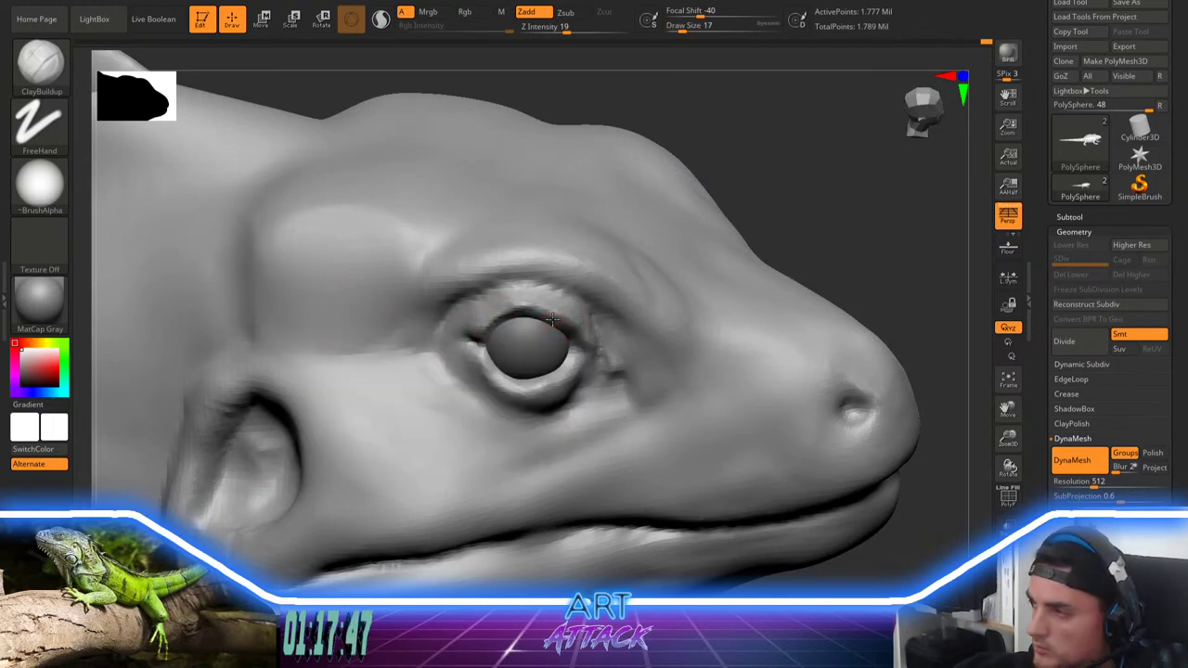
{"action": "key", "text": "shift"}
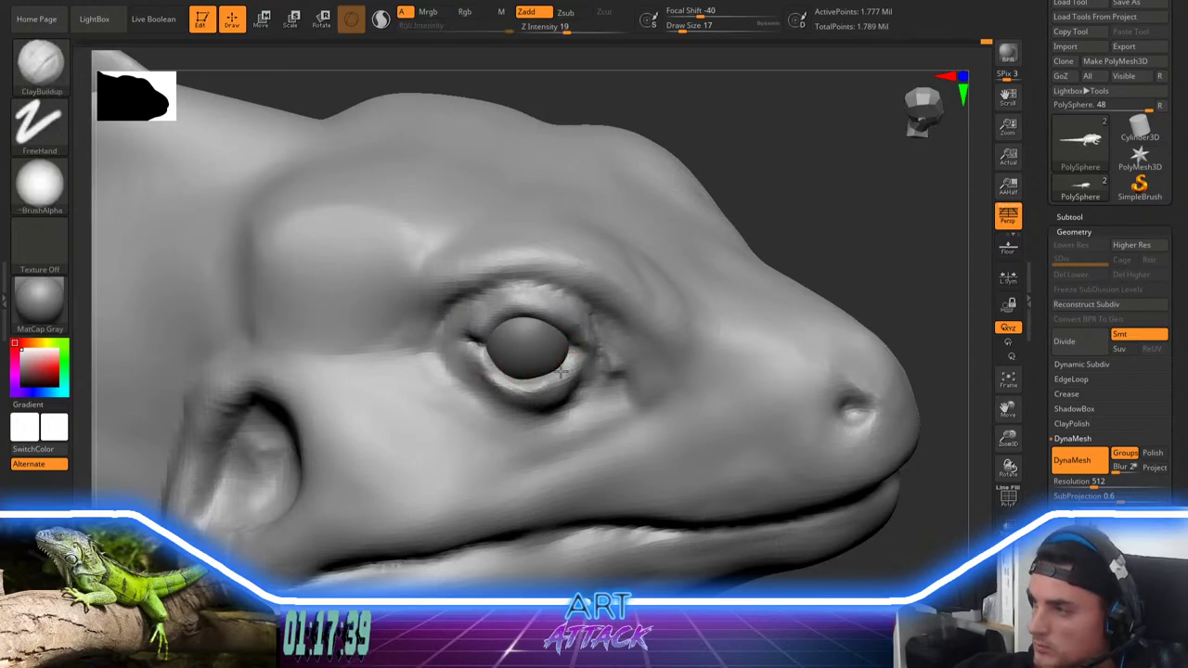
{"action": "key", "text": "shift"}
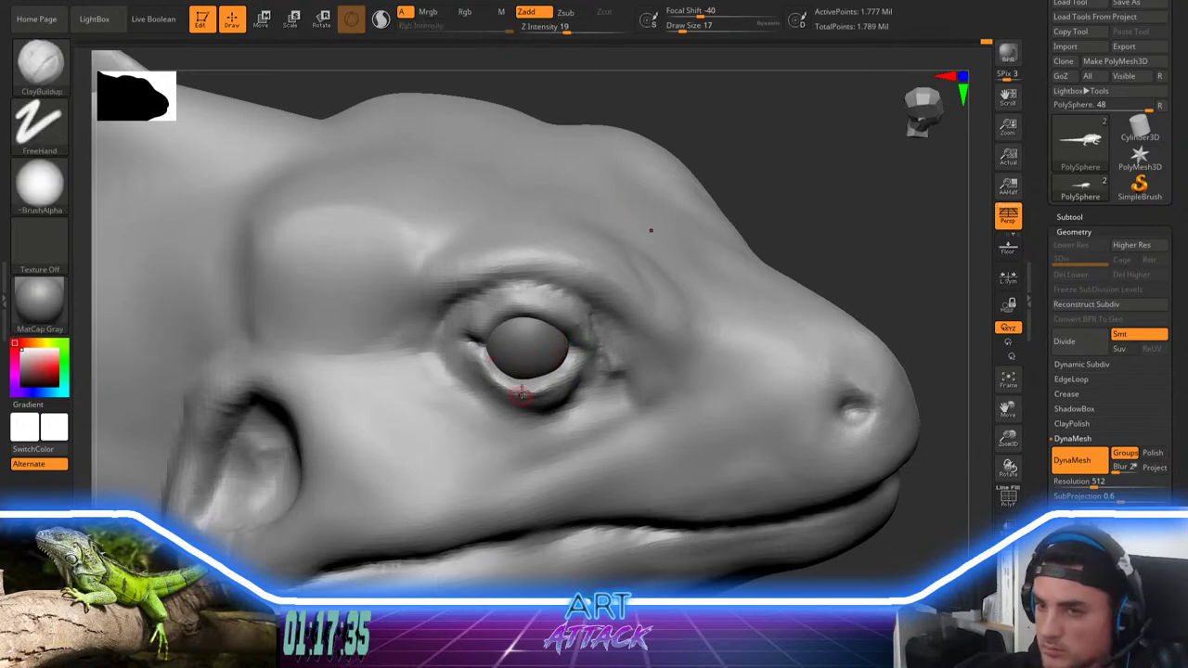
{"action": "key", "text": "shift"}
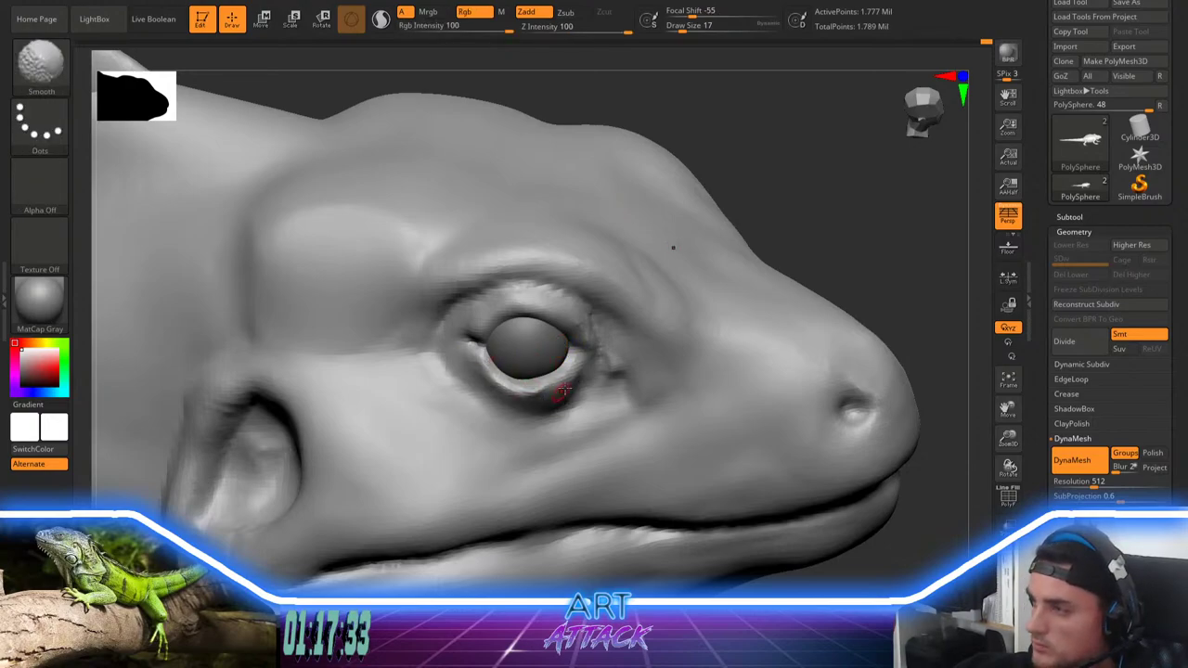
{"action": "left_click_drag", "start_coordinate": [536, 391], "coordinate": [564, 392], "text": "shift"}
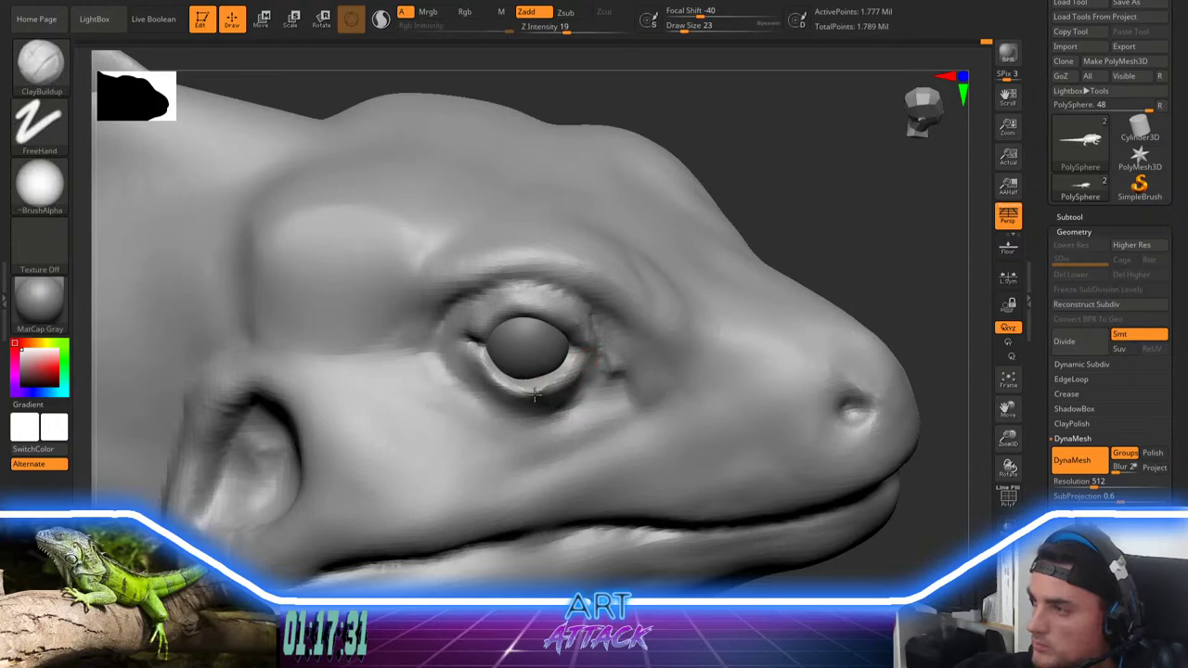
{"action": "key", "text": "shift"}
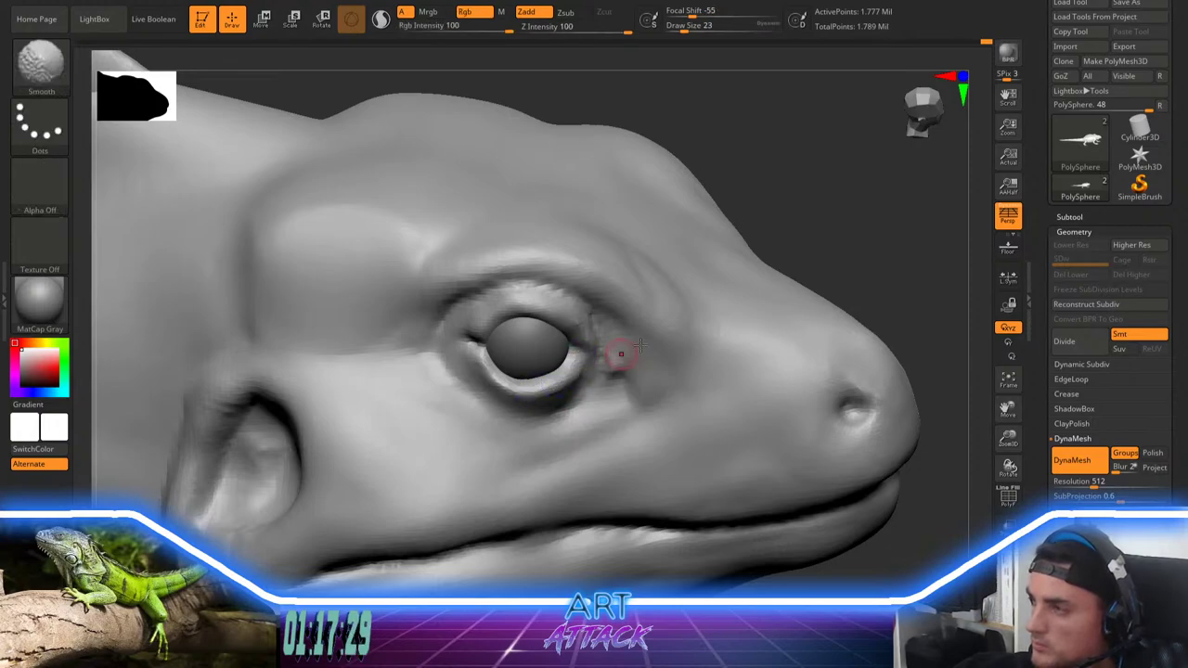
Step: Reshape the upper eyelid with the Move brush at draw size 35
{"action": "left_click_drag", "start_coordinate": [840, 167], "coordinate": [802, 231]}
{"action": "mouse_move", "coordinate": [775, 289]}
{"action": "left_mouse_down"}
{"action": "mouse_move", "coordinate": [787, 295]}
{"action": "mouse_move", "coordinate": [780, 334]}
{"action": "left_mouse_up"}
{"action": "key", "text": "b"}
{"action": "key", "text": "d"}
{"action": "key", "text": "s"}
{"action": "key", "text": "space"}
{"action": "left_click", "coordinate": [582, 304]}
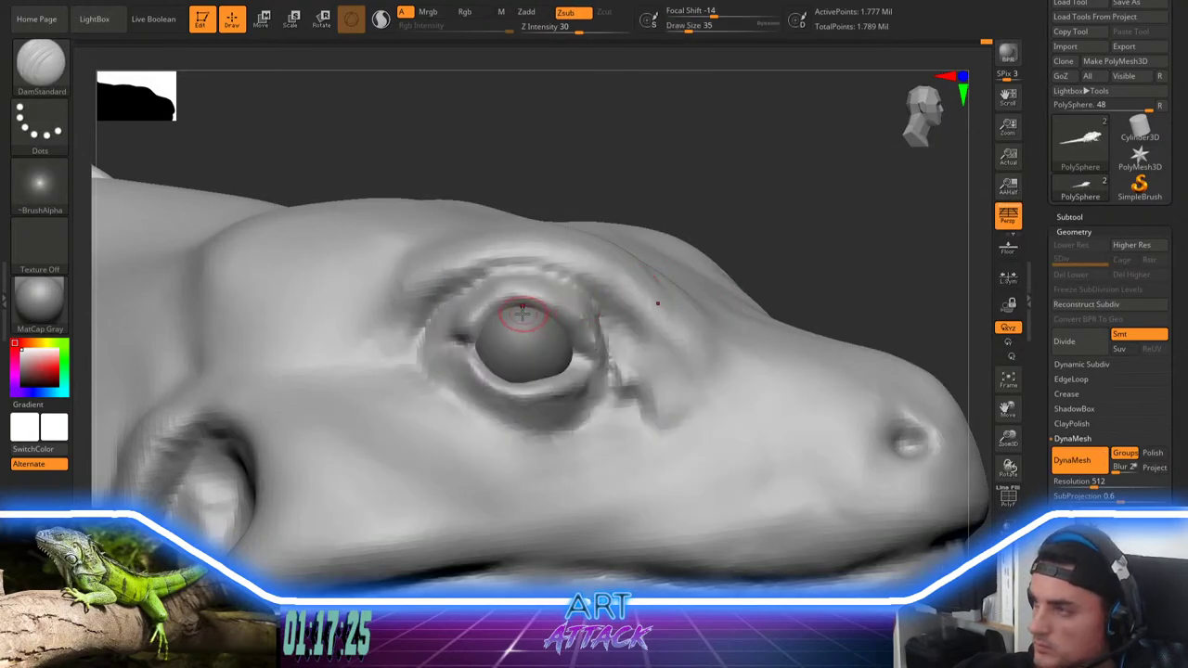
{"action": "key", "text": "b"}
{"action": "key", "text": "m"}
{"action": "key", "text": "v"}
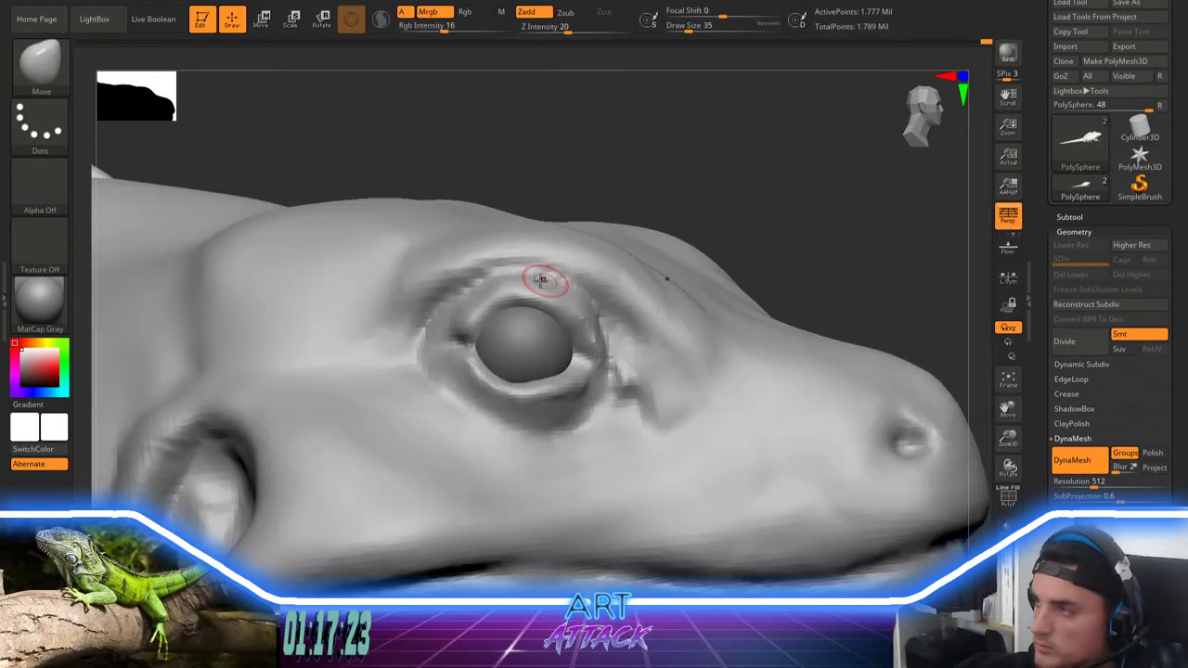
{"action": "left_click_drag", "start_coordinate": [540, 289], "coordinate": [616, 309]}
{"action": "left_click_drag", "start_coordinate": [678, 196], "coordinate": [678, 245]}
Step: Carve the crease between the upper eyelid and the brow with DamStandard at draw size 35
{"action": "key", "text": "b"}
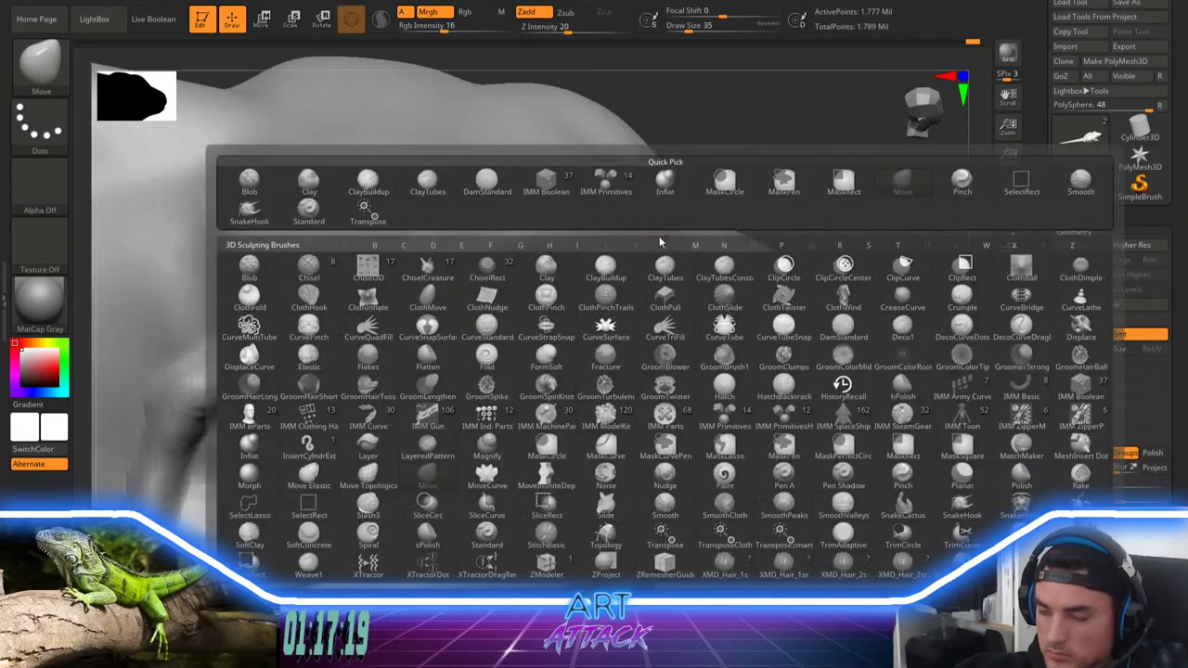
{"action": "key", "text": "d"}
{"action": "key", "text": "s"}
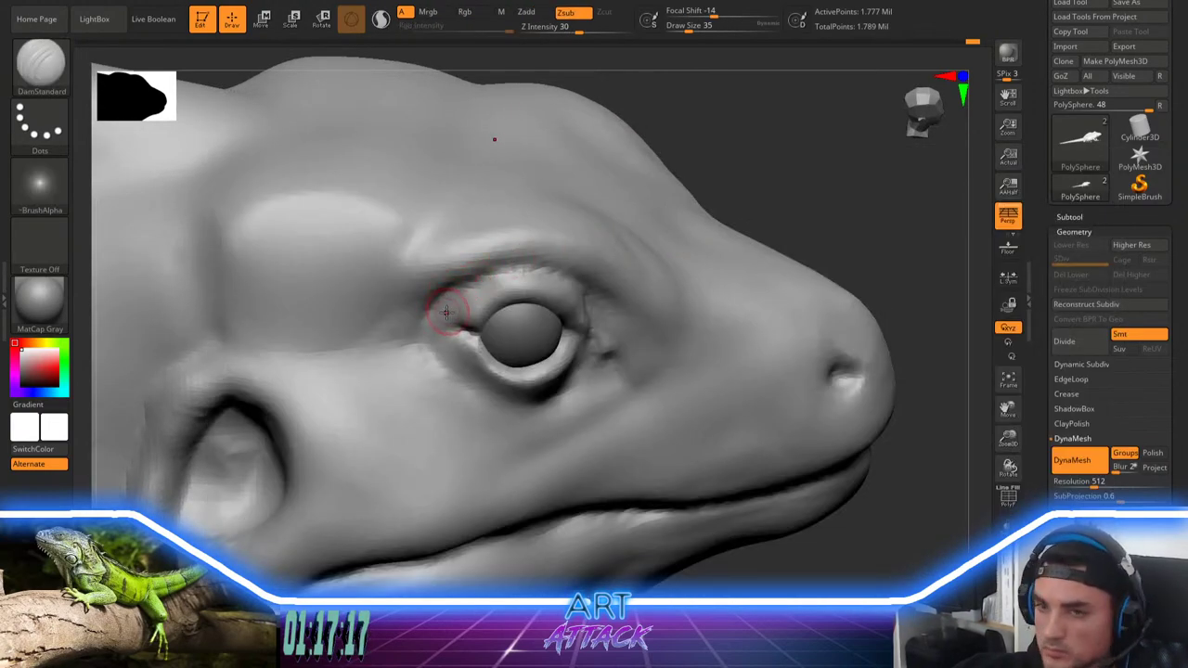
{"action": "mouse_move", "coordinate": [453, 298]}
{"action": "left_mouse_down"}
{"action": "mouse_move", "coordinate": [534, 267]}
{"action": "mouse_move", "coordinate": [558, 278]}
{"action": "left_mouse_up"}
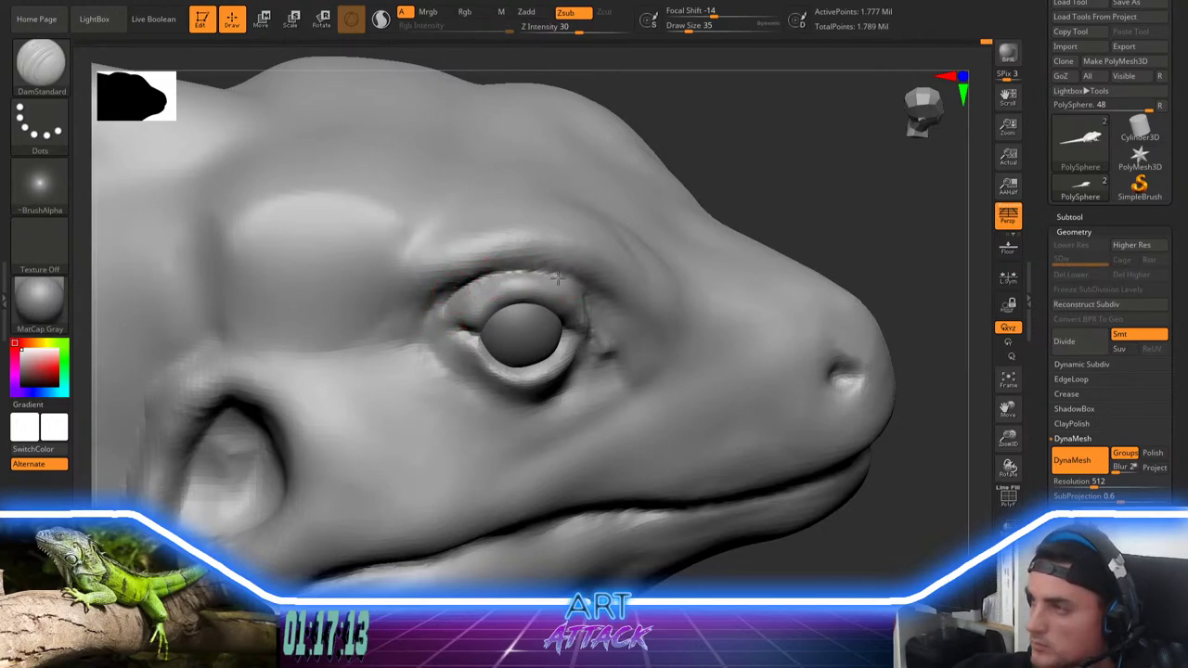
Step: Deepen the nostrils with DamStandard at draw size 35 and build up their rims with ClayBuildup at draw size 22
{"action": "mouse_move", "coordinate": [767, 184]}
{"action": "left_mouse_down"}
{"action": "mouse_move", "coordinate": [540, 282]}
{"action": "mouse_move", "coordinate": [546, 318]}
{"action": "left_mouse_up"}
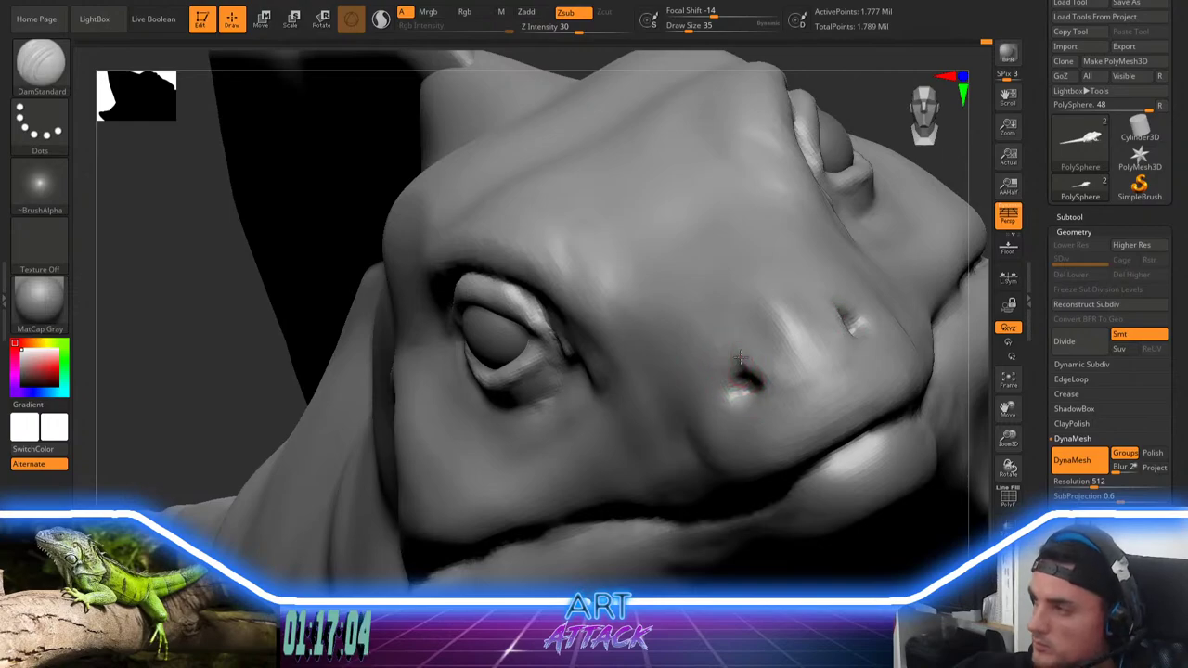
{"action": "left_click_drag", "start_coordinate": [767, 369], "coordinate": [725, 398]}
{"action": "key", "text": "b"}
{"action": "key", "text": "c"}
{"action": "key", "text": "b"}
{"action": "key", "text": "f"}
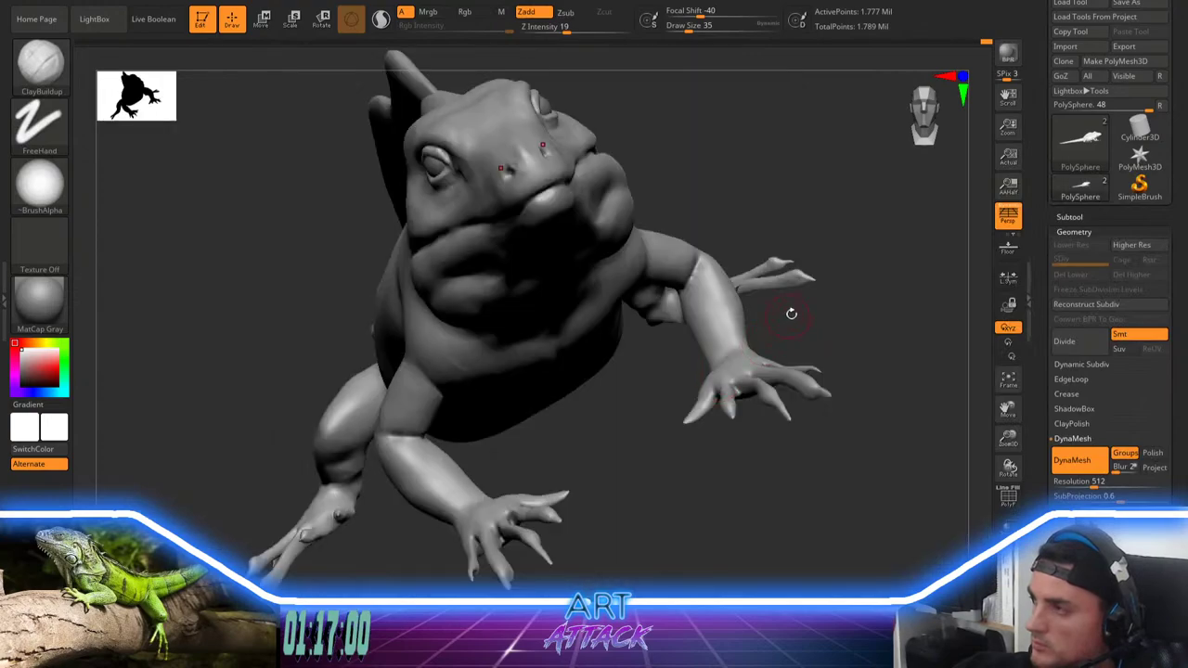
{"action": "mouse_move", "coordinate": [776, 208]}
{"action": "left_mouse_down"}
{"action": "mouse_move", "coordinate": [808, 218]}
{"action": "mouse_move", "coordinate": [788, 218]}
{"action": "mouse_move", "coordinate": [820, 308]}
{"action": "left_mouse_up"}
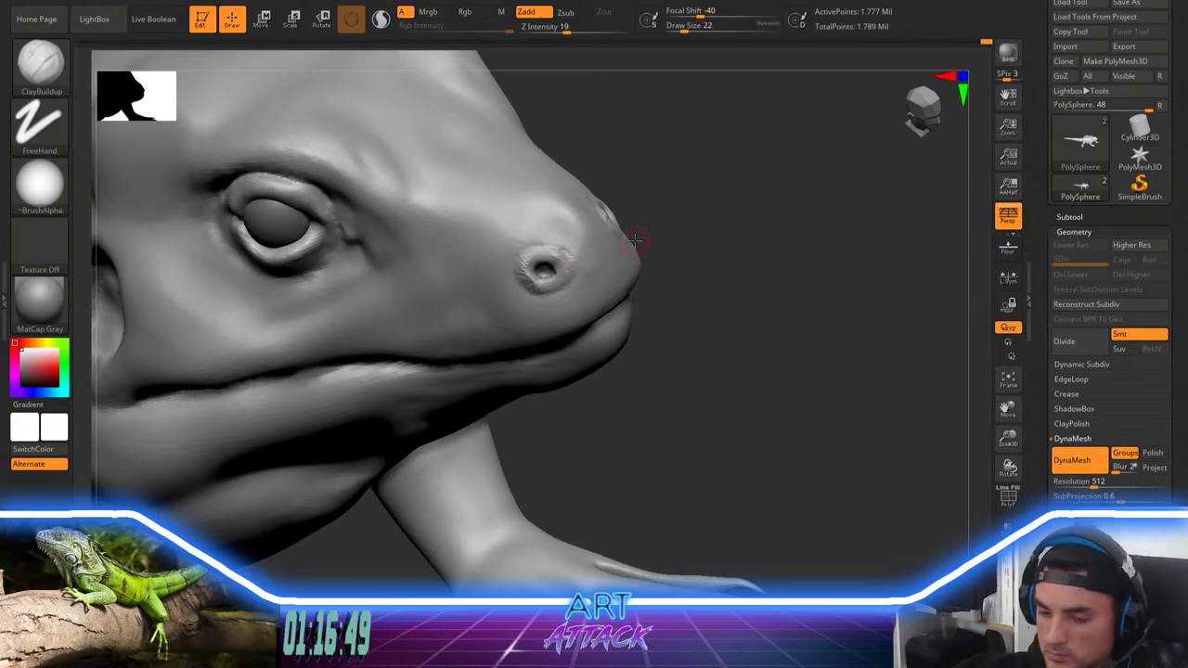
Step: Reshape the tip of the snout with the Move brush at draw size 116
{"action": "key", "text": "b"}
{"action": "key", "text": "m"}
{"action": "key", "text": "v"}
{"action": "key", "text": "space"}
{"action": "left_click_drag", "start_coordinate": [634, 221], "coordinate": [663, 212]}
{"action": "key", "text": "space"}
{"action": "mouse_move", "coordinate": [663, 211]}
{"action": "left_mouse_down"}
{"action": "mouse_move", "coordinate": [674, 208]}
{"action": "mouse_move", "coordinate": [657, 223]}
{"action": "left_mouse_up"}
{"action": "key", "text": "space"}
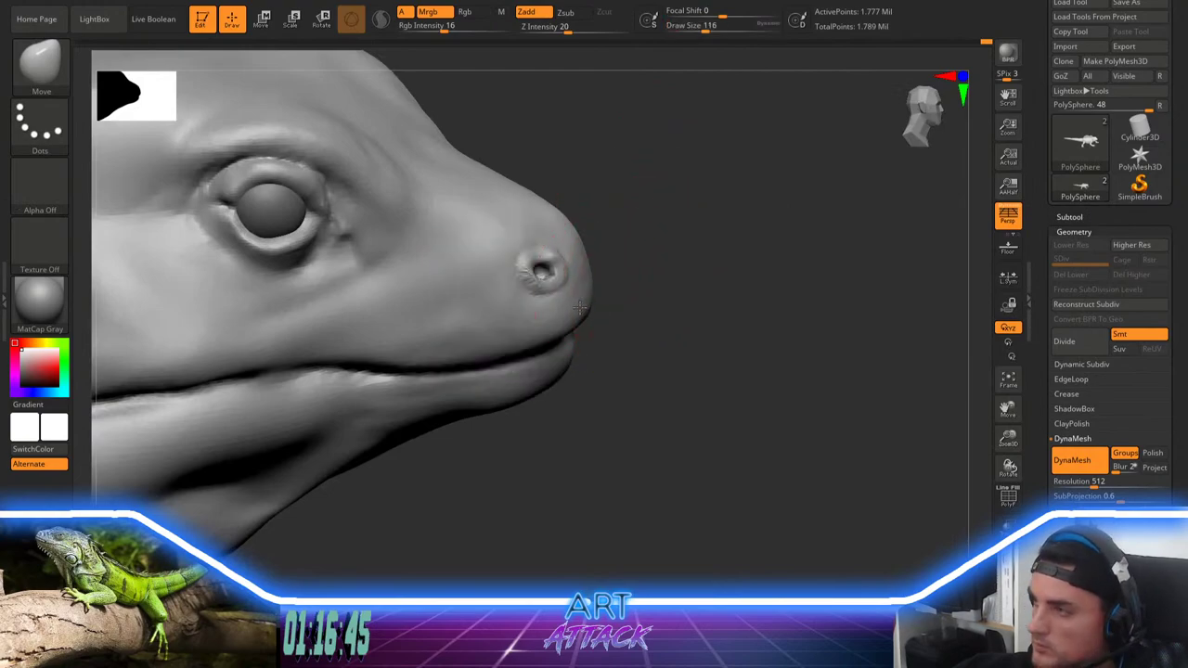
{"action": "mouse_move", "coordinate": [623, 290]}
{"action": "left_mouse_down"}
{"action": "mouse_move", "coordinate": [519, 290]}
{"action": "mouse_move", "coordinate": [533, 264]}
{"action": "left_mouse_up"}
Step: Refine the top of the snout with the Move brush at draw size 49 and smooth the area between eye and nostril
{"action": "key", "text": "space"}
{"action": "left_click_drag", "start_coordinate": [651, 200], "coordinate": [640, 198]}
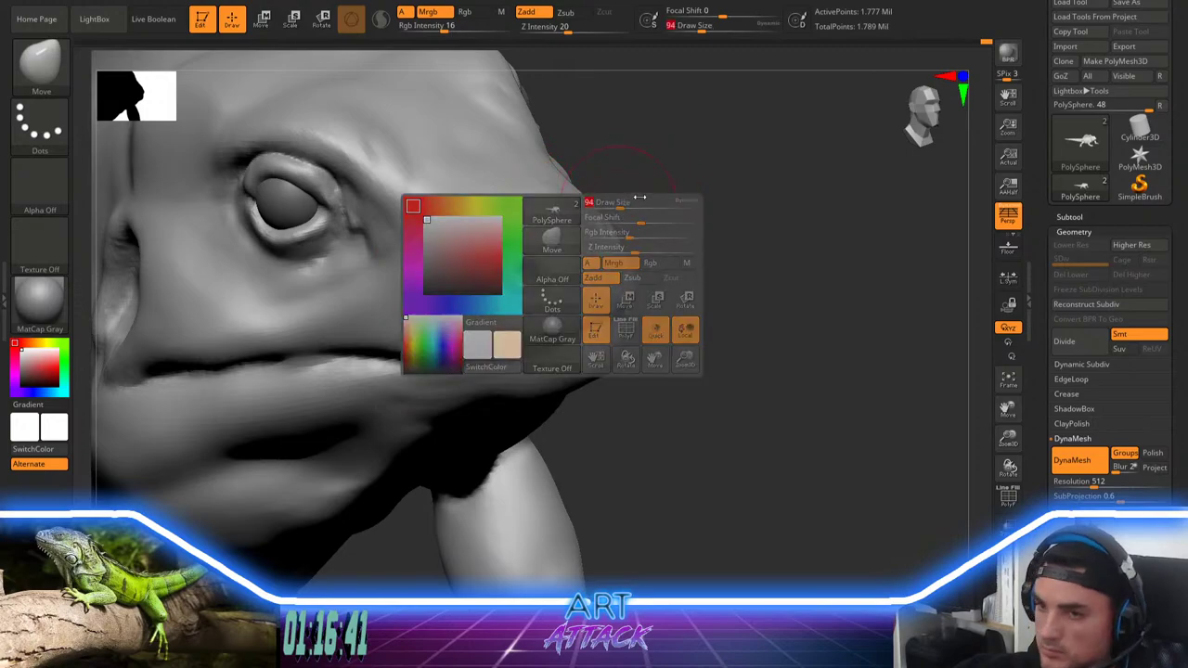
{"action": "left_click_drag", "start_coordinate": [683, 141], "coordinate": [665, 223], "text": "alt"}
{"action": "key", "text": "space"}
{"action": "left_click_drag", "start_coordinate": [668, 221], "coordinate": [658, 220]}
{"action": "left_click_drag", "start_coordinate": [547, 279], "coordinate": [534, 284]}
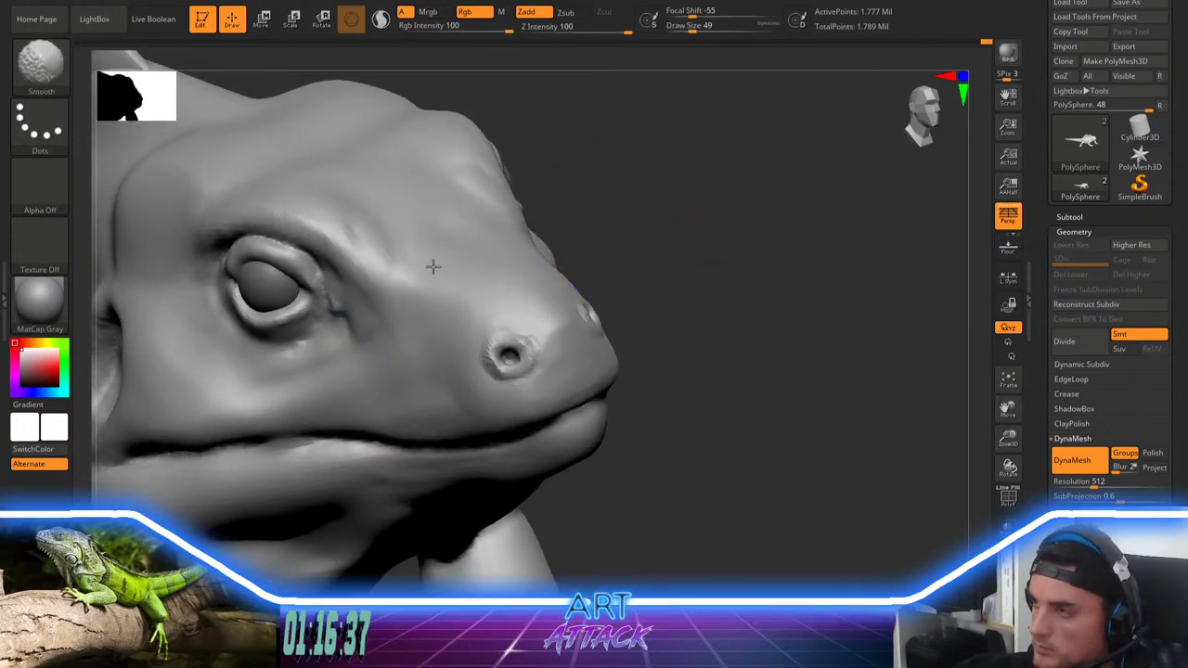
{"action": "left_click_drag", "start_coordinate": [427, 263], "coordinate": [468, 295], "text": "shift"}
{"action": "left_click_drag", "start_coordinate": [443, 239], "coordinate": [434, 290], "text": "shift"}
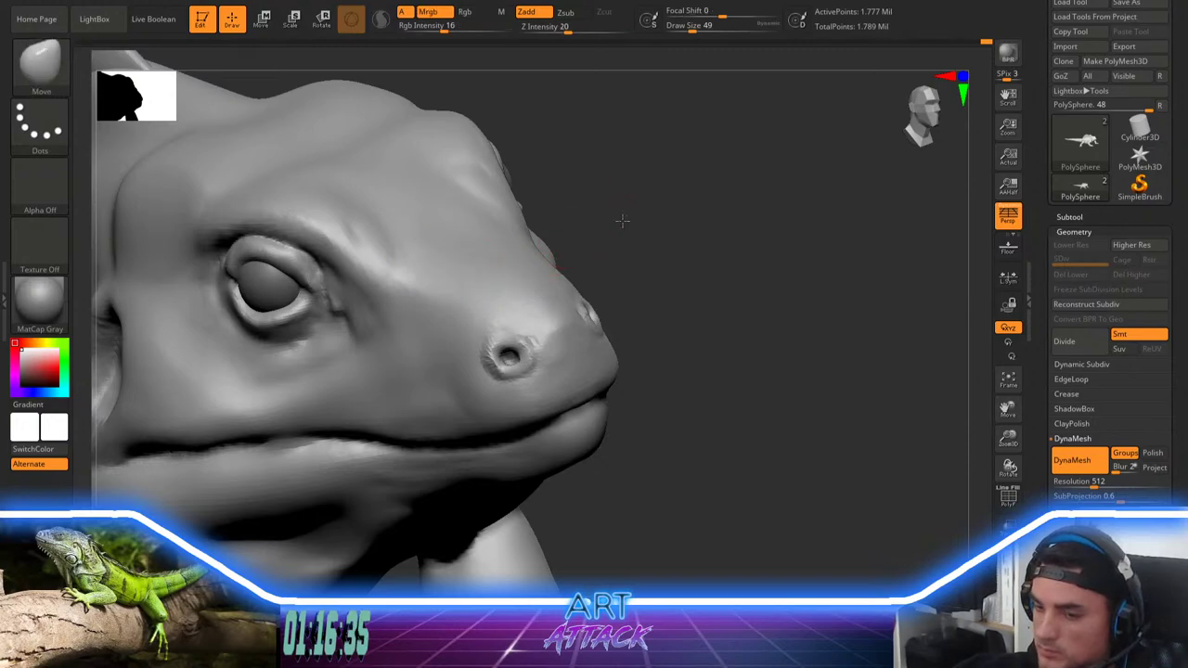
Step: Build up the top of the snout between the brows and the nostrils with ClayBuildup at draw size 112
{"action": "left_click_drag", "start_coordinate": [623, 220], "coordinate": [618, 244]}
{"action": "key", "text": "b"}
{"action": "key", "text": "c"}
{"action": "key", "text": "b"}
{"action": "left_click_drag", "start_coordinate": [666, 212], "coordinate": [659, 227]}
{"action": "key", "text": "space"}
{"action": "mouse_move", "coordinate": [658, 216]}
{"action": "left_mouse_down"}
{"action": "mouse_move", "coordinate": [669, 214]}
{"action": "mouse_move", "coordinate": [688, 263]}
{"action": "left_mouse_up"}
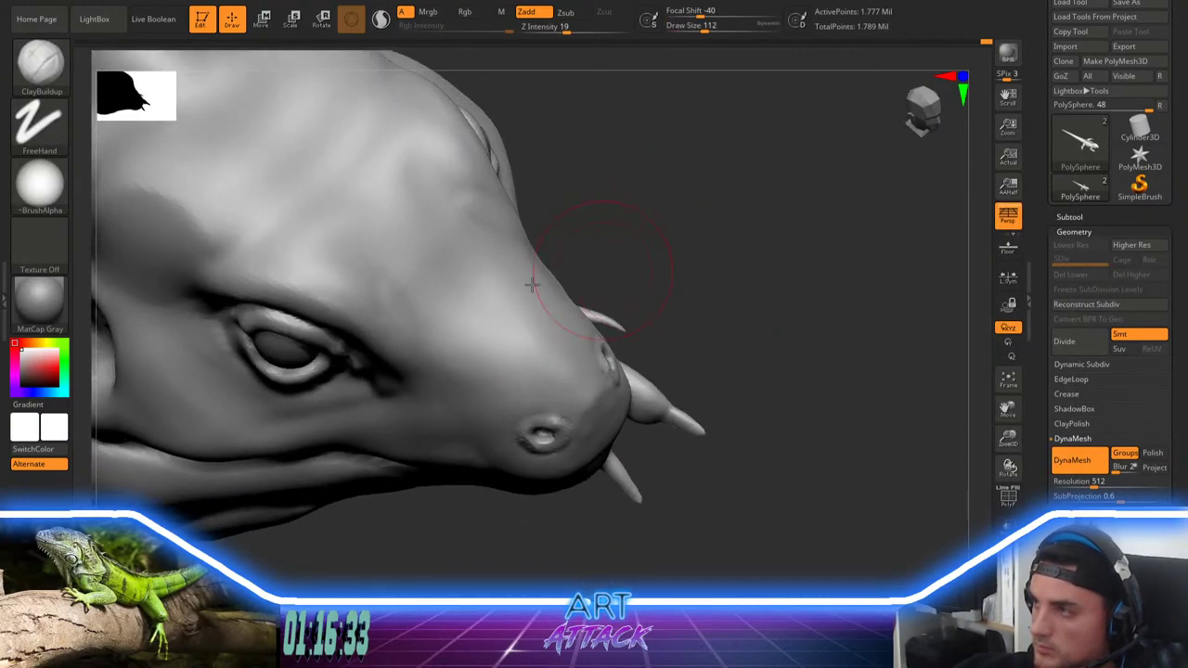
{"action": "left_click_drag", "start_coordinate": [482, 305], "coordinate": [494, 291]}
{"action": "mouse_move", "coordinate": [495, 294]}
{"action": "left_mouse_down"}
{"action": "mouse_move", "coordinate": [495, 337]}
{"action": "mouse_move", "coordinate": [504, 305]}
{"action": "mouse_move", "coordinate": [520, 310]}
{"action": "mouse_move", "coordinate": [493, 337]}
{"action": "mouse_move", "coordinate": [502, 335]}
{"action": "left_mouse_up"}
{"action": "left_click_drag", "start_coordinate": [607, 220], "coordinate": [628, 303], "text": "alt"}
Step: Smooth the ridge running from the front corner of the eye onto the snout at draw size 65
{"action": "key", "text": "space"}
{"action": "left_click_drag", "start_coordinate": [629, 304], "coordinate": [620, 304]}
{"action": "mouse_move", "coordinate": [326, 321]}
{"action": "left_mouse_down", "text": "shift"}
{"action": "mouse_move", "coordinate": [392, 361]}
{"action": "mouse_move", "coordinate": [382, 399]}
{"action": "left_mouse_up", "text": "shift"}
{"action": "mouse_move", "coordinate": [362, 361]}
{"action": "left_mouse_down", "text": "shift"}
{"action": "mouse_move", "coordinate": [398, 371]}
{"action": "mouse_move", "coordinate": [423, 404]}
{"action": "left_mouse_up", "text": "shift"}
{"action": "mouse_move", "coordinate": [669, 273]}
{"action": "left_mouse_down"}
{"action": "mouse_move", "coordinate": [655, 247]}
{"action": "mouse_move", "coordinate": [652, 278]}
{"action": "mouse_move", "coordinate": [722, 227]}
{"action": "left_mouse_up"}
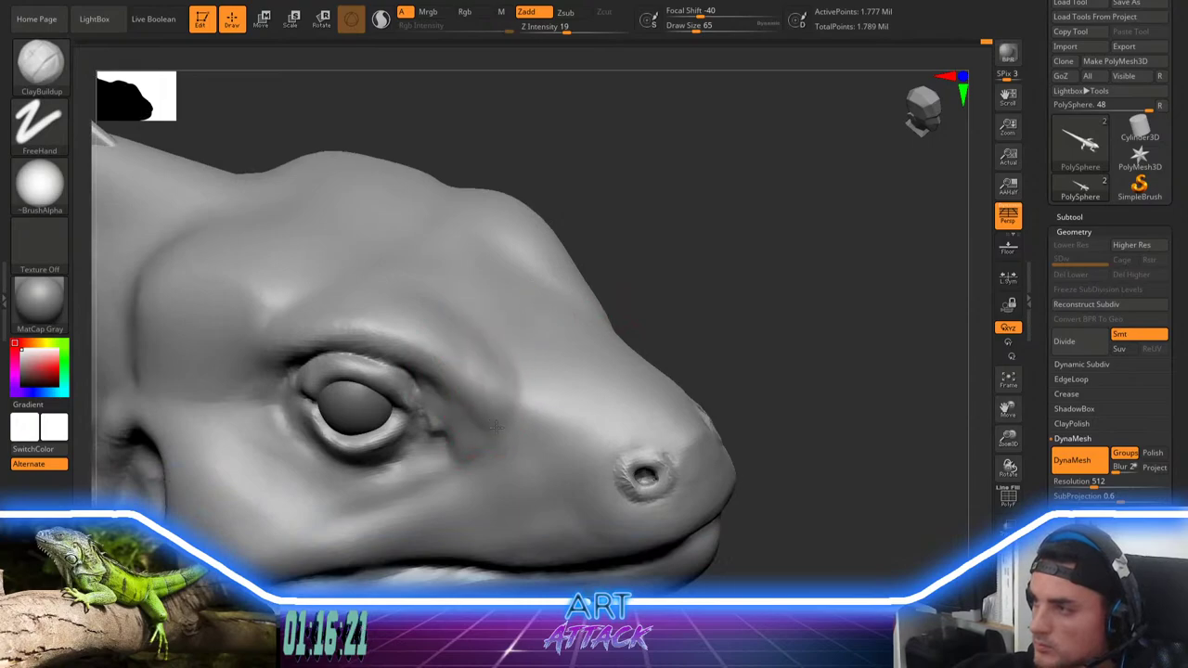
{"action": "key", "text": "shift"}
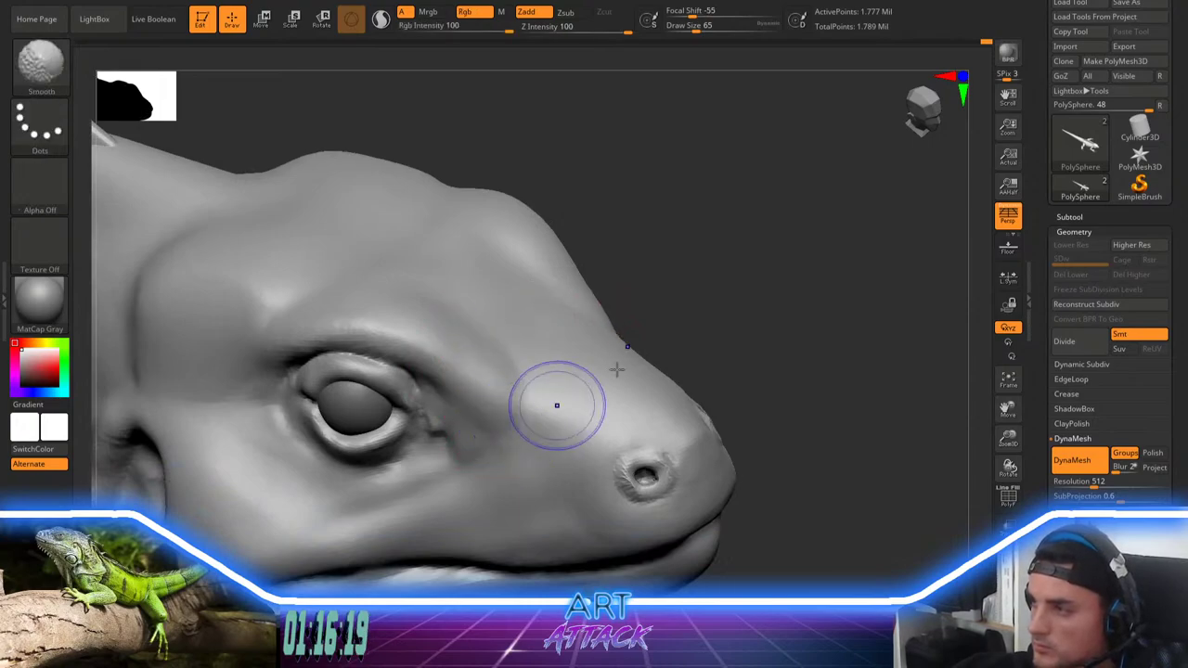
Step: Tighten the front part of the mouth line with the Pinch brush at draw size 65
{"action": "mouse_move", "coordinate": [698, 286]}
{"action": "left_mouse_down"}
{"action": "mouse_move", "coordinate": [729, 233]}
{"action": "mouse_move", "coordinate": [755, 281]}
{"action": "mouse_move", "coordinate": [718, 260]}
{"action": "mouse_move", "coordinate": [727, 280]}
{"action": "mouse_move", "coordinate": [719, 273]}
{"action": "mouse_move", "coordinate": [725, 242]}
{"action": "left_mouse_up"}
{"action": "key", "text": "b"}
{"action": "key", "text": "p"}
{"action": "key", "text": "i"}
{"action": "key", "text": "space"}
{"action": "key", "text": "space"}
{"action": "left_click_drag", "start_coordinate": [543, 426], "coordinate": [654, 375]}
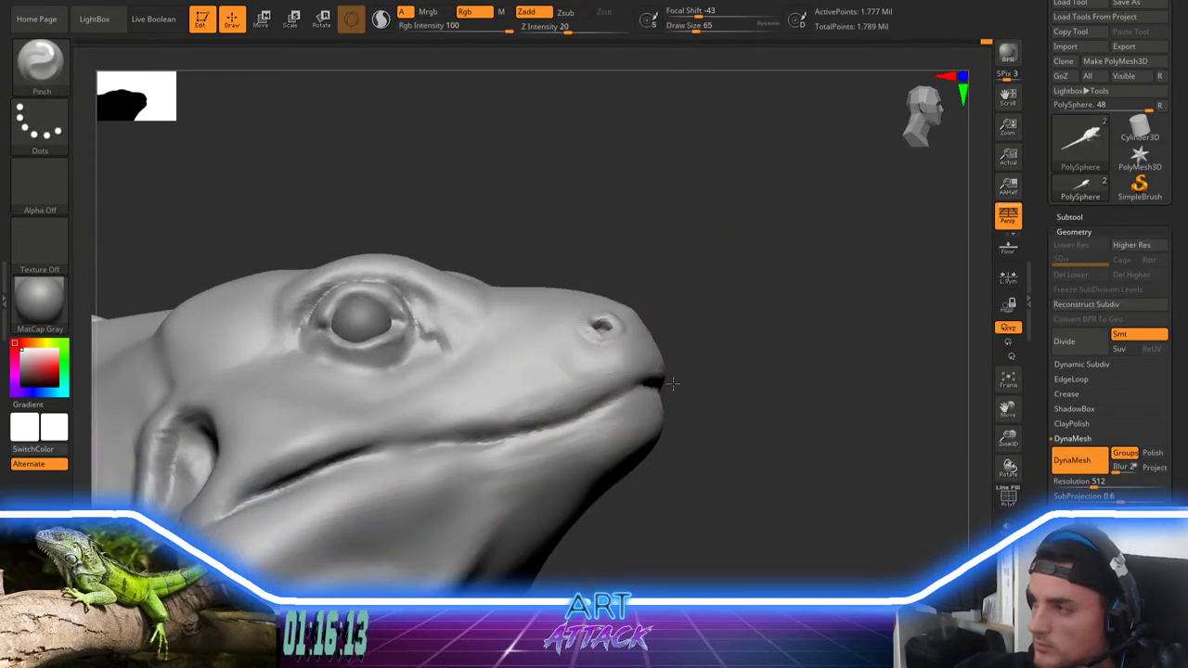
Step: Build up the front of the lower lip with ClayBuildup at draw size 37 and smooth it
{"action": "key", "text": "b"}
{"action": "key", "text": "c"}
{"action": "key", "text": "b"}
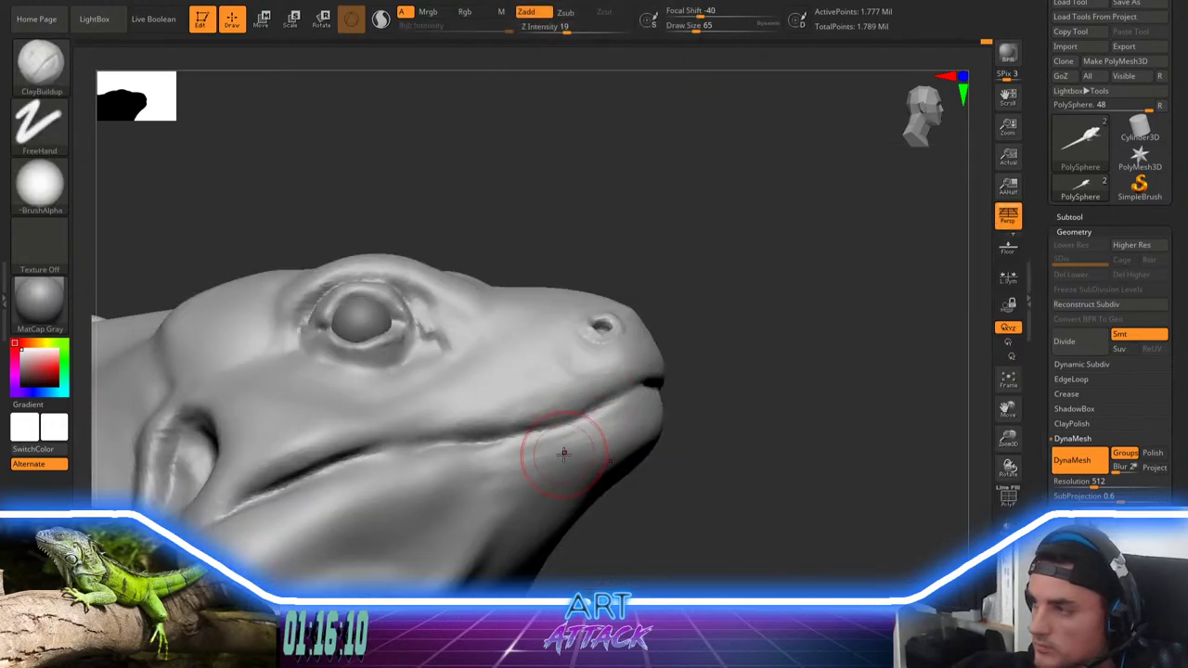
{"action": "key", "text": "space"}
{"action": "left_click_drag", "start_coordinate": [606, 422], "coordinate": [594, 422]}
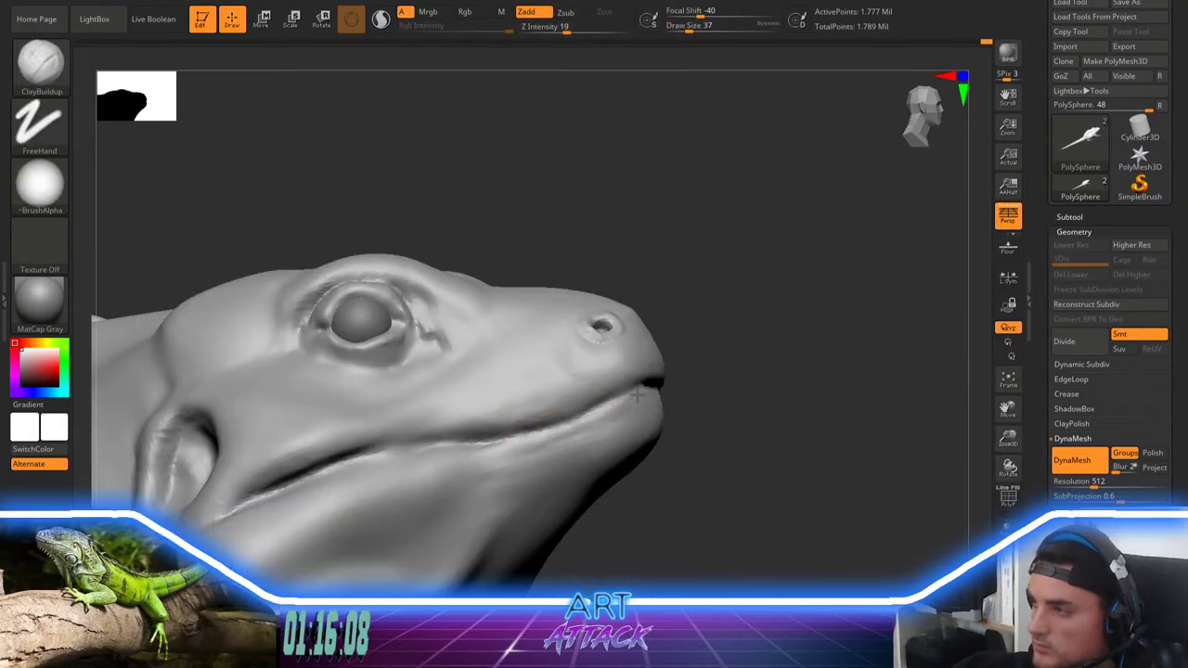
{"action": "left_click_drag", "start_coordinate": [676, 394], "coordinate": [603, 428]}
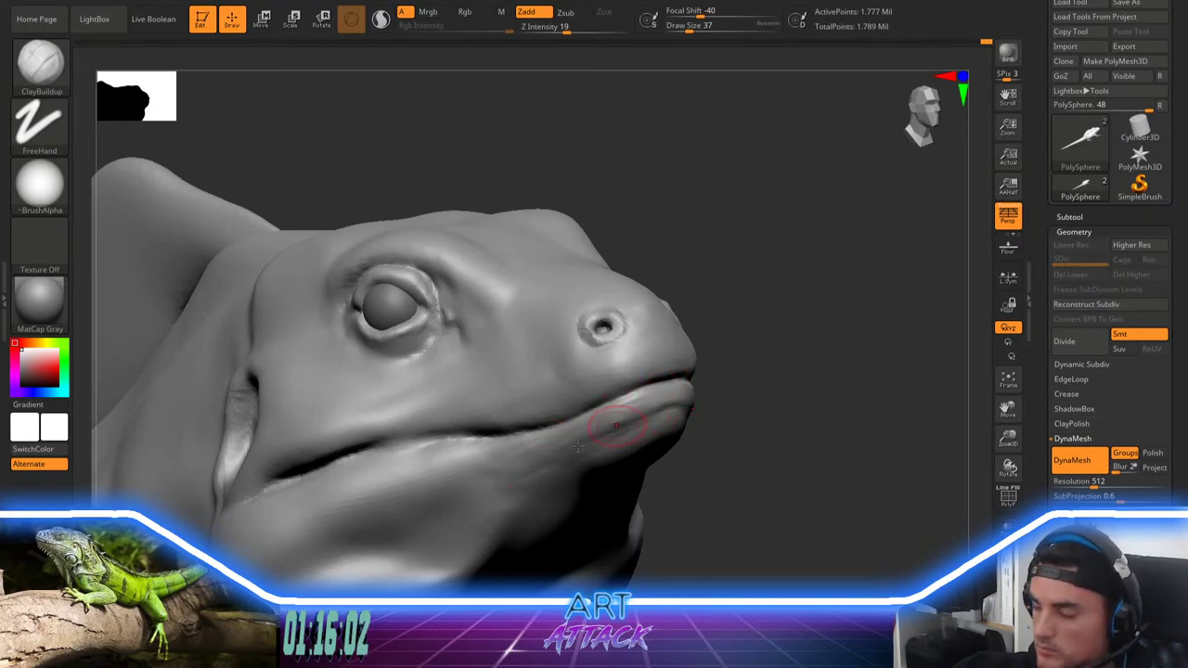
{"action": "key", "text": "shift"}
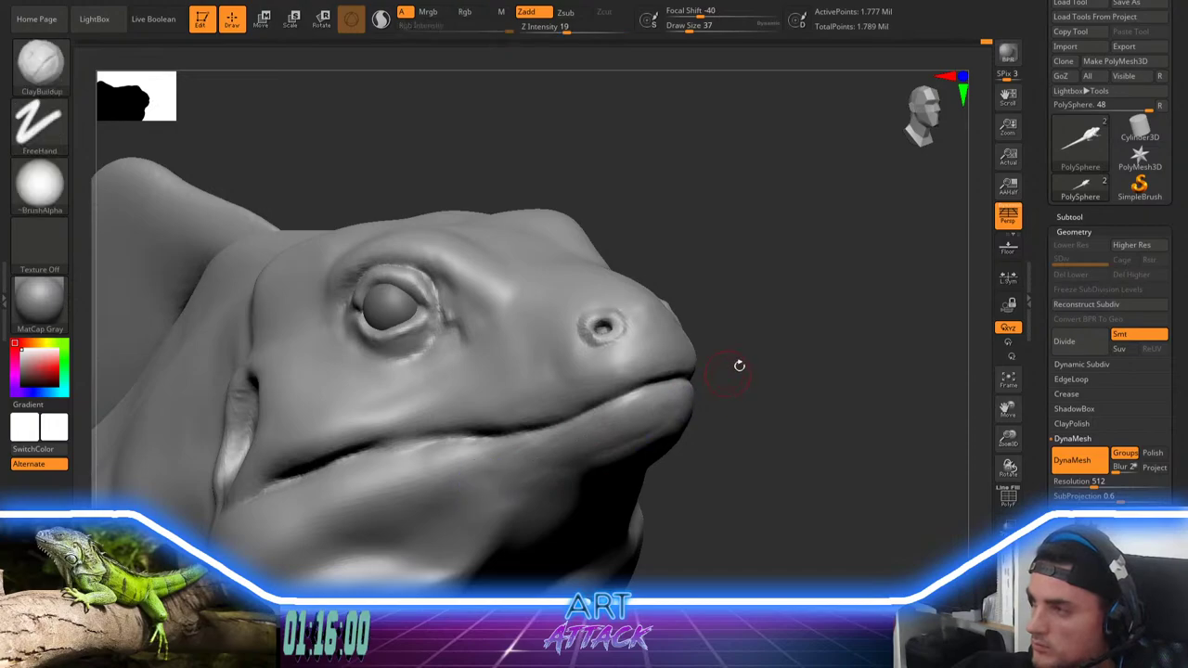
Step: Build up the lower lip from the mouth corner forward with ClayBuildup at draw size 37 and smooth the jaw beneath it
{"action": "left_click_drag", "start_coordinate": [740, 366], "coordinate": [838, 342]}
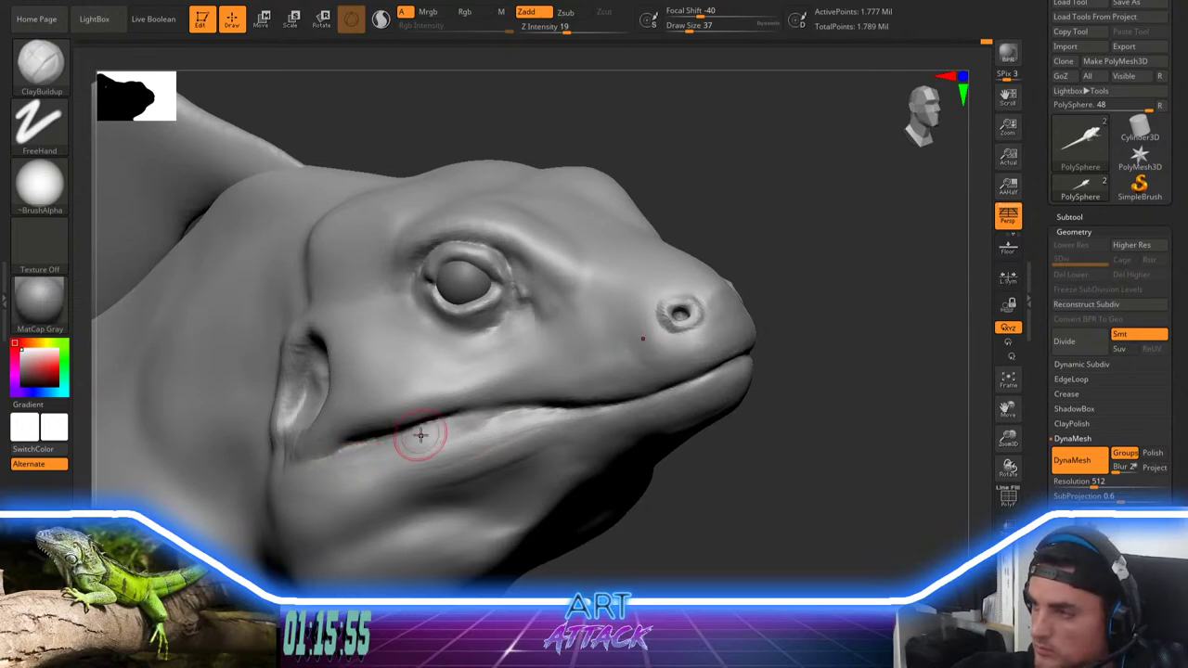
{"action": "left_click_drag", "start_coordinate": [320, 478], "coordinate": [449, 438]}
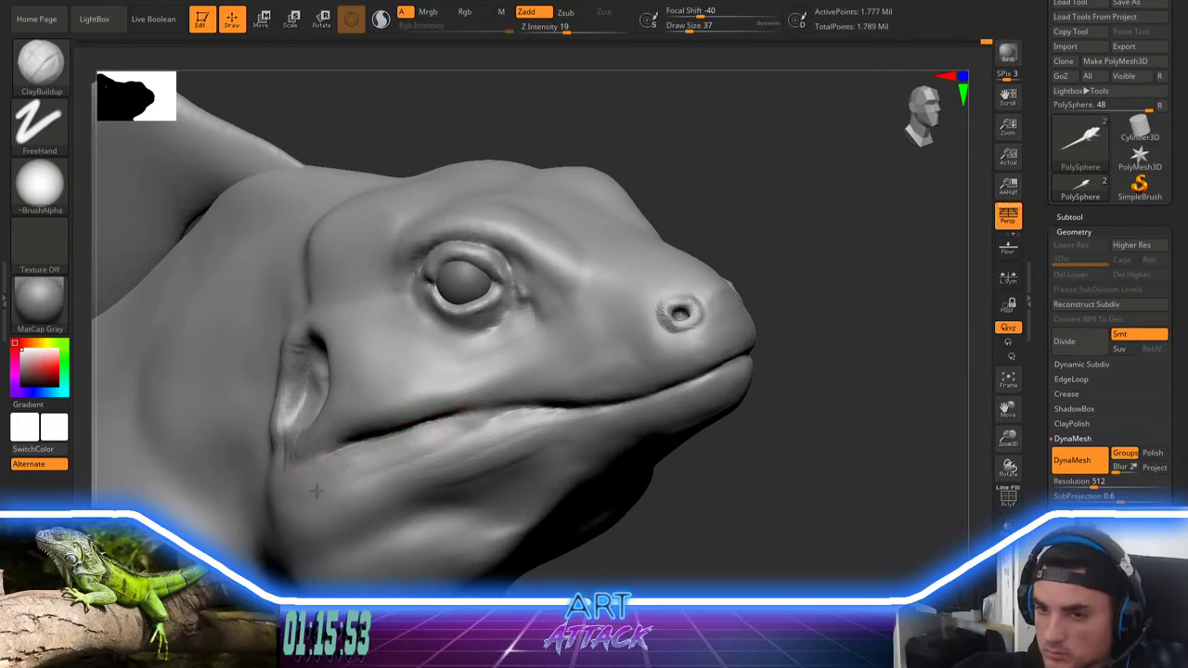
{"action": "left_click_drag", "start_coordinate": [341, 478], "coordinate": [440, 453]}
{"action": "left_click_drag", "start_coordinate": [310, 500], "coordinate": [432, 472]}
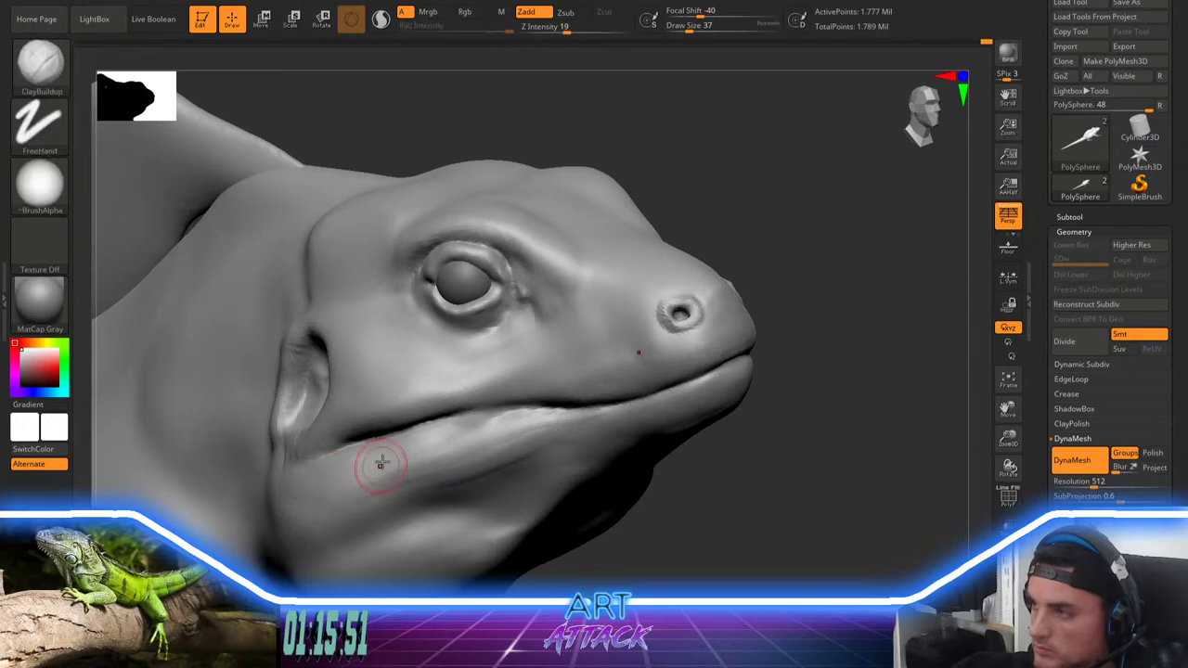
{"action": "left_click_drag", "start_coordinate": [685, 474], "coordinate": [684, 407]}
{"action": "left_click_drag", "start_coordinate": [399, 410], "coordinate": [582, 337]}
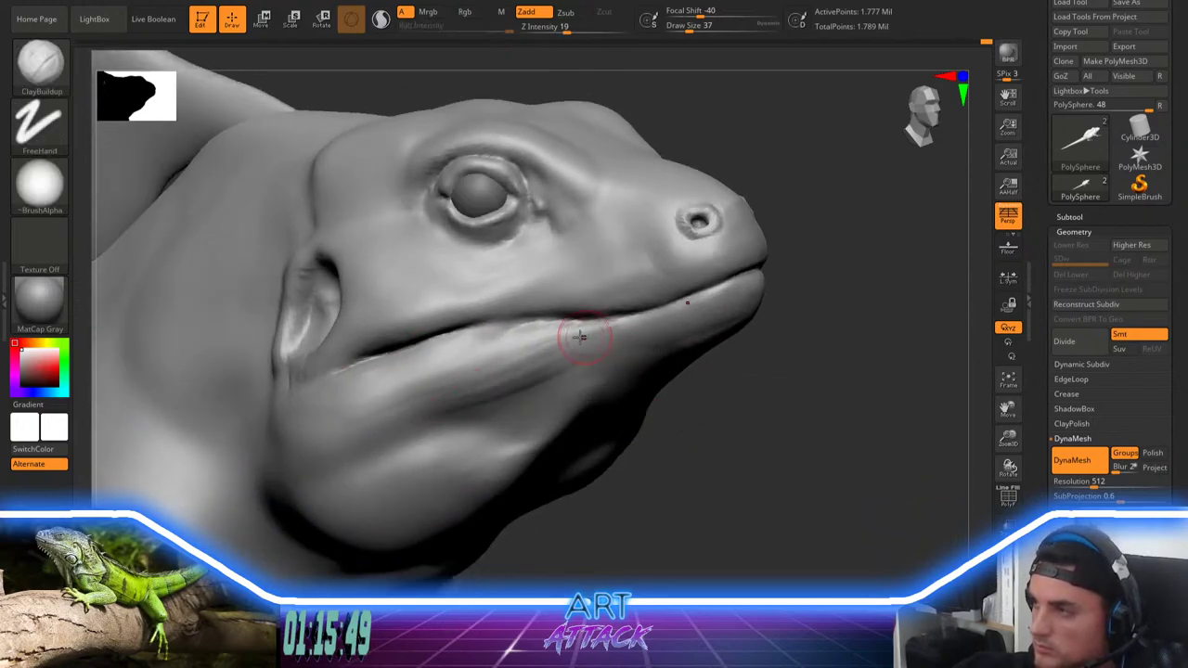
{"action": "left_click_drag", "start_coordinate": [429, 400], "coordinate": [492, 372], "text": "shift"}
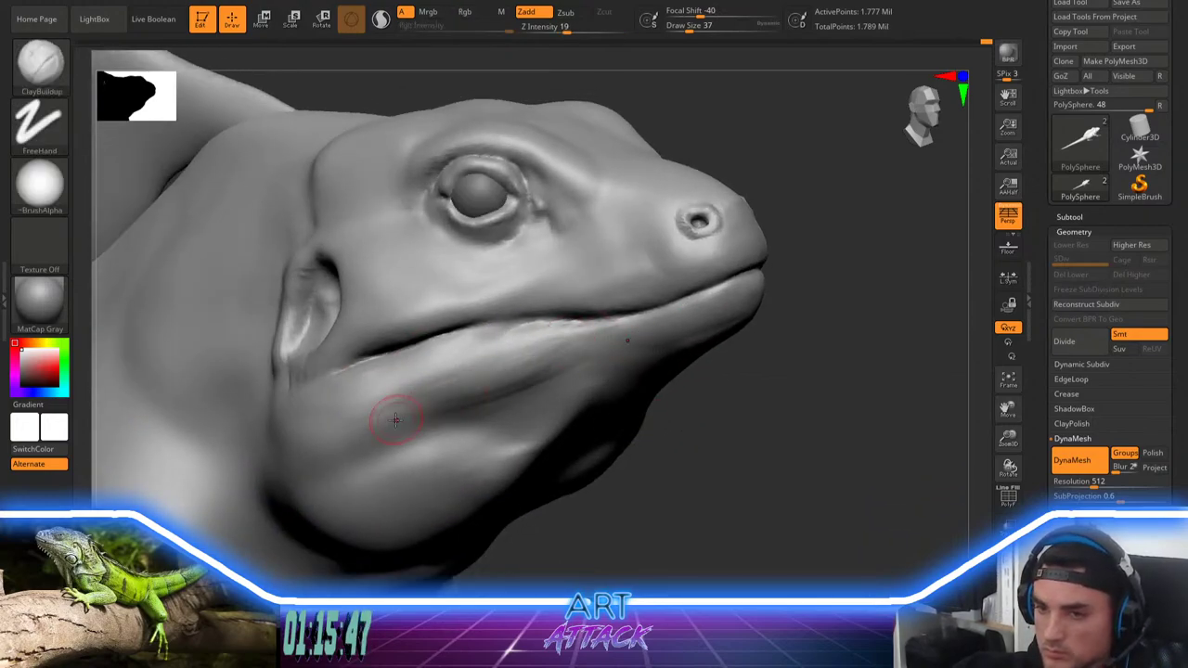
Step: Fill the jaw between the mouth corner and the ear opening with ClayBuildup at draw size 49 and smooth it at 83
{"action": "mouse_move", "coordinate": [685, 423]}
{"action": "left_mouse_down"}
{"action": "mouse_move", "coordinate": [695, 488]}
{"action": "mouse_move", "coordinate": [743, 488]}
{"action": "left_mouse_up"}
{"action": "key", "text": "space"}
{"action": "left_click_drag", "start_coordinate": [422, 385], "coordinate": [427, 384]}
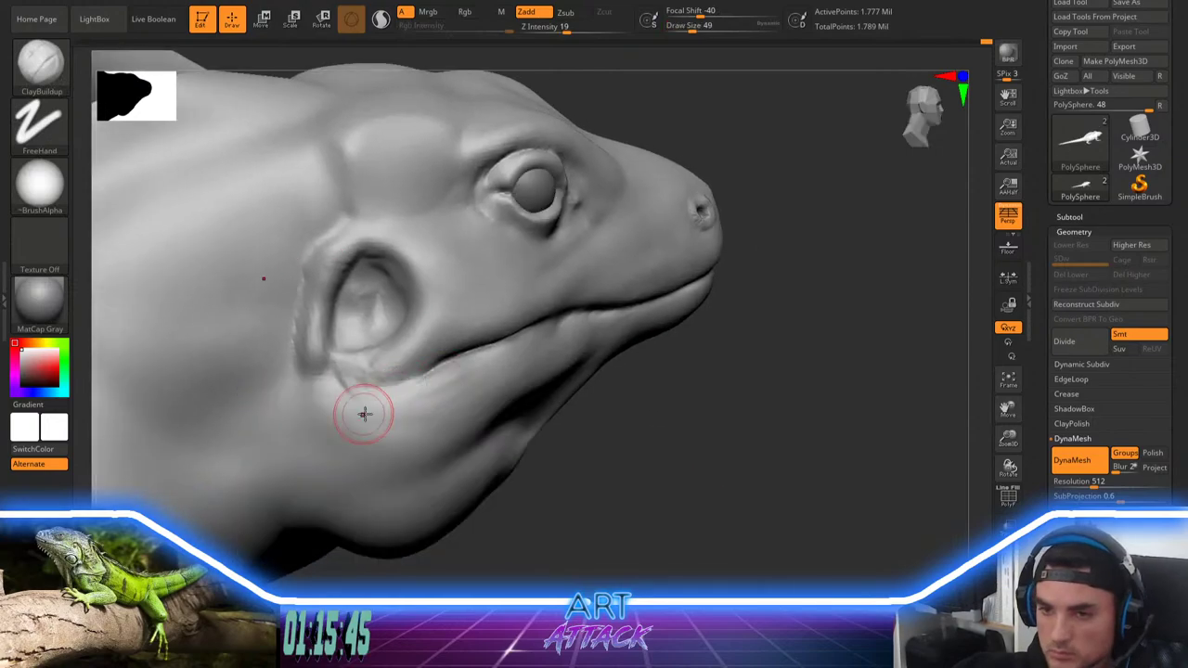
{"action": "key", "text": "space"}
{"action": "key", "text": "space"}
{"action": "mouse_move", "coordinate": [330, 397]}
{"action": "left_mouse_down"}
{"action": "mouse_move", "coordinate": [328, 411]}
{"action": "mouse_move", "coordinate": [363, 422]}
{"action": "mouse_move", "coordinate": [346, 428]}
{"action": "mouse_move", "coordinate": [395, 401]}
{"action": "left_mouse_up"}
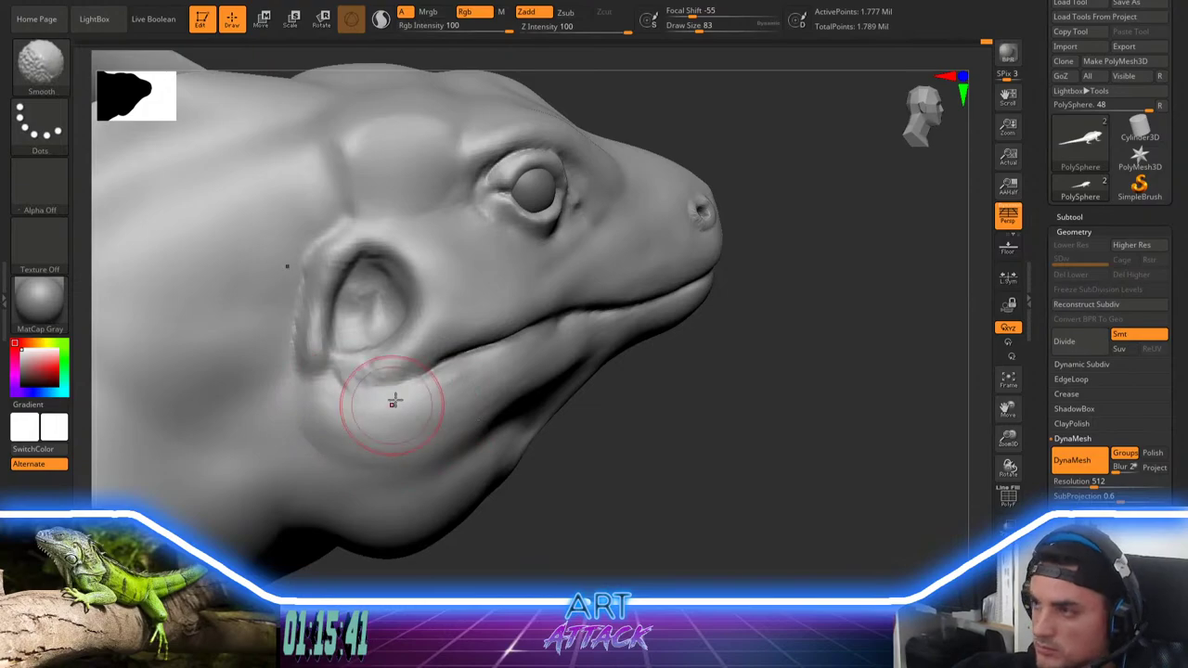
Step: Build up the cheek between the ear opening and the mouth corner with ClayBuildup at draw size 74 and smooth it
{"action": "left_click_drag", "start_coordinate": [602, 430], "coordinate": [616, 454], "text": "alt"}
{"action": "key", "text": "space"}
{"action": "left_click_drag", "start_coordinate": [436, 394], "coordinate": [429, 394]}
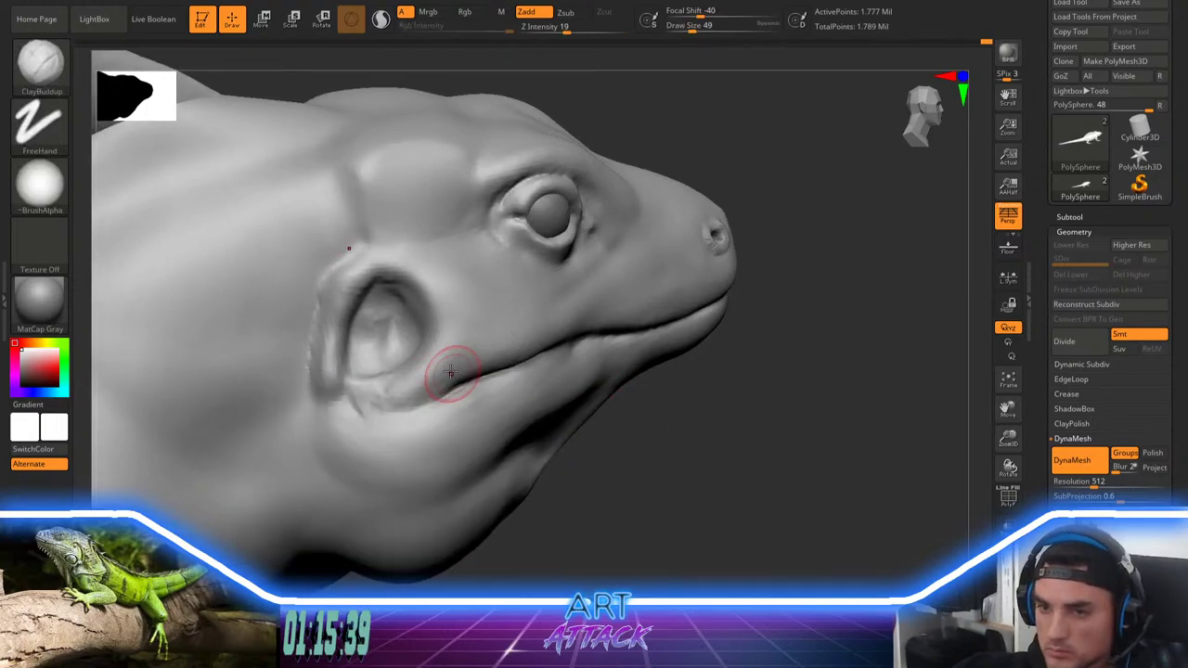
{"action": "key", "text": "bracketright"}
{"action": "left_click_drag", "start_coordinate": [438, 314], "coordinate": [402, 396]}
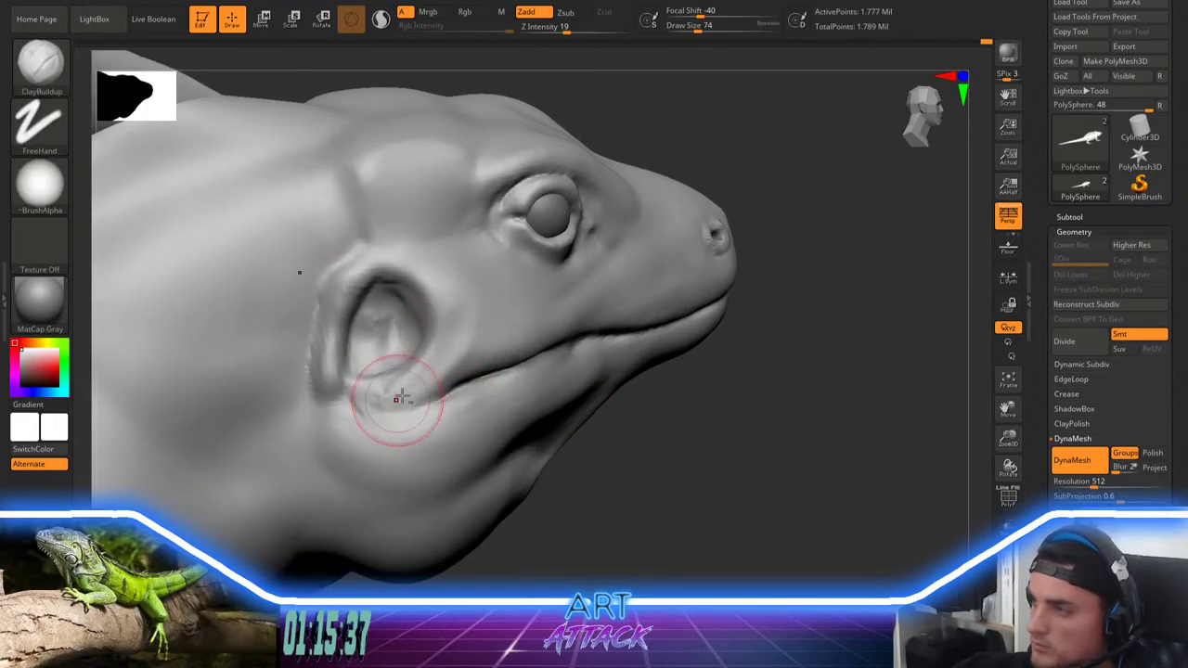
{"action": "mouse_move", "coordinate": [492, 316]}
{"action": "left_mouse_down"}
{"action": "mouse_move", "coordinate": [431, 373]}
{"action": "mouse_move", "coordinate": [448, 373]}
{"action": "left_mouse_up"}
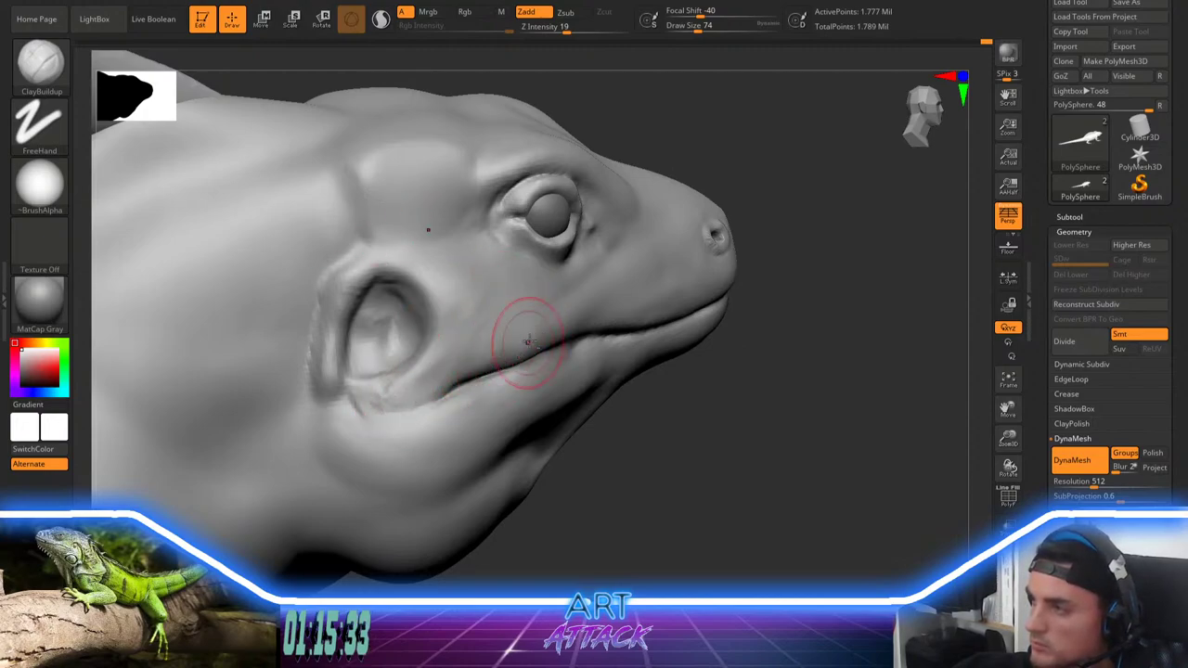
{"action": "left_click_drag", "start_coordinate": [536, 312], "coordinate": [513, 370]}
{"action": "left_click_drag", "start_coordinate": [501, 310], "coordinate": [400, 394], "text": "shift"}
Step: Shape the upper and rear rim of the ear opening with ClayBuildup at draw size 49 and smooth its lower back edge
{"action": "key", "text": "space"}
{"action": "mouse_move", "coordinate": [408, 320]}
{"action": "left_mouse_down"}
{"action": "mouse_move", "coordinate": [387, 318]}
{"action": "mouse_move", "coordinate": [392, 331]}
{"action": "left_mouse_up"}
{"action": "key", "text": "space"}
{"action": "left_click_drag", "start_coordinate": [327, 306], "coordinate": [335, 306]}
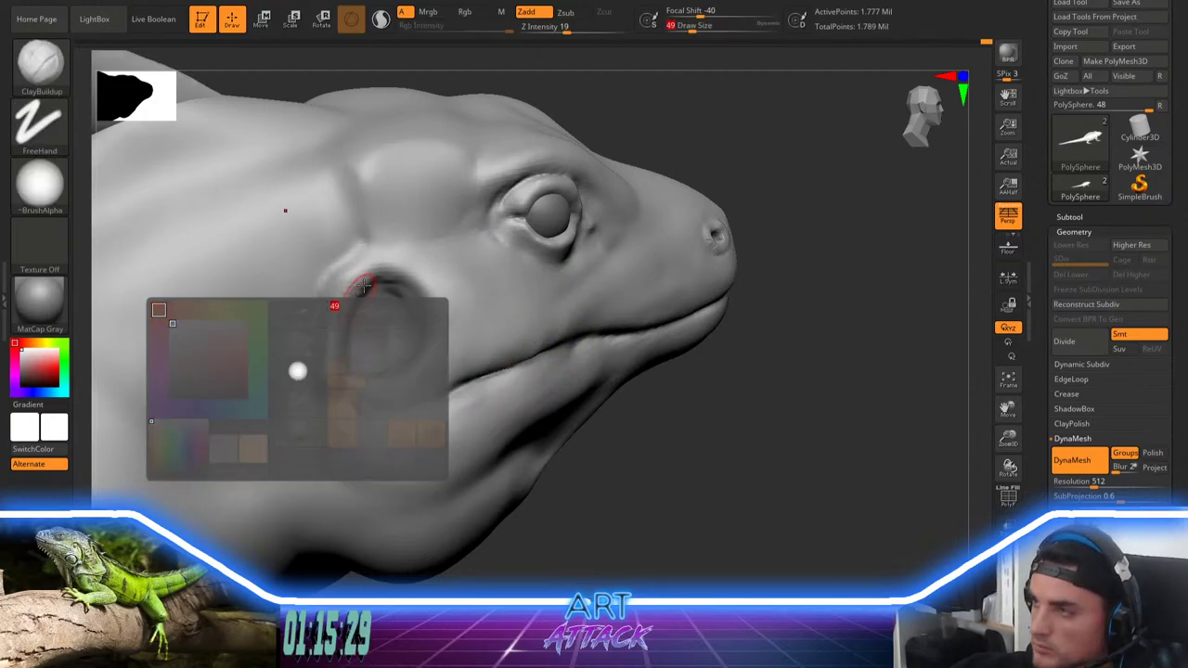
{"action": "mouse_move", "coordinate": [370, 267]}
{"action": "left_mouse_down"}
{"action": "mouse_move", "coordinate": [414, 286]}
{"action": "mouse_move", "coordinate": [444, 321]}
{"action": "mouse_move", "coordinate": [336, 312]}
{"action": "mouse_move", "coordinate": [414, 276]}
{"action": "mouse_move", "coordinate": [338, 297]}
{"action": "mouse_move", "coordinate": [396, 246]}
{"action": "left_mouse_up"}
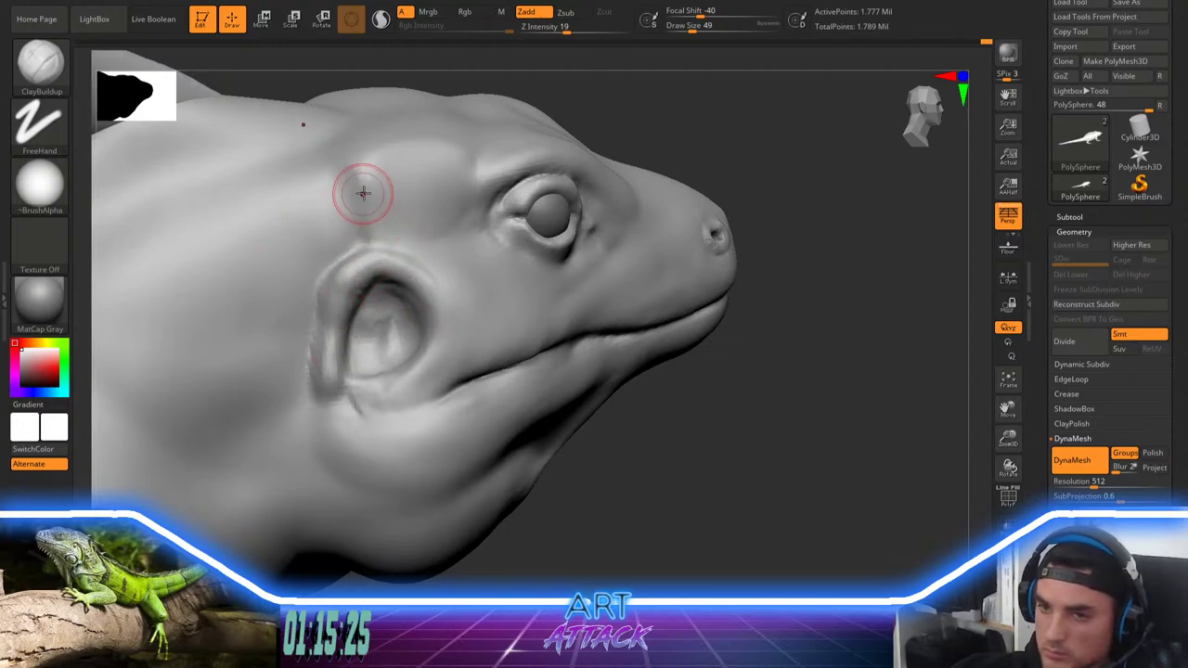
{"action": "mouse_move", "coordinate": [363, 195]}
{"action": "left_mouse_down"}
{"action": "mouse_move", "coordinate": [394, 246]}
{"action": "mouse_move", "coordinate": [413, 232]}
{"action": "mouse_move", "coordinate": [397, 229]}
{"action": "mouse_move", "coordinate": [352, 270]}
{"action": "left_mouse_up"}
{"action": "mouse_move", "coordinate": [328, 371]}
{"action": "left_mouse_down", "text": "shift"}
{"action": "mouse_move", "coordinate": [344, 252]}
{"action": "mouse_move", "coordinate": [316, 401]}
{"action": "mouse_move", "coordinate": [320, 388]}
{"action": "left_mouse_up", "text": "shift"}
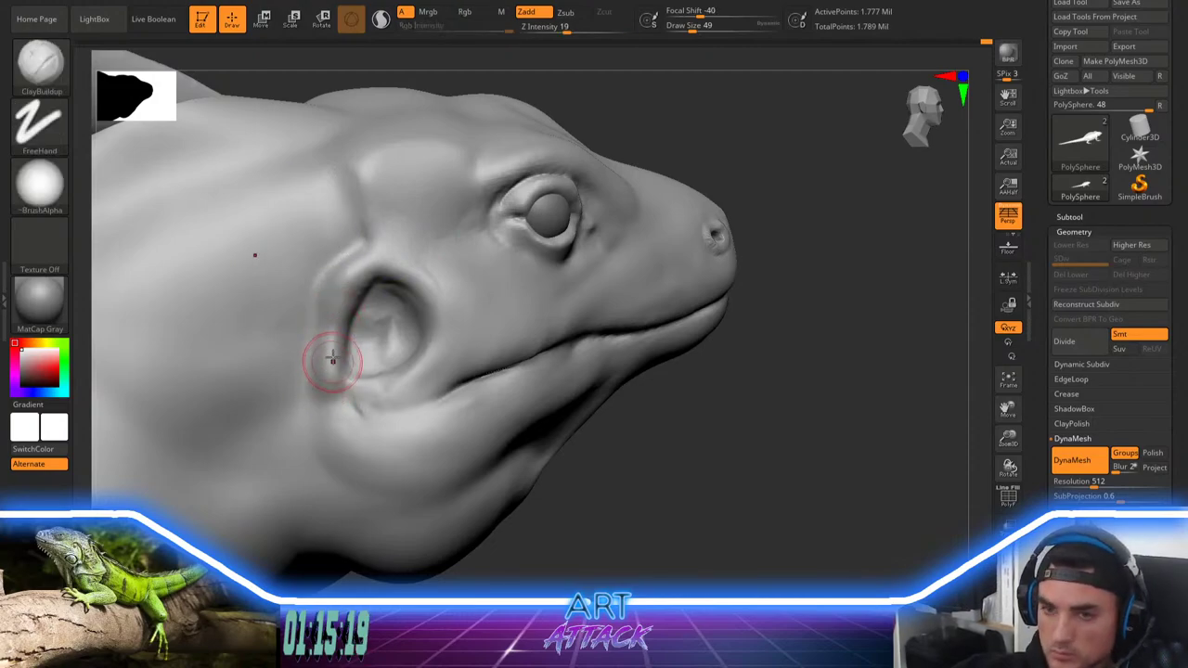
{"action": "left_click_drag", "start_coordinate": [329, 347], "coordinate": [303, 479]}
{"action": "key", "text": "ctrl+z"}
{"action": "key", "text": "ctrl+z"}
{"action": "key", "text": "ctrl+z"}
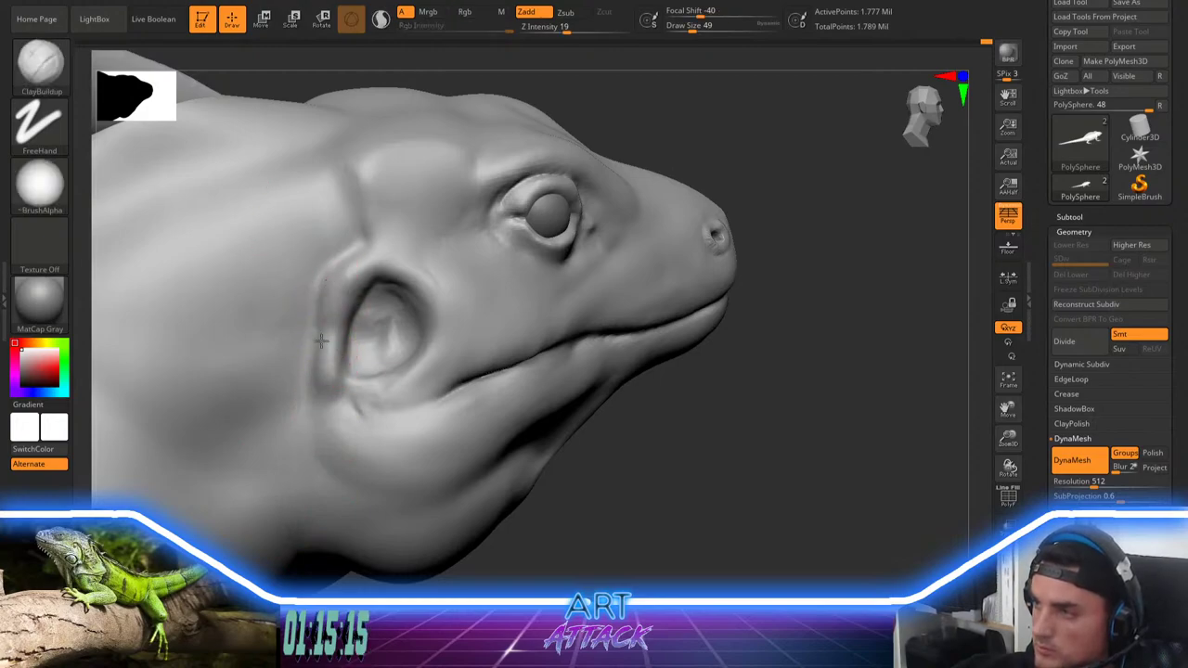
Step: Build a skin fold from behind the ear opening down to the throat with ClayBuildup at draw size 49
{"action": "left_click_drag", "start_coordinate": [321, 341], "coordinate": [299, 483]}
{"action": "left_click_drag", "start_coordinate": [314, 386], "coordinate": [283, 459]}
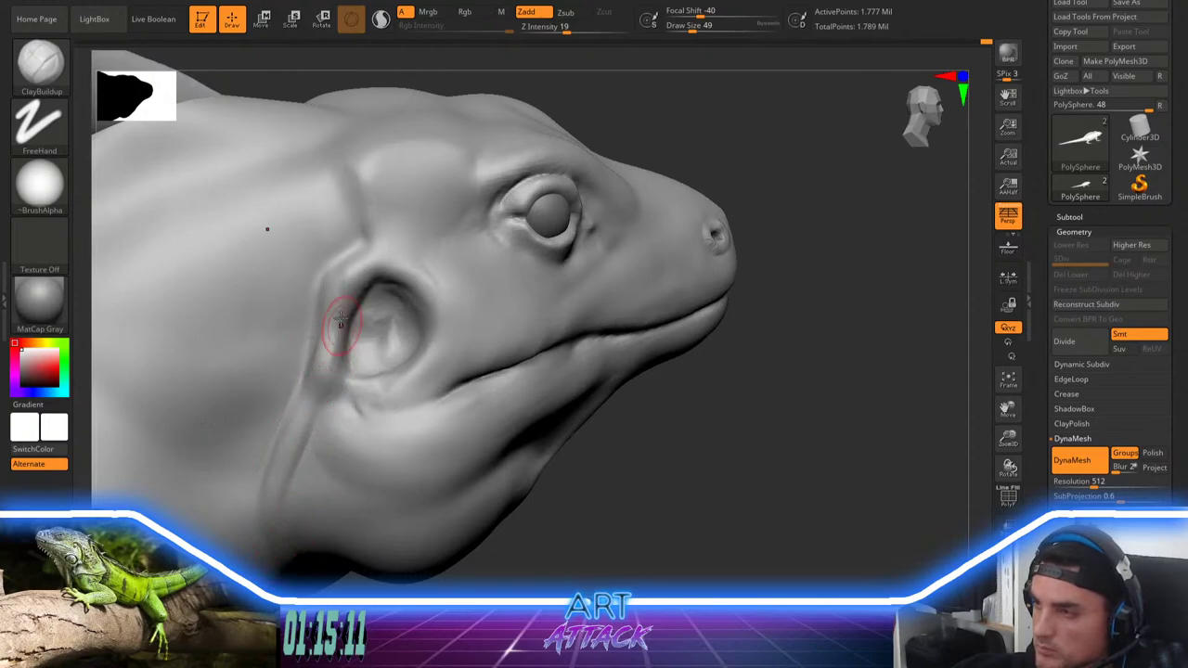
{"action": "left_click_drag", "start_coordinate": [285, 454], "coordinate": [275, 533]}
{"action": "mouse_move", "coordinate": [327, 282]}
{"action": "left_mouse_down"}
{"action": "mouse_move", "coordinate": [271, 529]}
{"action": "mouse_move", "coordinate": [353, 225]}
{"action": "mouse_move", "coordinate": [316, 408]}
{"action": "left_mouse_up"}
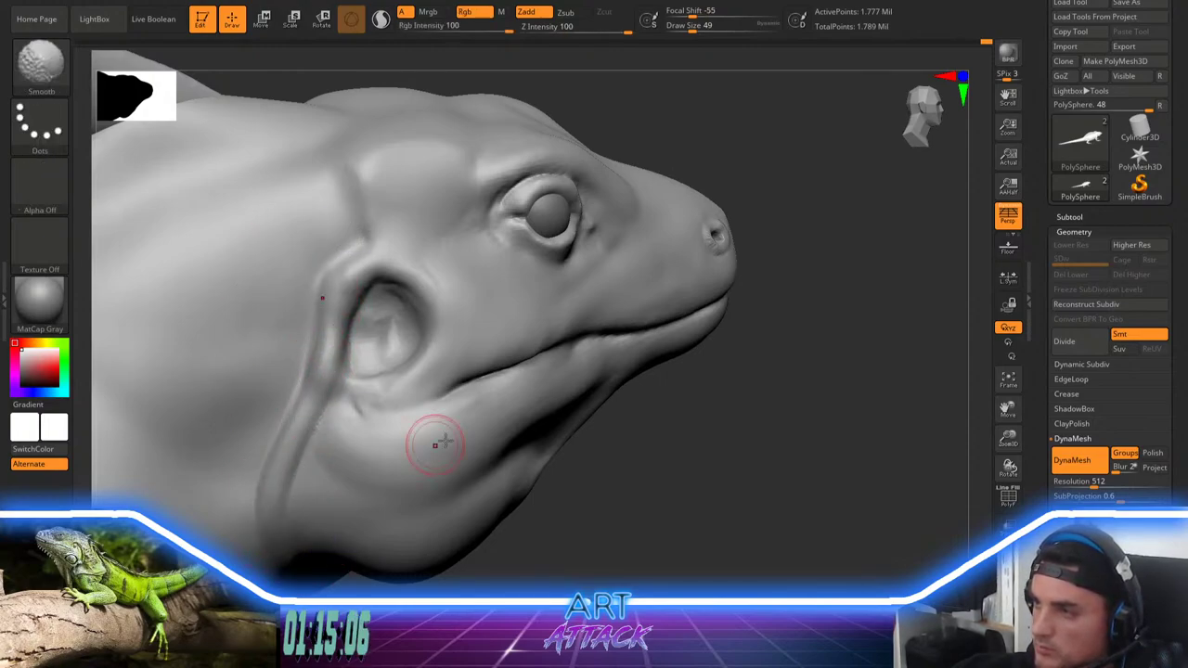
Step: Extend the skin fold upward above the ear opening with ClayBuildup strokes at draw size 49
{"action": "left_click_drag", "start_coordinate": [701, 403], "coordinate": [655, 356], "text": "alt"}
{"action": "left_click_drag", "start_coordinate": [656, 357], "coordinate": [649, 269]}
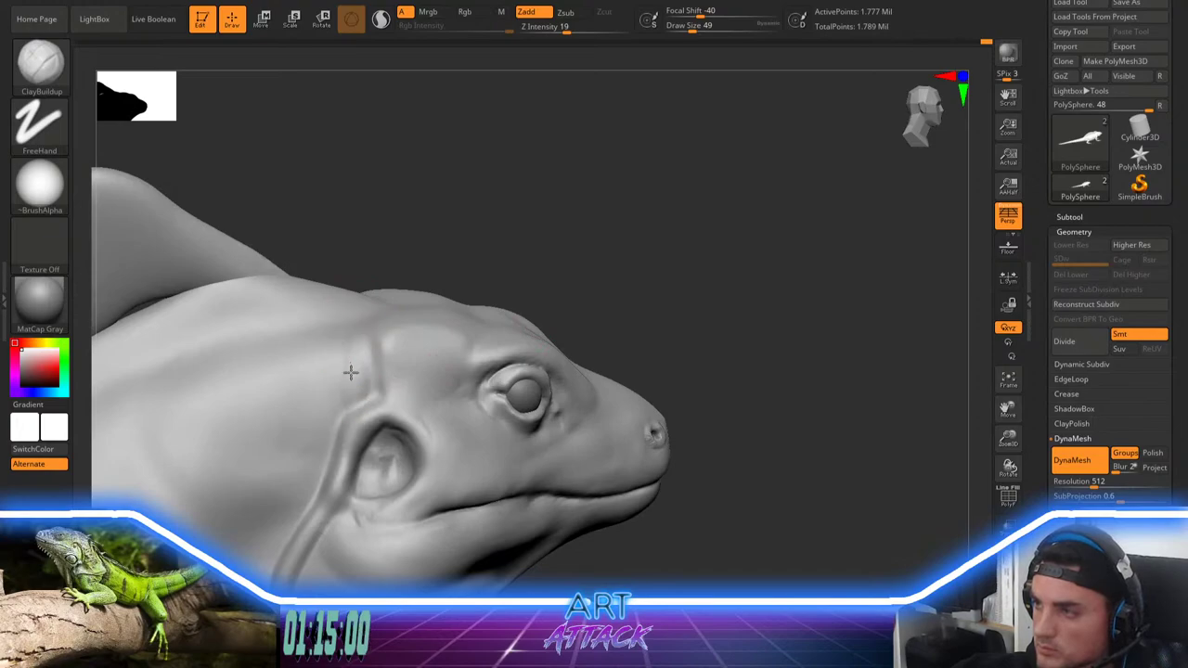
{"action": "left_click_drag", "start_coordinate": [352, 360], "coordinate": [349, 427]}
{"action": "mouse_move", "coordinate": [360, 336]}
{"action": "left_mouse_down"}
{"action": "mouse_move", "coordinate": [357, 419]}
{"action": "mouse_move", "coordinate": [371, 367]}
{"action": "mouse_move", "coordinate": [353, 425]}
{"action": "left_mouse_up"}
{"action": "left_click_drag", "start_coordinate": [358, 337], "coordinate": [336, 437]}
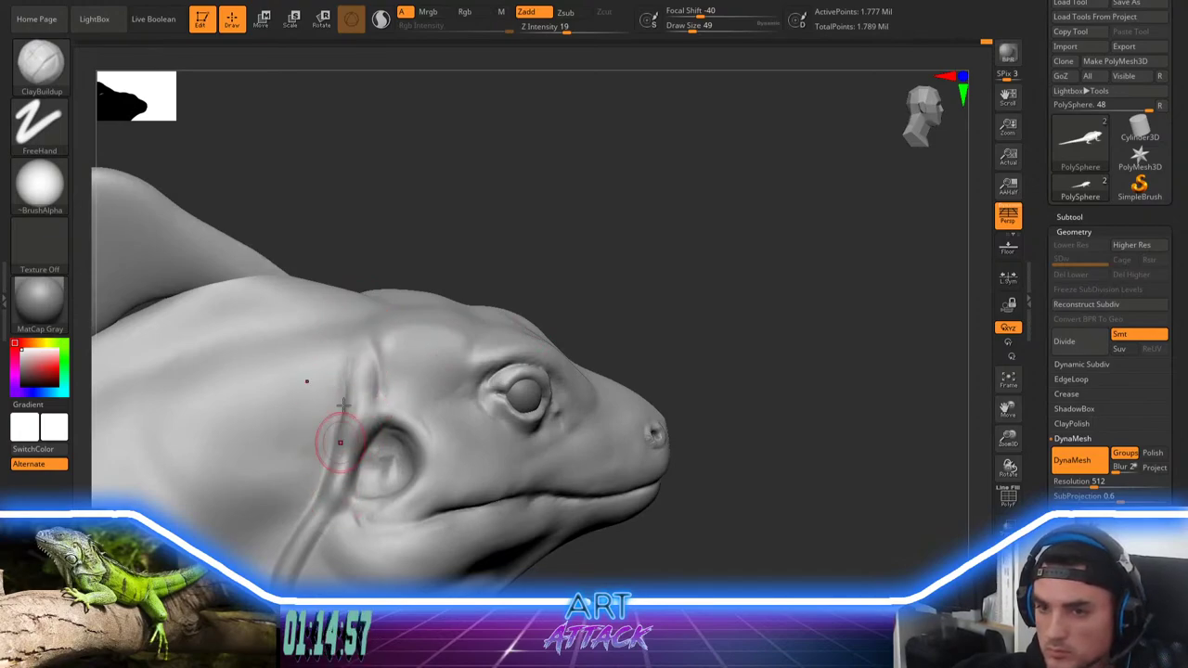
{"action": "left_click_drag", "start_coordinate": [344, 397], "coordinate": [350, 510]}
{"action": "key", "text": "space"}
{"action": "mouse_move", "coordinate": [349, 386]}
{"action": "left_mouse_down"}
{"action": "mouse_move", "coordinate": [357, 423]}
{"action": "mouse_move", "coordinate": [393, 419]}
{"action": "mouse_move", "coordinate": [421, 452]}
{"action": "left_mouse_up"}
Step: Set ClayBuildup to focal shift -67 and draw size 44, and sculpt the area directly behind the eye
{"action": "key", "text": "space"}
{"action": "key", "text": "space"}
{"action": "key", "text": "space"}
{"action": "left_click_drag", "start_coordinate": [406, 412], "coordinate": [415, 411]}
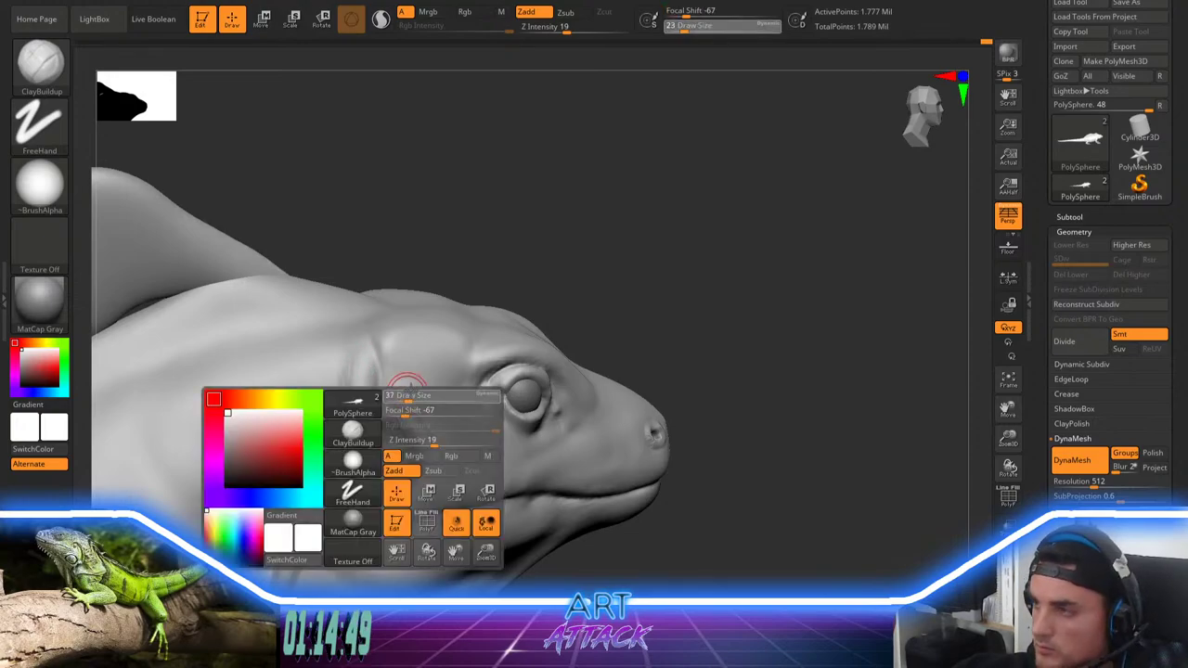
{"action": "left_click_drag", "start_coordinate": [539, 250], "coordinate": [527, 304]}
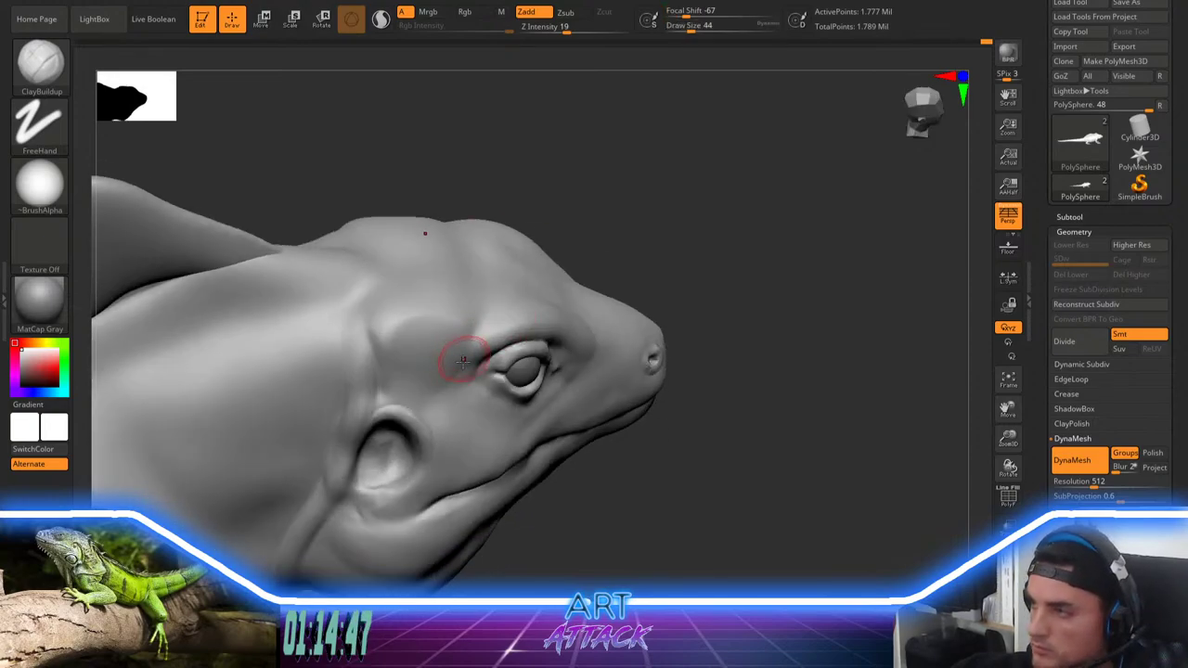
{"action": "mouse_move", "coordinate": [470, 359]}
{"action": "left_mouse_down"}
{"action": "mouse_move", "coordinate": [416, 388]}
{"action": "mouse_move", "coordinate": [445, 366]}
{"action": "left_mouse_up"}
Step: Add a thin fold around the back and underside of the eyelids with ClayBuildup at draw size 25
{"action": "mouse_move", "coordinate": [625, 231]}
{"action": "left_mouse_down", "text": "alt"}
{"action": "mouse_move", "coordinate": [533, 266]}
{"action": "mouse_move", "coordinate": [603, 213]}
{"action": "mouse_move", "coordinate": [569, 217]}
{"action": "left_mouse_up", "text": "alt"}
{"action": "key", "text": "space"}
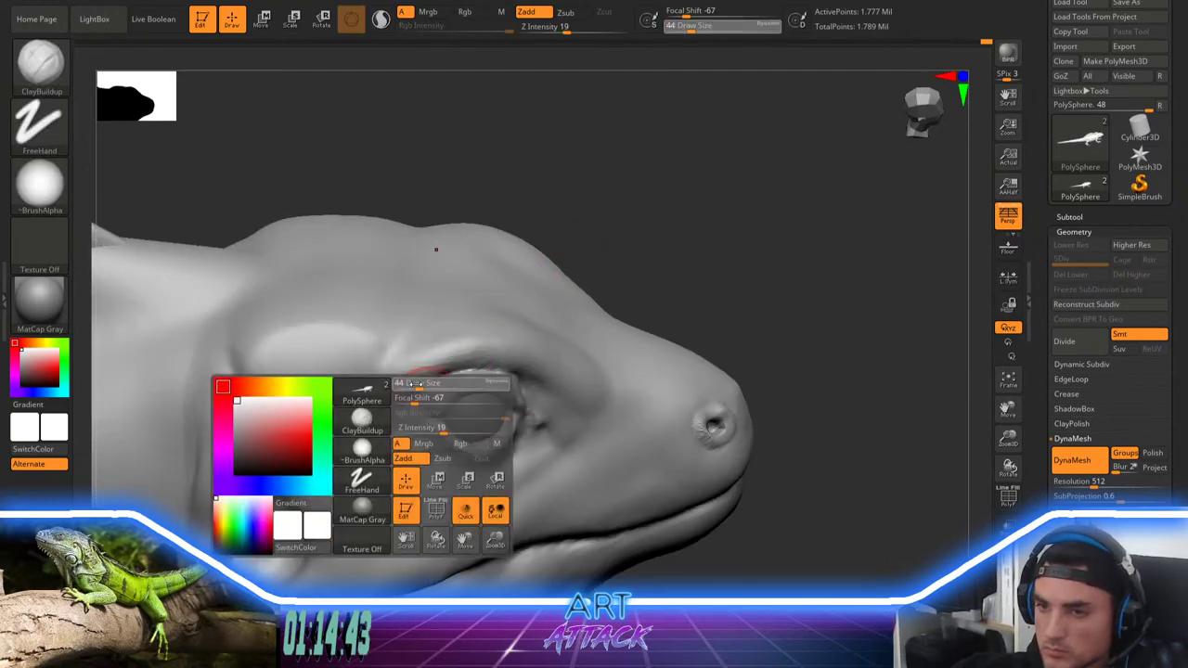
{"action": "mouse_move", "coordinate": [422, 398]}
{"action": "left_mouse_down"}
{"action": "mouse_move", "coordinate": [458, 372]}
{"action": "mouse_move", "coordinate": [425, 391]}
{"action": "left_mouse_up"}
{"action": "key", "text": "space"}
{"action": "key", "text": "space"}
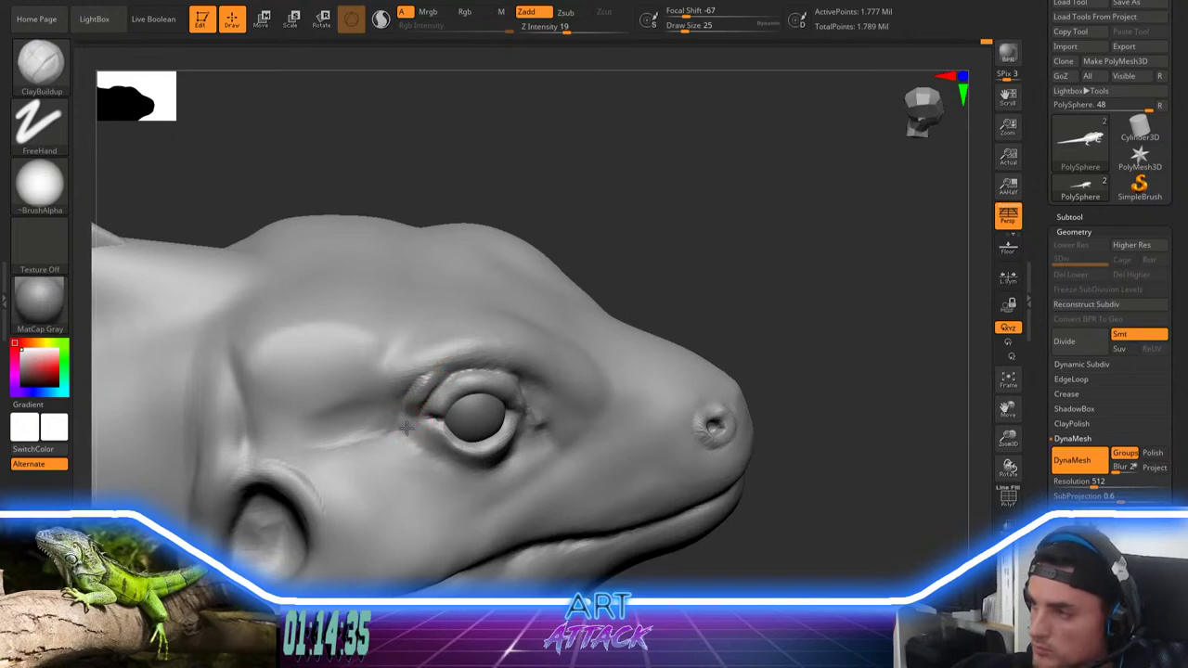
{"action": "mouse_move", "coordinate": [406, 428]}
{"action": "left_mouse_down"}
{"action": "mouse_move", "coordinate": [440, 459]}
{"action": "mouse_move", "coordinate": [469, 463]}
{"action": "left_mouse_up"}
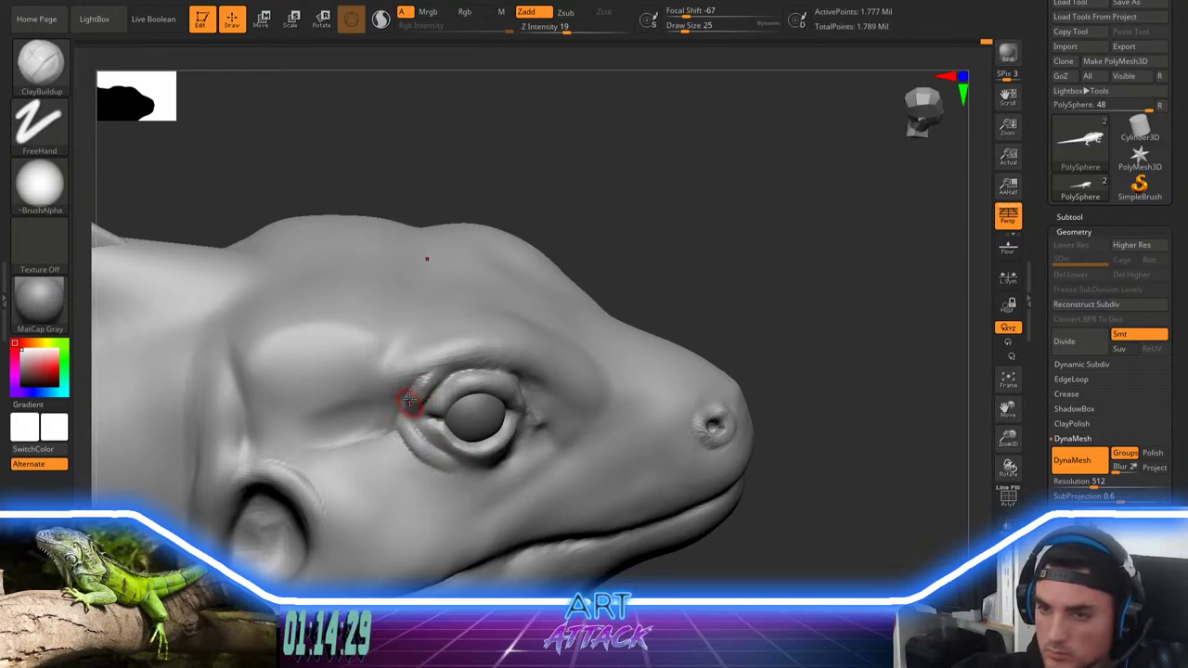
Step: Refine the skin between the eye's back corner and the temple with ClayBuildup at draw sizes 41, 31 and 51
{"action": "key", "text": "space"}
{"action": "left_click", "coordinate": [401, 409]}
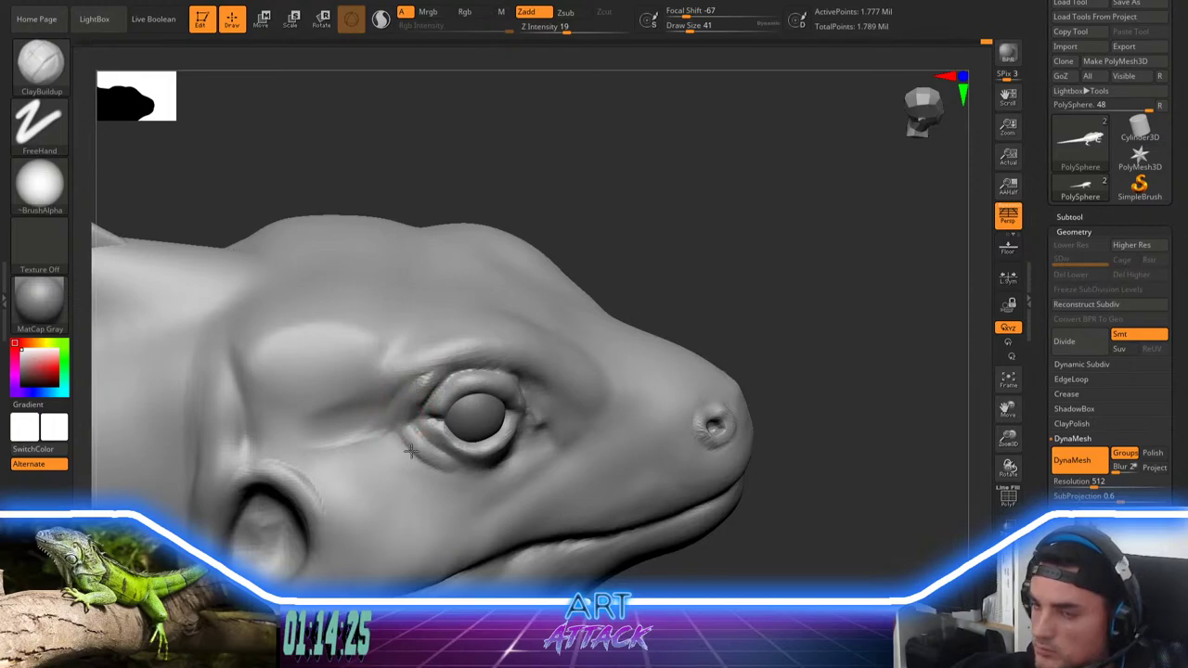
{"action": "key", "text": "space"}
{"action": "left_click", "coordinate": [393, 408]}
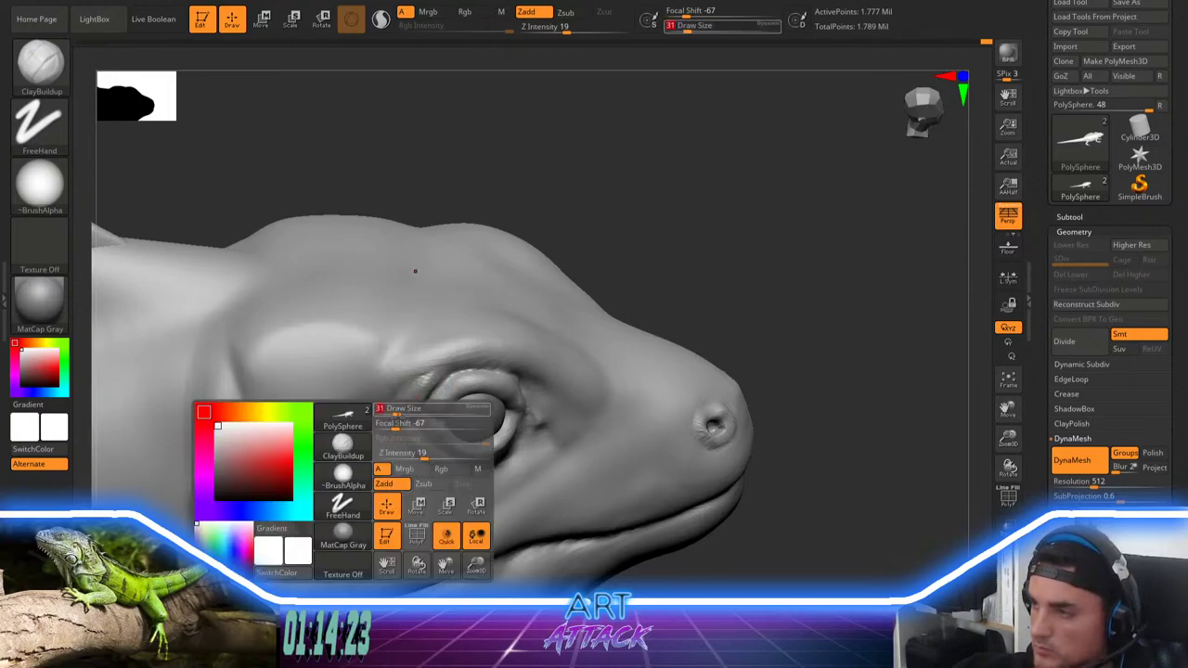
{"action": "key", "text": "space"}
{"action": "left_click", "coordinate": [366, 410]}
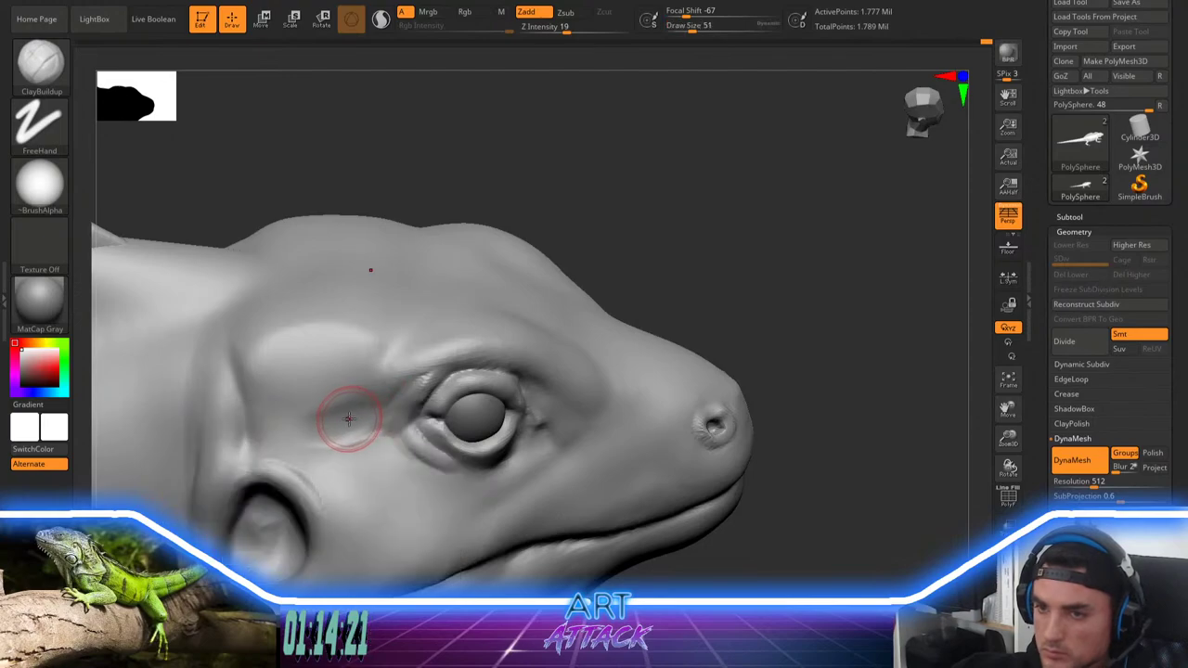
Step: Refine the rear end of the brow fold at draw size 31 and smooth the transition behind the eye
{"action": "key", "text": "space"}
{"action": "left_click", "coordinate": [392, 392]}
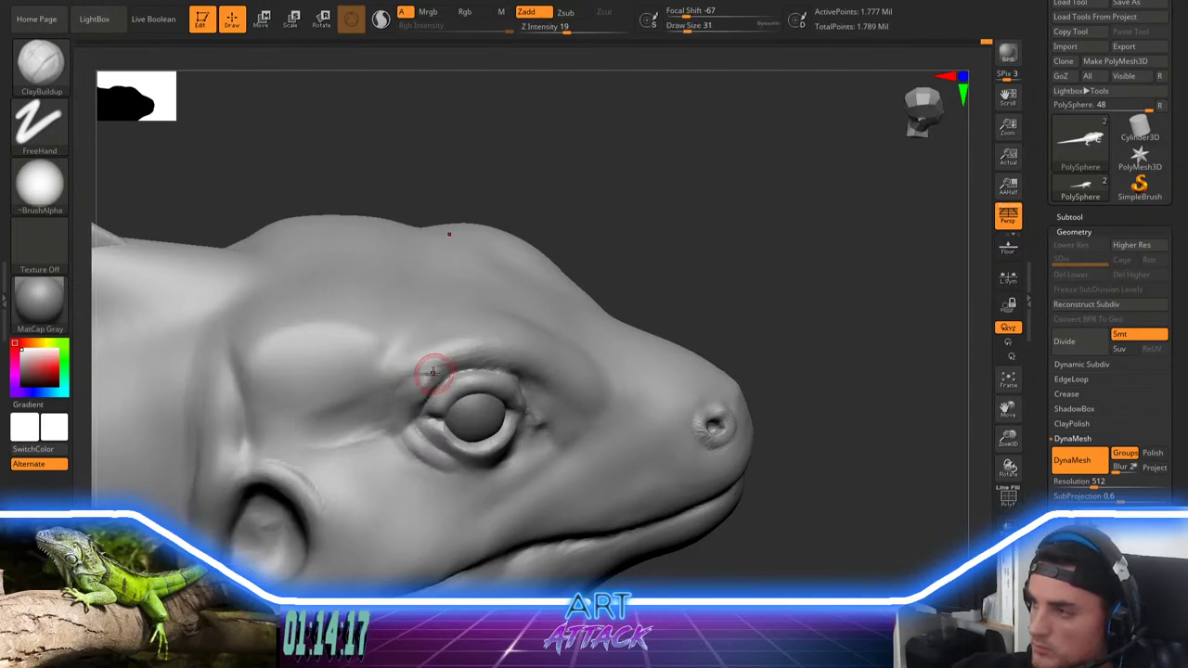
{"action": "key", "text": "space"}
{"action": "left_click_drag", "start_coordinate": [422, 378], "coordinate": [397, 419], "text": "shift"}
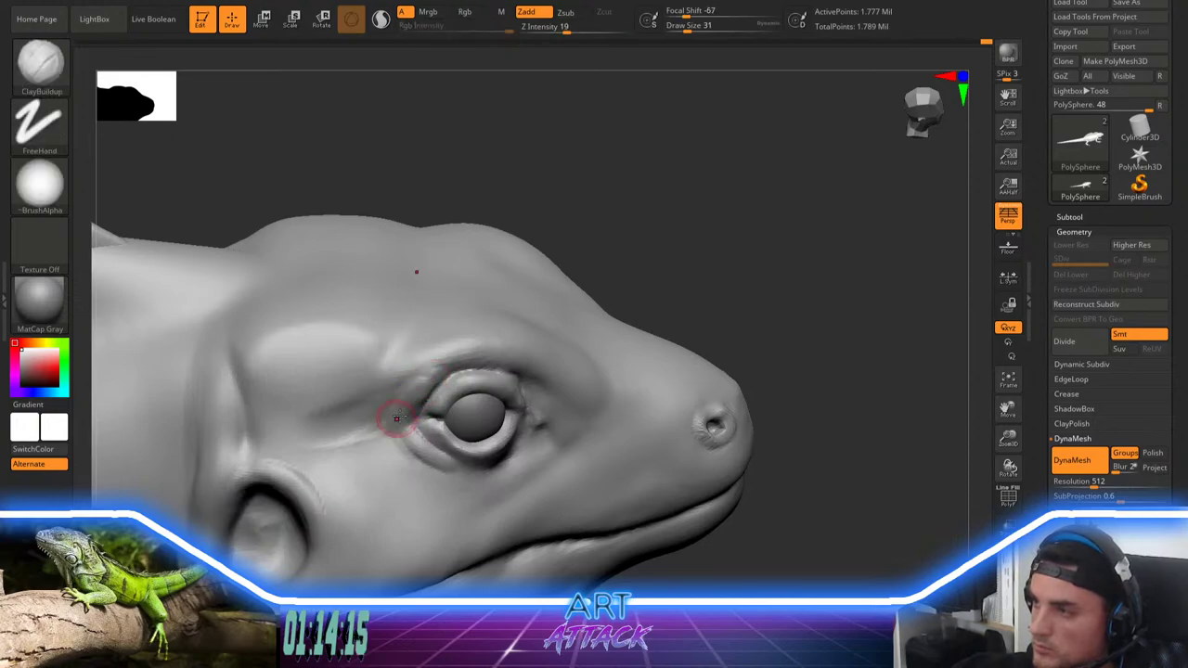
Step: Smooth the skin behind the lizard's eye and along the brow above it
{"action": "left_click_drag", "start_coordinate": [442, 366], "coordinate": [338, 428], "text": "shift"}
{"action": "left_click_drag", "start_coordinate": [497, 351], "coordinate": [436, 373], "text": "shift"}
{"action": "left_click_drag", "start_coordinate": [554, 375], "coordinate": [418, 381], "text": "shift"}
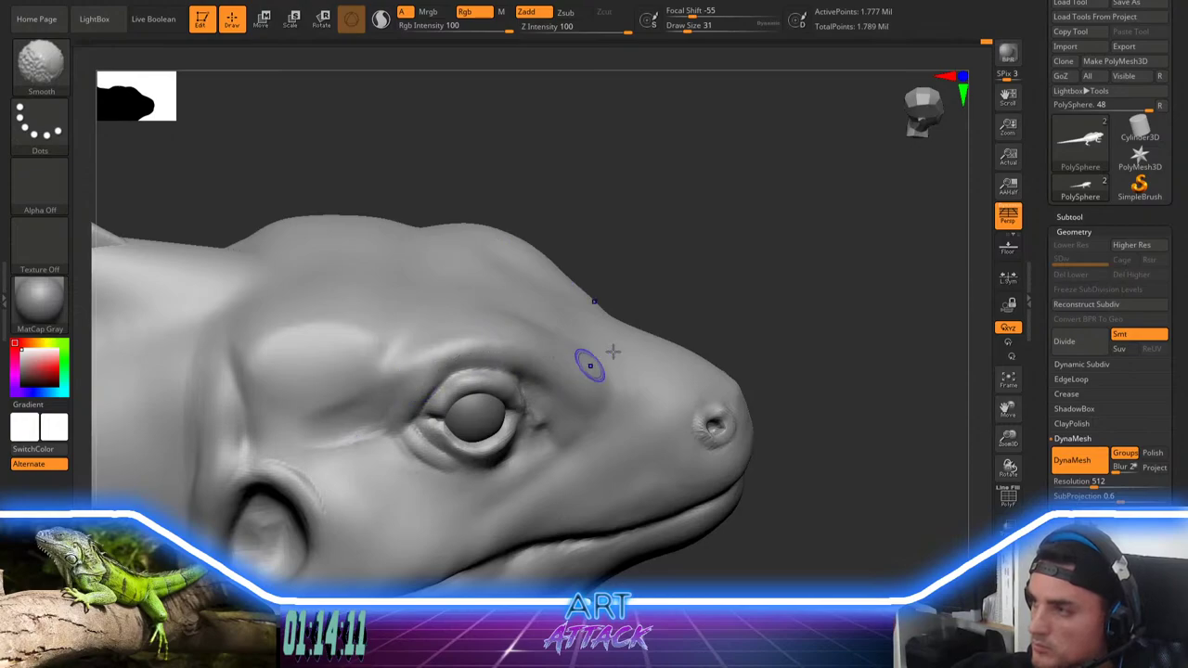
Step: Build up the lower eyelid and the fold beneath the eye with ClayBuildup, smoothing the strokes into the cheek
{"action": "mouse_move", "coordinate": [652, 299]}
{"action": "left_mouse_down", "text": "alt"}
{"action": "mouse_move", "coordinate": [650, 212]}
{"action": "mouse_move", "coordinate": [639, 257]}
{"action": "mouse_move", "coordinate": [657, 332]}
{"action": "mouse_move", "coordinate": [708, 332]}
{"action": "mouse_move", "coordinate": [711, 276]}
{"action": "left_mouse_up", "text": "alt"}
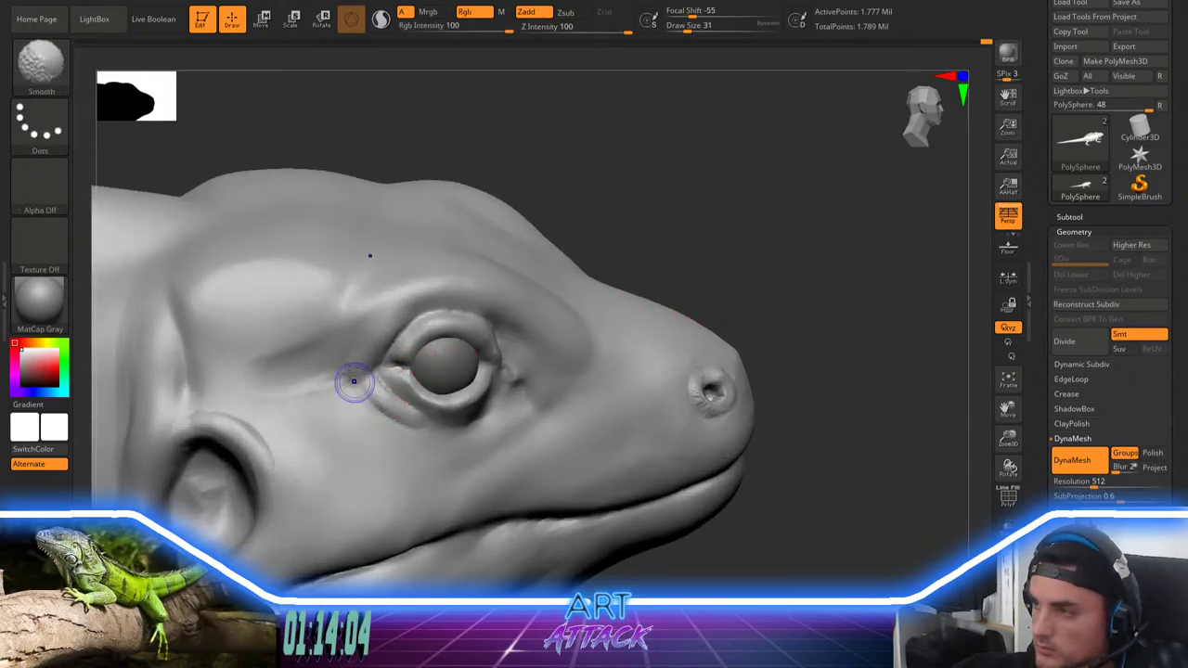
{"action": "left_click_drag", "start_coordinate": [353, 384], "coordinate": [449, 430], "text": "shift"}
{"action": "left_click_drag", "start_coordinate": [401, 390], "coordinate": [484, 423]}
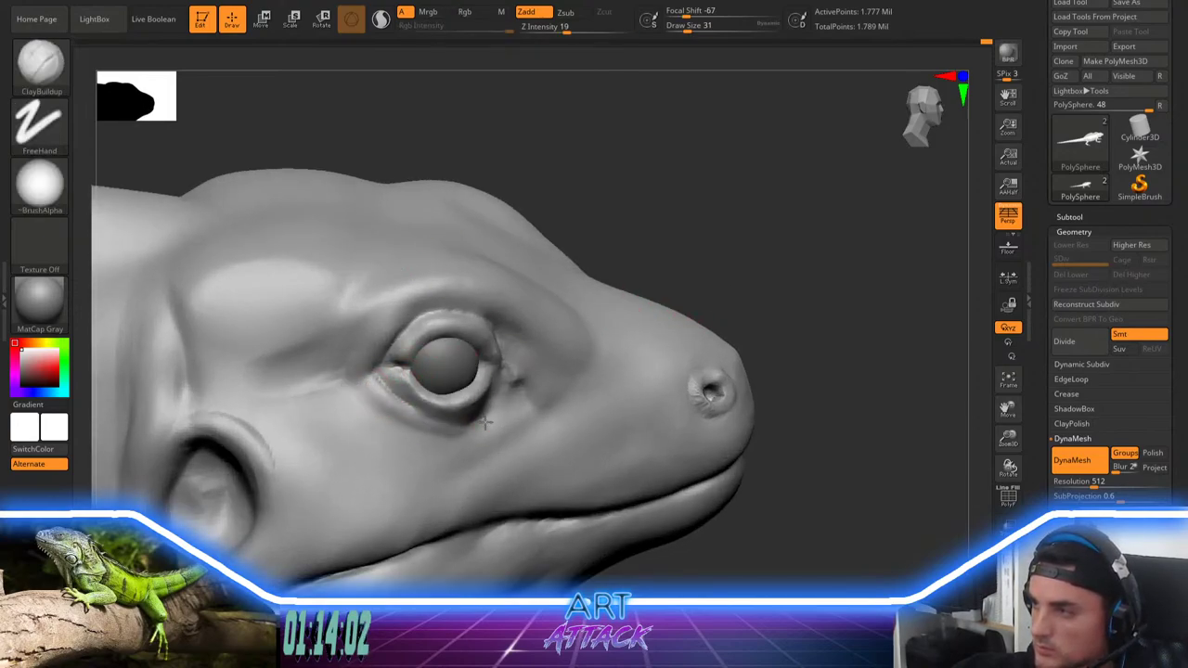
{"action": "left_click_drag", "start_coordinate": [374, 398], "coordinate": [477, 408]}
{"action": "mouse_move", "coordinate": [390, 423]}
{"action": "left_mouse_down", "text": "shift"}
{"action": "mouse_move", "coordinate": [480, 432]}
{"action": "mouse_move", "coordinate": [433, 447]}
{"action": "left_mouse_up", "text": "shift"}
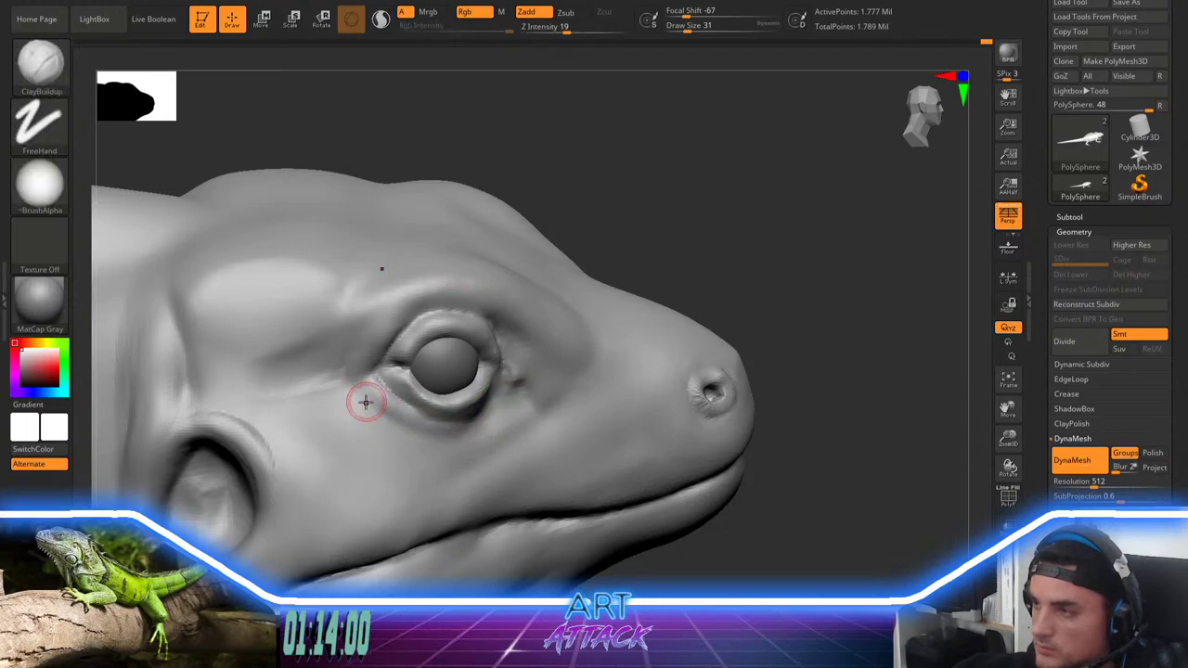
{"action": "mouse_move", "coordinate": [367, 383]}
{"action": "left_mouse_down"}
{"action": "mouse_move", "coordinate": [392, 420]}
{"action": "mouse_move", "coordinate": [470, 410]}
{"action": "left_mouse_up"}
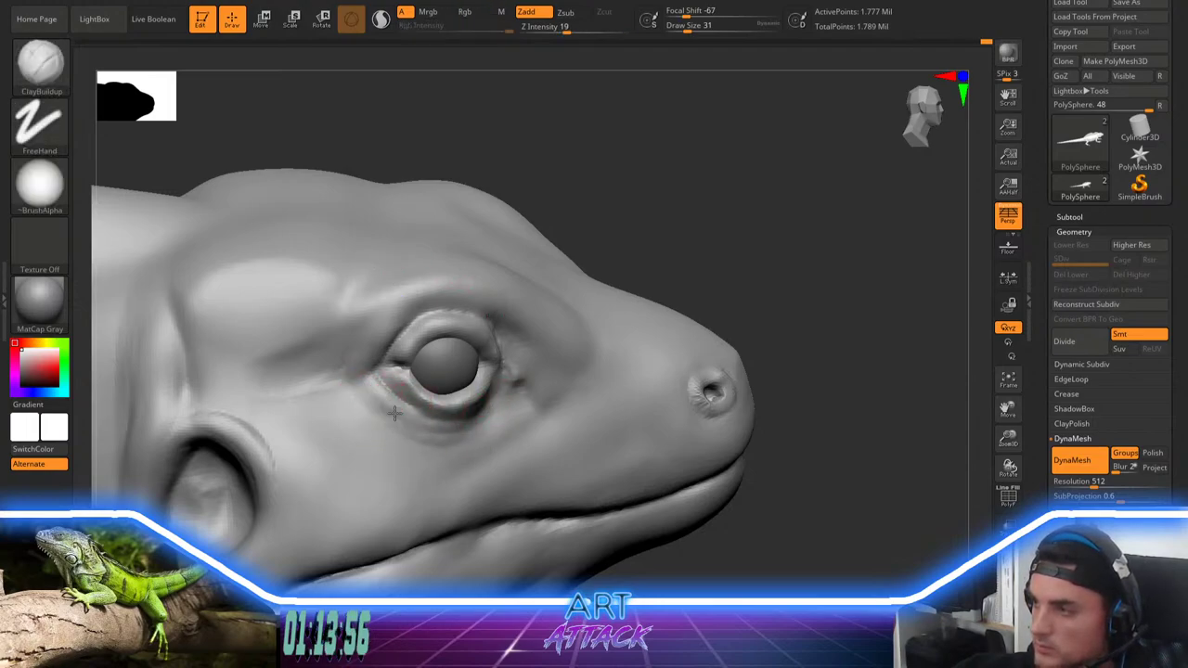
{"action": "left_click_drag", "start_coordinate": [394, 413], "coordinate": [501, 406]}
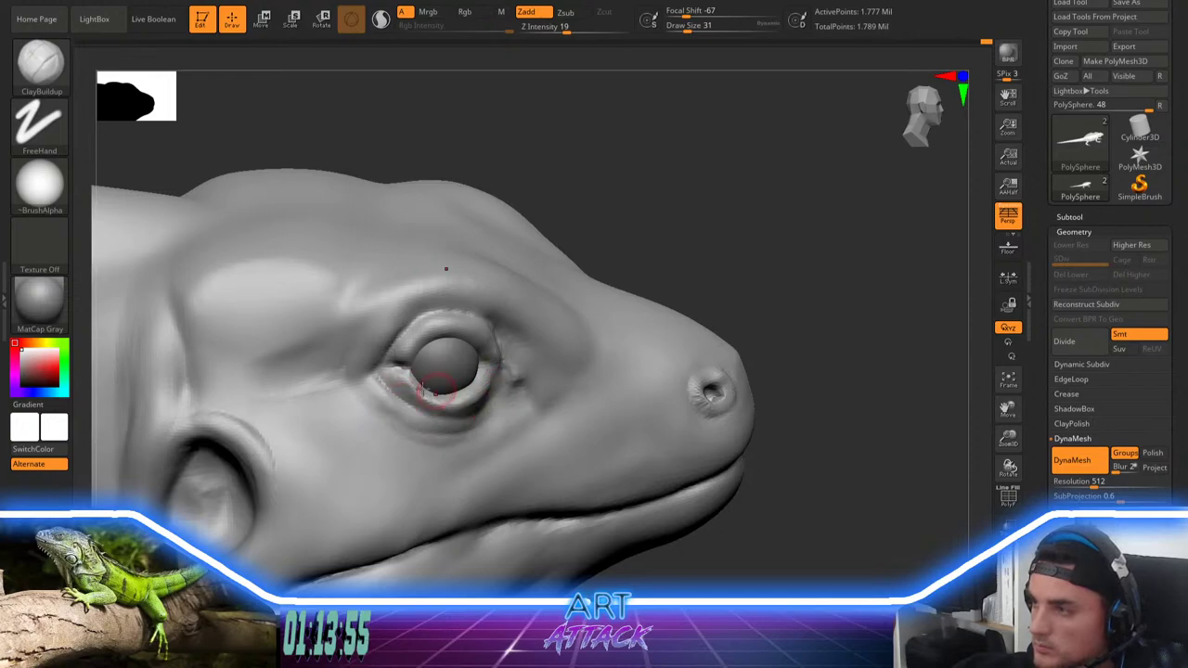
{"action": "mouse_move", "coordinate": [415, 409]}
{"action": "left_mouse_down", "text": "shift"}
{"action": "mouse_move", "coordinate": [445, 399]}
{"action": "mouse_move", "coordinate": [430, 448]}
{"action": "left_mouse_up", "text": "shift"}
Step: Puff up the rim of the nostril using the Inflat brush at draw size 35
{"action": "mouse_move", "coordinate": [641, 279]}
{"action": "left_mouse_down", "text": "alt"}
{"action": "mouse_move", "coordinate": [640, 201]}
{"action": "mouse_move", "coordinate": [665, 291]}
{"action": "mouse_move", "coordinate": [631, 326]}
{"action": "mouse_move", "coordinate": [630, 307]}
{"action": "mouse_move", "coordinate": [604, 303]}
{"action": "left_mouse_up", "text": "alt"}
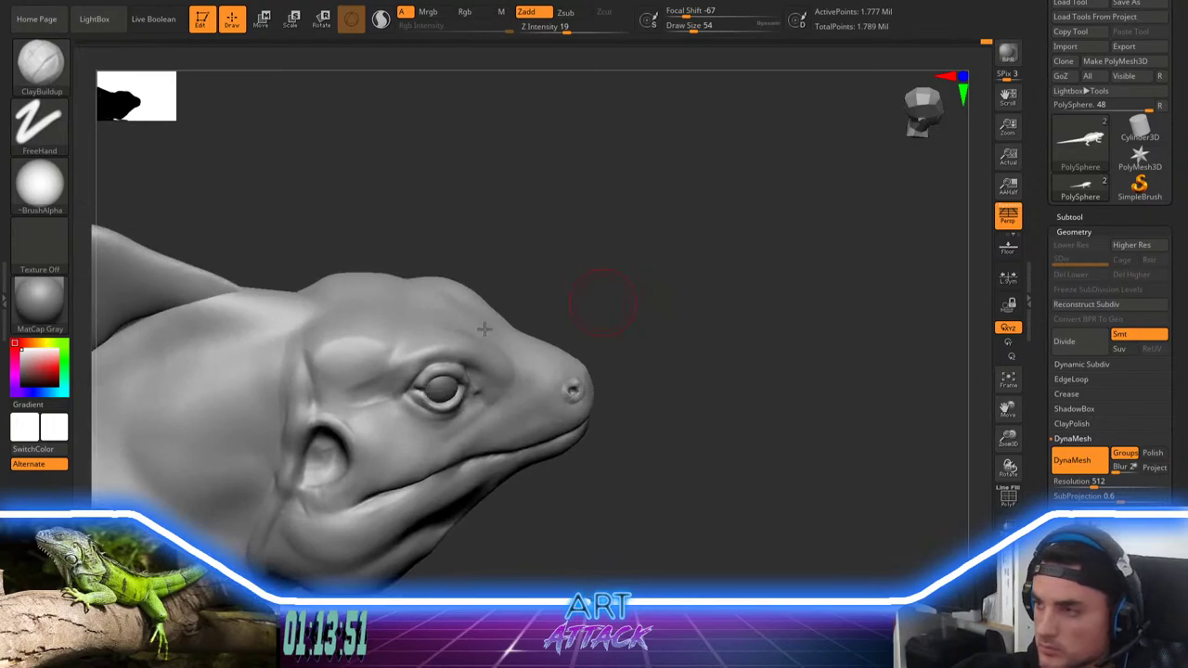
{"action": "mouse_move", "coordinate": [380, 358]}
{"action": "left_mouse_down", "text": "alt"}
{"action": "mouse_move", "coordinate": [353, 387]}
{"action": "mouse_move", "coordinate": [378, 358]}
{"action": "mouse_move", "coordinate": [359, 376]}
{"action": "mouse_move", "coordinate": [346, 365]}
{"action": "left_mouse_up", "text": "alt"}
{"action": "left_click_drag", "start_coordinate": [532, 240], "coordinate": [621, 258]}
{"action": "mouse_move", "coordinate": [575, 302]}
{"action": "left_mouse_down", "text": "alt"}
{"action": "mouse_move", "coordinate": [562, 265]}
{"action": "mouse_move", "coordinate": [575, 284]}
{"action": "mouse_move", "coordinate": [561, 349]}
{"action": "mouse_move", "coordinate": [525, 385]}
{"action": "mouse_move", "coordinate": [533, 431]}
{"action": "left_mouse_up", "text": "alt"}
{"action": "left_click_drag", "start_coordinate": [544, 381], "coordinate": [631, 313], "text": "alt"}
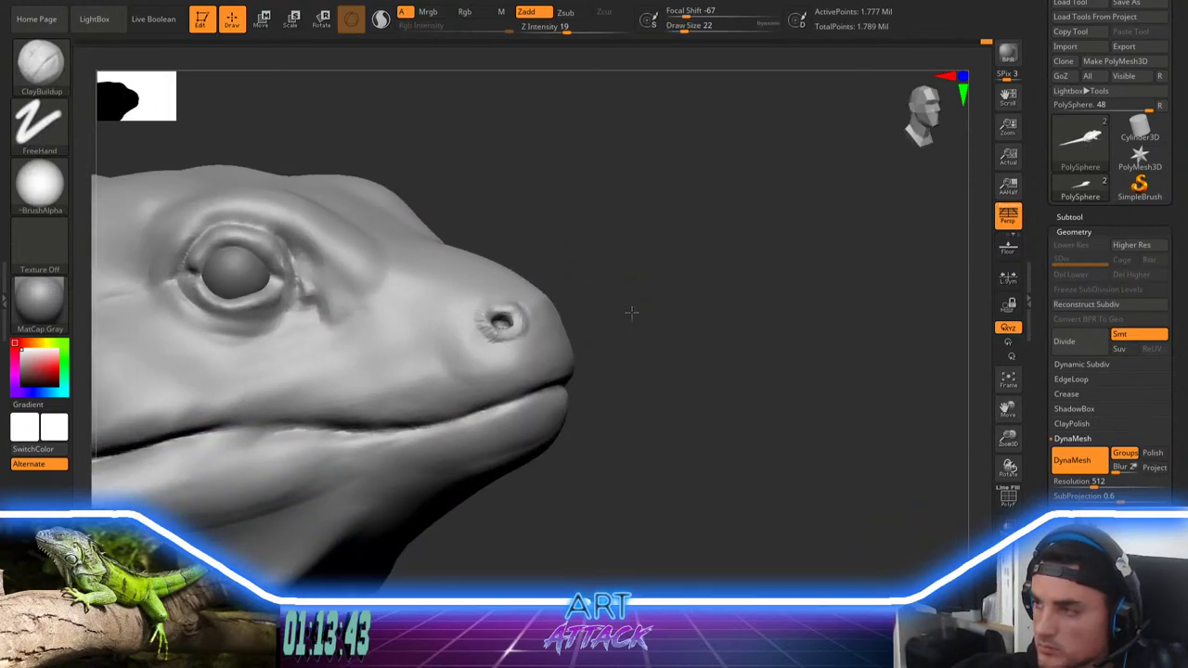
{"action": "key", "text": "b"}
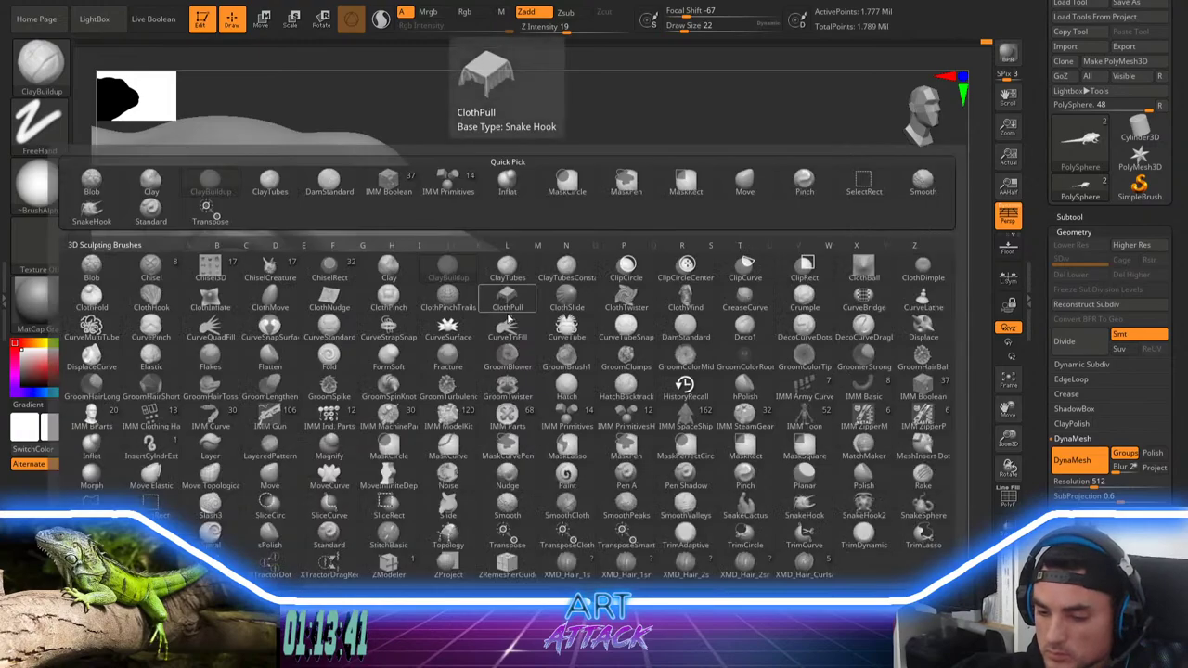
{"action": "key", "text": "i"}
{"action": "key", "text": "n"}
{"action": "key", "text": "space"}
{"action": "left_click_drag", "start_coordinate": [509, 293], "coordinate": [513, 294]}
{"action": "mouse_move", "coordinate": [499, 303]}
{"action": "left_mouse_down"}
{"action": "mouse_move", "coordinate": [486, 325]}
{"action": "mouse_move", "coordinate": [507, 336]}
{"action": "left_mouse_up"}
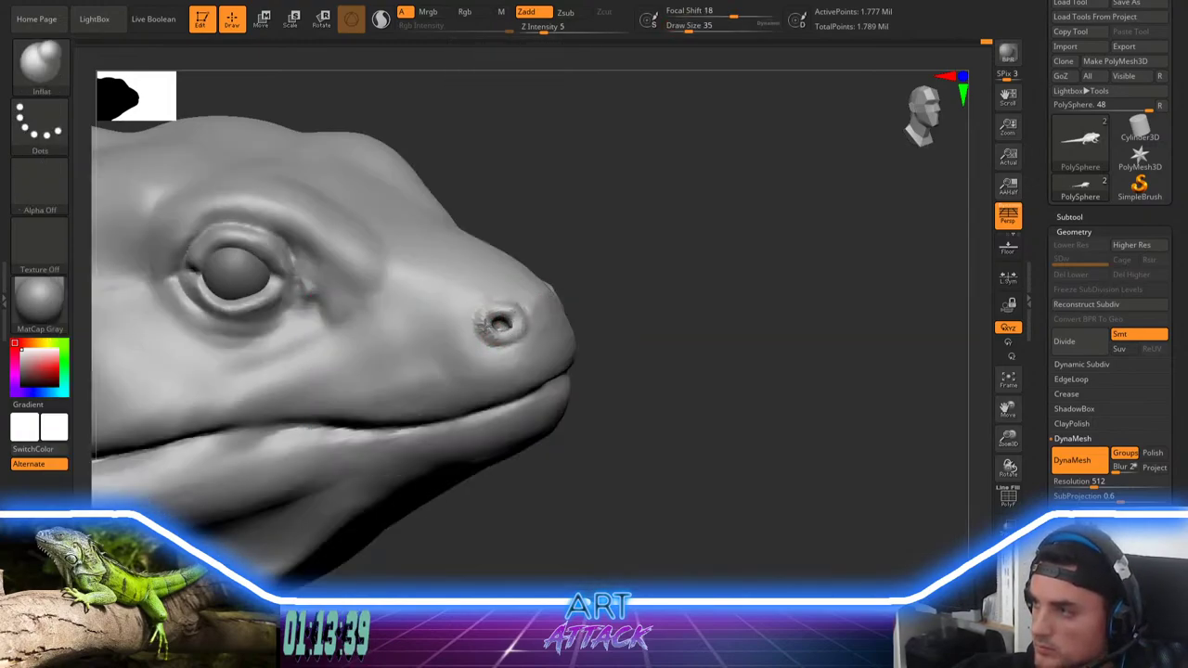
Step: Remesh the sculpt with DynaMesh and smooth the skin on the nostril rim
{"action": "mouse_move", "coordinate": [628, 304]}
{"action": "left_mouse_down", "text": "alt"}
{"action": "mouse_move", "coordinate": [581, 239]}
{"action": "mouse_move", "coordinate": [632, 322]}
{"action": "left_mouse_up", "text": "alt"}
{"action": "left_click_drag", "start_coordinate": [653, 265], "coordinate": [662, 387], "text": "ctrl"}
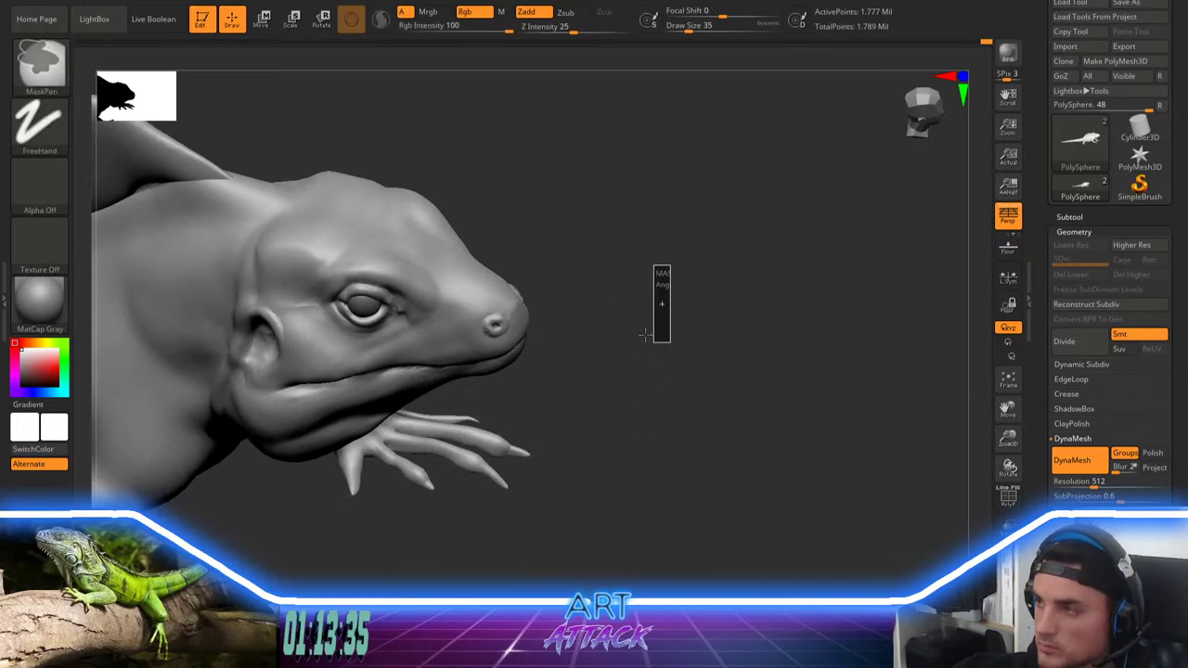
{"action": "mouse_move", "coordinate": [618, 311]}
{"action": "left_mouse_down"}
{"action": "mouse_move", "coordinate": [623, 284]}
{"action": "mouse_move", "coordinate": [640, 408]}
{"action": "left_mouse_up"}
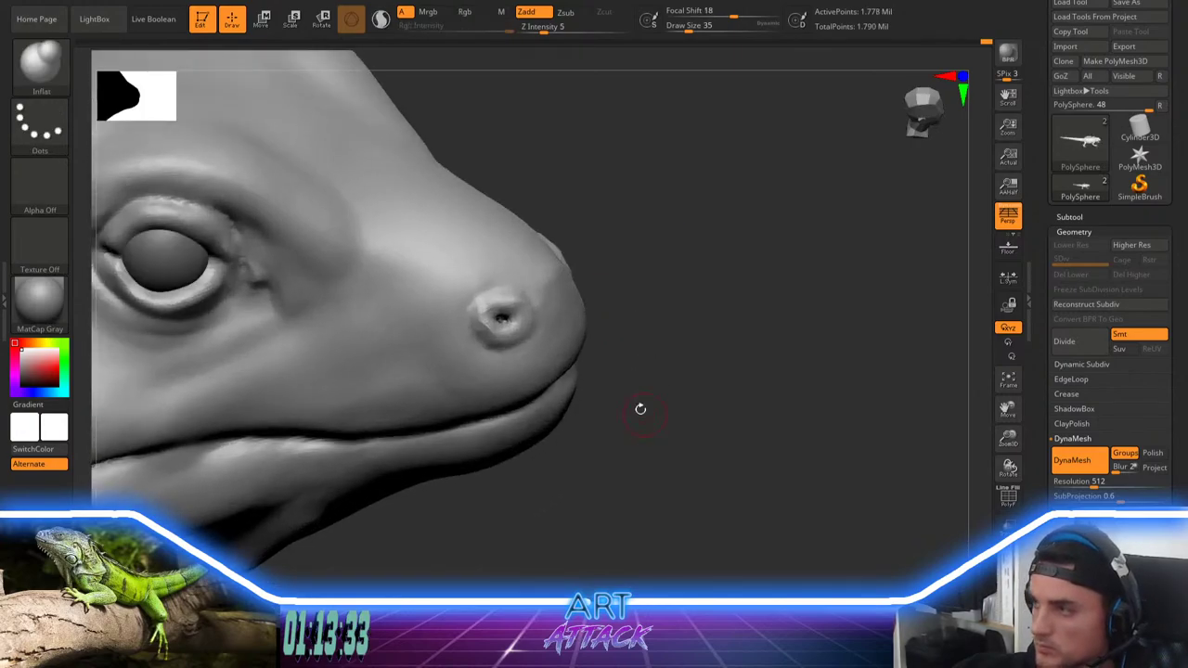
{"action": "left_click_drag", "start_coordinate": [487, 331], "coordinate": [480, 311], "text": "shift"}
Step: Carve the nostril opening and the groove around its rim with DamStandard, softening the lower edge
{"action": "left_click_drag", "start_coordinate": [625, 261], "coordinate": [638, 322], "text": "alt"}
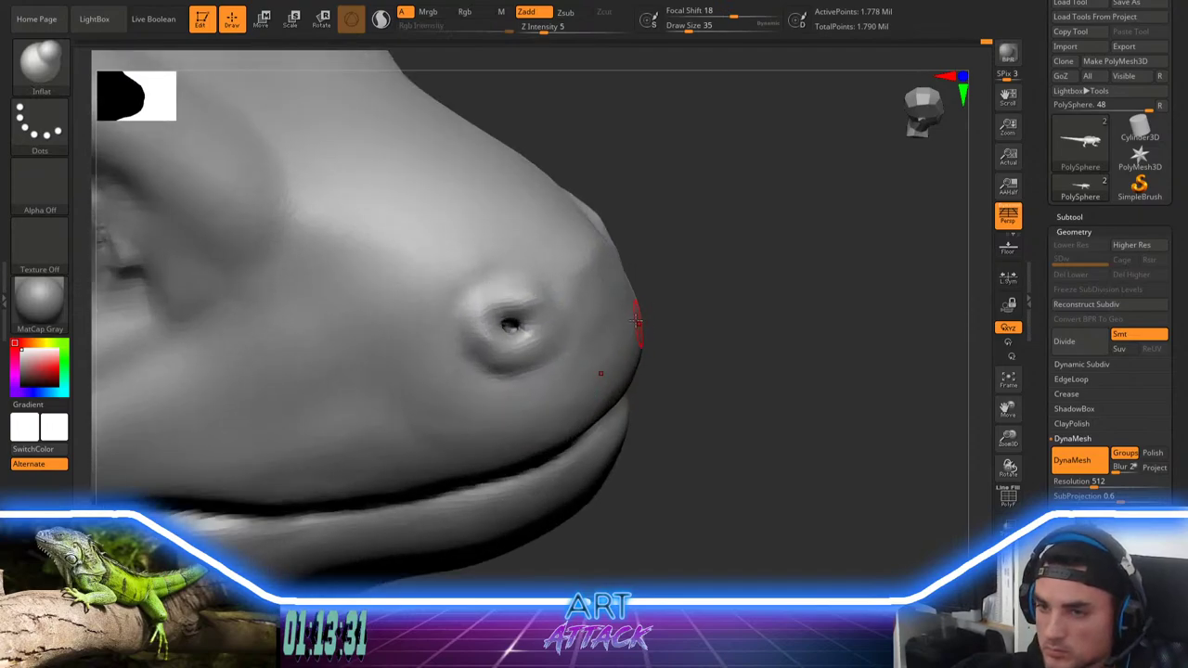
{"action": "key", "text": "b"}
{"action": "key", "text": "d"}
{"action": "key", "text": "s"}
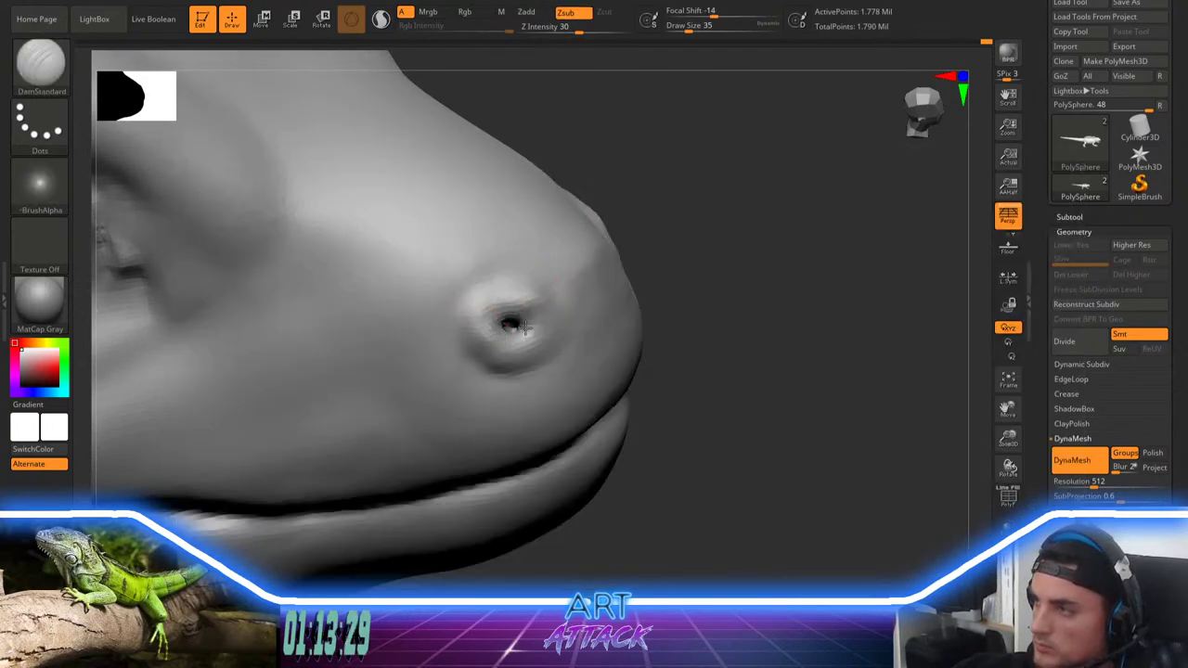
{"action": "mouse_move", "coordinate": [498, 306]}
{"action": "left_mouse_down"}
{"action": "mouse_move", "coordinate": [491, 287]}
{"action": "mouse_move", "coordinate": [530, 289]}
{"action": "left_mouse_up"}
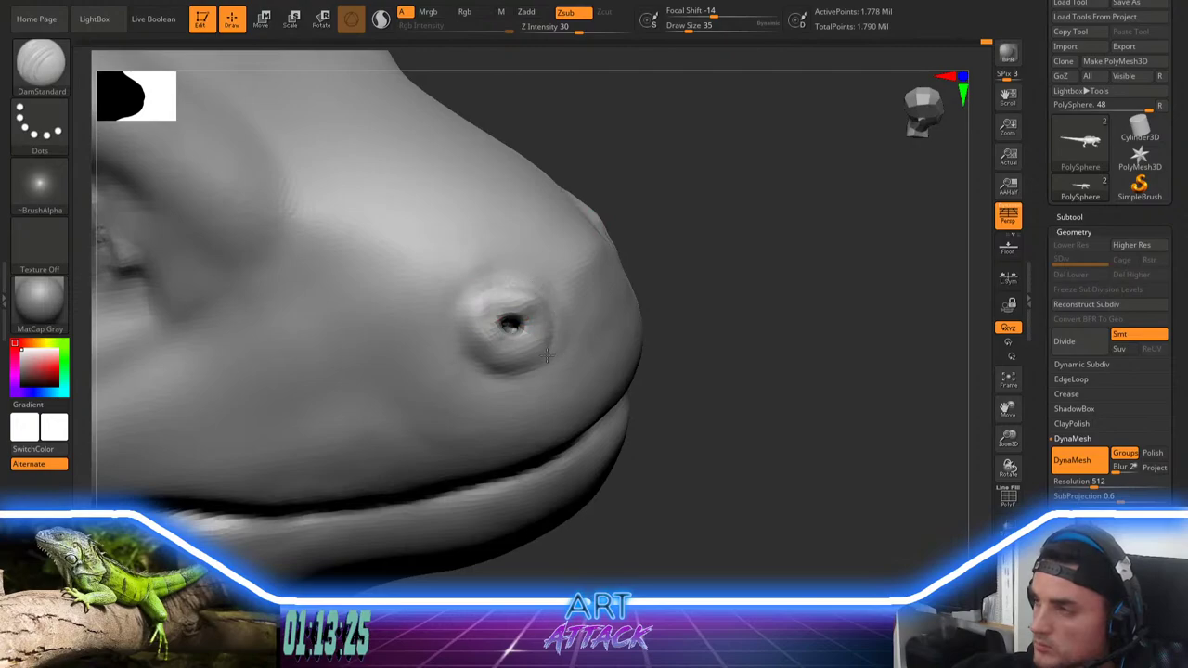
{"action": "left_click_drag", "start_coordinate": [505, 370], "coordinate": [485, 361]}
{"action": "mouse_move", "coordinate": [499, 285]}
{"action": "left_mouse_down"}
{"action": "mouse_move", "coordinate": [471, 310]}
{"action": "mouse_move", "coordinate": [468, 338]}
{"action": "mouse_move", "coordinate": [488, 291]}
{"action": "mouse_move", "coordinate": [467, 332]}
{"action": "mouse_move", "coordinate": [531, 262]}
{"action": "mouse_move", "coordinate": [464, 267]}
{"action": "mouse_move", "coordinate": [472, 352]}
{"action": "mouse_move", "coordinate": [468, 328]}
{"action": "left_mouse_up"}
{"action": "left_click_drag", "start_coordinate": [483, 382], "coordinate": [522, 369], "text": "shift"}
{"action": "mouse_move", "coordinate": [479, 304]}
{"action": "left_mouse_down"}
{"action": "mouse_move", "coordinate": [522, 284]}
{"action": "mouse_move", "coordinate": [544, 297]}
{"action": "mouse_move", "coordinate": [531, 282]}
{"action": "left_mouse_up"}
Step: Smooth the snout surface between and beside the nostrils, raising the draw size to 56
{"action": "mouse_move", "coordinate": [687, 293]}
{"action": "left_mouse_down"}
{"action": "mouse_move", "coordinate": [581, 291]}
{"action": "mouse_move", "coordinate": [566, 331]}
{"action": "left_mouse_up"}
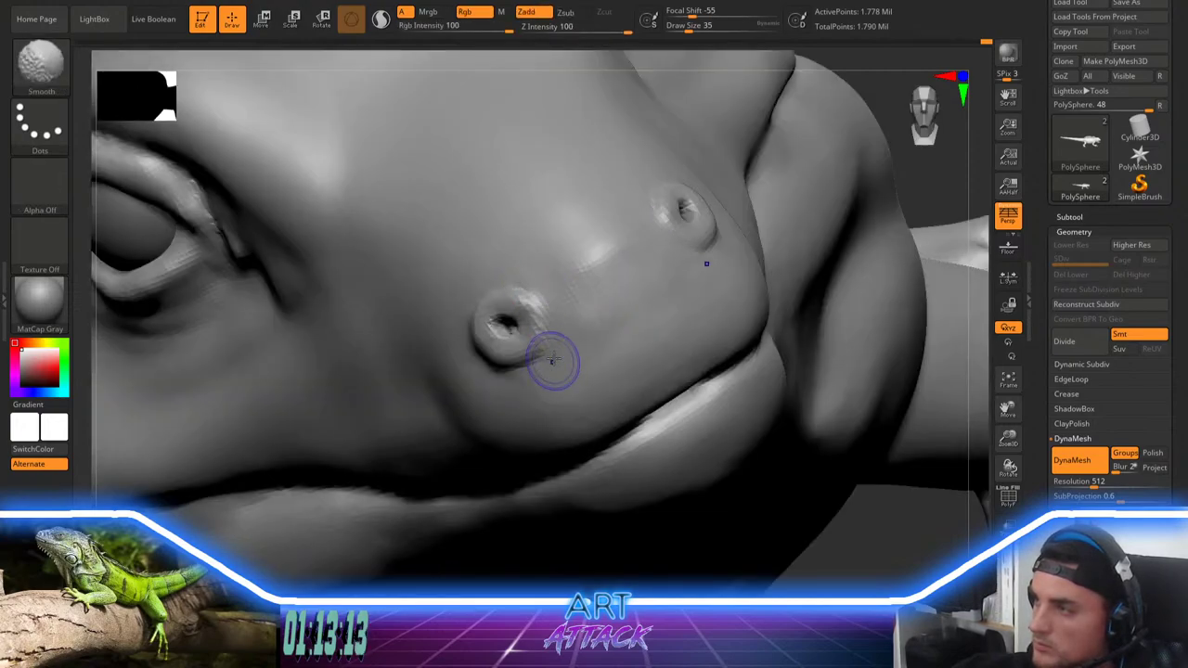
{"action": "key", "text": "space"}
{"action": "mouse_move", "coordinate": [582, 273]}
{"action": "left_mouse_down"}
{"action": "mouse_move", "coordinate": [571, 204]}
{"action": "mouse_move", "coordinate": [581, 248]}
{"action": "mouse_move", "coordinate": [570, 267]}
{"action": "left_mouse_up"}
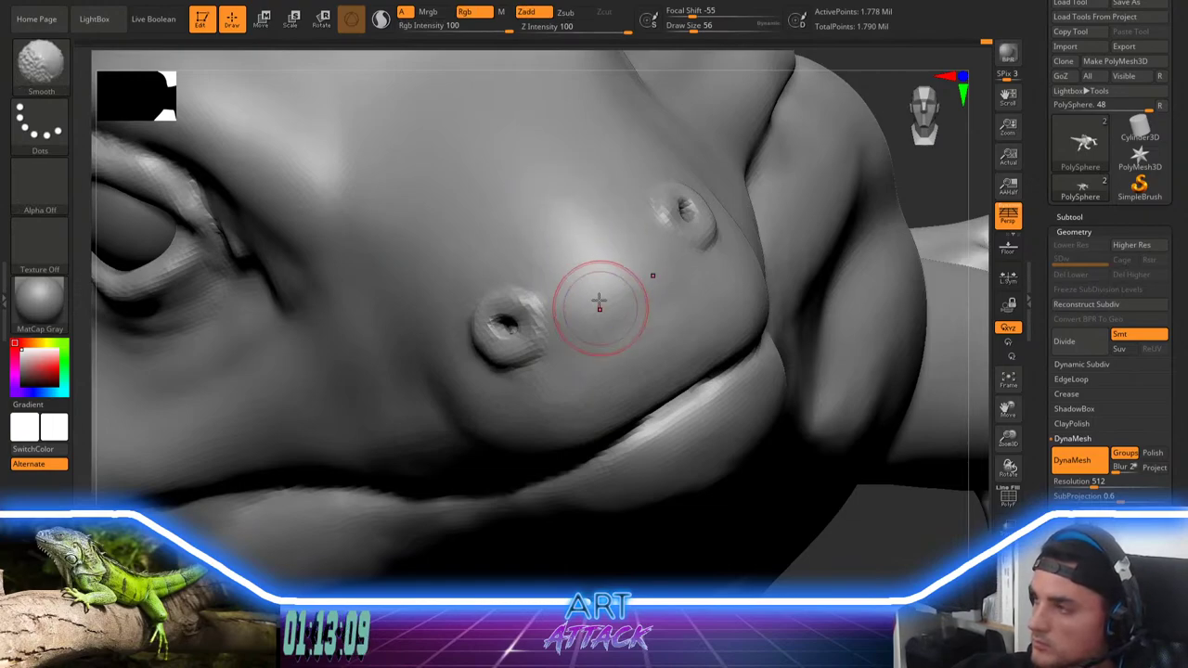
Step: Fill out the snout between the nostrils with ClayBuildup and smooth it at draw size 87
{"action": "key", "text": "b"}
{"action": "key", "text": "c"}
{"action": "key", "text": "b"}
{"action": "key", "text": "space"}
{"action": "mouse_move", "coordinate": [585, 324]}
{"action": "left_mouse_down"}
{"action": "mouse_move", "coordinate": [595, 325]}
{"action": "mouse_move", "coordinate": [590, 360]}
{"action": "mouse_move", "coordinate": [568, 372]}
{"action": "mouse_move", "coordinate": [629, 339]}
{"action": "mouse_move", "coordinate": [610, 299]}
{"action": "left_mouse_up"}
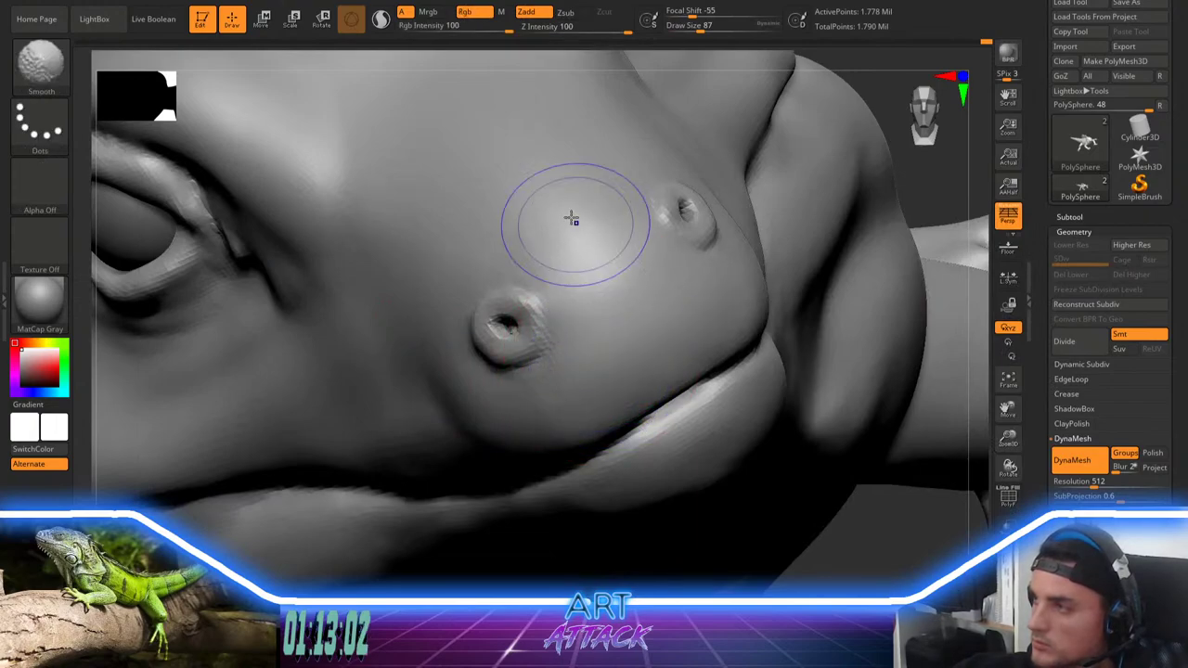
Step: Examine the whole lizard's proportions and the side of its head from several angles
{"action": "key", "text": "f"}
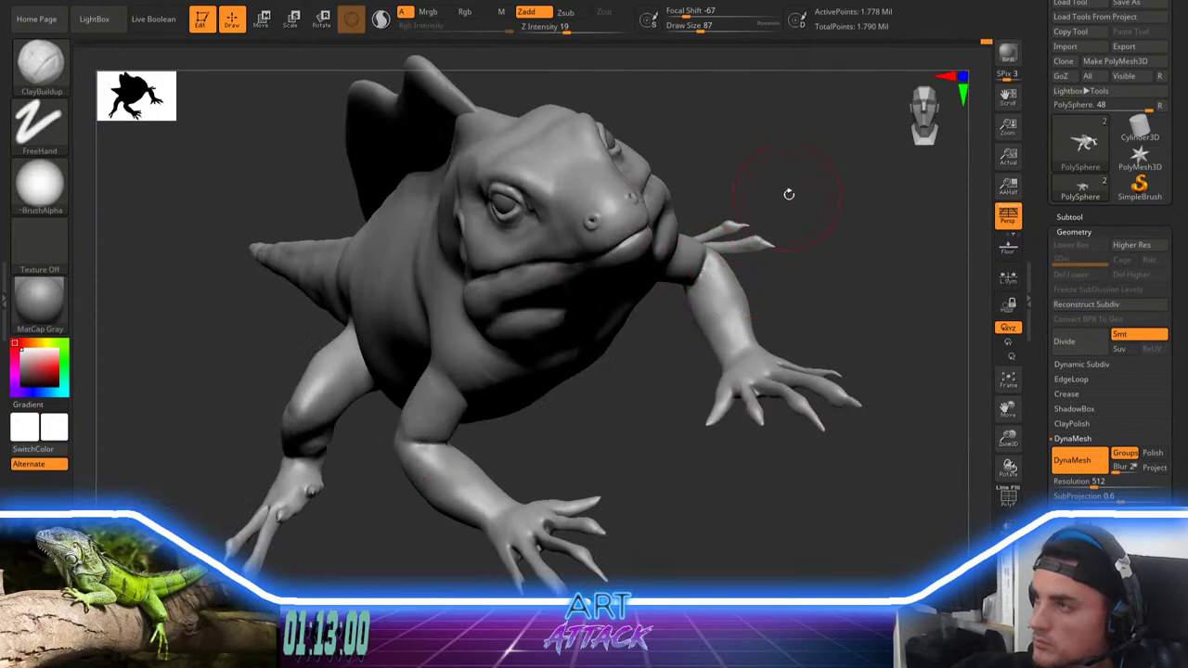
{"action": "key", "text": "space"}
{"action": "left_click_drag", "start_coordinate": [788, 194], "coordinate": [780, 194]}
{"action": "left_click_drag", "start_coordinate": [806, 151], "coordinate": [811, 202]}
{"action": "left_click_drag", "start_coordinate": [936, 220], "coordinate": [699, 327]}
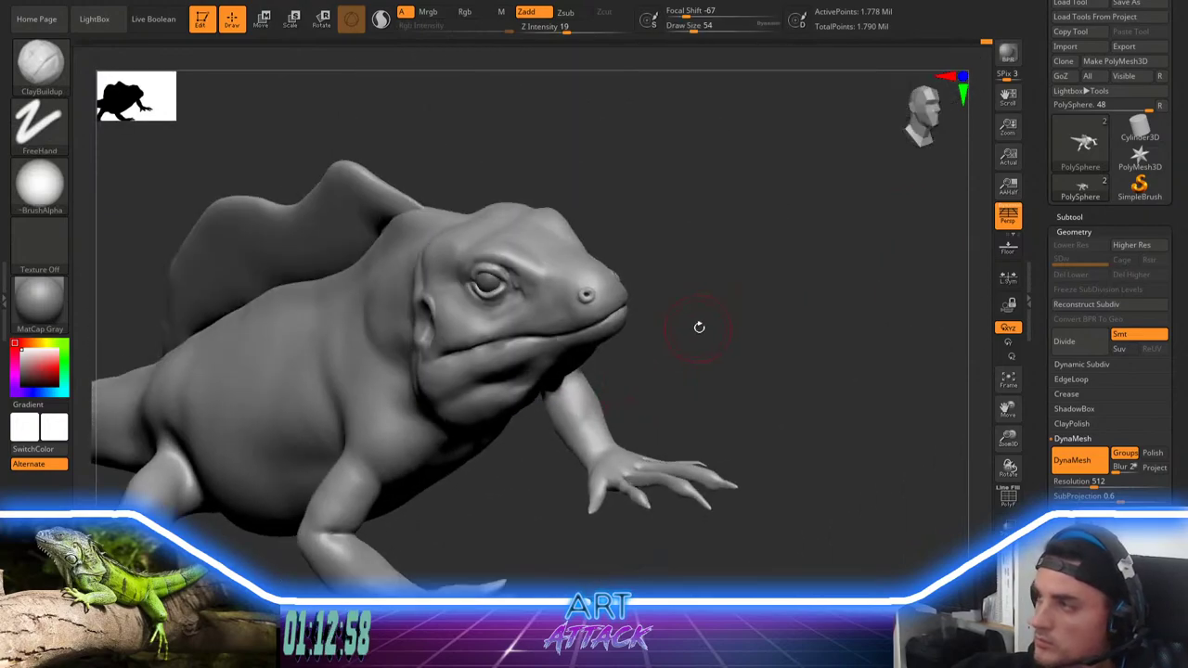
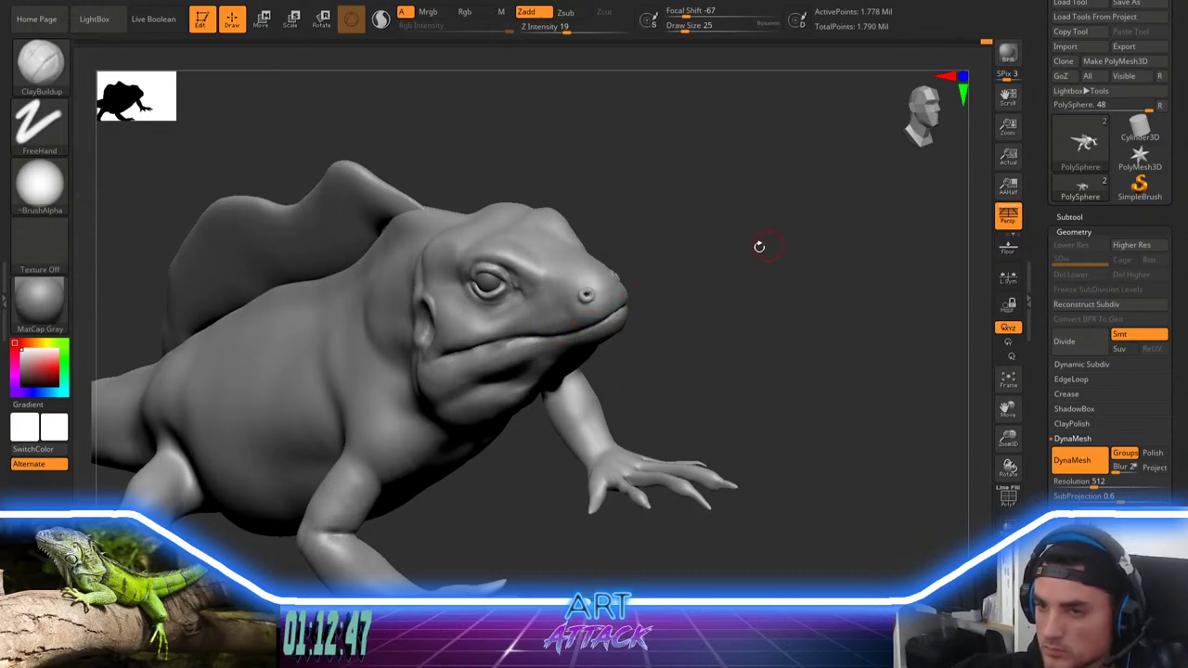
{"action": "left_click_drag", "start_coordinate": [779, 261], "coordinate": [821, 269], "text": "alt"}
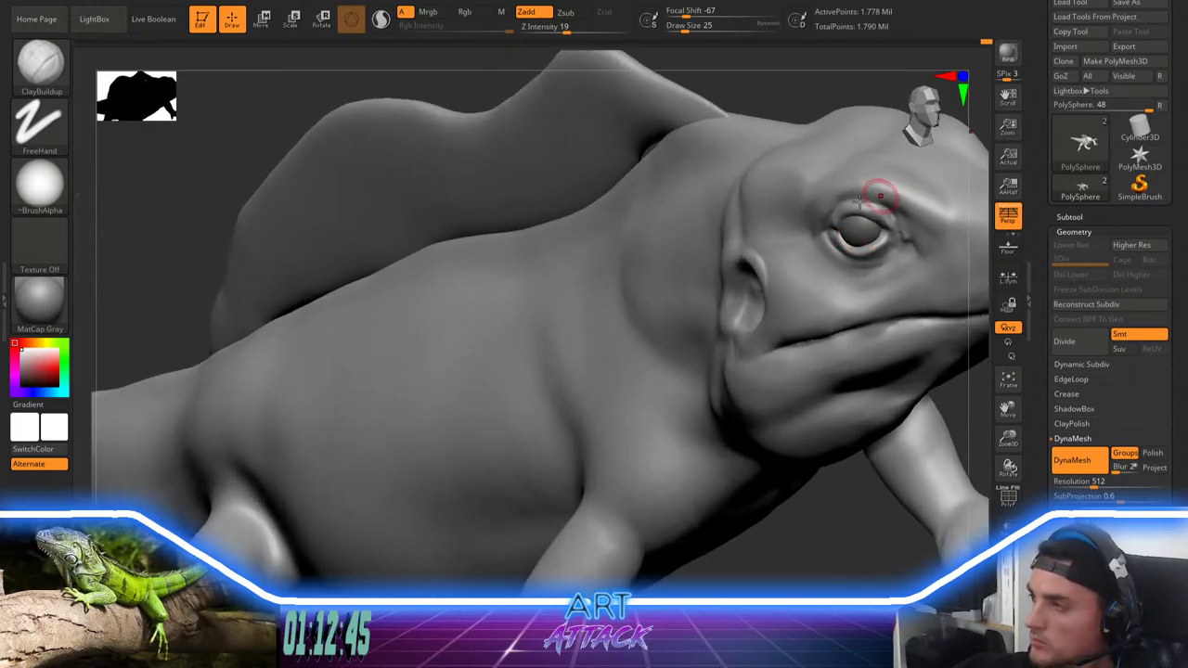
{"action": "key", "text": "f"}
{"action": "left_click_drag", "start_coordinate": [910, 280], "coordinate": [501, 451], "text": "alt"}
{"action": "mouse_move", "coordinate": [785, 310]}
{"action": "left_mouse_down", "text": "alt"}
{"action": "mouse_move", "coordinate": [746, 281]}
{"action": "mouse_move", "coordinate": [779, 282]}
{"action": "mouse_move", "coordinate": [721, 227]}
{"action": "mouse_move", "coordinate": [738, 219]}
{"action": "mouse_move", "coordinate": [808, 252]}
{"action": "left_mouse_up", "text": "alt"}
Step: Build up the bulge at the back of the head above the ear with ClayBuildup at draw size 94
{"action": "key", "text": "s"}
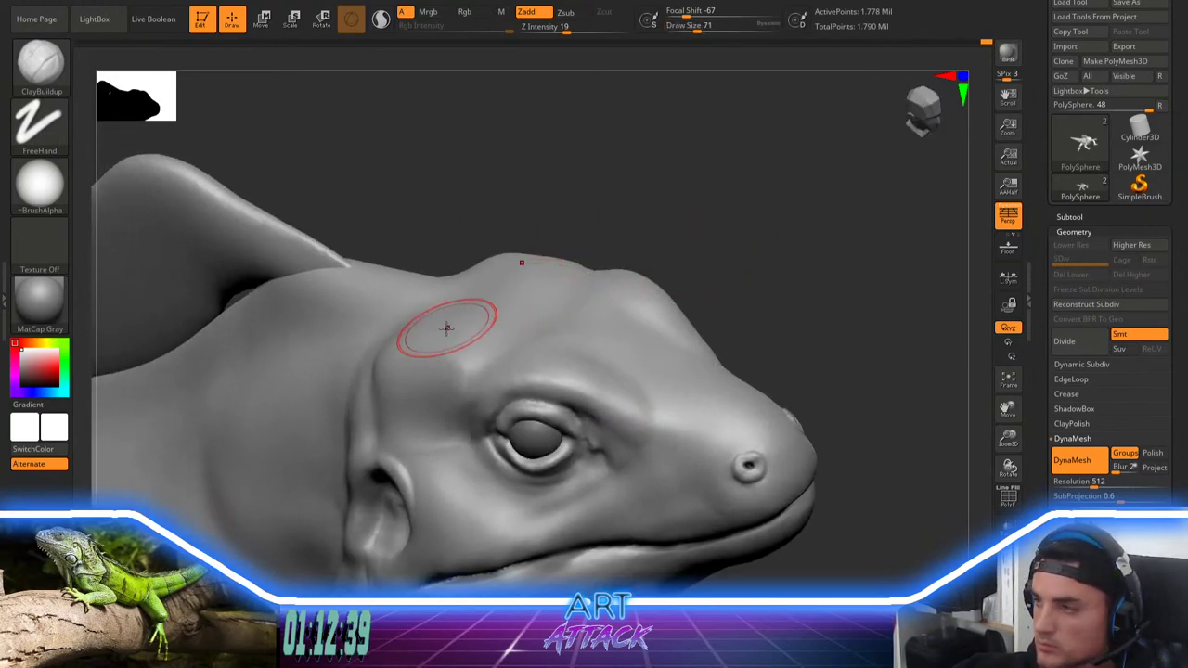
{"action": "key", "text": "space"}
{"action": "left_click_drag", "start_coordinate": [382, 353], "coordinate": [387, 353]}
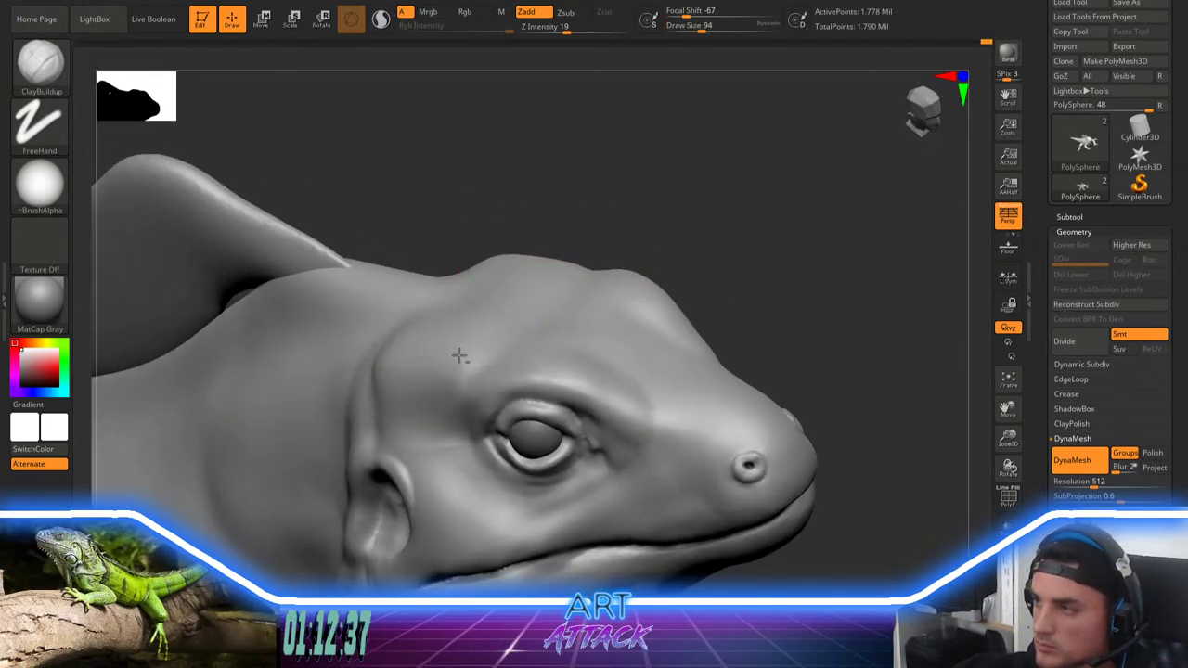
{"action": "left_click_drag", "start_coordinate": [589, 228], "coordinate": [597, 274]}
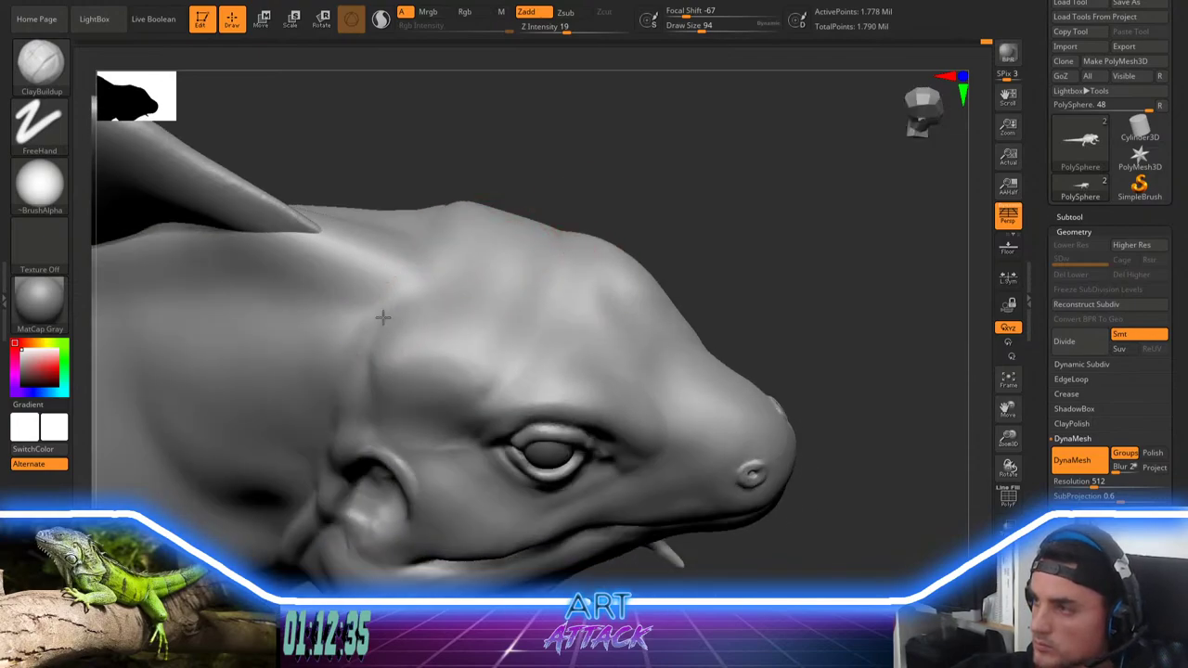
{"action": "left_click_drag", "start_coordinate": [382, 317], "coordinate": [390, 311]}
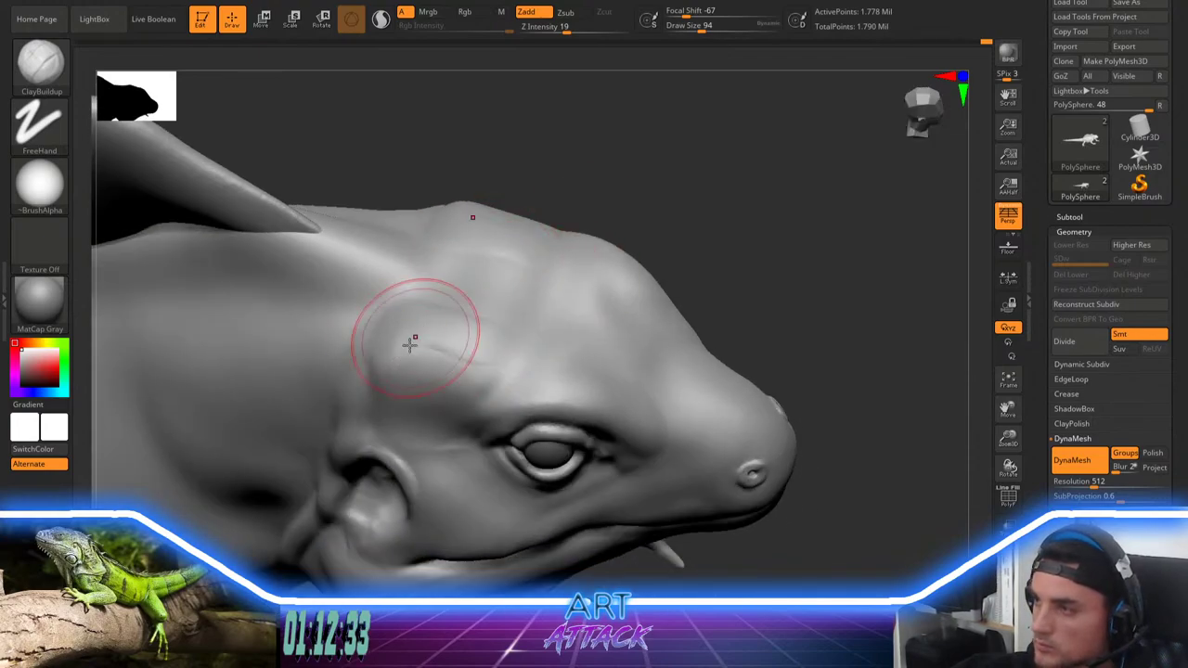
Step: Carve a crease with DamStandard at draw size 68 from the top of the skull down behind the temple bulge
{"action": "key", "text": "bracketleft"}
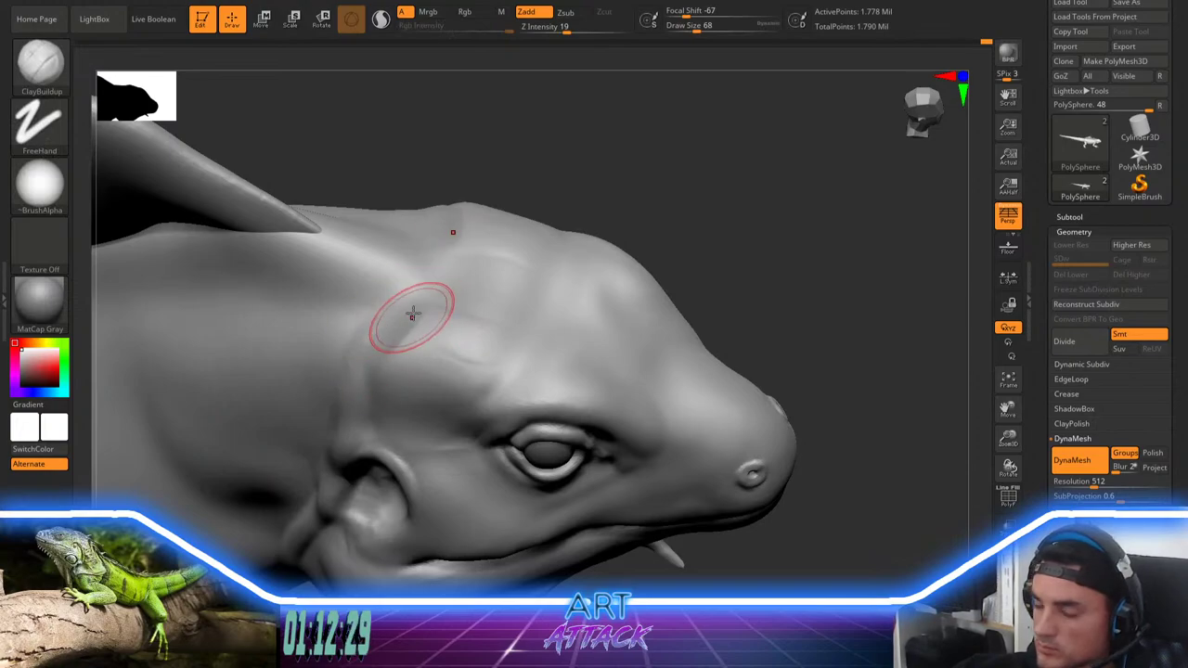
{"action": "key", "text": "b"}
{"action": "key", "text": "d"}
{"action": "key", "text": "s"}
{"action": "left_click_drag", "start_coordinate": [413, 315], "coordinate": [358, 371]}
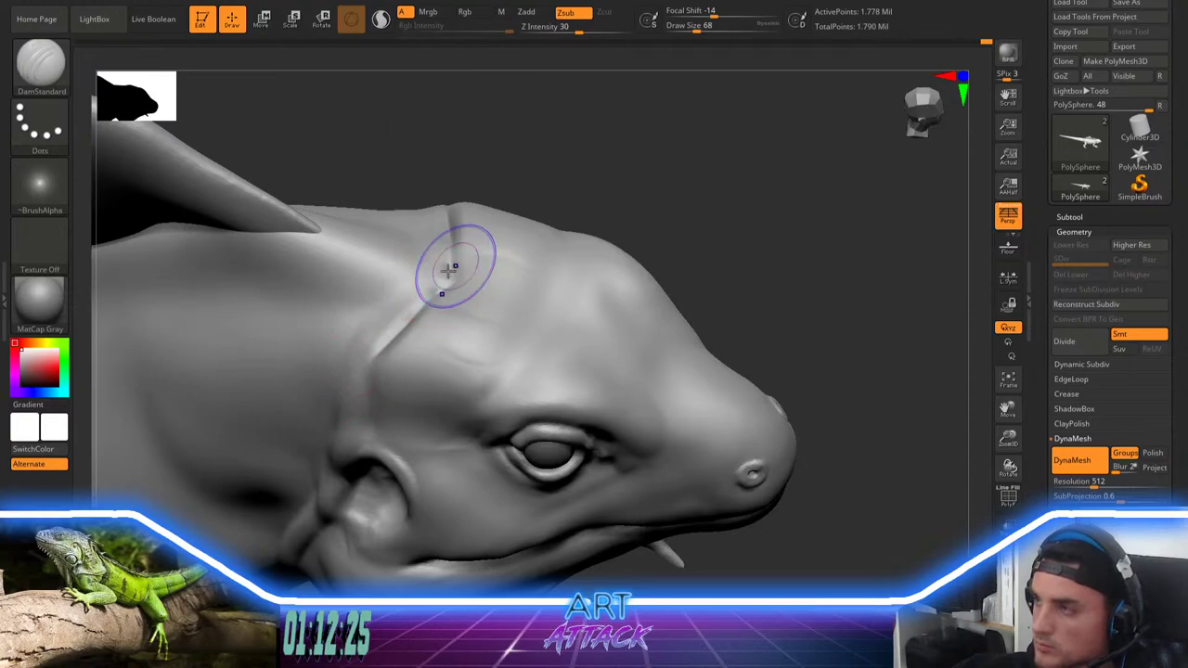
{"action": "left_click_drag", "start_coordinate": [448, 271], "coordinate": [369, 361]}
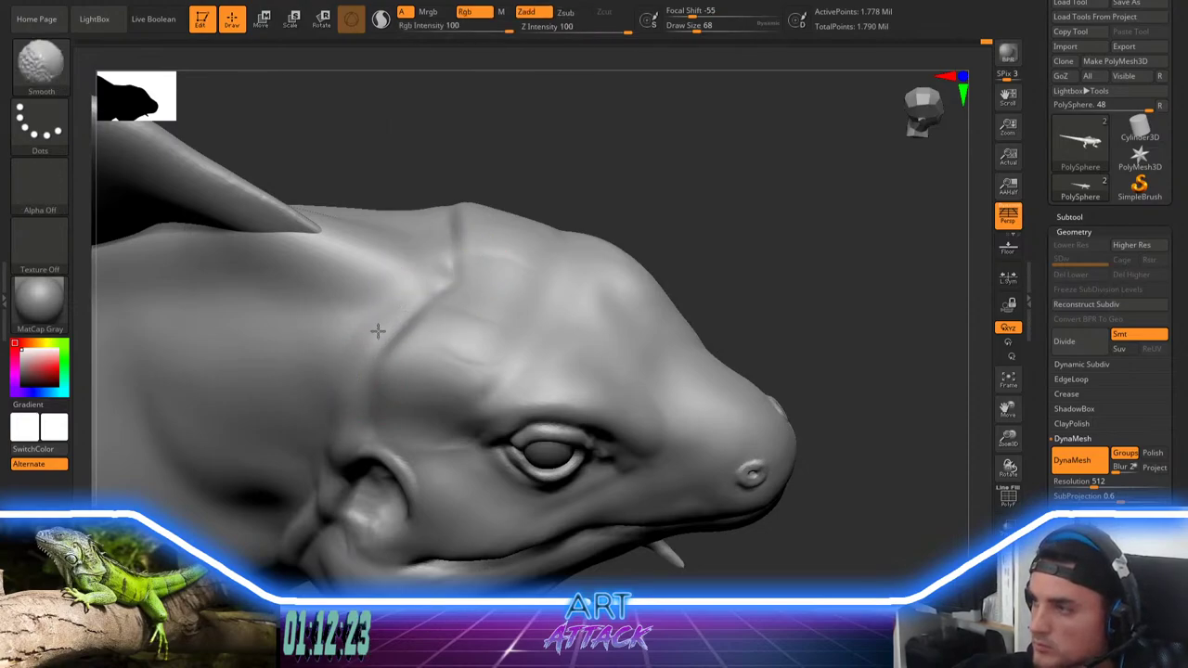
Step: Smooth the temple bulge and soften the new crease separating the head from the neck
{"action": "mouse_move", "coordinate": [440, 308]}
{"action": "left_mouse_down", "text": "shift"}
{"action": "mouse_move", "coordinate": [486, 321]}
{"action": "mouse_move", "coordinate": [464, 376]}
{"action": "mouse_move", "coordinate": [488, 379]}
{"action": "left_mouse_up", "text": "shift"}
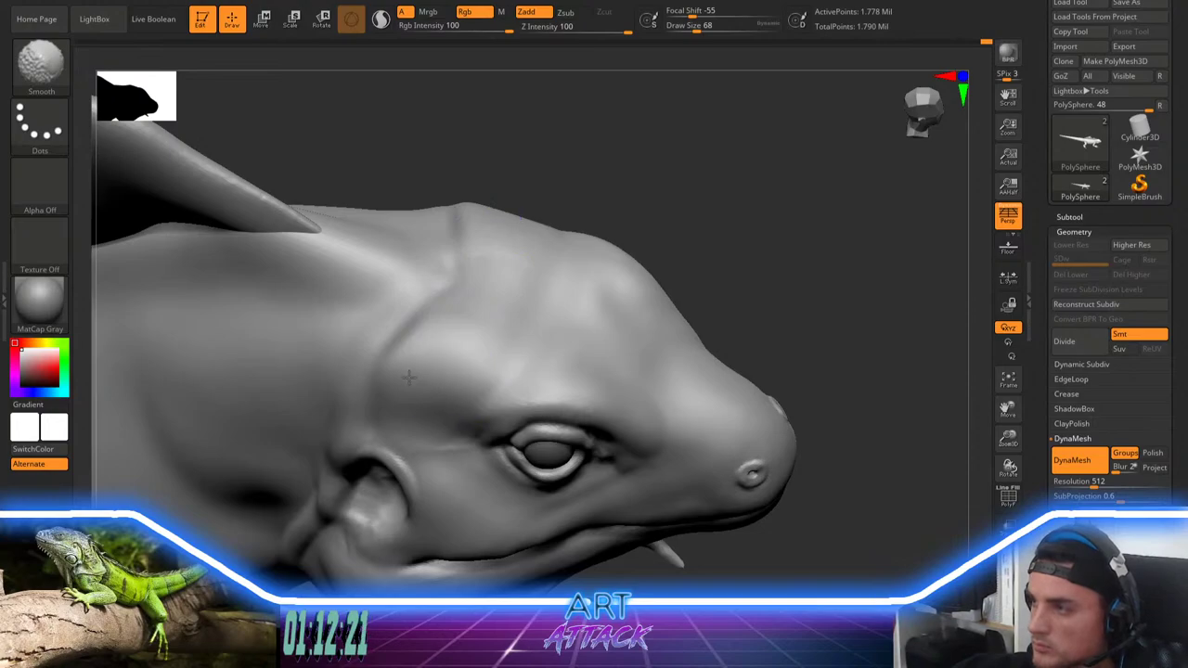
{"action": "left_click_drag", "start_coordinate": [711, 216], "coordinate": [711, 194]}
{"action": "key", "text": "shift"}
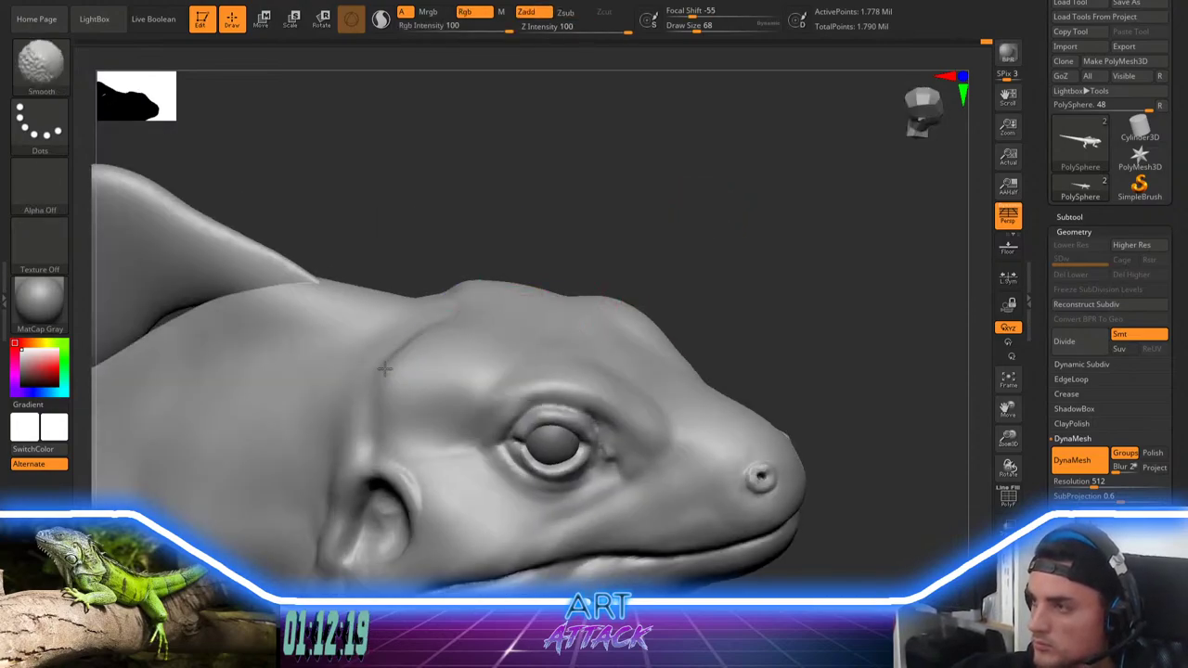
{"action": "left_click_drag", "start_coordinate": [407, 347], "coordinate": [416, 356], "text": "shift"}
Step: Thicken the nostril rim further with the Inflat brush at draw size 35
{"action": "mouse_move", "coordinate": [705, 232]}
{"action": "left_mouse_down", "text": "alt"}
{"action": "mouse_move", "coordinate": [690, 200]}
{"action": "mouse_move", "coordinate": [698, 257]}
{"action": "mouse_move", "coordinate": [680, 234]}
{"action": "mouse_move", "coordinate": [661, 236]}
{"action": "left_mouse_up", "text": "alt"}
{"action": "key", "text": "space"}
{"action": "mouse_move", "coordinate": [685, 251]}
{"action": "left_mouse_down", "text": "alt"}
{"action": "mouse_move", "coordinate": [692, 303]}
{"action": "mouse_move", "coordinate": [761, 251]}
{"action": "mouse_move", "coordinate": [681, 228]}
{"action": "mouse_move", "coordinate": [687, 298]}
{"action": "left_mouse_up", "text": "alt"}
{"action": "mouse_move", "coordinate": [682, 348]}
{"action": "left_mouse_down", "text": "alt"}
{"action": "mouse_move", "coordinate": [767, 414]}
{"action": "mouse_move", "coordinate": [764, 354]}
{"action": "left_mouse_up", "text": "alt"}
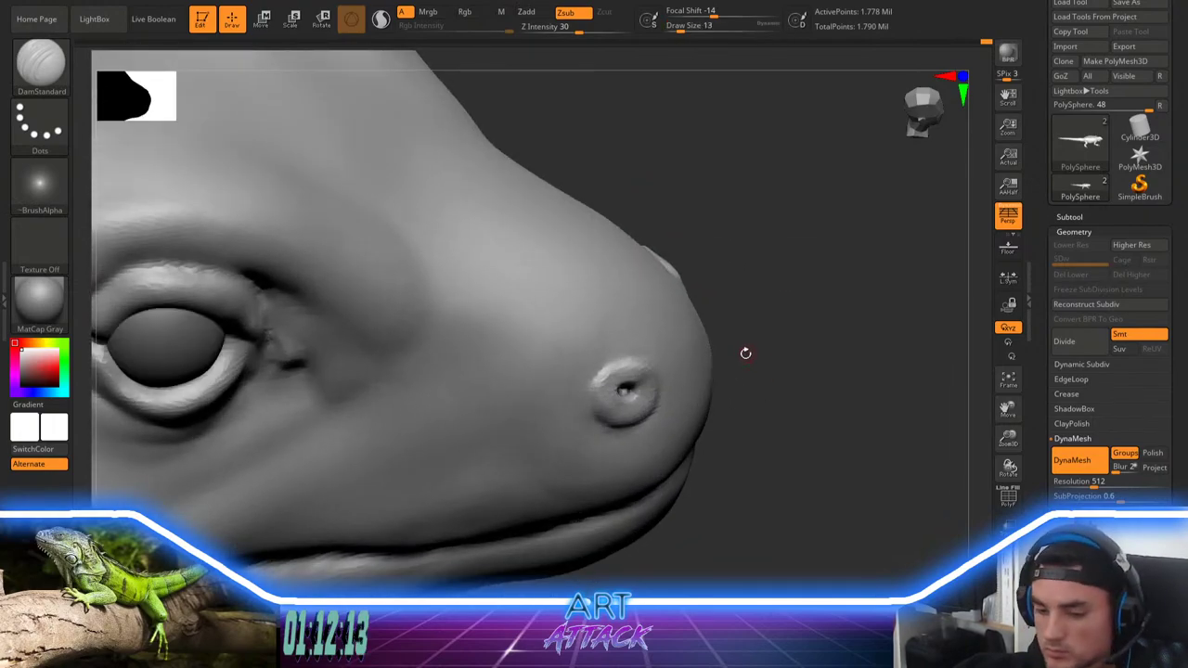
{"action": "key", "text": "b"}
{"action": "key", "text": "i"}
{"action": "key", "text": "n"}
{"action": "key", "text": "space"}
{"action": "left_click_drag", "start_coordinate": [614, 392], "coordinate": [616, 375]}
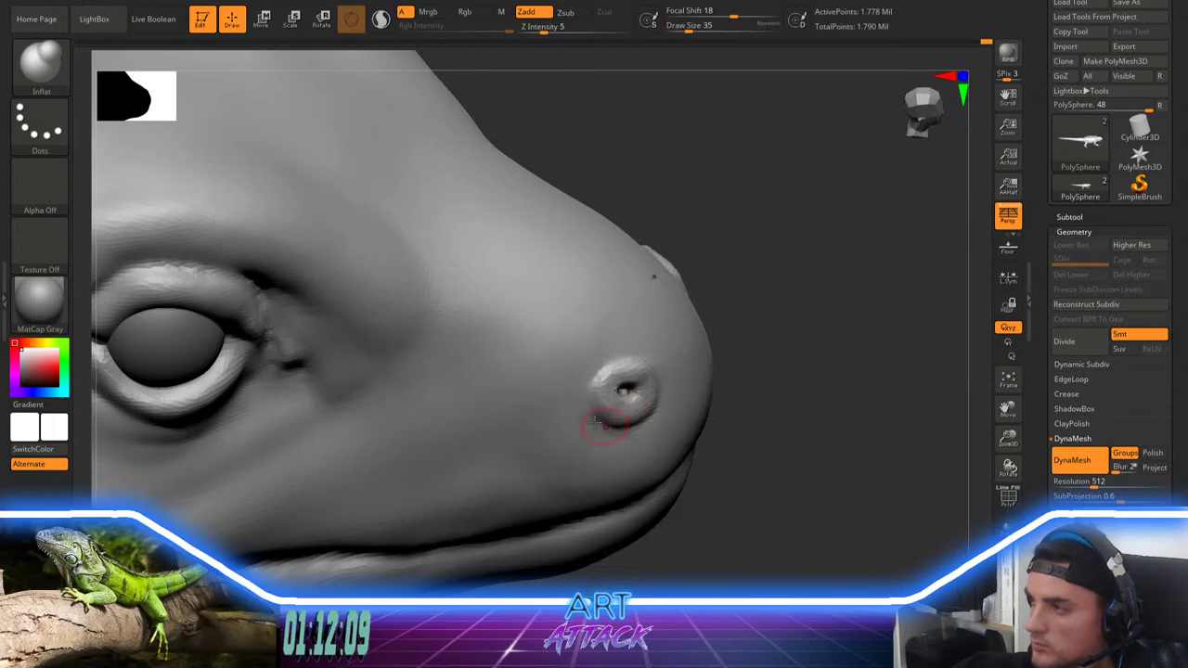
Step: Build up the rear part of the lower lip with ClayBuildup at draw size 25, blending it by smoothing at draw size 41
{"action": "left_click_drag", "start_coordinate": [777, 358], "coordinate": [722, 288]}
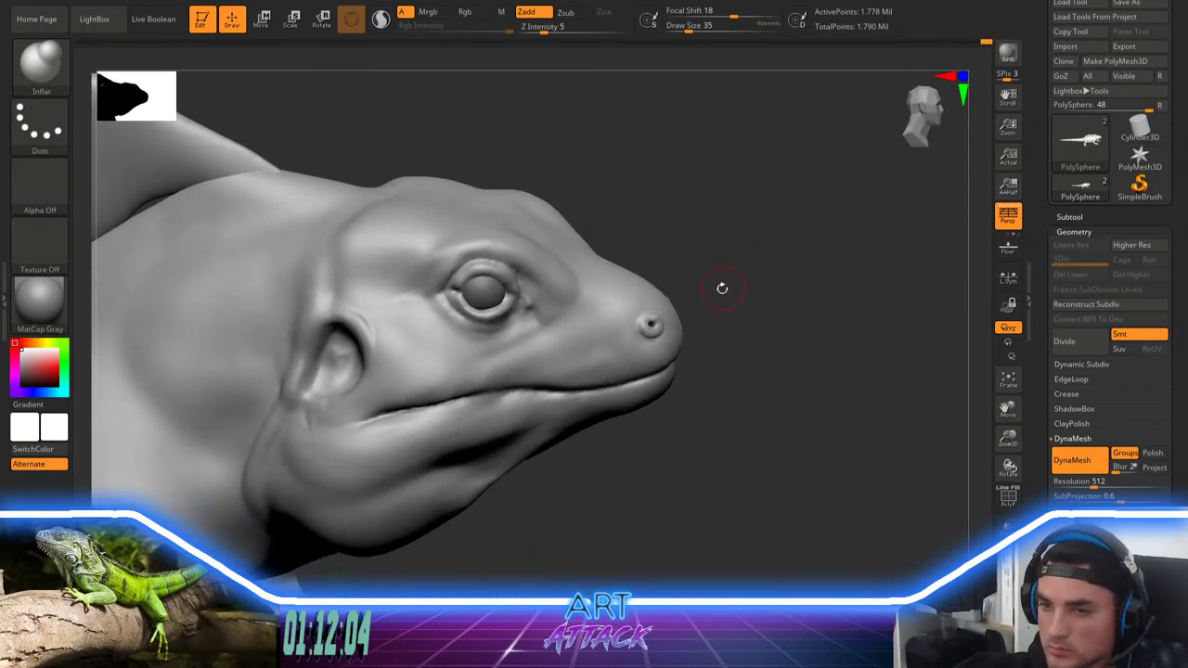
{"action": "key", "text": "b"}
{"action": "key", "text": "c"}
{"action": "key", "text": "b"}
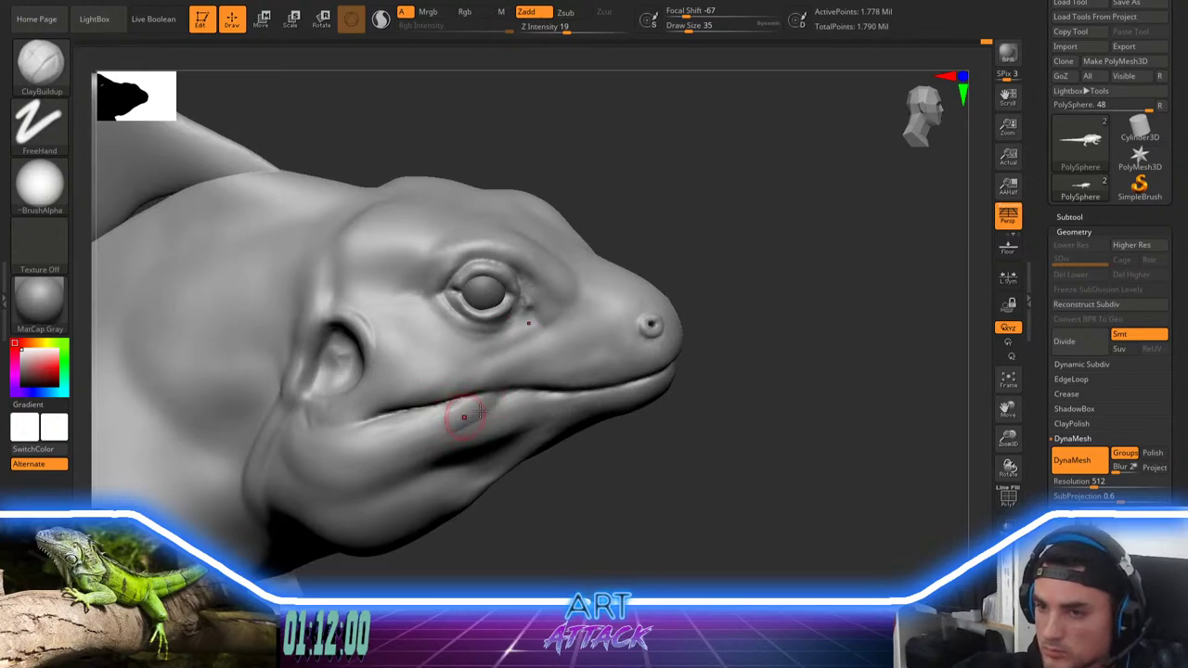
{"action": "mouse_move", "coordinate": [488, 411]}
{"action": "left_mouse_down"}
{"action": "mouse_move", "coordinate": [456, 417]}
{"action": "mouse_move", "coordinate": [521, 402]}
{"action": "mouse_move", "coordinate": [493, 402]}
{"action": "left_mouse_up"}
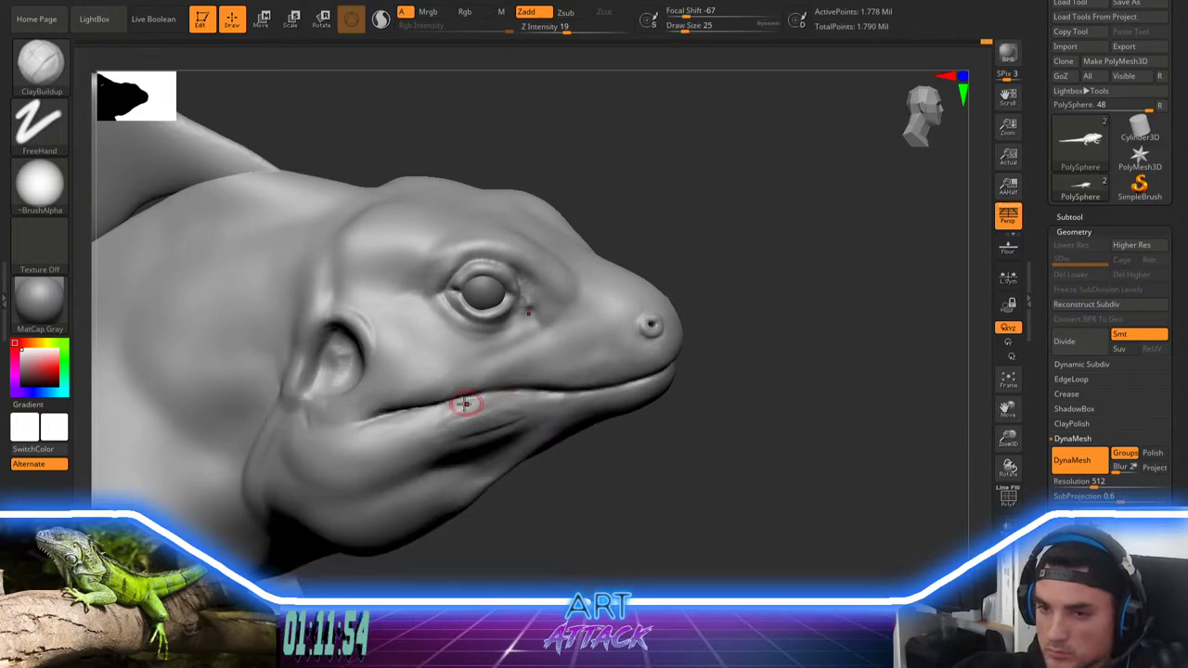
{"action": "left_click_drag", "start_coordinate": [427, 417], "coordinate": [483, 400]}
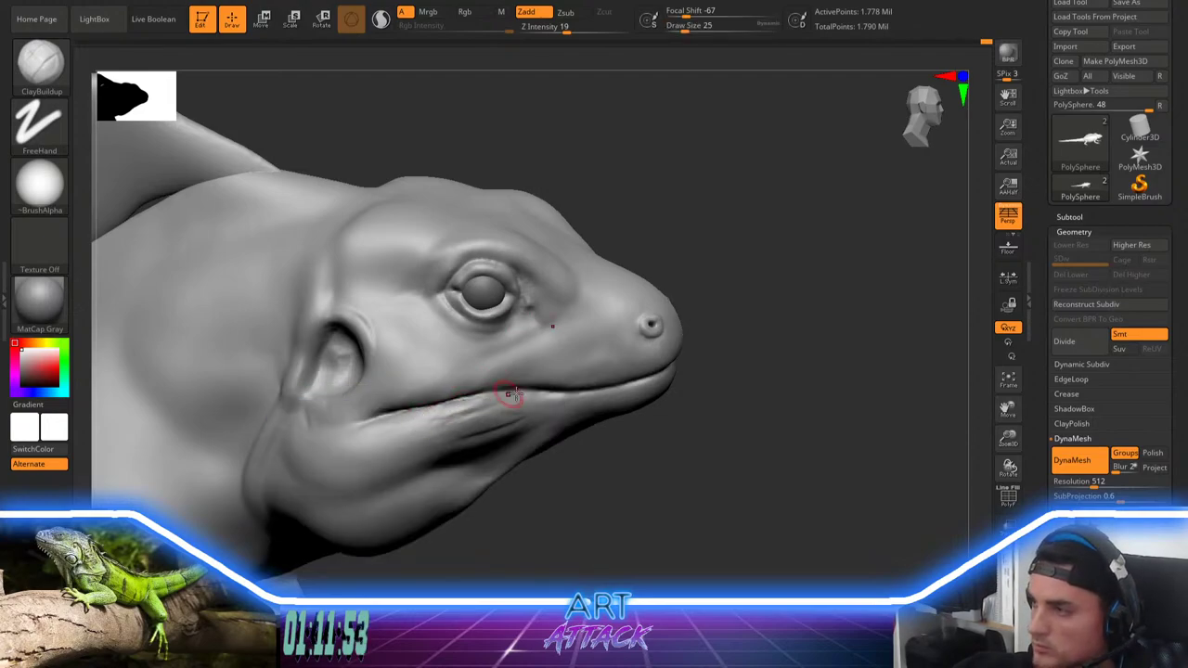
{"action": "mouse_move", "coordinate": [443, 415]}
{"action": "left_mouse_down", "text": "shift"}
{"action": "mouse_move", "coordinate": [499, 405]}
{"action": "mouse_move", "coordinate": [478, 404]}
{"action": "left_mouse_up", "text": "shift"}
{"action": "key", "text": "space"}
{"action": "left_click_drag", "start_coordinate": [471, 398], "coordinate": [477, 398]}
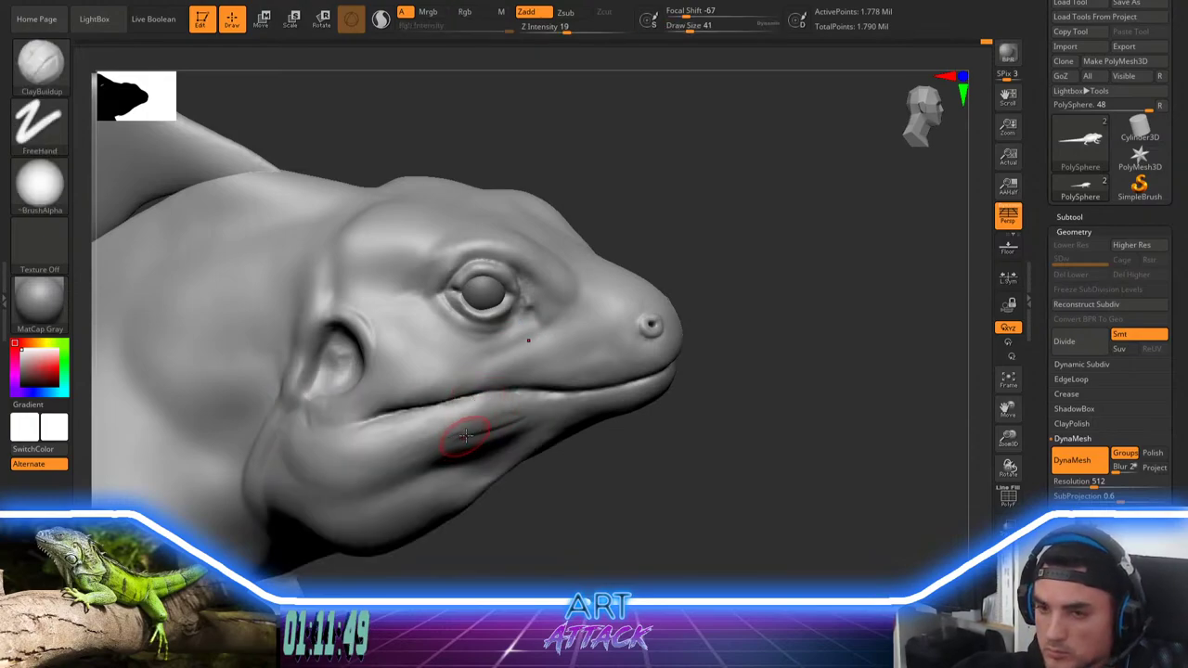
{"action": "key", "text": "shift"}
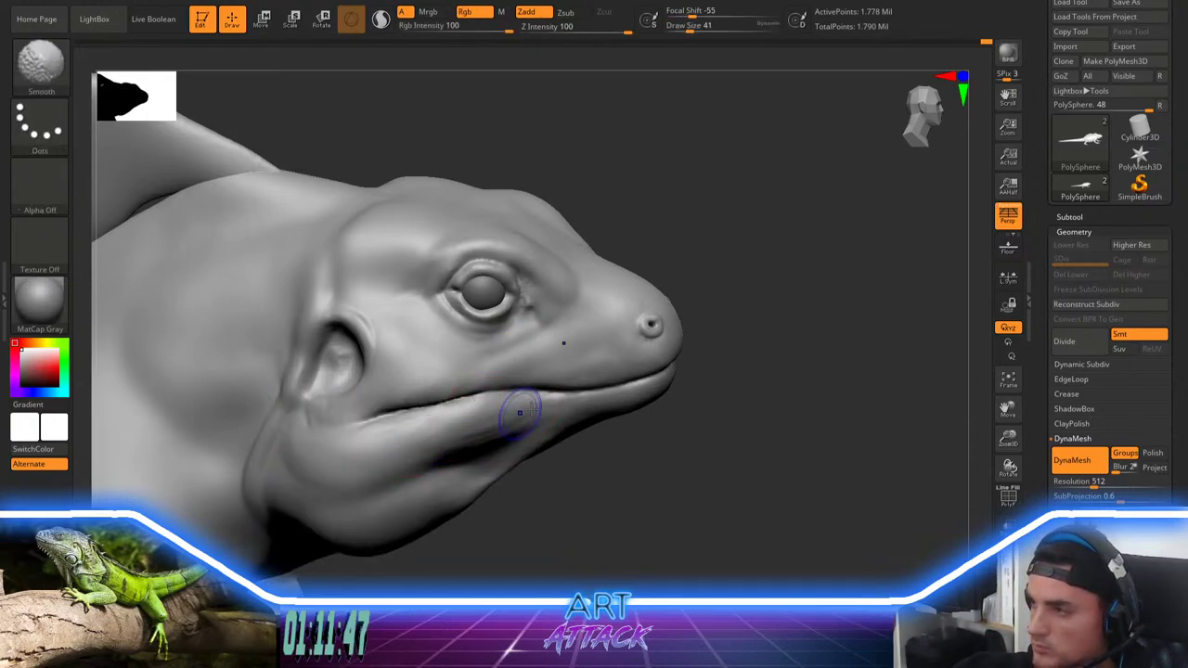
Step: Add long fleshy folds along the jowl below the mouth corner with ClayBuildup at draw size 41
{"action": "mouse_move", "coordinate": [729, 358]}
{"action": "left_mouse_down", "text": "alt"}
{"action": "mouse_move", "coordinate": [744, 298]}
{"action": "mouse_move", "coordinate": [765, 341]}
{"action": "mouse_move", "coordinate": [796, 284]}
{"action": "left_mouse_up", "text": "alt"}
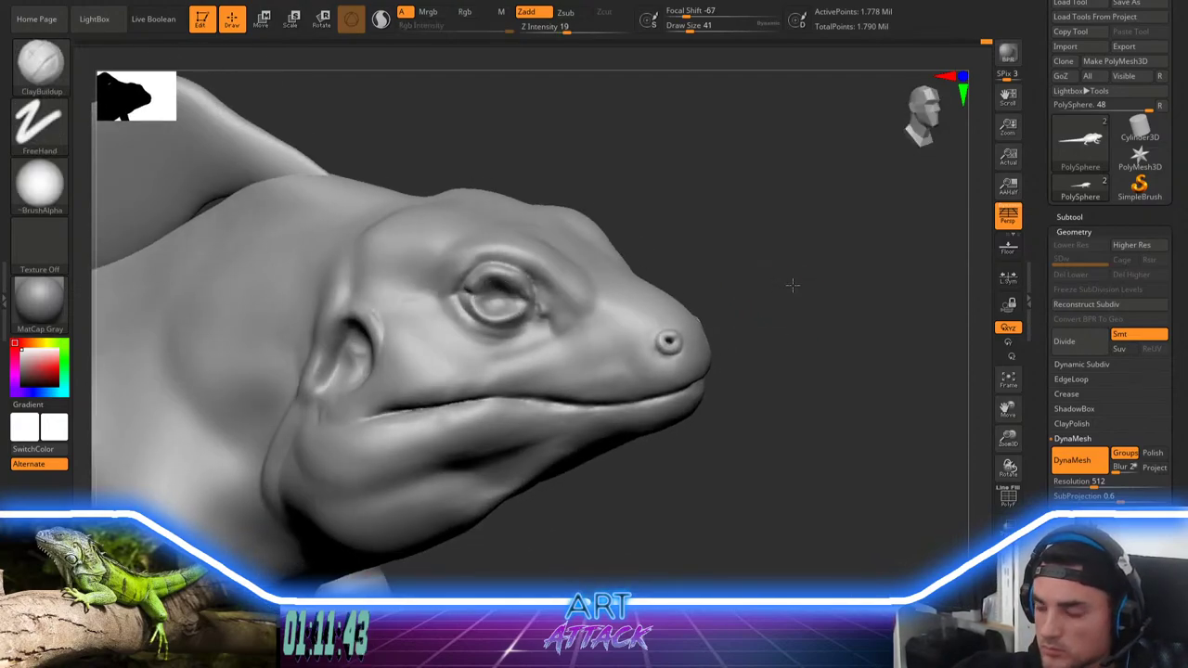
{"action": "left_click_drag", "start_coordinate": [367, 454], "coordinate": [465, 454]}
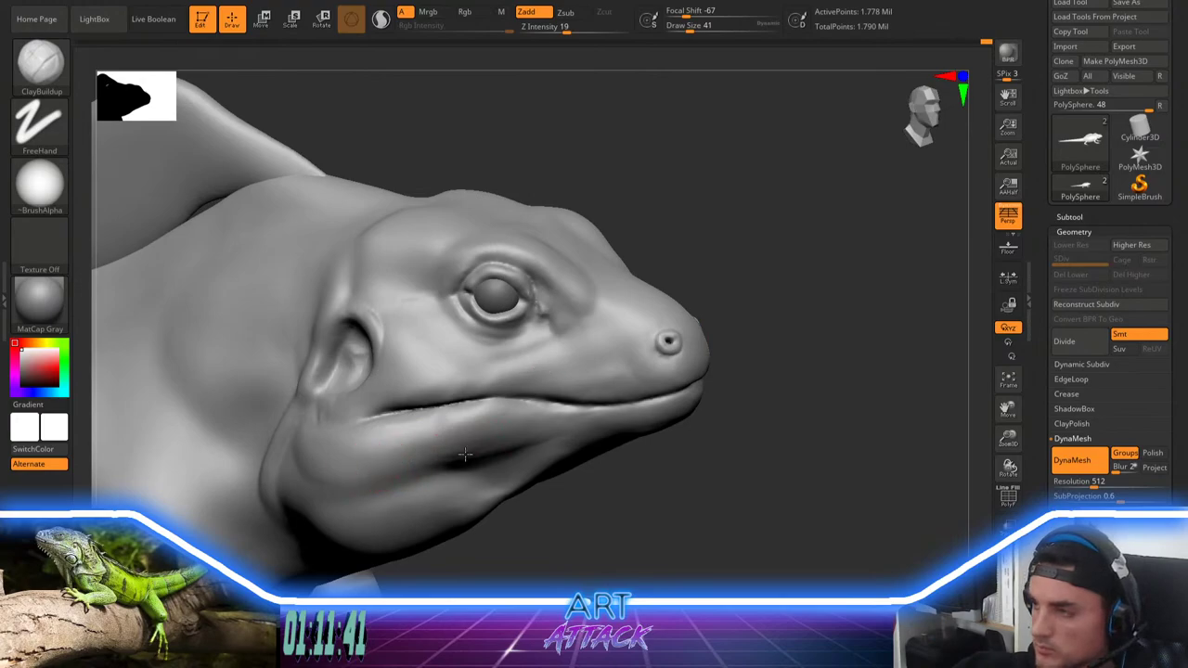
{"action": "left_click_drag", "start_coordinate": [341, 474], "coordinate": [432, 446]}
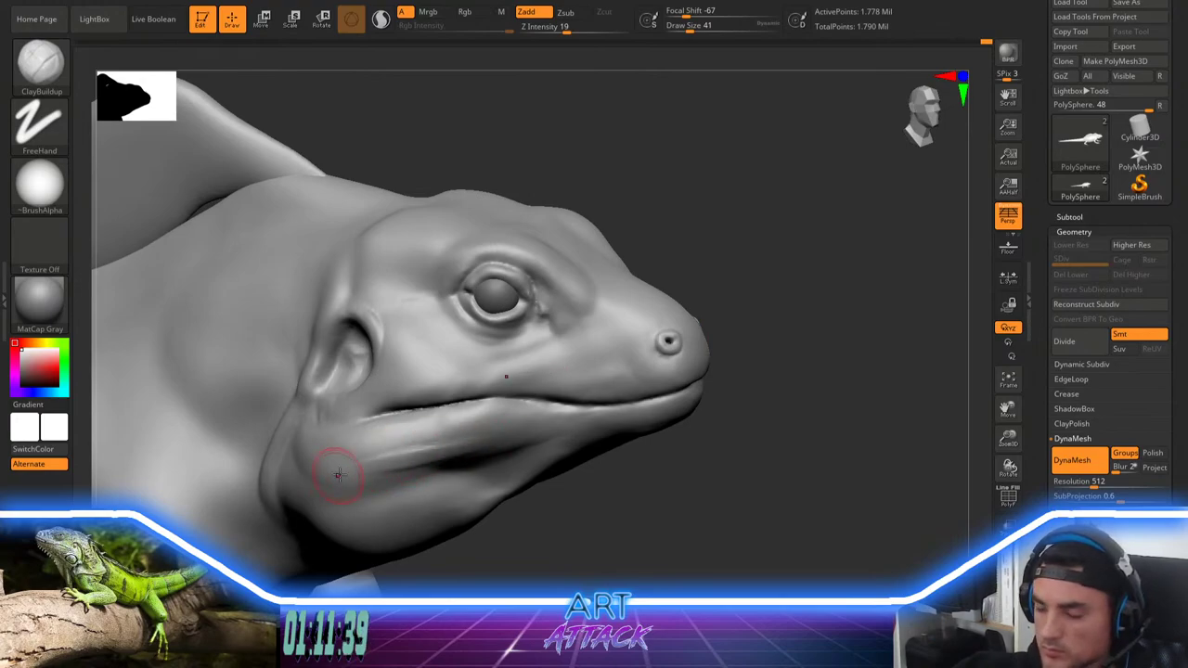
{"action": "left_click_drag", "start_coordinate": [347, 476], "coordinate": [411, 456]}
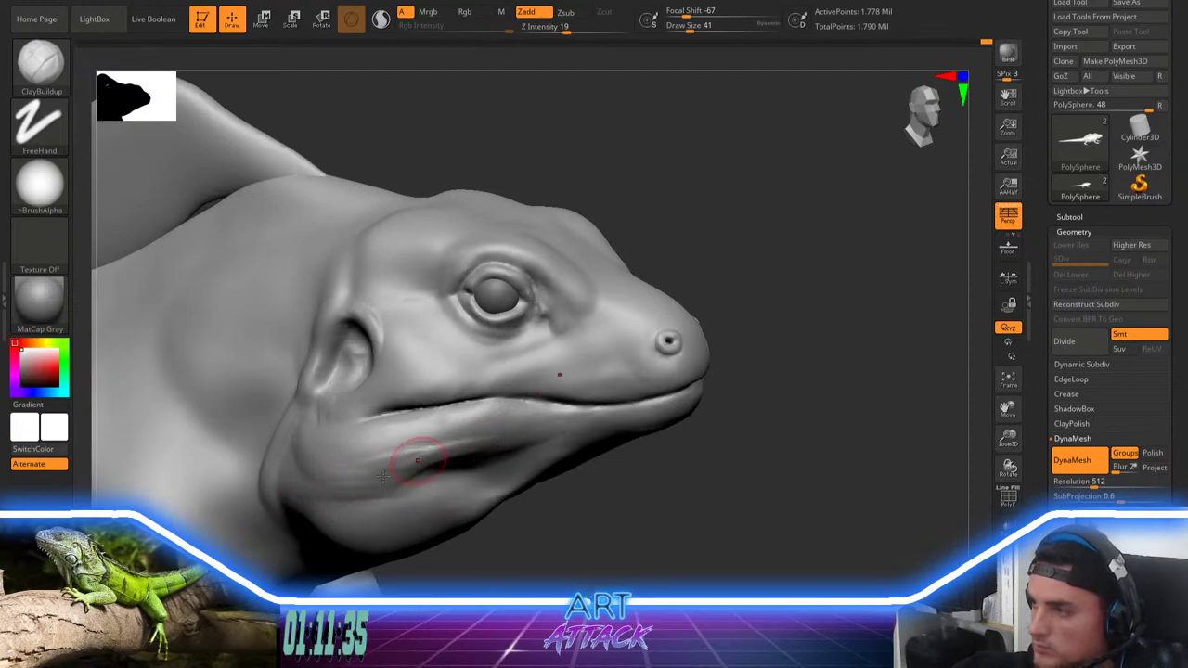
{"action": "left_click_drag", "start_coordinate": [384, 476], "coordinate": [504, 437]}
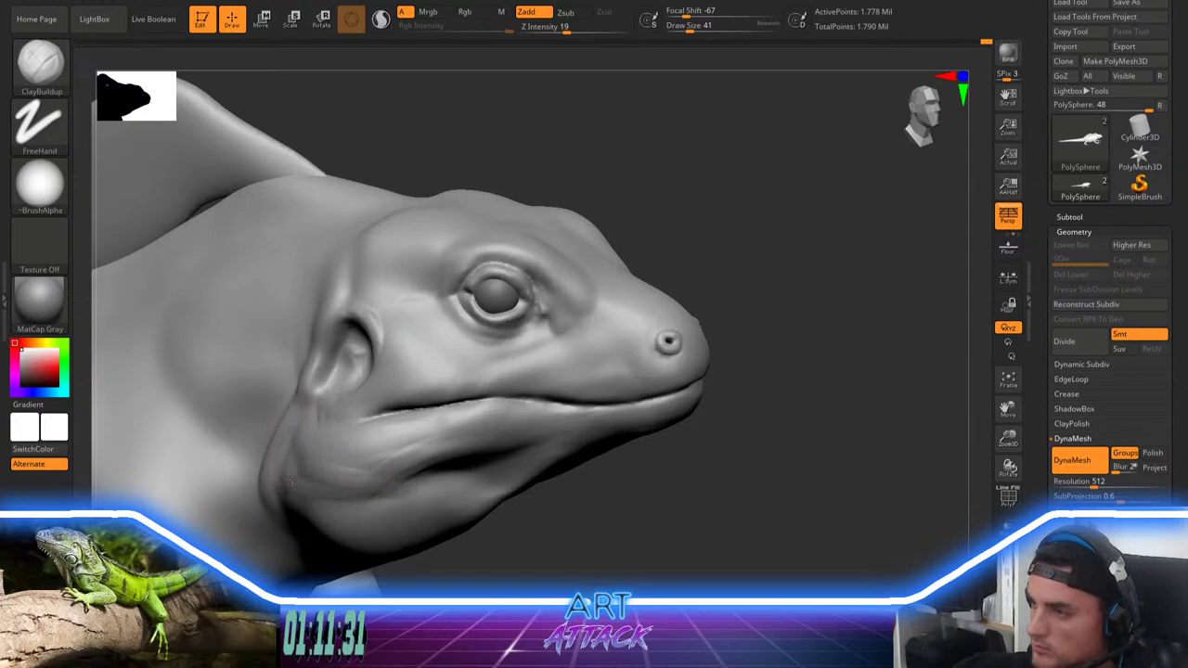
{"action": "left_click_drag", "start_coordinate": [290, 482], "coordinate": [415, 486]}
{"action": "mouse_move", "coordinate": [281, 474]}
{"action": "left_mouse_down"}
{"action": "mouse_move", "coordinate": [294, 448]}
{"action": "mouse_move", "coordinate": [442, 488]}
{"action": "mouse_move", "coordinate": [292, 464]}
{"action": "mouse_move", "coordinate": [380, 462]}
{"action": "left_mouse_up"}
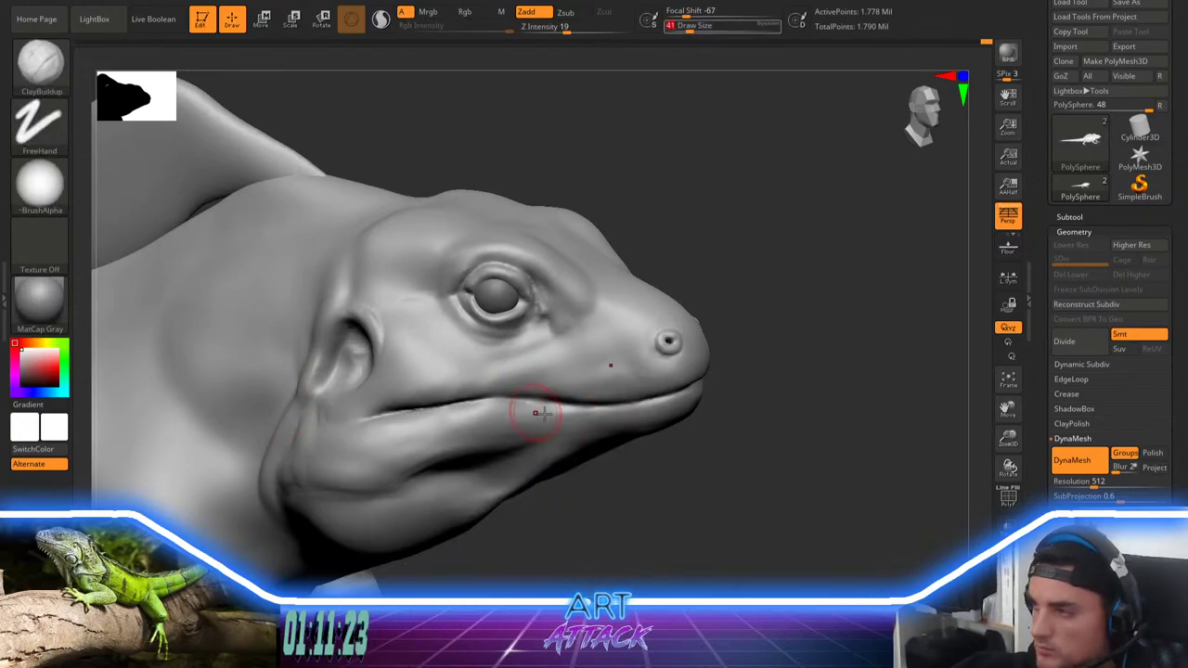
Step: Smooth the chin and the underside of the lower jaw at draw size 65
{"action": "mouse_move", "coordinate": [681, 448]}
{"action": "left_mouse_down"}
{"action": "mouse_move", "coordinate": [720, 434]}
{"action": "mouse_move", "coordinate": [690, 414]}
{"action": "left_mouse_up"}
{"action": "key", "text": "space"}
{"action": "mouse_move", "coordinate": [636, 390]}
{"action": "left_mouse_down"}
{"action": "mouse_move", "coordinate": [681, 401]}
{"action": "mouse_move", "coordinate": [684, 370]}
{"action": "left_mouse_up"}
{"action": "mouse_move", "coordinate": [617, 409]}
{"action": "left_mouse_down"}
{"action": "mouse_move", "coordinate": [663, 394]}
{"action": "mouse_move", "coordinate": [613, 405]}
{"action": "left_mouse_up"}
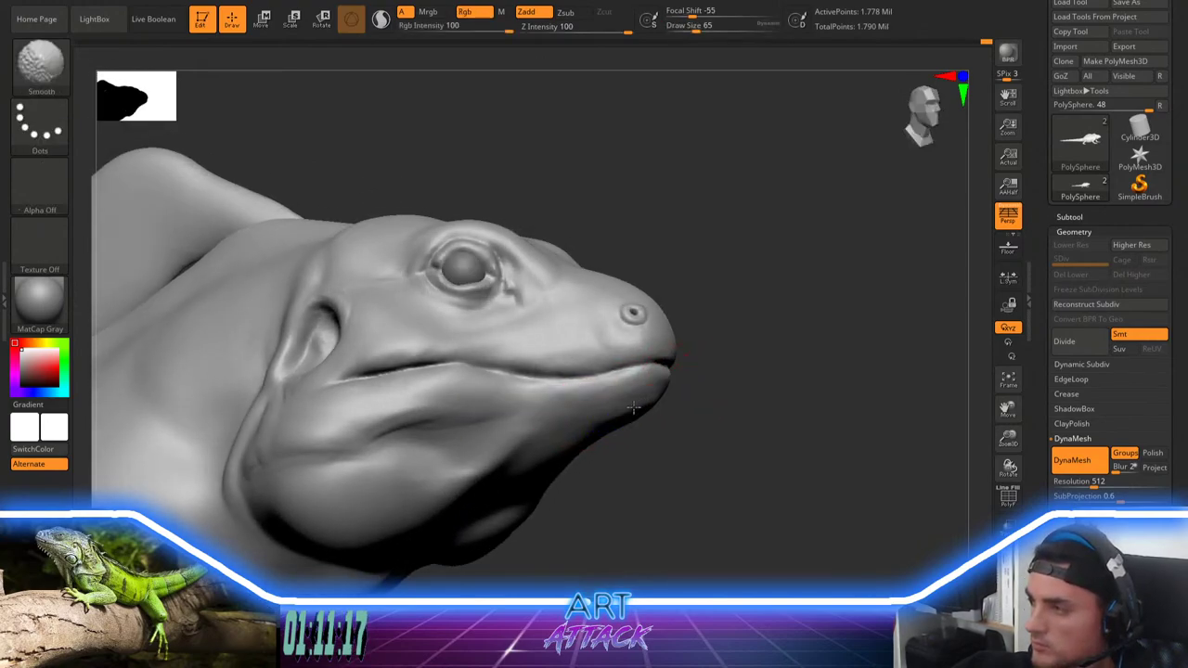
{"action": "left_click_drag", "start_coordinate": [689, 414], "coordinate": [689, 372]}
{"action": "mouse_move", "coordinate": [541, 420]}
{"action": "left_mouse_down"}
{"action": "mouse_move", "coordinate": [599, 425]}
{"action": "mouse_move", "coordinate": [554, 473]}
{"action": "mouse_move", "coordinate": [478, 510]}
{"action": "left_mouse_up"}
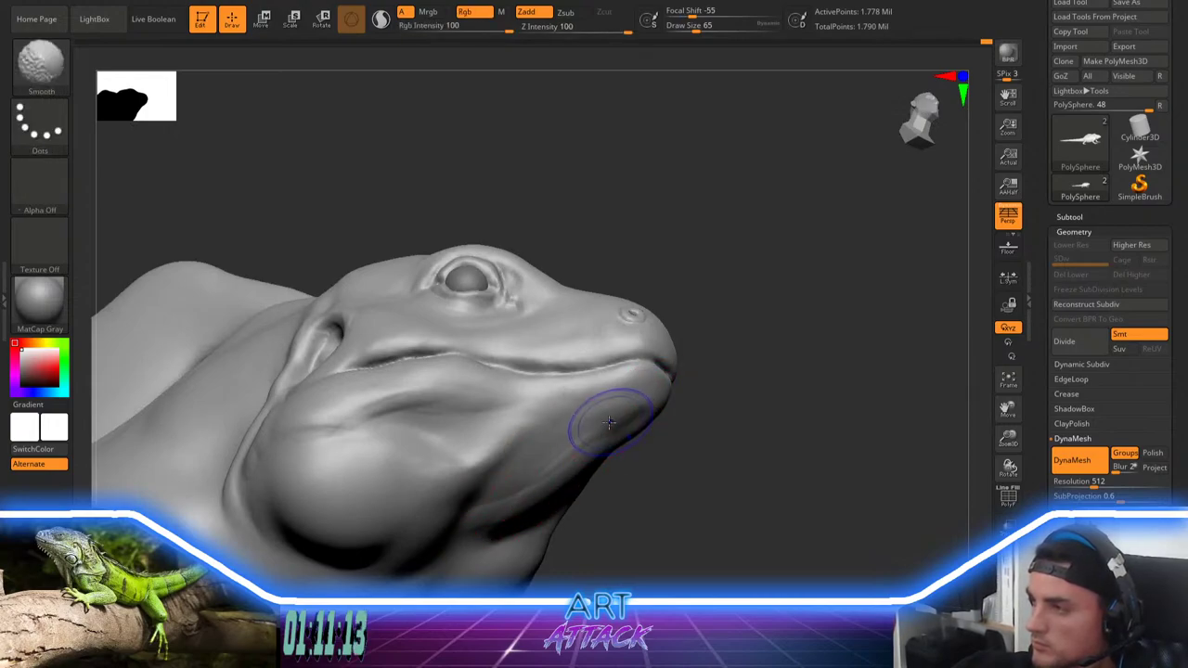
{"action": "left_click_drag", "start_coordinate": [610, 417], "coordinate": [501, 533], "text": "shift"}
{"action": "left_click_drag", "start_coordinate": [692, 399], "coordinate": [704, 481]}
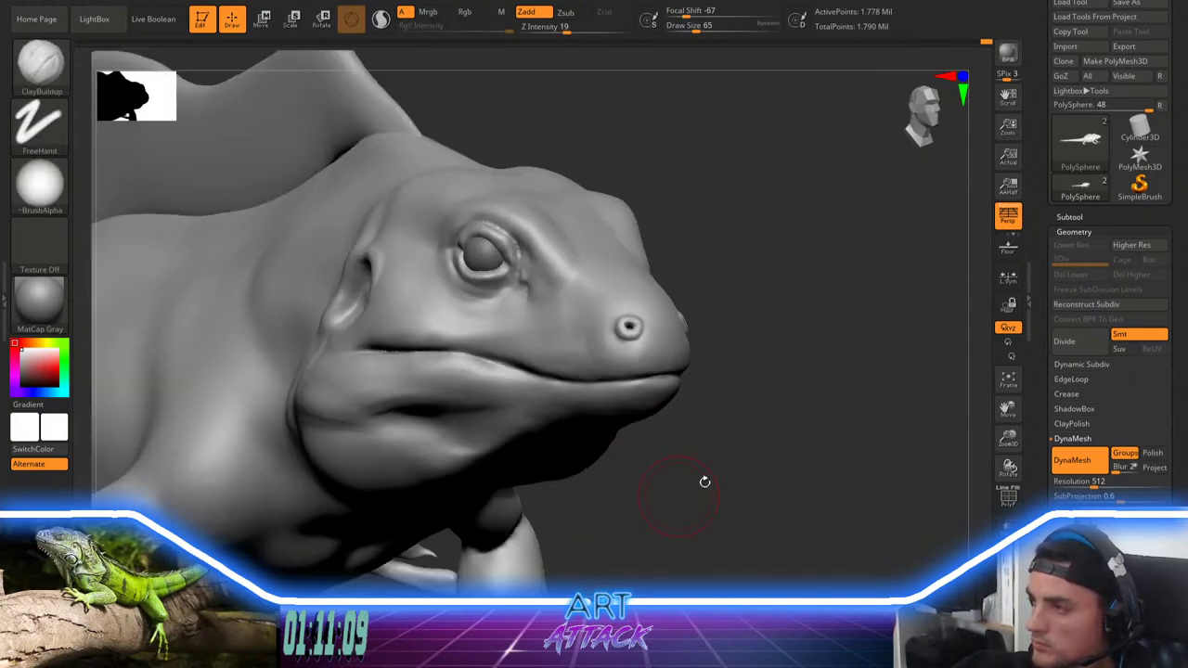
Step: Build up the front half of the lower lip with ClayBuildup at draw size 33
{"action": "left_click_drag", "start_coordinate": [751, 428], "coordinate": [761, 389]}
{"action": "key", "text": "space"}
{"action": "key", "text": "space"}
{"action": "left_click_drag", "start_coordinate": [601, 391], "coordinate": [638, 391]}
{"action": "left_click_drag", "start_coordinate": [520, 400], "coordinate": [651, 395]}
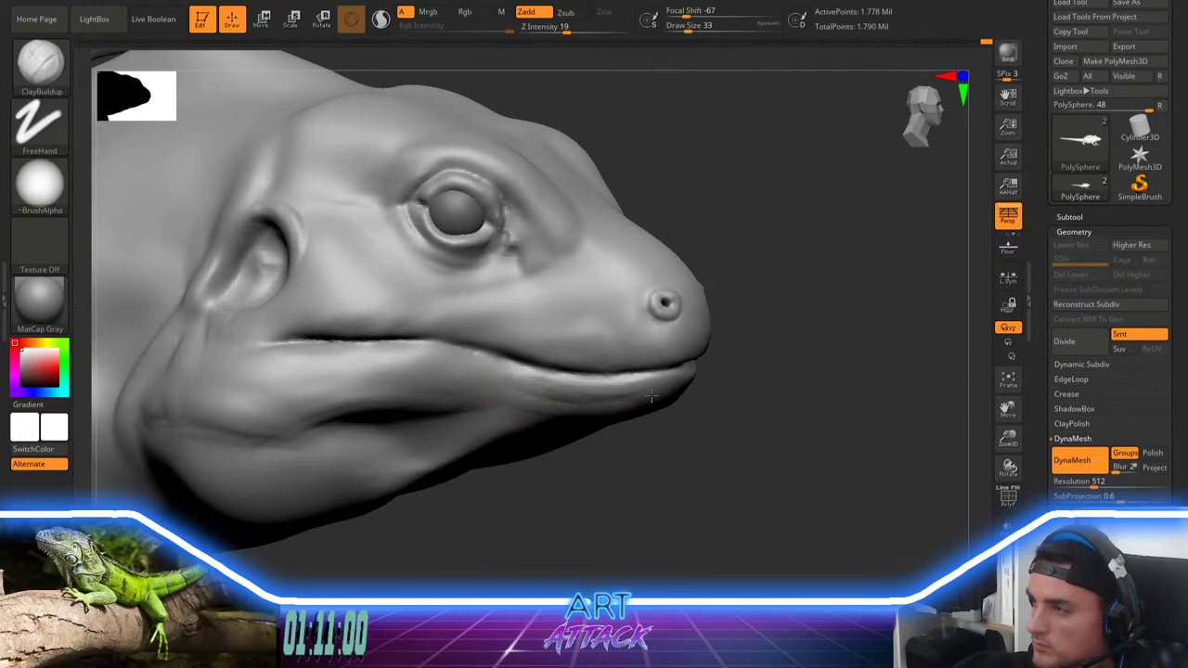
{"action": "left_click_drag", "start_coordinate": [542, 401], "coordinate": [654, 382]}
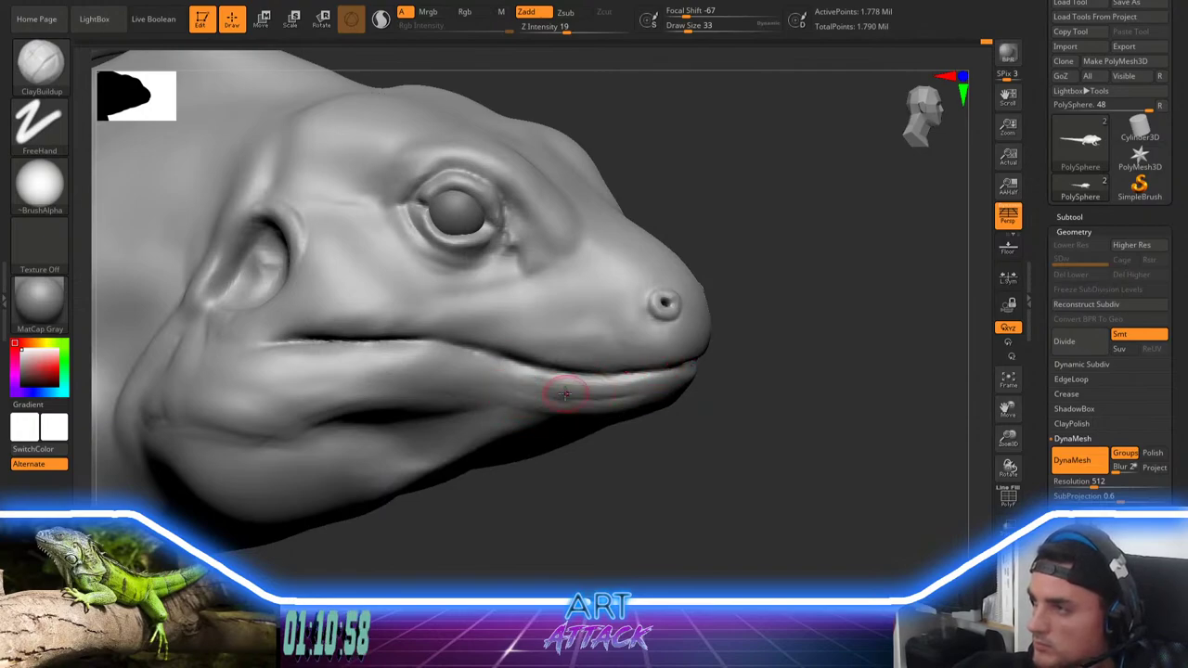
{"action": "left_click_drag", "start_coordinate": [514, 373], "coordinate": [531, 378], "text": "shift"}
Step: Extend the lower lip ridge back toward the jowl with ClayBuildup from a lower angle and smooth the strokes
{"action": "left_click_drag", "start_coordinate": [581, 467], "coordinate": [573, 428]}
{"action": "left_click_drag", "start_coordinate": [509, 396], "coordinate": [654, 380]}
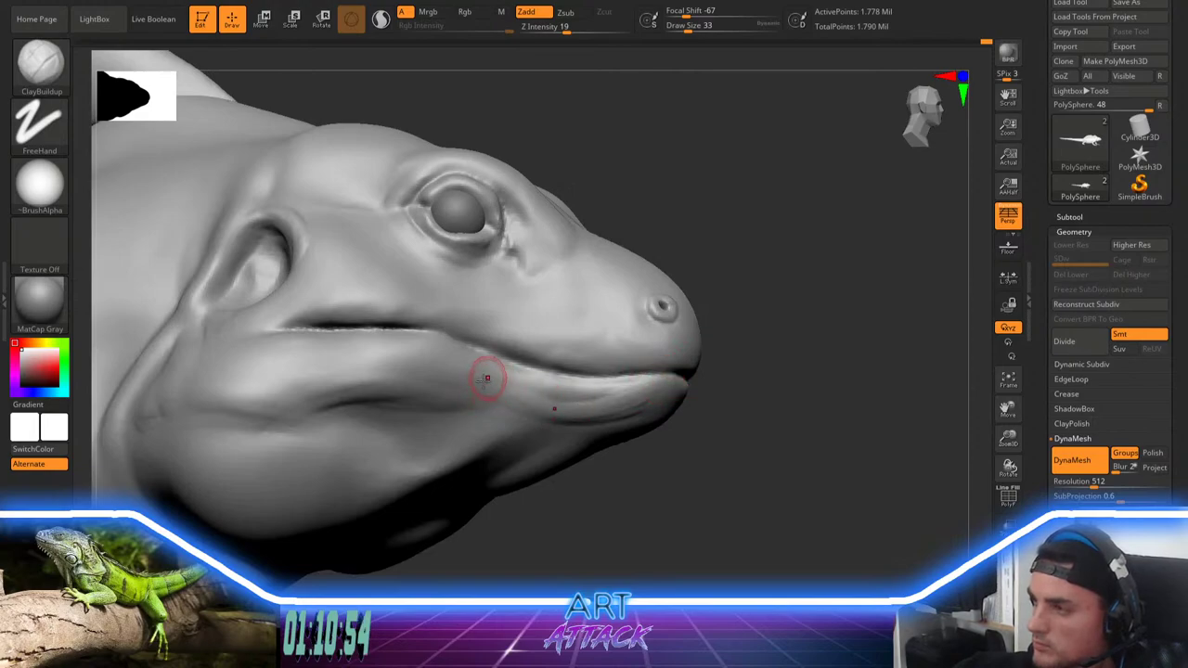
{"action": "left_click_drag", "start_coordinate": [447, 385], "coordinate": [572, 396]}
{"action": "left_click_drag", "start_coordinate": [483, 380], "coordinate": [576, 405], "text": "shift"}
{"action": "key", "text": "shift"}
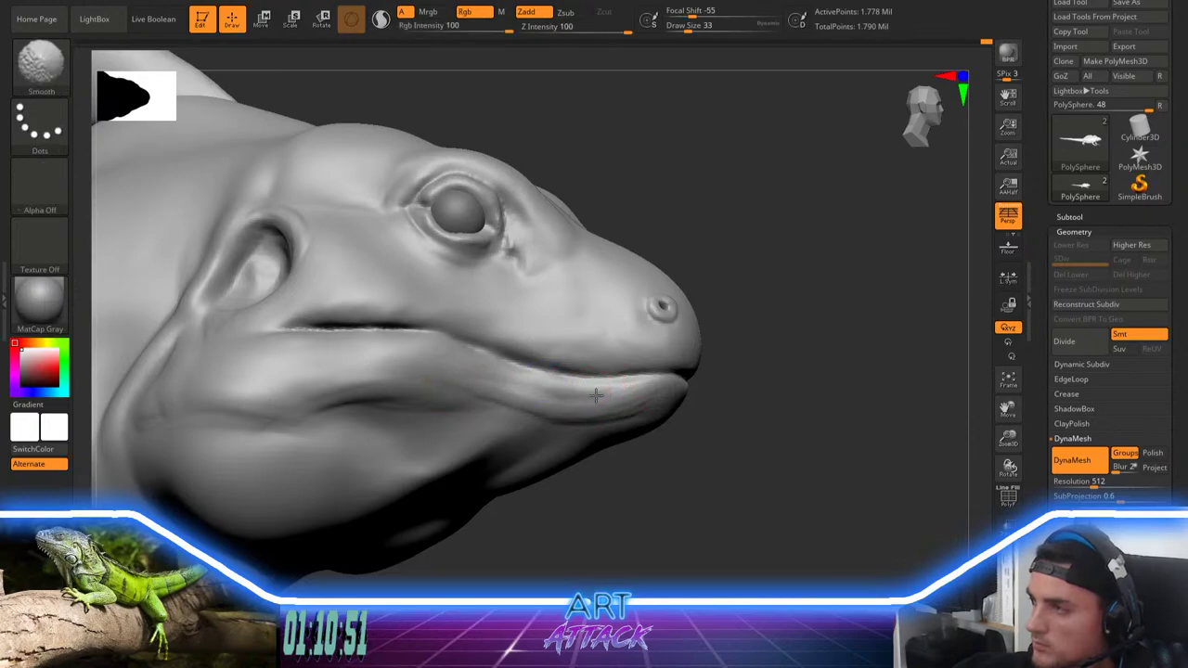
Step: Smooth the jowl at draw size 51, and add ClayBuildup volume at draw size 80 to the neck behind it, blending the result
{"action": "mouse_move", "coordinate": [767, 399]}
{"action": "left_mouse_down", "text": "alt"}
{"action": "mouse_move", "coordinate": [768, 315]}
{"action": "mouse_move", "coordinate": [785, 424]}
{"action": "mouse_move", "coordinate": [787, 346]}
{"action": "mouse_move", "coordinate": [756, 342]}
{"action": "mouse_move", "coordinate": [782, 326]}
{"action": "mouse_move", "coordinate": [865, 327]}
{"action": "left_mouse_up", "text": "alt"}
{"action": "left_click_drag", "start_coordinate": [479, 445], "coordinate": [444, 436], "text": "shift"}
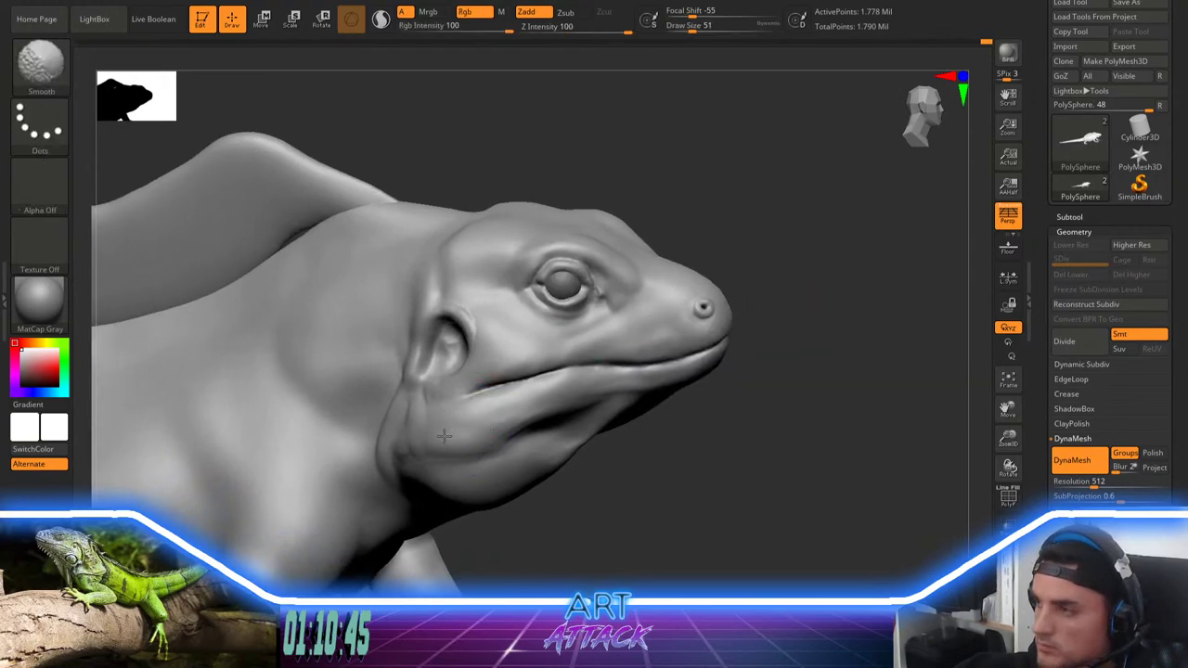
{"action": "mouse_move", "coordinate": [613, 456]}
{"action": "left_mouse_down", "text": "alt"}
{"action": "mouse_move", "coordinate": [772, 315]}
{"action": "mouse_move", "coordinate": [762, 369]}
{"action": "mouse_move", "coordinate": [754, 332]}
{"action": "mouse_move", "coordinate": [763, 395]}
{"action": "left_mouse_up", "text": "alt"}
{"action": "key", "text": "space"}
{"action": "left_click_drag", "start_coordinate": [763, 372], "coordinate": [771, 331]}
{"action": "key", "text": "space"}
{"action": "mouse_move", "coordinate": [373, 431]}
{"action": "left_mouse_down", "text": "shift"}
{"action": "mouse_move", "coordinate": [367, 443]}
{"action": "mouse_move", "coordinate": [379, 448]}
{"action": "left_mouse_up", "text": "shift"}
{"action": "mouse_move", "coordinate": [613, 485]}
{"action": "left_mouse_down", "text": "alt"}
{"action": "mouse_move", "coordinate": [677, 402]}
{"action": "mouse_move", "coordinate": [650, 408]}
{"action": "left_mouse_up", "text": "alt"}
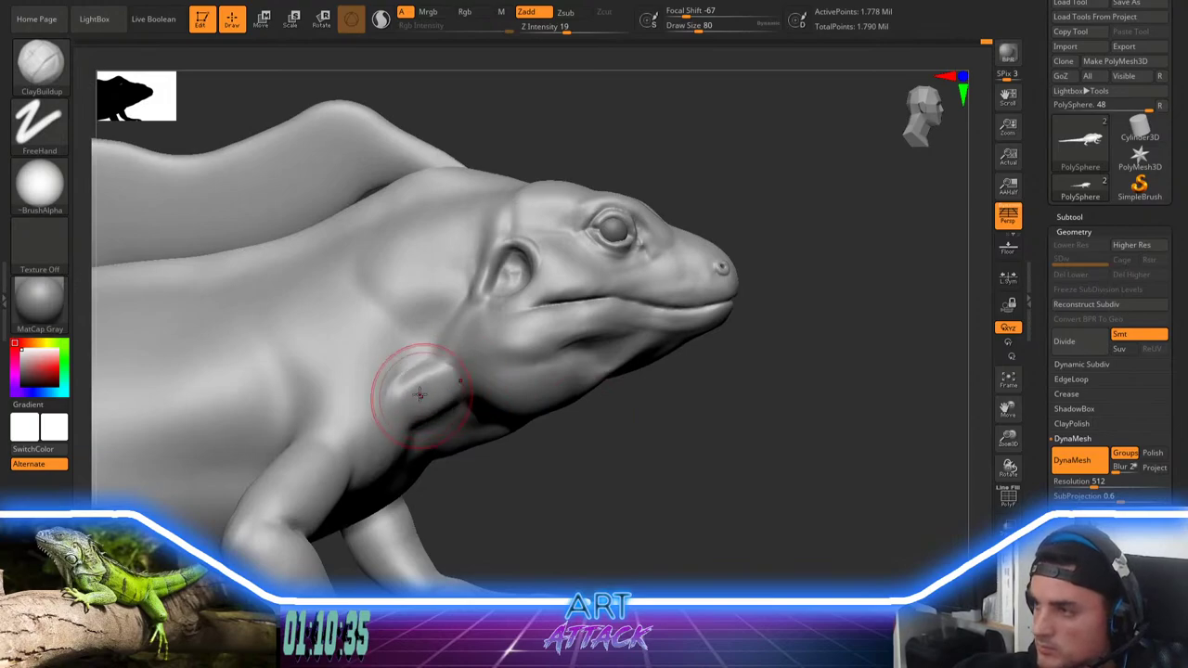
{"action": "mouse_move", "coordinate": [420, 394]}
{"action": "left_mouse_down"}
{"action": "mouse_move", "coordinate": [431, 331]}
{"action": "mouse_move", "coordinate": [429, 342]}
{"action": "left_mouse_up"}
{"action": "key", "text": "shift"}
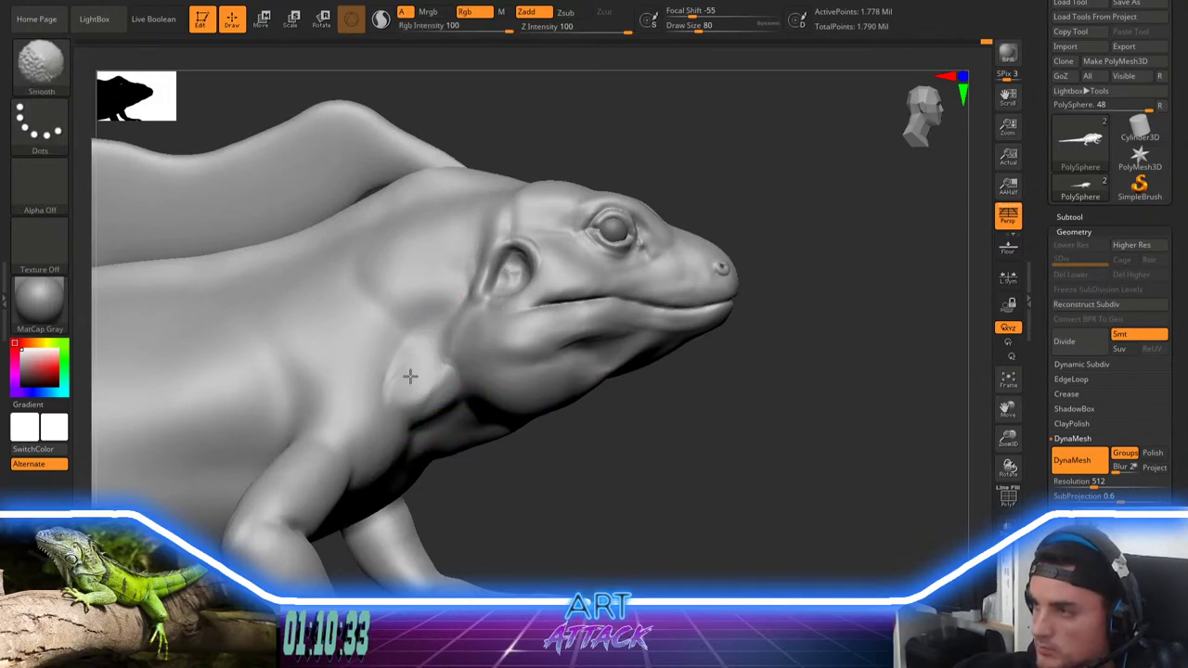
Step: Refine the shoulder and upper front leg with ClayBuildup at draw size 46 and smooth the added clay
{"action": "mouse_move", "coordinate": [525, 492]}
{"action": "left_mouse_down"}
{"action": "mouse_move", "coordinate": [431, 409]}
{"action": "mouse_move", "coordinate": [427, 423]}
{"action": "mouse_move", "coordinate": [351, 446]}
{"action": "left_mouse_up"}
{"action": "key", "text": "space"}
{"action": "left_click_drag", "start_coordinate": [368, 384], "coordinate": [355, 392]}
{"action": "key", "text": "space"}
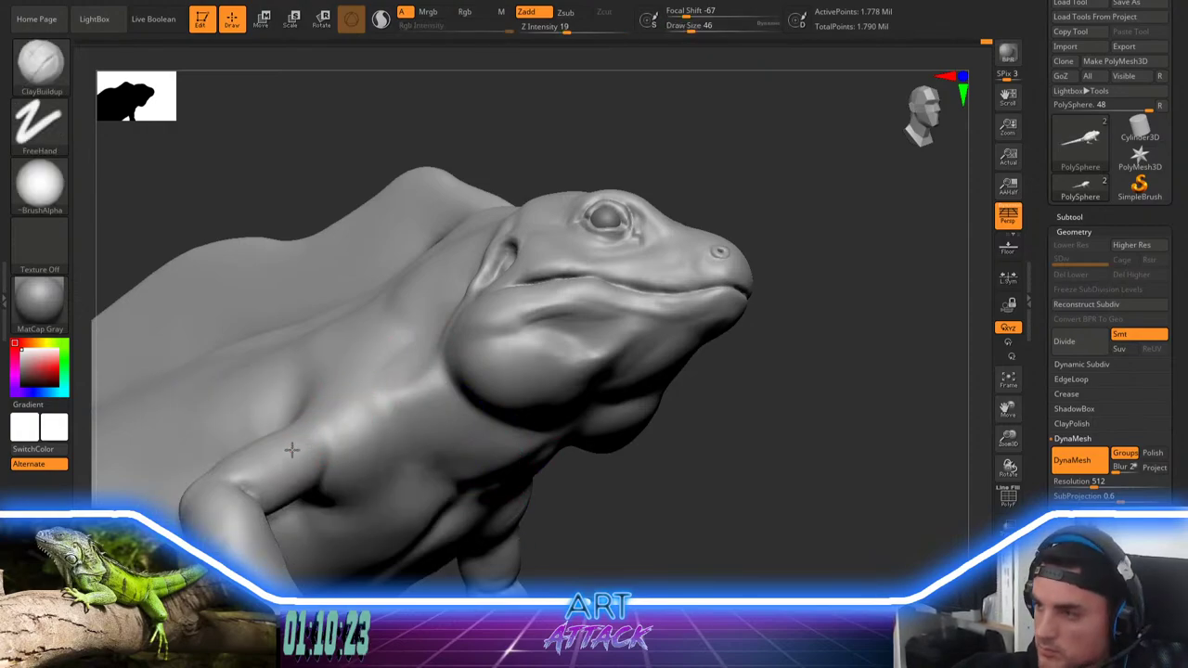
{"action": "left_click_drag", "start_coordinate": [615, 488], "coordinate": [465, 492]}
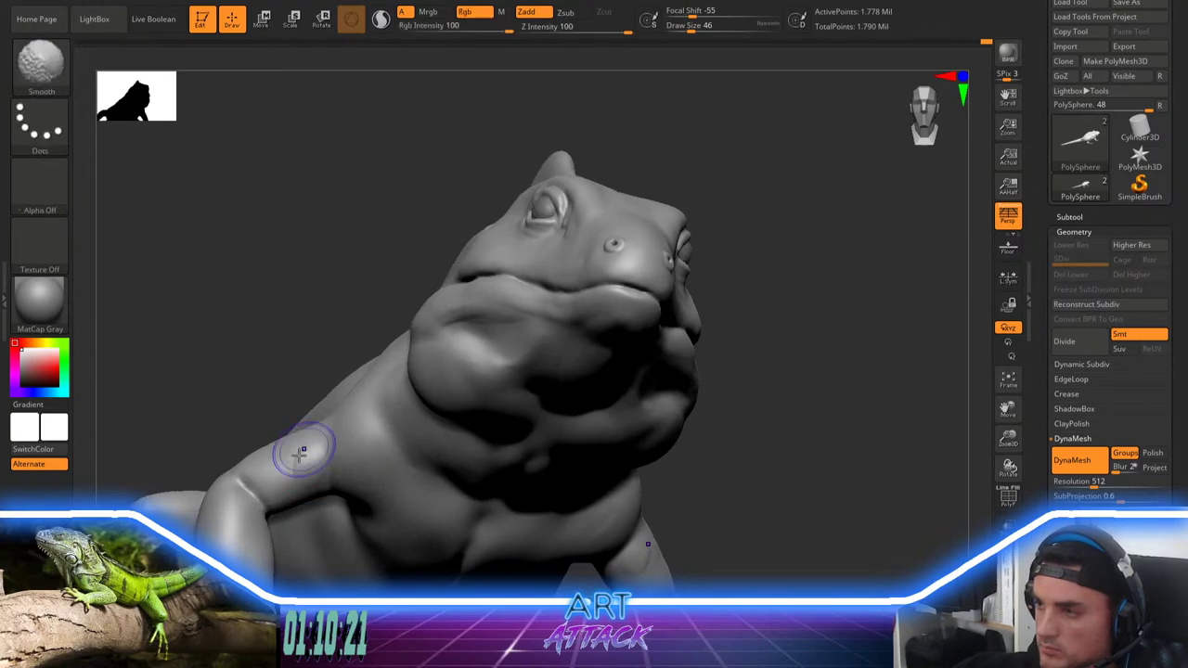
{"action": "left_click_drag", "start_coordinate": [300, 451], "coordinate": [299, 445], "text": "shift"}
Step: Reshape the shoulder and upper front leg contour with the Move brush at draw size 120
{"action": "key", "text": "b"}
{"action": "key", "text": "m"}
{"action": "key", "text": "v"}
{"action": "key", "text": "space"}
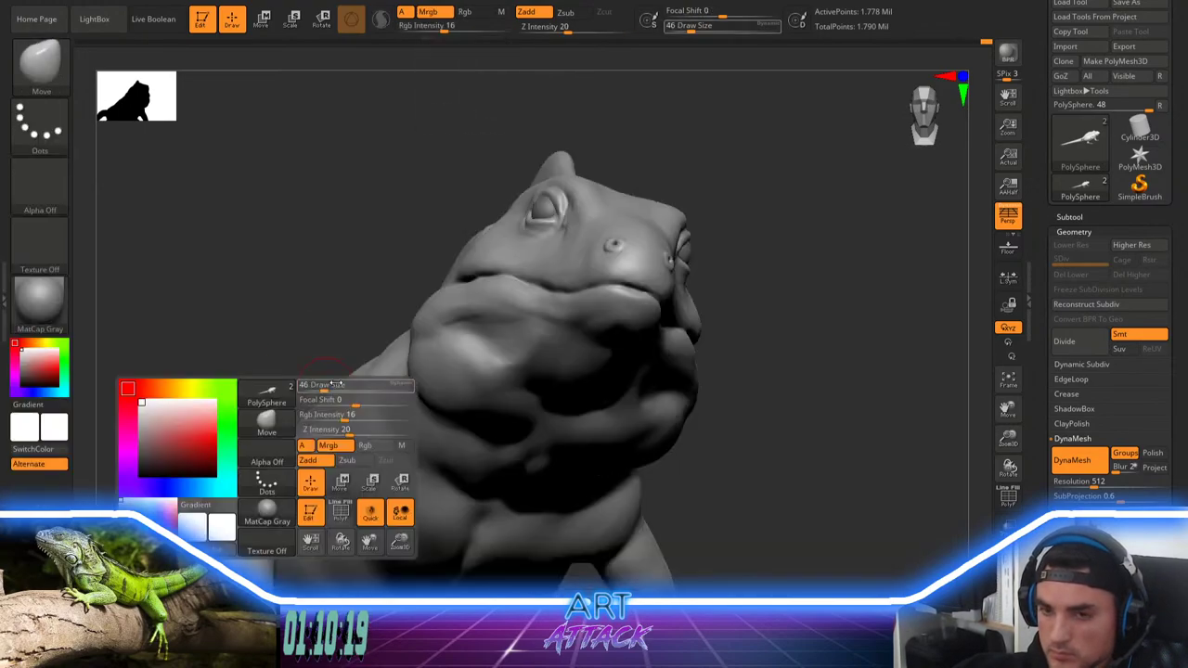
{"action": "left_click_drag", "start_coordinate": [322, 404], "coordinate": [341, 404]}
{"action": "key", "text": "space"}
{"action": "mouse_move", "coordinate": [292, 440]}
{"action": "left_mouse_down"}
{"action": "mouse_move", "coordinate": [285, 424]}
{"action": "mouse_move", "coordinate": [277, 443]}
{"action": "mouse_move", "coordinate": [281, 415]}
{"action": "mouse_move", "coordinate": [308, 427]}
{"action": "mouse_move", "coordinate": [281, 415]}
{"action": "left_mouse_up"}
{"action": "key", "text": "space"}
{"action": "key", "text": "space"}
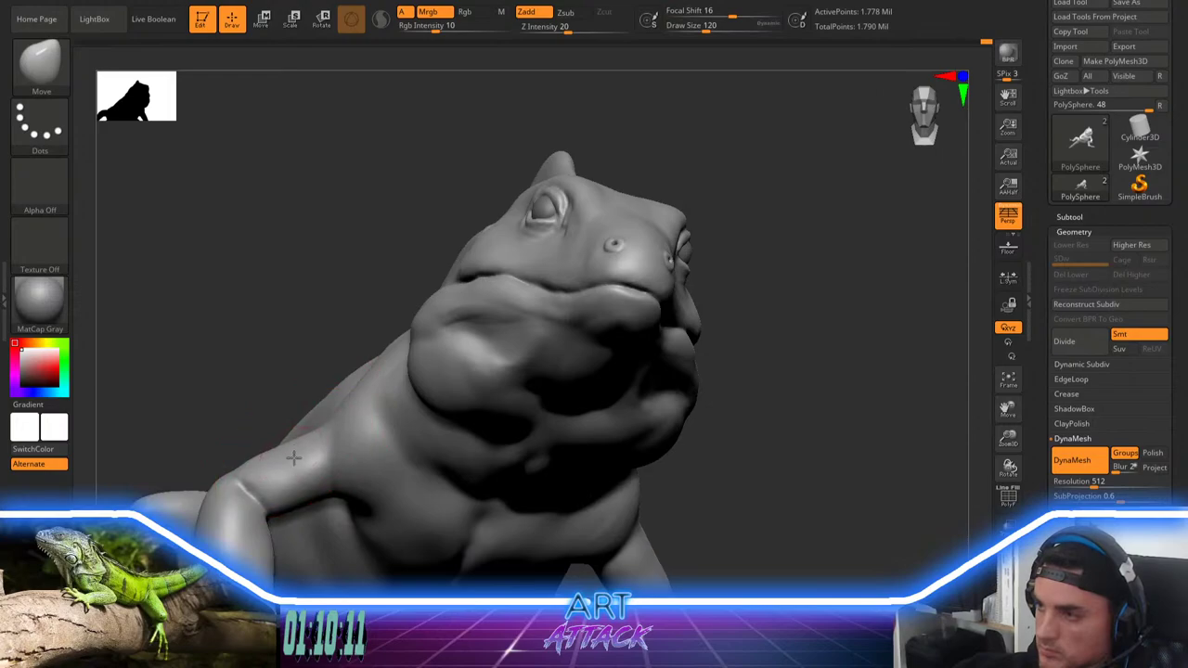
Step: Flatten the jaw area below the mouth line with the Polish brush at draw size 54
{"action": "mouse_move", "coordinate": [797, 360]}
{"action": "left_mouse_down"}
{"action": "mouse_move", "coordinate": [785, 274]}
{"action": "mouse_move", "coordinate": [849, 341]}
{"action": "mouse_move", "coordinate": [787, 267]}
{"action": "mouse_move", "coordinate": [799, 305]}
{"action": "mouse_move", "coordinate": [687, 350]}
{"action": "mouse_move", "coordinate": [778, 317]}
{"action": "mouse_move", "coordinate": [716, 334]}
{"action": "left_mouse_up"}
{"action": "key", "text": "space"}
{"action": "key", "text": "space"}
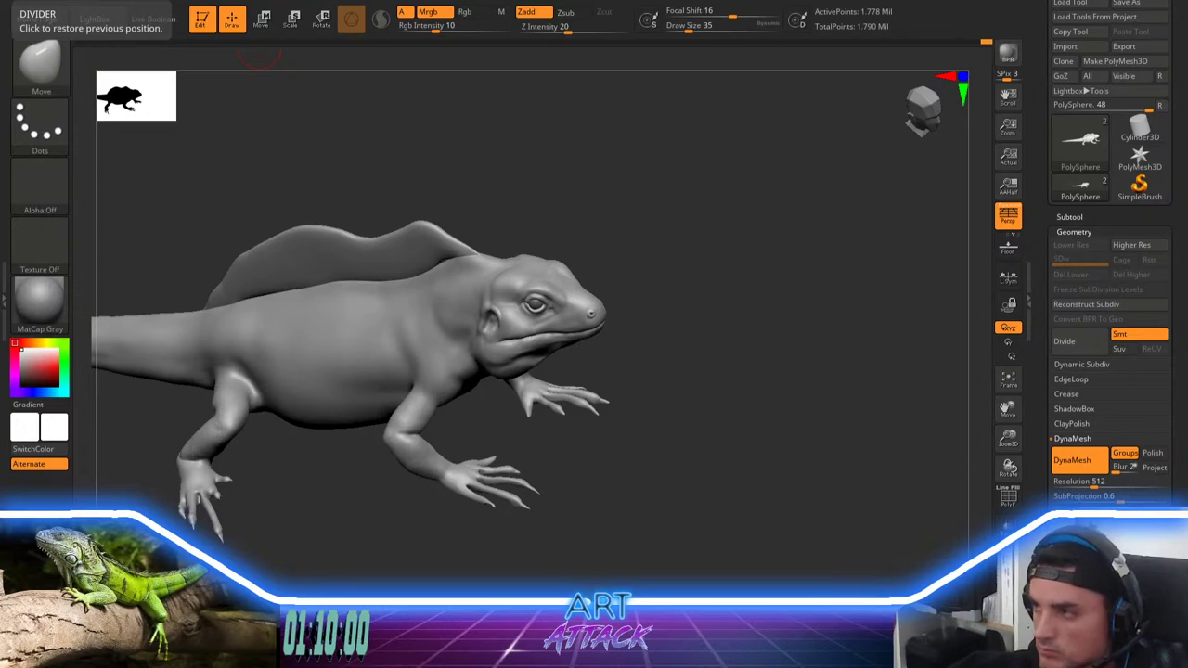
{"action": "left_click_drag", "start_coordinate": [738, 363], "coordinate": [746, 313]}
{"action": "left_click_drag", "start_coordinate": [746, 314], "coordinate": [652, 366], "text": "alt"}
{"action": "key", "text": "shift"}
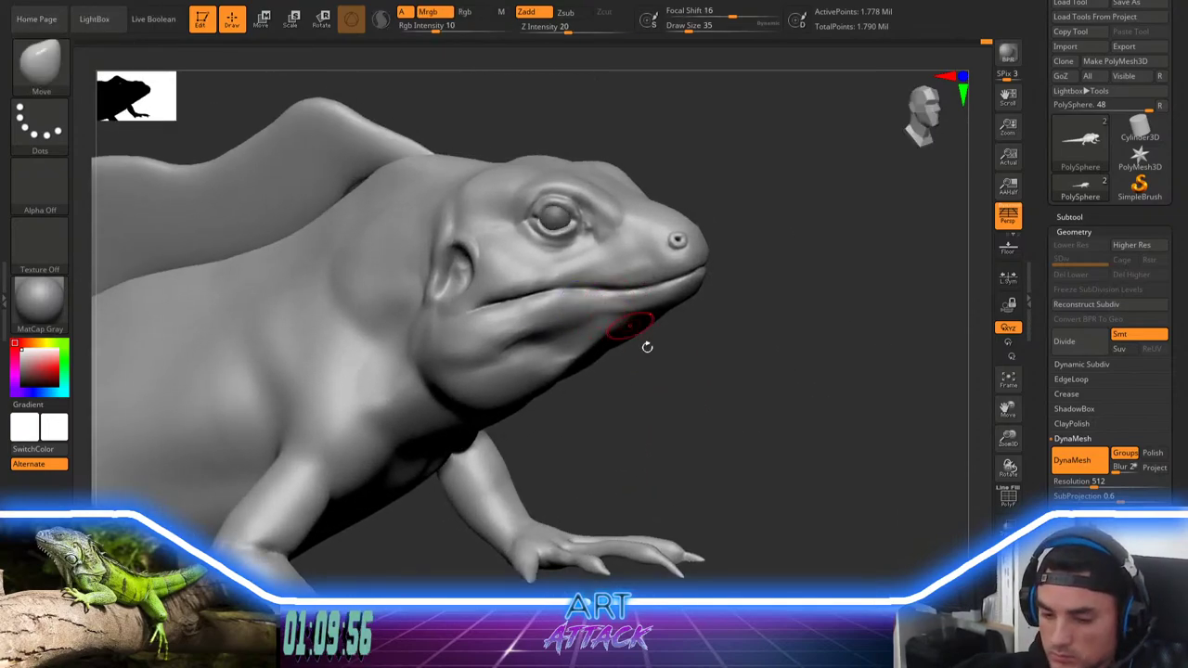
{"action": "key", "text": "b"}
{"action": "key", "text": "p"}
{"action": "key", "text": "o"}
{"action": "left_click_drag", "start_coordinate": [684, 379], "coordinate": [677, 342]}
{"action": "key", "text": "space"}
{"action": "left_click", "coordinate": [624, 340]}
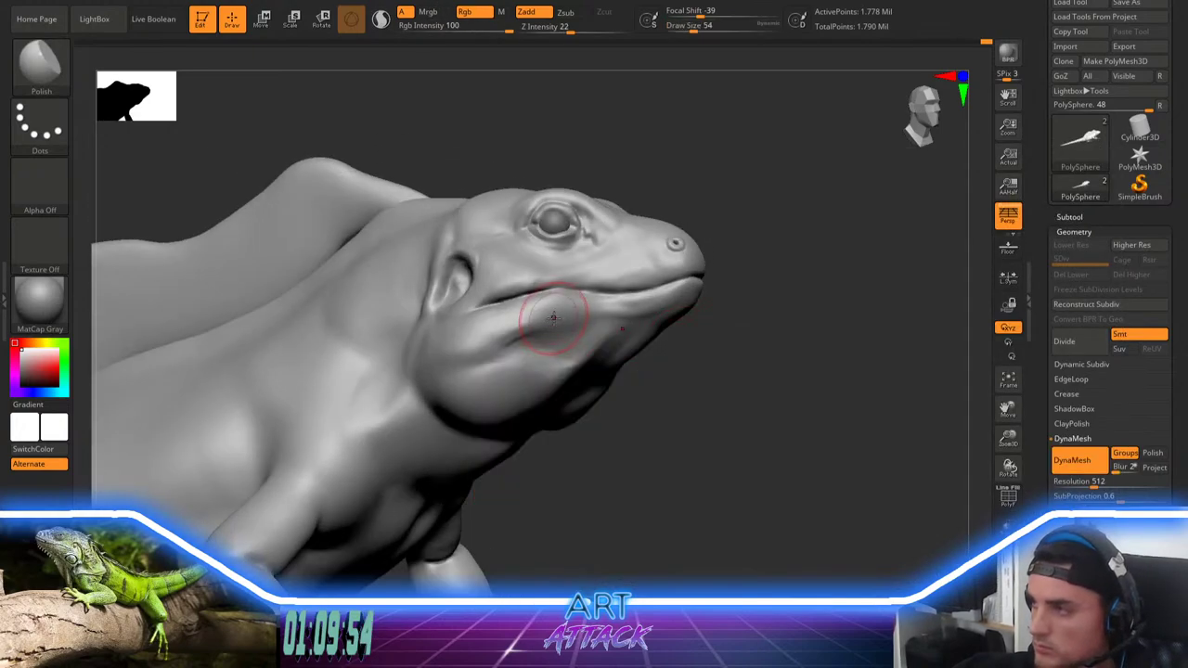
{"action": "left_click_drag", "start_coordinate": [533, 327], "coordinate": [589, 314]}
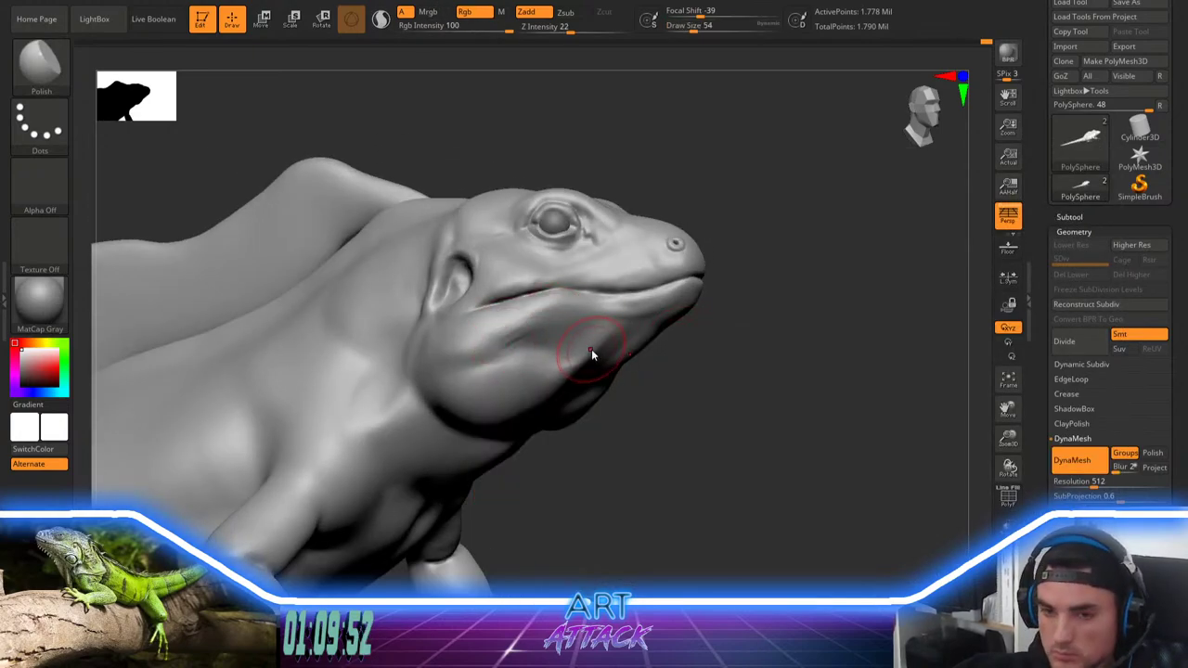
Step: Add a thin diagonal ridge on the lower jaw in front of the jowl with ClayBuildup at draw size 20
{"action": "key", "text": "b"}
{"action": "key", "text": "c"}
{"action": "key", "text": "b"}
{"action": "mouse_move", "coordinate": [598, 358]}
{"action": "left_mouse_down"}
{"action": "mouse_move", "coordinate": [565, 361]}
{"action": "mouse_move", "coordinate": [577, 357]}
{"action": "left_mouse_up"}
{"action": "key", "text": "space"}
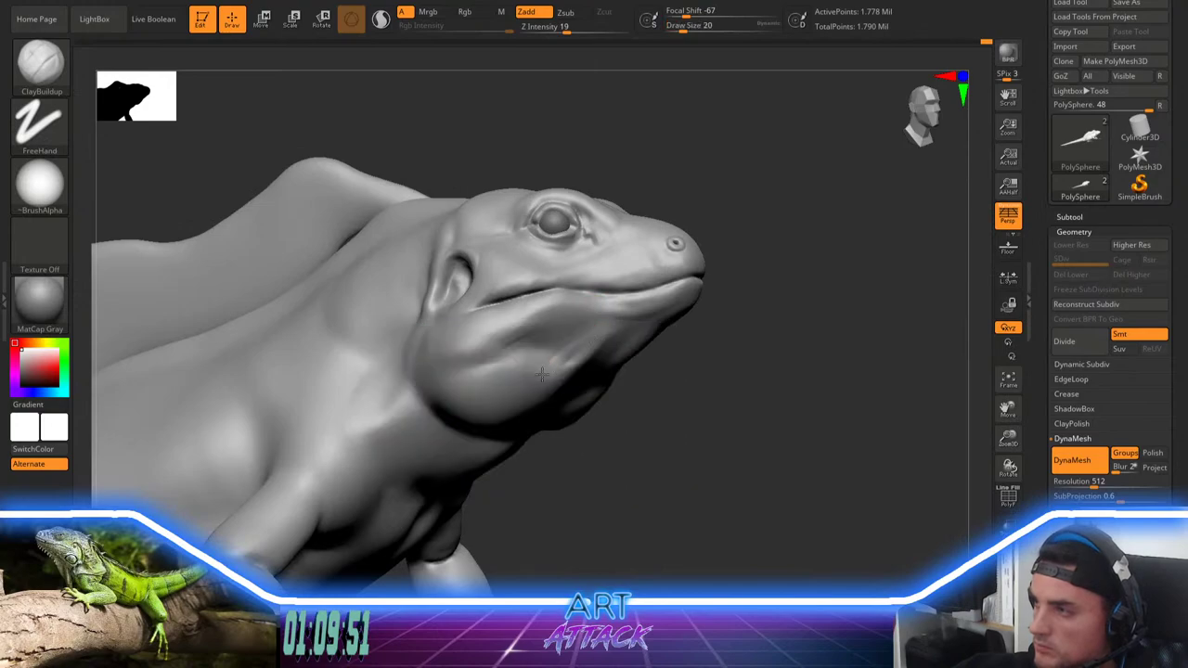
Step: Thicken the diagonal jaw ridge with ClayBuildup at draw size 27 and smooth it into the jowl
{"action": "key", "text": "space"}
{"action": "left_click", "coordinate": [577, 356]}
{"action": "key", "text": "s"}
{"action": "left_click", "coordinate": [571, 352]}
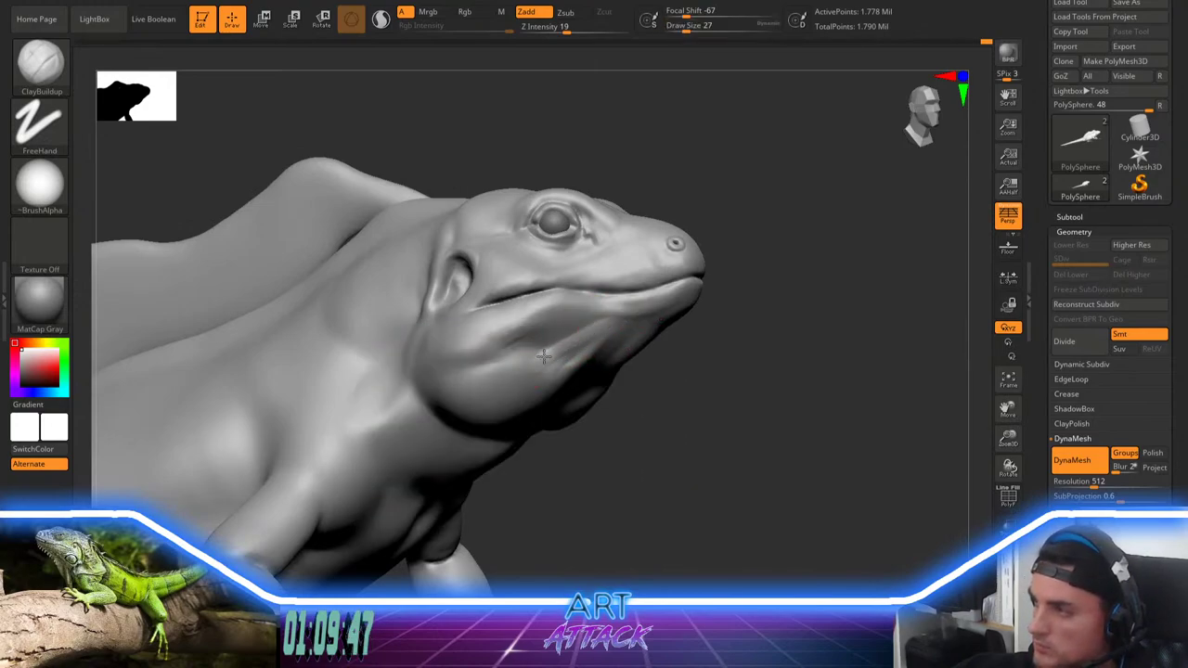
{"action": "key", "text": "shift"}
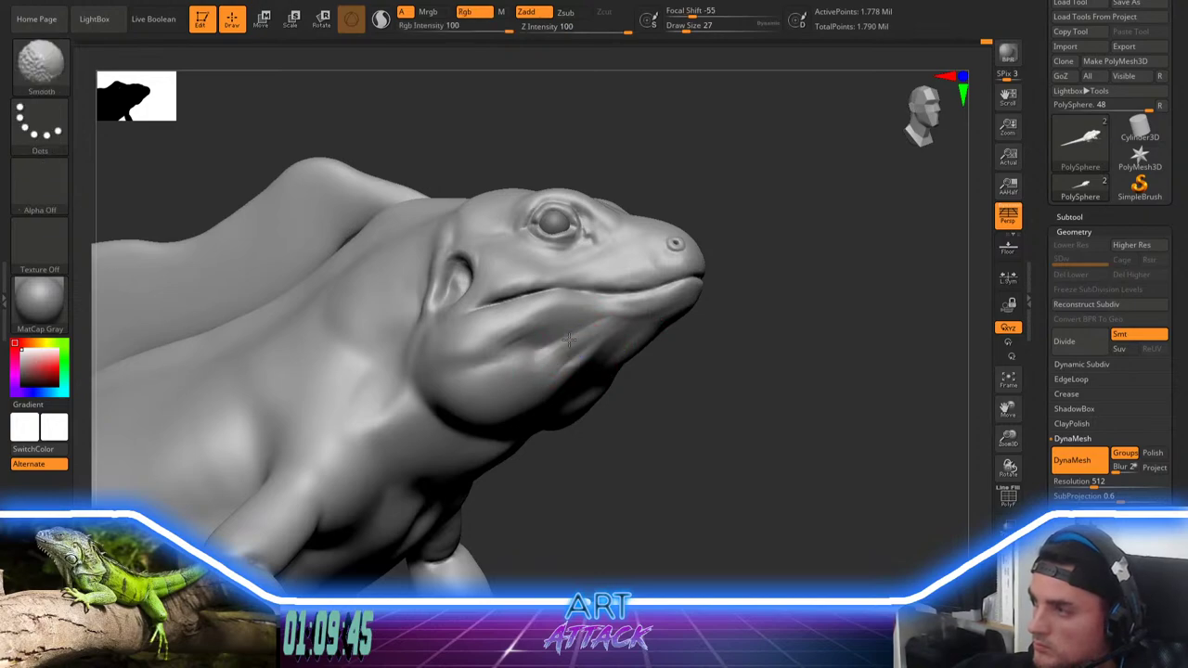
{"action": "mouse_move", "coordinate": [538, 364]}
{"action": "left_mouse_down", "text": "shift"}
{"action": "mouse_move", "coordinate": [582, 351]}
{"action": "mouse_move", "coordinate": [571, 364]}
{"action": "mouse_move", "coordinate": [594, 342]}
{"action": "left_mouse_up", "text": "shift"}
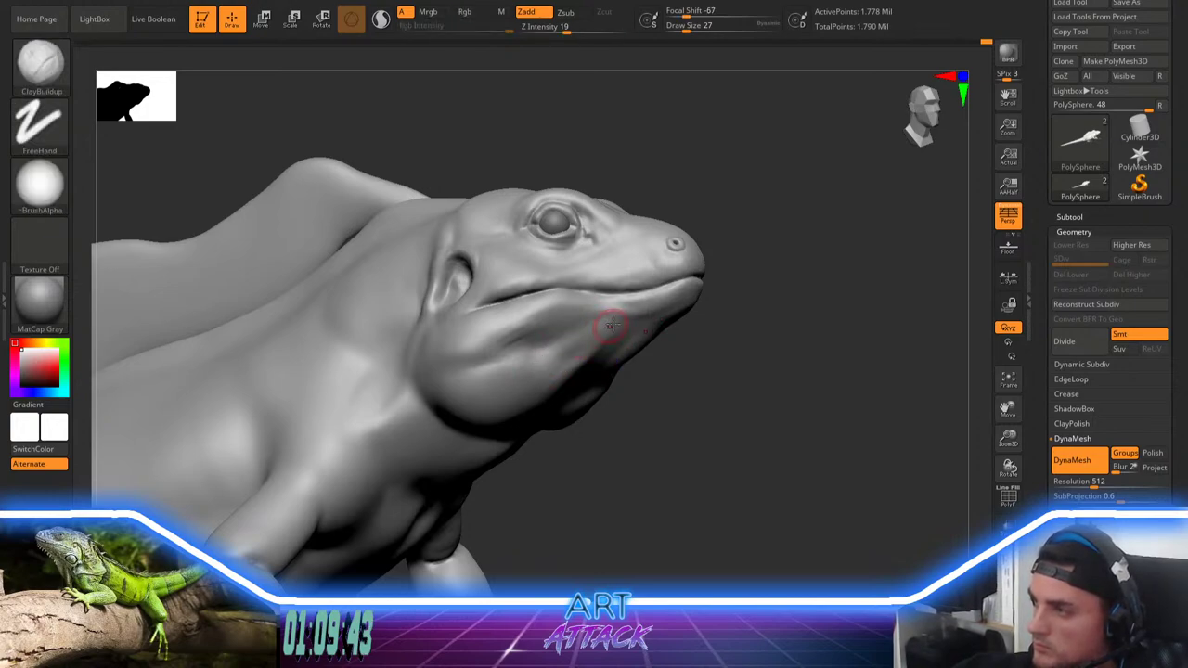
{"action": "key", "text": "shift"}
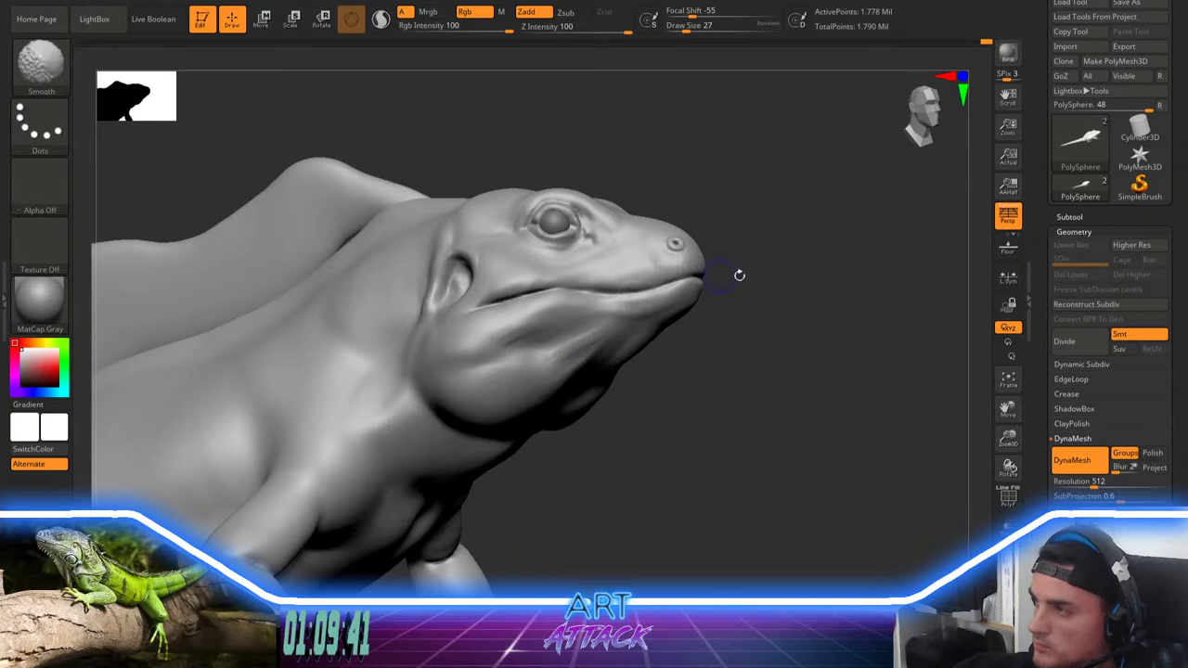
Step: Build up the flank just behind the upper front leg with ClayBuildup at draw size 51
{"action": "mouse_move", "coordinate": [739, 275]}
{"action": "left_mouse_down", "text": "alt"}
{"action": "mouse_move", "coordinate": [756, 295]}
{"action": "mouse_move", "coordinate": [742, 324]}
{"action": "mouse_move", "coordinate": [737, 313]}
{"action": "left_mouse_up", "text": "alt"}
{"action": "key", "text": "space"}
{"action": "mouse_move", "coordinate": [739, 318]}
{"action": "left_mouse_down"}
{"action": "mouse_move", "coordinate": [743, 329]}
{"action": "mouse_move", "coordinate": [791, 316]}
{"action": "mouse_move", "coordinate": [879, 365]}
{"action": "left_mouse_up"}
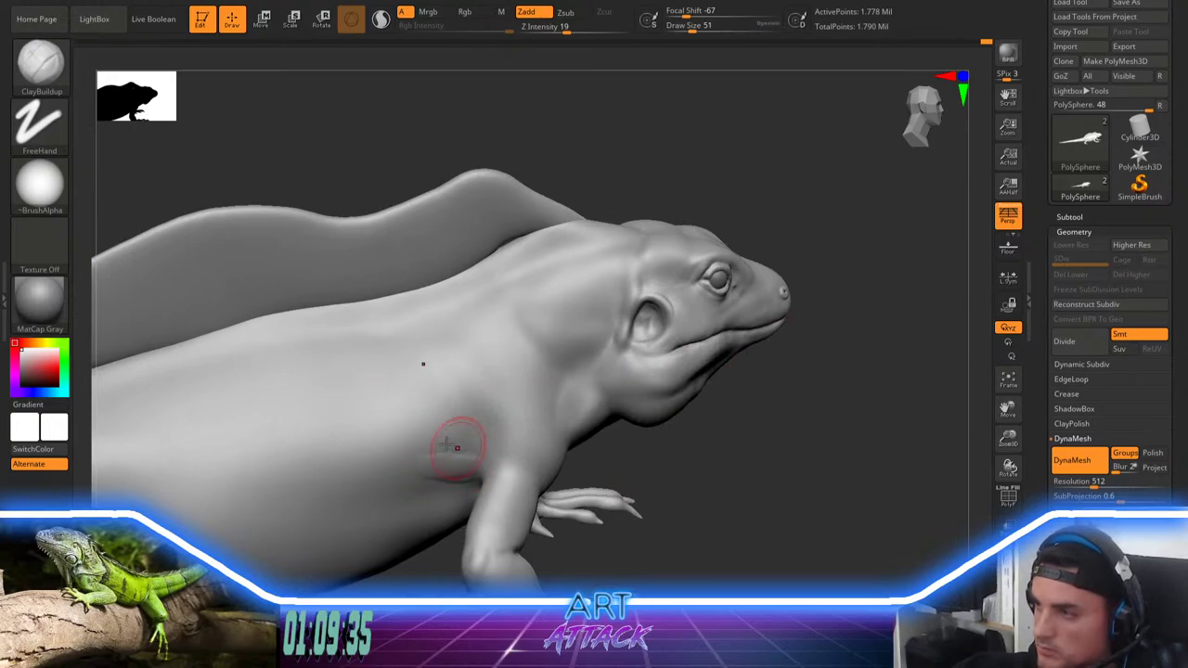
{"action": "mouse_move", "coordinate": [447, 440]}
{"action": "left_mouse_down"}
{"action": "mouse_move", "coordinate": [422, 452]}
{"action": "mouse_move", "coordinate": [464, 479]}
{"action": "mouse_move", "coordinate": [446, 451]}
{"action": "mouse_move", "coordinate": [489, 470]}
{"action": "mouse_move", "coordinate": [451, 430]}
{"action": "mouse_move", "coordinate": [431, 463]}
{"action": "mouse_move", "coordinate": [449, 447]}
{"action": "mouse_move", "coordinate": [414, 442]}
{"action": "mouse_move", "coordinate": [418, 456]}
{"action": "left_mouse_up"}
{"action": "right_click_drag", "start_coordinate": [722, 445], "coordinate": [738, 452], "text": "ctrl"}
{"action": "left_click_drag", "start_coordinate": [737, 452], "coordinate": [639, 429]}
Step: Carve the crease where the hind leg meets the body with DamStandard at draw size 51
{"action": "left_click_drag", "start_coordinate": [443, 522], "coordinate": [528, 483], "text": "alt"}
{"action": "right_click_drag", "start_coordinate": [528, 483], "coordinate": [545, 529], "text": "ctrl"}
{"action": "key", "text": "b"}
{"action": "key", "text": "d"}
{"action": "key", "text": "s"}
{"action": "left_click_drag", "start_coordinate": [478, 489], "coordinate": [408, 478]}
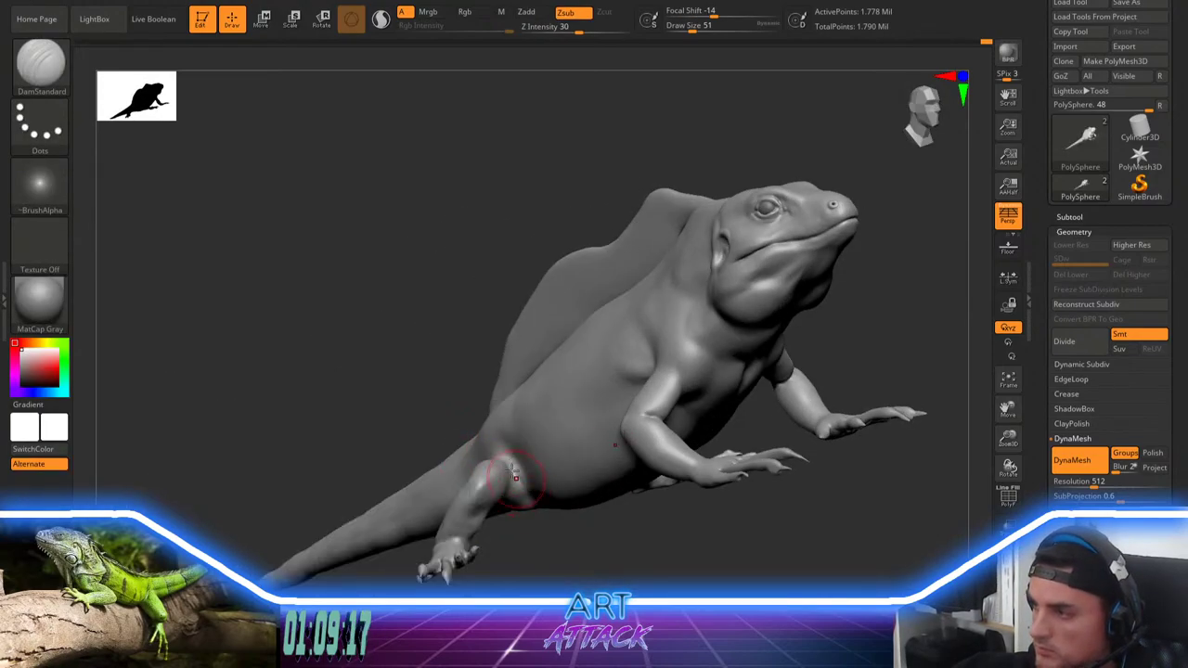
{"action": "mouse_move", "coordinate": [541, 538]}
{"action": "left_mouse_down"}
{"action": "mouse_move", "coordinate": [522, 488]}
{"action": "mouse_move", "coordinate": [533, 510]}
{"action": "left_mouse_up"}
{"action": "key", "text": "shift"}
{"action": "left_click_drag", "start_coordinate": [342, 311], "coordinate": [423, 431]}
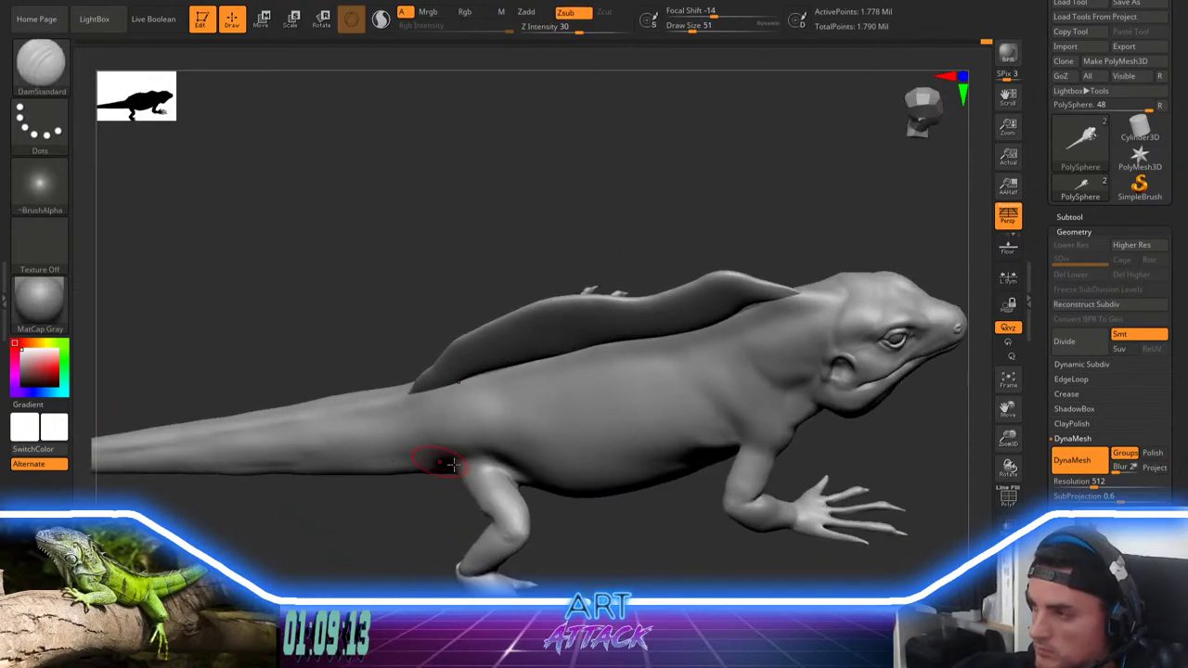
{"action": "left_click_drag", "start_coordinate": [358, 521], "coordinate": [478, 497], "text": "alt"}
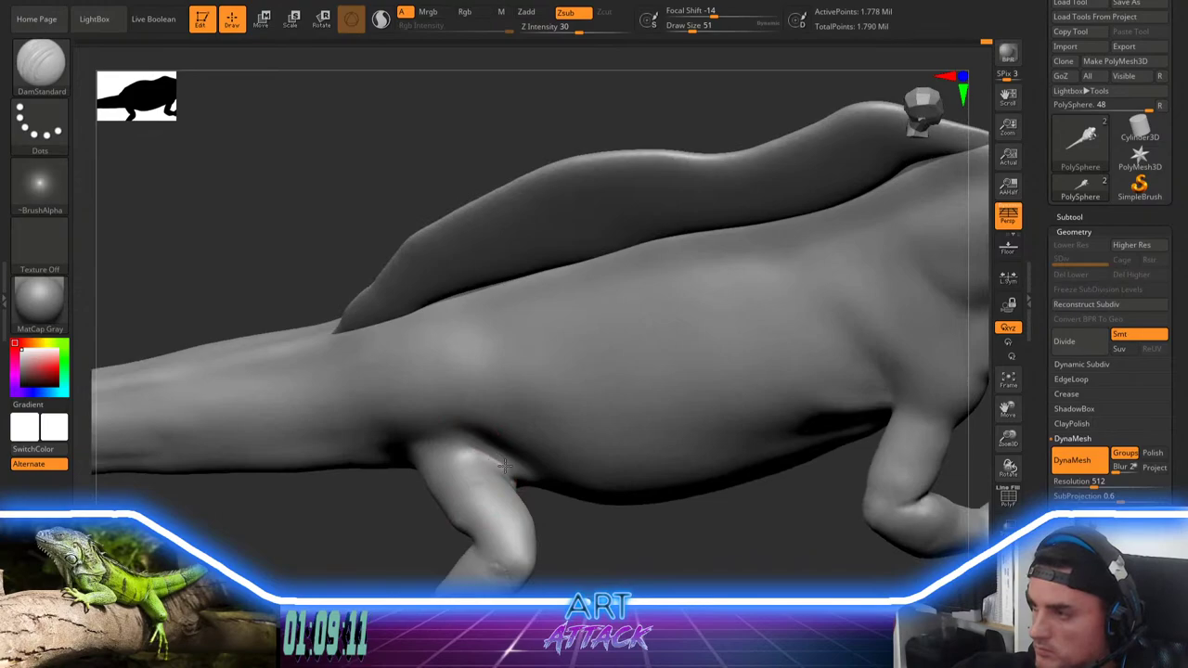
{"action": "mouse_move", "coordinate": [558, 521]}
{"action": "left_mouse_down"}
{"action": "mouse_move", "coordinate": [567, 529]}
{"action": "mouse_move", "coordinate": [570, 507]}
{"action": "left_mouse_up"}
Step: Add volume to the hind thigh with ClayBuildup at draw size 51 and smooth the underside near the tail base
{"action": "key", "text": "b"}
{"action": "key", "text": "c"}
{"action": "key", "text": "b"}
{"action": "left_click_drag", "start_coordinate": [456, 480], "coordinate": [439, 490]}
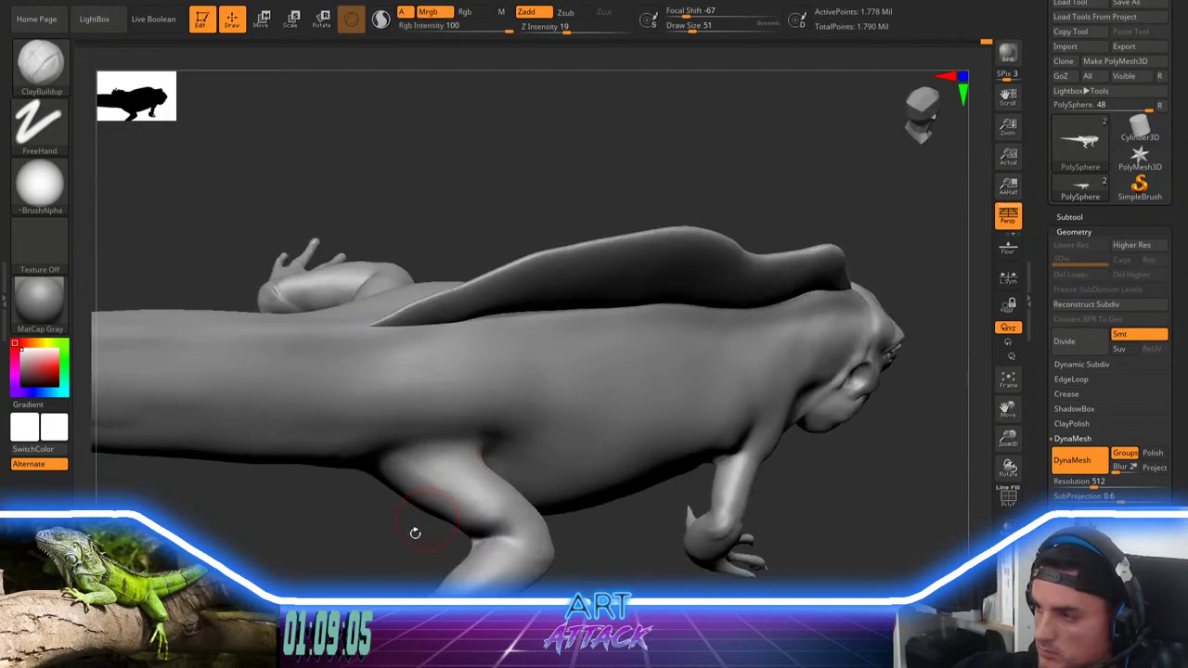
{"action": "left_click_drag", "start_coordinate": [415, 532], "coordinate": [424, 477]}
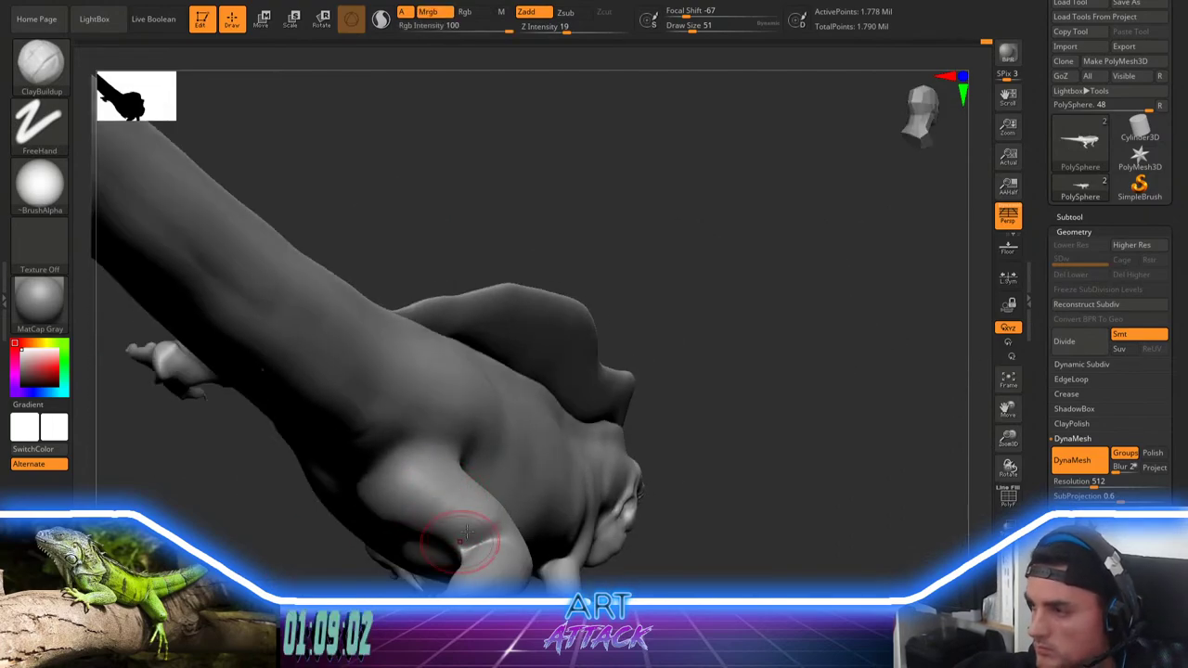
{"action": "left_click_drag", "start_coordinate": [310, 570], "coordinate": [413, 533]}
{"action": "left_click_drag", "start_coordinate": [344, 438], "coordinate": [329, 451], "text": "shift"}
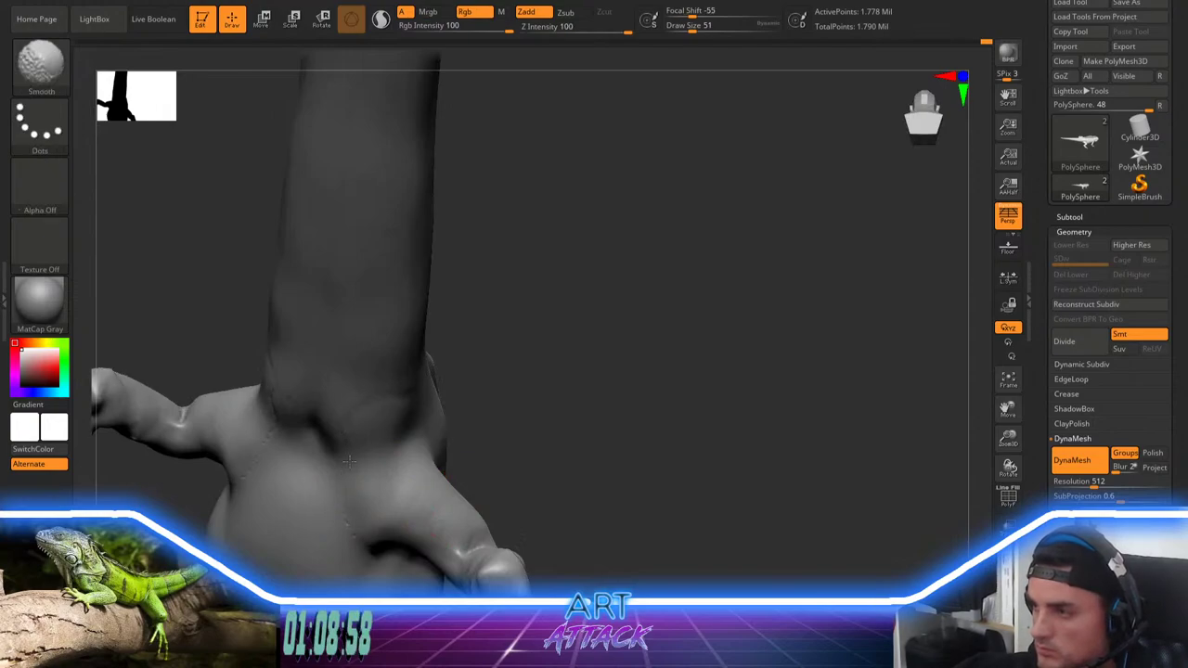
Step: Build up the muscles of the hind thigh and calf with ClayBuildup at draw size 65 and smooth them
{"action": "mouse_move", "coordinate": [559, 446]}
{"action": "left_mouse_down"}
{"action": "mouse_move", "coordinate": [589, 371]}
{"action": "mouse_move", "coordinate": [607, 403]}
{"action": "mouse_move", "coordinate": [603, 390]}
{"action": "left_mouse_up"}
{"action": "left_click_drag", "start_coordinate": [456, 432], "coordinate": [479, 421]}
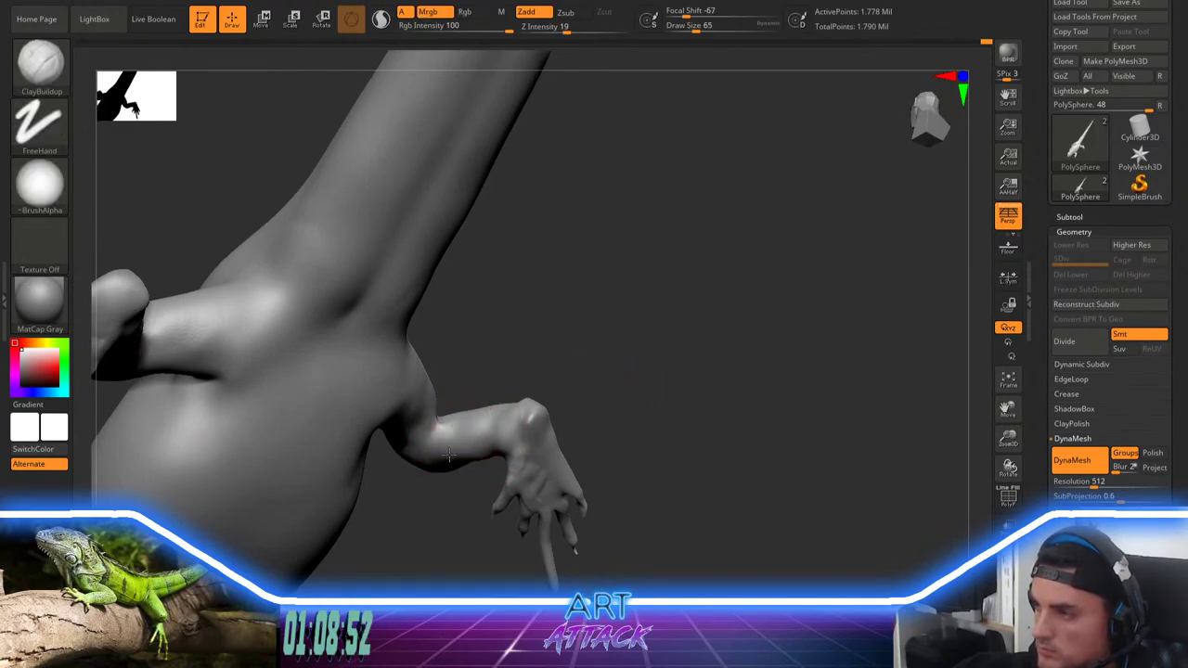
{"action": "left_click_drag", "start_coordinate": [560, 349], "coordinate": [525, 520]}
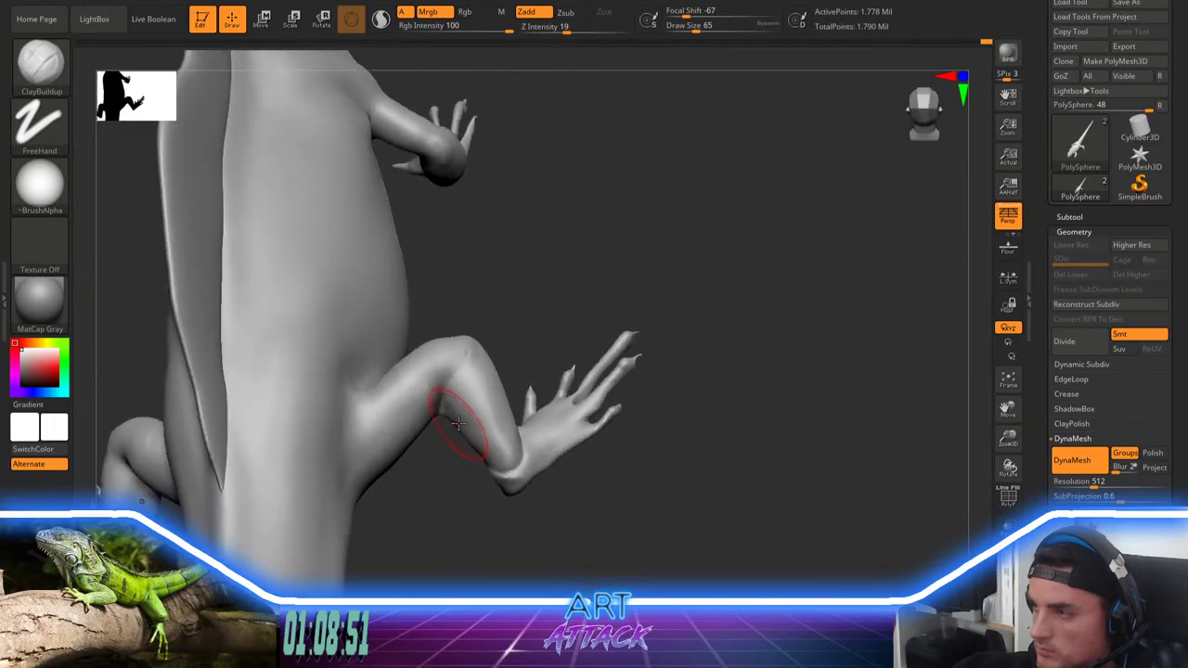
{"action": "key", "text": "shift"}
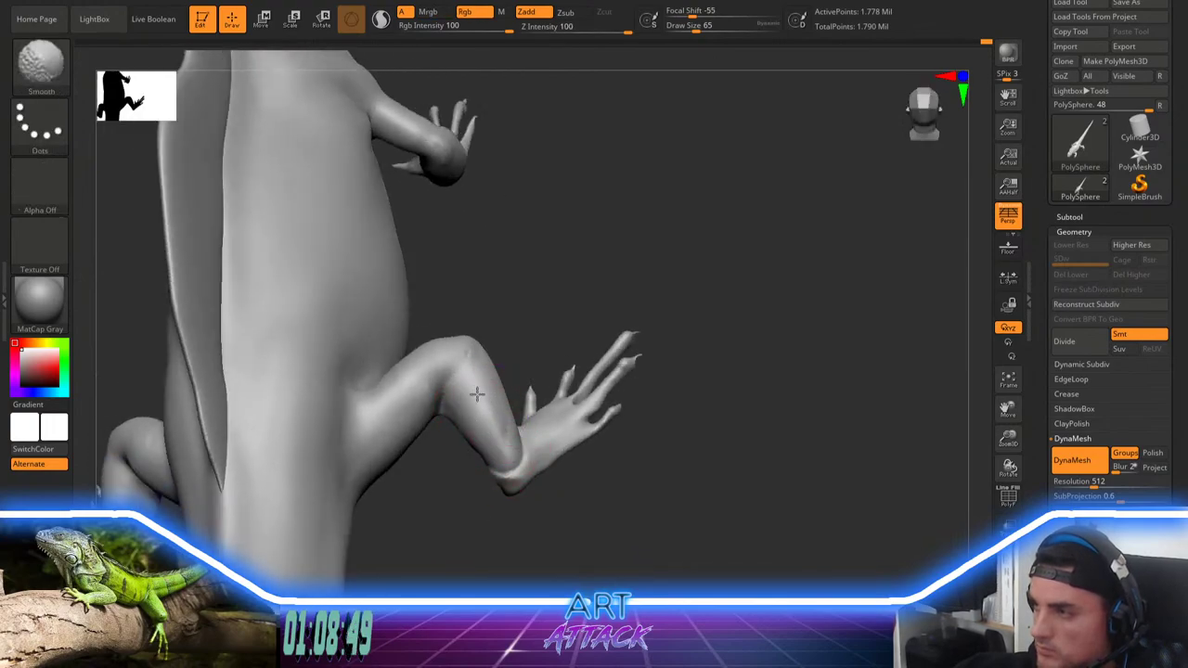
{"action": "mouse_move", "coordinate": [411, 390]}
{"action": "left_mouse_down"}
{"action": "mouse_move", "coordinate": [428, 371]}
{"action": "mouse_move", "coordinate": [406, 428]}
{"action": "left_mouse_up"}
{"action": "key", "text": "shift"}
{"action": "left_click_drag", "start_coordinate": [426, 497], "coordinate": [362, 414]}
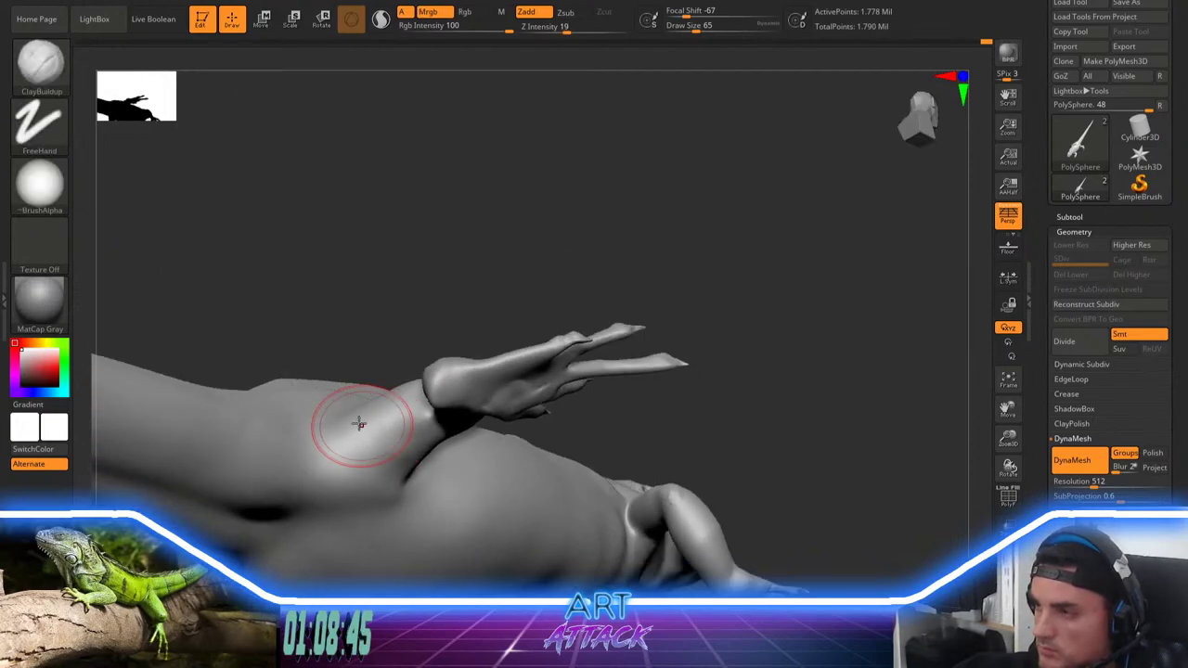
Step: Fill out the underside of the hind thigh, knee and lower leg with ClayBuildup at draw size 65
{"action": "left_click_drag", "start_coordinate": [395, 324], "coordinate": [451, 393]}
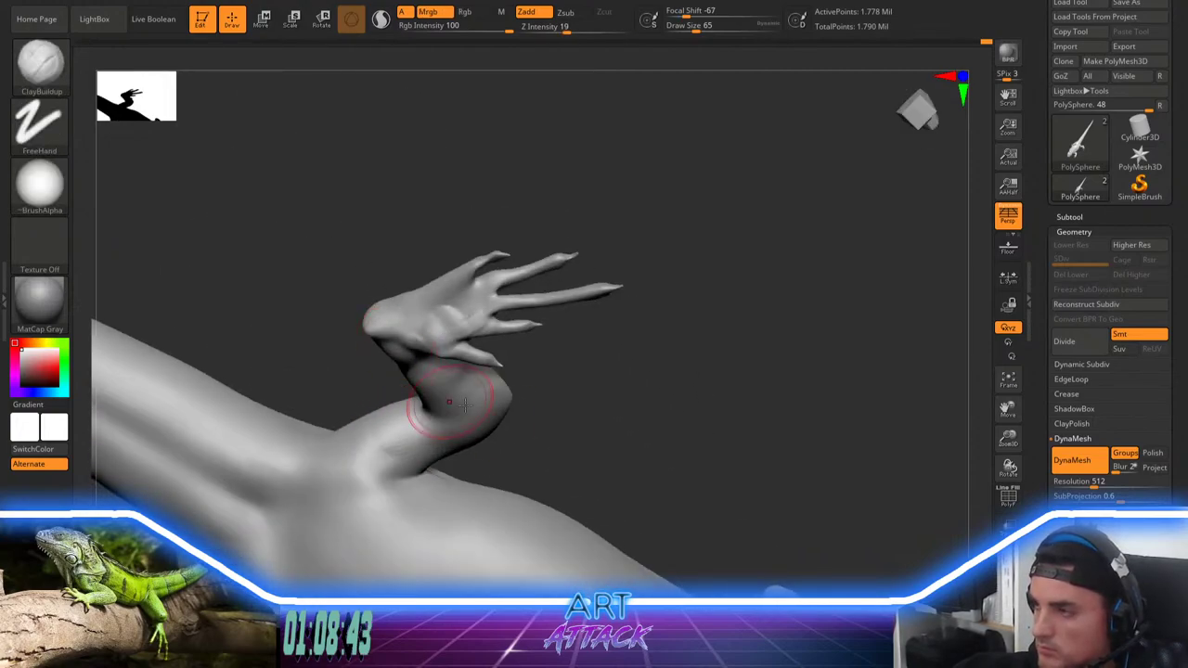
{"action": "mouse_move", "coordinate": [529, 395]}
{"action": "left_mouse_down"}
{"action": "mouse_move", "coordinate": [412, 437]}
{"action": "mouse_move", "coordinate": [411, 456]}
{"action": "mouse_move", "coordinate": [397, 446]}
{"action": "mouse_move", "coordinate": [404, 477]}
{"action": "mouse_move", "coordinate": [377, 427]}
{"action": "mouse_move", "coordinate": [374, 440]}
{"action": "mouse_move", "coordinate": [400, 422]}
{"action": "left_mouse_up"}
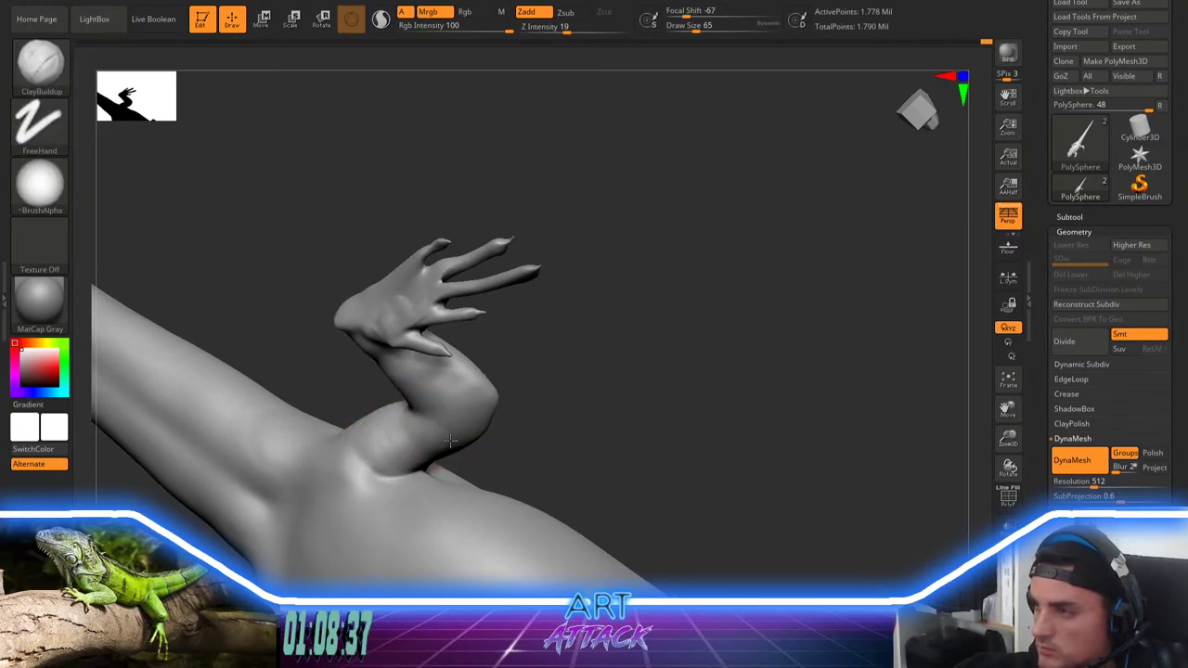
{"action": "left_click_drag", "start_coordinate": [531, 423], "coordinate": [522, 352], "text": "shift"}
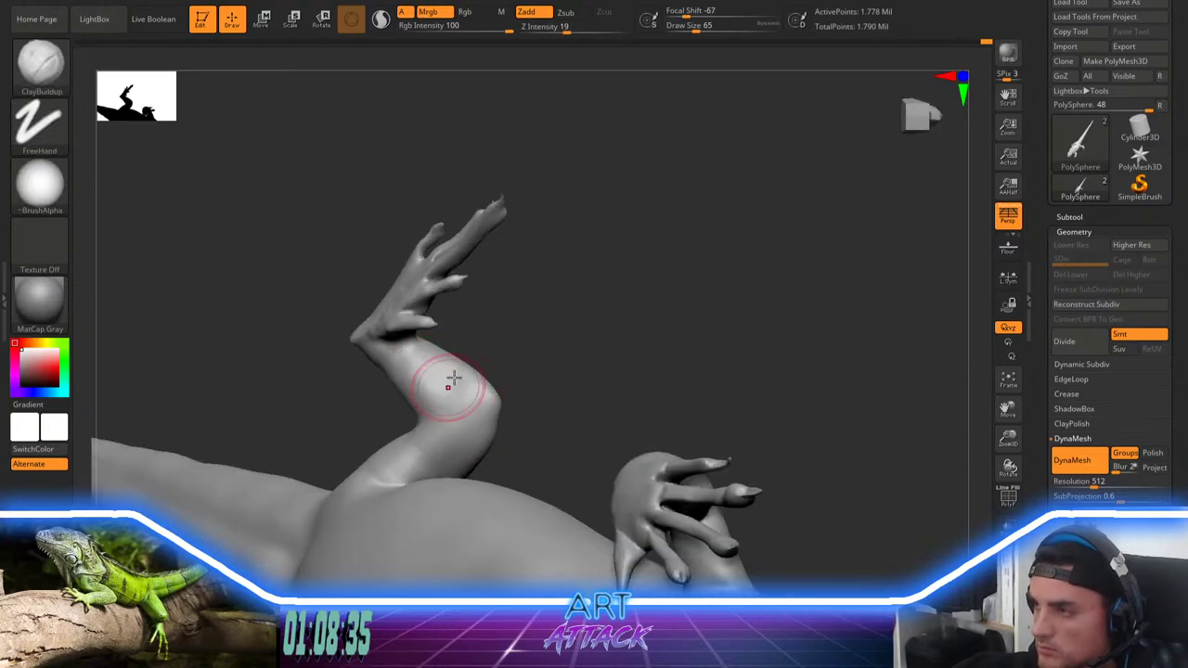
{"action": "mouse_move", "coordinate": [538, 395]}
{"action": "left_mouse_down", "text": "shift"}
{"action": "mouse_move", "coordinate": [511, 398]}
{"action": "mouse_move", "coordinate": [543, 441]}
{"action": "mouse_move", "coordinate": [519, 409]}
{"action": "left_mouse_up", "text": "shift"}
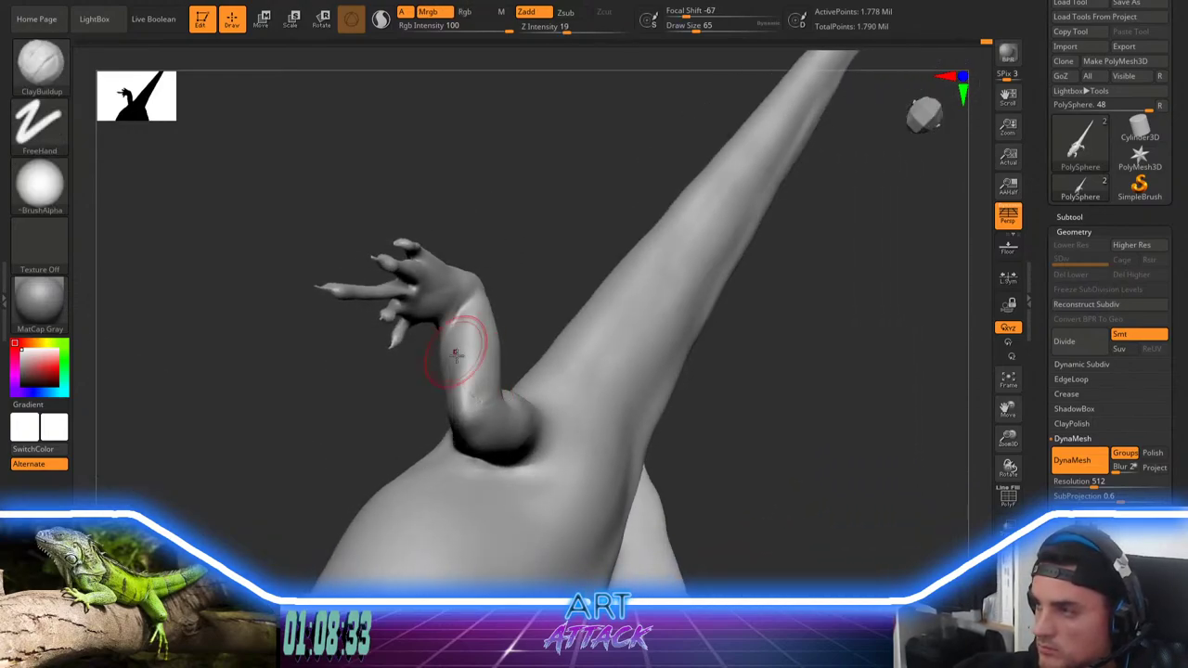
{"action": "left_click_drag", "start_coordinate": [456, 356], "coordinate": [472, 420]}
{"action": "left_click_drag", "start_coordinate": [470, 325], "coordinate": [462, 399]}
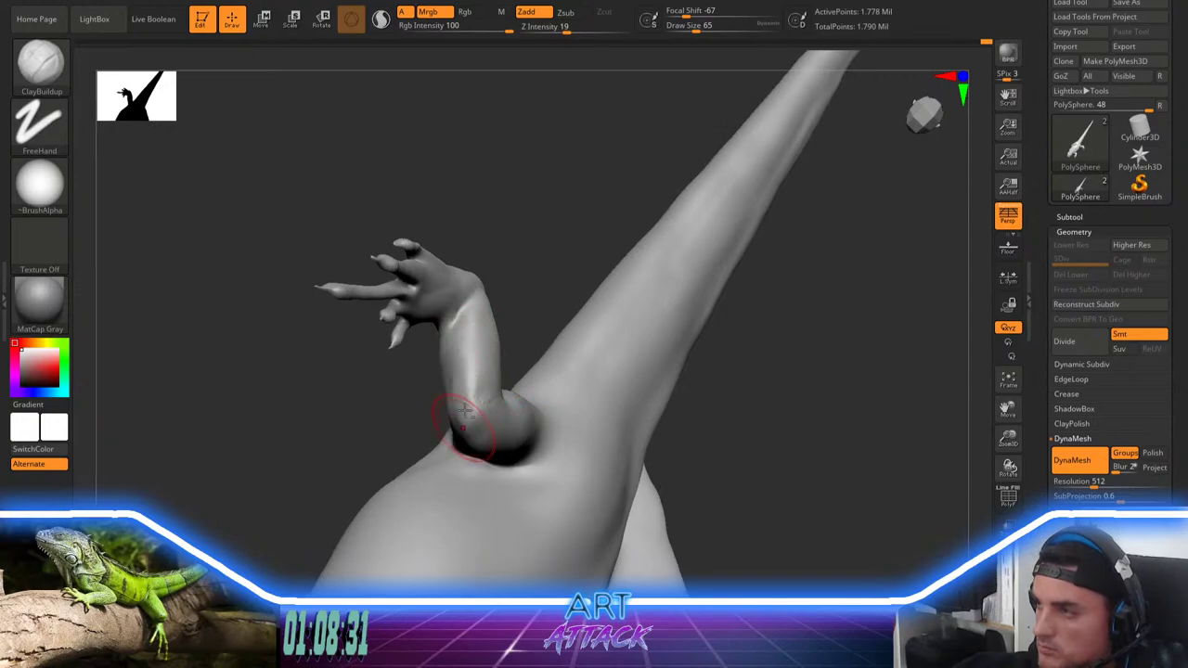
Step: Refine the lower hind leg near the ankle with ClayBuildup at draw size 35 and check the whole body
{"action": "key", "text": "space"}
{"action": "left_click_drag", "start_coordinate": [441, 377], "coordinate": [434, 377]}
{"action": "right_click_drag", "start_coordinate": [433, 357], "coordinate": [439, 388]}
{"action": "left_click_drag", "start_coordinate": [450, 388], "coordinate": [472, 373], "text": "shift"}
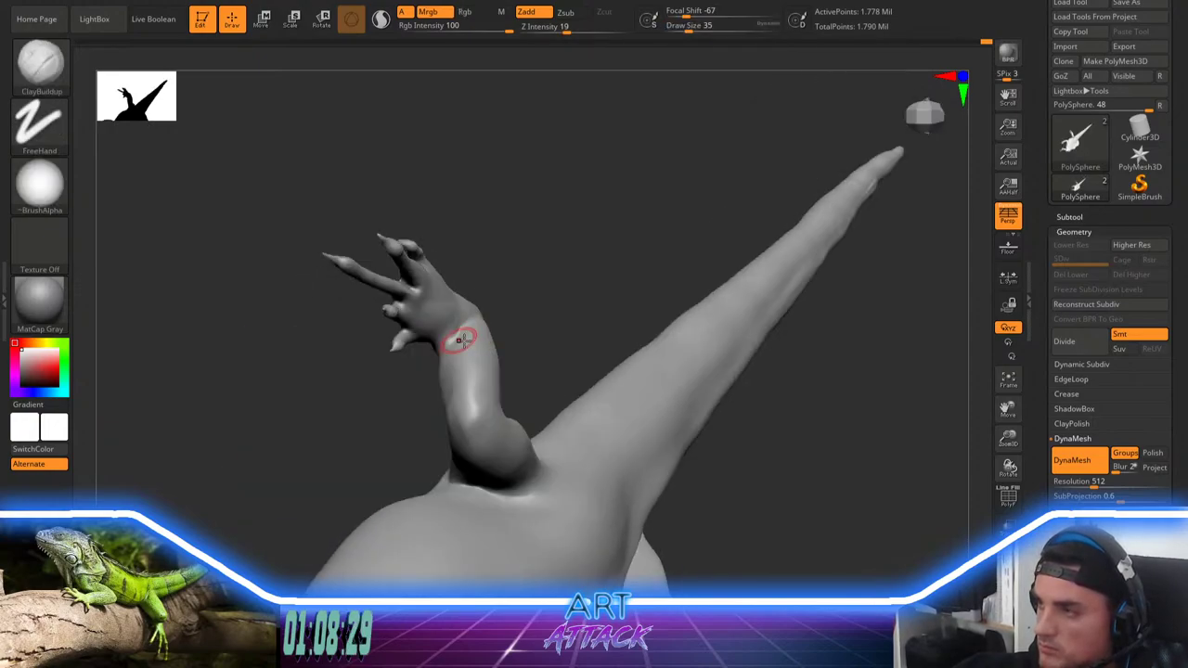
{"action": "left_click_drag", "start_coordinate": [509, 306], "coordinate": [443, 223]}
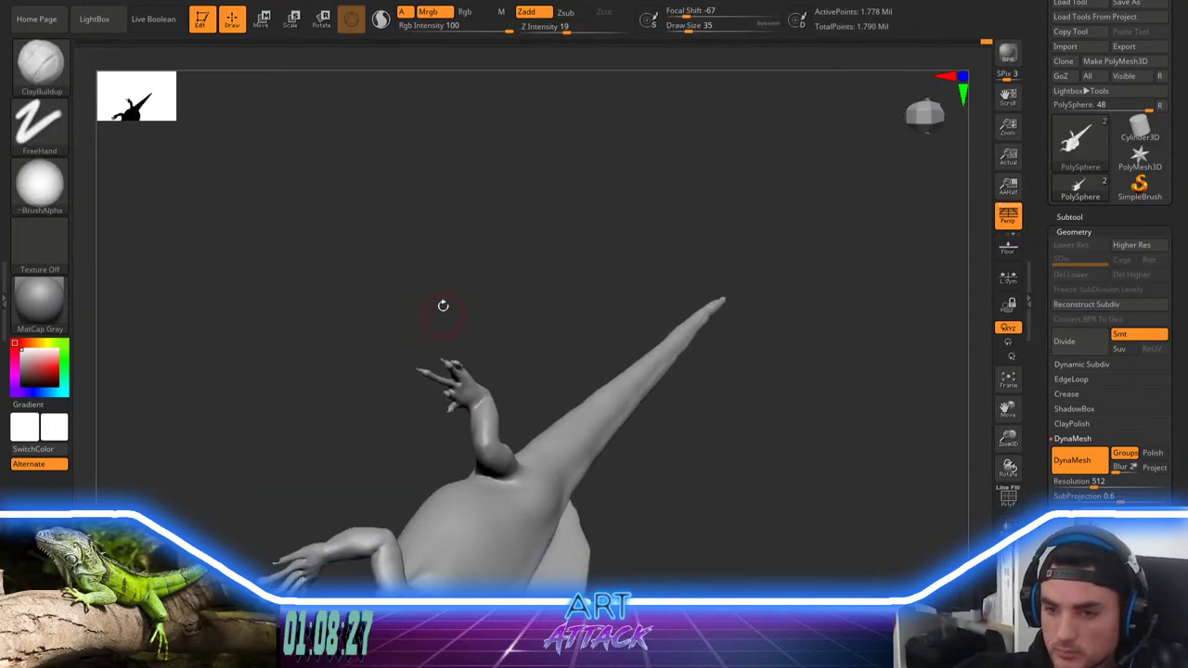
{"action": "left_click_drag", "start_coordinate": [443, 305], "coordinate": [318, 248], "text": "alt"}
{"action": "left_click_drag", "start_coordinate": [377, 340], "coordinate": [720, 316]}
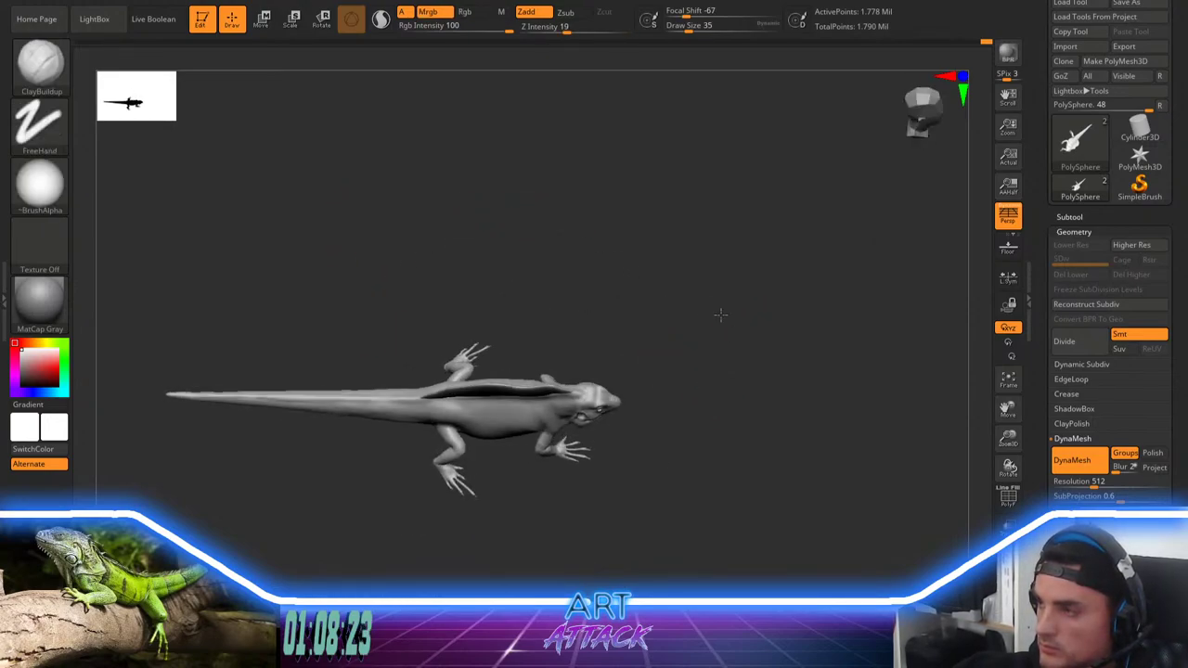
{"action": "right_click_drag", "start_coordinate": [720, 316], "coordinate": [717, 346]}
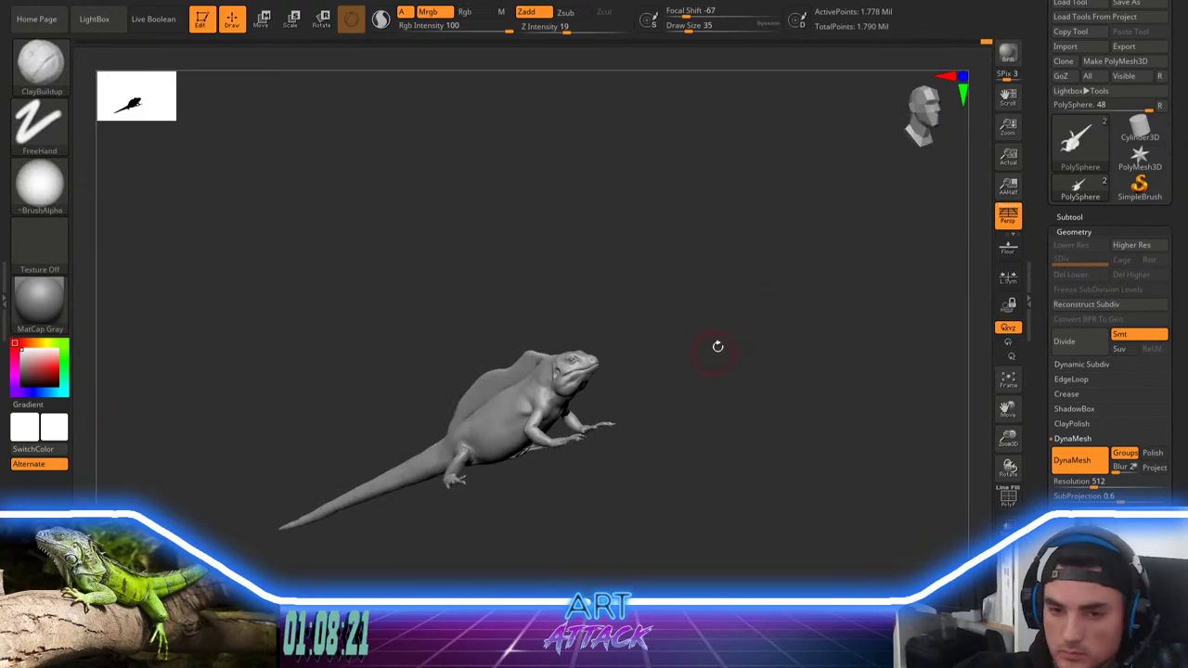
Step: Add a skin fold on the flank in front of the hind leg with ClayBuildup at draw size 35 and focal shift -59
{"action": "mouse_move", "coordinate": [718, 346]}
{"action": "left_mouse_down", "text": "shift"}
{"action": "mouse_move", "coordinate": [758, 334]}
{"action": "mouse_move", "coordinate": [756, 482]}
{"action": "left_mouse_up", "text": "shift"}
{"action": "mouse_move", "coordinate": [531, 525]}
{"action": "left_mouse_down"}
{"action": "mouse_move", "coordinate": [535, 492]}
{"action": "mouse_move", "coordinate": [496, 501]}
{"action": "mouse_move", "coordinate": [526, 489]}
{"action": "left_mouse_up"}
{"action": "key", "text": "space"}
{"action": "left_click", "coordinate": [531, 424]}
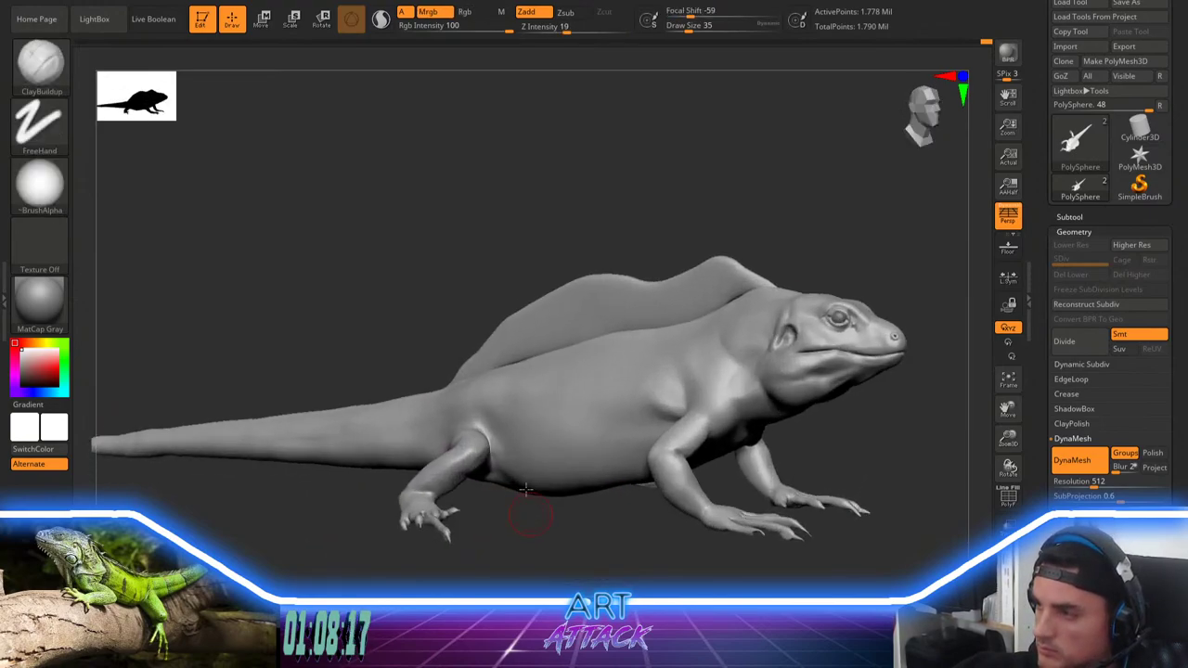
{"action": "key", "text": "space"}
{"action": "left_click", "coordinate": [521, 478]}
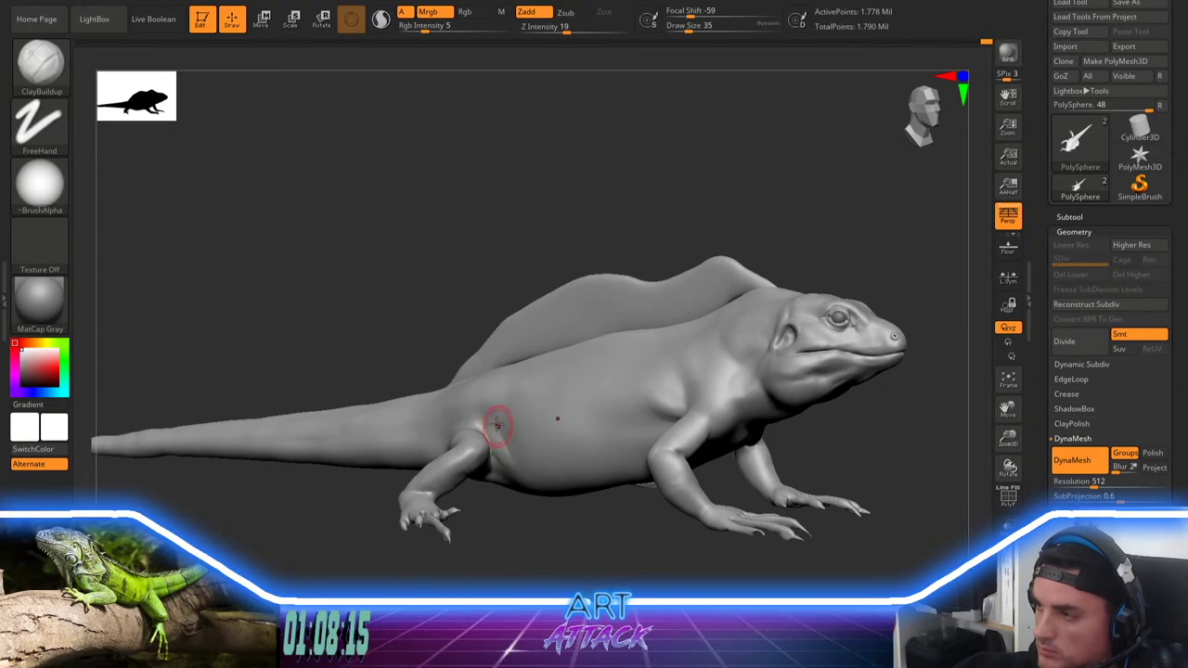
Step: Extend the skin folds from the hip down the flank with ClayBuildup at draw size 51
{"action": "key", "text": "space"}
{"action": "left_click", "coordinate": [505, 408]}
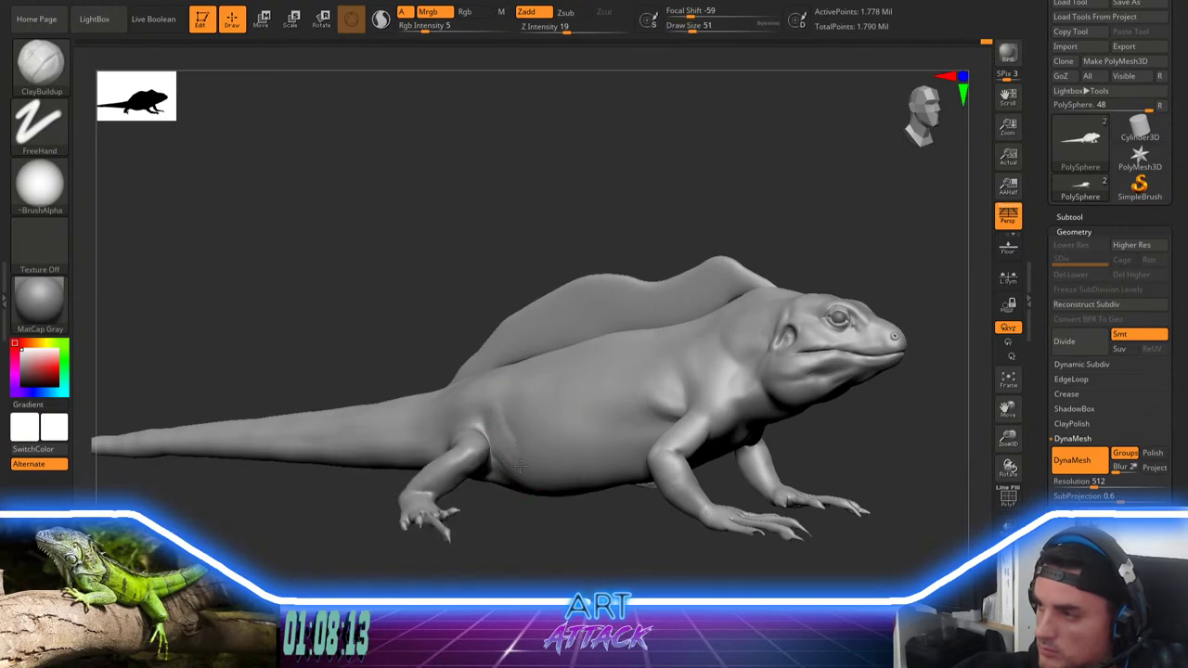
{"action": "key", "text": "space"}
{"action": "left_click", "coordinate": [492, 406]}
{"action": "left_click_drag", "start_coordinate": [504, 407], "coordinate": [547, 476]}
Step: Build broad diagonal folds across the side of the belly with ClayBuildup at draw size 112 and smooth them
{"action": "right_click_drag", "start_coordinate": [538, 424], "coordinate": [538, 483], "text": "ctrl"}
{"action": "key", "text": "space"}
{"action": "left_click", "coordinate": [520, 397]}
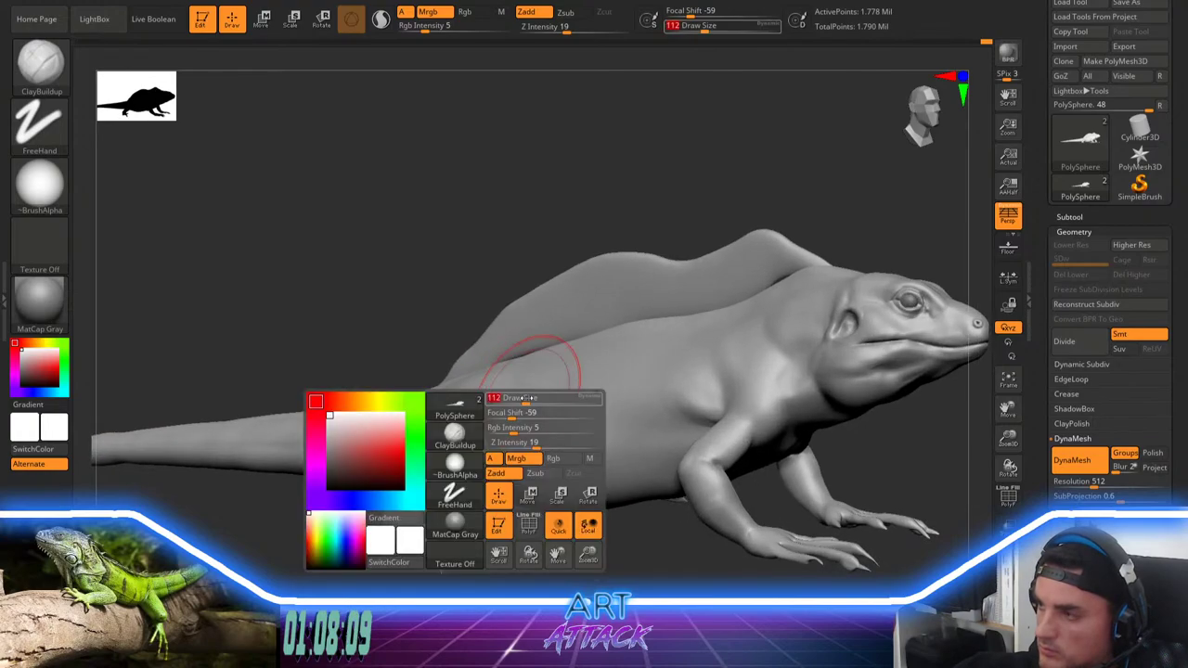
{"action": "mouse_move", "coordinate": [531, 399]}
{"action": "left_mouse_down"}
{"action": "mouse_move", "coordinate": [559, 451]}
{"action": "mouse_move", "coordinate": [598, 484]}
{"action": "left_mouse_up"}
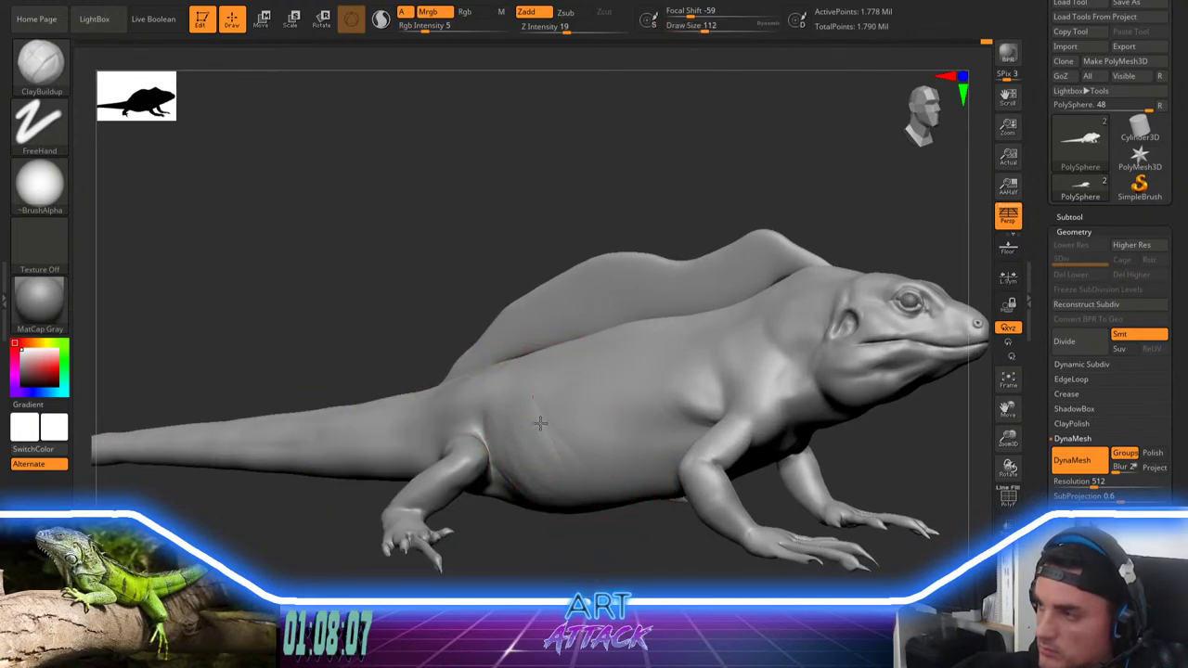
{"action": "mouse_move", "coordinate": [546, 422]}
{"action": "left_mouse_down"}
{"action": "mouse_move", "coordinate": [606, 465]}
{"action": "mouse_move", "coordinate": [570, 432]}
{"action": "mouse_move", "coordinate": [557, 449]}
{"action": "mouse_move", "coordinate": [608, 462]}
{"action": "left_mouse_up"}
{"action": "left_click_drag", "start_coordinate": [608, 461], "coordinate": [611, 449], "text": "shift"}
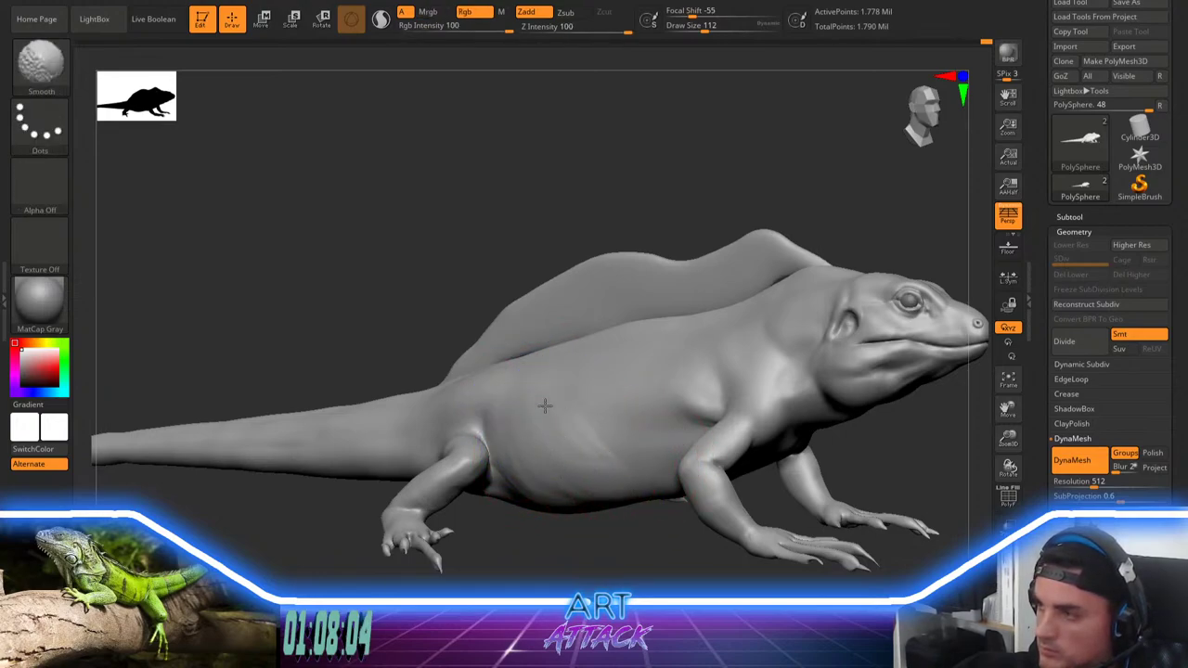
{"action": "mouse_move", "coordinate": [543, 463]}
{"action": "left_mouse_down", "text": "shift"}
{"action": "mouse_move", "coordinate": [548, 446]}
{"action": "mouse_move", "coordinate": [563, 475]}
{"action": "mouse_move", "coordinate": [589, 432]}
{"action": "left_mouse_up", "text": "shift"}
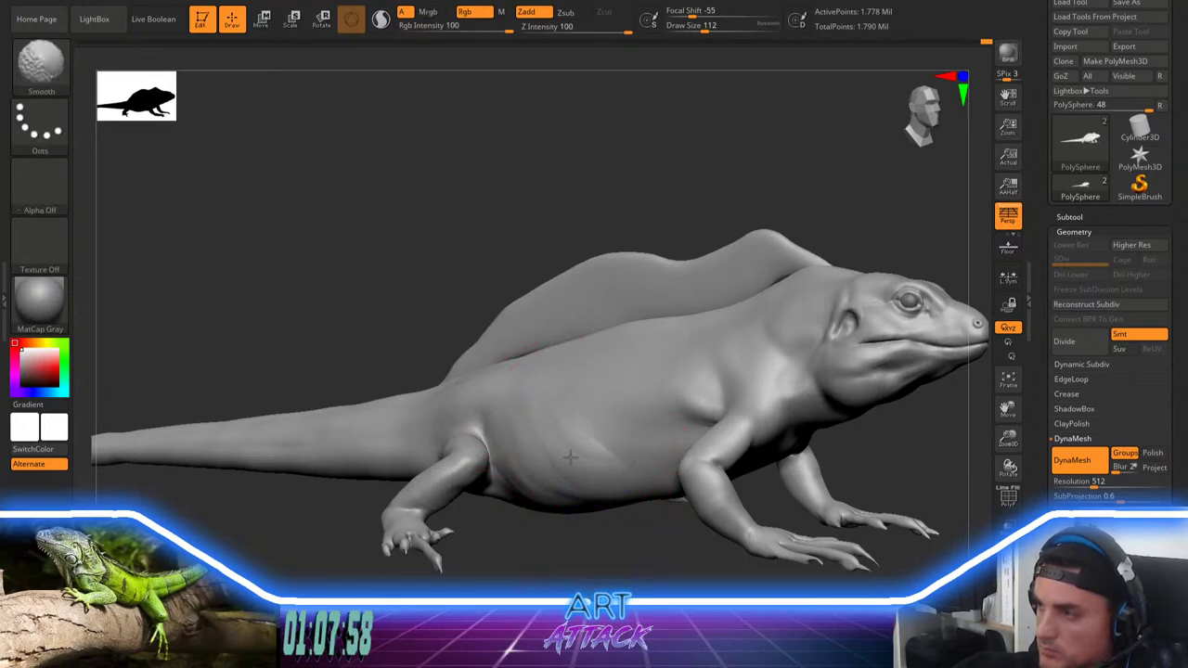
Step: Continue the broad folds around the lower belly with ClayBuildup at draw size 112 and smooth them into the underside
{"action": "left_click_drag", "start_coordinate": [581, 568], "coordinate": [599, 451]}
{"action": "left_click_drag", "start_coordinate": [560, 371], "coordinate": [608, 455]}
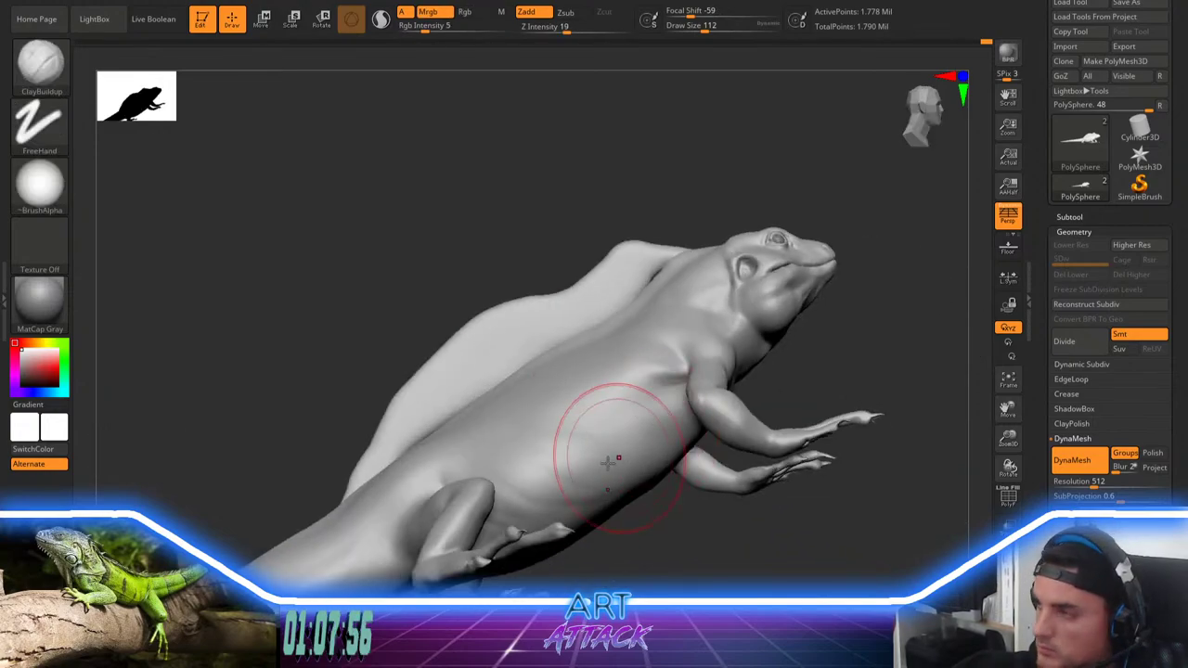
{"action": "right_click_drag", "start_coordinate": [620, 491], "coordinate": [640, 472]}
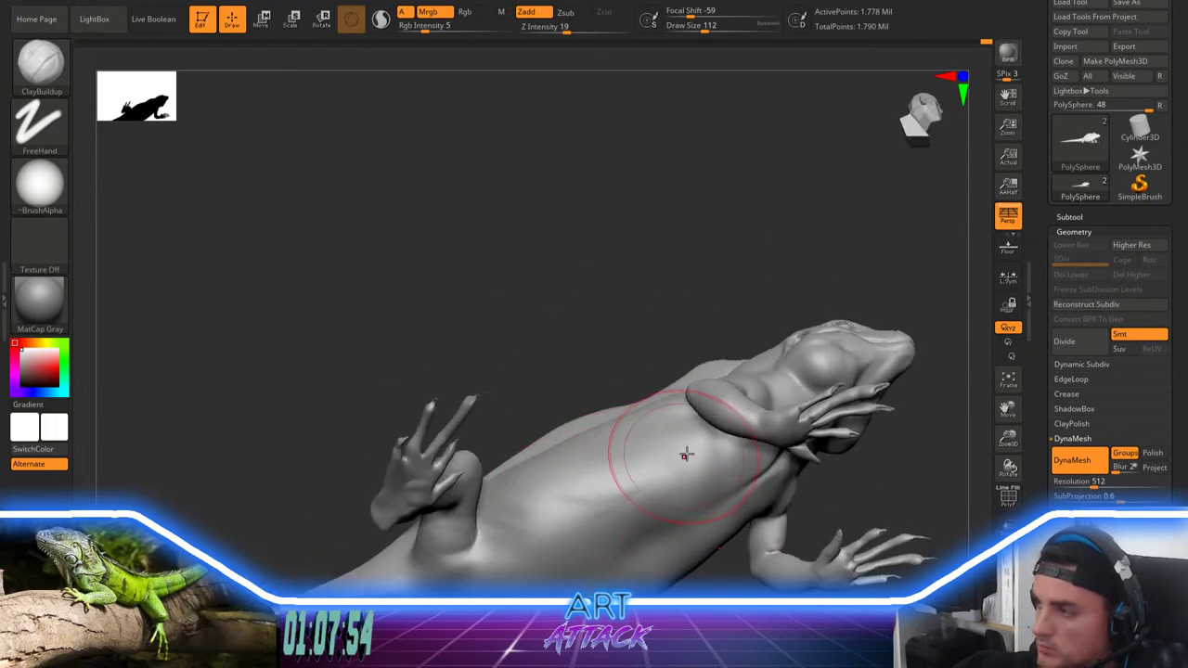
{"action": "mouse_move", "coordinate": [702, 464]}
{"action": "left_mouse_down"}
{"action": "mouse_move", "coordinate": [580, 516]}
{"action": "mouse_move", "coordinate": [573, 498]}
{"action": "mouse_move", "coordinate": [557, 507]}
{"action": "mouse_move", "coordinate": [618, 486]}
{"action": "mouse_move", "coordinate": [651, 496]}
{"action": "mouse_move", "coordinate": [548, 505]}
{"action": "left_mouse_up"}
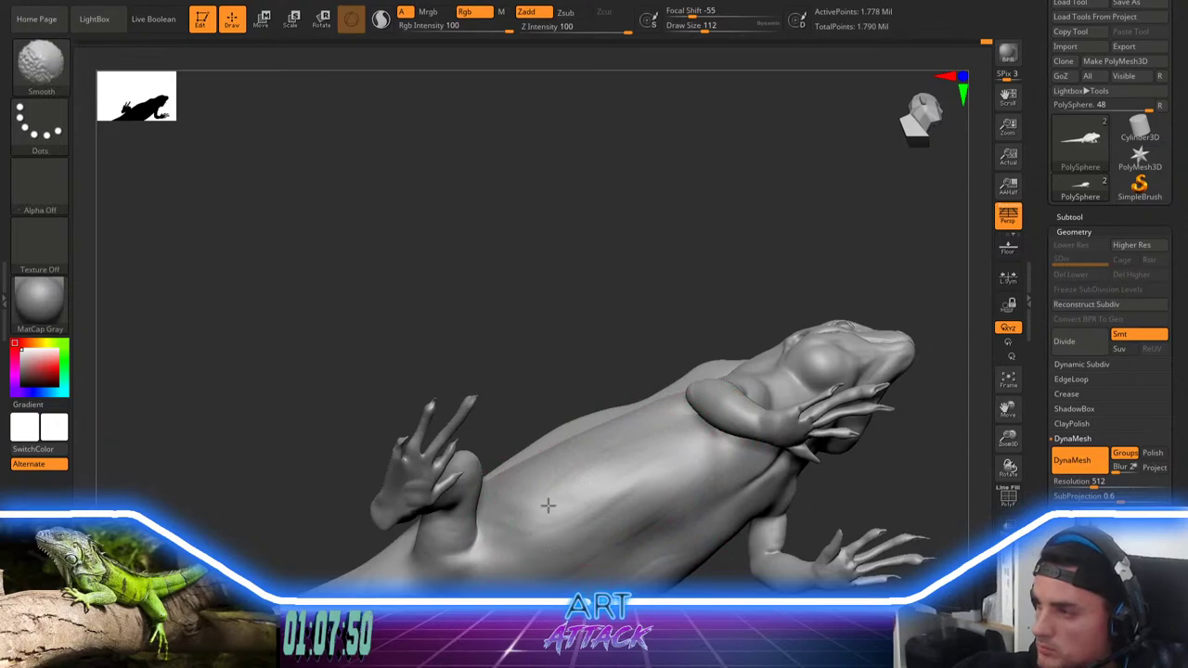
{"action": "mouse_move", "coordinate": [559, 473]}
{"action": "right_mouse_down", "text": "ctrl"}
{"action": "mouse_move", "coordinate": [568, 253]}
{"action": "mouse_move", "coordinate": [594, 445]}
{"action": "right_mouse_up", "text": "ctrl"}
{"action": "right_click_drag", "start_coordinate": [550, 540], "coordinate": [587, 526]}
{"action": "right_click_drag", "start_coordinate": [393, 488], "coordinate": [485, 455], "text": "alt"}
{"action": "right_click", "coordinate": [410, 483]}
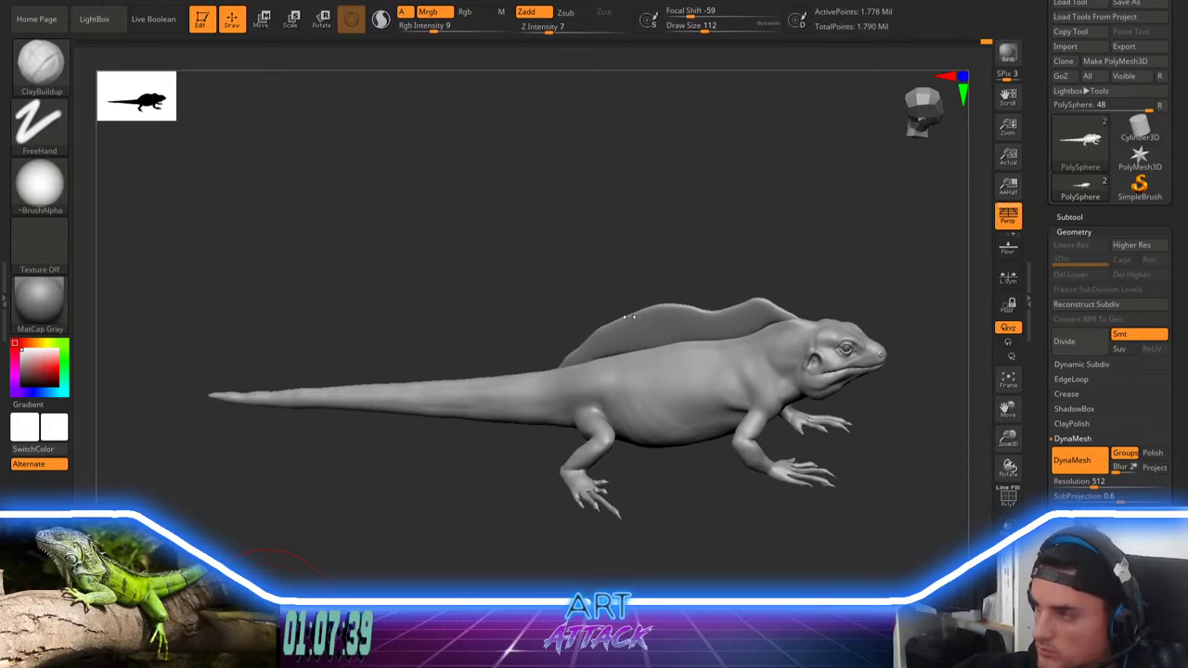
Step: Build up the shoulder area above and behind the front leg with ClayBuildup at draw sizes from 37 to 94
{"action": "left_click_drag", "start_coordinate": [757, 245], "coordinate": [524, 279], "text": "alt"}
{"action": "key", "text": "bracketleft"}
{"action": "key", "text": "bracketleft"}
{"action": "key", "text": "bracketleft"}
{"action": "key", "text": "bracketleft"}
{"action": "key", "text": "bracketleft"}
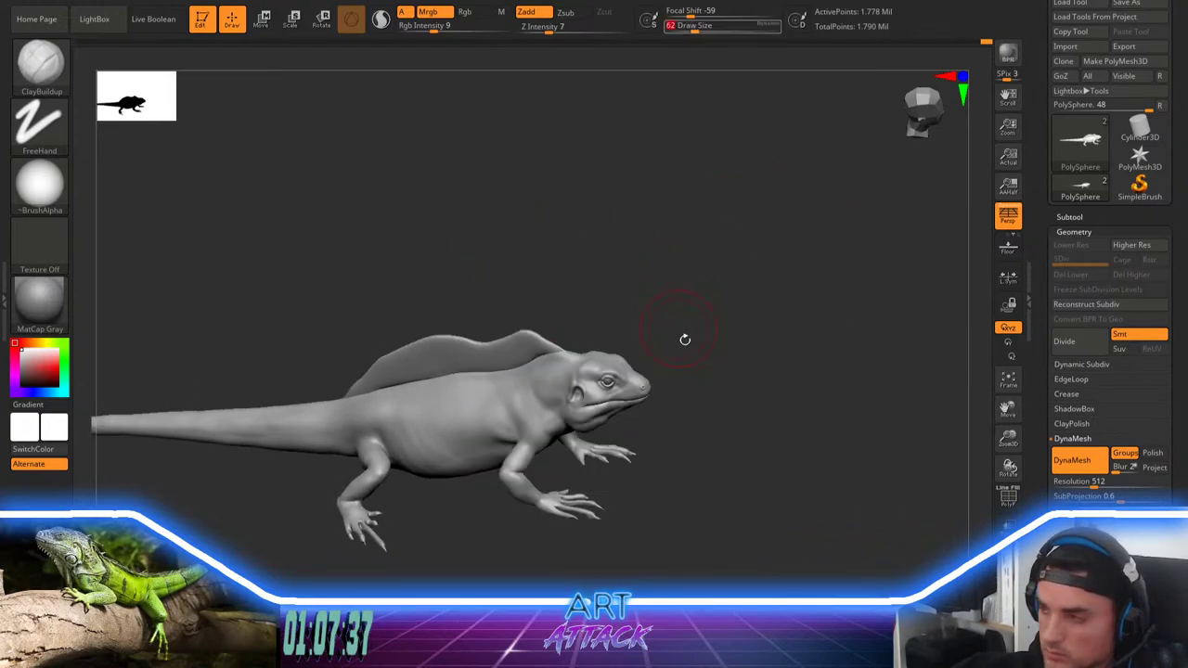
{"action": "right_click", "coordinate": [789, 408]}
{"action": "mouse_move", "coordinate": [720, 399]}
{"action": "right_mouse_down", "text": "ctrl"}
{"action": "mouse_move", "coordinate": [828, 432]}
{"action": "mouse_move", "coordinate": [808, 366]}
{"action": "mouse_move", "coordinate": [822, 408]}
{"action": "right_mouse_up", "text": "ctrl"}
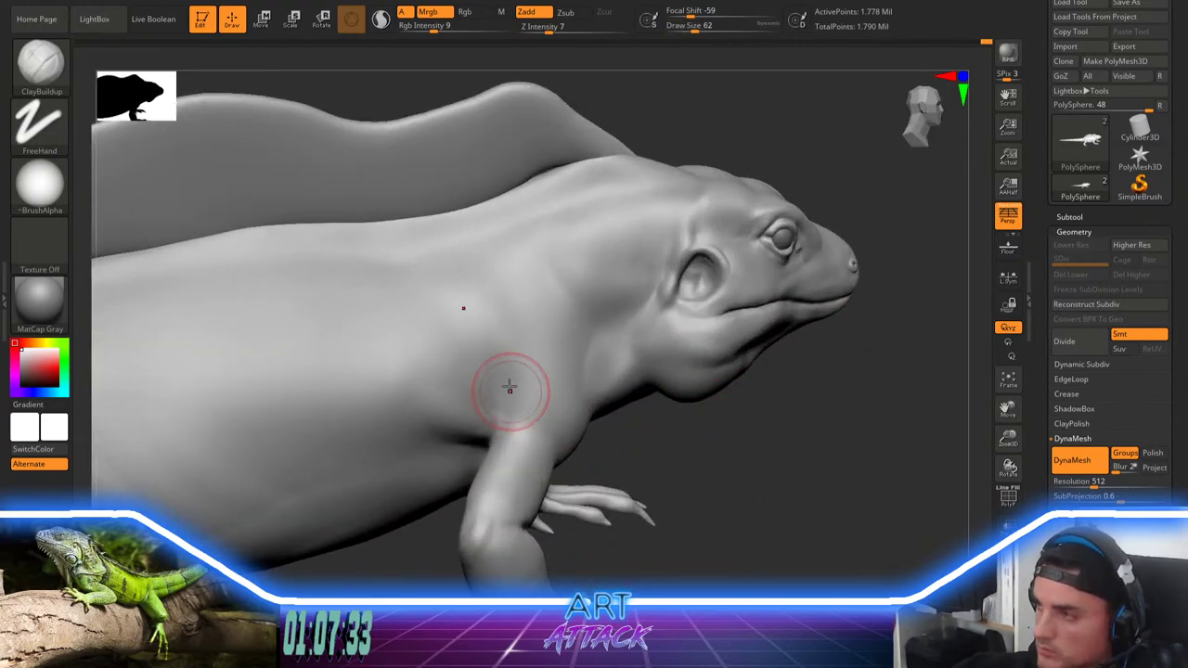
{"action": "key", "text": "["}
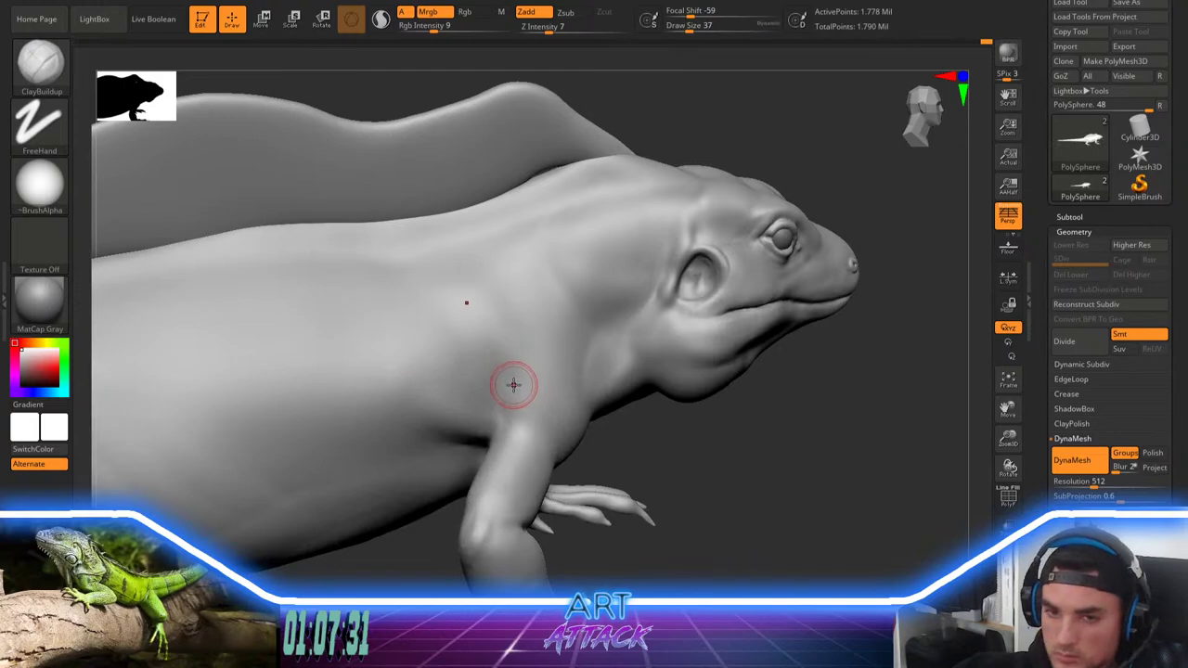
{"action": "key", "text": "space"}
{"action": "left_click_drag", "start_coordinate": [526, 394], "coordinate": [530, 395]}
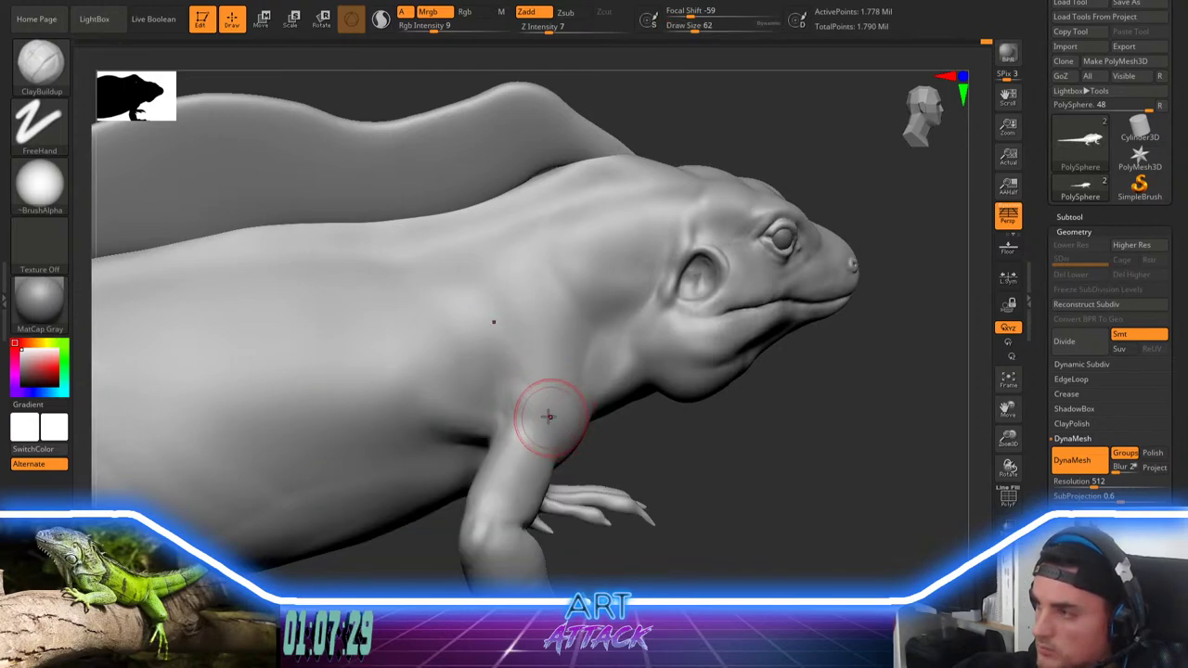
{"action": "key", "text": "]"}
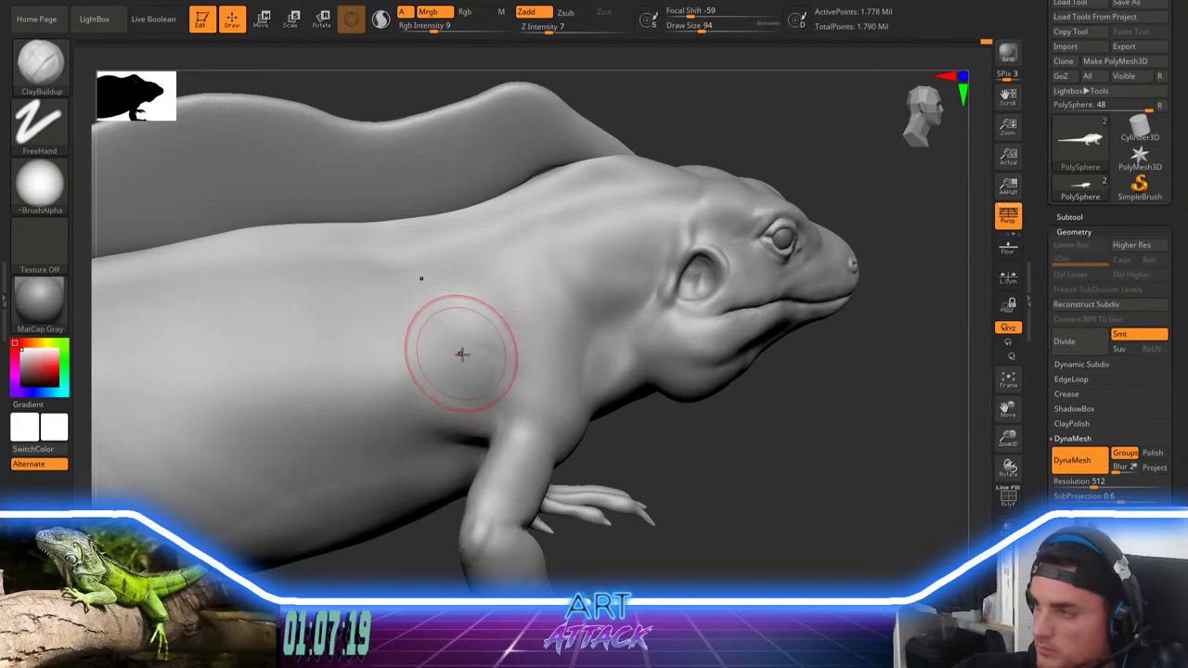
Step: Smooth the shoulder and shape the muscle behind the armpit with ClayBuildup at draw size 56
{"action": "key", "text": "bracketleft"}
{"action": "key", "text": "bracketleft"}
{"action": "key", "text": "bracketleft"}
{"action": "key", "text": "bracketleft"}
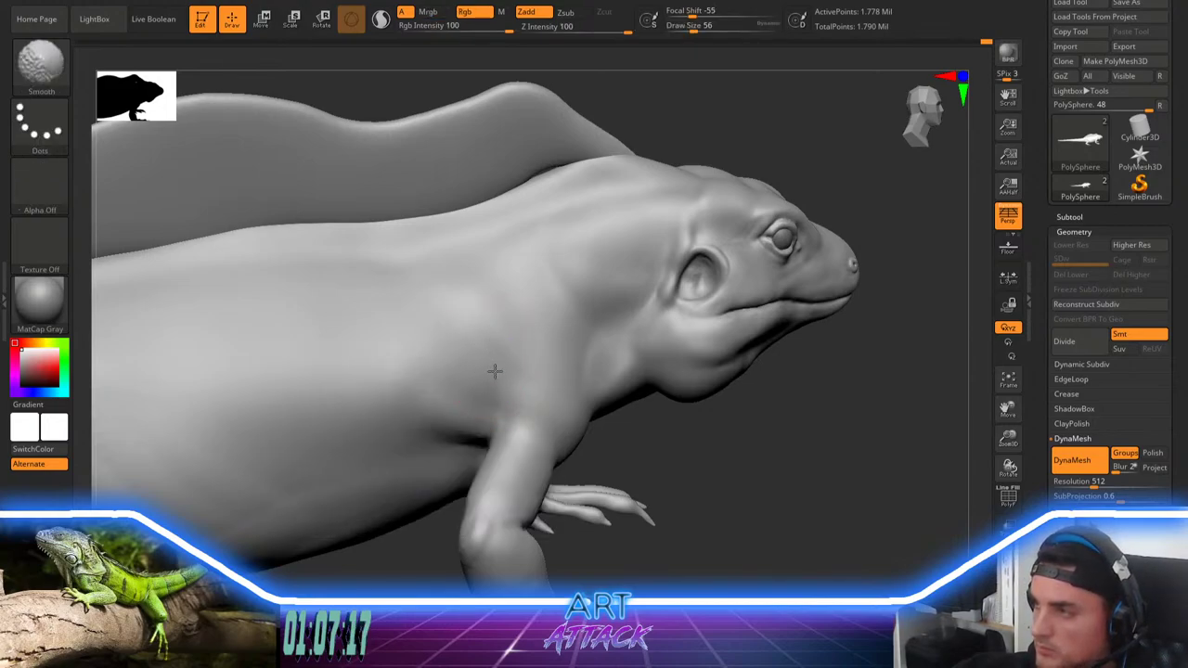
{"action": "left_click_drag", "start_coordinate": [718, 440], "coordinate": [711, 455]}
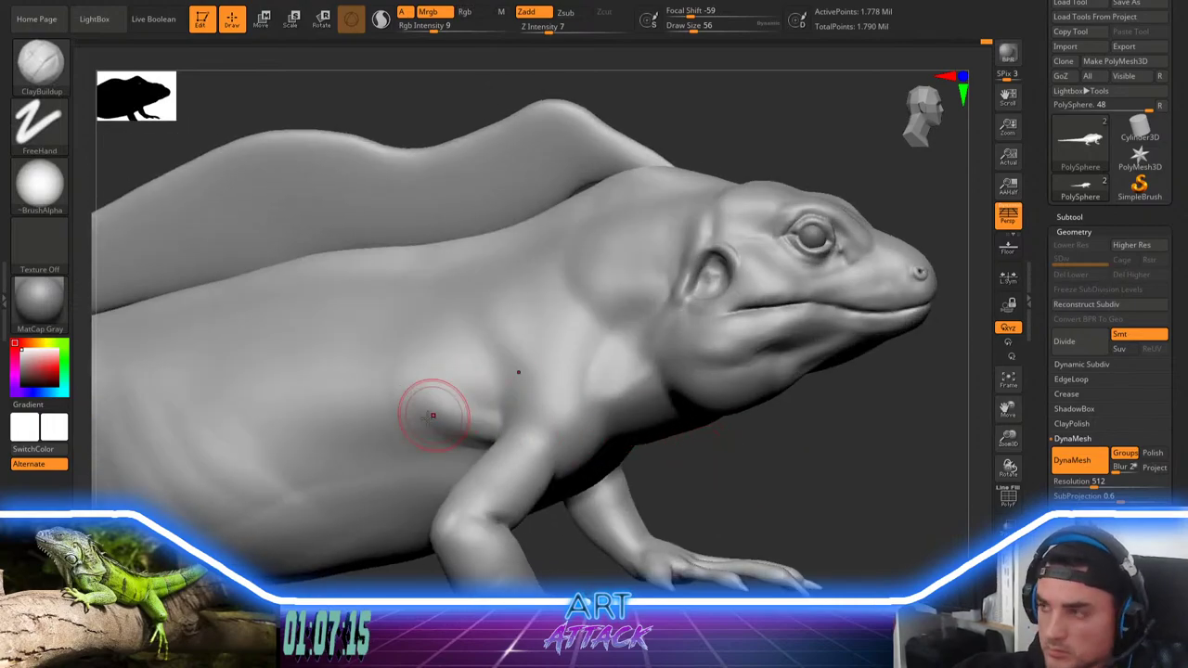
{"action": "mouse_move", "coordinate": [433, 415]}
{"action": "left_mouse_down"}
{"action": "mouse_move", "coordinate": [372, 419]}
{"action": "mouse_move", "coordinate": [407, 437]}
{"action": "left_mouse_up"}
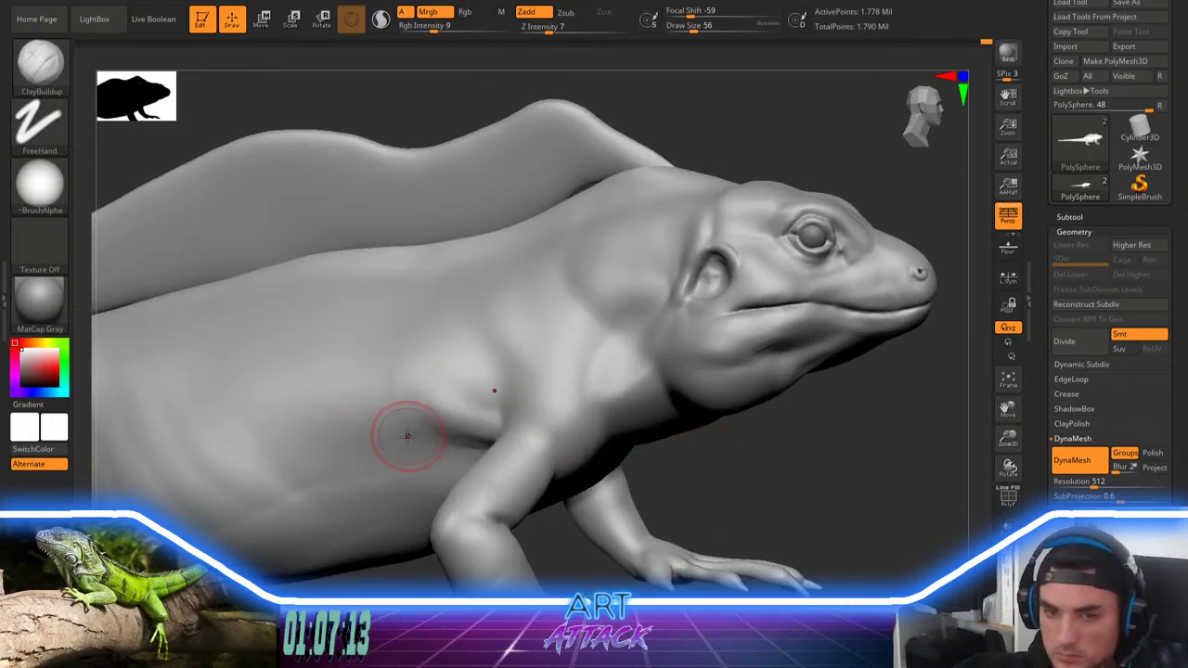
Step: Carve the crease where the front leg meets the underside of the chest with DamStandard at draw size 90
{"action": "mouse_move", "coordinate": [751, 458]}
{"action": "left_mouse_down"}
{"action": "mouse_move", "coordinate": [795, 411]}
{"action": "mouse_move", "coordinate": [791, 327]}
{"action": "mouse_move", "coordinate": [767, 321]}
{"action": "left_mouse_up"}
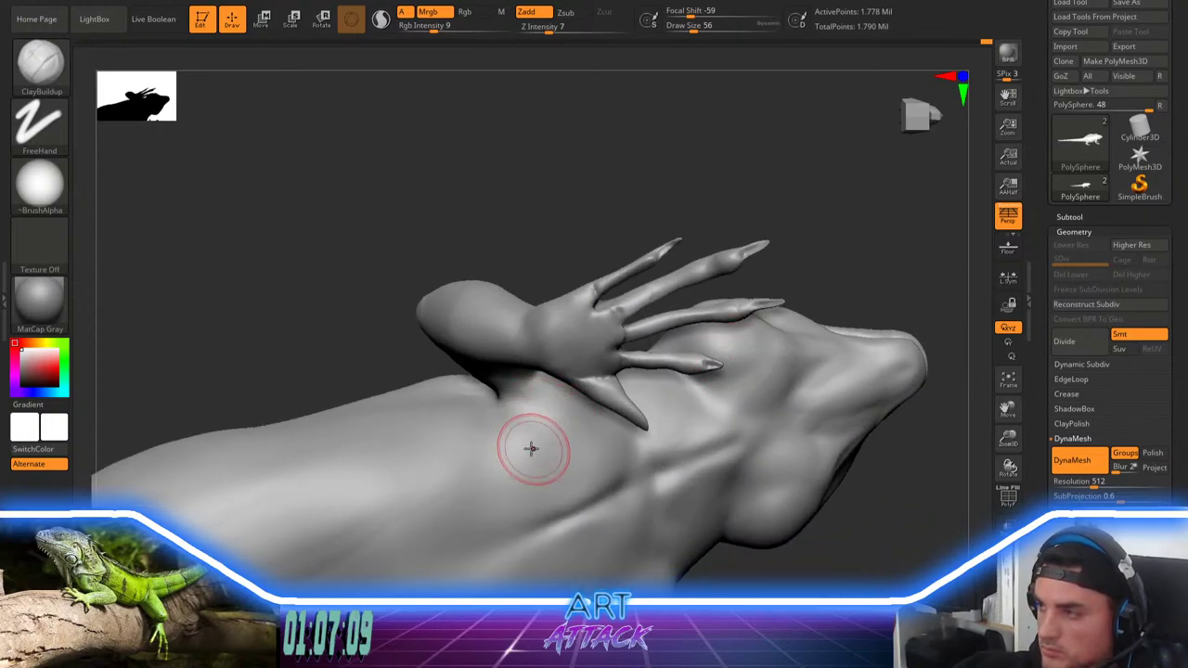
{"action": "right_click_drag", "start_coordinate": [549, 453], "coordinate": [538, 422]}
{"action": "key", "text": "space"}
{"action": "left_click_drag", "start_coordinate": [514, 414], "coordinate": [521, 414]}
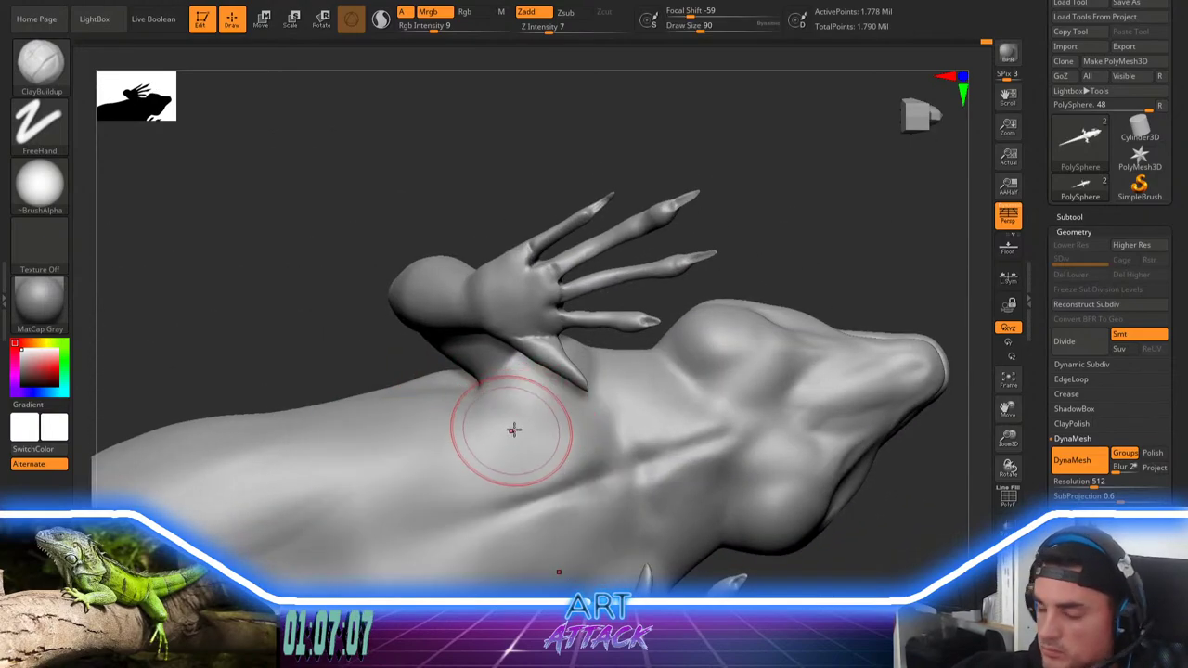
{"action": "key", "text": "b"}
{"action": "key", "text": "d"}
{"action": "key", "text": "s"}
{"action": "mouse_move", "coordinate": [705, 266]}
{"action": "left_mouse_down"}
{"action": "mouse_move", "coordinate": [657, 267]}
{"action": "mouse_move", "coordinate": [680, 271]}
{"action": "left_mouse_up"}
{"action": "left_click_drag", "start_coordinate": [551, 348], "coordinate": [480, 362]}
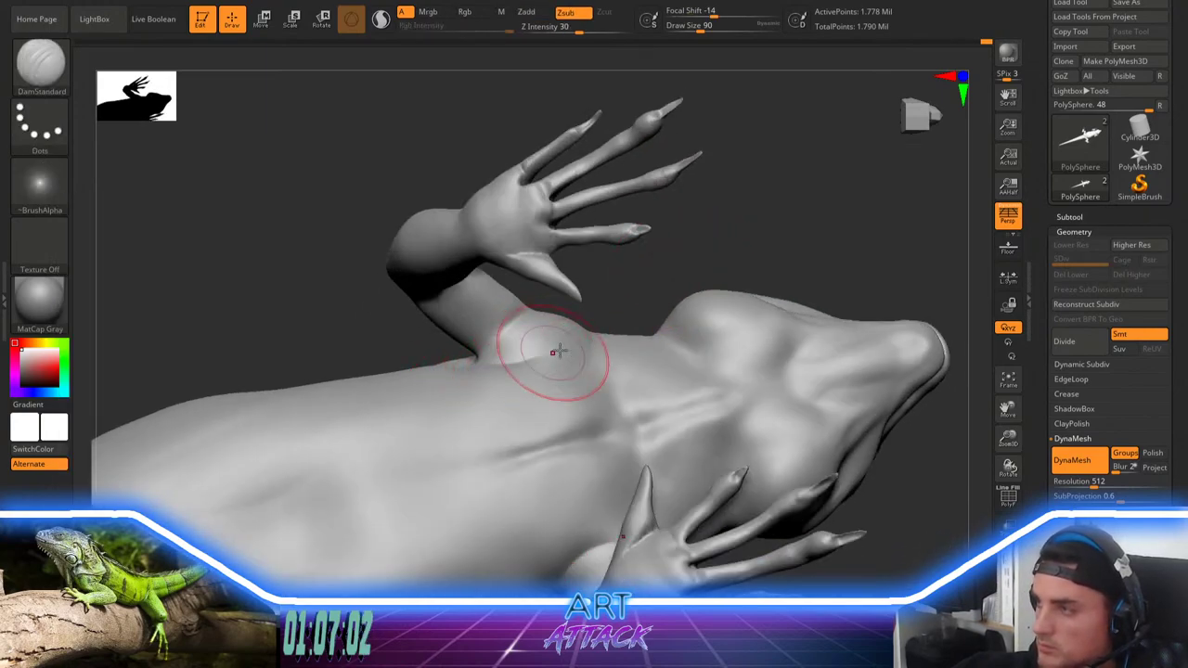
{"action": "mouse_move", "coordinate": [576, 346]}
{"action": "left_mouse_down"}
{"action": "mouse_move", "coordinate": [507, 358]}
{"action": "mouse_move", "coordinate": [571, 359]}
{"action": "left_mouse_up"}
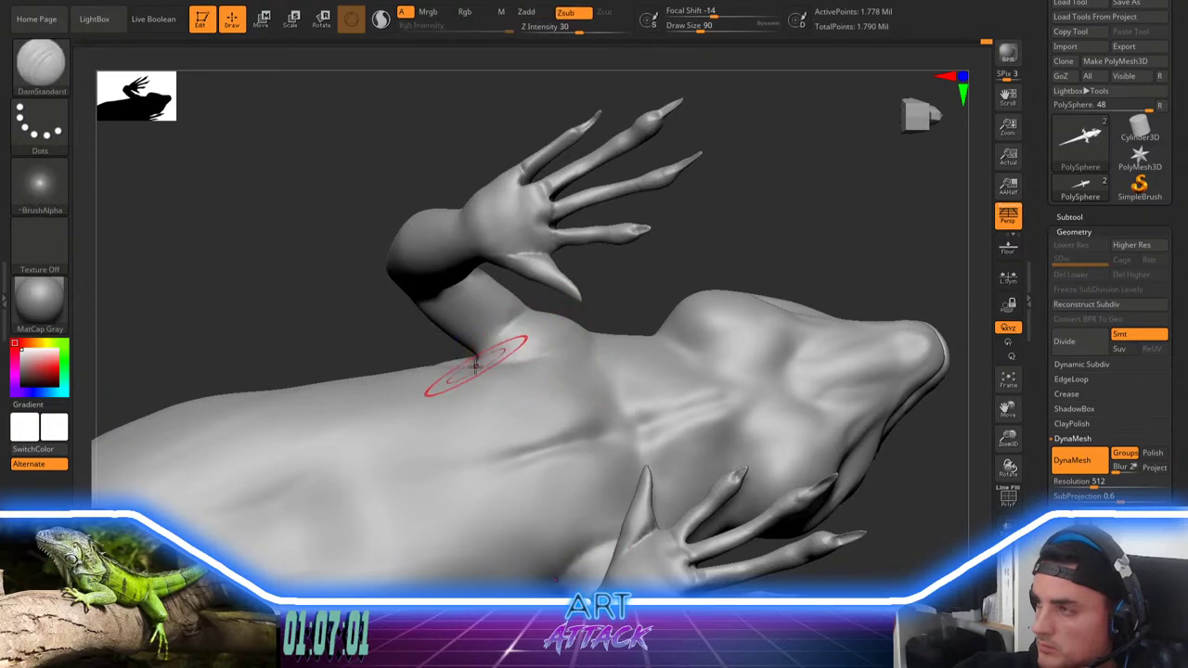
{"action": "left_click_drag", "start_coordinate": [477, 363], "coordinate": [604, 344]}
{"action": "mouse_move", "coordinate": [825, 257]}
{"action": "left_mouse_down", "text": "alt"}
{"action": "mouse_move", "coordinate": [751, 211]}
{"action": "mouse_move", "coordinate": [756, 372]}
{"action": "mouse_move", "coordinate": [737, 412]}
{"action": "mouse_move", "coordinate": [742, 317]}
{"action": "left_mouse_up", "text": "alt"}
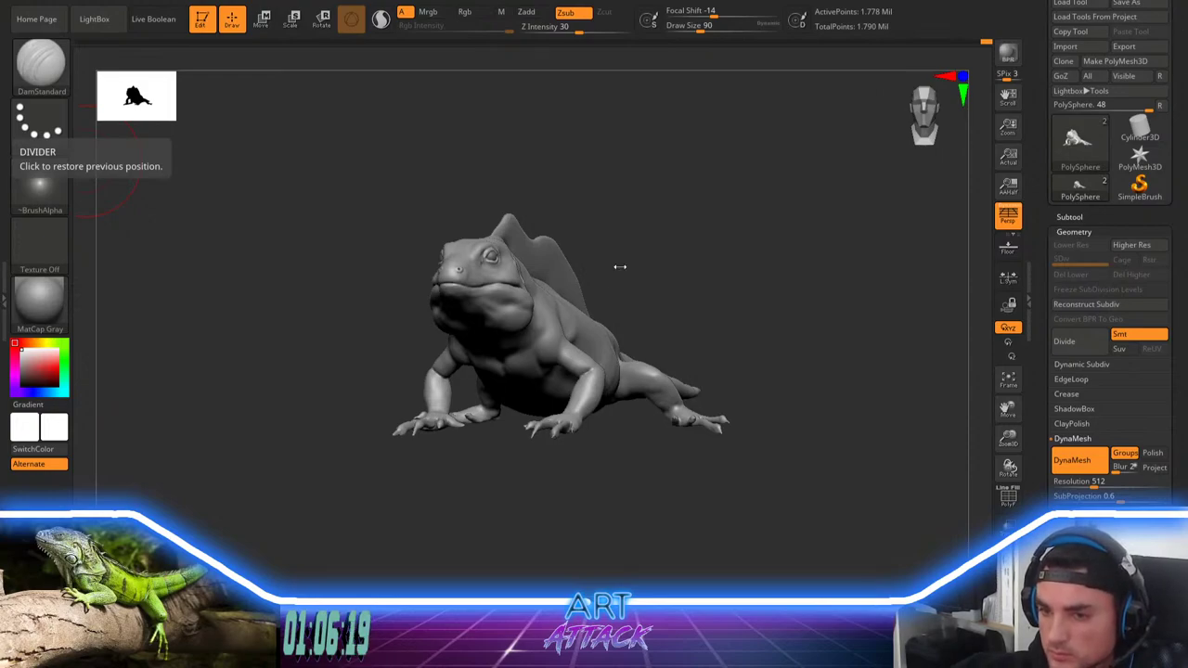
Step: Define the crease between the shoulder and chest with DamStandard at draw size 62 and smooth the chest beside it
{"action": "right_click_drag", "start_coordinate": [706, 259], "coordinate": [714, 306]}
{"action": "right_click", "coordinate": [696, 213]}
{"action": "right_click_drag", "start_coordinate": [715, 238], "coordinate": [703, 276]}
{"action": "key", "text": "space"}
{"action": "left_click_drag", "start_coordinate": [592, 305], "coordinate": [586, 306]}
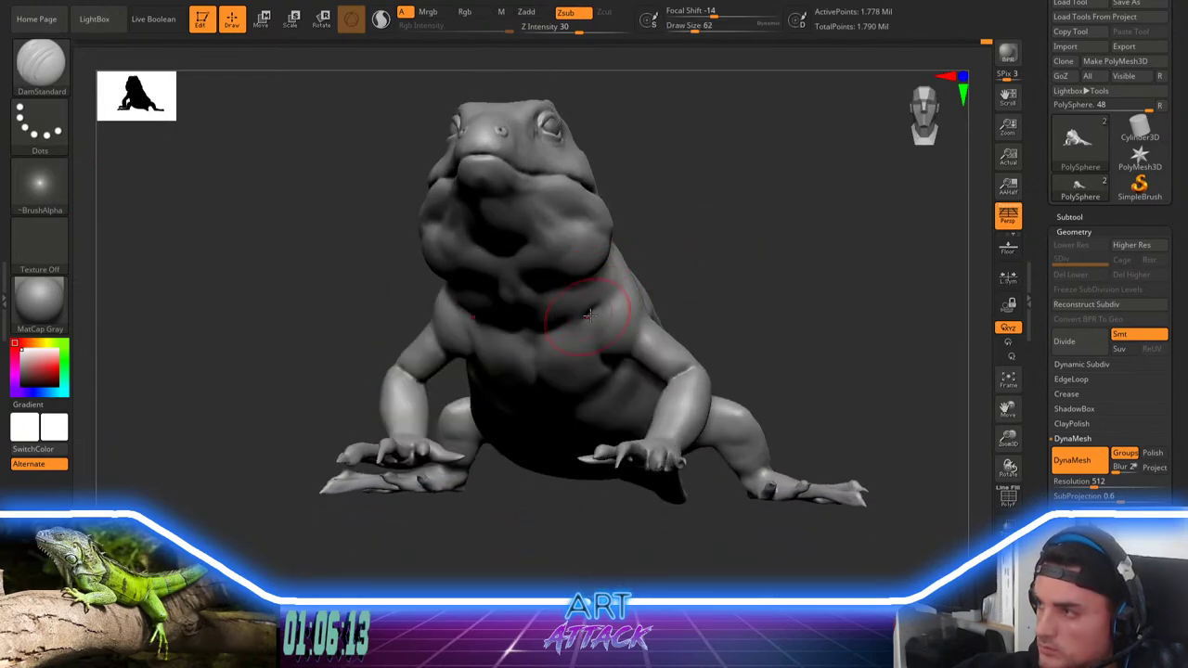
{"action": "key", "text": "shift"}
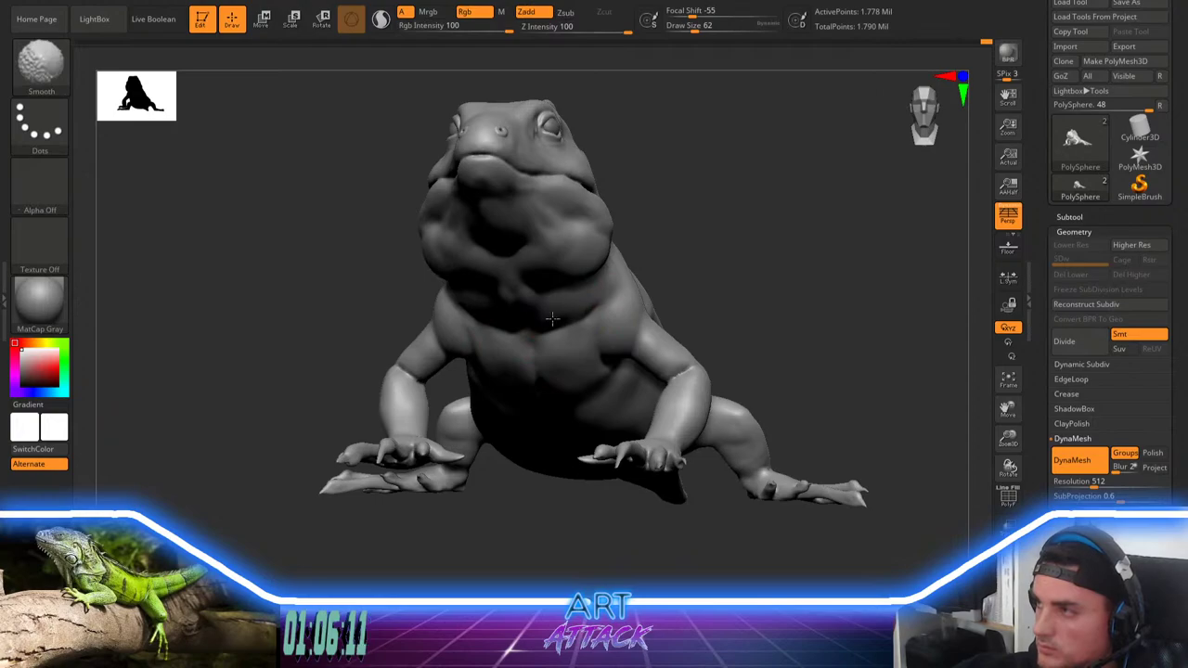
{"action": "mouse_move", "coordinate": [558, 335]}
{"action": "left_mouse_down", "text": "shift"}
{"action": "mouse_move", "coordinate": [554, 360]}
{"action": "mouse_move", "coordinate": [579, 347]}
{"action": "left_mouse_up", "text": "shift"}
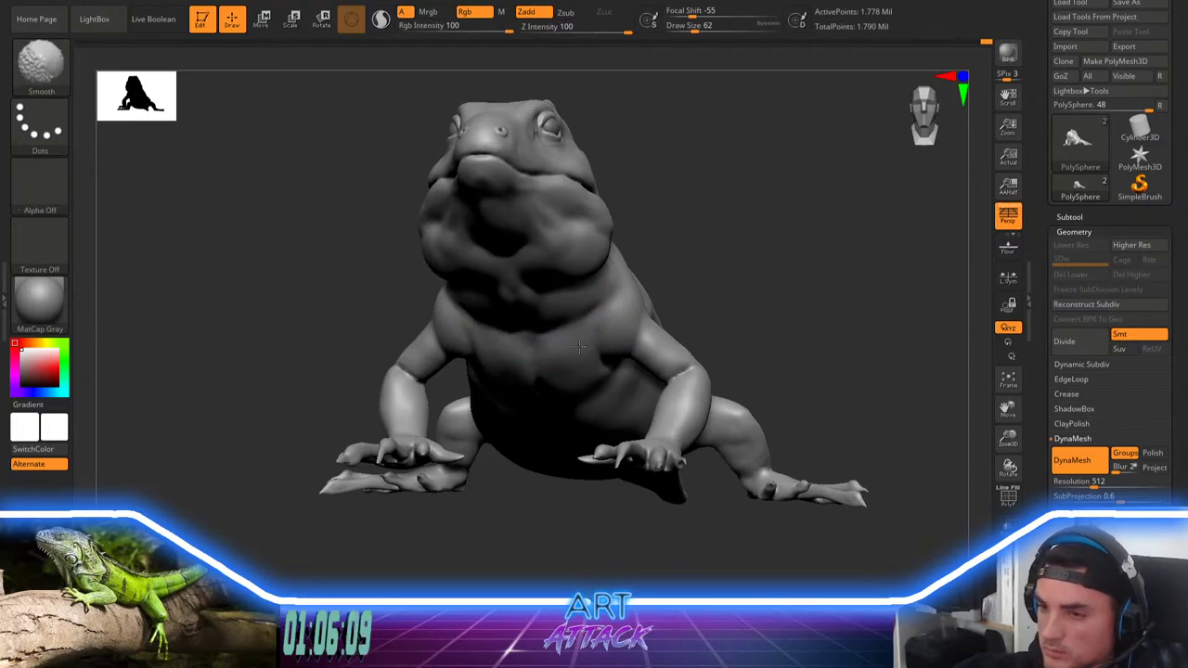
Step: Carve a crease down the side of the lower neck with DamStandard and smooth it into the shoulder
{"action": "right_click", "coordinate": [708, 251]}
{"action": "mouse_move", "coordinate": [709, 251]}
{"action": "right_mouse_down"}
{"action": "mouse_move", "coordinate": [733, 244]}
{"action": "mouse_move", "coordinate": [713, 266]}
{"action": "right_mouse_up"}
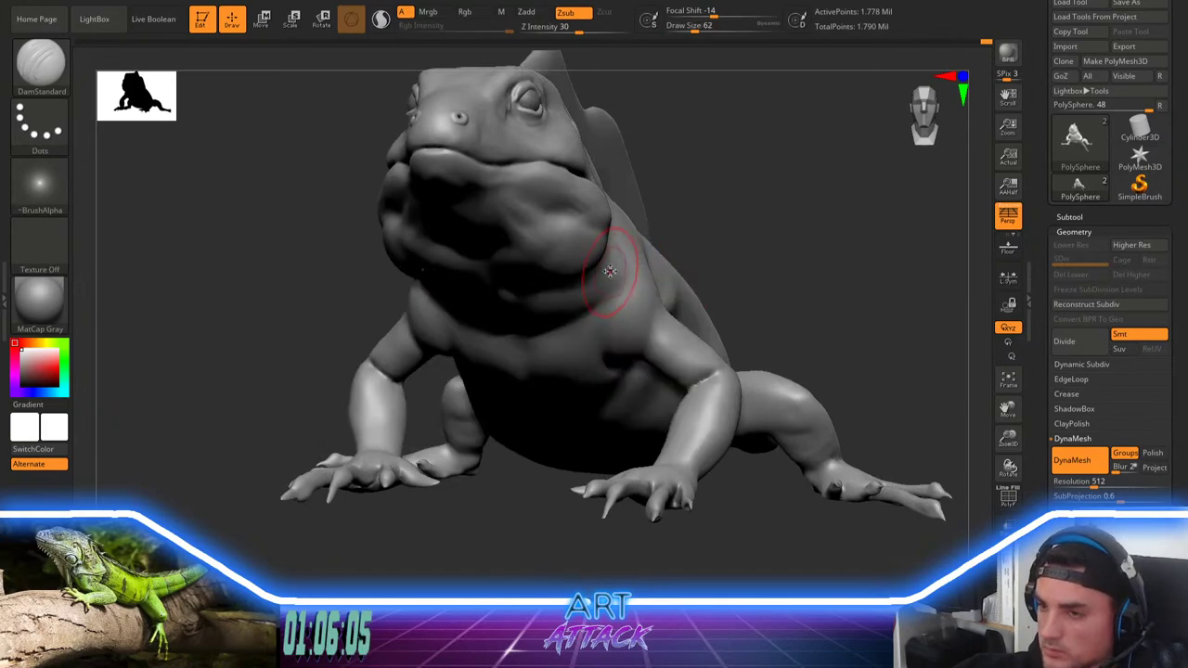
{"action": "left_click_drag", "start_coordinate": [605, 267], "coordinate": [597, 302]}
{"action": "left_click_drag", "start_coordinate": [733, 198], "coordinate": [569, 266]}
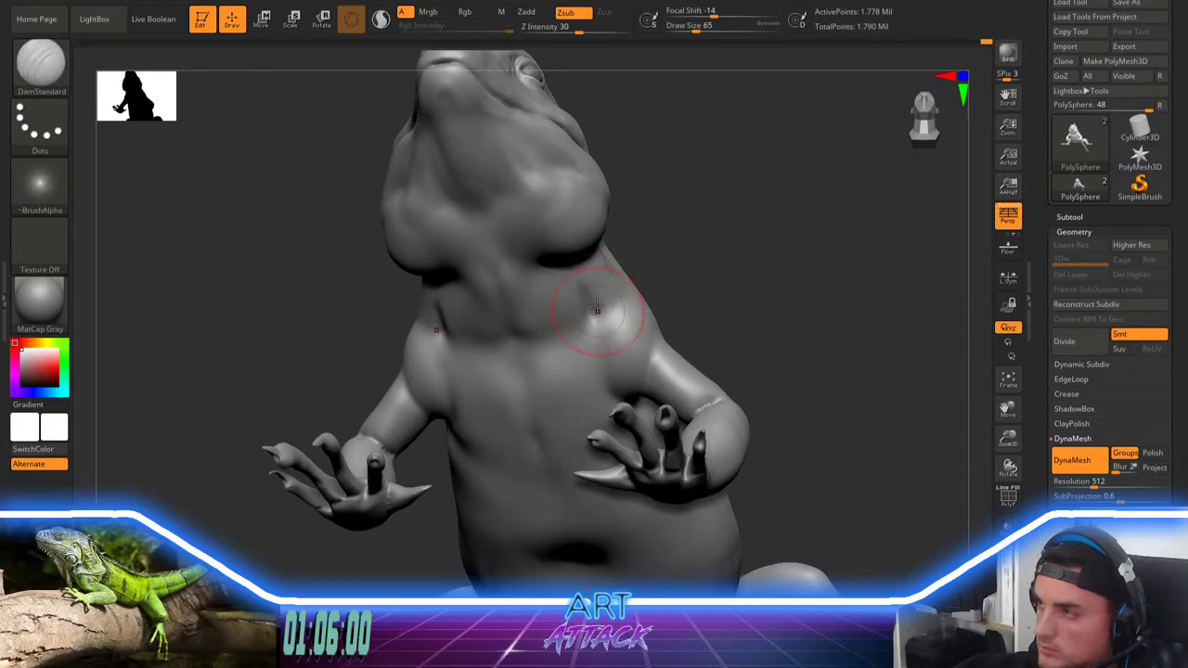
{"action": "left_click_drag", "start_coordinate": [596, 312], "coordinate": [582, 295], "text": "shift"}
{"action": "mouse_move", "coordinate": [670, 253]}
{"action": "left_mouse_down"}
{"action": "mouse_move", "coordinate": [729, 239]}
{"action": "mouse_move", "coordinate": [732, 269]}
{"action": "mouse_move", "coordinate": [727, 251]}
{"action": "mouse_move", "coordinate": [664, 233]}
{"action": "mouse_move", "coordinate": [649, 274]}
{"action": "left_mouse_up"}
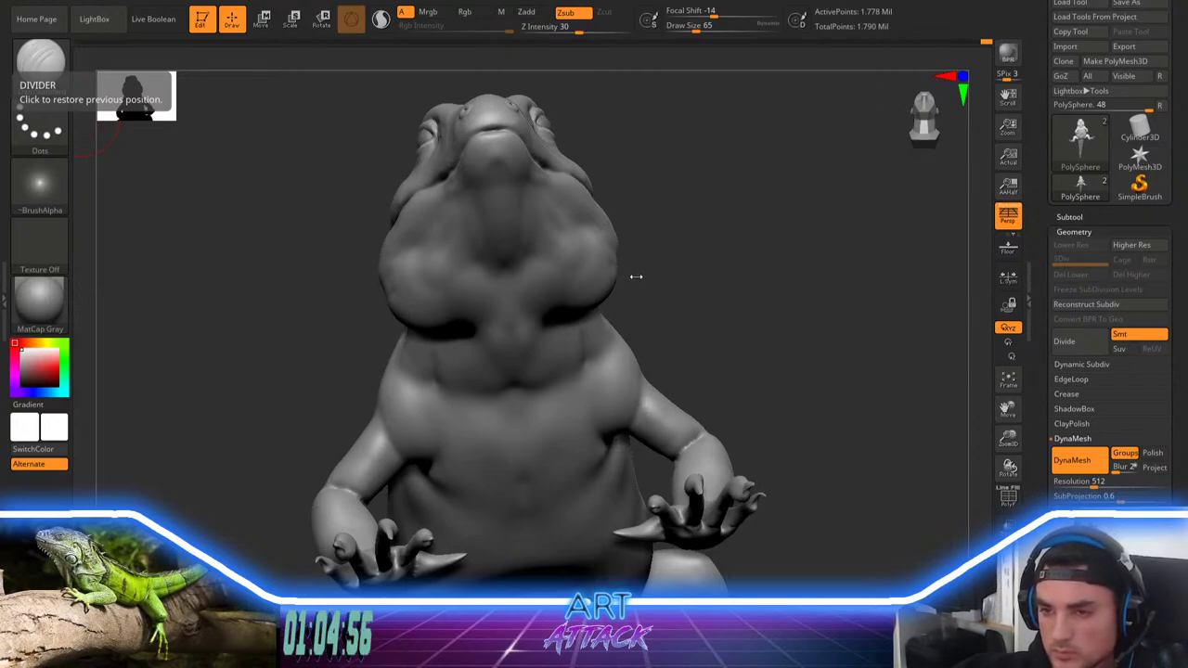
Step: Isolate the front foot's second toe with an inverted mask at draw size 44 and centre the gizmo on the unmasked mesh
{"action": "mouse_move", "coordinate": [720, 208]}
{"action": "left_mouse_down"}
{"action": "mouse_move", "coordinate": [651, 387]}
{"action": "mouse_move", "coordinate": [556, 468]}
{"action": "left_mouse_up"}
{"action": "left_click_drag", "start_coordinate": [552, 410], "coordinate": [533, 410]}
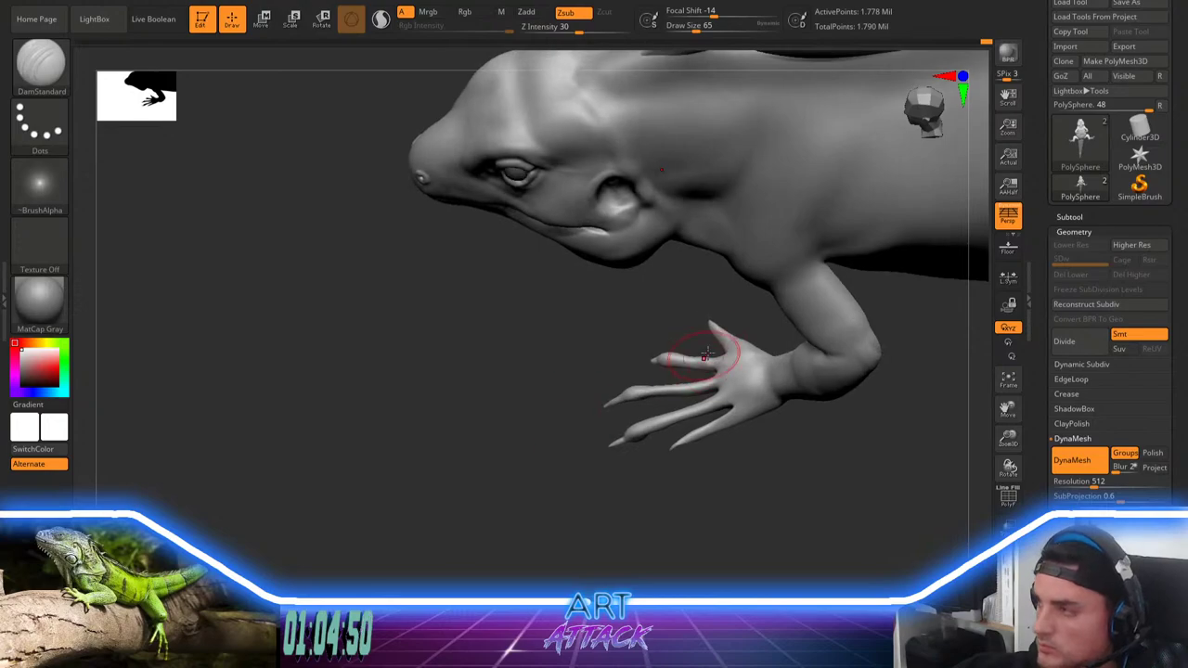
{"action": "key", "text": "space"}
{"action": "mouse_move", "coordinate": [713, 358]}
{"action": "left_mouse_down", "text": "ctrl"}
{"action": "mouse_move", "coordinate": [647, 359]}
{"action": "mouse_move", "coordinate": [719, 361]}
{"action": "left_mouse_up", "text": "ctrl"}
{"action": "left_click", "coordinate": [634, 350], "text": "ctrl"}
{"action": "key", "text": "e"}
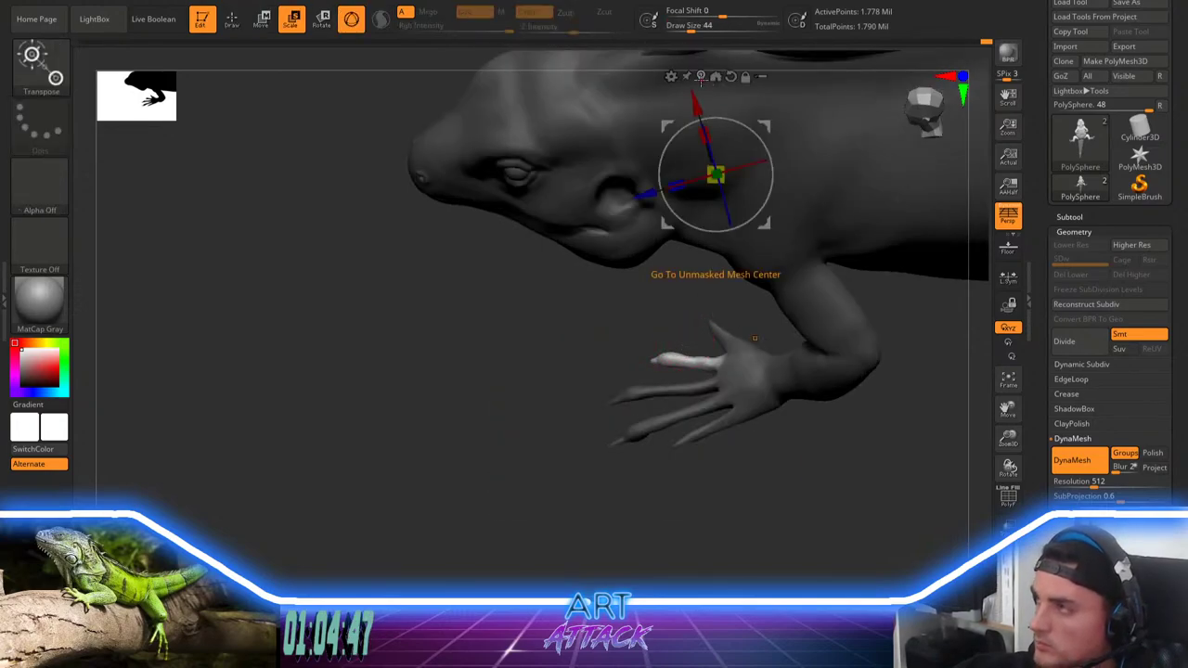
{"action": "left_click", "coordinate": [701, 77]}
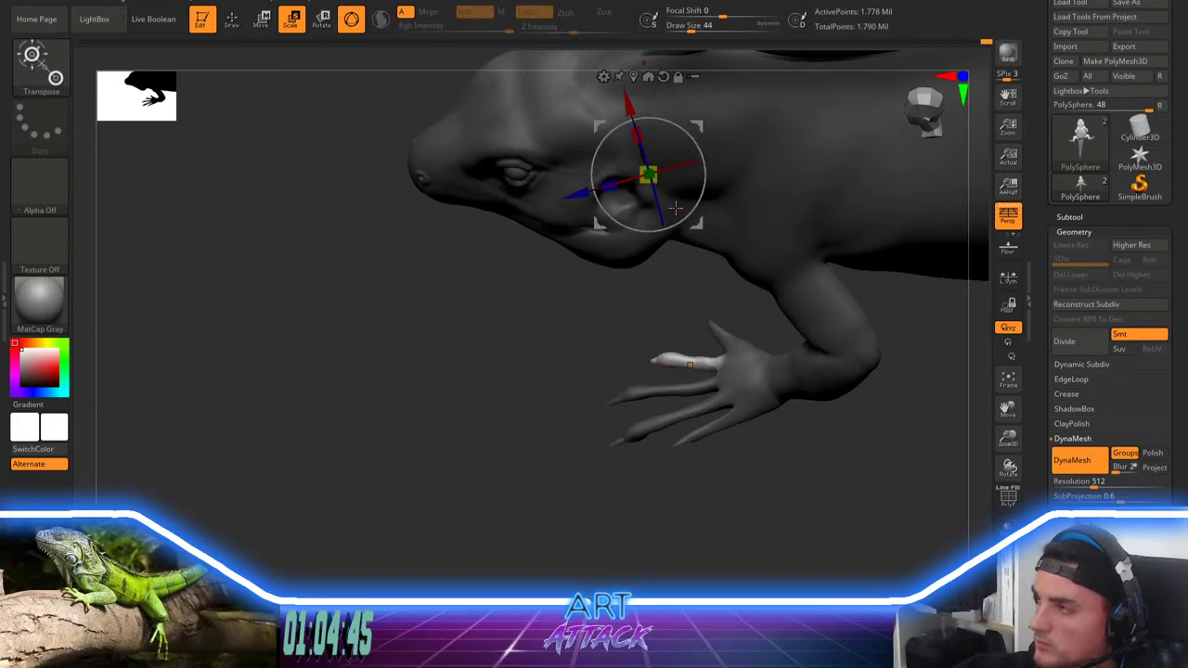
{"action": "left_click_drag", "start_coordinate": [575, 347], "coordinate": [583, 404]}
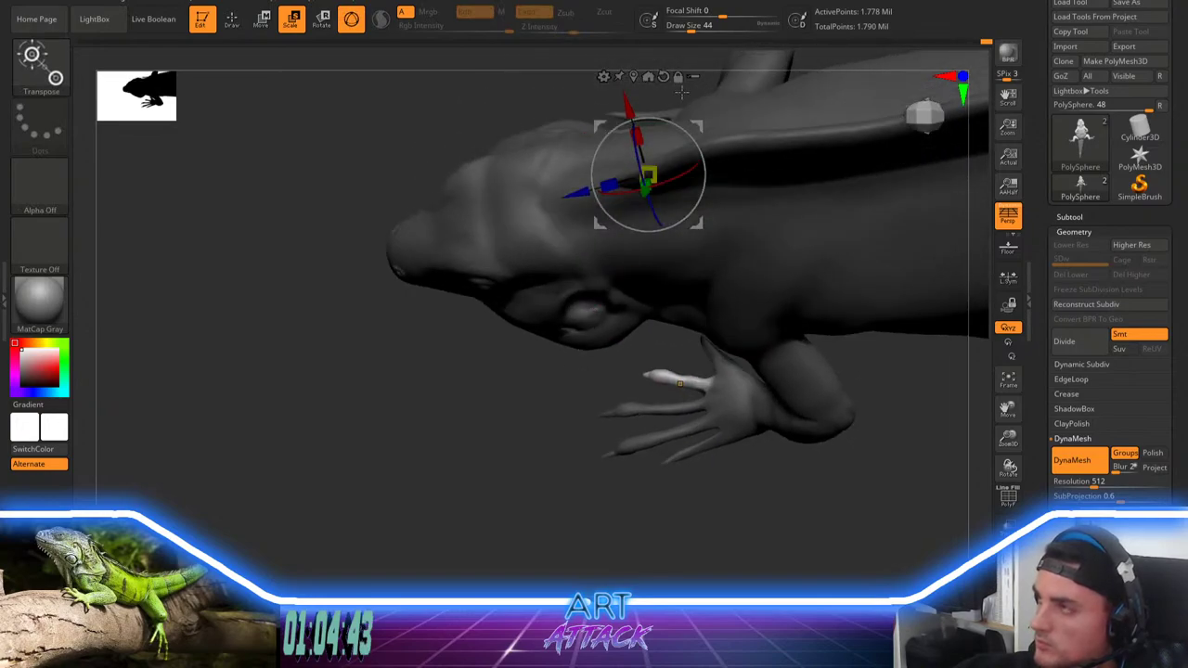
{"action": "left_click_drag", "start_coordinate": [438, 374], "coordinate": [445, 397]}
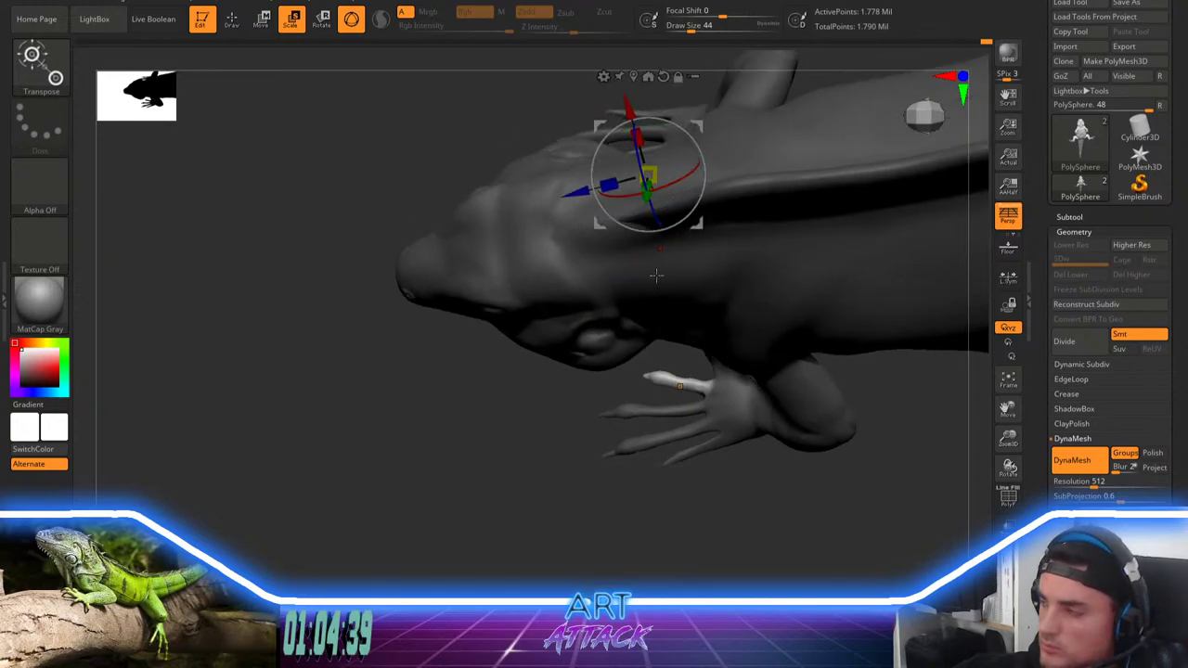
Step: Rotate the isolated second toe slightly toward the head with the gizmo and shift it to fit the foot
{"action": "key", "text": "q"}
{"action": "mouse_move", "coordinate": [553, 430]}
{"action": "left_mouse_down", "text": "alt"}
{"action": "mouse_move", "coordinate": [561, 387]}
{"action": "mouse_move", "coordinate": [574, 399]}
{"action": "left_mouse_up", "text": "alt"}
{"action": "key", "text": "w"}
{"action": "key", "text": "e"}
{"action": "left_click_drag", "start_coordinate": [691, 215], "coordinate": [695, 208]}
{"action": "key", "text": "w"}
{"action": "mouse_move", "coordinate": [694, 137]}
{"action": "left_mouse_down"}
{"action": "mouse_move", "coordinate": [675, 146]}
{"action": "mouse_move", "coordinate": [690, 146]}
{"action": "left_mouse_up"}
{"action": "key", "text": "q"}
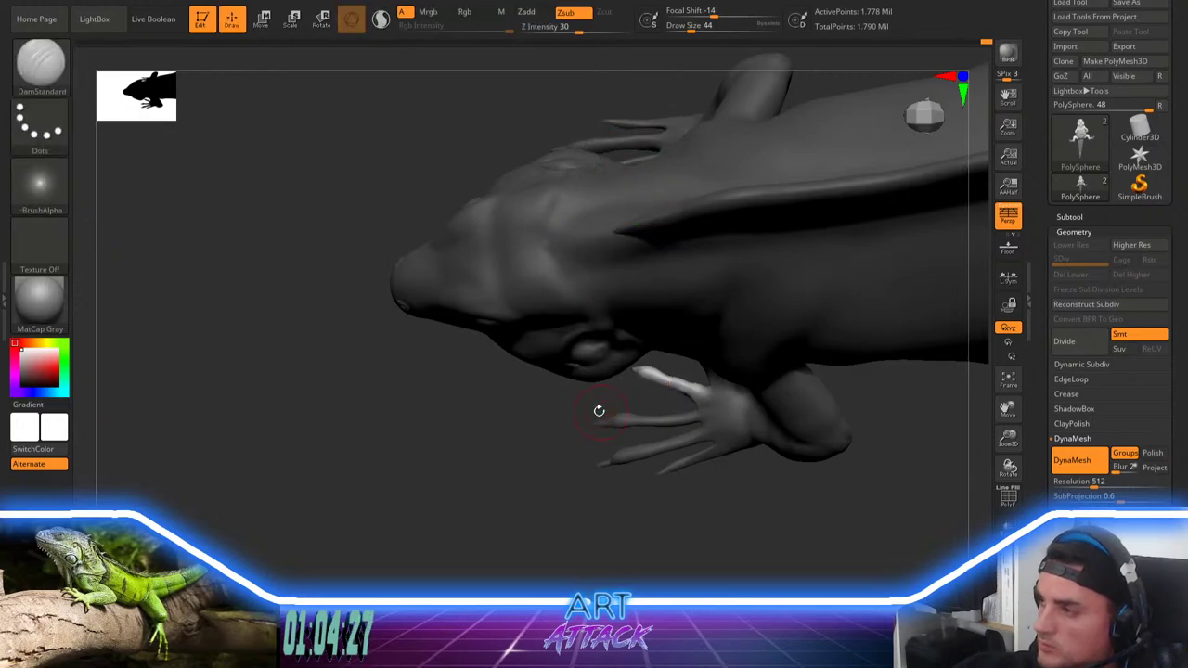
Step: Clear the mask and paint a new one over the front foot's third toe at draw size 44
{"action": "mouse_move", "coordinate": [599, 411]}
{"action": "left_mouse_down", "text": "ctrl"}
{"action": "mouse_move", "coordinate": [593, 420]}
{"action": "mouse_move", "coordinate": [698, 414]}
{"action": "mouse_move", "coordinate": [705, 426]}
{"action": "left_mouse_up", "text": "ctrl"}
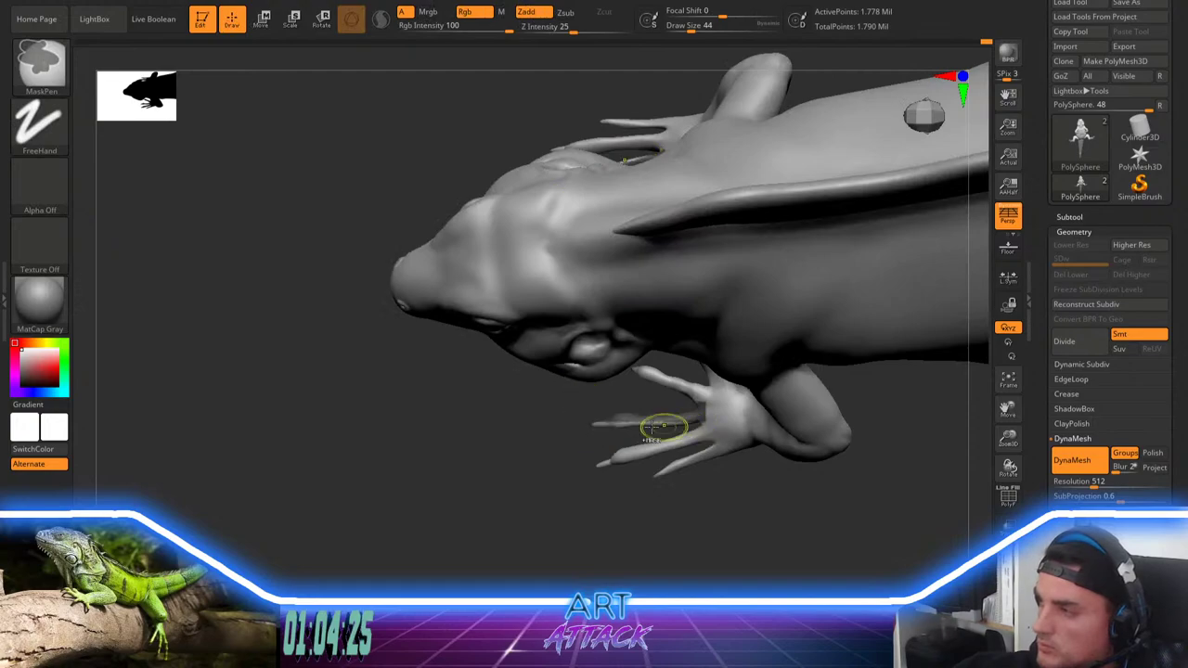
{"action": "mouse_move", "coordinate": [577, 447]}
{"action": "left_mouse_down", "text": "ctrl"}
{"action": "mouse_move", "coordinate": [655, 401]}
{"action": "mouse_move", "coordinate": [652, 419]}
{"action": "mouse_move", "coordinate": [696, 431]}
{"action": "left_mouse_up", "text": "ctrl"}
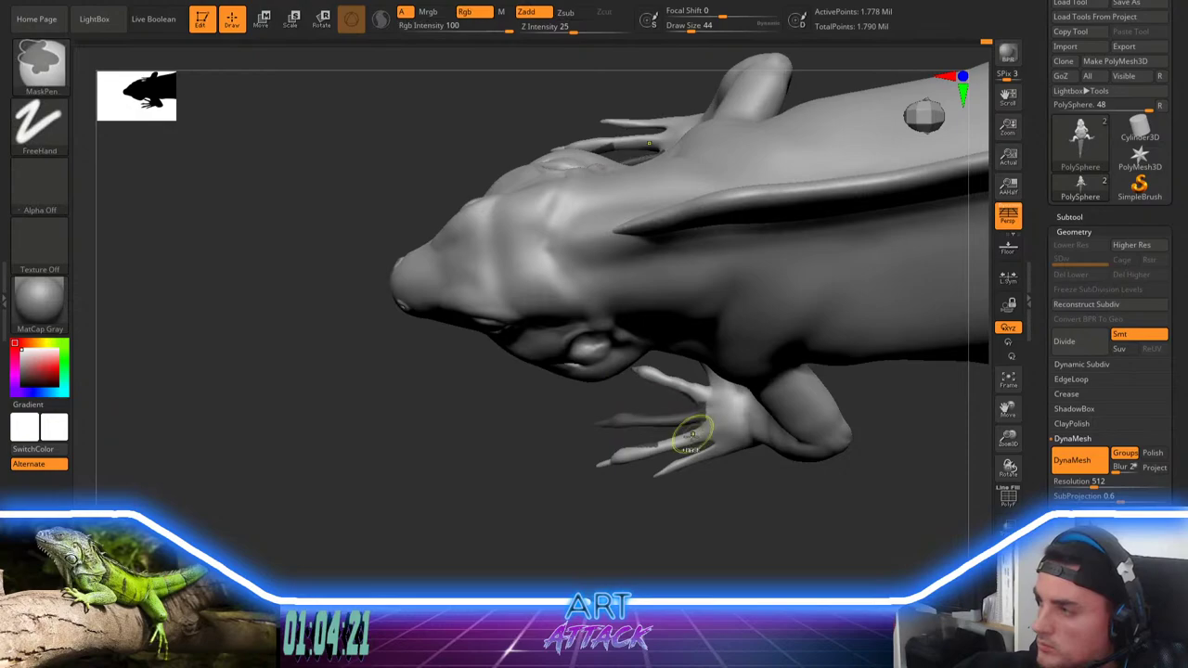
{"action": "left_click_drag", "start_coordinate": [592, 511], "coordinate": [678, 433], "text": "ctrl"}
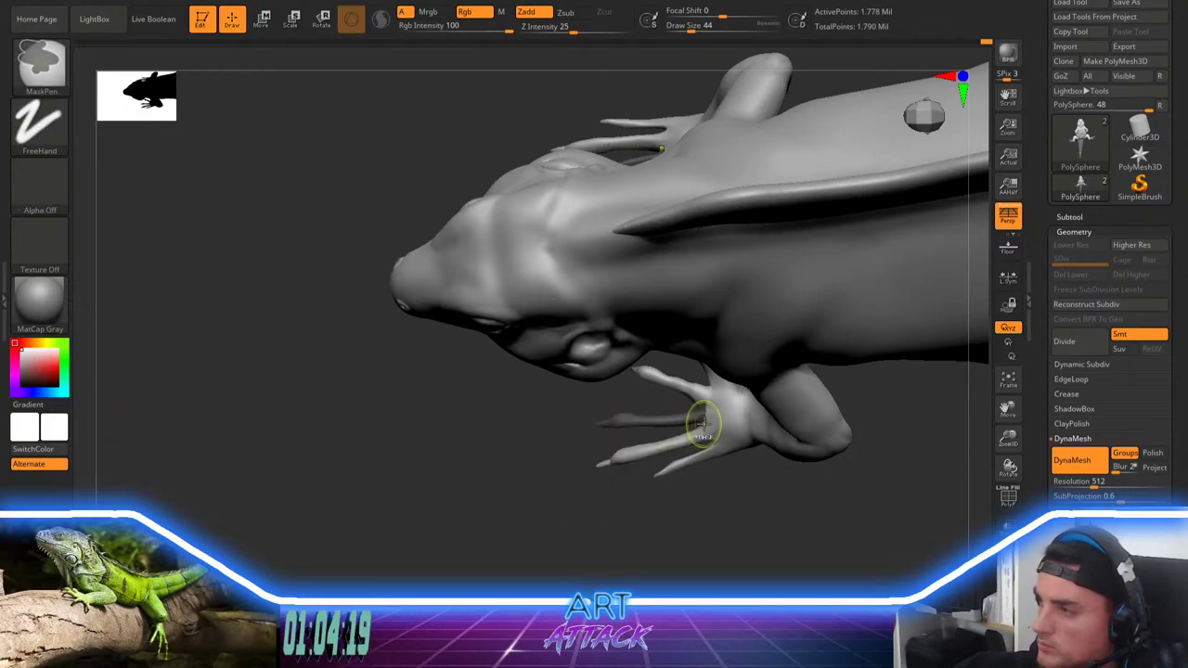
{"action": "left_click", "coordinate": [707, 401], "text": "ctrl"}
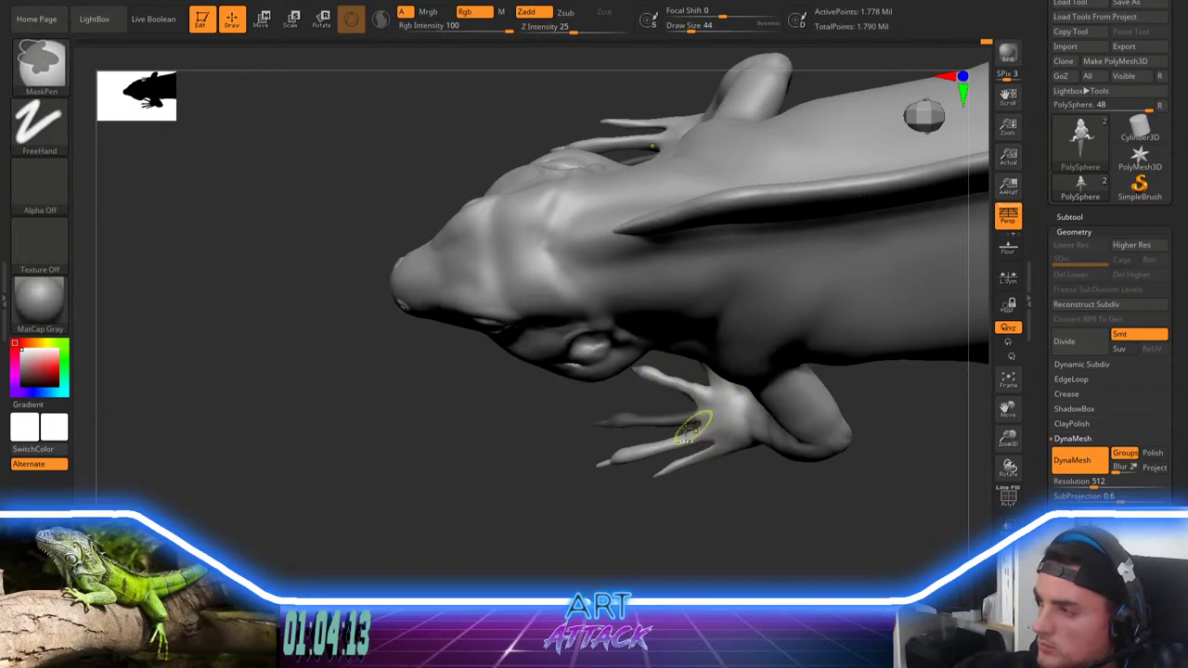
Step: Try inverting the mask, rotating and moving the third toe toward the second, and smoothing its base
{"action": "left_click", "coordinate": [565, 455], "text": "ctrl"}
{"action": "key", "text": "e"}
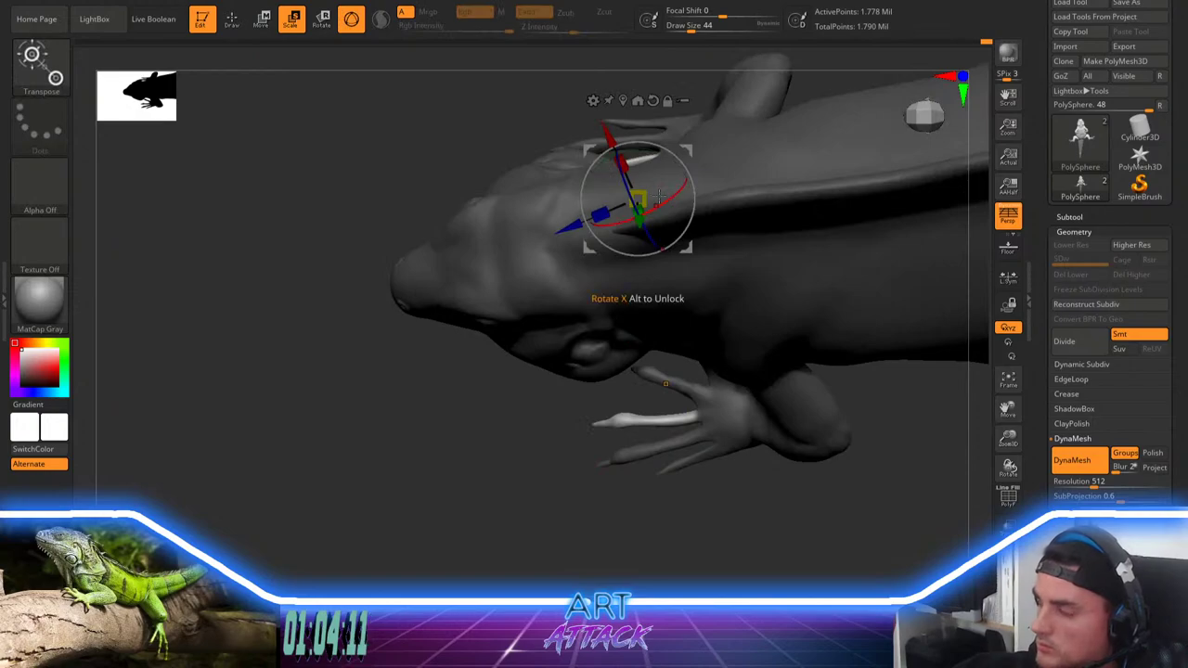
{"action": "mouse_move", "coordinate": [671, 153]}
{"action": "left_mouse_down"}
{"action": "mouse_move", "coordinate": [665, 141]}
{"action": "mouse_move", "coordinate": [683, 148]}
{"action": "mouse_move", "coordinate": [678, 138]}
{"action": "mouse_move", "coordinate": [679, 158]}
{"action": "left_mouse_up"}
{"action": "key", "text": "w"}
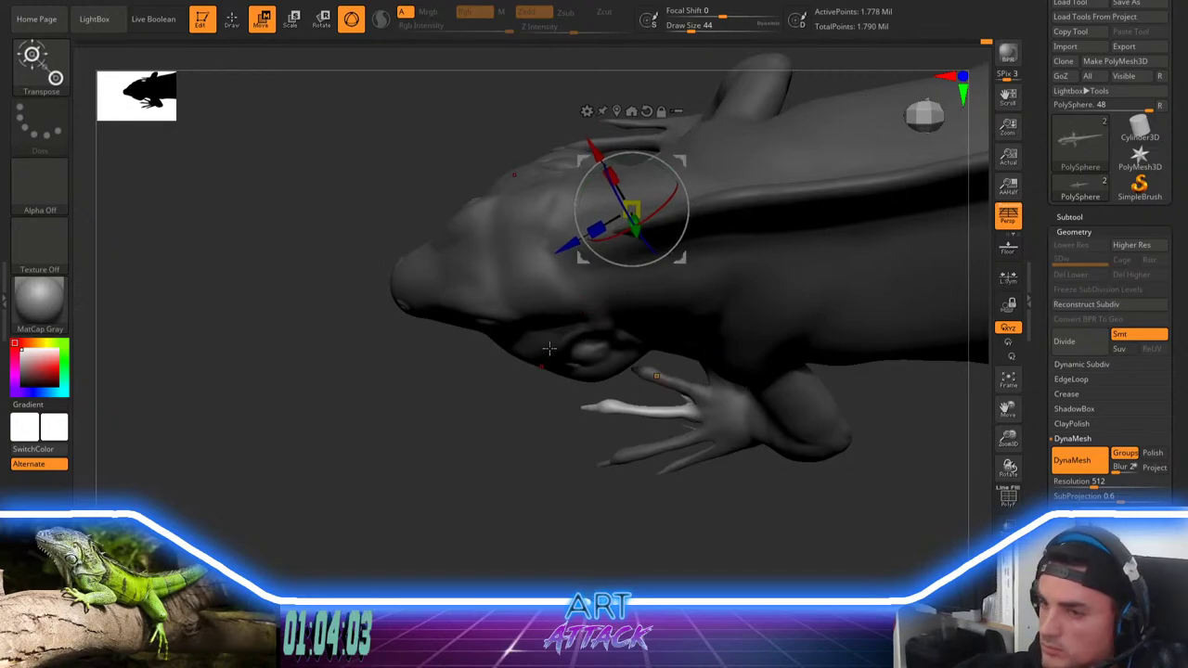
{"action": "key", "text": "q"}
{"action": "mouse_move", "coordinate": [538, 414]}
{"action": "left_mouse_down"}
{"action": "mouse_move", "coordinate": [472, 486]}
{"action": "mouse_move", "coordinate": [481, 463]}
{"action": "left_mouse_up"}
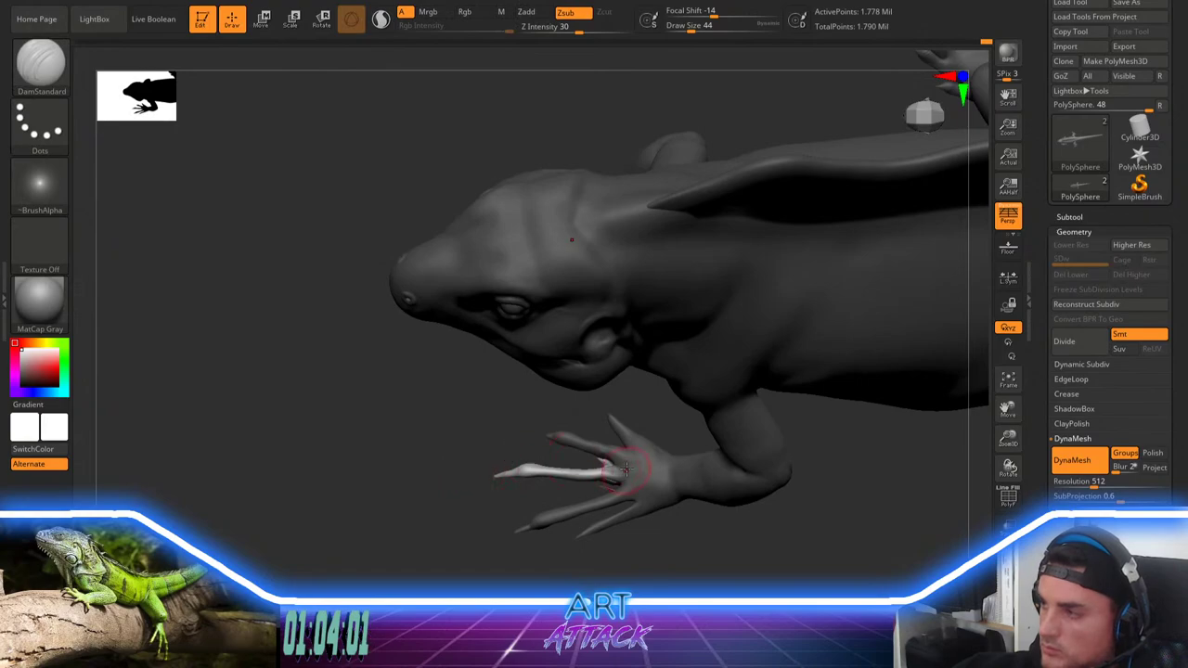
{"action": "left_click_drag", "start_coordinate": [620, 471], "coordinate": [608, 477], "text": "shift"}
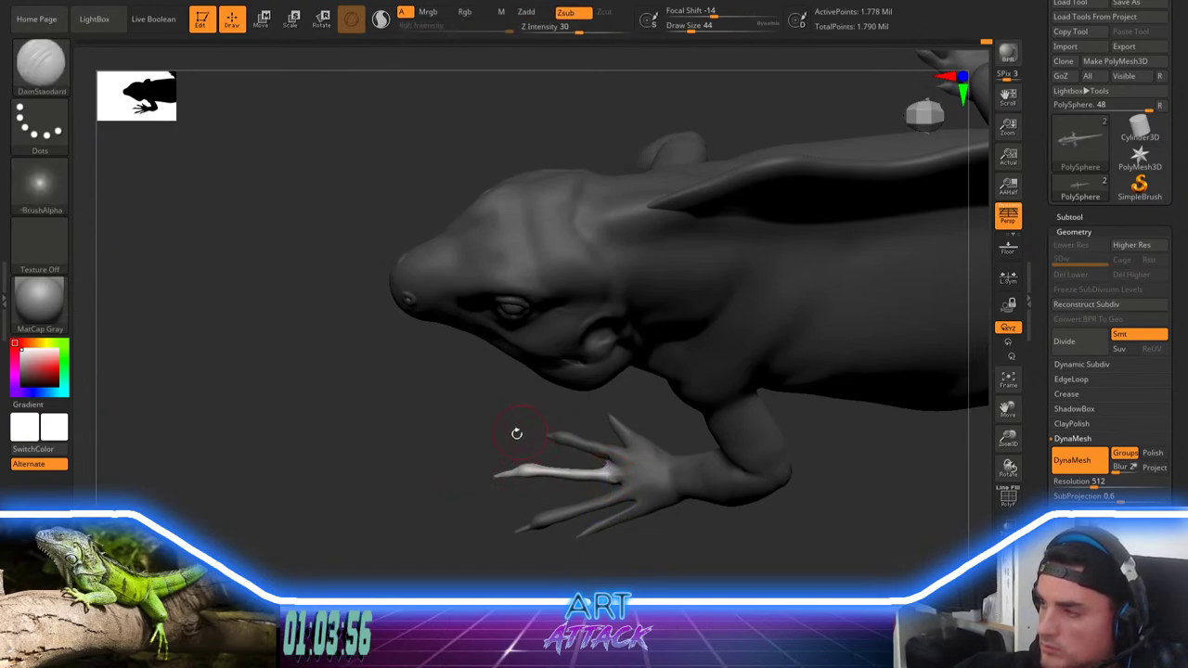
{"action": "left_click_drag", "start_coordinate": [458, 451], "coordinate": [474, 462]}
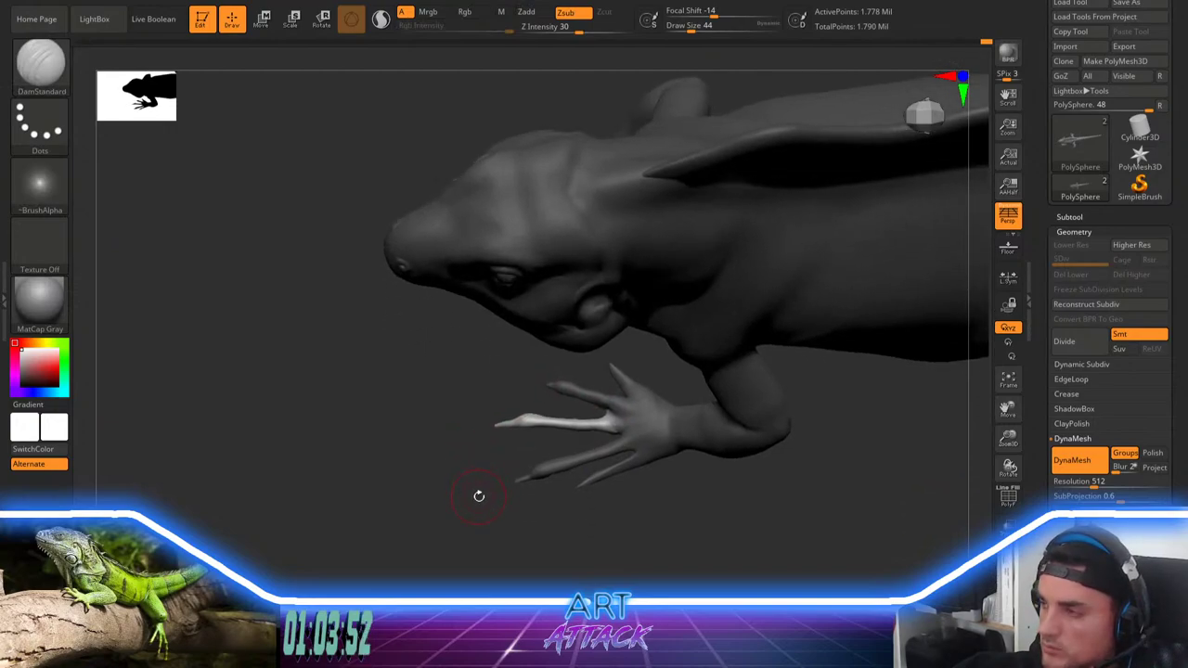
Step: Undo the third toe's smoothing, transformation and mask inversion
{"action": "key", "text": "ctrl"}
{"action": "key", "text": "ctrl+z"}
{"action": "key", "text": "ctrl+z"}
{"action": "key", "text": "ctrl+z"}
{"action": "key", "text": "ctrl+z"}
{"action": "key", "text": "ctrl+z"}
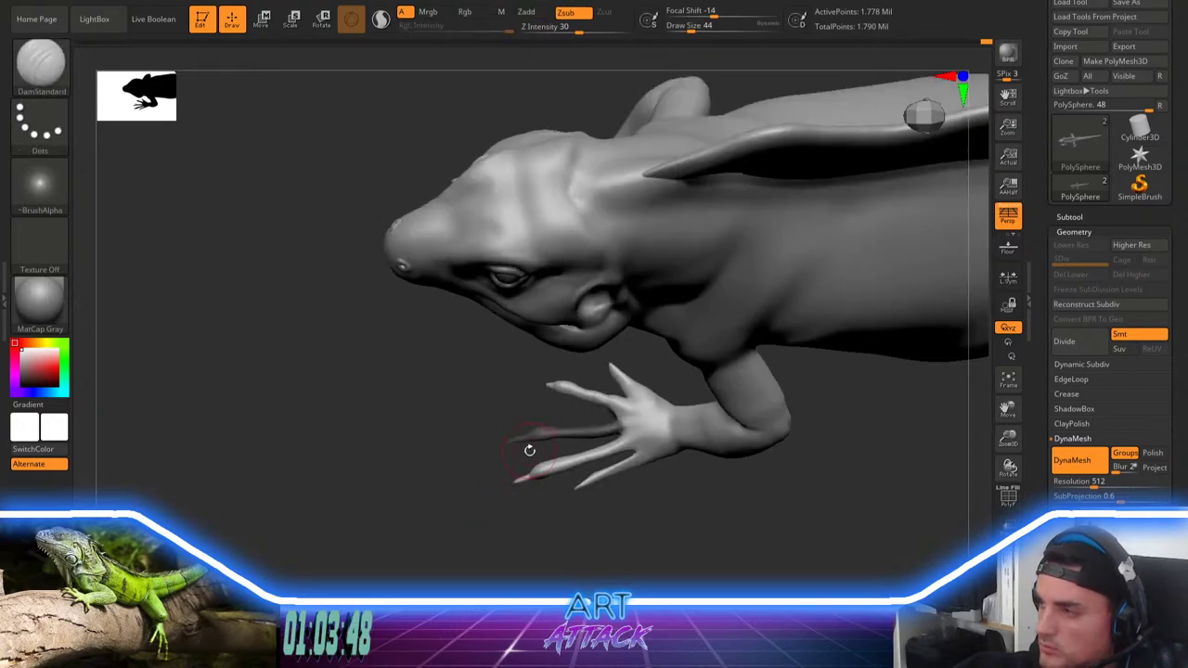
Step: Invert the mask, centre the gizmo on the front foot's third toe and rotate the toe toward the head
{"action": "key", "text": "e"}
{"action": "left_click", "coordinate": [483, 468], "text": "ctrl"}
{"action": "left_click_drag", "start_coordinate": [458, 397], "coordinate": [450, 371]}
{"action": "left_click_drag", "start_coordinate": [449, 372], "coordinate": [456, 440], "text": "alt"}
{"action": "left_click_drag", "start_coordinate": [451, 353], "coordinate": [462, 308]}
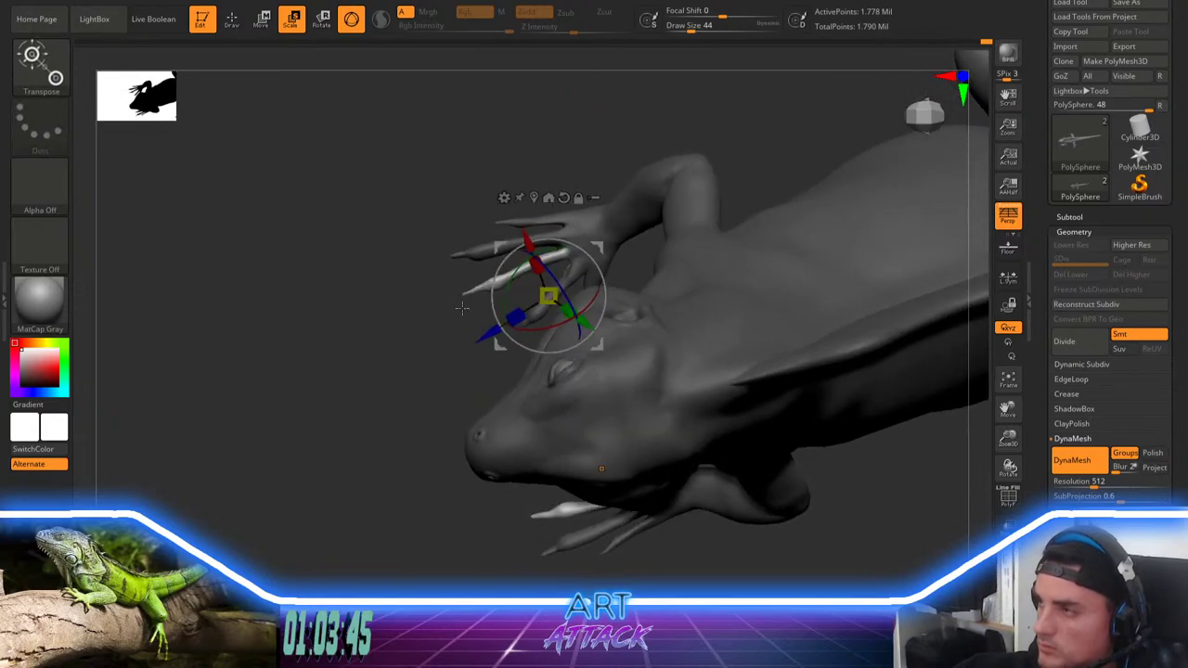
{"action": "left_click", "coordinate": [534, 197]}
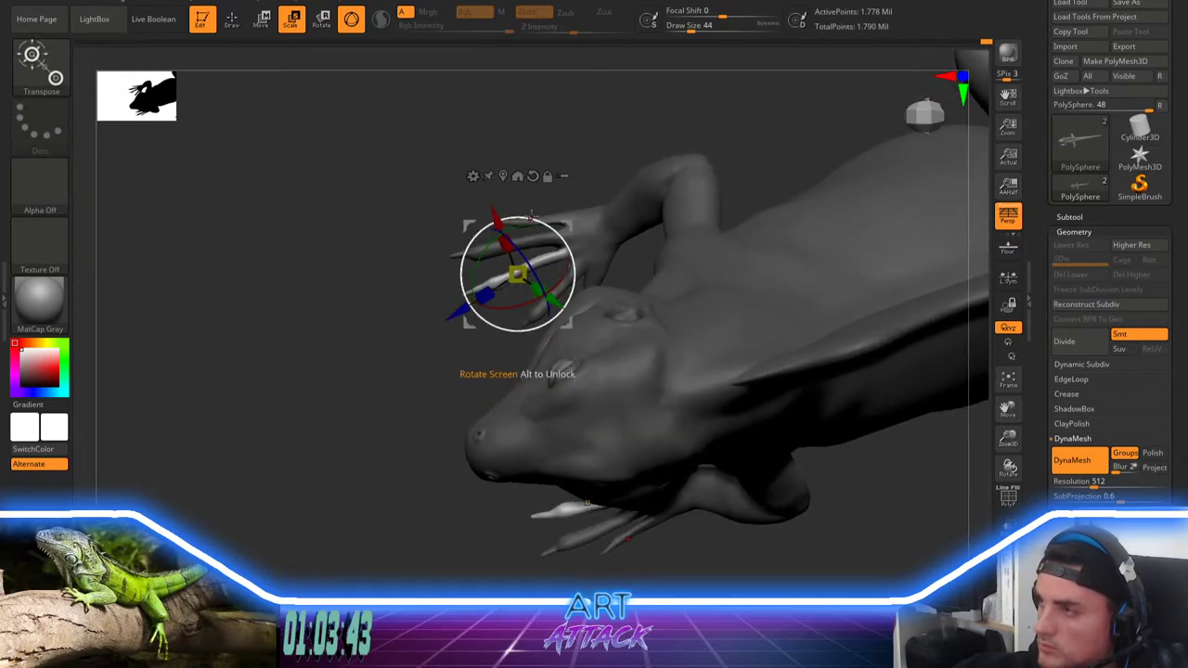
{"action": "left_click_drag", "start_coordinate": [530, 218], "coordinate": [571, 236]}
Step: Fine-tune the third toe's rotation and position with the gizmo and smooth its base
{"action": "key", "text": "w"}
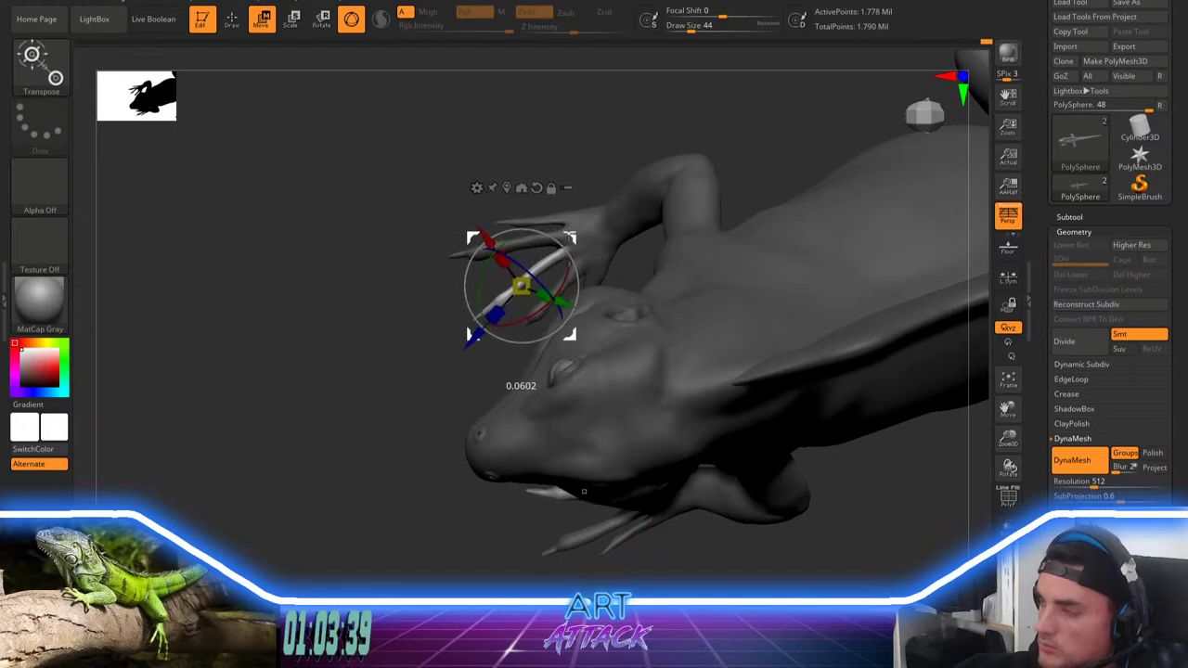
{"action": "key", "text": "ctrl+z"}
{"action": "key", "text": "e"}
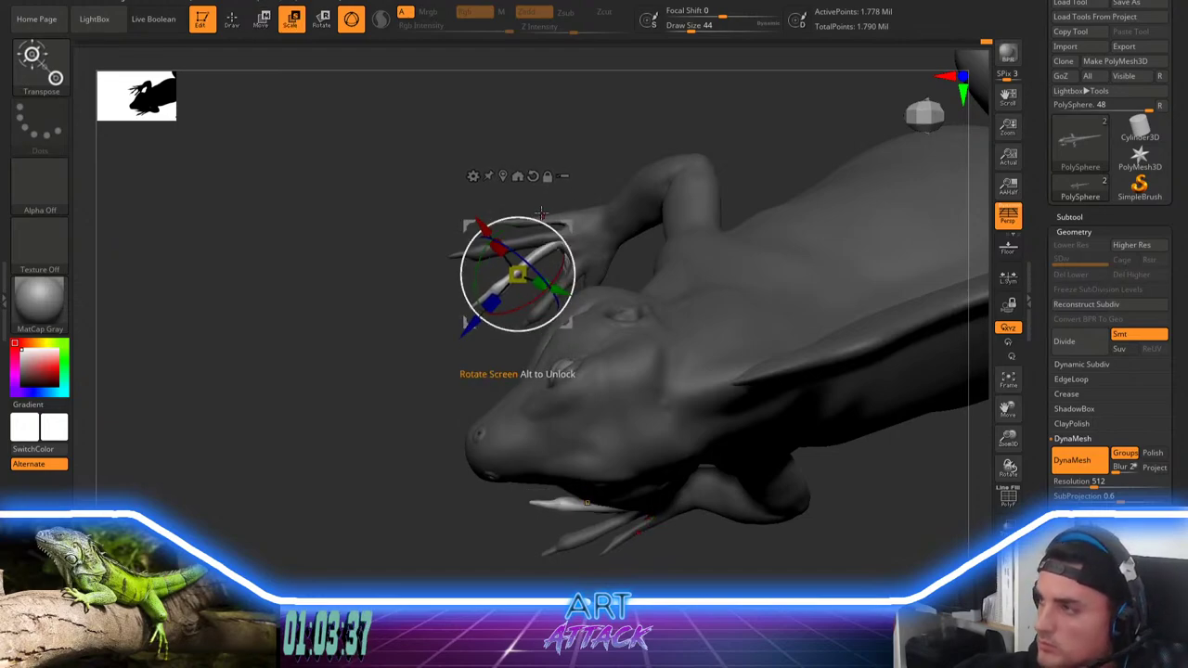
{"action": "mouse_move", "coordinate": [553, 220]}
{"action": "left_mouse_down"}
{"action": "mouse_move", "coordinate": [569, 235]}
{"action": "mouse_move", "coordinate": [556, 223]}
{"action": "mouse_move", "coordinate": [563, 256]}
{"action": "left_mouse_up"}
{"action": "key", "text": "w"}
{"action": "key", "text": "q"}
{"action": "key", "text": "e"}
{"action": "key", "text": "q"}
{"action": "key", "text": "shift"}
Step: Clear the mask with a DynaMesh update and isolate the front foot's outermost toe with a new inverted mask
{"action": "mouse_move", "coordinate": [444, 392]}
{"action": "left_mouse_down"}
{"action": "mouse_move", "coordinate": [419, 346]}
{"action": "mouse_move", "coordinate": [493, 433]}
{"action": "mouse_move", "coordinate": [475, 395]}
{"action": "mouse_move", "coordinate": [601, 509]}
{"action": "mouse_move", "coordinate": [597, 465]}
{"action": "mouse_move", "coordinate": [589, 472]}
{"action": "left_mouse_up"}
{"action": "left_click_drag", "start_coordinate": [589, 471], "coordinate": [588, 459], "text": "ctrl"}
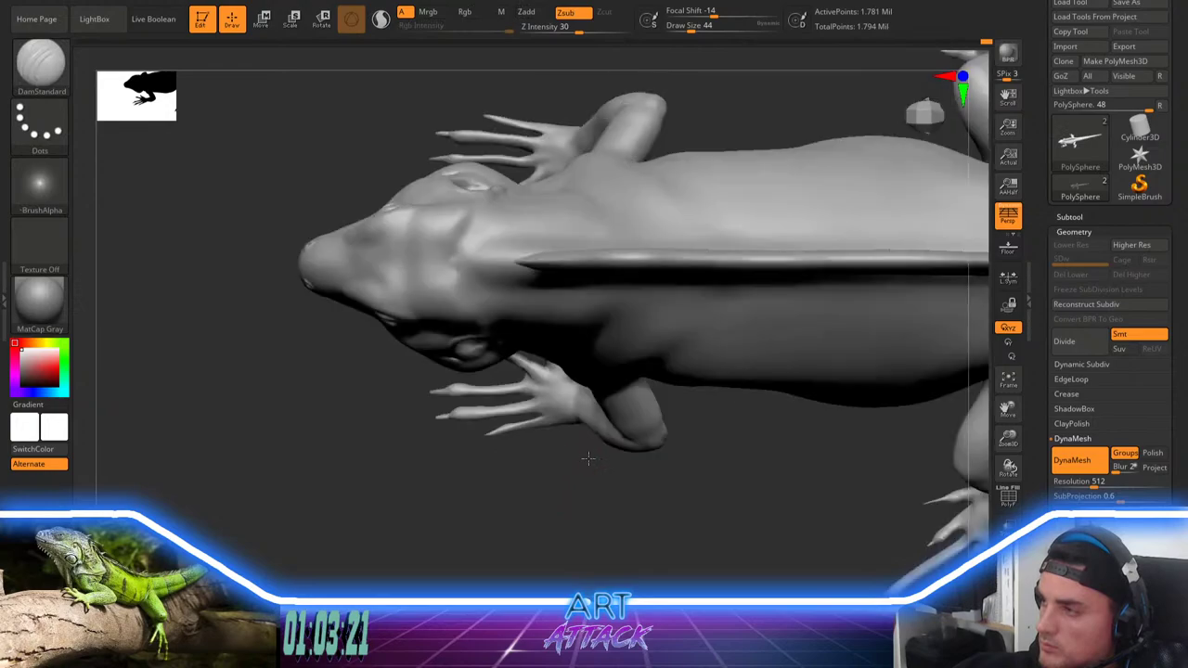
{"action": "left_click_drag", "start_coordinate": [482, 472], "coordinate": [544, 420], "text": "ctrl"}
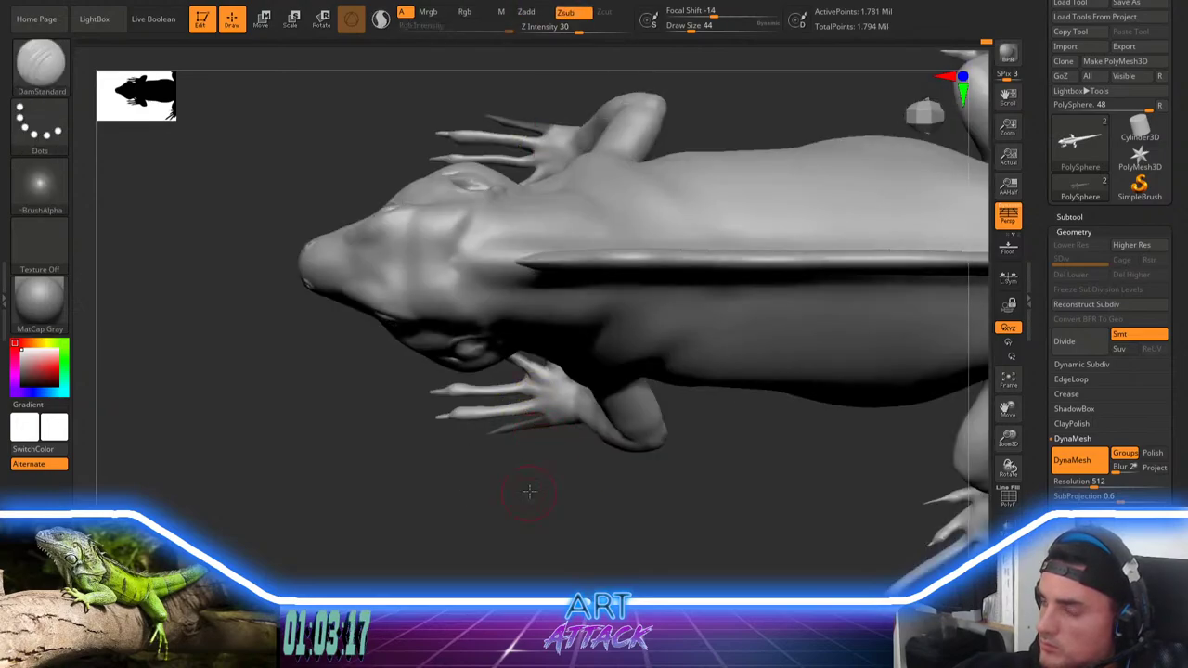
{"action": "left_click_drag", "start_coordinate": [528, 491], "coordinate": [644, 421]}
{"action": "left_click", "coordinate": [633, 436], "text": "ctrl"}
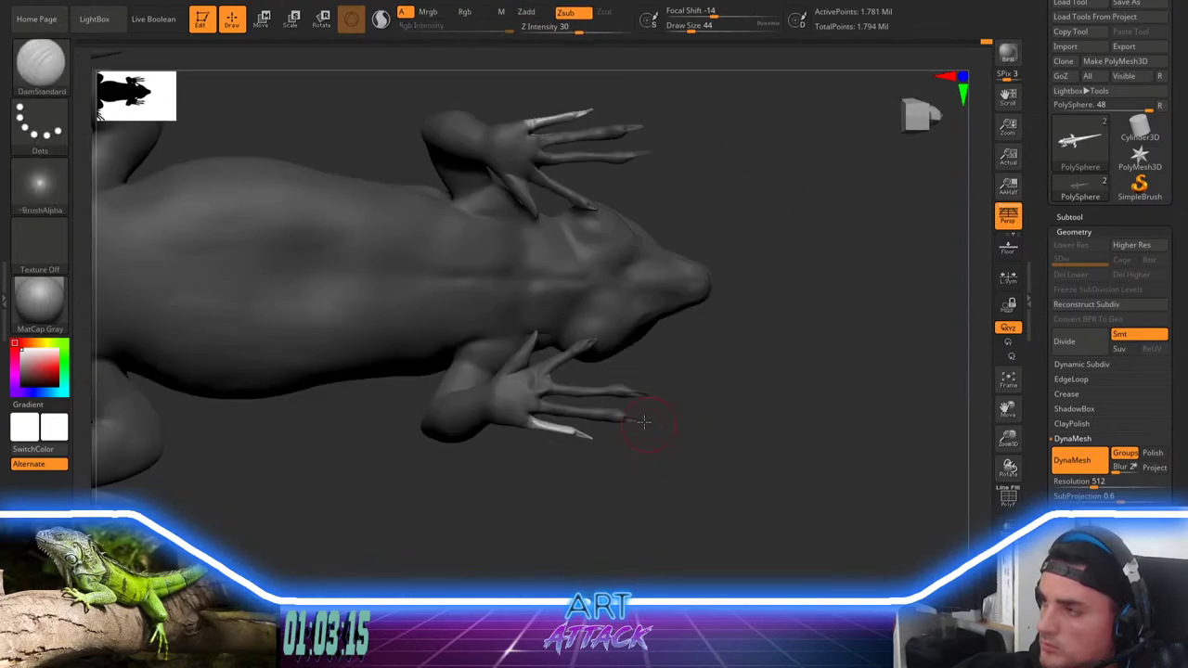
Step: Rotate the isolated outermost toe slightly with the gizmo and adjust its position on the foot
{"action": "key", "text": "e"}
{"action": "left_click_drag", "start_coordinate": [757, 255], "coordinate": [740, 348], "text": "alt"}
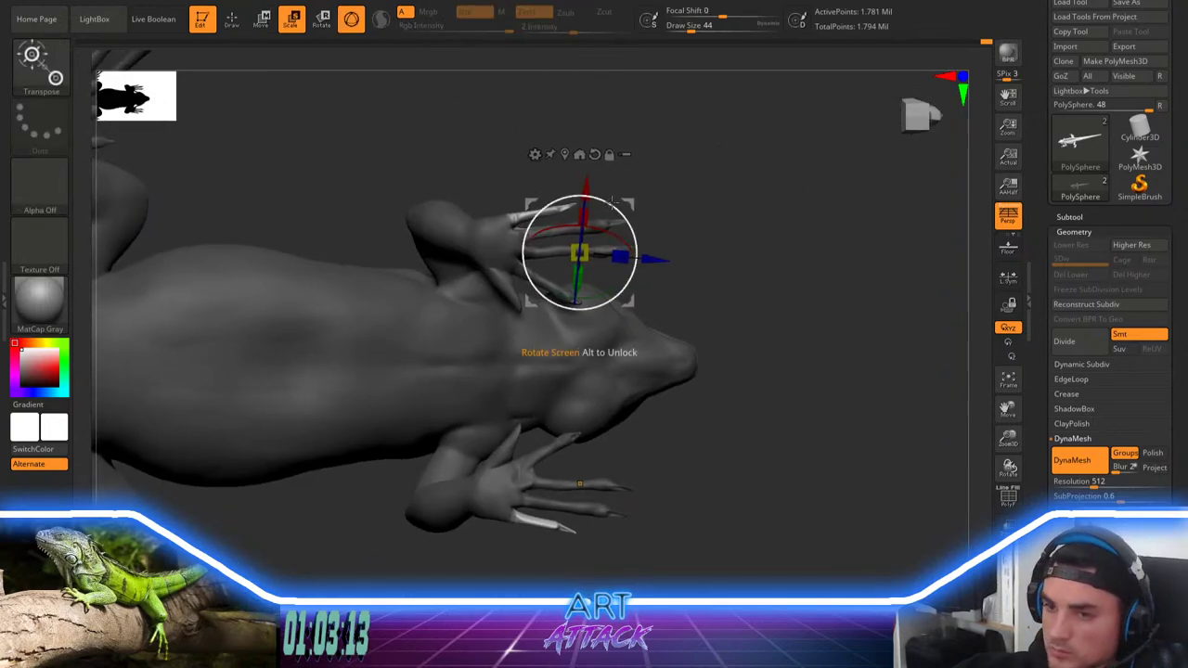
{"action": "left_click_drag", "start_coordinate": [612, 202], "coordinate": [641, 180]}
{"action": "key", "text": "w"}
{"action": "key", "text": "q"}
{"action": "key", "text": "space"}
Step: Smooth the base of the outermost toe where it joins the front foot
{"action": "left_click_drag", "start_coordinate": [500, 238], "coordinate": [520, 219], "text": "shift"}
{"action": "left_click_drag", "start_coordinate": [605, 180], "coordinate": [641, 219], "text": "alt"}
{"action": "left_click_drag", "start_coordinate": [702, 166], "coordinate": [714, 423]}
{"action": "left_click_drag", "start_coordinate": [533, 332], "coordinate": [540, 394]}
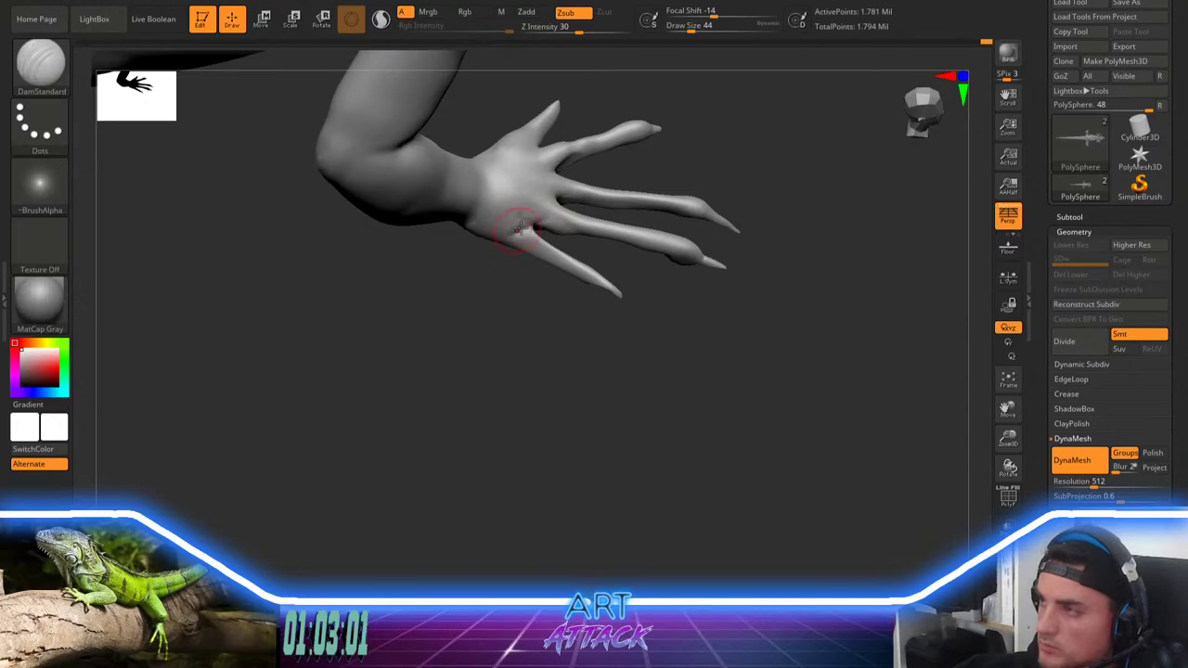
{"action": "left_click_drag", "start_coordinate": [496, 335], "coordinate": [510, 390], "text": "alt"}
{"action": "left_click_drag", "start_coordinate": [574, 240], "coordinate": [547, 270], "text": "shift"}
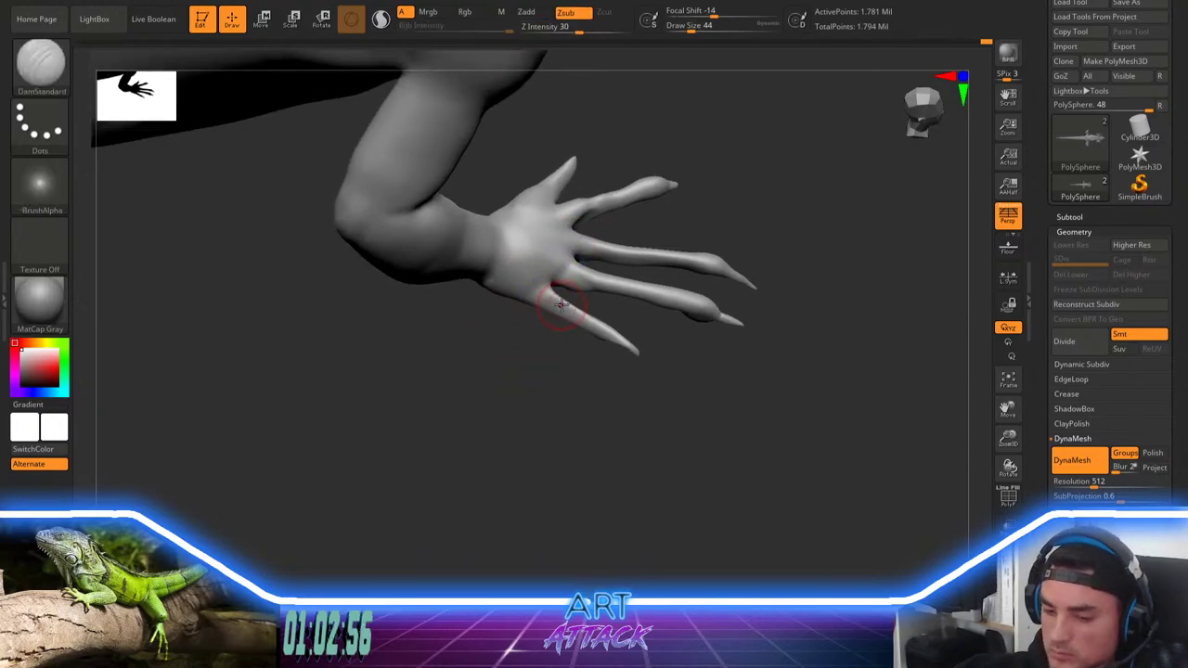
Step: Build up the outermost toe's base and the back of the front foot with ClayBuildup
{"action": "key", "text": "b"}
{"action": "key", "text": "c"}
{"action": "key", "text": "b"}
{"action": "left_click_drag", "start_coordinate": [532, 379], "coordinate": [559, 299]}
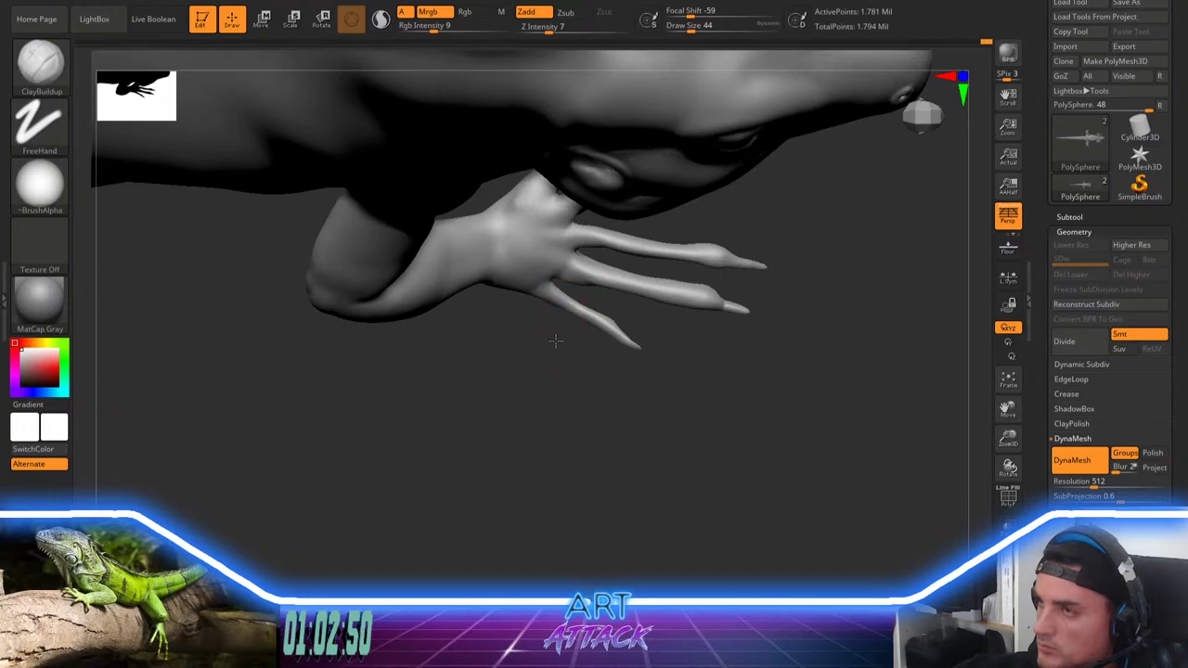
{"action": "left_click_drag", "start_coordinate": [555, 340], "coordinate": [557, 379], "text": "alt"}
{"action": "mouse_move", "coordinate": [568, 304]}
{"action": "left_mouse_down"}
{"action": "mouse_move", "coordinate": [594, 315]}
{"action": "mouse_move", "coordinate": [557, 286]}
{"action": "left_mouse_up"}
{"action": "key", "text": "space"}
{"action": "mouse_move", "coordinate": [531, 245]}
{"action": "left_mouse_down"}
{"action": "mouse_move", "coordinate": [544, 244]}
{"action": "mouse_move", "coordinate": [487, 226]}
{"action": "left_mouse_up"}
{"action": "key", "text": "space"}
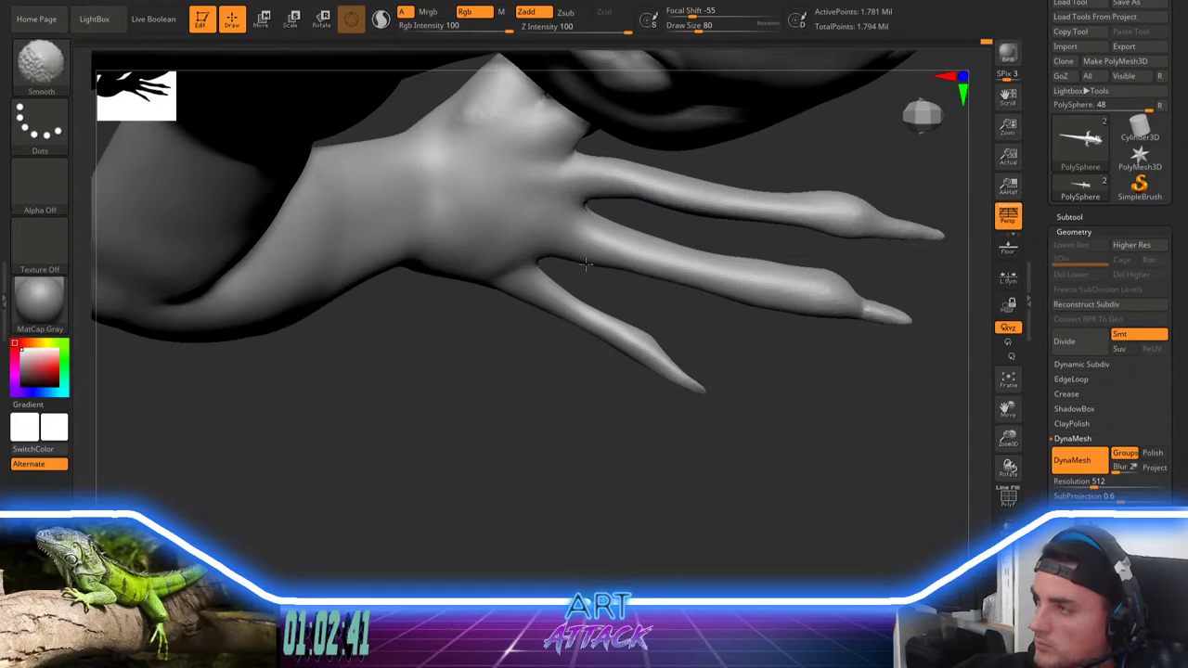
Step: Thicken the outermost toe with the Inflat brush at draw size 140 and smooth near the adjacent toe bases
{"action": "key", "text": "b"}
{"action": "key", "text": "i"}
{"action": "key", "text": "n"}
{"action": "key", "text": "space"}
{"action": "mouse_move", "coordinate": [601, 319]}
{"action": "left_mouse_down"}
{"action": "mouse_move", "coordinate": [612, 325]}
{"action": "mouse_move", "coordinate": [550, 292]}
{"action": "mouse_move", "coordinate": [652, 342]}
{"action": "left_mouse_up"}
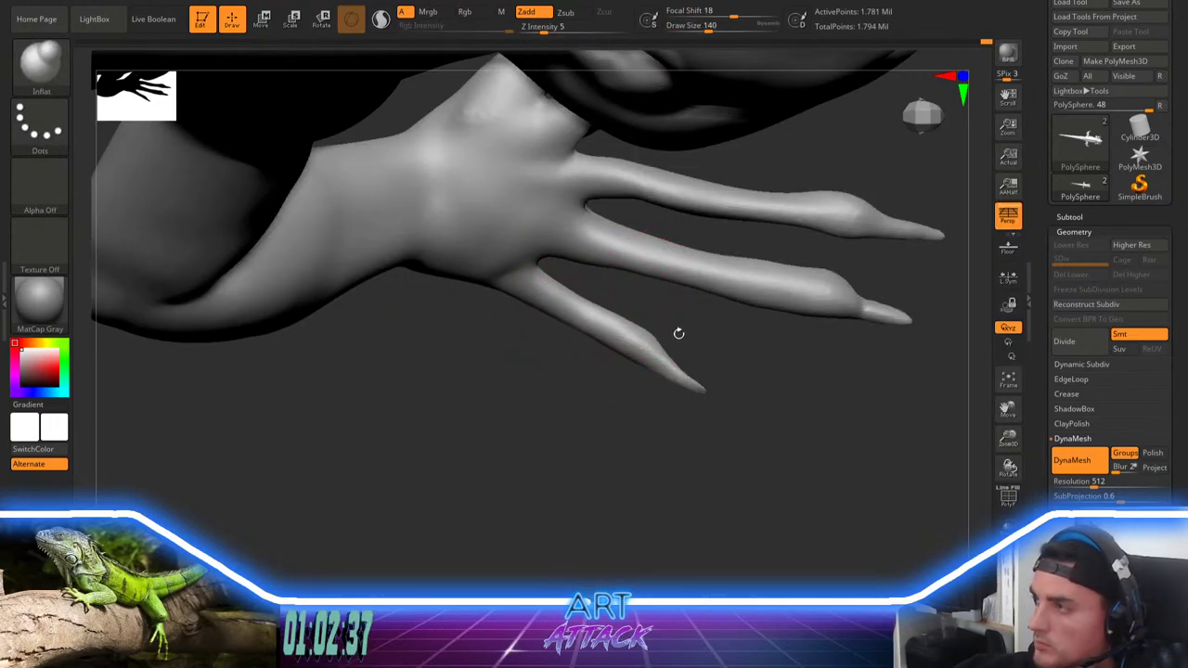
{"action": "mouse_move", "coordinate": [624, 172]}
{"action": "left_mouse_down", "text": "shift"}
{"action": "mouse_move", "coordinate": [629, 196]}
{"action": "mouse_move", "coordinate": [605, 186]}
{"action": "mouse_move", "coordinate": [641, 189]}
{"action": "mouse_move", "coordinate": [634, 244]}
{"action": "left_mouse_up", "text": "shift"}
Step: Reshape the bases of the front toes with the Move brush at draw sizes 68 and 62
{"action": "key", "text": "b"}
{"action": "key", "text": "m"}
{"action": "key", "text": "v"}
{"action": "key", "text": "space"}
{"action": "key", "text": "space"}
{"action": "key", "text": "space"}
{"action": "mouse_move", "coordinate": [436, 371]}
{"action": "left_mouse_down", "text": "alt"}
{"action": "mouse_move", "coordinate": [424, 275]}
{"action": "mouse_move", "coordinate": [532, 316]}
{"action": "mouse_move", "coordinate": [536, 297]}
{"action": "mouse_move", "coordinate": [539, 380]}
{"action": "mouse_move", "coordinate": [548, 337]}
{"action": "mouse_move", "coordinate": [507, 165]}
{"action": "mouse_move", "coordinate": [500, 175]}
{"action": "left_mouse_up", "text": "alt"}
{"action": "left_click_drag", "start_coordinate": [436, 302], "coordinate": [379, 339]}
{"action": "key", "text": "space"}
{"action": "left_click_drag", "start_coordinate": [445, 335], "coordinate": [379, 320]}
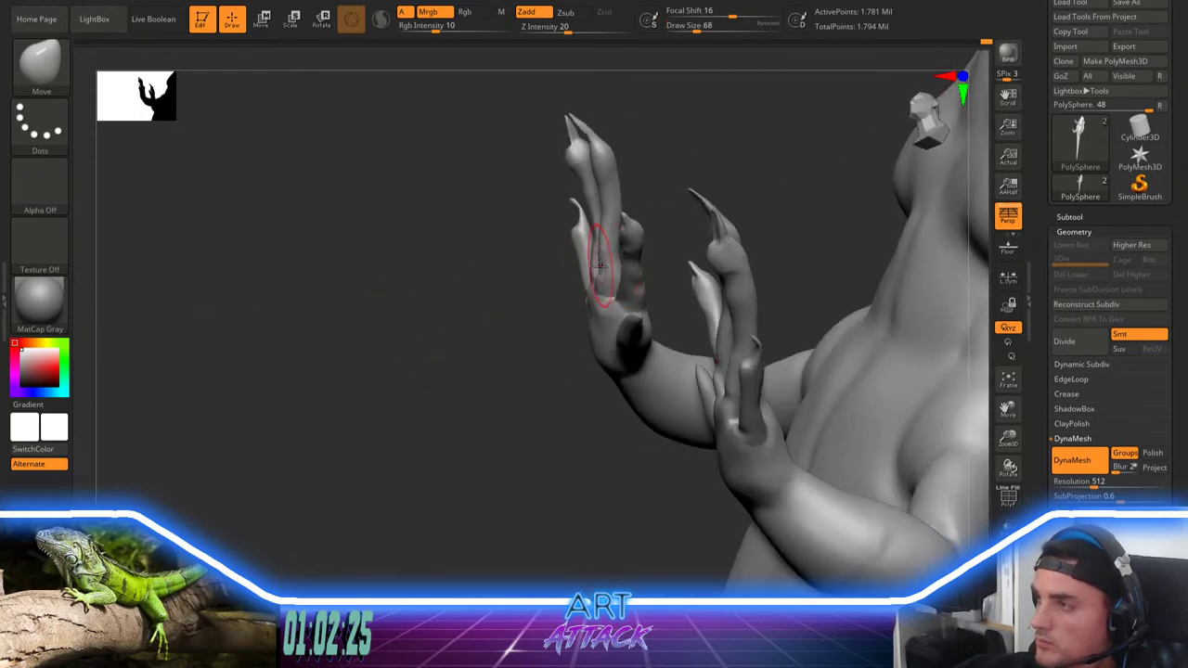
{"action": "key", "text": "space"}
{"action": "left_click_drag", "start_coordinate": [604, 280], "coordinate": [601, 247]}
{"action": "key", "text": "space"}
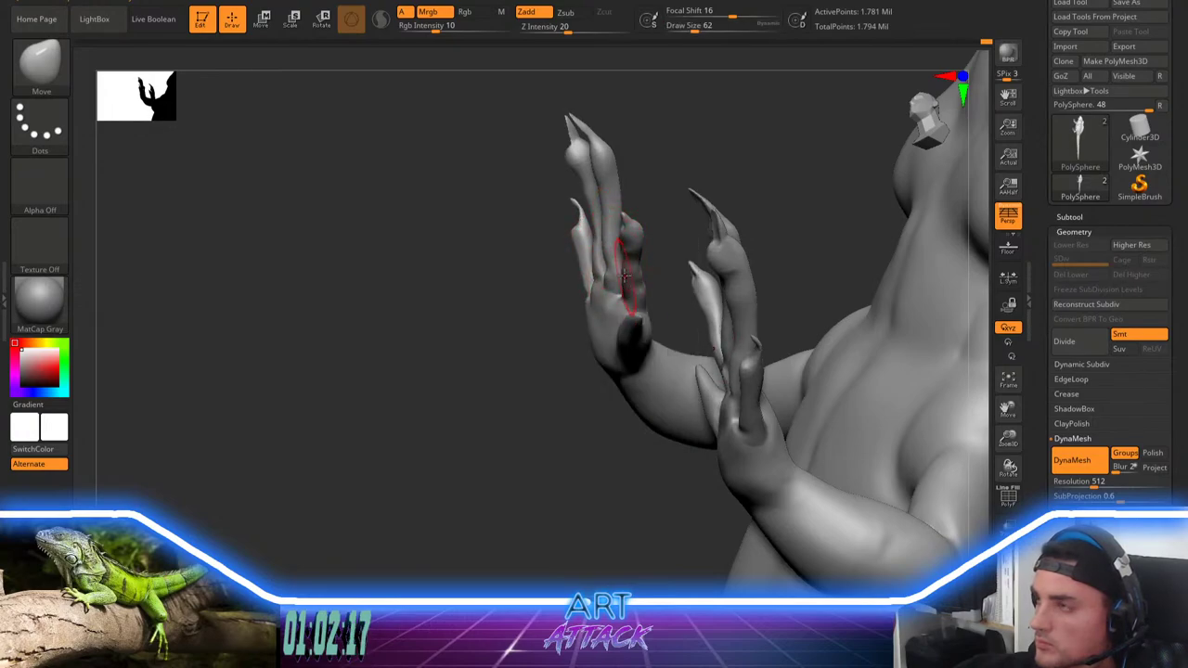
{"action": "left_click_drag", "start_coordinate": [623, 276], "coordinate": [633, 271]}
Step: Smooth the junctions between the front toes and the palm at draw size 51
{"action": "mouse_move", "coordinate": [508, 281]}
{"action": "left_mouse_down"}
{"action": "mouse_move", "coordinate": [560, 299]}
{"action": "mouse_move", "coordinate": [583, 236]}
{"action": "left_mouse_up"}
{"action": "key", "text": "space"}
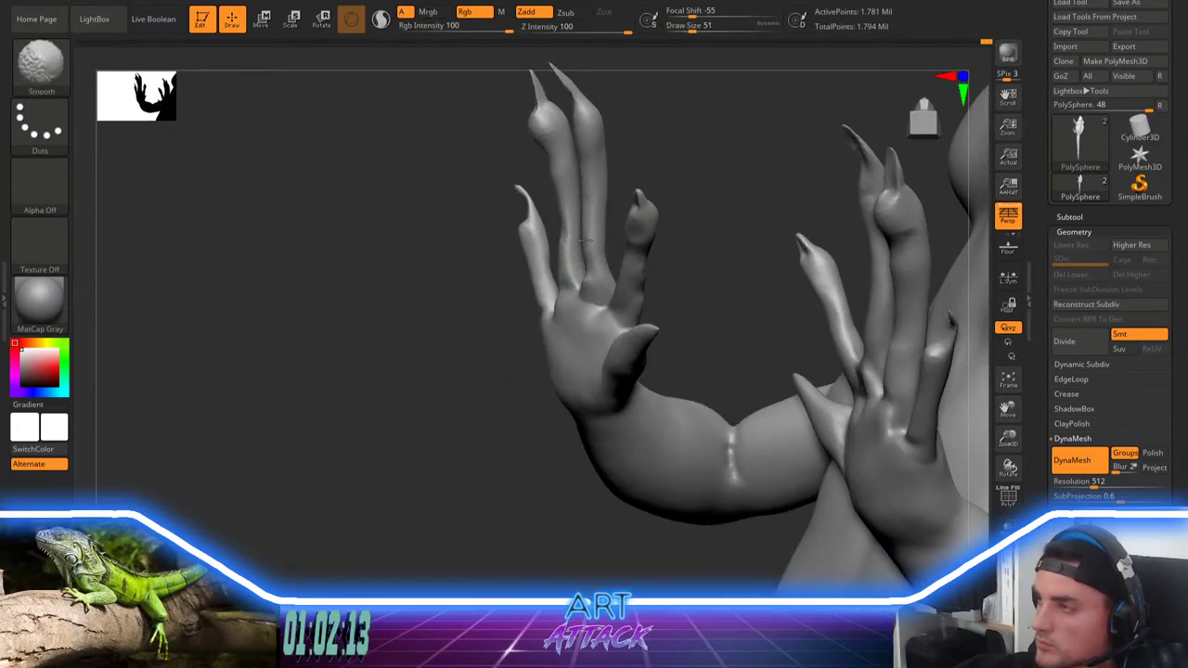
{"action": "left_click_drag", "start_coordinate": [591, 278], "coordinate": [585, 285], "text": "shift"}
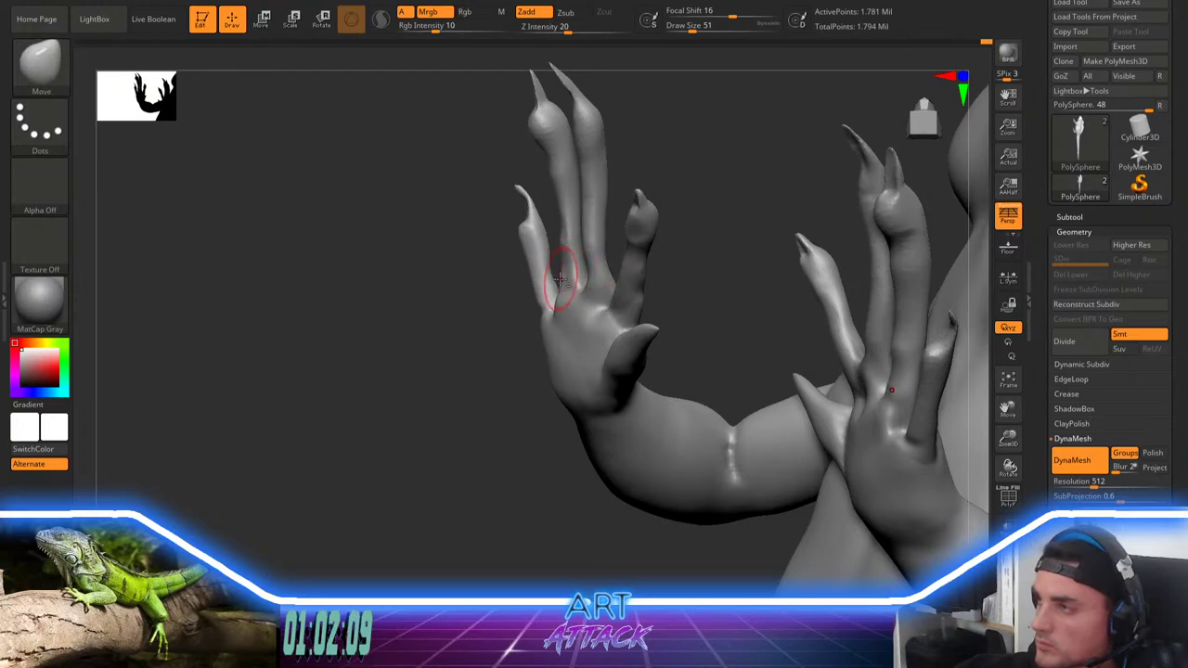
{"action": "key", "text": "shift"}
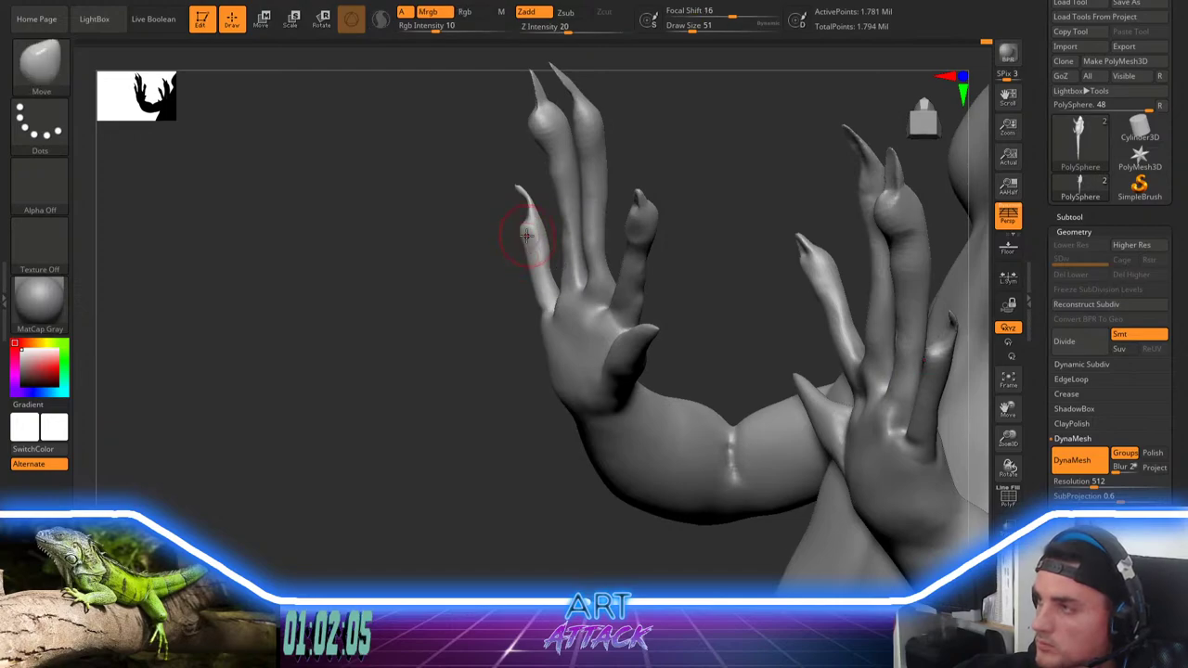
{"action": "left_click_drag", "start_coordinate": [538, 303], "coordinate": [540, 313], "text": "shift"}
Step: Carve creases across the front foot's palm with DamStandard at draw size 51 and soften them
{"action": "left_click_drag", "start_coordinate": [441, 311], "coordinate": [539, 308]}
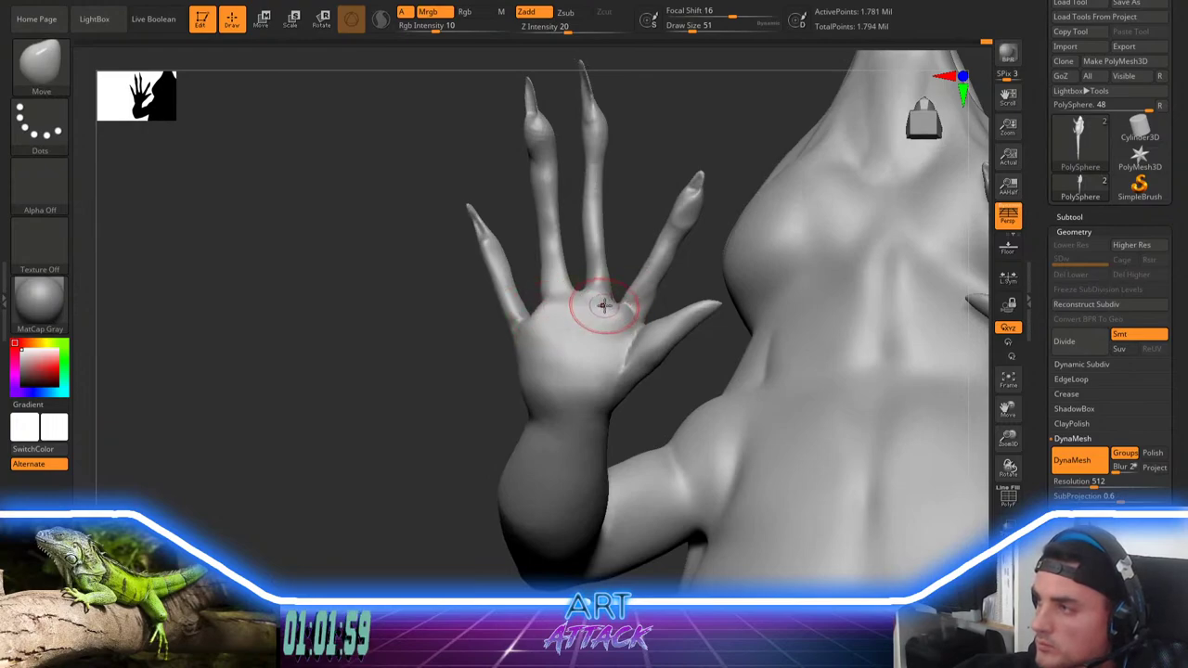
{"action": "mouse_move", "coordinate": [610, 304]}
{"action": "left_mouse_down", "text": "shift"}
{"action": "mouse_move", "coordinate": [618, 344]}
{"action": "mouse_move", "coordinate": [607, 358]}
{"action": "mouse_move", "coordinate": [616, 334]}
{"action": "mouse_move", "coordinate": [566, 390]}
{"action": "mouse_move", "coordinate": [568, 403]}
{"action": "left_mouse_up", "text": "shift"}
{"action": "key", "text": "b"}
{"action": "key", "text": "d"}
{"action": "key", "text": "s"}
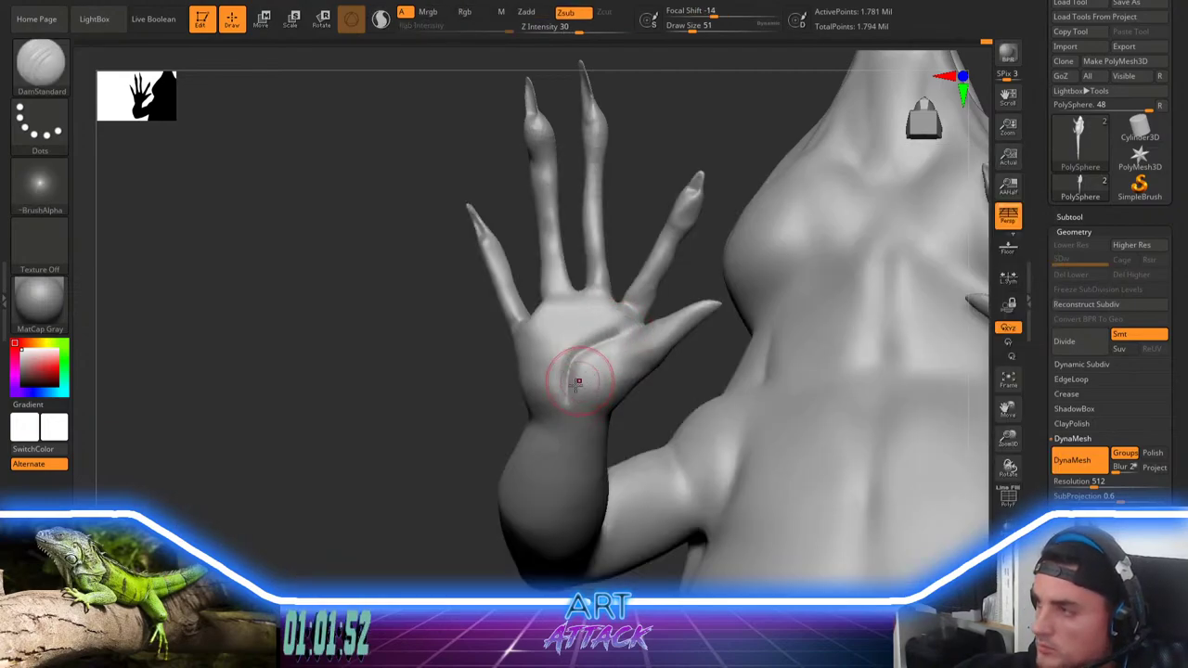
{"action": "left_click_drag", "start_coordinate": [608, 342], "coordinate": [614, 343], "text": "shift"}
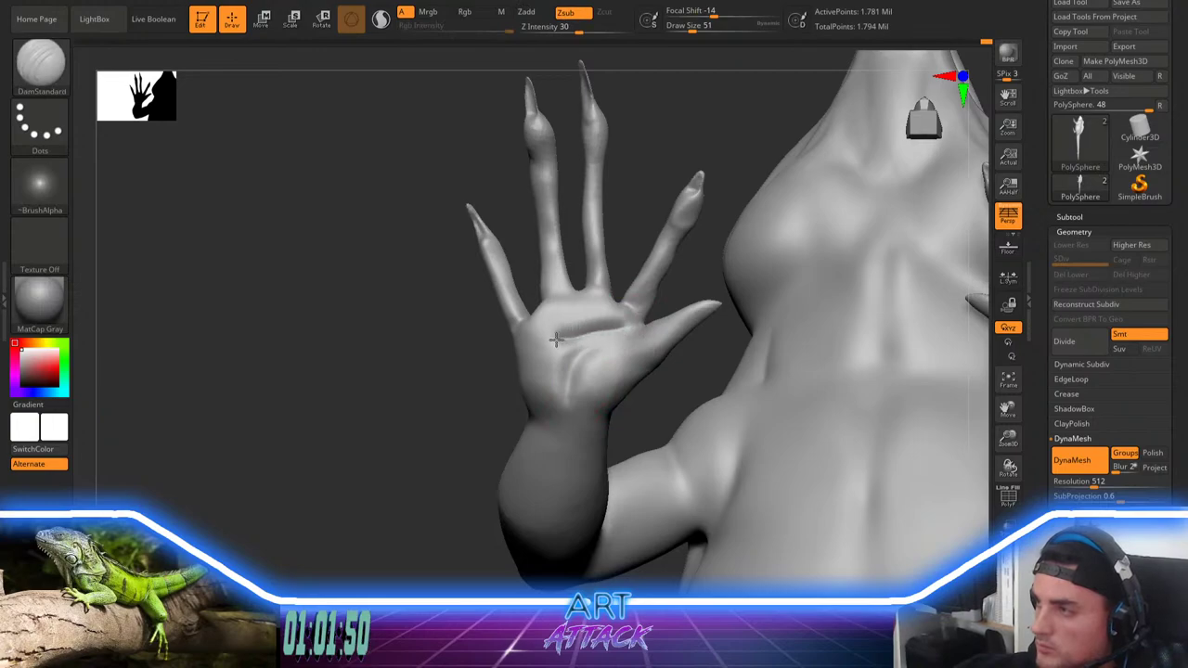
{"action": "mouse_move", "coordinate": [585, 368]}
{"action": "left_mouse_down", "text": "shift"}
{"action": "mouse_move", "coordinate": [628, 319]}
{"action": "mouse_move", "coordinate": [568, 332]}
{"action": "mouse_move", "coordinate": [577, 353]}
{"action": "mouse_move", "coordinate": [632, 324]}
{"action": "mouse_move", "coordinate": [543, 362]}
{"action": "left_mouse_up", "text": "shift"}
Step: Build up the back of the front foot behind the middle toes with ClayBuildup and smooth it
{"action": "mouse_move", "coordinate": [476, 400]}
{"action": "left_mouse_down", "text": "alt"}
{"action": "mouse_move", "coordinate": [432, 405]}
{"action": "mouse_move", "coordinate": [435, 464]}
{"action": "left_mouse_up", "text": "alt"}
{"action": "mouse_move", "coordinate": [396, 339]}
{"action": "left_mouse_down"}
{"action": "mouse_move", "coordinate": [480, 473]}
{"action": "mouse_move", "coordinate": [607, 403]}
{"action": "mouse_move", "coordinate": [589, 429]}
{"action": "mouse_move", "coordinate": [617, 455]}
{"action": "left_mouse_up"}
{"action": "key", "text": "b"}
{"action": "key", "text": "c"}
{"action": "key", "text": "b"}
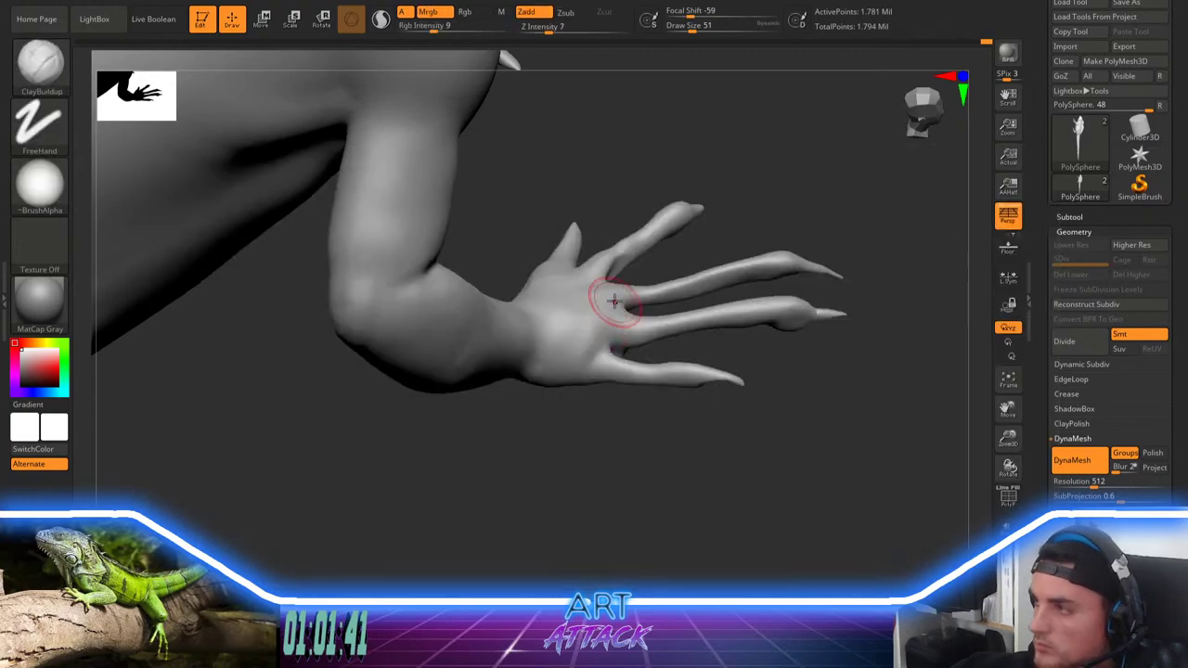
{"action": "left_click_drag", "start_coordinate": [613, 302], "coordinate": [596, 360]}
{"action": "left_click_drag", "start_coordinate": [602, 345], "coordinate": [594, 331], "text": "shift"}
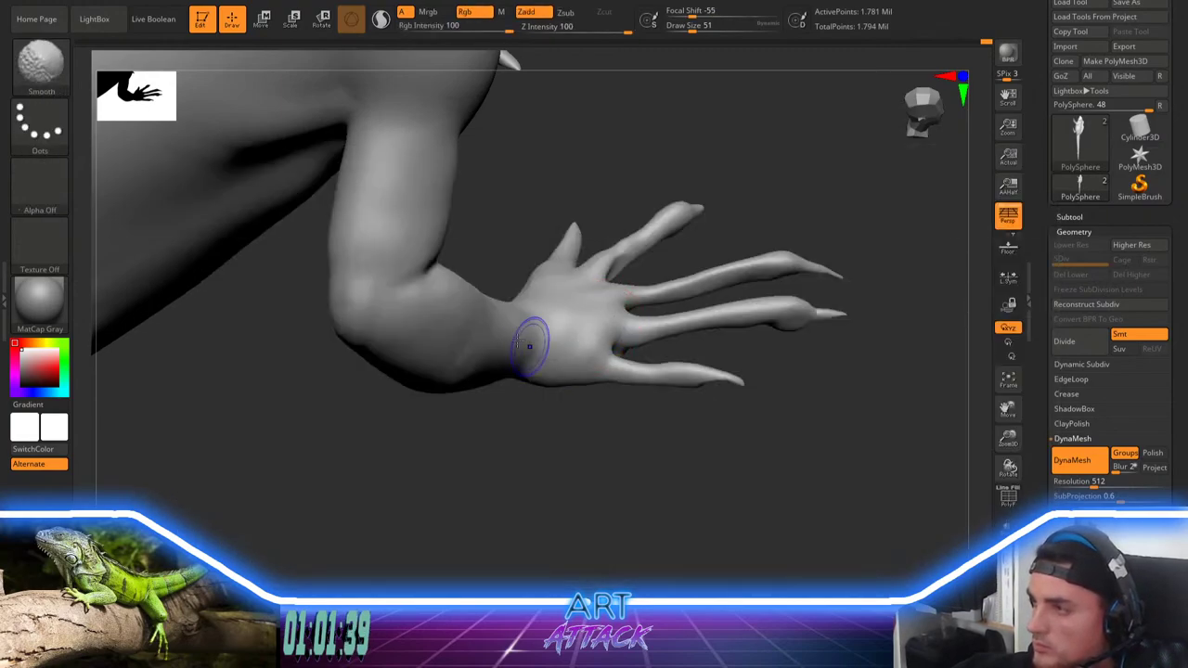
Step: Add volume to the front leg's elbow and forearm with ClayBuildup at draw size 68 and smooth it
{"action": "mouse_move", "coordinate": [519, 442]}
{"action": "left_mouse_down", "text": "alt"}
{"action": "mouse_move", "coordinate": [507, 437]}
{"action": "mouse_move", "coordinate": [443, 475]}
{"action": "left_mouse_up", "text": "alt"}
{"action": "right_click", "coordinate": [444, 474]}
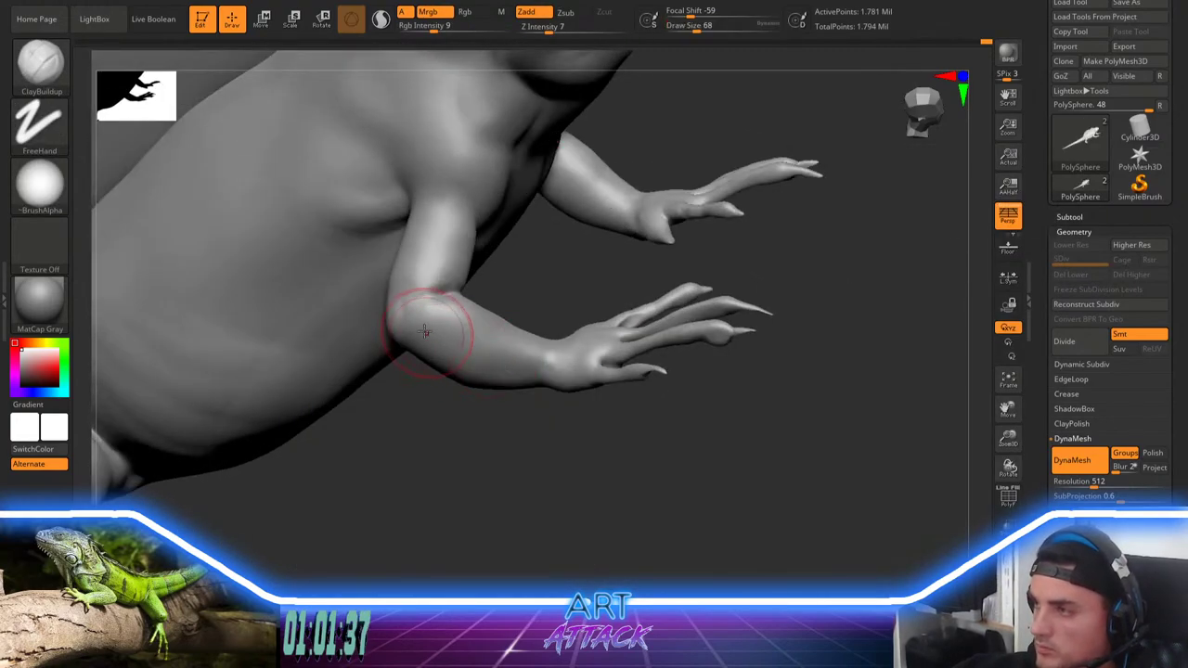
{"action": "left_click_drag", "start_coordinate": [433, 331], "coordinate": [490, 335]}
{"action": "left_click_drag", "start_coordinate": [490, 335], "coordinate": [477, 323], "text": "shift"}
{"action": "mouse_move", "coordinate": [485, 437]}
{"action": "left_mouse_down"}
{"action": "mouse_move", "coordinate": [538, 390]}
{"action": "mouse_move", "coordinate": [531, 373]}
{"action": "left_mouse_up"}
{"action": "left_click_drag", "start_coordinate": [440, 311], "coordinate": [459, 309], "text": "shift"}
Step: Switch to DamStandard at draw size 41 and smooth the ridges on the crown and brow
{"action": "left_click_drag", "start_coordinate": [608, 248], "coordinate": [541, 425], "text": "alt"}
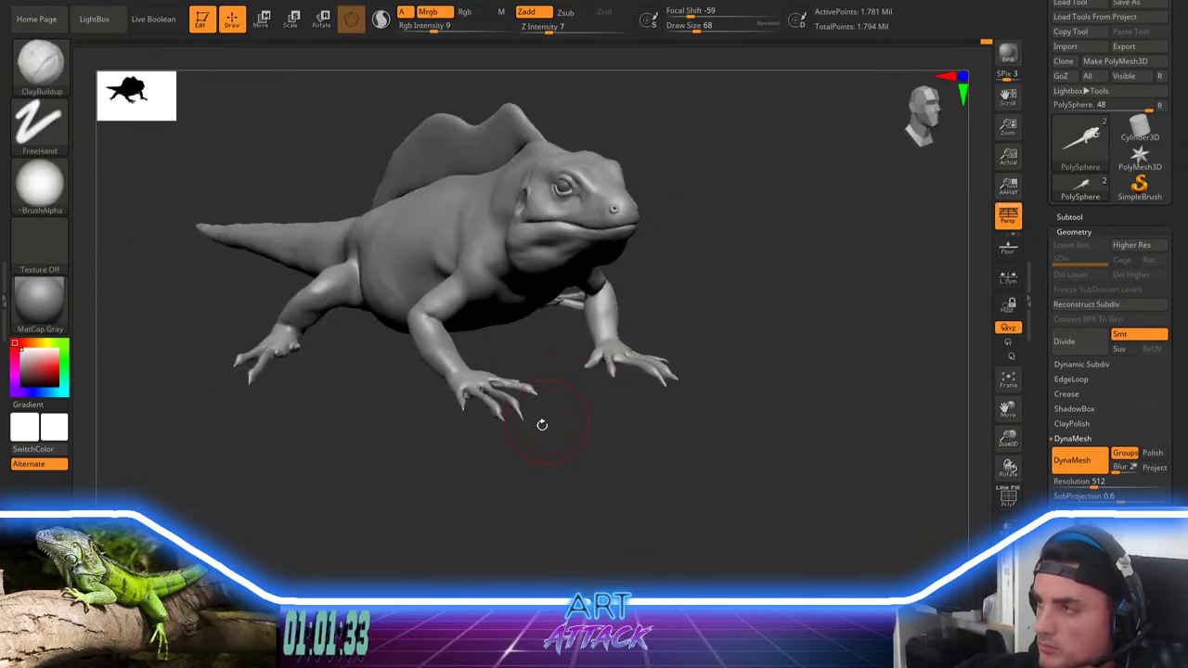
{"action": "right_click", "coordinate": [541, 424]}
{"action": "left_click_drag", "start_coordinate": [699, 304], "coordinate": [594, 483]}
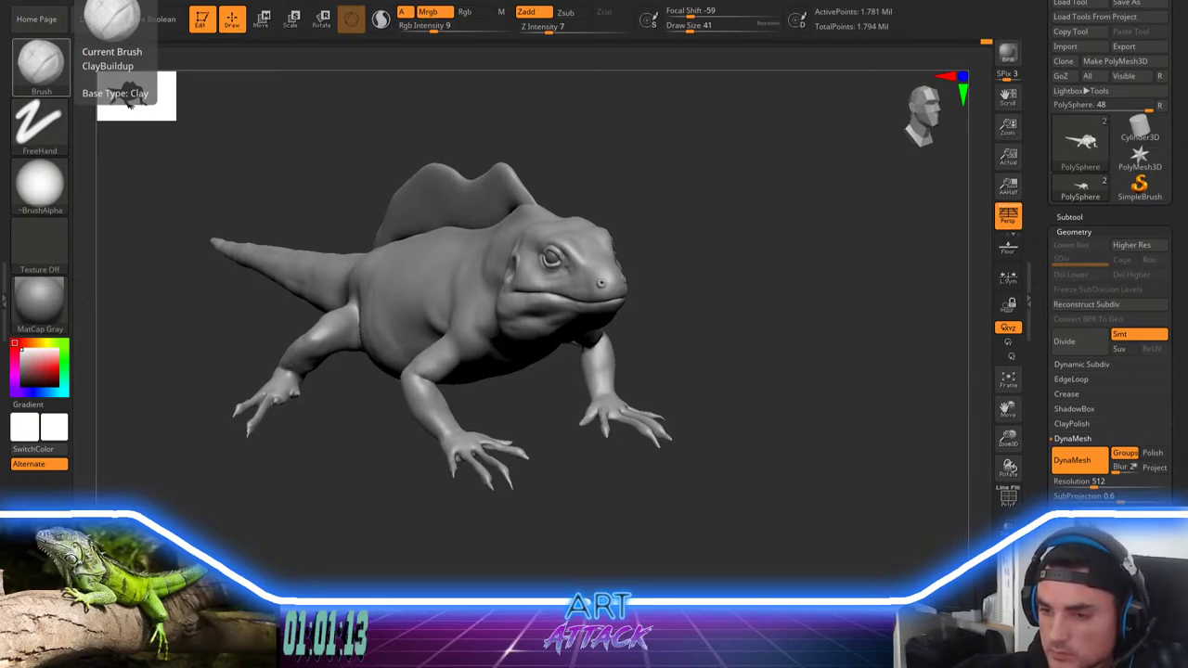
{"action": "mouse_move", "coordinate": [705, 255]}
{"action": "left_mouse_down", "text": "alt"}
{"action": "mouse_move", "coordinate": [771, 297]}
{"action": "mouse_move", "coordinate": [768, 277]}
{"action": "left_mouse_up", "text": "alt"}
{"action": "key", "text": "b"}
{"action": "key", "text": "d"}
{"action": "key", "text": "s"}
{"action": "key", "text": "space"}
{"action": "mouse_move", "coordinate": [747, 229]}
{"action": "left_mouse_down", "text": "alt"}
{"action": "mouse_move", "coordinate": [768, 289]}
{"action": "mouse_move", "coordinate": [756, 232]}
{"action": "mouse_move", "coordinate": [693, 257]}
{"action": "mouse_move", "coordinate": [689, 291]}
{"action": "left_mouse_up", "text": "alt"}
{"action": "key", "text": "space"}
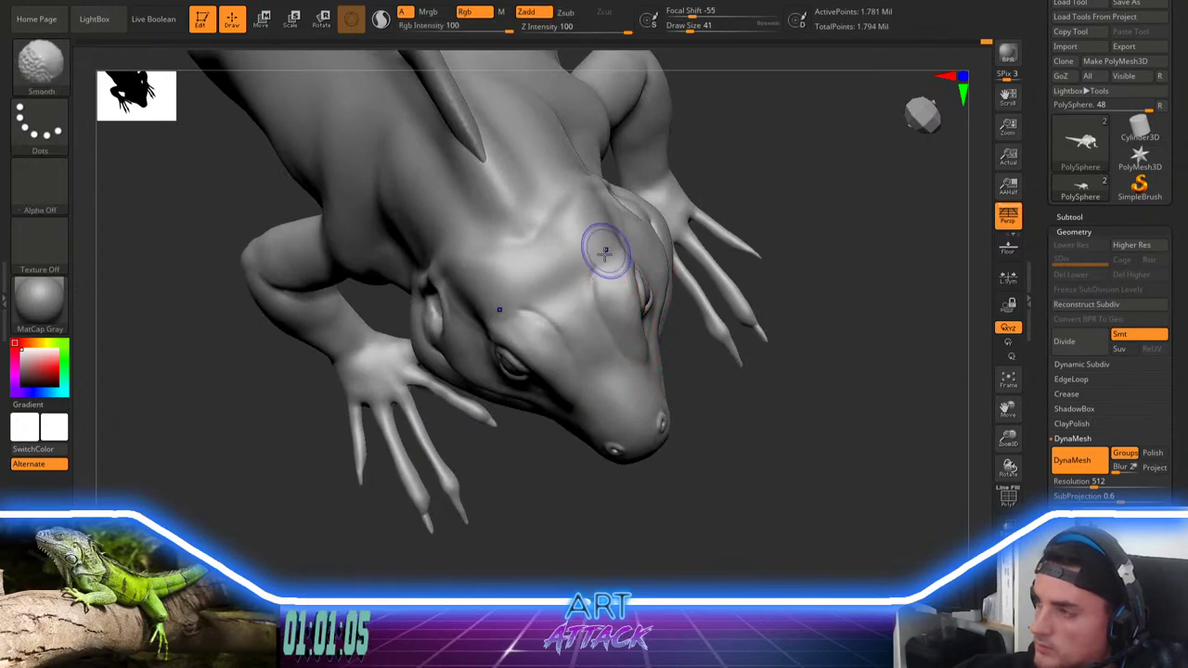
{"action": "mouse_move", "coordinate": [605, 251]}
{"action": "left_mouse_down", "text": "shift"}
{"action": "mouse_move", "coordinate": [628, 349]}
{"action": "mouse_move", "coordinate": [597, 270]}
{"action": "mouse_move", "coordinate": [632, 336]}
{"action": "mouse_move", "coordinate": [602, 311]}
{"action": "mouse_move", "coordinate": [602, 332]}
{"action": "left_mouse_up", "text": "shift"}
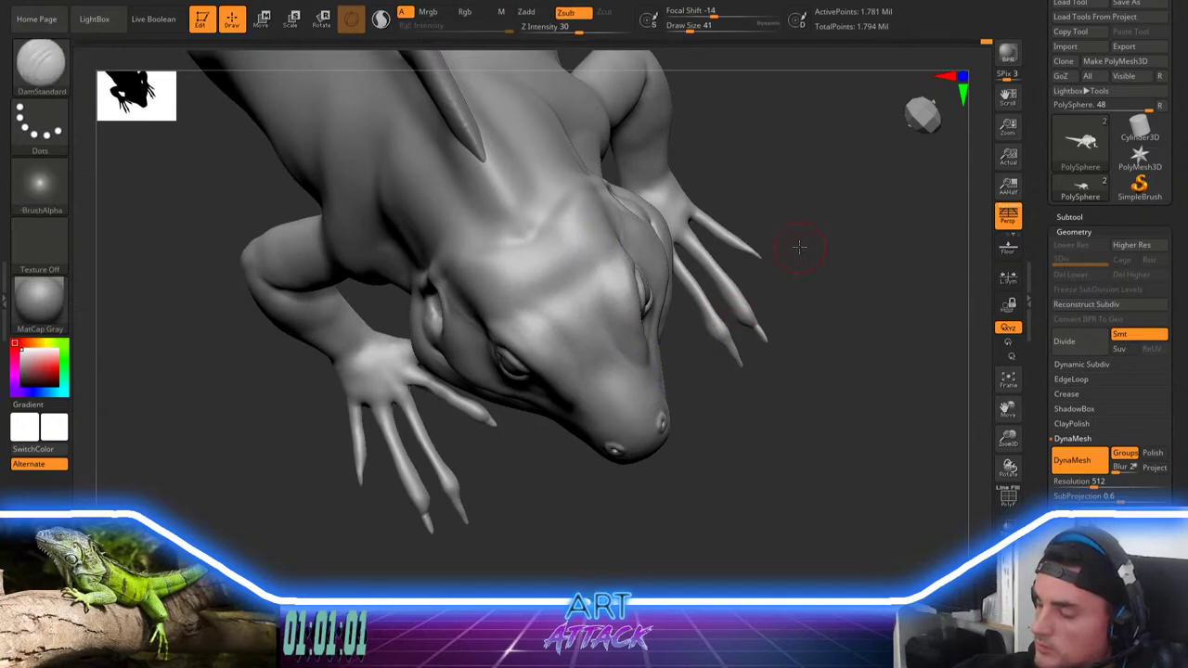
Step: Carve a line from the snout up to the crown with DamStandard and smooth the top of the head
{"action": "mouse_move", "coordinate": [796, 252]}
{"action": "left_mouse_down"}
{"action": "mouse_move", "coordinate": [750, 145]}
{"action": "mouse_move", "coordinate": [742, 247]}
{"action": "mouse_move", "coordinate": [755, 257]}
{"action": "mouse_move", "coordinate": [770, 228]}
{"action": "mouse_move", "coordinate": [770, 277]}
{"action": "mouse_move", "coordinate": [779, 245]}
{"action": "left_mouse_up"}
{"action": "left_click_drag", "start_coordinate": [782, 184], "coordinate": [744, 263]}
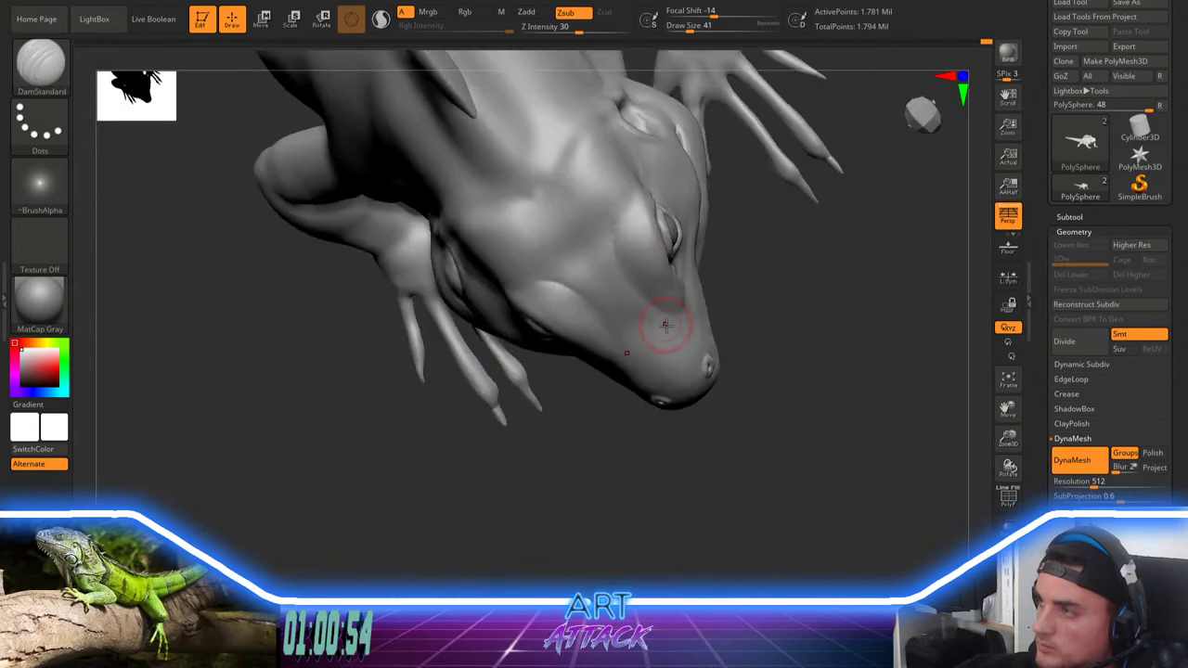
{"action": "left_click_drag", "start_coordinate": [675, 318], "coordinate": [603, 220]}
{"action": "left_click_drag", "start_coordinate": [616, 270], "coordinate": [691, 325], "text": "shift"}
Step: Build up the jowl below the mouth with ClayBuildup at draw size 56
{"action": "mouse_move", "coordinate": [817, 266]}
{"action": "left_mouse_down", "text": "alt"}
{"action": "mouse_move", "coordinate": [792, 177]}
{"action": "mouse_move", "coordinate": [764, 280]}
{"action": "mouse_move", "coordinate": [769, 244]}
{"action": "mouse_move", "coordinate": [772, 269]}
{"action": "left_mouse_up", "text": "alt"}
{"action": "mouse_move", "coordinate": [773, 269]}
{"action": "left_mouse_down", "text": "alt"}
{"action": "mouse_move", "coordinate": [782, 310]}
{"action": "mouse_move", "coordinate": [788, 231]}
{"action": "left_mouse_up", "text": "alt"}
{"action": "key", "text": "b"}
{"action": "key", "text": "c"}
{"action": "key", "text": "b"}
{"action": "key", "text": "space"}
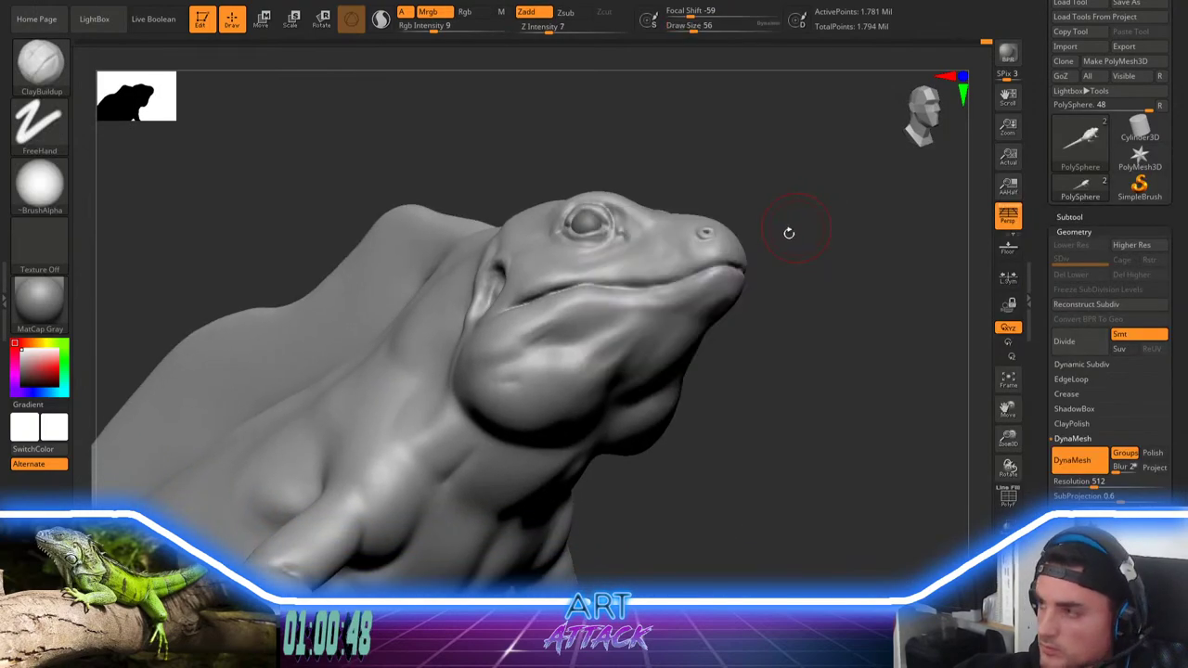
{"action": "mouse_move", "coordinate": [506, 379]}
{"action": "left_mouse_down"}
{"action": "mouse_move", "coordinate": [546, 412]}
{"action": "mouse_move", "coordinate": [556, 383]}
{"action": "mouse_move", "coordinate": [524, 405]}
{"action": "mouse_move", "coordinate": [547, 413]}
{"action": "left_mouse_up"}
{"action": "left_click_drag", "start_coordinate": [782, 356], "coordinate": [804, 298]}
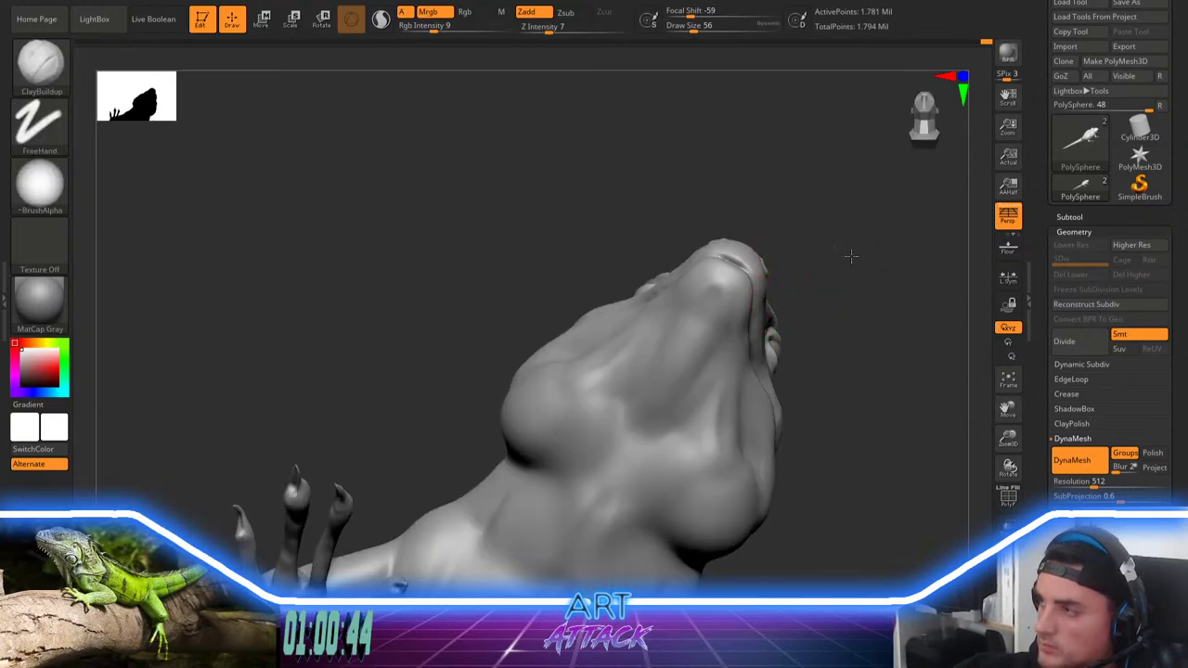
Step: Smooth the folds along the iguana's flank and behind the shoulder, raising the draw size to 65
{"action": "left_click_drag", "start_coordinate": [848, 257], "coordinate": [819, 200], "text": "alt"}
{"action": "left_click_drag", "start_coordinate": [819, 209], "coordinate": [811, 337]}
{"action": "mouse_move", "coordinate": [758, 283]}
{"action": "left_mouse_down", "text": "alt"}
{"action": "mouse_move", "coordinate": [793, 292]}
{"action": "mouse_move", "coordinate": [886, 272]}
{"action": "left_mouse_up", "text": "alt"}
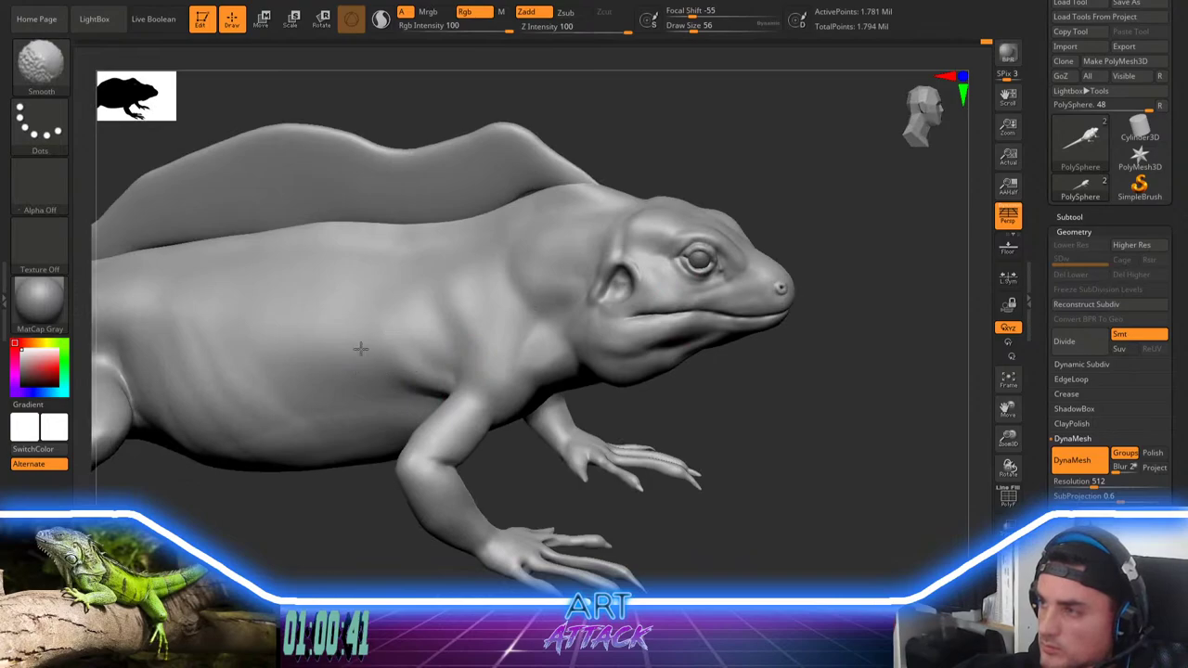
{"action": "left_click_drag", "start_coordinate": [413, 355], "coordinate": [417, 367], "text": "shift"}
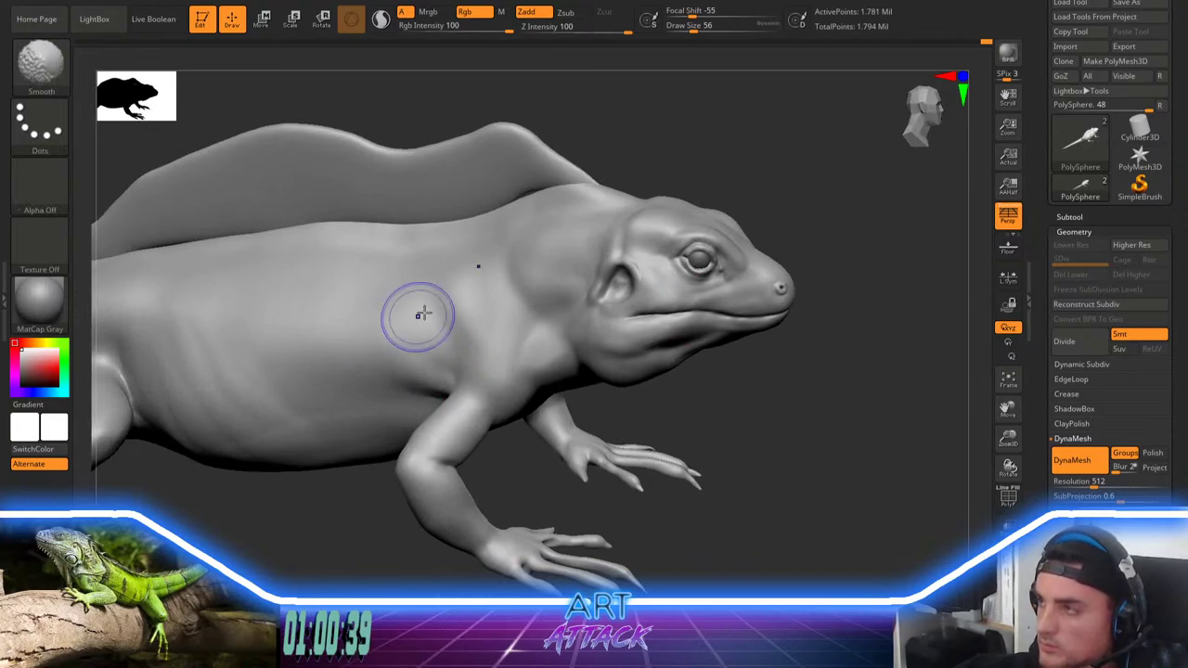
{"action": "left_click_drag", "start_coordinate": [446, 290], "coordinate": [471, 277], "text": "shift"}
{"action": "left_click_drag", "start_coordinate": [317, 342], "coordinate": [238, 359], "text": "shift"}
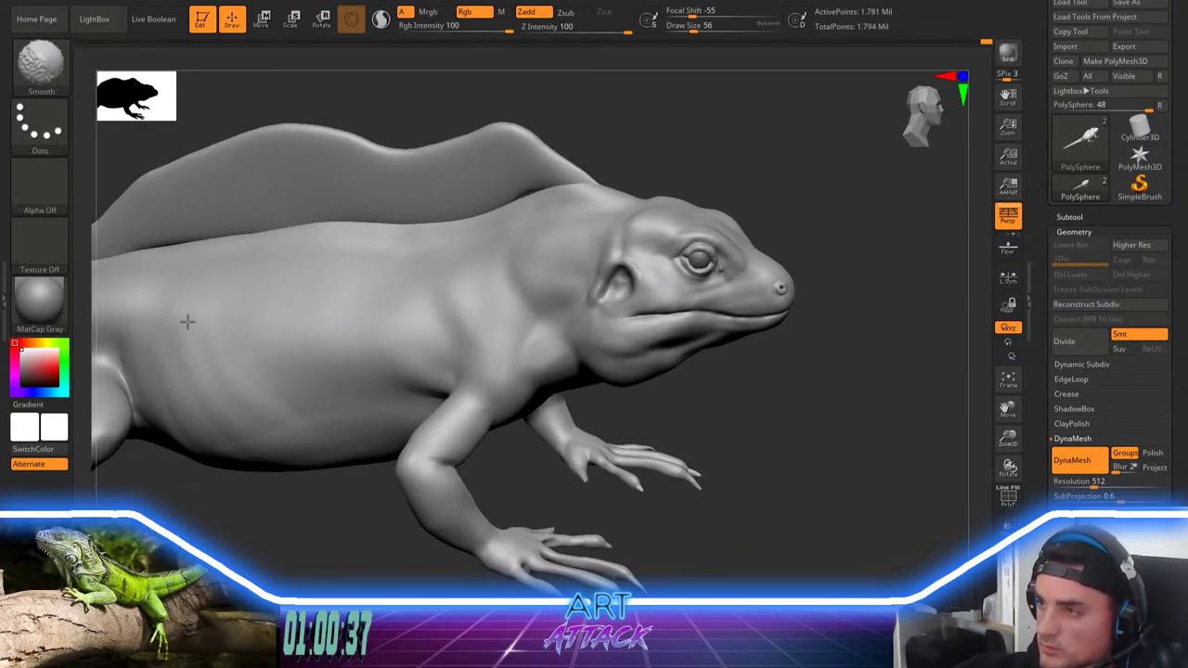
{"action": "left_click_drag", "start_coordinate": [178, 406], "coordinate": [210, 400], "text": "shift"}
{"action": "key", "text": "]"}
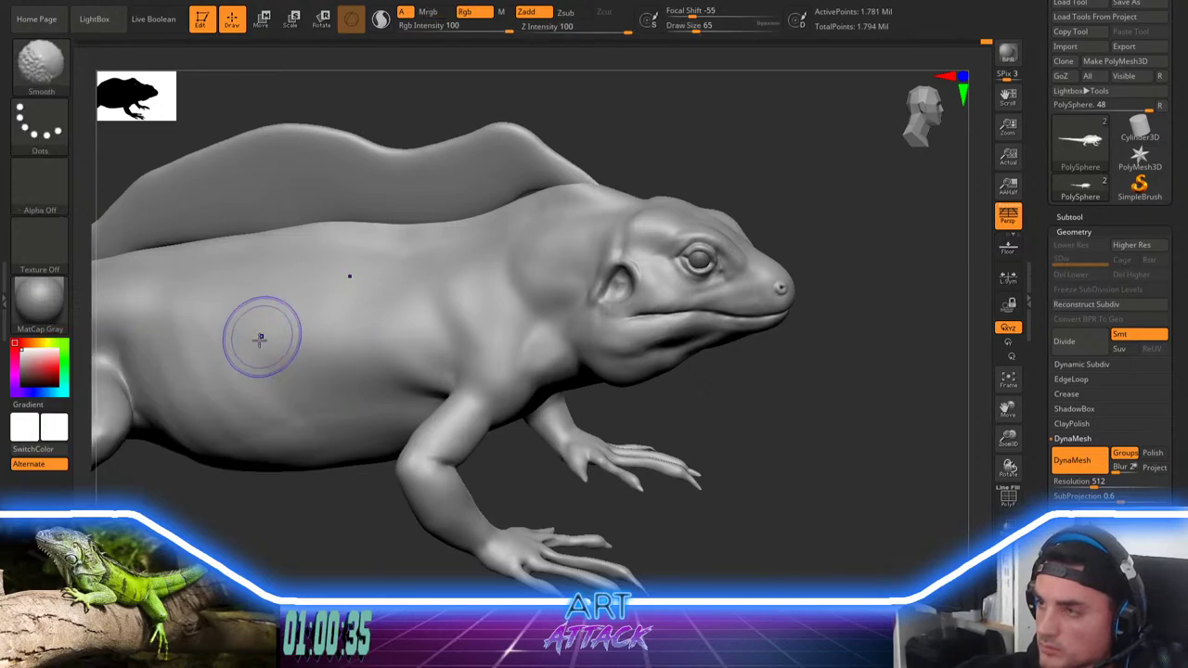
{"action": "left_click_drag", "start_coordinate": [261, 337], "coordinate": [207, 317], "text": "shift"}
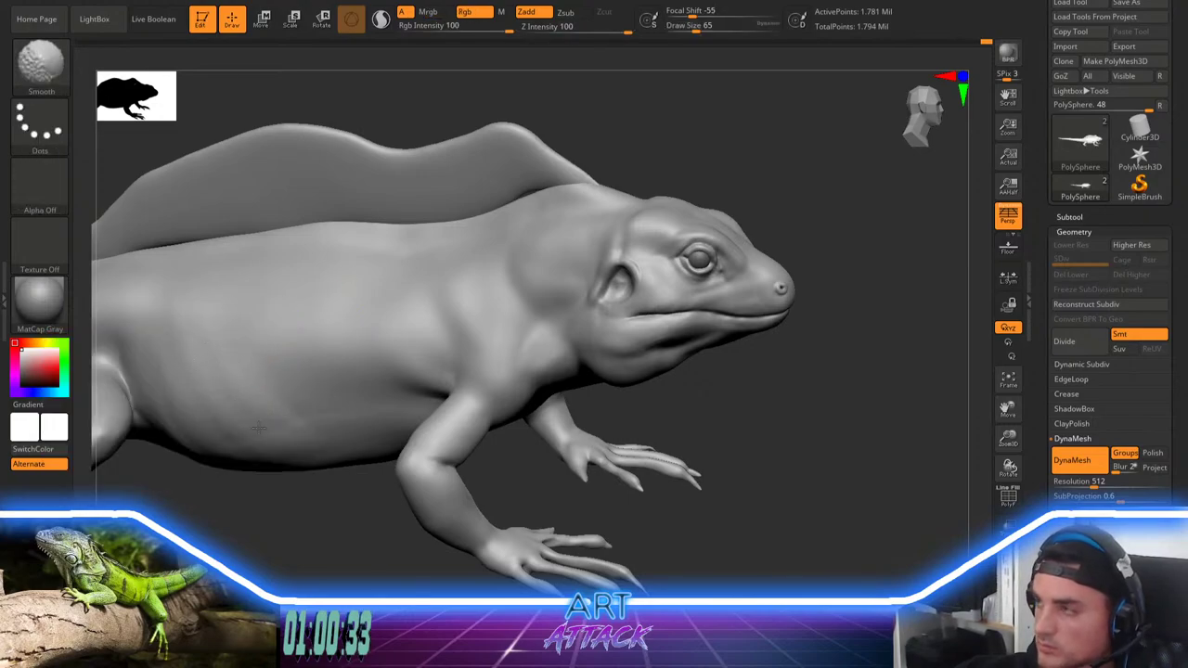
Step: Switch to the Inflat brush at draw size 22 for detailing the eyelids
{"action": "left_click_drag", "start_coordinate": [823, 364], "coordinate": [730, 260], "text": "alt"}
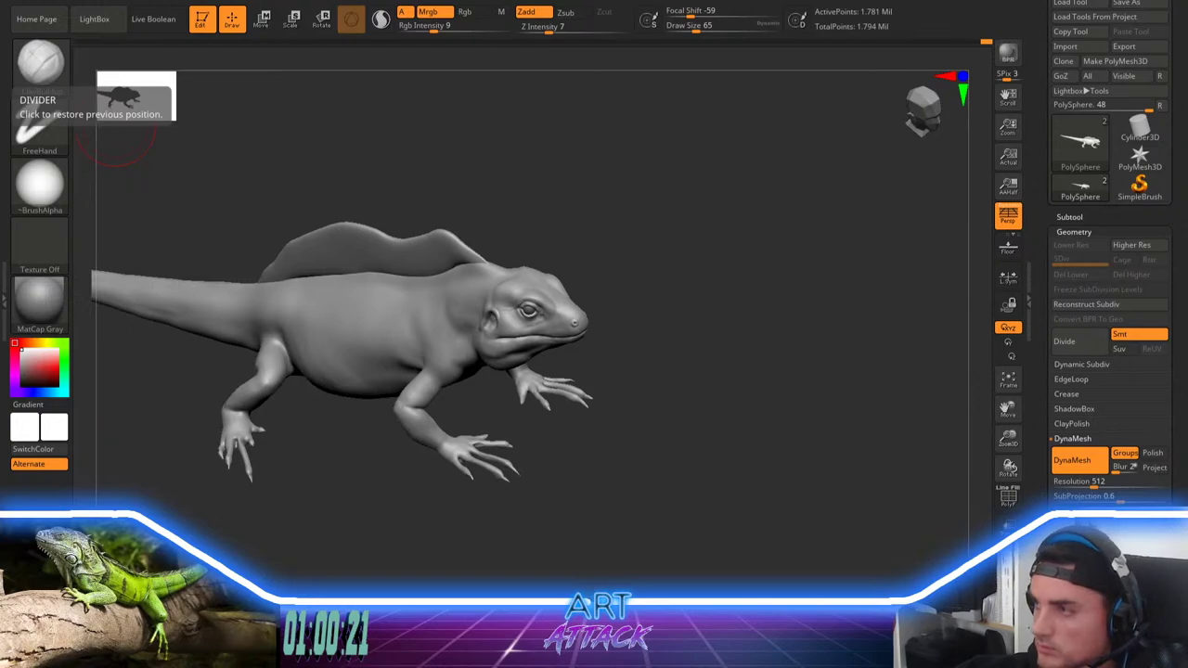
{"action": "left_click_drag", "start_coordinate": [586, 289], "coordinate": [806, 250], "text": "alt"}
{"action": "left_click_drag", "start_coordinate": [824, 477], "coordinate": [497, 550], "text": "alt"}
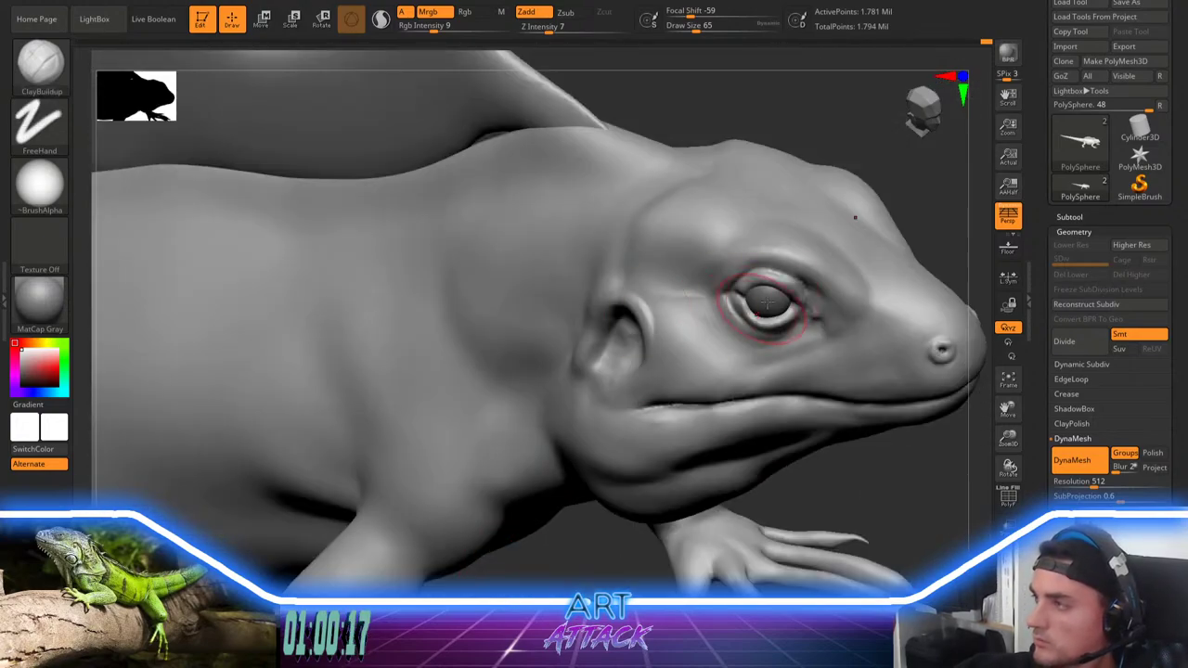
{"action": "left_click_drag", "start_coordinate": [886, 176], "coordinate": [773, 220], "text": "alt"}
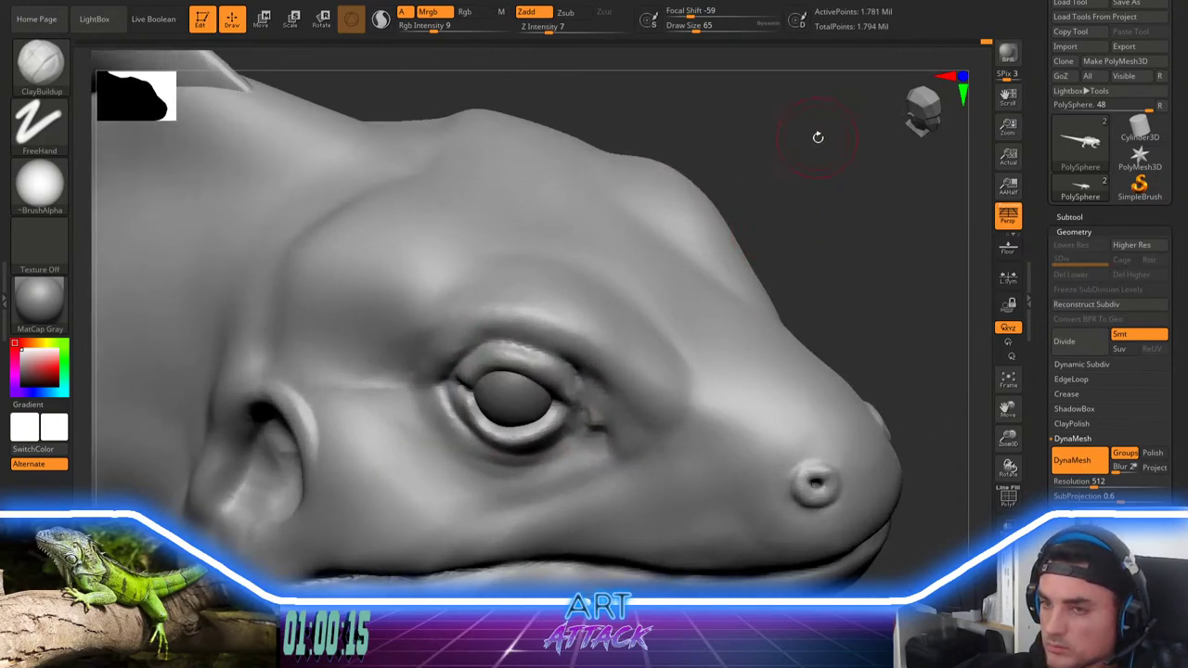
{"action": "left_click_drag", "start_coordinate": [817, 138], "coordinate": [797, 146]}
{"action": "key", "text": "b"}
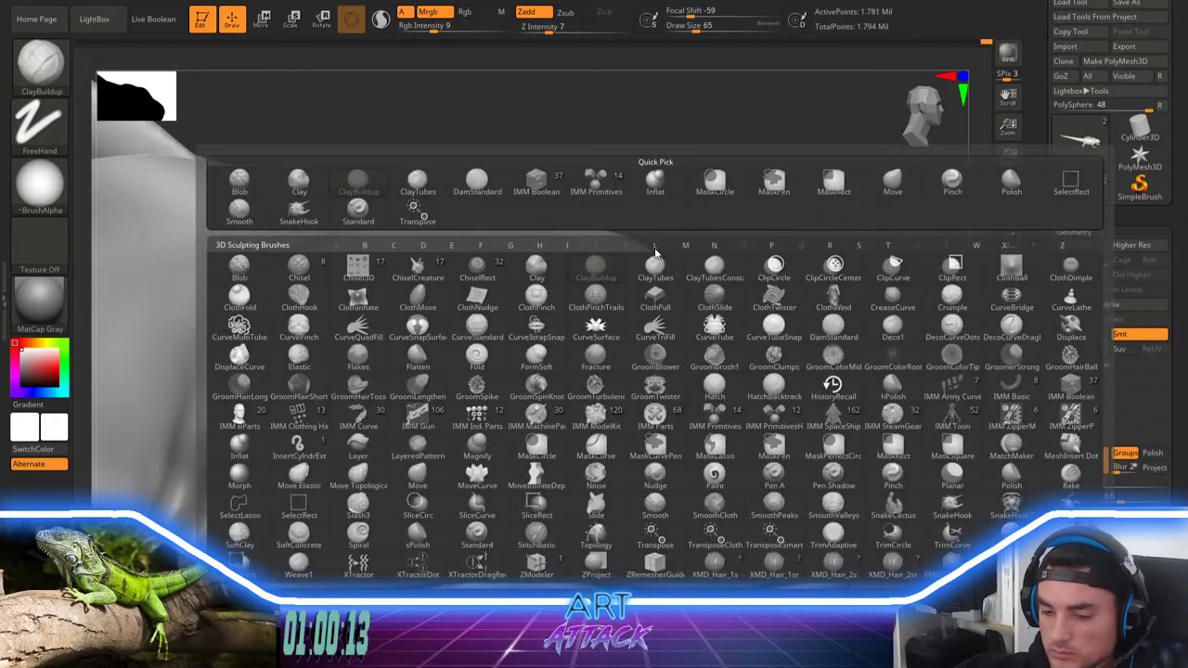
{"action": "key", "text": "i"}
{"action": "key", "text": "n"}
{"action": "left_click_drag", "start_coordinate": [733, 216], "coordinate": [728, 265]}
{"action": "key", "text": "space"}
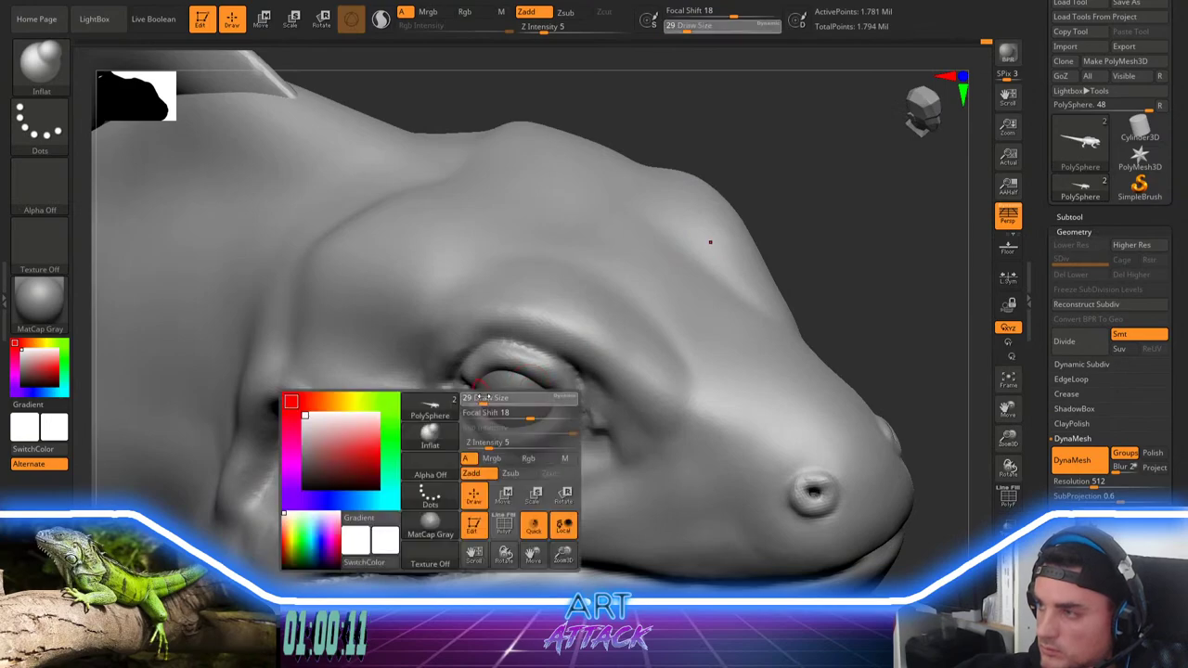
{"action": "left_click", "coordinate": [481, 400]}
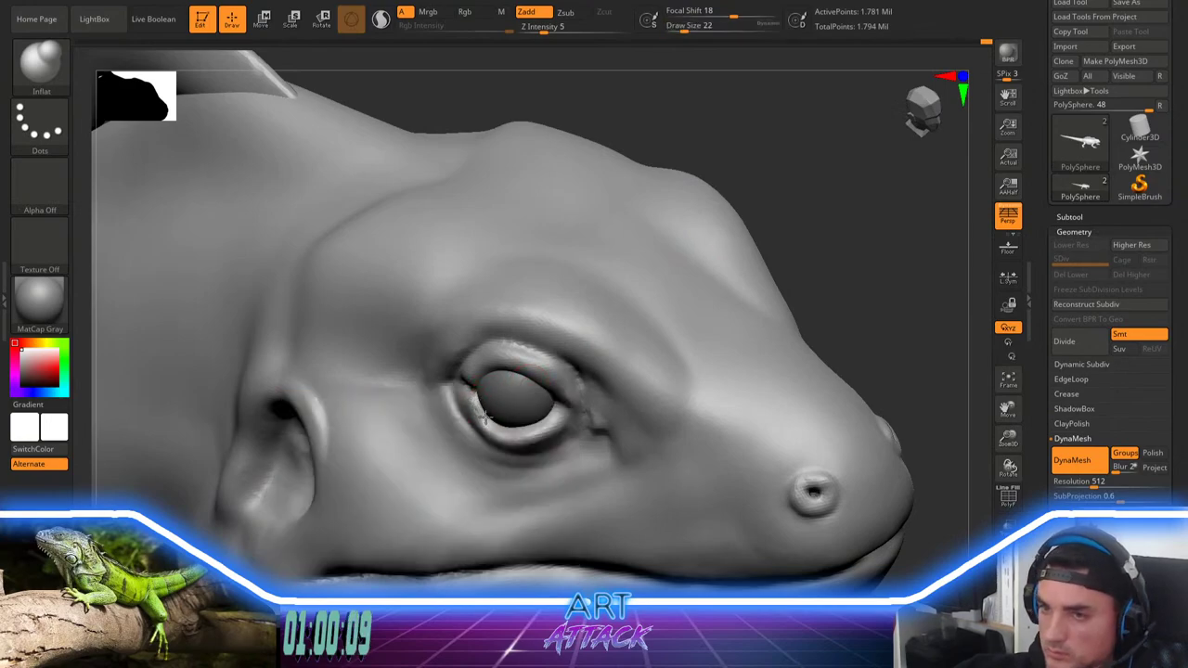
{"action": "left_click_drag", "start_coordinate": [842, 176], "coordinate": [813, 193]}
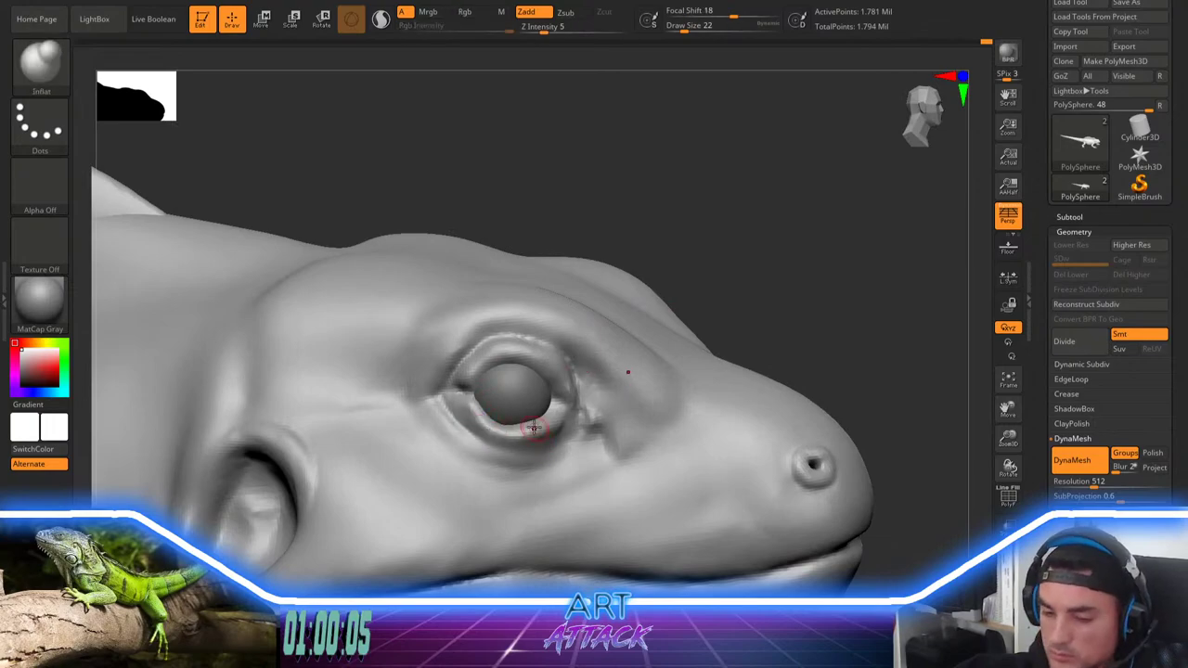
Step: Carve the crease below the lower eyelid and into the eye's front corner with DamStandard at draw size 33 and focal shift -70
{"action": "key", "text": "b"}
{"action": "key", "text": "d"}
{"action": "key", "text": "s"}
{"action": "key", "text": "space"}
{"action": "left_click_drag", "start_coordinate": [543, 345], "coordinate": [550, 344]}
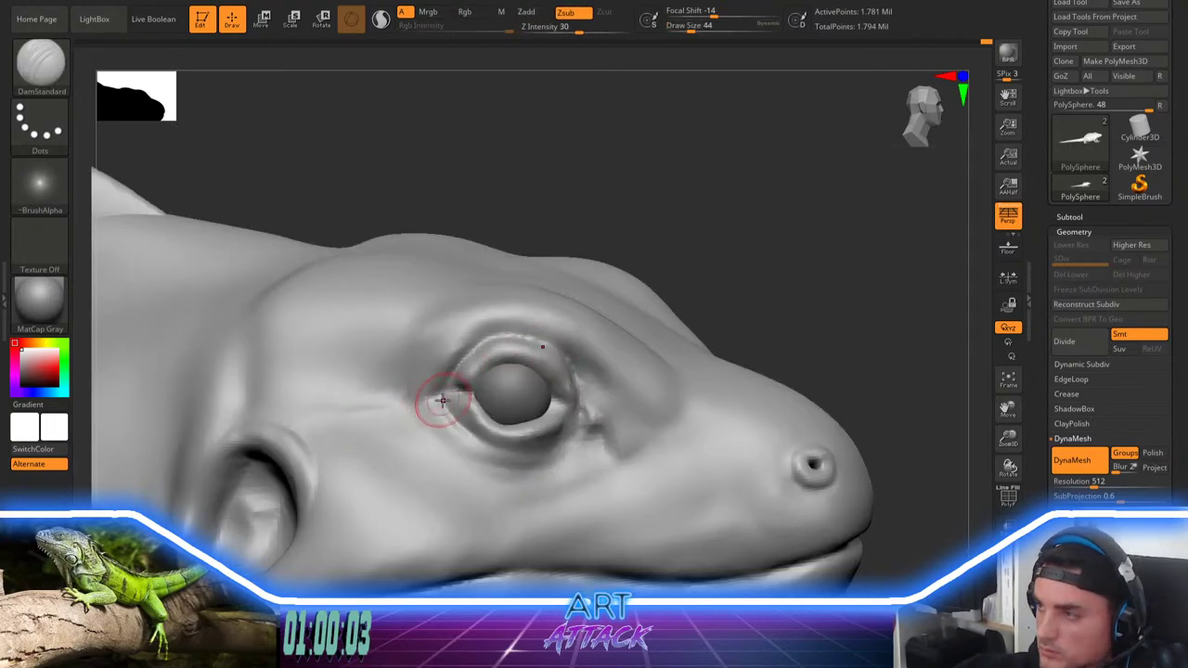
{"action": "key", "text": "space"}
{"action": "mouse_move", "coordinate": [450, 397]}
{"action": "left_mouse_down"}
{"action": "mouse_move", "coordinate": [492, 458]}
{"action": "mouse_move", "coordinate": [563, 452]}
{"action": "left_mouse_up"}
{"action": "key", "text": "space"}
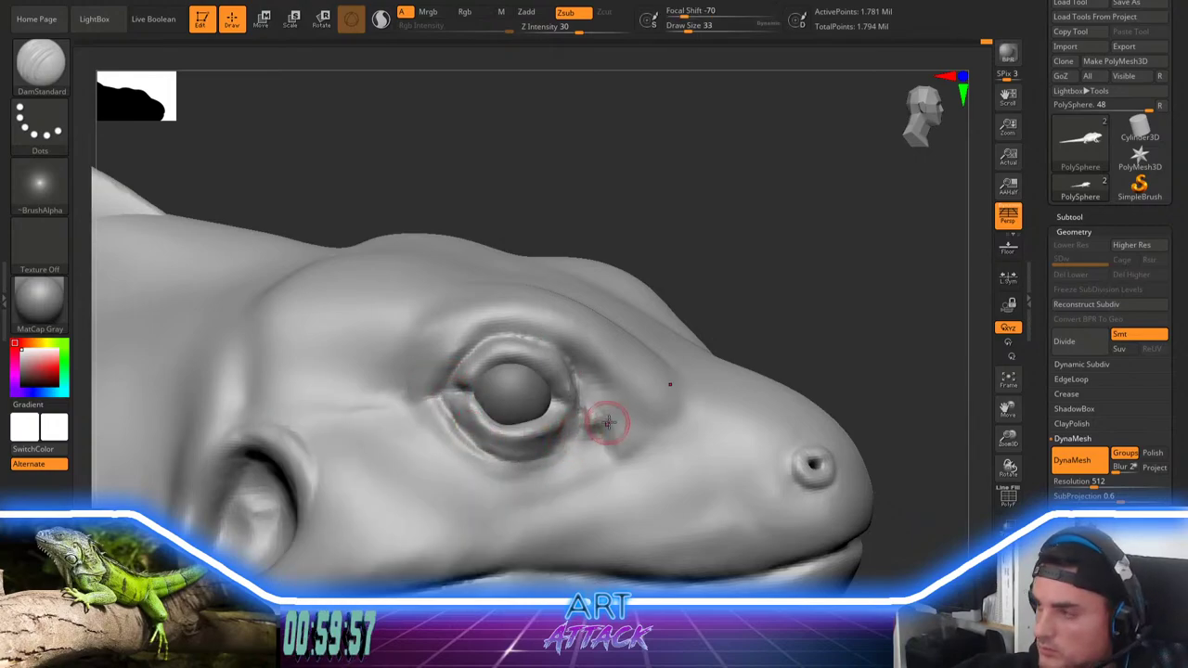
{"action": "mouse_move", "coordinate": [611, 431]}
{"action": "left_mouse_down"}
{"action": "mouse_move", "coordinate": [540, 462]}
{"action": "mouse_move", "coordinate": [604, 430]}
{"action": "mouse_move", "coordinate": [495, 458]}
{"action": "left_mouse_up"}
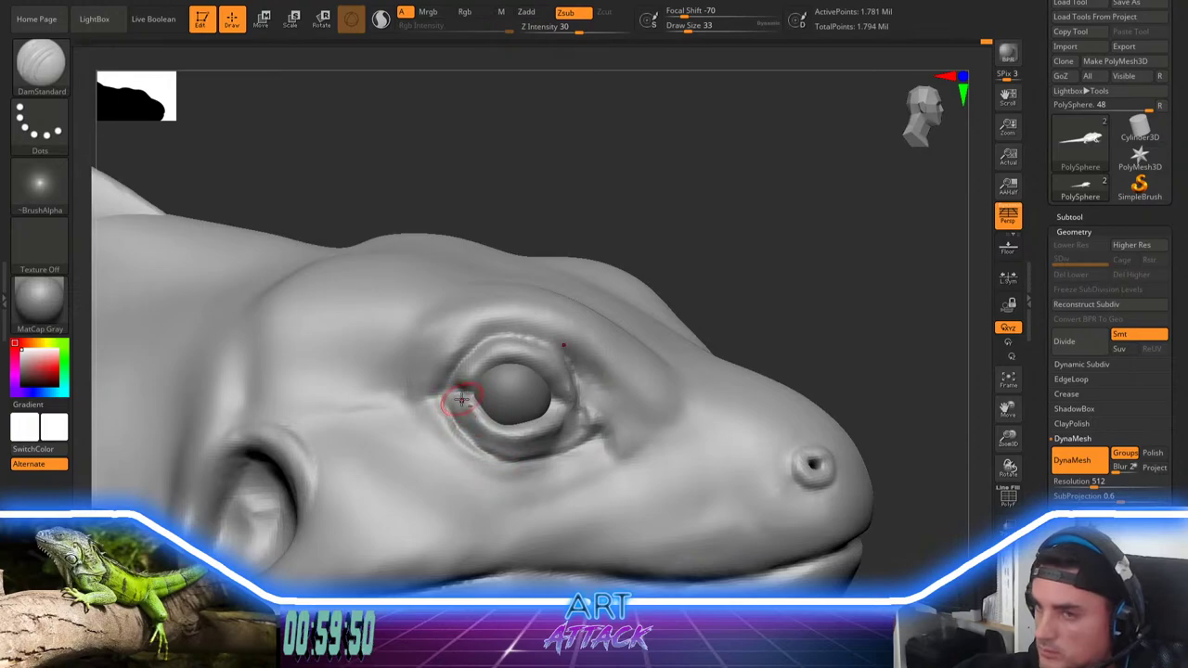
{"action": "left_click_drag", "start_coordinate": [452, 402], "coordinate": [481, 438]}
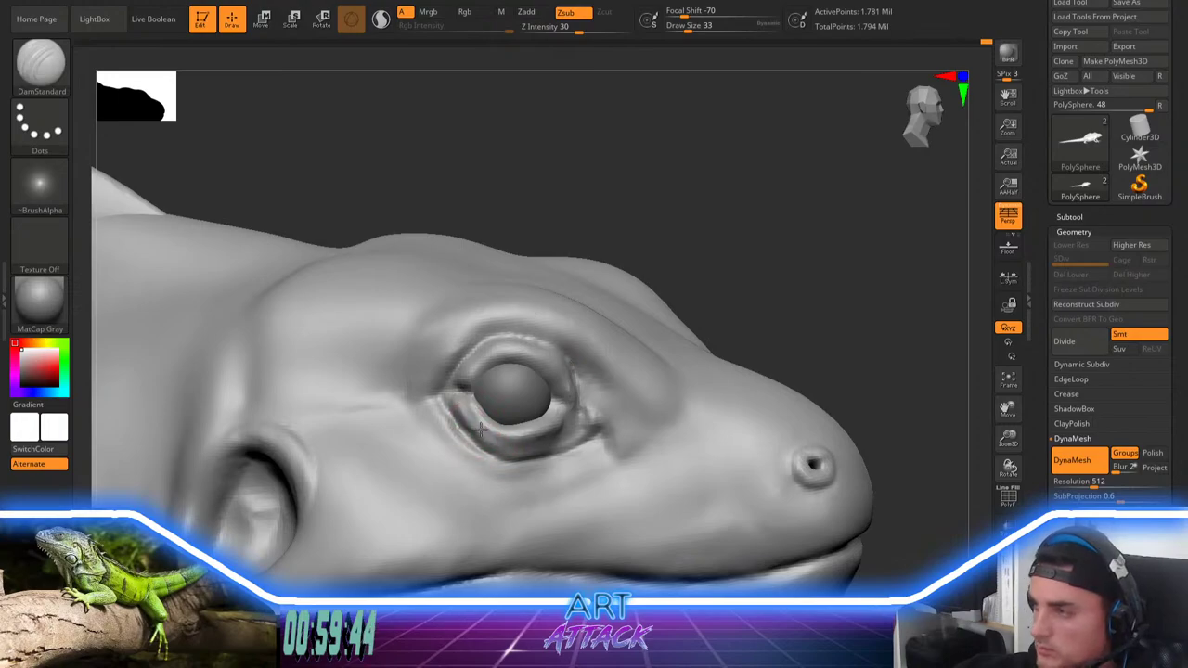
Step: Smooth the lower eyelid from the rear corner to the front corner, using draw sizes 13 and 20
{"action": "mouse_move", "coordinate": [468, 387]}
{"action": "left_mouse_down", "text": "shift"}
{"action": "mouse_move", "coordinate": [476, 416]}
{"action": "mouse_move", "coordinate": [465, 416]}
{"action": "mouse_move", "coordinate": [489, 428]}
{"action": "left_mouse_up", "text": "shift"}
{"action": "key", "text": "space"}
{"action": "key", "text": "space"}
{"action": "key", "text": "space"}
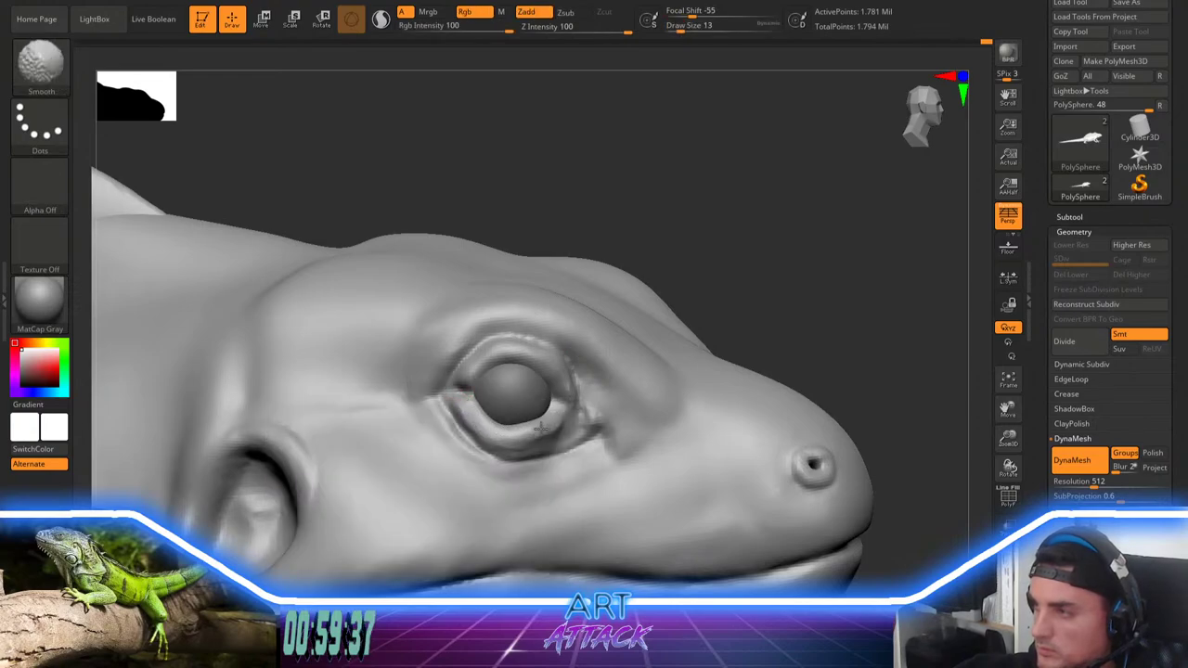
{"action": "key", "text": "space"}
{"action": "left_click", "coordinate": [536, 414]}
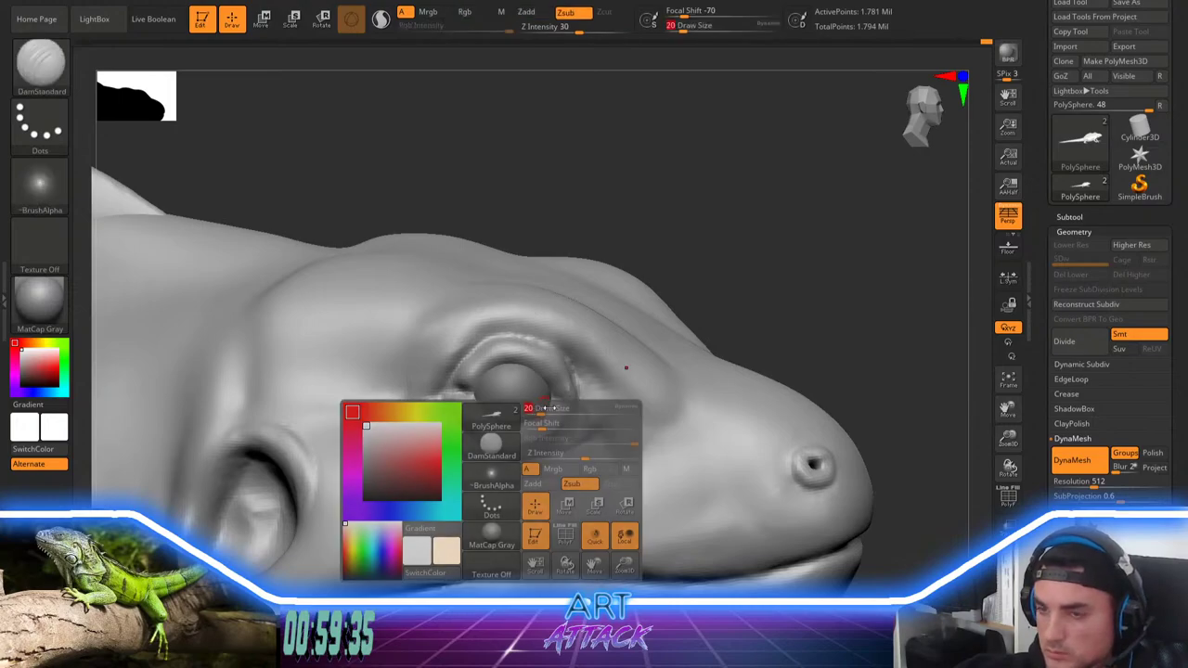
{"action": "key", "text": "shift"}
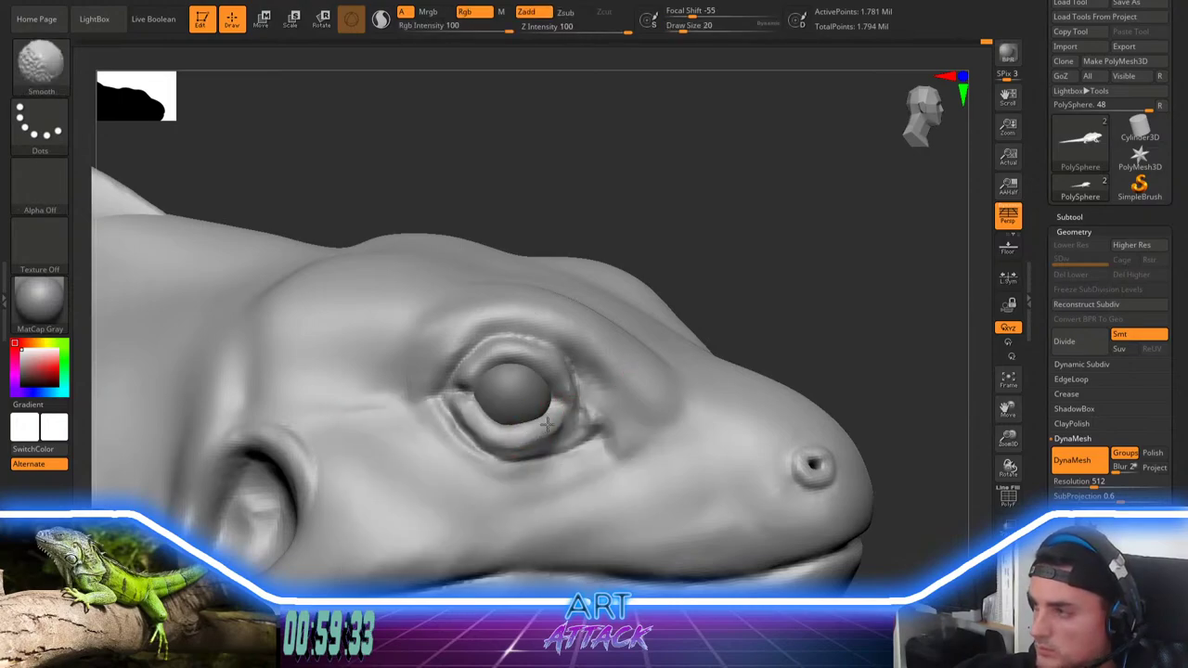
{"action": "mouse_move", "coordinate": [548, 425]}
{"action": "left_mouse_down", "text": "shift"}
{"action": "mouse_move", "coordinate": [521, 431]}
{"action": "mouse_move", "coordinate": [543, 427]}
{"action": "mouse_move", "coordinate": [521, 447]}
{"action": "mouse_move", "coordinate": [577, 417]}
{"action": "mouse_move", "coordinate": [579, 400]}
{"action": "left_mouse_up", "text": "shift"}
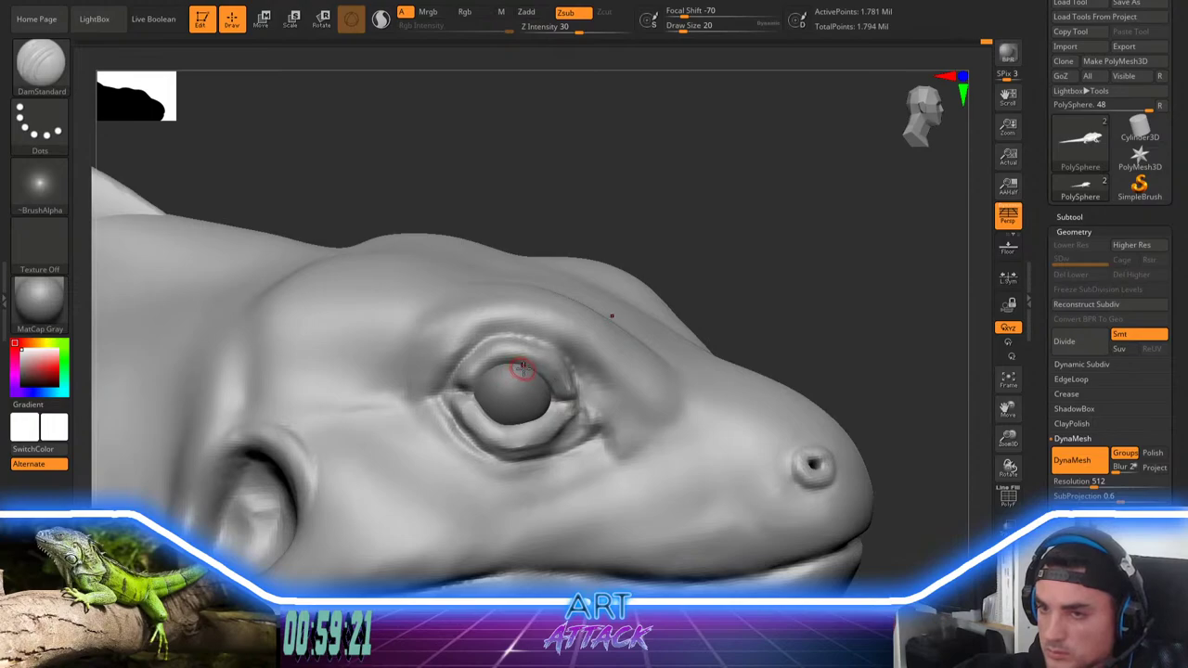
Step: Reshape the upper eyelid's edge over the eyeball with the Move brush at draw size 31
{"action": "left_click_drag", "start_coordinate": [645, 233], "coordinate": [681, 260]}
{"action": "key", "text": "b"}
{"action": "key", "text": "m"}
{"action": "key", "text": "v"}
{"action": "right_click", "coordinate": [644, 266]}
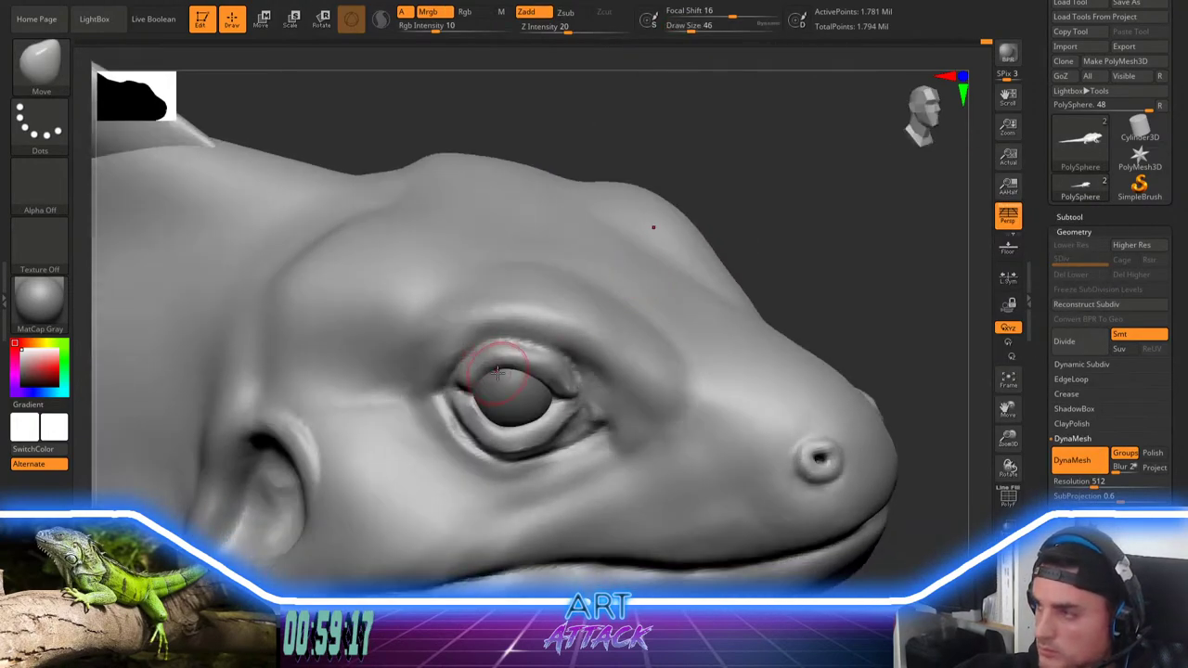
{"action": "key", "text": "space"}
{"action": "left_click_drag", "start_coordinate": [506, 359], "coordinate": [485, 360]}
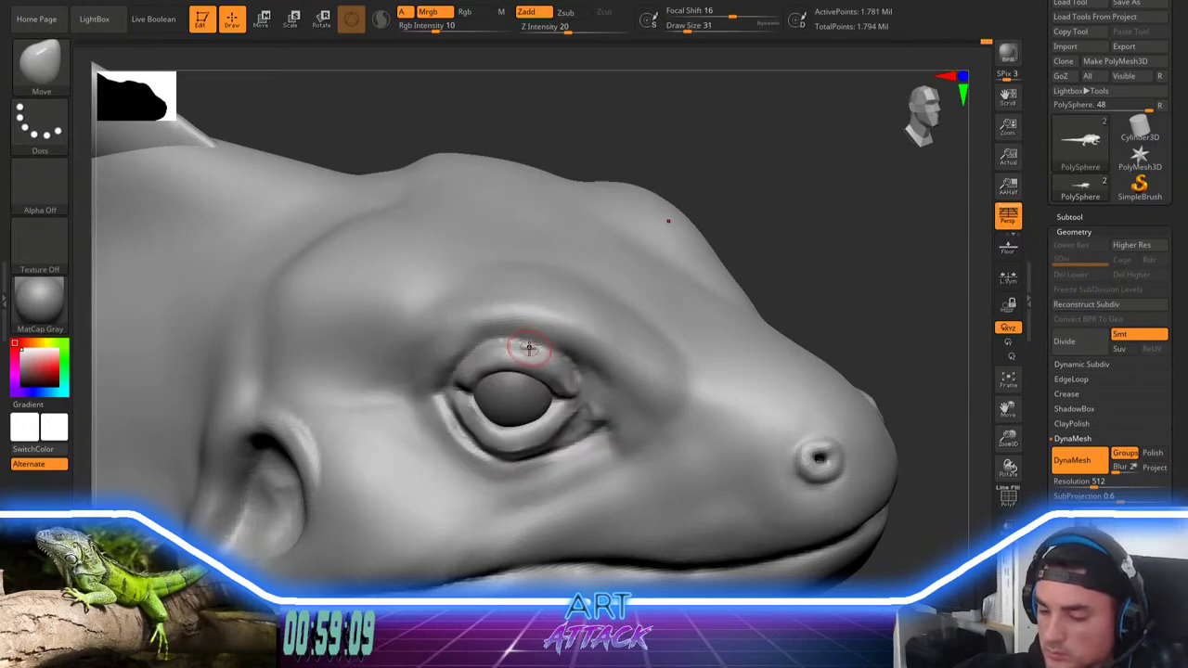
Step: Switch to DamStandard and set the draw size to 41 for the upper eyelid
{"action": "key", "text": "b"}
{"action": "key", "text": "d"}
{"action": "key", "text": "s"}
{"action": "key", "text": "space"}
{"action": "left_click_drag", "start_coordinate": [532, 351], "coordinate": [543, 349]}
{"action": "key", "text": "space"}
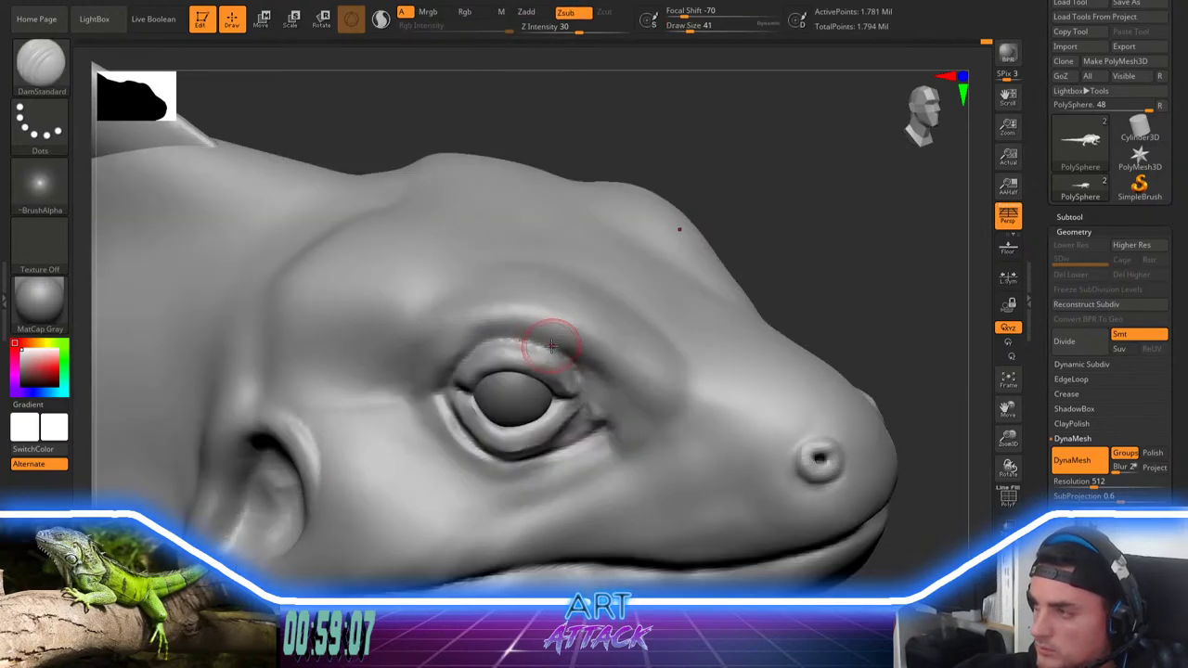
Step: Fill in the uneven area in front of the eye with ClayBuildup at draw size 41 and smooth it
{"action": "key", "text": "b"}
{"action": "key", "text": "c"}
{"action": "key", "text": "b"}
{"action": "mouse_move", "coordinate": [801, 177]}
{"action": "left_mouse_down"}
{"action": "mouse_move", "coordinate": [804, 213]}
{"action": "mouse_move", "coordinate": [789, 190]}
{"action": "left_mouse_up"}
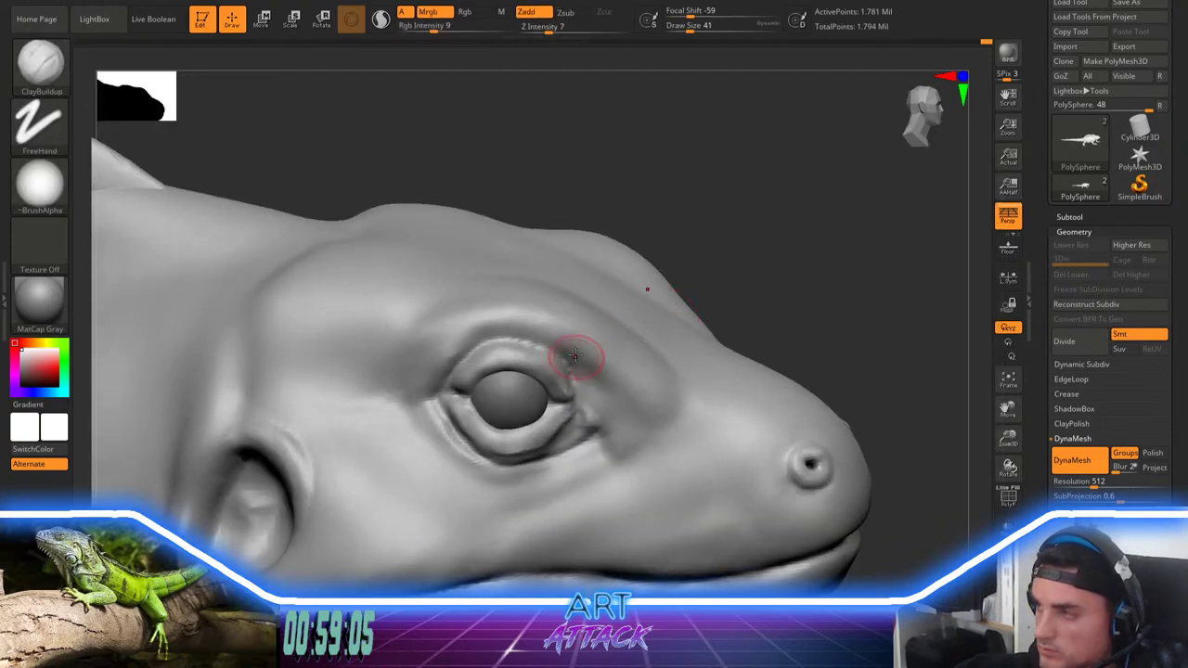
{"action": "left_click_drag", "start_coordinate": [579, 366], "coordinate": [598, 413]}
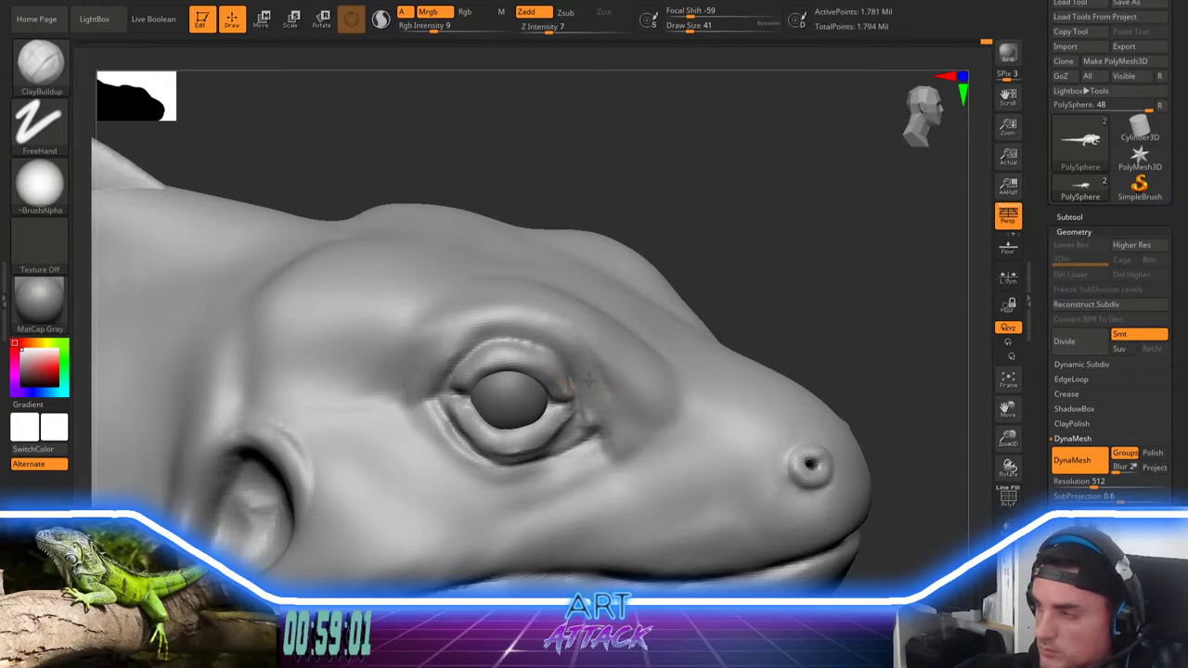
{"action": "left_click_drag", "start_coordinate": [586, 356], "coordinate": [609, 404]}
{"action": "mouse_move", "coordinate": [583, 353]}
{"action": "left_mouse_down", "text": "shift"}
{"action": "mouse_move", "coordinate": [605, 402]}
{"action": "mouse_move", "coordinate": [596, 427]}
{"action": "left_mouse_up", "text": "shift"}
{"action": "left_click_drag", "start_coordinate": [581, 363], "coordinate": [596, 437]}
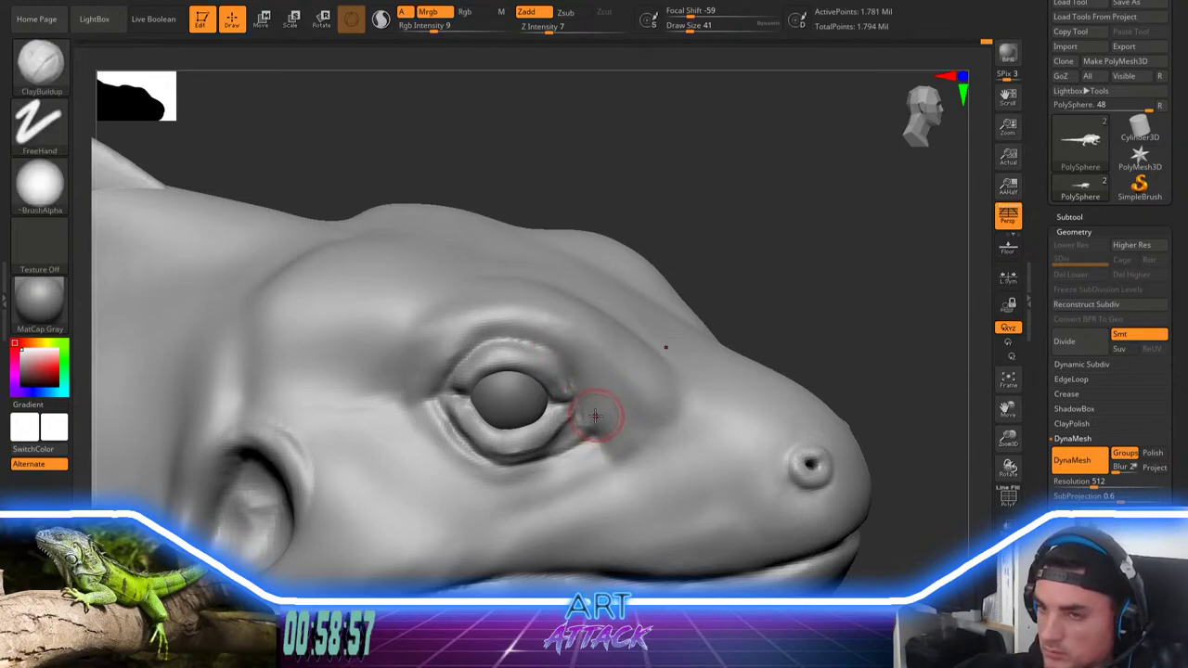
Step: Carve a DamStandard crease from the front end of the brow down to the eye's front corner, undoing the first attempt
{"action": "key", "text": "b"}
{"action": "key", "text": "d"}
{"action": "key", "text": "s"}
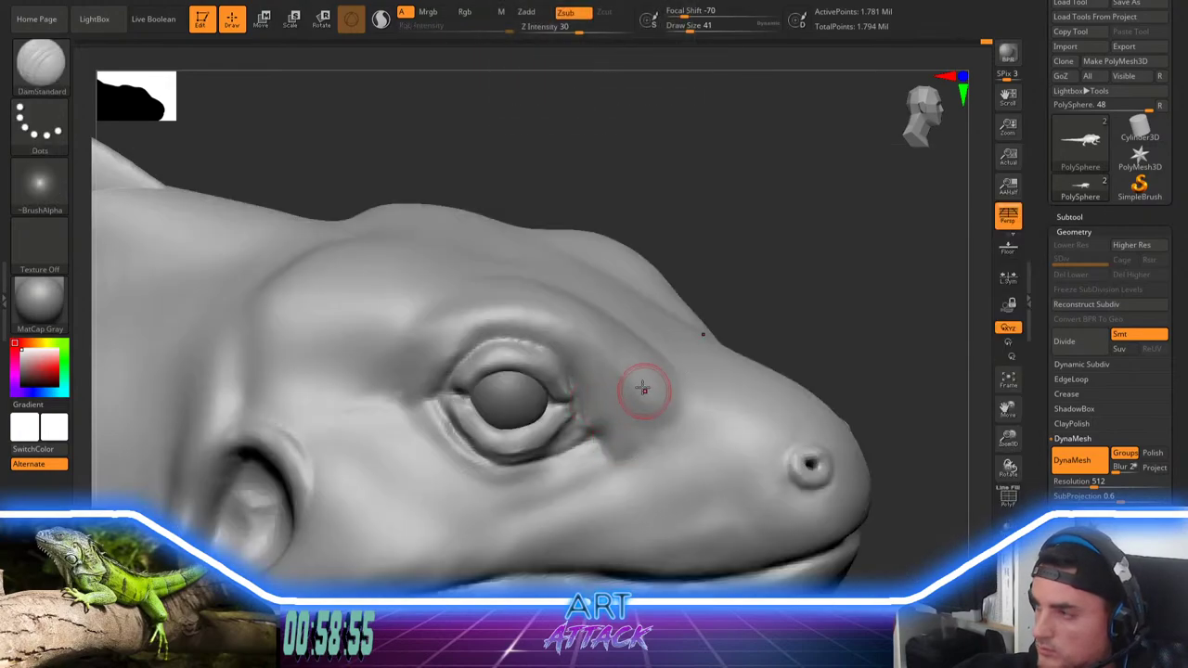
{"action": "mouse_move", "coordinate": [634, 381]}
{"action": "left_mouse_down"}
{"action": "mouse_move", "coordinate": [672, 382]}
{"action": "mouse_move", "coordinate": [602, 436]}
{"action": "left_mouse_up"}
{"action": "key", "text": "ctrl+z"}
{"action": "key", "text": "ctrl+z"}
{"action": "mouse_move", "coordinate": [646, 352]}
{"action": "left_mouse_down"}
{"action": "mouse_move", "coordinate": [659, 363]}
{"action": "mouse_move", "coordinate": [607, 432]}
{"action": "mouse_move", "coordinate": [550, 458]}
{"action": "left_mouse_up"}
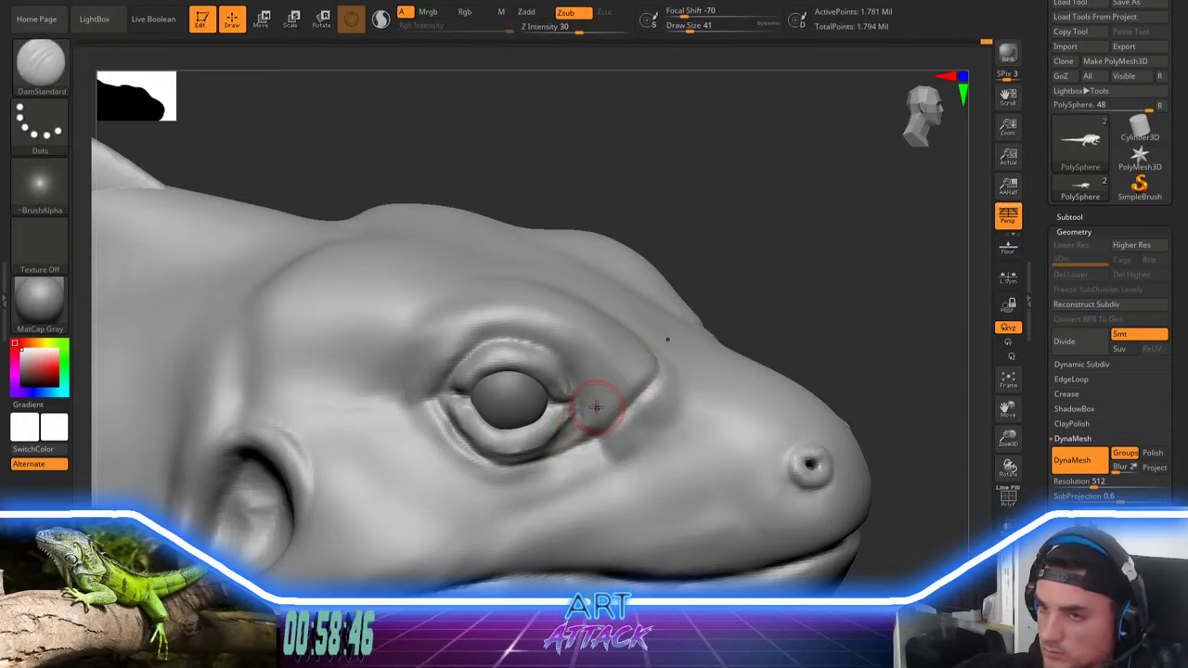
Step: Undo the latest strokes and recarve the crease as a curve running from the brow's tip under the eye's front corner
{"action": "left_click_drag", "start_coordinate": [732, 259], "coordinate": [729, 311]}
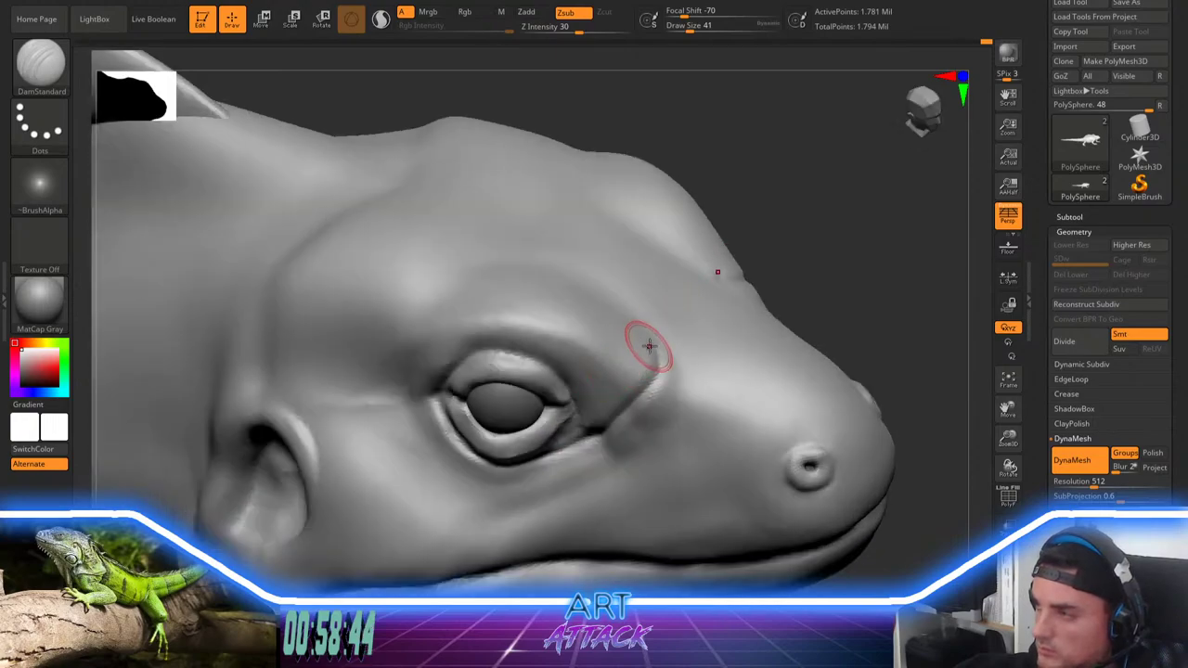
{"action": "mouse_move", "coordinate": [641, 330]}
{"action": "left_mouse_down"}
{"action": "mouse_move", "coordinate": [650, 347]}
{"action": "mouse_move", "coordinate": [640, 395]}
{"action": "mouse_move", "coordinate": [596, 434]}
{"action": "left_mouse_up"}
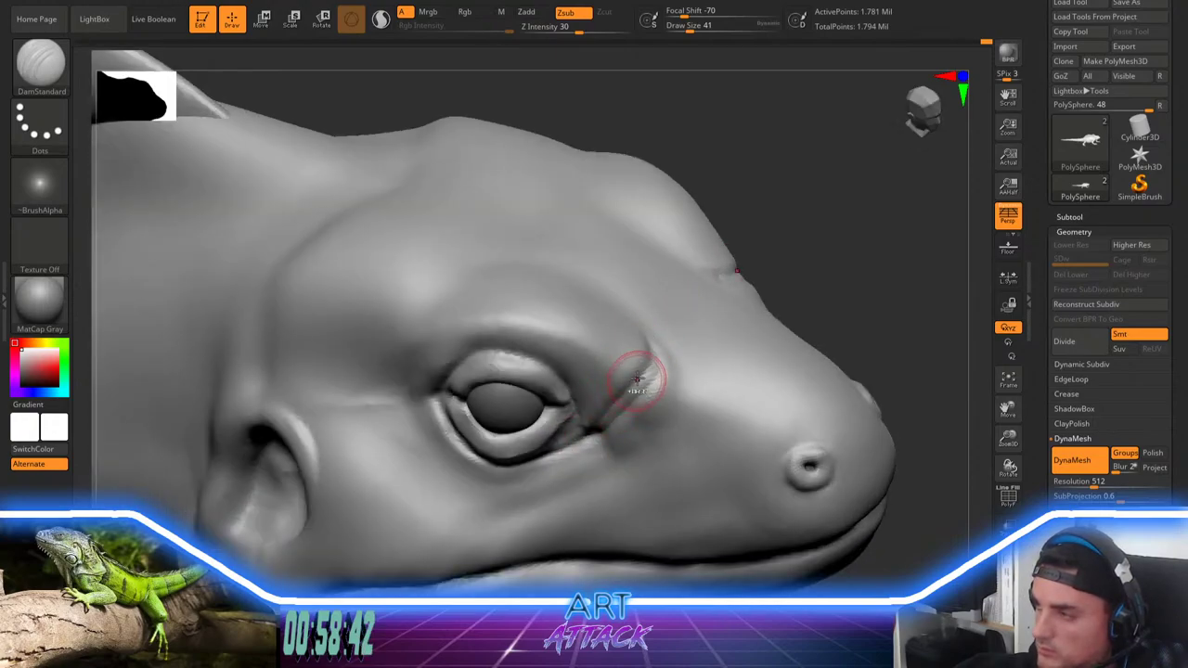
{"action": "key", "text": "ctrl+z"}
{"action": "key", "text": "ctrl+z"}
{"action": "mouse_move", "coordinate": [638, 340]}
{"action": "left_mouse_down"}
{"action": "mouse_move", "coordinate": [647, 370]}
{"action": "mouse_move", "coordinate": [570, 448]}
{"action": "left_mouse_up"}
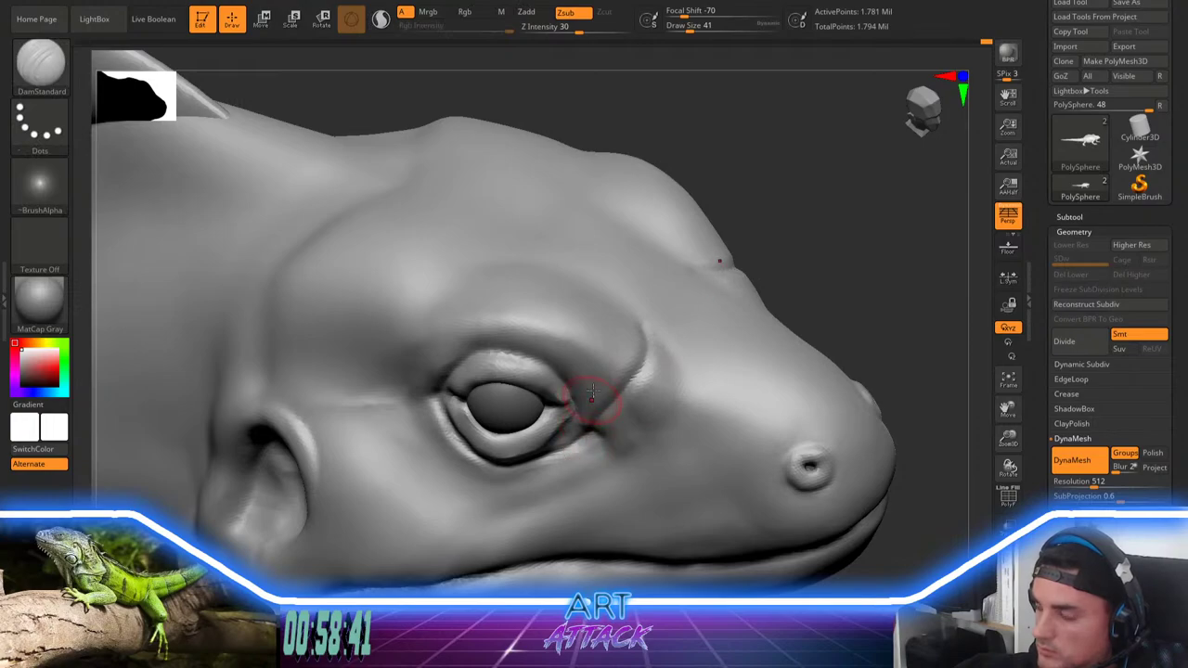
Step: Sharpen the crease above the upper eyelid with DamStandard at draw size 35
{"action": "key", "text": "space"}
{"action": "left_click_drag", "start_coordinate": [571, 344], "coordinate": [567, 345]}
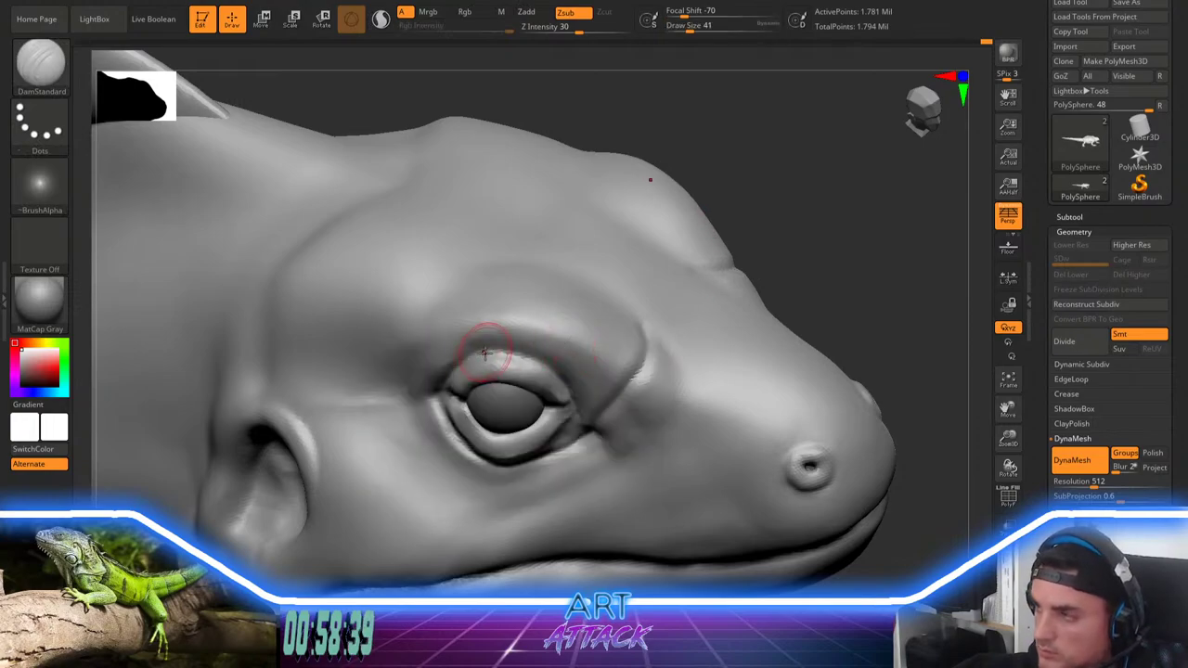
{"action": "key", "text": "space"}
{"action": "left_click_drag", "start_coordinate": [480, 349], "coordinate": [462, 356]}
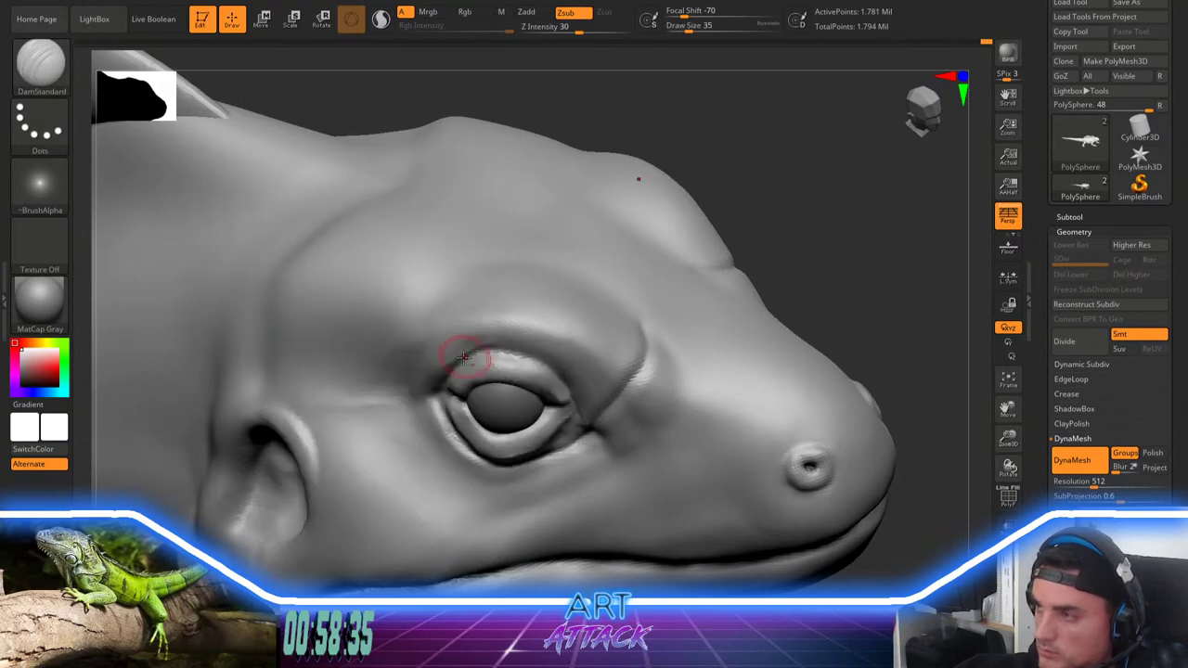
Step: Build up a thin skin fold above the upper eyelid with ClayBuildup at draw size 20
{"action": "key", "text": "b"}
{"action": "key", "text": "c"}
{"action": "key", "text": "b"}
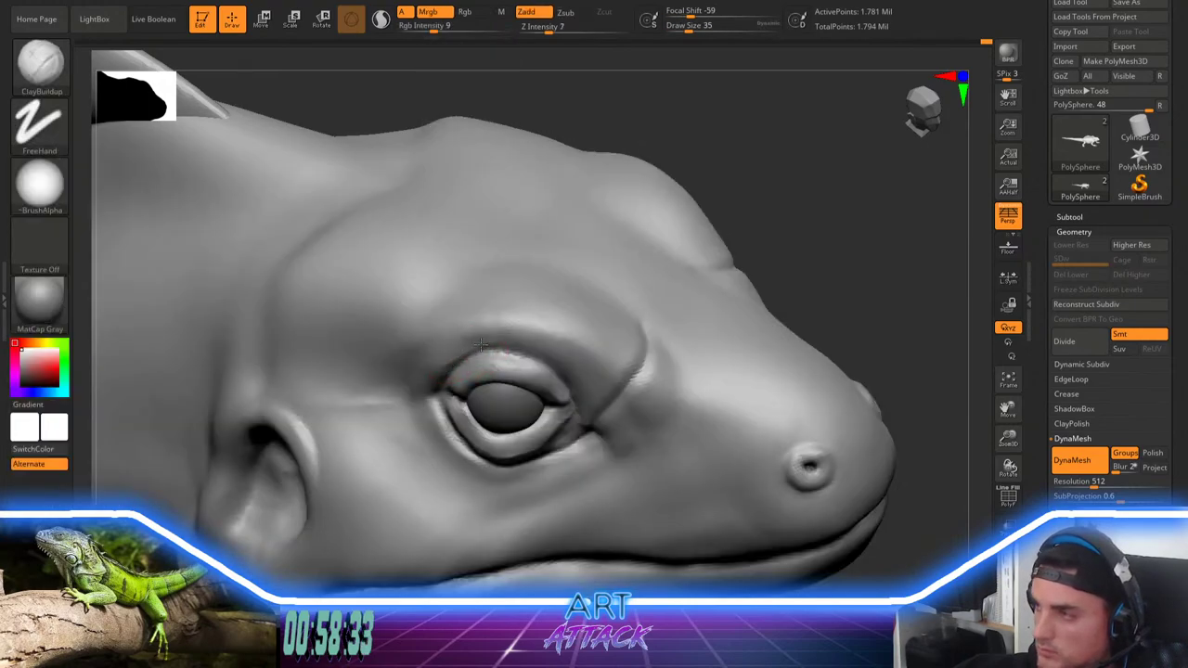
{"action": "key", "text": "space"}
{"action": "left_click_drag", "start_coordinate": [481, 344], "coordinate": [475, 349]}
{"action": "left_click_drag", "start_coordinate": [518, 349], "coordinate": [455, 361]}
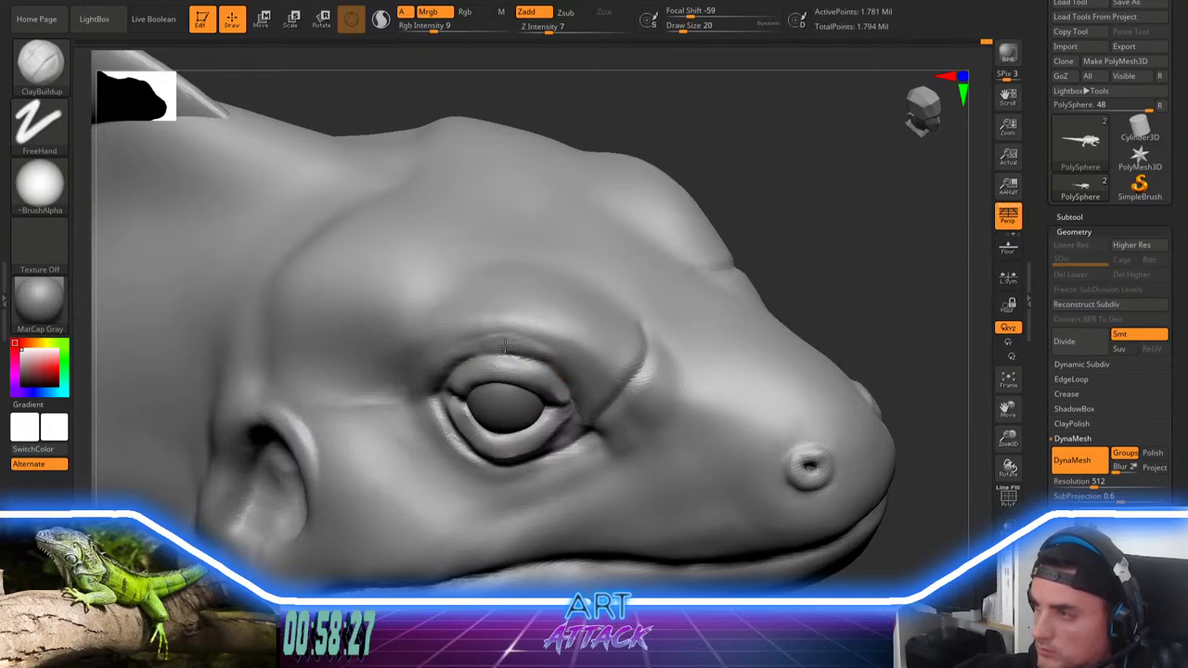
Step: Extend the skin fold above the upper eyelid with ClayBuildup and smooth its front end at draw size 37
{"action": "mouse_move", "coordinate": [526, 341]}
{"action": "left_mouse_down"}
{"action": "mouse_move", "coordinate": [473, 350]}
{"action": "mouse_move", "coordinate": [470, 325]}
{"action": "mouse_move", "coordinate": [519, 329]}
{"action": "mouse_move", "coordinate": [438, 326]}
{"action": "mouse_move", "coordinate": [458, 319]}
{"action": "left_mouse_up"}
{"action": "key", "text": "space"}
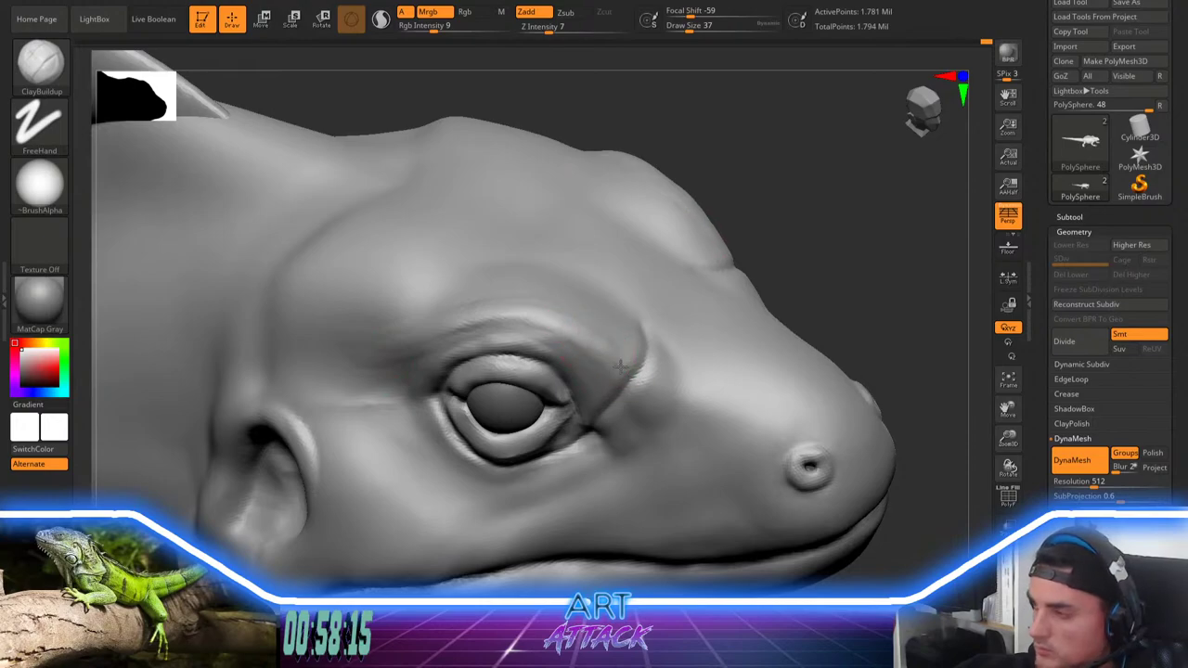
{"action": "mouse_move", "coordinate": [596, 341]}
{"action": "left_mouse_down", "text": "shift"}
{"action": "mouse_move", "coordinate": [496, 300]}
{"action": "mouse_move", "coordinate": [390, 348]}
{"action": "mouse_move", "coordinate": [586, 335]}
{"action": "left_mouse_up", "text": "shift"}
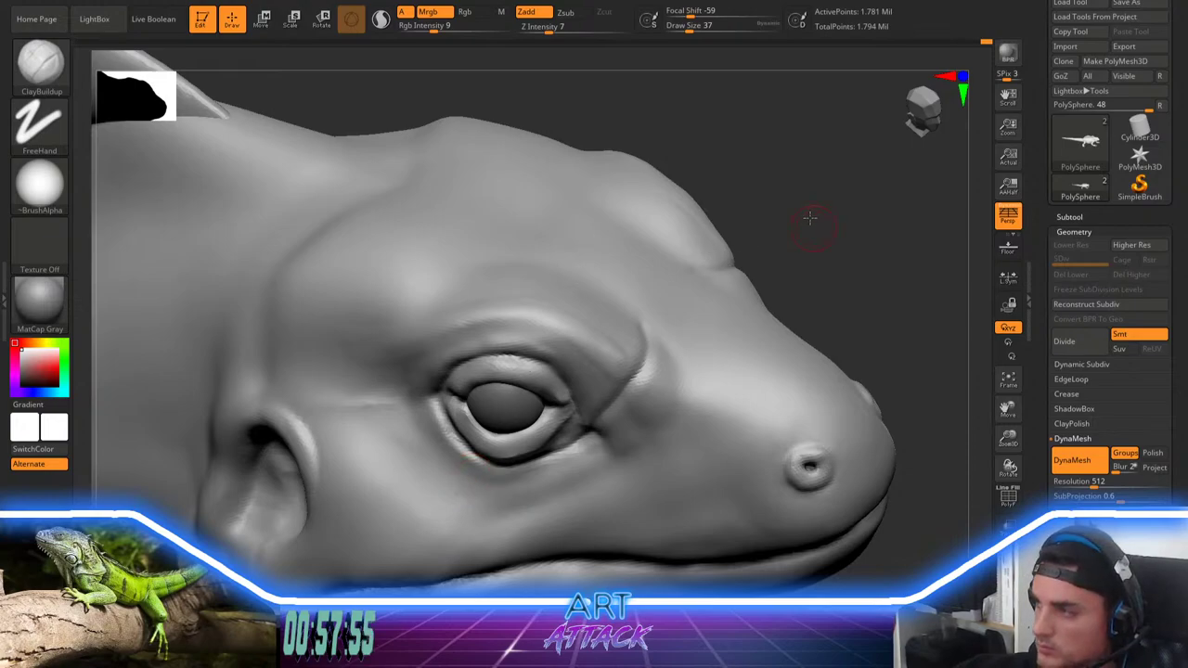
Step: Set the DynaMesh resolution to 1024 and remesh the iguana
{"action": "left_click_drag", "start_coordinate": [795, 181], "coordinate": [749, 302], "text": "alt"}
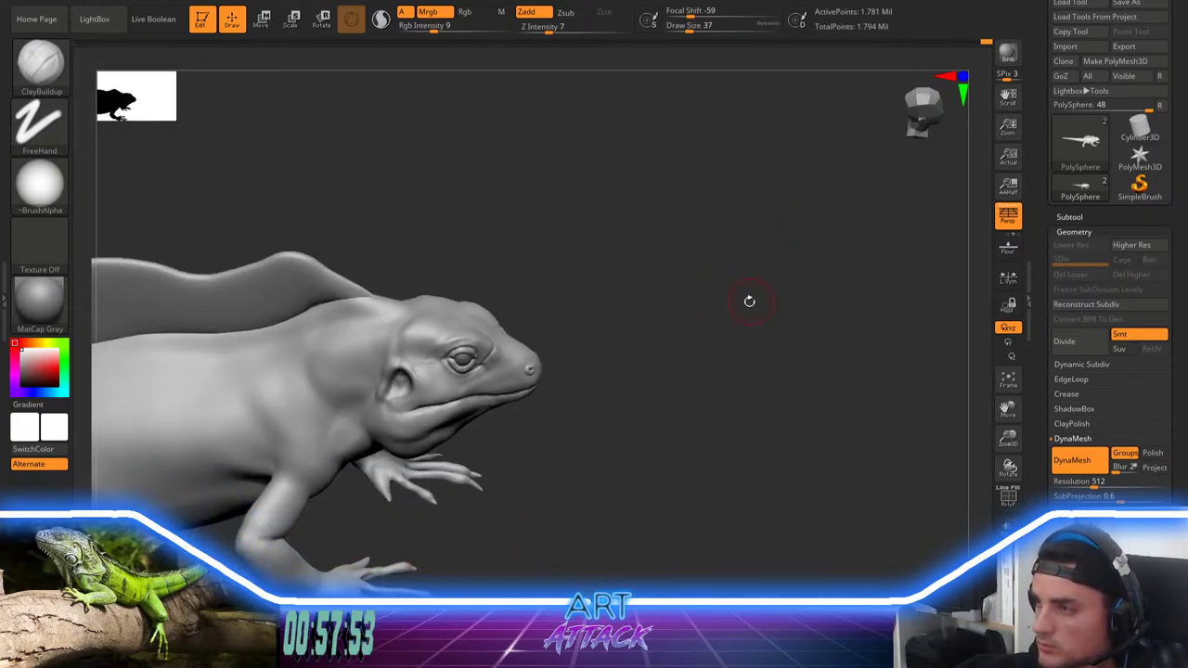
{"action": "left_click_drag", "start_coordinate": [705, 240], "coordinate": [734, 318]}
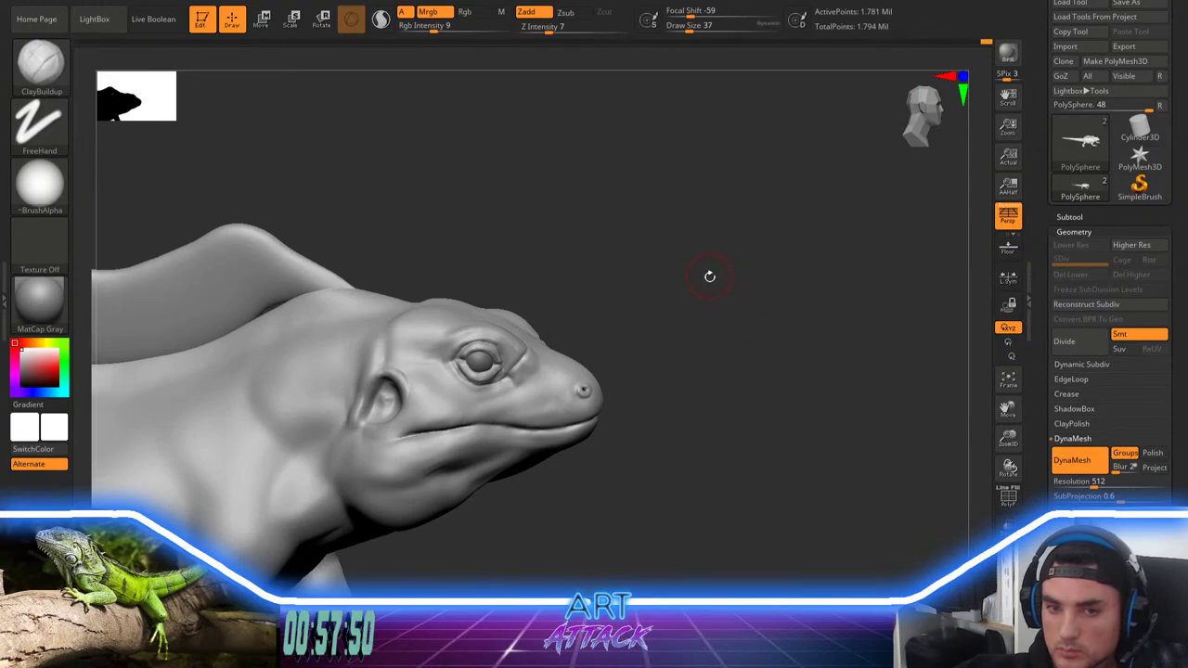
{"action": "left_click_drag", "start_coordinate": [709, 276], "coordinate": [773, 301], "text": "alt"}
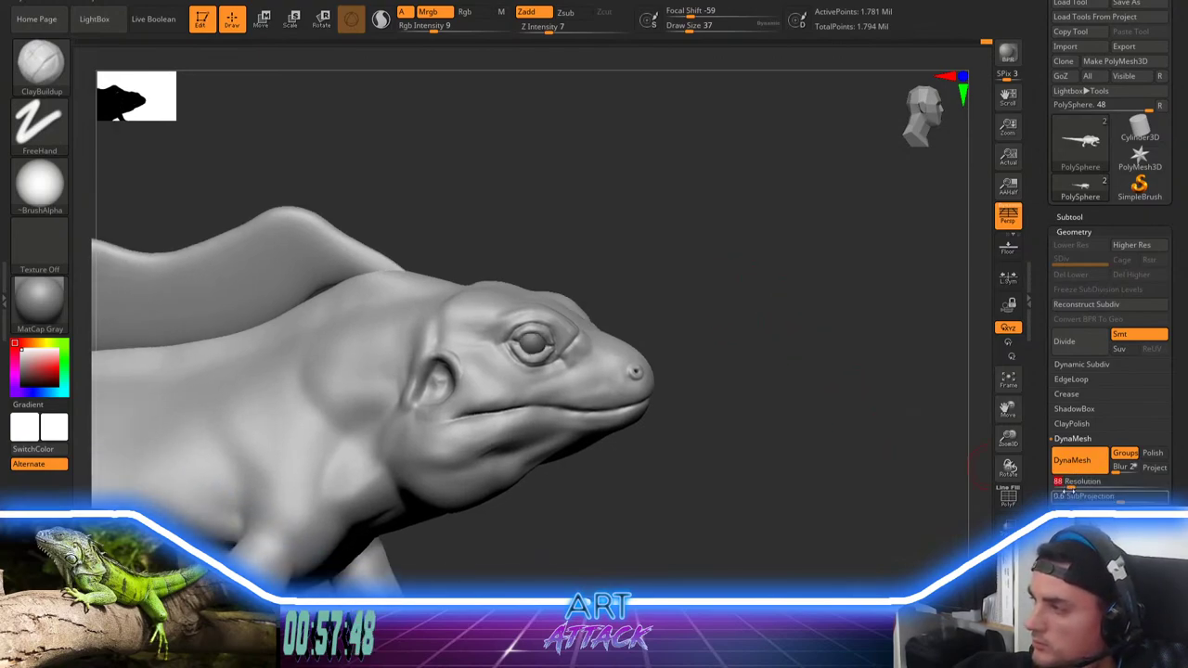
{"action": "left_click_drag", "start_coordinate": [1095, 482], "coordinate": [1099, 481]}
{"action": "left_click", "coordinate": [1064, 482]}
{"action": "type", "text": "10"}
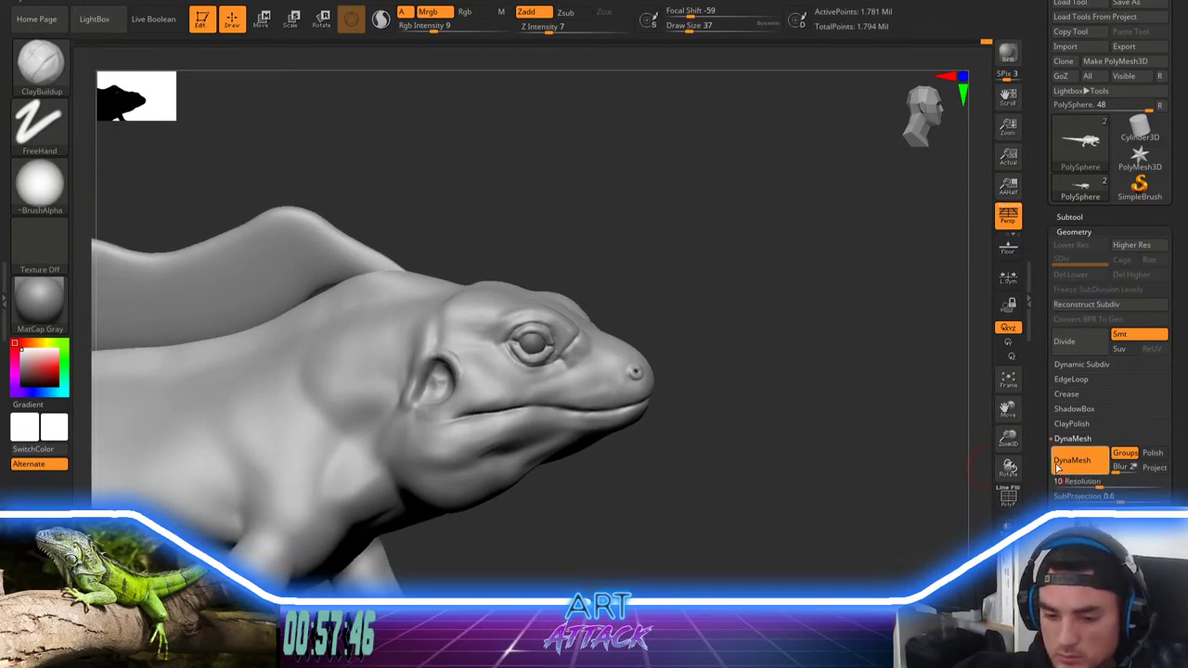
{"action": "type", "text": "24"}
{"action": "key", "text": "Tab"}
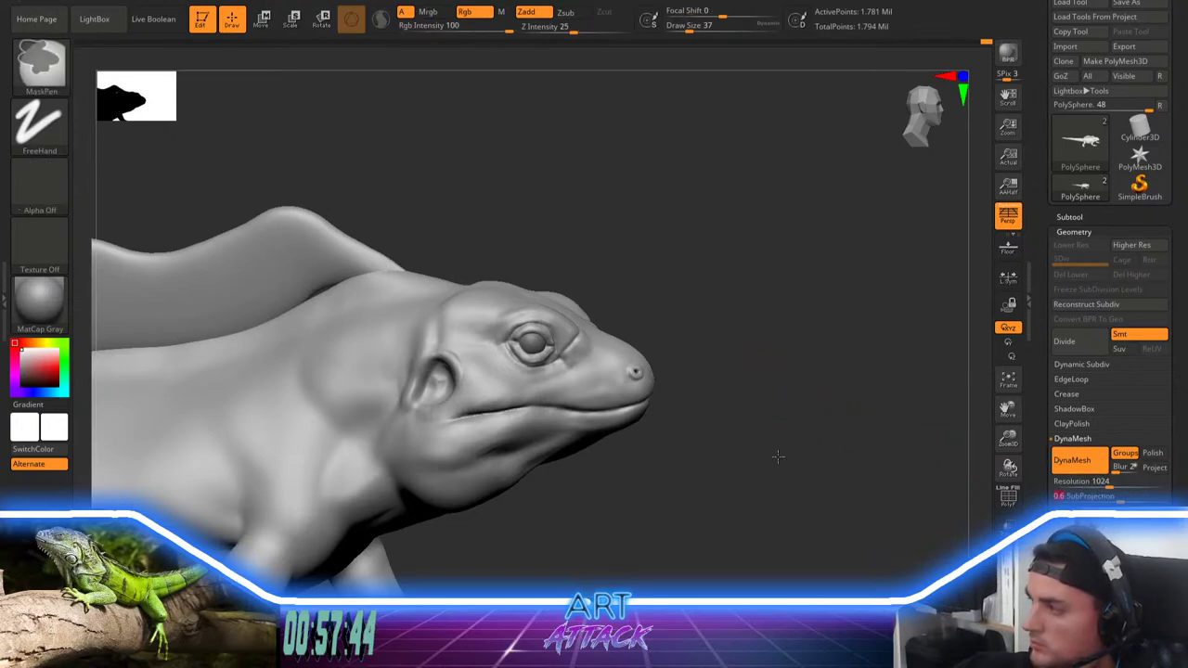
{"action": "left_click_drag", "start_coordinate": [783, 410], "coordinate": [791, 319], "text": "ctrl"}
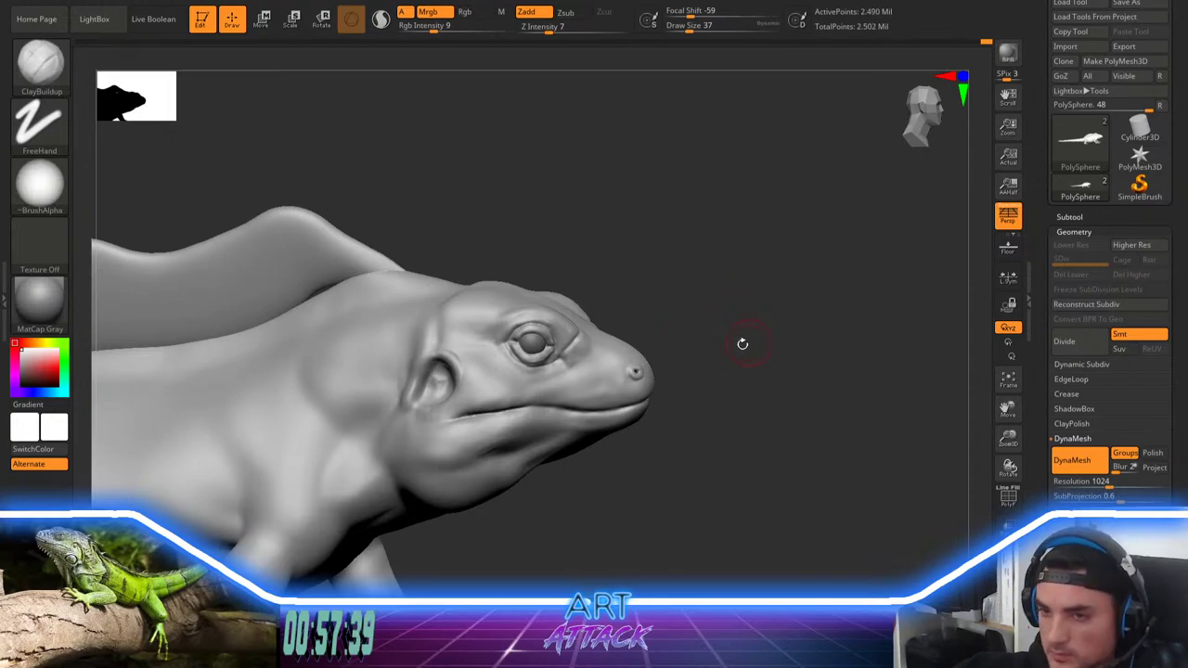
Step: Smooth the rim of the nostril and carve its opening into a slanted slit with DamStandard
{"action": "left_click_drag", "start_coordinate": [733, 390], "coordinate": [724, 328]}
{"action": "key", "text": "shift"}
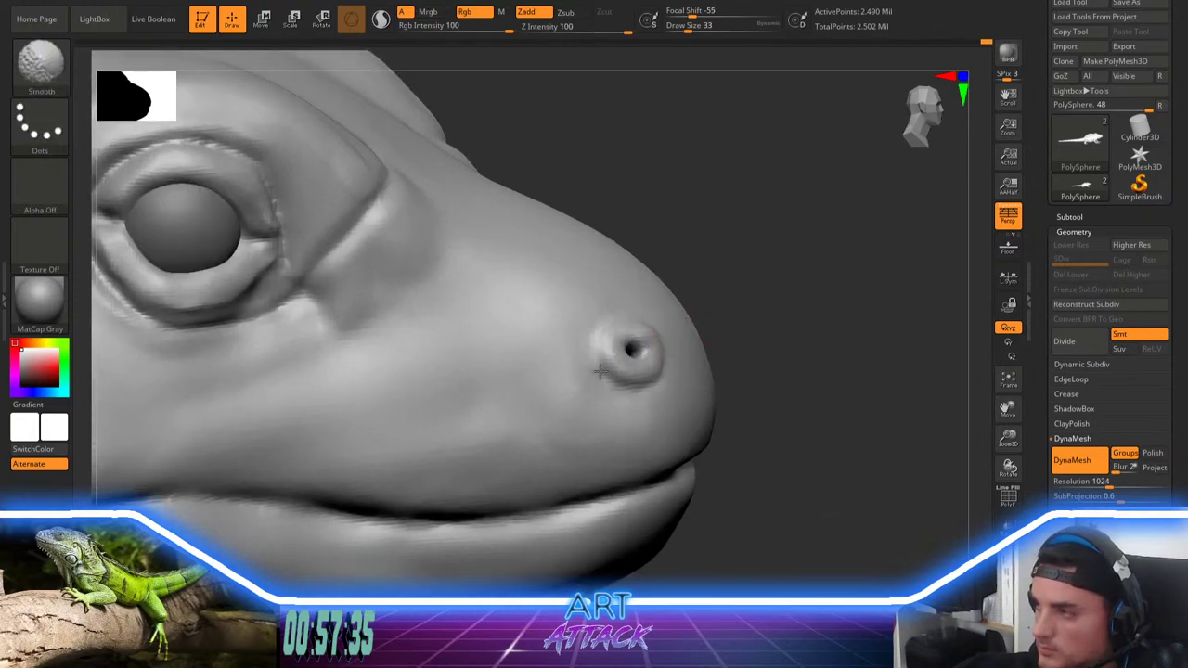
{"action": "mouse_move", "coordinate": [600, 372]}
{"action": "left_mouse_down", "text": "shift"}
{"action": "mouse_move", "coordinate": [601, 322]}
{"action": "mouse_move", "coordinate": [666, 355]}
{"action": "left_mouse_up", "text": "shift"}
{"action": "key", "text": "b"}
{"action": "key", "text": "d"}
{"action": "key", "text": "s"}
{"action": "left_click_drag", "start_coordinate": [760, 298], "coordinate": [739, 286]}
{"action": "mouse_move", "coordinate": [612, 326]}
{"action": "left_mouse_down"}
{"action": "mouse_move", "coordinate": [627, 347]}
{"action": "mouse_move", "coordinate": [640, 339]}
{"action": "left_mouse_up"}
{"action": "key", "text": "space"}
{"action": "key", "text": "space"}
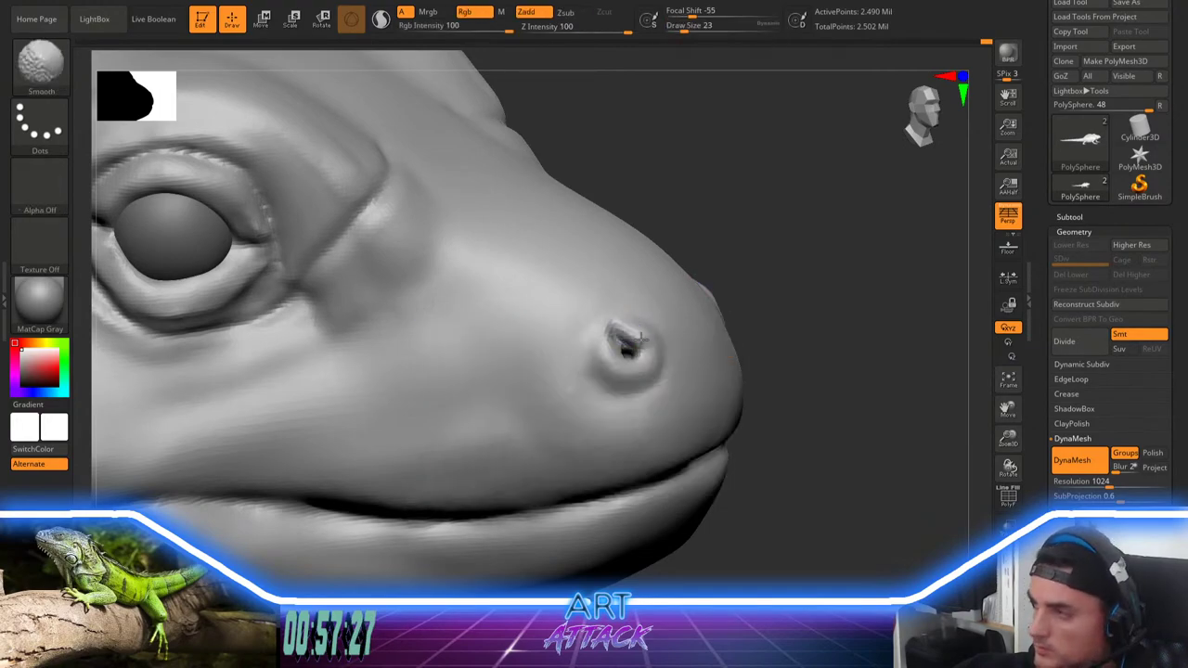
Step: Deepen the crease running from the front tip of the brow to the eye's front corner with DamStandard at draw size 46
{"action": "mouse_move", "coordinate": [724, 251]}
{"action": "left_mouse_down"}
{"action": "mouse_move", "coordinate": [767, 284]}
{"action": "mouse_move", "coordinate": [760, 251]}
{"action": "left_mouse_up"}
{"action": "key", "text": "space"}
{"action": "mouse_move", "coordinate": [760, 252]}
{"action": "left_mouse_down", "text": "alt"}
{"action": "mouse_move", "coordinate": [817, 307]}
{"action": "mouse_move", "coordinate": [862, 326]}
{"action": "left_mouse_up", "text": "alt"}
{"action": "left_click_drag", "start_coordinate": [743, 275], "coordinate": [757, 270]}
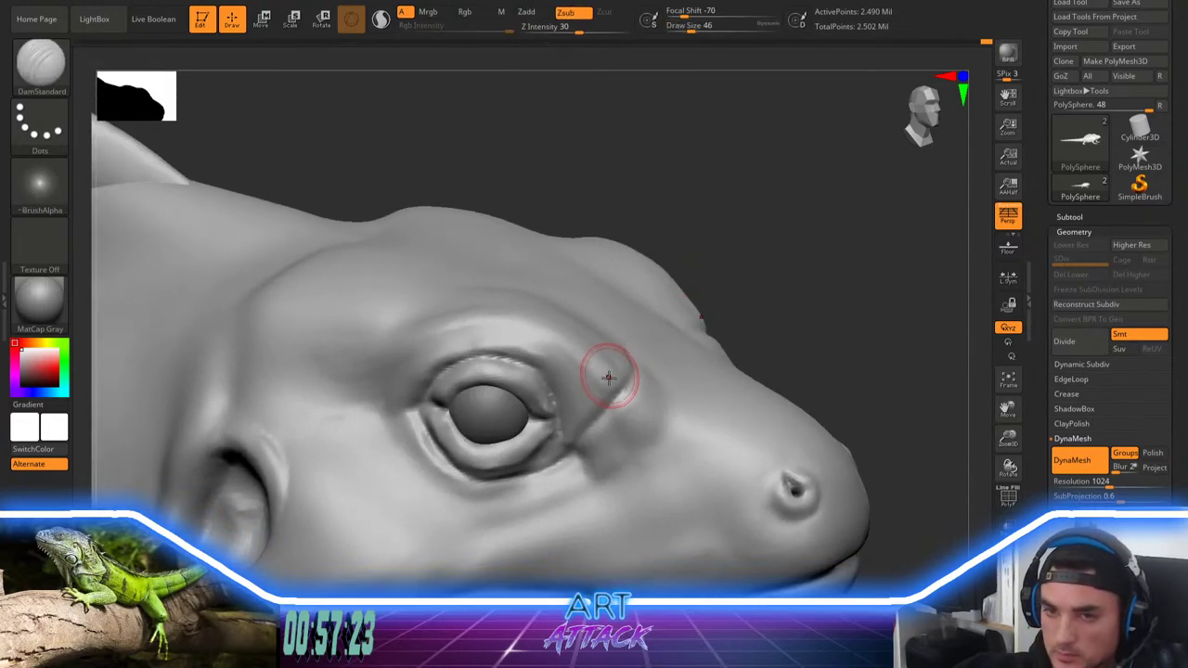
{"action": "left_click_drag", "start_coordinate": [609, 378], "coordinate": [581, 429]}
Step: Sharpen the upper eyelid's inner edge and the crease above it with DamStandard at draw size 29
{"action": "key", "text": "bracketleft"}
{"action": "key", "text": "bracketleft"}
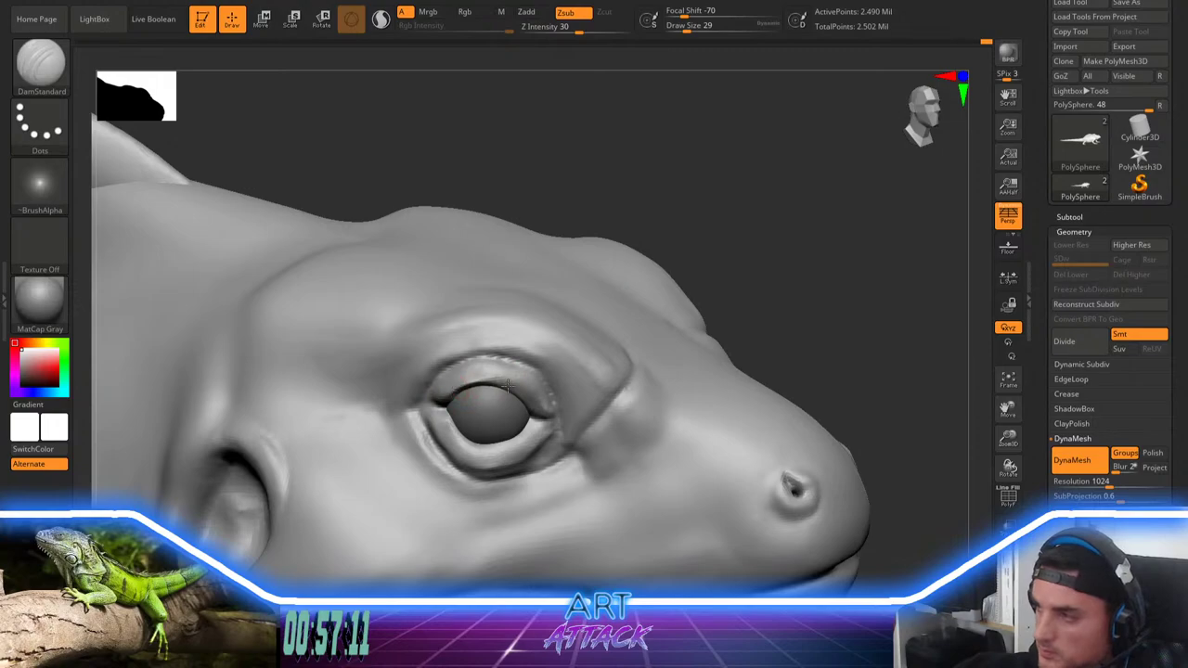
{"action": "left_click_drag", "start_coordinate": [530, 402], "coordinate": [544, 417]}
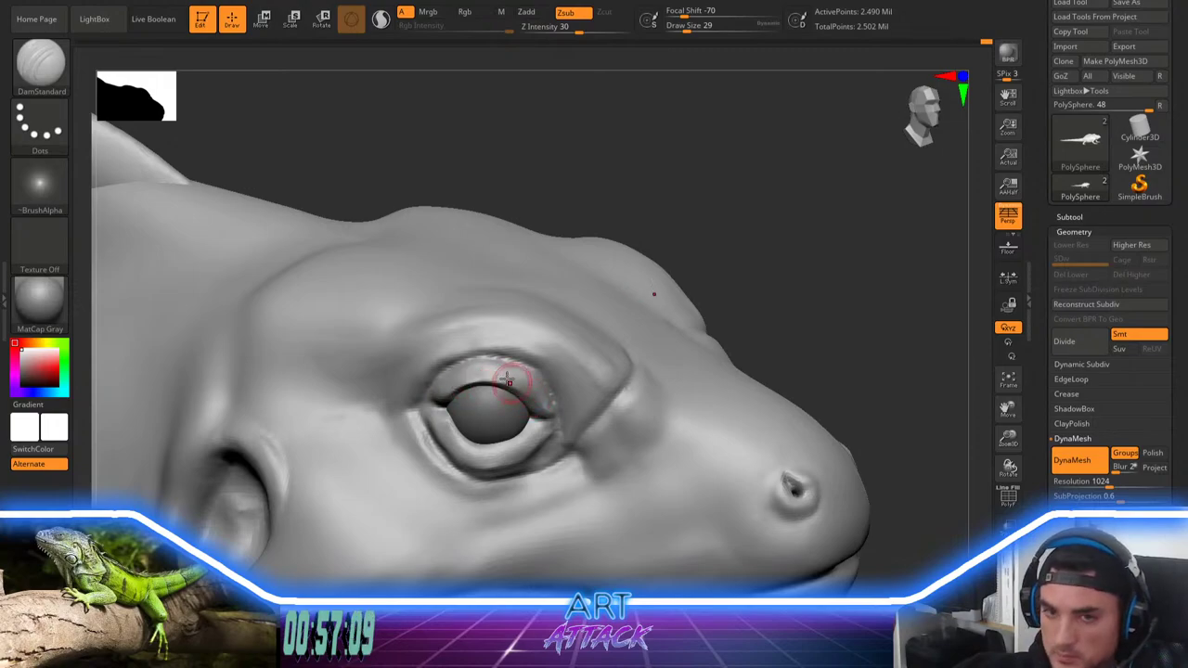
{"action": "mouse_move", "coordinate": [454, 368]}
{"action": "left_mouse_down"}
{"action": "mouse_move", "coordinate": [507, 359]}
{"action": "mouse_move", "coordinate": [499, 369]}
{"action": "mouse_move", "coordinate": [557, 409]}
{"action": "left_mouse_up"}
Step: Build up the lower eyelid's rim with ClayBuildup at draw size 22 and smooth it
{"action": "key", "text": "b"}
{"action": "key", "text": "c"}
{"action": "key", "text": "b"}
{"action": "key", "text": "space"}
{"action": "mouse_move", "coordinate": [767, 318]}
{"action": "left_mouse_down", "text": "alt"}
{"action": "mouse_move", "coordinate": [785, 238]}
{"action": "mouse_move", "coordinate": [788, 303]}
{"action": "mouse_move", "coordinate": [771, 265]}
{"action": "mouse_move", "coordinate": [775, 307]}
{"action": "left_mouse_up", "text": "alt"}
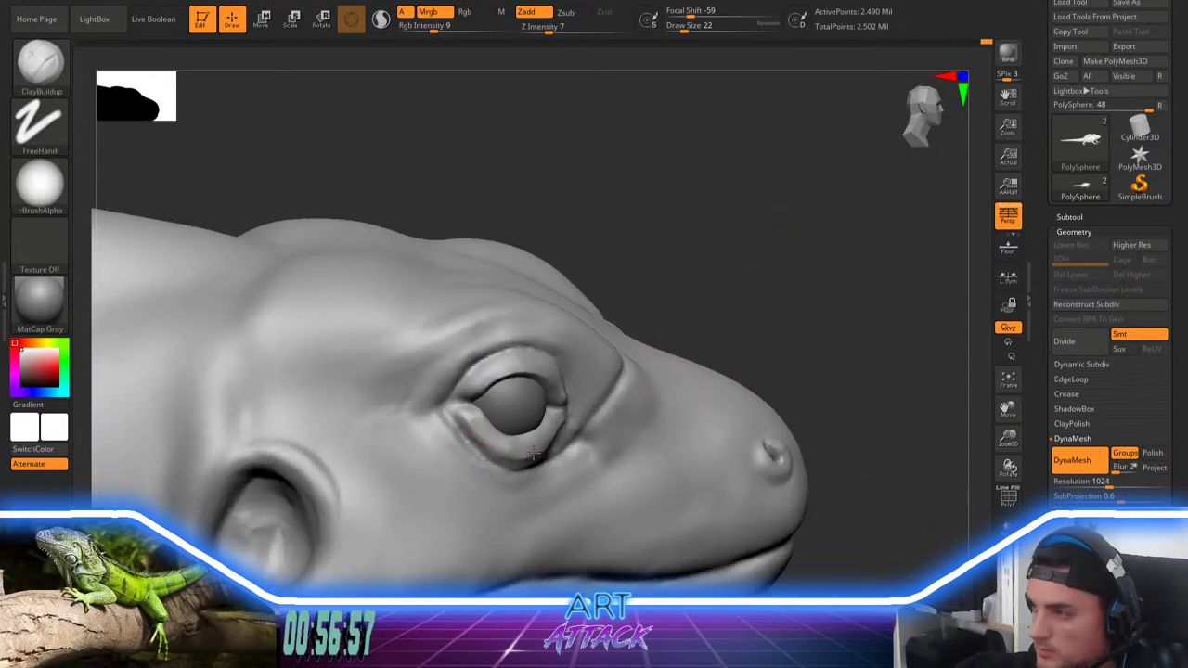
{"action": "key", "text": "shift"}
{"action": "left_click_drag", "start_coordinate": [512, 448], "coordinate": [498, 444], "text": "shift"}
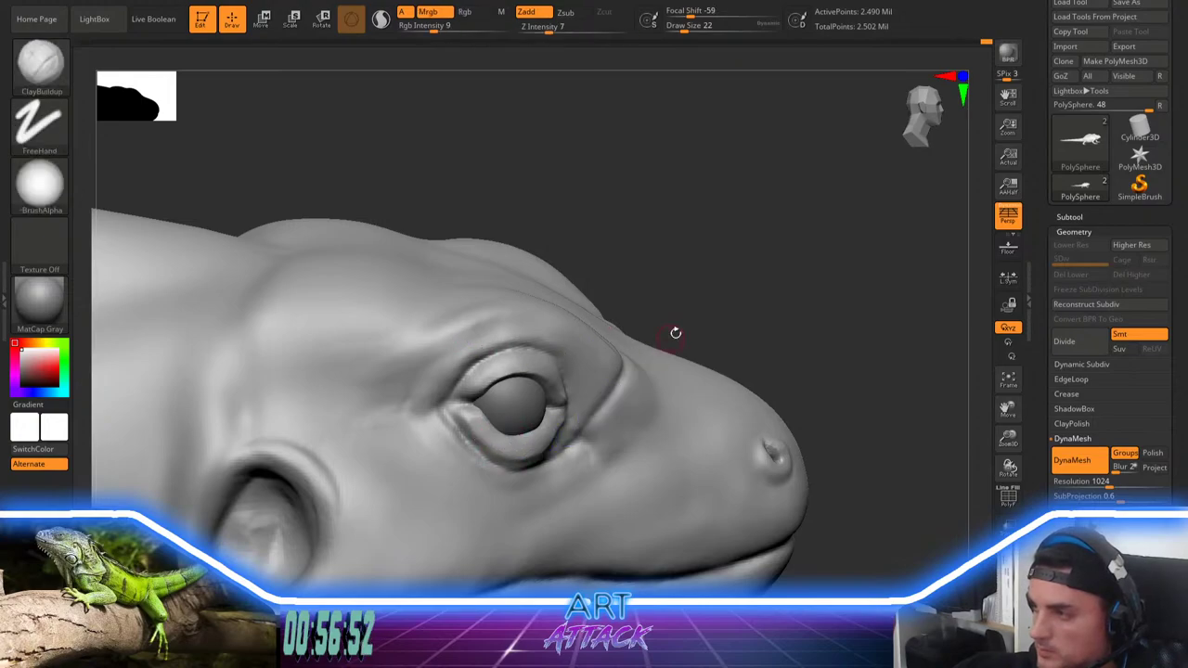
Step: Thicken the rear part of the upper eyelid with ClayBuildup at draw size 29 and smooth it
{"action": "mouse_move", "coordinate": [682, 291]}
{"action": "left_mouse_down", "text": "alt"}
{"action": "mouse_move", "coordinate": [677, 276]}
{"action": "mouse_move", "coordinate": [701, 325]}
{"action": "left_mouse_up", "text": "alt"}
{"action": "key", "text": "space"}
{"action": "mouse_move", "coordinate": [700, 261]}
{"action": "left_mouse_down", "text": "alt"}
{"action": "mouse_move", "coordinate": [719, 287]}
{"action": "mouse_move", "coordinate": [698, 248]}
{"action": "left_mouse_up", "text": "alt"}
{"action": "mouse_move", "coordinate": [494, 394]}
{"action": "left_mouse_down"}
{"action": "mouse_move", "coordinate": [464, 415]}
{"action": "mouse_move", "coordinate": [490, 403]}
{"action": "mouse_move", "coordinate": [477, 406]}
{"action": "mouse_move", "coordinate": [485, 394]}
{"action": "left_mouse_up"}
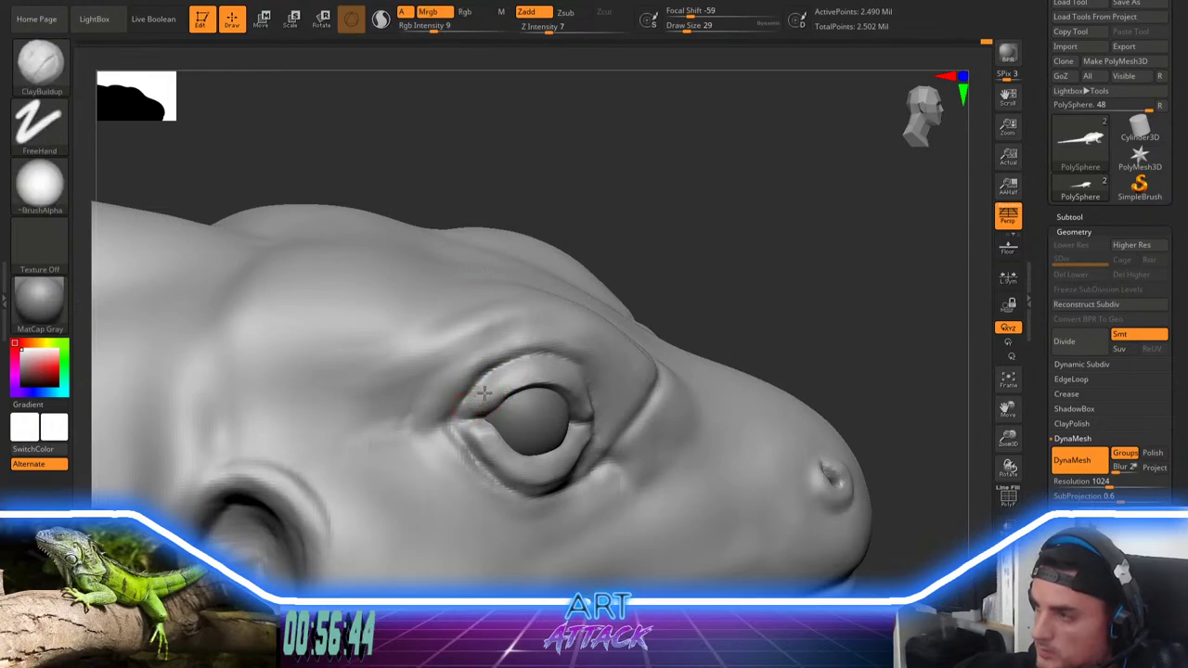
{"action": "key", "text": "shift"}
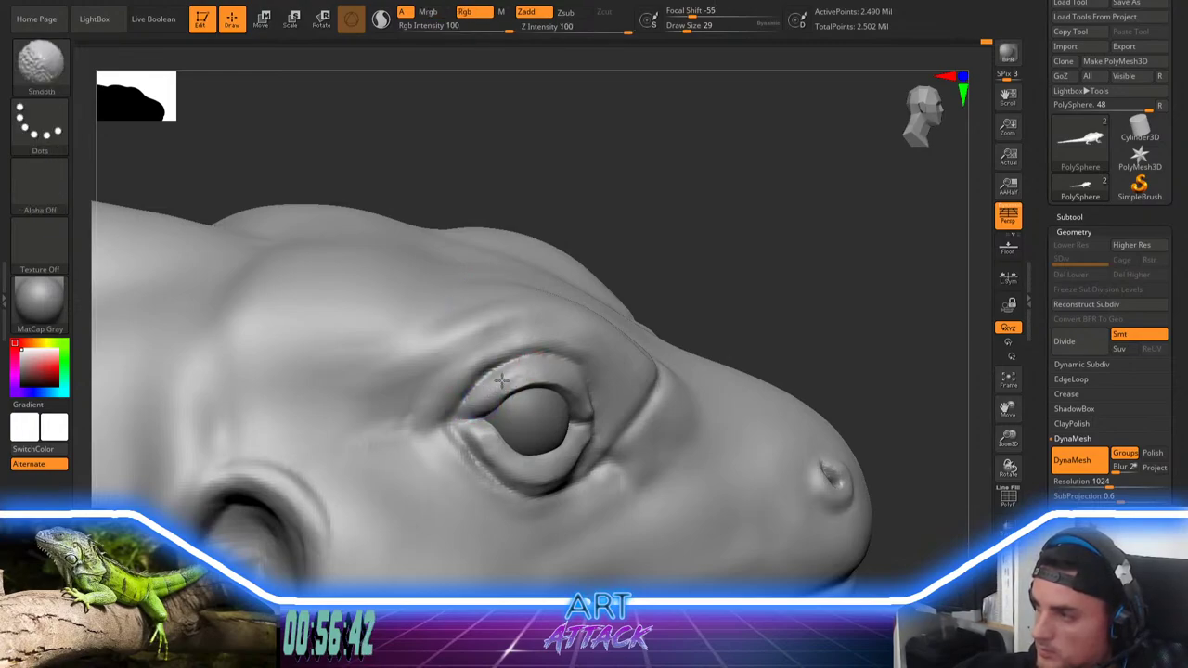
{"action": "left_click_drag", "start_coordinate": [463, 415], "coordinate": [534, 362], "text": "shift"}
Step: Carve the eye's rear corner between the two eyelids with DamStandard at draw size 29
{"action": "left_click_drag", "start_coordinate": [713, 232], "coordinate": [731, 311]}
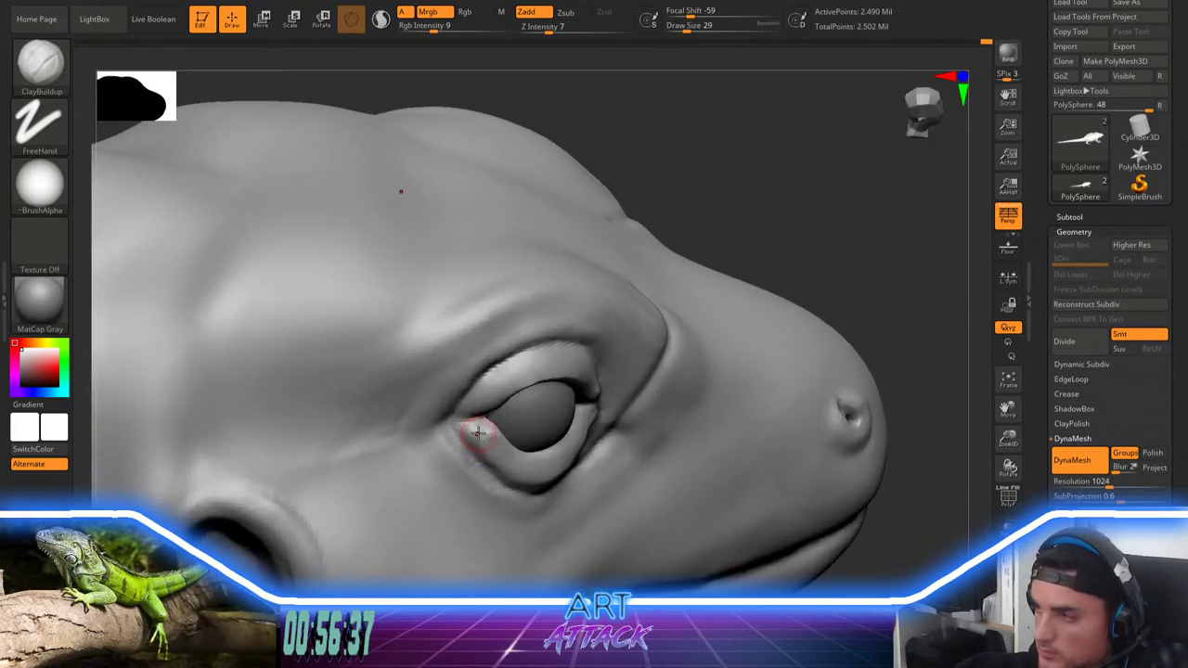
{"action": "key", "text": "b"}
{"action": "key", "text": "d"}
{"action": "key", "text": "s"}
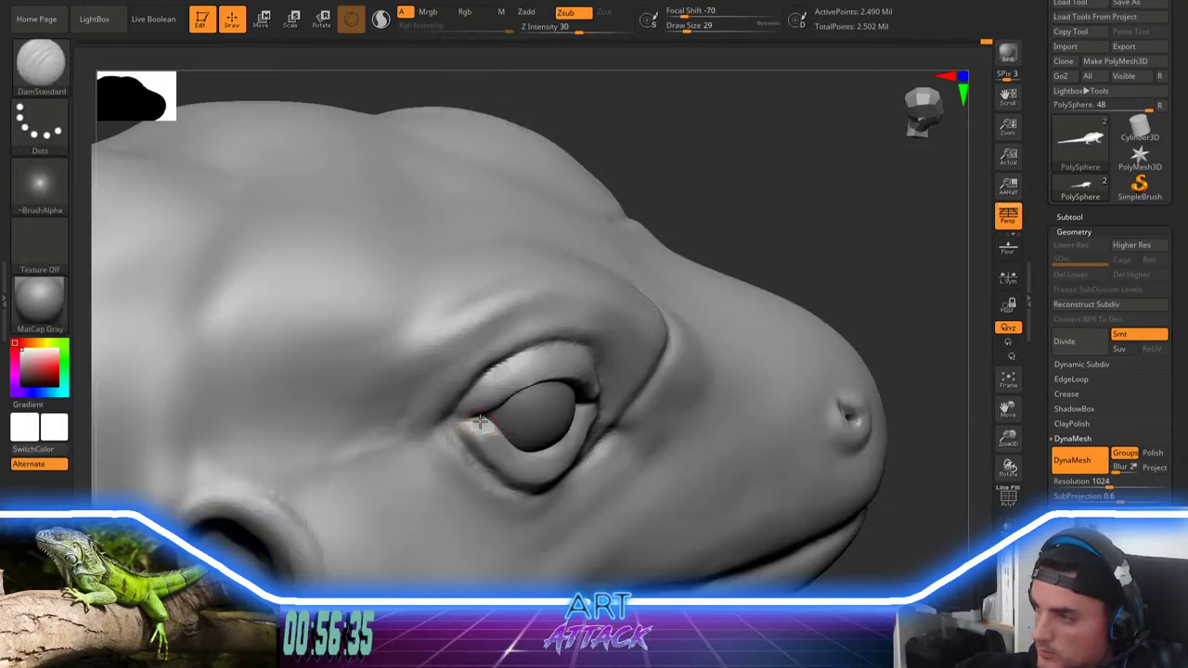
{"action": "left_click_drag", "start_coordinate": [480, 422], "coordinate": [460, 425]}
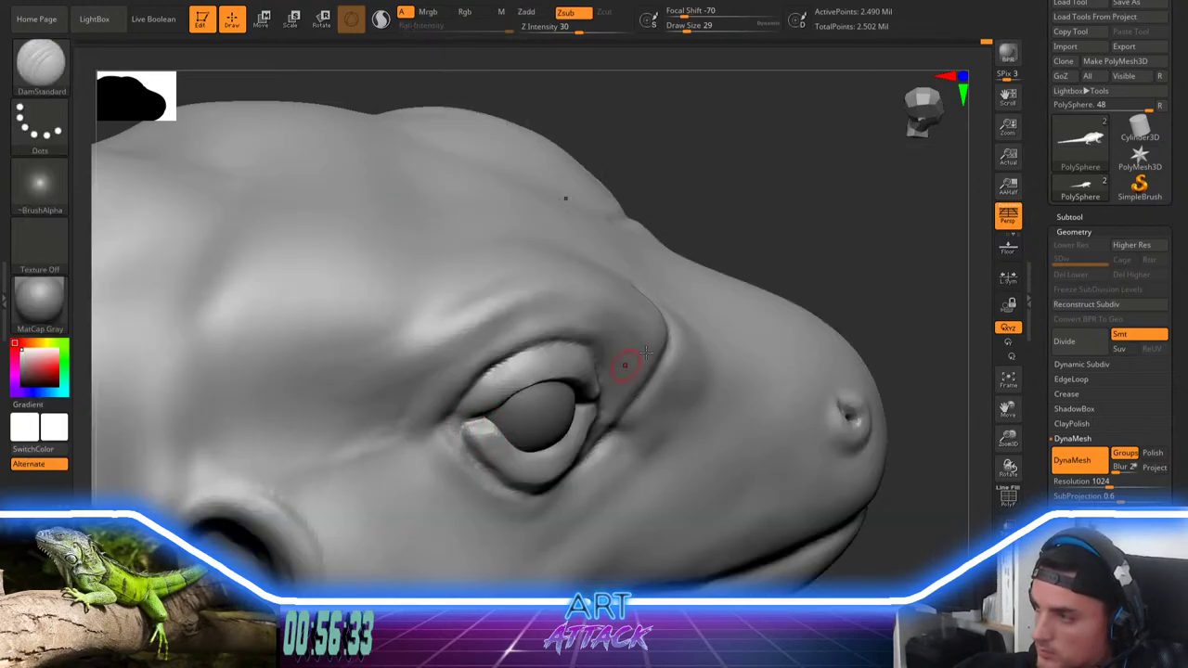
Step: Build up the skin fold above the eye's rear corner with ClayBuildup at draw size 25
{"action": "mouse_move", "coordinate": [790, 226]}
{"action": "left_mouse_down"}
{"action": "mouse_move", "coordinate": [769, 214]}
{"action": "mouse_move", "coordinate": [772, 191]}
{"action": "mouse_move", "coordinate": [753, 211]}
{"action": "left_mouse_up"}
{"action": "key", "text": "space"}
{"action": "key", "text": "b"}
{"action": "key", "text": "c"}
{"action": "key", "text": "b"}
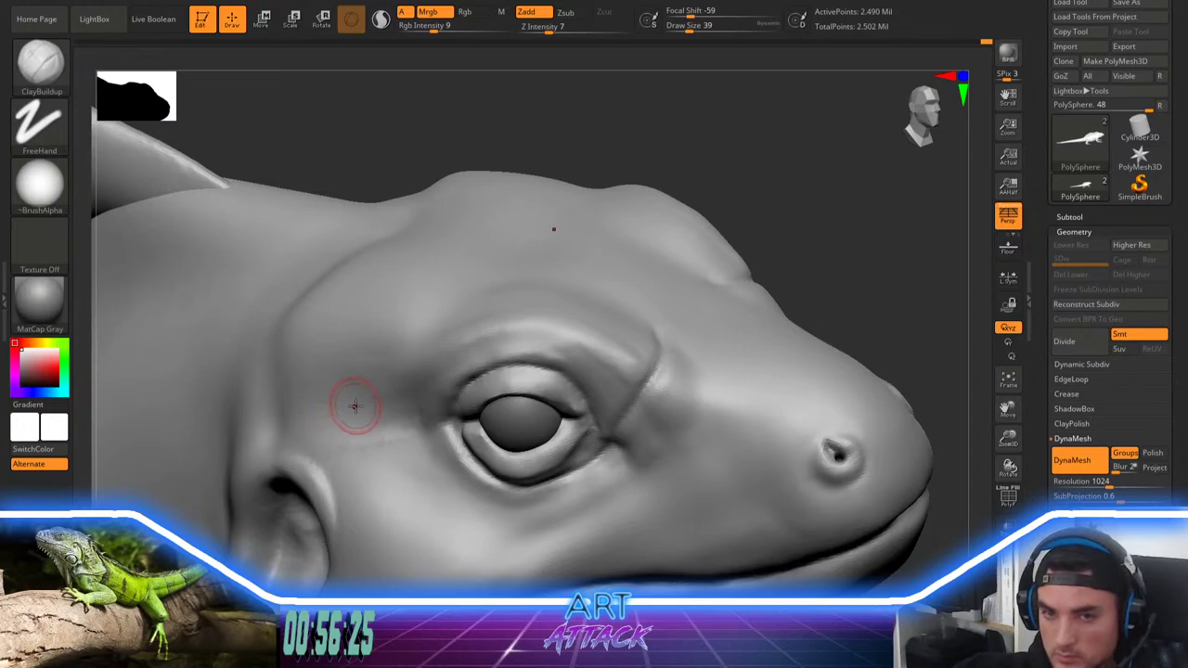
{"action": "key", "text": "space"}
{"action": "left_click_drag", "start_coordinate": [460, 356], "coordinate": [449, 358]}
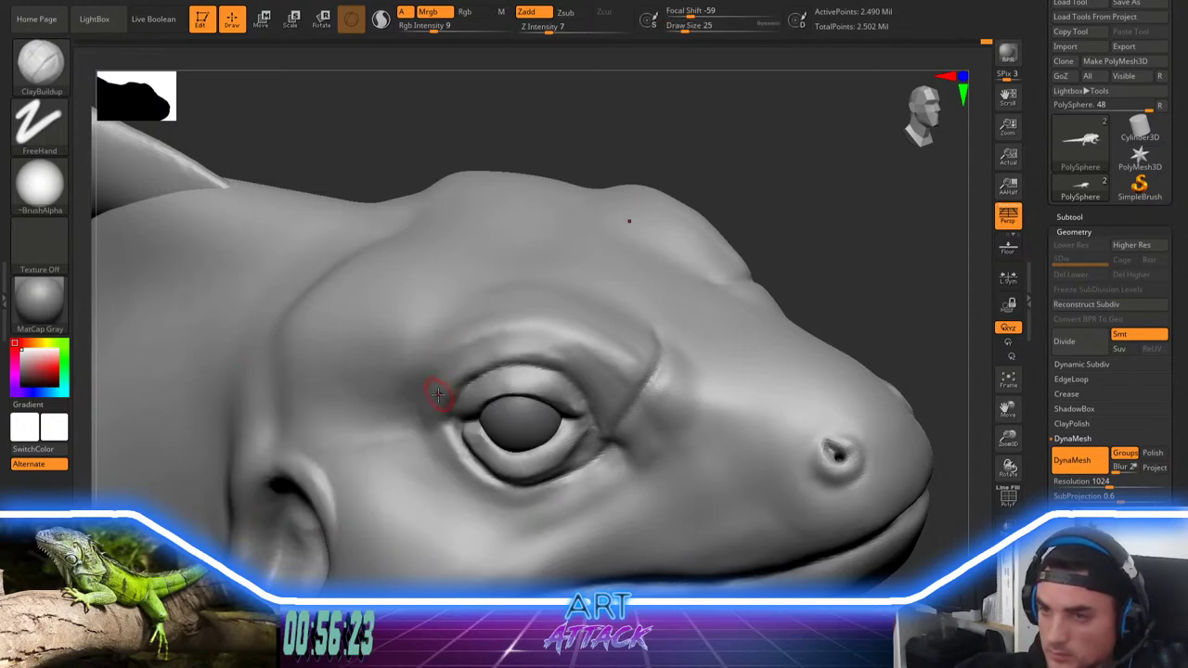
Step: Carve a short crease extending backward from the eye's rear corner with DamStandard at draw size 44
{"action": "key", "text": "b"}
{"action": "key", "text": "d"}
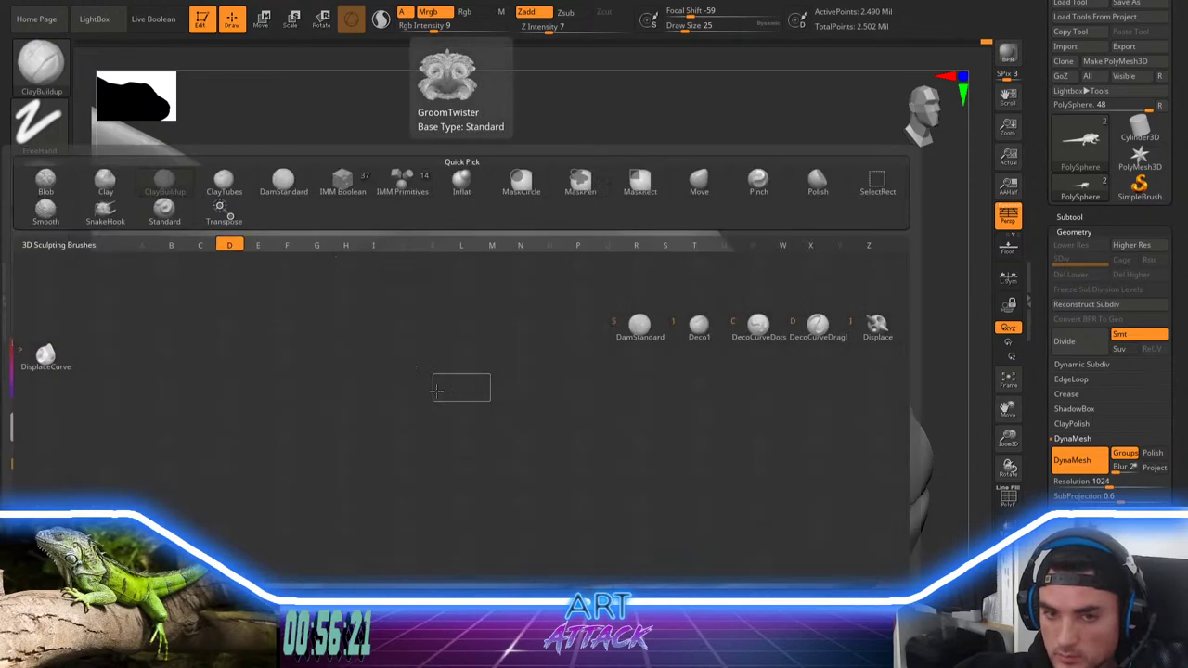
{"action": "key", "text": "s"}
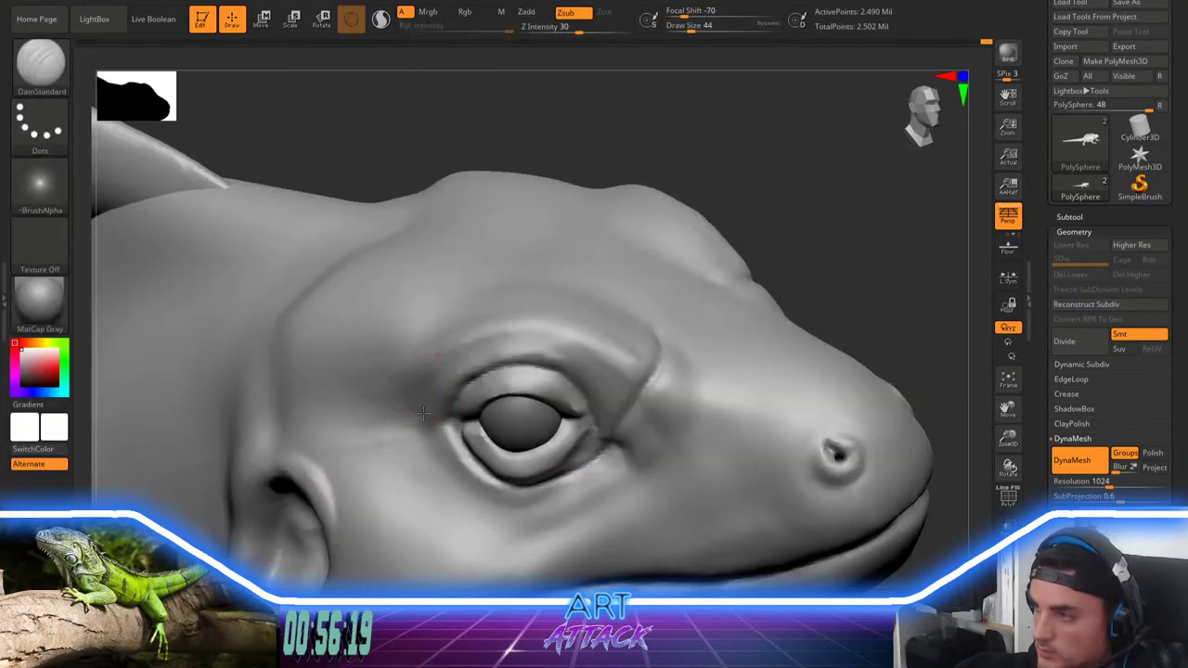
{"action": "left_click_drag", "start_coordinate": [424, 413], "coordinate": [454, 429]}
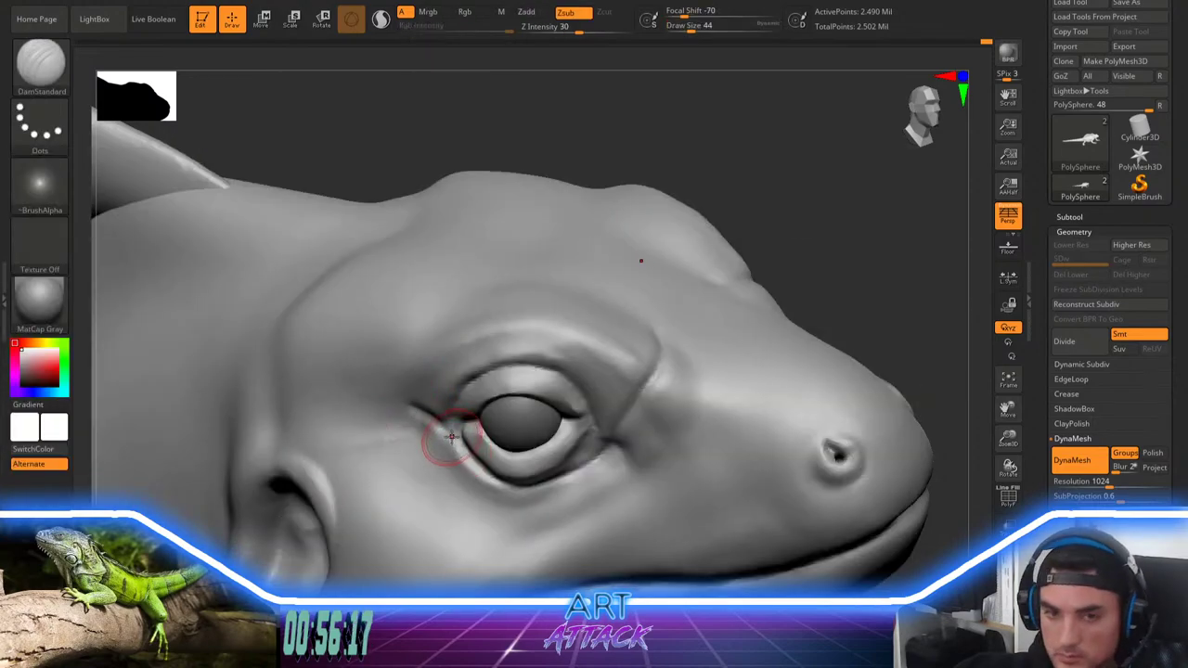
Step: Build up thin skin folds behind and below the eye's rear corner with ClayBuildup at draw size 17 and focal shift -64
{"action": "key", "text": "b"}
{"action": "key", "text": "c"}
{"action": "key", "text": "b"}
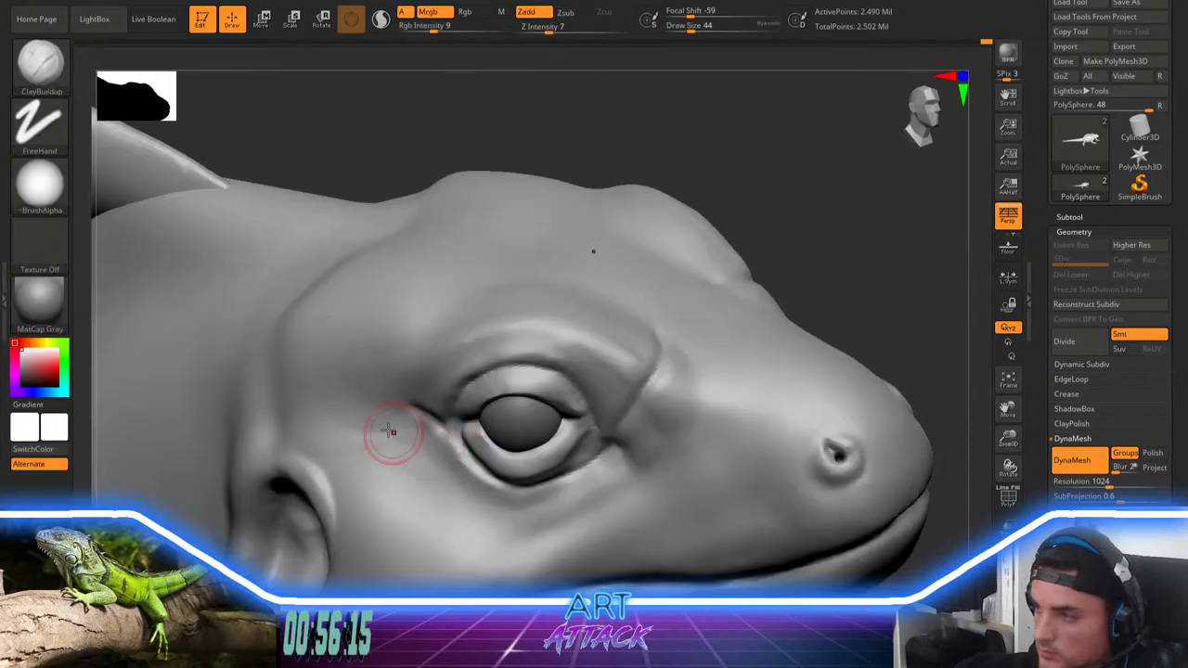
{"action": "key", "text": "bracketleft"}
{"action": "key", "text": "bracketleft"}
{"action": "key", "text": "bracketleft"}
{"action": "left_click_drag", "start_coordinate": [436, 446], "coordinate": [457, 466]}
{"action": "key", "text": "space"}
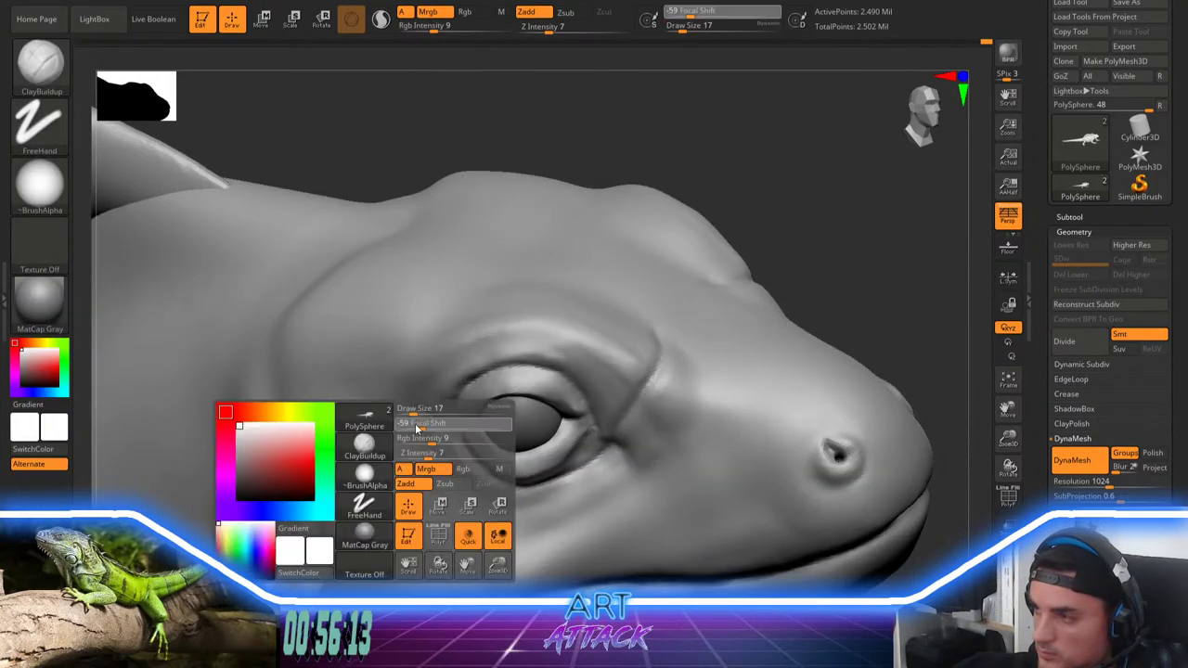
{"action": "left_click", "coordinate": [417, 411]}
{"action": "left_click_drag", "start_coordinate": [408, 433], "coordinate": [476, 479]}
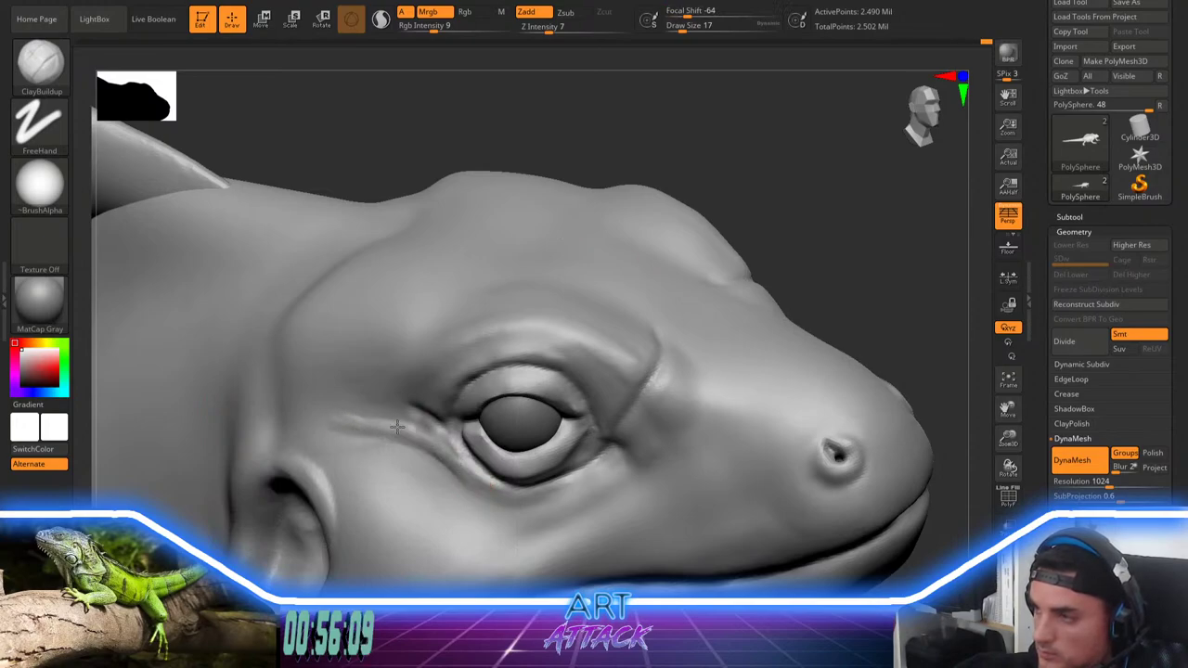
{"action": "mouse_move", "coordinate": [317, 433]}
{"action": "left_mouse_down"}
{"action": "mouse_move", "coordinate": [354, 430]}
{"action": "mouse_move", "coordinate": [330, 411]}
{"action": "mouse_move", "coordinate": [418, 432]}
{"action": "left_mouse_up"}
Step: Broaden the fold running from the eye's rear corner toward the ear with ClayBuildup at draw sizes 54 and 33, and smooth it
{"action": "key", "text": "shift"}
{"action": "key", "text": "space"}
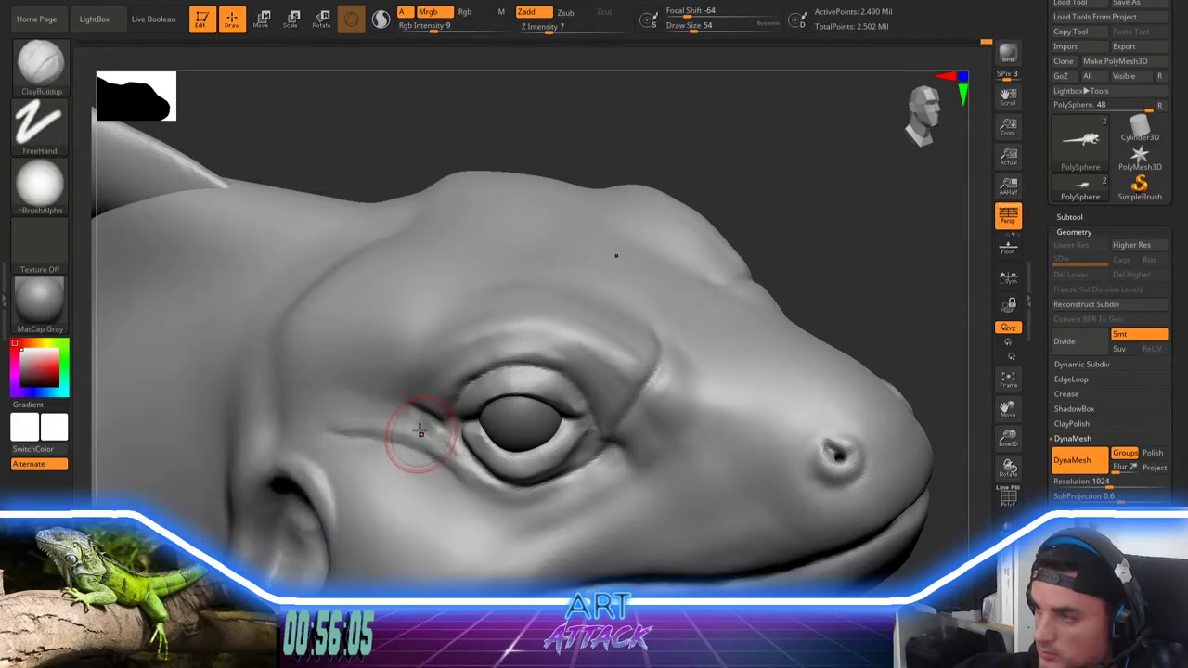
{"action": "mouse_move", "coordinate": [316, 418]}
{"action": "left_mouse_down"}
{"action": "mouse_move", "coordinate": [421, 420]}
{"action": "mouse_move", "coordinate": [451, 464]}
{"action": "mouse_move", "coordinate": [455, 451]}
{"action": "mouse_move", "coordinate": [325, 428]}
{"action": "left_mouse_up"}
{"action": "mouse_move", "coordinate": [429, 429]}
{"action": "left_mouse_down"}
{"action": "mouse_move", "coordinate": [393, 411]}
{"action": "mouse_move", "coordinate": [337, 411]}
{"action": "mouse_move", "coordinate": [395, 427]}
{"action": "mouse_move", "coordinate": [352, 416]}
{"action": "mouse_move", "coordinate": [344, 449]}
{"action": "mouse_move", "coordinate": [437, 462]}
{"action": "left_mouse_up"}
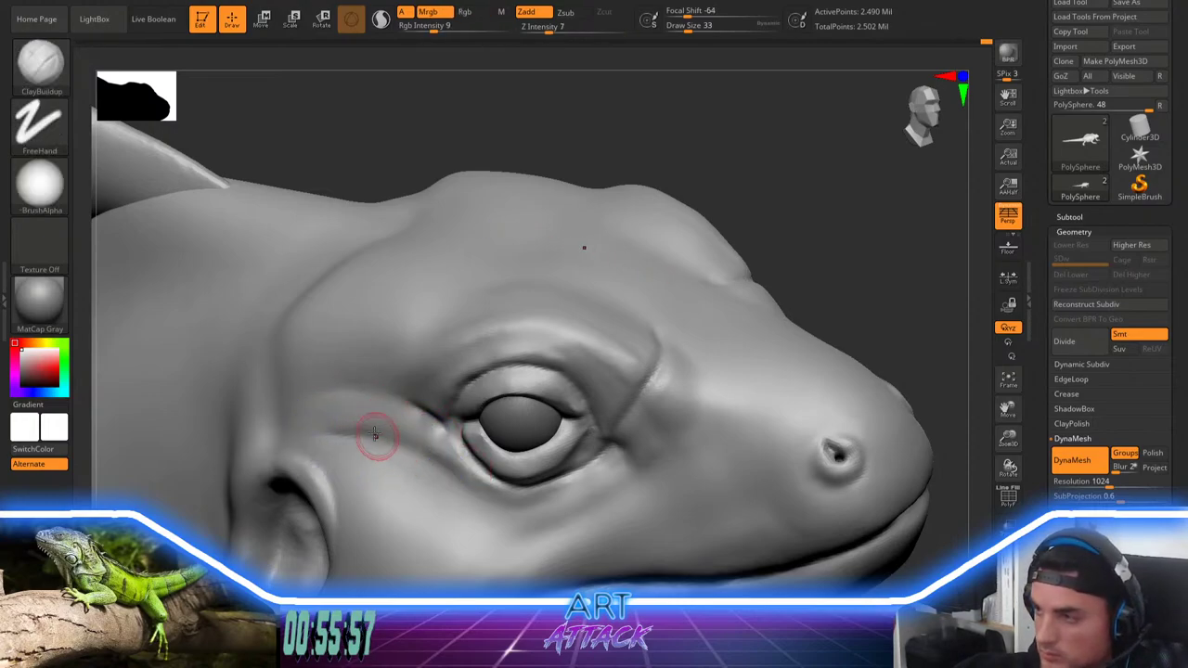
{"action": "mouse_move", "coordinate": [386, 419]}
{"action": "left_mouse_down"}
{"action": "mouse_move", "coordinate": [306, 425]}
{"action": "mouse_move", "coordinate": [291, 416]}
{"action": "mouse_move", "coordinate": [304, 408]}
{"action": "mouse_move", "coordinate": [276, 411]}
{"action": "mouse_move", "coordinate": [295, 401]}
{"action": "left_mouse_up"}
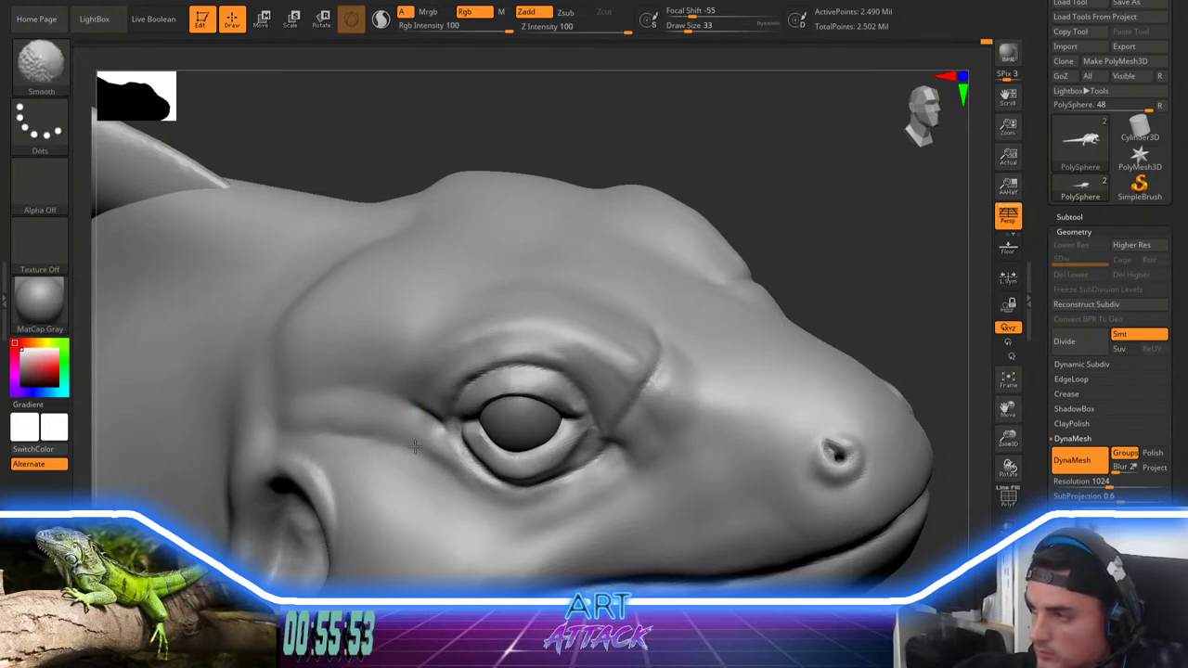
Step: Carve creases behind and beneath the lower eyelid and sharpen its front edge with DamStandard at draw size 33
{"action": "key", "text": "b"}
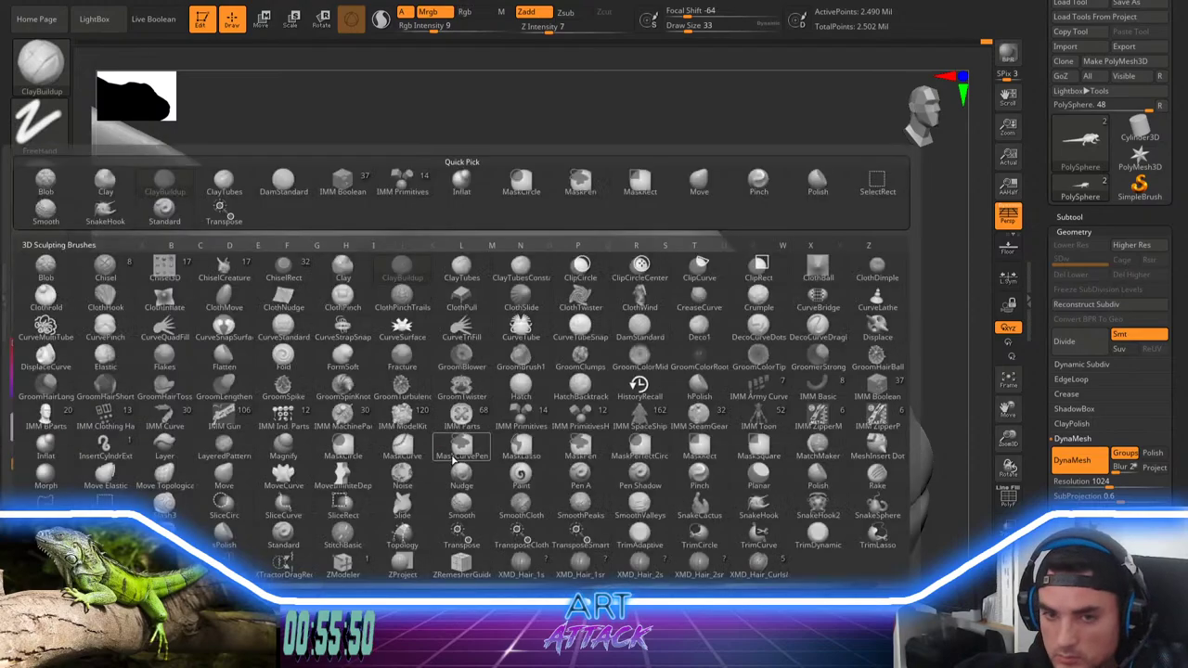
{"action": "key", "text": "d"}
{"action": "key", "text": "s"}
{"action": "left_click_drag", "start_coordinate": [412, 453], "coordinate": [503, 509]}
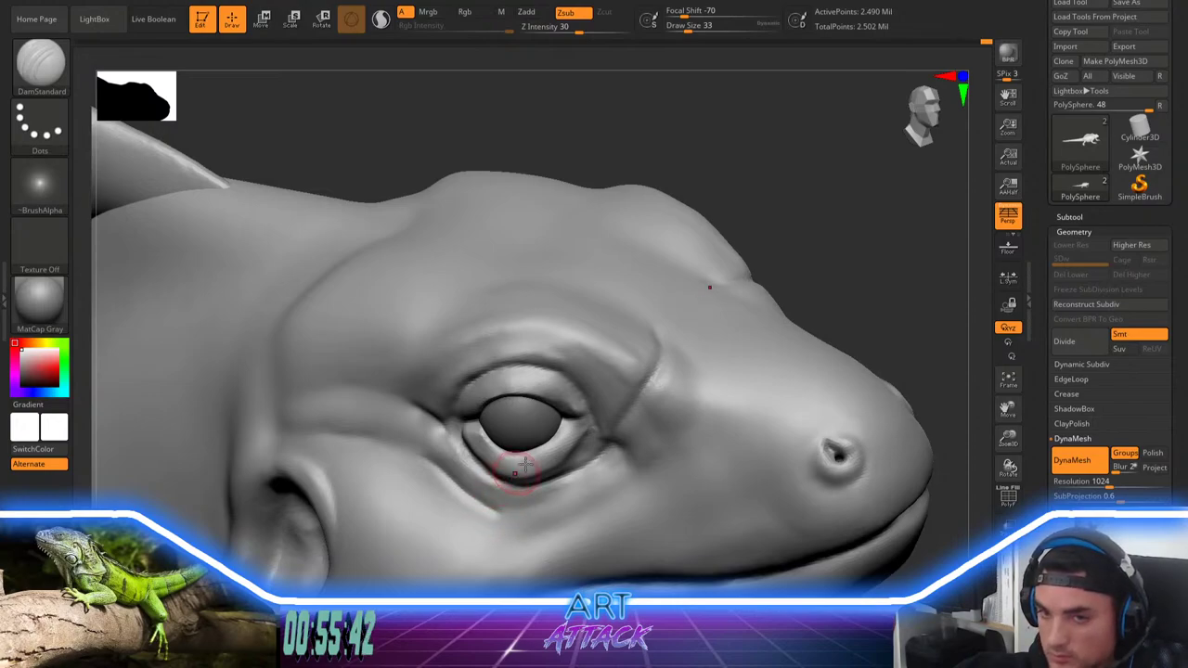
{"action": "left_click_drag", "start_coordinate": [583, 437], "coordinate": [554, 479]}
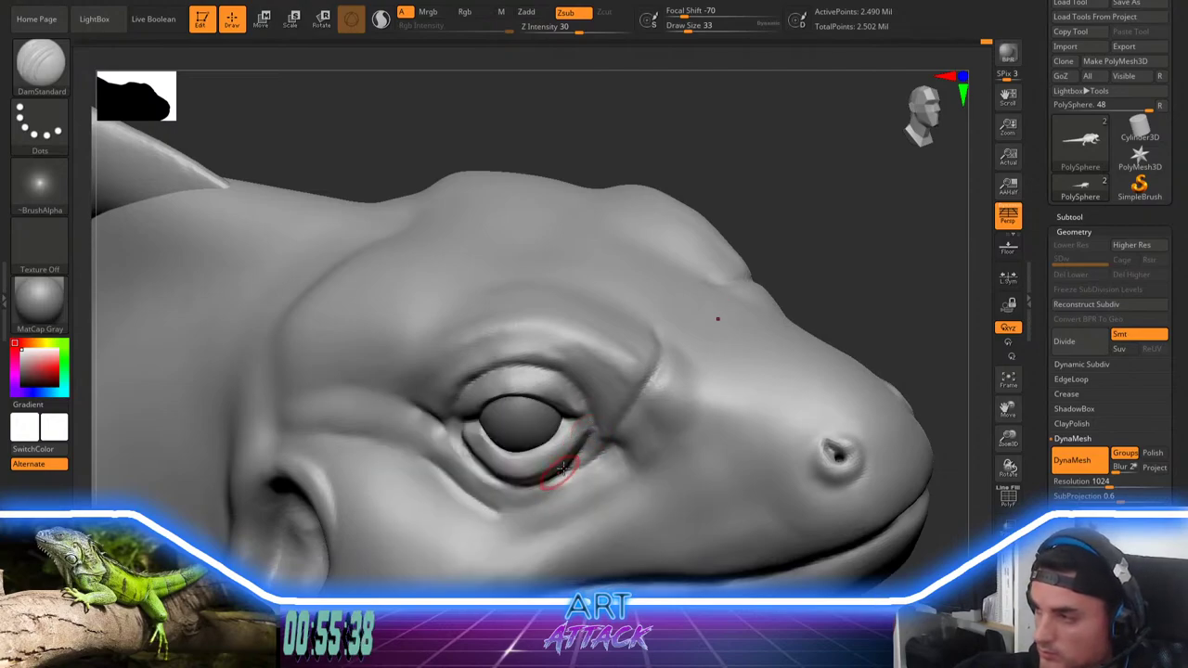
{"action": "left_click_drag", "start_coordinate": [869, 192], "coordinate": [811, 236]}
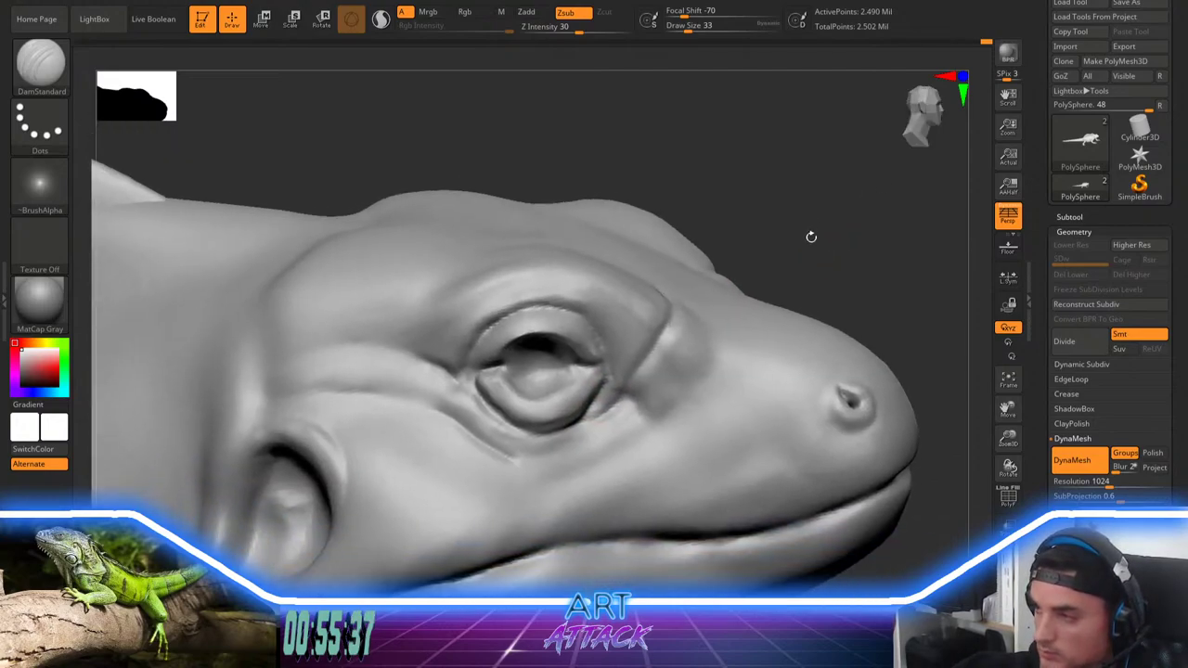
Step: Nudge the lower eyelid's rear corner against the eyeball with the Move brush at draw size 23
{"action": "key", "text": "b"}
{"action": "key", "text": "m"}
{"action": "key", "text": "v"}
{"action": "key", "text": "space"}
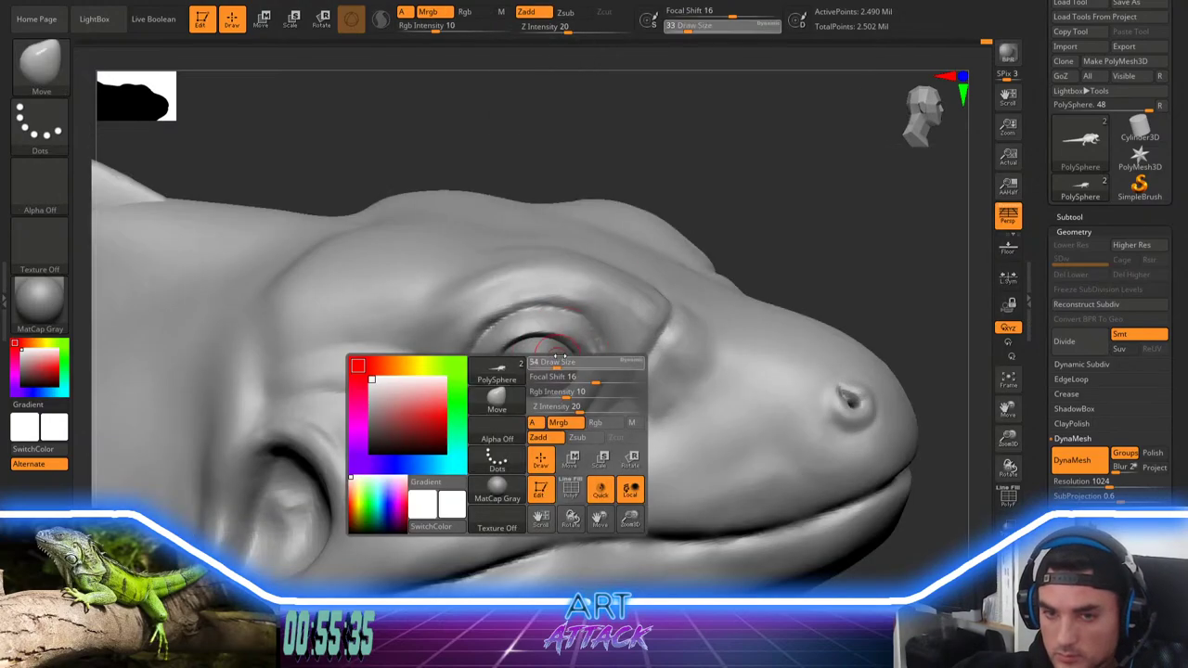
{"action": "mouse_move", "coordinate": [544, 399]}
{"action": "left_mouse_down"}
{"action": "mouse_move", "coordinate": [529, 398]}
{"action": "mouse_move", "coordinate": [550, 400]}
{"action": "left_mouse_up"}
{"action": "key", "text": "space"}
{"action": "key", "text": "space"}
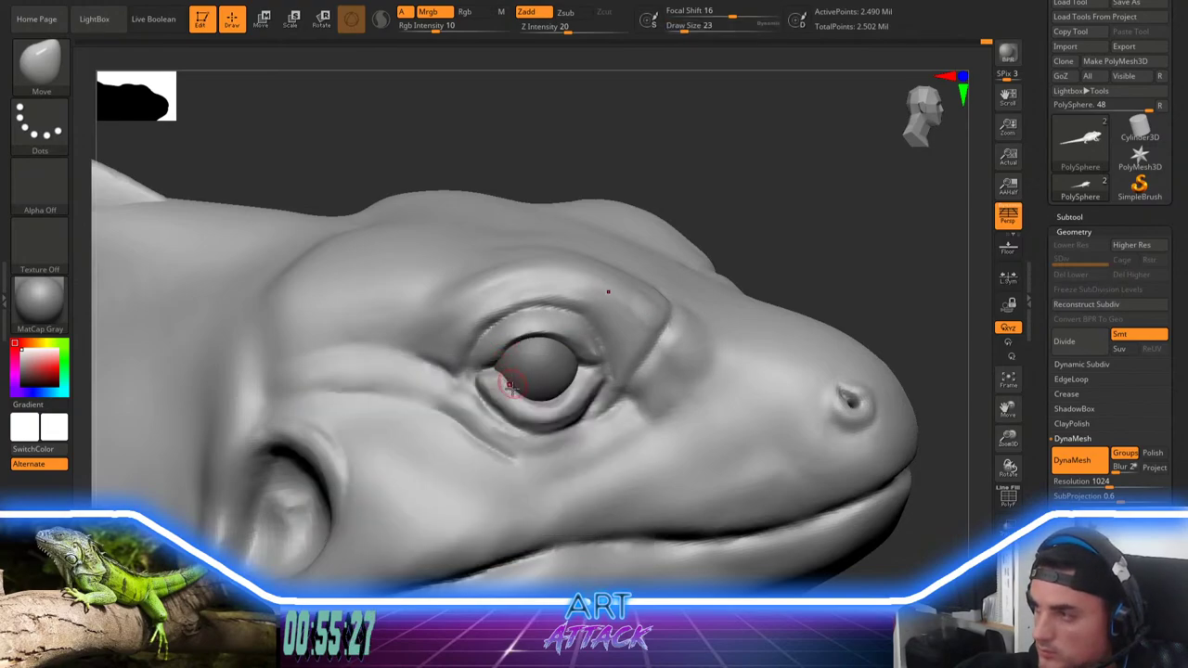
{"action": "mouse_move", "coordinate": [509, 380]}
{"action": "left_mouse_down", "text": "shift"}
{"action": "mouse_move", "coordinate": [498, 373]}
{"action": "mouse_move", "coordinate": [510, 375]}
{"action": "left_mouse_up", "text": "shift"}
{"action": "key", "text": "space"}
{"action": "left_click_drag", "start_coordinate": [761, 168], "coordinate": [687, 195]}
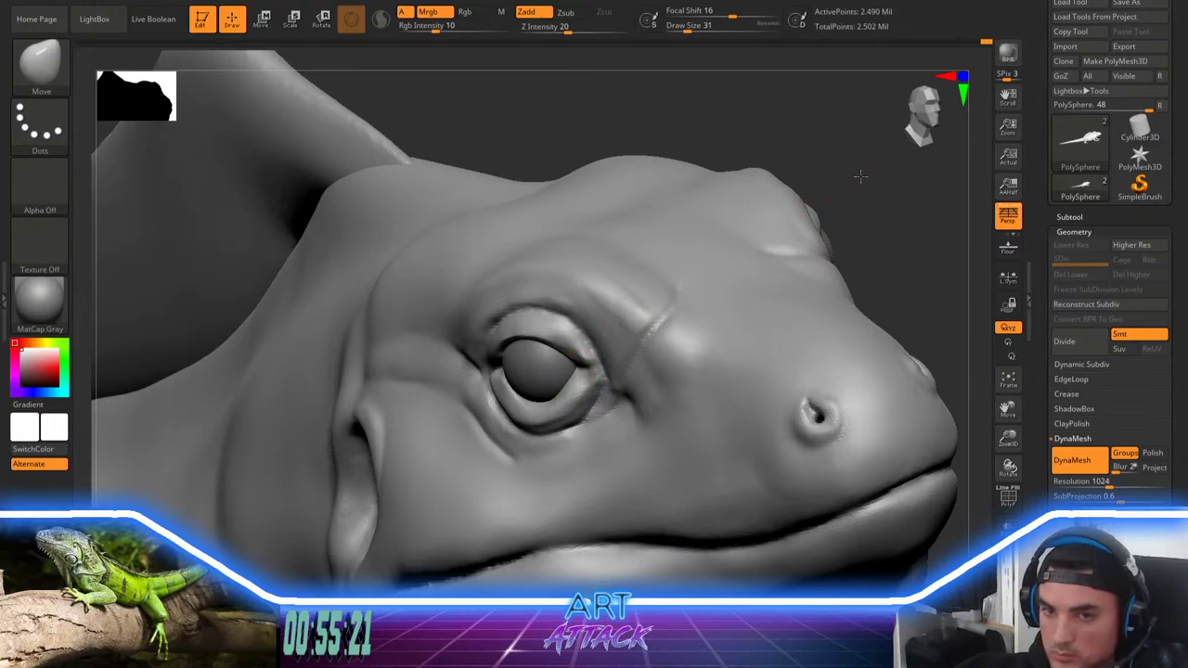
{"action": "mouse_move", "coordinate": [860, 175]}
{"action": "left_mouse_down"}
{"action": "mouse_move", "coordinate": [808, 183]}
{"action": "mouse_move", "coordinate": [838, 186]}
{"action": "mouse_move", "coordinate": [768, 214]}
{"action": "left_mouse_up"}
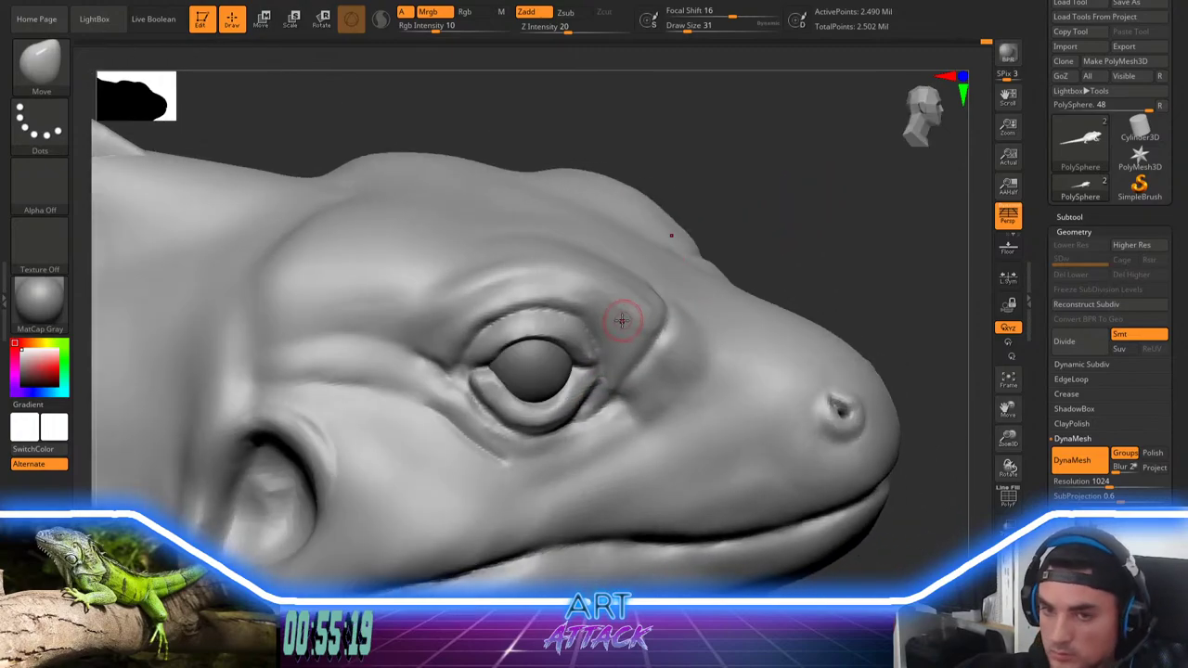
Step: Reshape the eyelids around the eye's front corner with the Move brush at draw sizes 33 and 29
{"action": "key", "text": "space"}
{"action": "key", "text": "space"}
{"action": "mouse_move", "coordinate": [576, 317]}
{"action": "left_mouse_down"}
{"action": "mouse_move", "coordinate": [540, 313]}
{"action": "mouse_move", "coordinate": [594, 337]}
{"action": "mouse_move", "coordinate": [593, 353]}
{"action": "left_mouse_up"}
{"action": "key", "text": "bracketleft"}
{"action": "key", "text": "bracketleft"}
{"action": "key", "text": "bracketleft"}
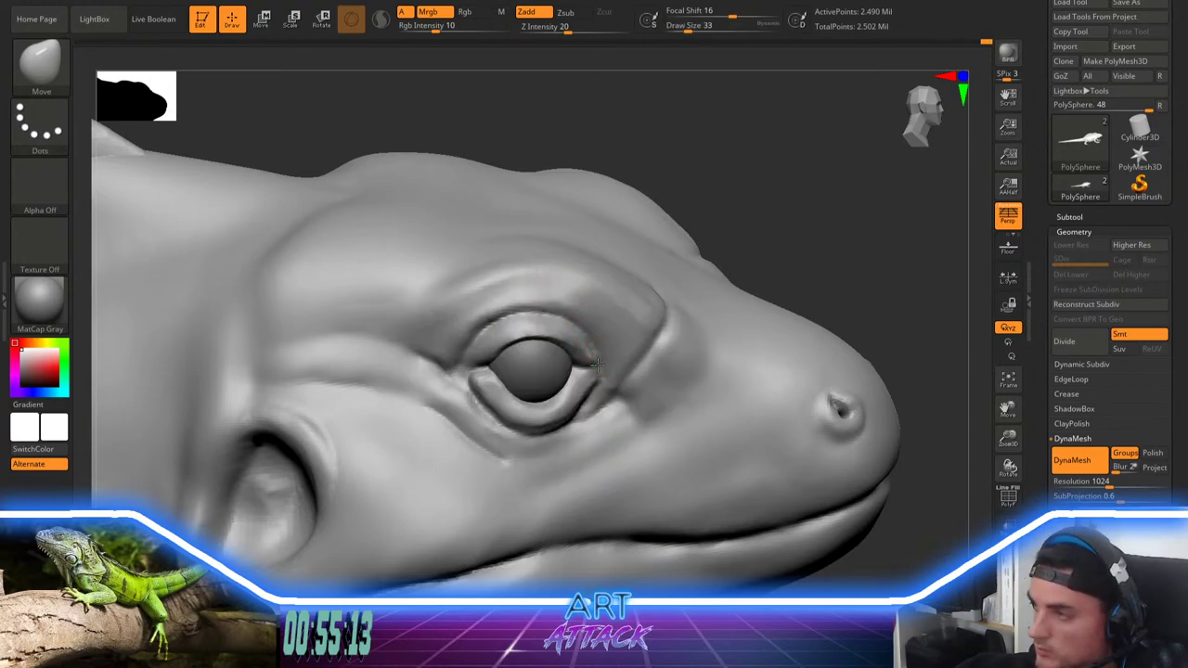
{"action": "key", "text": "bracketright"}
{"action": "key", "text": "space"}
{"action": "left_click", "coordinate": [598, 383]}
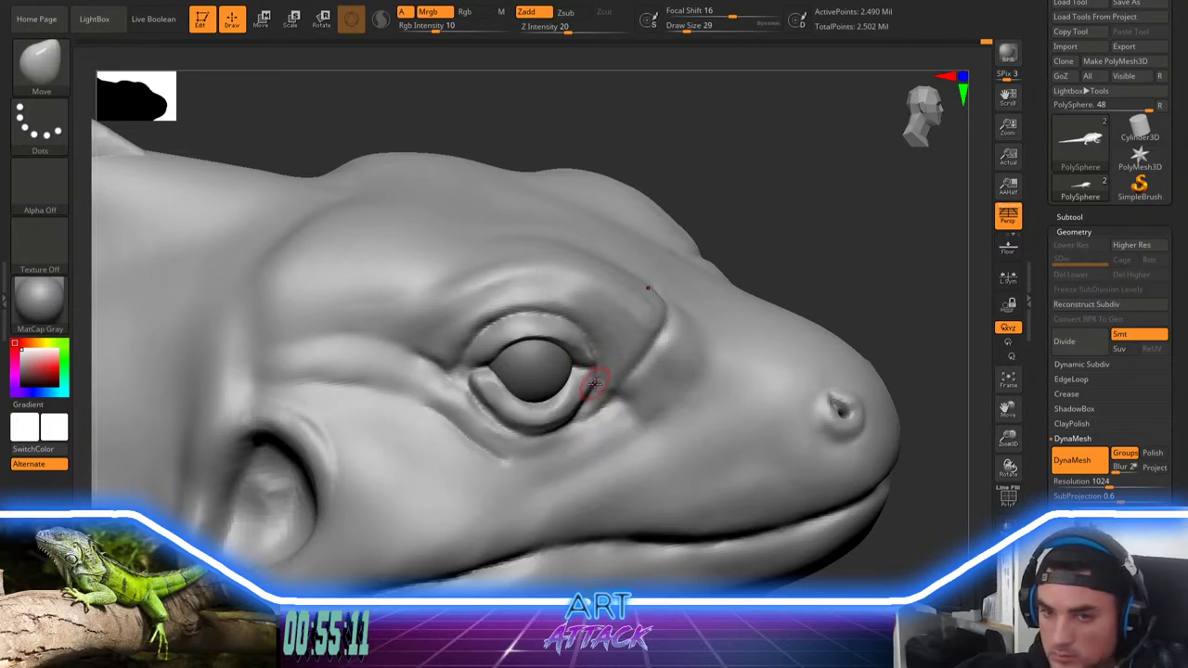
{"action": "left_click_drag", "start_coordinate": [805, 181], "coordinate": [829, 215], "text": "alt"}
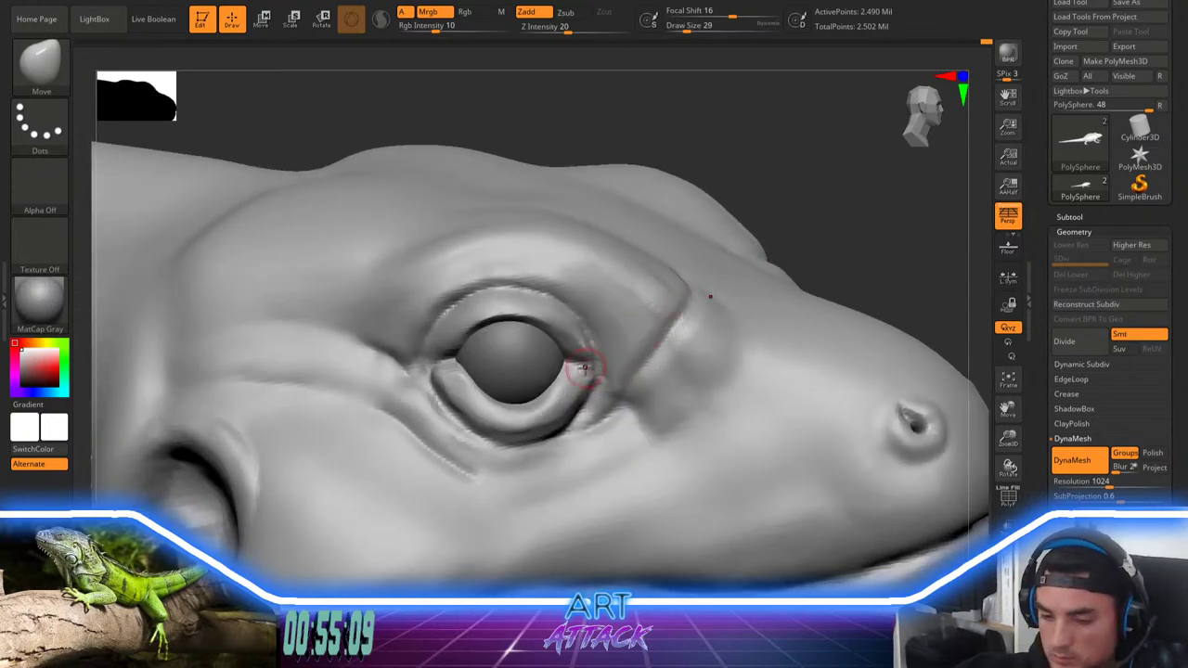
Step: Fill in the eyelid's front corner with ClayBuildup at draw size 29 and smooth it into the lower lid
{"action": "key", "text": "b"}
{"action": "key", "text": "c"}
{"action": "key", "text": "b"}
{"action": "mouse_move", "coordinate": [564, 381]}
{"action": "left_mouse_down"}
{"action": "mouse_move", "coordinate": [541, 403]}
{"action": "mouse_move", "coordinate": [568, 379]}
{"action": "left_mouse_up"}
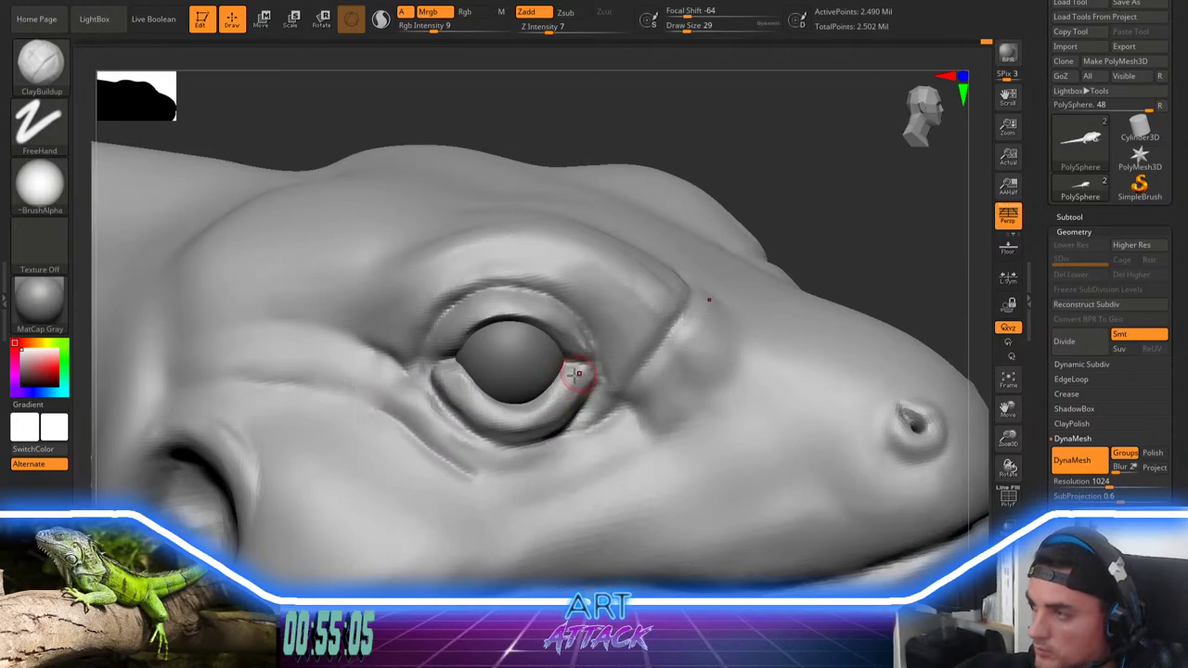
{"action": "left_click_drag", "start_coordinate": [575, 375], "coordinate": [562, 394], "text": "shift"}
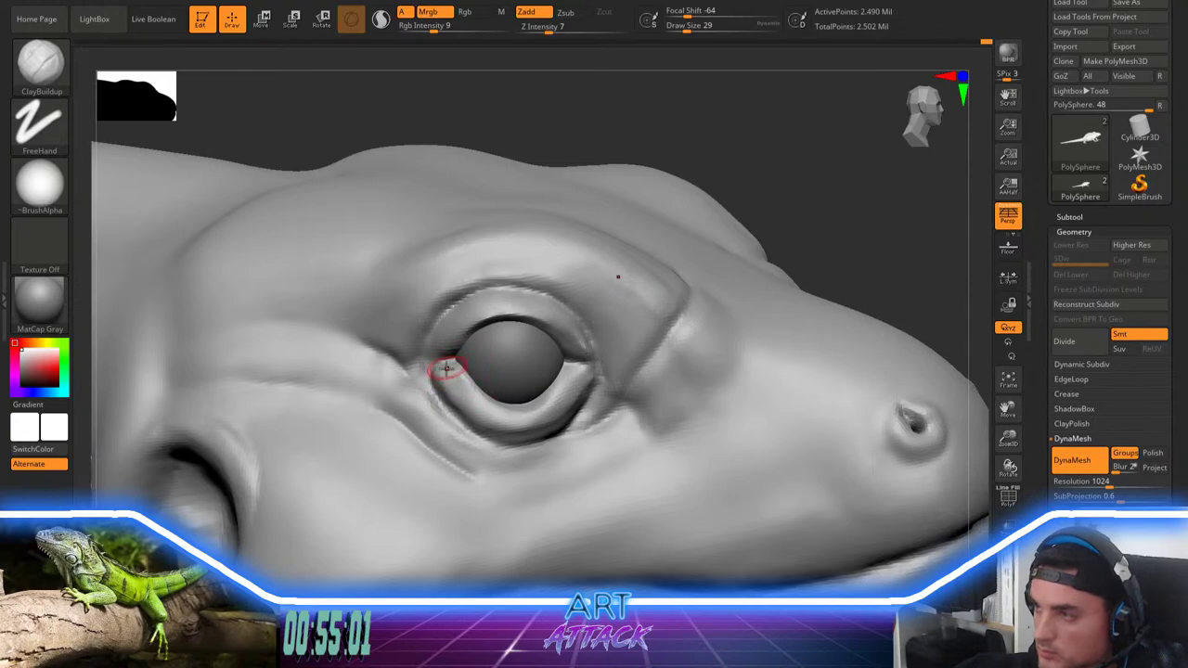
{"action": "left_click_drag", "start_coordinate": [743, 203], "coordinate": [793, 148], "text": "alt"}
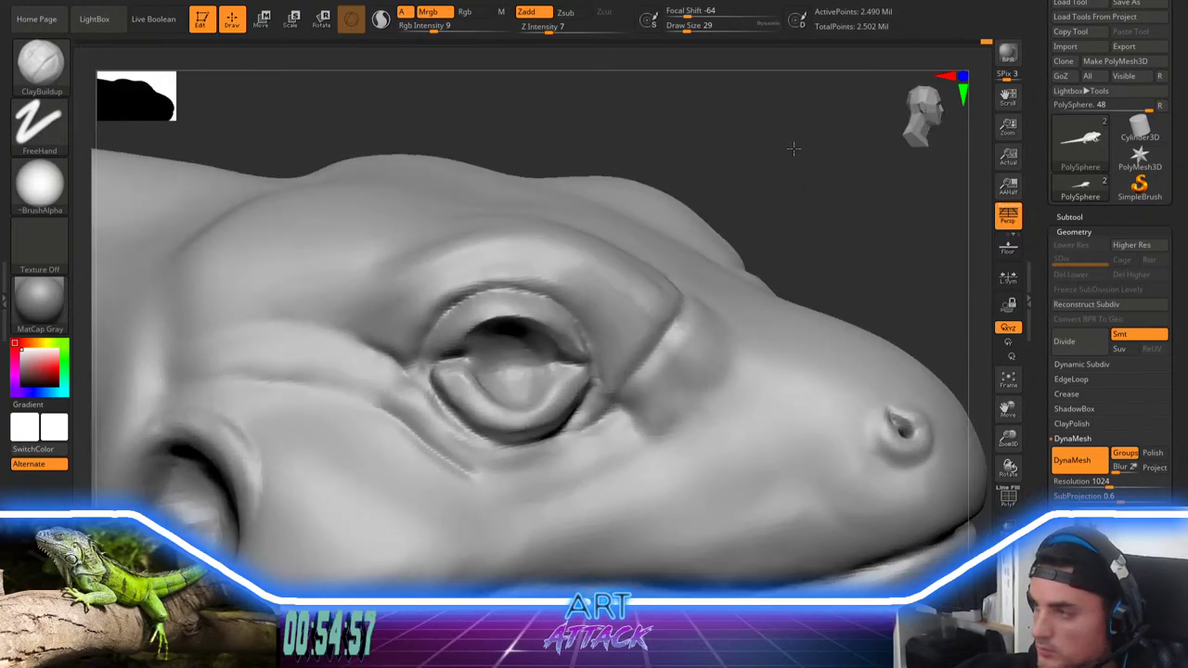
{"action": "key", "text": "b"}
{"action": "key", "text": "d"}
{"action": "key", "text": "s"}
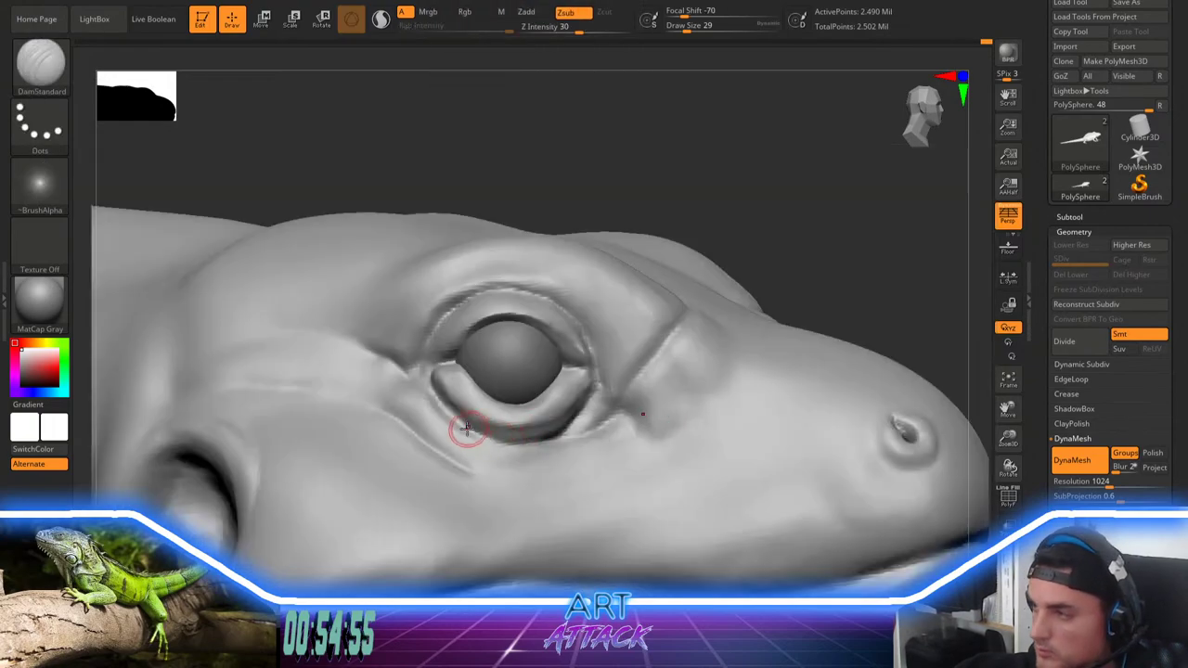
Step: Fit the lower eyelid's rim around the eyeball with the Move brush at draw sizes 71 and 51
{"action": "key", "text": "b"}
{"action": "key", "text": "m"}
{"action": "key", "text": "v"}
{"action": "key", "text": "space"}
{"action": "left_click_drag", "start_coordinate": [501, 369], "coordinate": [512, 368]}
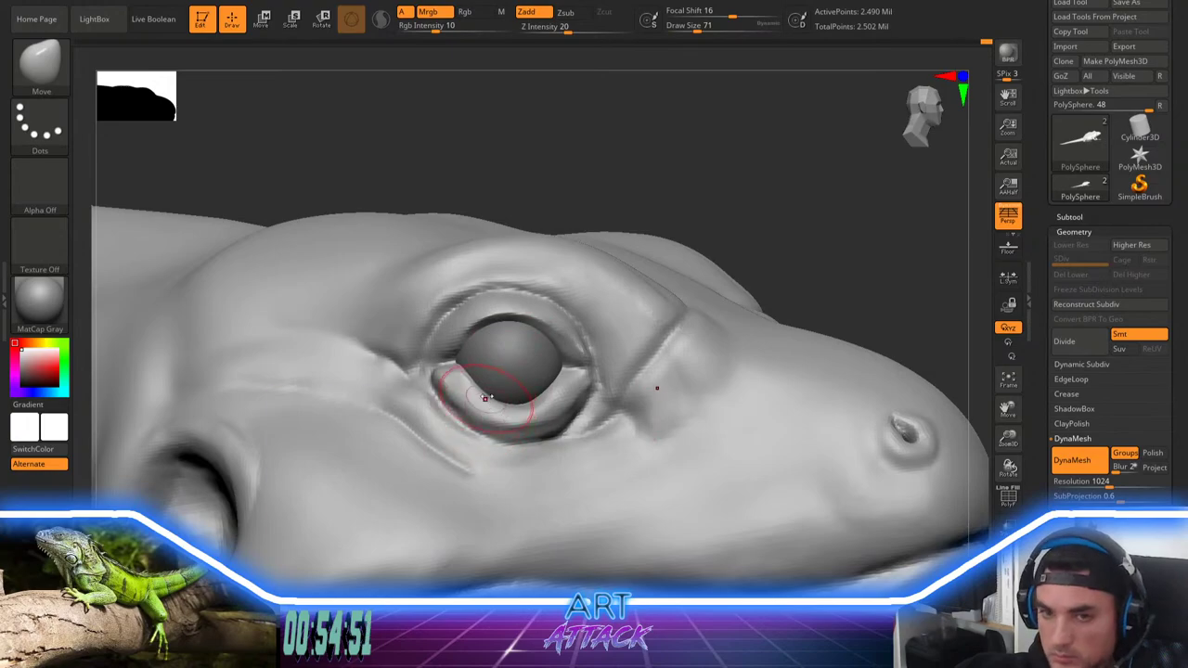
{"action": "key", "text": "bracketright"}
{"action": "mouse_move", "coordinate": [487, 401]}
{"action": "left_mouse_down"}
{"action": "mouse_move", "coordinate": [525, 412]}
{"action": "mouse_move", "coordinate": [539, 379]}
{"action": "left_mouse_up"}
{"action": "key", "text": "space"}
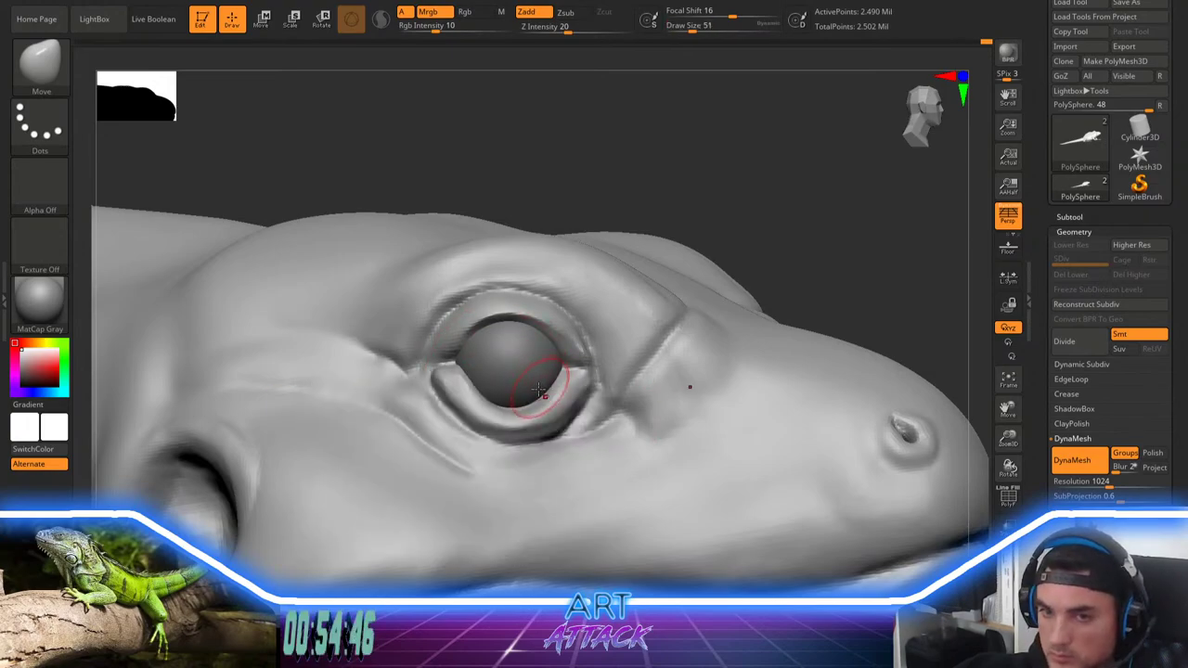
Step: Adjust the lower eyelid's outward contour, as seen from above, with the Move brush at draw size 83
{"action": "left_click_drag", "start_coordinate": [730, 189], "coordinate": [811, 238]}
{"action": "key", "text": "space"}
{"action": "left_click_drag", "start_coordinate": [753, 281], "coordinate": [764, 281]}
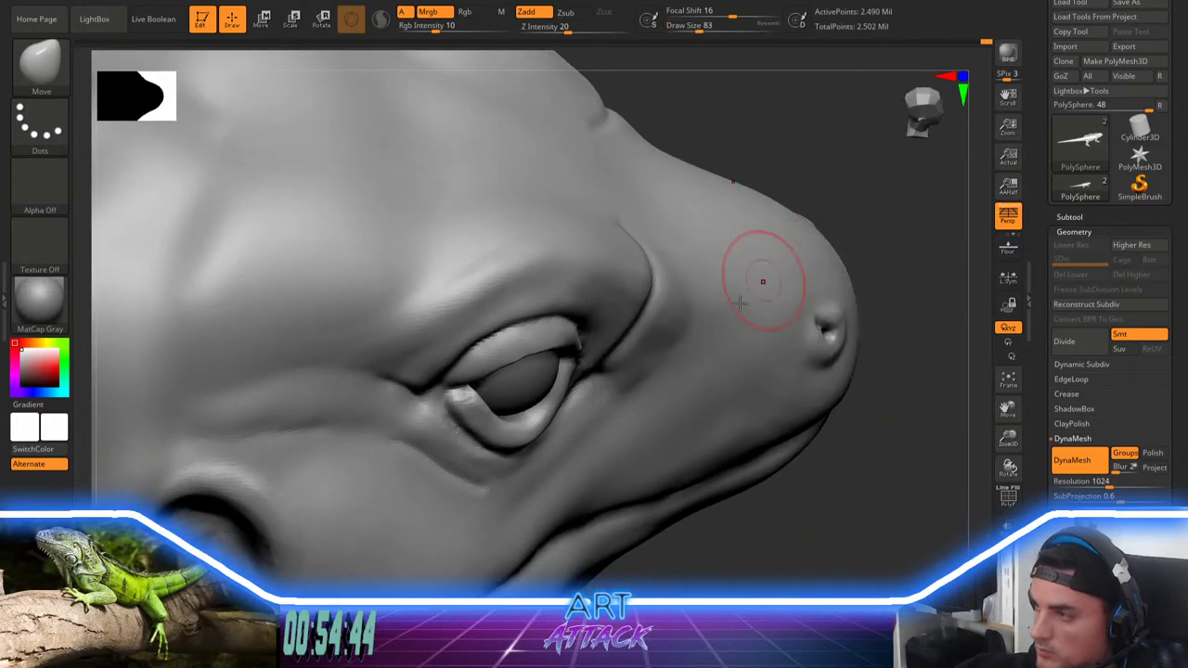
{"action": "left_click_drag", "start_coordinate": [515, 441], "coordinate": [533, 412]}
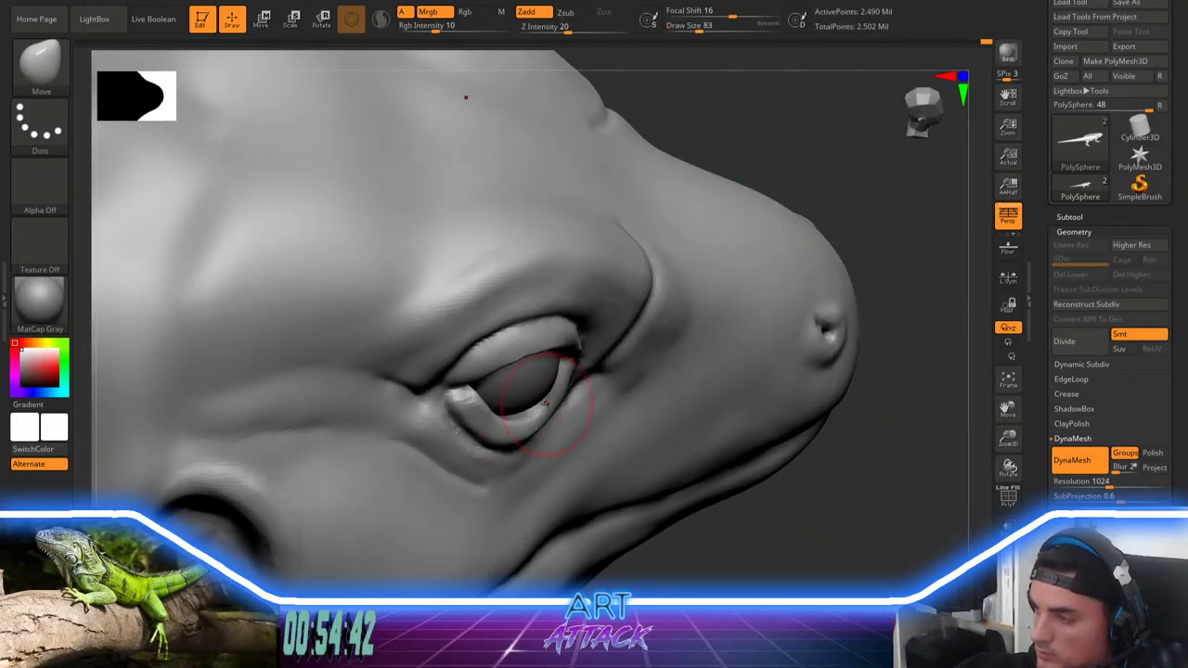
Step: Tighten the skin in front of and beneath the eye's front corner with Move at draw sizes 59 and 37
{"action": "left_click_drag", "start_coordinate": [889, 157], "coordinate": [844, 109]}
{"action": "key", "text": "s"}
{"action": "left_click_drag", "start_coordinate": [777, 249], "coordinate": [769, 249]}
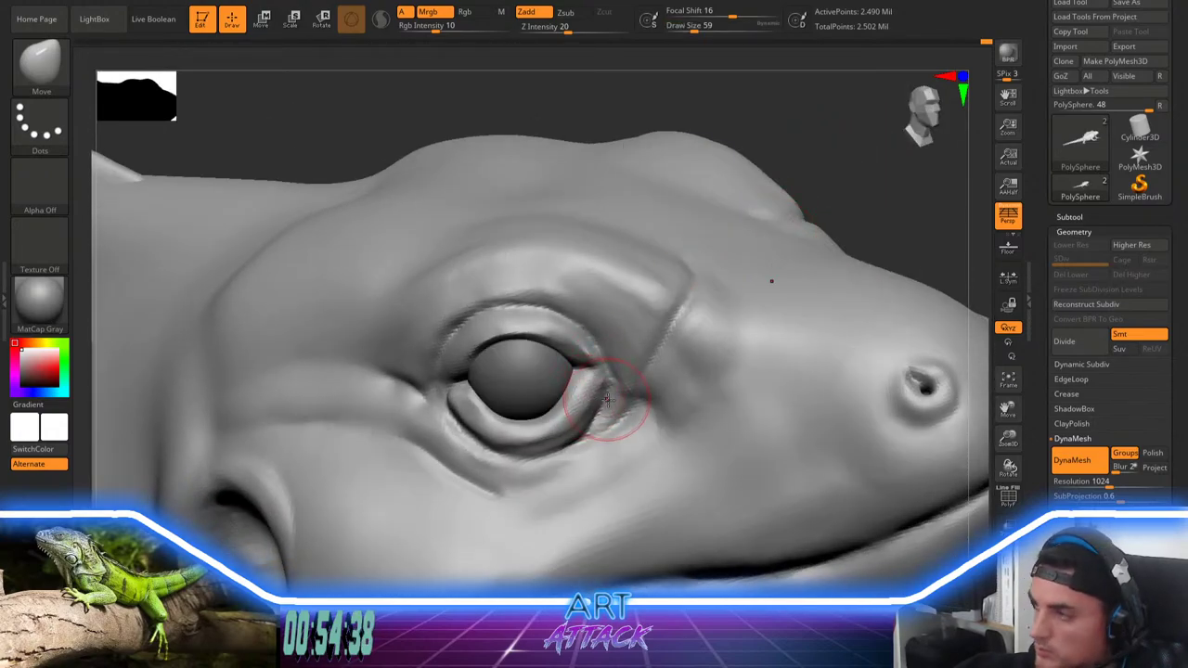
{"action": "left_click_drag", "start_coordinate": [616, 401], "coordinate": [605, 386]}
{"action": "key", "text": "space"}
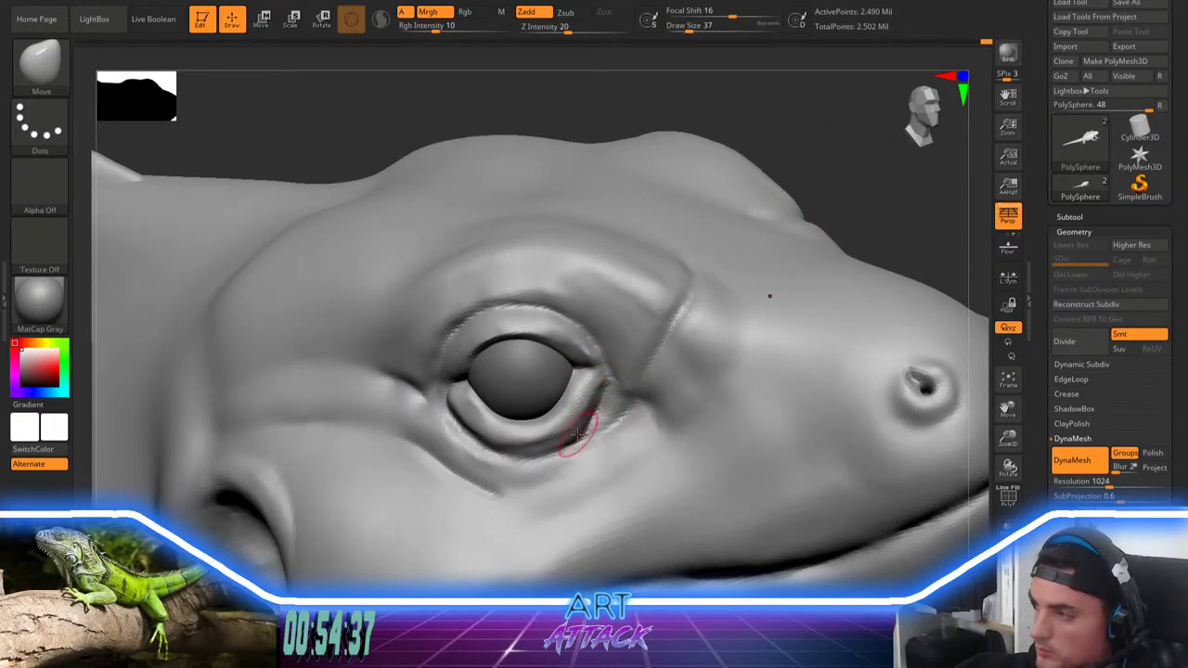
{"action": "left_click_drag", "start_coordinate": [592, 450], "coordinate": [580, 457]}
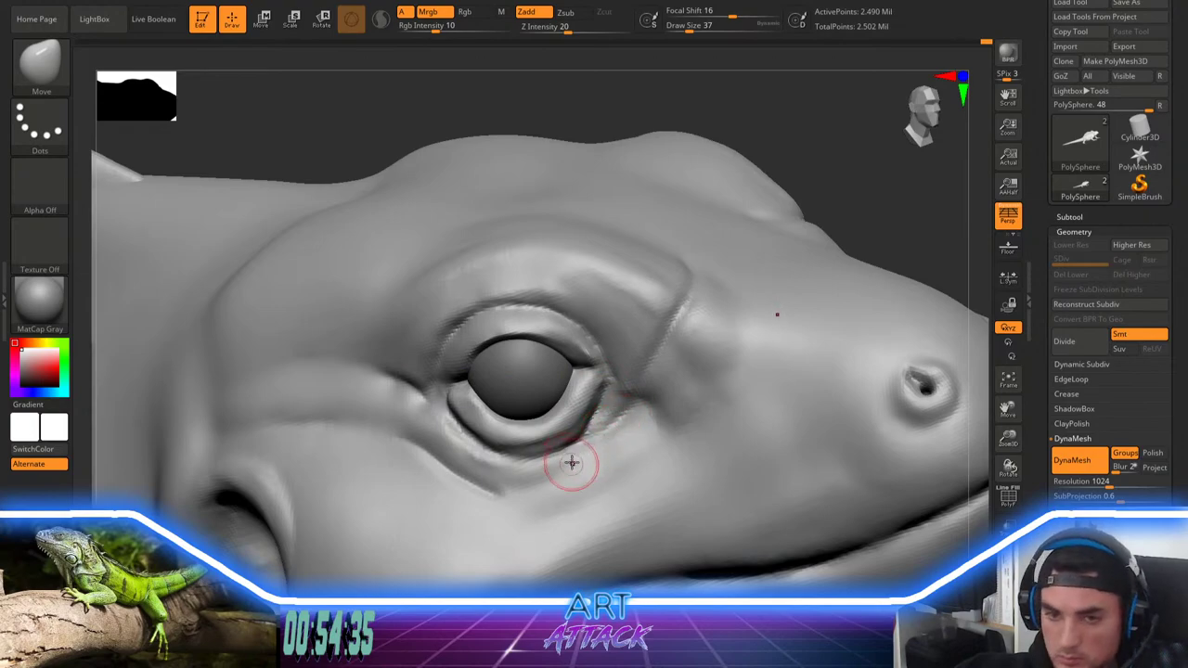
{"action": "left_click_drag", "start_coordinate": [631, 414], "coordinate": [618, 392]}
Step: Build up a curved skin fold beneath the eye from its front corner backward with ClayBuildup at draw size 37, and smooth it
{"action": "key", "text": "b"}
{"action": "key", "text": "c"}
{"action": "key", "text": "b"}
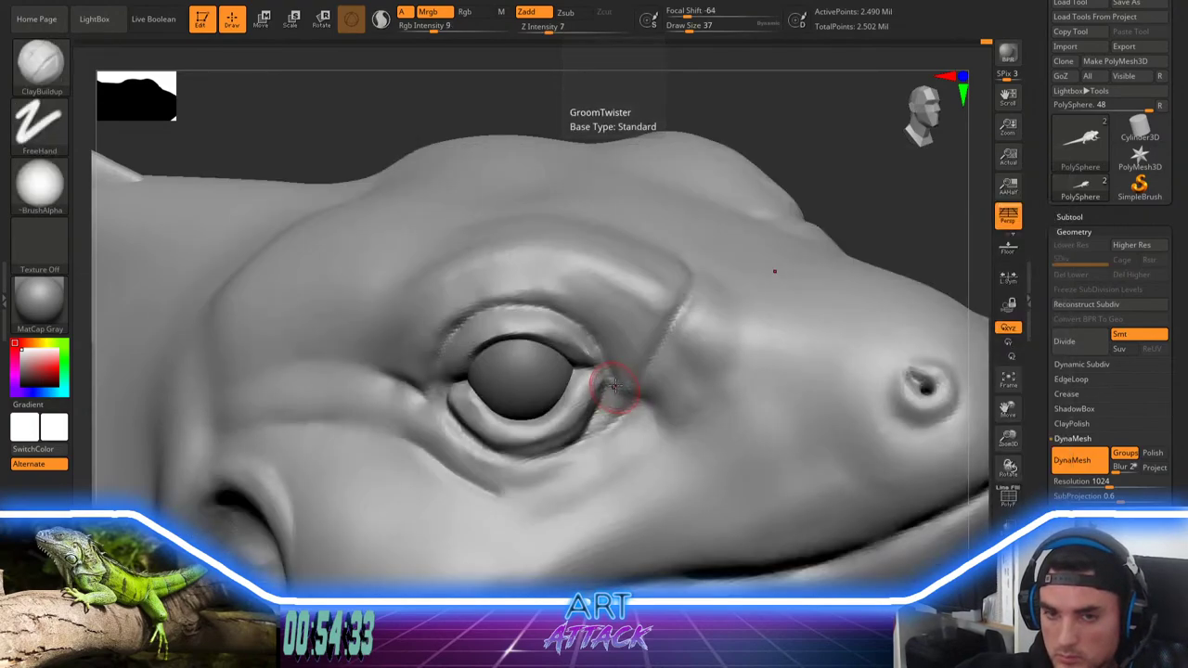
{"action": "key", "text": "space"}
{"action": "left_click_drag", "start_coordinate": [878, 201], "coordinate": [831, 269]}
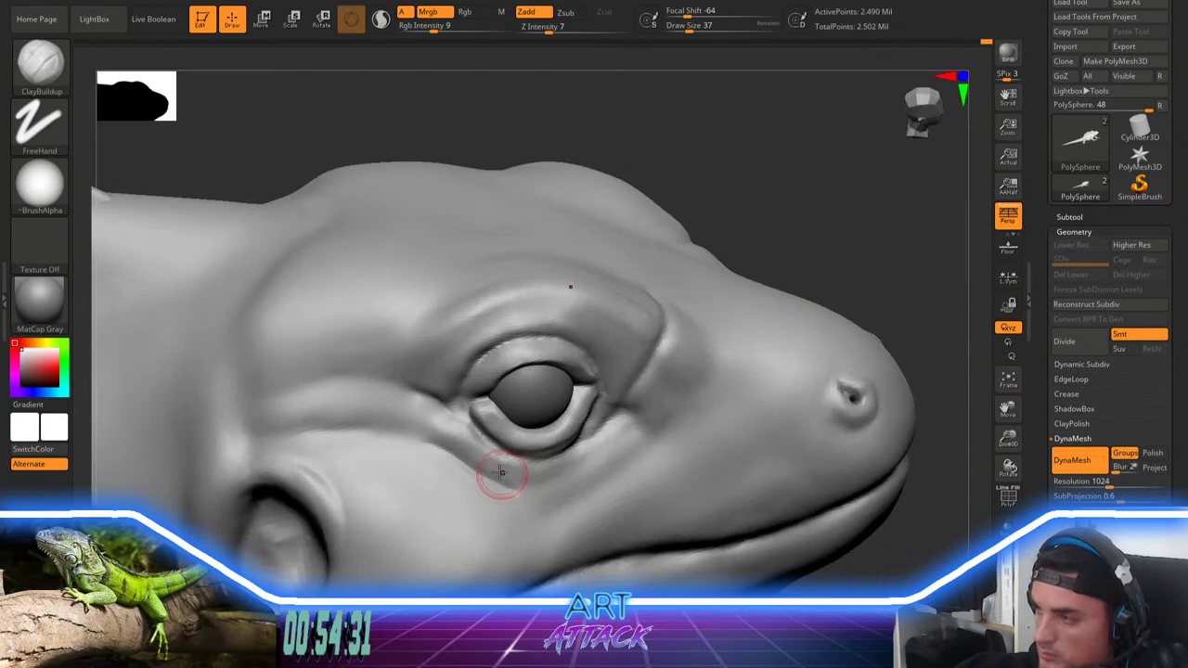
{"action": "mouse_move", "coordinate": [504, 480]}
{"action": "left_mouse_down"}
{"action": "mouse_move", "coordinate": [605, 442]}
{"action": "mouse_move", "coordinate": [549, 476]}
{"action": "left_mouse_up"}
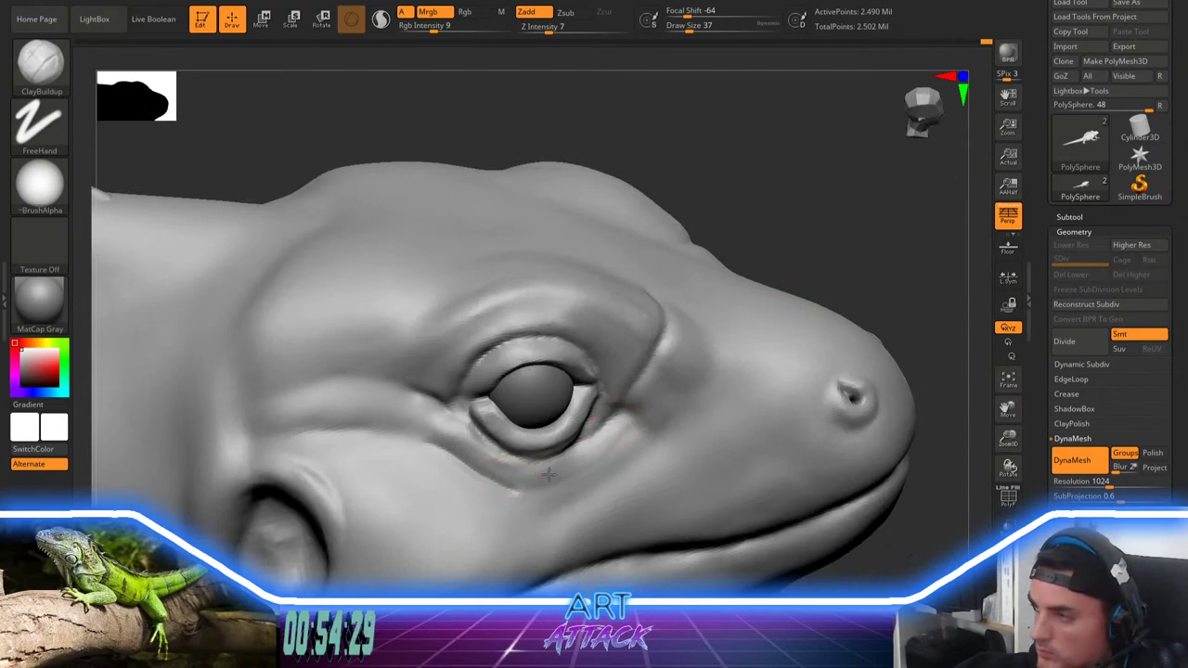
{"action": "mouse_move", "coordinate": [602, 444]}
{"action": "left_mouse_down"}
{"action": "mouse_move", "coordinate": [525, 485]}
{"action": "mouse_move", "coordinate": [600, 467]}
{"action": "mouse_move", "coordinate": [504, 496]}
{"action": "mouse_move", "coordinate": [558, 492]}
{"action": "mouse_move", "coordinate": [503, 496]}
{"action": "left_mouse_up"}
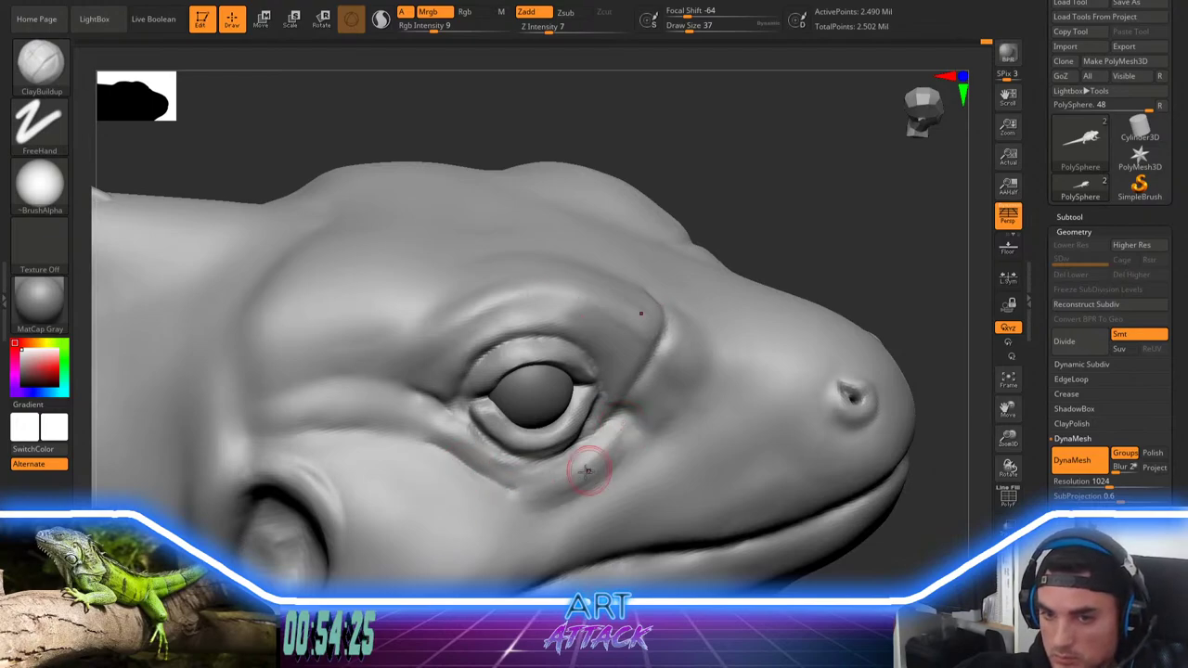
{"action": "left_click_drag", "start_coordinate": [635, 438], "coordinate": [557, 492]}
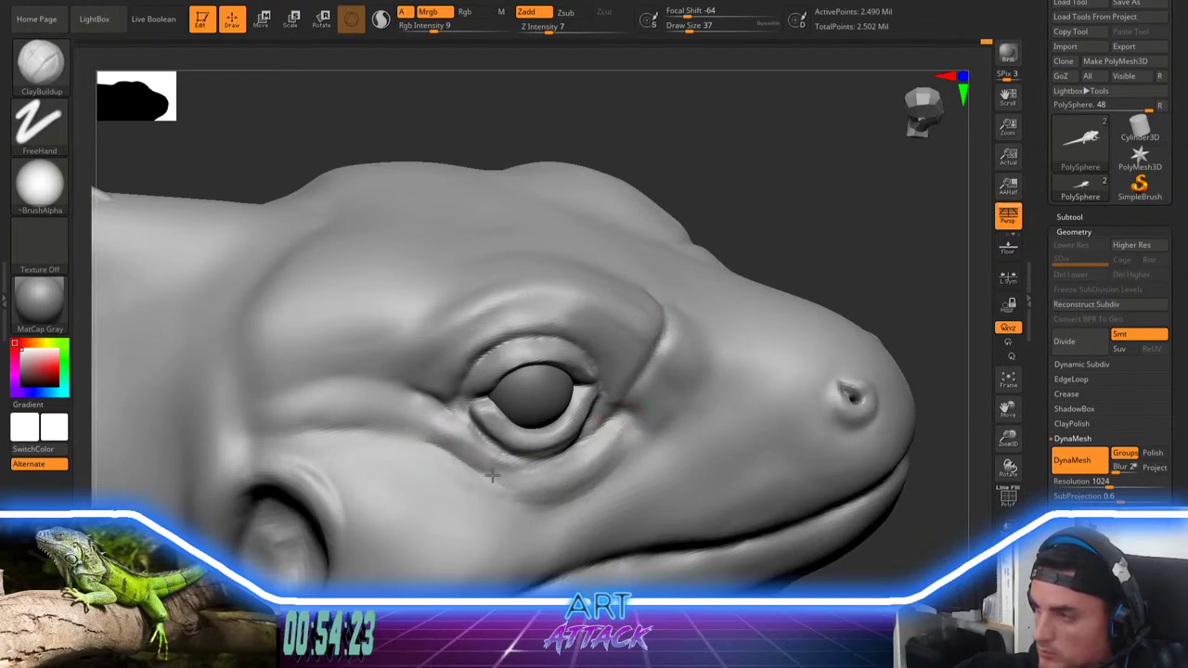
{"action": "left_click_drag", "start_coordinate": [518, 475], "coordinate": [580, 480], "text": "shift"}
Step: Reshape the lip line near the mouth's rear corner with the Move brush at draw size 83 and focal shift -34
{"action": "left_click_drag", "start_coordinate": [782, 252], "coordinate": [743, 231], "text": "alt"}
{"action": "mouse_move", "coordinate": [740, 292]}
{"action": "left_mouse_down", "text": "shift"}
{"action": "mouse_move", "coordinate": [756, 275]}
{"action": "mouse_move", "coordinate": [745, 328]}
{"action": "mouse_move", "coordinate": [745, 297]}
{"action": "mouse_move", "coordinate": [773, 306]}
{"action": "mouse_move", "coordinate": [770, 282]}
{"action": "left_mouse_up", "text": "shift"}
{"action": "key", "text": "b"}
{"action": "key", "text": "m"}
{"action": "key", "text": "v"}
{"action": "key", "text": "space"}
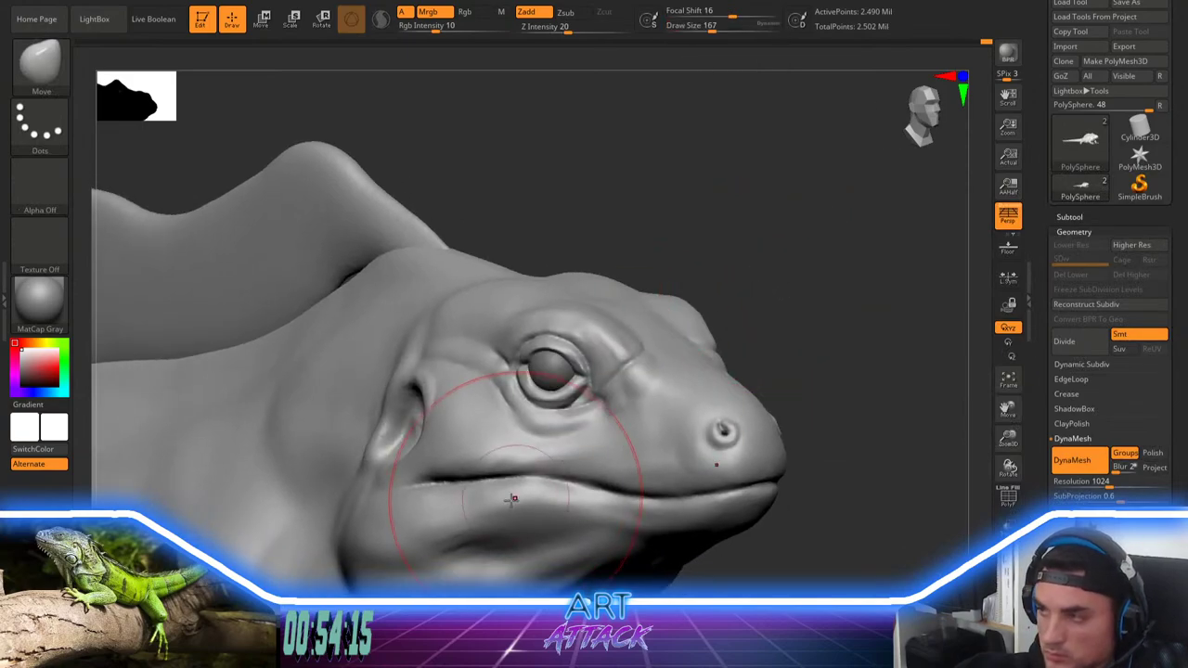
{"action": "key", "text": "space"}
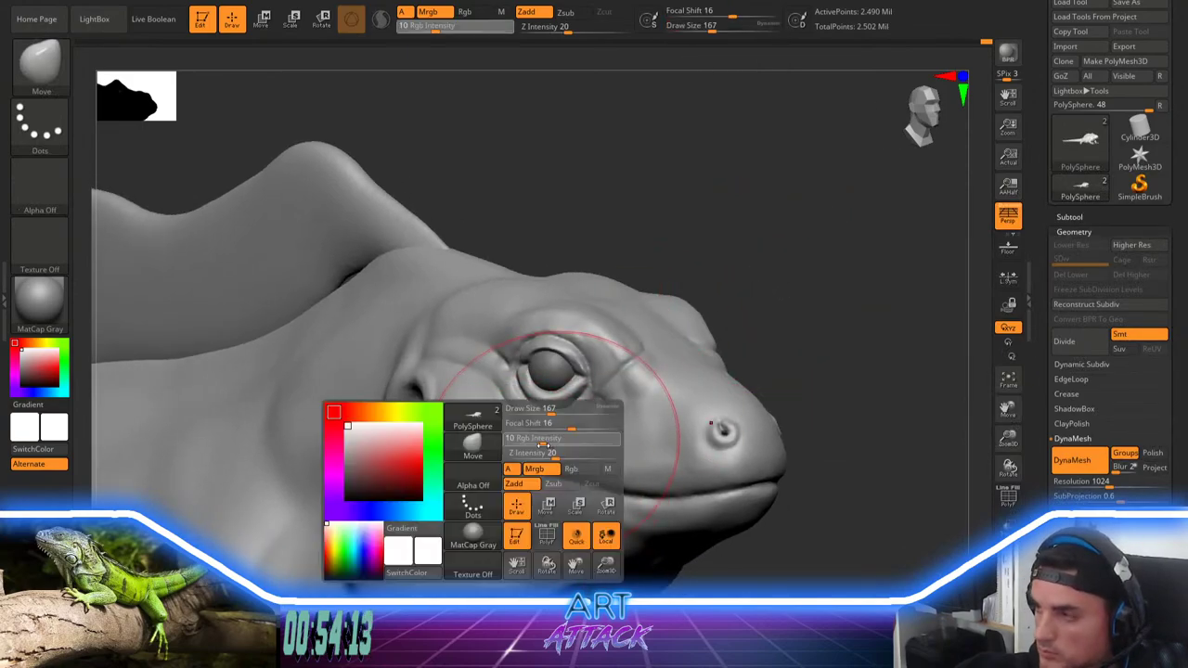
{"action": "key", "text": "space"}
{"action": "left_click_drag", "start_coordinate": [586, 427], "coordinate": [558, 427]}
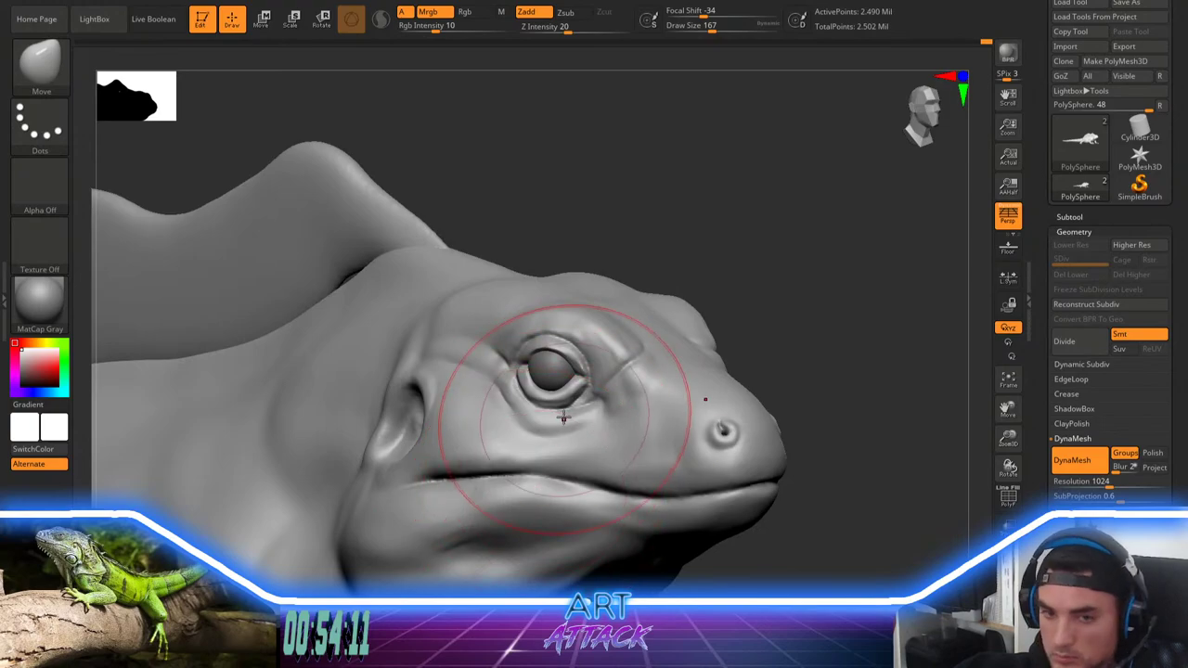
{"action": "key", "text": "bracketleft"}
{"action": "right_click_drag", "start_coordinate": [629, 445], "coordinate": [600, 397], "text": "alt"}
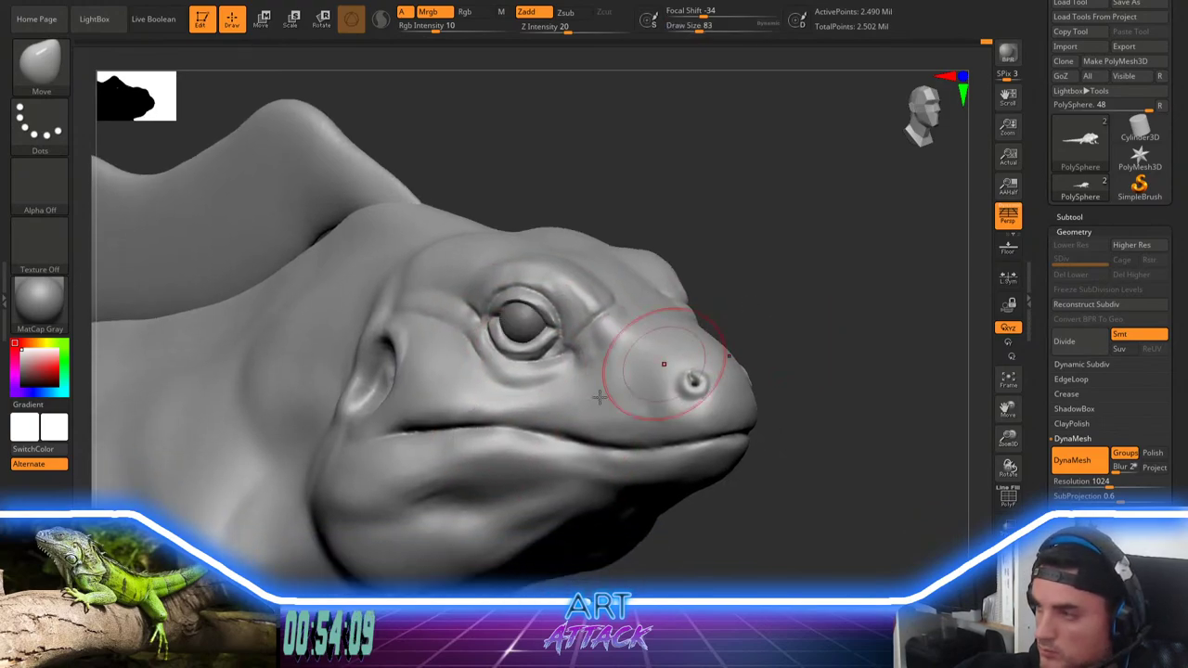
{"action": "left_click_drag", "start_coordinate": [499, 419], "coordinate": [444, 433]}
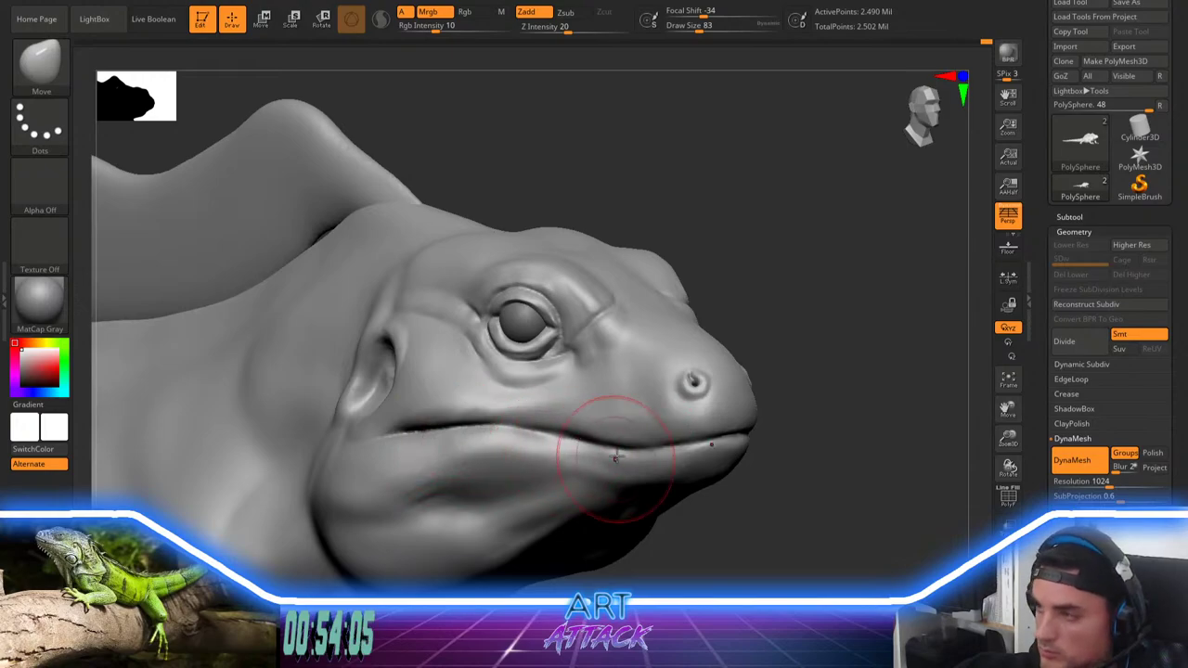
Step: Tighten the mouth line from its rear corner along the lips with the Pinch brush at draw size 49
{"action": "left_click_drag", "start_coordinate": [803, 358], "coordinate": [807, 350]}
{"action": "key", "text": "b"}
{"action": "key", "text": "p"}
{"action": "key", "text": "i"}
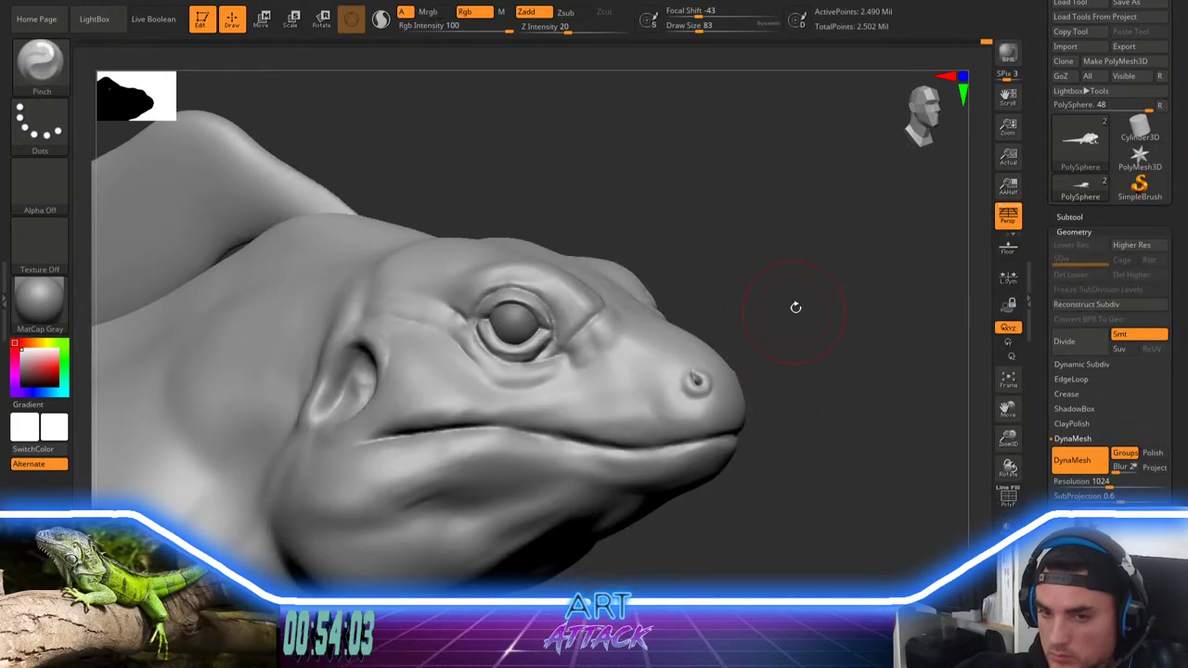
{"action": "key", "text": "space"}
{"action": "left_click_drag", "start_coordinate": [795, 308], "coordinate": [775, 315]}
{"action": "left_click_drag", "start_coordinate": [772, 318], "coordinate": [735, 335]}
{"action": "left_click_drag", "start_coordinate": [374, 439], "coordinate": [473, 428]}
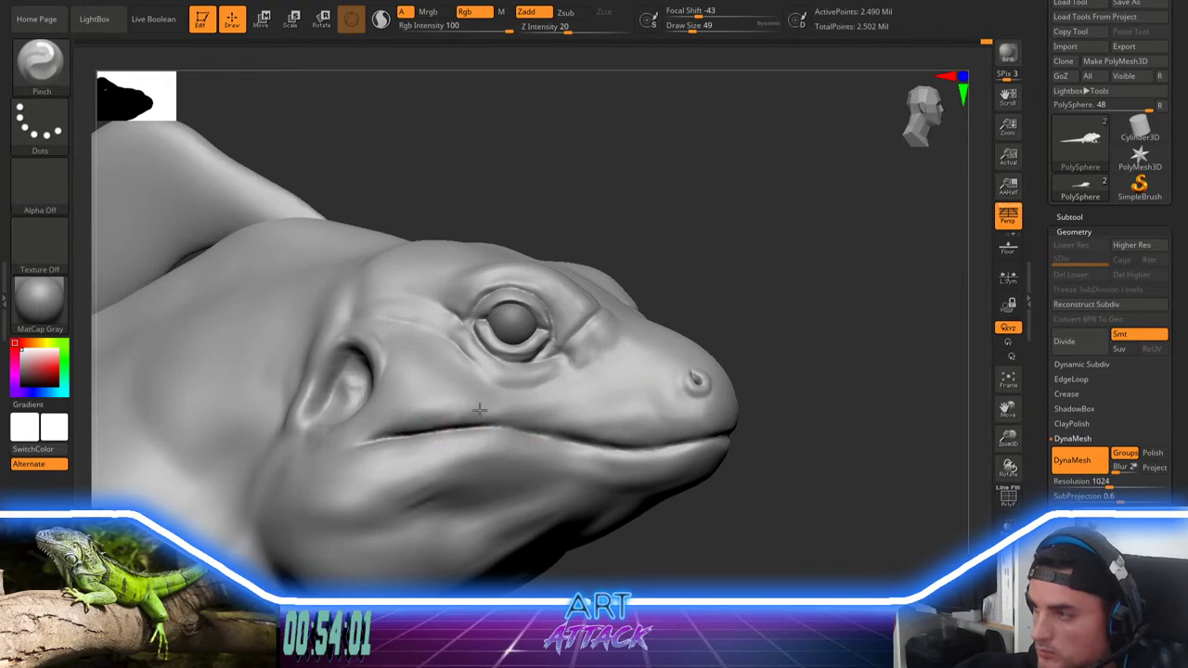
{"action": "mouse_move", "coordinate": [364, 447]}
{"action": "left_mouse_down"}
{"action": "mouse_move", "coordinate": [455, 428]}
{"action": "mouse_move", "coordinate": [399, 429]}
{"action": "left_mouse_up"}
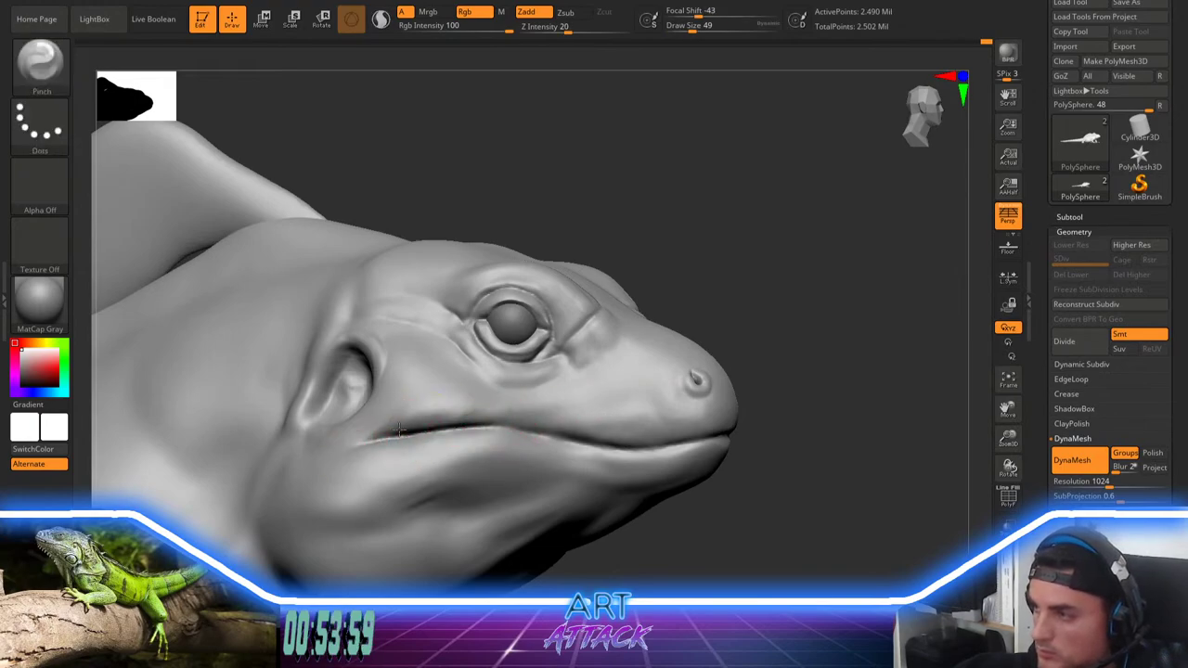
{"action": "mouse_move", "coordinate": [538, 426]}
{"action": "left_mouse_down"}
{"action": "mouse_move", "coordinate": [648, 447]}
{"action": "mouse_move", "coordinate": [712, 438]}
{"action": "mouse_move", "coordinate": [559, 436]}
{"action": "left_mouse_up"}
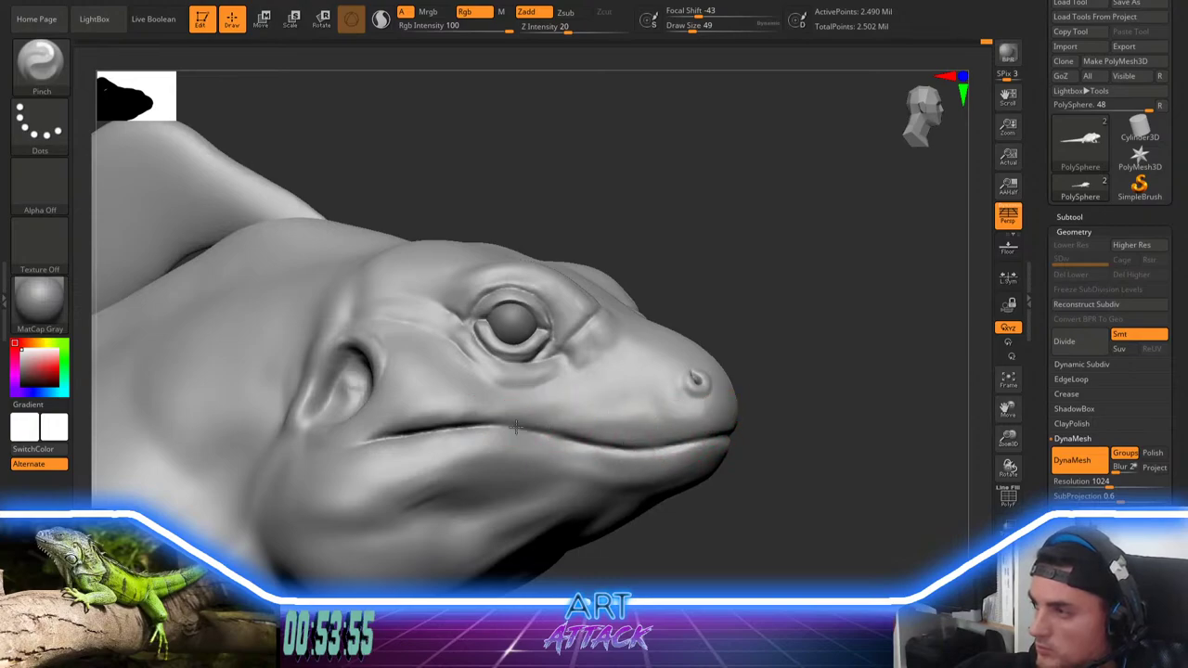
{"action": "left_click_drag", "start_coordinate": [356, 450], "coordinate": [490, 423]}
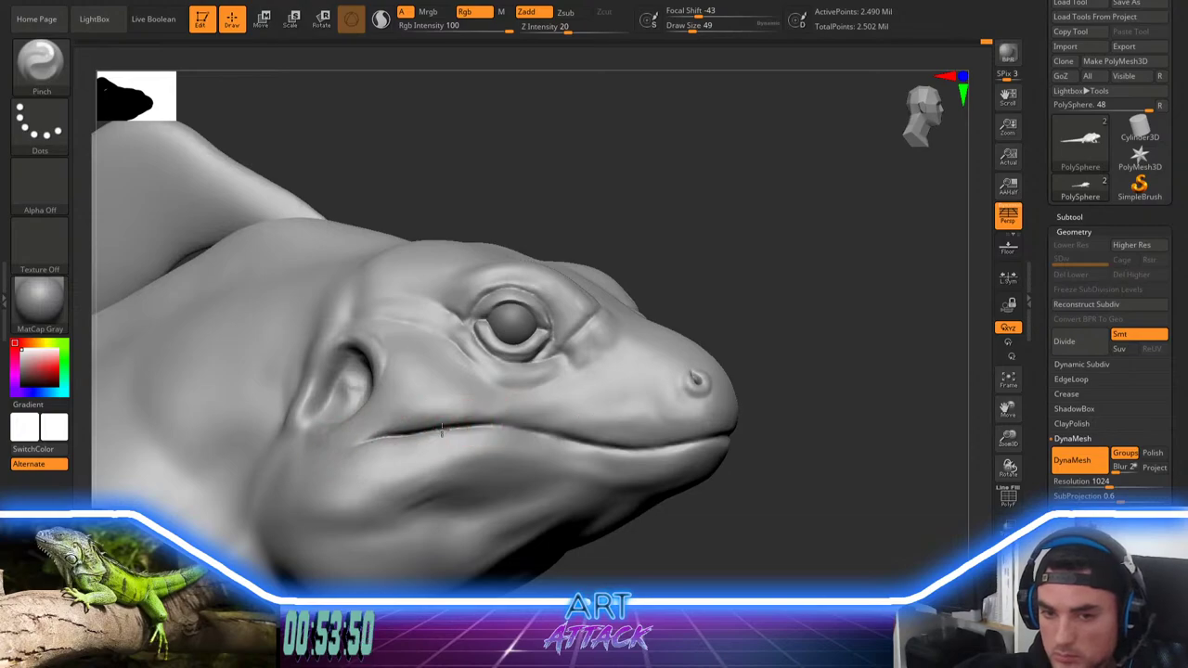
Step: Deepen the mouth line from its rear corner along the lips with the DamStandard brush at draw size 49
{"action": "mouse_move", "coordinate": [740, 319]}
{"action": "left_mouse_down"}
{"action": "mouse_move", "coordinate": [780, 319]}
{"action": "mouse_move", "coordinate": [788, 306]}
{"action": "mouse_move", "coordinate": [782, 337]}
{"action": "mouse_move", "coordinate": [779, 300]}
{"action": "left_mouse_up"}
{"action": "key", "text": "b"}
{"action": "key", "text": "d"}
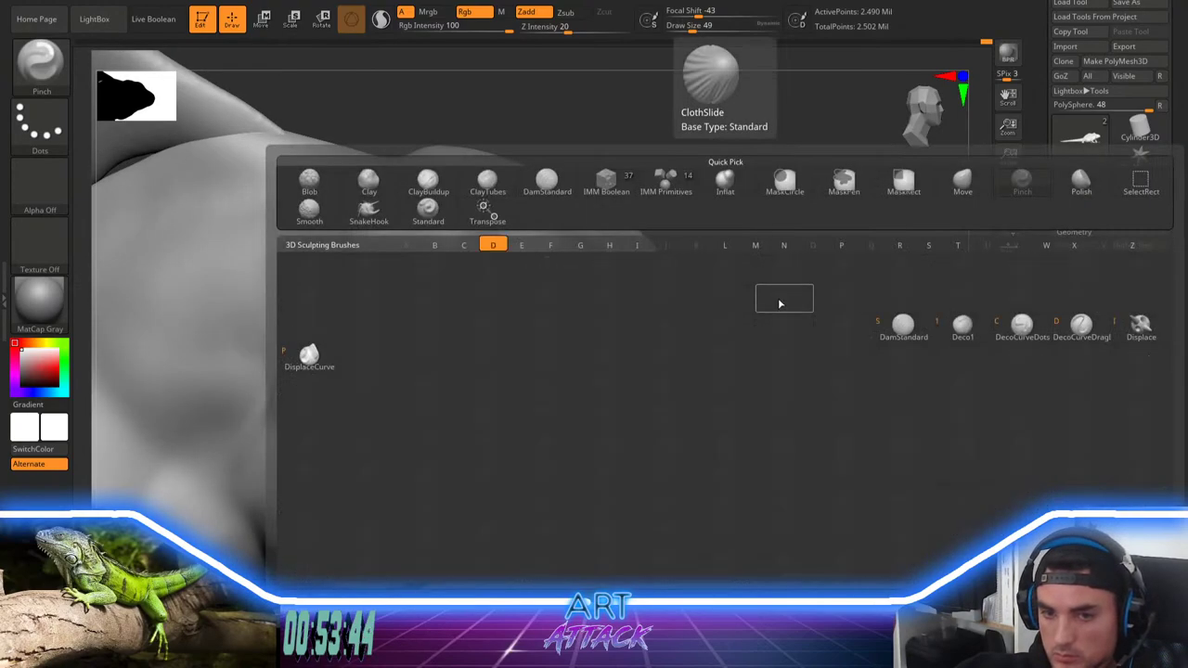
{"action": "key", "text": "s"}
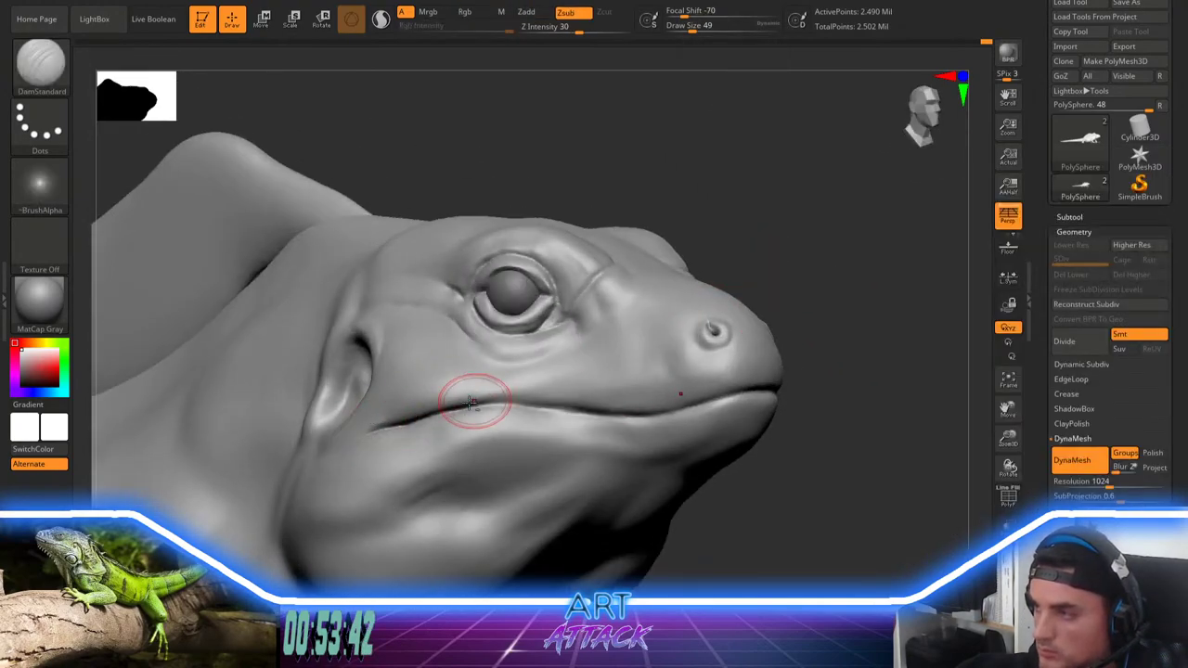
{"action": "left_click_drag", "start_coordinate": [380, 425], "coordinate": [408, 415]}
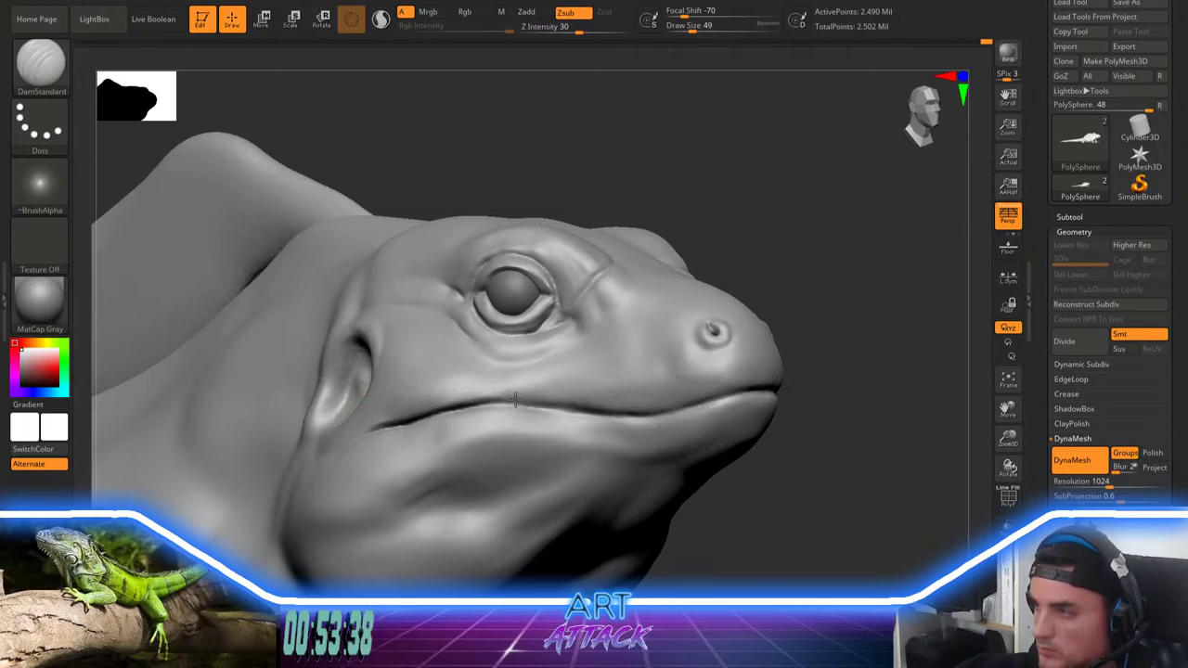
{"action": "left_click_drag", "start_coordinate": [592, 405], "coordinate": [642, 410]}
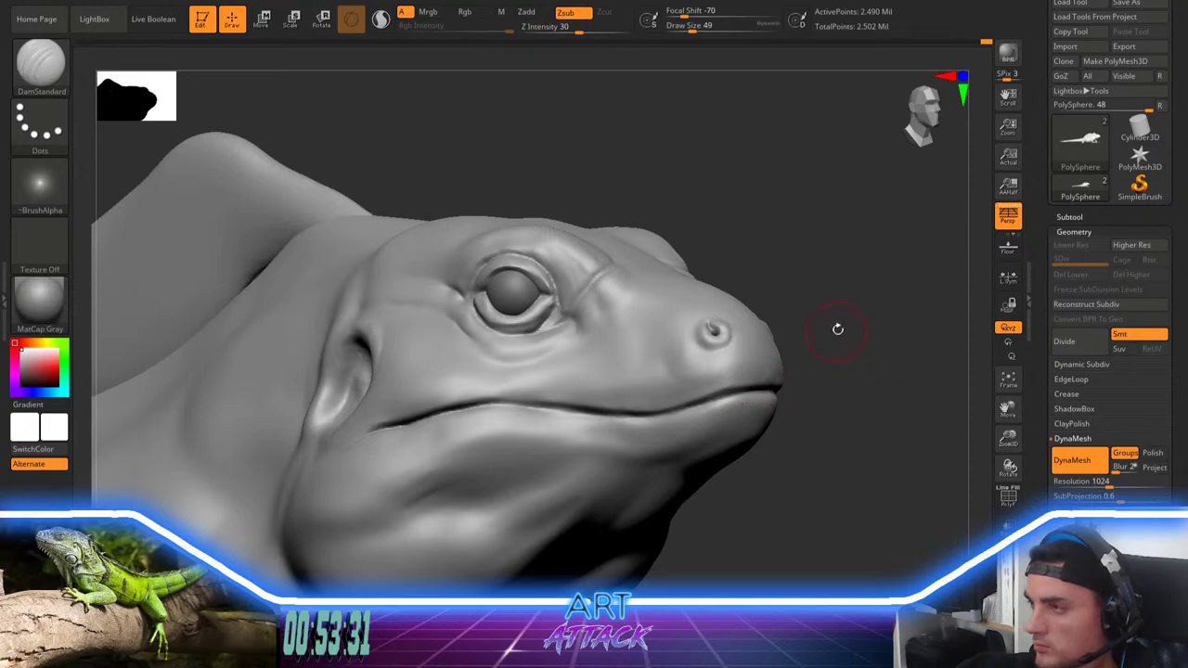
Step: Carve creases into the skin below and in front of the eye's front corner with DamStandard at draw size 74
{"action": "key", "text": "space"}
{"action": "left_click_drag", "start_coordinate": [838, 332], "coordinate": [831, 333]}
{"action": "mouse_move", "coordinate": [835, 336]}
{"action": "left_mouse_down"}
{"action": "mouse_move", "coordinate": [841, 363]}
{"action": "mouse_move", "coordinate": [851, 338]}
{"action": "mouse_move", "coordinate": [817, 318]}
{"action": "mouse_move", "coordinate": [823, 303]}
{"action": "left_mouse_up"}
{"action": "key", "text": "space"}
{"action": "left_click_drag", "start_coordinate": [818, 292], "coordinate": [806, 315]}
{"action": "key", "text": "space"}
{"action": "left_click_drag", "start_coordinate": [722, 321], "coordinate": [734, 321]}
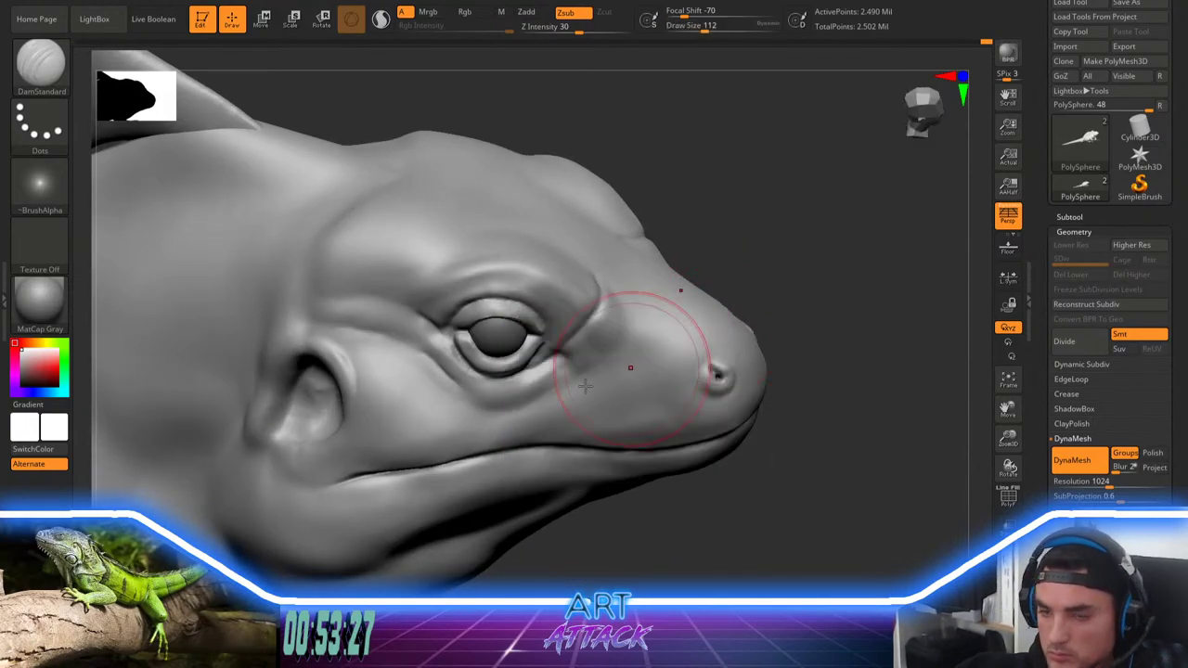
{"action": "key", "text": "space"}
{"action": "left_click_drag", "start_coordinate": [549, 400], "coordinate": [573, 395]}
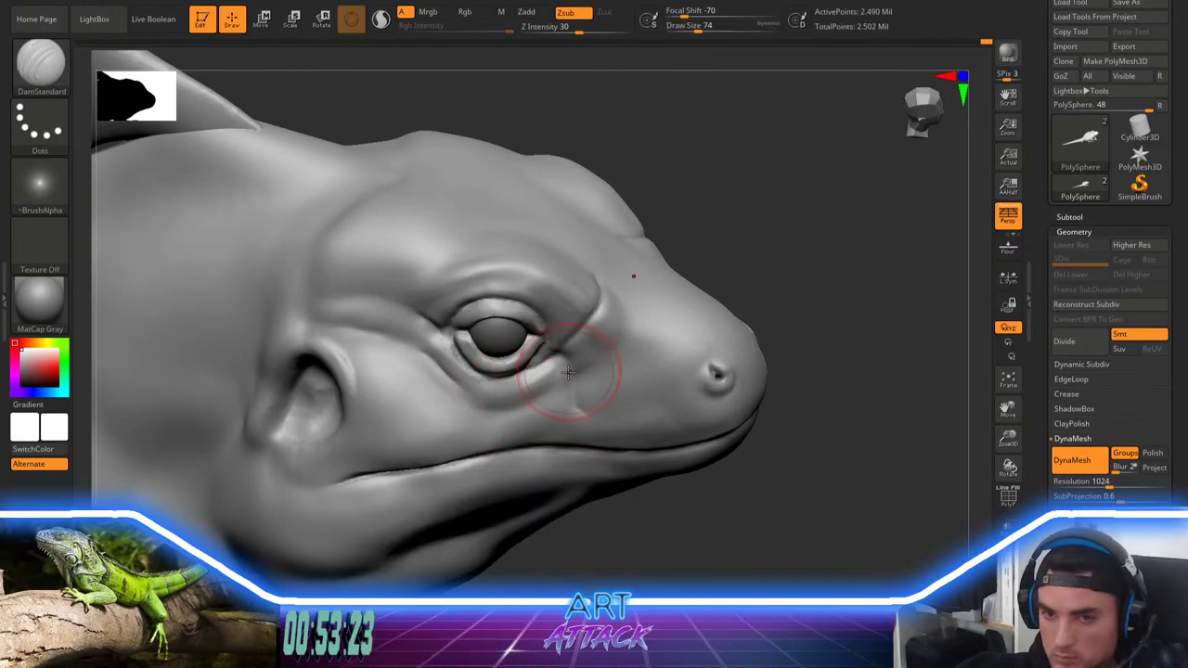
{"action": "mouse_move", "coordinate": [537, 405]}
{"action": "left_mouse_down"}
{"action": "mouse_move", "coordinate": [509, 415]}
{"action": "mouse_move", "coordinate": [582, 417]}
{"action": "left_mouse_up"}
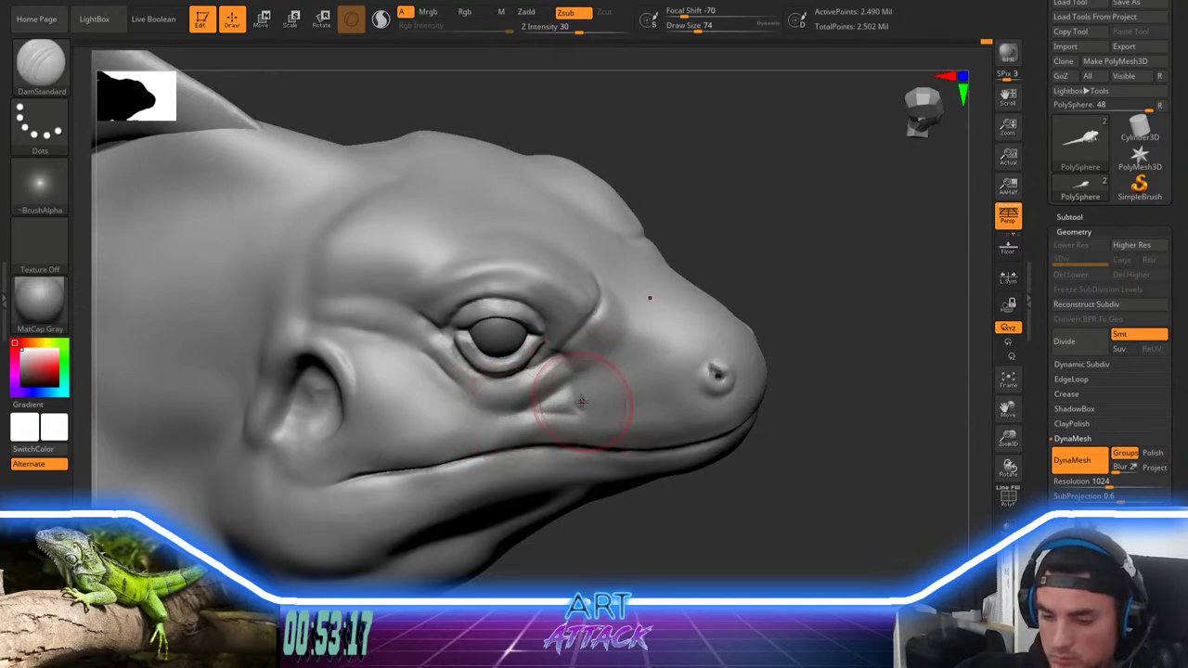
Step: Soften the creases between the eye's front corner and the upper lip with Inflat at draw size 33 and smoothing
{"action": "key", "text": "b"}
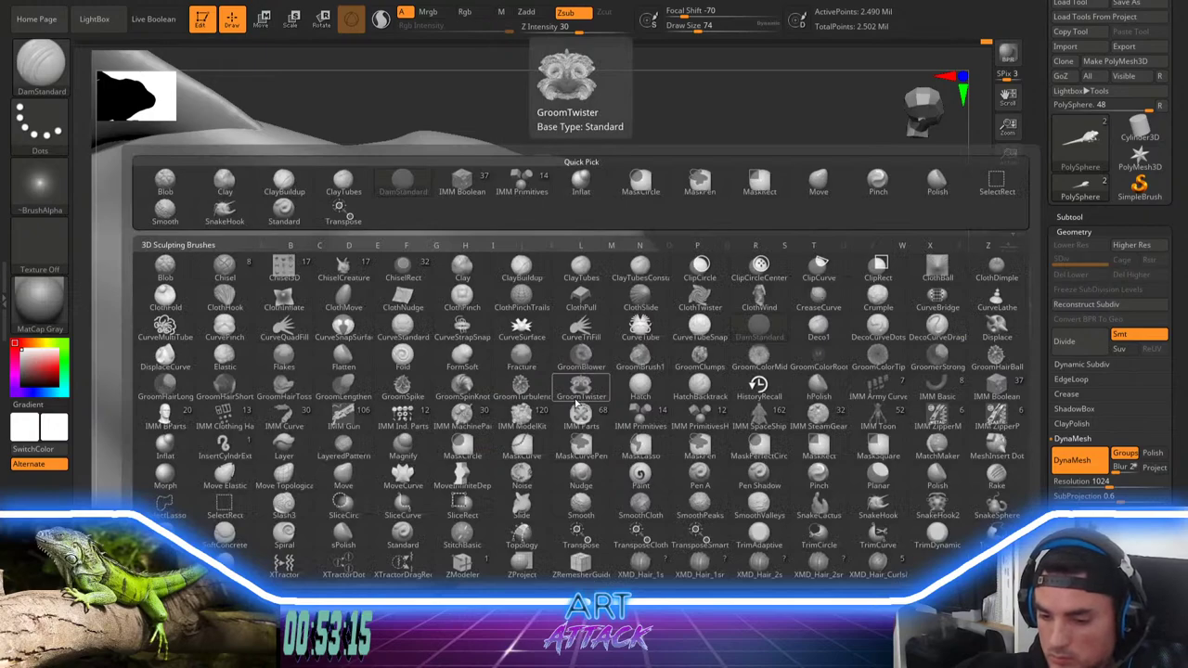
{"action": "key", "text": "i"}
{"action": "key", "text": "n"}
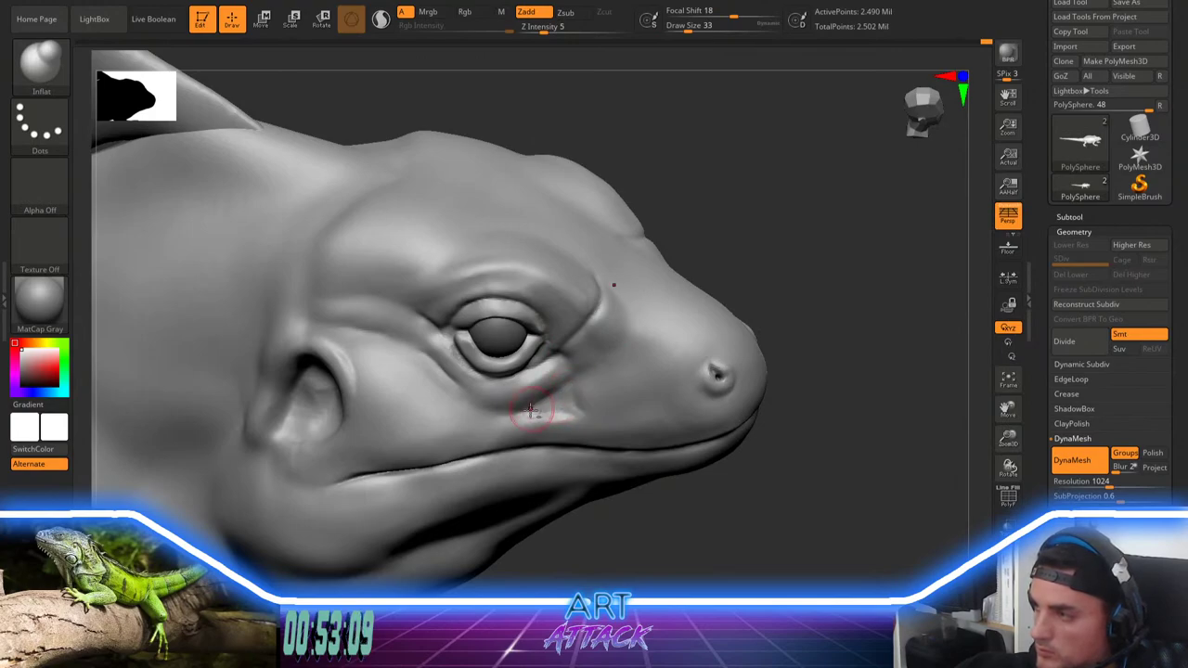
{"action": "key", "text": "shift"}
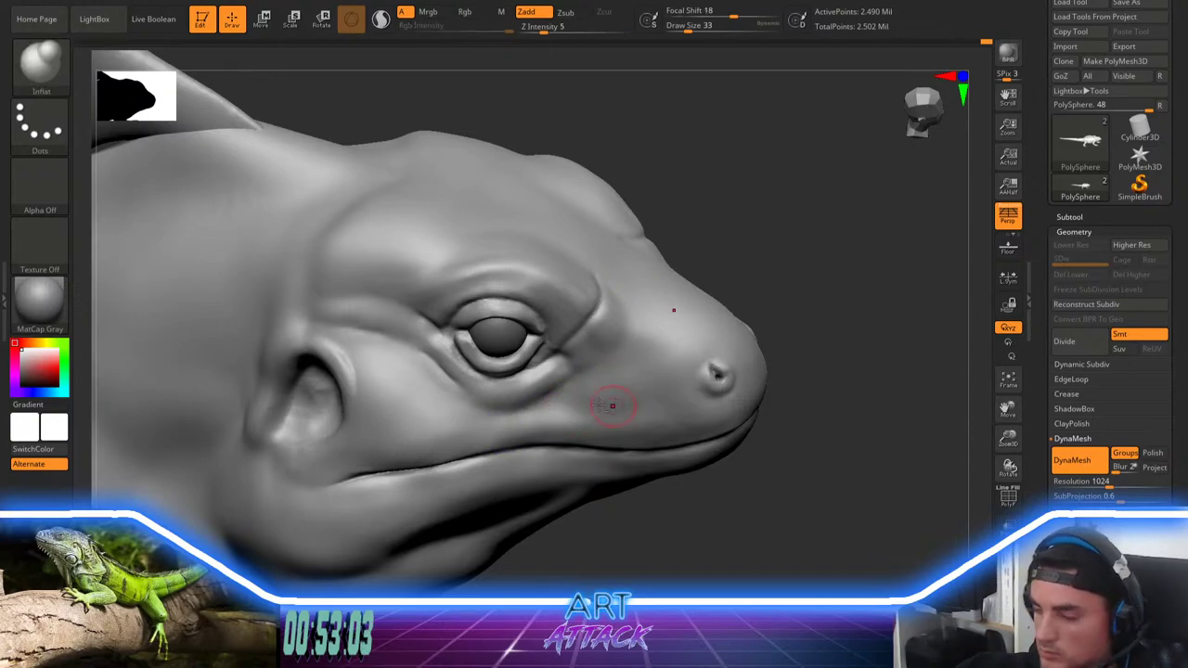
{"action": "key", "text": "shift"}
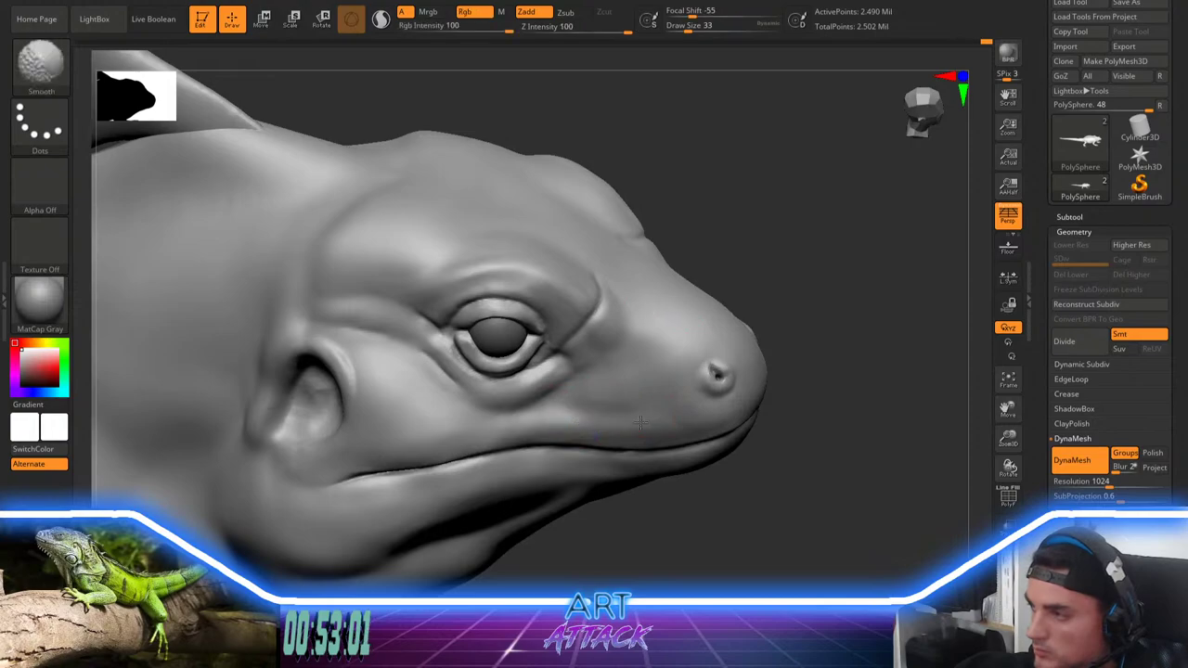
{"action": "left_click_drag", "start_coordinate": [613, 366], "coordinate": [592, 392]}
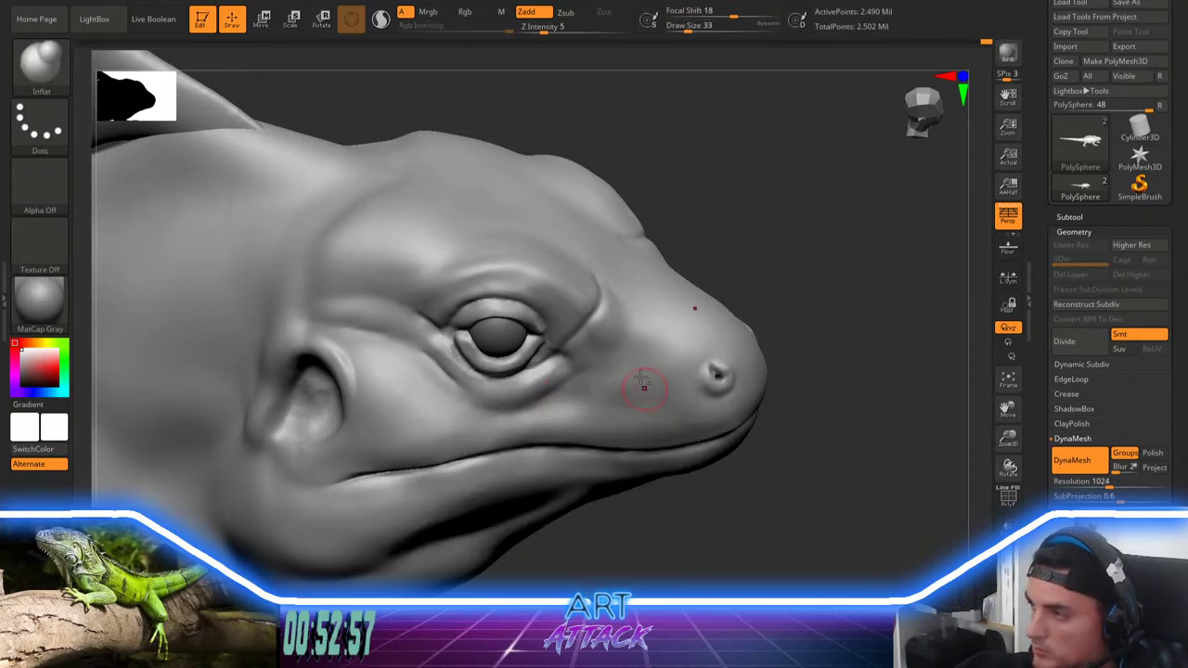
{"action": "mouse_move", "coordinate": [587, 403]}
{"action": "left_mouse_down"}
{"action": "mouse_move", "coordinate": [610, 369]}
{"action": "mouse_move", "coordinate": [595, 386]}
{"action": "left_mouse_up"}
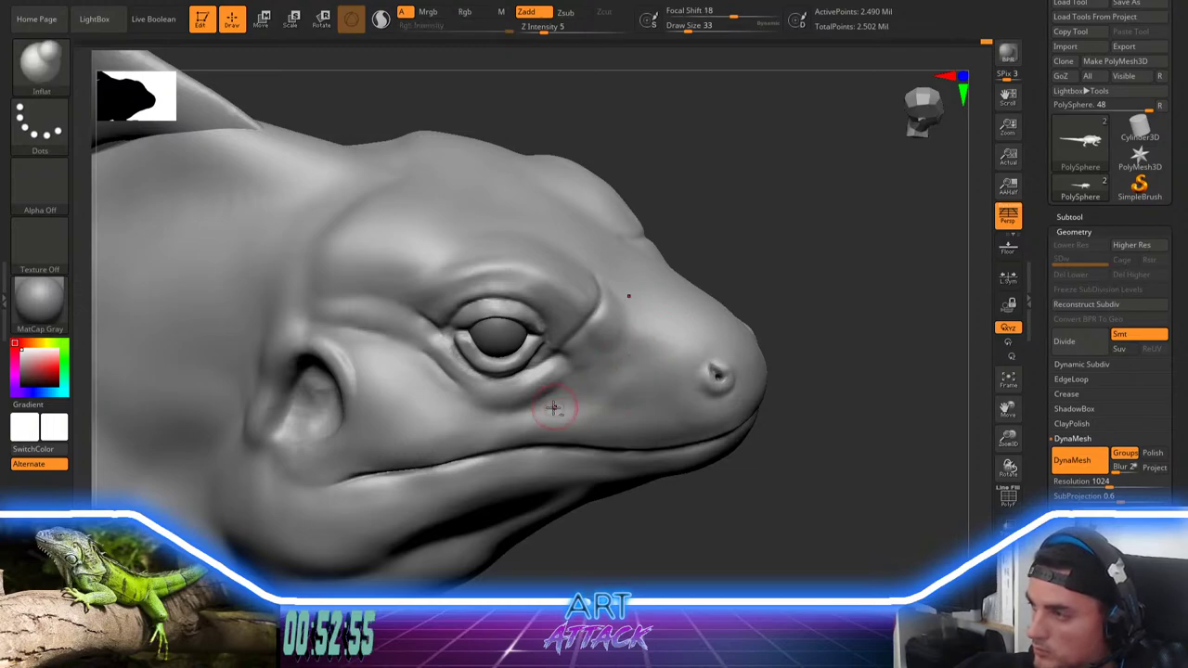
{"action": "key", "text": "shift"}
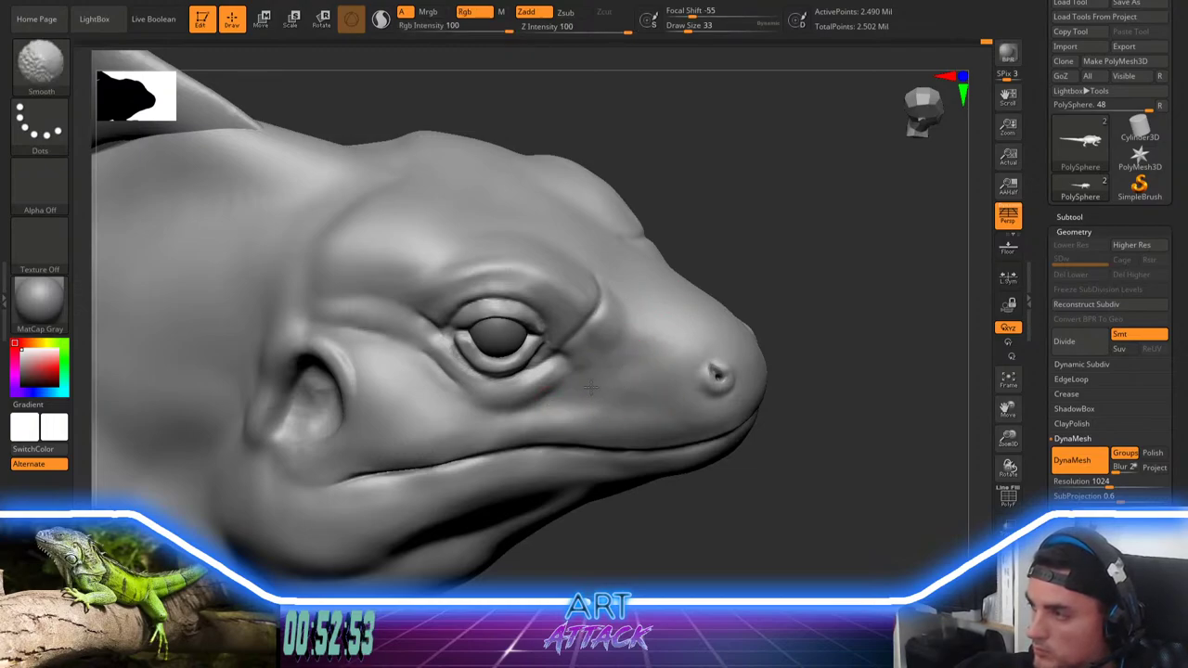
{"action": "mouse_move", "coordinate": [622, 372]}
{"action": "left_mouse_down"}
{"action": "mouse_move", "coordinate": [637, 356]}
{"action": "mouse_move", "coordinate": [628, 376]}
{"action": "left_mouse_up"}
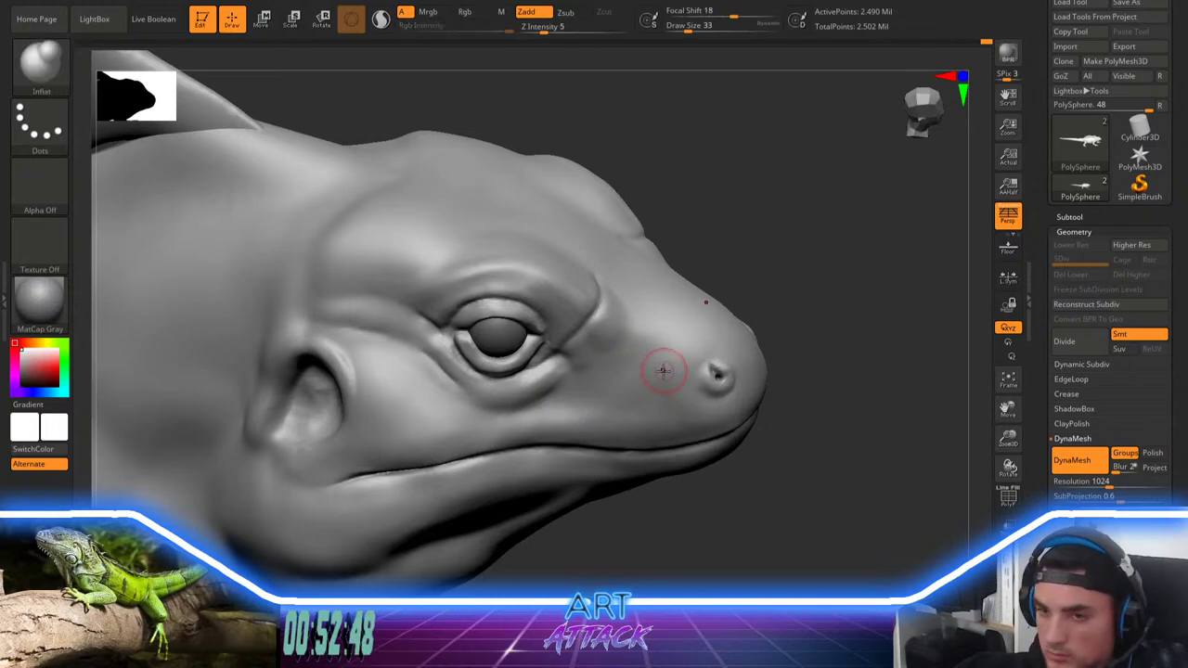
Step: Reshape the cheek between the ear opening and the mouth line with the Inflat brush at draw sizes 39 and 44
{"action": "key", "text": "]"}
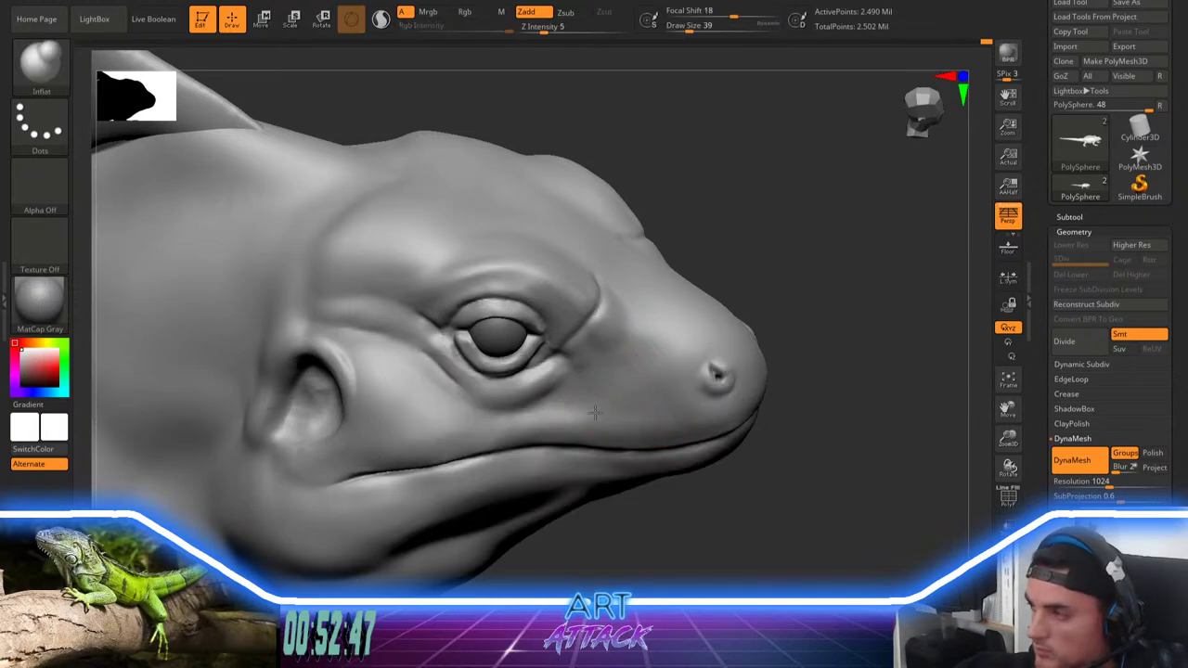
{"action": "right_click_drag", "start_coordinate": [812, 305], "coordinate": [770, 289]}
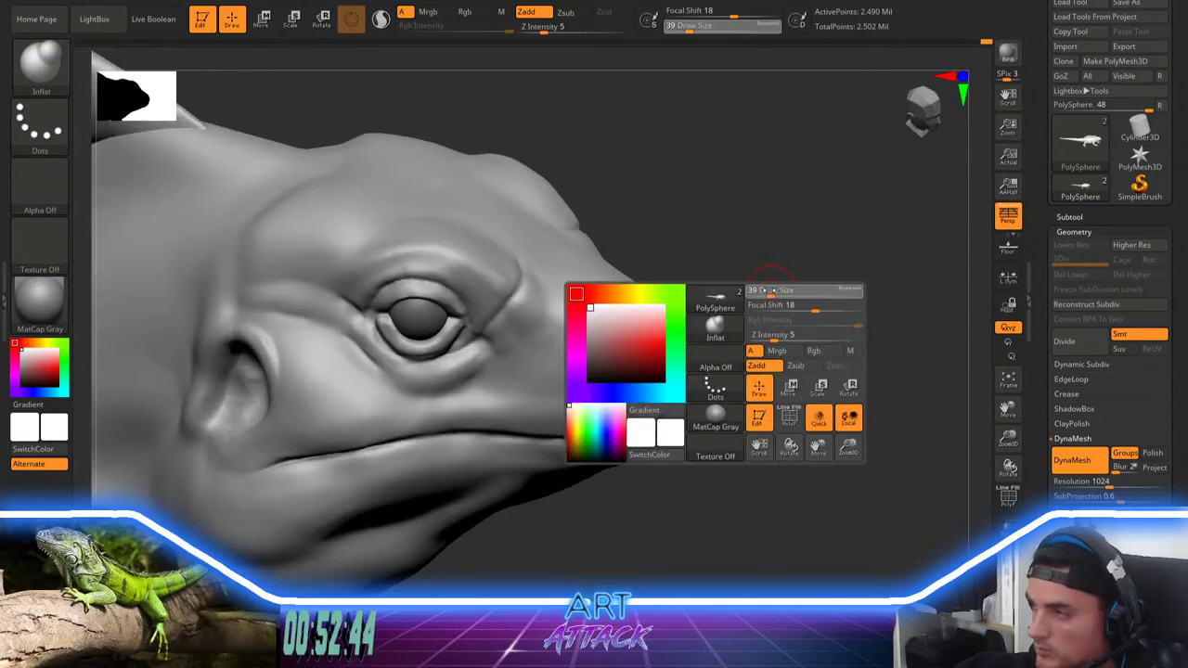
{"action": "right_click", "coordinate": [661, 366]}
{"action": "mouse_move", "coordinate": [661, 367]}
{"action": "left_mouse_down"}
{"action": "mouse_move", "coordinate": [624, 382]}
{"action": "mouse_move", "coordinate": [668, 365]}
{"action": "left_mouse_up"}
{"action": "right_click", "coordinate": [665, 366]}
{"action": "right_click_drag", "start_coordinate": [764, 300], "coordinate": [804, 316], "text": "alt"}
{"action": "right_click", "coordinate": [357, 414]}
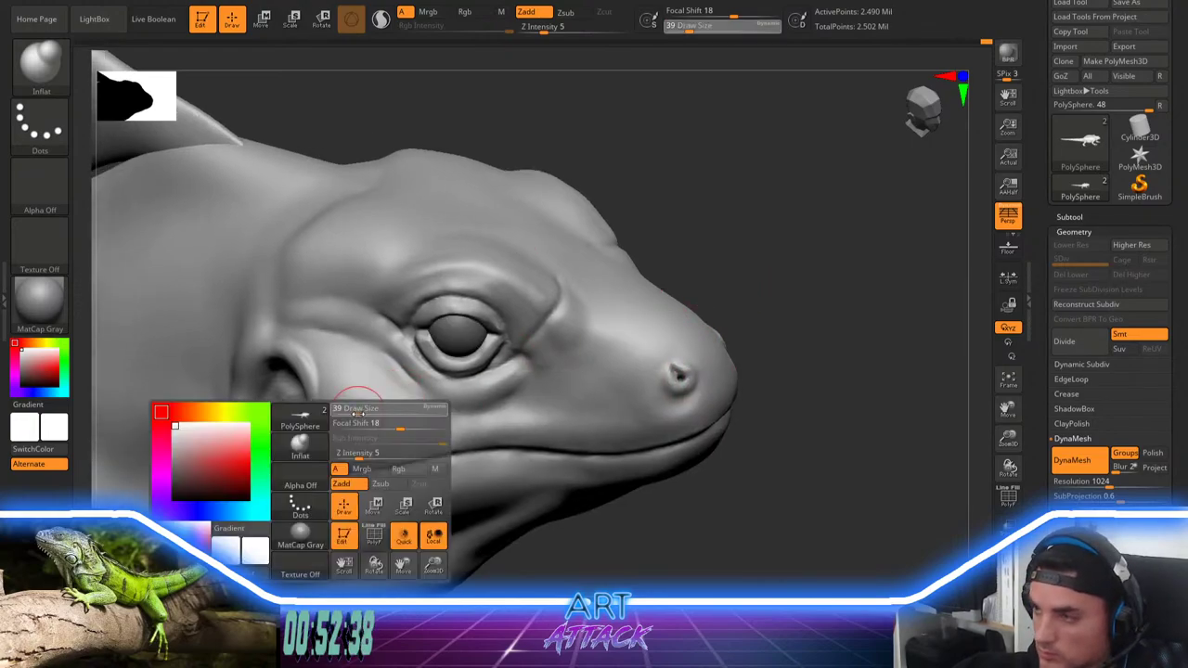
{"action": "left_click_drag", "start_coordinate": [356, 414], "coordinate": [358, 414]}
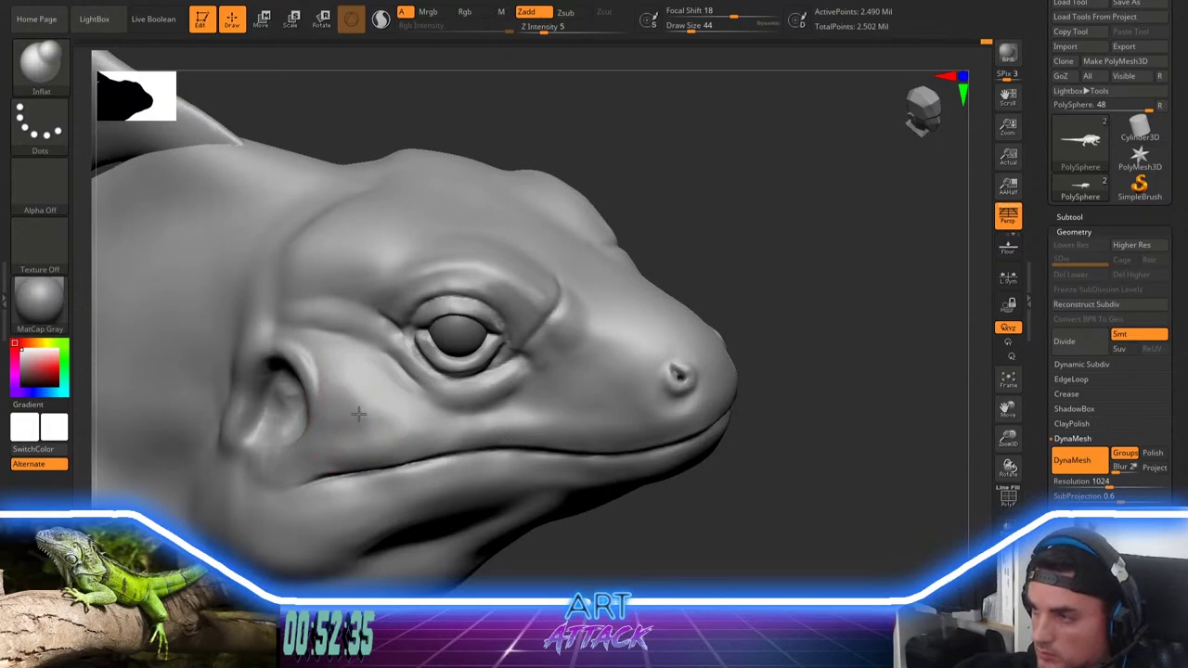
{"action": "mouse_move", "coordinate": [331, 390]}
{"action": "left_mouse_down", "text": "alt"}
{"action": "mouse_move", "coordinate": [410, 424]}
{"action": "mouse_move", "coordinate": [349, 418]}
{"action": "mouse_move", "coordinate": [333, 403]}
{"action": "left_mouse_up", "text": "alt"}
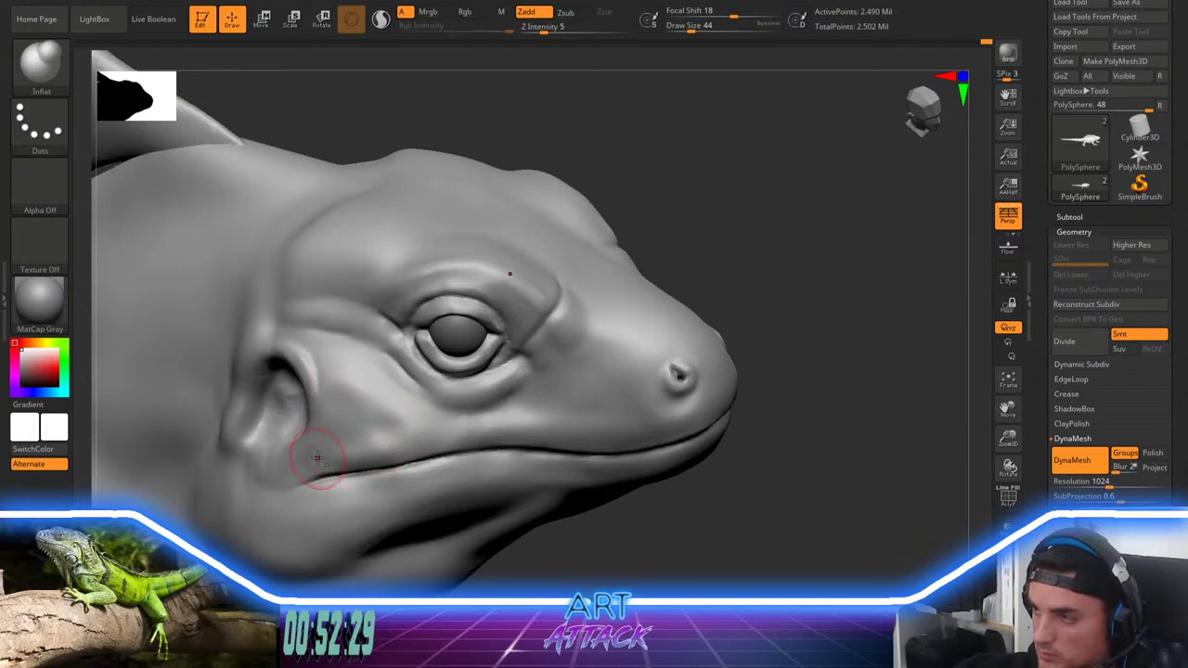
Step: Smooth the cheek above the mouth's rear corner and refine its volume beside the ear opening with Inflat at draw size 44
{"action": "key", "text": "shift"}
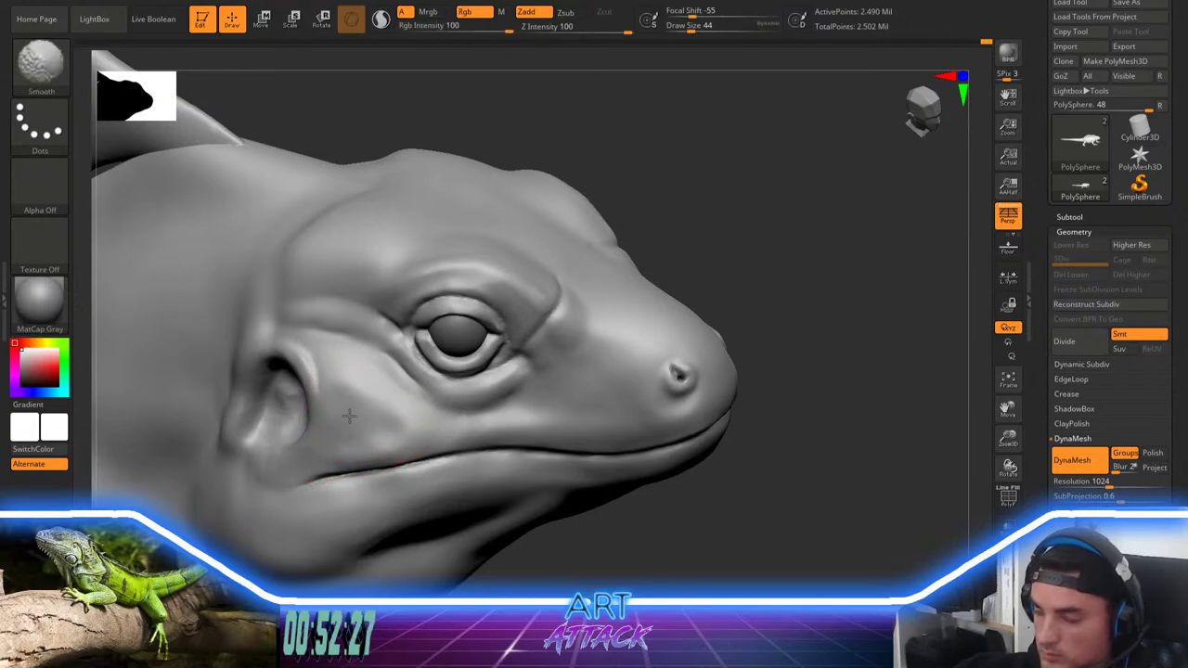
{"action": "mouse_move", "coordinate": [350, 417]}
{"action": "left_mouse_down", "text": "shift"}
{"action": "mouse_move", "coordinate": [366, 396]}
{"action": "mouse_move", "coordinate": [347, 395]}
{"action": "mouse_move", "coordinate": [350, 384]}
{"action": "mouse_move", "coordinate": [394, 429]}
{"action": "left_mouse_up", "text": "shift"}
{"action": "mouse_move", "coordinate": [322, 359]}
{"action": "left_mouse_down"}
{"action": "mouse_move", "coordinate": [396, 434]}
{"action": "mouse_move", "coordinate": [363, 411]}
{"action": "left_mouse_up"}
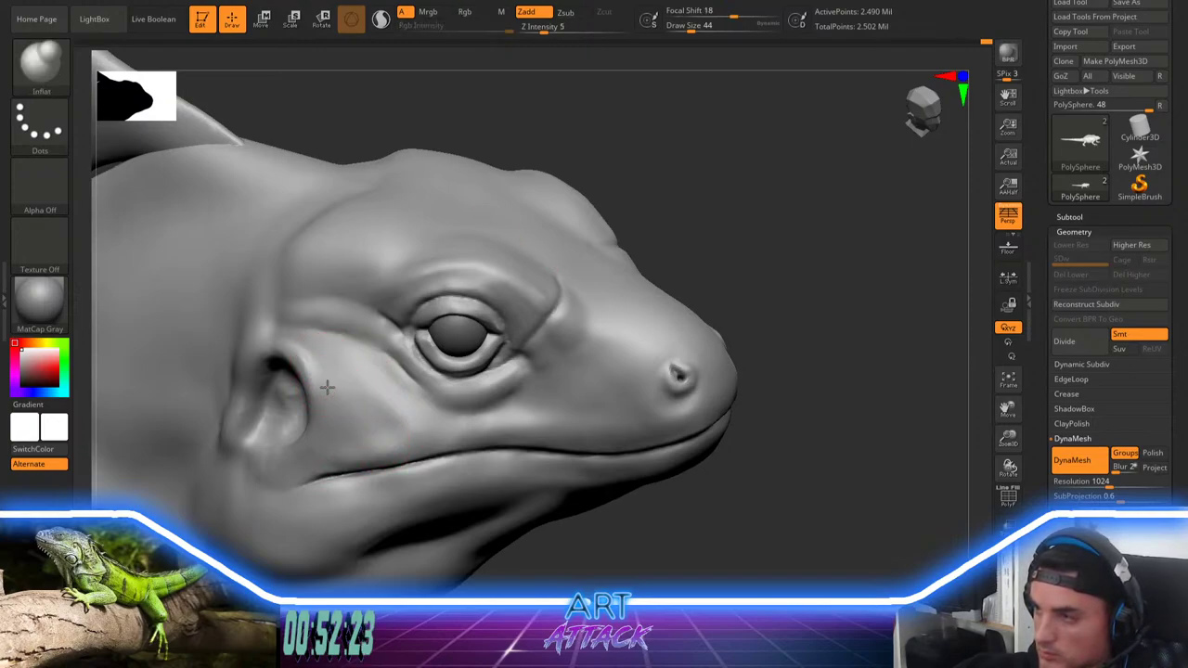
{"action": "key", "text": "shift"}
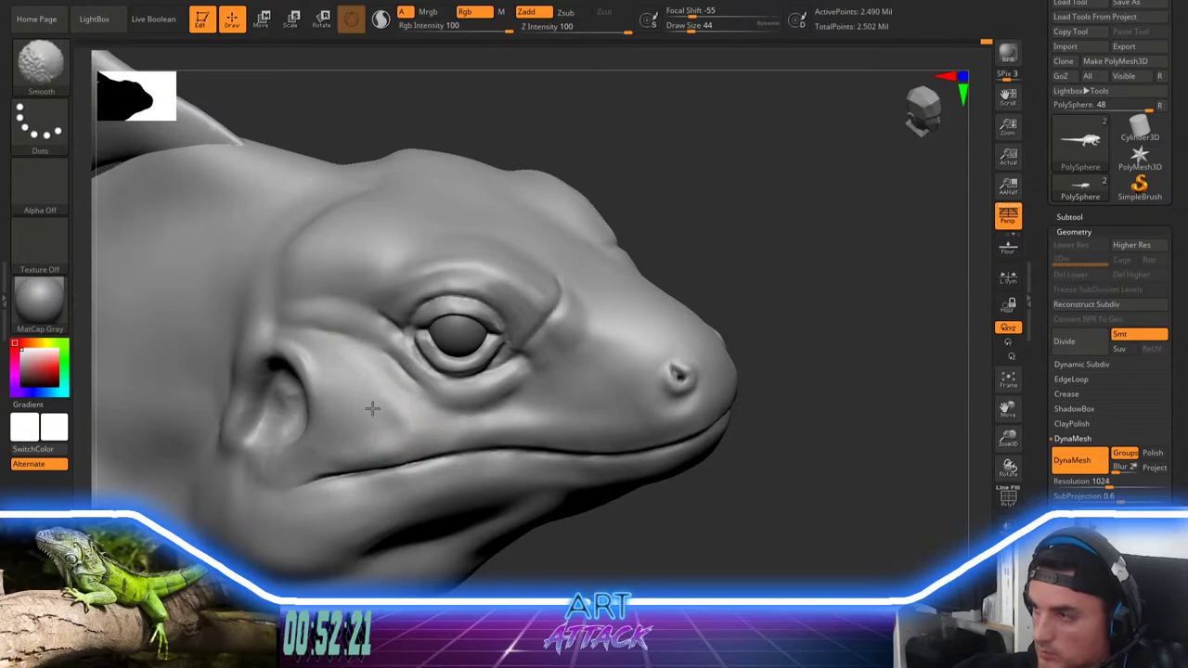
Step: Set Inflat's focal shift to -69, then build up the mouth's rear corner with ClayBuildup at draw size 44 and smooth the cheek
{"action": "left_click_drag", "start_coordinate": [681, 279], "coordinate": [688, 208]}
{"action": "key", "text": "space"}
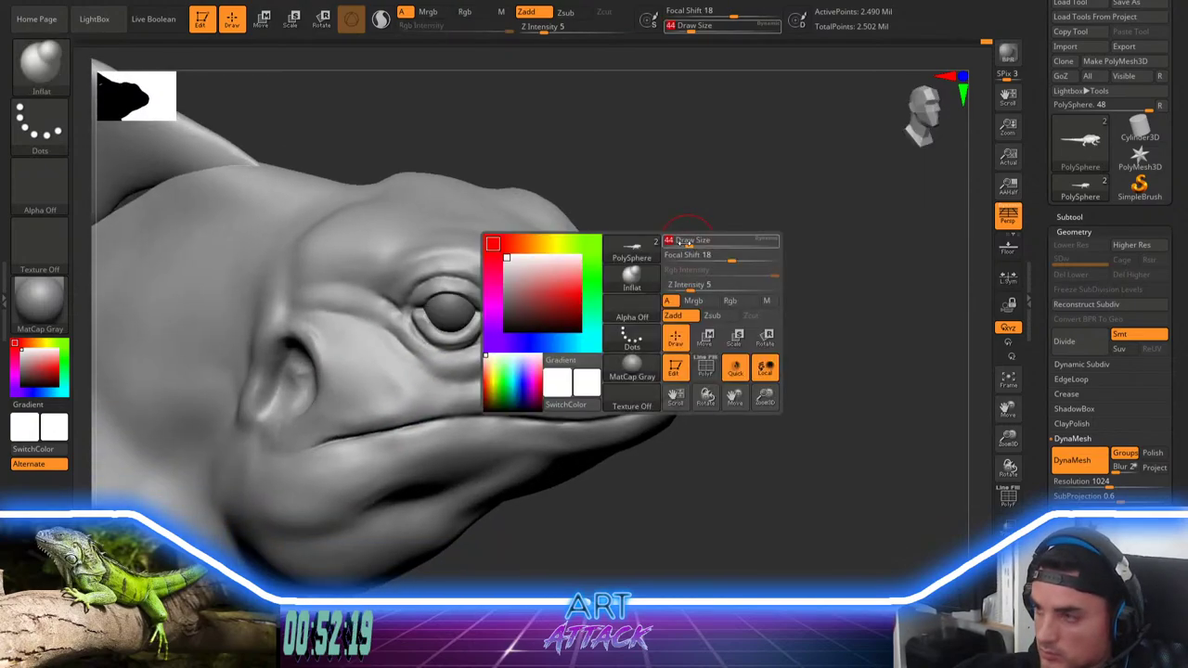
{"action": "key", "text": "space"}
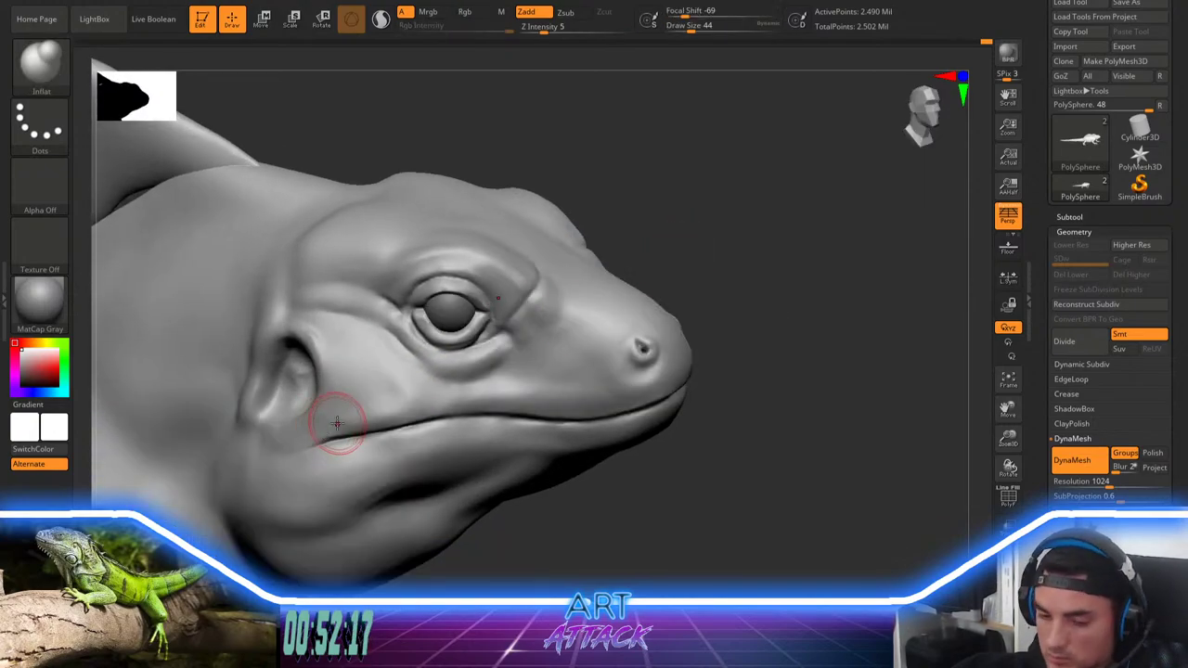
{"action": "key", "text": "b"}
{"action": "key", "text": "c"}
{"action": "key", "text": "b"}
{"action": "left_click_drag", "start_coordinate": [763, 268], "coordinate": [784, 289], "text": "alt"}
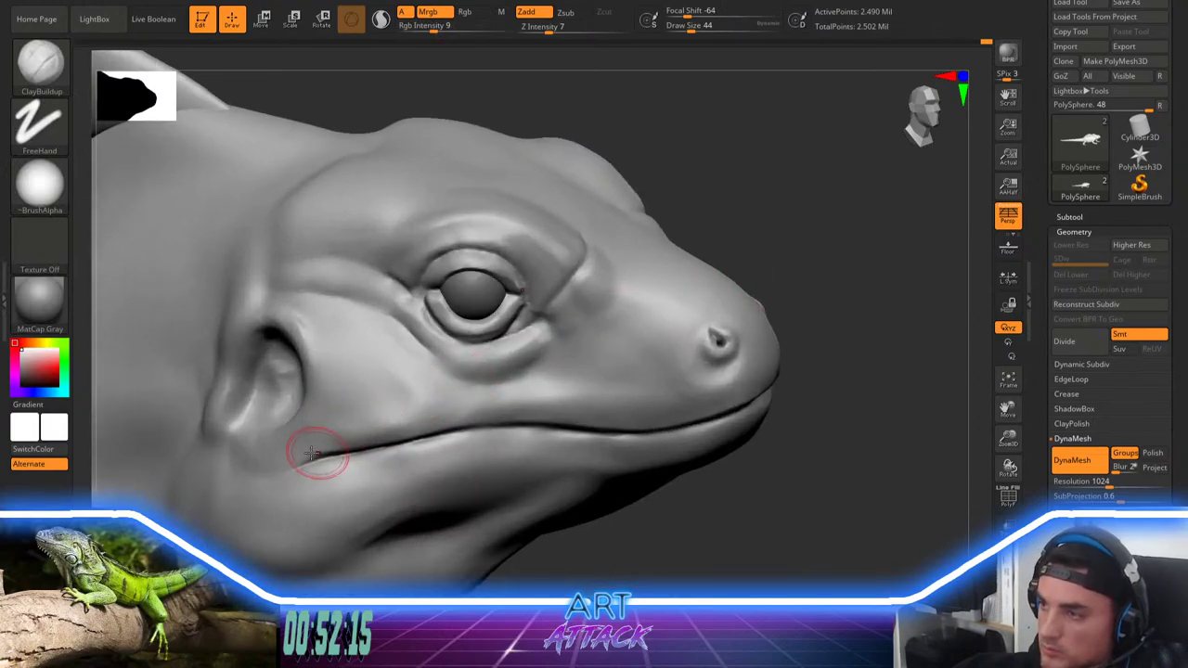
{"action": "mouse_move", "coordinate": [321, 453]}
{"action": "left_mouse_down"}
{"action": "mouse_move", "coordinate": [281, 462]}
{"action": "mouse_move", "coordinate": [293, 446]}
{"action": "mouse_move", "coordinate": [281, 451]}
{"action": "mouse_move", "coordinate": [305, 450]}
{"action": "left_mouse_up"}
{"action": "mouse_move", "coordinate": [358, 419]}
{"action": "left_mouse_down", "text": "shift"}
{"action": "mouse_move", "coordinate": [318, 425]}
{"action": "mouse_move", "coordinate": [423, 391]}
{"action": "left_mouse_up", "text": "shift"}
Step: Carve a shallow crease above the mouth's rear corner toward the cheek with DamStandard at draw size 44, and soften it
{"action": "key", "text": "b"}
{"action": "key", "text": "d"}
{"action": "key", "text": "s"}
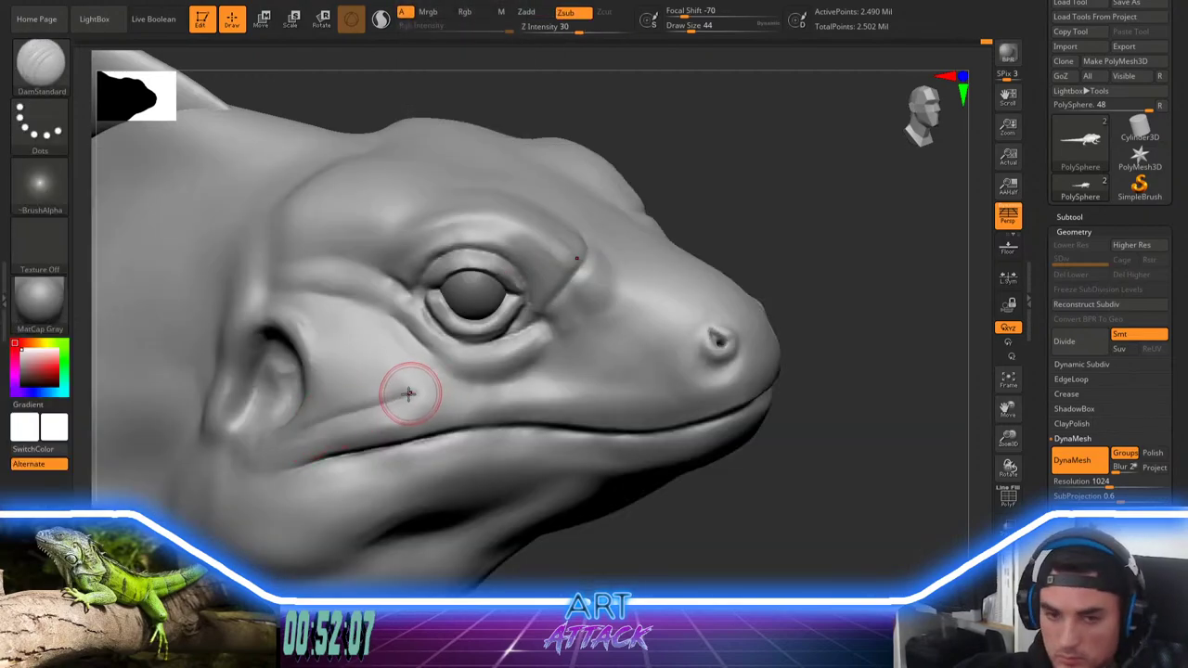
{"action": "mouse_move", "coordinate": [305, 427]}
{"action": "left_mouse_down"}
{"action": "mouse_move", "coordinate": [423, 391]}
{"action": "mouse_move", "coordinate": [307, 430]}
{"action": "left_mouse_up"}
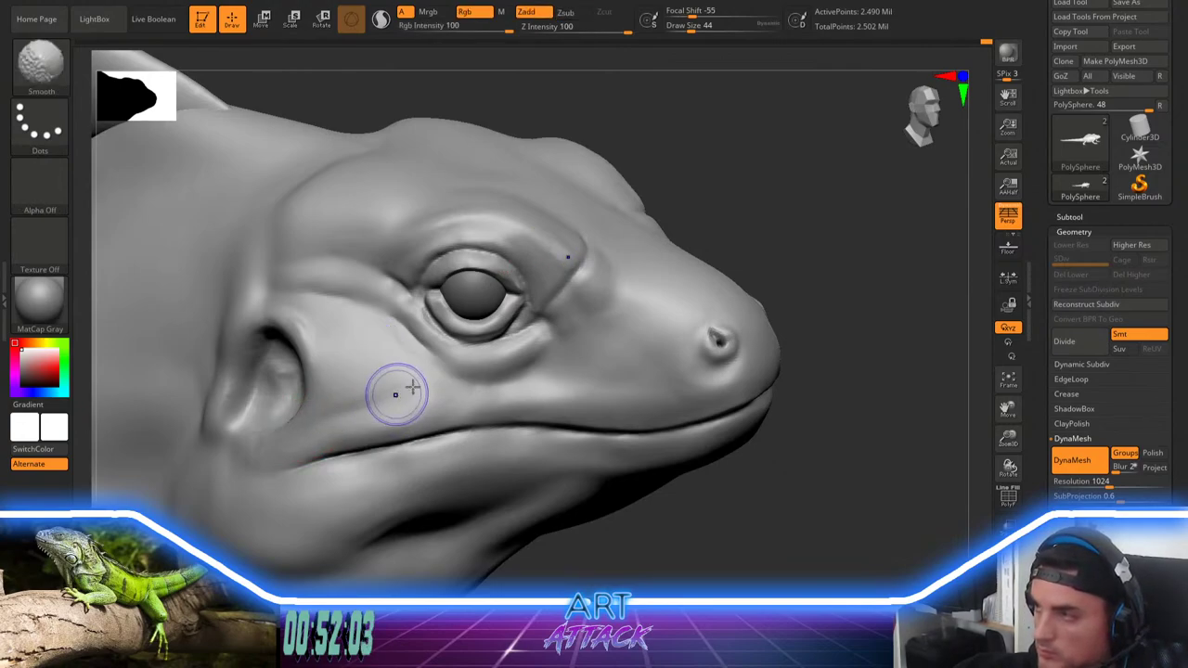
Step: Deepen the crease running from the brow's front end down to the eye's front corner with DamStandard, reducing draw size to 35
{"action": "left_click_drag", "start_coordinate": [720, 214], "coordinate": [728, 250], "text": "alt"}
{"action": "mouse_move", "coordinate": [570, 265]}
{"action": "left_mouse_down"}
{"action": "mouse_move", "coordinate": [515, 328]}
{"action": "mouse_move", "coordinate": [536, 308]}
{"action": "mouse_move", "coordinate": [521, 336]}
{"action": "left_mouse_up"}
{"action": "key", "text": "space"}
{"action": "key", "text": "space"}
Step: Fill and smooth the skin around the eye's front corner with ClayBuildup at draw sizes 35 and 25
{"action": "key", "text": "b"}
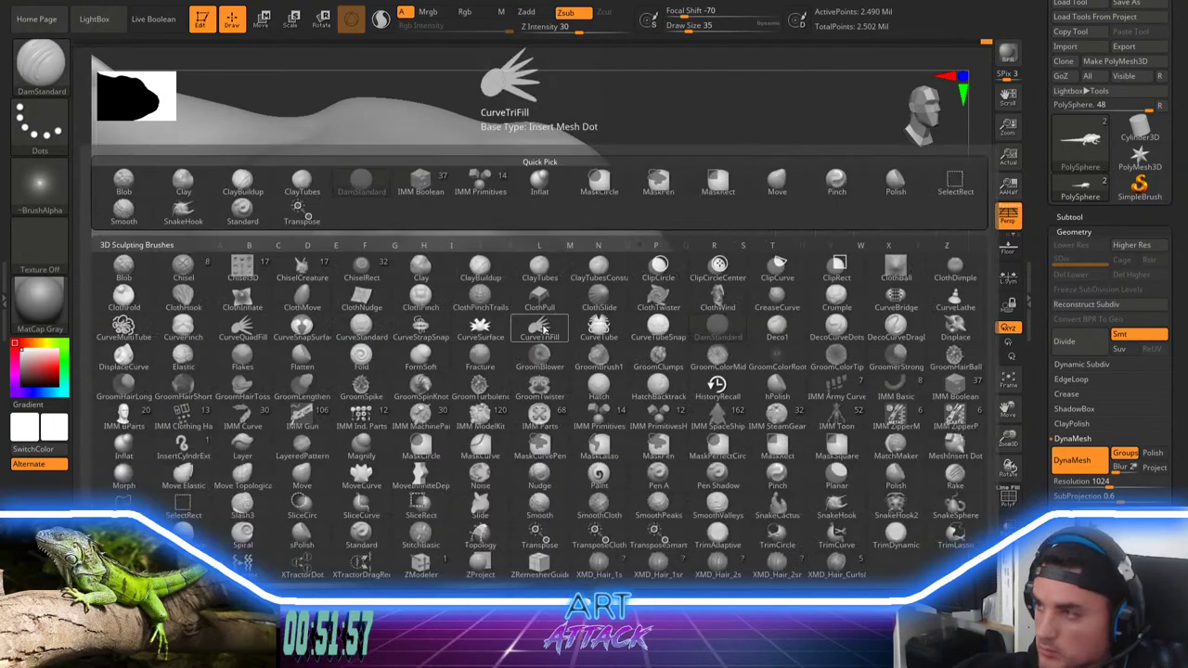
{"action": "key", "text": "c"}
{"action": "key", "text": "b"}
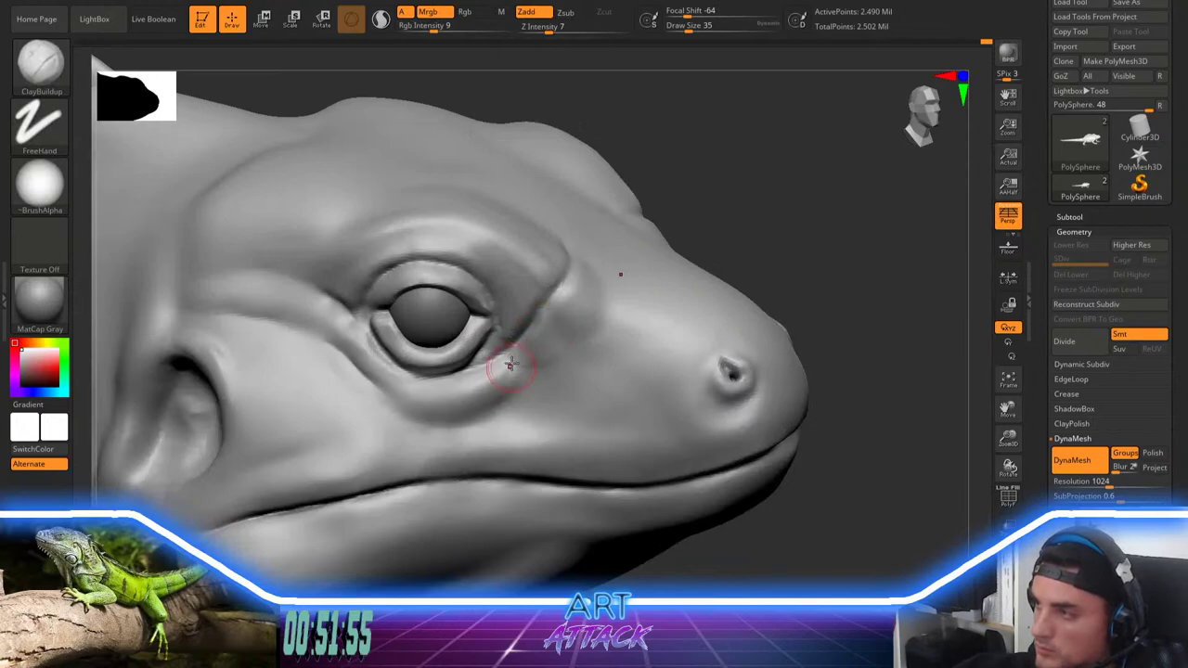
{"action": "key", "text": "shift"}
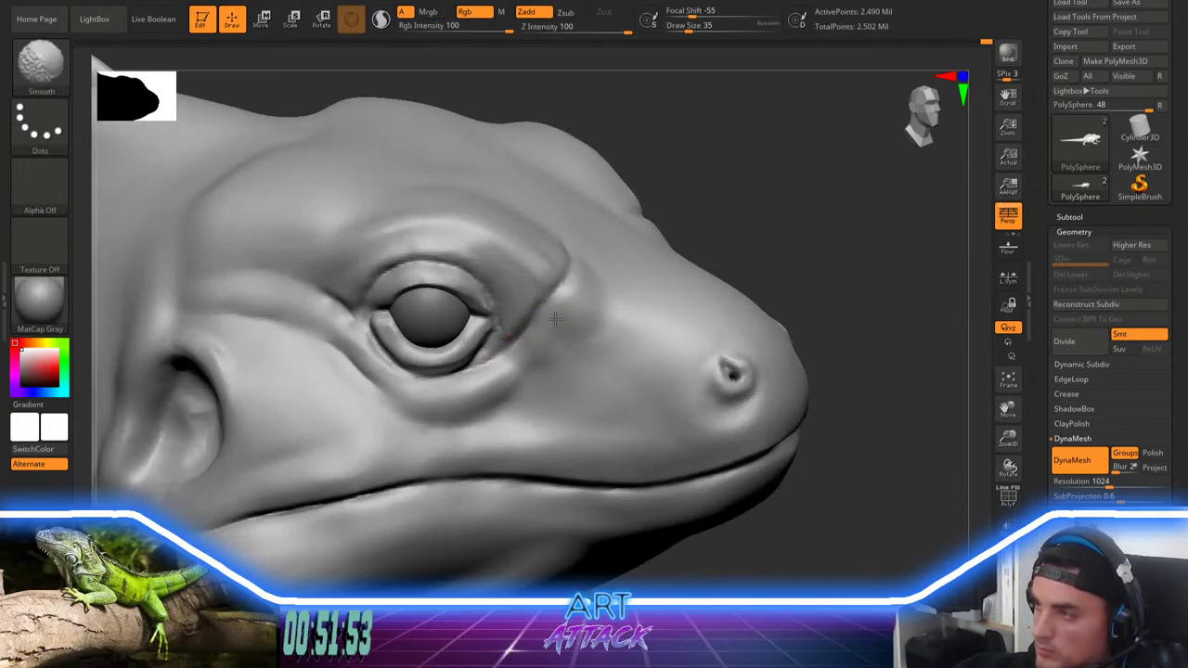
{"action": "key", "text": "space"}
{"action": "mouse_move", "coordinate": [485, 353]}
{"action": "left_mouse_down", "text": "shift"}
{"action": "mouse_move", "coordinate": [511, 313]}
{"action": "mouse_move", "coordinate": [511, 328]}
{"action": "left_mouse_up", "text": "shift"}
{"action": "left_click_drag", "start_coordinate": [505, 285], "coordinate": [504, 304]}
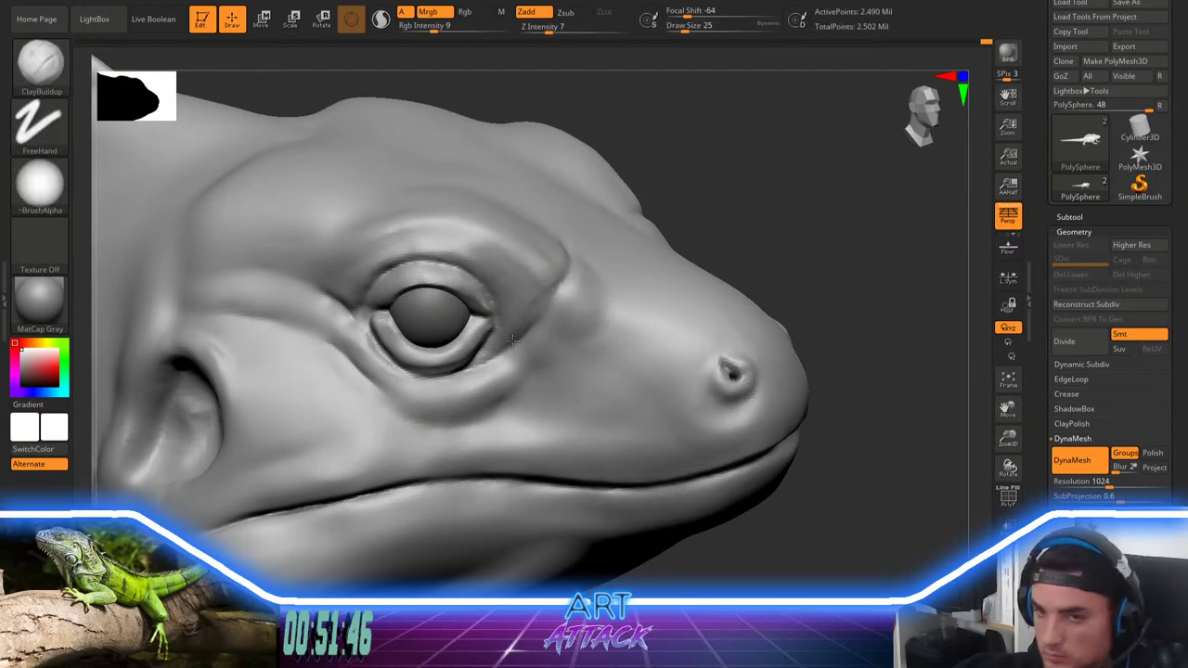
Step: Blend the crease in front of the eye into the snout with ClayBuildup and smoothing at draw size 44
{"action": "key", "text": "space"}
{"action": "left_click_drag", "start_coordinate": [538, 313], "coordinate": [549, 312]}
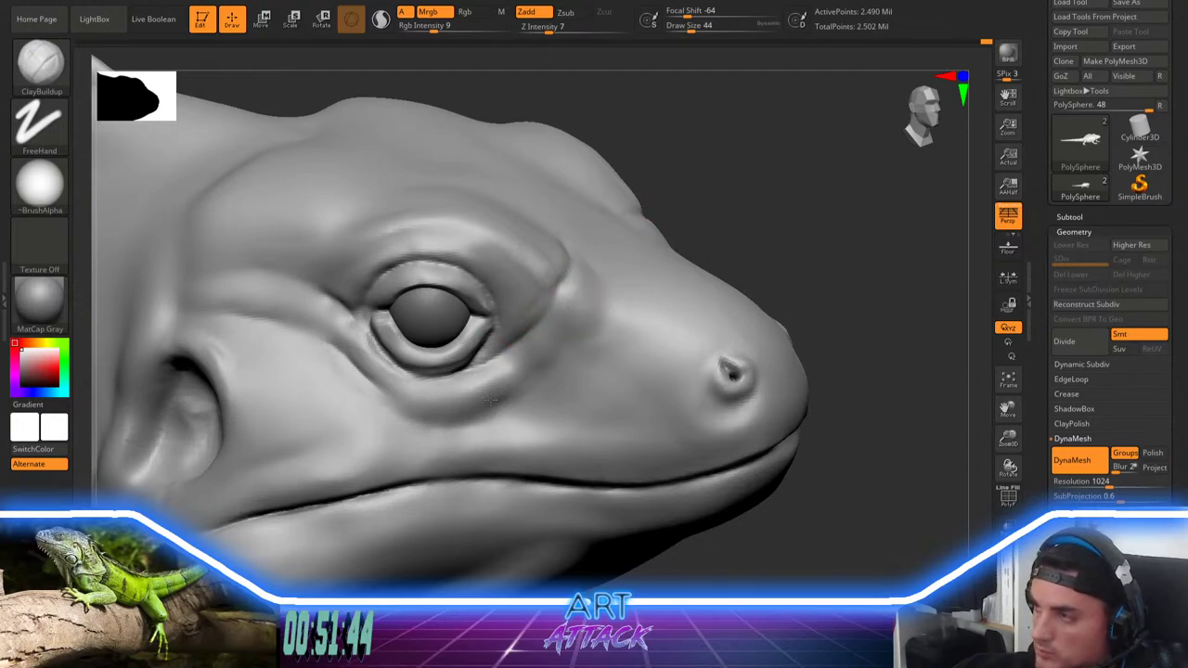
{"action": "left_click_drag", "start_coordinate": [531, 358], "coordinate": [585, 298], "text": "shift"}
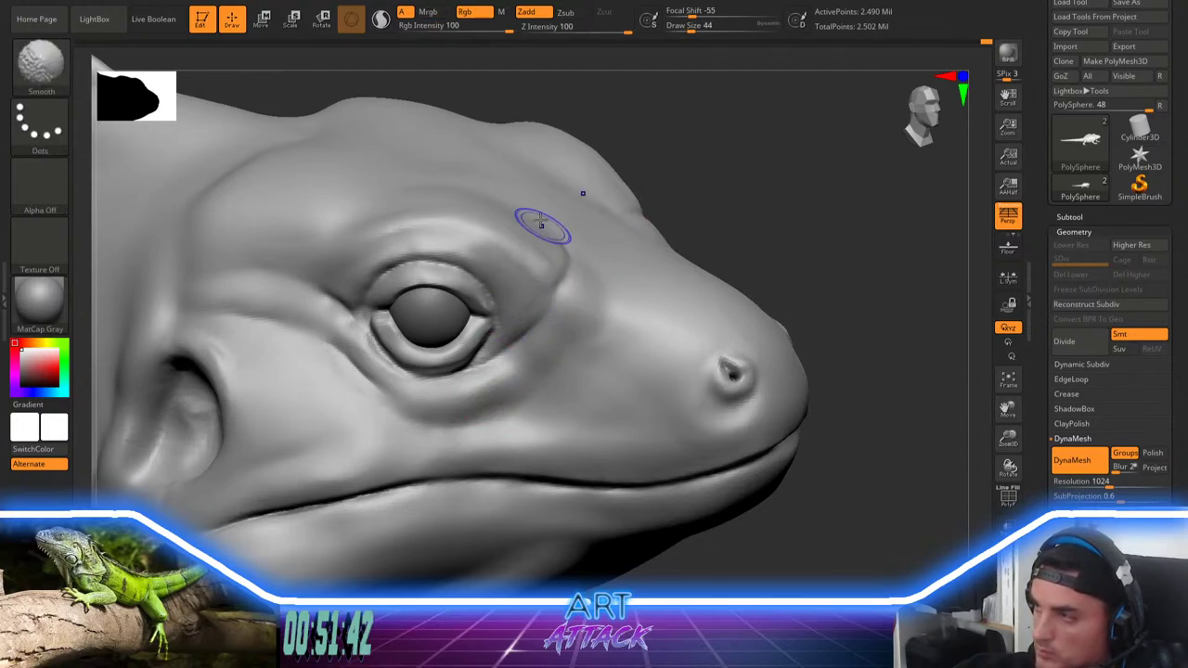
Step: Smooth the front end of the brow ridge above the eye, reducing the Smooth brush's draw size to 31
{"action": "mouse_move", "coordinate": [522, 228]}
{"action": "left_mouse_down", "text": "shift"}
{"action": "mouse_move", "coordinate": [528, 254]}
{"action": "mouse_move", "coordinate": [559, 259]}
{"action": "left_mouse_up", "text": "shift"}
{"action": "key", "text": "space"}
{"action": "left_click_drag", "start_coordinate": [557, 250], "coordinate": [561, 275]}
{"action": "key", "text": "space"}
{"action": "left_click_drag", "start_coordinate": [560, 256], "coordinate": [554, 281]}
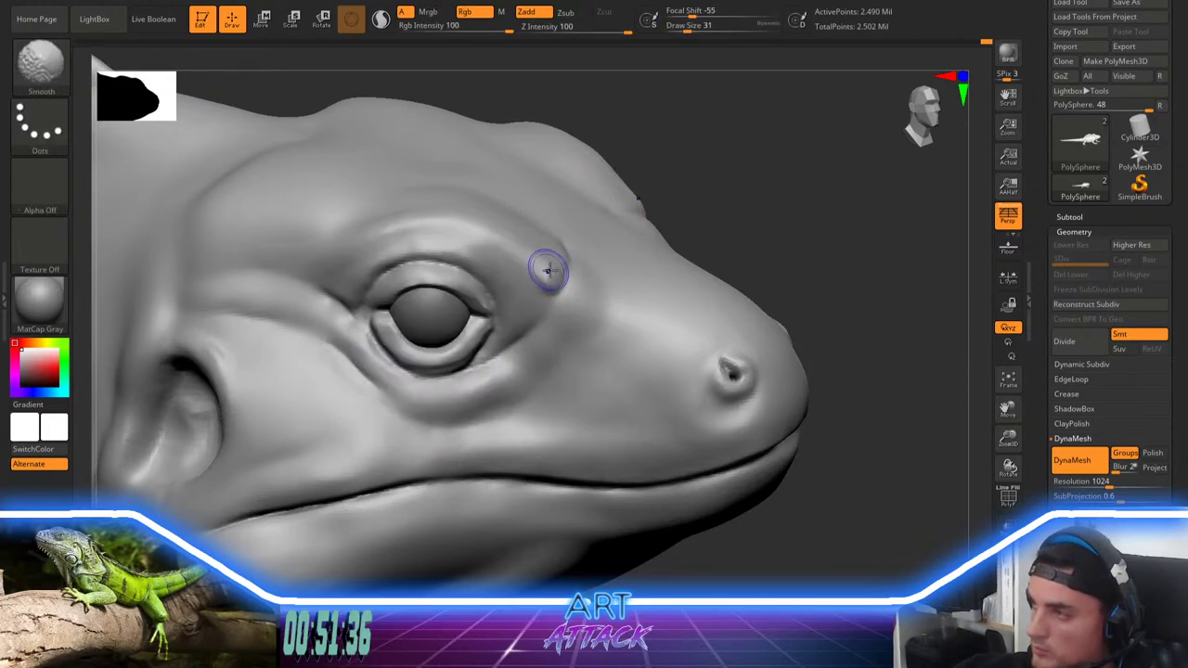
Step: Touch up the skin behind the eye's back corner with ClayBuildup at draw size 20
{"action": "mouse_move", "coordinate": [684, 239]}
{"action": "left_mouse_down"}
{"action": "mouse_move", "coordinate": [684, 194]}
{"action": "mouse_move", "coordinate": [634, 187]}
{"action": "mouse_move", "coordinate": [637, 245]}
{"action": "left_mouse_up"}
{"action": "key", "text": "shift"}
{"action": "key", "text": "space"}
{"action": "mouse_move", "coordinate": [389, 338]}
{"action": "left_mouse_down"}
{"action": "mouse_move", "coordinate": [453, 340]}
{"action": "mouse_move", "coordinate": [374, 334]}
{"action": "mouse_move", "coordinate": [475, 334]}
{"action": "mouse_move", "coordinate": [415, 334]}
{"action": "mouse_move", "coordinate": [467, 333]}
{"action": "mouse_move", "coordinate": [449, 339]}
{"action": "left_mouse_up"}
{"action": "key", "text": "space"}
{"action": "mouse_move", "coordinate": [720, 240]}
{"action": "left_mouse_down", "text": "alt"}
{"action": "mouse_move", "coordinate": [730, 176]}
{"action": "mouse_move", "coordinate": [757, 157]}
{"action": "mouse_move", "coordinate": [753, 177]}
{"action": "mouse_move", "coordinate": [767, 165]}
{"action": "left_mouse_up", "text": "alt"}
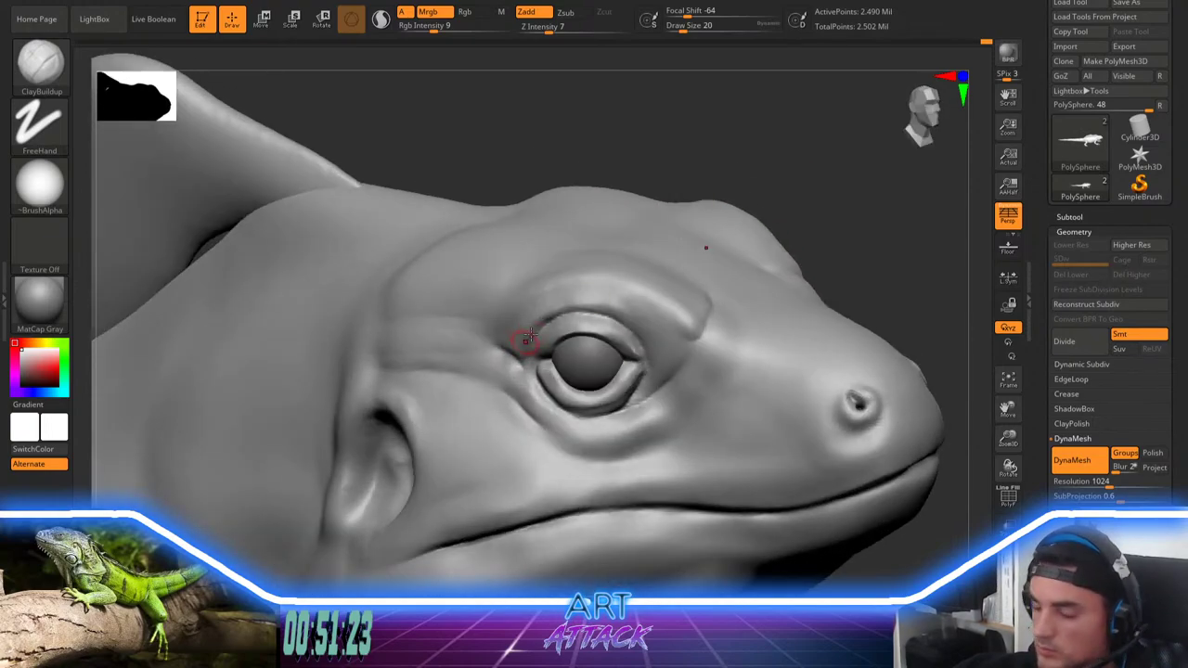
Step: Carve fine creases running back from the eye's back corner with DamStandard at draw size 27
{"action": "key", "text": "b"}
{"action": "key", "text": "d"}
{"action": "key", "text": "s"}
{"action": "key", "text": "space"}
{"action": "left_click_drag", "start_coordinate": [521, 308], "coordinate": [533, 307]}
{"action": "left_click_drag", "start_coordinate": [471, 347], "coordinate": [505, 364]}
{"action": "key", "text": "ctrl+z"}
{"action": "key", "text": "bracketleft"}
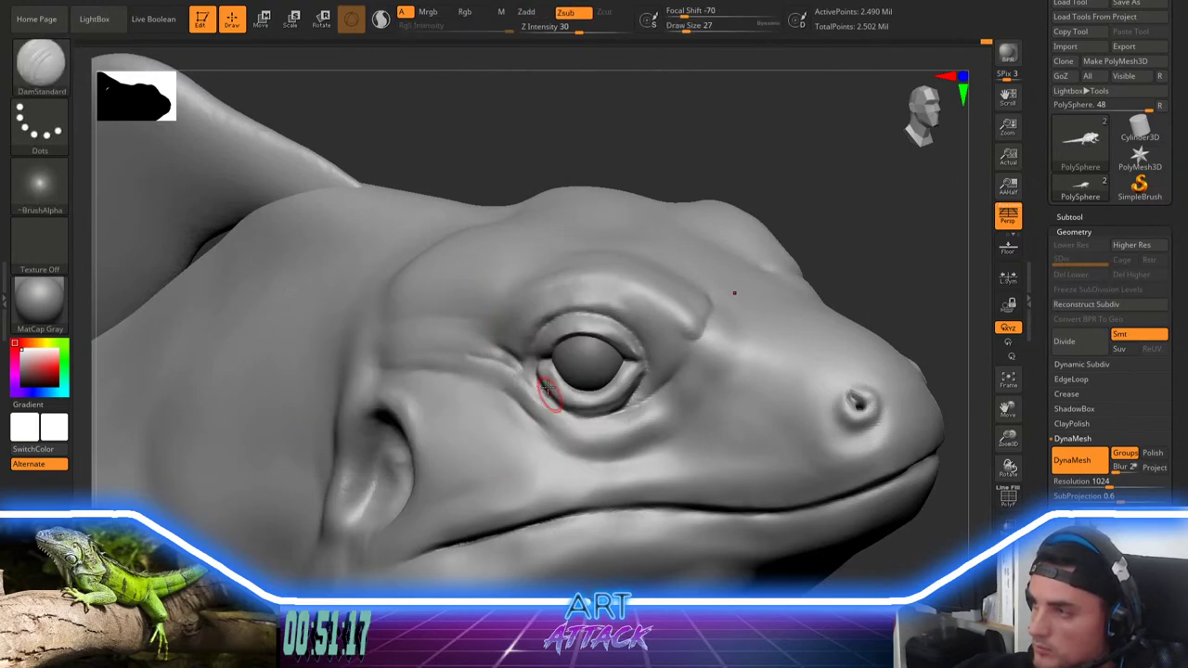
{"action": "left_click_drag", "start_coordinate": [504, 368], "coordinate": [511, 371]}
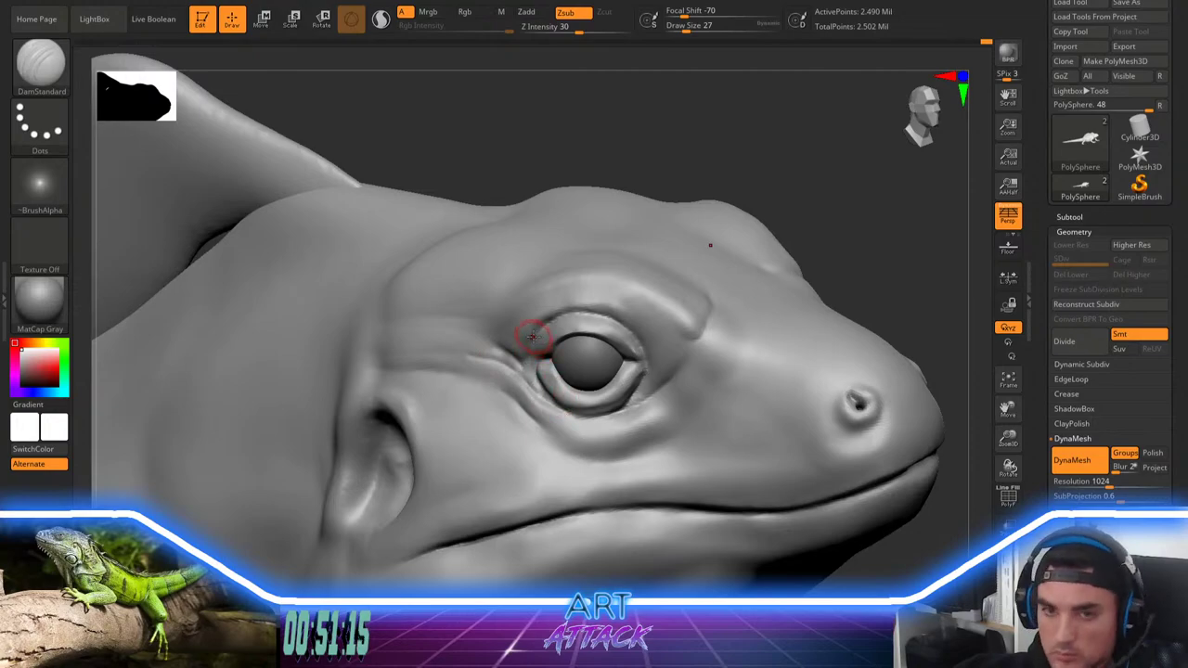
Step: Fill the skin folds behind the eye with ClayBuildup at draw size 27 and smooth them out
{"action": "key", "text": "b"}
{"action": "key", "text": "c"}
{"action": "key", "text": "b"}
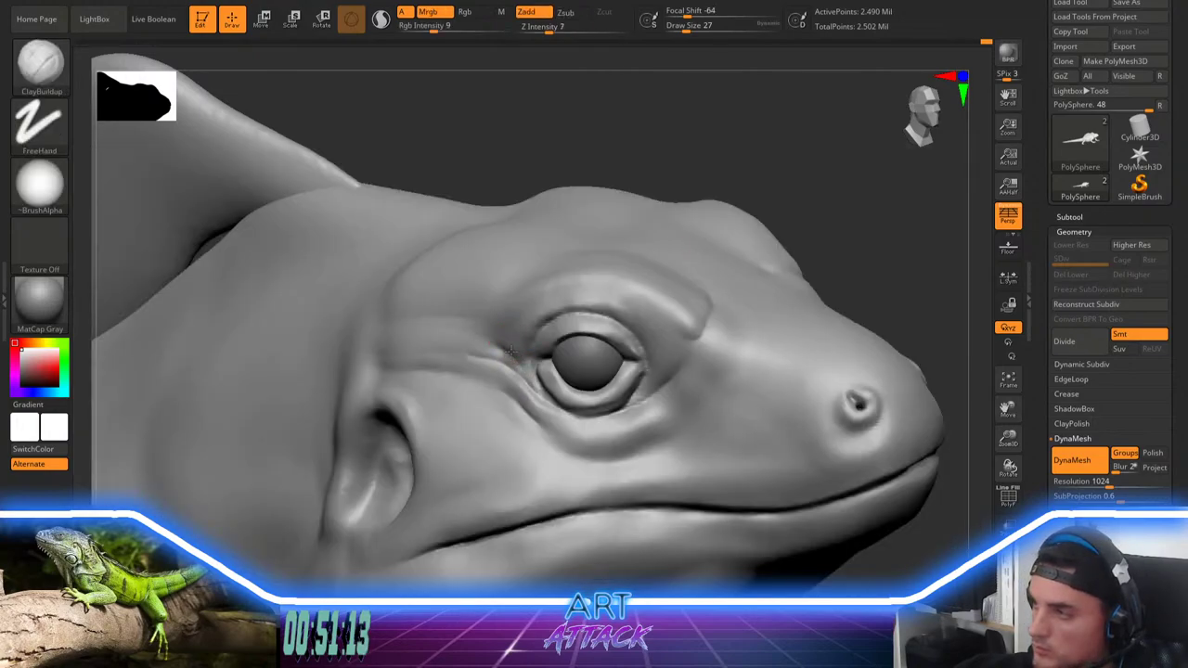
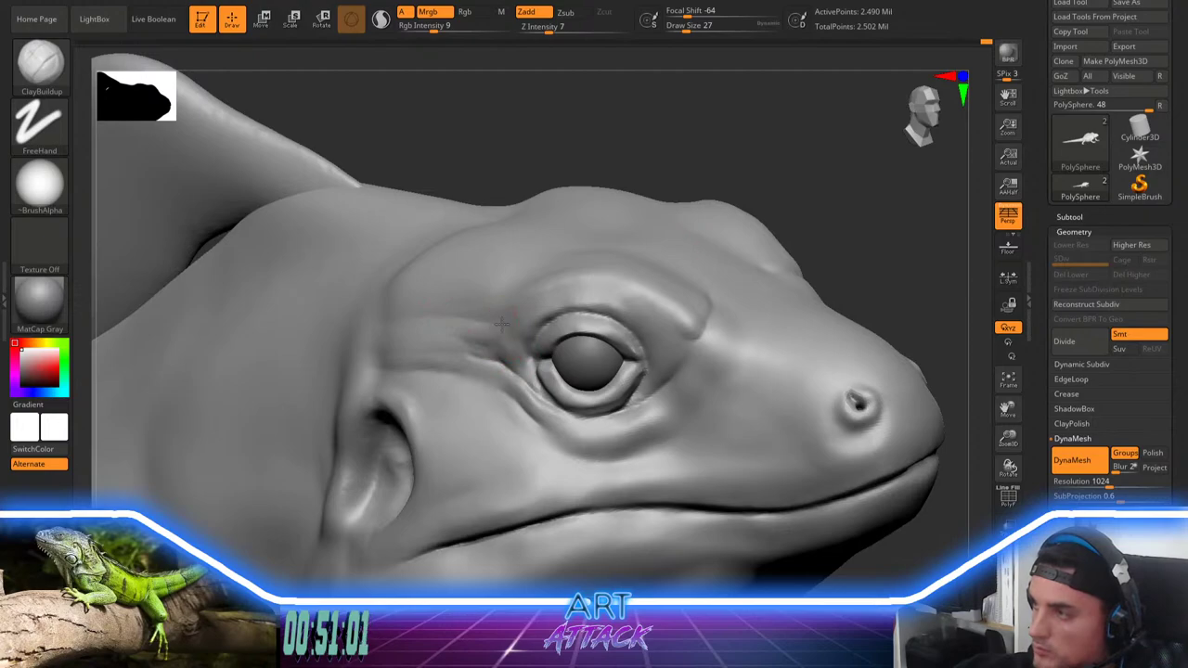
{"action": "key", "text": "shift"}
{"action": "left_click_drag", "start_coordinate": [445, 311], "coordinate": [522, 309], "text": "shift"}
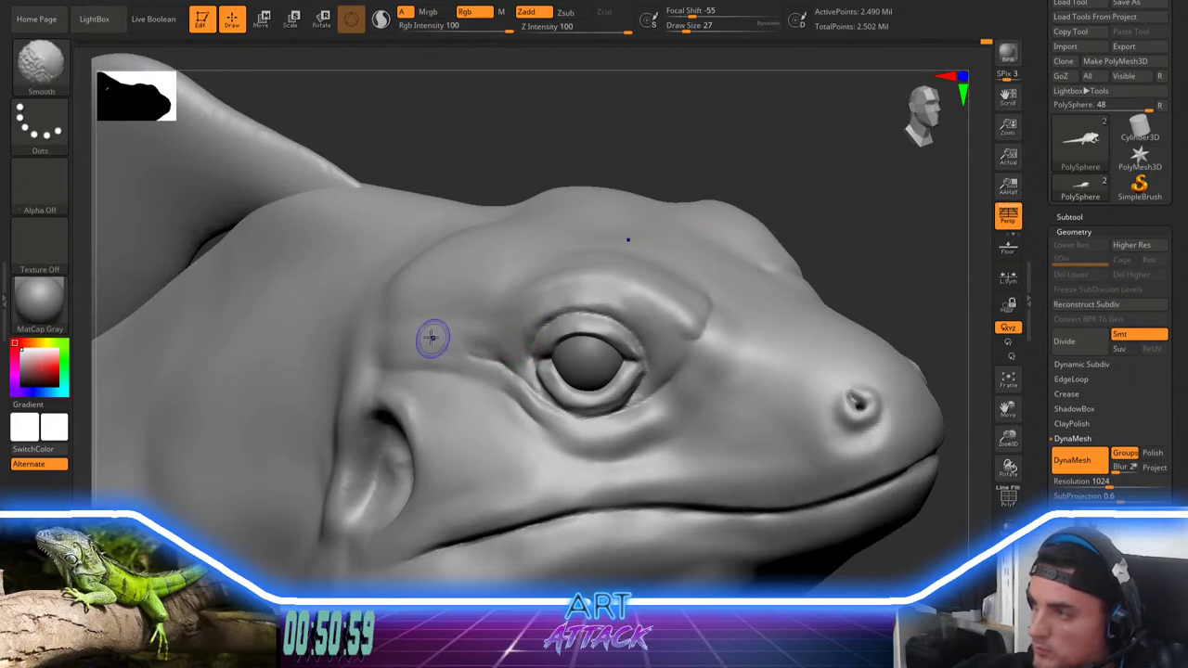
{"action": "mouse_move", "coordinate": [432, 339]}
{"action": "left_mouse_down", "text": "shift"}
{"action": "mouse_move", "coordinate": [484, 368]}
{"action": "mouse_move", "coordinate": [520, 415]}
{"action": "left_mouse_up", "text": "shift"}
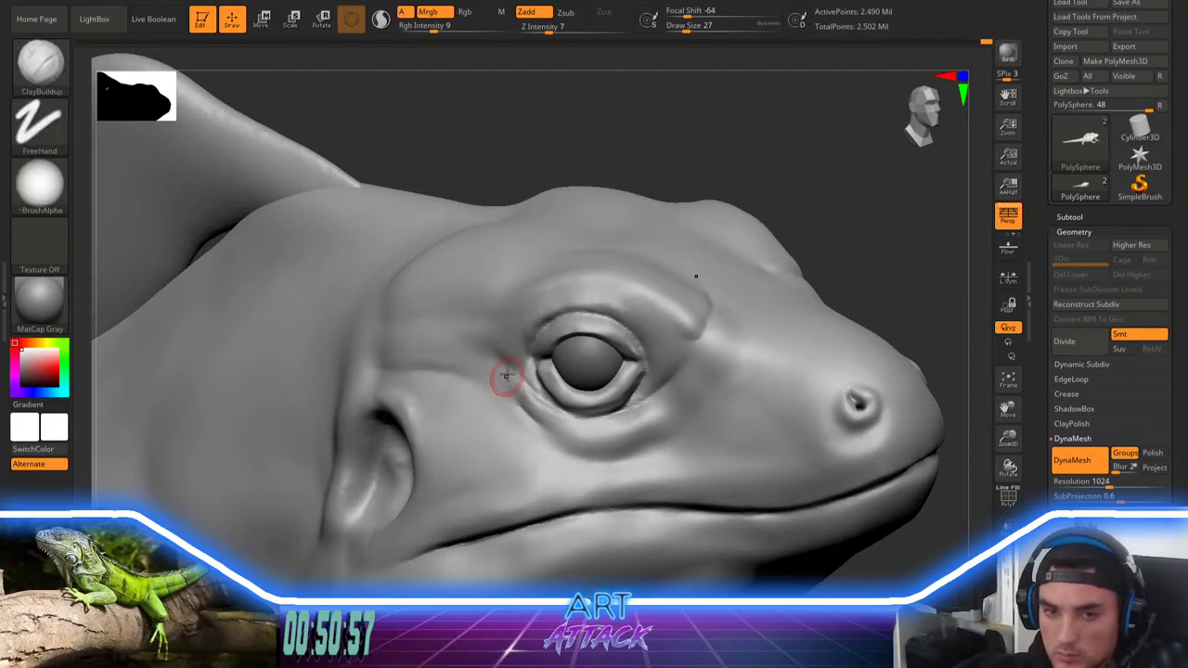
Step: Recut the fold behind the eye and down under the lower eyelid with DamStandard at draw size 46
{"action": "key", "text": "b"}
{"action": "key", "text": "d"}
{"action": "key", "text": "s"}
{"action": "key", "text": "space"}
{"action": "left_click_drag", "start_coordinate": [492, 330], "coordinate": [498, 330]}
{"action": "left_click_drag", "start_coordinate": [452, 364], "coordinate": [444, 364]}
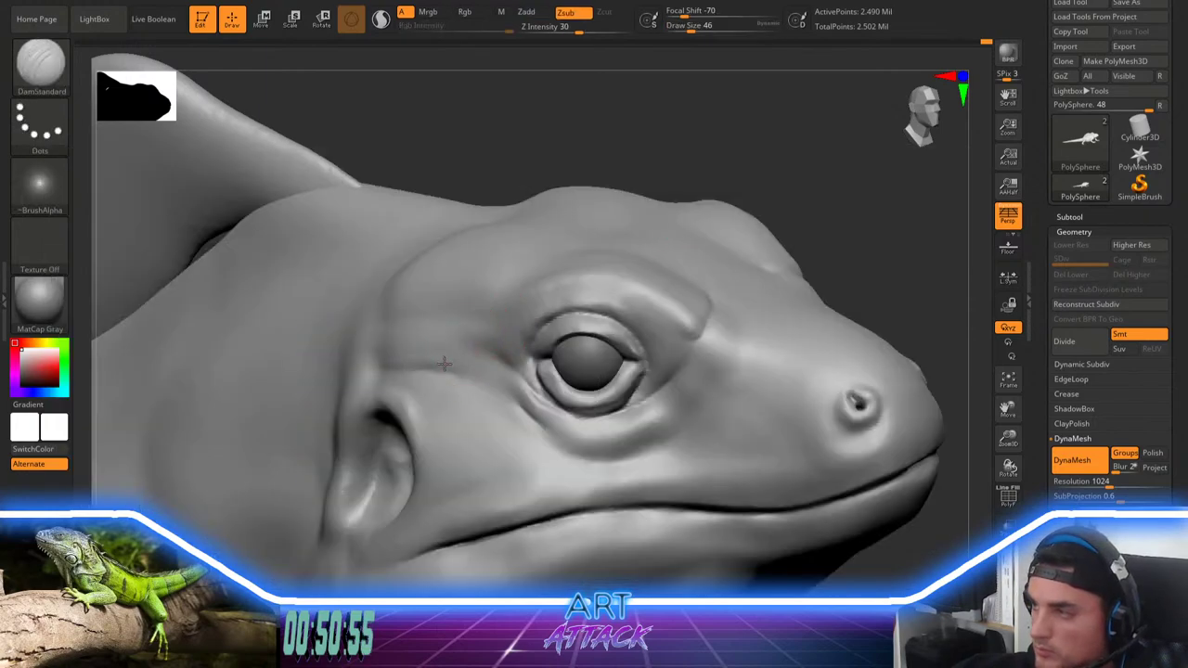
{"action": "left_click_drag", "start_coordinate": [515, 399], "coordinate": [550, 434]}
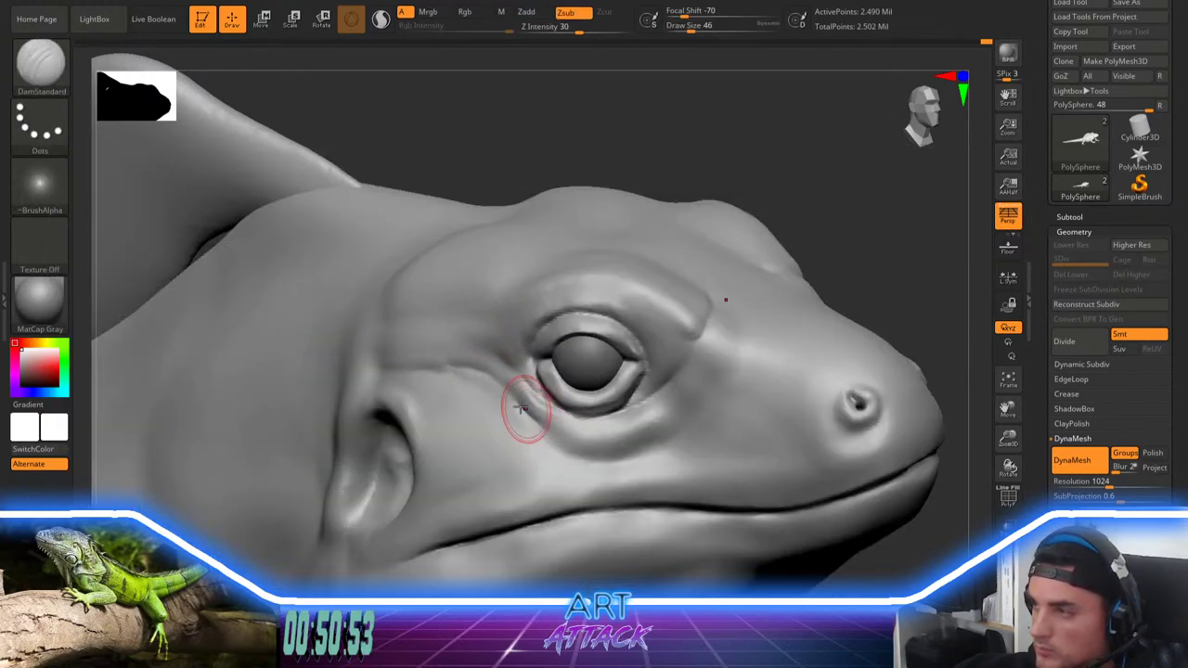
Step: Soften the folds behind the eye and the front end of the brow ridge with the Smooth brush
{"action": "mouse_move", "coordinate": [478, 369]}
{"action": "left_mouse_down", "text": "shift"}
{"action": "mouse_move", "coordinate": [400, 354]}
{"action": "mouse_move", "coordinate": [469, 370]}
{"action": "left_mouse_up", "text": "shift"}
{"action": "left_click_drag", "start_coordinate": [434, 318], "coordinate": [374, 305], "text": "shift"}
{"action": "left_click_drag", "start_coordinate": [740, 107], "coordinate": [746, 223]}
{"action": "mouse_move", "coordinate": [746, 222]}
{"action": "left_mouse_down"}
{"action": "mouse_move", "coordinate": [751, 288]}
{"action": "mouse_move", "coordinate": [747, 240]}
{"action": "mouse_move", "coordinate": [734, 245]}
{"action": "mouse_move", "coordinate": [766, 251]}
{"action": "mouse_move", "coordinate": [756, 272]}
{"action": "left_mouse_up"}
{"action": "mouse_move", "coordinate": [645, 321]}
{"action": "left_mouse_down", "text": "shift"}
{"action": "mouse_move", "coordinate": [679, 349]}
{"action": "mouse_move", "coordinate": [671, 299]}
{"action": "mouse_move", "coordinate": [687, 365]}
{"action": "mouse_move", "coordinate": [701, 356]}
{"action": "left_mouse_up", "text": "shift"}
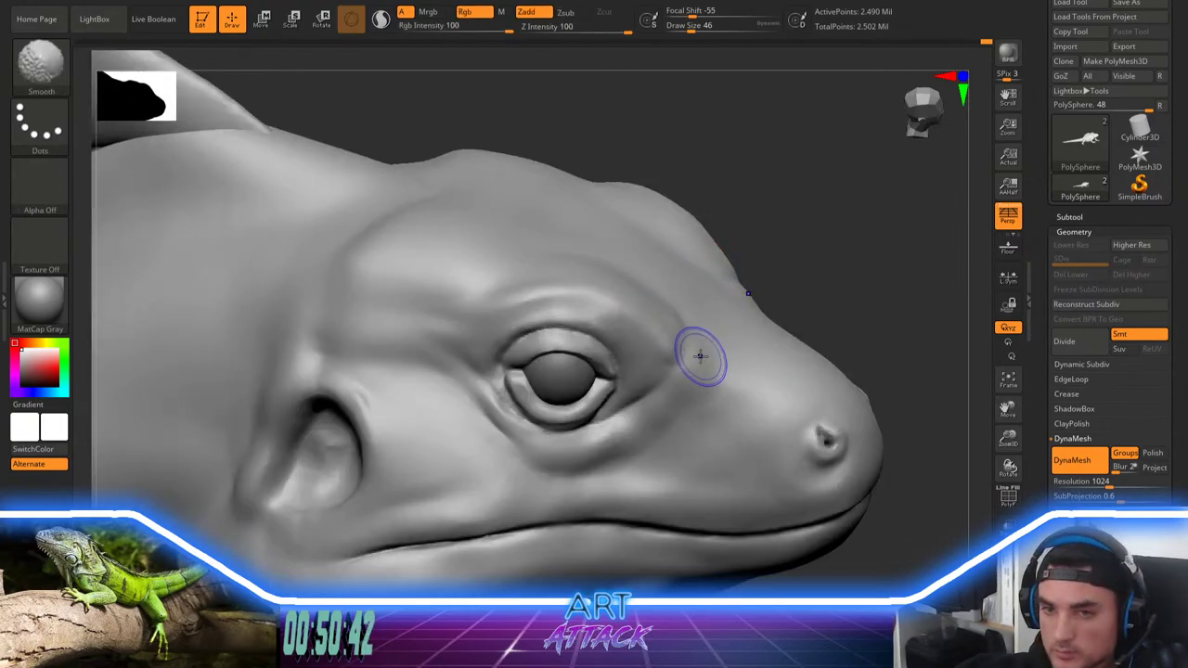
Step: Build up the side of the snout between the eye and nostril with ClayBuildup at draw size 46 and smooth it
{"action": "mouse_move", "coordinate": [765, 264]}
{"action": "left_mouse_down", "text": "alt"}
{"action": "mouse_move", "coordinate": [746, 241]}
{"action": "mouse_move", "coordinate": [711, 260]}
{"action": "left_mouse_up", "text": "alt"}
{"action": "key", "text": "b"}
{"action": "key", "text": "c"}
{"action": "key", "text": "b"}
{"action": "left_click_drag", "start_coordinate": [622, 320], "coordinate": [689, 379]}
{"action": "left_click_drag", "start_coordinate": [635, 336], "coordinate": [697, 379]}
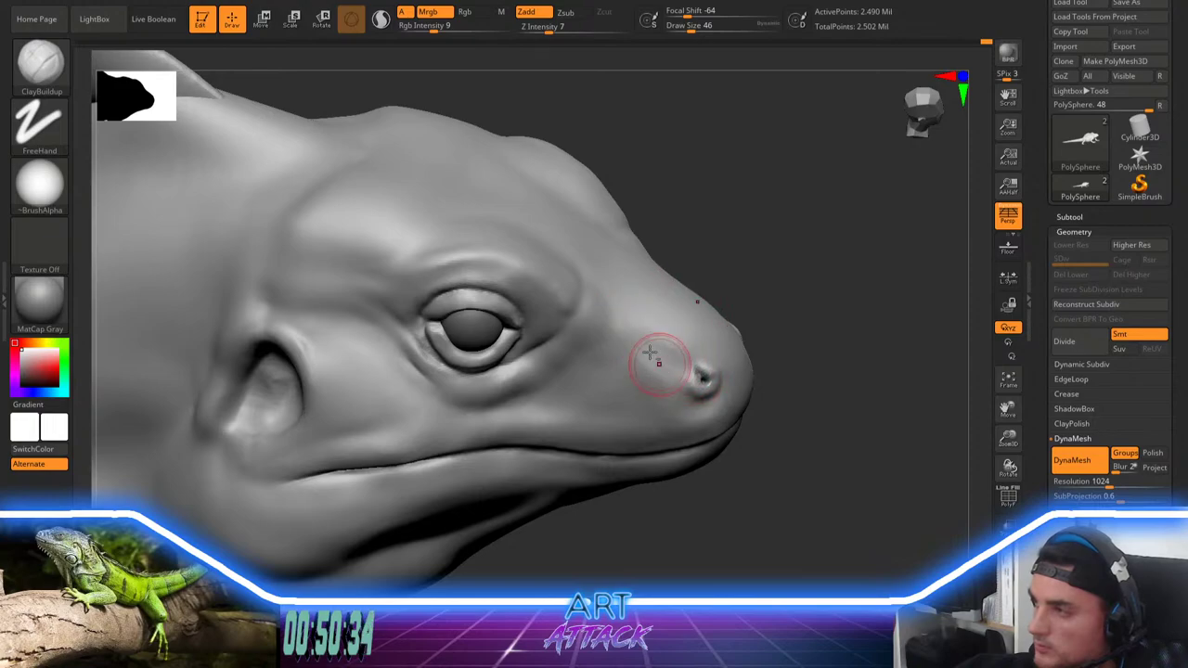
{"action": "mouse_move", "coordinate": [642, 347]}
{"action": "left_mouse_down"}
{"action": "mouse_move", "coordinate": [684, 384]}
{"action": "mouse_move", "coordinate": [640, 390]}
{"action": "left_mouse_up"}
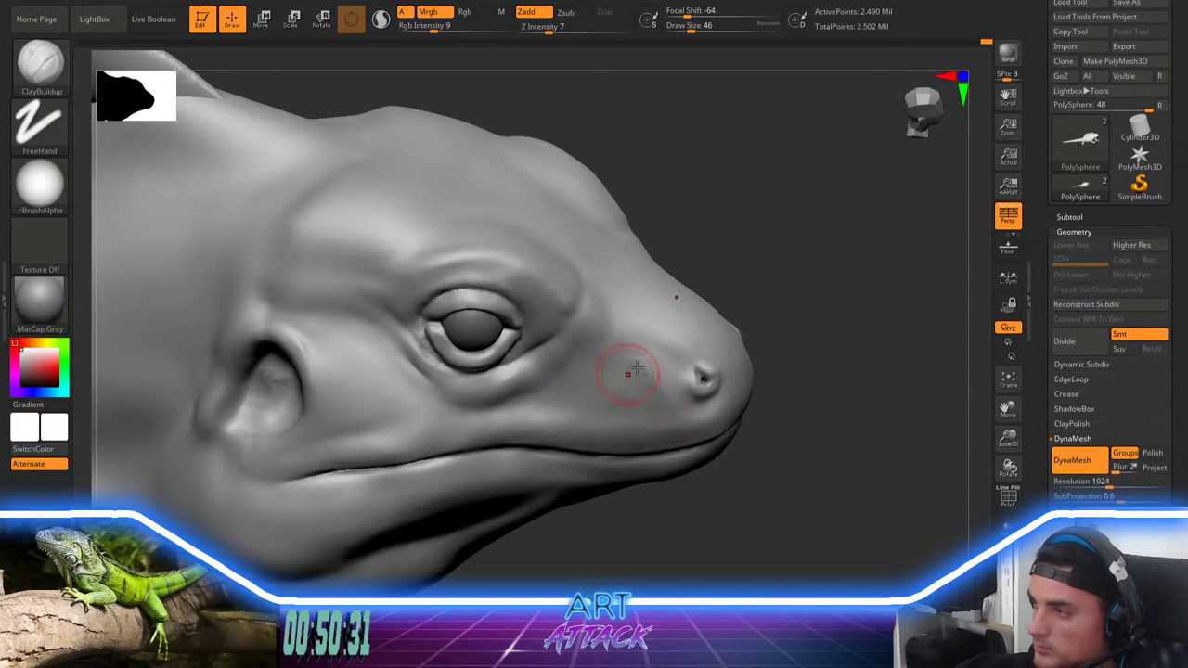
{"action": "left_click_drag", "start_coordinate": [612, 376], "coordinate": [627, 364], "text": "shift"}
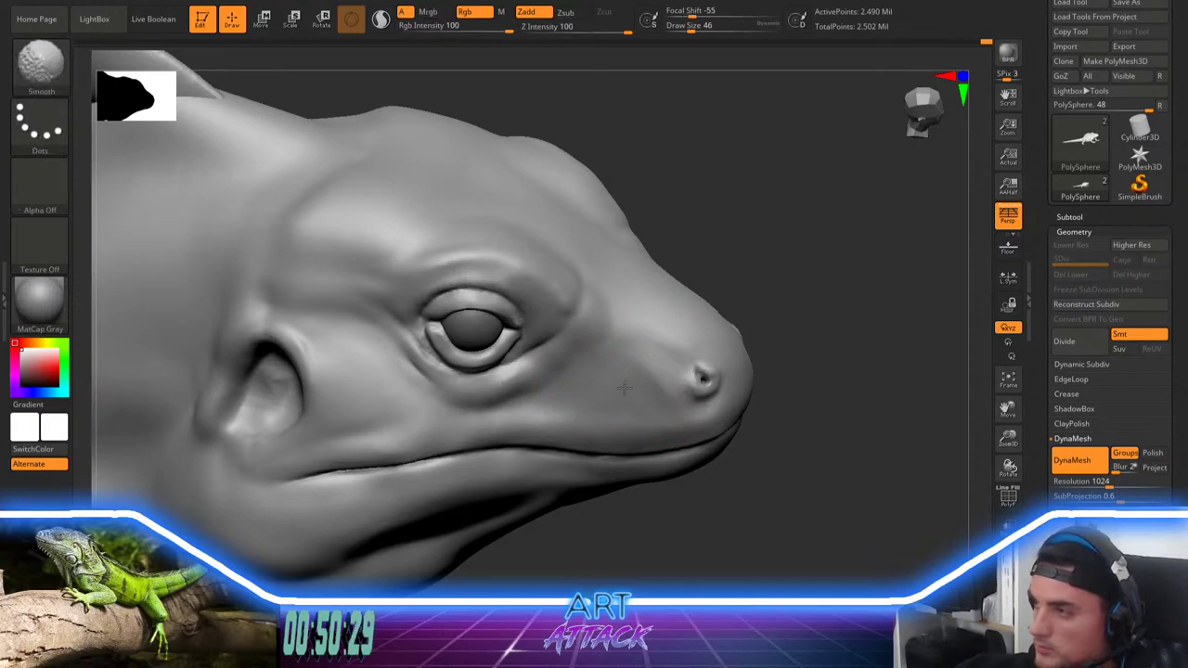
Step: Try to carve a crease along the snout behind and below the nostril with DamStandard at draw size 46
{"action": "mouse_move", "coordinate": [772, 293]}
{"action": "left_mouse_down"}
{"action": "mouse_move", "coordinate": [702, 288]}
{"action": "mouse_move", "coordinate": [716, 277]}
{"action": "left_mouse_up"}
{"action": "key", "text": "b"}
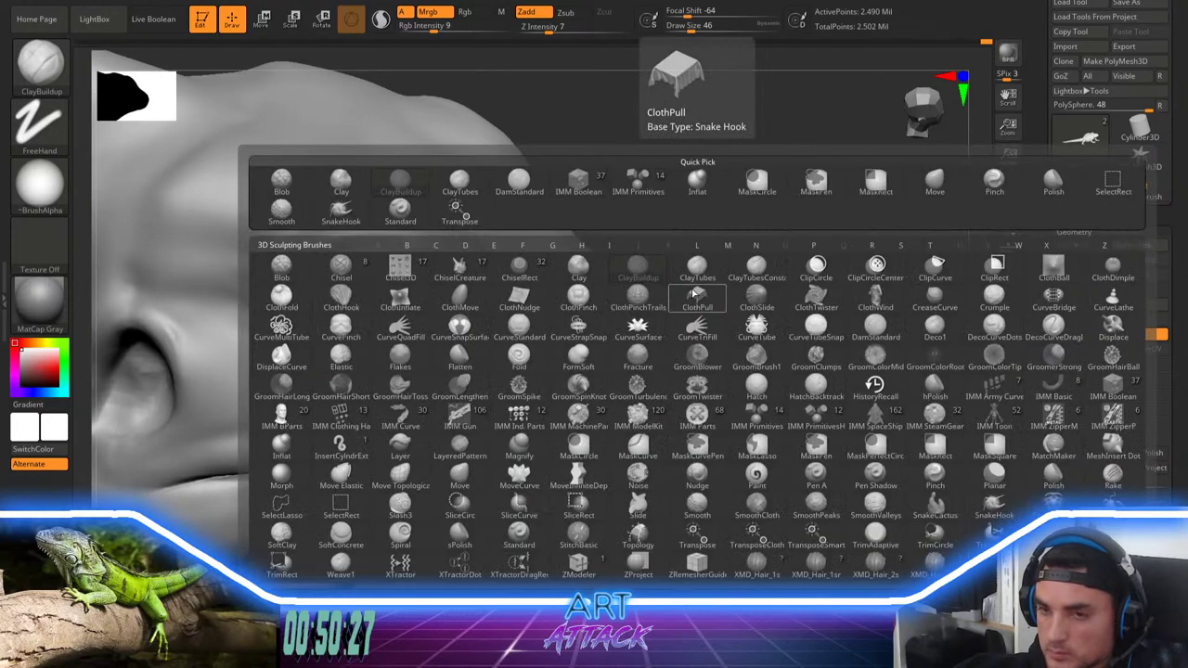
{"action": "key", "text": "d"}
{"action": "key", "text": "s"}
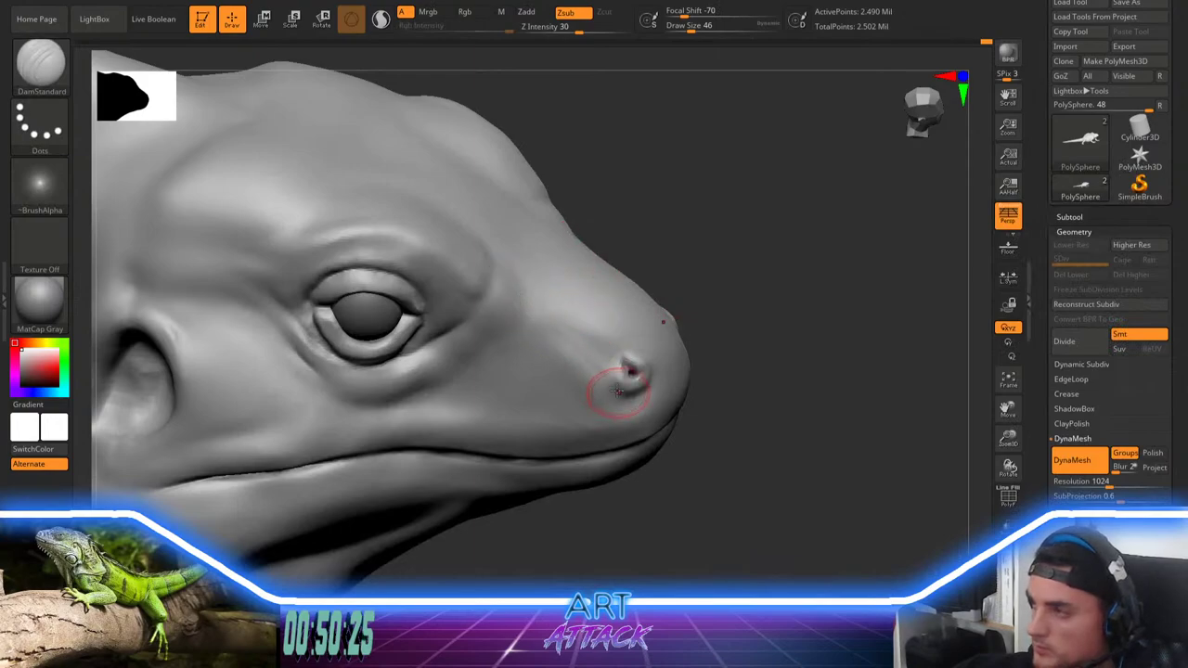
{"action": "left_click_drag", "start_coordinate": [557, 344], "coordinate": [618, 443]}
{"action": "key", "text": "ctrl+z"}
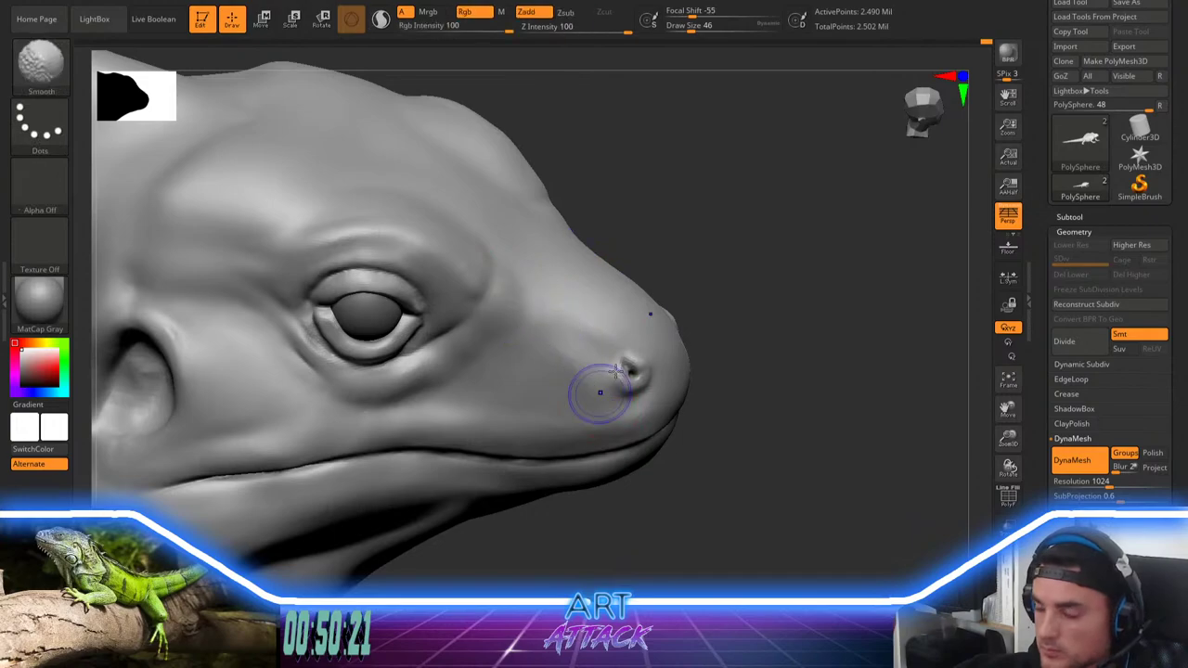
Step: Deepen and sharpen the nostril opening with DamStandard at draw size 29
{"action": "left_click_drag", "start_coordinate": [681, 264], "coordinate": [683, 245]}
{"action": "key", "text": "["}
{"action": "key", "text": "["}
{"action": "left_click_drag", "start_coordinate": [619, 366], "coordinate": [612, 368]}
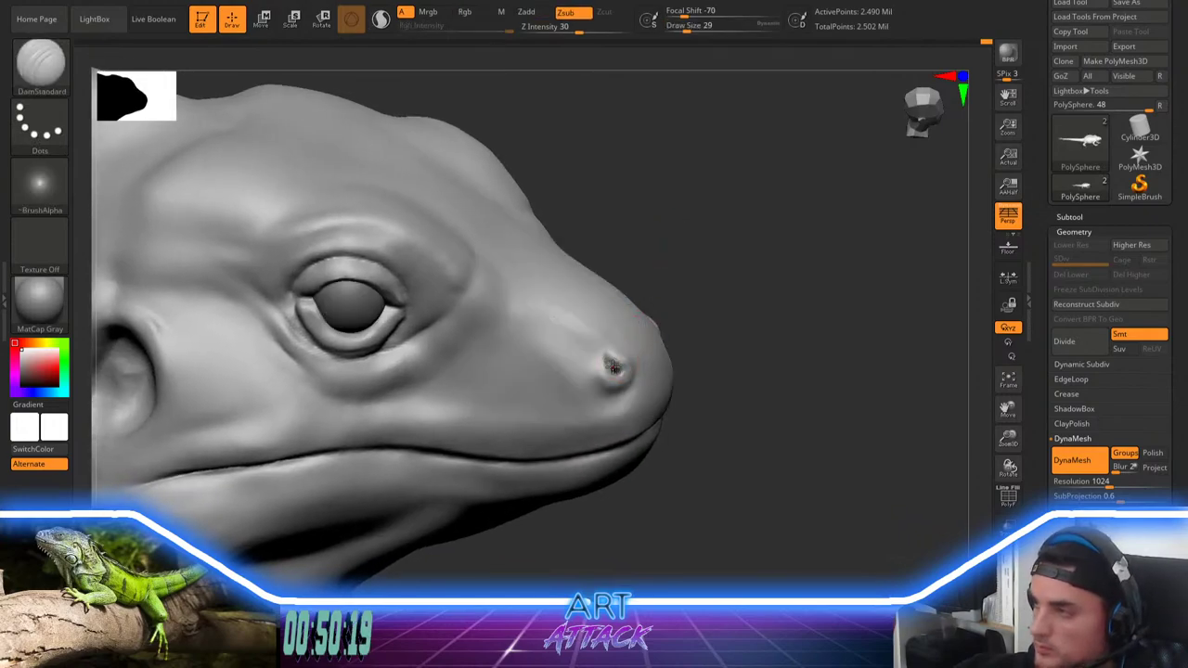
{"action": "left_click_drag", "start_coordinate": [692, 319], "coordinate": [689, 394], "text": "alt"}
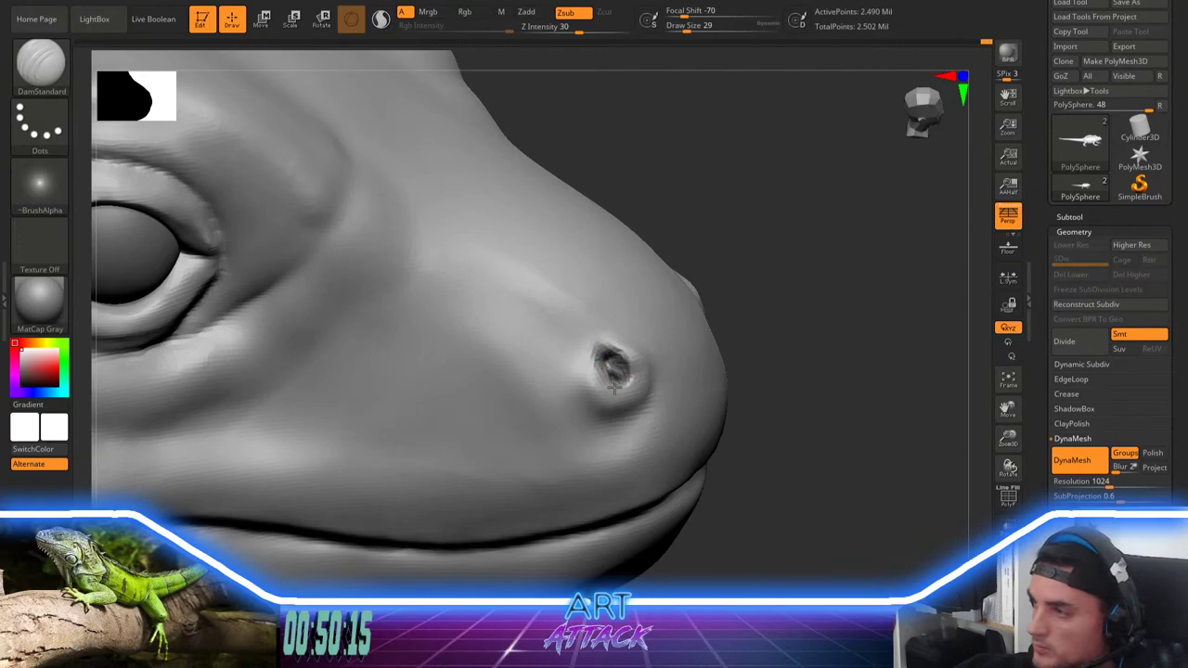
{"action": "left_click_drag", "start_coordinate": [606, 361], "coordinate": [613, 375]}
Step: Carve a crease above the upper lip from below the eye toward the nostril with DamStandard at draw size 39 and smooth it
{"action": "left_click_drag", "start_coordinate": [734, 275], "coordinate": [697, 256], "text": "alt"}
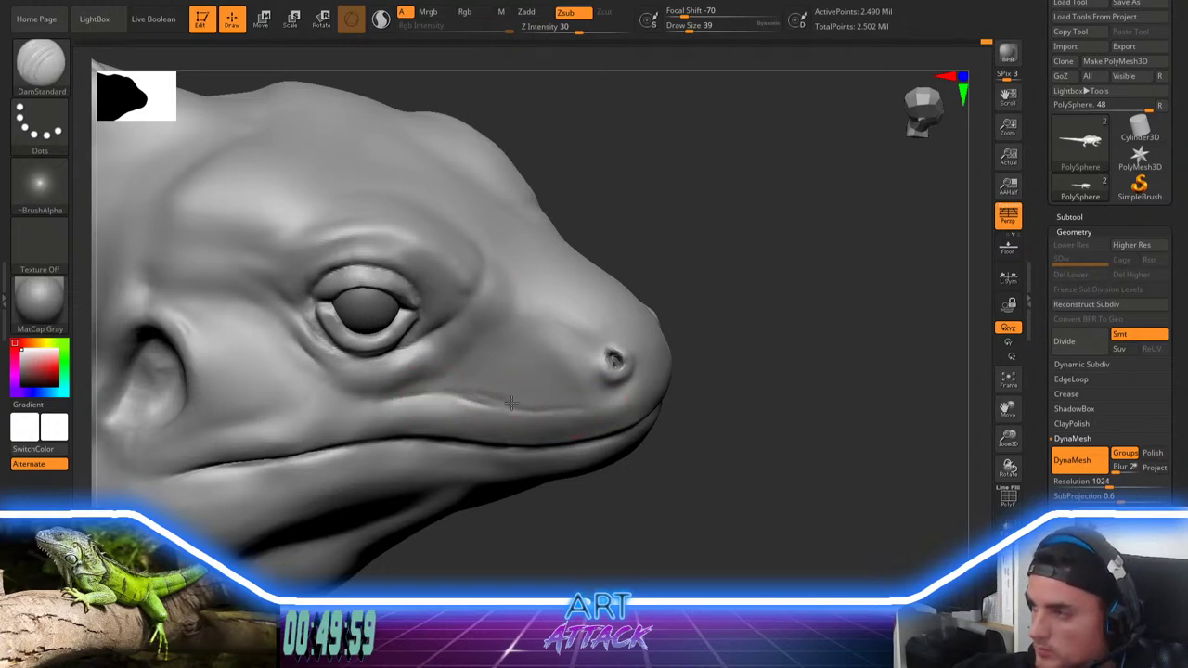
{"action": "left_click_drag", "start_coordinate": [430, 393], "coordinate": [589, 415], "text": "shift"}
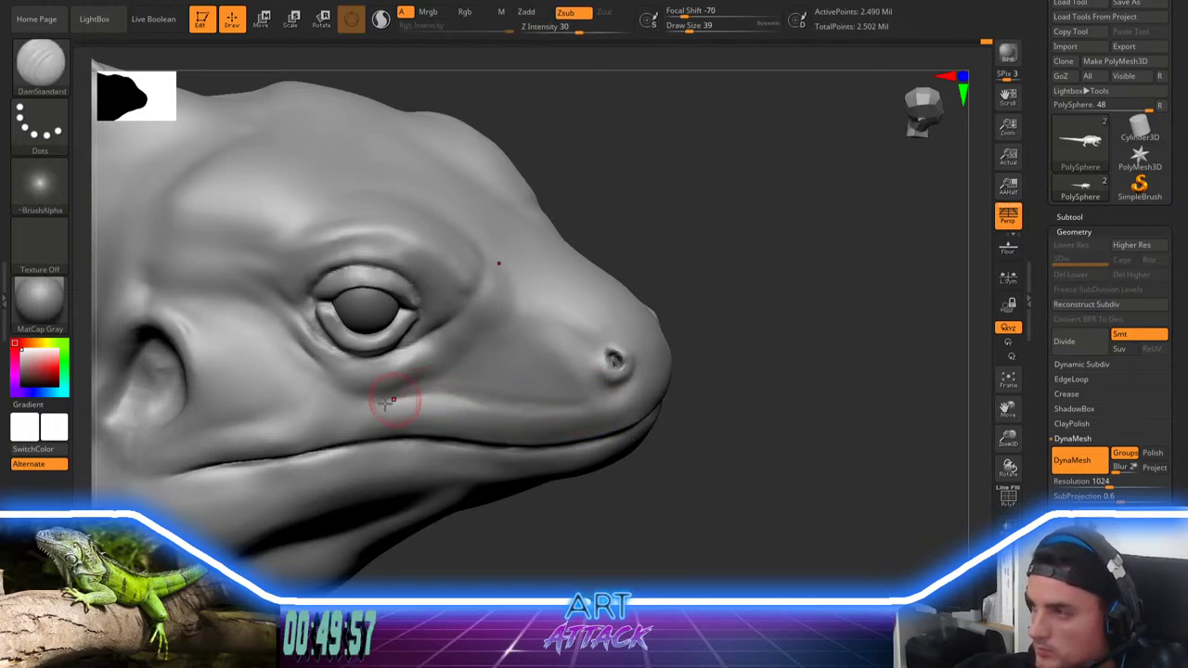
{"action": "left_click_drag", "start_coordinate": [415, 391], "coordinate": [576, 403], "text": "shift"}
Step: Deepen the crease beneath the lower eyelid toward the eye's front corner with DamStandard at draw size 39
{"action": "mouse_move", "coordinate": [697, 233]}
{"action": "left_mouse_down", "text": "alt"}
{"action": "mouse_move", "coordinate": [767, 162]}
{"action": "mouse_move", "coordinate": [871, 246]}
{"action": "left_mouse_up", "text": "alt"}
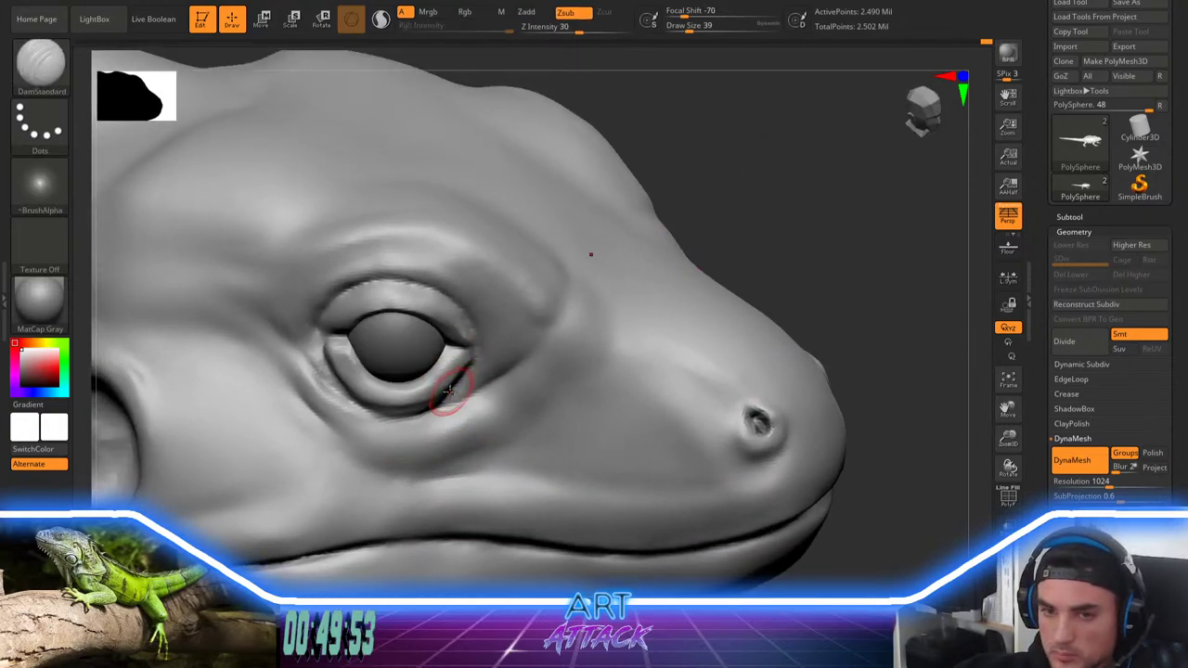
{"action": "left_click_drag", "start_coordinate": [420, 412], "coordinate": [385, 408]}
{"action": "mouse_move", "coordinate": [462, 377]}
{"action": "left_mouse_down"}
{"action": "mouse_move", "coordinate": [429, 407]}
{"action": "mouse_move", "coordinate": [371, 411]}
{"action": "mouse_move", "coordinate": [442, 399]}
{"action": "left_mouse_up"}
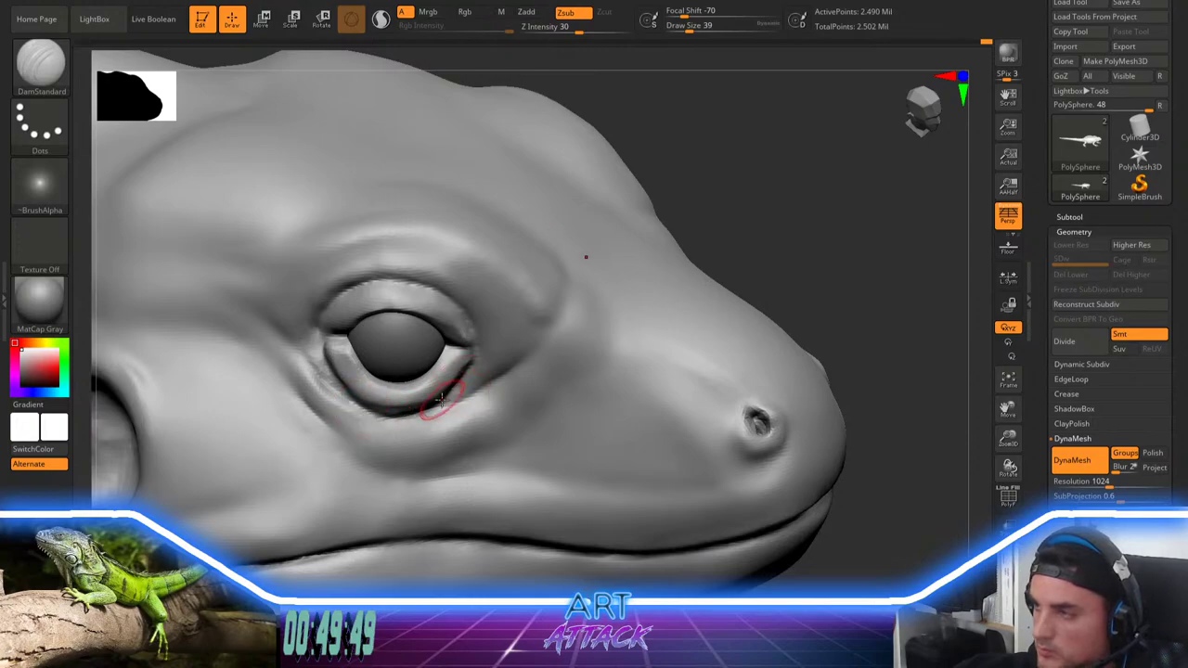
Step: Reshape the eye's front corner and the lower eyelid around the eyeball with the Move brush at draw size 97
{"action": "left_click_drag", "start_coordinate": [685, 264], "coordinate": [696, 186], "text": "alt"}
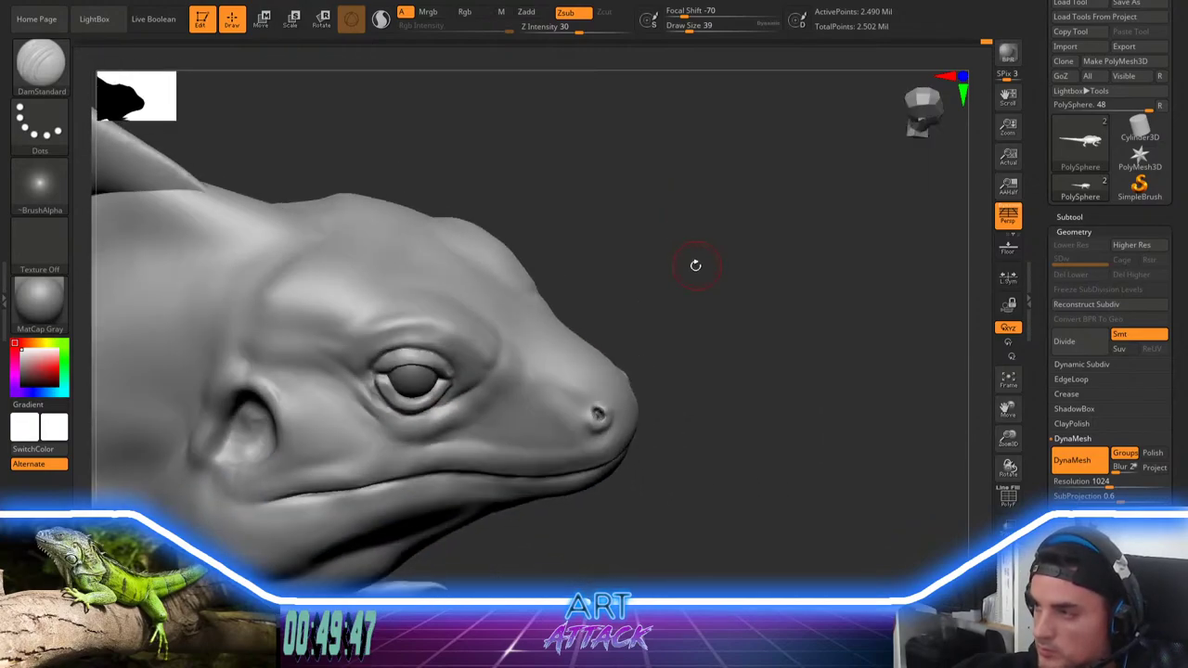
{"action": "left_click_drag", "start_coordinate": [681, 267], "coordinate": [692, 278], "text": "alt"}
{"action": "key", "text": "space"}
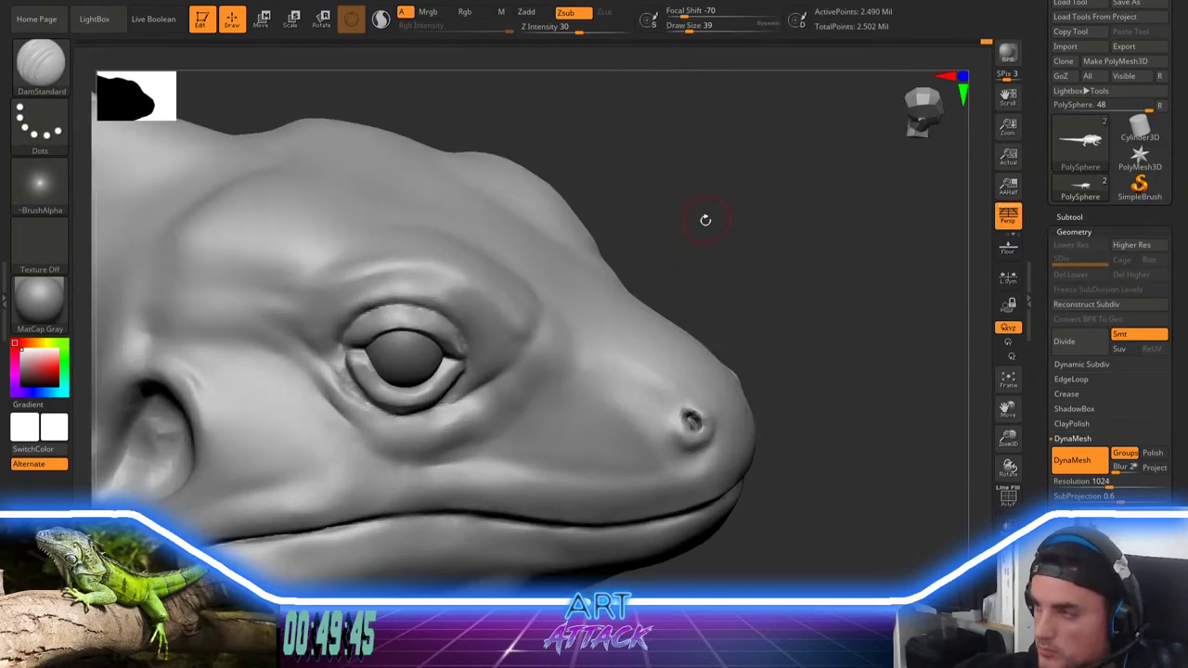
{"action": "left_click_drag", "start_coordinate": [706, 220], "coordinate": [718, 216], "text": "alt"}
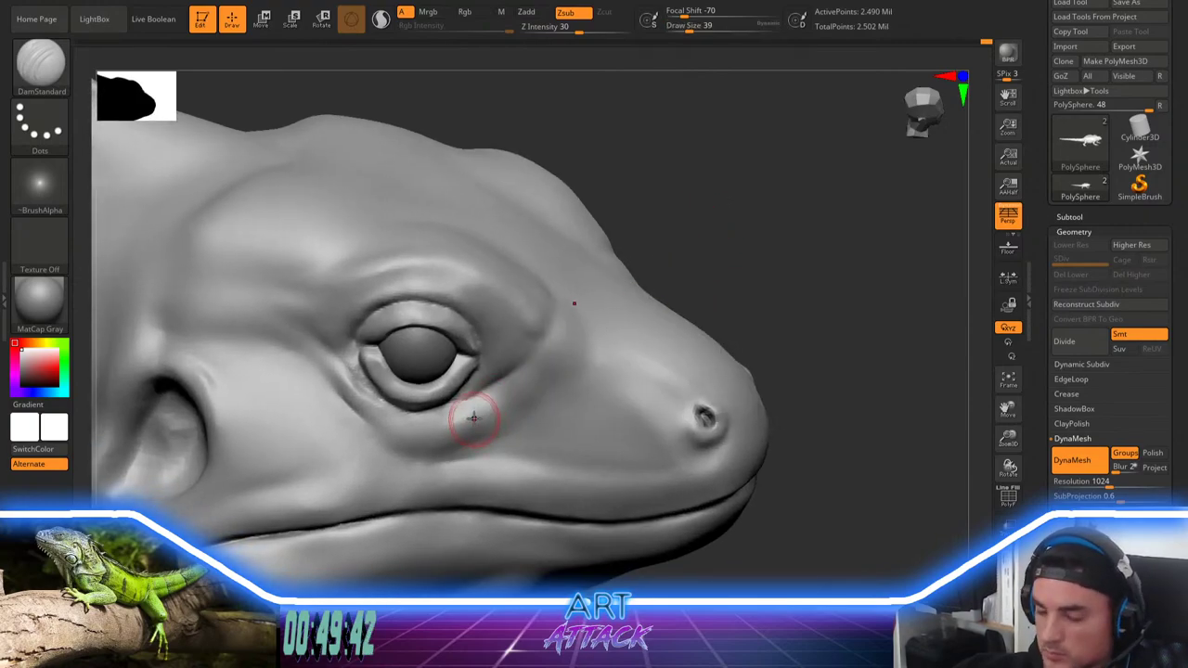
{"action": "key", "text": "b"}
{"action": "key", "text": "m"}
{"action": "key", "text": "v"}
{"action": "key", "text": "space"}
{"action": "left_click_drag", "start_coordinate": [475, 354], "coordinate": [484, 355]}
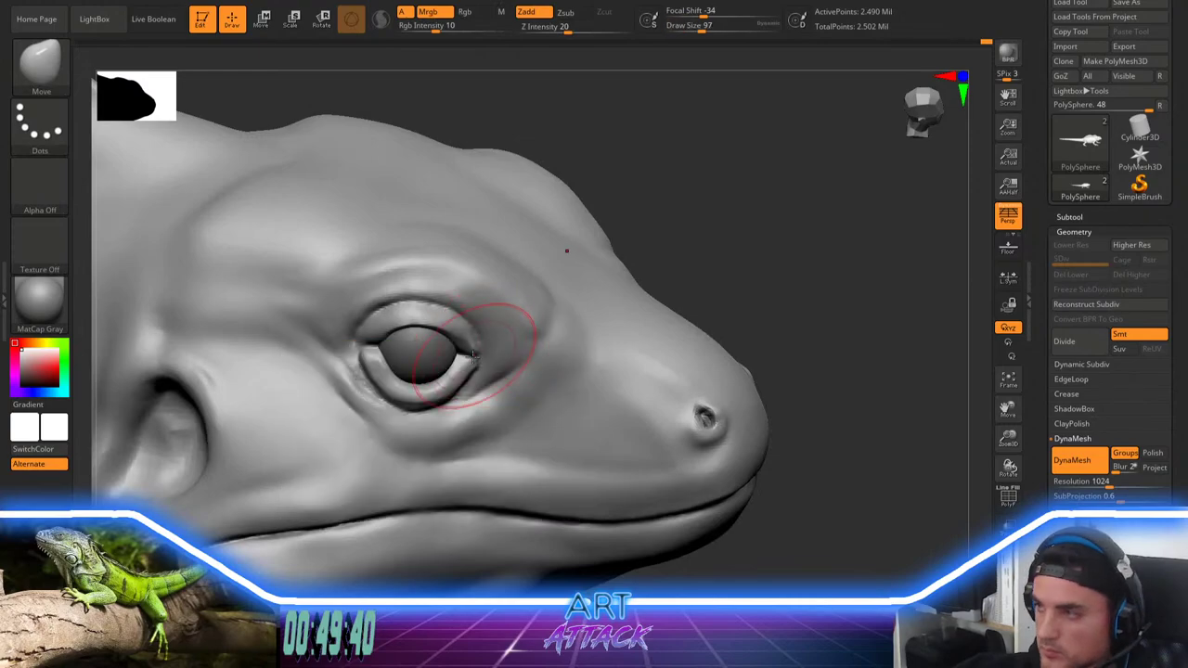
{"action": "left_click_drag", "start_coordinate": [685, 212], "coordinate": [702, 204]}
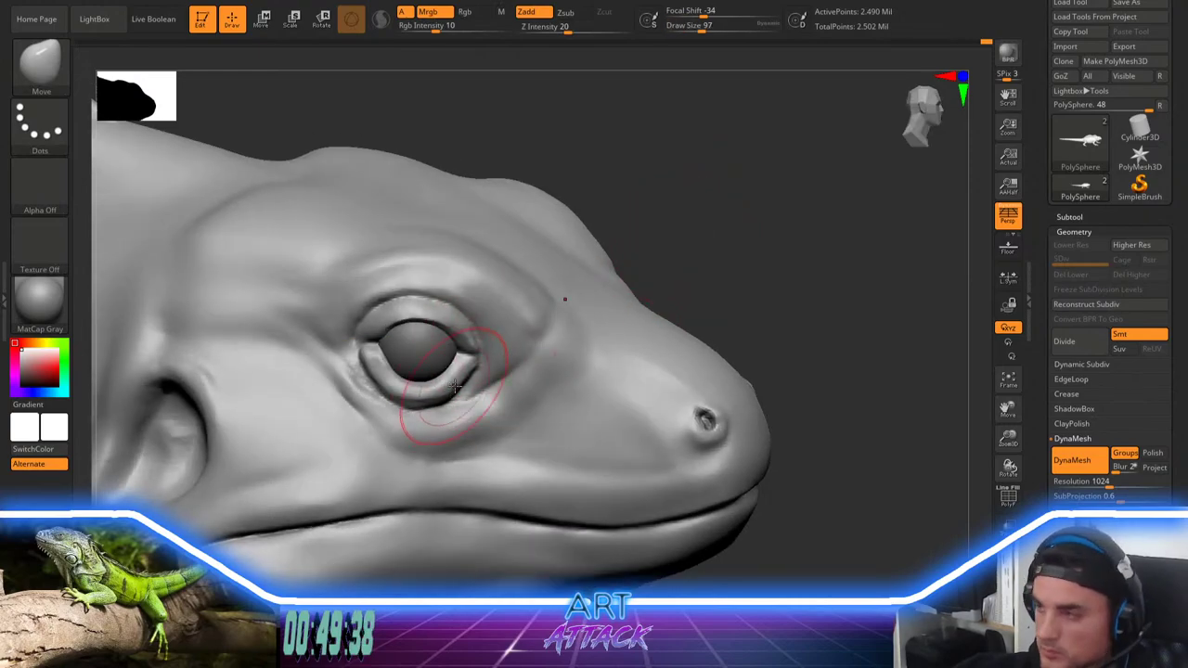
{"action": "mouse_move", "coordinate": [450, 376]}
{"action": "left_mouse_down"}
{"action": "mouse_move", "coordinate": [455, 386]}
{"action": "mouse_move", "coordinate": [411, 386]}
{"action": "left_mouse_up"}
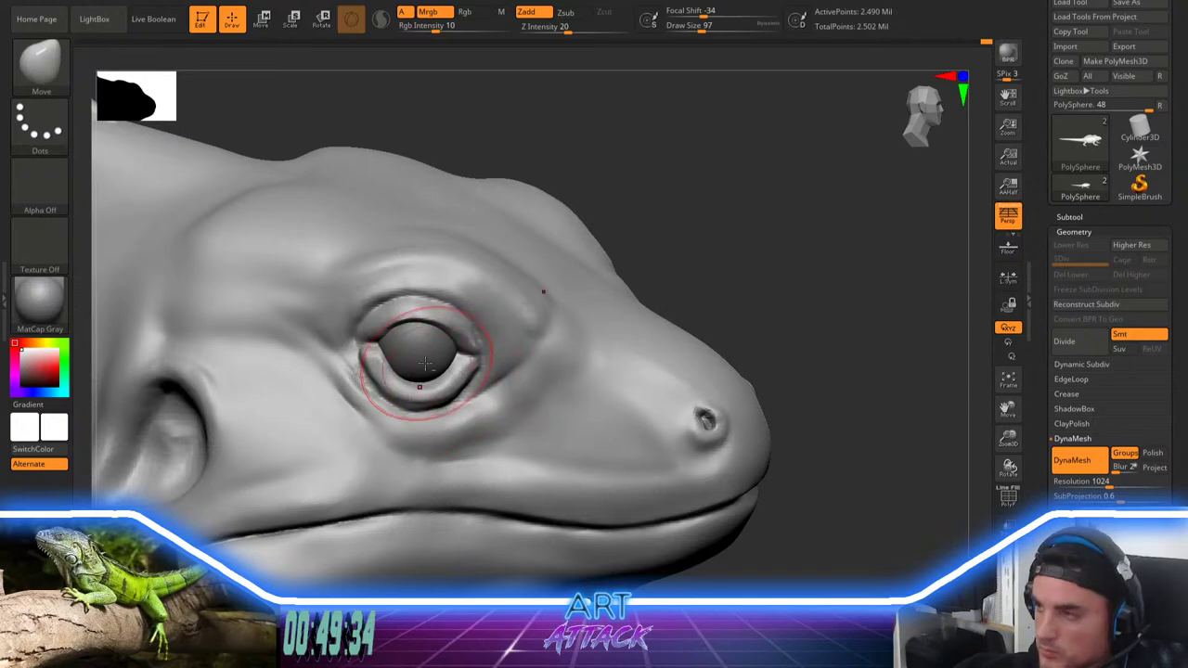
{"action": "left_click", "coordinate": [430, 367], "text": "alt"}
{"action": "key", "text": "r"}
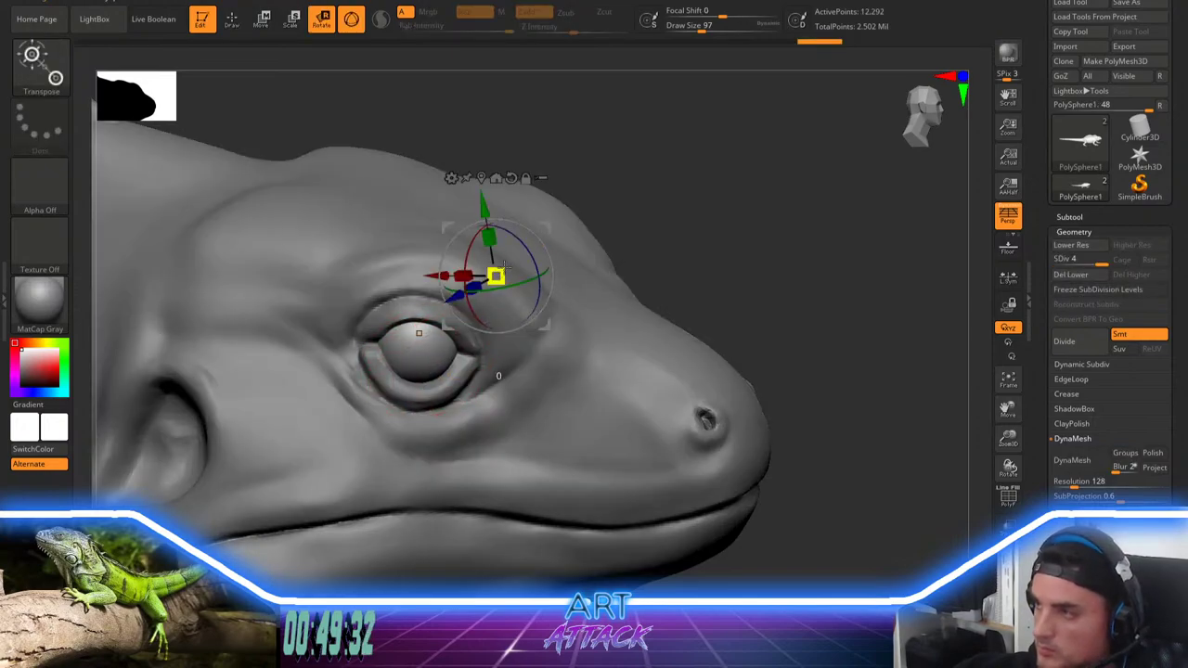
{"action": "key", "text": "q"}
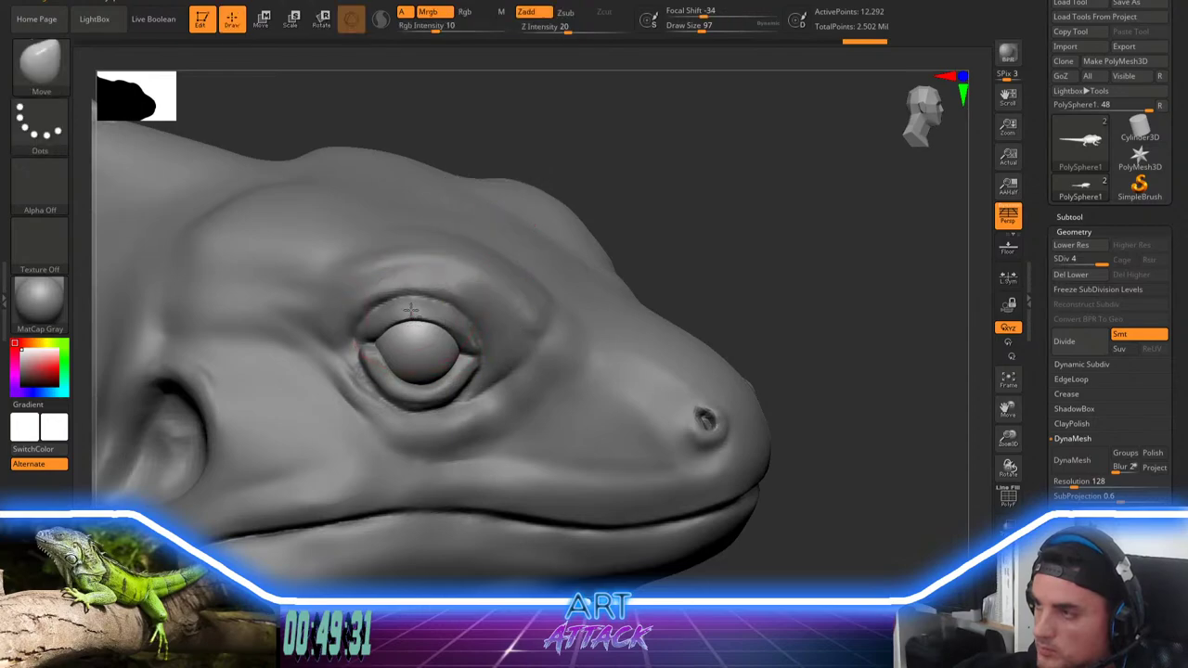
{"action": "left_click", "coordinate": [437, 306], "text": "alt"}
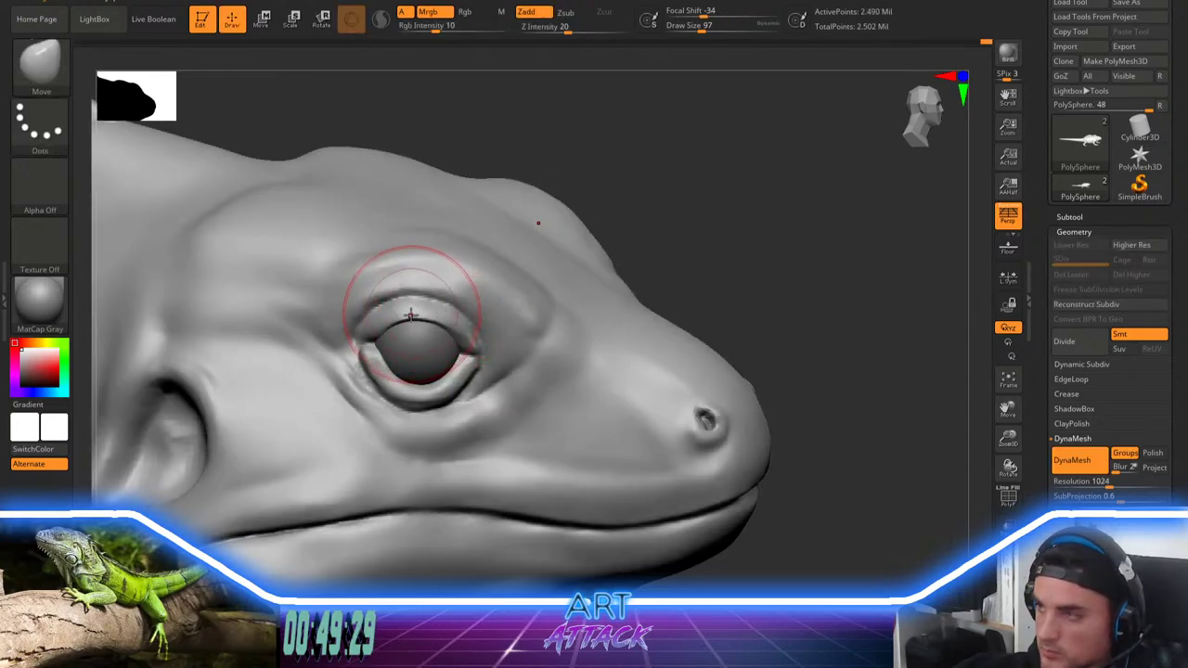
Step: Select the eyeball subtool and reposition it in its socket with the Move gizmo
{"action": "key", "text": "w"}
{"action": "left_click", "coordinate": [421, 344], "text": "alt"}
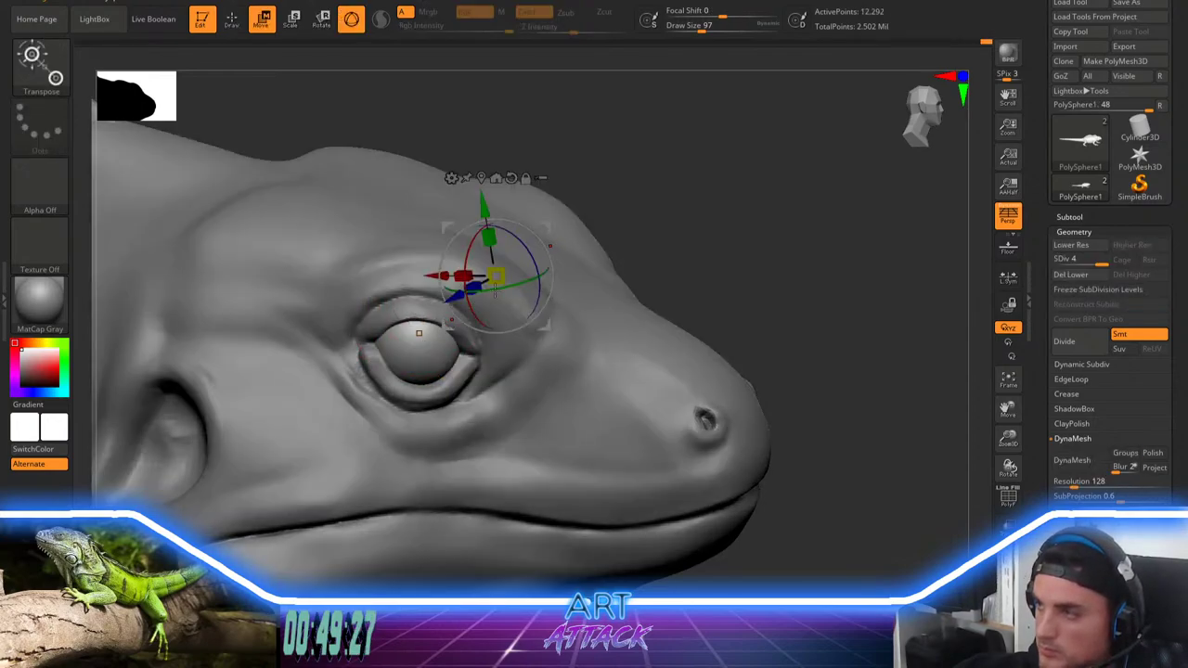
{"action": "left_click_drag", "start_coordinate": [544, 228], "coordinate": [543, 240]}
{"action": "left_click_drag", "start_coordinate": [674, 188], "coordinate": [700, 203]}
{"action": "left_click_drag", "start_coordinate": [576, 251], "coordinate": [670, 223]}
{"action": "left_click_drag", "start_coordinate": [544, 236], "coordinate": [544, 239]}
{"action": "left_click_drag", "start_coordinate": [656, 201], "coordinate": [563, 231]}
{"action": "mouse_move", "coordinate": [700, 206]}
{"action": "left_mouse_down"}
{"action": "mouse_move", "coordinate": [757, 206]}
{"action": "mouse_move", "coordinate": [743, 221]}
{"action": "mouse_move", "coordinate": [758, 226]}
{"action": "mouse_move", "coordinate": [664, 277]}
{"action": "left_mouse_up"}
{"action": "key", "text": "q"}
Step: Select the body subtool and fit the upper eyelid's edge to the eyeball with the Move brush at draw size 39
{"action": "left_click", "coordinate": [680, 301], "text": "alt"}
{"action": "mouse_move", "coordinate": [743, 198]}
{"action": "left_mouse_down"}
{"action": "mouse_move", "coordinate": [745, 183]}
{"action": "mouse_move", "coordinate": [738, 214]}
{"action": "left_mouse_up"}
{"action": "key", "text": "space"}
{"action": "left_click_drag", "start_coordinate": [517, 265], "coordinate": [484, 267]}
{"action": "left_click_drag", "start_coordinate": [753, 154], "coordinate": [762, 163]}
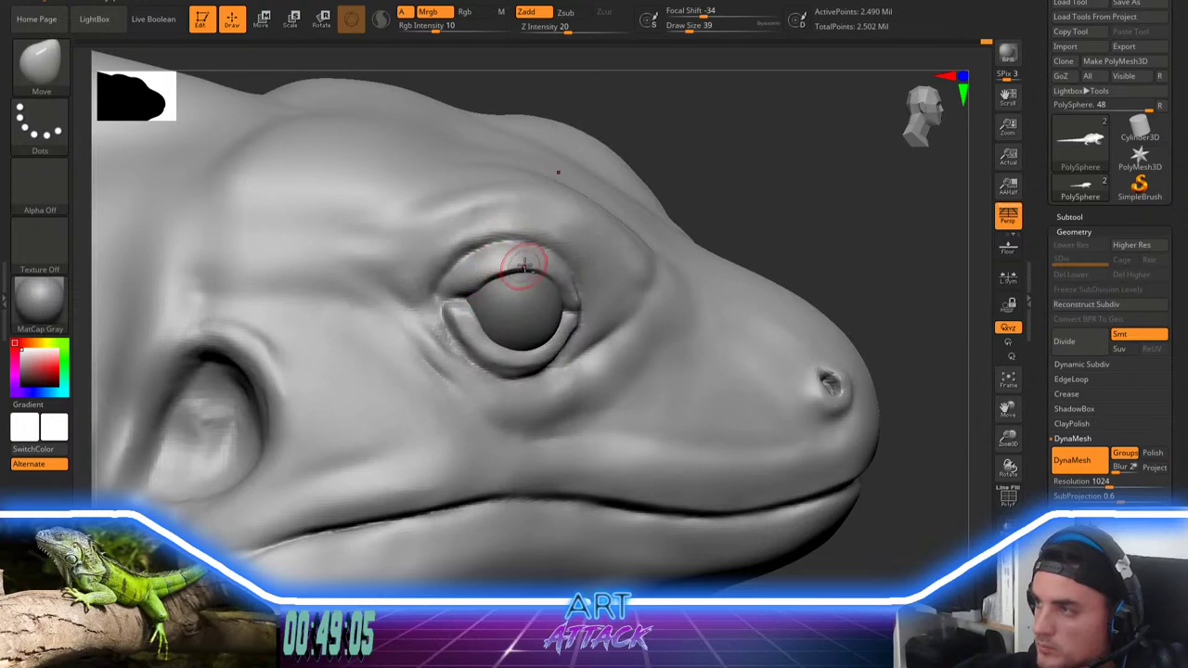
{"action": "left_click_drag", "start_coordinate": [478, 286], "coordinate": [535, 259]}
Step: Reshape the eyelids at the eye's rear corner around the eyeball with the Move brush at draw sizes between 27 and 46
{"action": "key", "text": "space"}
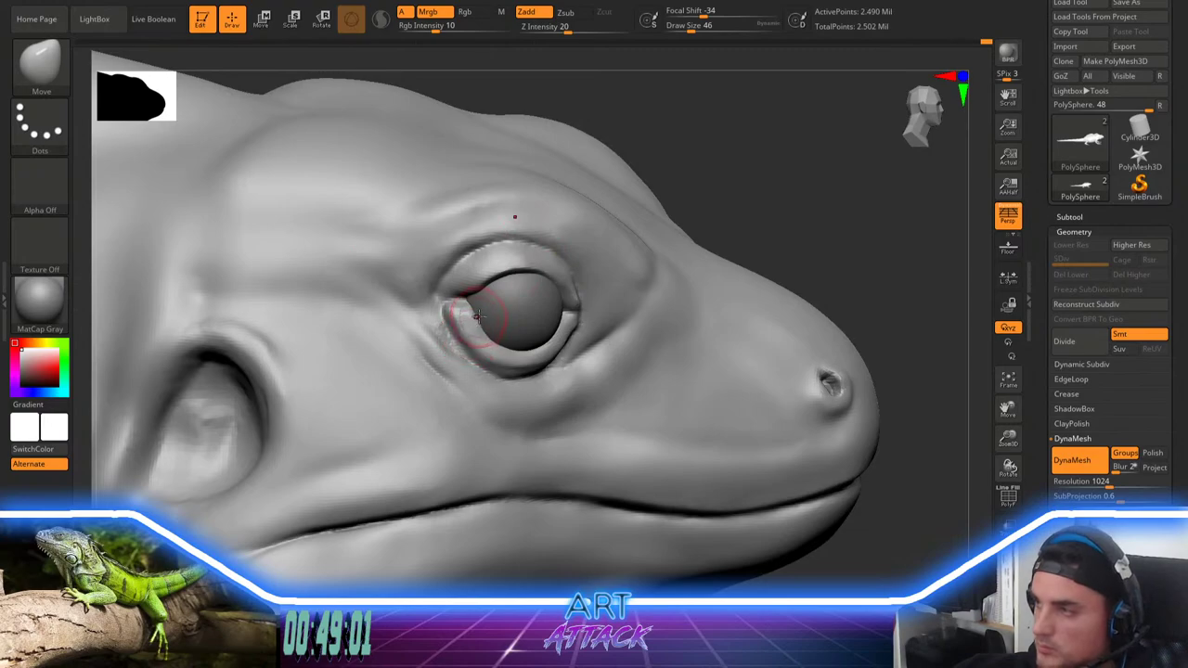
{"action": "key", "text": "space"}
{"action": "left_click_drag", "start_coordinate": [478, 317], "coordinate": [467, 318]}
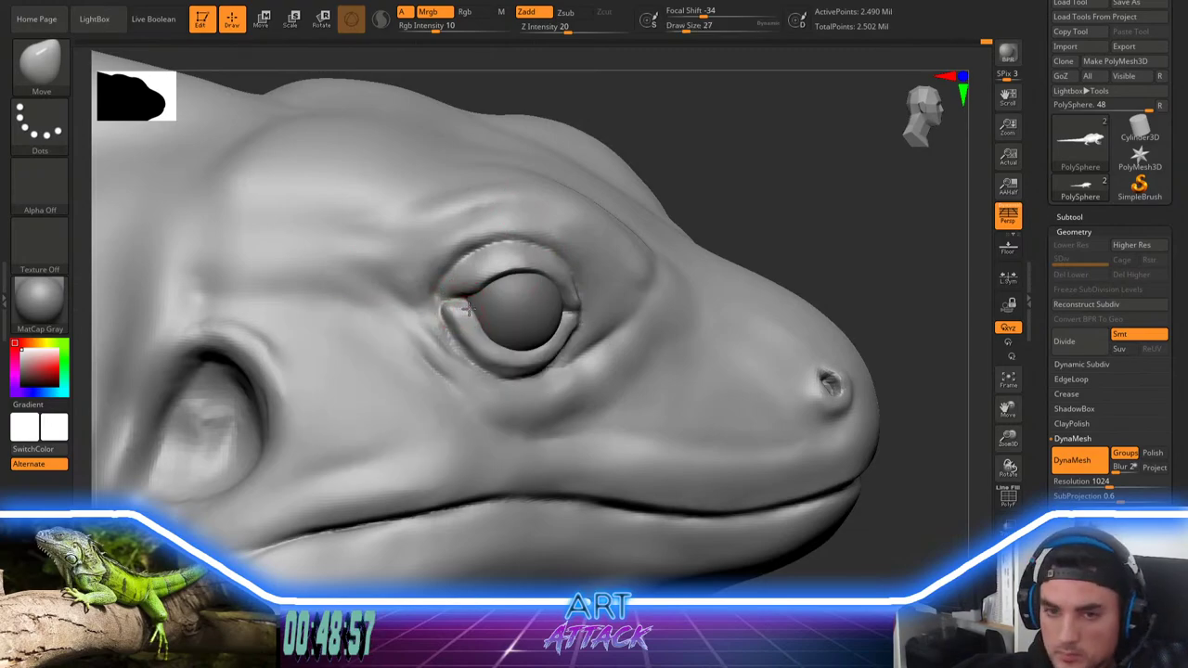
{"action": "key", "text": "space"}
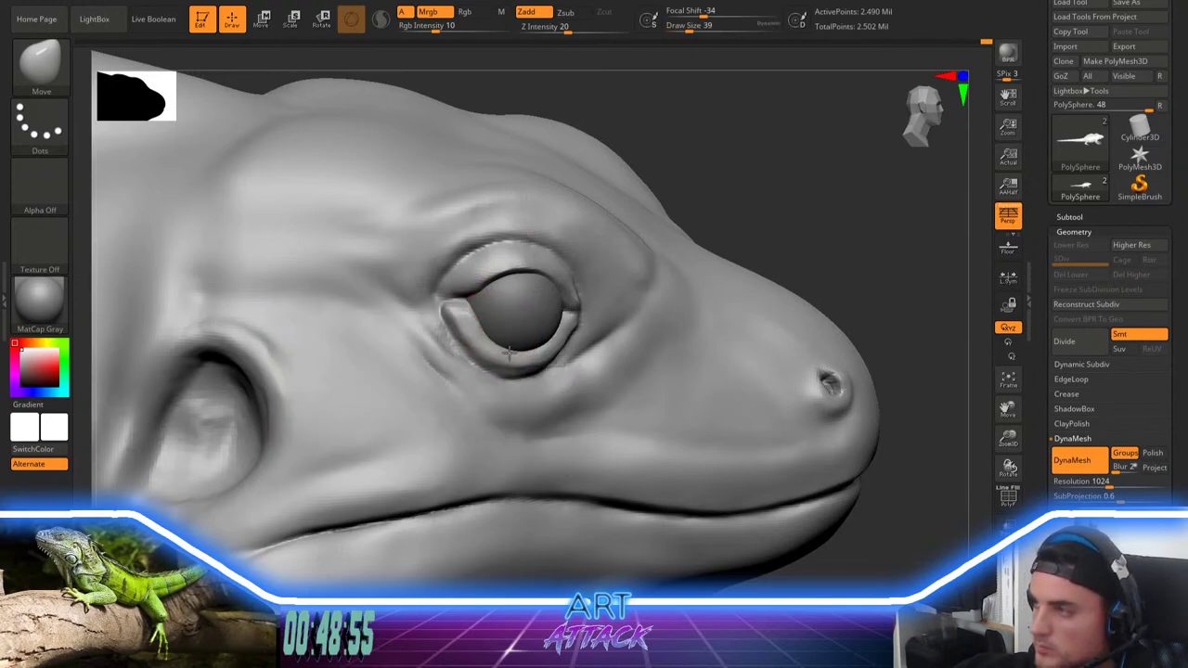
Step: Carve the skin crease beneath the lower eyelid, running from behind the eye toward the snout, with the DamStandard brush
{"action": "mouse_move", "coordinate": [701, 225]}
{"action": "right_mouse_down"}
{"action": "mouse_move", "coordinate": [721, 185]}
{"action": "mouse_move", "coordinate": [698, 192]}
{"action": "right_mouse_up"}
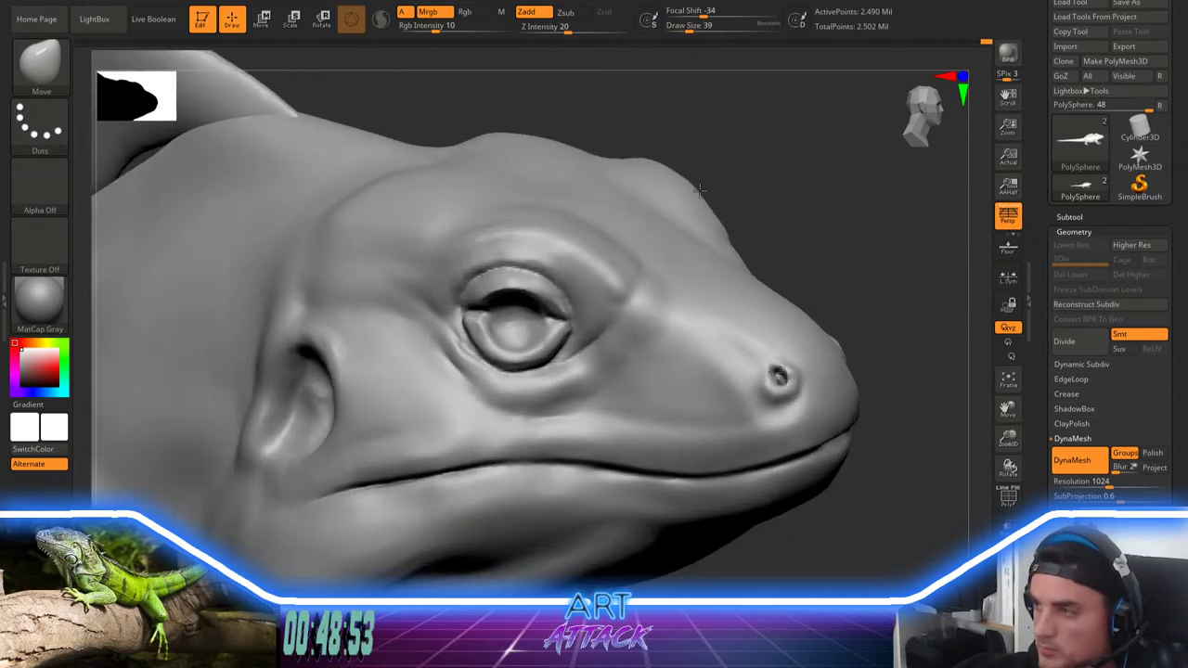
{"action": "key", "text": "space"}
{"action": "left_click_drag", "start_coordinate": [696, 192], "coordinate": [708, 195]}
{"action": "key", "text": "b"}
{"action": "key", "text": "d"}
{"action": "key", "text": "s"}
{"action": "key", "text": "space"}
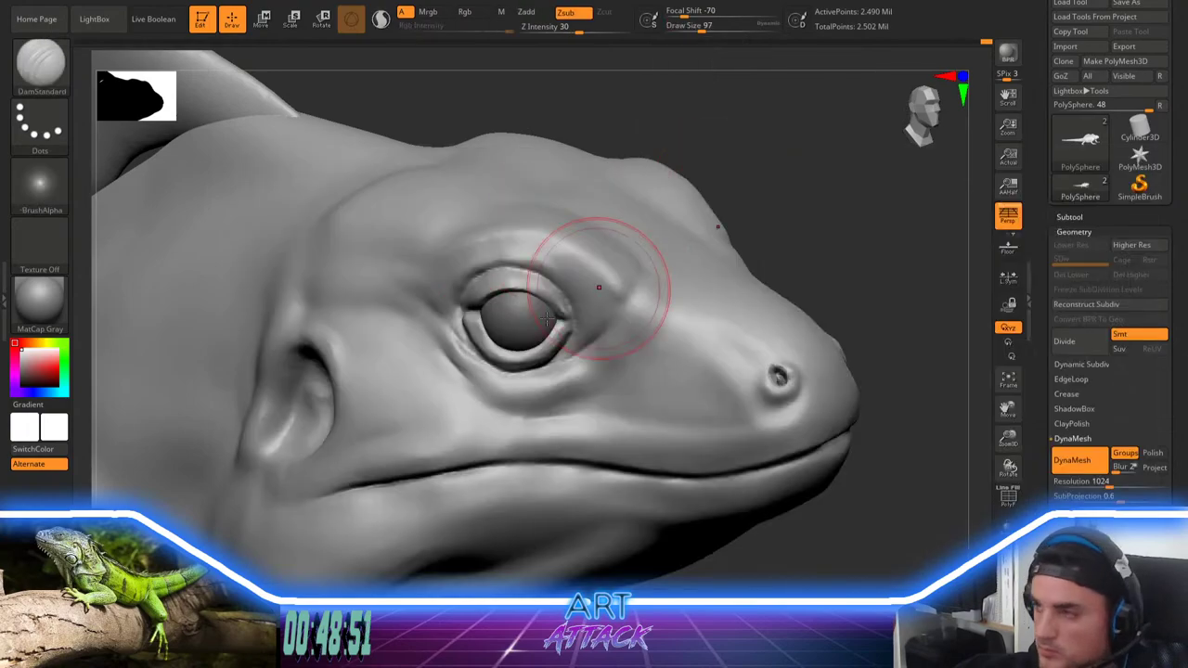
{"action": "key", "text": "space"}
{"action": "mouse_move", "coordinate": [442, 358]}
{"action": "left_mouse_down"}
{"action": "mouse_move", "coordinate": [466, 384]}
{"action": "mouse_move", "coordinate": [487, 383]}
{"action": "mouse_move", "coordinate": [427, 360]}
{"action": "mouse_move", "coordinate": [480, 406]}
{"action": "mouse_move", "coordinate": [642, 390]}
{"action": "left_mouse_up"}
{"action": "key", "text": "space"}
{"action": "key", "text": "shift"}
Step: Sharpen the lip crease below the eye with DamStandard at draw sizes 27 and 51
{"action": "mouse_move", "coordinate": [761, 232]}
{"action": "left_mouse_down", "text": "alt"}
{"action": "mouse_move", "coordinate": [750, 170]}
{"action": "mouse_move", "coordinate": [767, 300]}
{"action": "mouse_move", "coordinate": [708, 270]}
{"action": "mouse_move", "coordinate": [716, 310]}
{"action": "mouse_move", "coordinate": [726, 260]}
{"action": "mouse_move", "coordinate": [737, 276]}
{"action": "mouse_move", "coordinate": [761, 276]}
{"action": "mouse_move", "coordinate": [770, 225]}
{"action": "mouse_move", "coordinate": [805, 219]}
{"action": "mouse_move", "coordinate": [787, 250]}
{"action": "left_mouse_up", "text": "alt"}
{"action": "left_click_drag", "start_coordinate": [742, 297], "coordinate": [771, 283]}
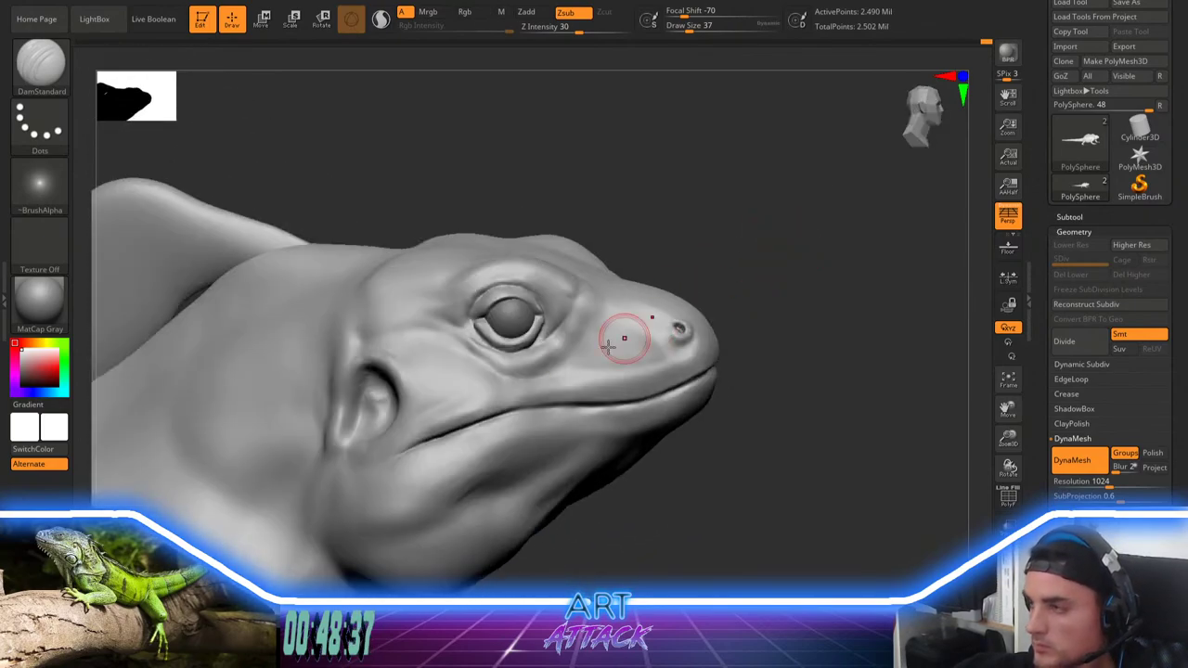
{"action": "key", "text": "space"}
{"action": "left_click", "coordinate": [507, 411]}
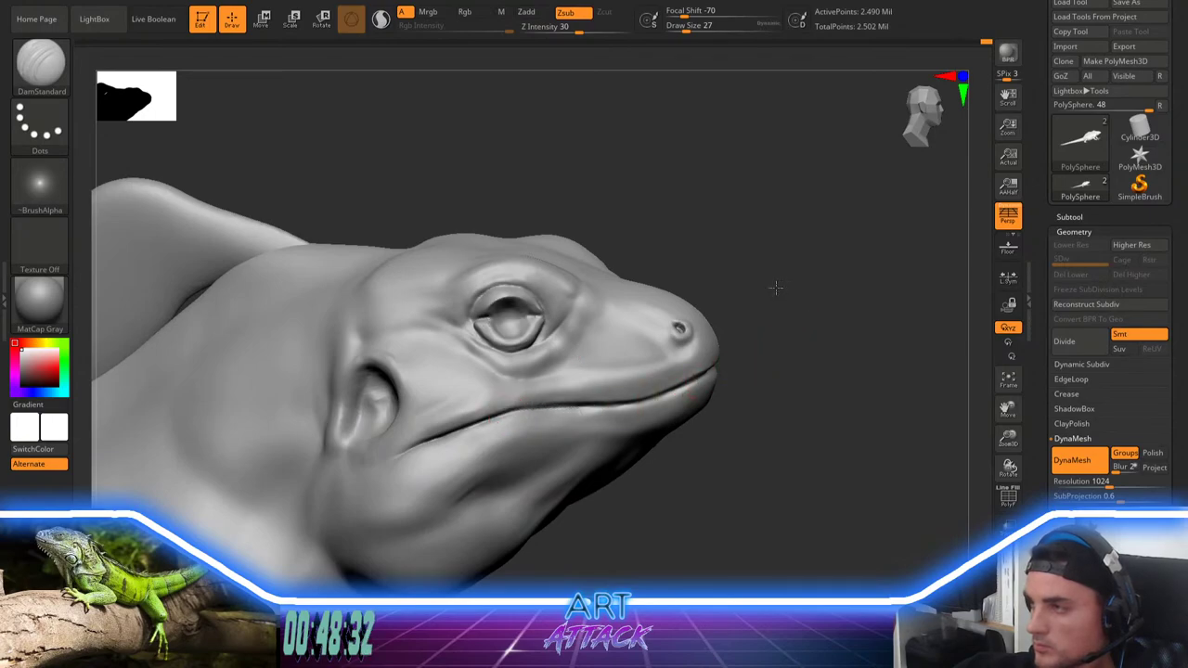
{"action": "left_click_drag", "start_coordinate": [775, 281], "coordinate": [714, 286]}
{"action": "left_click_drag", "start_coordinate": [757, 348], "coordinate": [786, 272], "text": "alt"}
{"action": "key", "text": "s"}
{"action": "mouse_move", "coordinate": [457, 397]}
{"action": "left_mouse_down"}
{"action": "mouse_move", "coordinate": [540, 368]}
{"action": "mouse_move", "coordinate": [528, 370]}
{"action": "left_mouse_up"}
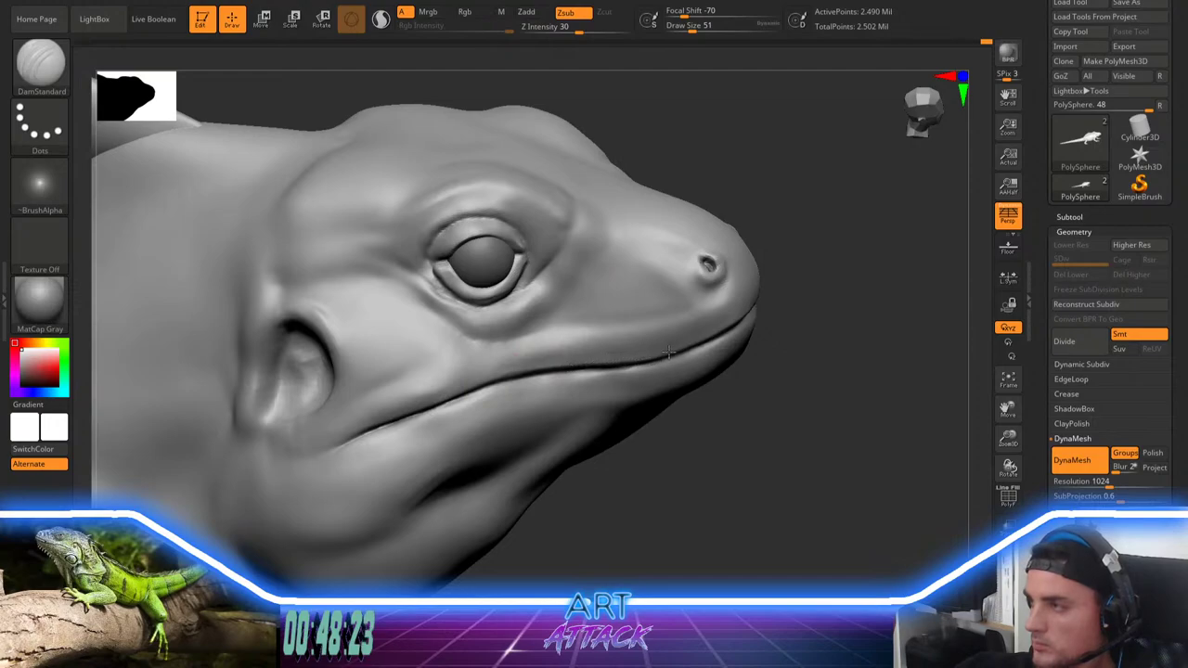
Step: Set the DamStandard draw size to 33 for detailing the skin fold beneath the eye's rear corner
{"action": "left_click_drag", "start_coordinate": [774, 276], "coordinate": [764, 282]}
{"action": "key", "text": "s"}
{"action": "left_click_drag", "start_coordinate": [765, 284], "coordinate": [754, 321]}
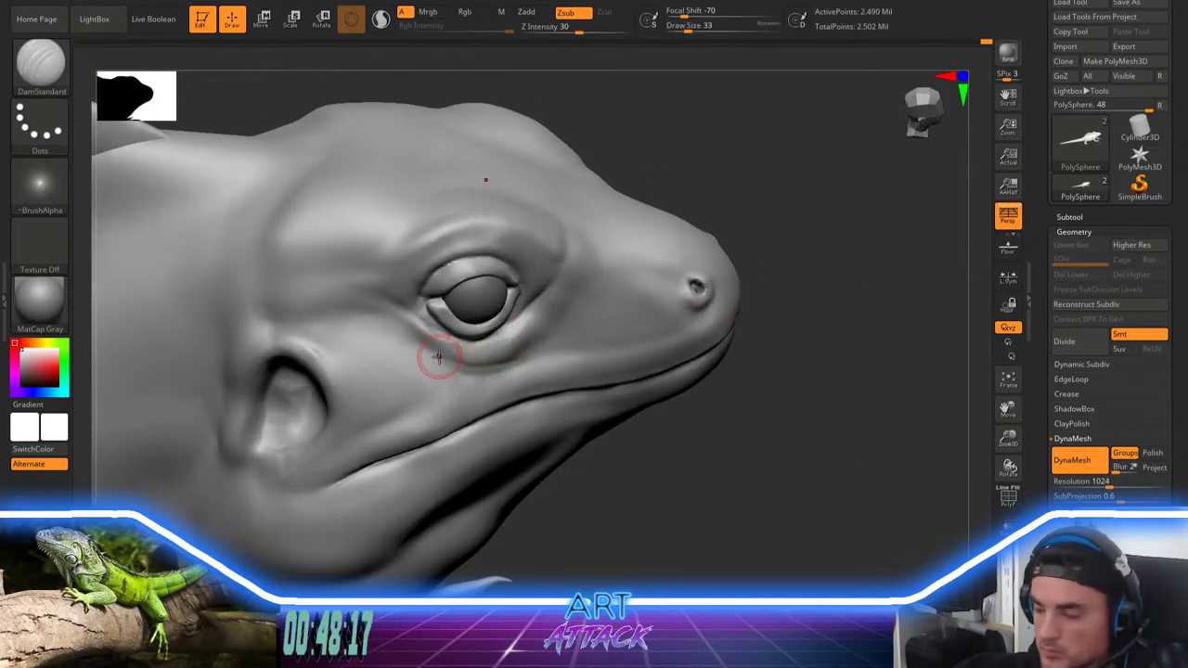
Step: Carve the skin fold below the iguana's lower eyelid with the DamStandard brush at draw size 33
{"action": "mouse_move", "coordinate": [446, 365]}
{"action": "left_mouse_down"}
{"action": "mouse_move", "coordinate": [487, 369]}
{"action": "mouse_move", "coordinate": [544, 355]}
{"action": "mouse_move", "coordinate": [473, 369]}
{"action": "mouse_move", "coordinate": [537, 353]}
{"action": "left_mouse_up"}
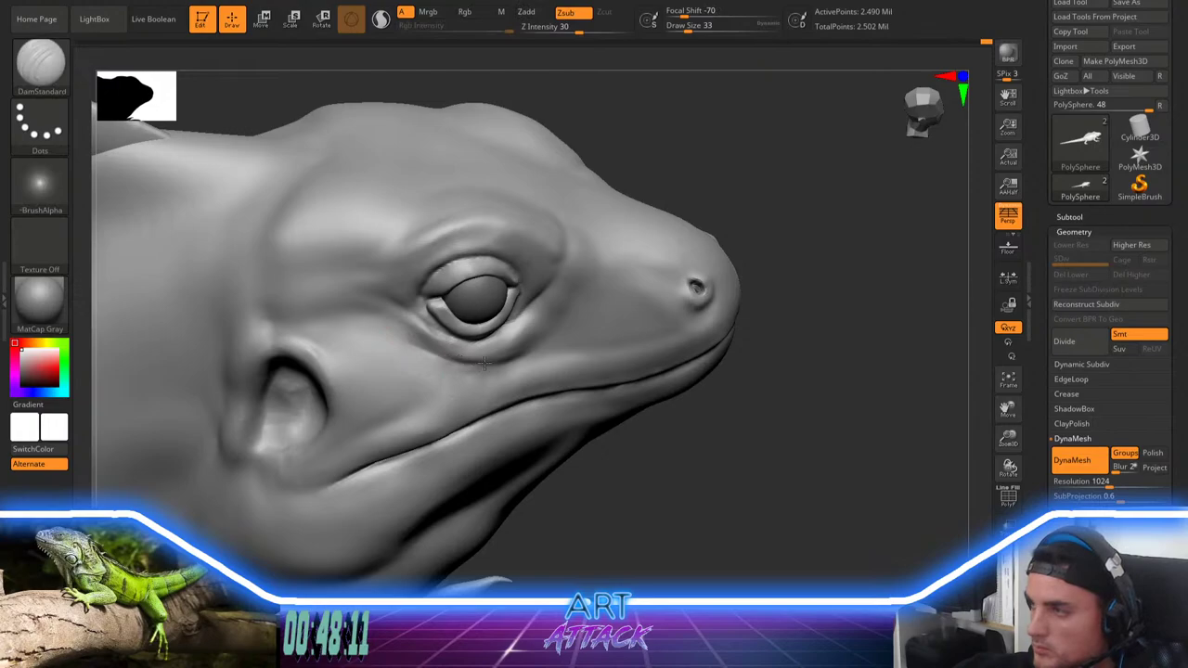
{"action": "mouse_move", "coordinate": [484, 363]}
{"action": "left_mouse_down"}
{"action": "mouse_move", "coordinate": [545, 353]}
{"action": "mouse_move", "coordinate": [565, 315]}
{"action": "mouse_move", "coordinate": [514, 344]}
{"action": "left_mouse_up"}
Step: Build up the area between the brow and the front of the eye with ClayBuildup at draw size 44, and smooth it
{"action": "key", "text": "b"}
{"action": "key", "text": "c"}
{"action": "key", "text": "b"}
{"action": "key", "text": "space"}
{"action": "mouse_move", "coordinate": [581, 283]}
{"action": "left_mouse_down"}
{"action": "mouse_move", "coordinate": [531, 320]}
{"action": "mouse_move", "coordinate": [555, 295]}
{"action": "mouse_move", "coordinate": [429, 358]}
{"action": "left_mouse_up"}
{"action": "left_click_drag", "start_coordinate": [596, 264], "coordinate": [525, 357]}
{"action": "mouse_move", "coordinate": [559, 299]}
{"action": "left_mouse_down", "text": "shift"}
{"action": "mouse_move", "coordinate": [538, 341]}
{"action": "mouse_move", "coordinate": [559, 288]}
{"action": "left_mouse_up", "text": "shift"}
{"action": "mouse_move", "coordinate": [745, 200]}
{"action": "left_mouse_down", "text": "alt"}
{"action": "mouse_move", "coordinate": [724, 226]}
{"action": "mouse_move", "coordinate": [709, 292]}
{"action": "left_mouse_up", "text": "alt"}
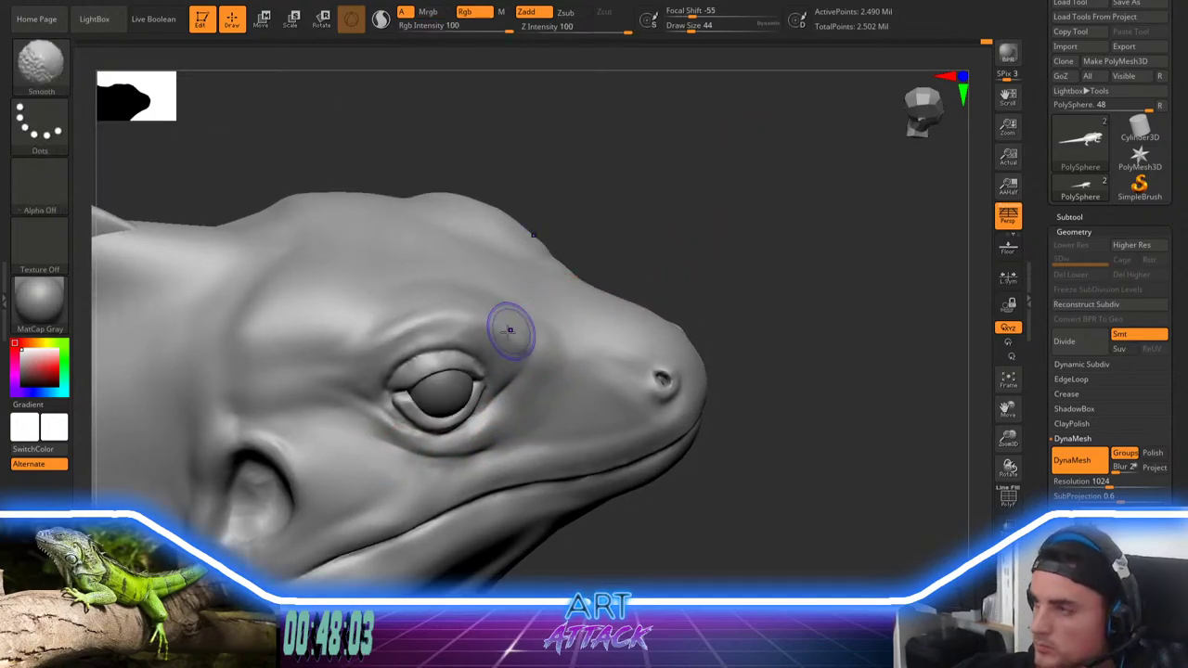
{"action": "mouse_move", "coordinate": [510, 330]}
{"action": "left_mouse_down", "text": "shift"}
{"action": "mouse_move", "coordinate": [522, 358]}
{"action": "mouse_move", "coordinate": [509, 357]}
{"action": "left_mouse_up", "text": "shift"}
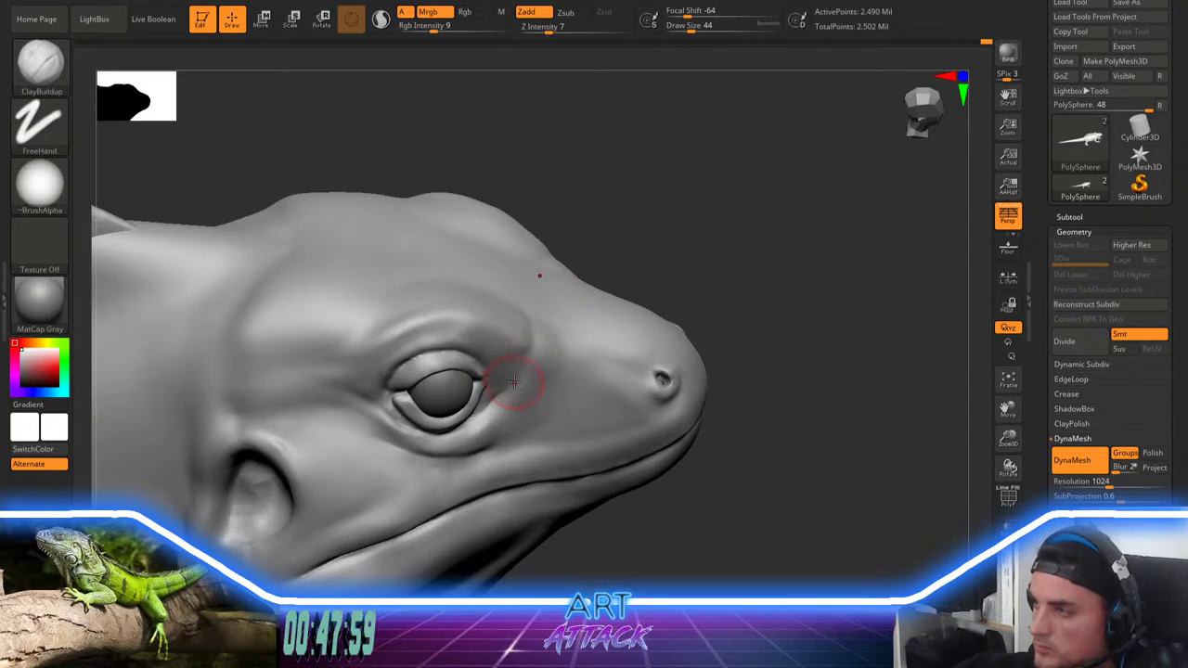
Step: Refine the form at the eye's front corner with ClayBuildup at draw size 37
{"action": "key", "text": "s"}
{"action": "mouse_move", "coordinate": [516, 387]}
{"action": "left_mouse_down"}
{"action": "mouse_move", "coordinate": [504, 388]}
{"action": "mouse_move", "coordinate": [525, 375]}
{"action": "left_mouse_up"}
{"action": "key", "text": "s"}
{"action": "key", "text": "s"}
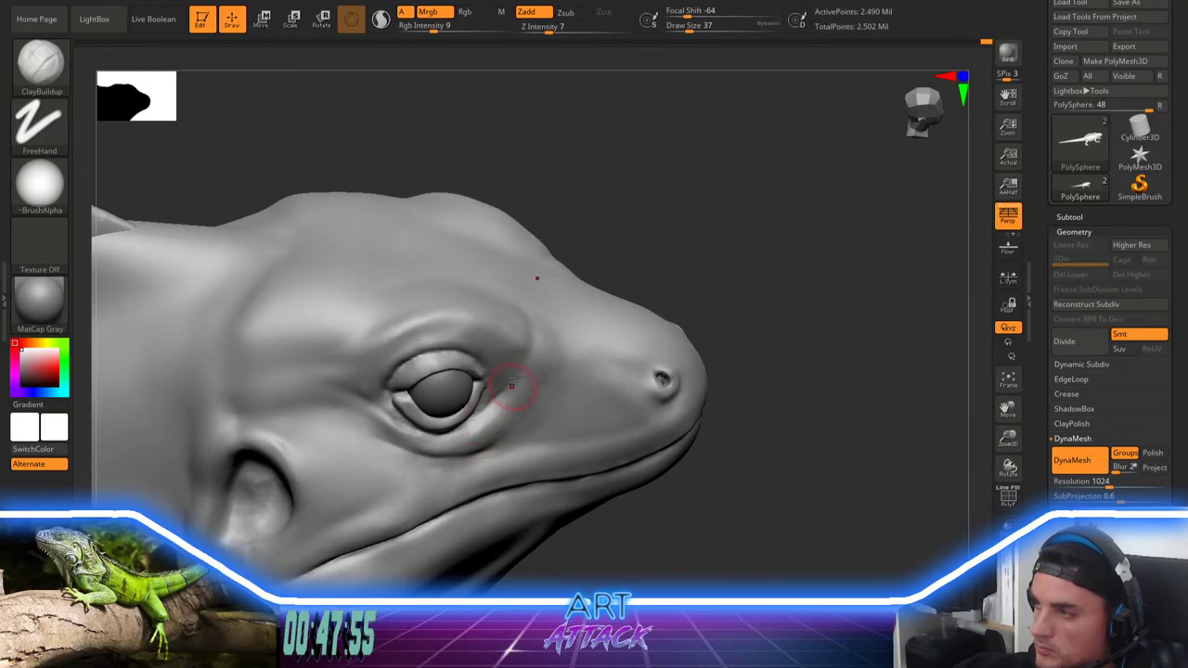
Step: Sharpen the crease around the front of the lower eyelid with DamStandard at draw size 25, and smooth it
{"action": "key", "text": "b"}
{"action": "key", "text": "d"}
{"action": "key", "text": "s"}
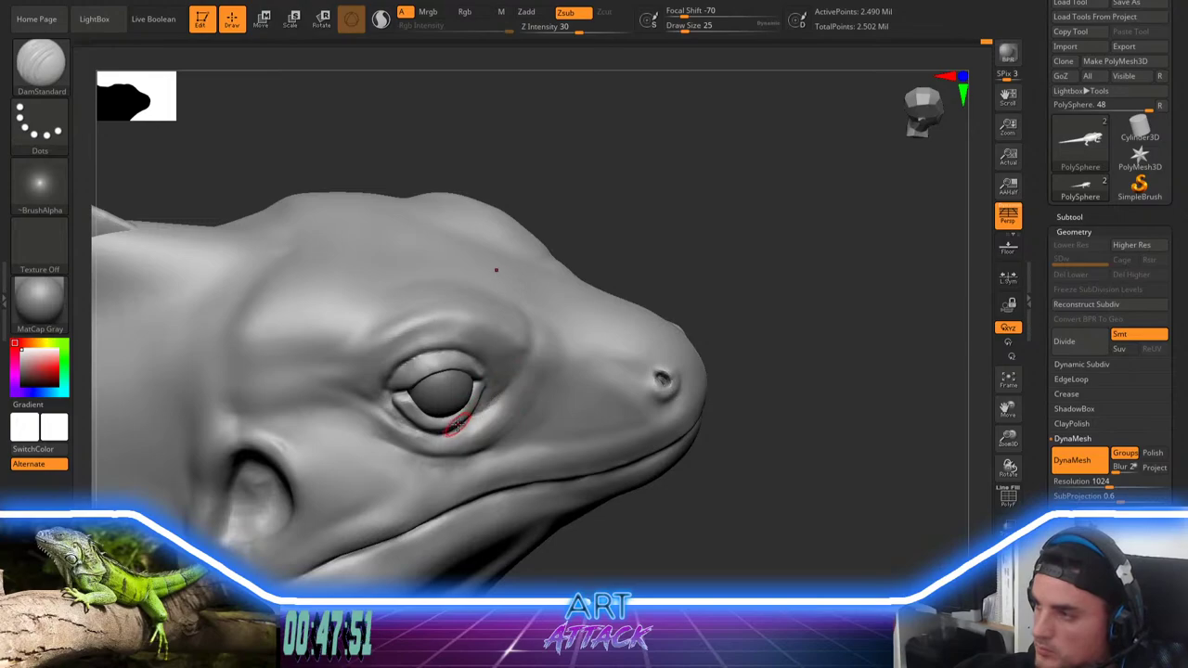
{"action": "left_click_drag", "start_coordinate": [479, 409], "coordinate": [488, 402], "text": "shift"}
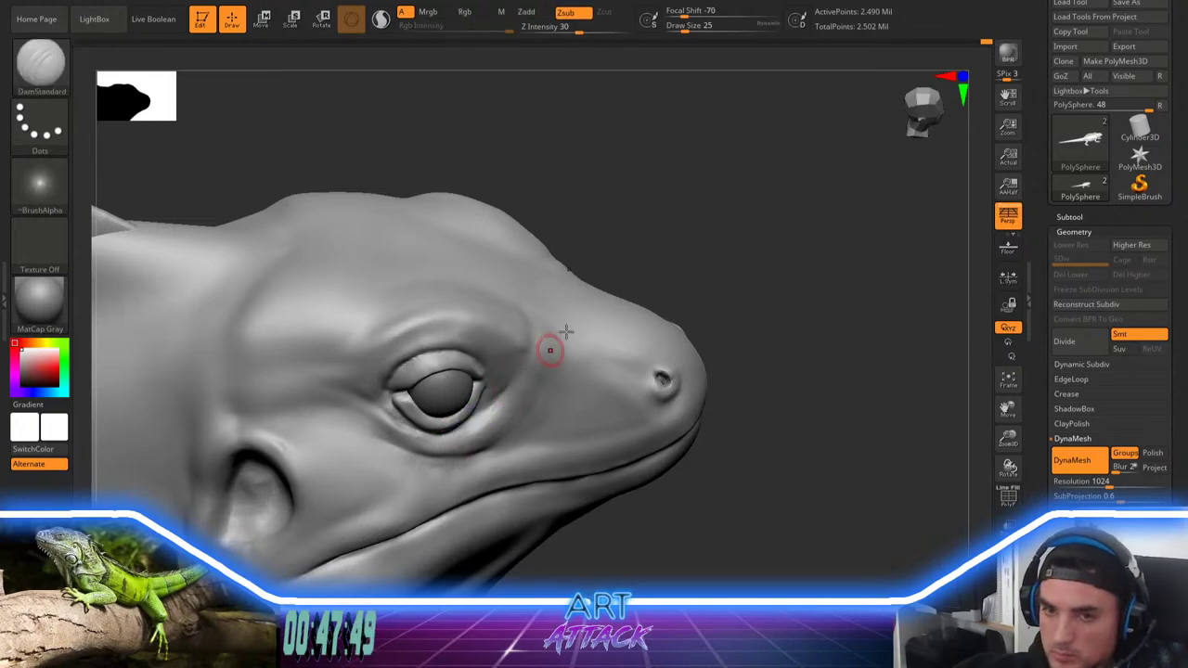
Step: Adjust the lower eyelid and its front corner around the eyeball with the Move brush at draw size 35
{"action": "mouse_move", "coordinate": [649, 190]}
{"action": "left_mouse_down"}
{"action": "mouse_move", "coordinate": [647, 204]}
{"action": "mouse_move", "coordinate": [626, 211]}
{"action": "mouse_move", "coordinate": [628, 202]}
{"action": "mouse_move", "coordinate": [621, 266]}
{"action": "left_mouse_up"}
{"action": "key", "text": "b"}
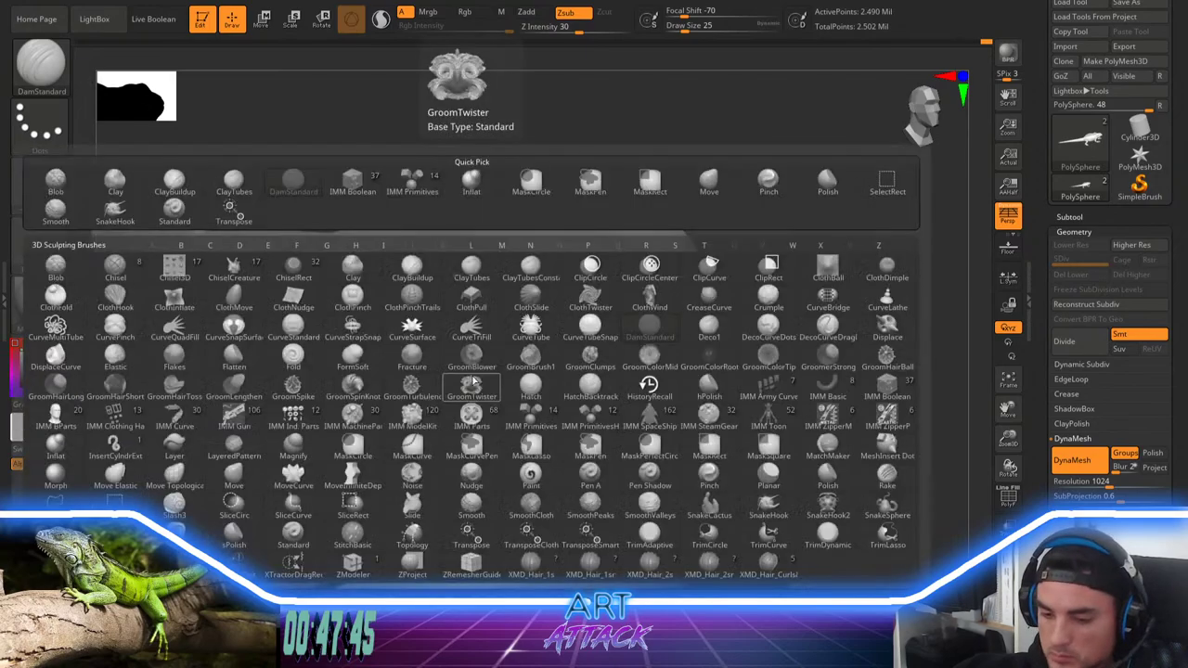
{"action": "key", "text": "m"}
{"action": "key", "text": "v"}
{"action": "left_click_drag", "start_coordinate": [708, 211], "coordinate": [745, 222]}
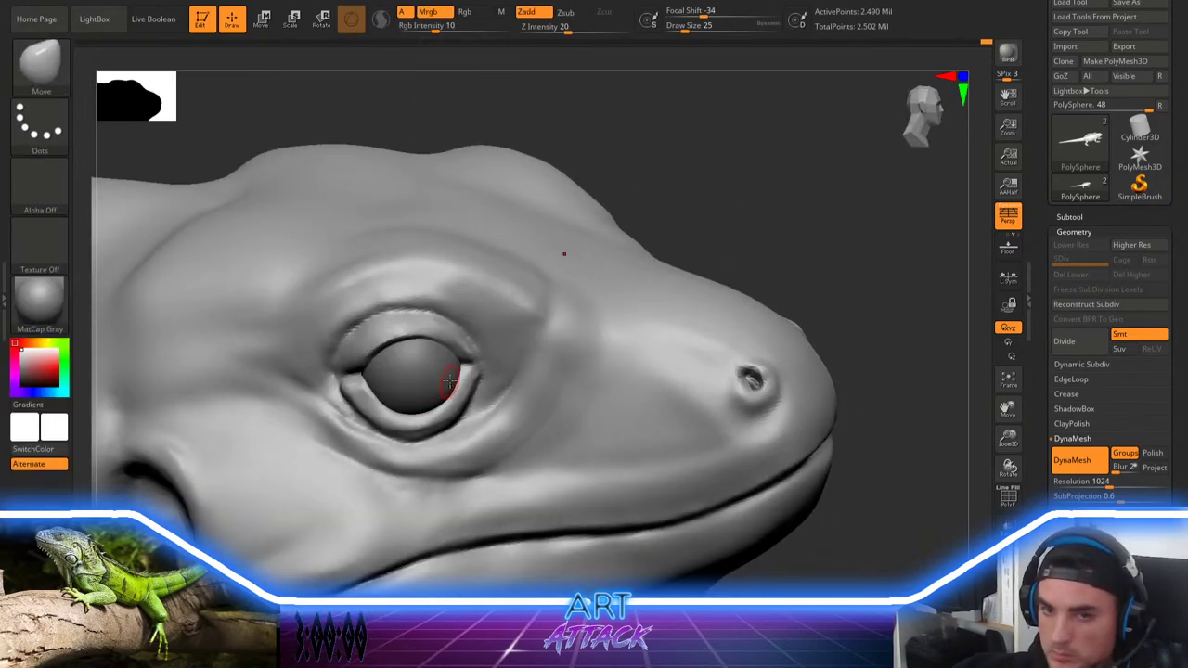
{"action": "key", "text": "s"}
{"action": "left_click_drag", "start_coordinate": [446, 387], "coordinate": [473, 384]}
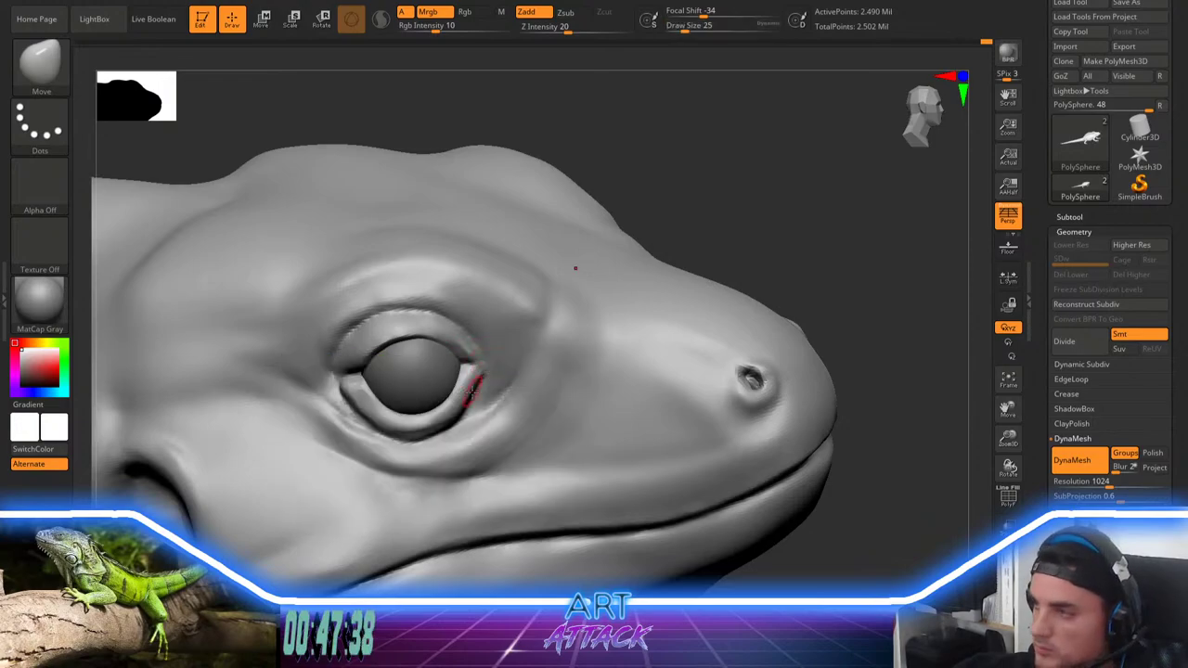
{"action": "key", "text": "s"}
{"action": "left_click", "coordinate": [467, 396]}
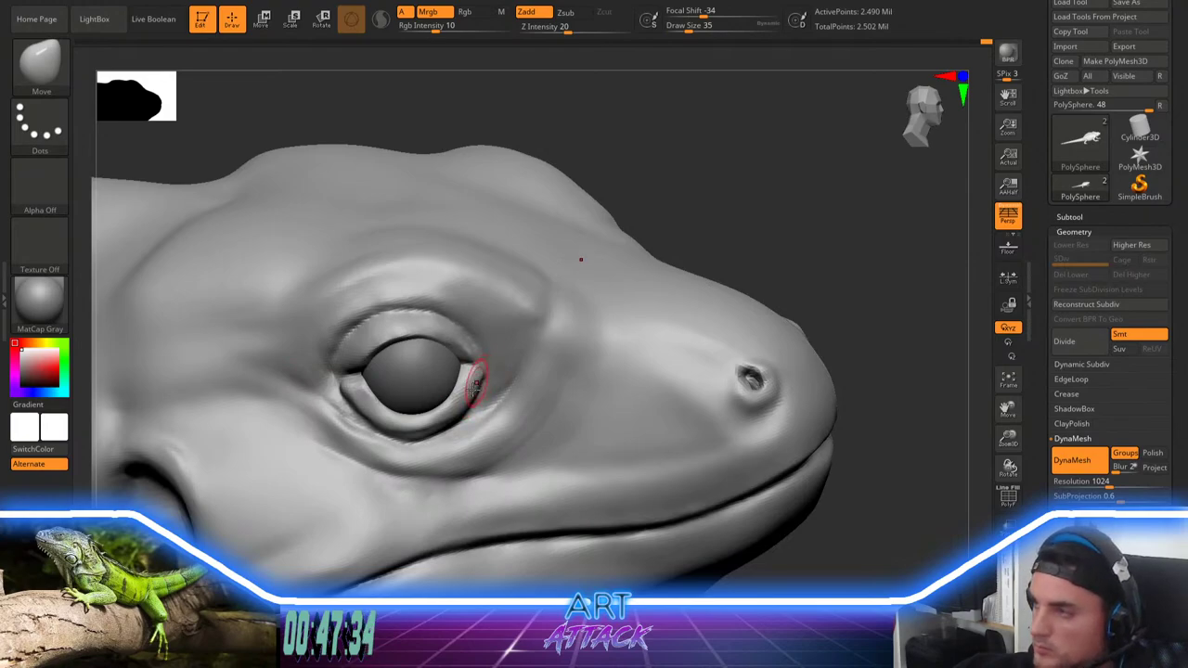
{"action": "left_click_drag", "start_coordinate": [416, 438], "coordinate": [419, 433]}
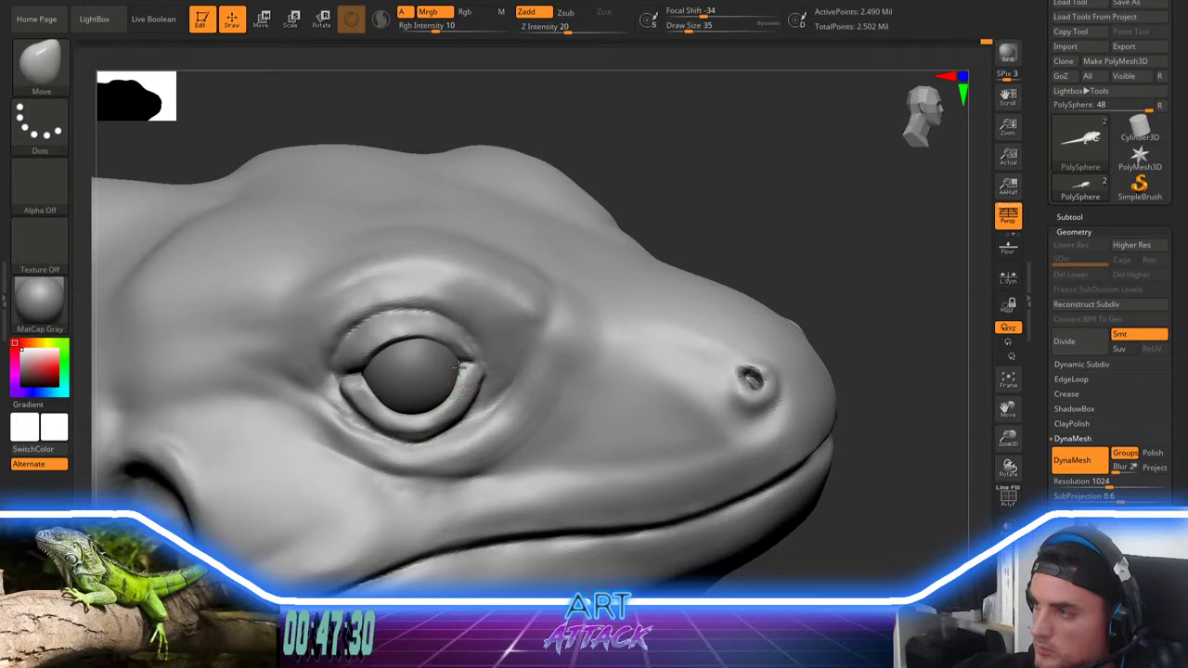
Step: Reshape the upper eyelid's fit over the eyeball with the Move brush at draw size 59, working from several angles
{"action": "key", "text": "space"}
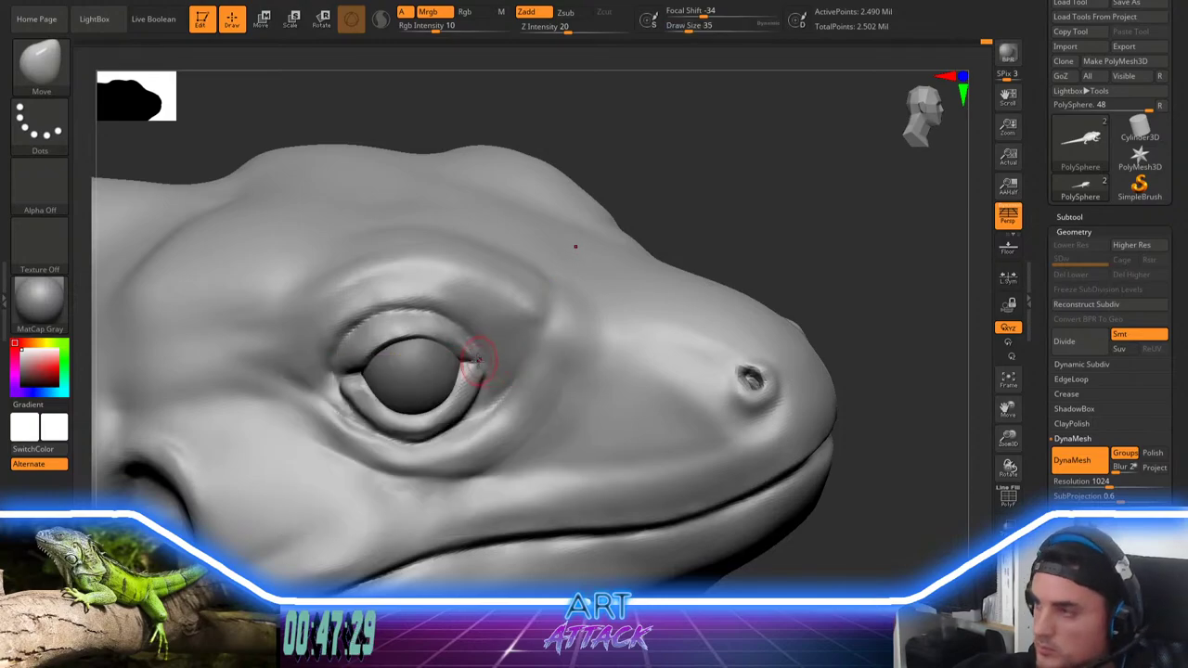
{"action": "mouse_move", "coordinate": [714, 170]}
{"action": "left_mouse_down"}
{"action": "mouse_move", "coordinate": [714, 183]}
{"action": "mouse_move", "coordinate": [694, 168]}
{"action": "left_mouse_up"}
{"action": "key", "text": "space"}
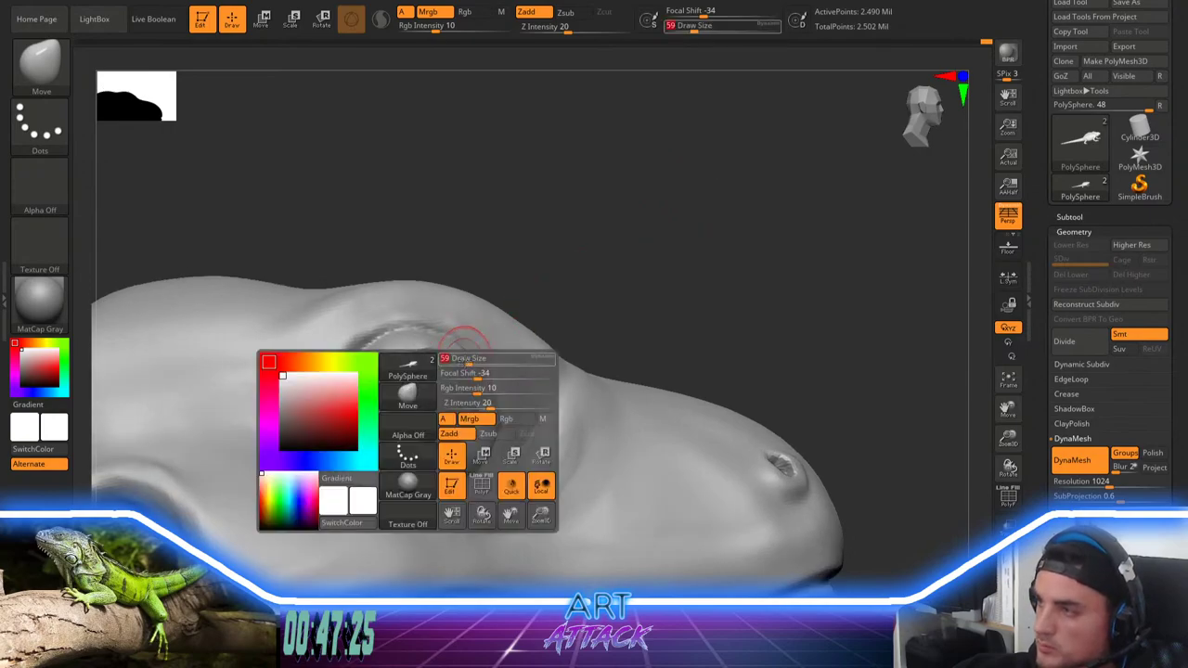
{"action": "left_click_drag", "start_coordinate": [525, 304], "coordinate": [498, 257]}
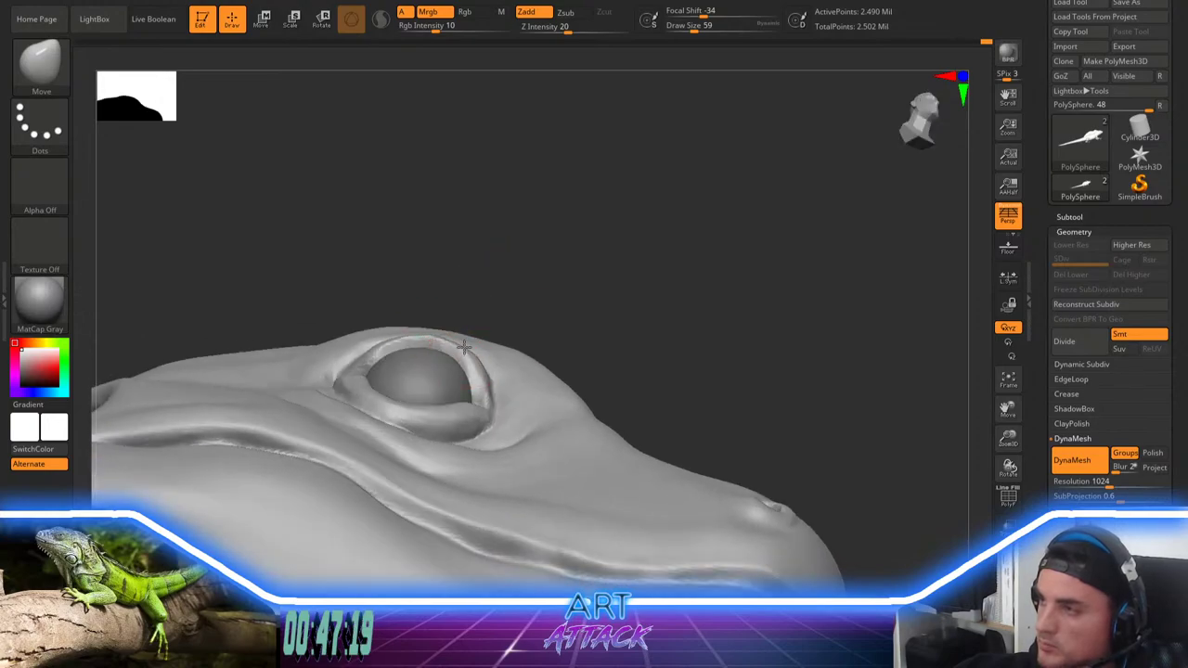
{"action": "left_click_drag", "start_coordinate": [583, 310], "coordinate": [594, 441]}
{"action": "mouse_move", "coordinate": [660, 226]}
{"action": "left_mouse_down"}
{"action": "mouse_move", "coordinate": [647, 213]}
{"action": "mouse_move", "coordinate": [678, 176]}
{"action": "left_mouse_up"}
Step: Thicken the front part of the upper eyelid with the Inflat brush at draw size 23, and check the head from the front and side
{"action": "key", "text": "b"}
{"action": "key", "text": "i"}
{"action": "key", "text": "n"}
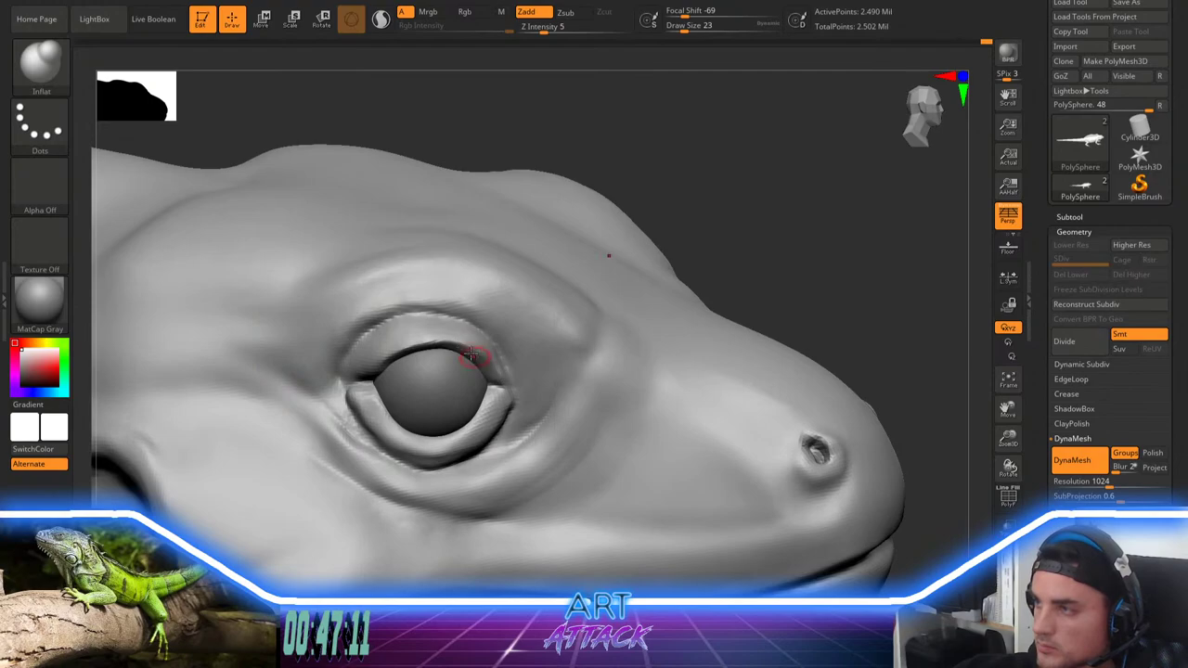
{"action": "left_click_drag", "start_coordinate": [663, 232], "coordinate": [600, 260]}
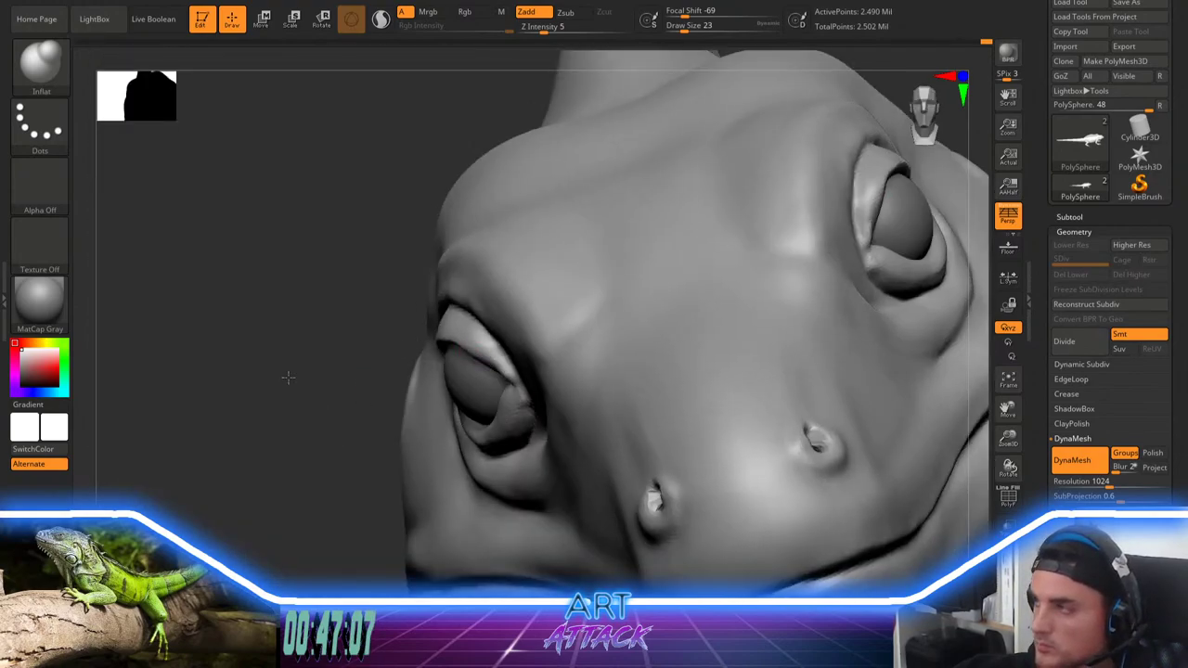
{"action": "right_click_drag", "start_coordinate": [287, 378], "coordinate": [295, 439], "text": "ctrl"}
{"action": "left_click_drag", "start_coordinate": [755, 204], "coordinate": [684, 257]}
{"action": "right_click_drag", "start_coordinate": [684, 257], "coordinate": [725, 281], "text": "ctrl"}
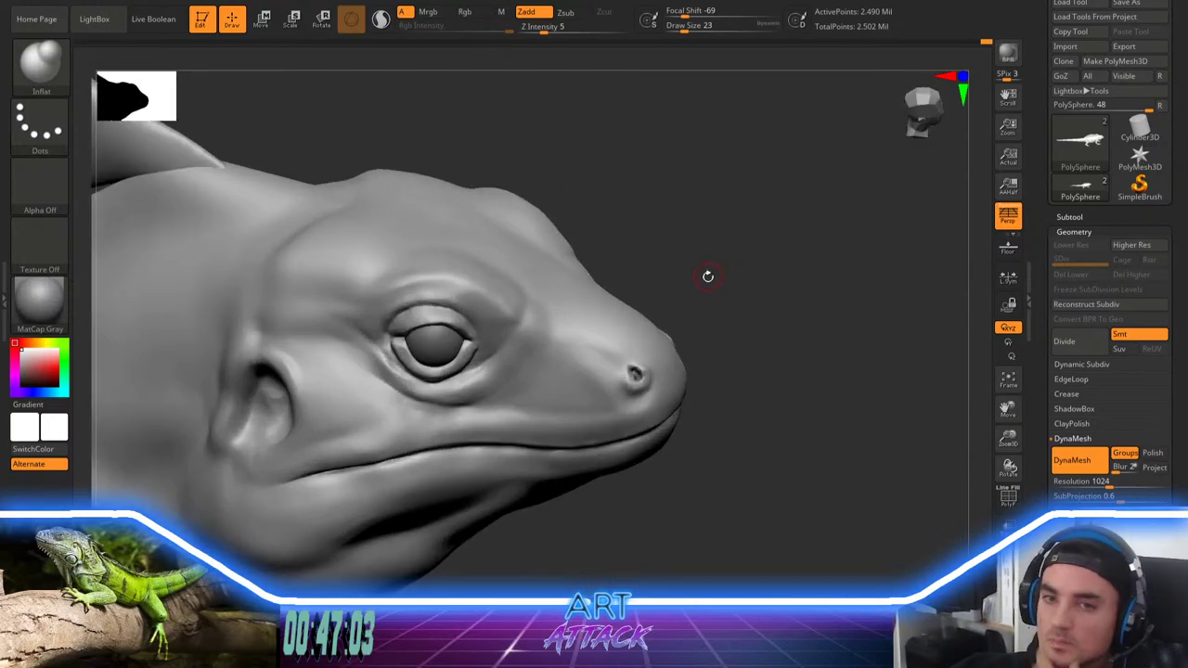
{"action": "left_click_drag", "start_coordinate": [716, 255], "coordinate": [776, 273], "text": "alt"}
{"action": "key", "text": "b"}
{"action": "key", "text": "c"}
{"action": "key", "text": "b"}
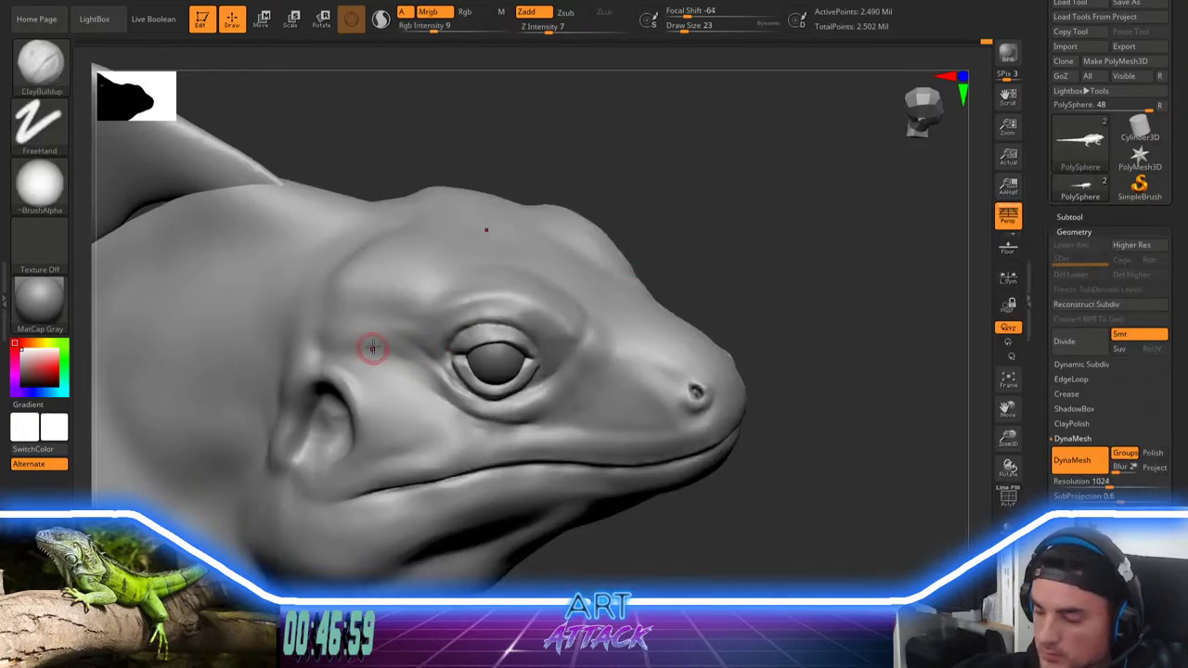
Step: Nudge the skin above the ear opening and behind the eye with the Move brush at draw size 59
{"action": "key", "text": "b"}
{"action": "key", "text": "m"}
{"action": "key", "text": "v"}
{"action": "key", "text": "space"}
{"action": "left_click_drag", "start_coordinate": [672, 195], "coordinate": [689, 193]}
{"action": "left_click_drag", "start_coordinate": [698, 206], "coordinate": [676, 186]}
{"action": "left_click_drag", "start_coordinate": [346, 373], "coordinate": [347, 387]}
{"action": "key", "text": "["}
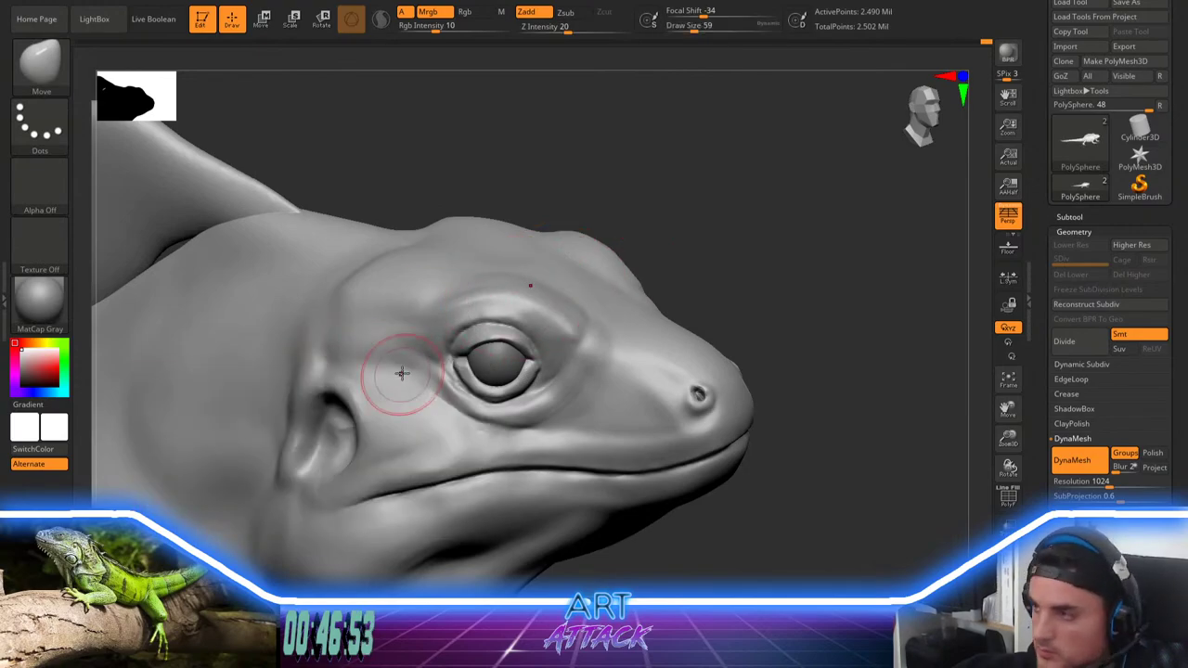
Step: Carve a crease from behind the eye toward the ear with DamStandard at draw size 56, and smooth around it
{"action": "key", "text": "b"}
{"action": "key", "text": "d"}
{"action": "key", "text": "s"}
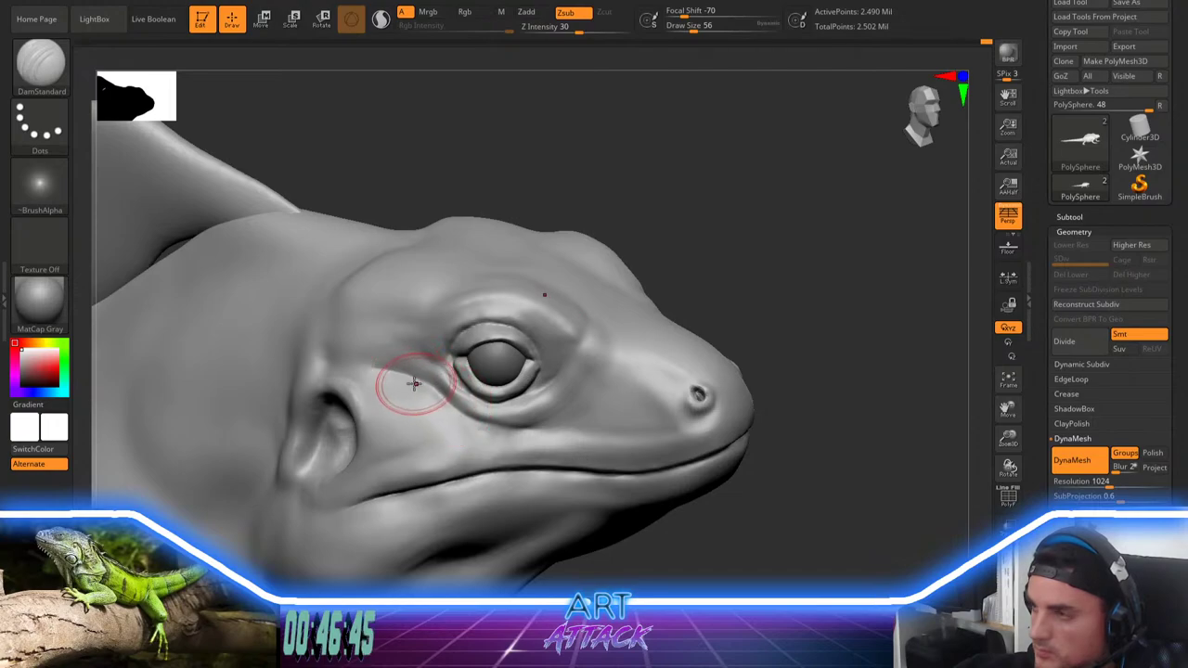
{"action": "key", "text": "shift"}
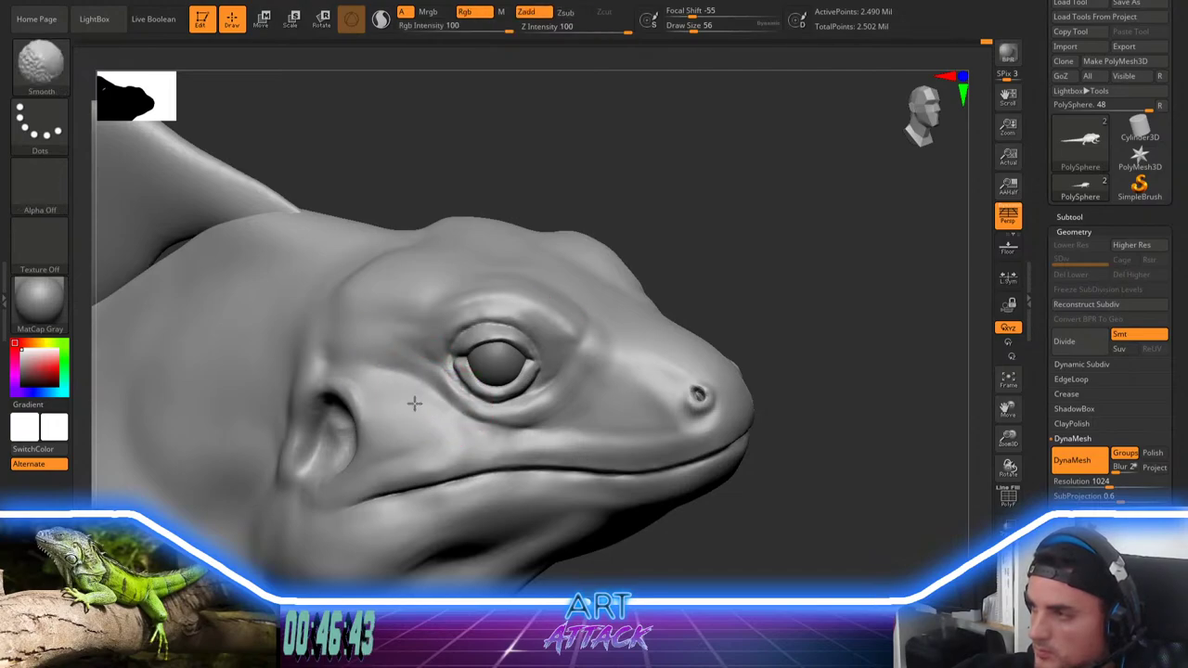
{"action": "left_click_drag", "start_coordinate": [415, 403], "coordinate": [442, 419], "text": "shift"}
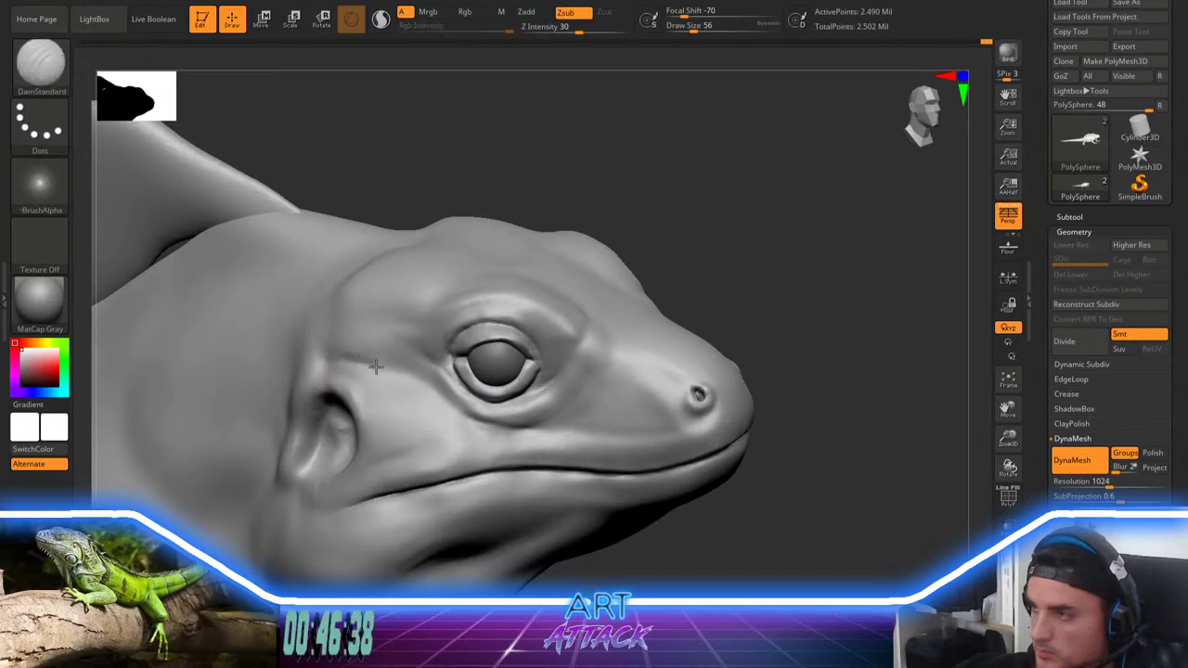
{"action": "mouse_move", "coordinate": [376, 367]}
{"action": "left_mouse_down"}
{"action": "mouse_move", "coordinate": [386, 368]}
{"action": "mouse_move", "coordinate": [327, 369]}
{"action": "mouse_move", "coordinate": [382, 371]}
{"action": "mouse_move", "coordinate": [391, 360]}
{"action": "mouse_move", "coordinate": [325, 360]}
{"action": "left_mouse_up"}
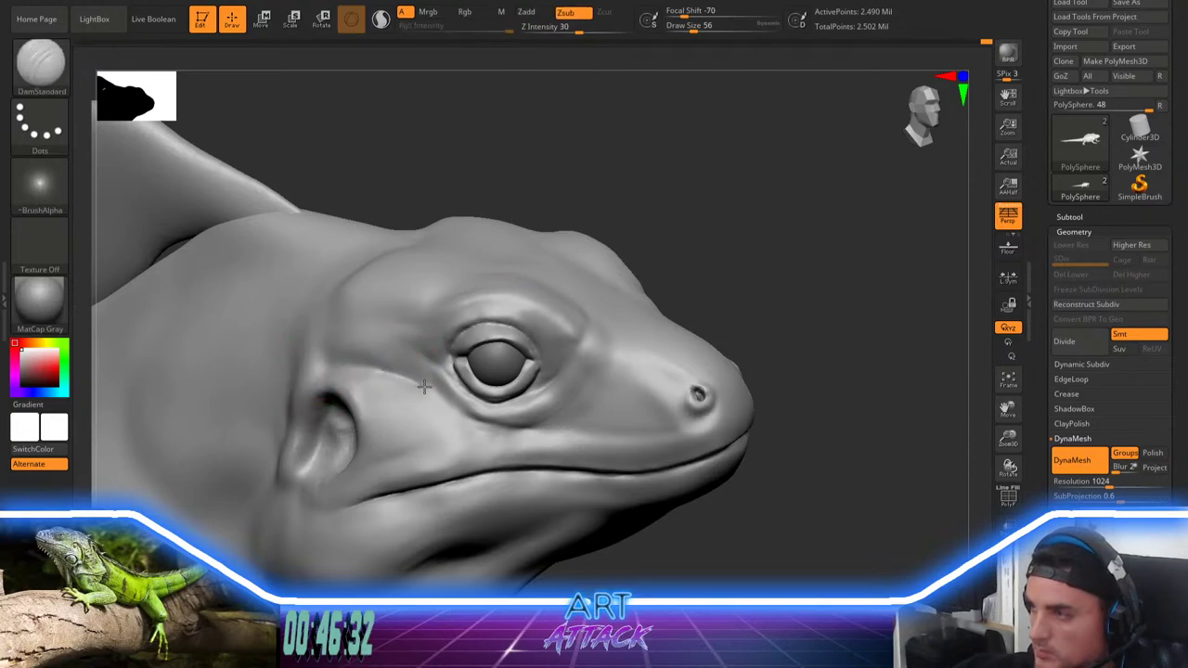
{"action": "left_click_drag", "start_coordinate": [436, 395], "coordinate": [472, 424]}
{"action": "mouse_move", "coordinate": [379, 373]}
{"action": "left_mouse_down", "text": "shift"}
{"action": "mouse_move", "coordinate": [408, 389]}
{"action": "mouse_move", "coordinate": [378, 364]}
{"action": "left_mouse_up", "text": "shift"}
Step: Adjust the back of the head and the area above the ear with the Move brush at draw size 94
{"action": "left_click_drag", "start_coordinate": [546, 194], "coordinate": [556, 242]}
{"action": "key", "text": "b"}
{"action": "key", "text": "m"}
{"action": "key", "text": "v"}
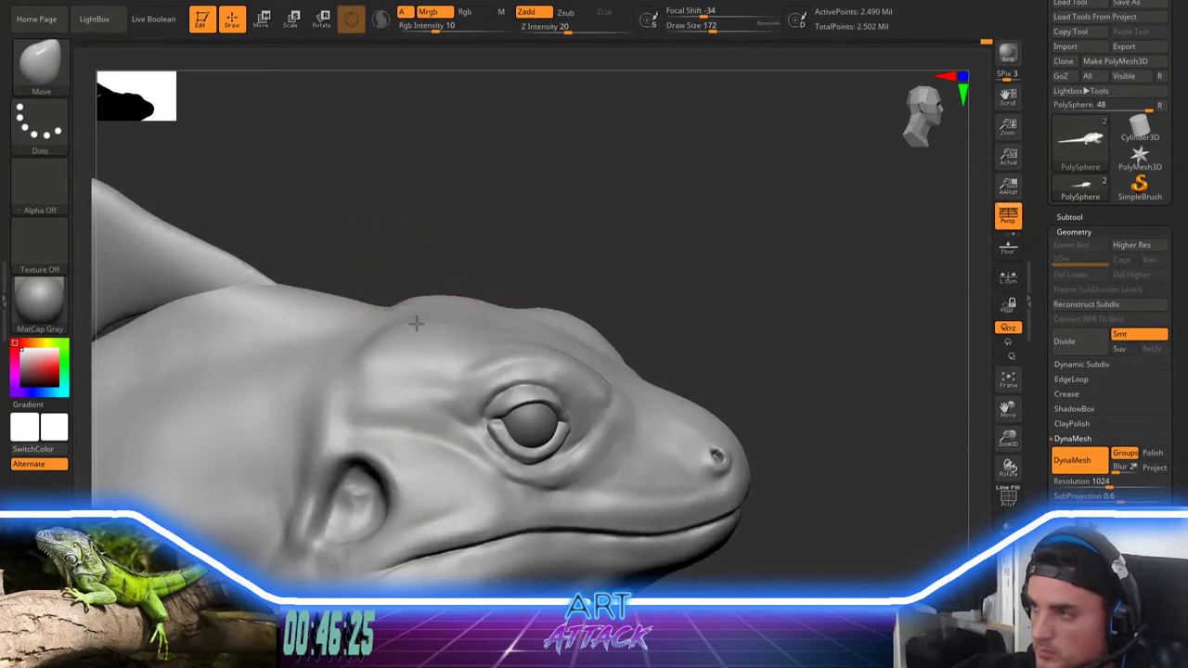
{"action": "key", "text": "space"}
{"action": "key", "text": "space"}
{"action": "left_click_drag", "start_coordinate": [416, 314], "coordinate": [375, 347]}
{"action": "mouse_move", "coordinate": [315, 404]}
{"action": "left_mouse_down"}
{"action": "mouse_move", "coordinate": [342, 403]}
{"action": "mouse_move", "coordinate": [332, 392]}
{"action": "mouse_move", "coordinate": [324, 402]}
{"action": "left_mouse_up"}
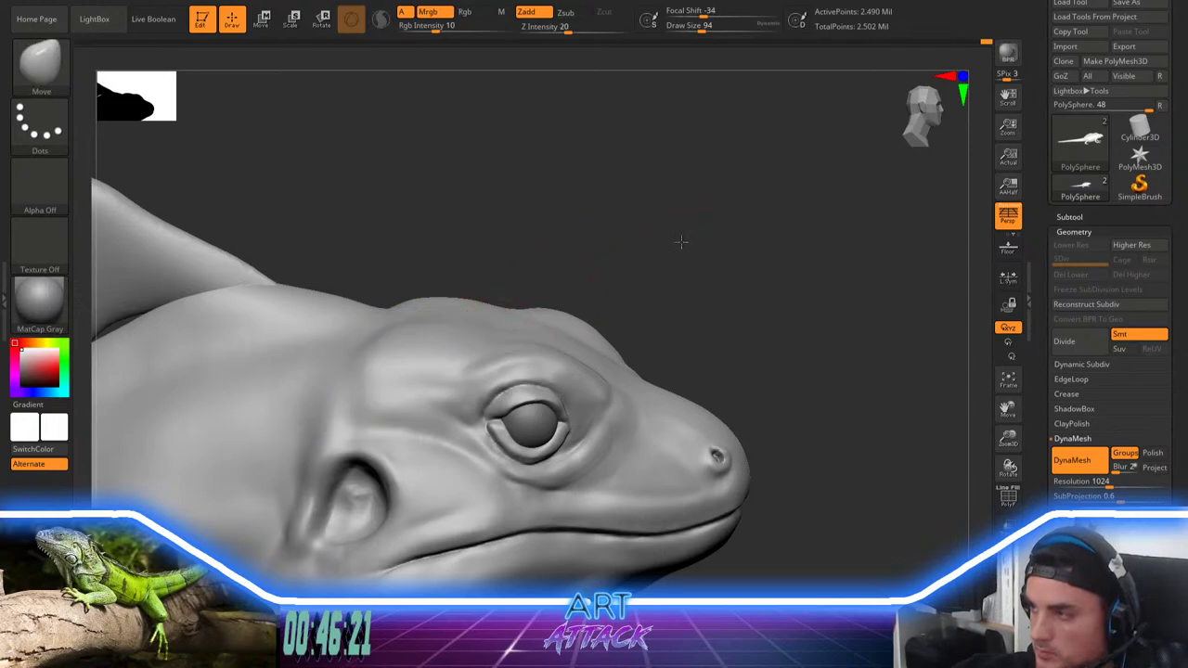
Step: Nudge the tip of the lower jaw into shape with the Move brush at draw size 80
{"action": "mouse_move", "coordinate": [682, 244]}
{"action": "left_mouse_down"}
{"action": "mouse_move", "coordinate": [705, 172]}
{"action": "mouse_move", "coordinate": [682, 224]}
{"action": "mouse_move", "coordinate": [695, 244]}
{"action": "mouse_move", "coordinate": [680, 302]}
{"action": "mouse_move", "coordinate": [696, 298]}
{"action": "mouse_move", "coordinate": [724, 324]}
{"action": "left_mouse_up"}
{"action": "key", "text": "space"}
{"action": "mouse_move", "coordinate": [724, 325]}
{"action": "left_mouse_down"}
{"action": "mouse_move", "coordinate": [755, 259]}
{"action": "mouse_move", "coordinate": [717, 238]}
{"action": "mouse_move", "coordinate": [730, 352]}
{"action": "mouse_move", "coordinate": [706, 339]}
{"action": "left_mouse_up"}
{"action": "key", "text": "space"}
{"action": "left_click_drag", "start_coordinate": [754, 288], "coordinate": [761, 288]}
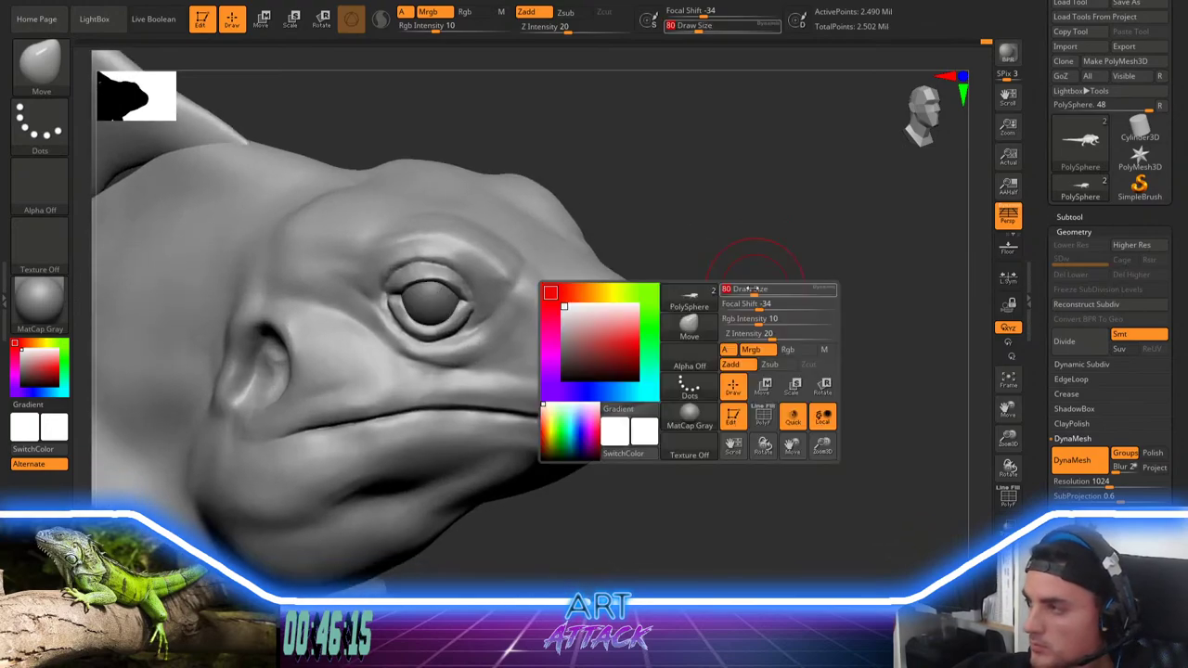
{"action": "left_click_drag", "start_coordinate": [670, 385], "coordinate": [714, 356]}
{"action": "key", "text": "space"}
{"action": "left_click_drag", "start_coordinate": [668, 417], "coordinate": [671, 414]}
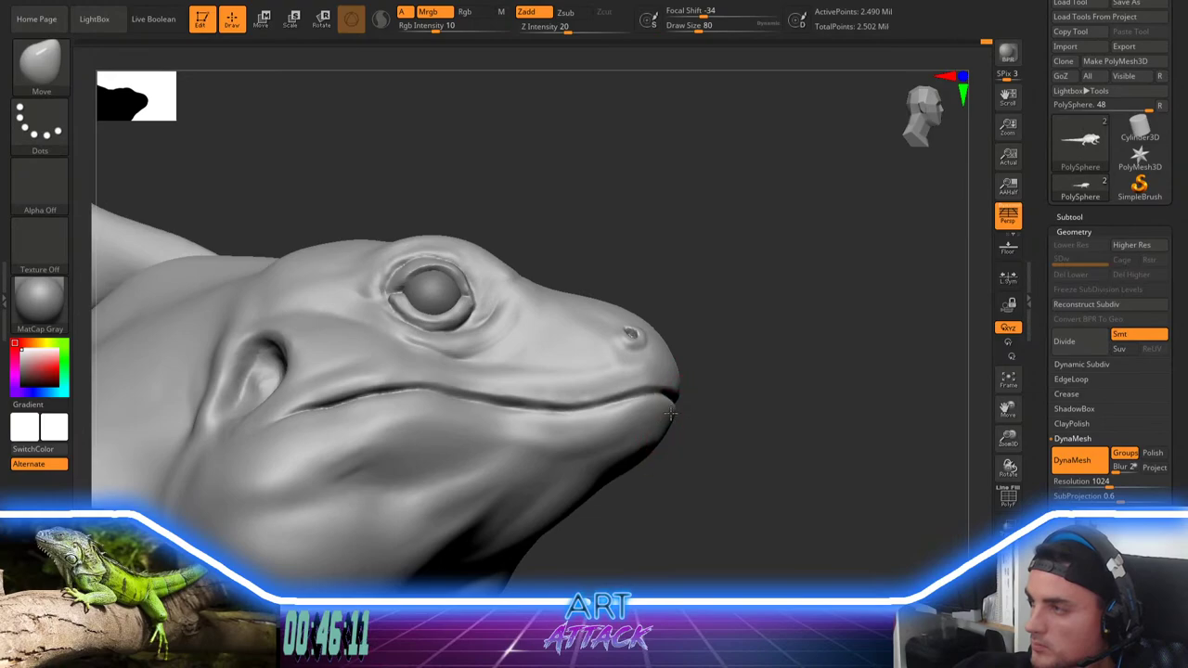
Step: Tighten the front of the mouth line with the Pinch brush at draw size 54
{"action": "left_click_drag", "start_coordinate": [741, 392], "coordinate": [711, 362]}
{"action": "key", "text": "b"}
{"action": "key", "text": "p"}
{"action": "key", "text": "i"}
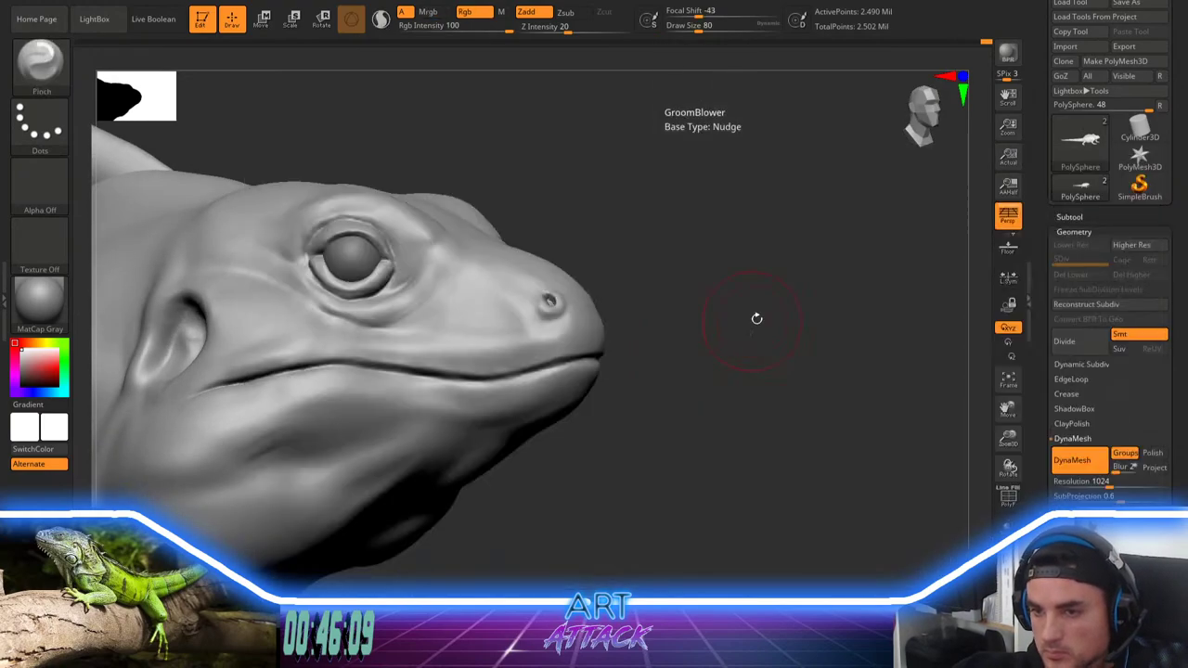
{"action": "left_click_drag", "start_coordinate": [755, 318], "coordinate": [754, 314]}
{"action": "key", "text": "s"}
{"action": "left_click_drag", "start_coordinate": [754, 319], "coordinate": [669, 344]}
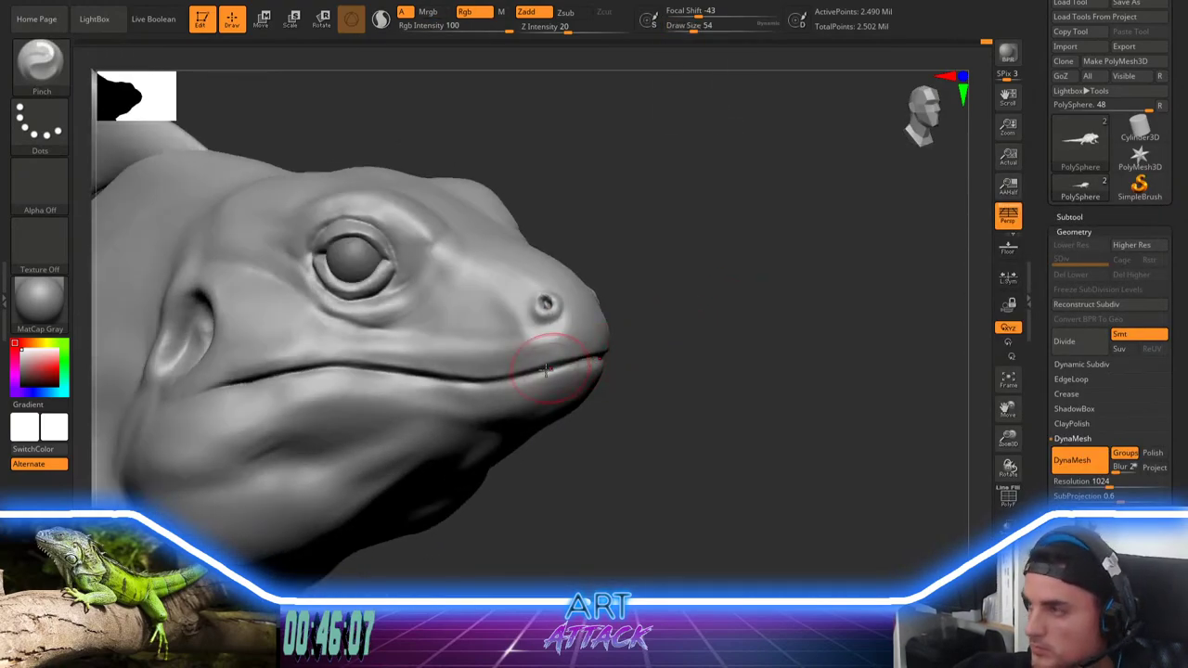
{"action": "left_click_drag", "start_coordinate": [549, 370], "coordinate": [614, 353]}
Step: Add volume to the front of the lower lip with the Inflat brush at draw size 46
{"action": "key", "text": "b"}
{"action": "key", "text": "i"}
{"action": "key", "text": "n"}
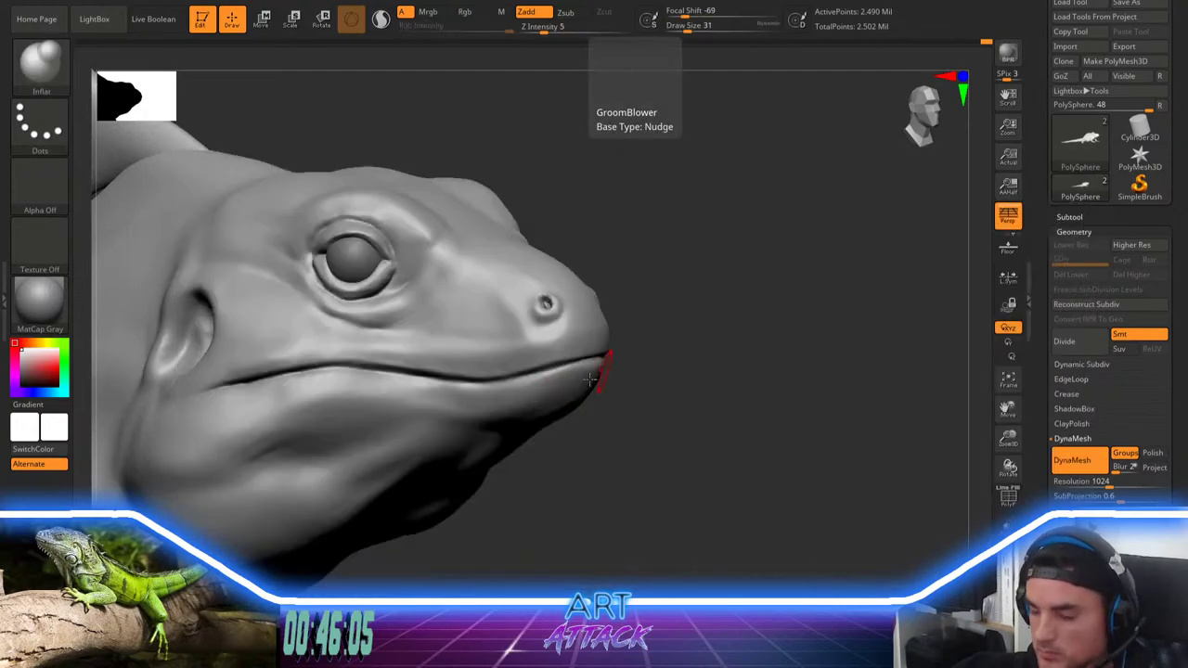
{"action": "key", "text": "s"}
{"action": "left_click_drag", "start_coordinate": [573, 387], "coordinate": [578, 387]}
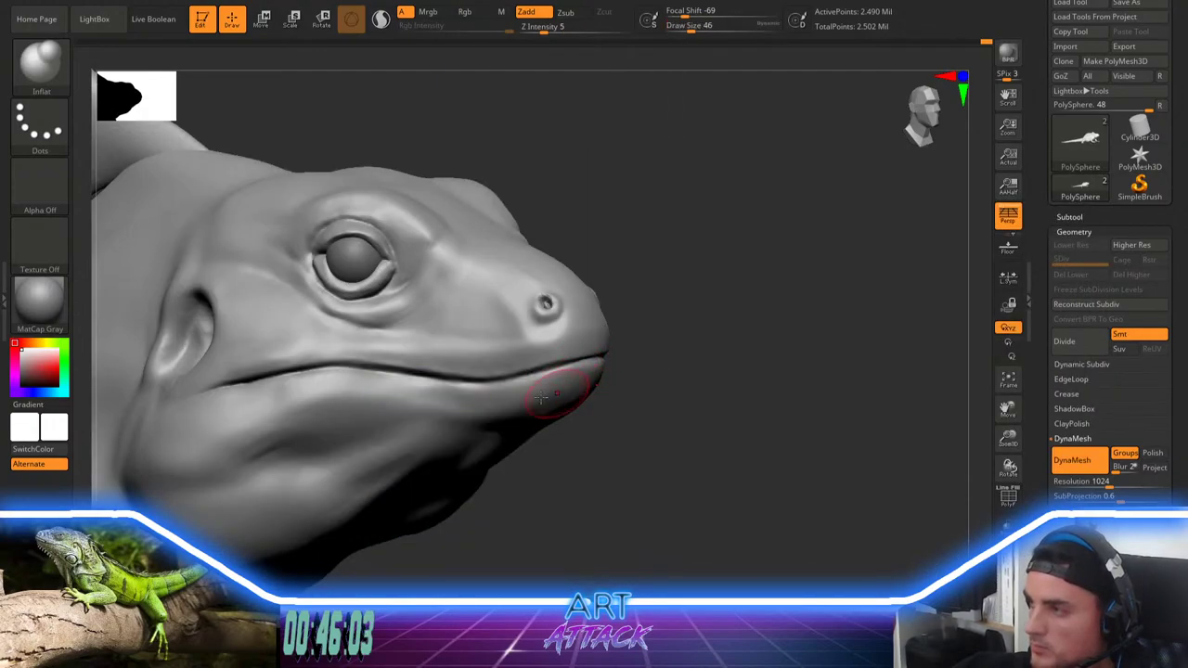
{"action": "left_click_drag", "start_coordinate": [638, 434], "coordinate": [638, 362]}
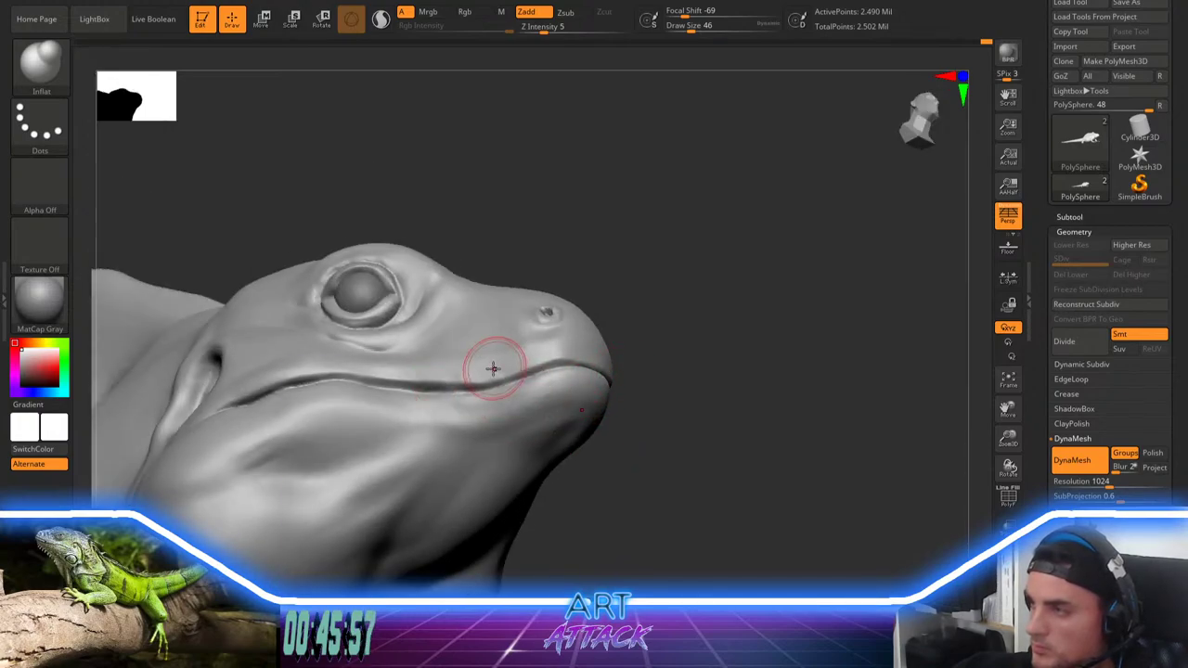
Step: Swell the lip edges along the middle of the mouth line with the Inflat brush at draw size 23
{"action": "left_click_drag", "start_coordinate": [650, 314], "coordinate": [649, 395]}
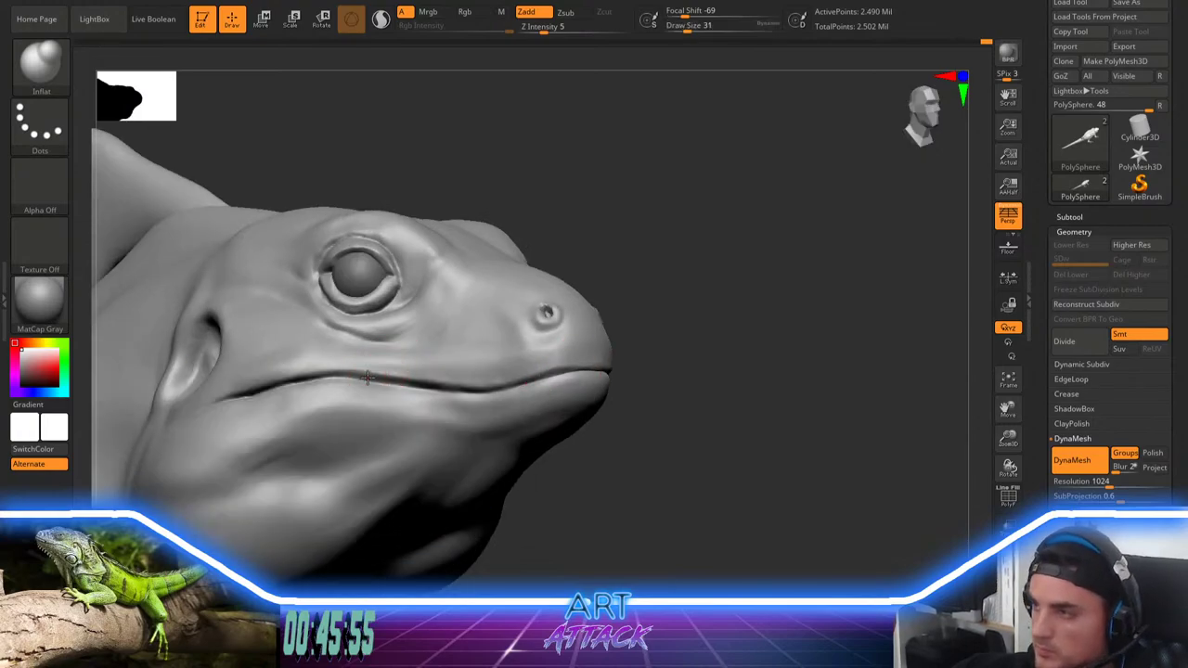
{"action": "key", "text": "space"}
{"action": "left_click_drag", "start_coordinate": [414, 372], "coordinate": [400, 371]}
{"action": "key", "text": "["}
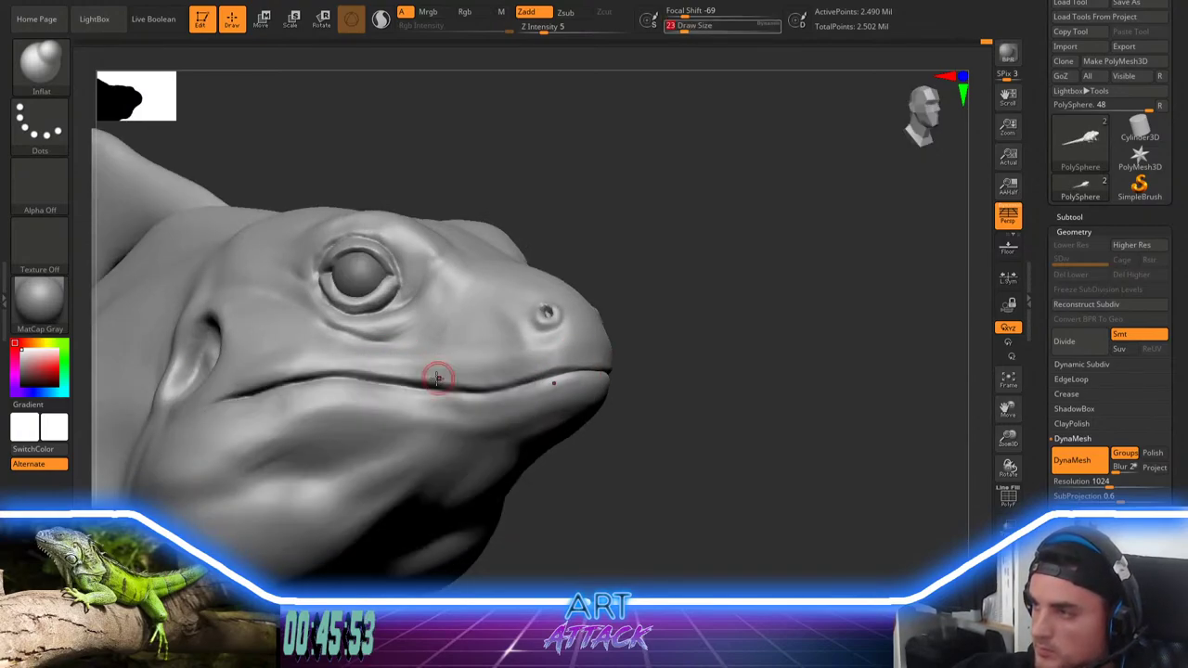
{"action": "left_click_drag", "start_coordinate": [363, 372], "coordinate": [480, 392]}
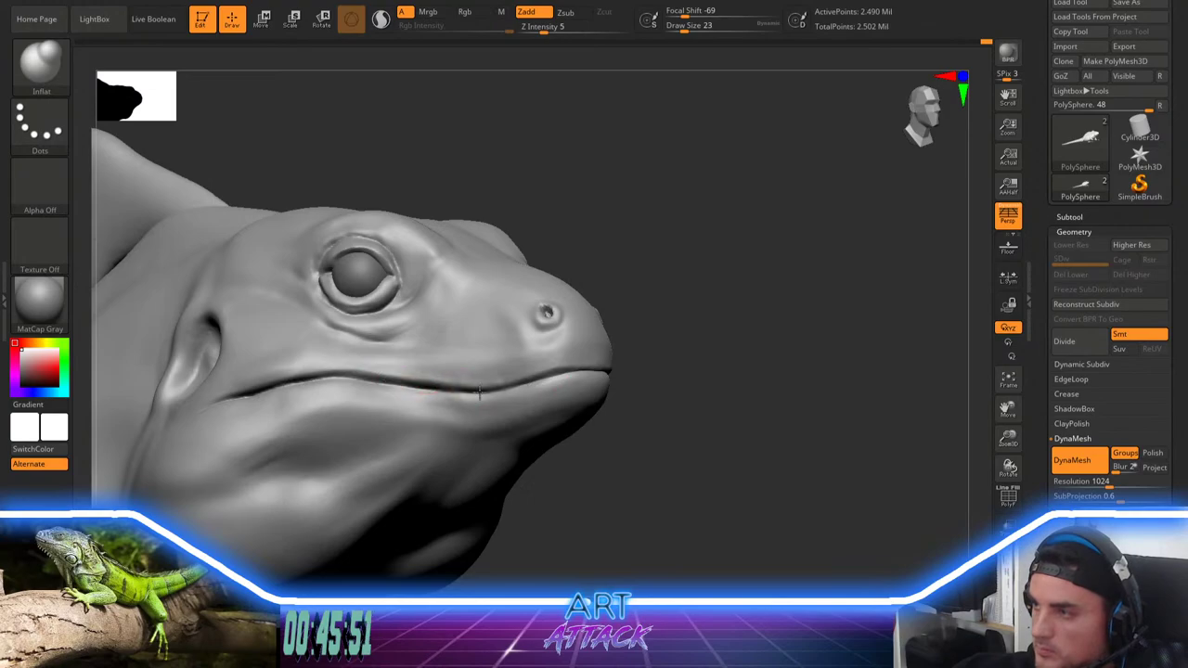
Step: Swell the lip edges back to the mouth corner with the Inflat brush at draw size 23, and smooth the upper lip
{"action": "left_click_drag", "start_coordinate": [397, 386], "coordinate": [490, 390]}
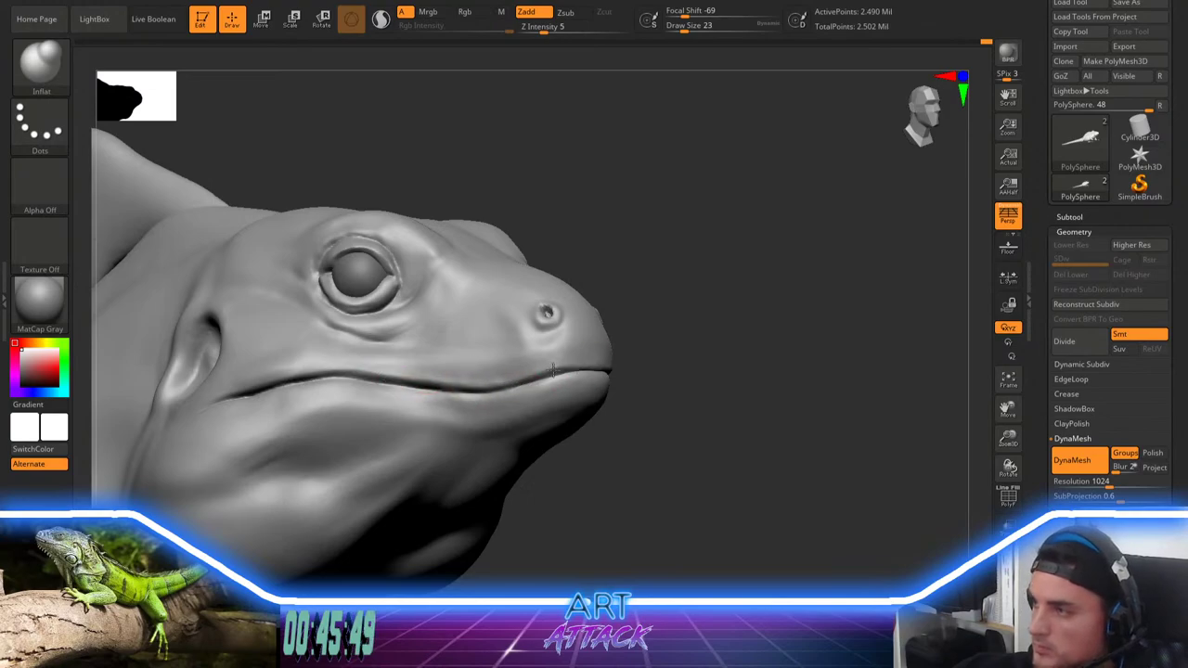
{"action": "mouse_move", "coordinate": [682, 335]}
{"action": "left_mouse_down"}
{"action": "mouse_move", "coordinate": [755, 338]}
{"action": "mouse_move", "coordinate": [835, 364]}
{"action": "left_mouse_up"}
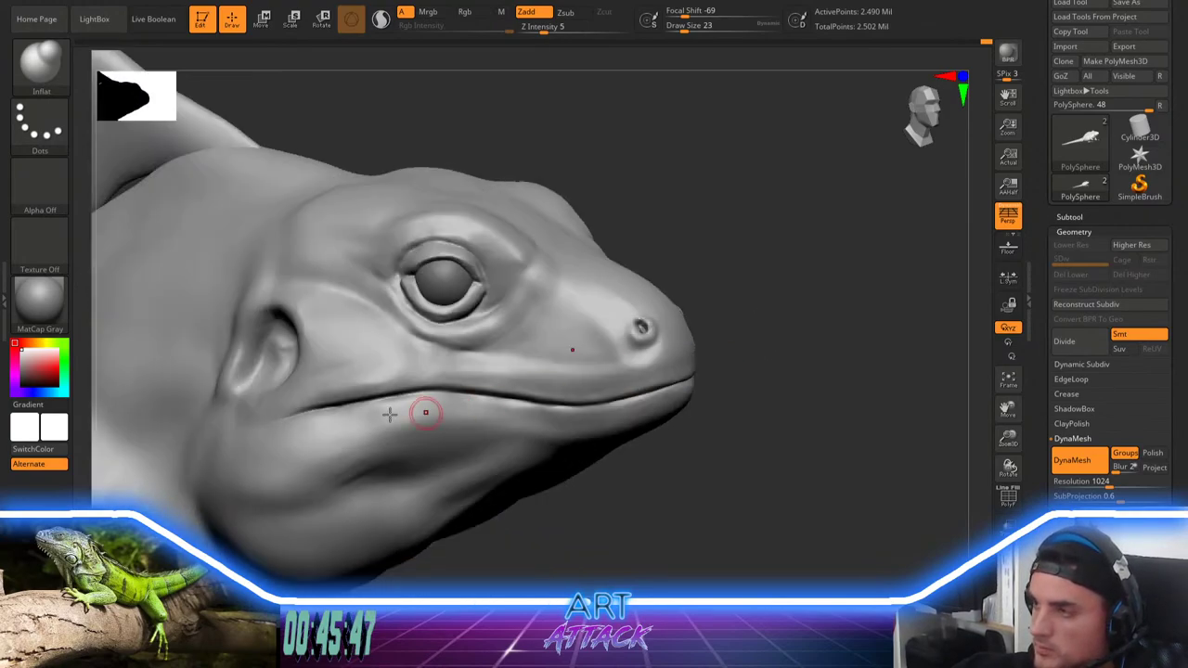
{"action": "left_click_drag", "start_coordinate": [407, 399], "coordinate": [294, 414]}
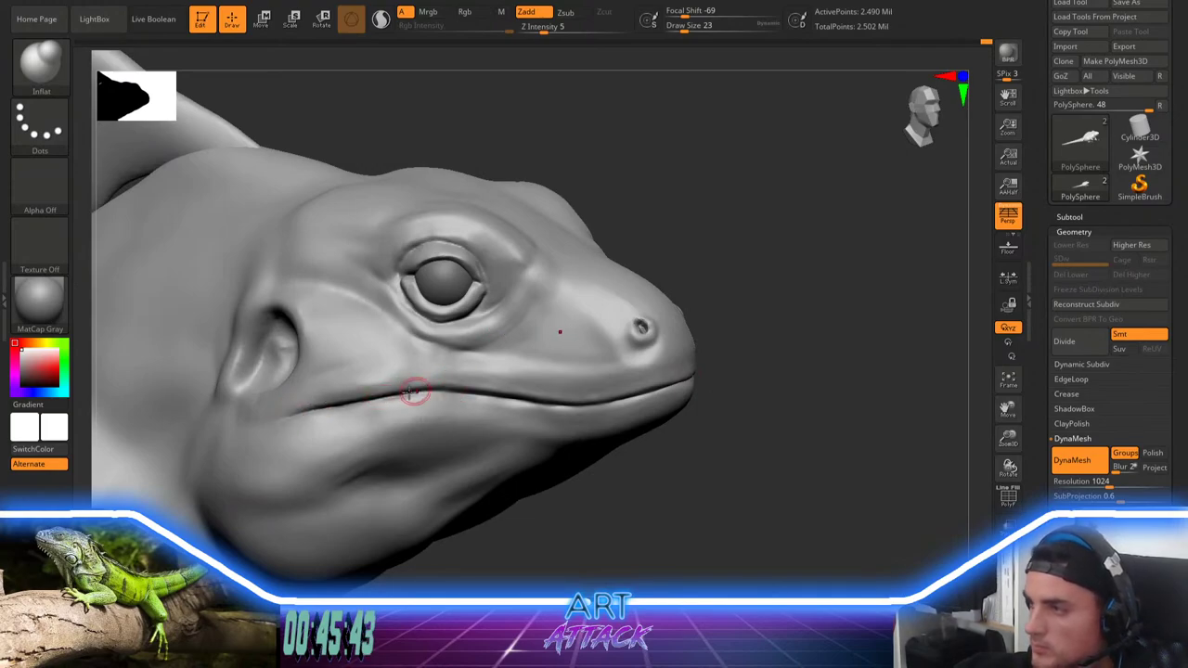
{"action": "left_click_drag", "start_coordinate": [487, 388], "coordinate": [554, 405]}
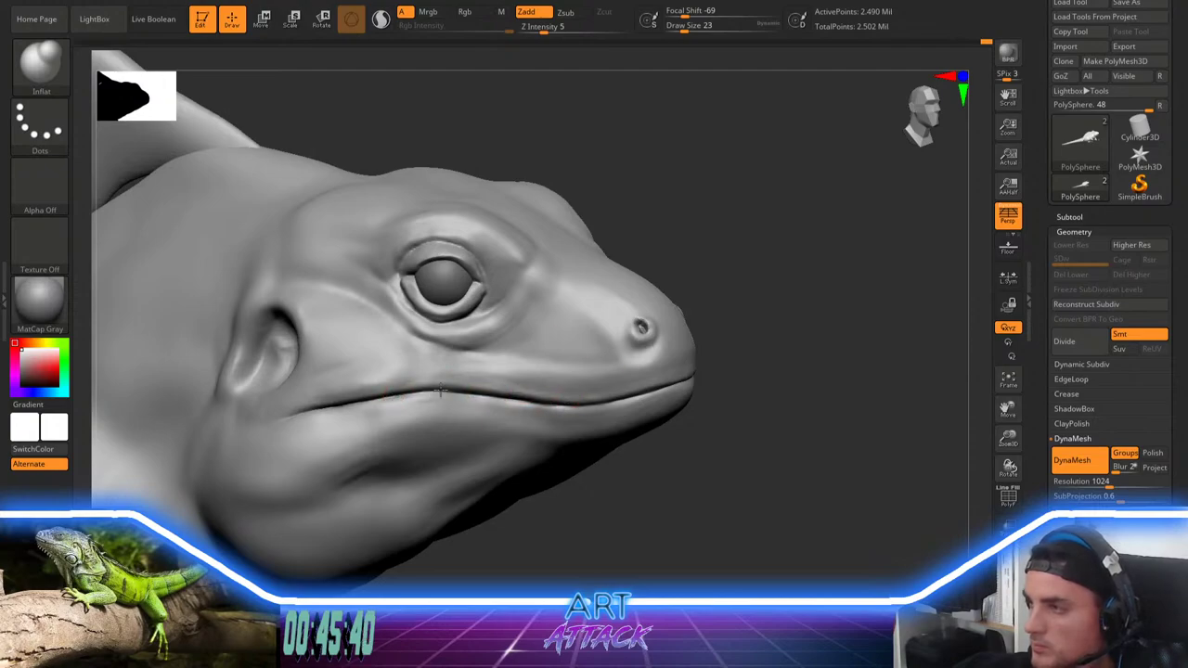
{"action": "left_click_drag", "start_coordinate": [423, 389], "coordinate": [380, 379]}
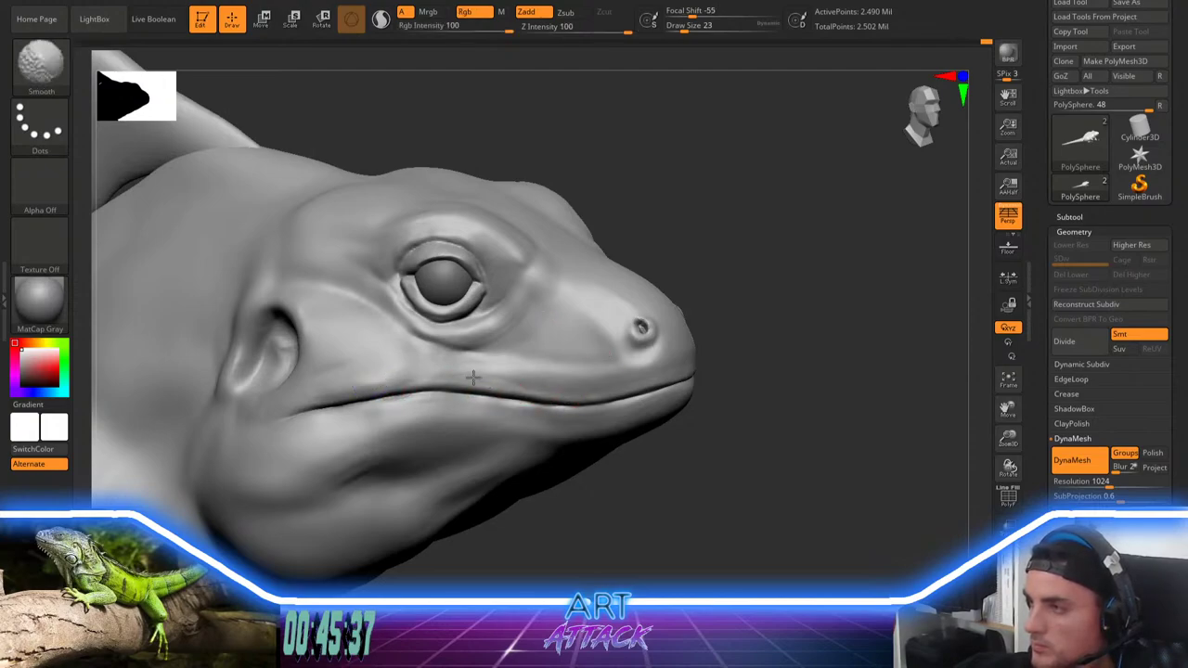
{"action": "left_click_drag", "start_coordinate": [471, 374], "coordinate": [551, 385], "text": "shift"}
{"action": "mouse_move", "coordinate": [543, 384]}
{"action": "left_mouse_down", "text": "shift"}
{"action": "mouse_move", "coordinate": [398, 369]}
{"action": "mouse_move", "coordinate": [311, 404]}
{"action": "left_mouse_up", "text": "shift"}
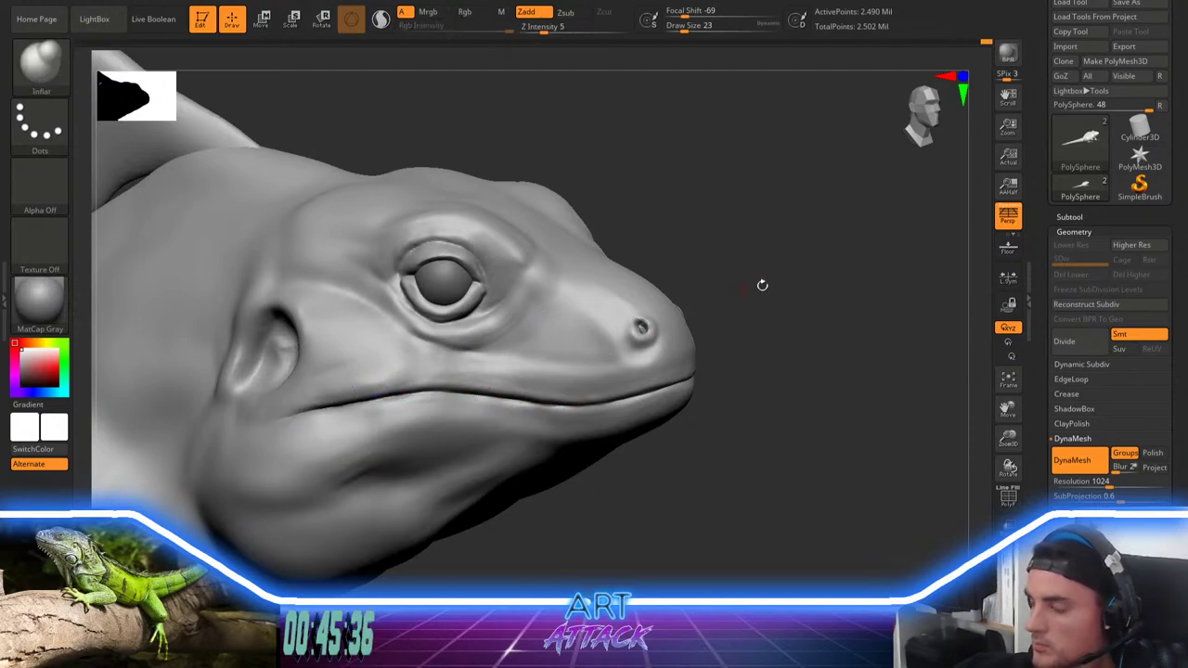
Step: Set the Inflat brush to draw size 41 and Focal Shift 7, and smooth the side of the snout behind the nostril
{"action": "mouse_move", "coordinate": [762, 285]}
{"action": "left_mouse_down", "text": "alt"}
{"action": "mouse_move", "coordinate": [719, 307]}
{"action": "mouse_move", "coordinate": [743, 328]}
{"action": "mouse_move", "coordinate": [645, 391]}
{"action": "left_mouse_up", "text": "alt"}
{"action": "key", "text": "space"}
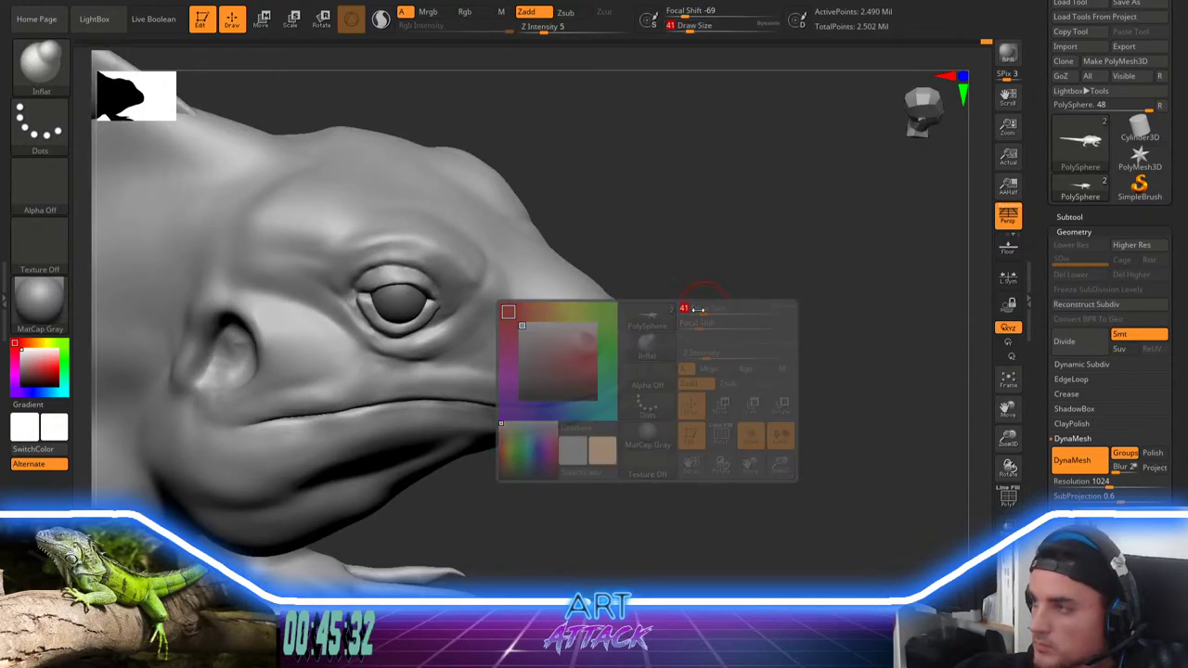
{"action": "left_click_drag", "start_coordinate": [690, 308], "coordinate": [701, 306]}
{"action": "key", "text": "space"}
{"action": "left_click", "coordinate": [531, 361]}
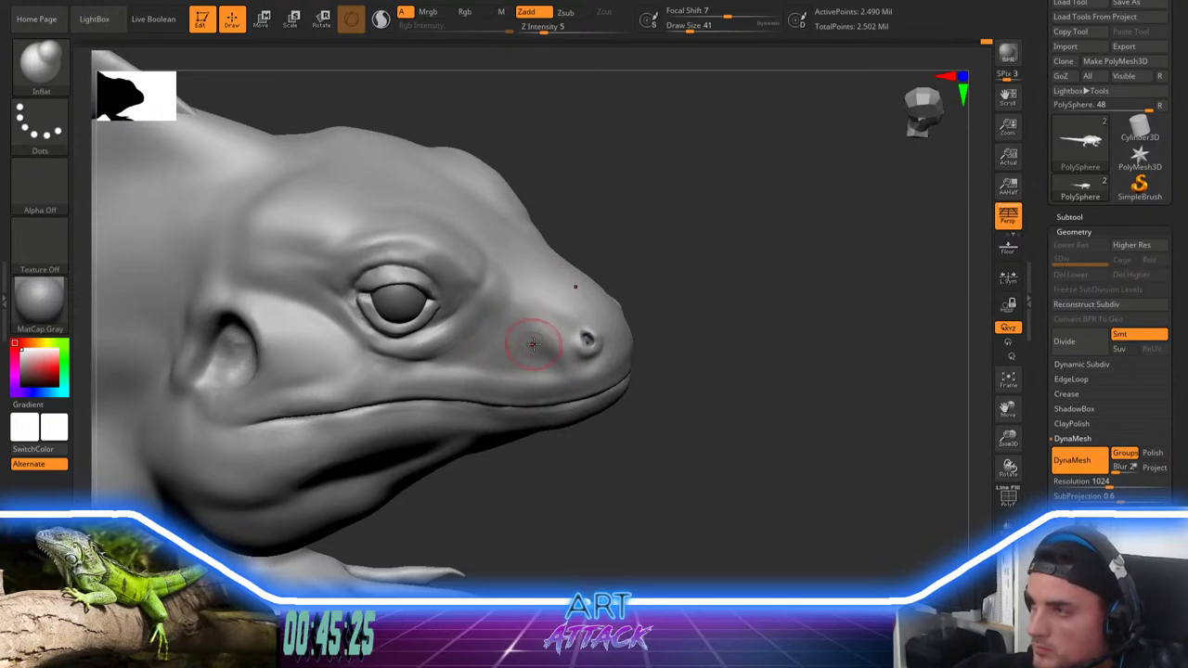
{"action": "mouse_move", "coordinate": [522, 347]}
{"action": "left_mouse_down", "text": "shift"}
{"action": "mouse_move", "coordinate": [524, 360]}
{"action": "mouse_move", "coordinate": [522, 344]}
{"action": "left_mouse_up", "text": "shift"}
{"action": "mouse_move", "coordinate": [454, 368]}
{"action": "left_mouse_down", "text": "shift"}
{"action": "mouse_move", "coordinate": [485, 370]}
{"action": "mouse_move", "coordinate": [447, 369]}
{"action": "left_mouse_up", "text": "shift"}
Step: Smooth the area between the eye and the upper lip and up the side of the snout at draw size 23
{"action": "key", "text": "space"}
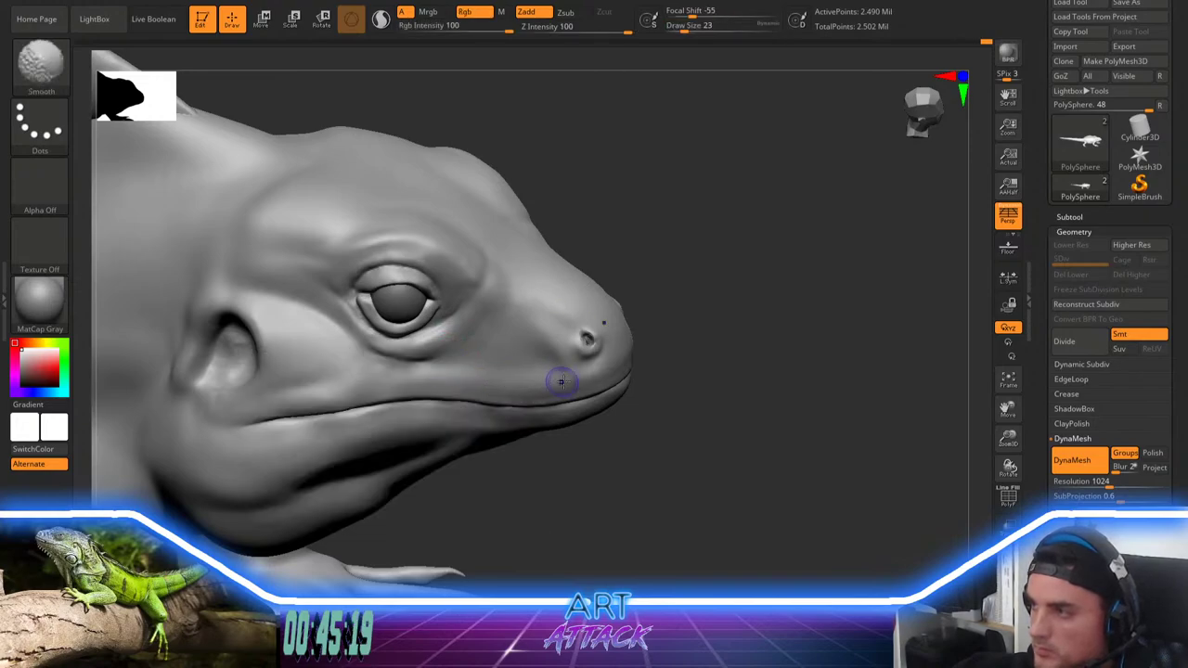
{"action": "left_click_drag", "start_coordinate": [415, 382], "coordinate": [468, 372], "text": "shift"}
{"action": "left_click_drag", "start_coordinate": [448, 374], "coordinate": [478, 370], "text": "shift"}
{"action": "mouse_move", "coordinate": [443, 368]}
{"action": "left_mouse_down", "text": "shift"}
{"action": "mouse_move", "coordinate": [555, 355]}
{"action": "mouse_move", "coordinate": [518, 295]}
{"action": "left_mouse_up", "text": "shift"}
Step: Carve a crease from behind the nostril up along the snout with the DamStandard brush at draw size 33, and soften it
{"action": "key", "text": "bracketright"}
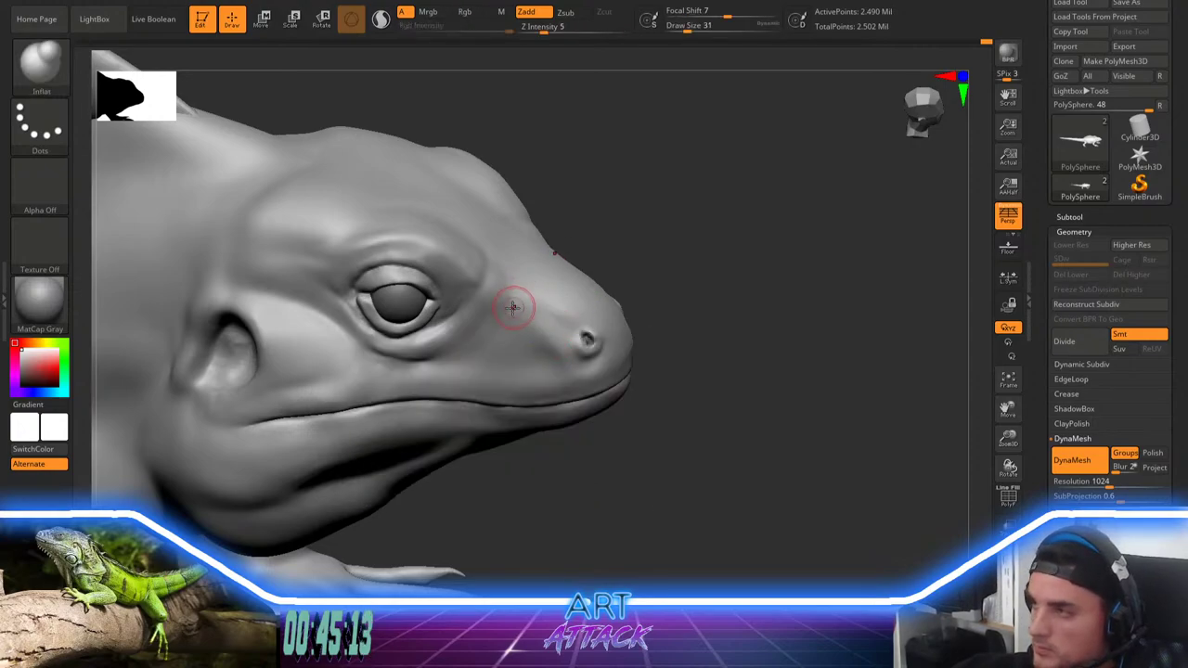
{"action": "key", "text": "space"}
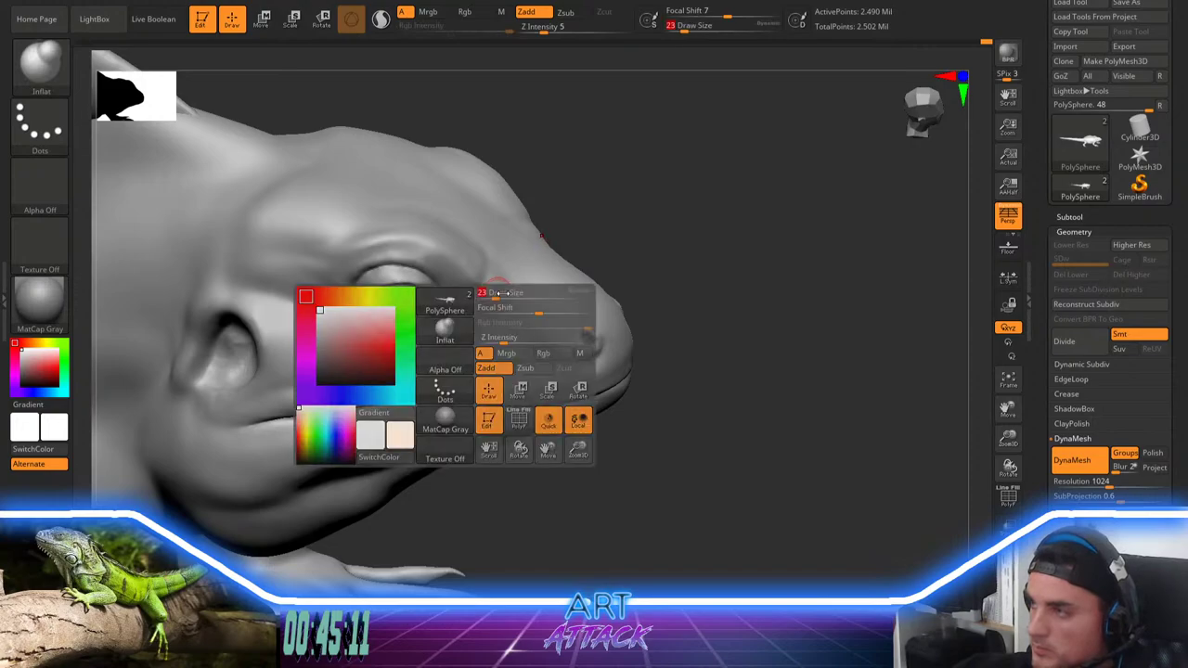
{"action": "left_click_drag", "start_coordinate": [508, 295], "coordinate": [549, 288]}
{"action": "key", "text": "b"}
{"action": "key", "text": "d"}
{"action": "key", "text": "s"}
{"action": "key", "text": "space"}
{"action": "left_click_drag", "start_coordinate": [645, 266], "coordinate": [648, 299], "text": "alt"}
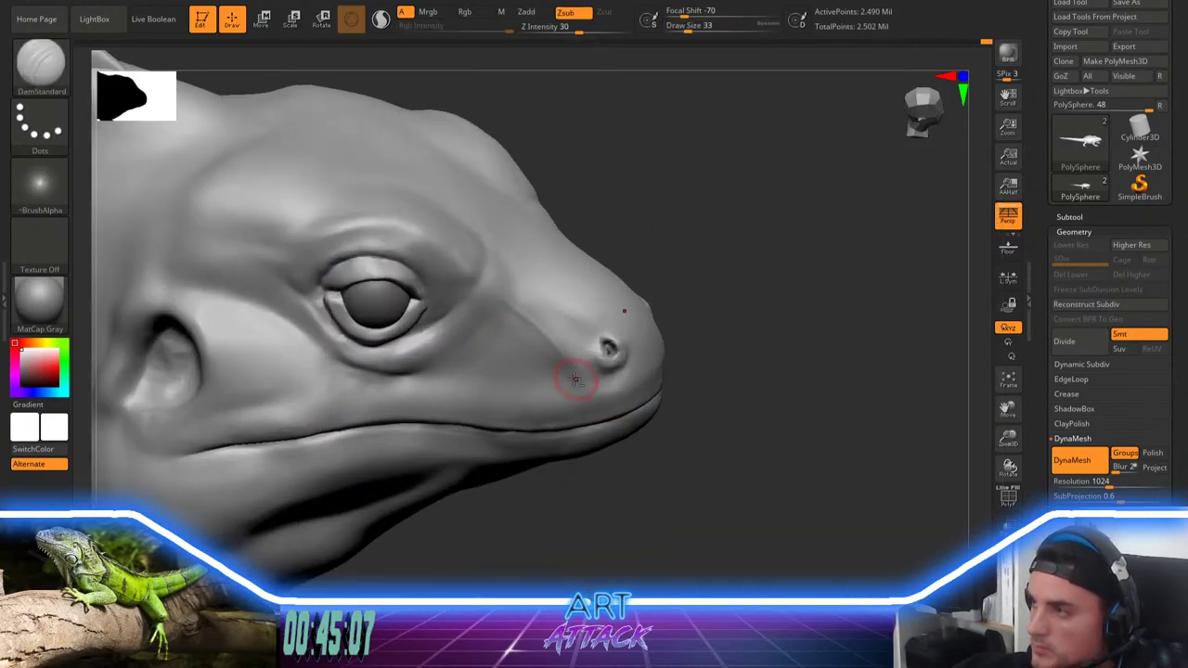
{"action": "left_click_drag", "start_coordinate": [574, 379], "coordinate": [523, 301]}
{"action": "left_click_drag", "start_coordinate": [560, 358], "coordinate": [590, 383], "text": "shift"}
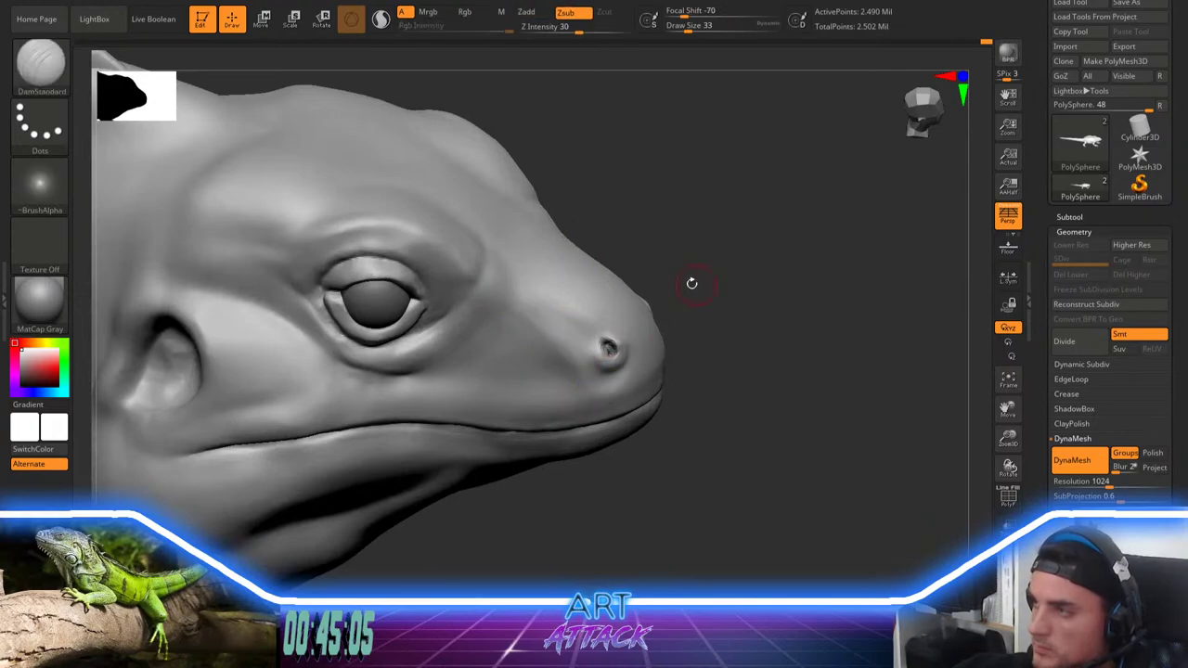
{"action": "mouse_move", "coordinate": [693, 282]}
{"action": "left_mouse_down"}
{"action": "mouse_move", "coordinate": [681, 263]}
{"action": "mouse_move", "coordinate": [659, 325]}
{"action": "mouse_move", "coordinate": [659, 302]}
{"action": "left_mouse_up"}
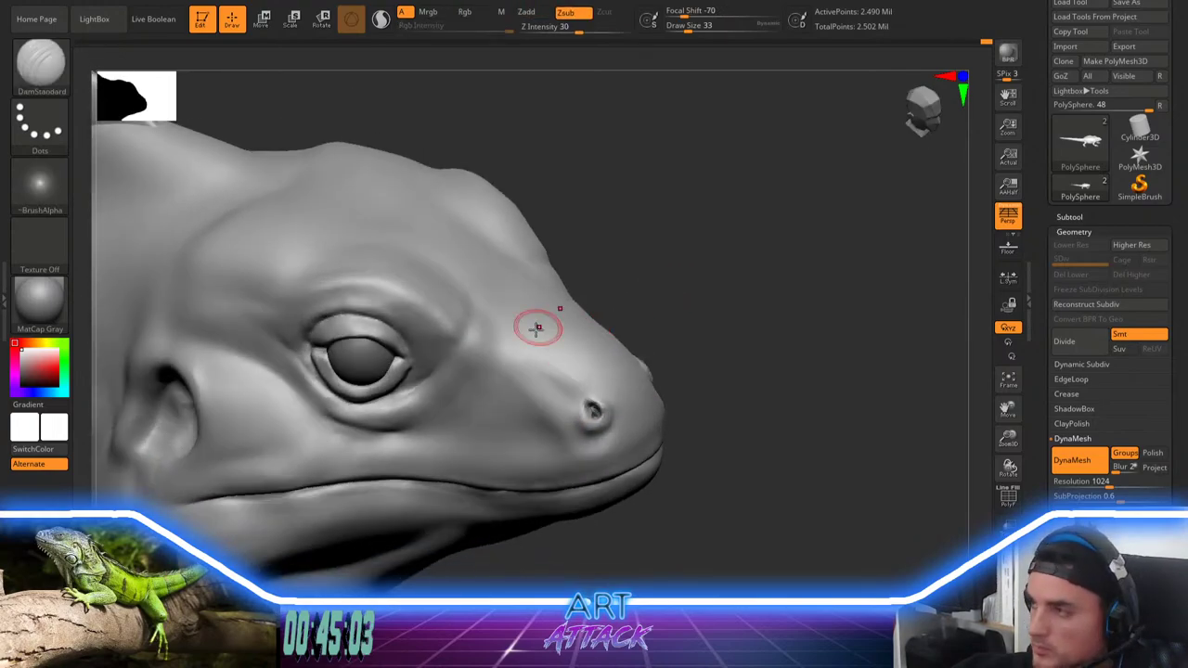
{"action": "mouse_move", "coordinate": [592, 388]}
{"action": "left_mouse_down"}
{"action": "mouse_move", "coordinate": [482, 321]}
{"action": "mouse_move", "coordinate": [577, 368]}
{"action": "left_mouse_up"}
Step: Build up the front of the lower lip with the ClayBuildup brush at draw size 33, and smooth the added clay
{"action": "mouse_move", "coordinate": [702, 326]}
{"action": "left_mouse_down"}
{"action": "mouse_move", "coordinate": [702, 308]}
{"action": "mouse_move", "coordinate": [692, 310]}
{"action": "mouse_move", "coordinate": [709, 315]}
{"action": "mouse_move", "coordinate": [744, 261]}
{"action": "mouse_move", "coordinate": [703, 236]}
{"action": "mouse_move", "coordinate": [713, 195]}
{"action": "mouse_move", "coordinate": [561, 254]}
{"action": "left_mouse_up"}
{"action": "mouse_move", "coordinate": [486, 265]}
{"action": "left_mouse_down"}
{"action": "mouse_move", "coordinate": [478, 316]}
{"action": "mouse_move", "coordinate": [458, 299]}
{"action": "mouse_move", "coordinate": [478, 347]}
{"action": "mouse_move", "coordinate": [470, 366]}
{"action": "left_mouse_up"}
{"action": "key", "text": "b"}
{"action": "key", "text": "c"}
{"action": "key", "text": "b"}
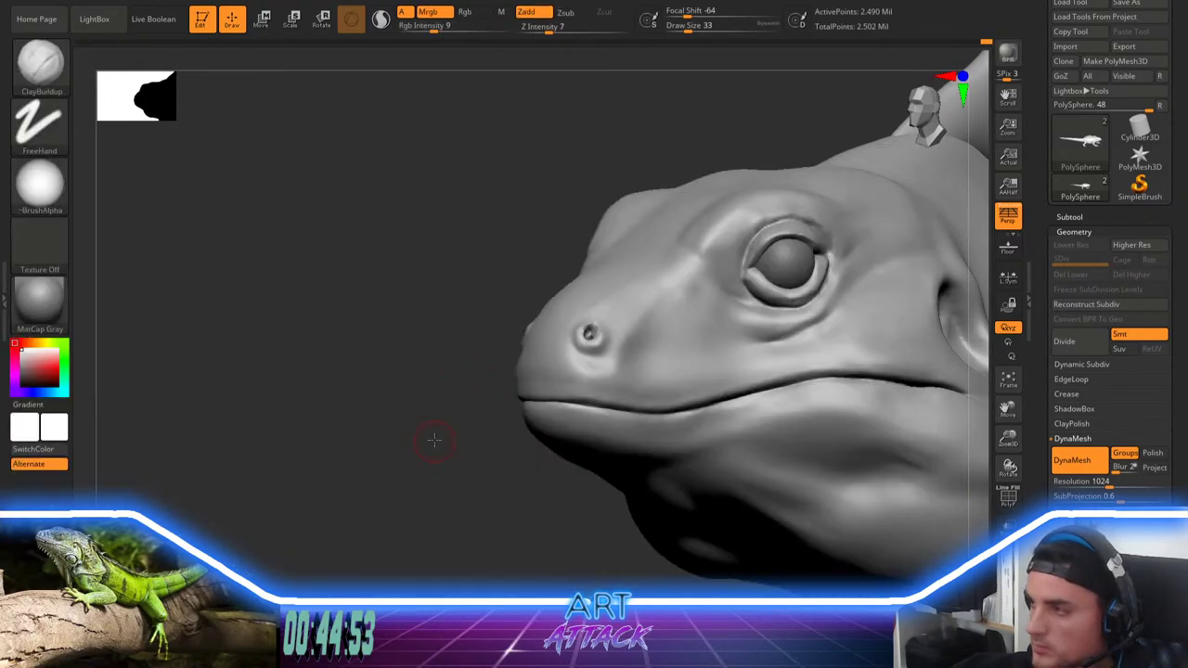
{"action": "left_click_drag", "start_coordinate": [433, 440], "coordinate": [436, 388]}
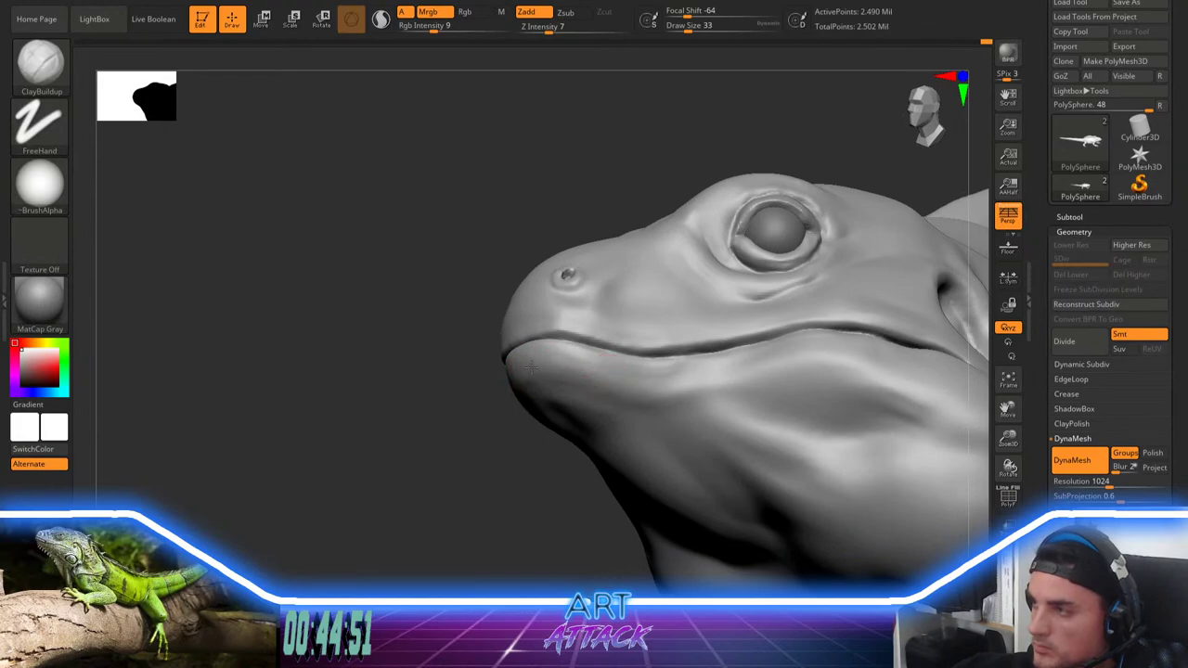
{"action": "left_click_drag", "start_coordinate": [620, 387], "coordinate": [536, 372]}
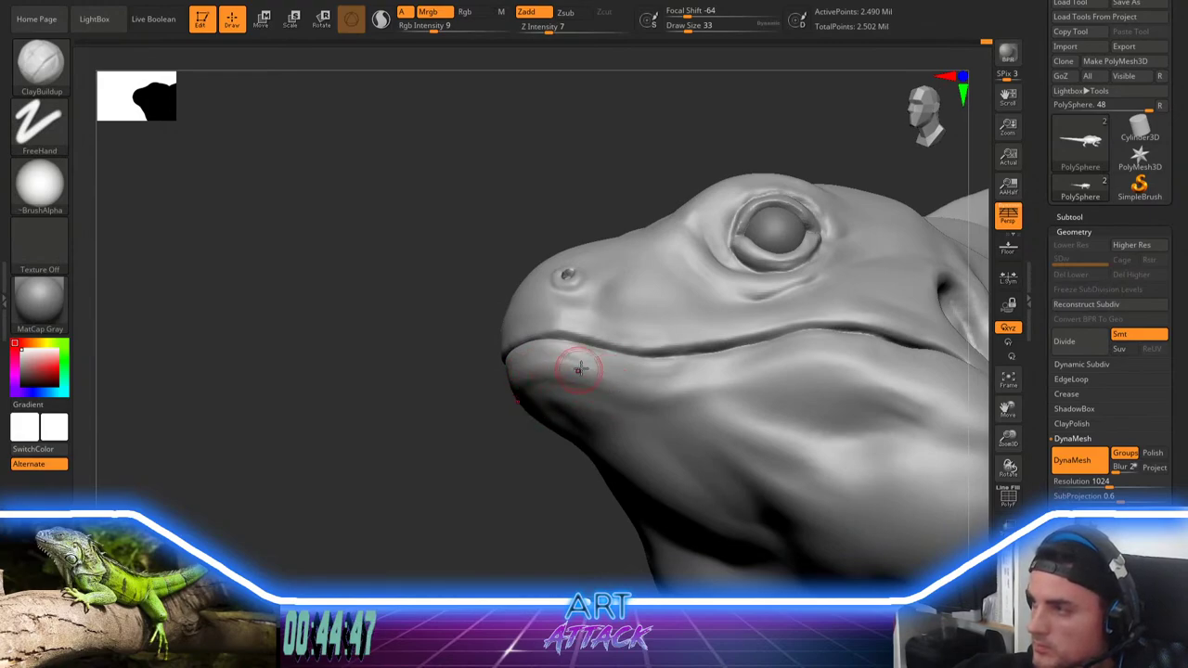
{"action": "left_click_drag", "start_coordinate": [580, 370], "coordinate": [623, 380], "text": "shift"}
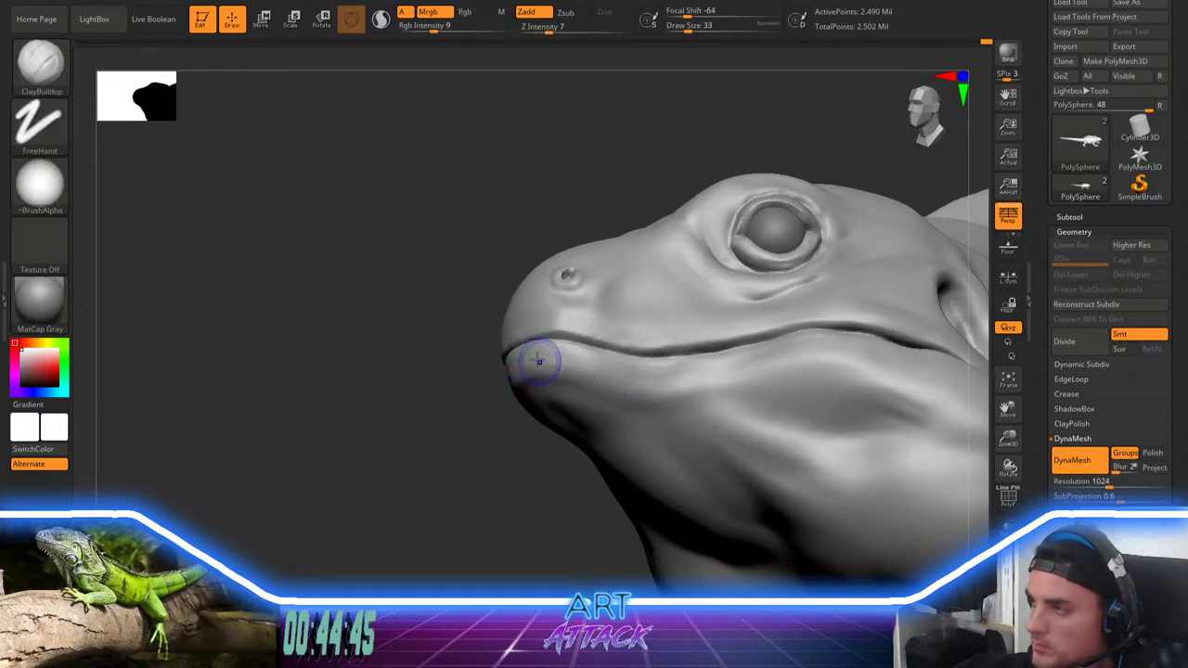
{"action": "mouse_move", "coordinate": [539, 361]}
{"action": "left_mouse_down", "text": "shift"}
{"action": "mouse_move", "coordinate": [622, 373]}
{"action": "mouse_move", "coordinate": [660, 395]}
{"action": "left_mouse_up", "text": "shift"}
Step: Smooth the skin folds along the side of the lower jaw at draw size 46
{"action": "mouse_move", "coordinate": [492, 387]}
{"action": "left_mouse_down", "text": "alt"}
{"action": "mouse_move", "coordinate": [455, 387]}
{"action": "mouse_move", "coordinate": [718, 350]}
{"action": "mouse_move", "coordinate": [719, 310]}
{"action": "mouse_move", "coordinate": [733, 300]}
{"action": "mouse_move", "coordinate": [633, 335]}
{"action": "left_mouse_up", "text": "alt"}
{"action": "key", "text": "space"}
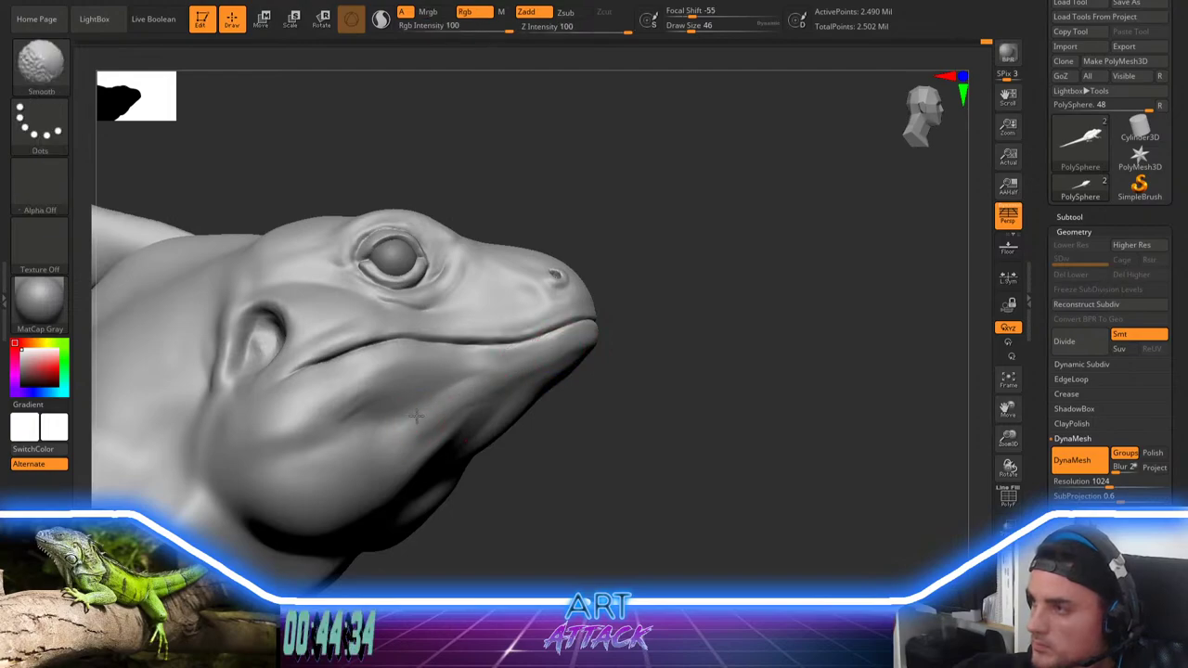
{"action": "key", "text": "shift"}
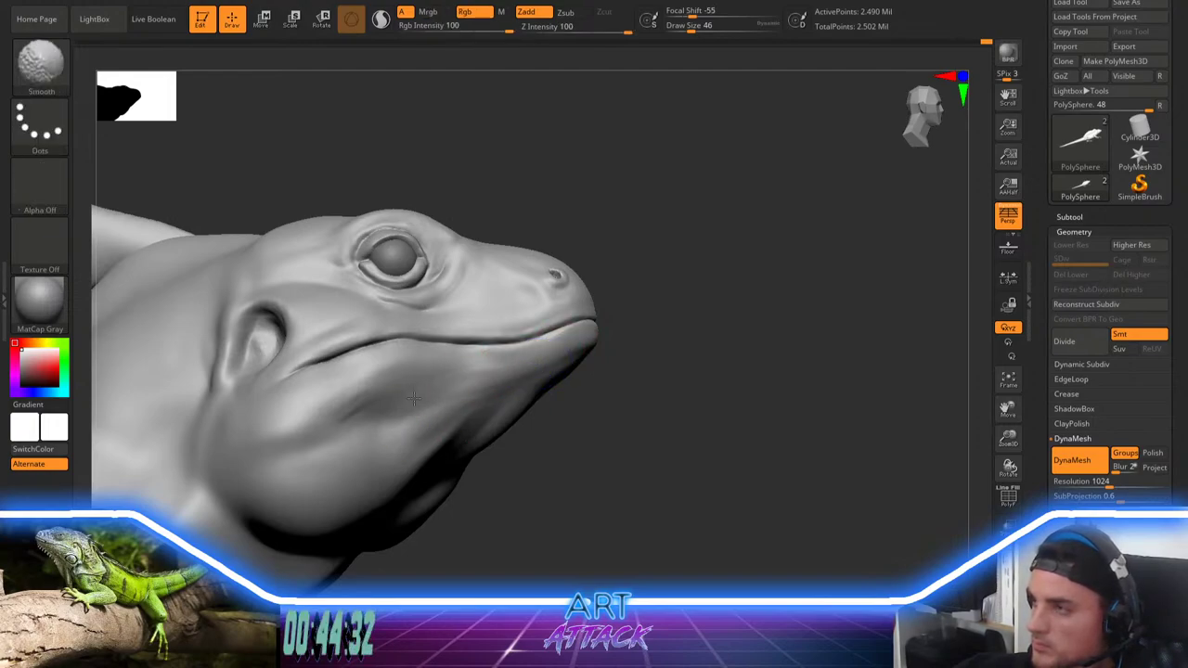
{"action": "mouse_move", "coordinate": [646, 326]}
{"action": "left_mouse_down"}
{"action": "mouse_move", "coordinate": [647, 287]}
{"action": "mouse_move", "coordinate": [668, 361]}
{"action": "mouse_move", "coordinate": [706, 344]}
{"action": "mouse_move", "coordinate": [689, 307]}
{"action": "mouse_move", "coordinate": [671, 306]}
{"action": "mouse_move", "coordinate": [690, 339]}
{"action": "left_mouse_up"}
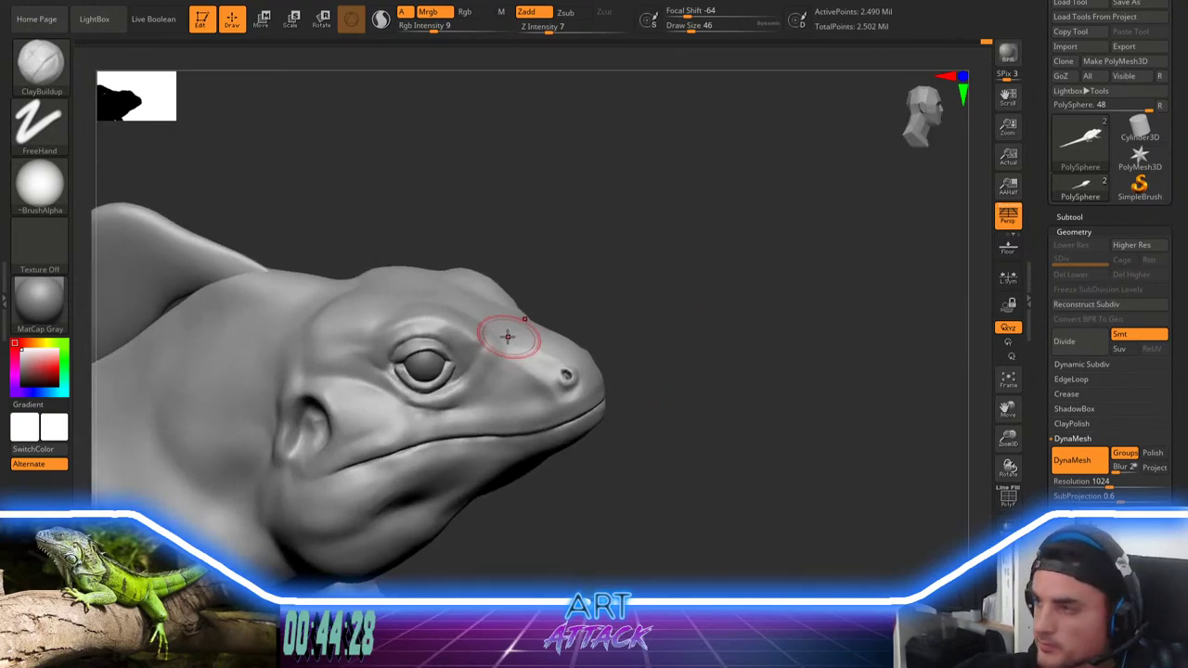
Step: Carve a groove above the upper lip from beneath the eye towards the nostril with DamStandard at draw size 46, and smooth it
{"action": "left_click_drag", "start_coordinate": [613, 295], "coordinate": [612, 340], "text": "alt"}
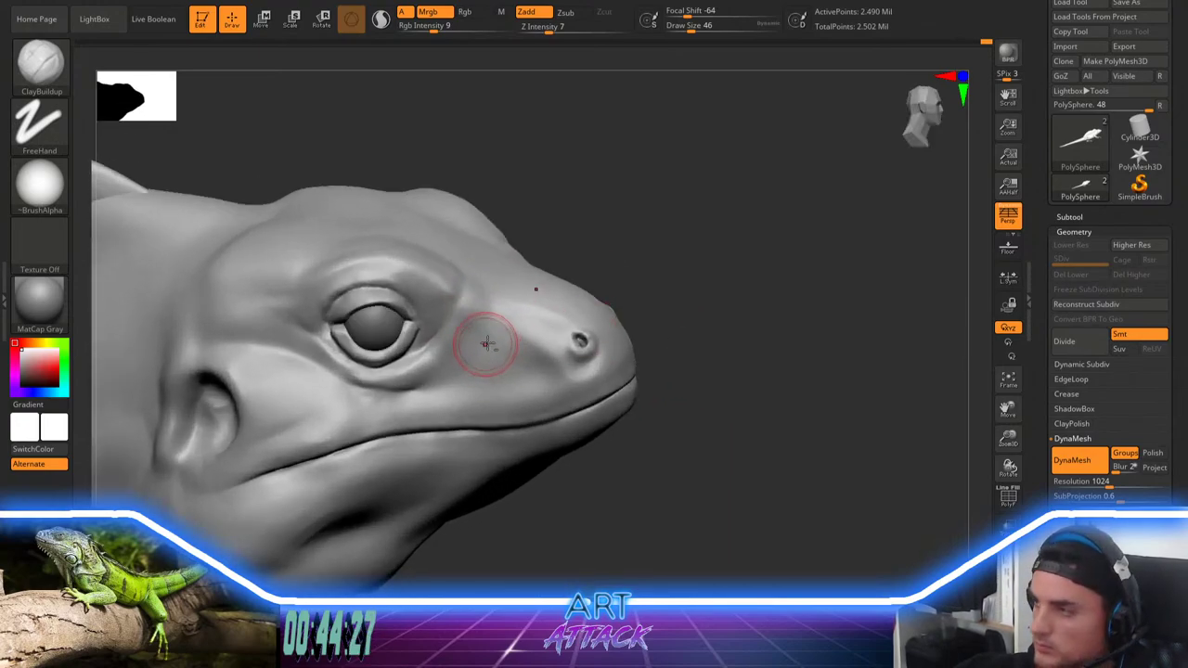
{"action": "key", "text": "b"}
{"action": "key", "text": "d"}
{"action": "key", "text": "s"}
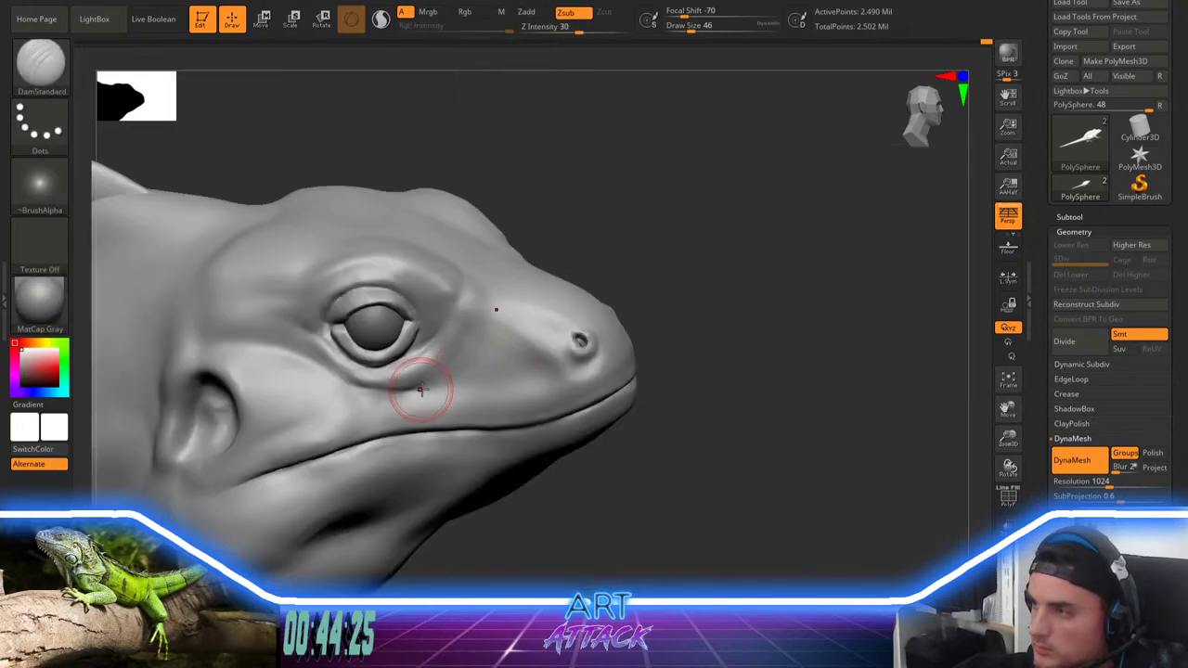
{"action": "left_click_drag", "start_coordinate": [421, 390], "coordinate": [457, 384]}
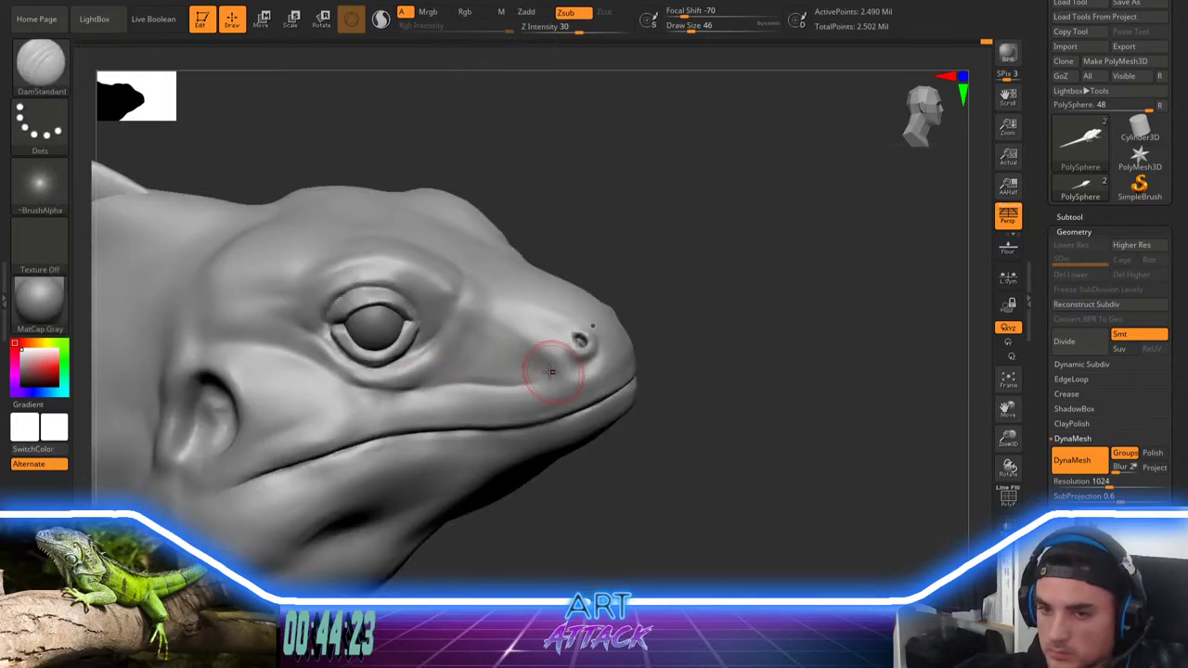
{"action": "mouse_move", "coordinate": [551, 379]}
{"action": "left_mouse_down"}
{"action": "mouse_move", "coordinate": [566, 373]}
{"action": "mouse_move", "coordinate": [510, 384]}
{"action": "mouse_move", "coordinate": [525, 381]}
{"action": "left_mouse_up"}
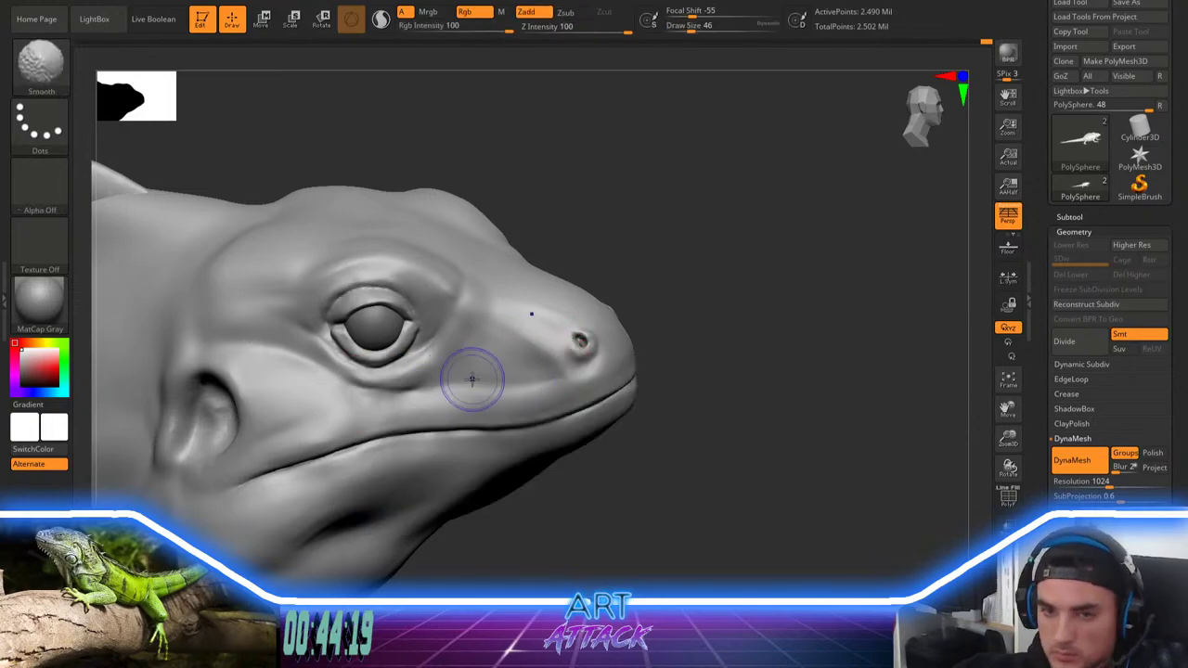
{"action": "left_click_drag", "start_coordinate": [629, 267], "coordinate": [697, 286]}
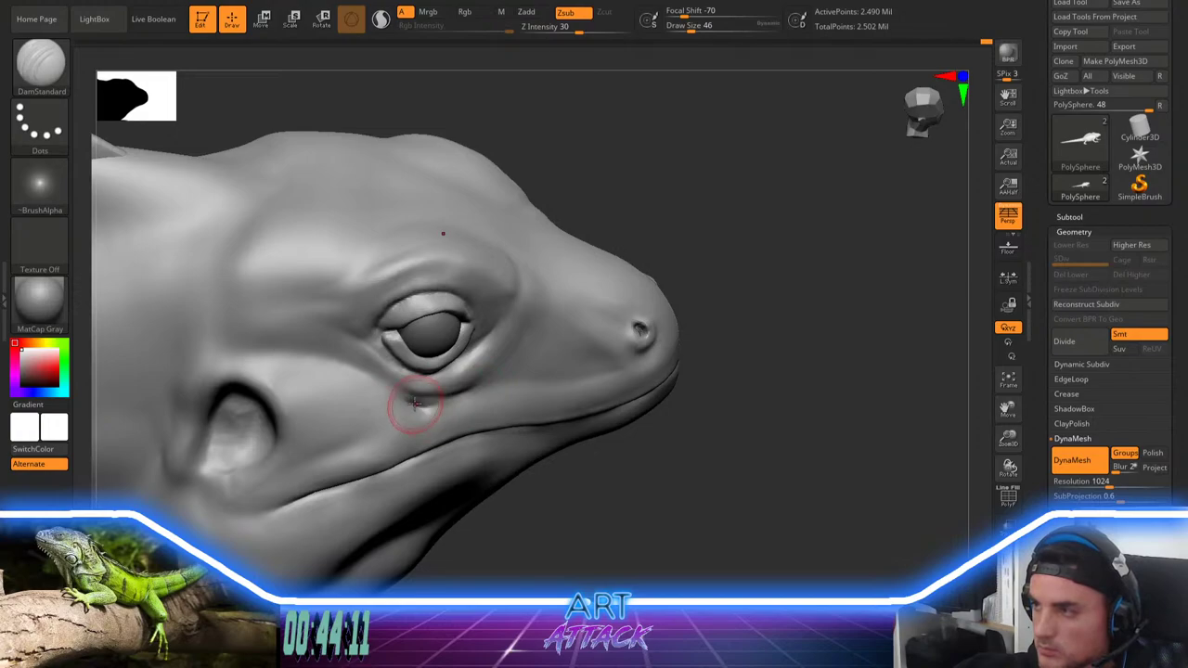
{"action": "left_click_drag", "start_coordinate": [444, 403], "coordinate": [434, 405], "text": "shift"}
{"action": "mouse_move", "coordinate": [695, 281]}
{"action": "left_mouse_down", "text": "alt"}
{"action": "mouse_move", "coordinate": [676, 217]}
{"action": "mouse_move", "coordinate": [681, 252]}
{"action": "mouse_move", "coordinate": [725, 241]}
{"action": "mouse_move", "coordinate": [661, 281]}
{"action": "left_mouse_up", "text": "alt"}
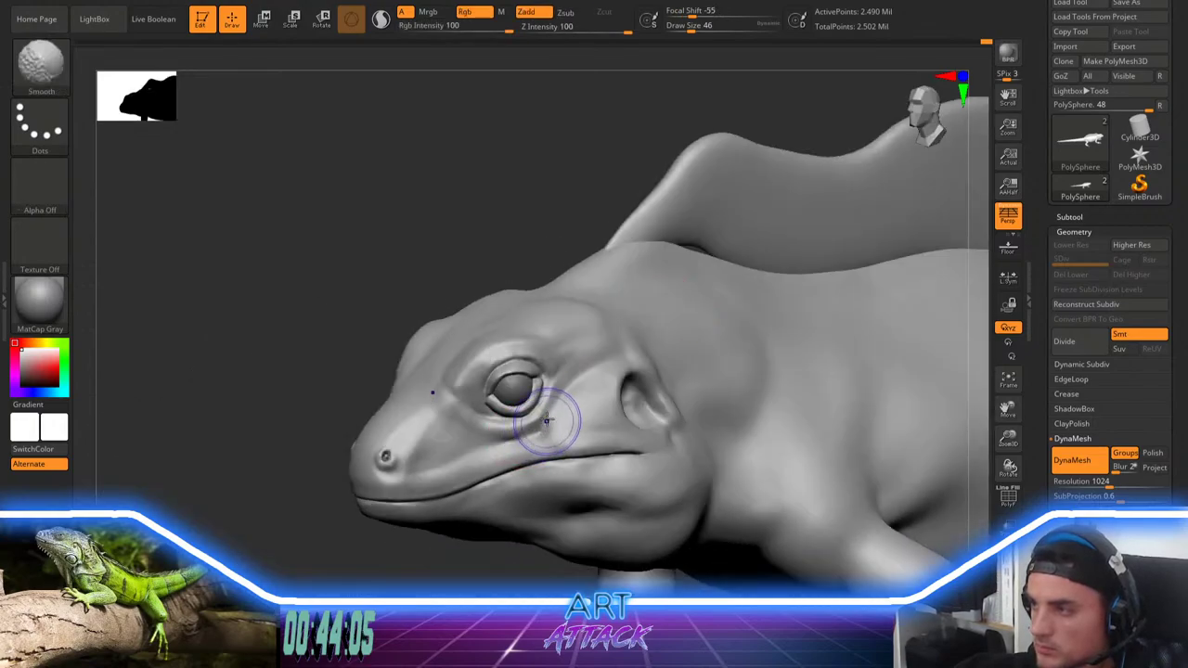
Step: Soften the fold beneath the back of the eye at draw size 20, and set the DamStandard Z Intensity to 3
{"action": "key", "text": "["}
{"action": "key", "text": "["}
{"action": "key", "text": "["}
{"action": "key", "text": "shift"}
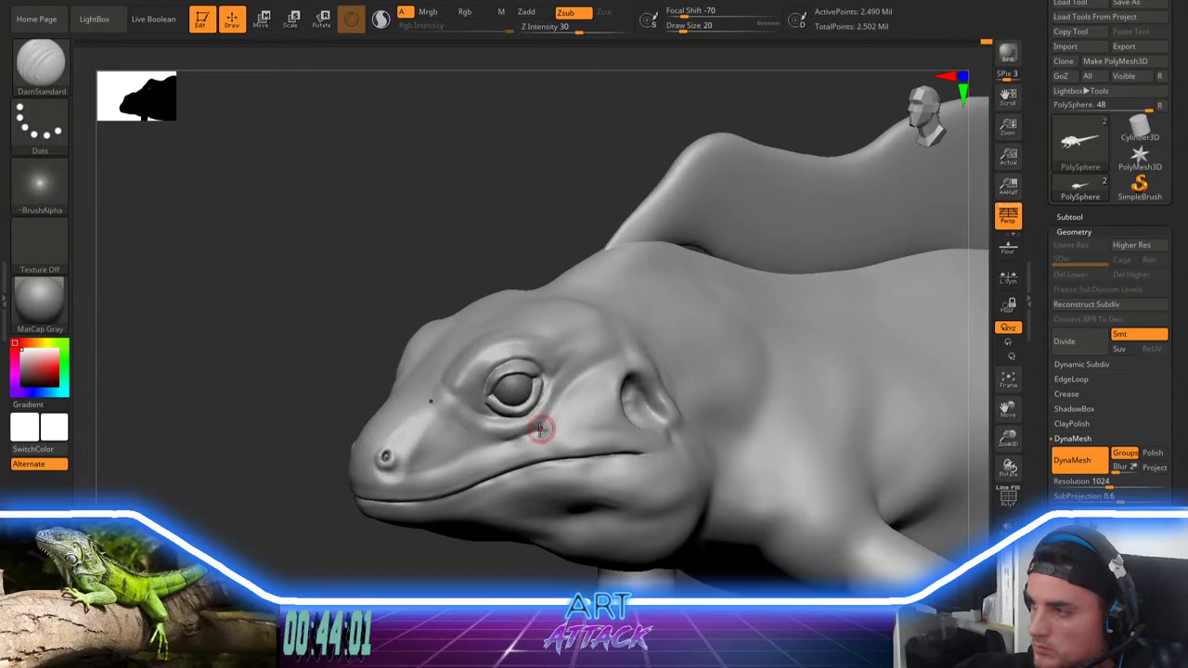
{"action": "key", "text": "shift"}
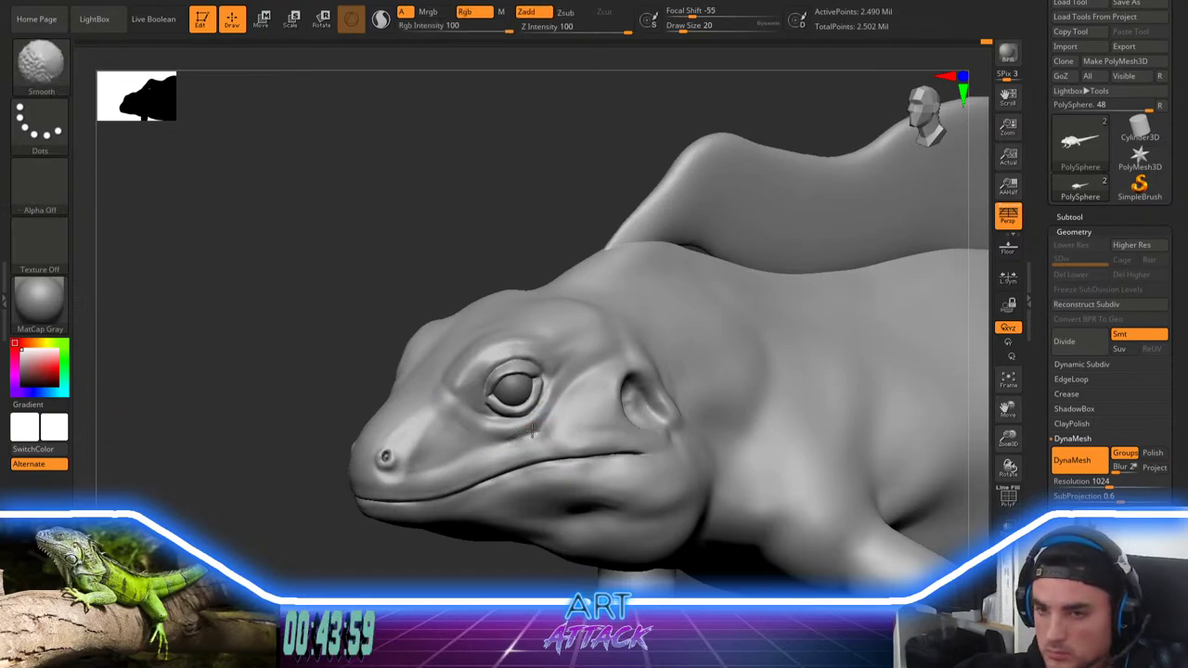
{"action": "mouse_move", "coordinate": [337, 541]}
{"action": "left_mouse_down", "text": "alt"}
{"action": "mouse_move", "coordinate": [315, 446]}
{"action": "mouse_move", "coordinate": [343, 473]}
{"action": "mouse_move", "coordinate": [363, 452]}
{"action": "left_mouse_up", "text": "alt"}
{"action": "key", "text": "space"}
{"action": "left_click", "coordinate": [370, 485]}
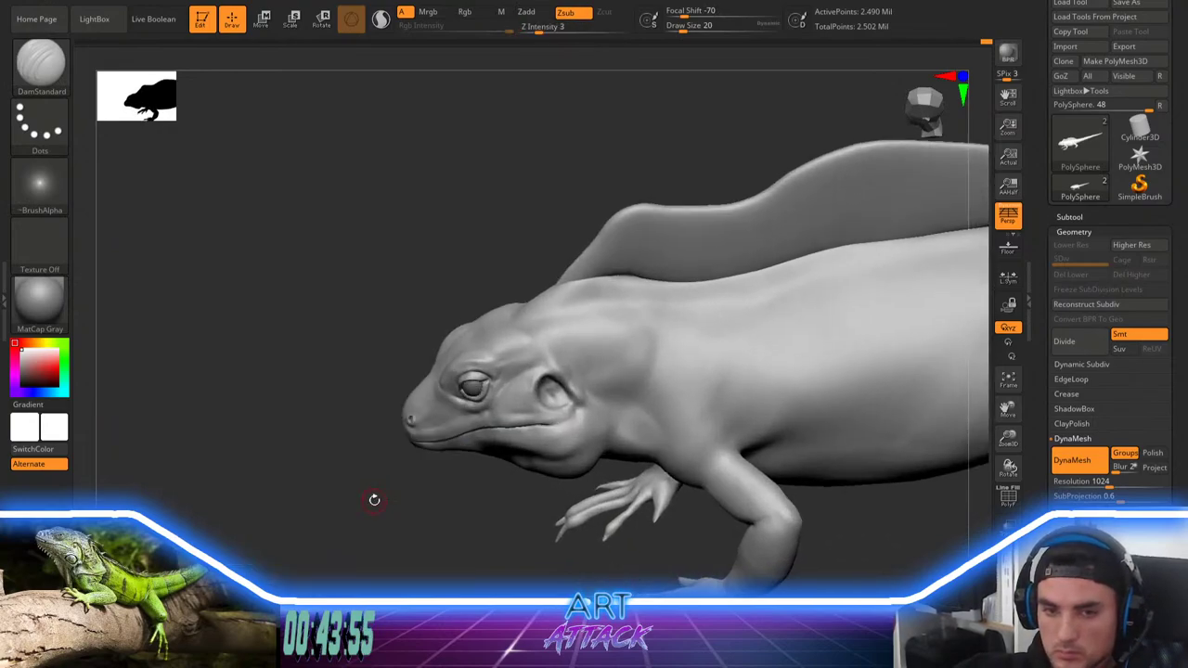
Step: Review the whole iguana's proportions, and adjust the snout tip from above with the Move brush at draw size 62
{"action": "left_click_drag", "start_coordinate": [374, 499], "coordinate": [320, 372], "text": "alt"}
{"action": "left_click_drag", "start_coordinate": [320, 371], "coordinate": [478, 365]}
{"action": "mouse_move", "coordinate": [684, 299]}
{"action": "left_mouse_down"}
{"action": "mouse_move", "coordinate": [703, 355]}
{"action": "mouse_move", "coordinate": [698, 388]}
{"action": "mouse_move", "coordinate": [680, 307]}
{"action": "mouse_move", "coordinate": [725, 353]}
{"action": "mouse_move", "coordinate": [711, 322]}
{"action": "left_mouse_up"}
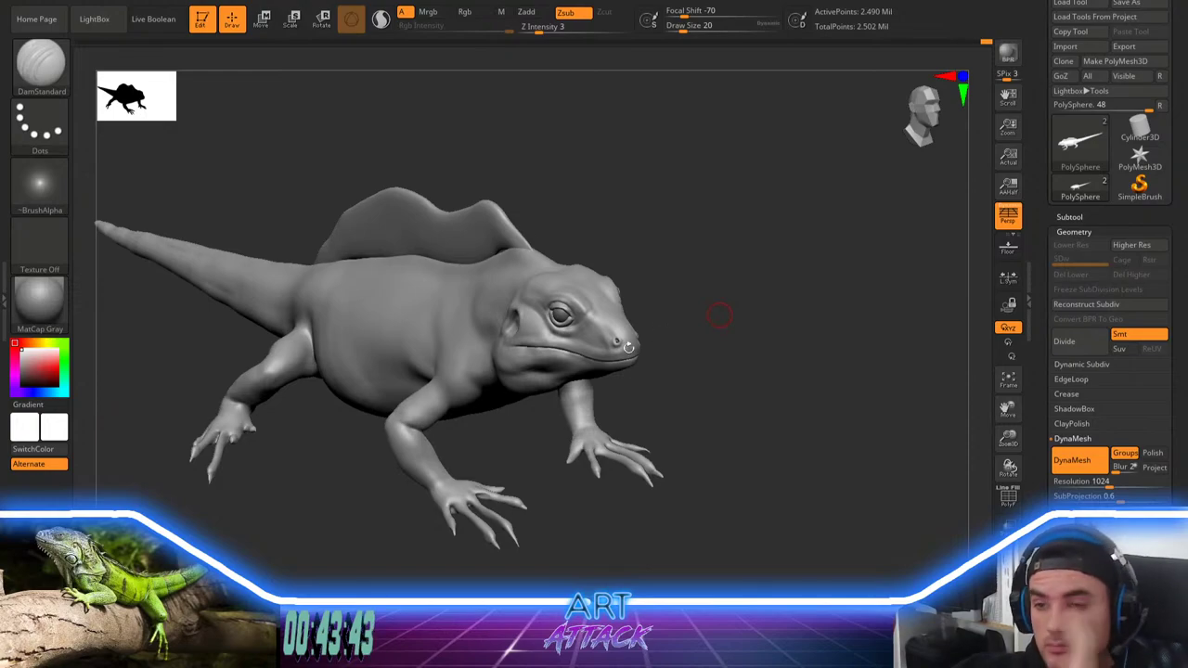
{"action": "mouse_move", "coordinate": [705, 331]}
{"action": "left_mouse_down"}
{"action": "mouse_move", "coordinate": [761, 334]}
{"action": "mouse_move", "coordinate": [689, 315]}
{"action": "mouse_move", "coordinate": [748, 329]}
{"action": "mouse_move", "coordinate": [710, 312]}
{"action": "mouse_move", "coordinate": [707, 291]}
{"action": "left_mouse_up"}
{"action": "key", "text": "b"}
{"action": "key", "text": "m"}
{"action": "key", "text": "v"}
{"action": "key", "text": "space"}
{"action": "key", "text": "space"}
{"action": "left_click_drag", "start_coordinate": [557, 384], "coordinate": [650, 408]}
{"action": "mouse_move", "coordinate": [650, 408]}
{"action": "left_mouse_down", "text": "alt"}
{"action": "mouse_move", "coordinate": [660, 390]}
{"action": "mouse_move", "coordinate": [643, 373]}
{"action": "mouse_move", "coordinate": [590, 373]}
{"action": "left_mouse_up", "text": "alt"}
{"action": "key", "text": "space"}
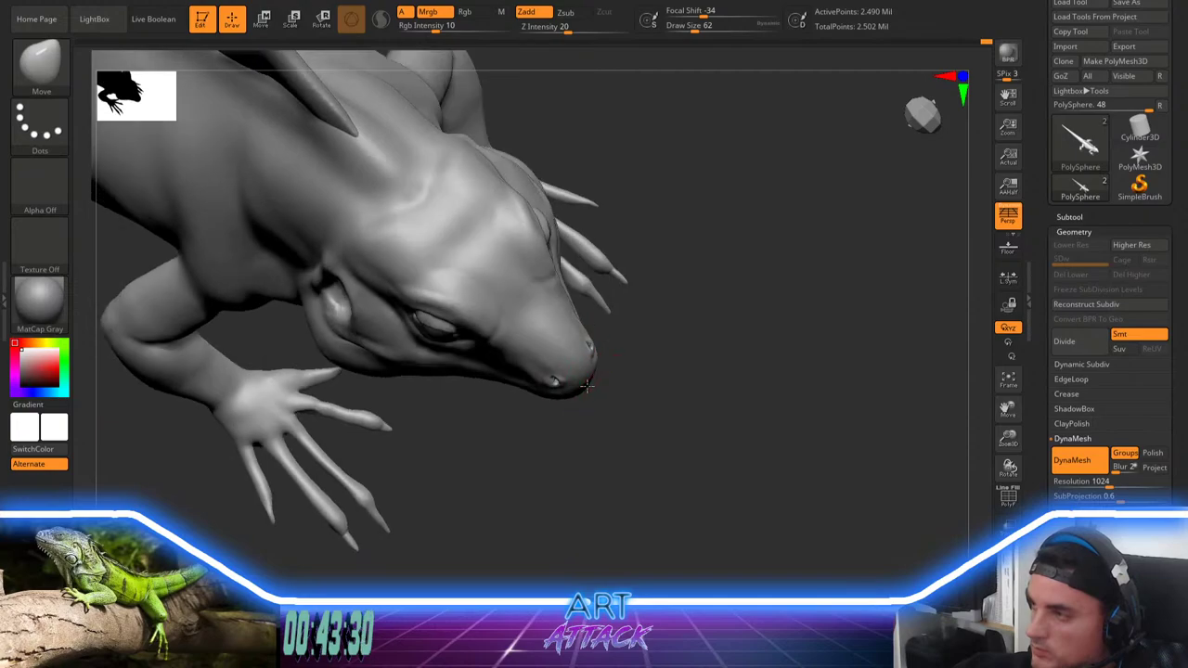
Step: Adjust the front of the mouth and lower lip from a front view with the Move brush at draw size 35
{"action": "mouse_move", "coordinate": [669, 389]}
{"action": "left_mouse_down"}
{"action": "mouse_move", "coordinate": [668, 313]}
{"action": "mouse_move", "coordinate": [708, 321]}
{"action": "mouse_move", "coordinate": [708, 310]}
{"action": "mouse_move", "coordinate": [695, 333]}
{"action": "mouse_move", "coordinate": [612, 375]}
{"action": "mouse_move", "coordinate": [572, 364]}
{"action": "left_mouse_up"}
{"action": "key", "text": "space"}
{"action": "key", "text": "space"}
{"action": "mouse_move", "coordinate": [668, 352]}
{"action": "left_mouse_down"}
{"action": "mouse_move", "coordinate": [594, 349]}
{"action": "mouse_move", "coordinate": [579, 382]}
{"action": "left_mouse_up"}
{"action": "key", "text": "space"}
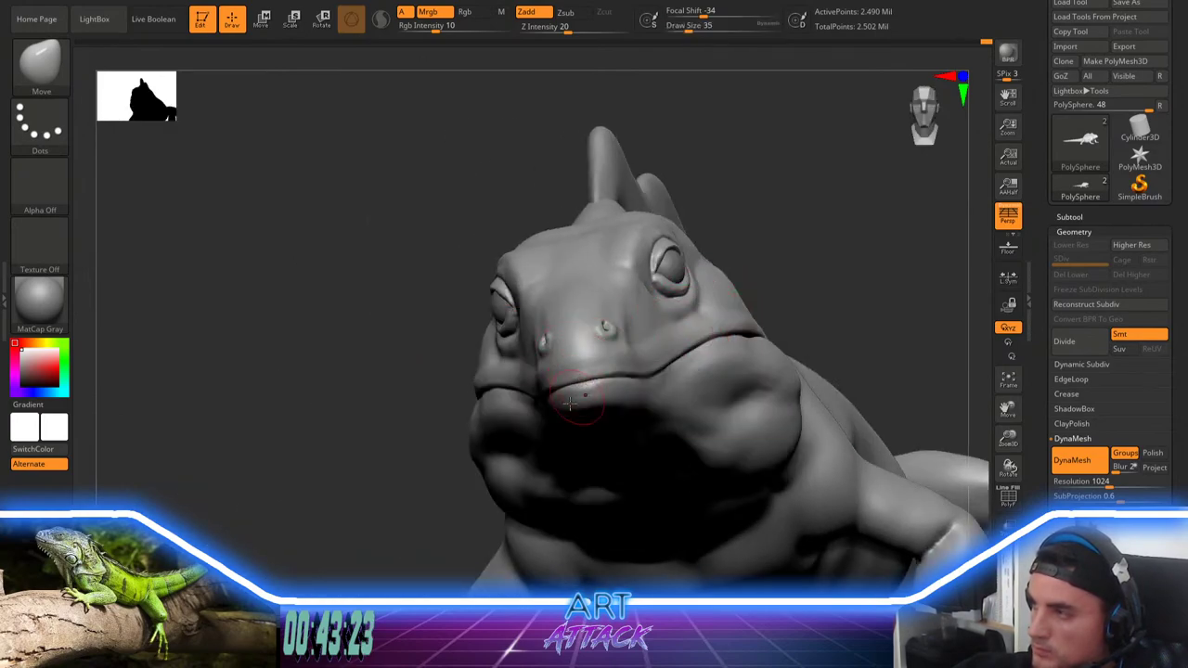
Step: Adjust the front of the mouth from three-quarter and side views with the Move brush at draw size 56, and return the size to 35
{"action": "left_click_drag", "start_coordinate": [404, 429], "coordinate": [539, 481]}
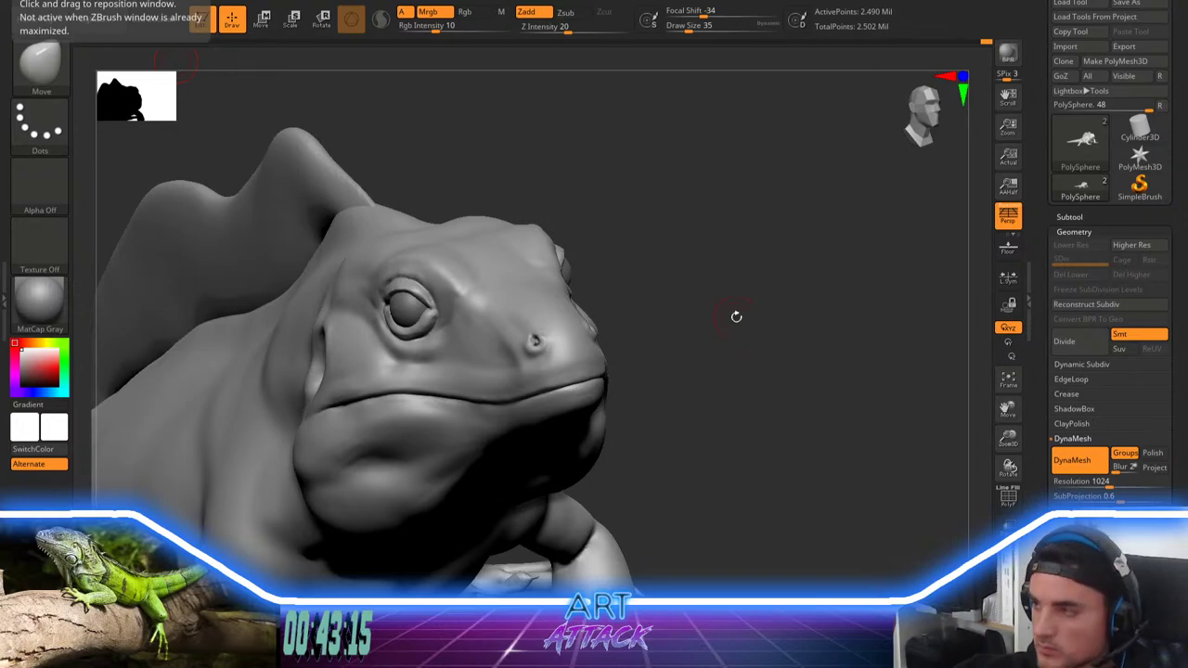
{"action": "left_click_drag", "start_coordinate": [737, 316], "coordinate": [613, 303]}
{"action": "key", "text": "space"}
{"action": "mouse_move", "coordinate": [774, 272]}
{"action": "left_mouse_down"}
{"action": "mouse_move", "coordinate": [708, 362]}
{"action": "mouse_move", "coordinate": [704, 353]}
{"action": "mouse_move", "coordinate": [718, 365]}
{"action": "mouse_move", "coordinate": [704, 365]}
{"action": "left_mouse_up"}
{"action": "key", "text": "space"}
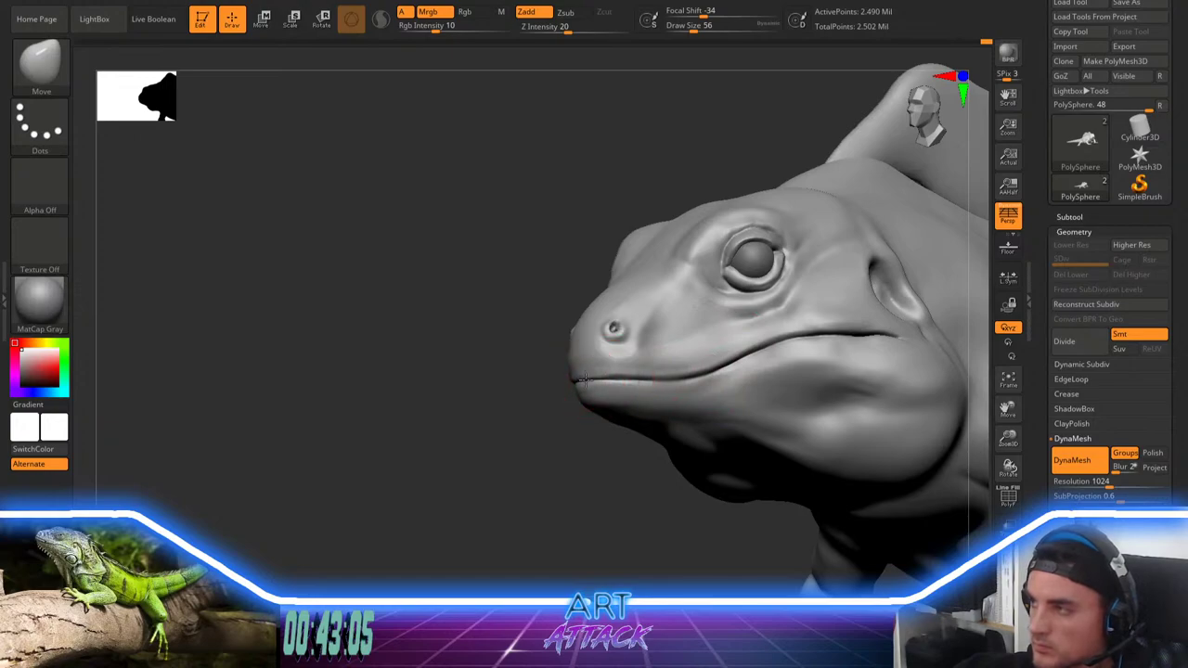
{"action": "left_click_drag", "start_coordinate": [550, 430], "coordinate": [678, 358]}
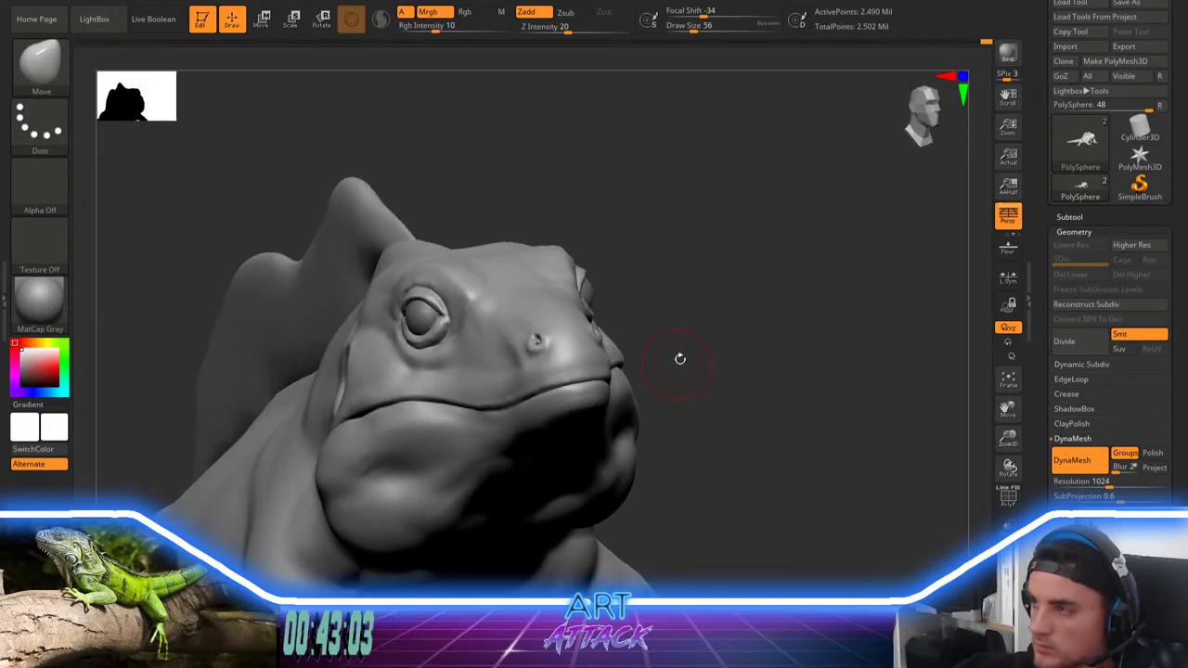
{"action": "key", "text": "bracketleft"}
{"action": "key", "text": "bracketleft"}
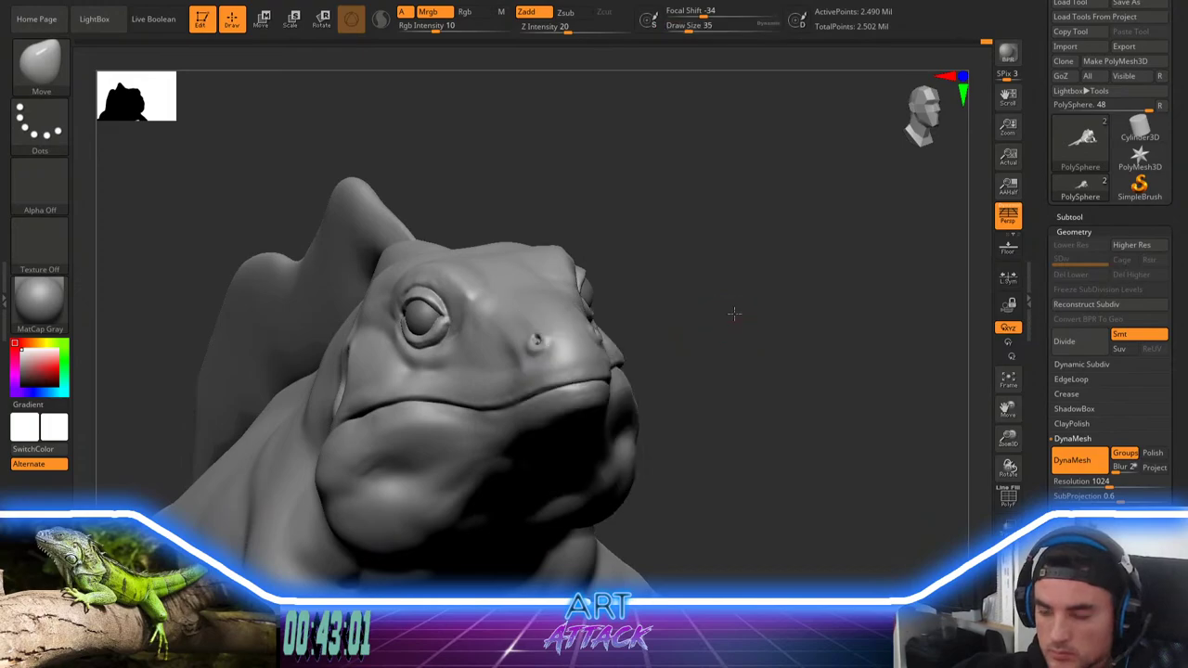
Step: Build up the throat beneath the jaw with ClayBuildup at draw size 59 and Z Intensity 7, and smooth it
{"action": "mouse_move", "coordinate": [723, 320]}
{"action": "left_mouse_down"}
{"action": "mouse_move", "coordinate": [739, 281]}
{"action": "mouse_move", "coordinate": [763, 270]}
{"action": "left_mouse_up"}
{"action": "key", "text": "b"}
{"action": "key", "text": "c"}
{"action": "key", "text": "b"}
{"action": "key", "text": "space"}
{"action": "key", "text": "space"}
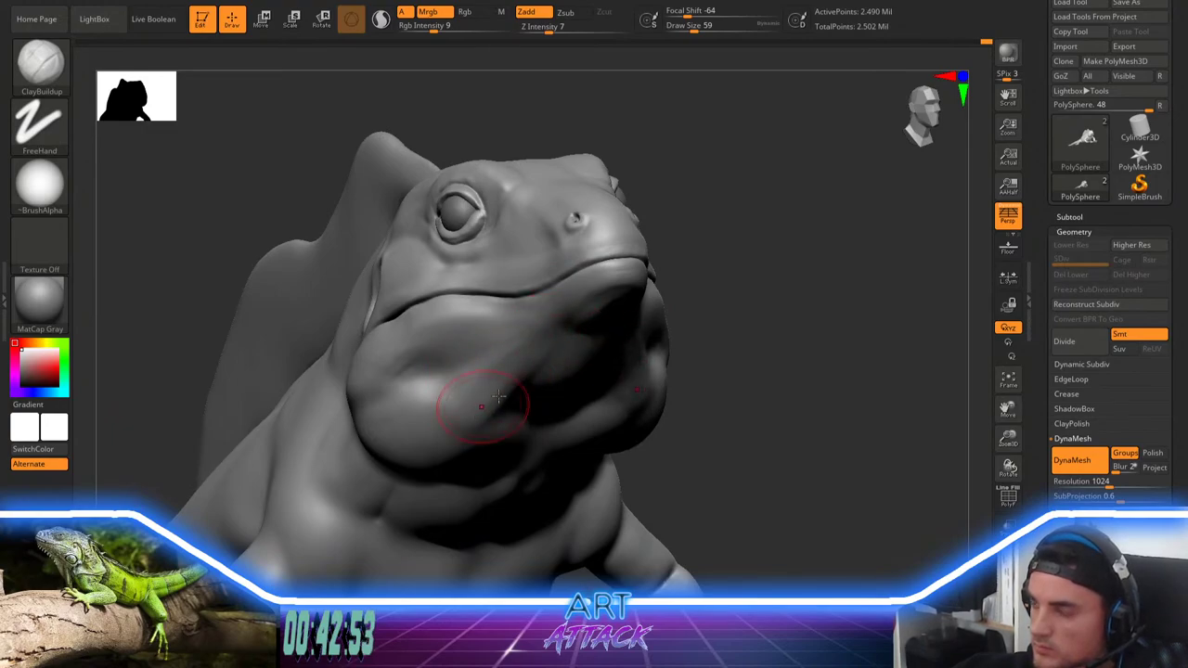
{"action": "left_click_drag", "start_coordinate": [800, 301], "coordinate": [750, 216]}
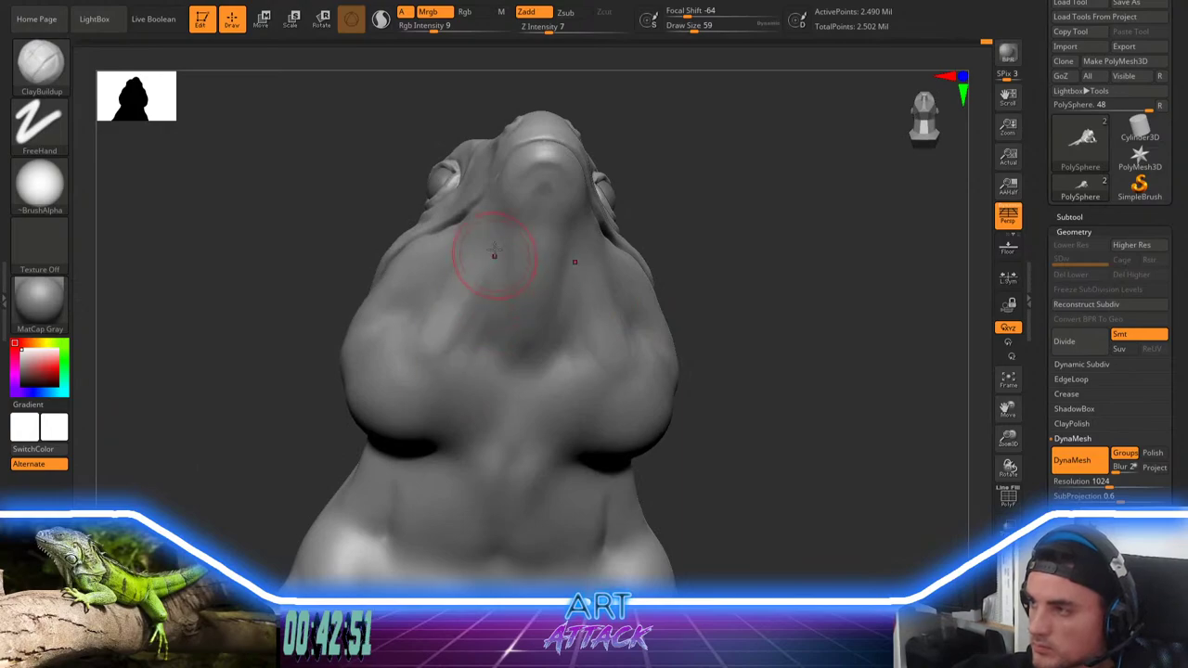
{"action": "mouse_move", "coordinate": [458, 353]}
{"action": "left_mouse_down"}
{"action": "mouse_move", "coordinate": [426, 324]}
{"action": "mouse_move", "coordinate": [479, 260]}
{"action": "left_mouse_up"}
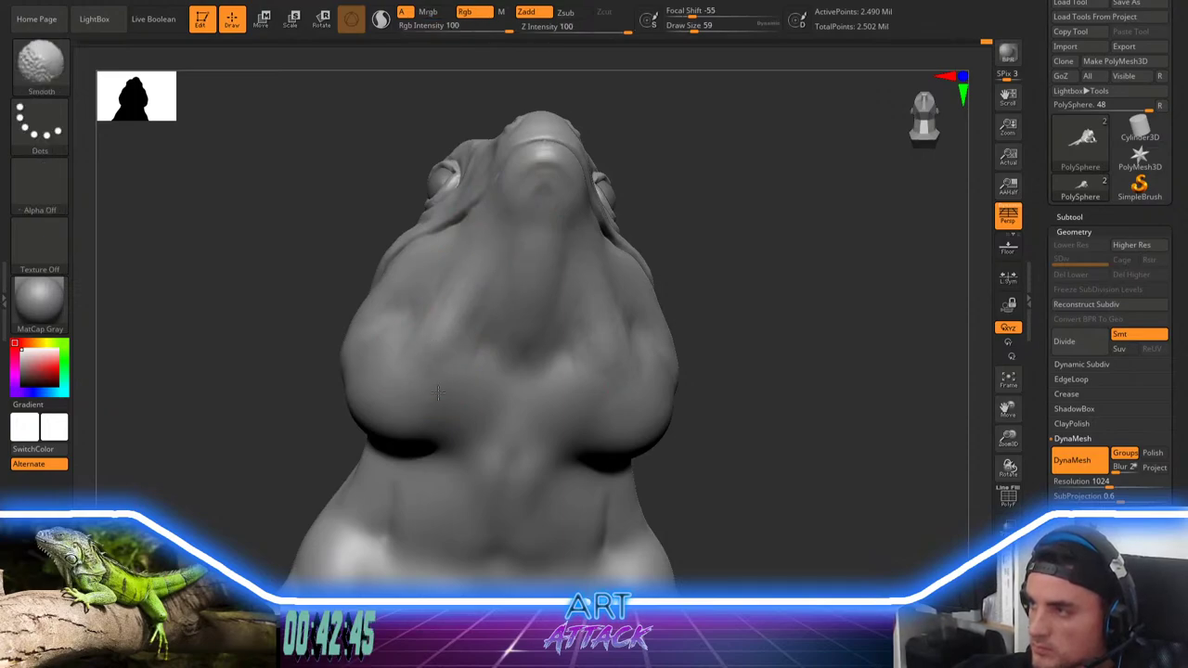
{"action": "mouse_move", "coordinate": [785, 239]}
{"action": "left_mouse_down"}
{"action": "mouse_move", "coordinate": [798, 310]}
{"action": "mouse_move", "coordinate": [769, 353]}
{"action": "left_mouse_up"}
{"action": "left_click_drag", "start_coordinate": [772, 247], "coordinate": [768, 282]}
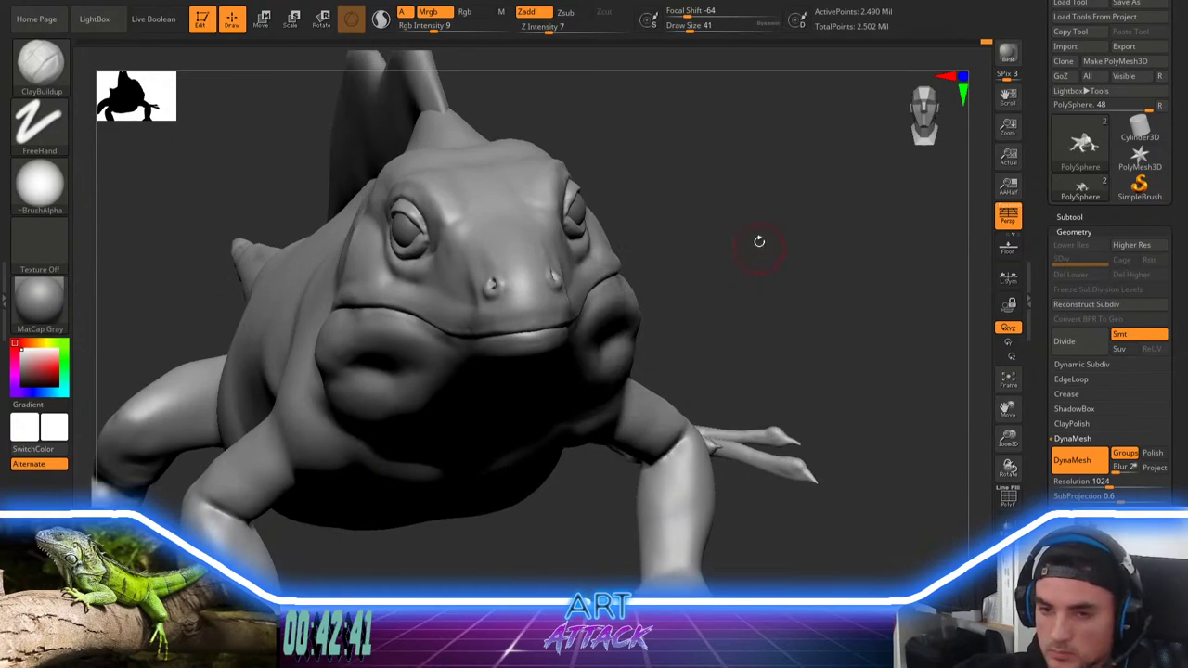
Step: Build up the brow ridge above the eye with ClayBuildup at draw size 41, and smooth its inner side
{"action": "right_click", "coordinate": [754, 237]}
{"action": "left_click_drag", "start_coordinate": [753, 210], "coordinate": [754, 283], "text": "alt"}
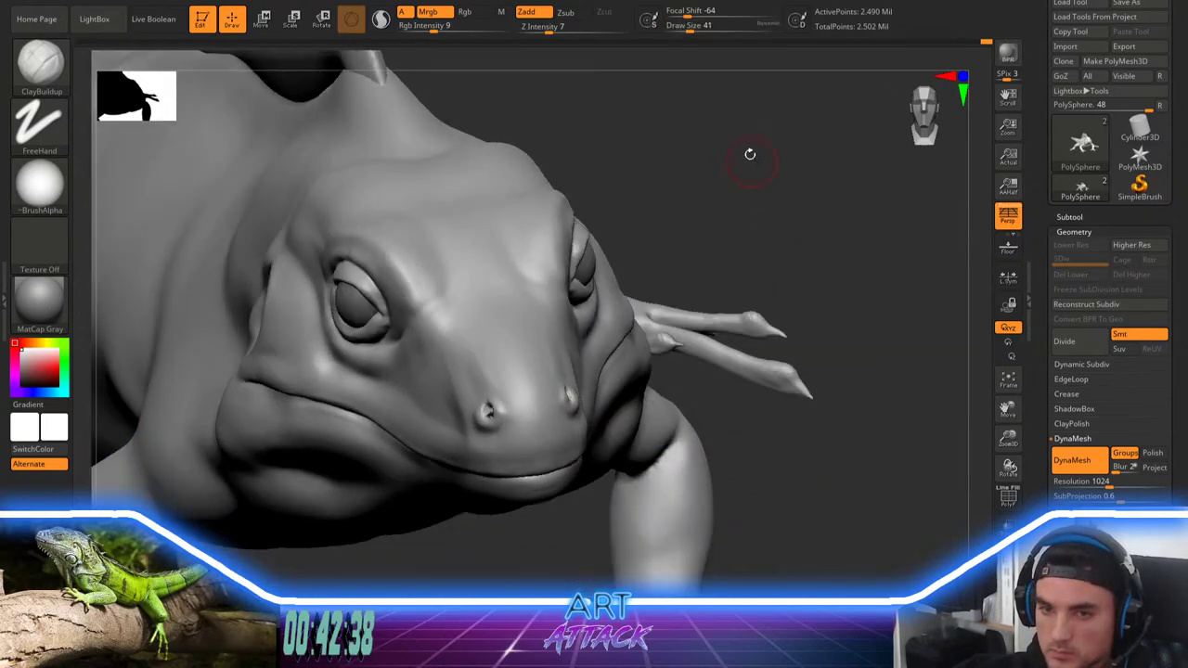
{"action": "left_click_drag", "start_coordinate": [750, 154], "coordinate": [761, 316], "text": "alt"}
{"action": "left_click_drag", "start_coordinate": [697, 258], "coordinate": [698, 344]}
{"action": "left_click_drag", "start_coordinate": [757, 306], "coordinate": [761, 256], "text": "alt"}
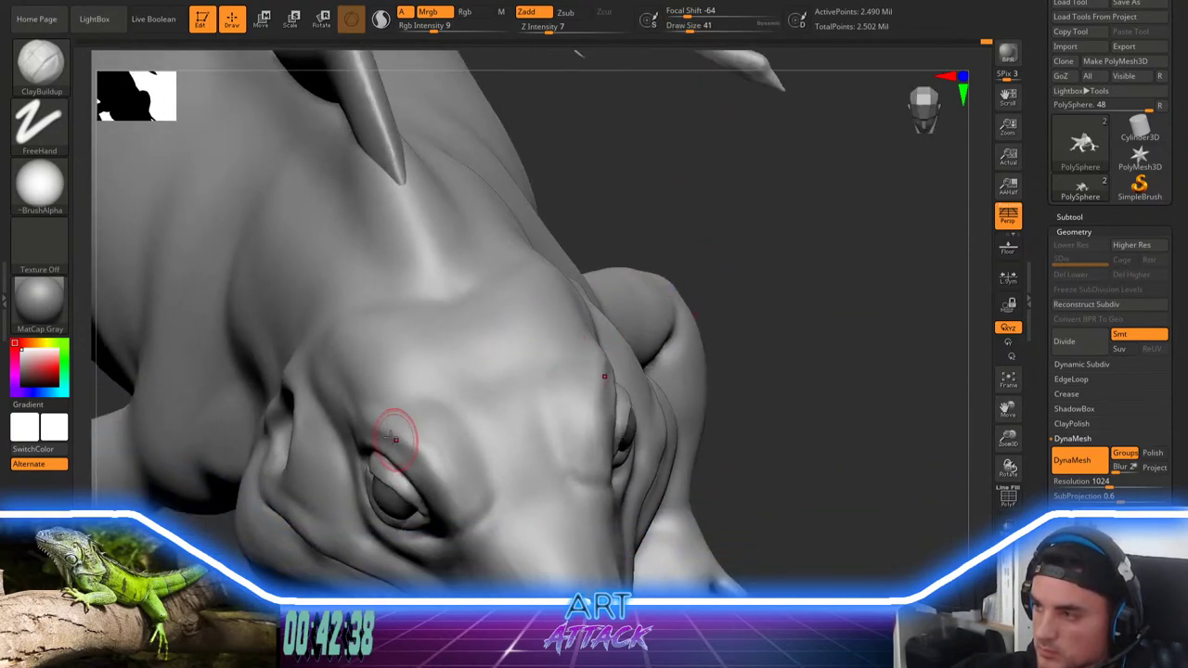
{"action": "left_click_drag", "start_coordinate": [416, 452], "coordinate": [460, 506]}
{"action": "left_click_drag", "start_coordinate": [397, 413], "coordinate": [460, 503]}
{"action": "left_click_drag", "start_coordinate": [401, 418], "coordinate": [462, 506]}
{"action": "mouse_move", "coordinate": [397, 419]}
{"action": "left_mouse_down"}
{"action": "mouse_move", "coordinate": [464, 509]}
{"action": "mouse_move", "coordinate": [451, 487]}
{"action": "left_mouse_up"}
{"action": "left_click_drag", "start_coordinate": [465, 429], "coordinate": [477, 485], "text": "shift"}
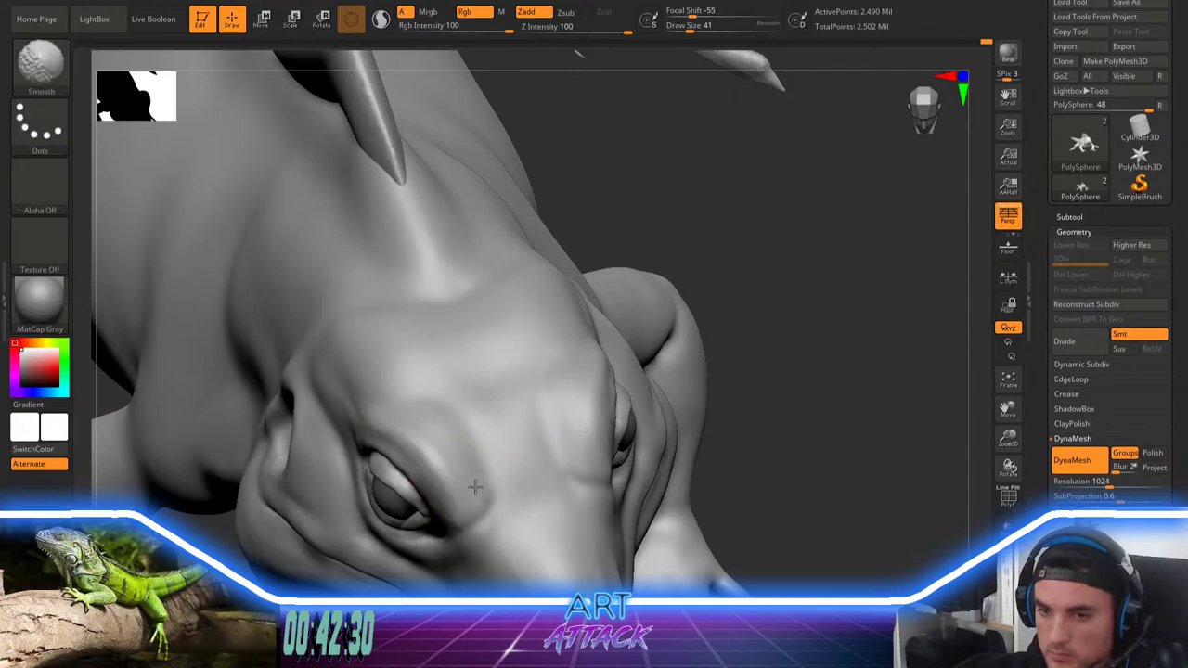
Step: Carve a central groove along the top of the head with DamStandard at draw size 87 and Z Intensity 3
{"action": "right_click", "coordinate": [433, 489]}
{"action": "key", "text": "b"}
{"action": "key", "text": "d"}
{"action": "key", "text": "s"}
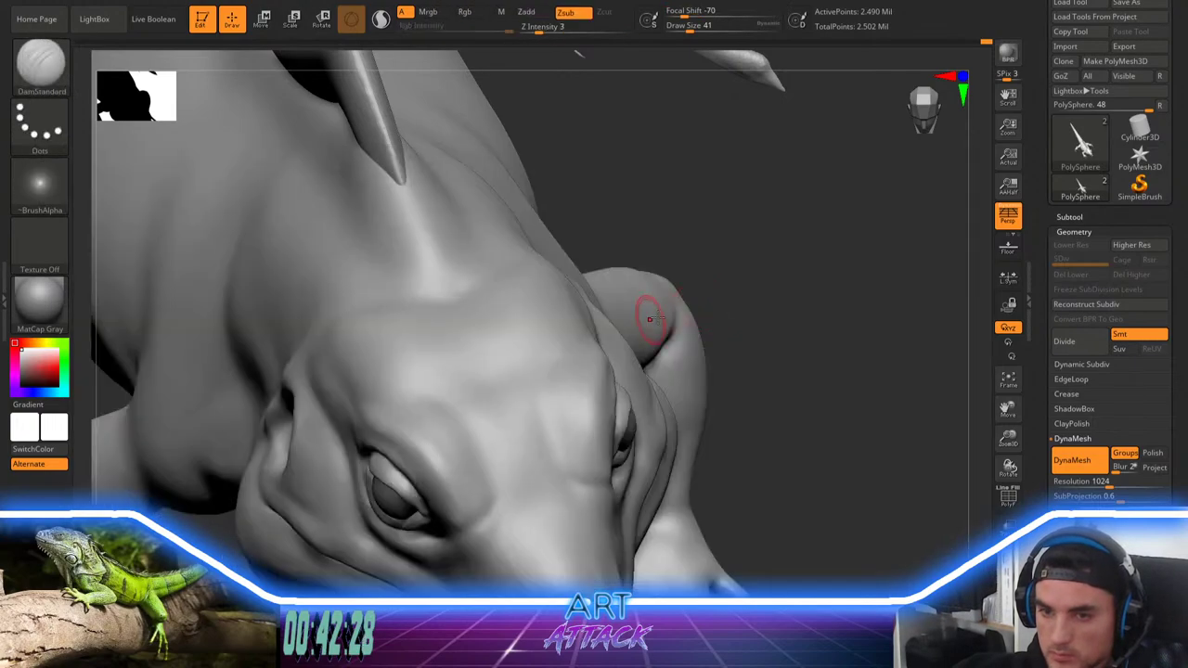
{"action": "left_click_drag", "start_coordinate": [776, 285], "coordinate": [766, 246], "text": "alt"}
{"action": "right_click", "coordinate": [710, 324]}
{"action": "left_click_drag", "start_coordinate": [709, 325], "coordinate": [722, 325]}
{"action": "left_click_drag", "start_coordinate": [759, 253], "coordinate": [782, 286]}
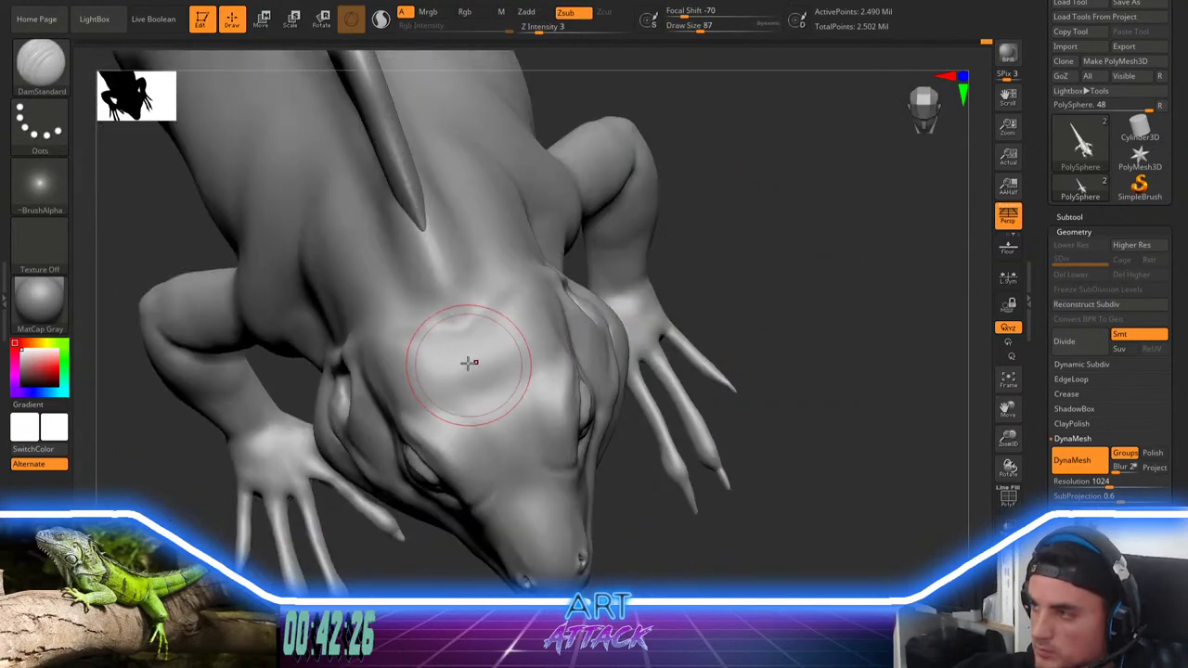
{"action": "mouse_move", "coordinate": [465, 340]}
{"action": "left_mouse_down"}
{"action": "mouse_move", "coordinate": [499, 425]}
{"action": "mouse_move", "coordinate": [488, 397]}
{"action": "left_mouse_up"}
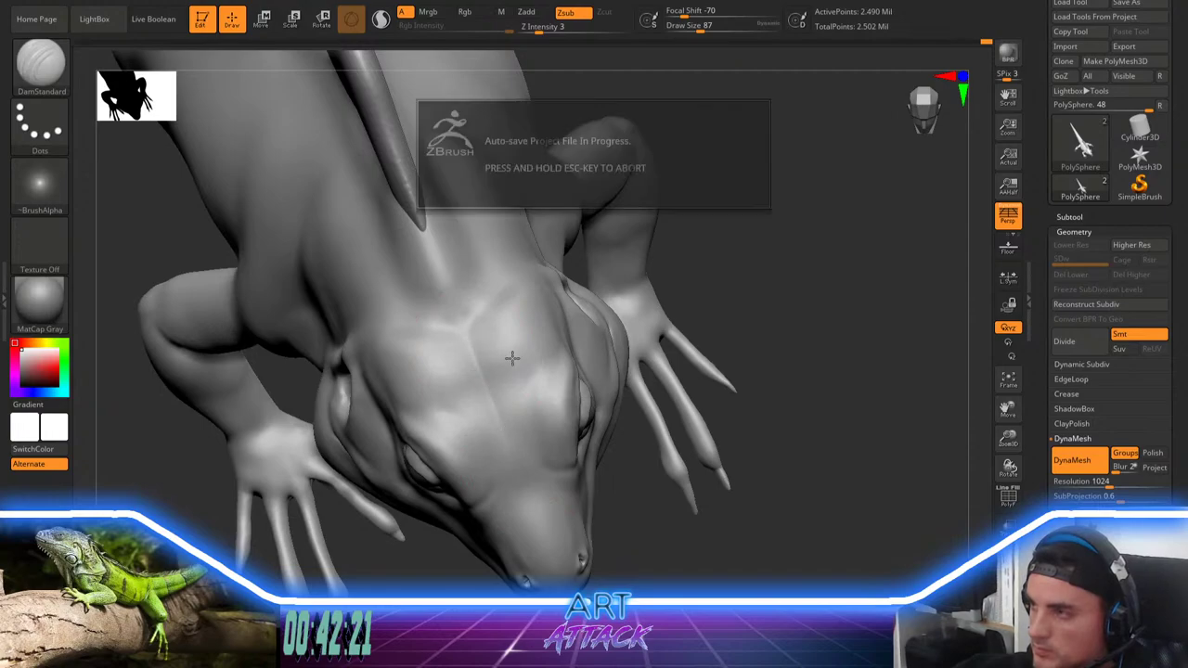
Step: Deepen the central groove on top of the head towards the eyes with DamStandard at draw sizes 116 and 192
{"action": "key", "text": "space"}
{"action": "left_click_drag", "start_coordinate": [528, 324], "coordinate": [495, 357]}
{"action": "mouse_move", "coordinate": [703, 326]}
{"action": "left_mouse_down"}
{"action": "mouse_move", "coordinate": [801, 215]}
{"action": "mouse_move", "coordinate": [799, 191]}
{"action": "left_mouse_up"}
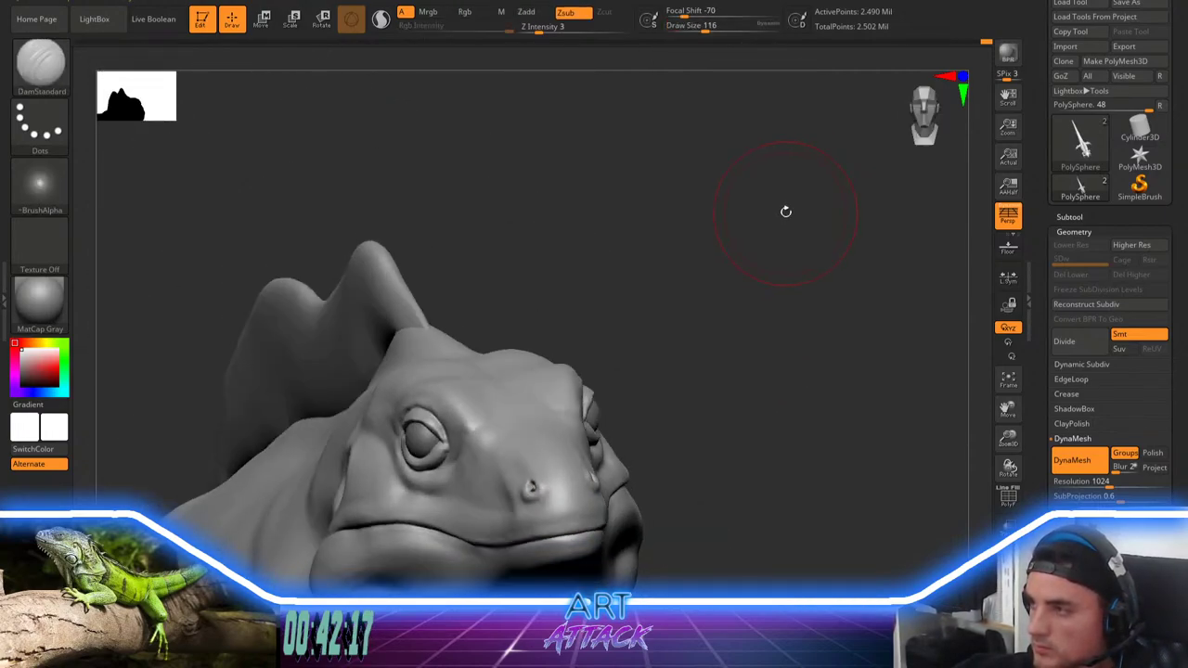
{"action": "left_click_drag", "start_coordinate": [742, 238], "coordinate": [717, 327]}
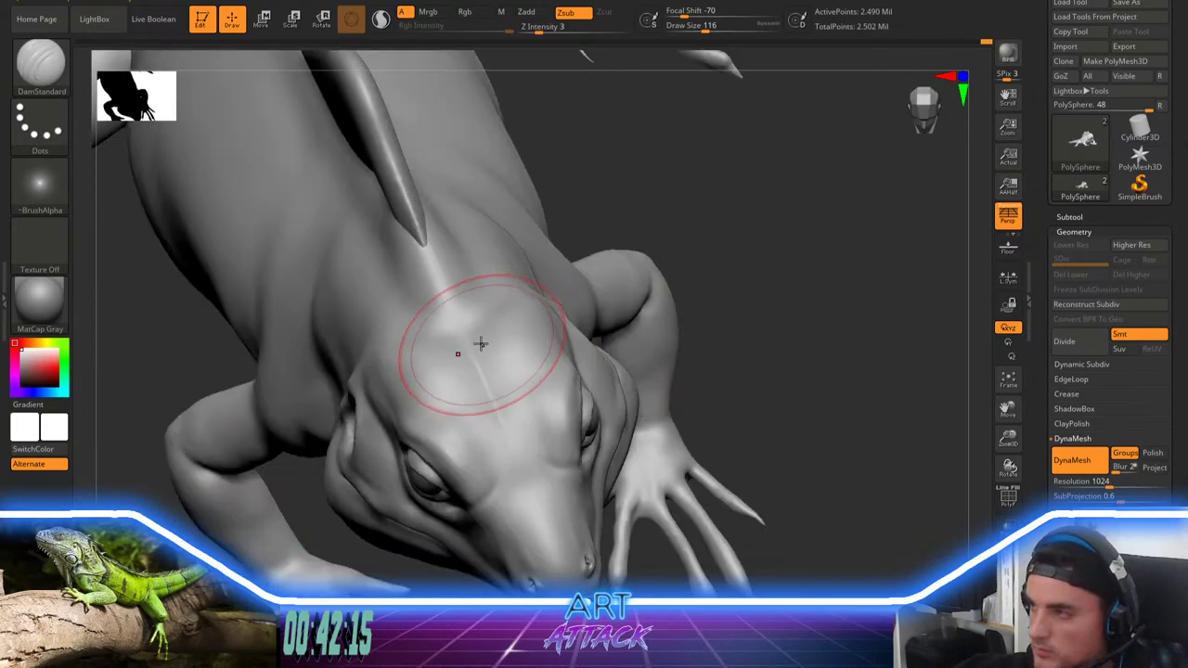
{"action": "mouse_move", "coordinate": [479, 344]}
{"action": "left_mouse_down"}
{"action": "mouse_move", "coordinate": [514, 464]}
{"action": "mouse_move", "coordinate": [506, 342]}
{"action": "mouse_move", "coordinate": [500, 449]}
{"action": "left_mouse_up"}
{"action": "key", "text": "space"}
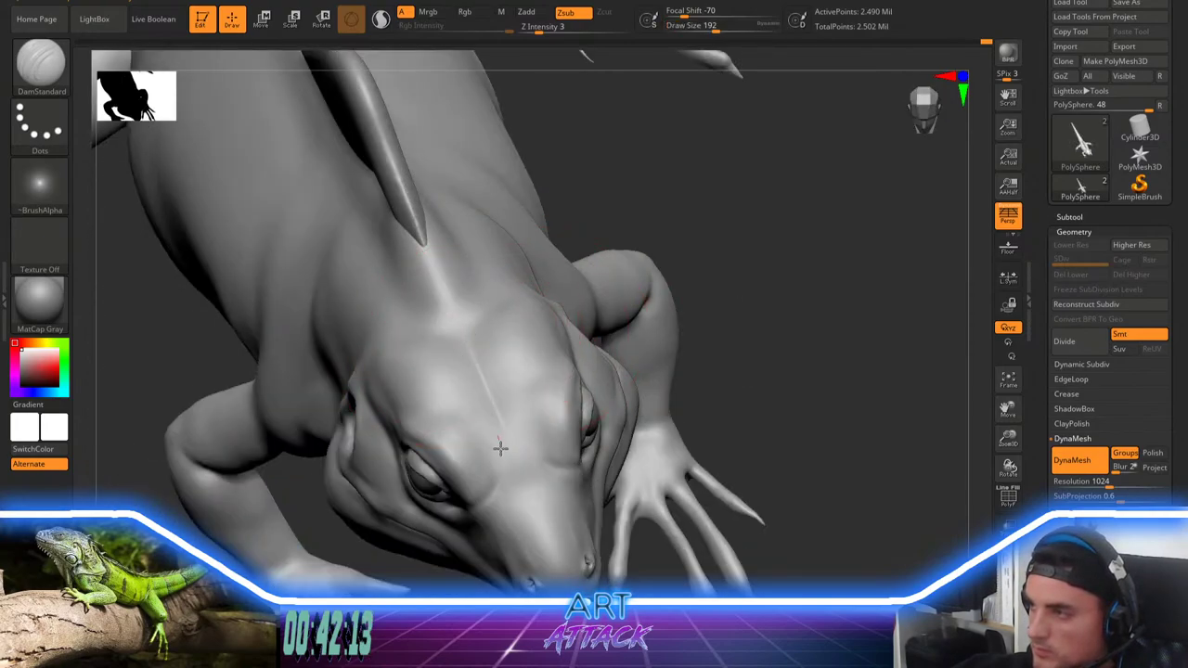
{"action": "left_click_drag", "start_coordinate": [478, 362], "coordinate": [503, 427]}
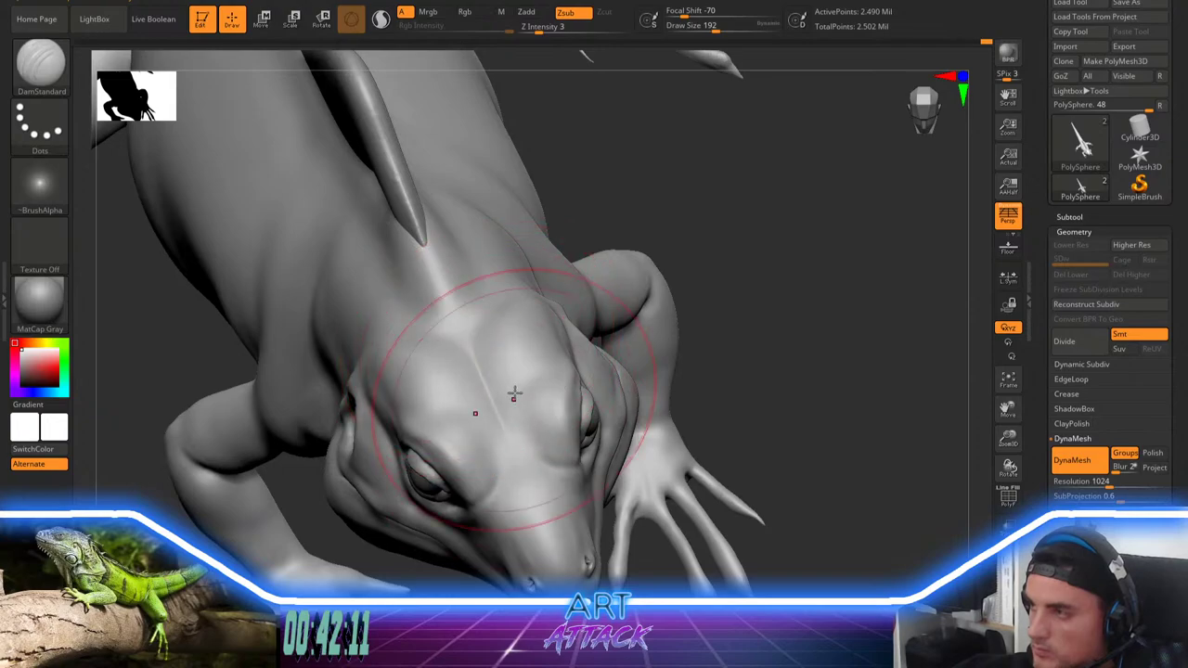
Step: Refine the forehead groove between the brows with DamStandard at draw size 51, and smooth it into the skull
{"action": "key", "text": "space"}
{"action": "left_click_drag", "start_coordinate": [578, 313], "coordinate": [557, 313]}
{"action": "key", "text": "ctrl"}
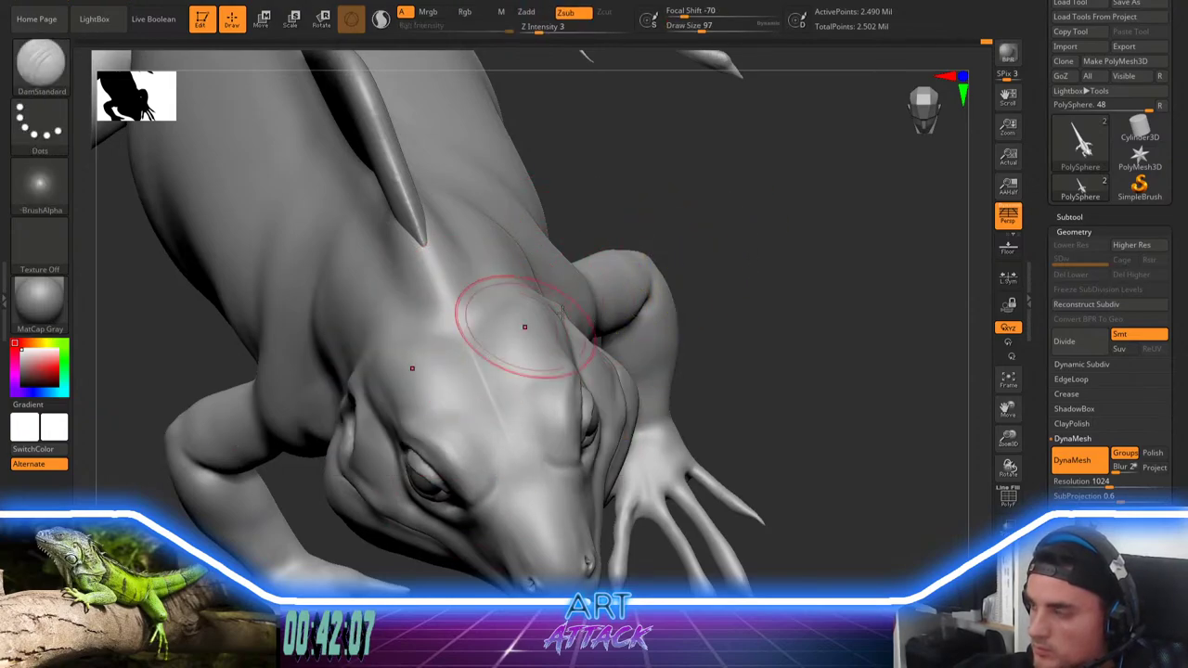
{"action": "mouse_move", "coordinate": [741, 325]}
{"action": "left_mouse_down"}
{"action": "mouse_move", "coordinate": [751, 185]}
{"action": "mouse_move", "coordinate": [782, 188]}
{"action": "mouse_move", "coordinate": [742, 231]}
{"action": "mouse_move", "coordinate": [685, 258]}
{"action": "mouse_move", "coordinate": [716, 311]}
{"action": "mouse_move", "coordinate": [709, 274]}
{"action": "left_mouse_up"}
{"action": "key", "text": "ctrl"}
{"action": "key", "text": "space"}
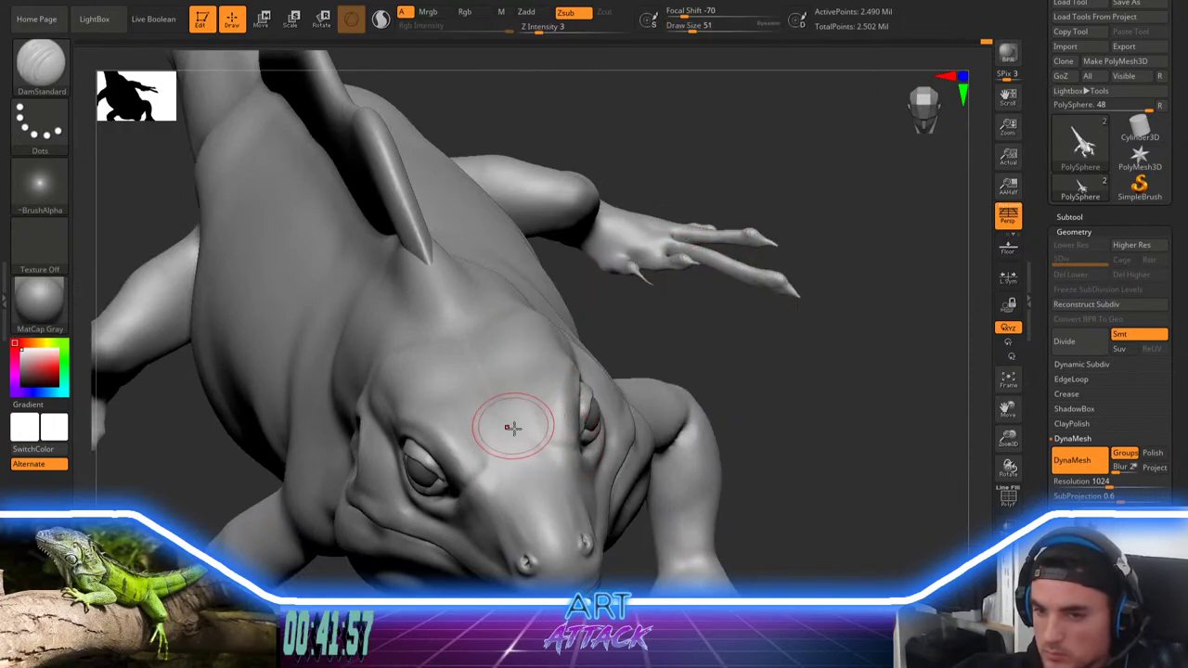
{"action": "left_click_drag", "start_coordinate": [513, 428], "coordinate": [512, 421]}
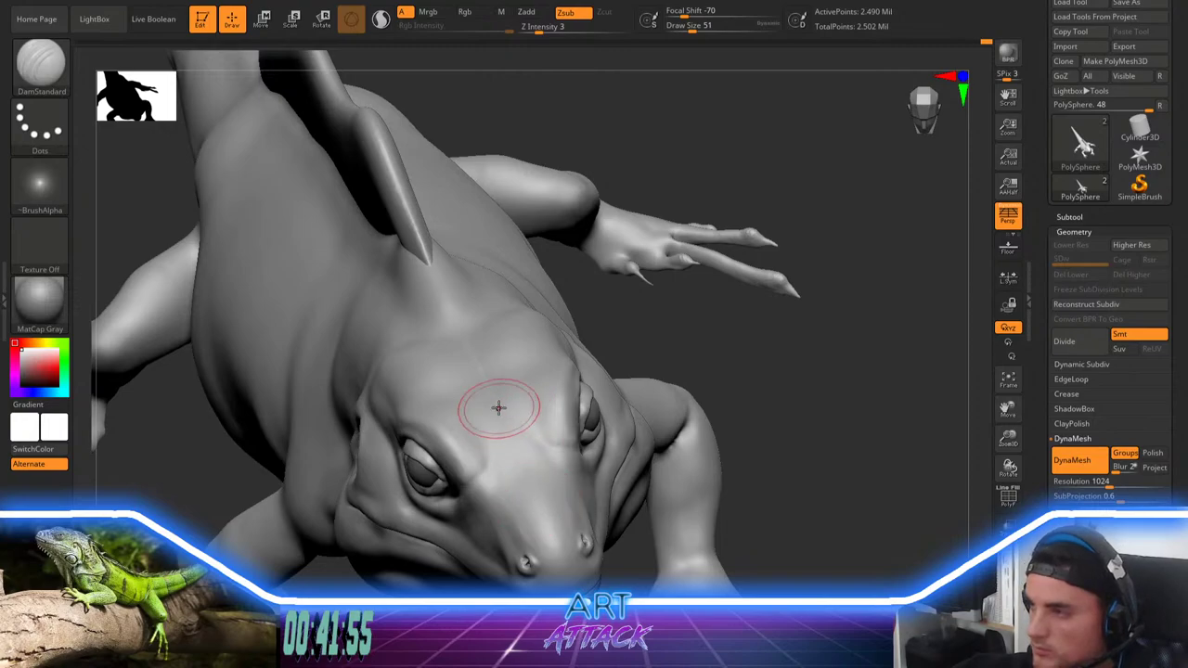
{"action": "left_click_drag", "start_coordinate": [749, 358], "coordinate": [552, 442]}
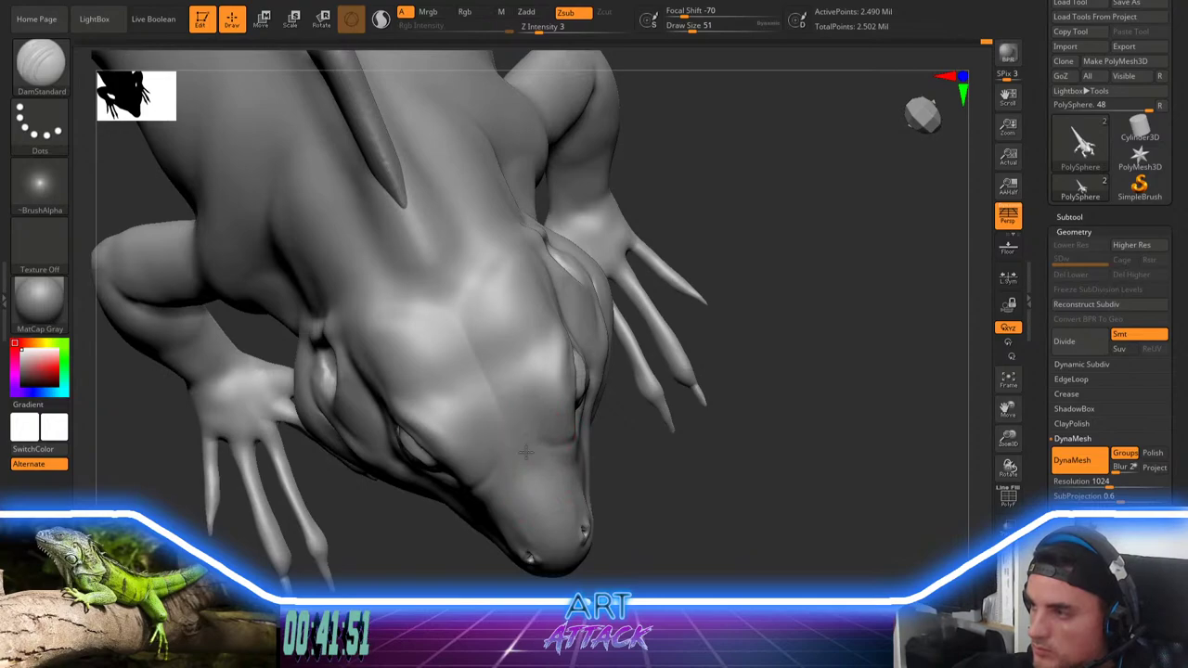
{"action": "mouse_move", "coordinate": [527, 452]}
{"action": "left_mouse_down"}
{"action": "mouse_move", "coordinate": [544, 467]}
{"action": "mouse_move", "coordinate": [472, 358]}
{"action": "mouse_move", "coordinate": [494, 341]}
{"action": "left_mouse_up"}
{"action": "left_click_drag", "start_coordinate": [494, 341], "coordinate": [491, 386], "text": "shift"}
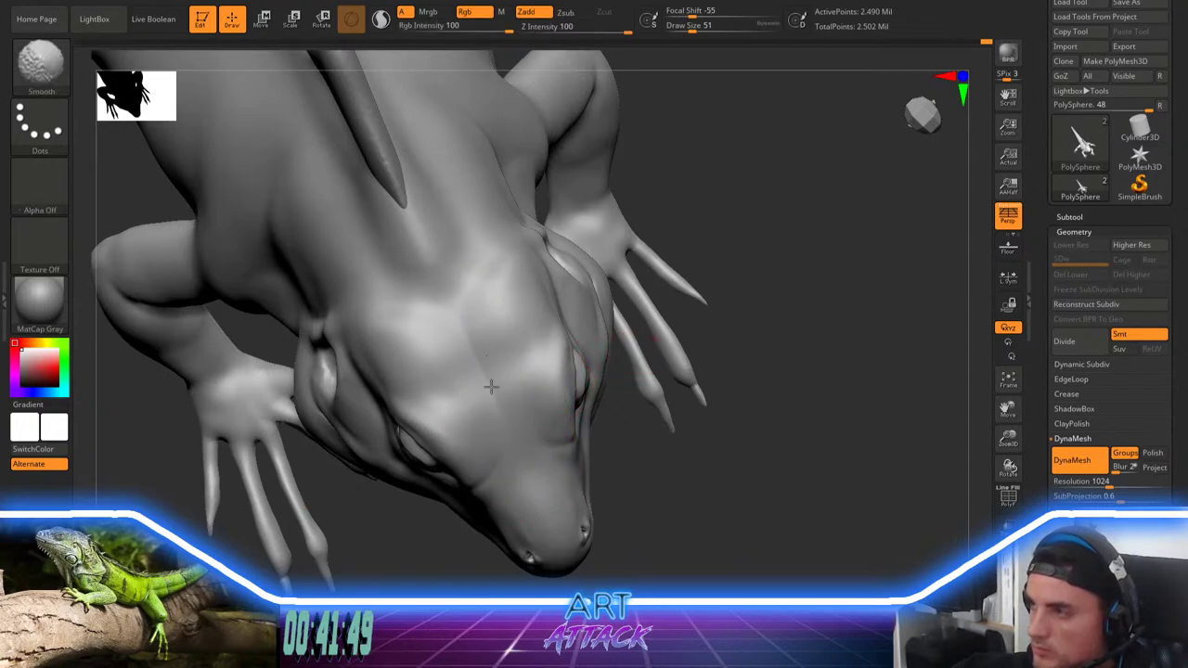
Step: Smooth the top of the head at draw size 31, and check the head and front legs from several angles
{"action": "mouse_move", "coordinate": [777, 414]}
{"action": "left_mouse_down"}
{"action": "mouse_move", "coordinate": [772, 297]}
{"action": "mouse_move", "coordinate": [742, 325]}
{"action": "mouse_move", "coordinate": [767, 313]}
{"action": "left_mouse_up"}
{"action": "left_click_drag", "start_coordinate": [406, 396], "coordinate": [467, 257], "text": "alt"}
{"action": "left_click_drag", "start_coordinate": [543, 325], "coordinate": [526, 345], "text": "shift"}
{"action": "left_click_drag", "start_coordinate": [467, 484], "coordinate": [775, 286]}
{"action": "key", "text": "shift"}
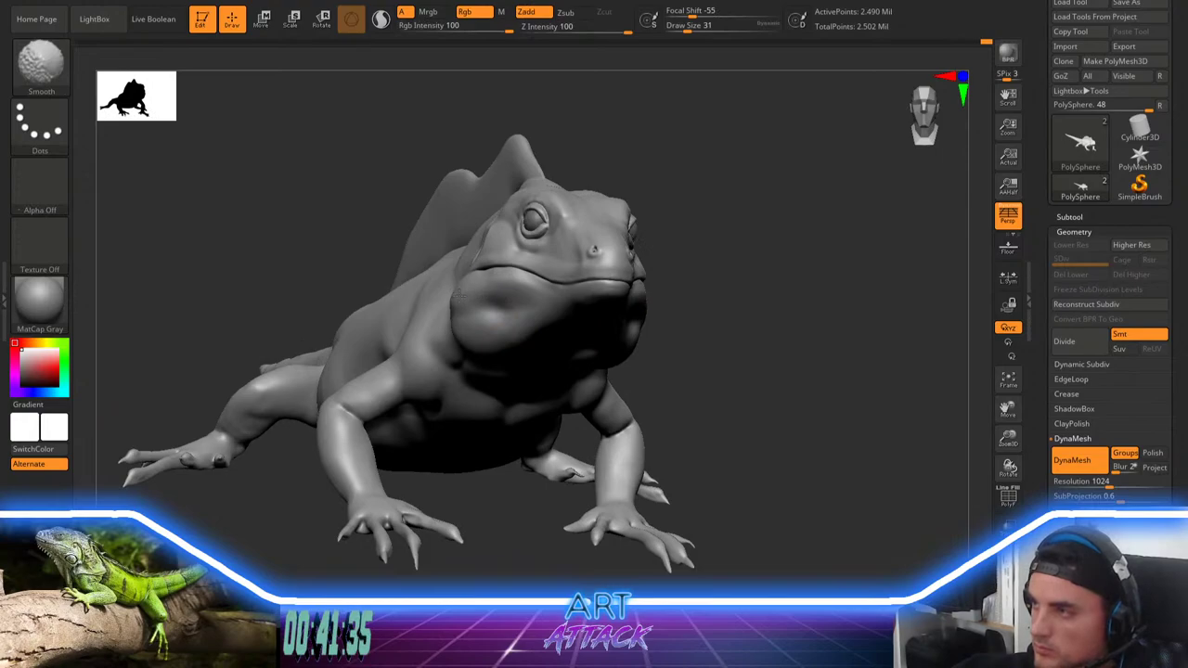
{"action": "left_click_drag", "start_coordinate": [788, 264], "coordinate": [802, 284]}
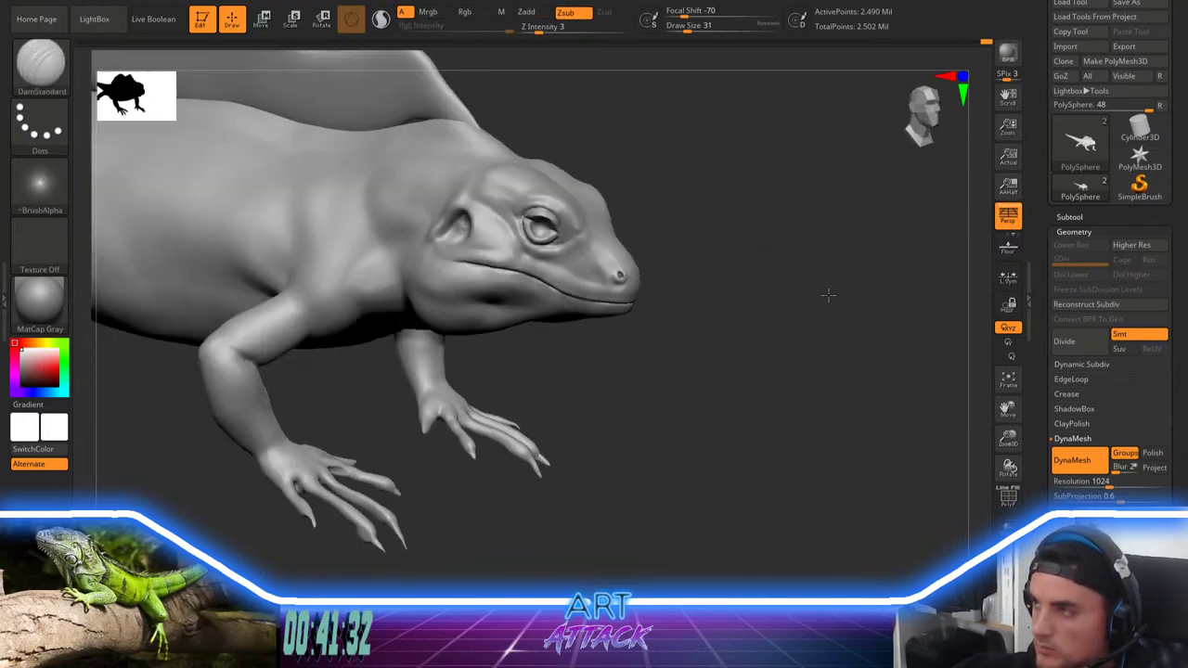
{"action": "left_click_drag", "start_coordinate": [827, 294], "coordinate": [708, 334]}
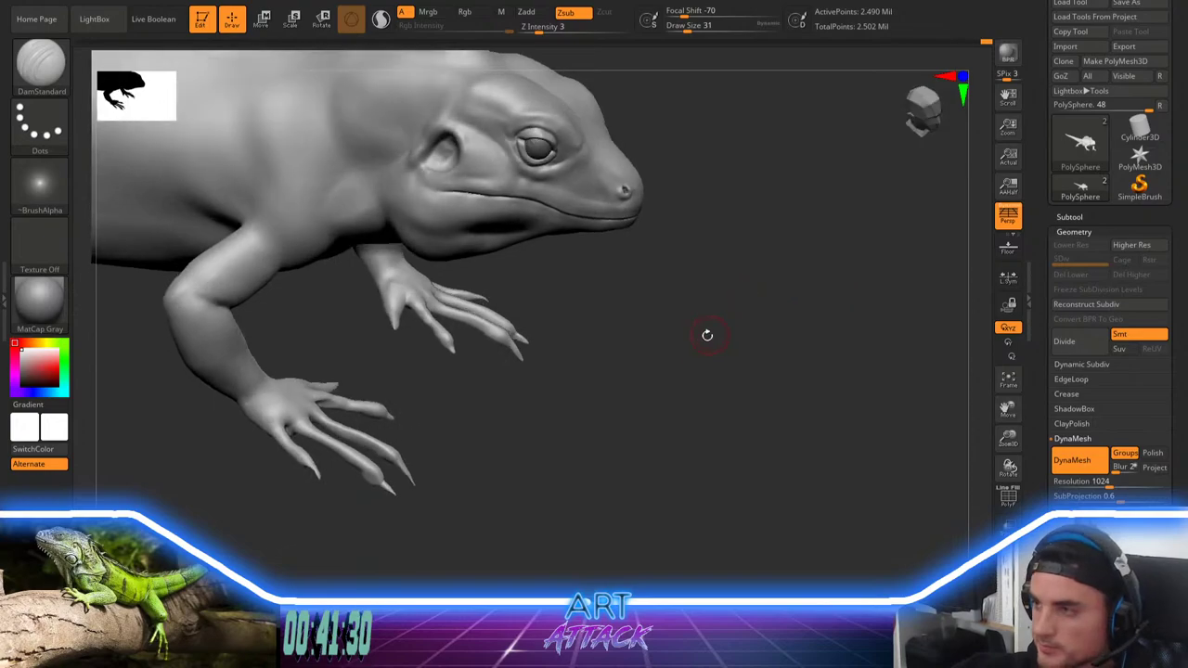
{"action": "left_click_drag", "start_coordinate": [538, 422], "coordinate": [654, 374], "text": "alt"}
{"action": "mouse_move", "coordinate": [364, 437]}
{"action": "left_mouse_down", "text": "alt"}
{"action": "mouse_move", "coordinate": [351, 483]}
{"action": "mouse_move", "coordinate": [292, 480]}
{"action": "mouse_move", "coordinate": [412, 494]}
{"action": "mouse_move", "coordinate": [390, 468]}
{"action": "left_mouse_up", "text": "alt"}
{"action": "key", "text": "b"}
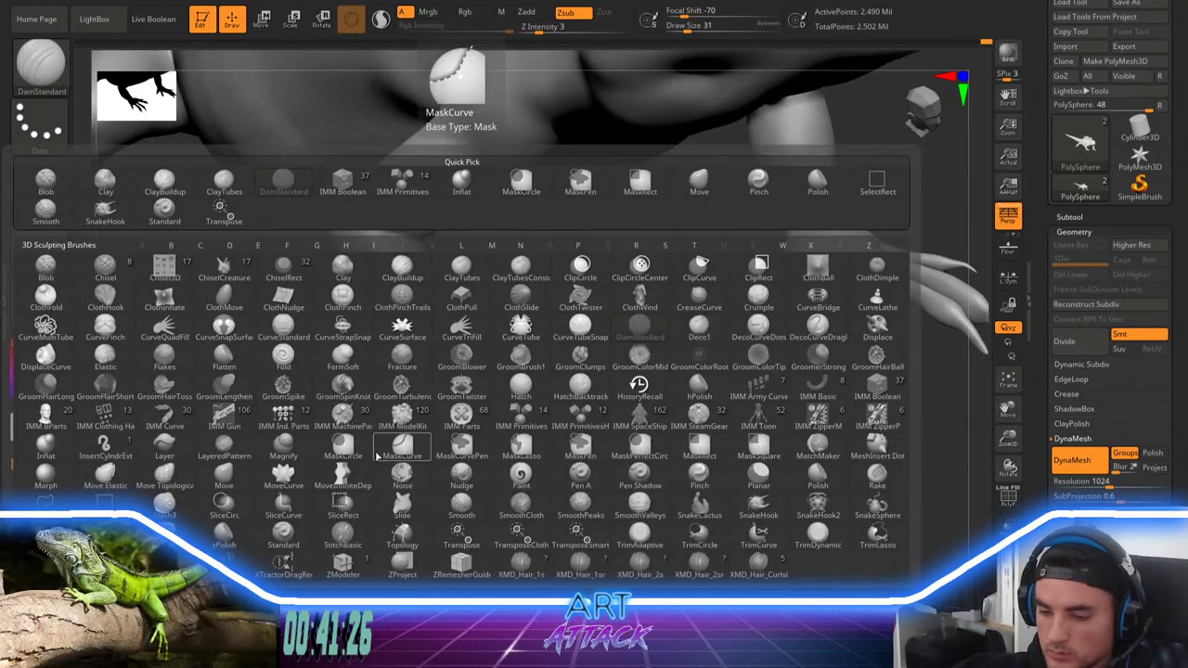
{"action": "key", "text": "m"}
{"action": "key", "text": "v"}
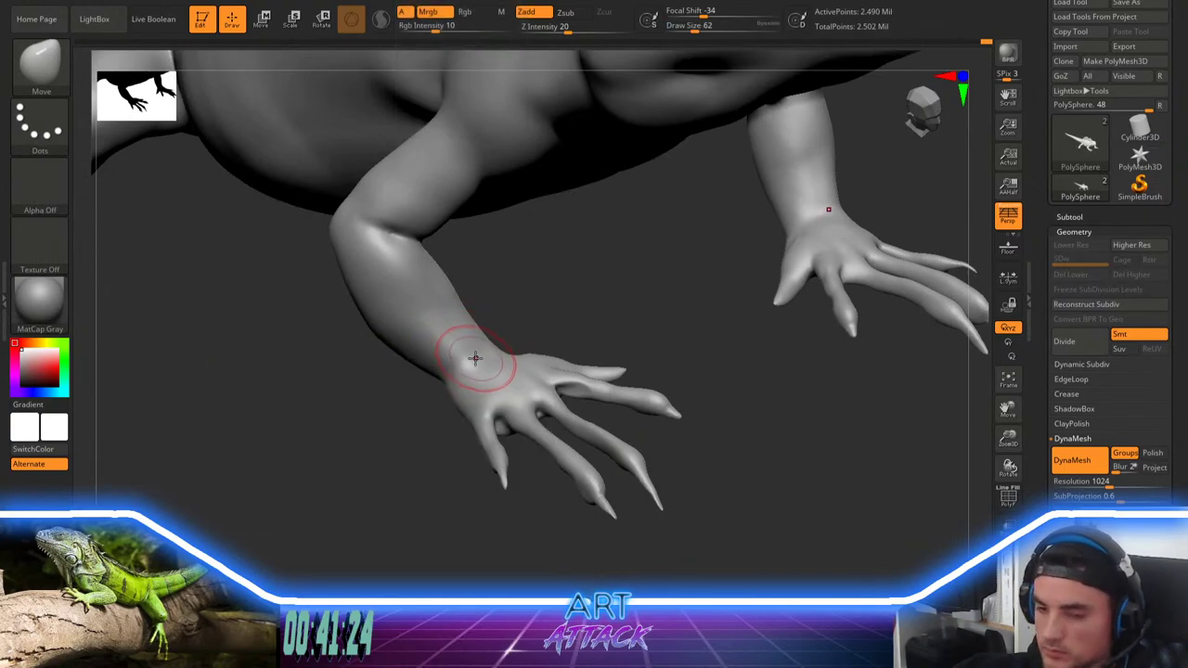
Step: Build up the front leg's forearm towards the wrist with ClayBuildup at draw size 83
{"action": "key", "text": "b"}
{"action": "key", "text": "c"}
{"action": "key", "text": "b"}
{"action": "left_click_drag", "start_coordinate": [385, 455], "coordinate": [346, 466]}
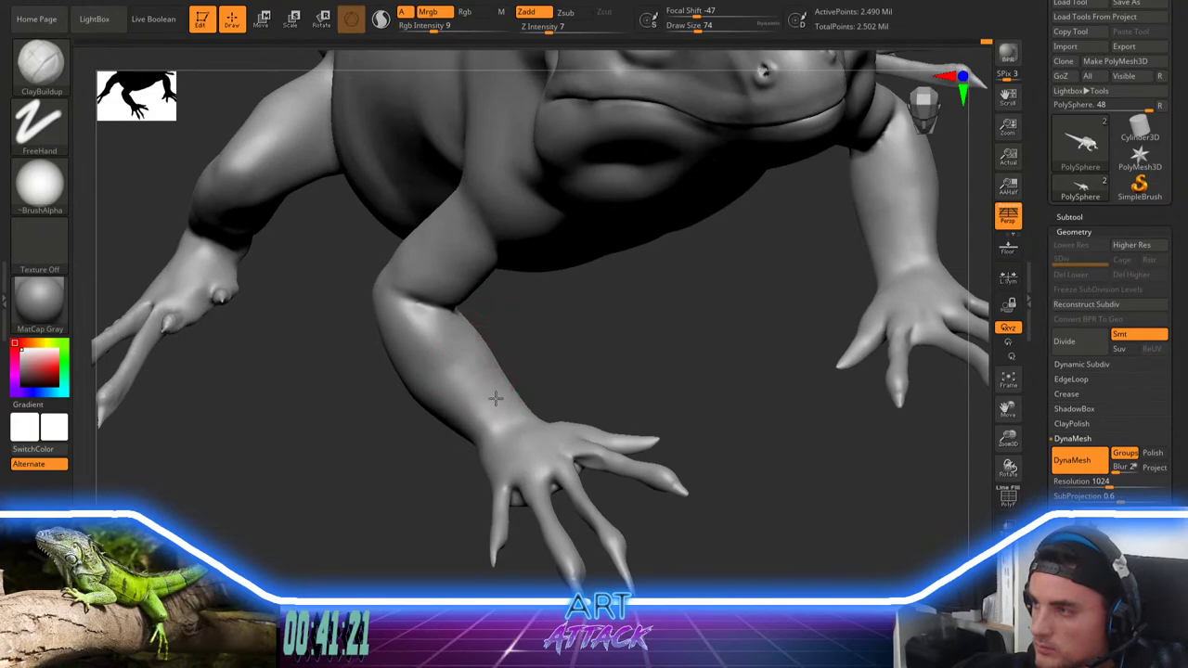
{"action": "key", "text": "s"}
{"action": "left_click_drag", "start_coordinate": [510, 420], "coordinate": [502, 421]}
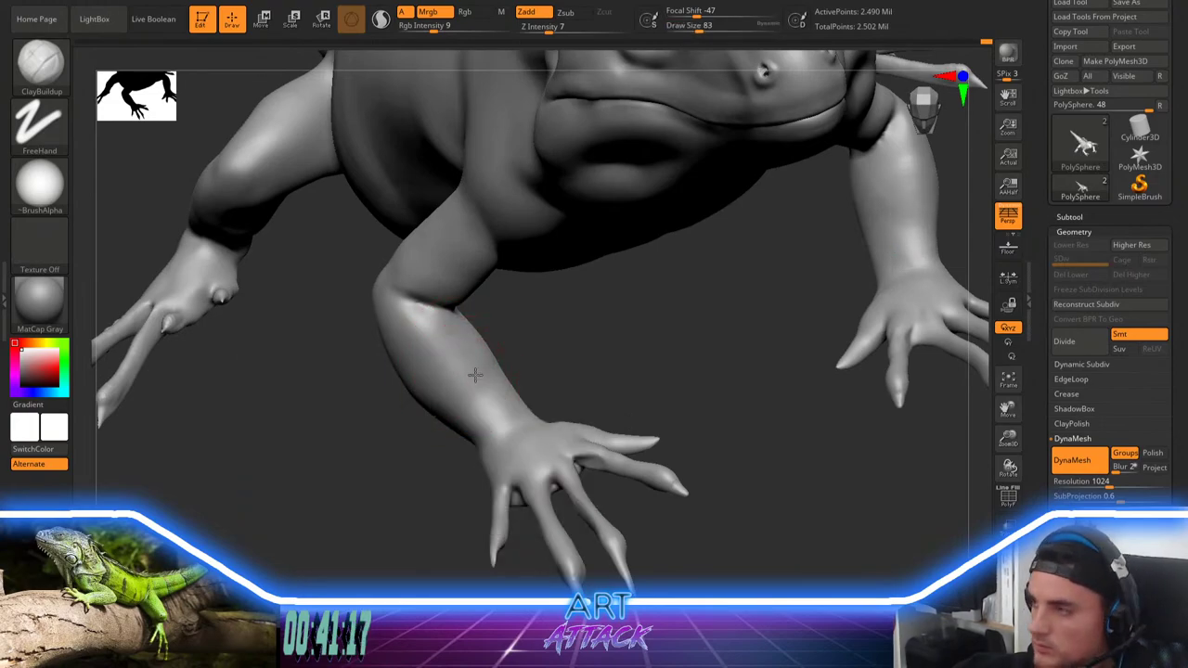
Step: Add volume along the rear side of the front leg's forearm with ClayBuildup, and smooth it down to the wrist
{"action": "left_click_drag", "start_coordinate": [409, 449], "coordinate": [470, 383]}
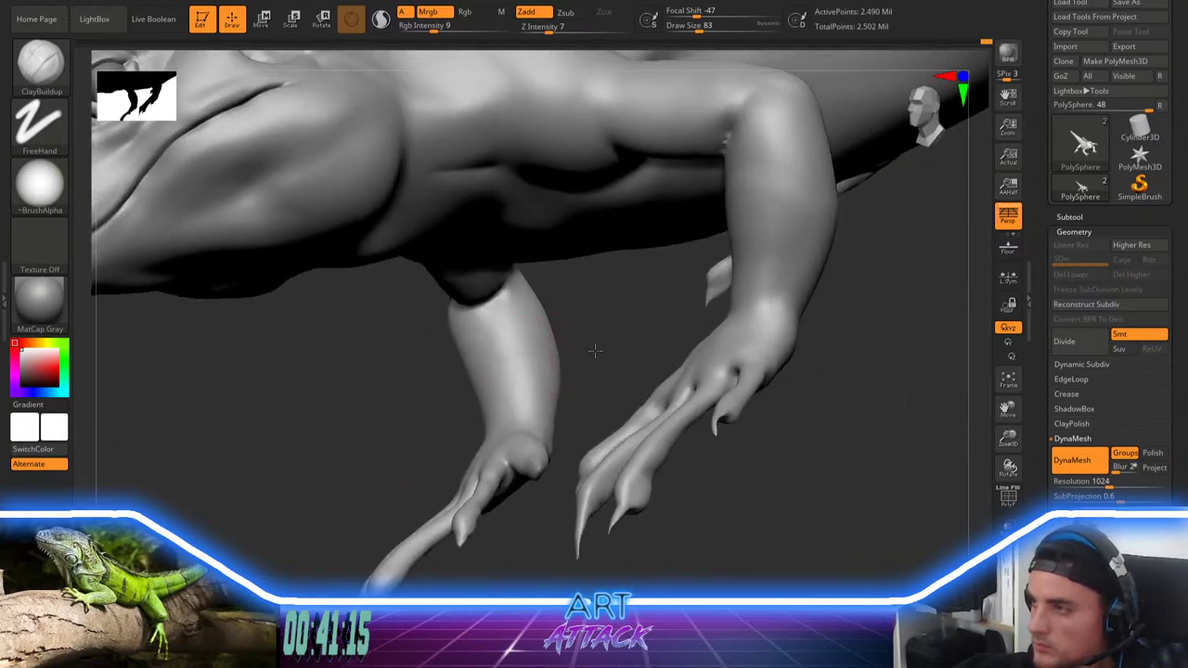
{"action": "left_click_drag", "start_coordinate": [595, 351], "coordinate": [549, 354]}
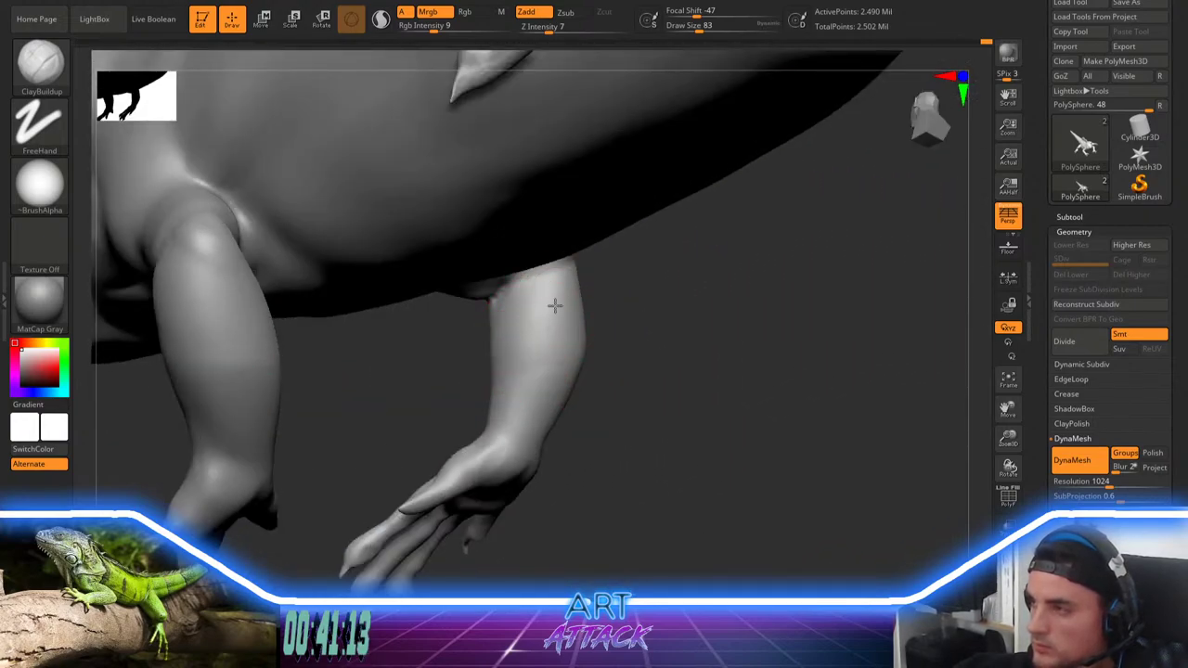
{"action": "left_click_drag", "start_coordinate": [555, 305], "coordinate": [521, 362]}
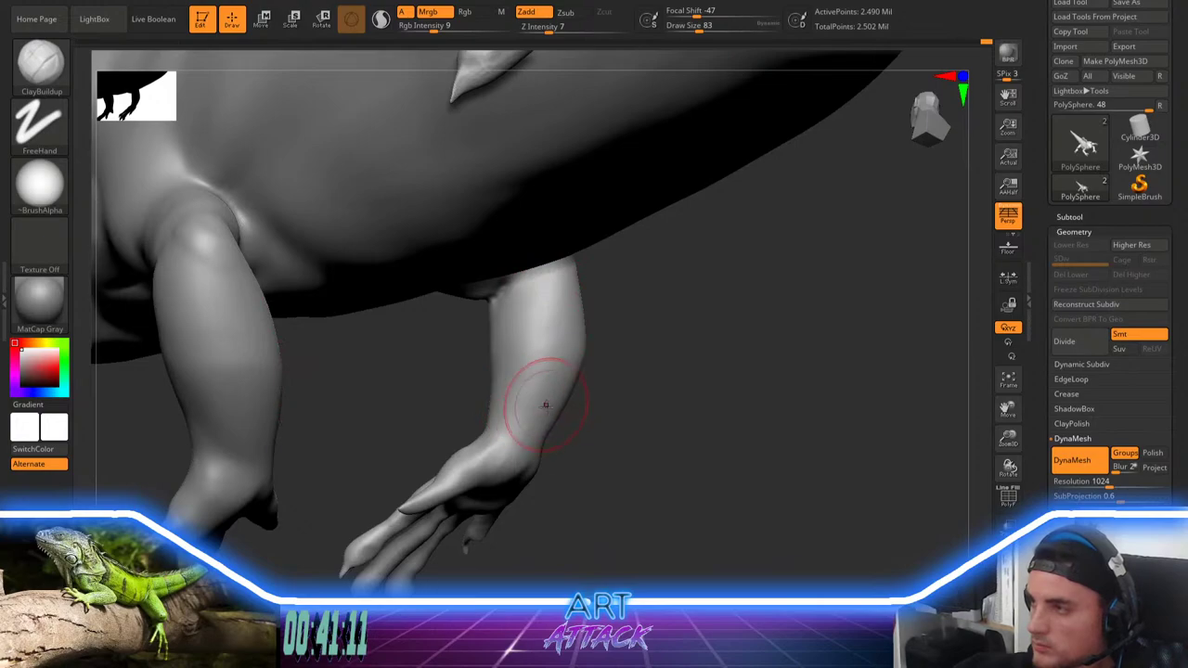
{"action": "mouse_move", "coordinate": [546, 405]}
{"action": "left_mouse_down", "text": "shift"}
{"action": "mouse_move", "coordinate": [545, 321]}
{"action": "mouse_move", "coordinate": [548, 390]}
{"action": "mouse_move", "coordinate": [470, 430]}
{"action": "mouse_move", "coordinate": [424, 433]}
{"action": "mouse_move", "coordinate": [453, 438]}
{"action": "mouse_move", "coordinate": [435, 416]}
{"action": "mouse_move", "coordinate": [455, 444]}
{"action": "left_mouse_up", "text": "shift"}
Step: Reshape the wrist and heel of the front foot with the Move brush, reducing the draw size to 65 and 46
{"action": "key", "text": "b"}
{"action": "key", "text": "m"}
{"action": "key", "text": "v"}
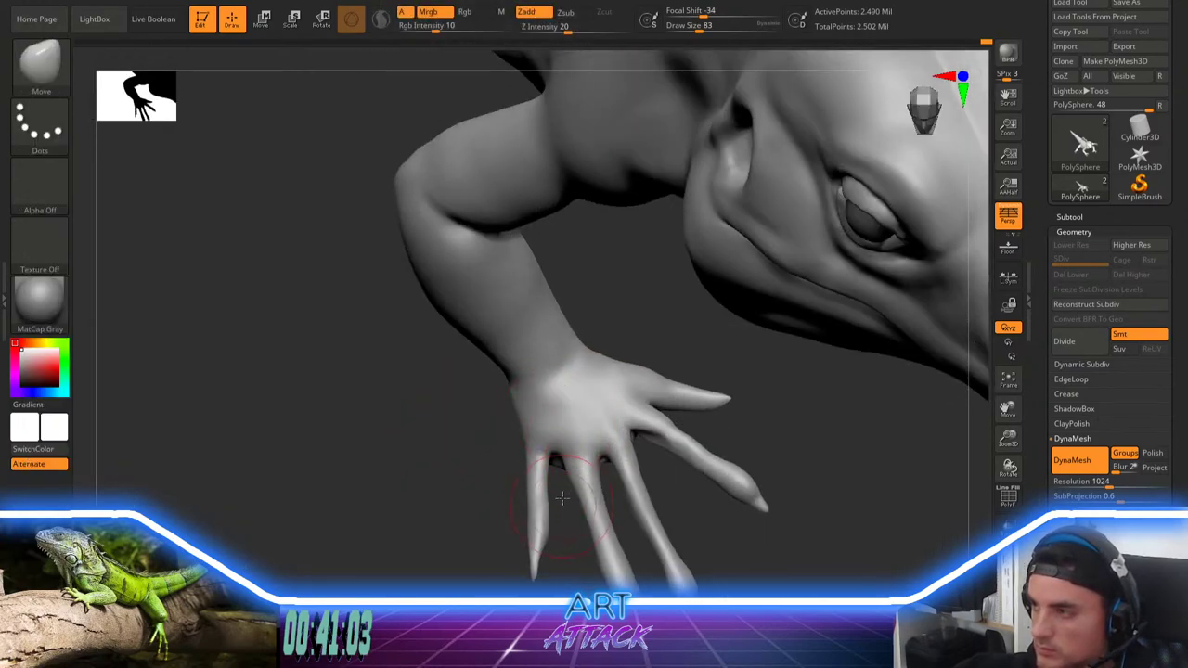
{"action": "mouse_move", "coordinate": [562, 499]}
{"action": "left_mouse_down"}
{"action": "mouse_move", "coordinate": [554, 405]}
{"action": "mouse_move", "coordinate": [533, 365]}
{"action": "mouse_move", "coordinate": [554, 374]}
{"action": "mouse_move", "coordinate": [605, 354]}
{"action": "left_mouse_up"}
{"action": "key", "text": "space"}
{"action": "mouse_move", "coordinate": [675, 286]}
{"action": "left_mouse_down"}
{"action": "mouse_move", "coordinate": [664, 287]}
{"action": "mouse_move", "coordinate": [694, 252]}
{"action": "left_mouse_up"}
{"action": "key", "text": "space"}
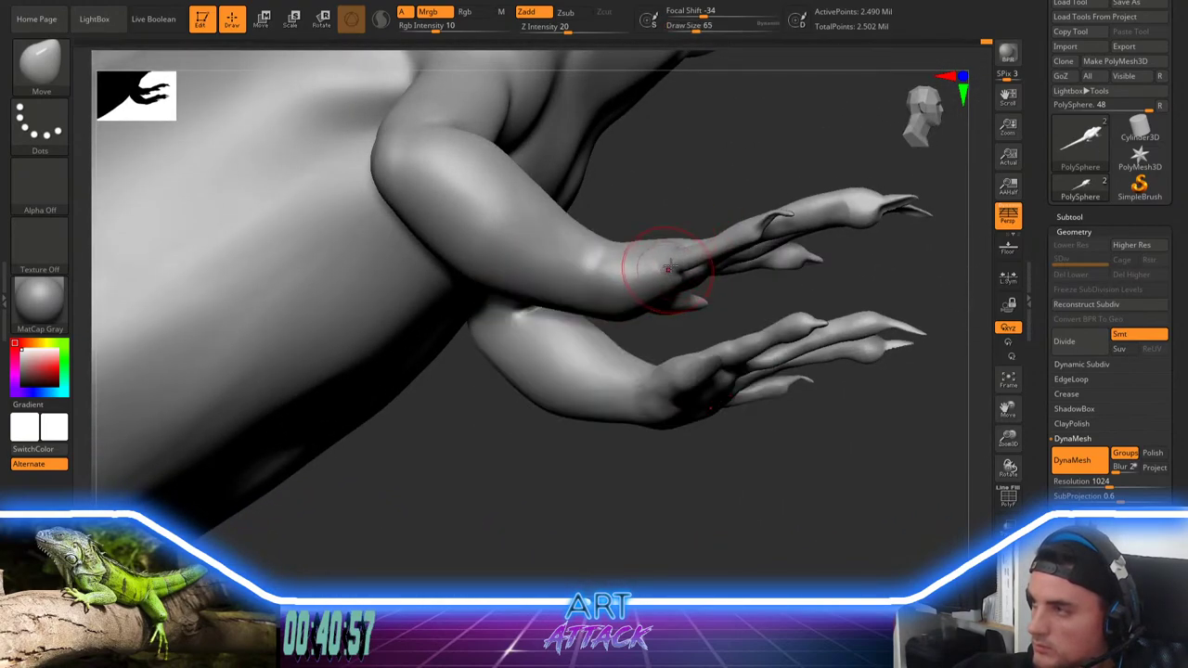
{"action": "key", "text": "bracketleft"}
{"action": "left_click_drag", "start_coordinate": [601, 287], "coordinate": [602, 298]}
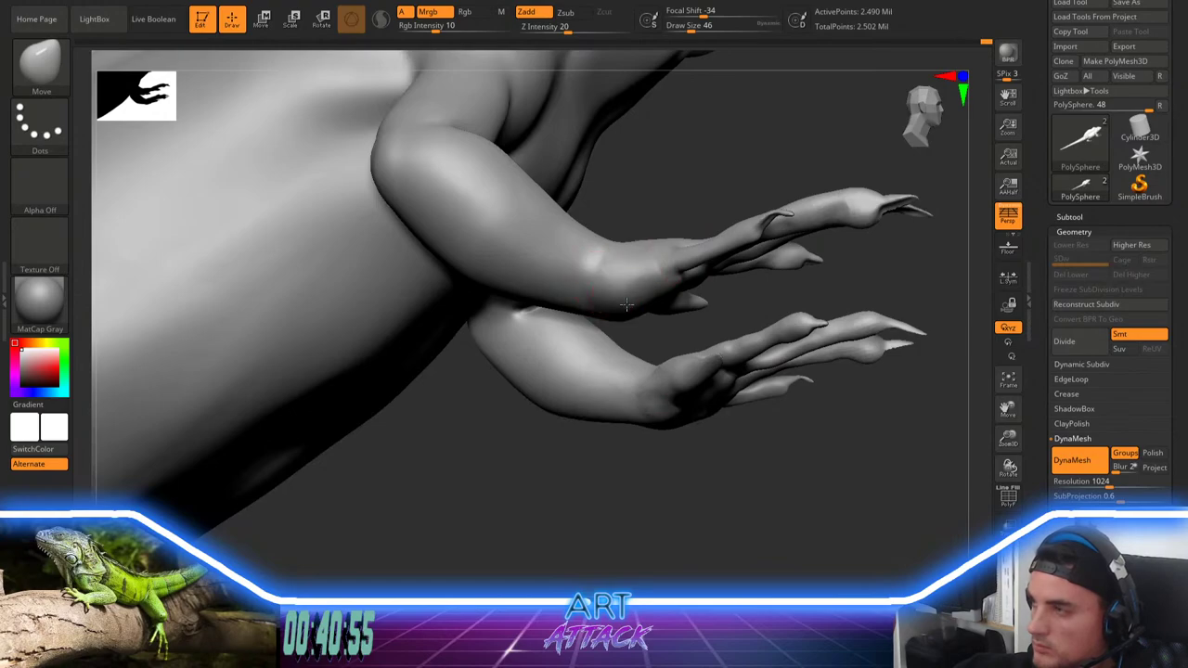
{"action": "key", "text": "shift"}
Step: Adjust the shape of the front foot's long toes with the Move brush at draw size 46
{"action": "mouse_move", "coordinate": [542, 443]}
{"action": "left_mouse_down"}
{"action": "mouse_move", "coordinate": [519, 493]}
{"action": "mouse_move", "coordinate": [596, 417]}
{"action": "mouse_move", "coordinate": [430, 501]}
{"action": "left_mouse_up"}
{"action": "left_click_drag", "start_coordinate": [687, 370], "coordinate": [697, 309]}
{"action": "key", "text": "space"}
{"action": "mouse_move", "coordinate": [740, 219]}
{"action": "left_mouse_down"}
{"action": "mouse_move", "coordinate": [710, 295]}
{"action": "mouse_move", "coordinate": [679, 287]}
{"action": "left_mouse_up"}
{"action": "key", "text": "space"}
{"action": "mouse_move", "coordinate": [786, 200]}
{"action": "left_mouse_down", "text": "alt"}
{"action": "mouse_move", "coordinate": [705, 254]}
{"action": "mouse_move", "coordinate": [722, 249]}
{"action": "left_mouse_up", "text": "alt"}
{"action": "key", "text": "space"}
{"action": "left_click_drag", "start_coordinate": [723, 251], "coordinate": [682, 298]}
{"action": "key", "text": "space"}
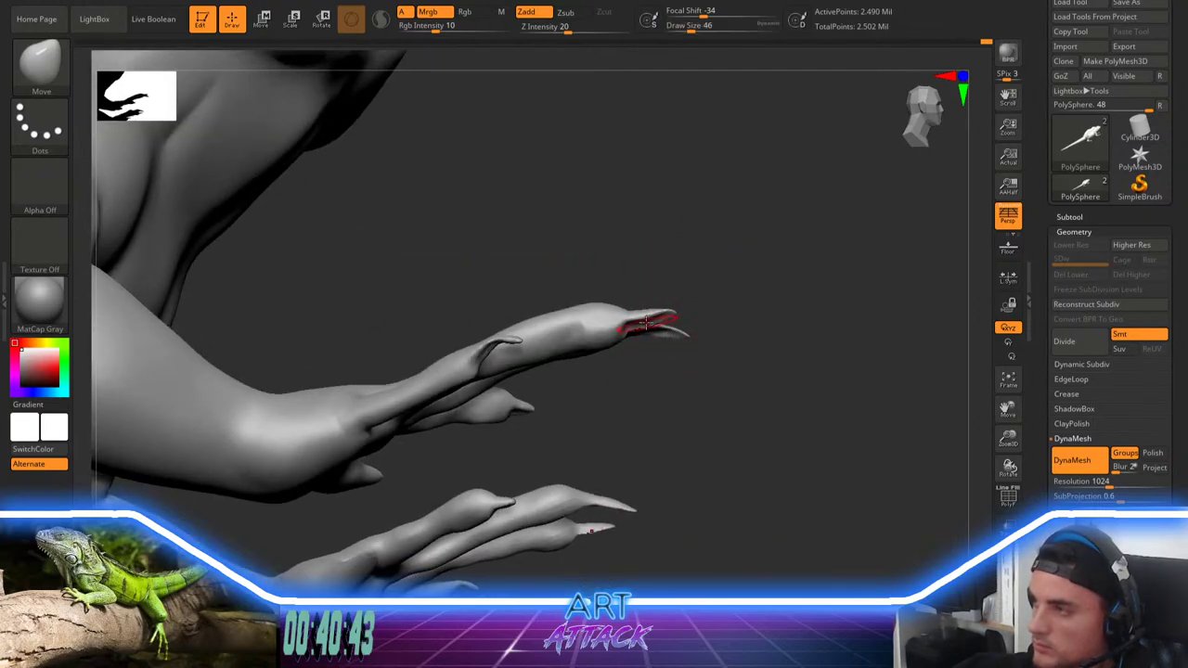
Step: Smooth the claws and toe tips of the front foot at draw size 33
{"action": "key", "text": "shift"}
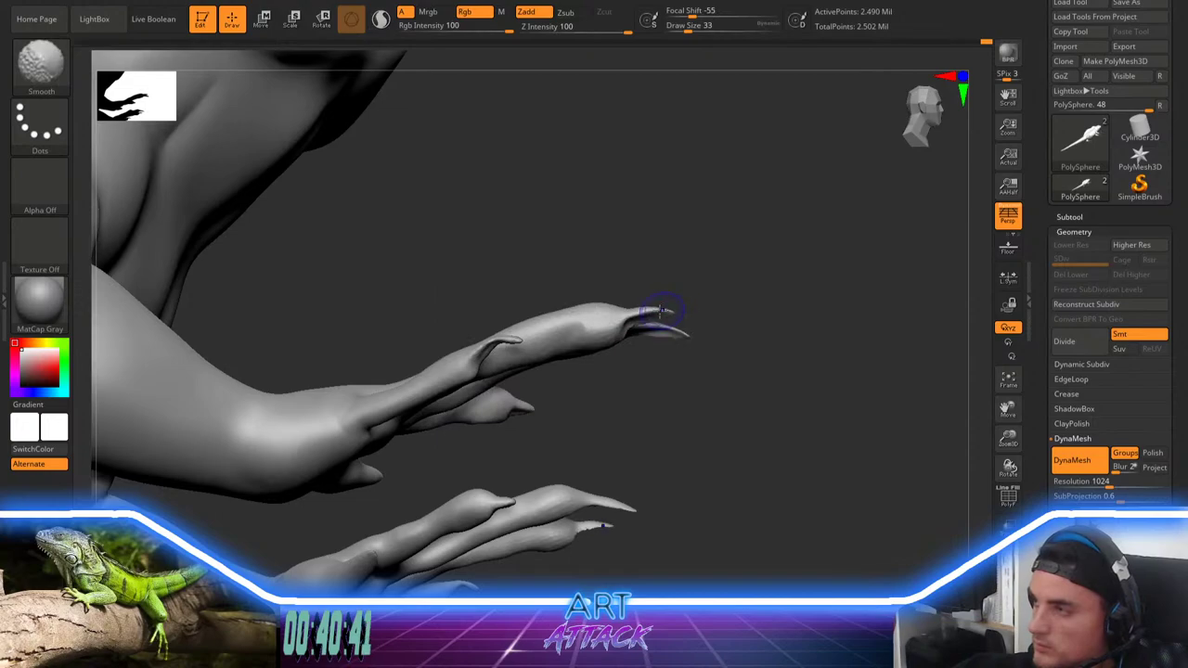
{"action": "key", "text": "shift"}
{"action": "mouse_move", "coordinate": [670, 341]}
{"action": "left_mouse_down"}
{"action": "mouse_move", "coordinate": [658, 220]}
{"action": "mouse_move", "coordinate": [676, 266]}
{"action": "left_mouse_up"}
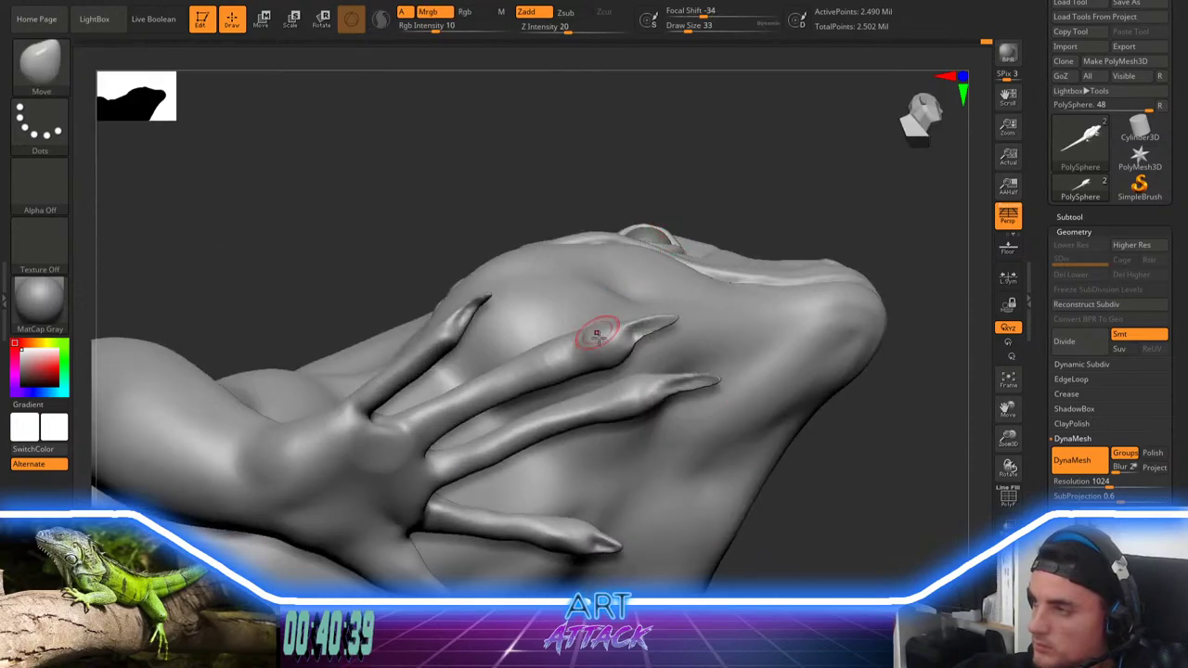
{"action": "left_click_drag", "start_coordinate": [597, 336], "coordinate": [611, 338], "text": "shift"}
{"action": "left_click_drag", "start_coordinate": [745, 194], "coordinate": [710, 172]}
{"action": "left_click_drag", "start_coordinate": [621, 341], "coordinate": [641, 340], "text": "shift"}
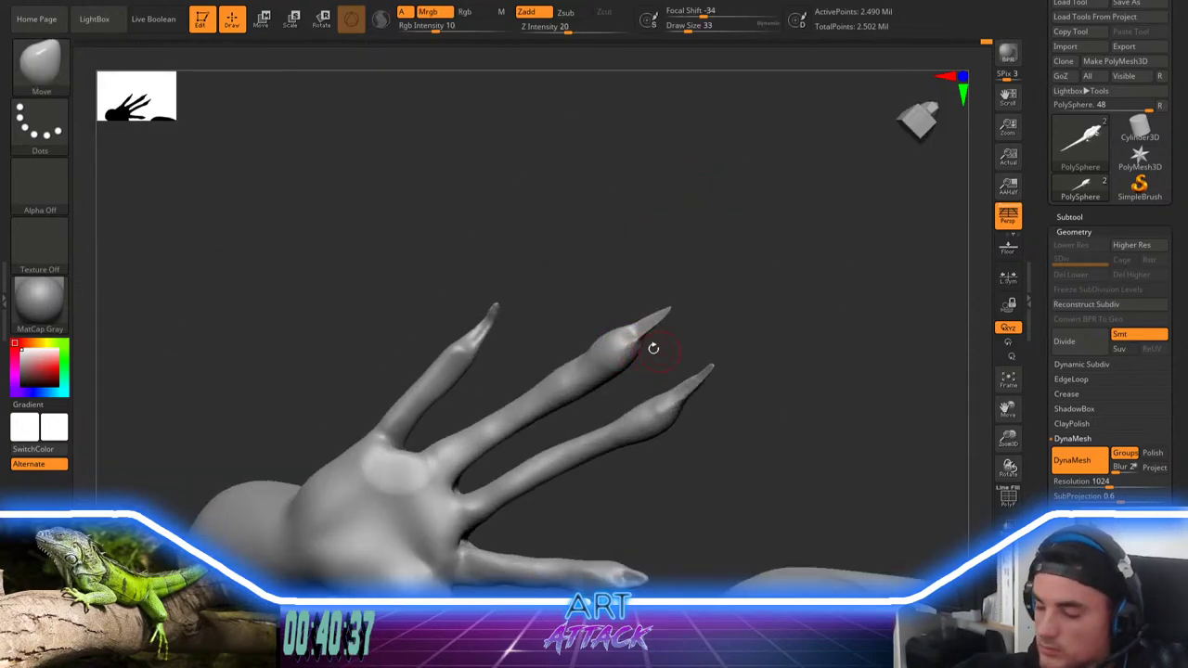
Step: Carve the crease at the base of the long toe's claw with DamStandard at draw size 33
{"action": "key", "text": "b"}
{"action": "key", "text": "d"}
{"action": "key", "text": "s"}
{"action": "left_click_drag", "start_coordinate": [658, 297], "coordinate": [670, 293]}
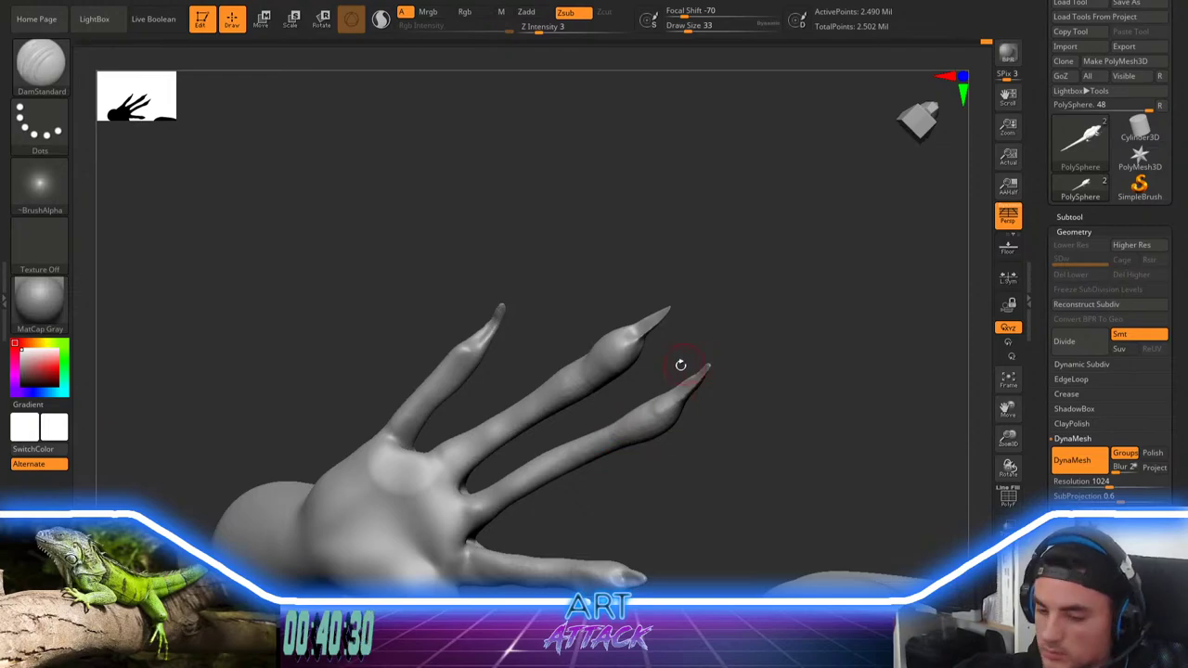
Step: Swell the ends of the two long toes with Inflat at draw size 56, and smooth them
{"action": "key", "text": "b"}
{"action": "key", "text": "i"}
{"action": "key", "text": "n"}
{"action": "key", "text": "space"}
{"action": "left_click_drag", "start_coordinate": [657, 322], "coordinate": [664, 322]}
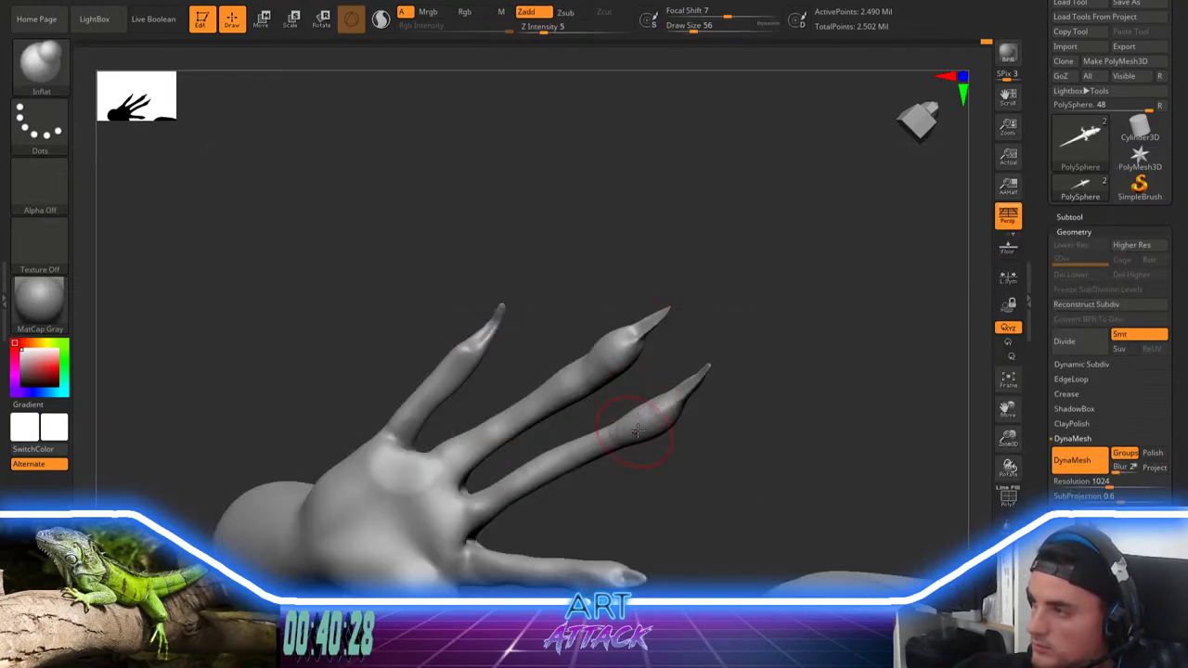
{"action": "mouse_move", "coordinate": [658, 406]}
{"action": "left_mouse_down", "text": "shift"}
{"action": "mouse_move", "coordinate": [674, 443]}
{"action": "mouse_move", "coordinate": [643, 424]}
{"action": "left_mouse_up", "text": "shift"}
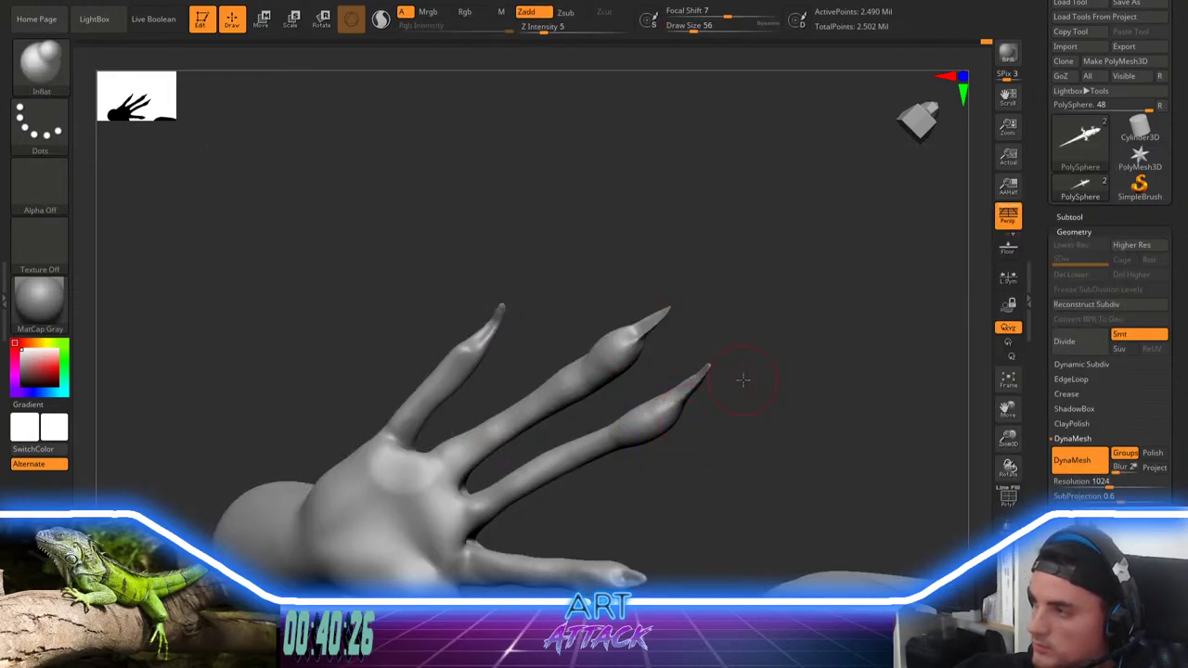
Step: Build up the knuckles on the back of the front foot with ClayBuildup at draw size 33, and smooth them
{"action": "mouse_move", "coordinate": [743, 380]}
{"action": "left_mouse_down", "text": "alt"}
{"action": "mouse_move", "coordinate": [677, 257]}
{"action": "mouse_move", "coordinate": [700, 428]}
{"action": "mouse_move", "coordinate": [725, 402]}
{"action": "mouse_move", "coordinate": [714, 371]}
{"action": "left_mouse_up", "text": "alt"}
{"action": "key", "text": "space"}
{"action": "mouse_move", "coordinate": [715, 369]}
{"action": "left_mouse_down"}
{"action": "mouse_move", "coordinate": [733, 382]}
{"action": "mouse_move", "coordinate": [728, 314]}
{"action": "left_mouse_up"}
{"action": "right_click_drag", "start_coordinate": [727, 312], "coordinate": [605, 314]}
{"action": "right_click_drag", "start_coordinate": [411, 350], "coordinate": [427, 487]}
{"action": "right_click_drag", "start_coordinate": [789, 372], "coordinate": [594, 414], "text": "alt"}
{"action": "key", "text": "b"}
{"action": "key", "text": "c"}
{"action": "key", "text": "b"}
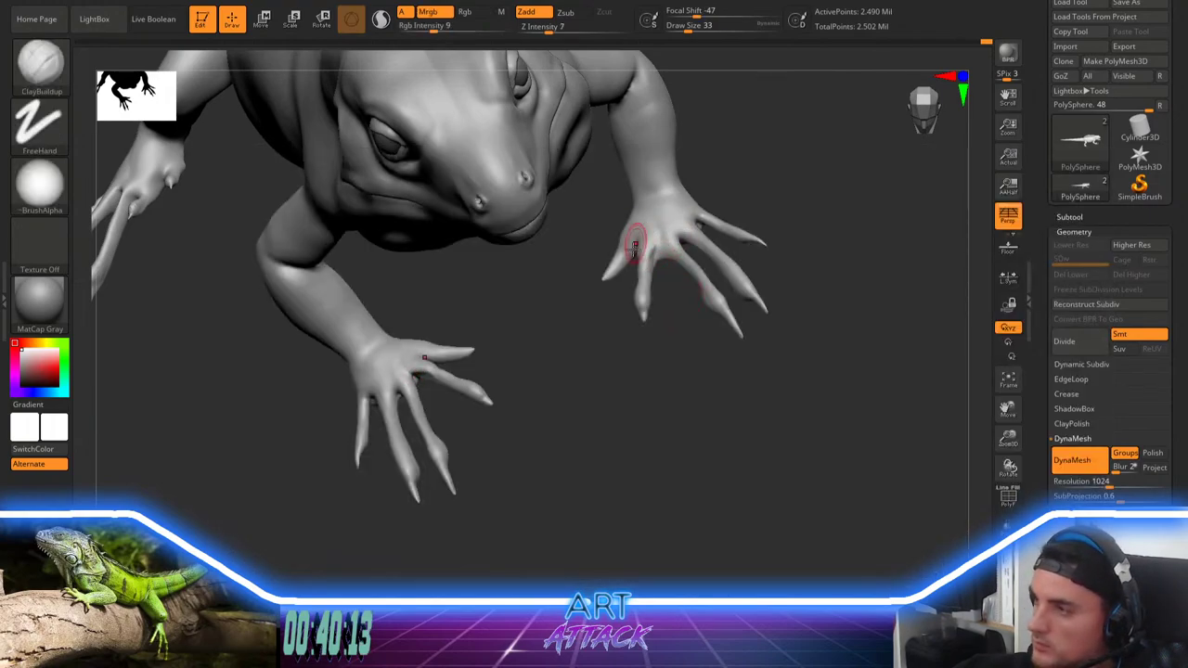
{"action": "right_click_drag", "start_coordinate": [635, 247], "coordinate": [637, 276], "text": "ctrl"}
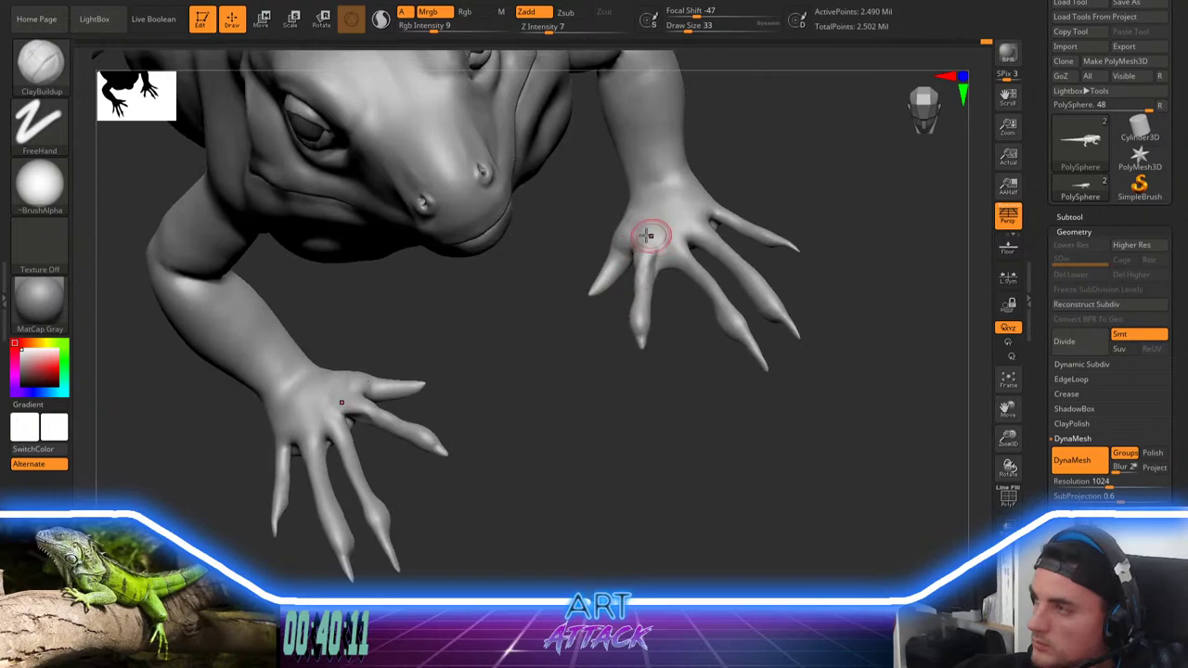
{"action": "mouse_move", "coordinate": [682, 231]}
{"action": "left_mouse_down"}
{"action": "mouse_move", "coordinate": [644, 242]}
{"action": "mouse_move", "coordinate": [663, 217]}
{"action": "mouse_move", "coordinate": [652, 204]}
{"action": "mouse_move", "coordinate": [687, 204]}
{"action": "left_mouse_up"}
{"action": "key", "text": "space"}
{"action": "key", "text": "space"}
{"action": "left_click_drag", "start_coordinate": [661, 206], "coordinate": [639, 243], "text": "shift"}
{"action": "mouse_move", "coordinate": [314, 401]}
{"action": "left_mouse_down"}
{"action": "mouse_move", "coordinate": [305, 423]}
{"action": "mouse_move", "coordinate": [325, 396]}
{"action": "mouse_move", "coordinate": [349, 419]}
{"action": "mouse_move", "coordinate": [346, 450]}
{"action": "left_mouse_up"}
{"action": "key", "text": "b"}
{"action": "key", "text": "i"}
{"action": "key", "text": "n"}
{"action": "key", "text": "b"}
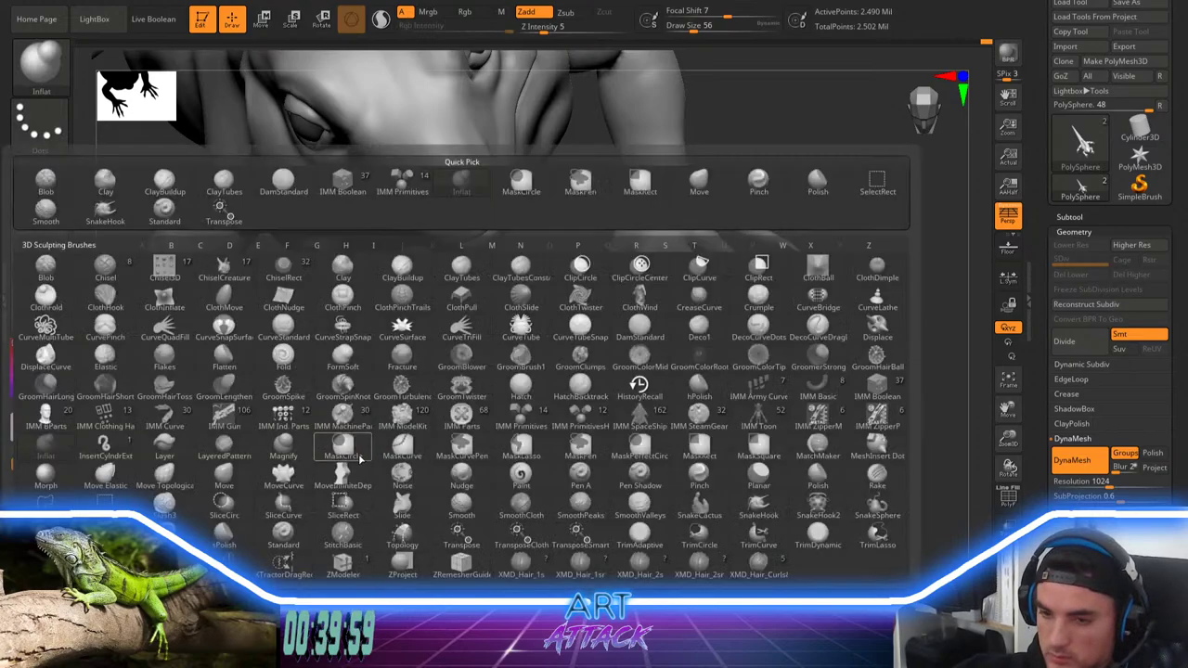
{"action": "key", "text": "m"}
{"action": "left_click", "coordinate": [357, 452]}
{"action": "key", "text": "Escape"}
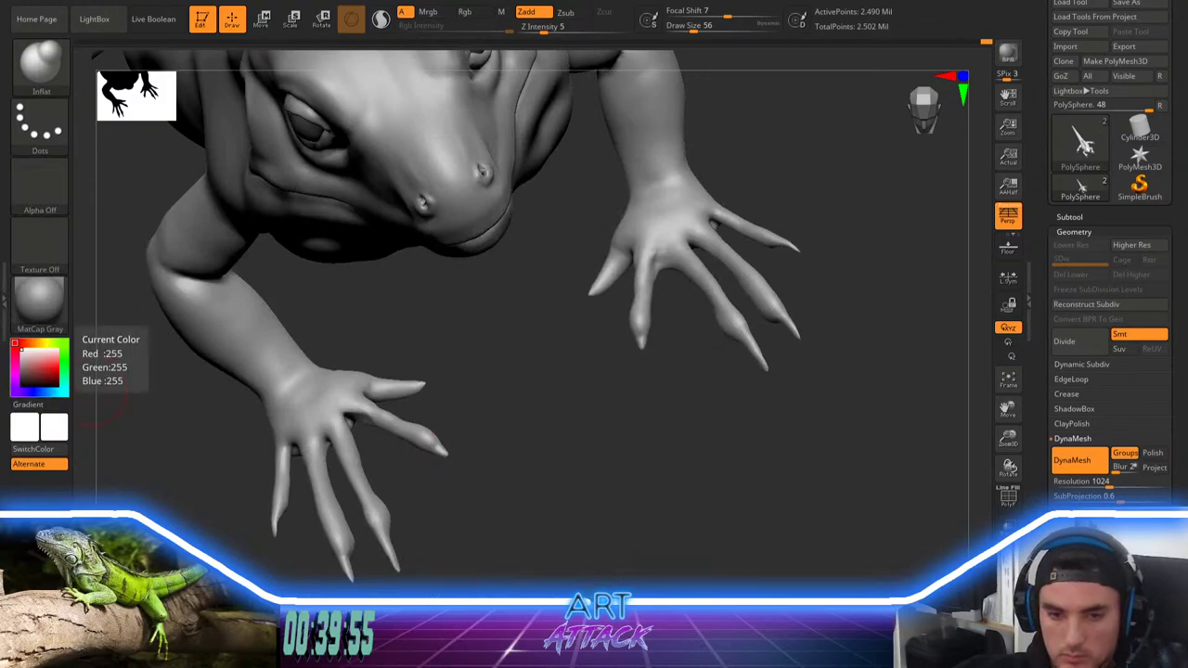
{"action": "left_click_drag", "start_coordinate": [507, 347], "coordinate": [585, 422]}
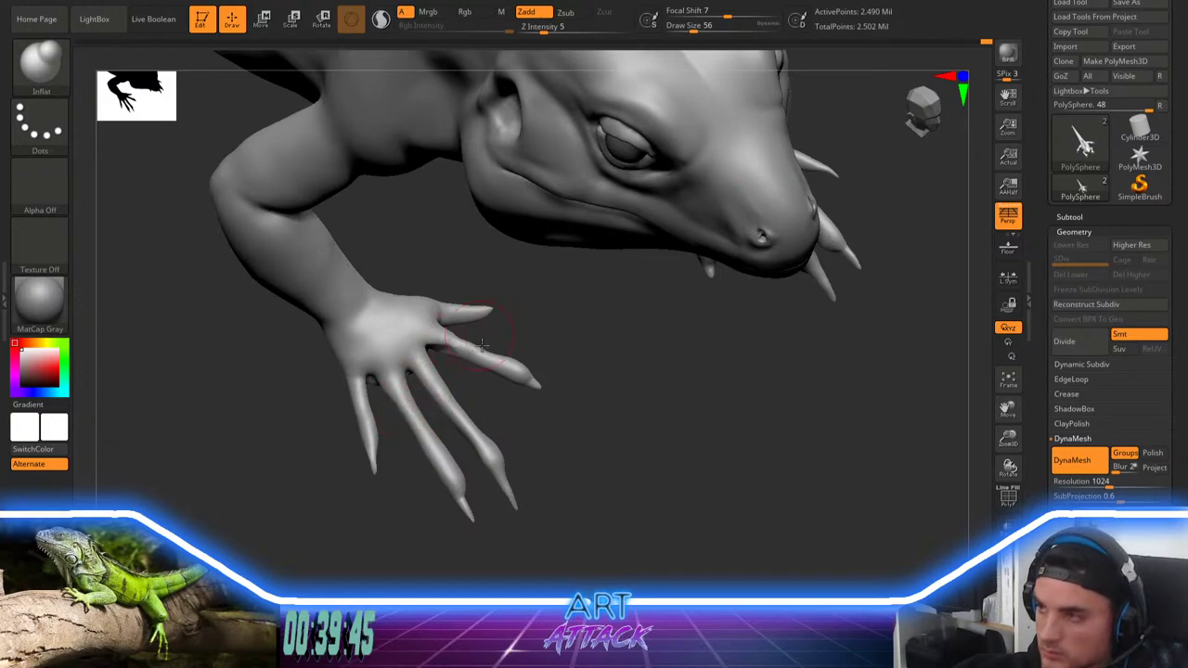
{"action": "left_click_drag", "start_coordinate": [446, 343], "coordinate": [542, 396], "text": "ctrl"}
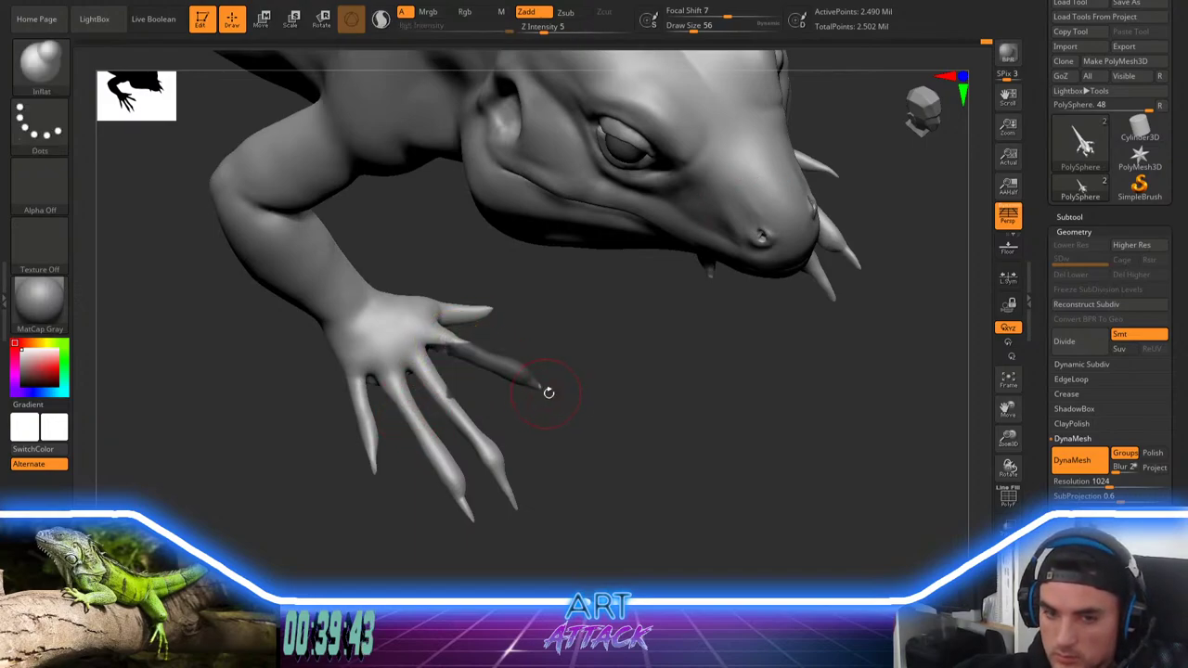
{"action": "key", "text": "ctrl+z"}
{"action": "key", "text": "b"}
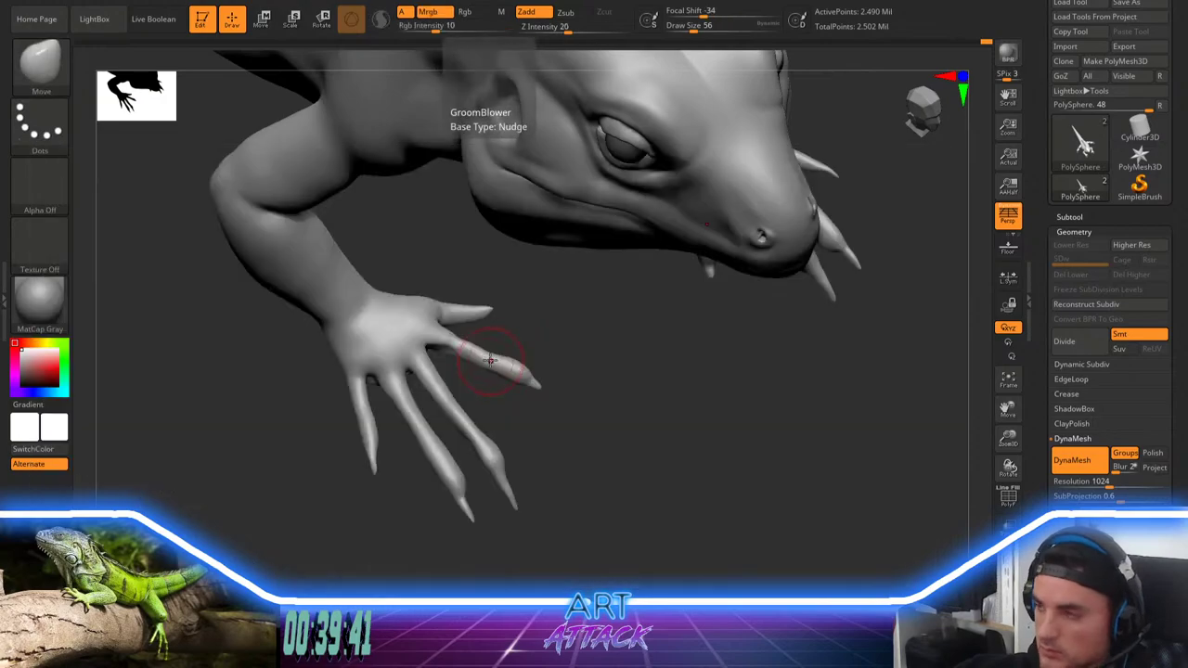
{"action": "left_click_drag", "start_coordinate": [443, 345], "coordinate": [562, 410], "text": "ctrl"}
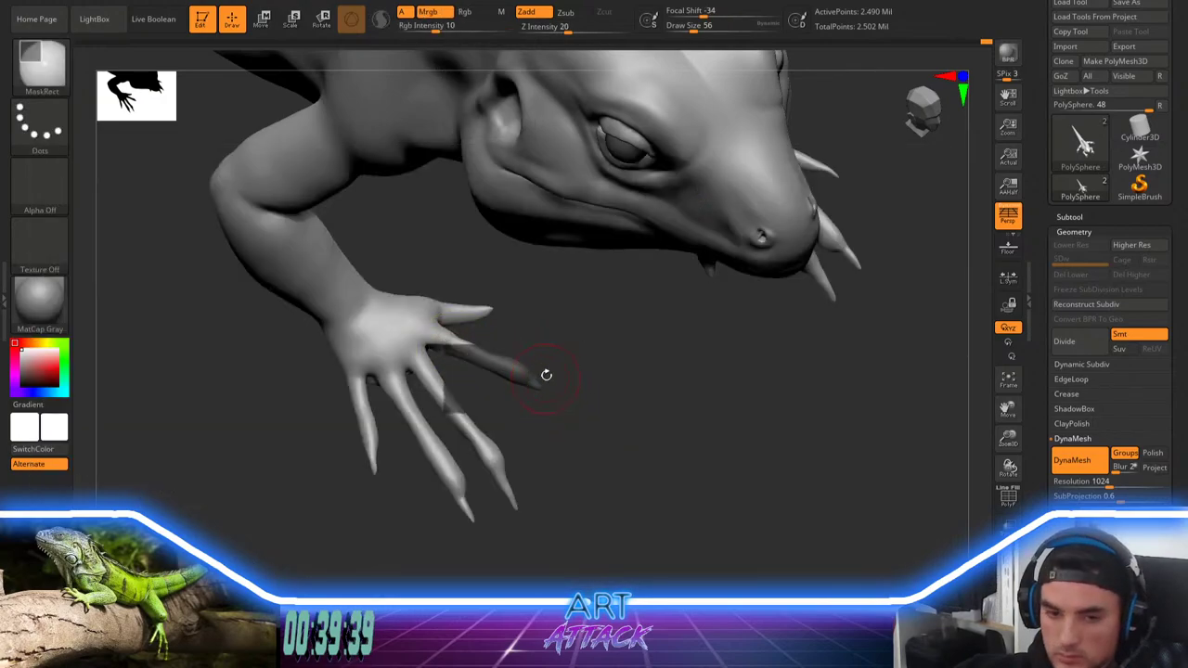
{"action": "key", "text": "ctrl+z"}
Step: Choose MaskPen as the masking brush, paint a mask over the toe beside the front foot's innermost toe, and invert it
{"action": "key", "text": "b"}
{"action": "key", "text": "comma"}
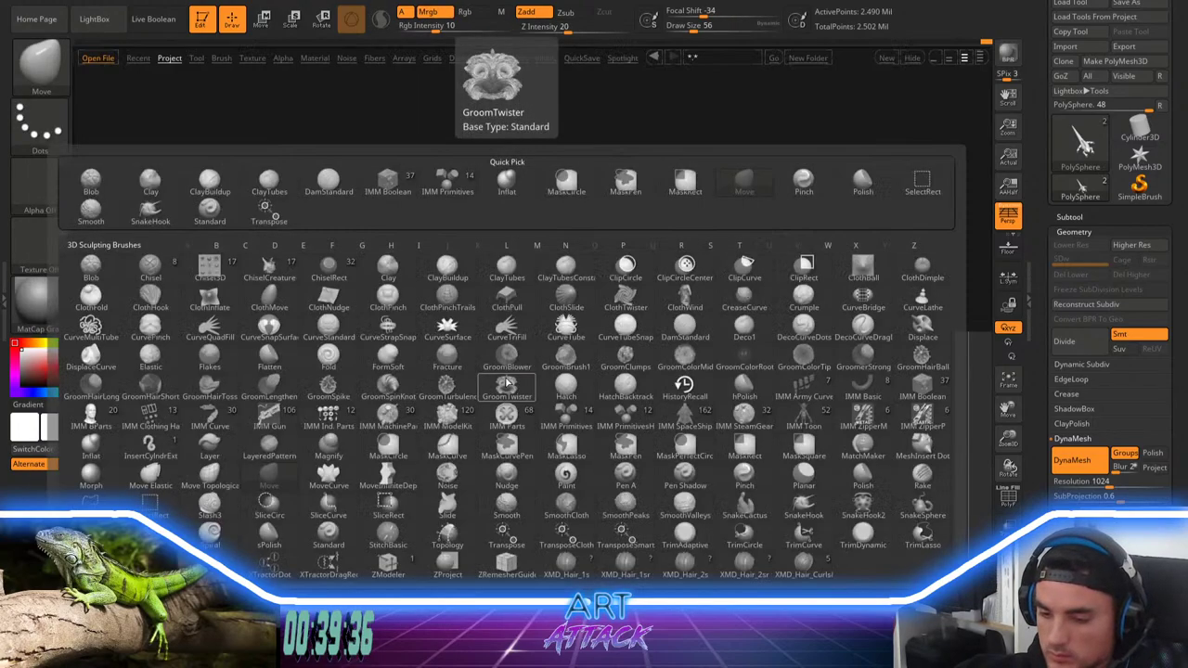
{"action": "key", "text": "b"}
{"action": "key", "text": "m"}
{"action": "key", "text": "l"}
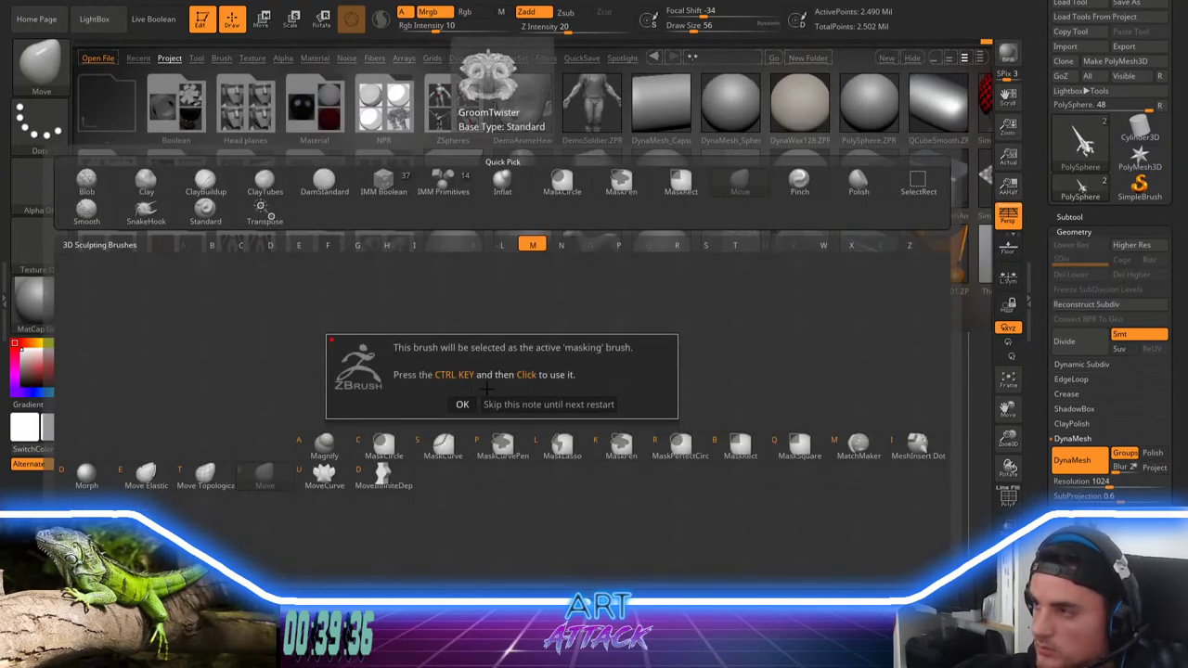
{"action": "left_click", "coordinate": [470, 404]}
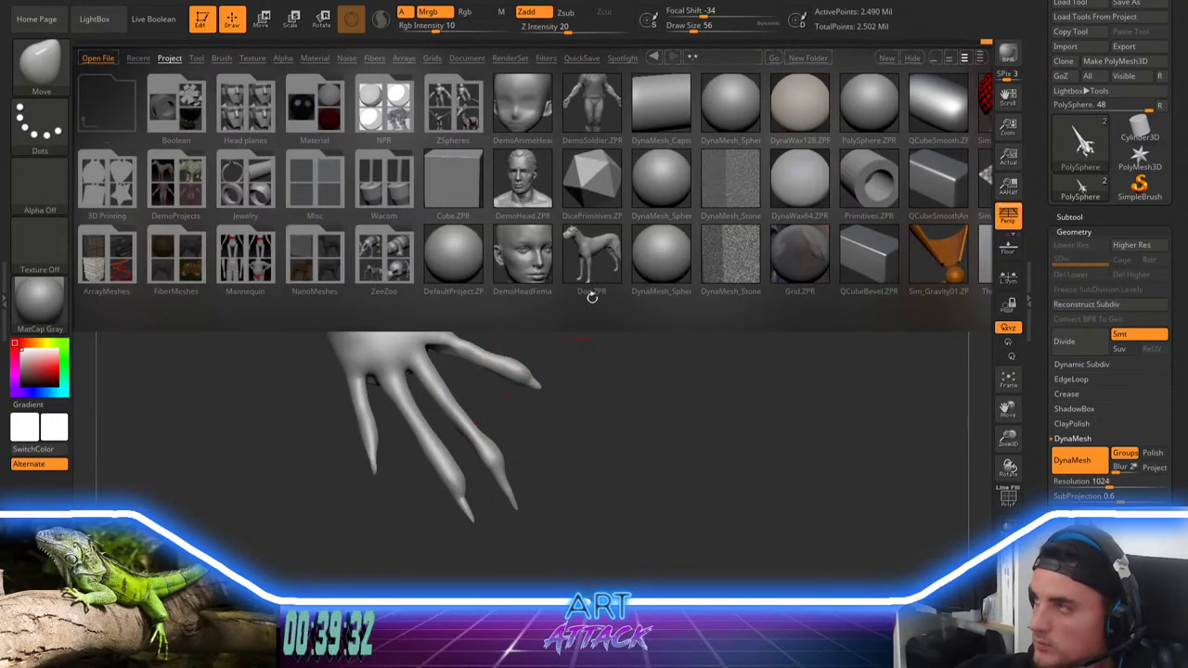
{"action": "left_click", "coordinate": [913, 57]}
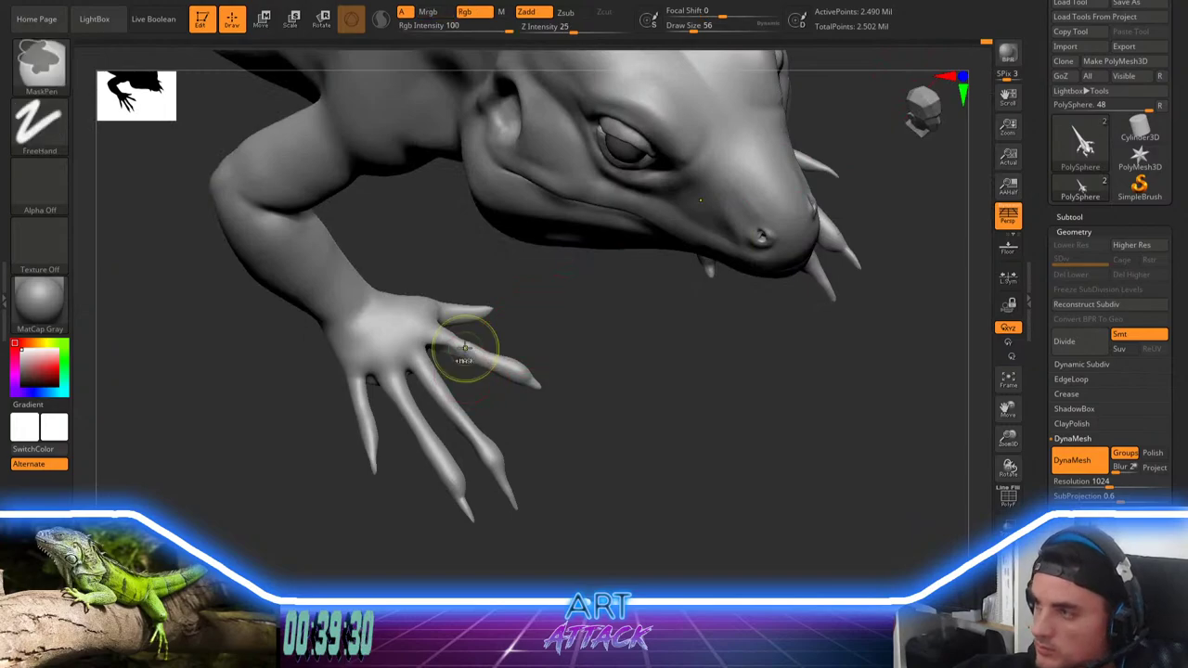
{"action": "mouse_move", "coordinate": [466, 352]}
{"action": "left_mouse_down", "text": "ctrl"}
{"action": "mouse_move", "coordinate": [438, 338]}
{"action": "mouse_move", "coordinate": [489, 366]}
{"action": "left_mouse_up", "text": "ctrl"}
{"action": "left_click", "coordinate": [582, 381], "text": "ctrl"}
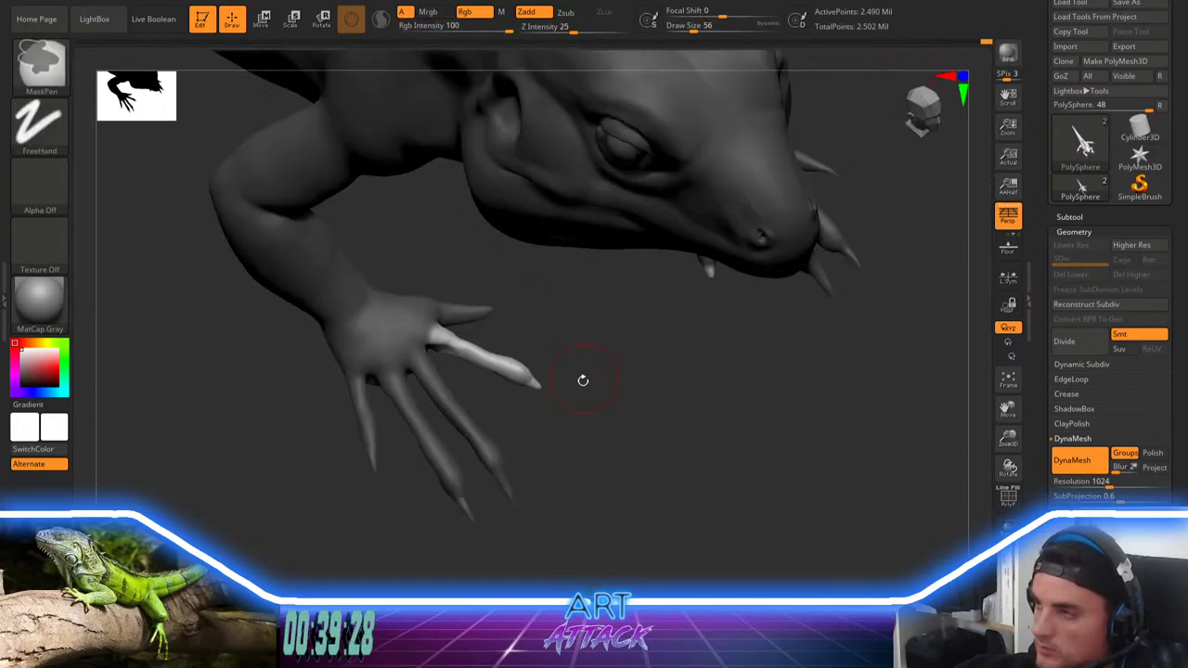
Step: Rotate and move the unmasked toe closer to the neighbouring long toe, and clear the mask
{"action": "key", "text": "e"}
{"action": "left_click_drag", "start_coordinate": [502, 414], "coordinate": [510, 434]}
{"action": "key", "text": "w"}
{"action": "left_click_drag", "start_coordinate": [498, 392], "coordinate": [473, 413]}
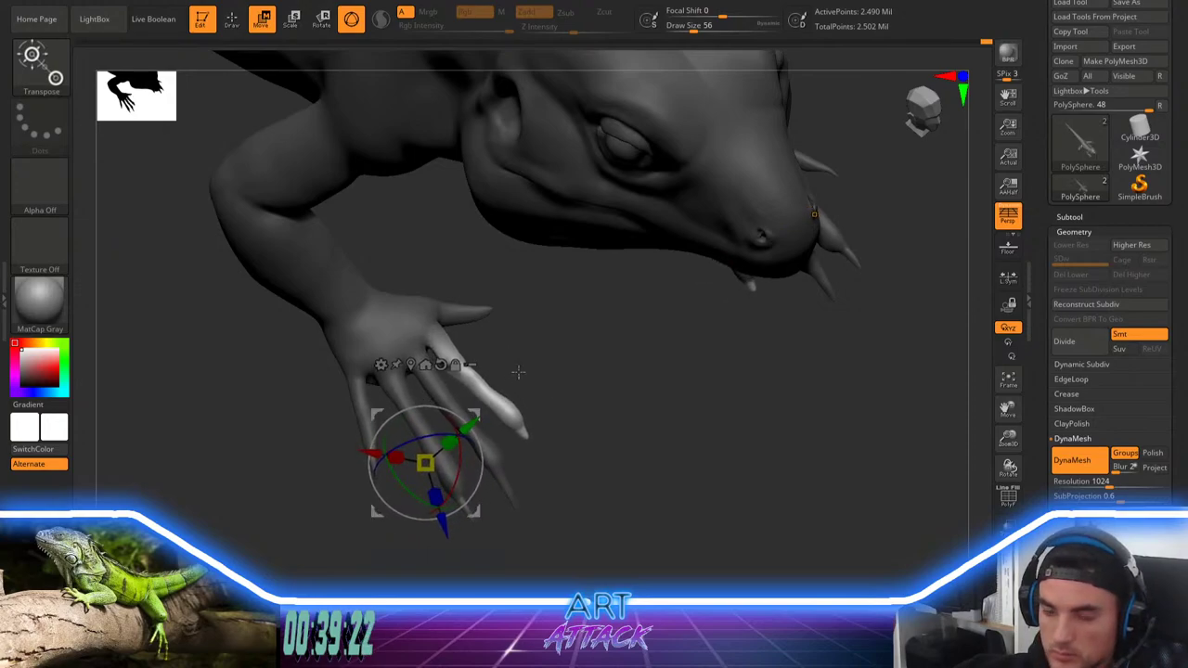
{"action": "key", "text": "q"}
{"action": "left_click_drag", "start_coordinate": [507, 351], "coordinate": [522, 366], "text": "ctrl"}
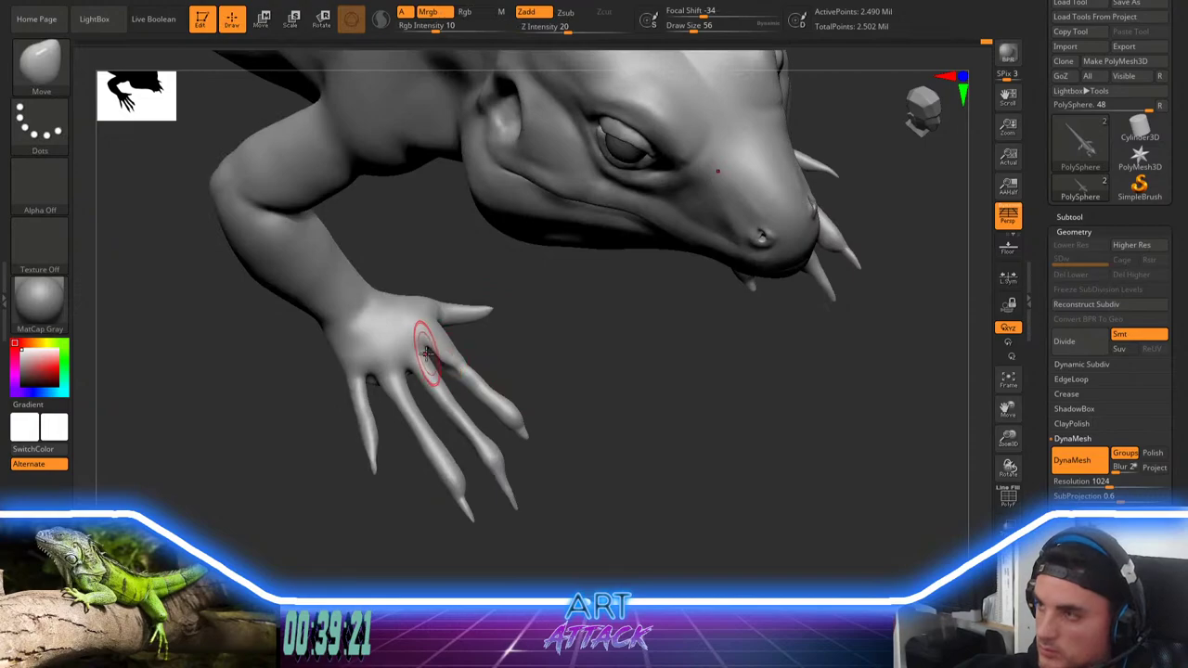
Step: Pull the back of the foot and the base of the repositioned toe into shape with the Move brush at draw size 62
{"action": "key", "text": "space"}
{"action": "left_click_drag", "start_coordinate": [422, 348], "coordinate": [424, 348]}
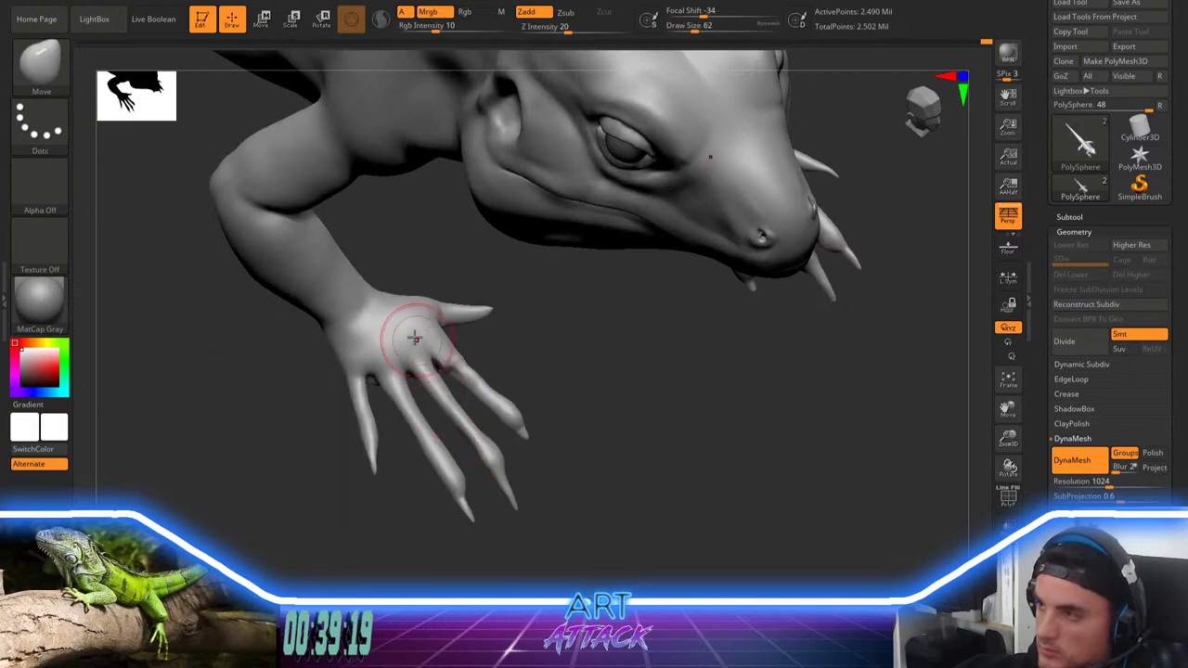
{"action": "mouse_move", "coordinate": [414, 355]}
{"action": "left_mouse_down"}
{"action": "mouse_move", "coordinate": [424, 383]}
{"action": "mouse_move", "coordinate": [433, 321]}
{"action": "left_mouse_up"}
{"action": "left_click_drag", "start_coordinate": [420, 399], "coordinate": [463, 401]}
Step: Build up the sole of the front foot near the toe bases with ClayBuildup at draw size 39, and smooth it
{"action": "key", "text": "b"}
{"action": "key", "text": "c"}
{"action": "key", "text": "b"}
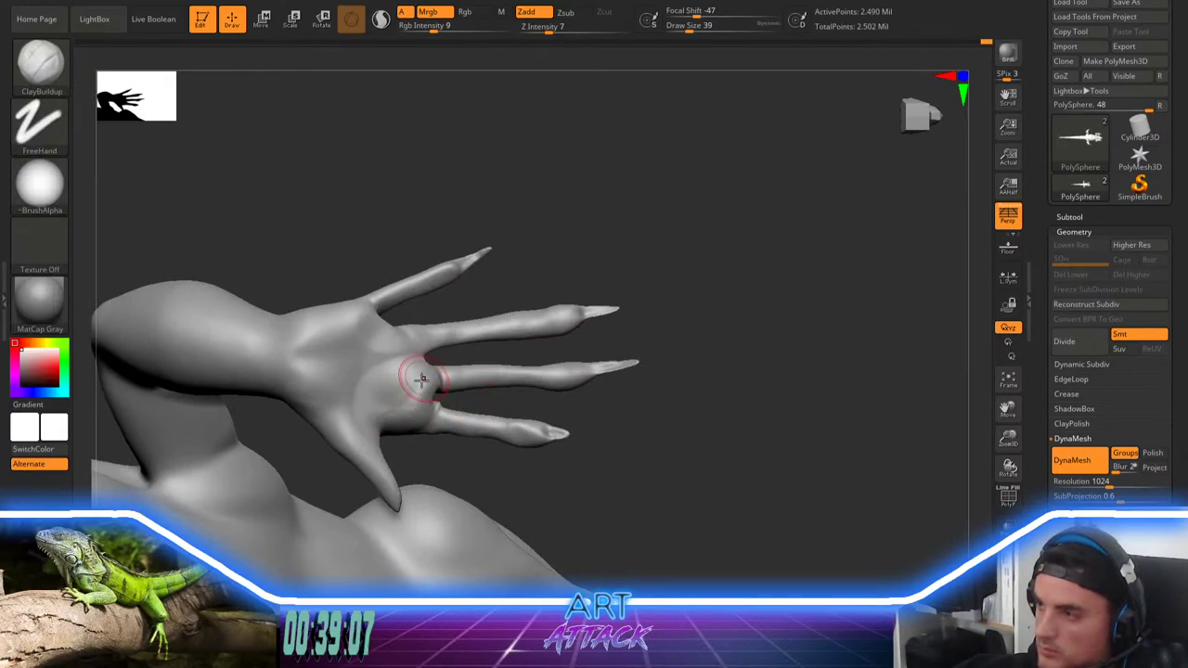
{"action": "left_click_drag", "start_coordinate": [419, 379], "coordinate": [420, 387], "text": "shift"}
{"action": "left_click_drag", "start_coordinate": [505, 260], "coordinate": [502, 339]}
{"action": "left_click_drag", "start_coordinate": [405, 341], "coordinate": [416, 349]}
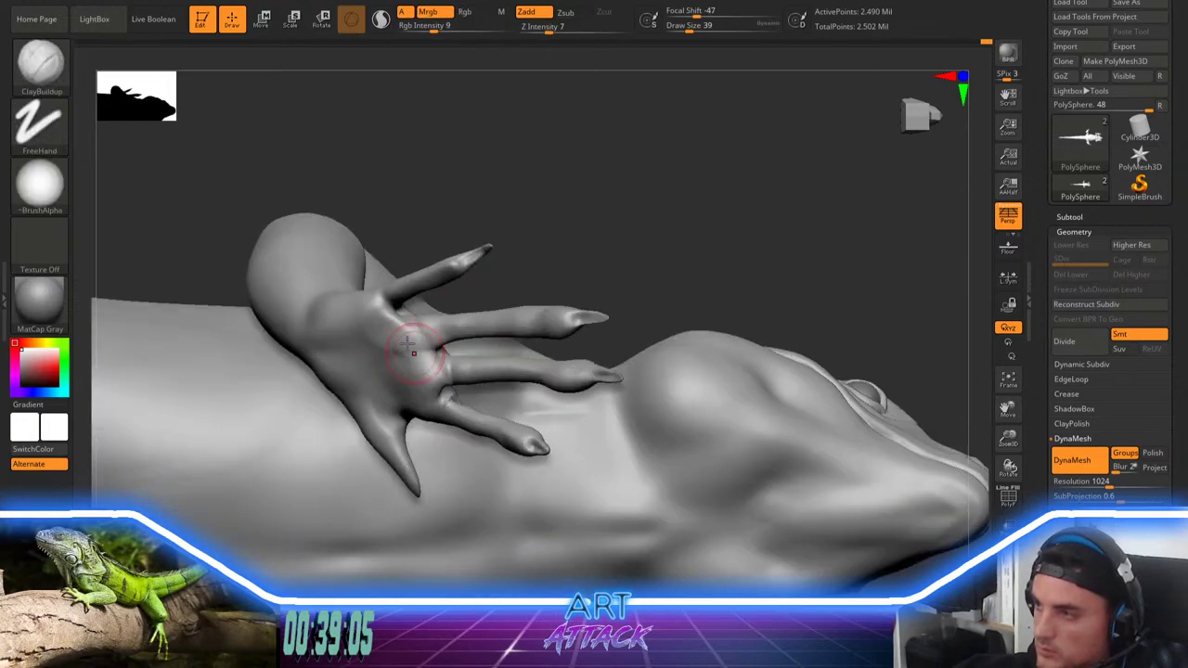
{"action": "mouse_move", "coordinate": [379, 308]}
{"action": "left_mouse_down"}
{"action": "mouse_move", "coordinate": [429, 366]}
{"action": "mouse_move", "coordinate": [382, 324]}
{"action": "left_mouse_up"}
Step: Smooth the joint between the repositioned toe and the back of the foot at draw size 39
{"action": "mouse_move", "coordinate": [592, 237]}
{"action": "left_mouse_down", "text": "alt"}
{"action": "mouse_move", "coordinate": [537, 187]}
{"action": "mouse_move", "coordinate": [517, 380]}
{"action": "mouse_move", "coordinate": [480, 417]}
{"action": "left_mouse_up", "text": "alt"}
{"action": "left_click_drag", "start_coordinate": [536, 391], "coordinate": [548, 548], "text": "alt"}
{"action": "left_click_drag", "start_coordinate": [550, 427], "coordinate": [546, 342]}
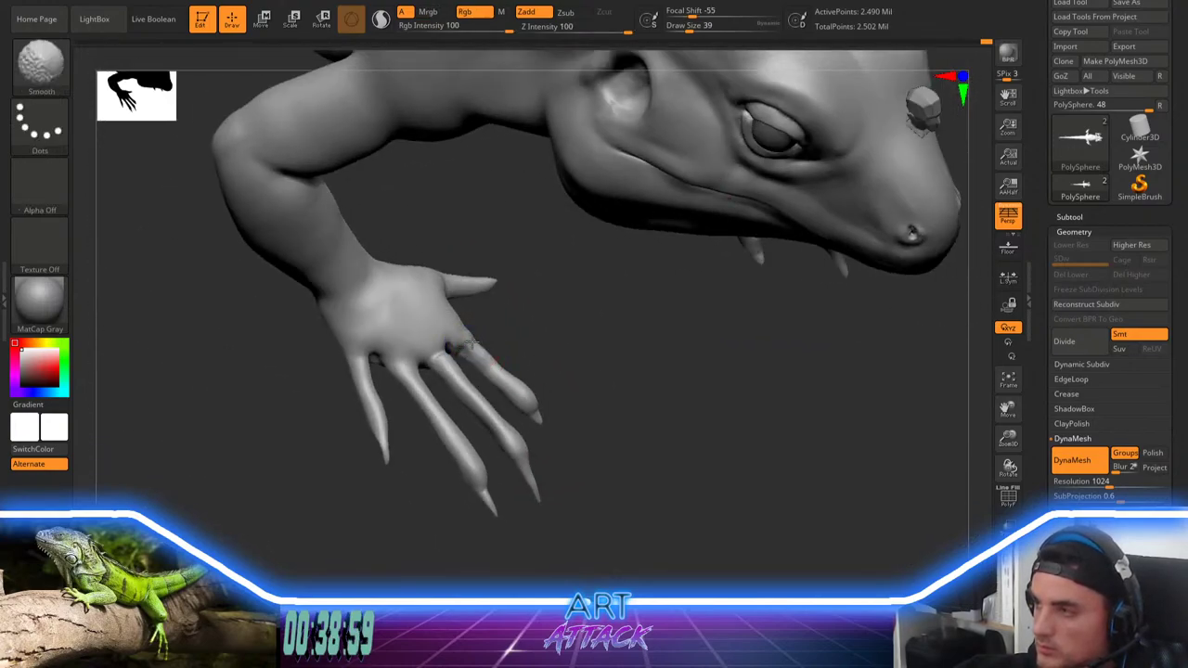
{"action": "left_click_drag", "start_coordinate": [459, 352], "coordinate": [449, 356], "text": "shift"}
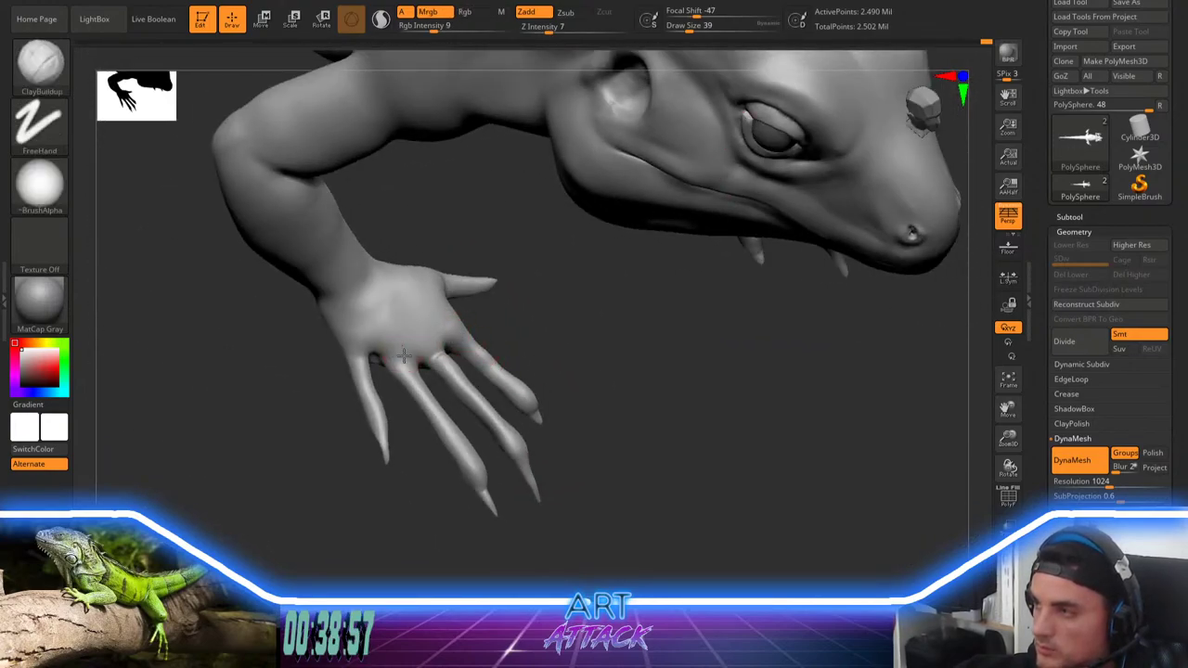
Step: Inflate the knuckles and toe bases of the front foot with Inflat at draw sizes 39 to 77, and check the foot
{"action": "left_click_drag", "start_coordinate": [427, 422], "coordinate": [435, 496], "text": "alt"}
{"action": "key", "text": "b"}
{"action": "key", "text": "i"}
{"action": "key", "text": "n"}
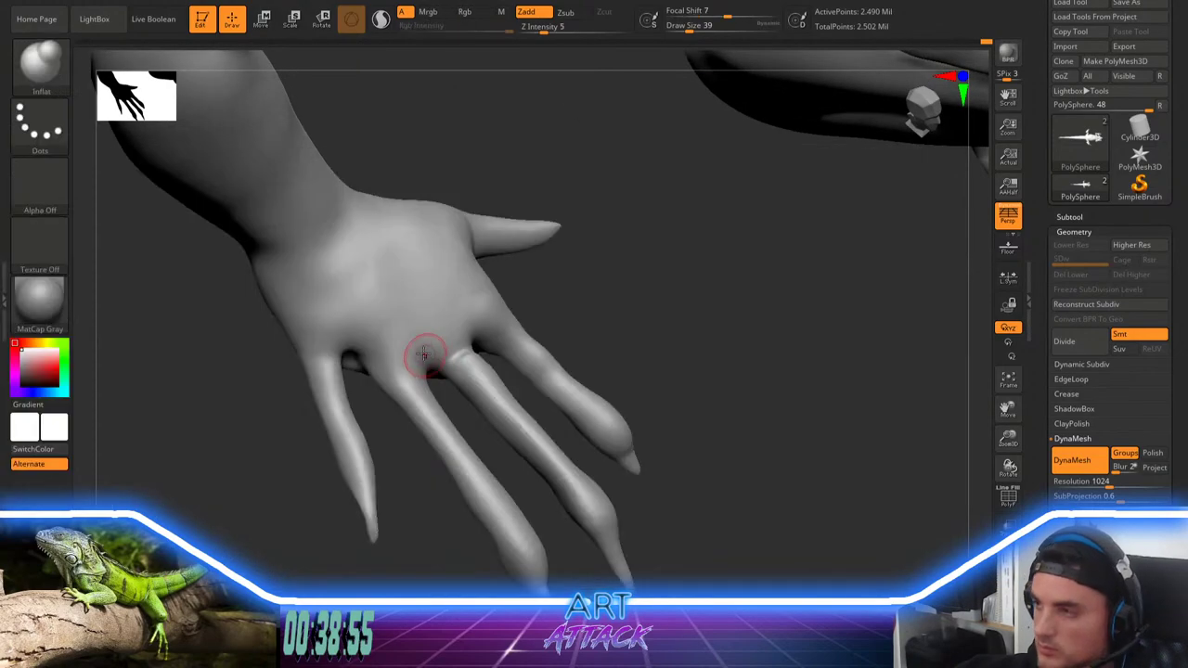
{"action": "mouse_move", "coordinate": [424, 355]}
{"action": "left_mouse_down"}
{"action": "mouse_move", "coordinate": [418, 384]}
{"action": "mouse_move", "coordinate": [424, 341]}
{"action": "mouse_move", "coordinate": [408, 365]}
{"action": "mouse_move", "coordinate": [366, 328]}
{"action": "mouse_move", "coordinate": [394, 381]}
{"action": "mouse_move", "coordinate": [388, 327]}
{"action": "left_mouse_up"}
{"action": "key", "text": "space"}
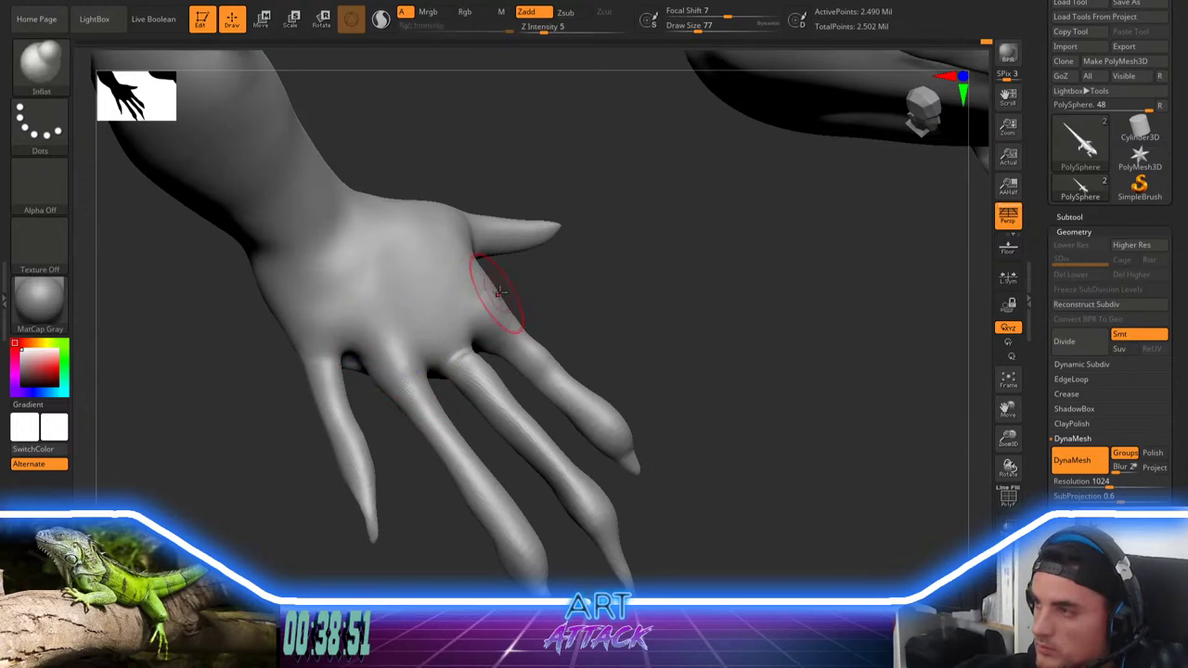
{"action": "key", "text": "s"}
{"action": "left_click", "coordinate": [501, 311]}
{"action": "mouse_move", "coordinate": [500, 321]}
{"action": "left_mouse_down"}
{"action": "mouse_move", "coordinate": [510, 345]}
{"action": "mouse_move", "coordinate": [511, 326]}
{"action": "mouse_move", "coordinate": [539, 355]}
{"action": "mouse_move", "coordinate": [455, 325]}
{"action": "left_mouse_up"}
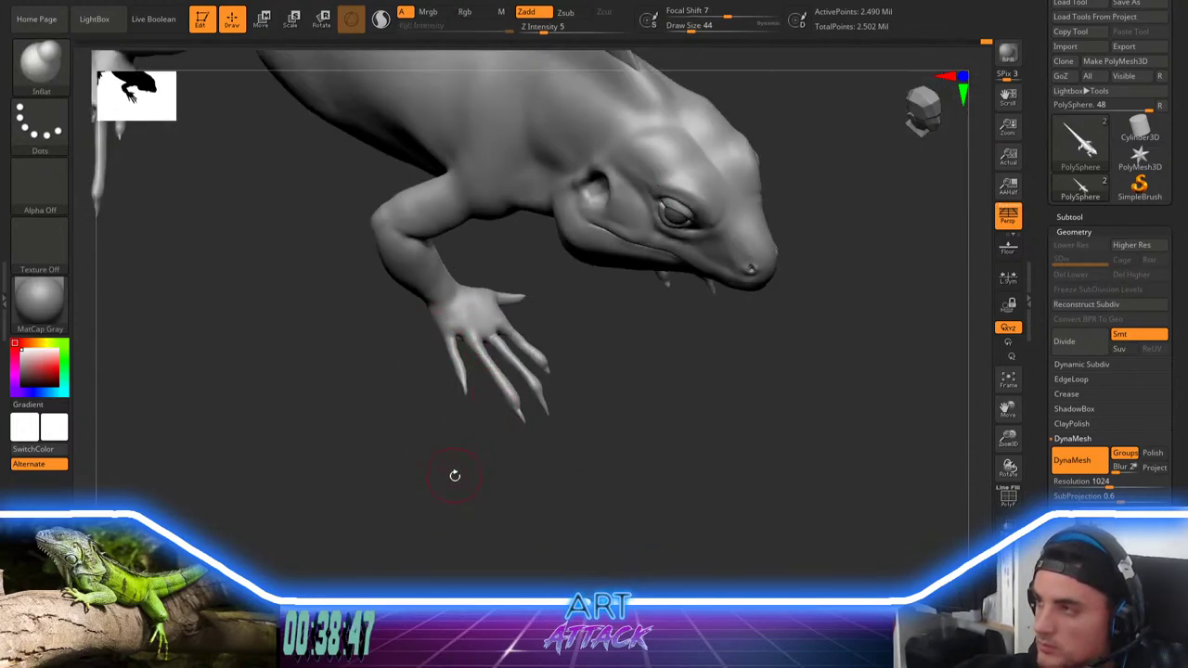
{"action": "left_click_drag", "start_coordinate": [454, 478], "coordinate": [477, 513]}
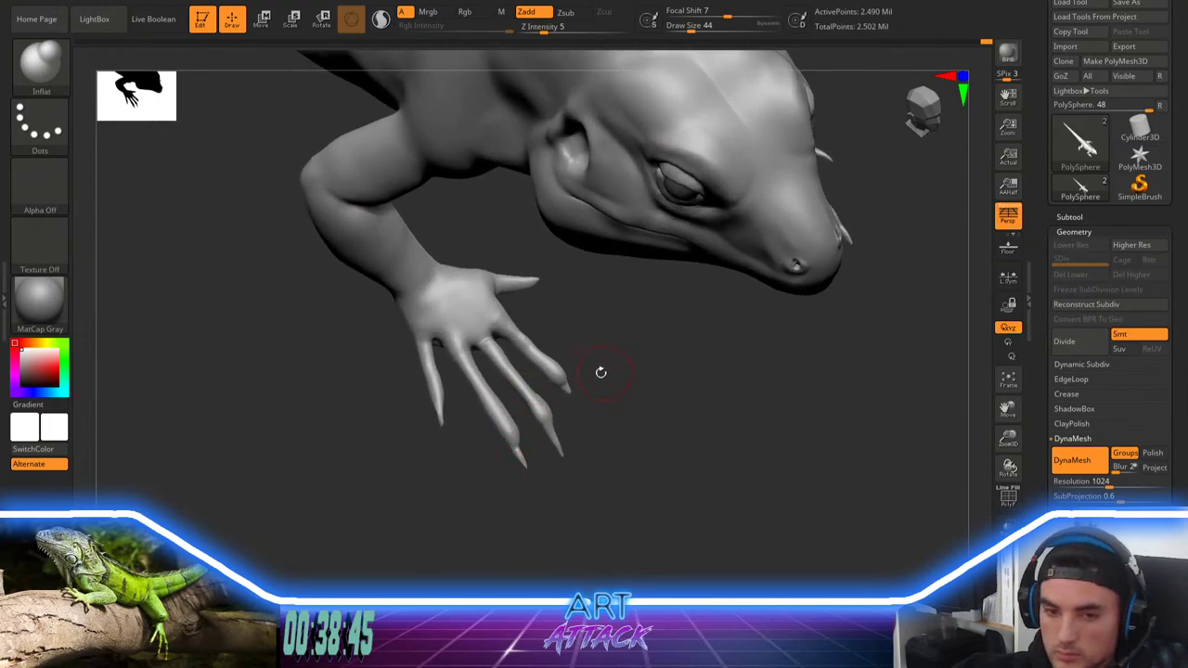
{"action": "left_click_drag", "start_coordinate": [615, 376], "coordinate": [608, 408]}
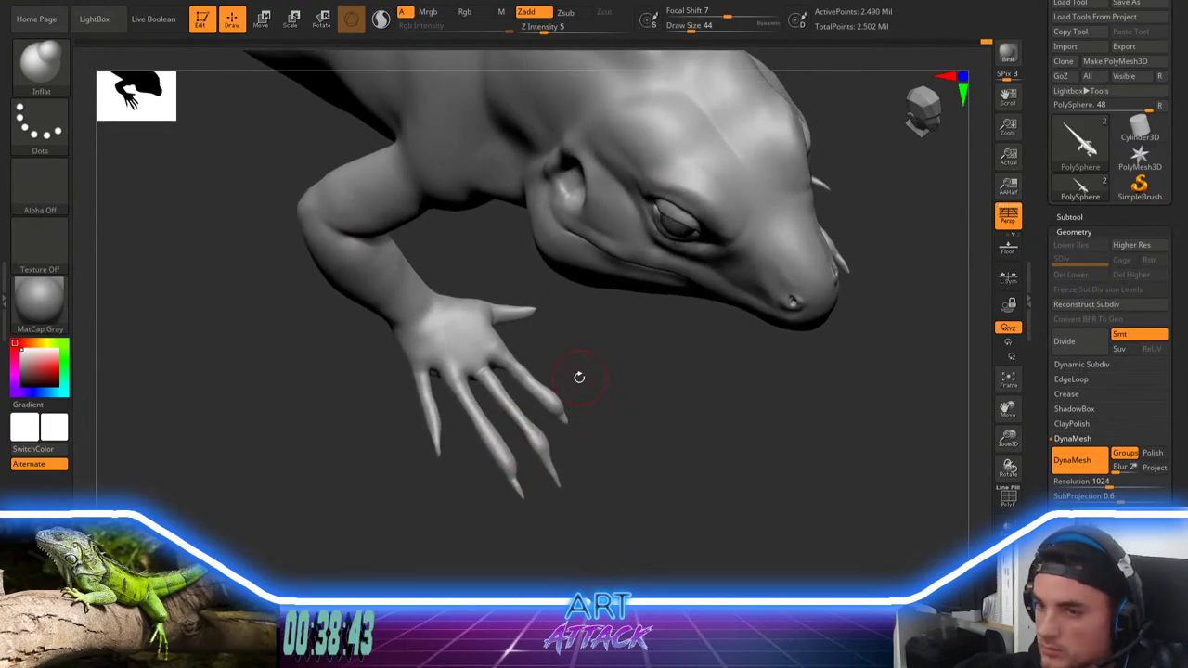
Step: Undo the last Inflat stroke on the front foot and check both front legs from the front
{"action": "key", "text": "ctrl+z"}
{"action": "left_click_drag", "start_coordinate": [583, 362], "coordinate": [580, 385]}
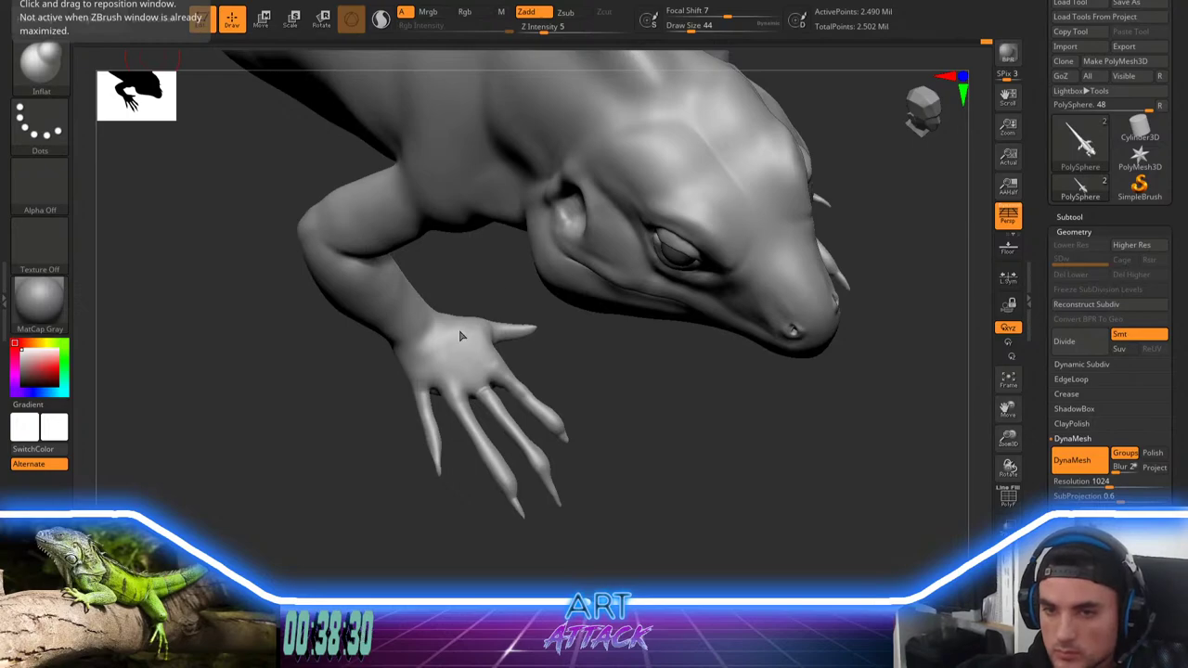
{"action": "left_click_drag", "start_coordinate": [687, 463], "coordinate": [683, 295], "text": "alt"}
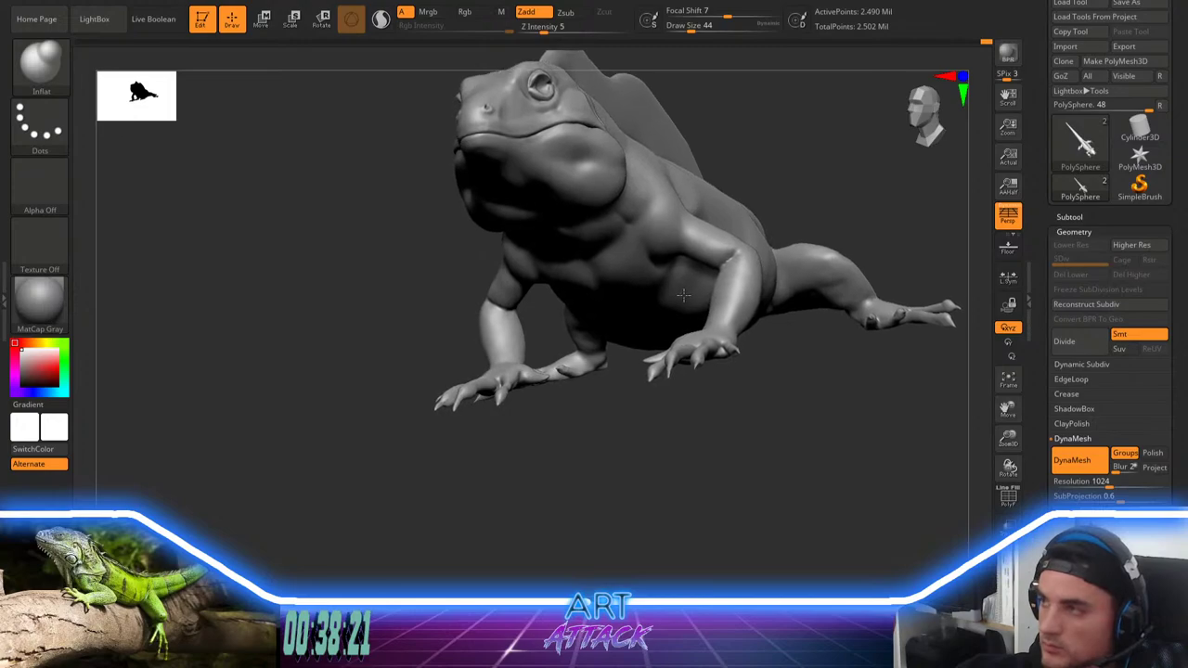
{"action": "left_click_drag", "start_coordinate": [684, 448], "coordinate": [670, 425]}
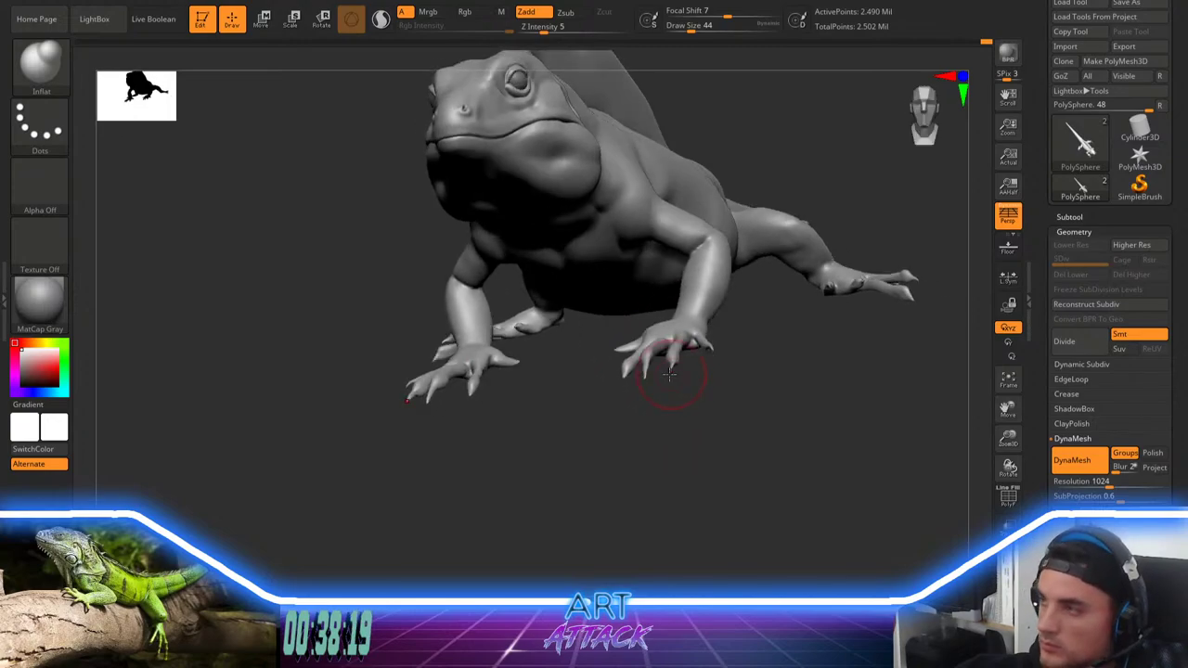
Step: Adjust the inner elbow of the front leg with the Move brush at draw size 44, and smooth it
{"action": "key", "text": "b"}
{"action": "key", "text": "m"}
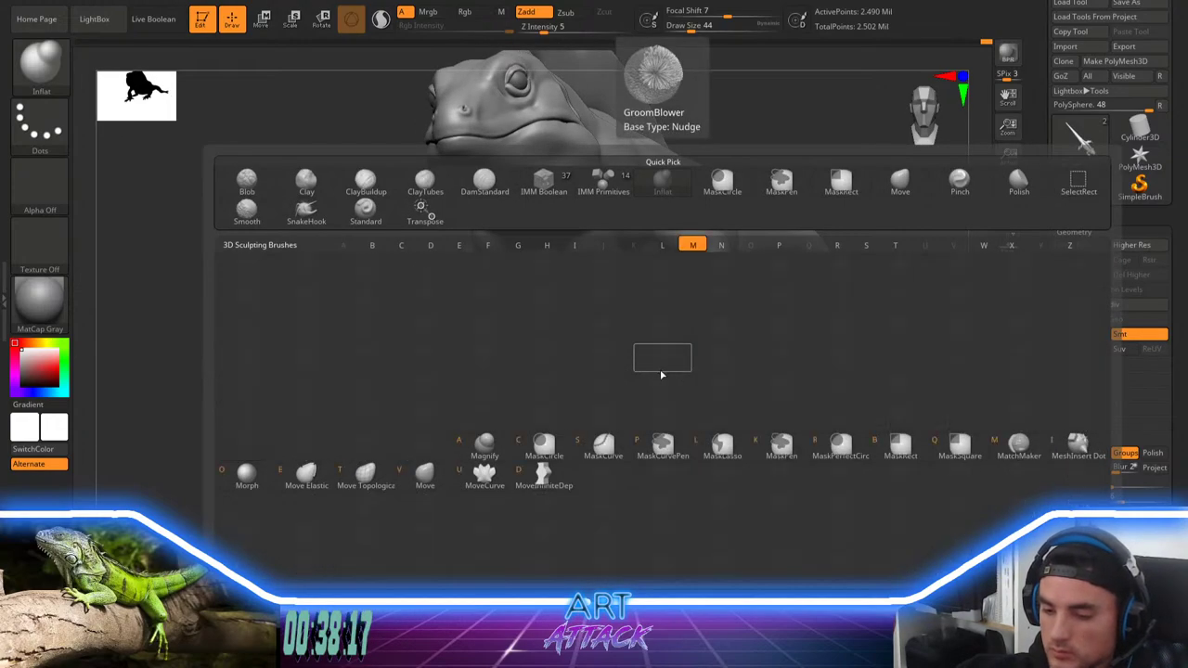
{"action": "key", "text": "v"}
{"action": "key", "text": "space"}
{"action": "left_click", "coordinate": [677, 282]}
{"action": "key", "text": "space"}
{"action": "left_click", "coordinate": [670, 283]}
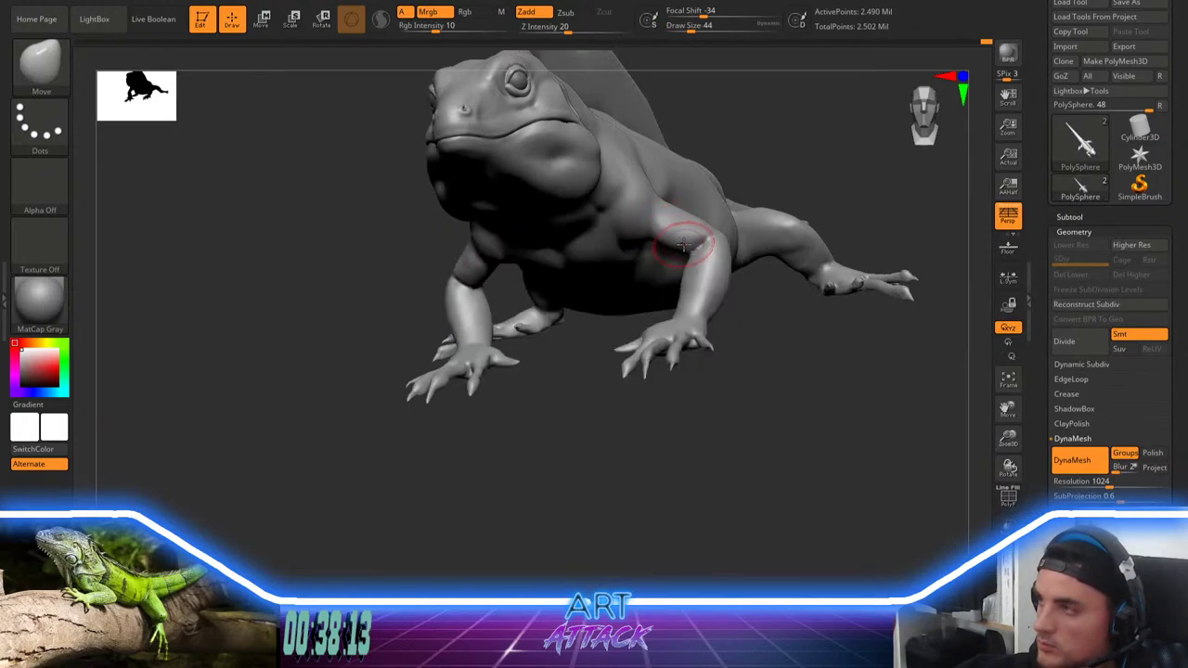
{"action": "mouse_move", "coordinate": [676, 228]}
{"action": "left_mouse_down", "text": "shift"}
{"action": "mouse_move", "coordinate": [666, 242]}
{"action": "mouse_move", "coordinate": [696, 243]}
{"action": "left_mouse_up", "text": "shift"}
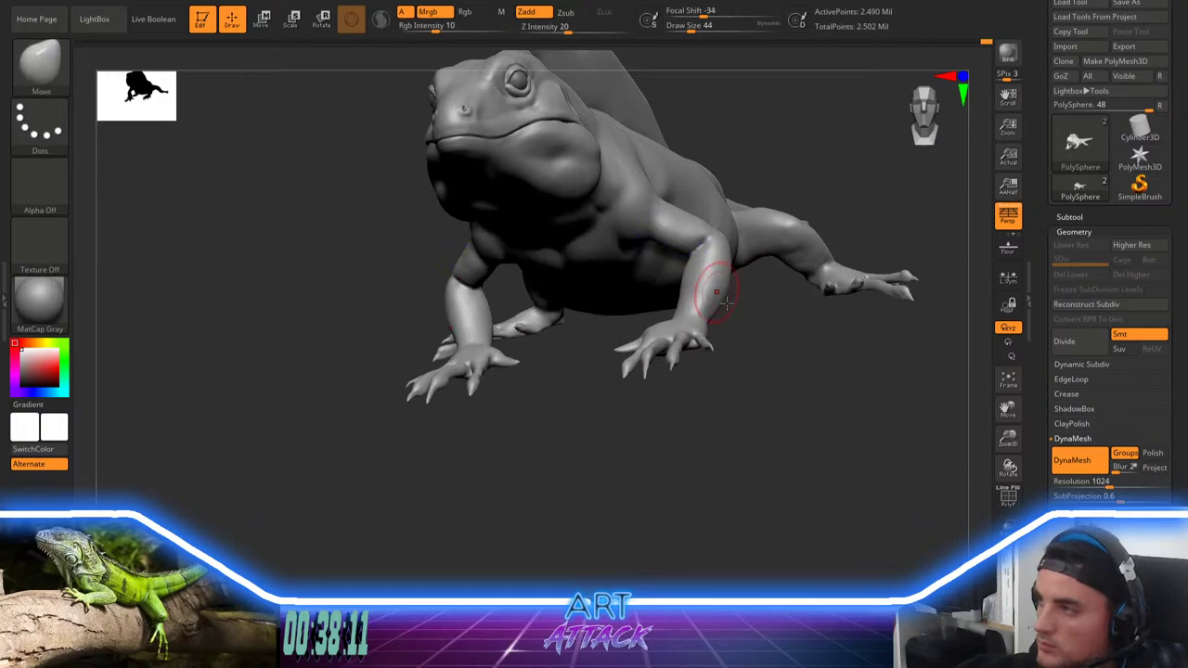
Step: Smooth the forearm down to the wrist at draw size 44
{"action": "mouse_move", "coordinate": [796, 336]}
{"action": "left_mouse_down", "text": "alt"}
{"action": "mouse_move", "coordinate": [729, 317]}
{"action": "mouse_move", "coordinate": [740, 355]}
{"action": "mouse_move", "coordinate": [663, 335]}
{"action": "mouse_move", "coordinate": [718, 387]}
{"action": "mouse_move", "coordinate": [668, 358]}
{"action": "left_mouse_up", "text": "alt"}
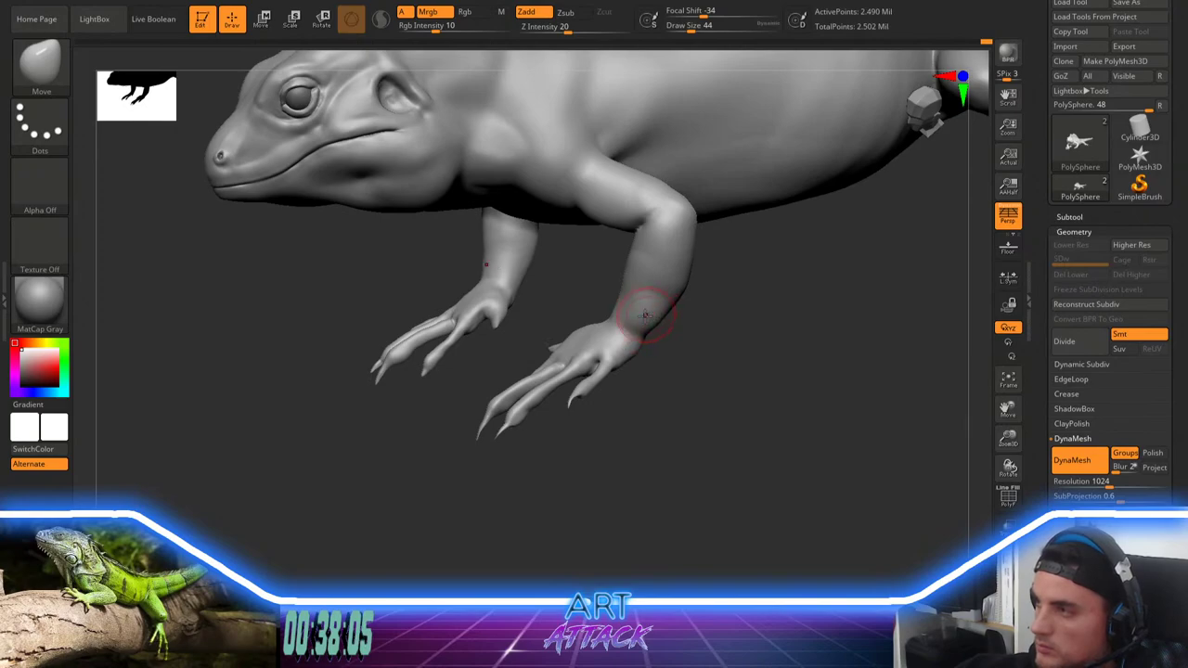
{"action": "left_click_drag", "start_coordinate": [654, 296], "coordinate": [638, 298], "text": "shift"}
{"action": "mouse_move", "coordinate": [685, 331]}
{"action": "left_mouse_down"}
{"action": "mouse_move", "coordinate": [708, 350]}
{"action": "mouse_move", "coordinate": [684, 341]}
{"action": "left_mouse_up"}
{"action": "mouse_move", "coordinate": [649, 285]}
{"action": "left_mouse_down", "text": "shift"}
{"action": "mouse_move", "coordinate": [633, 308]}
{"action": "mouse_move", "coordinate": [652, 342]}
{"action": "left_mouse_up", "text": "shift"}
{"action": "right_click_drag", "start_coordinate": [727, 358], "coordinate": [668, 324]}
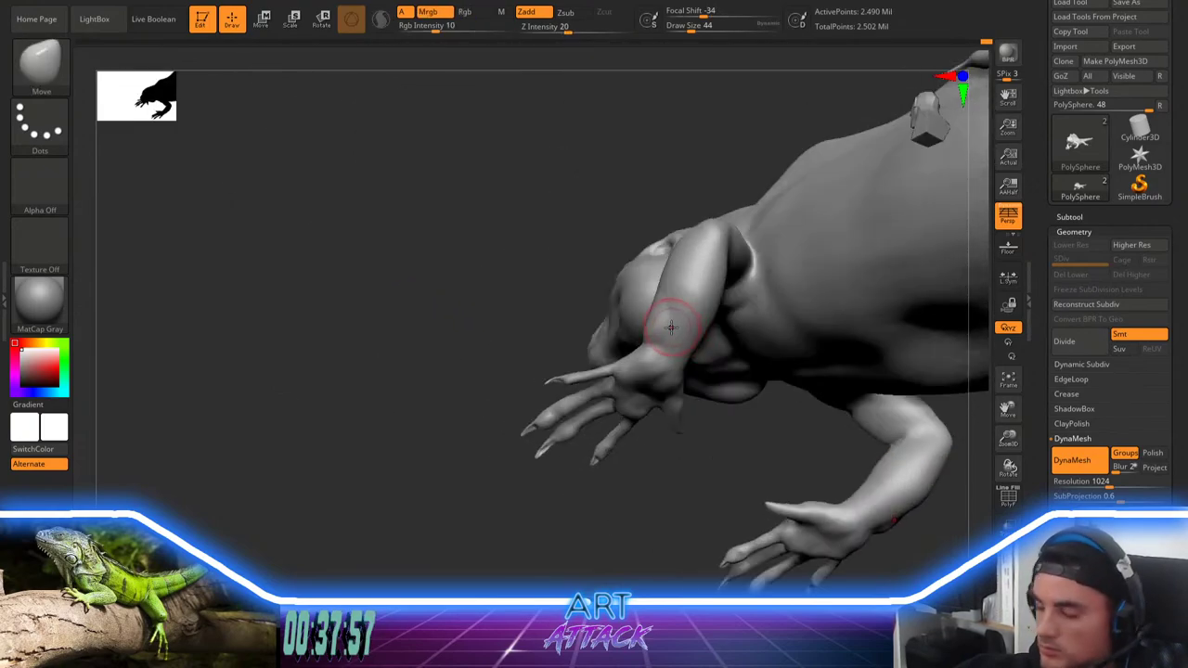
Step: Build up the underside of the forearm above the wrist with ClayBuildup at draw size 44, and smooth it
{"action": "key", "text": "b"}
{"action": "key", "text": "c"}
{"action": "key", "text": "b"}
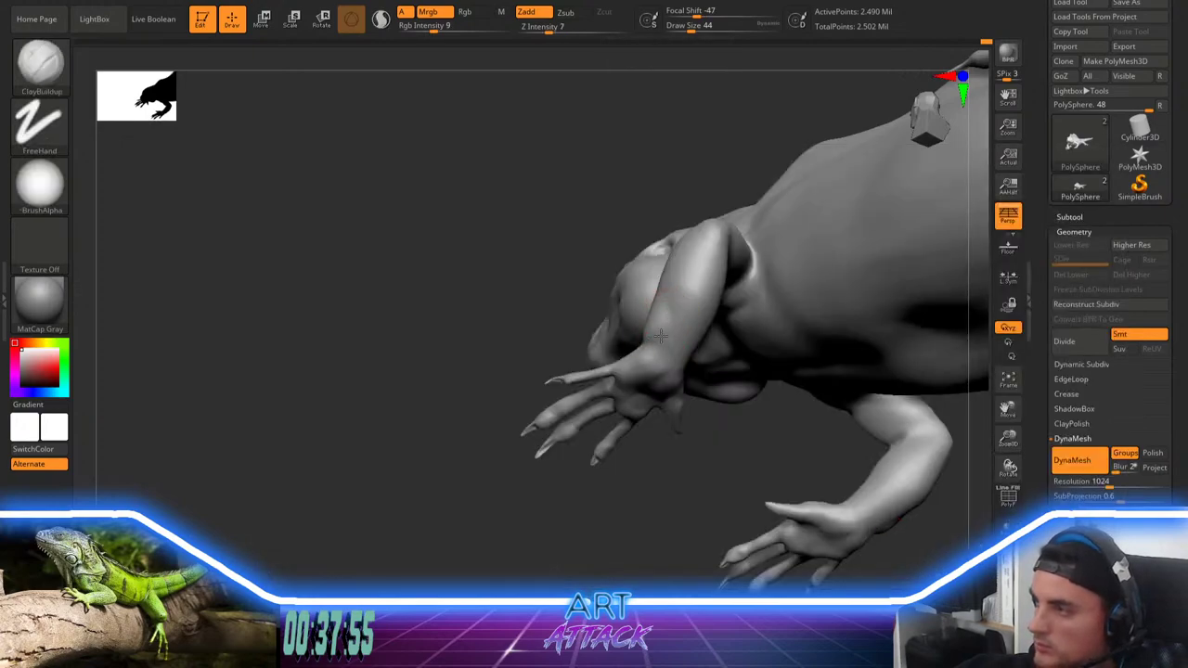
{"action": "key", "text": "shift"}
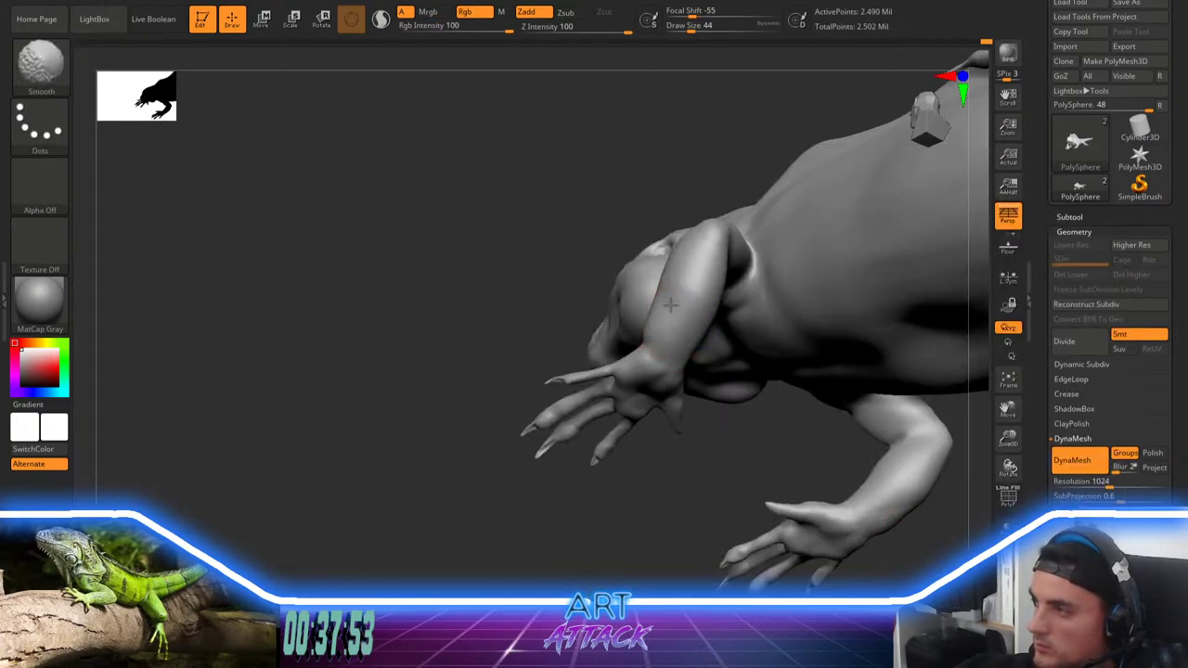
{"action": "left_click_drag", "start_coordinate": [663, 320], "coordinate": [655, 326], "text": "shift"}
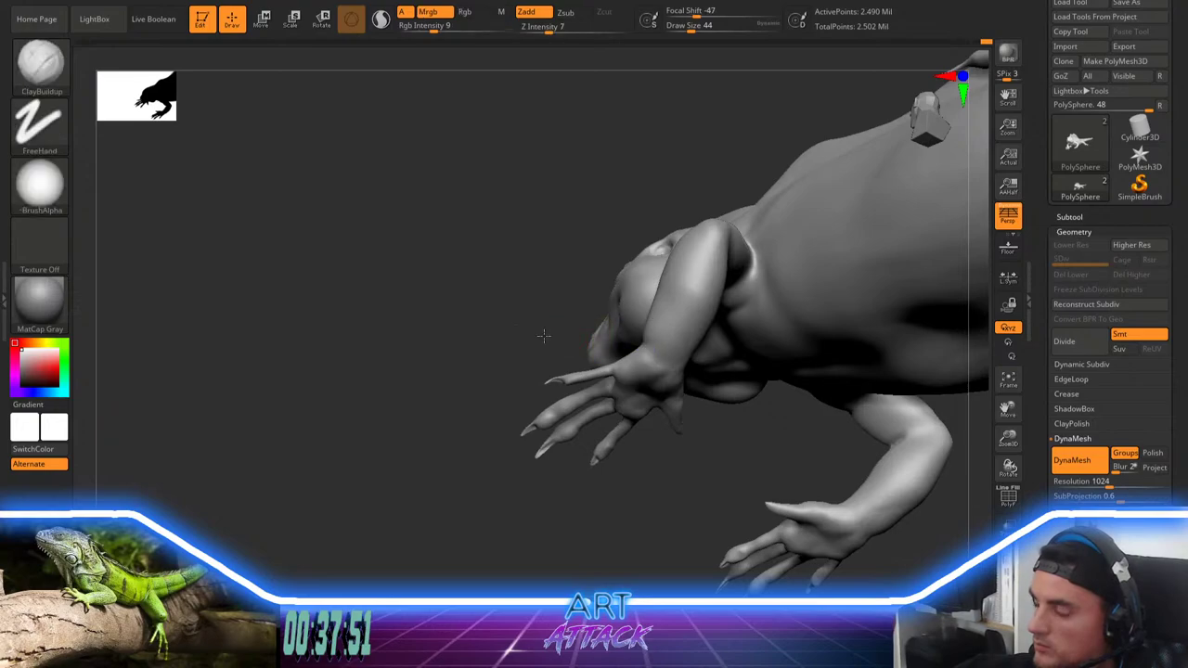
Step: Smooth the upper side of the forearm with a larger brush and check both front legs from the front
{"action": "mouse_move", "coordinate": [544, 337]}
{"action": "left_mouse_down"}
{"action": "mouse_move", "coordinate": [688, 319]}
{"action": "mouse_move", "coordinate": [687, 331]}
{"action": "mouse_move", "coordinate": [688, 319]}
{"action": "left_mouse_up"}
{"action": "key", "text": "space"}
{"action": "left_click_drag", "start_coordinate": [692, 274], "coordinate": [701, 274]}
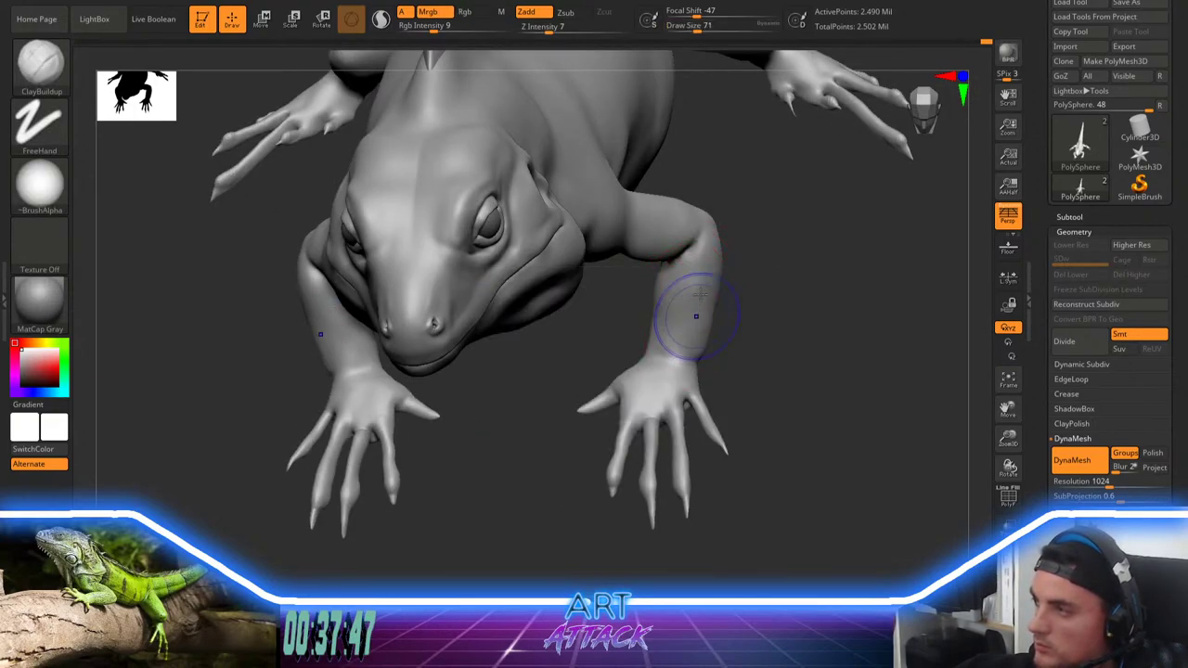
{"action": "left_click_drag", "start_coordinate": [698, 317], "coordinate": [700, 295], "text": "shift"}
{"action": "left_click_drag", "start_coordinate": [767, 324], "coordinate": [763, 276], "text": "alt"}
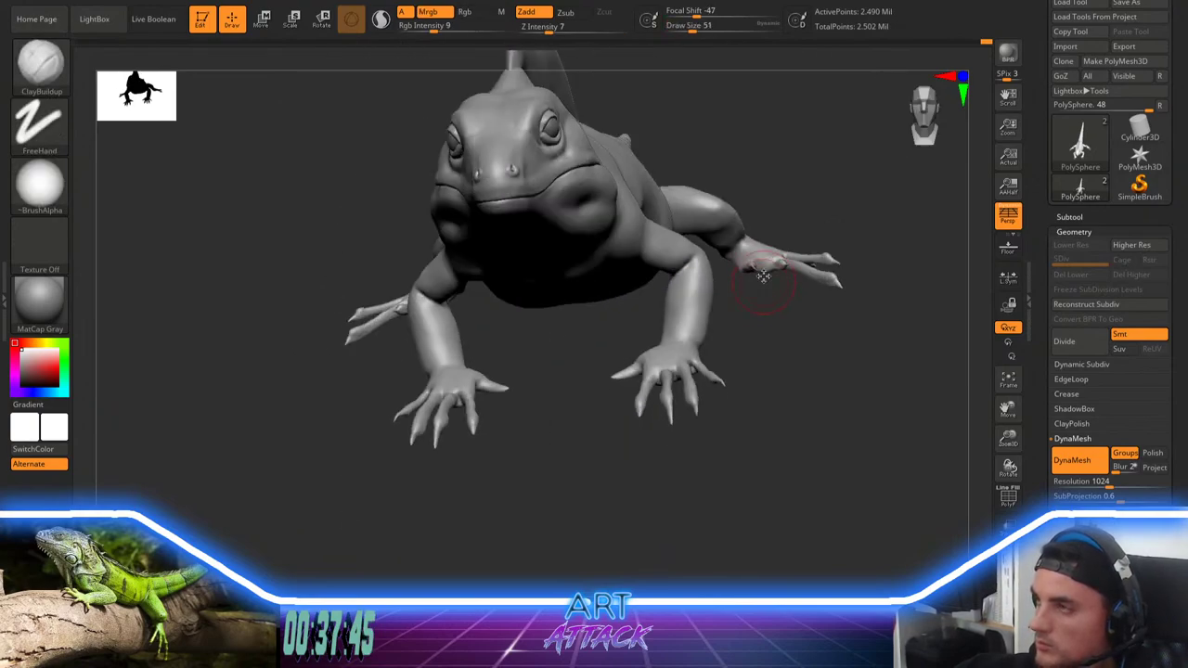
Step: Start a central crease on the iguana's belly with DamStandard, enlarging the brush to draw size 112
{"action": "mouse_move", "coordinate": [763, 276]}
{"action": "right_mouse_down"}
{"action": "mouse_move", "coordinate": [751, 379]}
{"action": "mouse_move", "coordinate": [756, 330]}
{"action": "mouse_move", "coordinate": [740, 329]}
{"action": "mouse_move", "coordinate": [753, 300]}
{"action": "mouse_move", "coordinate": [732, 265]}
{"action": "mouse_move", "coordinate": [755, 207]}
{"action": "mouse_move", "coordinate": [764, 223]}
{"action": "mouse_move", "coordinate": [751, 233]}
{"action": "right_mouse_up"}
{"action": "key", "text": "b"}
{"action": "key", "text": "d"}
{"action": "key", "text": "s"}
{"action": "key", "text": "s"}
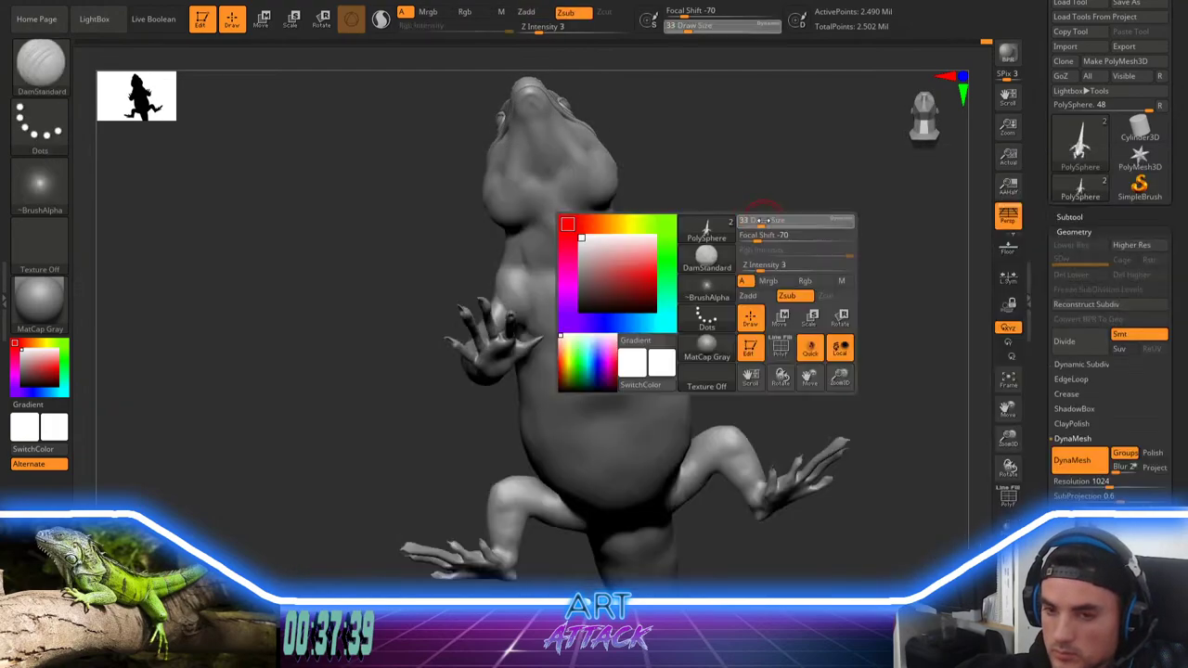
{"action": "left_click_drag", "start_coordinate": [751, 232], "coordinate": [766, 232]}
{"action": "mouse_move", "coordinate": [760, 243]}
{"action": "right_mouse_down", "text": "ctrl"}
{"action": "mouse_move", "coordinate": [751, 222]}
{"action": "mouse_move", "coordinate": [748, 232]}
{"action": "right_mouse_up", "text": "ctrl"}
{"action": "key", "text": "s"}
{"action": "left_click_drag", "start_coordinate": [748, 232], "coordinate": [762, 234]}
{"action": "right_click_drag", "start_coordinate": [761, 336], "coordinate": [758, 278]}
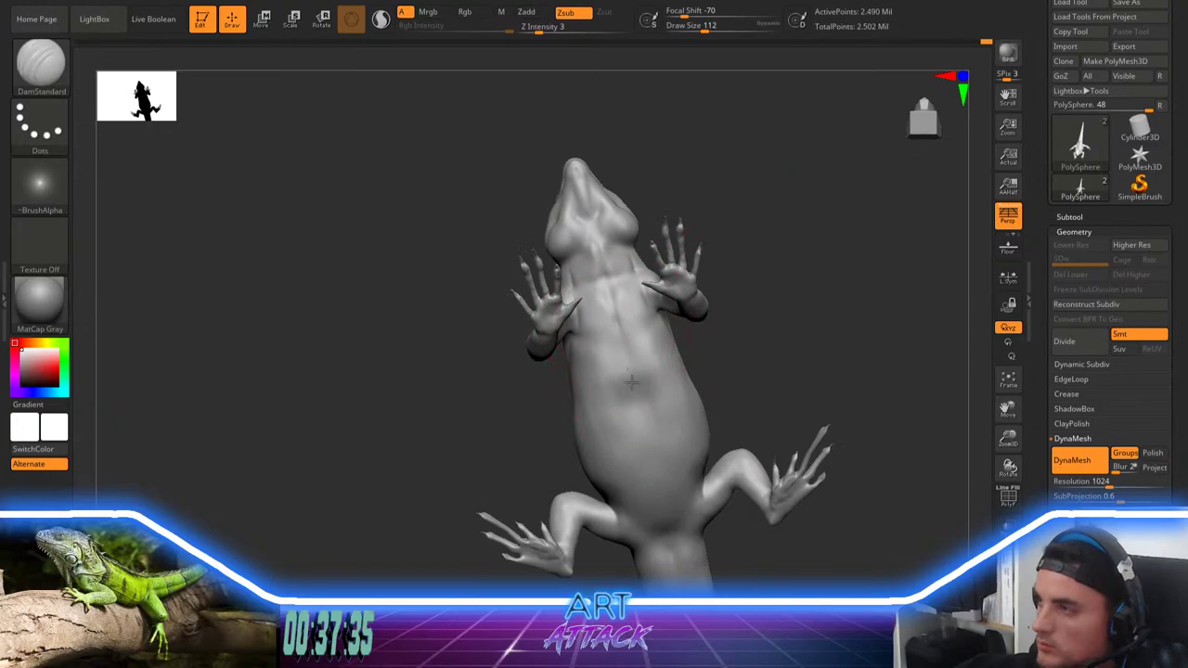
Step: Carve the centre line along the chest and upper belly with DamStandard at draw size 68, and smooth its front end
{"action": "right_click_drag", "start_coordinate": [732, 344], "coordinate": [709, 308]}
{"action": "key", "text": "s"}
{"action": "left_click_drag", "start_coordinate": [709, 308], "coordinate": [700, 307]}
{"action": "left_click_drag", "start_coordinate": [610, 290], "coordinate": [599, 252]}
{"action": "left_click_drag", "start_coordinate": [618, 336], "coordinate": [623, 358]}
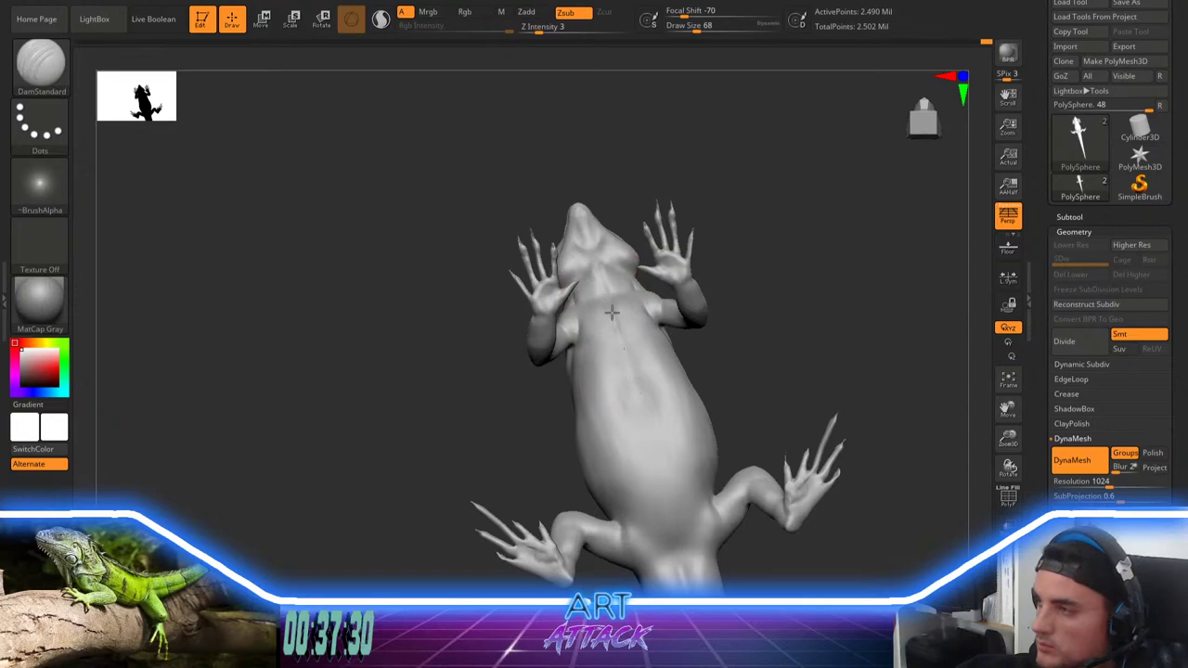
{"action": "mouse_move", "coordinate": [612, 313]}
{"action": "left_mouse_down"}
{"action": "mouse_move", "coordinate": [627, 391]}
{"action": "mouse_move", "coordinate": [603, 293]}
{"action": "left_mouse_up"}
{"action": "key", "text": "space"}
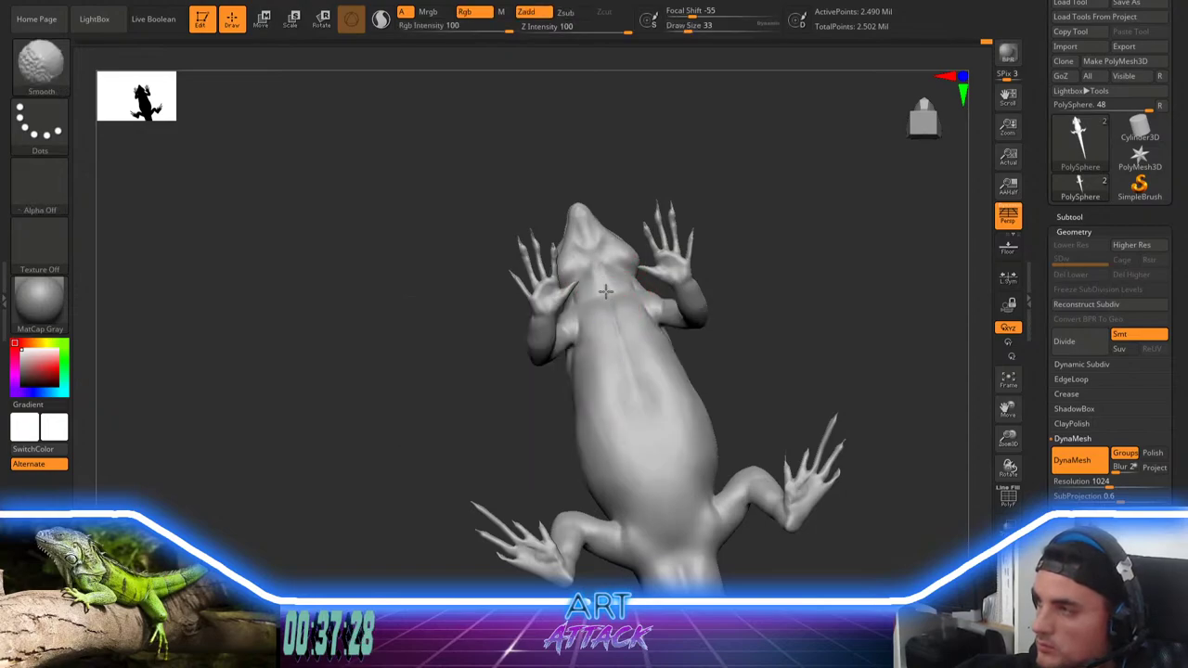
Step: Continue the centre line up the neck to the throat with DamStandard at draw size 35, and soften it
{"action": "key", "text": "space"}
{"action": "left_click_drag", "start_coordinate": [674, 339], "coordinate": [747, 335]}
{"action": "key", "text": "space"}
{"action": "left_click_drag", "start_coordinate": [747, 335], "coordinate": [734, 335]}
{"action": "key", "text": "space"}
{"action": "left_click_drag", "start_coordinate": [610, 223], "coordinate": [607, 223]}
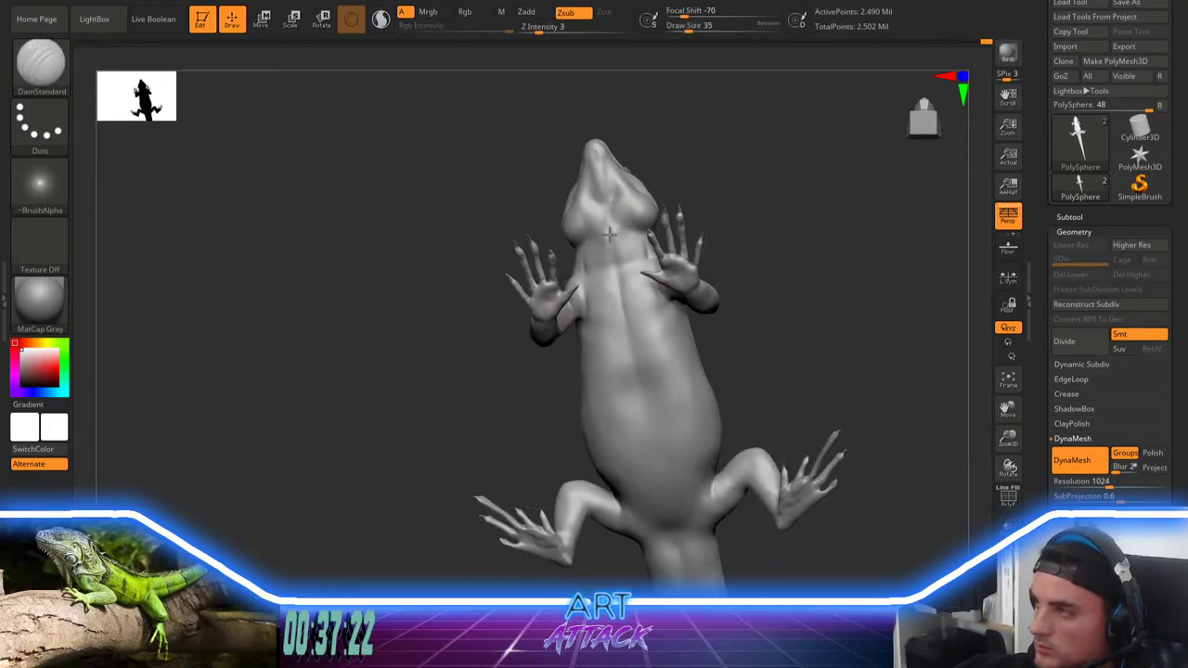
{"action": "key", "text": "shift"}
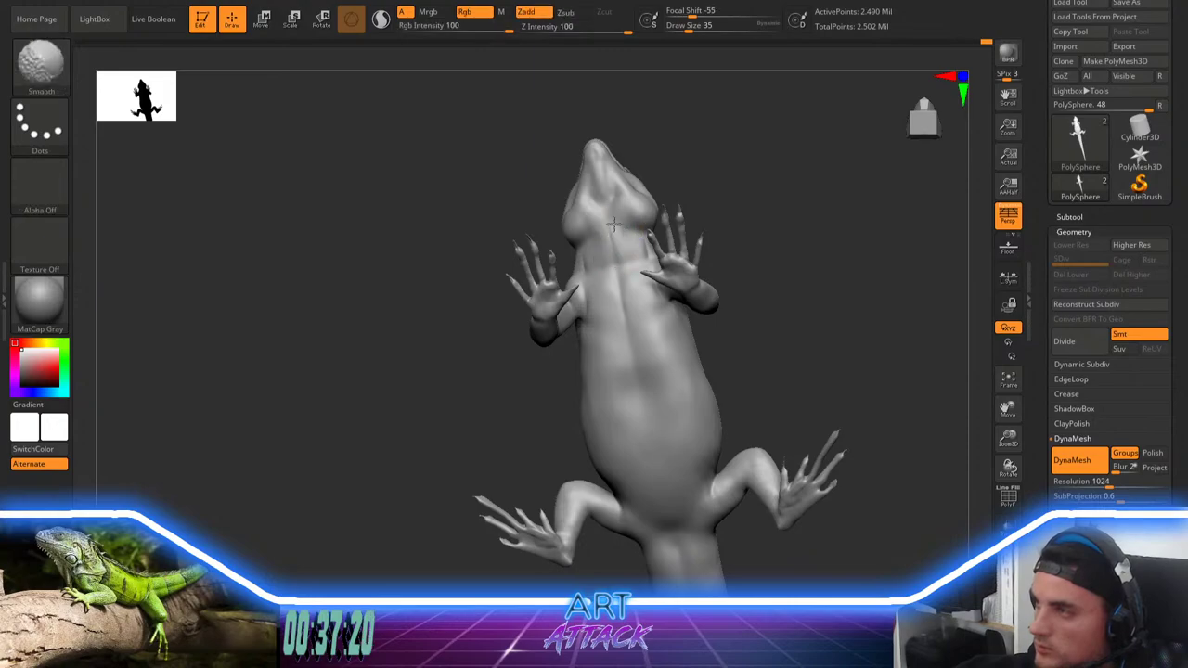
Step: Inflate the base of the tail behind the hips with Inflat at draw size 65
{"action": "mouse_move", "coordinate": [756, 201]}
{"action": "left_mouse_down"}
{"action": "mouse_move", "coordinate": [769, 363]}
{"action": "mouse_move", "coordinate": [753, 391]}
{"action": "mouse_move", "coordinate": [642, 480]}
{"action": "left_mouse_up"}
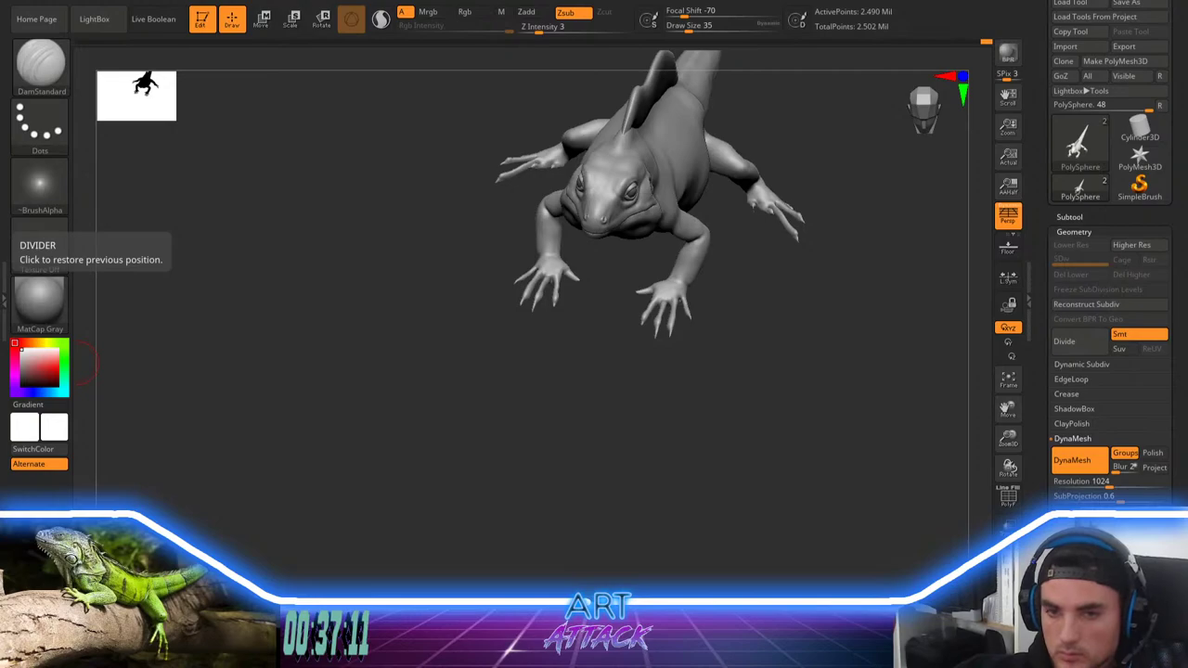
{"action": "left_click_drag", "start_coordinate": [873, 311], "coordinate": [490, 546]}
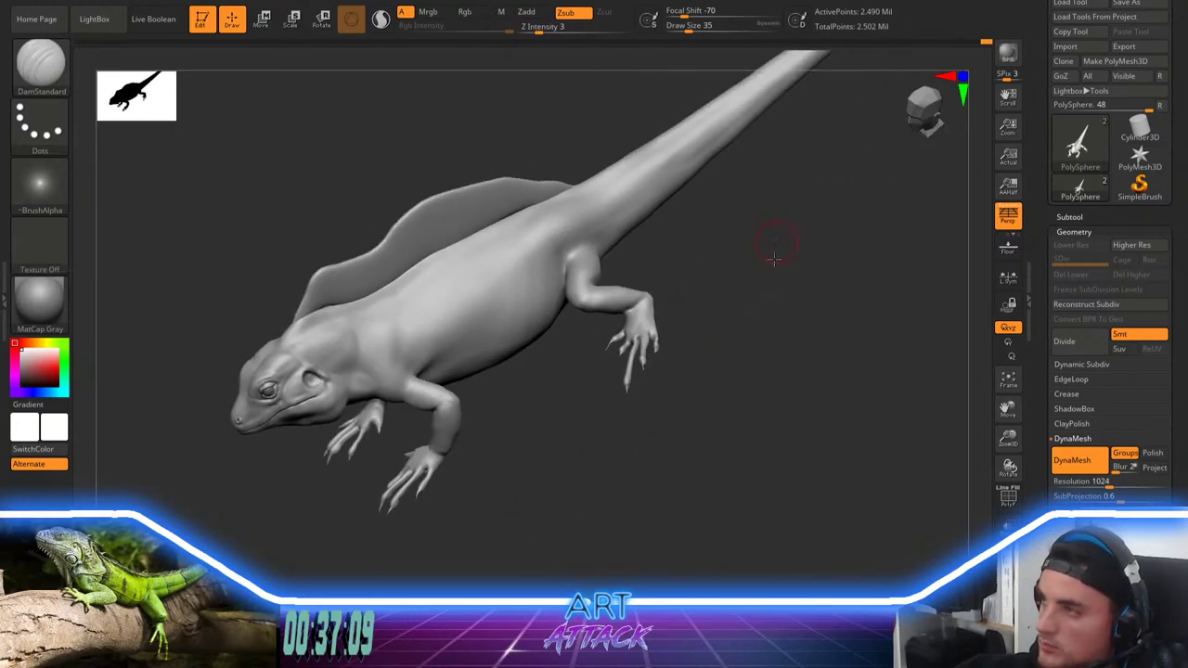
{"action": "left_click_drag", "start_coordinate": [767, 253], "coordinate": [658, 275]}
{"action": "key", "text": "b"}
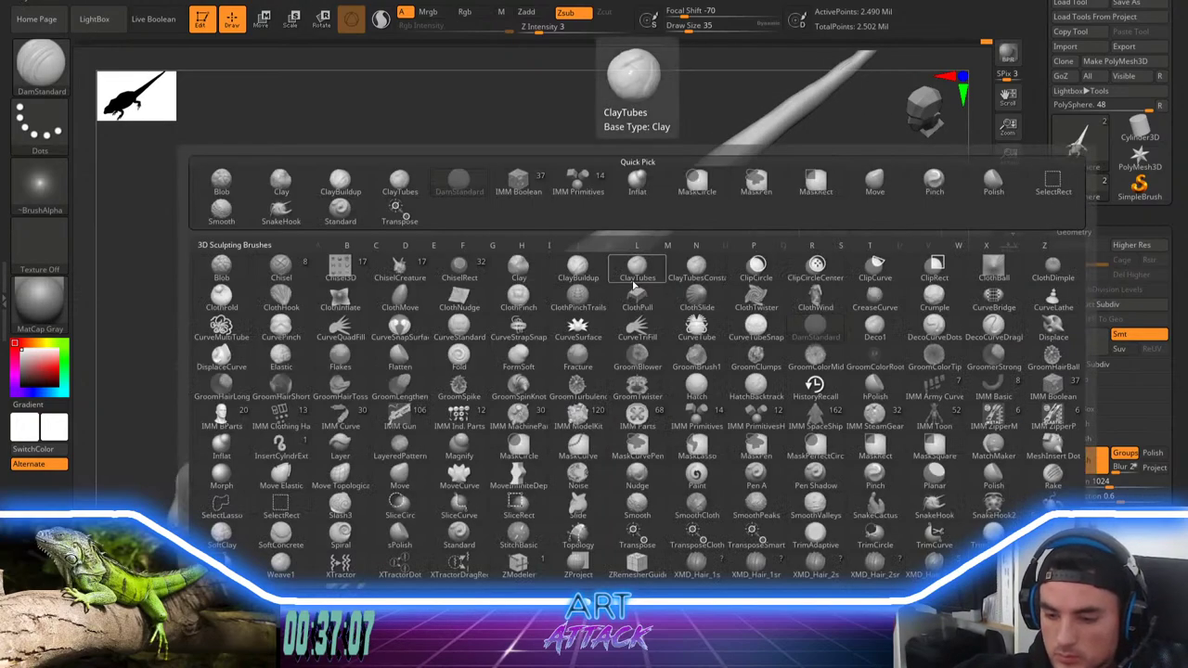
{"action": "key", "text": "i"}
{"action": "key", "text": "n"}
{"action": "key", "text": "space"}
{"action": "mouse_move", "coordinate": [562, 267]}
{"action": "left_mouse_down"}
{"action": "mouse_move", "coordinate": [581, 266]}
{"action": "mouse_move", "coordinate": [507, 299]}
{"action": "mouse_move", "coordinate": [533, 280]}
{"action": "mouse_move", "coordinate": [479, 320]}
{"action": "mouse_move", "coordinate": [625, 220]}
{"action": "mouse_move", "coordinate": [477, 323]}
{"action": "left_mouse_up"}
{"action": "key", "text": "space"}
{"action": "key", "text": "space"}
{"action": "left_click_drag", "start_coordinate": [559, 266], "coordinate": [550, 265]}
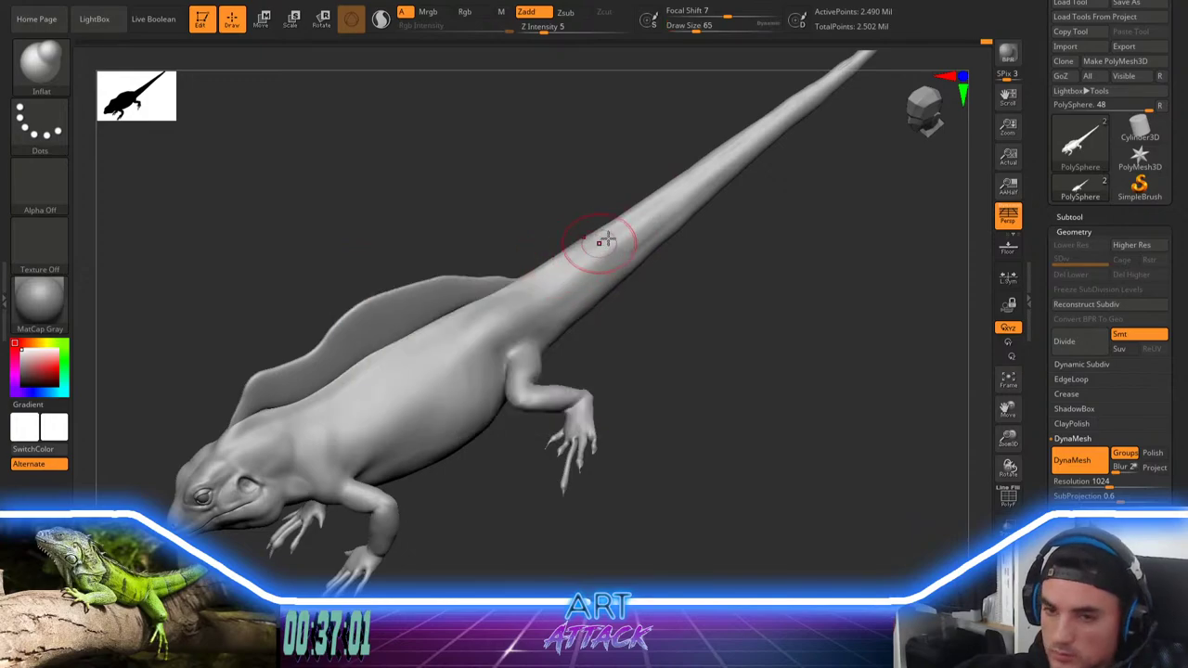
Step: Mask everything except the dorsal crest and view the iguana from the side
{"action": "key", "text": "w"}
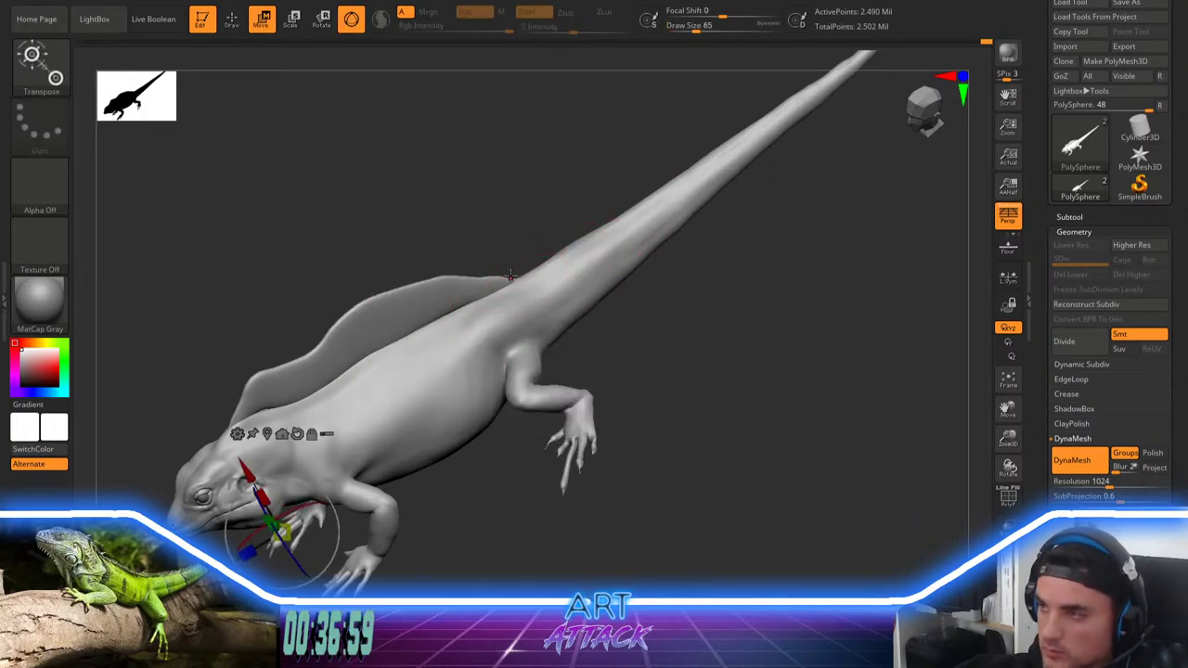
{"action": "left_click", "coordinate": [478, 287], "text": "ctrl"}
{"action": "key", "text": "q"}
{"action": "right_click_drag", "start_coordinate": [583, 299], "coordinate": [597, 307], "text": "shift"}
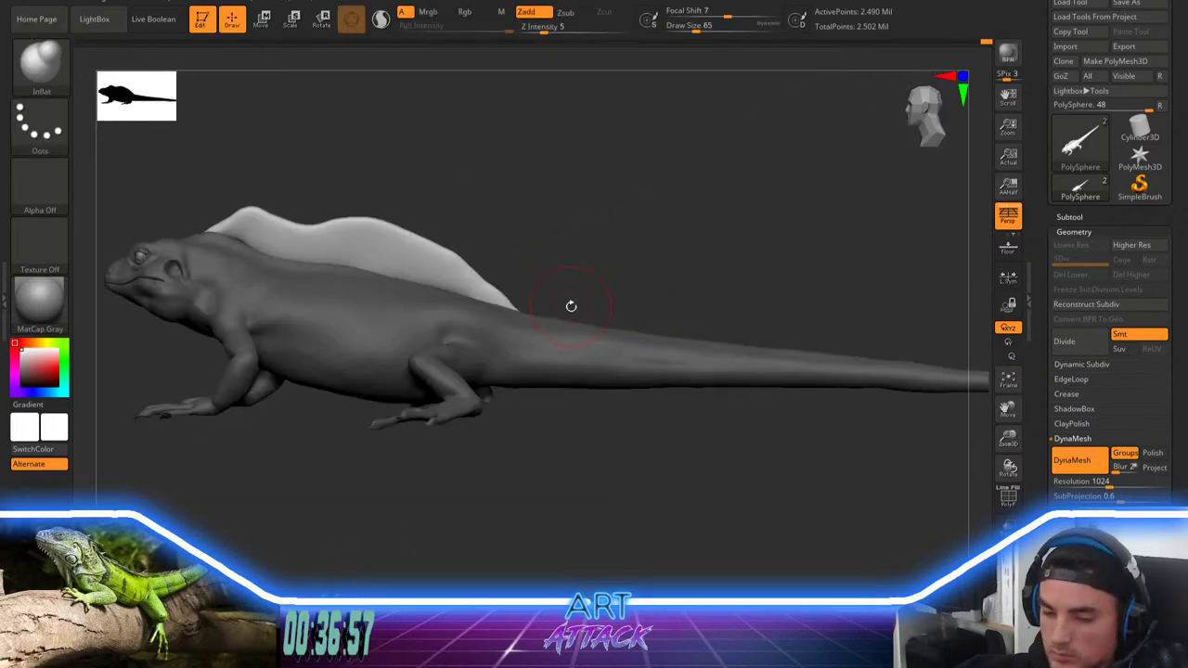
Step: Extend the rear end of the crest back along the tail with the Move brush at draw sizes 116 and 56
{"action": "key", "text": "b"}
{"action": "key", "text": "m"}
{"action": "key", "text": "v"}
{"action": "key", "text": "space"}
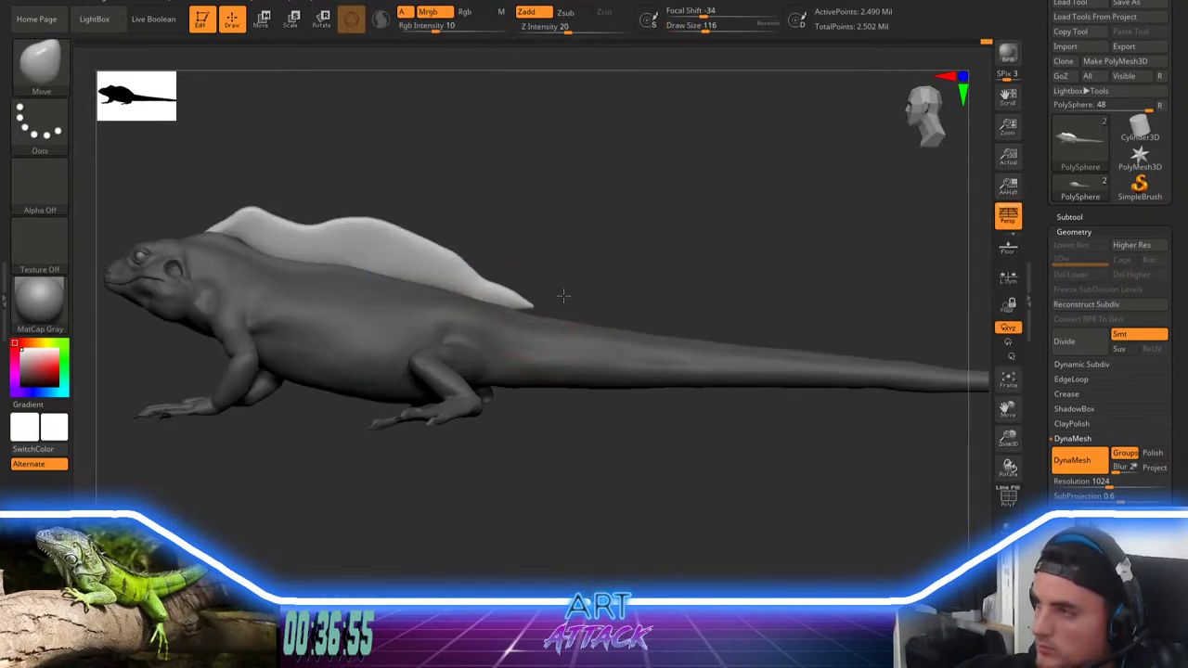
{"action": "left_click_drag", "start_coordinate": [782, 357], "coordinate": [962, 376]}
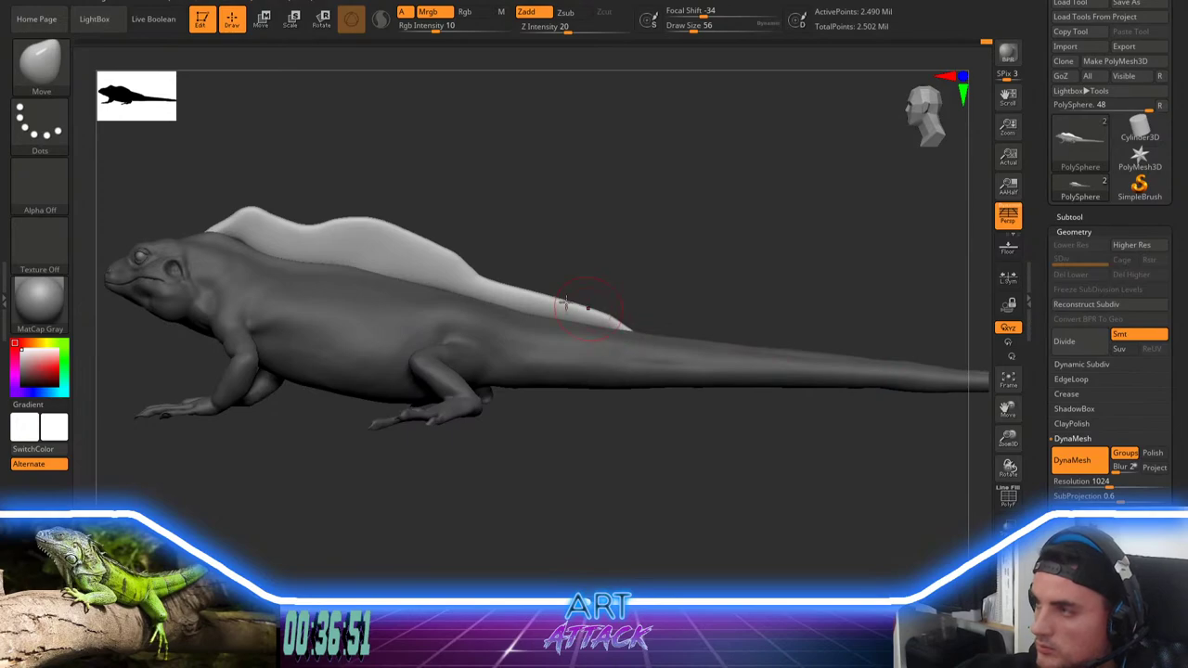
Step: Reshape the crest's upper edge above the hips with the Move brush at draw sizes 62 and 56
{"action": "key", "text": "space"}
{"action": "left_click_drag", "start_coordinate": [522, 287], "coordinate": [526, 285]}
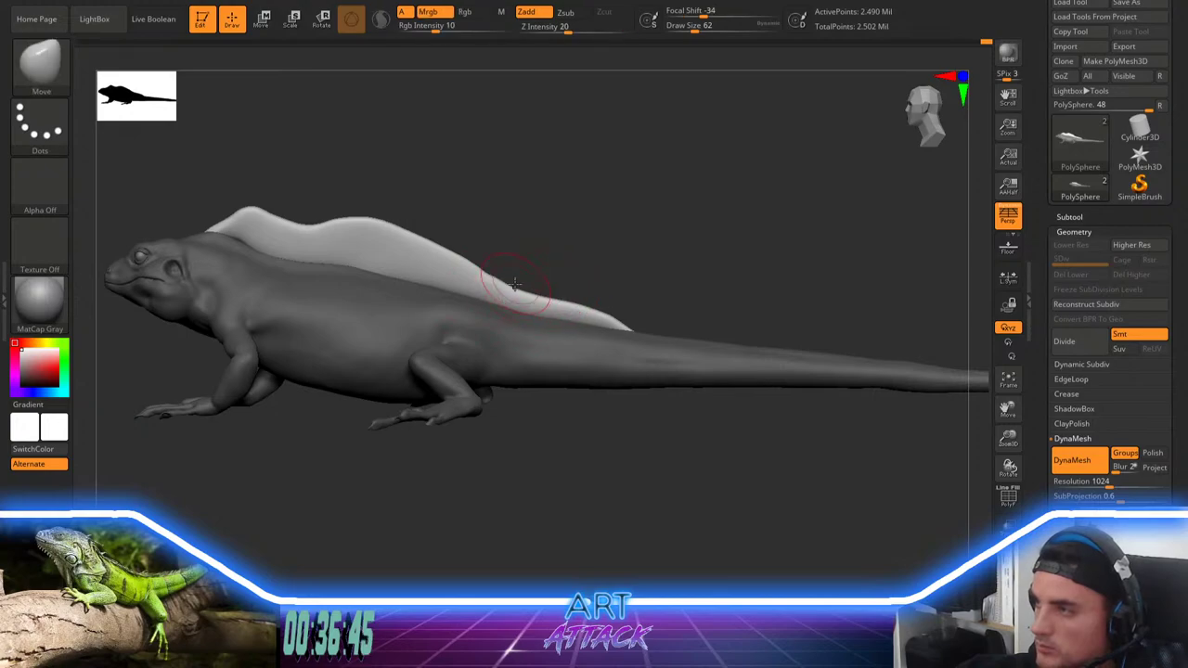
{"action": "left_click_drag", "start_coordinate": [539, 229], "coordinate": [574, 247], "text": "alt"}
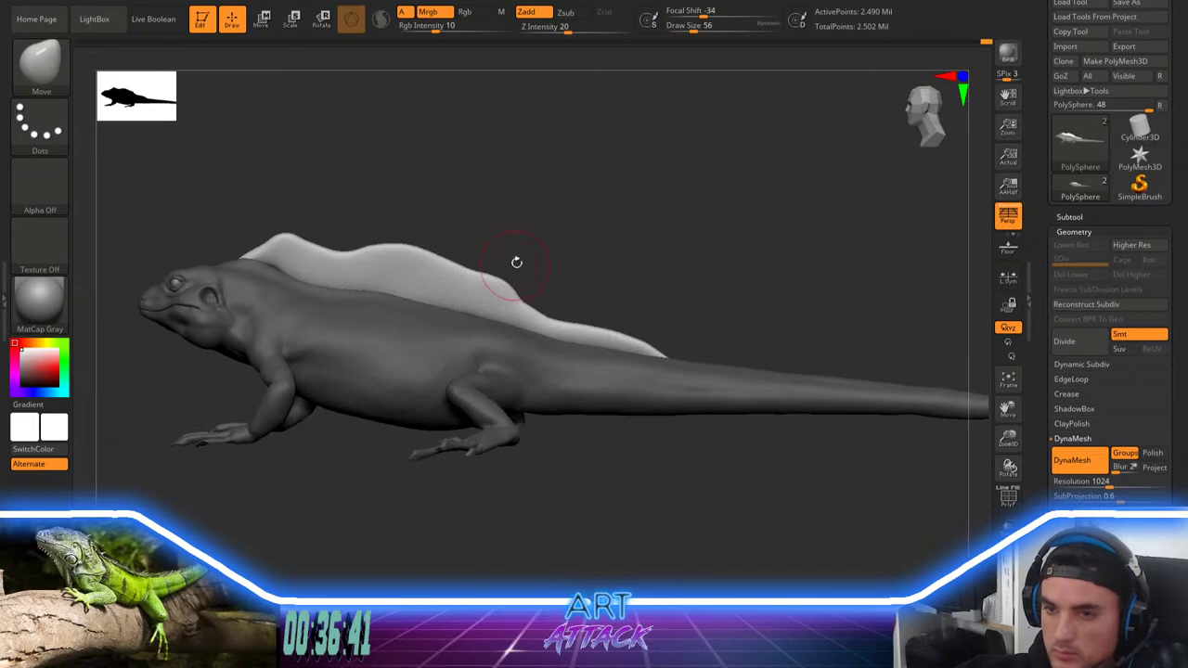
{"action": "left_click_drag", "start_coordinate": [558, 238], "coordinate": [625, 282], "text": "alt"}
Step: Pull the front peak of the crest up and forward behind the head with the Move brush at draw size 46
{"action": "key", "text": "space"}
{"action": "left_click_drag", "start_coordinate": [488, 271], "coordinate": [480, 273]}
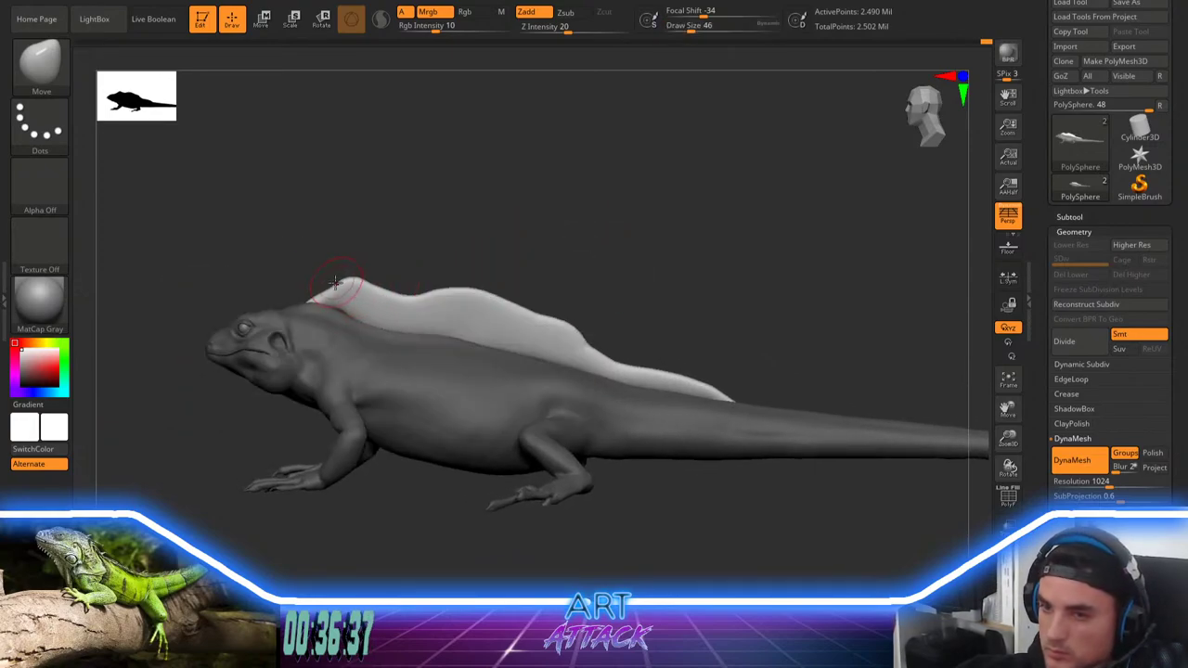
{"action": "left_click_drag", "start_coordinate": [338, 279], "coordinate": [323, 255]}
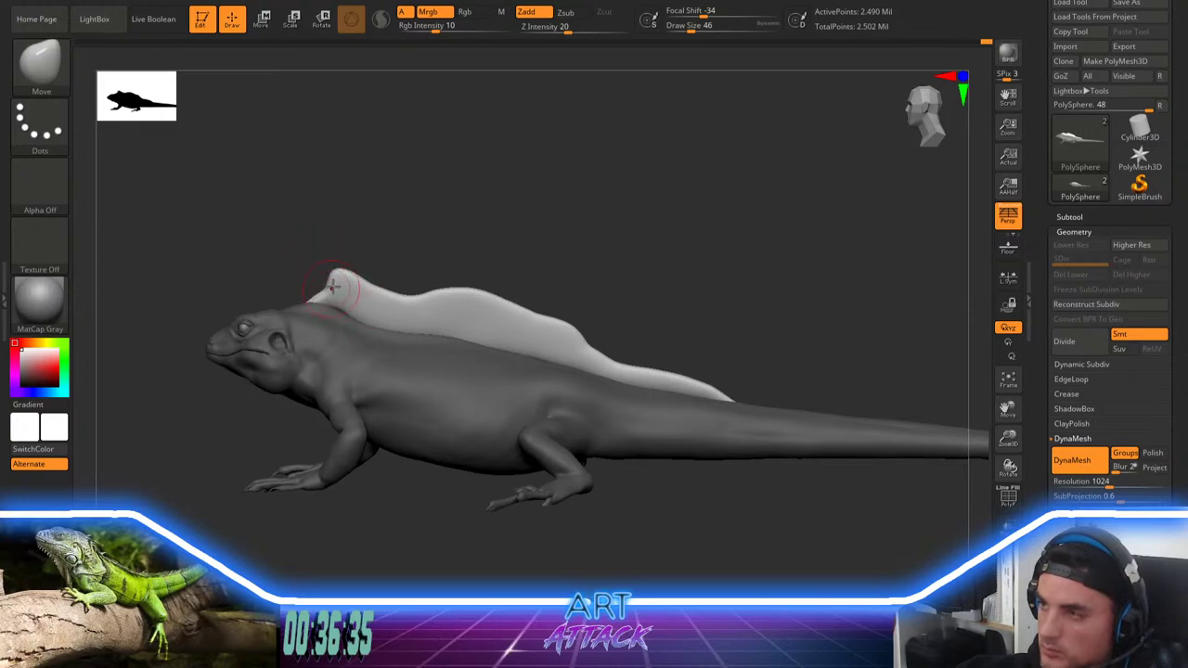
{"action": "mouse_move", "coordinate": [343, 272]}
{"action": "left_mouse_down"}
{"action": "mouse_move", "coordinate": [375, 281]}
{"action": "mouse_move", "coordinate": [384, 264]}
{"action": "mouse_move", "coordinate": [418, 292]}
{"action": "mouse_move", "coordinate": [379, 330]}
{"action": "mouse_move", "coordinate": [386, 306]}
{"action": "mouse_move", "coordinate": [522, 254]}
{"action": "mouse_move", "coordinate": [584, 266]}
{"action": "mouse_move", "coordinate": [544, 255]}
{"action": "mouse_move", "coordinate": [646, 238]}
{"action": "left_mouse_up"}
Step: Lower and even out the middle and rear humps of the crest with the Move brush at draw sizes 97 and 65, and smooth the edge
{"action": "key", "text": "space"}
{"action": "key", "text": "space"}
{"action": "key", "text": "space"}
{"action": "key", "text": "space"}
{"action": "key", "text": "space"}
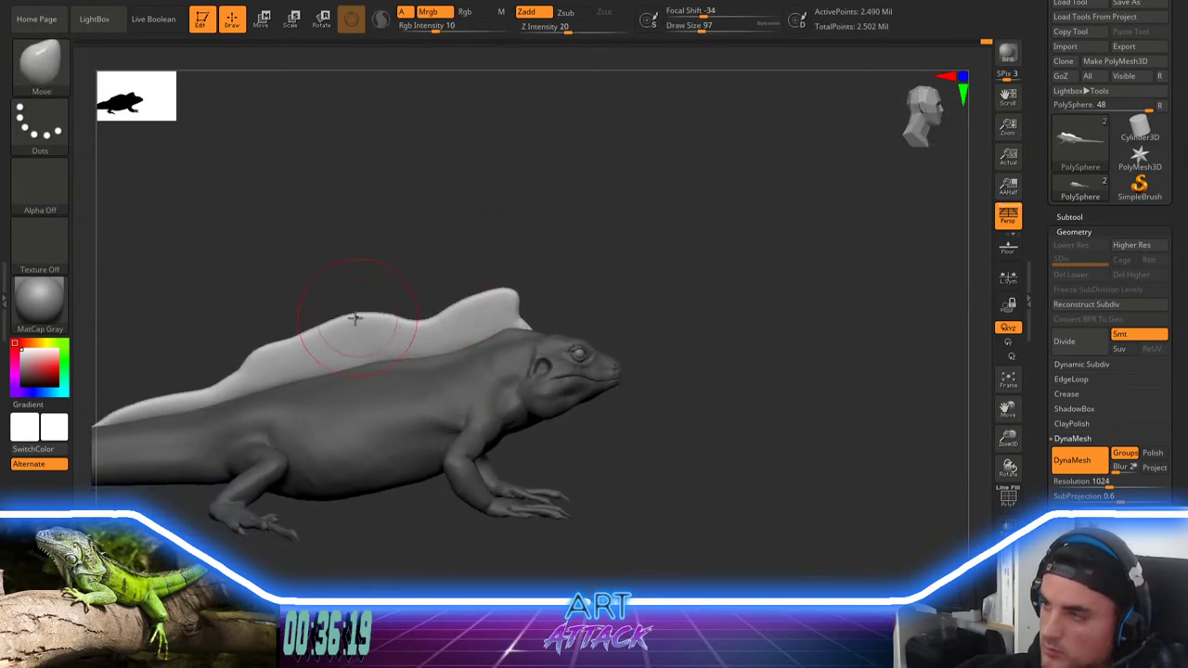
{"action": "mouse_move", "coordinate": [355, 319]}
{"action": "left_mouse_down"}
{"action": "mouse_move", "coordinate": [363, 328]}
{"action": "mouse_move", "coordinate": [336, 332]}
{"action": "left_mouse_up"}
{"action": "key", "text": "space"}
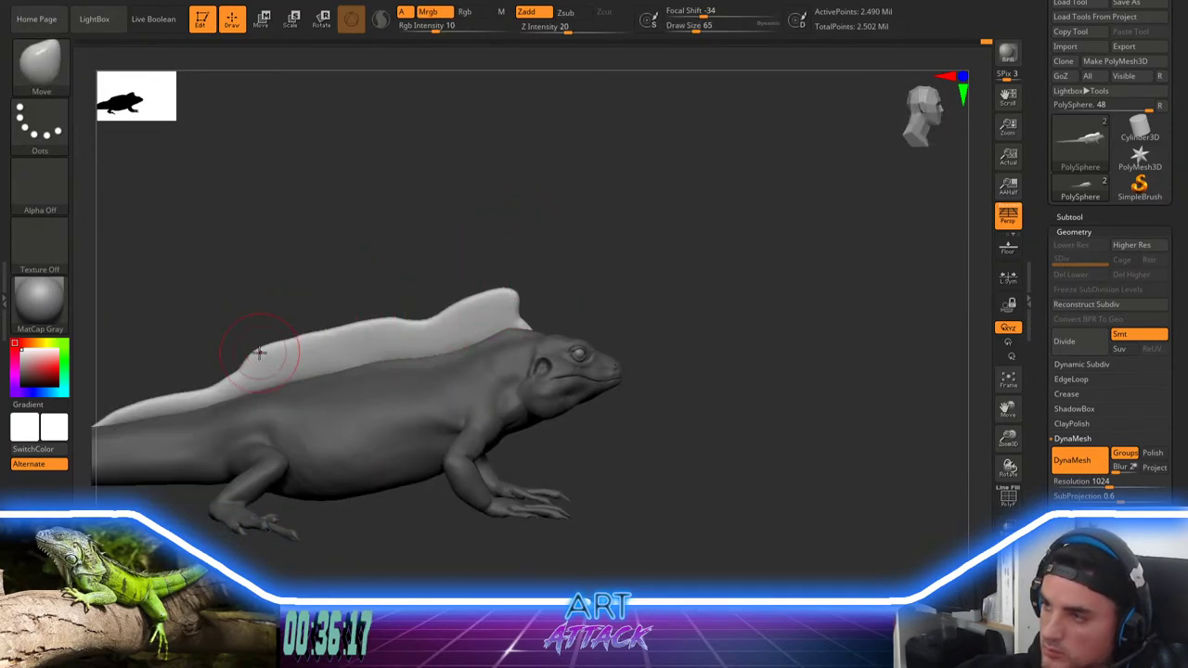
{"action": "key", "text": "shift"}
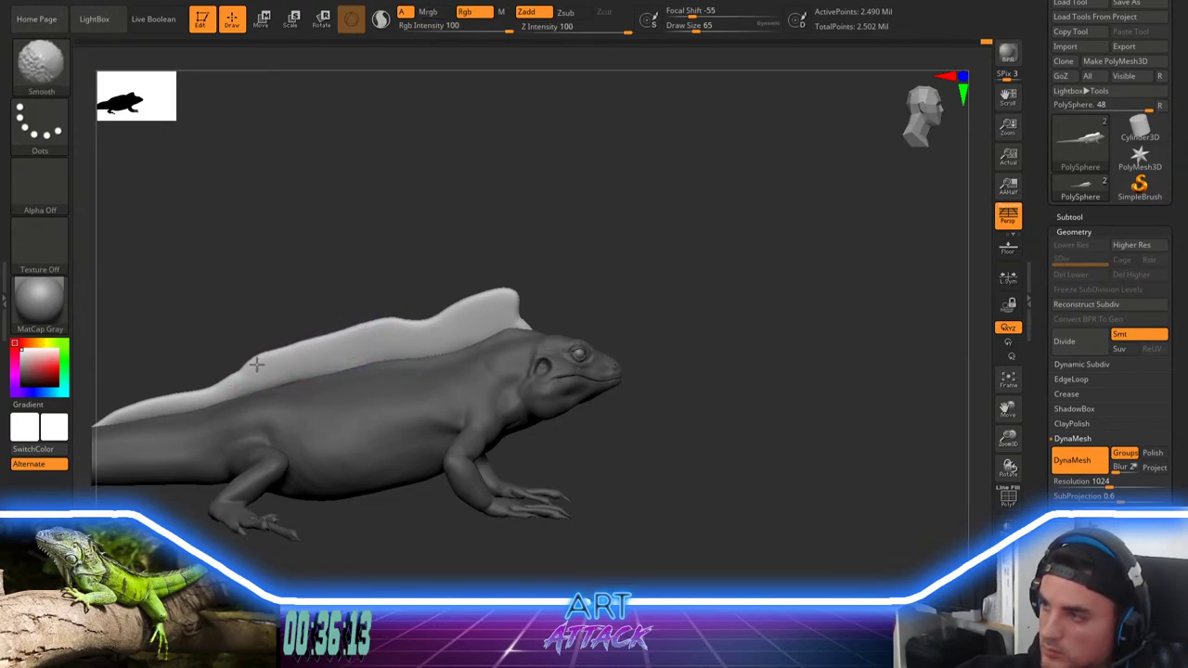
{"action": "left_click_drag", "start_coordinate": [418, 276], "coordinate": [563, 234]}
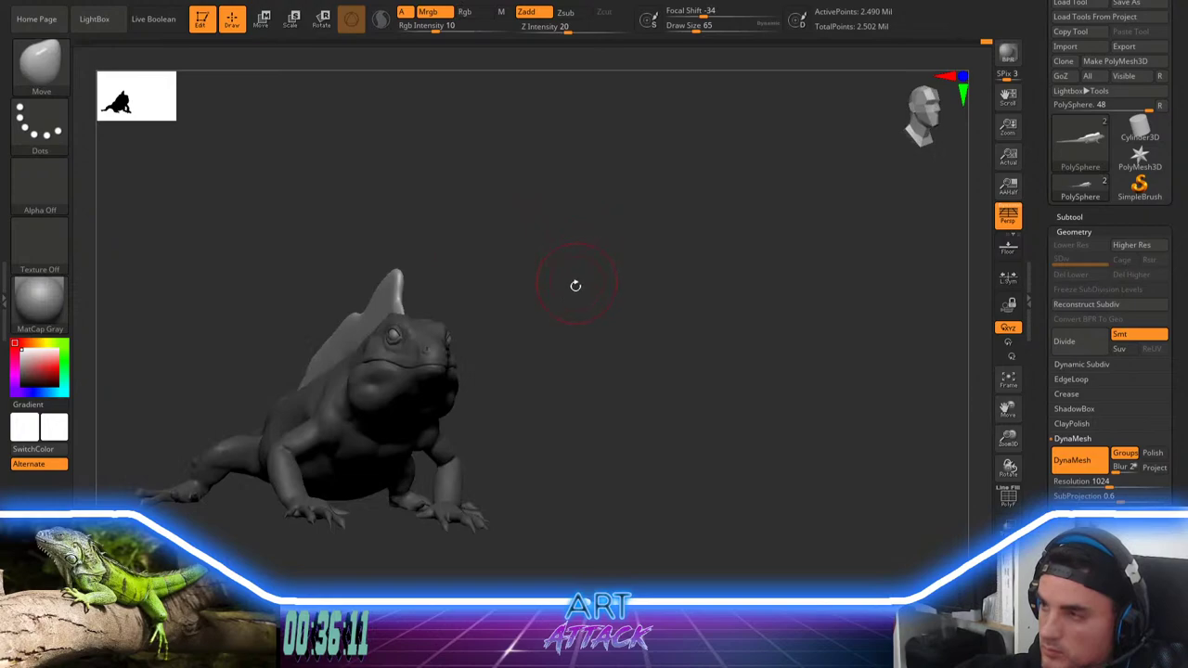
Step: Make the iguana's body the active subtool and smooth the upper side of the tail behind the crest
{"action": "left_click_drag", "start_coordinate": [576, 286], "coordinate": [603, 344]}
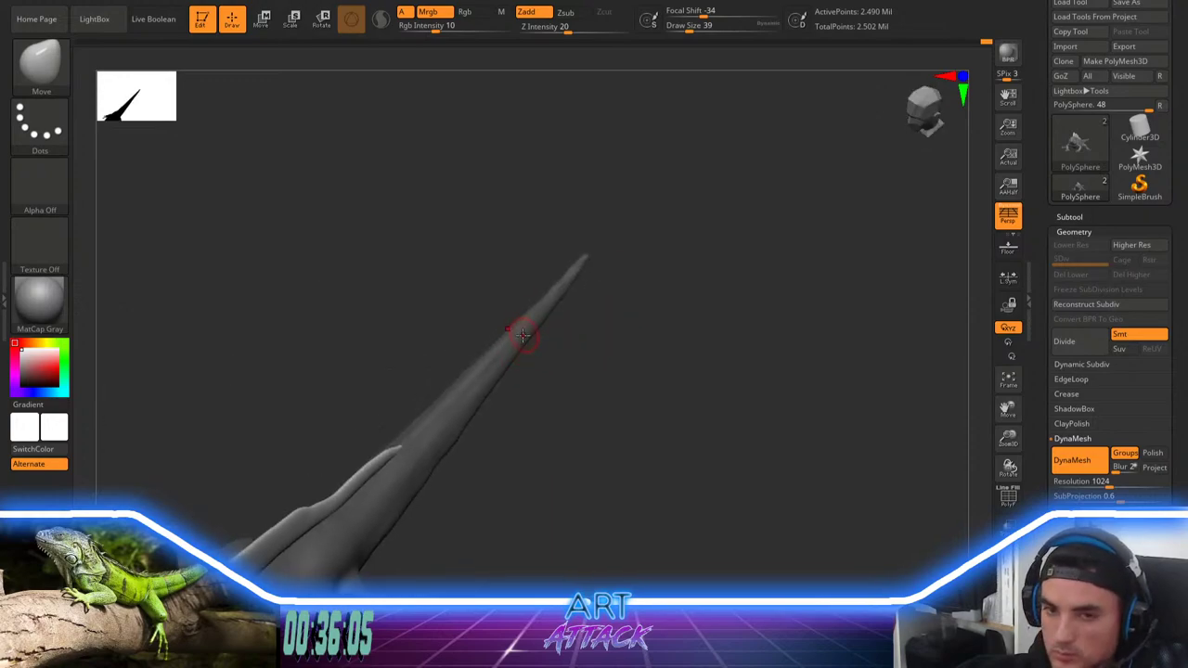
{"action": "left_click", "coordinate": [527, 340], "text": "alt"}
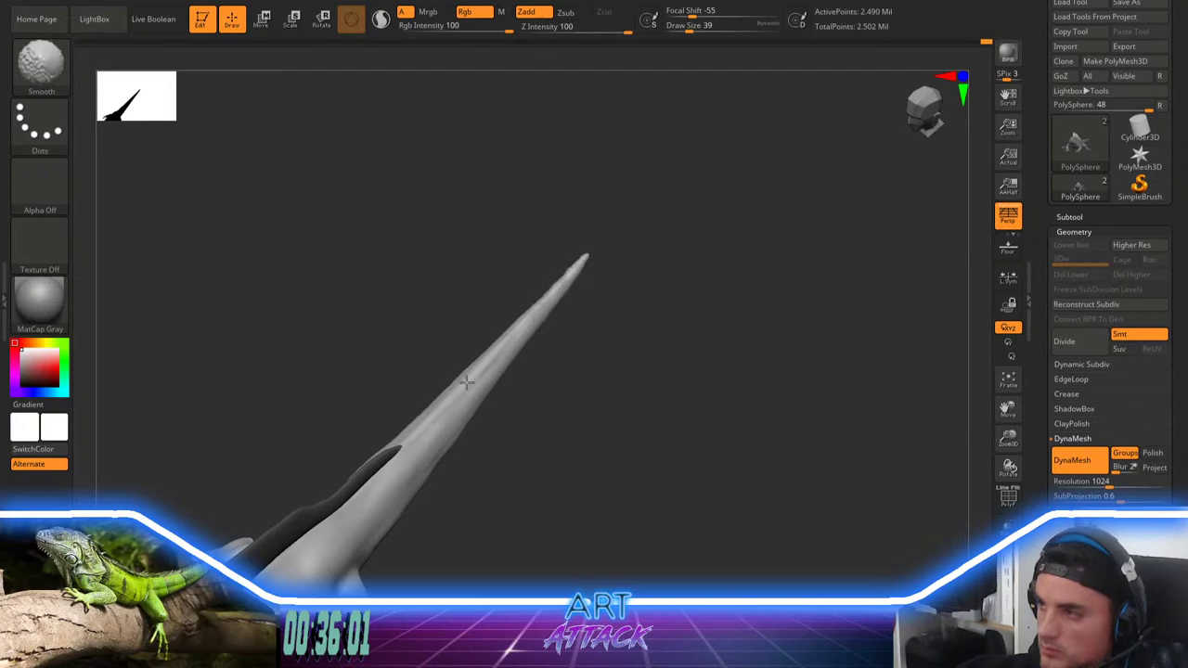
{"action": "left_click_drag", "start_coordinate": [415, 457], "coordinate": [424, 454], "text": "shift"}
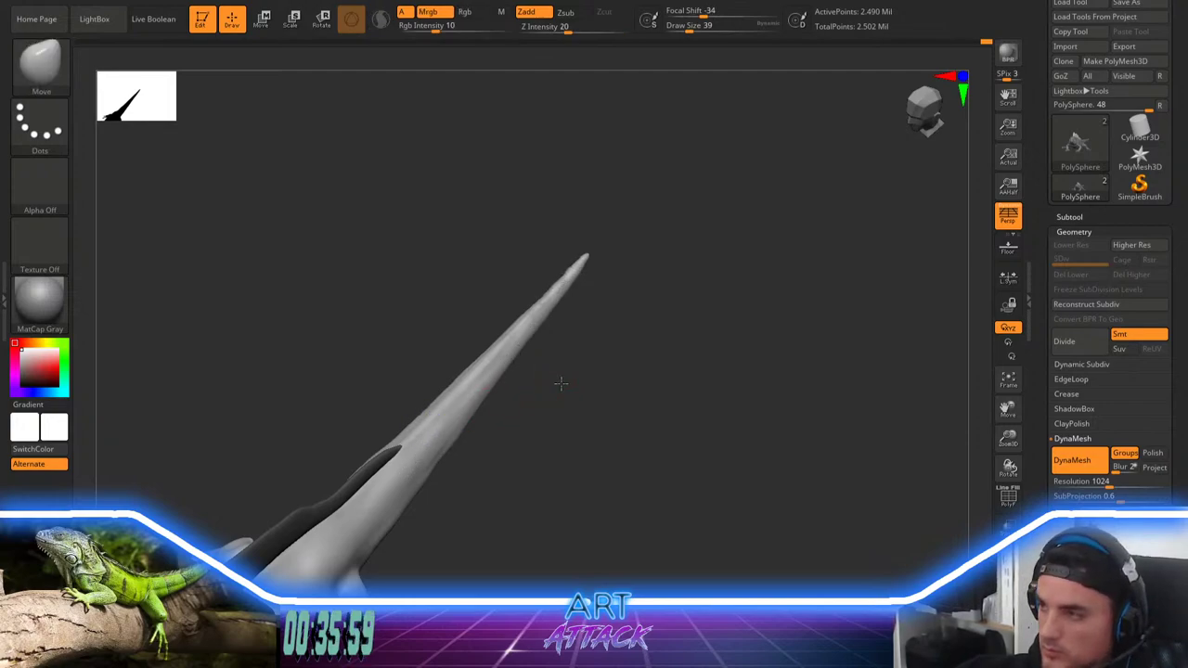
Step: Paint a mask along the upper side of the tail with the MaskPen at draw size 46 and invert it
{"action": "left_click_drag", "start_coordinate": [561, 384], "coordinate": [539, 331]}
{"action": "key", "text": "space"}
{"action": "left_click_drag", "start_coordinate": [382, 394], "coordinate": [388, 393]}
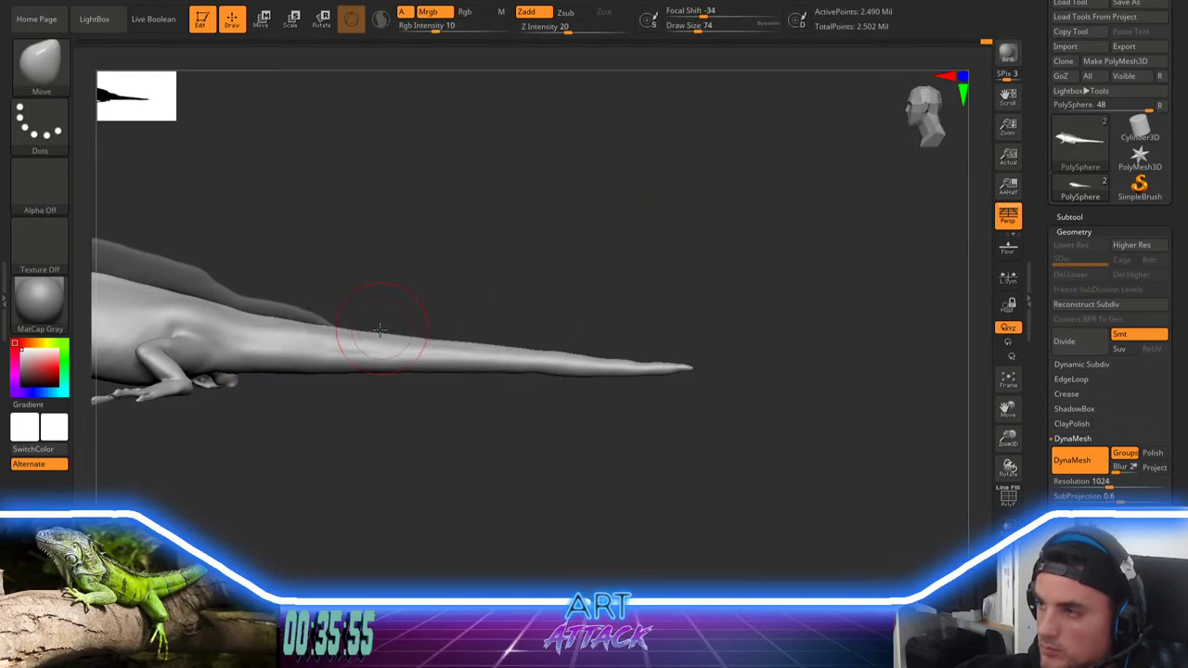
{"action": "left_click_drag", "start_coordinate": [447, 279], "coordinate": [477, 413]}
{"action": "left_click_drag", "start_coordinate": [356, 343], "coordinate": [731, 336], "text": "ctrl"}
{"action": "mouse_move", "coordinate": [599, 375]}
{"action": "left_mouse_down"}
{"action": "mouse_move", "coordinate": [565, 286]}
{"action": "mouse_move", "coordinate": [567, 320]}
{"action": "left_mouse_up"}
{"action": "left_click_drag", "start_coordinate": [498, 374], "coordinate": [517, 388], "text": "ctrl"}
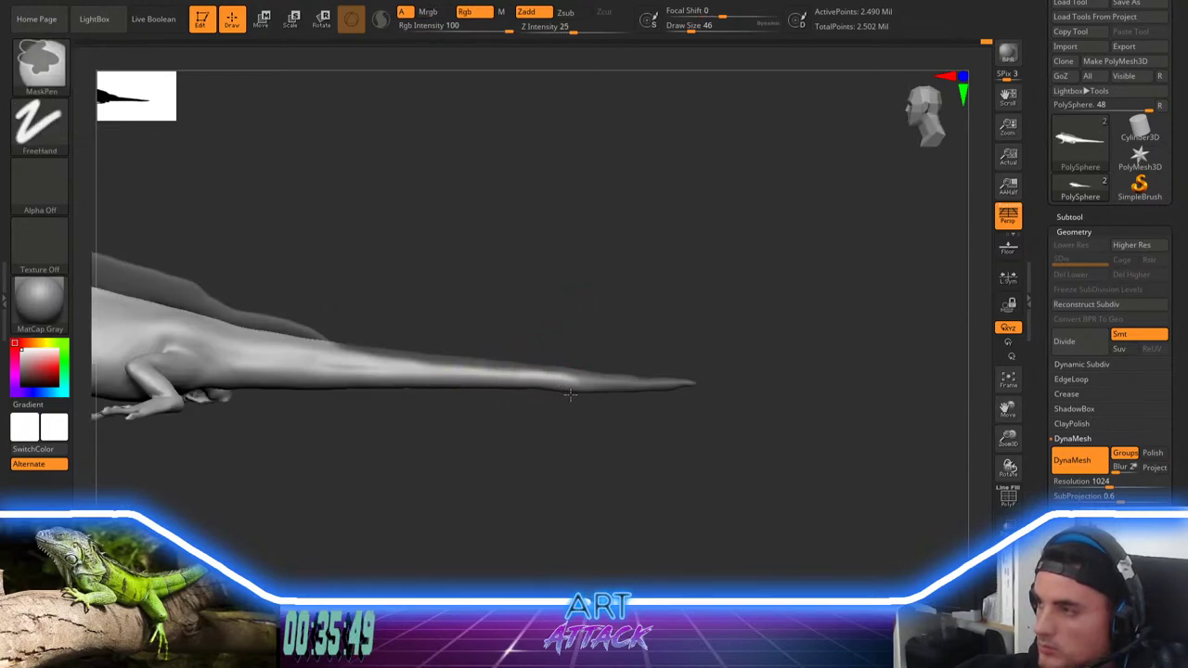
{"action": "left_click_drag", "start_coordinate": [699, 402], "coordinate": [745, 410], "text": "ctrl"}
{"action": "left_click_drag", "start_coordinate": [724, 345], "coordinate": [722, 338], "text": "shift"}
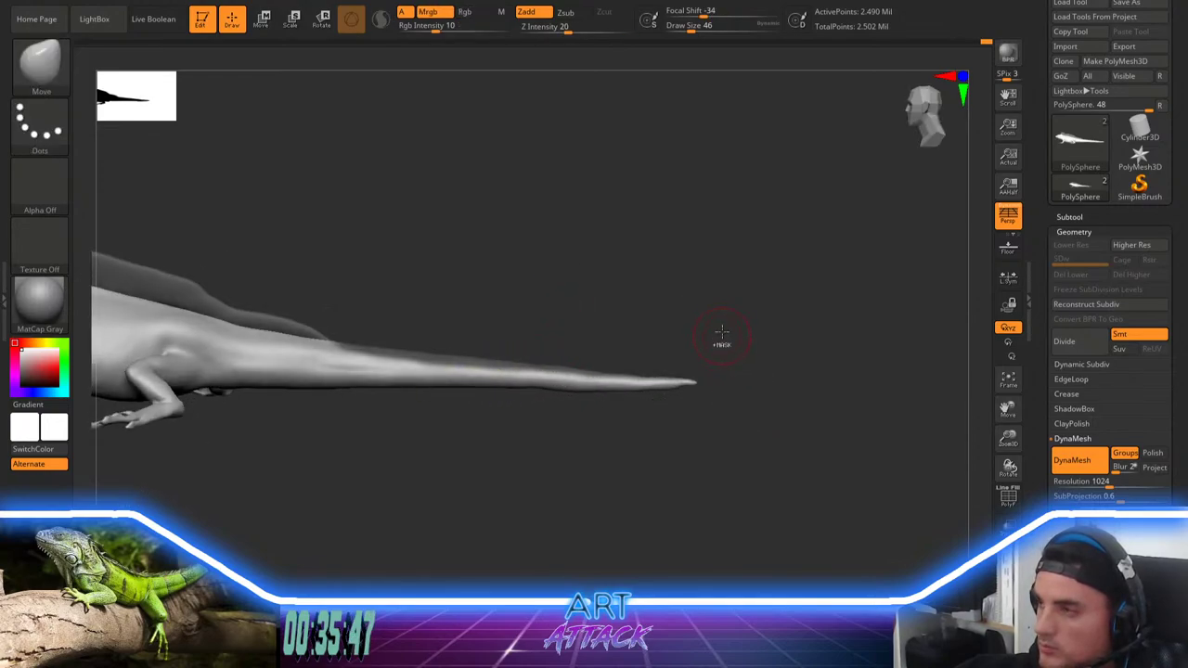
{"action": "left_click", "coordinate": [722, 336], "text": "ctrl"}
{"action": "left_click_drag", "start_coordinate": [586, 323], "coordinate": [661, 356], "text": "alt"}
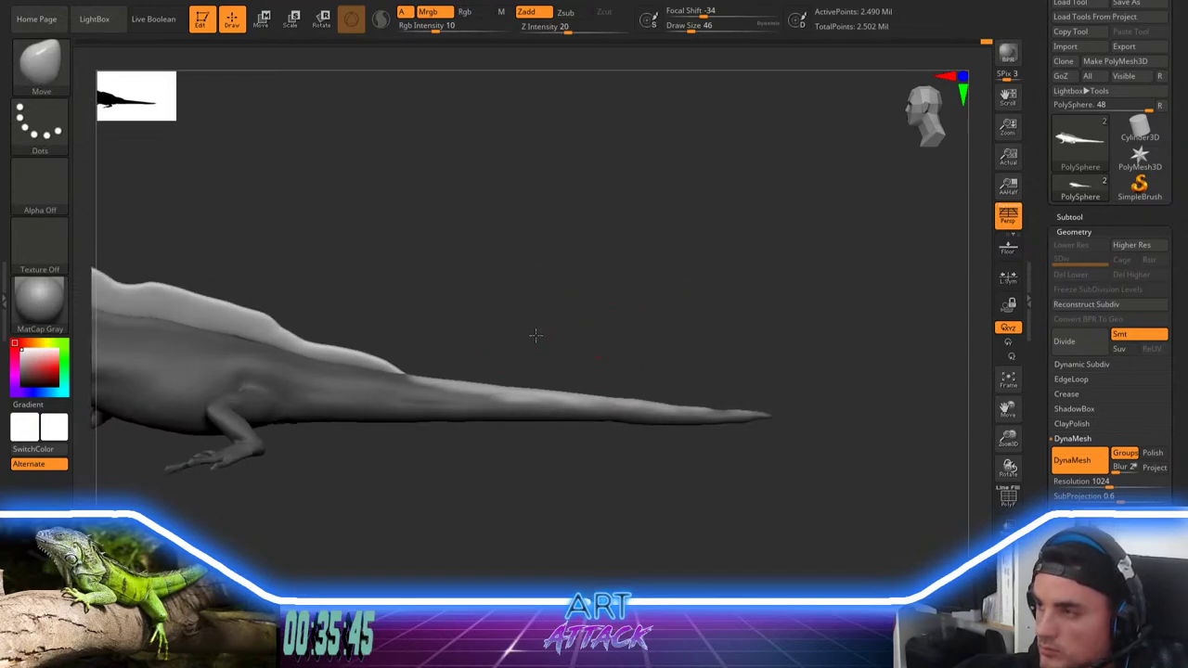
Step: Unmask the tail from its base to its tip with the MaskPen at draw sizes 77 and 33
{"action": "left_click_drag", "start_coordinate": [539, 335], "coordinate": [473, 394]}
{"action": "right_click", "coordinate": [467, 397]}
{"action": "left_click_drag", "start_coordinate": [285, 363], "coordinate": [408, 385], "text": "ctrl+alt"}
{"action": "left_click_drag", "start_coordinate": [317, 374], "coordinate": [504, 390], "text": "ctrl+alt"}
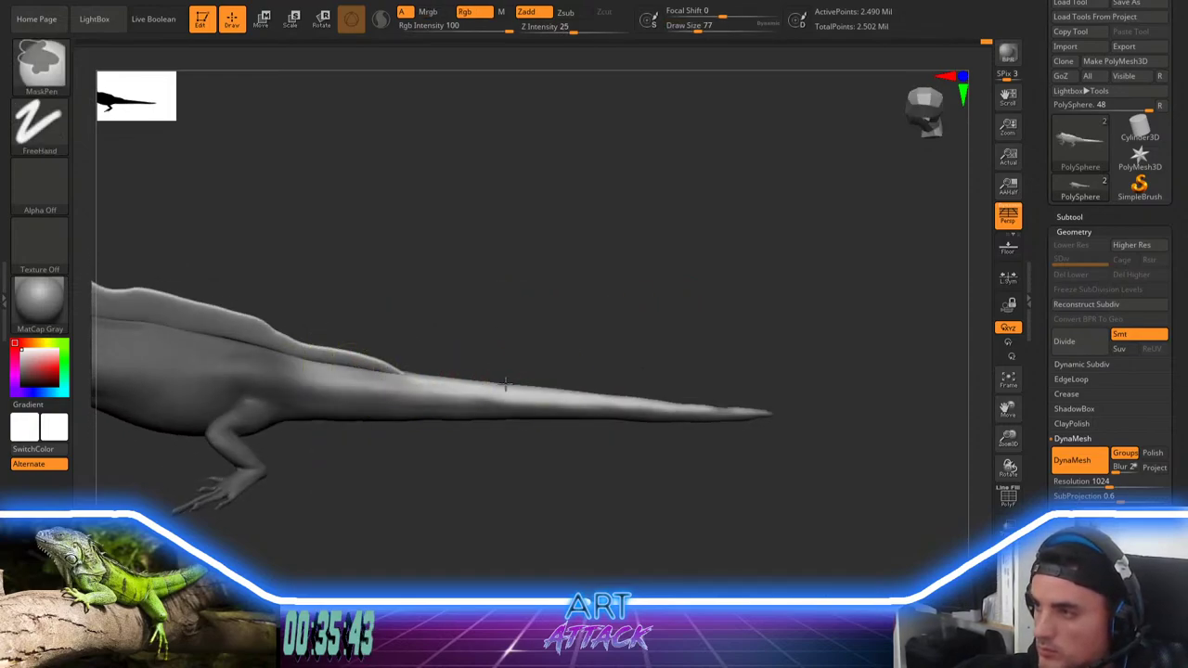
{"action": "left_click_drag", "start_coordinate": [402, 377], "coordinate": [568, 382], "text": "ctrl+alt"}
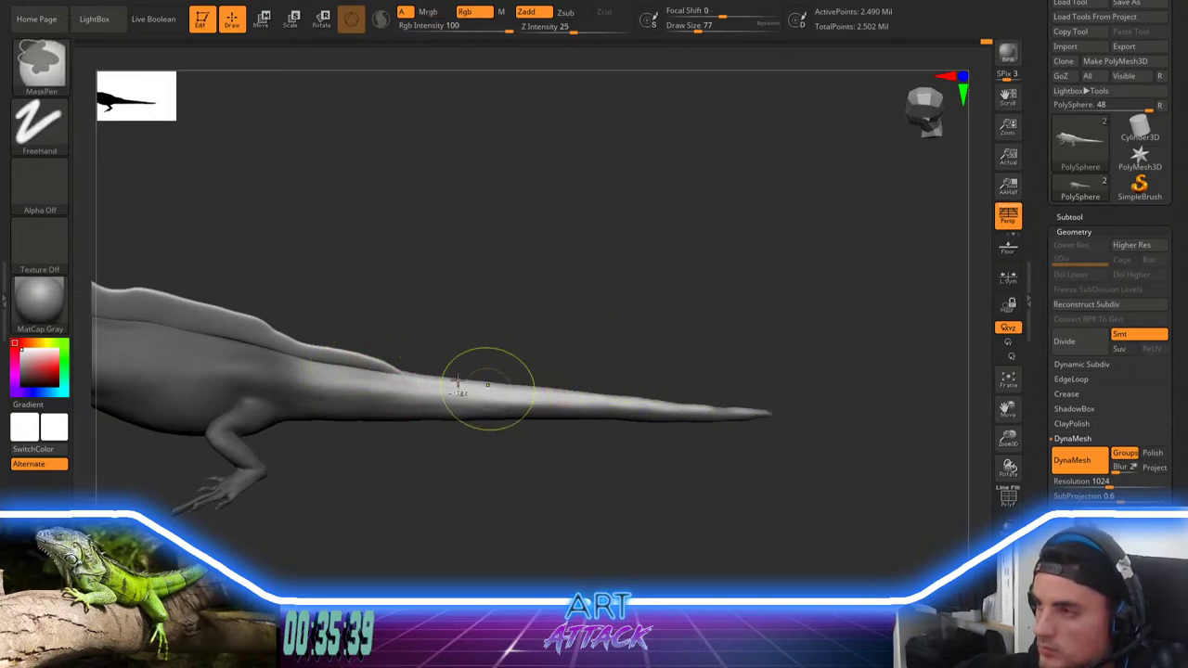
{"action": "left_click_drag", "start_coordinate": [489, 384], "coordinate": [709, 399], "text": "ctrl+alt"}
{"action": "mouse_move", "coordinate": [564, 381]}
{"action": "left_mouse_down", "text": "ctrl+alt"}
{"action": "mouse_move", "coordinate": [635, 397]}
{"action": "mouse_move", "coordinate": [832, 399]}
{"action": "left_mouse_up", "text": "ctrl+alt"}
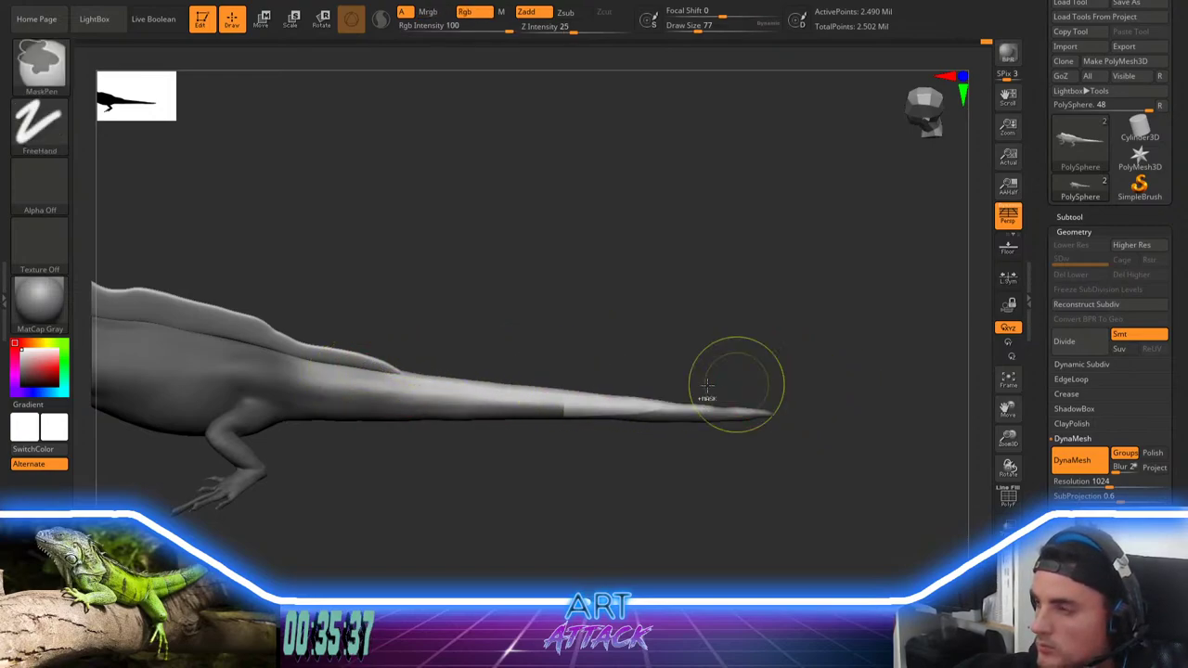
{"action": "key", "text": "ctrl+z"}
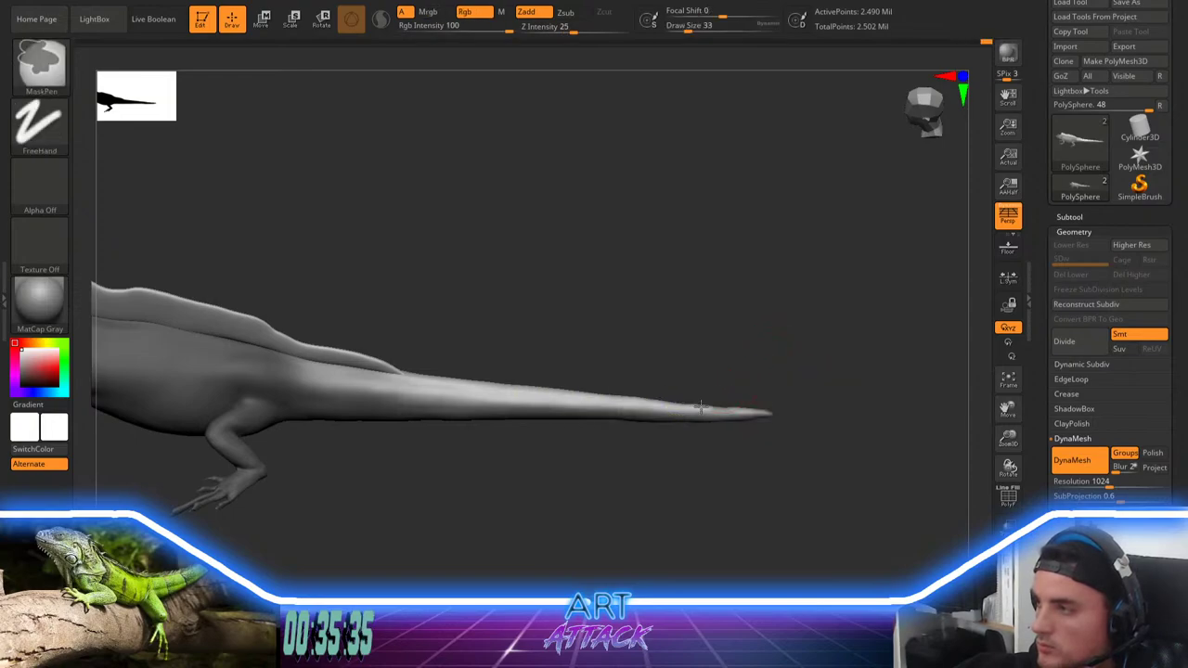
{"action": "mouse_move", "coordinate": [701, 407]}
{"action": "left_mouse_down", "text": "ctrl+alt"}
{"action": "mouse_move", "coordinate": [773, 411]}
{"action": "mouse_move", "coordinate": [755, 338]}
{"action": "left_mouse_up", "text": "ctrl+alt"}
Step: Mask the head, torso and hind legs up to the tail base, blending the mask's edge with the MaskPen at draw size 101
{"action": "key", "text": "w"}
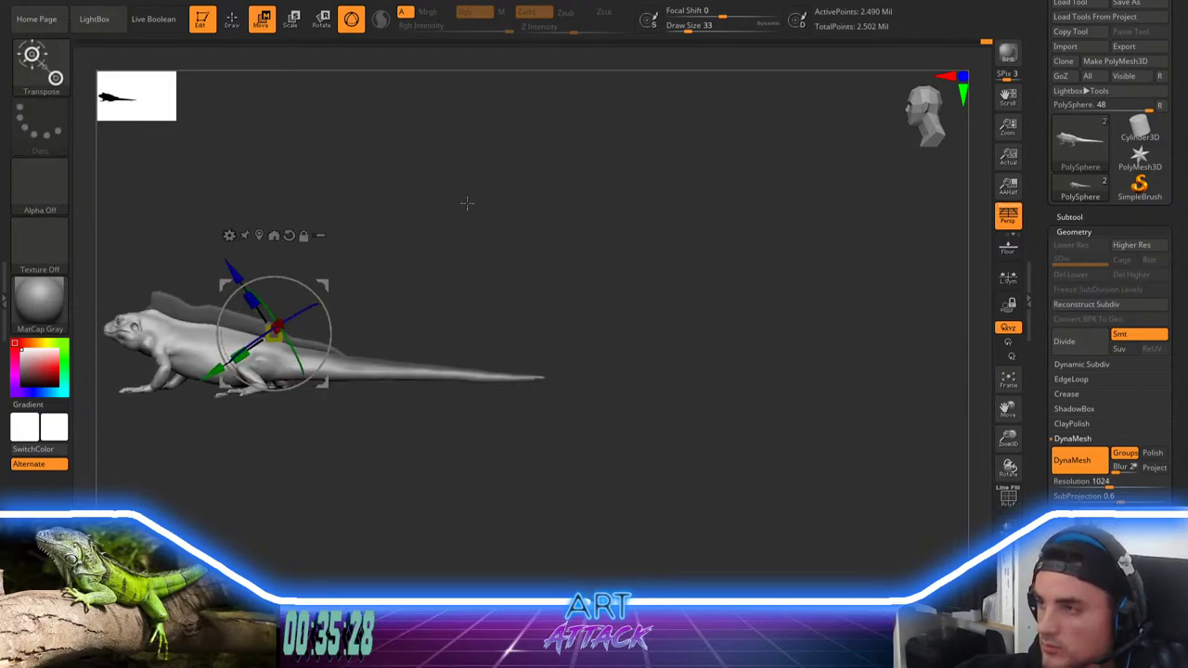
{"action": "left_click_drag", "start_coordinate": [197, 297], "coordinate": [445, 516], "text": "ctrl"}
{"action": "left_click_drag", "start_coordinate": [581, 280], "coordinate": [541, 215], "text": "alt"}
{"action": "key", "text": "q"}
{"action": "key", "text": "space"}
{"action": "left_click_drag", "start_coordinate": [550, 268], "coordinate": [571, 267]}
{"action": "key", "text": "space"}
{"action": "left_click_drag", "start_coordinate": [406, 350], "coordinate": [399, 351]}
{"action": "left_click_drag", "start_coordinate": [401, 357], "coordinate": [403, 419], "text": "ctrl"}
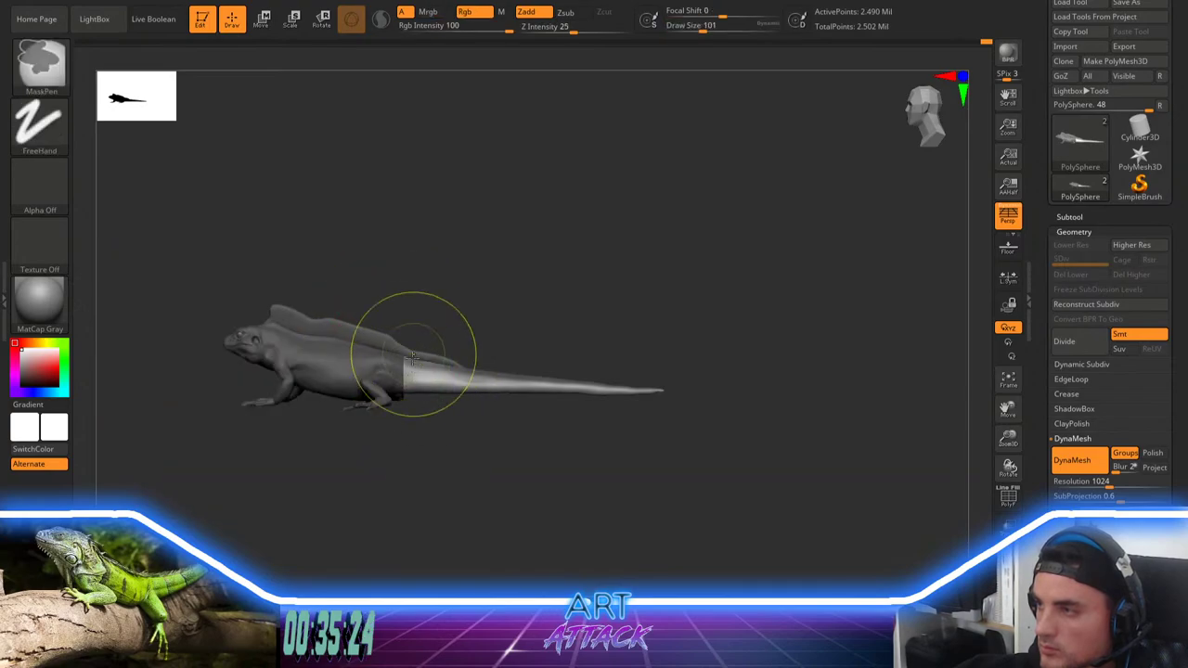
{"action": "mouse_move", "coordinate": [414, 351]}
{"action": "left_mouse_down", "text": "ctrl"}
{"action": "mouse_move", "coordinate": [415, 399]}
{"action": "mouse_move", "coordinate": [446, 382]}
{"action": "left_mouse_up", "text": "ctrl"}
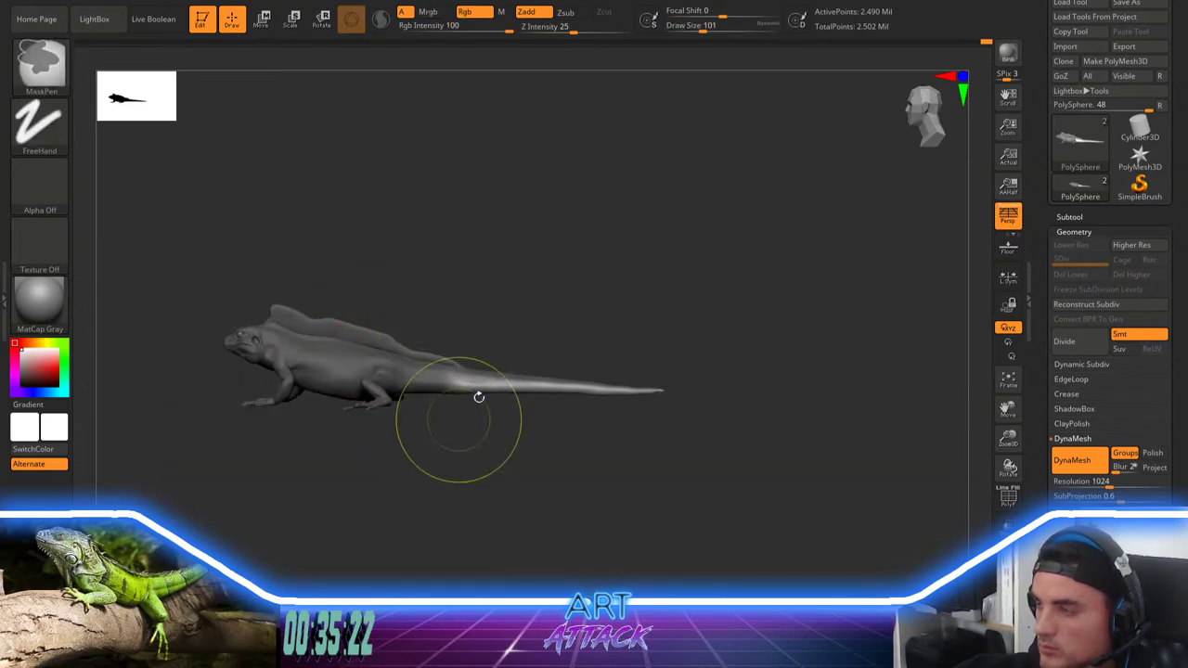
Step: Scale the unmasked tail with the transform gizmo to thicken it
{"action": "key", "text": "w"}
{"action": "left_click_drag", "start_coordinate": [587, 288], "coordinate": [627, 342], "text": "alt"}
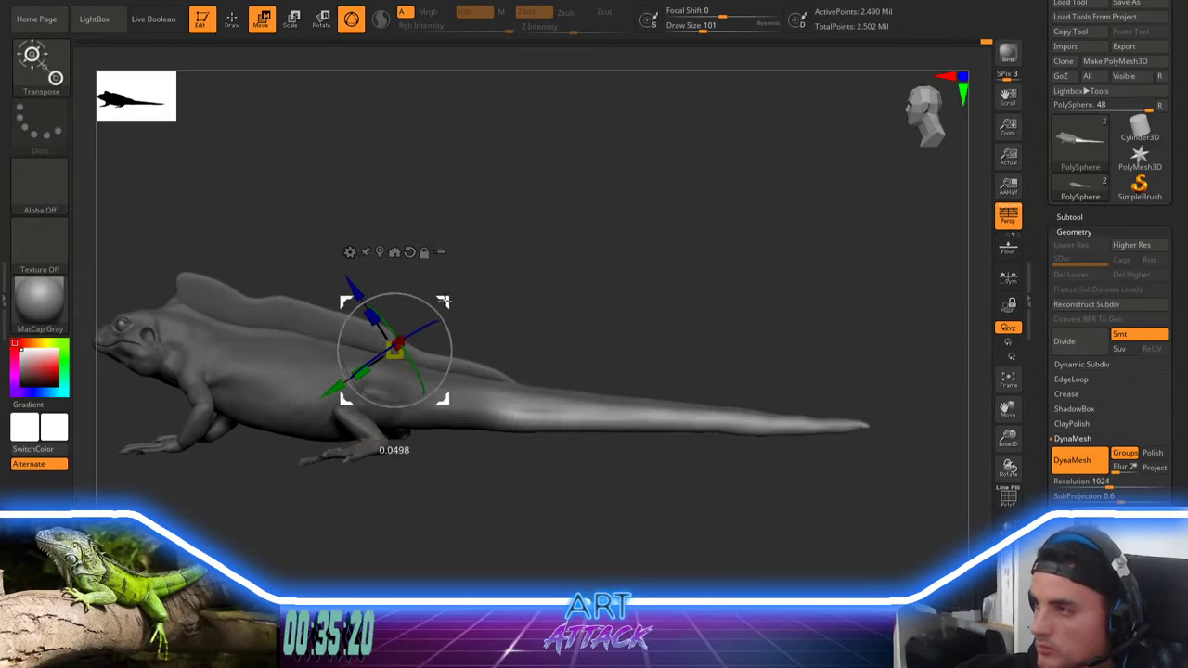
{"action": "key", "text": "e"}
{"action": "left_click_drag", "start_coordinate": [423, 305], "coordinate": [441, 304]}
{"action": "key", "text": "ctrl+z"}
{"action": "key", "text": "w"}
{"action": "key", "text": "q"}
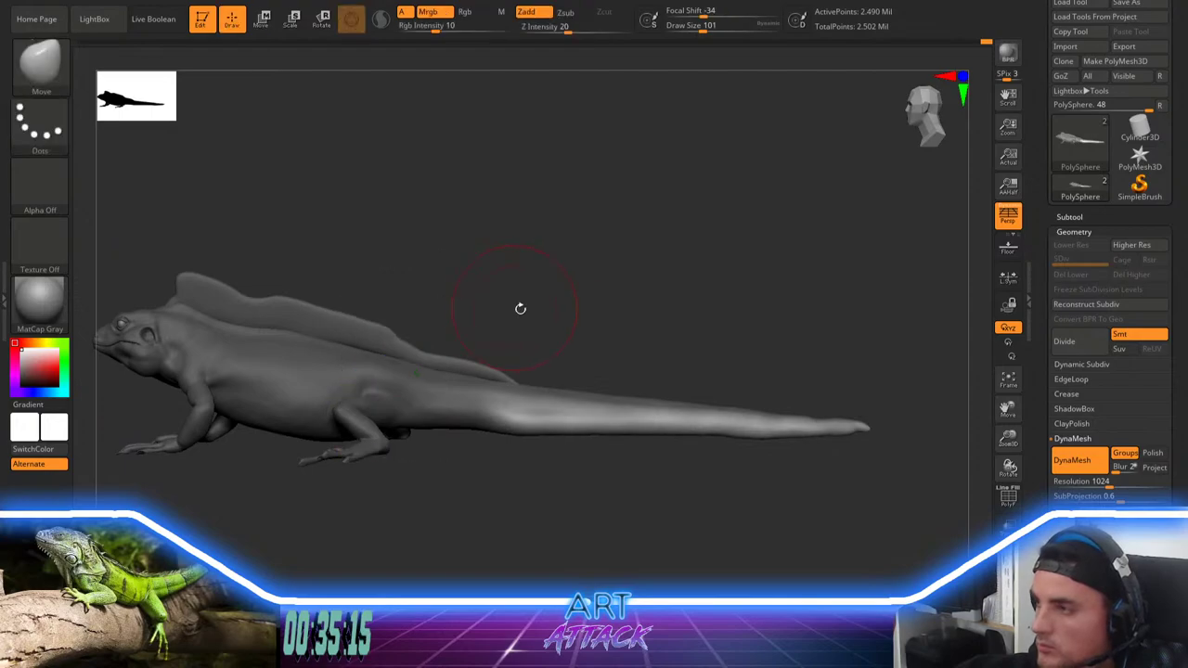
Step: Clear the mask and size the Move brush at 187 and 97 for work on the tail
{"action": "left_click_drag", "start_coordinate": [647, 275], "coordinate": [656, 280], "text": "ctrl"}
{"action": "left_click_drag", "start_coordinate": [648, 273], "coordinate": [666, 270]}
{"action": "key", "text": "space"}
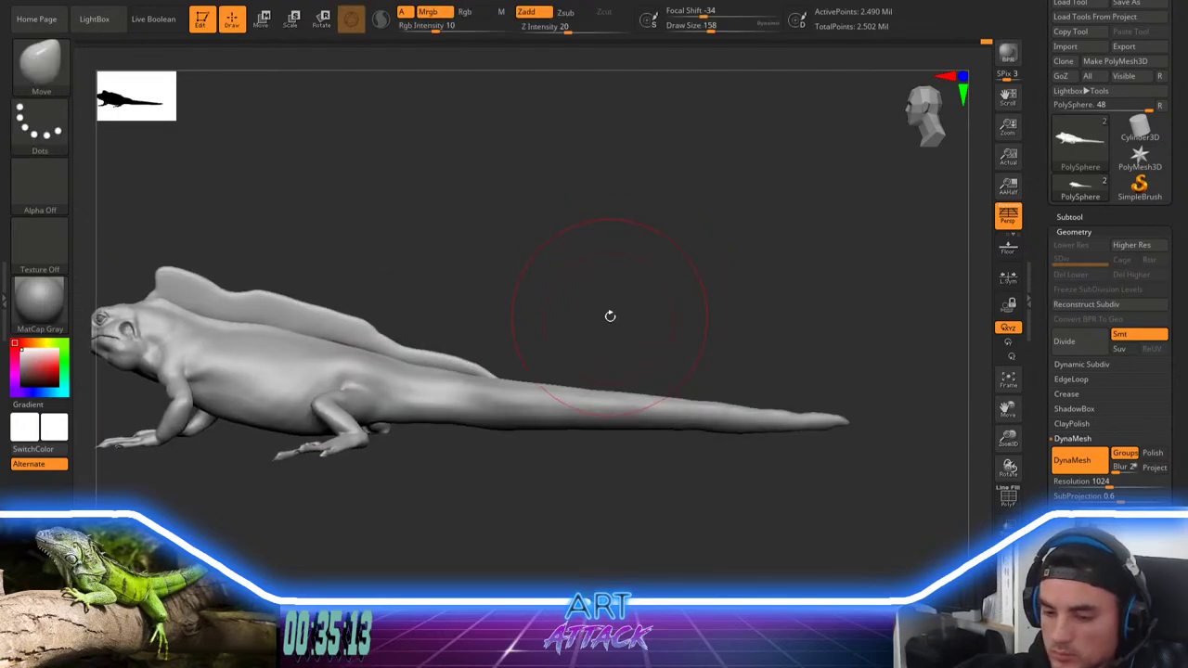
{"action": "key", "text": "b"}
{"action": "key", "text": "m"}
{"action": "key", "text": "v"}
{"action": "key", "text": "space"}
{"action": "left_click_drag", "start_coordinate": [609, 303], "coordinate": [615, 302]}
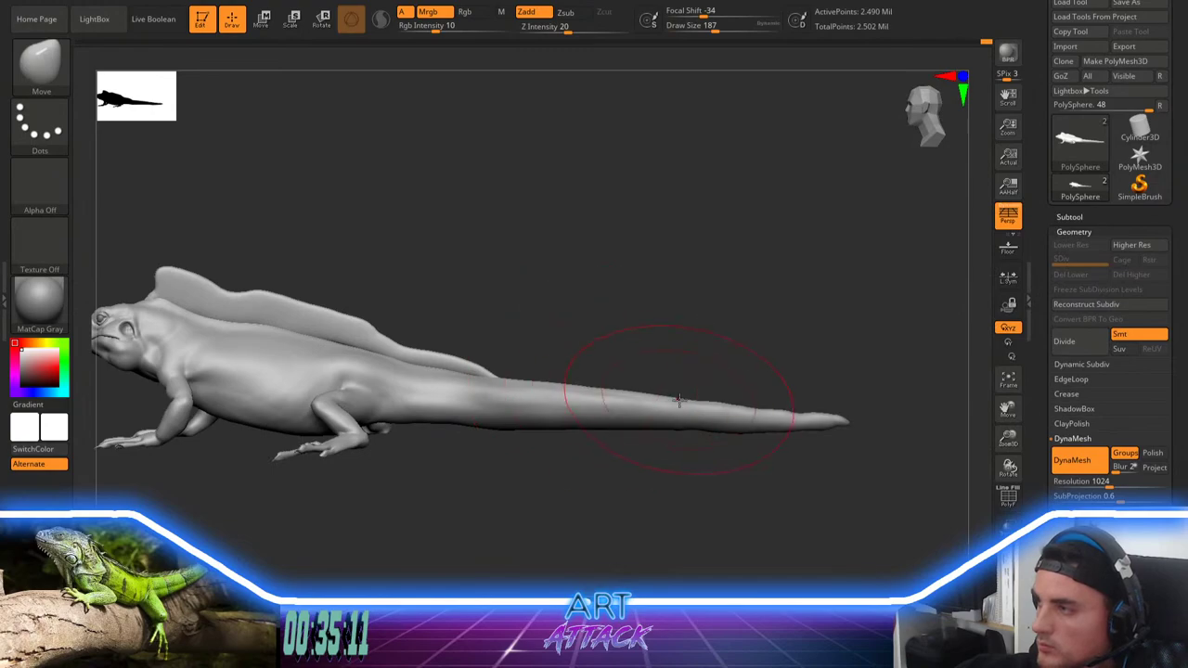
{"action": "mouse_move", "coordinate": [775, 372]}
{"action": "left_mouse_down", "text": "alt"}
{"action": "mouse_move", "coordinate": [682, 347]}
{"action": "mouse_move", "coordinate": [699, 384]}
{"action": "left_mouse_up", "text": "alt"}
{"action": "key", "text": "space"}
{"action": "key", "text": "space"}
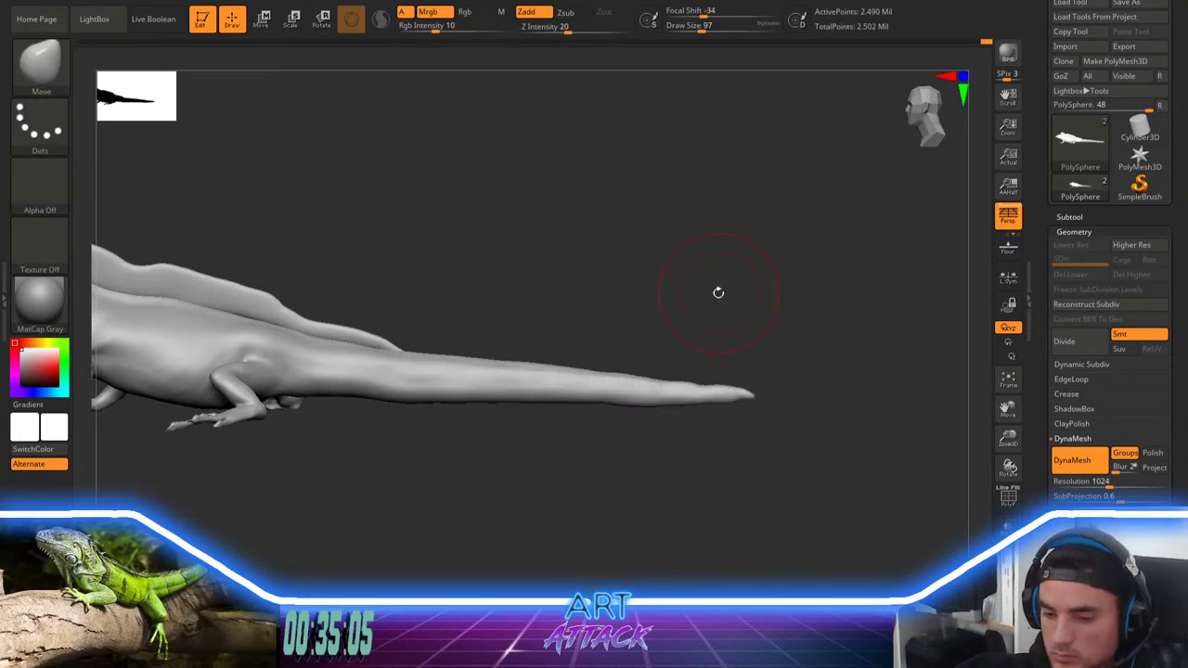
Step: Narrow the blunt end of the tail with the Pinch brush at draw size 182
{"action": "key", "text": "b"}
{"action": "key", "text": "p"}
{"action": "key", "text": "i"}
{"action": "key", "text": "space"}
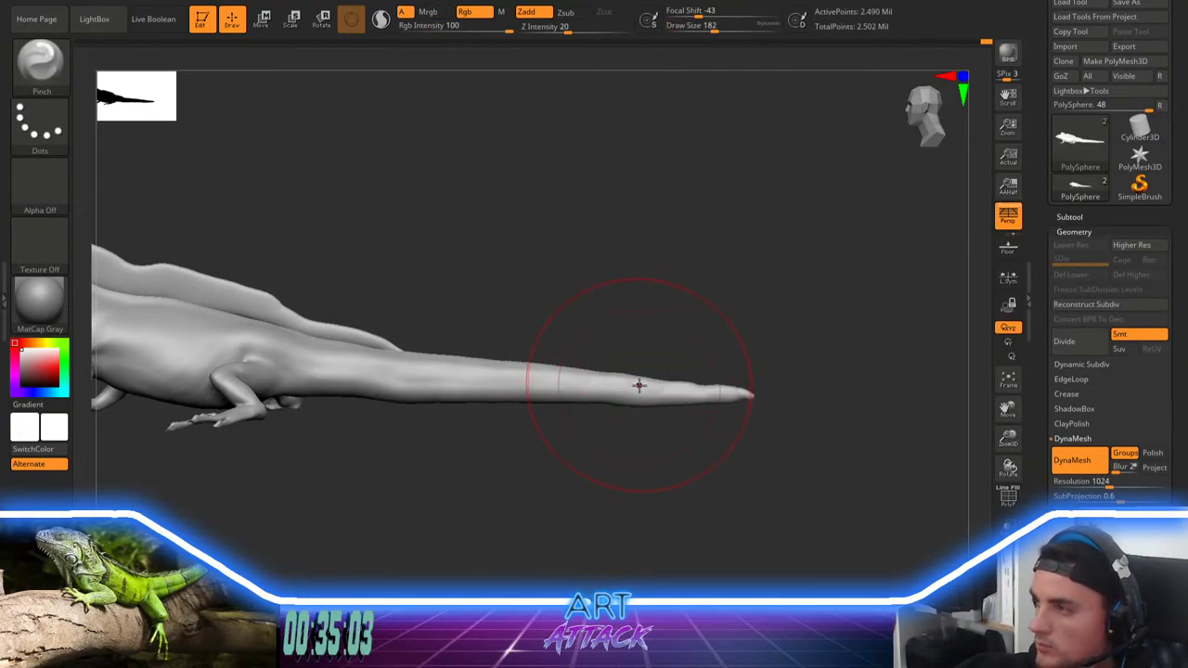
{"action": "left_click_drag", "start_coordinate": [608, 384], "coordinate": [775, 380]}
{"action": "left_click_drag", "start_coordinate": [604, 390], "coordinate": [785, 383]}
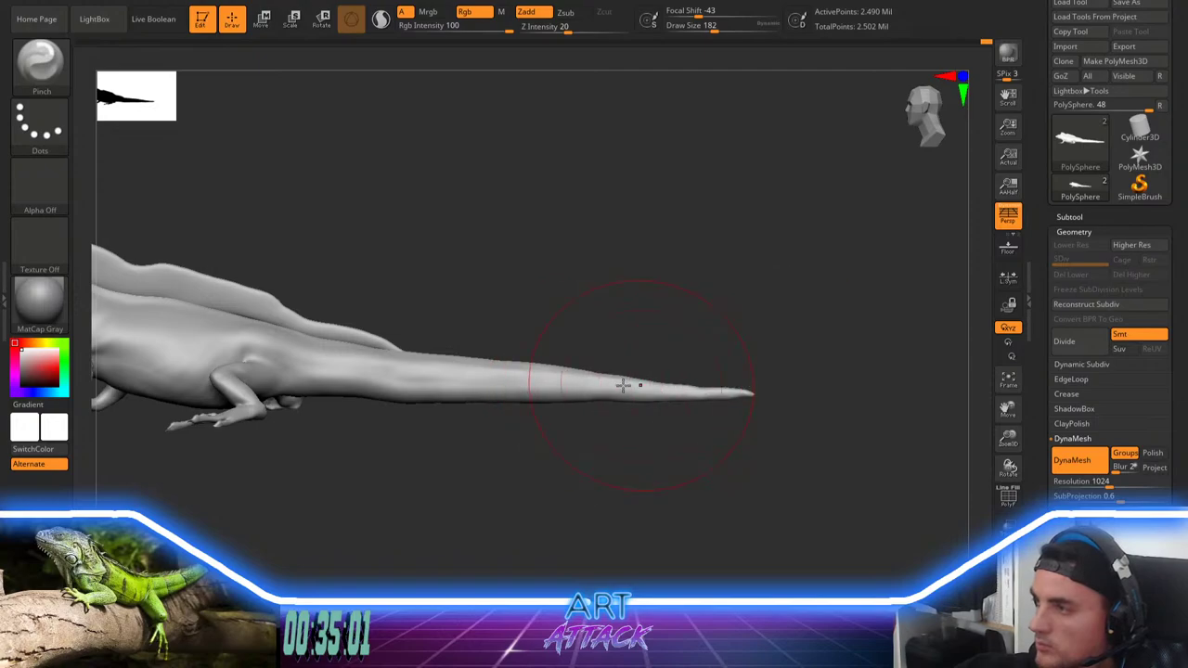
Step: Mask everything ahead of the tail's end at draw size 149 and lengthen the tail tip with the scale gizmo
{"action": "key", "text": "space"}
{"action": "left_click_drag", "start_coordinate": [664, 372], "coordinate": [658, 367]}
{"action": "key", "text": "space"}
{"action": "left_click_drag", "start_coordinate": [554, 374], "coordinate": [818, 395]}
{"action": "left_click", "coordinate": [803, 337], "text": "ctrl"}
{"action": "key", "text": "e"}
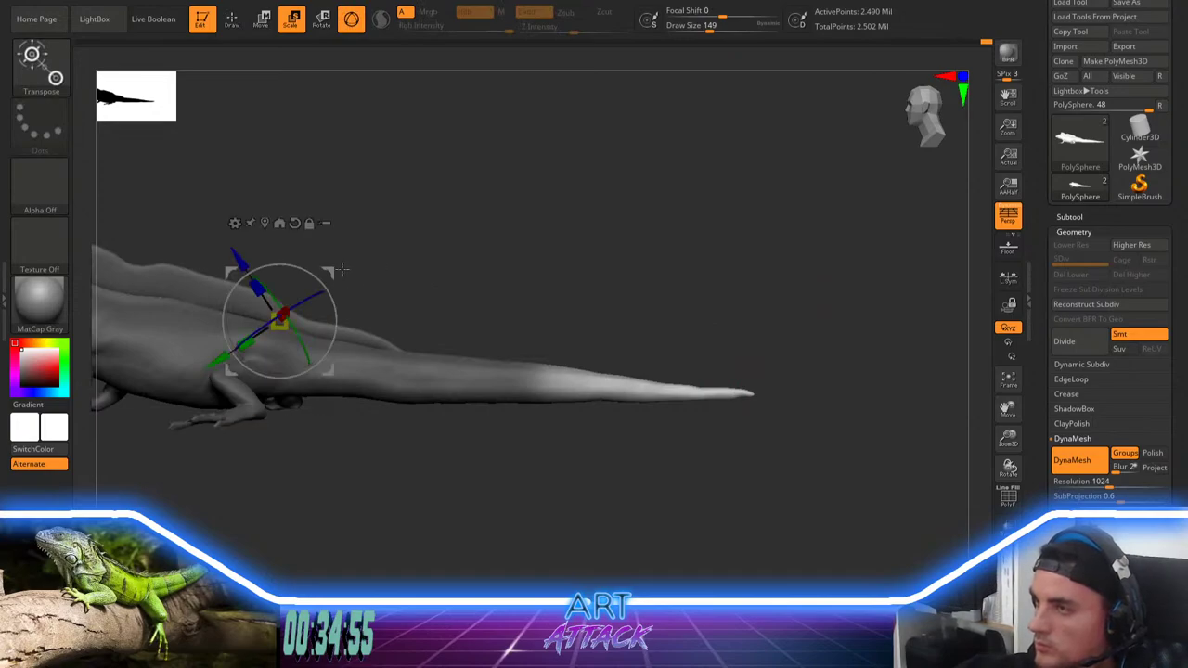
{"action": "left_click_drag", "start_coordinate": [334, 272], "coordinate": [366, 312]}
{"action": "key", "text": "r"}
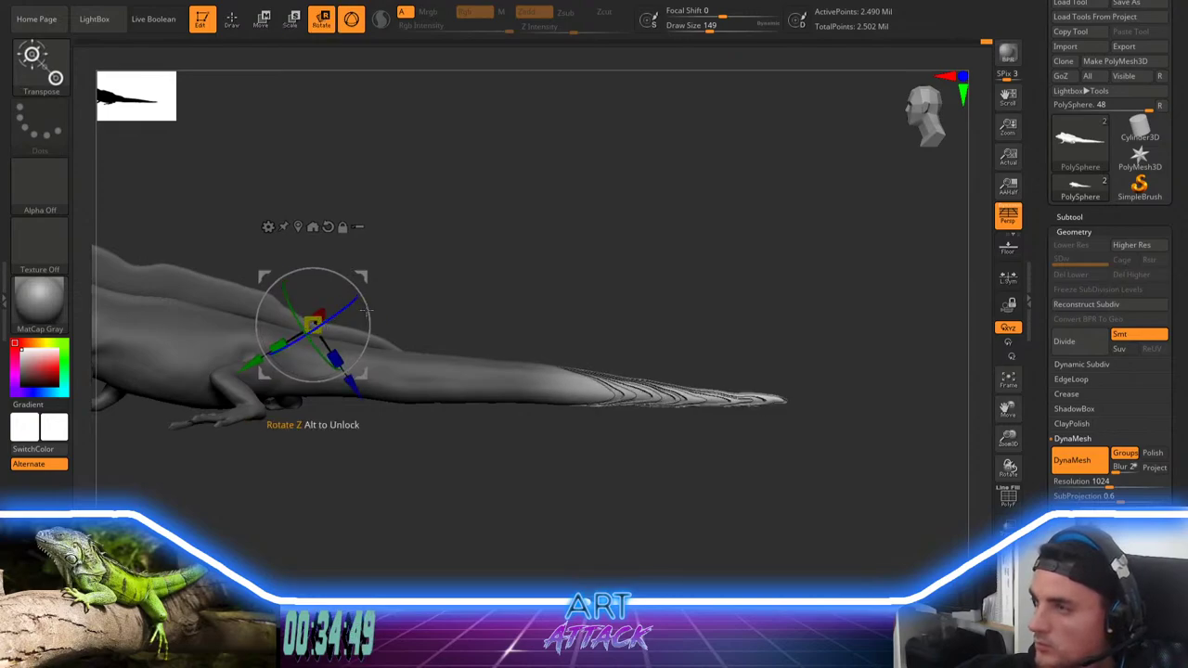
{"action": "left_click_drag", "start_coordinate": [516, 297], "coordinate": [493, 319]}
{"action": "key", "text": "ctrl+z"}
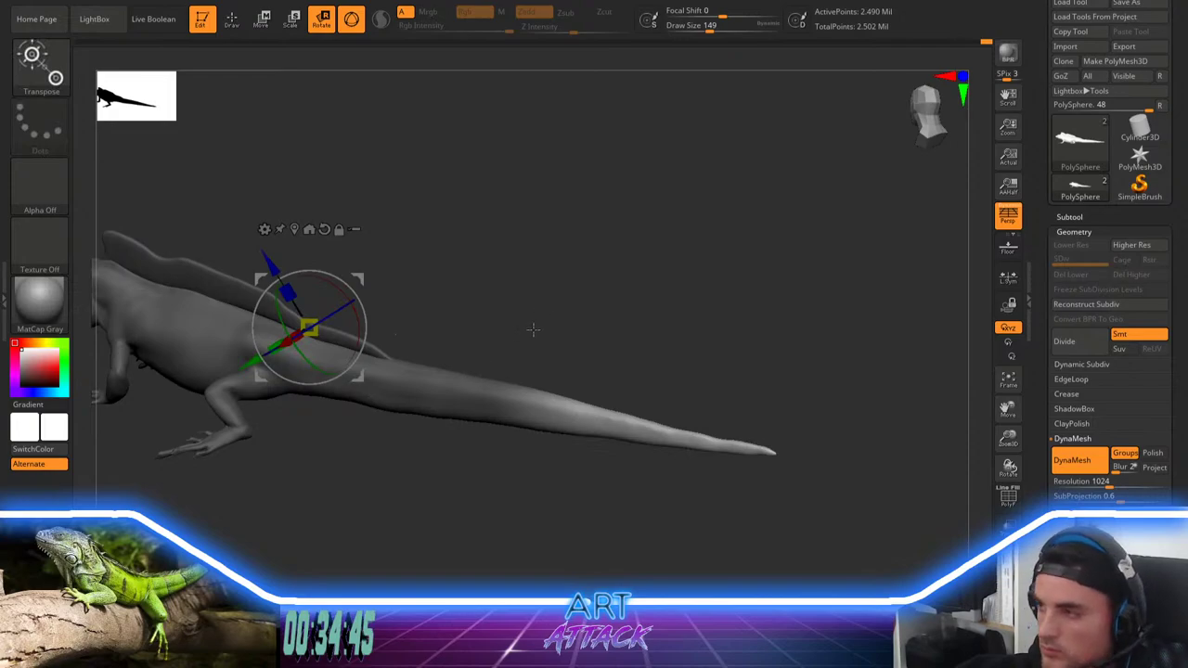
{"action": "key", "text": "q"}
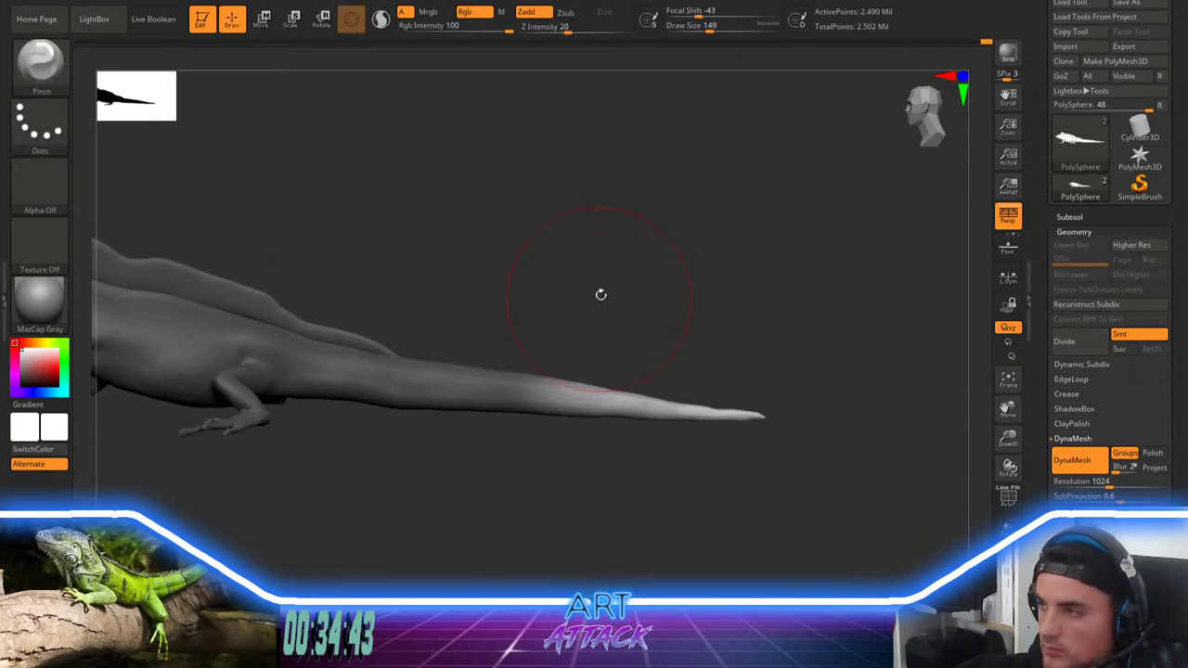
Step: Clear the mask and slim the rear half of the tail with the Pinch brush at draw size 172
{"action": "key", "text": "b"}
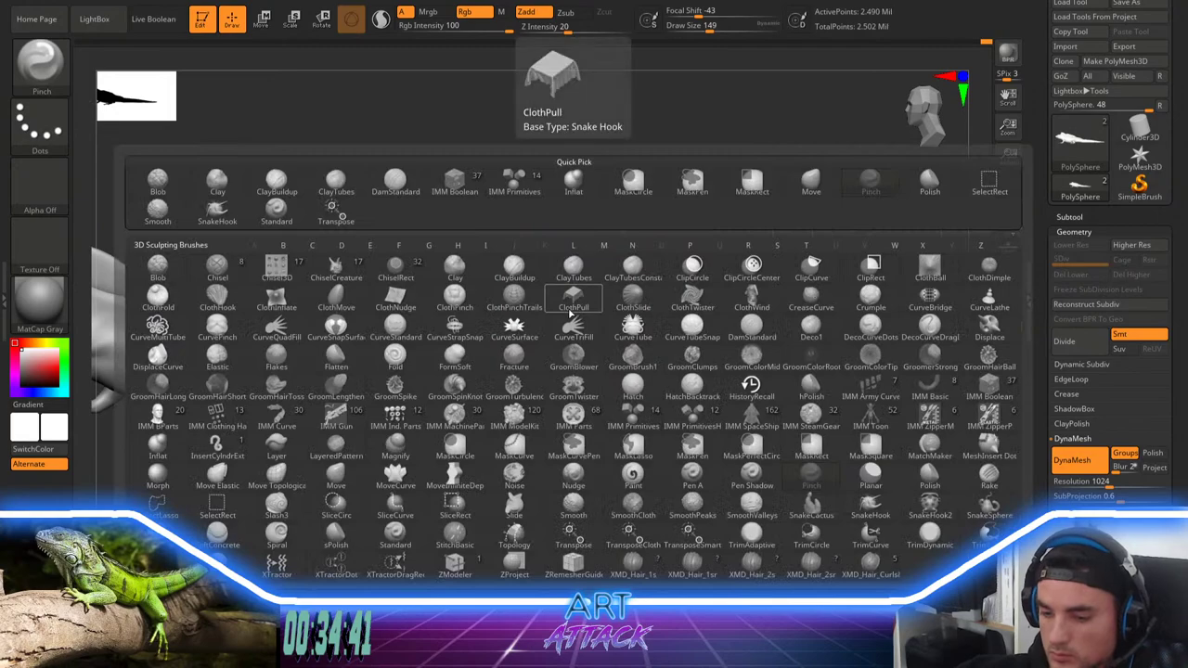
{"action": "key", "text": "p"}
{"action": "key", "text": "i"}
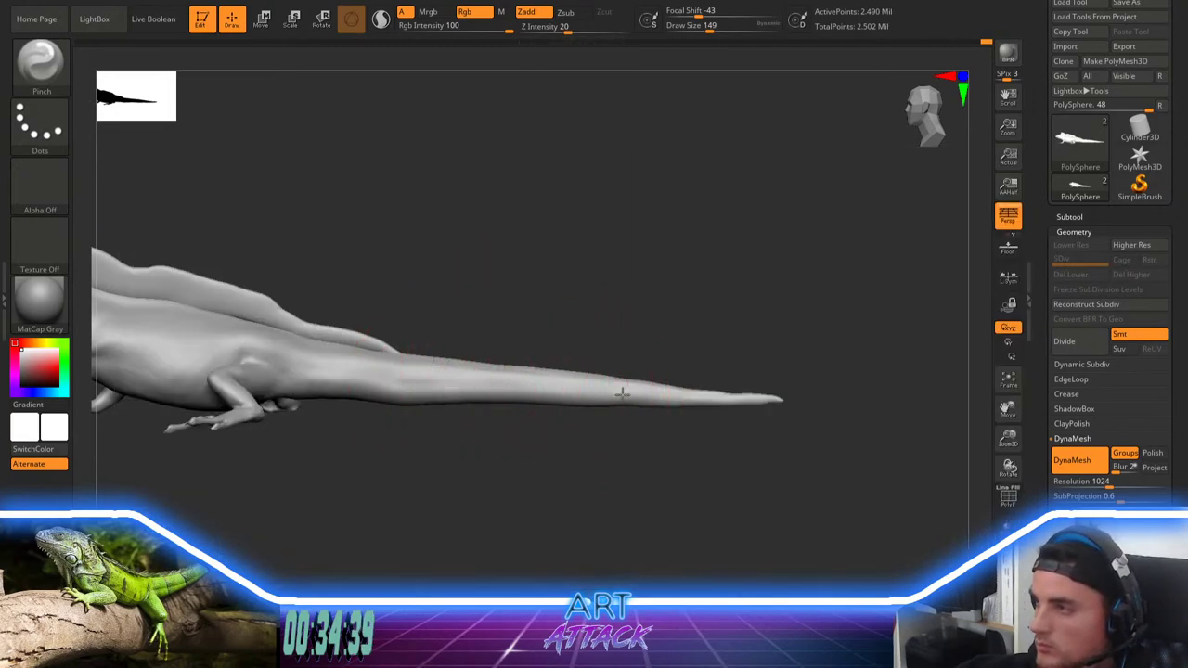
{"action": "key", "text": "space"}
{"action": "mouse_move", "coordinate": [619, 348]}
{"action": "left_mouse_down"}
{"action": "mouse_move", "coordinate": [635, 348]}
{"action": "mouse_move", "coordinate": [594, 364]}
{"action": "left_mouse_up"}
{"action": "key", "text": "space"}
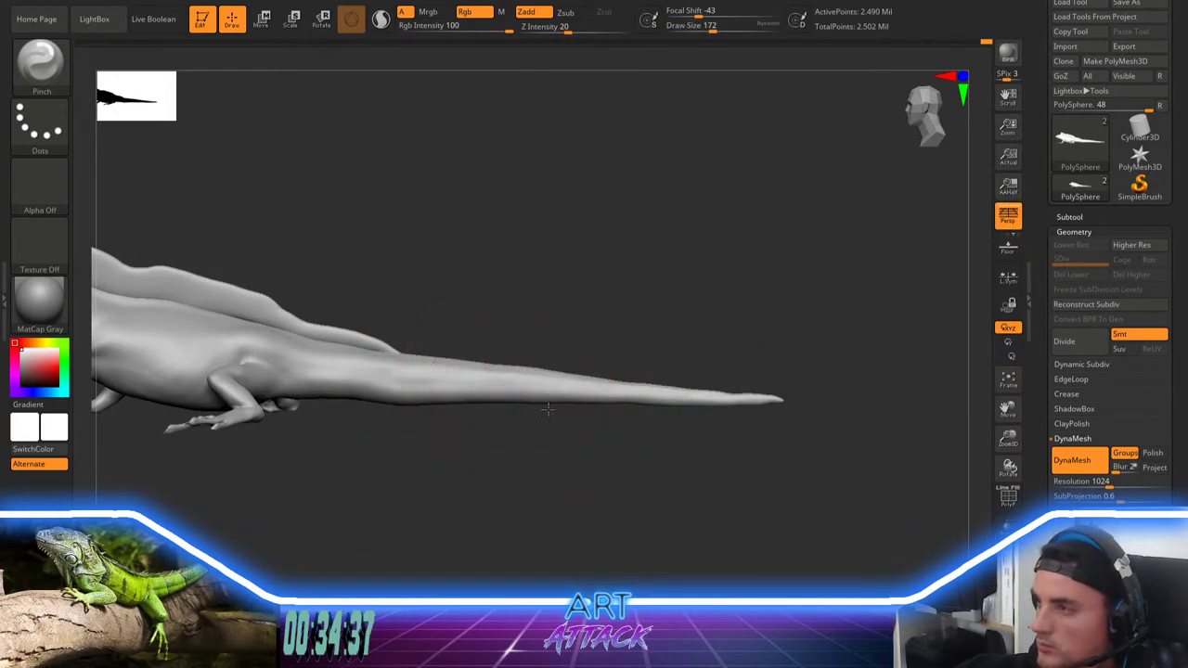
{"action": "left_click_drag", "start_coordinate": [509, 390], "coordinate": [684, 399]}
{"action": "left_click_drag", "start_coordinate": [951, 387], "coordinate": [885, 391]}
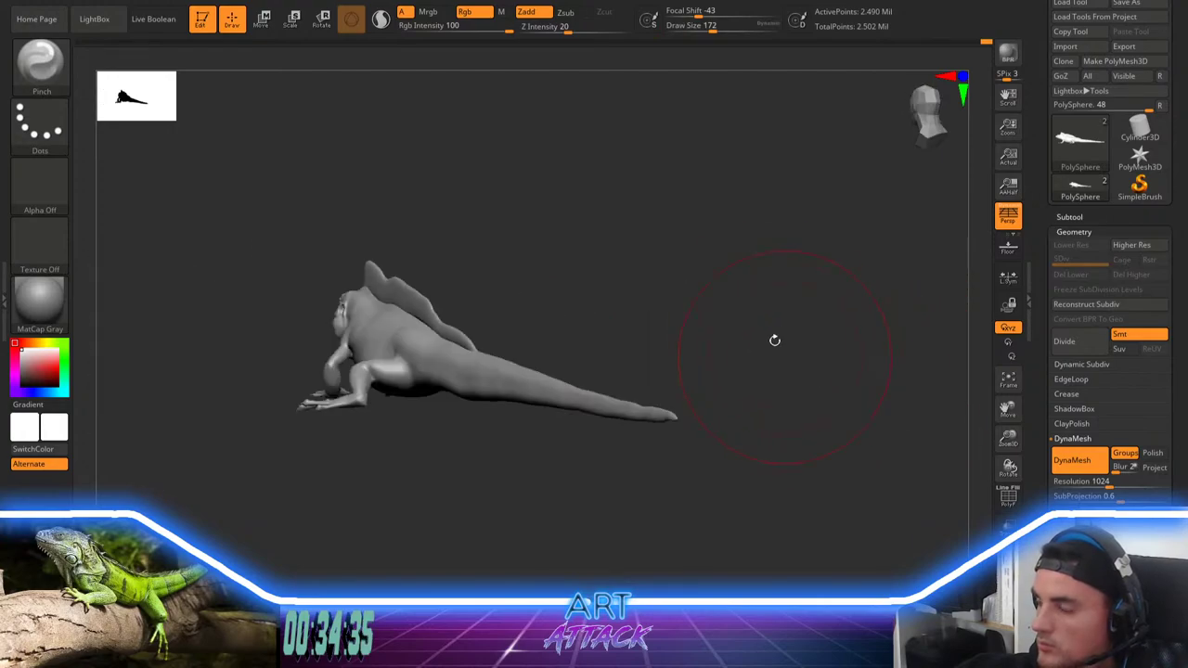
Step: Refine the tail's tip into an even, finer taper
{"action": "key", "text": "space"}
{"action": "mouse_move", "coordinate": [703, 320]}
{"action": "left_mouse_down"}
{"action": "mouse_move", "coordinate": [780, 308]}
{"action": "mouse_move", "coordinate": [719, 315]}
{"action": "left_mouse_up"}
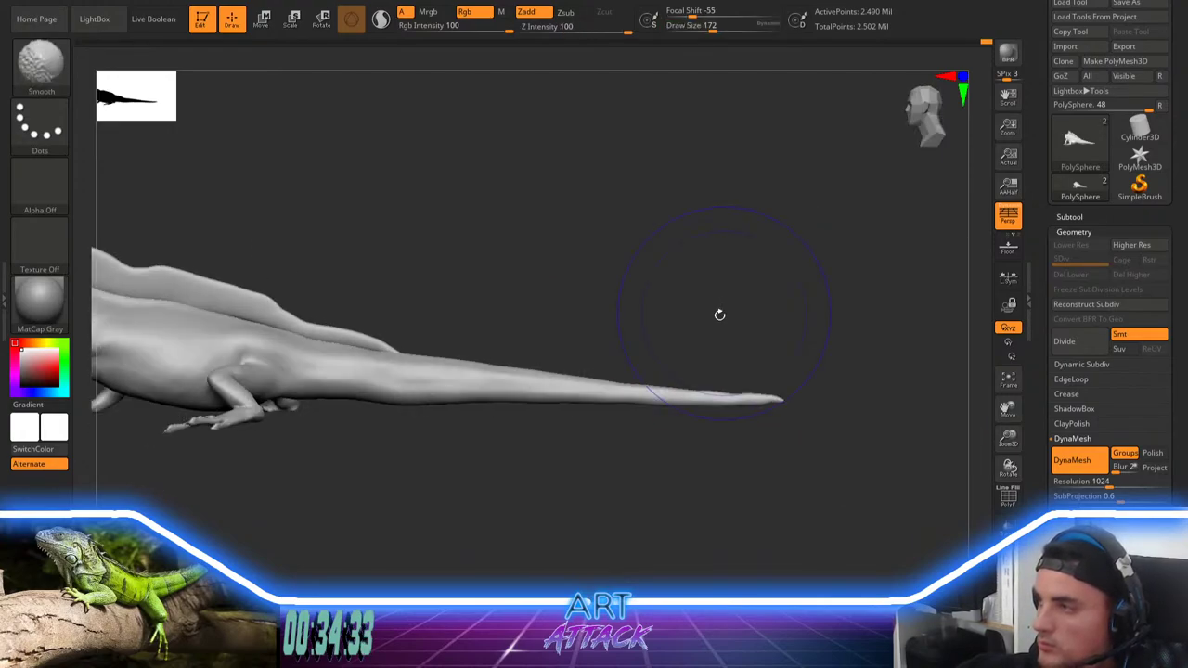
{"action": "mouse_move", "coordinate": [636, 390]}
{"action": "left_mouse_down"}
{"action": "mouse_move", "coordinate": [683, 414]}
{"action": "mouse_move", "coordinate": [785, 405]}
{"action": "mouse_move", "coordinate": [699, 344]}
{"action": "mouse_move", "coordinate": [731, 345]}
{"action": "mouse_move", "coordinate": [727, 356]}
{"action": "left_mouse_up"}
{"action": "key", "text": "space"}
{"action": "left_click", "coordinate": [736, 413]}
{"action": "key", "text": "space"}
{"action": "left_click", "coordinate": [722, 355]}
{"action": "mouse_move", "coordinate": [771, 371]}
{"action": "left_mouse_down"}
{"action": "mouse_move", "coordinate": [721, 397]}
{"action": "mouse_move", "coordinate": [703, 366]}
{"action": "mouse_move", "coordinate": [695, 289]}
{"action": "mouse_move", "coordinate": [668, 274]}
{"action": "mouse_move", "coordinate": [777, 287]}
{"action": "left_mouse_up"}
{"action": "key", "text": "b"}
{"action": "key", "text": "i"}
{"action": "key", "text": "n"}
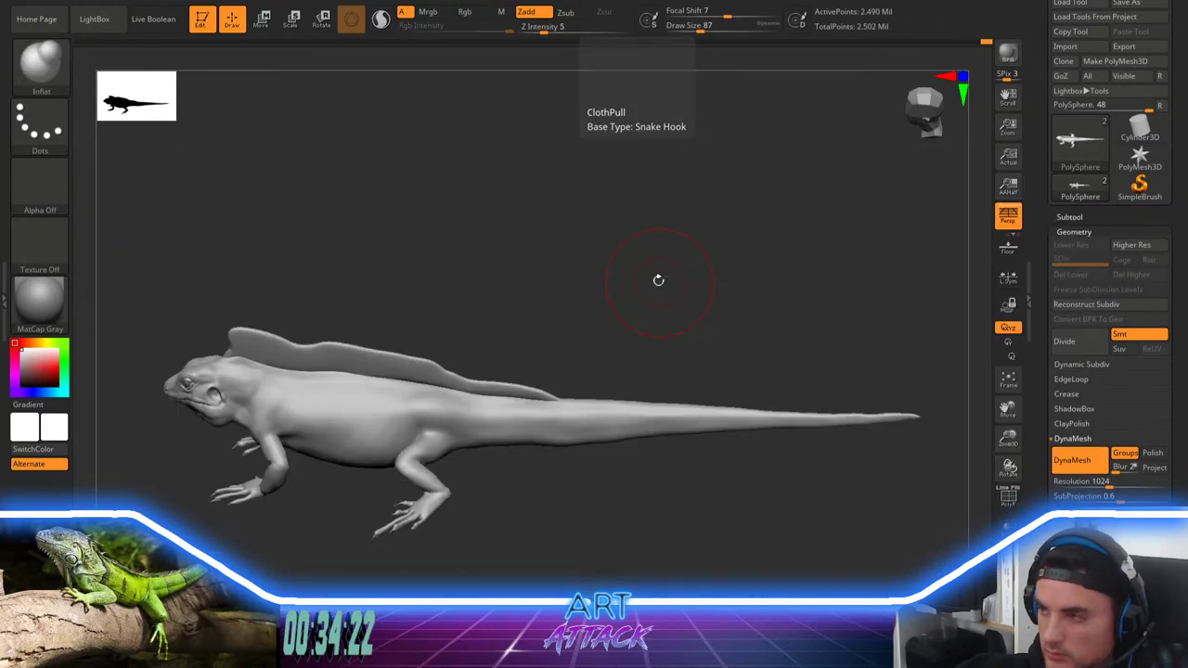
Step: Build up the underside of the tail base behind the hips with ClayBuildup at draw size 56 and smooth it
{"action": "mouse_move", "coordinate": [658, 279]}
{"action": "left_mouse_down"}
{"action": "mouse_move", "coordinate": [632, 271]}
{"action": "mouse_move", "coordinate": [505, 357]}
{"action": "left_mouse_up"}
{"action": "key", "text": "b"}
{"action": "key", "text": "c"}
{"action": "key", "text": "b"}
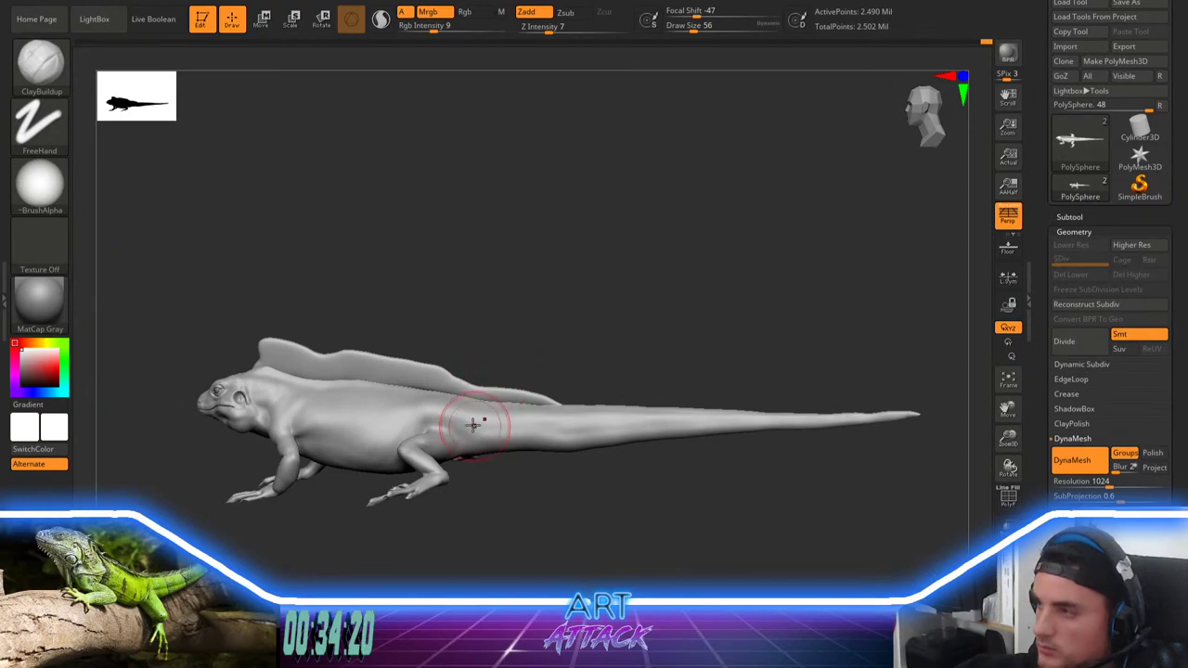
{"action": "left_click_drag", "start_coordinate": [514, 464], "coordinate": [502, 442]}
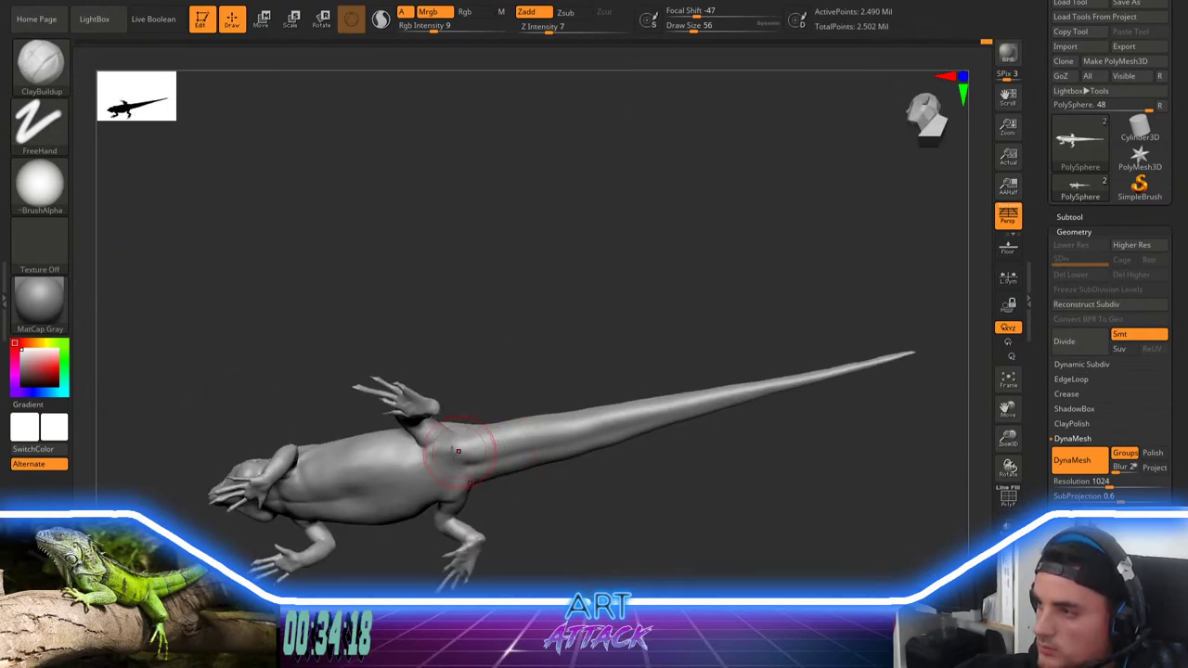
{"action": "right_click_drag", "start_coordinate": [485, 433], "coordinate": [473, 420]}
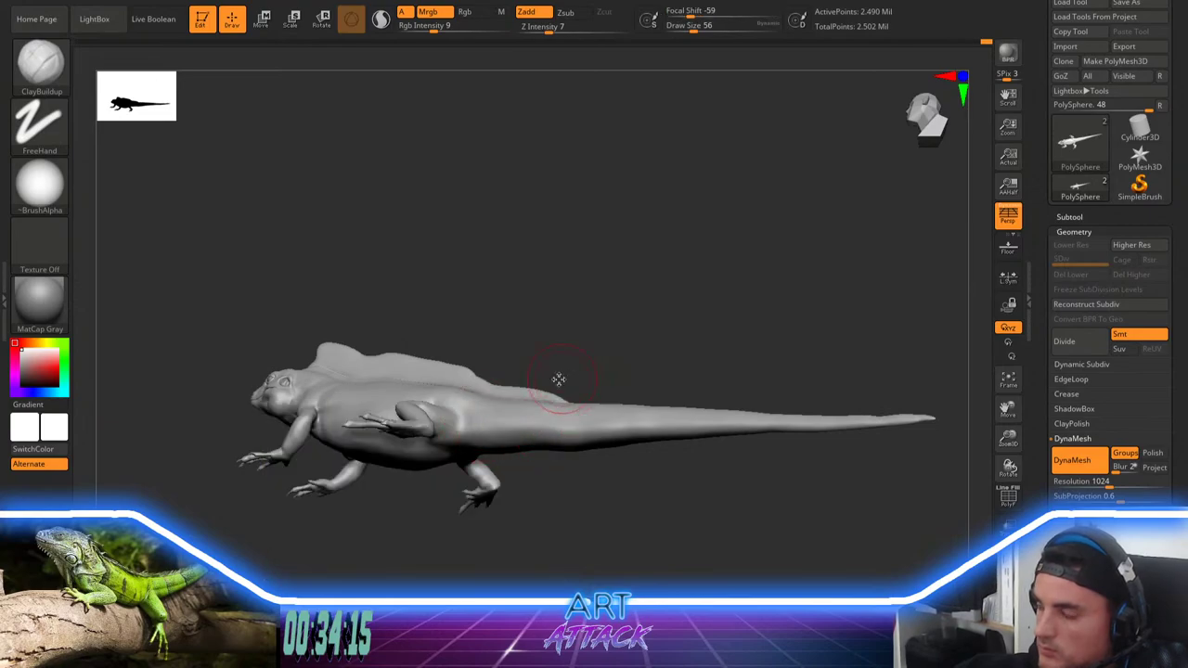
{"action": "left_click_drag", "start_coordinate": [559, 380], "coordinate": [557, 283]}
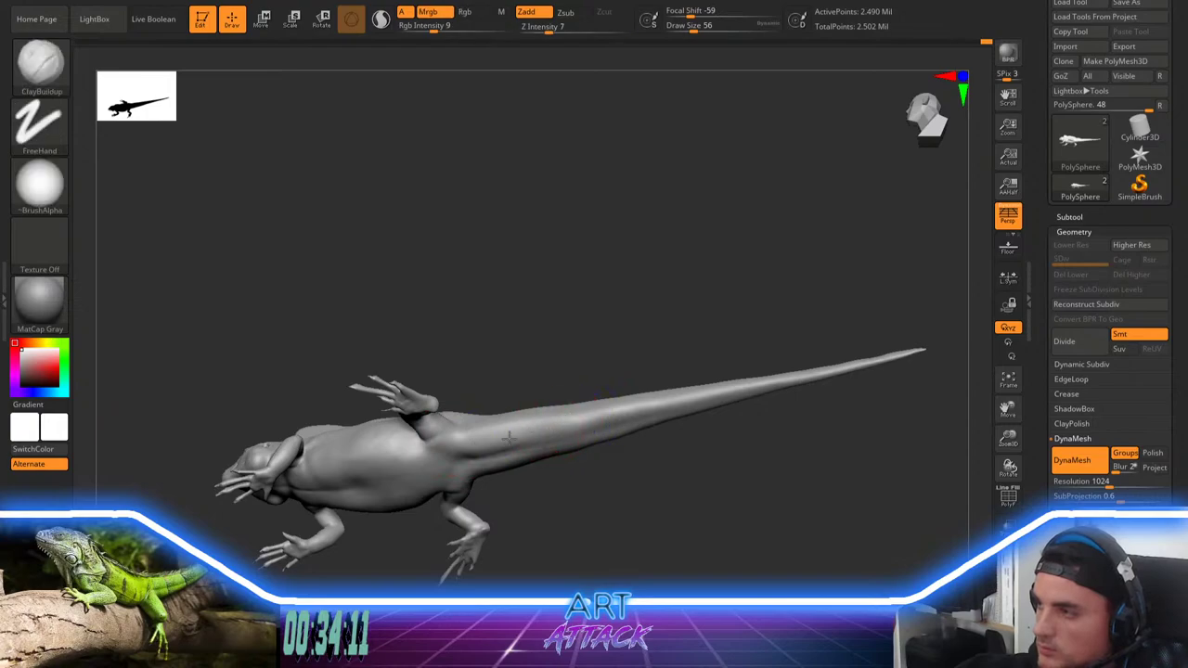
{"action": "left_click_drag", "start_coordinate": [529, 433], "coordinate": [581, 414], "text": "shift"}
Step: Fill out the side of the tail base behind the hind leg with ClayBuildup at draw sizes 37 and 59, smoothing the transition
{"action": "right_click_drag", "start_coordinate": [577, 400], "coordinate": [548, 305], "text": "ctrl"}
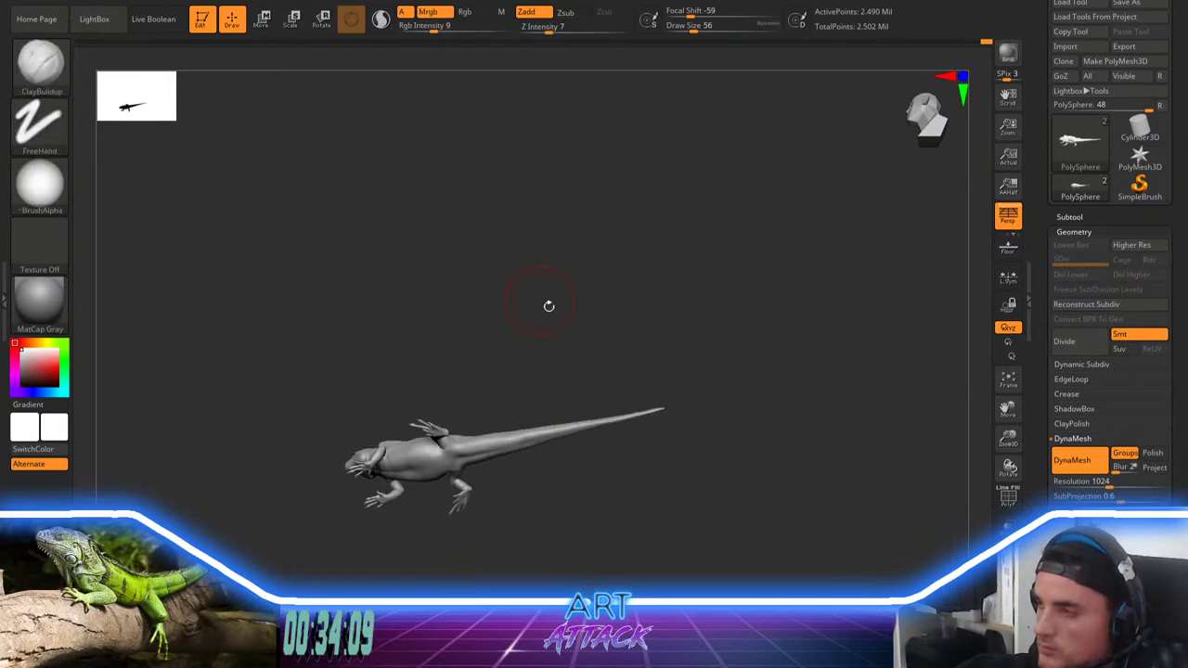
{"action": "mouse_move", "coordinate": [548, 306]}
{"action": "left_mouse_down"}
{"action": "mouse_move", "coordinate": [587, 478]}
{"action": "mouse_move", "coordinate": [544, 456]}
{"action": "left_mouse_up"}
{"action": "right_click_drag", "start_coordinate": [544, 455], "coordinate": [495, 490], "text": "ctrl"}
{"action": "key", "text": "space"}
{"action": "left_click", "coordinate": [547, 406]}
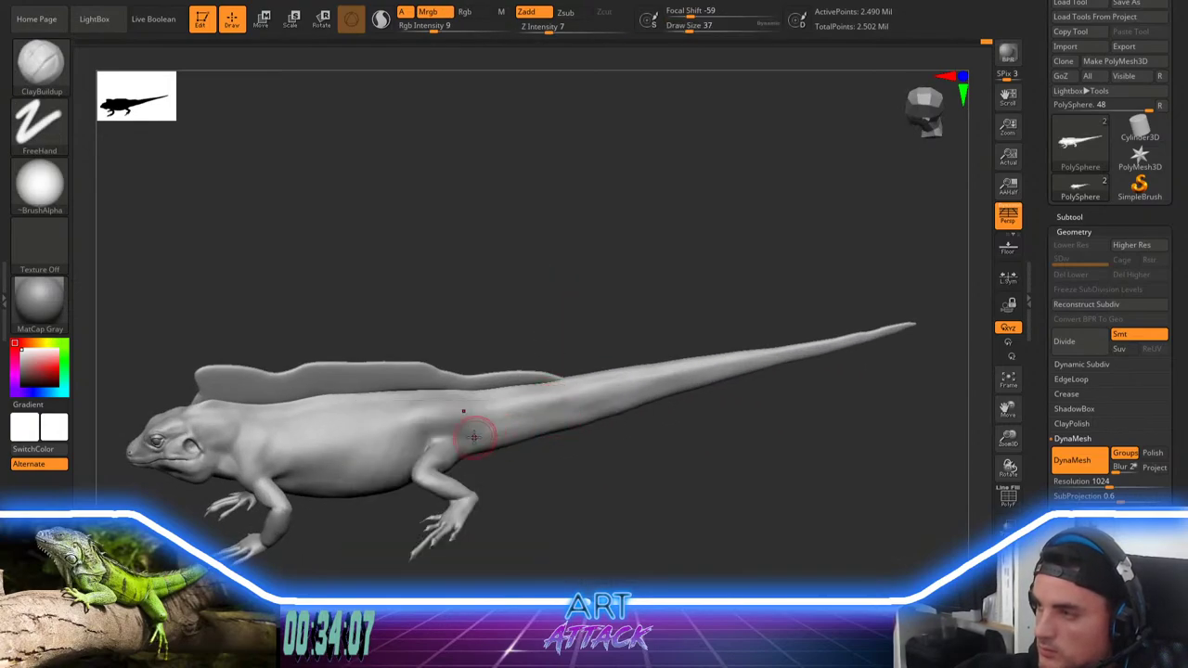
{"action": "left_click_drag", "start_coordinate": [546, 471], "coordinate": [516, 438]}
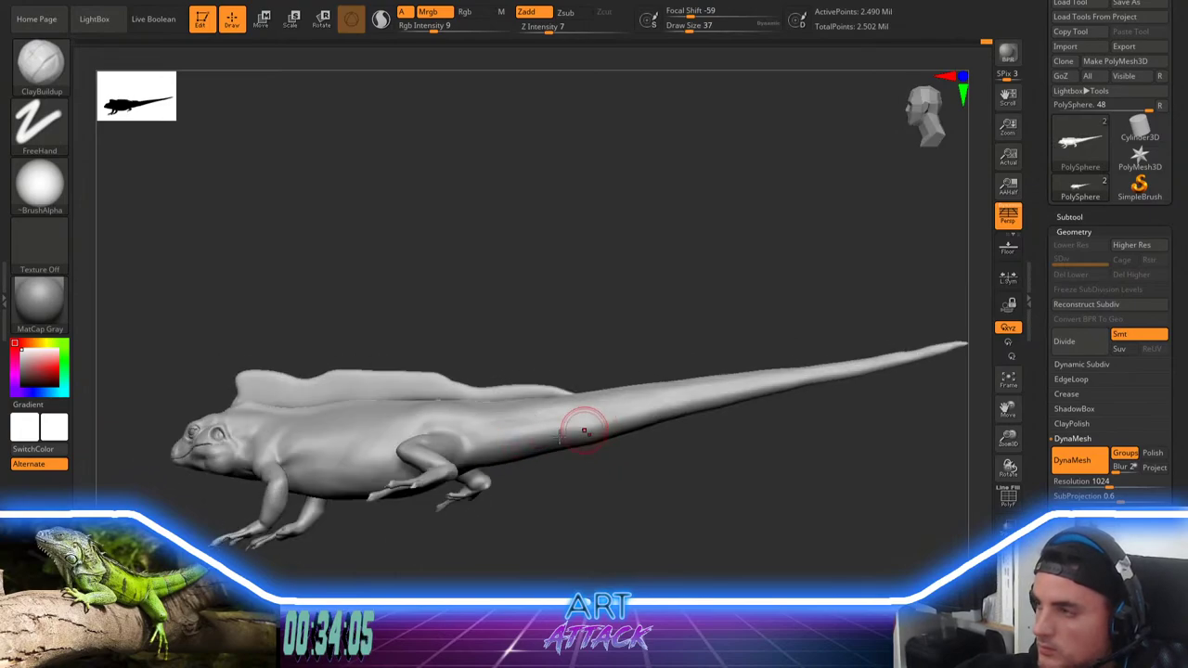
{"action": "key", "text": "shift"}
{"action": "key", "text": "]"}
{"action": "key", "text": "]"}
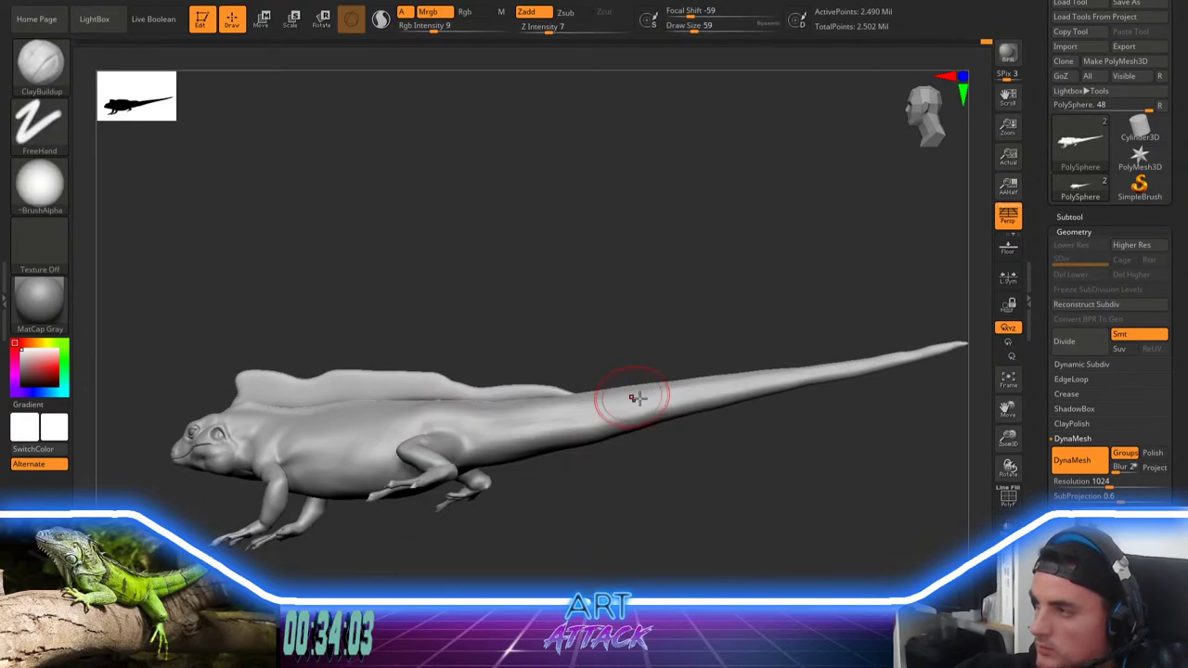
{"action": "left_click_drag", "start_coordinate": [637, 399], "coordinate": [687, 405], "text": "shift"}
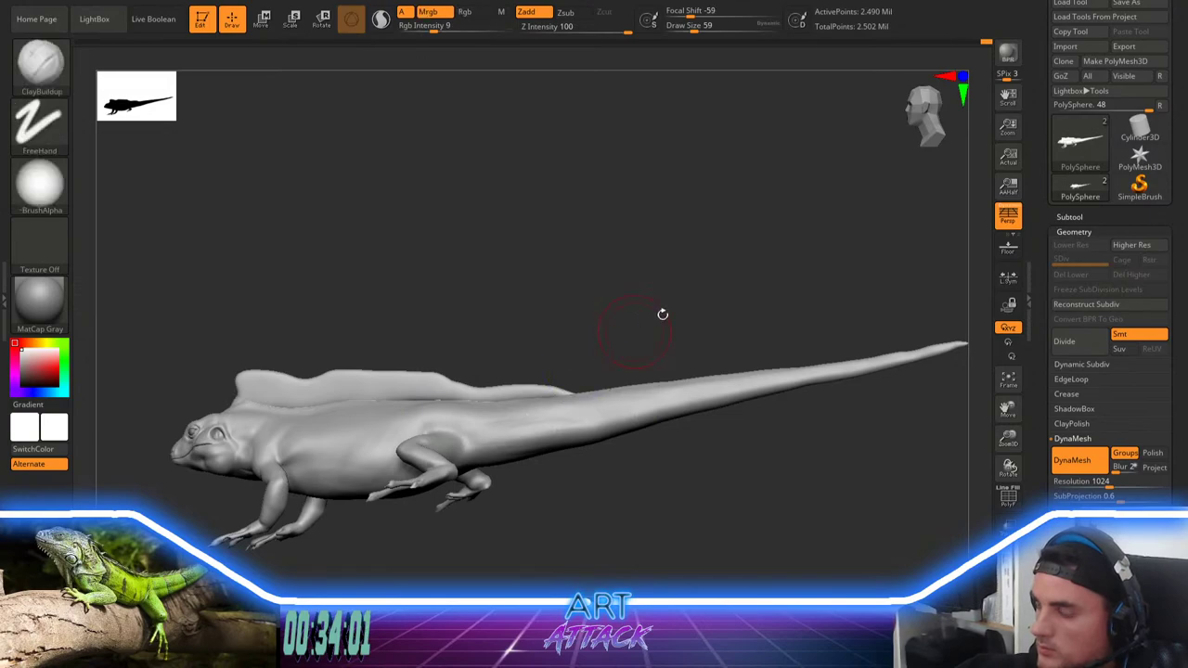
Step: Extend the end of the dorsal crest as a thin ridge onto the tail with ClayBuildup at draw size 12
{"action": "left_click_drag", "start_coordinate": [663, 313], "coordinate": [667, 408], "text": "alt"}
{"action": "left_click_drag", "start_coordinate": [671, 353], "coordinate": [668, 380]}
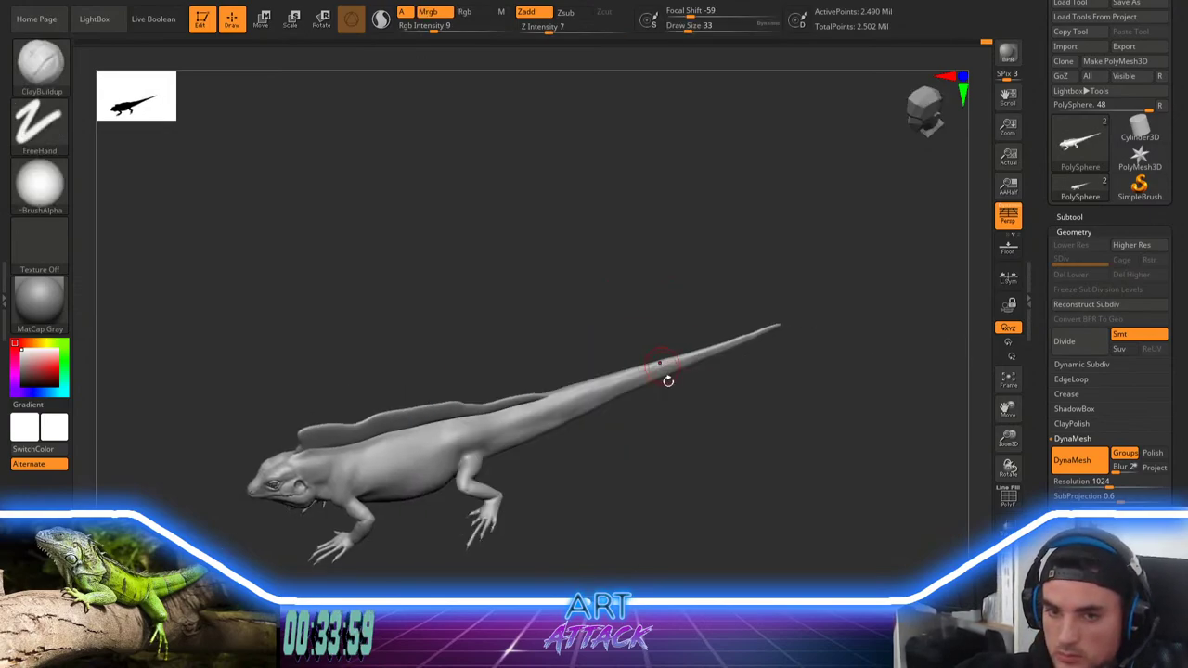
{"action": "left_click_drag", "start_coordinate": [708, 431], "coordinate": [743, 383]}
{"action": "mouse_move", "coordinate": [720, 460]}
{"action": "left_mouse_down"}
{"action": "mouse_move", "coordinate": [724, 394]}
{"action": "mouse_move", "coordinate": [696, 380]}
{"action": "left_mouse_up"}
{"action": "key", "text": "space"}
{"action": "mouse_move", "coordinate": [640, 446]}
{"action": "left_mouse_down"}
{"action": "mouse_move", "coordinate": [577, 397]}
{"action": "mouse_move", "coordinate": [528, 390]}
{"action": "left_mouse_up"}
{"action": "key", "text": "space"}
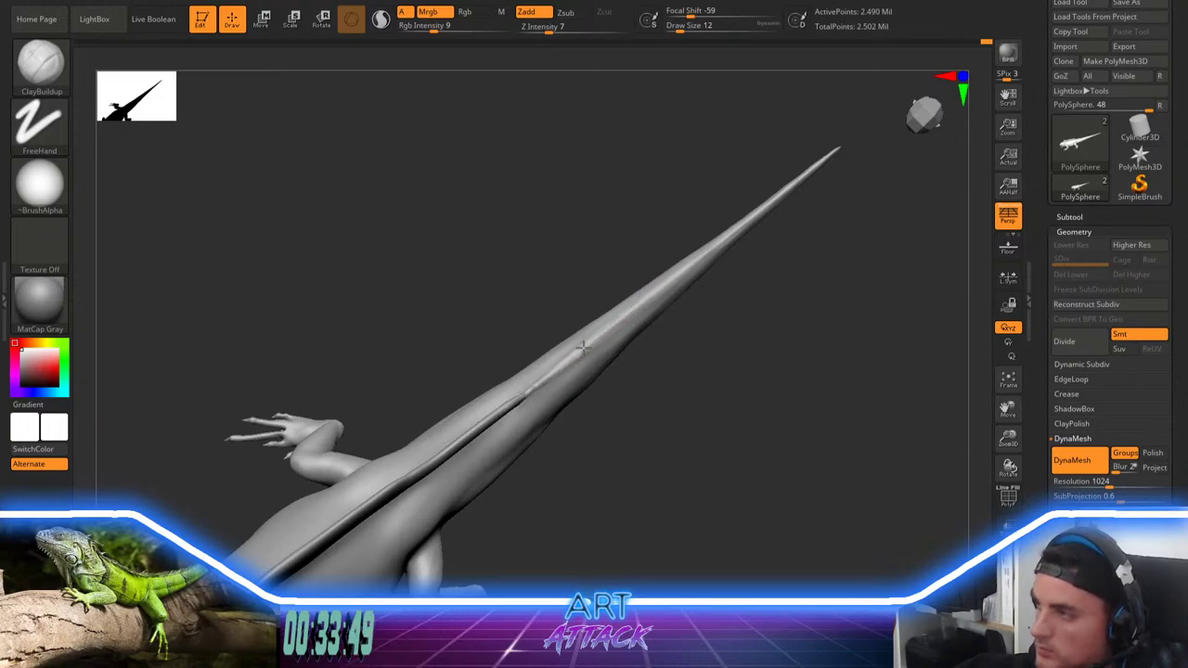
Step: Define the ridge along the top of the tail with DamStandard at draw size 35 and Z Intensity 12, smoothing its edges
{"action": "key", "text": "b"}
{"action": "key", "text": "d"}
{"action": "key", "text": "s"}
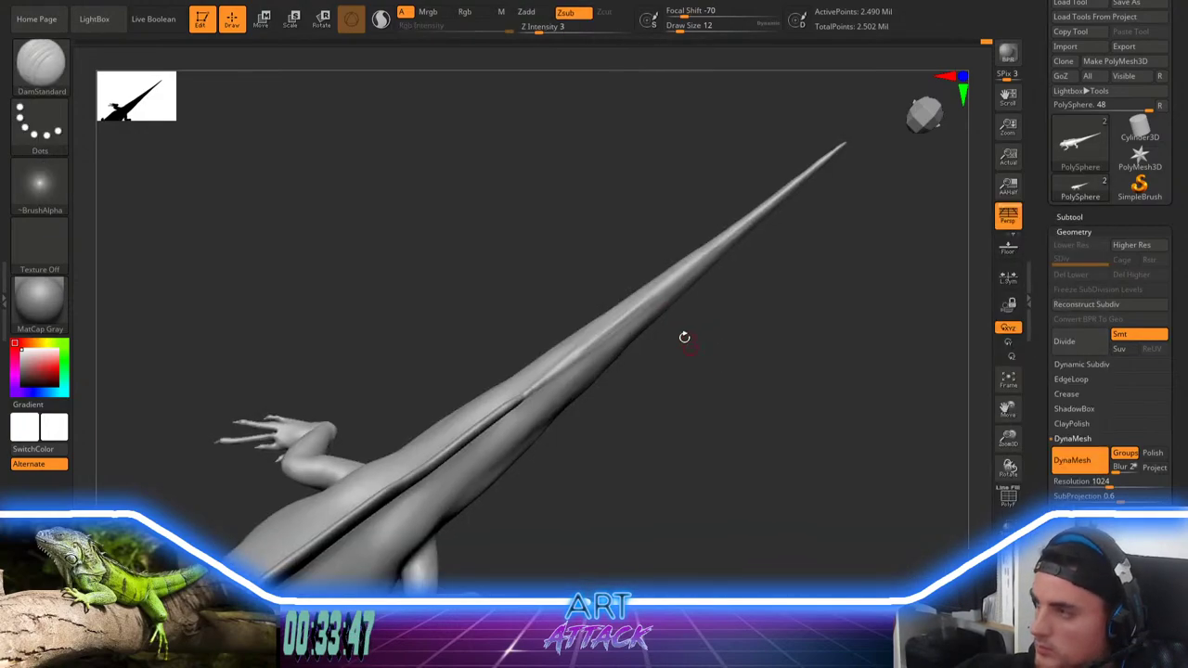
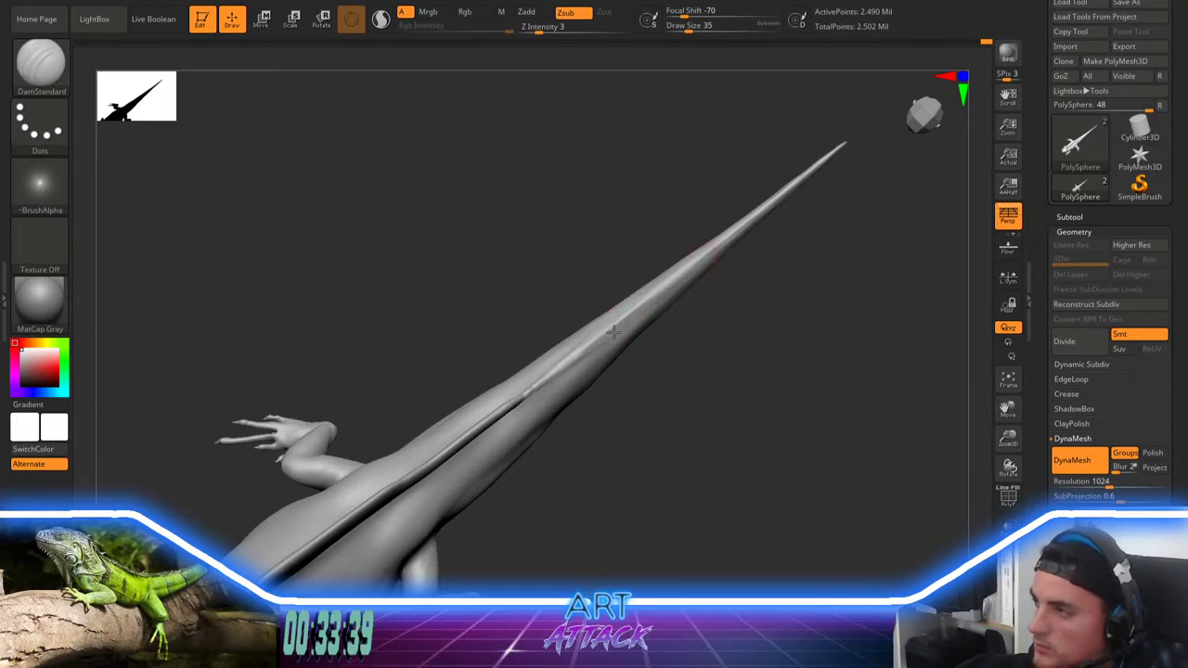
{"action": "key", "text": "space"}
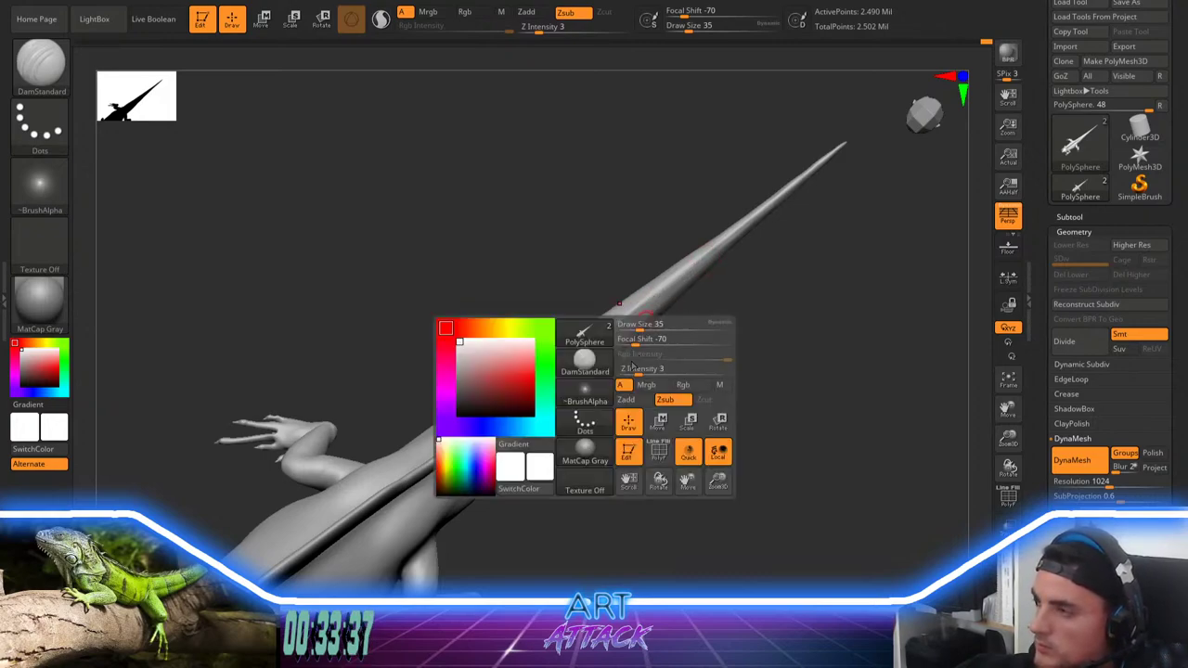
{"action": "left_click_drag", "start_coordinate": [636, 368], "coordinate": [656, 368]}
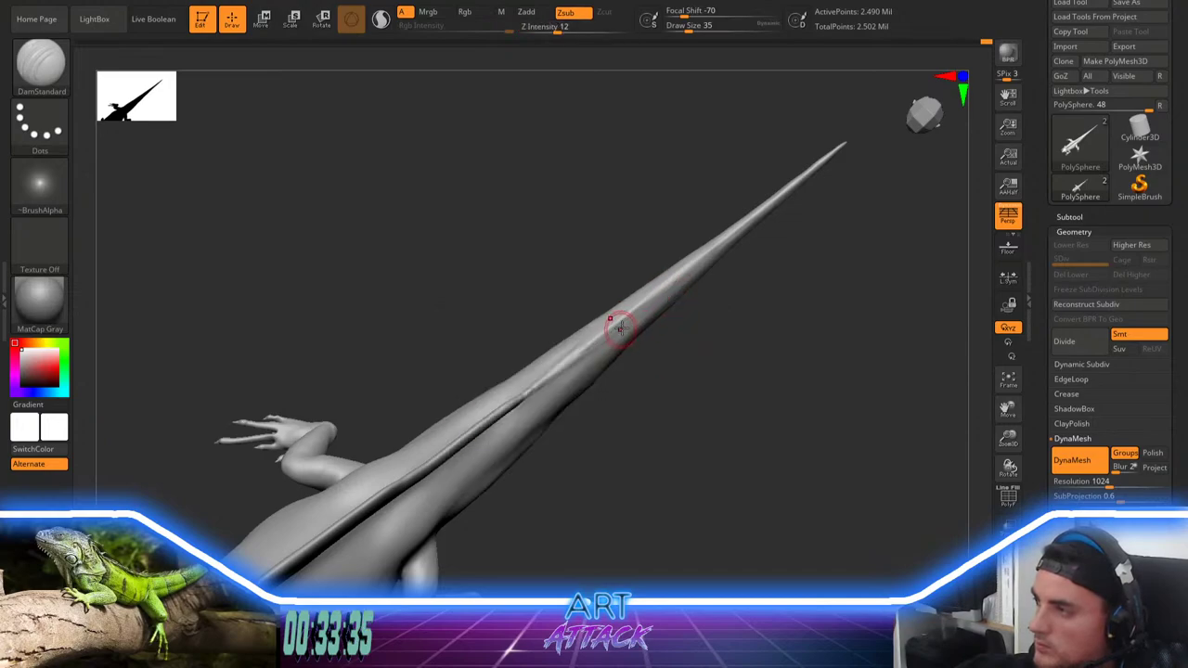
{"action": "left_click_drag", "start_coordinate": [692, 274], "coordinate": [692, 269]}
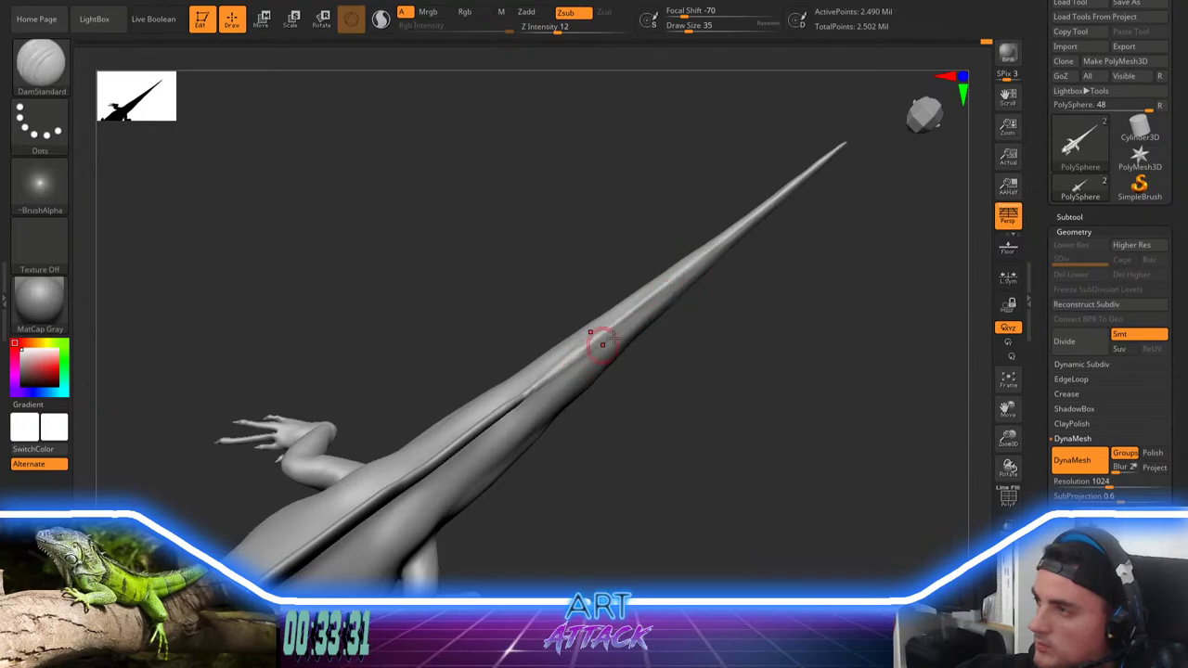
{"action": "left_click_drag", "start_coordinate": [528, 401], "coordinate": [531, 399]}
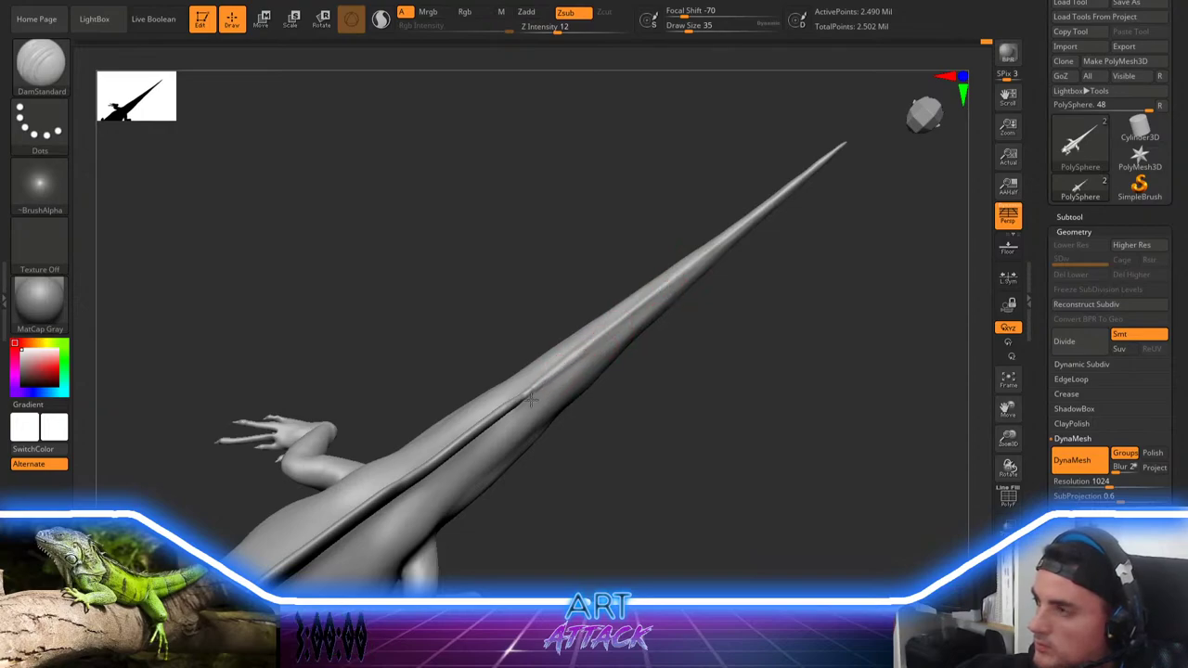
{"action": "left_click_drag", "start_coordinate": [573, 366], "coordinate": [608, 340]}
{"action": "left_click_drag", "start_coordinate": [510, 416], "coordinate": [737, 221]}
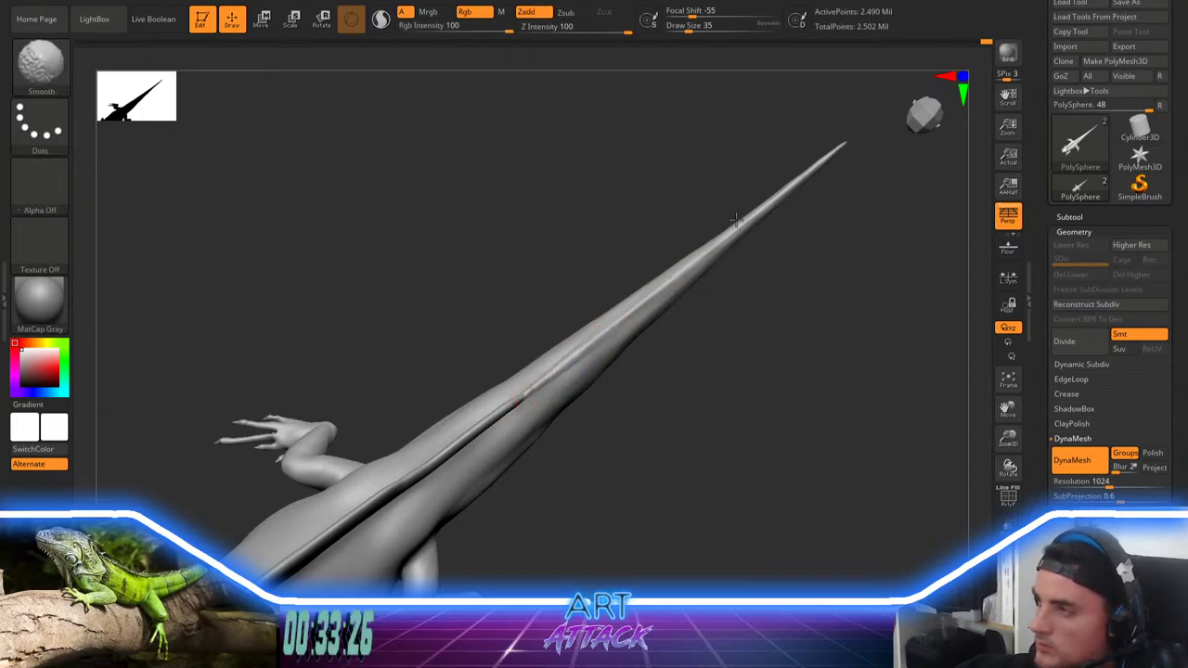
Step: Refine the lower contour of the tail base with the Move brush at draw size 94
{"action": "key", "text": "f"}
{"action": "mouse_move", "coordinate": [613, 401]}
{"action": "left_mouse_down"}
{"action": "mouse_move", "coordinate": [668, 276]}
{"action": "mouse_move", "coordinate": [660, 297]}
{"action": "mouse_move", "coordinate": [573, 353]}
{"action": "left_mouse_up"}
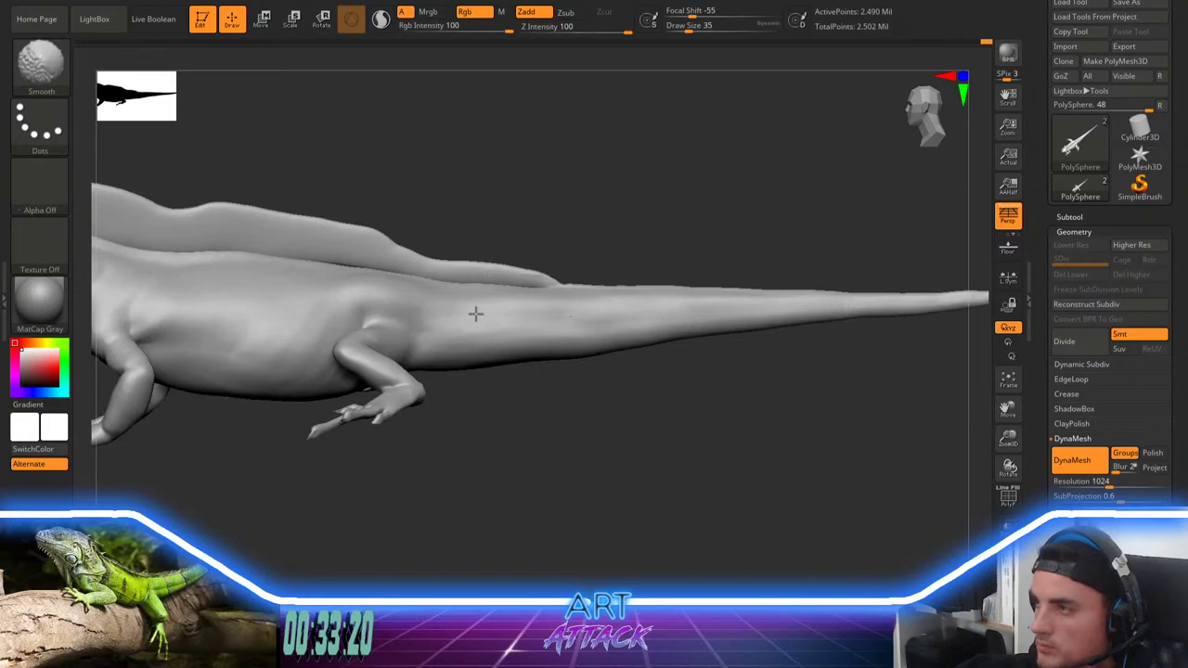
{"action": "key", "text": "b"}
{"action": "key", "text": "m"}
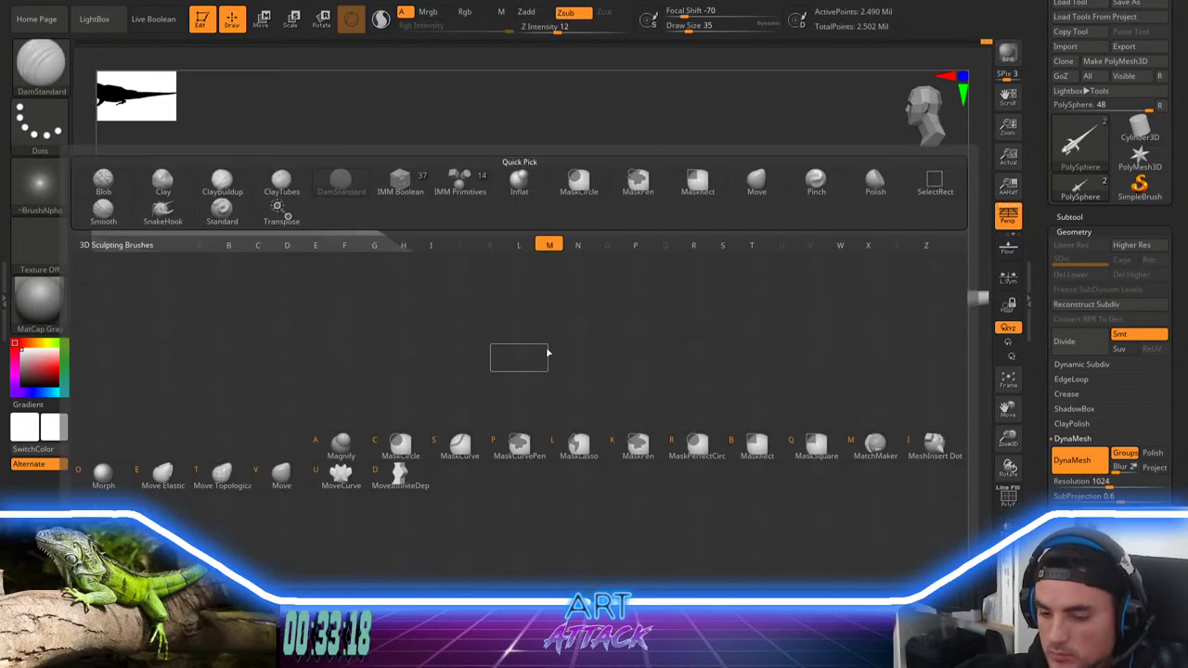
{"action": "key", "text": "v"}
{"action": "key", "text": "space"}
{"action": "mouse_move", "coordinate": [522, 320]}
{"action": "left_mouse_down"}
{"action": "mouse_move", "coordinate": [532, 327]}
{"action": "mouse_move", "coordinate": [524, 360]}
{"action": "left_mouse_up"}
{"action": "key", "text": "space"}
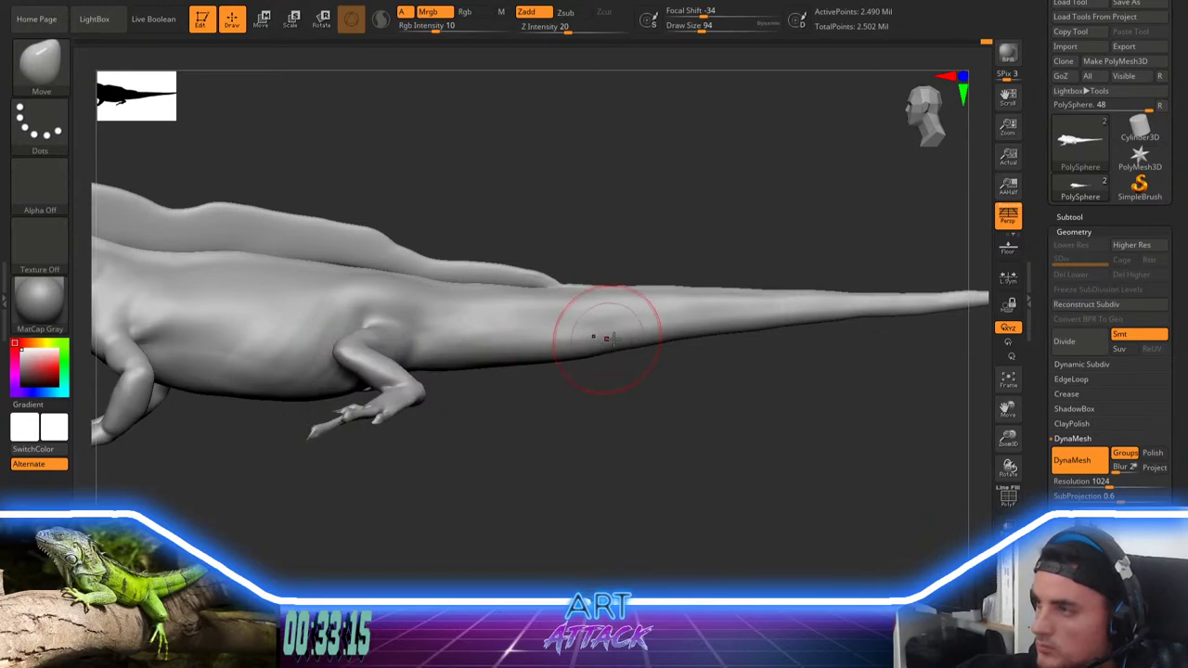
{"action": "key", "text": "shift"}
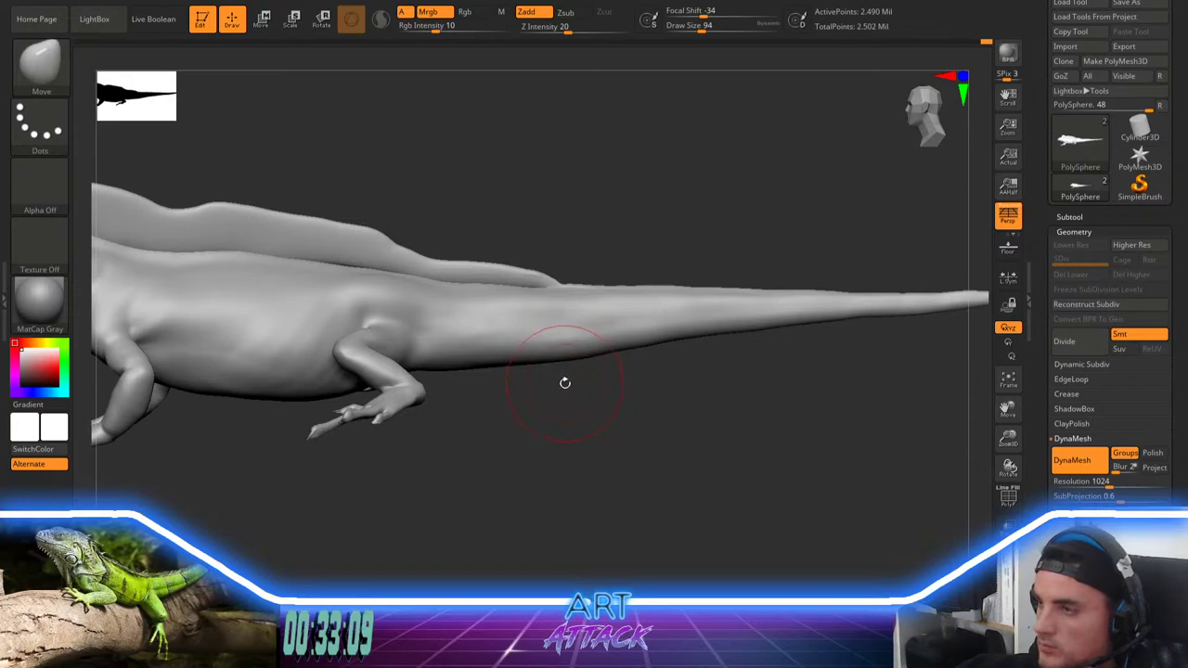
{"action": "right_click", "coordinate": [562, 397]}
{"action": "right_click_drag", "start_coordinate": [569, 422], "coordinate": [525, 417], "text": "ctrl"}
{"action": "left_click_drag", "start_coordinate": [467, 352], "coordinate": [527, 355], "text": "shift"}
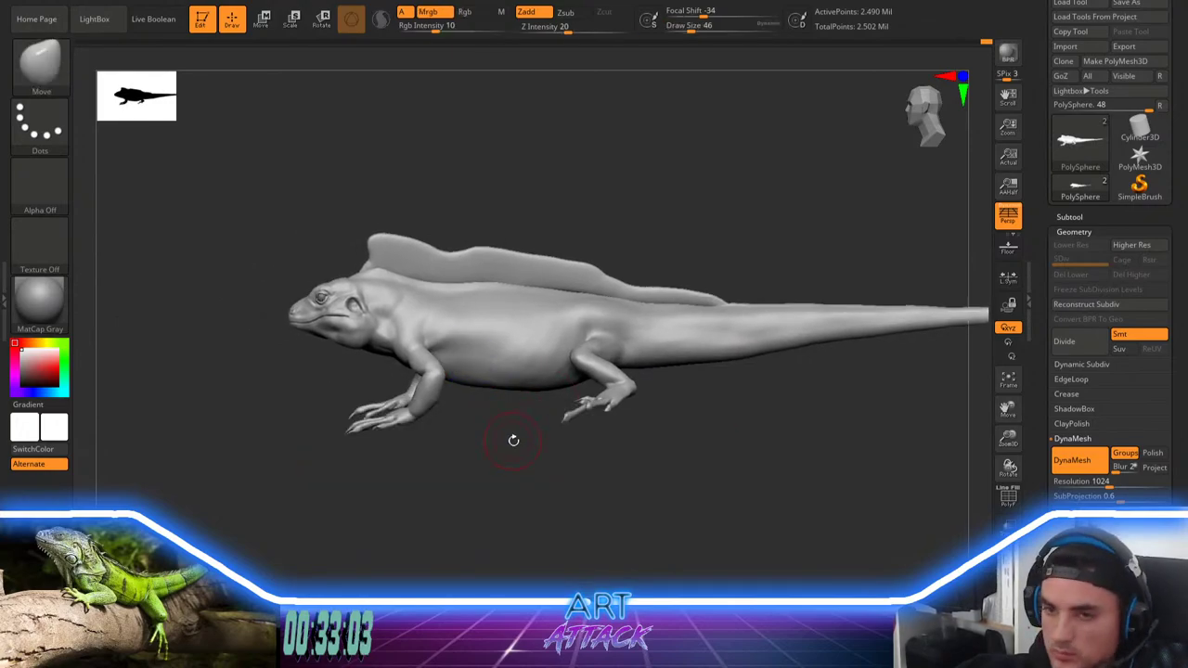
Step: Shape the front edge of the dorsal crest above the neck with the Move brush at draw sizes 29 to 44
{"action": "right_click_drag", "start_coordinate": [511, 440], "coordinate": [565, 502], "text": "alt"}
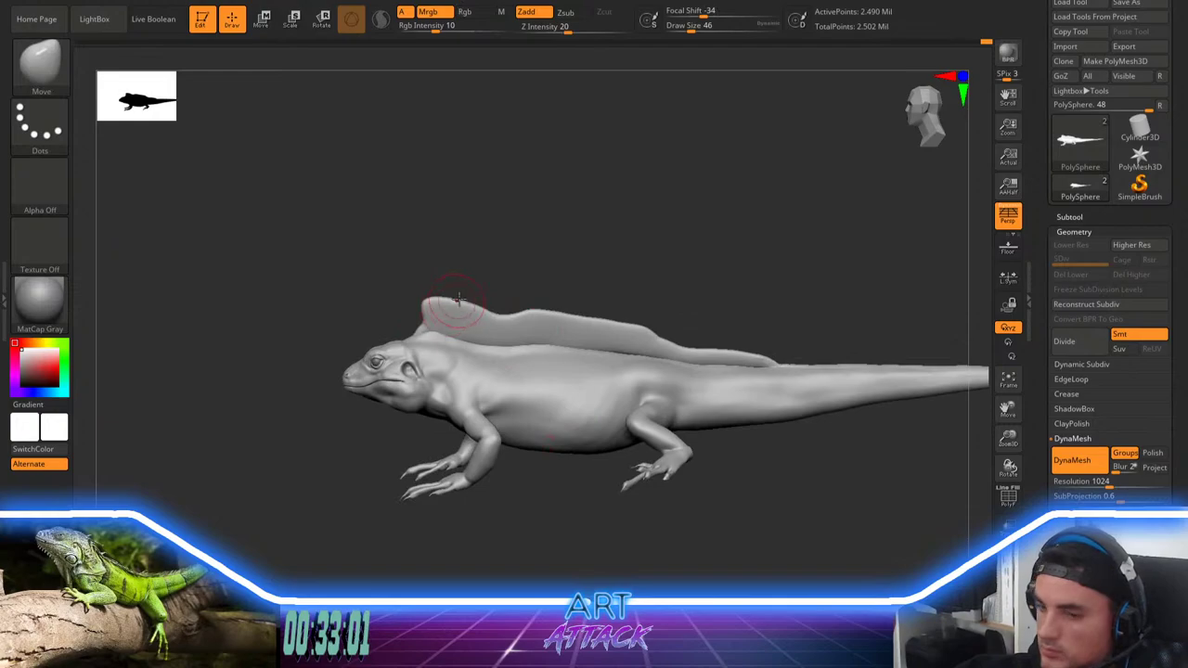
{"action": "key", "text": "b"}
{"action": "key", "text": "v"}
{"action": "key", "text": "s"}
{"action": "left_click_drag", "start_coordinate": [428, 307], "coordinate": [423, 308]}
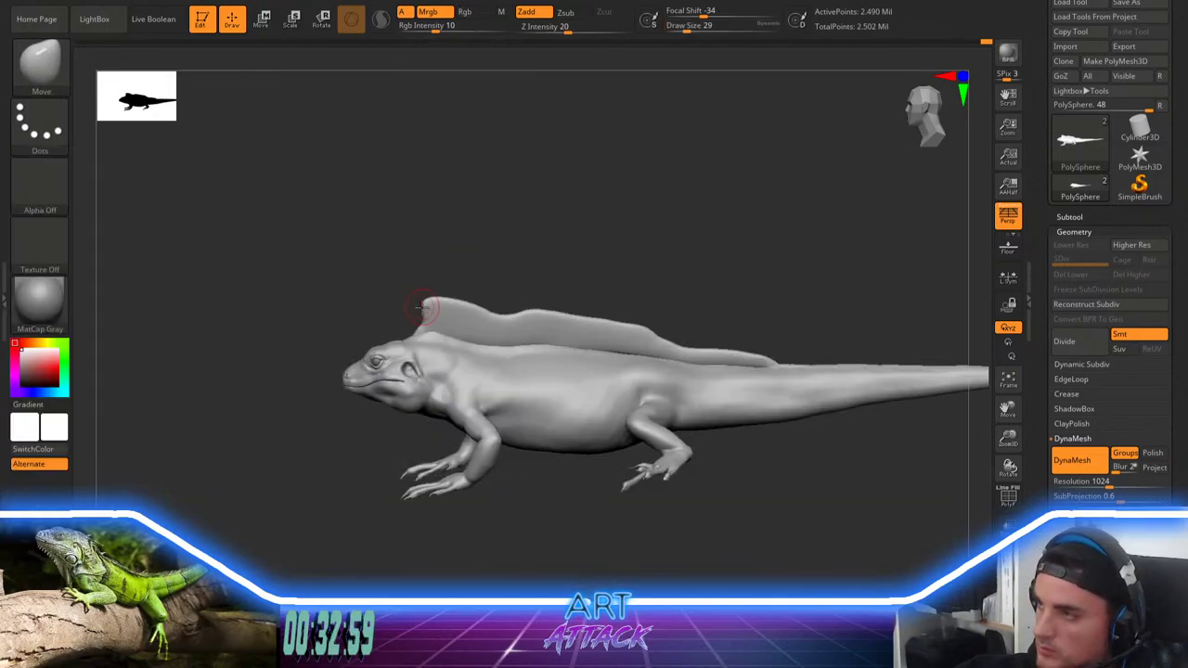
{"action": "right_click_drag", "start_coordinate": [474, 267], "coordinate": [499, 349], "text": "ctrl"}
{"action": "key", "text": "space"}
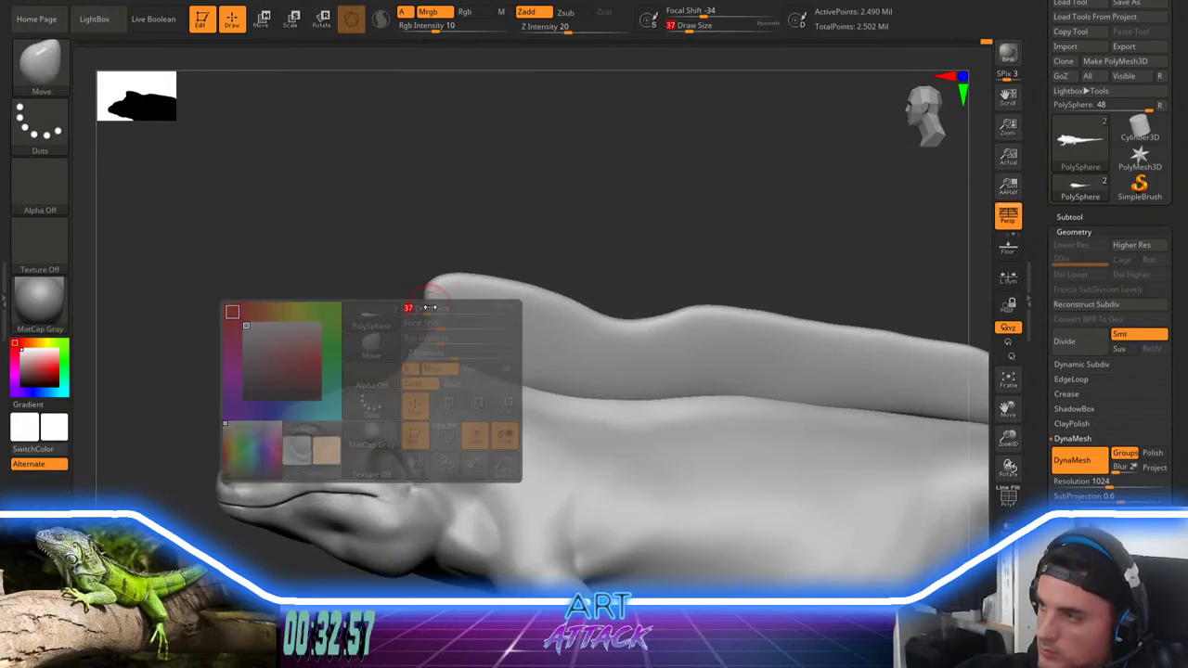
{"action": "mouse_move", "coordinate": [423, 310]}
{"action": "left_mouse_down"}
{"action": "mouse_move", "coordinate": [437, 307]}
{"action": "mouse_move", "coordinate": [436, 339]}
{"action": "mouse_move", "coordinate": [418, 342]}
{"action": "left_mouse_up"}
{"action": "key", "text": "space"}
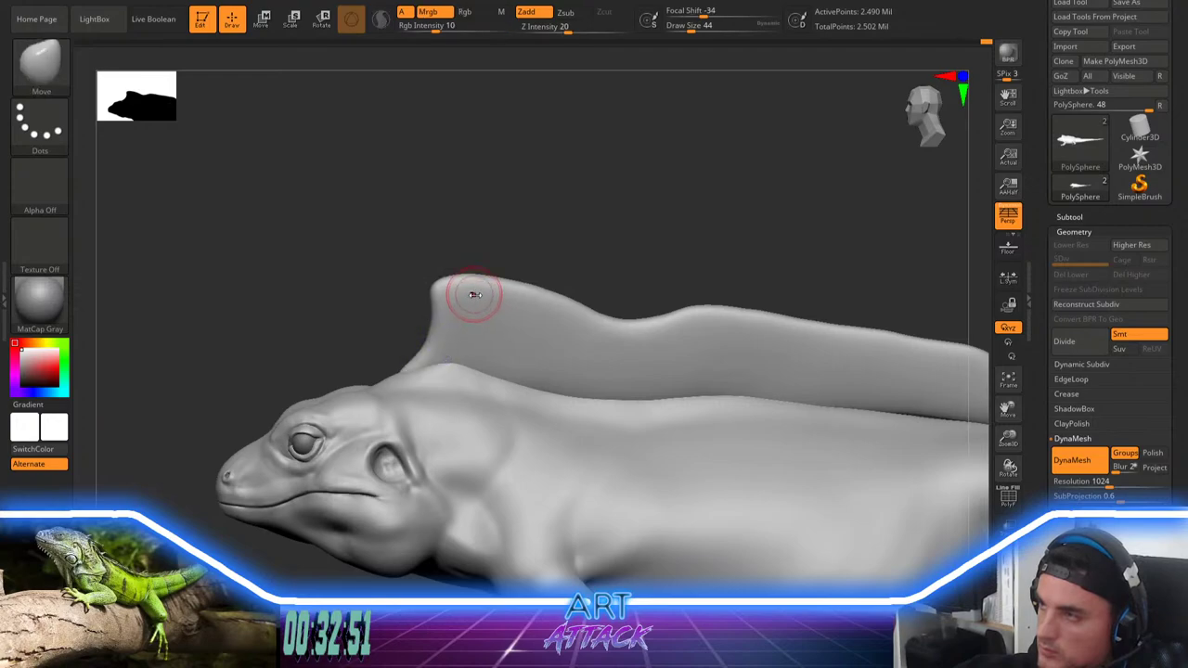
Step: Adjust the dip between the front two humps of the dorsal crest with the Move brush
{"action": "key", "text": "space"}
{"action": "mouse_move", "coordinate": [474, 294]}
{"action": "left_mouse_down"}
{"action": "mouse_move", "coordinate": [491, 293]}
{"action": "mouse_move", "coordinate": [486, 271]}
{"action": "mouse_move", "coordinate": [622, 319]}
{"action": "left_mouse_up"}
{"action": "left_click_drag", "start_coordinate": [638, 328], "coordinate": [644, 320]}
{"action": "mouse_move", "coordinate": [658, 316]}
{"action": "left_mouse_down"}
{"action": "mouse_move", "coordinate": [666, 308]}
{"action": "mouse_move", "coordinate": [526, 294]}
{"action": "mouse_move", "coordinate": [577, 298]}
{"action": "mouse_move", "coordinate": [600, 317]}
{"action": "left_mouse_up"}
{"action": "mouse_move", "coordinate": [677, 256]}
{"action": "left_mouse_down", "text": "alt"}
{"action": "mouse_move", "coordinate": [605, 215]}
{"action": "mouse_move", "coordinate": [655, 226]}
{"action": "mouse_move", "coordinate": [732, 217]}
{"action": "mouse_move", "coordinate": [767, 273]}
{"action": "mouse_move", "coordinate": [709, 257]}
{"action": "mouse_move", "coordinate": [708, 362]}
{"action": "mouse_move", "coordinate": [724, 257]}
{"action": "mouse_move", "coordinate": [708, 302]}
{"action": "mouse_move", "coordinate": [724, 273]}
{"action": "left_mouse_up", "text": "alt"}
Step: Mask two adjacent inner fingers of the front foot at draw size 37 and invert the mask to leave only them editable
{"action": "key", "text": "bracketleft"}
{"action": "key", "text": "bracketleft"}
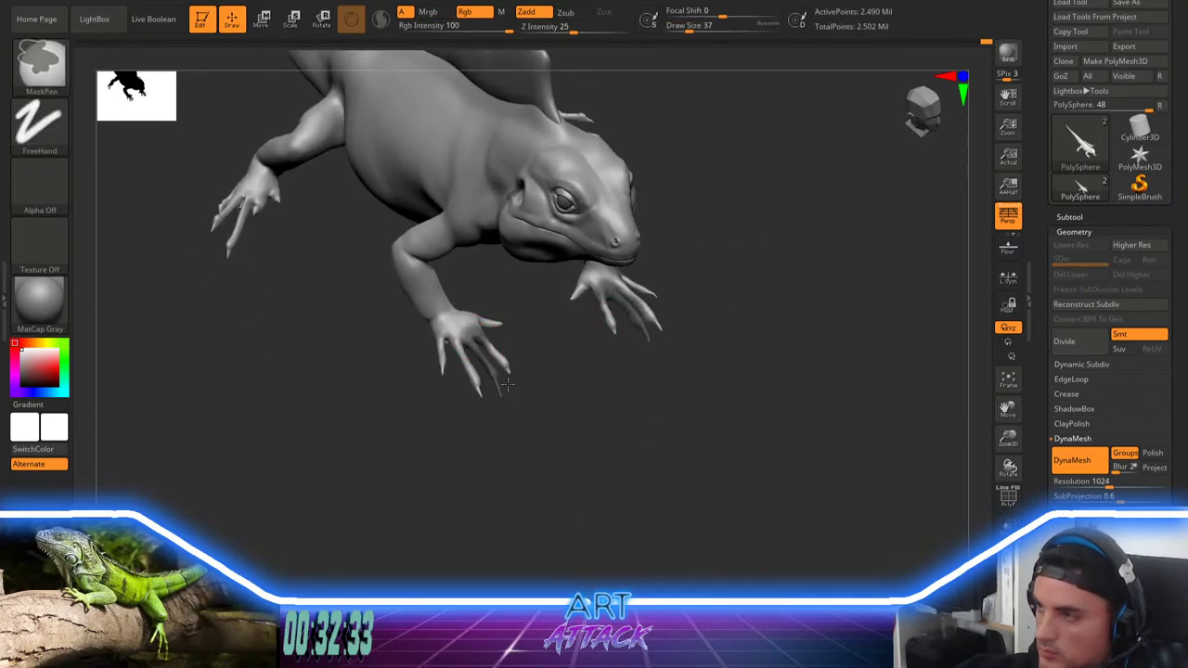
{"action": "mouse_move", "coordinate": [538, 417]}
{"action": "left_mouse_down"}
{"action": "mouse_move", "coordinate": [569, 438]}
{"action": "mouse_move", "coordinate": [604, 409]}
{"action": "mouse_move", "coordinate": [594, 402]}
{"action": "mouse_move", "coordinate": [610, 441]}
{"action": "left_mouse_up"}
{"action": "left_click_drag", "start_coordinate": [600, 329], "coordinate": [588, 368]}
{"action": "left_click_drag", "start_coordinate": [525, 320], "coordinate": [583, 436], "text": "ctrl"}
{"action": "left_click_drag", "start_coordinate": [525, 315], "coordinate": [590, 386], "text": "ctrl"}
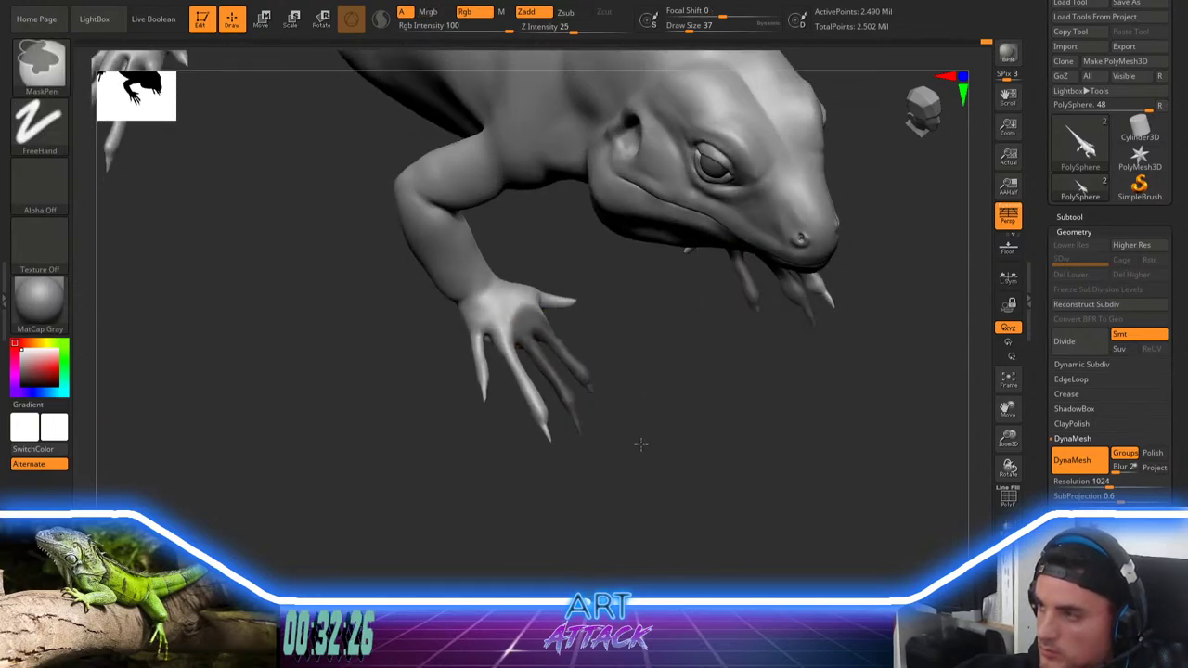
{"action": "left_click", "coordinate": [640, 384], "text": "ctrl"}
Step: Center the transform gizmo on the unmasked fingers of the front foot
{"action": "key", "text": "e"}
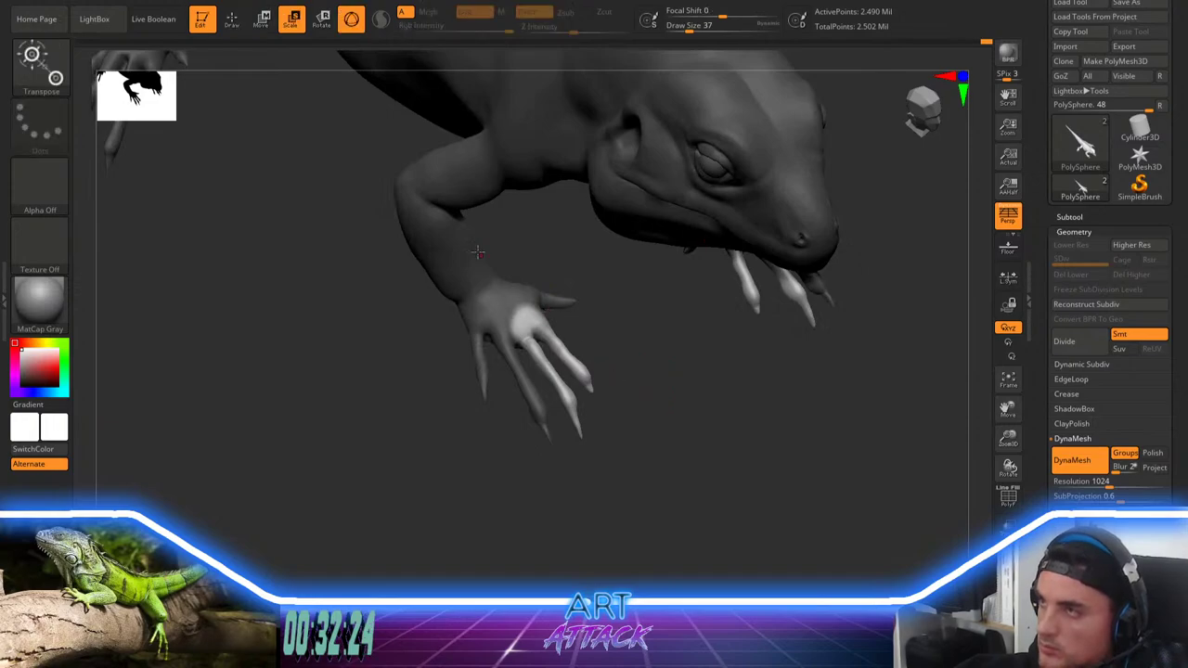
{"action": "key", "text": "f"}
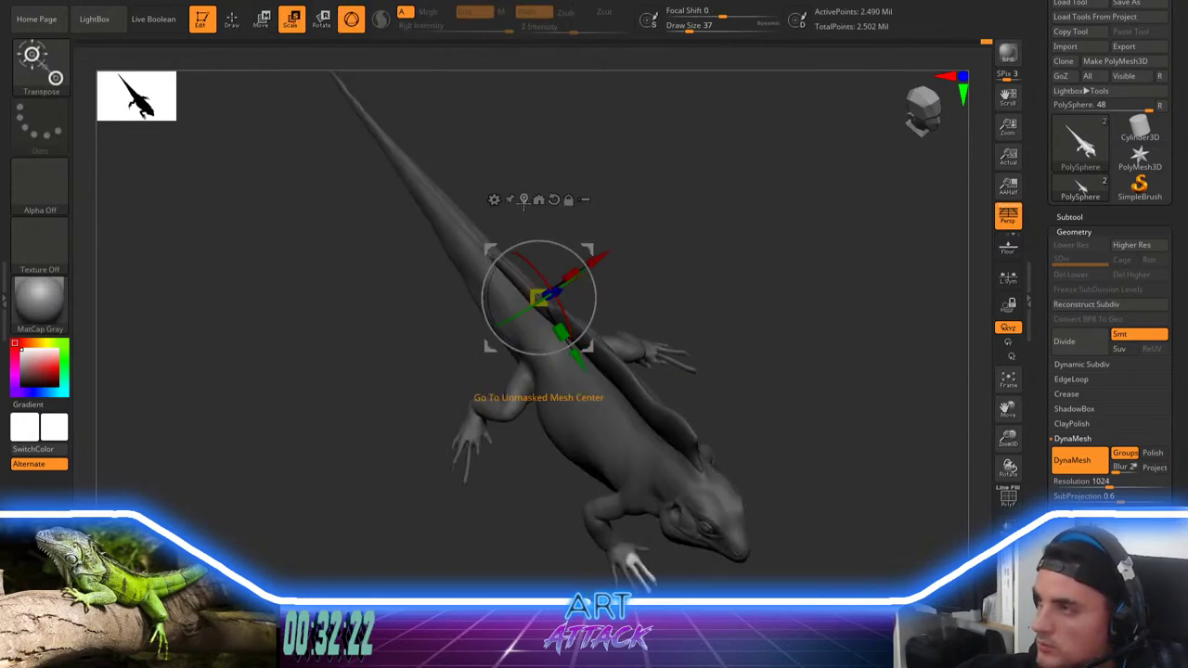
{"action": "left_click", "coordinate": [525, 201]}
{"action": "left_click_drag", "start_coordinate": [466, 546], "coordinate": [464, 422], "text": "alt"}
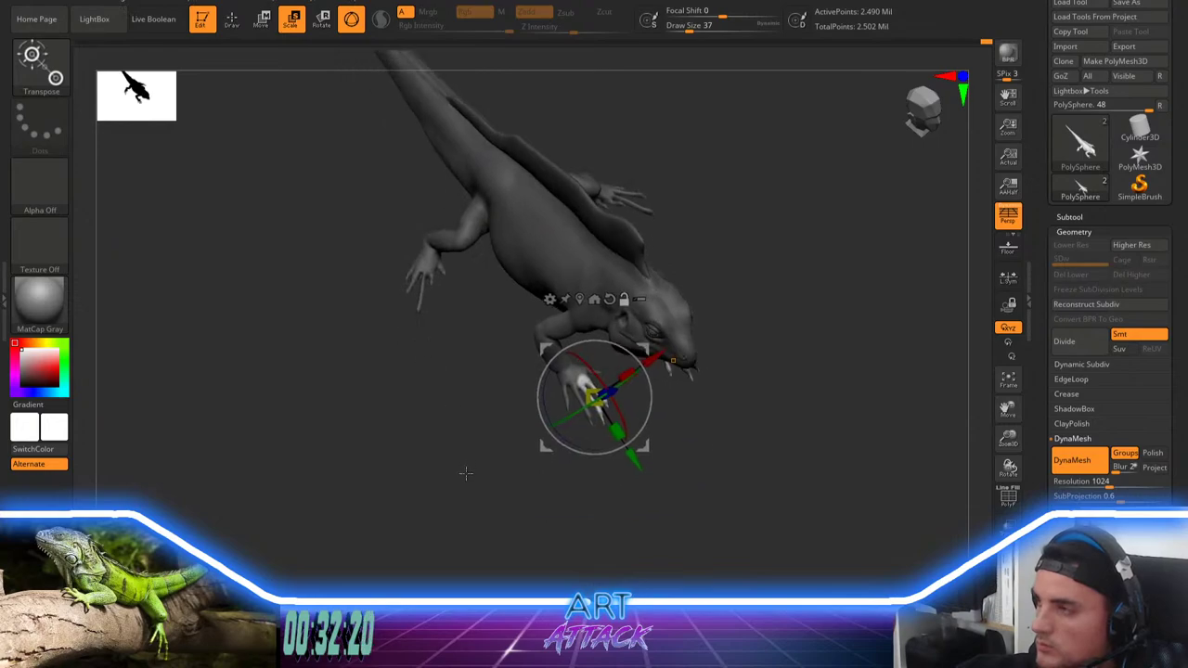
{"action": "key", "text": "f"}
{"action": "left_click_drag", "start_coordinate": [455, 512], "coordinate": [455, 375], "text": "alt"}
{"action": "key", "text": "q"}
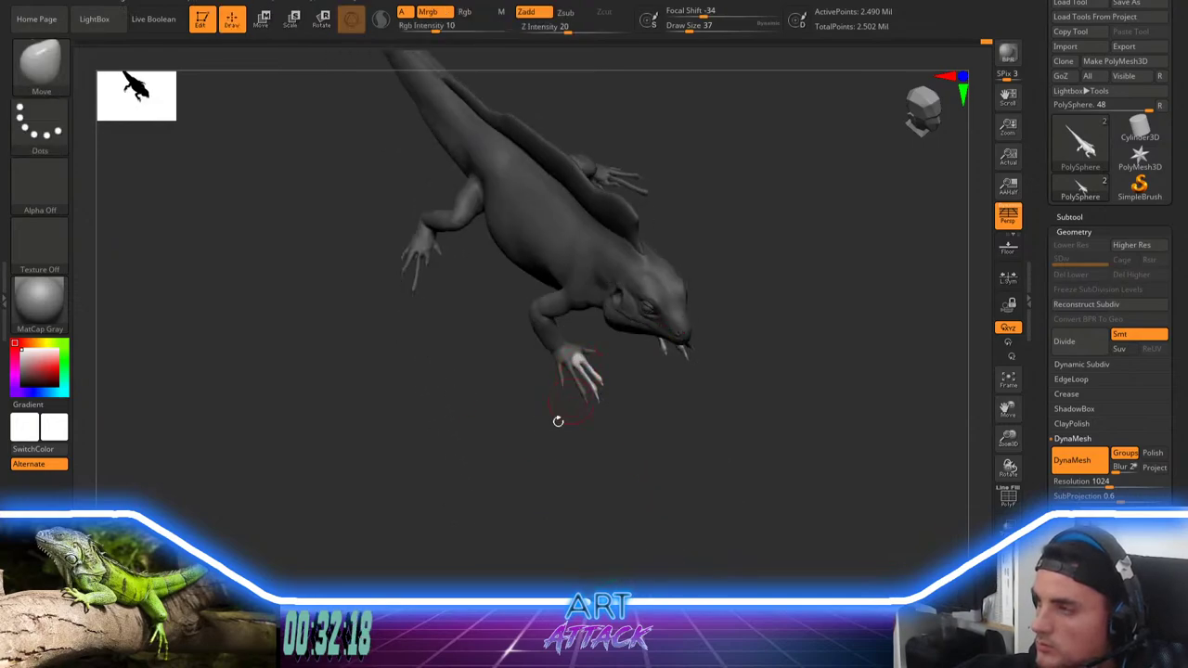
Step: Unlock the move gizmo and reposition its pivot at the knuckles of the unmasked fingers
{"action": "left_click_drag", "start_coordinate": [558, 421], "coordinate": [610, 476], "text": "alt"}
{"action": "key", "text": "f"}
{"action": "mouse_move", "coordinate": [560, 506]}
{"action": "left_mouse_down", "text": "alt"}
{"action": "mouse_move", "coordinate": [454, 440]}
{"action": "mouse_move", "coordinate": [575, 517]}
{"action": "left_mouse_up", "text": "alt"}
{"action": "key", "text": "w"}
{"action": "left_click_drag", "start_coordinate": [654, 438], "coordinate": [685, 487], "text": "alt"}
{"action": "left_click", "coordinate": [588, 289]}
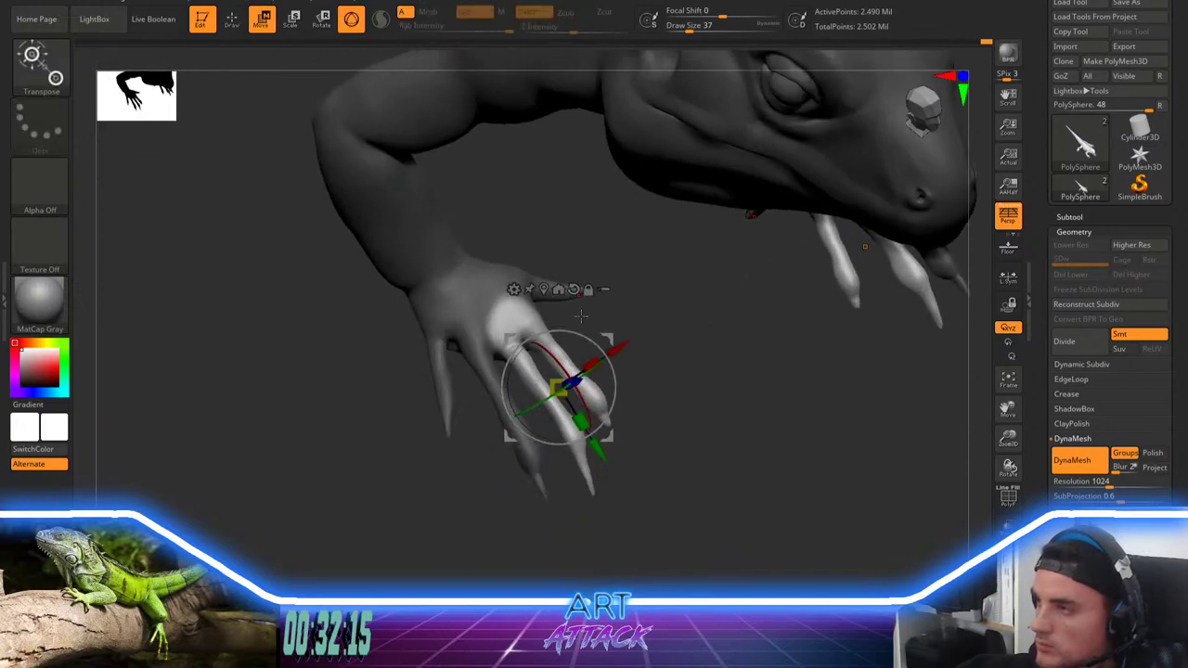
{"action": "left_click_drag", "start_coordinate": [607, 337], "coordinate": [554, 278]}
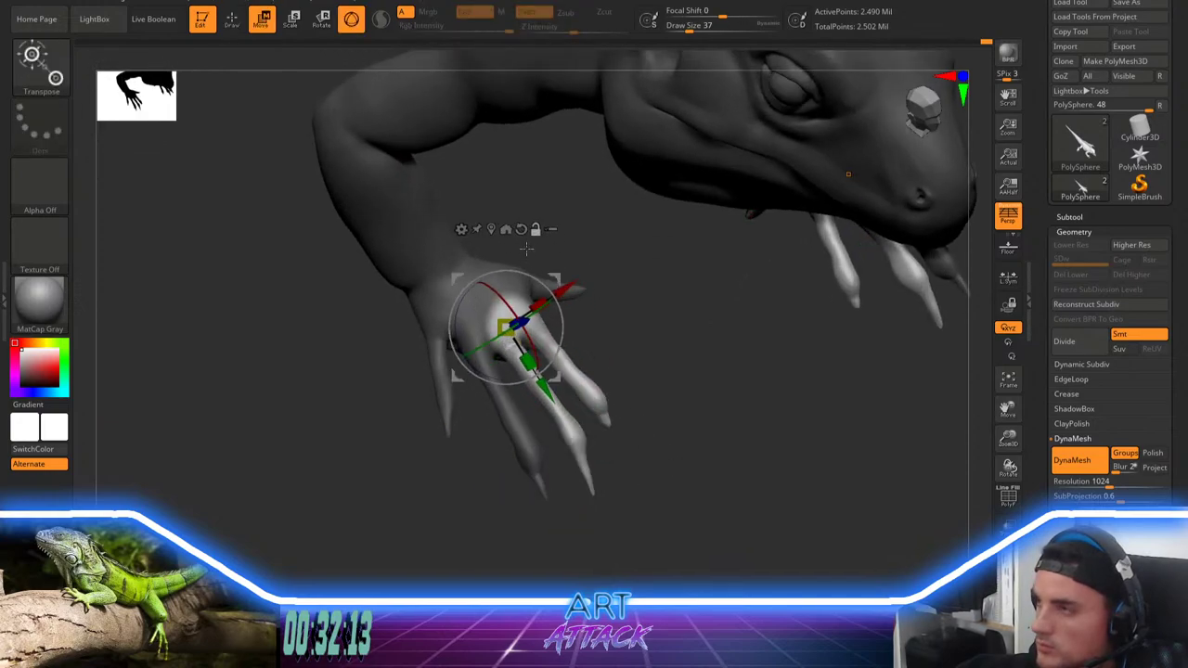
Step: Reset the gizmo's orientation and try rotating the two unmasked fingers of the front foot about their knuckles
{"action": "left_click", "coordinate": [521, 230]}
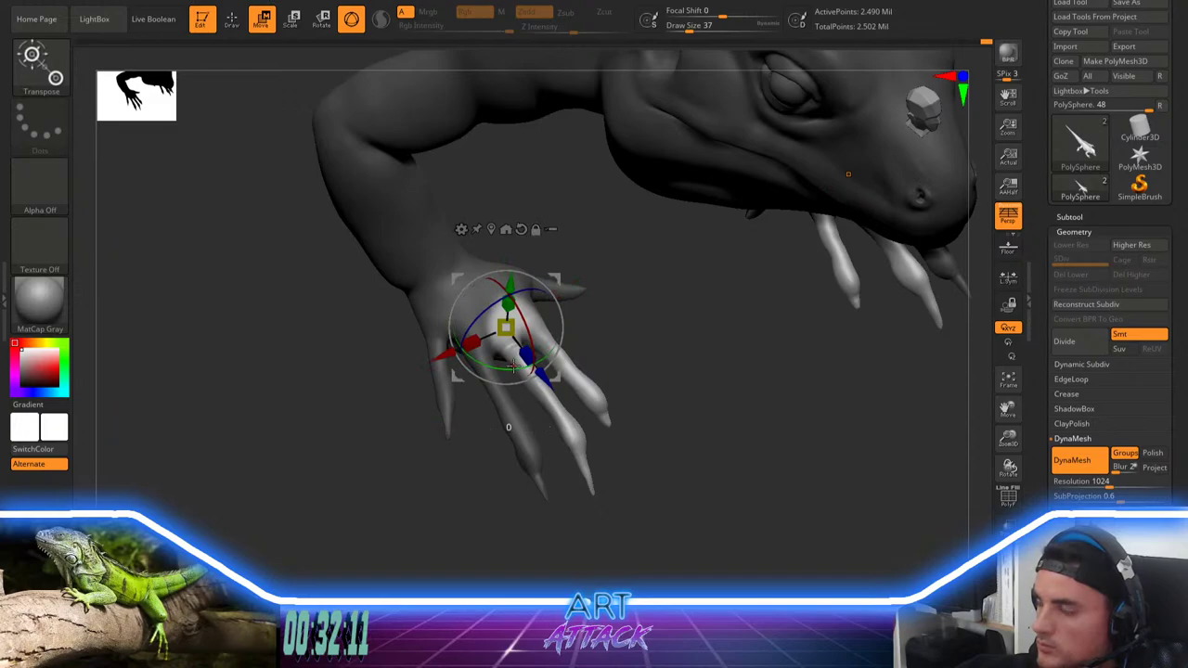
{"action": "left_click_drag", "start_coordinate": [513, 365], "coordinate": [550, 353]}
{"action": "key", "text": "ctrl+z"}
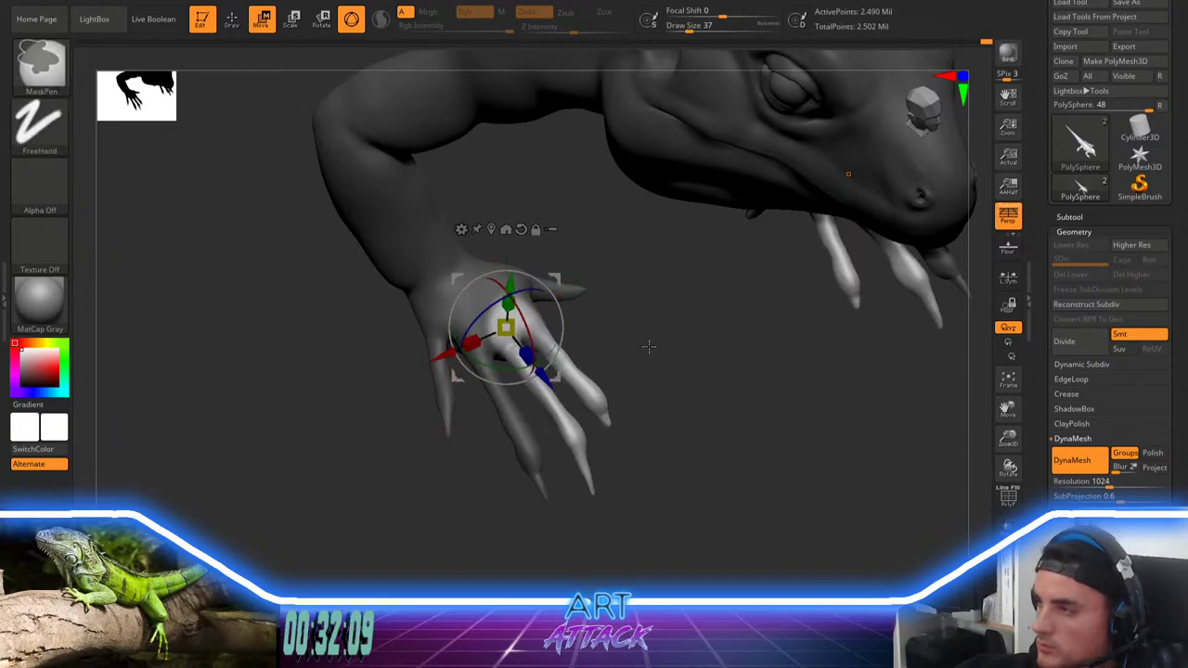
{"action": "mouse_move", "coordinate": [647, 354]}
{"action": "left_mouse_down", "text": "ctrl"}
{"action": "mouse_move", "coordinate": [562, 504]}
{"action": "mouse_move", "coordinate": [566, 437]}
{"action": "mouse_move", "coordinate": [555, 440]}
{"action": "left_mouse_up", "text": "ctrl"}
{"action": "left_click_drag", "start_coordinate": [531, 369], "coordinate": [551, 347]}
{"action": "key", "text": "ctrl+z"}
Step: Rotate the two unmasked fingers at the knuckles, shift them slightly outward, and rotate them about 10 degrees around the vertical axis
{"action": "left_click_drag", "start_coordinate": [651, 483], "coordinate": [500, 277]}
{"action": "left_click_drag", "start_coordinate": [665, 201], "coordinate": [654, 589]}
{"action": "left_click_drag", "start_coordinate": [528, 358], "coordinate": [558, 338]}
{"action": "left_click_drag", "start_coordinate": [565, 325], "coordinate": [557, 360]}
{"action": "left_click_drag", "start_coordinate": [637, 433], "coordinate": [689, 453]}
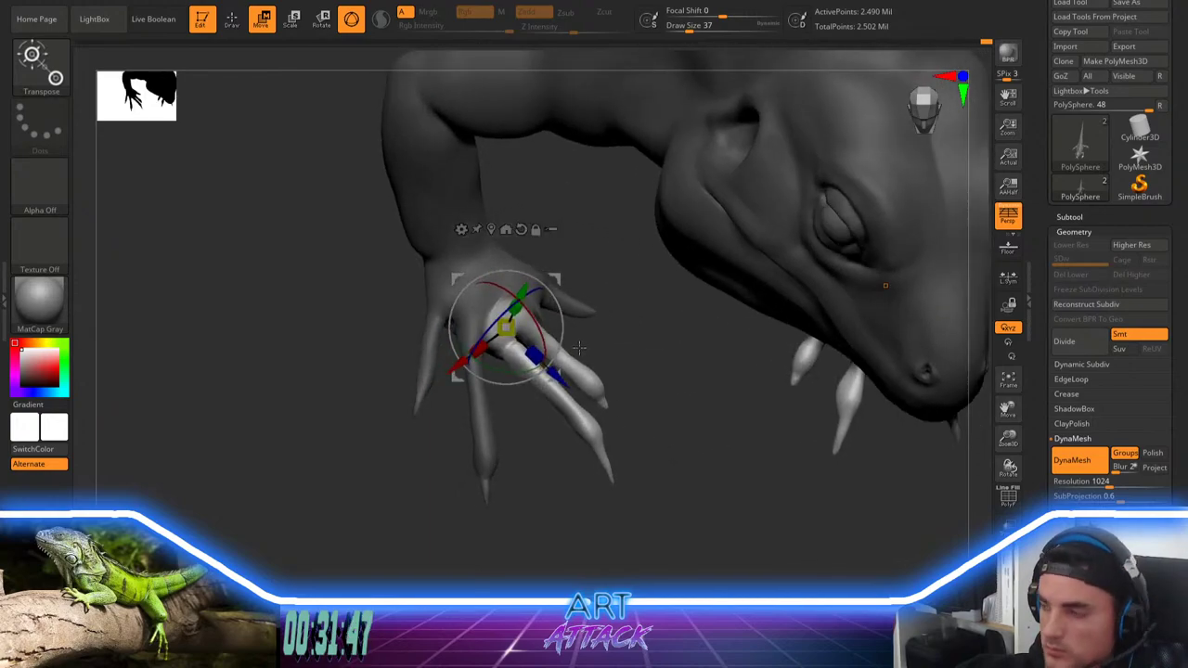
{"action": "left_click_drag", "start_coordinate": [557, 286], "coordinate": [567, 296]}
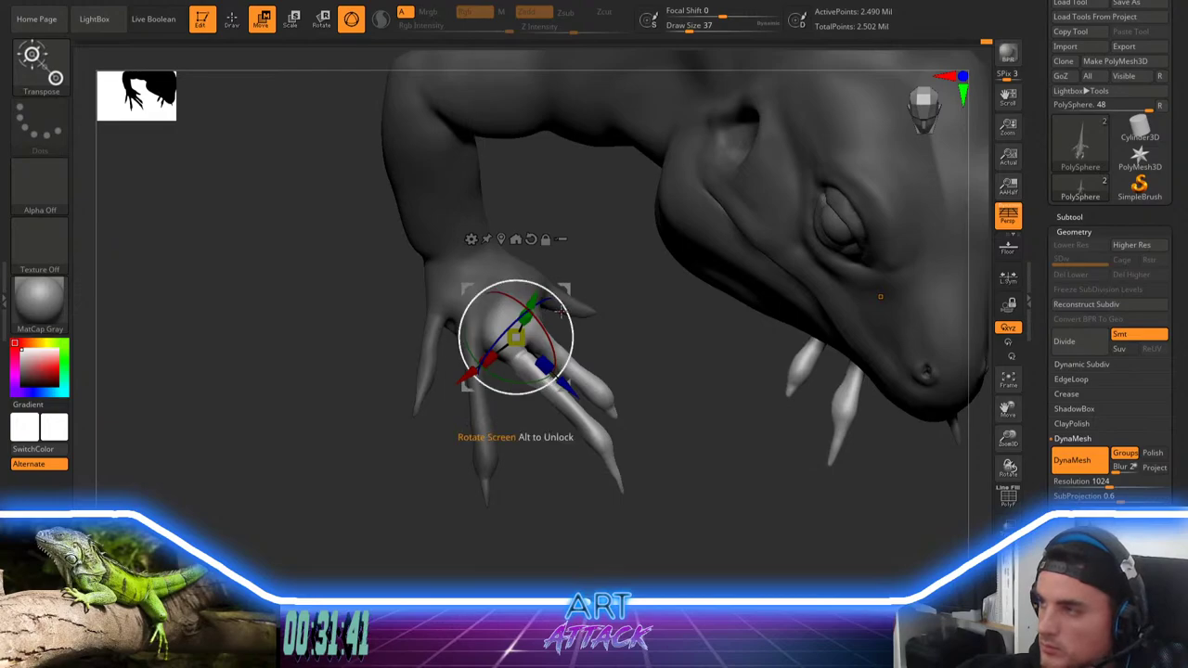
{"action": "key", "text": "e"}
{"action": "left_click_drag", "start_coordinate": [534, 383], "coordinate": [524, 384]}
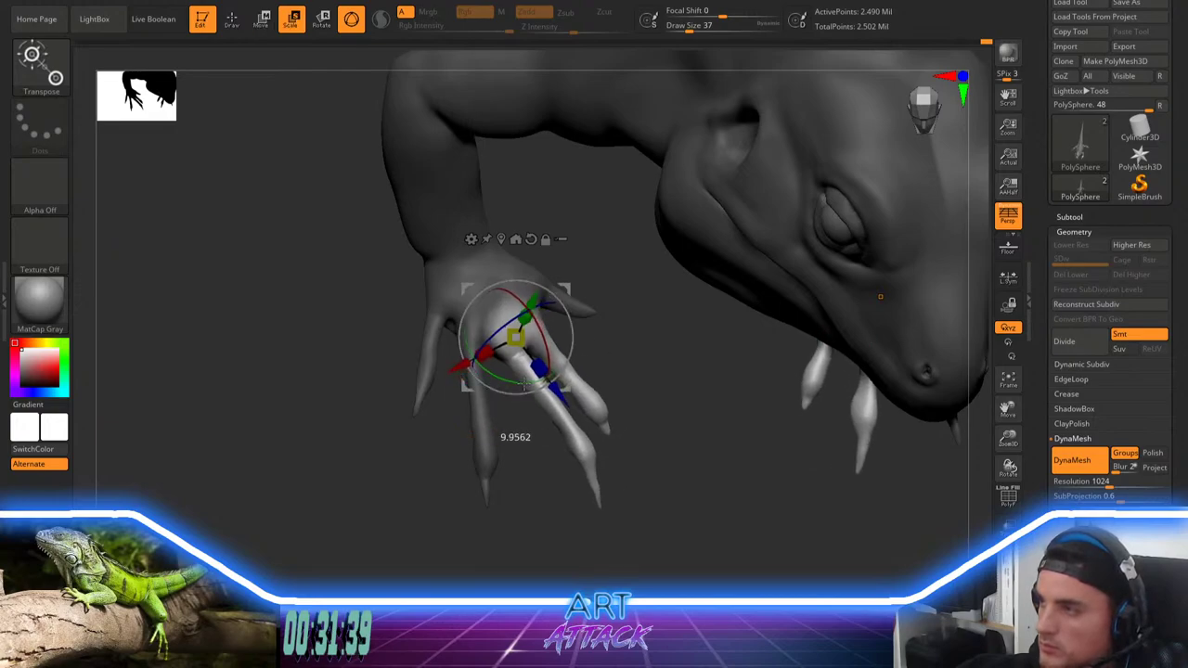
Step: Mask the inner one of the two free fingers so only its neighbour on the front foot stays editable
{"action": "key", "text": "q"}
{"action": "left_click_drag", "start_coordinate": [527, 440], "coordinate": [520, 488], "text": "alt"}
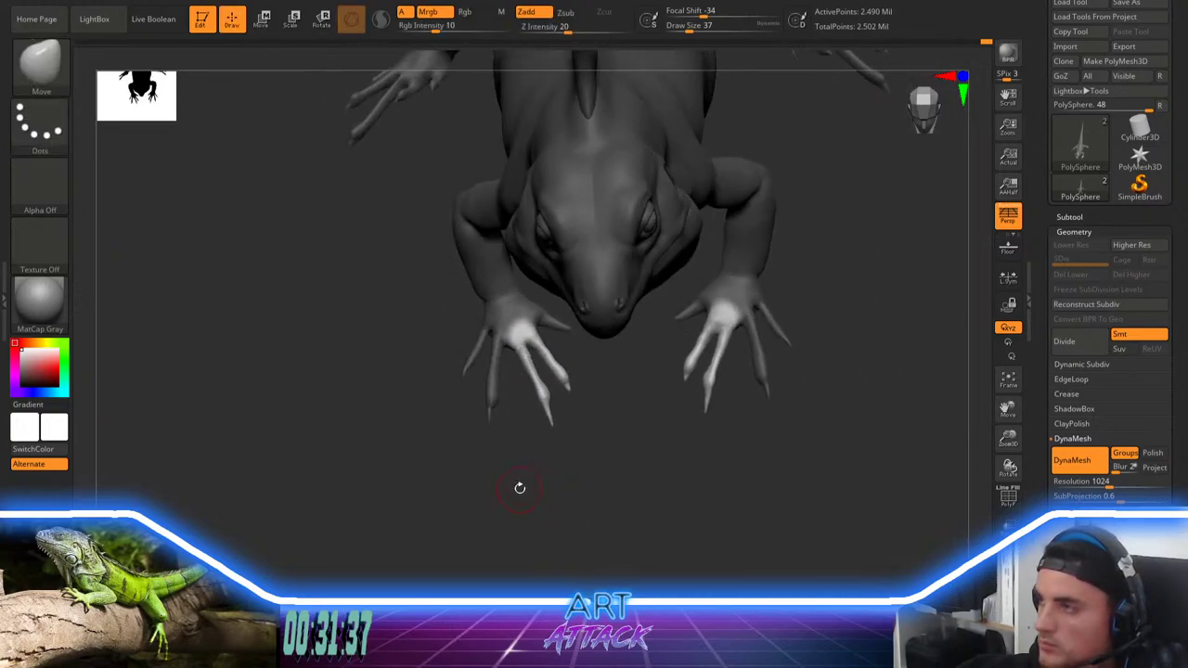
{"action": "left_click_drag", "start_coordinate": [530, 448], "coordinate": [536, 451]}
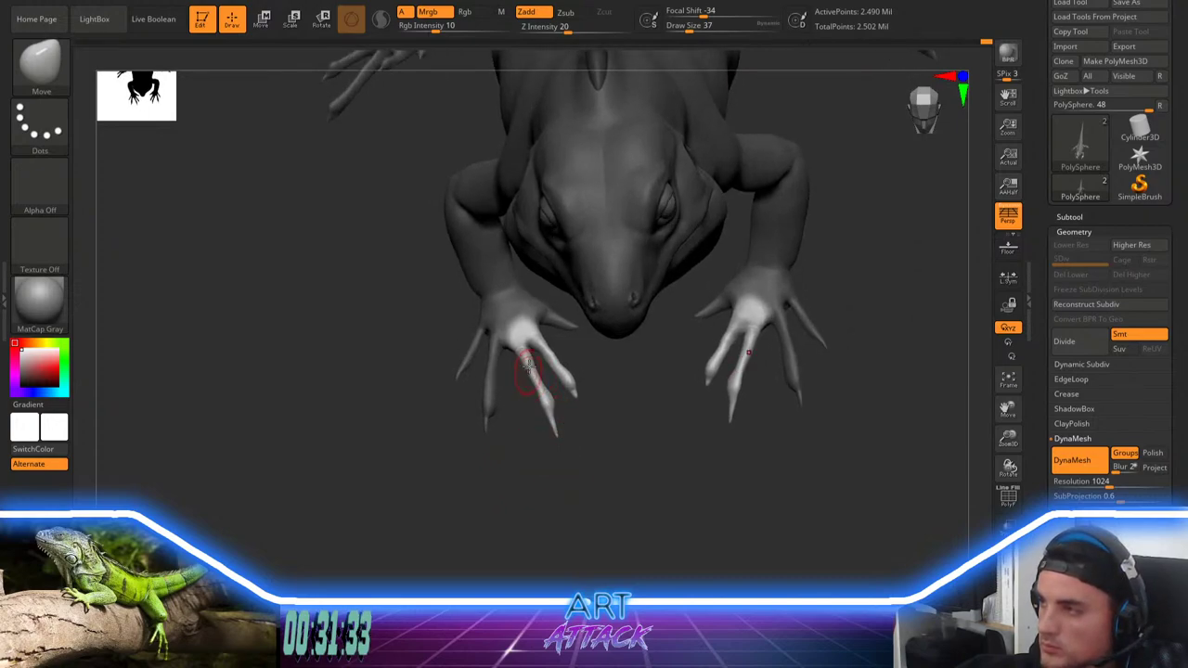
{"action": "left_click_drag", "start_coordinate": [593, 346], "coordinate": [580, 186], "text": "ctrl"}
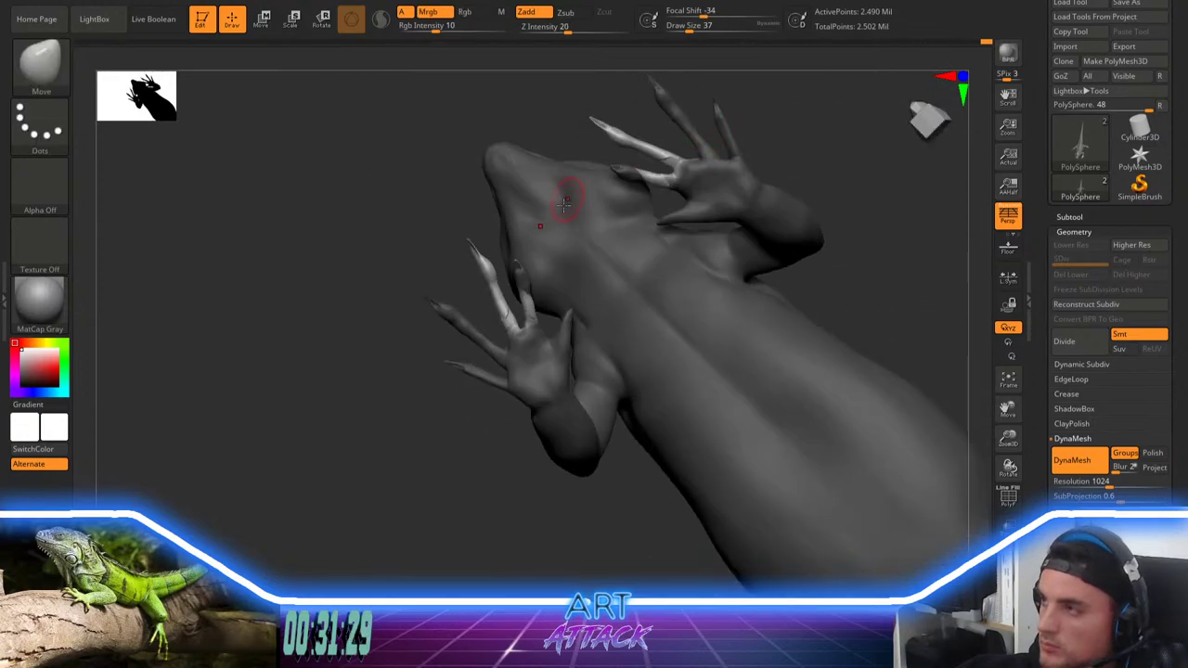
{"action": "left_click_drag", "start_coordinate": [546, 143], "coordinate": [541, 92]}
{"action": "mouse_move", "coordinate": [541, 121]}
{"action": "left_mouse_down", "text": "ctrl"}
{"action": "mouse_move", "coordinate": [533, 359]}
{"action": "mouse_move", "coordinate": [521, 367]}
{"action": "left_mouse_up", "text": "ctrl"}
{"action": "left_click_drag", "start_coordinate": [481, 222], "coordinate": [557, 214]}
{"action": "left_click_drag", "start_coordinate": [607, 142], "coordinate": [526, 326], "text": "ctrl"}
{"action": "left_click_drag", "start_coordinate": [433, 239], "coordinate": [464, 520]}
Step: Rotate the single unmasked finger slightly around its knuckle and clear the mask
{"action": "key", "text": "e"}
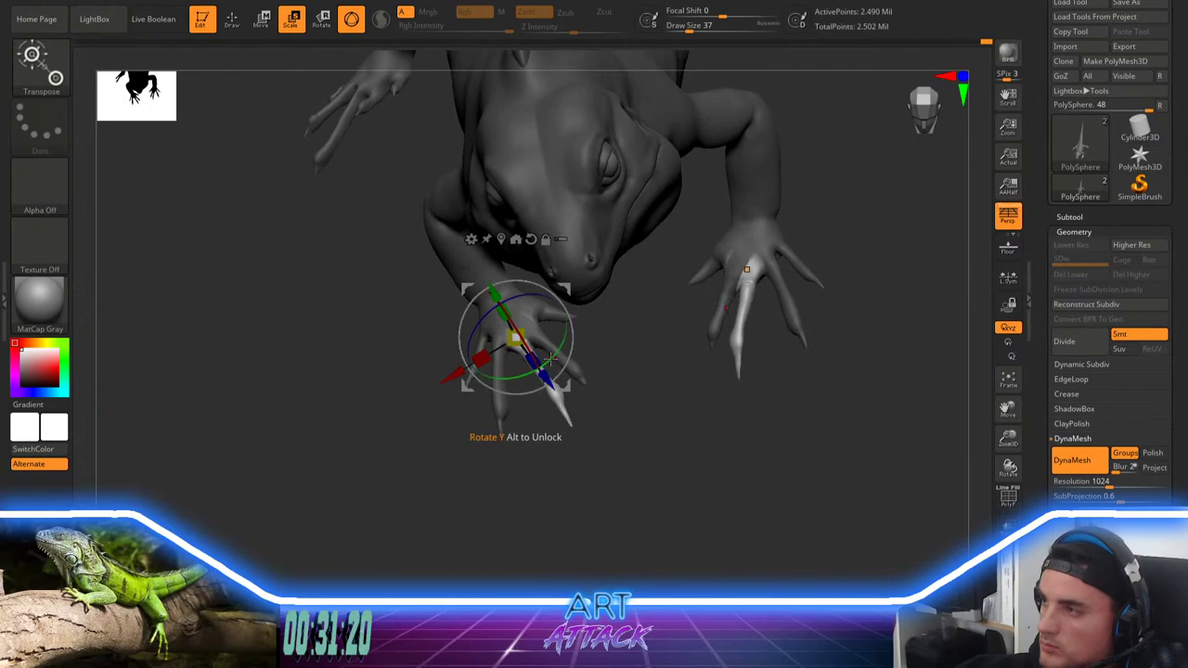
{"action": "left_click_drag", "start_coordinate": [554, 365], "coordinate": [549, 370]}
{"action": "mouse_move", "coordinate": [556, 367]}
{"action": "right_mouse_down"}
{"action": "mouse_move", "coordinate": [610, 393]}
{"action": "mouse_move", "coordinate": [602, 414]}
{"action": "right_mouse_up"}
{"action": "key", "text": "q"}
{"action": "left_click_drag", "start_coordinate": [552, 458], "coordinate": [556, 493], "text": "ctrl"}
Step: Smooth the bases of the front foot's fingers from above and from the palm side with the Smooth brush
{"action": "mouse_move", "coordinate": [557, 493]}
{"action": "right_mouse_down"}
{"action": "mouse_move", "coordinate": [619, 496]}
{"action": "mouse_move", "coordinate": [472, 461]}
{"action": "mouse_move", "coordinate": [476, 497]}
{"action": "mouse_move", "coordinate": [427, 469]}
{"action": "right_mouse_up"}
{"action": "right_click_drag", "start_coordinate": [516, 435], "coordinate": [493, 379]}
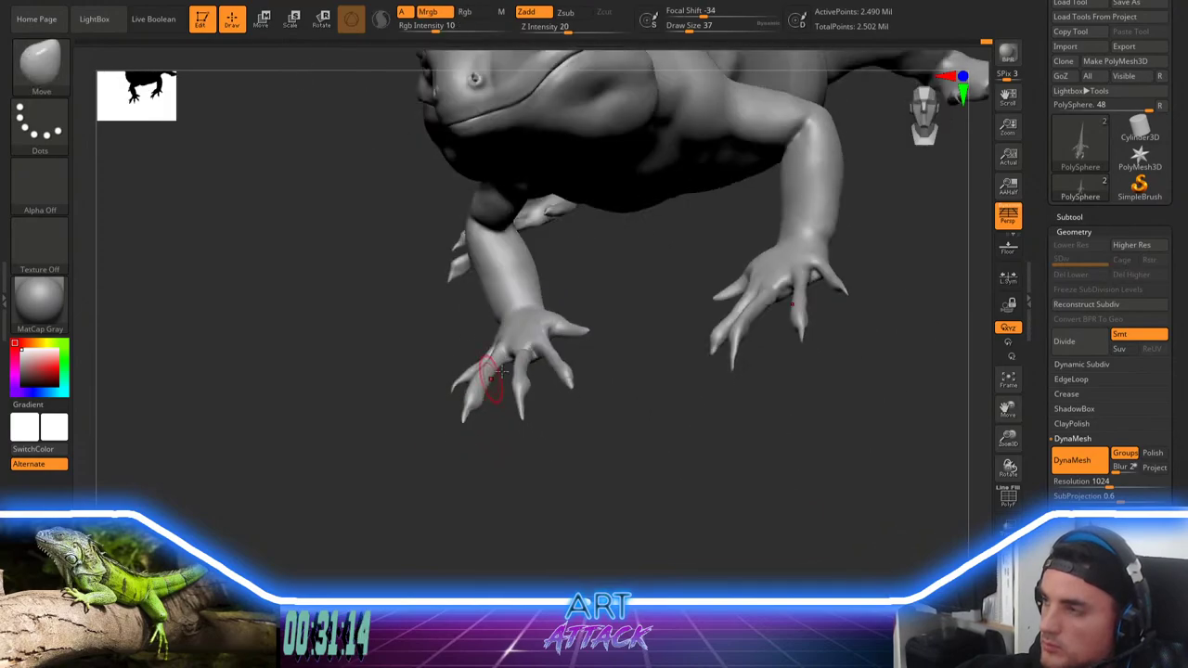
{"action": "left_click_drag", "start_coordinate": [519, 349], "coordinate": [527, 317], "text": "shift"}
{"action": "right_click_drag", "start_coordinate": [551, 461], "coordinate": [519, 376]}
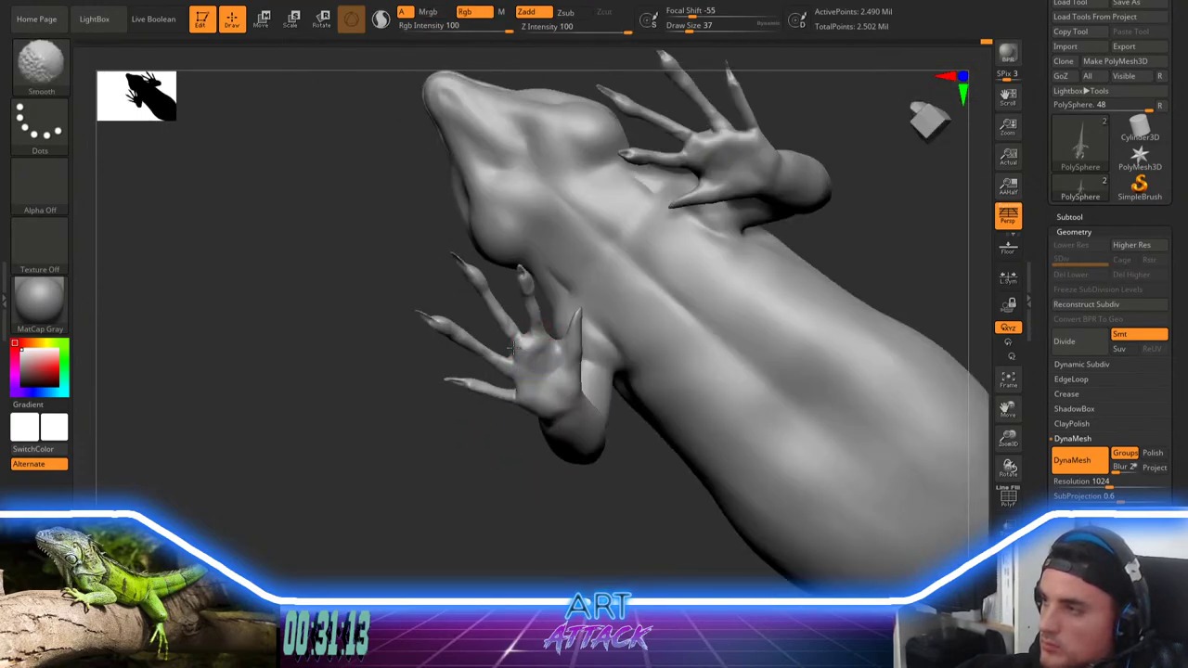
{"action": "left_click_drag", "start_coordinate": [536, 317], "coordinate": [530, 336], "text": "shift"}
Step: Mask the whole front foot up to the wrist at draw size 62 and invert the mask to leave it editable
{"action": "mouse_move", "coordinate": [453, 464]}
{"action": "right_mouse_down", "text": "ctrl"}
{"action": "mouse_move", "coordinate": [459, 512]}
{"action": "mouse_move", "coordinate": [521, 457]}
{"action": "right_mouse_up", "text": "ctrl"}
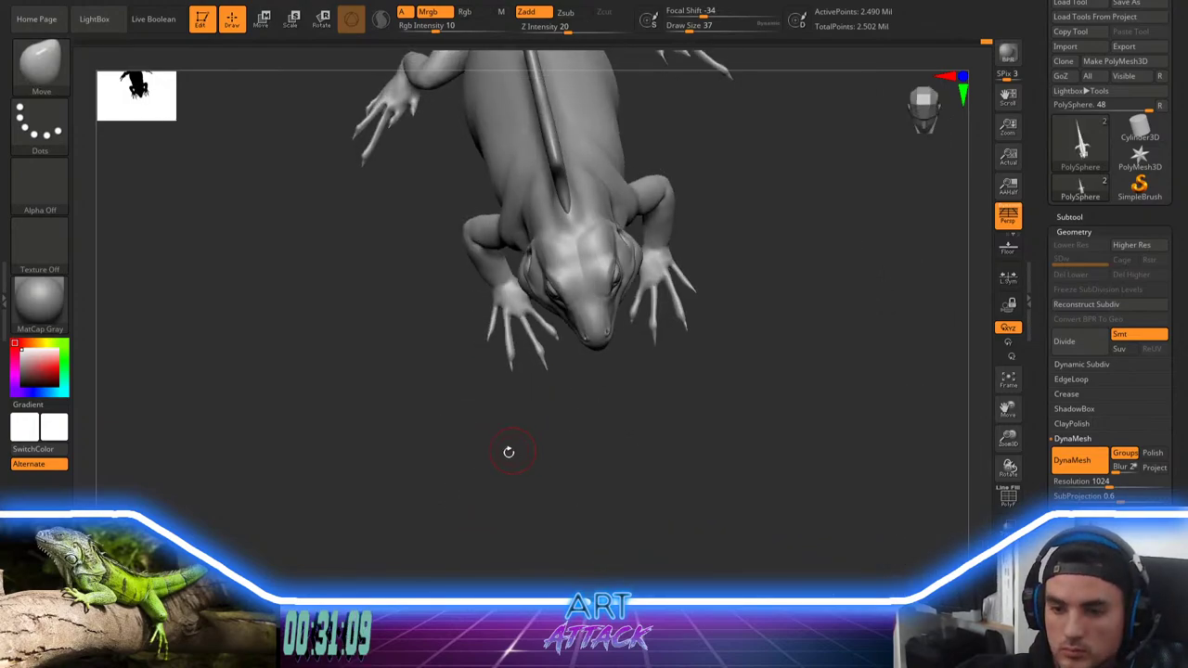
{"action": "left_click_drag", "start_coordinate": [501, 448], "coordinate": [683, 404]}
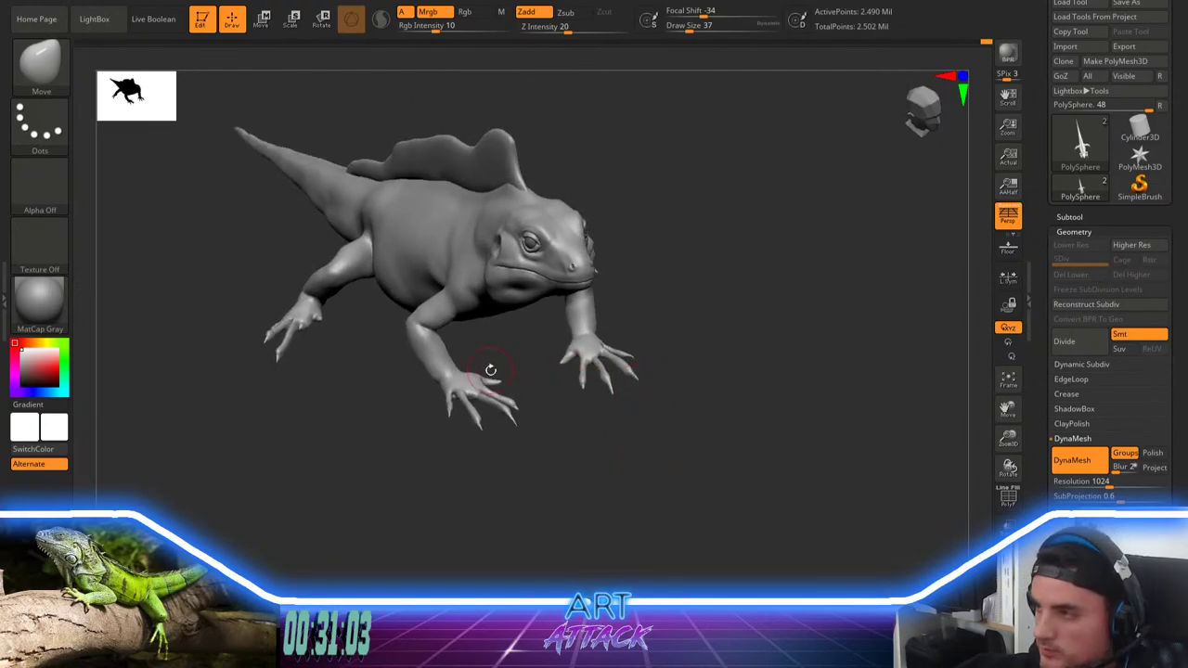
{"action": "mouse_move", "coordinate": [493, 347]}
{"action": "left_mouse_down", "text": "alt"}
{"action": "mouse_move", "coordinate": [530, 363]}
{"action": "mouse_move", "coordinate": [474, 450]}
{"action": "left_mouse_up", "text": "alt"}
{"action": "key", "text": "space"}
{"action": "left_click_drag", "start_coordinate": [532, 382], "coordinate": [541, 381]}
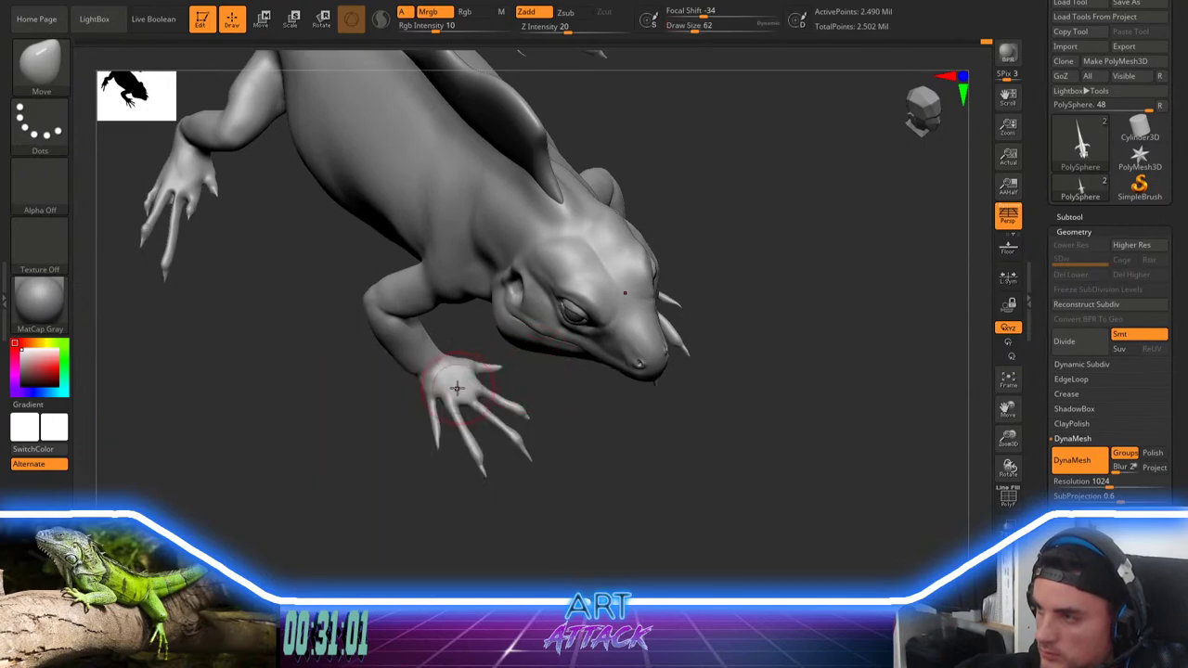
{"action": "left_click_drag", "start_coordinate": [457, 388], "coordinate": [430, 408], "text": "ctrl"}
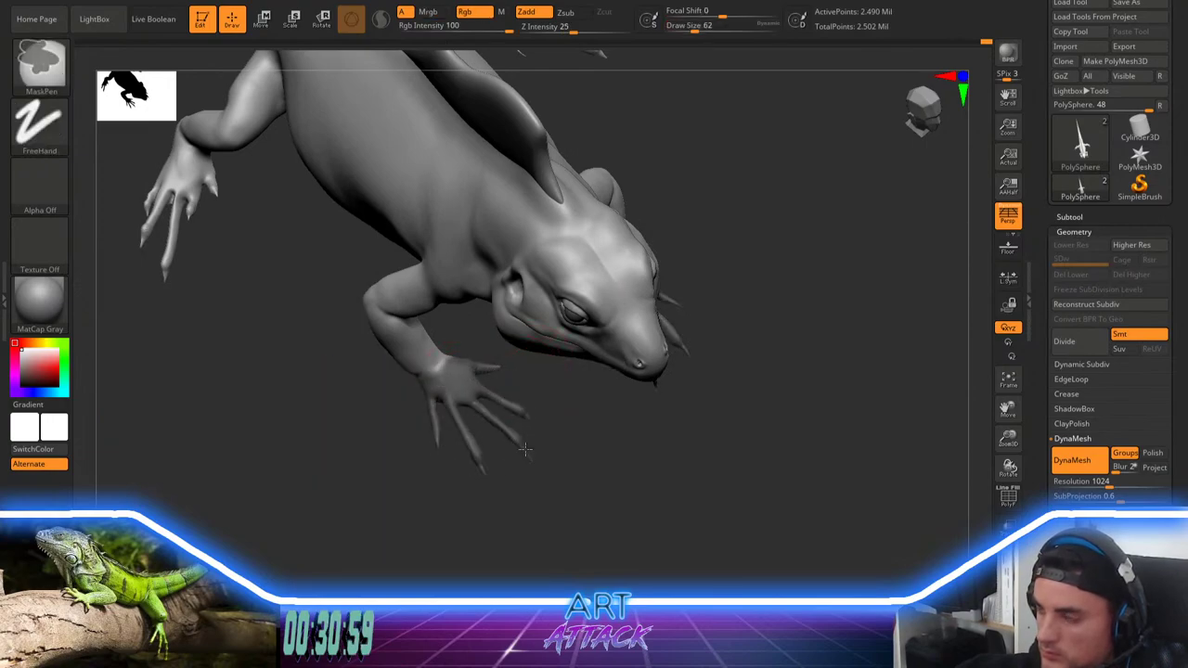
{"action": "left_click_drag", "start_coordinate": [457, 366], "coordinate": [423, 369], "text": "ctrl+alt"}
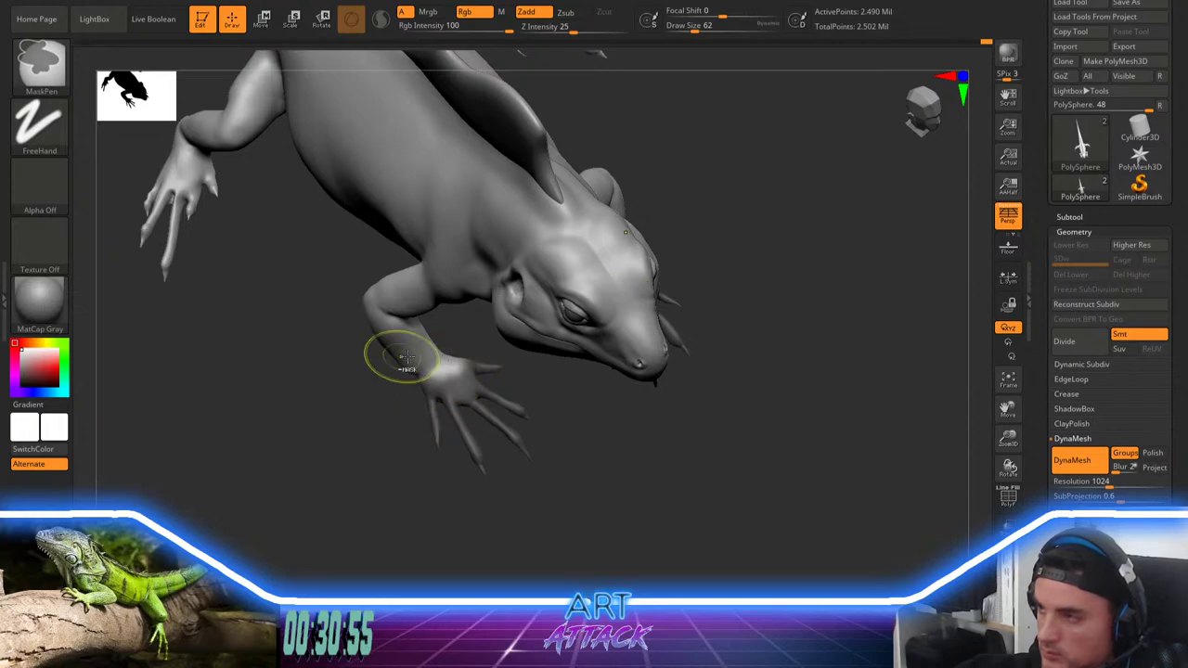
{"action": "left_click", "coordinate": [370, 418], "text": "ctrl"}
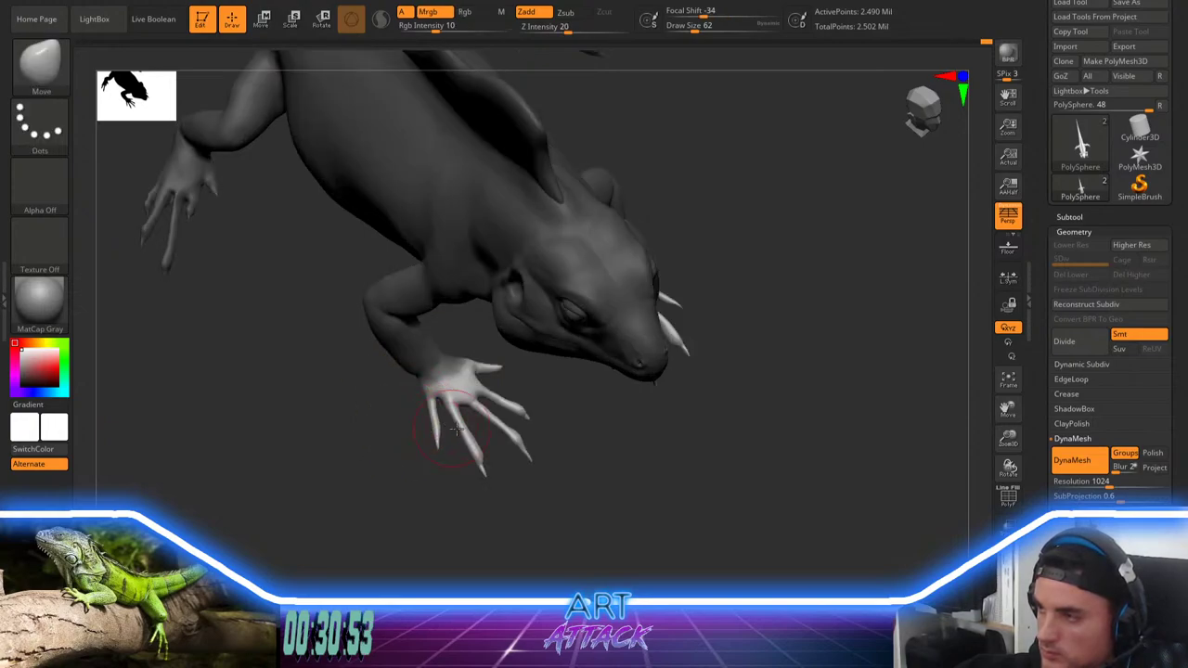
Step: Move the unmasked front foot slightly back toward the body in the top view
{"action": "key", "text": "w"}
{"action": "mouse_move", "coordinate": [541, 429]}
{"action": "left_mouse_down", "text": "shift"}
{"action": "mouse_move", "coordinate": [556, 418]}
{"action": "mouse_move", "coordinate": [547, 395]}
{"action": "left_mouse_up", "text": "shift"}
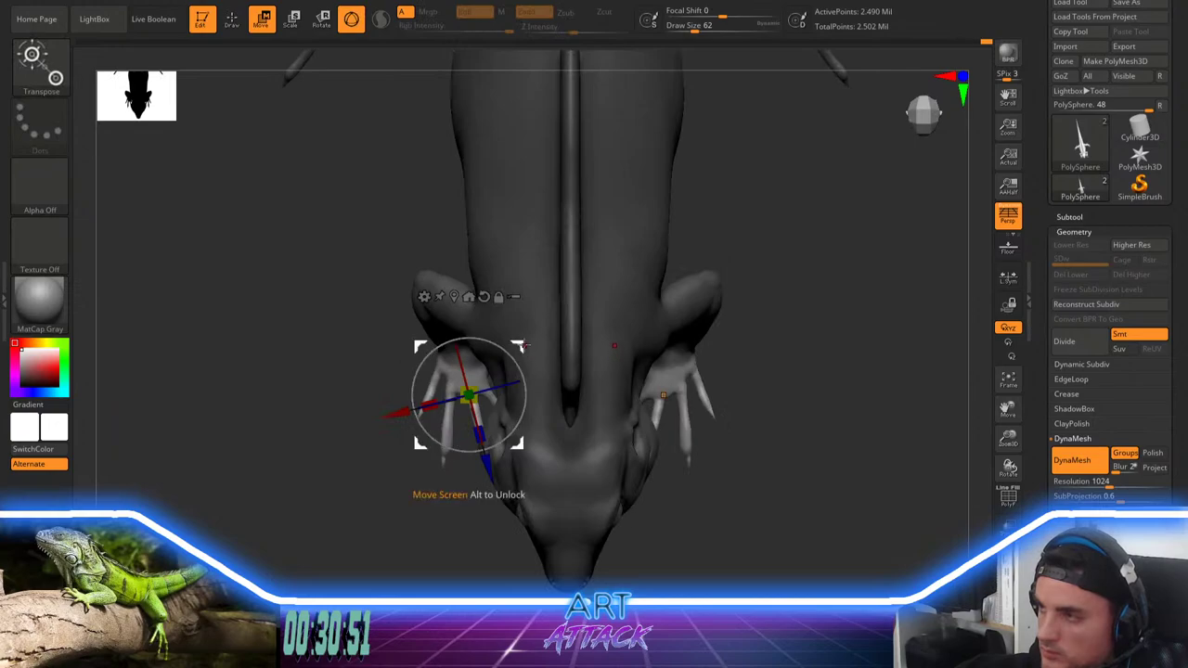
{"action": "left_click_drag", "start_coordinate": [525, 346], "coordinate": [523, 329]}
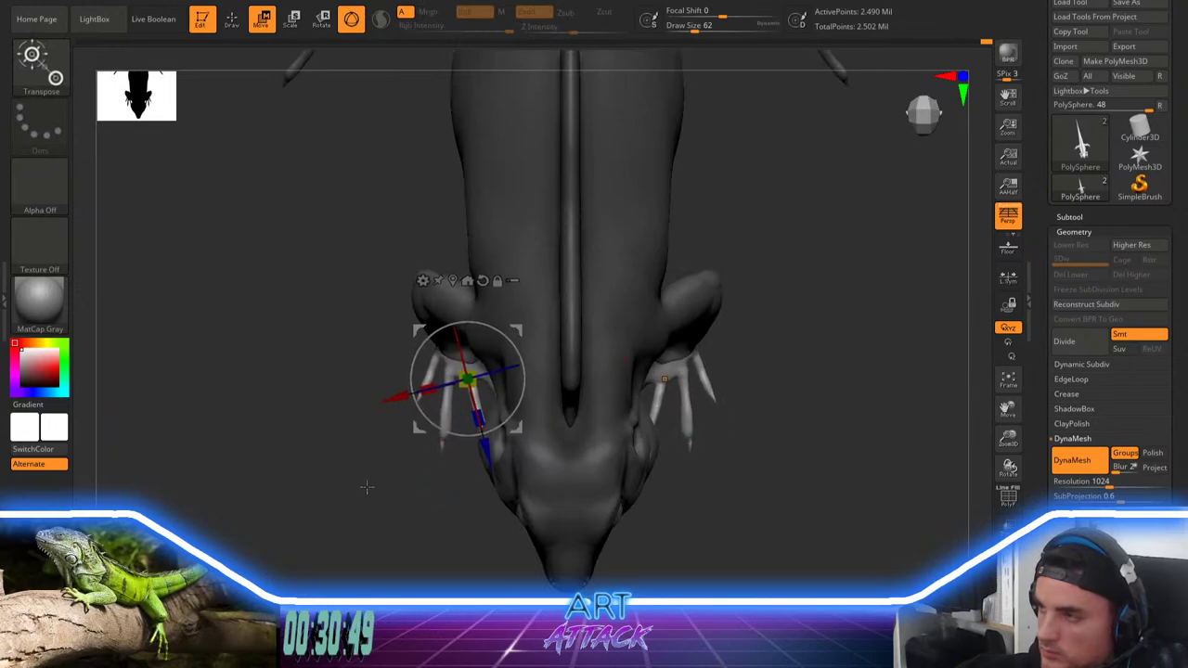
Step: Invert the mask to protect the foot and reshape the forearm's wrist end with the Move brush at draw size 94
{"action": "left_click_drag", "start_coordinate": [366, 487], "coordinate": [380, 425]}
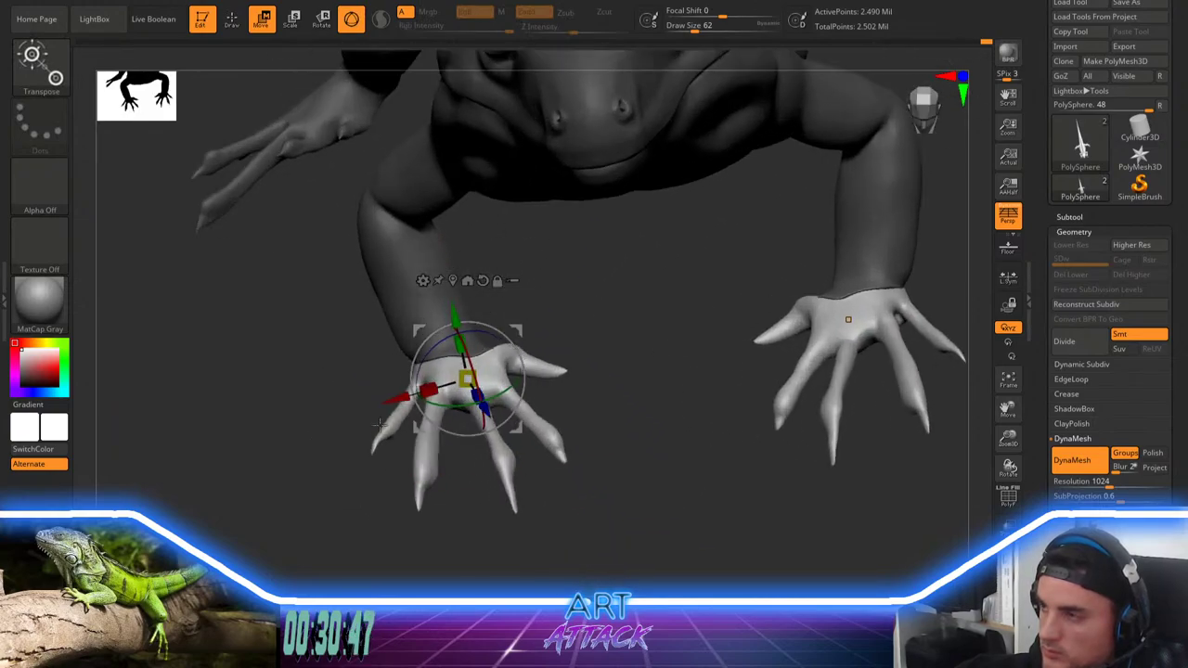
{"action": "left_click_drag", "start_coordinate": [589, 312], "coordinate": [405, 336]}
{"action": "left_click", "coordinate": [666, 384], "text": "ctrl"}
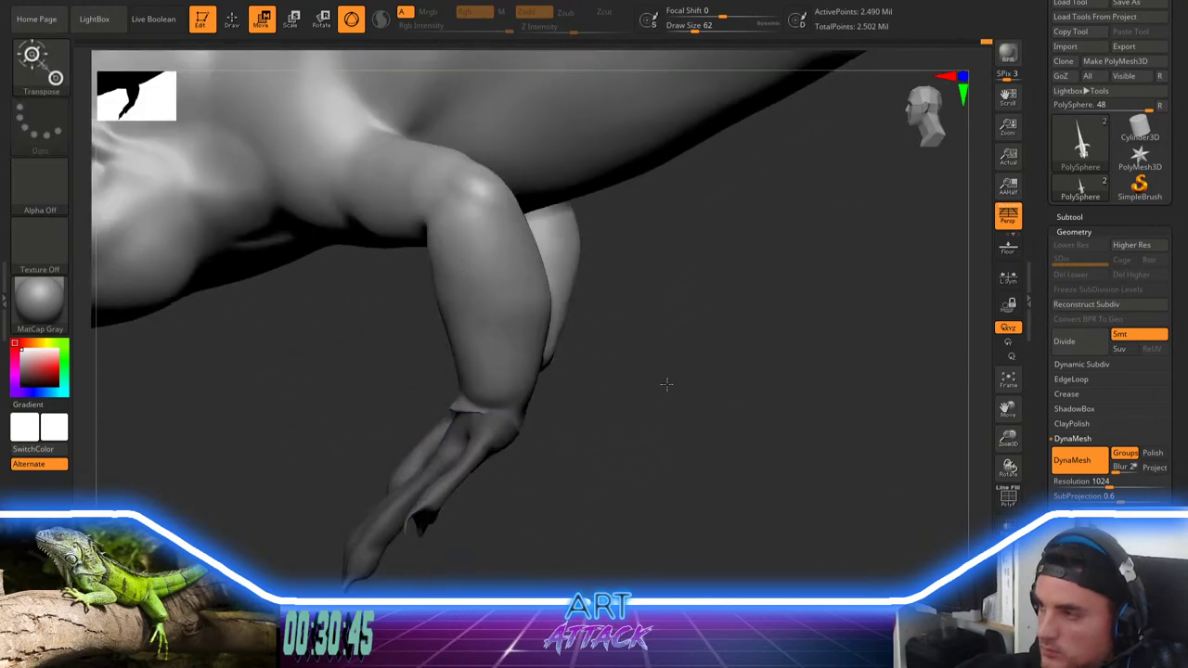
{"action": "mouse_move", "coordinate": [667, 384]}
{"action": "left_mouse_down"}
{"action": "mouse_move", "coordinate": [644, 366]}
{"action": "mouse_move", "coordinate": [664, 348]}
{"action": "left_mouse_up"}
{"action": "key", "text": "b"}
{"action": "key", "text": "m"}
{"action": "key", "text": "v"}
{"action": "key", "text": "s"}
{"action": "left_click_drag", "start_coordinate": [487, 240], "coordinate": [535, 224]}
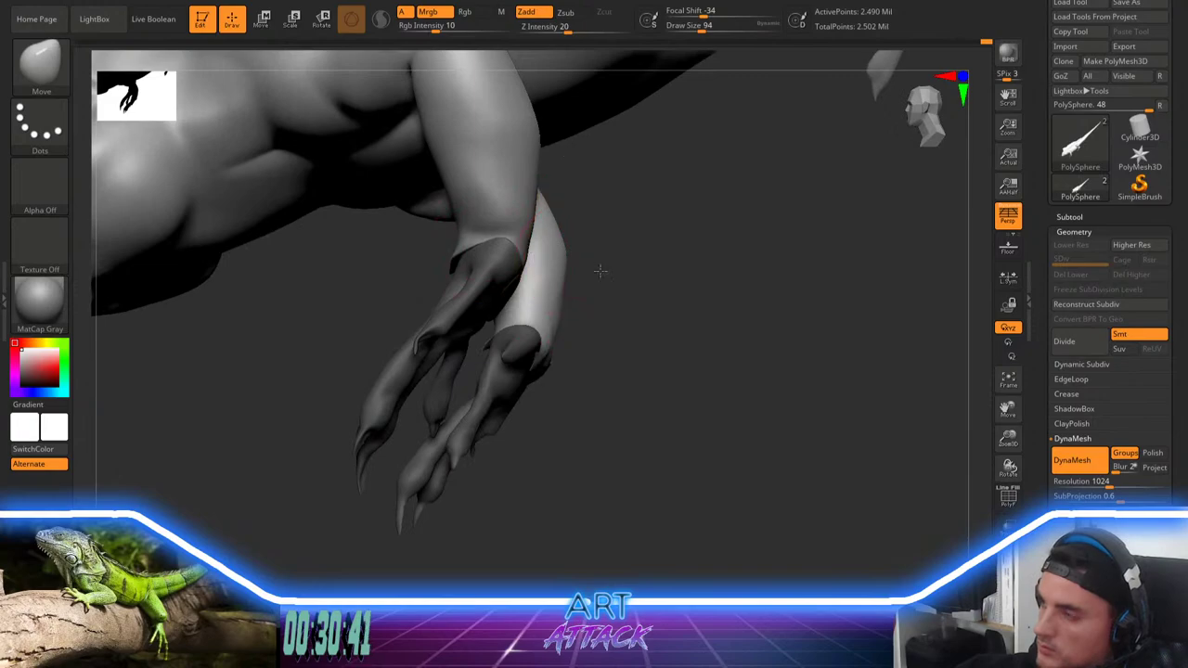
{"action": "left_click_drag", "start_coordinate": [600, 270], "coordinate": [507, 243]}
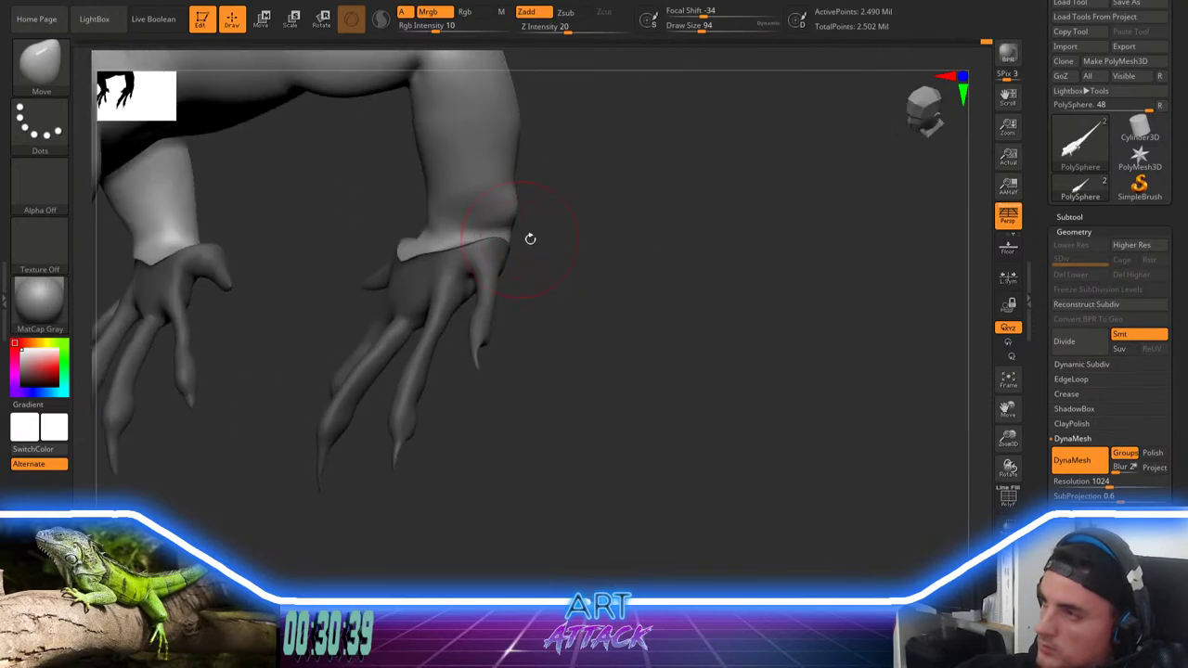
Step: Reduce the draw size to 71, free the foot by inverting the mask, and adjust the innermost finger's base with the Move brush
{"action": "mouse_move", "coordinate": [606, 253]}
{"action": "left_mouse_down"}
{"action": "mouse_move", "coordinate": [634, 242]}
{"action": "mouse_move", "coordinate": [674, 307]}
{"action": "left_mouse_up"}
{"action": "mouse_move", "coordinate": [350, 392]}
{"action": "left_mouse_down"}
{"action": "mouse_move", "coordinate": [427, 300]}
{"action": "mouse_move", "coordinate": [427, 363]}
{"action": "mouse_move", "coordinate": [443, 378]}
{"action": "left_mouse_up"}
{"action": "key", "text": "bracketleft"}
{"action": "key", "text": "bracketleft"}
{"action": "key", "text": "ctrl+z"}
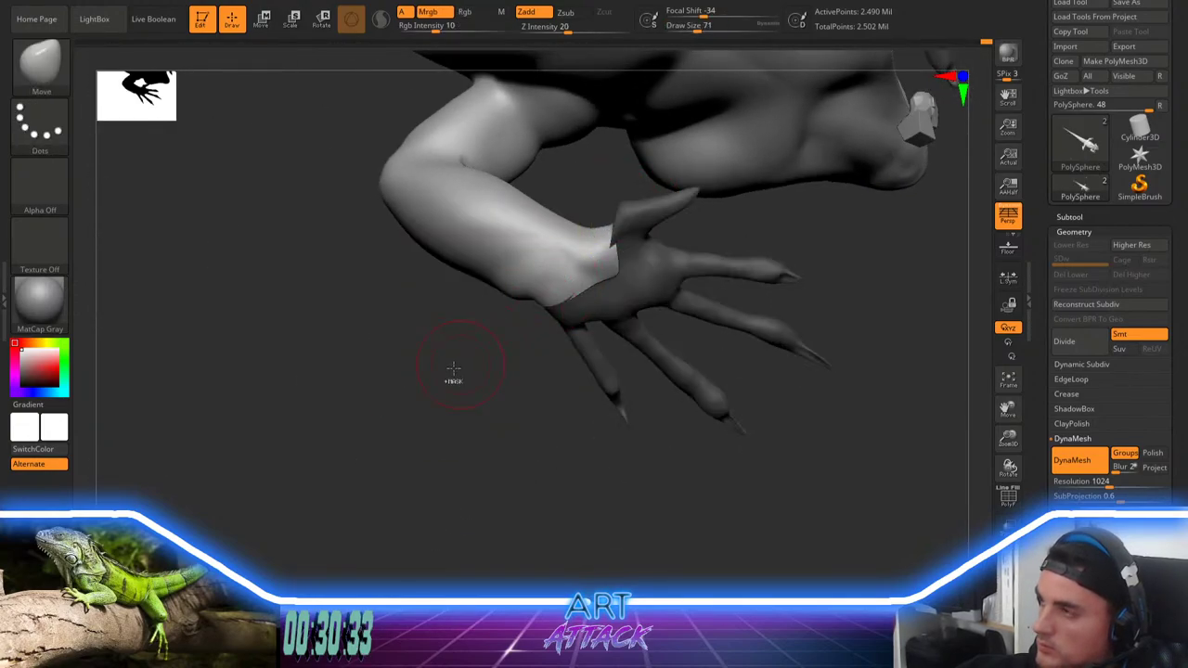
{"action": "left_click", "coordinate": [453, 369], "text": "ctrl"}
{"action": "mouse_move", "coordinate": [620, 206]}
{"action": "left_mouse_down"}
{"action": "mouse_move", "coordinate": [637, 227]}
{"action": "mouse_move", "coordinate": [625, 220]}
{"action": "left_mouse_up"}
{"action": "left_click", "coordinate": [501, 339], "text": "ctrl"}
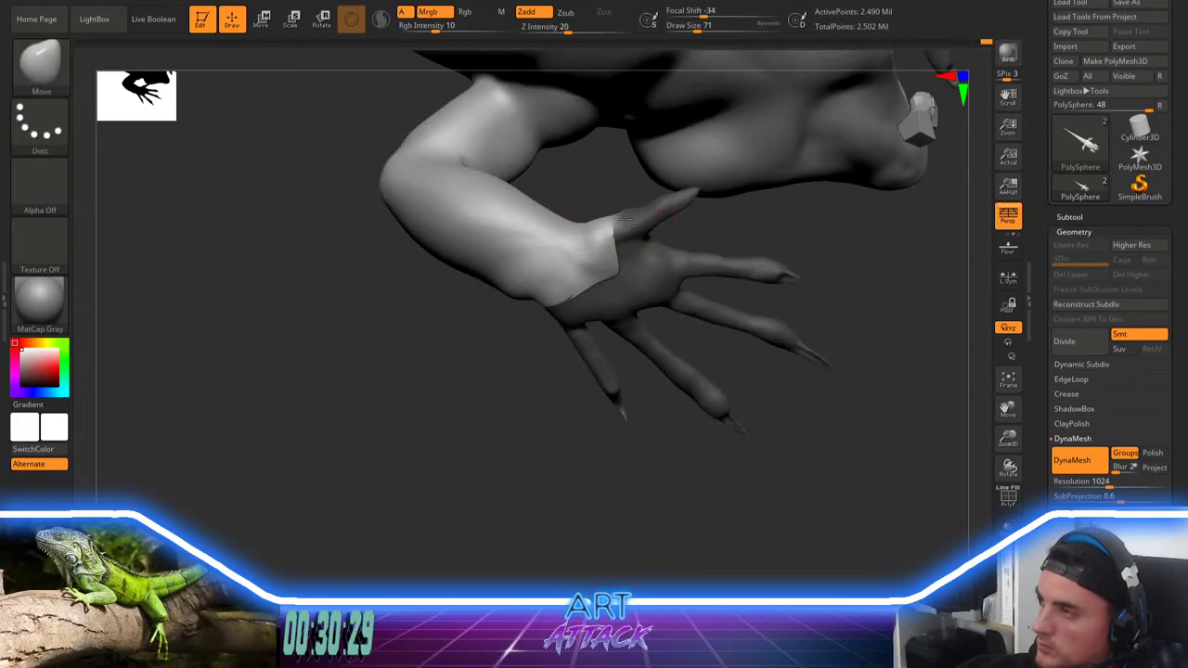
Step: Clear the mask, remesh the model with DynaMesh at resolution 1024, and smooth the wrist seam
{"action": "mouse_move", "coordinate": [467, 391]}
{"action": "left_mouse_down"}
{"action": "mouse_move", "coordinate": [489, 387]}
{"action": "mouse_move", "coordinate": [523, 341]}
{"action": "mouse_move", "coordinate": [502, 417]}
{"action": "left_mouse_up"}
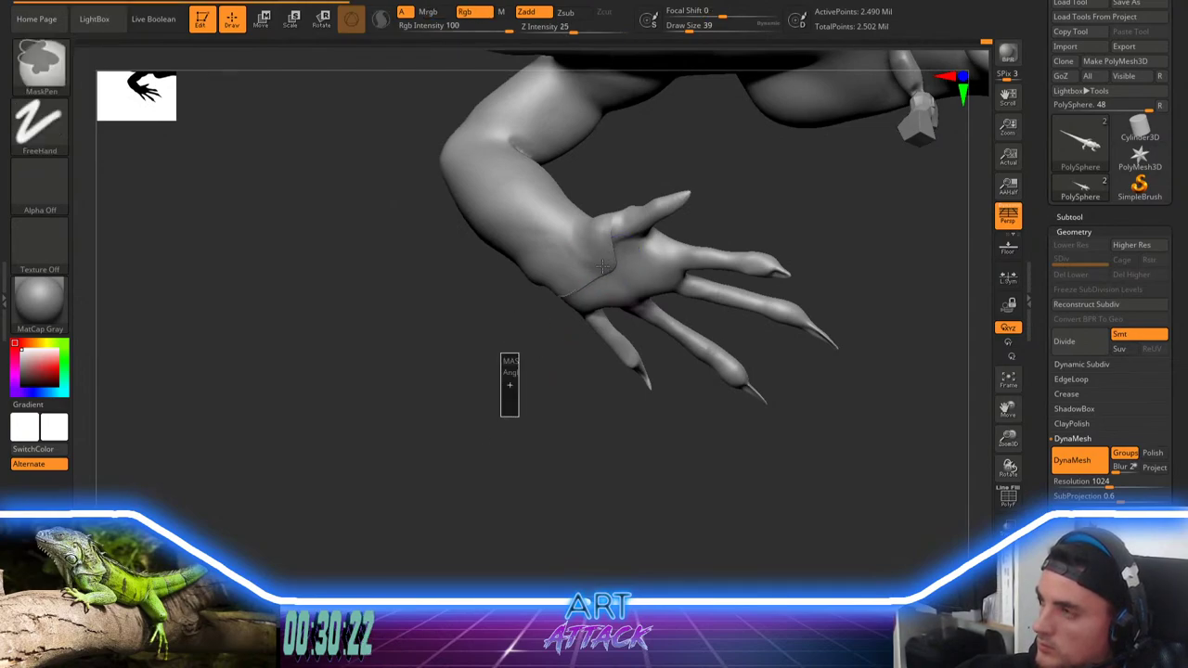
{"action": "key", "text": "shift"}
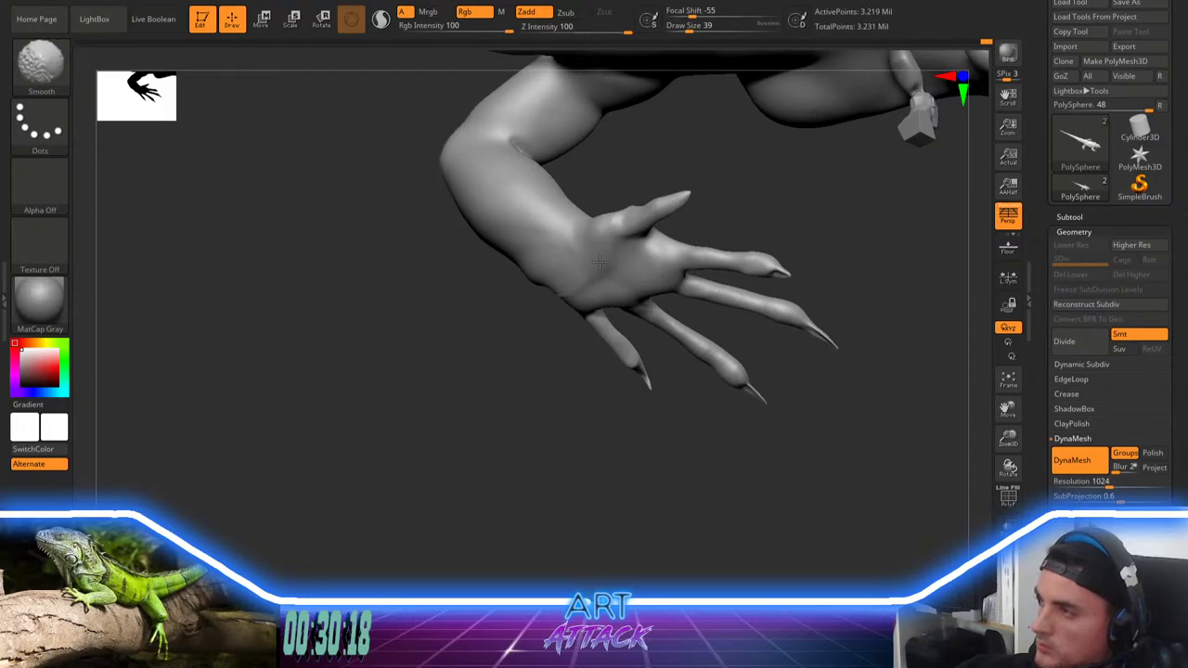
Step: Fill and smooth the seam across the top of the wrist using the ClayBuildup brush at draw size 74
{"action": "mouse_move", "coordinate": [530, 365]}
{"action": "left_mouse_down"}
{"action": "mouse_move", "coordinate": [411, 467]}
{"action": "mouse_move", "coordinate": [325, 455]}
{"action": "left_mouse_up"}
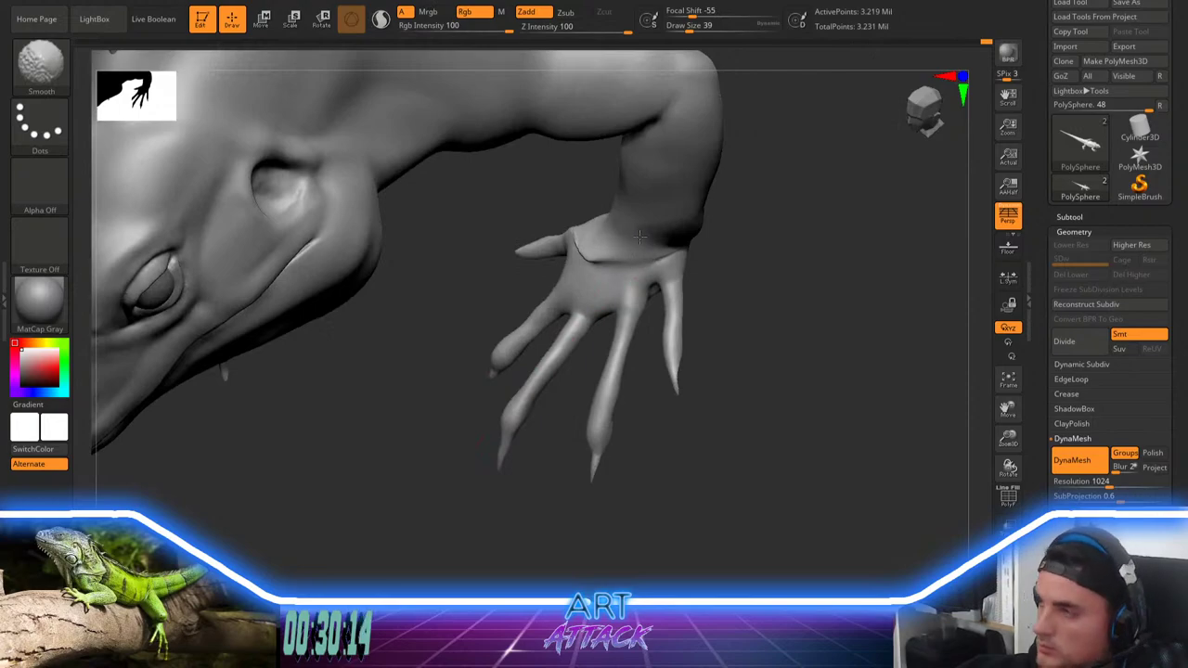
{"action": "key", "text": "b"}
{"action": "key", "text": "m"}
{"action": "key", "text": "v"}
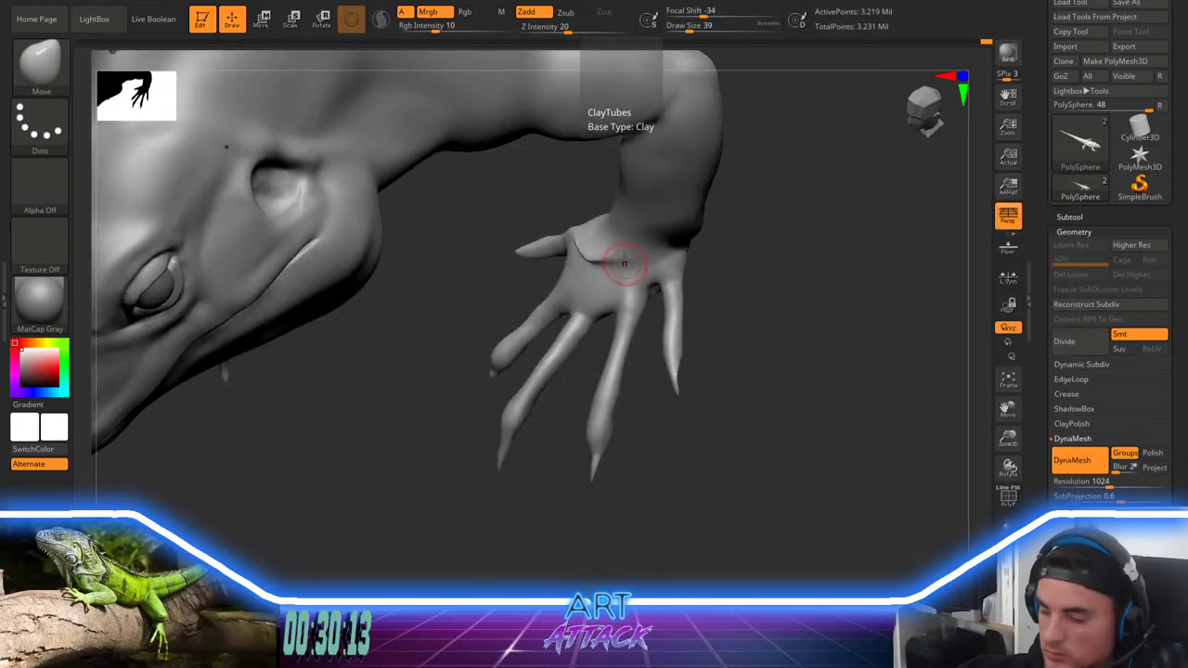
{"action": "key", "text": "space"}
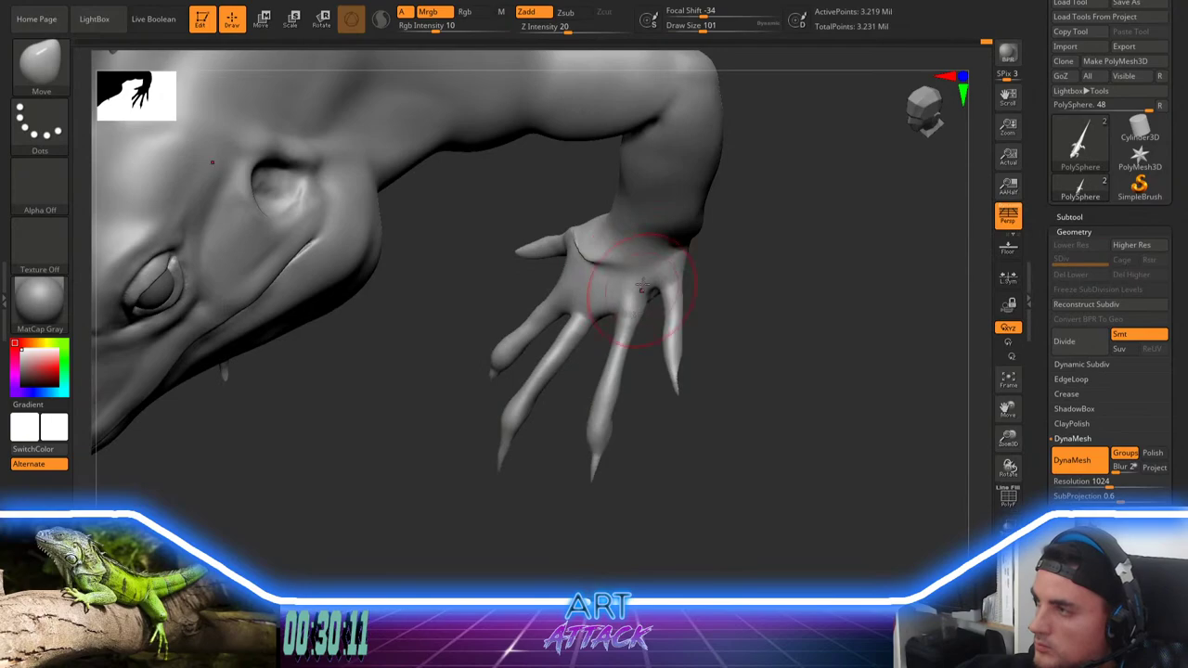
{"action": "key", "text": "space"}
{"action": "left_click_drag", "start_coordinate": [643, 278], "coordinate": [634, 277]}
{"action": "key", "text": "b"}
{"action": "key", "text": "c"}
{"action": "key", "text": "b"}
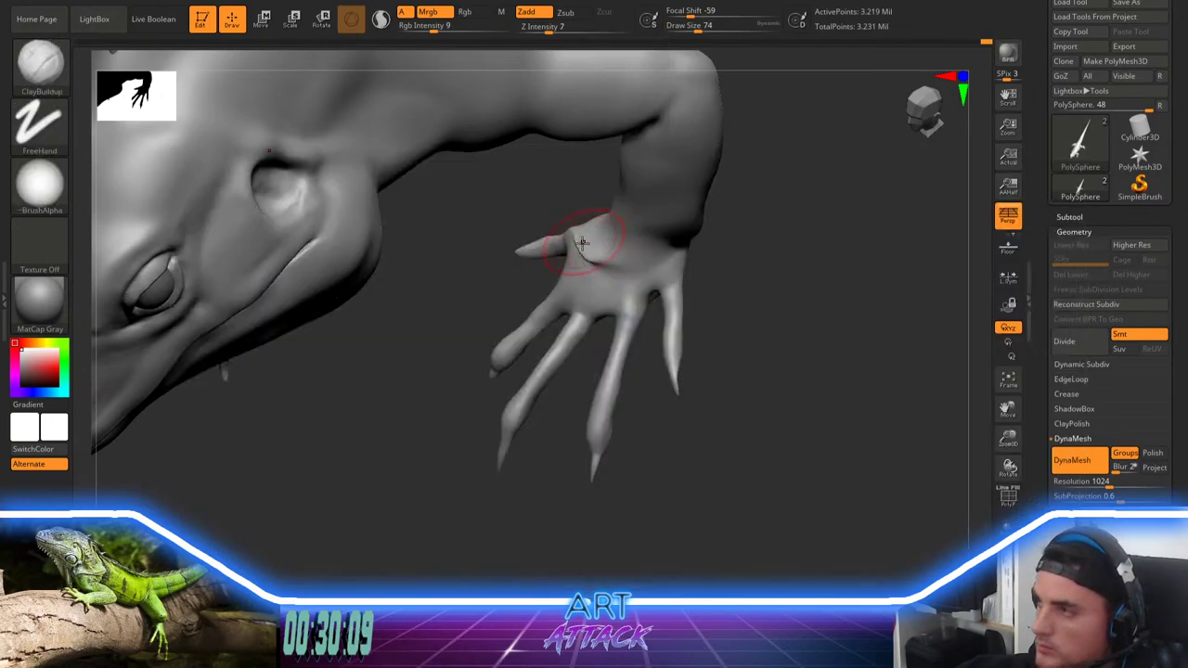
{"action": "left_click_drag", "start_coordinate": [582, 244], "coordinate": [646, 257], "text": "shift"}
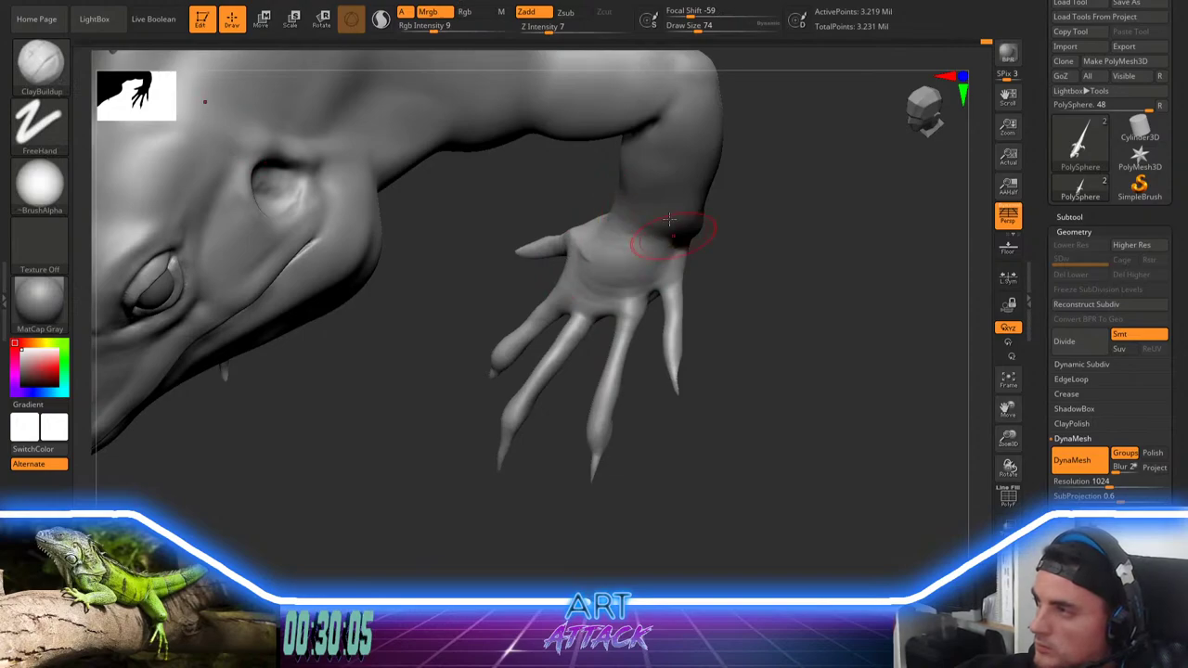
{"action": "key", "text": "shift"}
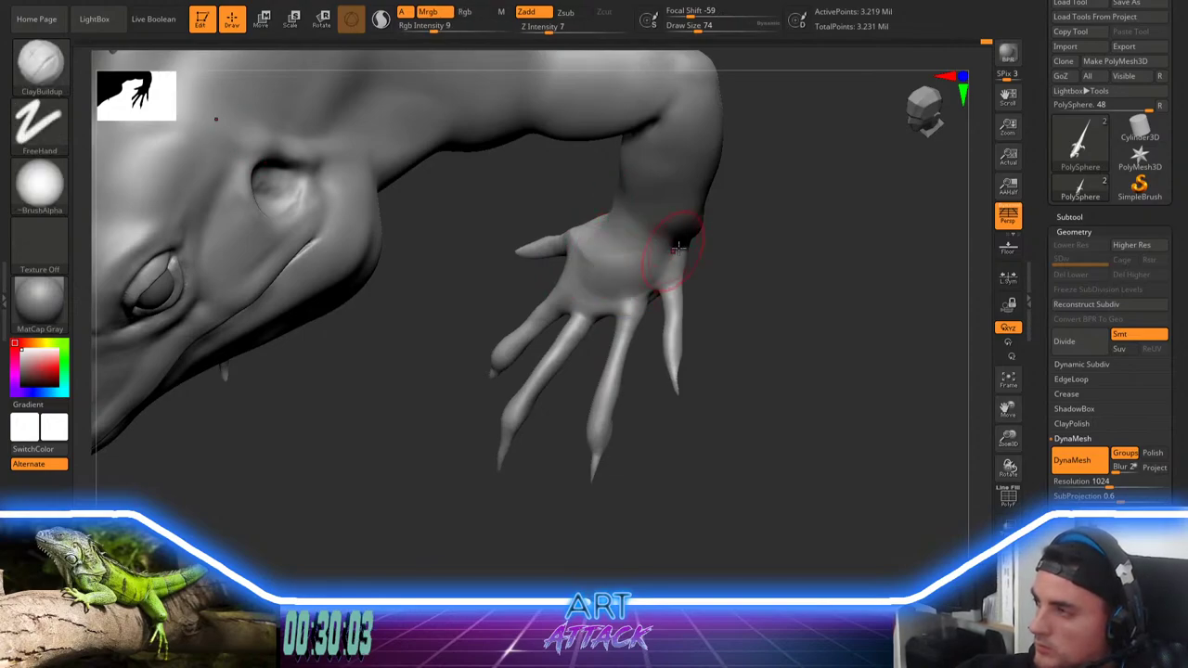
{"action": "left_click_drag", "start_coordinate": [616, 255], "coordinate": [637, 261], "text": "shift"}
Step: Refine the knuckle bases at draw size 37, and smooth the back of the front hand at draw size 59
{"action": "mouse_move", "coordinate": [774, 291]}
{"action": "left_mouse_down", "text": "alt"}
{"action": "mouse_move", "coordinate": [759, 285]}
{"action": "mouse_move", "coordinate": [774, 213]}
{"action": "mouse_move", "coordinate": [856, 287]}
{"action": "mouse_move", "coordinate": [827, 300]}
{"action": "left_mouse_up", "text": "alt"}
{"action": "left_click_drag", "start_coordinate": [785, 342], "coordinate": [831, 299], "text": "alt"}
{"action": "key", "text": "bracketleft"}
{"action": "key", "text": "bracketleft"}
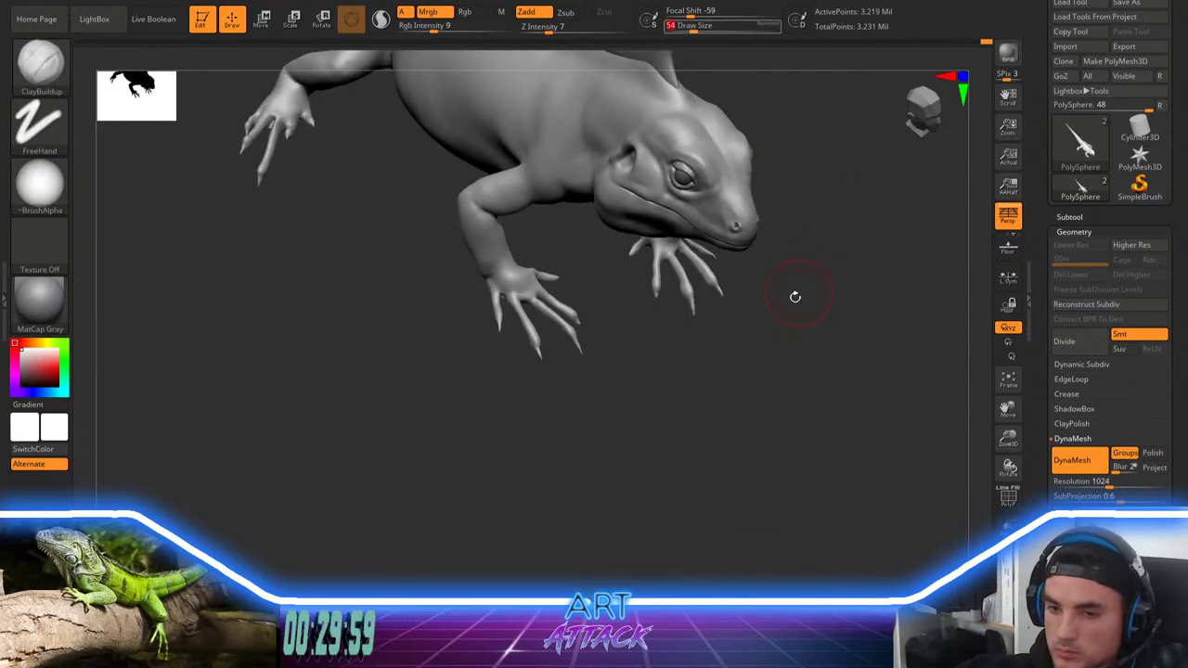
{"action": "left_click_drag", "start_coordinate": [492, 332], "coordinate": [511, 368], "text": "alt"}
{"action": "left_click_drag", "start_coordinate": [443, 333], "coordinate": [534, 328]}
{"action": "key", "text": "bracketleft"}
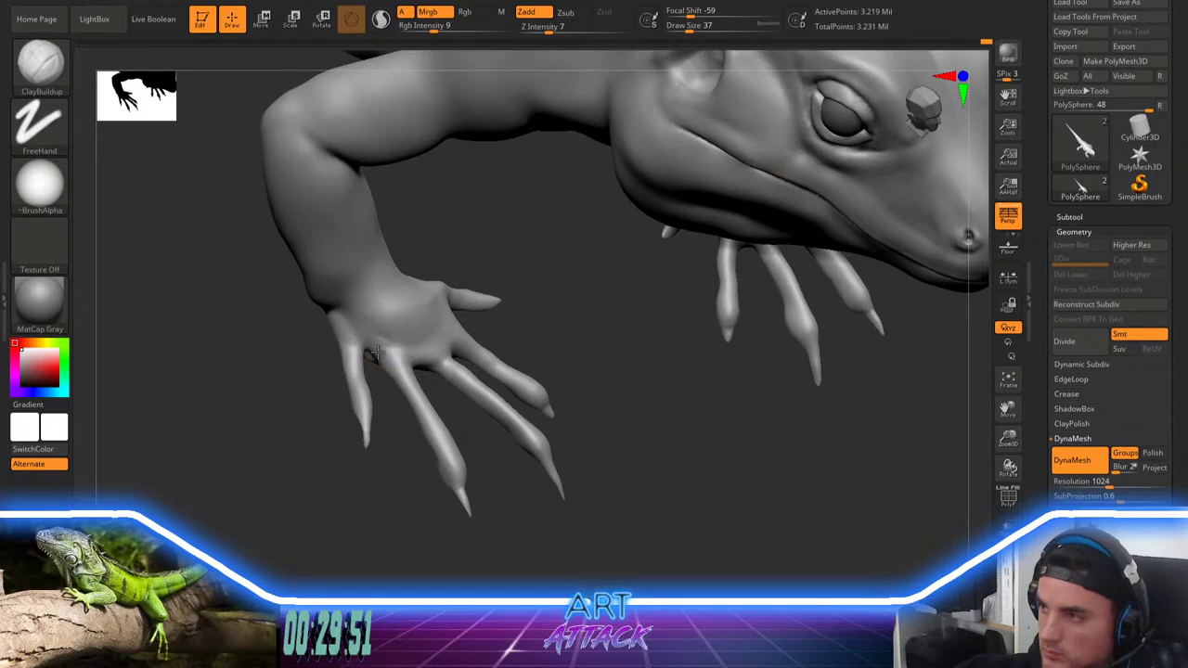
{"action": "mouse_move", "coordinate": [394, 351]}
{"action": "left_mouse_down", "text": "shift"}
{"action": "mouse_move", "coordinate": [383, 339]}
{"action": "mouse_move", "coordinate": [399, 306]}
{"action": "mouse_move", "coordinate": [427, 307]}
{"action": "mouse_move", "coordinate": [373, 314]}
{"action": "left_mouse_up", "text": "shift"}
{"action": "key", "text": "space"}
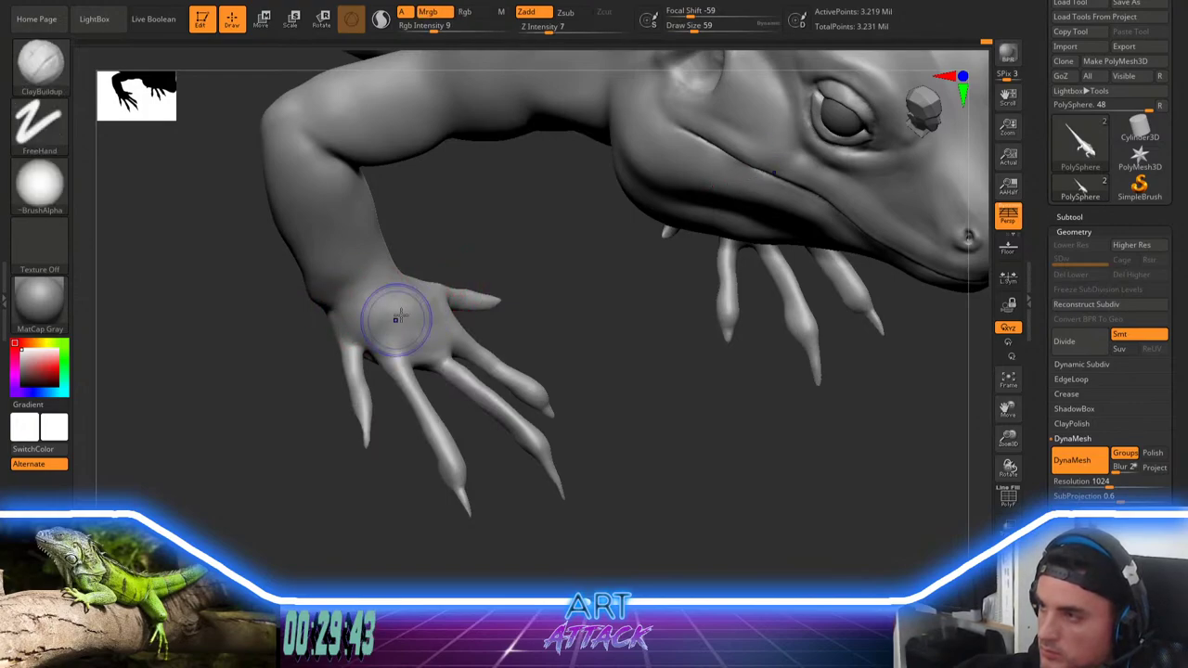
{"action": "key", "text": "shift"}
Step: Switch to the DamStandard brush and smooth the crease across the front wrist
{"action": "mouse_move", "coordinate": [634, 414]}
{"action": "left_mouse_down", "text": "alt"}
{"action": "mouse_move", "coordinate": [560, 424]}
{"action": "mouse_move", "coordinate": [530, 398]}
{"action": "mouse_move", "coordinate": [525, 358]}
{"action": "mouse_move", "coordinate": [608, 452]}
{"action": "mouse_move", "coordinate": [620, 487]}
{"action": "mouse_move", "coordinate": [584, 479]}
{"action": "mouse_move", "coordinate": [579, 494]}
{"action": "mouse_move", "coordinate": [599, 502]}
{"action": "left_mouse_up", "text": "alt"}
{"action": "key", "text": "b"}
{"action": "key", "text": "d"}
{"action": "key", "text": "s"}
{"action": "left_click_drag", "start_coordinate": [771, 315], "coordinate": [661, 325]}
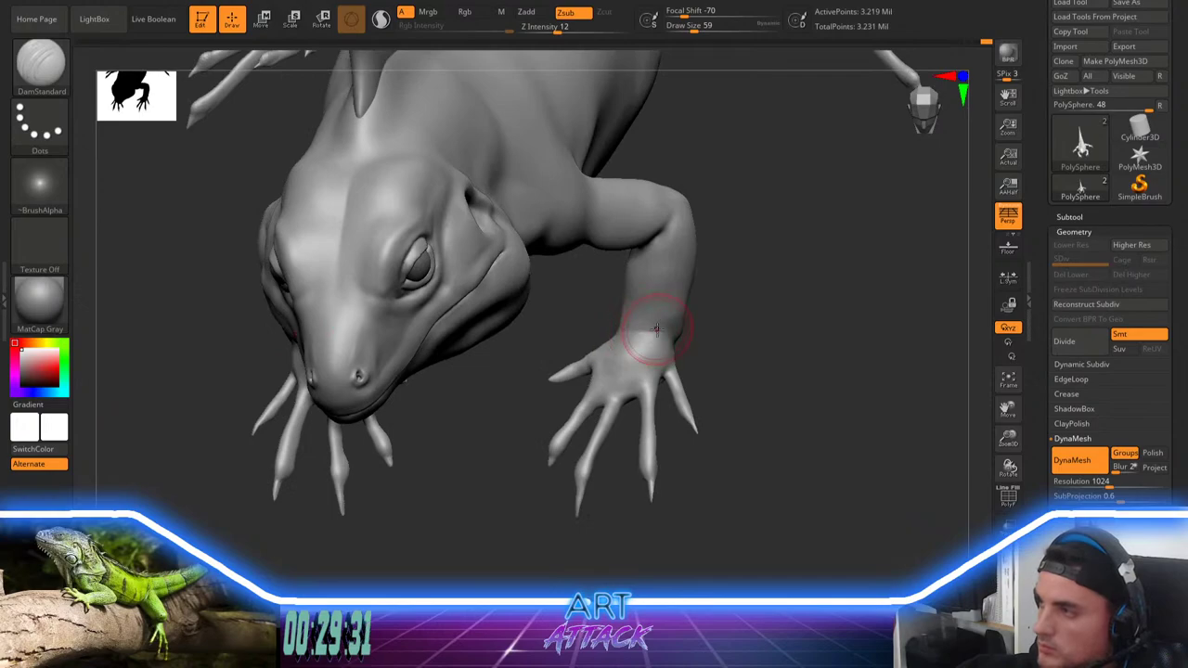
{"action": "mouse_move", "coordinate": [637, 353]}
{"action": "left_mouse_down", "text": "shift"}
{"action": "mouse_move", "coordinate": [713, 258]}
{"action": "mouse_move", "coordinate": [717, 289]}
{"action": "left_mouse_up", "text": "shift"}
Step: Build up and smooth the upper front arm below the shoulder with the ClayBuildup brush at draw size 31
{"action": "mouse_move", "coordinate": [727, 341]}
{"action": "left_mouse_down"}
{"action": "mouse_move", "coordinate": [732, 260]}
{"action": "mouse_move", "coordinate": [772, 237]}
{"action": "mouse_move", "coordinate": [787, 334]}
{"action": "mouse_move", "coordinate": [776, 298]}
{"action": "mouse_move", "coordinate": [764, 326]}
{"action": "left_mouse_up"}
{"action": "key", "text": "space"}
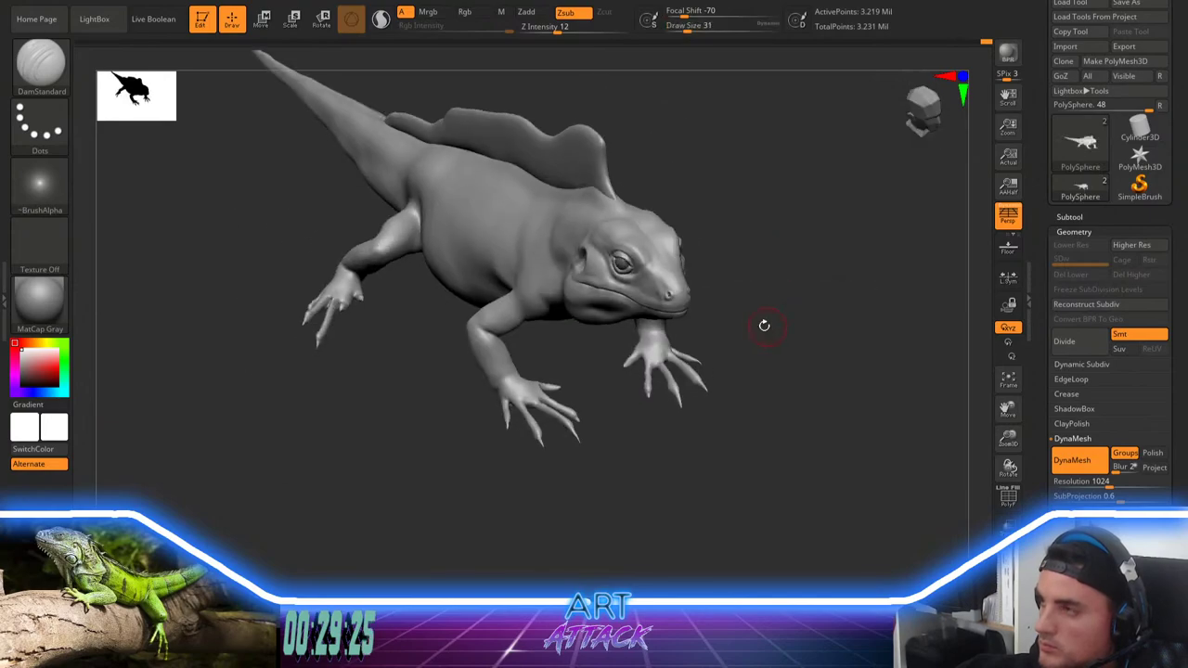
{"action": "mouse_move", "coordinate": [432, 429]}
{"action": "left_mouse_down", "text": "alt"}
{"action": "mouse_move", "coordinate": [522, 414]}
{"action": "mouse_move", "coordinate": [507, 400]}
{"action": "mouse_move", "coordinate": [602, 357]}
{"action": "mouse_move", "coordinate": [616, 371]}
{"action": "mouse_move", "coordinate": [766, 315]}
{"action": "left_mouse_up", "text": "alt"}
{"action": "key", "text": "b"}
{"action": "key", "text": "c"}
{"action": "key", "text": "b"}
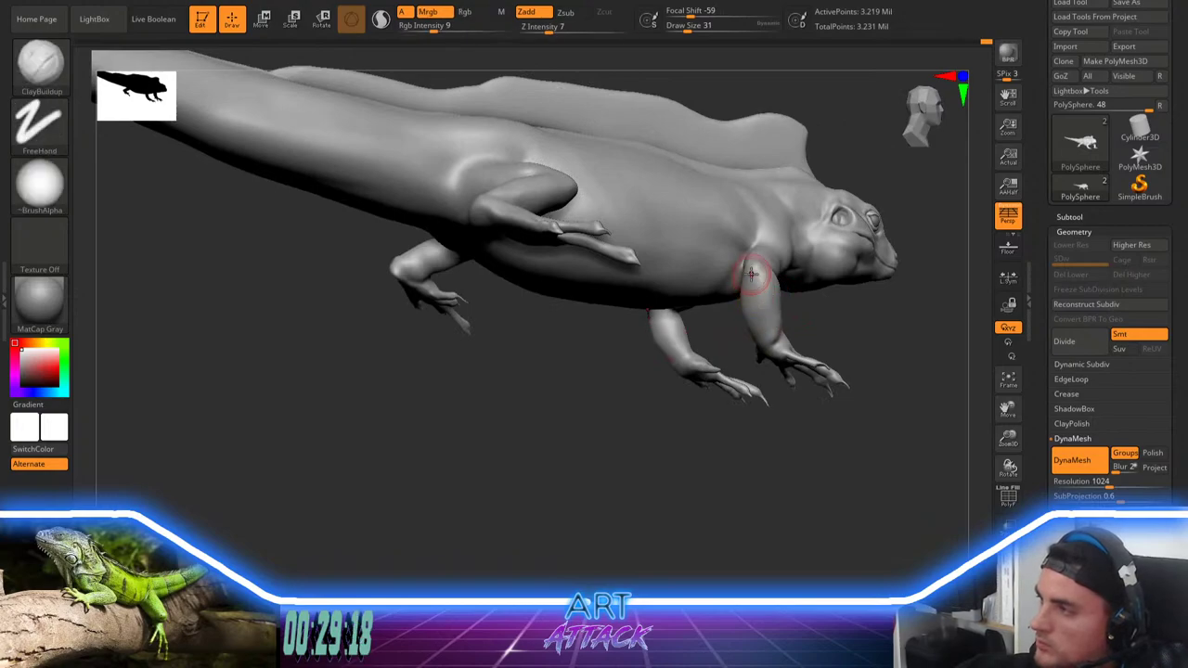
{"action": "key", "text": "shift"}
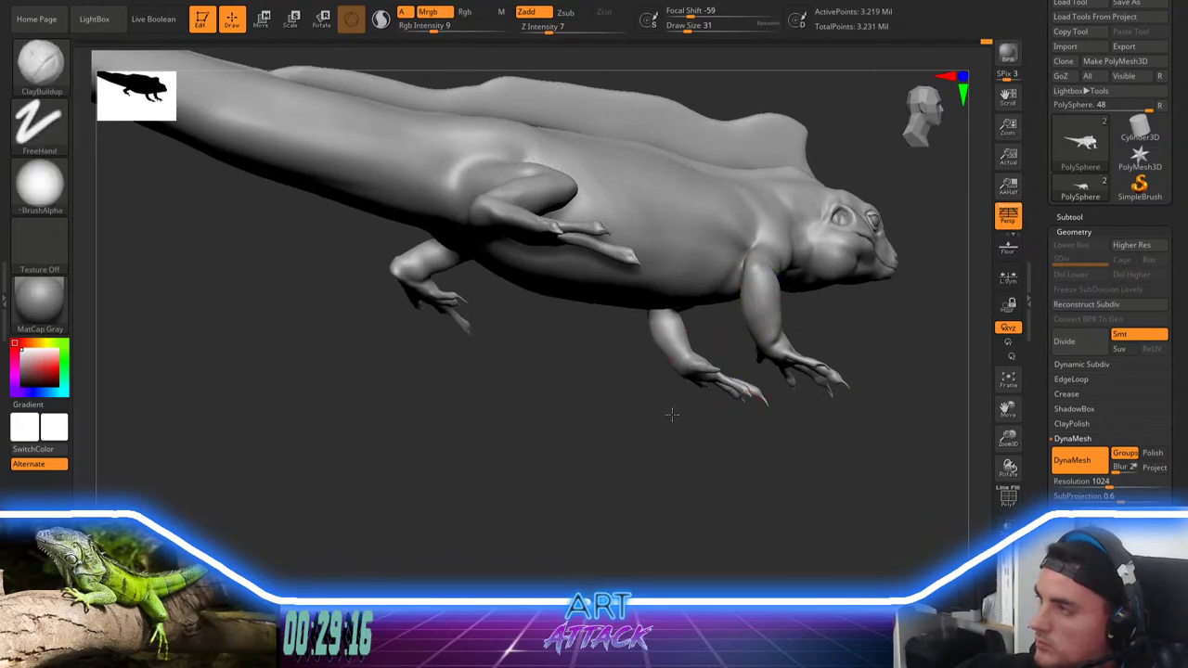
{"action": "mouse_move", "coordinate": [718, 461]}
{"action": "left_mouse_down"}
{"action": "mouse_move", "coordinate": [659, 454]}
{"action": "mouse_move", "coordinate": [586, 470]}
{"action": "mouse_move", "coordinate": [605, 449]}
{"action": "mouse_move", "coordinate": [588, 428]}
{"action": "mouse_move", "coordinate": [602, 469]}
{"action": "left_mouse_up"}
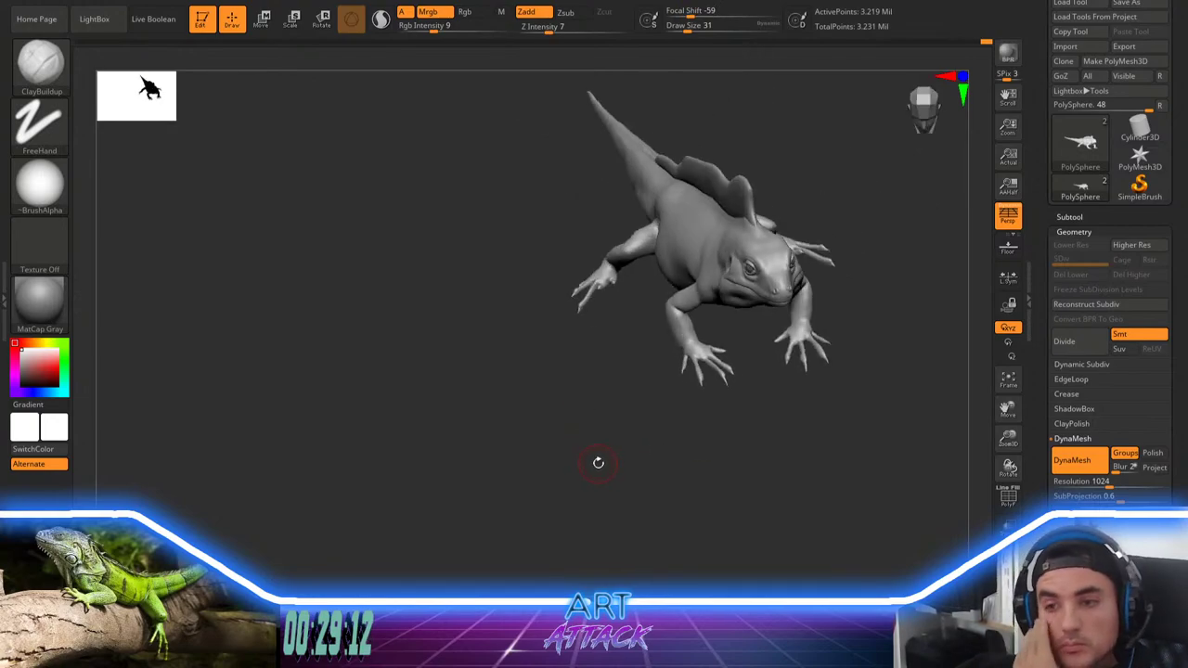
Step: Mask the front hands up to the wrist at draw size 51 and invert the mask to free them
{"action": "left_click_drag", "start_coordinate": [589, 420], "coordinate": [596, 475], "text": "alt"}
{"action": "key", "text": "space"}
{"action": "mouse_move", "coordinate": [699, 390]}
{"action": "left_mouse_down", "text": "ctrl"}
{"action": "mouse_move", "coordinate": [761, 438]}
{"action": "mouse_move", "coordinate": [664, 379]}
{"action": "left_mouse_up", "text": "ctrl"}
{"action": "mouse_move", "coordinate": [736, 372]}
{"action": "left_mouse_down", "text": "ctrl"}
{"action": "mouse_move", "coordinate": [668, 361]}
{"action": "mouse_move", "coordinate": [652, 341]}
{"action": "left_mouse_up", "text": "ctrl"}
{"action": "mouse_move", "coordinate": [721, 396]}
{"action": "left_mouse_down", "text": "ctrl"}
{"action": "mouse_move", "coordinate": [759, 399]}
{"action": "mouse_move", "coordinate": [751, 424]}
{"action": "mouse_move", "coordinate": [830, 491]}
{"action": "left_mouse_up", "text": "ctrl"}
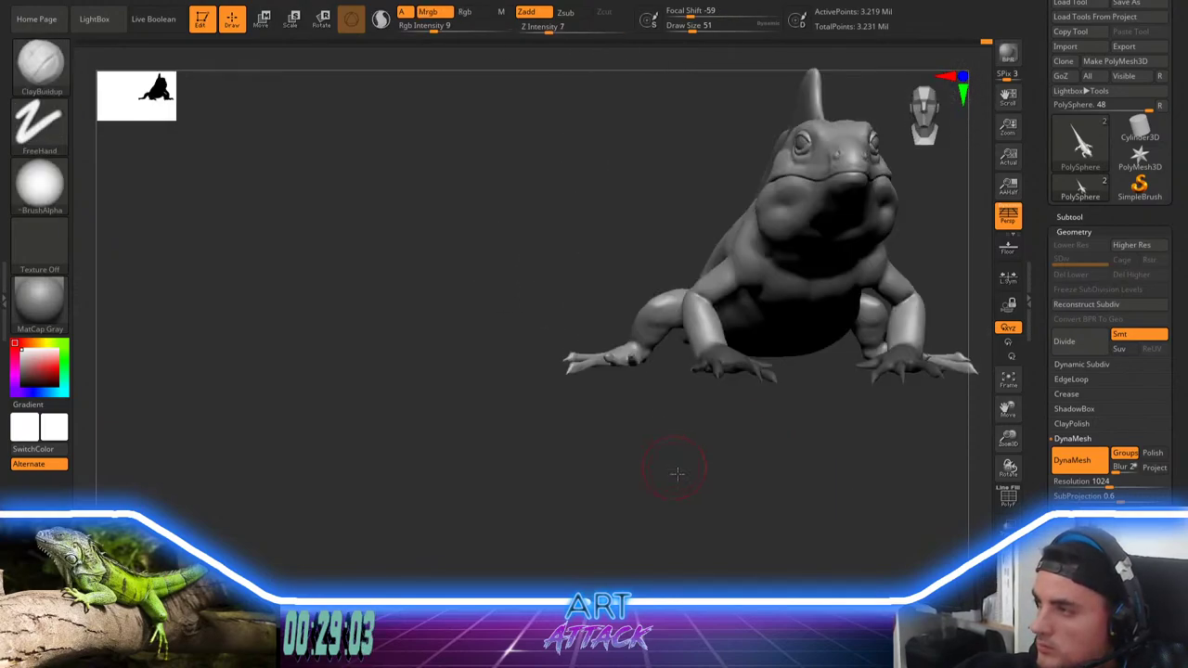
{"action": "left_click_drag", "start_coordinate": [675, 474], "coordinate": [711, 424]}
{"action": "key", "text": "ctrl"}
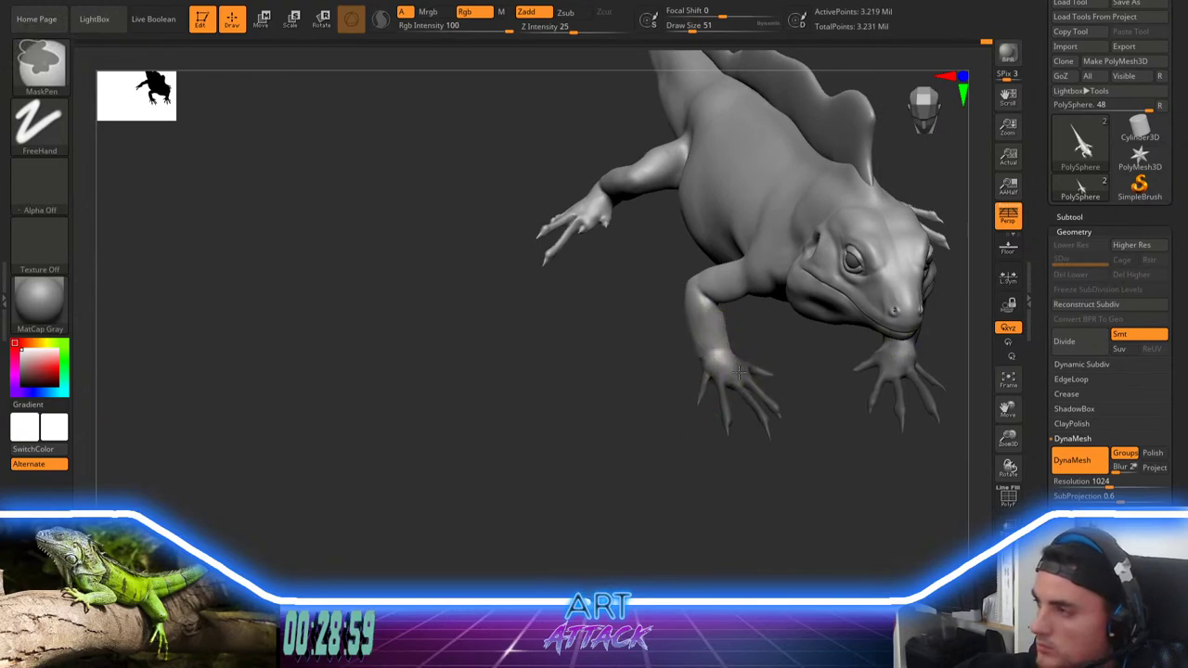
{"action": "left_click", "coordinate": [633, 427], "text": "ctrl"}
Step: Shift the unmasked front hands slightly backward from the top view with the transform gizmo, and clear the mask
{"action": "left_click_drag", "start_coordinate": [639, 444], "coordinate": [692, 429], "text": "shift"}
{"action": "key", "text": "w"}
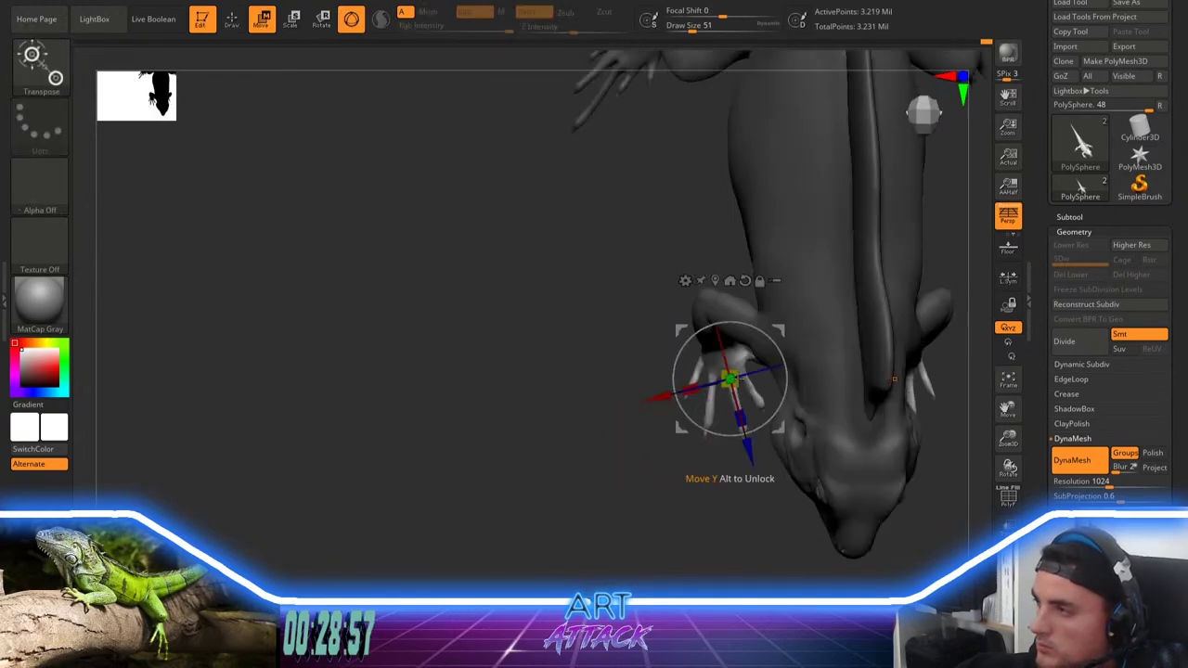
{"action": "left_click_drag", "start_coordinate": [786, 325], "coordinate": [783, 316]}
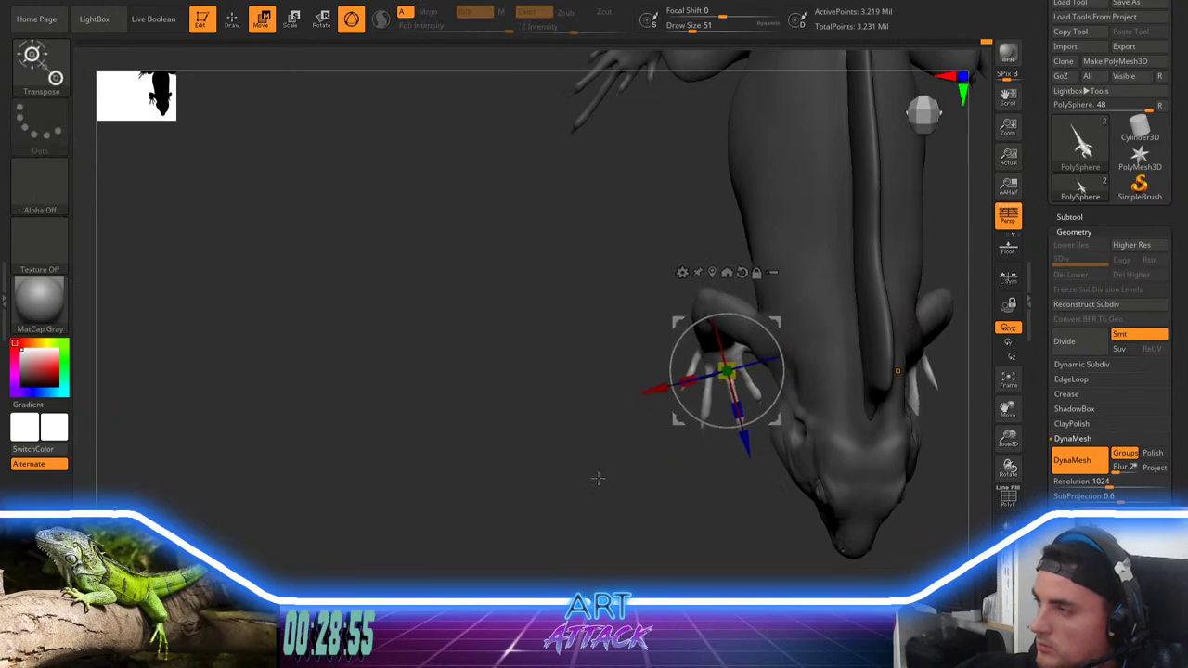
{"action": "left_click_drag", "start_coordinate": [598, 478], "coordinate": [510, 454]}
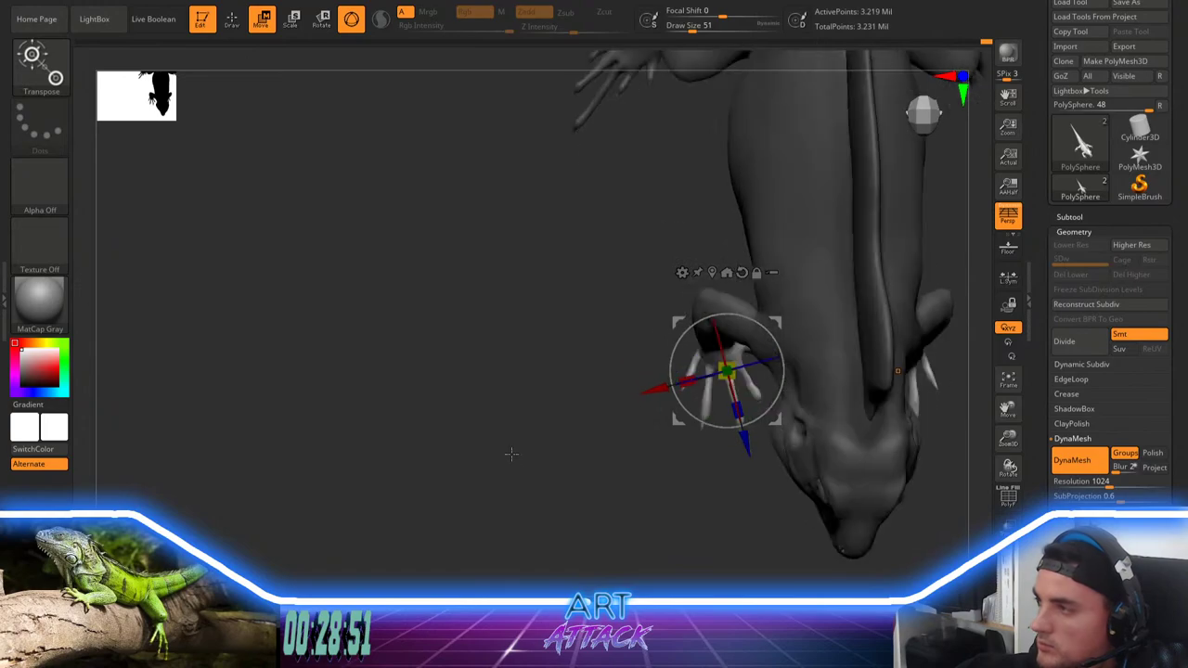
{"action": "left_click_drag", "start_coordinate": [780, 322], "coordinate": [775, 324]}
{"action": "key", "text": "q"}
{"action": "left_click_drag", "start_coordinate": [582, 434], "coordinate": [567, 362]}
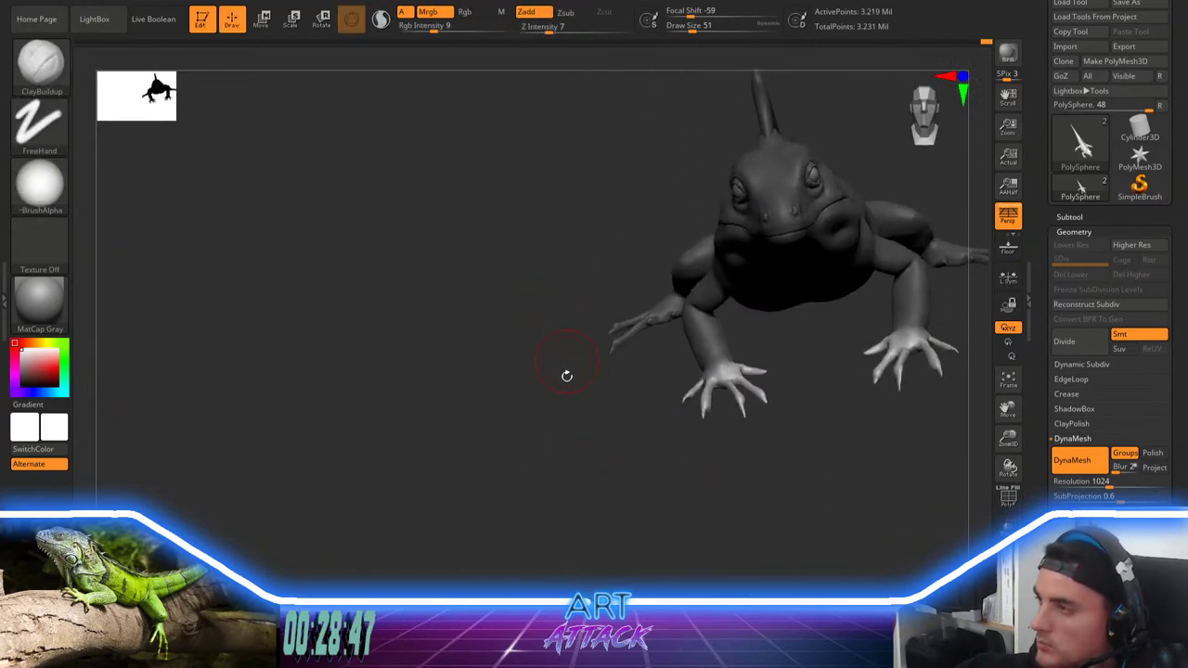
{"action": "mouse_move", "coordinate": [573, 435]}
{"action": "left_mouse_down", "text": "ctrl"}
{"action": "mouse_move", "coordinate": [613, 486]}
{"action": "mouse_move", "coordinate": [623, 538]}
{"action": "left_mouse_up", "text": "ctrl"}
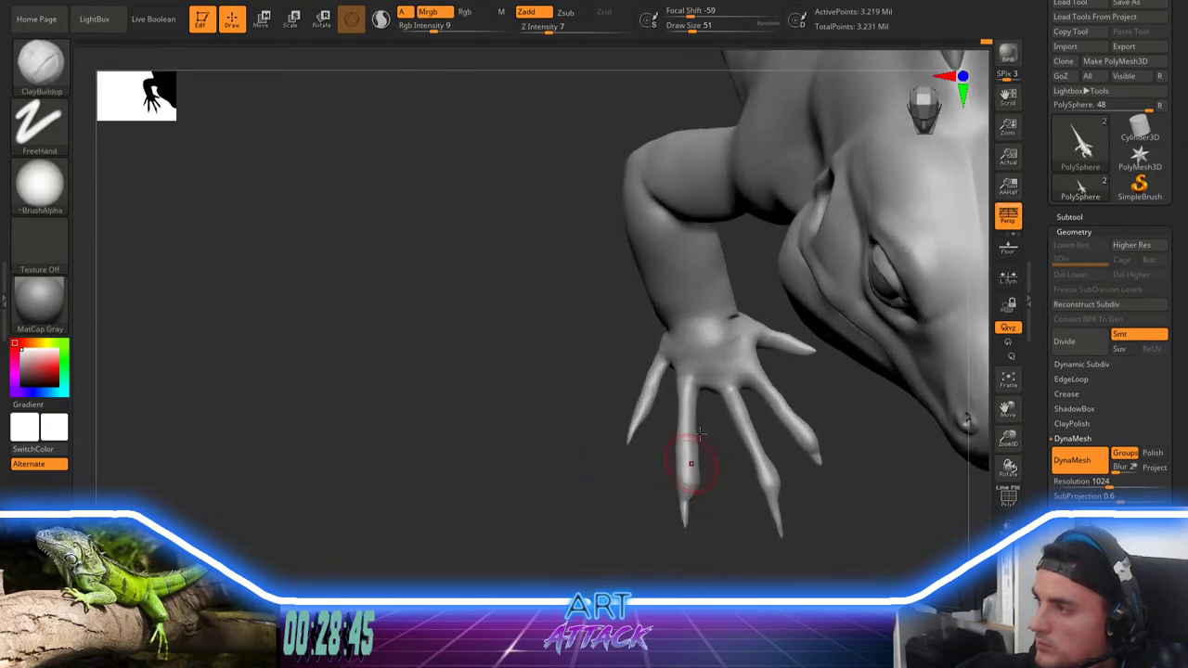
Step: Reduce the draw size to 29 and smooth the small dent at the inner edge of the front wrist
{"action": "key", "text": "space"}
{"action": "left_click_drag", "start_coordinate": [689, 437], "coordinate": [673, 436]}
{"action": "key", "text": "shift"}
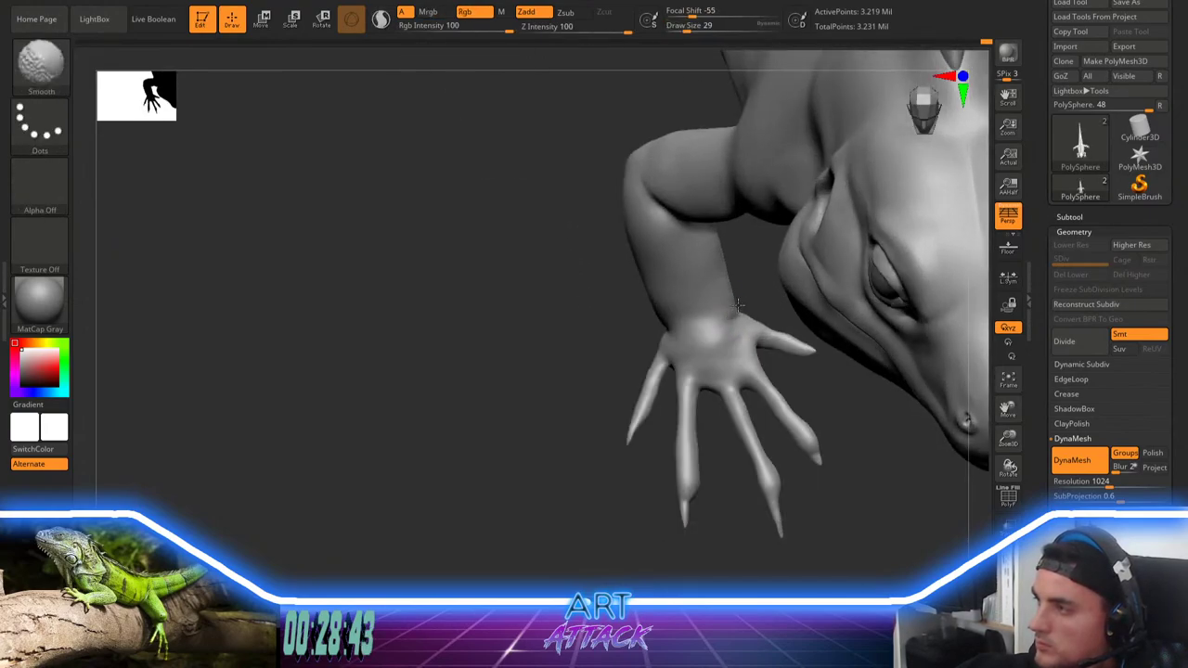
{"action": "left_click_drag", "start_coordinate": [738, 304], "coordinate": [703, 346], "text": "shift"}
Step: Examine the front arm, shoulder and body from the front, side and back
{"action": "left_click_drag", "start_coordinate": [505, 395], "coordinate": [540, 274], "text": "alt"}
{"action": "left_click_drag", "start_coordinate": [618, 443], "coordinate": [620, 408], "text": "alt"}
{"action": "left_click_drag", "start_coordinate": [621, 446], "coordinate": [550, 463]}
{"action": "left_click_drag", "start_coordinate": [706, 443], "coordinate": [734, 373]}
{"action": "left_click_drag", "start_coordinate": [838, 325], "coordinate": [642, 439]}
{"action": "mouse_move", "coordinate": [673, 440]}
{"action": "left_mouse_down", "text": "alt"}
{"action": "mouse_move", "coordinate": [690, 470]}
{"action": "mouse_move", "coordinate": [674, 451]}
{"action": "mouse_move", "coordinate": [708, 435]}
{"action": "mouse_move", "coordinate": [687, 464]}
{"action": "mouse_move", "coordinate": [804, 404]}
{"action": "mouse_move", "coordinate": [703, 353]}
{"action": "mouse_move", "coordinate": [743, 371]}
{"action": "mouse_move", "coordinate": [737, 392]}
{"action": "left_mouse_up", "text": "alt"}
{"action": "key", "text": "b"}
{"action": "key", "text": "c"}
{"action": "key", "text": "b"}
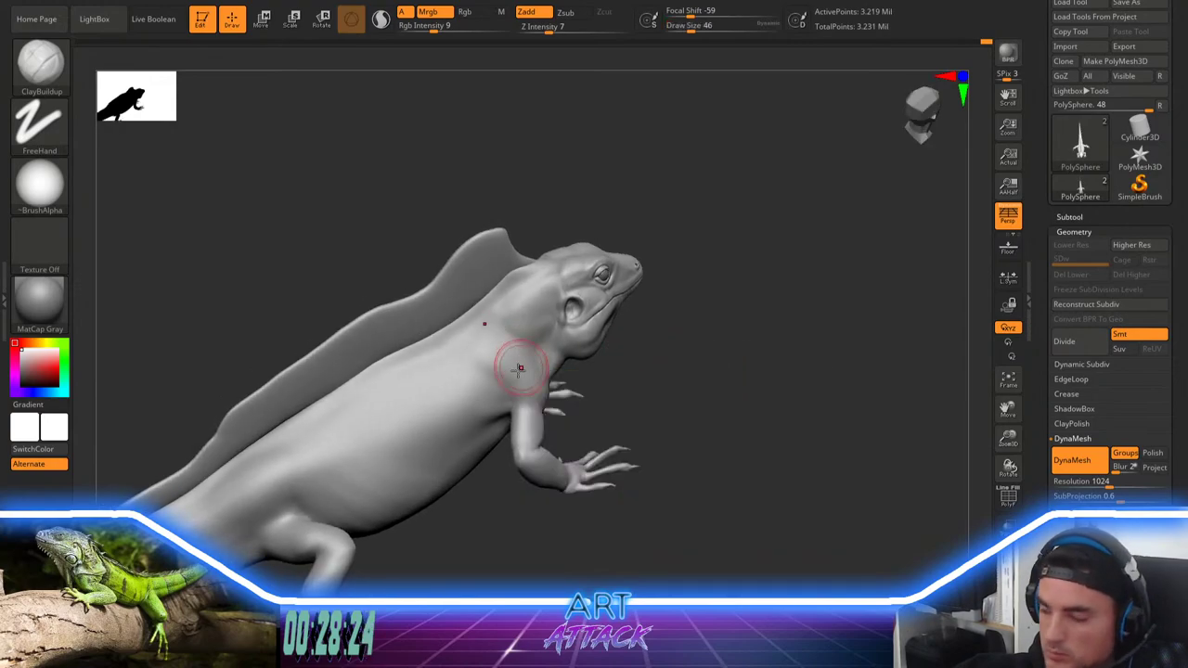
Step: Adjust the body contour behind the front arm with the Move brush at draw size 37
{"action": "key", "text": "b"}
{"action": "key", "text": "m"}
{"action": "key", "text": "v"}
{"action": "left_click_drag", "start_coordinate": [671, 349], "coordinate": [656, 405]}
{"action": "key", "text": "space"}
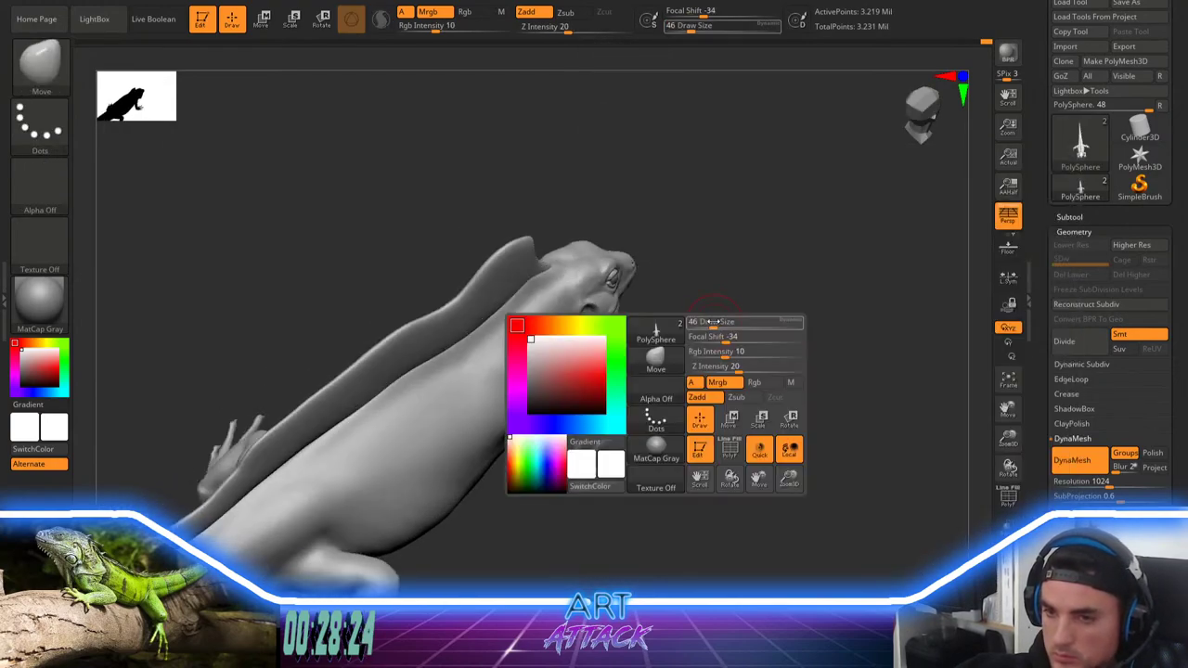
{"action": "left_click_drag", "start_coordinate": [709, 352], "coordinate": [720, 353]}
{"action": "key", "text": "s"}
{"action": "left_click_drag", "start_coordinate": [513, 414], "coordinate": [505, 410]}
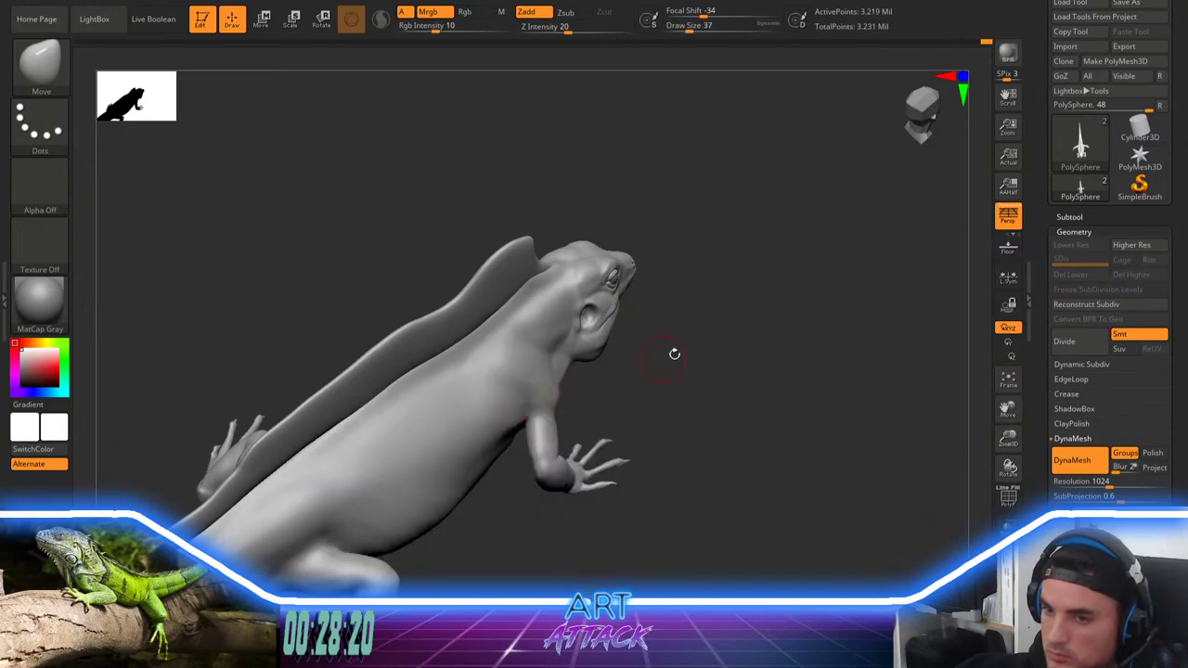
Step: Reshape the shoulder and flank contour behind the front arm with the Move brush at draw size 90
{"action": "left_click_drag", "start_coordinate": [674, 353], "coordinate": [691, 394]}
{"action": "key", "text": "space"}
{"action": "left_click_drag", "start_coordinate": [552, 411], "coordinate": [563, 404]}
{"action": "key", "text": "space"}
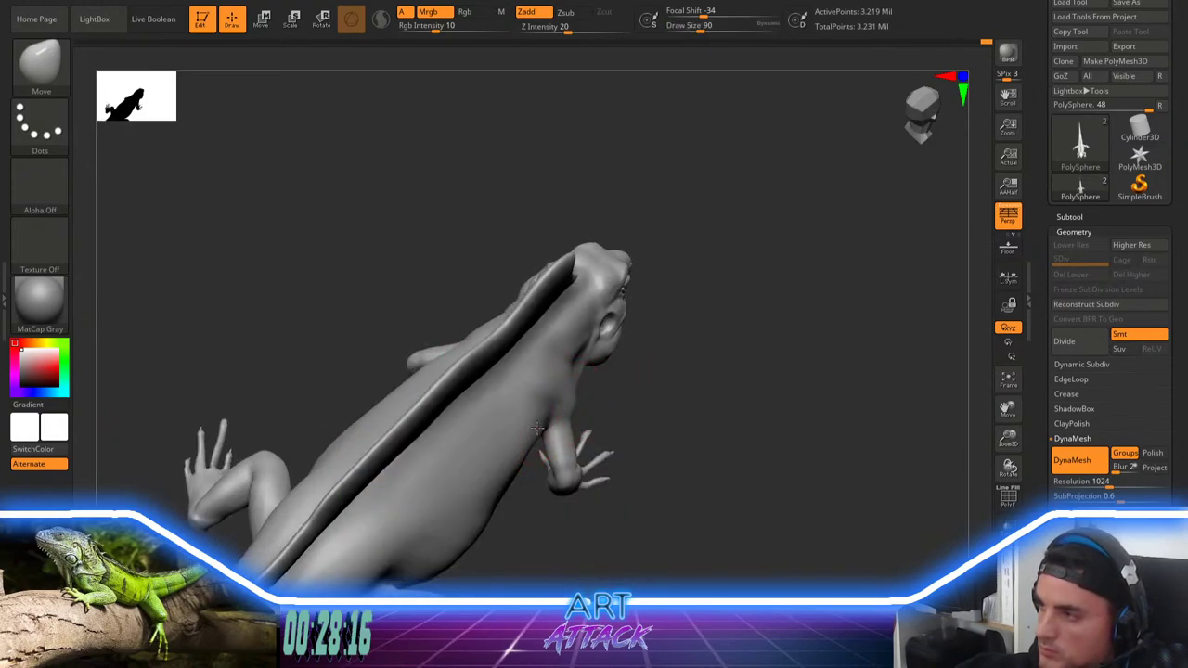
{"action": "left_click_drag", "start_coordinate": [675, 362], "coordinate": [676, 315]}
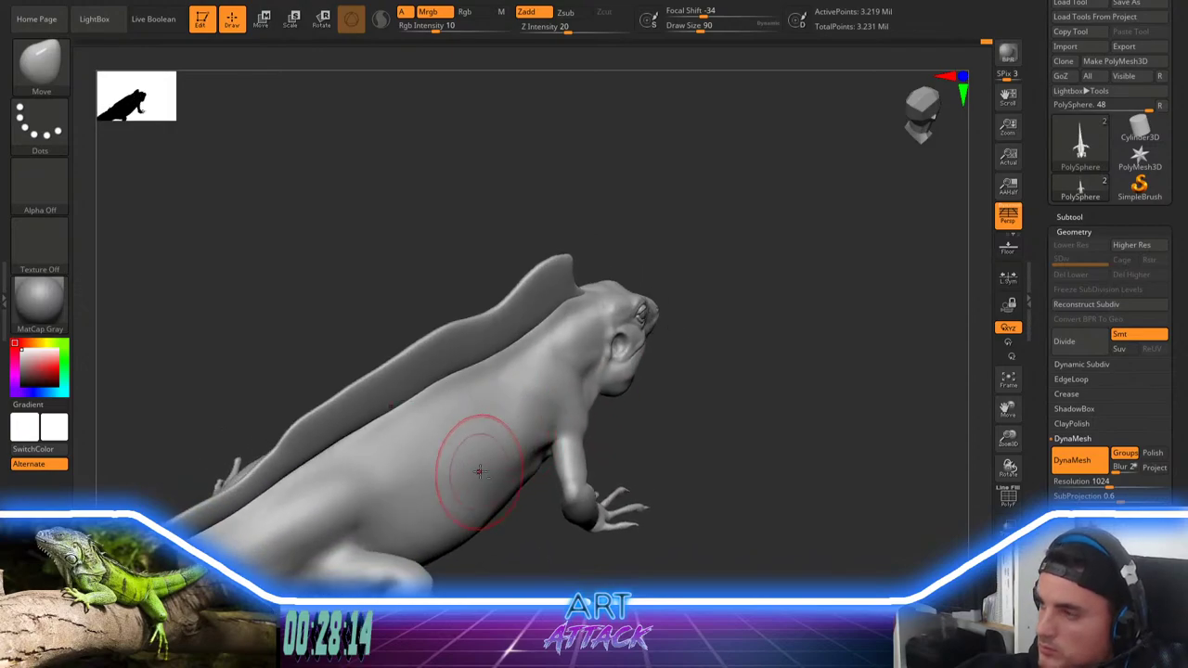
{"action": "mouse_move", "coordinate": [476, 479]}
{"action": "left_mouse_down"}
{"action": "mouse_move", "coordinate": [478, 492]}
{"action": "mouse_move", "coordinate": [469, 469]}
{"action": "left_mouse_up"}
{"action": "key", "text": "shift"}
Step: Flatten the shoulder and neck surface with the Polish brush at draw size 59, and smooth the result
{"action": "mouse_move", "coordinate": [764, 342]}
{"action": "left_mouse_down"}
{"action": "mouse_move", "coordinate": [774, 320]}
{"action": "mouse_move", "coordinate": [730, 322]}
{"action": "mouse_move", "coordinate": [666, 297]}
{"action": "left_mouse_up"}
{"action": "key", "text": "space"}
{"action": "left_click", "coordinate": [762, 323]}
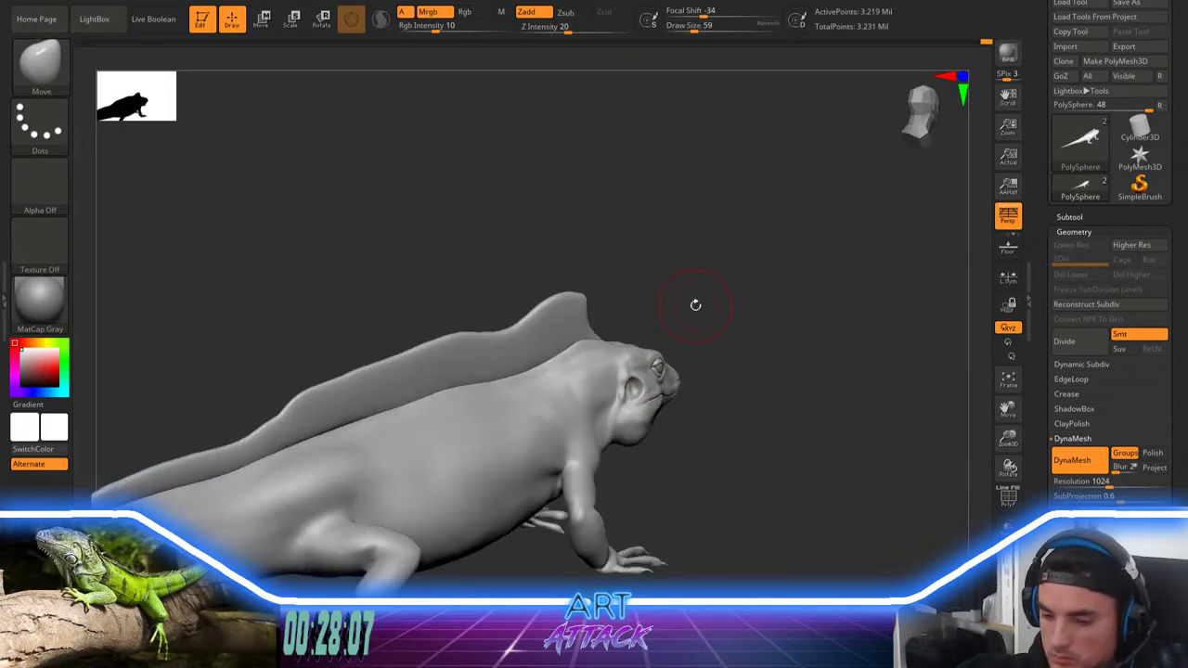
{"action": "key", "text": "b"}
{"action": "key", "text": "p"}
{"action": "key", "text": "o"}
{"action": "right_click_drag", "start_coordinate": [596, 364], "coordinate": [752, 383], "text": "ctrl"}
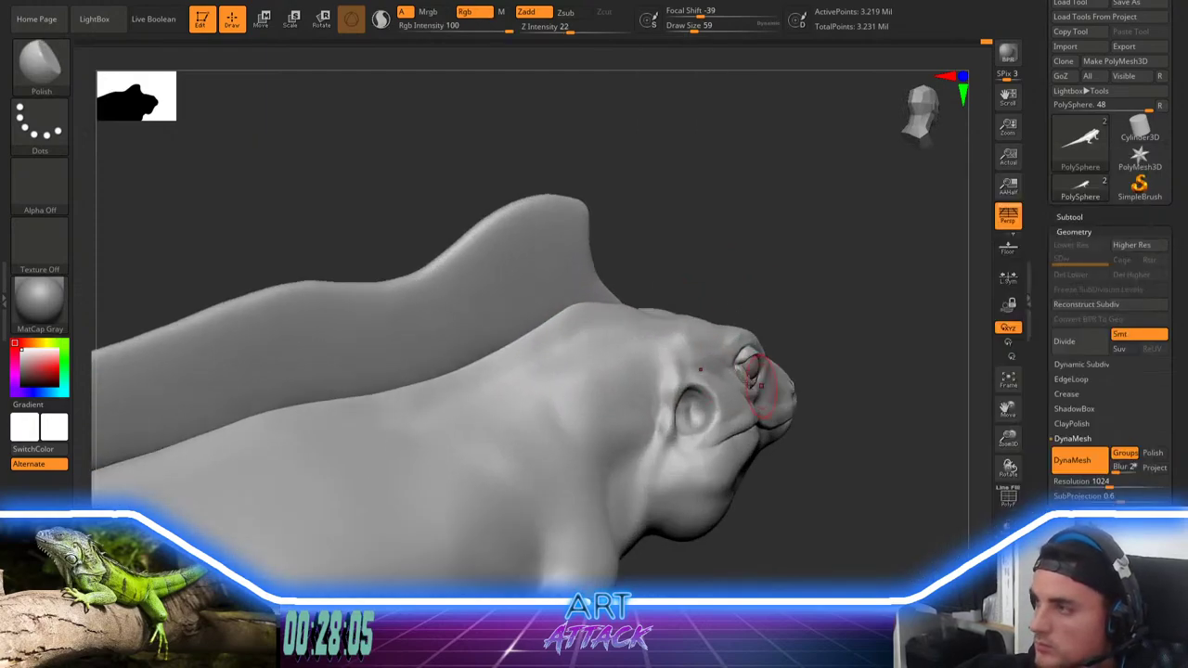
{"action": "mouse_move", "coordinate": [585, 428]}
{"action": "left_mouse_down"}
{"action": "mouse_move", "coordinate": [603, 393]}
{"action": "mouse_move", "coordinate": [639, 396]}
{"action": "mouse_move", "coordinate": [576, 366]}
{"action": "mouse_move", "coordinate": [573, 335]}
{"action": "left_mouse_up"}
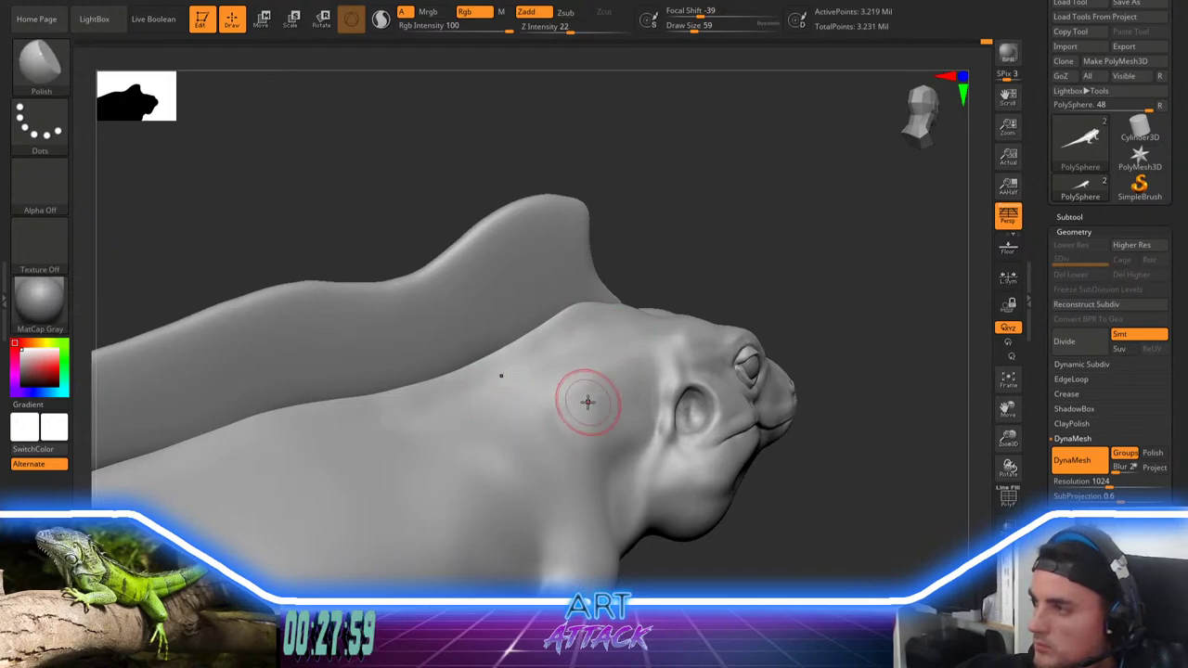
{"action": "key", "text": "shift"}
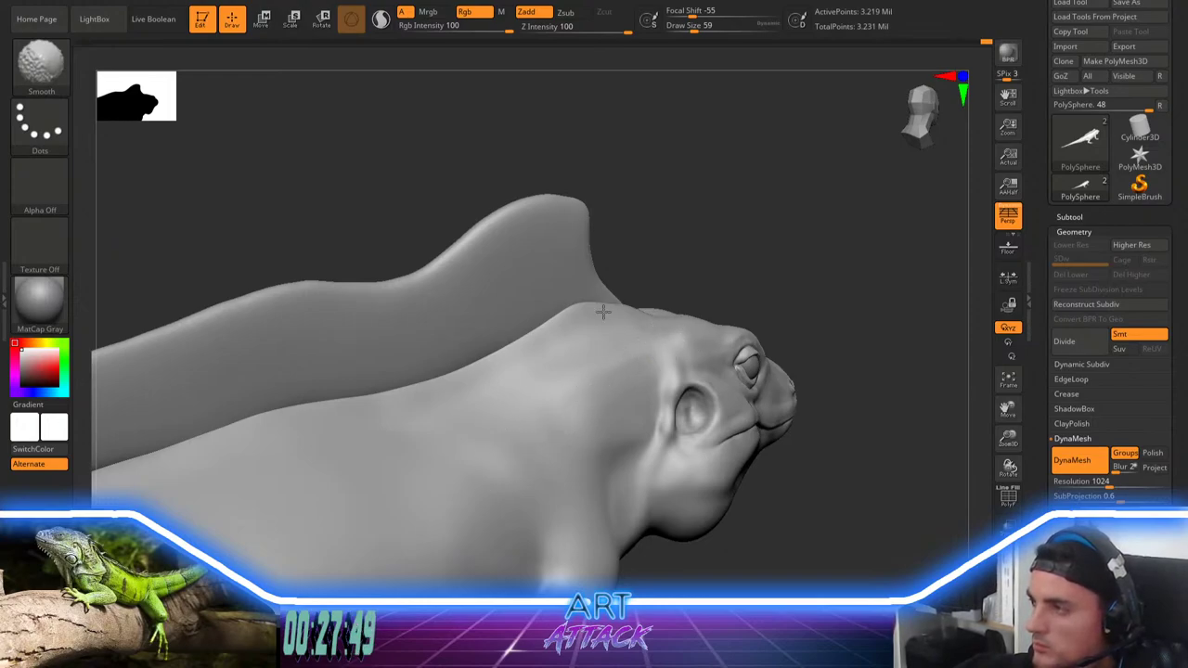
{"action": "left_click_drag", "start_coordinate": [798, 265], "coordinate": [748, 340]}
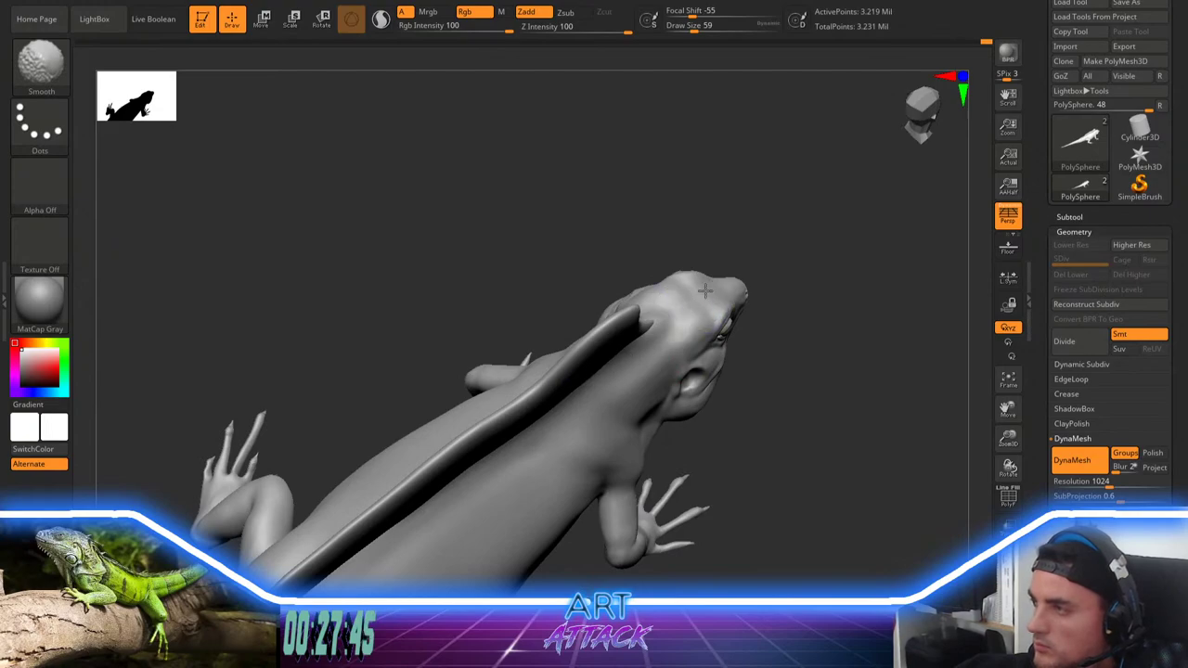
{"action": "mouse_move", "coordinate": [780, 264]}
{"action": "left_mouse_down"}
{"action": "mouse_move", "coordinate": [787, 233]}
{"action": "mouse_move", "coordinate": [798, 290]}
{"action": "mouse_move", "coordinate": [805, 283]}
{"action": "mouse_move", "coordinate": [792, 272]}
{"action": "left_mouse_up"}
{"action": "key", "text": "space"}
{"action": "left_click_drag", "start_coordinate": [779, 341], "coordinate": [762, 358]}
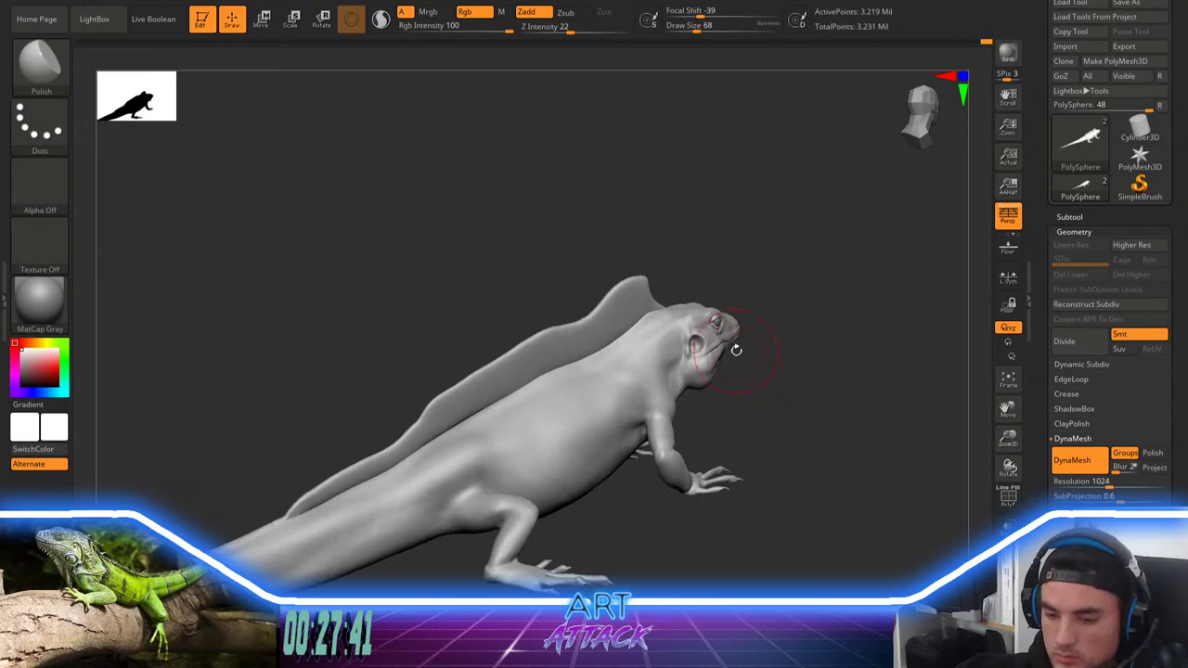
{"action": "key", "text": "b"}
{"action": "key", "text": "i"}
{"action": "key", "text": "Escape"}
Step: Build up the side of the neck behind the ear with the ClayBuildup brush at draw size 41, and smooth it
{"action": "key", "text": "b"}
{"action": "key", "text": "c"}
{"action": "key", "text": "b"}
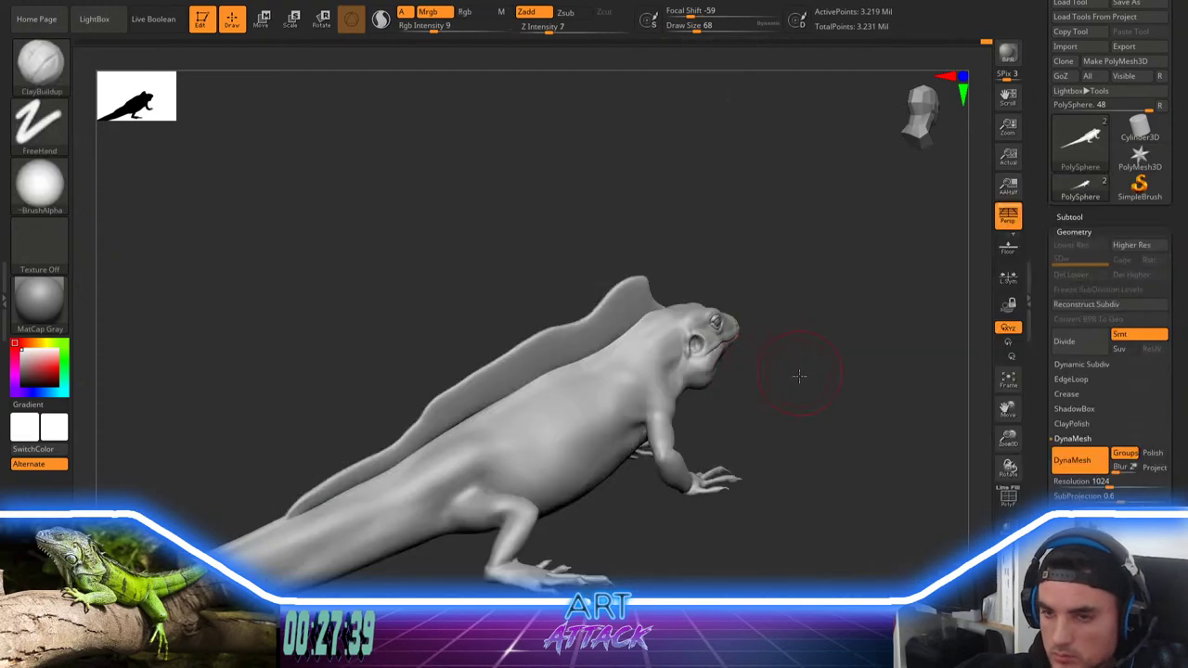
{"action": "left_click_drag", "start_coordinate": [799, 376], "coordinate": [789, 384]}
{"action": "key", "text": "space"}
{"action": "left_click_drag", "start_coordinate": [607, 403], "coordinate": [599, 403]}
{"action": "left_click_drag", "start_coordinate": [774, 377], "coordinate": [754, 371]}
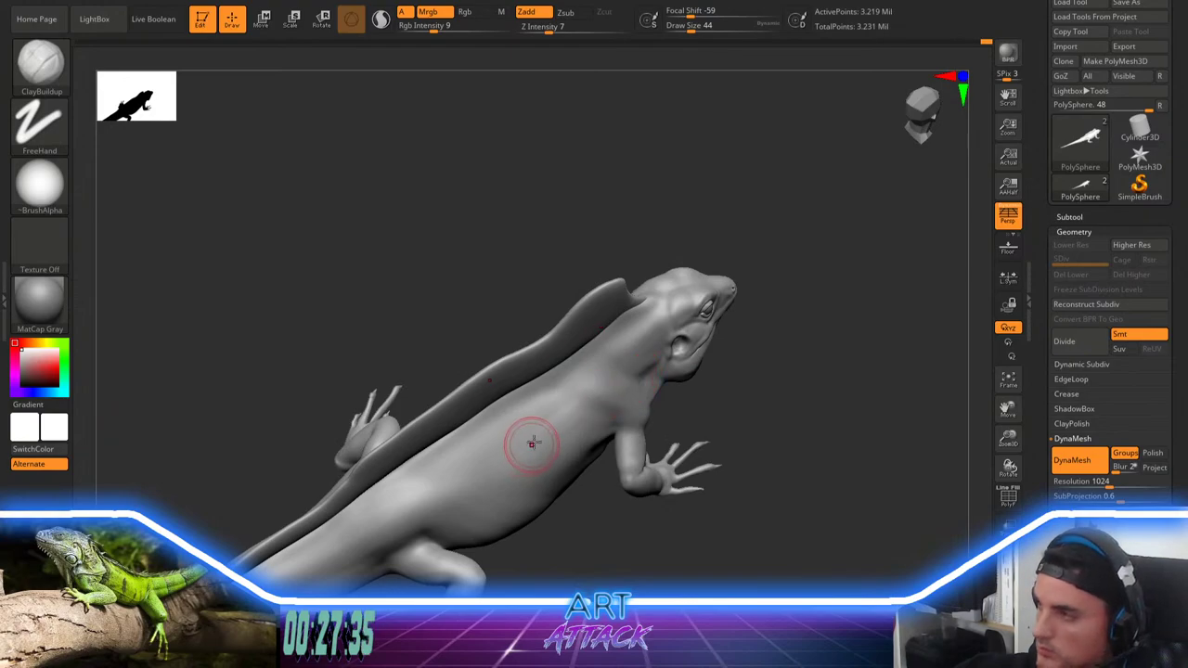
{"action": "key", "text": "space"}
{"action": "left_click_drag", "start_coordinate": [530, 443], "coordinate": [537, 442]}
{"action": "left_click_drag", "start_coordinate": [671, 321], "coordinate": [657, 338]}
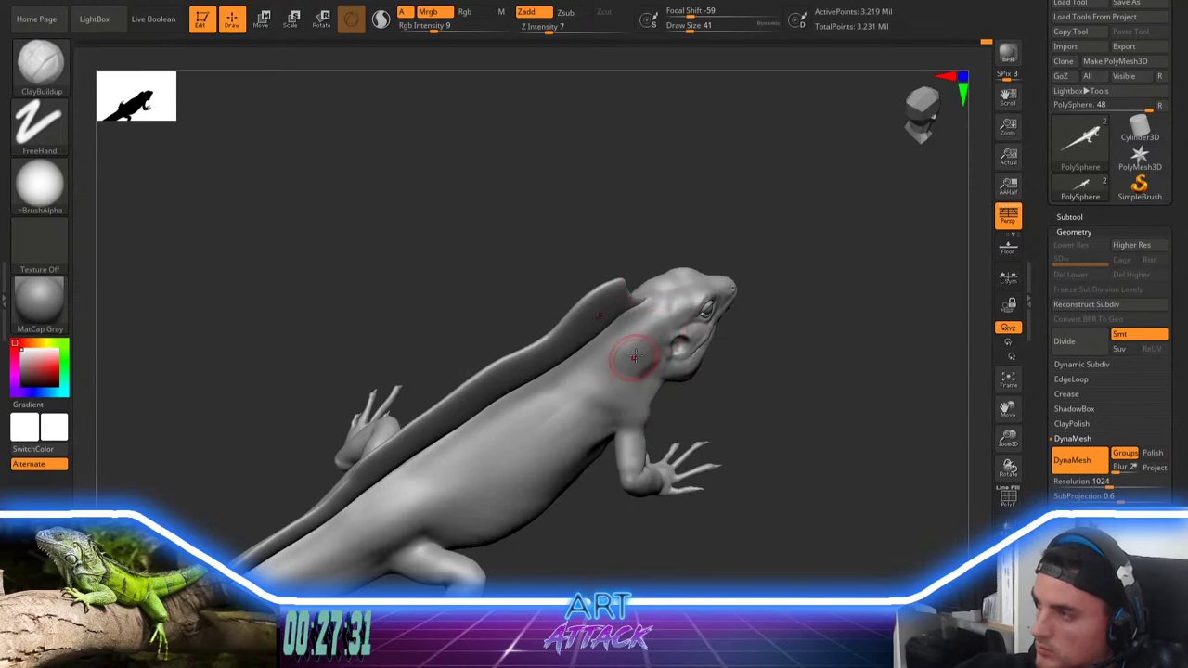
{"action": "left_click_drag", "start_coordinate": [654, 339], "coordinate": [632, 357]}
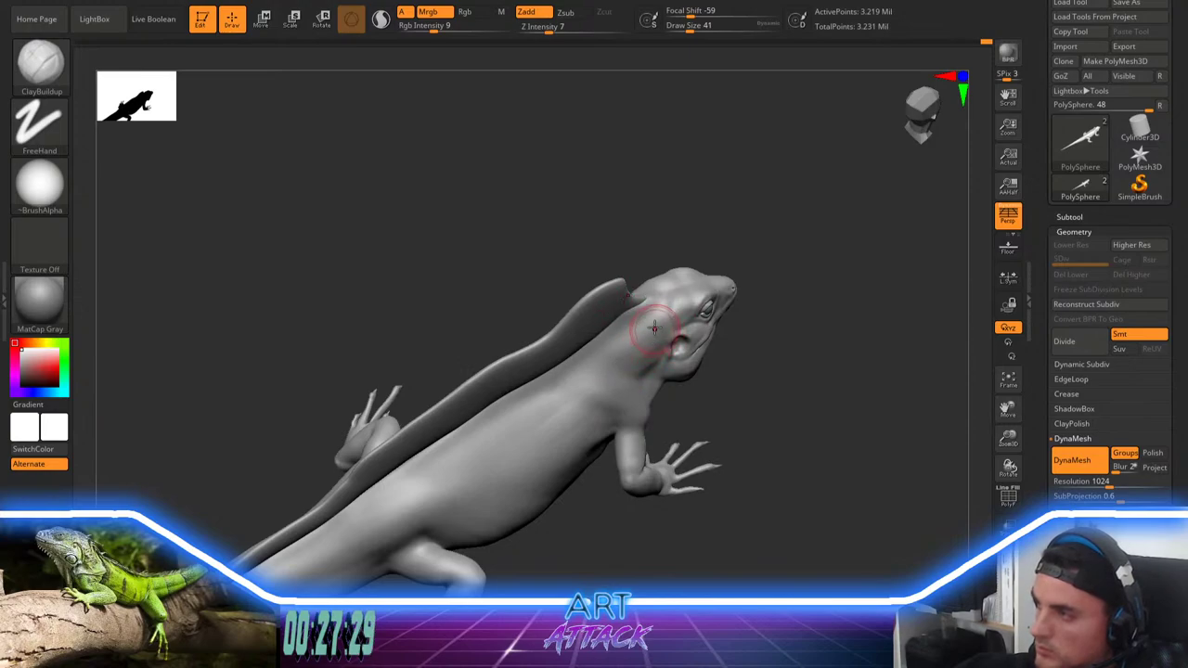
{"action": "left_click_drag", "start_coordinate": [662, 315], "coordinate": [622, 358]}
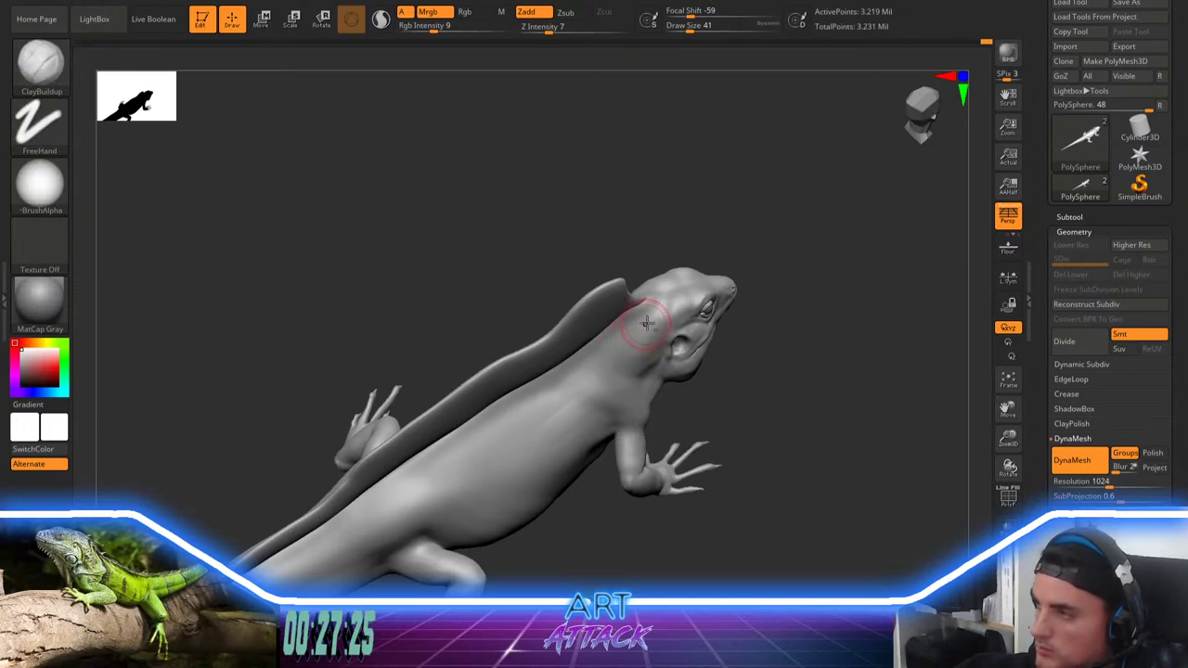
{"action": "key", "text": "shift"}
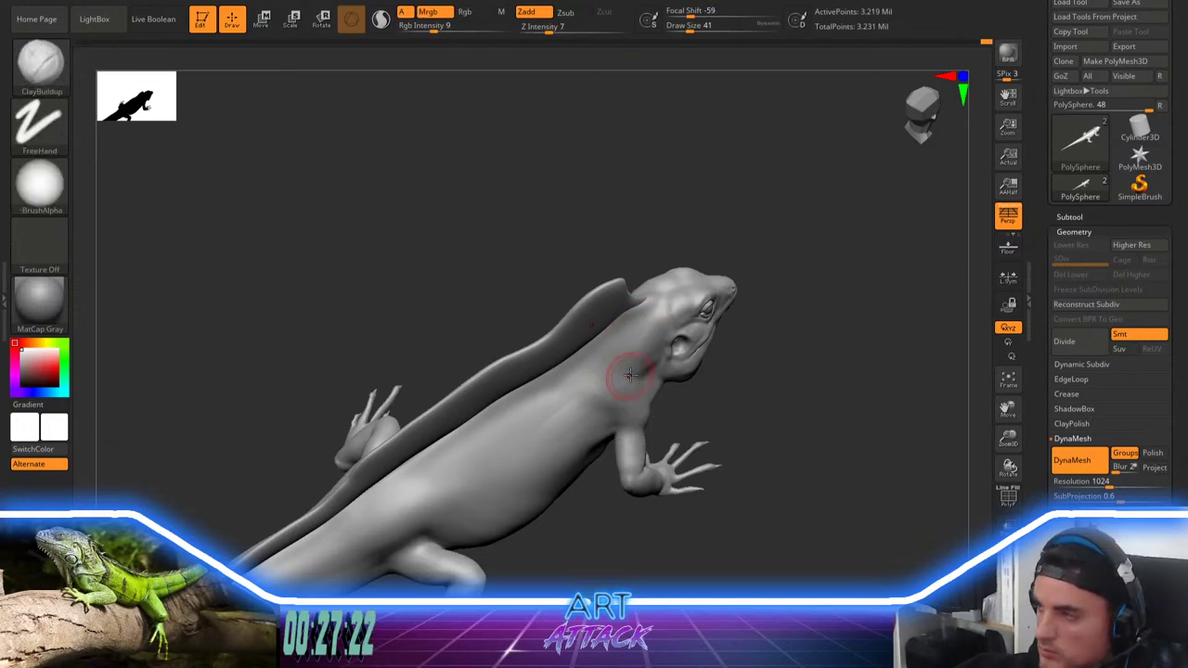
Step: Carve a shallow crease at the base of the neck along the shoulder with the DamStandard brush at draw size 41
{"action": "key", "text": "b"}
{"action": "key", "text": "d"}
{"action": "key", "text": "s"}
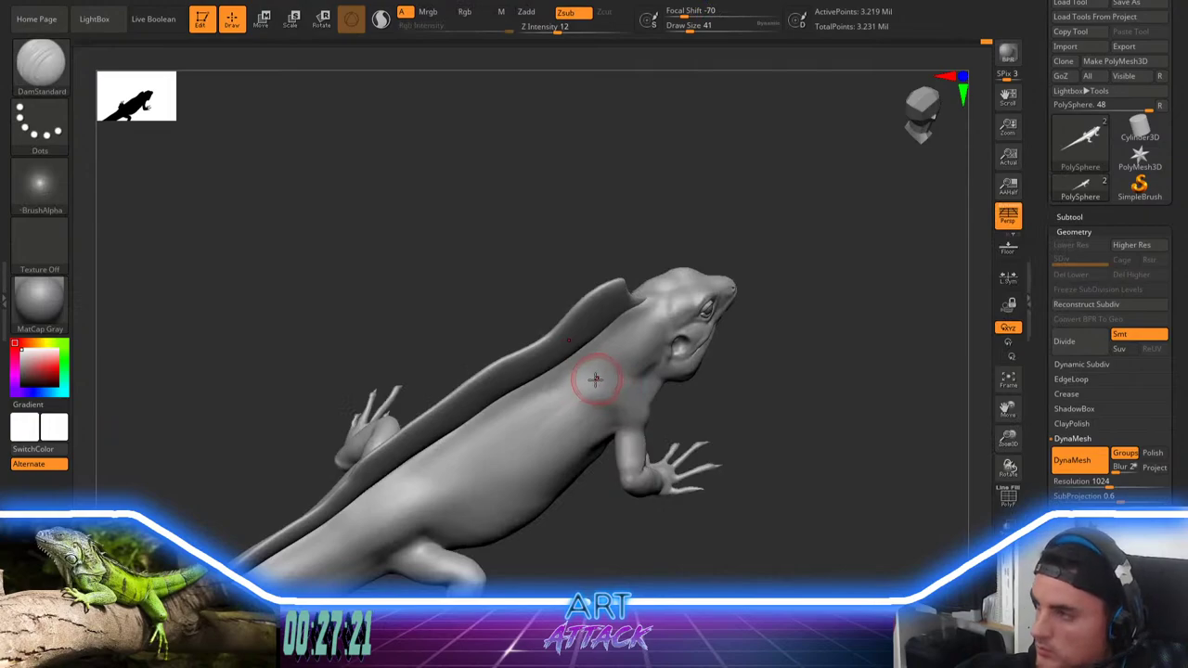
{"action": "left_click_drag", "start_coordinate": [614, 374], "coordinate": [599, 405]}
Step: Build up the shoulder muscle above the front arm with the ClayBuildup brush at draw sizes 25 and 51, and smooth it
{"action": "key", "text": "b"}
{"action": "key", "text": "c"}
{"action": "key", "text": "b"}
{"action": "key", "text": "space"}
{"action": "left_click_drag", "start_coordinate": [596, 410], "coordinate": [603, 415]}
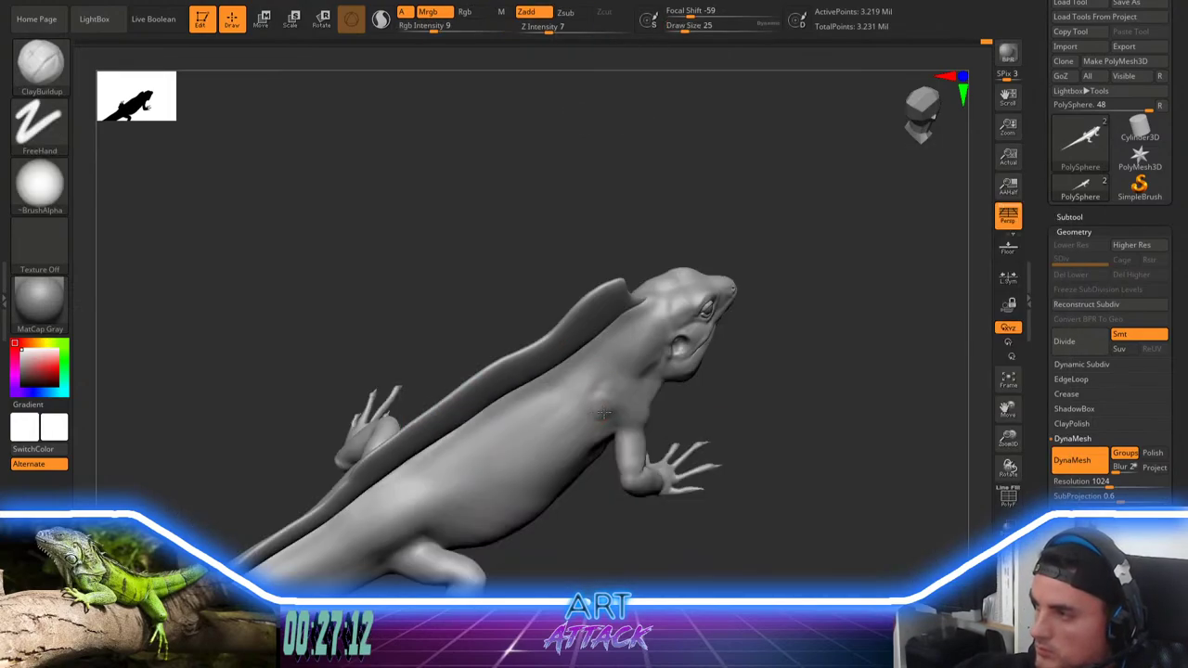
{"action": "key", "text": "shift"}
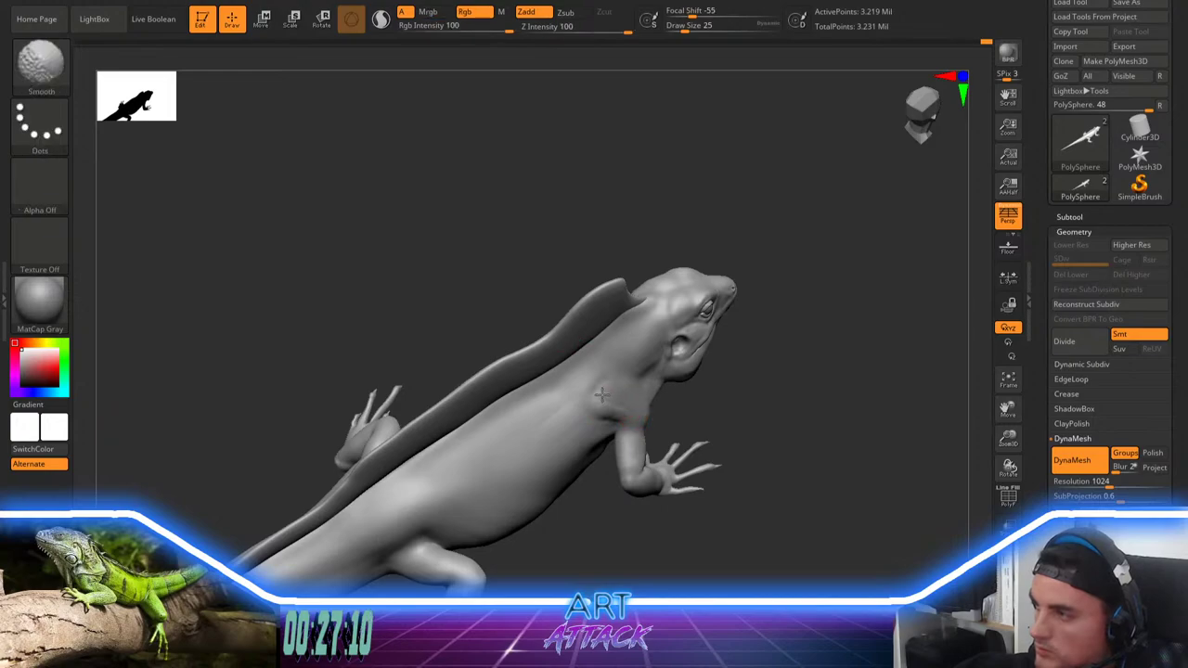
{"action": "left_click_drag", "start_coordinate": [599, 403], "coordinate": [632, 410], "text": "shift"}
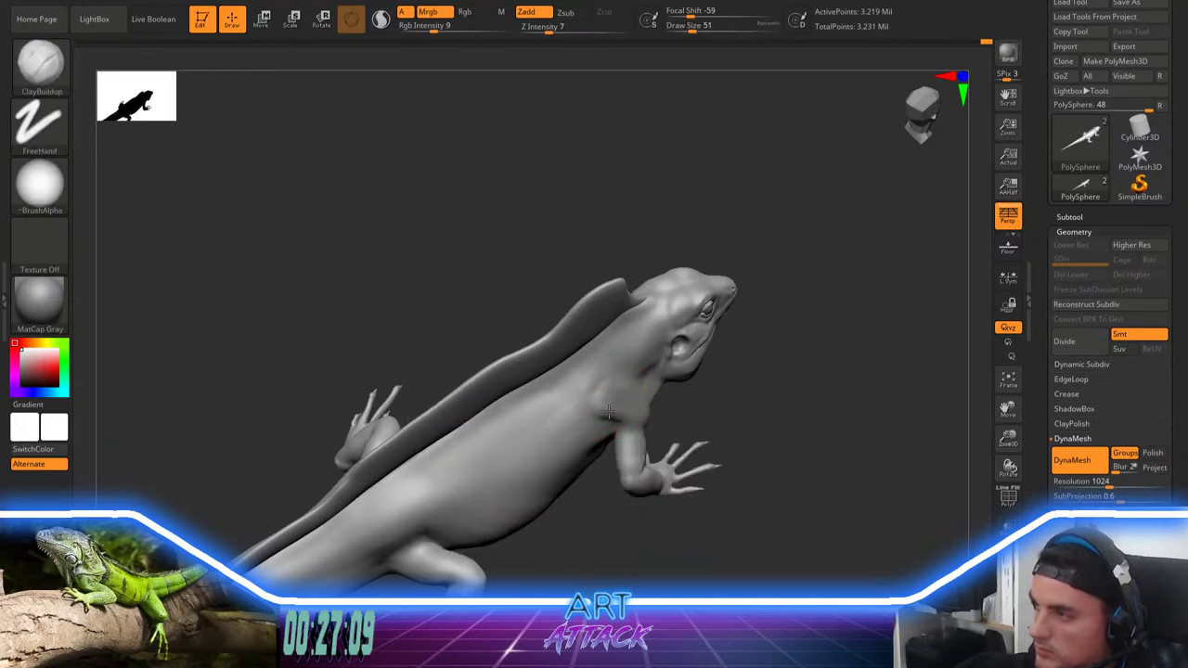
{"action": "key", "text": "shift"}
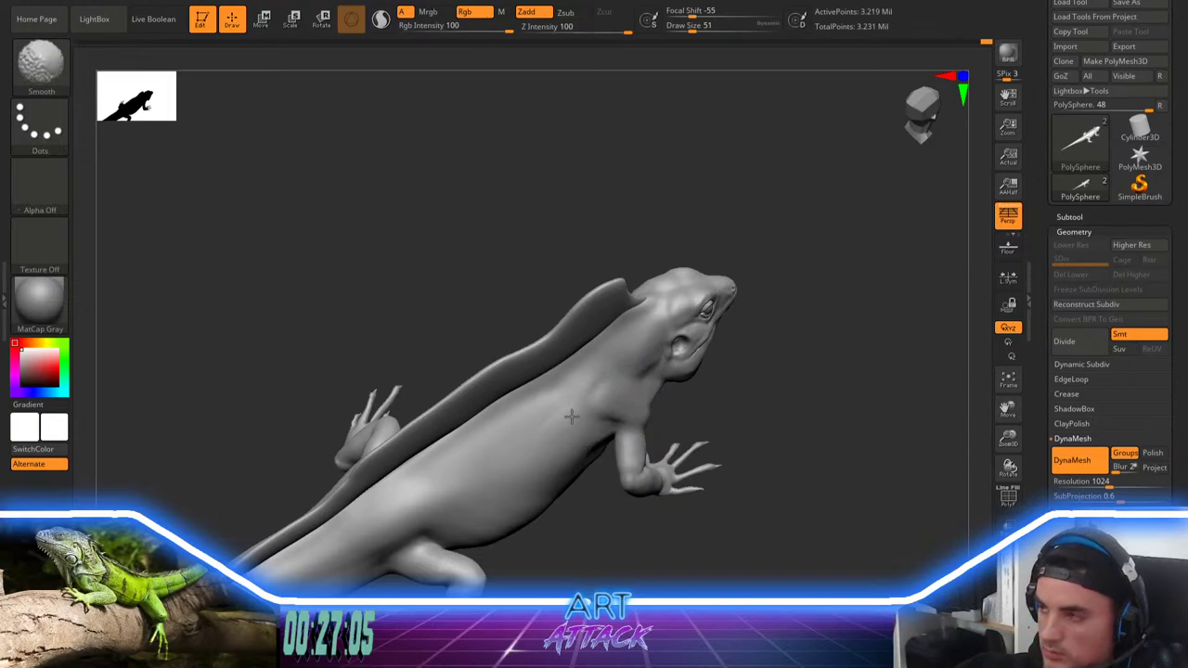
Step: Add finer ClayBuildup volume at draw size 27 where the front arm joins the shoulder, and smooth the transition
{"action": "key", "text": "s"}
{"action": "left_click_drag", "start_coordinate": [611, 406], "coordinate": [596, 414]}
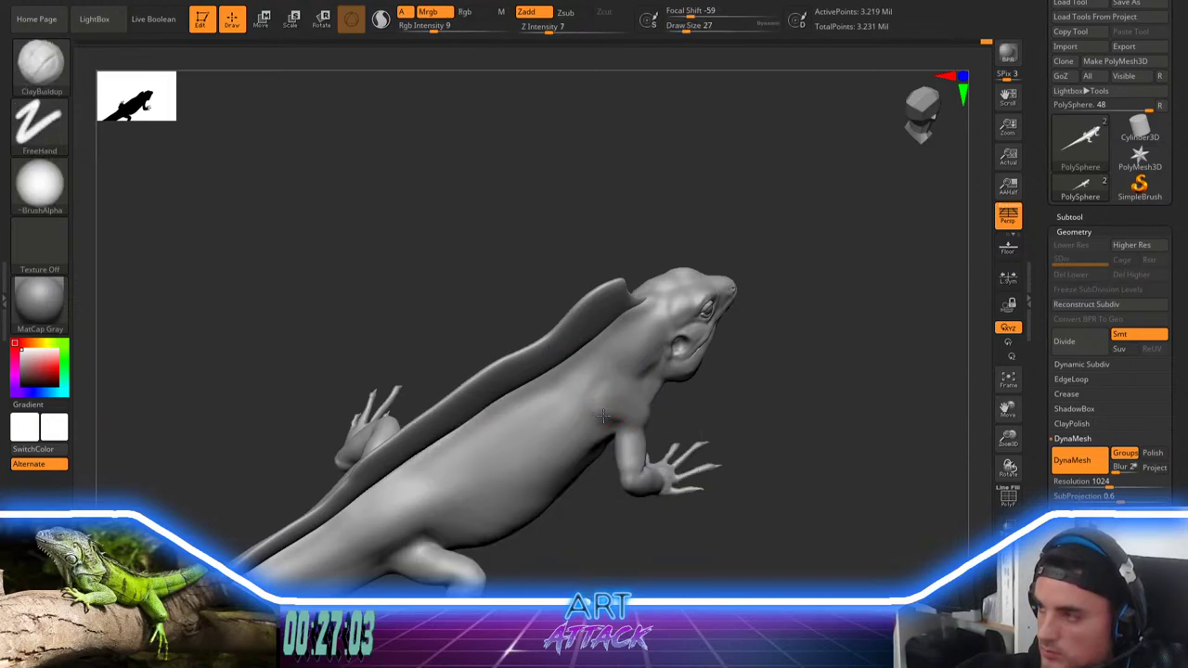
{"action": "key", "text": "shift"}
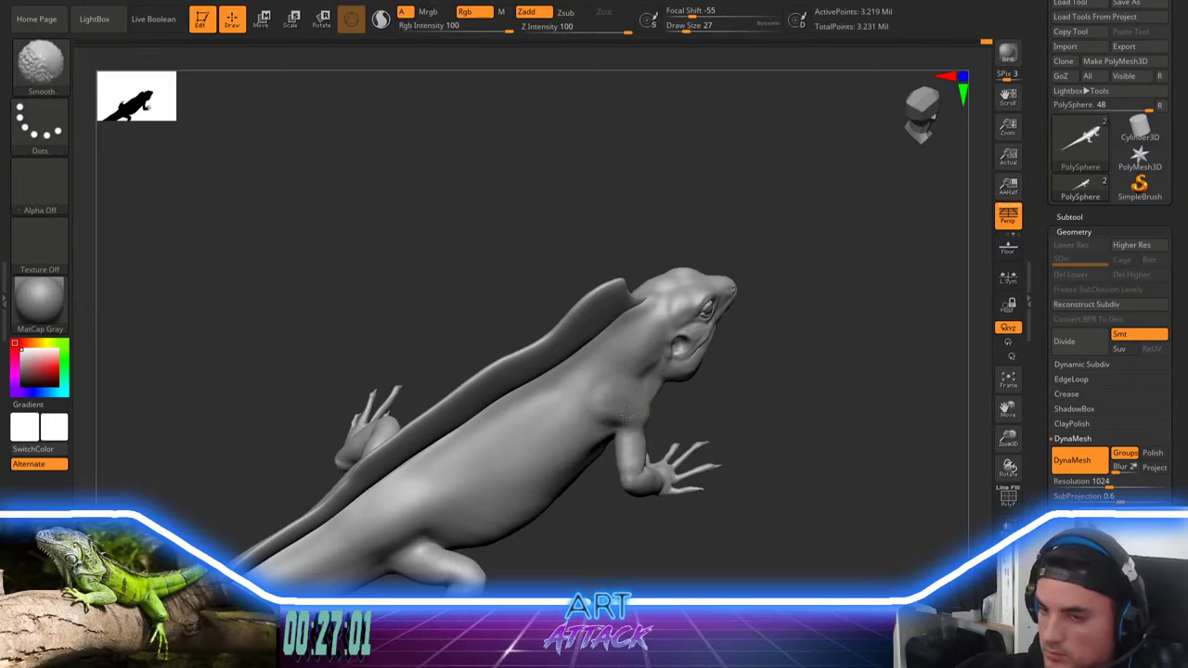
{"action": "left_click_drag", "start_coordinate": [626, 415], "coordinate": [609, 411], "text": "shift"}
Step: Carve a crease behind the front arm with the DamStandard brush at draw size 27, and smooth the surface above the shoulder
{"action": "left_click_drag", "start_coordinate": [745, 403], "coordinate": [689, 405]}
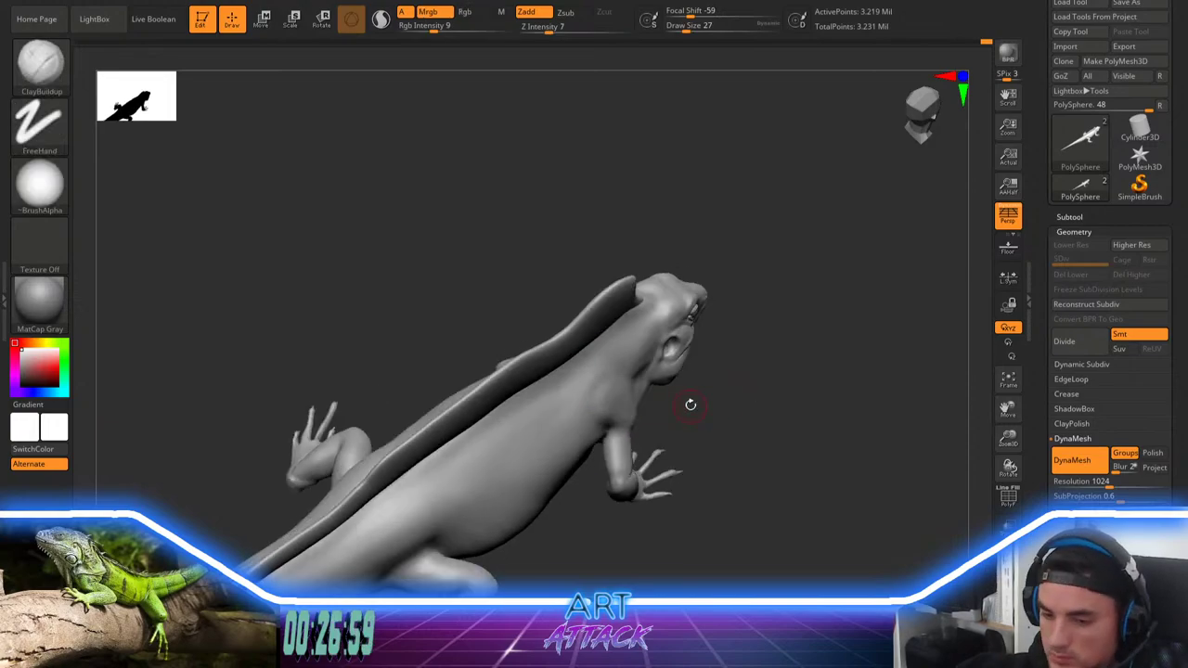
{"action": "key", "text": "b"}
{"action": "key", "text": "d"}
{"action": "key", "text": "s"}
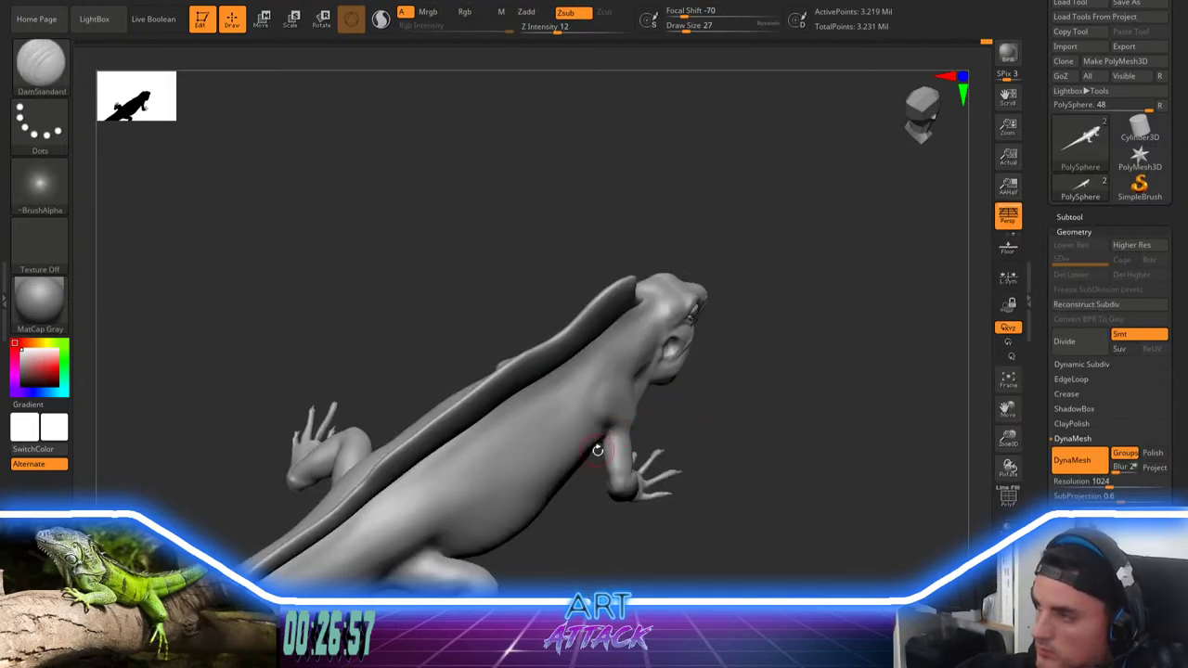
{"action": "left_click_drag", "start_coordinate": [591, 489], "coordinate": [620, 419]}
{"action": "left_click_drag", "start_coordinate": [690, 433], "coordinate": [638, 416]}
{"action": "mouse_move", "coordinate": [580, 375]}
{"action": "left_mouse_down", "text": "shift"}
{"action": "mouse_move", "coordinate": [596, 371]}
{"action": "mouse_move", "coordinate": [604, 335]}
{"action": "left_mouse_up", "text": "shift"}
Step: Carve the seam between the dorsal crest and the back with DamStandard at draw size 49, and smooth the crest
{"action": "key", "text": "space"}
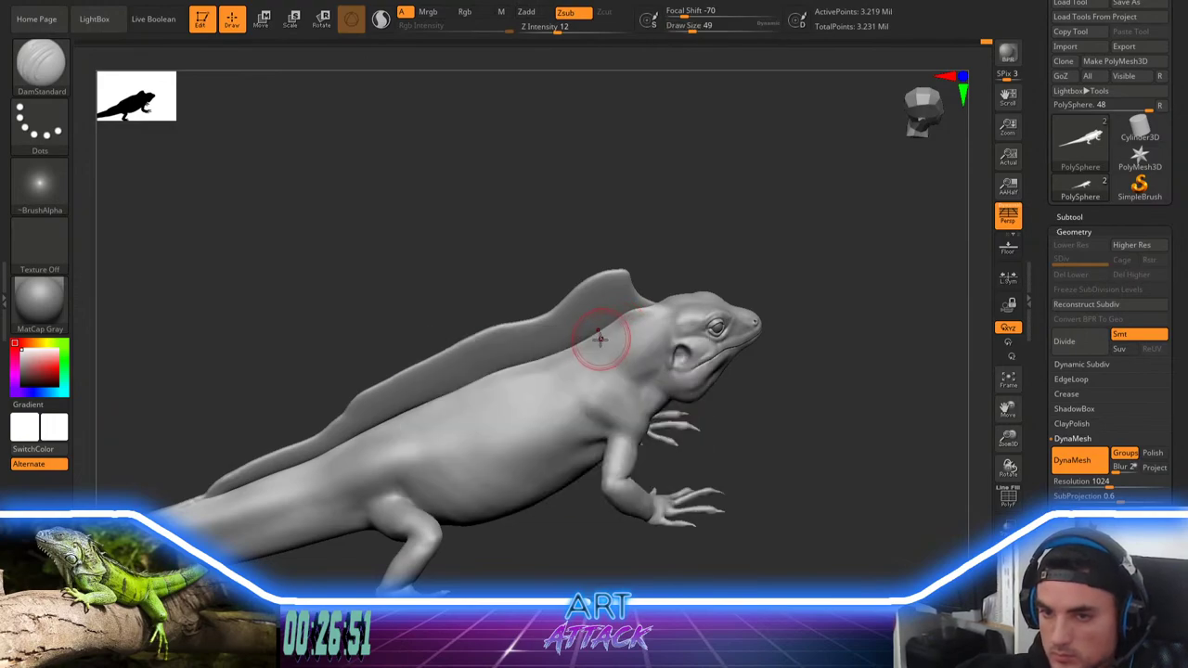
{"action": "left_click_drag", "start_coordinate": [833, 202], "coordinate": [829, 243]}
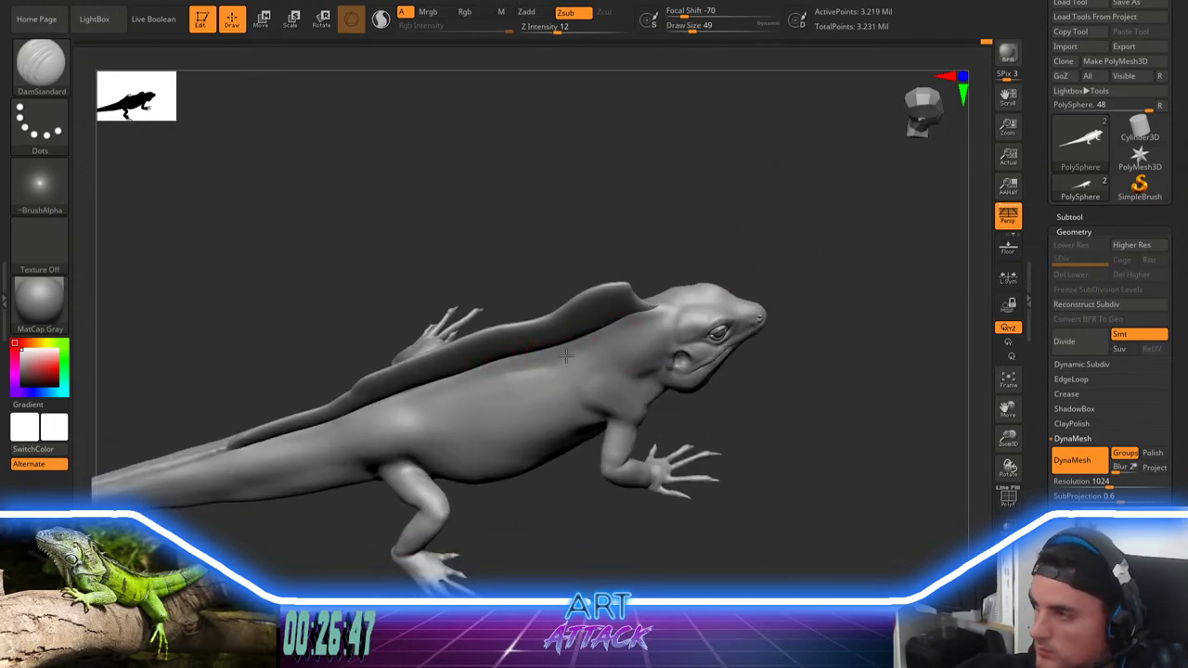
{"action": "key", "text": "space"}
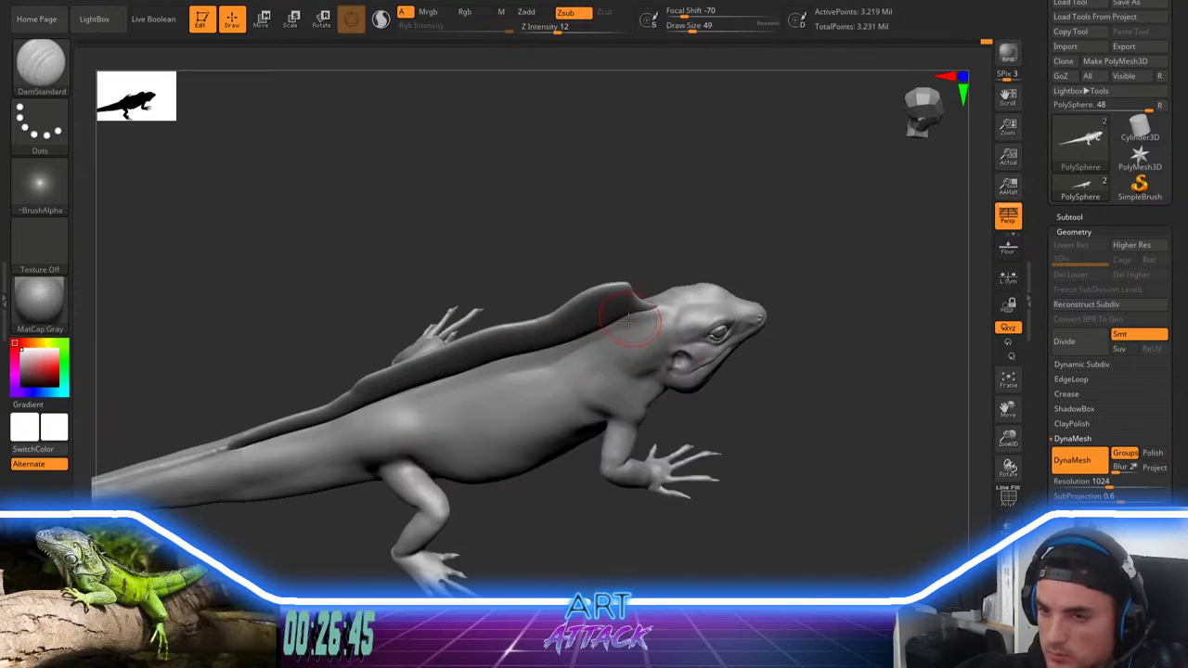
{"action": "left_click_drag", "start_coordinate": [728, 239], "coordinate": [824, 224], "text": "alt"}
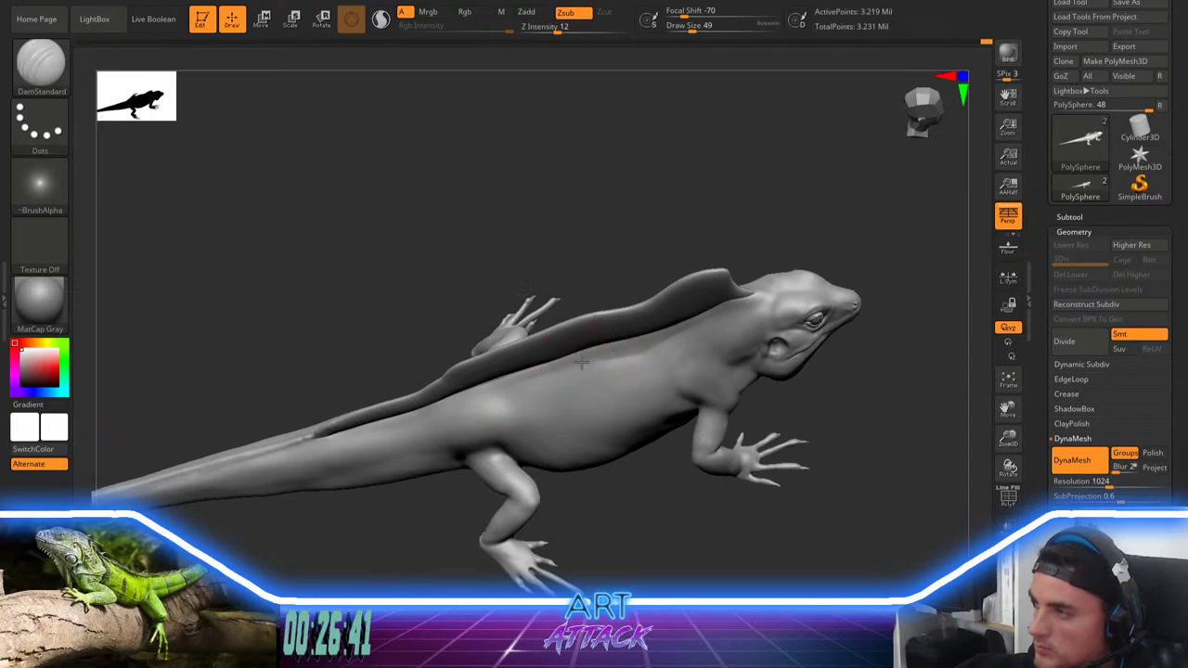
{"action": "key", "text": "shift"}
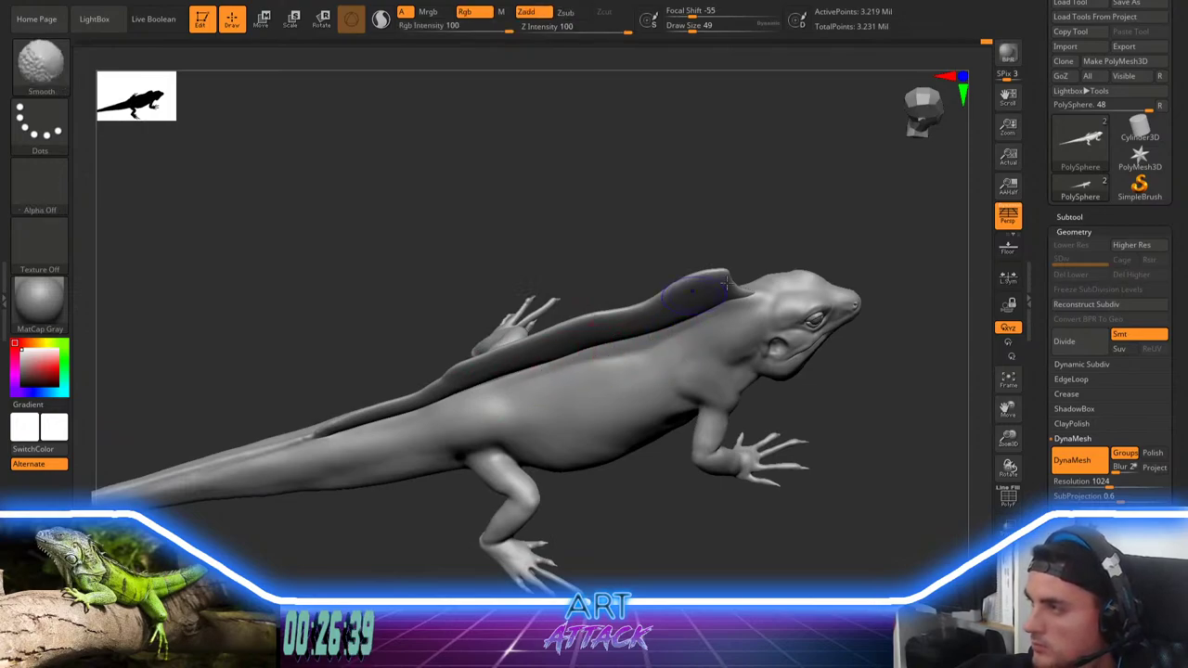
Step: Build up broad volume over the hip, rear back and tail base with the ClayBuildup brush at draw size 116
{"action": "mouse_move", "coordinate": [779, 249]}
{"action": "left_mouse_down"}
{"action": "mouse_move", "coordinate": [814, 207]}
{"action": "mouse_move", "coordinate": [758, 171]}
{"action": "left_mouse_up"}
{"action": "key", "text": "space"}
{"action": "key", "text": "space"}
{"action": "key", "text": "b"}
{"action": "key", "text": "c"}
{"action": "key", "text": "b"}
{"action": "left_click_drag", "start_coordinate": [822, 421], "coordinate": [813, 345], "text": "alt"}
{"action": "key", "text": "space"}
{"action": "left_click_drag", "start_coordinate": [814, 344], "coordinate": [821, 345]}
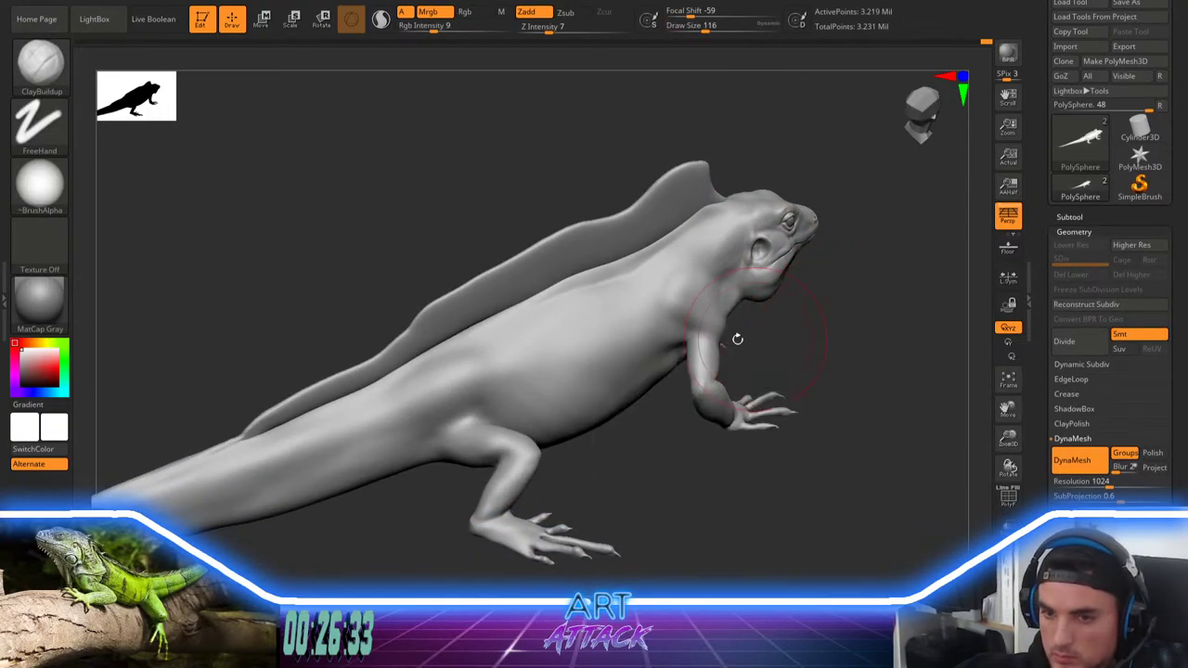
{"action": "key", "text": "space"}
{"action": "left_click_drag", "start_coordinate": [569, 459], "coordinate": [551, 443]}
{"action": "mouse_move", "coordinate": [472, 362]}
{"action": "left_mouse_down"}
{"action": "mouse_move", "coordinate": [473, 380]}
{"action": "mouse_move", "coordinate": [405, 411]}
{"action": "left_mouse_up"}
{"action": "mouse_move", "coordinate": [547, 325]}
{"action": "left_mouse_down"}
{"action": "mouse_move", "coordinate": [530, 347]}
{"action": "mouse_move", "coordinate": [449, 377]}
{"action": "left_mouse_up"}
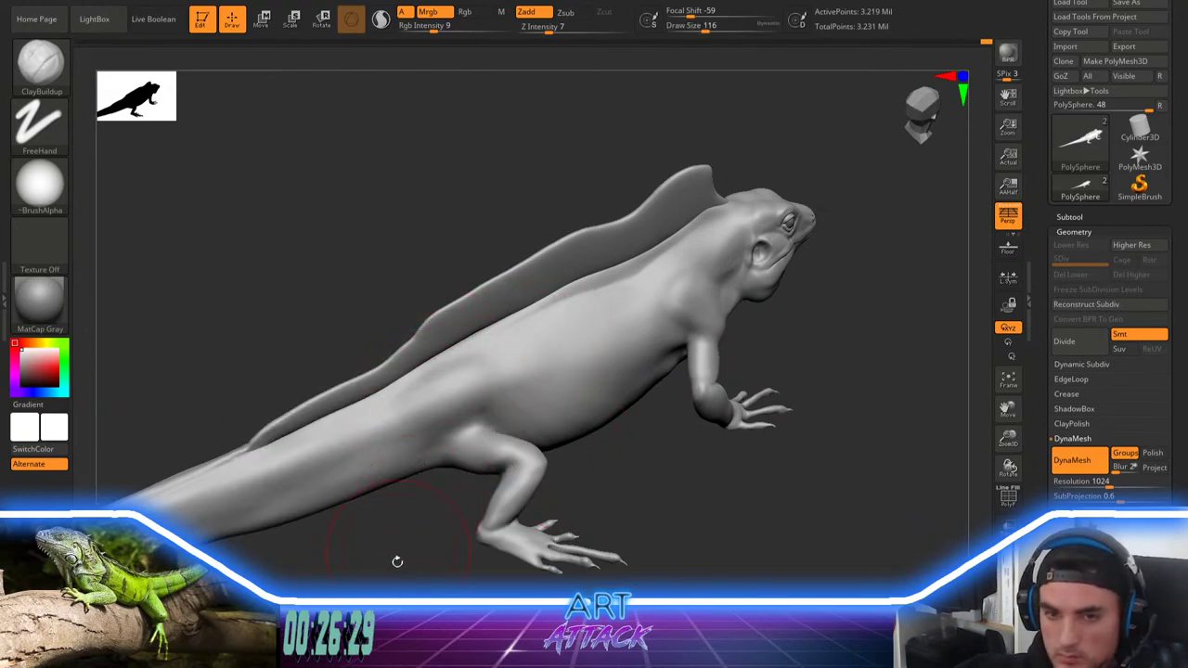
Step: Carve a long groove along the side of the tail base with DamStandard at draw size 74 and Z intensity 7, and soften it
{"action": "left_click_drag", "start_coordinate": [397, 560], "coordinate": [562, 454], "text": "alt"}
{"action": "key", "text": "space"}
{"action": "left_click_drag", "start_coordinate": [549, 399], "coordinate": [535, 399]}
{"action": "mouse_move", "coordinate": [426, 484]}
{"action": "left_mouse_down"}
{"action": "mouse_move", "coordinate": [448, 485]}
{"action": "mouse_move", "coordinate": [455, 449]}
{"action": "left_mouse_up"}
{"action": "key", "text": "b"}
{"action": "key", "text": "d"}
{"action": "key", "text": "s"}
{"action": "key", "text": "space"}
{"action": "left_click_drag", "start_coordinate": [461, 441], "coordinate": [440, 440]}
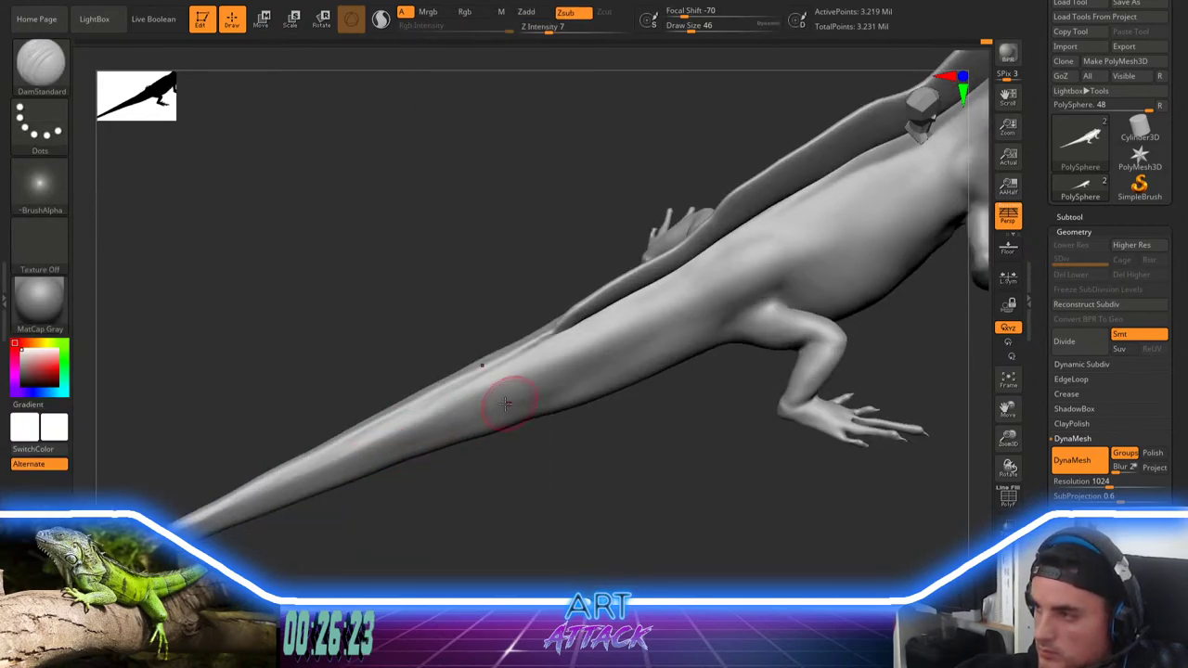
{"action": "key", "text": "bracketright"}
{"action": "key", "text": "bracketright"}
{"action": "key", "text": "bracketright"}
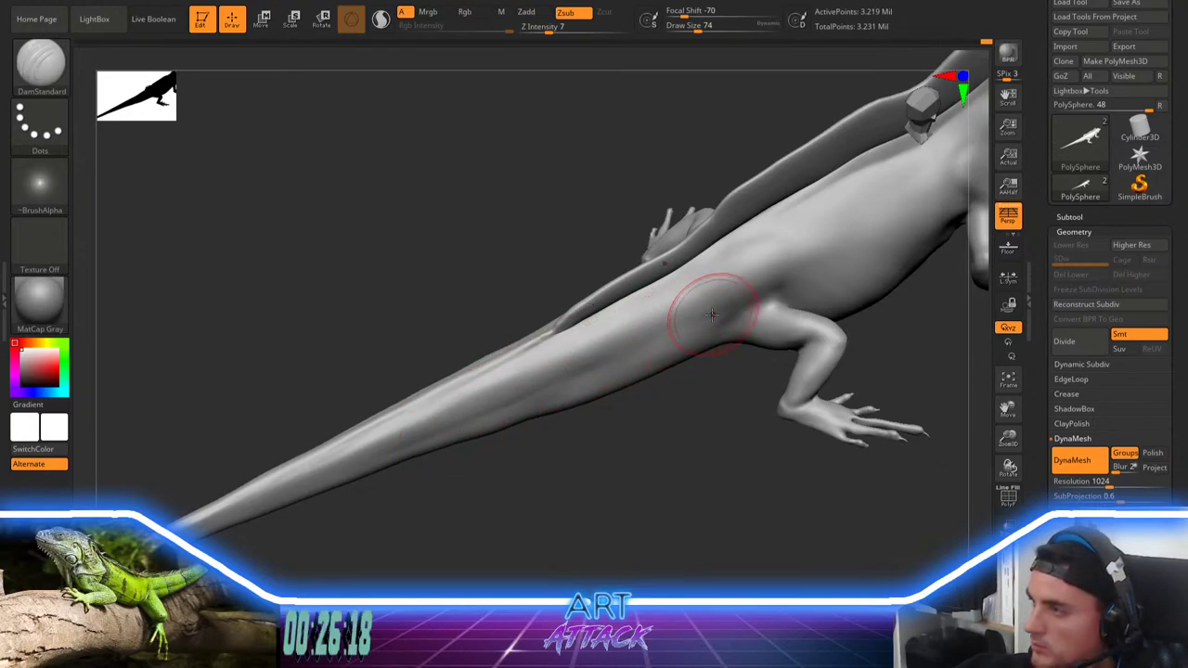
{"action": "left_click_drag", "start_coordinate": [492, 409], "coordinate": [708, 316]}
{"action": "left_click_drag", "start_coordinate": [530, 395], "coordinate": [629, 361], "text": "shift"}
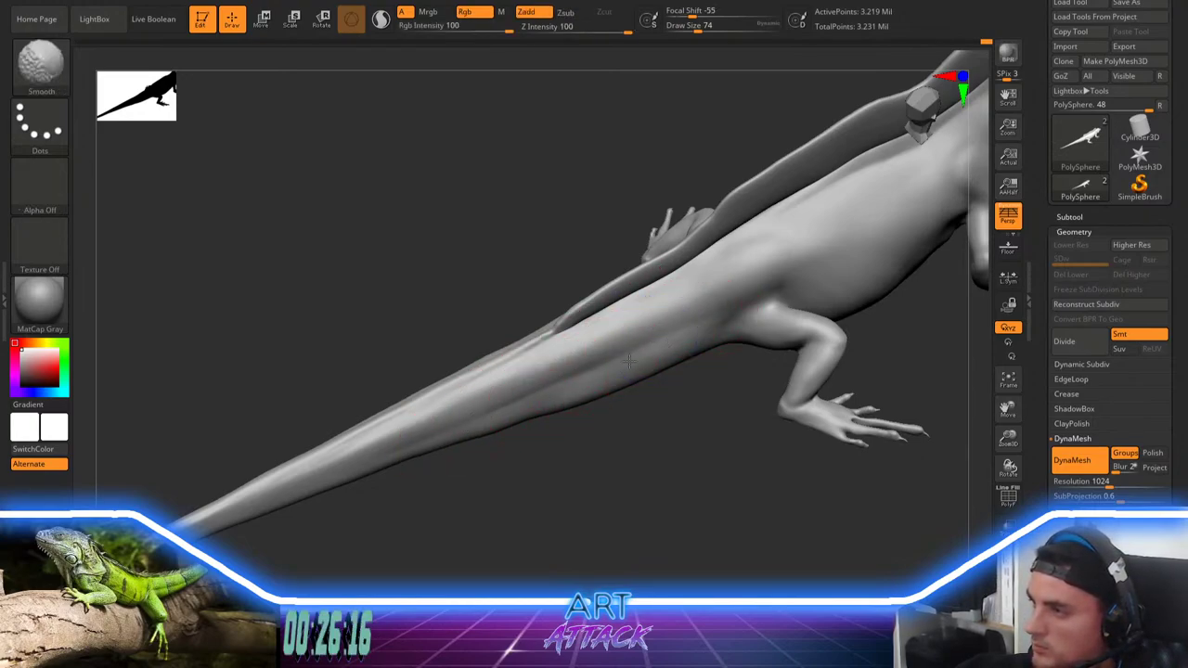
Step: Inflate the lower side of the tail base with the Inflat brush at draw size 54 and focal shift -42, and smooth it
{"action": "key", "text": "b"}
{"action": "key", "text": "i"}
{"action": "key", "text": "n"}
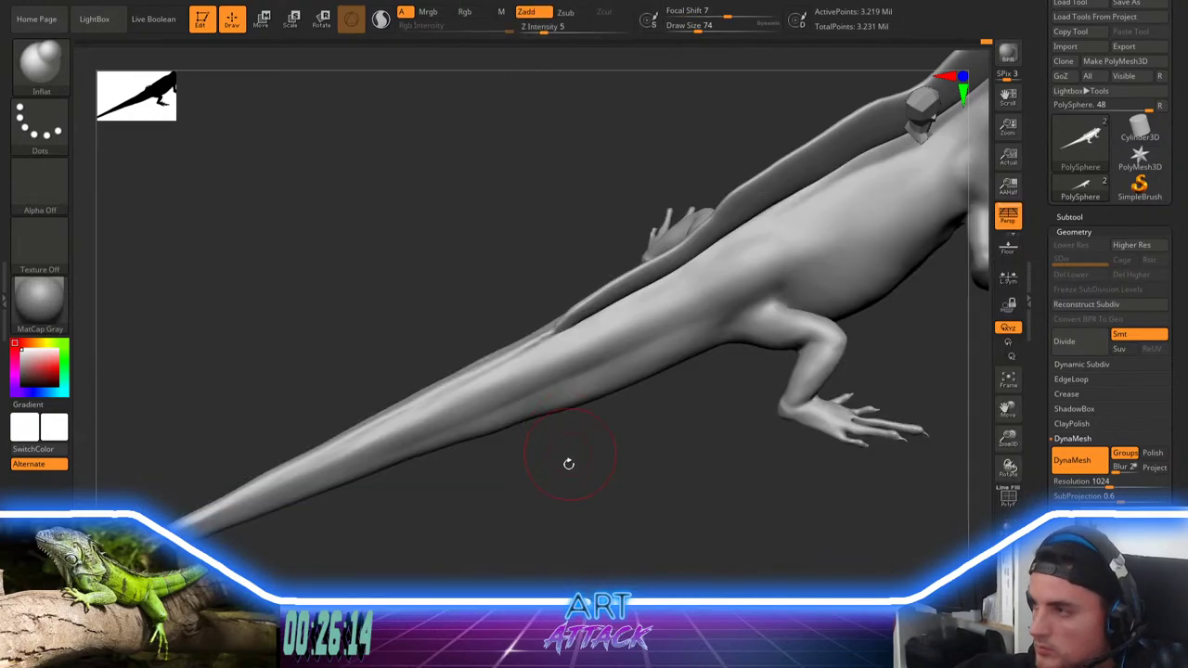
{"action": "mouse_move", "coordinate": [567, 464]}
{"action": "left_mouse_down"}
{"action": "mouse_move", "coordinate": [559, 414]}
{"action": "mouse_move", "coordinate": [519, 416]}
{"action": "mouse_move", "coordinate": [545, 408]}
{"action": "left_mouse_up"}
{"action": "key", "text": "s"}
{"action": "key", "text": "o"}
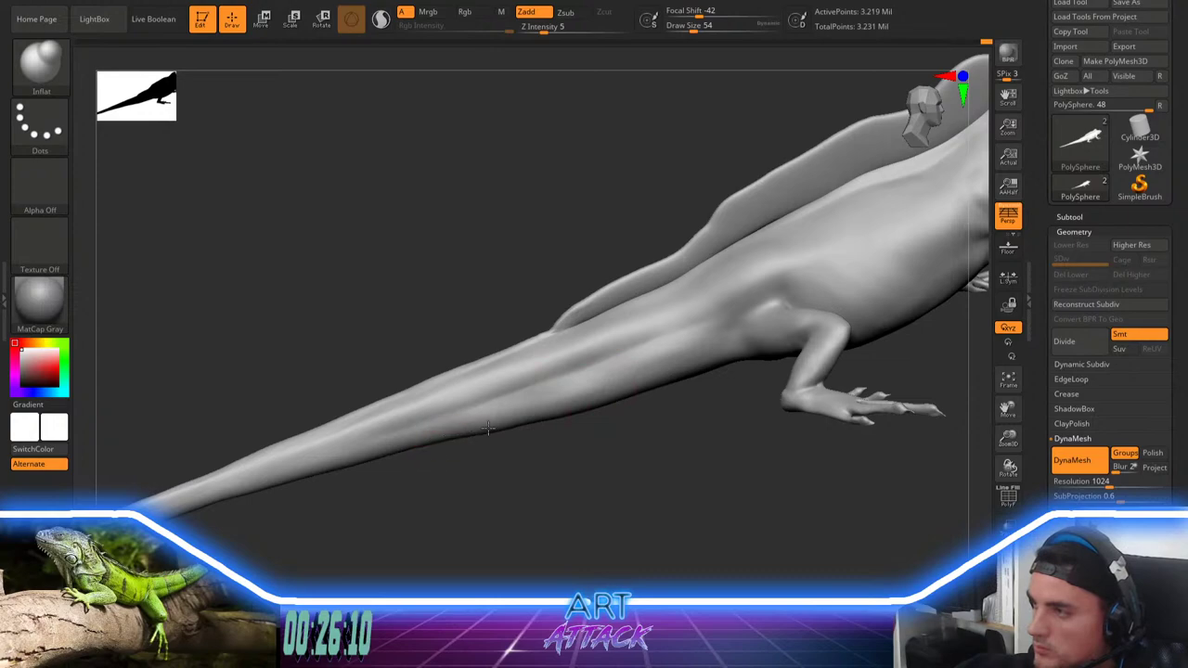
{"action": "key", "text": "shift"}
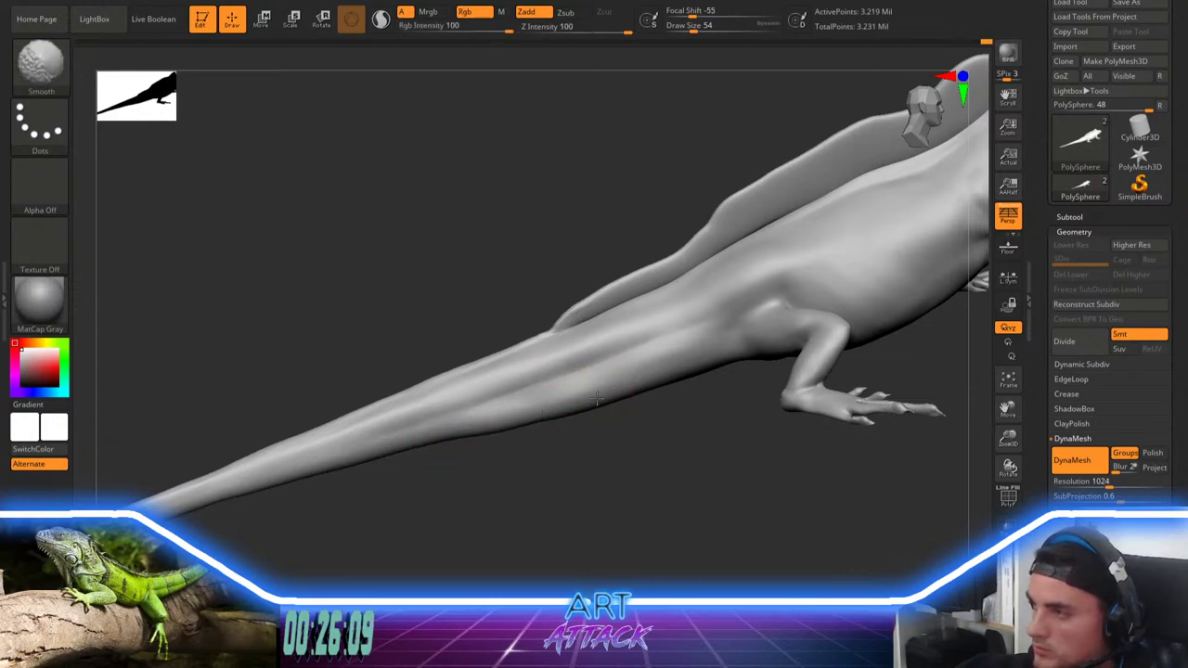
Step: Thicken the lower side of the mid tail towards the tip with repeated Inflat strokes at draw size 54, smoothing between strokes
{"action": "left_click_drag", "start_coordinate": [592, 418], "coordinate": [718, 373], "text": "alt"}
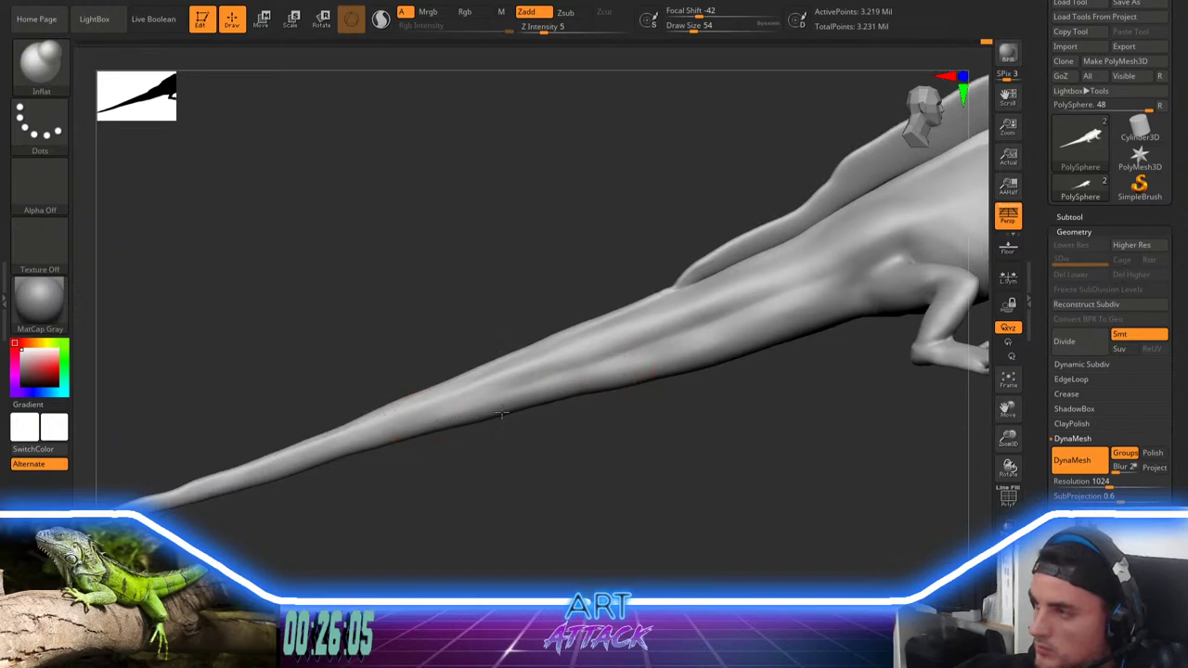
{"action": "mouse_move", "coordinate": [603, 381]}
{"action": "left_mouse_down"}
{"action": "mouse_move", "coordinate": [411, 427]}
{"action": "mouse_move", "coordinate": [638, 366]}
{"action": "mouse_move", "coordinate": [444, 426]}
{"action": "left_mouse_up"}
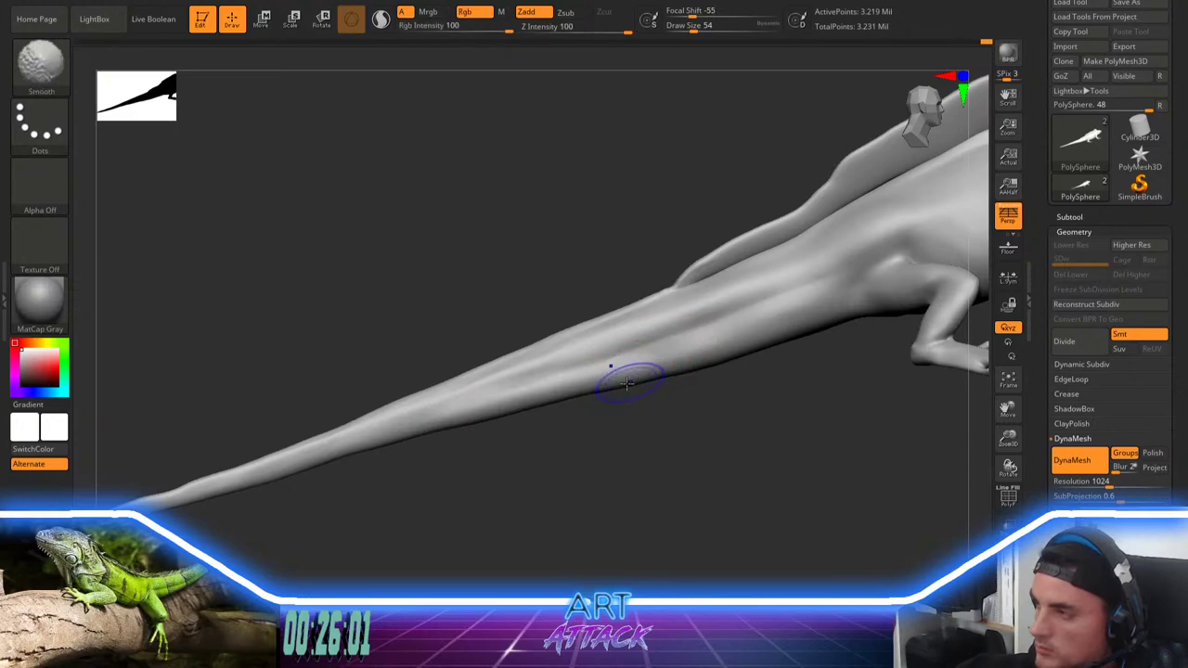
{"action": "left_click_drag", "start_coordinate": [631, 376], "coordinate": [385, 431], "text": "shift"}
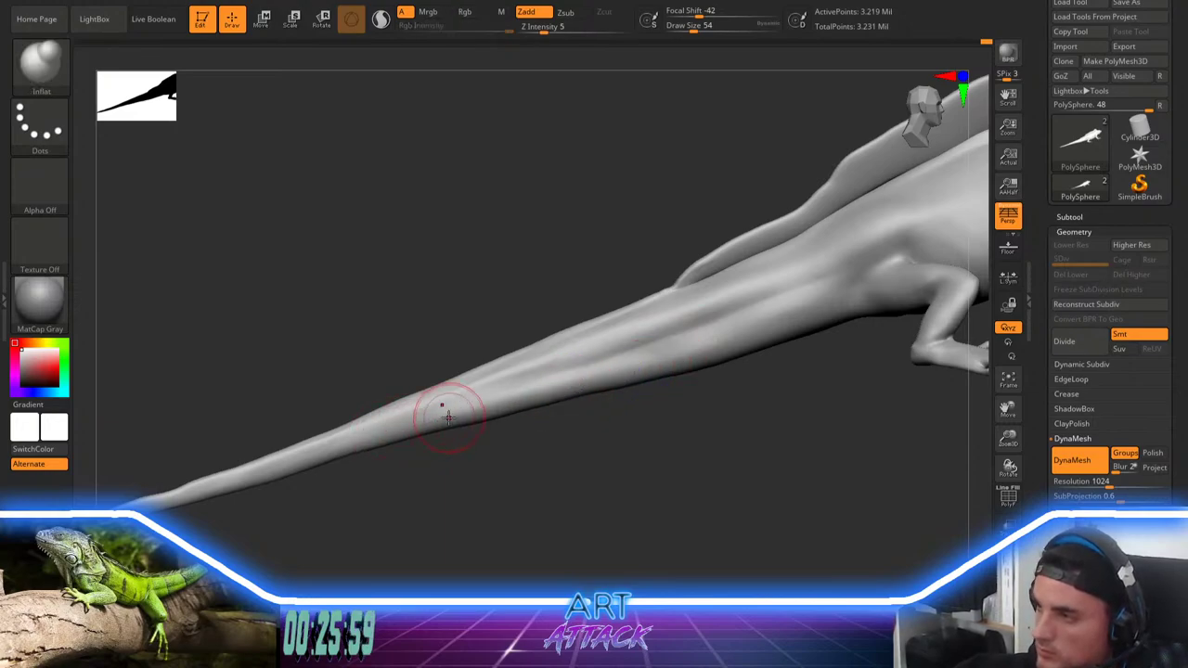
{"action": "left_click_drag", "start_coordinate": [445, 408], "coordinate": [328, 457]}
{"action": "mouse_move", "coordinate": [410, 430]}
{"action": "left_mouse_down"}
{"action": "mouse_move", "coordinate": [464, 409]}
{"action": "mouse_move", "coordinate": [373, 433]}
{"action": "left_mouse_up"}
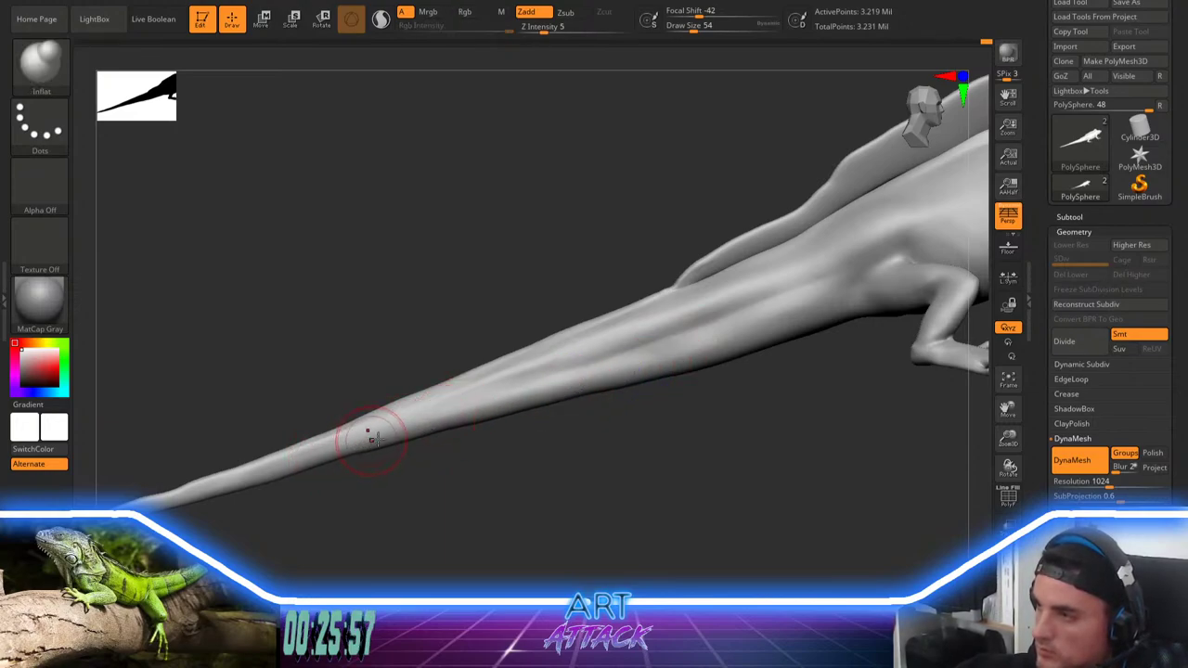
{"action": "left_click_drag", "start_coordinate": [508, 398], "coordinate": [382, 434]}
{"action": "left_click_drag", "start_coordinate": [492, 407], "coordinate": [371, 437]}
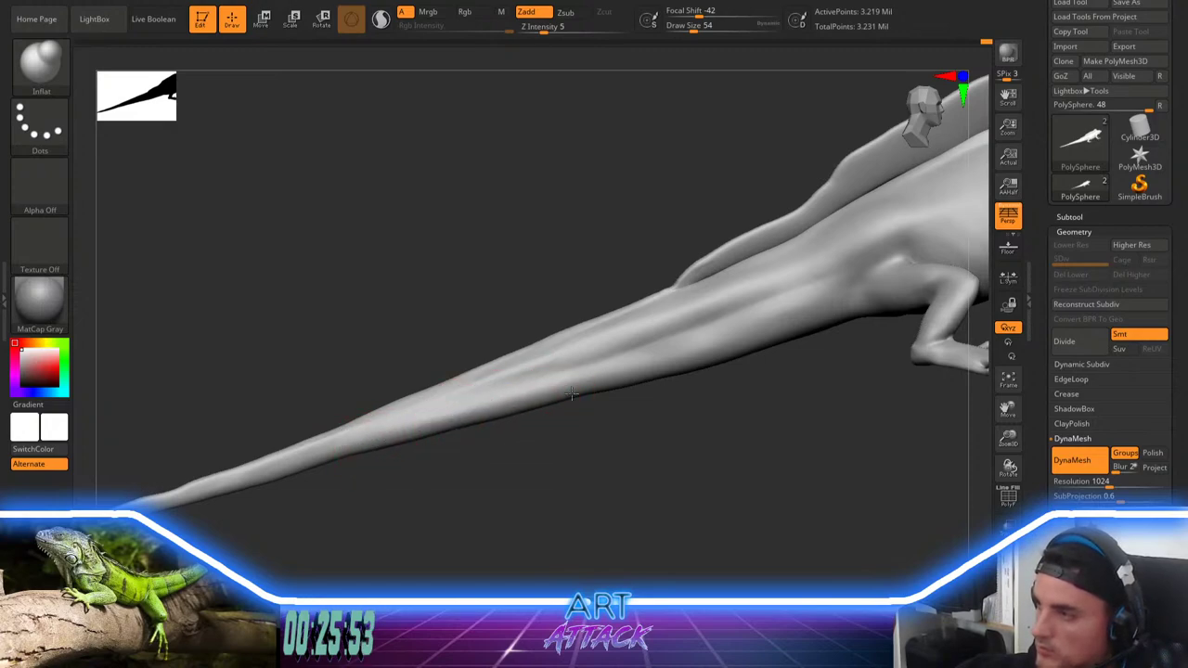
{"action": "mouse_move", "coordinate": [581, 388]}
{"action": "left_mouse_down"}
{"action": "mouse_move", "coordinate": [471, 411]}
{"action": "mouse_move", "coordinate": [663, 359]}
{"action": "mouse_move", "coordinate": [595, 369]}
{"action": "left_mouse_up"}
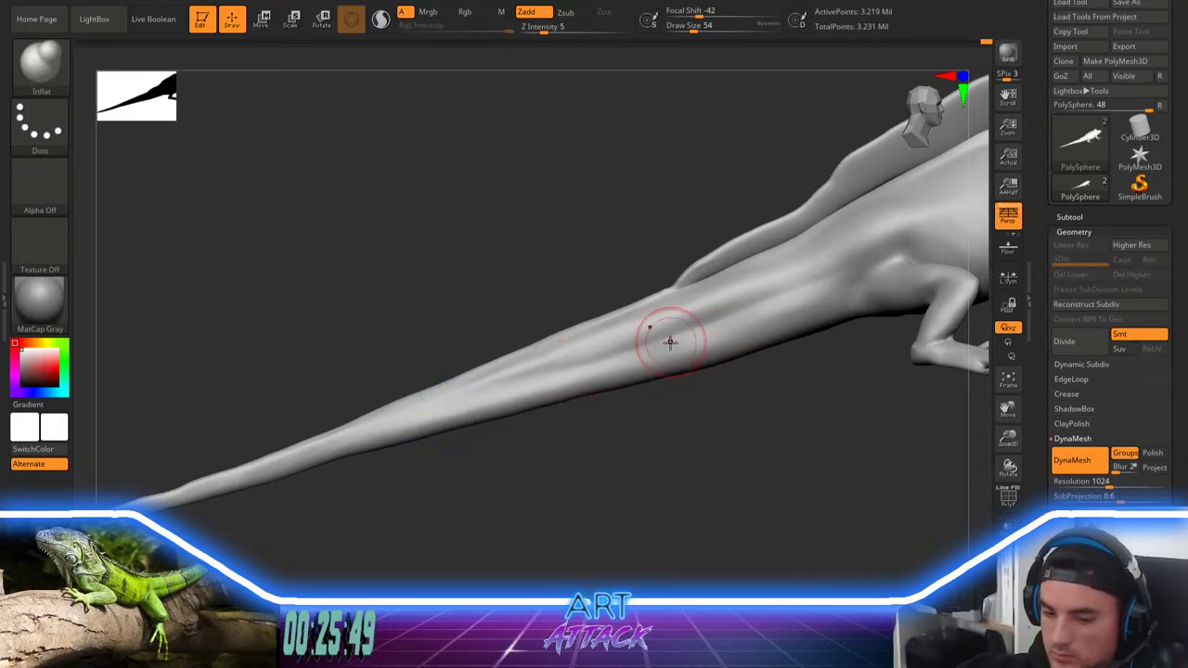
Step: Build up the muscle band along the lower side of the tail towards the hip with ClayBuildup at draw size 54, and smooth it
{"action": "key", "text": "b"}
{"action": "key", "text": "c"}
{"action": "key", "text": "b"}
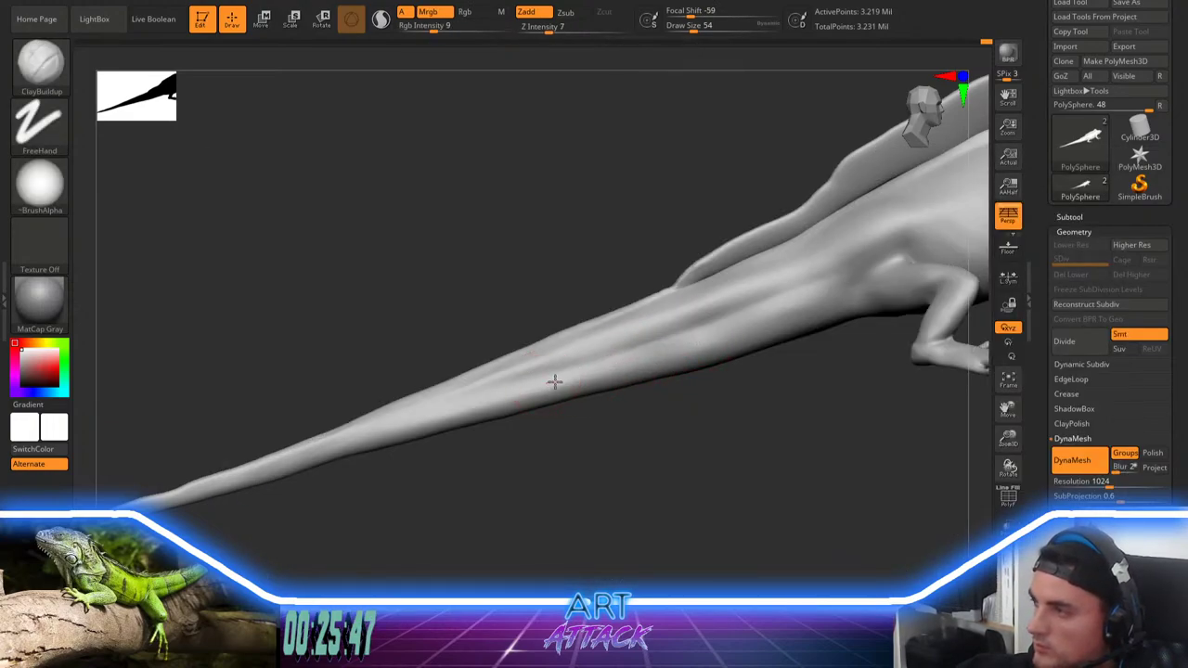
{"action": "left_click_drag", "start_coordinate": [554, 382], "coordinate": [721, 326]}
{"action": "left_click_drag", "start_coordinate": [641, 356], "coordinate": [785, 297]}
{"action": "mouse_move", "coordinate": [599, 372]}
{"action": "left_mouse_down", "text": "shift"}
{"action": "mouse_move", "coordinate": [690, 338]}
{"action": "mouse_move", "coordinate": [632, 342]}
{"action": "mouse_move", "coordinate": [678, 344]}
{"action": "left_mouse_up", "text": "shift"}
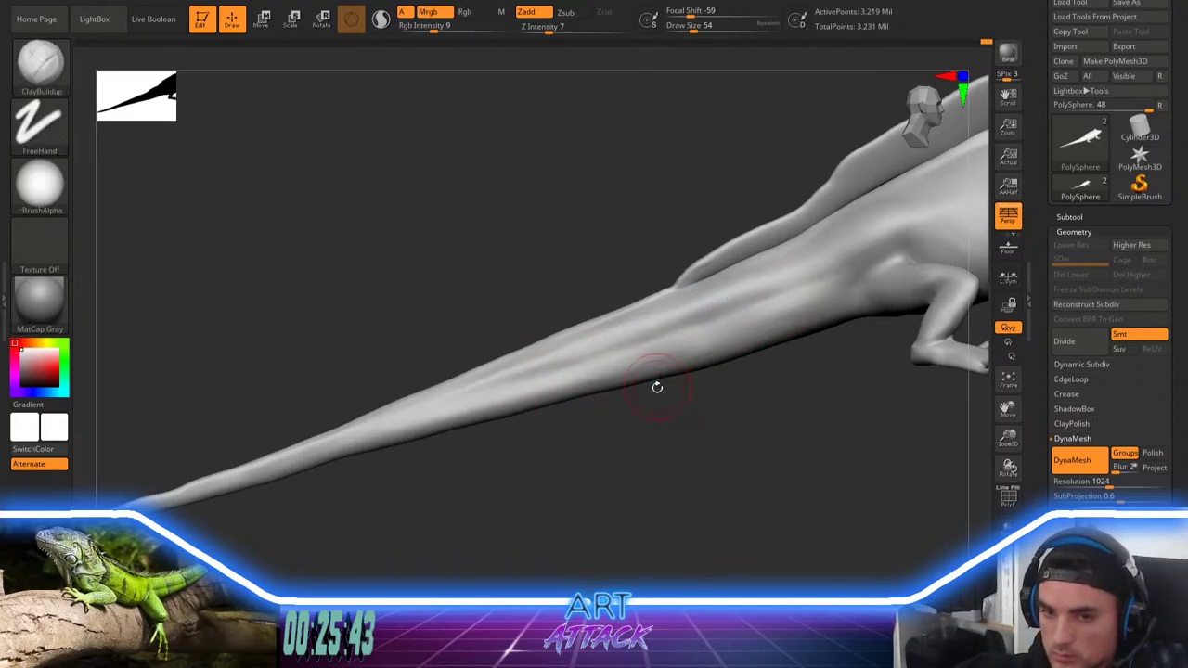
Step: Redefine the groove along the side of the tail base with the DamStandard brush at draw size 54, and smooth its edges
{"action": "left_click_drag", "start_coordinate": [646, 409], "coordinate": [655, 431]}
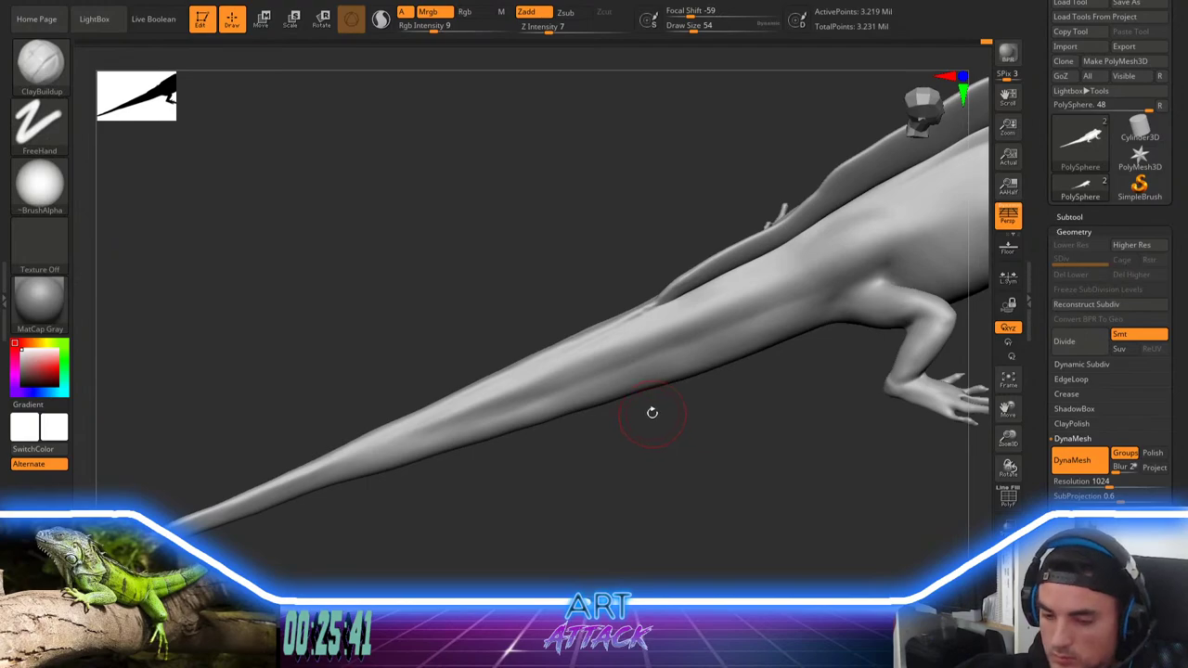
{"action": "key", "text": "b"}
{"action": "key", "text": "d"}
{"action": "key", "text": "s"}
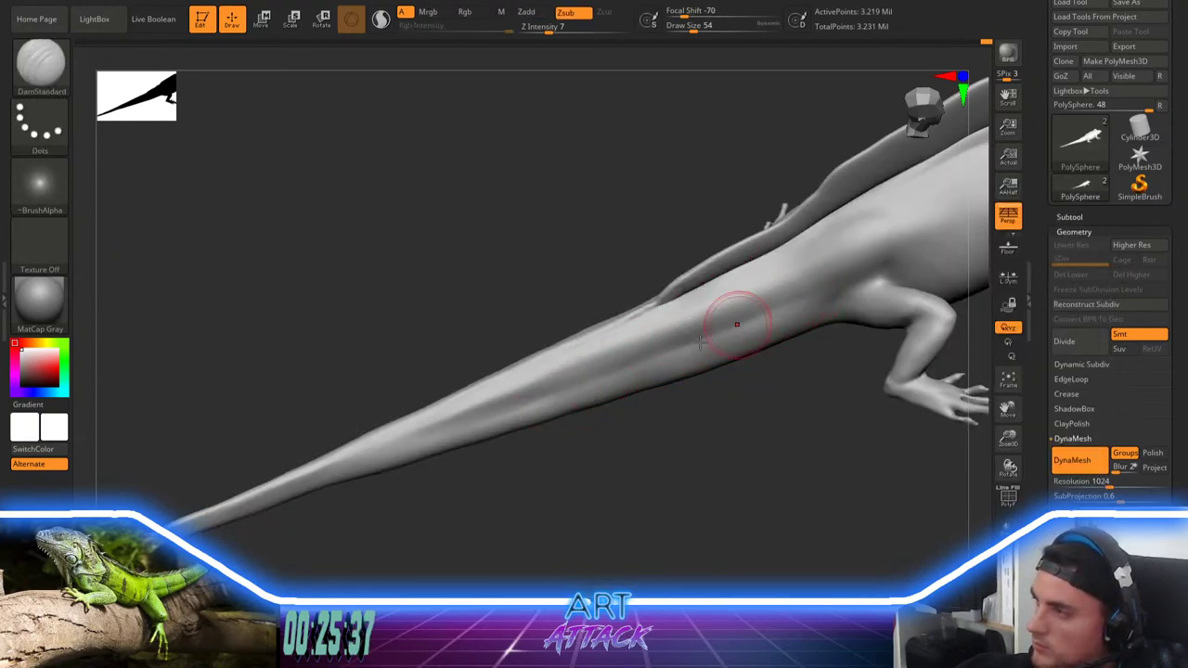
{"action": "mouse_move", "coordinate": [771, 376]}
{"action": "left_mouse_down", "text": "alt"}
{"action": "mouse_move", "coordinate": [644, 429]}
{"action": "mouse_move", "coordinate": [652, 447]}
{"action": "left_mouse_up", "text": "alt"}
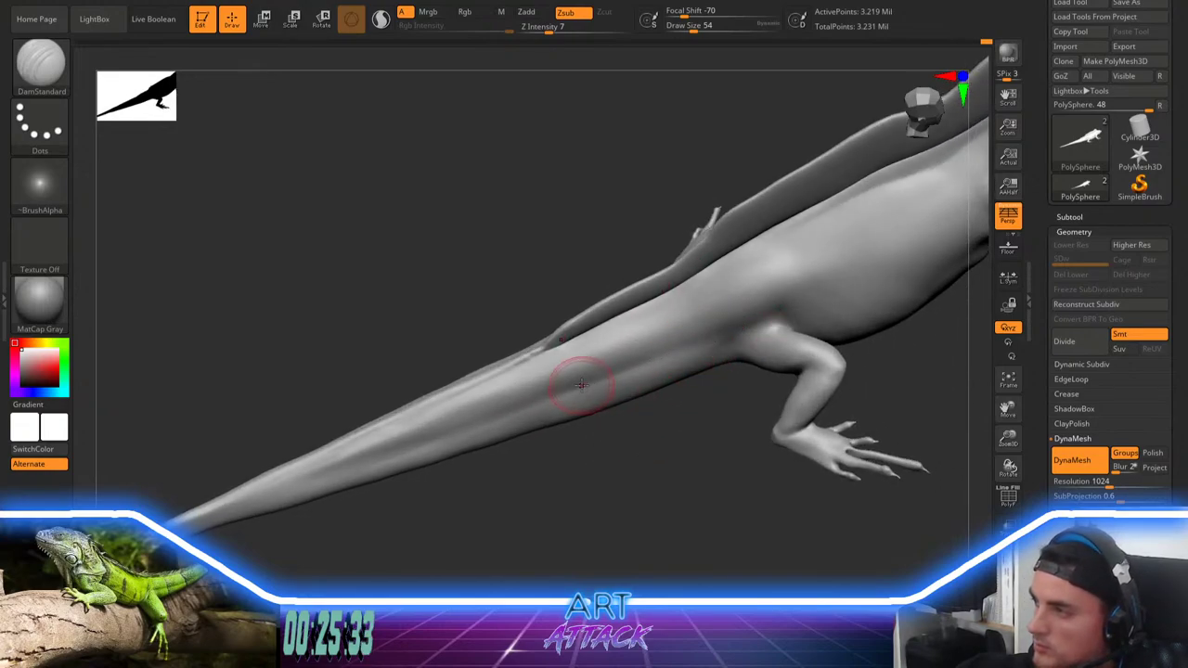
{"action": "left_click_drag", "start_coordinate": [739, 315], "coordinate": [632, 371], "text": "shift"}
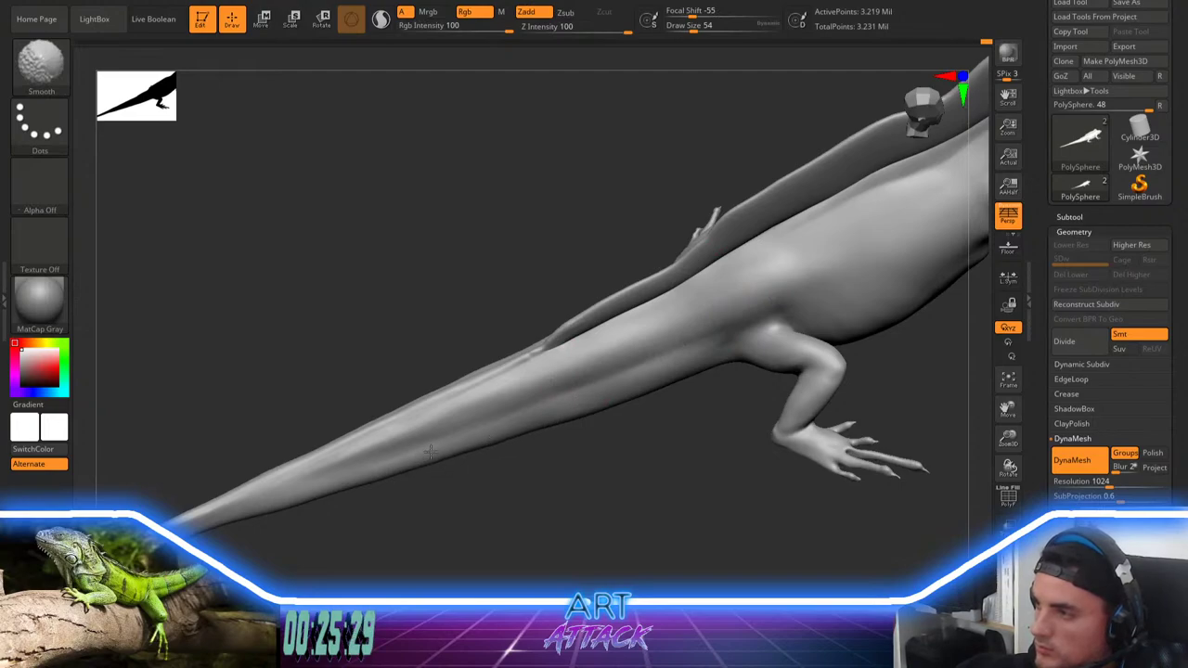
Step: Extend the side groove along the mid tail towards the tip with DamStandard strokes at draw size 54
{"action": "left_click_drag", "start_coordinate": [391, 502], "coordinate": [606, 437], "text": "alt"}
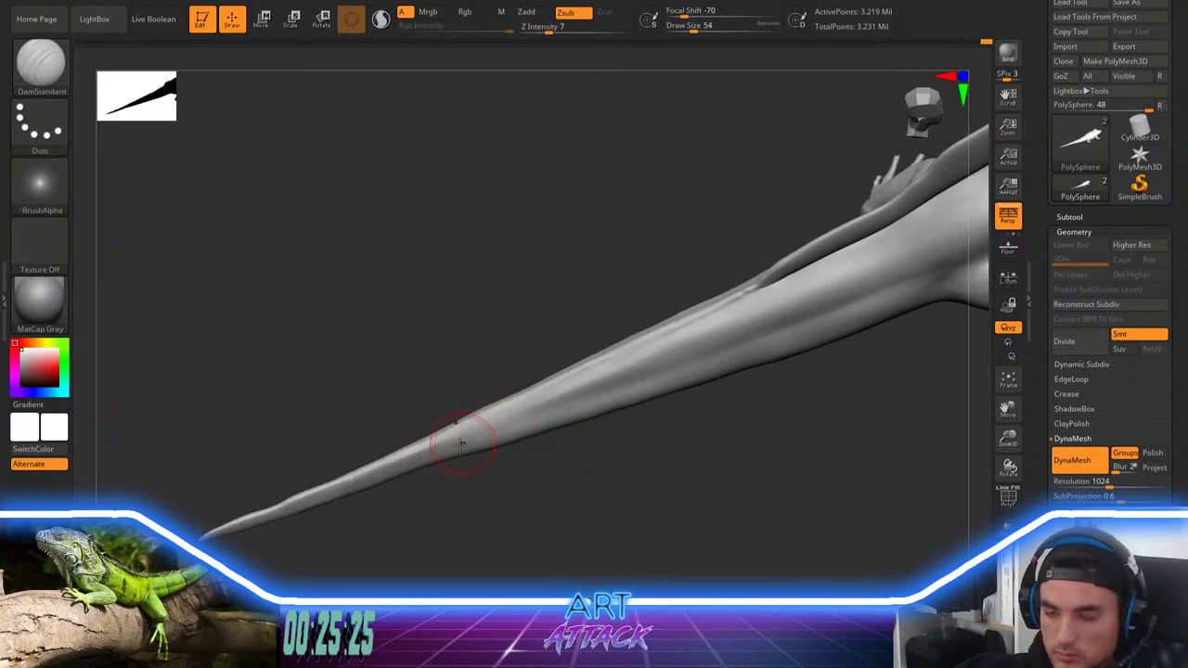
{"action": "left_click_drag", "start_coordinate": [583, 395], "coordinate": [445, 452]}
{"action": "left_click_drag", "start_coordinate": [589, 395], "coordinate": [442, 455]}
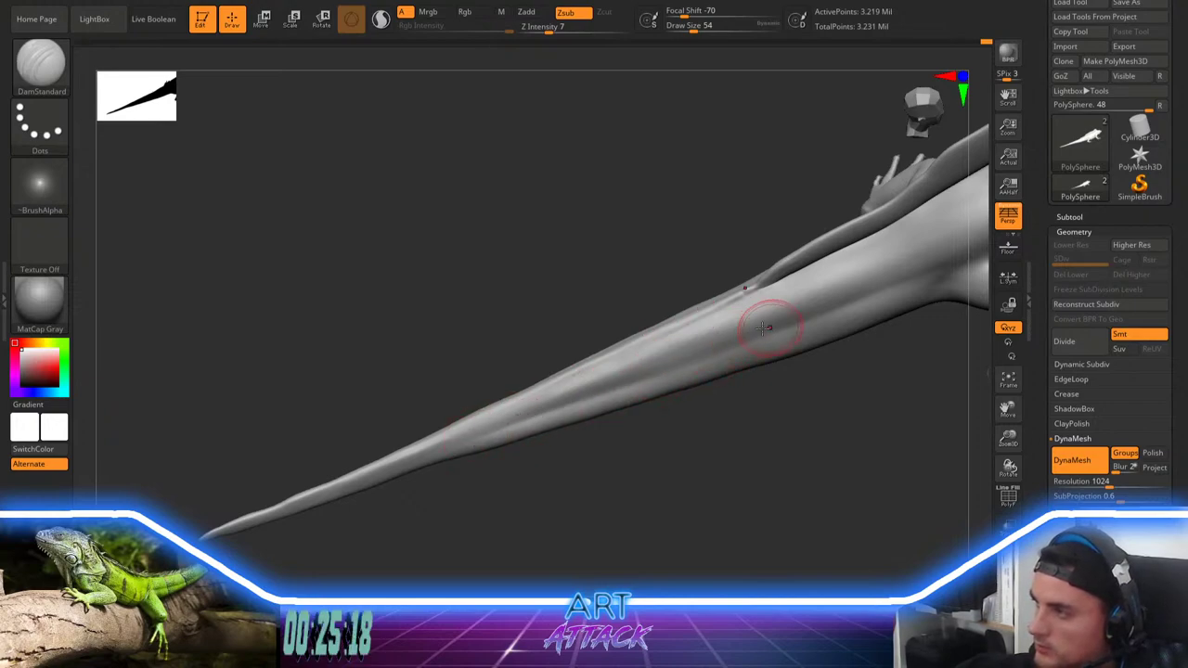
Step: Smooth the groove strokes along the side of the mid tail and check the tail against the whole body
{"action": "key", "text": "shift"}
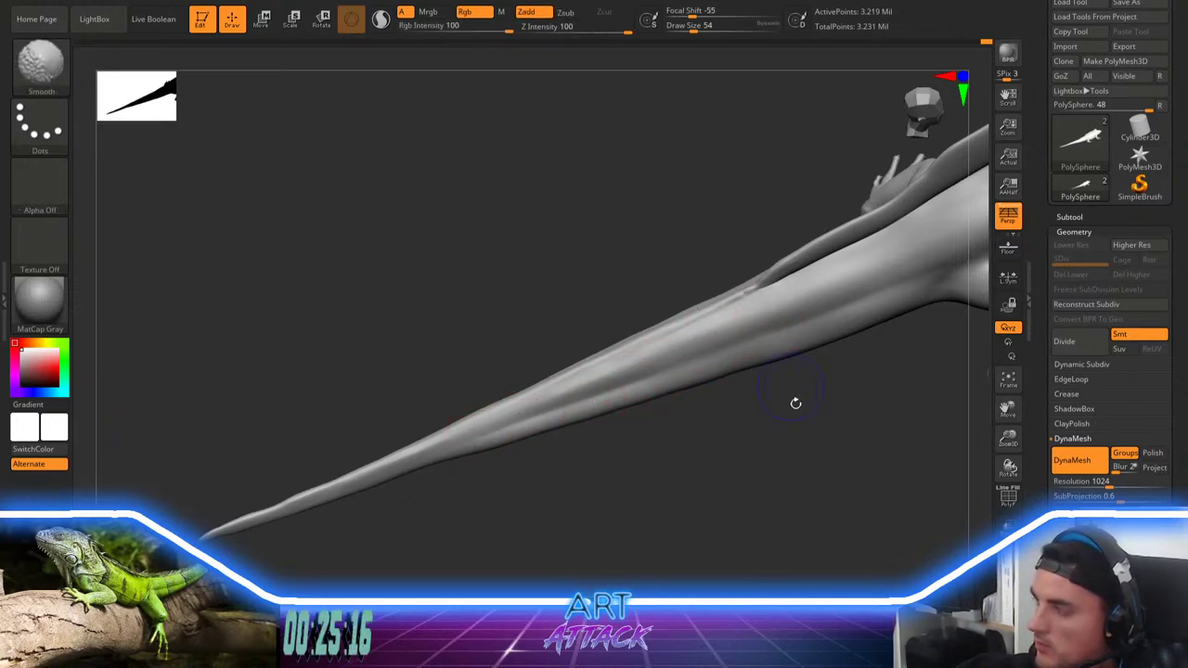
{"action": "left_click_drag", "start_coordinate": [796, 404], "coordinate": [734, 440], "text": "alt"}
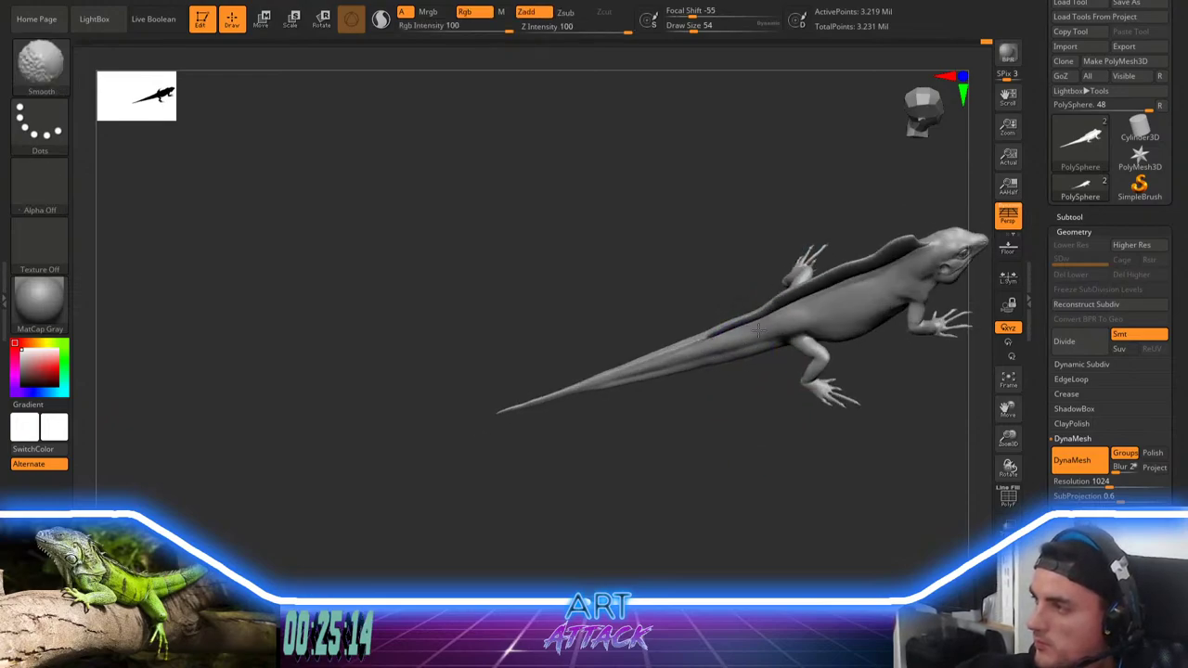
{"action": "mouse_move", "coordinate": [619, 452]}
{"action": "left_mouse_down", "text": "alt"}
{"action": "mouse_move", "coordinate": [474, 470]}
{"action": "mouse_move", "coordinate": [750, 421]}
{"action": "mouse_move", "coordinate": [733, 437]}
{"action": "mouse_move", "coordinate": [763, 416]}
{"action": "left_mouse_up", "text": "alt"}
{"action": "left_click_drag", "start_coordinate": [668, 415], "coordinate": [917, 333], "text": "alt"}
{"action": "mouse_move", "coordinate": [528, 467]}
{"action": "left_mouse_down", "text": "alt"}
{"action": "mouse_move", "coordinate": [589, 432]}
{"action": "mouse_move", "coordinate": [544, 454]}
{"action": "mouse_move", "coordinate": [589, 416]}
{"action": "left_mouse_up", "text": "alt"}
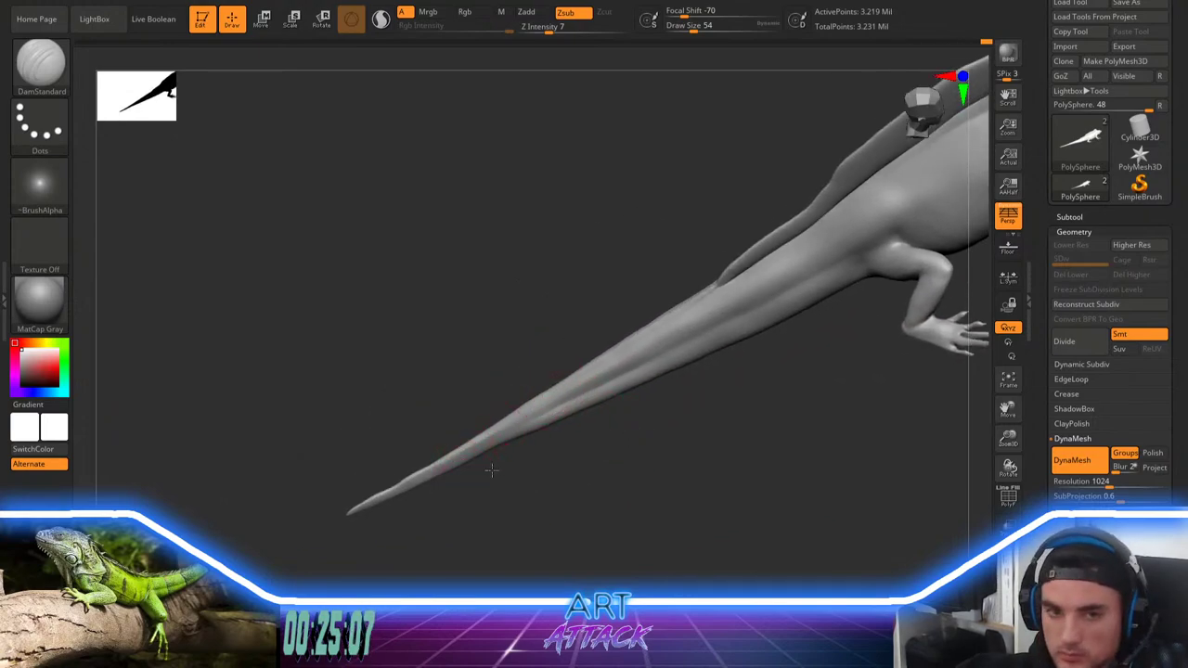
Step: Swell the upper muscle band along the side of the tail behind the crest with the Inflat brush at draw size 54
{"action": "mouse_move", "coordinate": [492, 471]}
{"action": "left_mouse_down", "text": "alt"}
{"action": "mouse_move", "coordinate": [558, 477]}
{"action": "mouse_move", "coordinate": [476, 452]}
{"action": "left_mouse_up", "text": "alt"}
{"action": "key", "text": "b"}
{"action": "key", "text": "i"}
{"action": "key", "text": "n"}
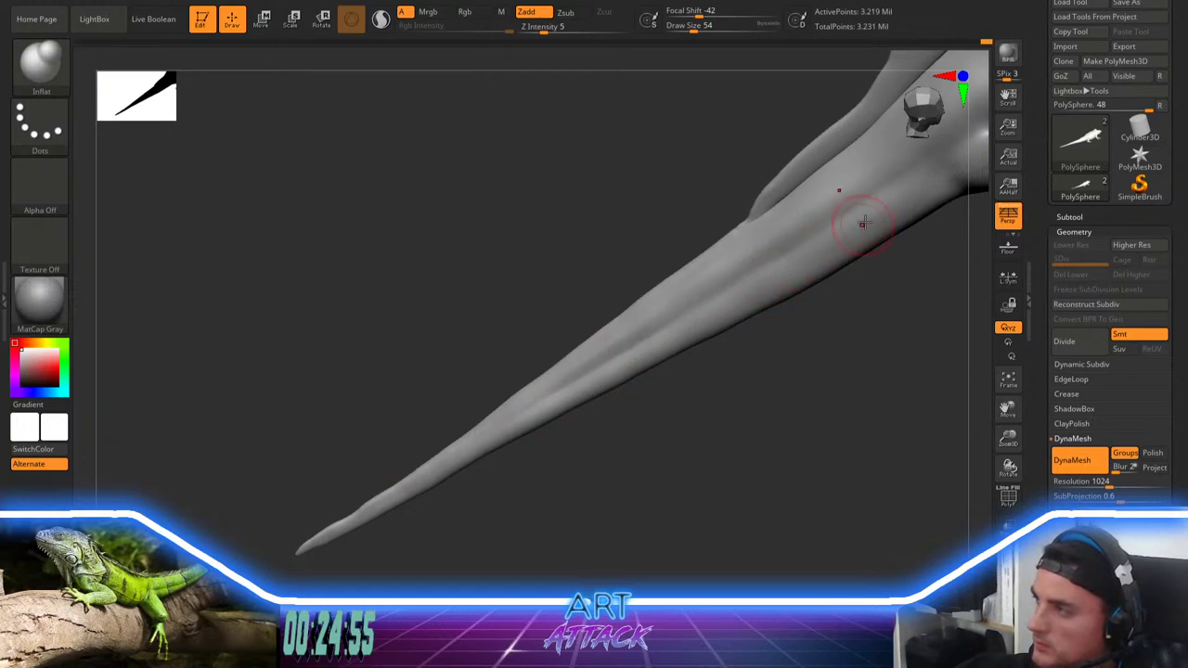
{"action": "left_click_drag", "start_coordinate": [691, 389], "coordinate": [711, 396]}
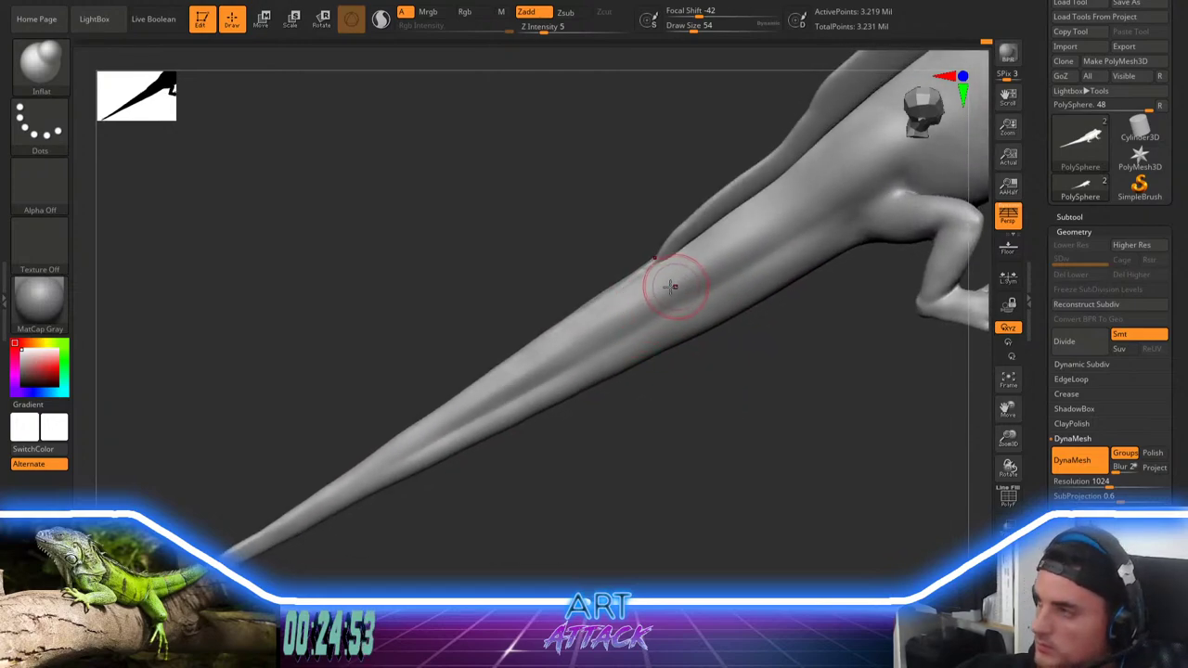
{"action": "mouse_move", "coordinate": [709, 243]}
{"action": "left_mouse_down"}
{"action": "mouse_move", "coordinate": [608, 312]}
{"action": "mouse_move", "coordinate": [747, 214]}
{"action": "mouse_move", "coordinate": [637, 284]}
{"action": "mouse_move", "coordinate": [586, 345]}
{"action": "left_mouse_up"}
Step: Reduce the Inflat brush to draw size 39 and swell the muscle band along the mid tail towards the tip
{"action": "key", "text": "space"}
{"action": "mouse_move", "coordinate": [585, 257]}
{"action": "left_mouse_down"}
{"action": "mouse_move", "coordinate": [594, 304]}
{"action": "mouse_move", "coordinate": [557, 343]}
{"action": "mouse_move", "coordinate": [647, 290]}
{"action": "left_mouse_up"}
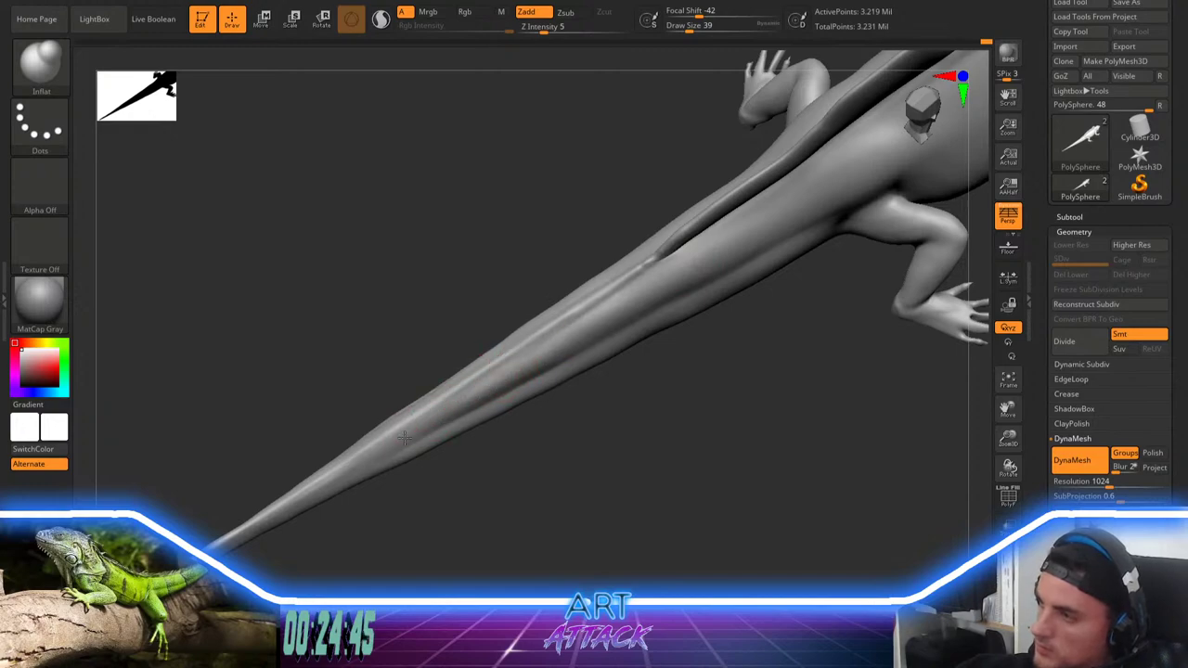
{"action": "left_click_drag", "start_coordinate": [405, 438], "coordinate": [403, 440]}
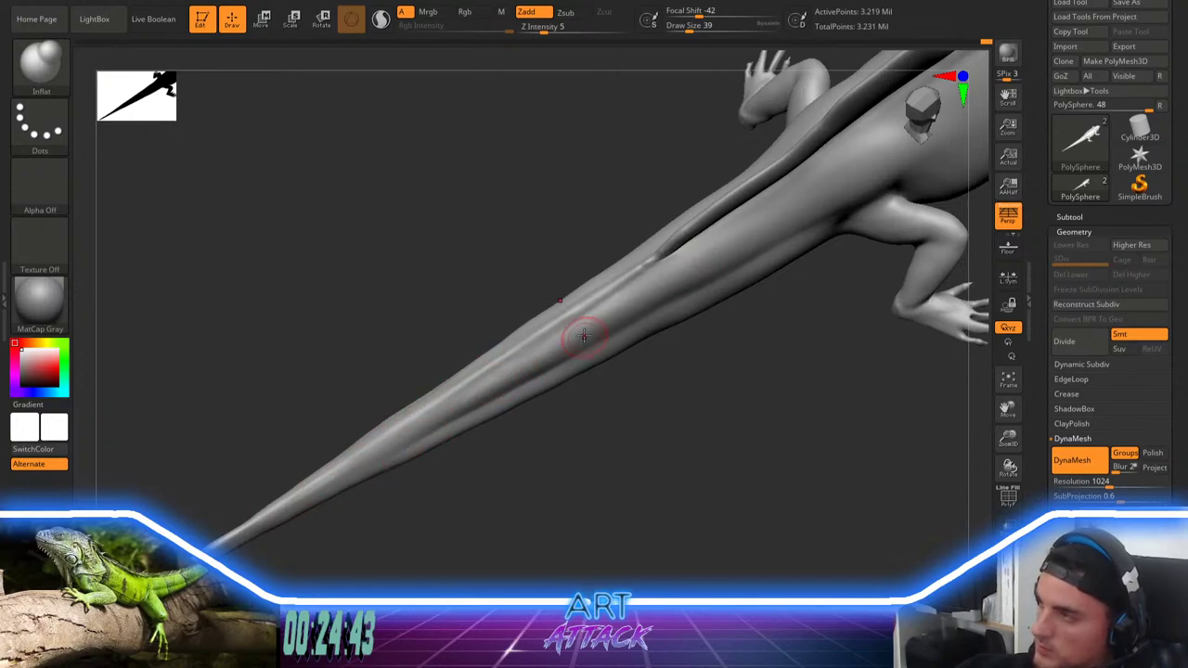
Step: Choose the Pinch brush at draw size 239 and pinch the thin end half of the tail from above
{"action": "key", "text": "bracketright"}
{"action": "key", "text": "bracketright"}
{"action": "key", "text": "bracketright"}
{"action": "mouse_move", "coordinate": [599, 437]}
{"action": "left_mouse_down"}
{"action": "mouse_move", "coordinate": [607, 467]}
{"action": "mouse_move", "coordinate": [613, 422]}
{"action": "left_mouse_up"}
{"action": "key", "text": "b"}
{"action": "key", "text": "p"}
{"action": "key", "text": "i"}
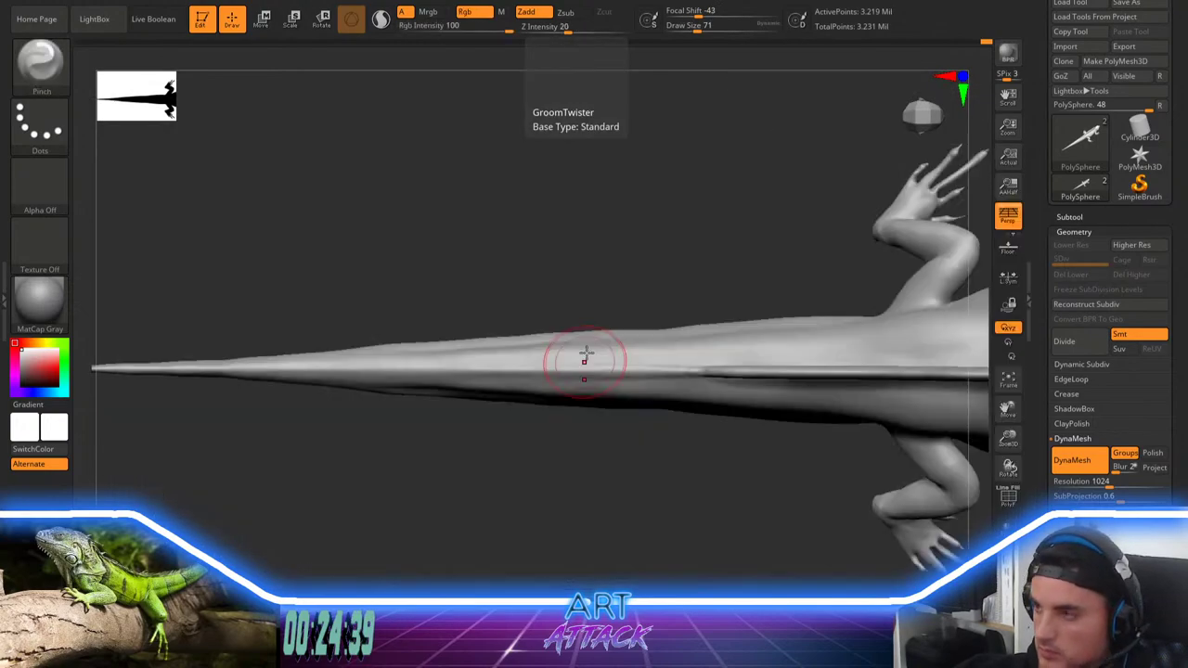
{"action": "key", "text": "space"}
{"action": "left_click", "coordinate": [562, 350]}
{"action": "mouse_move", "coordinate": [342, 369]}
{"action": "left_mouse_down"}
{"action": "mouse_move", "coordinate": [467, 388]}
{"action": "mouse_move", "coordinate": [395, 369]}
{"action": "mouse_move", "coordinate": [498, 369]}
{"action": "mouse_move", "coordinate": [347, 368]}
{"action": "mouse_move", "coordinate": [370, 369]}
{"action": "left_mouse_up"}
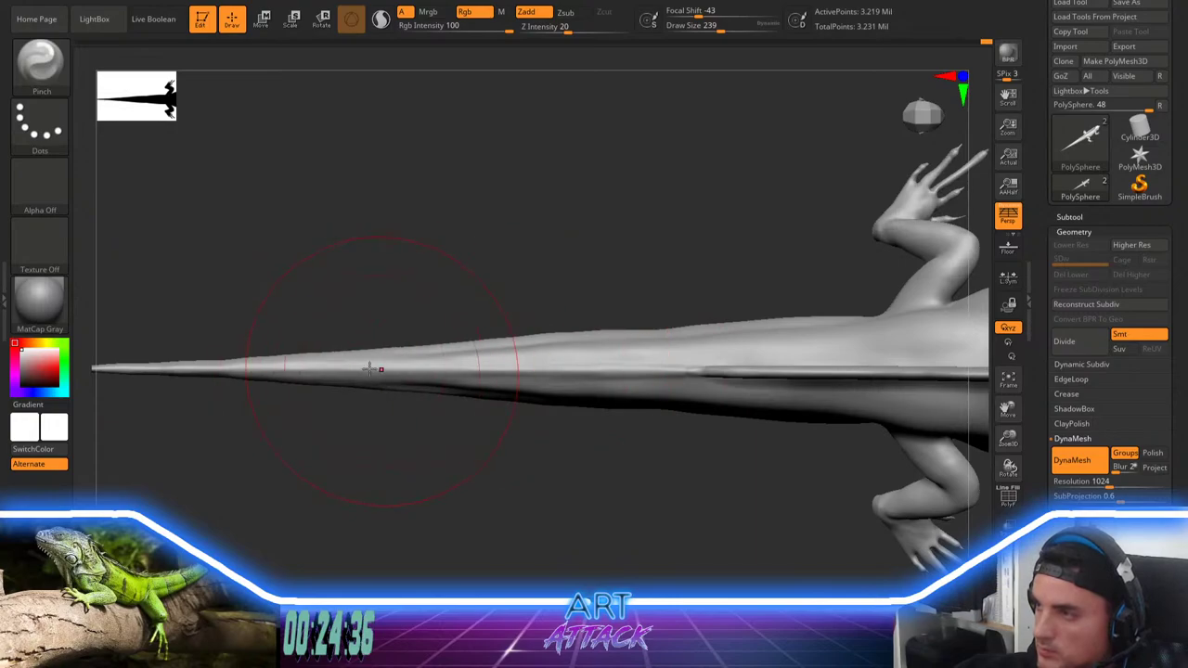
Step: Pinch the middle of the tail at draw size 344, and reduce the draw size to 234
{"action": "key", "text": "space"}
{"action": "left_click", "coordinate": [501, 349]}
{"action": "left_click_drag", "start_coordinate": [541, 358], "coordinate": [615, 359]}
{"action": "key", "text": "space"}
{"action": "left_click", "coordinate": [520, 350]}
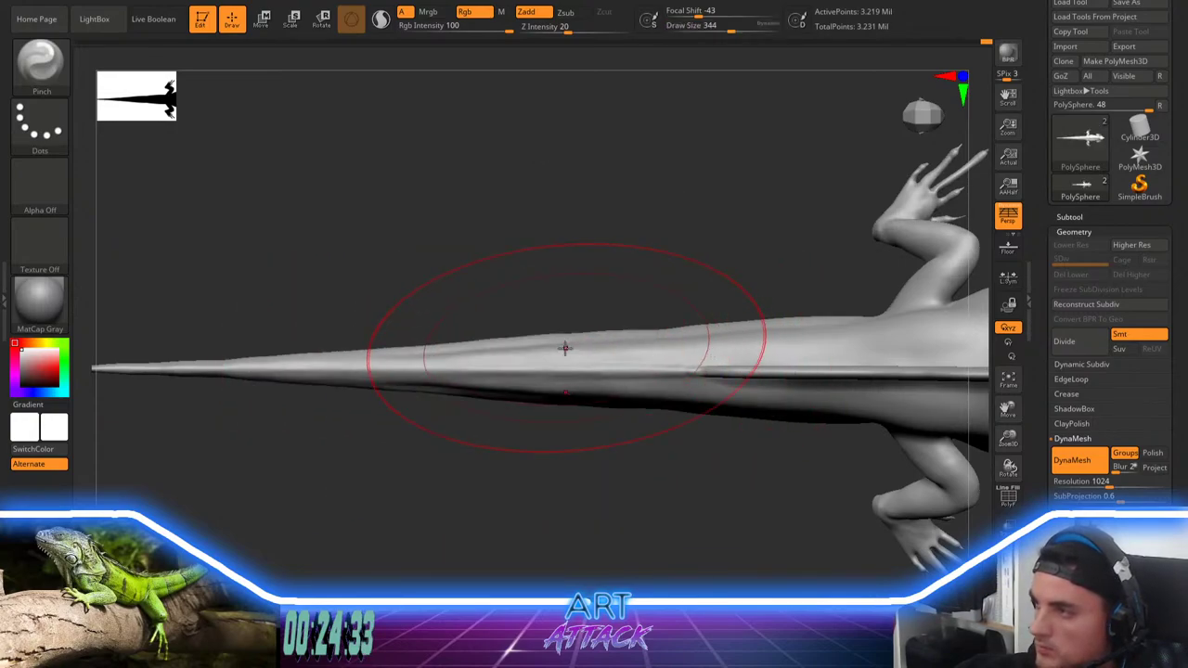
{"action": "left_click_drag", "start_coordinate": [485, 356], "coordinate": [661, 355]}
{"action": "key", "text": "space"}
{"action": "left_click", "coordinate": [526, 347]}
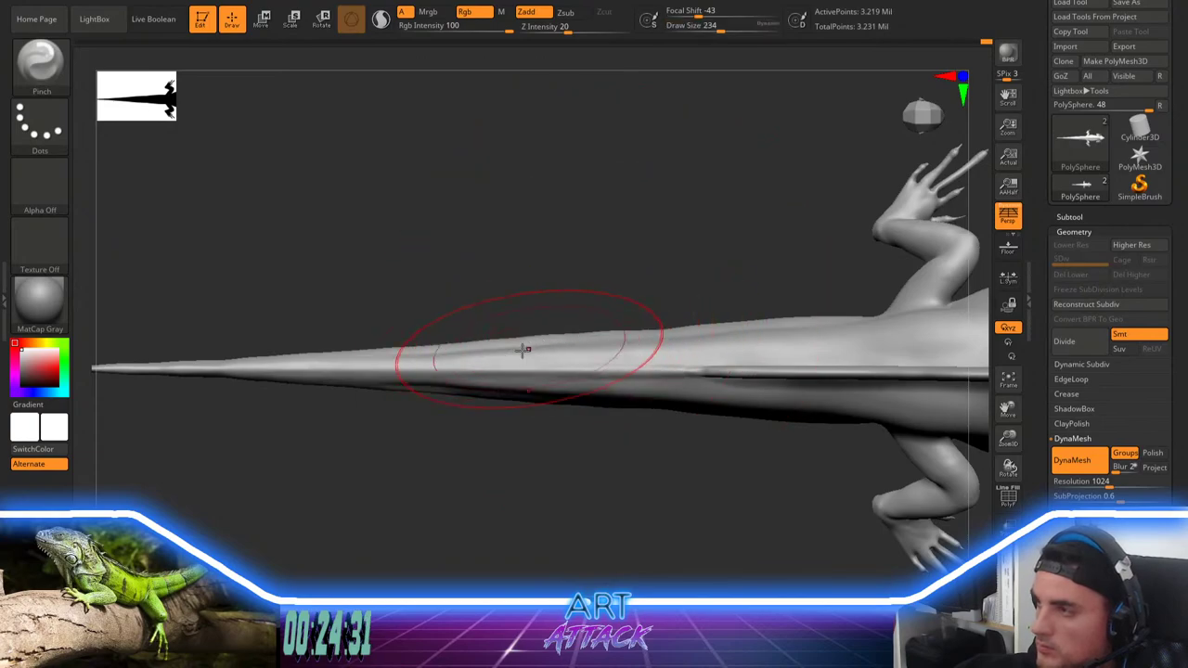
Step: Examine the tail's shape from above and from the side against the whole lizard
{"action": "left_click_drag", "start_coordinate": [523, 310], "coordinate": [563, 324], "text": "alt"}
{"action": "left_click_drag", "start_coordinate": [632, 293], "coordinate": [521, 193], "text": "alt"}
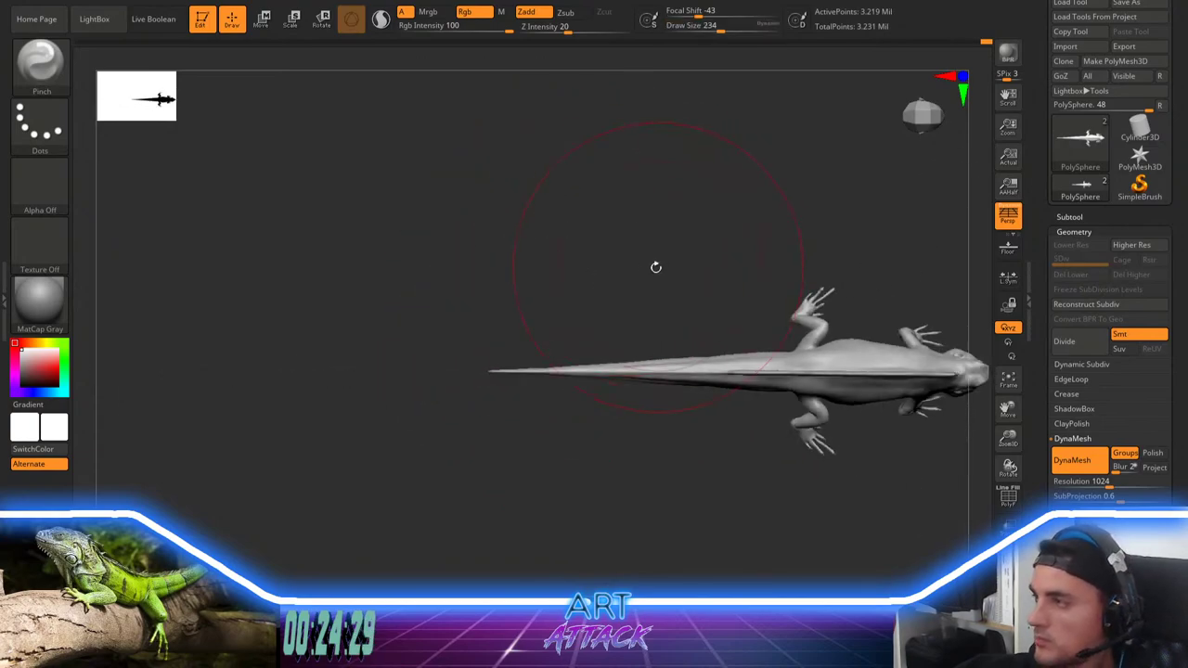
{"action": "left_click_drag", "start_coordinate": [655, 266], "coordinate": [633, 186]}
{"action": "key", "text": "space"}
{"action": "mouse_move", "coordinate": [631, 233]}
{"action": "left_mouse_down"}
{"action": "mouse_move", "coordinate": [645, 219]}
{"action": "mouse_move", "coordinate": [622, 219]}
{"action": "left_mouse_up"}
{"action": "left_click_drag", "start_coordinate": [636, 226], "coordinate": [671, 313], "text": "alt"}
{"action": "left_click_drag", "start_coordinate": [623, 276], "coordinate": [631, 265]}
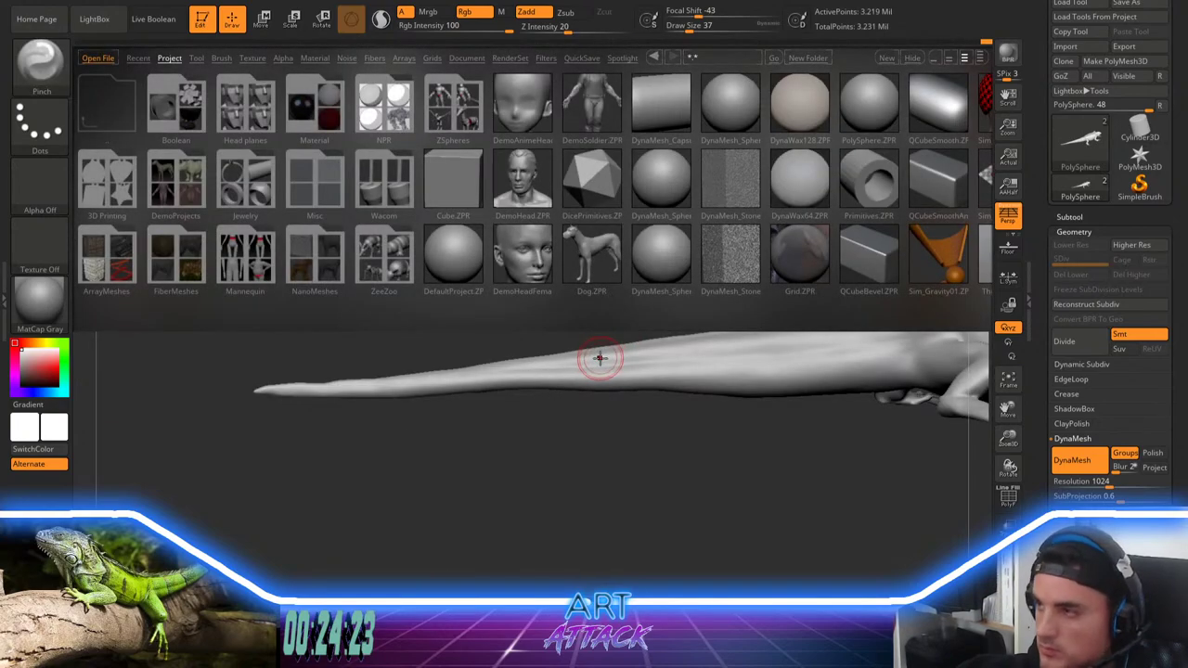
{"action": "left_click", "coordinate": [908, 61]}
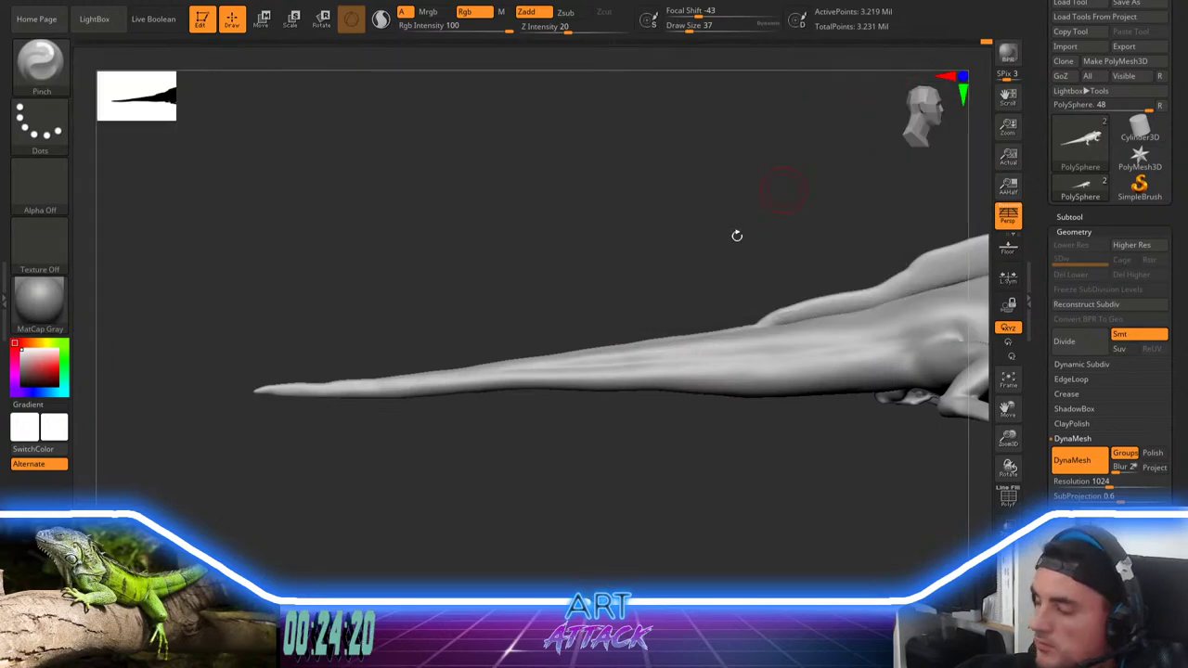
Step: Choose the Move brush at draw size 74 and nudge the underside of the tail's thick part into a cleaner line
{"action": "key", "text": "b"}
{"action": "key", "text": "m"}
{"action": "key", "text": "v"}
{"action": "key", "text": "space"}
{"action": "left_click_drag", "start_coordinate": [612, 354], "coordinate": [623, 354]}
{"action": "key", "text": "["}
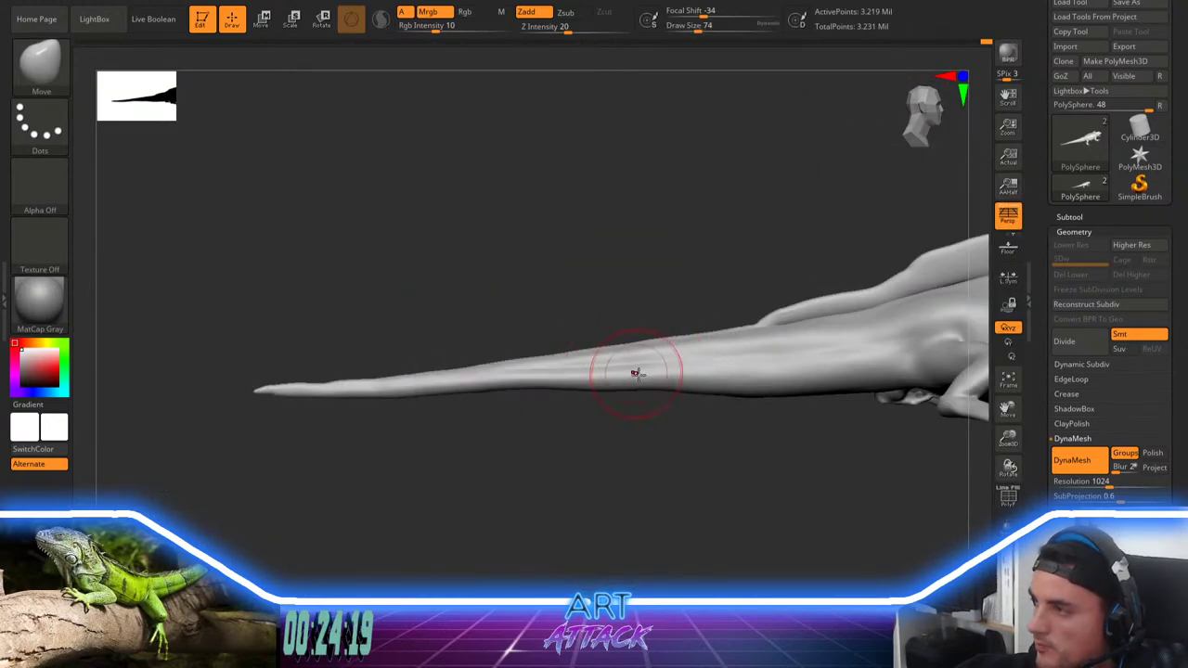
{"action": "left_click_drag", "start_coordinate": [653, 392], "coordinate": [667, 386]}
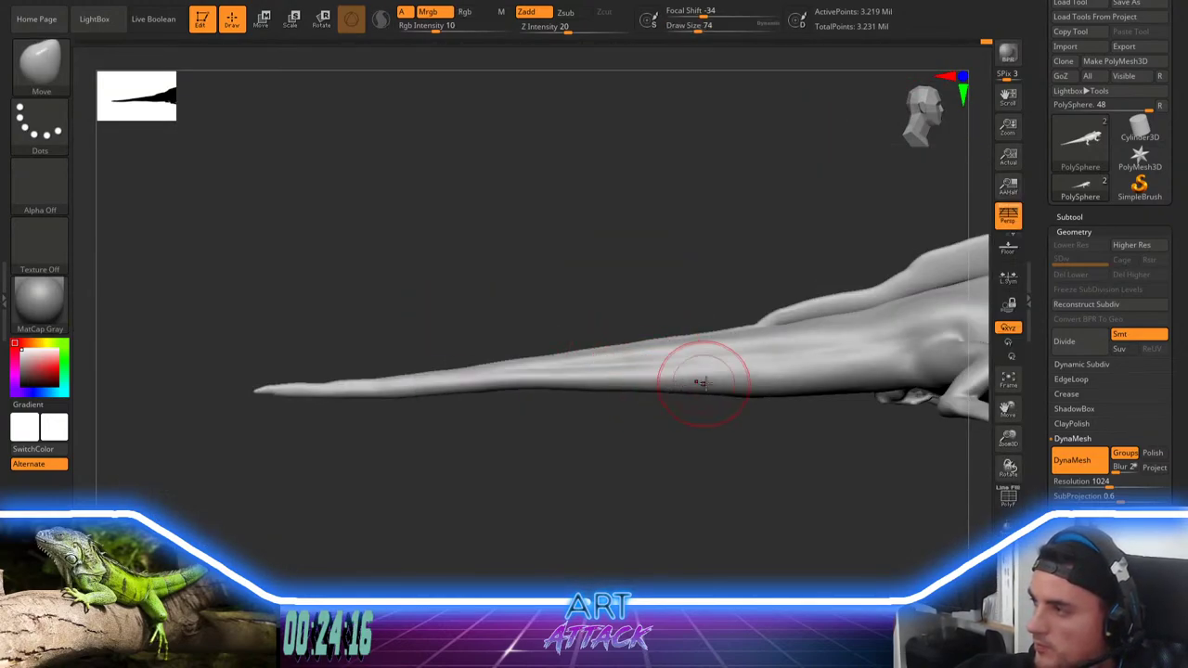
{"action": "left_click_drag", "start_coordinate": [702, 382], "coordinate": [703, 379]}
Step: Display the floor grid to compare the tail's height with the feet in side view
{"action": "left_click", "coordinate": [1011, 247]}
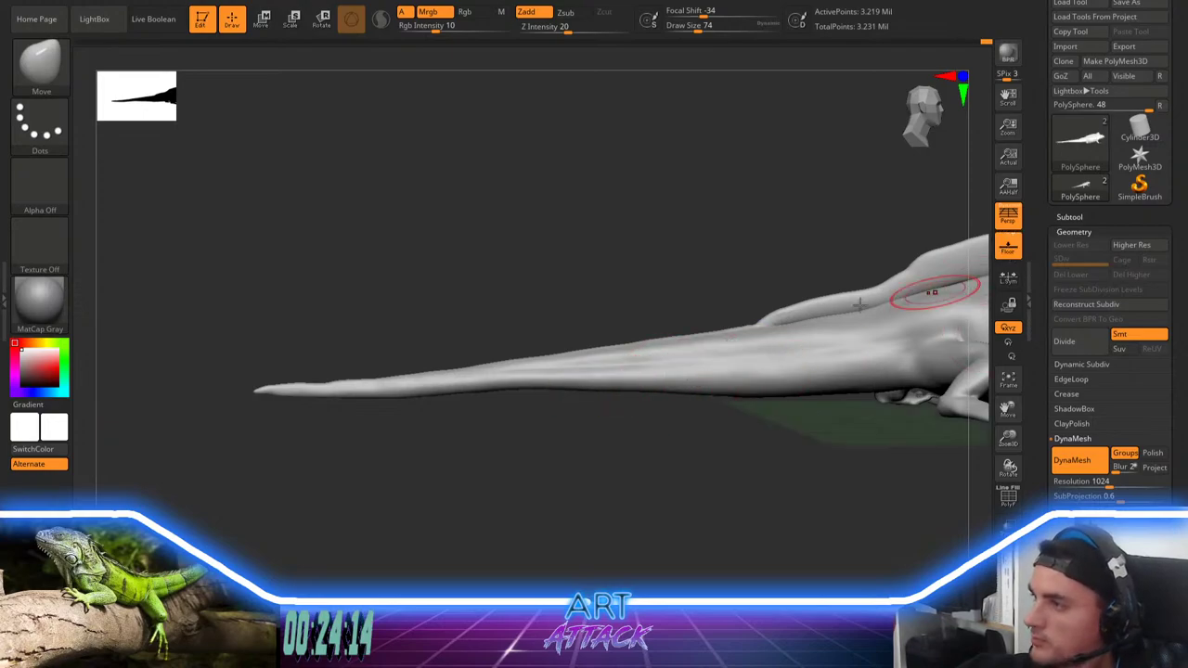
{"action": "left_click_drag", "start_coordinate": [682, 272], "coordinate": [419, 232], "text": "alt"}
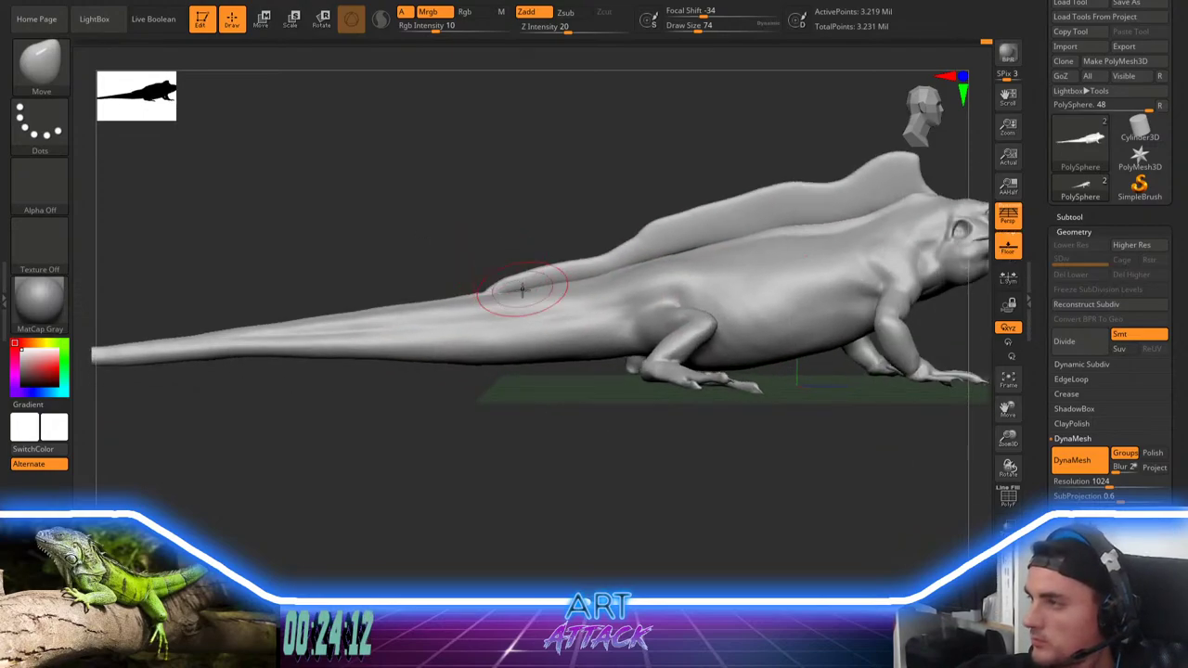
{"action": "mouse_move", "coordinate": [493, 399]}
{"action": "left_mouse_down", "text": "alt"}
{"action": "mouse_move", "coordinate": [559, 403]}
{"action": "mouse_move", "coordinate": [488, 432]}
{"action": "left_mouse_up", "text": "alt"}
Step: Paint a mask over the tail with the MaskPen at draw size 167 and invert it so the body is protected
{"action": "key", "text": "space"}
{"action": "mouse_move", "coordinate": [568, 350]}
{"action": "left_mouse_down"}
{"action": "mouse_move", "coordinate": [558, 344]}
{"action": "mouse_move", "coordinate": [585, 373]}
{"action": "left_mouse_up"}
{"action": "left_click_drag", "start_coordinate": [603, 308], "coordinate": [186, 362], "text": "ctrl"}
{"action": "left_click", "coordinate": [555, 409], "text": "ctrl"}
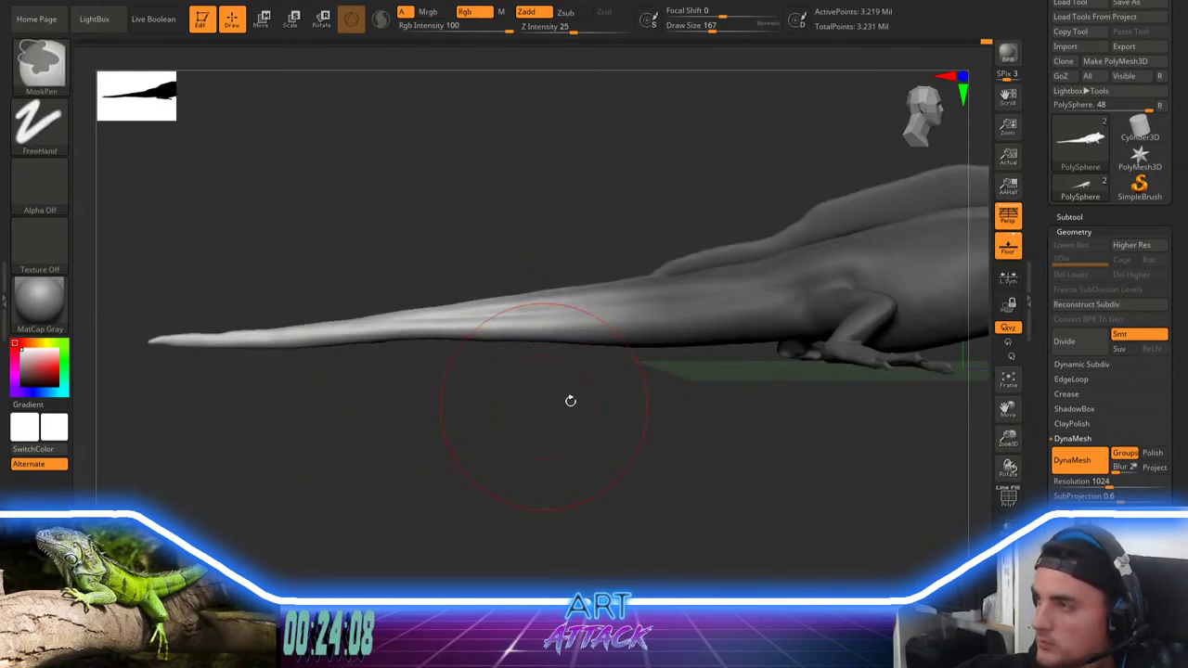
Step: Centre the transform gizmo on the unmasked tail and move the tail slightly downward
{"action": "key", "text": "w"}
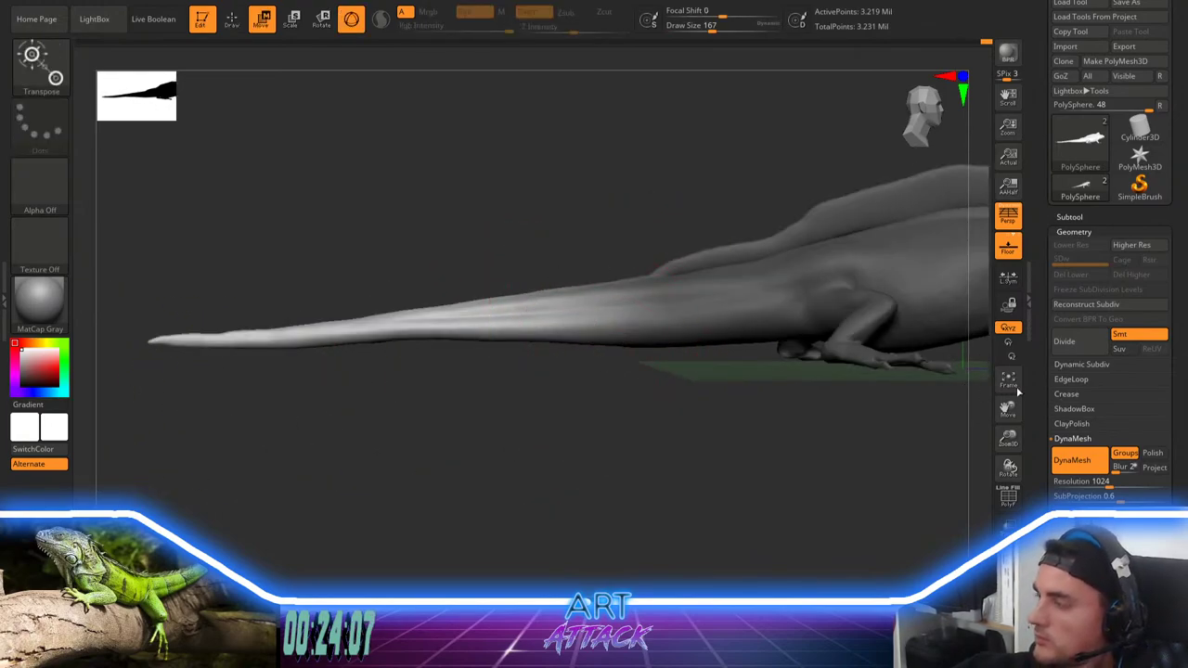
{"action": "key", "text": "f"}
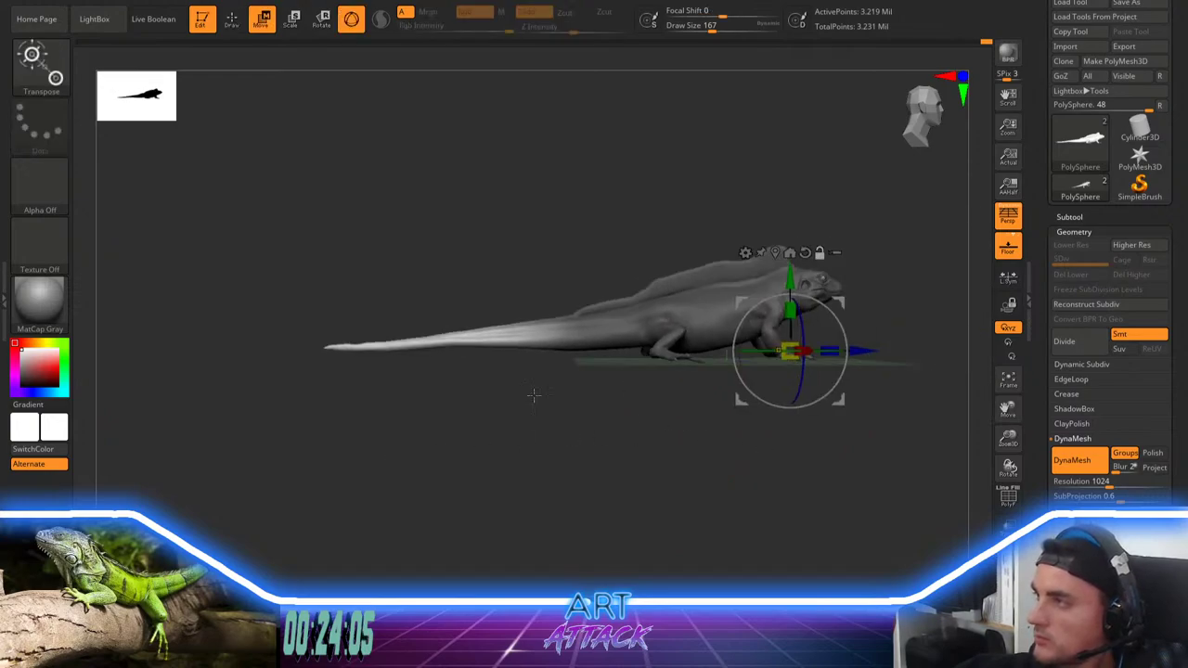
{"action": "left_click", "coordinate": [776, 253]}
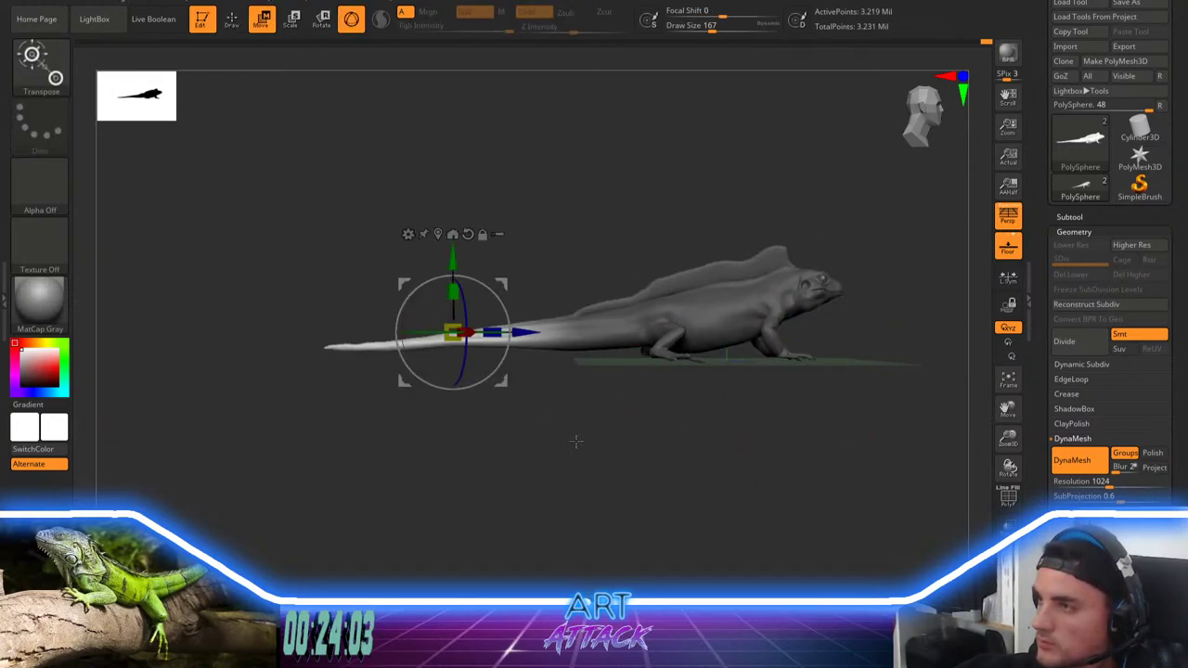
{"action": "left_click_drag", "start_coordinate": [576, 442], "coordinate": [647, 433], "text": "alt"}
{"action": "left_click_drag", "start_coordinate": [567, 241], "coordinate": [566, 250]}
Step: Turn off perspective, rotate the unmasked tail by about -2.61 degrees and clear the mask
{"action": "left_click", "coordinate": [1007, 217]}
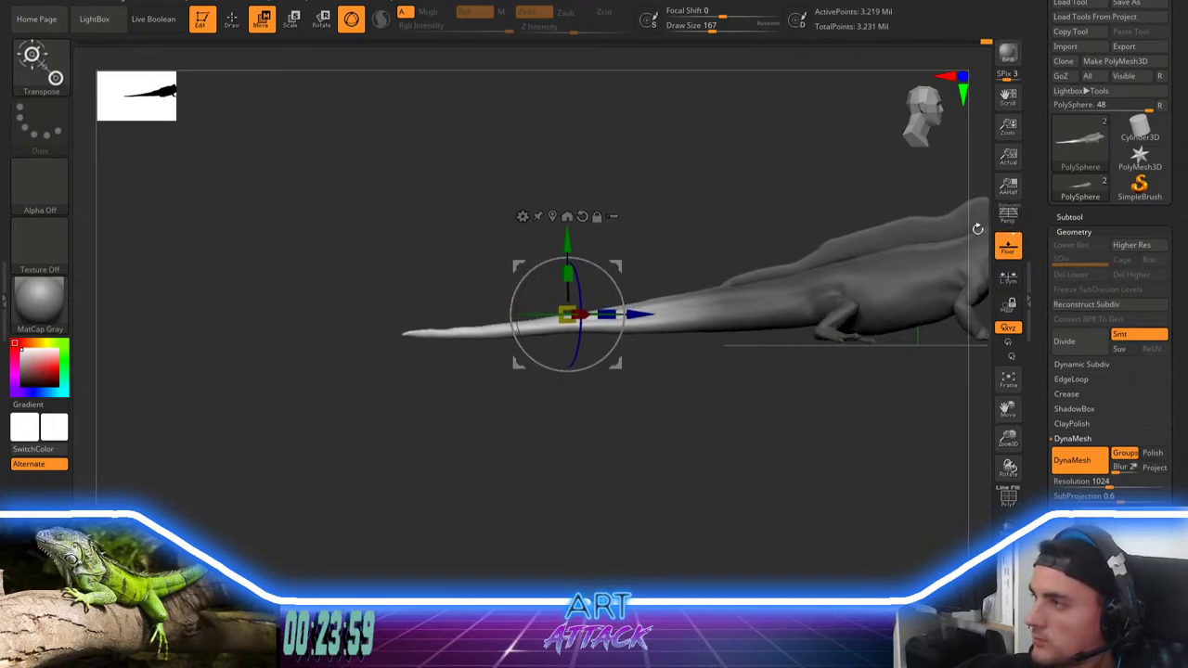
{"action": "left_click_drag", "start_coordinate": [664, 247], "coordinate": [547, 279], "text": "alt"}
{"action": "key", "text": "e"}
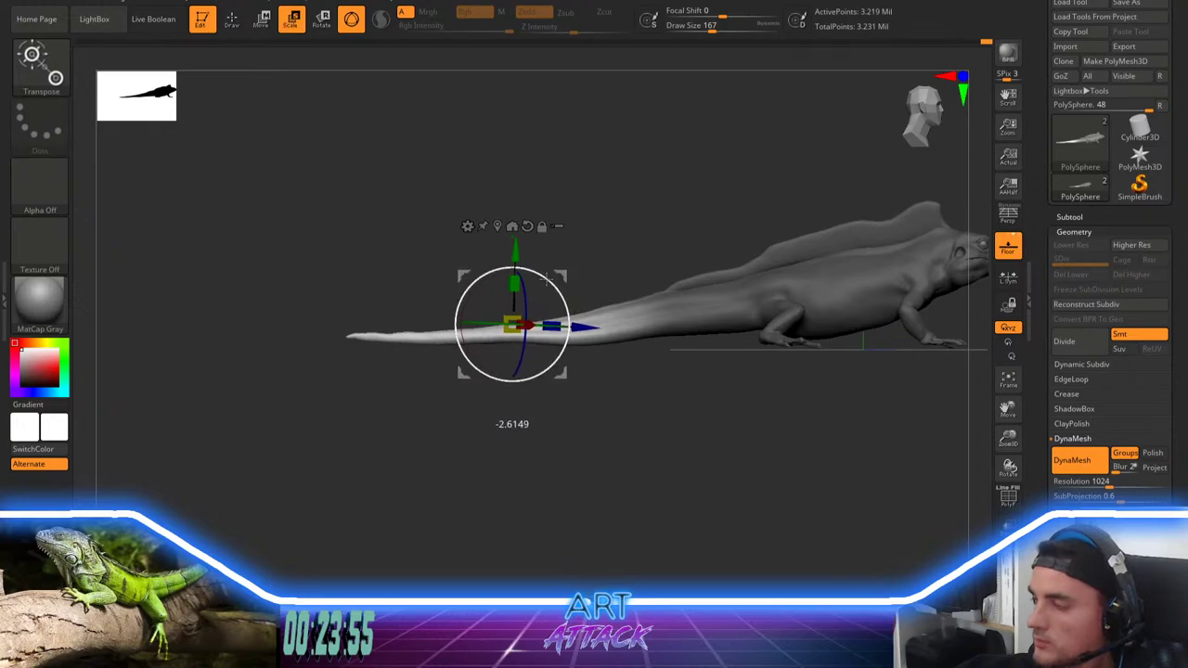
{"action": "key", "text": "q"}
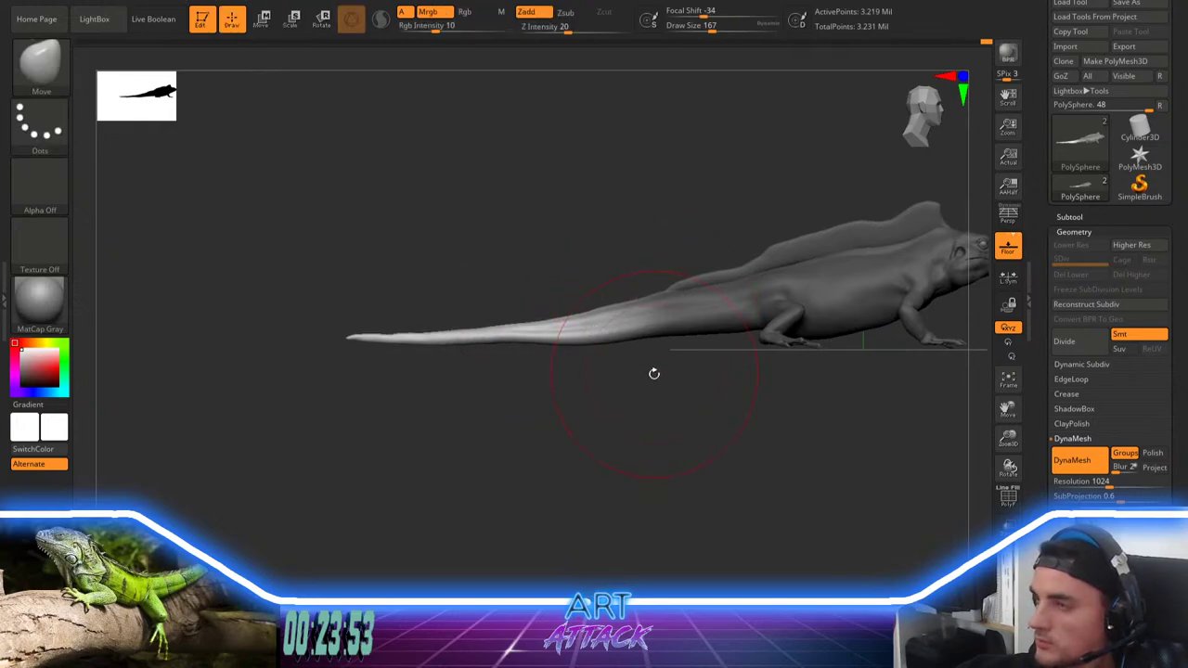
{"action": "left_click_drag", "start_coordinate": [654, 375], "coordinate": [663, 380], "text": "ctrl"}
Step: Reshape the lower edge of the tail base behind the hind leg with the Move brush at draw size 80
{"action": "key", "text": "space"}
{"action": "mouse_move", "coordinate": [666, 326]}
{"action": "left_mouse_down"}
{"action": "mouse_move", "coordinate": [670, 338]}
{"action": "mouse_move", "coordinate": [720, 318]}
{"action": "left_mouse_up"}
{"action": "key", "text": "space"}
{"action": "key", "text": "space"}
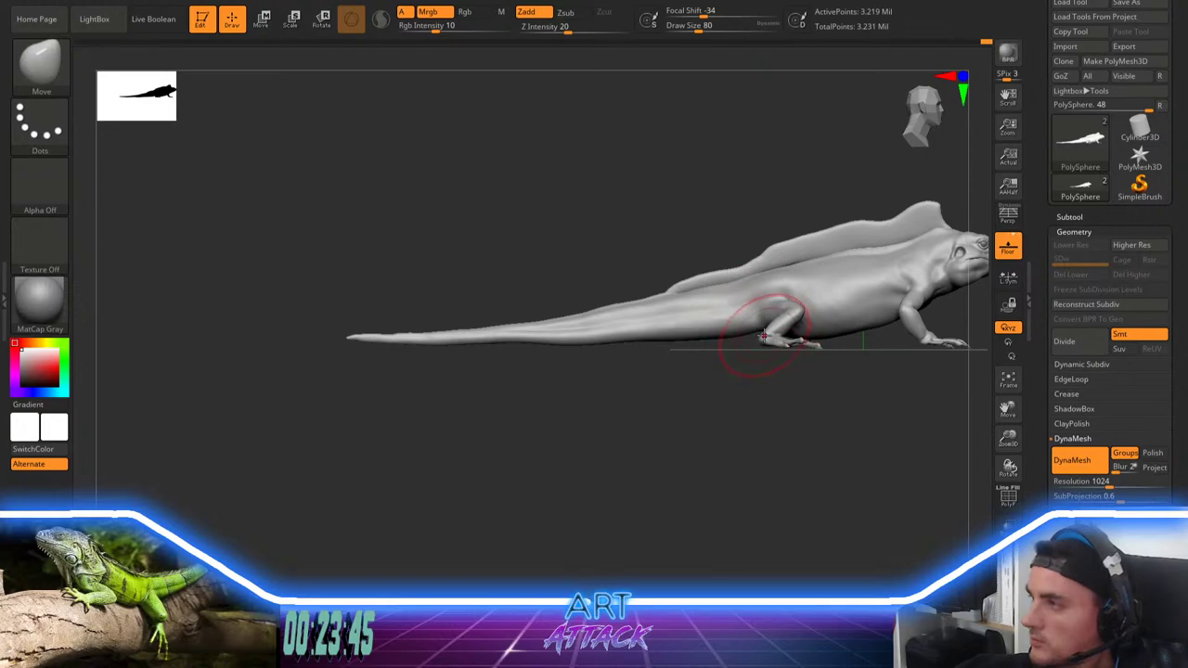
{"action": "left_click_drag", "start_coordinate": [682, 330], "coordinate": [721, 337]}
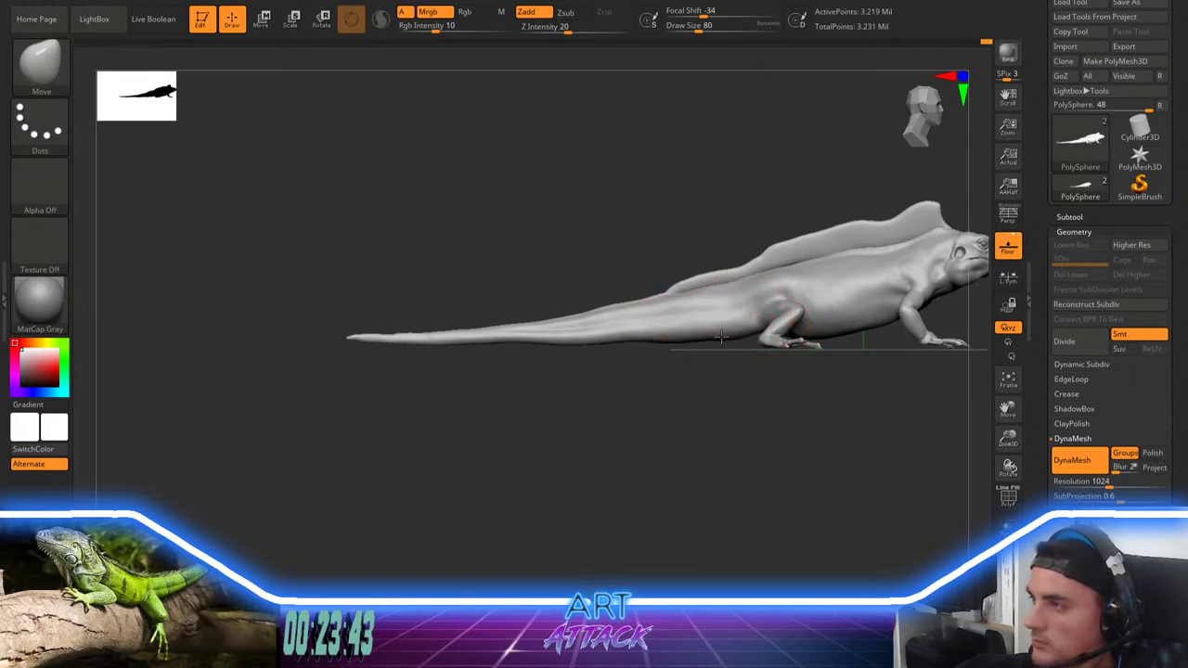
{"action": "left_click_drag", "start_coordinate": [637, 336], "coordinate": [637, 341]}
Step: Reduce the Move brush to draw size 39 and push the middle of the tail slightly downward
{"action": "key", "text": "["}
{"action": "key", "text": "["}
{"action": "key", "text": "["}
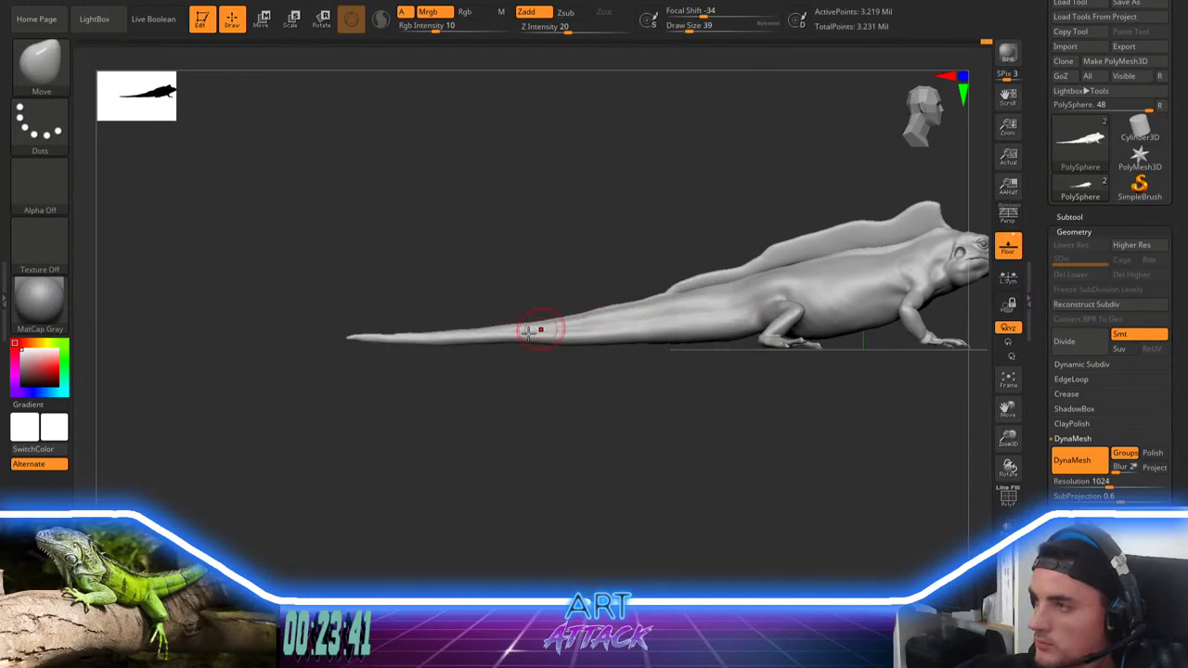
{"action": "left_click_drag", "start_coordinate": [507, 333], "coordinate": [506, 340]}
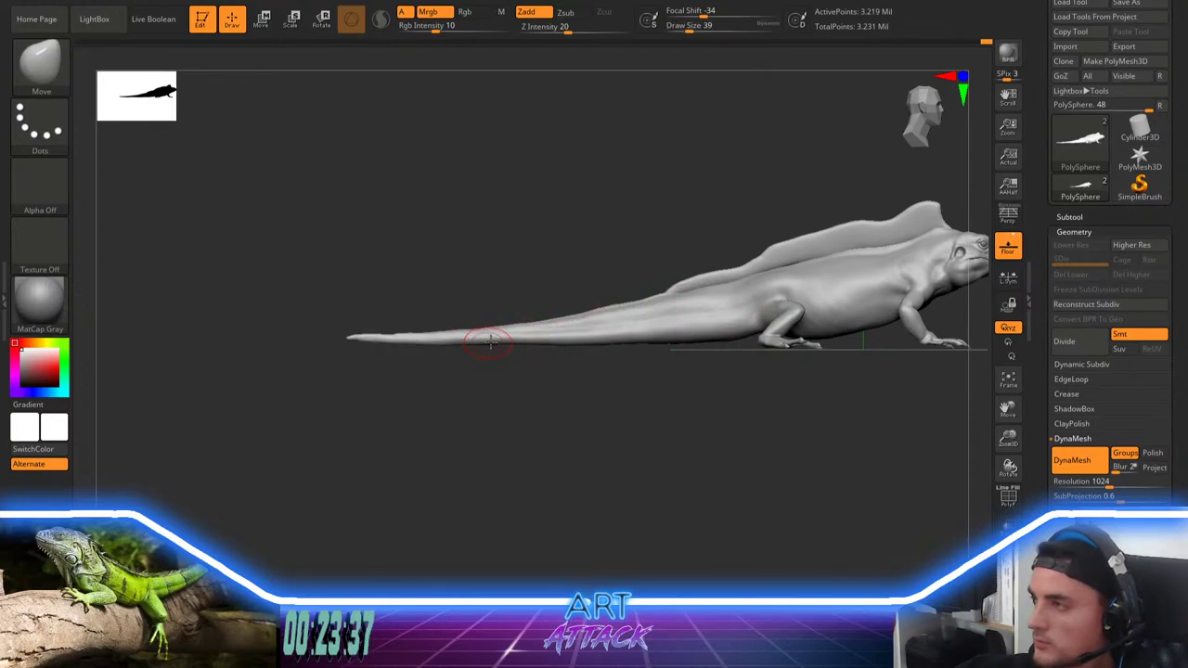
Step: Refine the tail's contour from its base to its middle with the Move brush, enlarging the draw size to 87
{"action": "key", "text": "space"}
{"action": "left_click_drag", "start_coordinate": [490, 342], "coordinate": [541, 343]}
{"action": "left_click_drag", "start_coordinate": [632, 331], "coordinate": [717, 343]}
{"action": "key", "text": "space"}
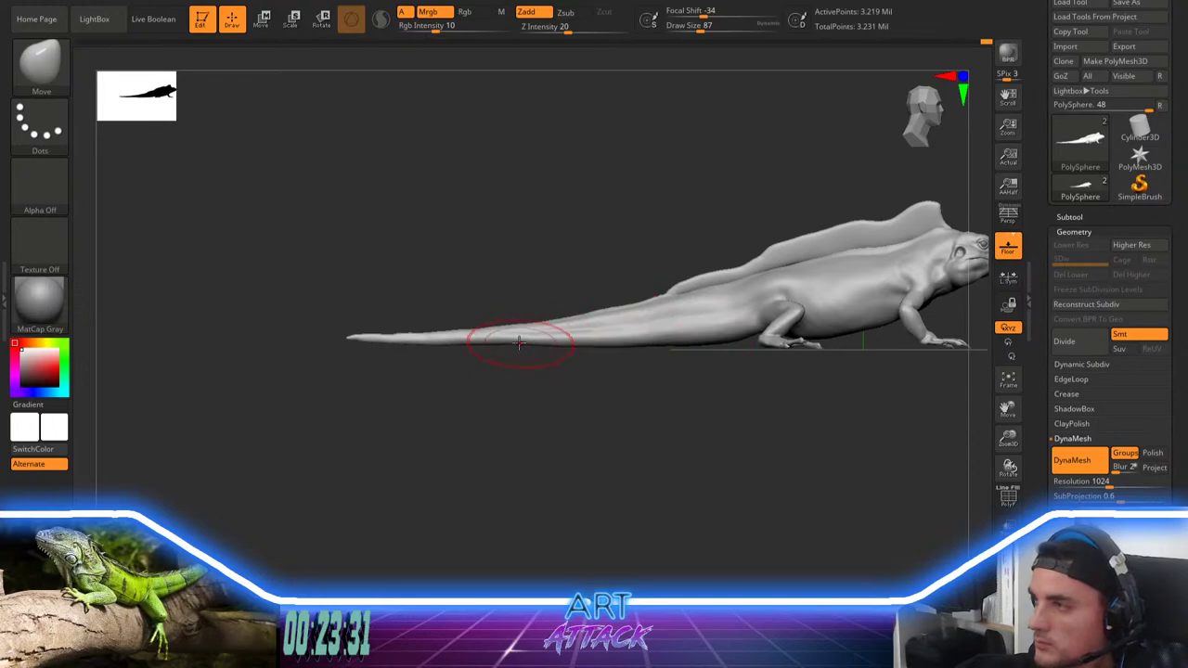
{"action": "left_click_drag", "start_coordinate": [501, 337], "coordinate": [499, 343]}
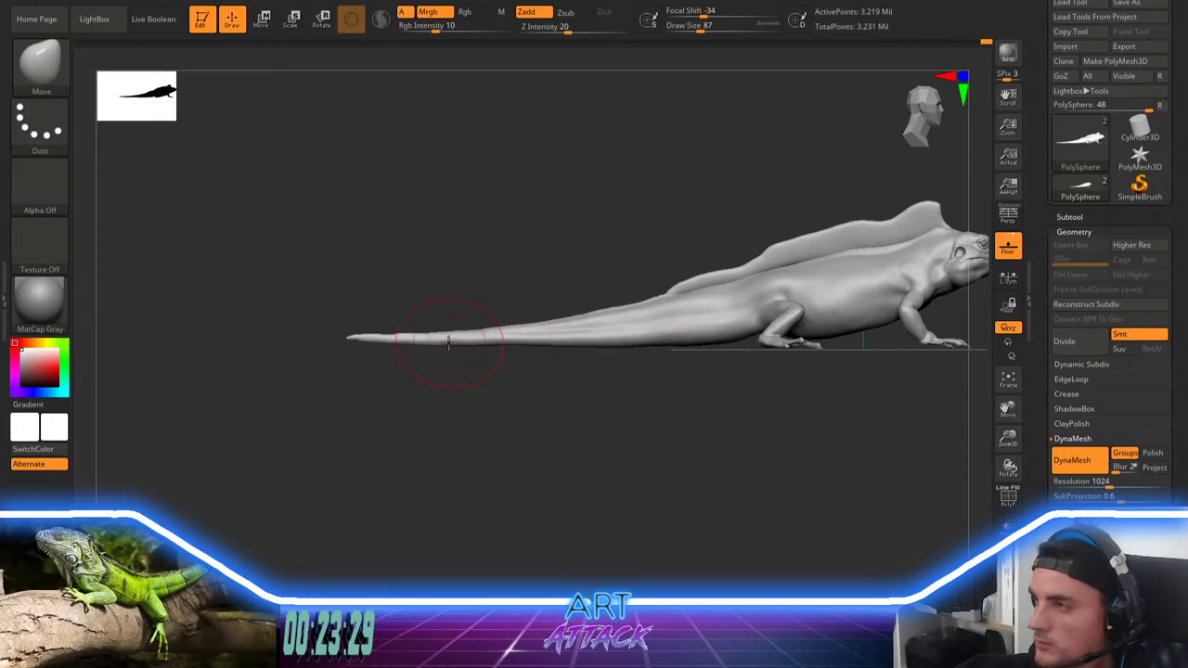
Step: Duplicate the lizard subtool and place the copy first in the subtool order
{"action": "mouse_move", "coordinate": [534, 386]}
{"action": "left_mouse_down"}
{"action": "mouse_move", "coordinate": [541, 471]}
{"action": "mouse_move", "coordinate": [567, 467]}
{"action": "mouse_move", "coordinate": [554, 467]}
{"action": "left_mouse_up"}
{"action": "key", "text": "s"}
{"action": "left_click_drag", "start_coordinate": [563, 509], "coordinate": [494, 473], "text": "alt"}
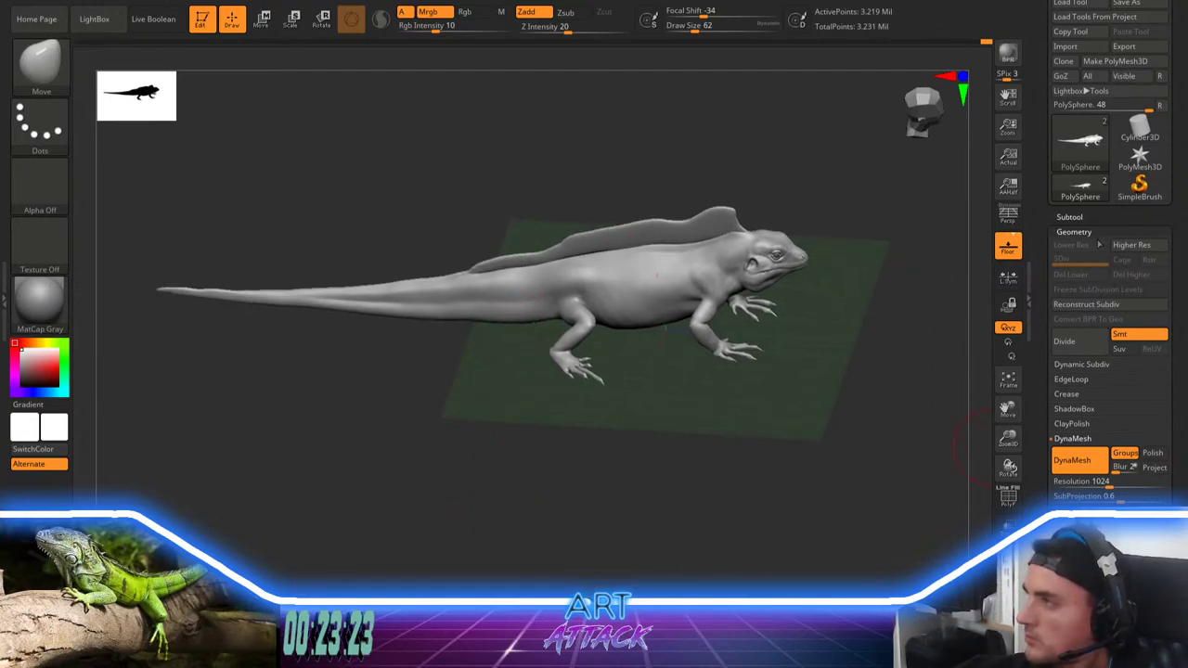
{"action": "left_click", "coordinate": [1082, 221]}
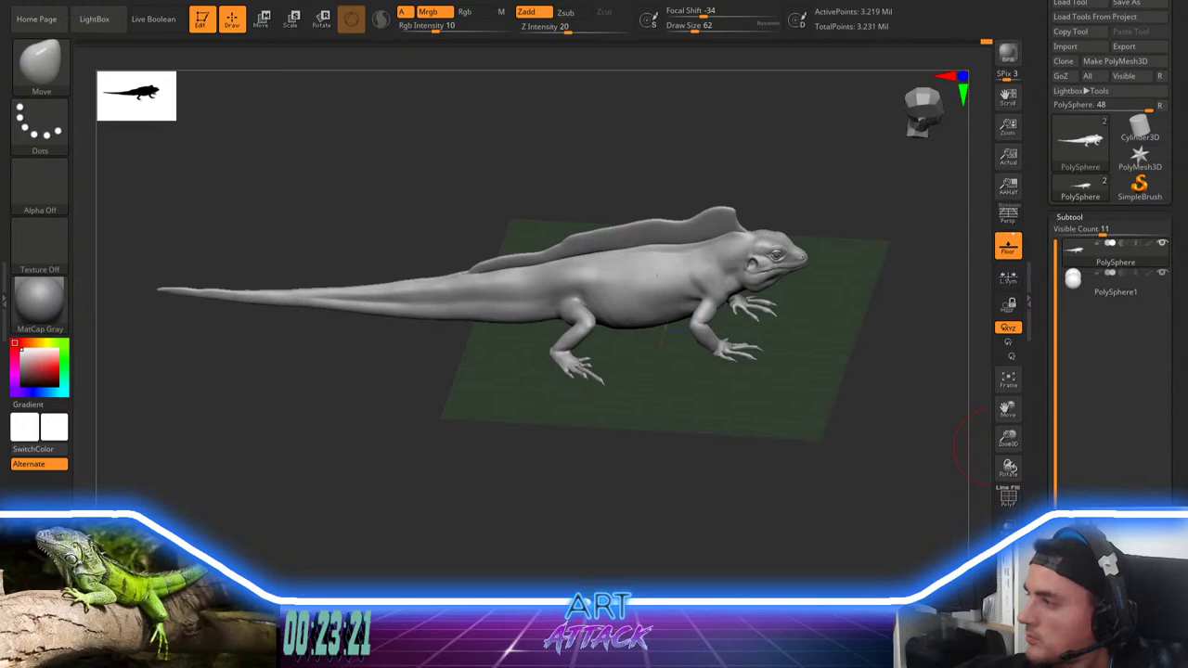
{"action": "left_click_drag", "start_coordinate": [1178, 583], "coordinate": [1178, 462]}
{"action": "key", "text": "ctrl+shift+d"}
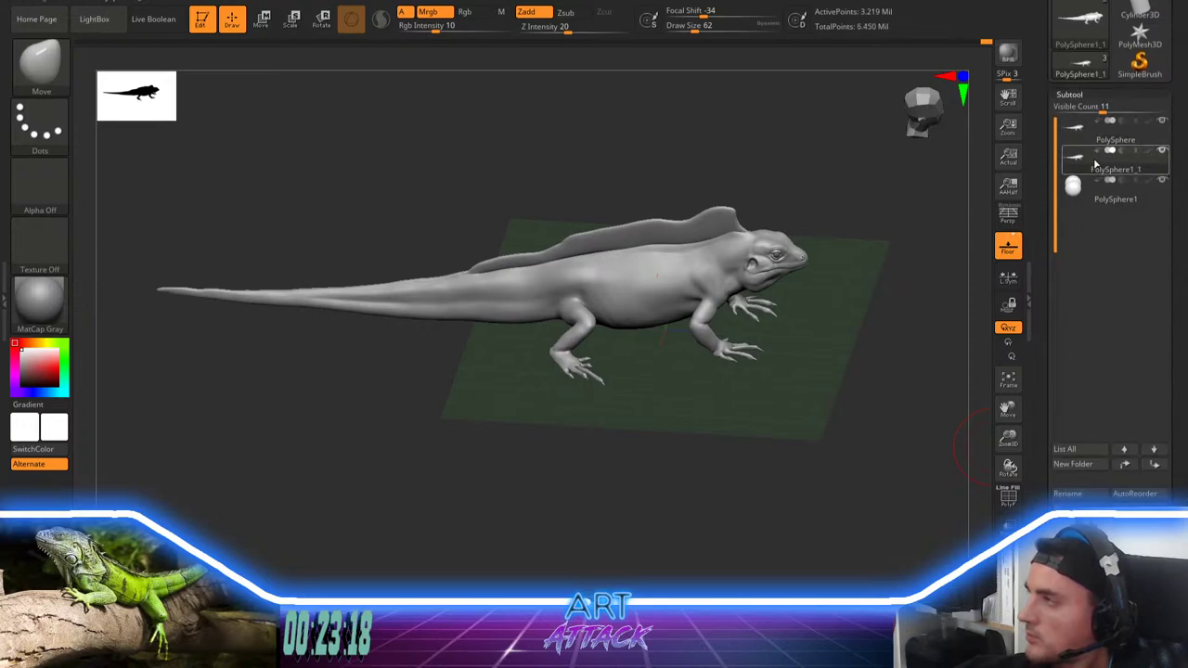
{"action": "left_click", "coordinate": [1093, 163]}
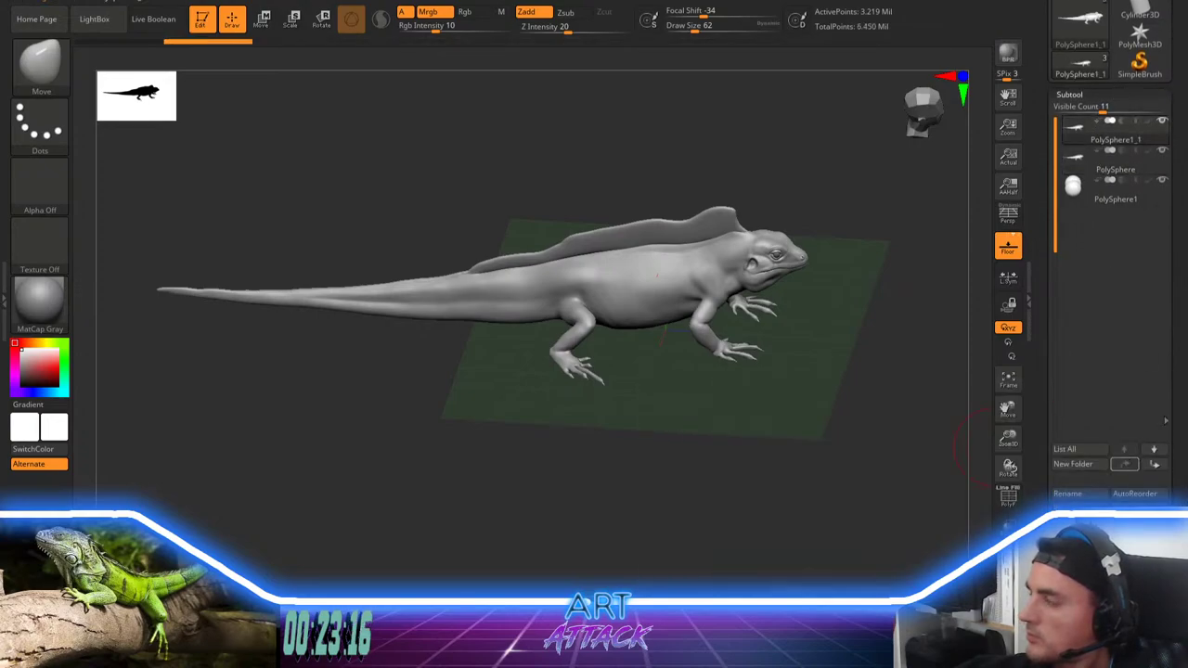
Step: ZRemesh the duplicated lizard with a target polygons count of 16
{"action": "left_click", "coordinate": [1077, 96]}
{"action": "left_click", "coordinate": [1075, 110]}
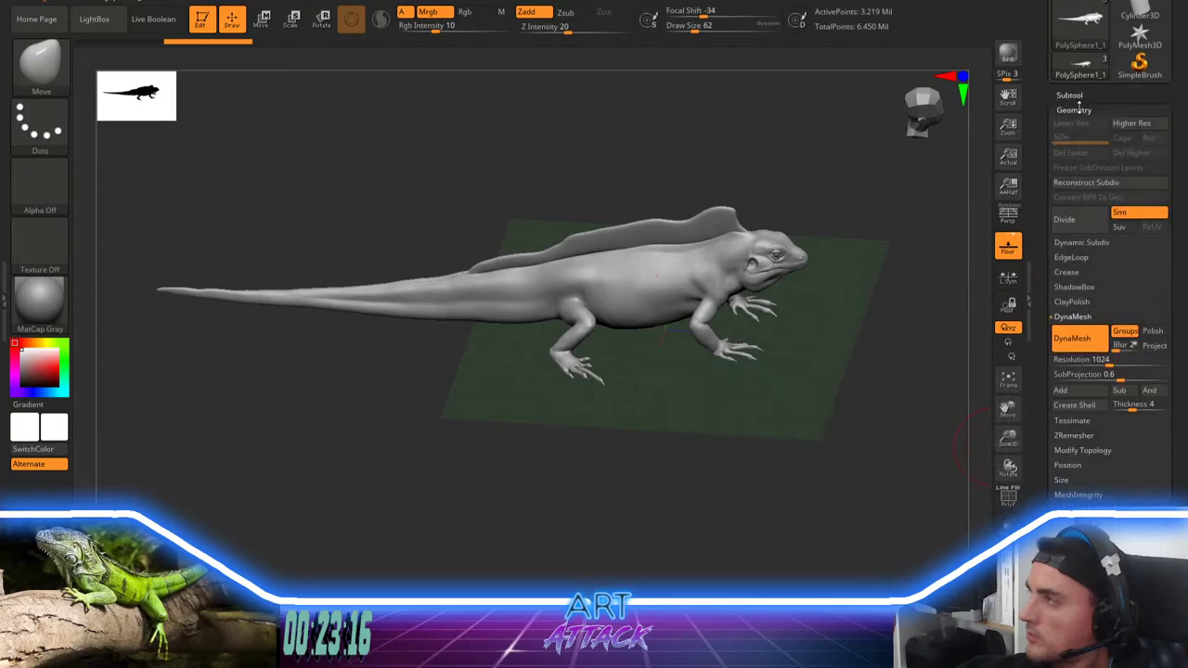
{"action": "left_click", "coordinate": [1086, 317]}
{"action": "left_click", "coordinate": [1084, 347]}
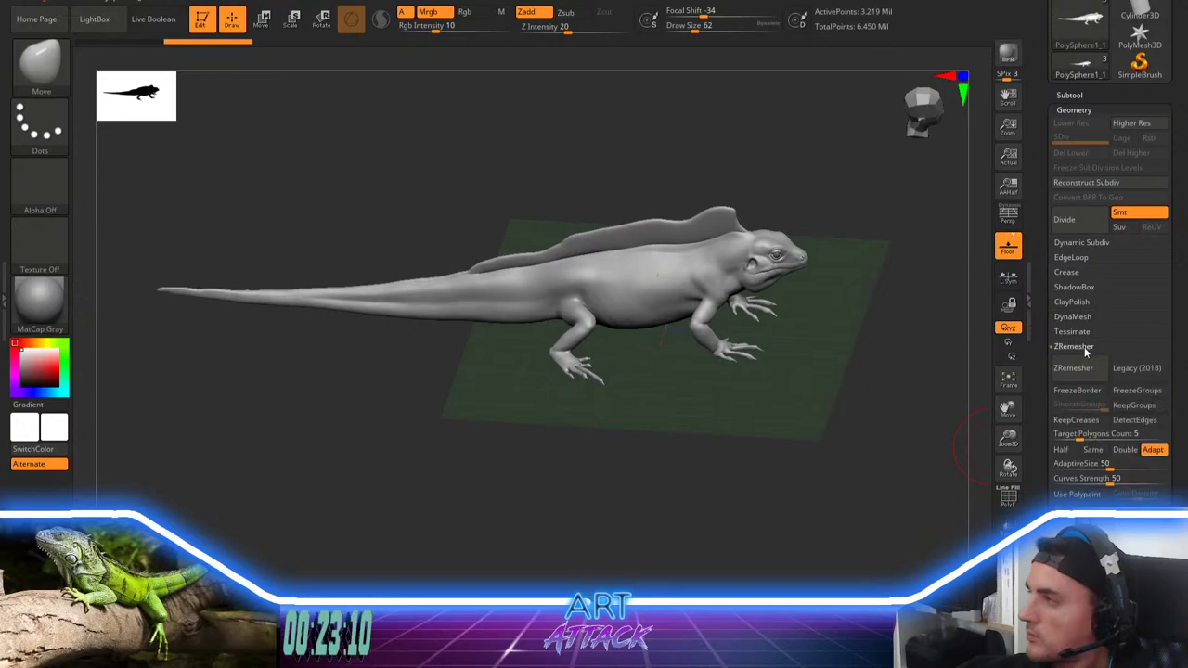
{"action": "left_click", "coordinate": [1094, 438]}
{"action": "type", "text": "1"}
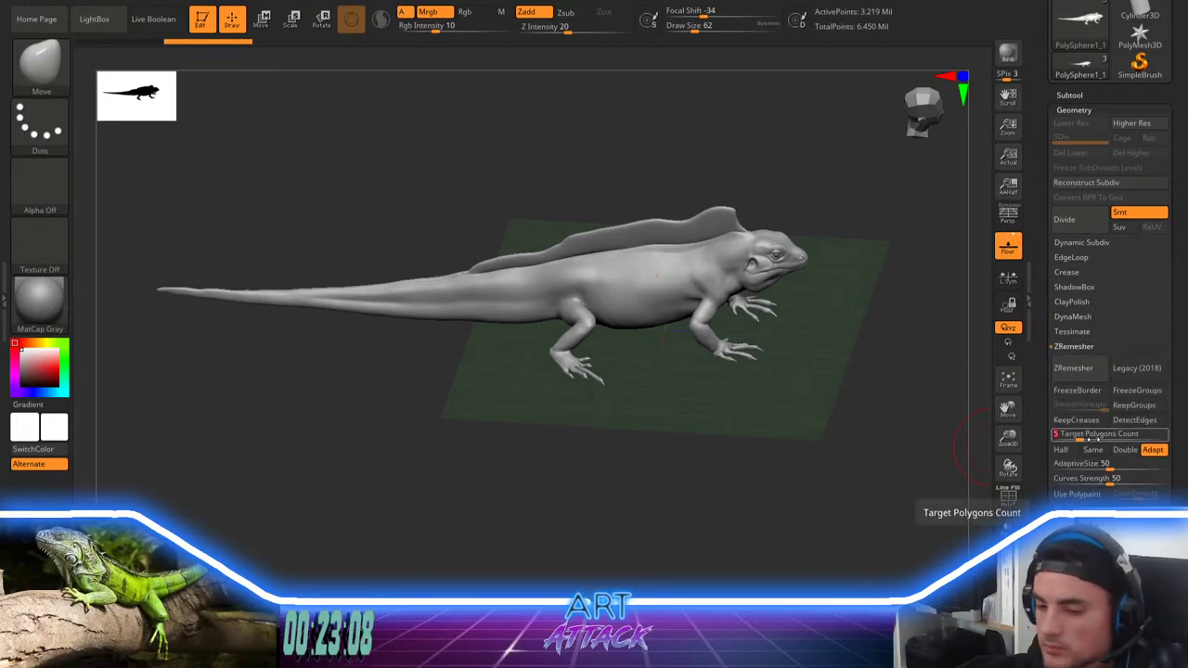
{"action": "type", "text": "6"}
{"action": "key", "text": "Return"}
{"action": "left_click", "coordinate": [1101, 370]}
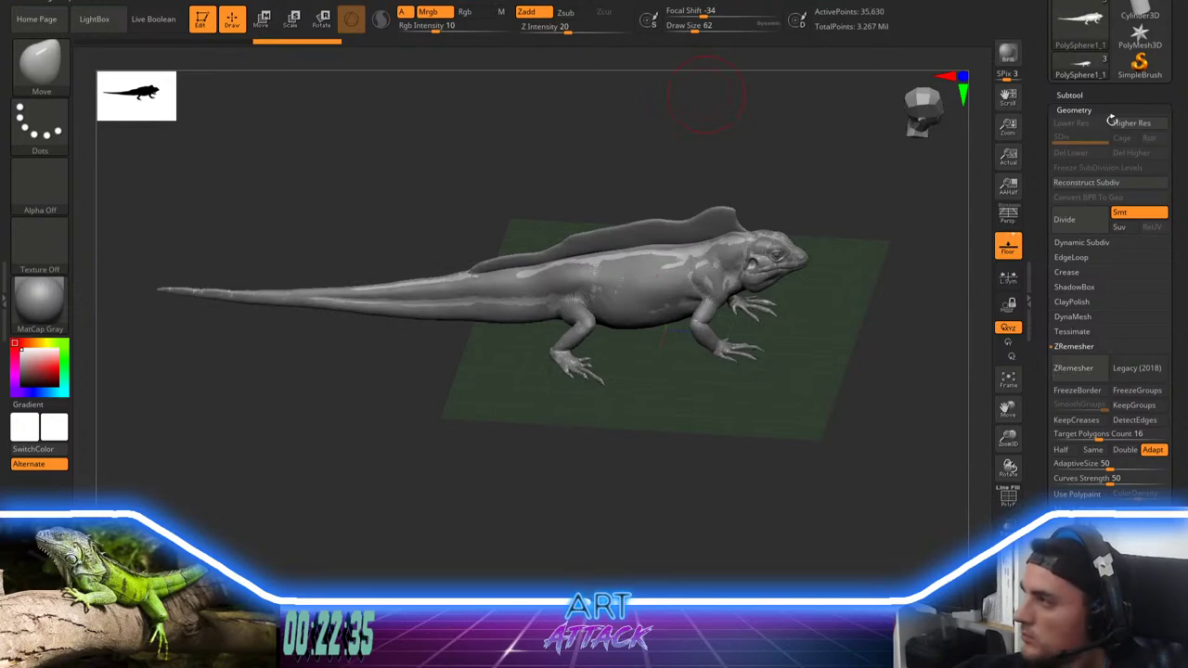
Step: Isolate the remeshed lizard copy in Solo mode and view it from the side
{"action": "left_click", "coordinate": [1090, 95]}
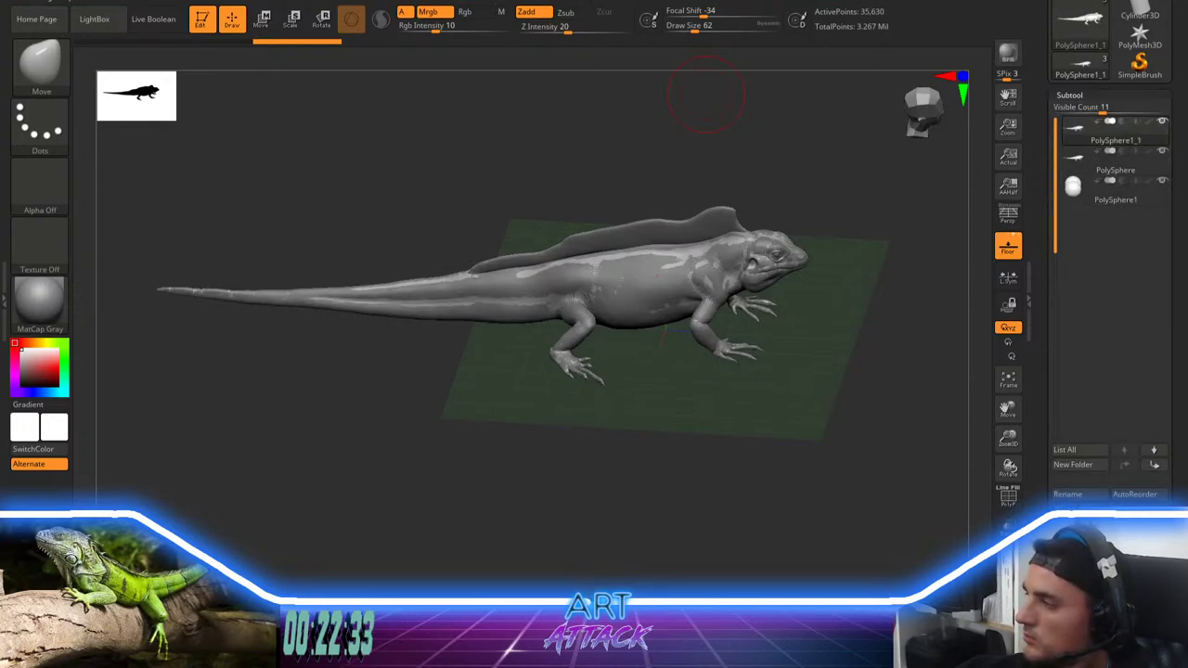
{"action": "left_click_drag", "start_coordinate": [1184, 637], "coordinate": [1184, 452]}
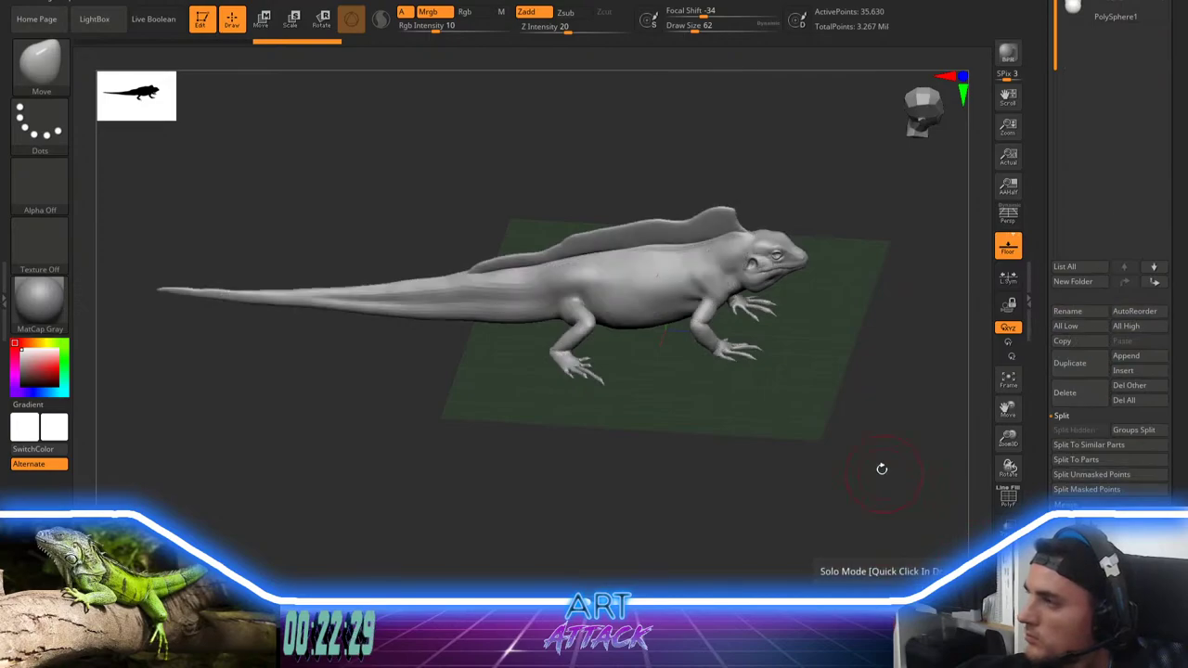
{"action": "left_click_drag", "start_coordinate": [882, 478], "coordinate": [847, 374]}
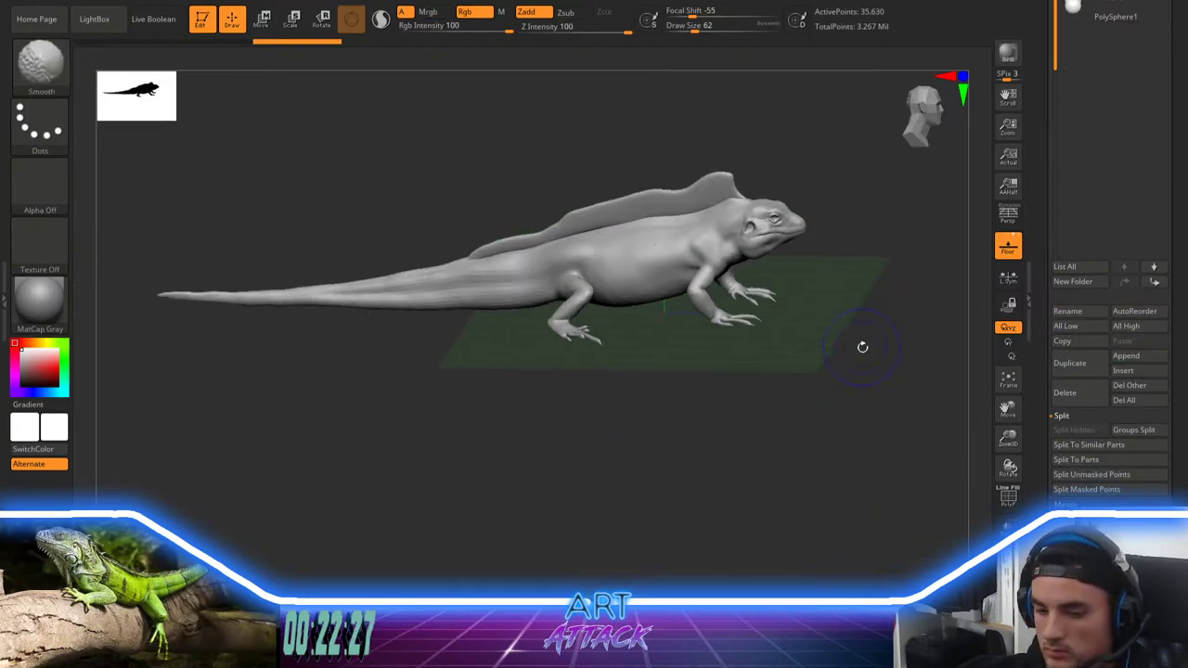
Step: Subdivide the remeshed lizard once and project the original's detail onto it with a projection distance of 0.004
{"action": "key", "text": "shift+f"}
{"action": "left_click_drag", "start_coordinate": [893, 285], "coordinate": [838, 472], "text": "alt"}
{"action": "key", "text": "shift+f"}
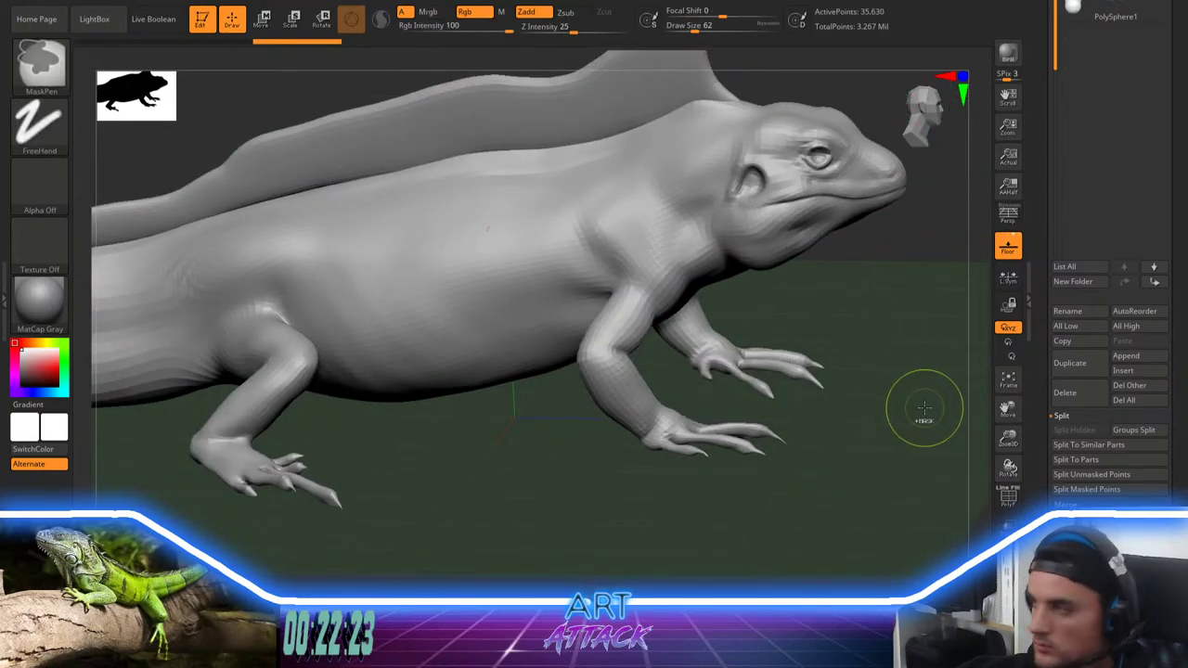
{"action": "key", "text": "ctrl+d"}
{"action": "left_click", "coordinate": [1067, 549]}
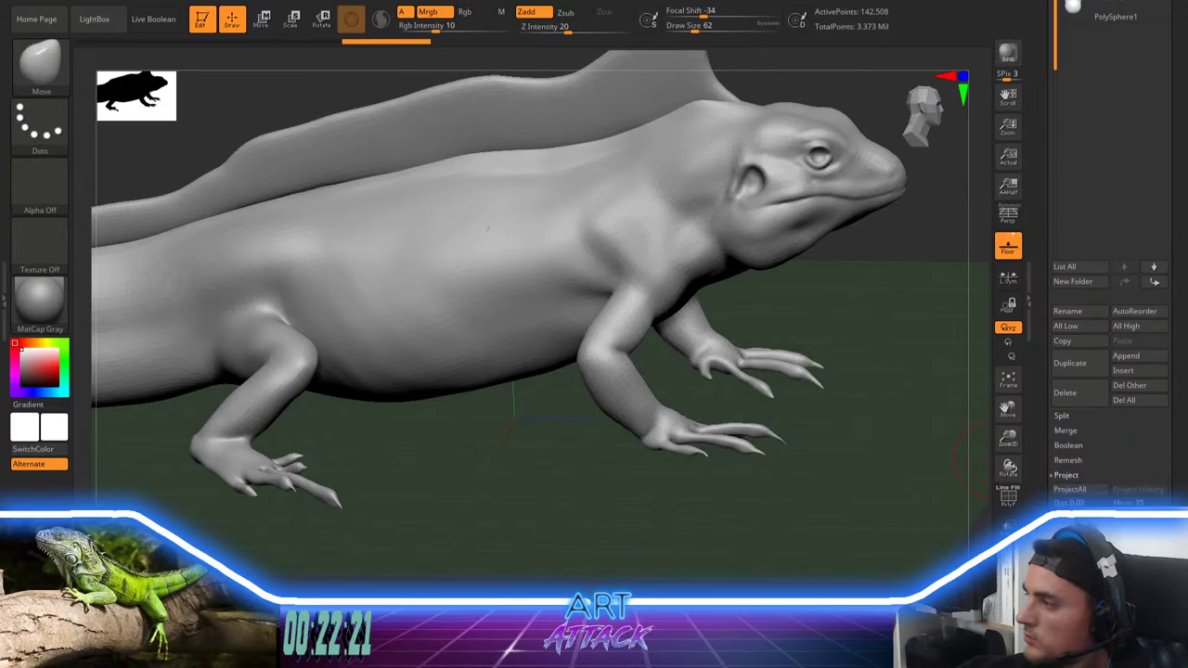
{"action": "left_click", "coordinate": [1069, 504]}
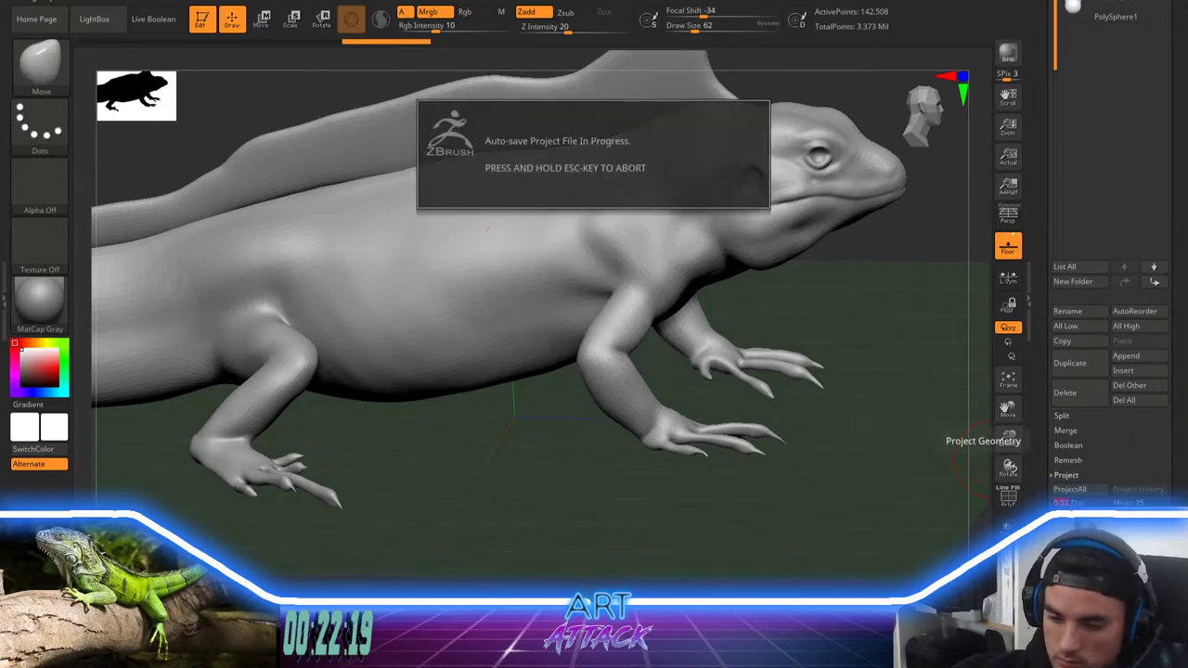
{"action": "type", "text": ".004"}
{"action": "key", "text": "Return"}
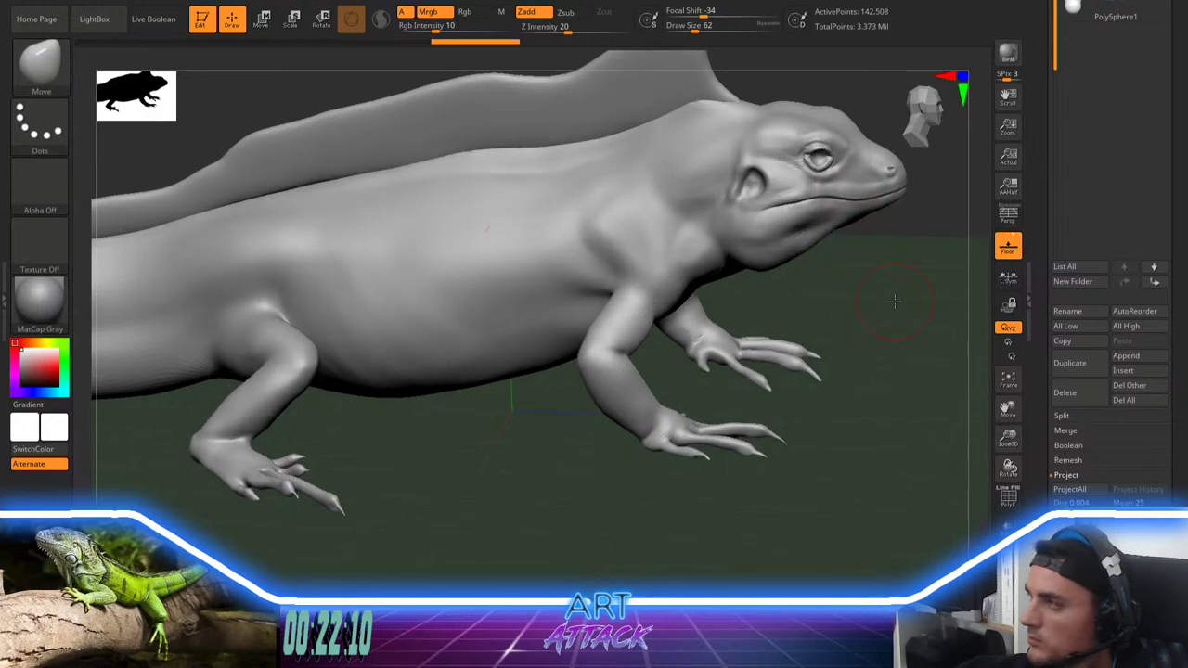
Step: Subdivide the remeshed lizard two more times, checking the body's surface from the side
{"action": "key", "text": "ctrl+d"}
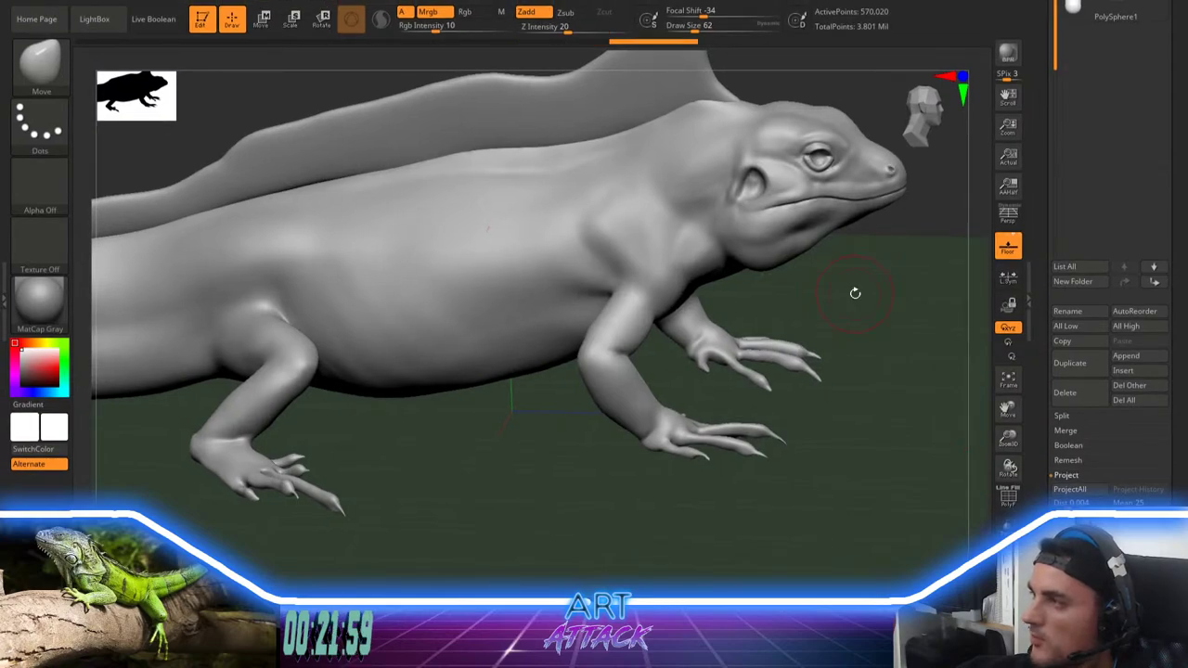
{"action": "left_click_drag", "start_coordinate": [854, 294], "coordinate": [857, 314]}
{"action": "mouse_move", "coordinate": [893, 361]}
{"action": "left_mouse_down"}
{"action": "mouse_move", "coordinate": [897, 345]}
{"action": "mouse_move", "coordinate": [899, 358]}
{"action": "left_mouse_up"}
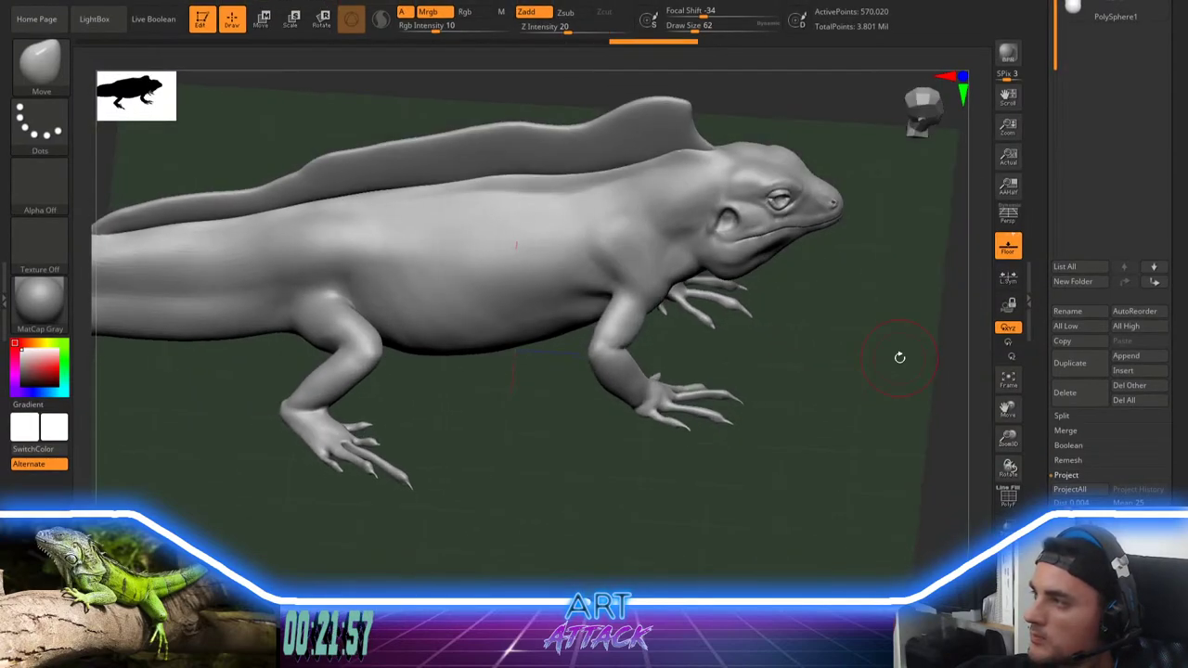
{"action": "key", "text": "ctrl"}
{"action": "key", "text": "ctrl+d"}
{"action": "left_click_drag", "start_coordinate": [869, 432], "coordinate": [896, 470]}
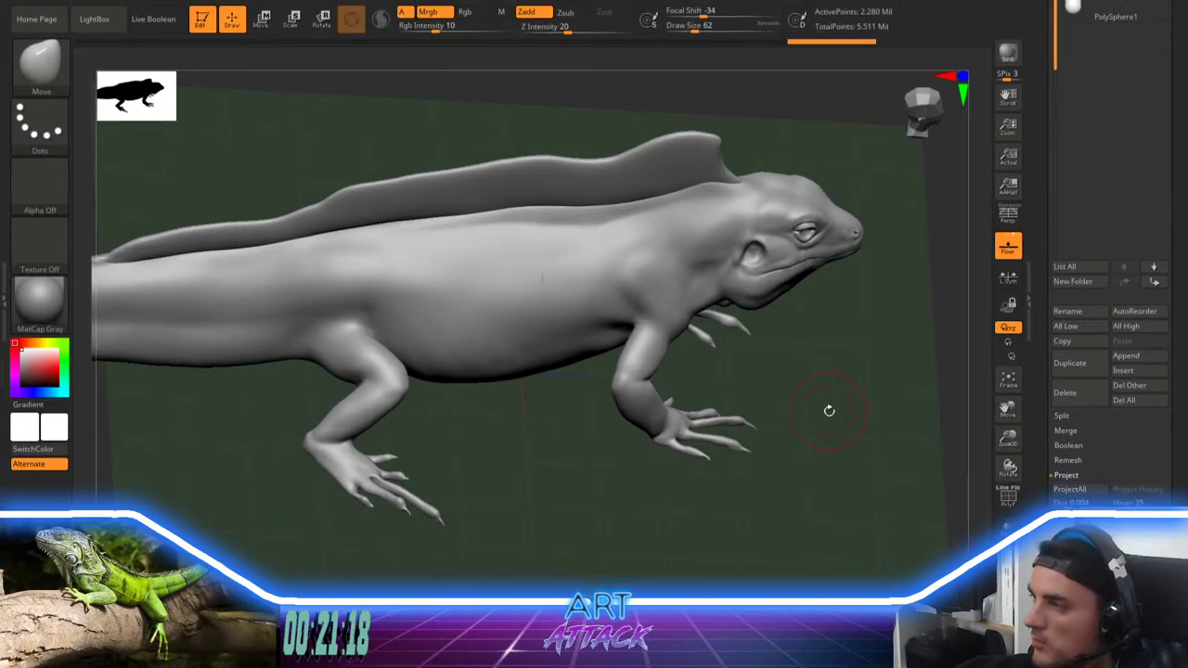
Step: Turn on perspective, hide the floor grid and bring the subtool list into view
{"action": "mouse_move", "coordinate": [827, 412]}
{"action": "left_mouse_down"}
{"action": "mouse_move", "coordinate": [846, 444]}
{"action": "mouse_move", "coordinate": [820, 402]}
{"action": "left_mouse_up"}
{"action": "left_click_drag", "start_coordinate": [870, 325], "coordinate": [867, 360]}
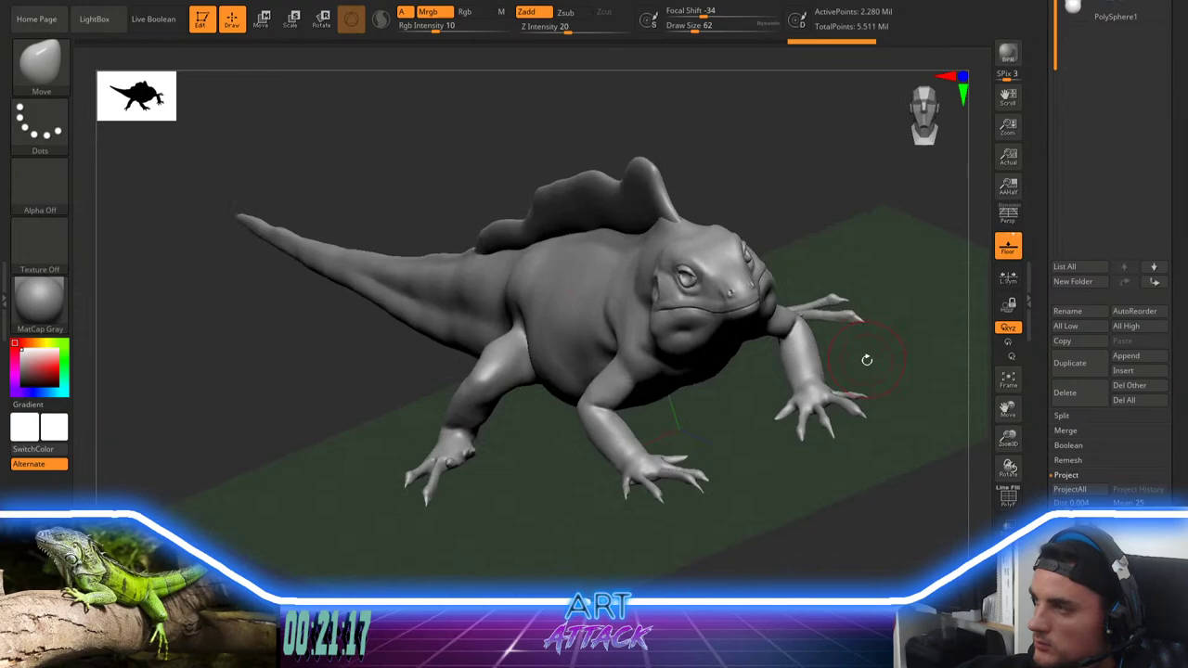
{"action": "left_click", "coordinate": [1008, 215]}
{"action": "left_click", "coordinate": [1006, 249]}
{"action": "left_click_drag", "start_coordinate": [929, 304], "coordinate": [870, 284]}
{"action": "left_click_drag", "start_coordinate": [1175, 2], "coordinate": [1174, 146]}
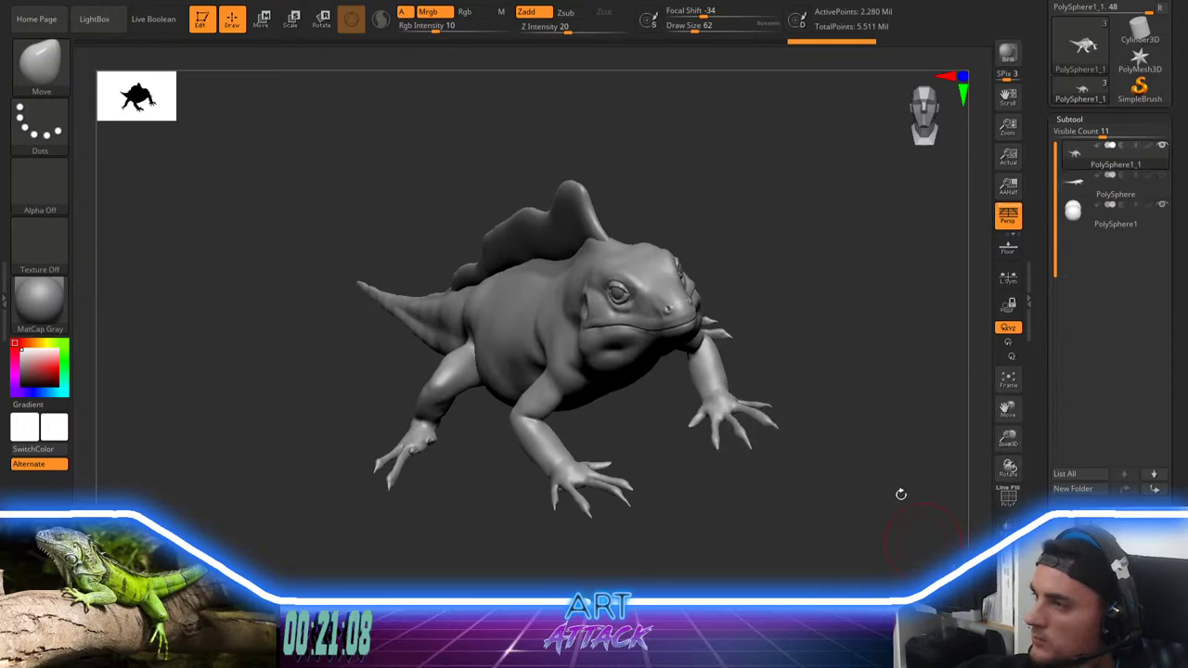
{"action": "left_click_drag", "start_coordinate": [873, 464], "coordinate": [908, 443]}
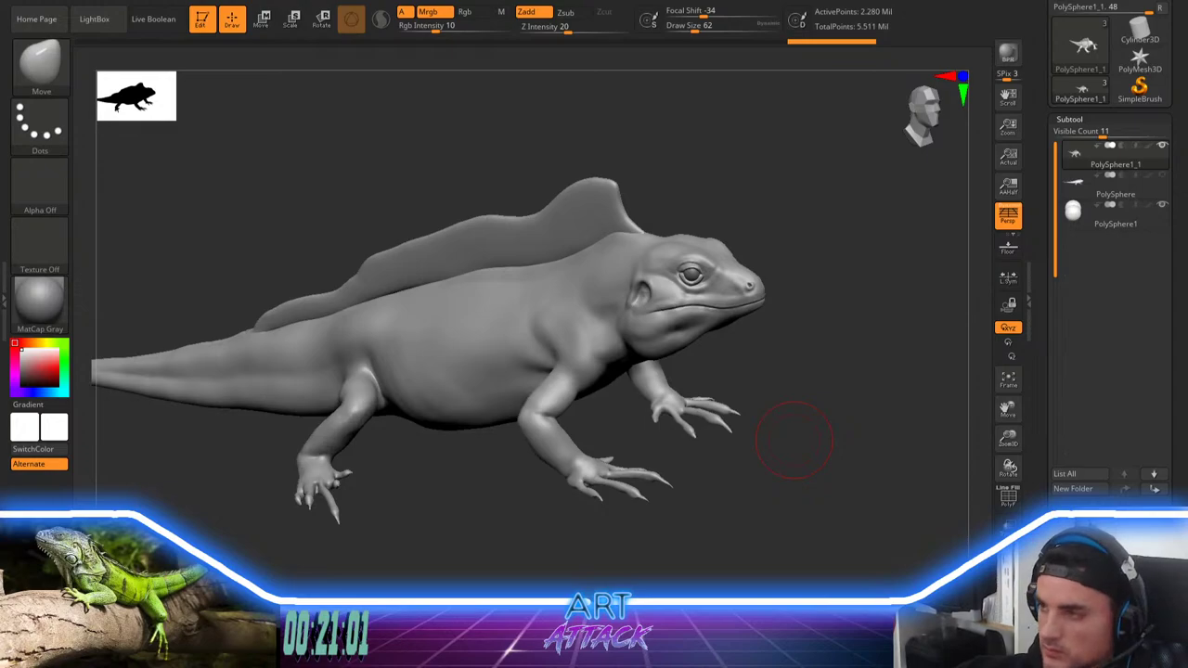
Step: Build up the front wrist with the ClayBuildup brush at draw size 56 and smooth the strokes
{"action": "mouse_move", "coordinate": [466, 486]}
{"action": "left_mouse_down"}
{"action": "mouse_move", "coordinate": [512, 485]}
{"action": "mouse_move", "coordinate": [525, 449]}
{"action": "mouse_move", "coordinate": [591, 541]}
{"action": "mouse_move", "coordinate": [512, 491]}
{"action": "left_mouse_up"}
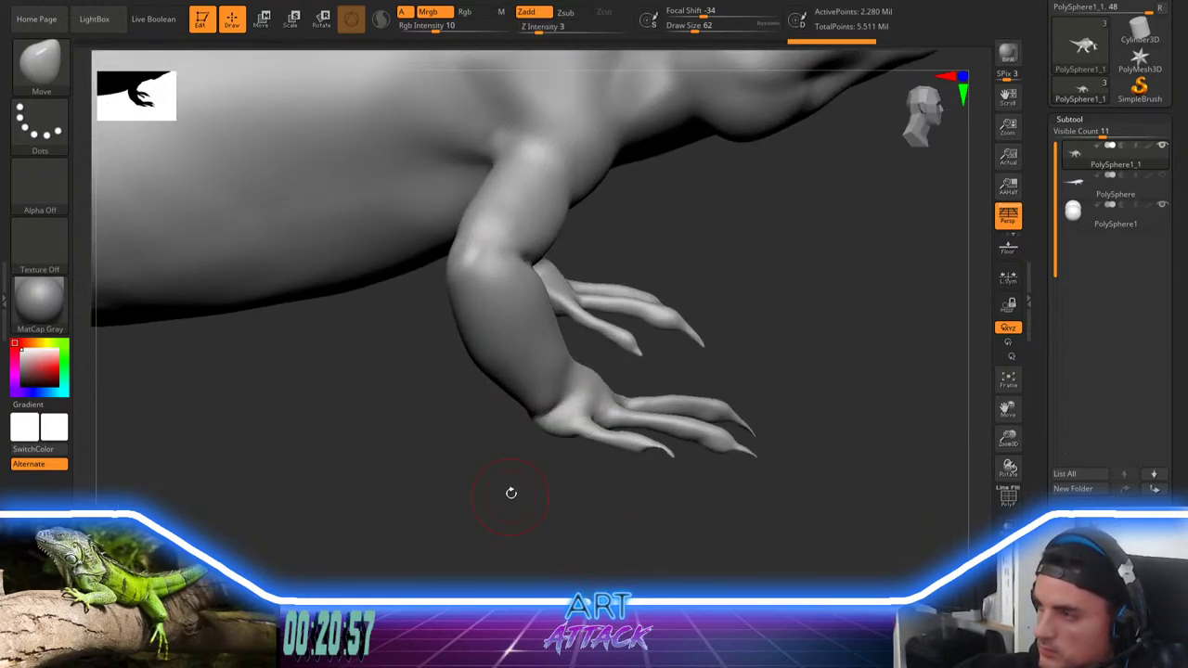
{"action": "key", "text": "b"}
{"action": "key", "text": "c"}
{"action": "key", "text": "b"}
{"action": "key", "text": "space"}
{"action": "left_click_drag", "start_coordinate": [508, 443], "coordinate": [548, 477], "text": "alt"}
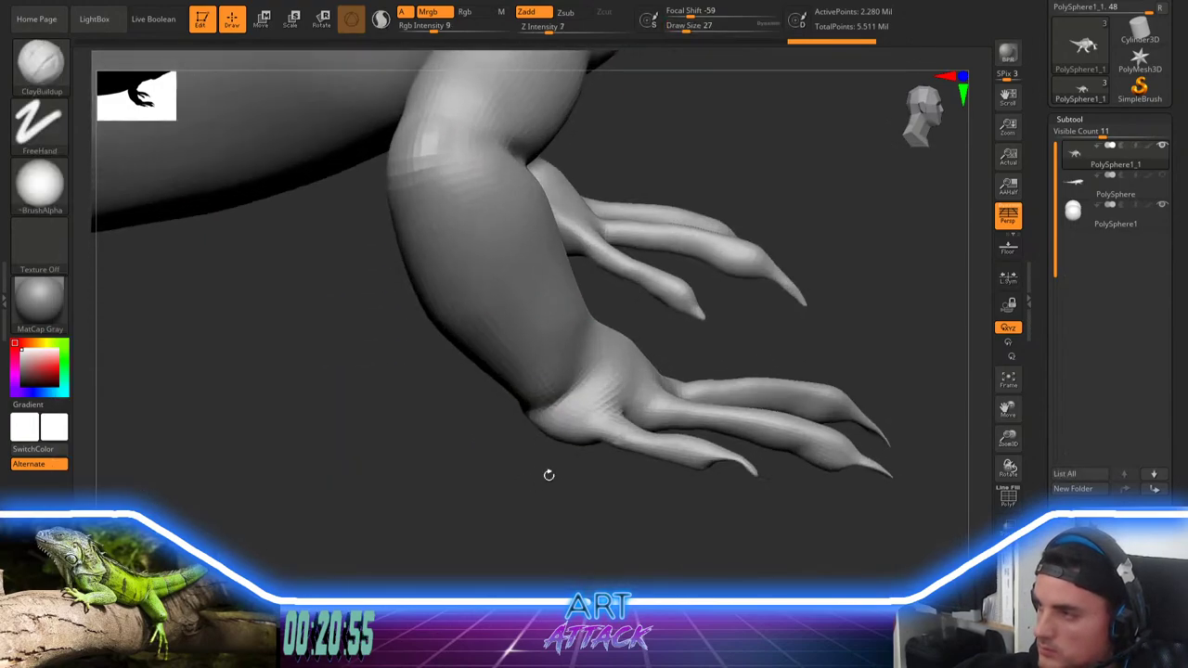
{"action": "key", "text": "space"}
{"action": "mouse_move", "coordinate": [575, 396]}
{"action": "left_mouse_down"}
{"action": "mouse_move", "coordinate": [583, 387]}
{"action": "mouse_move", "coordinate": [602, 403]}
{"action": "left_mouse_up"}
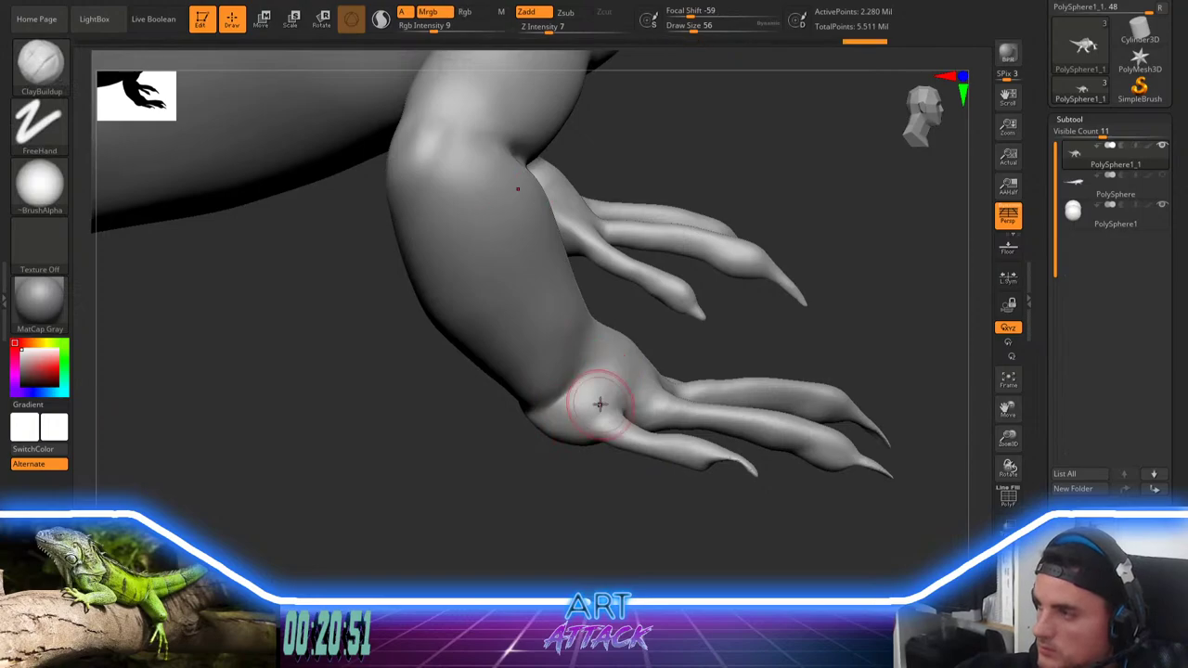
{"action": "left_click_drag", "start_coordinate": [506, 464], "coordinate": [574, 382]}
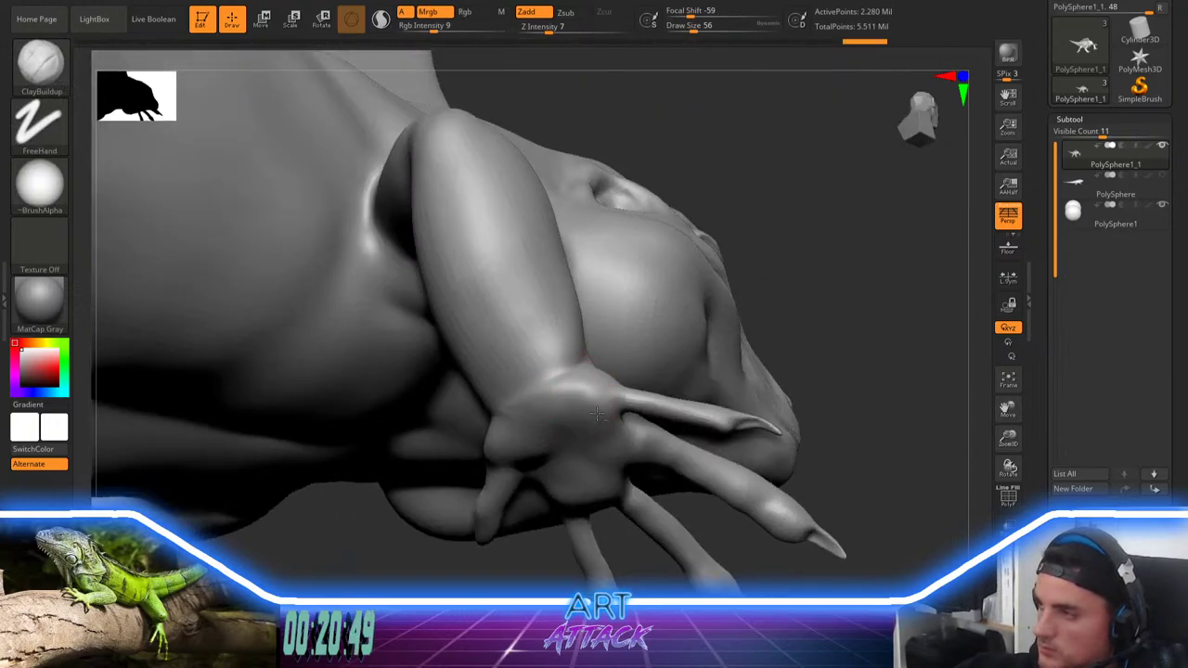
{"action": "key", "text": "shift"}
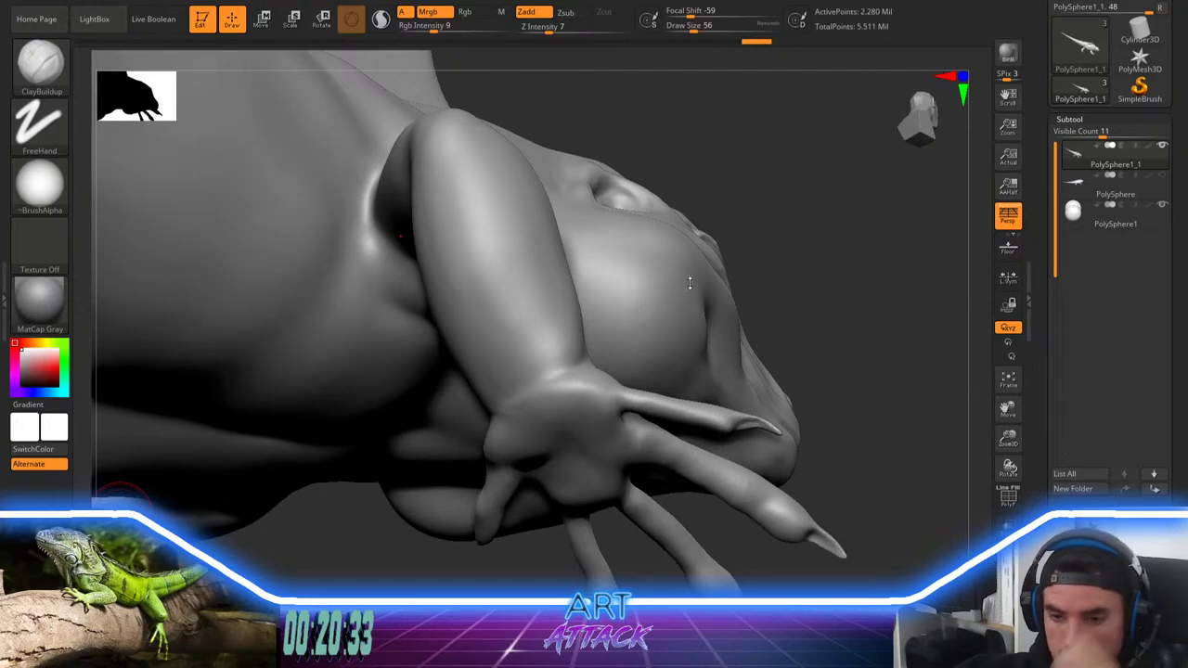
Step: Build up the knuckles and back of the front hand with ClayBuildup at draw size 51, smoothing the transitions
{"action": "mouse_move", "coordinate": [804, 282]}
{"action": "left_mouse_down"}
{"action": "mouse_move", "coordinate": [788, 258]}
{"action": "mouse_move", "coordinate": [752, 308]}
{"action": "mouse_move", "coordinate": [717, 406]}
{"action": "left_mouse_up"}
{"action": "left_click_drag", "start_coordinate": [573, 423], "coordinate": [578, 445], "text": "alt"}
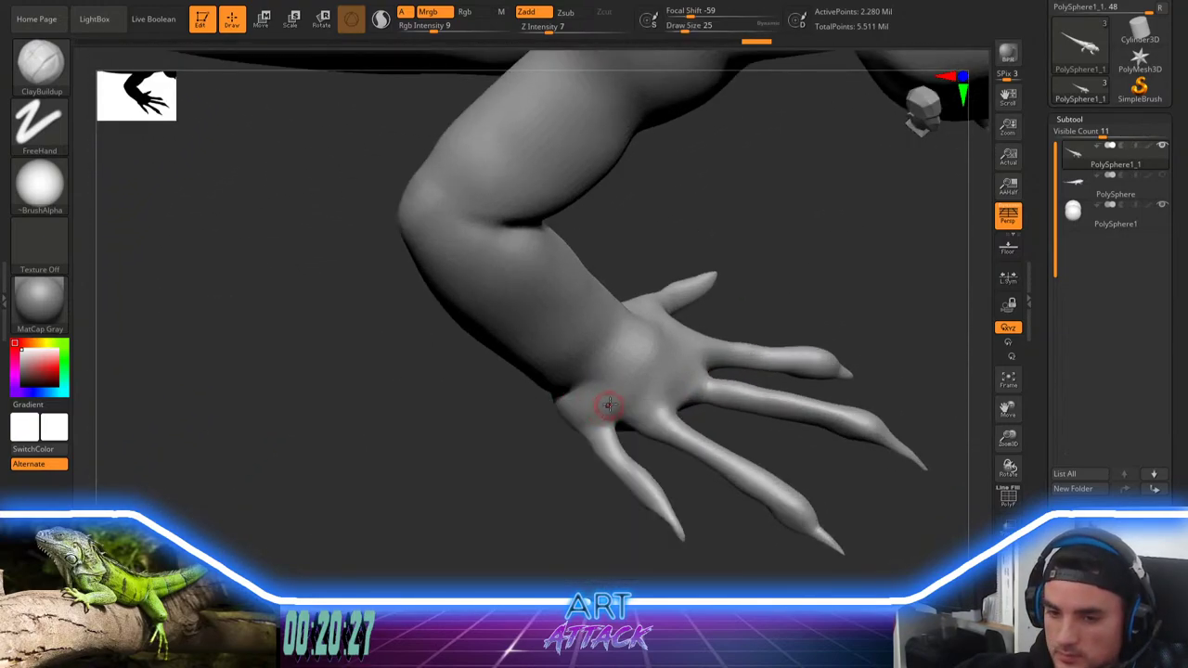
{"action": "key", "text": "space"}
{"action": "mouse_move", "coordinate": [620, 399]}
{"action": "left_mouse_down"}
{"action": "mouse_move", "coordinate": [605, 379]}
{"action": "mouse_move", "coordinate": [664, 399]}
{"action": "mouse_move", "coordinate": [665, 387]}
{"action": "mouse_move", "coordinate": [632, 393]}
{"action": "mouse_move", "coordinate": [638, 418]}
{"action": "mouse_move", "coordinate": [654, 408]}
{"action": "left_mouse_up"}
{"action": "key", "text": "space"}
{"action": "key", "text": "space"}
{"action": "key", "text": "space"}
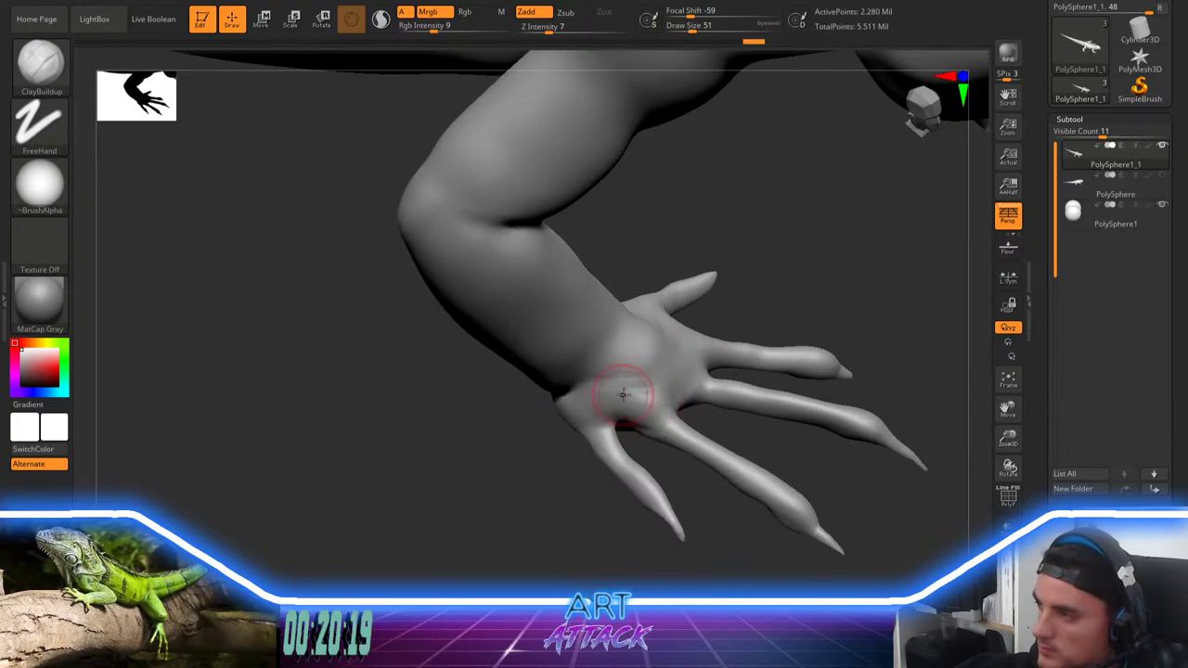
{"action": "mouse_move", "coordinate": [693, 383]}
{"action": "left_mouse_down"}
{"action": "mouse_move", "coordinate": [703, 376]}
{"action": "mouse_move", "coordinate": [689, 373]}
{"action": "left_mouse_up"}
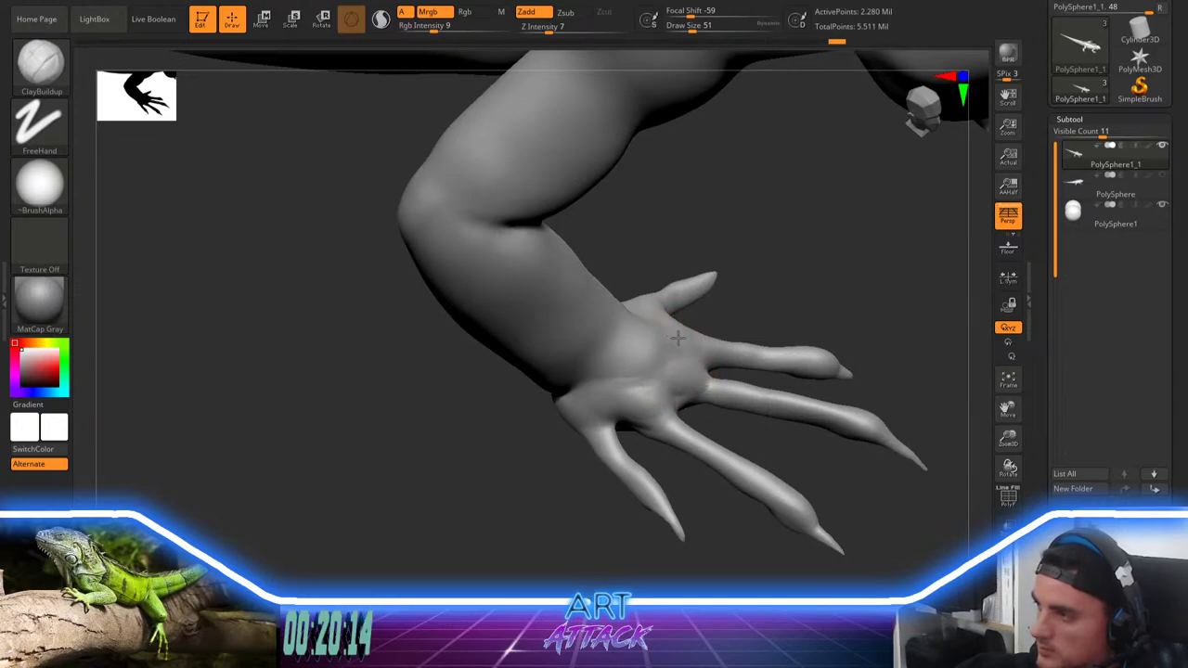
{"action": "key", "text": "shift"}
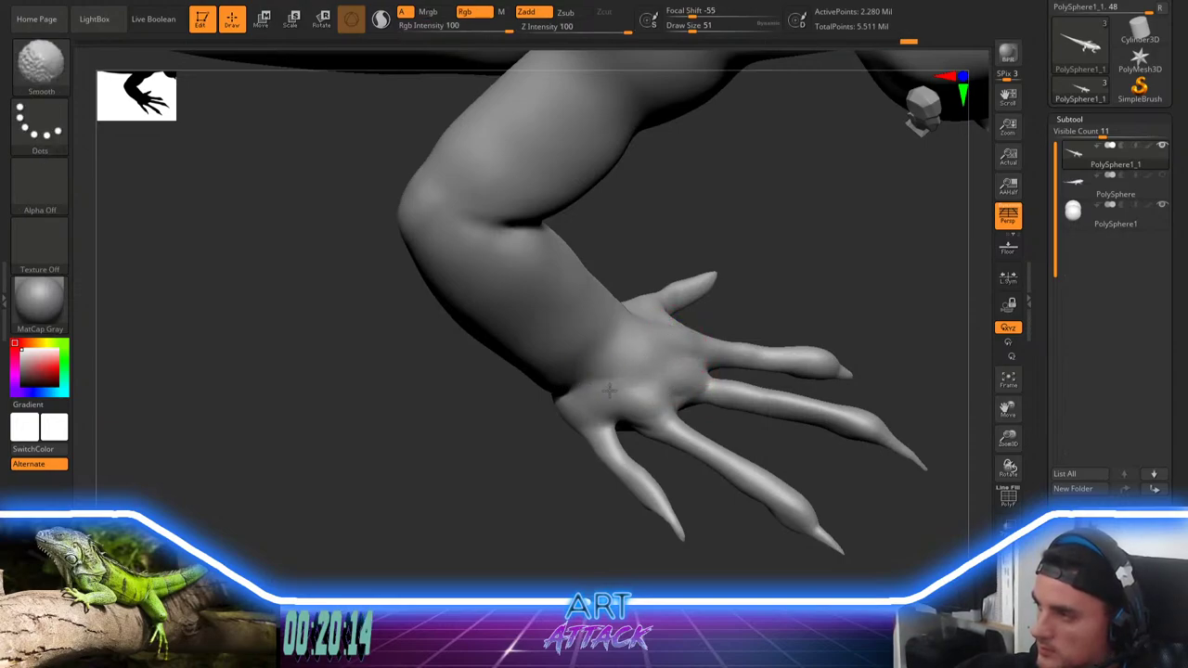
{"action": "mouse_move", "coordinate": [594, 420]}
{"action": "left_mouse_down"}
{"action": "mouse_move", "coordinate": [600, 379]}
{"action": "mouse_move", "coordinate": [583, 401]}
{"action": "mouse_move", "coordinate": [618, 397]}
{"action": "mouse_move", "coordinate": [608, 405]}
{"action": "left_mouse_up"}
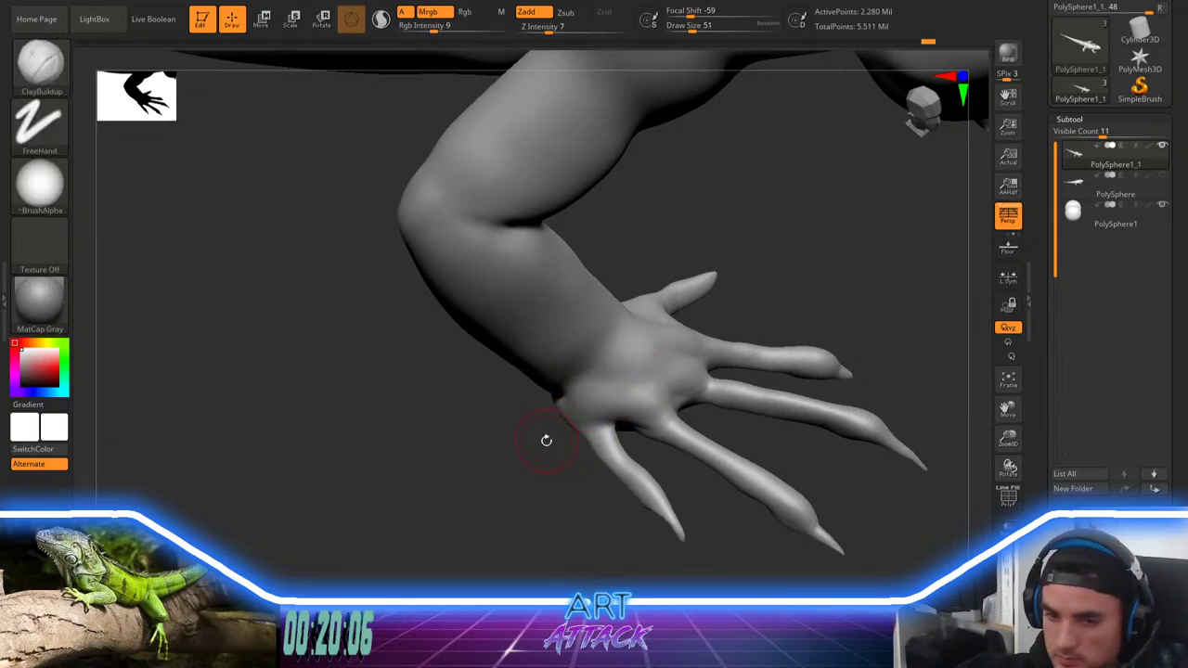
Step: Shape the front forearm between elbow and wrist with ClayBuildup at draw sizes 68 and 56, smoothing the strokes
{"action": "mouse_move", "coordinate": [546, 440]}
{"action": "left_mouse_down"}
{"action": "mouse_move", "coordinate": [546, 421]}
{"action": "mouse_move", "coordinate": [528, 443]}
{"action": "mouse_move", "coordinate": [569, 399]}
{"action": "mouse_move", "coordinate": [563, 374]}
{"action": "left_mouse_up"}
{"action": "key", "text": "space"}
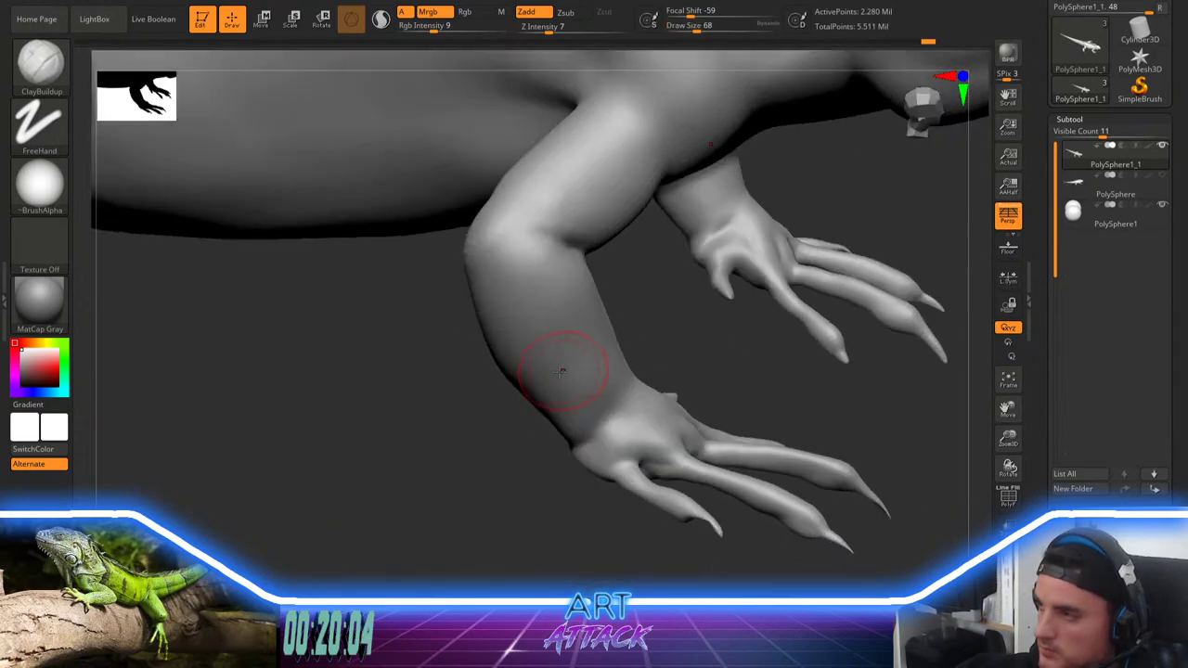
{"action": "left_click_drag", "start_coordinate": [518, 268], "coordinate": [548, 338]}
{"action": "mouse_move", "coordinate": [556, 298]}
{"action": "left_mouse_down"}
{"action": "mouse_move", "coordinate": [544, 374]}
{"action": "mouse_move", "coordinate": [587, 427]}
{"action": "mouse_move", "coordinate": [498, 480]}
{"action": "left_mouse_up"}
{"action": "key", "text": "shift"}
{"action": "key", "text": "space"}
{"action": "left_click_drag", "start_coordinate": [610, 378], "coordinate": [599, 377]}
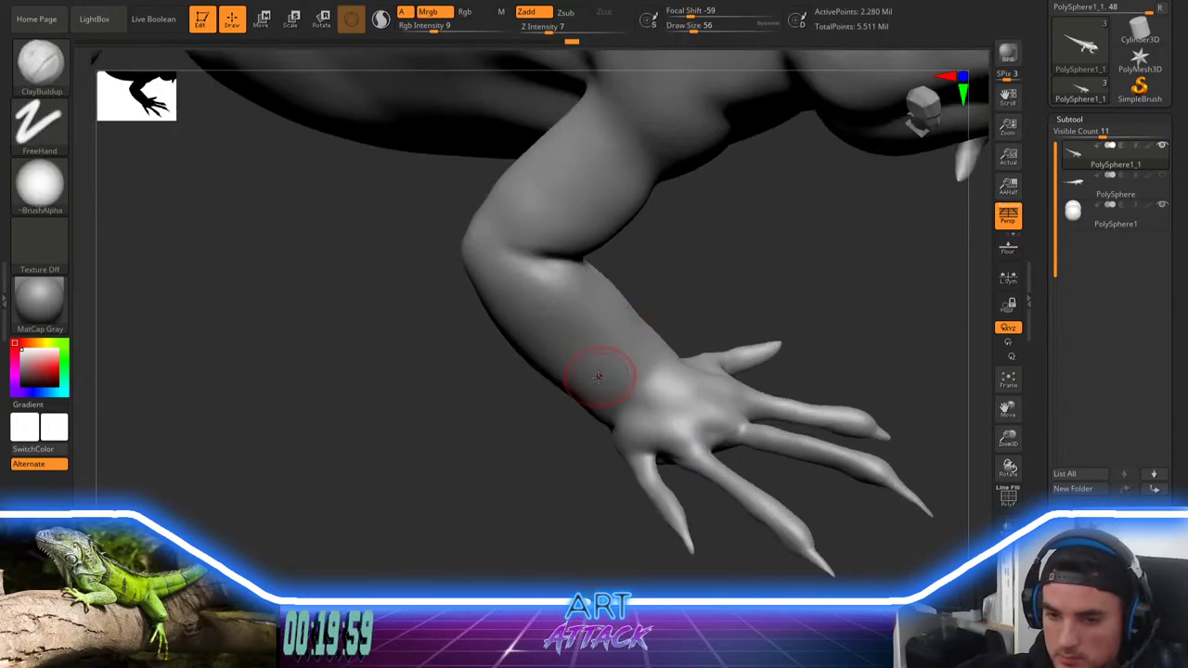
Step: Add ClayBuildup volume to the cheek between the eye and the mouth line with a smaller brush
{"action": "left_click_drag", "start_coordinate": [466, 447], "coordinate": [461, 364], "text": "alt"}
{"action": "mouse_move", "coordinate": [535, 427]}
{"action": "left_mouse_down"}
{"action": "mouse_move", "coordinate": [545, 446]}
{"action": "mouse_move", "coordinate": [554, 408]}
{"action": "mouse_move", "coordinate": [540, 454]}
{"action": "mouse_move", "coordinate": [528, 447]}
{"action": "mouse_move", "coordinate": [529, 492]}
{"action": "left_mouse_up"}
{"action": "left_click_drag", "start_coordinate": [445, 448], "coordinate": [423, 377], "text": "alt"}
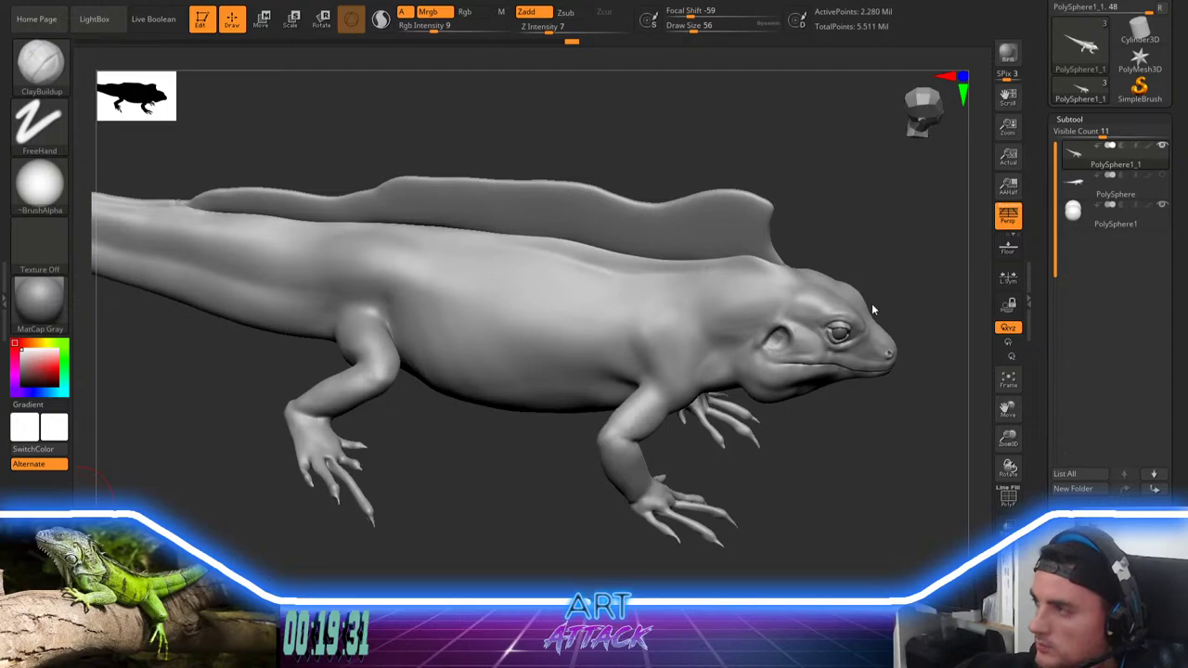
{"action": "left_click_drag", "start_coordinate": [903, 235], "coordinate": [661, 222]}
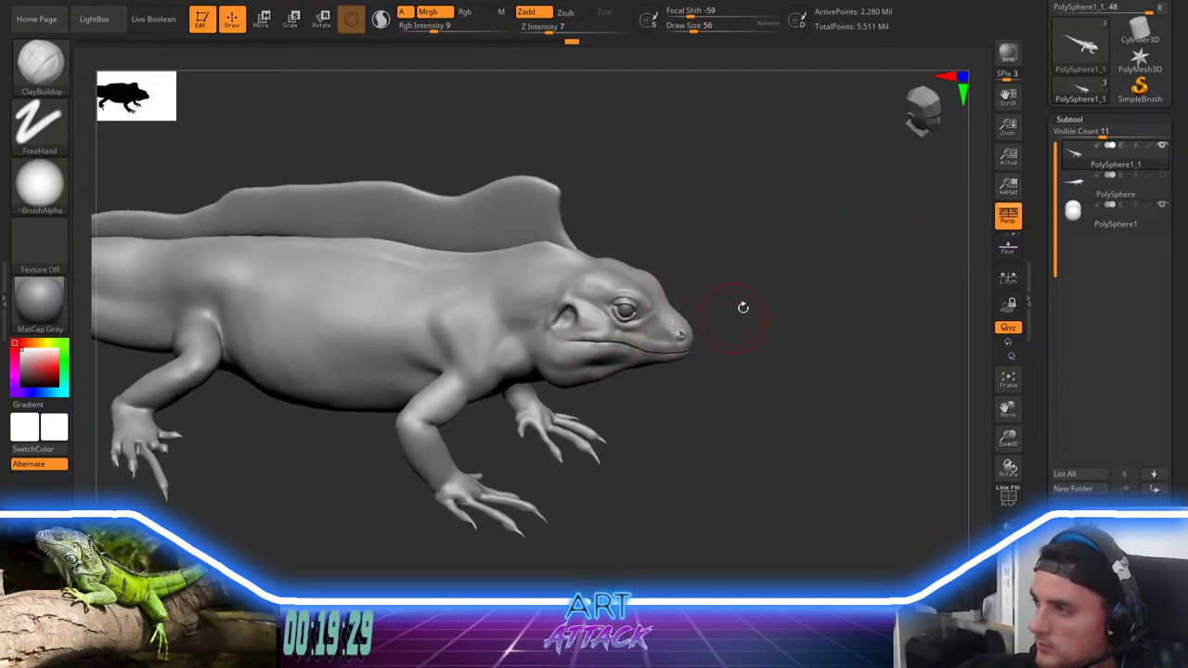
{"action": "left_click_drag", "start_coordinate": [742, 307], "coordinate": [766, 375], "text": "alt"}
{"action": "key", "text": "bracketleft"}
{"action": "left_click_drag", "start_coordinate": [602, 329], "coordinate": [646, 328]}
Step: Smooth the cheek and upper lip from below the ear to the nostril at draw size 41
{"action": "key", "text": "space"}
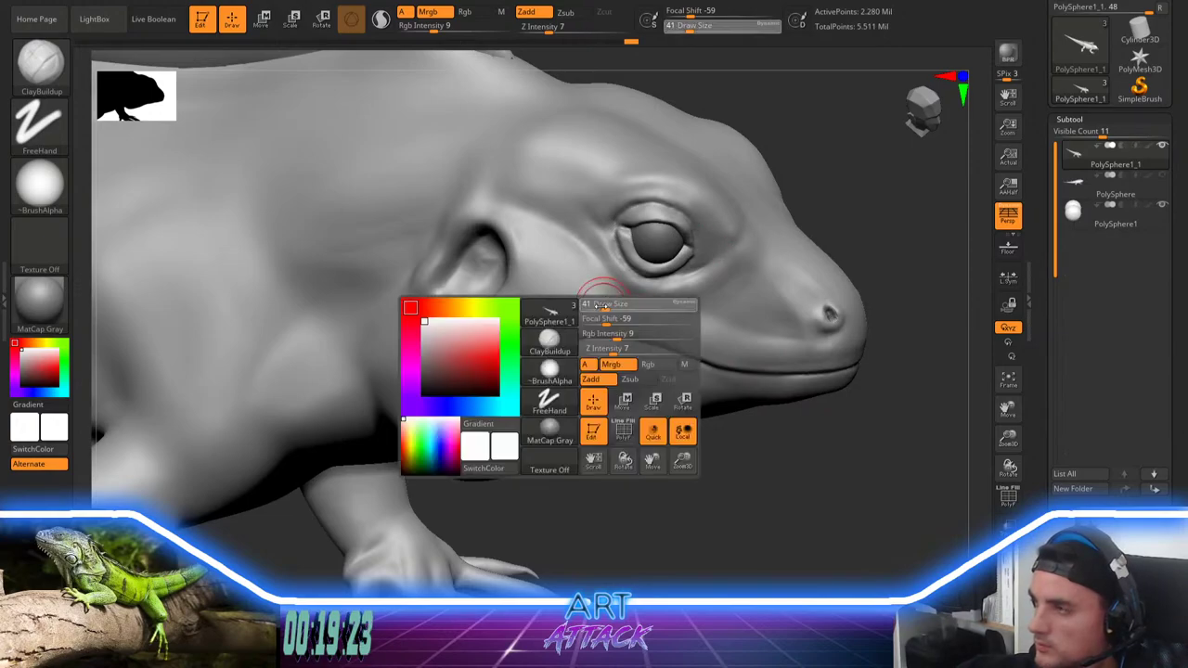
{"action": "left_click_drag", "start_coordinate": [559, 316], "coordinate": [617, 312], "text": "shift"}
{"action": "left_click_drag", "start_coordinate": [573, 310], "coordinate": [637, 316], "text": "shift"}
{"action": "mouse_move", "coordinate": [563, 285]}
{"action": "left_mouse_down", "text": "shift"}
{"action": "mouse_move", "coordinate": [572, 281]}
{"action": "mouse_move", "coordinate": [561, 309]}
{"action": "mouse_move", "coordinate": [697, 315]}
{"action": "left_mouse_up", "text": "shift"}
{"action": "left_click_drag", "start_coordinate": [530, 311], "coordinate": [553, 313], "text": "shift"}
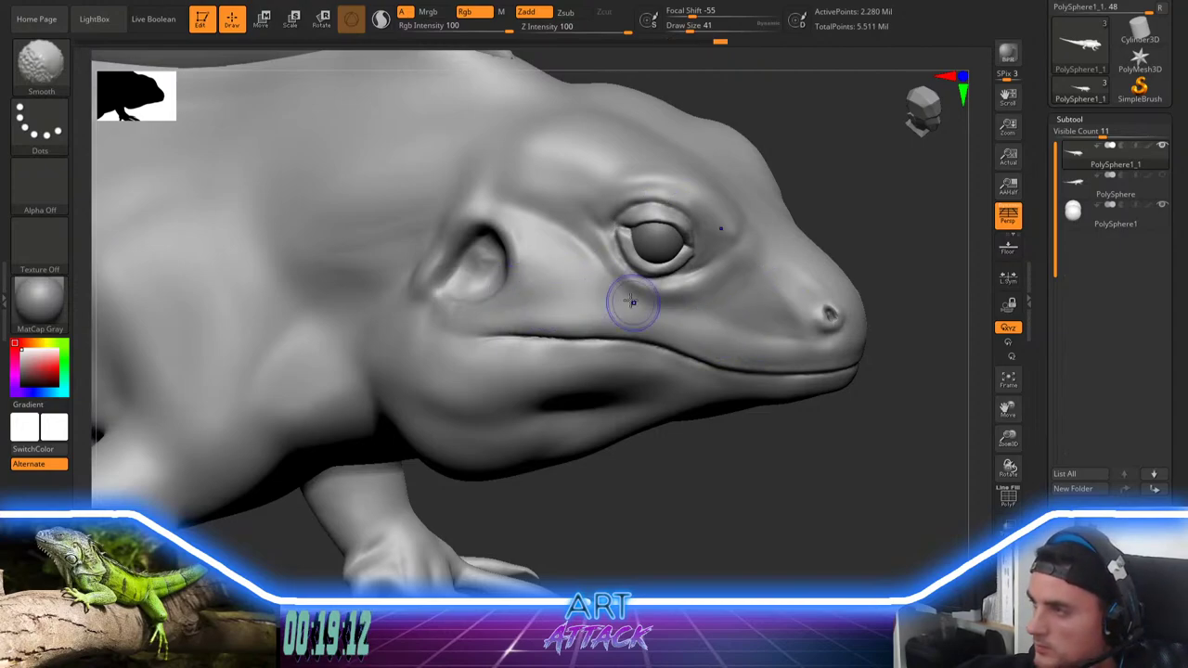
{"action": "left_click_drag", "start_coordinate": [718, 321], "coordinate": [759, 337], "text": "shift"}
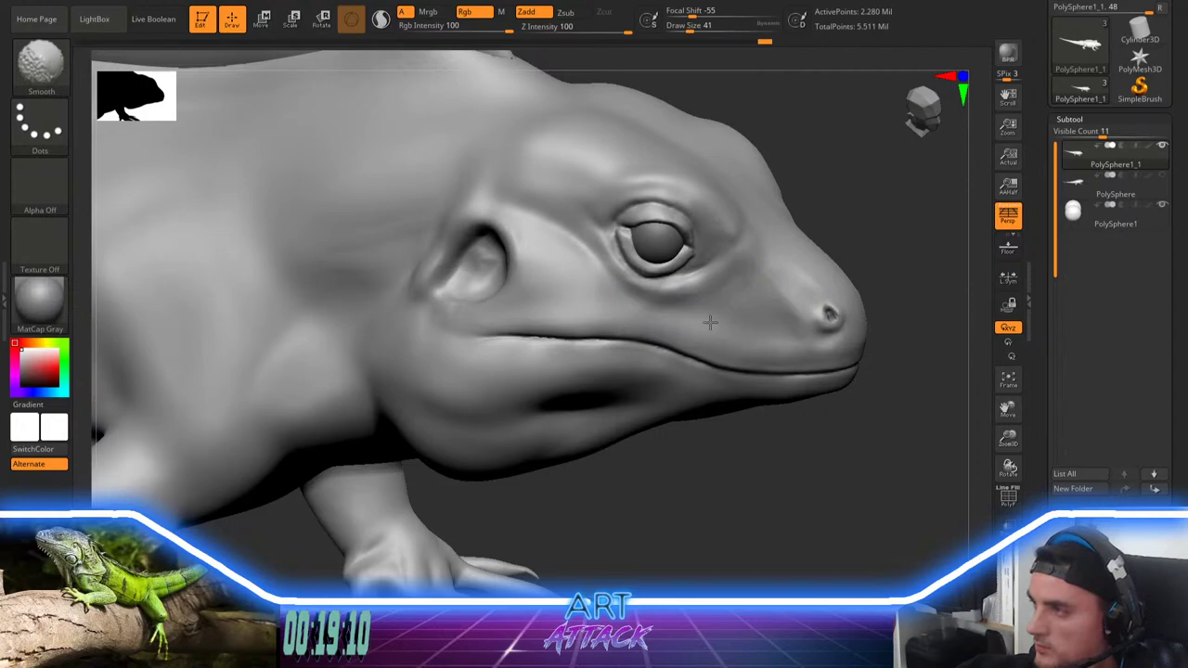
{"action": "mouse_move", "coordinate": [638, 310]}
{"action": "left_mouse_down", "text": "shift"}
{"action": "mouse_move", "coordinate": [566, 296]}
{"action": "mouse_move", "coordinate": [634, 313]}
{"action": "left_mouse_up", "text": "shift"}
{"action": "mouse_move", "coordinate": [724, 328]}
{"action": "left_mouse_down", "text": "shift"}
{"action": "mouse_move", "coordinate": [753, 337]}
{"action": "mouse_move", "coordinate": [807, 295]}
{"action": "left_mouse_up", "text": "shift"}
Step: Carve a crease above the upper eyelid with the DamStandard brush, reducing the draw size to 29
{"action": "mouse_move", "coordinate": [900, 284]}
{"action": "left_mouse_down", "text": "alt"}
{"action": "mouse_move", "coordinate": [867, 263]}
{"action": "mouse_move", "coordinate": [838, 316]}
{"action": "mouse_move", "coordinate": [773, 283]}
{"action": "left_mouse_up", "text": "alt"}
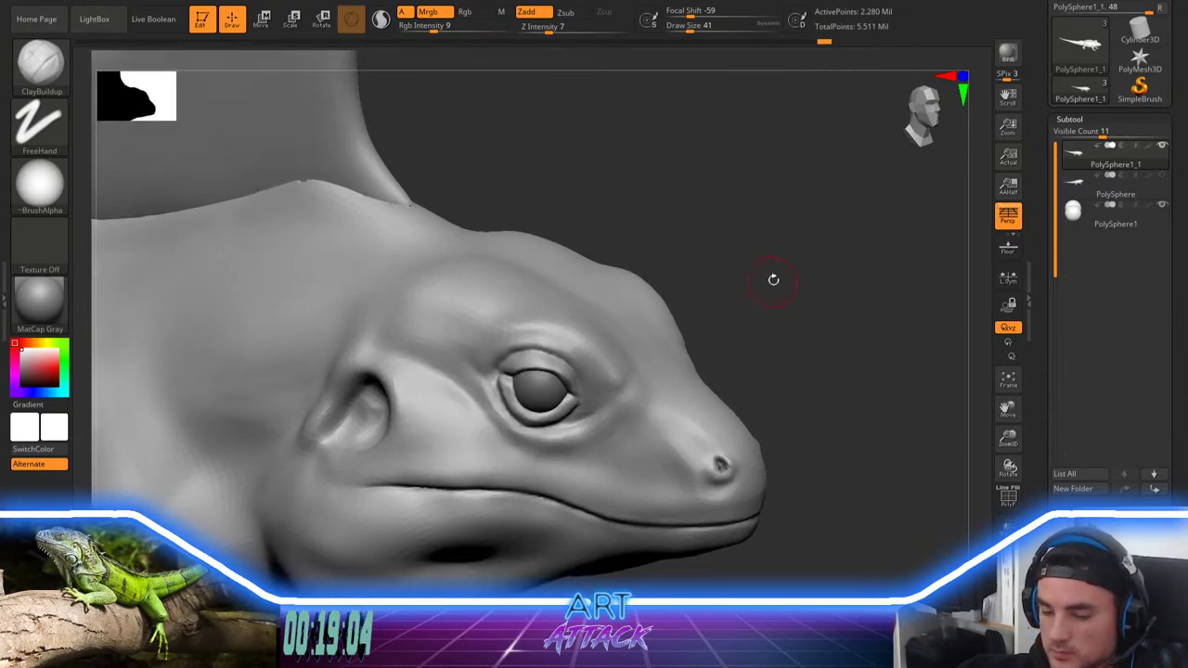
{"action": "key", "text": "b"}
{"action": "key", "text": "f"}
{"action": "key", "text": "s"}
{"action": "key", "text": "b"}
{"action": "key", "text": "d"}
{"action": "key", "text": "s"}
{"action": "key", "text": "space"}
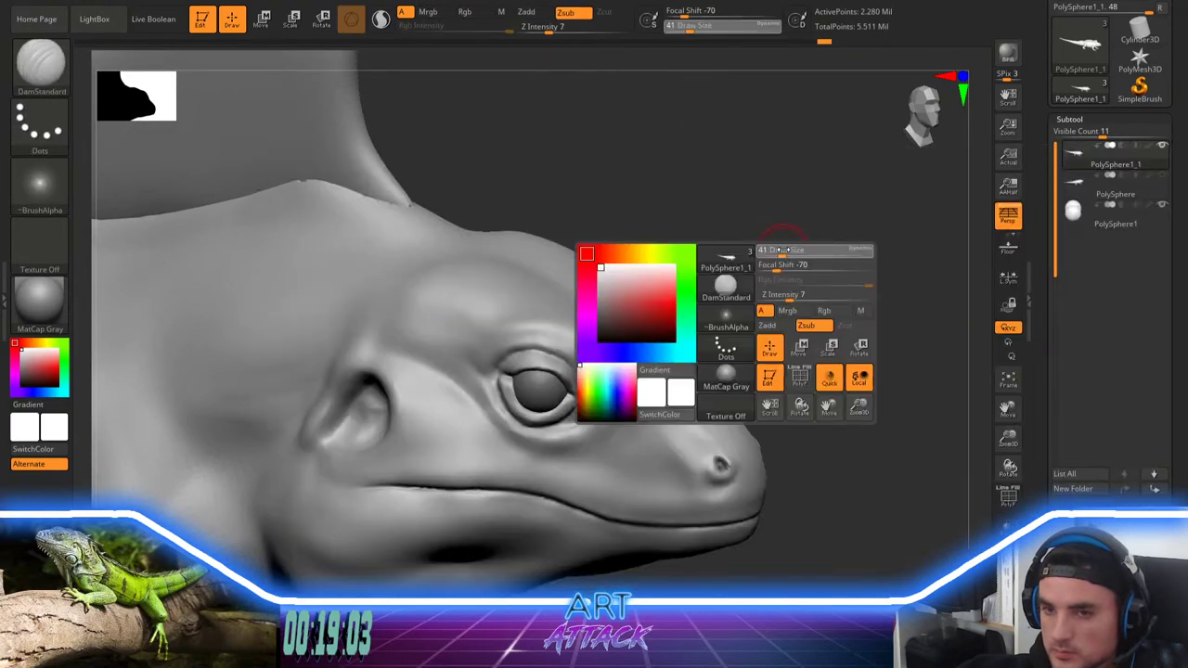
{"action": "left_click", "coordinate": [778, 251]}
{"action": "mouse_move", "coordinate": [793, 257]}
{"action": "left_mouse_down", "text": "alt"}
{"action": "mouse_move", "coordinate": [785, 249]}
{"action": "mouse_move", "coordinate": [801, 261]}
{"action": "left_mouse_up", "text": "alt"}
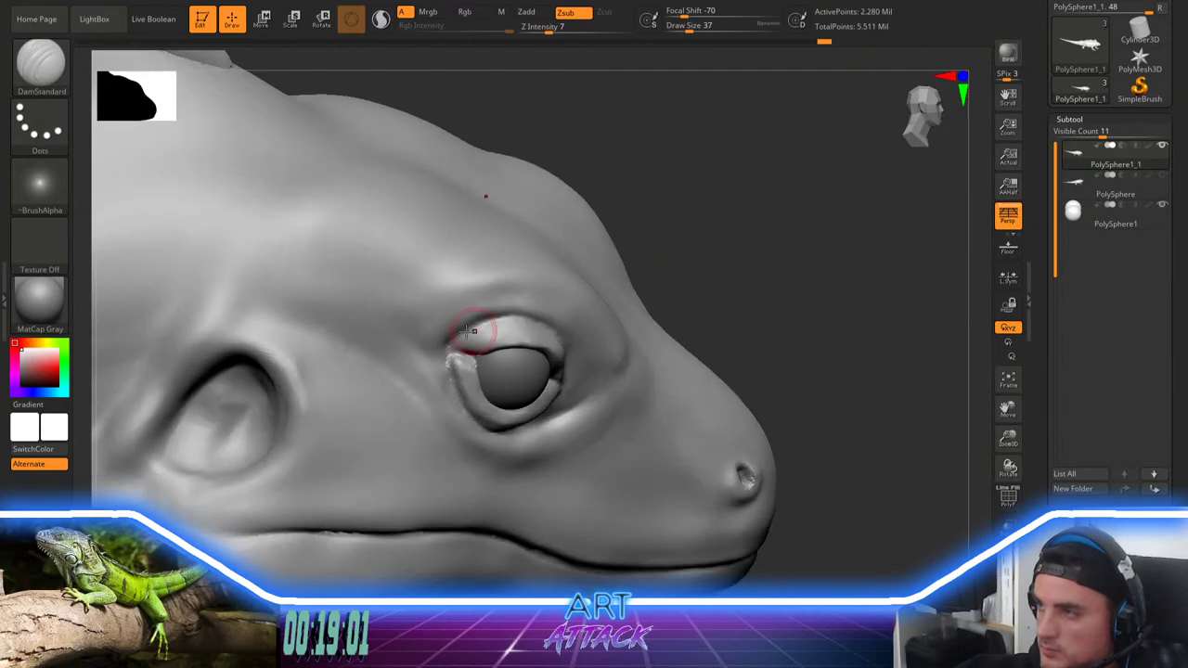
{"action": "key", "text": "space"}
{"action": "left_click", "coordinate": [463, 332]}
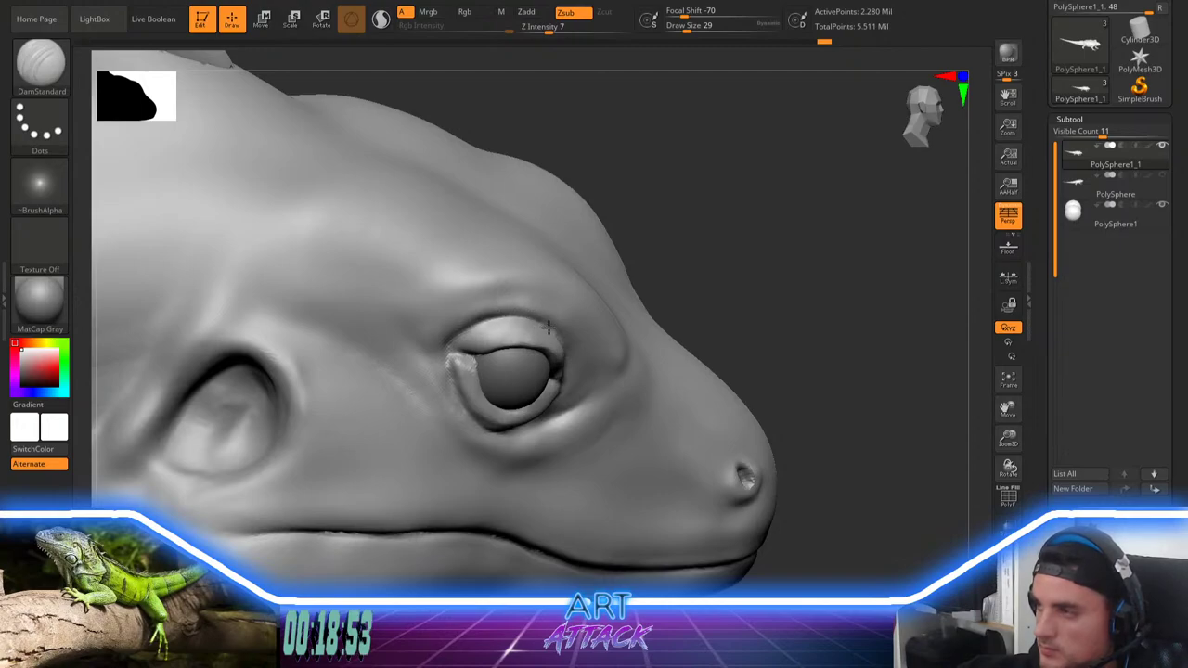
Step: Extend the upper eyelid crease toward the eye's front corner and deepen it toward the back corner
{"action": "right_click_drag", "start_coordinate": [604, 304], "coordinate": [550, 317]}
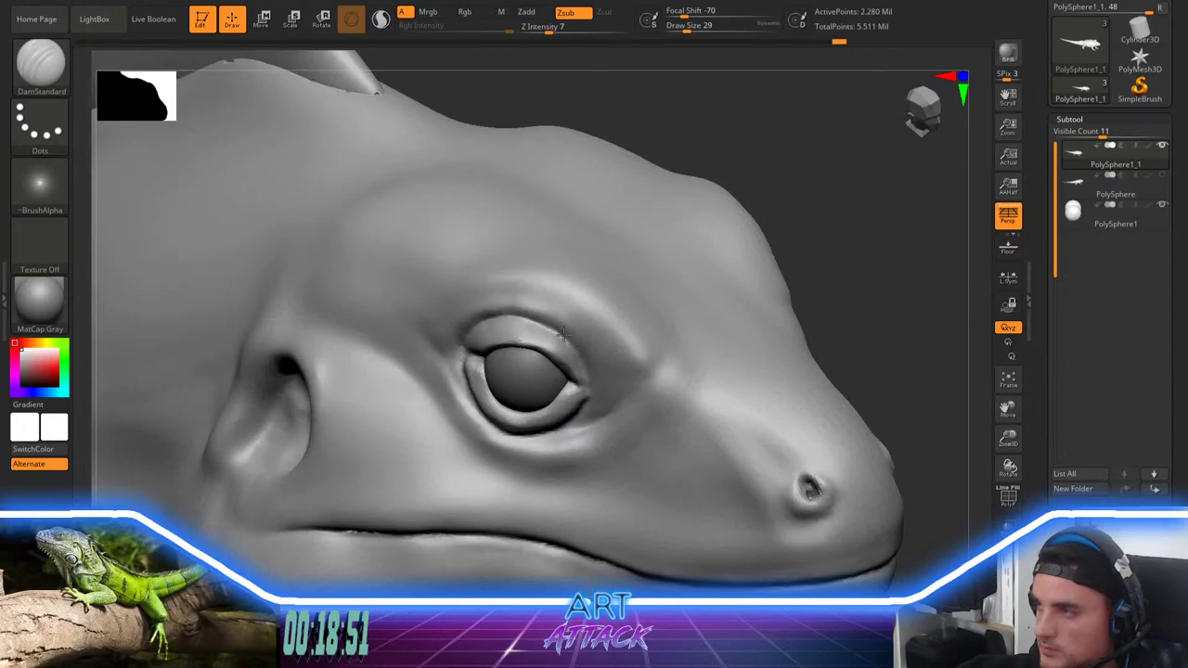
{"action": "mouse_move", "coordinate": [563, 335]}
{"action": "left_mouse_down"}
{"action": "mouse_move", "coordinate": [580, 364]}
{"action": "mouse_move", "coordinate": [553, 329]}
{"action": "mouse_move", "coordinate": [564, 347]}
{"action": "left_mouse_up"}
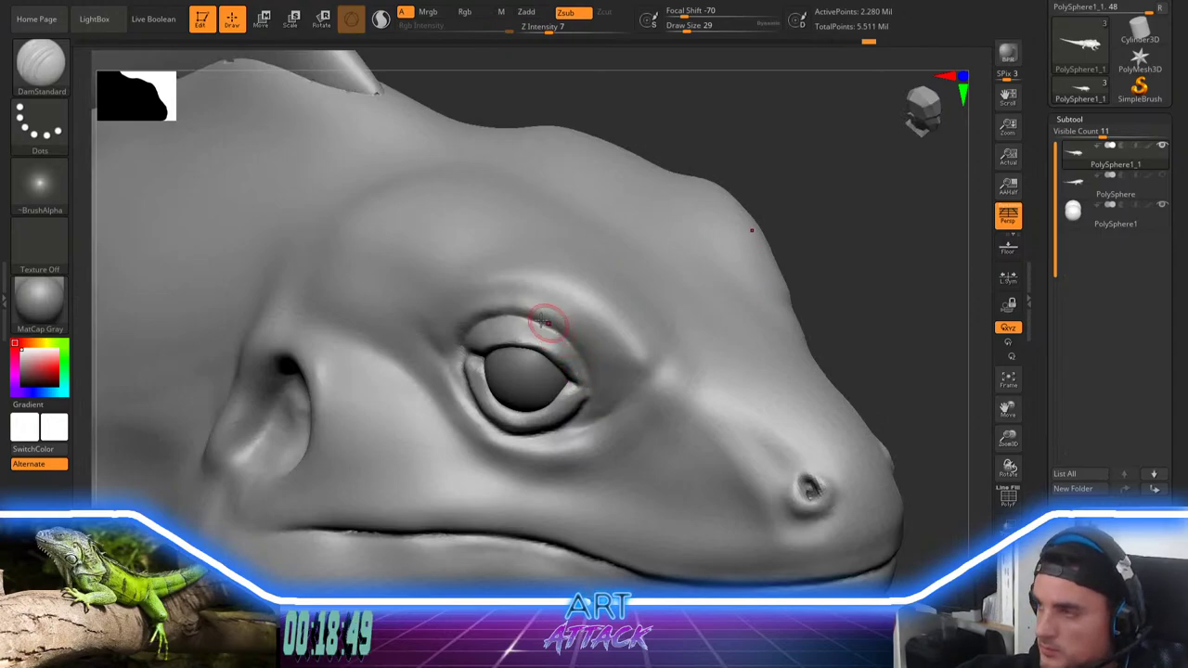
{"action": "left_click_drag", "start_coordinate": [513, 313], "coordinate": [459, 339]}
Step: Inflate the fold along the upper eyelid crease with the Inflat brush at draw size 20
{"action": "left_click_drag", "start_coordinate": [808, 206], "coordinate": [765, 229]}
{"action": "key", "text": "b"}
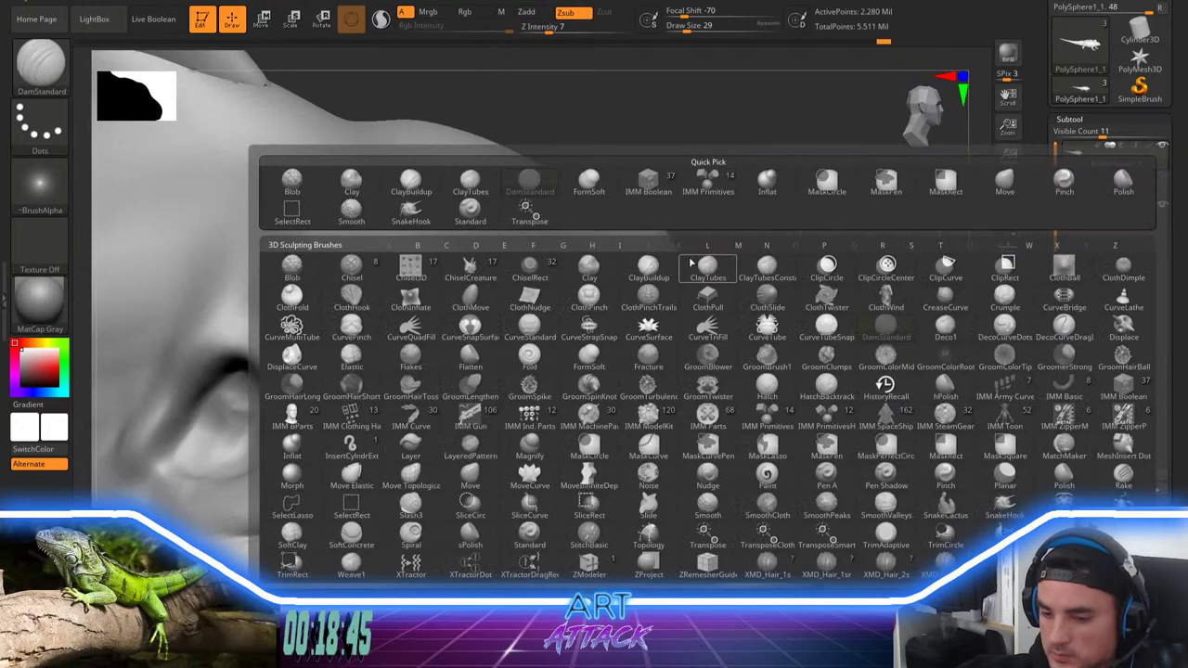
{"action": "key", "text": "i"}
{"action": "key", "text": "n"}
{"action": "key", "text": "["}
{"action": "left_click_drag", "start_coordinate": [497, 310], "coordinate": [449, 340]}
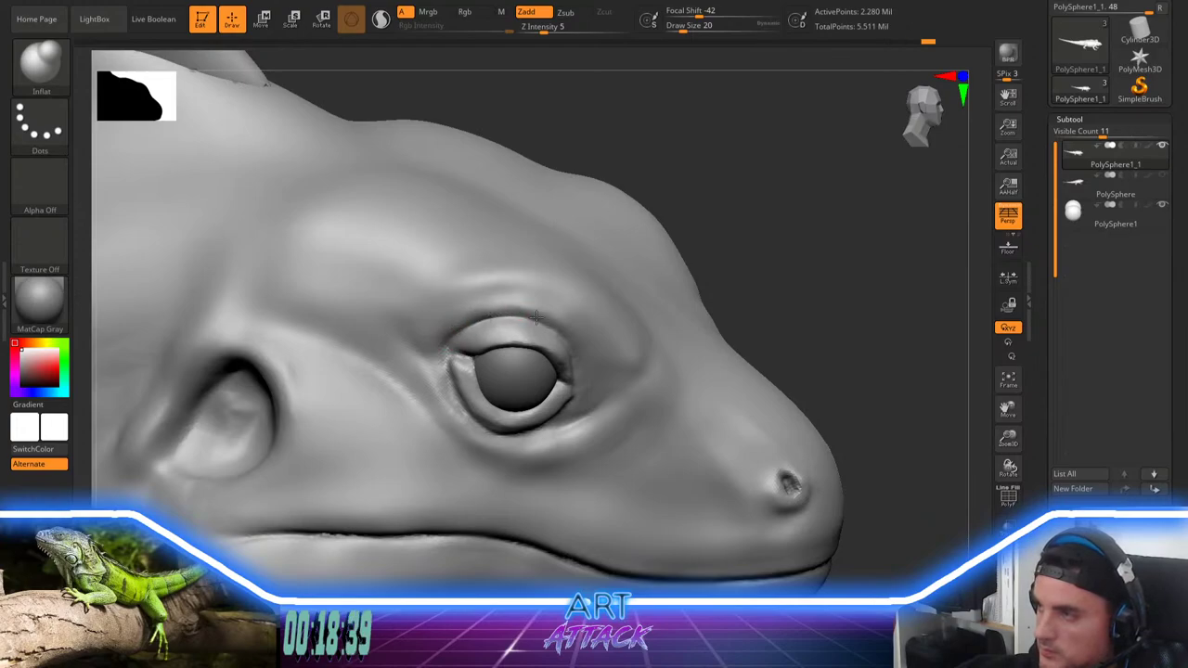
Step: Inflate the brow fold above the upper eyelid at draw size 25 and smooth it toward the eye's front corner
{"action": "mouse_move", "coordinate": [536, 318]}
{"action": "left_mouse_down"}
{"action": "mouse_move", "coordinate": [544, 326]}
{"action": "mouse_move", "coordinate": [527, 295]}
{"action": "left_mouse_up"}
{"action": "key", "text": "space"}
{"action": "key", "text": "space"}
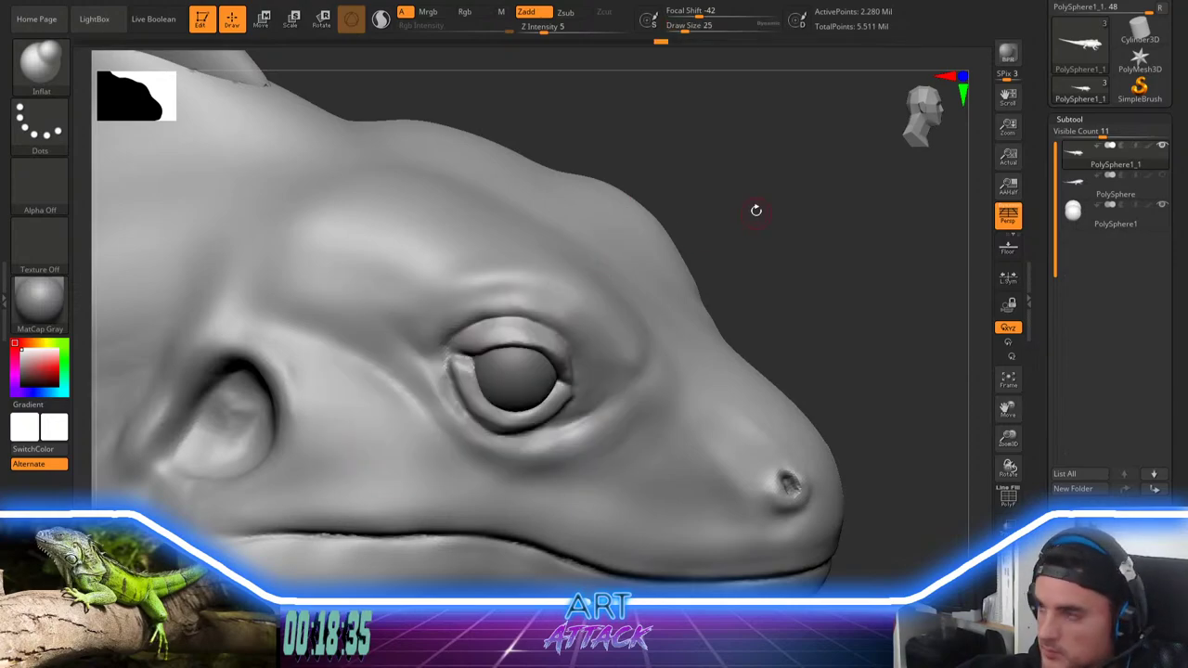
{"action": "left_click_drag", "start_coordinate": [756, 209], "coordinate": [644, 271]}
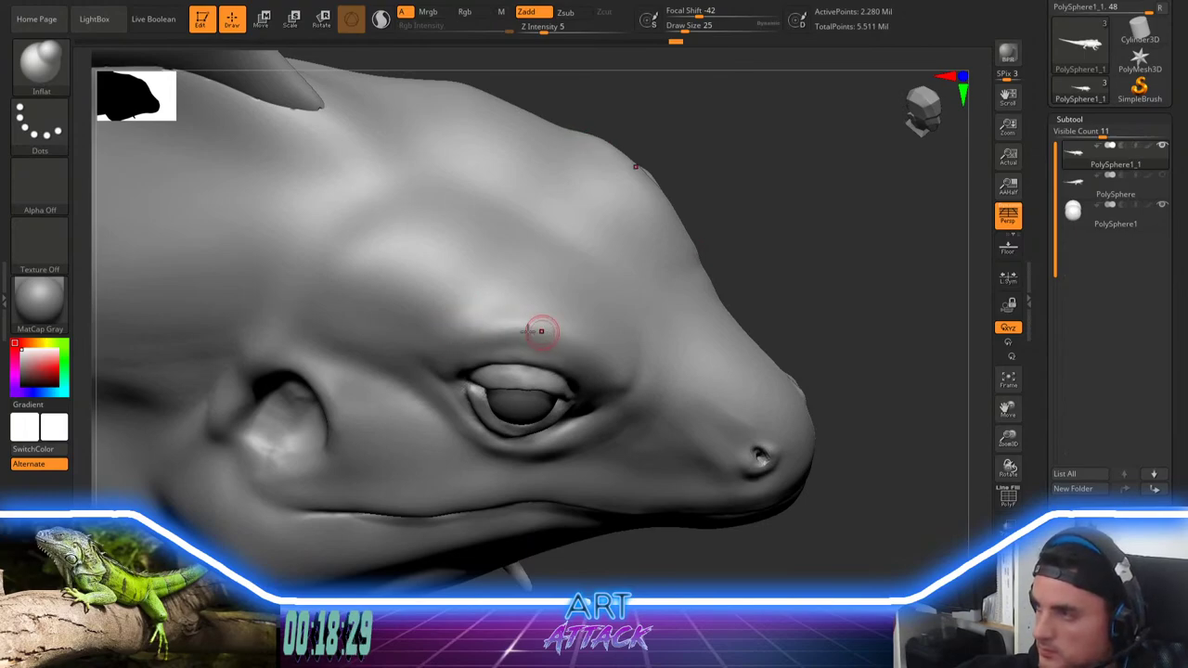
{"action": "left_click_drag", "start_coordinate": [485, 322], "coordinate": [565, 337]}
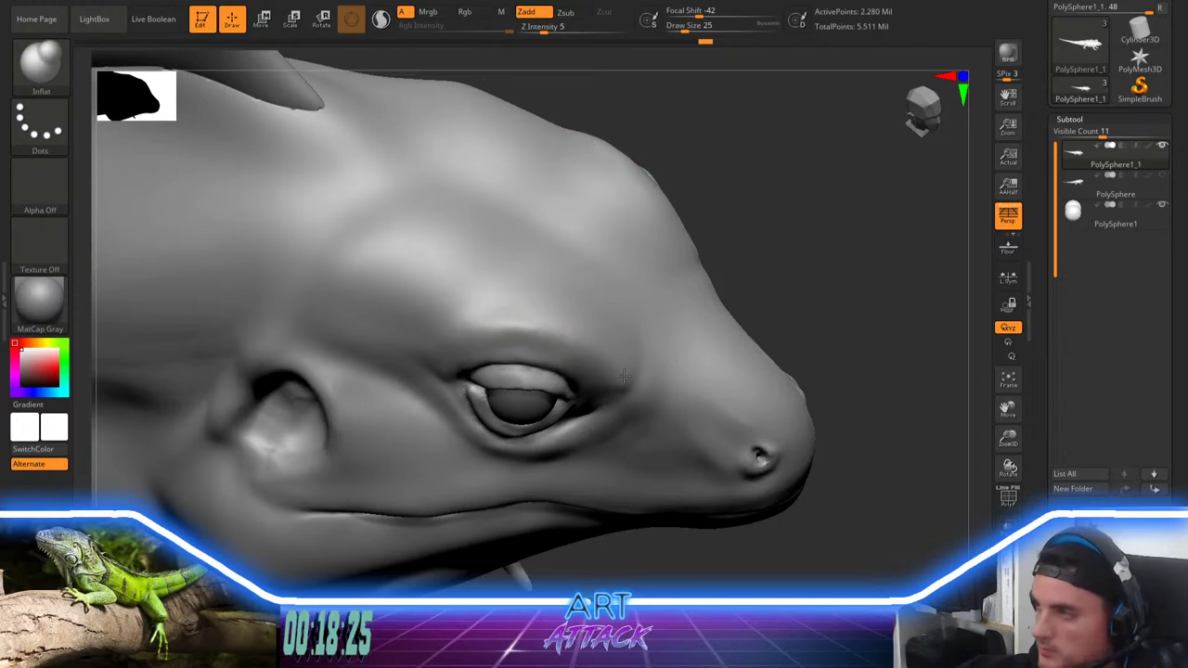
{"action": "mouse_move", "coordinate": [535, 332]}
{"action": "left_mouse_down"}
{"action": "mouse_move", "coordinate": [486, 316]}
{"action": "mouse_move", "coordinate": [456, 322]}
{"action": "mouse_move", "coordinate": [559, 331]}
{"action": "left_mouse_up"}
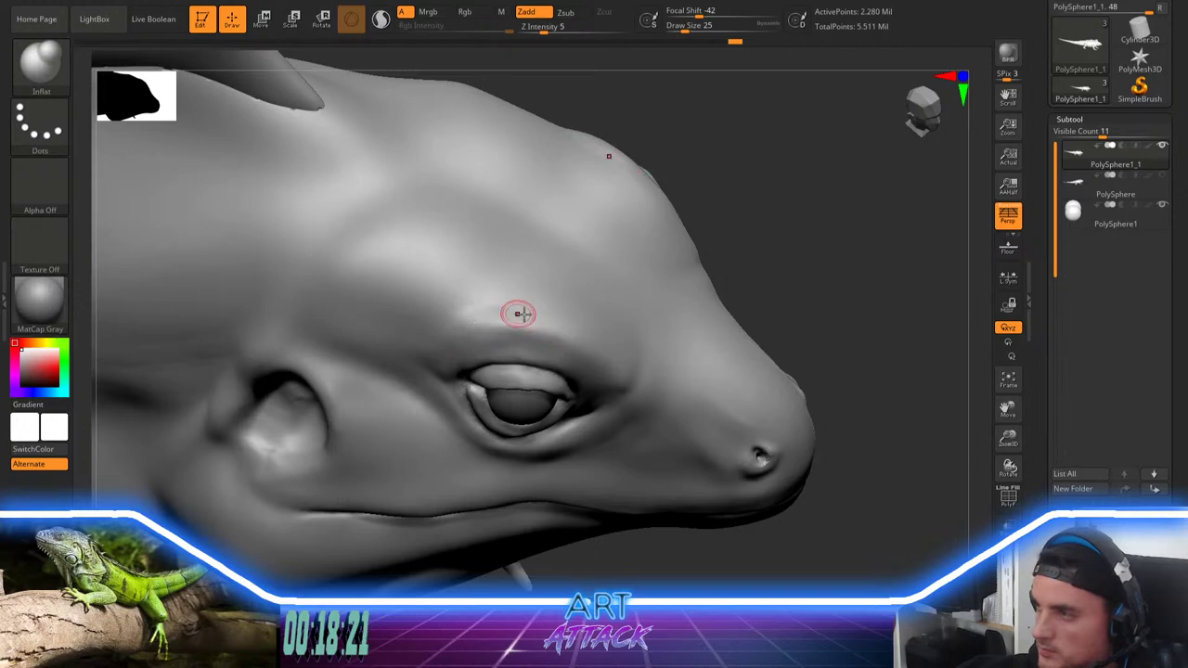
{"action": "mouse_move", "coordinate": [462, 315]}
{"action": "left_mouse_down", "text": "shift"}
{"action": "mouse_move", "coordinate": [502, 308]}
{"action": "mouse_move", "coordinate": [556, 323]}
{"action": "mouse_move", "coordinate": [603, 376]}
{"action": "left_mouse_up", "text": "shift"}
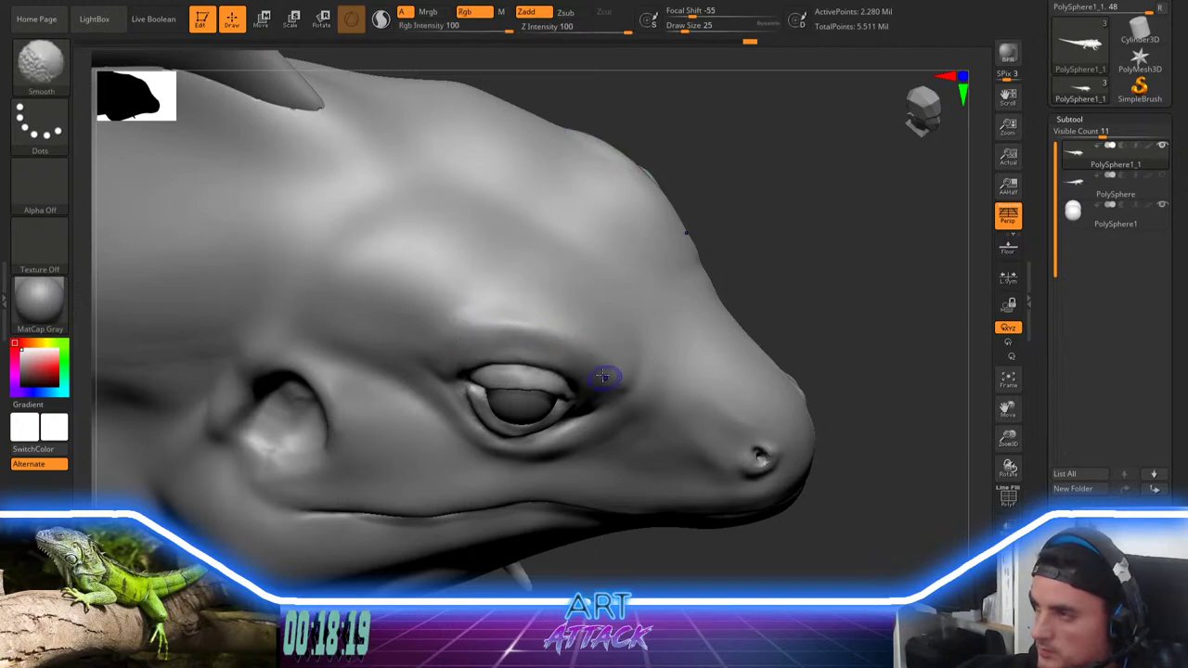
{"action": "left_click_drag", "start_coordinate": [770, 231], "coordinate": [735, 273]}
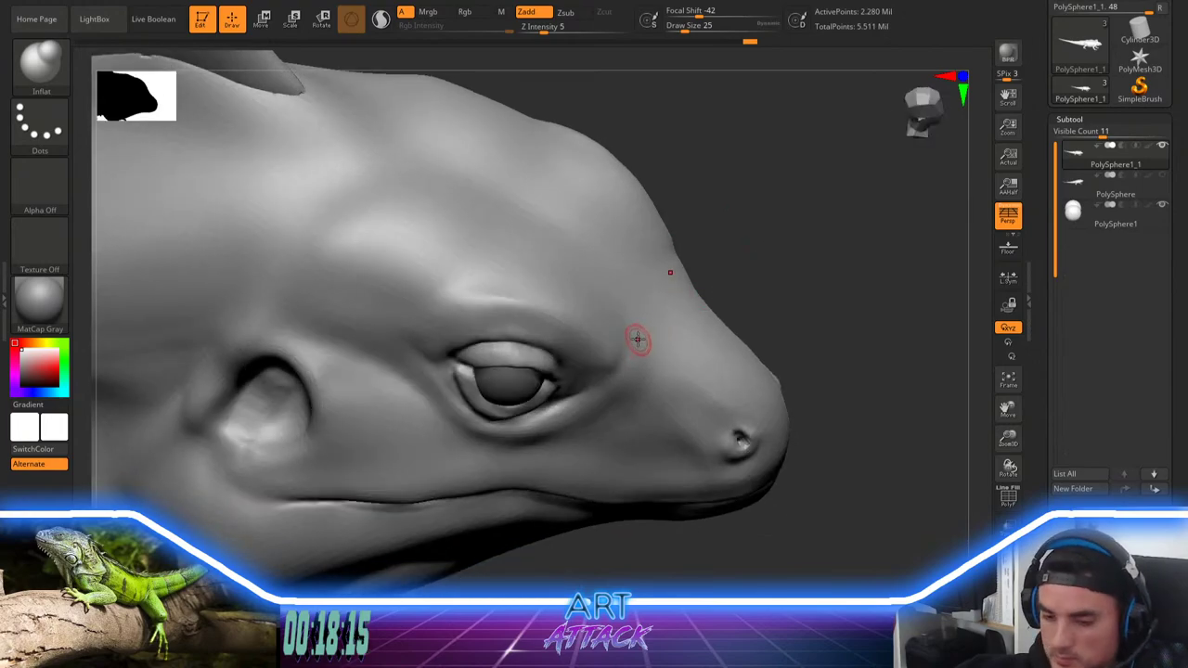
Step: Carve the crease from the eye's front corner along the lower eyelid with DamStandard at draw size 39, and smooth its front end
{"action": "key", "text": "b"}
{"action": "key", "text": "d"}
{"action": "key", "text": "s"}
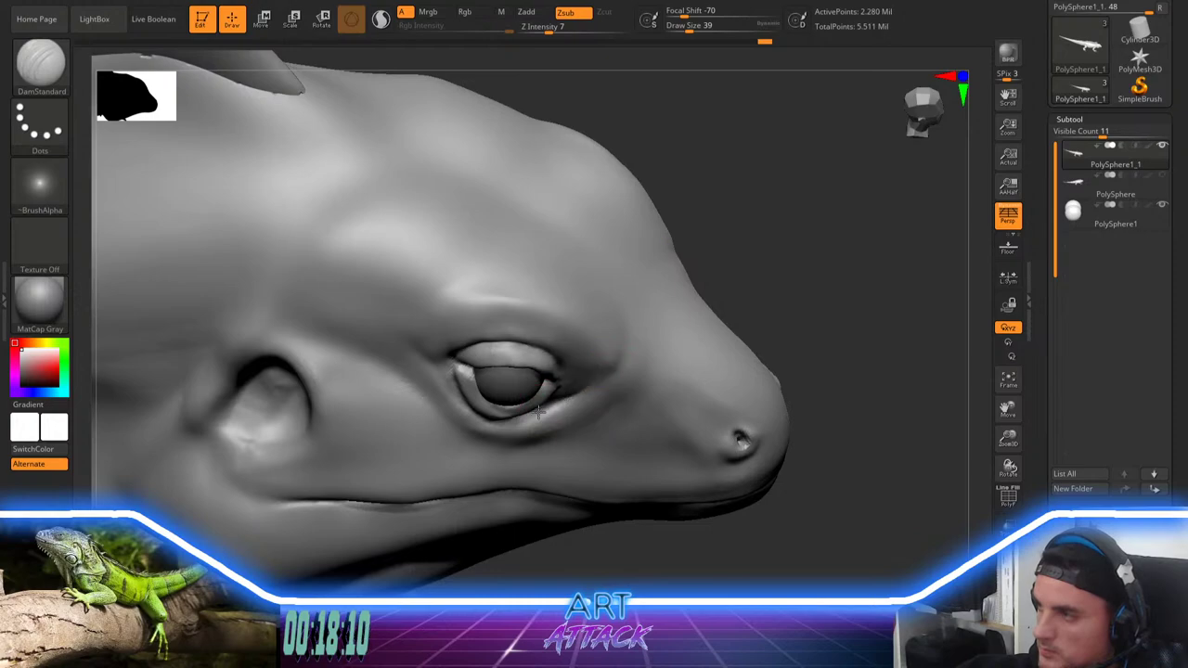
{"action": "left_click_drag", "start_coordinate": [597, 374], "coordinate": [506, 433]}
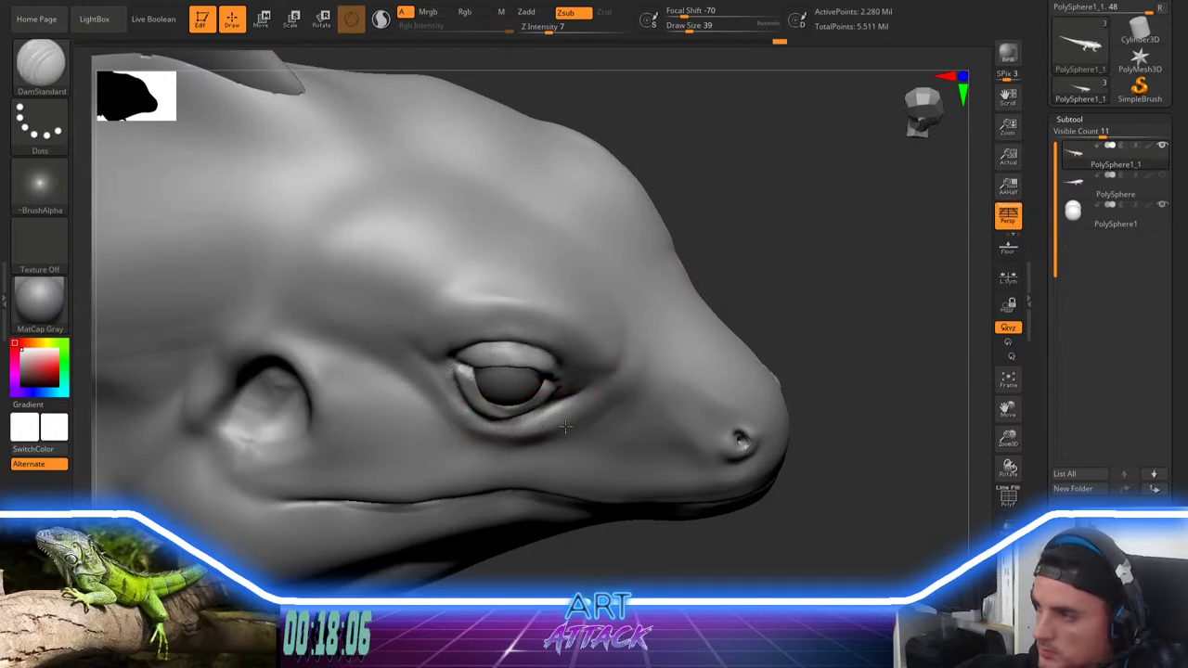
{"action": "left_click_drag", "start_coordinate": [573, 423], "coordinate": [541, 424]}
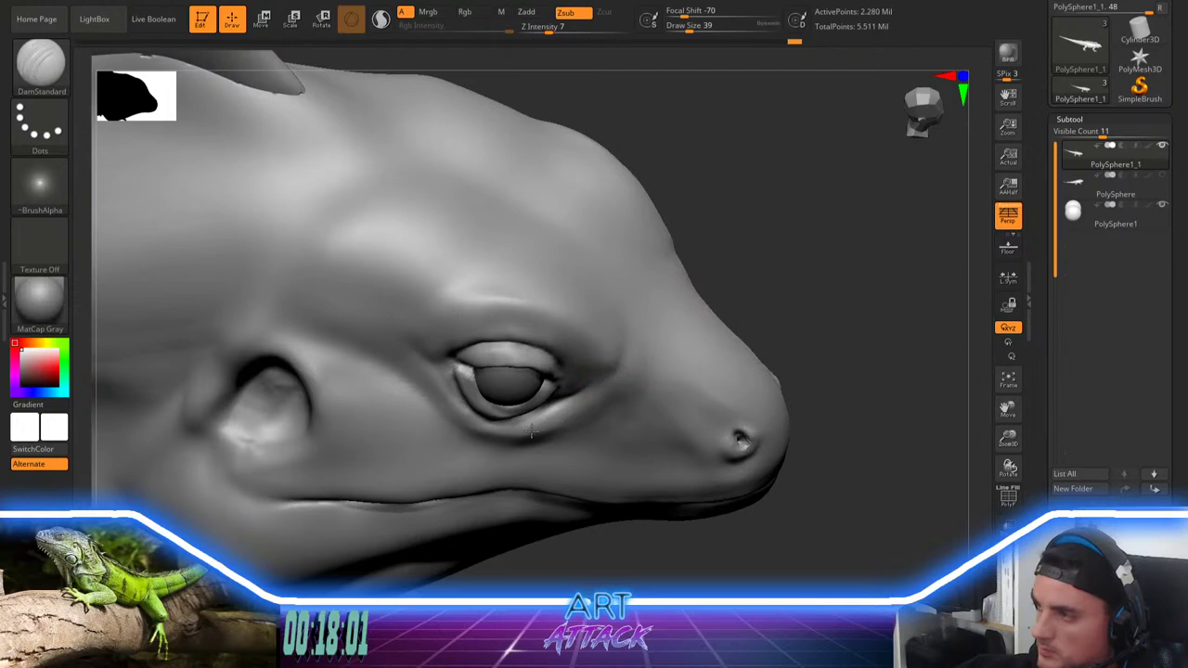
{"action": "mouse_move", "coordinate": [521, 432]}
{"action": "left_mouse_down"}
{"action": "mouse_move", "coordinate": [542, 427]}
{"action": "mouse_move", "coordinate": [522, 428]}
{"action": "left_mouse_up"}
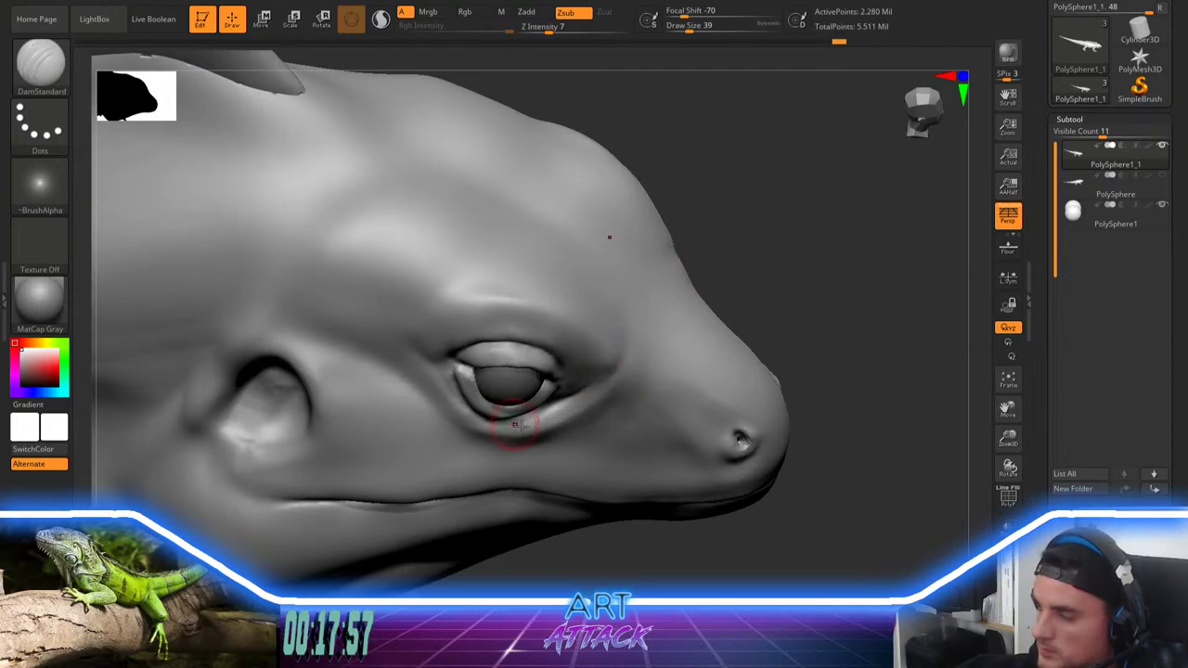
{"action": "mouse_move", "coordinate": [764, 299]}
{"action": "left_mouse_down", "text": "alt"}
{"action": "mouse_move", "coordinate": [721, 225]}
{"action": "mouse_move", "coordinate": [745, 320]}
{"action": "left_mouse_up", "text": "alt"}
{"action": "mouse_move", "coordinate": [625, 397]}
{"action": "left_mouse_down", "text": "shift"}
{"action": "mouse_move", "coordinate": [604, 431]}
{"action": "mouse_move", "coordinate": [655, 385]}
{"action": "left_mouse_up", "text": "shift"}
Step: Smooth the rim of the nostril, reducing the draw size to 33
{"action": "left_click_drag", "start_coordinate": [798, 307], "coordinate": [709, 311]}
{"action": "key", "text": "space"}
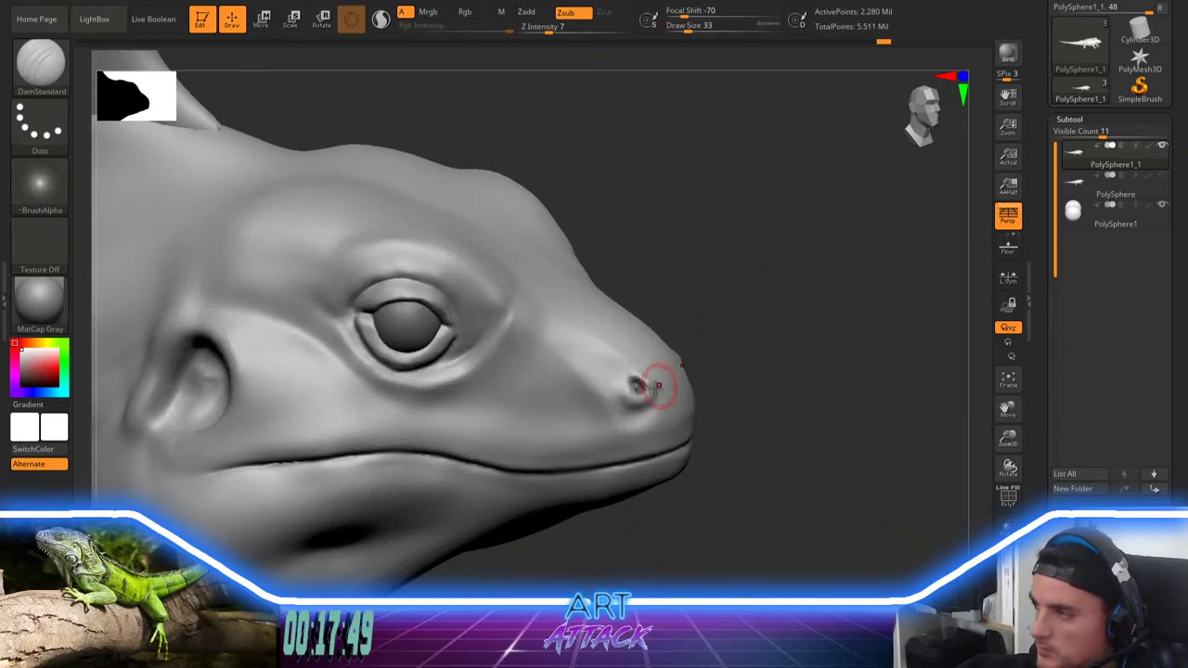
{"action": "mouse_move", "coordinate": [637, 386]}
{"action": "left_mouse_down", "text": "shift"}
{"action": "mouse_move", "coordinate": [648, 374]}
{"action": "mouse_move", "coordinate": [635, 397]}
{"action": "left_mouse_up", "text": "shift"}
{"action": "mouse_move", "coordinate": [758, 331]}
{"action": "left_mouse_down", "text": "alt"}
{"action": "mouse_move", "coordinate": [808, 291]}
{"action": "mouse_move", "coordinate": [795, 347]}
{"action": "left_mouse_up", "text": "alt"}
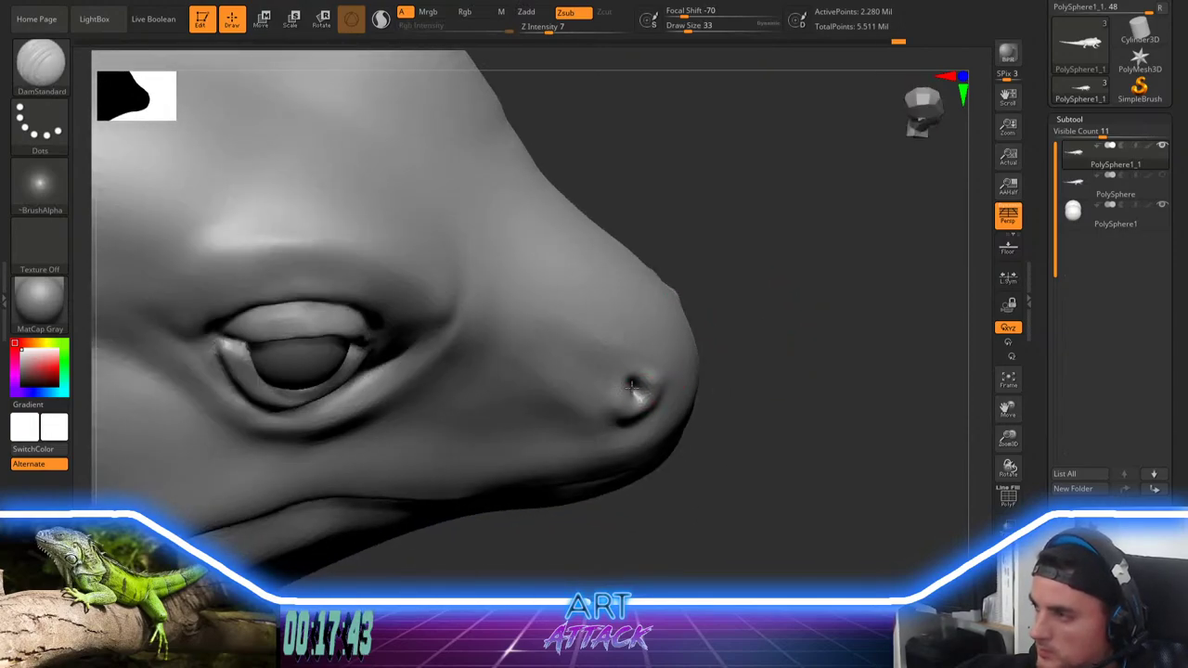
Step: Build up the inside of the nostril with the ClayBuildup brush at draw size 22
{"action": "key", "text": "b"}
{"action": "key", "text": "c"}
{"action": "key", "text": "b"}
{"action": "key", "text": "space"}
{"action": "left_click_drag", "start_coordinate": [644, 388], "coordinate": [637, 393]}
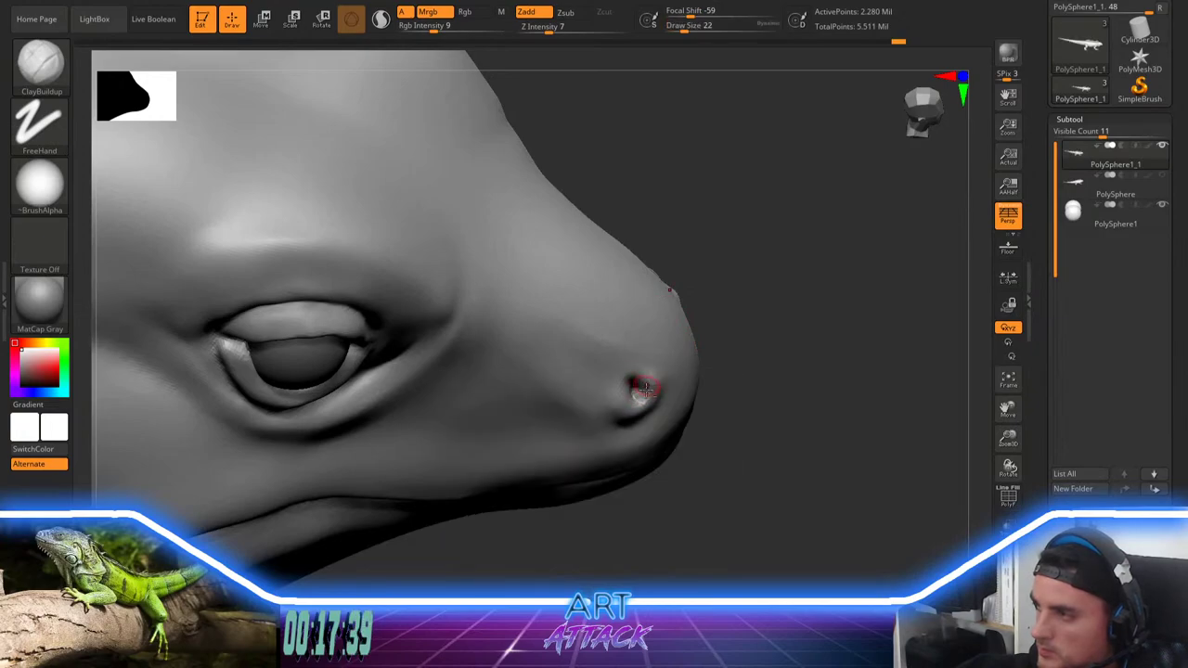
{"action": "left_click_drag", "start_coordinate": [632, 385], "coordinate": [641, 397]}
Step: Set the ClayBuildup draw size to 39 and smooth a small area of the snout
{"action": "left_click_drag", "start_coordinate": [733, 366], "coordinate": [730, 303]}
{"action": "left_click_drag", "start_coordinate": [820, 273], "coordinate": [742, 161], "text": "alt"}
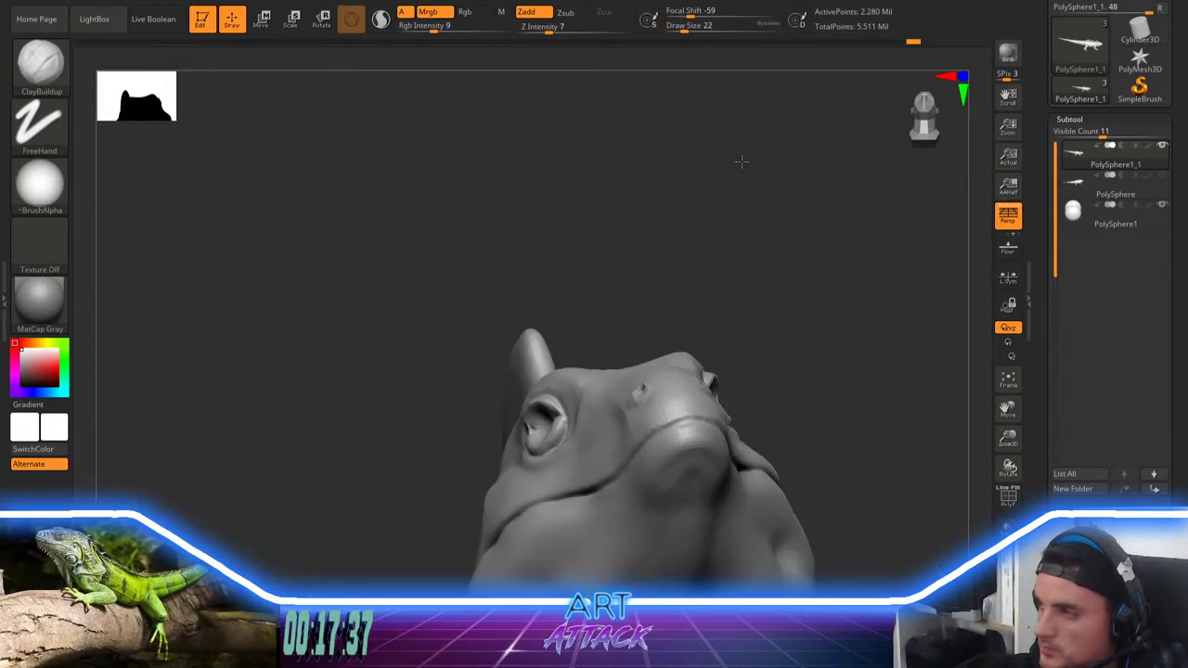
{"action": "mouse_move", "coordinate": [778, 275]}
{"action": "left_mouse_down"}
{"action": "mouse_move", "coordinate": [785, 337]}
{"action": "mouse_move", "coordinate": [756, 371]}
{"action": "left_mouse_up"}
{"action": "key", "text": "space"}
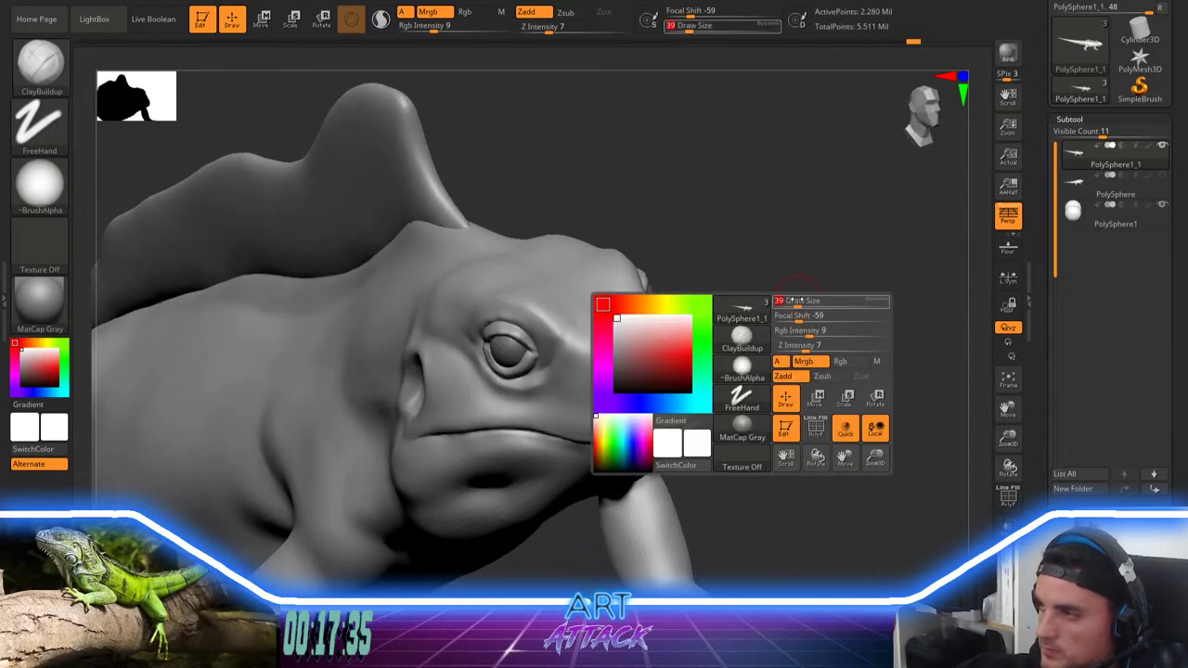
{"action": "left_click_drag", "start_coordinate": [789, 307], "coordinate": [796, 306]}
{"action": "mouse_move", "coordinate": [779, 320]}
{"action": "left_mouse_down"}
{"action": "mouse_move", "coordinate": [795, 302]}
{"action": "mouse_move", "coordinate": [757, 372]}
{"action": "left_mouse_up"}
{"action": "key", "text": "space"}
{"action": "left_click_drag", "start_coordinate": [807, 291], "coordinate": [800, 339]}
{"action": "mouse_move", "coordinate": [622, 336]}
{"action": "left_mouse_down", "text": "shift"}
{"action": "mouse_move", "coordinate": [621, 350]}
{"action": "mouse_move", "coordinate": [631, 334]}
{"action": "left_mouse_up", "text": "shift"}
{"action": "mouse_move", "coordinate": [763, 271]}
{"action": "left_mouse_down"}
{"action": "mouse_move", "coordinate": [788, 263]}
{"action": "mouse_move", "coordinate": [766, 269]}
{"action": "left_mouse_up"}
Step: Smooth the side of the snout between the nostril and the eye at draw size 39
{"action": "key", "text": "space"}
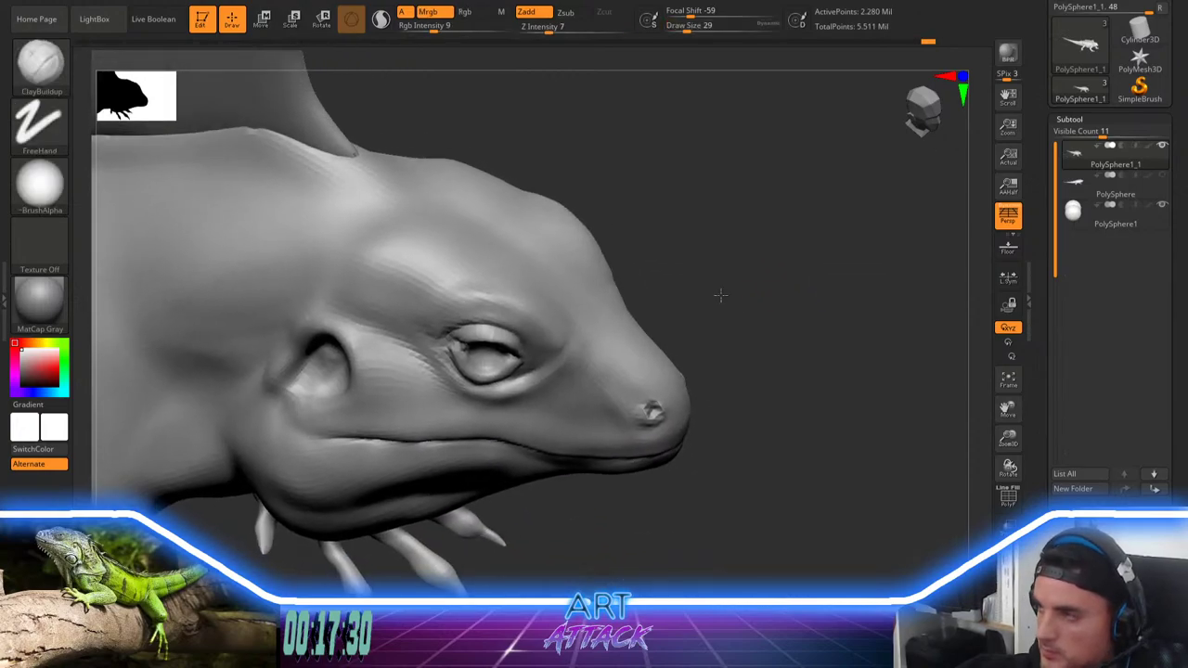
{"action": "key", "text": "space"}
{"action": "left_click_drag", "start_coordinate": [655, 340], "coordinate": [661, 339]}
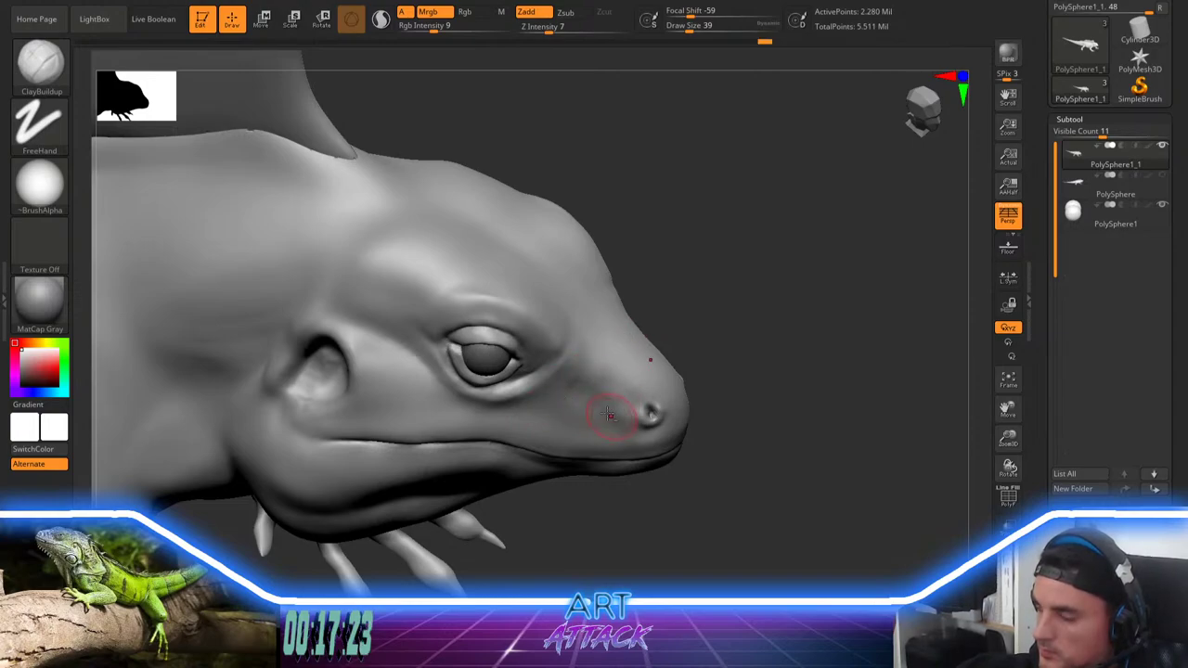
{"action": "key", "text": "shift"}
{"action": "mouse_move", "coordinate": [602, 398]}
{"action": "left_mouse_down", "text": "shift"}
{"action": "mouse_move", "coordinate": [614, 404]}
{"action": "mouse_move", "coordinate": [582, 407]}
{"action": "left_mouse_up", "text": "shift"}
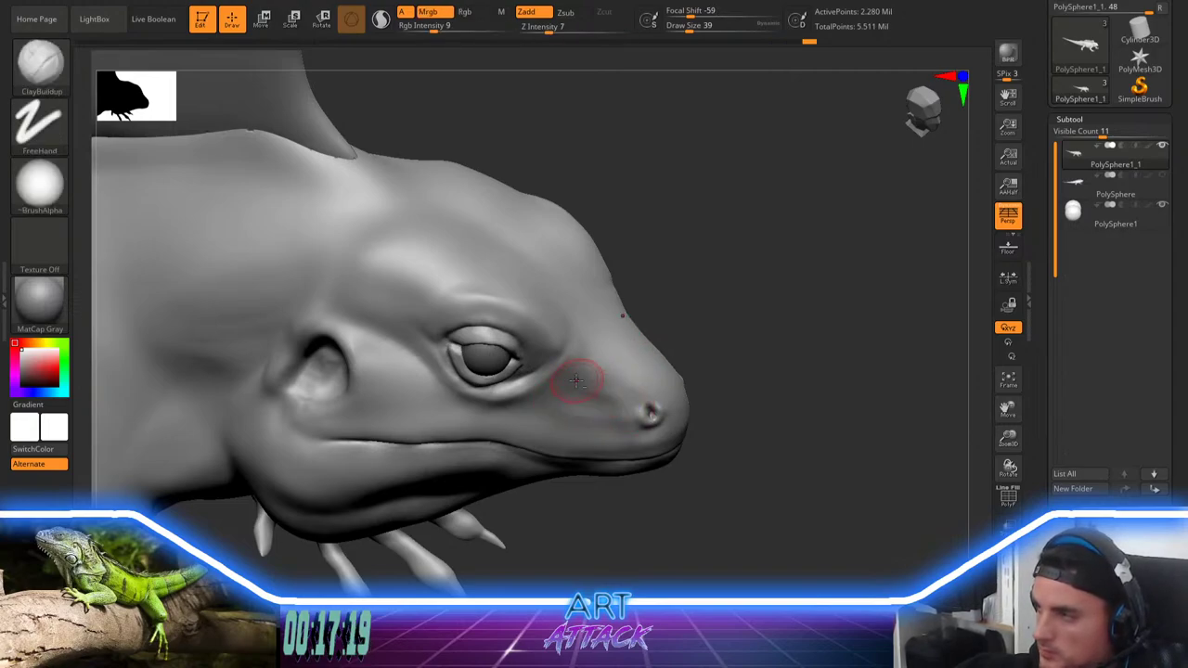
{"action": "key", "text": "shift"}
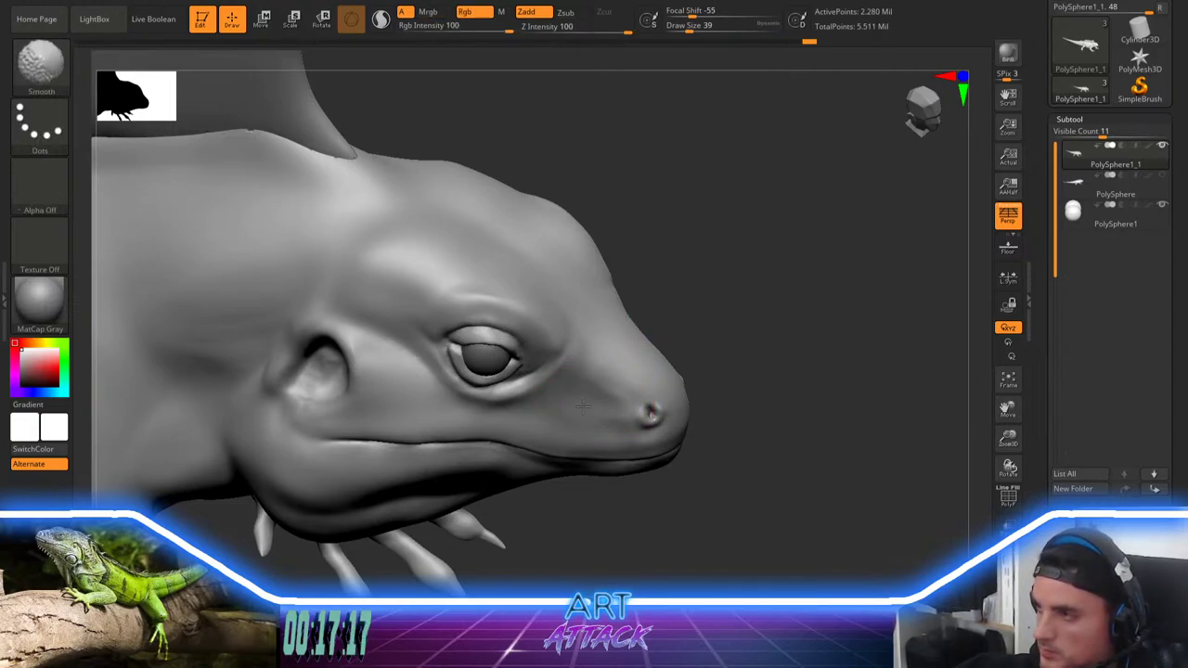
{"action": "left_click_drag", "start_coordinate": [583, 407], "coordinate": [560, 398], "text": "shift"}
Step: Build up the brow ridge above the eye with ClayBuildup at draw size 39, and smooth the strokes
{"action": "left_click_drag", "start_coordinate": [743, 320], "coordinate": [754, 422]}
{"action": "left_click_drag", "start_coordinate": [766, 284], "coordinate": [771, 325]}
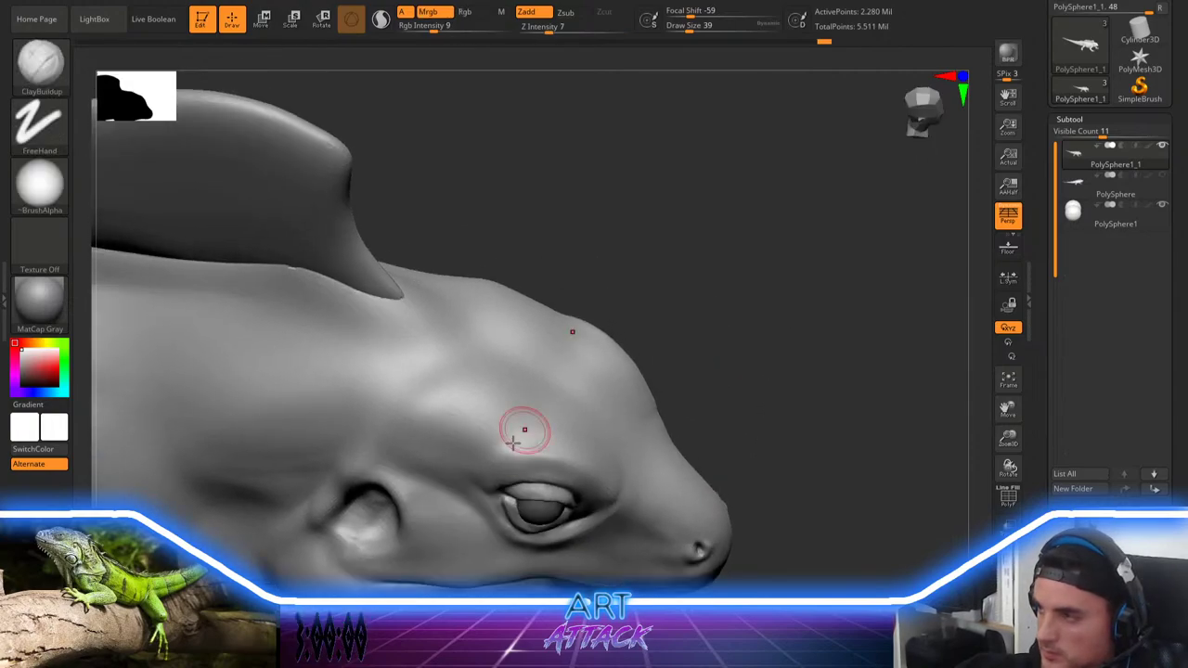
{"action": "left_click_drag", "start_coordinate": [494, 448], "coordinate": [563, 451]}
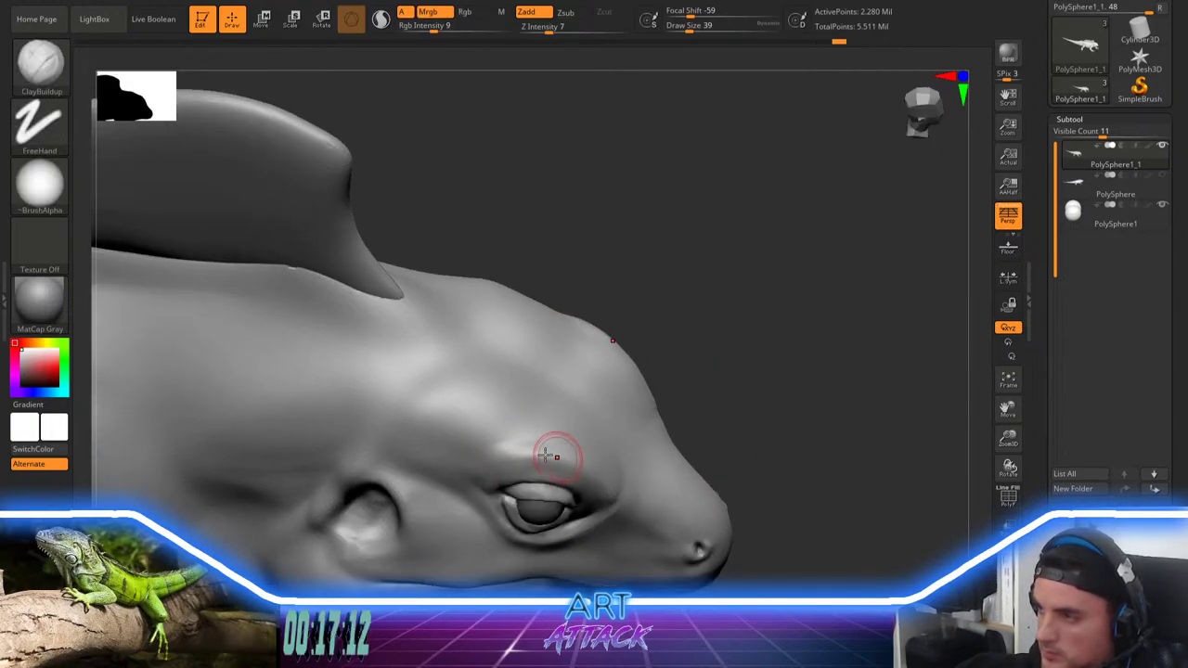
{"action": "left_click_drag", "start_coordinate": [468, 464], "coordinate": [559, 465]}
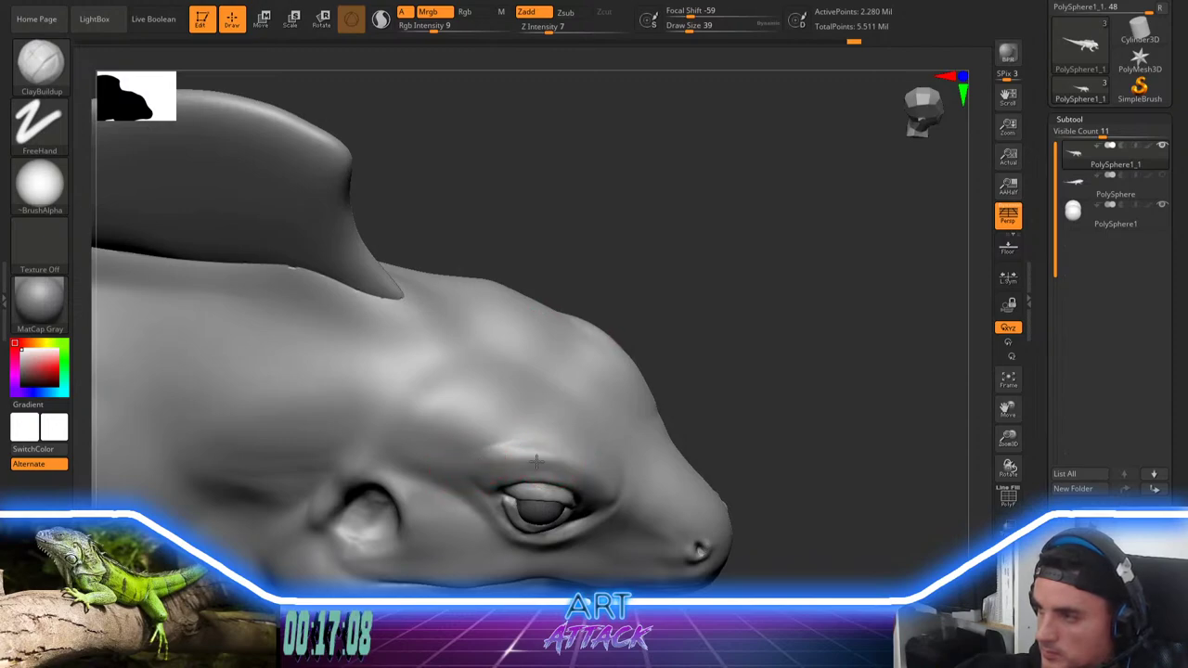
{"action": "left_click_drag", "start_coordinate": [470, 470], "coordinate": [548, 450]}
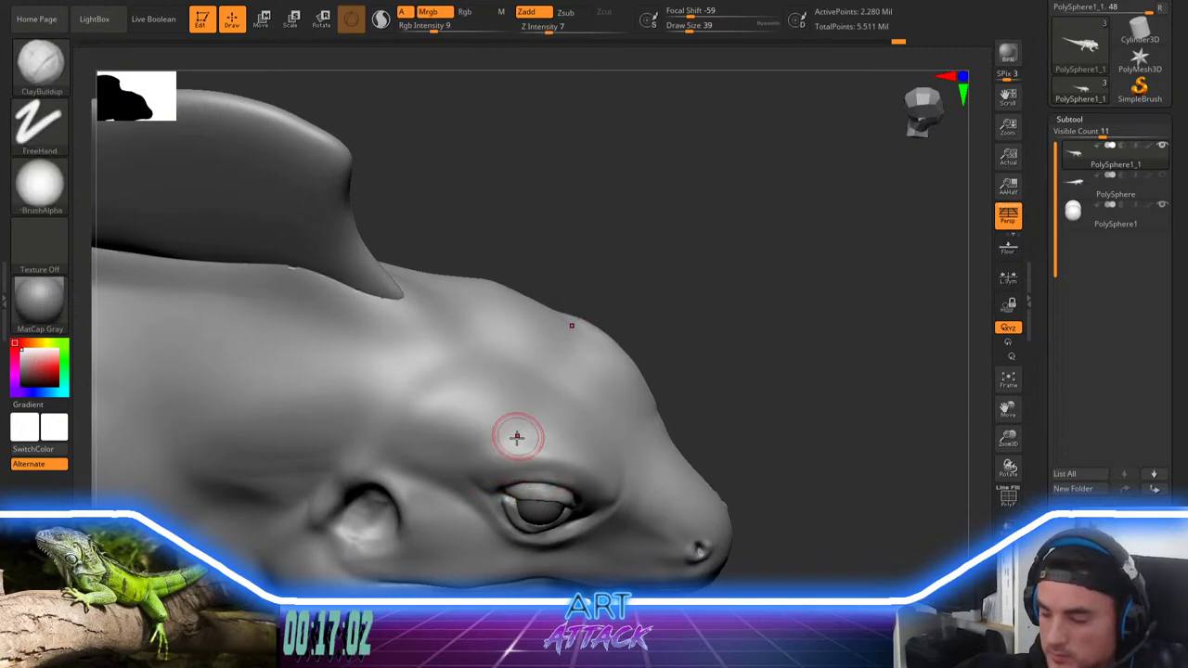
{"action": "left_click_drag", "start_coordinate": [491, 459], "coordinate": [548, 448], "text": "shift"}
{"action": "left_click_drag", "start_coordinate": [464, 470], "coordinate": [566, 449], "text": "shift"}
Step: Turn off Mrgb colour painting for the ClayBuildup brush and set its draw size to 27
{"action": "mouse_move", "coordinate": [824, 269]}
{"action": "left_mouse_down", "text": "alt"}
{"action": "mouse_move", "coordinate": [828, 328]}
{"action": "mouse_move", "coordinate": [822, 283]}
{"action": "left_mouse_up", "text": "alt"}
{"action": "key", "text": "space"}
{"action": "left_click", "coordinate": [680, 342]}
{"action": "key", "text": "space"}
{"action": "left_click", "coordinate": [547, 471]}
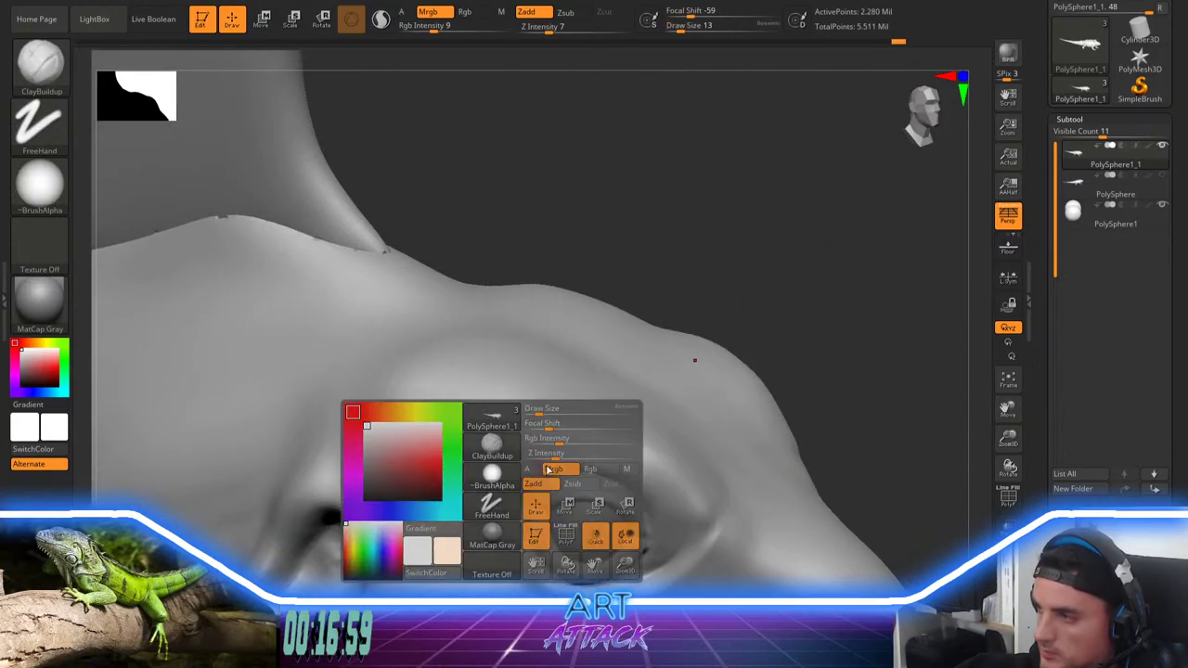
{"action": "key", "text": "space"}
{"action": "key", "text": "space"}
{"action": "left_click", "coordinate": [567, 470]}
{"action": "key", "text": "space"}
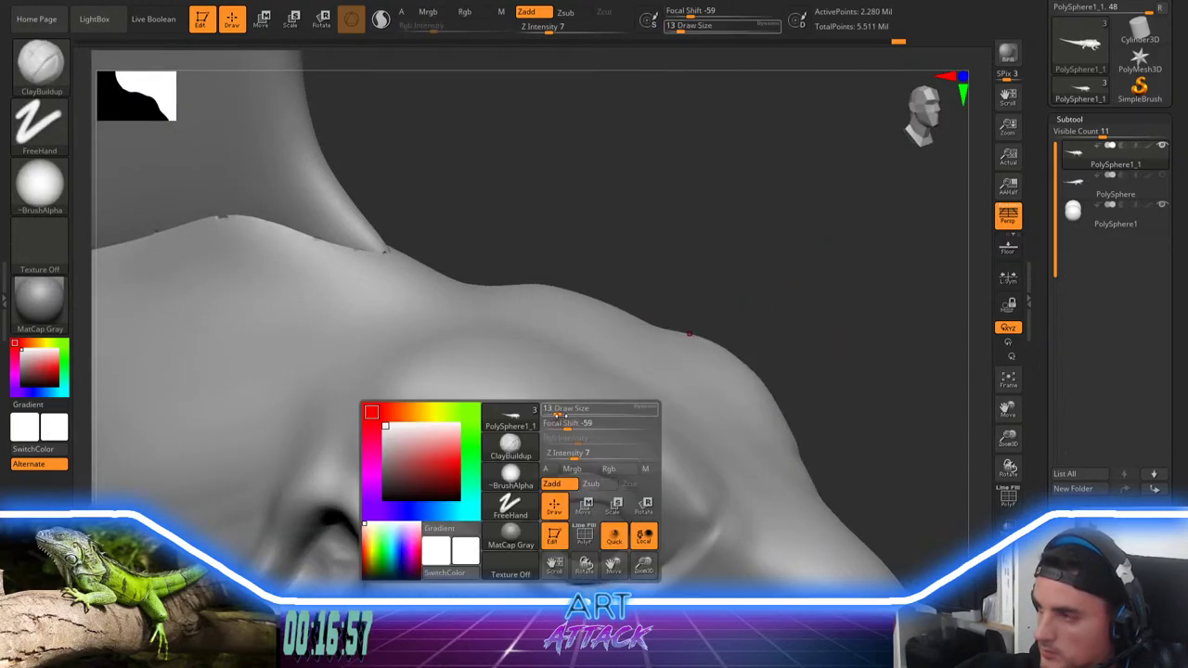
{"action": "left_click", "coordinate": [564, 413]}
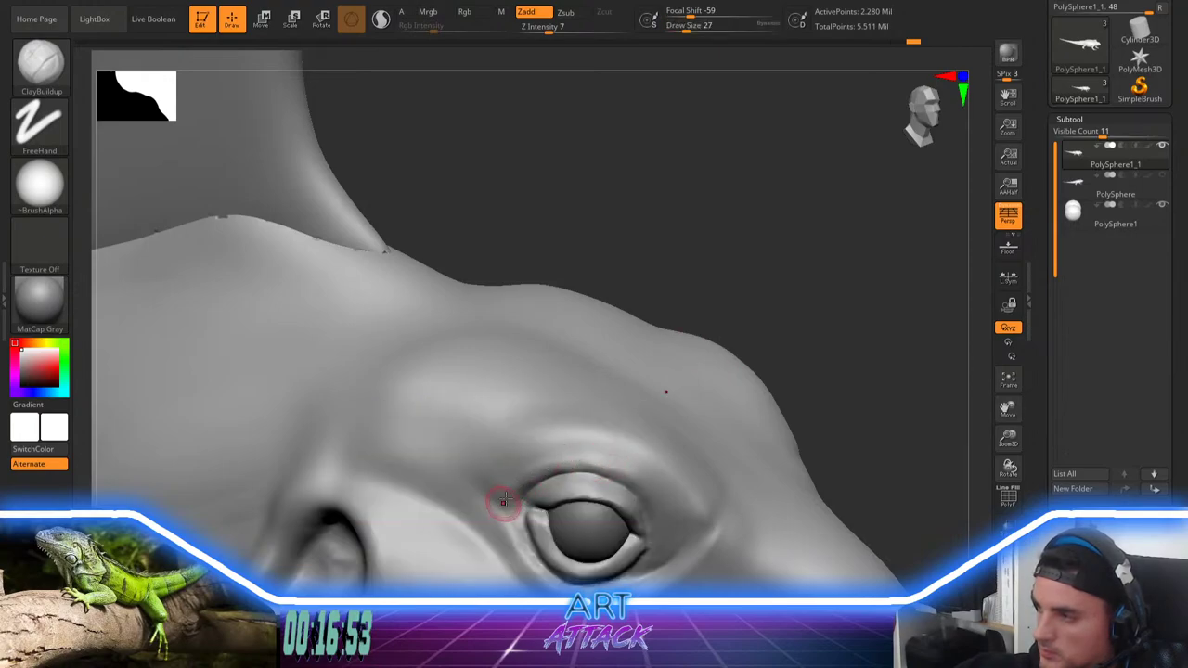
Step: Smooth the area along the upper eyelid crease and add clay above it, blending toward the eye's back corner
{"action": "key", "text": "shift"}
{"action": "left_click_drag", "start_coordinate": [637, 477], "coordinate": [615, 464], "text": "shift"}
{"action": "left_click_drag", "start_coordinate": [611, 462], "coordinate": [660, 484], "text": "shift"}
{"action": "mouse_move", "coordinate": [660, 483]}
{"action": "left_mouse_down", "text": "shift"}
{"action": "mouse_move", "coordinate": [581, 458]}
{"action": "mouse_move", "coordinate": [506, 490]}
{"action": "left_mouse_up", "text": "shift"}
{"action": "left_click_drag", "start_coordinate": [568, 457], "coordinate": [546, 472]}
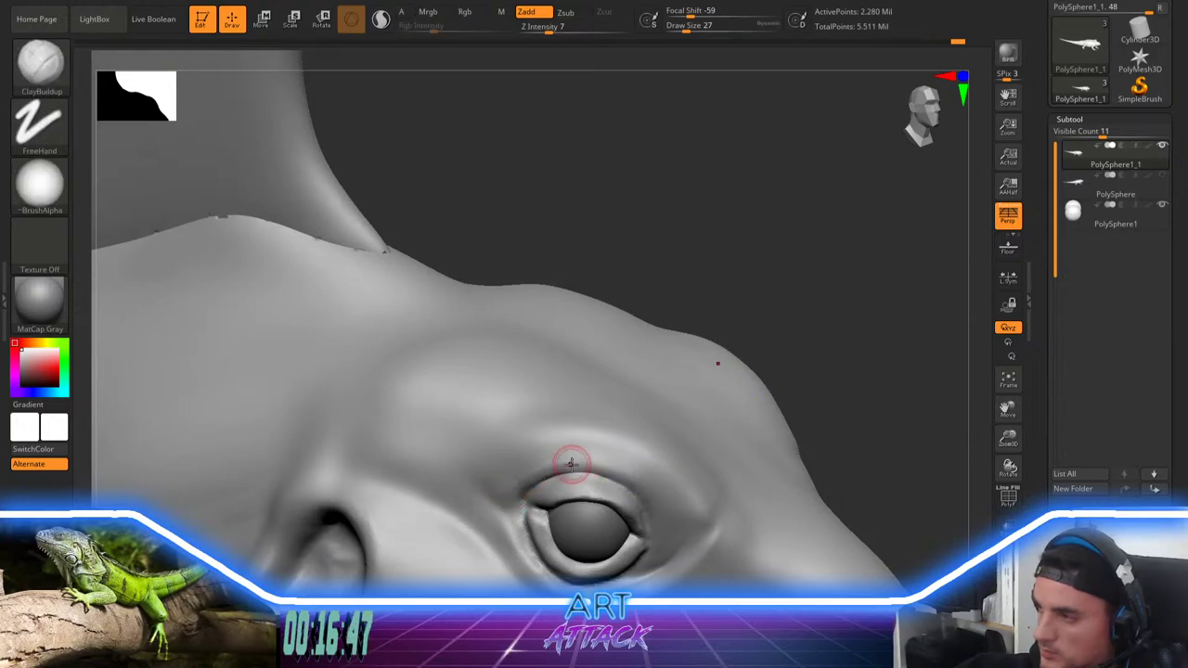
{"action": "key", "text": "shift"}
{"action": "left_click_drag", "start_coordinate": [524, 472], "coordinate": [502, 488], "text": "shift"}
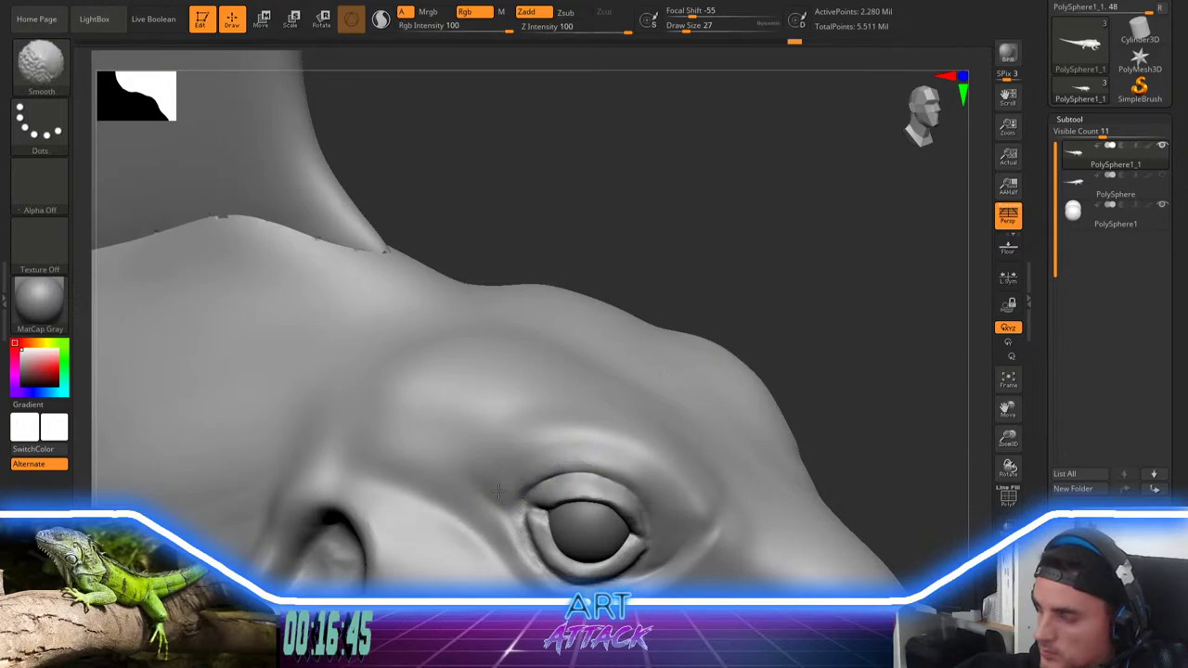
Step: Build up the fold behind the lower eyelid and the rear of the brow ridge at draw size 27, and smooth the brow
{"action": "mouse_move", "coordinate": [757, 343]}
{"action": "left_mouse_down", "text": "alt"}
{"action": "mouse_move", "coordinate": [697, 265]}
{"action": "mouse_move", "coordinate": [710, 364]}
{"action": "mouse_move", "coordinate": [681, 331]}
{"action": "mouse_move", "coordinate": [718, 348]}
{"action": "mouse_move", "coordinate": [716, 312]}
{"action": "mouse_move", "coordinate": [726, 348]}
{"action": "mouse_move", "coordinate": [713, 364]}
{"action": "left_mouse_up", "text": "alt"}
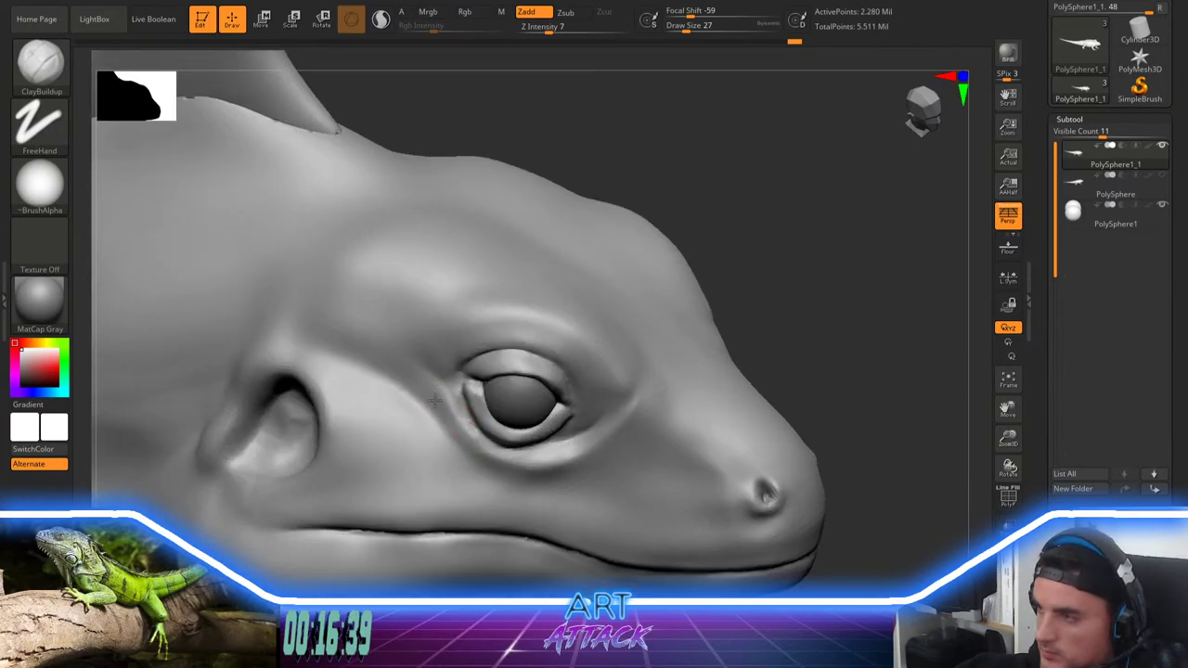
{"action": "left_click_drag", "start_coordinate": [440, 408], "coordinate": [493, 479]}
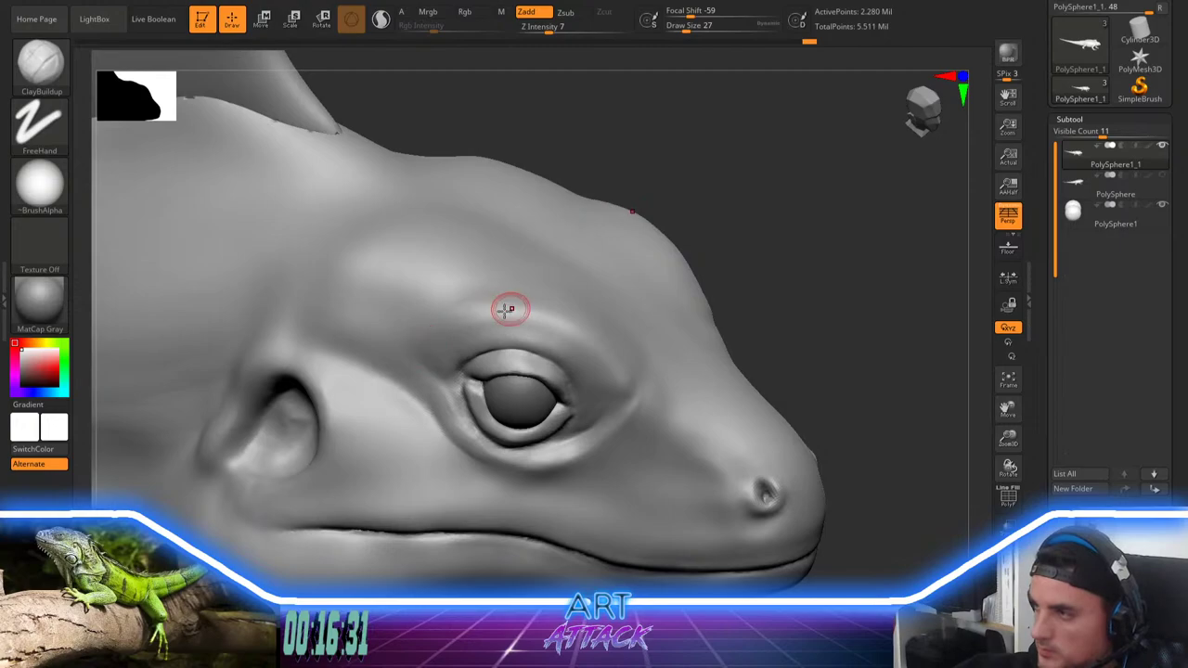
{"action": "left_click_drag", "start_coordinate": [421, 340], "coordinate": [525, 315]}
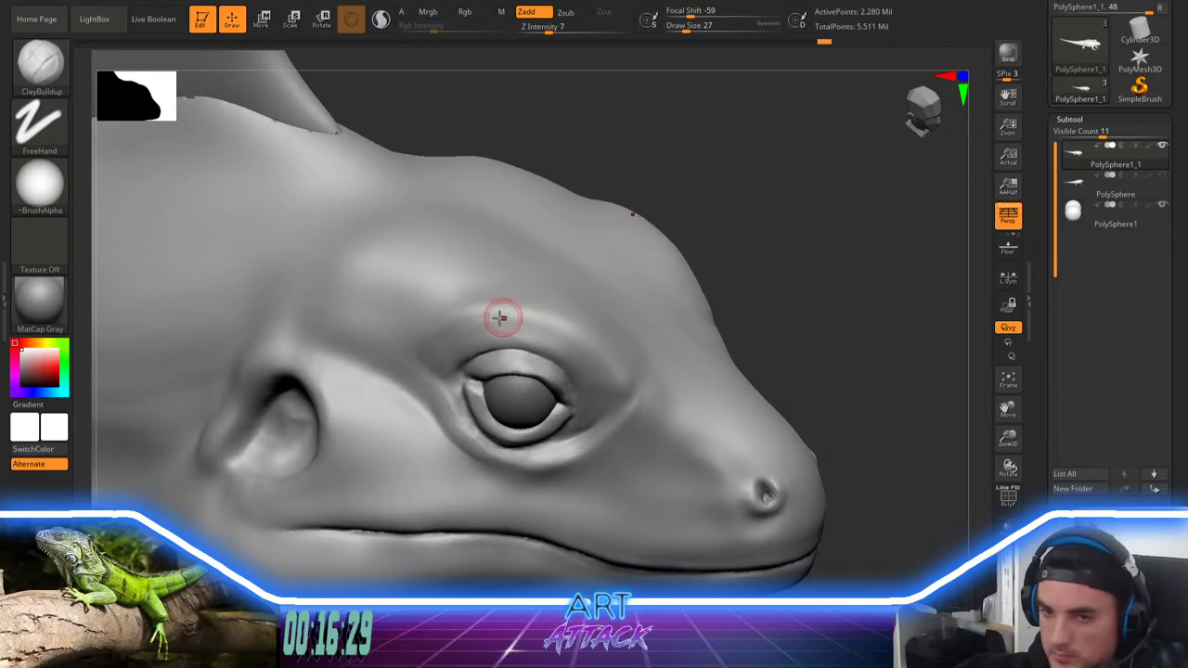
{"action": "key", "text": "space"}
{"action": "left_click_drag", "start_coordinate": [436, 310], "coordinate": [443, 309]}
{"action": "left_click_drag", "start_coordinate": [396, 306], "coordinate": [479, 314]}
{"action": "key", "text": "["}
{"action": "key", "text": "["}
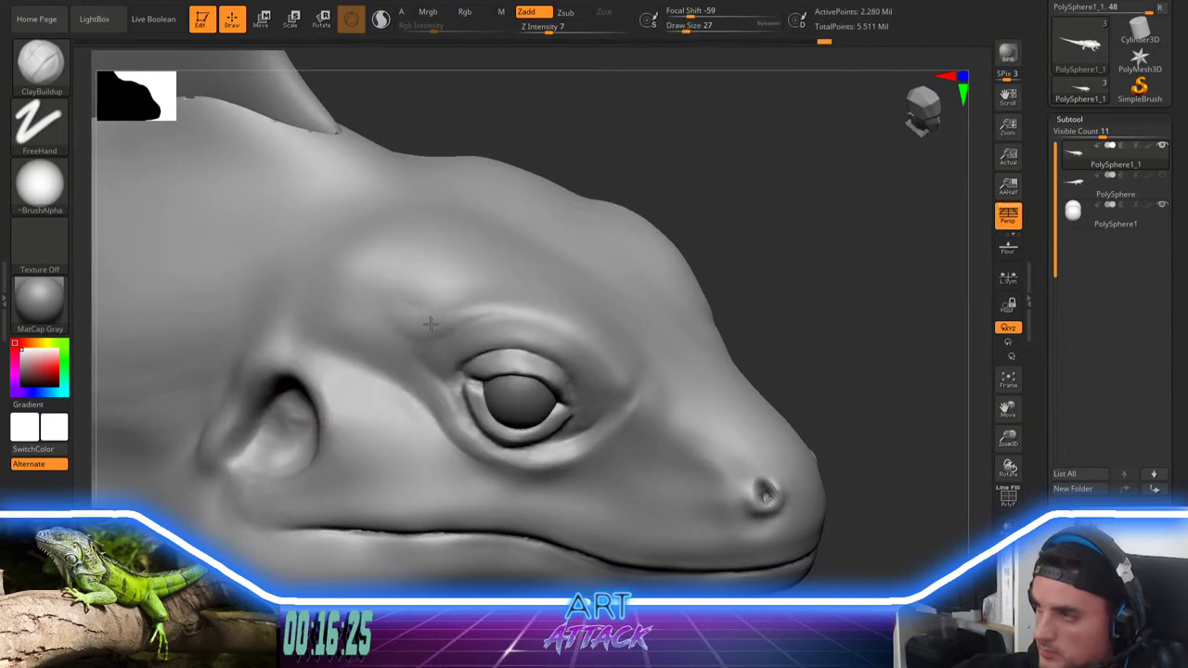
{"action": "mouse_move", "coordinate": [568, 336]}
{"action": "left_mouse_down", "text": "shift"}
{"action": "mouse_move", "coordinate": [394, 346]}
{"action": "mouse_move", "coordinate": [399, 354]}
{"action": "left_mouse_up", "text": "shift"}
{"action": "mouse_move", "coordinate": [399, 355]}
{"action": "left_mouse_down", "text": "shift"}
{"action": "mouse_move", "coordinate": [489, 321]}
{"action": "mouse_move", "coordinate": [603, 360]}
{"action": "left_mouse_up", "text": "shift"}
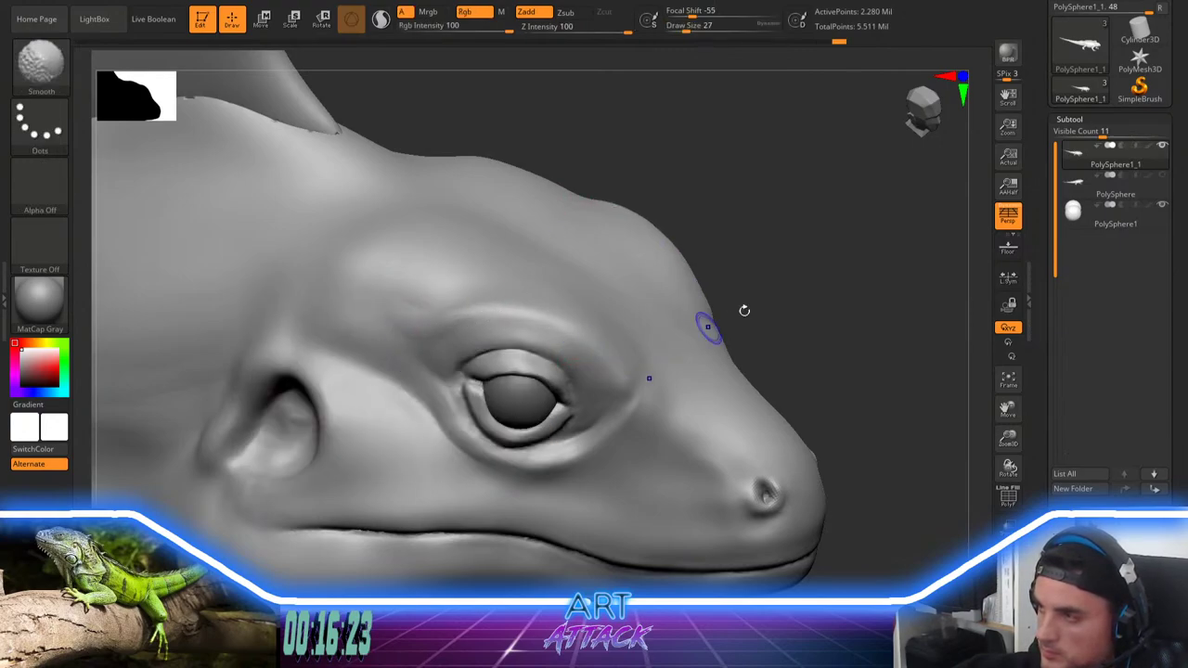
Step: Fill the ear hollow with a rounded eardrum using ClayBuildup at draw size 35, and smooth its surface
{"action": "mouse_move", "coordinate": [745, 310]}
{"action": "left_mouse_down", "text": "alt"}
{"action": "mouse_move", "coordinate": [731, 214]}
{"action": "mouse_move", "coordinate": [712, 300]}
{"action": "mouse_move", "coordinate": [683, 348]}
{"action": "left_mouse_up", "text": "alt"}
{"action": "key", "text": "space"}
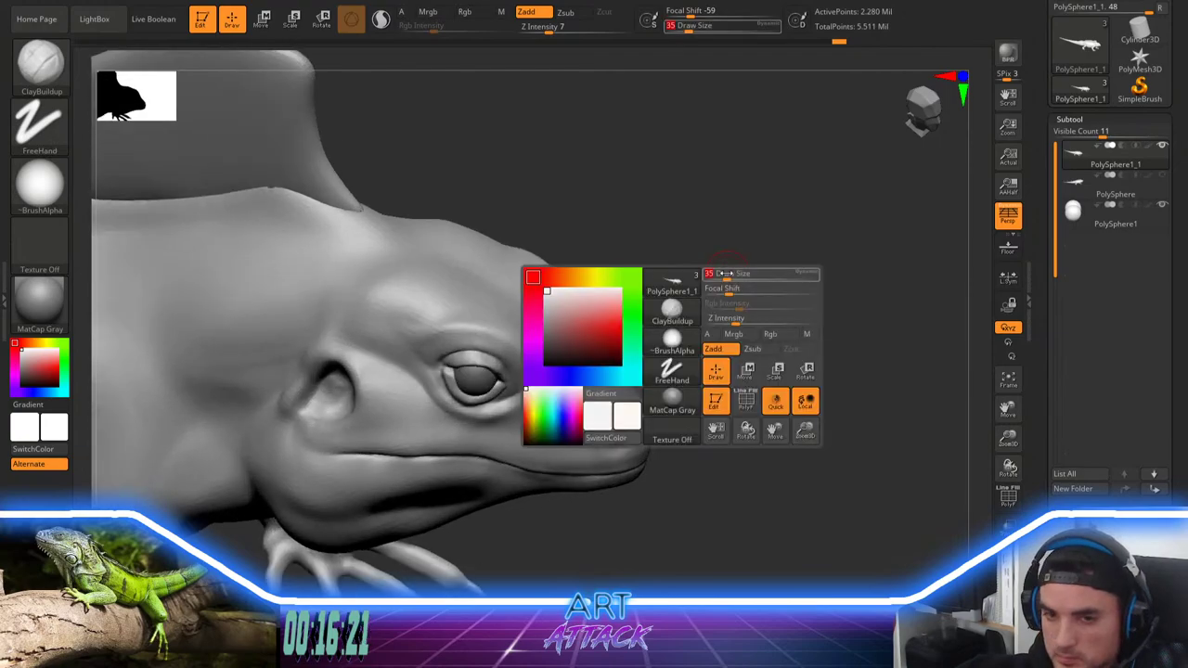
{"action": "left_click_drag", "start_coordinate": [715, 273], "coordinate": [720, 274]}
{"action": "left_click_drag", "start_coordinate": [720, 237], "coordinate": [703, 298], "text": "alt"}
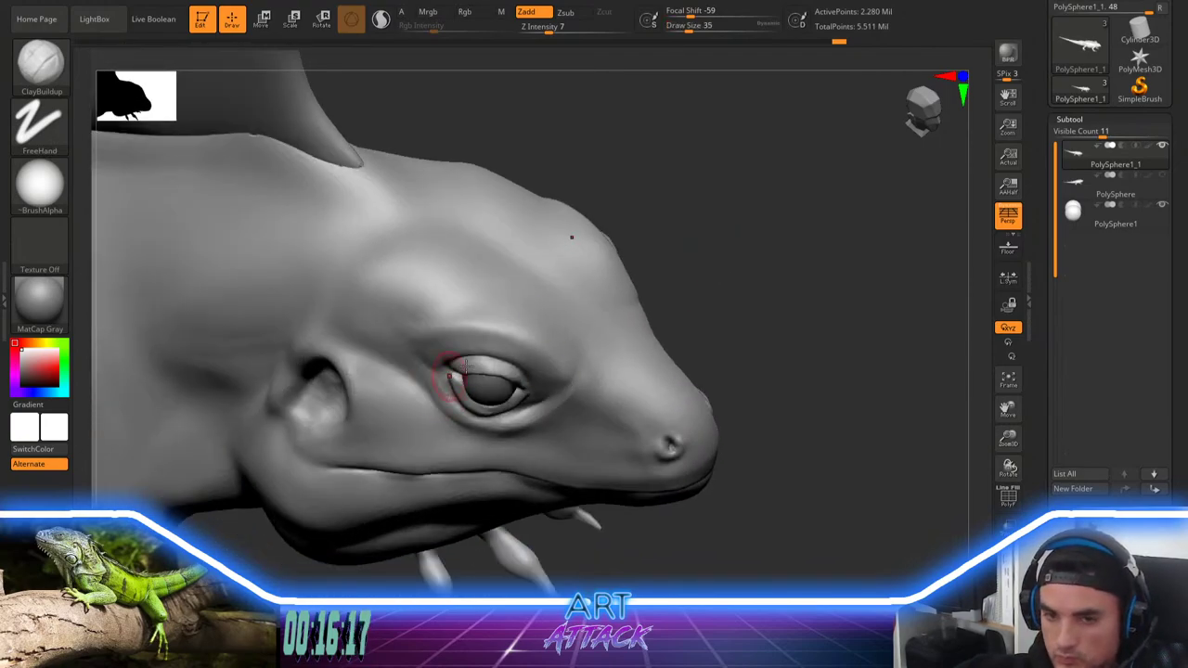
{"action": "left_click_drag", "start_coordinate": [745, 241], "coordinate": [675, 293]}
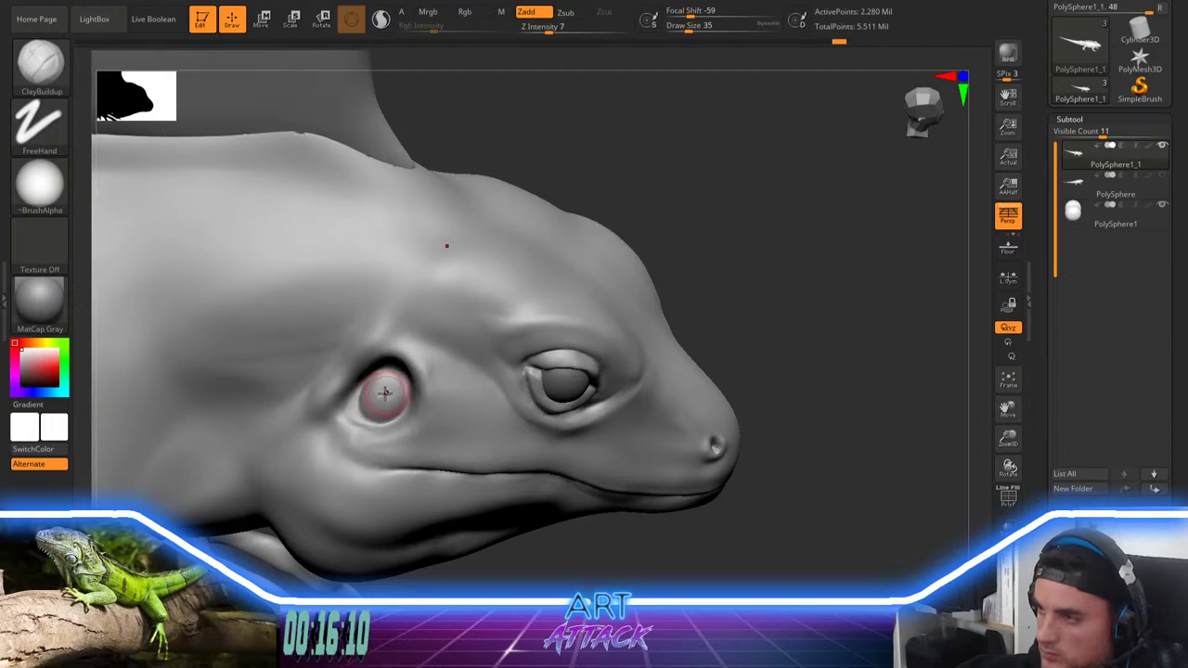
{"action": "key", "text": "shift"}
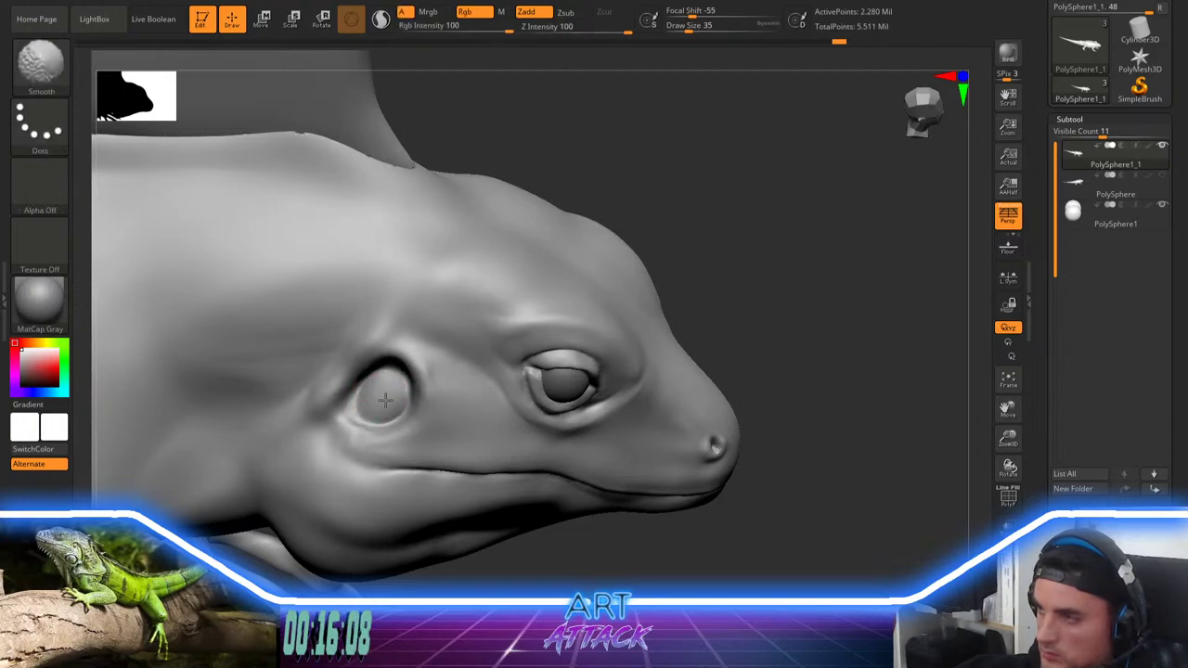
{"action": "left_click_drag", "start_coordinate": [374, 401], "coordinate": [385, 394], "text": "shift"}
Step: Shape the rim around the eardrum and smooth the area between the ear and the mouth corner
{"action": "left_click_drag", "start_coordinate": [833, 249], "coordinate": [827, 185], "text": "alt"}
{"action": "mouse_move", "coordinate": [826, 186]}
{"action": "left_mouse_down"}
{"action": "mouse_move", "coordinate": [759, 194]}
{"action": "mouse_move", "coordinate": [753, 258]}
{"action": "left_mouse_up"}
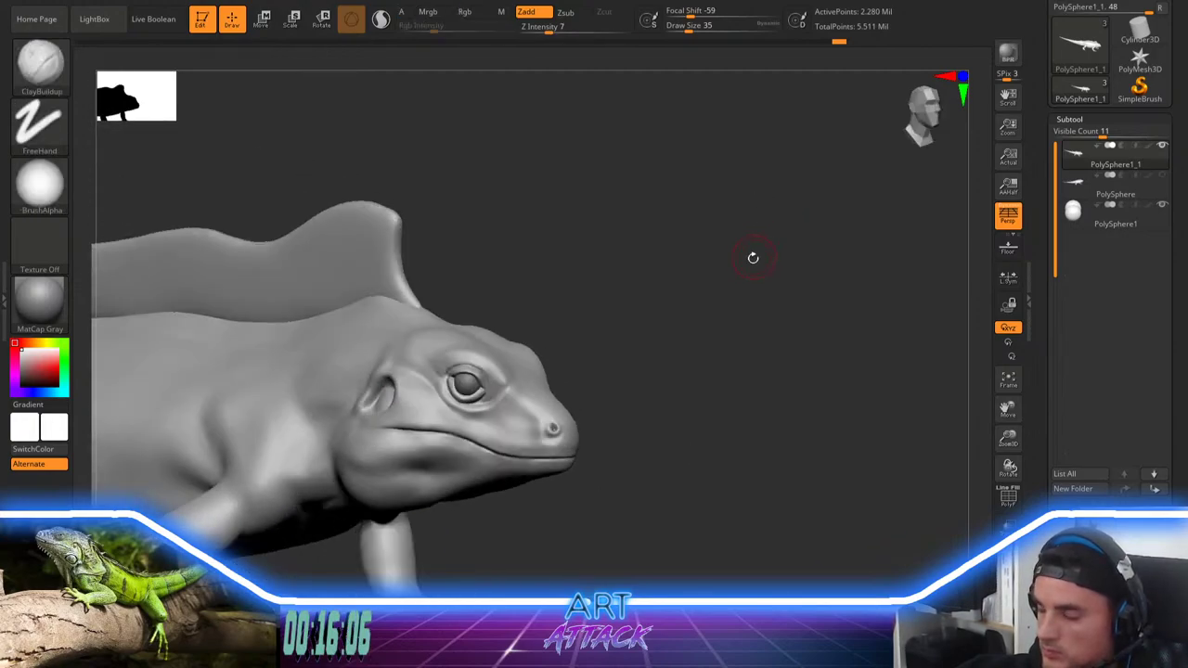
{"action": "mouse_move", "coordinate": [726, 311]}
{"action": "left_mouse_down"}
{"action": "mouse_move", "coordinate": [764, 291]}
{"action": "mouse_move", "coordinate": [748, 284]}
{"action": "mouse_move", "coordinate": [767, 304]}
{"action": "mouse_move", "coordinate": [808, 283]}
{"action": "mouse_move", "coordinate": [679, 298]}
{"action": "left_mouse_up"}
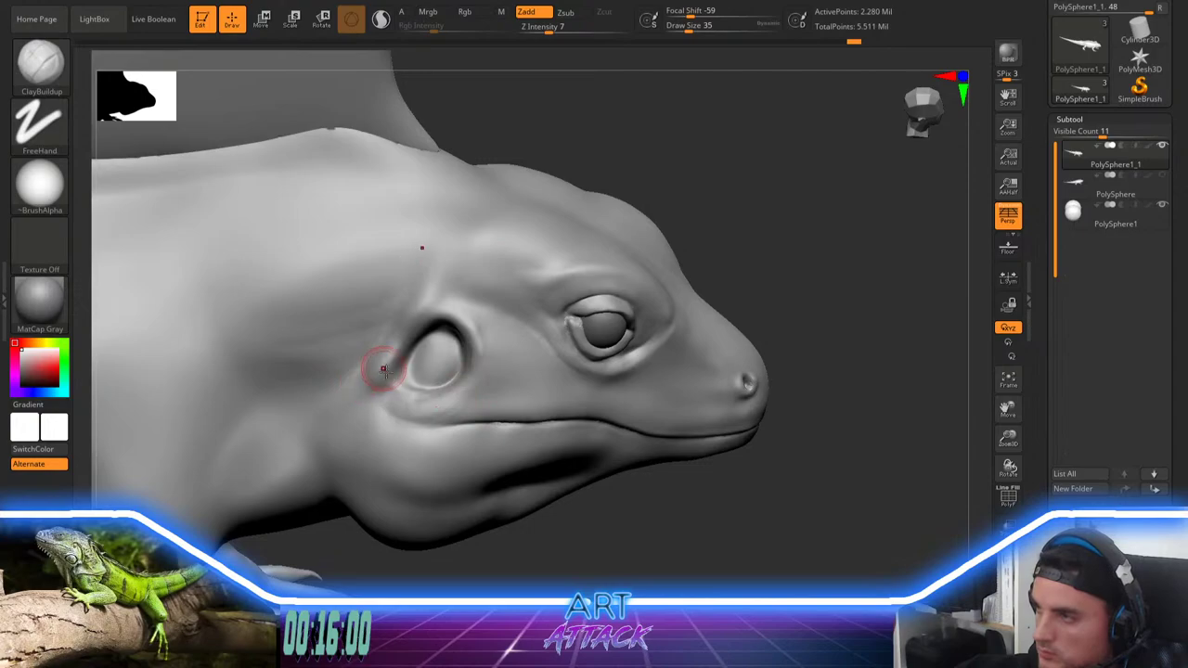
{"action": "left_click_drag", "start_coordinate": [438, 403], "coordinate": [467, 393], "text": "shift"}
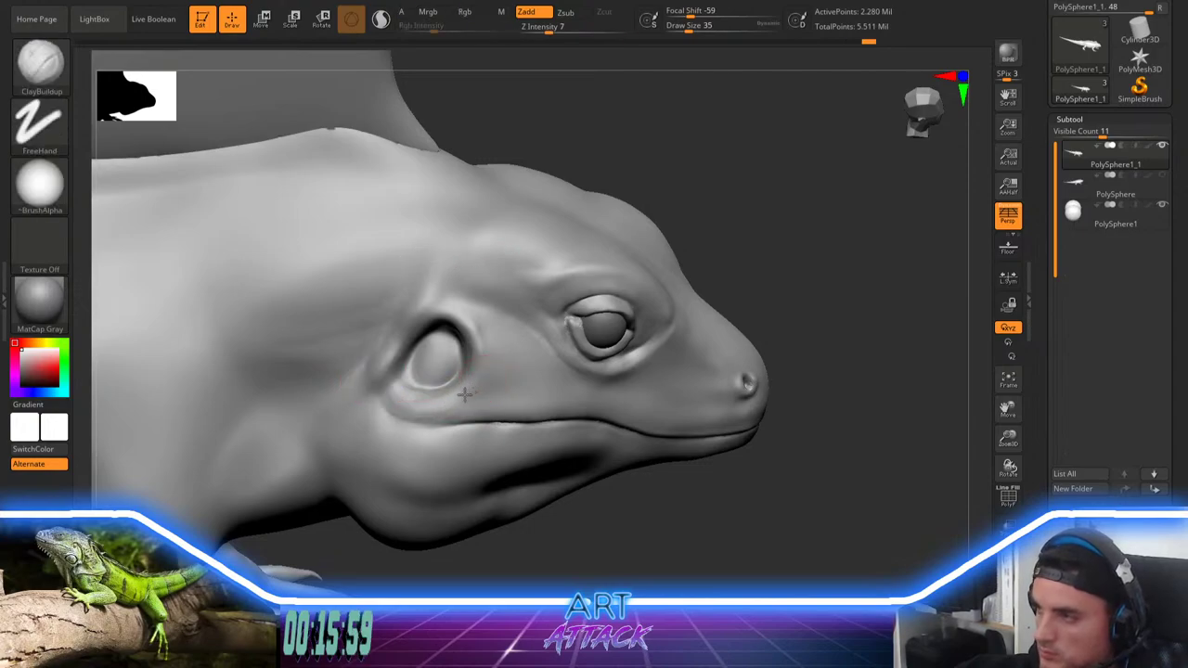
{"action": "mouse_move", "coordinate": [755, 265]}
{"action": "left_mouse_down"}
{"action": "mouse_move", "coordinate": [761, 223]}
{"action": "mouse_move", "coordinate": [731, 225]}
{"action": "left_mouse_up"}
{"action": "key", "text": "space"}
{"action": "mouse_move", "coordinate": [727, 225]}
{"action": "left_mouse_down"}
{"action": "mouse_move", "coordinate": [764, 236]}
{"action": "mouse_move", "coordinate": [774, 263]}
{"action": "mouse_move", "coordinate": [761, 225]}
{"action": "left_mouse_up"}
{"action": "key", "text": "n"}
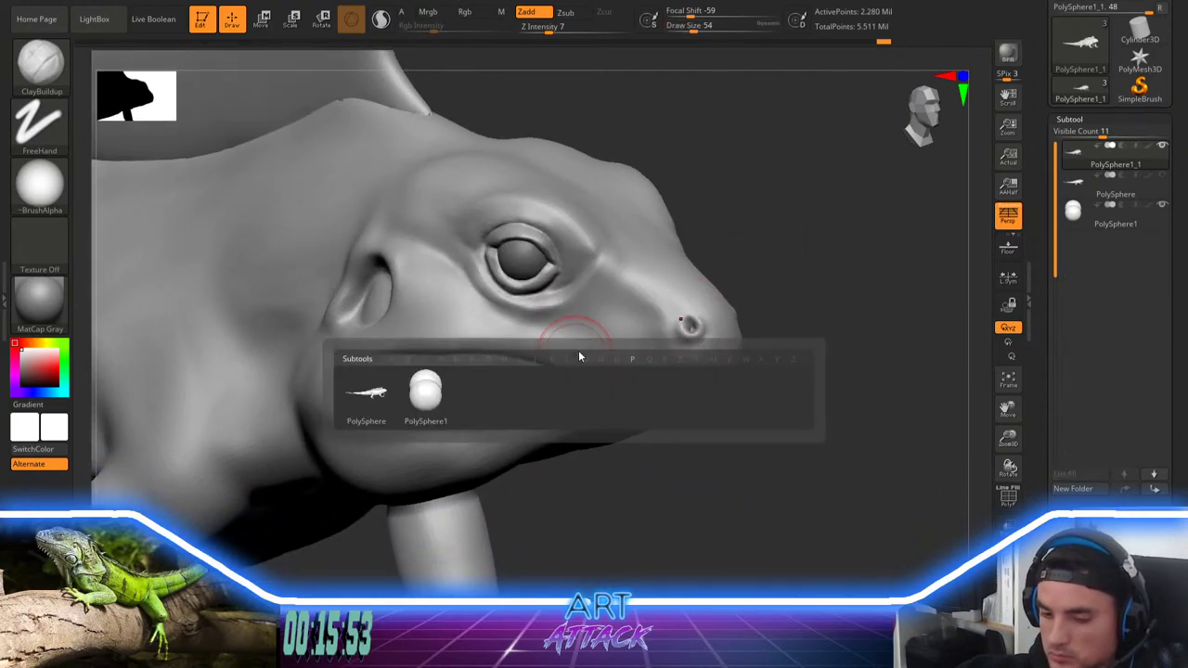
{"action": "key", "text": "b"}
{"action": "key", "text": "n"}
{"action": "key", "text": "Escape"}
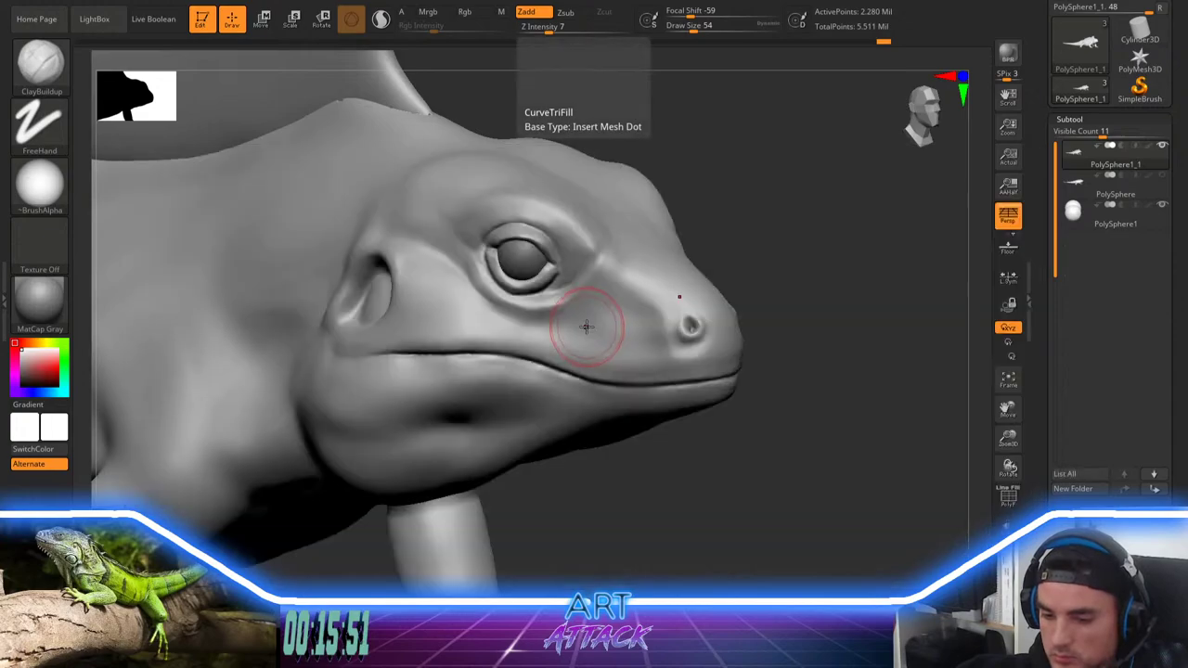
Step: Carve a crease along the lower jaw beneath the mouth line with the DamStandard brush at draw size 116
{"action": "key", "text": "b"}
{"action": "key", "text": "d"}
{"action": "key", "text": "s"}
{"action": "key", "text": "space"}
{"action": "left_click_drag", "start_coordinate": [589, 320], "coordinate": [609, 320]}
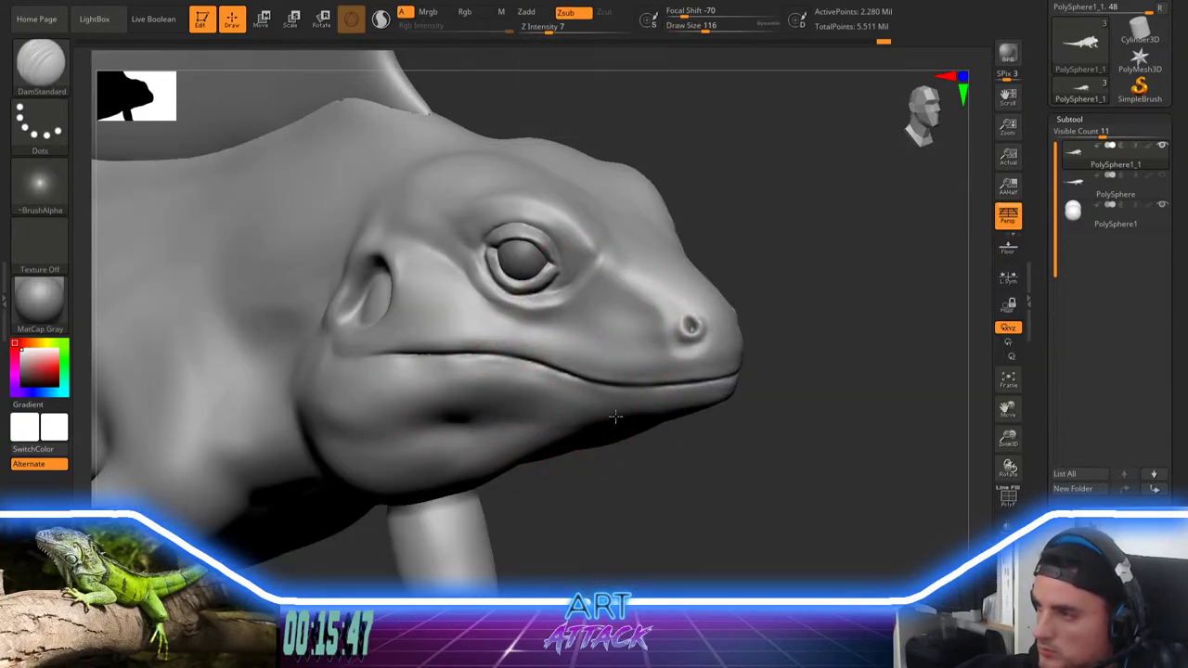
{"action": "left_click_drag", "start_coordinate": [474, 418], "coordinate": [556, 419]}
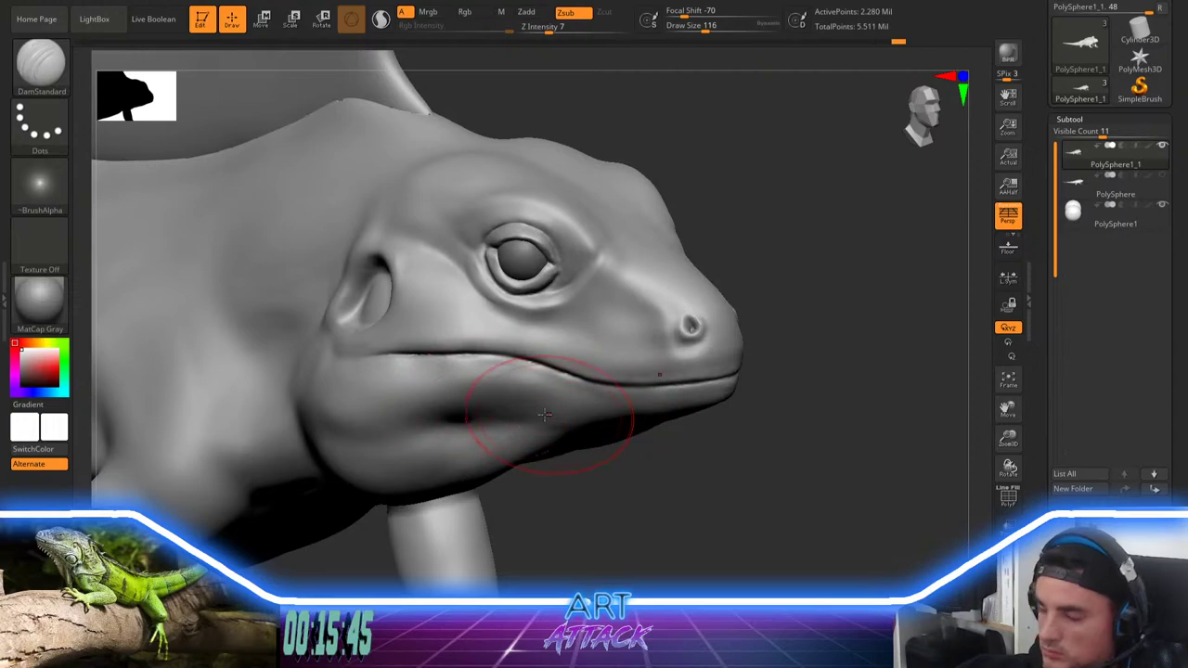
Step: Pull the rear lower edge of the ear rim slightly downward with the Move brush at draw size 80
{"action": "key", "text": "s"}
{"action": "left_click_drag", "start_coordinate": [544, 348], "coordinate": [534, 347]}
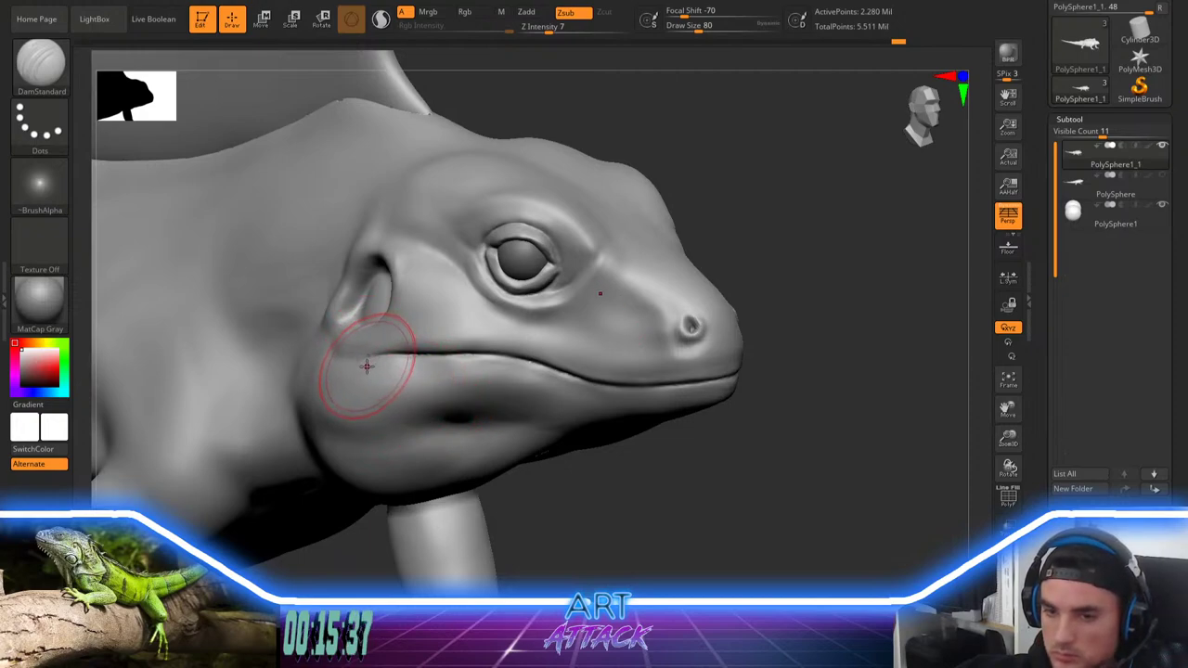
{"action": "key", "text": "b"}
{"action": "key", "text": "m"}
{"action": "key", "text": "v"}
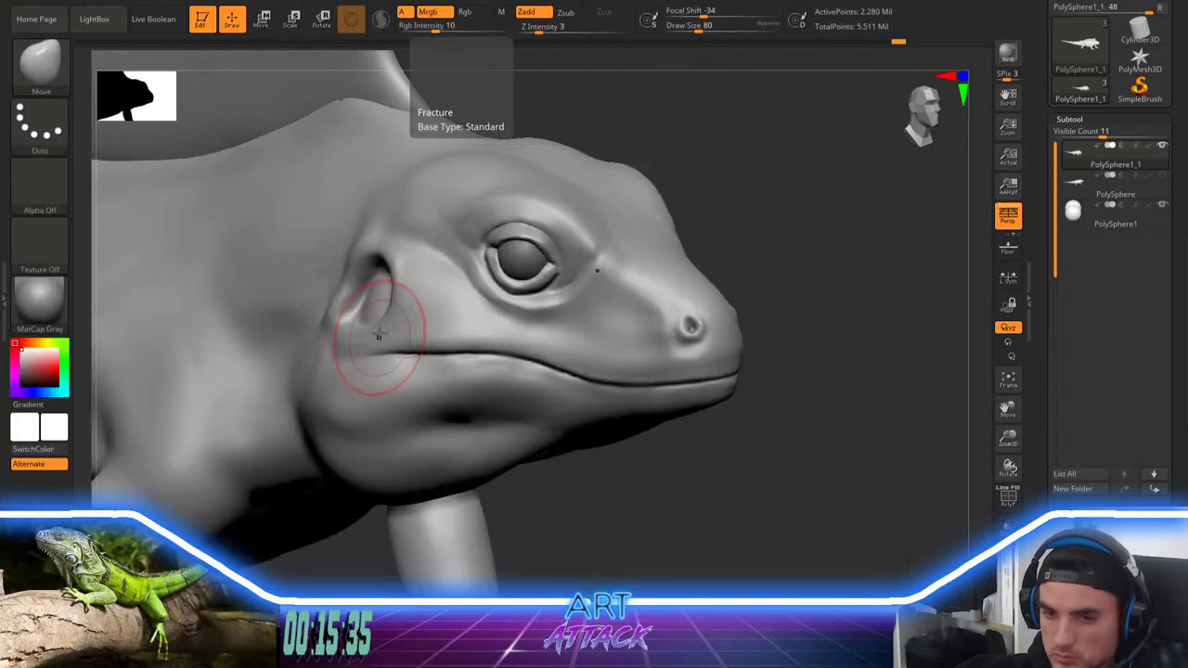
{"action": "mouse_move", "coordinate": [356, 312]}
{"action": "left_mouse_down"}
{"action": "mouse_move", "coordinate": [360, 345]}
{"action": "mouse_move", "coordinate": [358, 315]}
{"action": "mouse_move", "coordinate": [349, 326]}
{"action": "left_mouse_up"}
Step: Reduce the draw size to 59 and smooth the jaw below the mouth corner and along the jaw crease
{"action": "key", "text": "["}
{"action": "key", "text": "["}
{"action": "key", "text": "["}
{"action": "key", "text": "["}
{"action": "key", "text": "space"}
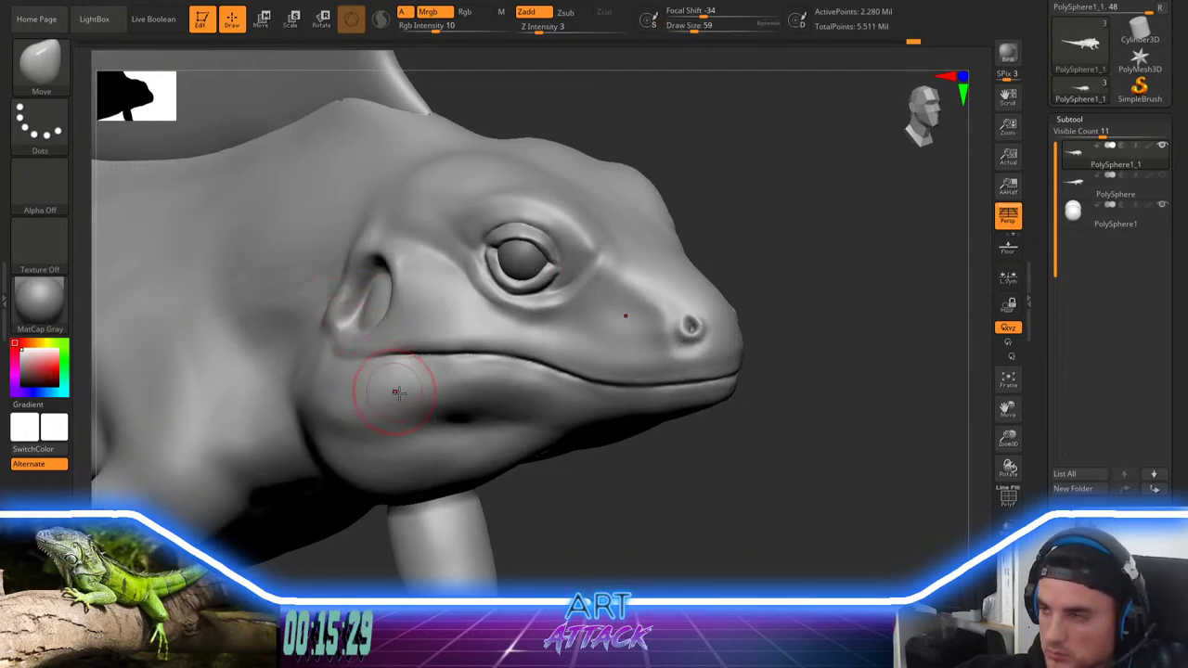
{"action": "left_click_drag", "start_coordinate": [397, 392], "coordinate": [459, 422], "text": "shift"}
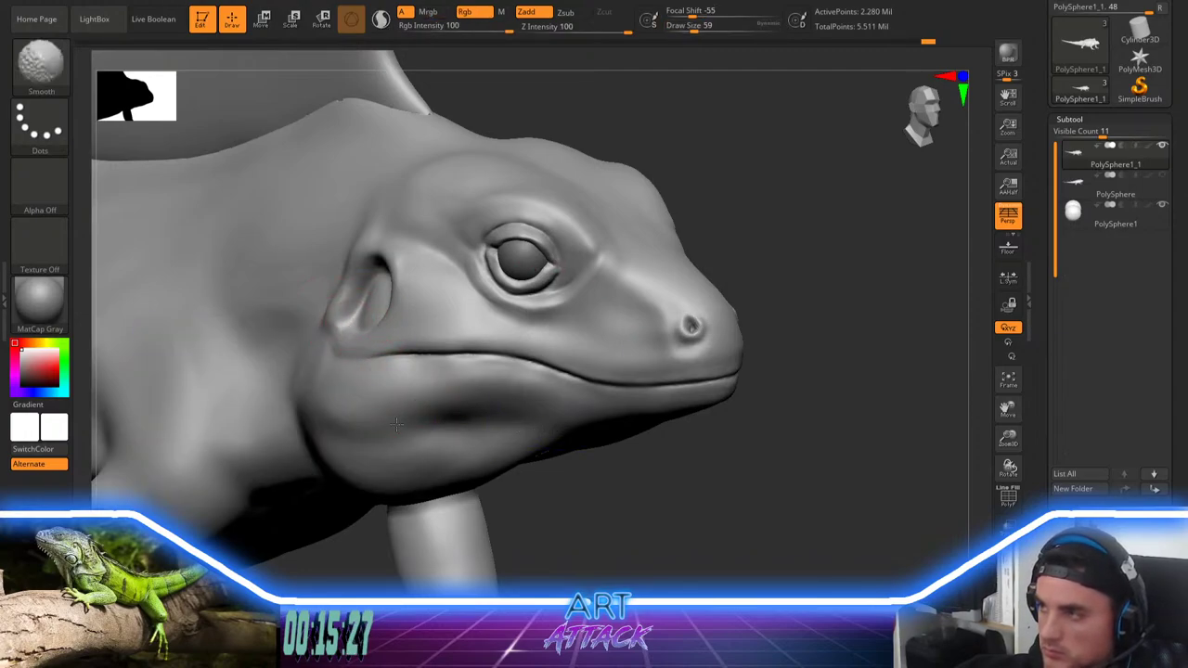
{"action": "left_click_drag", "start_coordinate": [438, 386], "coordinate": [425, 399], "text": "shift"}
Step: Build up the lower lip forward from the mouth corner with ClayBuildup at draw size 29, and smooth along the mouth
{"action": "key", "text": "b"}
{"action": "key", "text": "c"}
{"action": "key", "text": "b"}
{"action": "mouse_move", "coordinate": [747, 255]}
{"action": "left_mouse_down"}
{"action": "mouse_move", "coordinate": [796, 325]}
{"action": "mouse_move", "coordinate": [780, 304]}
{"action": "left_mouse_up"}
{"action": "key", "text": "space"}
{"action": "left_click_drag", "start_coordinate": [410, 380], "coordinate": [408, 385]}
{"action": "key", "text": "space"}
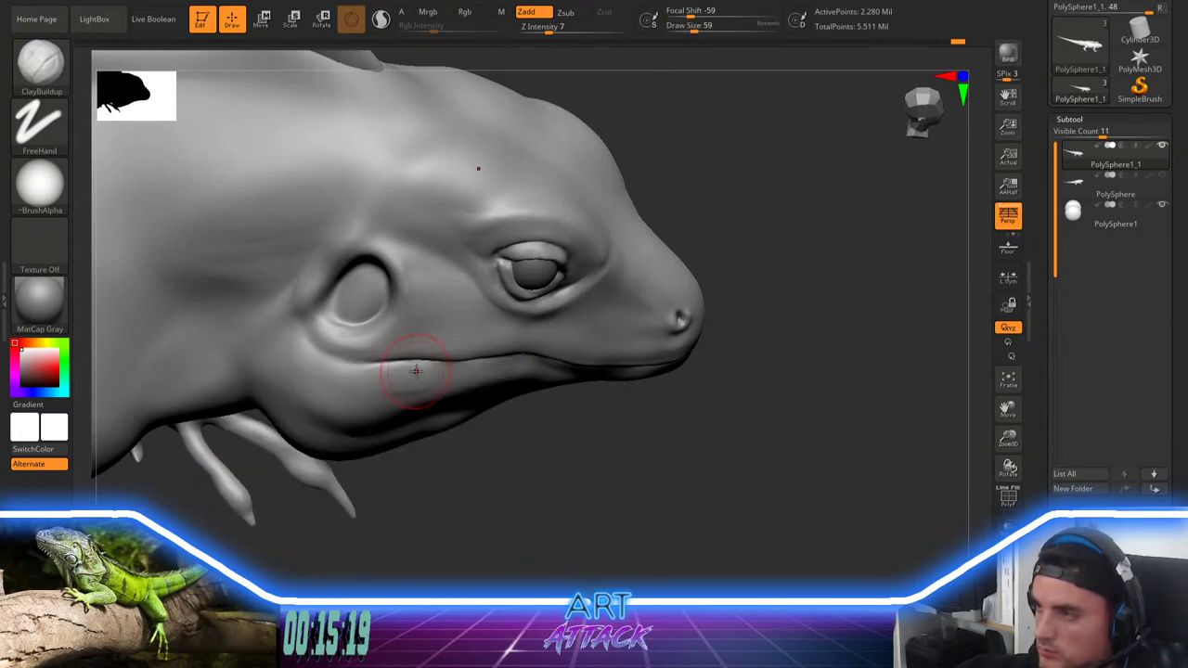
{"action": "key", "text": "space"}
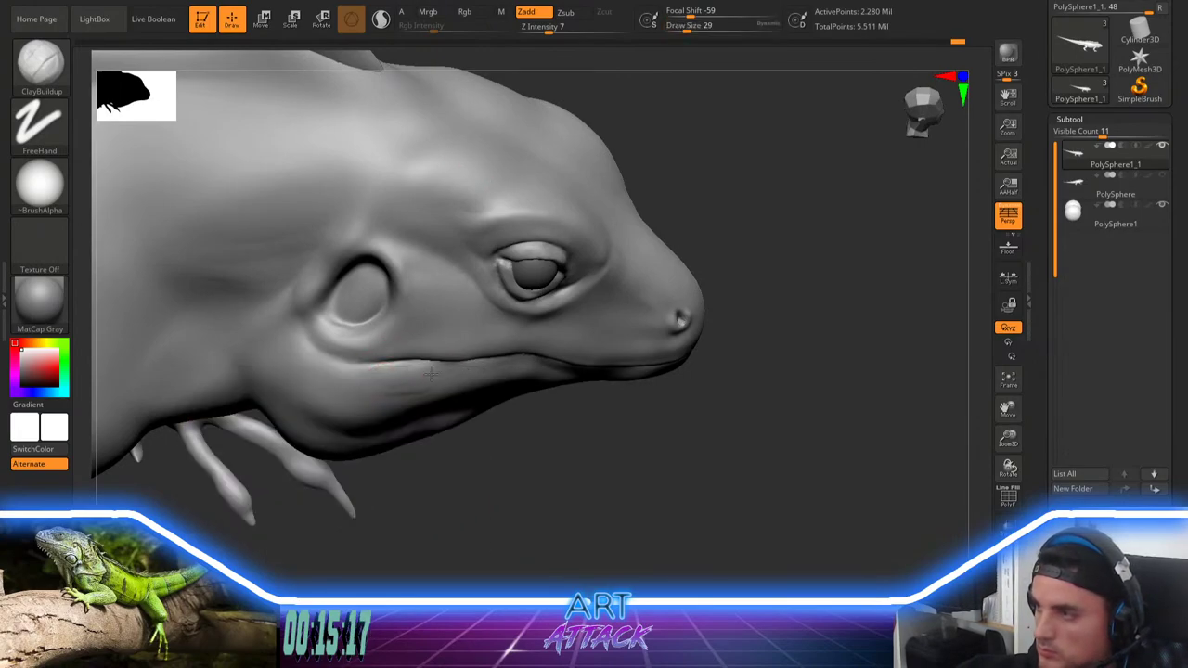
{"action": "left_click_drag", "start_coordinate": [409, 377], "coordinate": [495, 371]}
{"action": "key", "text": "shift"}
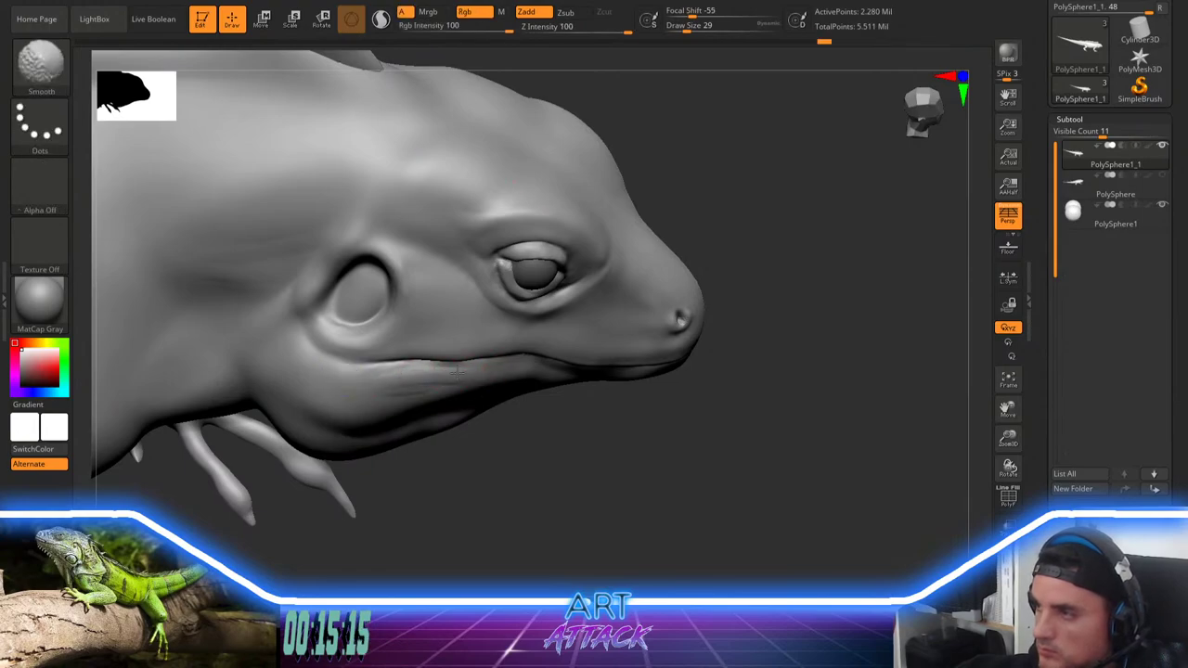
{"action": "left_click_drag", "start_coordinate": [660, 355], "coordinate": [677, 351], "text": "shift"}
Step: Carve the crease where the dorsal crest meets the back with DamStandard, first at draw size 62 and then at 37
{"action": "mouse_move", "coordinate": [748, 325]}
{"action": "left_mouse_down", "text": "alt"}
{"action": "mouse_move", "coordinate": [748, 247]}
{"action": "mouse_move", "coordinate": [753, 266]}
{"action": "mouse_move", "coordinate": [745, 257]}
{"action": "left_mouse_up", "text": "alt"}
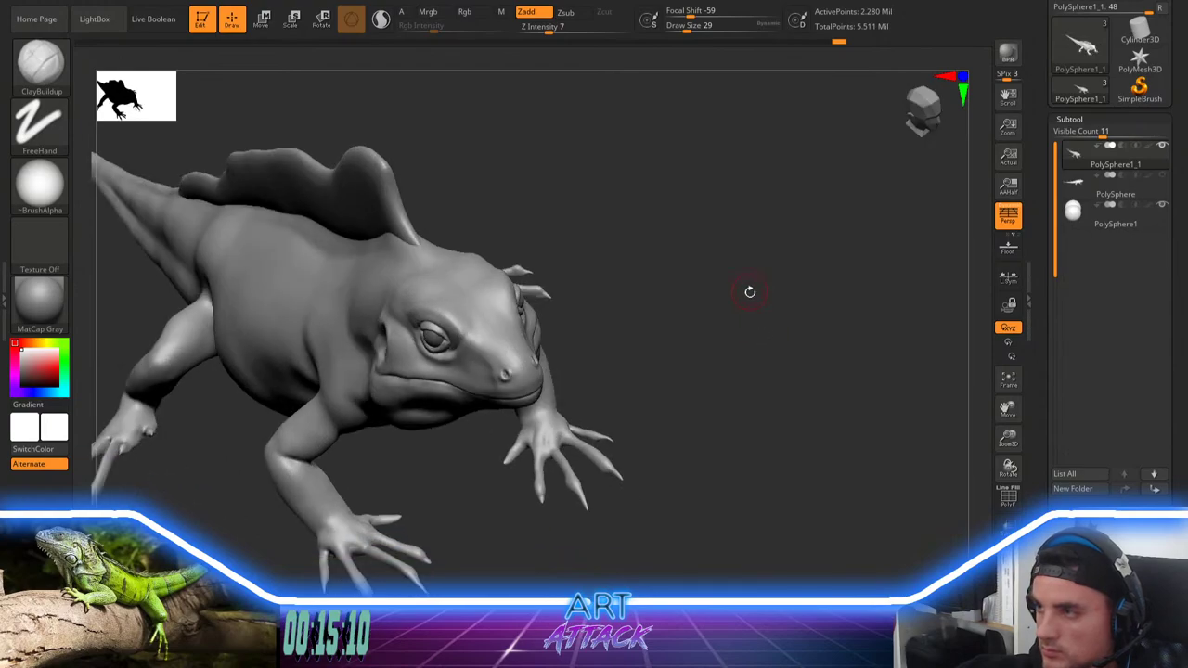
{"action": "left_click_drag", "start_coordinate": [750, 292], "coordinate": [736, 245], "text": "alt"}
{"action": "key", "text": "s"}
{"action": "left_click_drag", "start_coordinate": [725, 271], "coordinate": [730, 270]}
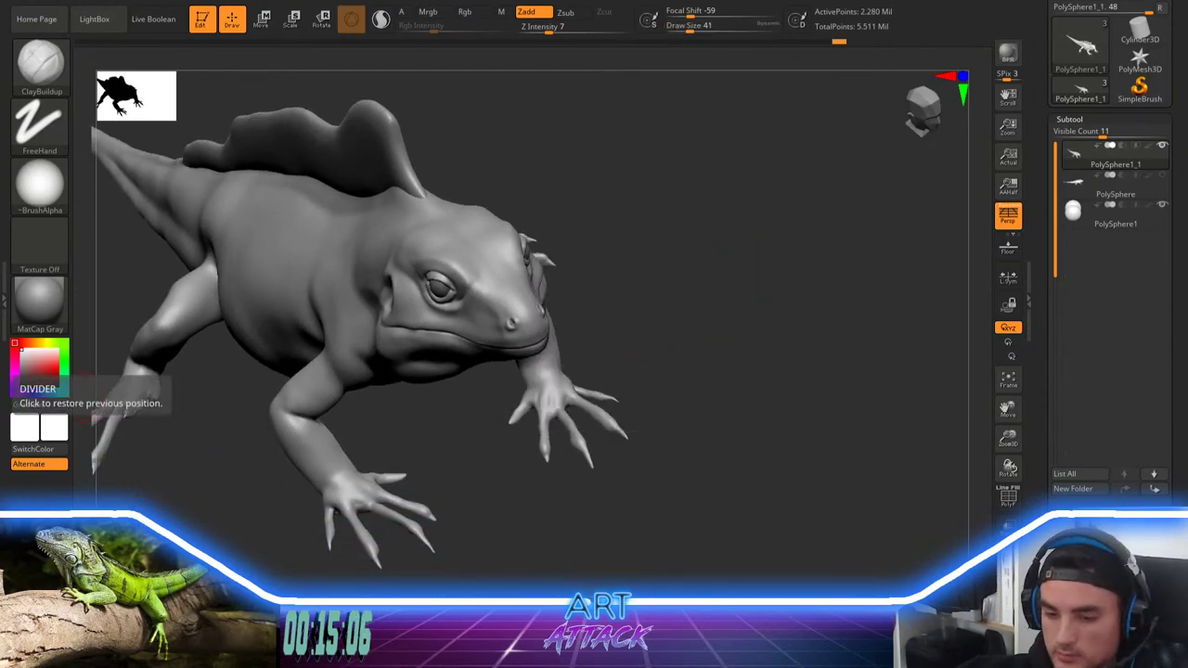
{"action": "key", "text": "b"}
{"action": "key", "text": "d"}
{"action": "key", "text": "s"}
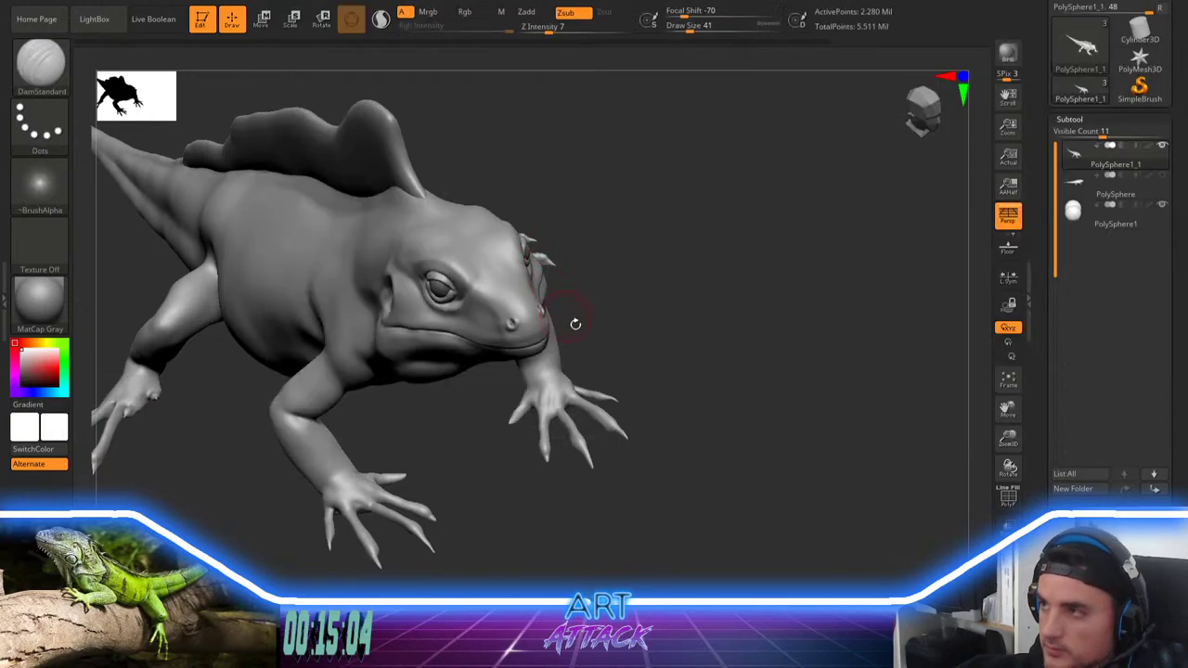
{"action": "mouse_move", "coordinate": [641, 274]}
{"action": "left_mouse_down"}
{"action": "mouse_move", "coordinate": [678, 282]}
{"action": "mouse_move", "coordinate": [676, 357]}
{"action": "left_mouse_up"}
{"action": "key", "text": "space"}
{"action": "left_click", "coordinate": [631, 322]}
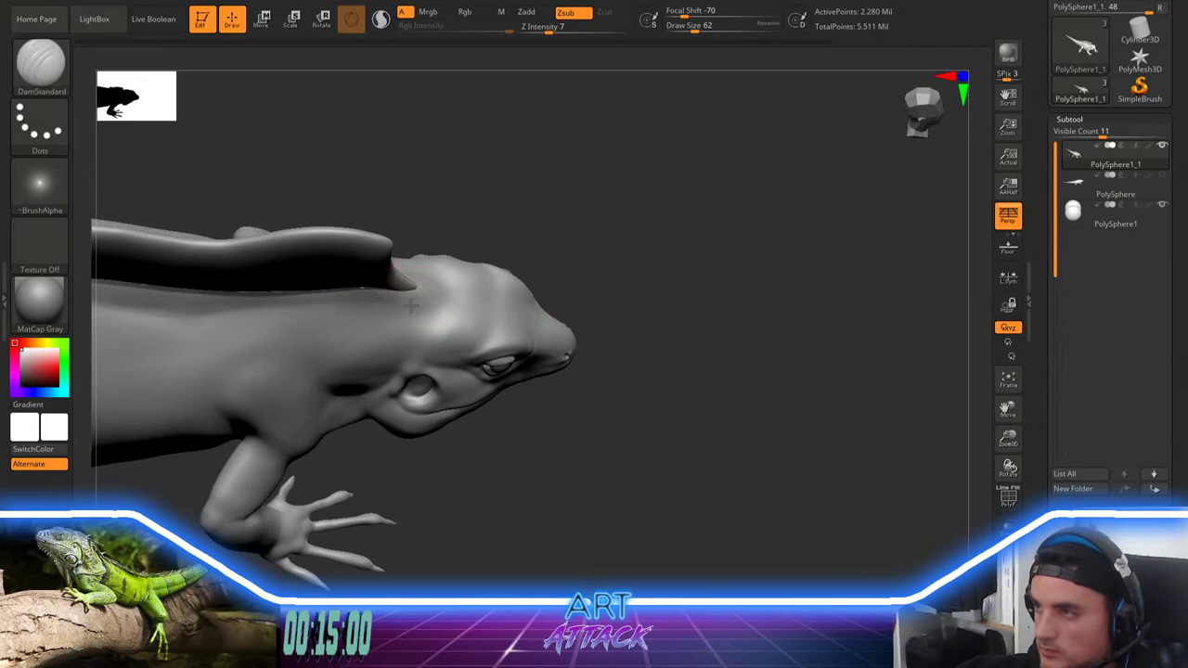
{"action": "mouse_move", "coordinate": [414, 300]}
{"action": "left_mouse_down"}
{"action": "mouse_move", "coordinate": [432, 306]}
{"action": "mouse_move", "coordinate": [303, 310]}
{"action": "left_mouse_up"}
{"action": "key", "text": "space"}
{"action": "left_click", "coordinate": [425, 300]}
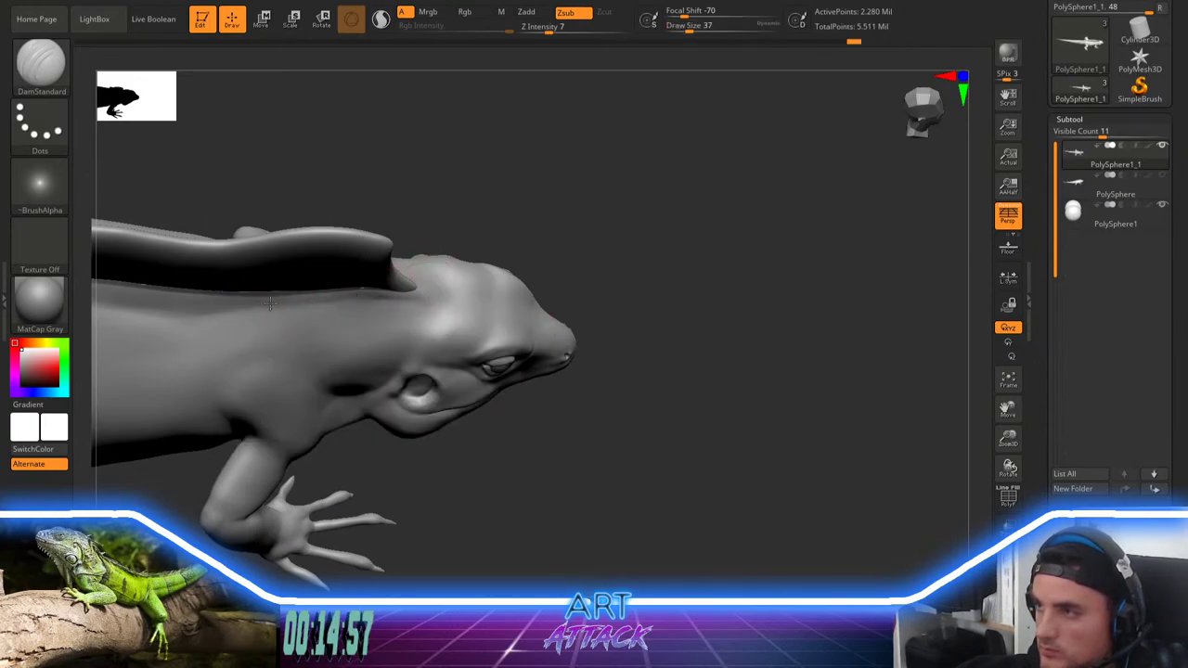
Step: Inflate the front end of the crest where it joins the head with the Inflat brush, and smooth along the crest base
{"action": "key", "text": "b"}
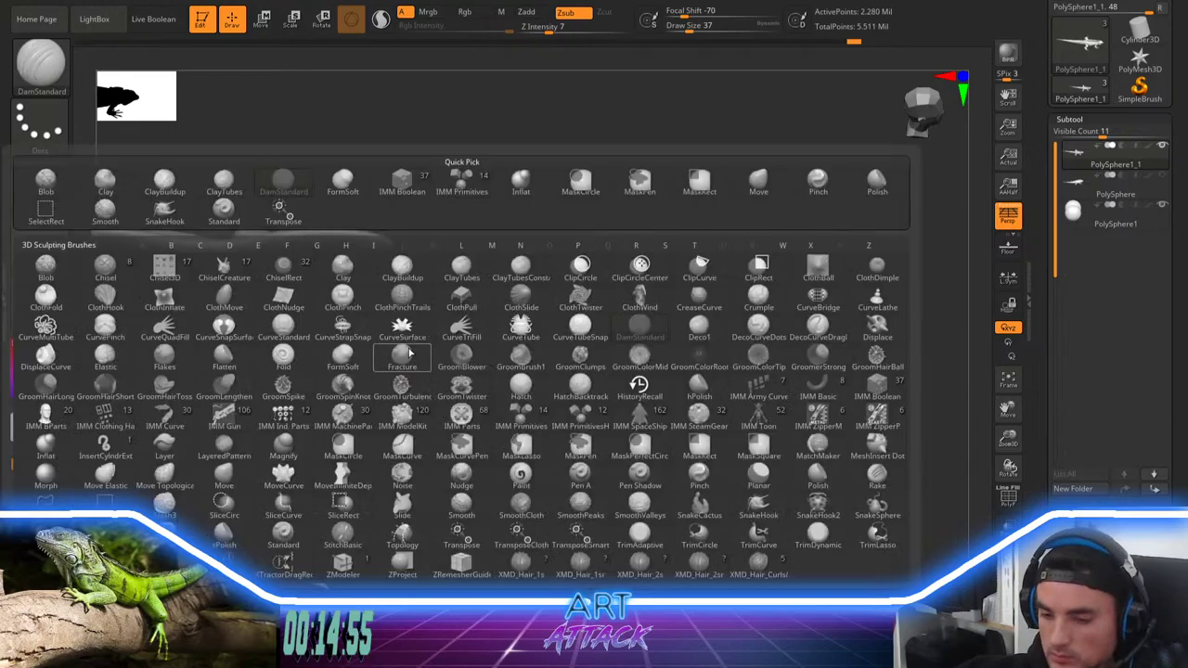
{"action": "key", "text": "i"}
{"action": "key", "text": "n"}
{"action": "left_click_drag", "start_coordinate": [668, 399], "coordinate": [661, 397]}
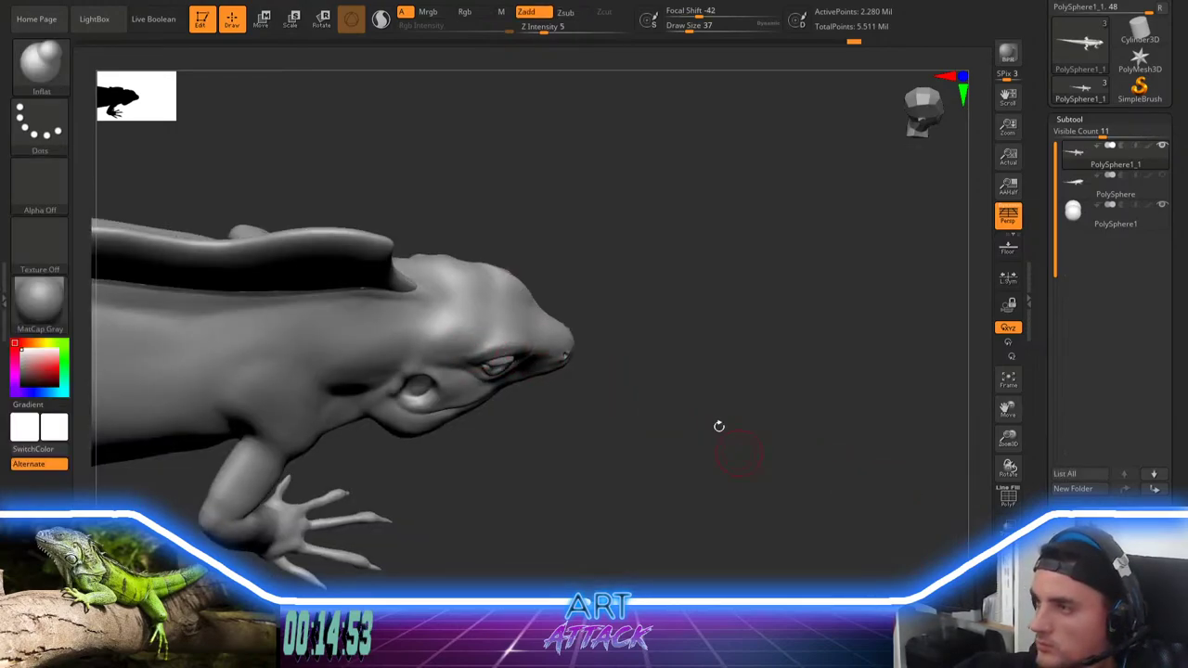
{"action": "left_click_drag", "start_coordinate": [789, 387], "coordinate": [828, 451], "text": "alt"}
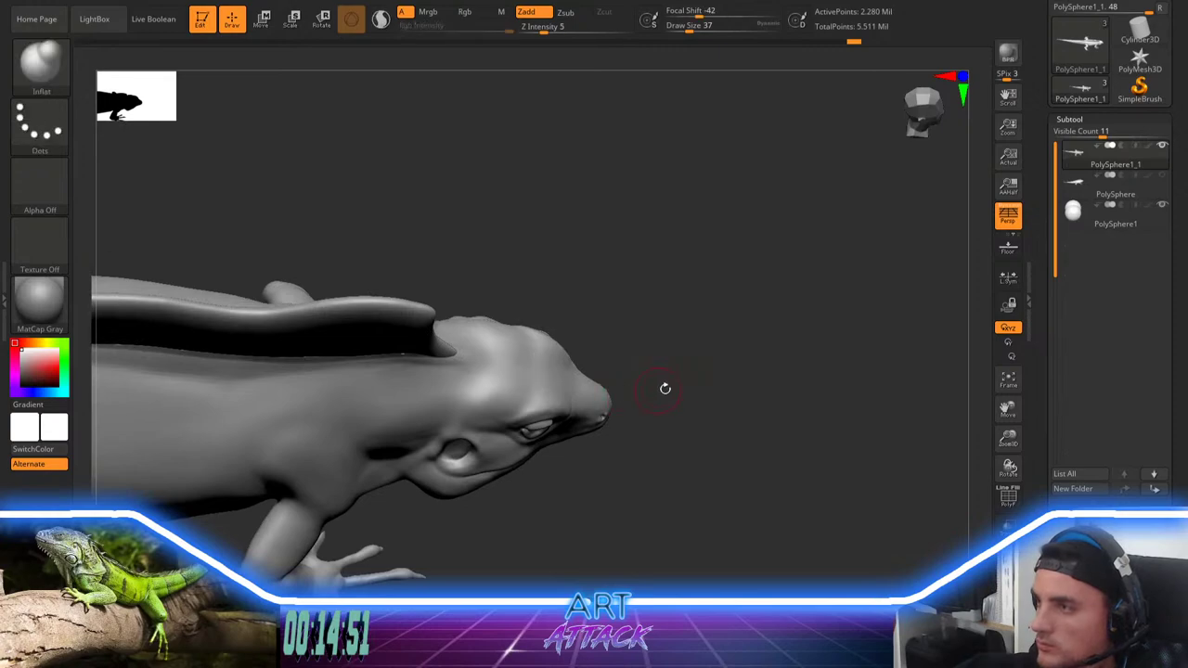
{"action": "left_click_drag", "start_coordinate": [665, 388], "coordinate": [657, 361]}
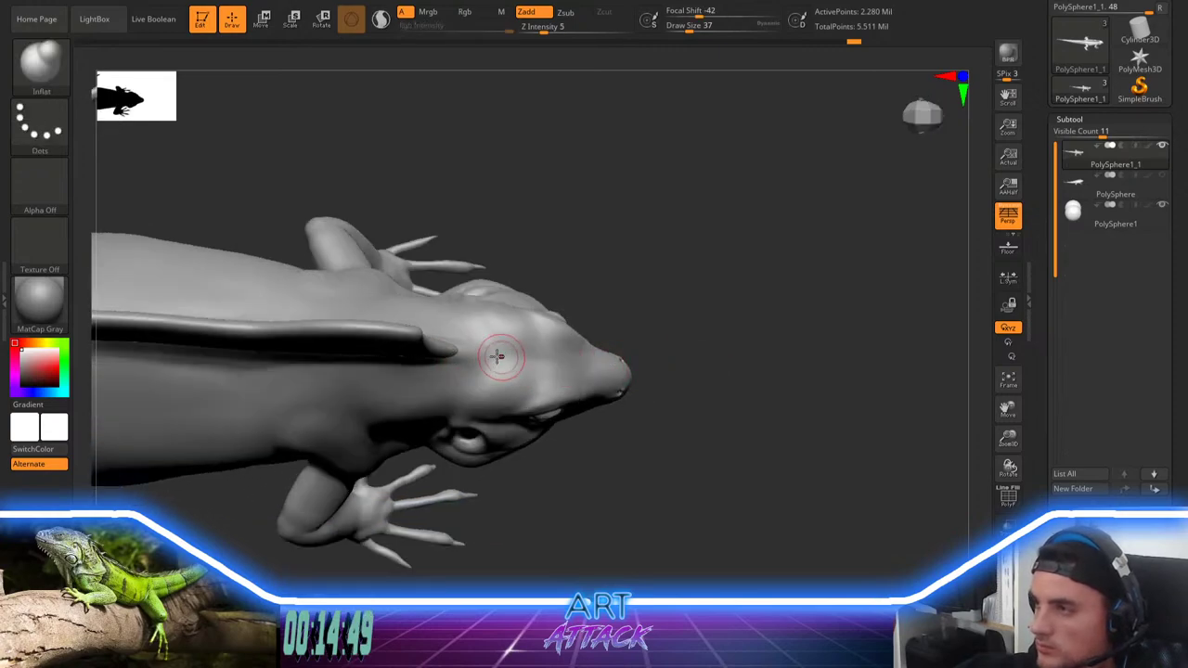
{"action": "left_click_drag", "start_coordinate": [660, 297], "coordinate": [462, 356]}
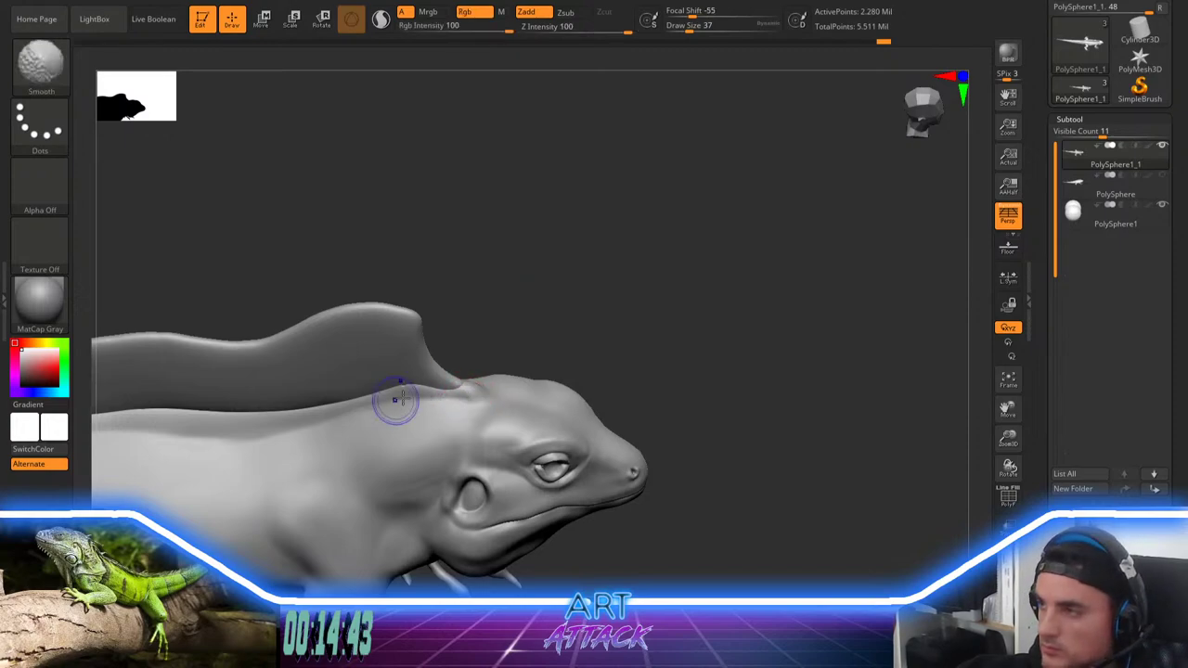
Step: Carve a crease from the front of the crest down behind the head toward the ear with DamStandard, and smooth the neck
{"action": "left_click_drag", "start_coordinate": [613, 333], "coordinate": [599, 245], "text": "alt"}
{"action": "left_click_drag", "start_coordinate": [599, 245], "coordinate": [609, 303]}
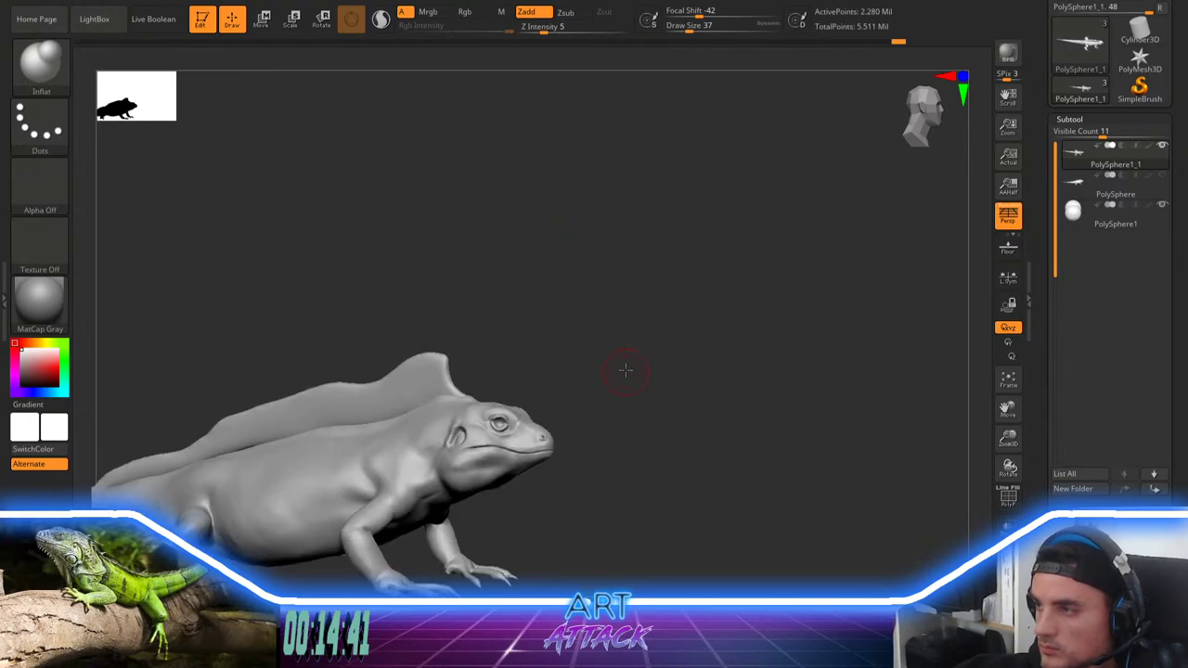
{"action": "left_click_drag", "start_coordinate": [626, 371], "coordinate": [608, 301], "text": "alt"}
{"action": "mouse_move", "coordinate": [608, 302]}
{"action": "left_mouse_down"}
{"action": "mouse_move", "coordinate": [618, 350]}
{"action": "mouse_move", "coordinate": [681, 356]}
{"action": "mouse_move", "coordinate": [679, 370]}
{"action": "mouse_move", "coordinate": [668, 358]}
{"action": "mouse_move", "coordinate": [690, 349]}
{"action": "mouse_move", "coordinate": [665, 300]}
{"action": "mouse_move", "coordinate": [575, 313]}
{"action": "mouse_move", "coordinate": [530, 288]}
{"action": "left_mouse_up"}
{"action": "key", "text": "b"}
{"action": "key", "text": "d"}
{"action": "key", "text": "s"}
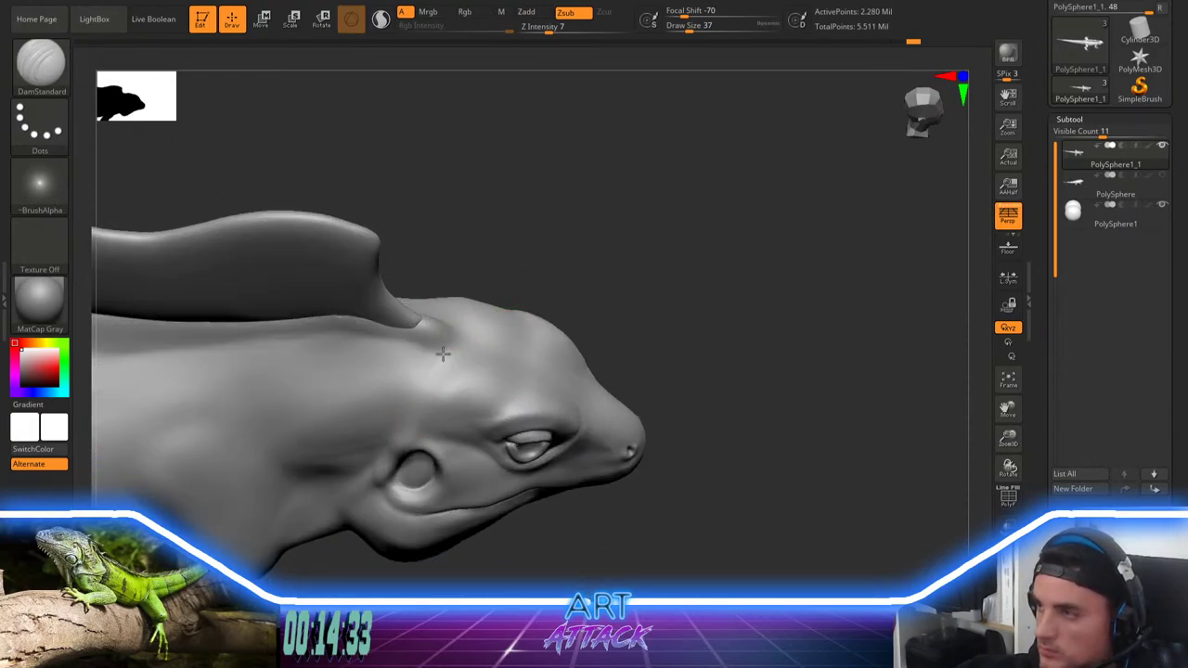
{"action": "left_click_drag", "start_coordinate": [430, 378], "coordinate": [426, 383]}
{"action": "left_click_drag", "start_coordinate": [448, 321], "coordinate": [430, 377]}
{"action": "left_click_drag", "start_coordinate": [450, 312], "coordinate": [425, 384]}
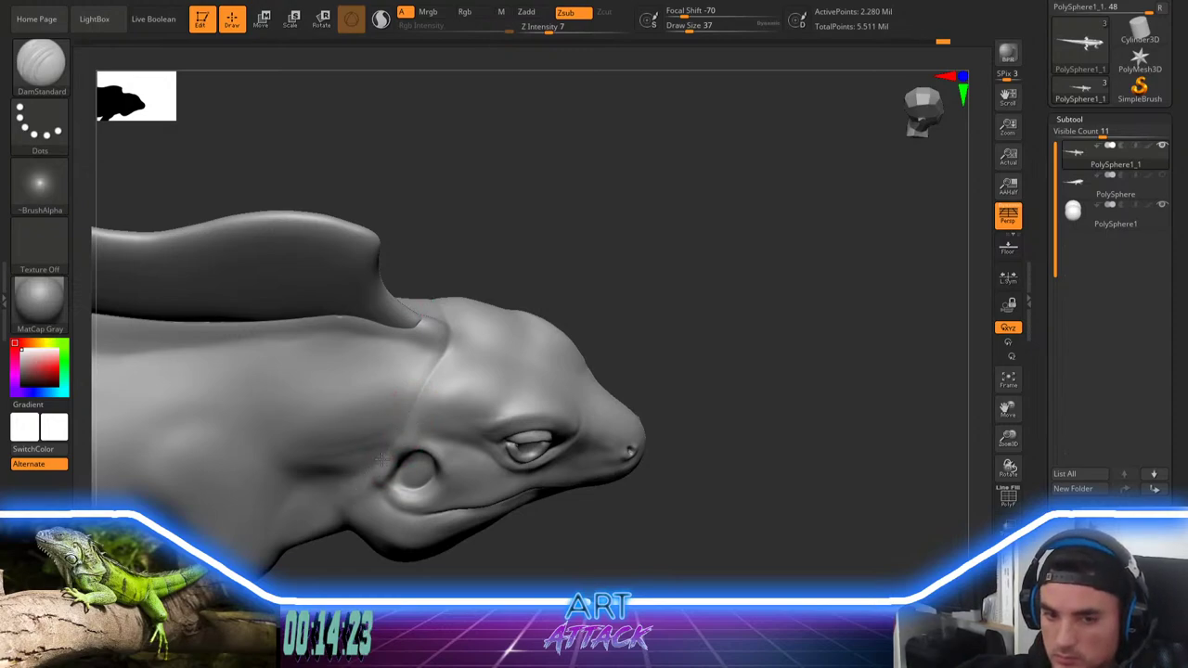
{"action": "key", "text": "shift"}
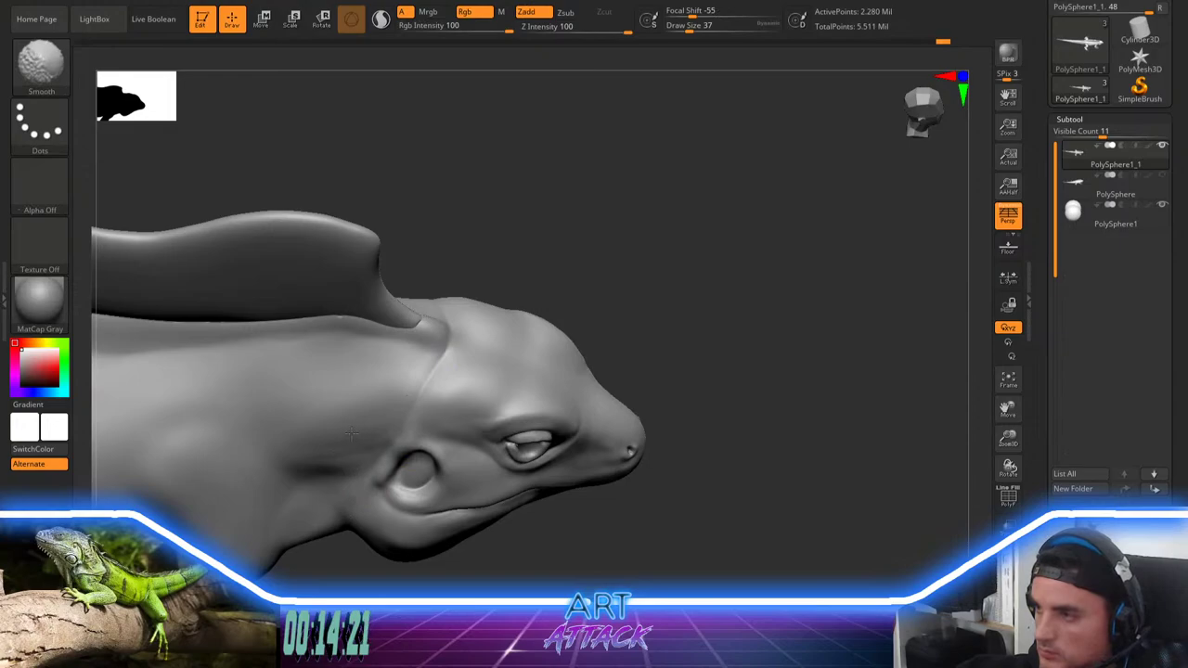
Step: Build up the cheek between the ear opening and the eye with ClayBuildup at draw size 31, and smooth it
{"action": "mouse_move", "coordinate": [637, 324]}
{"action": "left_mouse_down"}
{"action": "mouse_move", "coordinate": [610, 225]}
{"action": "mouse_move", "coordinate": [602, 265]}
{"action": "mouse_move", "coordinate": [570, 291]}
{"action": "mouse_move", "coordinate": [645, 290]}
{"action": "mouse_move", "coordinate": [584, 355]}
{"action": "left_mouse_up"}
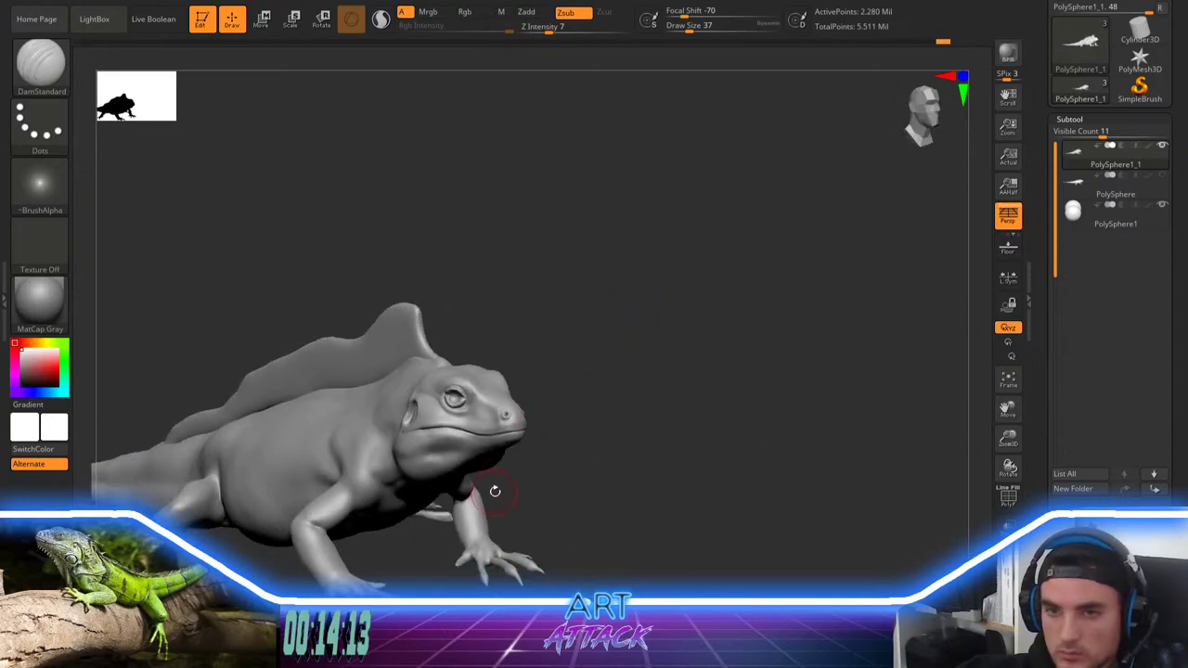
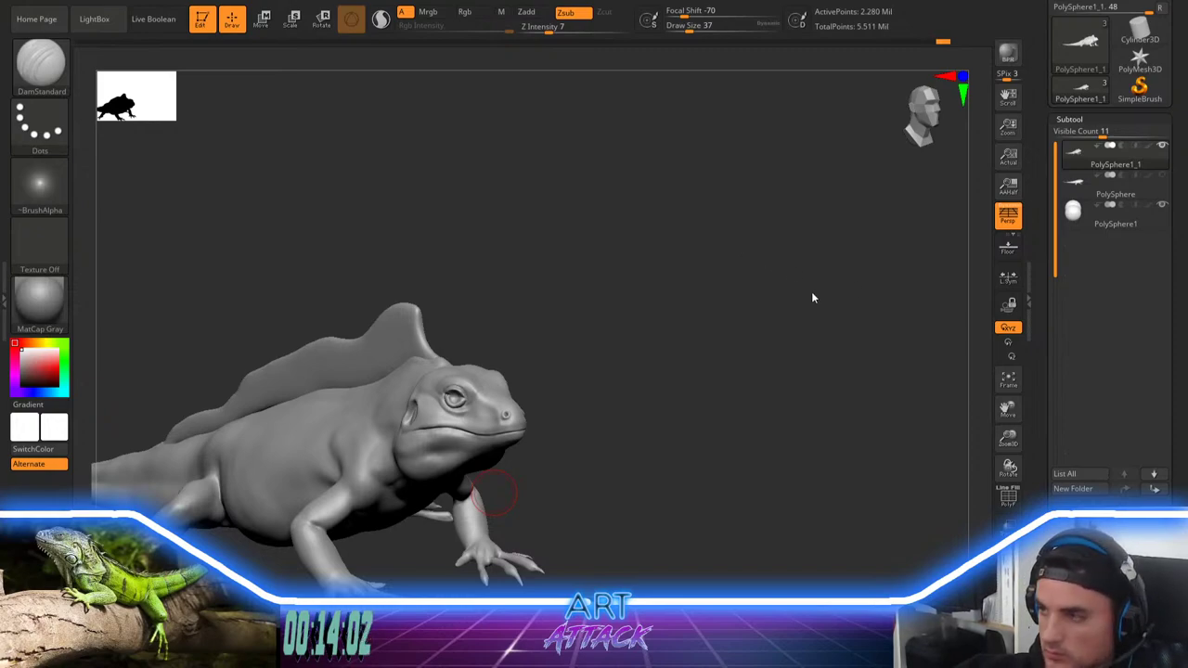
{"action": "mouse_move", "coordinate": [812, 297]}
{"action": "left_mouse_down"}
{"action": "mouse_move", "coordinate": [735, 316]}
{"action": "mouse_move", "coordinate": [748, 324]}
{"action": "mouse_move", "coordinate": [745, 306]}
{"action": "left_mouse_up"}
{"action": "key", "text": "space"}
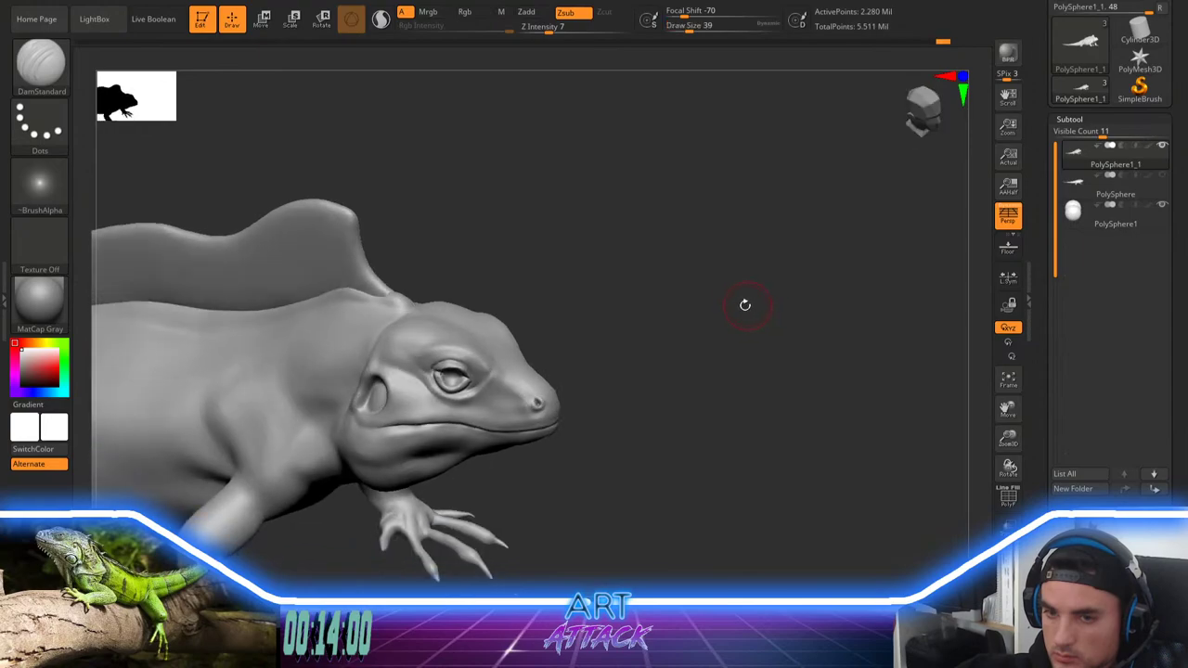
{"action": "left_click_drag", "start_coordinate": [599, 337], "coordinate": [640, 337], "text": "alt"}
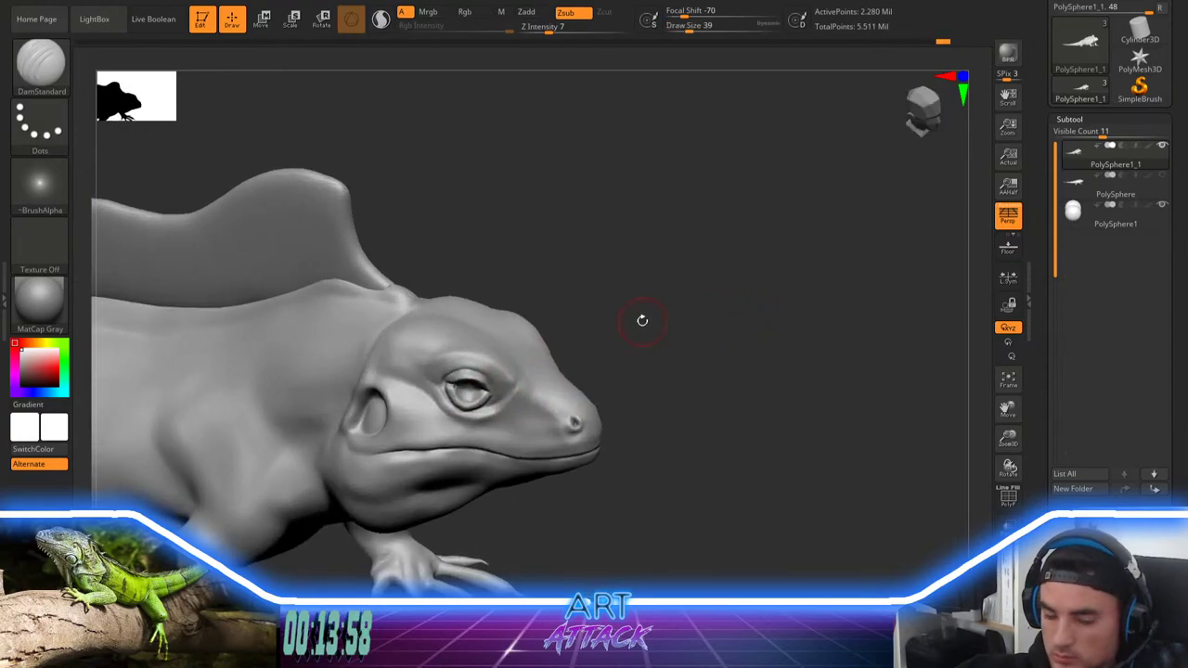
{"action": "key", "text": "b"}
{"action": "key", "text": "c"}
{"action": "key", "text": "b"}
{"action": "left_click_drag", "start_coordinate": [639, 282], "coordinate": [644, 312], "text": "alt"}
{"action": "key", "text": "space"}
{"action": "left_click_drag", "start_coordinate": [460, 346], "coordinate": [455, 346]}
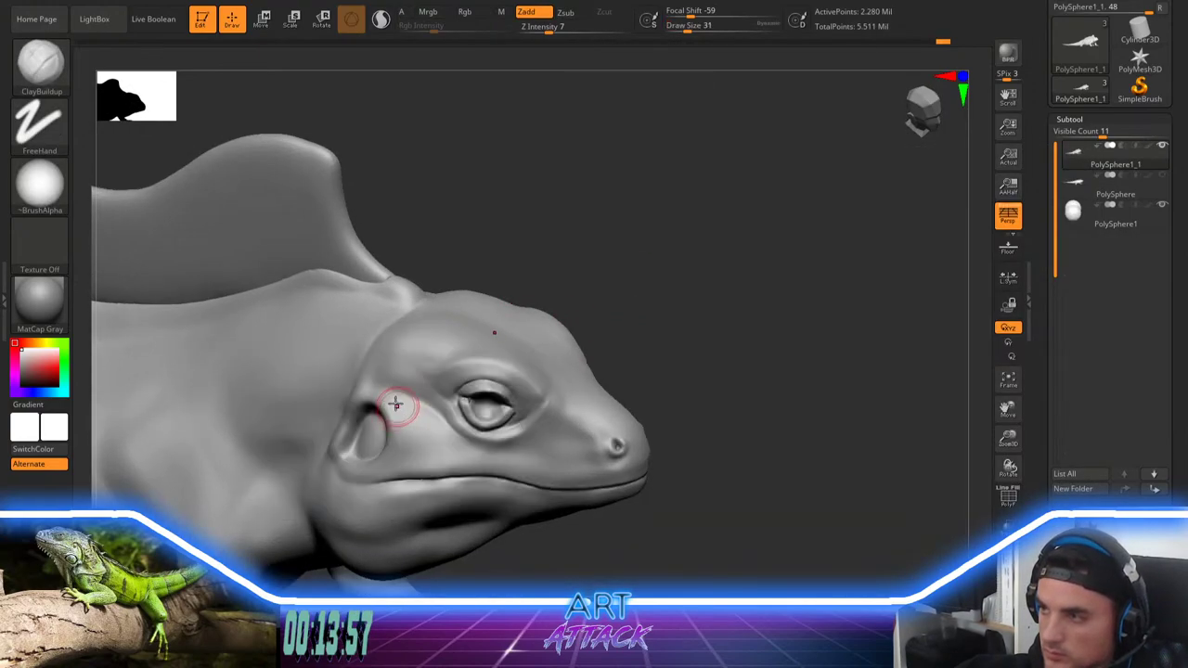
{"action": "mouse_move", "coordinate": [395, 408]}
{"action": "left_mouse_down"}
{"action": "mouse_move", "coordinate": [399, 450]}
{"action": "mouse_move", "coordinate": [400, 437]}
{"action": "left_mouse_up"}
{"action": "left_click_drag", "start_coordinate": [641, 290], "coordinate": [633, 317]}
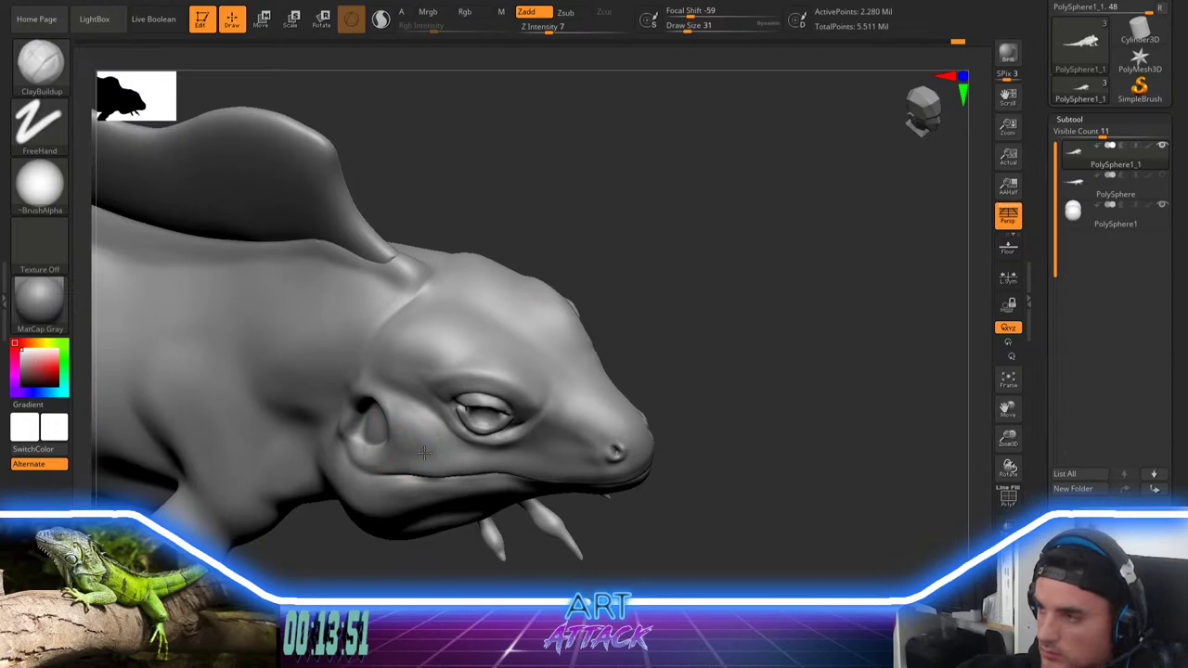
{"action": "key", "text": "shift"}
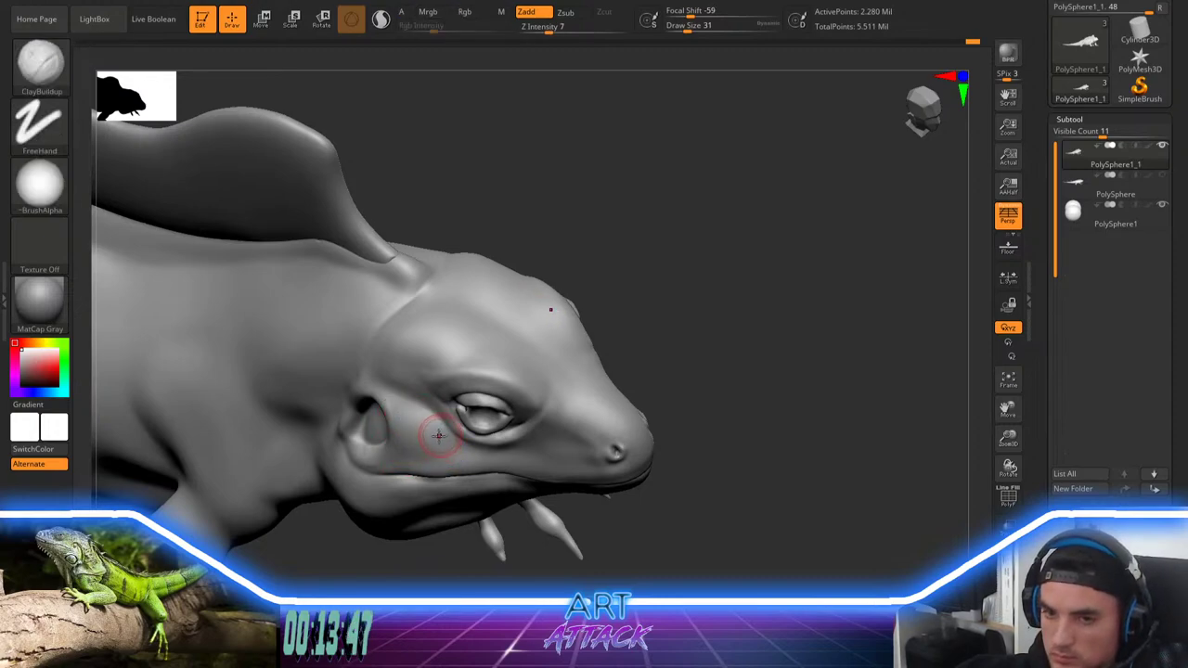
Step: Reshape the mouth line near the mouth corner below the ear with the Move brush at draw size 46
{"action": "key", "text": "b"}
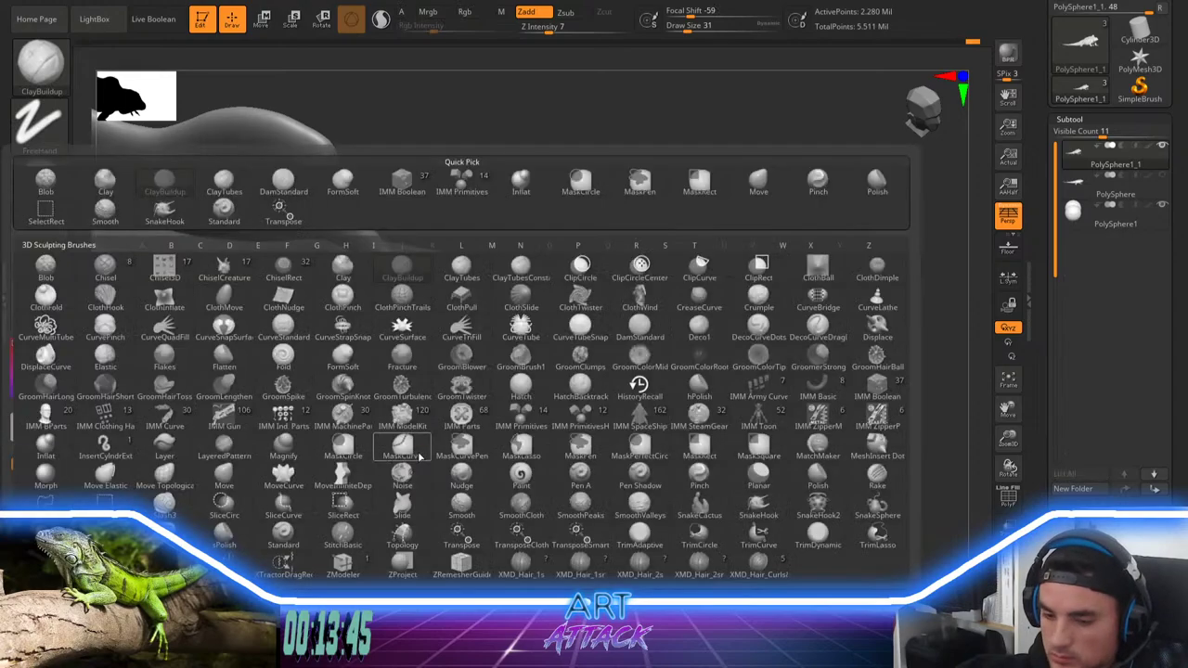
{"action": "key", "text": "m"}
{"action": "key", "text": "v"}
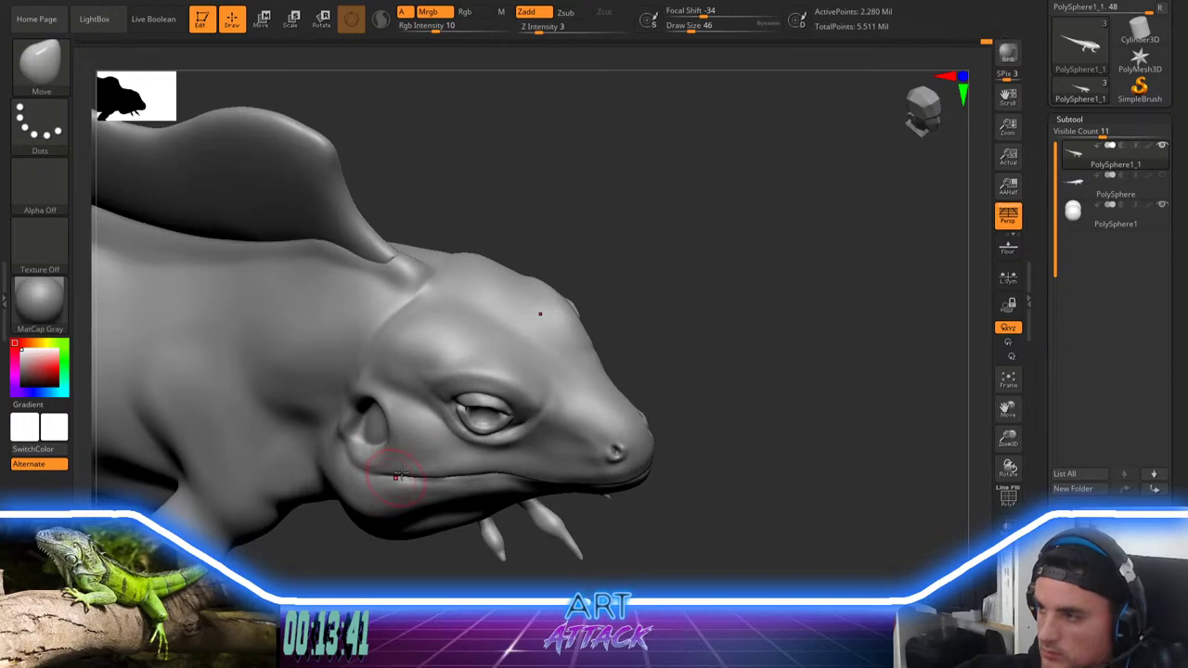
{"action": "left_click_drag", "start_coordinate": [452, 464], "coordinate": [460, 473]}
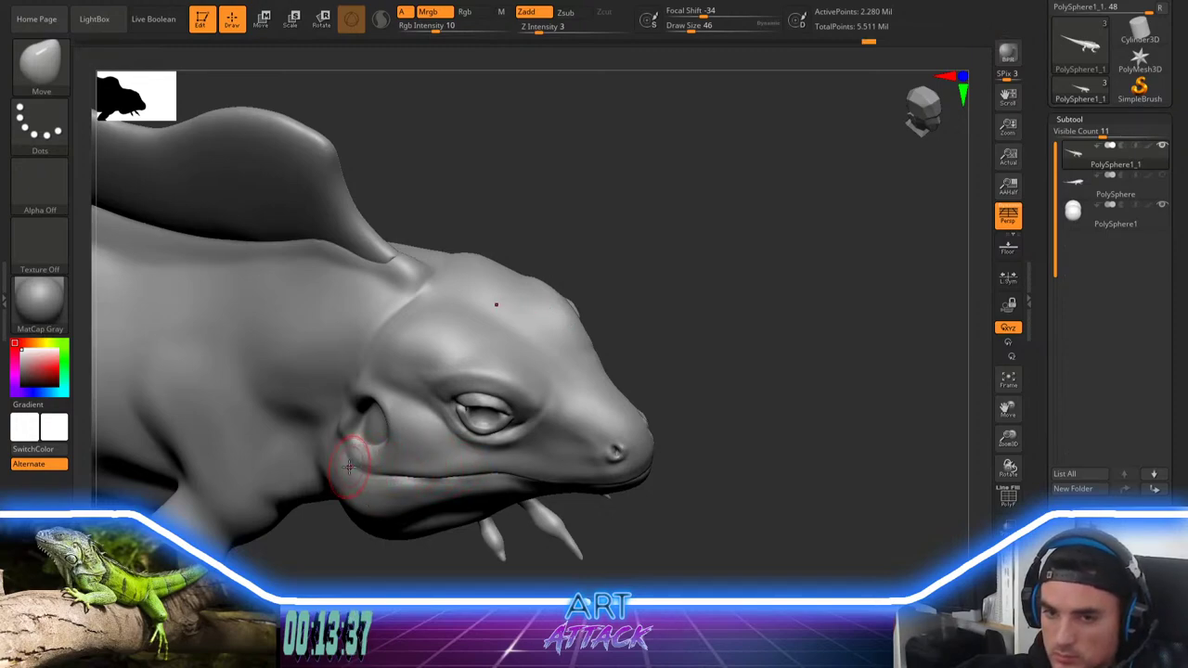
Step: Carve into the hollow of the jaw beneath the mouth corner with DamStandard at draw size 68
{"action": "mouse_move", "coordinate": [690, 290]}
{"action": "left_mouse_down"}
{"action": "mouse_move", "coordinate": [684, 255]}
{"action": "mouse_move", "coordinate": [684, 270]}
{"action": "left_mouse_up"}
{"action": "key", "text": "s"}
{"action": "left_click", "coordinate": [678, 270]}
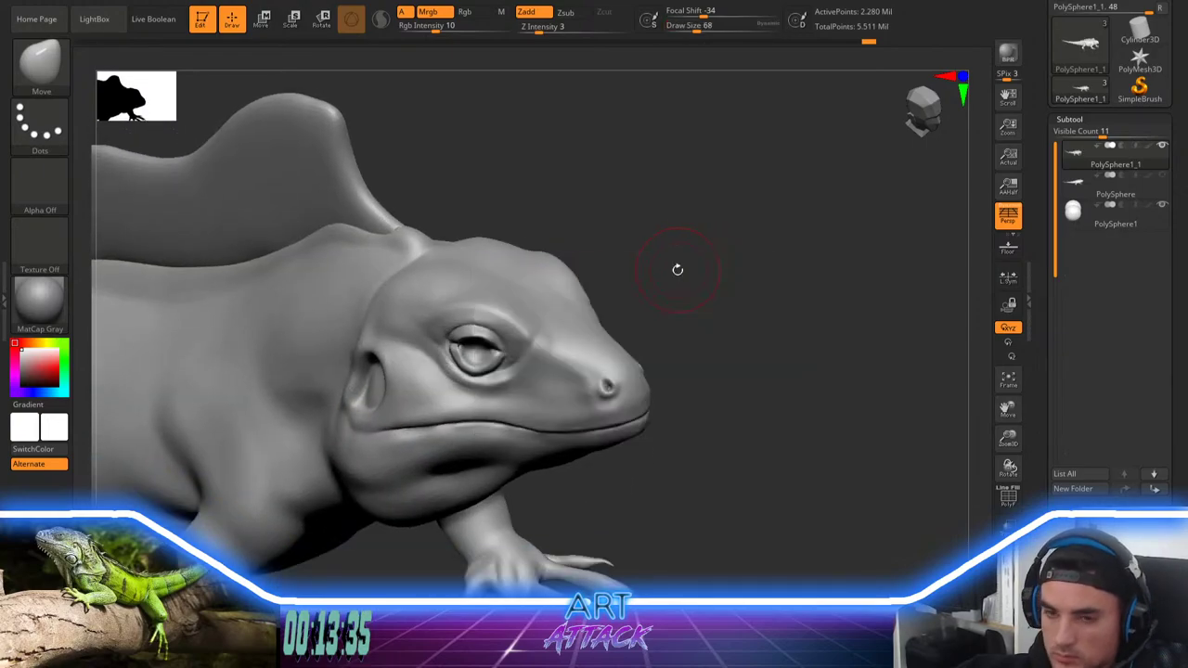
{"action": "key", "text": "b"}
{"action": "key", "text": "d"}
{"action": "key", "text": "s"}
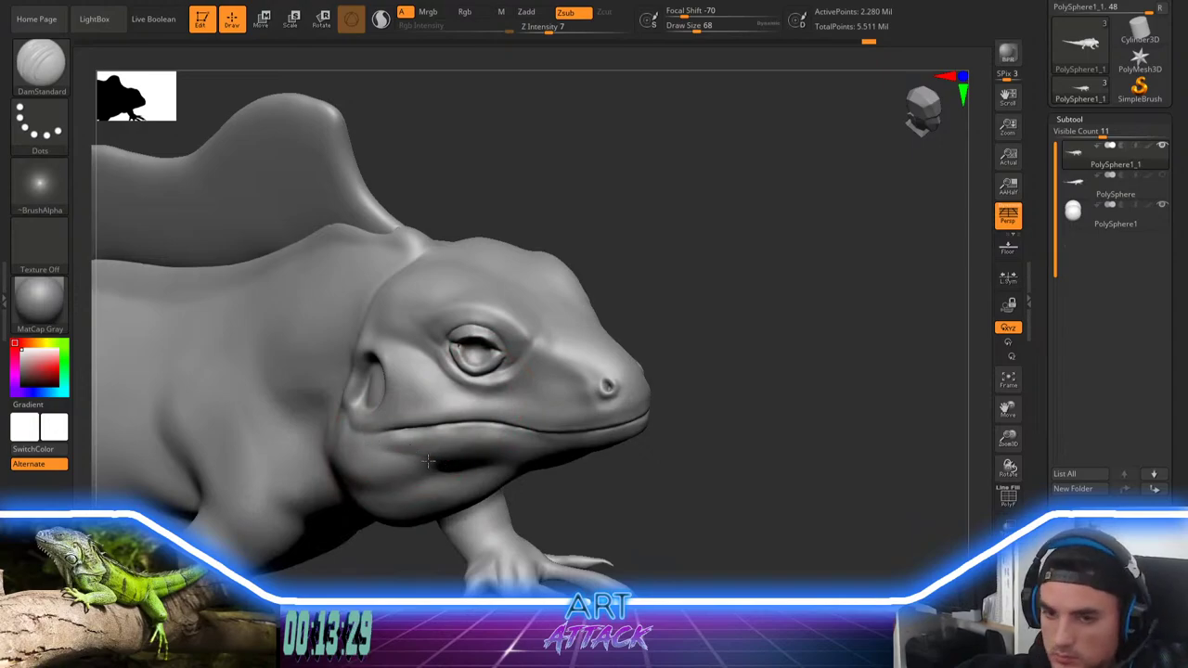
Step: Build up the rounded jowl below the mouth corner with ClayBuildup at draw size 68, and smooth the jaw
{"action": "key", "text": "b"}
{"action": "key", "text": "c"}
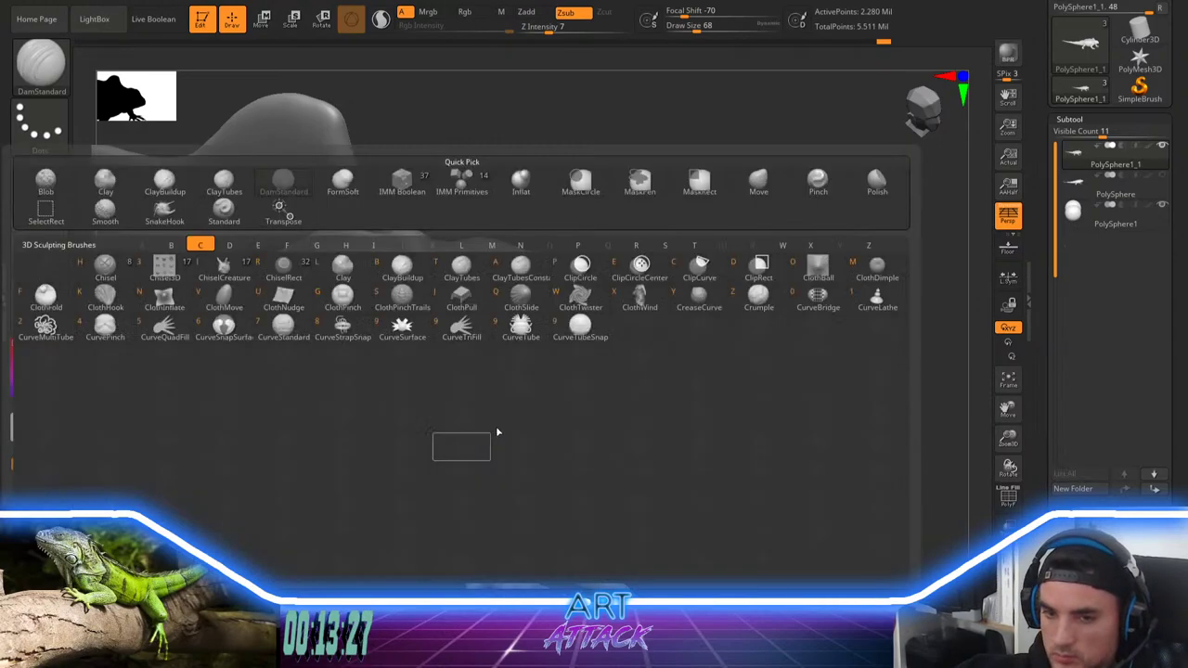
{"action": "key", "text": "b"}
{"action": "left_click_drag", "start_coordinate": [733, 334], "coordinate": [731, 243]}
{"action": "mouse_move", "coordinate": [405, 469]}
{"action": "left_mouse_down"}
{"action": "mouse_move", "coordinate": [380, 479]}
{"action": "mouse_move", "coordinate": [417, 463]}
{"action": "mouse_move", "coordinate": [444, 469]}
{"action": "mouse_move", "coordinate": [433, 451]}
{"action": "mouse_move", "coordinate": [420, 478]}
{"action": "mouse_move", "coordinate": [401, 453]}
{"action": "mouse_move", "coordinate": [393, 475]}
{"action": "mouse_move", "coordinate": [443, 494]}
{"action": "left_mouse_up"}
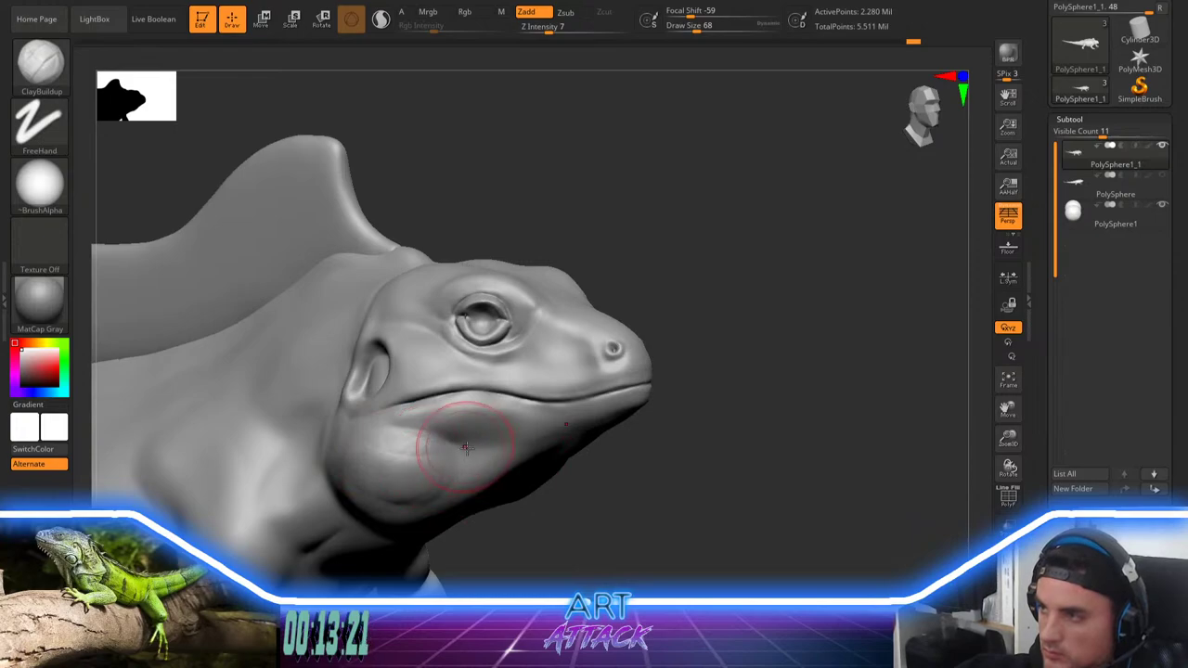
{"action": "mouse_move", "coordinate": [423, 434]}
{"action": "left_mouse_down"}
{"action": "mouse_move", "coordinate": [449, 440]}
{"action": "mouse_move", "coordinate": [449, 462]}
{"action": "mouse_move", "coordinate": [431, 445]}
{"action": "left_mouse_up"}
{"action": "key", "text": "shift"}
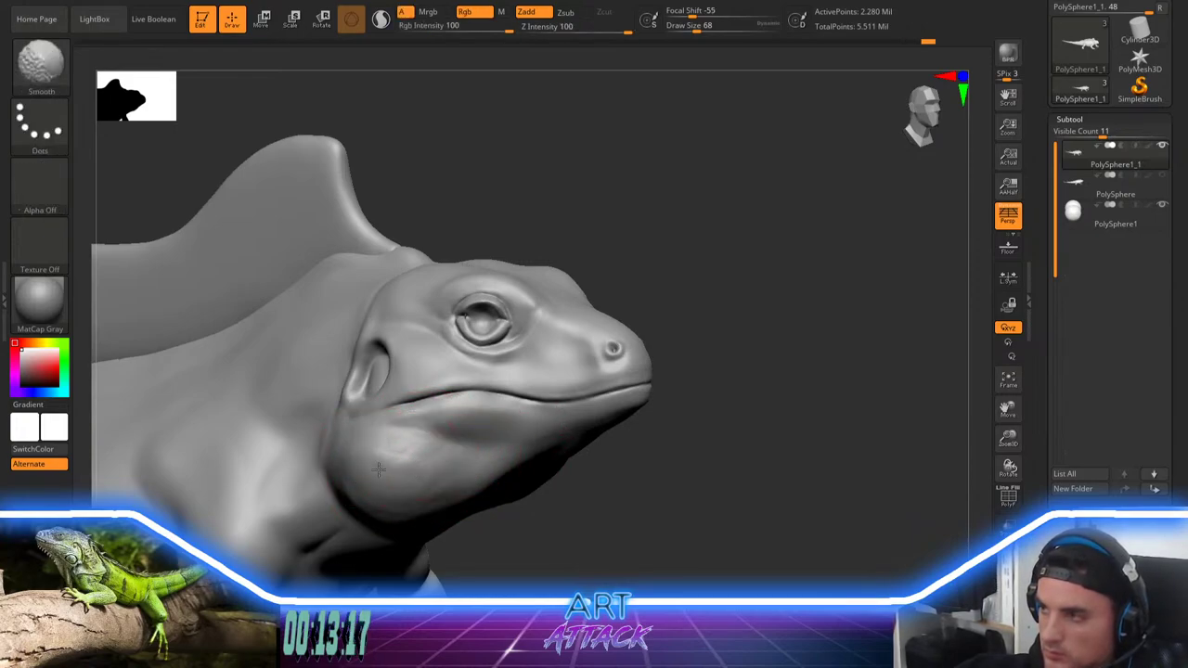
Step: Refine the underside of the lower jaw toward the chin with ClayBuildup at draw size 41
{"action": "mouse_move", "coordinate": [687, 374]}
{"action": "left_mouse_down"}
{"action": "mouse_move", "coordinate": [736, 360]}
{"action": "mouse_move", "coordinate": [729, 318]}
{"action": "left_mouse_up"}
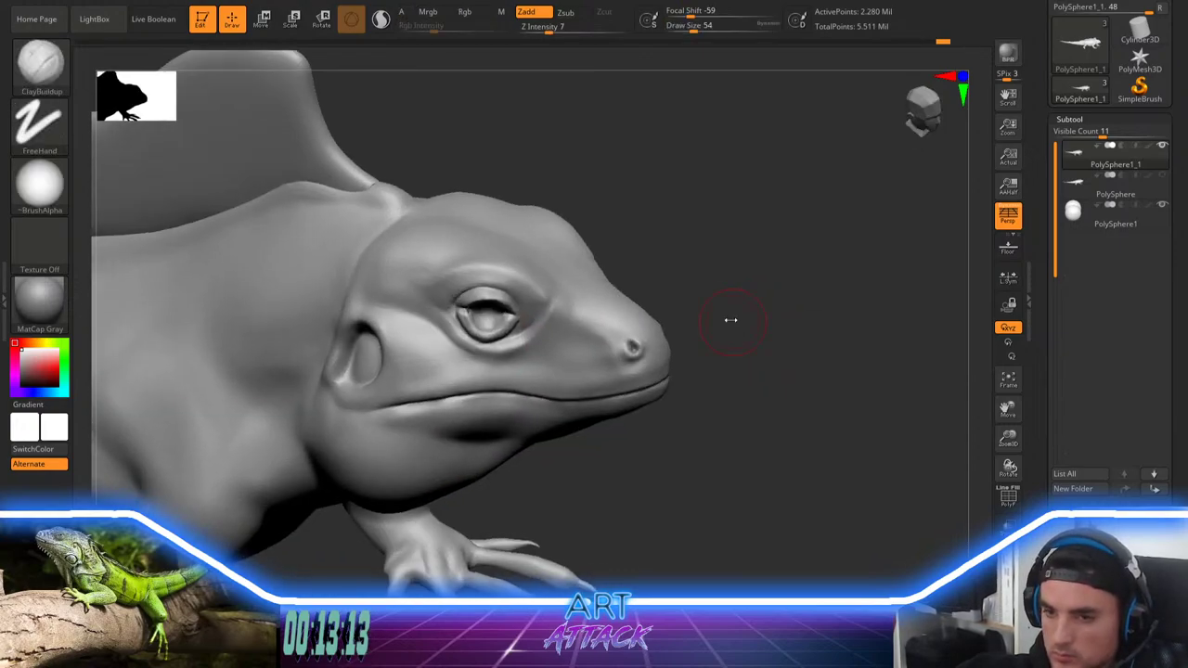
{"action": "key", "text": "space"}
{"action": "key", "text": "space"}
{"action": "left_click_drag", "start_coordinate": [743, 278], "coordinate": [738, 279]}
{"action": "mouse_move", "coordinate": [743, 278]}
{"action": "left_mouse_down"}
{"action": "mouse_move", "coordinate": [748, 246]}
{"action": "mouse_move", "coordinate": [761, 273]}
{"action": "left_mouse_up"}
{"action": "key", "text": "space"}
{"action": "left_click", "coordinate": [750, 261]}
{"action": "key", "text": "space"}
{"action": "left_click", "coordinate": [757, 257]}
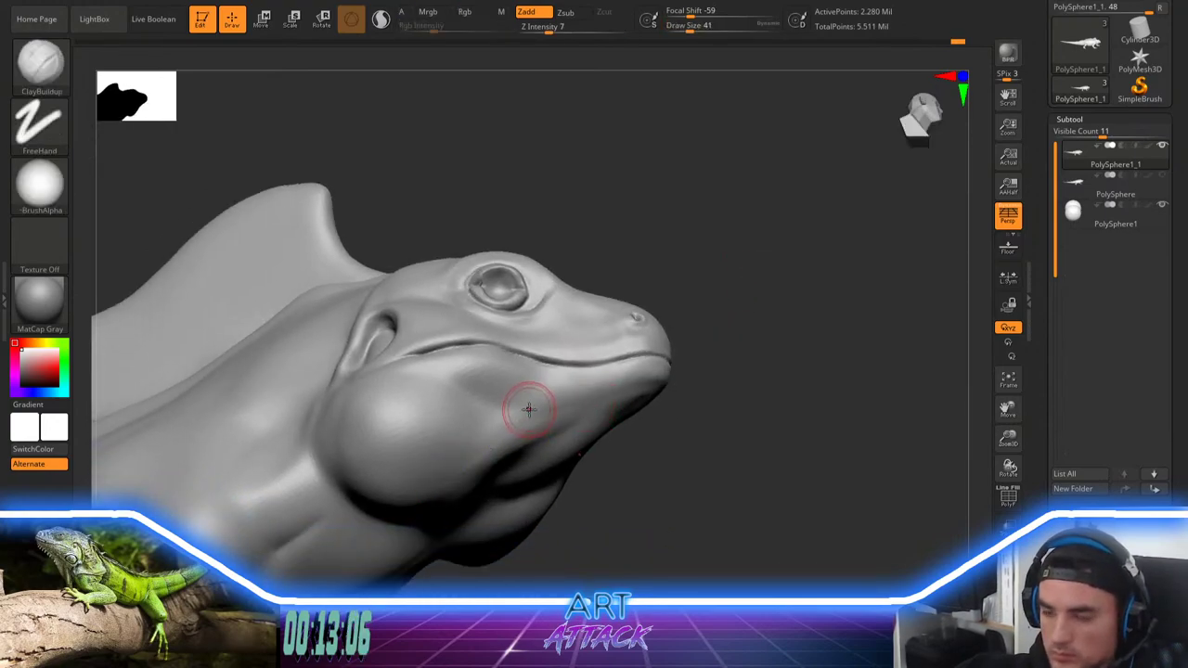
Step: Carve a crease beneath the lower lip from the jowl toward the chin with DamStandard at draw size 41
{"action": "key", "text": "b"}
{"action": "key", "text": "d"}
{"action": "key", "text": "s"}
{"action": "left_click_drag", "start_coordinate": [698, 315], "coordinate": [678, 341]}
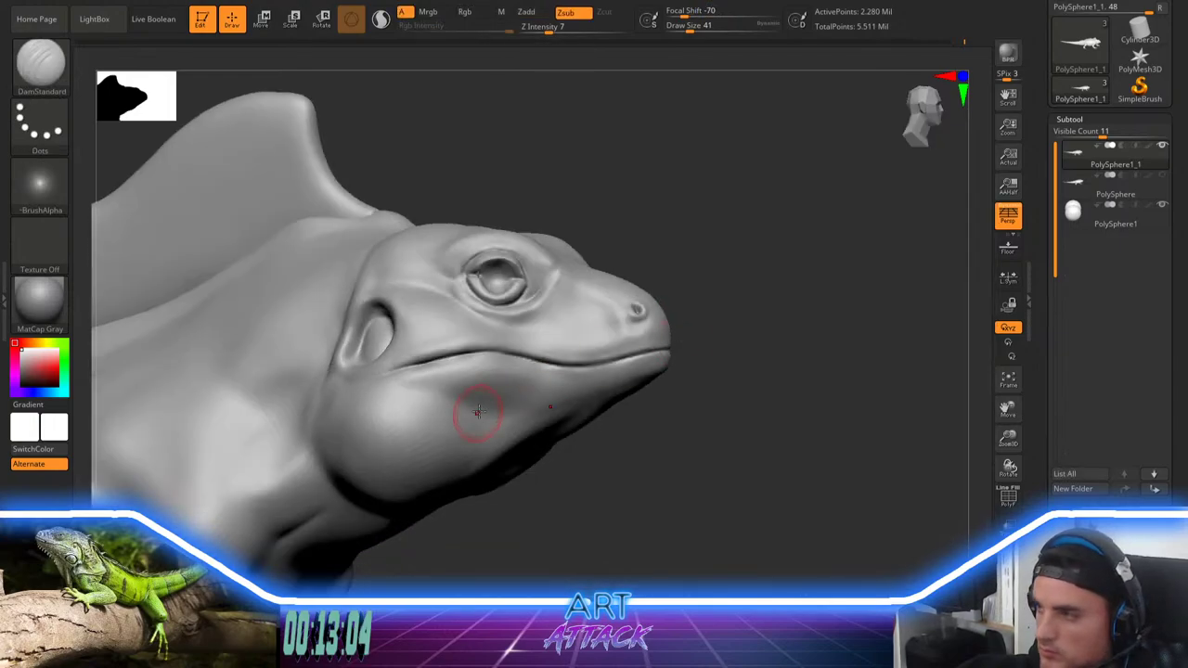
{"action": "left_click_drag", "start_coordinate": [535, 399], "coordinate": [560, 394]}
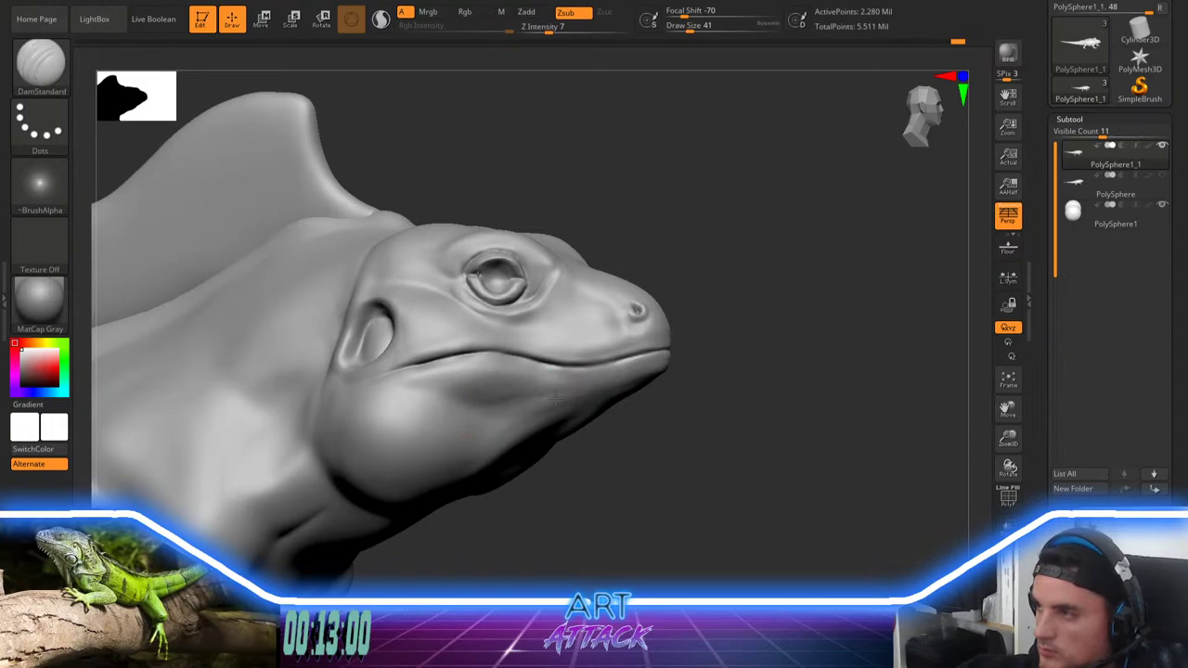
Step: Define the fold above the upper eyelid with DamStandard at draw size 41, and smooth the brow around it
{"action": "left_click_drag", "start_coordinate": [724, 363], "coordinate": [895, 541]}
{"action": "left_click_drag", "start_coordinate": [754, 348], "coordinate": [689, 347]}
{"action": "left_click_drag", "start_coordinate": [810, 282], "coordinate": [697, 352]}
{"action": "left_click_drag", "start_coordinate": [415, 465], "coordinate": [720, 304]}
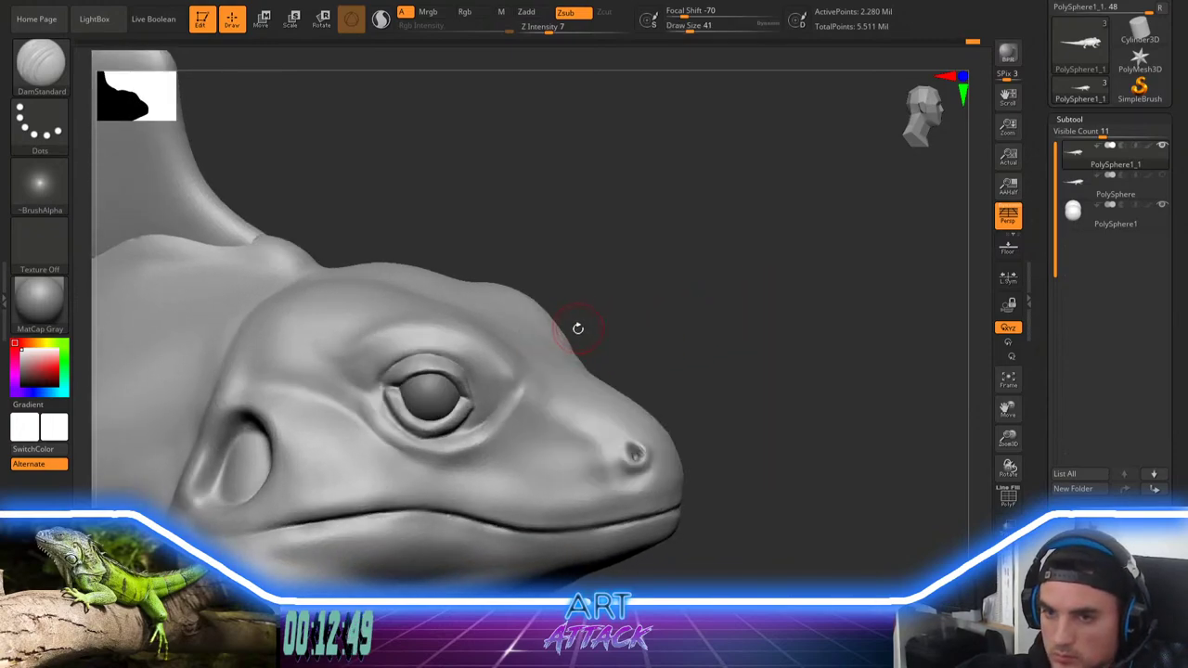
{"action": "left_click_drag", "start_coordinate": [596, 319], "coordinate": [585, 358]}
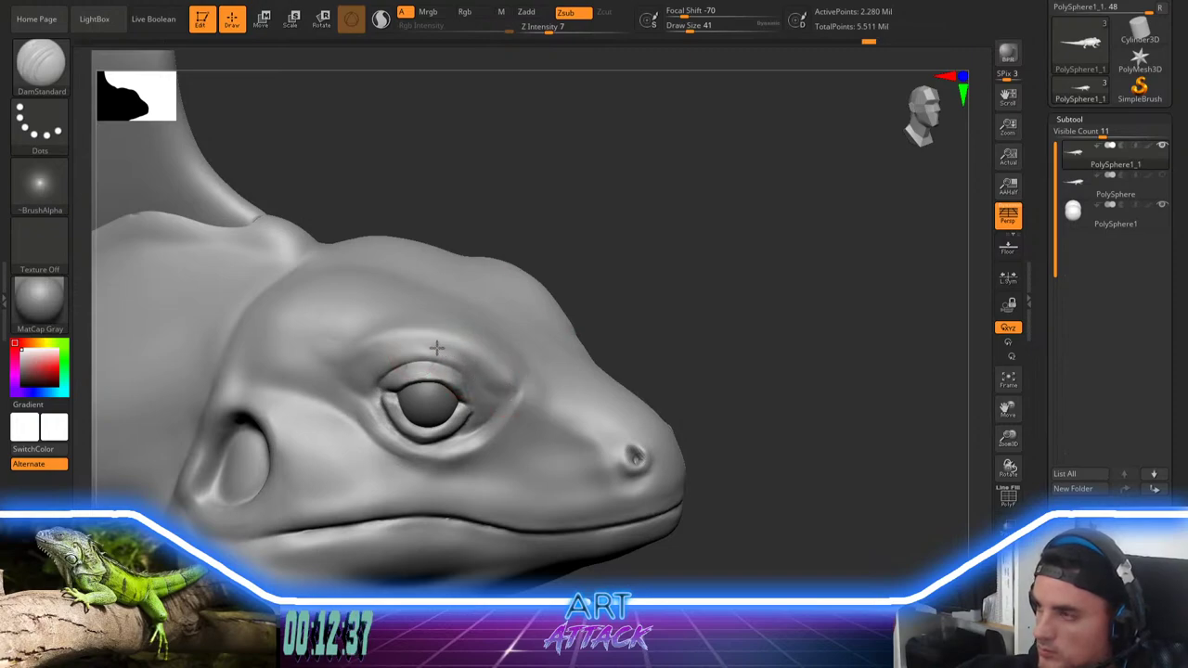
{"action": "left_click_drag", "start_coordinate": [436, 348], "coordinate": [388, 355]}
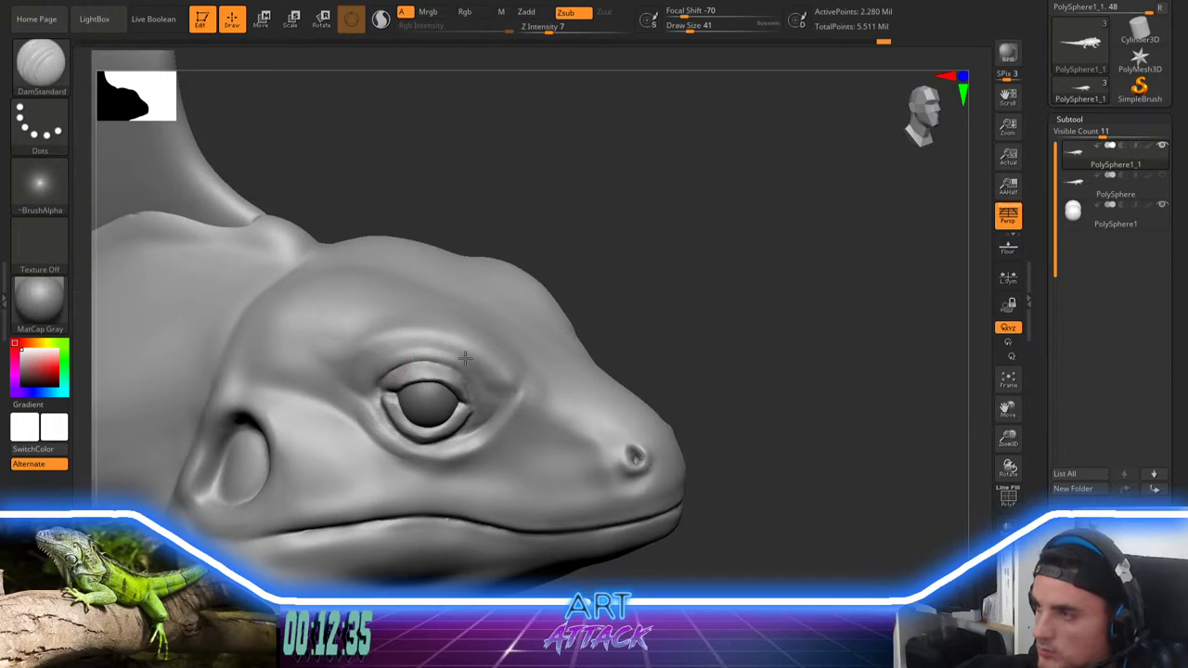
{"action": "left_click_drag", "start_coordinate": [516, 383], "coordinate": [411, 346], "text": "shift"}
{"action": "mouse_move", "coordinate": [709, 327]}
{"action": "left_mouse_down"}
{"action": "mouse_move", "coordinate": [678, 233]}
{"action": "mouse_move", "coordinate": [715, 297]}
{"action": "mouse_move", "coordinate": [701, 393]}
{"action": "left_mouse_up"}
{"action": "left_click_drag", "start_coordinate": [692, 353], "coordinate": [702, 323]}
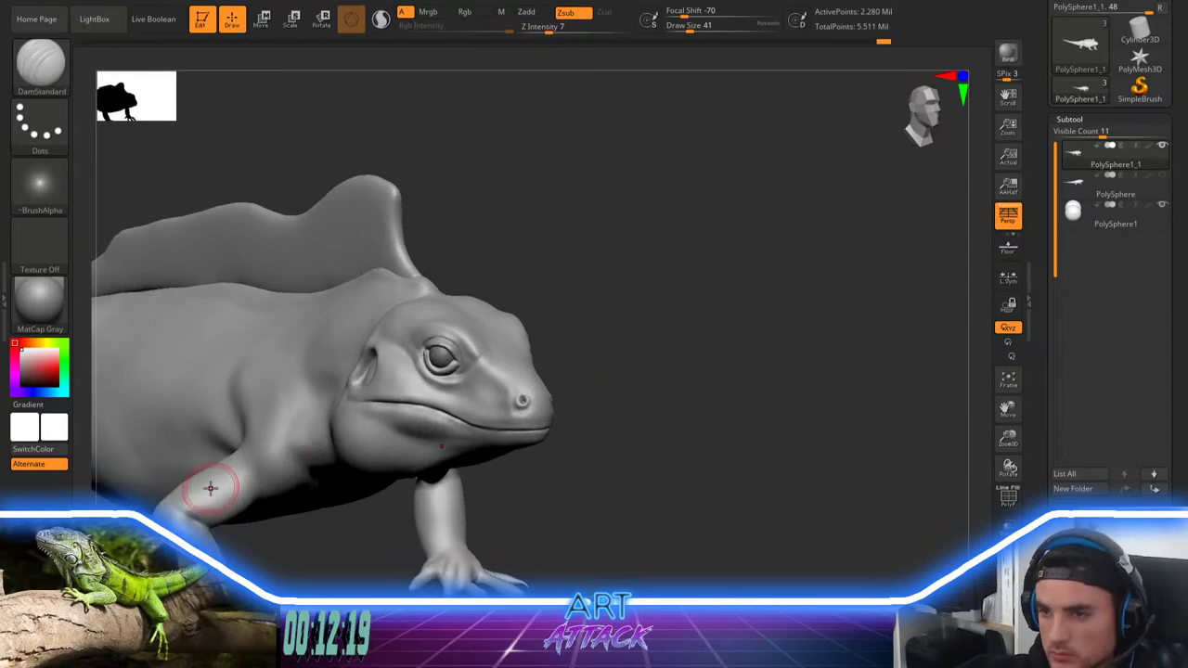
Step: Reshape the upper lip below the nostril with the Move brush at draw size 120
{"action": "mouse_move", "coordinate": [562, 431]}
{"action": "left_mouse_down", "text": "alt"}
{"action": "mouse_move", "coordinate": [721, 403]}
{"action": "mouse_move", "coordinate": [700, 374]}
{"action": "mouse_move", "coordinate": [709, 399]}
{"action": "left_mouse_up", "text": "alt"}
{"action": "key", "text": "b"}
{"action": "key", "text": "m"}
{"action": "key", "text": "v"}
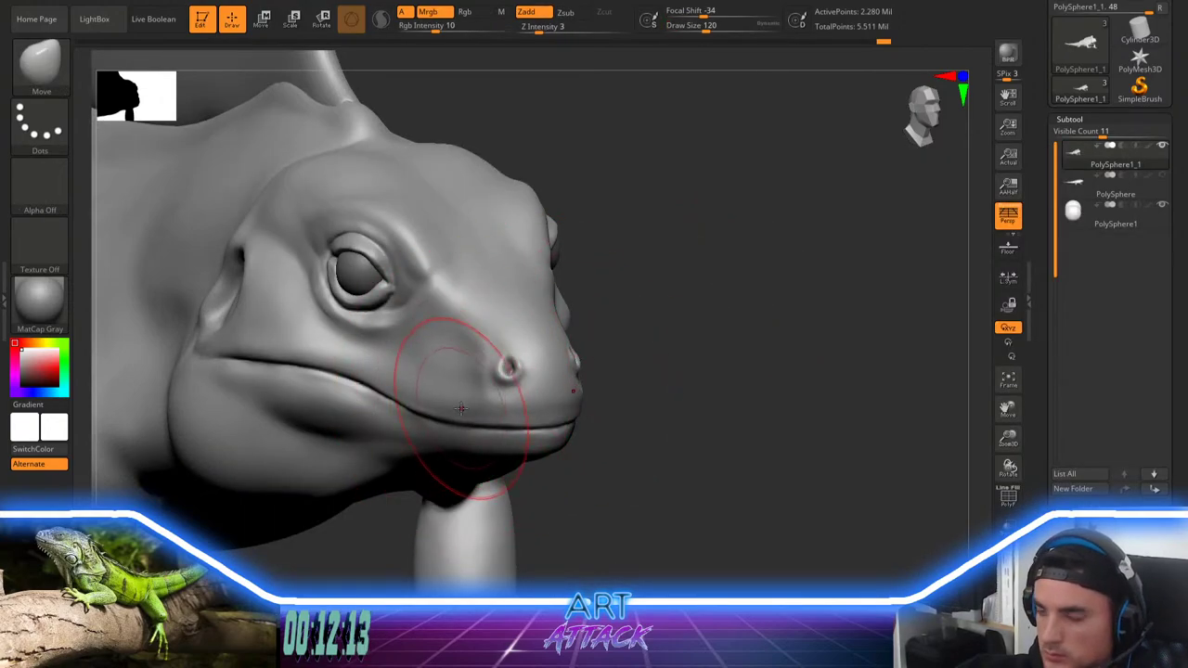
{"action": "left_click_drag", "start_coordinate": [463, 406], "coordinate": [451, 393]}
{"action": "left_click_drag", "start_coordinate": [441, 391], "coordinate": [470, 390]}
Step: Adjust the lips and chin at the front of the snout with the Move brush at draw size 90
{"action": "key", "text": "space"}
{"action": "left_click_drag", "start_coordinate": [373, 378], "coordinate": [376, 390]}
{"action": "key", "text": "space"}
{"action": "mouse_move", "coordinate": [471, 397]}
{"action": "left_mouse_down"}
{"action": "mouse_move", "coordinate": [443, 399]}
{"action": "mouse_move", "coordinate": [538, 390]}
{"action": "mouse_move", "coordinate": [527, 390]}
{"action": "left_mouse_up"}
{"action": "key", "text": "space"}
{"action": "left_click_drag", "start_coordinate": [601, 378], "coordinate": [631, 387]}
{"action": "key", "text": "space"}
{"action": "left_click_drag", "start_coordinate": [546, 390], "coordinate": [539, 390]}
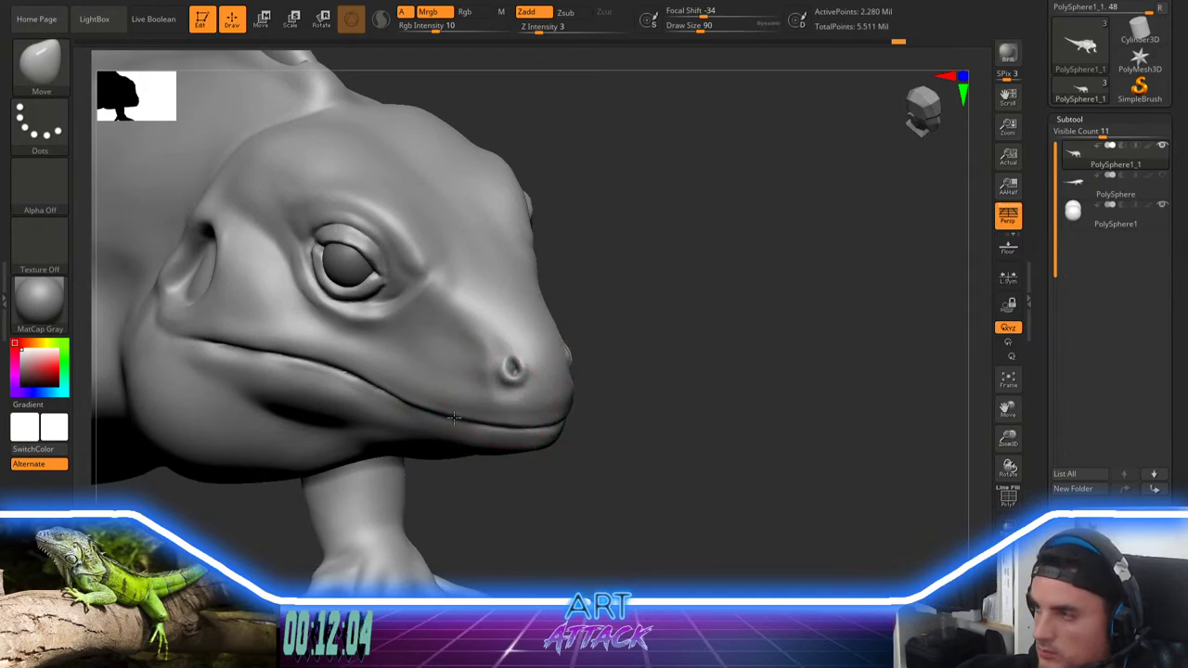
{"action": "left_click_drag", "start_coordinate": [550, 482], "coordinate": [531, 365]}
{"action": "mouse_move", "coordinate": [655, 378]}
{"action": "left_mouse_down"}
{"action": "mouse_move", "coordinate": [636, 412]}
{"action": "mouse_move", "coordinate": [644, 353]}
{"action": "mouse_move", "coordinate": [679, 343]}
{"action": "left_mouse_up"}
Step: Carve along the underside of the front lower lip with DamStandard at draw size 90
{"action": "key", "text": "b"}
{"action": "key", "text": "d"}
{"action": "key", "text": "s"}
{"action": "right_click", "coordinate": [644, 353]}
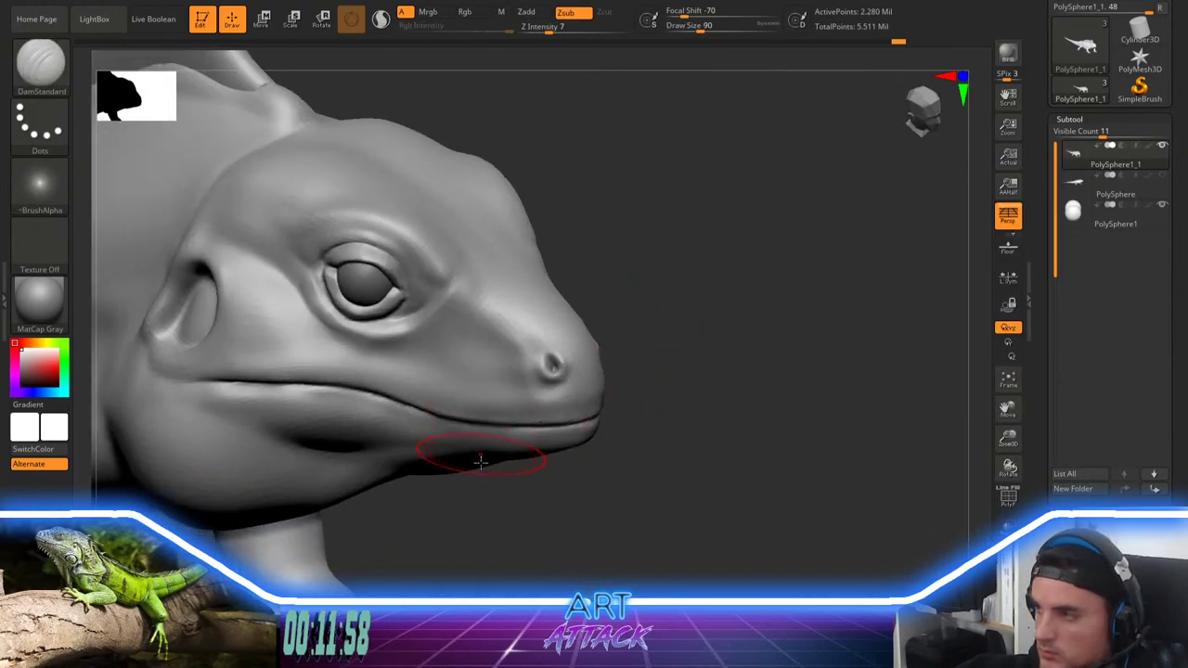
{"action": "left_click_drag", "start_coordinate": [480, 464], "coordinate": [502, 455]}
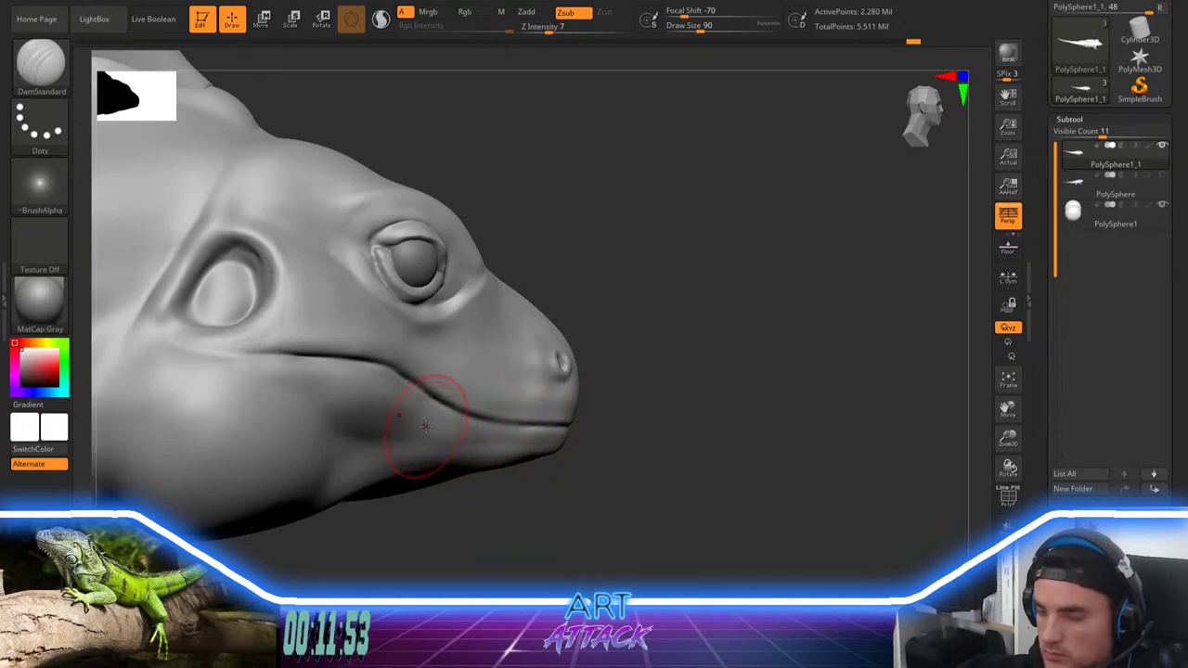
Step: Soften and deepen the crease under the lower lip with DamStandard at focal shift -51 and Z intensity 6, and smooth the lower jaw
{"action": "left_click_drag", "start_coordinate": [556, 464], "coordinate": [536, 491]}
{"action": "left_click_drag", "start_coordinate": [656, 431], "coordinate": [651, 422]}
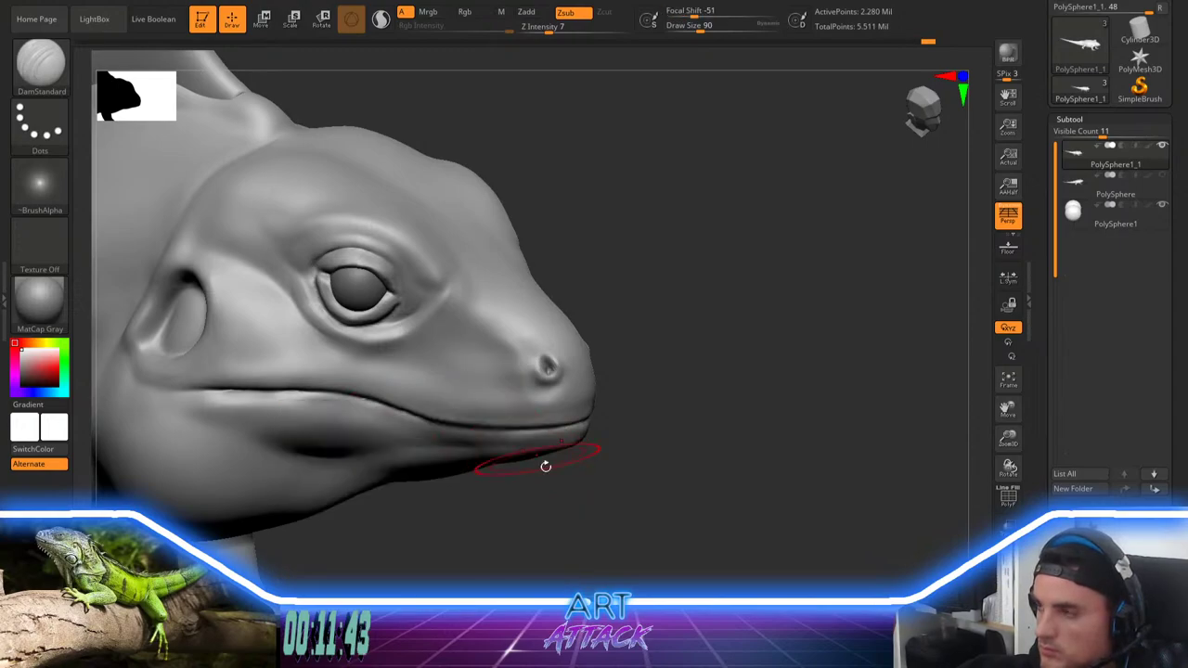
{"action": "left_click_drag", "start_coordinate": [544, 466], "coordinate": [555, 459]}
{"action": "key", "text": "space"}
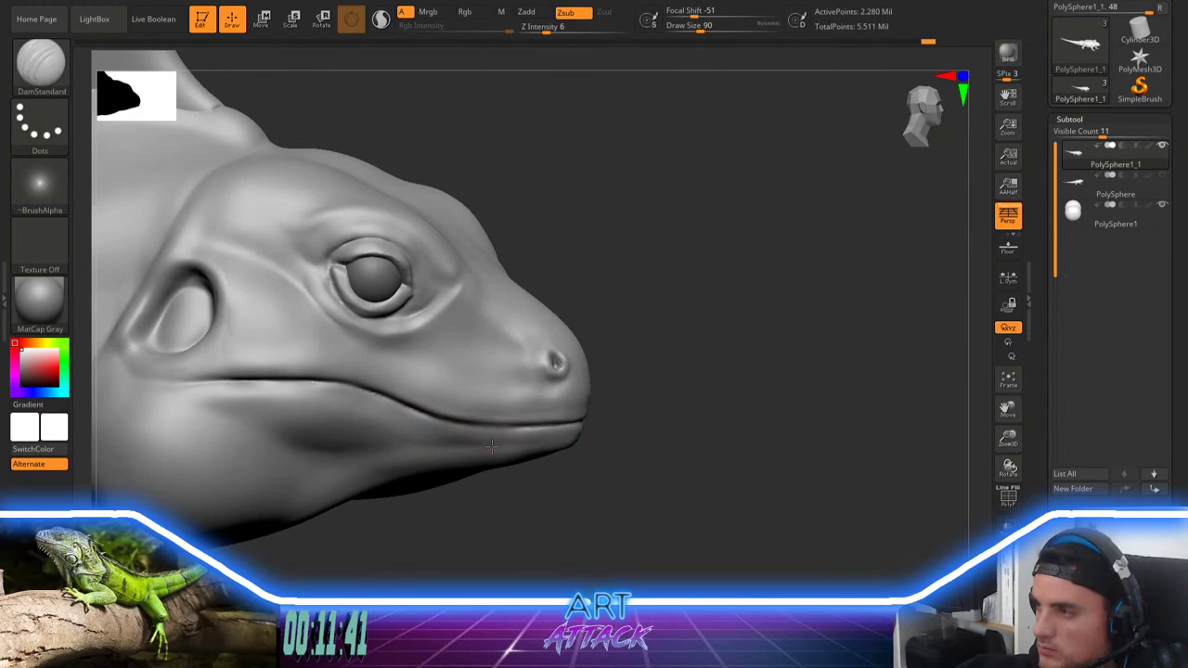
{"action": "right_click_drag", "start_coordinate": [575, 442], "coordinate": [559, 438]}
{"action": "left_click", "coordinate": [558, 437]}
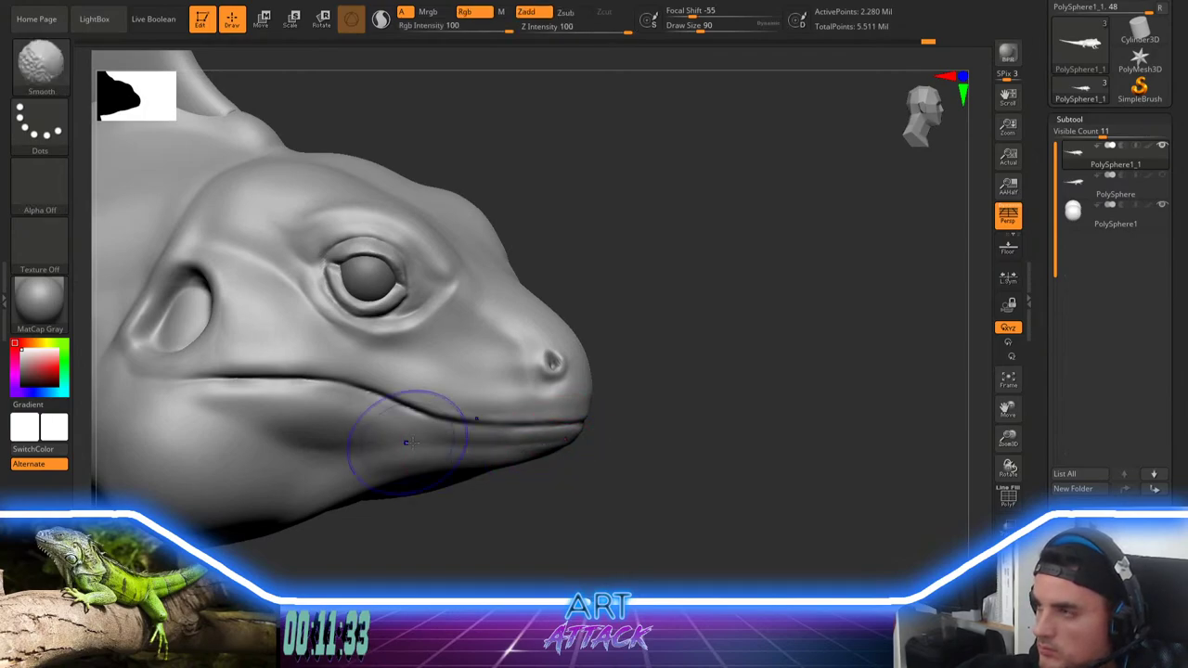
{"action": "mouse_move", "coordinate": [608, 467]}
{"action": "left_mouse_down"}
{"action": "mouse_move", "coordinate": [663, 357]}
{"action": "mouse_move", "coordinate": [650, 381]}
{"action": "left_mouse_up"}
{"action": "key", "text": "space"}
{"action": "left_click", "coordinate": [603, 434]}
{"action": "mouse_move", "coordinate": [694, 334]}
{"action": "left_mouse_down", "text": "alt"}
{"action": "mouse_move", "coordinate": [668, 302]}
{"action": "mouse_move", "coordinate": [662, 410]}
{"action": "left_mouse_up", "text": "alt"}
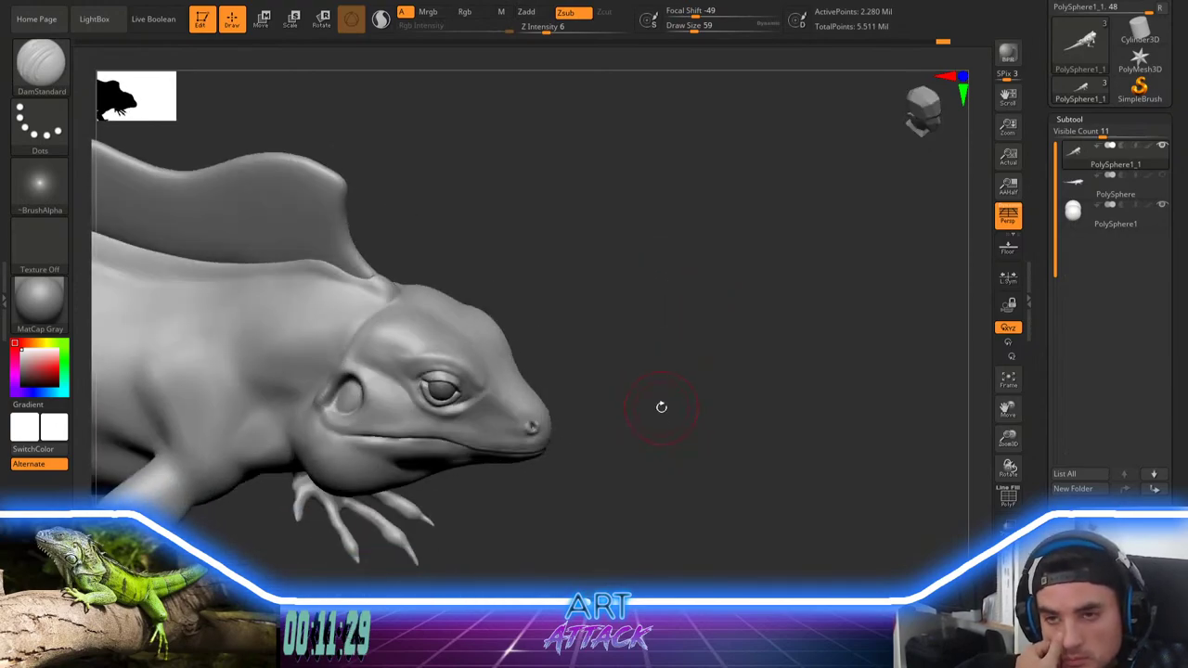
Step: Build up the brow fold above the front of the eye with ClayBuildup at draw size 37
{"action": "left_click_drag", "start_coordinate": [653, 317], "coordinate": [699, 394], "text": "alt"}
{"action": "key", "text": "b"}
{"action": "key", "text": "c"}
{"action": "key", "text": "b"}
{"action": "key", "text": "s"}
{"action": "left_click", "coordinate": [660, 332]}
{"action": "left_click_drag", "start_coordinate": [660, 331], "coordinate": [678, 344]}
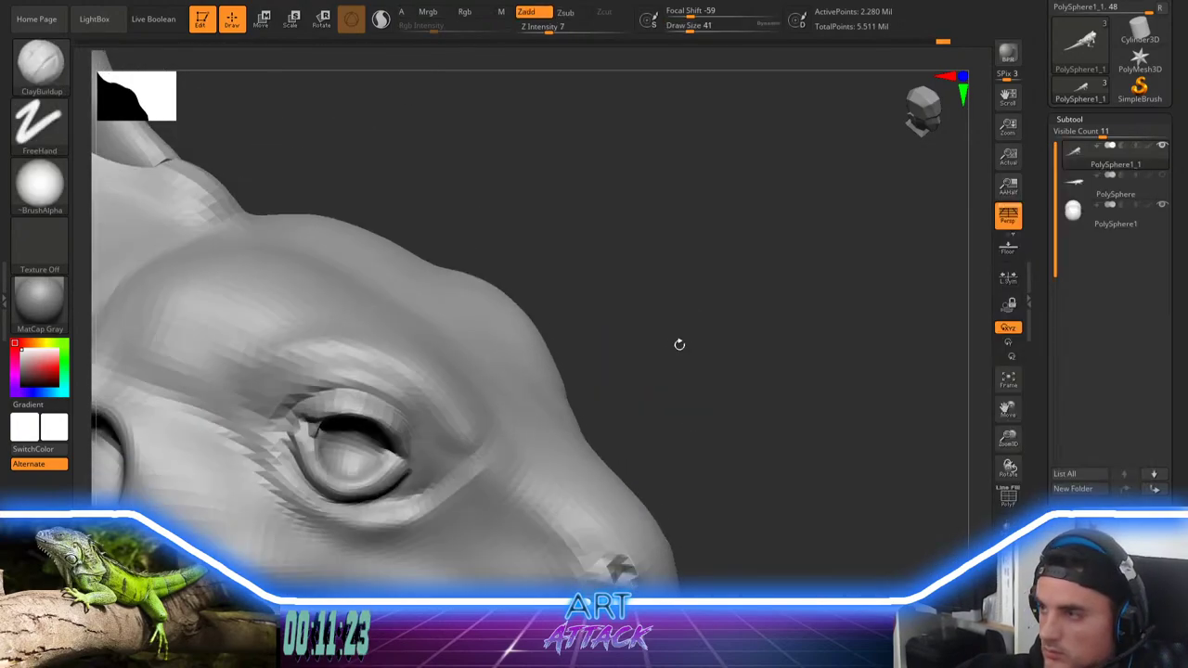
{"action": "key", "text": "s"}
{"action": "left_click", "coordinate": [671, 345]}
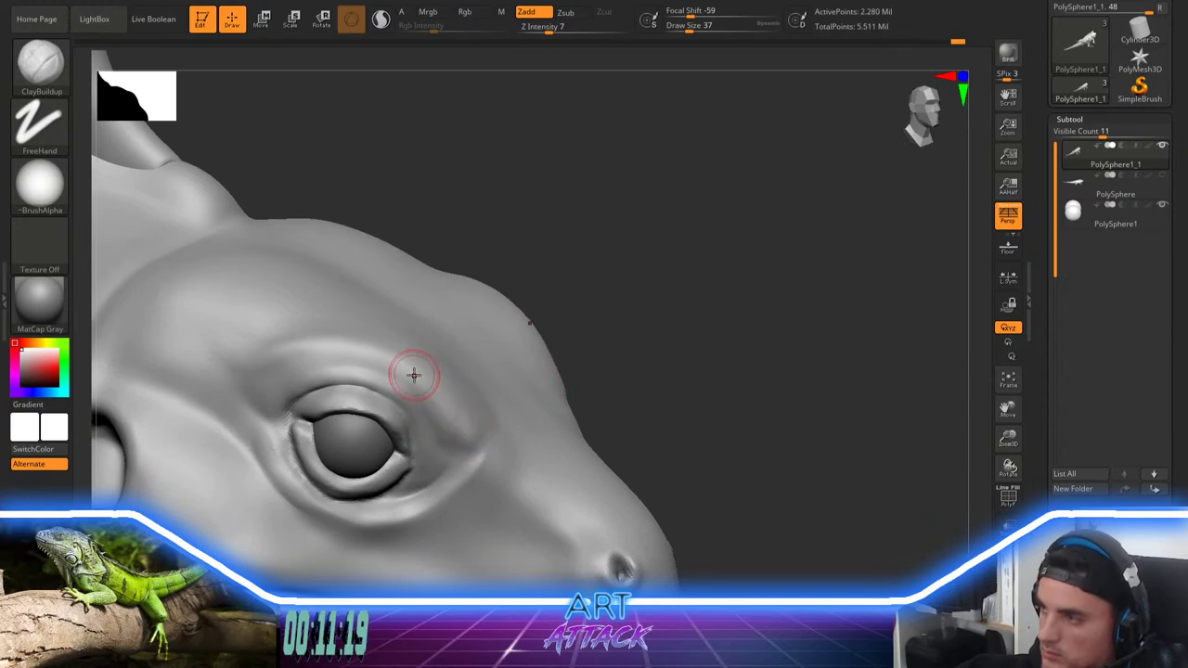
{"action": "mouse_move", "coordinate": [414, 376]}
{"action": "left_mouse_down"}
{"action": "mouse_move", "coordinate": [469, 434]}
{"action": "mouse_move", "coordinate": [431, 382]}
{"action": "left_mouse_up"}
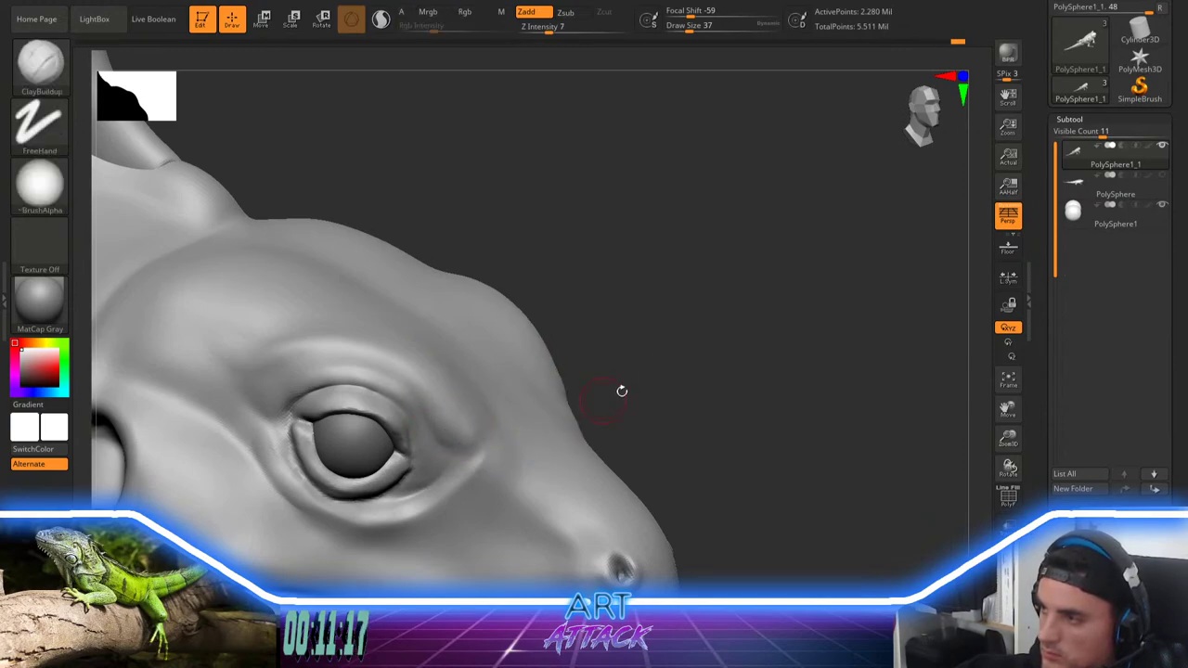
Step: Add clay to the front end of the brow fold near the eye's front corner and smooth it
{"action": "mouse_move", "coordinate": [657, 379]}
{"action": "left_mouse_down", "text": "alt"}
{"action": "mouse_move", "coordinate": [635, 344]}
{"action": "mouse_move", "coordinate": [643, 326]}
{"action": "mouse_move", "coordinate": [633, 371]}
{"action": "left_mouse_up", "text": "alt"}
{"action": "mouse_move", "coordinate": [646, 306]}
{"action": "left_mouse_down"}
{"action": "mouse_move", "coordinate": [433, 432]}
{"action": "mouse_move", "coordinate": [452, 424]}
{"action": "left_mouse_up"}
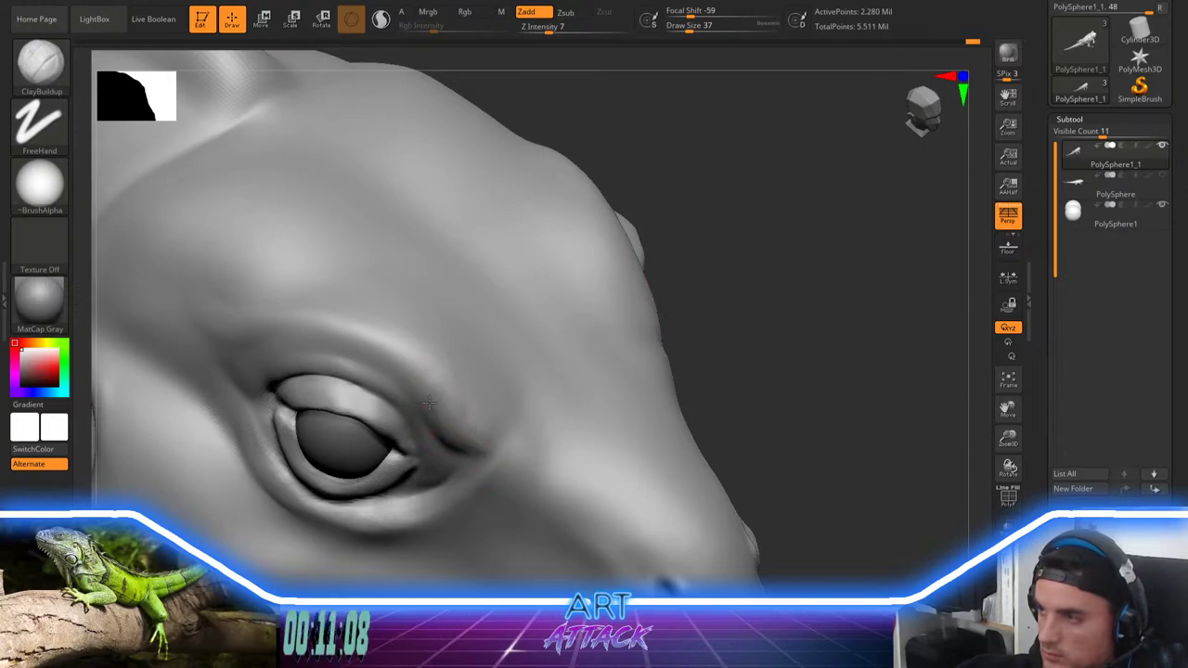
{"action": "key", "text": "shift"}
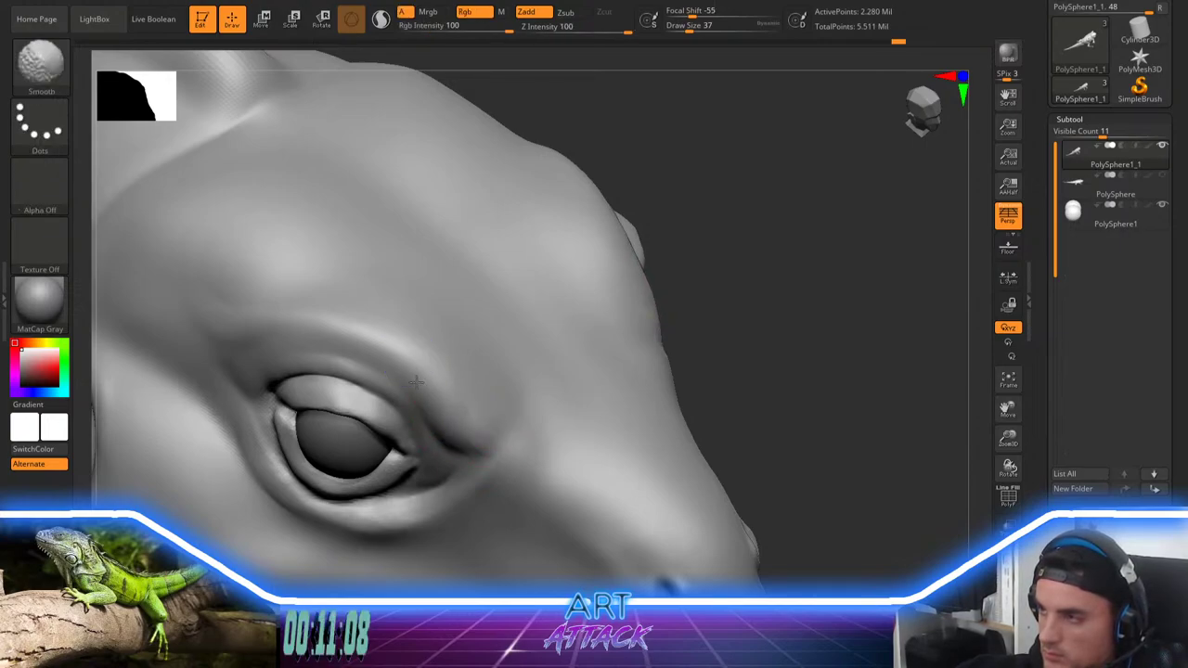
{"action": "left_click_drag", "start_coordinate": [450, 376], "coordinate": [503, 463], "text": "shift"}
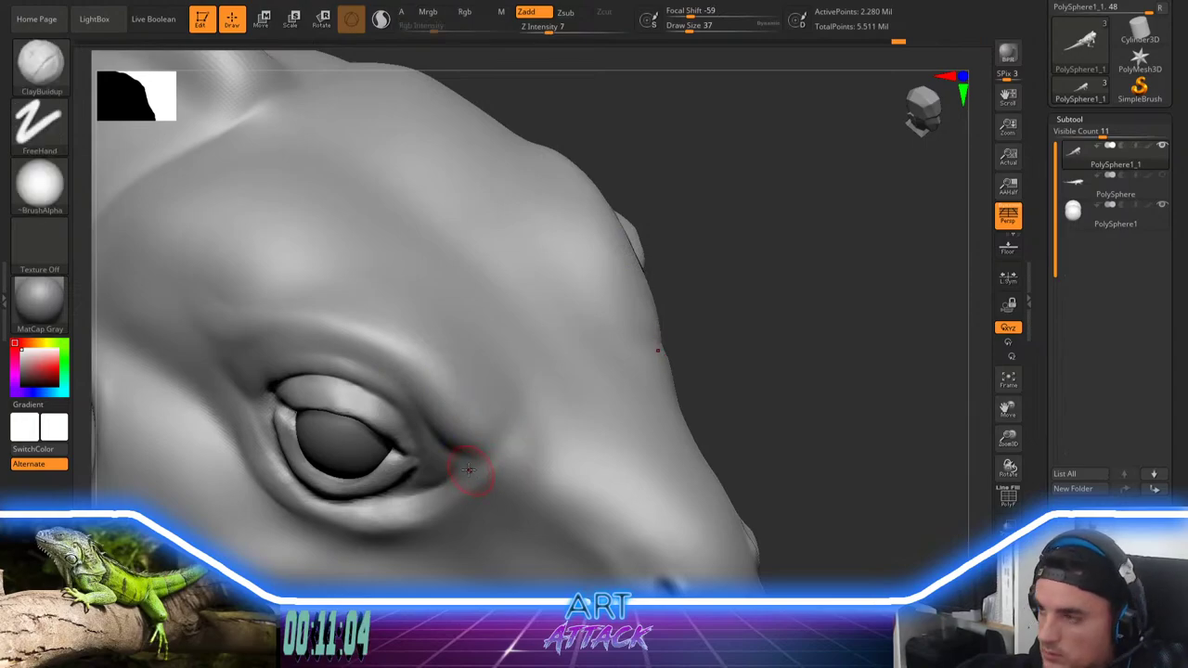
Step: Build up the fold below the eye's front corner with ClayBuildup and smooth it into the cheek
{"action": "left_click_drag", "start_coordinate": [722, 416], "coordinate": [716, 336]}
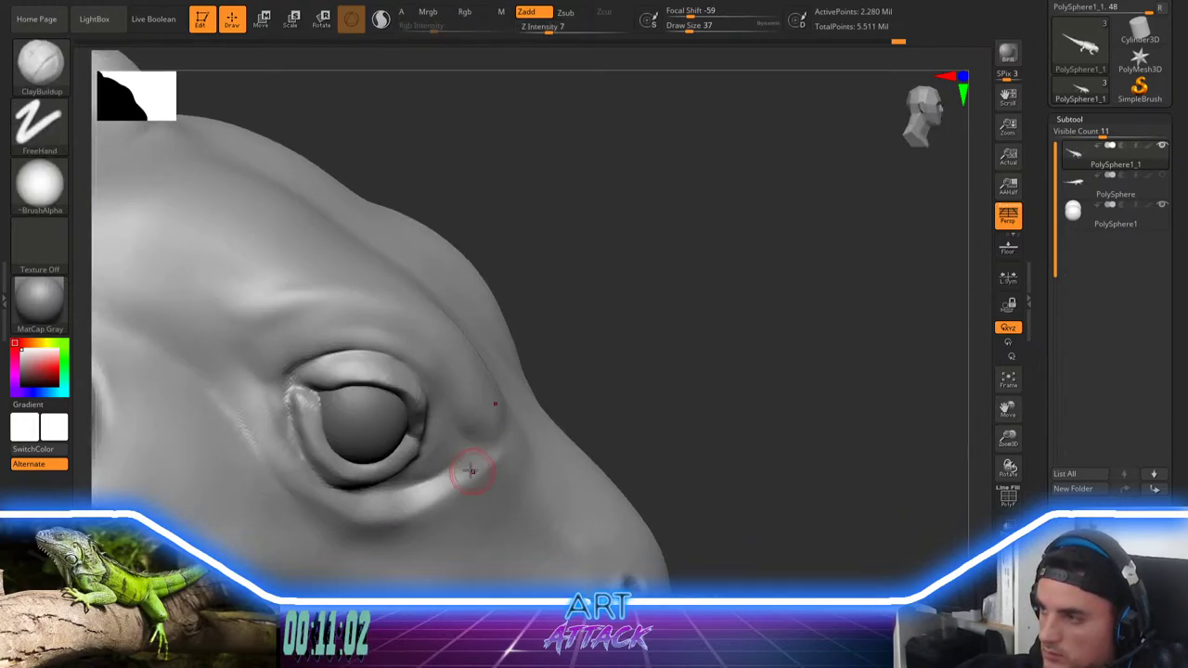
{"action": "left_click_drag", "start_coordinate": [449, 479], "coordinate": [479, 458]}
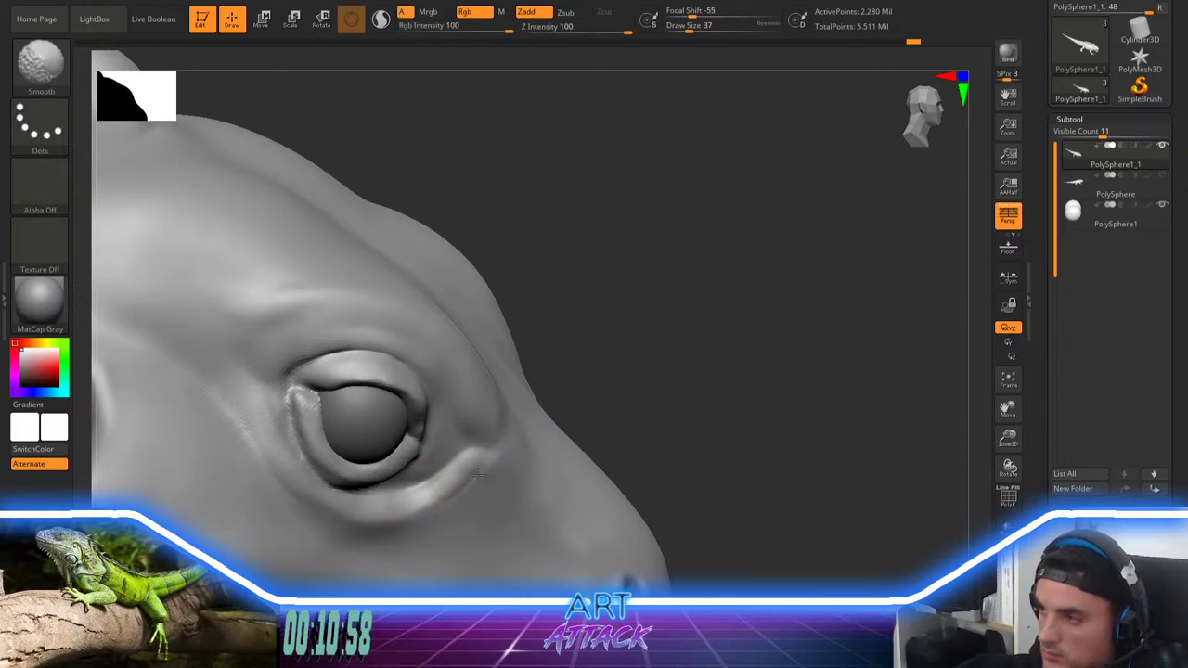
{"action": "left_click_drag", "start_coordinate": [413, 517], "coordinate": [485, 463], "text": "shift"}
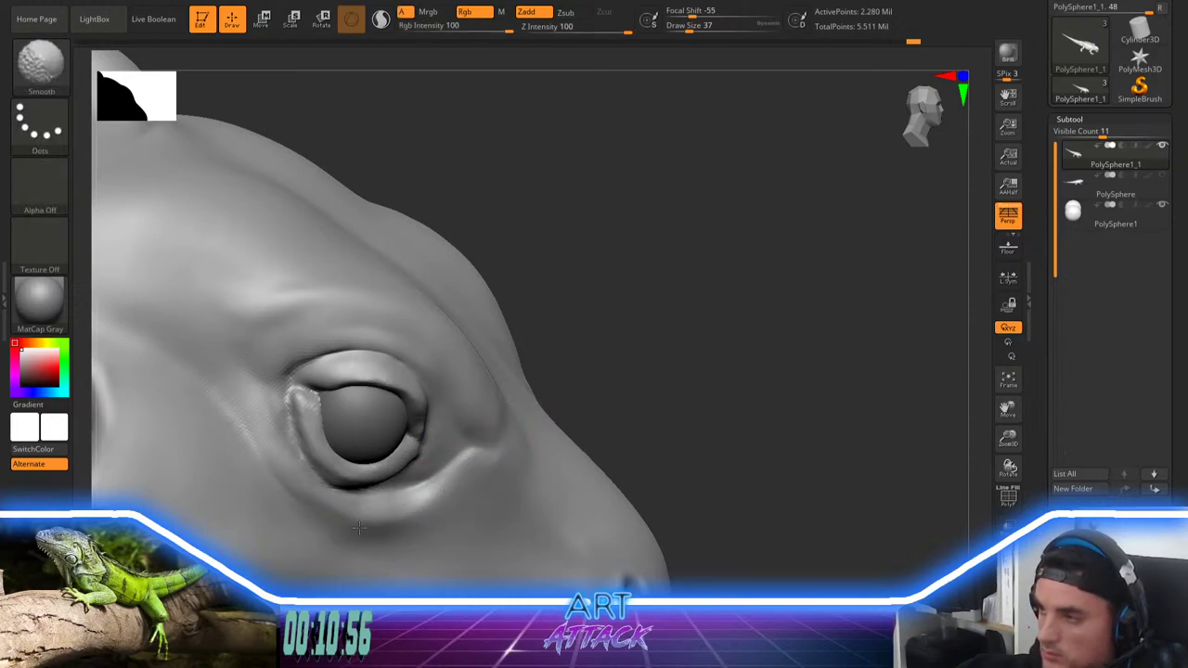
Step: Smooth the brow above the eye and the fold in front of the lower eyelid
{"action": "mouse_move", "coordinate": [594, 446]}
{"action": "left_mouse_down", "text": "alt"}
{"action": "mouse_move", "coordinate": [623, 384]}
{"action": "mouse_move", "coordinate": [594, 413]}
{"action": "left_mouse_up", "text": "alt"}
{"action": "mouse_move", "coordinate": [332, 395]}
{"action": "left_mouse_down", "text": "shift"}
{"action": "mouse_move", "coordinate": [401, 410]}
{"action": "mouse_move", "coordinate": [239, 360]}
{"action": "left_mouse_up", "text": "shift"}
{"action": "left_click_drag", "start_coordinate": [319, 372], "coordinate": [239, 358], "text": "shift"}
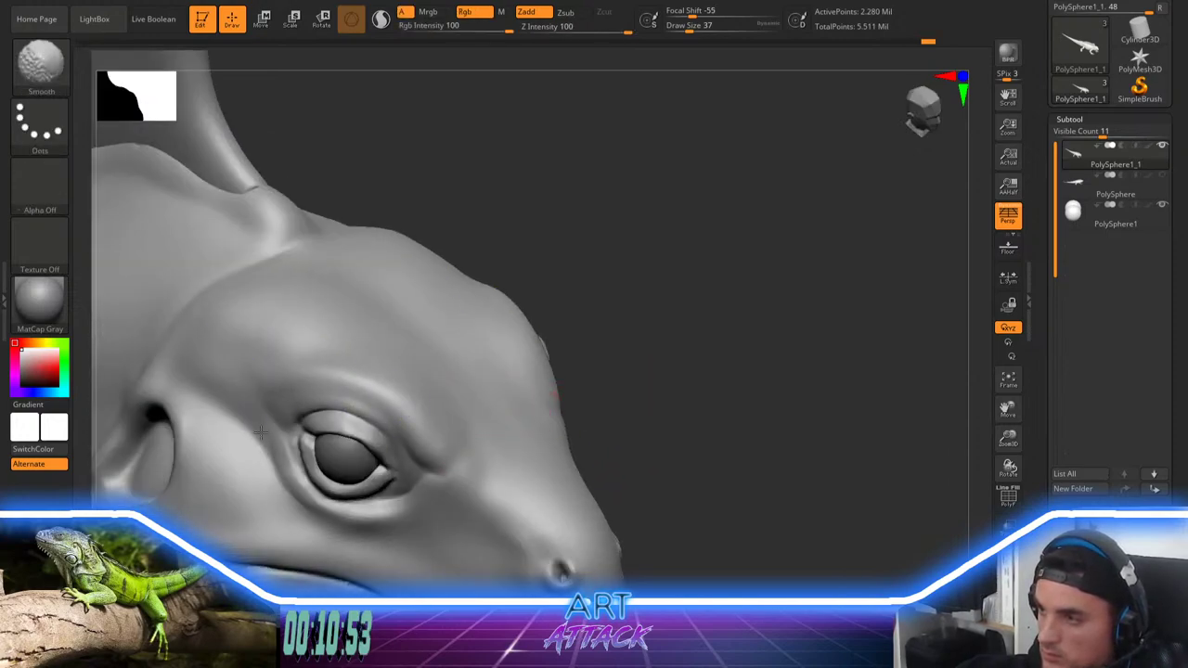
{"action": "mouse_move", "coordinate": [435, 501]}
{"action": "left_mouse_down", "text": "shift"}
{"action": "mouse_move", "coordinate": [464, 474]}
{"action": "mouse_move", "coordinate": [455, 485]}
{"action": "left_mouse_up", "text": "shift"}
{"action": "left_click_drag", "start_coordinate": [599, 390], "coordinate": [613, 288], "text": "alt"}
{"action": "mouse_move", "coordinate": [613, 302]}
{"action": "left_mouse_down"}
{"action": "mouse_move", "coordinate": [650, 340]}
{"action": "mouse_move", "coordinate": [654, 382]}
{"action": "mouse_move", "coordinate": [669, 355]}
{"action": "mouse_move", "coordinate": [644, 344]}
{"action": "mouse_move", "coordinate": [668, 408]}
{"action": "left_mouse_up"}
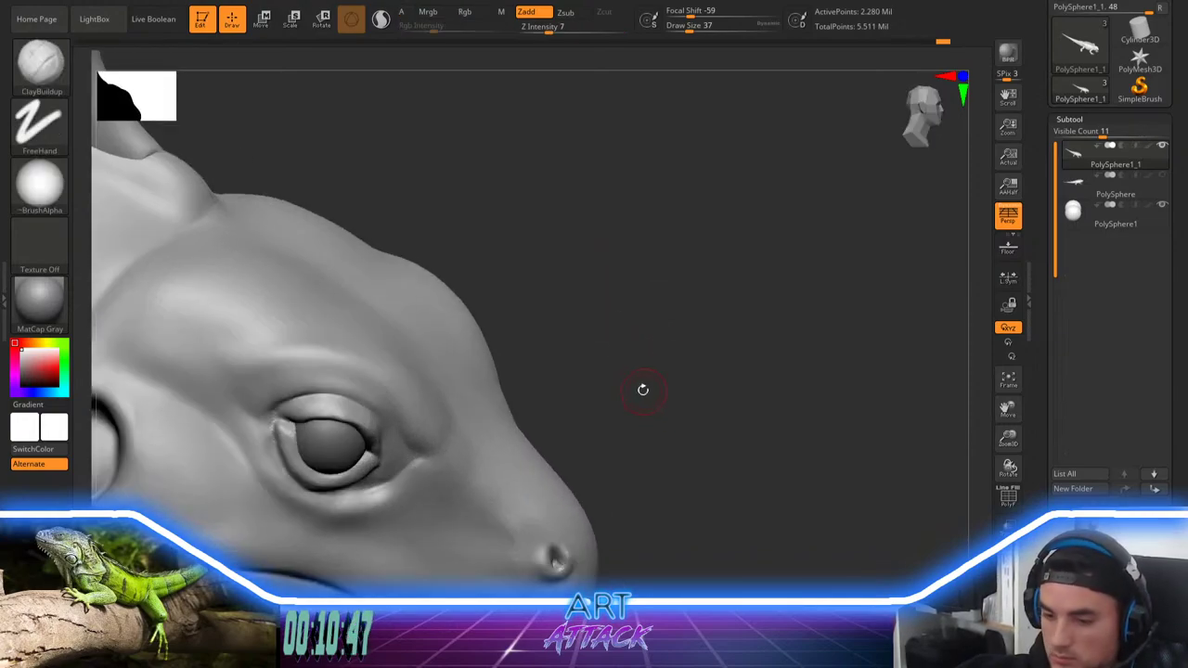
Step: Sharpen the creases around the eye's front corner with DamStandard at draw size 37 and Z intensity 6
{"action": "key", "text": "b"}
{"action": "key", "text": "d"}
{"action": "key", "text": "s"}
{"action": "left_click_drag", "start_coordinate": [629, 359], "coordinate": [560, 393]}
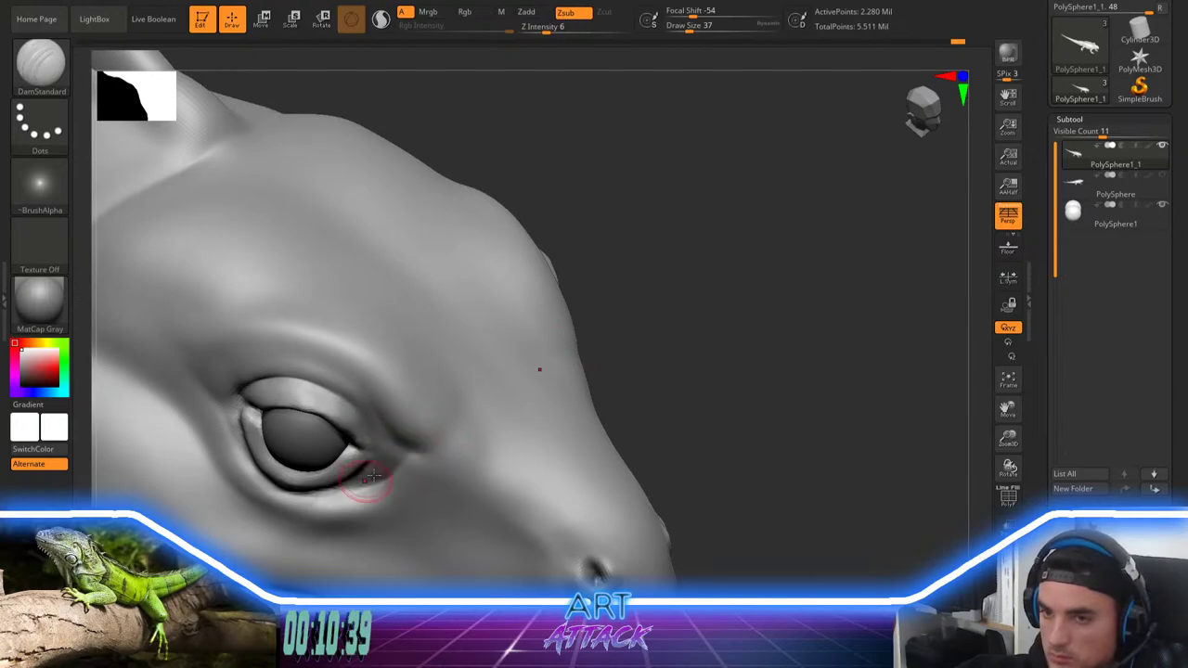
{"action": "left_click_drag", "start_coordinate": [594, 362], "coordinate": [594, 292], "text": "alt"}
{"action": "mouse_move", "coordinate": [594, 292]}
{"action": "left_mouse_down"}
{"action": "mouse_move", "coordinate": [612, 350]}
{"action": "mouse_move", "coordinate": [601, 285]}
{"action": "left_mouse_up"}
{"action": "left_click_drag", "start_coordinate": [597, 360], "coordinate": [631, 449]}
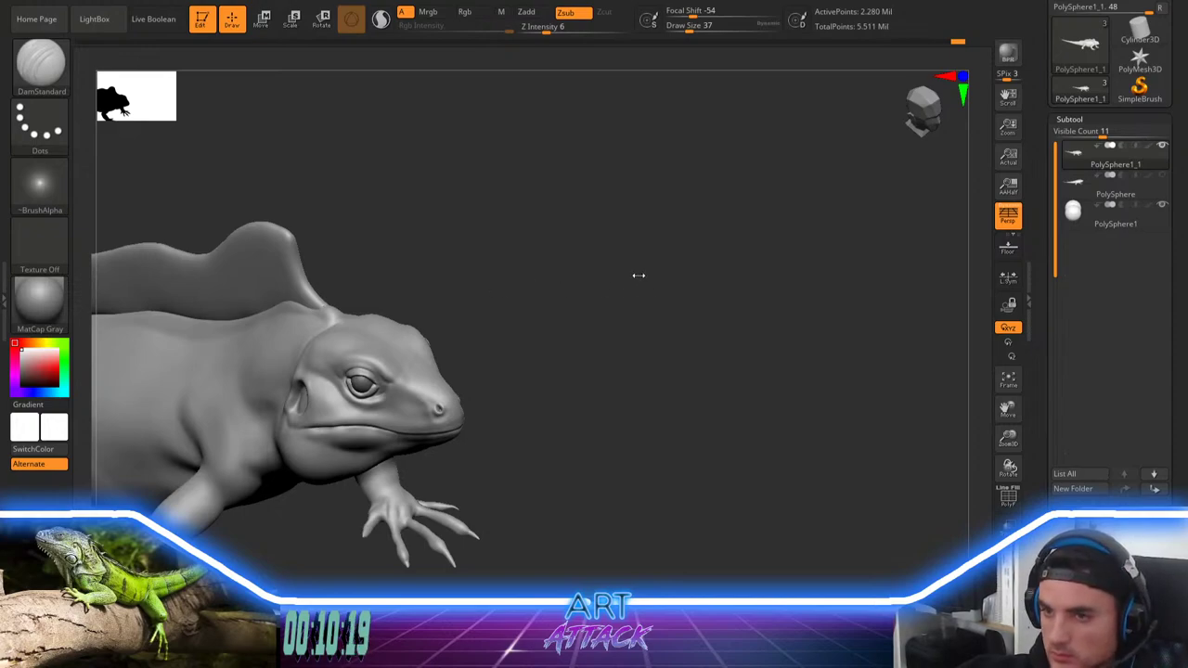
Step: Build up the neck behind the head beside the crest with ClayBuildup at draw size 65, and smooth it
{"action": "mouse_move", "coordinate": [637, 273]}
{"action": "left_mouse_down"}
{"action": "mouse_move", "coordinate": [660, 281]}
{"action": "mouse_move", "coordinate": [641, 305]}
{"action": "mouse_move", "coordinate": [649, 319]}
{"action": "mouse_move", "coordinate": [534, 361]}
{"action": "mouse_move", "coordinate": [488, 394]}
{"action": "left_mouse_up"}
{"action": "key", "text": "b"}
{"action": "key", "text": "c"}
{"action": "key", "text": "b"}
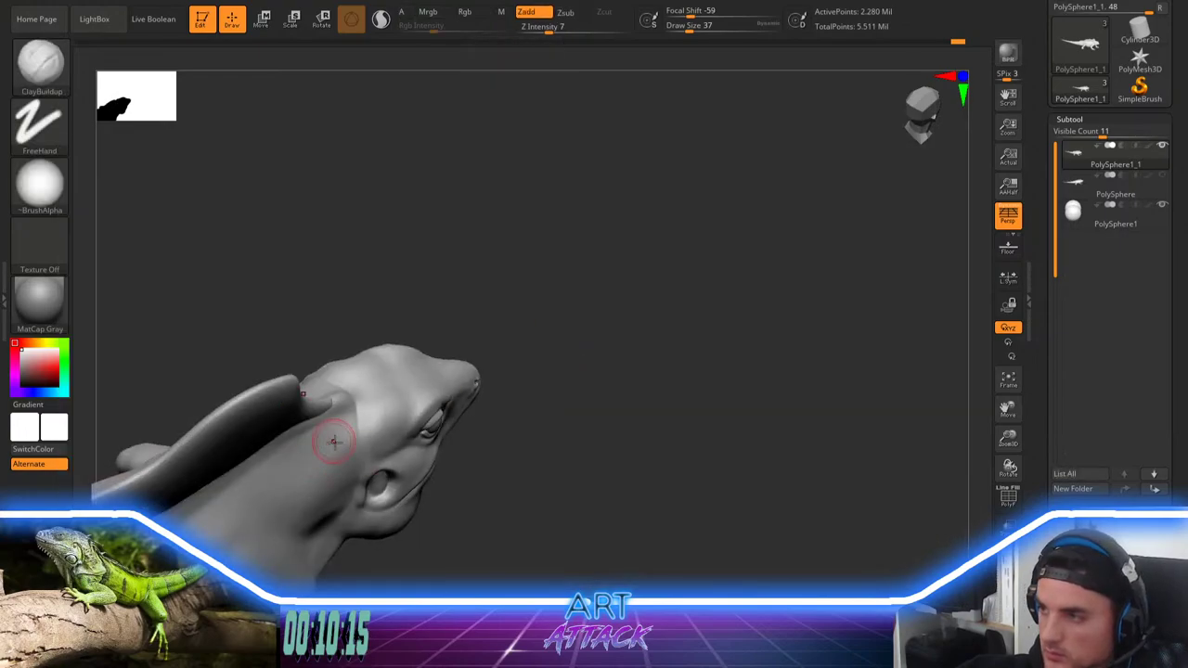
{"action": "key", "text": "space"}
{"action": "key", "text": "space"}
{"action": "left_click_drag", "start_coordinate": [346, 410], "coordinate": [359, 410]}
{"action": "mouse_move", "coordinate": [319, 444]}
{"action": "left_mouse_down"}
{"action": "mouse_move", "coordinate": [286, 477]}
{"action": "mouse_move", "coordinate": [326, 445]}
{"action": "mouse_move", "coordinate": [318, 410]}
{"action": "left_mouse_up"}
{"action": "key", "text": "space"}
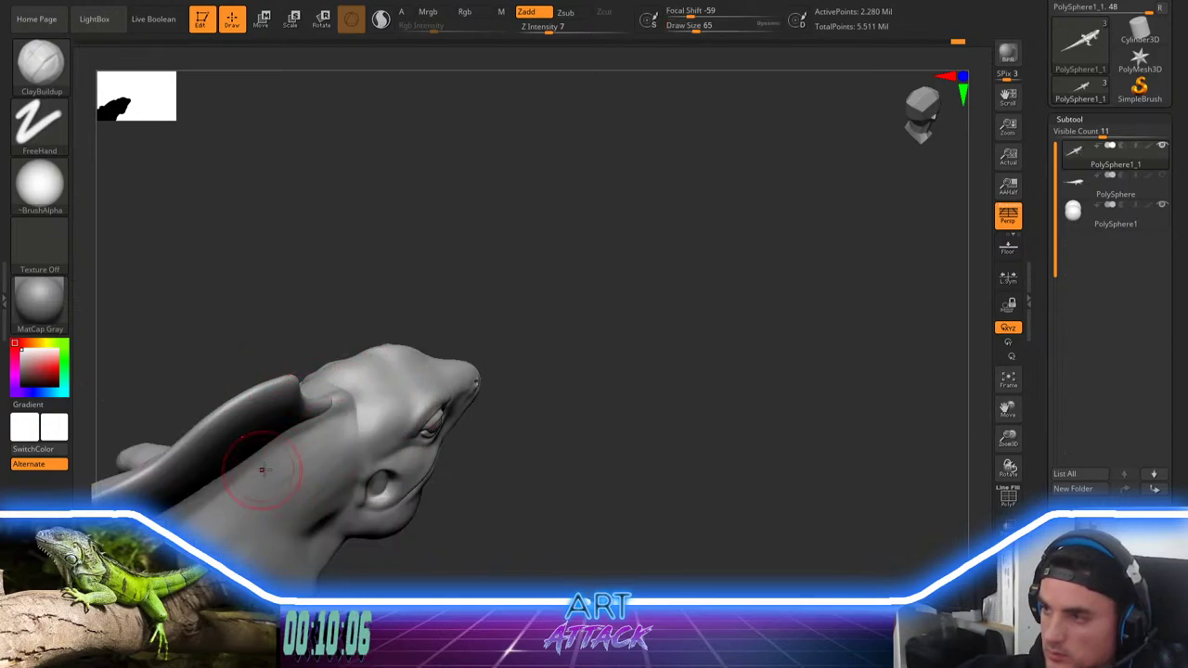
{"action": "key", "text": "shift"}
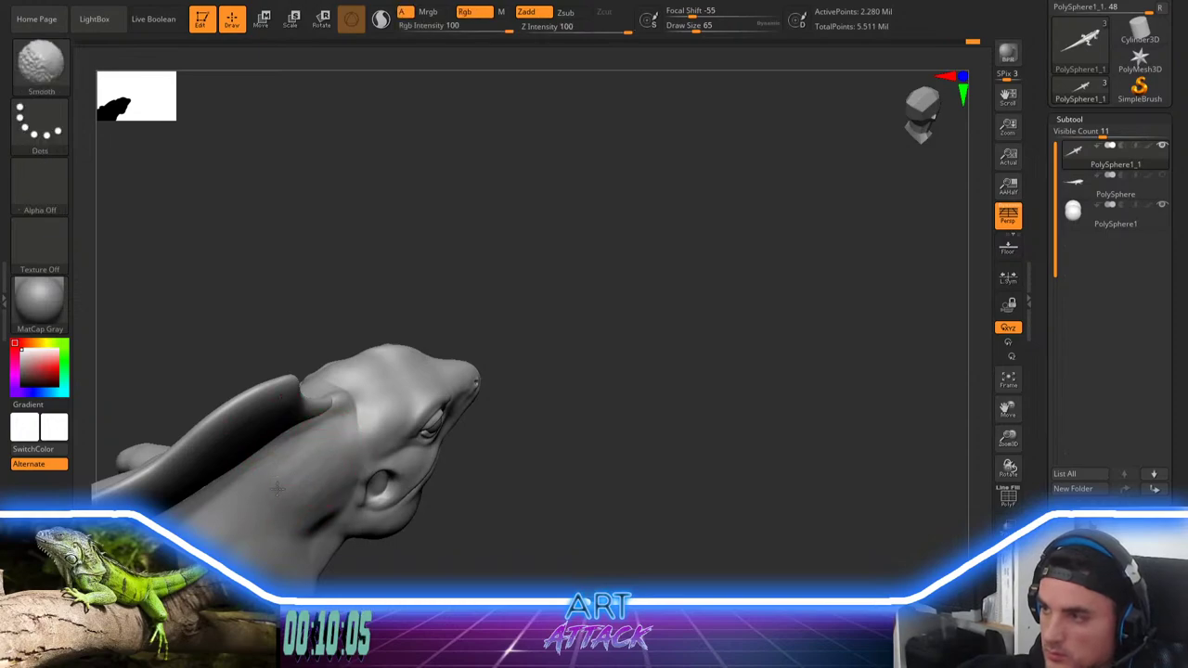
{"action": "left_click_drag", "start_coordinate": [312, 482], "coordinate": [270, 536], "text": "shift"}
Step: Add volume to the flank behind the shoulder with ClayBuildup at draw size 87
{"action": "left_click_drag", "start_coordinate": [578, 417], "coordinate": [719, 313]}
{"action": "left_click_drag", "start_coordinate": [710, 367], "coordinate": [718, 333], "text": "alt"}
{"action": "mouse_move", "coordinate": [684, 376]}
{"action": "left_mouse_down"}
{"action": "mouse_move", "coordinate": [761, 329]}
{"action": "mouse_move", "coordinate": [748, 353]}
{"action": "left_mouse_up"}
{"action": "key", "text": "s"}
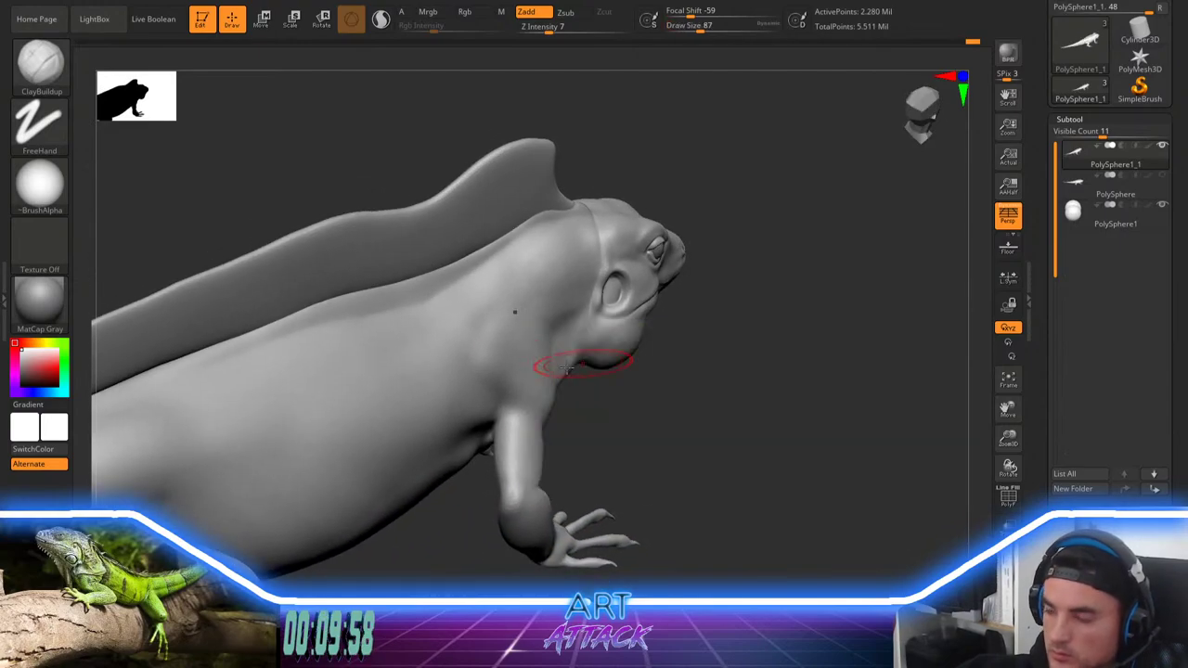
{"action": "mouse_move", "coordinate": [455, 368]}
{"action": "left_mouse_down"}
{"action": "mouse_move", "coordinate": [487, 363]}
{"action": "mouse_move", "coordinate": [329, 414]}
{"action": "mouse_move", "coordinate": [474, 325]}
{"action": "mouse_move", "coordinate": [345, 392]}
{"action": "mouse_move", "coordinate": [454, 342]}
{"action": "left_mouse_up"}
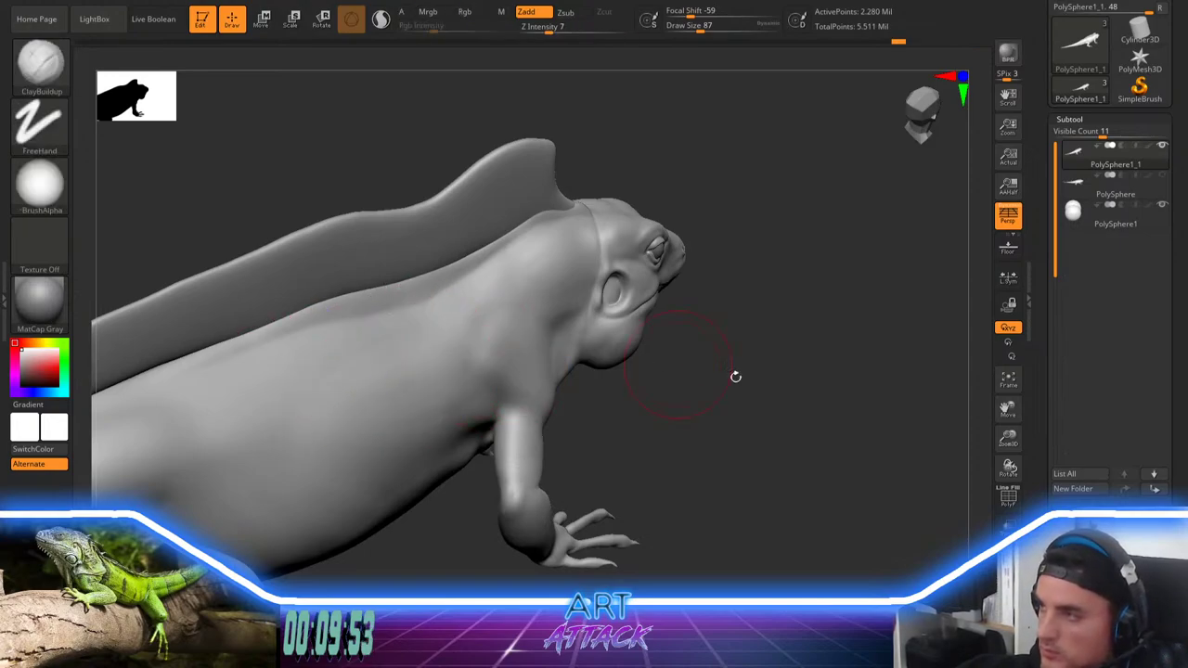
{"action": "left_click_drag", "start_coordinate": [734, 374], "coordinate": [695, 344]}
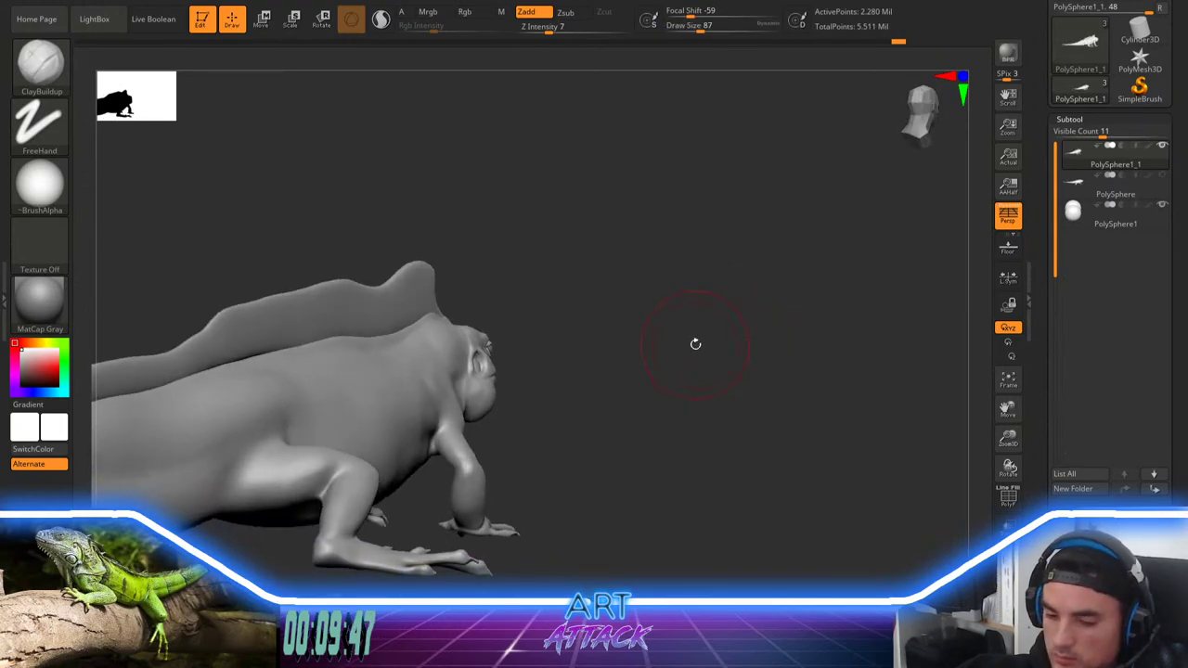
Step: Carve the crease where the front leg meets the body with DamStandard at draw size 54
{"action": "key", "text": "b"}
{"action": "key", "text": "d"}
{"action": "key", "text": "s"}
{"action": "mouse_move", "coordinate": [566, 436]}
{"action": "left_mouse_down", "text": "alt"}
{"action": "mouse_move", "coordinate": [576, 490]}
{"action": "mouse_move", "coordinate": [617, 520]}
{"action": "left_mouse_up", "text": "alt"}
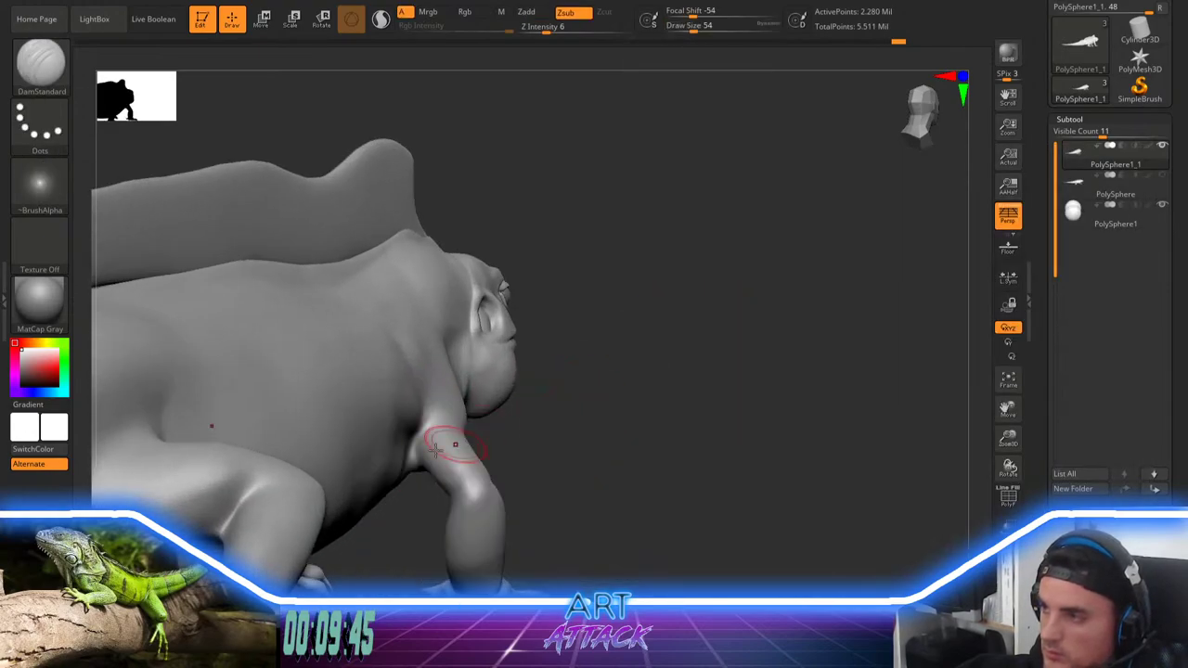
{"action": "left_click_drag", "start_coordinate": [414, 427], "coordinate": [411, 454]}
Step: Deepen the front leg's armpit crease from below with DamStandard at Z intensity 21
{"action": "left_click_drag", "start_coordinate": [416, 502], "coordinate": [422, 563], "text": "alt"}
{"action": "key", "text": "space"}
{"action": "left_click_drag", "start_coordinate": [422, 458], "coordinate": [417, 458]}
{"action": "mouse_move", "coordinate": [417, 516]}
{"action": "left_mouse_down"}
{"action": "mouse_move", "coordinate": [412, 462]}
{"action": "mouse_move", "coordinate": [407, 537]}
{"action": "mouse_move", "coordinate": [418, 490]}
{"action": "mouse_move", "coordinate": [456, 456]}
{"action": "left_mouse_up"}
{"action": "key", "text": "space"}
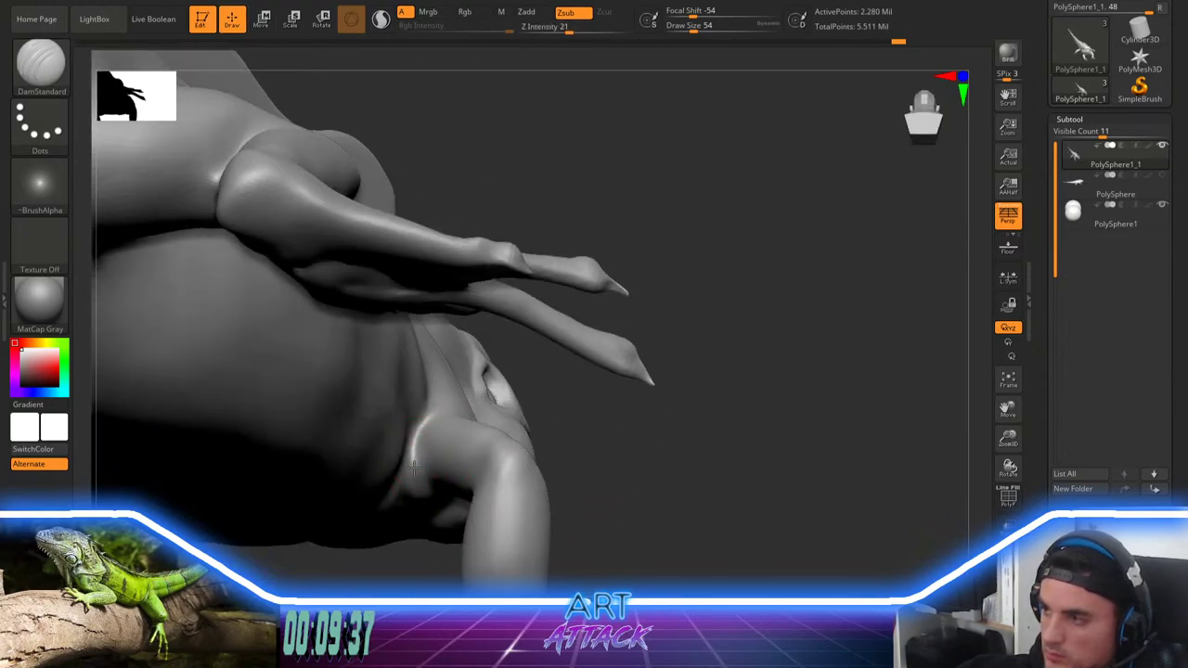
{"action": "left_click_drag", "start_coordinate": [401, 574], "coordinate": [415, 454]}
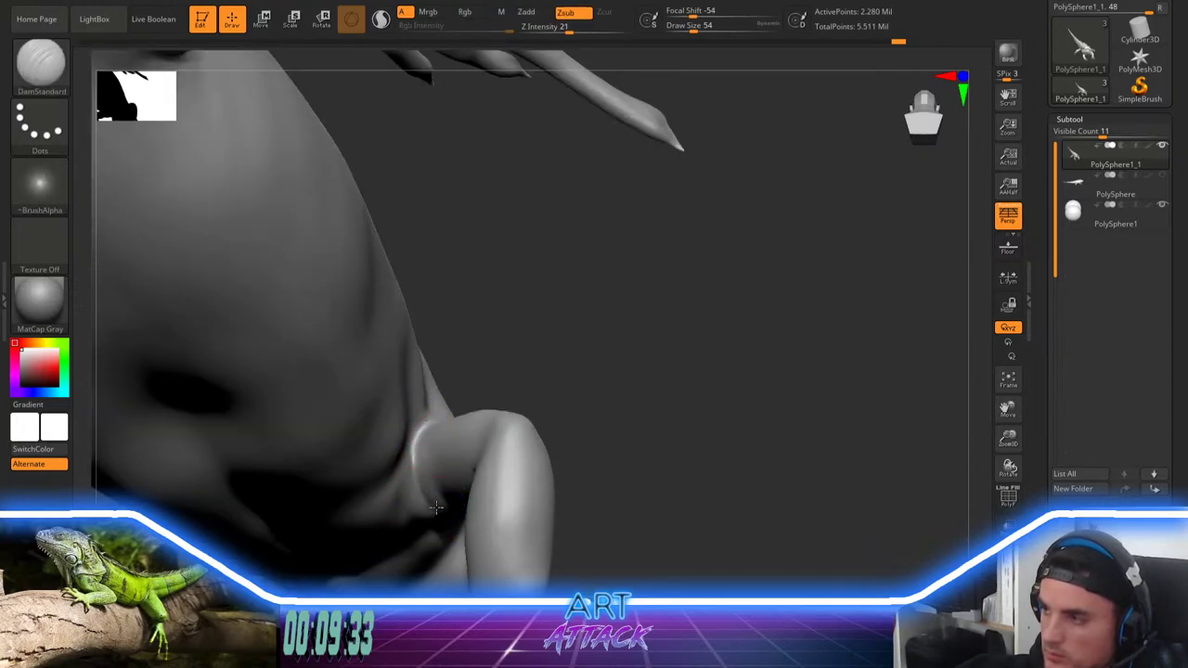
{"action": "mouse_move", "coordinate": [549, 374]}
{"action": "left_mouse_down"}
{"action": "mouse_move", "coordinate": [603, 379]}
{"action": "mouse_move", "coordinate": [565, 443]}
{"action": "left_mouse_up"}
{"action": "mouse_move", "coordinate": [565, 443]}
{"action": "right_mouse_down"}
{"action": "mouse_move", "coordinate": [607, 495]}
{"action": "mouse_move", "coordinate": [661, 440]}
{"action": "right_mouse_up"}
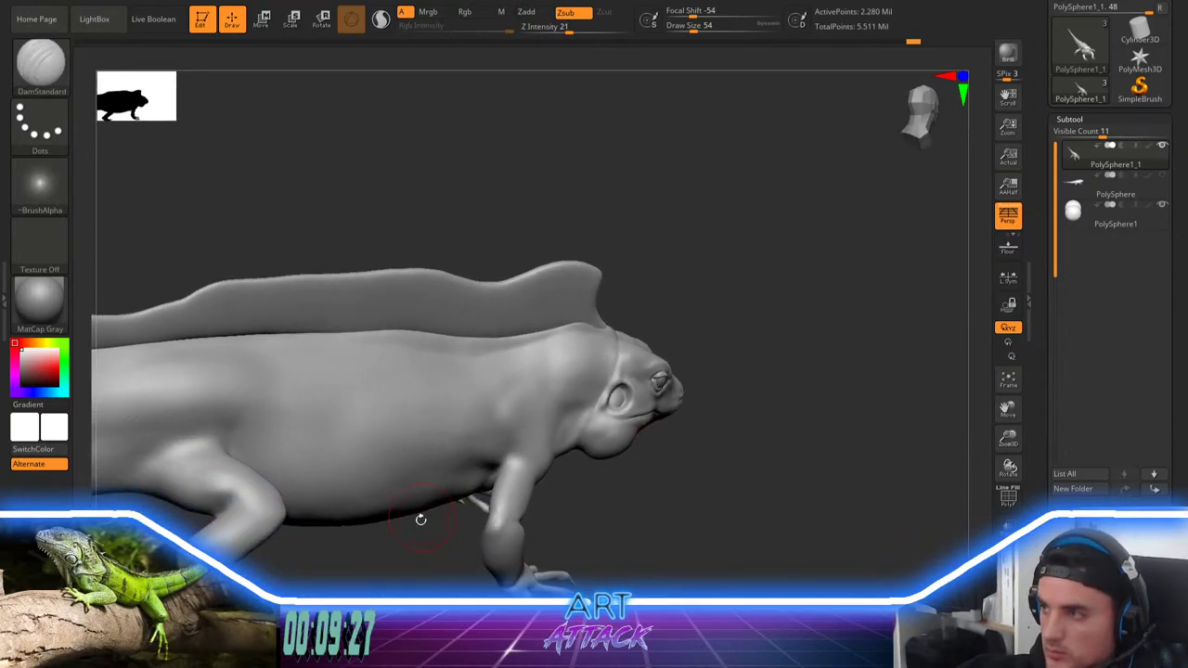
Step: Carve along the crest's base above the shoulder with DamStandard and smooth the upper back beneath it
{"action": "left_click_drag", "start_coordinate": [412, 534], "coordinate": [412, 562]}
{"action": "left_click_drag", "start_coordinate": [761, 349], "coordinate": [760, 453]}
{"action": "mouse_move", "coordinate": [492, 427]}
{"action": "left_mouse_down"}
{"action": "mouse_move", "coordinate": [574, 396]}
{"action": "mouse_move", "coordinate": [545, 405]}
{"action": "left_mouse_up"}
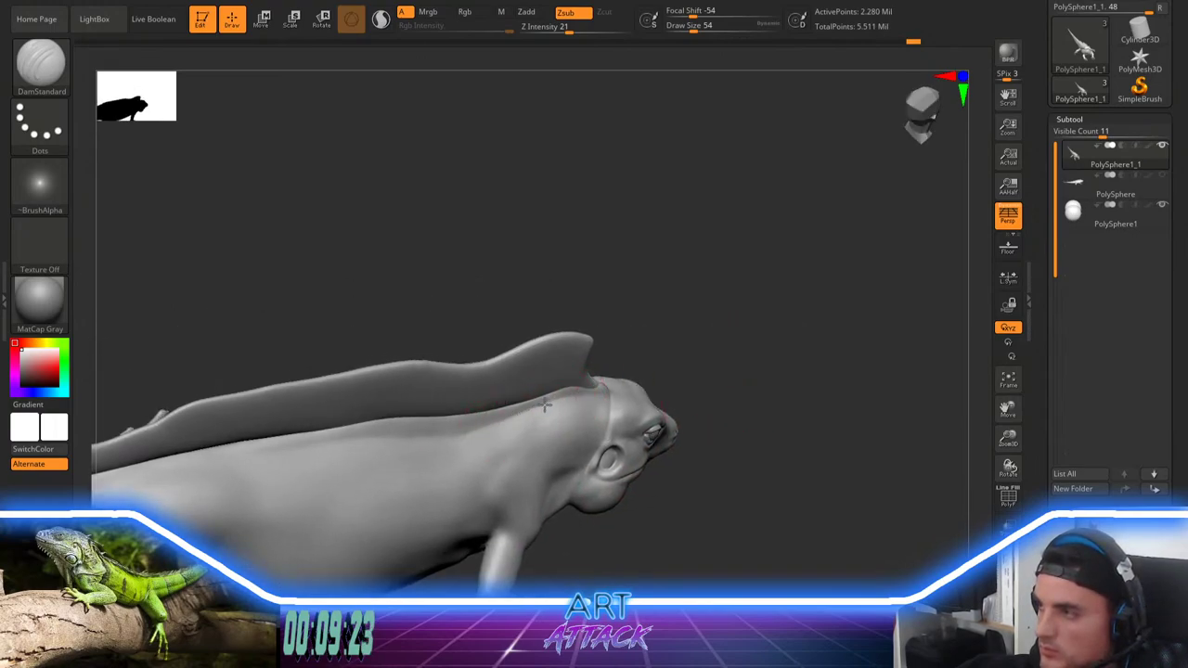
{"action": "key", "text": "shift"}
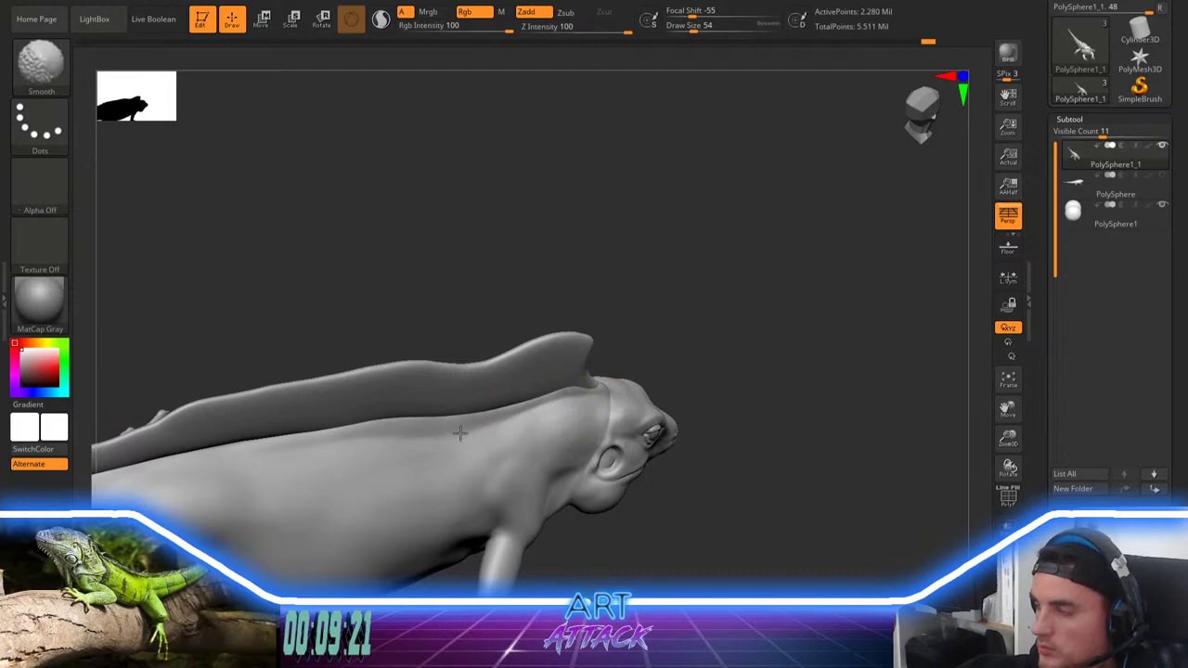
{"action": "left_click_drag", "start_coordinate": [461, 434], "coordinate": [481, 446], "text": "shift"}
{"action": "mouse_move", "coordinate": [737, 350]}
{"action": "left_mouse_down", "text": "alt"}
{"action": "mouse_move", "coordinate": [732, 340]}
{"action": "mouse_move", "coordinate": [729, 352]}
{"action": "left_mouse_up", "text": "alt"}
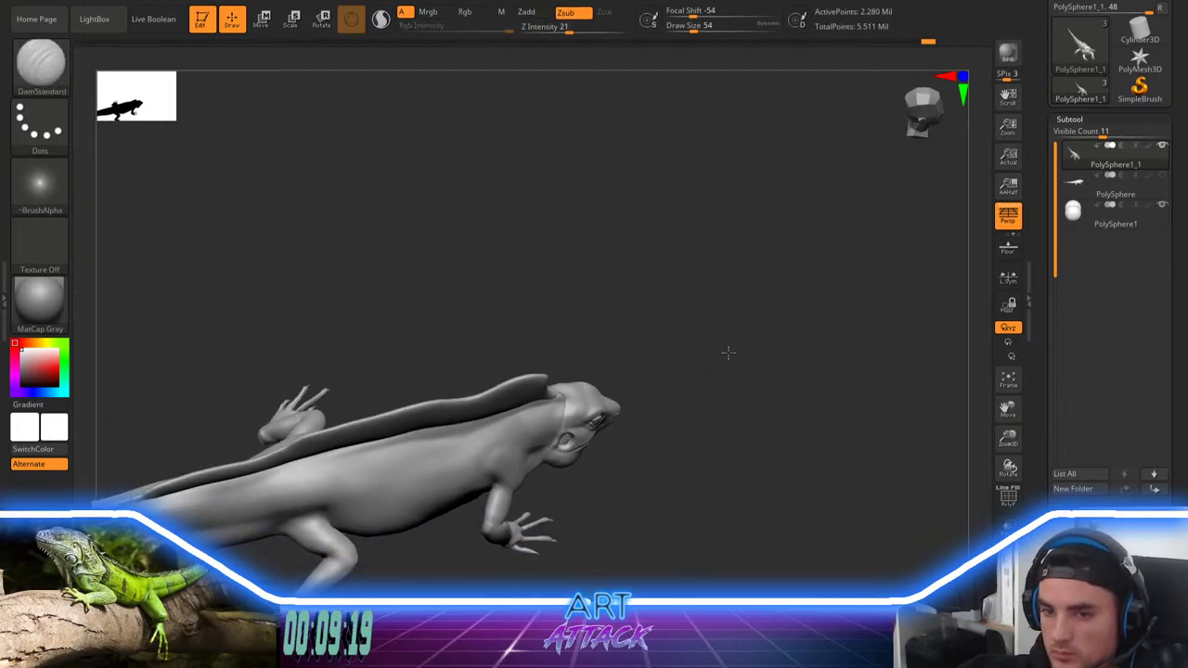
Step: Build up the hip above the hind leg with ClayBuildup at draw size 54 and smooth it into the flank
{"action": "mouse_move", "coordinate": [728, 352]}
{"action": "right_mouse_down"}
{"action": "mouse_move", "coordinate": [733, 368]}
{"action": "mouse_move", "coordinate": [803, 351]}
{"action": "right_mouse_up"}
{"action": "right_click_drag", "start_coordinate": [628, 466], "coordinate": [576, 455]}
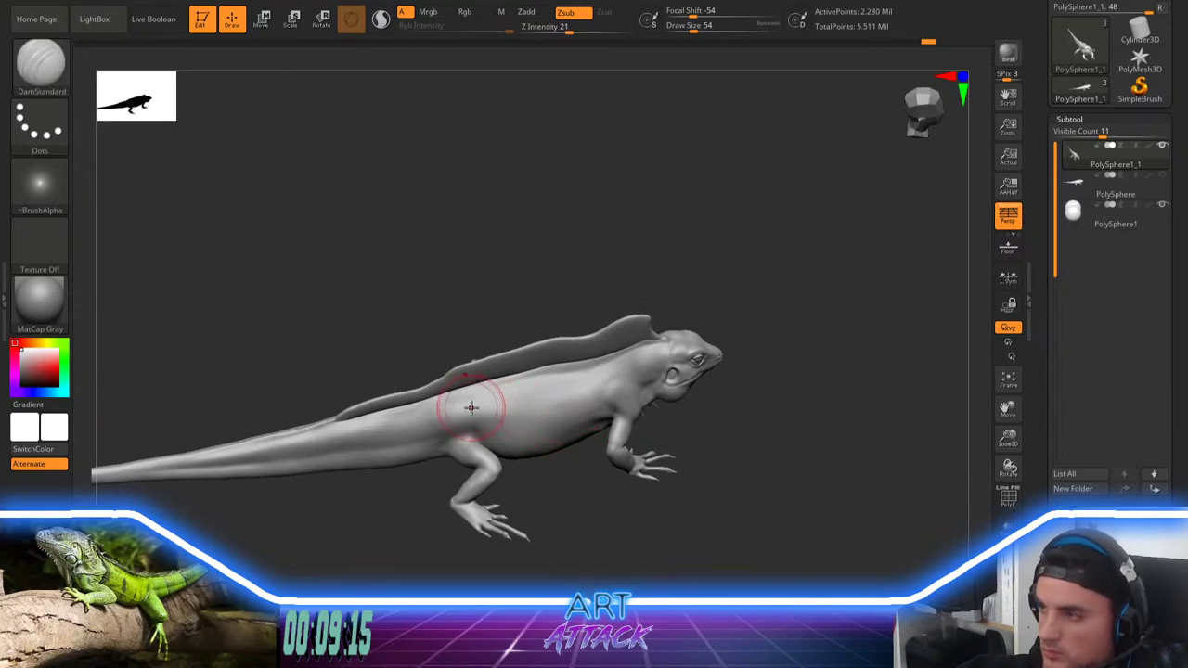
{"action": "key", "text": "b"}
{"action": "key", "text": "c"}
{"action": "key", "text": "b"}
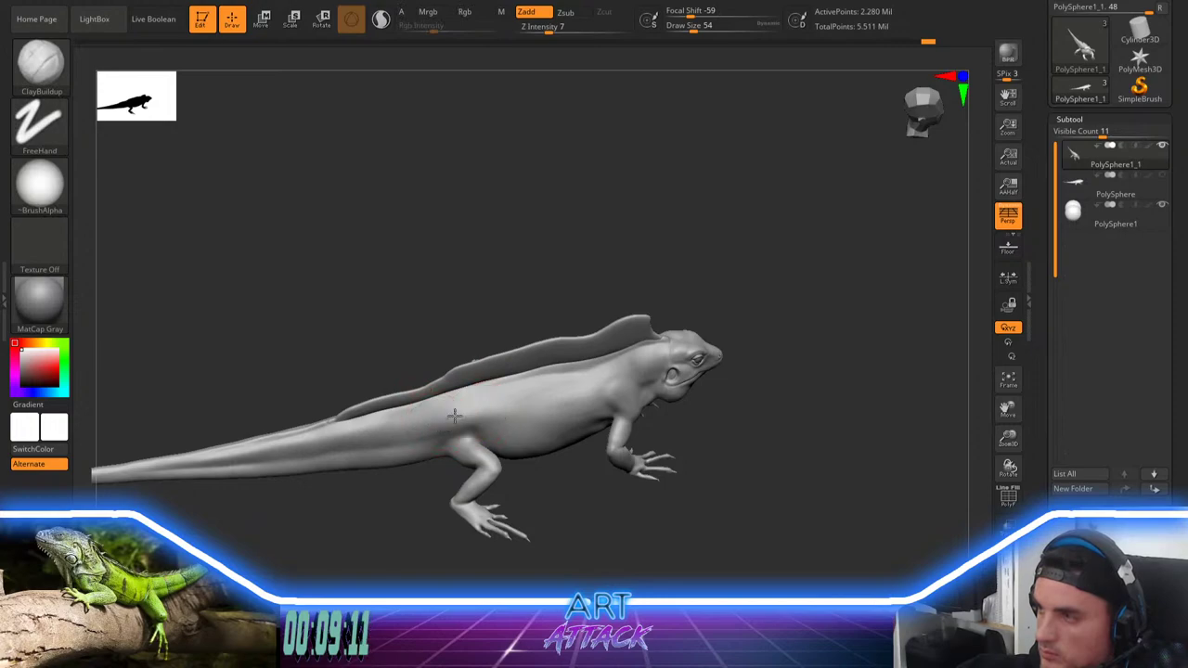
{"action": "key", "text": "shift"}
{"action": "mouse_move", "coordinate": [485, 409]}
{"action": "left_mouse_down", "text": "shift"}
{"action": "mouse_move", "coordinate": [589, 396]}
{"action": "mouse_move", "coordinate": [537, 420]}
{"action": "left_mouse_up", "text": "shift"}
Step: Add clay to the top of the hind thigh near the hip with ClayBuildup at draw size 22
{"action": "key", "text": "space"}
{"action": "left_click_drag", "start_coordinate": [560, 381], "coordinate": [550, 382]}
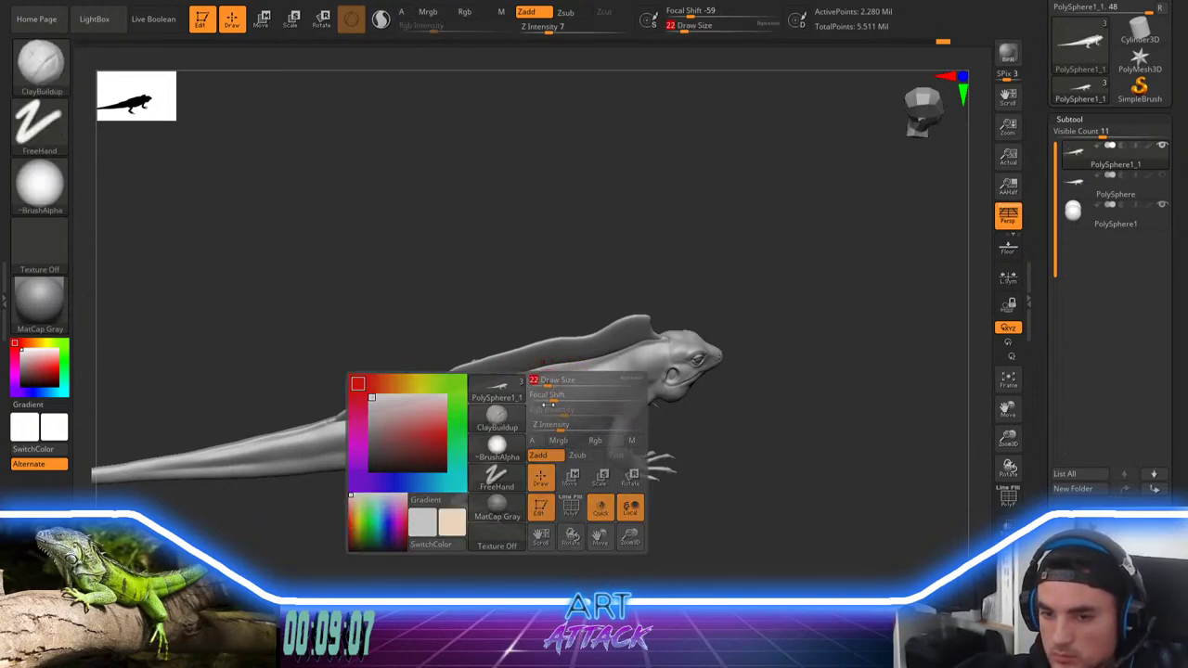
{"action": "left_click_drag", "start_coordinate": [568, 567], "coordinate": [583, 547]}
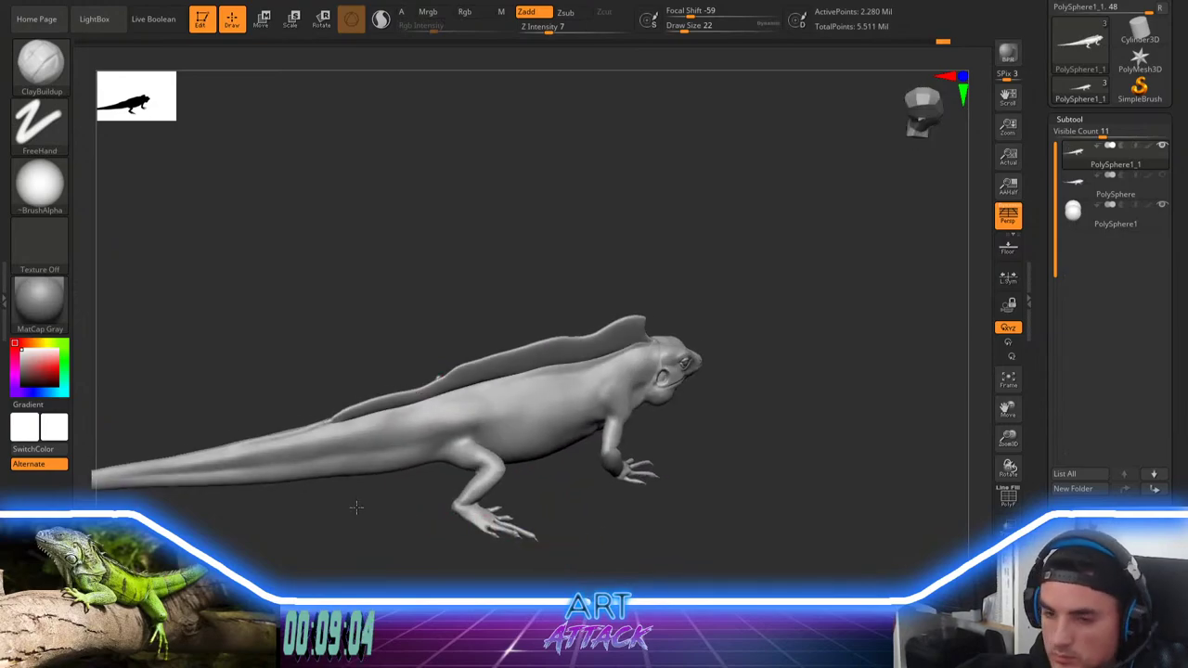
{"action": "mouse_move", "coordinate": [356, 508]}
{"action": "left_mouse_down", "text": "alt"}
{"action": "mouse_move", "coordinate": [299, 542]}
{"action": "mouse_move", "coordinate": [310, 522]}
{"action": "mouse_move", "coordinate": [286, 570]}
{"action": "left_mouse_up", "text": "alt"}
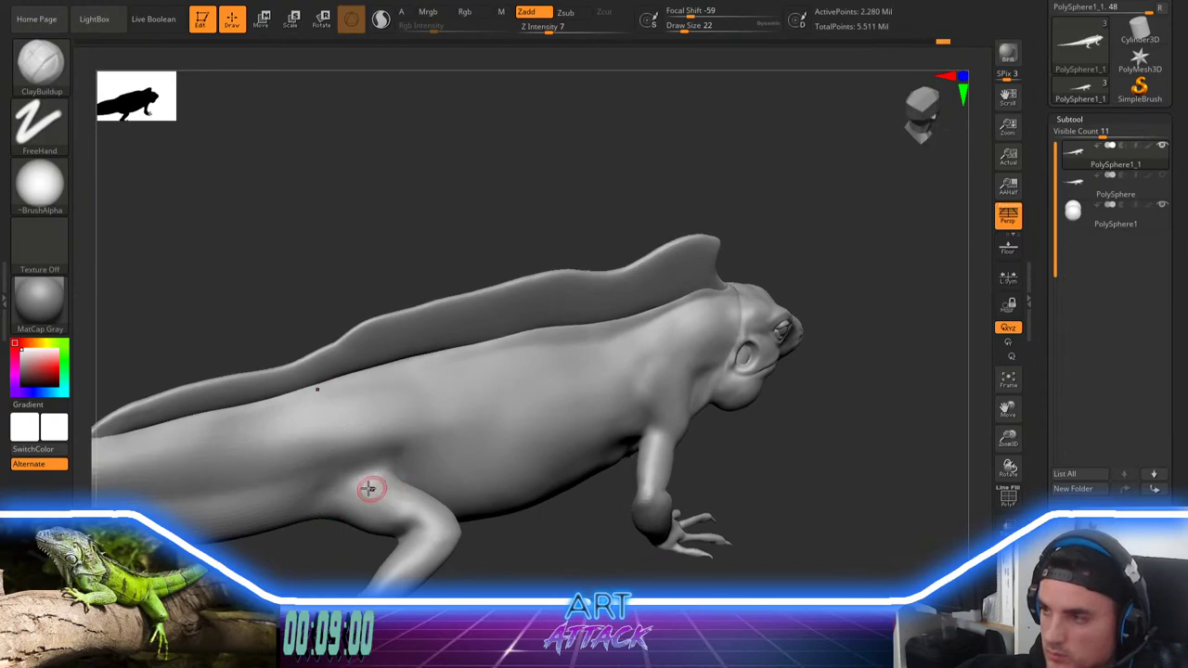
{"action": "mouse_move", "coordinate": [351, 487]}
{"action": "left_mouse_down"}
{"action": "mouse_move", "coordinate": [337, 502]}
{"action": "mouse_move", "coordinate": [345, 491]}
{"action": "left_mouse_up"}
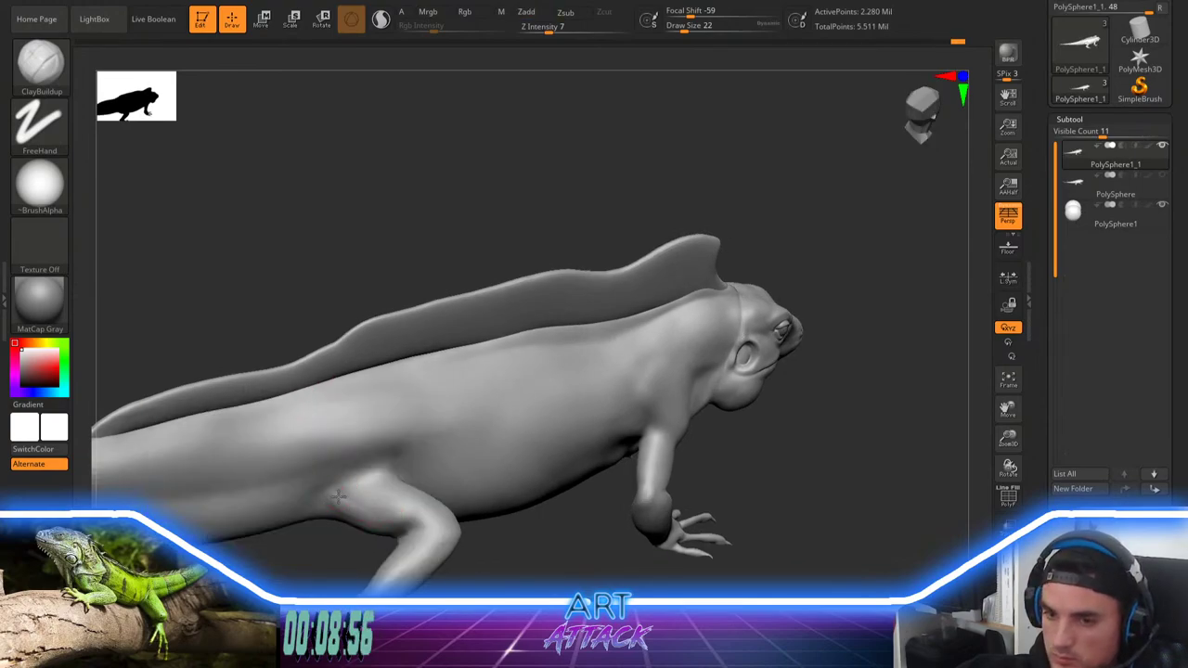
Step: Build up the back of the hind thigh with ClayBuildup at focal shift -17 and draw size 35, smoothing it into the tail base
{"action": "key", "text": "space"}
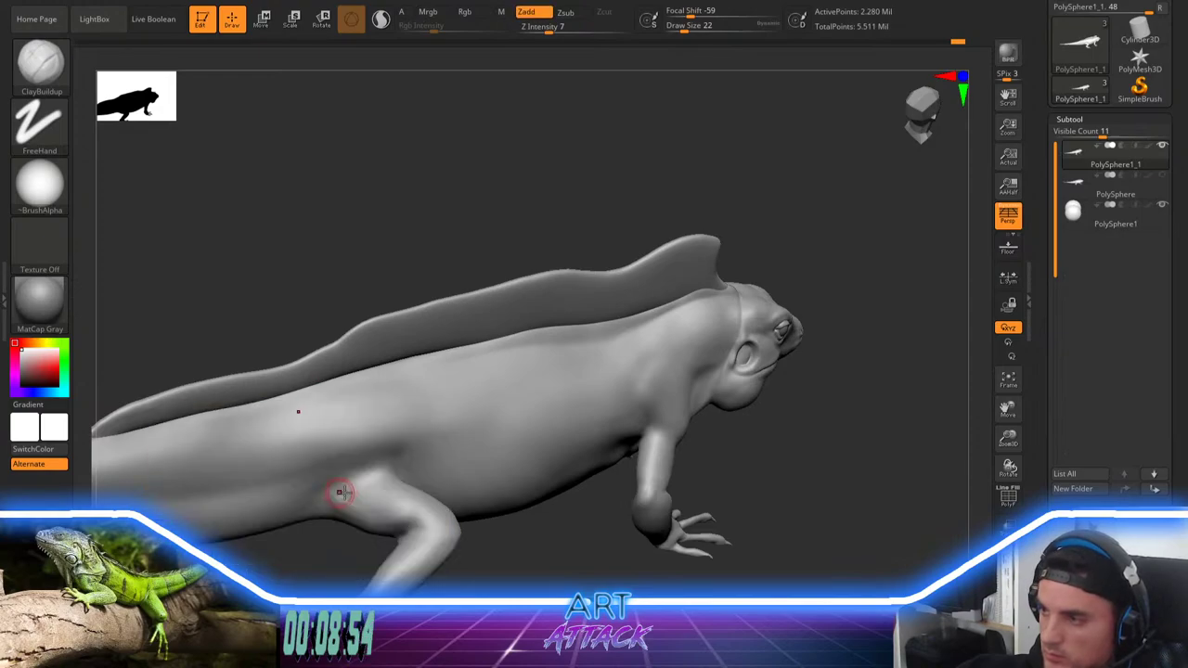
{"action": "left_click_drag", "start_coordinate": [341, 529], "coordinate": [382, 498], "text": "alt"}
{"action": "key", "text": "space"}
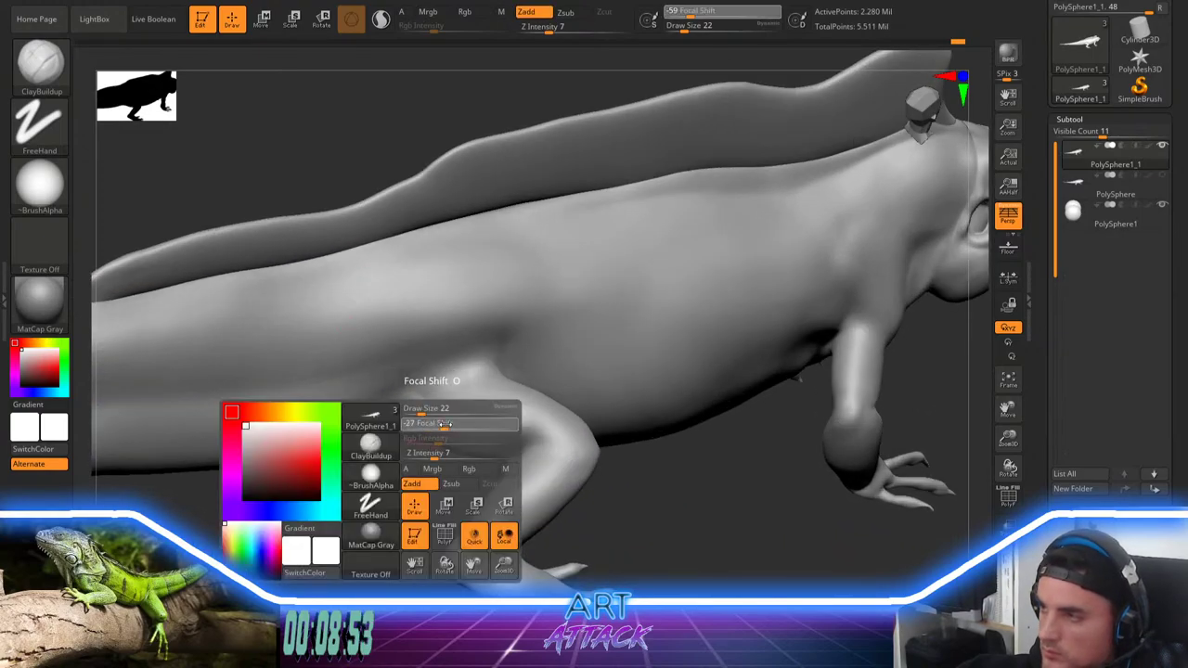
{"action": "left_click", "coordinate": [449, 424]}
{"action": "left_click_drag", "start_coordinate": [422, 408], "coordinate": [425, 408]}
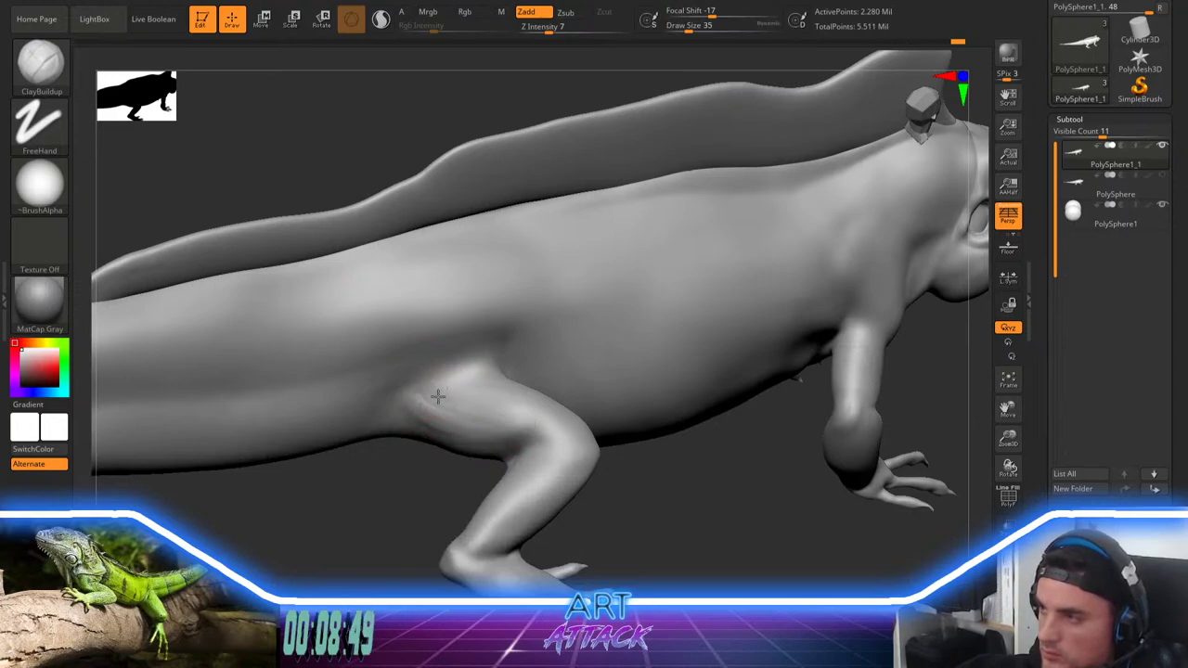
{"action": "key", "text": "shift"}
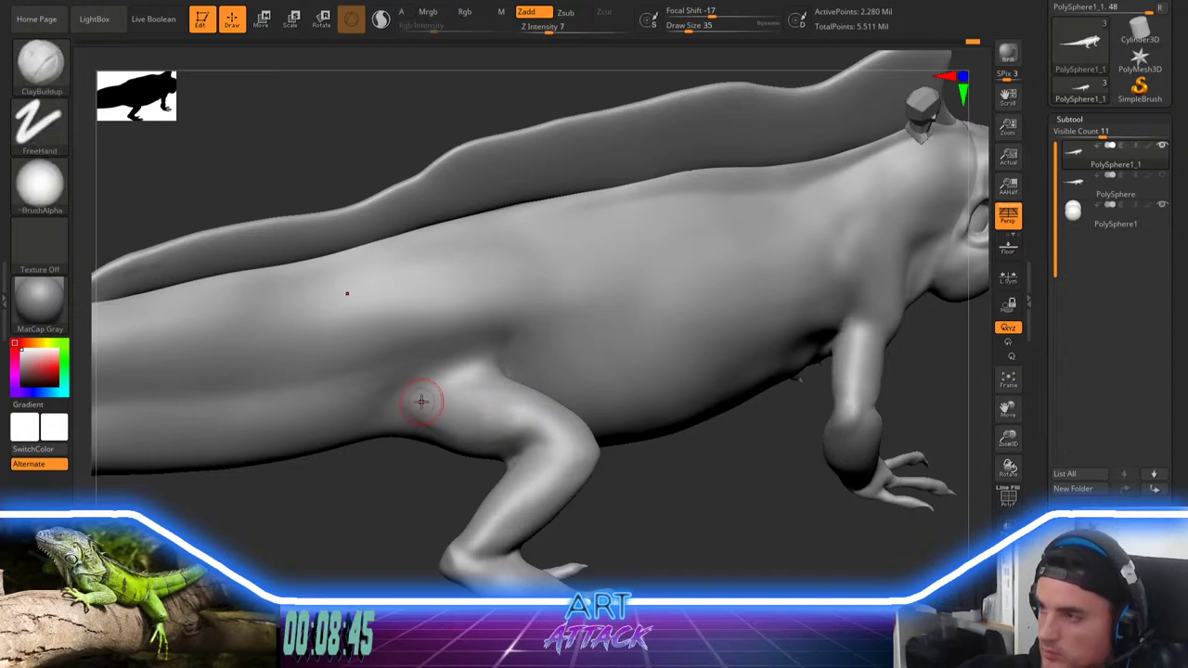
{"action": "key", "text": "shift"}
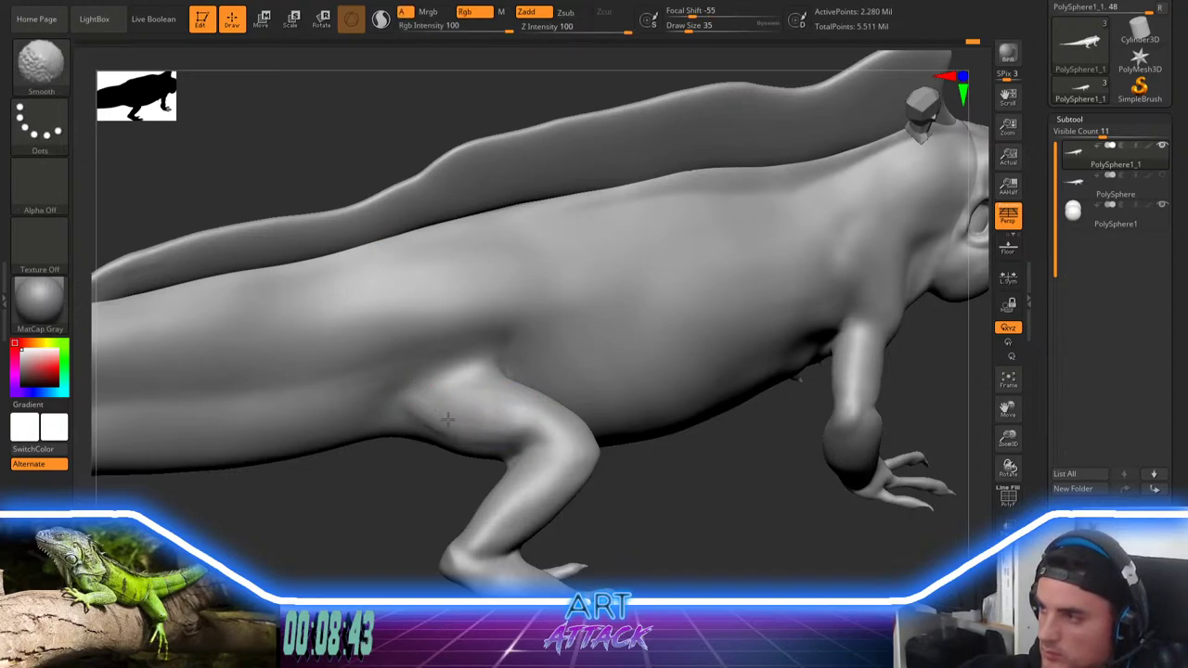
{"action": "left_click_drag", "start_coordinate": [389, 504], "coordinate": [399, 481]}
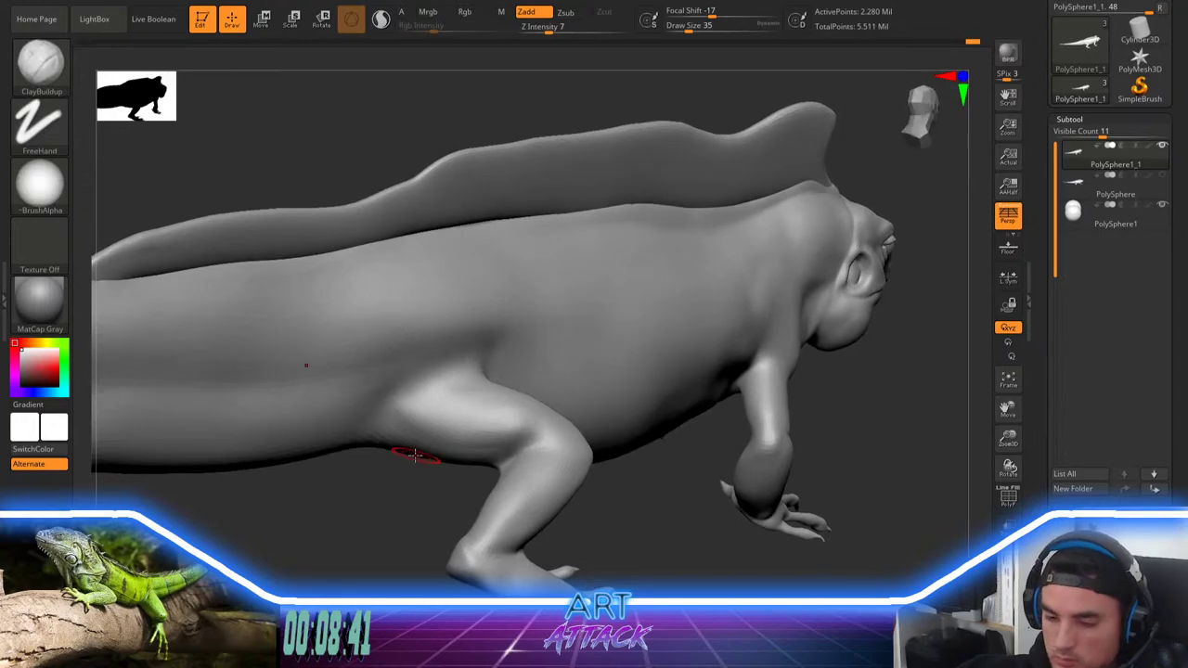
Step: Carve the crease where the back of the hind thigh meets the tail base with DamStandard at draw size 35
{"action": "key", "text": "b"}
{"action": "key", "text": "d"}
{"action": "key", "text": "s"}
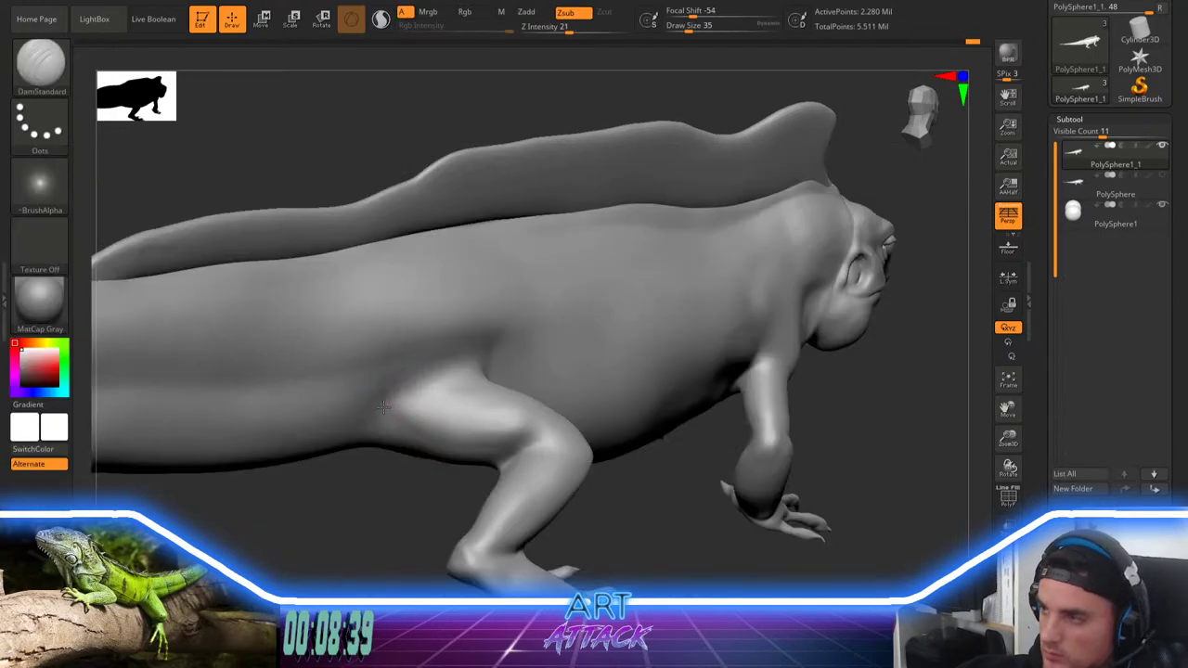
{"action": "left_click_drag", "start_coordinate": [349, 492], "coordinate": [437, 542]}
{"action": "left_click_drag", "start_coordinate": [684, 268], "coordinate": [624, 324]}
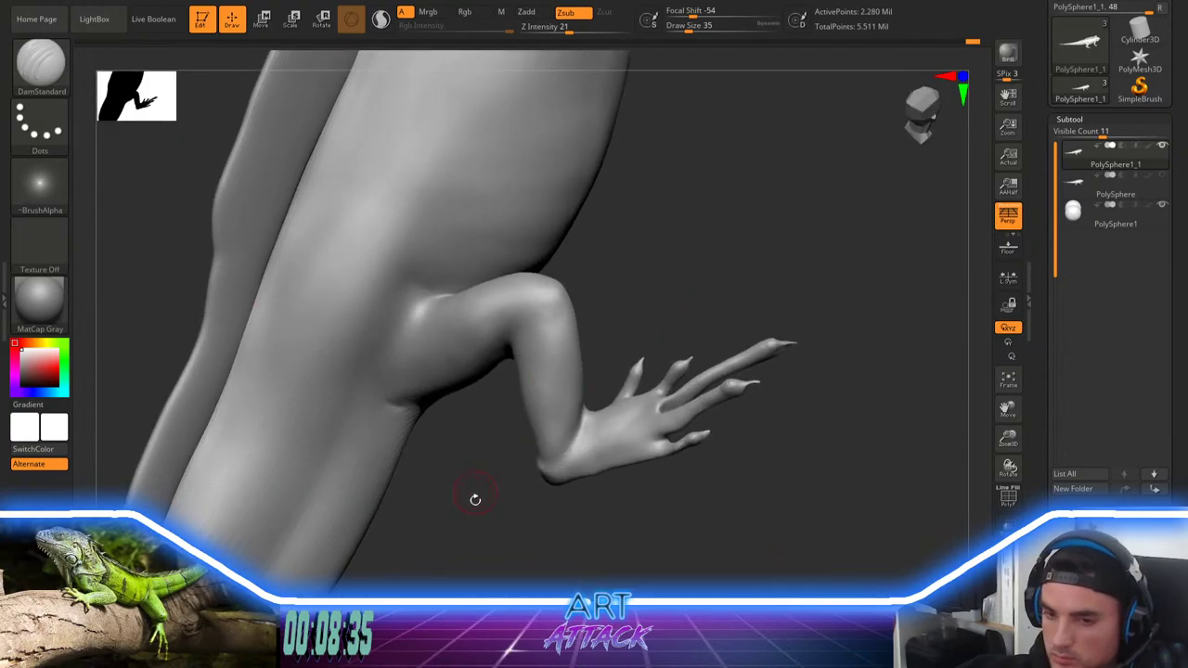
{"action": "left_click_drag", "start_coordinate": [474, 496], "coordinate": [444, 415]}
{"action": "left_click_drag", "start_coordinate": [448, 475], "coordinate": [422, 429]}
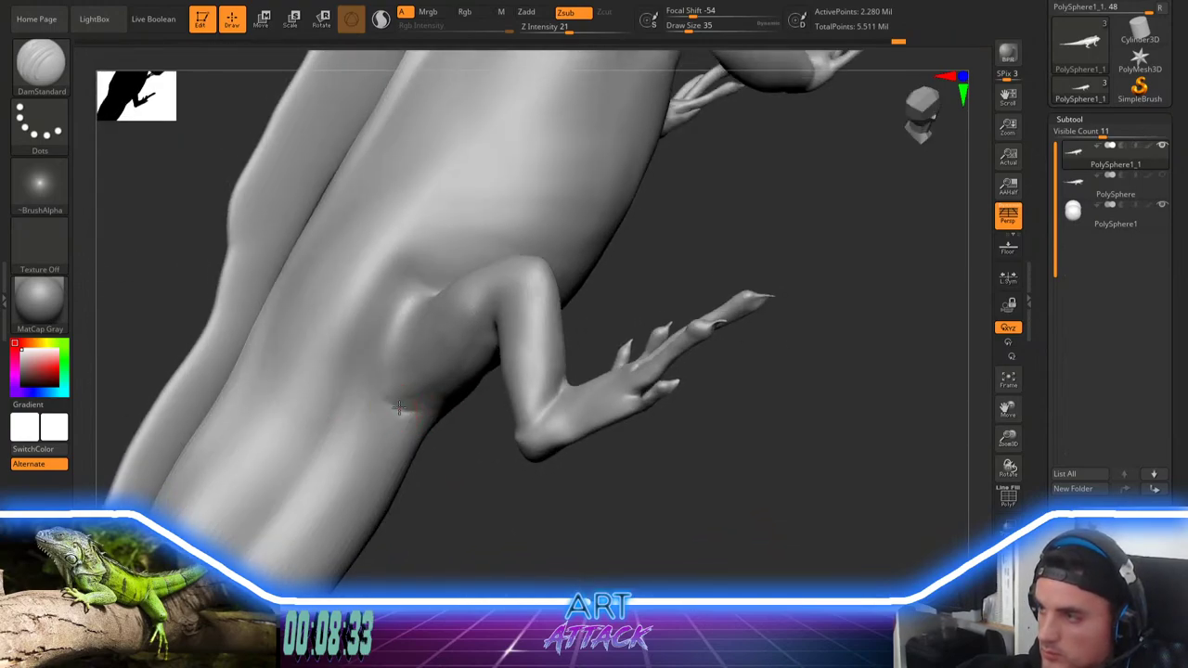
{"action": "left_click_drag", "start_coordinate": [447, 484], "coordinate": [431, 422]}
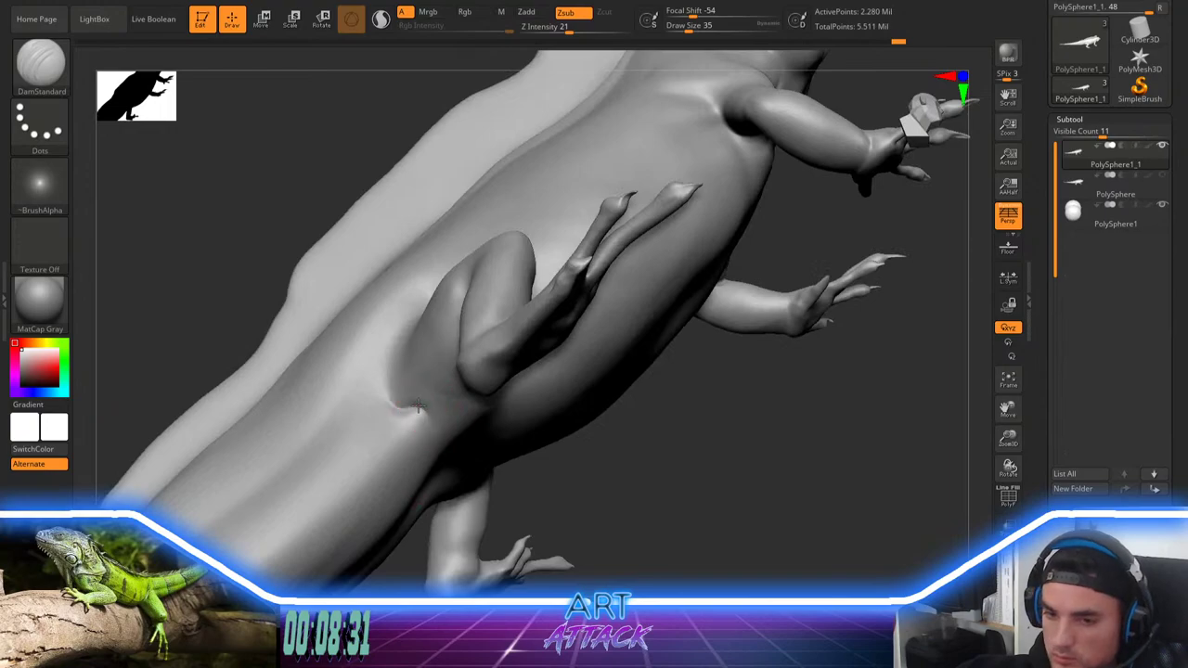
{"action": "left_click_drag", "start_coordinate": [418, 406], "coordinate": [426, 414]}
{"action": "left_click_drag", "start_coordinate": [557, 495], "coordinate": [543, 447]}
{"action": "left_click_drag", "start_coordinate": [418, 408], "coordinate": [428, 406]}
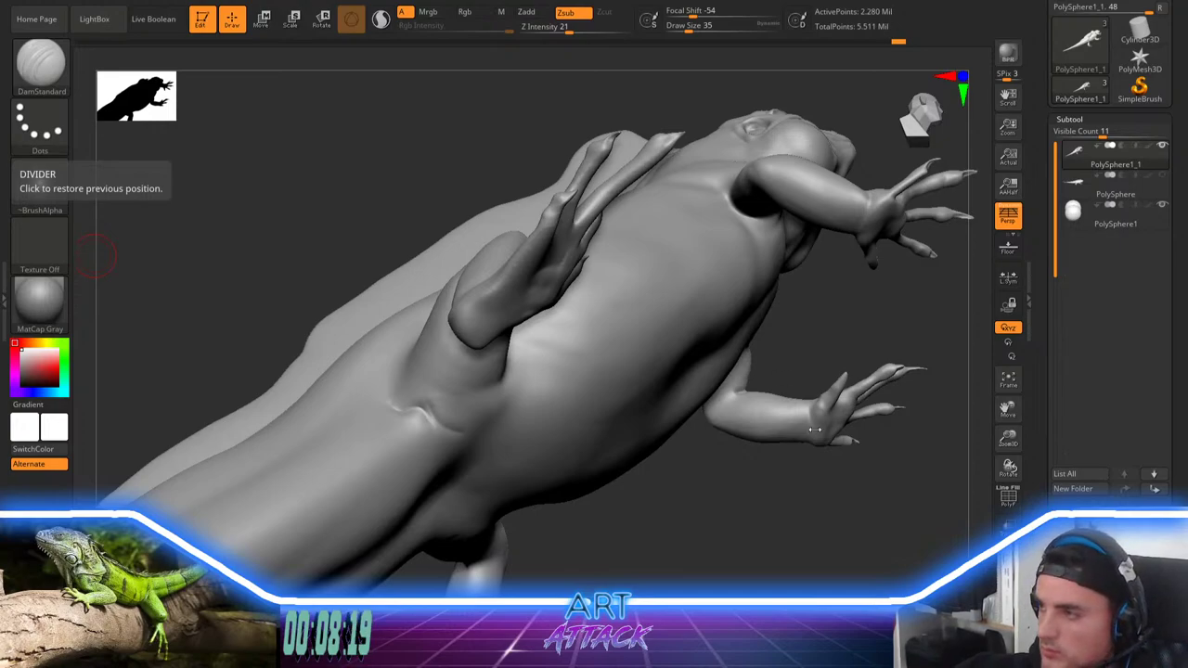
Step: Adjust the rear outline of the hind thigh from below with the Move brush at draw size 35
{"action": "mouse_move", "coordinate": [687, 535]}
{"action": "left_mouse_down"}
{"action": "mouse_move", "coordinate": [639, 487]}
{"action": "mouse_move", "coordinate": [647, 450]}
{"action": "left_mouse_up"}
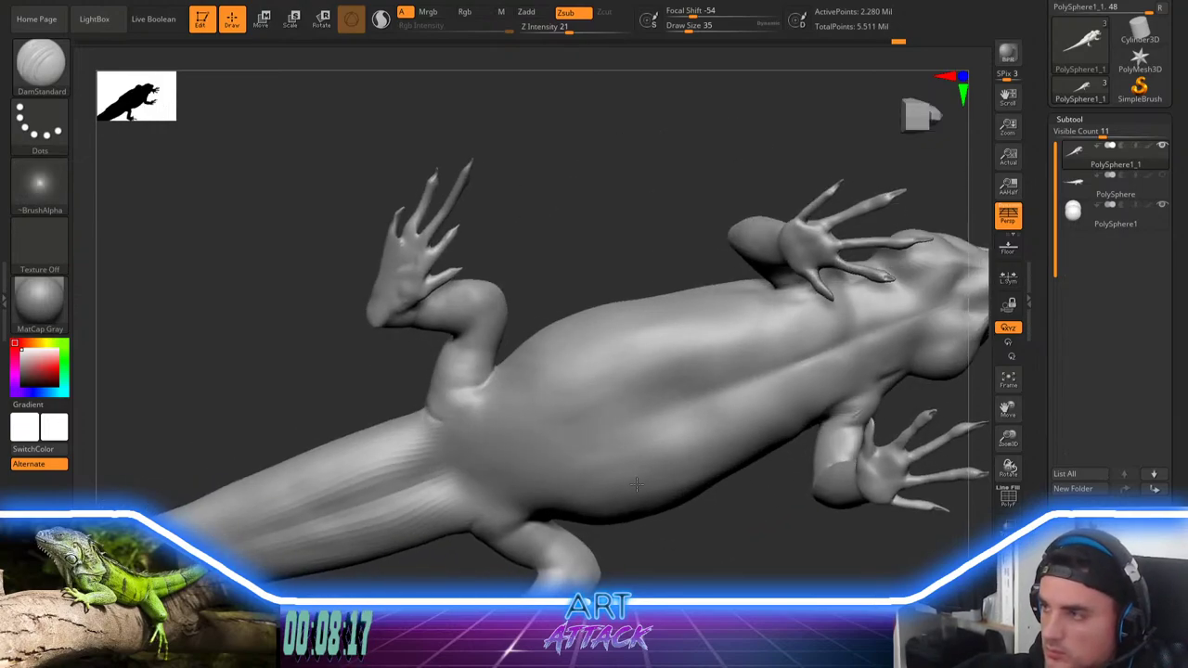
{"action": "key", "text": "b"}
{"action": "key", "text": "m"}
{"action": "key", "text": "v"}
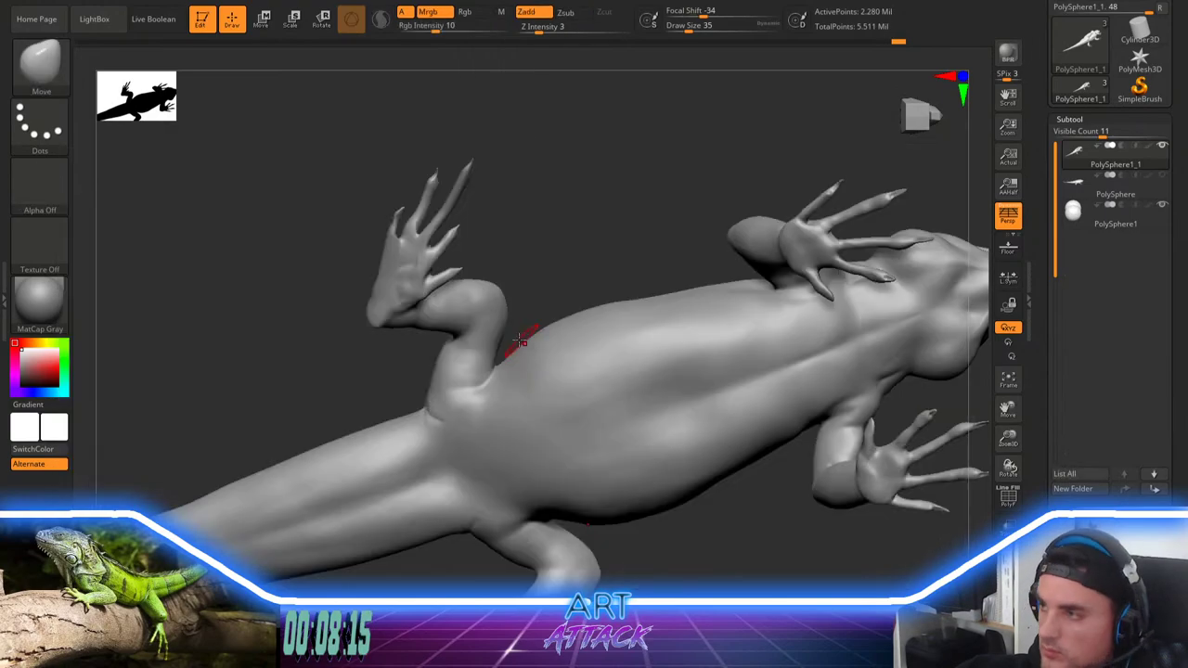
{"action": "mouse_move", "coordinate": [436, 385]}
{"action": "left_mouse_down"}
{"action": "mouse_move", "coordinate": [346, 399]}
{"action": "mouse_move", "coordinate": [371, 374]}
{"action": "mouse_move", "coordinate": [363, 395]}
{"action": "mouse_move", "coordinate": [408, 384]}
{"action": "left_mouse_up"}
{"action": "left_click_drag", "start_coordinate": [522, 308], "coordinate": [541, 284]}
Step: Widen the hind thigh toward the belly from below with the Move brush, enlarging the draw size to 104
{"action": "key", "text": "s"}
{"action": "key", "text": "space"}
{"action": "left_click_drag", "start_coordinate": [492, 357], "coordinate": [615, 345]}
{"action": "mouse_move", "coordinate": [493, 358]}
{"action": "left_mouse_down"}
{"action": "mouse_move", "coordinate": [606, 332]}
{"action": "mouse_move", "coordinate": [486, 354]}
{"action": "mouse_move", "coordinate": [588, 347]}
{"action": "left_mouse_up"}
{"action": "key", "text": "space"}
{"action": "key", "text": "space"}
{"action": "key", "text": "space"}
{"action": "mouse_move", "coordinate": [493, 382]}
{"action": "left_mouse_down"}
{"action": "mouse_move", "coordinate": [520, 381]}
{"action": "mouse_move", "coordinate": [505, 371]}
{"action": "mouse_move", "coordinate": [466, 396]}
{"action": "left_mouse_up"}
{"action": "key", "text": "space"}
{"action": "key", "text": "space"}
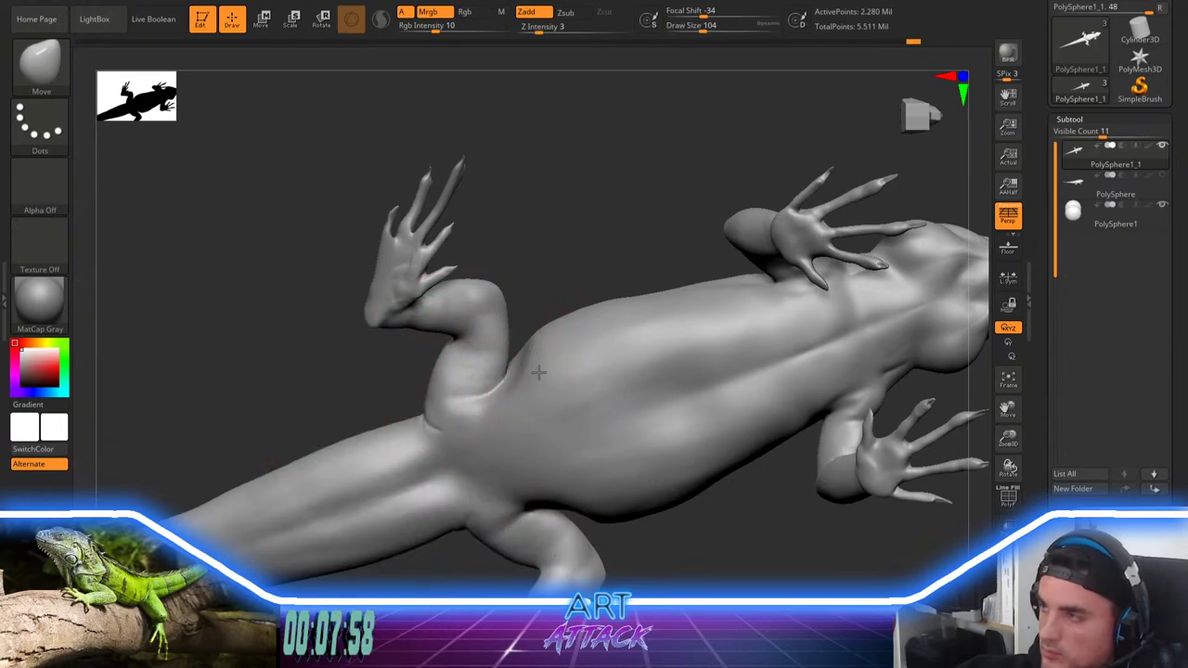
Step: Reshape the belly's side in front of the hind leg with the Move brush at draw sizes 120 and 68
{"action": "key", "text": "space"}
{"action": "mouse_move", "coordinate": [553, 327]}
{"action": "left_mouse_down"}
{"action": "mouse_move", "coordinate": [574, 325]}
{"action": "mouse_move", "coordinate": [531, 331]}
{"action": "left_mouse_up"}
{"action": "key", "text": "space"}
{"action": "left_click_drag", "start_coordinate": [644, 300], "coordinate": [650, 263]}
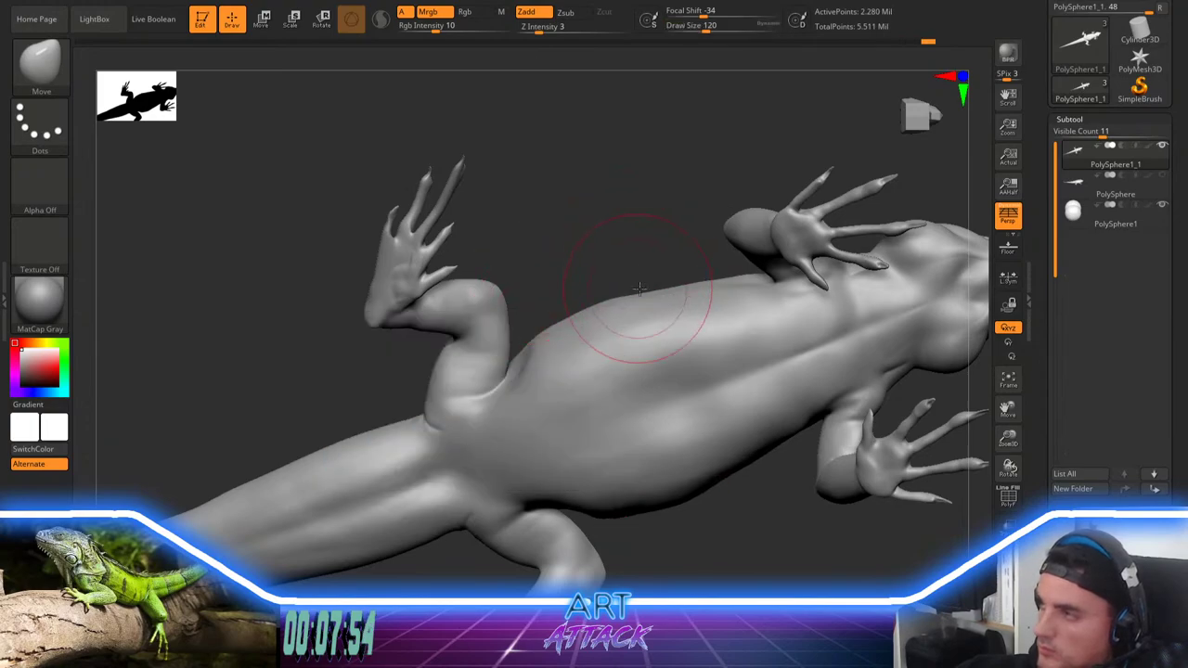
{"action": "right_click_drag", "start_coordinate": [639, 289], "coordinate": [577, 314]}
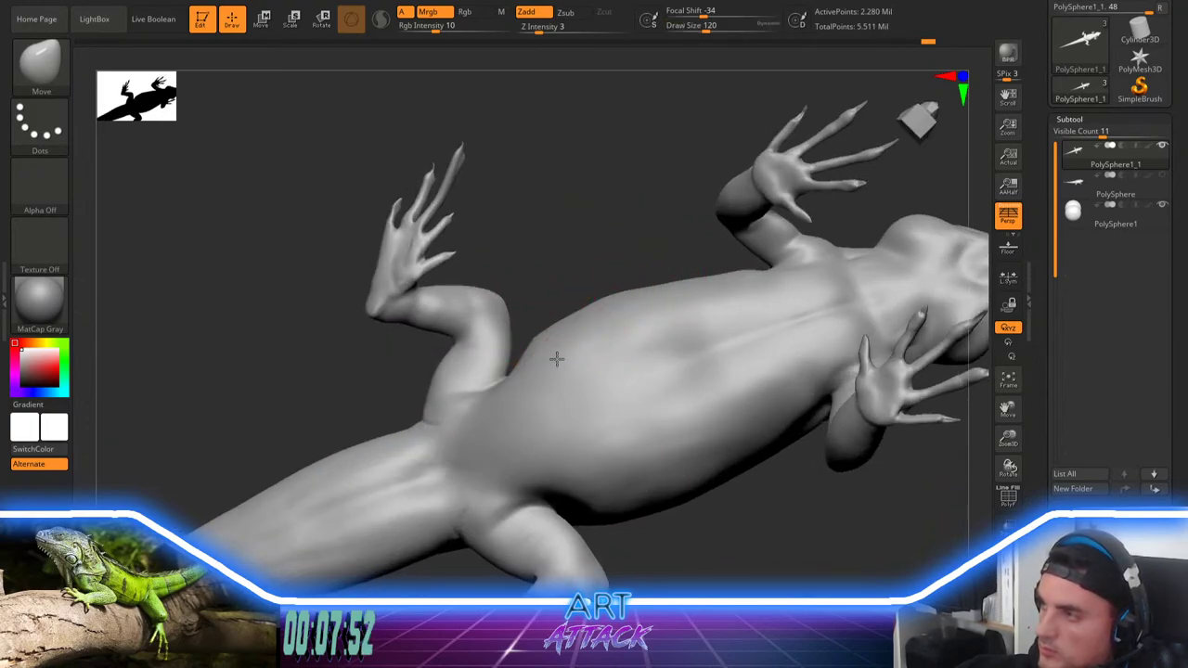
{"action": "key", "text": "space"}
{"action": "left_click_drag", "start_coordinate": [534, 344], "coordinate": [516, 343]}
{"action": "right_click_drag", "start_coordinate": [514, 342], "coordinate": [562, 316]}
Step: Carve the groin crease between the hind thigh and the belly with DamStandard at draw size 56
{"action": "key", "text": "b"}
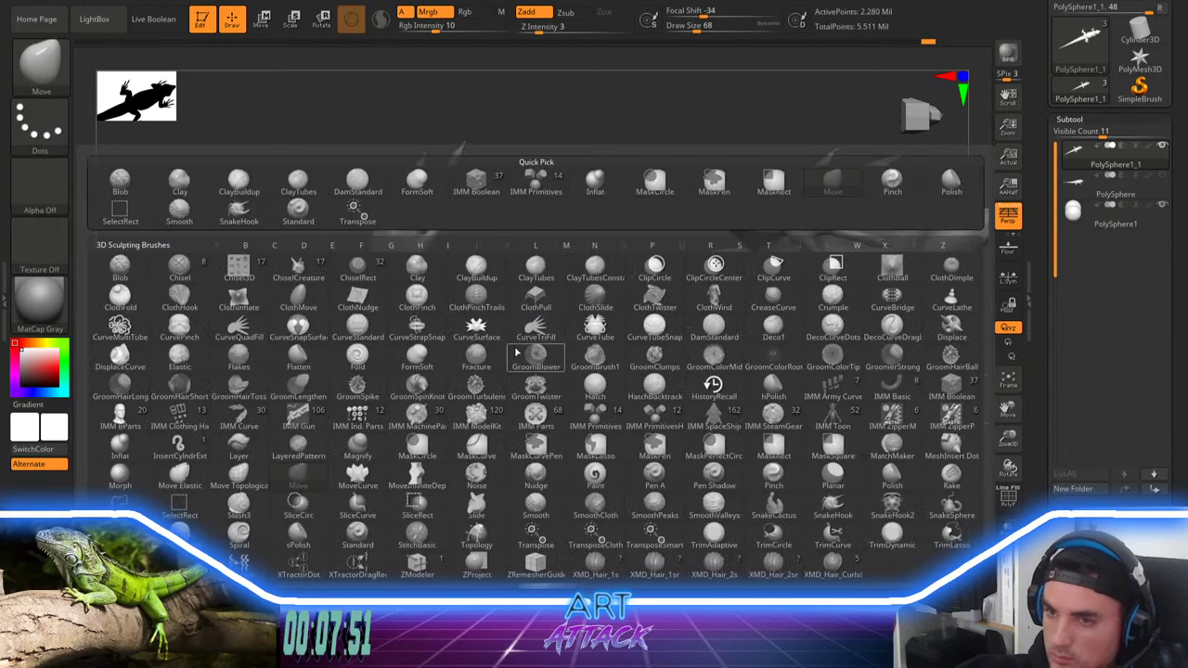
{"action": "key", "text": "d"}
{"action": "key", "text": "s"}
{"action": "key", "text": "space"}
{"action": "mouse_move", "coordinate": [517, 352]}
{"action": "left_mouse_down"}
{"action": "mouse_move", "coordinate": [500, 353]}
{"action": "mouse_move", "coordinate": [503, 389]}
{"action": "mouse_move", "coordinate": [428, 429]}
{"action": "left_mouse_up"}
{"action": "key", "text": "space"}
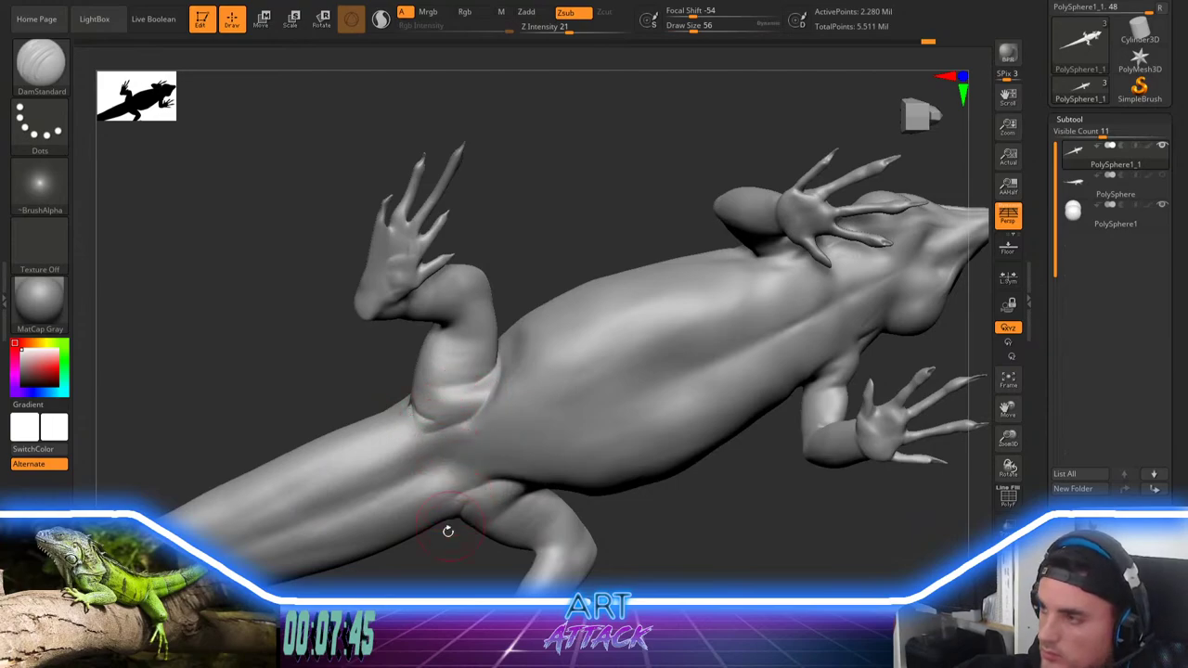
{"action": "left_click_drag", "start_coordinate": [447, 532], "coordinate": [462, 421]}
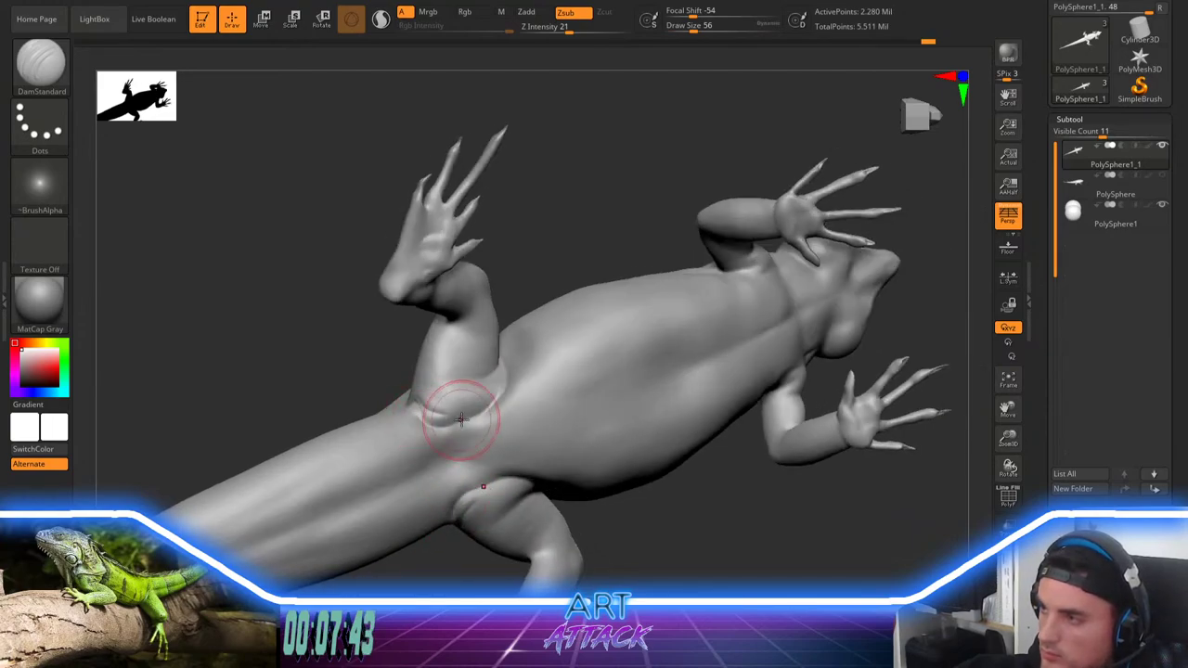
Step: Nudge the base of the hind thigh beside the tail into shape with the Move brush at draw size 77
{"action": "key", "text": "b"}
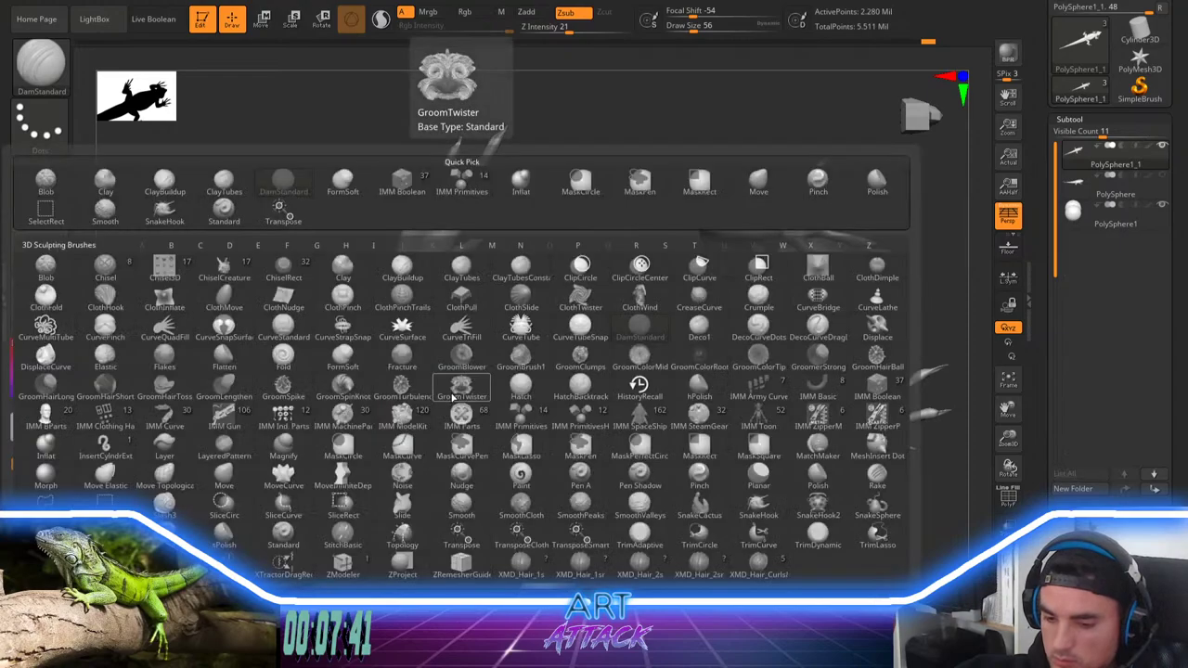
{"action": "key", "text": "m"}
{"action": "key", "text": "v"}
{"action": "left_click_drag", "start_coordinate": [281, 349], "coordinate": [371, 353]}
{"action": "key", "text": "space"}
{"action": "left_click_drag", "start_coordinate": [395, 408], "coordinate": [406, 409]}
{"action": "right_click_drag", "start_coordinate": [489, 334], "coordinate": [560, 281]}
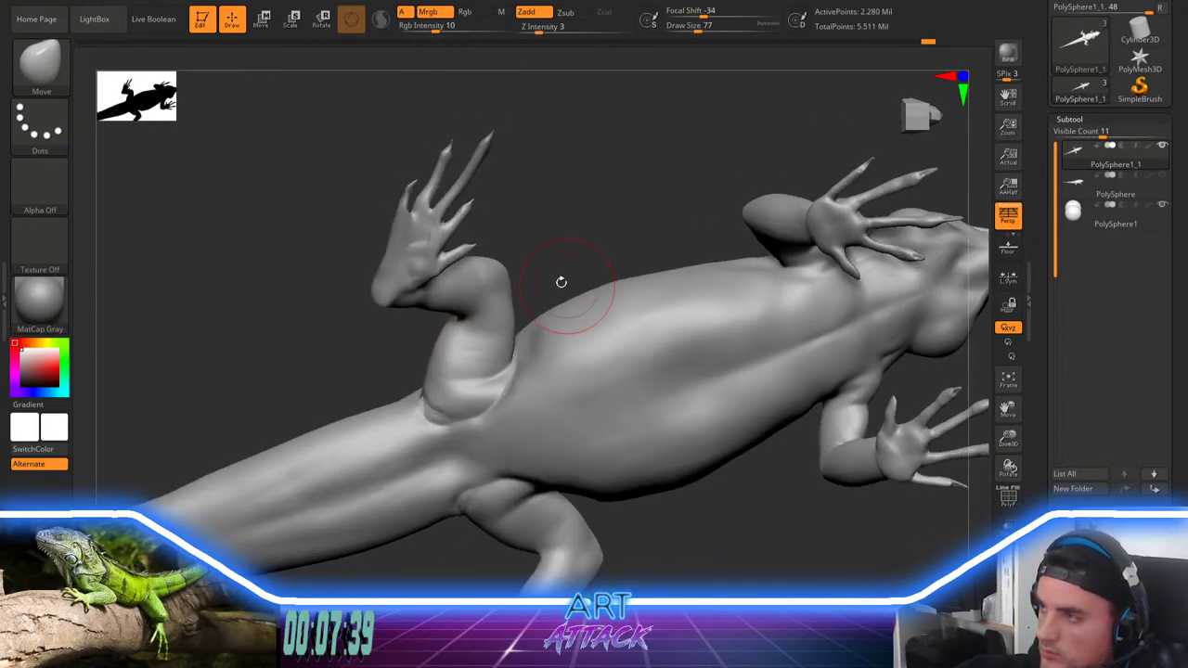
Step: Fill out the underside of the hind thigh with ClayBuildup at draw sizes 62 and 51 and smooth its base
{"action": "key", "text": "b"}
{"action": "key", "text": "c"}
{"action": "key", "text": "b"}
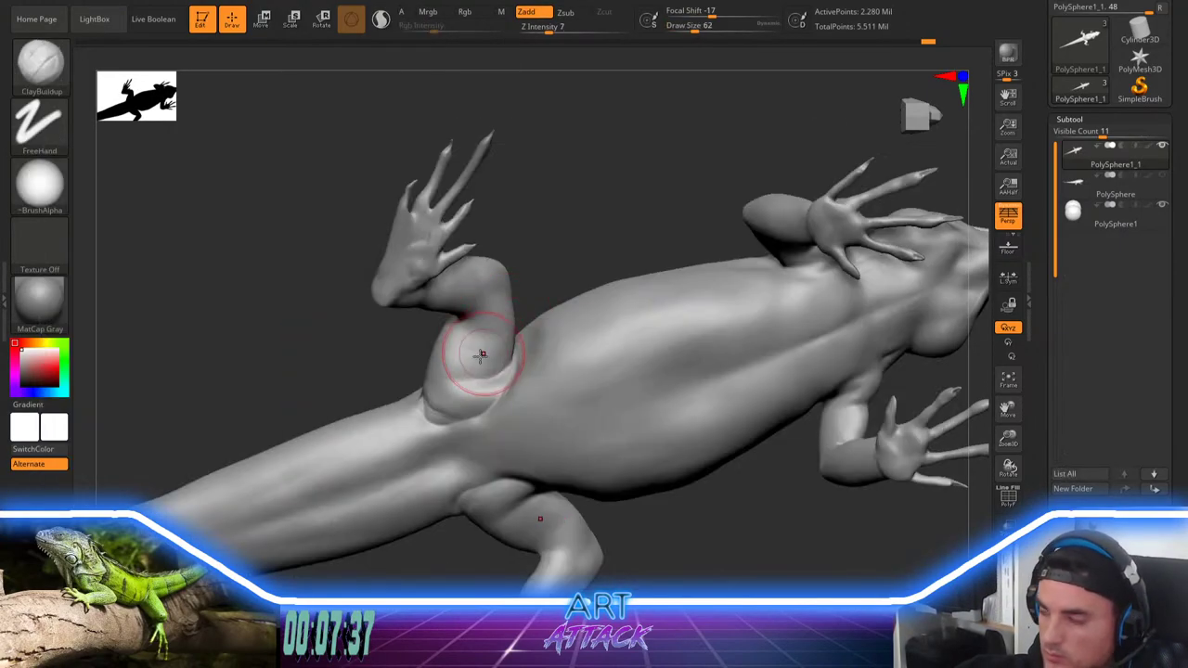
{"action": "mouse_move", "coordinate": [495, 340]}
{"action": "left_mouse_down"}
{"action": "mouse_move", "coordinate": [491, 359]}
{"action": "mouse_move", "coordinate": [467, 342]}
{"action": "mouse_move", "coordinate": [462, 378]}
{"action": "mouse_move", "coordinate": [475, 374]}
{"action": "mouse_move", "coordinate": [463, 375]}
{"action": "left_mouse_up"}
{"action": "key", "text": "space"}
{"action": "left_click_drag", "start_coordinate": [489, 320], "coordinate": [458, 375]}
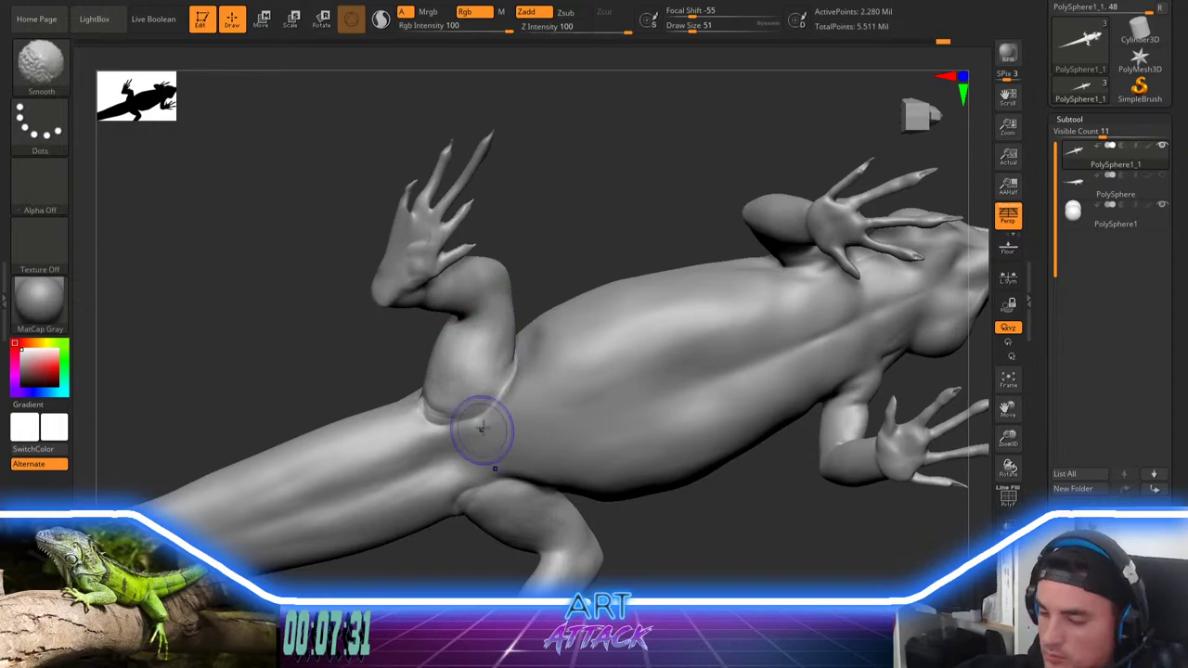
Step: Push the groin crease at the thigh's base toward the pelvis with the Move brush at draw size 94
{"action": "key", "text": "b"}
{"action": "key", "text": "m"}
{"action": "key", "text": "v"}
{"action": "key", "text": "space"}
{"action": "left_click_drag", "start_coordinate": [498, 341], "coordinate": [509, 341]}
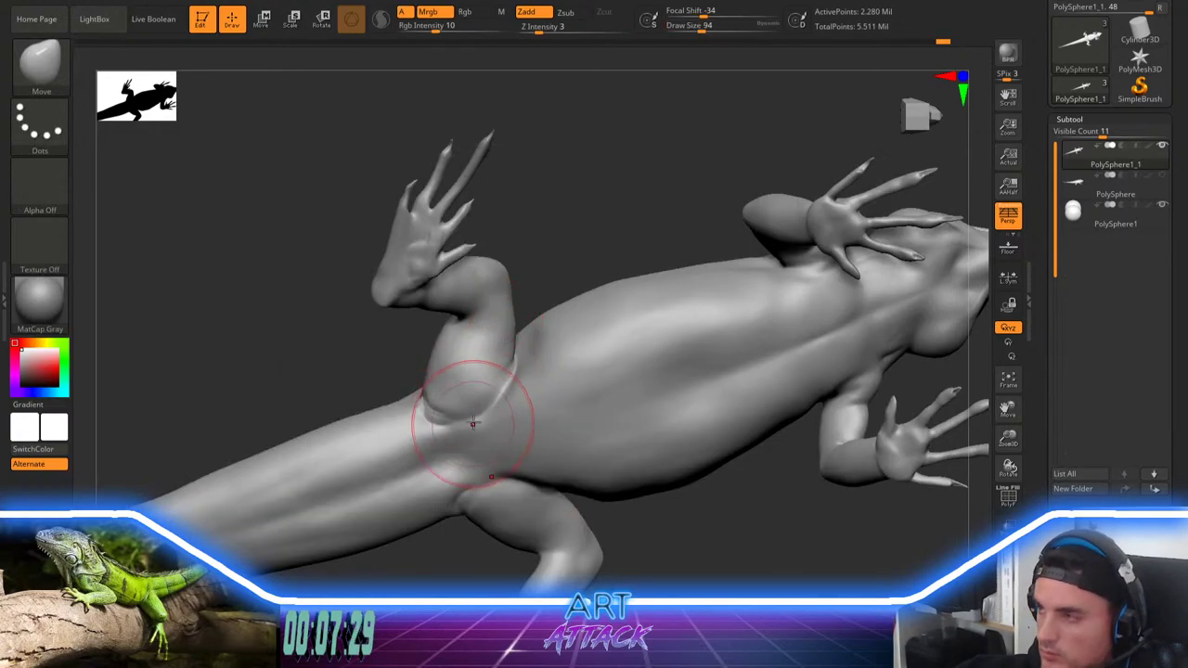
{"action": "mouse_move", "coordinate": [475, 423]}
{"action": "left_mouse_down"}
{"action": "mouse_move", "coordinate": [479, 464]}
{"action": "mouse_move", "coordinate": [477, 438]}
{"action": "left_mouse_up"}
{"action": "left_click_drag", "start_coordinate": [504, 397], "coordinate": [497, 408]}
Step: Add clay across the pelvis between the hind legs with ClayBuildup, reducing the draw size to 46, and smooth it
{"action": "key", "text": "b"}
{"action": "key", "text": "c"}
{"action": "key", "text": "b"}
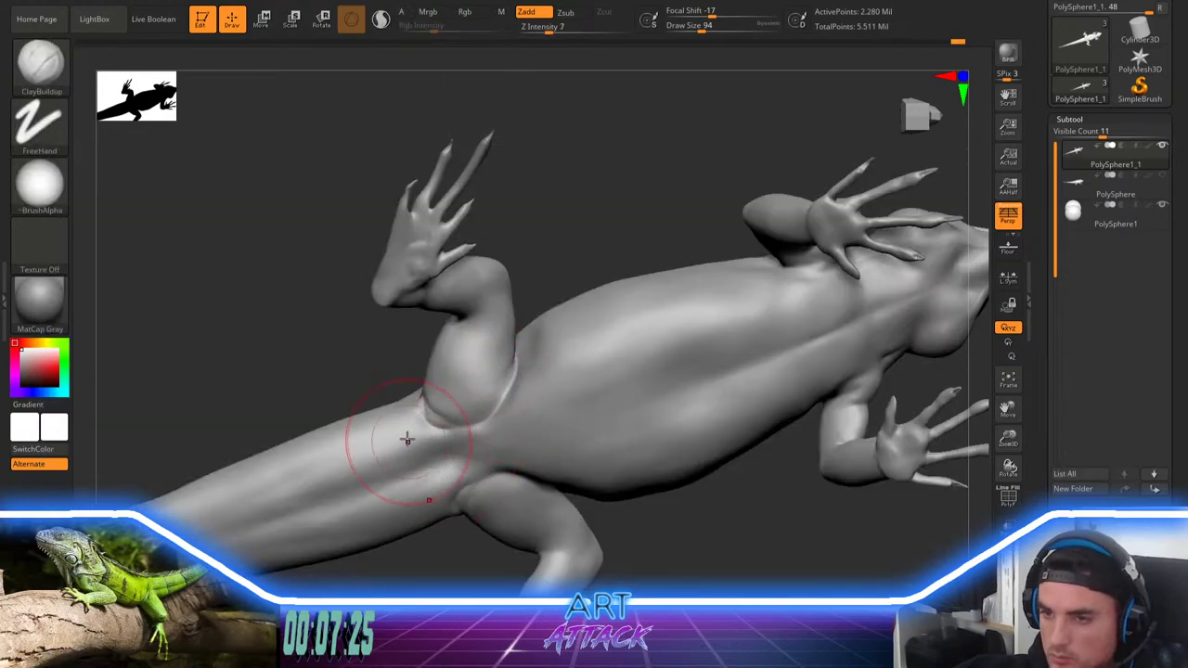
{"action": "mouse_move", "coordinate": [433, 437]}
{"action": "left_mouse_down"}
{"action": "mouse_move", "coordinate": [481, 453]}
{"action": "mouse_move", "coordinate": [472, 445]}
{"action": "mouse_move", "coordinate": [516, 438]}
{"action": "mouse_move", "coordinate": [463, 448]}
{"action": "mouse_move", "coordinate": [509, 430]}
{"action": "left_mouse_up"}
{"action": "key", "text": "bracketleft"}
{"action": "left_click_drag", "start_coordinate": [510, 430], "coordinate": [464, 448]}
{"action": "mouse_move", "coordinate": [539, 414]}
{"action": "left_mouse_down", "text": "shift"}
{"action": "mouse_move", "coordinate": [483, 430]}
{"action": "mouse_move", "coordinate": [501, 382]}
{"action": "mouse_move", "coordinate": [480, 392]}
{"action": "mouse_move", "coordinate": [469, 377]}
{"action": "mouse_move", "coordinate": [481, 373]}
{"action": "left_mouse_up", "text": "shift"}
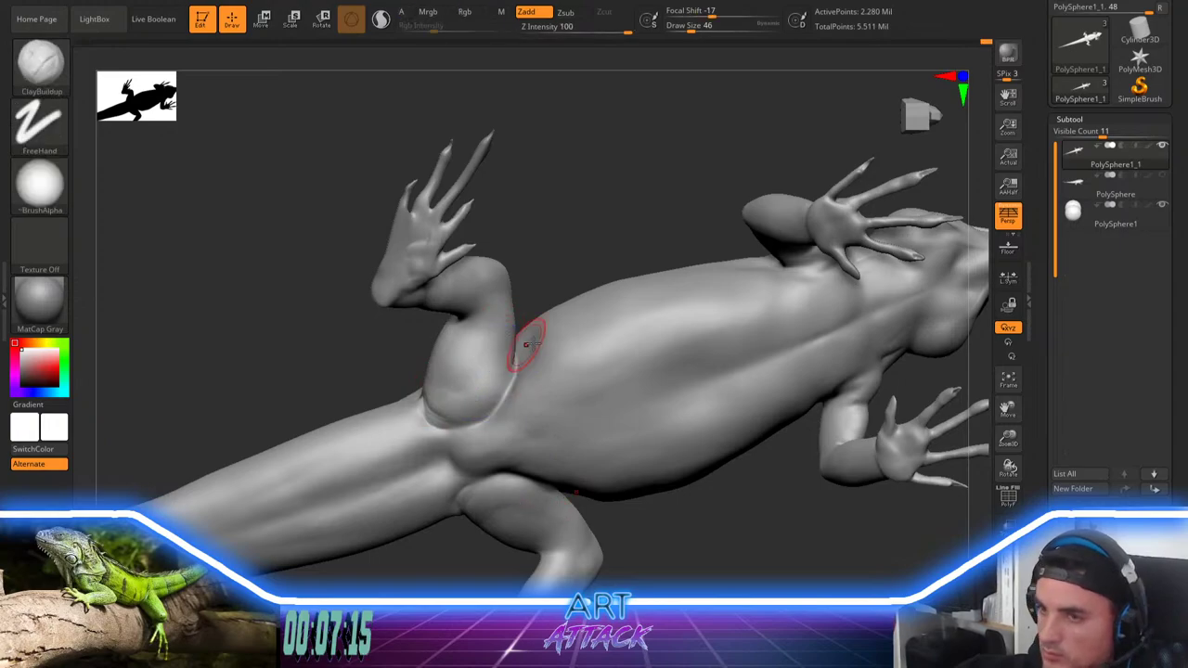
Step: Build up the belly's side in front of the hind thigh with ClayBuildup at draw size 65
{"action": "key", "text": "space"}
{"action": "left_click_drag", "start_coordinate": [528, 343], "coordinate": [553, 321]}
{"action": "mouse_move", "coordinate": [555, 320]}
{"action": "left_mouse_down"}
{"action": "mouse_move", "coordinate": [547, 336]}
{"action": "mouse_move", "coordinate": [569, 317]}
{"action": "mouse_move", "coordinate": [560, 374]}
{"action": "mouse_move", "coordinate": [547, 374]}
{"action": "left_mouse_up"}
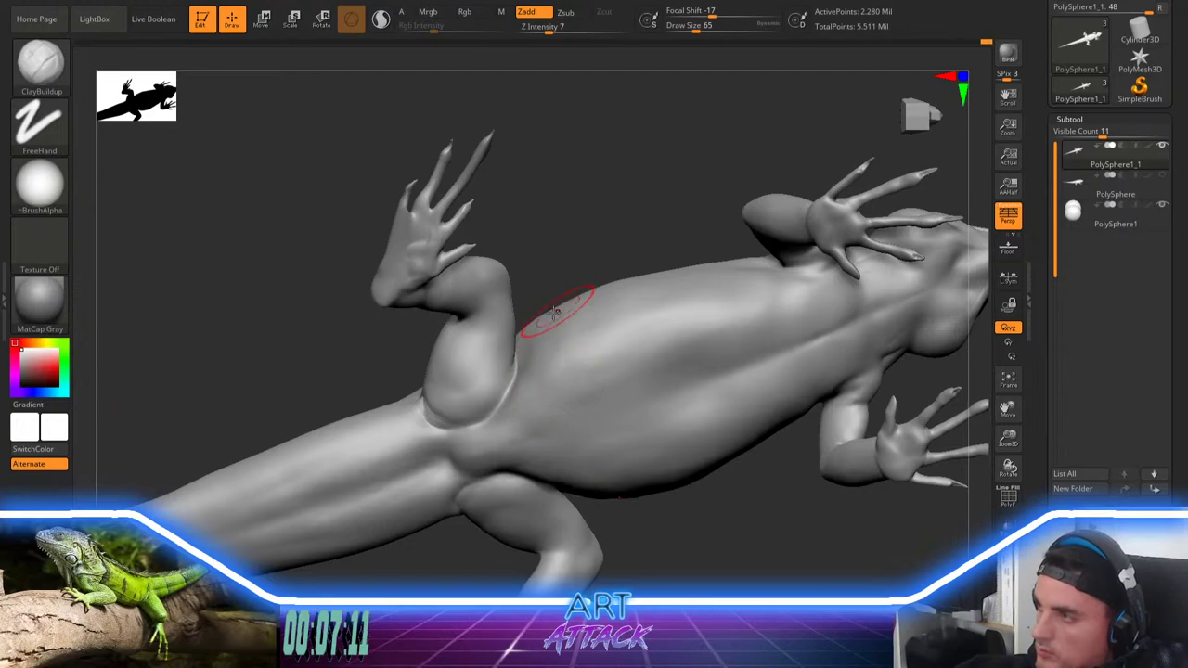
{"action": "mouse_move", "coordinate": [559, 312]}
{"action": "left_mouse_down"}
{"action": "mouse_move", "coordinate": [550, 388]}
{"action": "mouse_move", "coordinate": [549, 361]}
{"action": "mouse_move", "coordinate": [533, 388]}
{"action": "left_mouse_up"}
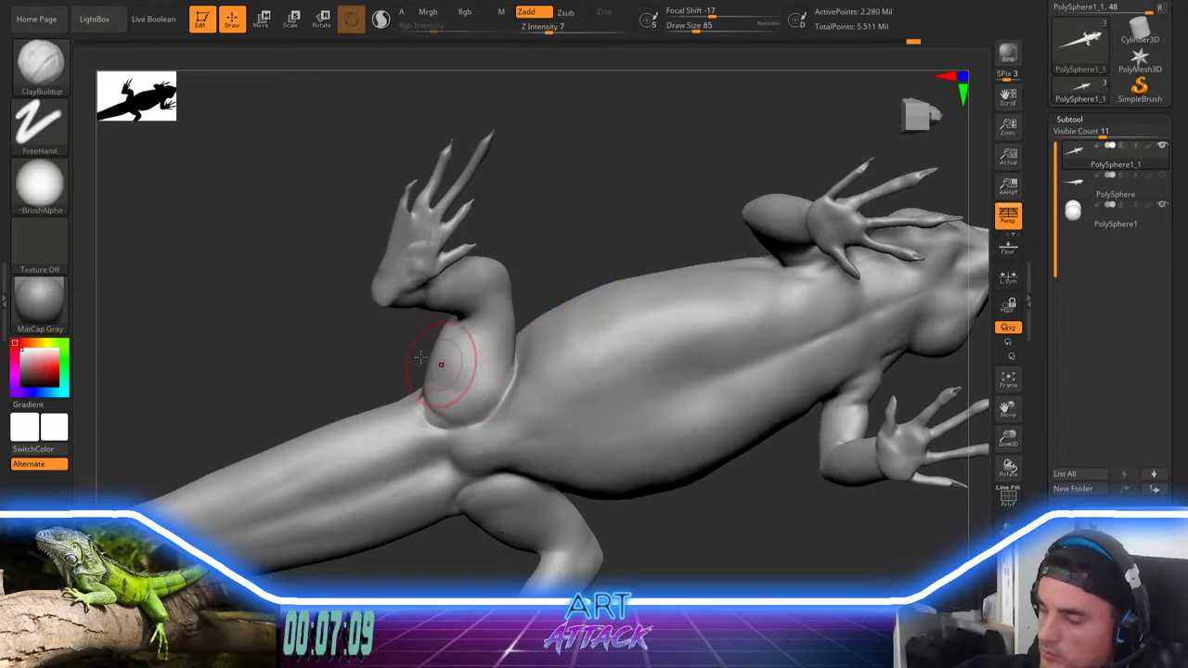
Step: Refine the underside of the hind thigh from behind with ClayBuildup and smooth it at draw size 49
{"action": "right_click_drag", "start_coordinate": [445, 361], "coordinate": [399, 397]}
{"action": "mouse_move", "coordinate": [444, 395]}
{"action": "left_mouse_down"}
{"action": "mouse_move", "coordinate": [451, 353]}
{"action": "mouse_move", "coordinate": [447, 399]}
{"action": "mouse_move", "coordinate": [455, 351]}
{"action": "mouse_move", "coordinate": [462, 375]}
{"action": "mouse_move", "coordinate": [478, 349]}
{"action": "left_mouse_up"}
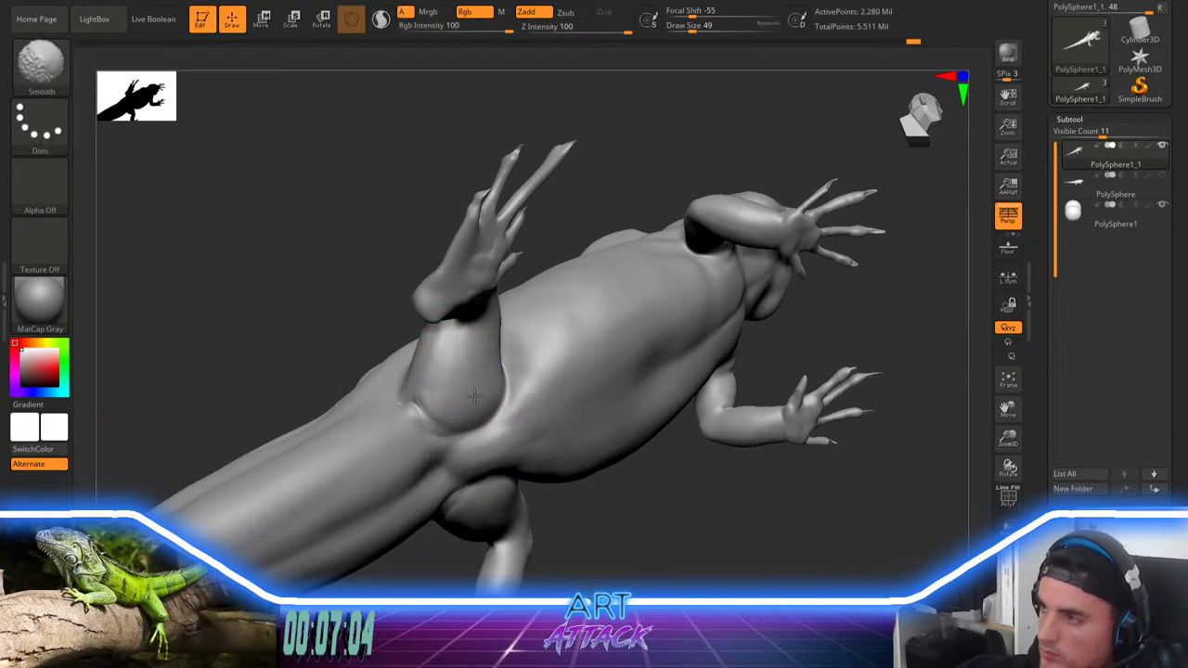
{"action": "left_click_drag", "start_coordinate": [475, 397], "coordinate": [434, 410], "text": "shift"}
{"action": "left_click_drag", "start_coordinate": [471, 367], "coordinate": [446, 403], "text": "shift"}
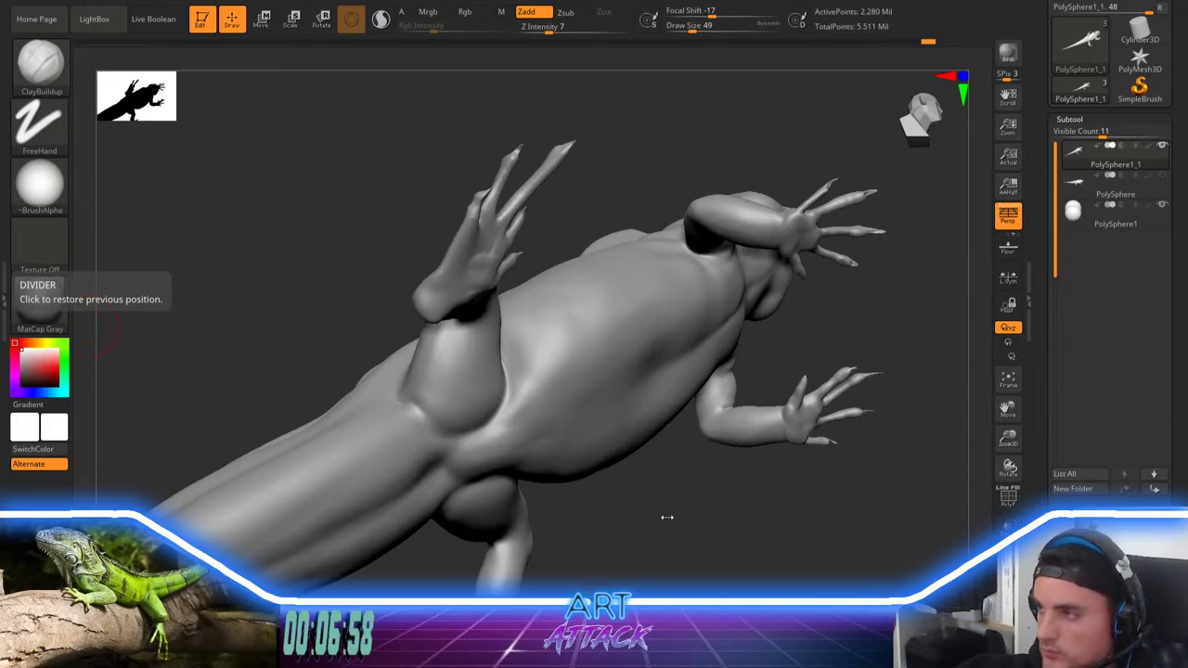
Step: Reshape the hind thigh and its groin crease with the Move brush at draw size 71 and smooth the thigh
{"action": "left_click_drag", "start_coordinate": [667, 517], "coordinate": [594, 481]}
{"action": "key", "text": "b"}
{"action": "key", "text": "m"}
{"action": "key", "text": "v"}
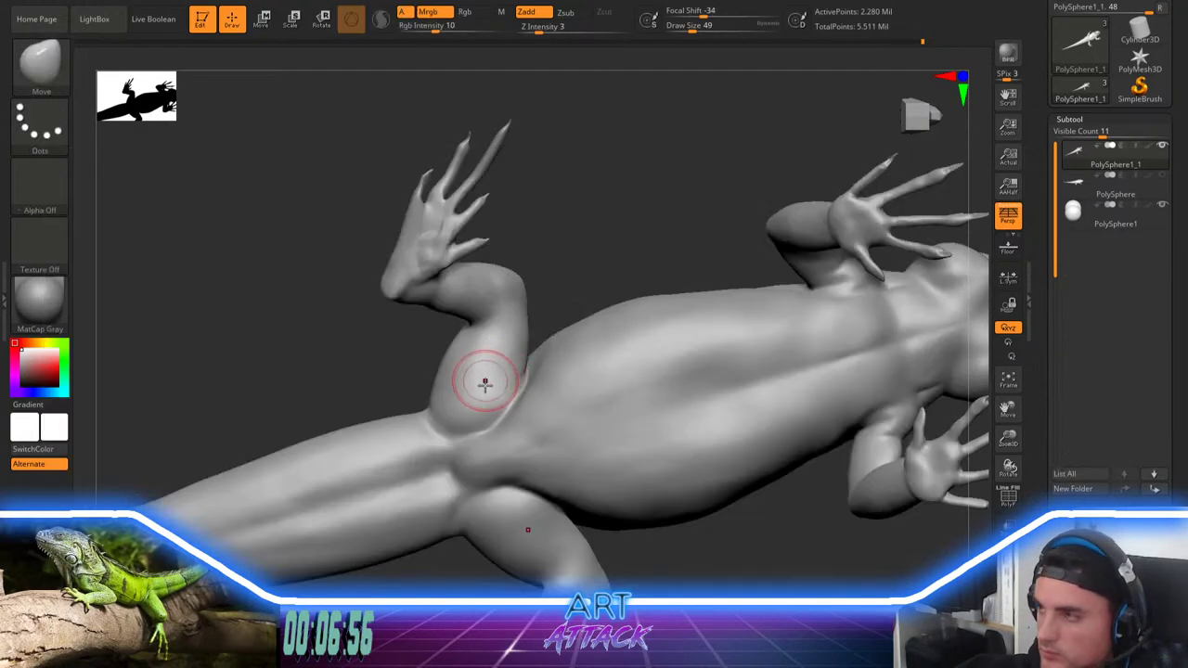
{"action": "key", "text": "space"}
{"action": "left_click_drag", "start_coordinate": [486, 406], "coordinate": [463, 372]}
{"action": "key", "text": "space"}
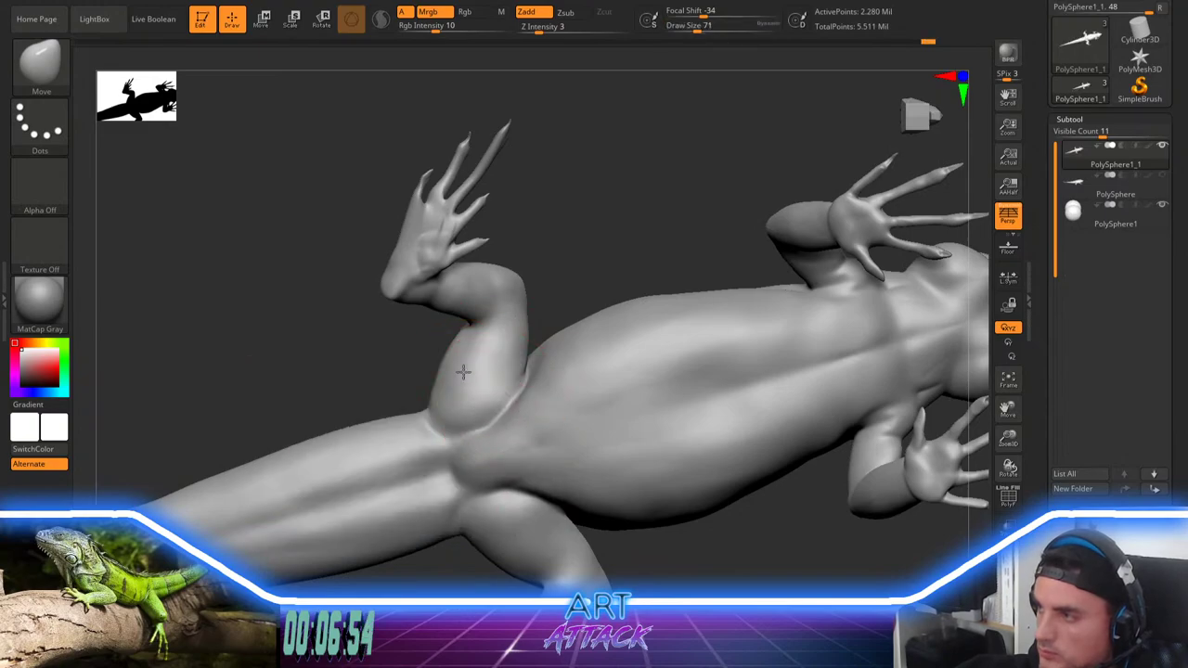
{"action": "left_click_drag", "start_coordinate": [454, 440], "coordinate": [508, 390]}
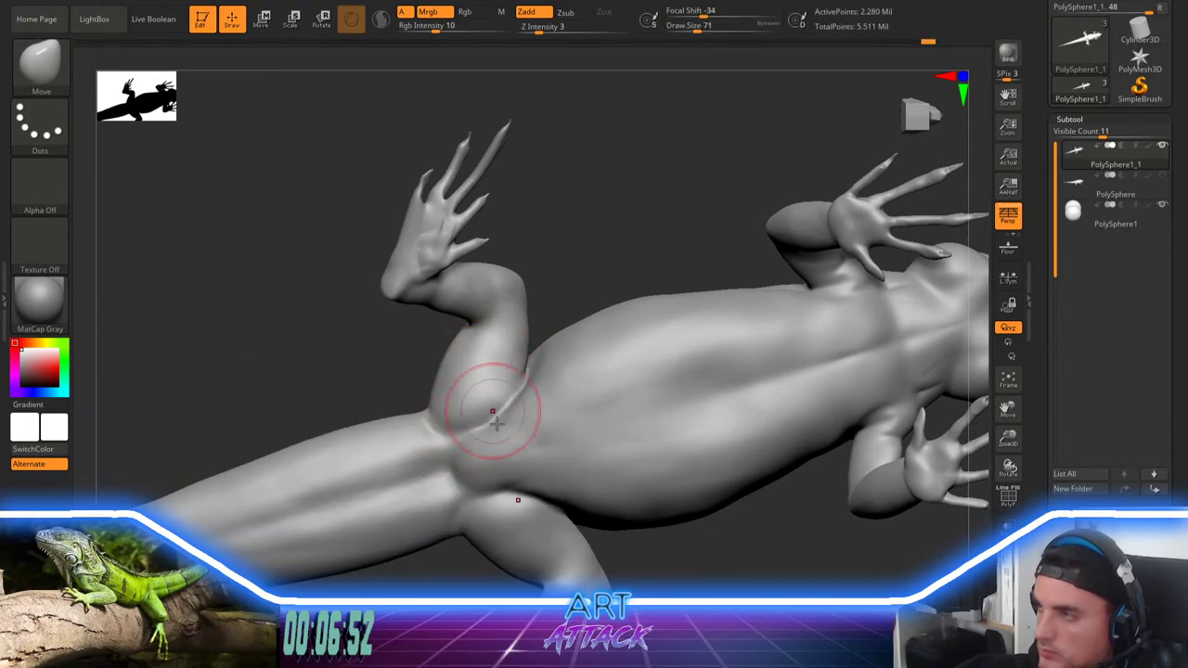
{"action": "key", "text": "shift"}
{"action": "left_click_drag", "start_coordinate": [491, 351], "coordinate": [464, 363], "text": "shift"}
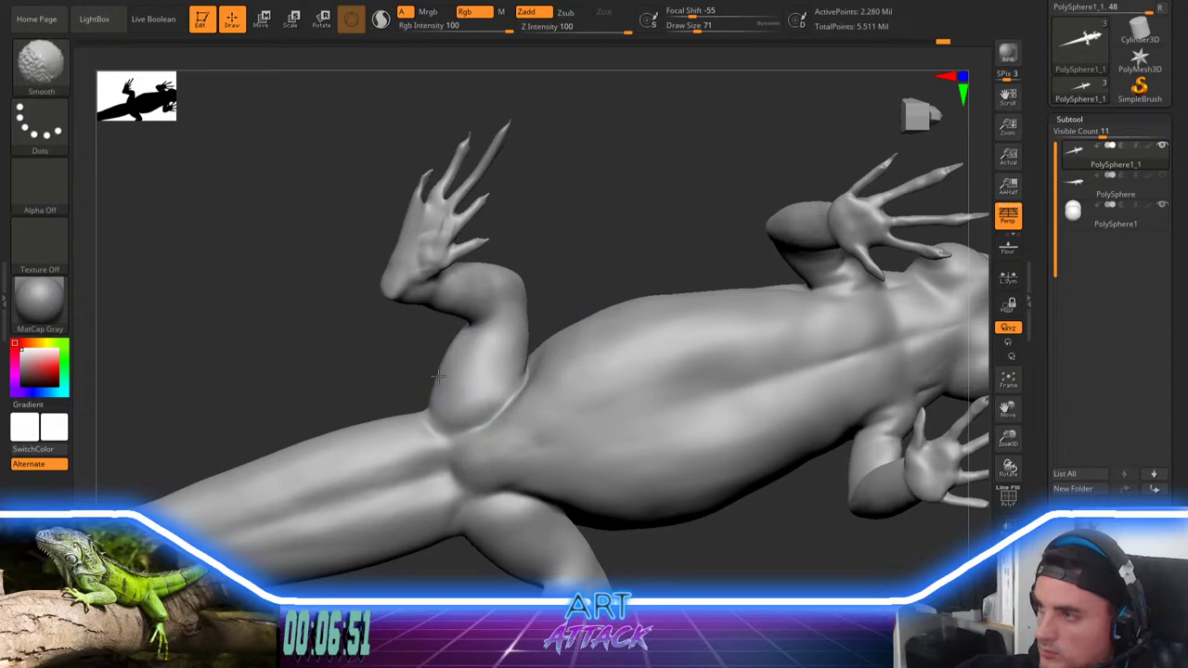
{"action": "mouse_move", "coordinate": [360, 327]}
{"action": "left_mouse_down"}
{"action": "mouse_move", "coordinate": [474, 450]}
{"action": "mouse_move", "coordinate": [467, 385]}
{"action": "left_mouse_up"}
{"action": "key", "text": "b"}
{"action": "key", "text": "d"}
{"action": "key", "text": "s"}
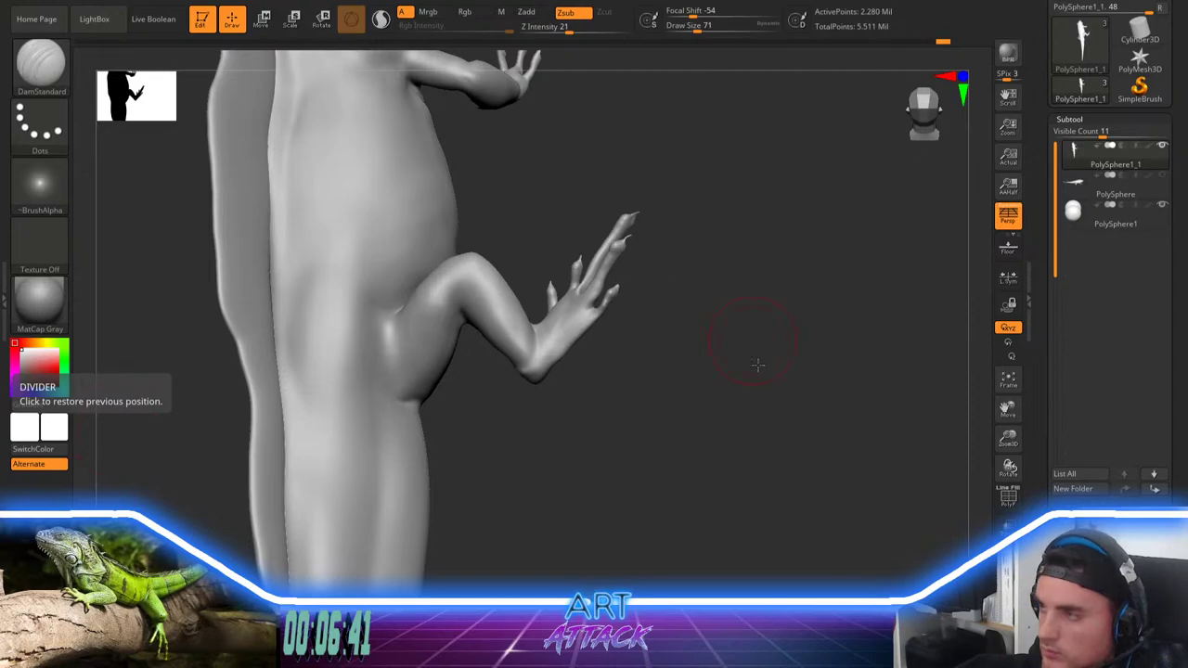
Step: Build up the outer side of the lower hind leg with ClayBuildup at draw size 35
{"action": "left_click_drag", "start_coordinate": [757, 365], "coordinate": [754, 446]}
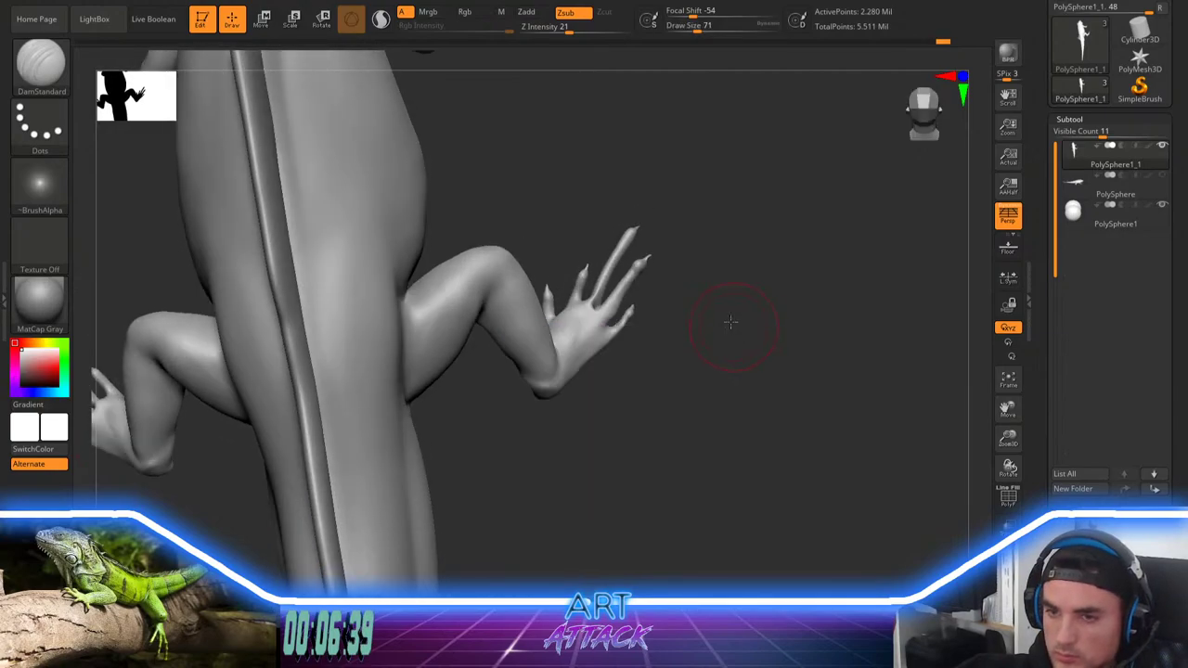
{"action": "mouse_move", "coordinate": [730, 321]}
{"action": "left_mouse_down"}
{"action": "mouse_move", "coordinate": [721, 286]}
{"action": "mouse_move", "coordinate": [733, 279]}
{"action": "mouse_move", "coordinate": [733, 320]}
{"action": "mouse_move", "coordinate": [711, 310]}
{"action": "mouse_move", "coordinate": [706, 322]}
{"action": "left_mouse_up"}
{"action": "key", "text": "b"}
{"action": "key", "text": "c"}
{"action": "key", "text": "b"}
{"action": "left_click_drag", "start_coordinate": [523, 487], "coordinate": [536, 448]}
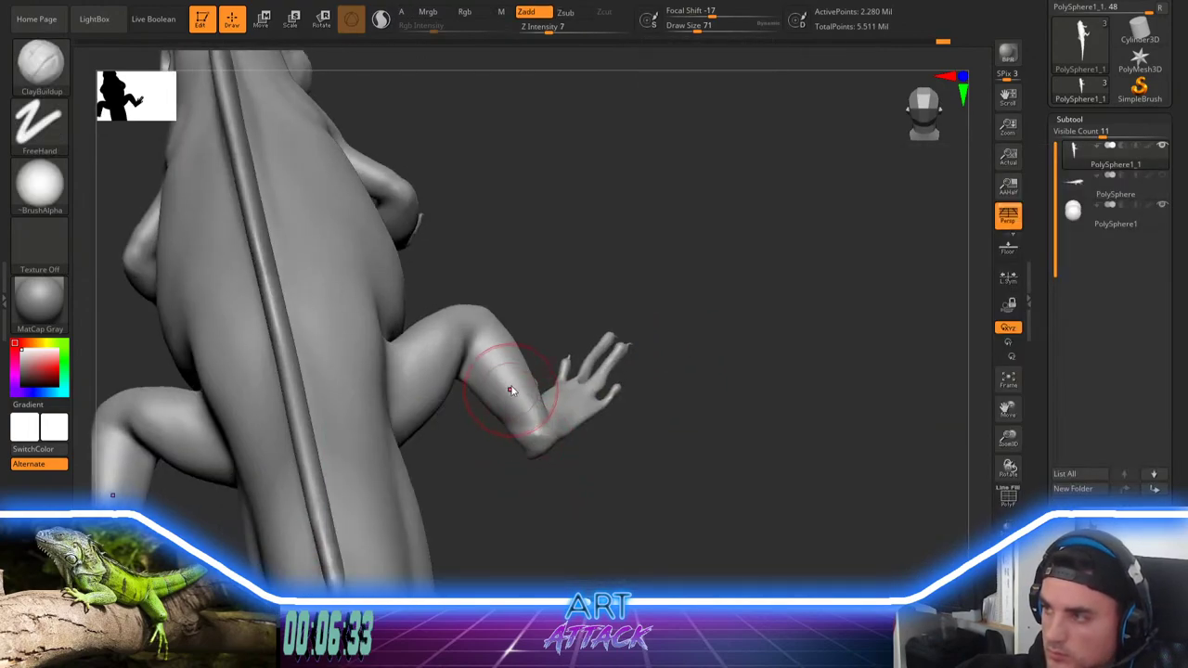
{"action": "key", "text": "["}
{"action": "left_click_drag", "start_coordinate": [488, 388], "coordinate": [516, 416]}
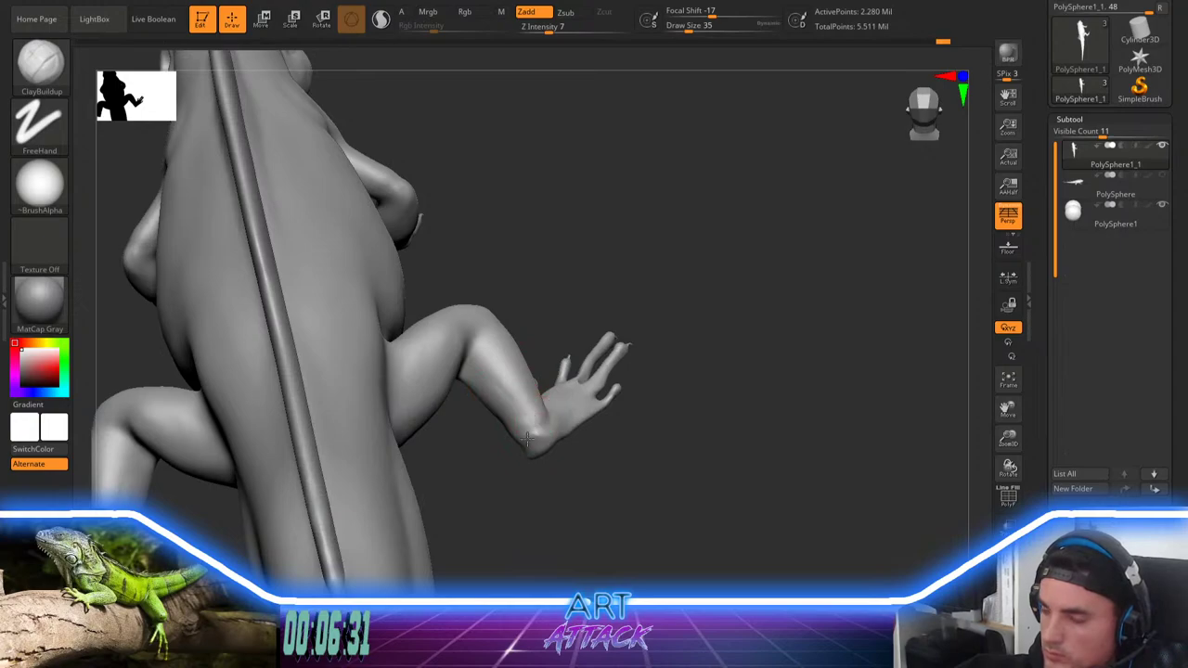
Step: Add a narrow ridge of clay along the lower hind leg down to the heel with ClayBuildup at draw size 25 and smooth it
{"action": "left_click_drag", "start_coordinate": [528, 470], "coordinate": [537, 504]}
{"action": "key", "text": "space"}
{"action": "left_click", "coordinate": [560, 426]}
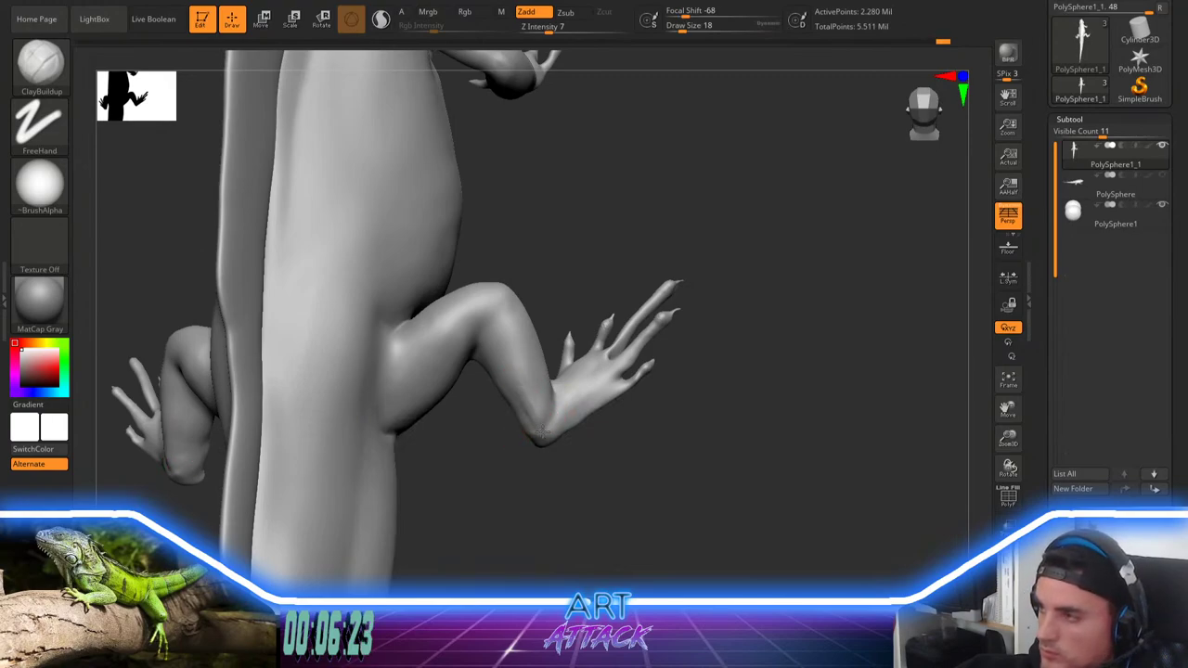
{"action": "key", "text": "bracketright"}
{"action": "left_click_drag", "start_coordinate": [522, 396], "coordinate": [512, 360]}
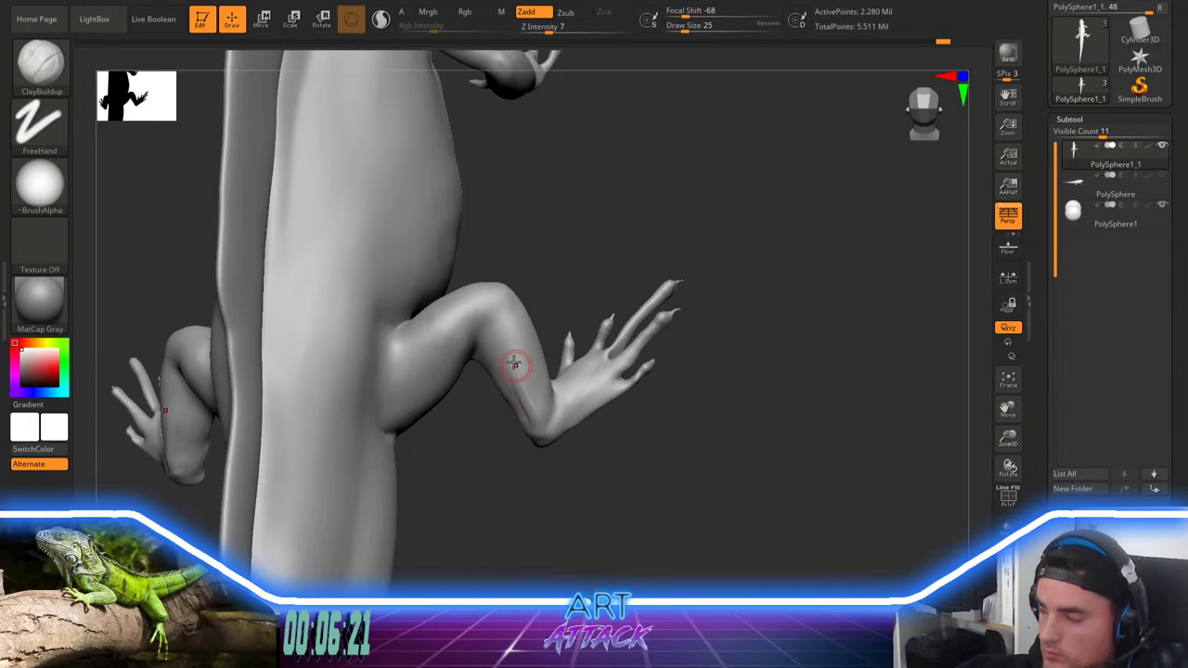
{"action": "left_click_drag", "start_coordinate": [537, 457], "coordinate": [538, 411]}
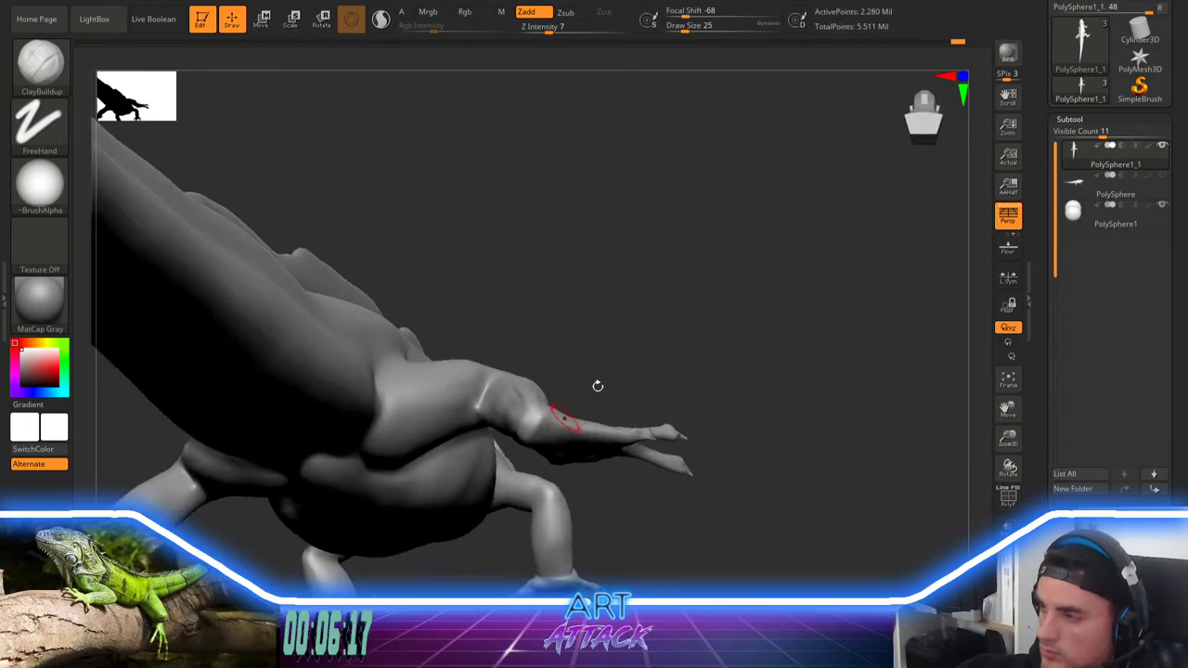
{"action": "mouse_move", "coordinate": [598, 385]}
{"action": "left_mouse_down"}
{"action": "mouse_move", "coordinate": [524, 434]}
{"action": "mouse_move", "coordinate": [567, 514]}
{"action": "mouse_move", "coordinate": [557, 433]}
{"action": "mouse_move", "coordinate": [533, 427]}
{"action": "mouse_move", "coordinate": [573, 499]}
{"action": "mouse_move", "coordinate": [531, 432]}
{"action": "left_mouse_up"}
{"action": "key", "text": "shift"}
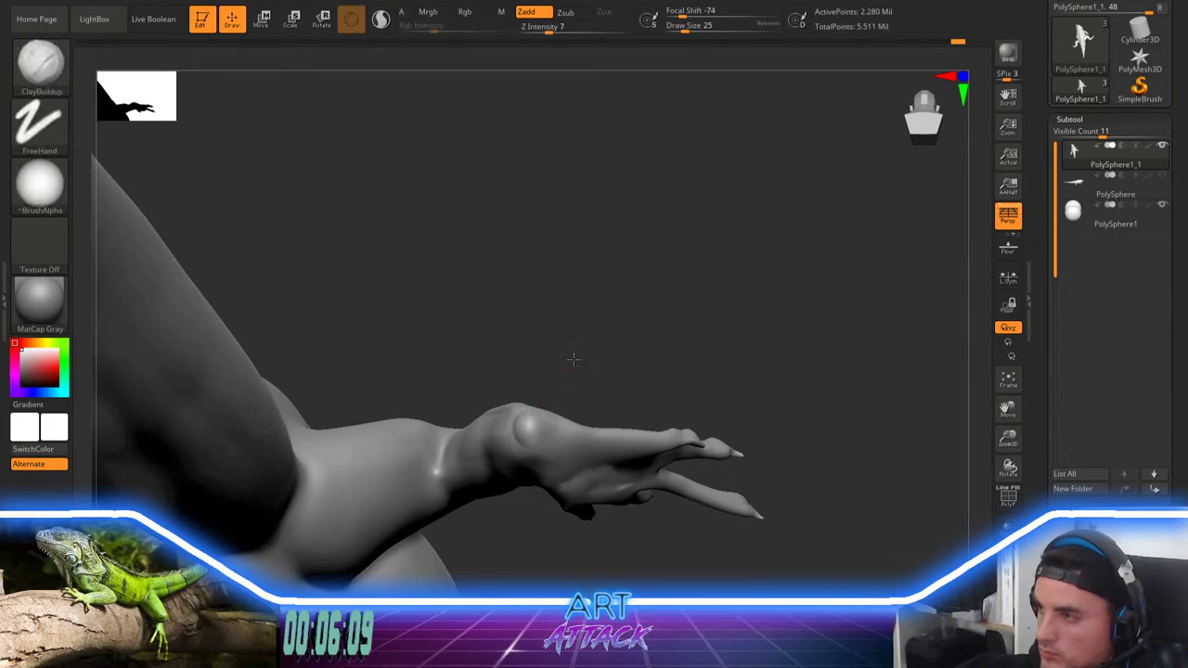
{"action": "left_click_drag", "start_coordinate": [573, 359], "coordinate": [511, 391]}
{"action": "key", "text": "shift"}
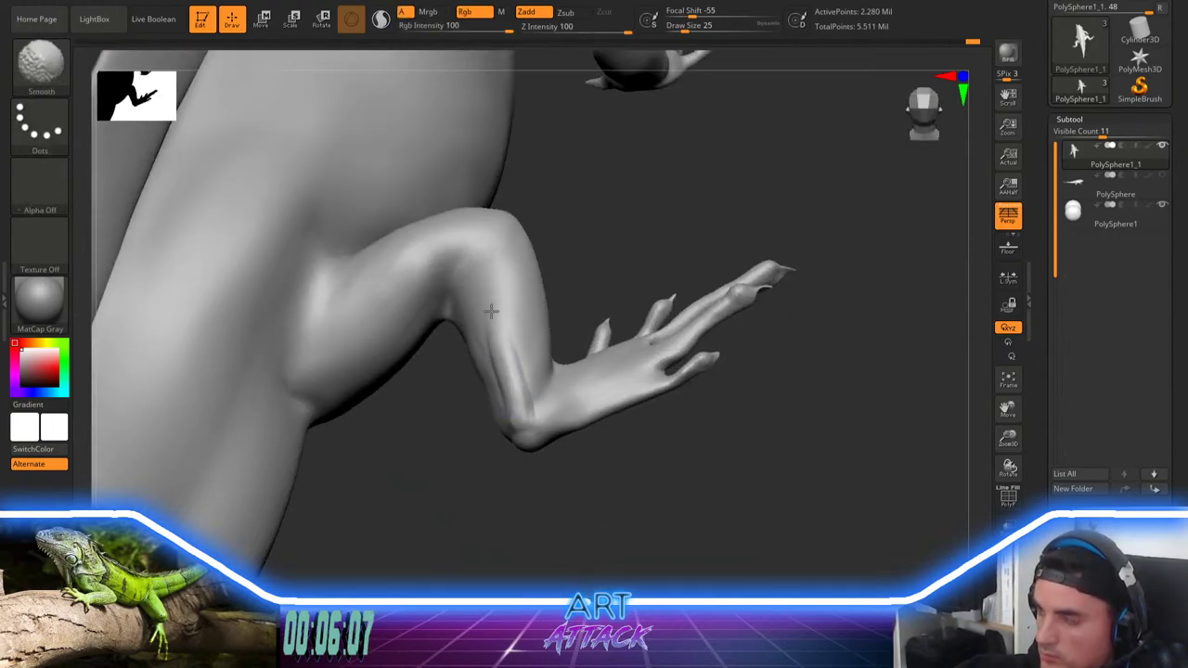
Step: Fill out the back of the hind calf with ClayBuildup at draw size 54 and Inflat at draw size 56, smoothing the surface
{"action": "key", "text": "space"}
{"action": "left_click_drag", "start_coordinate": [440, 399], "coordinate": [451, 399]}
{"action": "mouse_move", "coordinate": [613, 509]}
{"action": "left_mouse_down"}
{"action": "mouse_move", "coordinate": [610, 488]}
{"action": "mouse_move", "coordinate": [668, 477]}
{"action": "mouse_move", "coordinate": [631, 456]}
{"action": "left_mouse_up"}
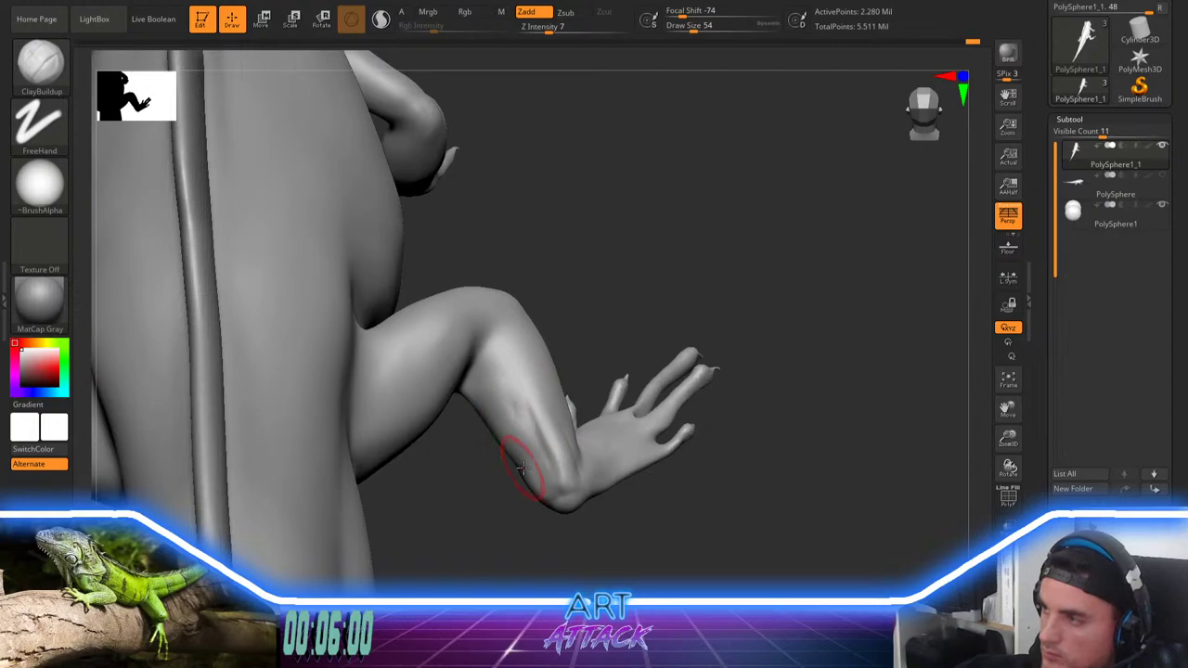
{"action": "key", "text": "b"}
{"action": "key", "text": "i"}
{"action": "key", "text": "n"}
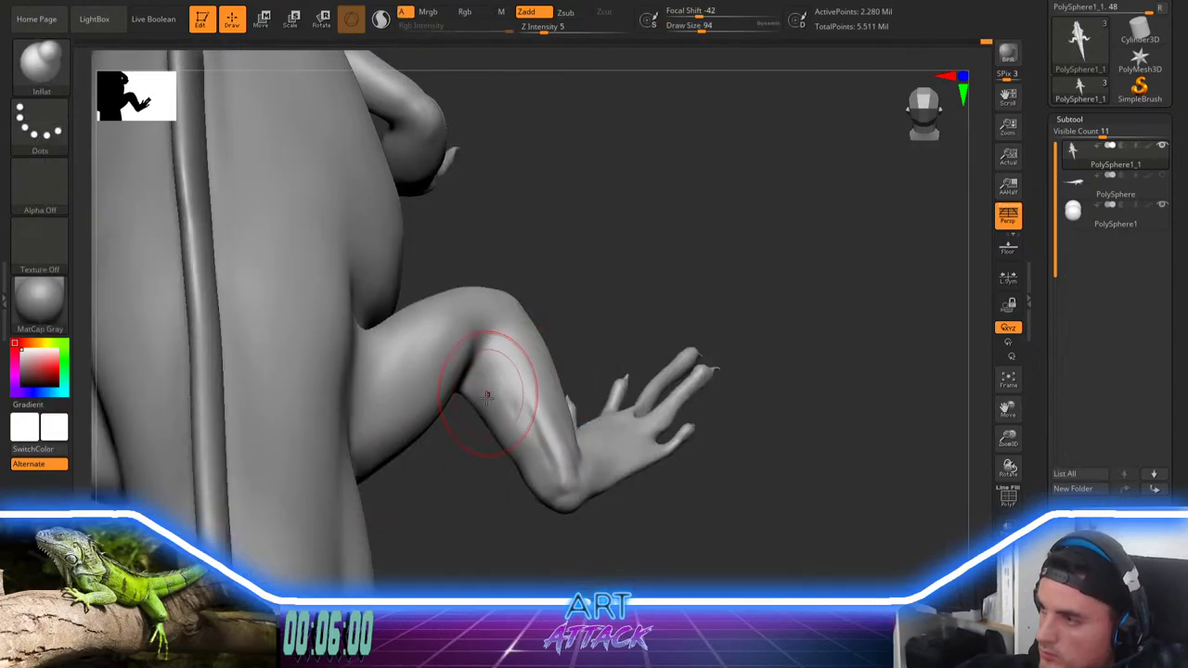
{"action": "left_click_drag", "start_coordinate": [530, 468], "coordinate": [519, 408], "text": "shift"}
{"action": "key", "text": "bracketleft"}
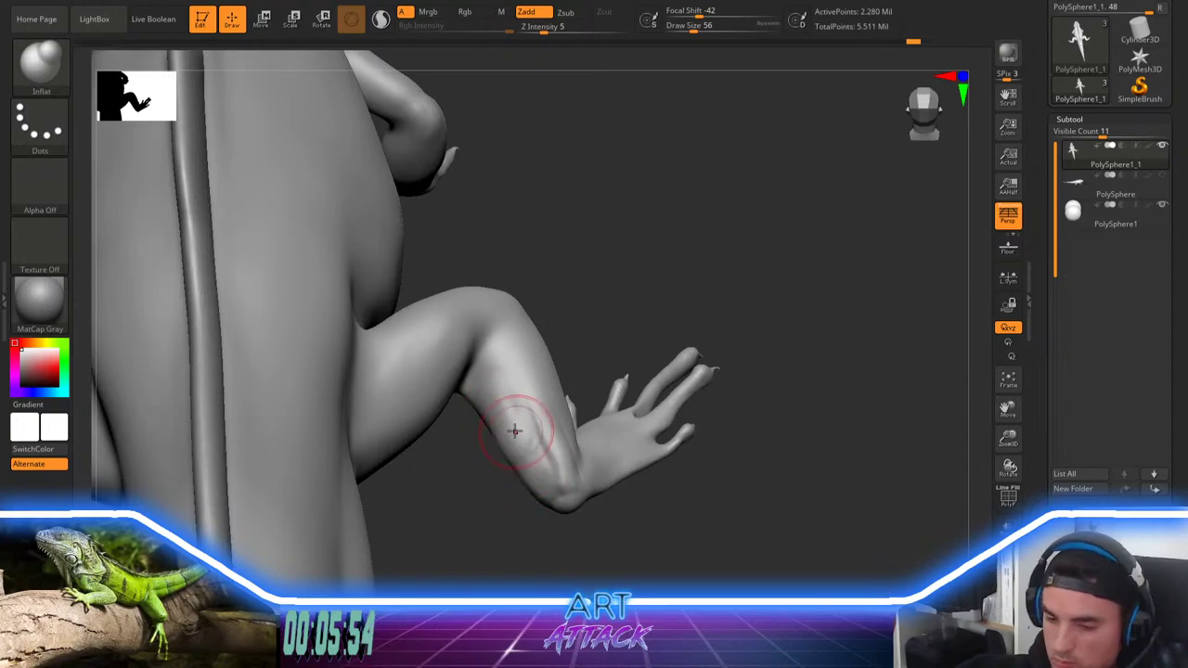
Step: Carve the crease behind the hind knee with DamStandard at draw size 41 and smooth it
{"action": "key", "text": "b"}
{"action": "key", "text": "d"}
{"action": "key", "text": "s"}
{"action": "key", "text": "space"}
{"action": "left_click_drag", "start_coordinate": [477, 378], "coordinate": [466, 381]}
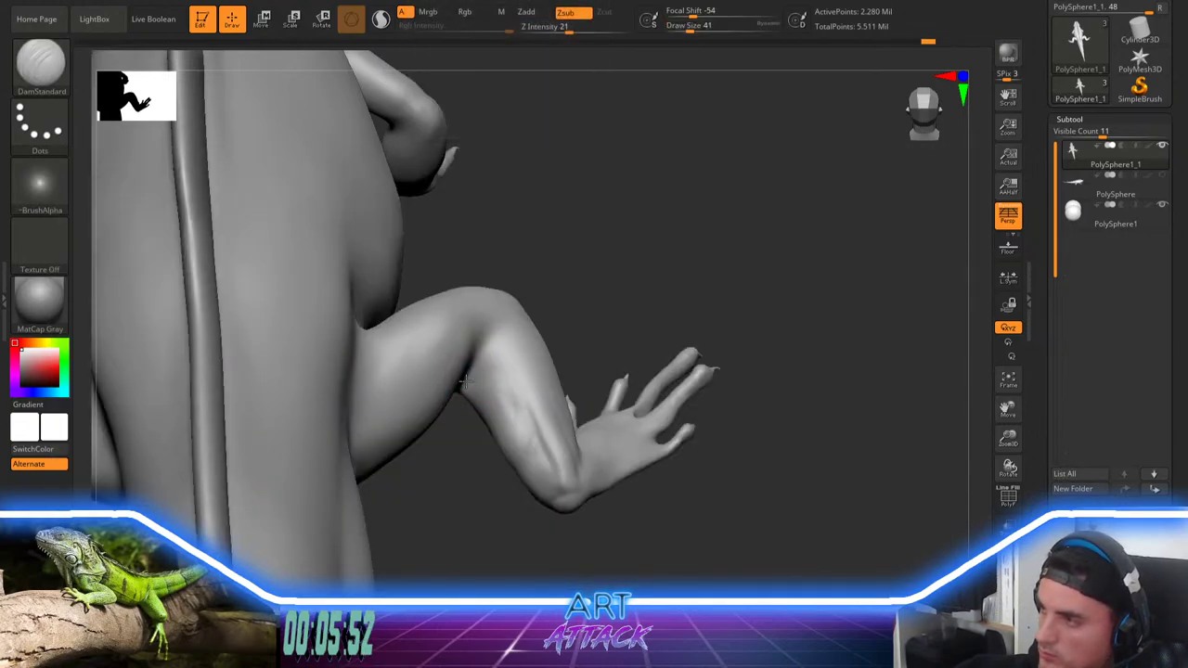
{"action": "left_click_drag", "start_coordinate": [583, 342], "coordinate": [614, 249]}
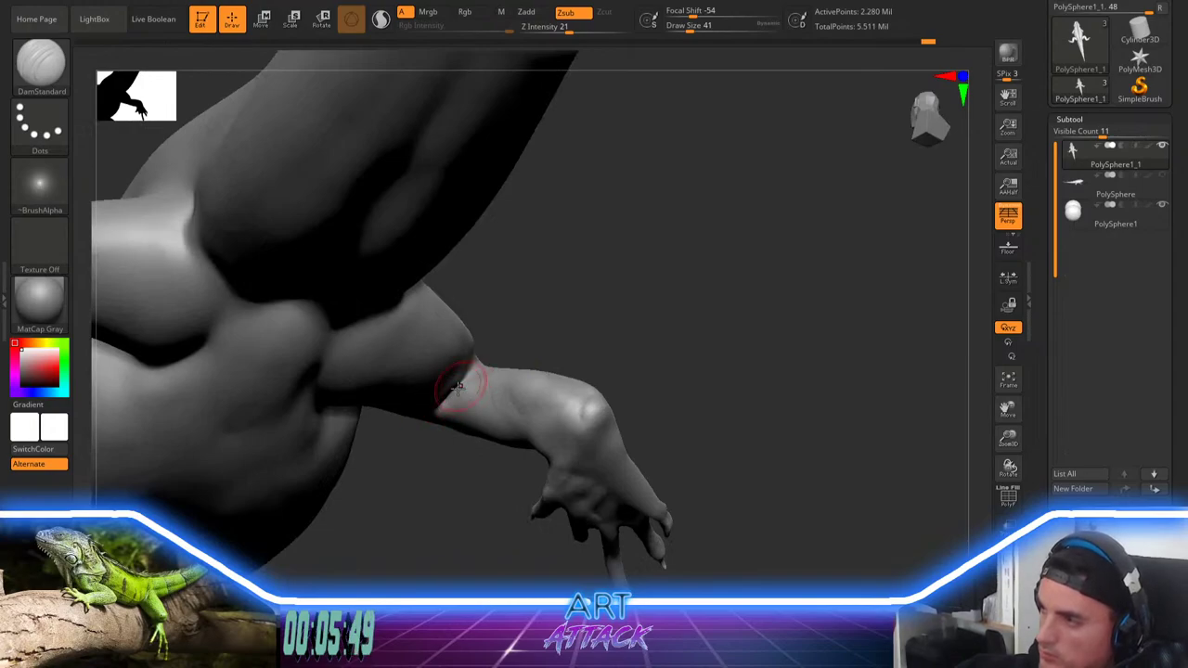
{"action": "left_click_drag", "start_coordinate": [457, 388], "coordinate": [467, 378]}
{"action": "mouse_move", "coordinate": [581, 332]}
{"action": "left_mouse_down"}
{"action": "mouse_move", "coordinate": [570, 498]}
{"action": "mouse_move", "coordinate": [538, 497]}
{"action": "mouse_move", "coordinate": [466, 429]}
{"action": "mouse_move", "coordinate": [460, 397]}
{"action": "left_mouse_up"}
{"action": "left_click_drag", "start_coordinate": [491, 344], "coordinate": [440, 392]}
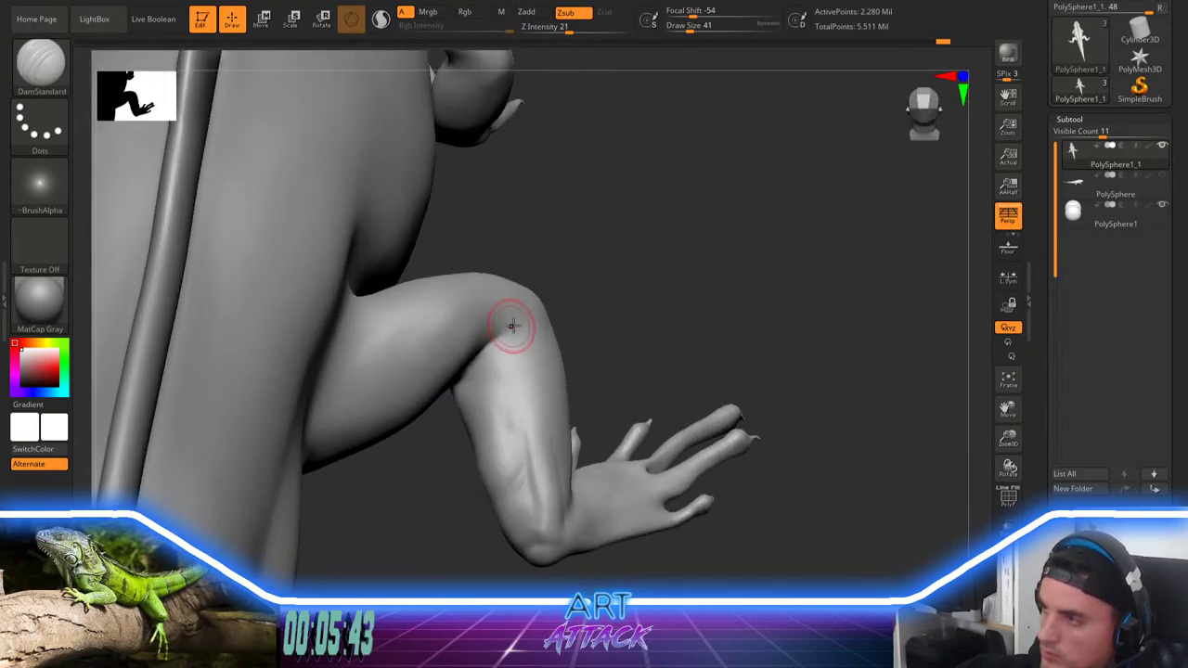
{"action": "mouse_move", "coordinate": [512, 326]}
{"action": "left_mouse_down"}
{"action": "mouse_move", "coordinate": [471, 371]}
{"action": "mouse_move", "coordinate": [477, 363]}
{"action": "left_mouse_up"}
{"action": "key", "text": "shift"}
Step: Carve a long groove along the thigh's rear underside from the knee to the tail base with DamStandard at draw size 54
{"action": "left_click_drag", "start_coordinate": [654, 318], "coordinate": [539, 344]}
{"action": "left_click_drag", "start_coordinate": [398, 488], "coordinate": [393, 469]}
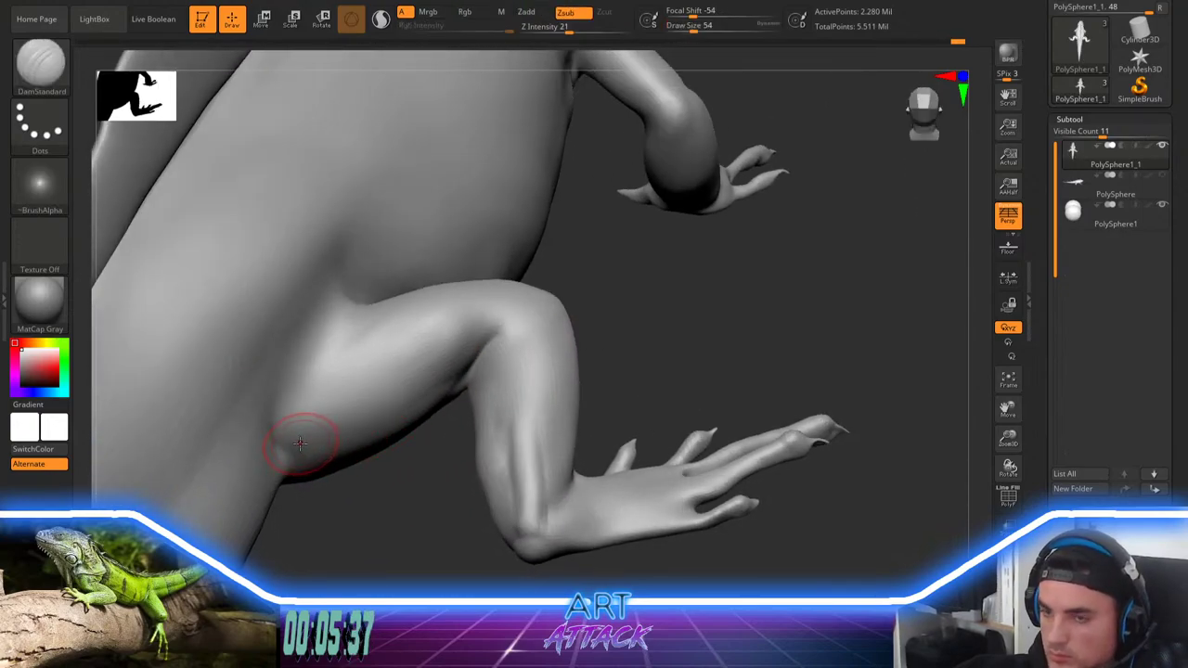
{"action": "left_click_drag", "start_coordinate": [417, 399], "coordinate": [279, 462]}
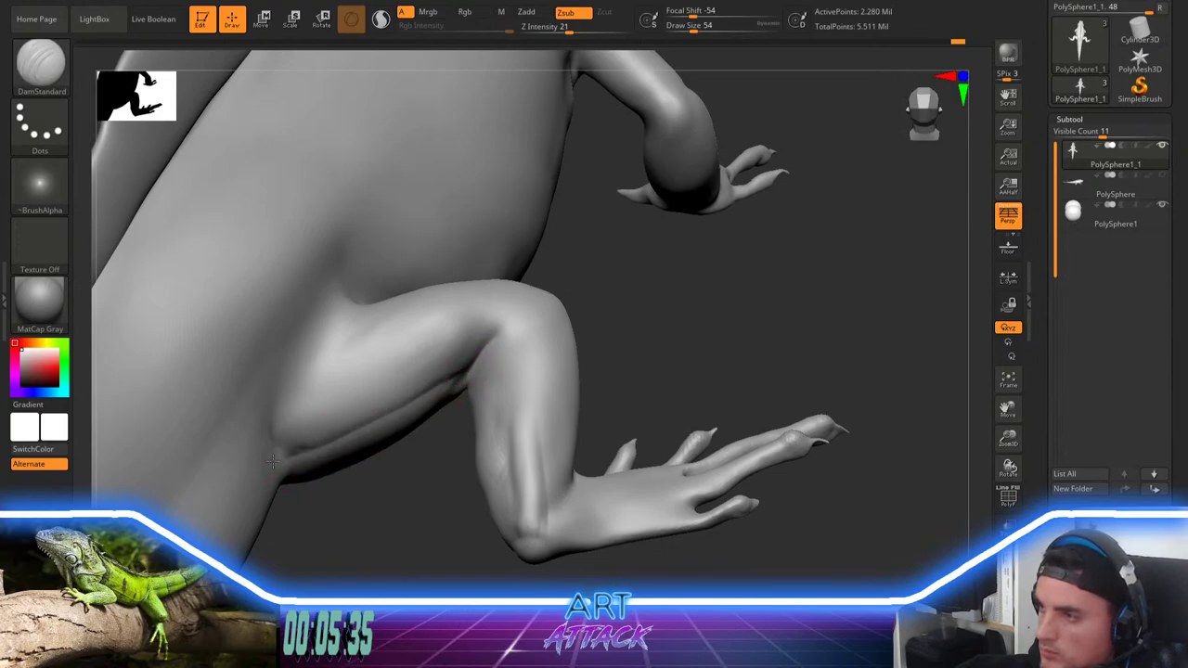
{"action": "left_click_drag", "start_coordinate": [422, 401], "coordinate": [295, 459]}
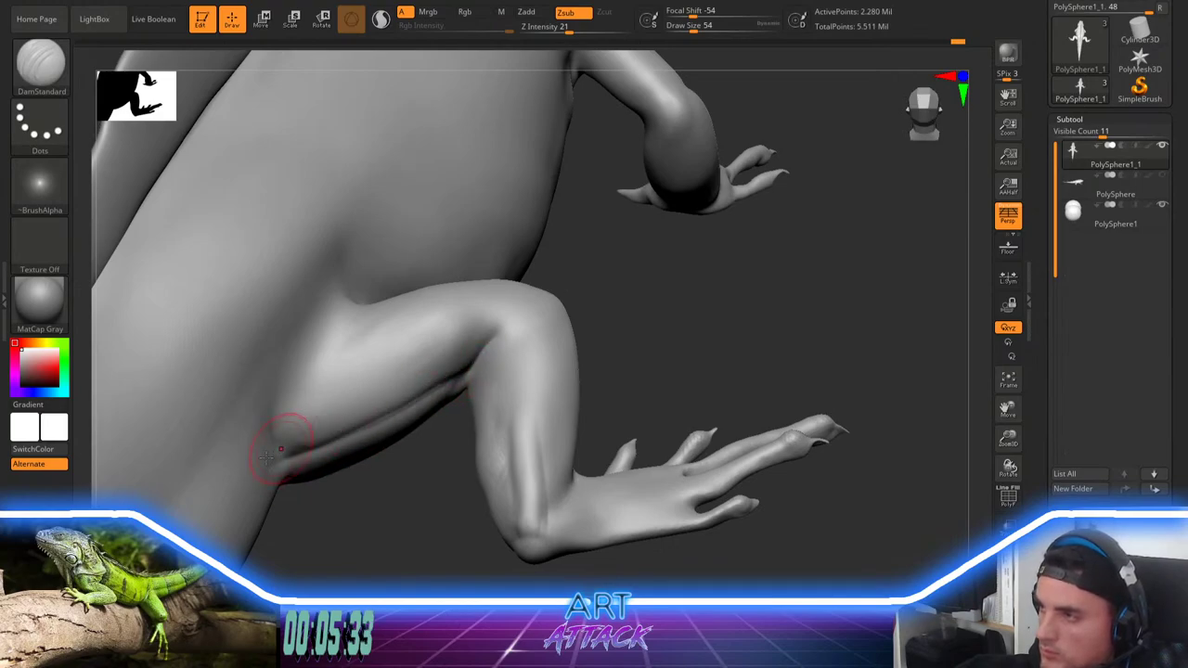
Step: Extend the crease over the top of the hind knee with DamStandard, smooth the lower leg's ridge, and reduce the draw size to 39
{"action": "left_click_drag", "start_coordinate": [695, 310], "coordinate": [708, 358]}
{"action": "left_click_drag", "start_coordinate": [635, 266], "coordinate": [637, 310], "text": "alt"}
{"action": "key", "text": "space"}
{"action": "left_click_drag", "start_coordinate": [563, 310], "coordinate": [488, 338]}
{"action": "mouse_move", "coordinate": [499, 295]}
{"action": "left_mouse_down"}
{"action": "mouse_move", "coordinate": [462, 366]}
{"action": "mouse_move", "coordinate": [489, 352]}
{"action": "mouse_move", "coordinate": [502, 302]}
{"action": "left_mouse_up"}
{"action": "key", "text": "space"}
{"action": "key", "text": "space"}
{"action": "mouse_move", "coordinate": [484, 436]}
{"action": "left_mouse_down", "text": "shift"}
{"action": "mouse_move", "coordinate": [472, 451]}
{"action": "mouse_move", "coordinate": [488, 494]}
{"action": "left_mouse_up", "text": "shift"}
{"action": "left_click_drag", "start_coordinate": [660, 308], "coordinate": [627, 263], "text": "alt"}
{"action": "key", "text": "space"}
{"action": "mouse_move", "coordinate": [627, 263]}
{"action": "left_mouse_down"}
{"action": "mouse_move", "coordinate": [616, 264]}
{"action": "mouse_move", "coordinate": [623, 297]}
{"action": "left_mouse_up"}
{"action": "left_click_drag", "start_coordinate": [688, 372], "coordinate": [670, 424]}
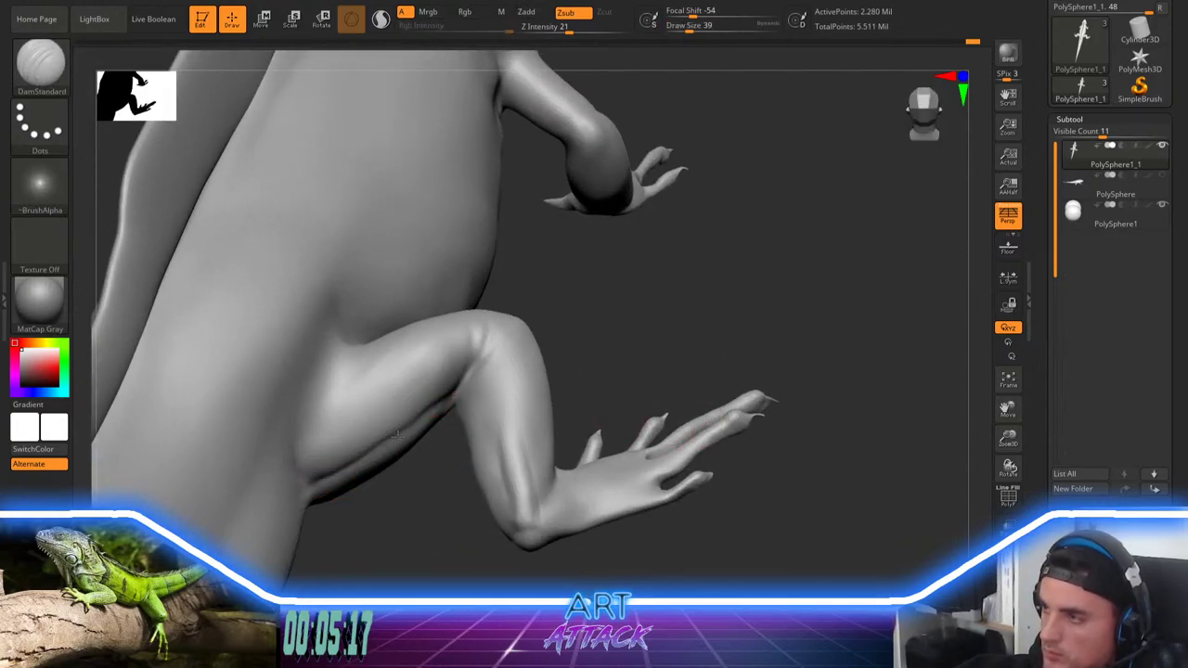
Step: Retrace the groove under the hind thigh with DamStandard and soften its end behind the knee
{"action": "left_click_drag", "start_coordinate": [397, 434], "coordinate": [308, 479]}
{"action": "mouse_move", "coordinate": [457, 375]}
{"action": "left_mouse_down", "text": "shift"}
{"action": "mouse_move", "coordinate": [443, 378]}
{"action": "mouse_move", "coordinate": [454, 404]}
{"action": "left_mouse_up", "text": "shift"}
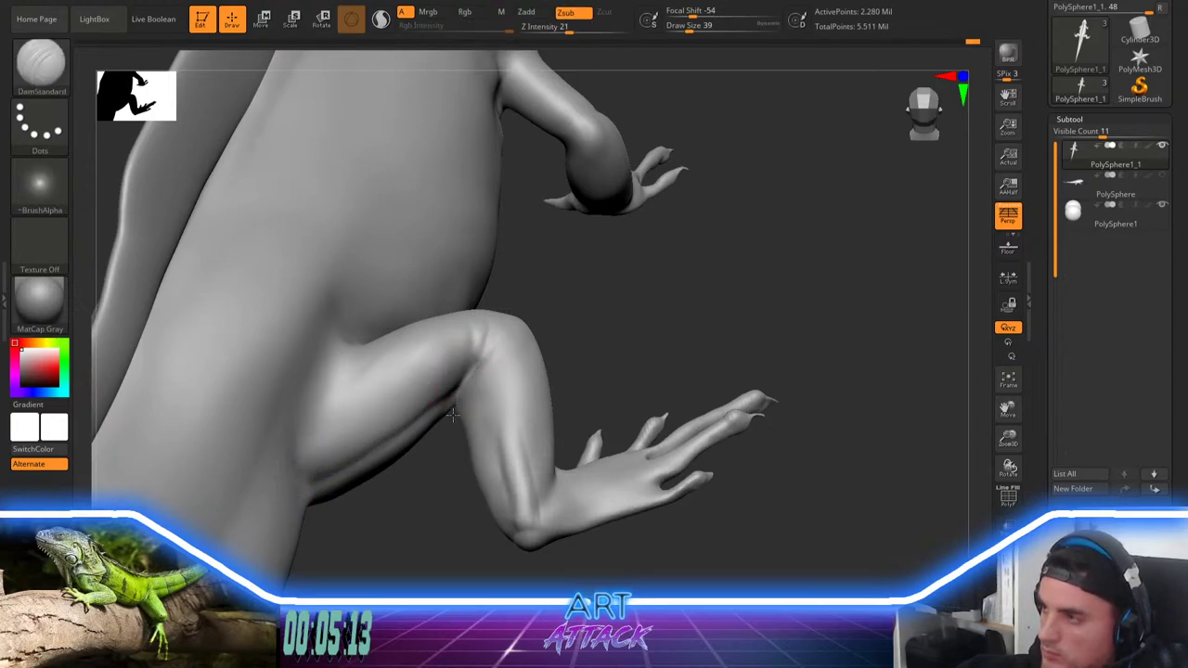
{"action": "left_click_drag", "start_coordinate": [460, 384], "coordinate": [440, 412], "text": "shift"}
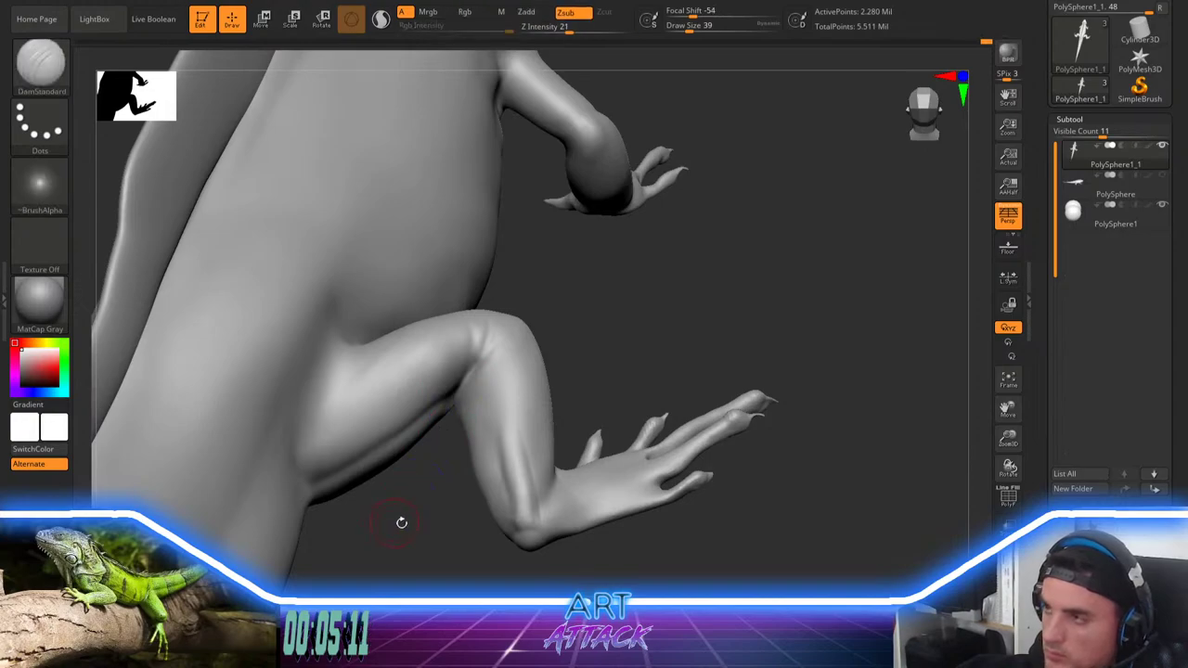
Step: Add clay down the lower hind leg from knee to heel with ClayBuildup at draw size 39 and smooth it
{"action": "left_click_drag", "start_coordinate": [400, 522], "coordinate": [413, 450], "text": "alt"}
{"action": "mouse_move", "coordinate": [557, 373]}
{"action": "left_mouse_down", "text": "alt"}
{"action": "mouse_move", "coordinate": [679, 376]}
{"action": "mouse_move", "coordinate": [676, 398]}
{"action": "mouse_move", "coordinate": [655, 382]}
{"action": "mouse_move", "coordinate": [697, 387]}
{"action": "mouse_move", "coordinate": [737, 321]}
{"action": "mouse_move", "coordinate": [706, 314]}
{"action": "mouse_move", "coordinate": [657, 346]}
{"action": "left_mouse_up", "text": "alt"}
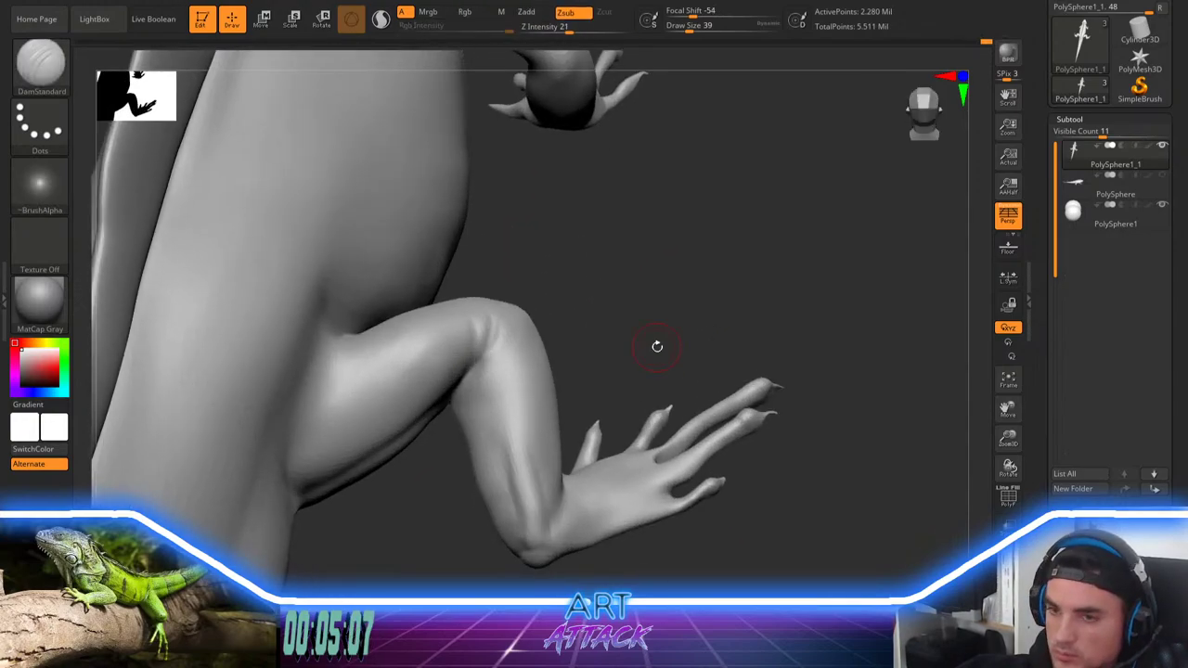
{"action": "key", "text": "b"}
{"action": "key", "text": "c"}
{"action": "key", "text": "b"}
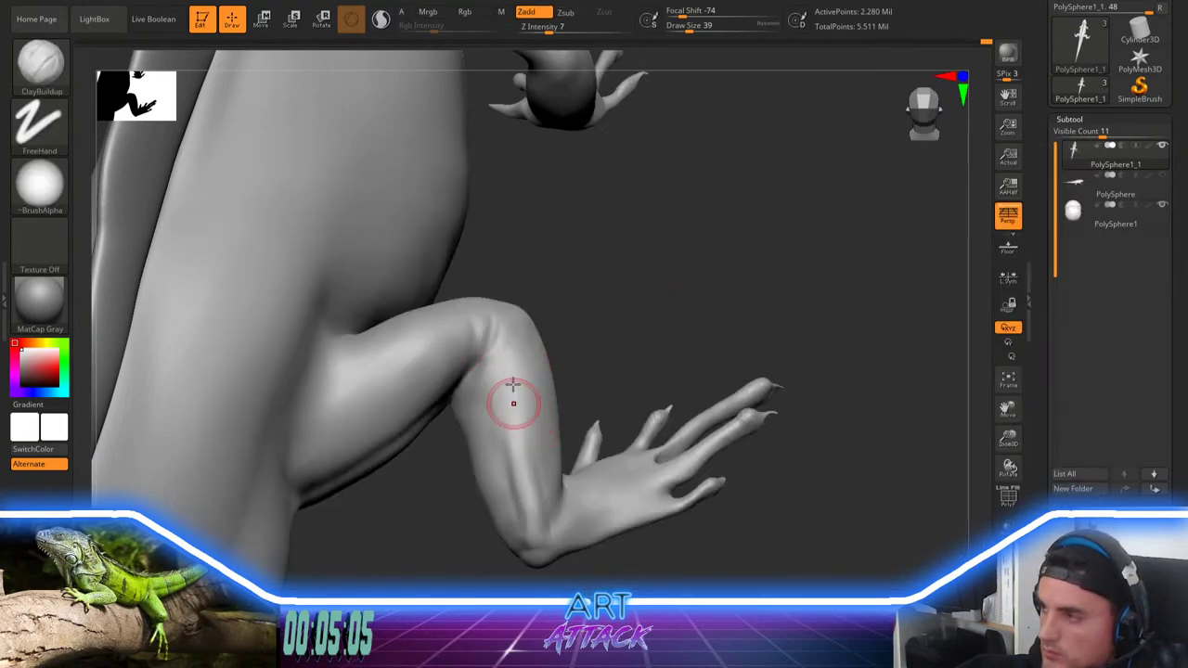
{"action": "left_click_drag", "start_coordinate": [513, 365], "coordinate": [530, 525]}
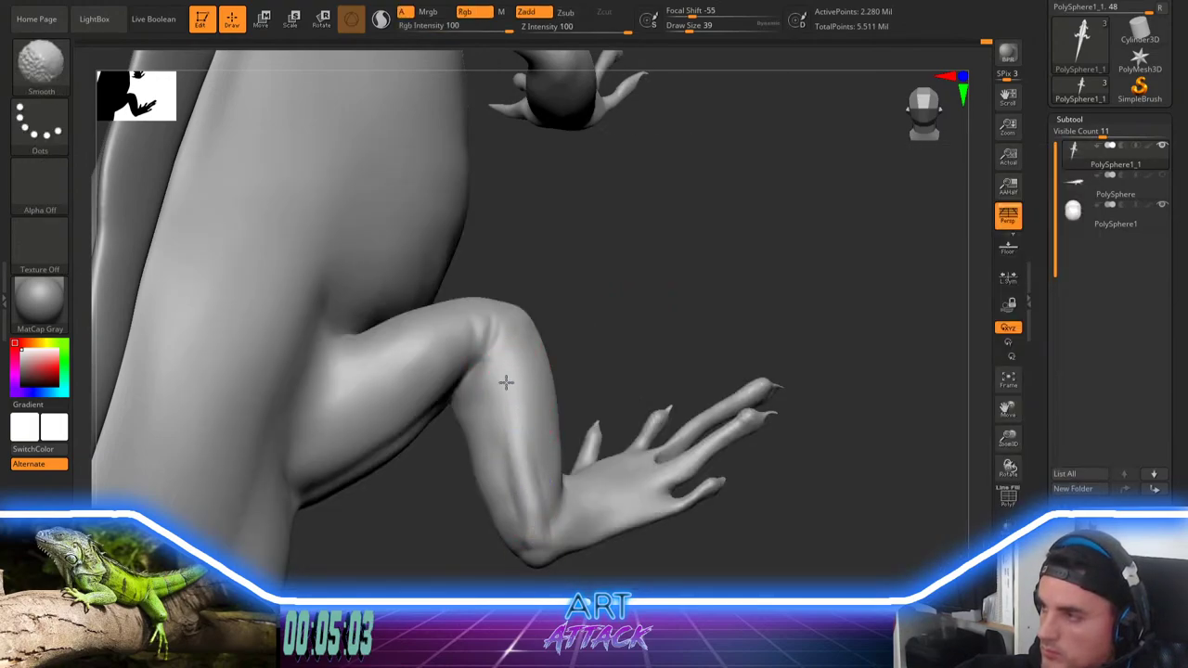
{"action": "left_click_drag", "start_coordinate": [516, 394], "coordinate": [551, 469], "text": "shift"}
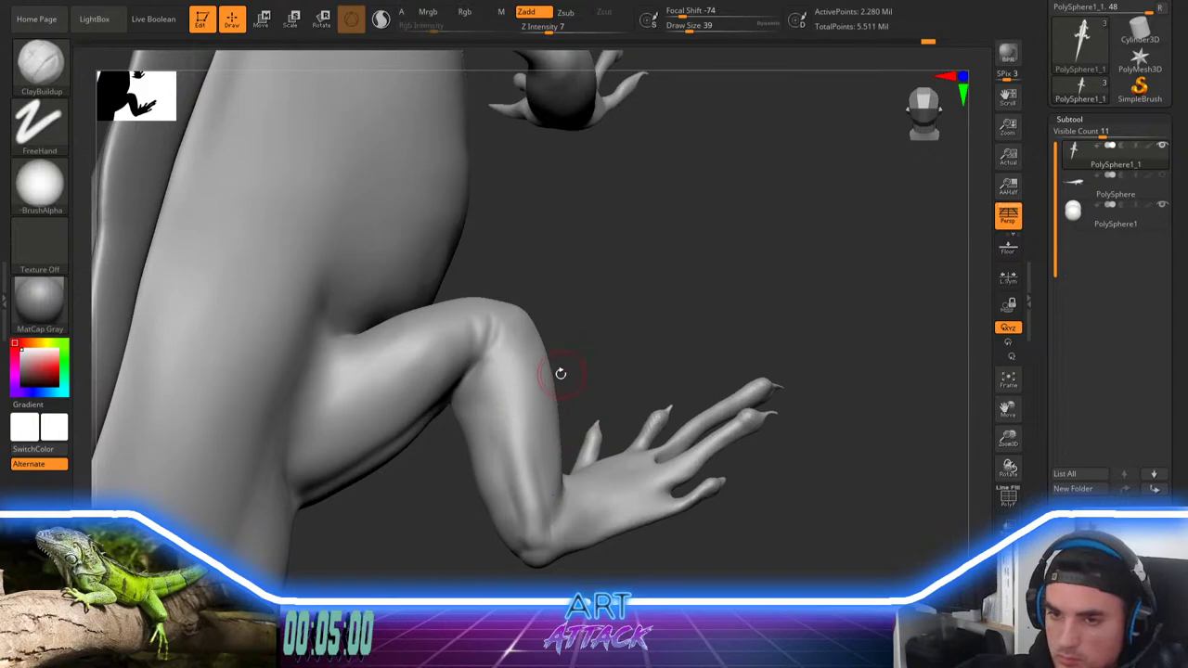
Step: Pull out the lower edge of the hind thigh with the Move brush at draw size 74
{"action": "key", "text": "b"}
{"action": "key", "text": "m"}
{"action": "key", "text": "v"}
{"action": "key", "text": "space"}
{"action": "left_click_drag", "start_coordinate": [577, 353], "coordinate": [616, 332]}
{"action": "left_click_drag", "start_coordinate": [431, 426], "coordinate": [415, 474]}
Step: Build up the rear underside of the hind thigh with ClayBuildup at draw size 74 and smooth it
{"action": "key", "text": "b"}
{"action": "key", "text": "c"}
{"action": "key", "text": "b"}
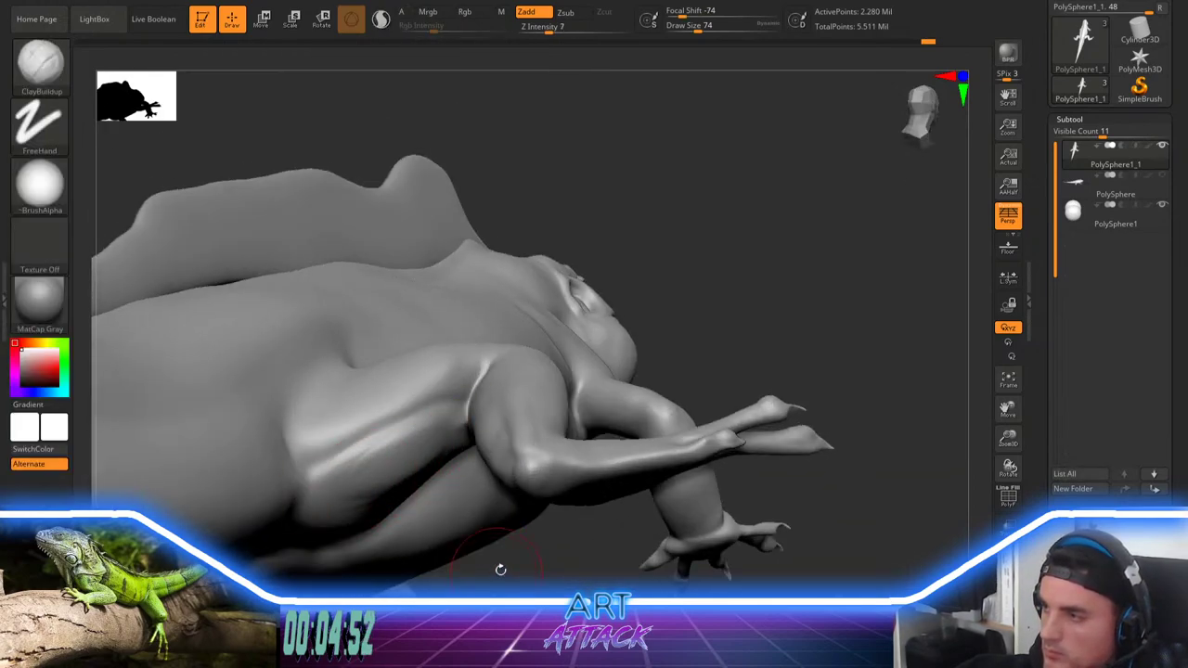
{"action": "mouse_move", "coordinate": [498, 567]}
{"action": "left_mouse_down"}
{"action": "mouse_move", "coordinate": [483, 478]}
{"action": "mouse_move", "coordinate": [409, 471]}
{"action": "mouse_move", "coordinate": [441, 530]}
{"action": "left_mouse_up"}
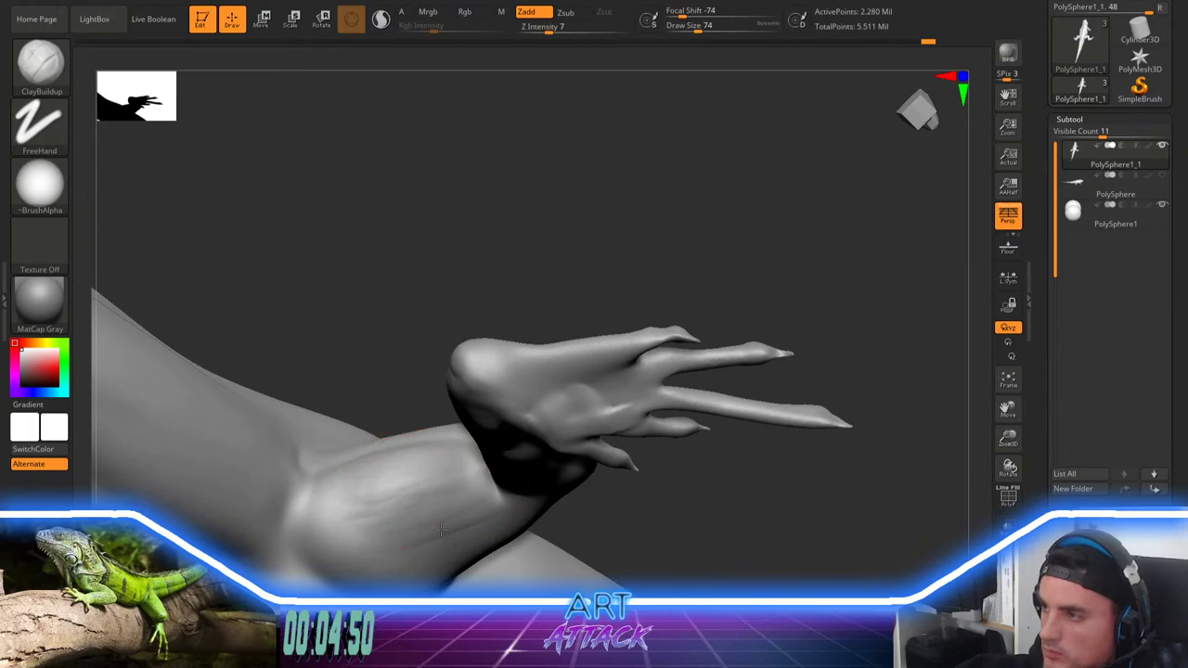
{"action": "left_click_drag", "start_coordinate": [478, 476], "coordinate": [449, 530]}
{"action": "mouse_move", "coordinate": [387, 491]}
{"action": "left_mouse_down", "text": "shift"}
{"action": "mouse_move", "coordinate": [419, 486]}
{"action": "mouse_move", "coordinate": [436, 464]}
{"action": "left_mouse_up", "text": "shift"}
Step: Adjust the fold behind the hind knee with the Move brush at draw size 51
{"action": "left_click_drag", "start_coordinate": [463, 319], "coordinate": [510, 440]}
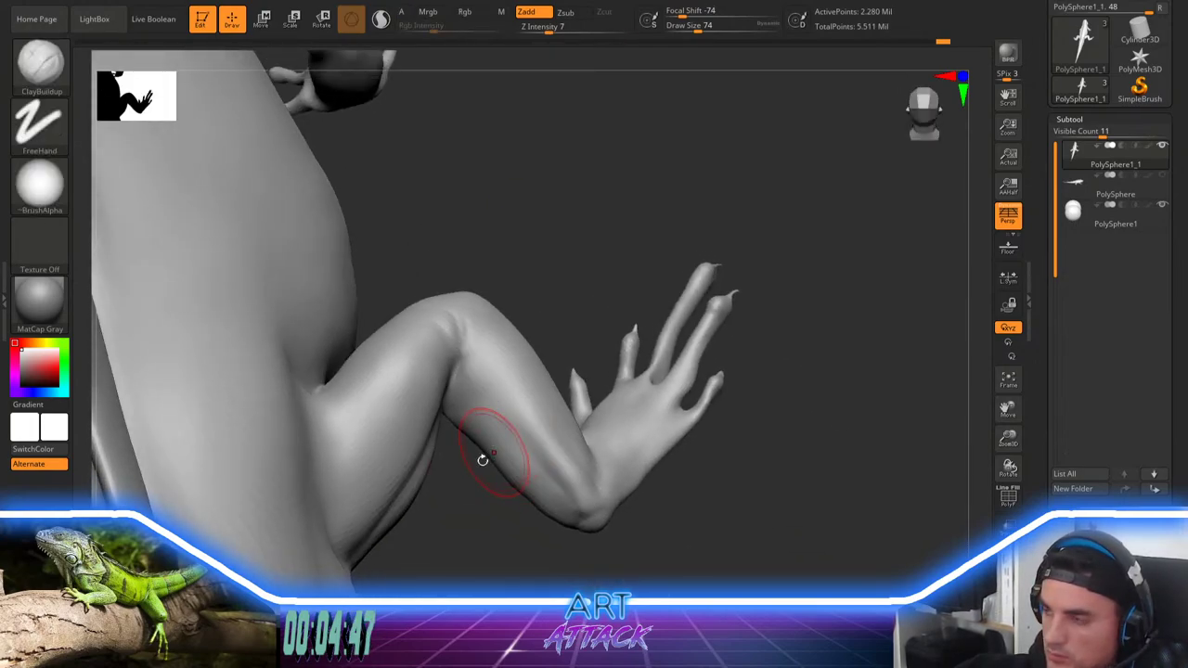
{"action": "key", "text": "b"}
{"action": "key", "text": "m"}
{"action": "key", "text": "v"}
{"action": "left_click_drag", "start_coordinate": [467, 520], "coordinate": [452, 540]}
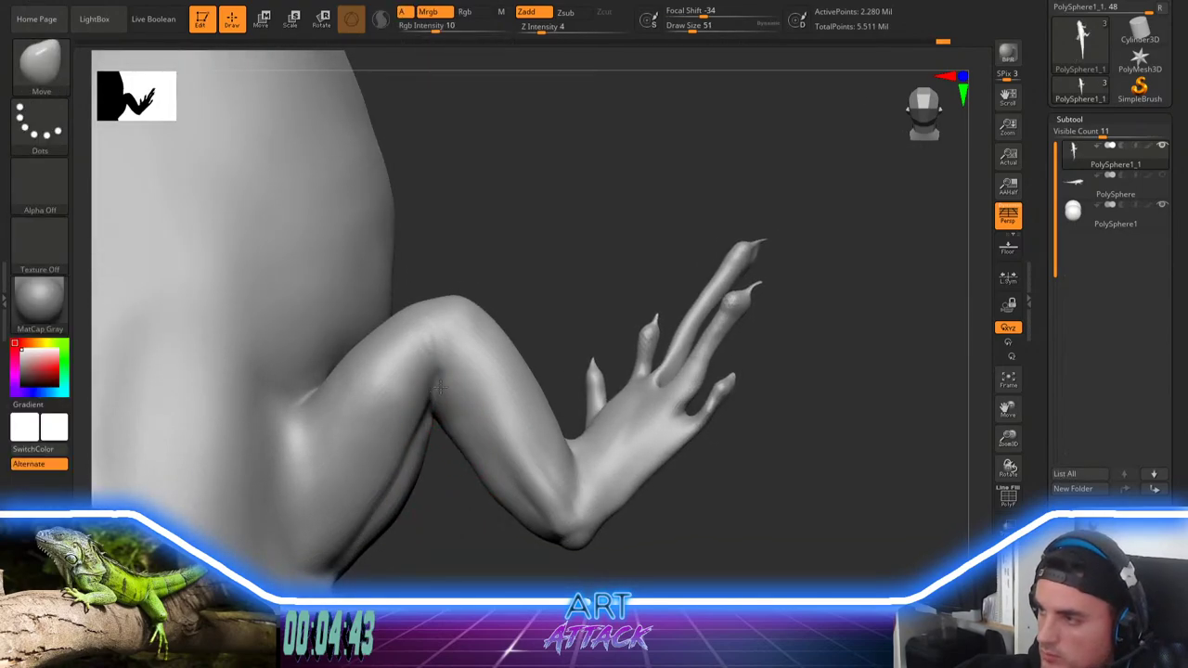
{"action": "left_click_drag", "start_coordinate": [440, 467], "coordinate": [436, 433]}
Step: Push the hind calf's back contour outward with the Move brush at draw size 83
{"action": "key", "text": "space"}
{"action": "left_click_drag", "start_coordinate": [455, 350], "coordinate": [461, 349]}
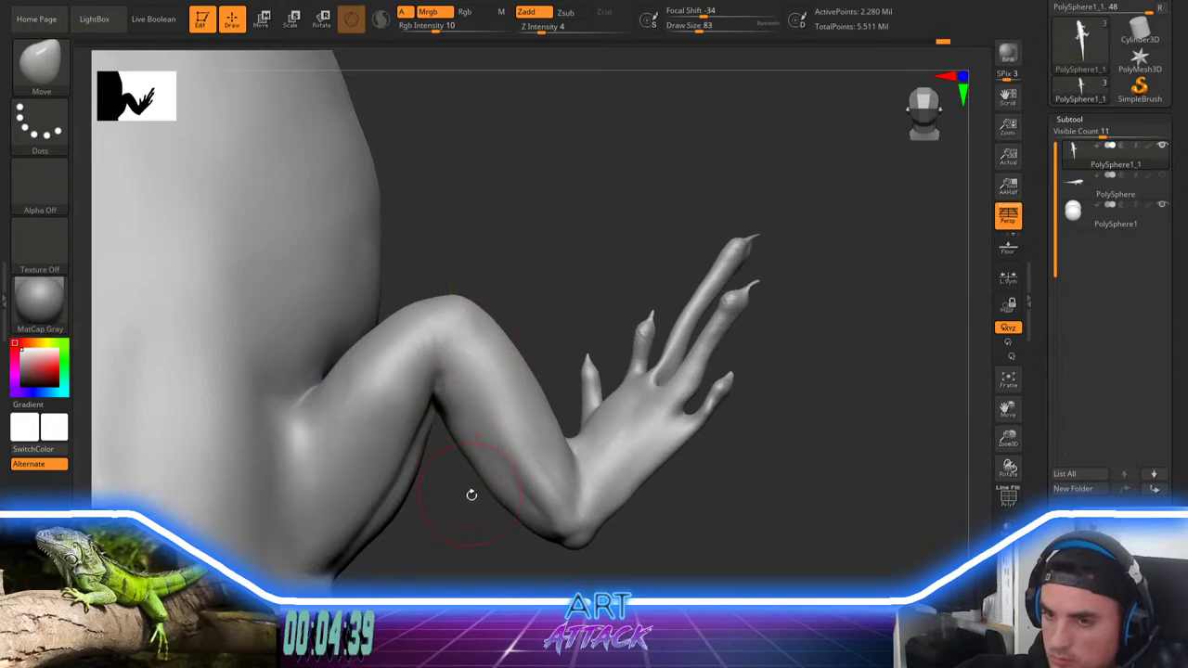
{"action": "mouse_move", "coordinate": [471, 483]}
{"action": "left_mouse_down"}
{"action": "mouse_move", "coordinate": [474, 498]}
{"action": "mouse_move", "coordinate": [488, 489]}
{"action": "mouse_move", "coordinate": [474, 480]}
{"action": "mouse_move", "coordinate": [521, 472]}
{"action": "left_mouse_up"}
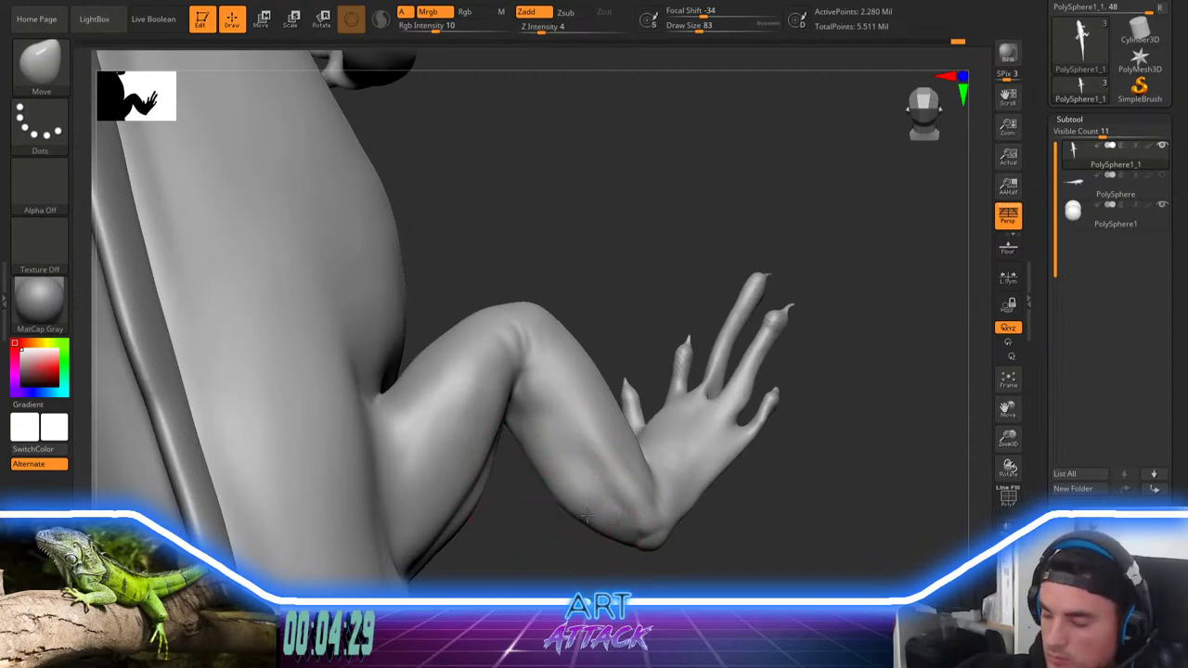
{"action": "left_click_drag", "start_coordinate": [552, 464], "coordinate": [544, 440]}
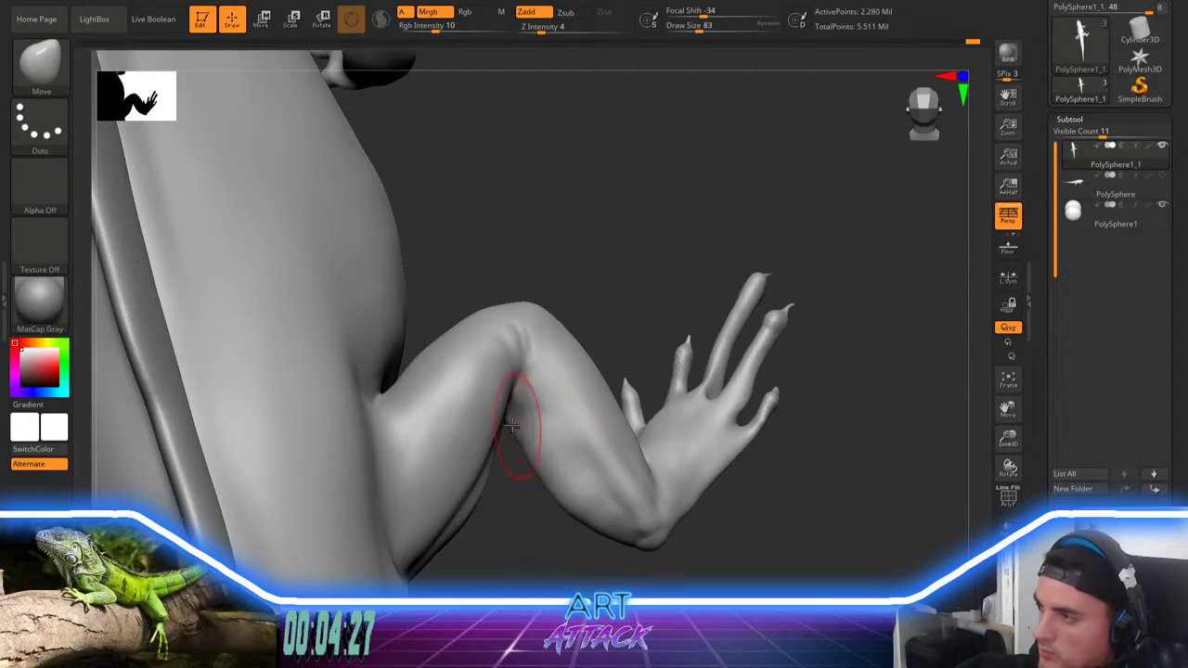
Step: Reshape the inner knee bend and calf of the hind leg from below with the Move brush
{"action": "mouse_move", "coordinate": [507, 504]}
{"action": "left_mouse_down"}
{"action": "mouse_move", "coordinate": [499, 277]}
{"action": "mouse_move", "coordinate": [548, 288]}
{"action": "left_mouse_up"}
{"action": "mouse_move", "coordinate": [528, 441]}
{"action": "left_mouse_down"}
{"action": "mouse_move", "coordinate": [560, 512]}
{"action": "mouse_move", "coordinate": [581, 498]}
{"action": "left_mouse_up"}
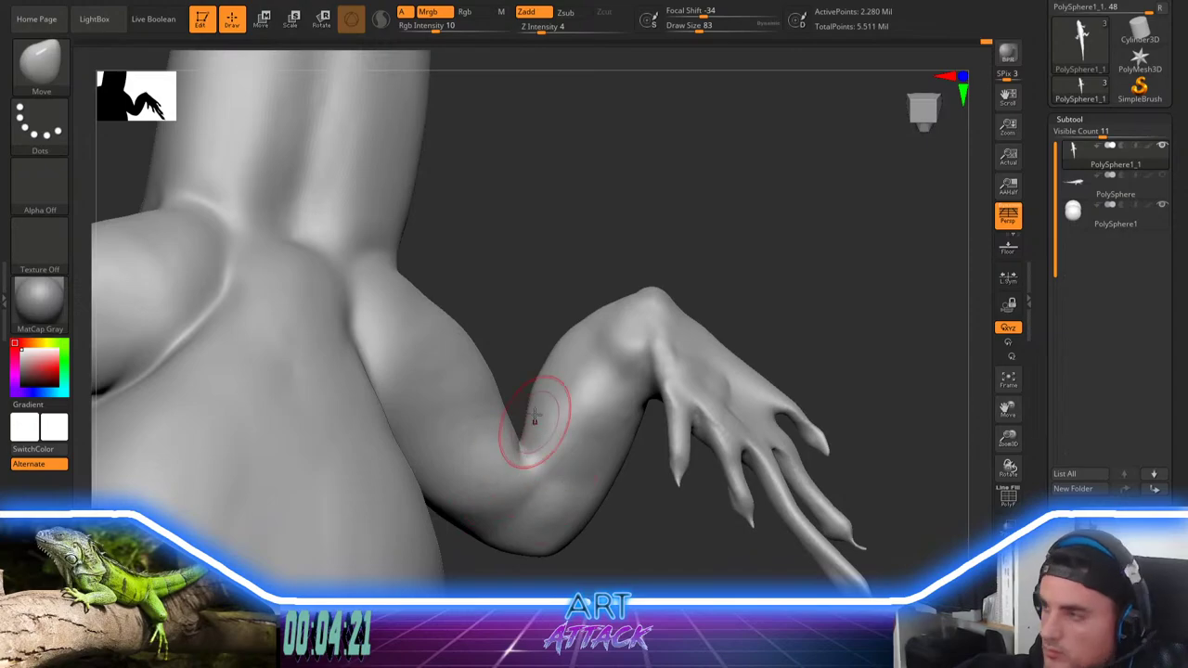
{"action": "left_click_drag", "start_coordinate": [544, 406], "coordinate": [538, 439]}
{"action": "left_click_drag", "start_coordinate": [566, 364], "coordinate": [560, 350]}
{"action": "right_click_drag", "start_coordinate": [560, 350], "coordinate": [563, 330]}
{"action": "key", "text": "space"}
{"action": "left_click_drag", "start_coordinate": [550, 332], "coordinate": [549, 322]}
{"action": "key", "text": "space"}
{"action": "mouse_move", "coordinate": [568, 338]}
{"action": "left_mouse_down"}
{"action": "mouse_move", "coordinate": [589, 359]}
{"action": "mouse_move", "coordinate": [563, 336]}
{"action": "mouse_move", "coordinate": [575, 350]}
{"action": "mouse_move", "coordinate": [588, 338]}
{"action": "mouse_move", "coordinate": [578, 362]}
{"action": "left_mouse_up"}
Step: Fill out the hind calf from below with the Inflat brush at draw size 62 and smooth the knee bend
{"action": "key", "text": "b"}
{"action": "key", "text": "i"}
{"action": "key", "text": "n"}
{"action": "key", "text": "space"}
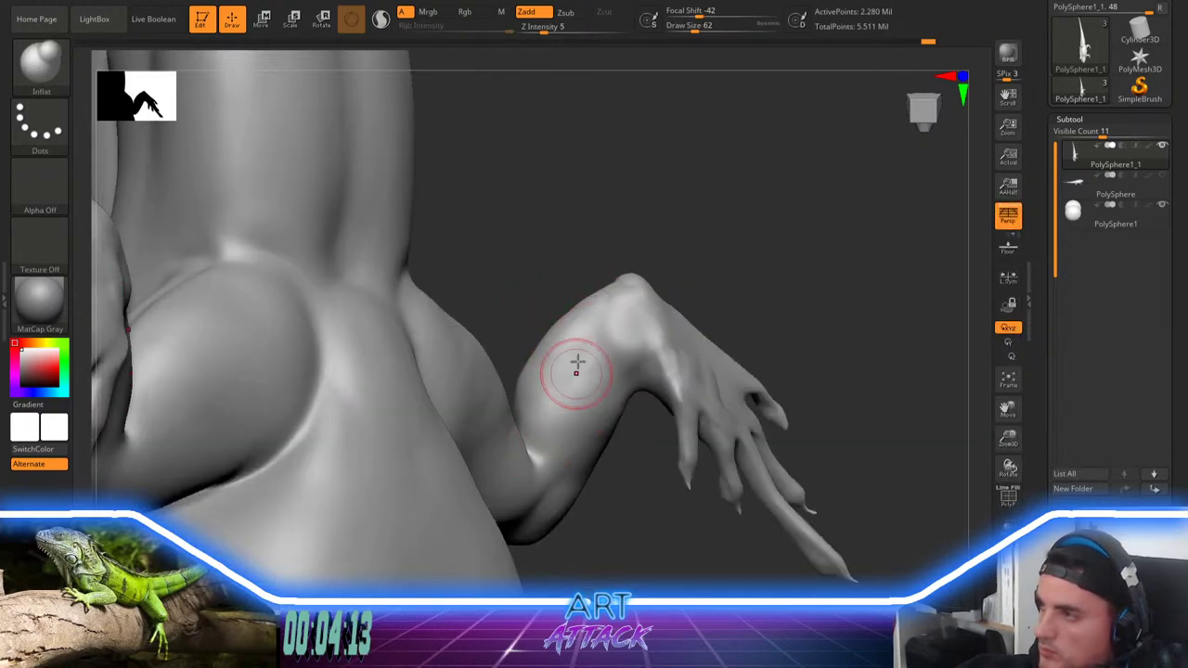
{"action": "key", "text": "shift"}
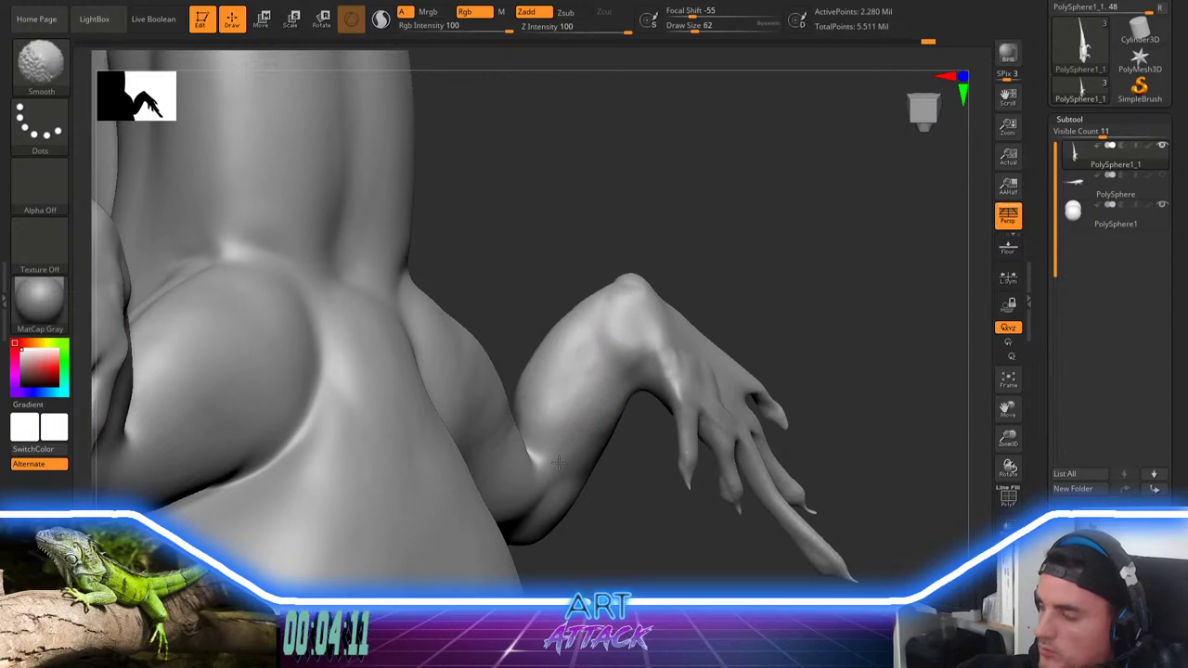
Step: Smooth the underside of the hind thigh near the knee at draw size 104
{"action": "right_click_drag", "start_coordinate": [558, 462], "coordinate": [482, 402]}
{"action": "key", "text": "space"}
{"action": "mouse_move", "coordinate": [483, 401]}
{"action": "left_mouse_down"}
{"action": "mouse_move", "coordinate": [492, 394]}
{"action": "mouse_move", "coordinate": [480, 361]}
{"action": "left_mouse_up"}
{"action": "key", "text": "space"}
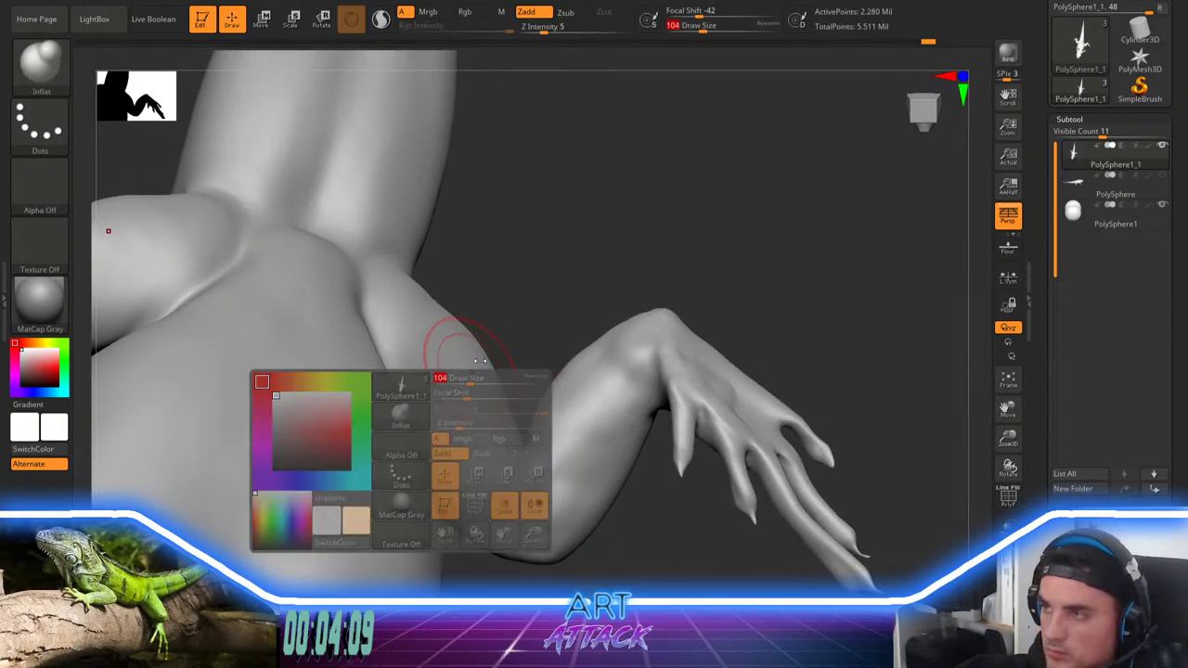
{"action": "left_click_drag", "start_coordinate": [498, 411], "coordinate": [462, 402], "text": "shift"}
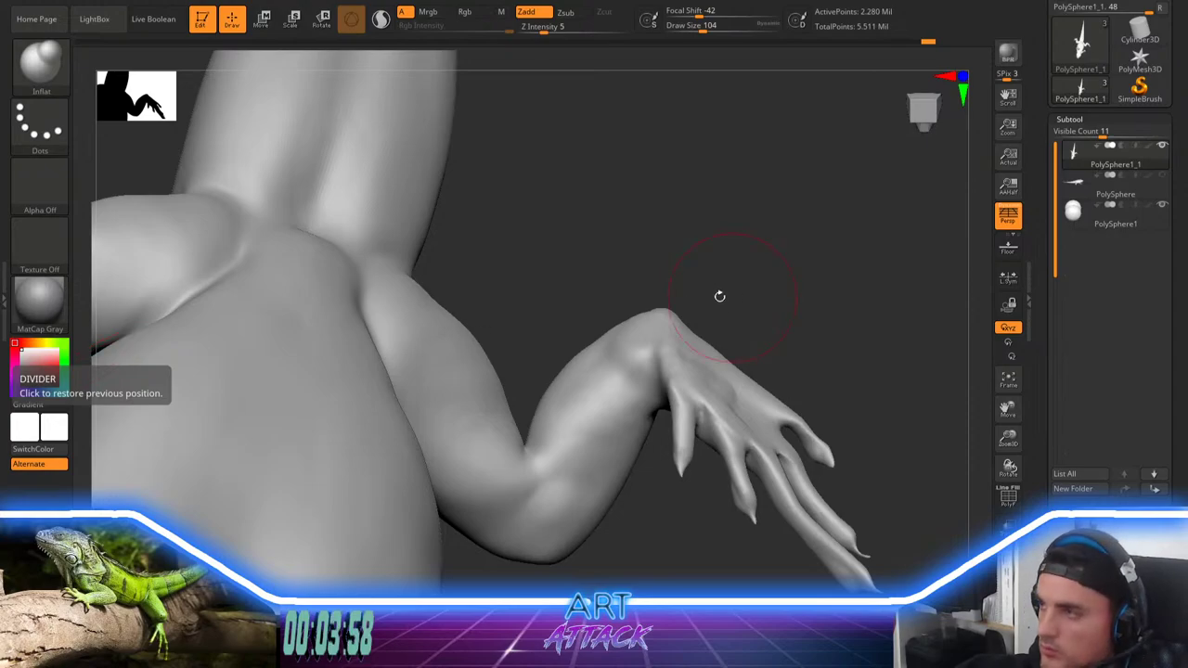
Step: Adjust the hip contour beside the hind leg from above with the Move brush at draw size 163
{"action": "right_click_drag", "start_coordinate": [719, 294], "coordinate": [635, 169], "text": "ctrl"}
{"action": "right_click_drag", "start_coordinate": [683, 276], "coordinate": [740, 335]}
{"action": "left_click_drag", "start_coordinate": [739, 334], "coordinate": [701, 320]}
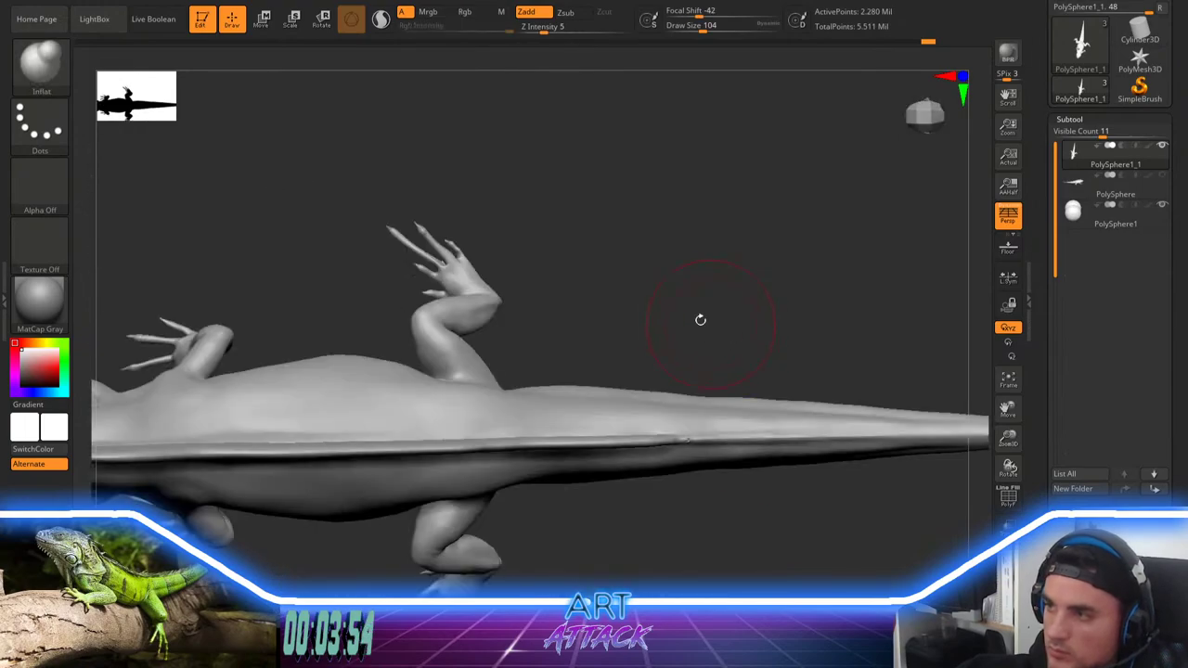
{"action": "right_click_drag", "start_coordinate": [653, 291], "coordinate": [666, 276], "text": "alt"}
{"action": "key", "text": "b"}
{"action": "key", "text": "m"}
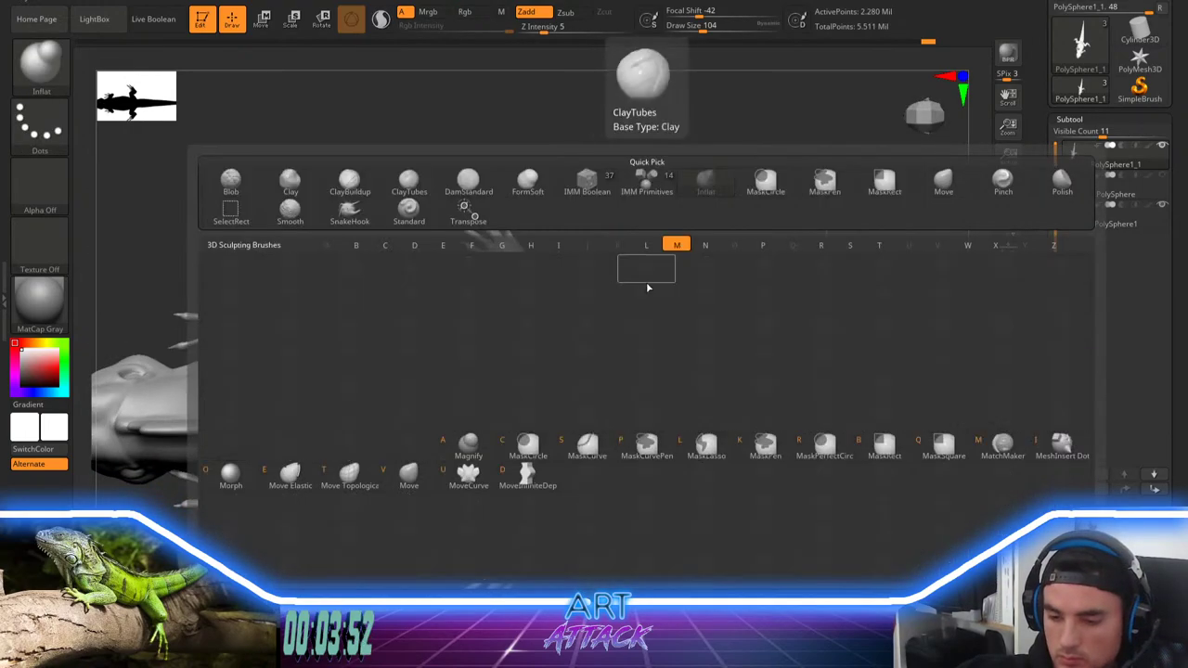
{"action": "key", "text": "v"}
{"action": "key", "text": "space"}
{"action": "left_click_drag", "start_coordinate": [647, 278], "coordinate": [655, 277]}
{"action": "key", "text": "bracketleft"}
{"action": "key", "text": "bracketleft"}
{"action": "left_click_drag", "start_coordinate": [502, 358], "coordinate": [513, 412]}
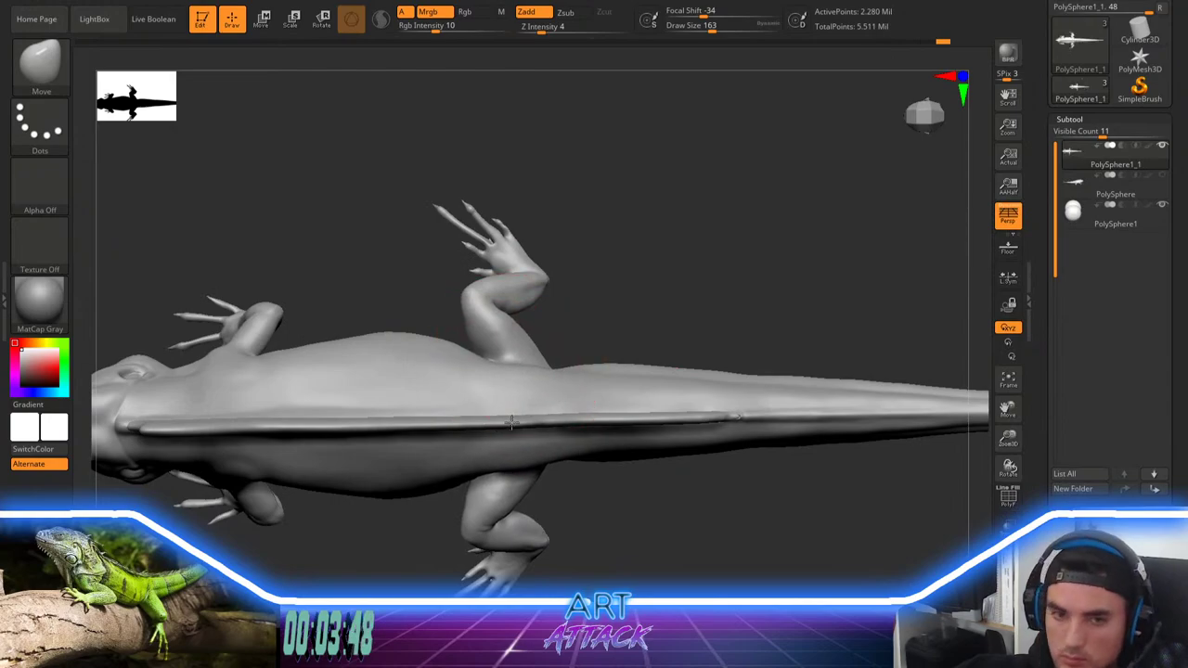
Step: Pull the bulging flank inward with the Move brush at draw size 120 and smooth it
{"action": "key", "text": "bracketleft"}
{"action": "key", "text": "bracketleft"}
{"action": "key", "text": "bracketleft"}
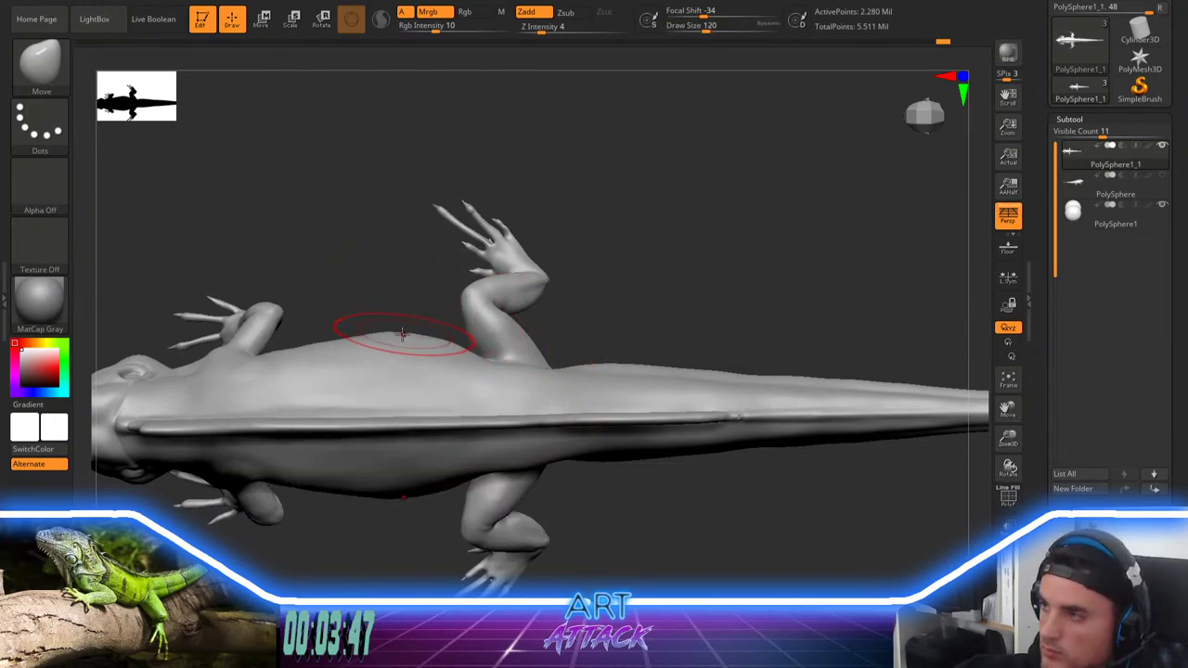
{"action": "left_click_drag", "start_coordinate": [402, 334], "coordinate": [400, 403]}
{"action": "left_click_drag", "start_coordinate": [384, 347], "coordinate": [376, 334], "text": "shift"}
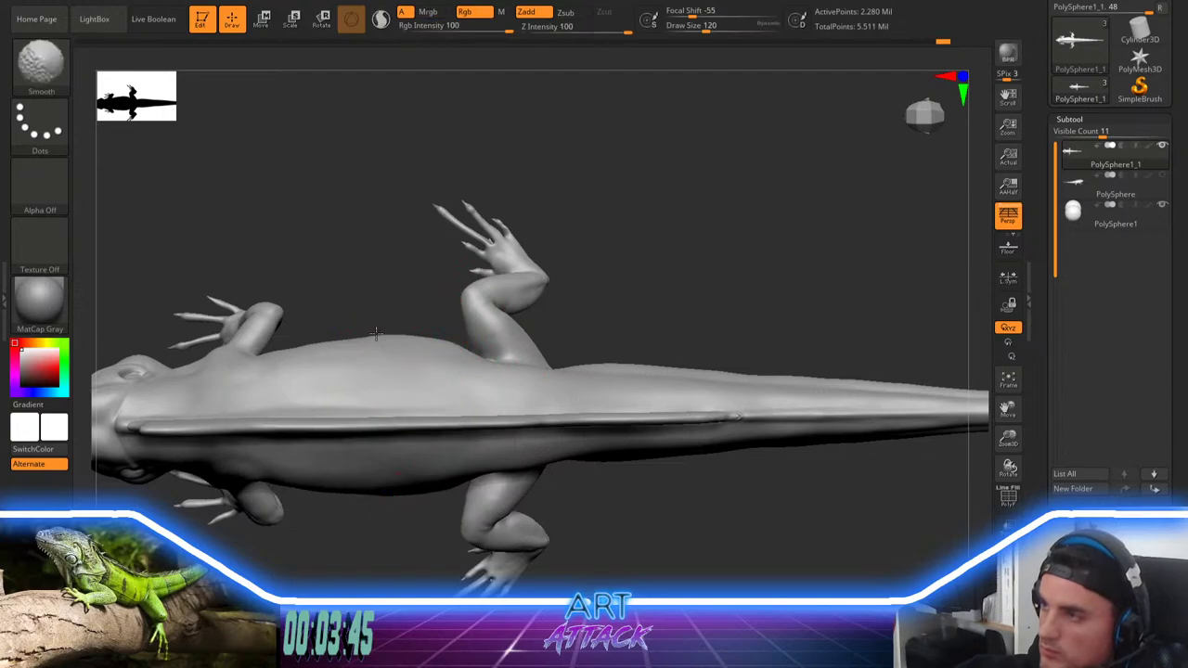
Step: Build up the upper surface of the hind thigh with ClayBuildup at draw size 56
{"action": "left_click_drag", "start_coordinate": [613, 290], "coordinate": [643, 268]}
{"action": "key", "text": "space"}
{"action": "mouse_move", "coordinate": [642, 275]}
{"action": "left_mouse_down"}
{"action": "mouse_move", "coordinate": [629, 276]}
{"action": "mouse_move", "coordinate": [673, 308]}
{"action": "left_mouse_up"}
{"action": "key", "text": "b"}
{"action": "key", "text": "c"}
{"action": "key", "text": "b"}
{"action": "left_click_drag", "start_coordinate": [690, 266], "coordinate": [684, 293]}
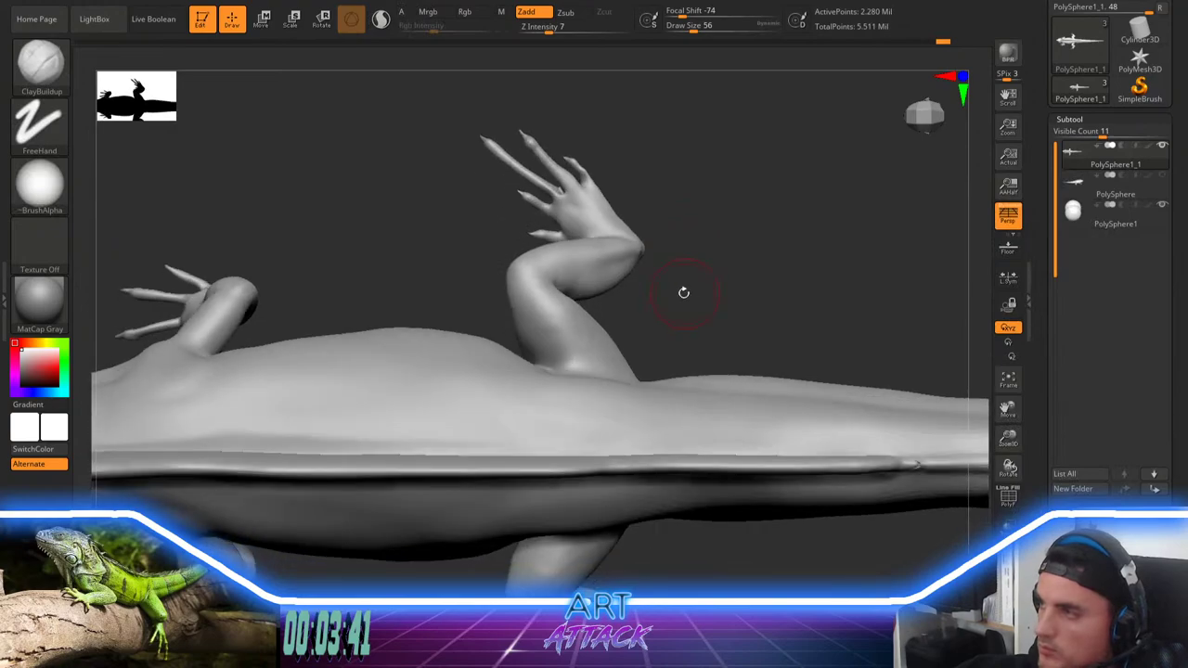
{"action": "mouse_move", "coordinate": [561, 329]}
{"action": "left_mouse_down"}
{"action": "mouse_move", "coordinate": [530, 287]}
{"action": "mouse_move", "coordinate": [592, 360]}
{"action": "left_mouse_up"}
Step: Refine the thigh's junction with the flank and the upper thigh with ClayBuildup at draw sizes 33 and 54
{"action": "key", "text": "space"}
{"action": "left_click_drag", "start_coordinate": [539, 319], "coordinate": [532, 320]}
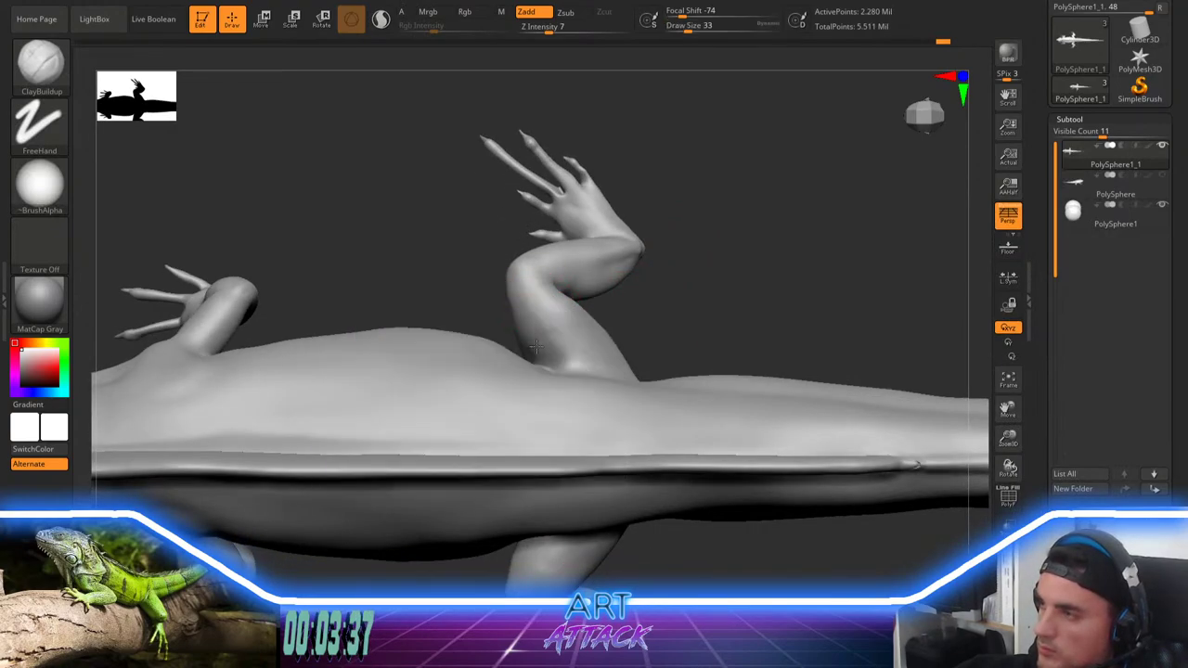
{"action": "key", "text": "space"}
{"action": "left_click_drag", "start_coordinate": [562, 360], "coordinate": [569, 361]}
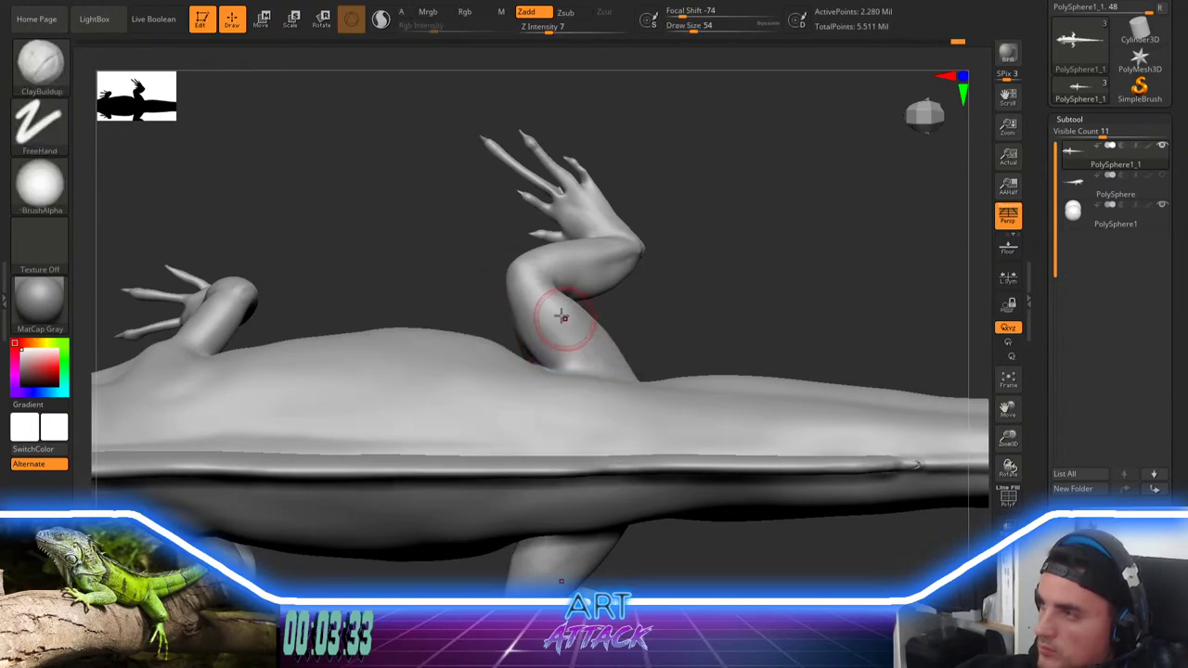
{"action": "mouse_move", "coordinate": [575, 326]}
{"action": "left_mouse_down"}
{"action": "mouse_move", "coordinate": [562, 336]}
{"action": "mouse_move", "coordinate": [584, 337]}
{"action": "left_mouse_up"}
Step: Smooth the rear of the hind thigh at draw size 33 and rework it with ClayBuildup at draw size 41
{"action": "left_click_drag", "start_coordinate": [679, 310], "coordinate": [534, 318]}
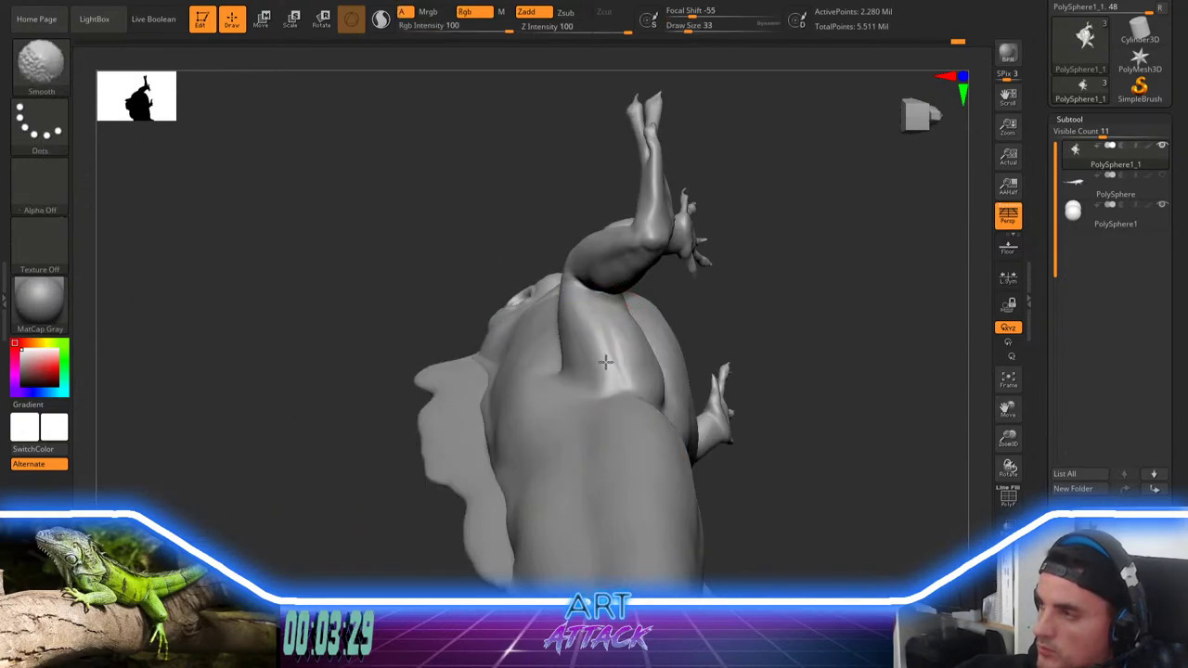
{"action": "right_click_drag", "start_coordinate": [717, 325], "coordinate": [745, 323]}
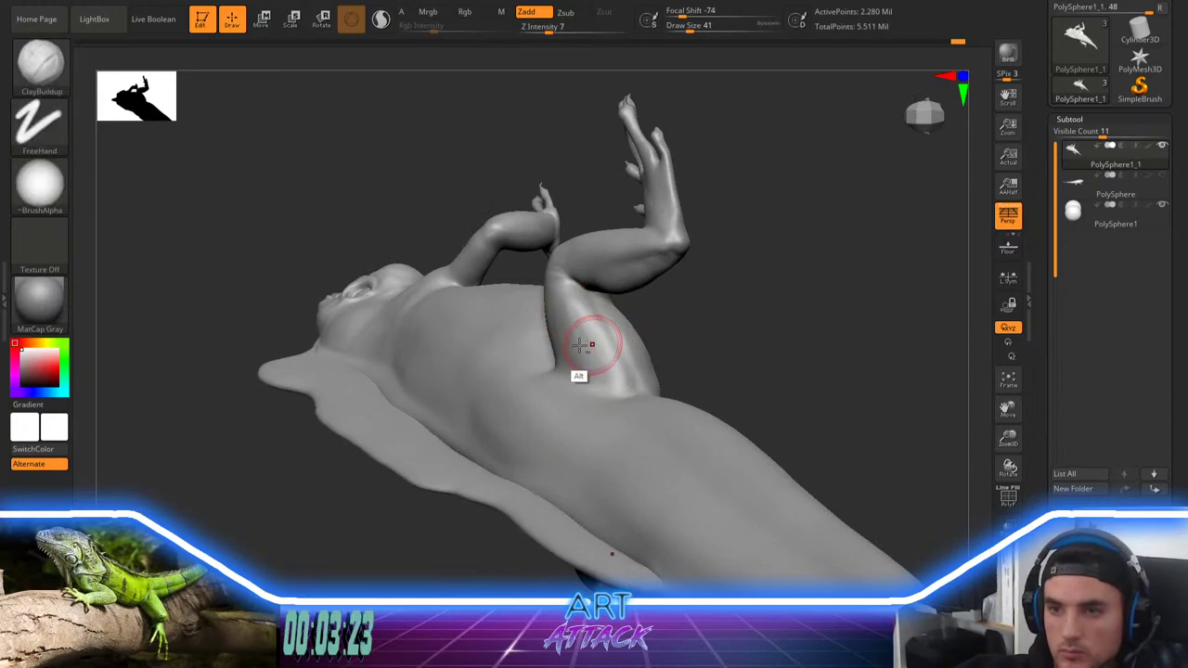
{"action": "right_click_drag", "start_coordinate": [741, 290], "coordinate": [727, 232]}
Step: Adjust the tail base behind the hind leg with the Move brush at draw size 77
{"action": "mouse_move", "coordinate": [727, 232]}
{"action": "left_mouse_down"}
{"action": "mouse_move", "coordinate": [721, 369]}
{"action": "mouse_move", "coordinate": [755, 418]}
{"action": "mouse_move", "coordinate": [782, 406]}
{"action": "mouse_move", "coordinate": [732, 390]}
{"action": "mouse_move", "coordinate": [724, 361]}
{"action": "mouse_move", "coordinate": [685, 368]}
{"action": "left_mouse_up"}
{"action": "key", "text": "b"}
{"action": "key", "text": "m"}
{"action": "key", "text": "v"}
{"action": "key", "text": "space"}
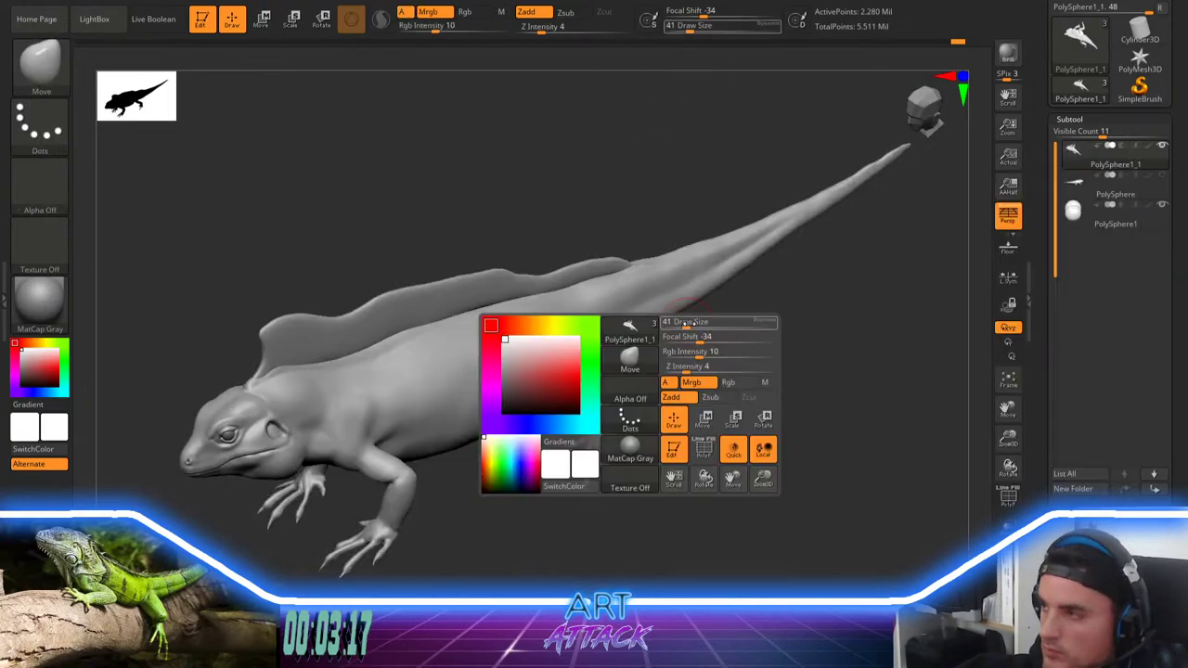
{"action": "left_click", "coordinate": [682, 320]}
{"action": "key", "text": "space"}
{"action": "left_click", "coordinate": [645, 328]}
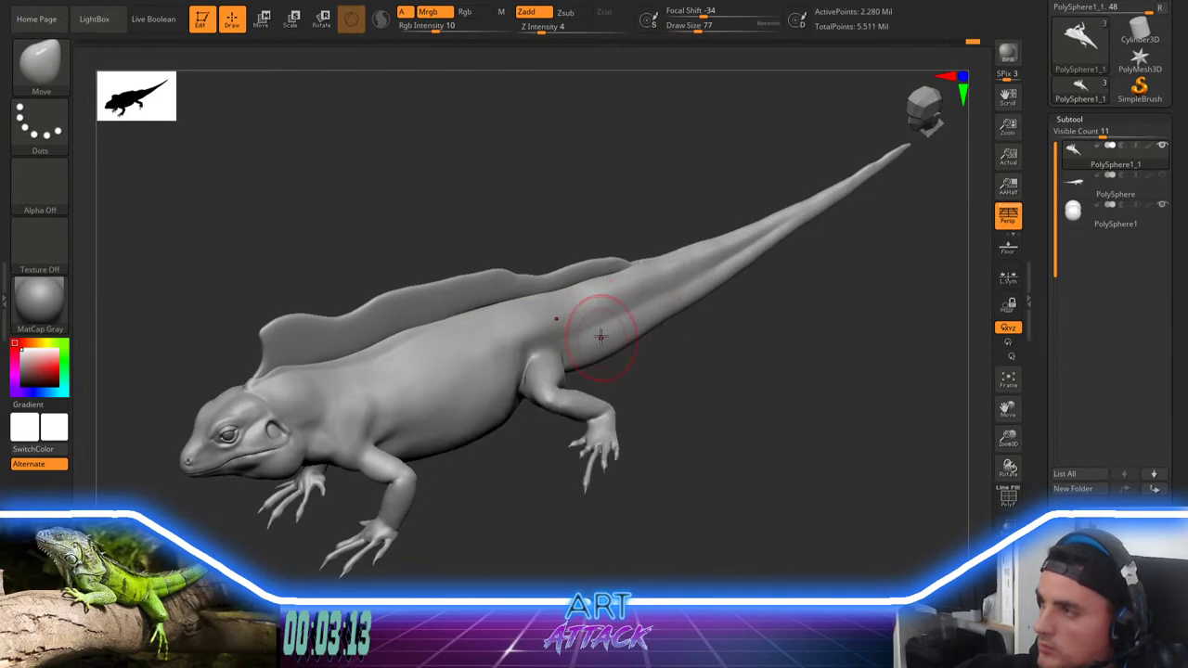
Step: Refine the upper edge of the tail base with the Move brush at draw size 31 and smooth it
{"action": "key", "text": "space"}
{"action": "left_click", "coordinate": [670, 276]}
{"action": "key", "text": "space"}
{"action": "left_click", "coordinate": [676, 259]}
{"action": "left_click_drag", "start_coordinate": [698, 255], "coordinate": [655, 278], "text": "shift"}
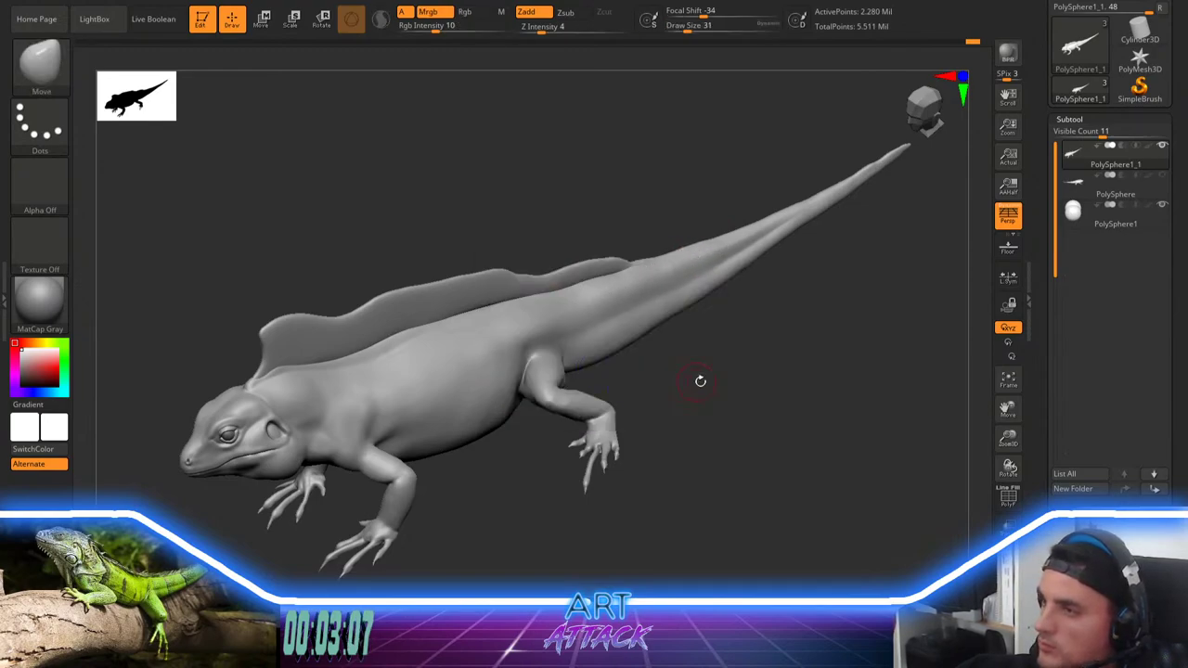
Step: Tighten the fold behind the hind knee from the side with the Move brush at draw size 49
{"action": "mouse_move", "coordinate": [700, 380]}
{"action": "left_mouse_down"}
{"action": "mouse_move", "coordinate": [786, 329]}
{"action": "mouse_move", "coordinate": [813, 435]}
{"action": "mouse_move", "coordinate": [505, 436]}
{"action": "left_mouse_up"}
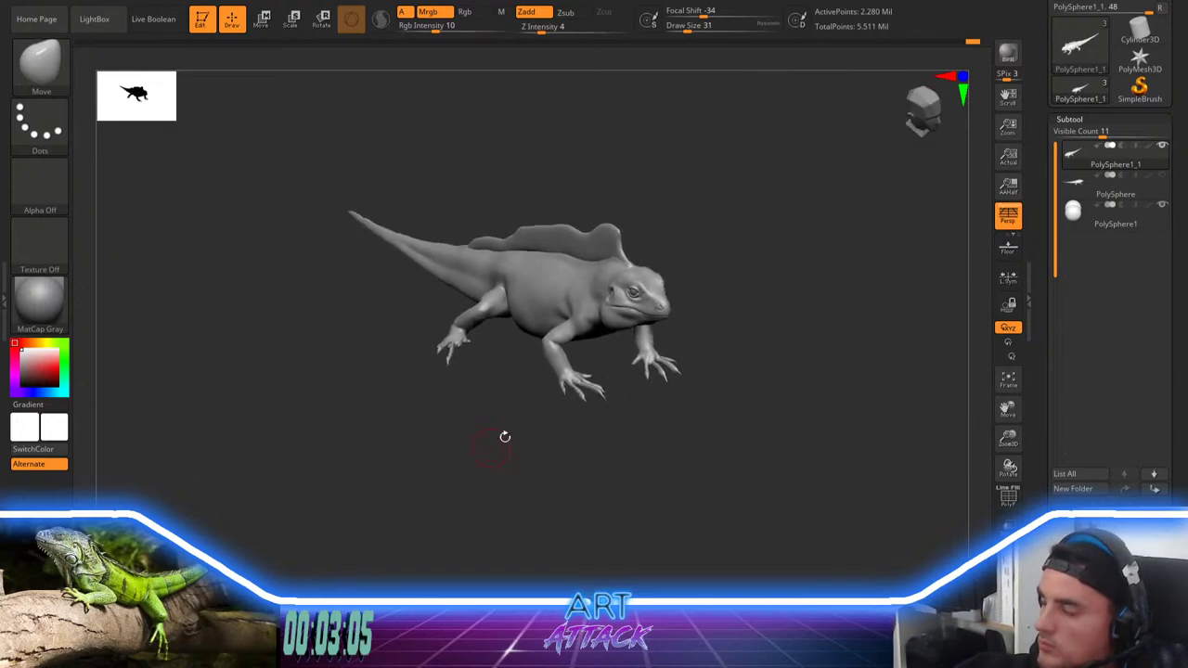
{"action": "left_click_drag", "start_coordinate": [755, 365], "coordinate": [527, 394]}
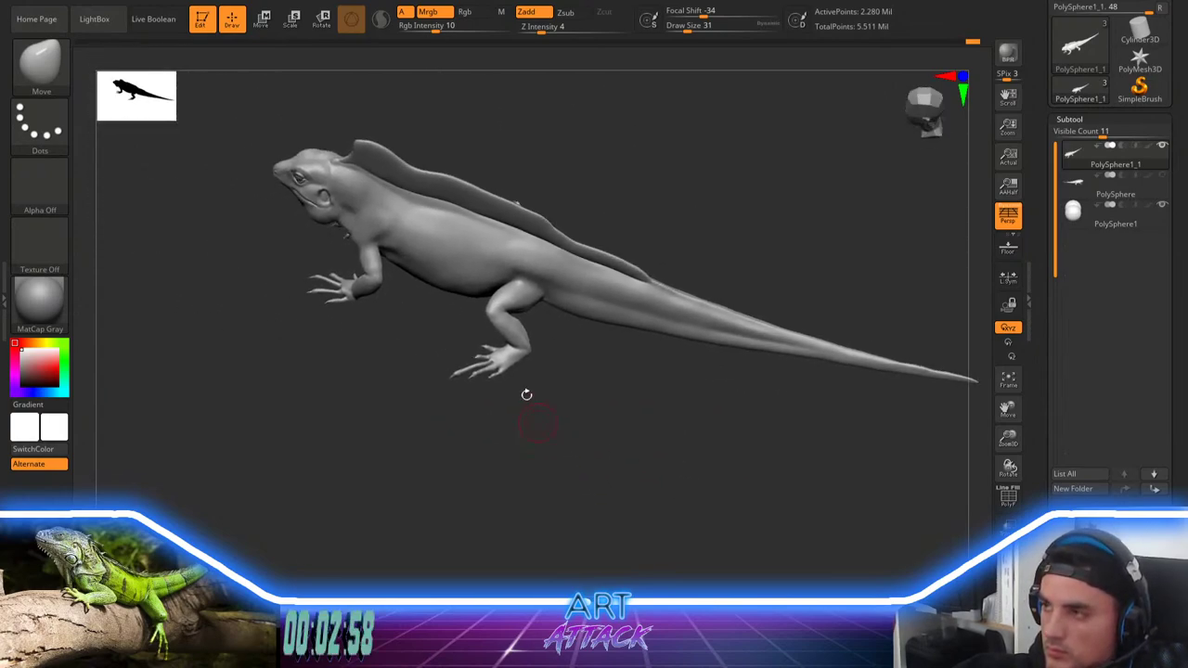
{"action": "mouse_move", "coordinate": [601, 374]}
{"action": "left_mouse_down", "text": "alt"}
{"action": "mouse_move", "coordinate": [618, 479]}
{"action": "mouse_move", "coordinate": [650, 481]}
{"action": "mouse_move", "coordinate": [616, 444]}
{"action": "left_mouse_up", "text": "alt"}
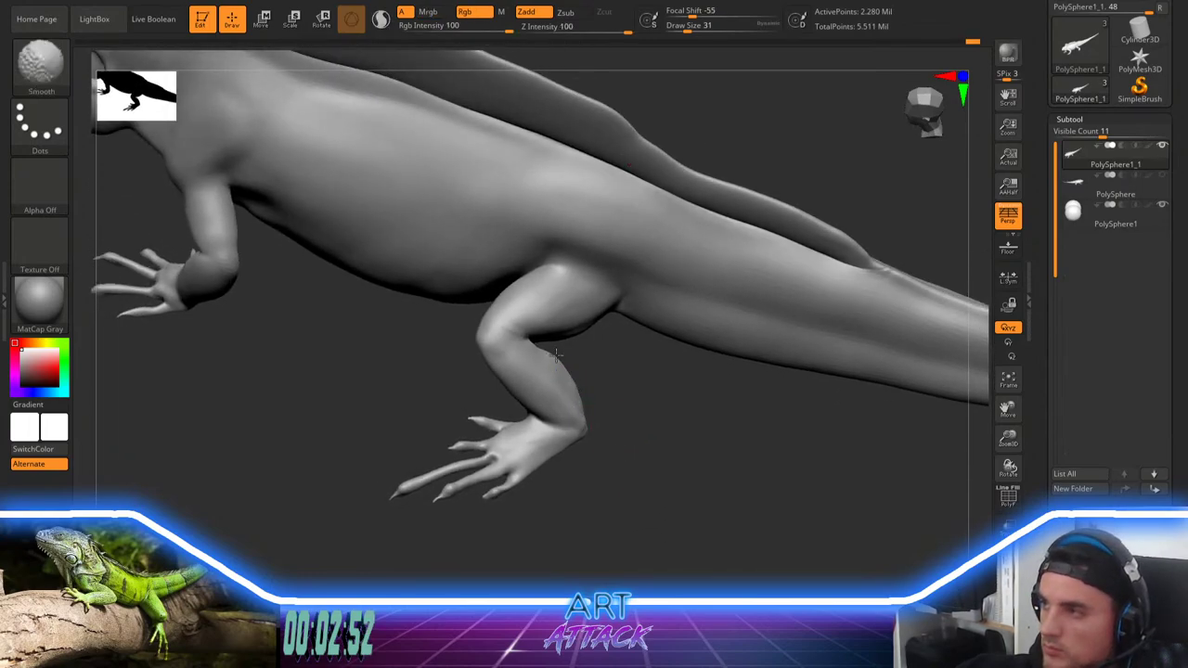
{"action": "left_click_drag", "start_coordinate": [621, 396], "coordinate": [605, 376], "text": "alt"}
{"action": "key", "text": "b"}
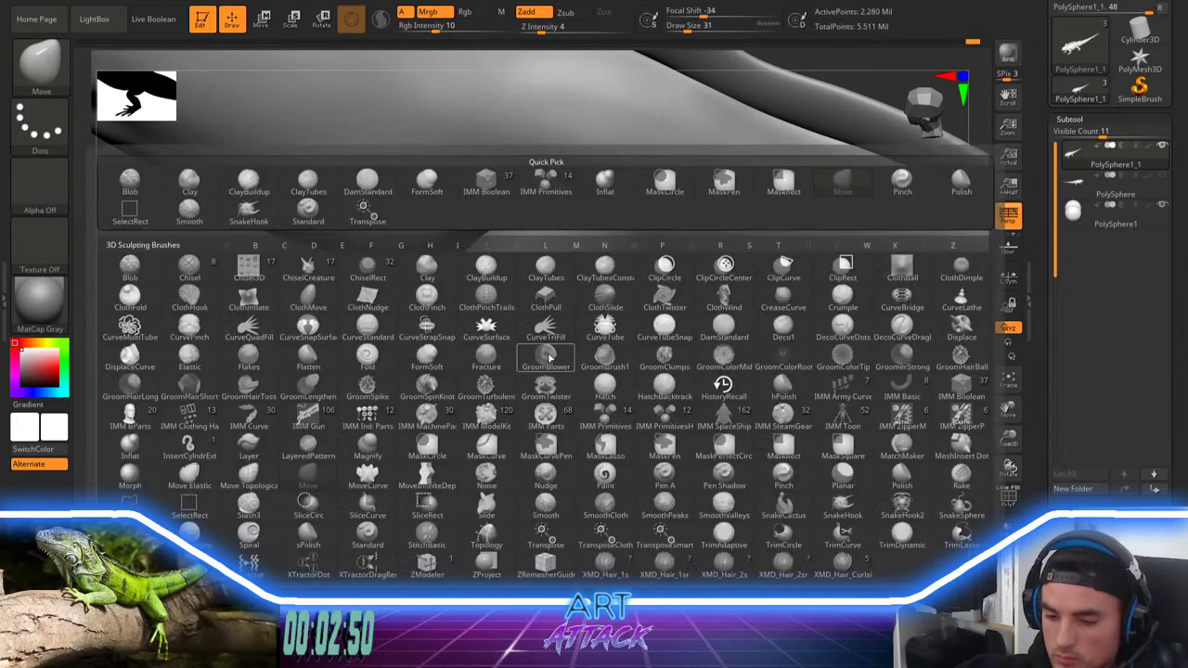
{"action": "key", "text": "m"}
{"action": "key", "text": "v"}
{"action": "key", "text": "space"}
{"action": "key", "text": "space"}
{"action": "mouse_move", "coordinate": [520, 347]}
{"action": "left_mouse_down"}
{"action": "mouse_move", "coordinate": [601, 329]}
{"action": "mouse_move", "coordinate": [579, 336]}
{"action": "left_mouse_up"}
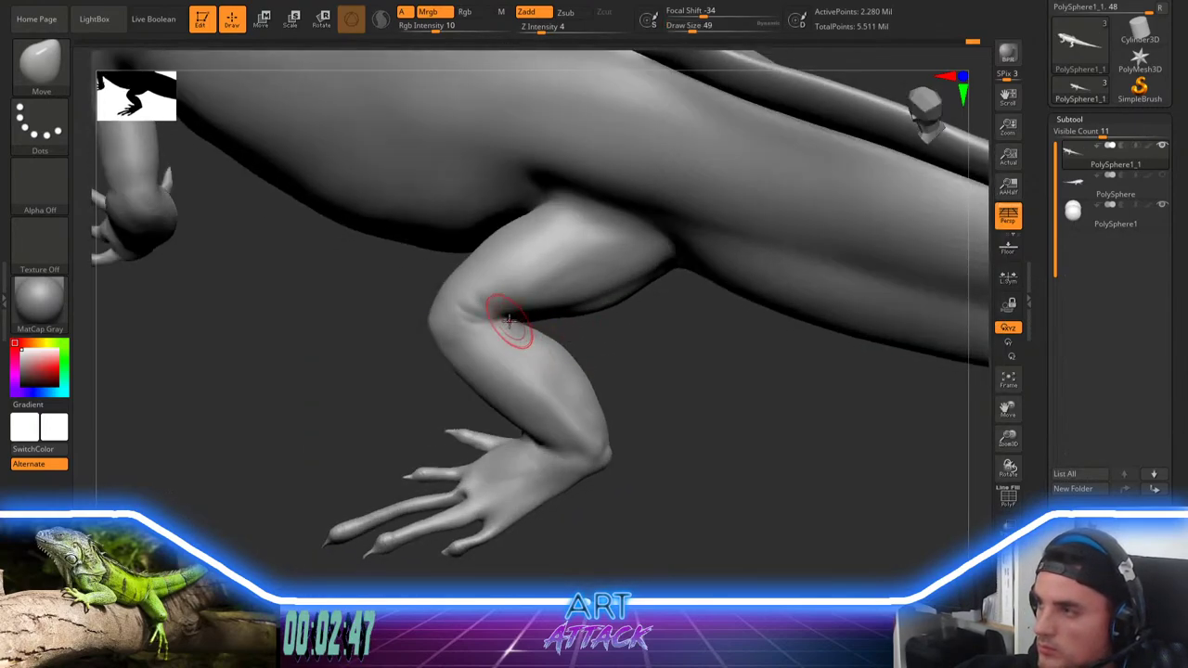
{"action": "left_click_drag", "start_coordinate": [509, 321], "coordinate": [462, 332]}
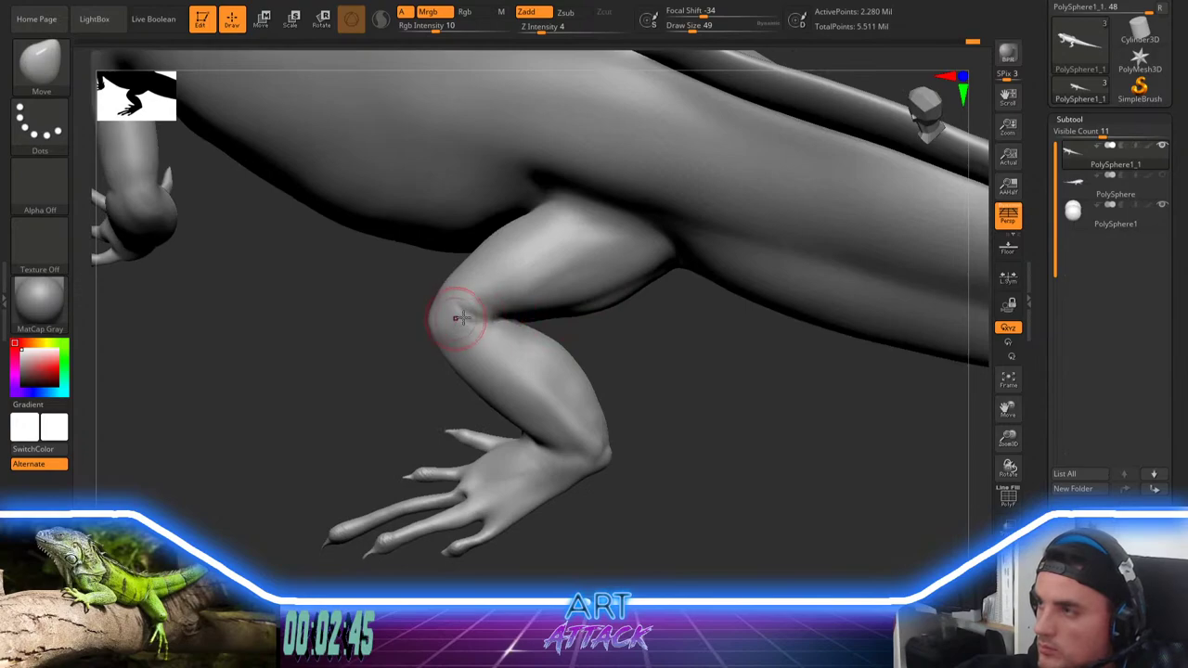
Step: Smooth the hind calf and adjust its back contour with the Move brush at draw size 65
{"action": "left_click_drag", "start_coordinate": [498, 333], "coordinate": [569, 436], "text": "shift"}
{"action": "key", "text": "space"}
{"action": "left_click_drag", "start_coordinate": [565, 365], "coordinate": [571, 363]}
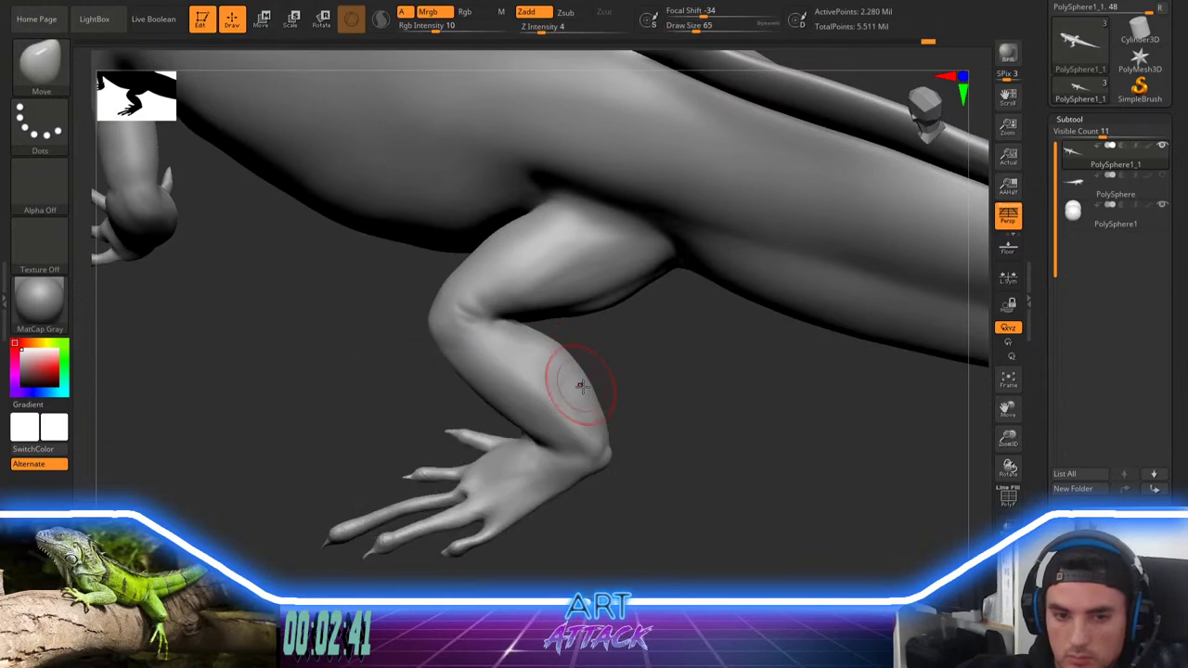
Step: Build up the rear of the hind lower leg with ClayBuildup at draw size 41 and smooth it
{"action": "mouse_move", "coordinate": [620, 395]}
{"action": "left_mouse_down"}
{"action": "mouse_move", "coordinate": [650, 458]}
{"action": "mouse_move", "coordinate": [642, 472]}
{"action": "left_mouse_up"}
{"action": "key", "text": "b"}
{"action": "key", "text": "c"}
{"action": "key", "text": "b"}
{"action": "key", "text": "space"}
{"action": "mouse_move", "coordinate": [563, 363]}
{"action": "left_mouse_down"}
{"action": "mouse_move", "coordinate": [609, 422]}
{"action": "mouse_move", "coordinate": [588, 379]}
{"action": "mouse_move", "coordinate": [610, 415]}
{"action": "mouse_move", "coordinate": [881, 413]}
{"action": "left_mouse_up"}
{"action": "left_click_drag", "start_coordinate": [655, 370], "coordinate": [648, 395]}
{"action": "left_click_drag", "start_coordinate": [660, 359], "coordinate": [653, 374]}
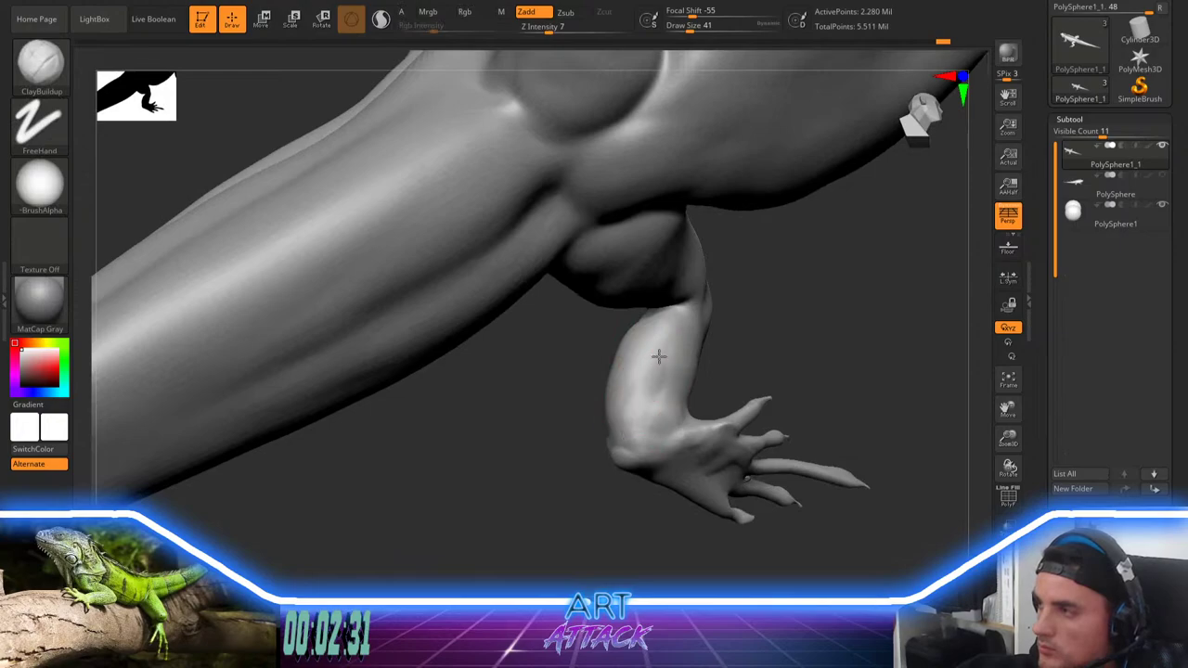
{"action": "key", "text": "shift"}
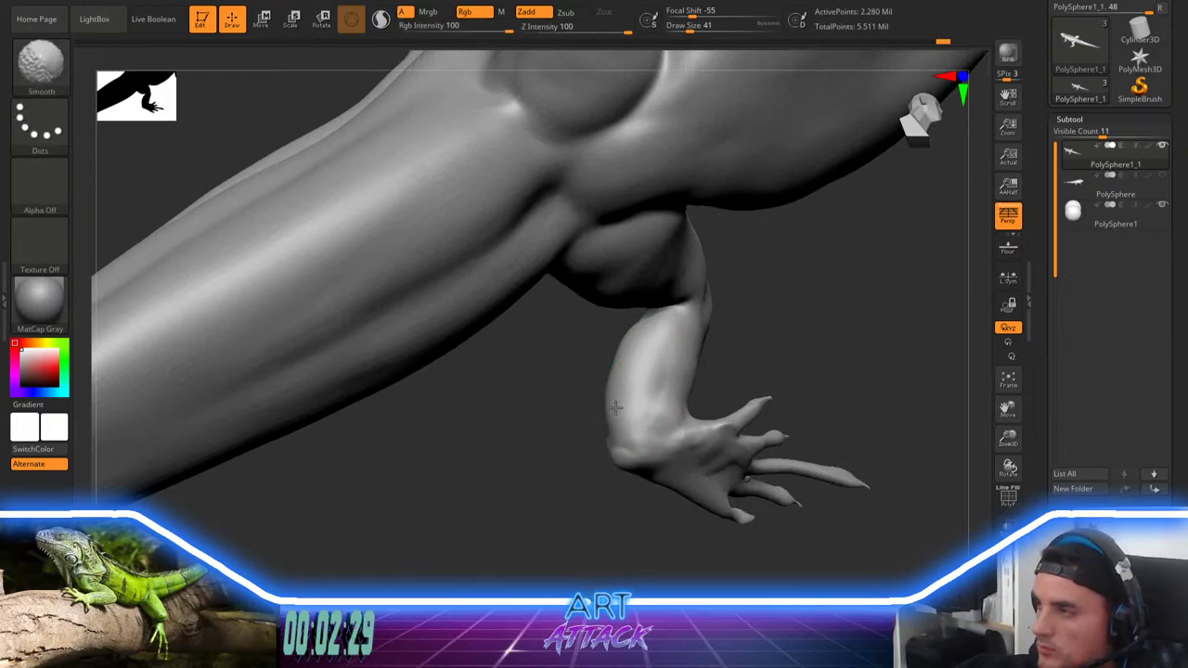
{"action": "left_click_drag", "start_coordinate": [594, 399], "coordinate": [601, 479], "text": "alt"}
{"action": "left_click_drag", "start_coordinate": [624, 521], "coordinate": [622, 437], "text": "alt"}
{"action": "key", "text": "shift"}
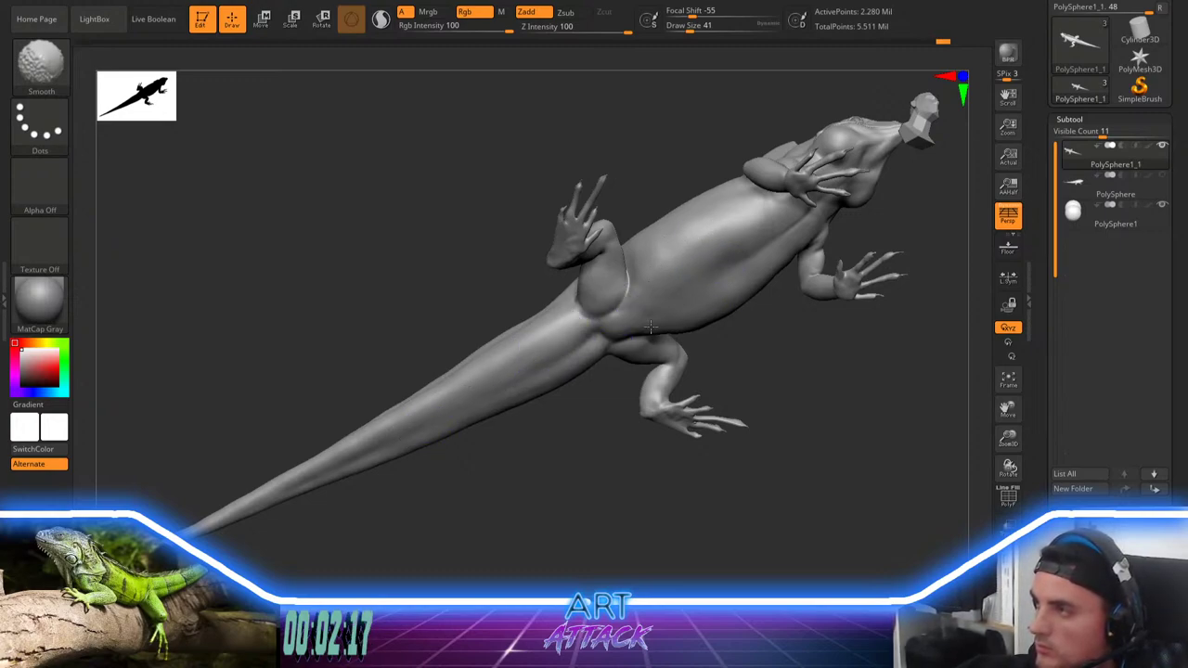
Step: Mask the whole model except the outer toe of the hind foot with MaskPen at draw size 41
{"action": "mouse_move", "coordinate": [594, 395]}
{"action": "left_mouse_down", "text": "alt"}
{"action": "mouse_move", "coordinate": [581, 414]}
{"action": "mouse_move", "coordinate": [613, 469]}
{"action": "mouse_move", "coordinate": [652, 427]}
{"action": "mouse_move", "coordinate": [608, 460]}
{"action": "left_mouse_up", "text": "alt"}
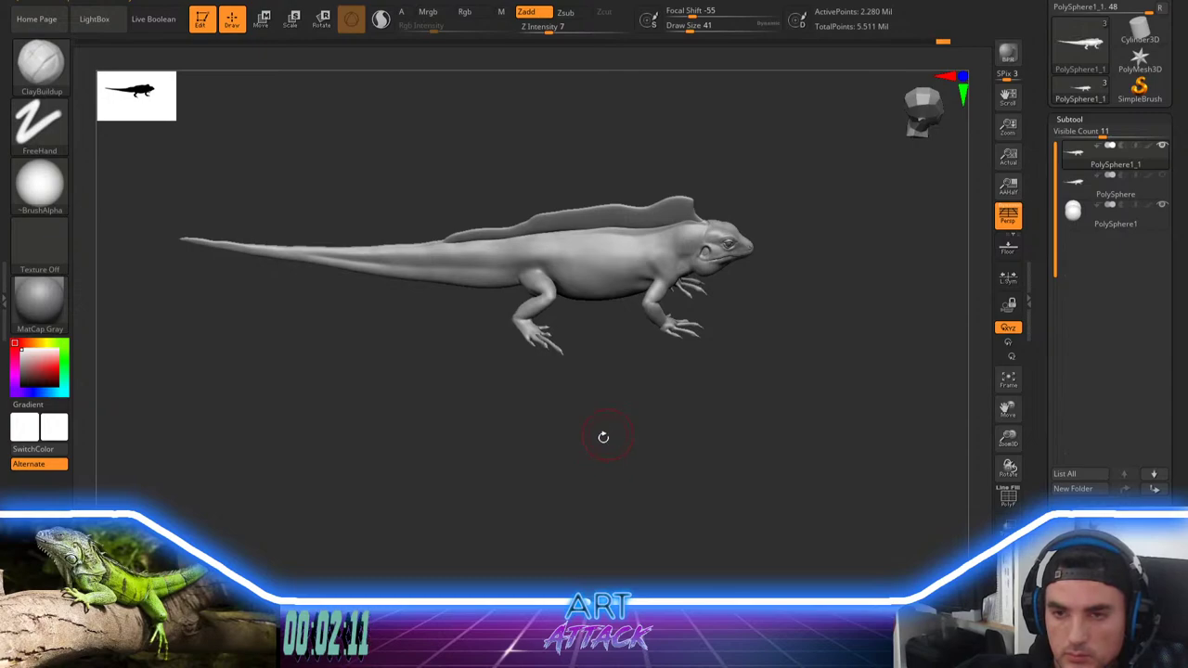
{"action": "left_click_drag", "start_coordinate": [607, 432], "coordinate": [679, 305]}
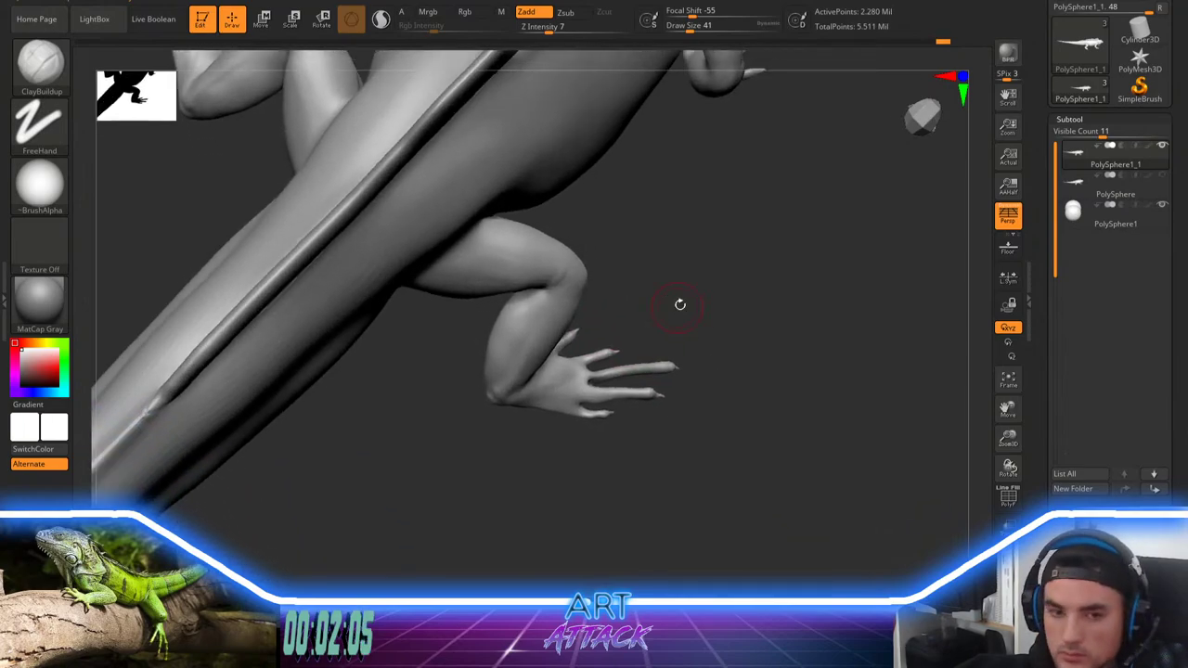
{"action": "key", "text": "ctrl"}
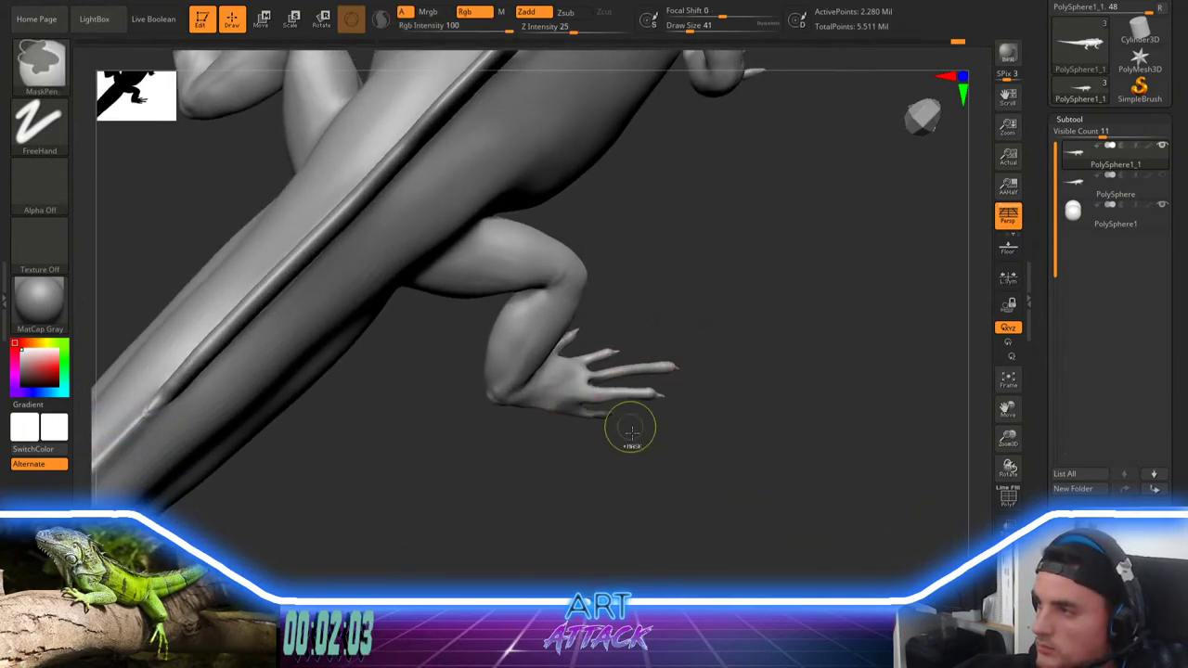
{"action": "left_click", "coordinate": [632, 430], "text": "ctrl"}
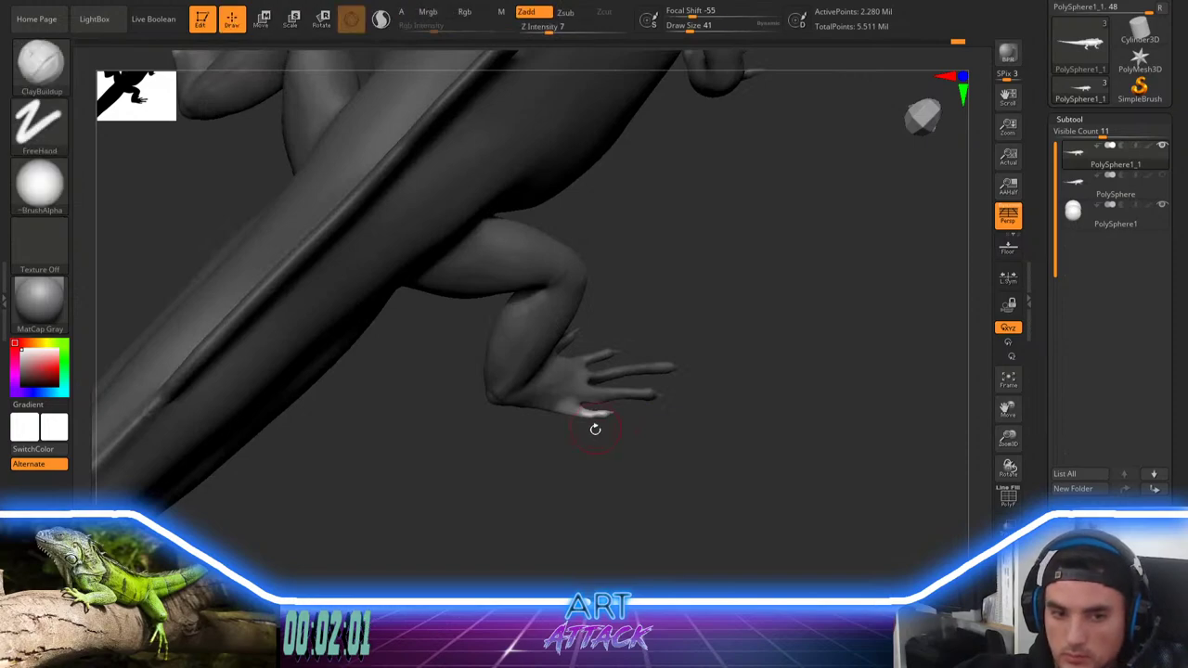
{"action": "mouse_move", "coordinate": [569, 461]}
{"action": "left_mouse_down", "text": "alt"}
{"action": "mouse_move", "coordinate": [586, 467]}
{"action": "mouse_move", "coordinate": [671, 409]}
{"action": "mouse_move", "coordinate": [608, 429]}
{"action": "left_mouse_up", "text": "alt"}
{"action": "left_click_drag", "start_coordinate": [660, 356], "coordinate": [585, 358], "text": "ctrl+alt"}
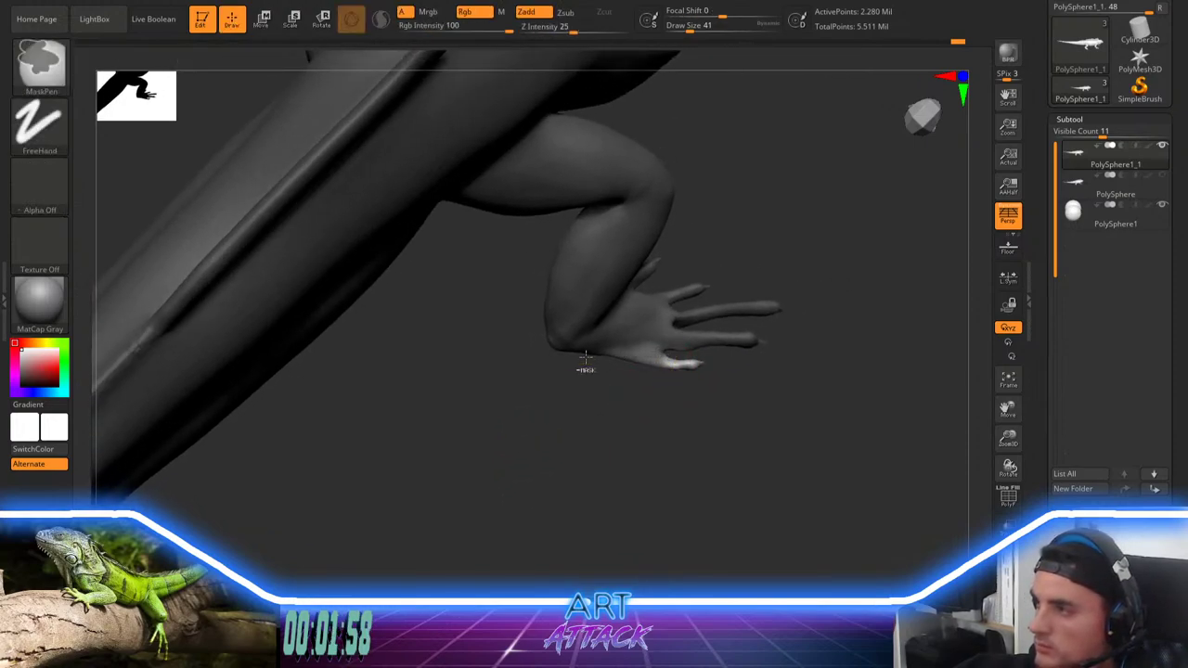
Step: Centre the transform gizmo on the unmasked outer toe of the hind foot
{"action": "key", "text": "w"}
{"action": "left_click_drag", "start_coordinate": [650, 417], "coordinate": [621, 434], "text": "alt"}
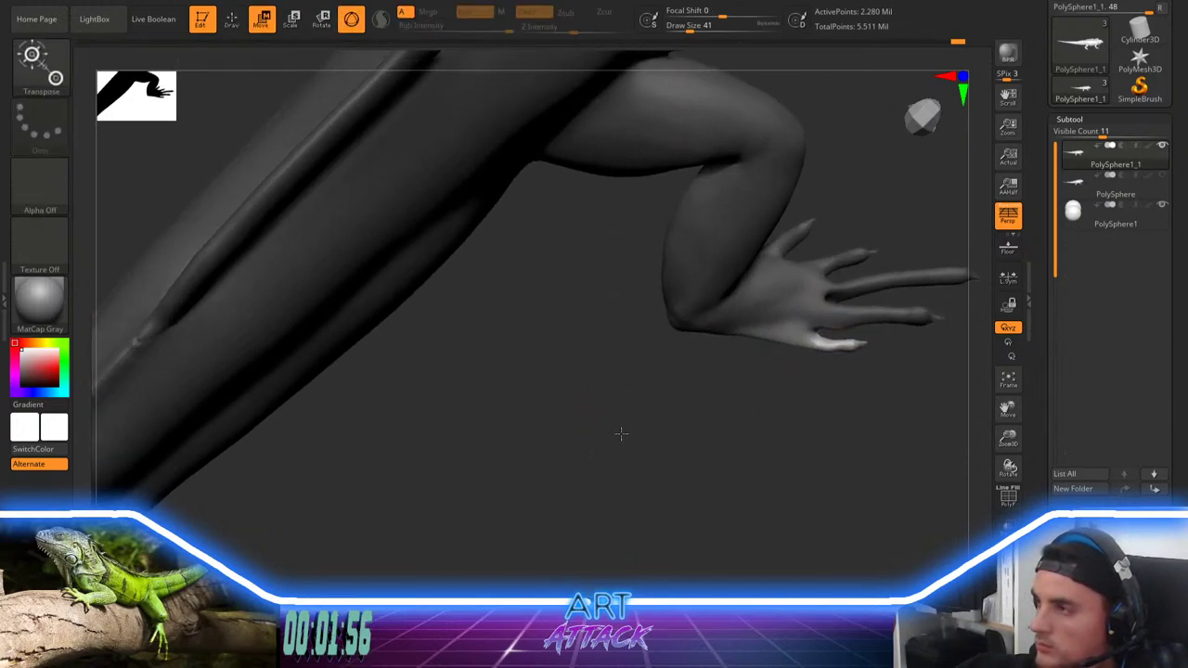
{"action": "key", "text": "f"}
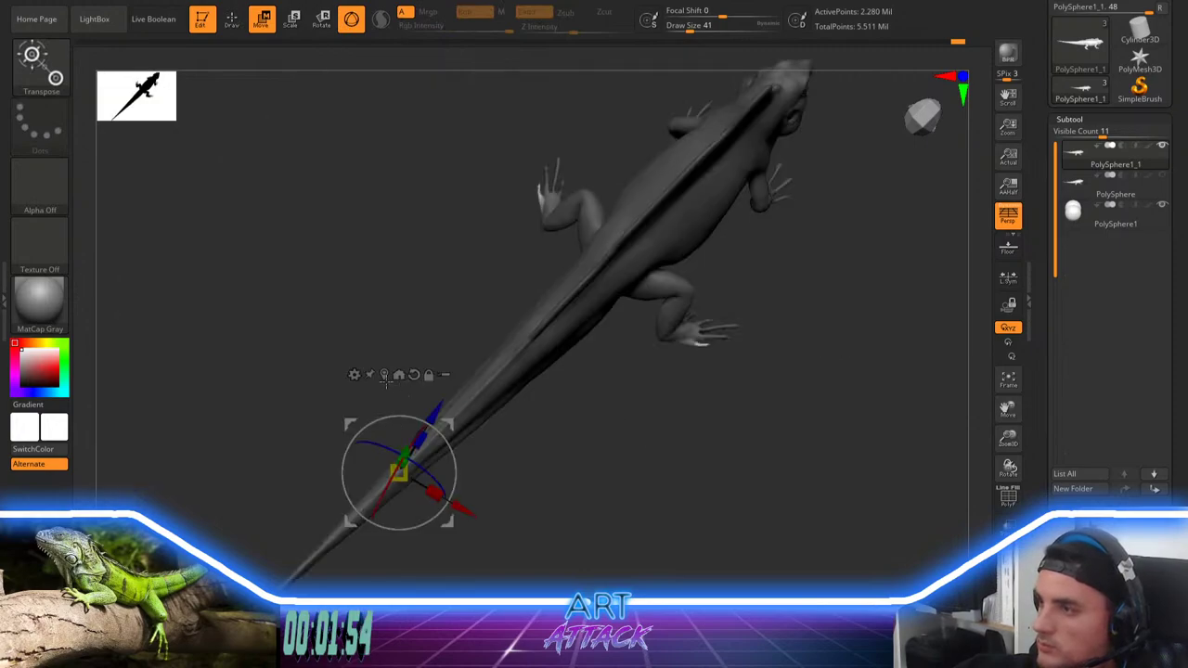
{"action": "left_click", "coordinate": [385, 378]}
{"action": "left_click_drag", "start_coordinate": [624, 463], "coordinate": [745, 480], "text": "alt"}
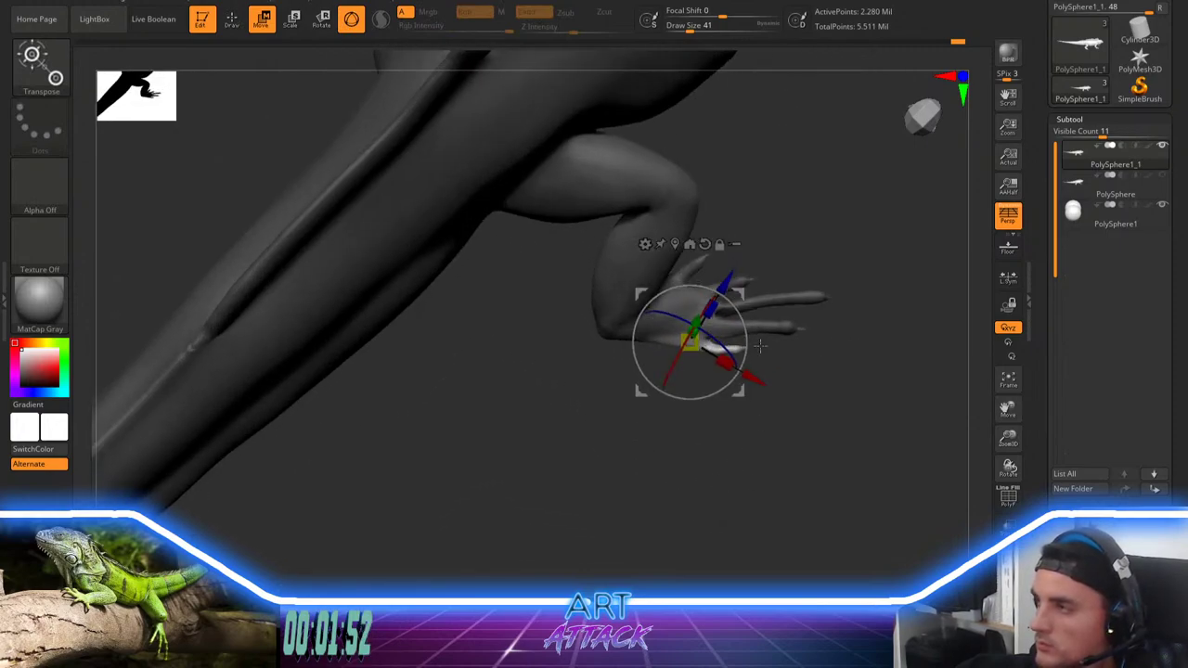
{"action": "left_click_drag", "start_coordinate": [743, 296], "coordinate": [716, 298]}
{"action": "left_click_drag", "start_coordinate": [706, 296], "coordinate": [685, 300]}
{"action": "key", "text": "ctrl+z"}
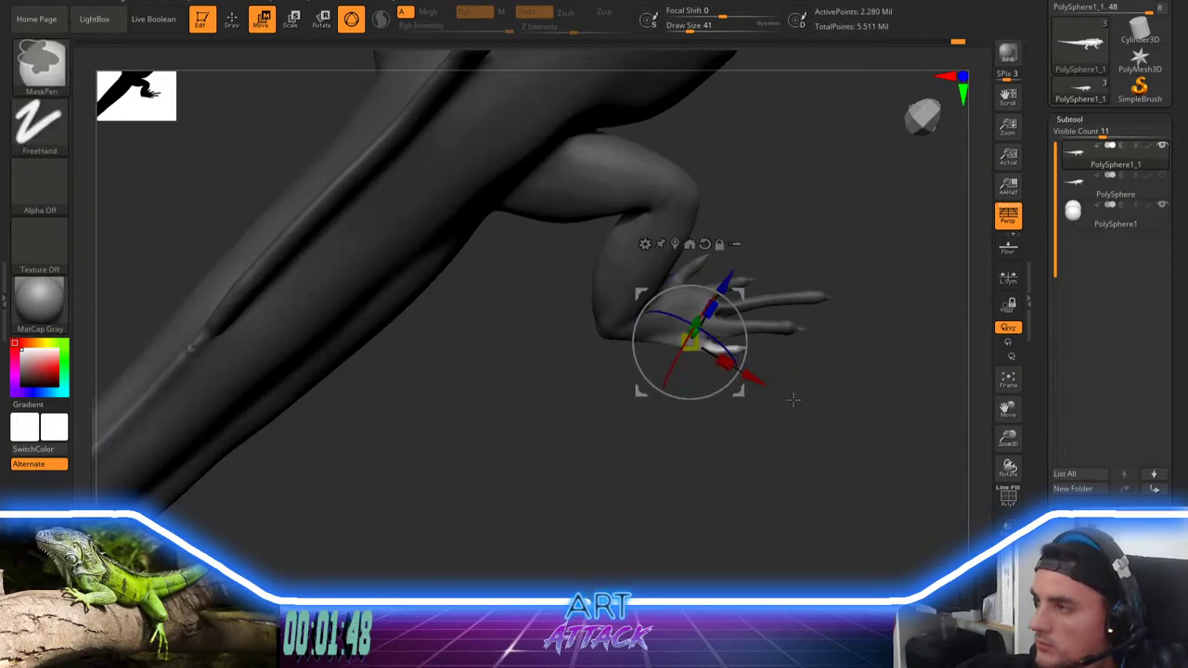
{"action": "left_click_drag", "start_coordinate": [804, 406], "coordinate": [713, 342], "text": "ctrl+alt"}
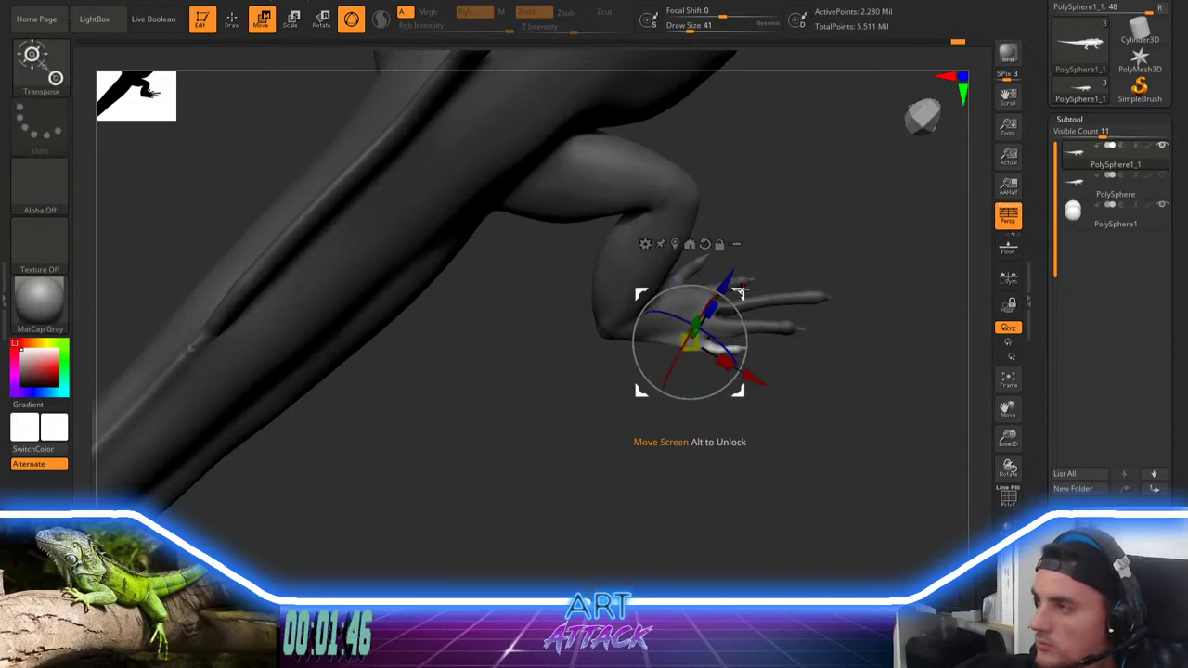
{"action": "left_click_drag", "start_coordinate": [740, 289], "coordinate": [694, 307]}
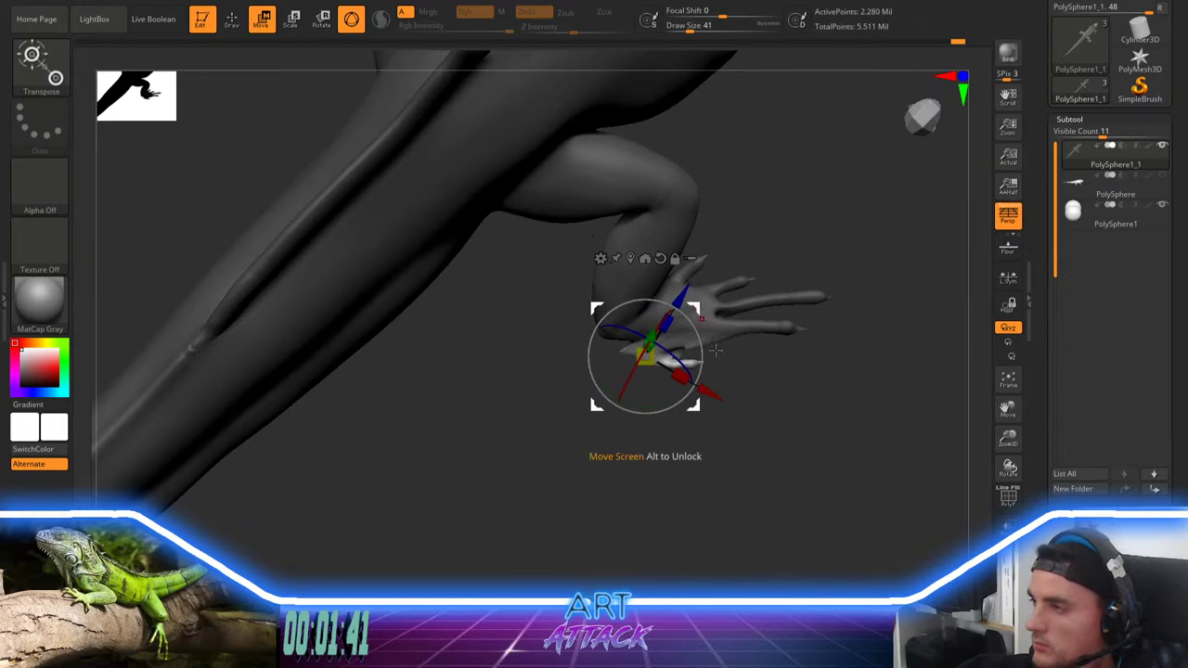
{"action": "key", "text": "ctrl+z"}
Step: Refine the mask along the outer edge of the hind foot with MaskPen at draw size 41, leaving the outer toe free
{"action": "mouse_move", "coordinate": [633, 442]}
{"action": "left_mouse_down", "text": "ctrl"}
{"action": "mouse_move", "coordinate": [746, 352]}
{"action": "mouse_move", "coordinate": [722, 339]}
{"action": "left_mouse_up", "text": "ctrl"}
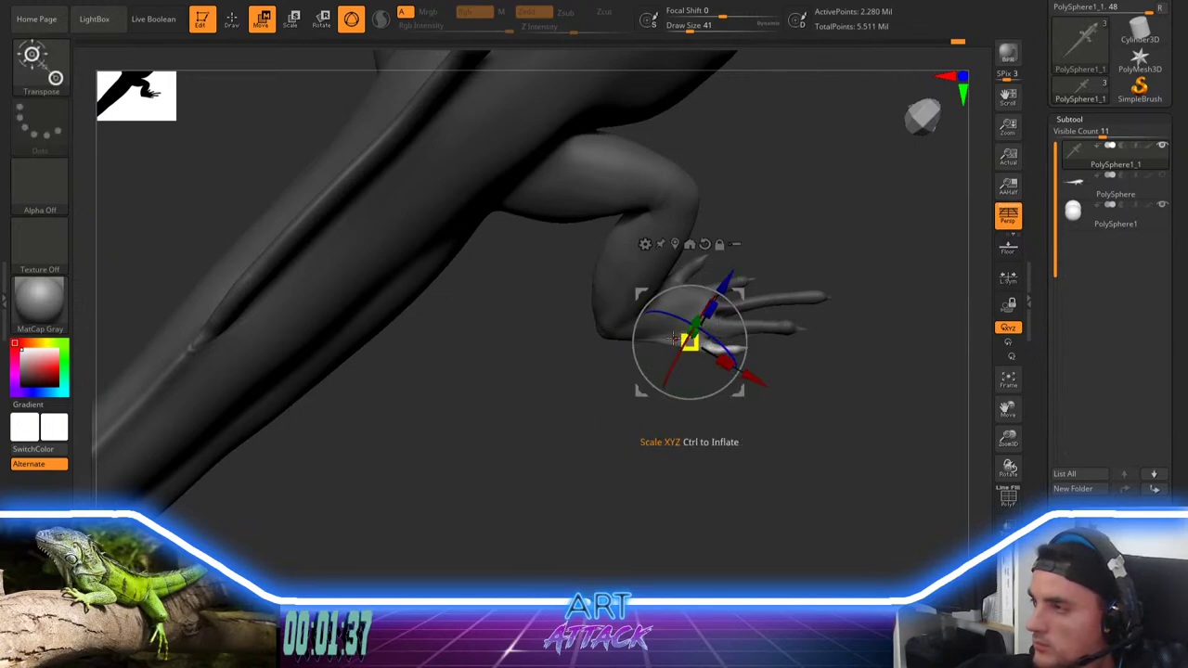
{"action": "key", "text": "q"}
{"action": "left_click_drag", "start_coordinate": [631, 418], "coordinate": [678, 374]}
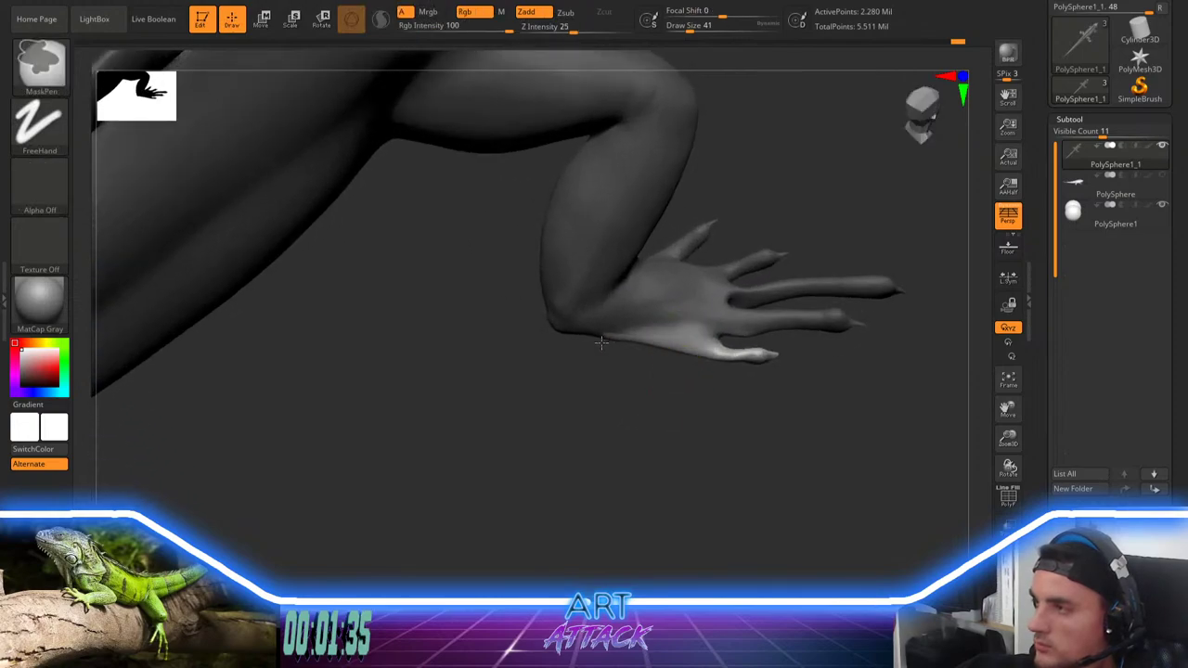
{"action": "left_click_drag", "start_coordinate": [602, 342], "coordinate": [730, 347], "text": "ctrl"}
{"action": "left_click_drag", "start_coordinate": [678, 459], "coordinate": [688, 438]}
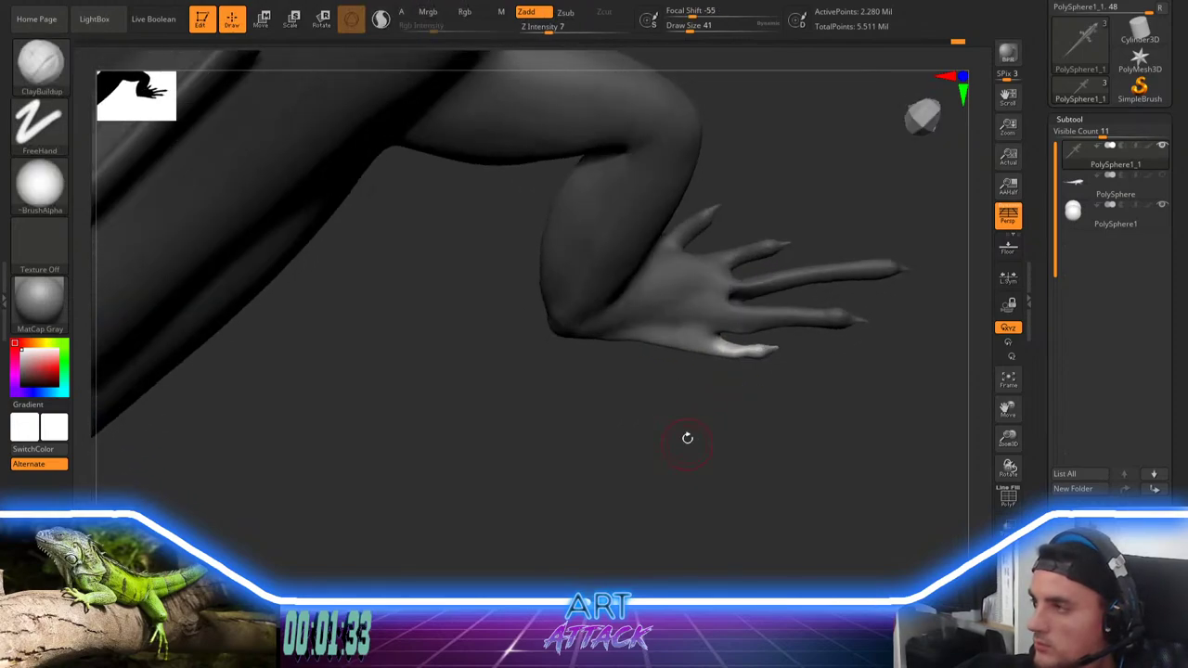
Step: Move the unmasked outer toe back towards the heel and adjust the mask around its base
{"action": "key", "text": "w"}
{"action": "left_click_drag", "start_coordinate": [745, 289], "coordinate": [663, 291]}
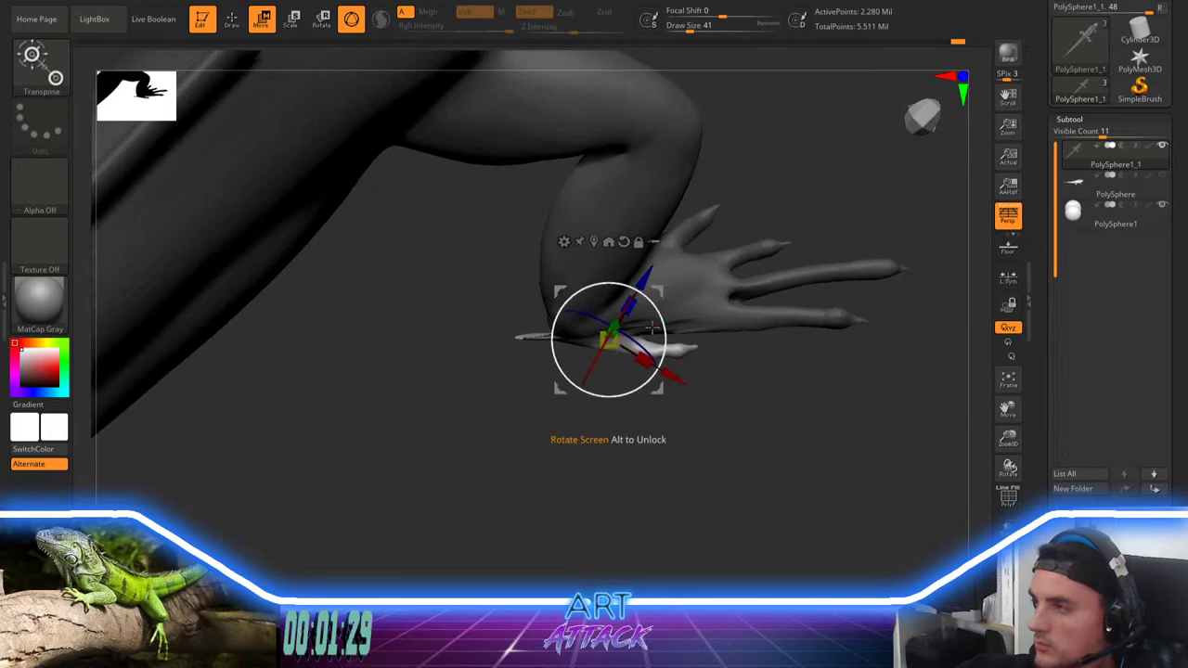
{"action": "key", "text": "q"}
{"action": "left_click_drag", "start_coordinate": [471, 406], "coordinate": [594, 289], "text": "ctrl"}
Step: Adjust the mask at the outer toe's base at draw size 87 and shift the toe outward along the gizmo's red axis
{"action": "key", "text": "w"}
{"action": "key", "text": "r"}
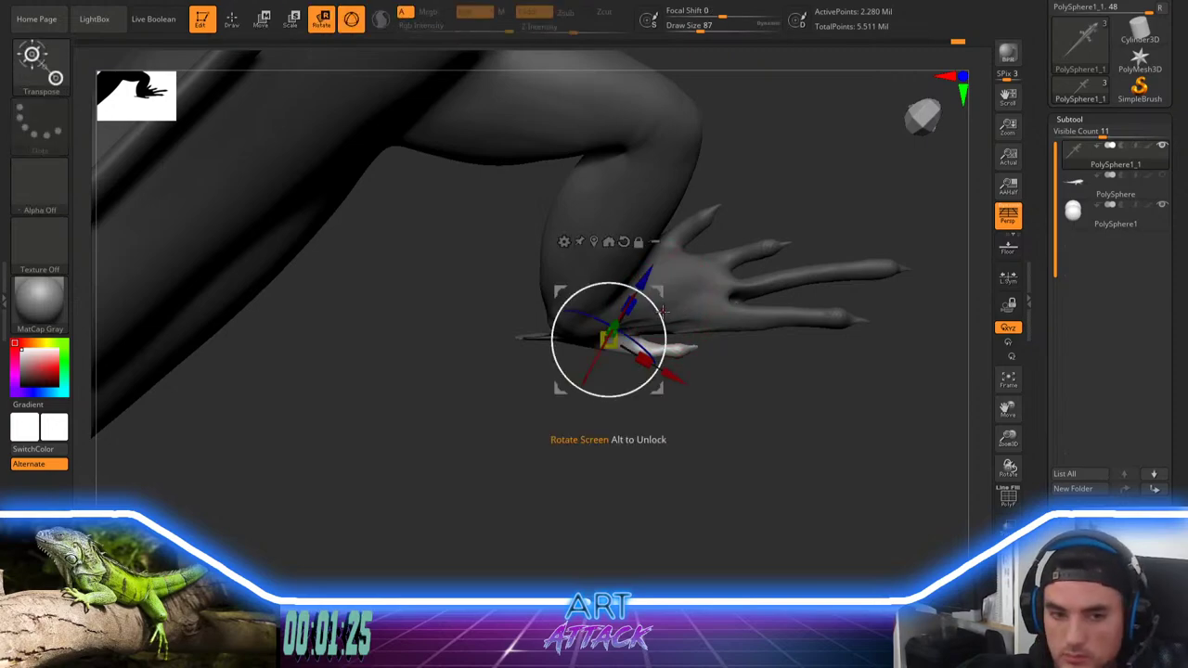
{"action": "left_click_drag", "start_coordinate": [646, 360], "coordinate": [655, 364]}
{"action": "key", "text": "ctrl+z"}
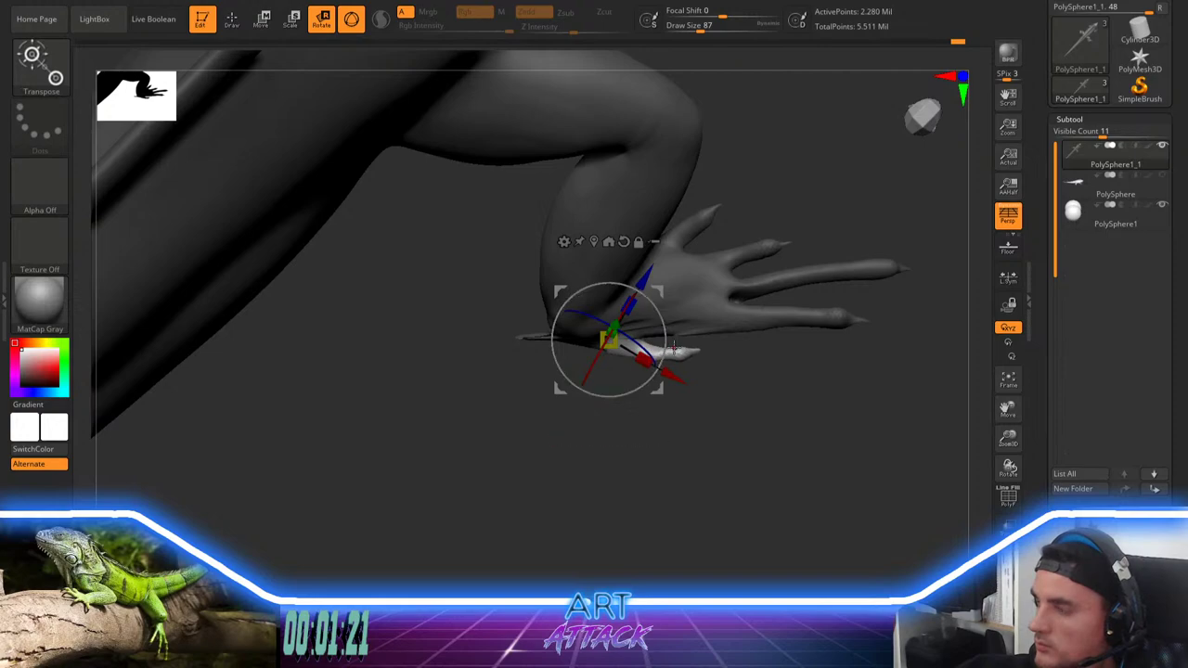
{"action": "key", "text": "q"}
{"action": "mouse_move", "coordinate": [891, 181]}
{"action": "left_mouse_down", "text": "ctrl"}
{"action": "mouse_move", "coordinate": [692, 292]}
{"action": "mouse_move", "coordinate": [551, 337]}
{"action": "left_mouse_up", "text": "ctrl"}
{"action": "key", "text": "w"}
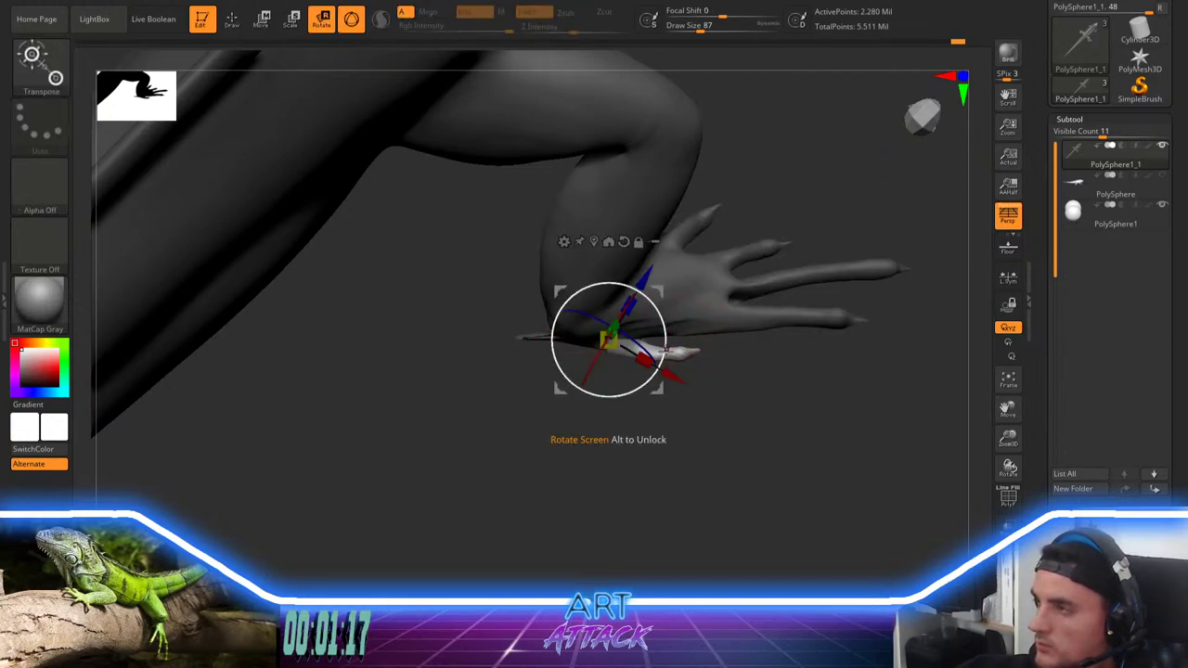
{"action": "left_click_drag", "start_coordinate": [683, 374], "coordinate": [699, 382]}
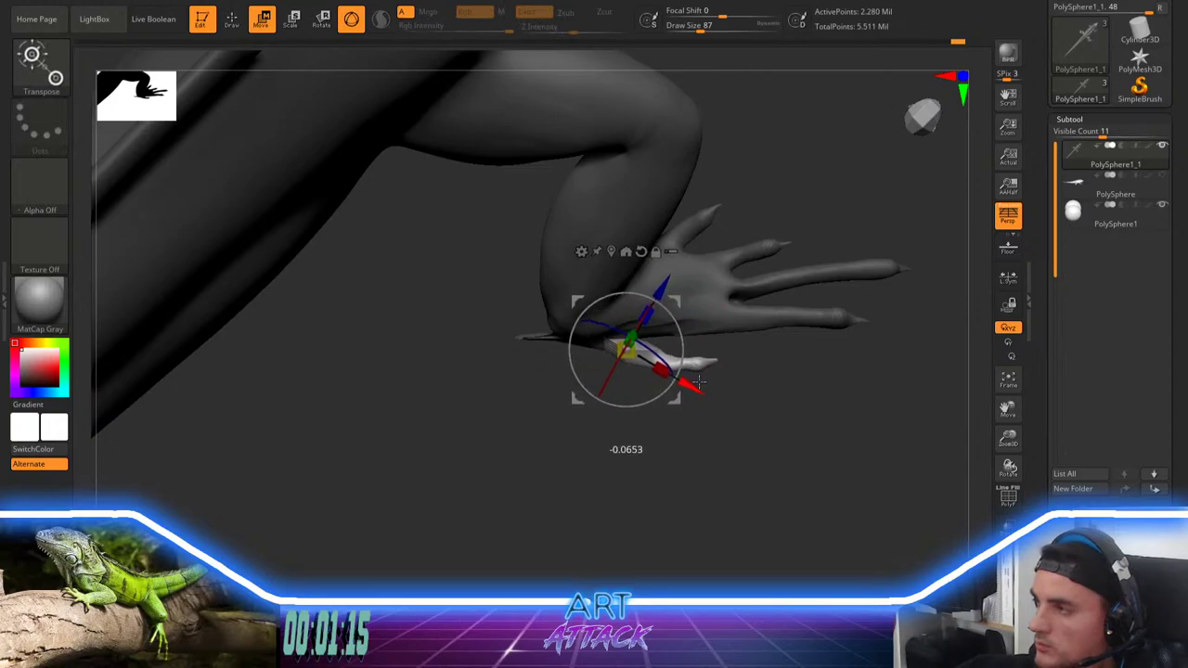
Step: Select the Move brush at draw size 120 and rotate the outer toe away from the foot with the gizmo
{"action": "key", "text": "q"}
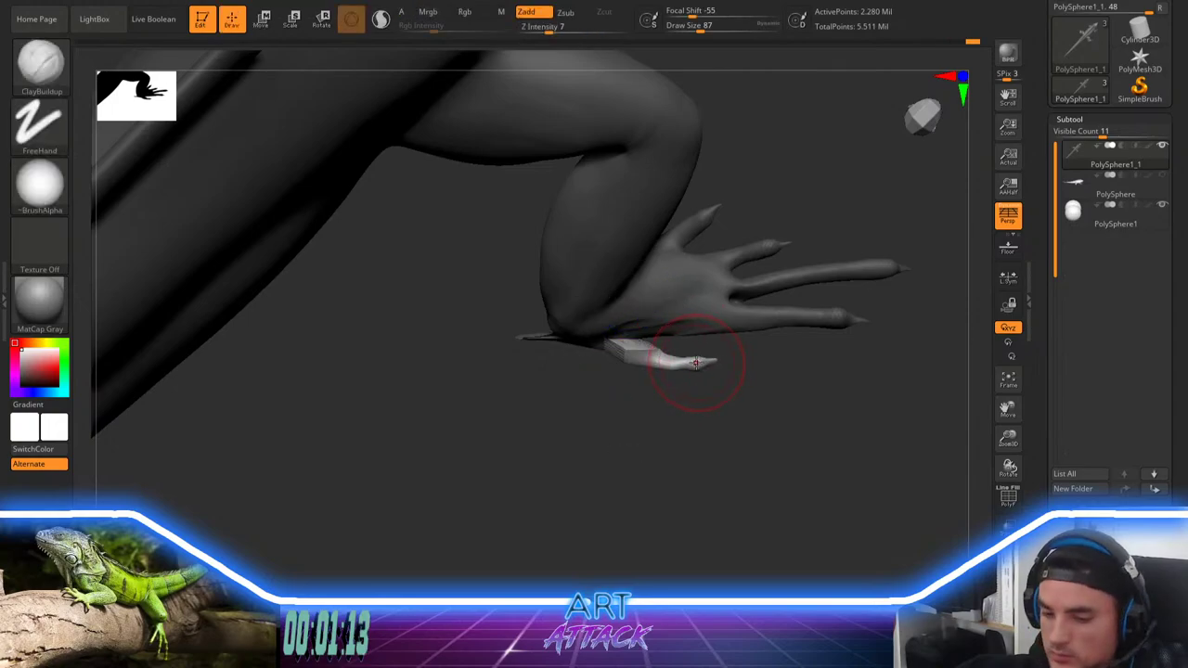
{"action": "key", "text": "b"}
{"action": "key", "text": "m"}
{"action": "key", "text": "v"}
{"action": "key", "text": "space"}
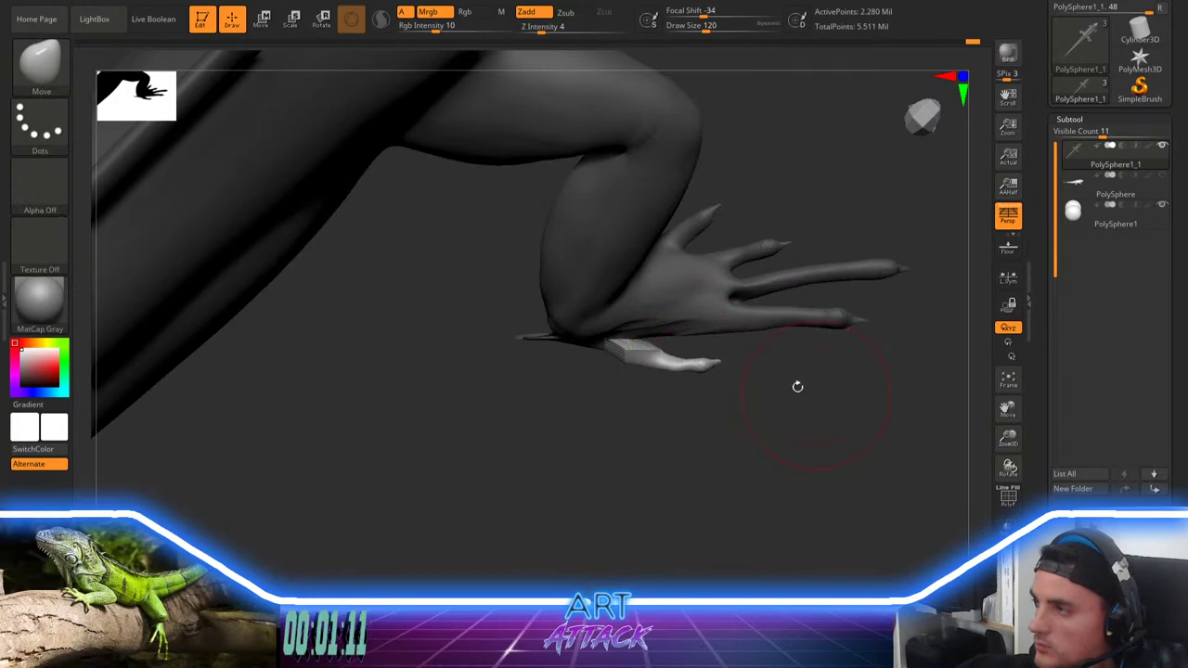
{"action": "key", "text": "e"}
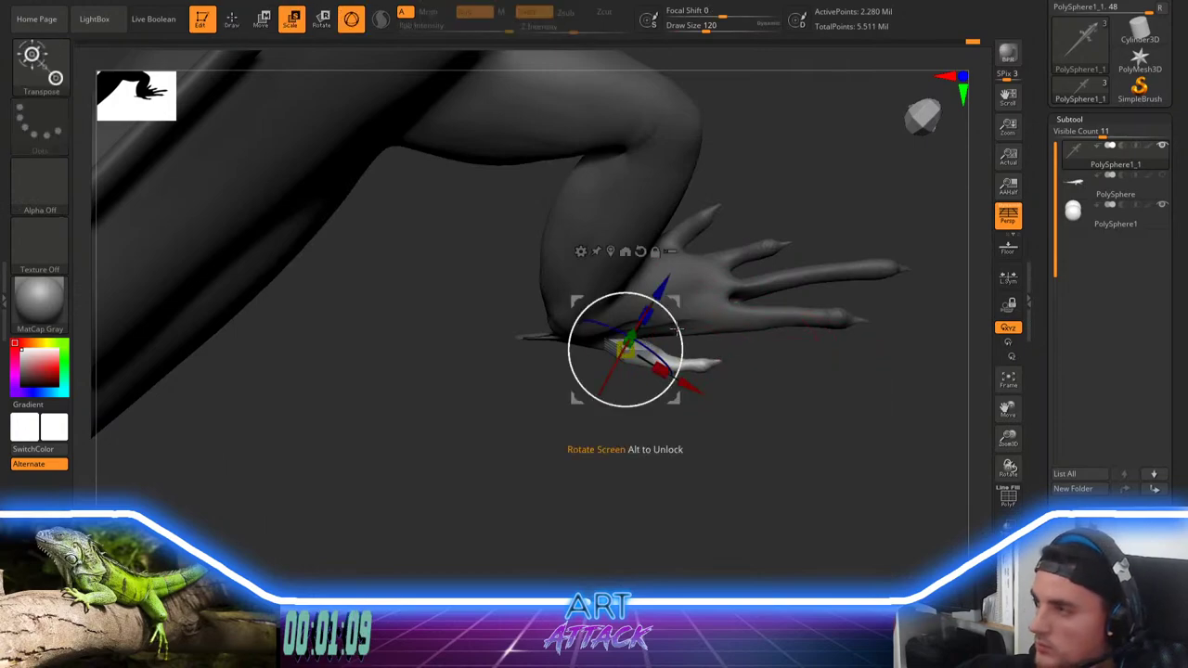
{"action": "key", "text": "q"}
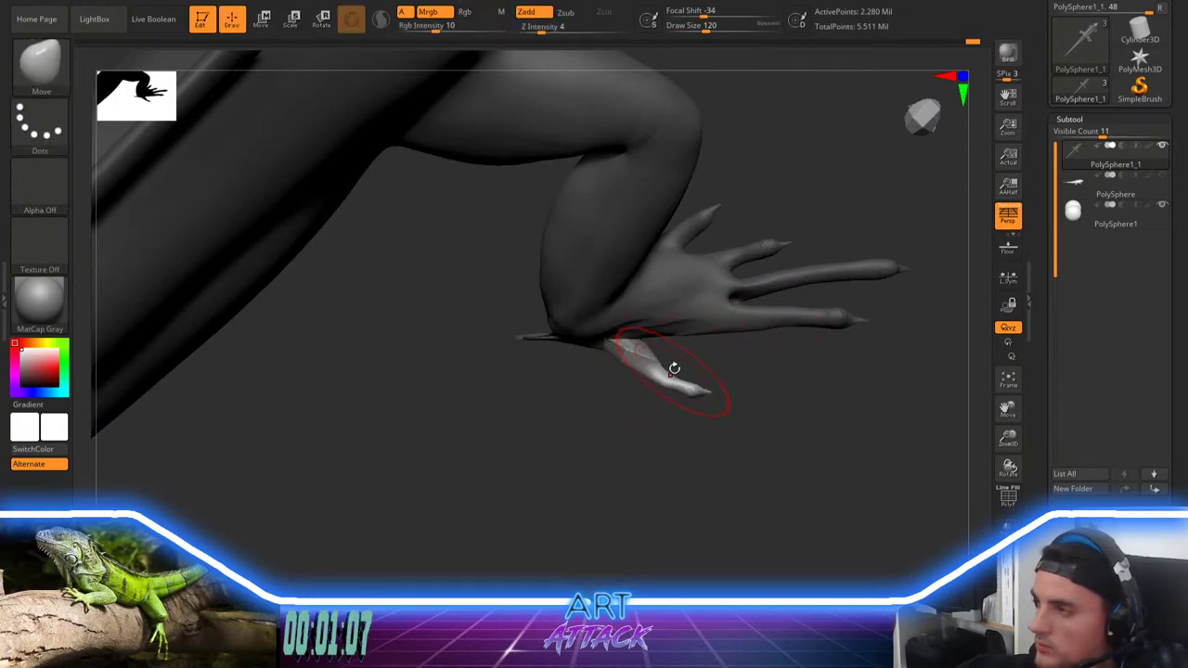
Step: Drop the iguana mesh three subdivision levels and clear the mask
{"action": "key", "text": "space"}
{"action": "left_click", "coordinate": [674, 353]}
{"action": "key", "text": "shift+d"}
{"action": "key", "text": "shift+d"}
{"action": "key", "text": "shift+d"}
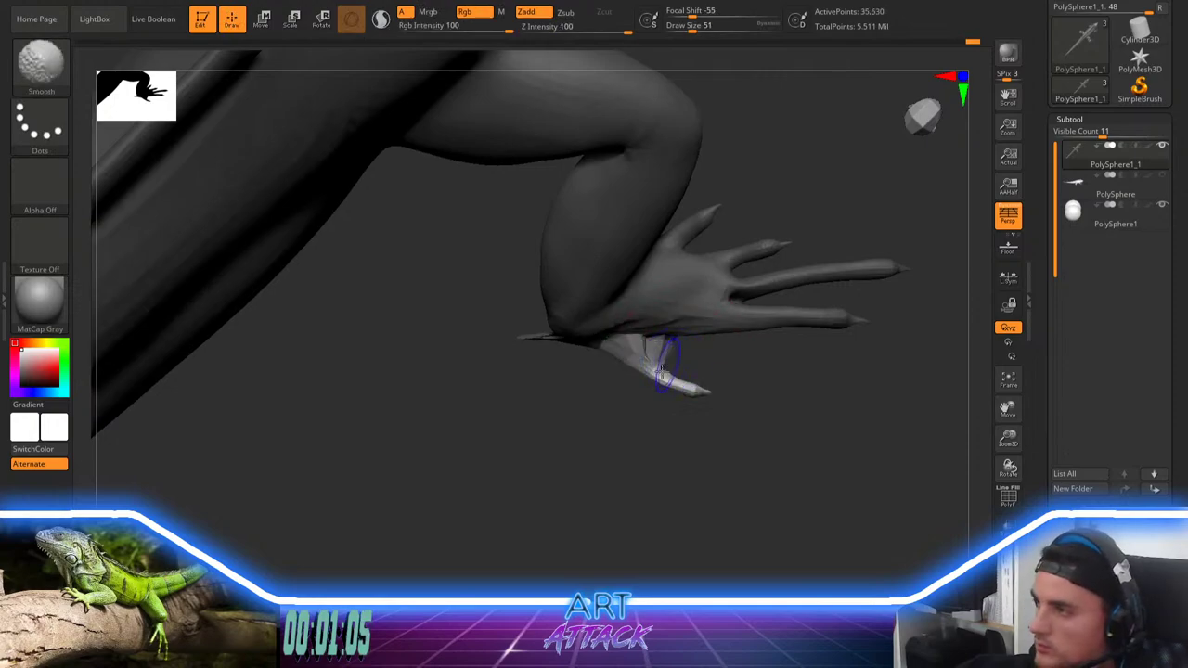
{"action": "left_click_drag", "start_coordinate": [603, 408], "coordinate": [585, 382], "text": "ctrl"}
Step: Smooth the stretched spike at the heel and blend the outer toe's base into the foot with the Move brush at draw size 65
{"action": "left_click_drag", "start_coordinate": [538, 336], "coordinate": [610, 278], "text": "shift"}
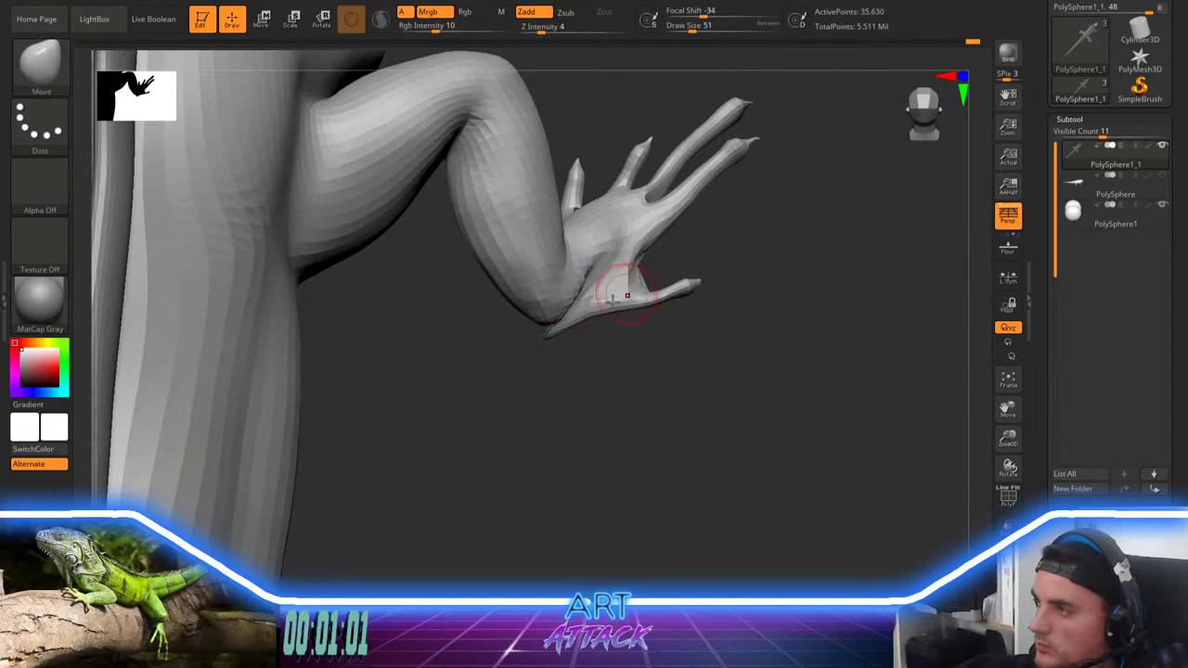
{"action": "left_click_drag", "start_coordinate": [555, 334], "coordinate": [587, 312], "text": "shift"}
{"action": "key", "text": "b"}
{"action": "key", "text": "m"}
{"action": "key", "text": "v"}
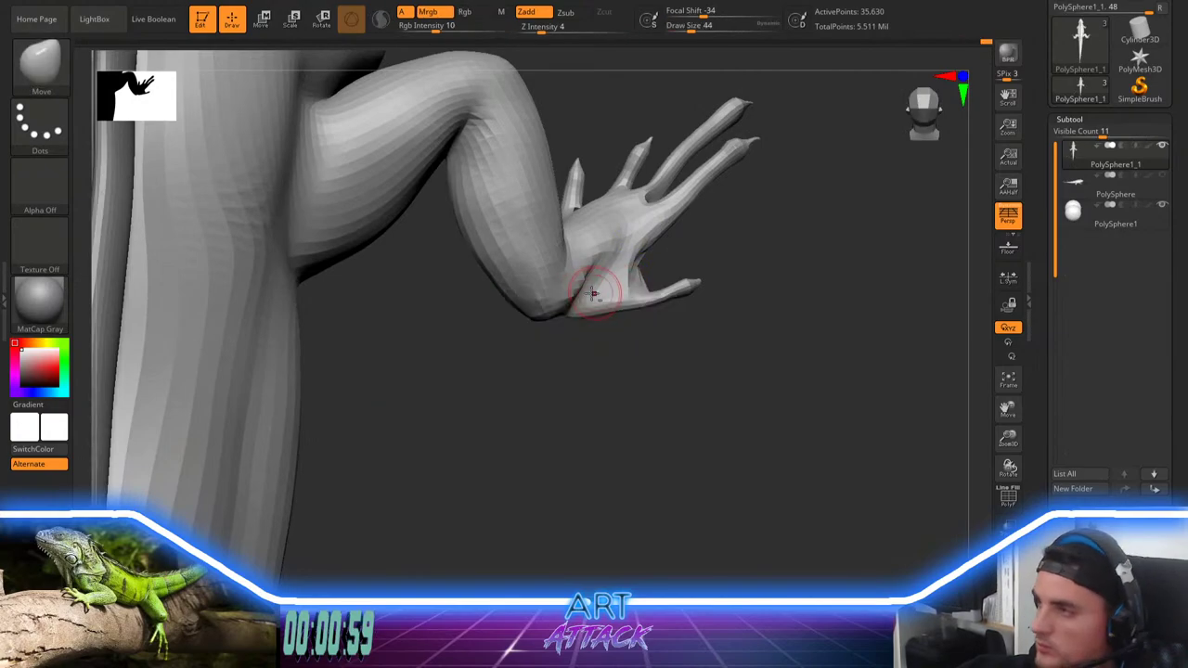
{"action": "key", "text": "bracketright"}
{"action": "mouse_move", "coordinate": [611, 357]}
{"action": "left_mouse_down"}
{"action": "mouse_move", "coordinate": [614, 290]}
{"action": "mouse_move", "coordinate": [586, 310]}
{"action": "mouse_move", "coordinate": [600, 291]}
{"action": "left_mouse_up"}
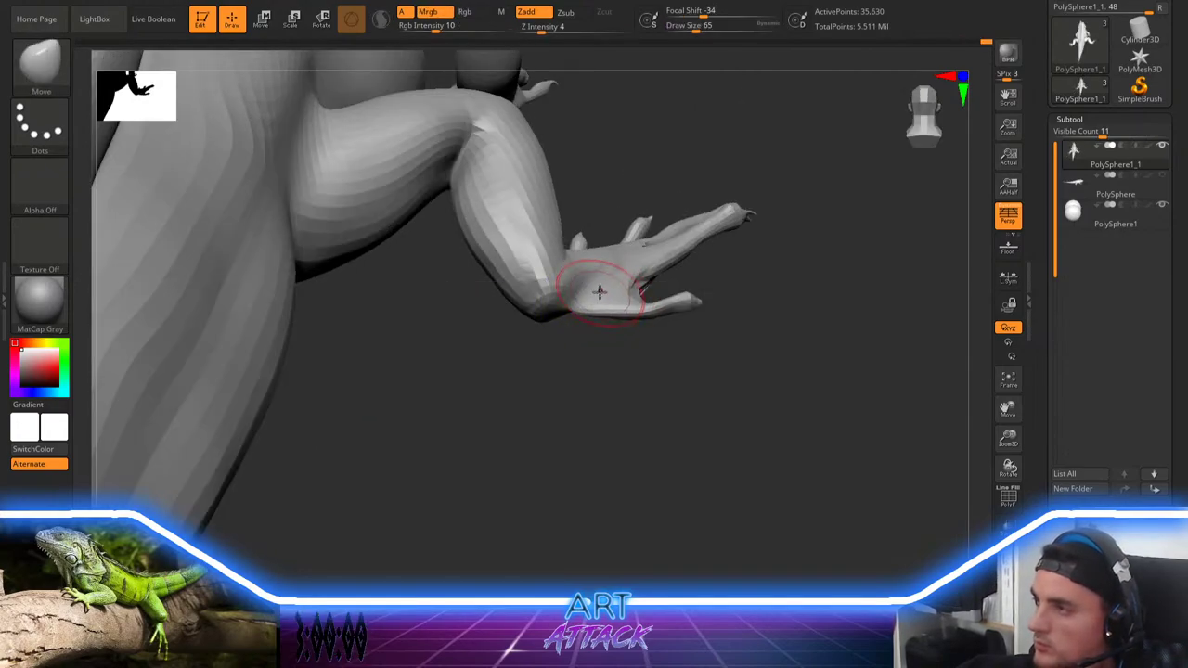
Step: Thicken the outer side of the hind foot with the Inflat brush at draw size 65 and smooth it
{"action": "key", "text": "b"}
{"action": "key", "text": "i"}
{"action": "key", "text": "n"}
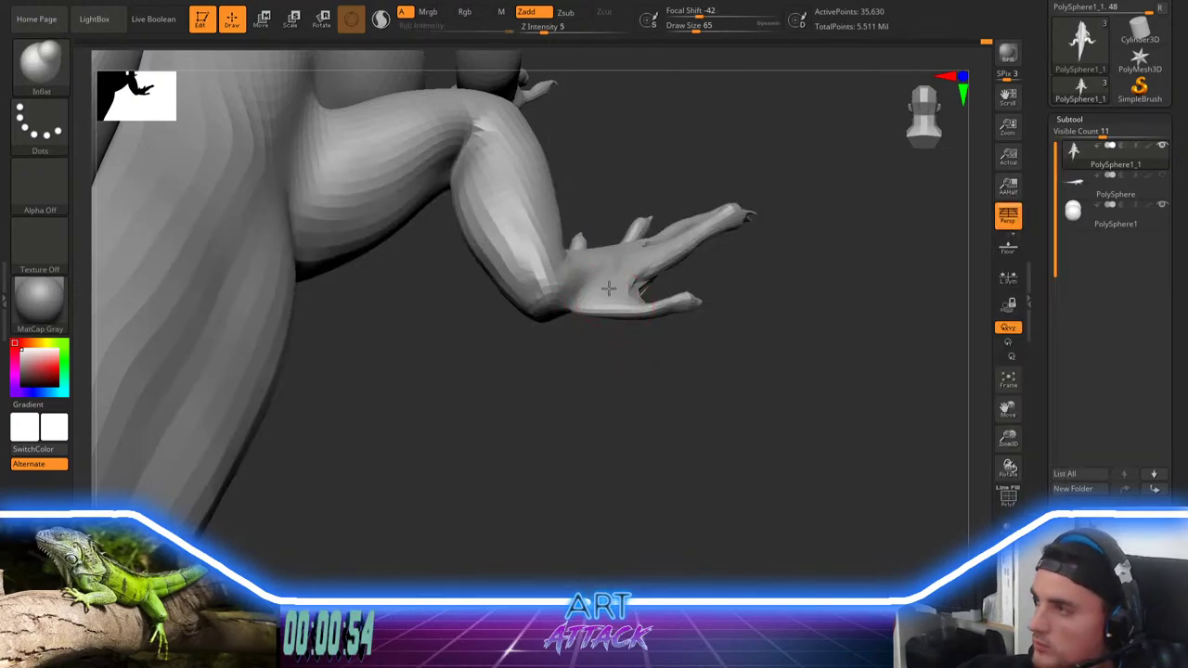
{"action": "left_click_drag", "start_coordinate": [597, 306], "coordinate": [587, 298], "text": "shift"}
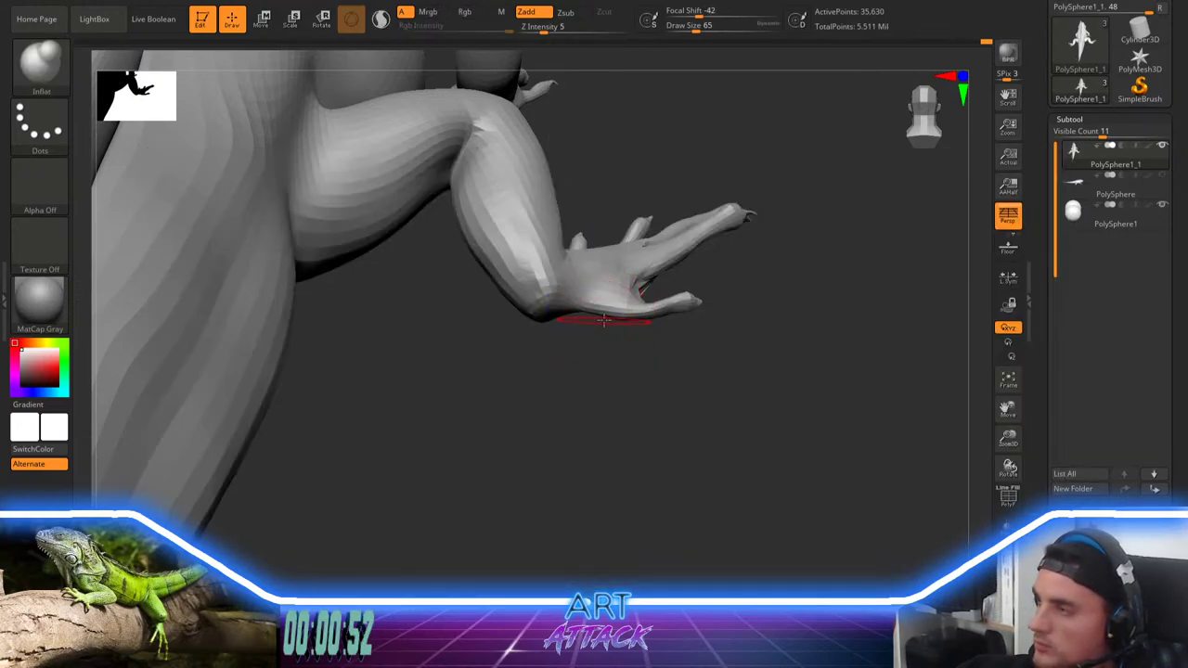
Step: Adjust the lower contour of the outer toe with the Move brush at draw size 74
{"action": "mouse_move", "coordinate": [598, 374]}
{"action": "left_mouse_down"}
{"action": "mouse_move", "coordinate": [591, 351]}
{"action": "mouse_move", "coordinate": [701, 296]}
{"action": "left_mouse_up"}
{"action": "key", "text": "b"}
{"action": "key", "text": "m"}
{"action": "key", "text": "v"}
{"action": "key", "text": "space"}
{"action": "key", "text": "space"}
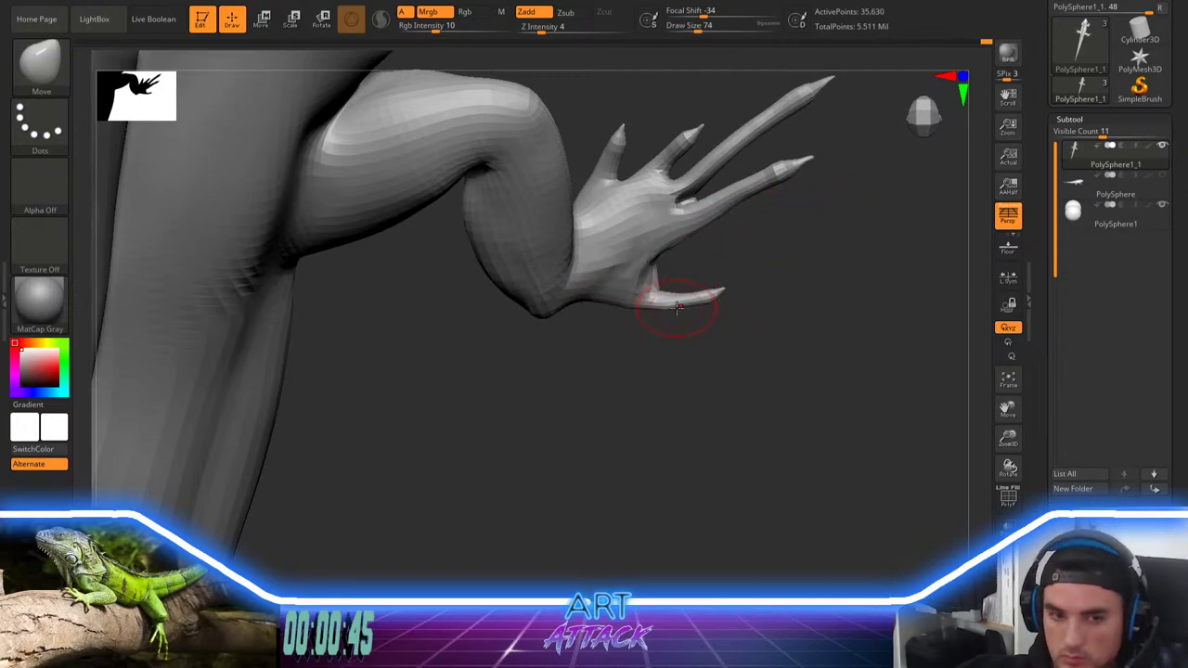
{"action": "mouse_move", "coordinate": [677, 307]}
{"action": "left_mouse_down"}
{"action": "mouse_move", "coordinate": [699, 269]}
{"action": "mouse_move", "coordinate": [681, 323]}
{"action": "mouse_move", "coordinate": [670, 309]}
{"action": "left_mouse_up"}
Step: Mask the outer toe's tip and reshape the toe's base with the Move brush at draw size 74
{"action": "key", "text": "space"}
{"action": "left_click", "coordinate": [694, 331], "text": "ctrl"}
{"action": "left_click", "coordinate": [691, 329], "text": "ctrl"}
{"action": "key", "text": "space"}
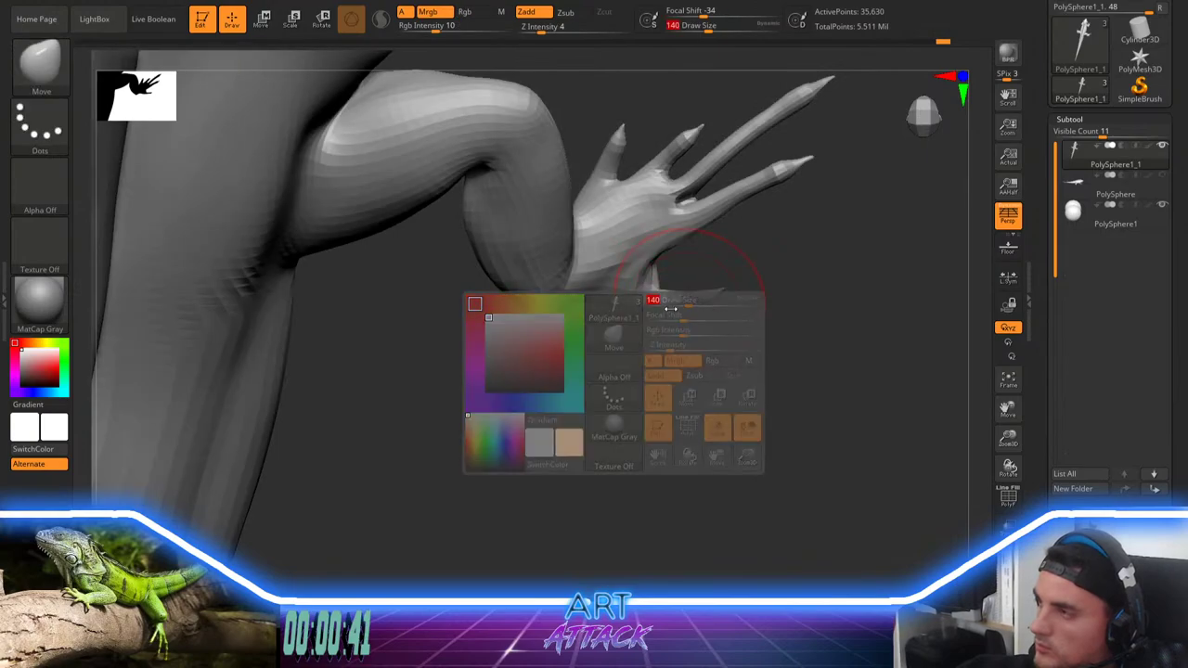
{"action": "key", "text": "space"}
{"action": "left_click_drag", "start_coordinate": [657, 267], "coordinate": [648, 267]}
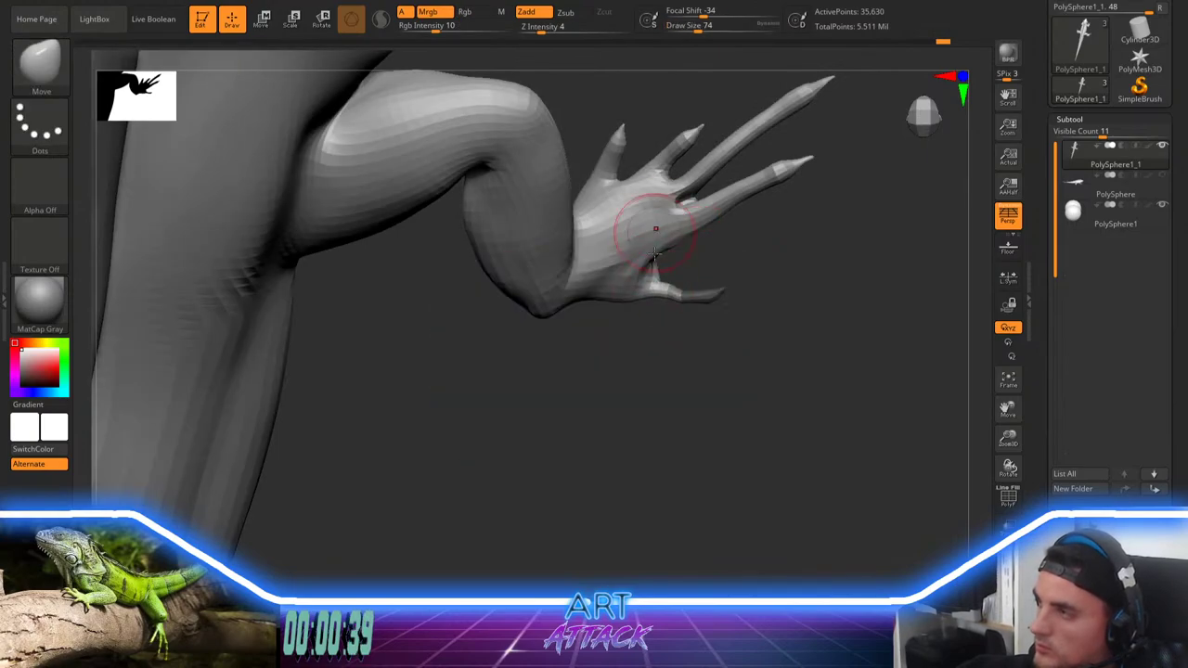
Step: Clear the mask and bend the outer toe into an arch with the Move brush at draw size 71
{"action": "left_click", "coordinate": [746, 293], "text": "ctrl"}
{"action": "key", "text": "space"}
{"action": "left_click_drag", "start_coordinate": [729, 286], "coordinate": [679, 322]}
{"action": "key", "text": "space"}
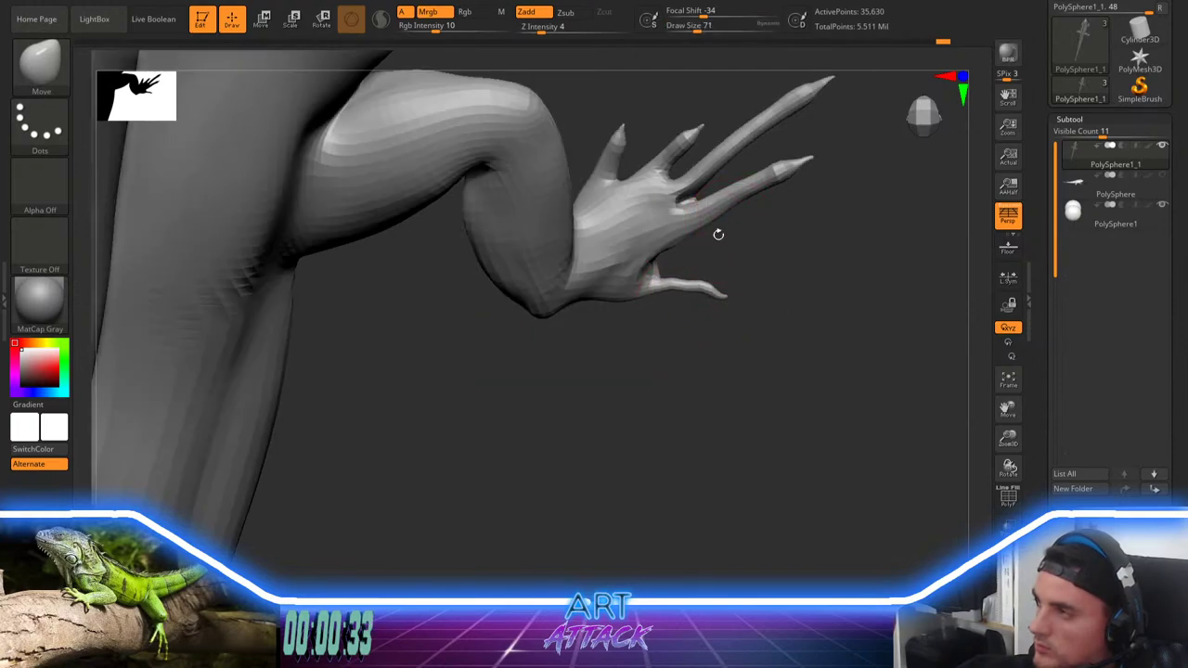
{"action": "right_click_drag", "start_coordinate": [687, 282], "coordinate": [718, 297]}
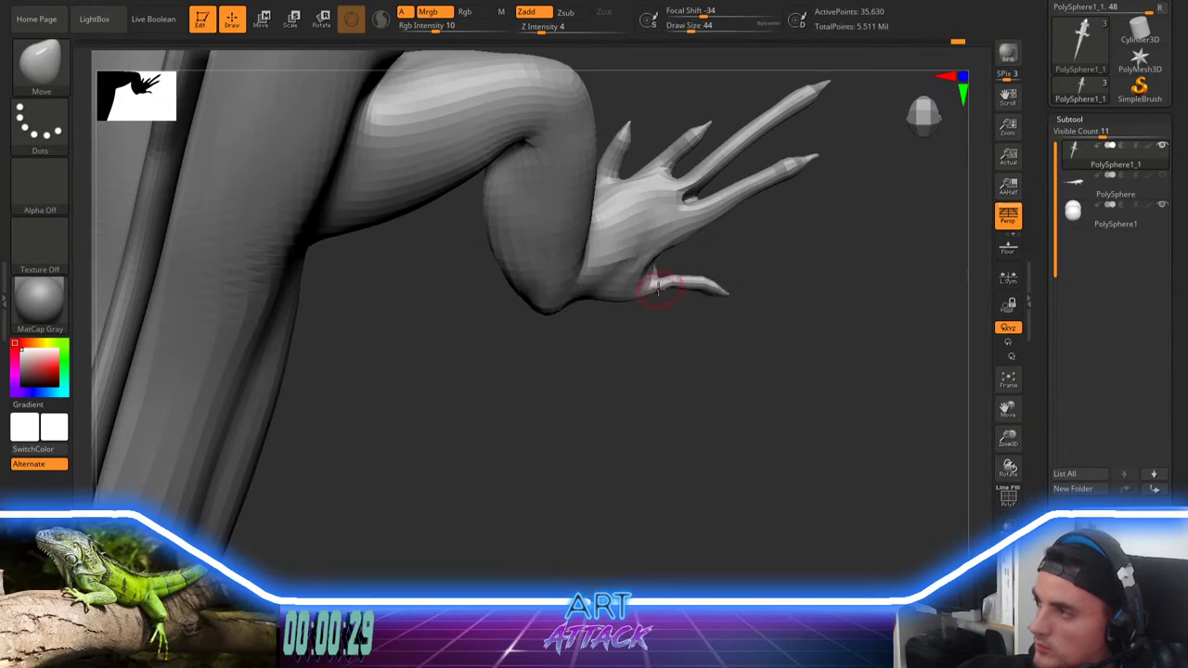
Step: Reshape the foot's outer edge between the heel and outer toe with the Move brush at draw sizes 68 and 120
{"action": "key", "text": "bracketright"}
{"action": "key", "text": "bracketright"}
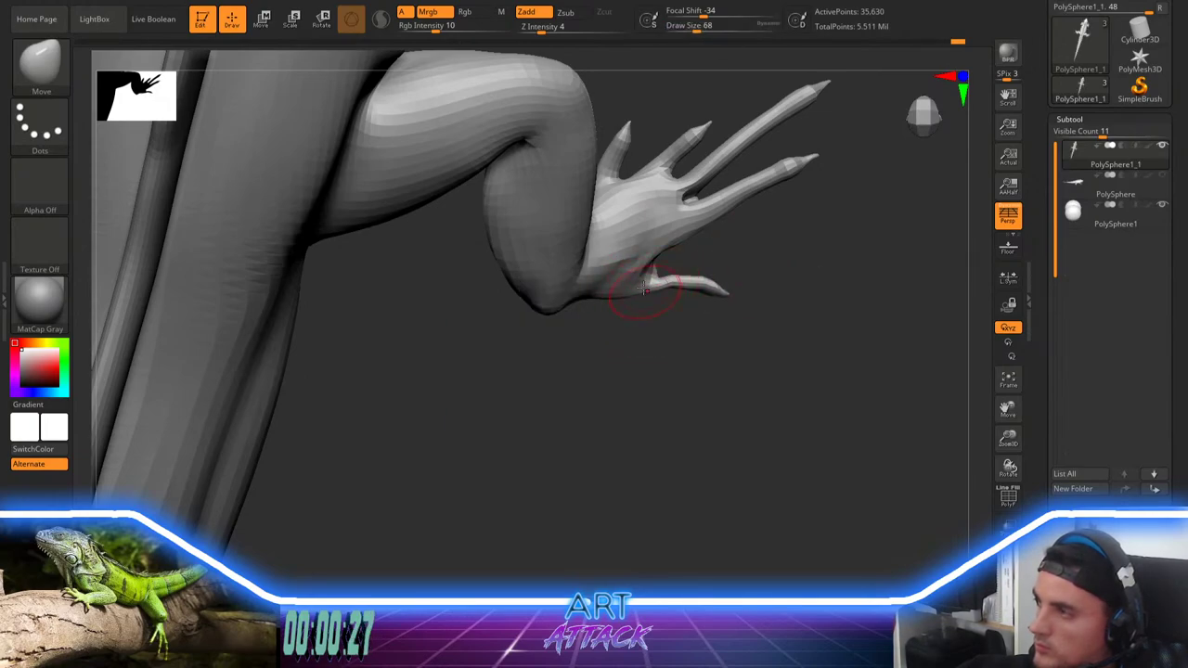
{"action": "mouse_move", "coordinate": [656, 332]}
{"action": "right_mouse_down"}
{"action": "mouse_move", "coordinate": [616, 286]}
{"action": "mouse_move", "coordinate": [626, 298]}
{"action": "right_mouse_up"}
{"action": "key", "text": "space"}
{"action": "left_click", "coordinate": [649, 372]}
{"action": "right_click_drag", "start_coordinate": [649, 372], "coordinate": [612, 390]}
{"action": "key", "text": "space"}
{"action": "left_click", "coordinate": [639, 316]}
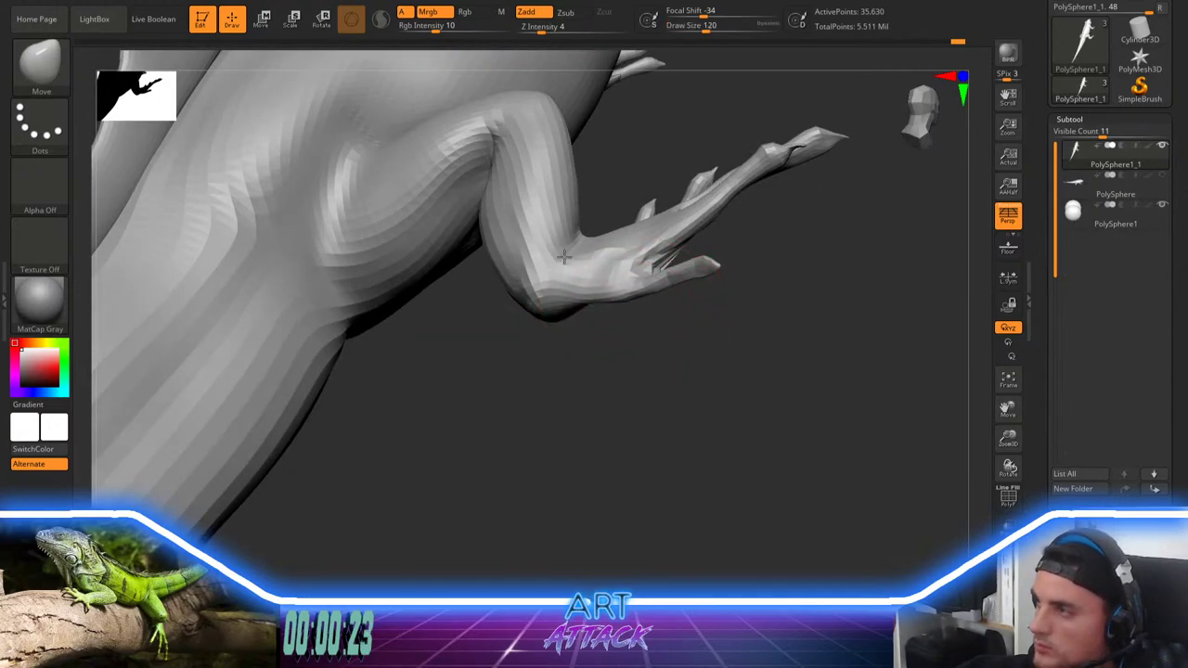
Step: Refine the side of the foot behind the outer toe with the Move brush at draw size 68
{"action": "right_click_drag", "start_coordinate": [672, 332], "coordinate": [594, 367]}
{"action": "key", "text": "space"}
{"action": "left_click", "coordinate": [636, 294]}
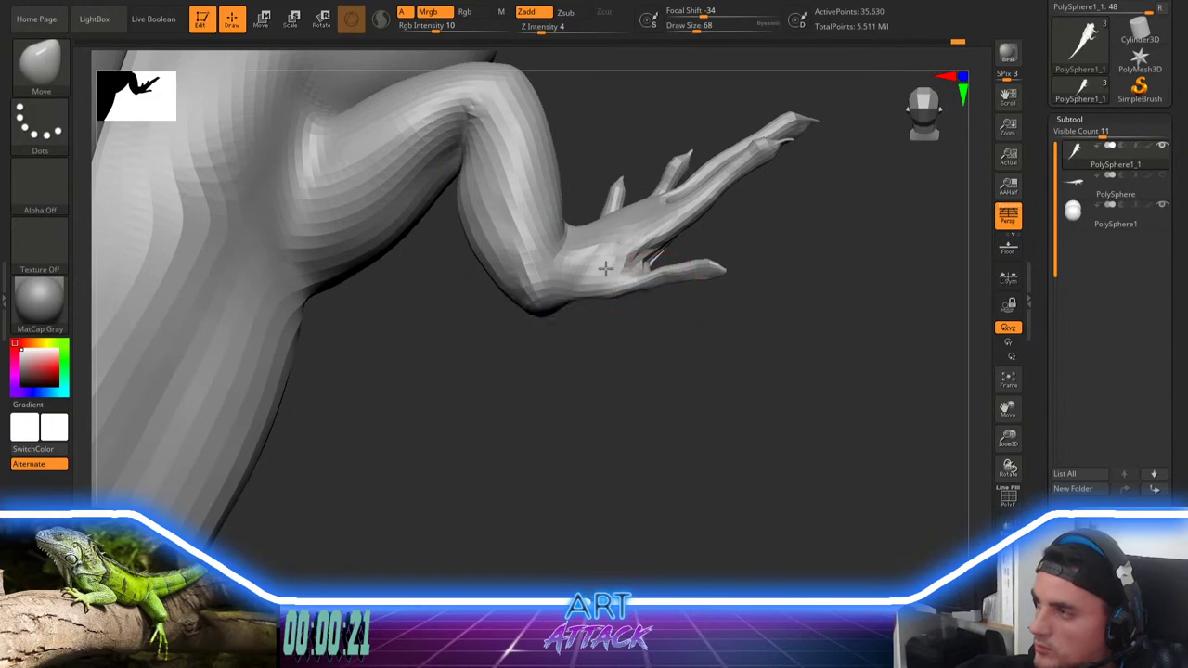
{"action": "left_click_drag", "start_coordinate": [609, 294], "coordinate": [606, 284]}
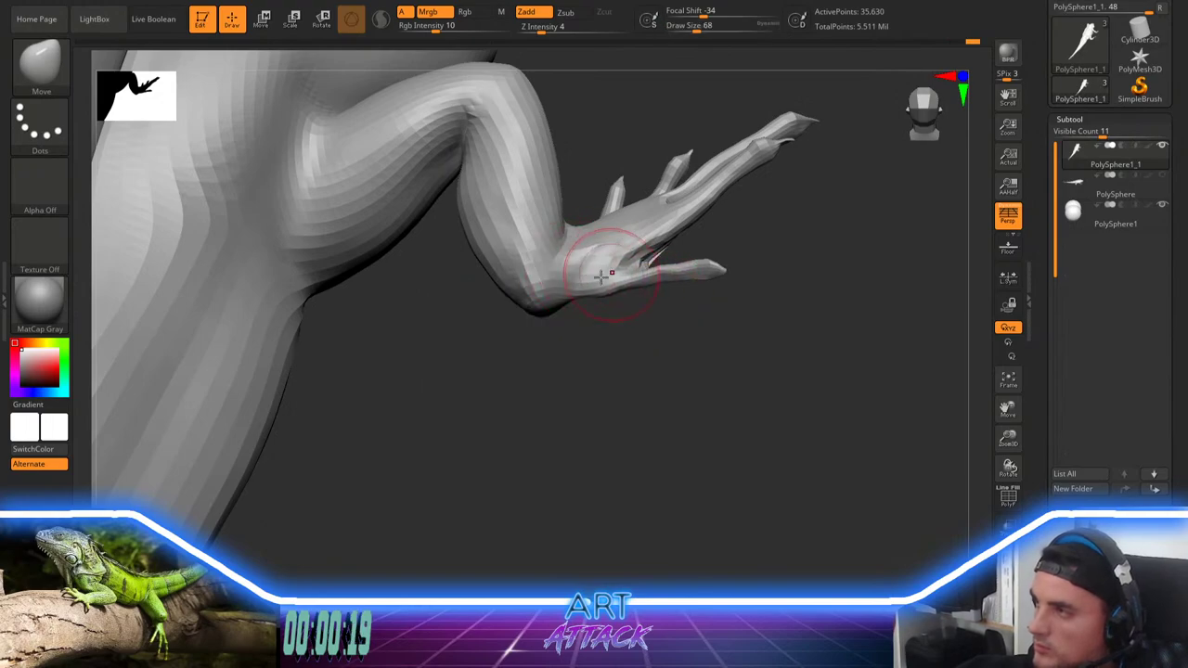
Step: Smooth the sole of the hind foot around the outer toe's base at draw sizes 39 and 49
{"action": "right_click_drag", "start_coordinate": [638, 354], "coordinate": [642, 386]}
{"action": "right_click_drag", "start_coordinate": [551, 305], "coordinate": [632, 239]}
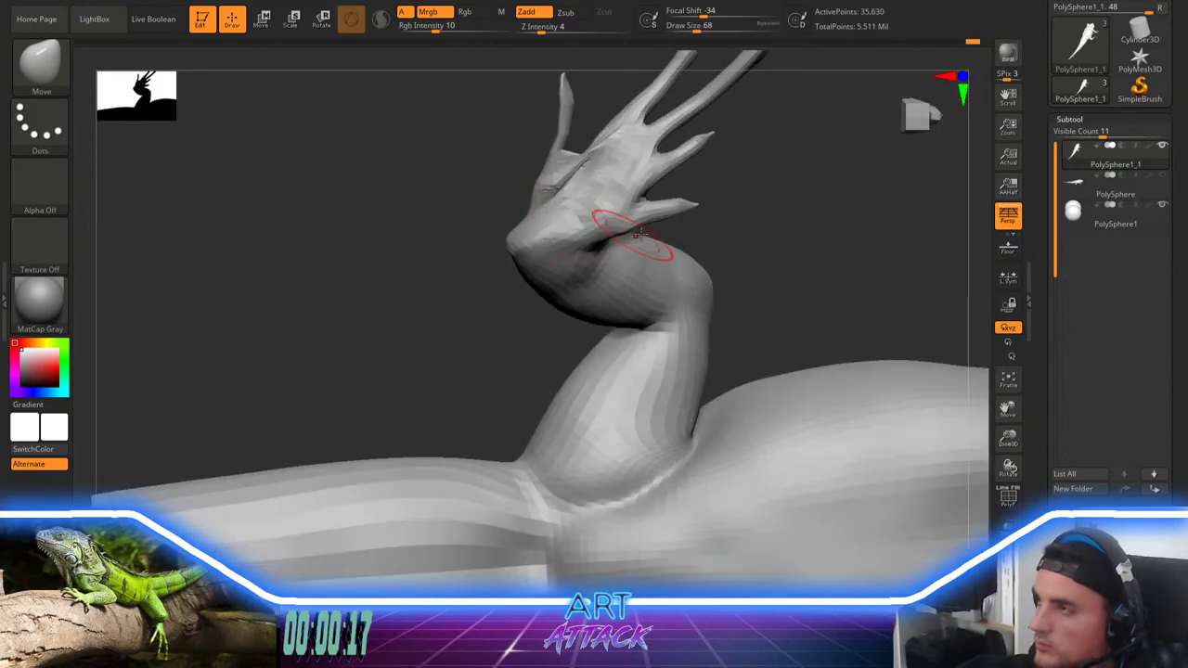
{"action": "key", "text": "shift"}
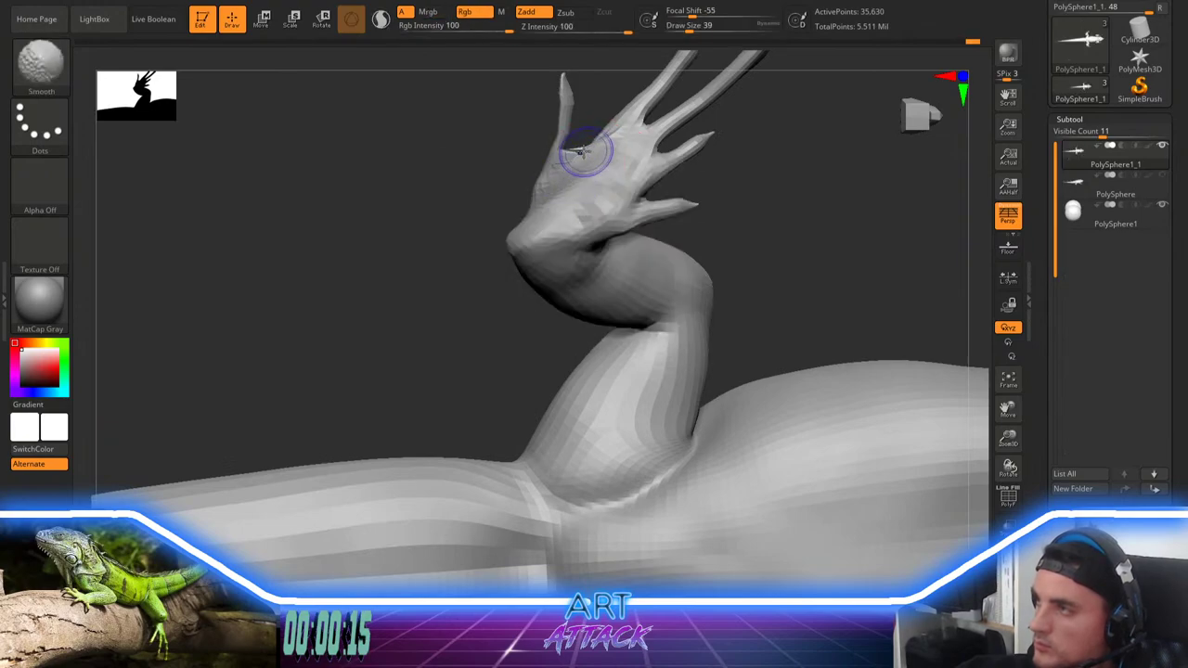
{"action": "left_click_drag", "start_coordinate": [582, 151], "coordinate": [605, 128], "text": "shift"}
{"action": "key", "text": "bracketright"}
{"action": "left_click_drag", "start_coordinate": [580, 170], "coordinate": [586, 149], "text": "shift"}
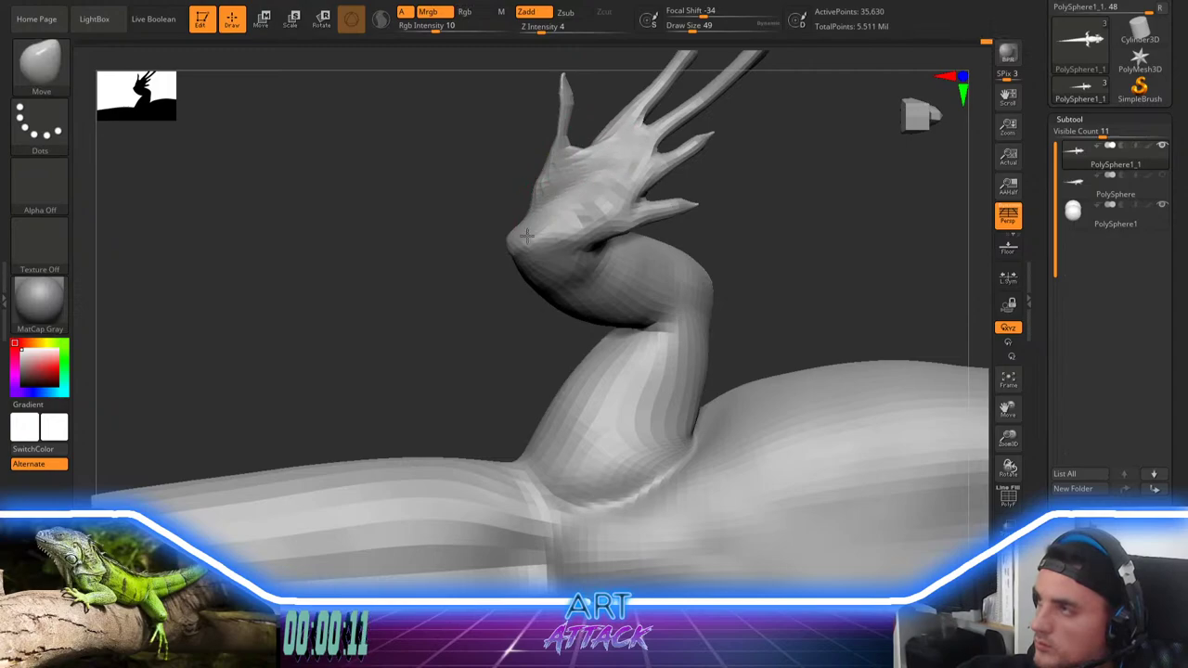
Step: Raise the iguana body to a higher subdivision level and set the Move brush's draw size to 33
{"action": "key", "text": "ctrl"}
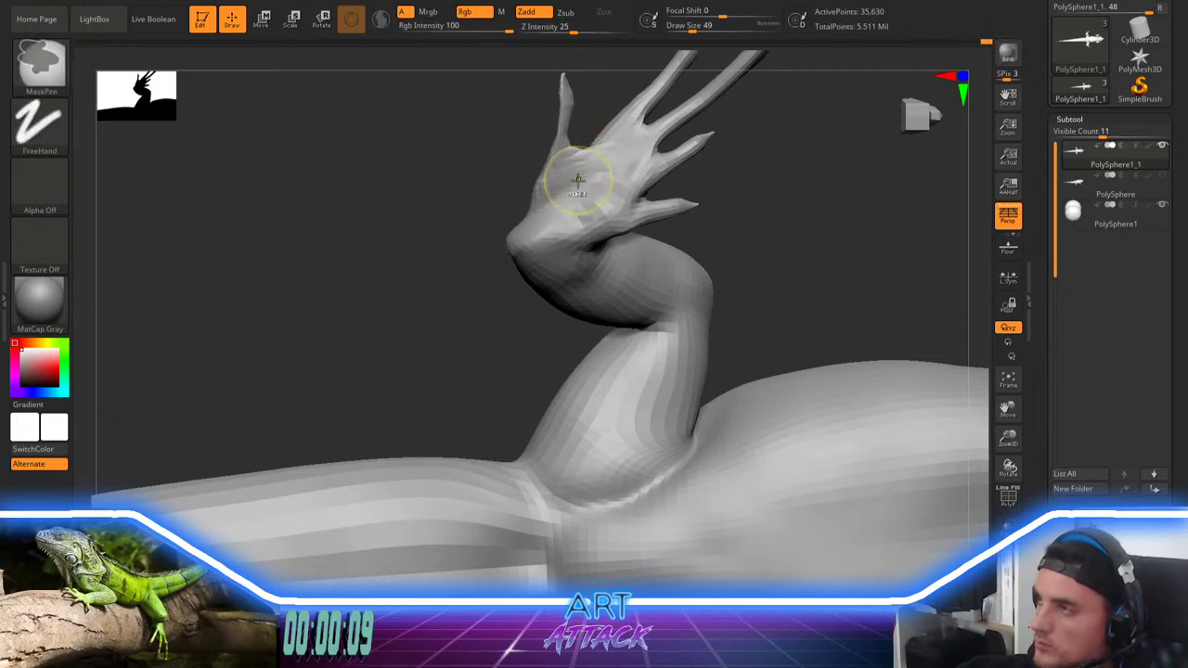
{"action": "mouse_move", "coordinate": [464, 199]}
{"action": "left_mouse_down", "text": "alt"}
{"action": "mouse_move", "coordinate": [427, 191]}
{"action": "mouse_move", "coordinate": [496, 488]}
{"action": "mouse_move", "coordinate": [551, 347]}
{"action": "mouse_move", "coordinate": [635, 326]}
{"action": "mouse_move", "coordinate": [658, 340]}
{"action": "mouse_move", "coordinate": [679, 310]}
{"action": "mouse_move", "coordinate": [678, 291]}
{"action": "mouse_move", "coordinate": [655, 335]}
{"action": "mouse_move", "coordinate": [644, 180]}
{"action": "mouse_move", "coordinate": [697, 154]}
{"action": "mouse_move", "coordinate": [687, 135]}
{"action": "mouse_move", "coordinate": [702, 268]}
{"action": "mouse_move", "coordinate": [751, 251]}
{"action": "mouse_move", "coordinate": [752, 266]}
{"action": "mouse_move", "coordinate": [750, 212]}
{"action": "mouse_move", "coordinate": [711, 229]}
{"action": "left_mouse_up", "text": "alt"}
{"action": "key", "text": "space"}
{"action": "left_click_drag", "start_coordinate": [713, 231], "coordinate": [739, 235]}
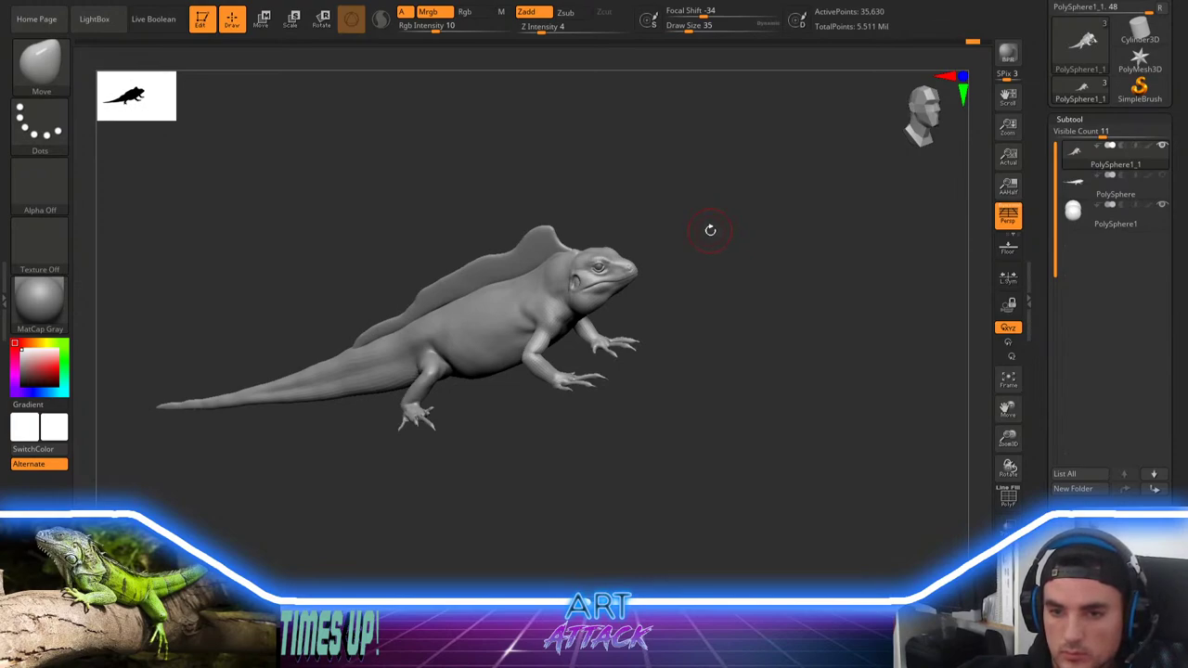
{"action": "mouse_move", "coordinate": [713, 227]}
{"action": "left_mouse_down"}
{"action": "mouse_move", "coordinate": [726, 204]}
{"action": "mouse_move", "coordinate": [713, 279]}
{"action": "left_mouse_up"}
{"action": "key", "text": "space"}
{"action": "left_click_drag", "start_coordinate": [615, 384], "coordinate": [640, 378]}
{"action": "left_click_drag", "start_coordinate": [534, 357], "coordinate": [508, 422]}
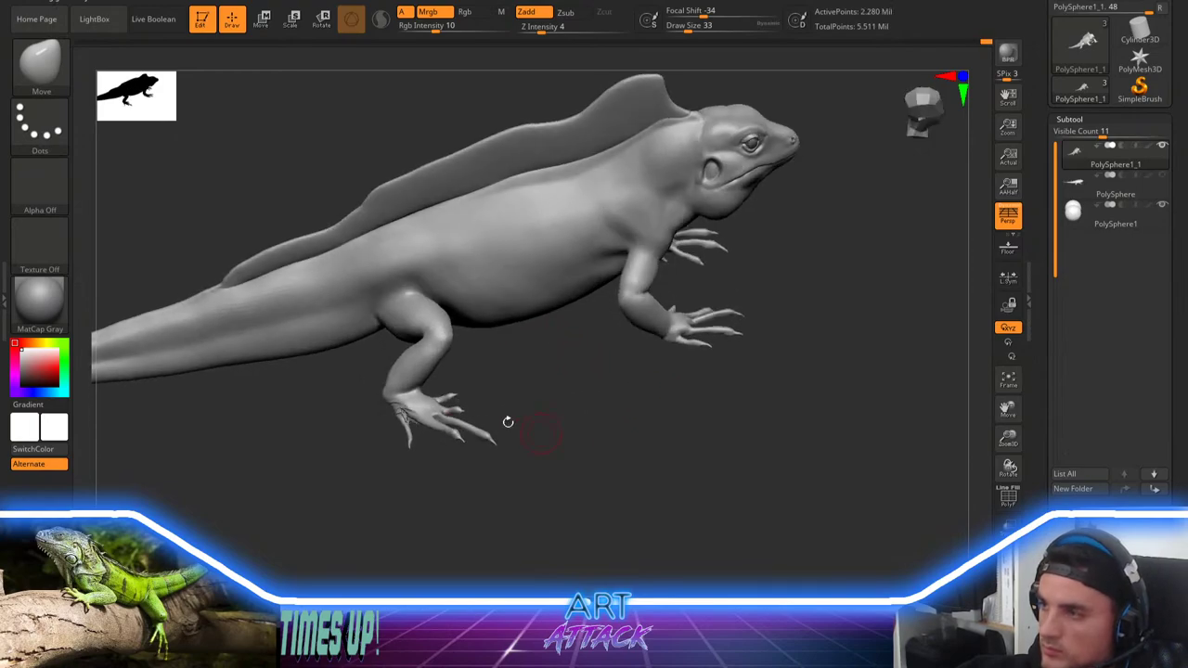
Step: Smooth the base of the hind foot's outer toe at draw size 33
{"action": "left_click_drag", "start_coordinate": [415, 401], "coordinate": [409, 413], "text": "shift"}
{"action": "left_click_drag", "start_coordinate": [361, 473], "coordinate": [403, 477], "text": "alt"}
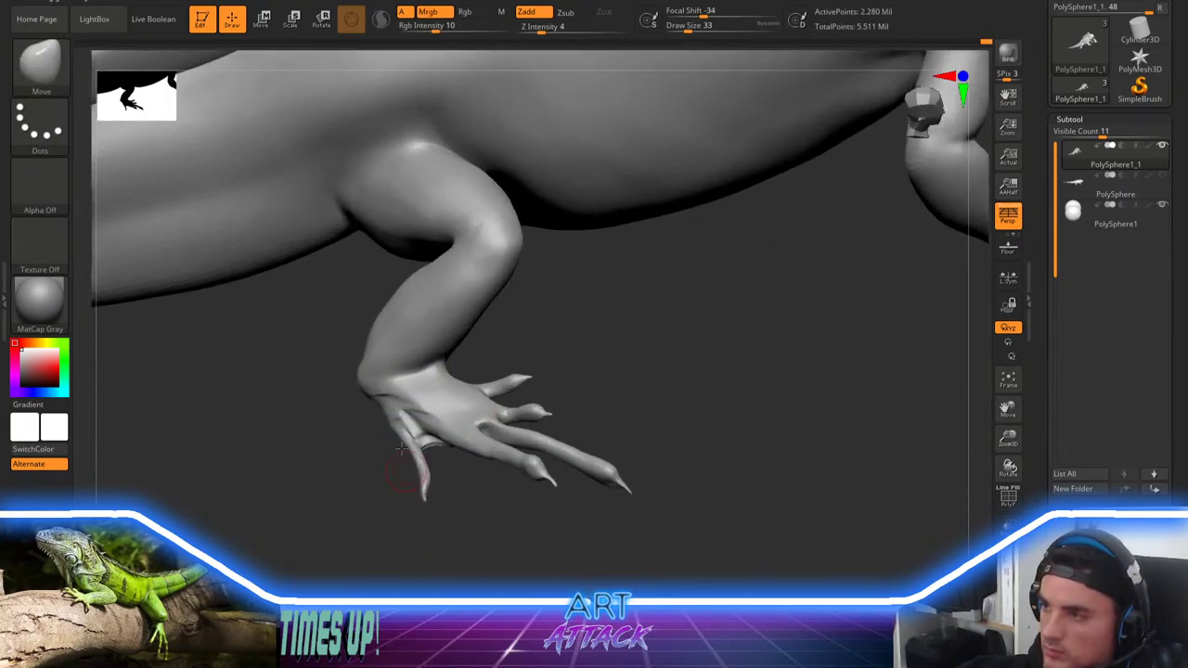
{"action": "left_click_drag", "start_coordinate": [394, 429], "coordinate": [437, 451], "text": "shift"}
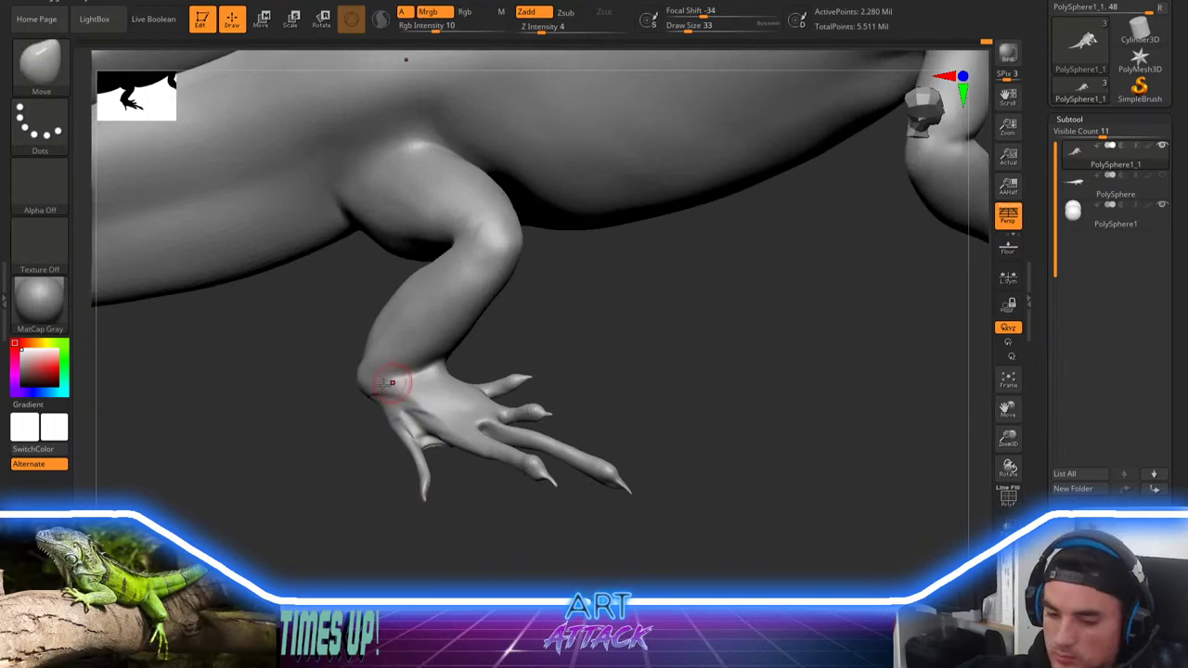
Step: Switch to the Inflat brush and smooth the foot's outer side from heel to outer toe at draw size 54
{"action": "key", "text": "b"}
{"action": "key", "text": "i"}
{"action": "key", "text": "n"}
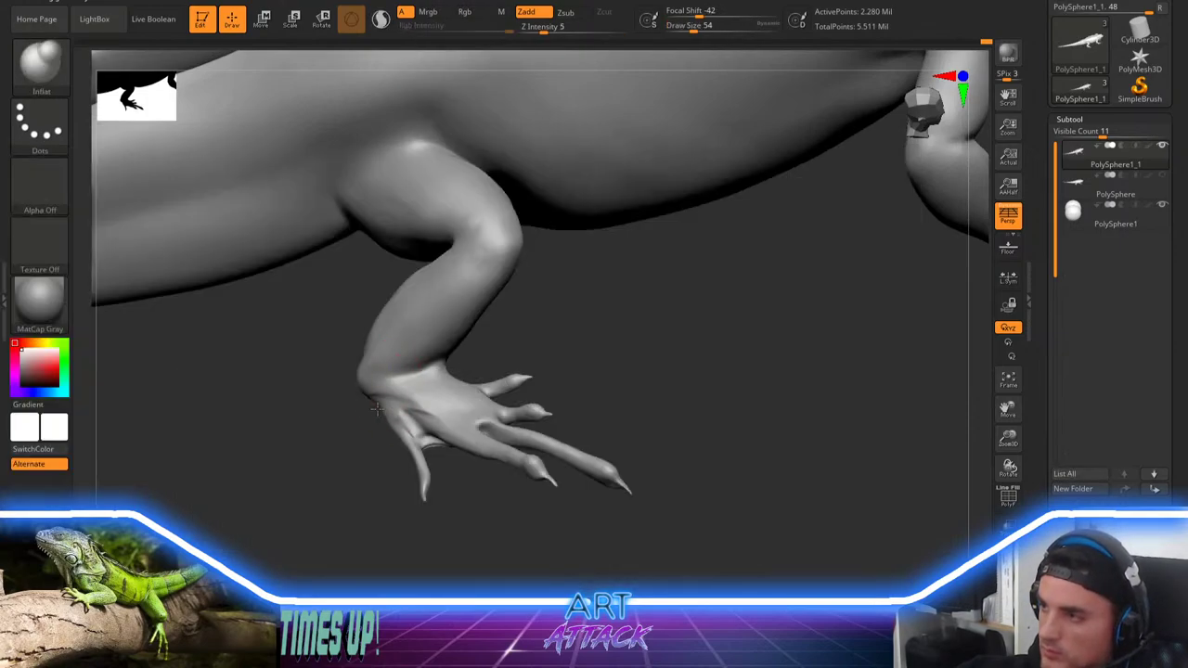
{"action": "mouse_move", "coordinate": [366, 396]}
{"action": "left_mouse_down", "text": "shift"}
{"action": "mouse_move", "coordinate": [422, 416]}
{"action": "mouse_move", "coordinate": [432, 434]}
{"action": "left_mouse_up", "text": "shift"}
{"action": "left_click_drag", "start_coordinate": [464, 477], "coordinate": [459, 502]}
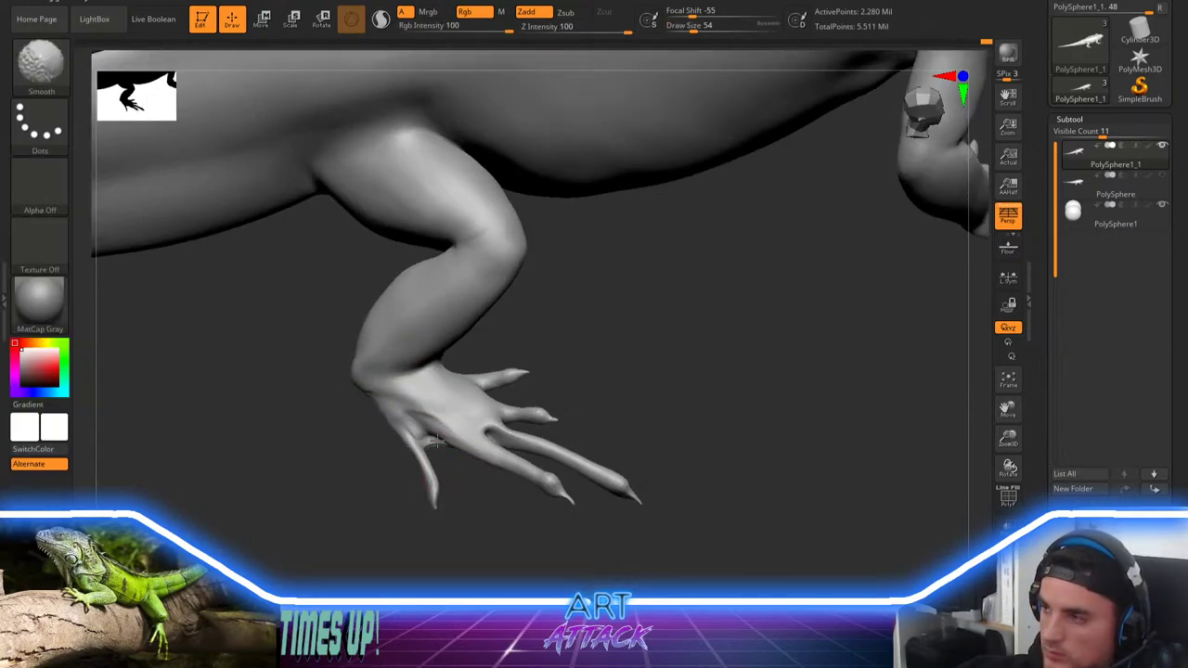
Step: Reshape the web between the outer toe and the foot with the Move brush at draw size 54 and Z intensity 38
{"action": "key", "text": "b"}
{"action": "key", "text": "m"}
{"action": "key", "text": "v"}
{"action": "mouse_move", "coordinate": [446, 458]}
{"action": "left_mouse_down"}
{"action": "mouse_move", "coordinate": [447, 446]}
{"action": "mouse_move", "coordinate": [401, 488]}
{"action": "left_mouse_up"}
{"action": "key", "text": "space"}
{"action": "left_click", "coordinate": [497, 453]}
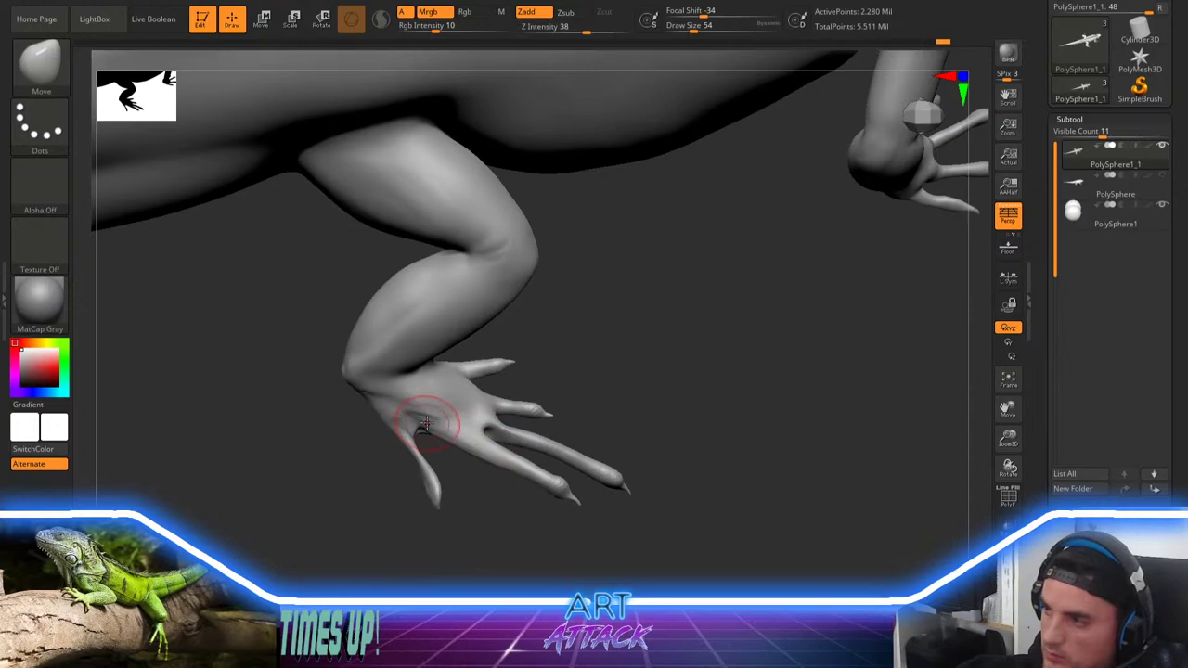
Step: Refine the crease at the outer toe's base and smooth it into the foot at draw size 35
{"action": "key", "text": "space"}
{"action": "left_click", "coordinate": [422, 429]}
{"action": "key", "text": "shift"}
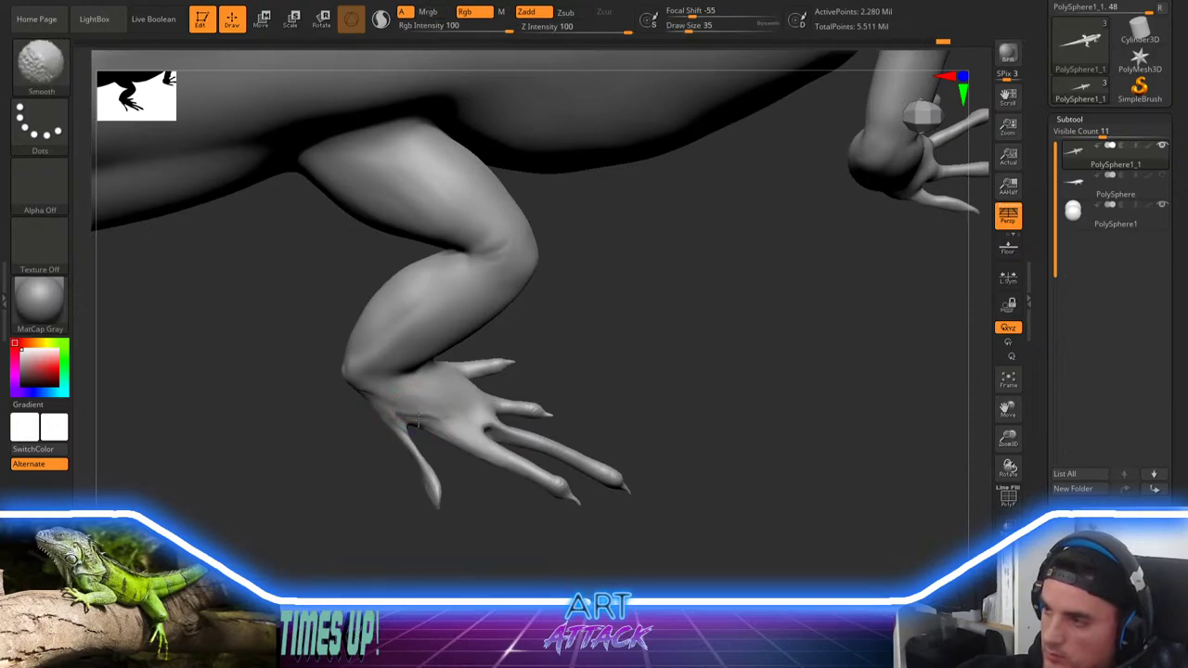
{"action": "mouse_move", "coordinate": [391, 418]}
{"action": "left_mouse_down", "text": "shift"}
{"action": "mouse_move", "coordinate": [451, 414]}
{"action": "mouse_move", "coordinate": [438, 403]}
{"action": "left_mouse_up", "text": "shift"}
Step: Fill out the top of the hind foot with the ClayBuildup brush at draw size 44 and smooth the surface
{"action": "key", "text": "b"}
{"action": "key", "text": "c"}
{"action": "key", "text": "b"}
{"action": "key", "text": "space"}
{"action": "left_click", "coordinate": [424, 396]}
{"action": "key", "text": "shift"}
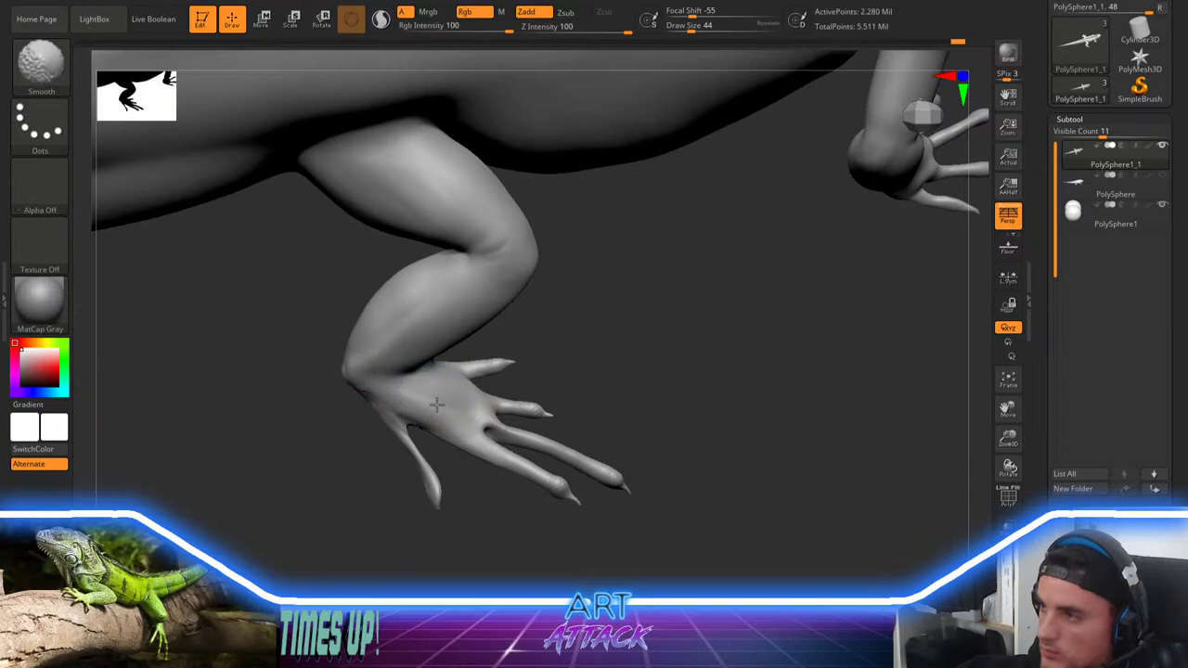
Step: Show the floor plane and examine the iguana's overall pose and feet from several angles
{"action": "mouse_move", "coordinate": [620, 381]}
{"action": "left_mouse_down", "text": "alt"}
{"action": "mouse_move", "coordinate": [554, 396]}
{"action": "mouse_move", "coordinate": [553, 342]}
{"action": "left_mouse_up", "text": "alt"}
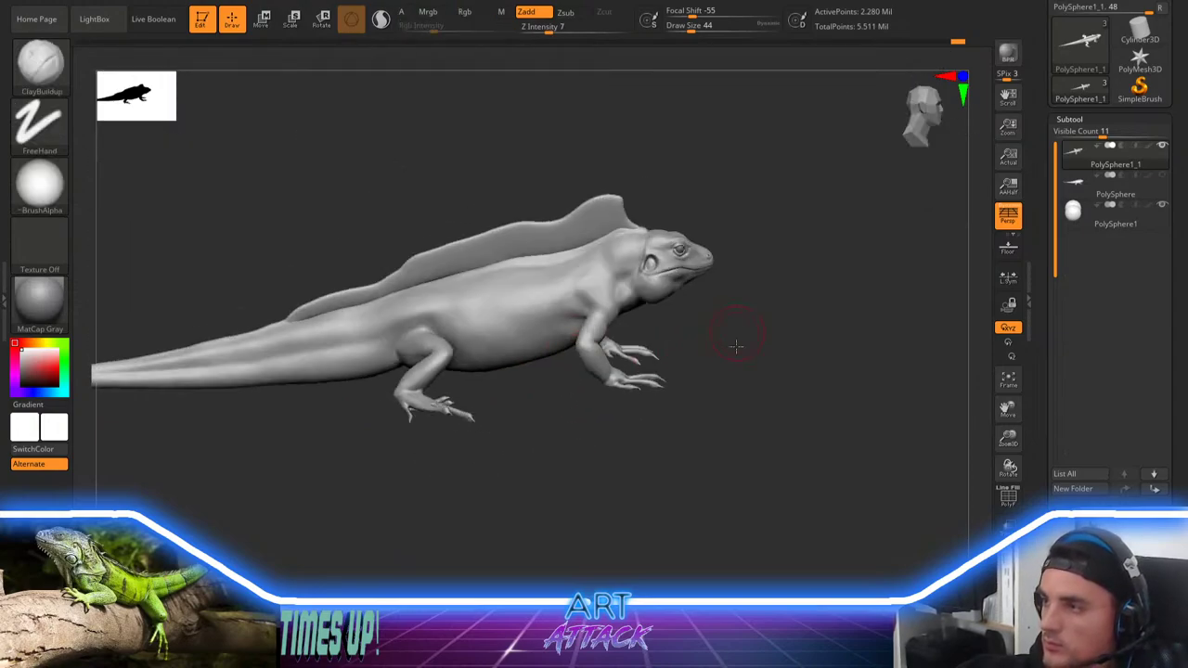
{"action": "left_click_drag", "start_coordinate": [737, 330], "coordinate": [757, 316]}
{"action": "right_click_drag", "start_coordinate": [756, 316], "coordinate": [799, 305]}
{"action": "left_click_drag", "start_coordinate": [800, 306], "coordinate": [662, 189]}
{"action": "right_click_drag", "start_coordinate": [661, 190], "coordinate": [802, 231]}
{"action": "left_click", "coordinate": [1006, 247]}
{"action": "left_click_drag", "start_coordinate": [802, 231], "coordinate": [820, 280]}
{"action": "right_click_drag", "start_coordinate": [820, 278], "coordinate": [780, 325]}
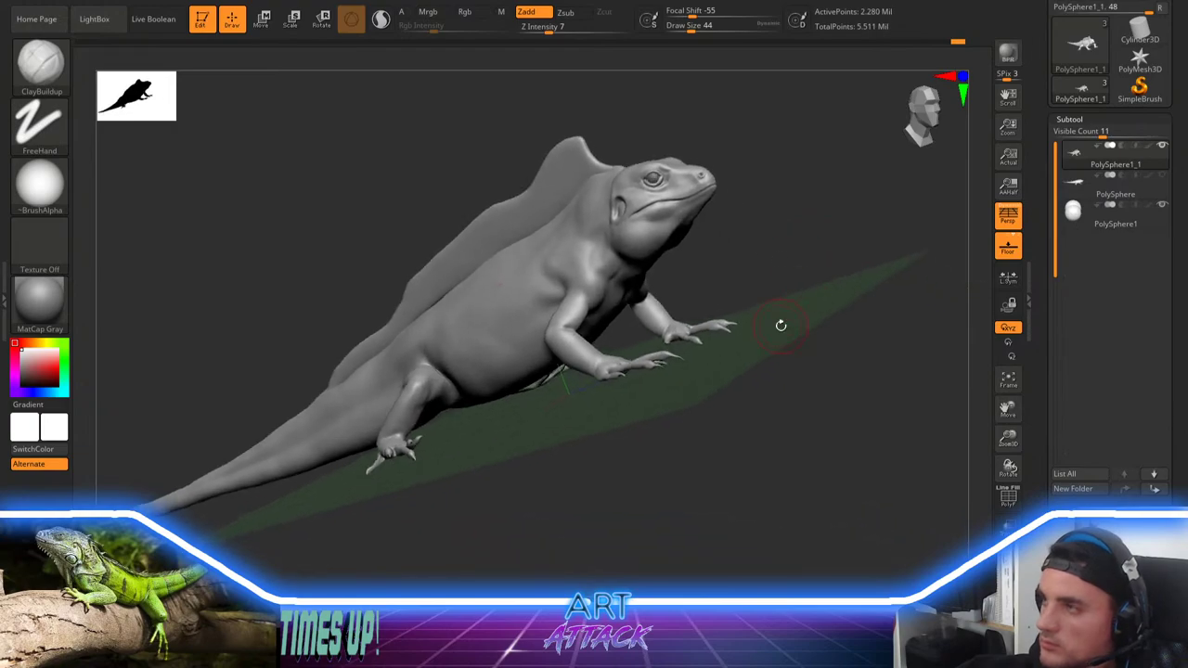